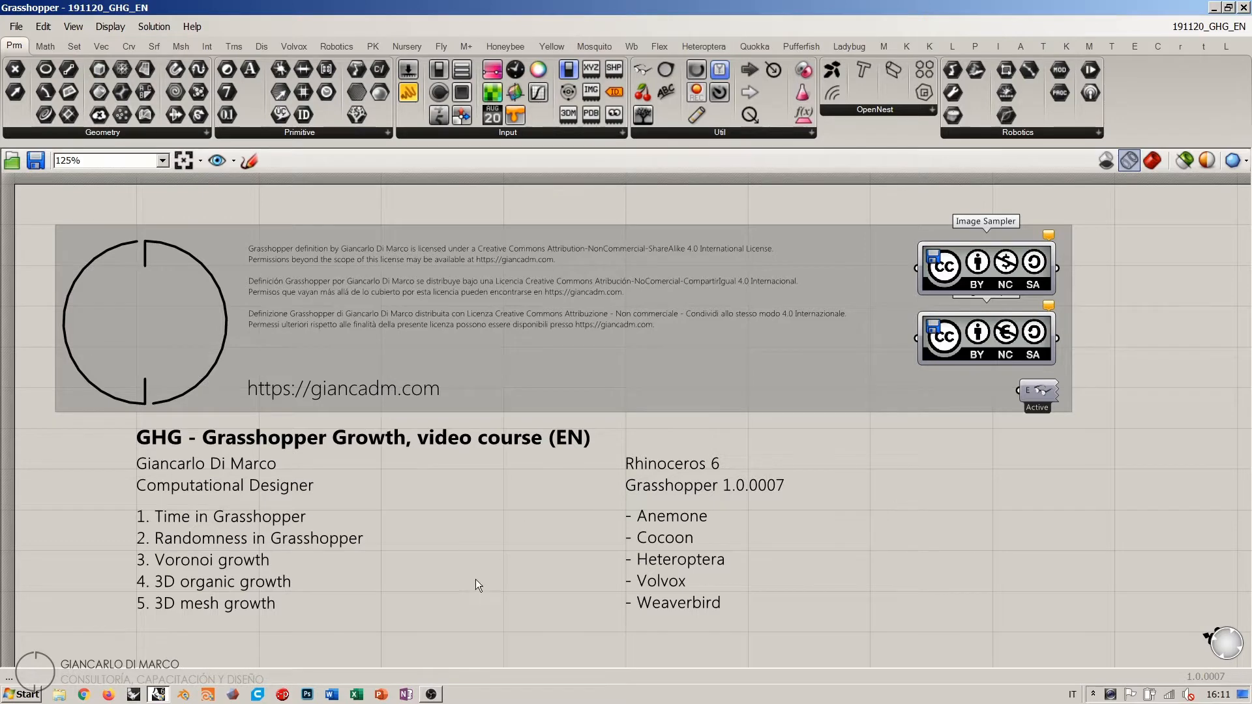
# Step: Place a Point parameter below the course outline and assign it a single point at the origin (0)
pyautogui.moveTo(478, 580); pyautogui.dragTo(505, 465, button='right')
pyautogui.scroll(2, 406, 417)
pyautogui.moveTo(521, 424); pyautogui.dragTo(550, 399, button='right')
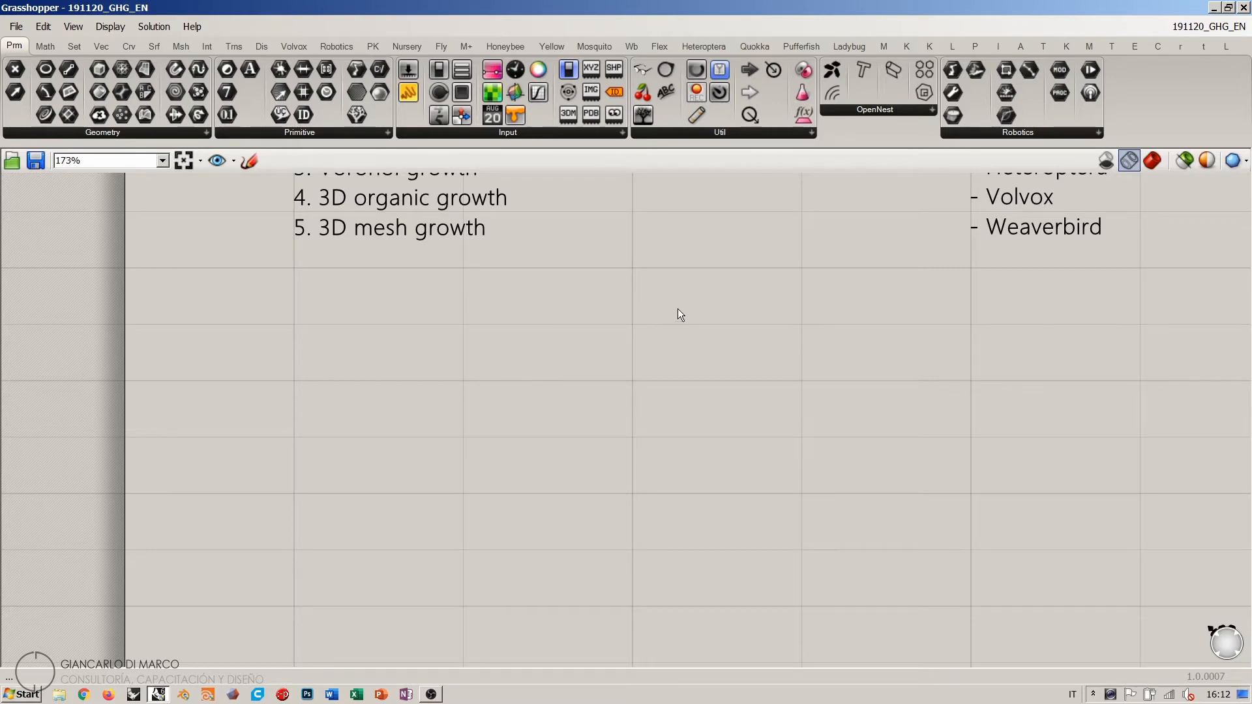
pyautogui.doubleClick(454, 351)
pyautogui.write('point')
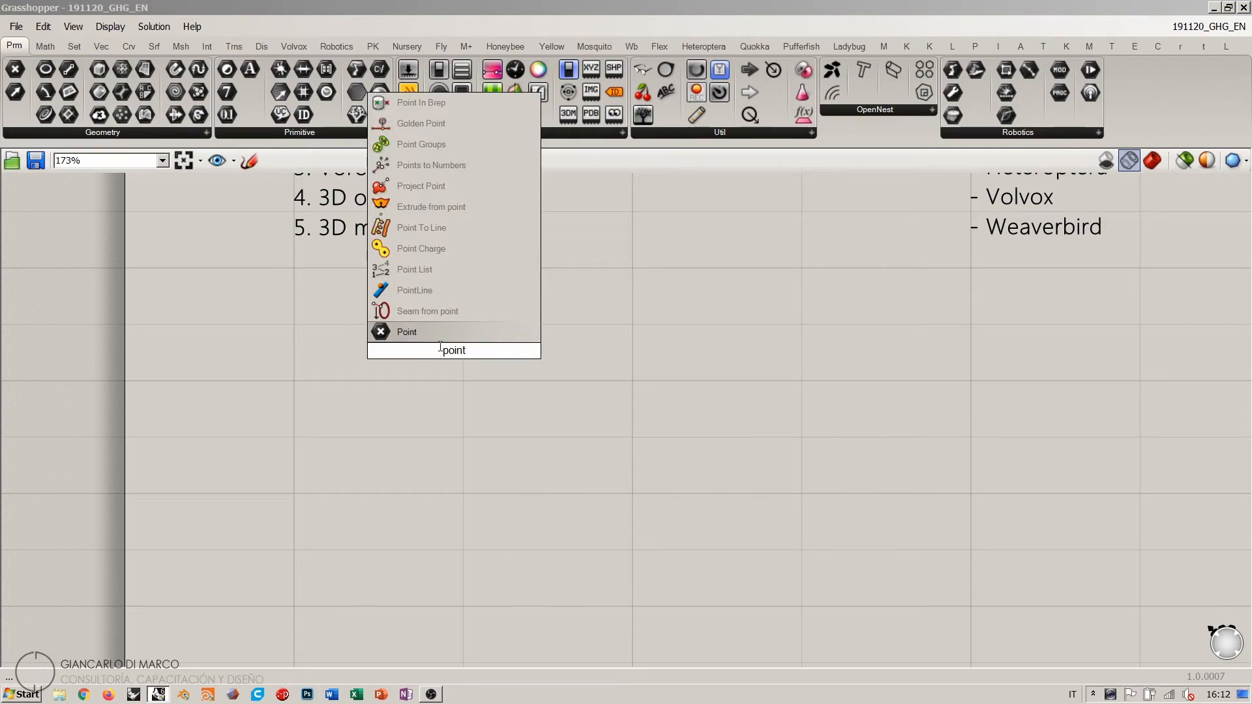
pyautogui.click(414, 333)
pyautogui.rightClick(453, 352)
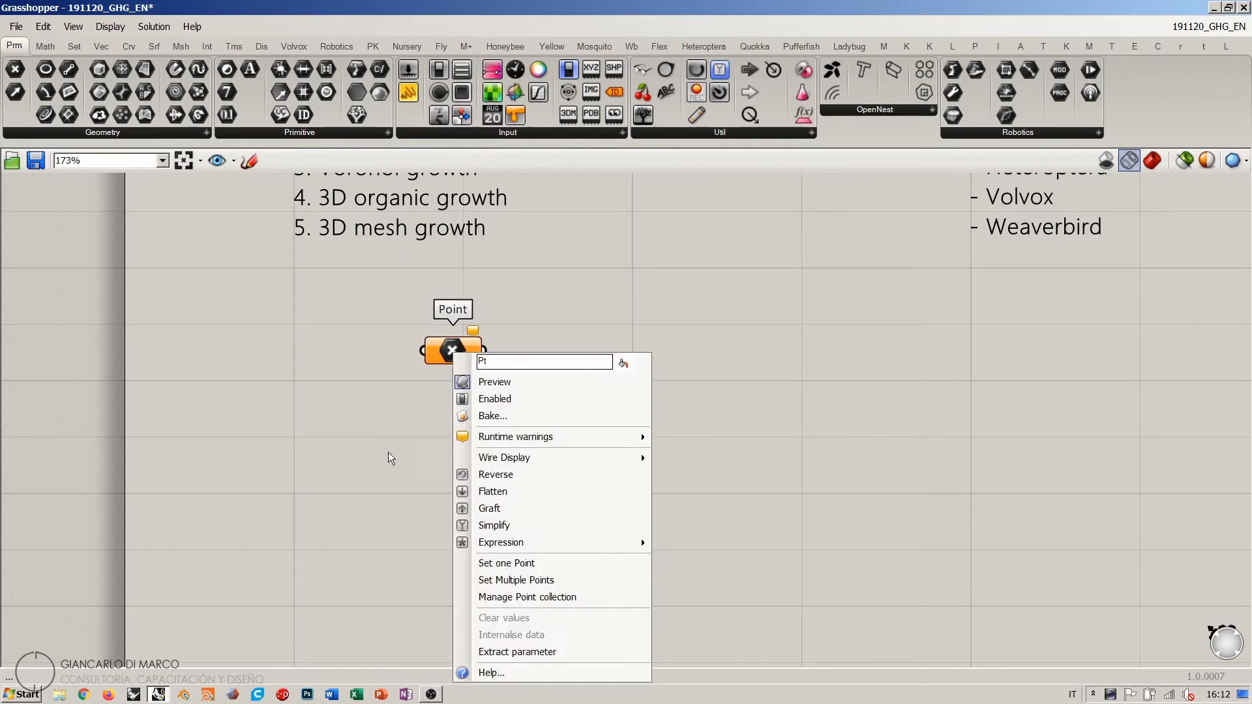
pyautogui.click(465, 563)
pyautogui.click(481, 558)
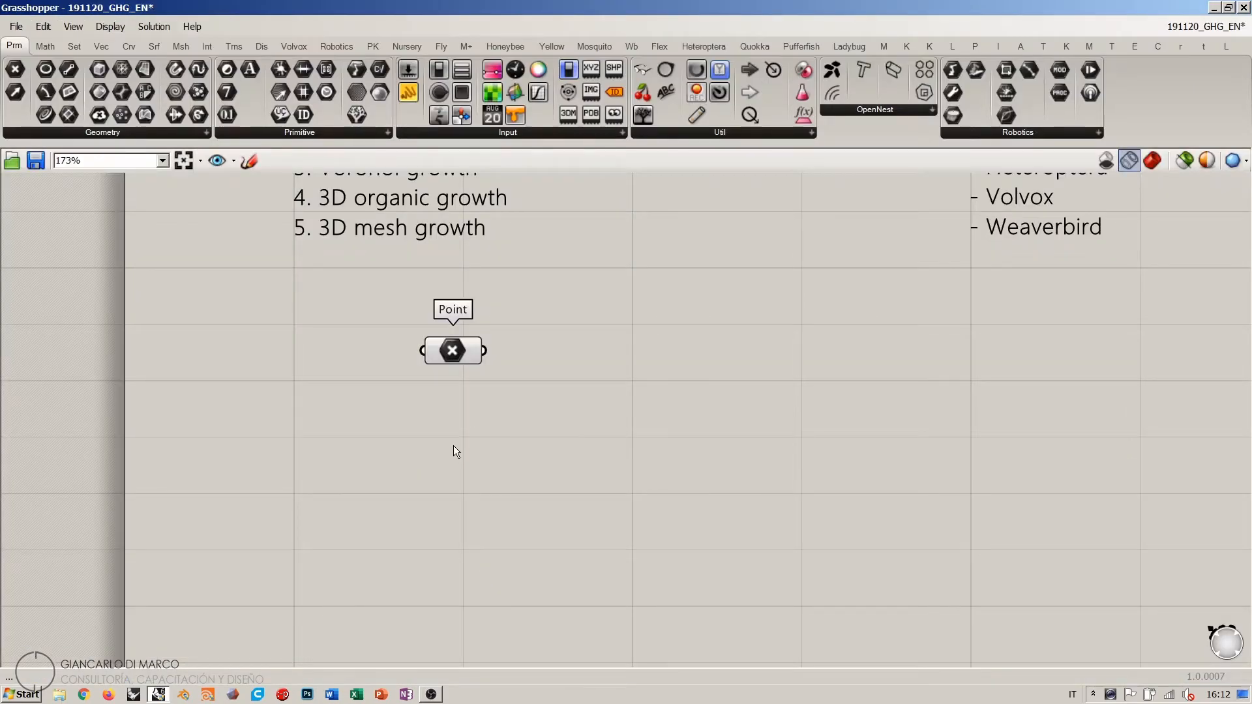
pyautogui.moveTo(453, 350); pyautogui.dragTo(371, 354)
# Step: Add a Move component to the right of the Point parameter and wire the point into its G input
pyautogui.doubleClick(514, 379)
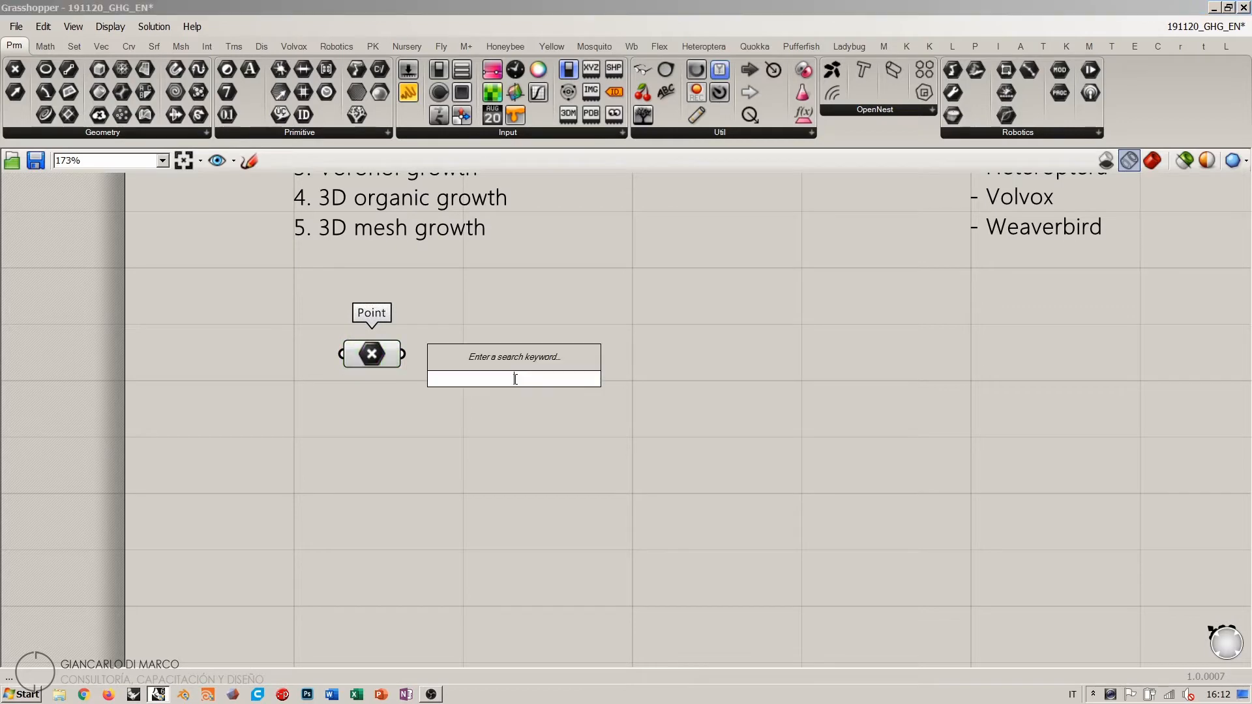
pyautogui.write('move')
pyautogui.click(480, 330)
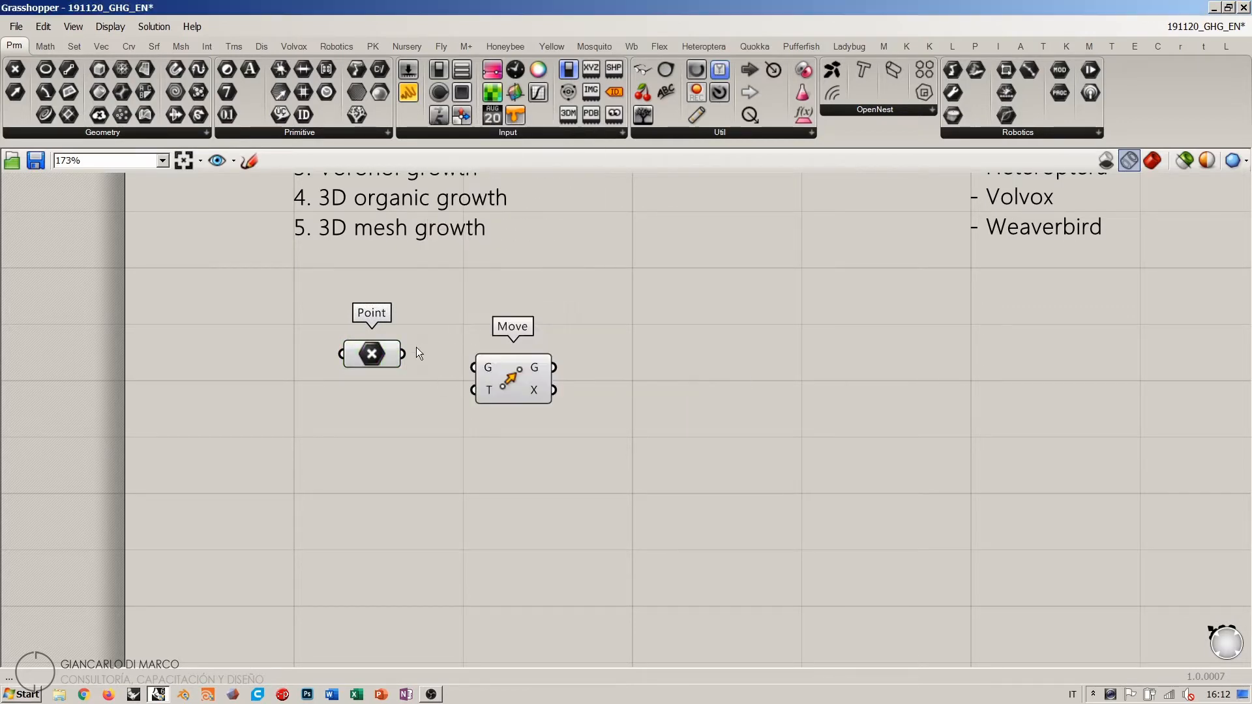
pyautogui.moveTo(403, 354); pyautogui.dragTo(627, 392)
# Step: Add a Unit X vector below the Point parameter and wire it into Move's T input
pyautogui.doubleClick(428, 452)
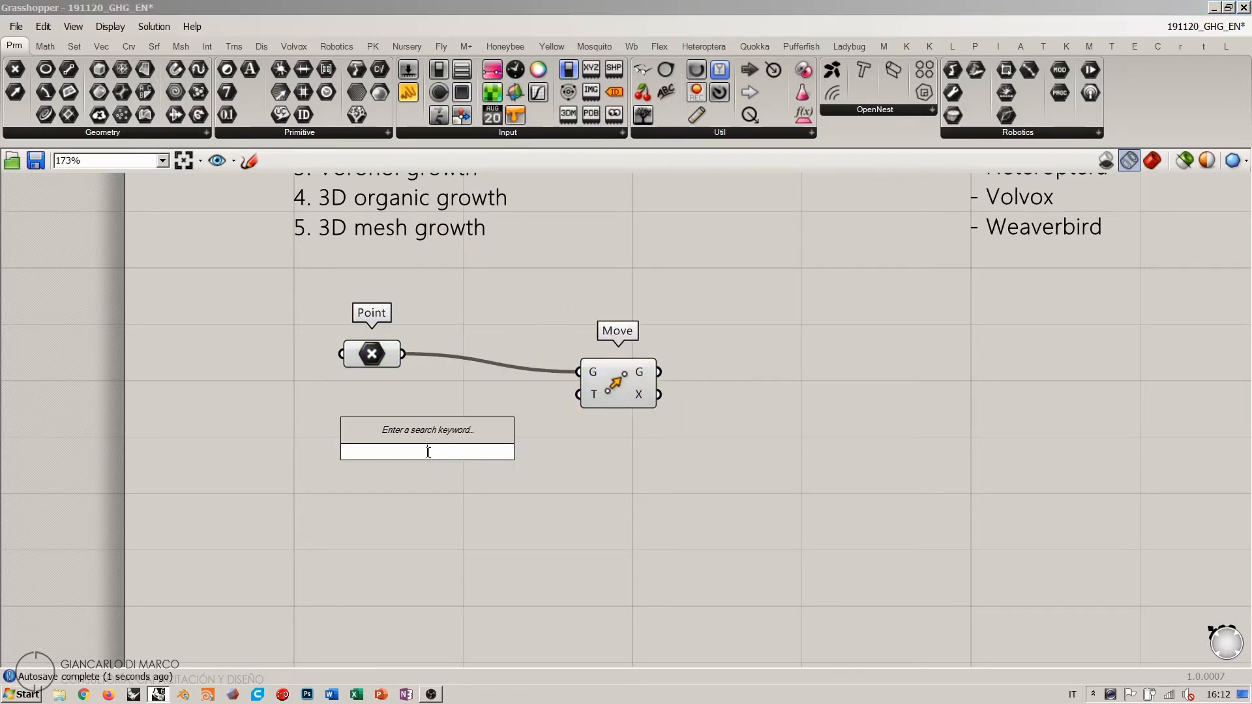
pyautogui.write('unit x')
pyautogui.click(385, 413)
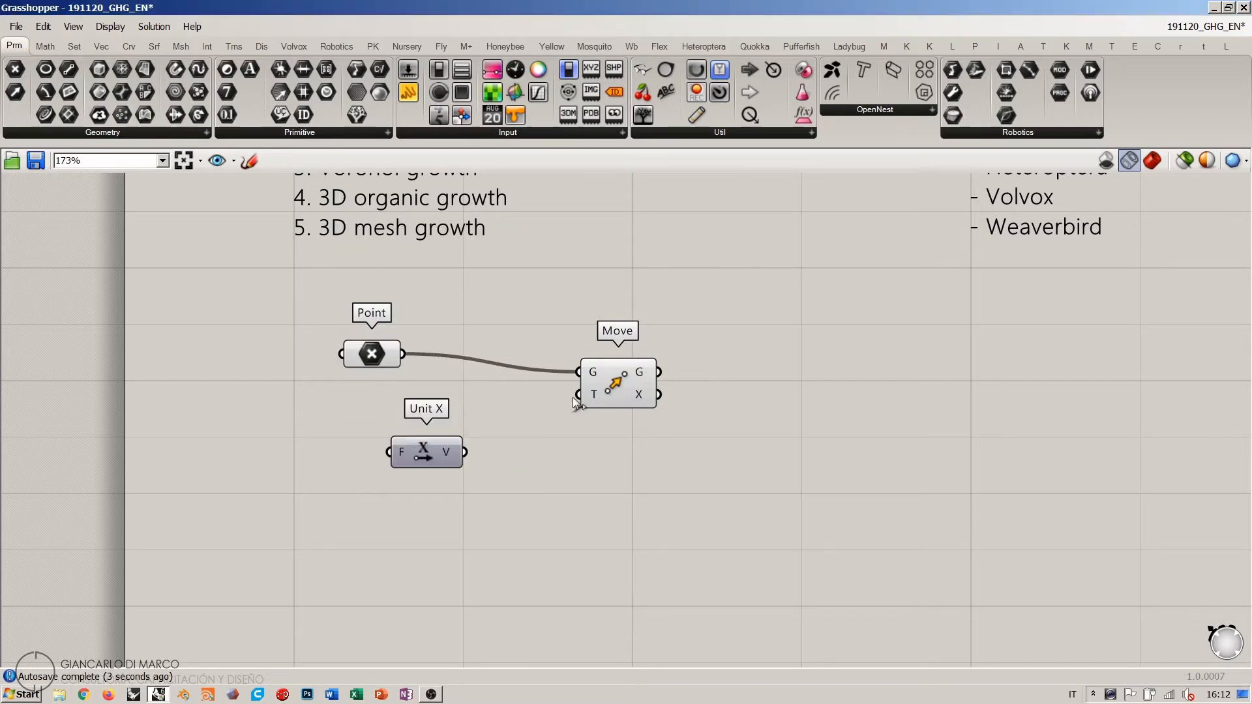
pyautogui.moveTo(574, 398); pyautogui.dragTo(478, 452)
# Step: Place a second Point parameter fed by Move's G output, and tidy the layout of the components
pyautogui.moveTo(386, 357); pyautogui.dragTo(721, 435)
pyautogui.moveTo(658, 372); pyautogui.dragTo(752, 421)
pyautogui.click(732, 440)
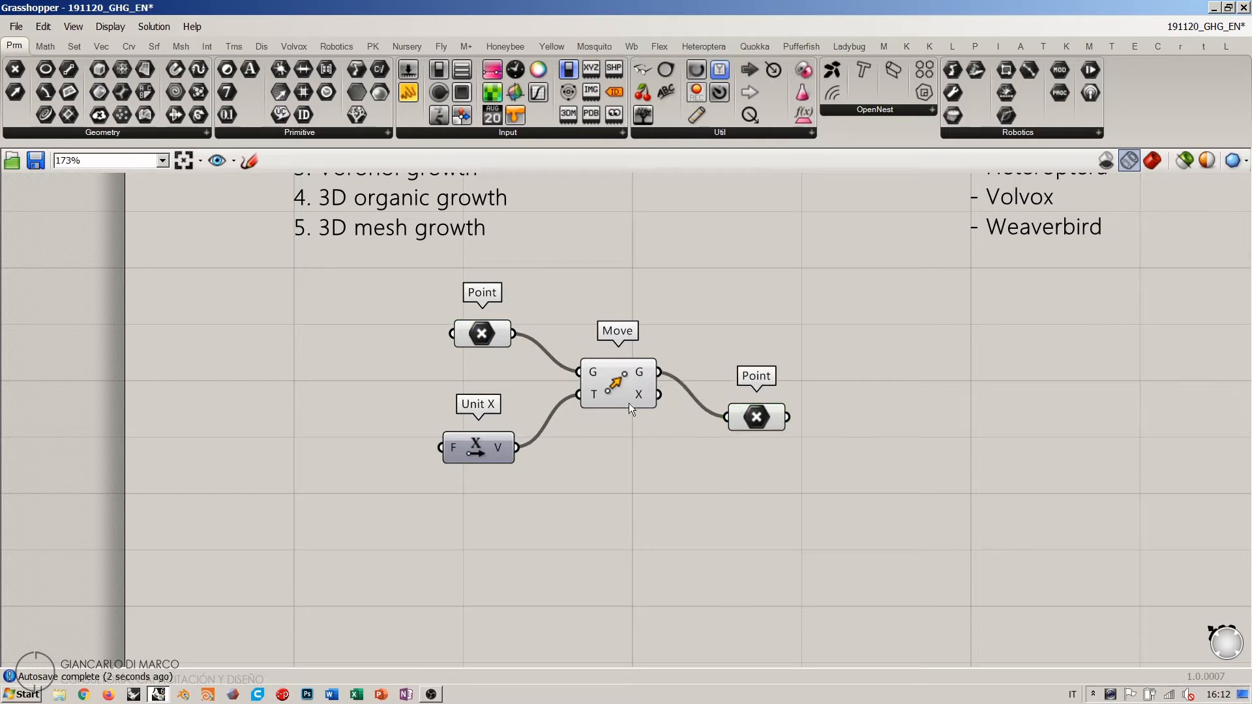
pyautogui.moveTo(630, 409); pyautogui.dragTo(611, 462)
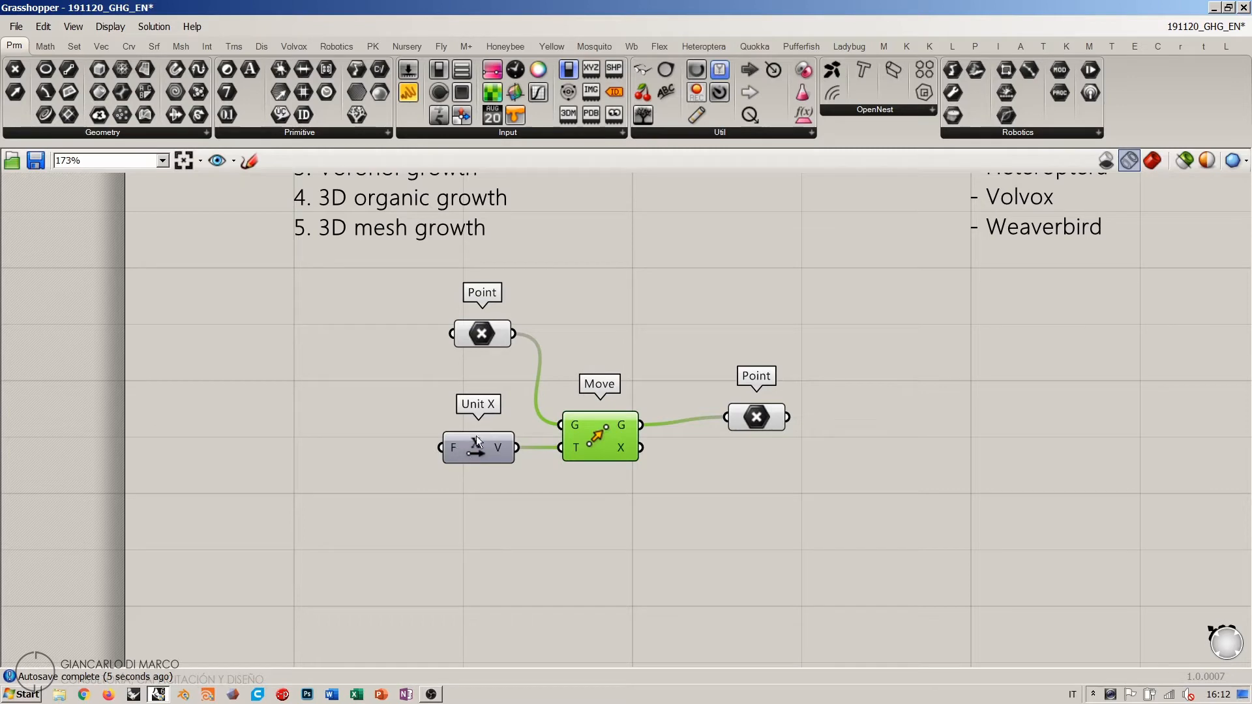
pyautogui.moveTo(482, 334); pyautogui.dragTo(477, 344)
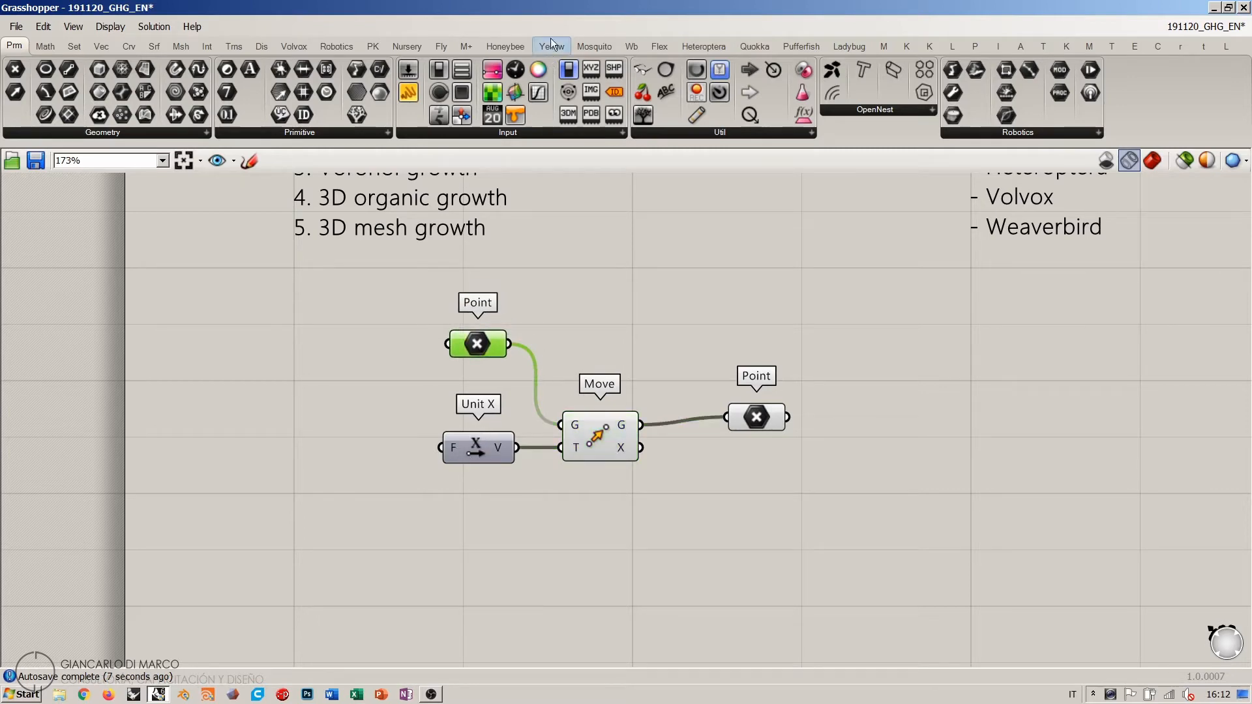
# Step: Restore the Grasshopper window beside Rhino's Top viewport and zoom in on the original and moved points
pyautogui.doubleClick(553, 6)
pyautogui.moveTo(196, 352); pyautogui.dragTo(279, 353, button='right')
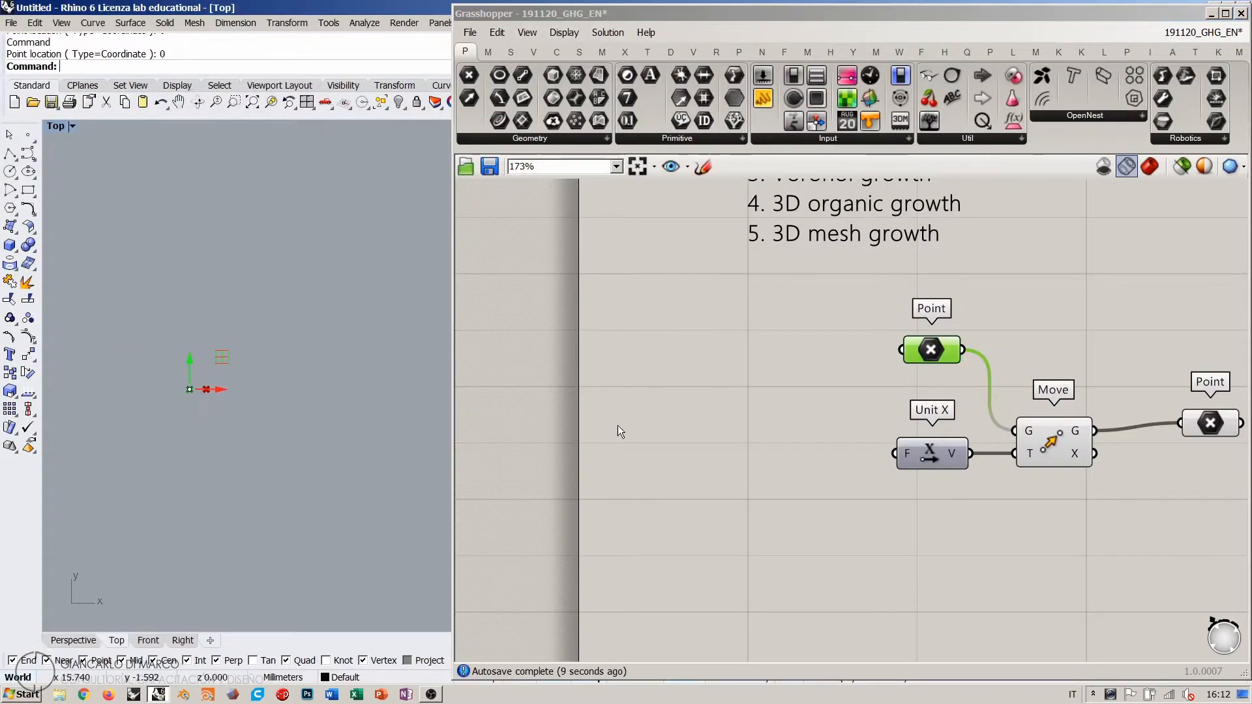
pyautogui.click(618, 426)
pyautogui.moveTo(207, 385); pyautogui.dragTo(231, 352, button='right')
pyautogui.scroll(15, 229, 352)
pyautogui.moveTo(217, 411); pyautogui.dragTo(212, 449, button='right')
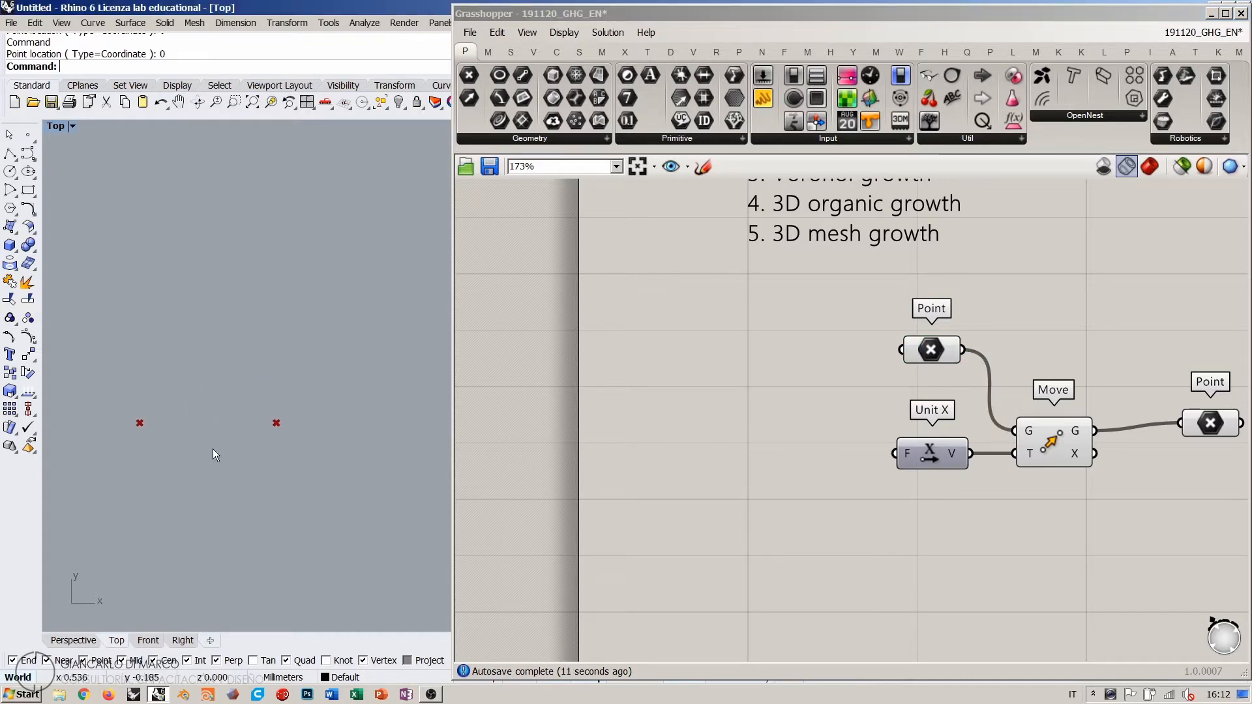
# Step: Highlight the original point in the viewport and align the output Point parameter with Move's G output
pyautogui.click(931, 350)
pyautogui.moveTo(1030, 418); pyautogui.dragTo(845, 422, button='right')
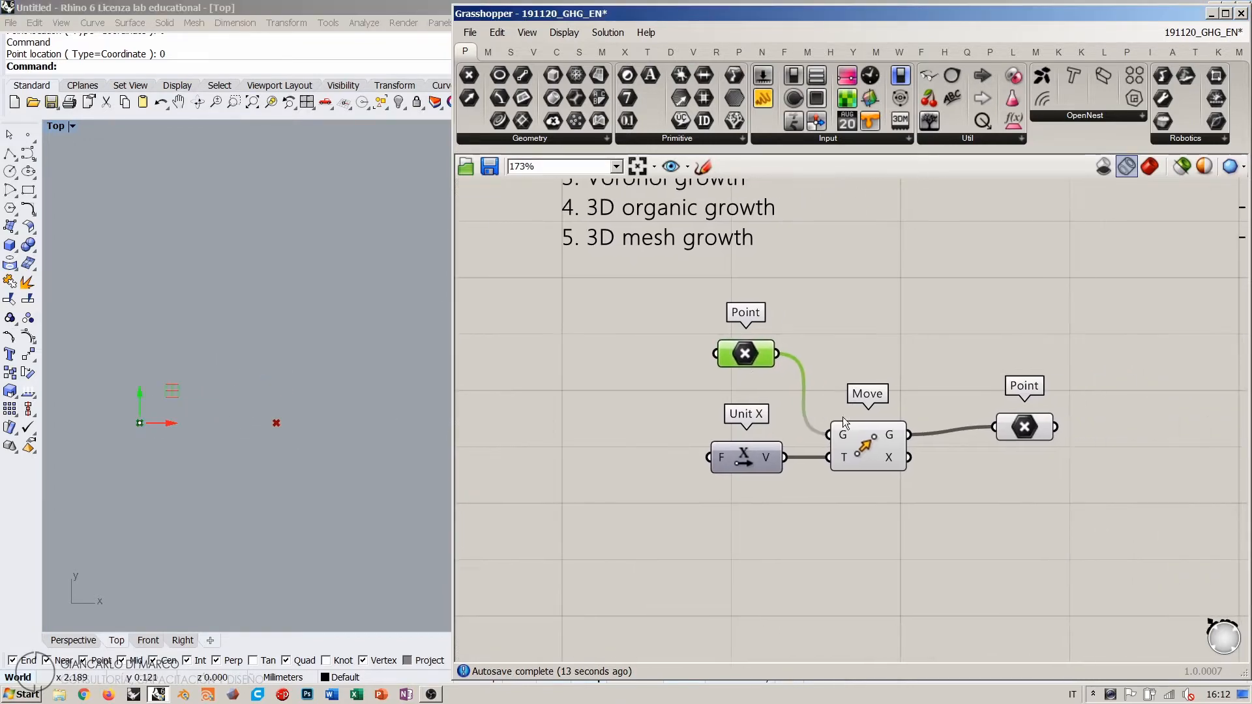
pyautogui.click(1024, 427)
pyautogui.moveTo(1025, 427); pyautogui.dragTo(1003, 435)
pyautogui.click(999, 490)
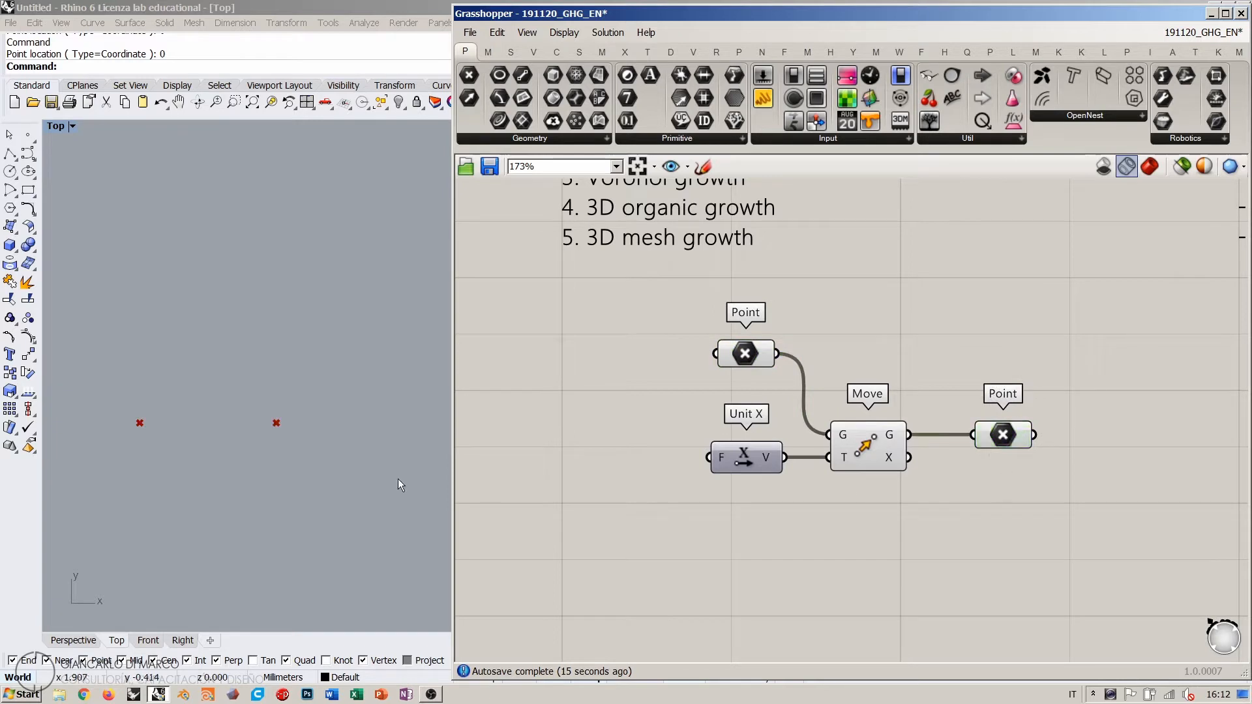
# Step: Try to loop the output Point parameter back into Move's G input alongside the original point, and inspect Move's error
pyautogui.scroll(-5, 228, 389)
pyautogui.moveTo(148, 461); pyautogui.dragTo(65, 478, button='right')
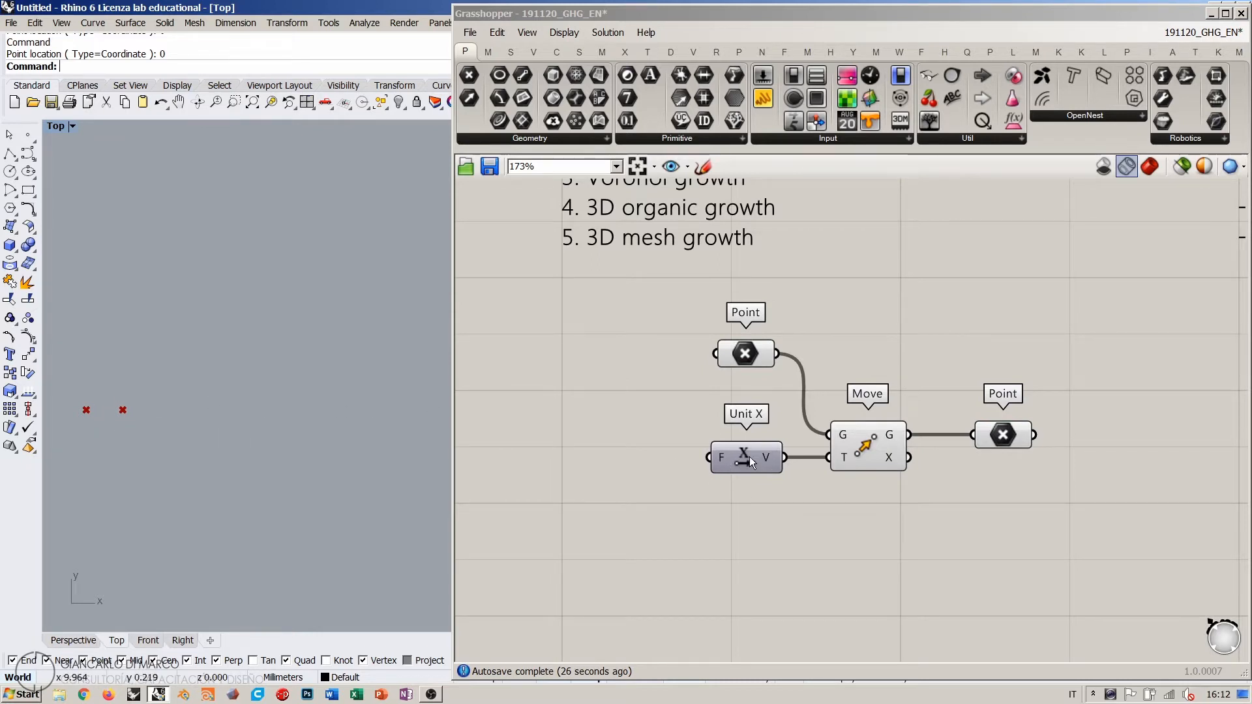
pyautogui.moveTo(1026, 439); pyautogui.dragTo(907, 420, button='right')
pyautogui.click(883, 455)
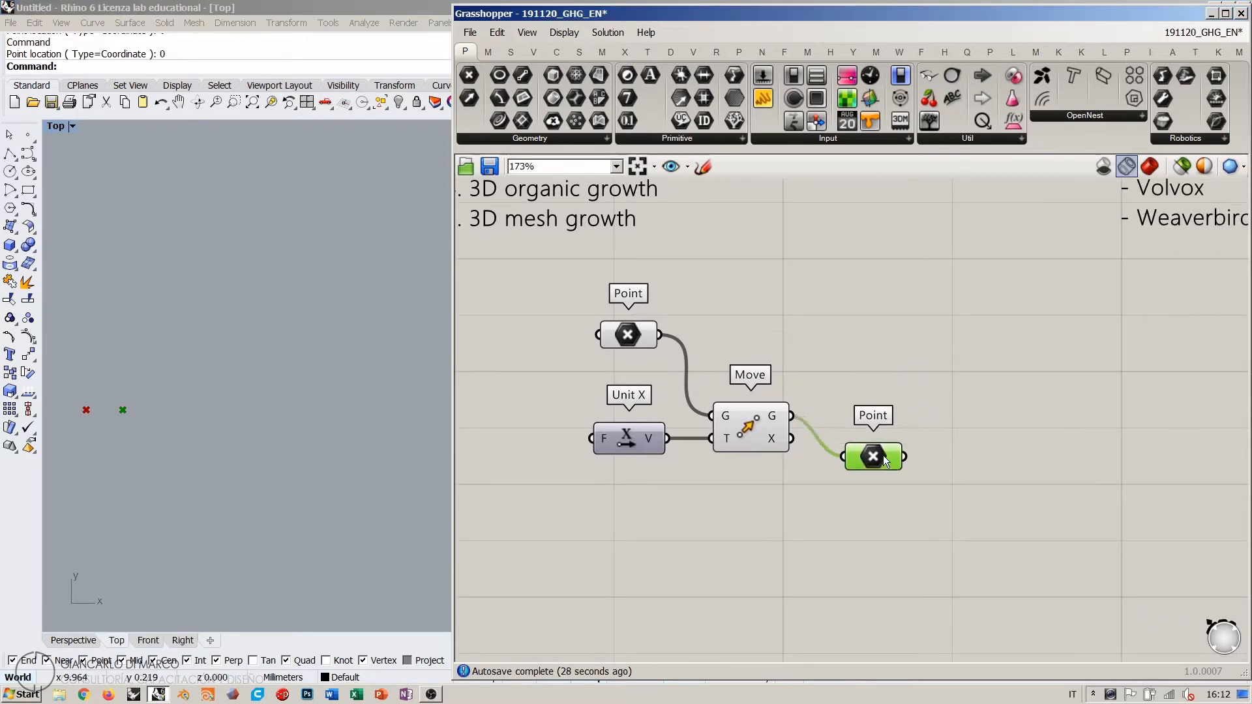
pyautogui.moveTo(883, 455); pyautogui.dragTo(883, 486)
pyautogui.moveTo(883, 487); pyautogui.dragTo(884, 413, button='right')
pyautogui.moveTo(884, 412); pyautogui.dragTo(736, 332)
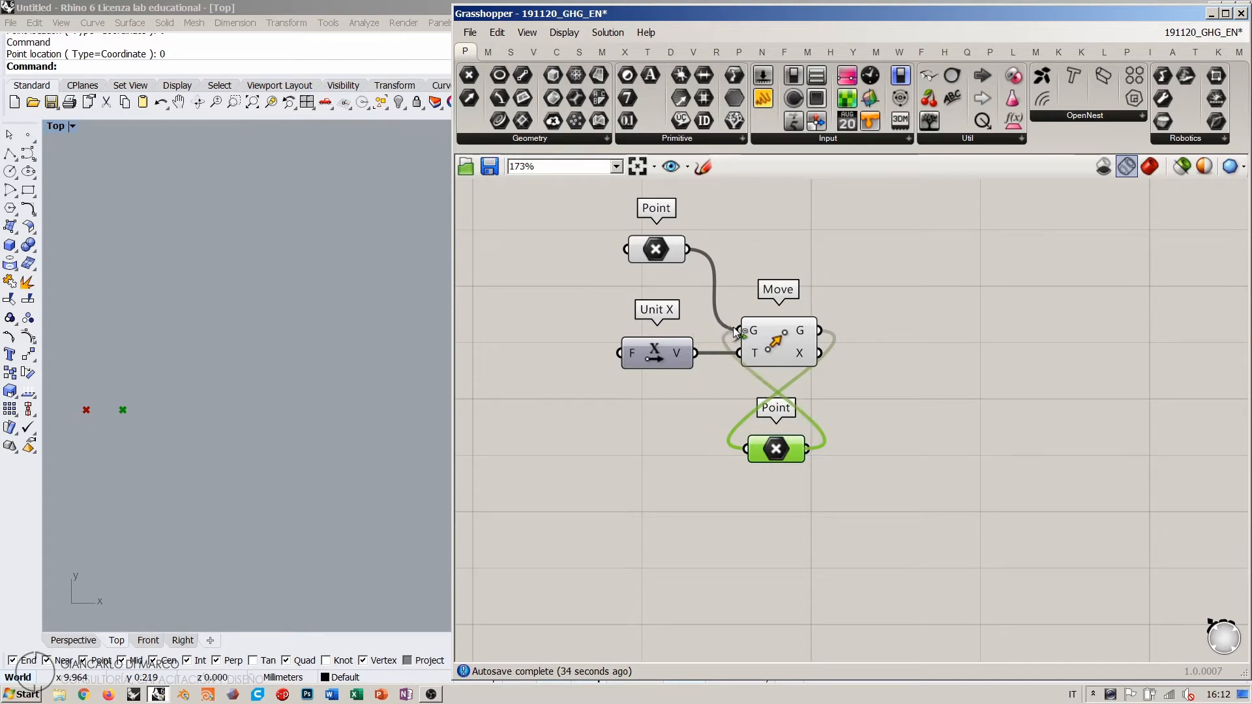
pyautogui.click(947, 398)
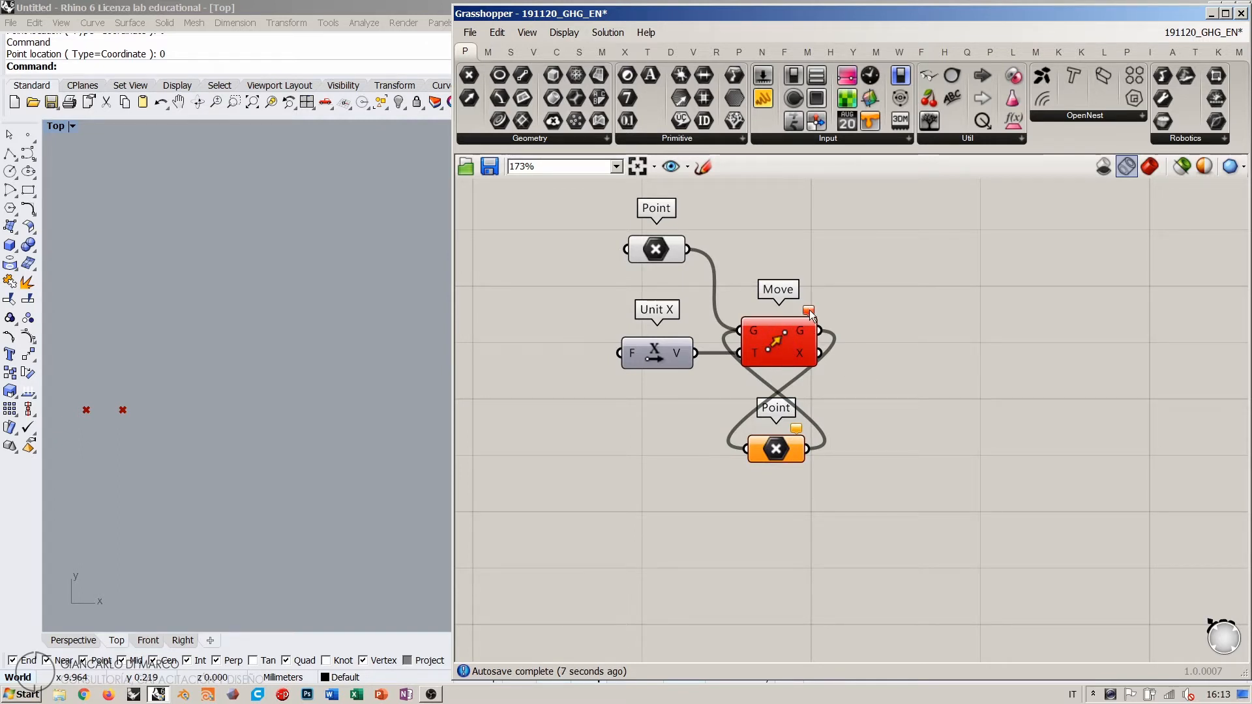
pyautogui.moveTo(810, 311)
pyautogui.moveTo(785, 448); pyautogui.dragTo(787, 460)
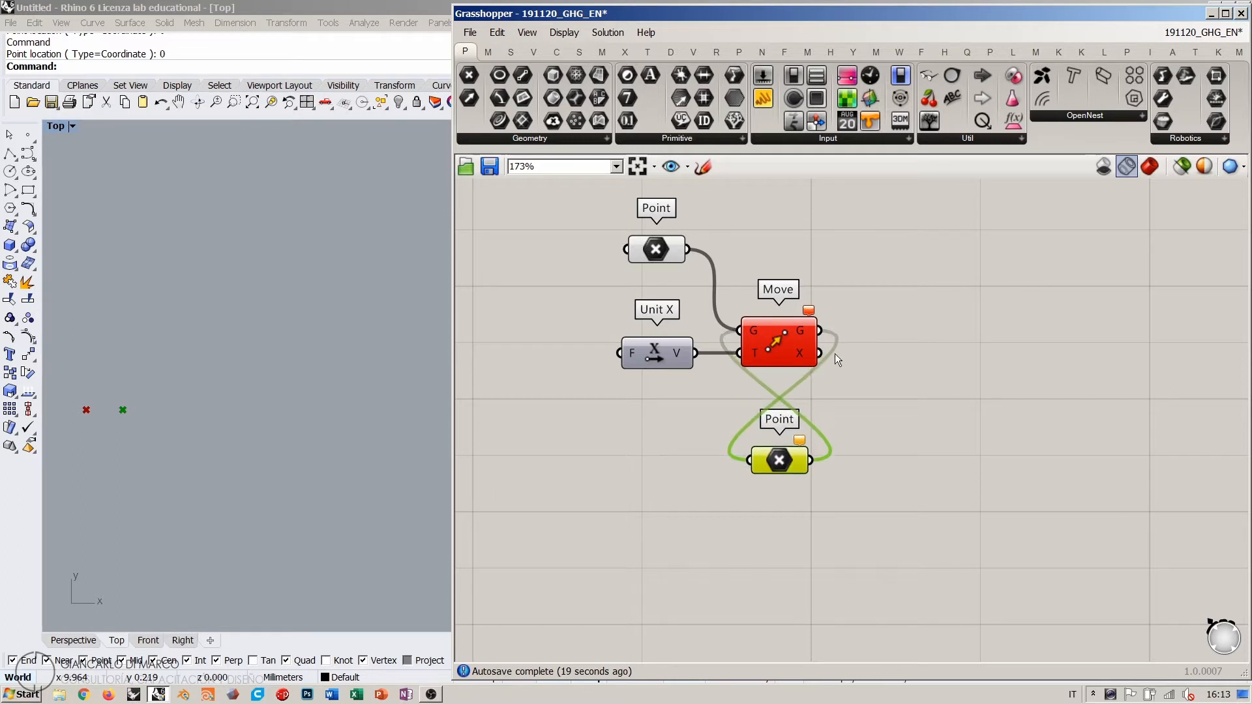
pyautogui.click(863, 413)
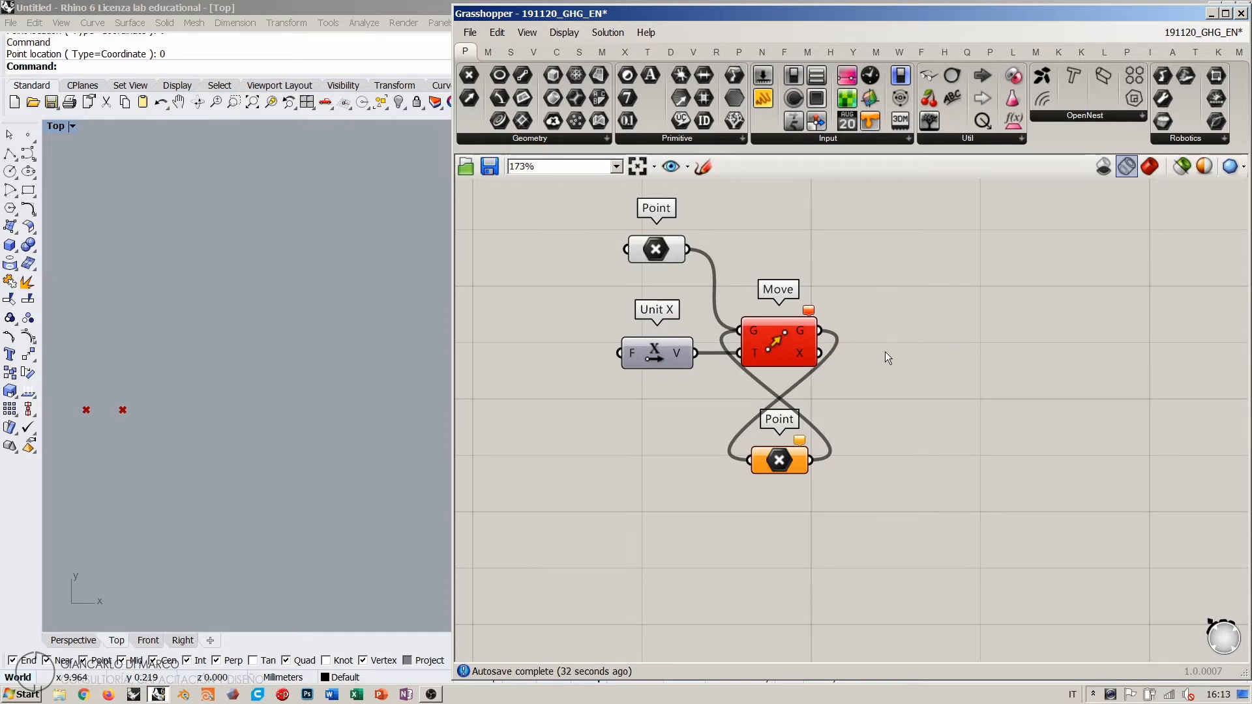
# Step: Remove the feedback wire into Move's G input and place the output Point parameter back beside Move's G output
pyautogui.click(772, 455)
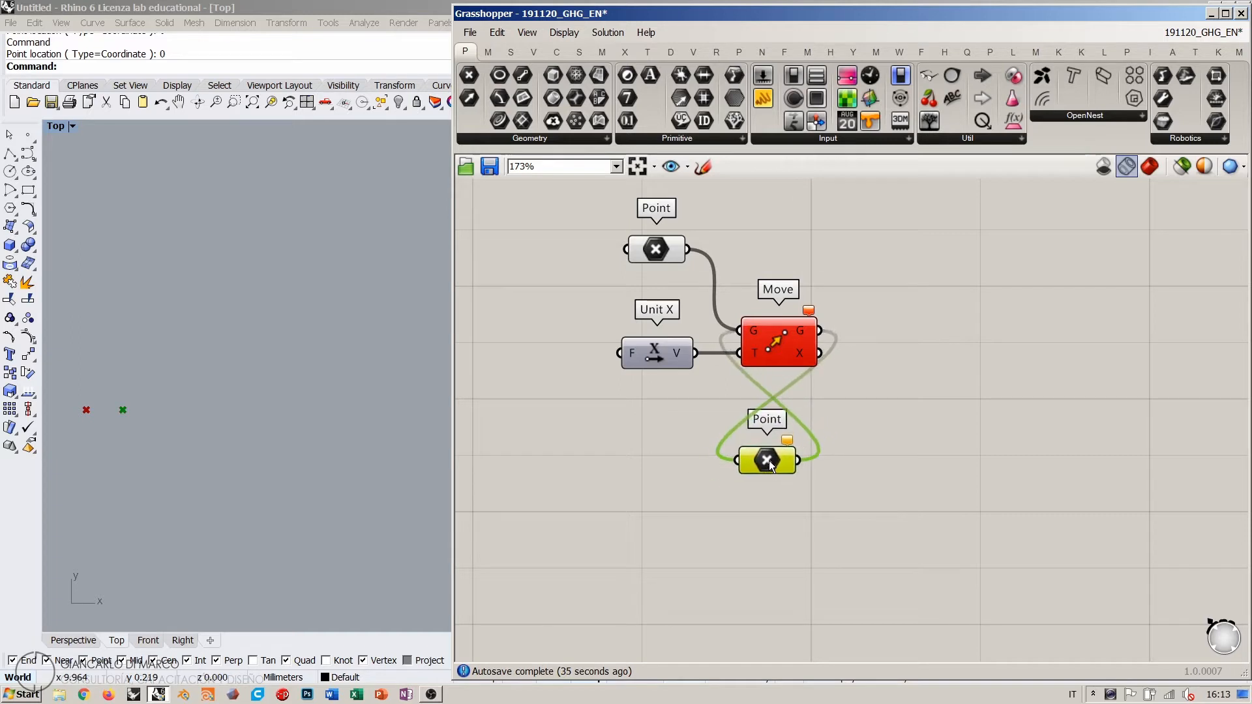
pyautogui.moveTo(769, 460); pyautogui.dragTo(739, 330)
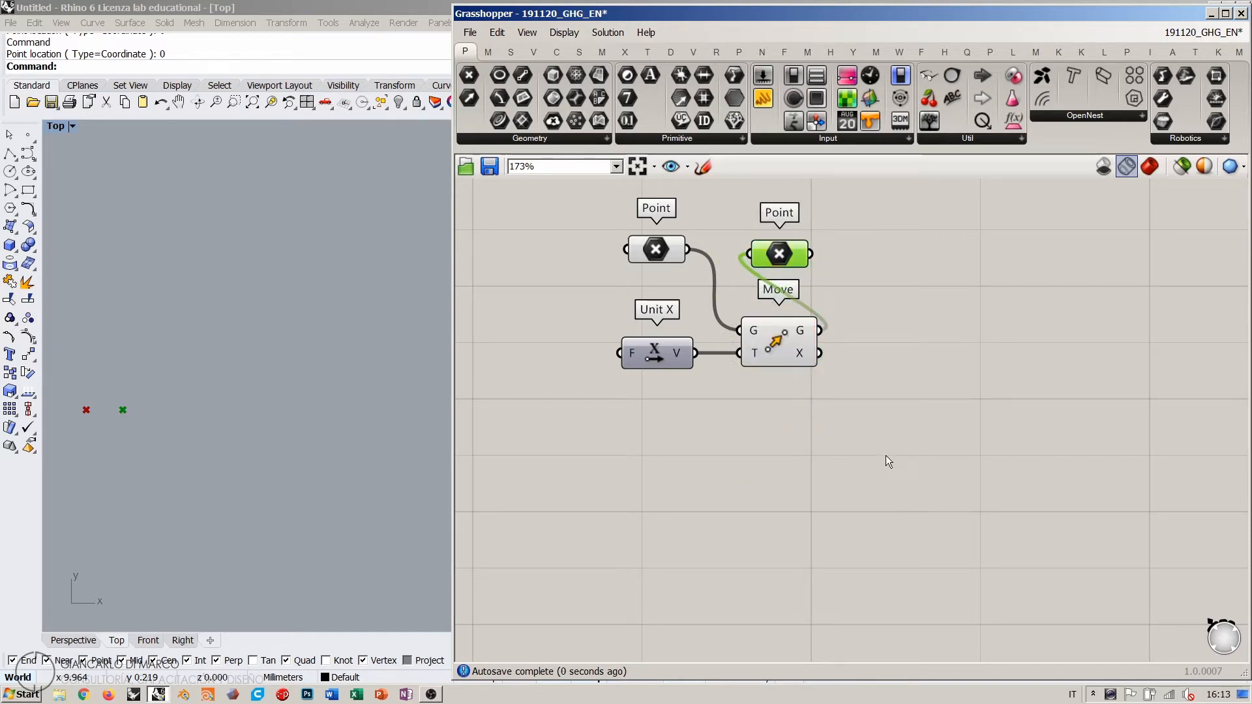
pyautogui.click(886, 455)
pyautogui.moveTo(774, 257); pyautogui.dragTo(879, 334)
pyautogui.click(913, 384)
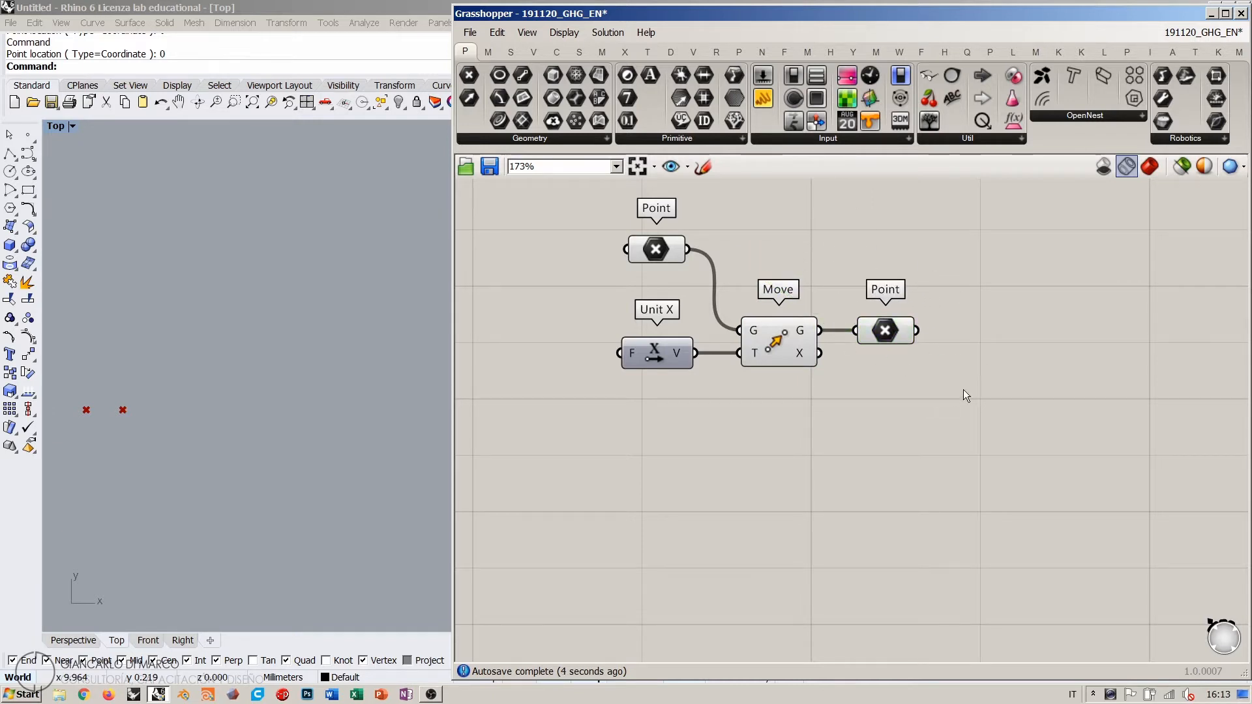
# Step: Write the loop pseudocode "for i = 0, i++", "something happens", "end" in a panel beside the output Point, and delete that panel
pyautogui.moveTo(954, 378); pyautogui.dragTo(840, 371, button='right')
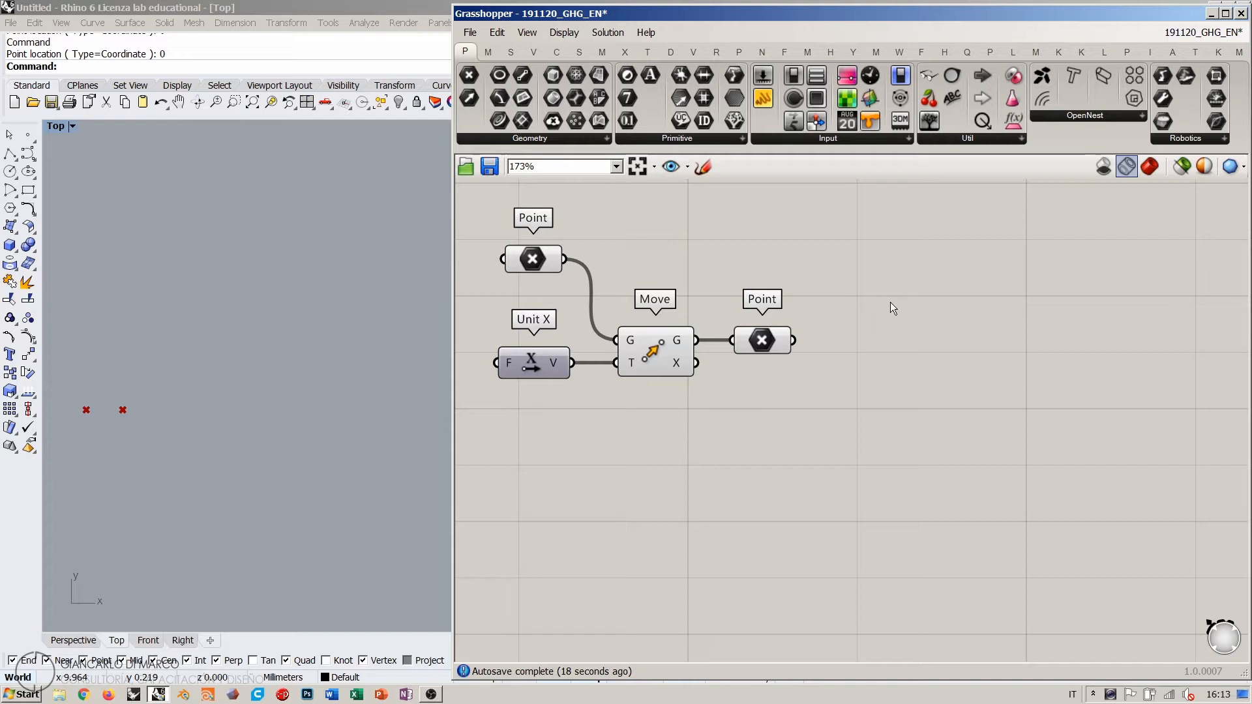
pyautogui.moveTo(764, 100); pyautogui.dragTo(949, 342)
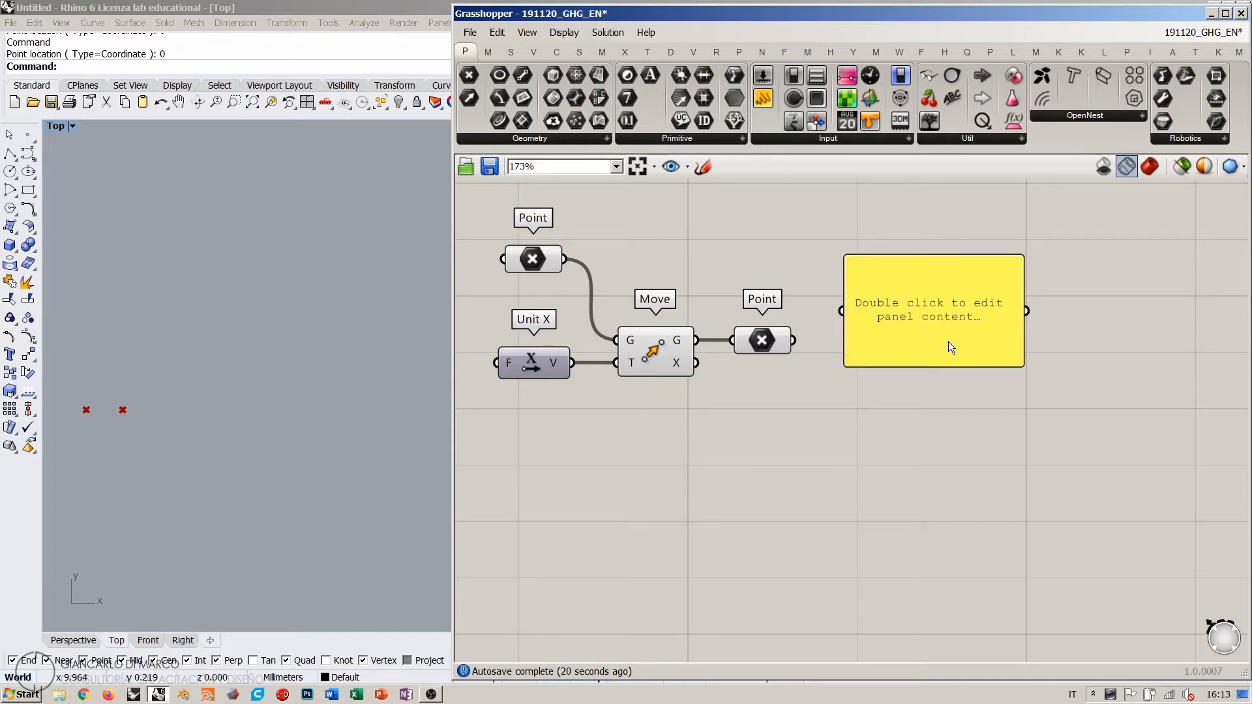
pyautogui.doubleClick(933, 308)
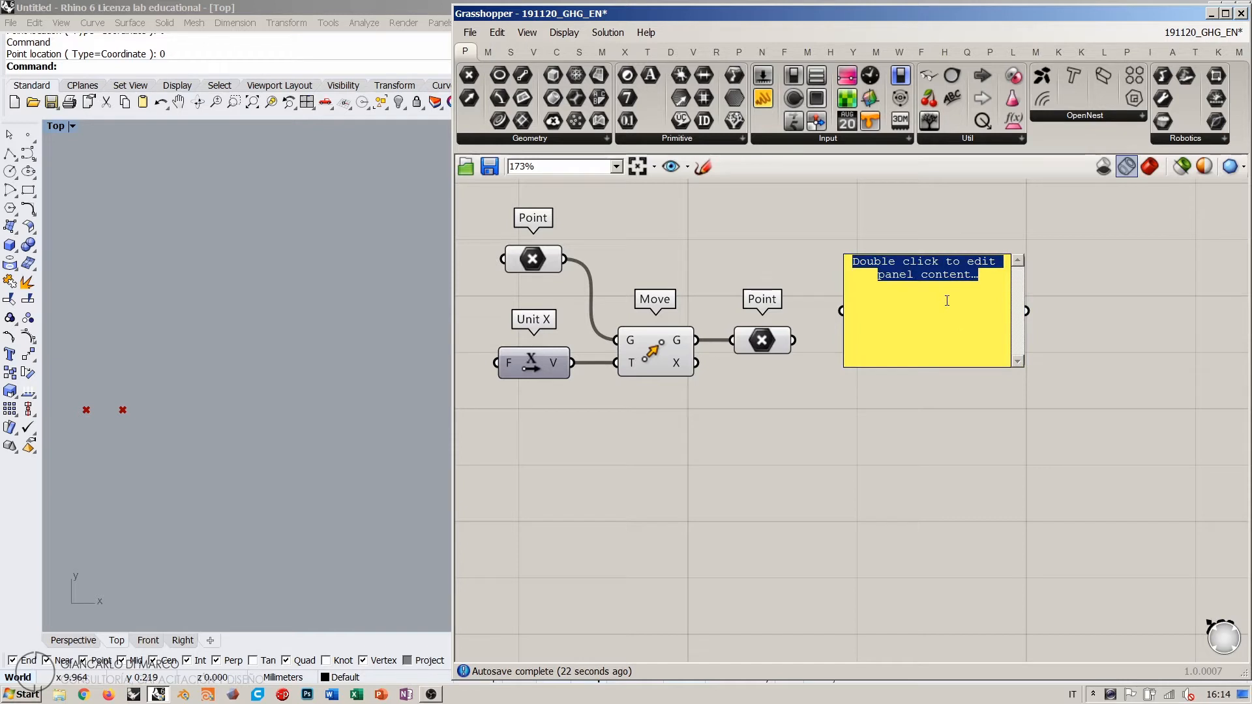
pyautogui.write('for ')
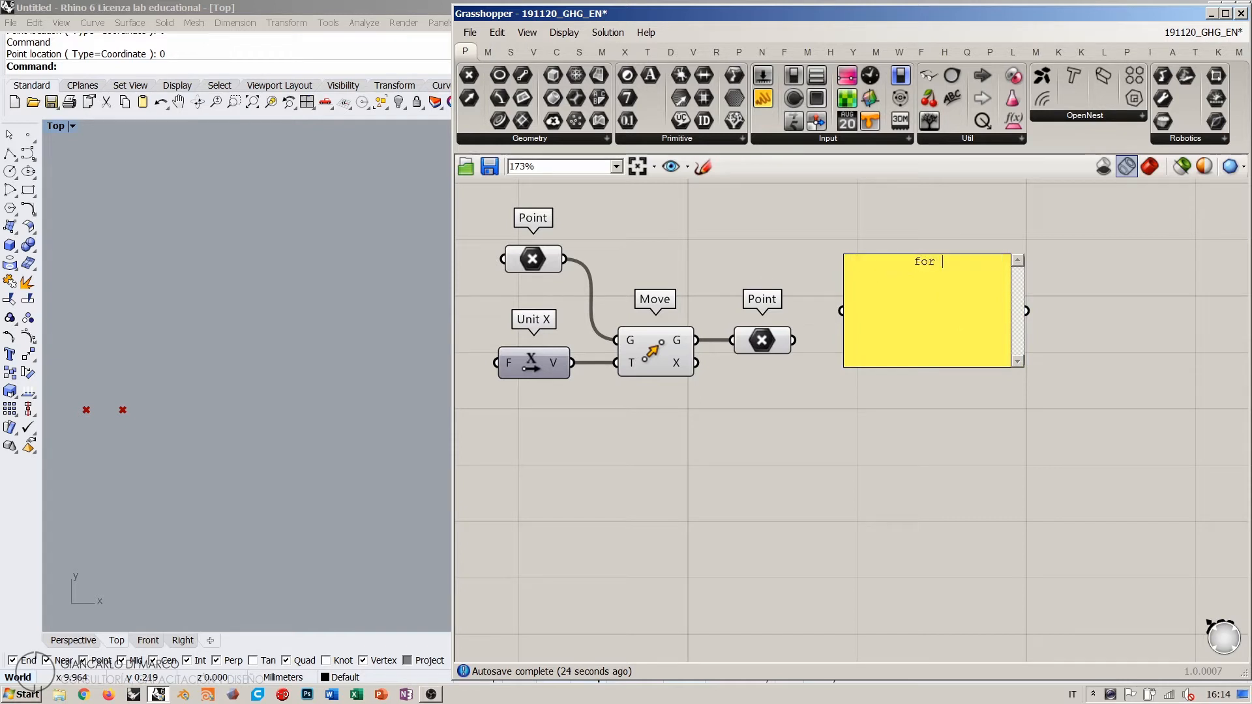
pyautogui.write('i = 0')
pyautogui.write('somethin')
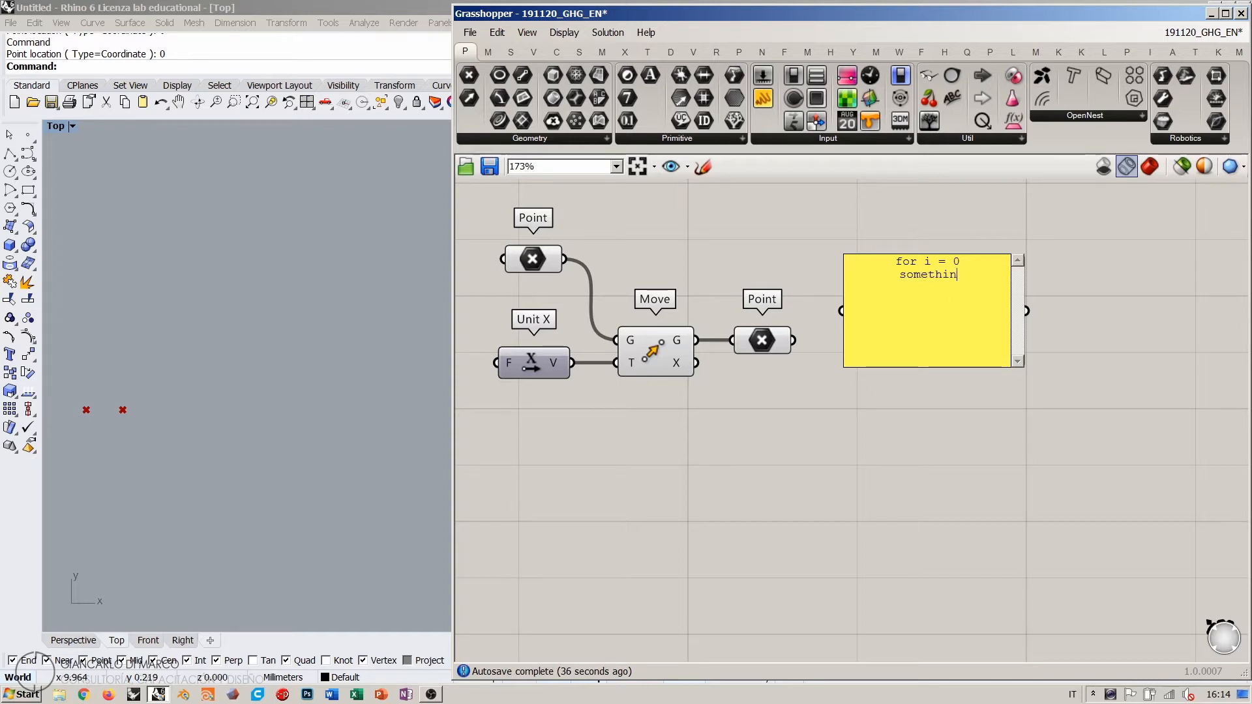
pyautogui.write('g happens')
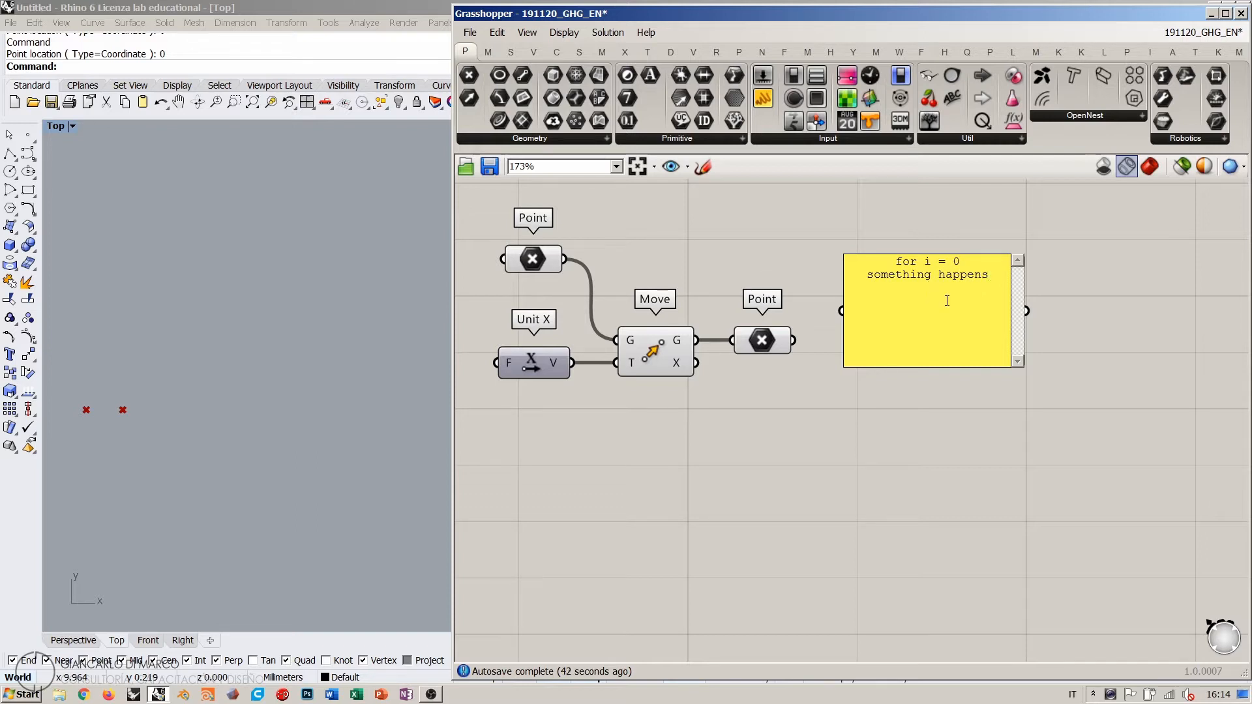
pyautogui.write('end')
pyautogui.click(970, 264)
pyautogui.write(', i++')
pyautogui.click(939, 318)
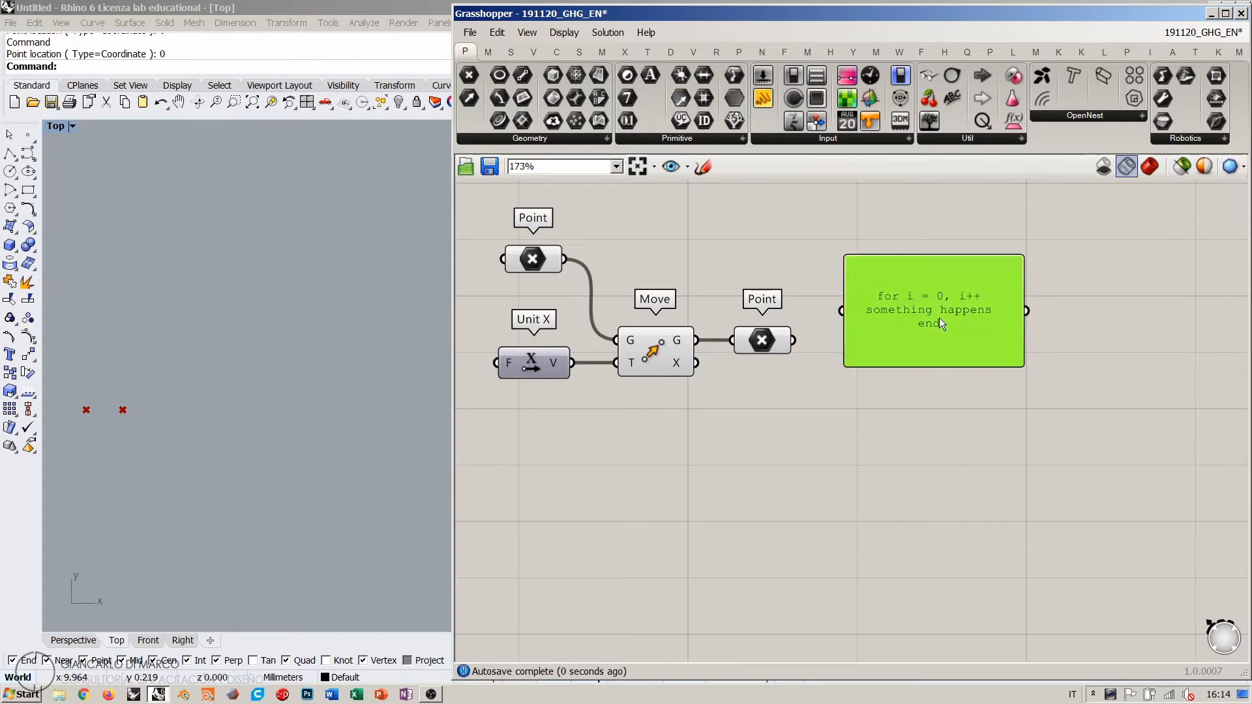
pyautogui.press('Delete')
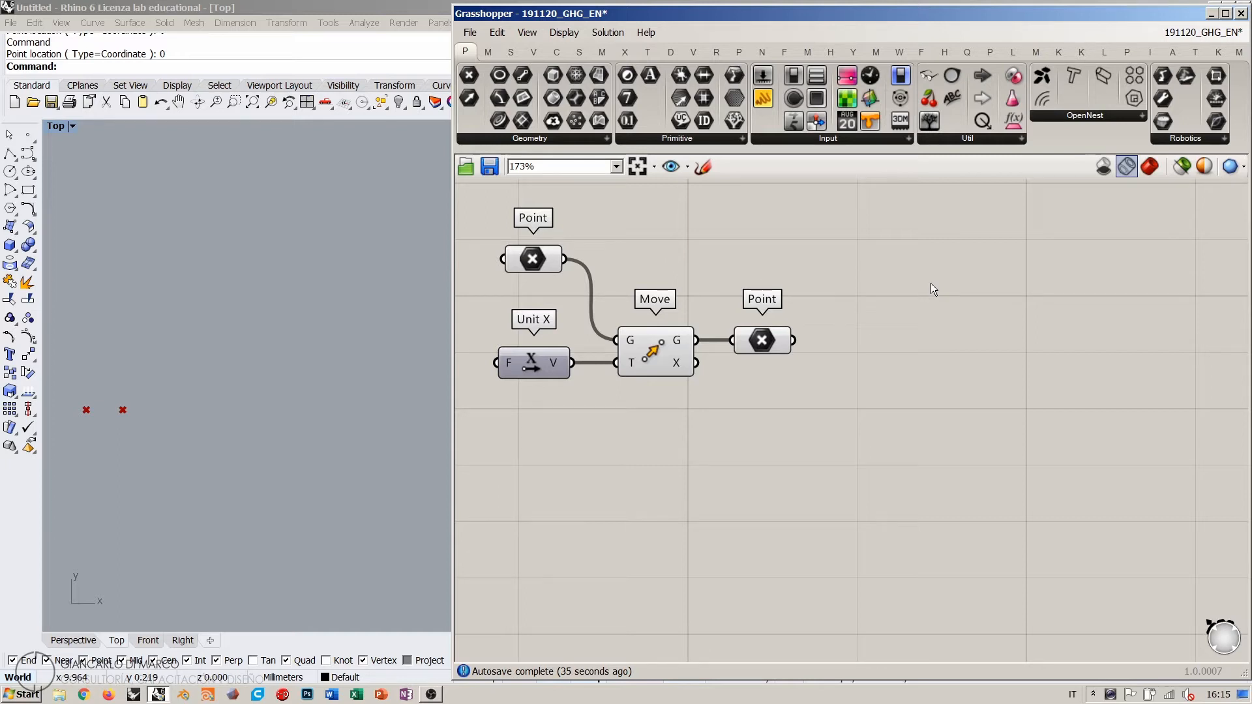
# Step: Add a HoopSnake component to the right of the output Point parameter and view its inputs and outputs up close
pyautogui.doubleClick(953, 291)
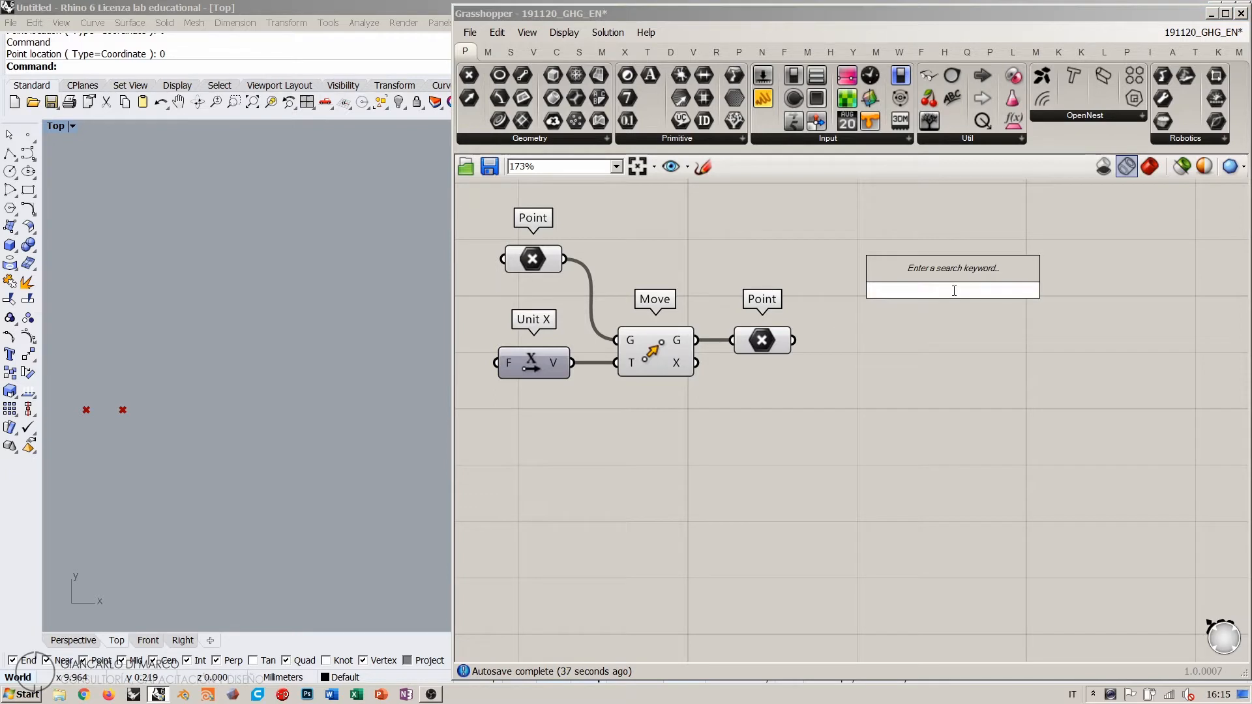
pyautogui.write('hoo')
pyautogui.press('Return')
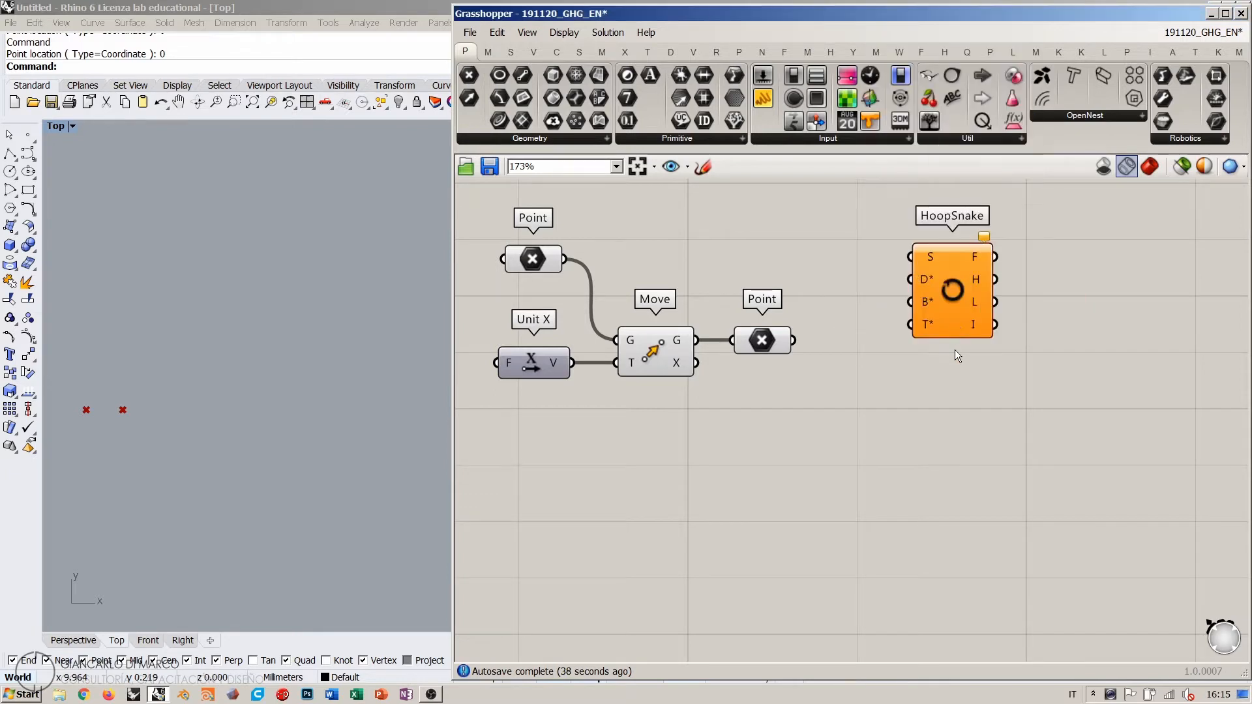
pyautogui.scroll(5, 972, 346)
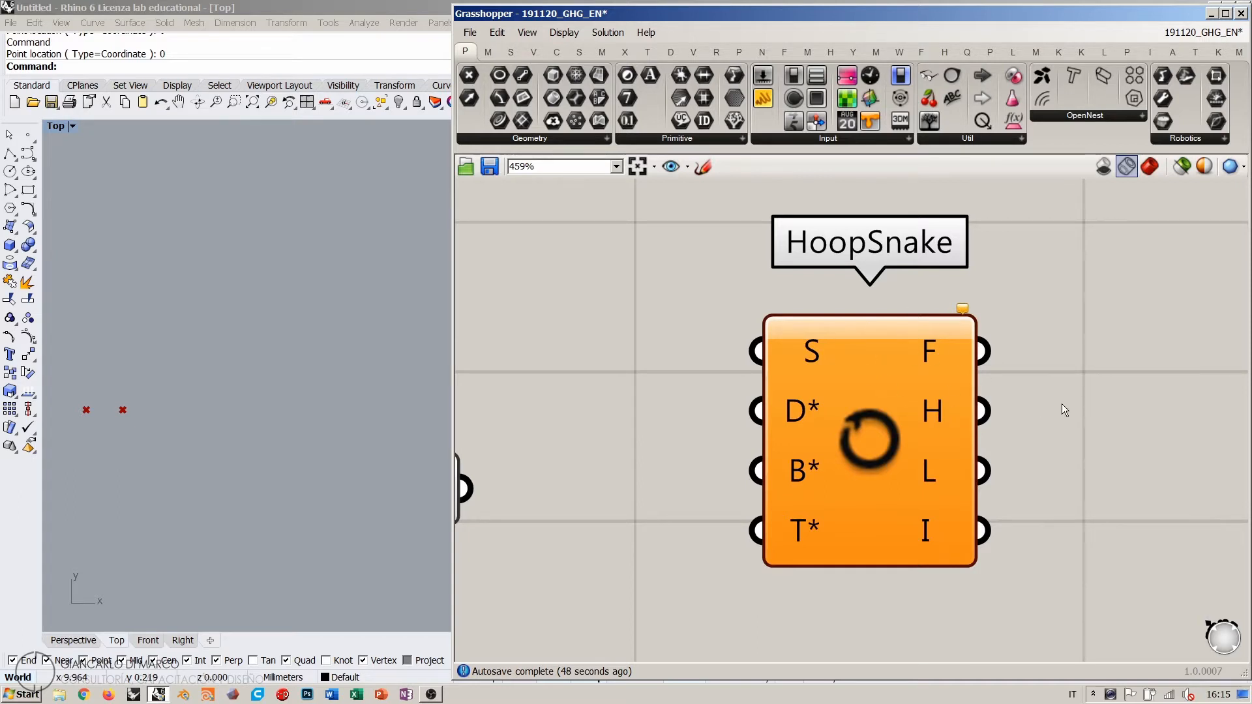
# Step: Place the output Point parameter below Move and try to feed it back into Move's G input alongside the original point
pyautogui.scroll(-3, 884, 331)
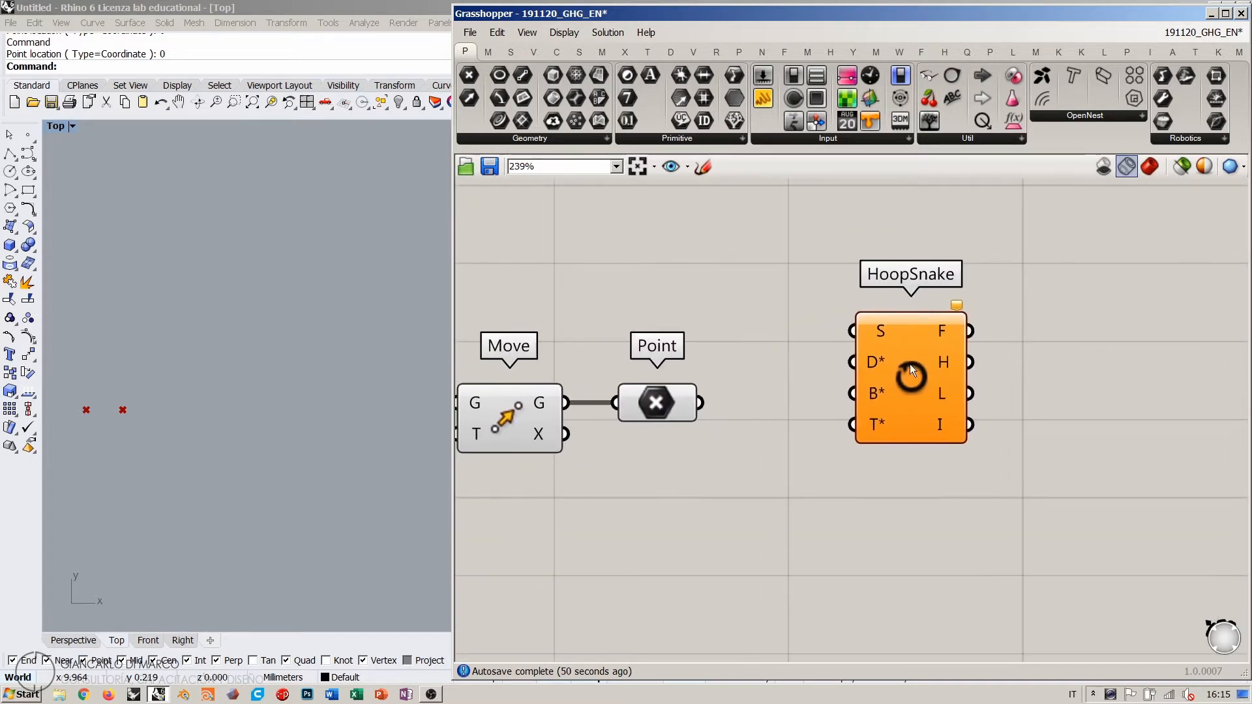
pyautogui.scroll(-2, 933, 378)
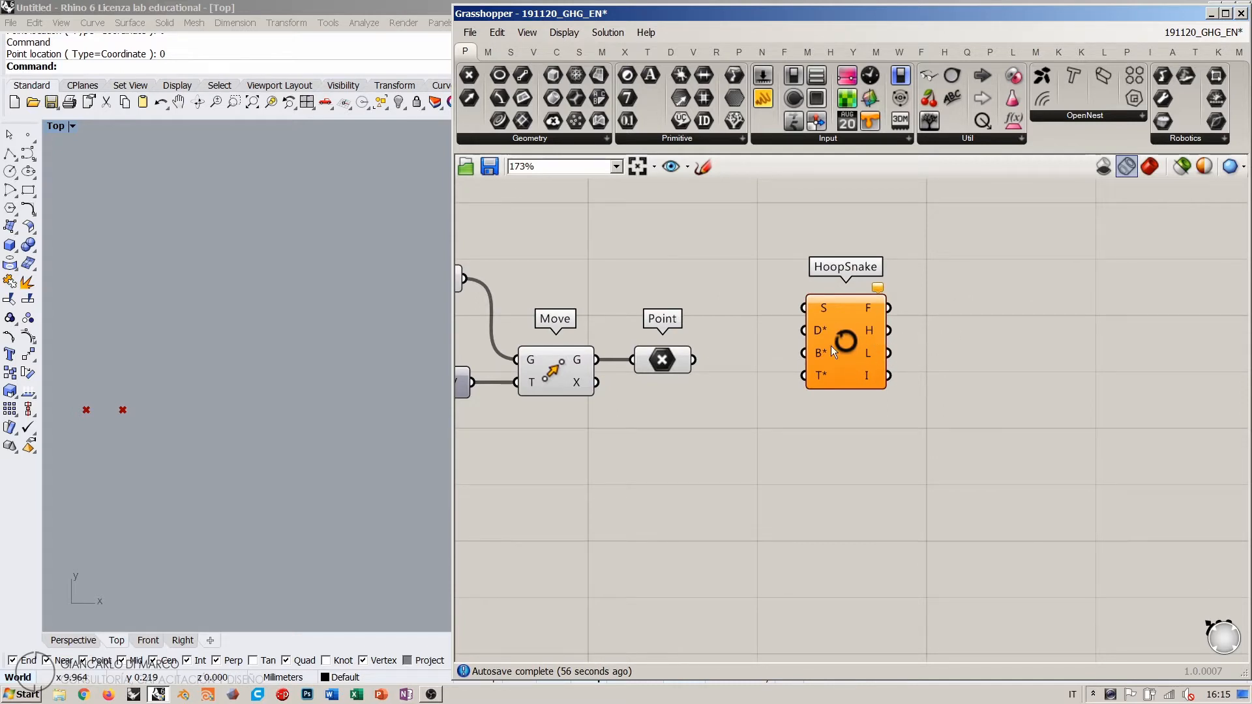
pyautogui.moveTo(756, 353); pyautogui.dragTo(810, 343, button='right')
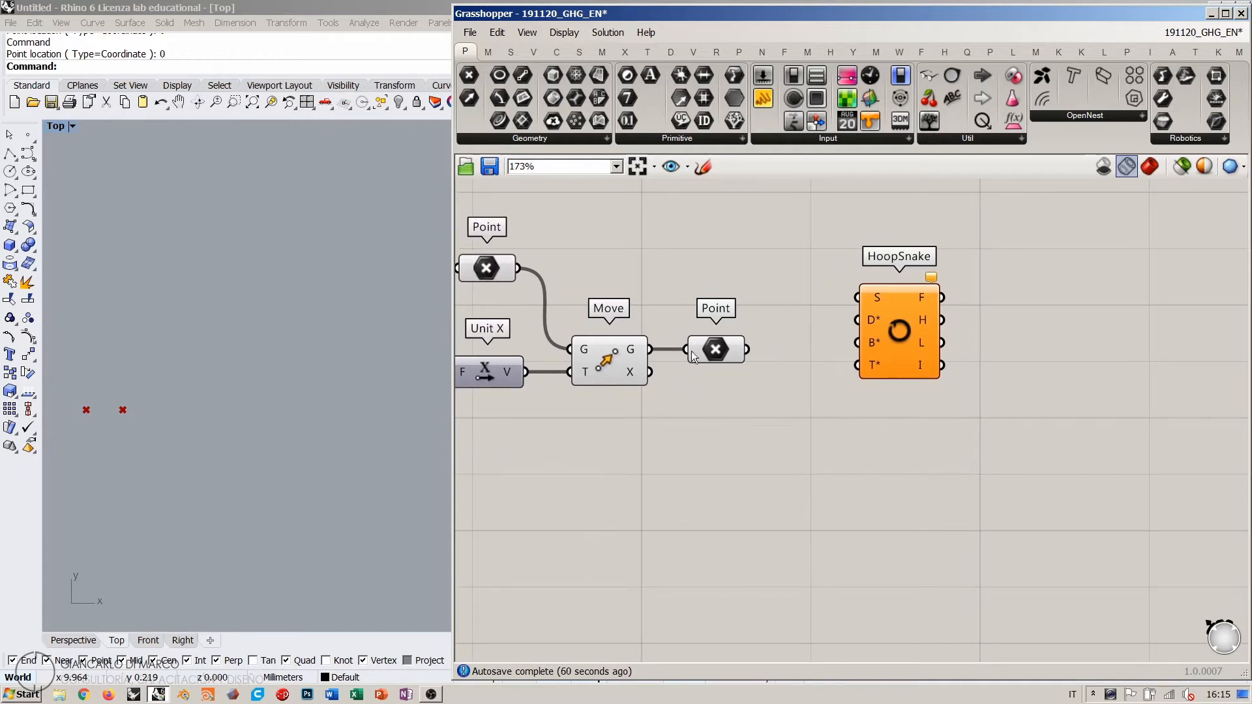
pyautogui.moveTo(651, 428); pyautogui.dragTo(713, 426, button='right')
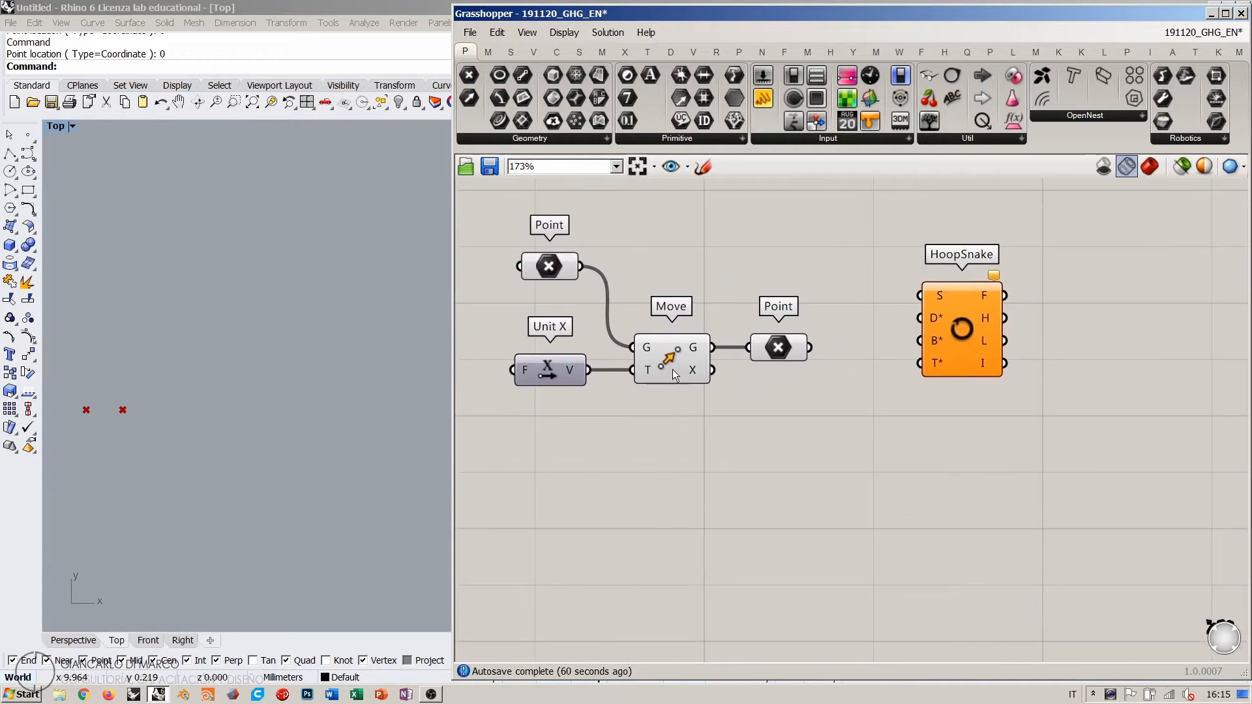
pyautogui.moveTo(807, 353); pyautogui.dragTo(637, 353)
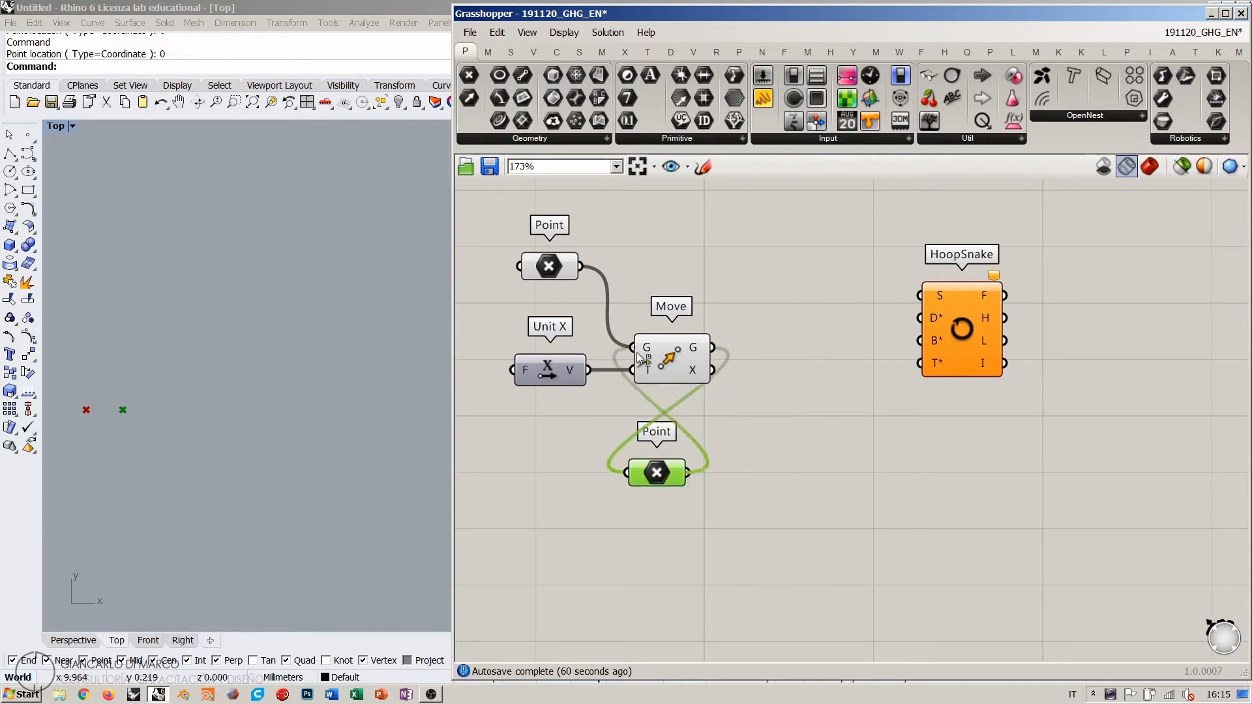
pyautogui.moveTo(660, 471); pyautogui.dragTo(676, 473)
pyautogui.click(768, 446)
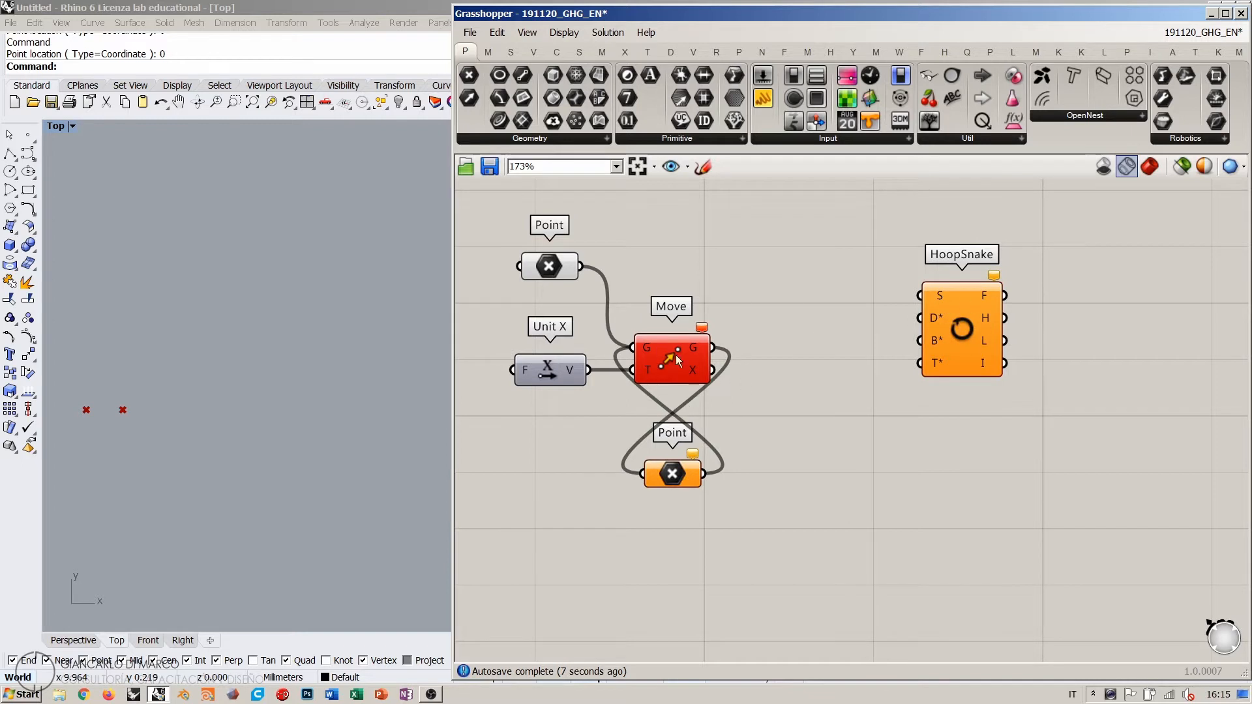
# Step: Undo the feedback wire into Move's G input and place the output Point parameter back beside Move's G output
pyautogui.hotkey('ctrl', 'z')
pyautogui.hotkey('ctrl', 'z')
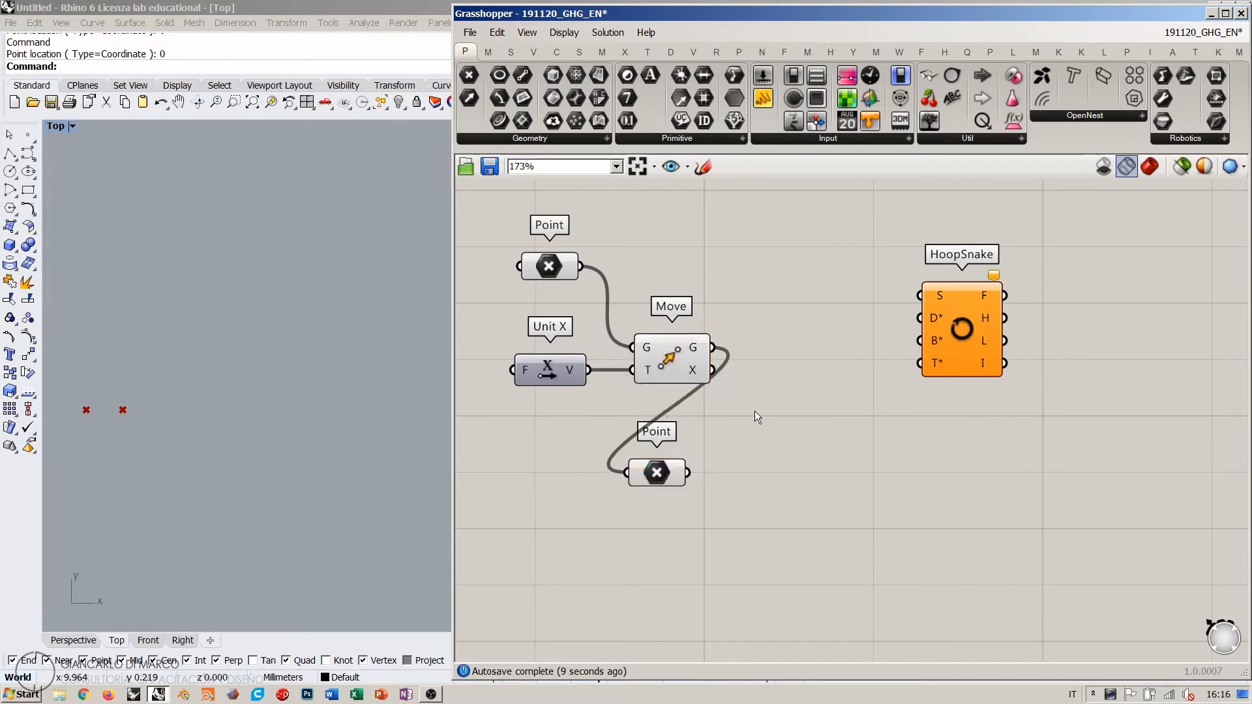
pyautogui.moveTo(648, 456); pyautogui.dragTo(761, 331)
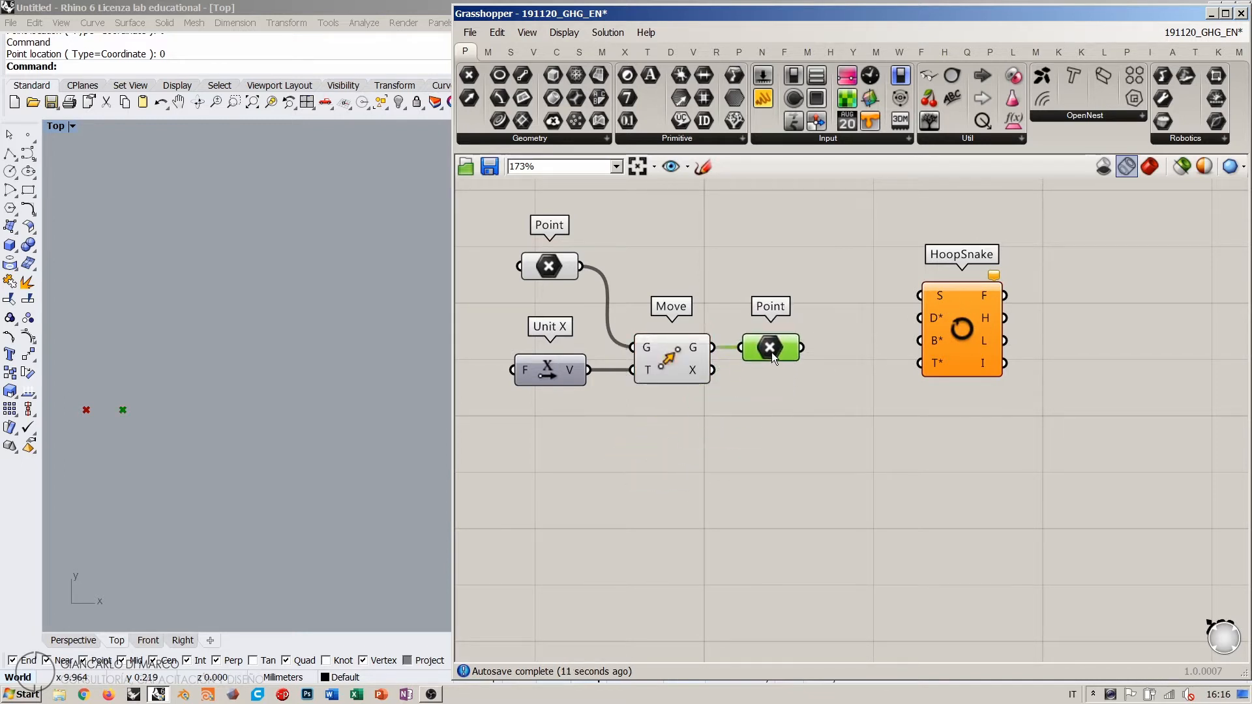
# Step: Delete the HoopSnake component and look at the plug-in list written above the definition
pyautogui.moveTo(963, 329); pyautogui.dragTo(822, 338, button='right')
pyautogui.press('Delete')
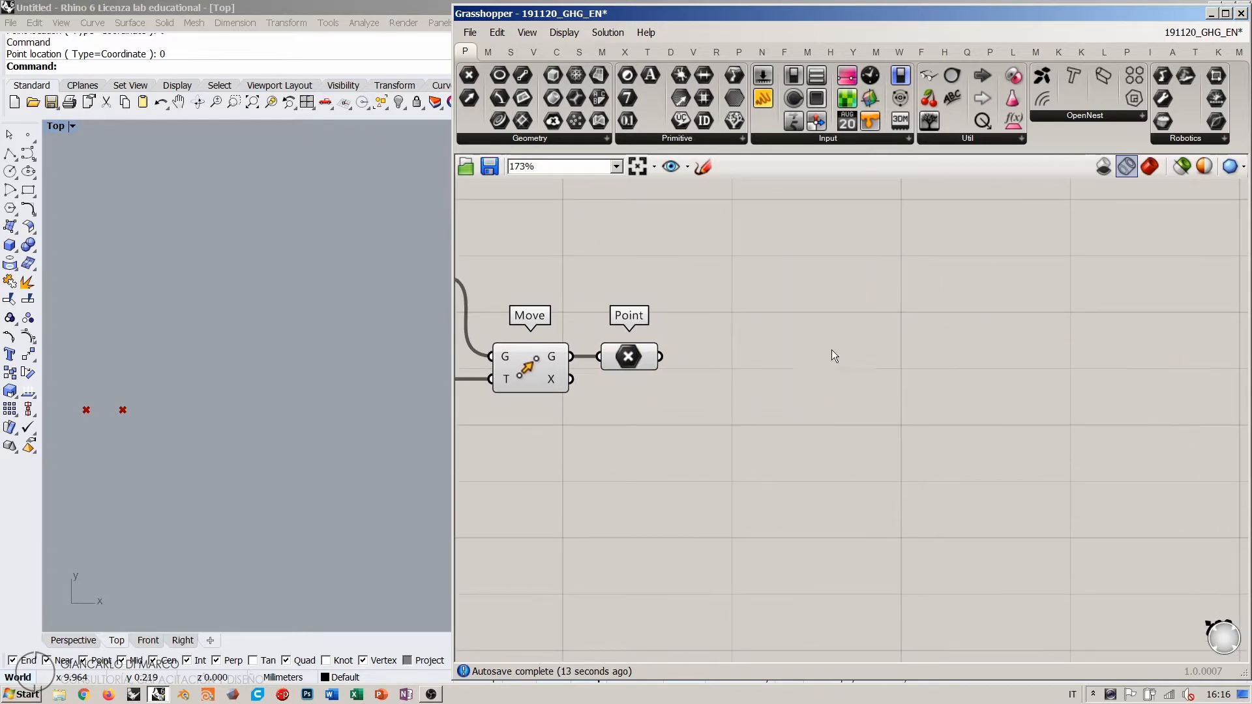
pyautogui.doubleClick(815, 362)
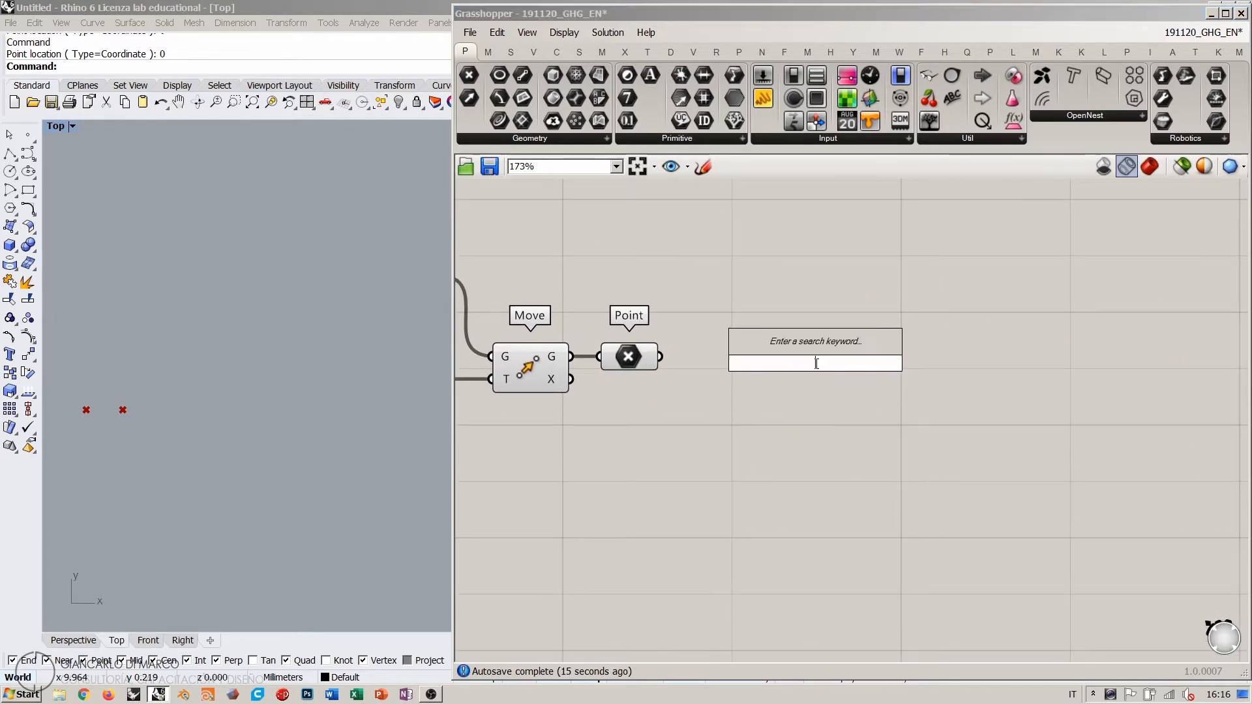
pyautogui.moveTo(954, 248); pyautogui.dragTo(899, 471, button='right')
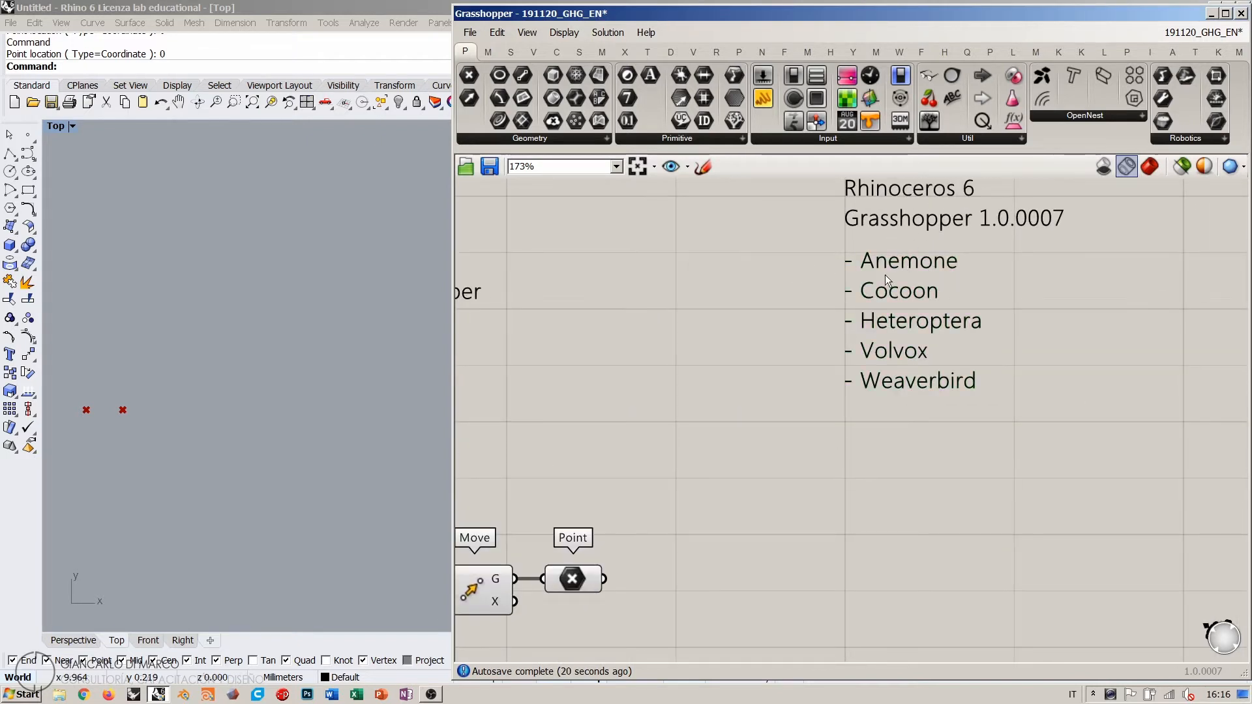
# Step: Add Anemone's classic Loop Start and Loop End components to the right of the output Point parameter
pyautogui.moveTo(725, 496); pyautogui.dragTo(840, 281, button='right')
pyautogui.click(1150, 53)
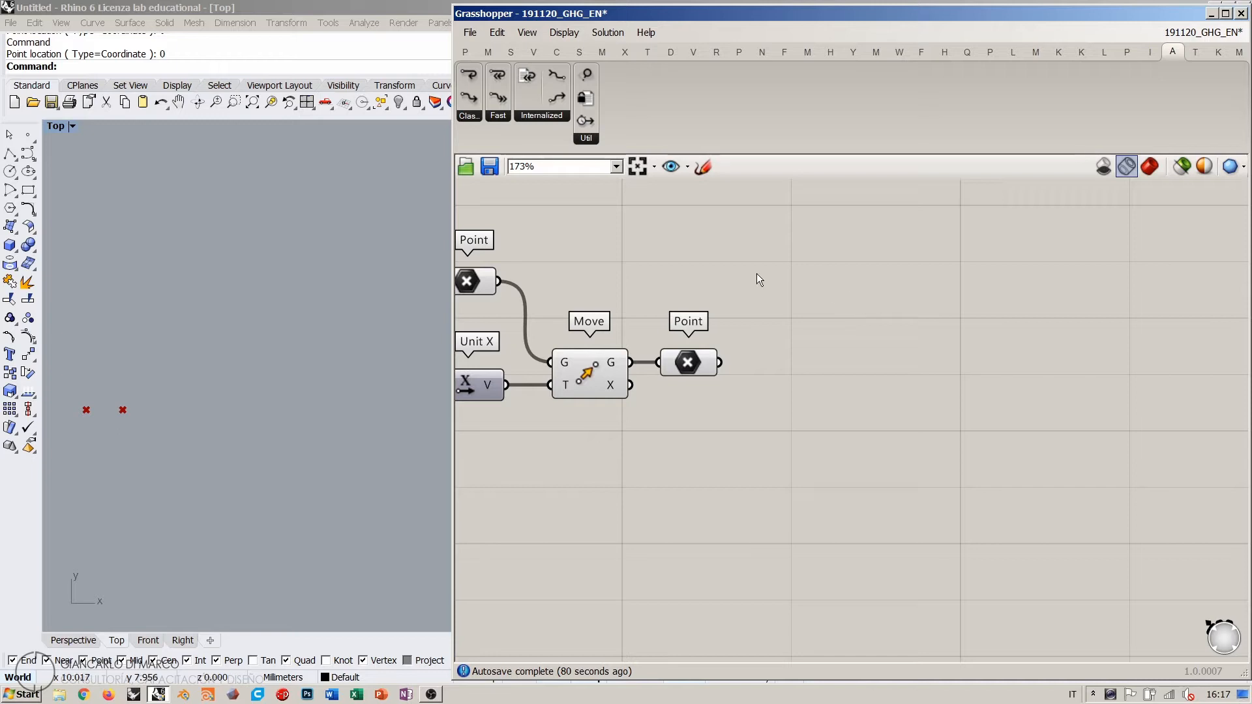
pyautogui.click(469, 116)
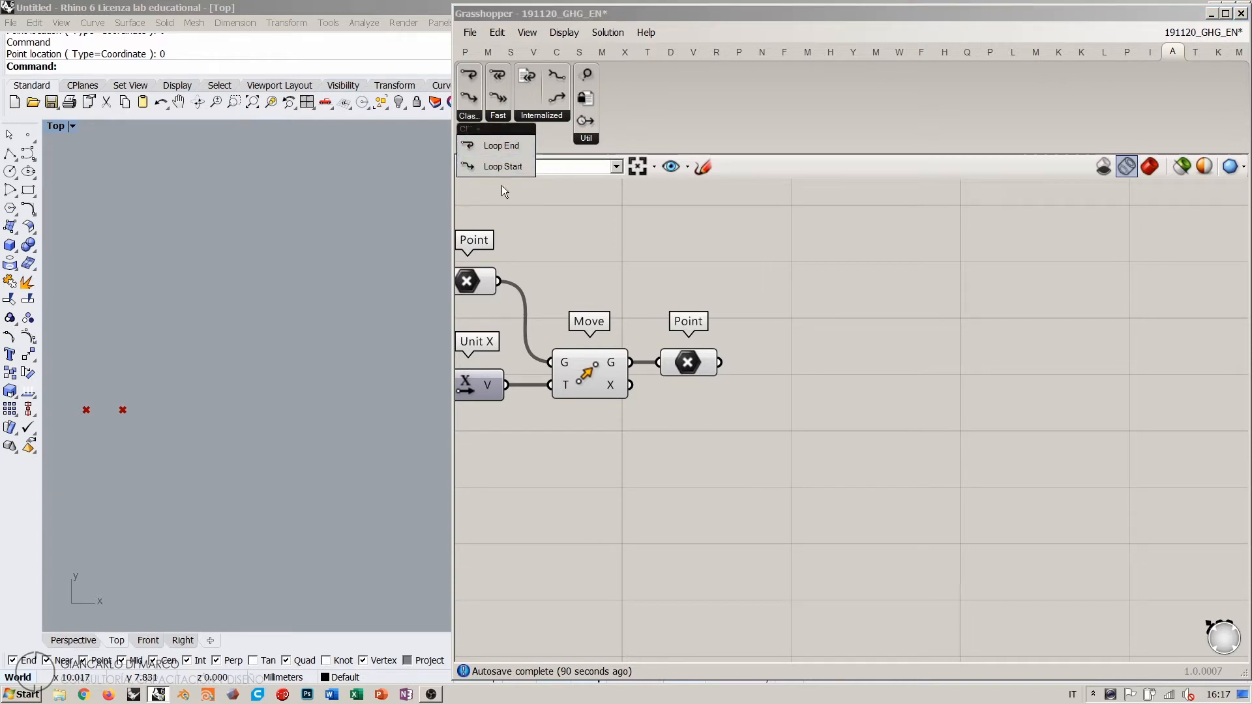
pyautogui.moveTo(494, 166); pyautogui.dragTo(899, 342)
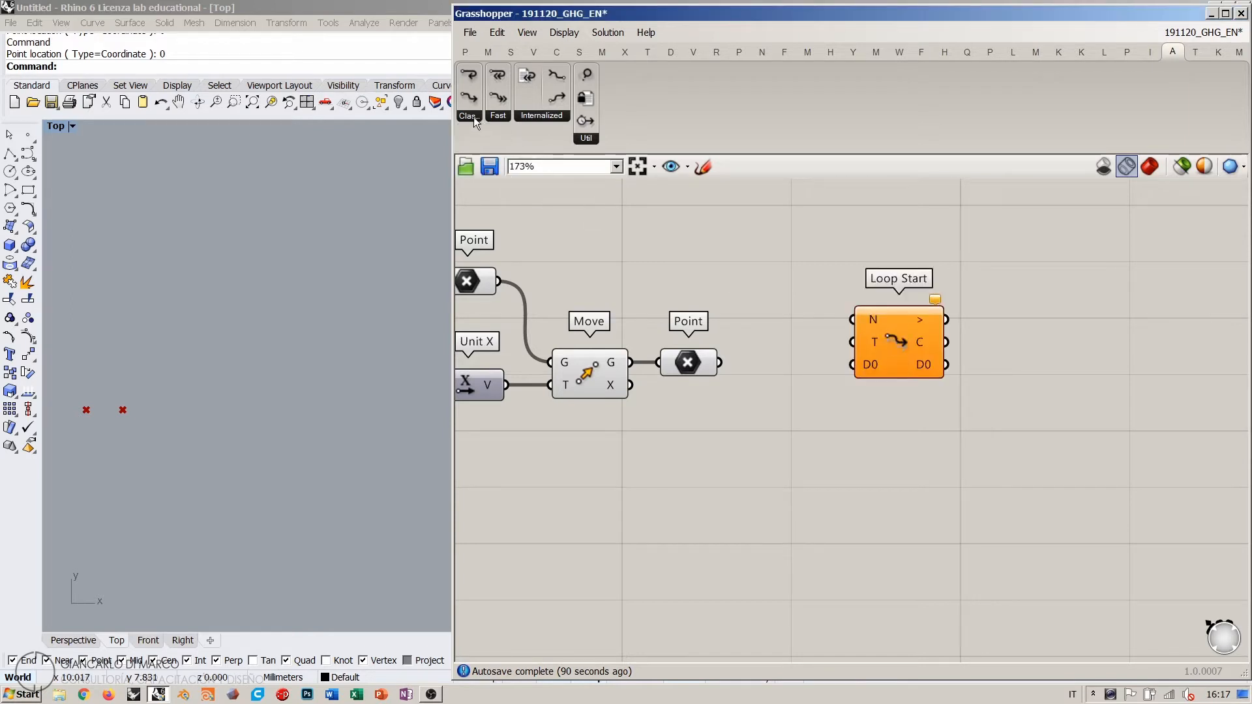
pyautogui.moveTo(469, 77); pyautogui.dragTo(1101, 384)
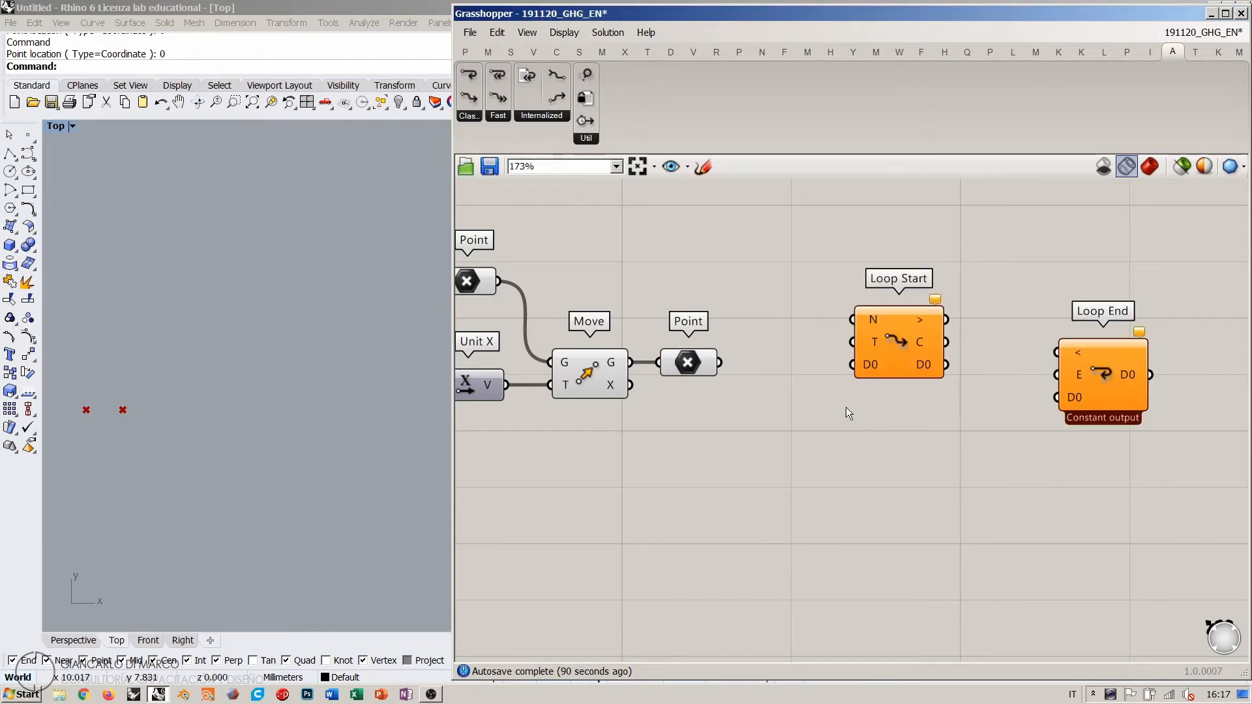
# Step: Line up Loop Start and Loop End in one row beside the output Point parameter
pyautogui.click(465, 52)
pyautogui.moveTo(895, 415); pyautogui.dragTo(829, 429, button='right')
pyautogui.moveTo(843, 352); pyautogui.dragTo(835, 387)
pyautogui.click(1058, 382)
pyautogui.moveTo(1127, 329); pyautogui.dragTo(750, 476)
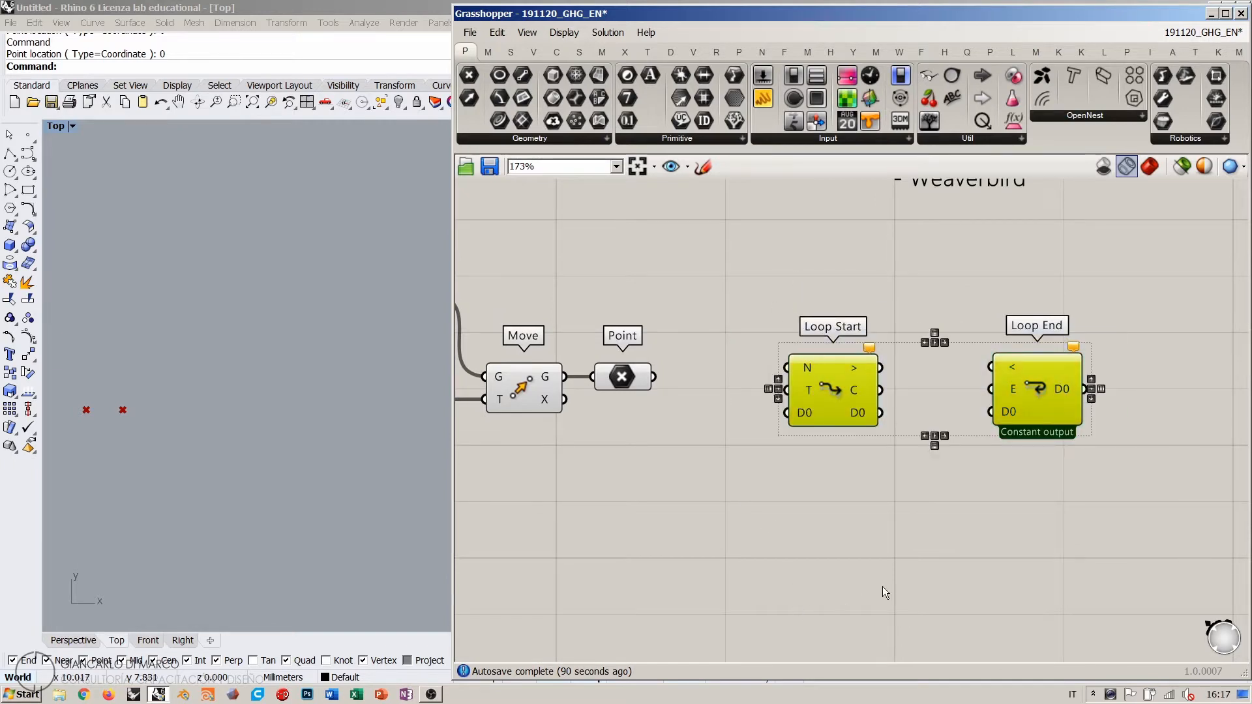
pyautogui.click(884, 591)
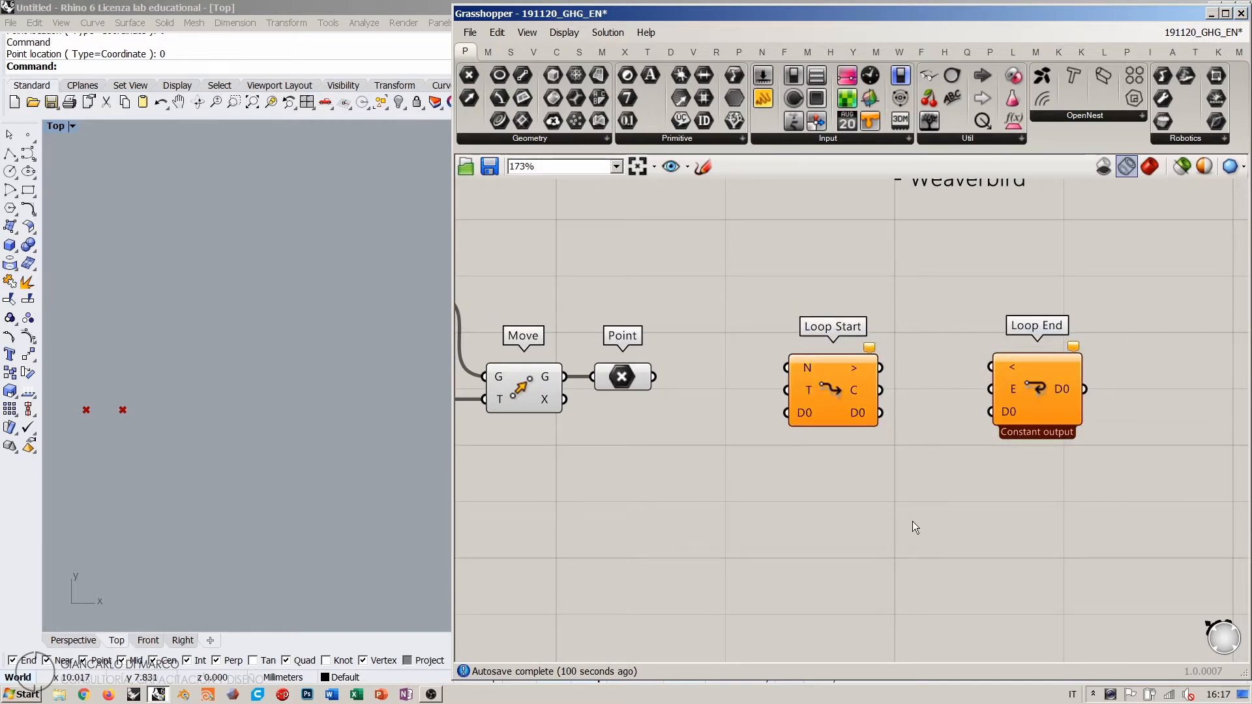
pyautogui.moveTo(841, 394); pyautogui.dragTo(843, 397)
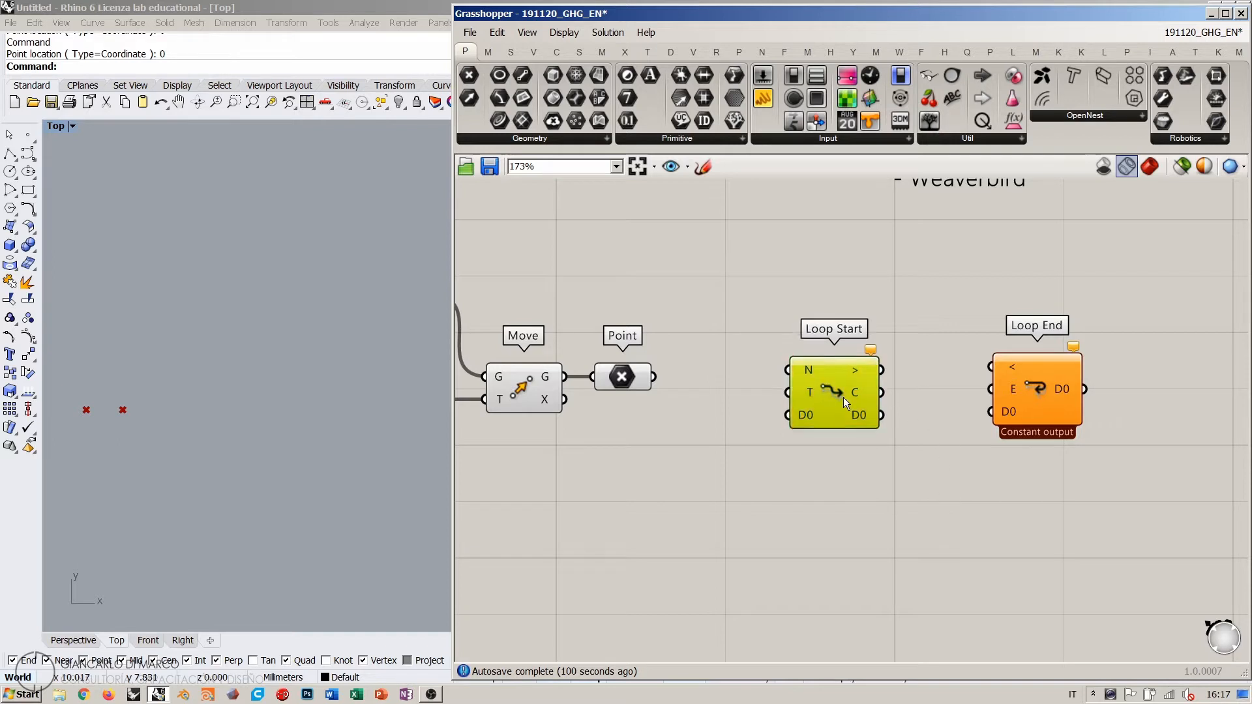
pyautogui.click(933, 450)
pyautogui.moveTo(1049, 390); pyautogui.dragTo(1060, 393)
pyautogui.click(1013, 454)
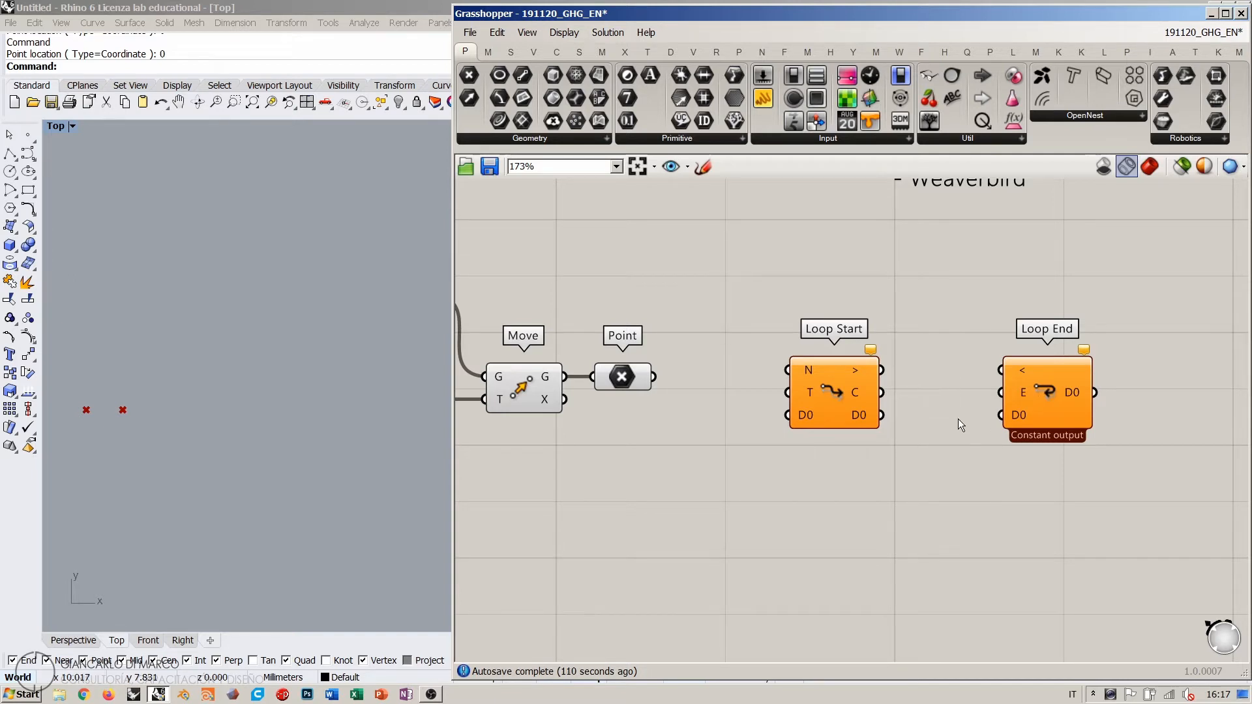
# Step: Widen the gap between Loop Start and Loop End and connect Loop Start's > output to Loop End's < input
pyautogui.moveTo(958, 419); pyautogui.dragTo(850, 390, button='right')
pyautogui.scroll(1, 840, 327)
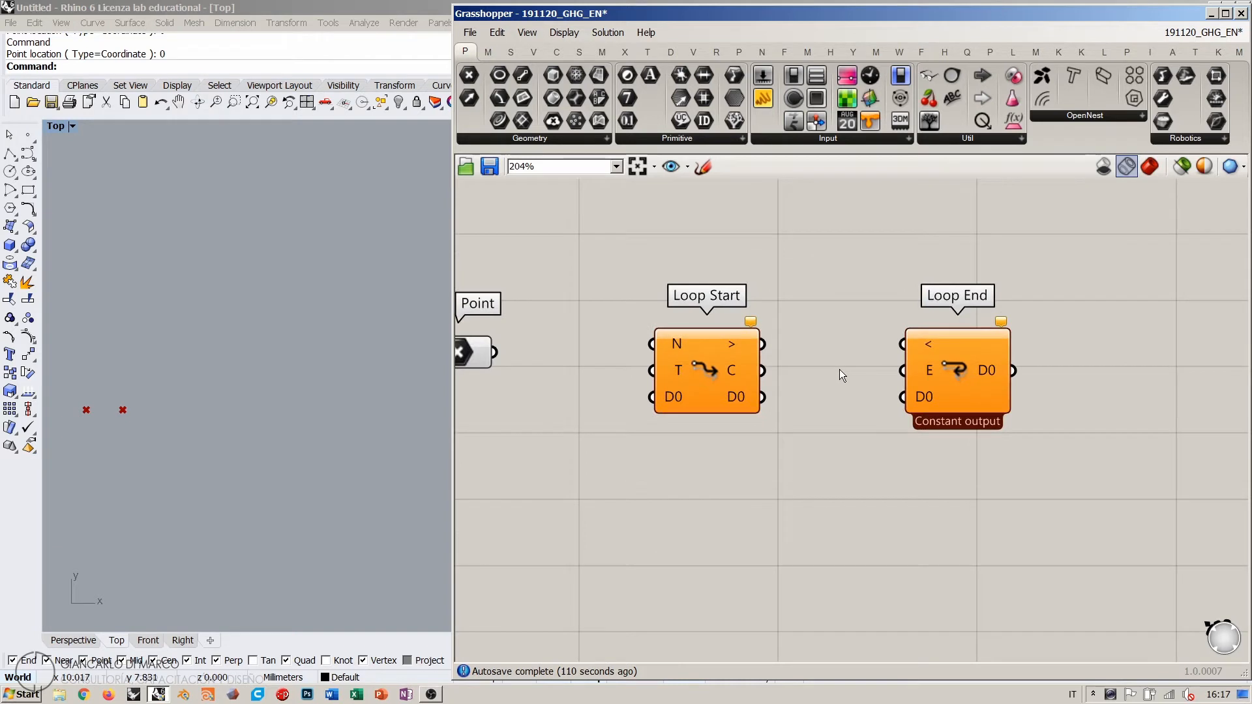
pyautogui.moveTo(942, 370); pyautogui.dragTo(1037, 373)
pyautogui.click(907, 386)
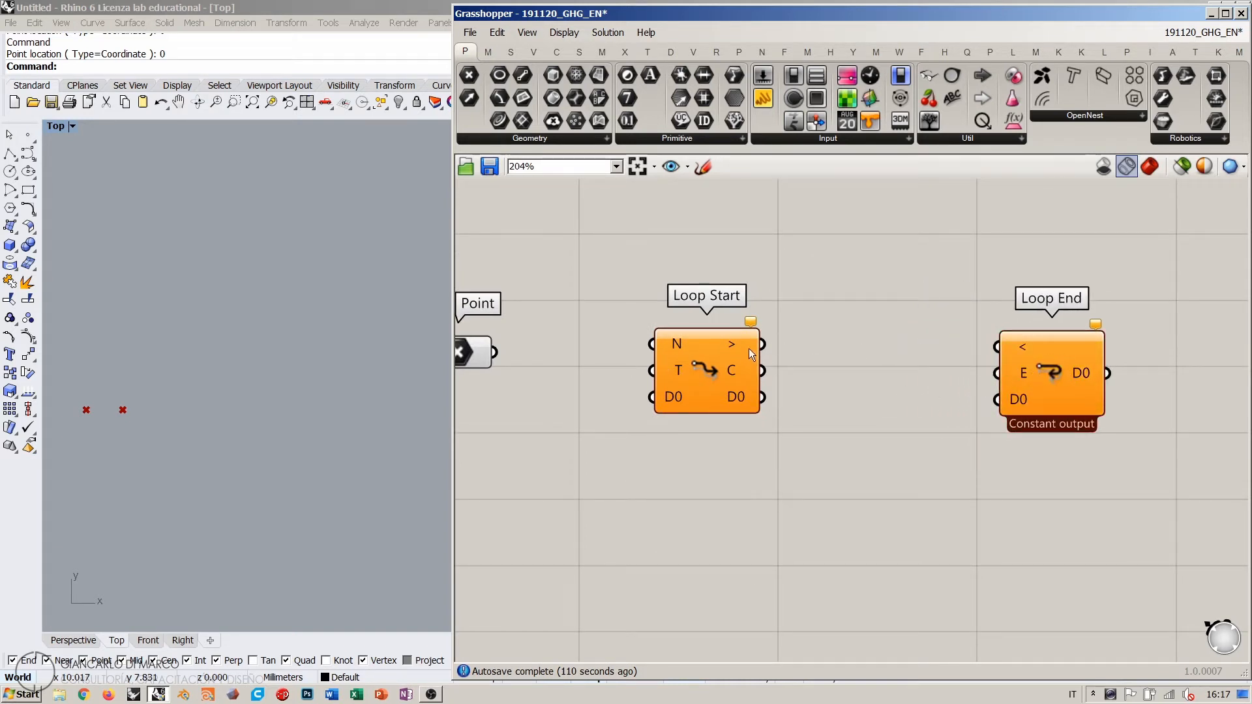
pyautogui.moveTo(756, 345); pyautogui.dragTo(997, 347)
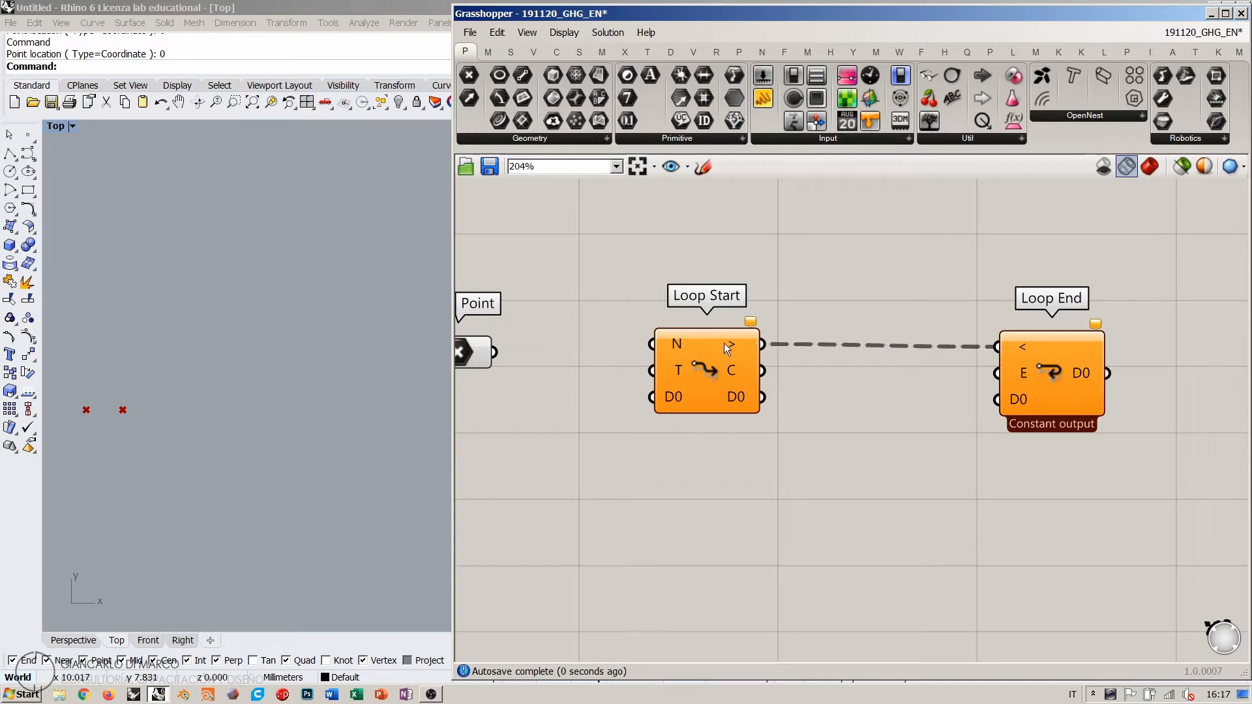
pyautogui.moveTo(710, 361); pyautogui.dragTo(713, 363)
pyautogui.click(904, 376)
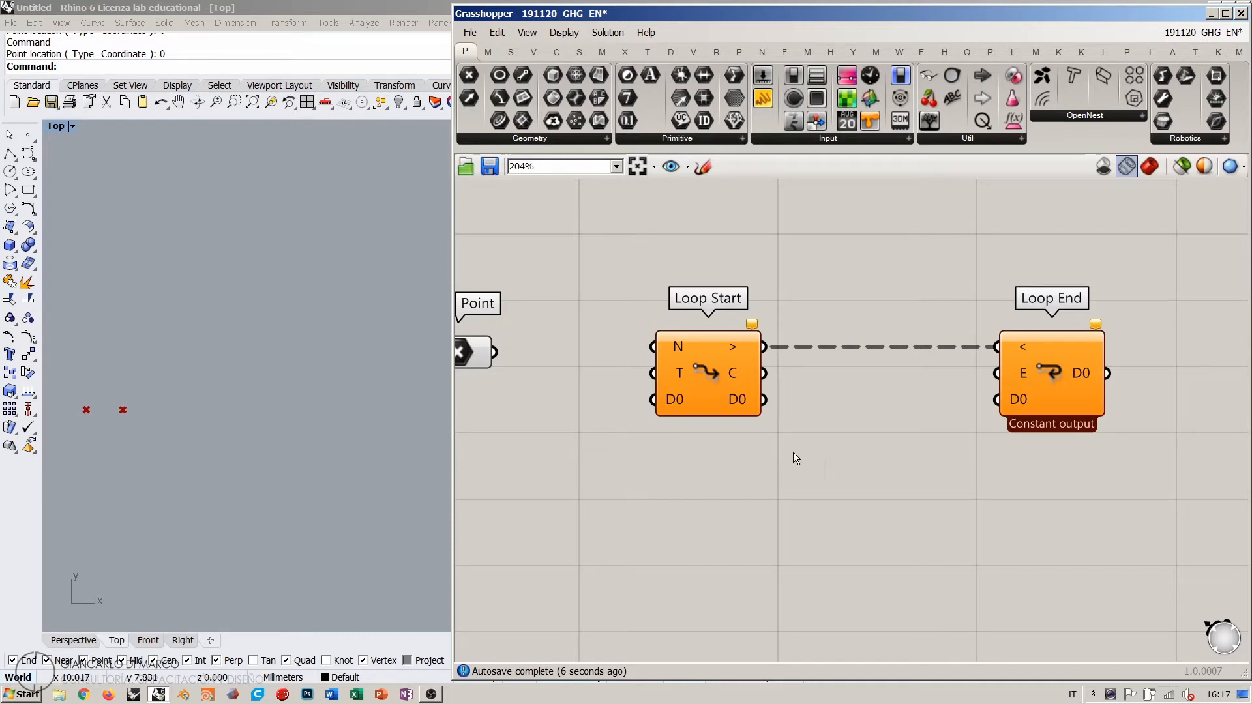
# Step: Reposition Loop Start farther from the output Point parameter to leave room for its input components
pyautogui.moveTo(719, 375); pyautogui.dragTo(679, 375)
pyautogui.click(744, 395)
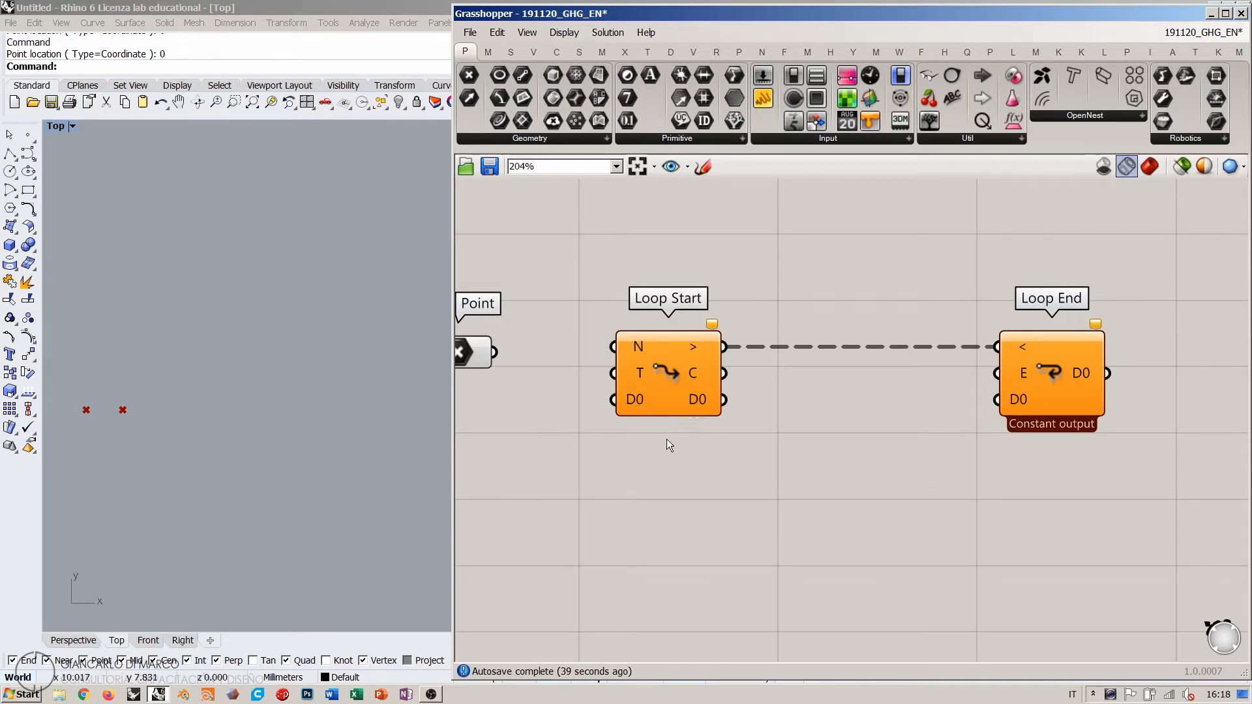
pyautogui.moveTo(666, 440); pyautogui.dragTo(831, 449, button='right')
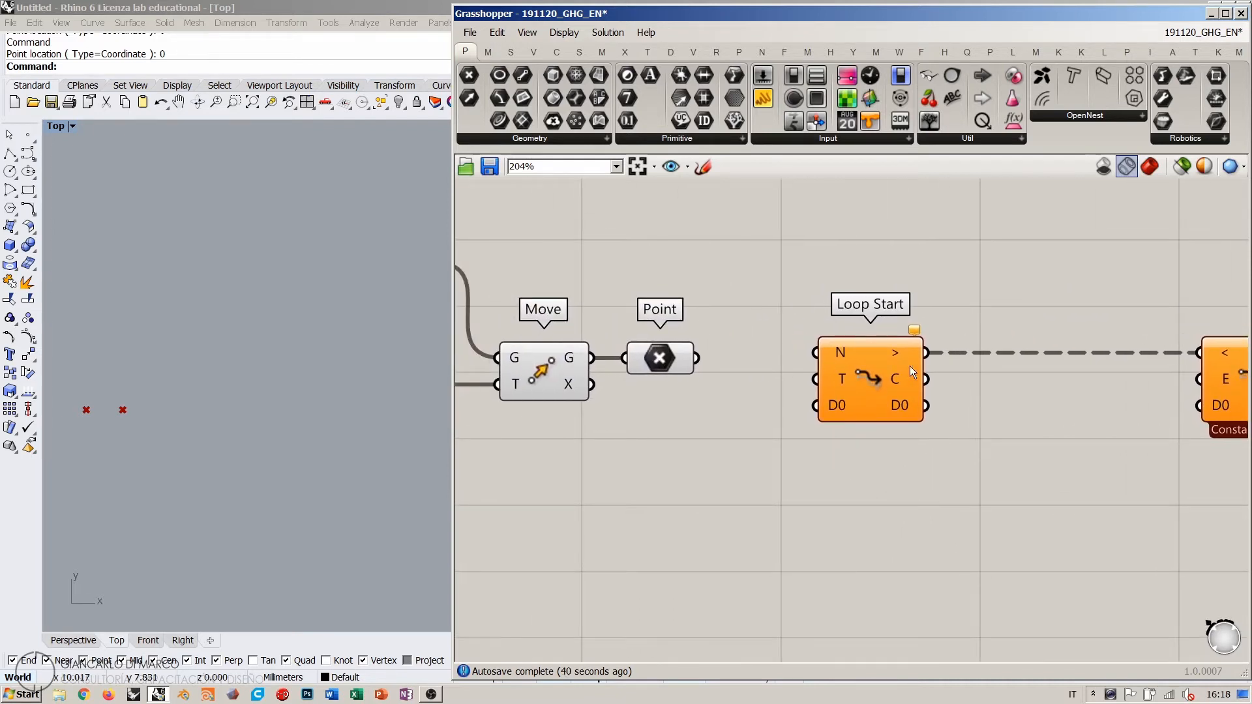
pyautogui.moveTo(888, 371); pyautogui.dragTo(973, 373)
pyautogui.click(953, 449)
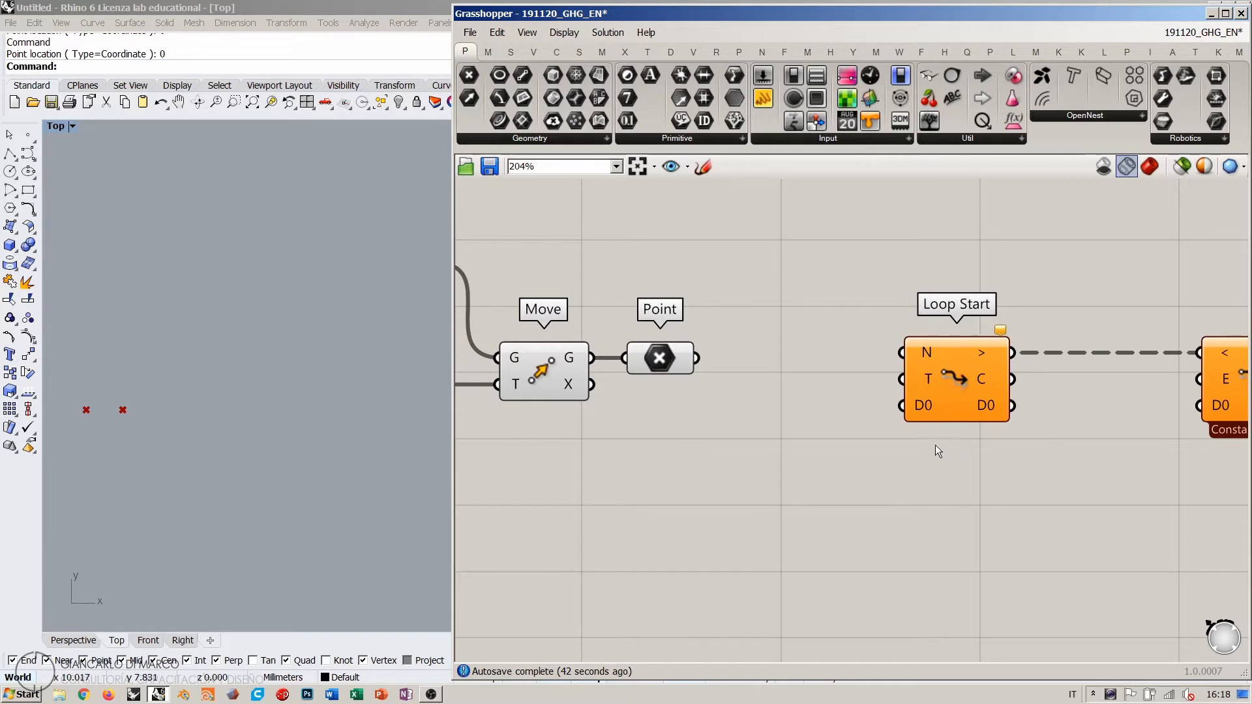
# Step: Add a number slider with the value 11 above the output Point parameter and connect it to Loop Start's N input
pyautogui.moveTo(845, 373); pyautogui.dragTo(847, 394, button='right')
pyautogui.scroll(2, 847, 393)
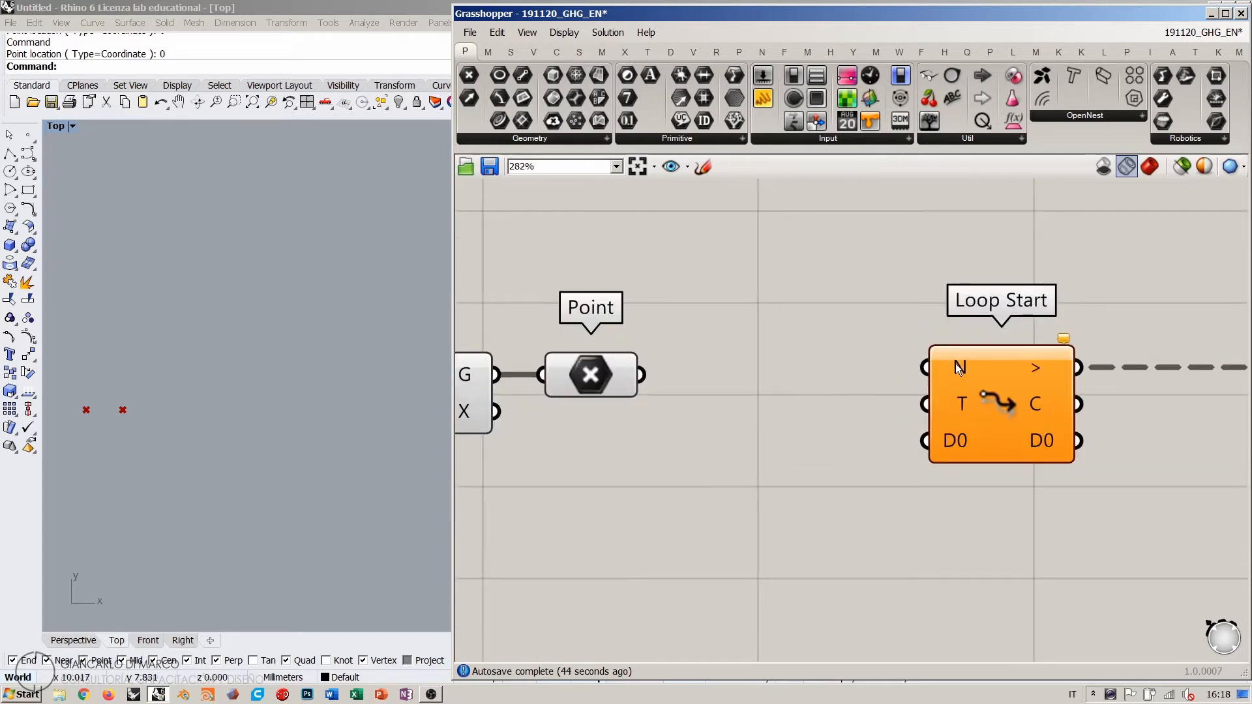
pyautogui.moveTo(955, 366)
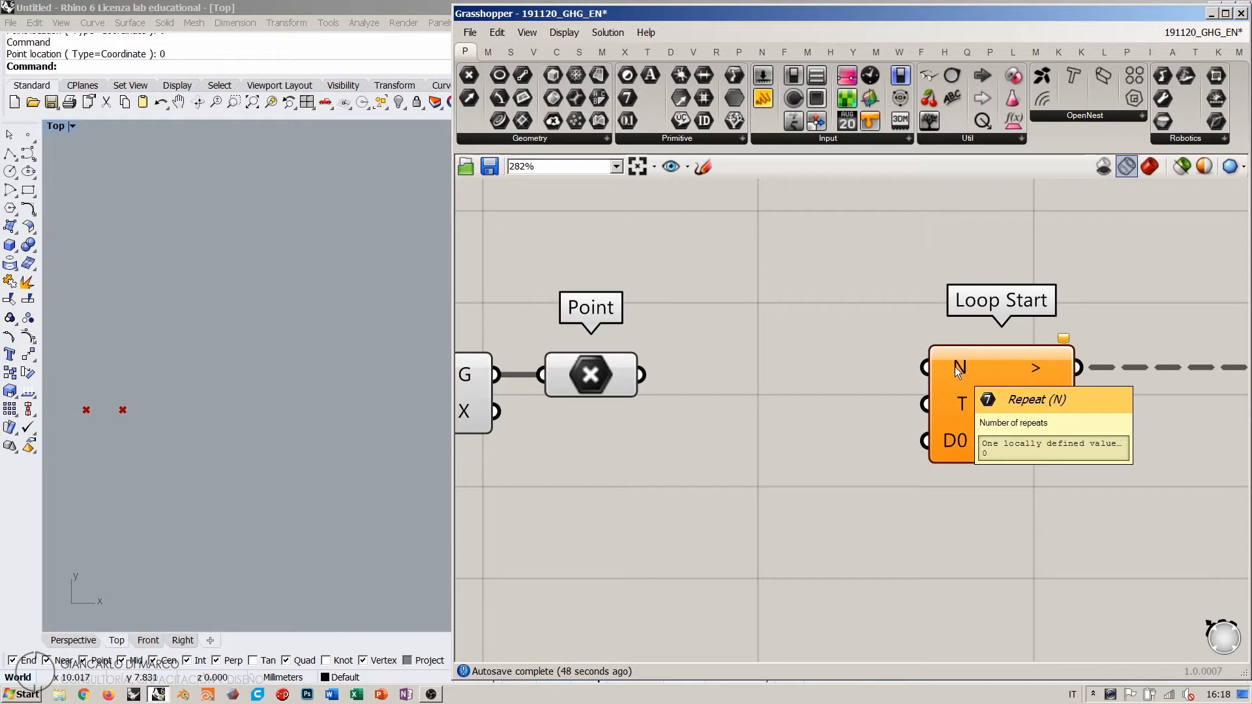
pyautogui.doubleClick(768, 306)
pyautogui.write('11')
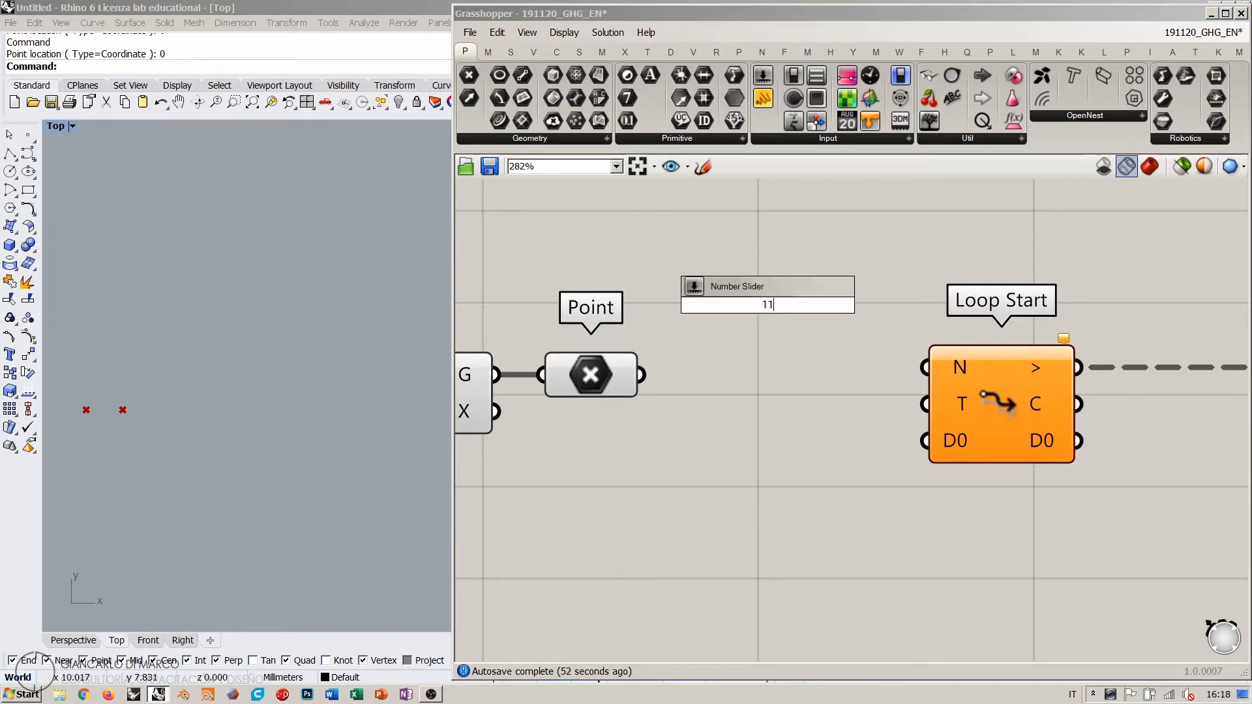
pyautogui.press('Return')
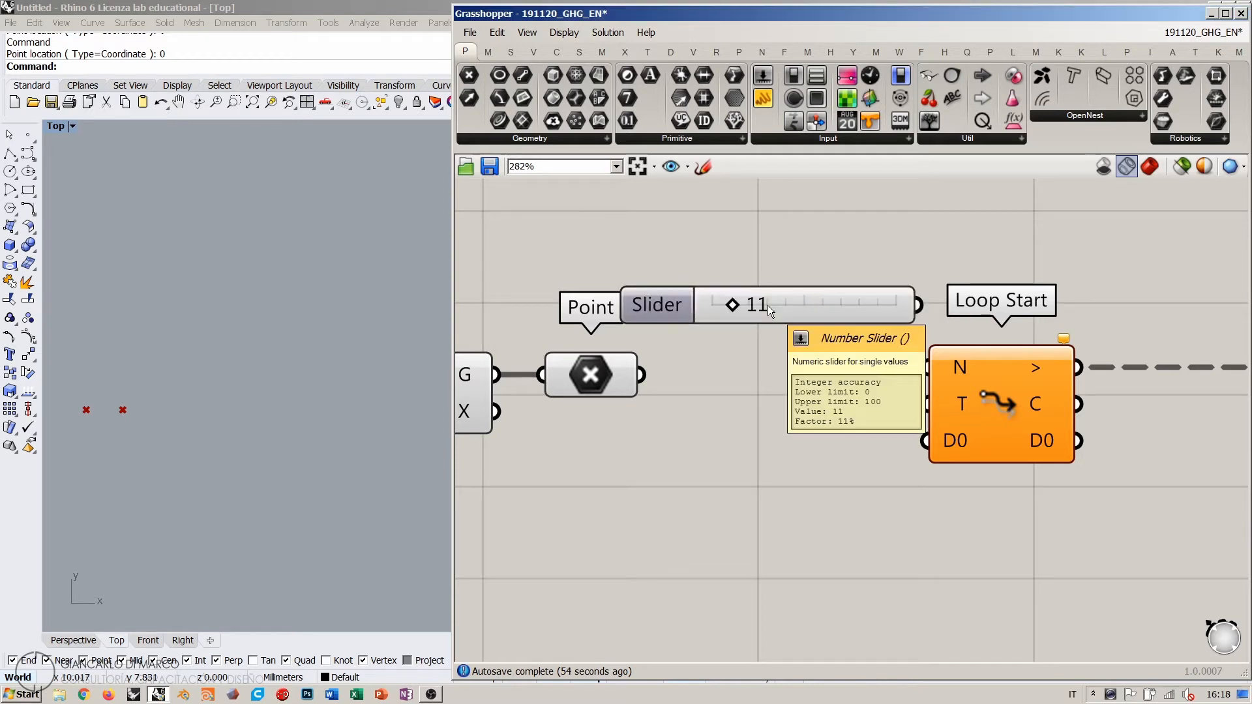
pyautogui.moveTo(769, 311); pyautogui.dragTo(744, 265)
pyautogui.click(762, 313)
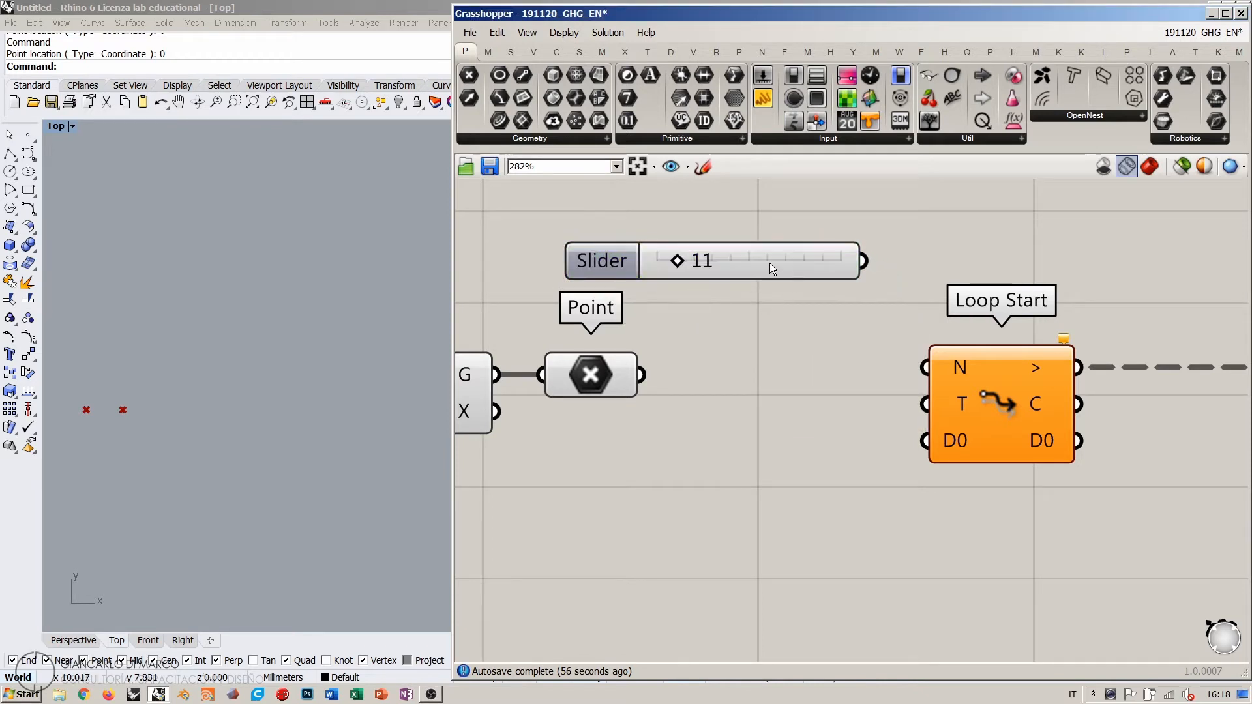
pyautogui.moveTo(770, 263)
pyautogui.moveTo(864, 263); pyautogui.dragTo(925, 368)
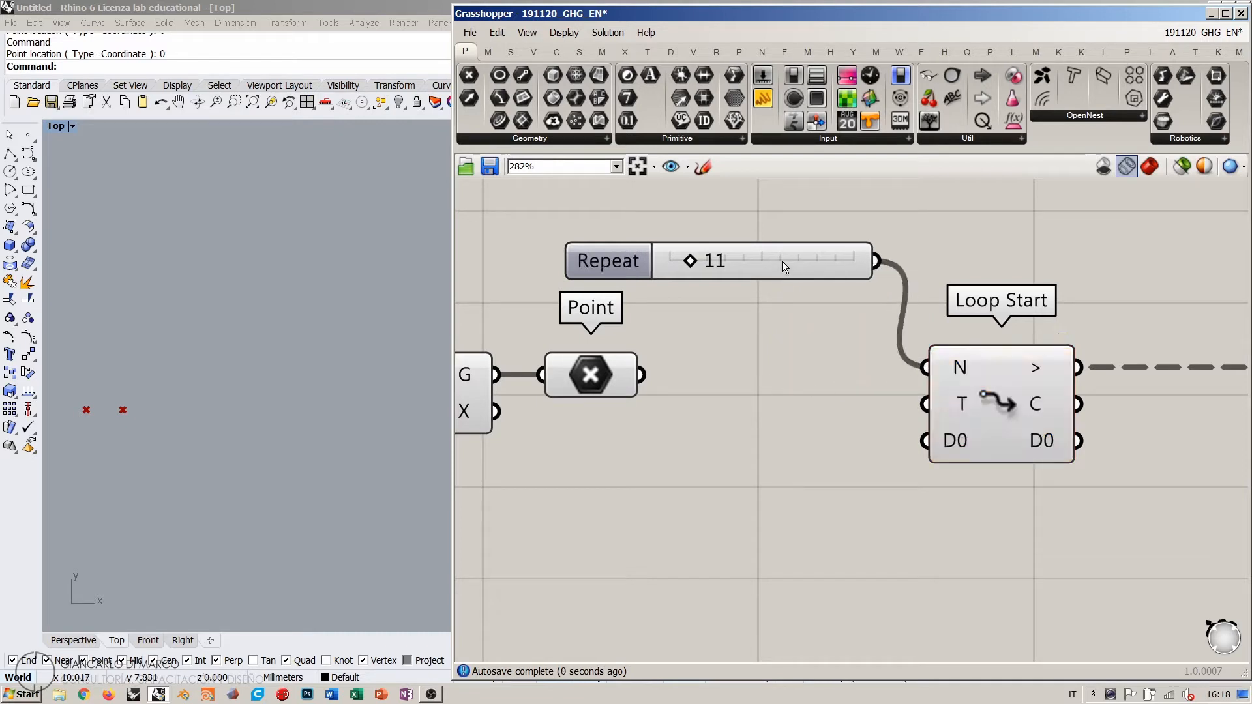
pyautogui.moveTo(781, 261); pyautogui.dragTo(763, 253)
pyautogui.click(779, 309)
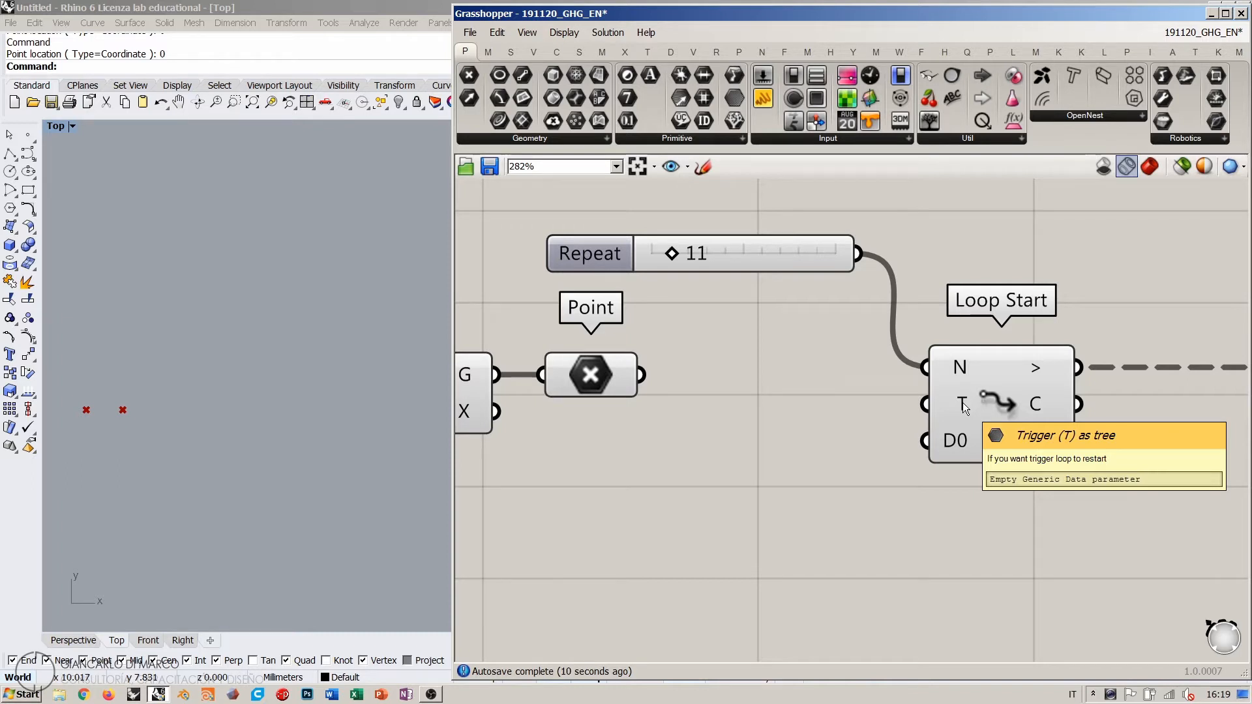
# Step: Add a Boolean Toggle set to True, connect it to Loop Start's T input, and align the Repeat slider above it
pyautogui.doubleClick(800, 393)
pyautogui.write('toggle')
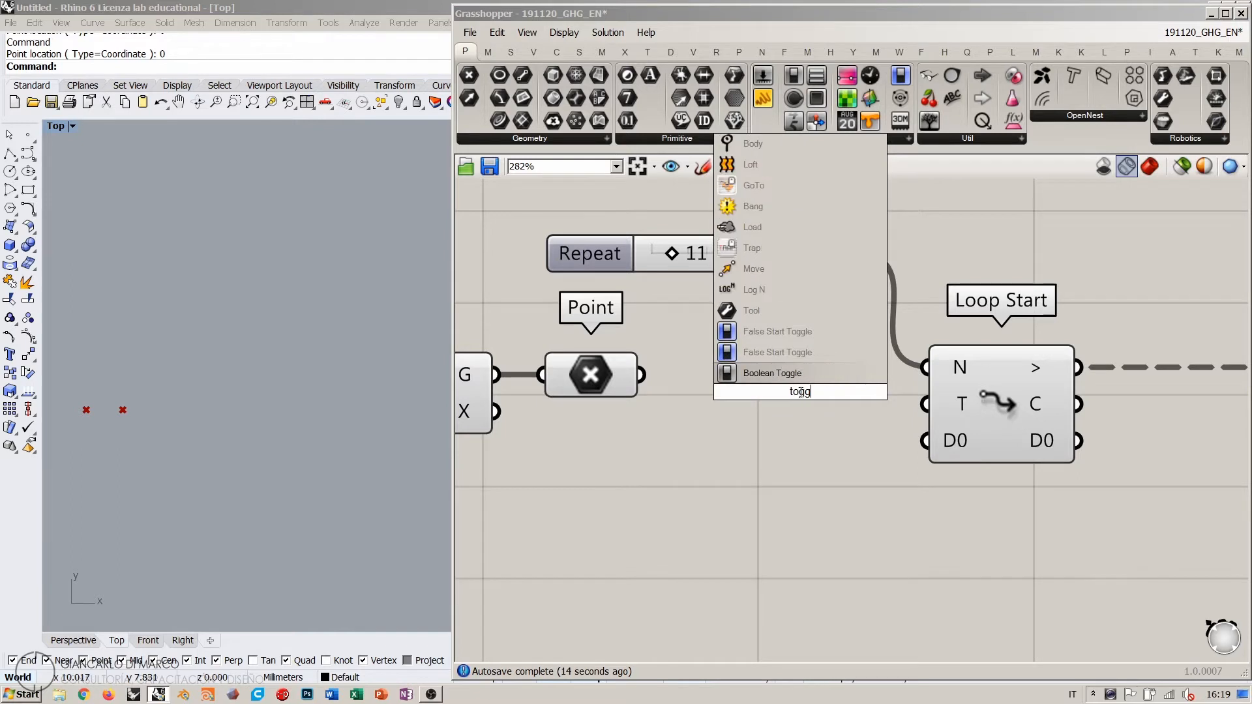
pyautogui.press('Return')
pyautogui.doubleClick(844, 393)
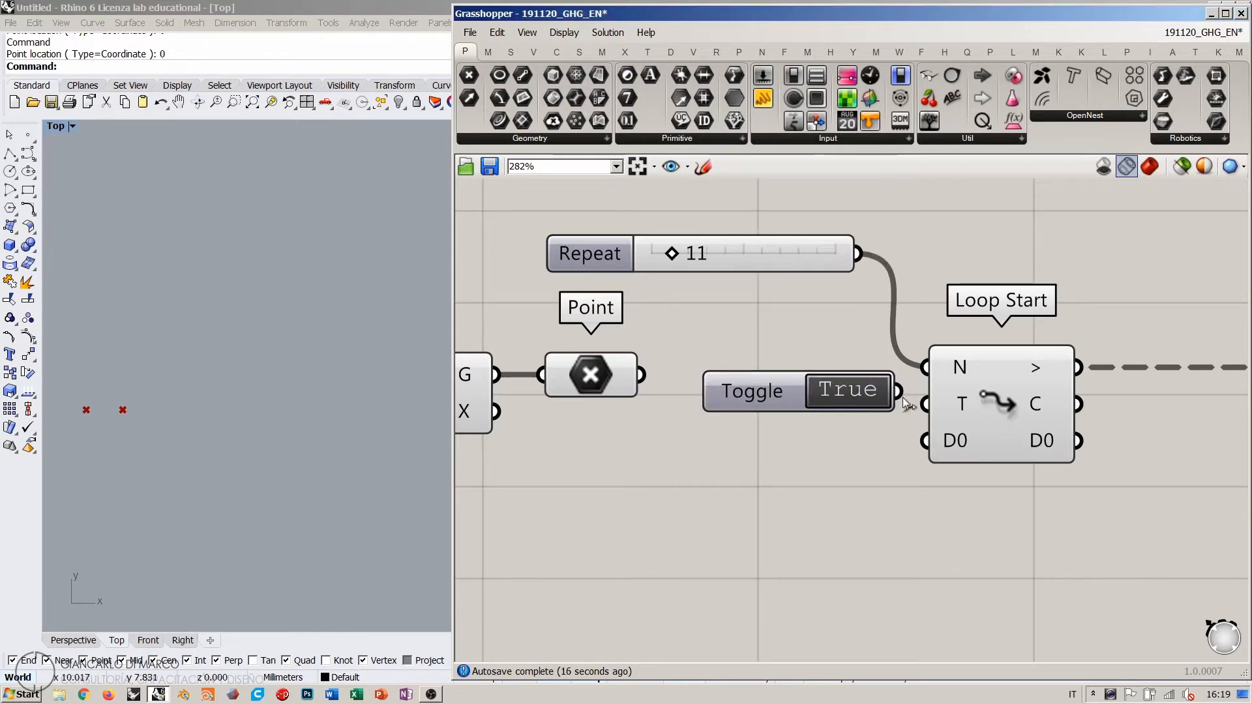
pyautogui.moveTo(900, 391); pyautogui.dragTo(924, 404)
pyautogui.moveTo(789, 402); pyautogui.dragTo(781, 415)
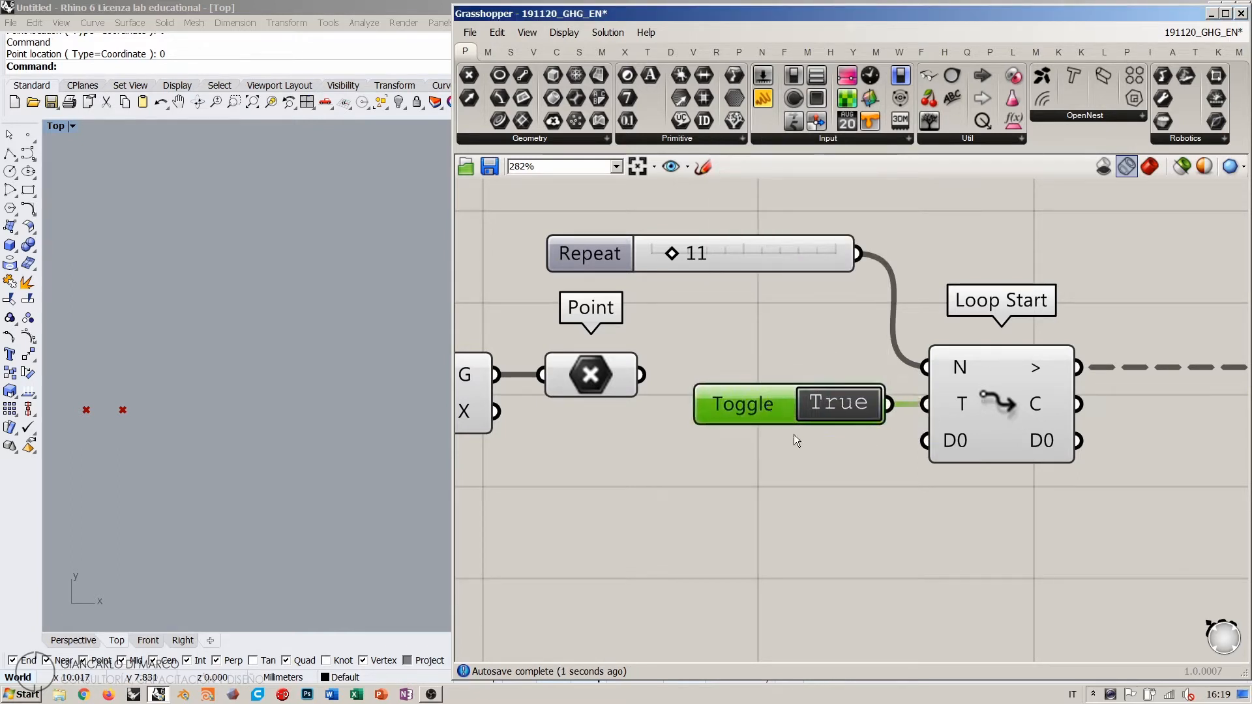
pyautogui.moveTo(960, 405)
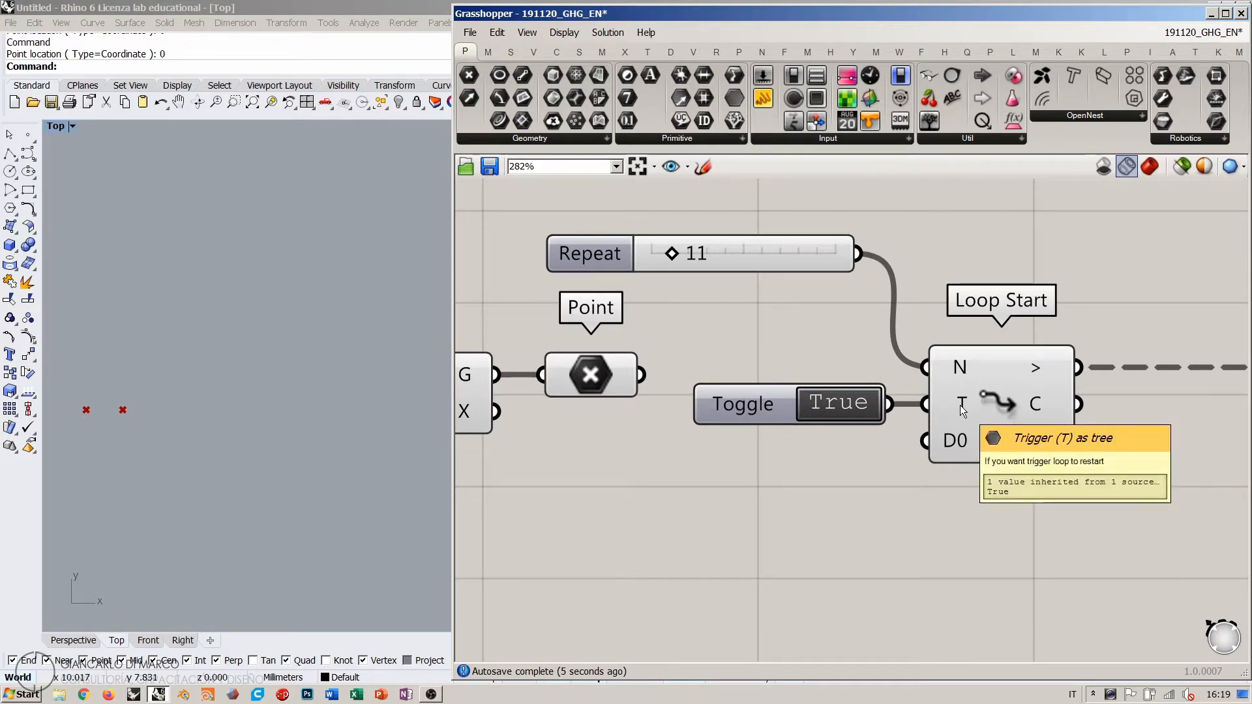
pyautogui.moveTo(823, 253); pyautogui.dragTo(860, 264)
pyautogui.click(843, 338)
# Step: Move the input Point, Unit X, Move and output Point components together to below the Repeat slider and toggle
pyautogui.moveTo(750, 427); pyautogui.dragTo(792, 311, button='right')
pyautogui.scroll(-3, 791, 311)
pyautogui.scroll(2, 791, 311)
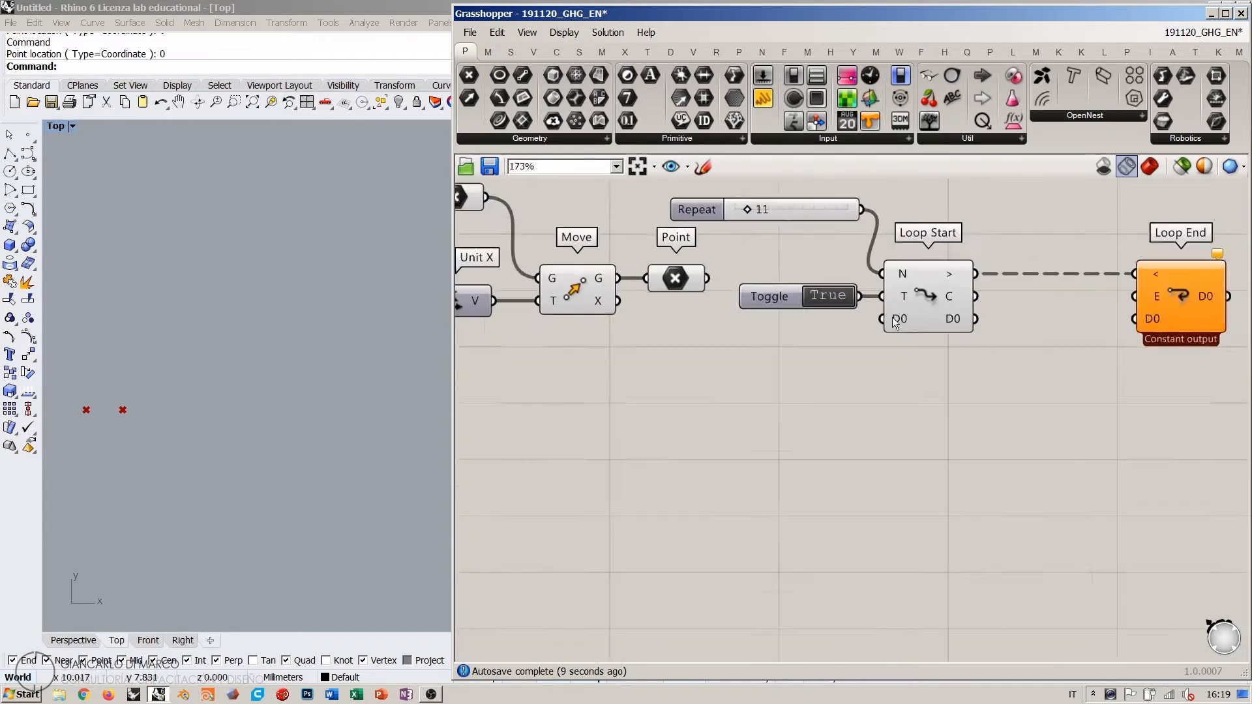
pyautogui.moveTo(901, 323)
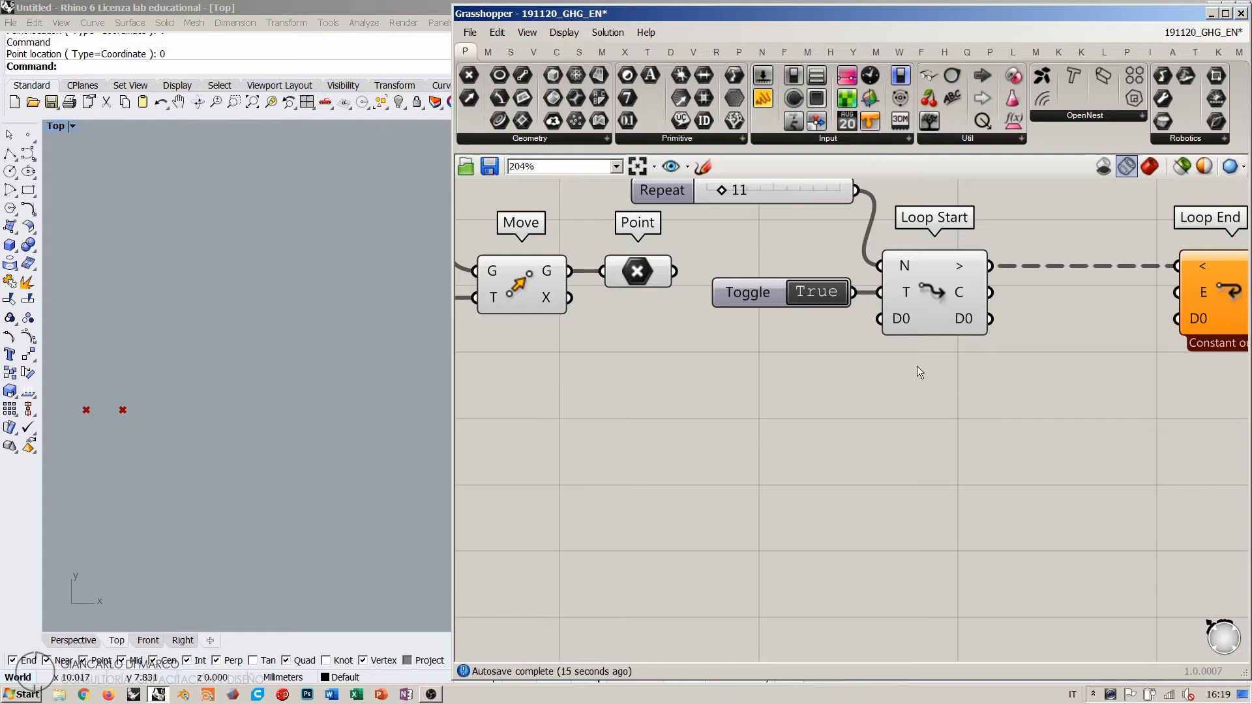
pyautogui.scroll(-3, 913, 367)
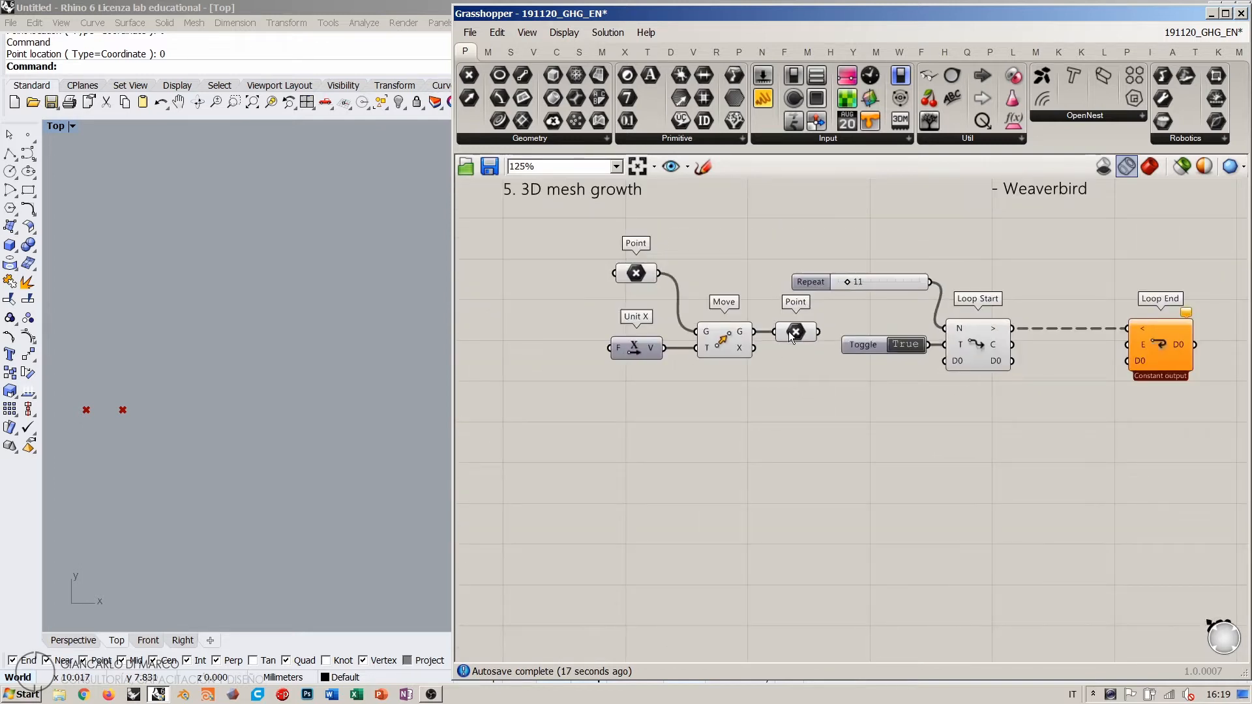
pyautogui.moveTo(780, 237); pyautogui.dragTo(590, 363)
pyautogui.moveTo(754, 331); pyautogui.dragTo(776, 446)
pyautogui.moveTo(776, 446); pyautogui.dragTo(706, 450, button='right')
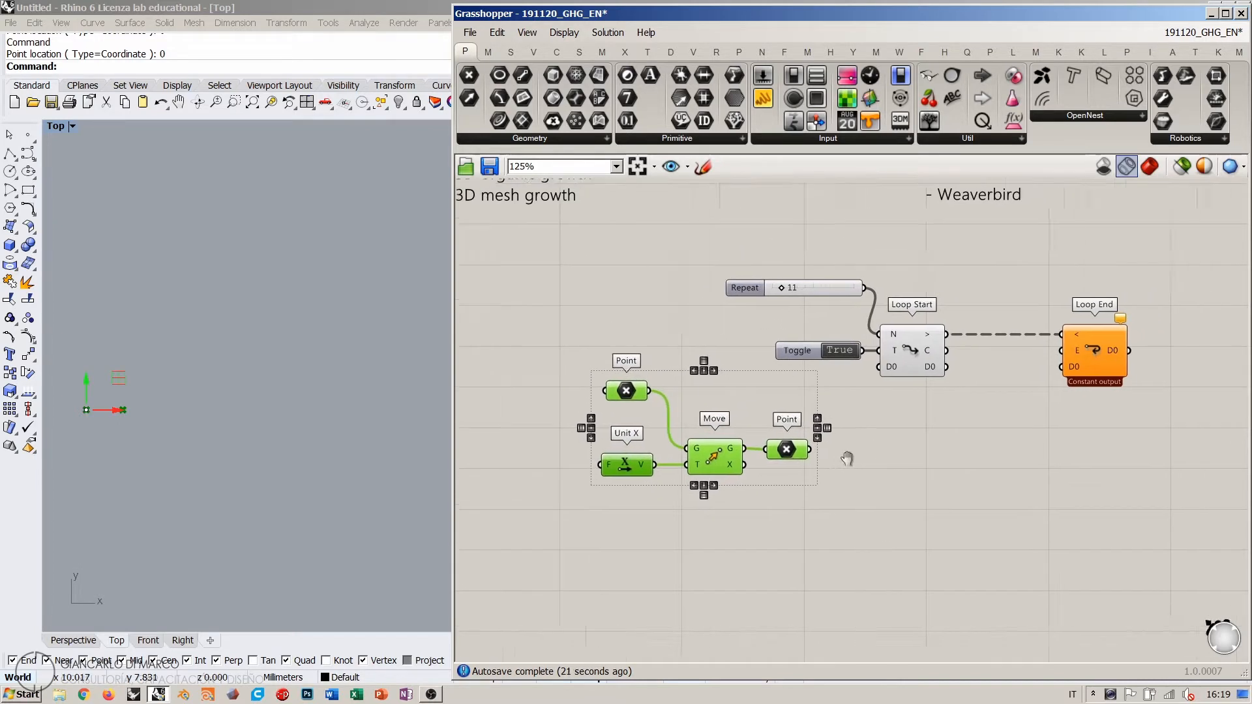
pyautogui.scroll(1, 823, 460)
pyautogui.click(823, 461)
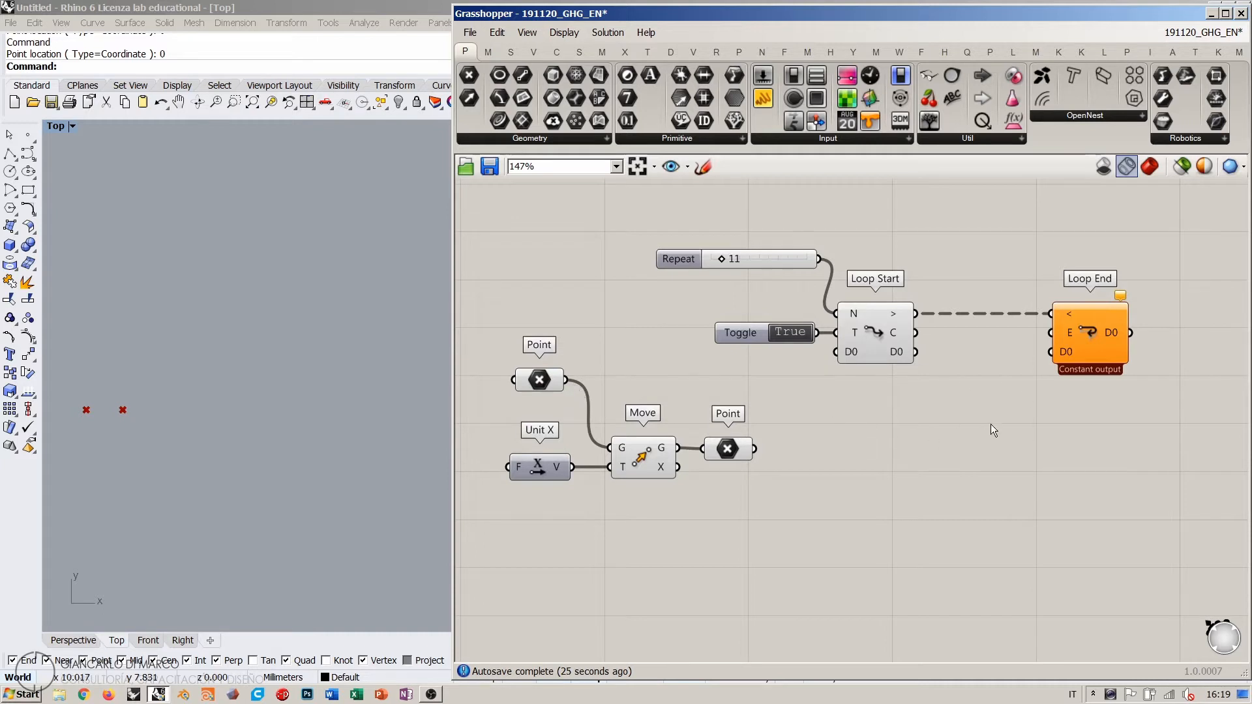
# Step: Shift the input Point parameter slightly and connect its output to Loop Start's D0 input
pyautogui.moveTo(551, 381)
pyautogui.mouseDown()
pyautogui.moveTo(581, 370)
pyautogui.moveTo(570, 392)
pyautogui.mouseUp()
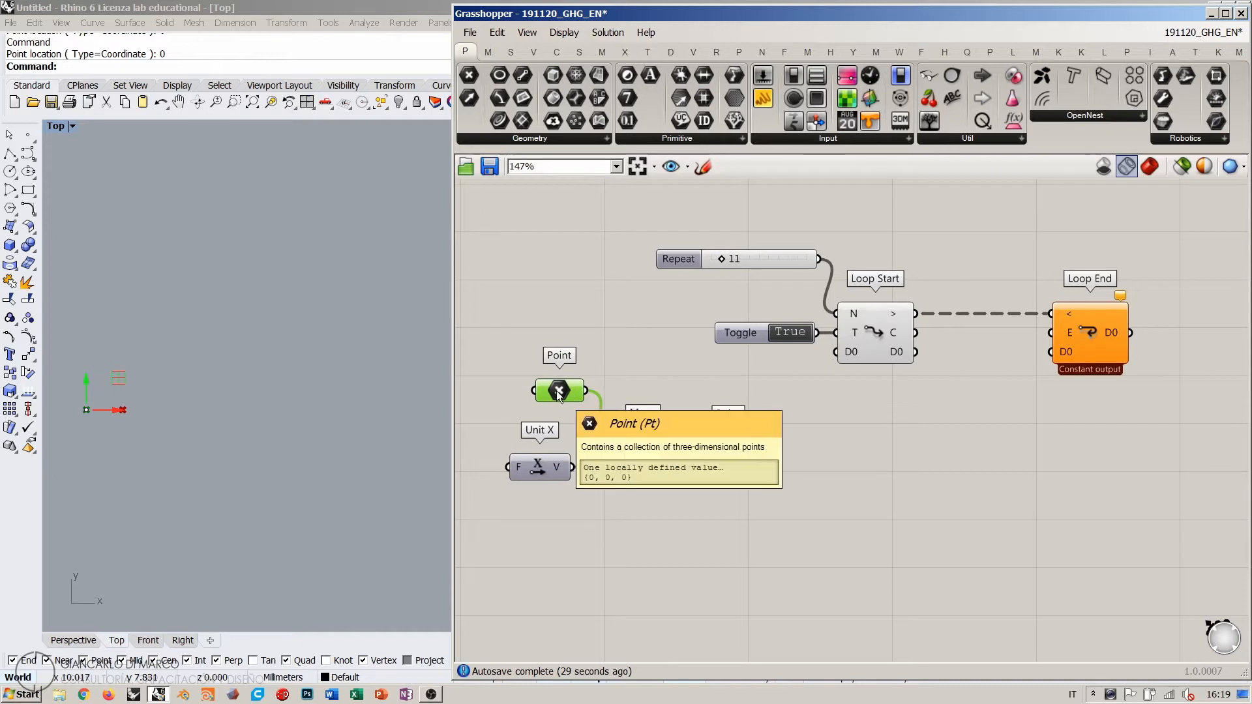
pyautogui.moveTo(585, 390); pyautogui.dragTo(837, 352)
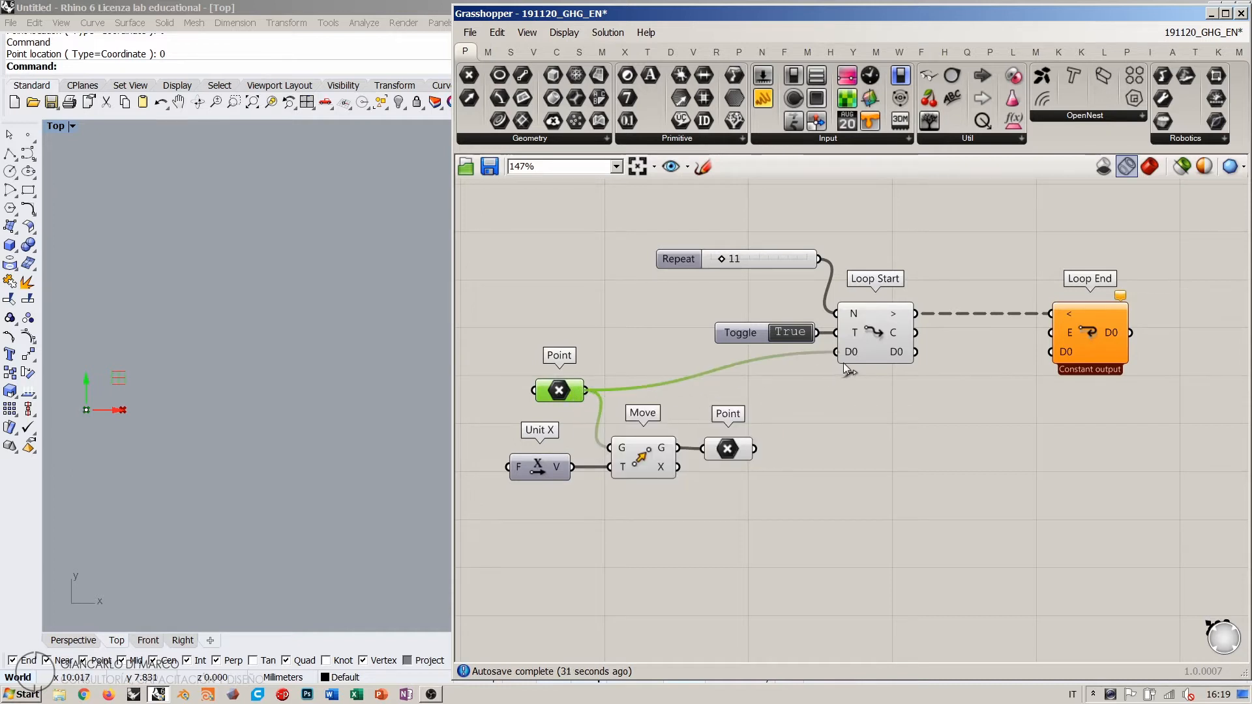
pyautogui.click(859, 403)
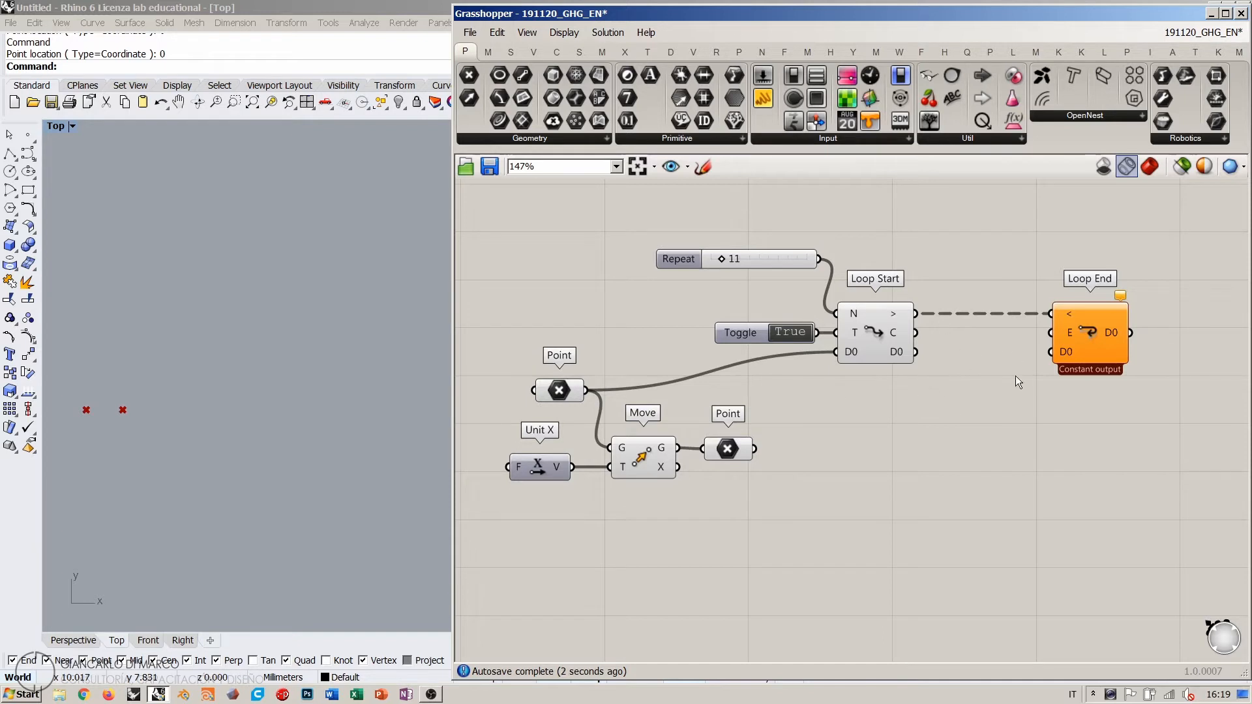
# Step: Place the input Point below the toggle, and position Move and the output Point below the gap between Loop Start and Loop End
pyautogui.moveTo(771, 512); pyautogui.dragTo(514, 438)
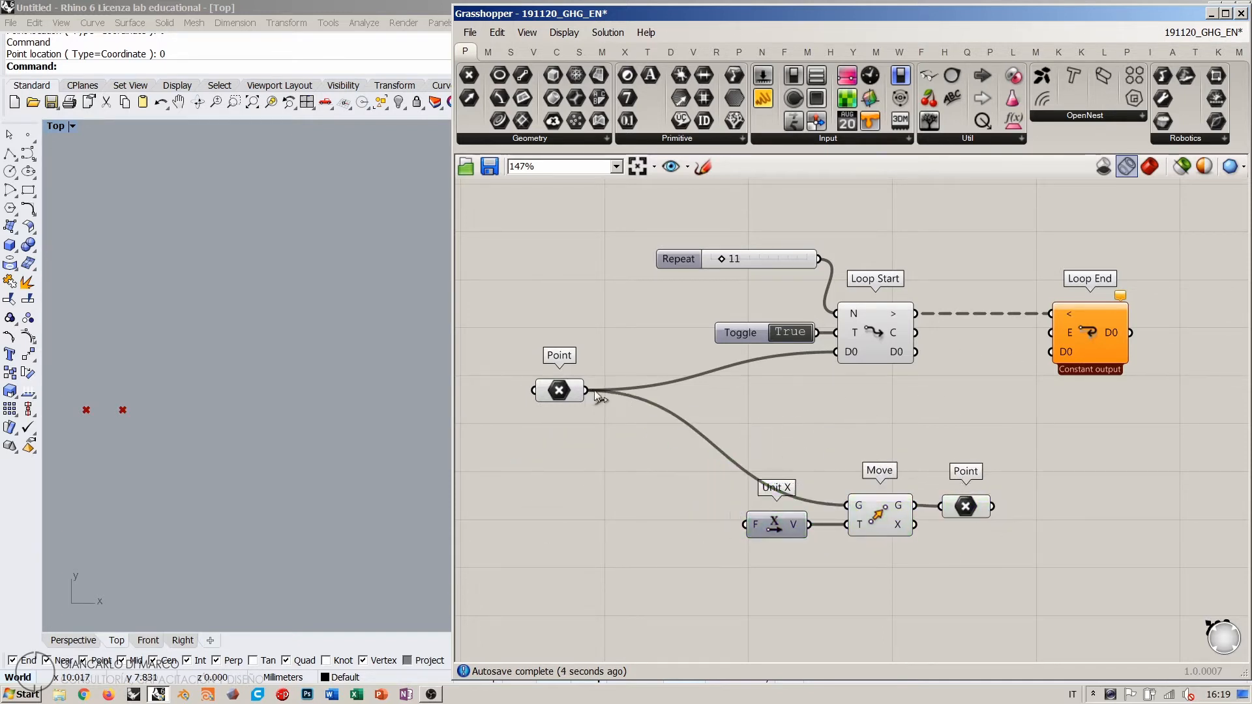
pyautogui.moveTo(558, 390); pyautogui.dragTo(791, 391)
pyautogui.moveTo(906, 399); pyautogui.dragTo(710, 357, button='right')
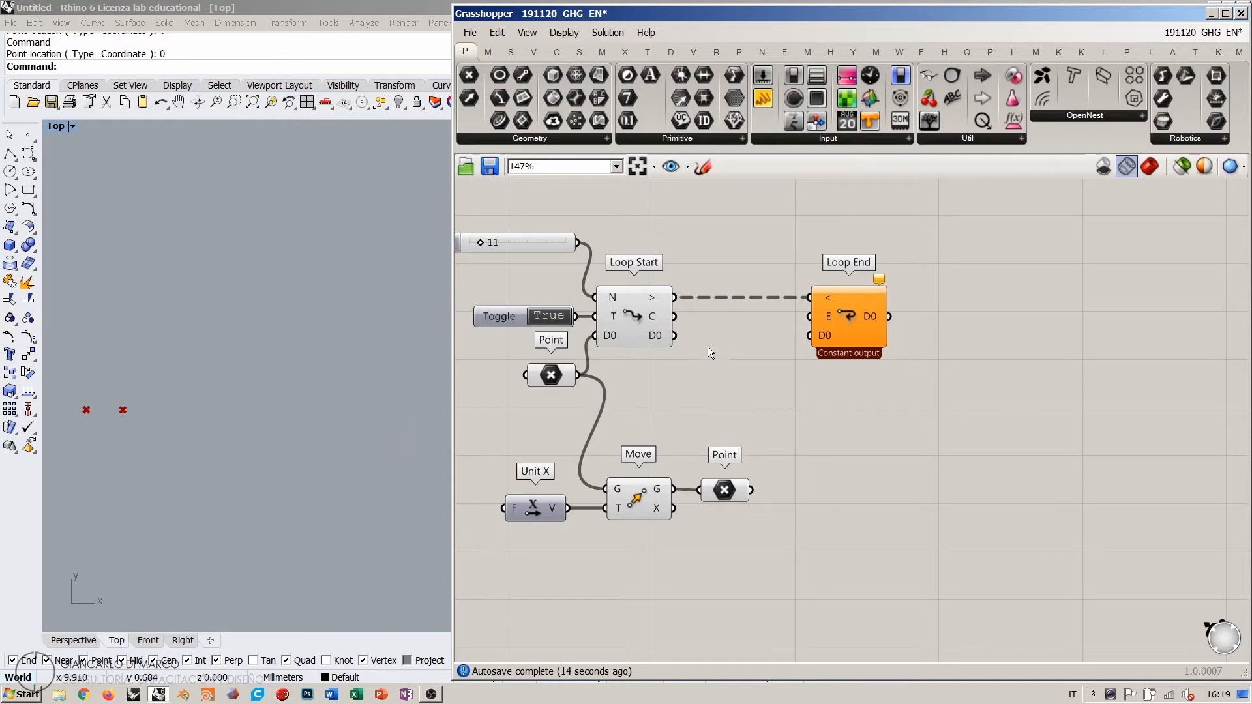
pyautogui.moveTo(839, 553); pyautogui.dragTo(737, 430)
pyautogui.click(750, 412)
pyautogui.click(733, 443)
pyautogui.click(735, 359)
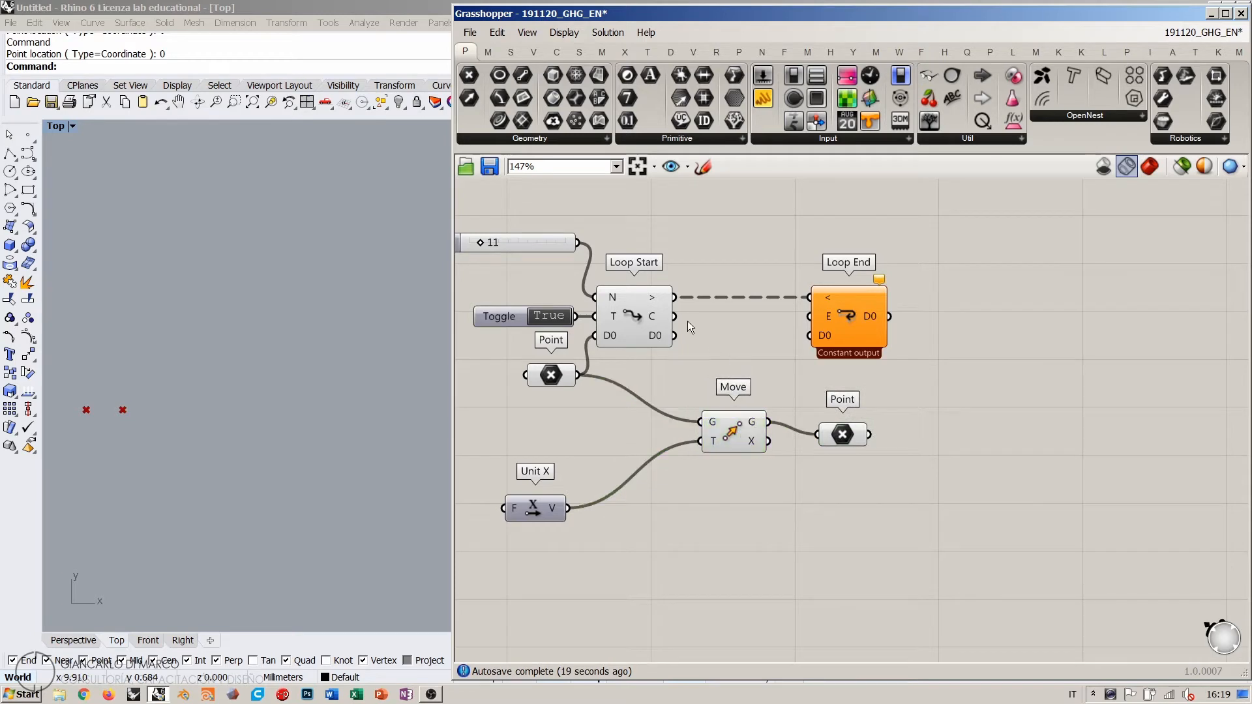
# Step: Connect Loop Start's D0 output to Move's G input in place of the input Point, and bring Unit X next to Move
pyautogui.scroll(3, 588, 381)
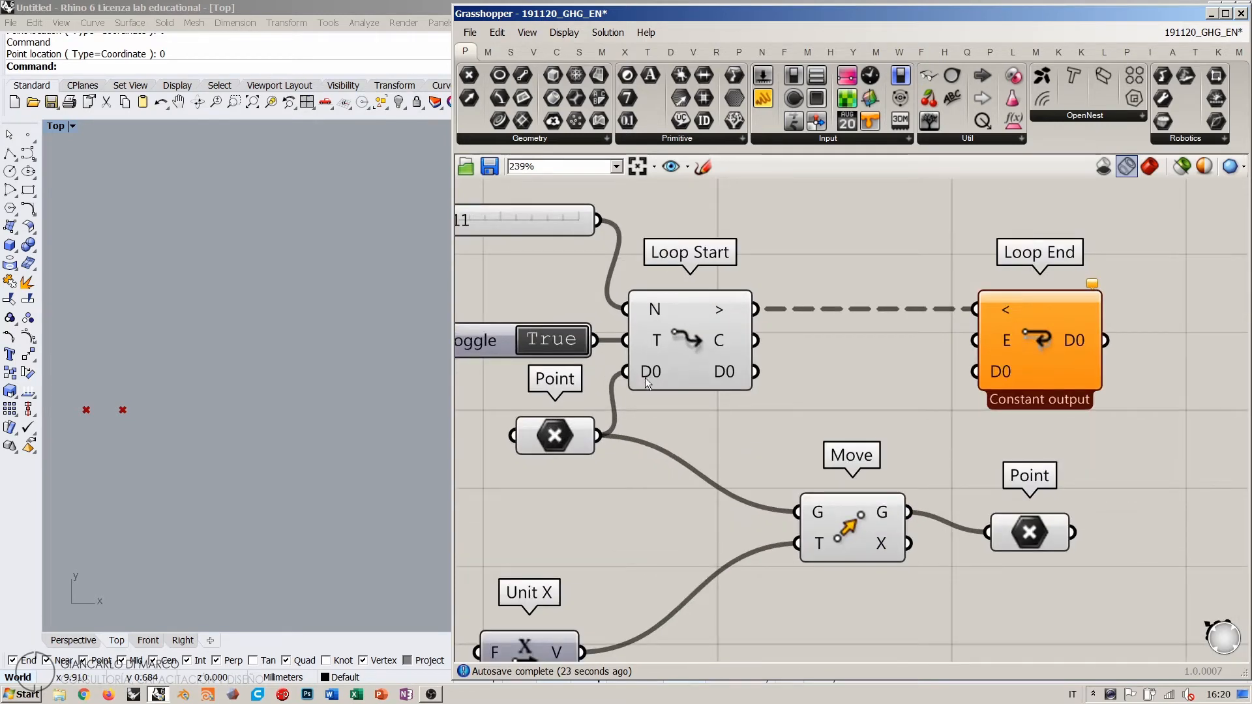
pyautogui.moveTo(729, 377)
pyautogui.moveTo(754, 371); pyautogui.dragTo(797, 512)
pyautogui.moveTo(827, 408); pyautogui.dragTo(863, 336, button='right')
pyautogui.scroll(-1, 863, 336)
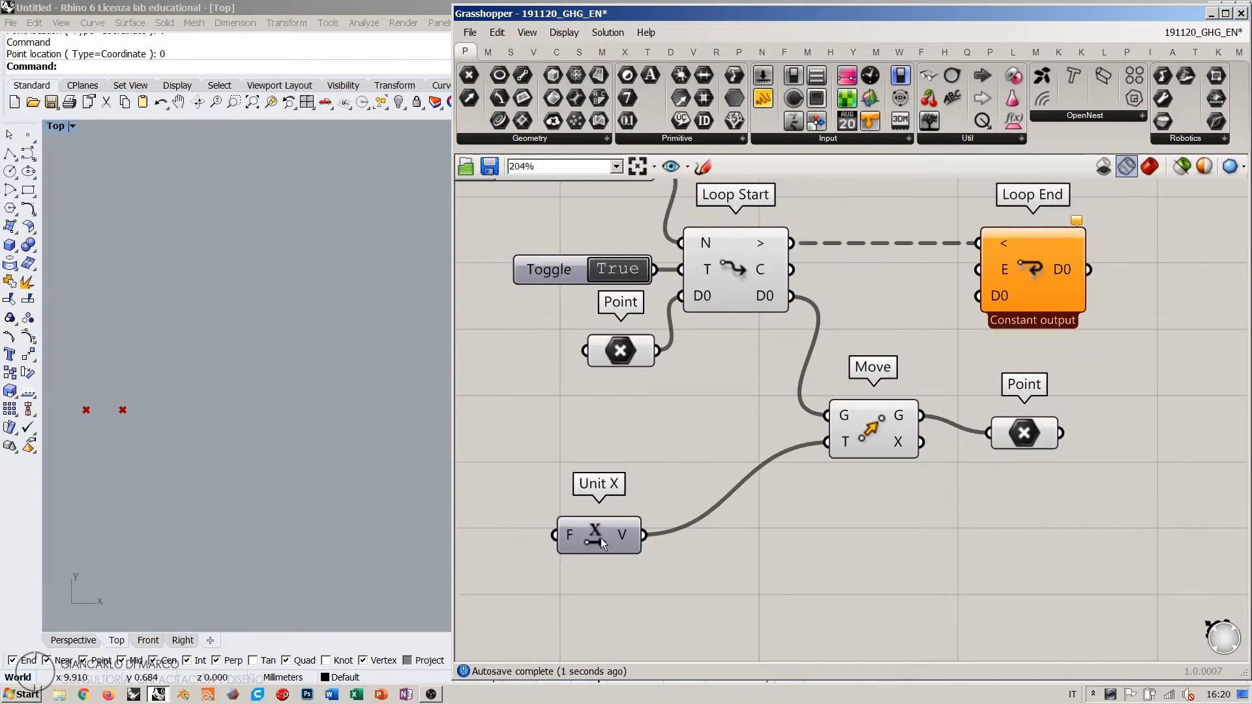
pyautogui.moveTo(600, 538); pyautogui.dragTo(738, 447)
pyautogui.moveTo(797, 483); pyautogui.dragTo(669, 515, button='right')
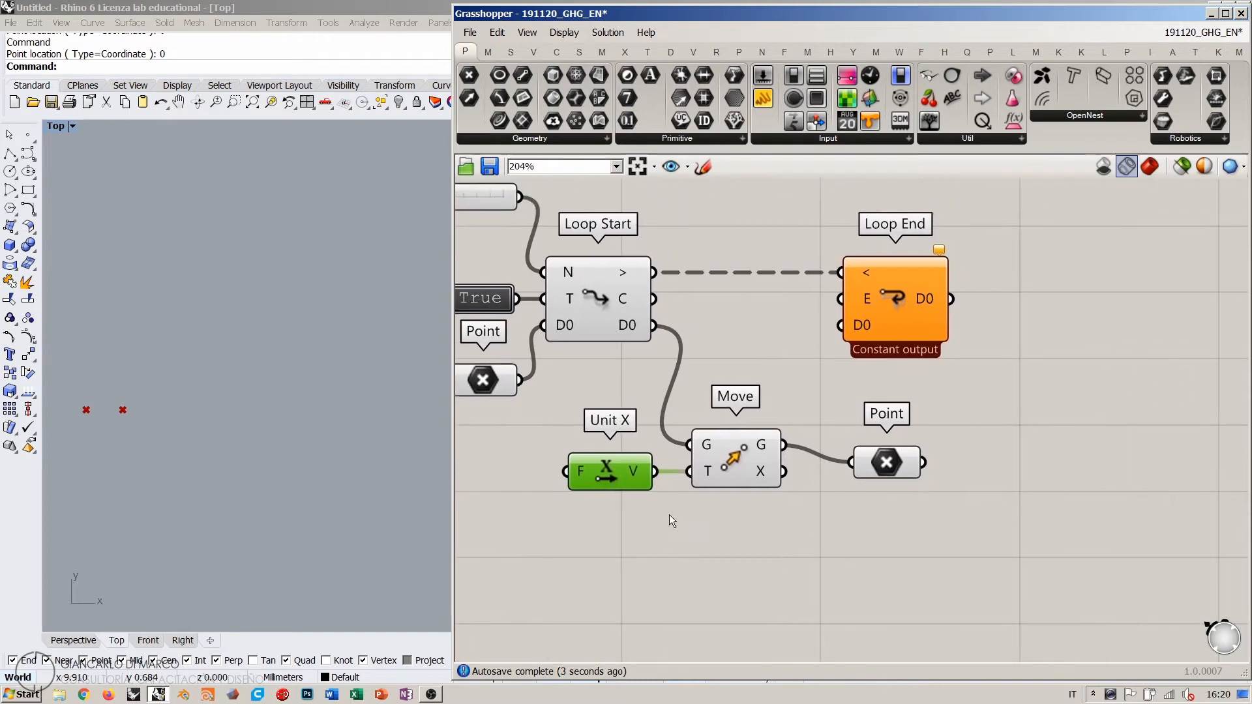
pyautogui.click(669, 514)
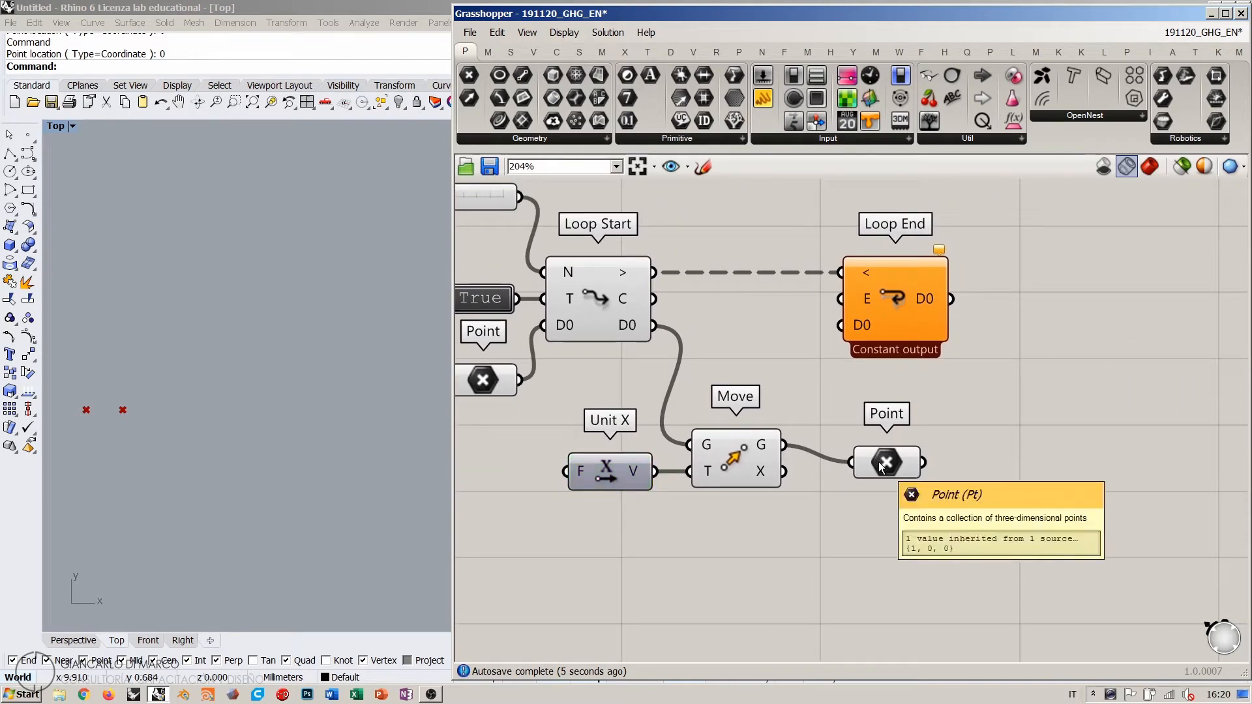
# Step: Delete the output Point parameter connected to the Move component
pyautogui.moveTo(883, 471)
pyautogui.mouseDown()
pyautogui.moveTo(898, 472)
pyautogui.moveTo(878, 474)
pyautogui.mouseUp()
pyautogui.press('Delete')
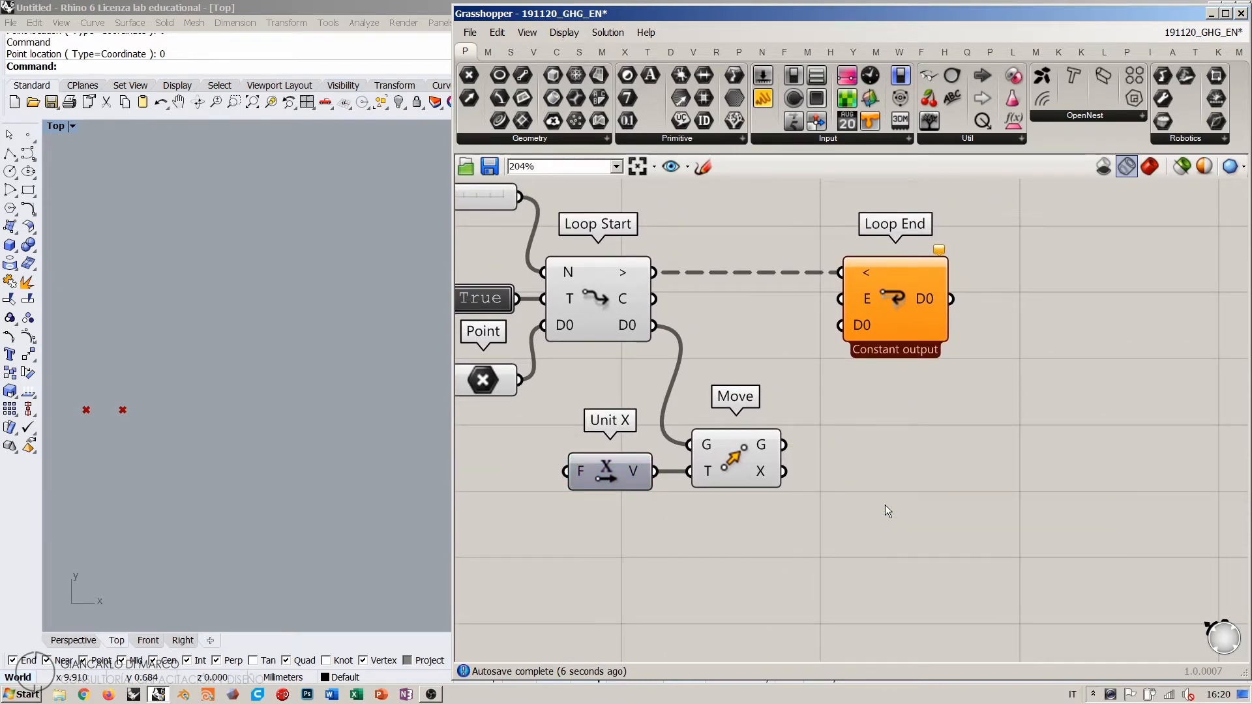
pyautogui.click(737, 462)
pyautogui.click(792, 530)
# Step: Connect Move's G output to Loop End's D0 input and frame the repeated points in the Top viewport
pyautogui.moveTo(776, 446); pyautogui.dragTo(887, 469, button='right')
pyautogui.click(601, 408)
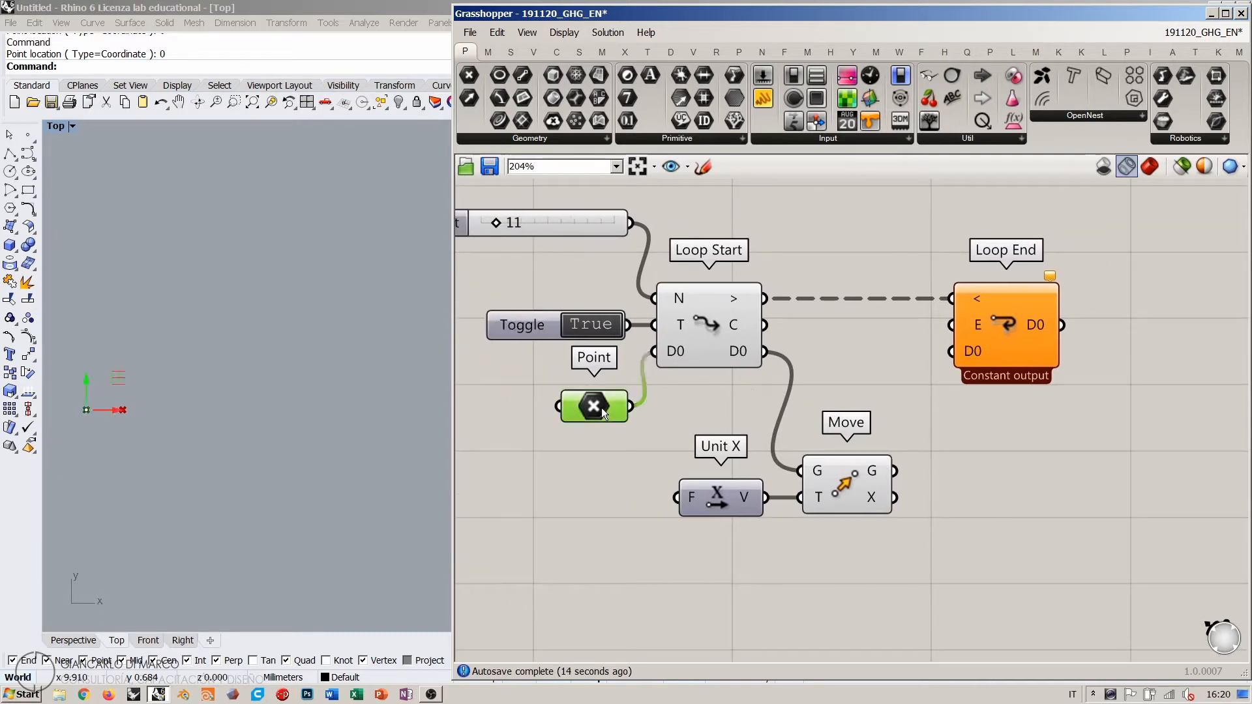
pyautogui.click(703, 345)
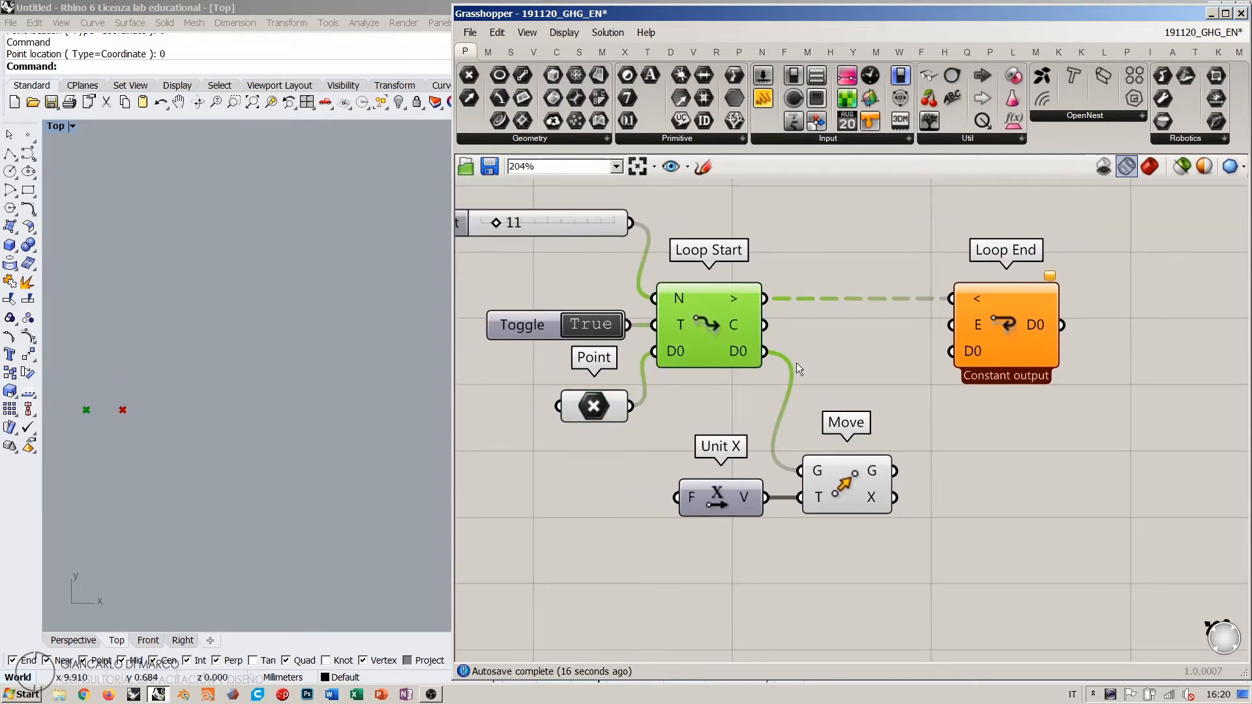
pyautogui.click(860, 483)
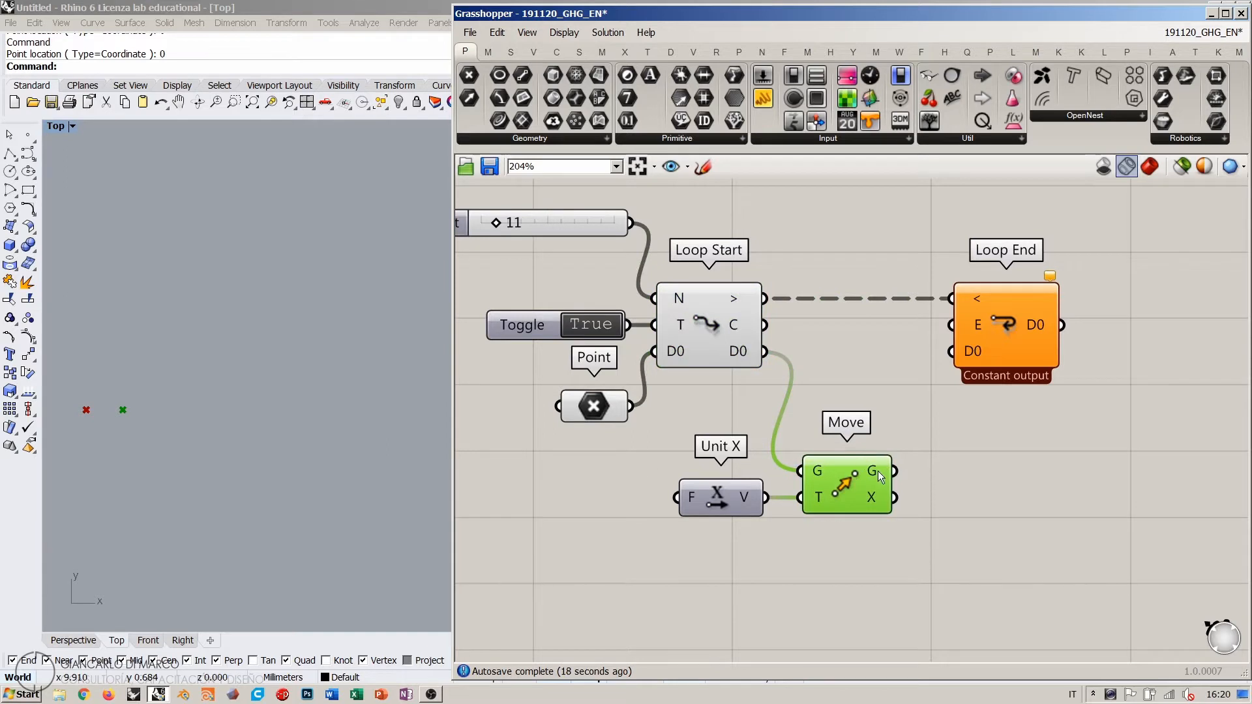
pyautogui.moveTo(875, 470)
pyautogui.moveTo(894, 471); pyautogui.dragTo(952, 352)
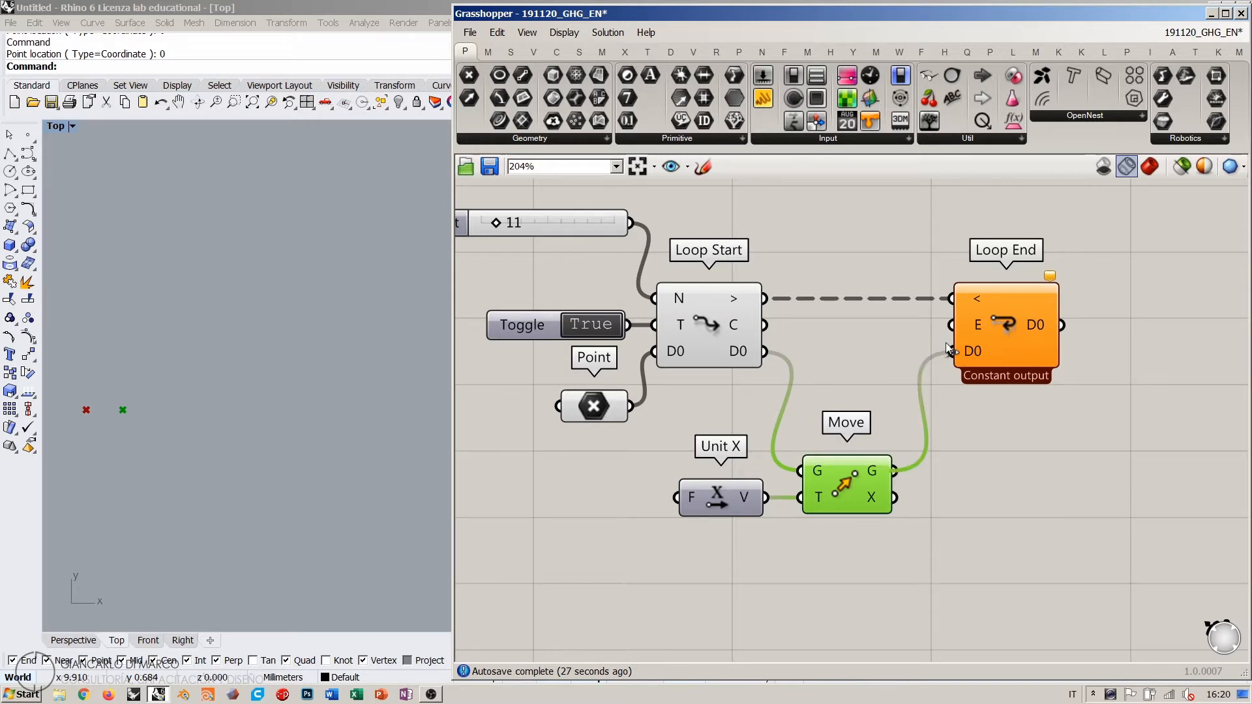
pyautogui.click(1002, 464)
pyautogui.keyDown('ctrl'); pyautogui.moveTo(140, 386); pyautogui.dragTo(140, 421, button='right'); pyautogui.keyUp('ctrl')
pyautogui.moveTo(252, 412); pyautogui.dragTo(219, 432, button='right')
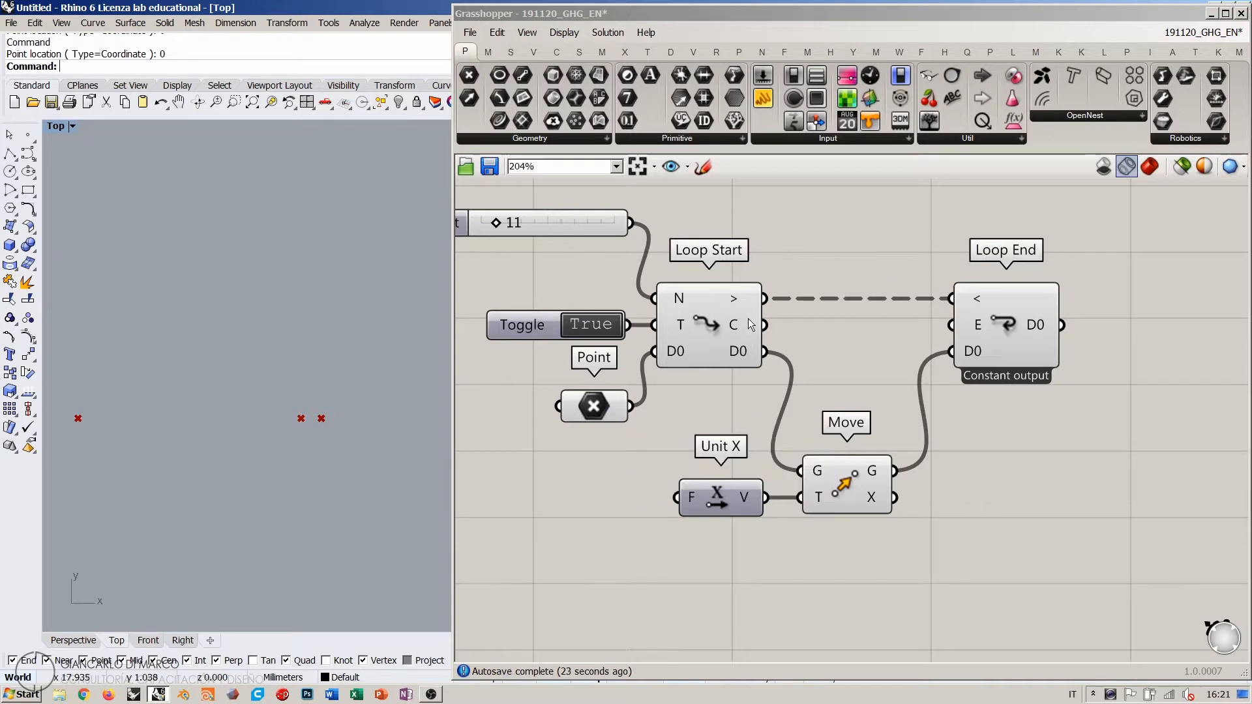
# Step: Line up Move with the D0 wires between Loop Start and Loop End, and raise Unit X closer to it
pyautogui.moveTo(744, 356)
pyautogui.click(857, 371)
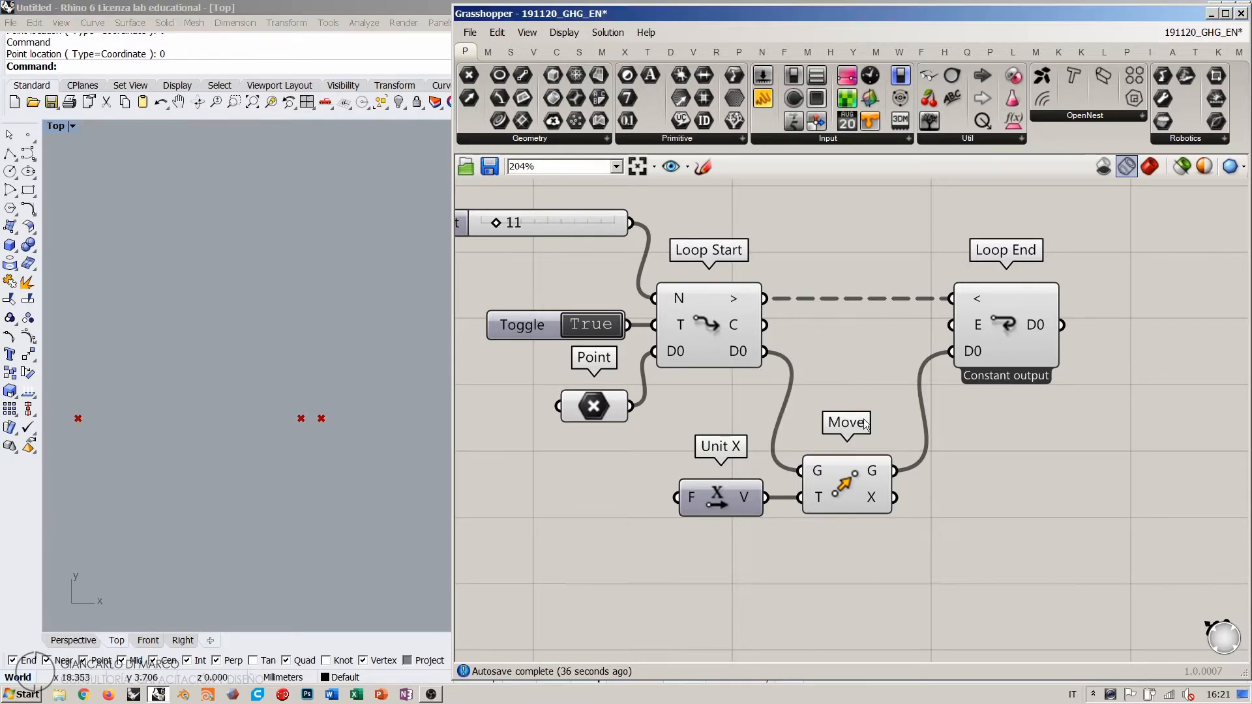
pyautogui.moveTo(846, 484); pyautogui.dragTo(859, 362)
pyautogui.moveTo(740, 487); pyautogui.dragTo(740, 429)
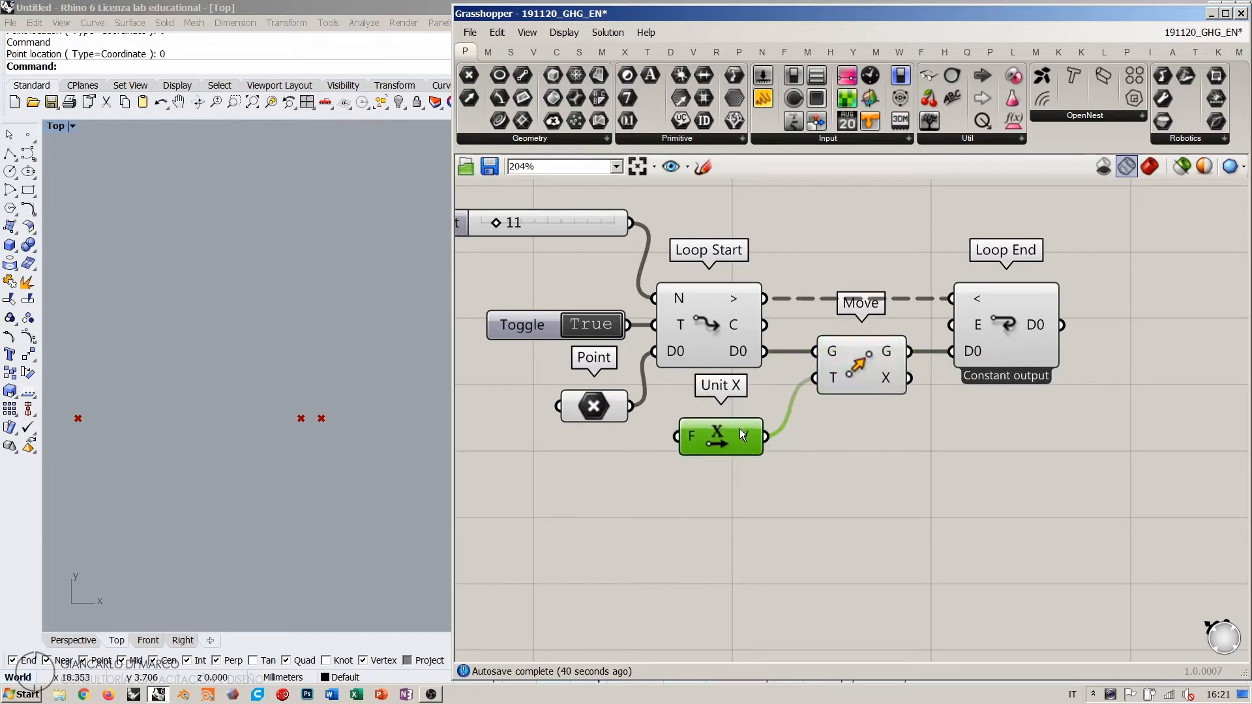
pyautogui.click(769, 396)
pyautogui.moveTo(770, 395); pyautogui.dragTo(834, 456, button='right')
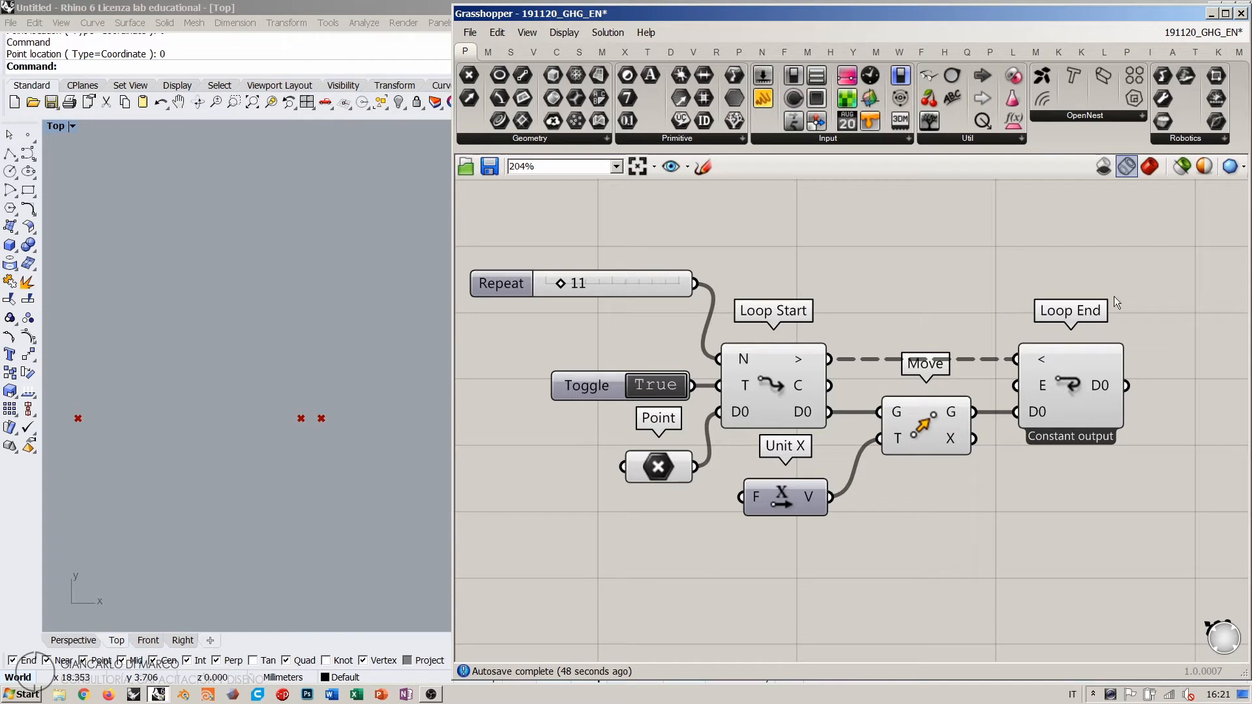
# Step: Switch the toggle to False to trigger the loop again, and check the Trigger and Exit input descriptions
pyautogui.moveTo(1102, 385)
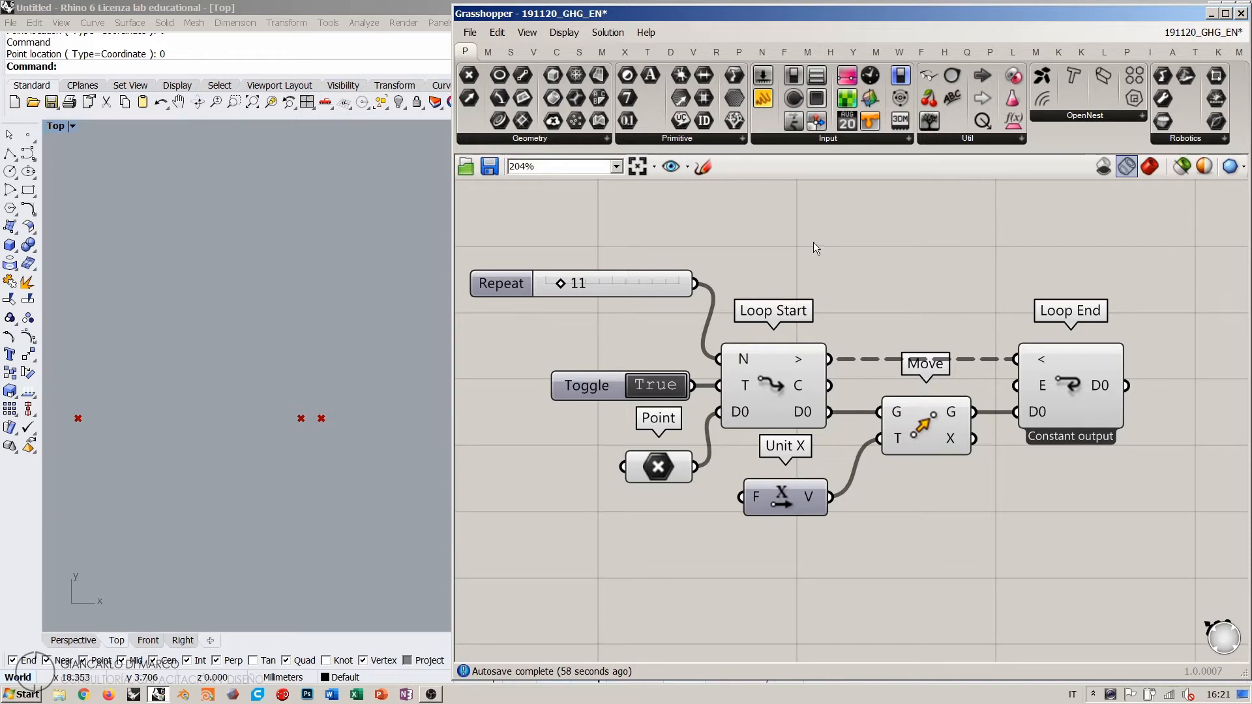
pyautogui.doubleClick(659, 383)
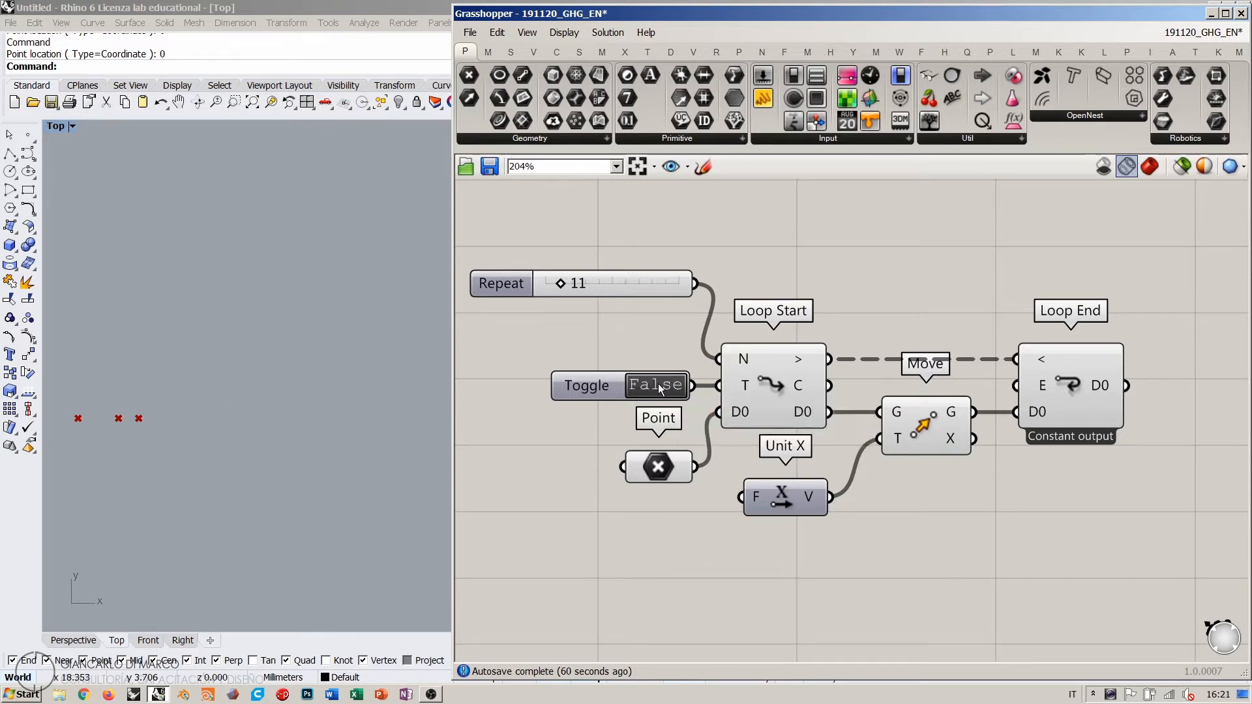
pyautogui.moveTo(742, 382)
pyautogui.moveTo(1042, 384)
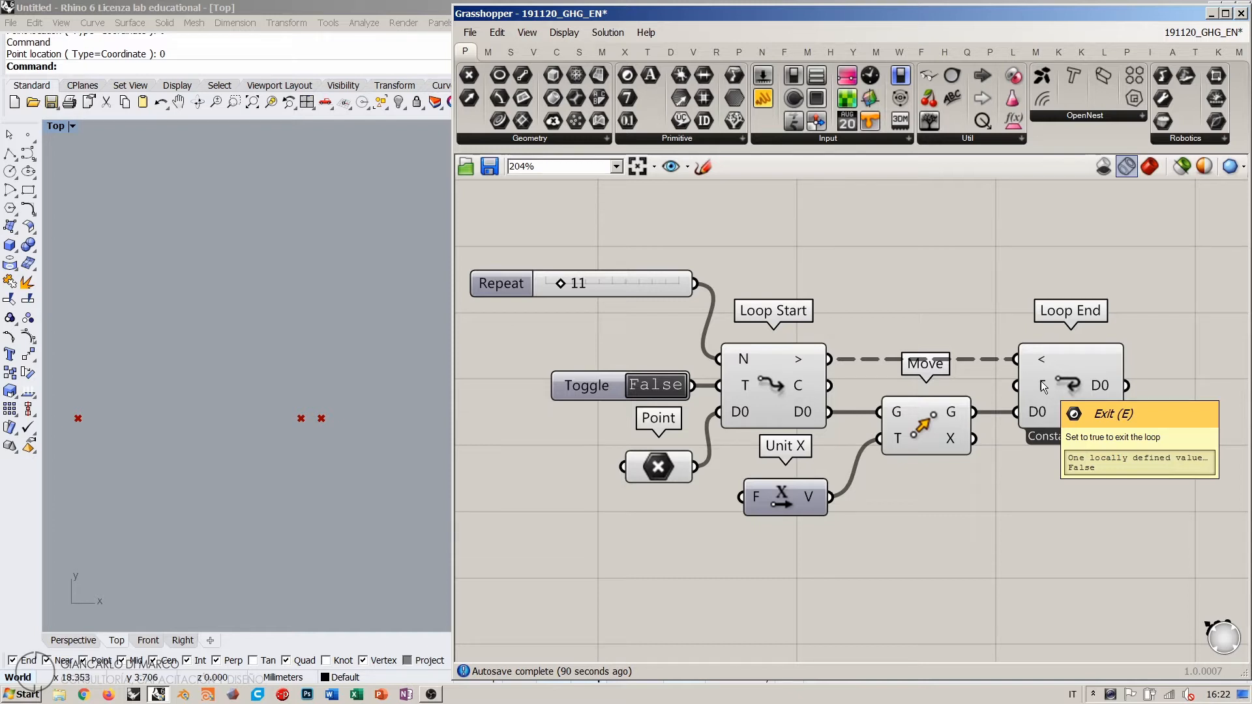
# Step: Raise the toggle closer to the Repeat slider, also connect it to Loop End's E input, and switch it to True
pyautogui.moveTo(599, 388); pyautogui.dragTo(580, 341)
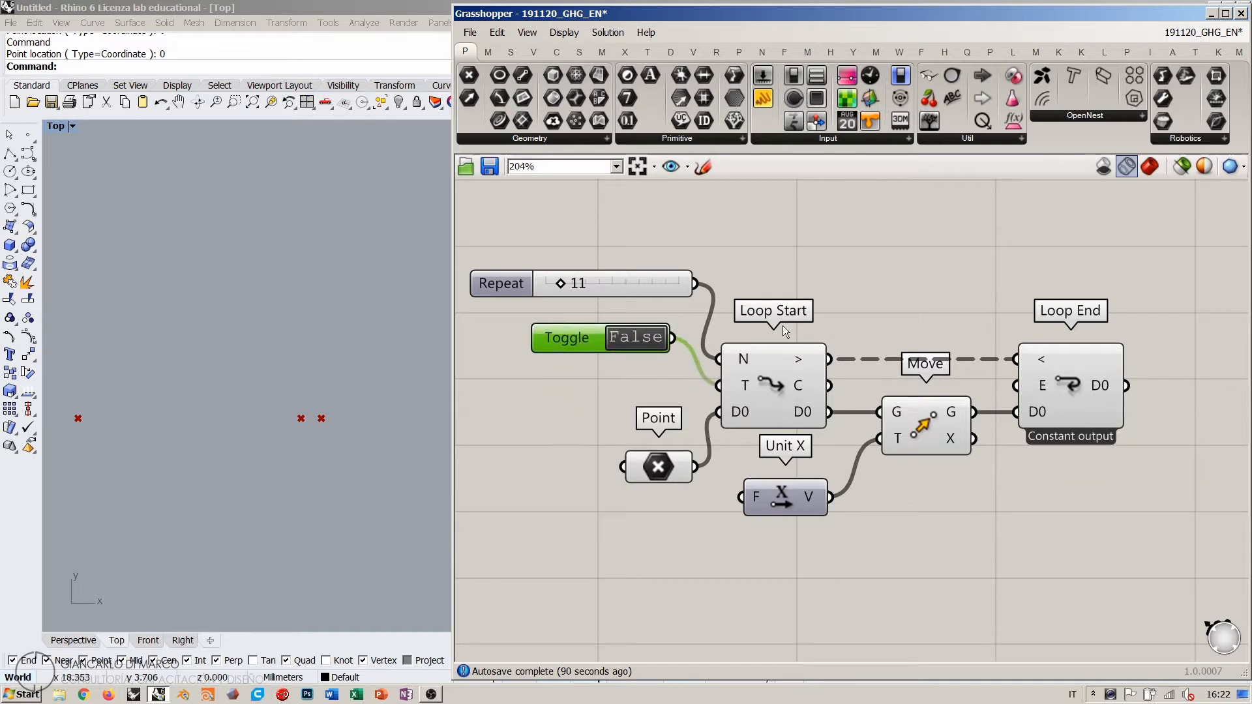
pyautogui.click(999, 373)
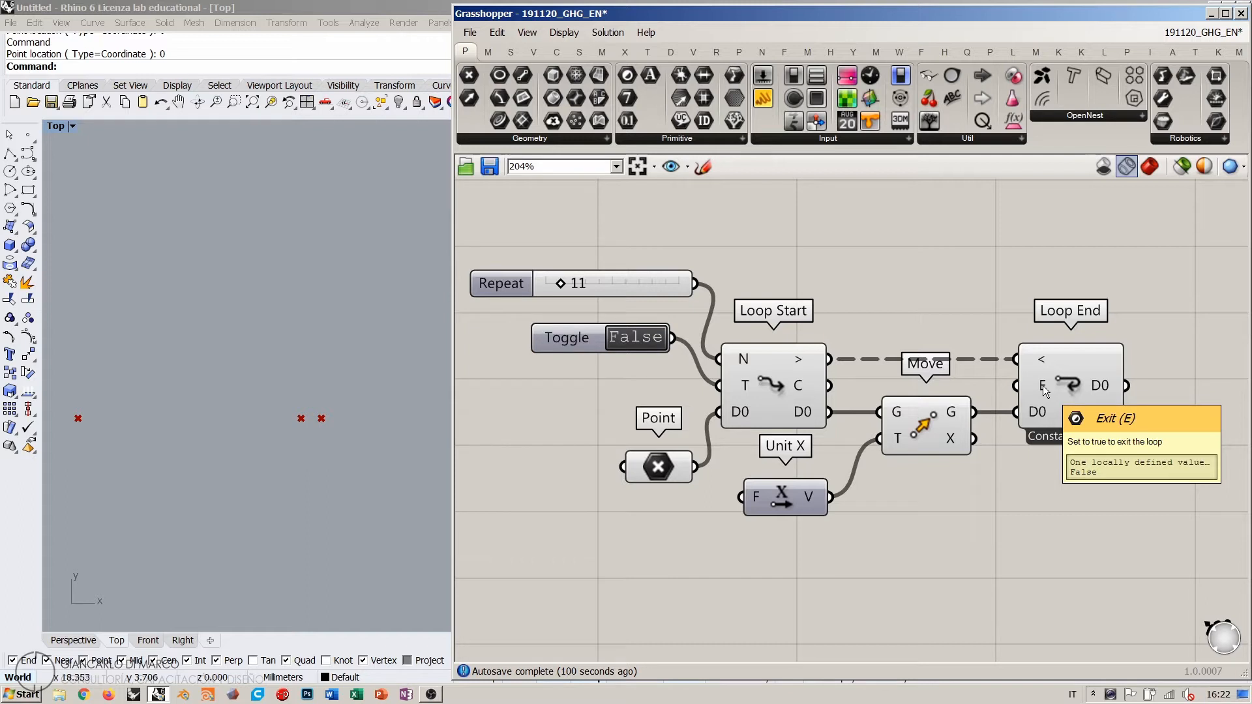
pyautogui.moveTo(673, 338); pyautogui.dragTo(1016, 386)
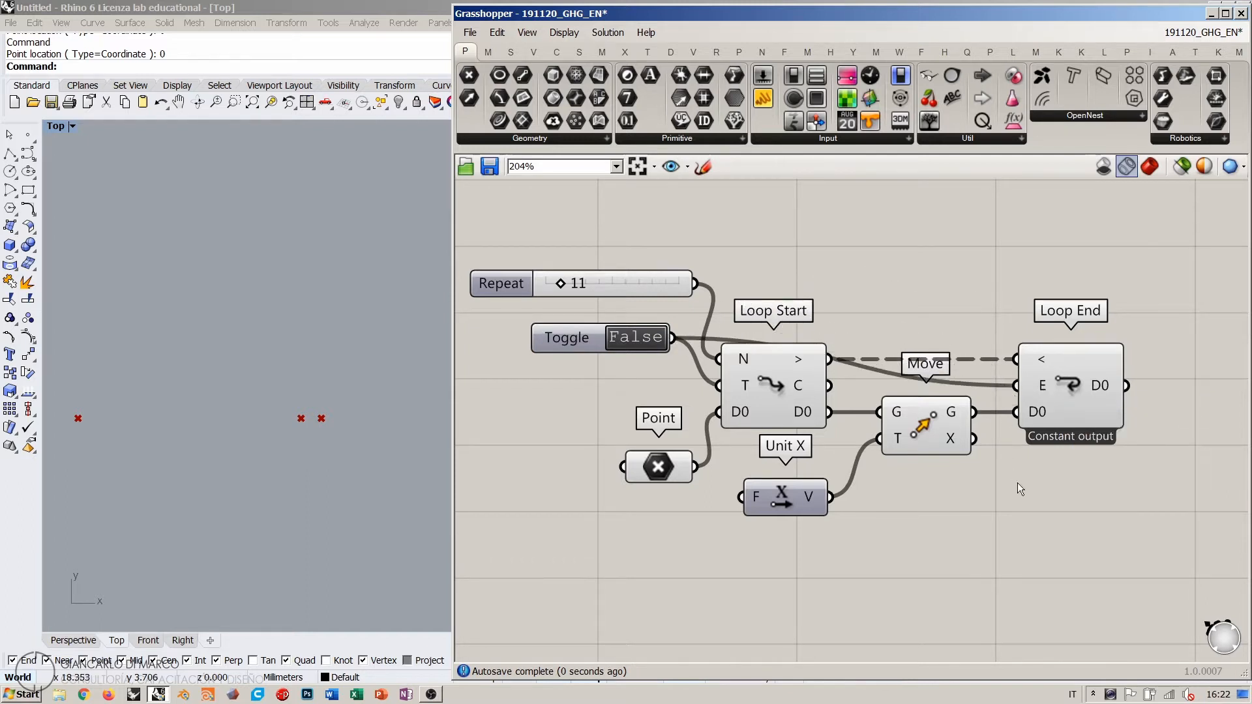
pyautogui.click(633, 339)
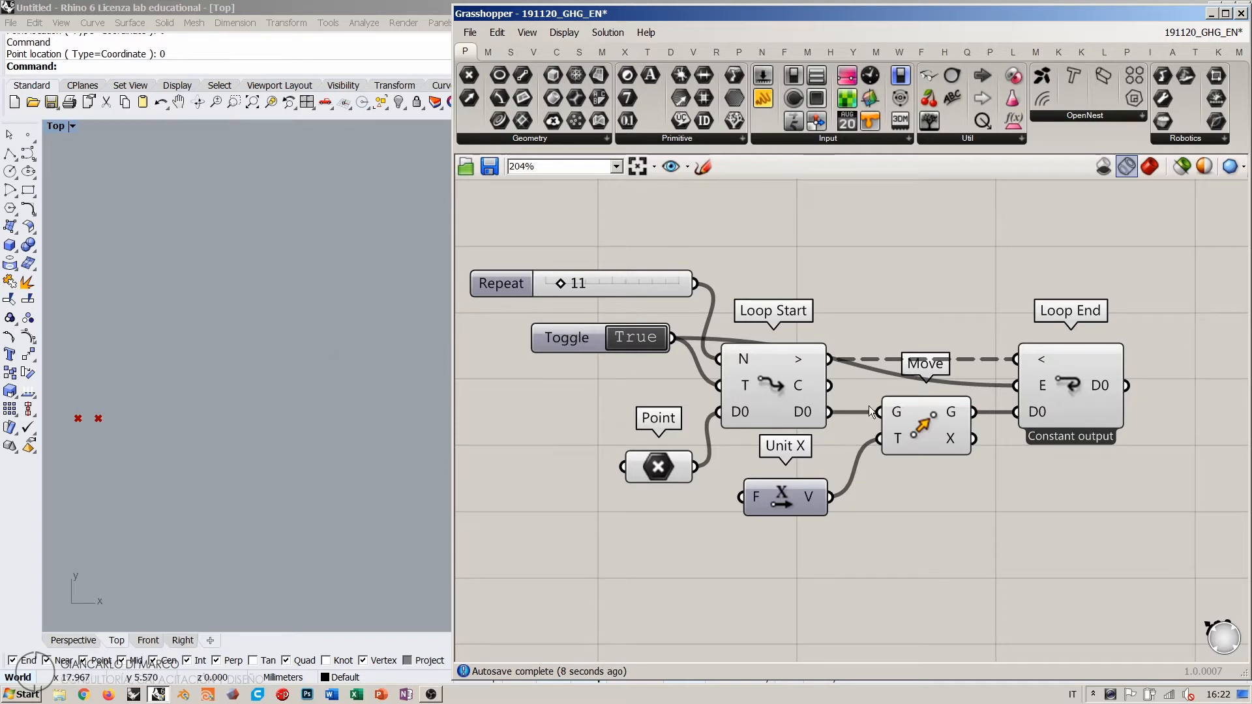
# Step: Test the loop by switching the toggle to False, nudge it closer to Loop Start, and switch it back to True
pyautogui.click(929, 428)
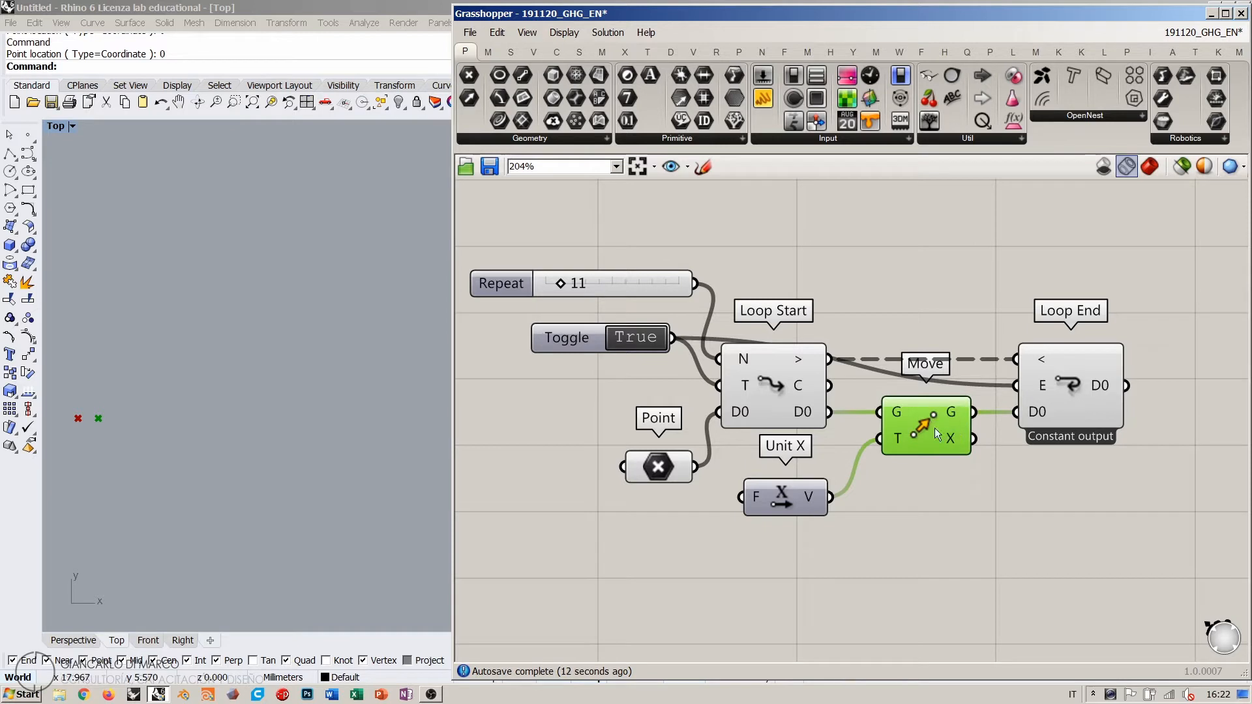
pyautogui.click(1070, 388)
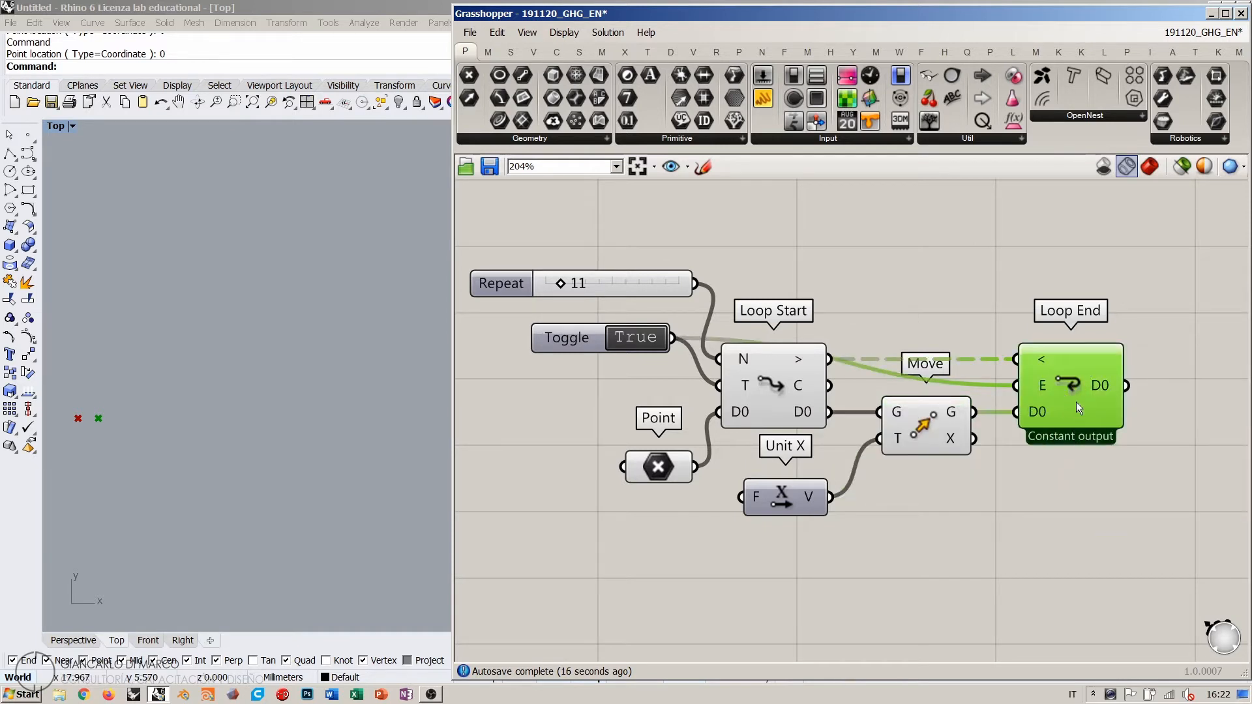
pyautogui.click(691, 355)
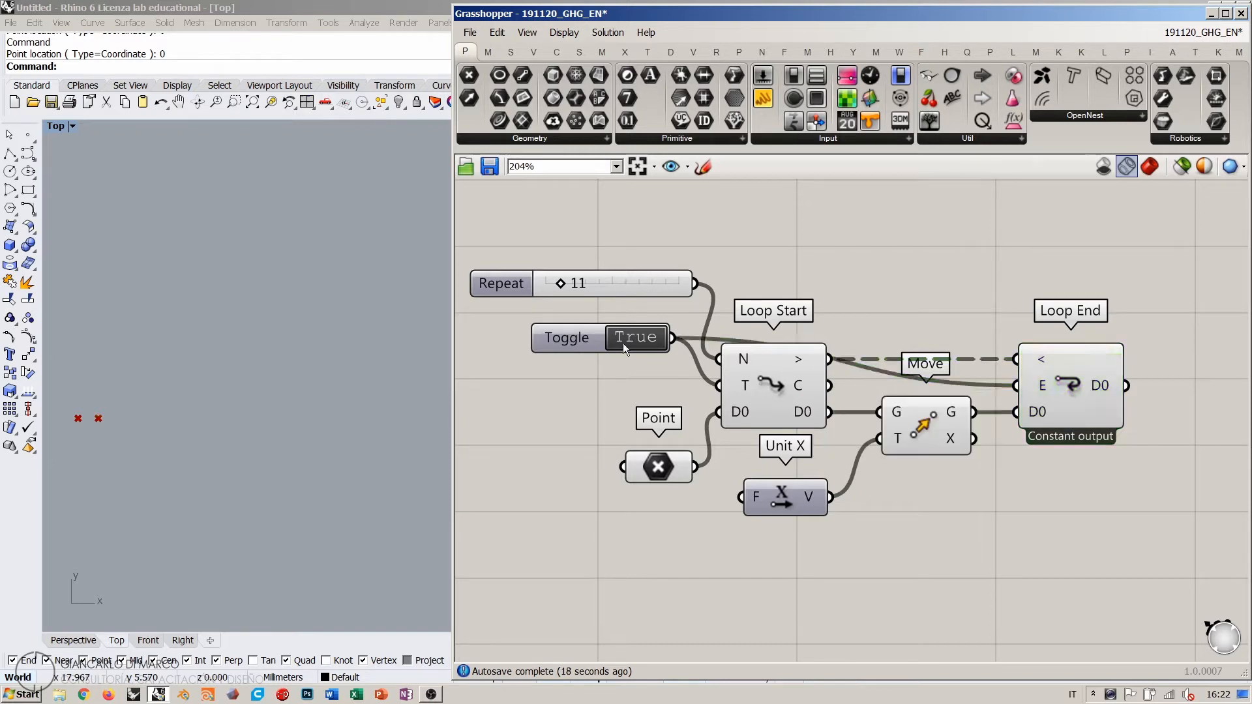
pyautogui.doubleClick(635, 337)
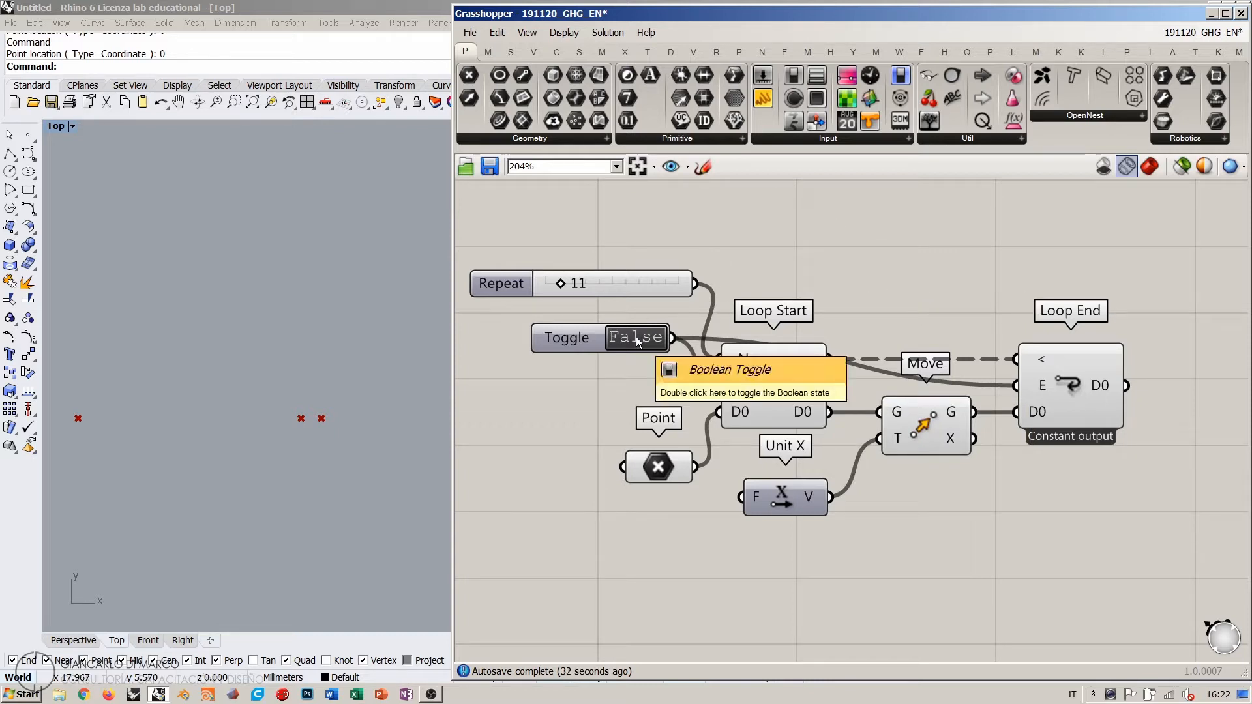
pyautogui.moveTo(589, 338); pyautogui.dragTo(606, 331)
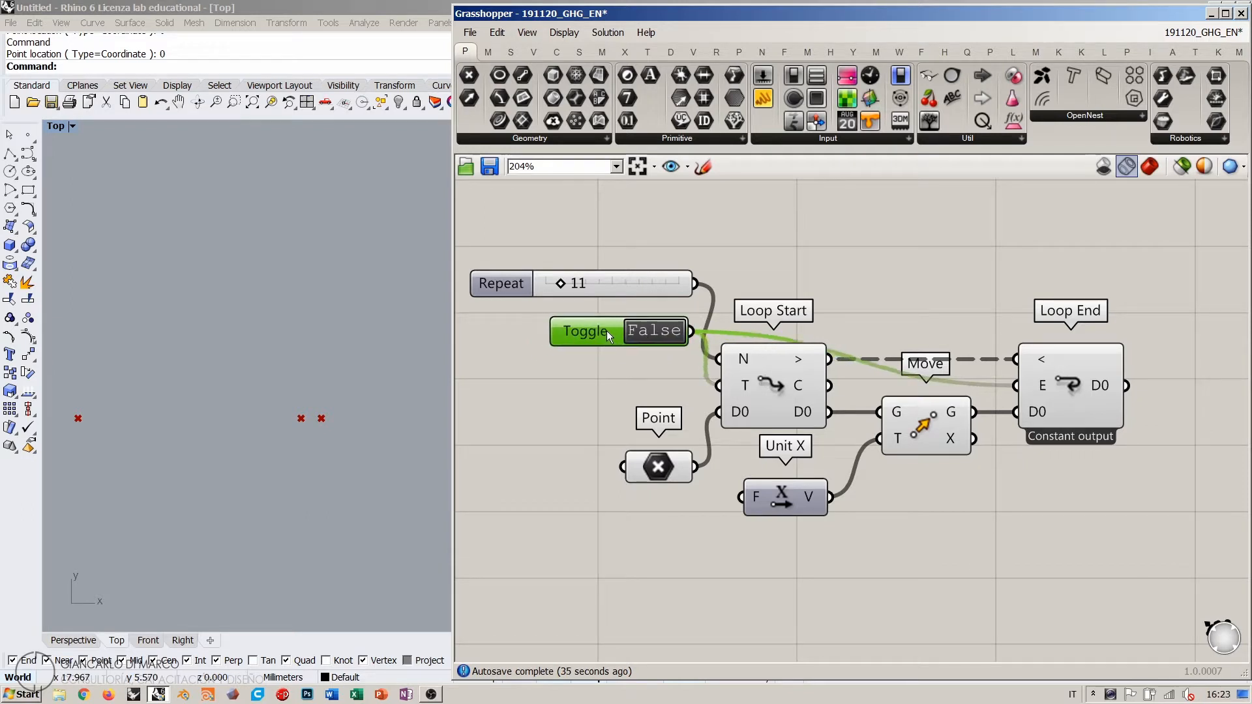
pyautogui.click(642, 335)
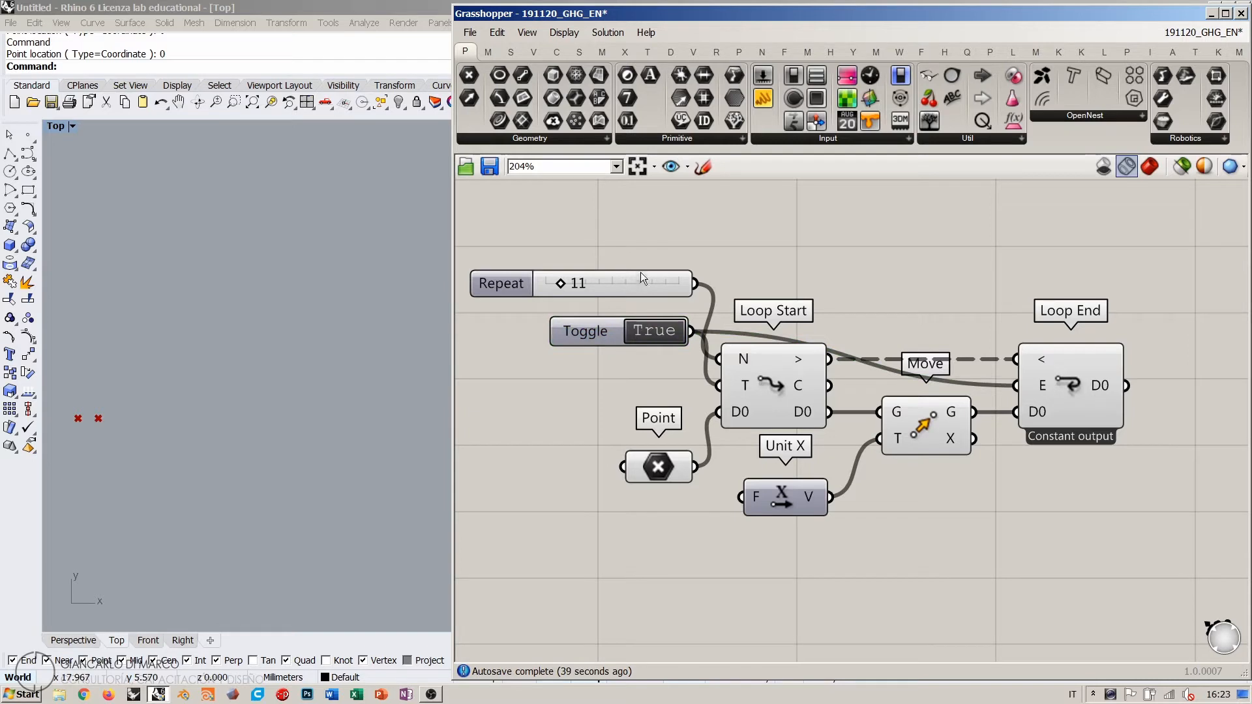
# Step: Rearrange the inputs beside Loop Start, with the toggle on top, Repeat level with N, and Point near D0, aligned on their outer edges
pyautogui.moveTo(617, 338); pyautogui.dragTo(613, 330)
pyautogui.moveTo(630, 288); pyautogui.dragTo(627, 359)
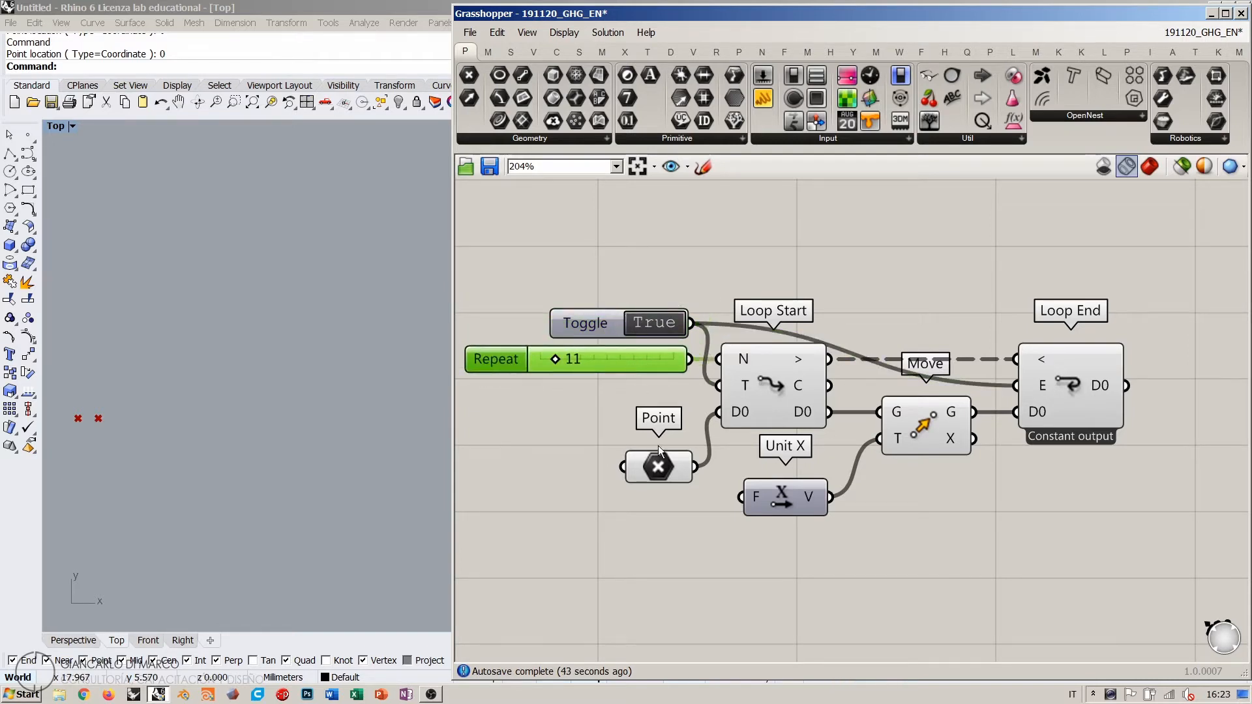
pyautogui.moveTo(659, 465)
pyautogui.mouseDown()
pyautogui.moveTo(663, 435)
pyautogui.moveTo(666, 445)
pyautogui.mouseUp()
pyautogui.moveTo(692, 264); pyautogui.dragTo(624, 465)
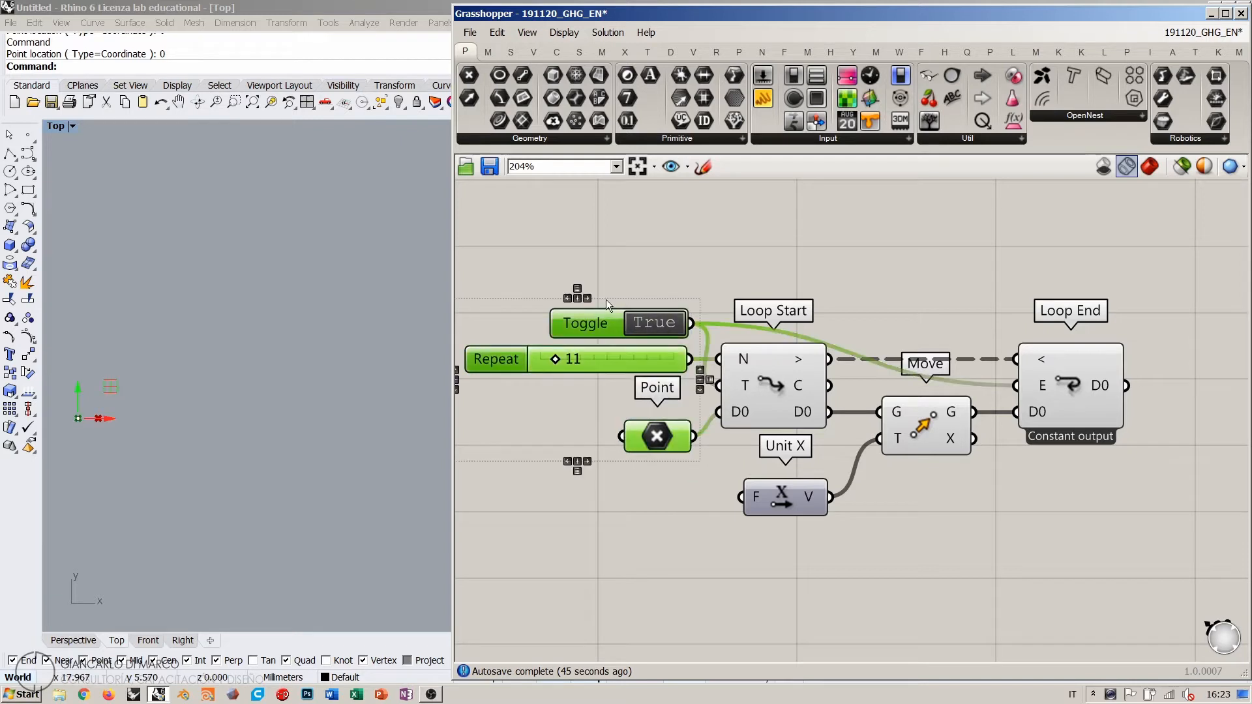
pyautogui.click(704, 381)
pyautogui.click(839, 314)
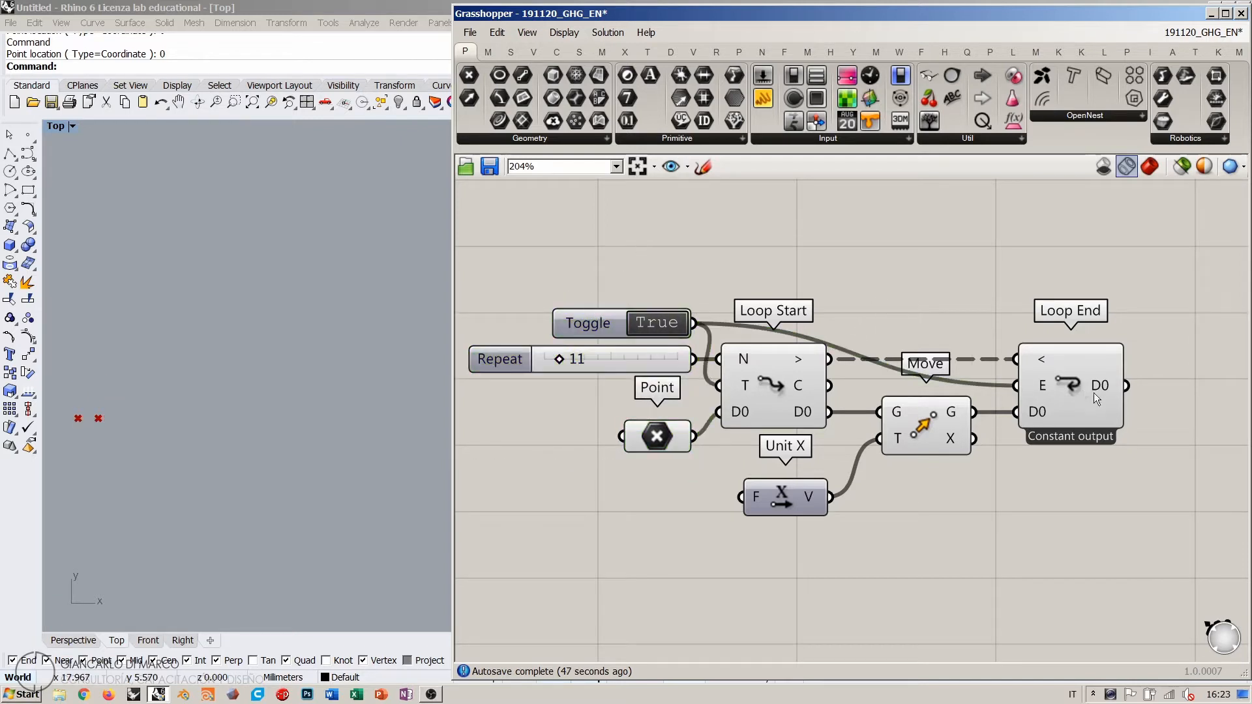
# Step: Add a Panel and connect it to Loop End's D0 output
pyautogui.click(797, 498)
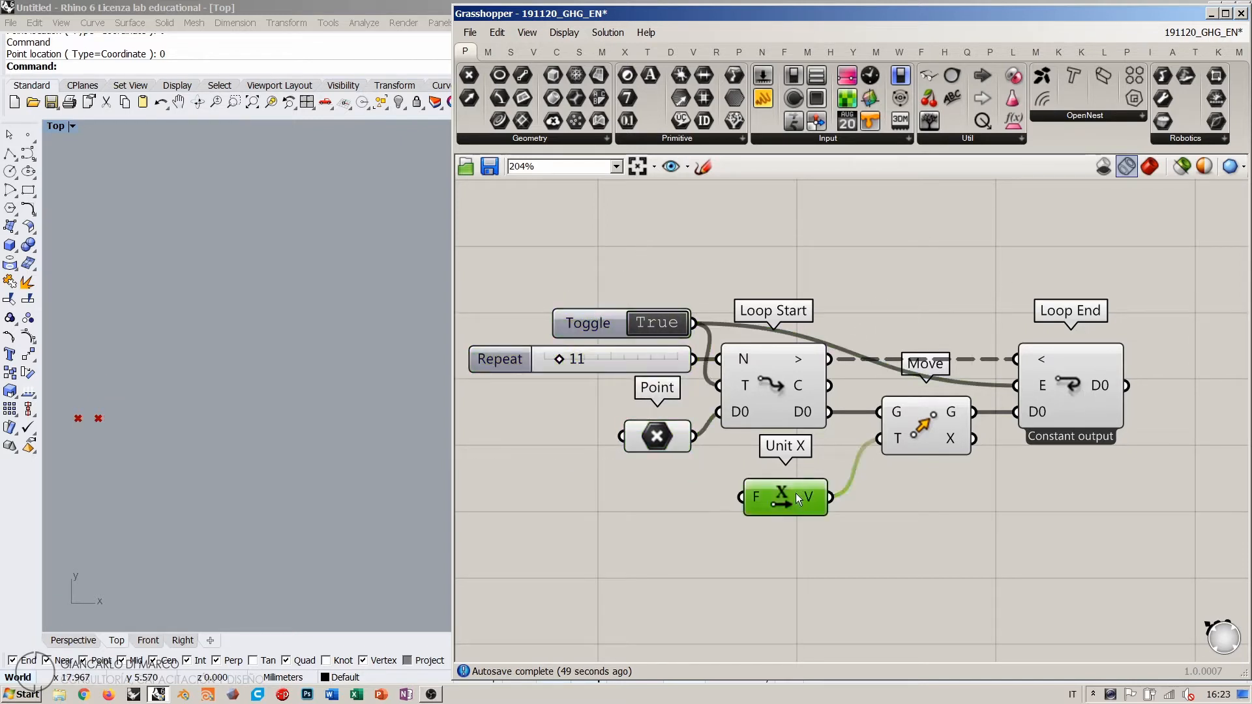
pyautogui.click(977, 502)
pyautogui.moveTo(999, 447); pyautogui.dragTo(898, 440, button='right')
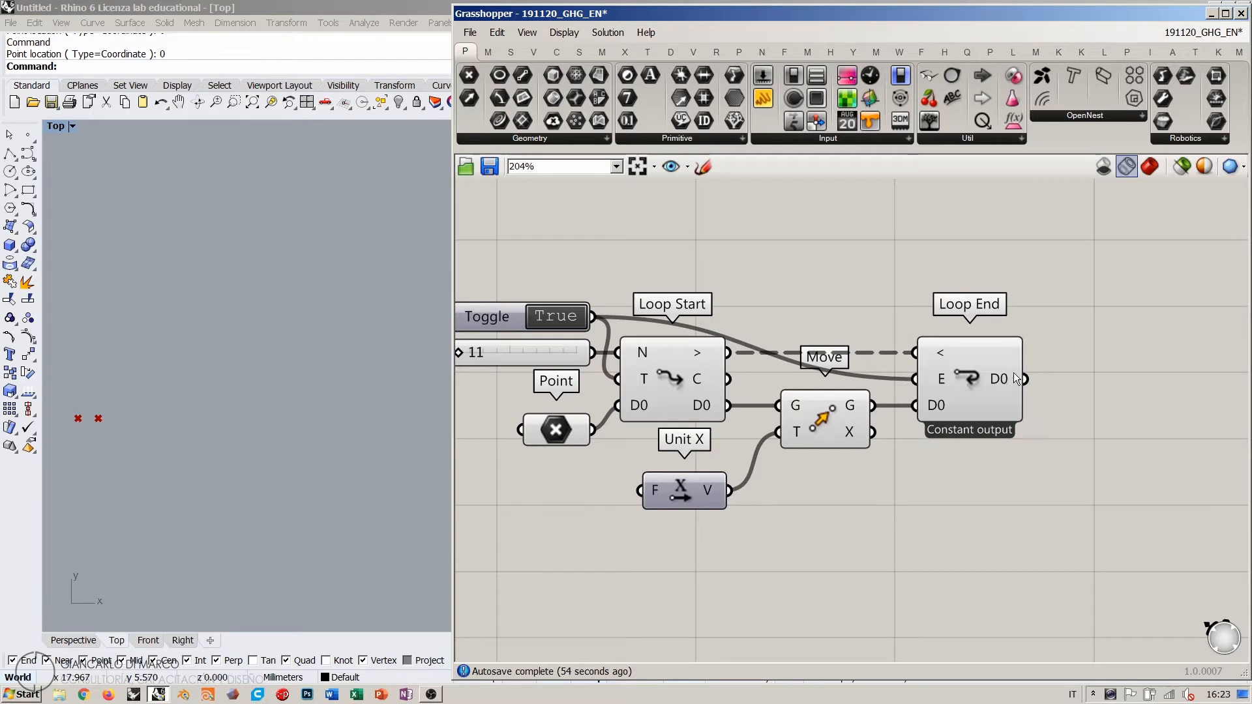
pyautogui.doubleClick(1109, 308)
pyautogui.write('Panel')
pyautogui.press('Return')
pyautogui.moveTo(1042, 318); pyautogui.dragTo(1098, 390)
pyautogui.moveTo(1097, 389); pyautogui.dragTo(1026, 358, button='right')
pyautogui.click(928, 446)
pyautogui.moveTo(928, 446); pyautogui.dragTo(994, 446, button='right')
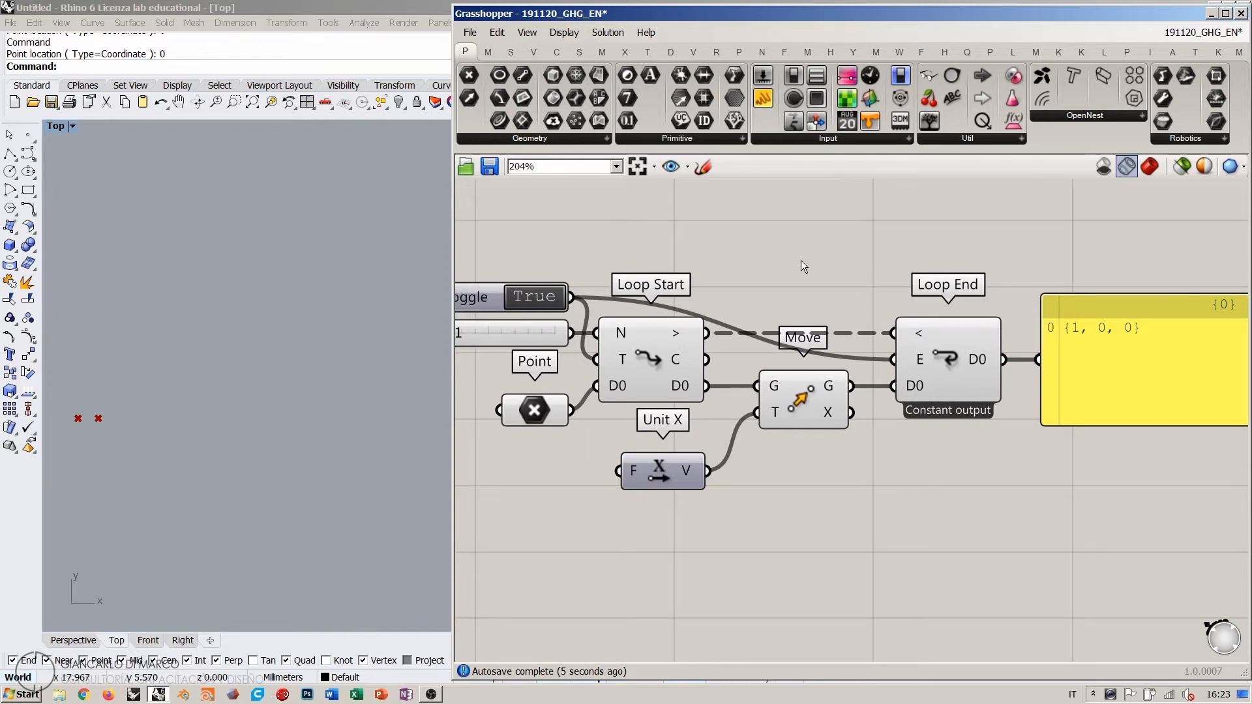
# Step: Hide the previews of Point, Loop Start and Move, and run the loop by switching the toggle to False
pyautogui.click(543, 407)
pyautogui.keyDown('shift'); pyautogui.click(639, 365); pyautogui.keyUp('shift')
pyautogui.keyDown('shift'); pyautogui.click(797, 391); pyautogui.keyUp('shift')
pyautogui.hotkey('ctrl', 'q')
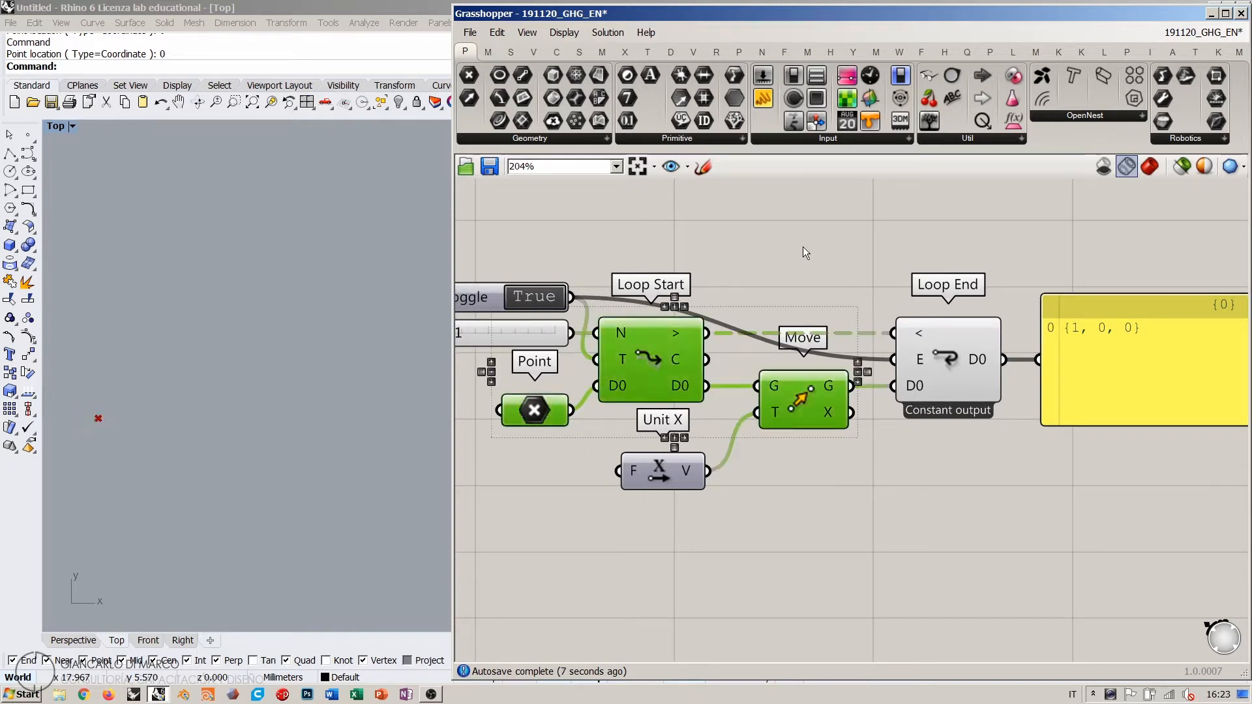
pyautogui.click(804, 246)
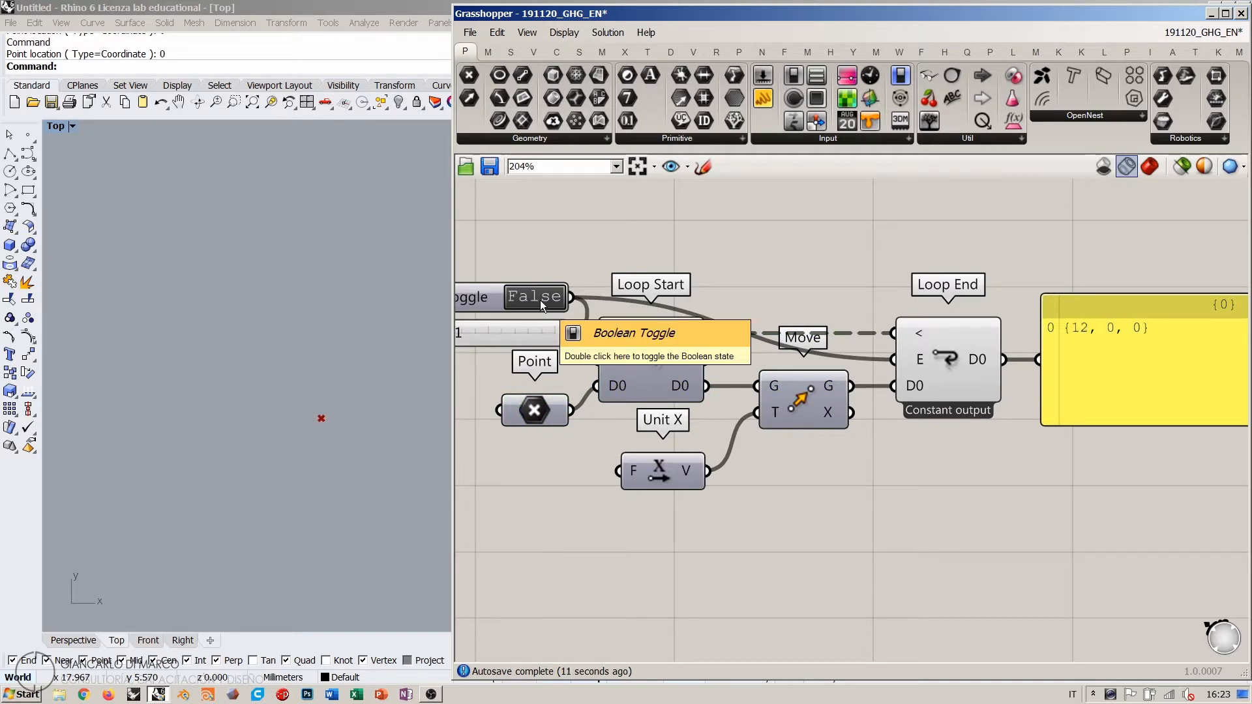
pyautogui.click(540, 300)
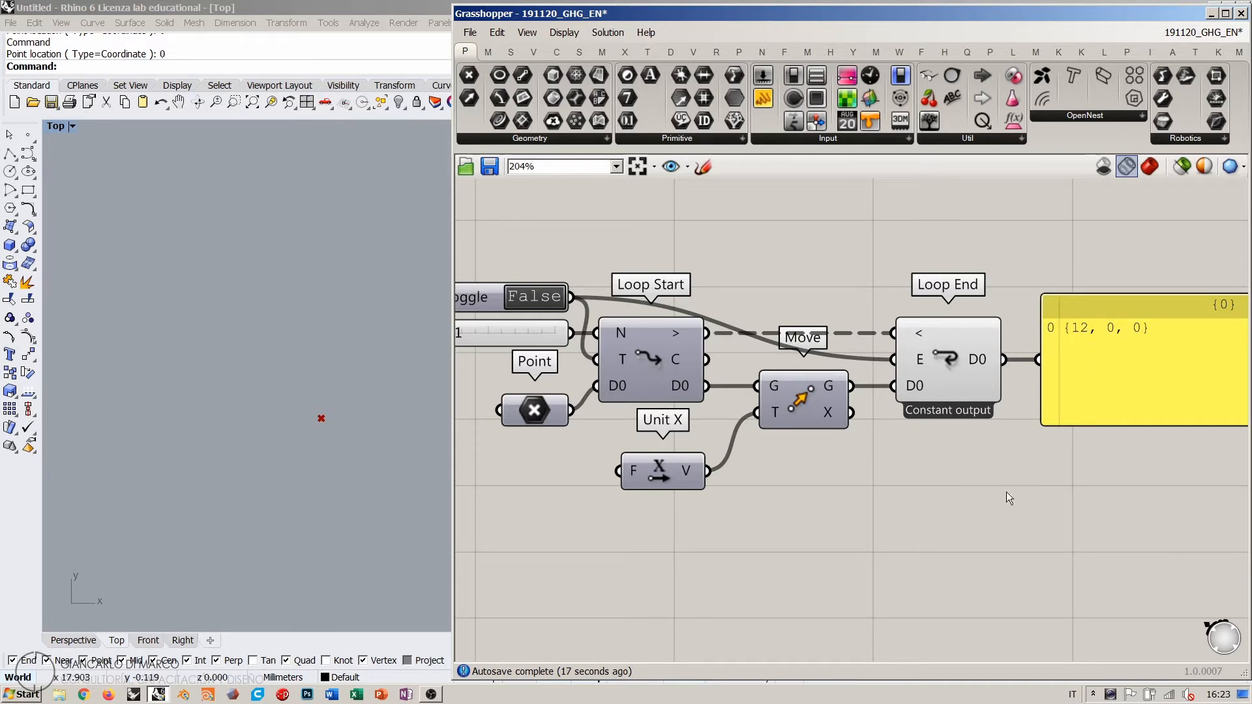
# Step: Shrink the output panel beside Loop End to fit a single line of data
pyautogui.scroll(-2, 827, 362)
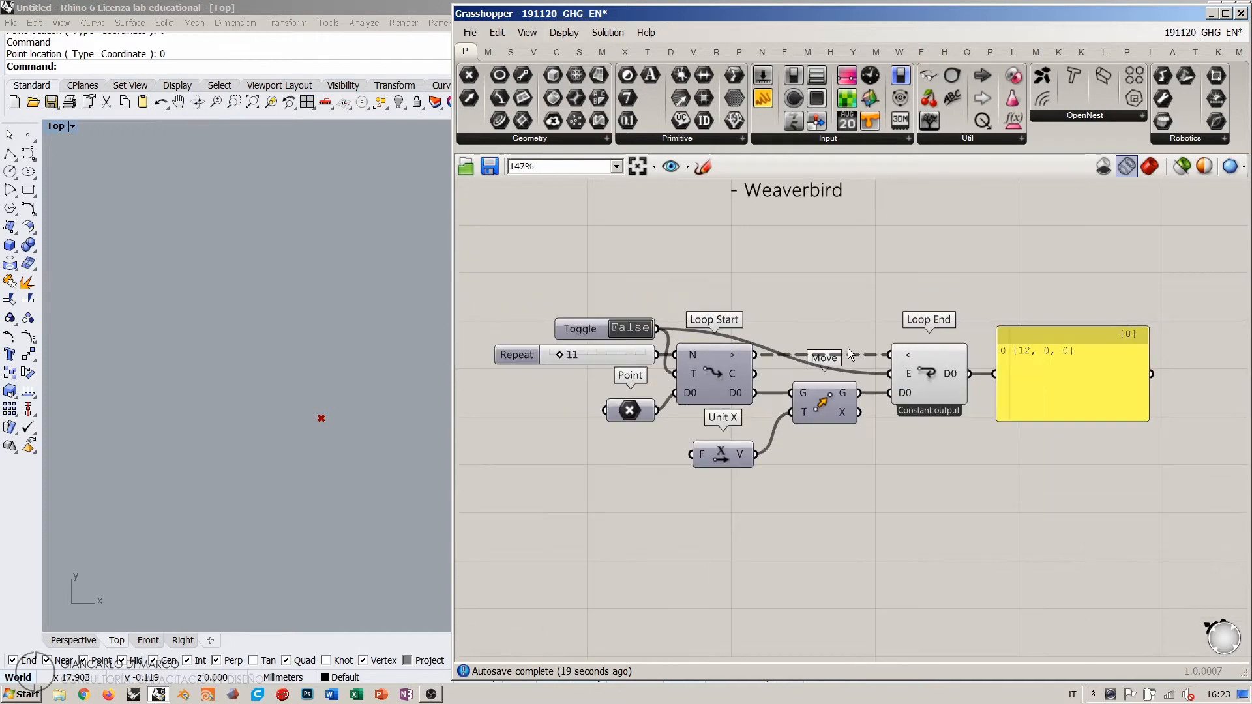
pyautogui.moveTo(1104, 421); pyautogui.dragTo(1032, 374)
pyautogui.moveTo(794, 257); pyautogui.dragTo(836, 258, button='right')
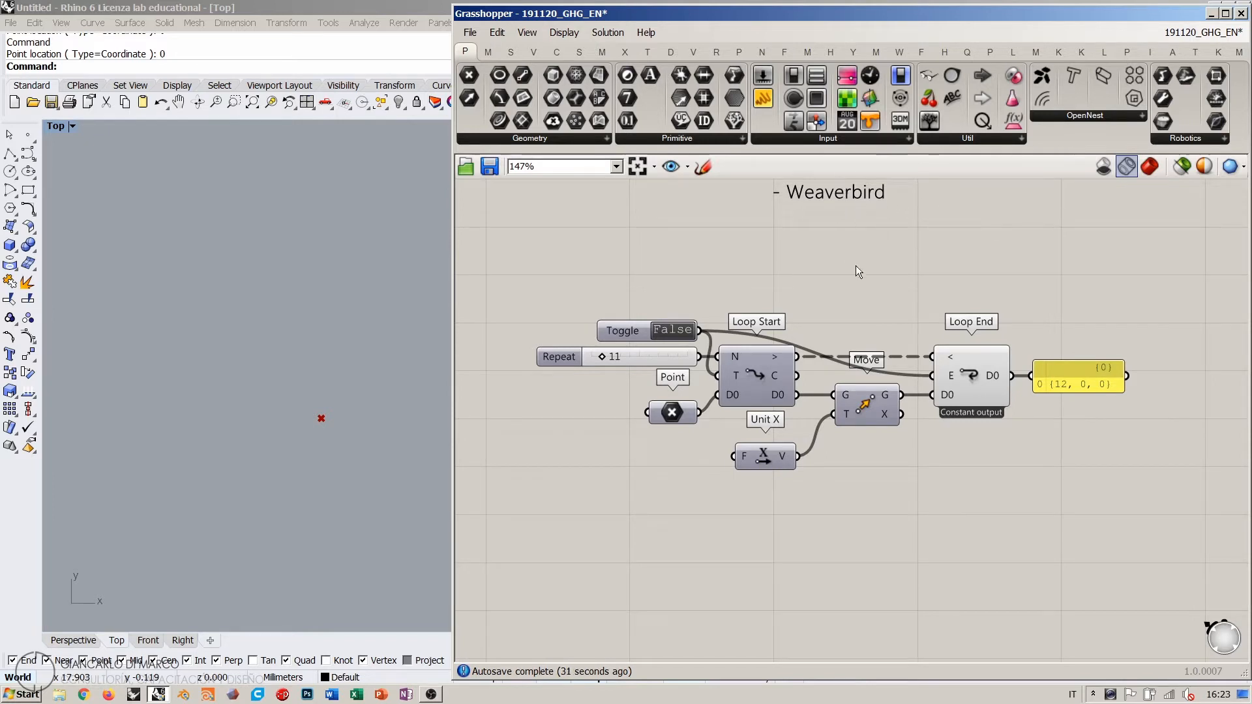
# Step: Select the whole loop definition and move it beneath the numbered list of topics
pyautogui.moveTo(918, 277); pyautogui.dragTo(884, 314, button='right')
pyautogui.moveTo(1081, 339); pyautogui.dragTo(502, 562)
pyautogui.moveTo(749, 387); pyautogui.dragTo(808, 401, button='right')
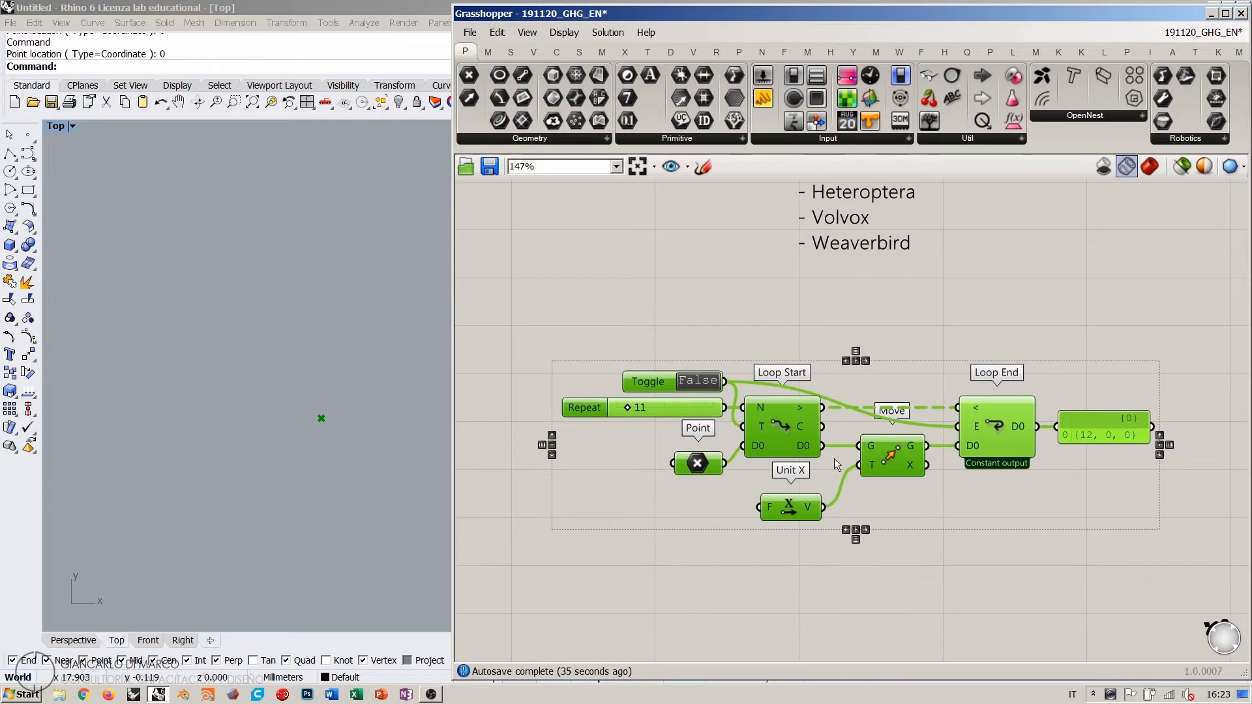
pyautogui.scroll(-3, 909, 380)
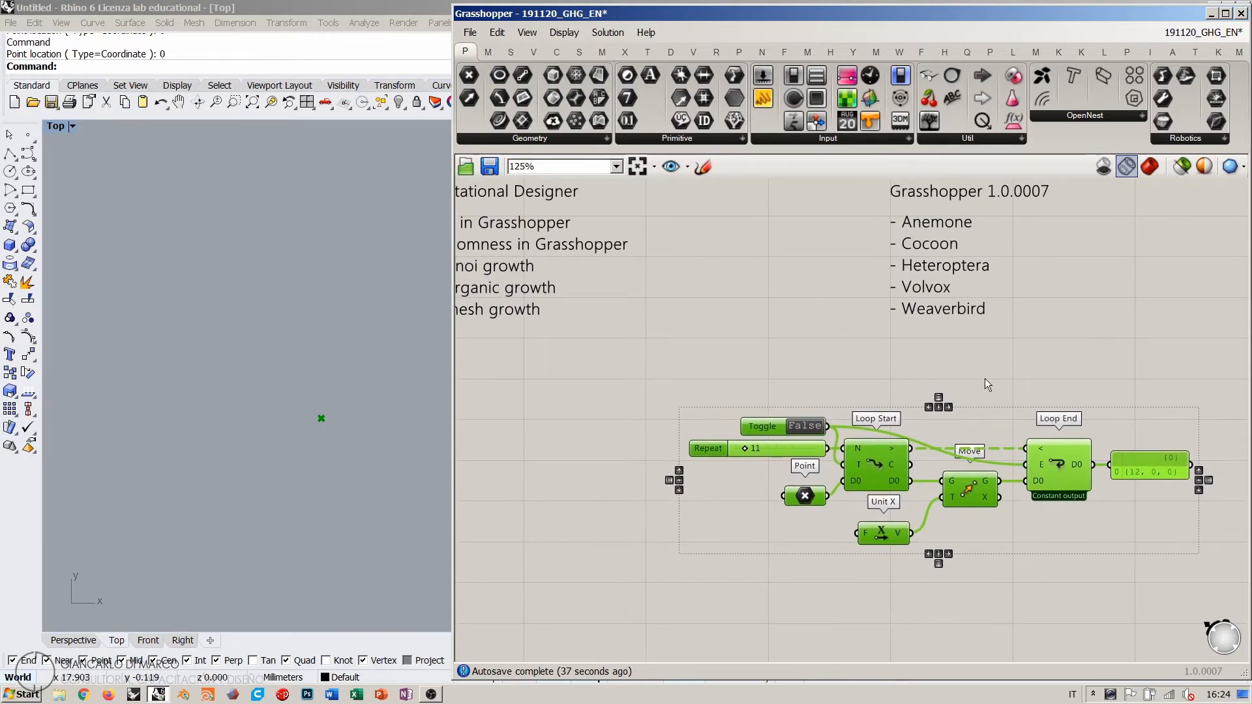
pyautogui.scroll(-2, 985, 381)
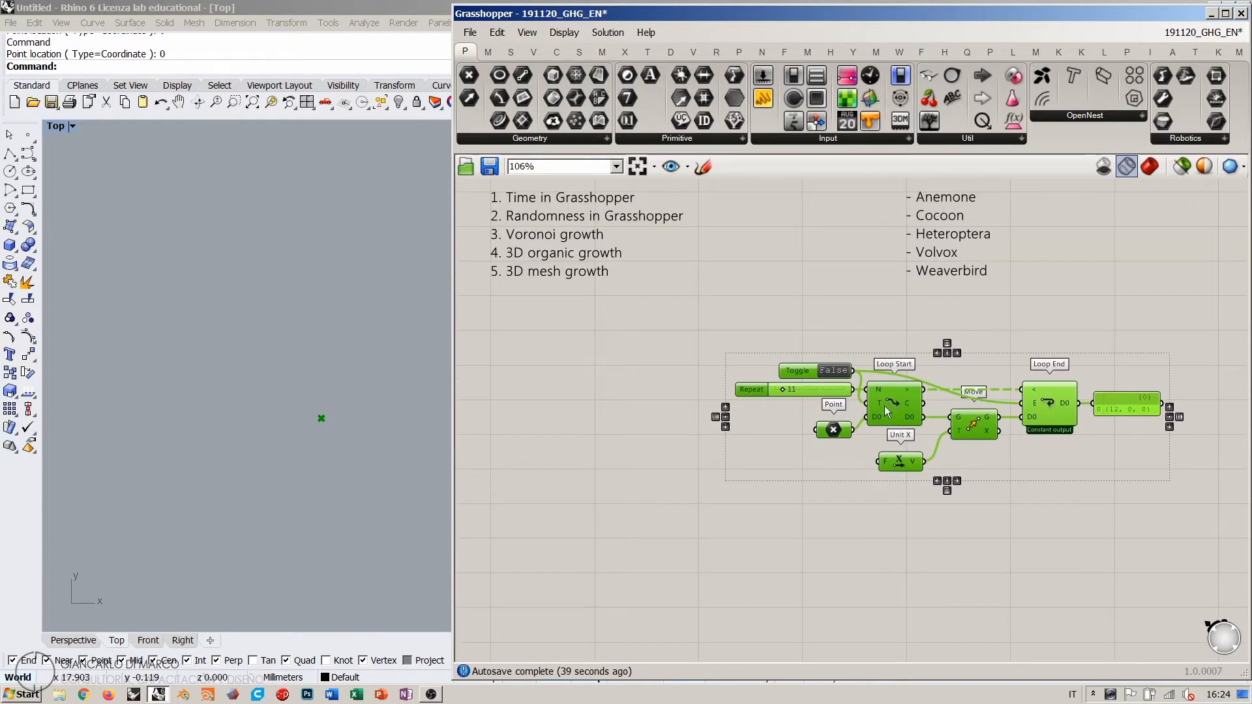
pyautogui.moveTo(884, 405); pyautogui.dragTo(648, 372)
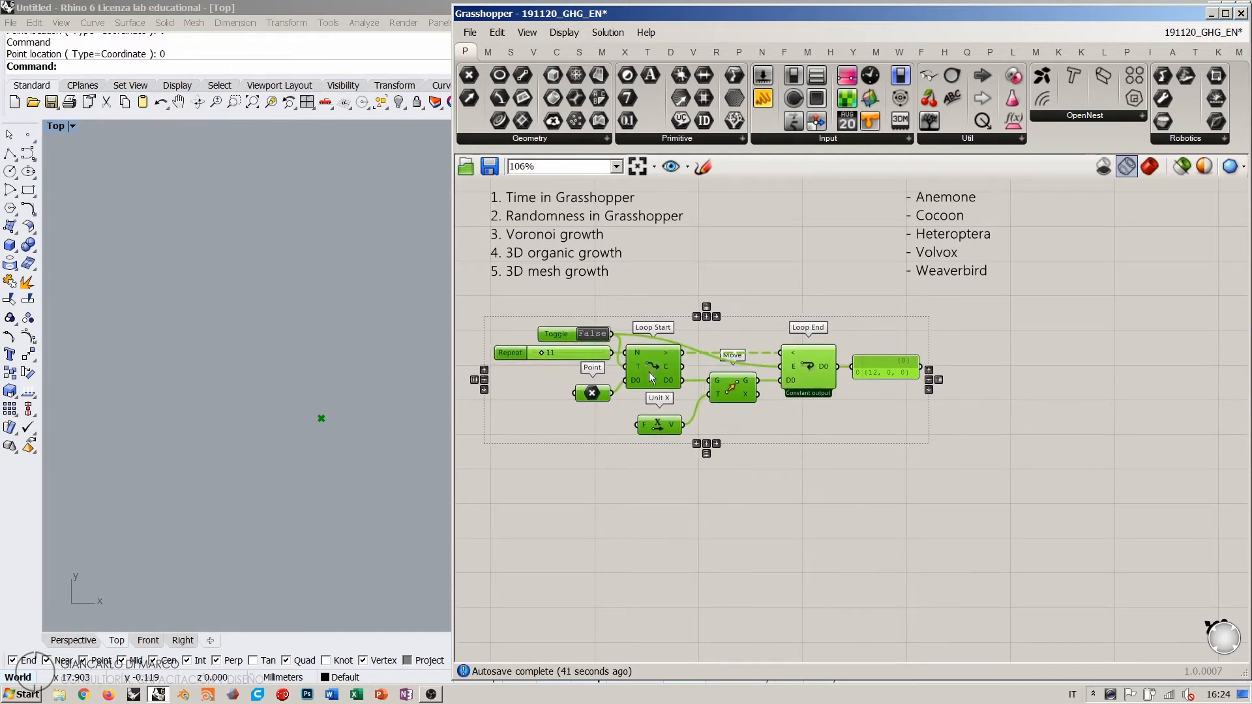
pyautogui.click(633, 488)
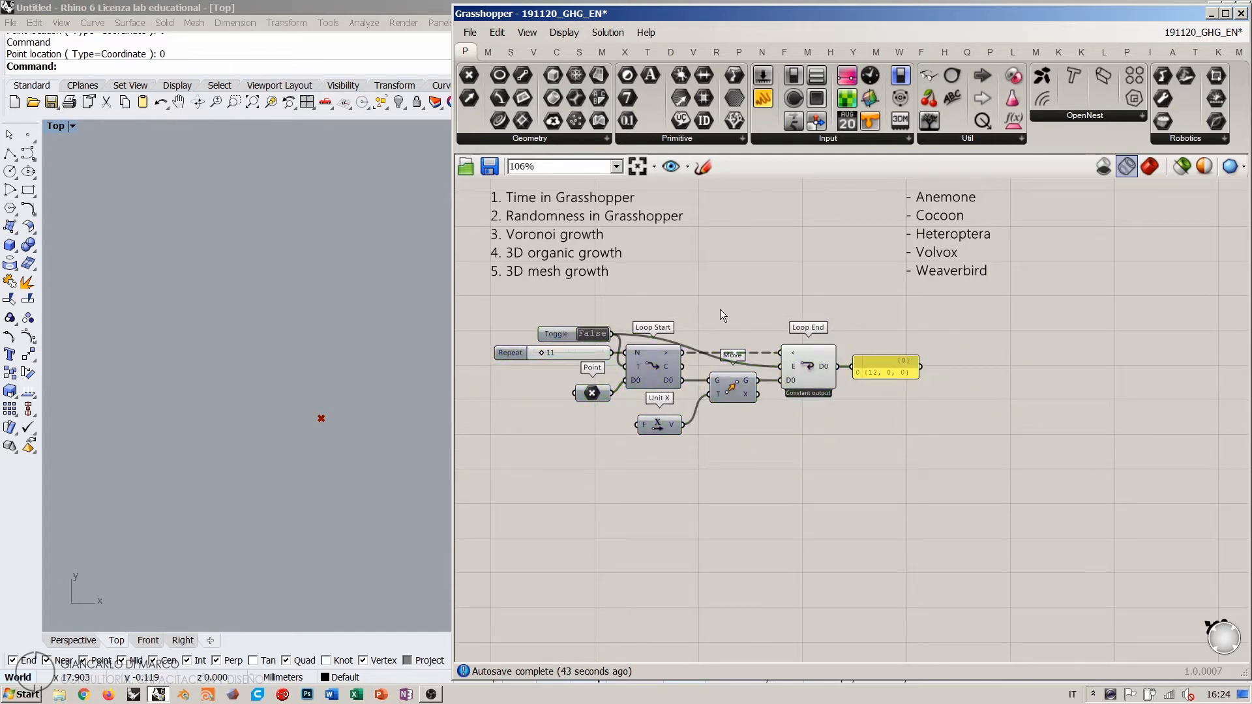
# Step: Reset the loop by switching the toggle to True, and highlight Loop Start and Loop End together
pyautogui.scroll(3, 604, 339)
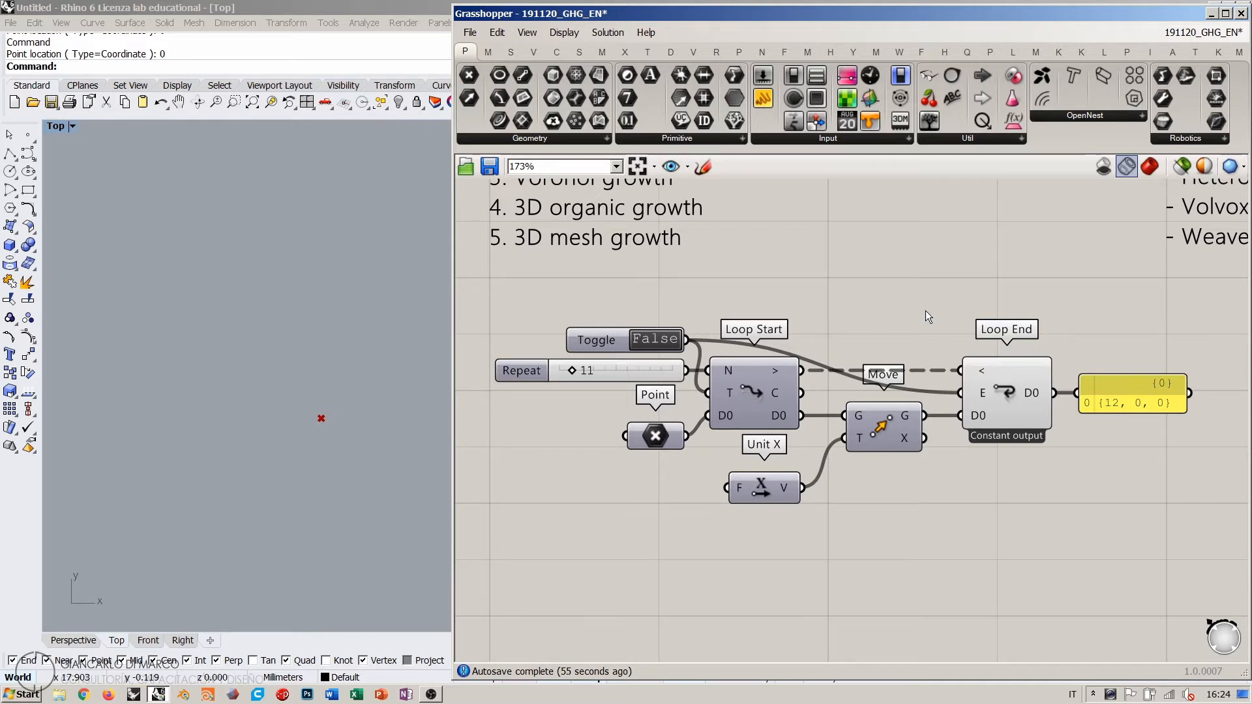
pyautogui.doubleClick(651, 338)
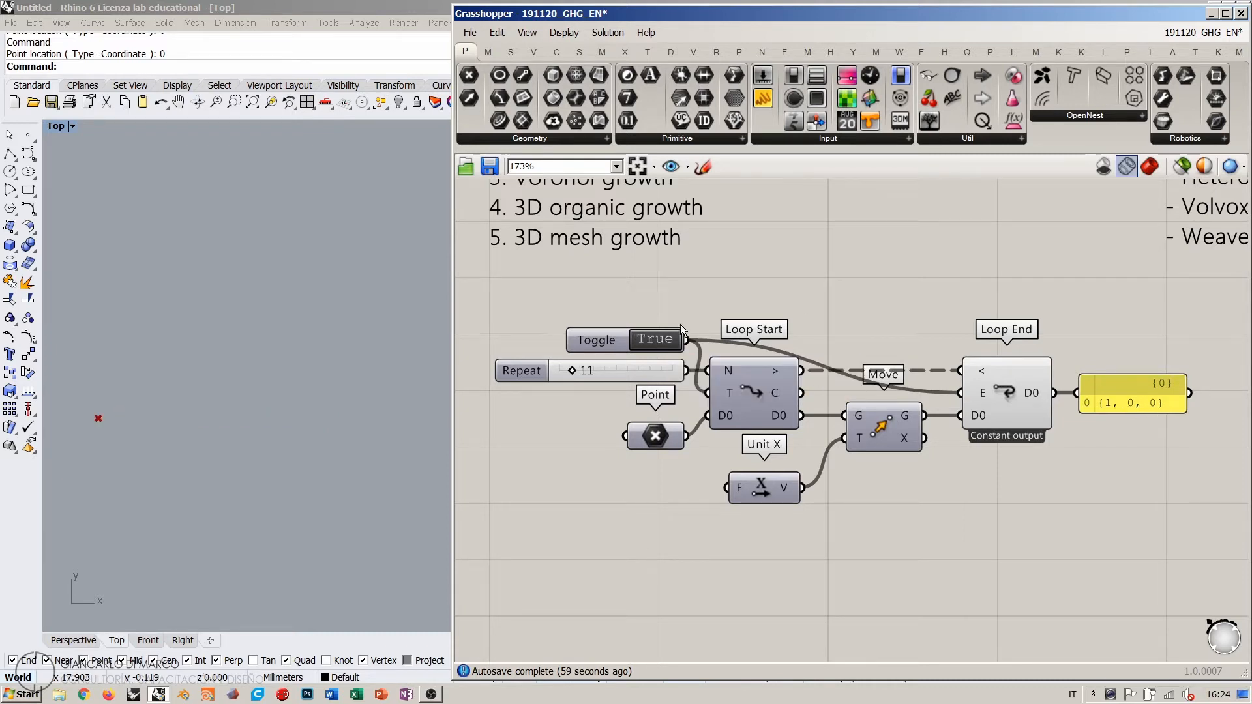
pyautogui.click(744, 397)
pyautogui.keyDown('shift'); pyautogui.click(1011, 387); pyautogui.keyUp('shift')
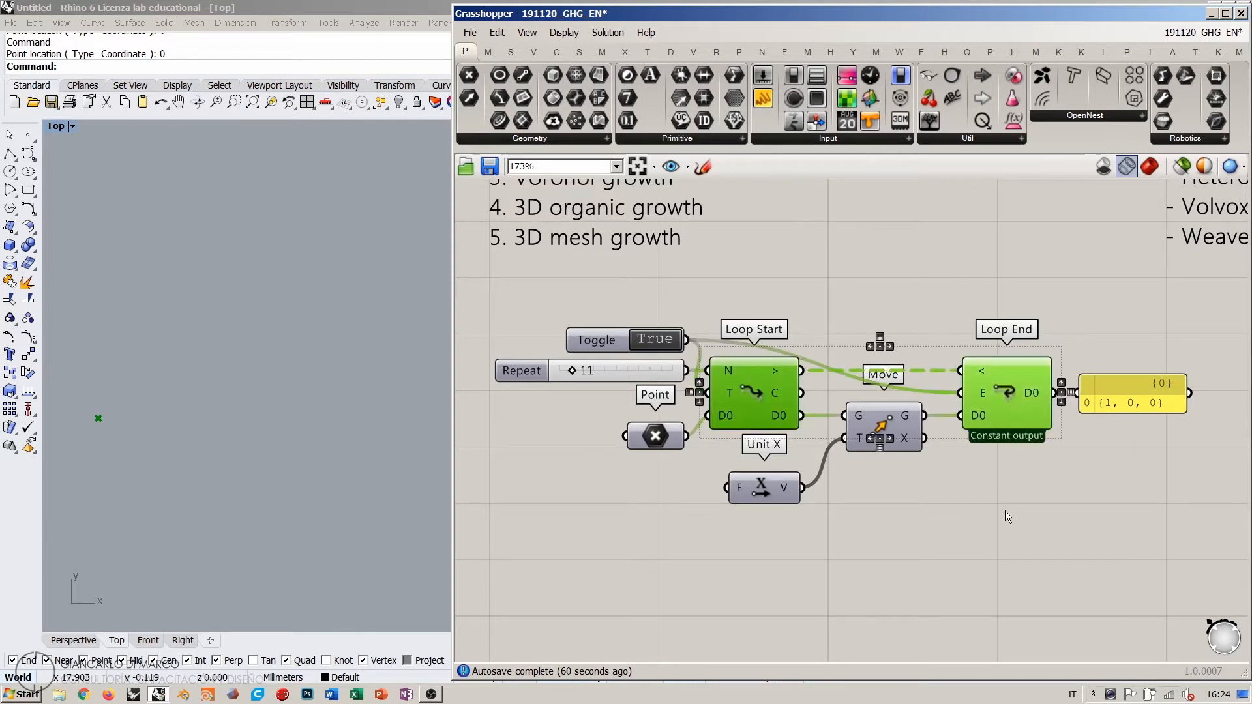
pyautogui.click(950, 503)
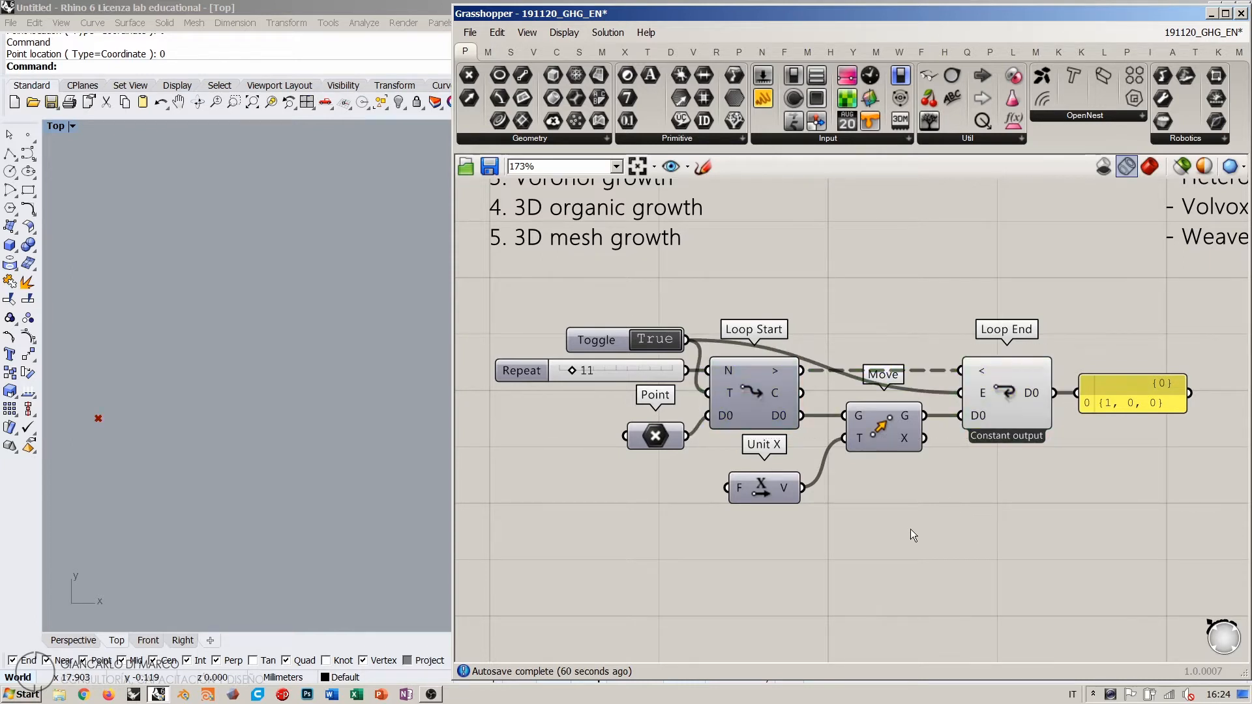
# Step: Move the whole definition down to leave free space between it and the topic list
pyautogui.moveTo(868, 570); pyautogui.dragTo(865, 465, button='right')
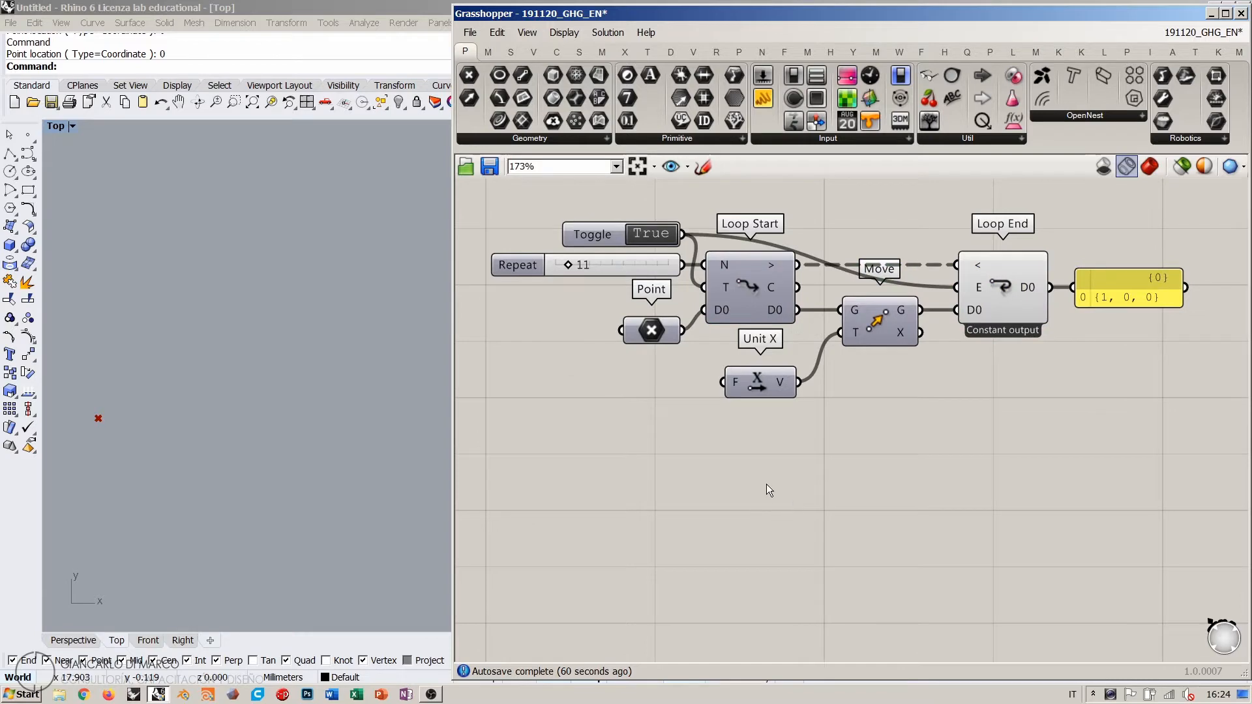
pyautogui.moveTo(847, 378); pyautogui.dragTo(844, 468, button='right')
pyautogui.moveTo(1170, 298); pyautogui.dragTo(738, 495)
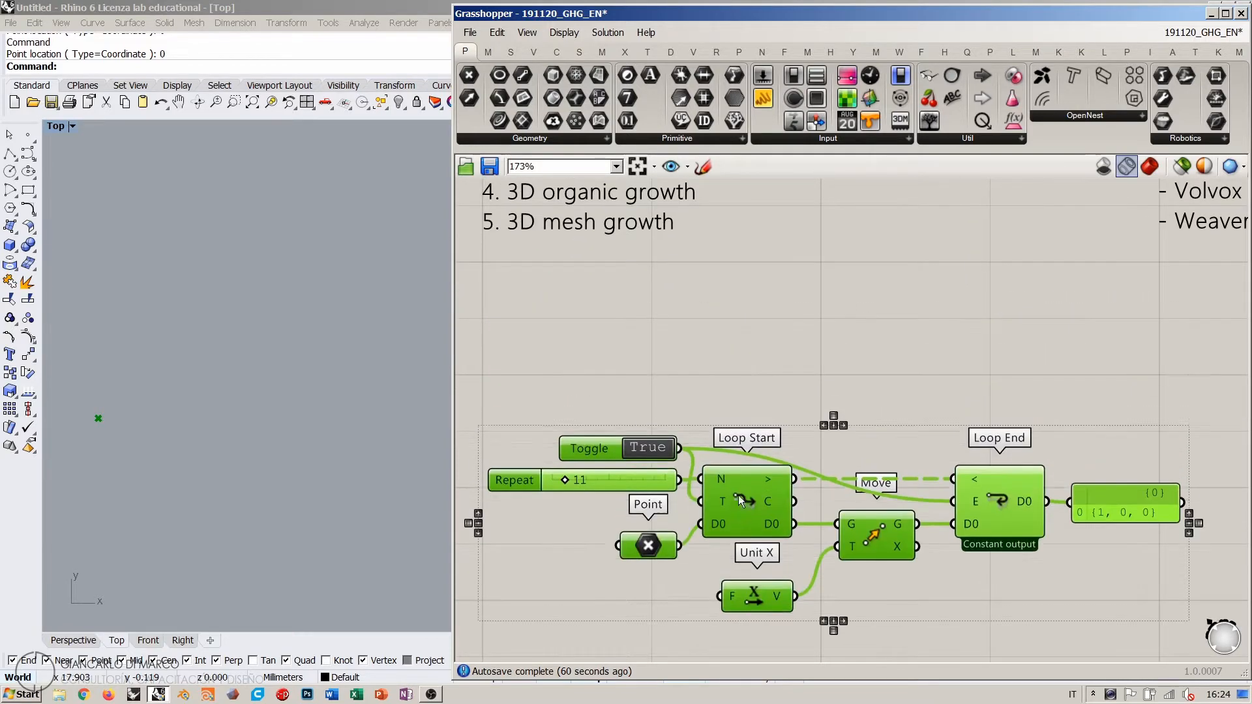
pyautogui.click(592, 472)
# Step: Add a second Loop Start and a second Loop End in the free space above the existing pair
pyautogui.doubleClick(729, 366)
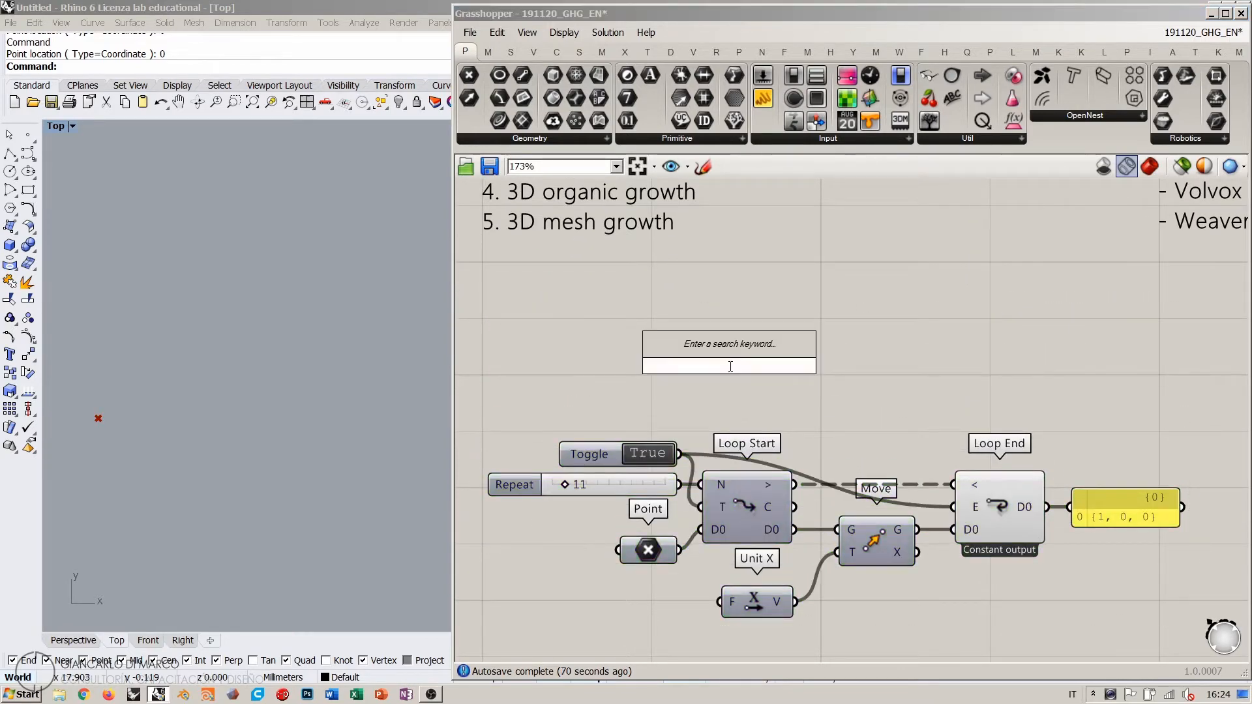
pyautogui.write('loo')
pyautogui.click(691, 326)
pyautogui.doubleClick(961, 369)
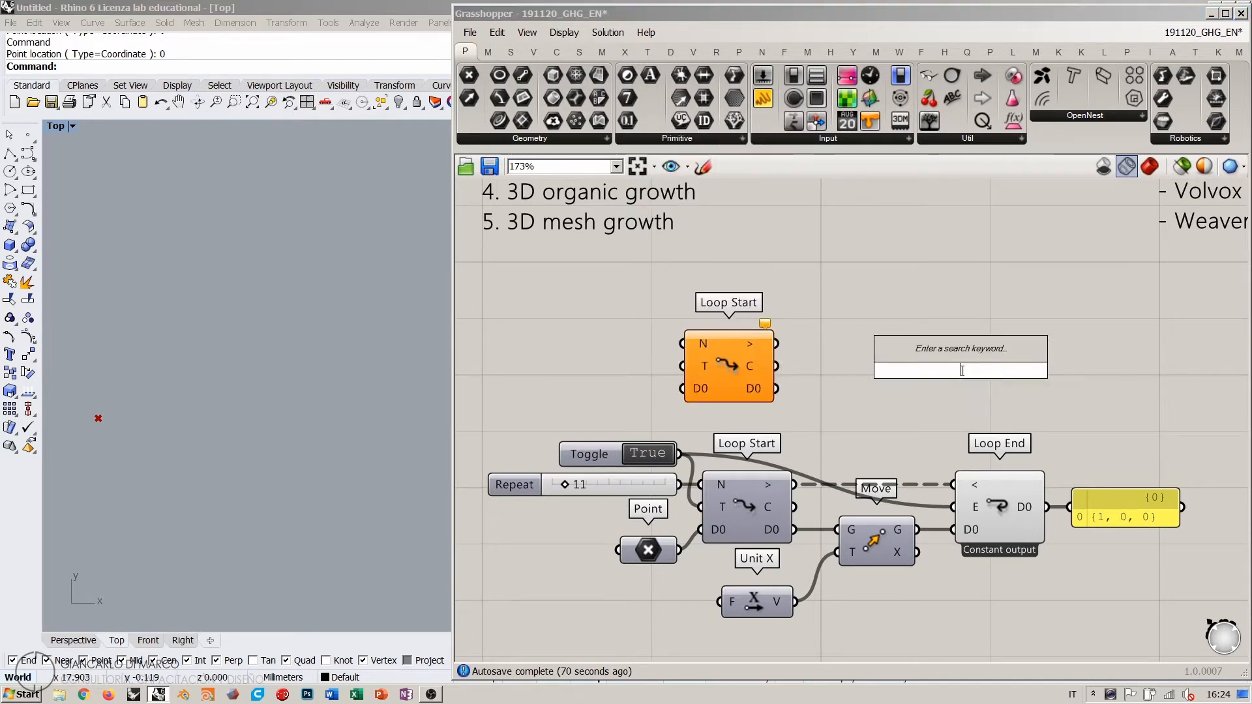
pyautogui.write('loo')
pyautogui.click(918, 352)
pyautogui.moveTo(992, 379); pyautogui.dragTo(1011, 382)
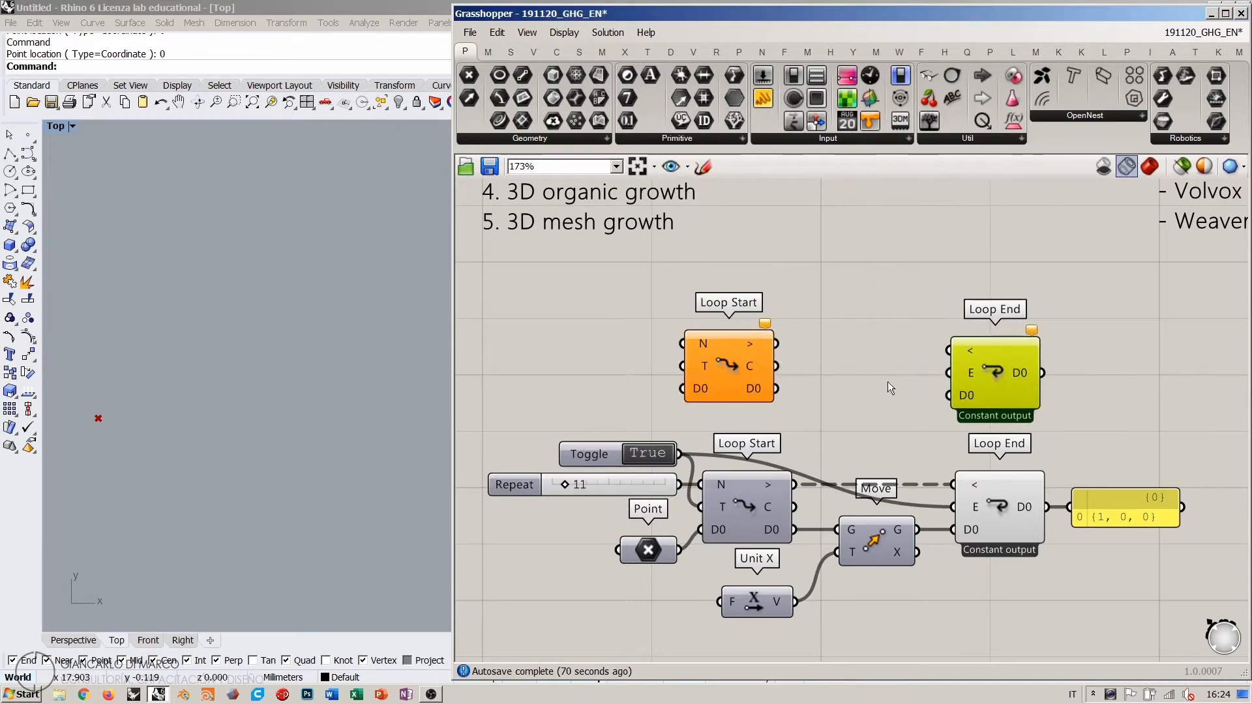
pyautogui.click(746, 371)
pyautogui.moveTo(746, 370); pyautogui.dragTo(751, 373)
pyautogui.click(859, 410)
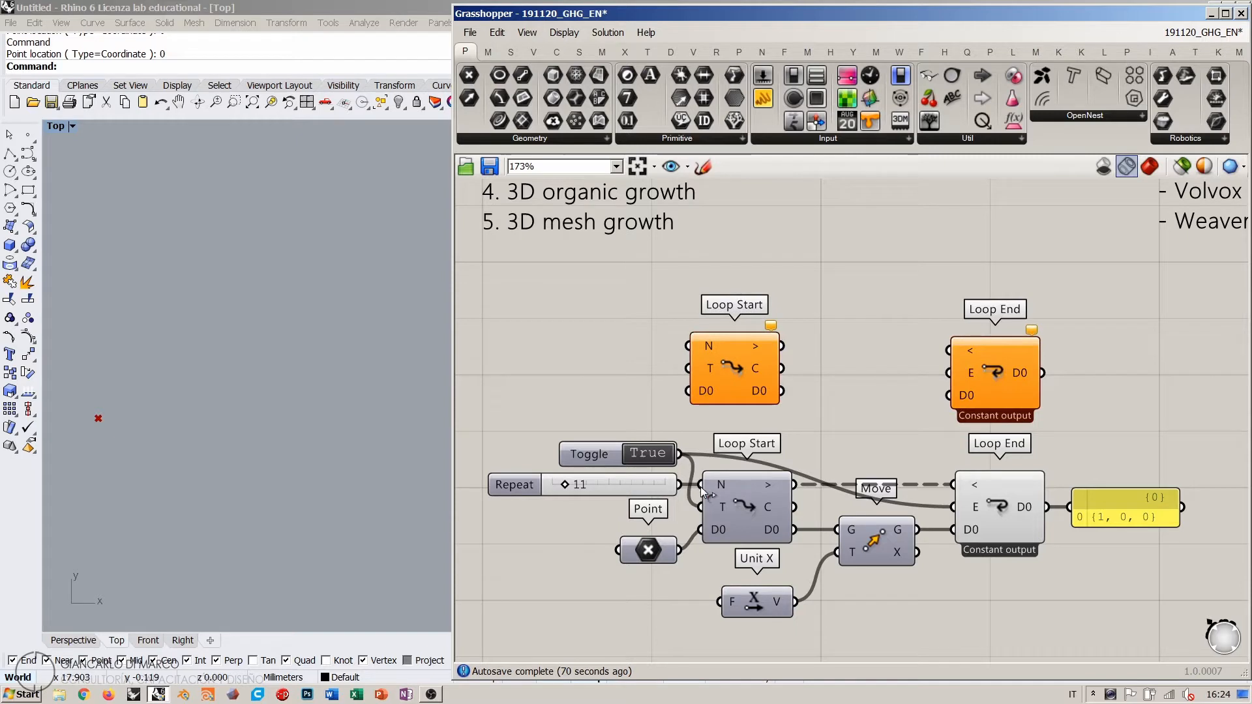
# Step: Transfer the N, T and D0 input wires and the > and D0 output wires from the old Loop Start to the new one
pyautogui.moveTo(701, 486); pyautogui.dragTo(689, 346)
pyautogui.keyDown('ctrl'); pyautogui.keyDown('shift'); pyautogui.moveTo(667, 405); pyautogui.dragTo(688, 369); pyautogui.keyUp('shift'); pyautogui.keyUp('ctrl')
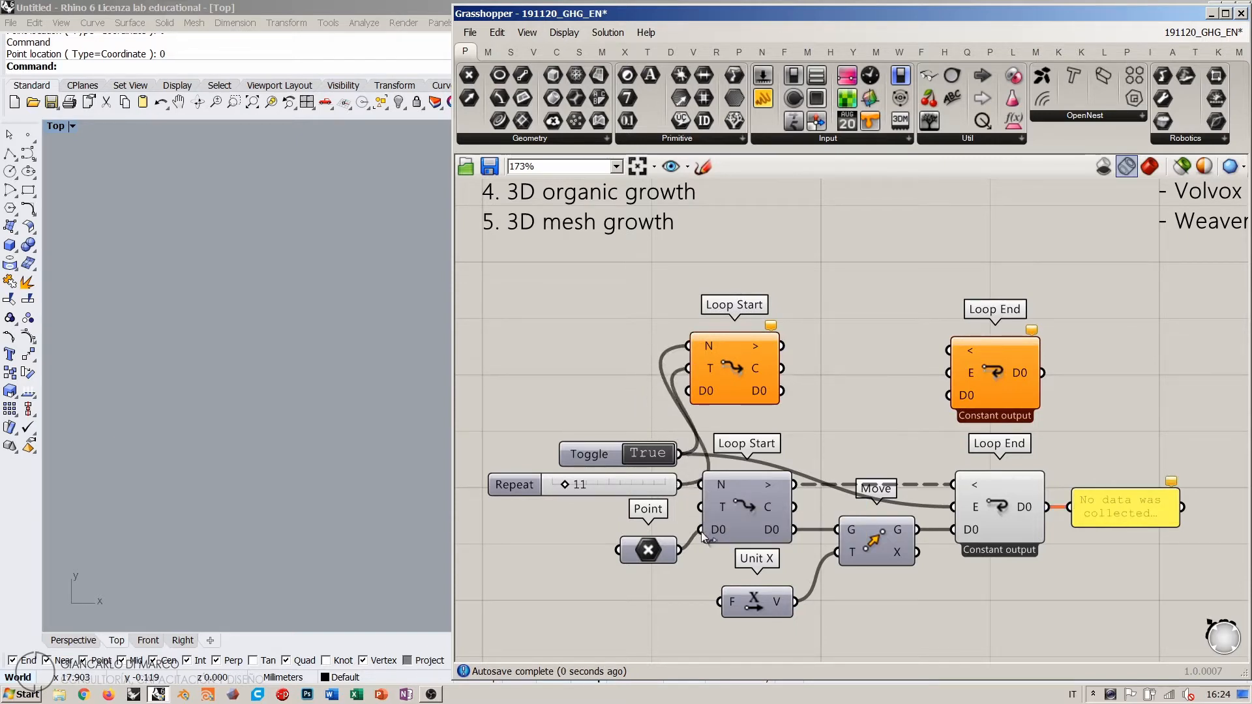
pyautogui.keyDown('ctrl'); pyautogui.keyDown('shift'); pyautogui.moveTo(702, 531); pyautogui.dragTo(688, 391); pyautogui.keyUp('shift'); pyautogui.keyUp('ctrl')
pyautogui.keyDown('ctrl'); pyautogui.keyDown('shift'); pyautogui.moveTo(794, 485); pyautogui.dragTo(792, 360); pyautogui.keyUp('shift'); pyautogui.keyUp('ctrl')
pyautogui.keyDown('ctrl'); pyautogui.keyDown('shift'); pyautogui.moveTo(802, 535); pyautogui.dragTo(785, 397); pyautogui.keyUp('shift'); pyautogui.keyUp('ctrl')
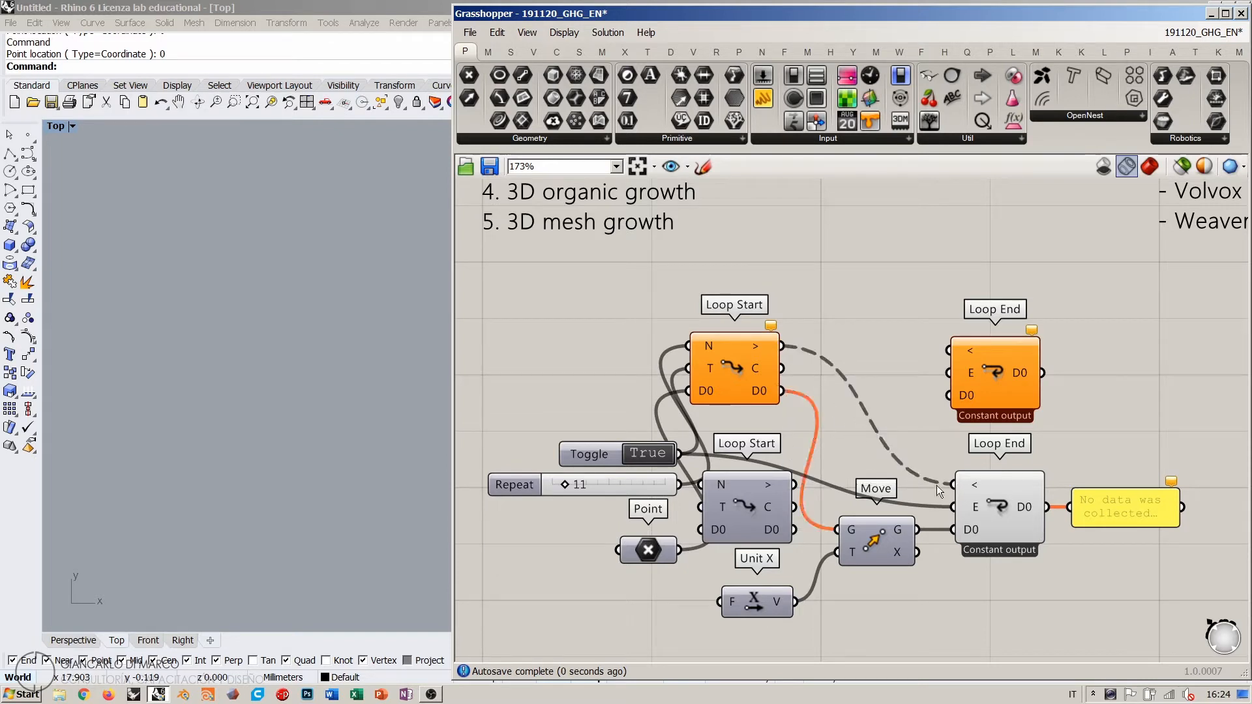
# Step: Transfer the <, E and D0 input wires and the D0 output wire from the old Loop End to the new one
pyautogui.keyDown('ctrl'); pyautogui.keyDown('shift'); pyautogui.moveTo(953, 486); pyautogui.dragTo(948, 351); pyautogui.keyUp('shift'); pyautogui.keyUp('ctrl')
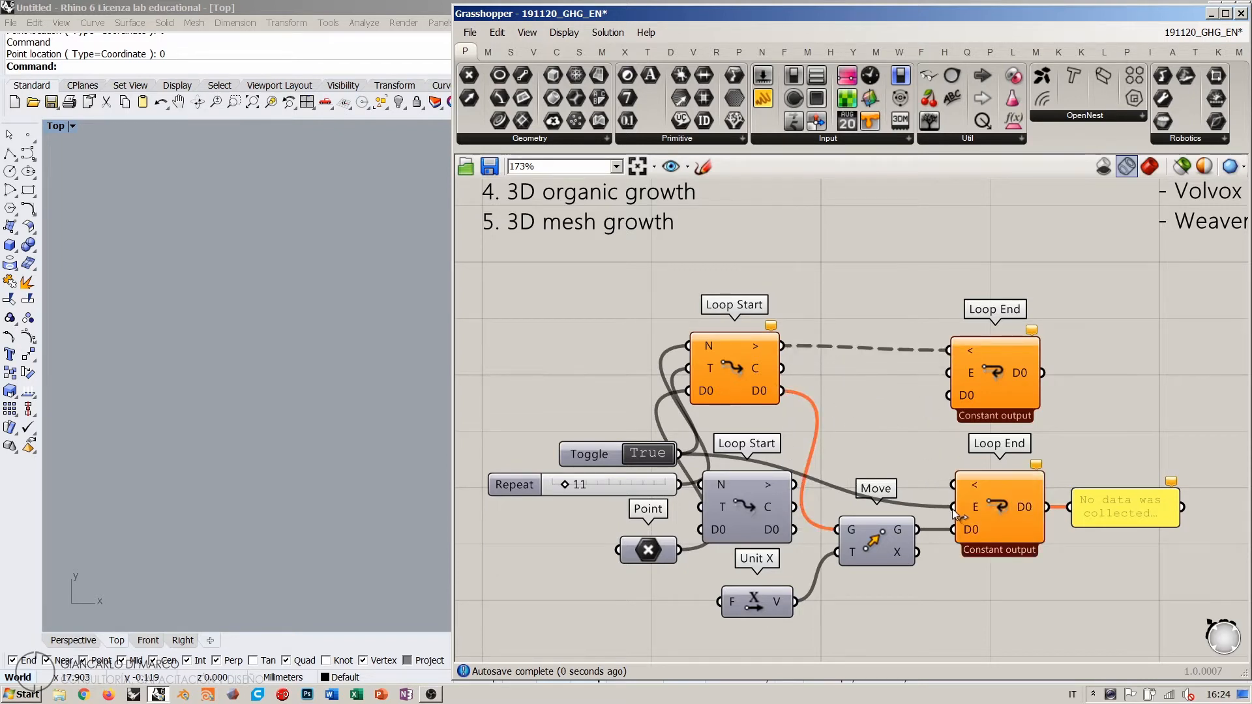
pyautogui.keyDown('ctrl'); pyautogui.keyDown('shift'); pyautogui.moveTo(953, 507); pyautogui.dragTo(949, 373); pyautogui.keyUp('shift'); pyautogui.keyUp('ctrl')
pyautogui.keyDown('ctrl'); pyautogui.keyDown('shift'); pyautogui.moveTo(954, 530); pyautogui.dragTo(948, 395); pyautogui.keyUp('shift'); pyautogui.keyUp('ctrl')
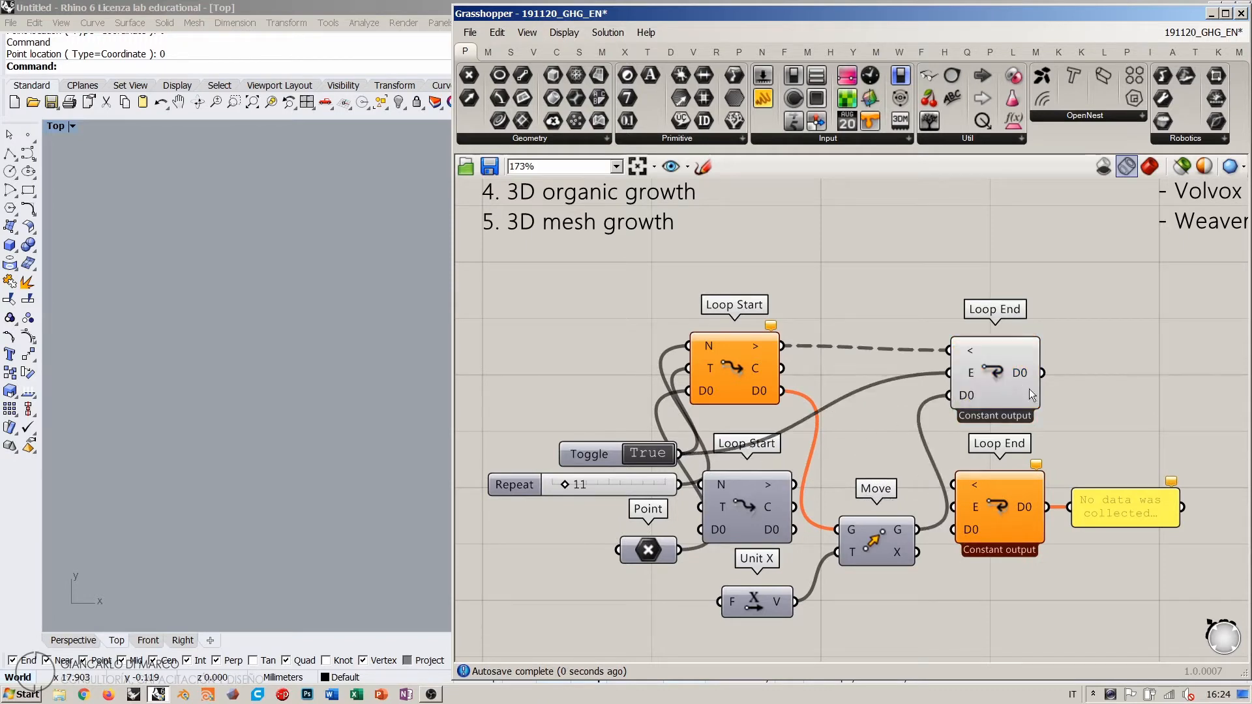
pyautogui.keyDown('ctrl'); pyautogui.keyDown('shift'); pyautogui.moveTo(1048, 506); pyautogui.dragTo(1042, 373); pyautogui.keyUp('shift'); pyautogui.keyUp('ctrl')
# Step: Delete the old Loop Start and Loop End, and move the new pair down into the definition
pyautogui.click(984, 503)
pyautogui.keyDown('shift'); pyautogui.click(758, 506); pyautogui.keyUp('shift')
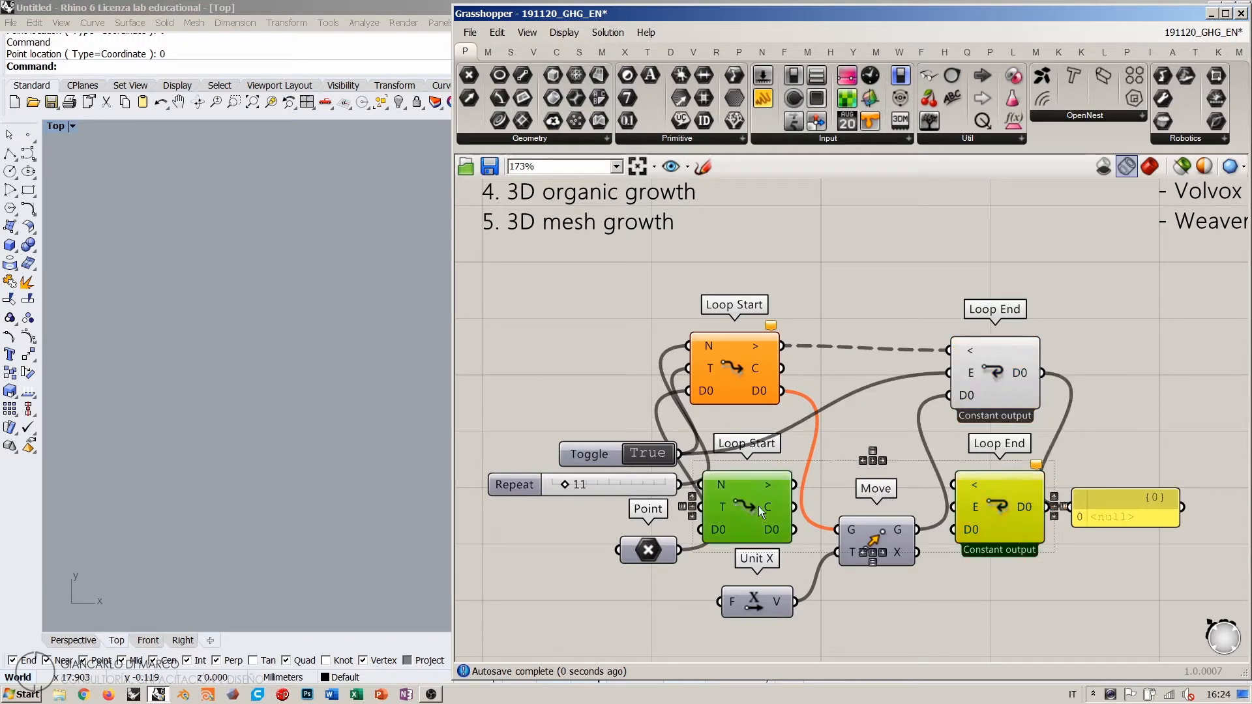
pyautogui.press('Delete')
pyautogui.moveTo(722, 378); pyautogui.dragTo(750, 502)
pyautogui.moveTo(982, 373); pyautogui.dragTo(982, 454)
pyautogui.click(840, 352)
# Step: Run the loop by switching the toggle to False, and highlight the toggle, Repeat slider and Point inputs
pyautogui.doubleClick(648, 454)
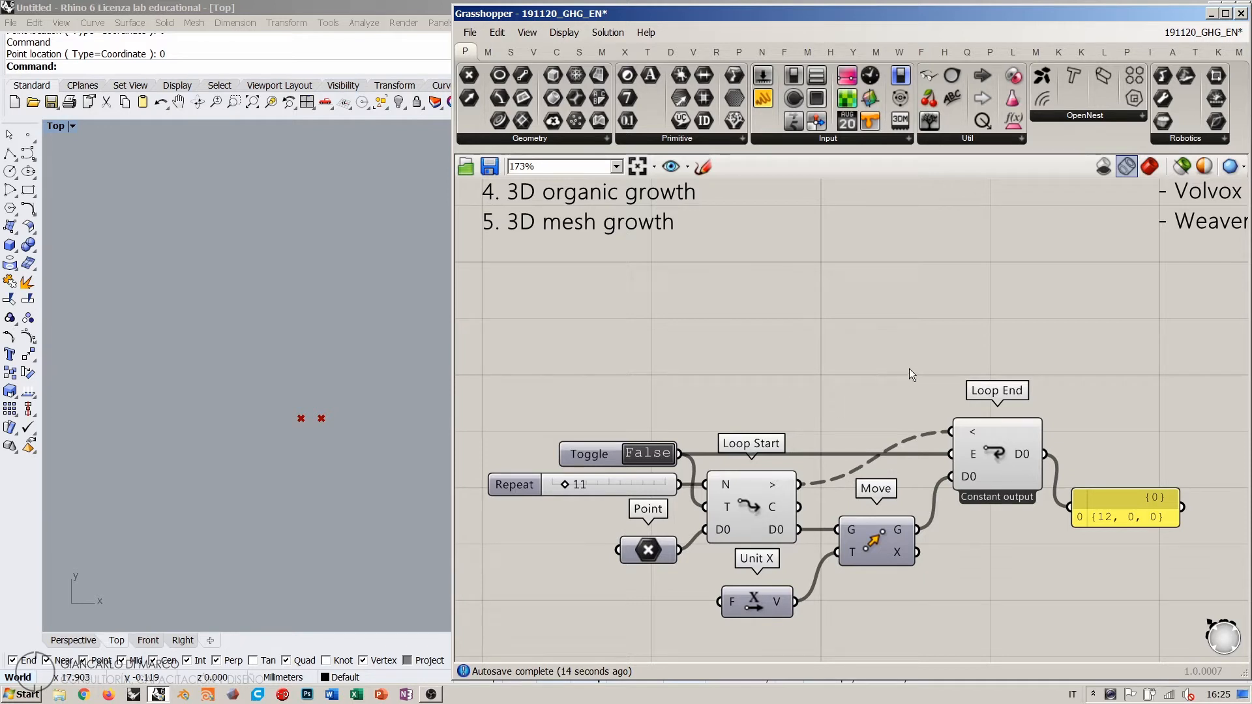
pyautogui.moveTo(675, 389); pyautogui.dragTo(489, 597)
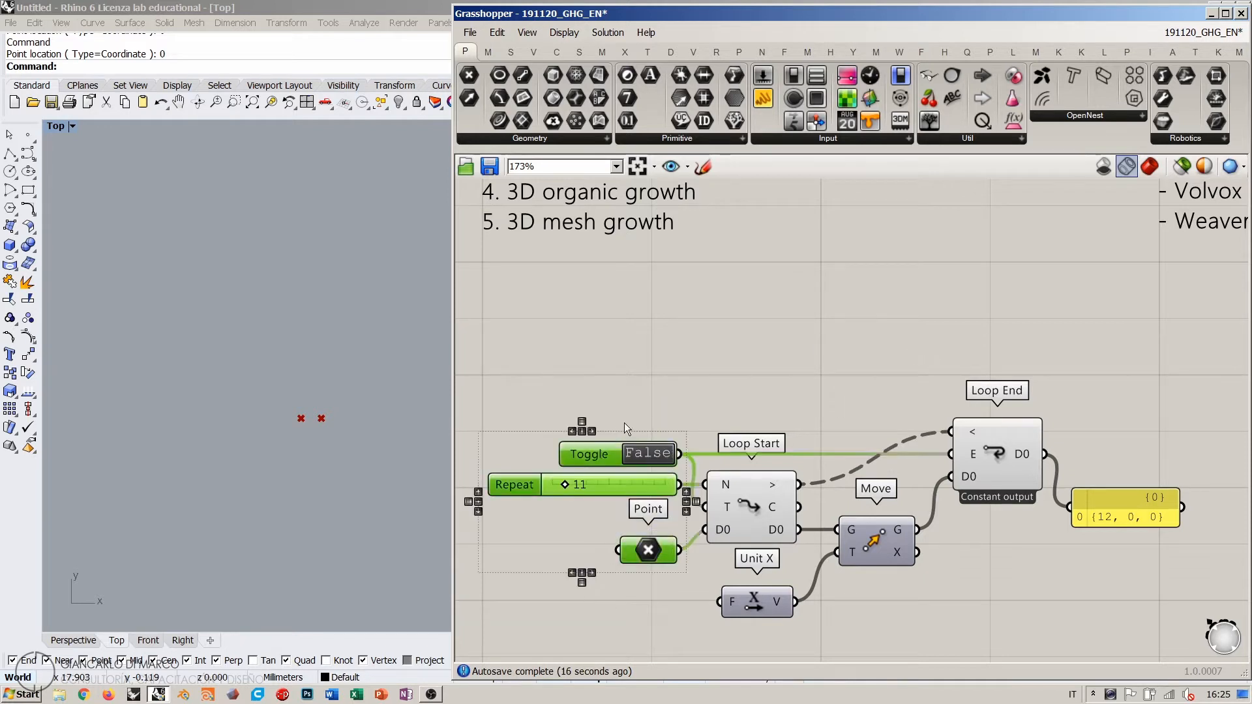
pyautogui.click(770, 425)
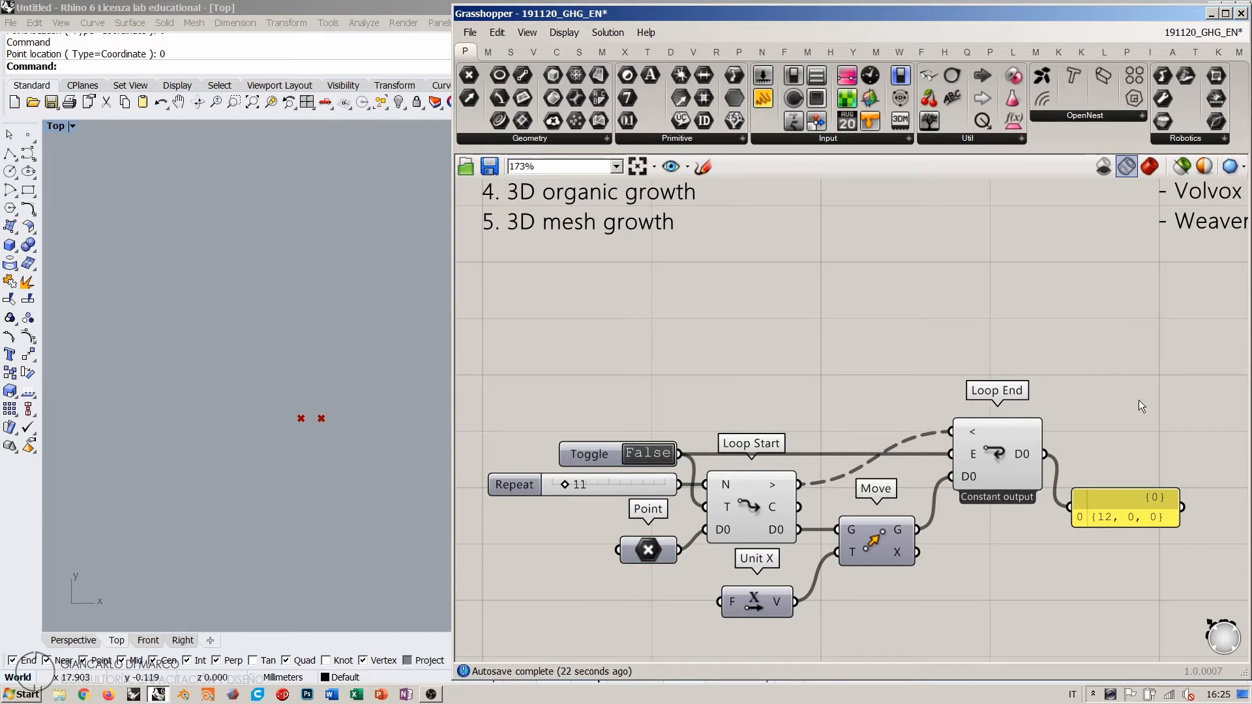
# Step: Place the output panel level with Loop End, and move the whole definition up closer to the topic list
pyautogui.moveTo(1106, 505); pyautogui.dragTo(1094, 450)
pyautogui.click(1093, 399)
pyautogui.moveTo(1168, 372); pyautogui.dragTo(505, 646)
pyautogui.scroll(-3, 800, 470)
pyautogui.moveTo(849, 395); pyautogui.dragTo(853, 428, button='right')
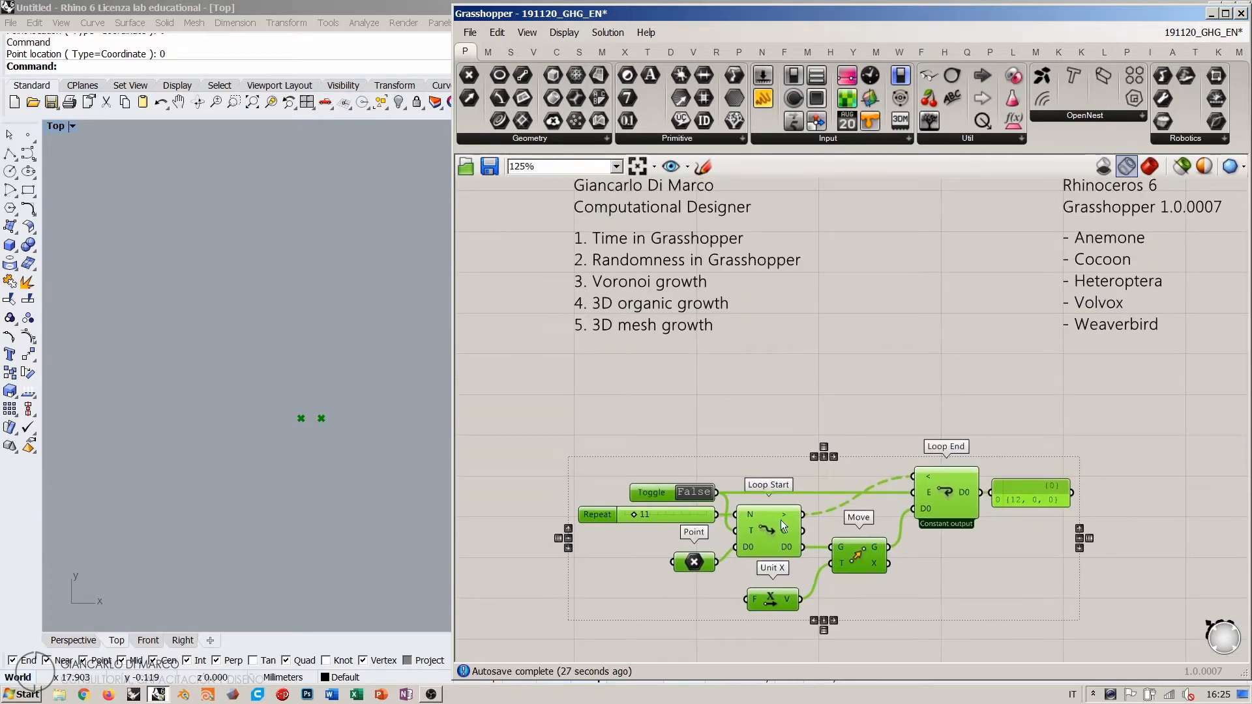
pyautogui.moveTo(759, 490); pyautogui.dragTo(766, 507, button='right')
pyautogui.moveTo(773, 548); pyautogui.dragTo(722, 476)
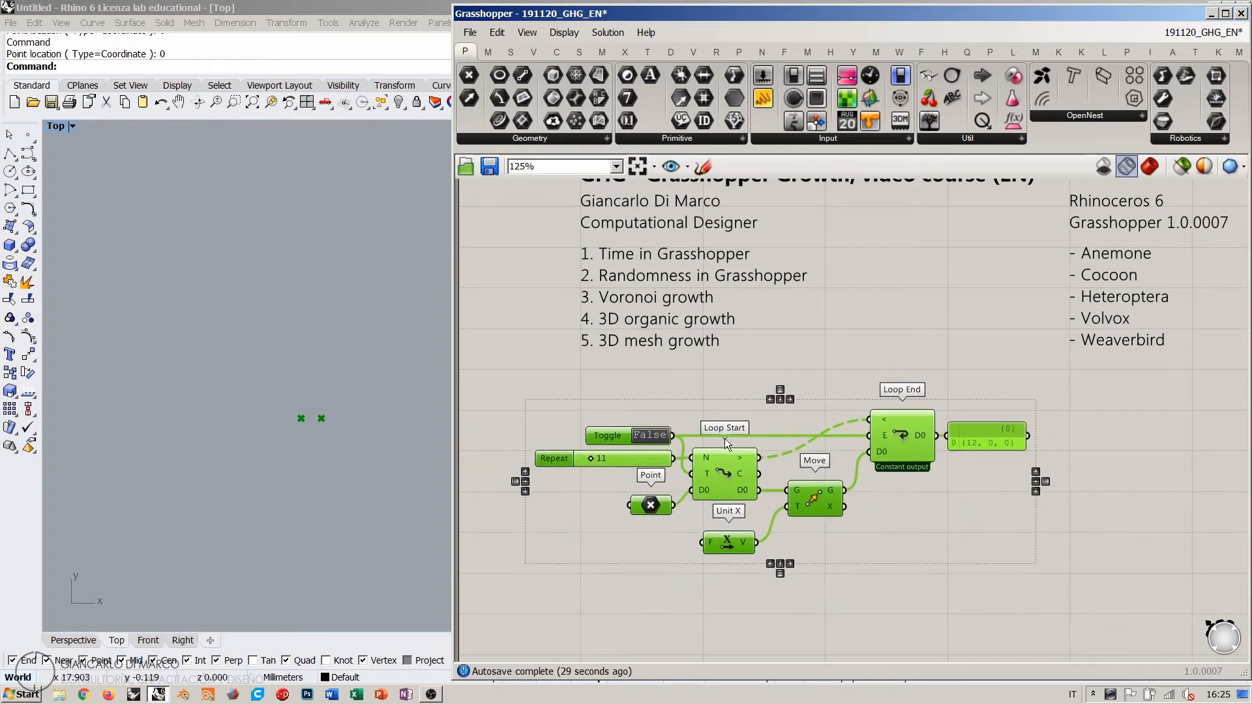
# Step: Group all components of the loop definition and disable them
pyautogui.click(901, 389)
pyautogui.moveTo(1055, 400); pyautogui.dragTo(544, 582)
pyautogui.write('gg')
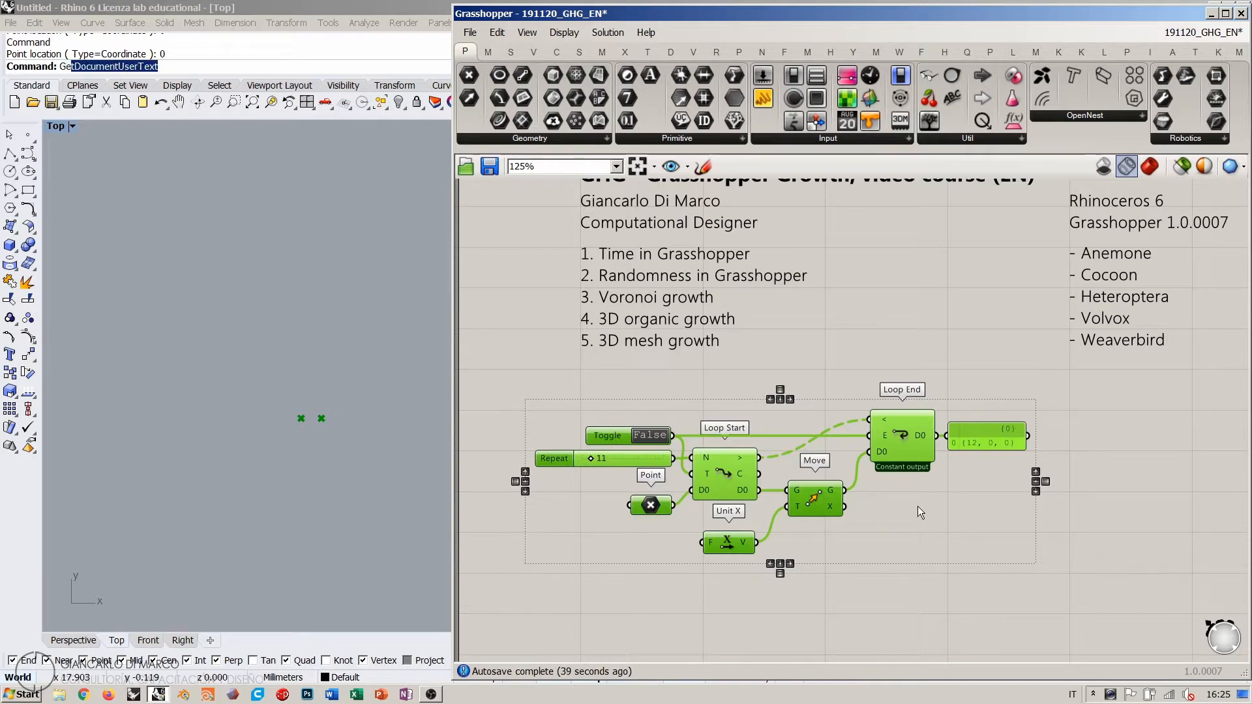
pyautogui.click(322, 318)
pyautogui.press('Escape')
pyautogui.moveTo(961, 532); pyautogui.dragTo(953, 526, button='right')
pyautogui.hotkey('ctrl', 'g')
pyautogui.hotkey('ctrl', 'e')
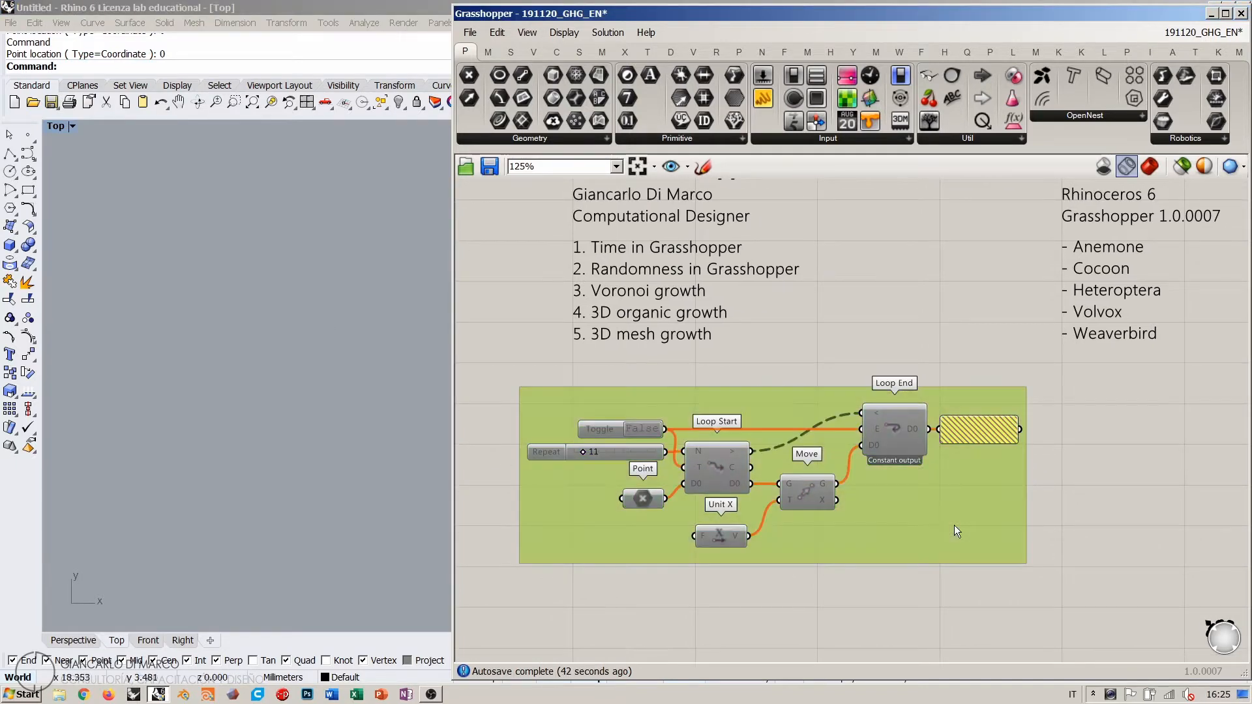
pyautogui.moveTo(552, 489); pyautogui.dragTo(566, 441, button='right')
pyautogui.moveTo(565, 440); pyautogui.dragTo(568, 440)
pyautogui.click(642, 541)
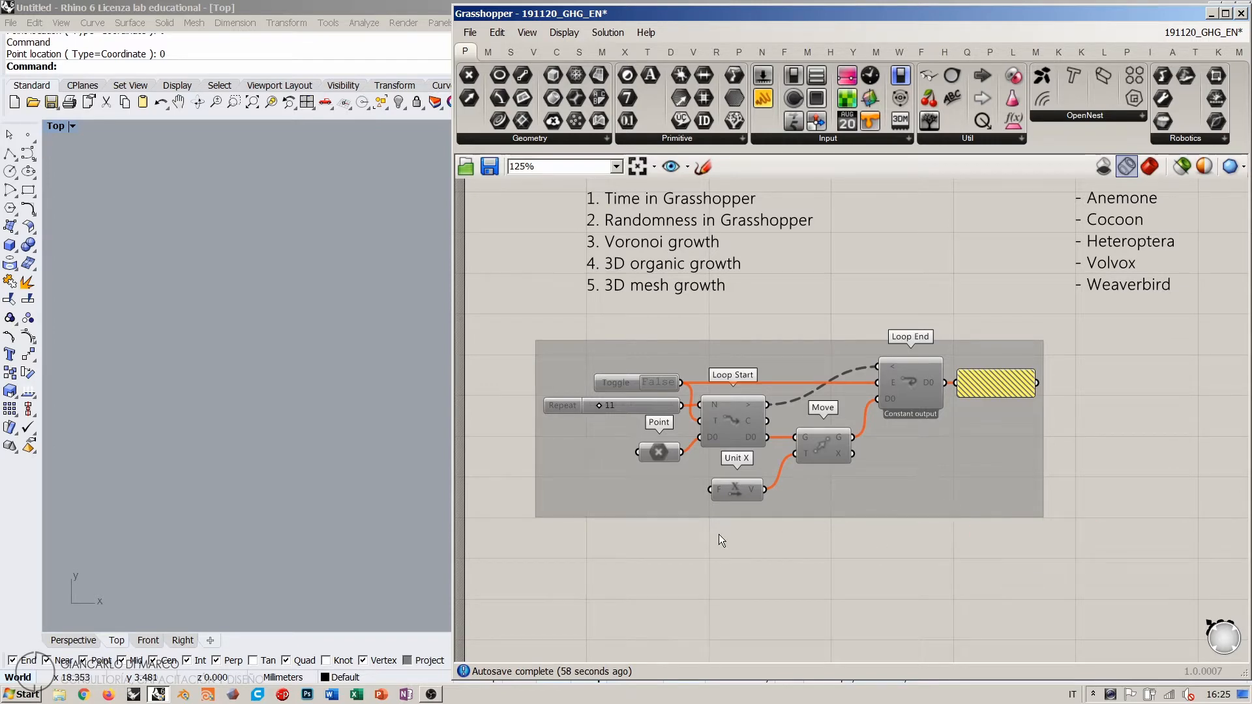
# Step: Add a Point parameter in the free canvas area below the disabled group
pyautogui.moveTo(719, 534); pyautogui.dragTo(727, 392, button='right')
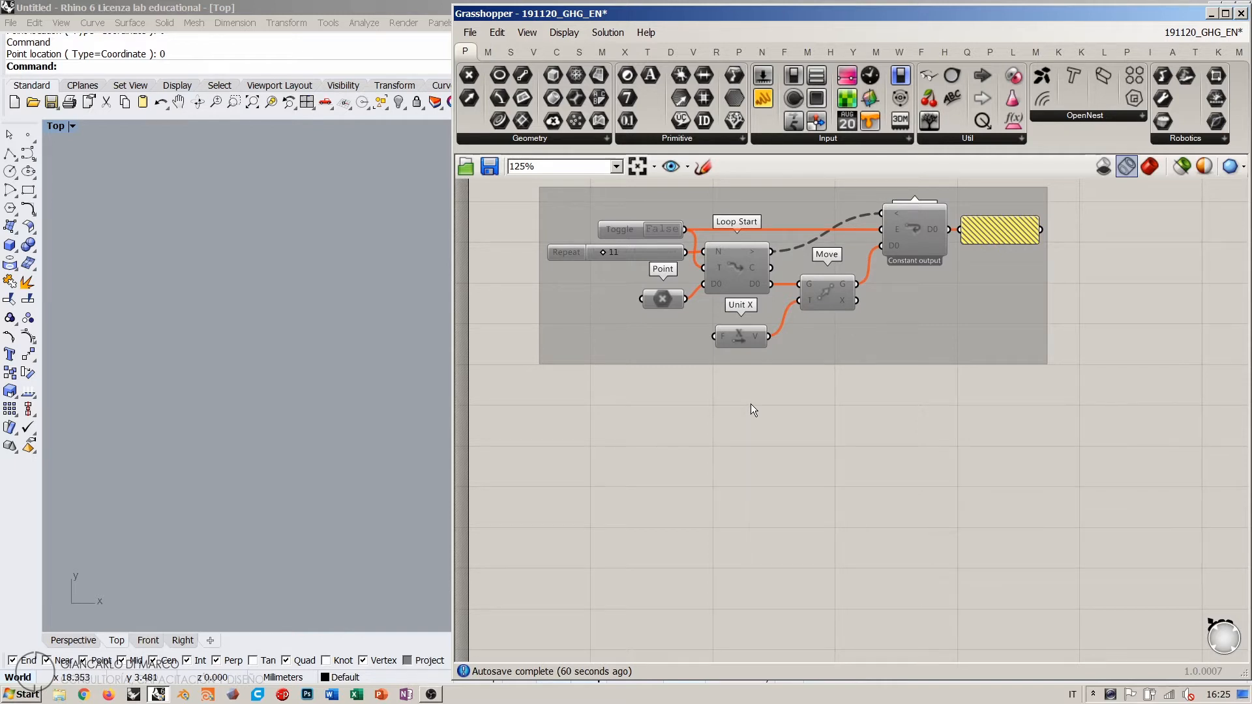
pyautogui.moveTo(750, 405); pyautogui.dragTo(754, 352, button='right')
pyautogui.scroll(4, 656, 343)
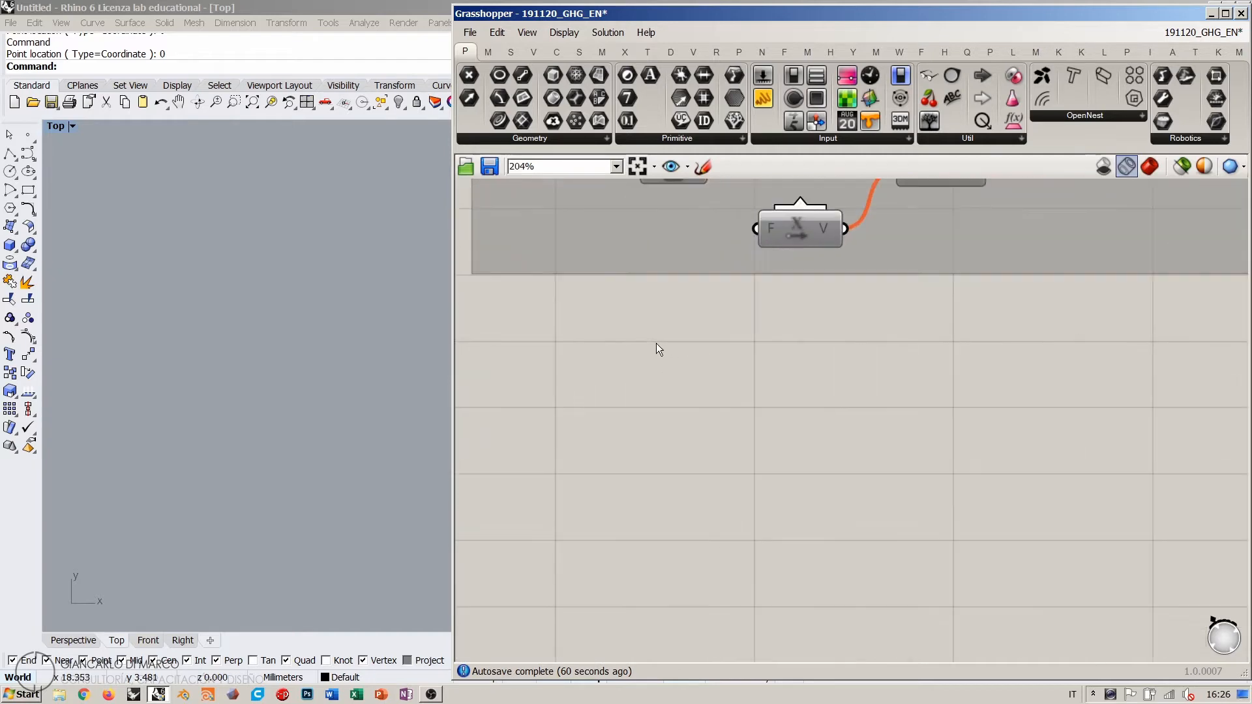
pyautogui.scroll(-3, 729, 379)
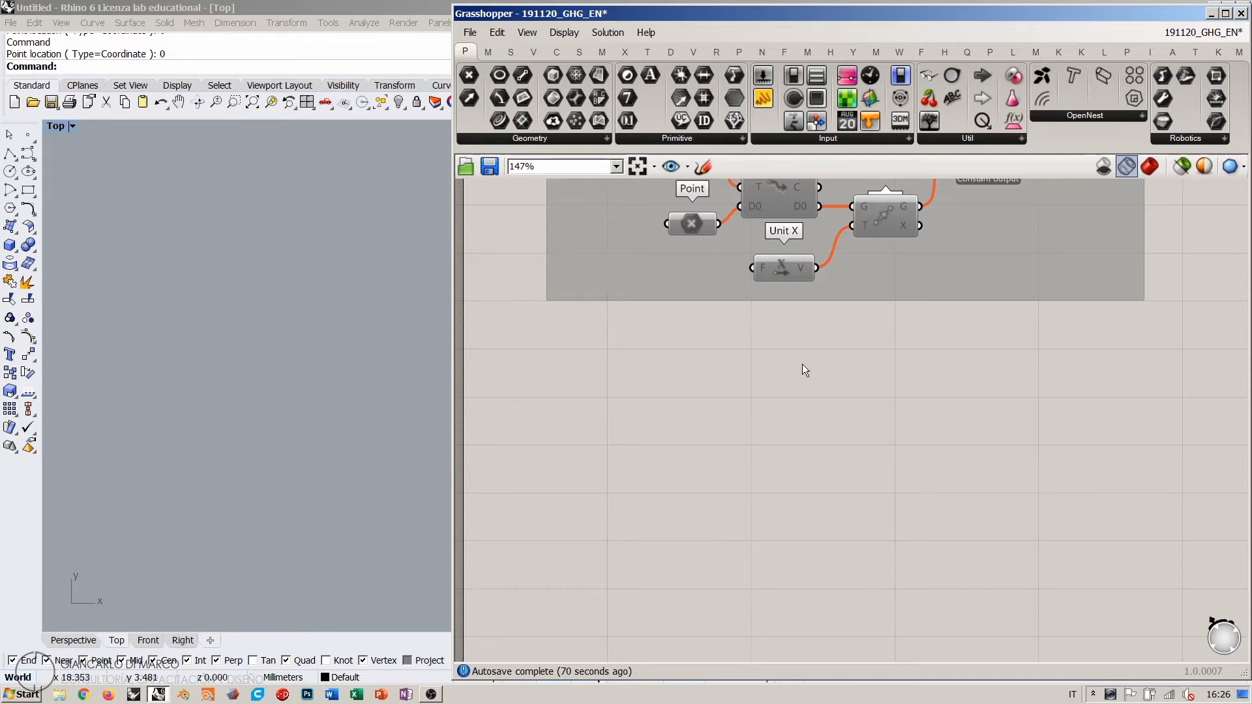
pyautogui.moveTo(672, 370); pyautogui.dragTo(672, 343, button='right')
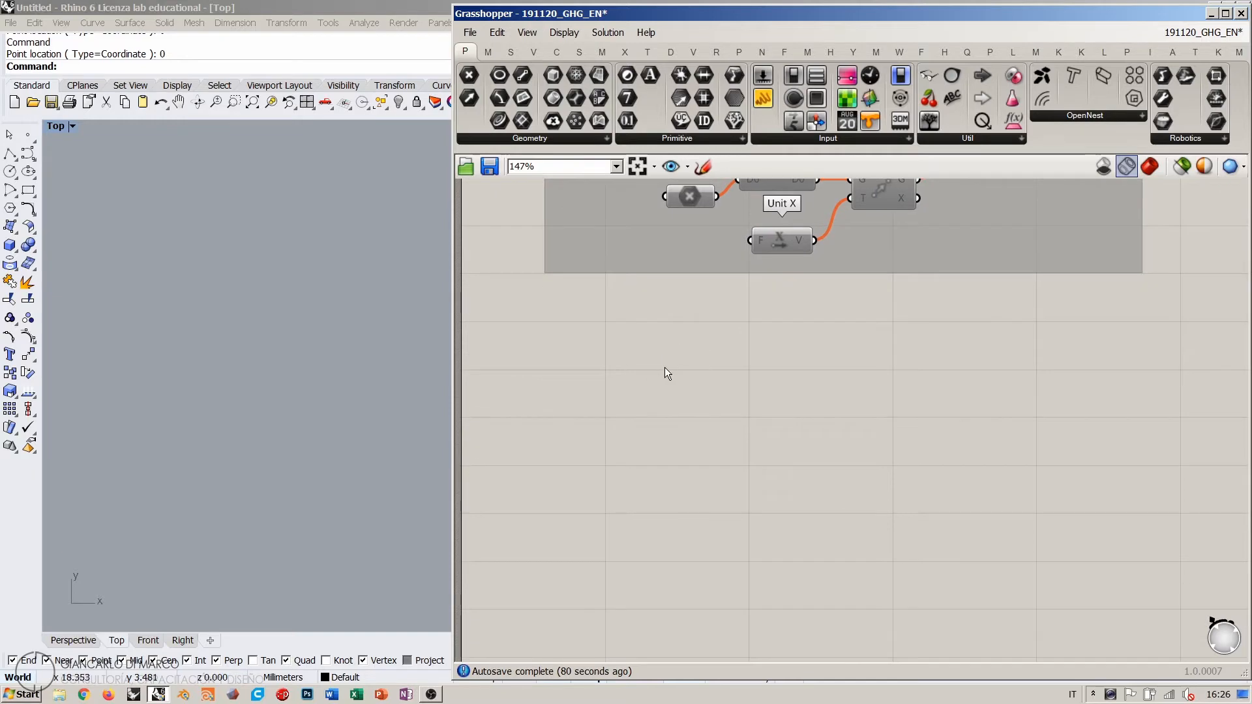
pyautogui.doubleClick(665, 367)
pyautogui.write('poi')
pyautogui.click(627, 276)
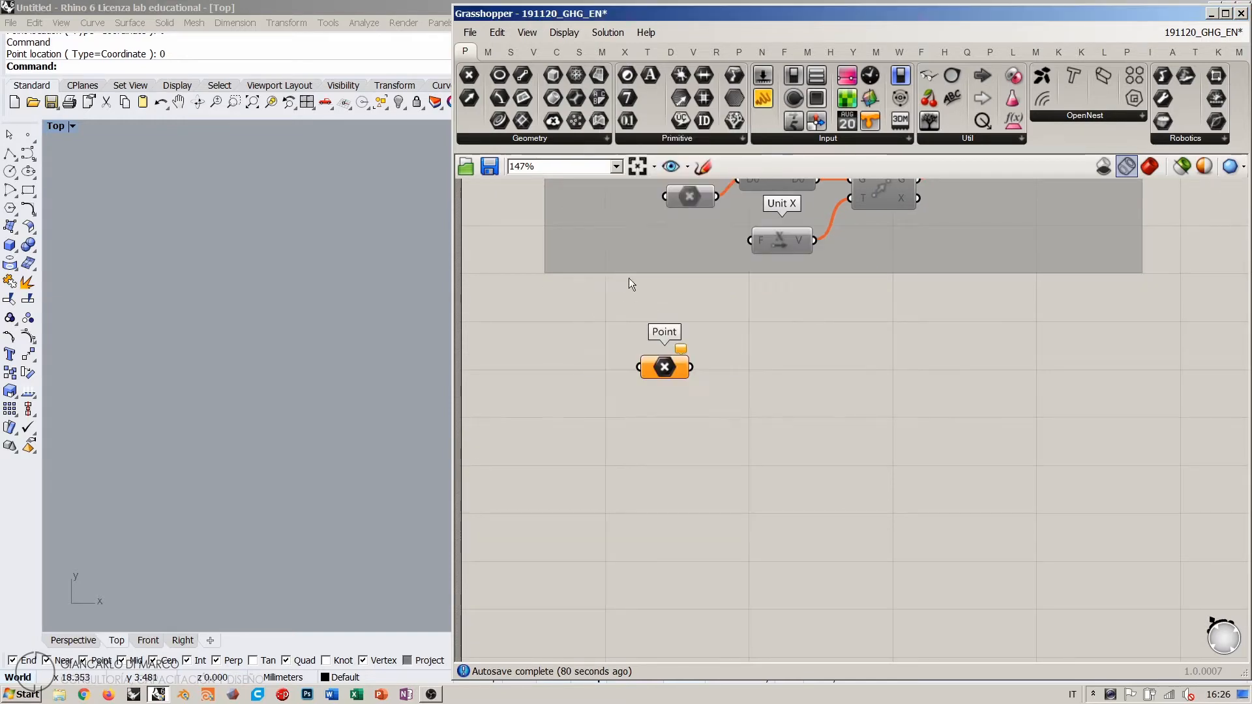
# Step: Set the new Point parameter to a single point at coordinate 0 and shift it slightly left
pyautogui.rightClick(660, 370)
pyautogui.click(750, 562)
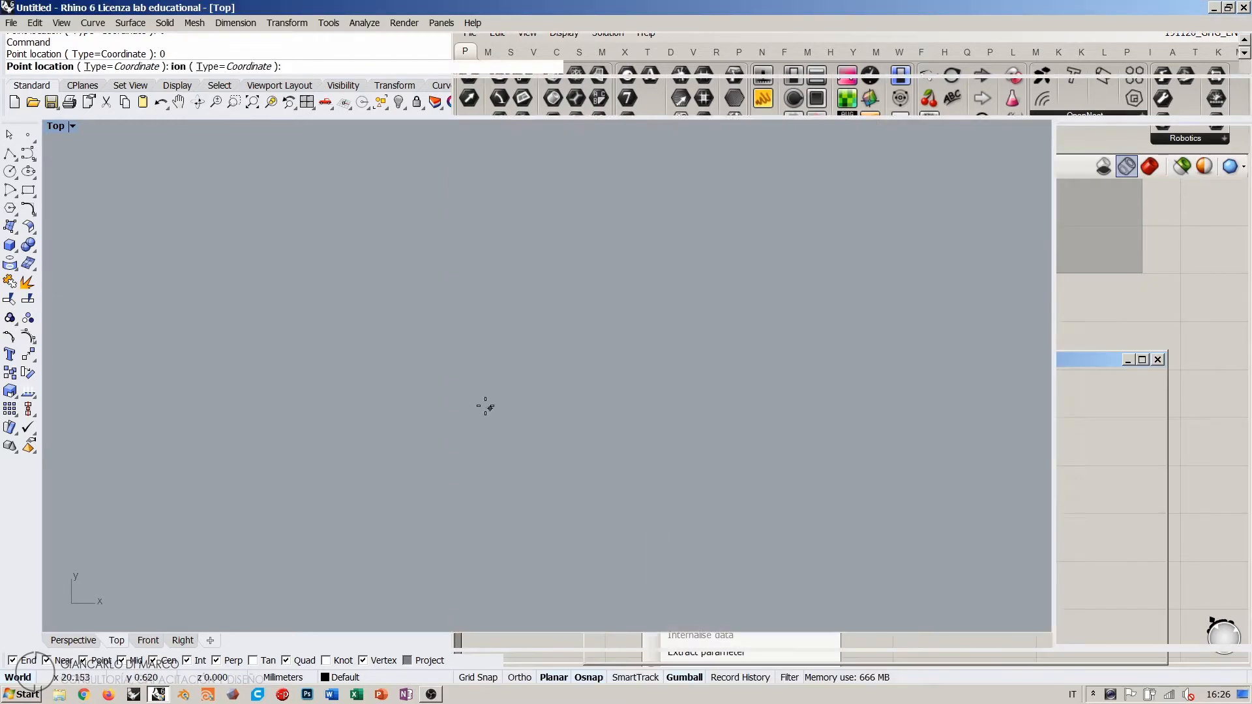
pyautogui.write('0')
pyautogui.press('Return')
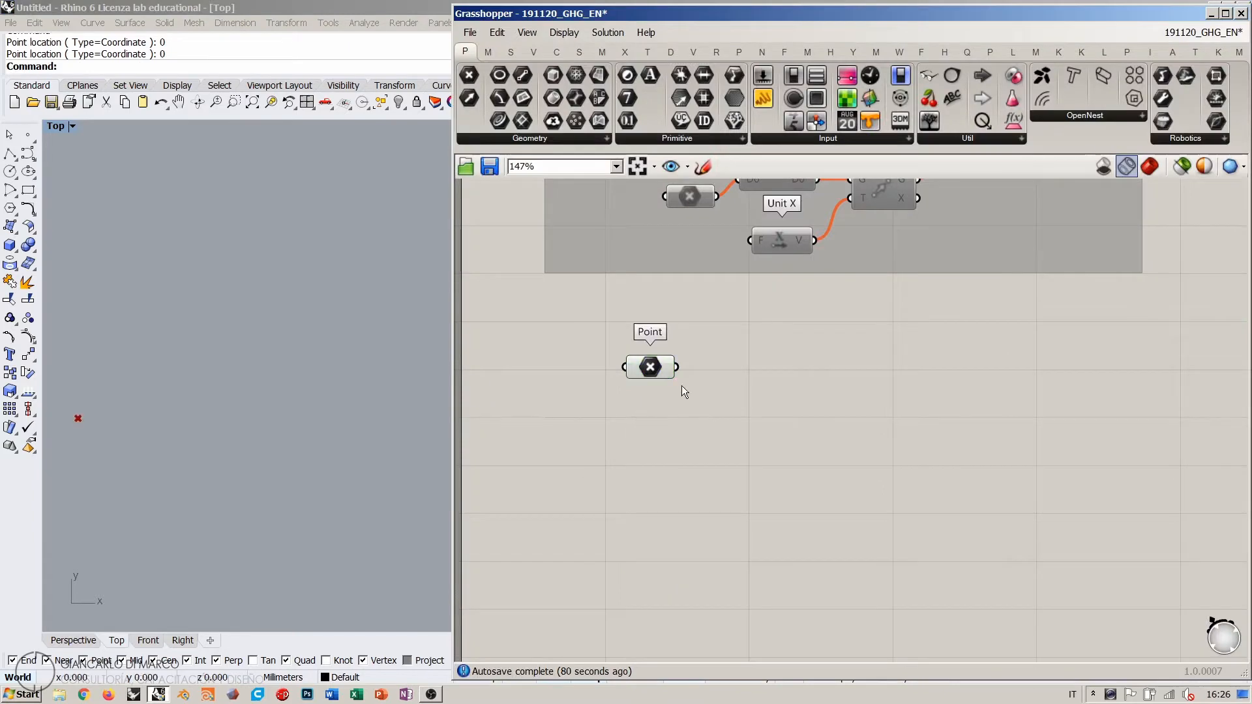
pyautogui.moveTo(655, 367); pyautogui.dragTo(633, 365)
pyautogui.click(744, 404)
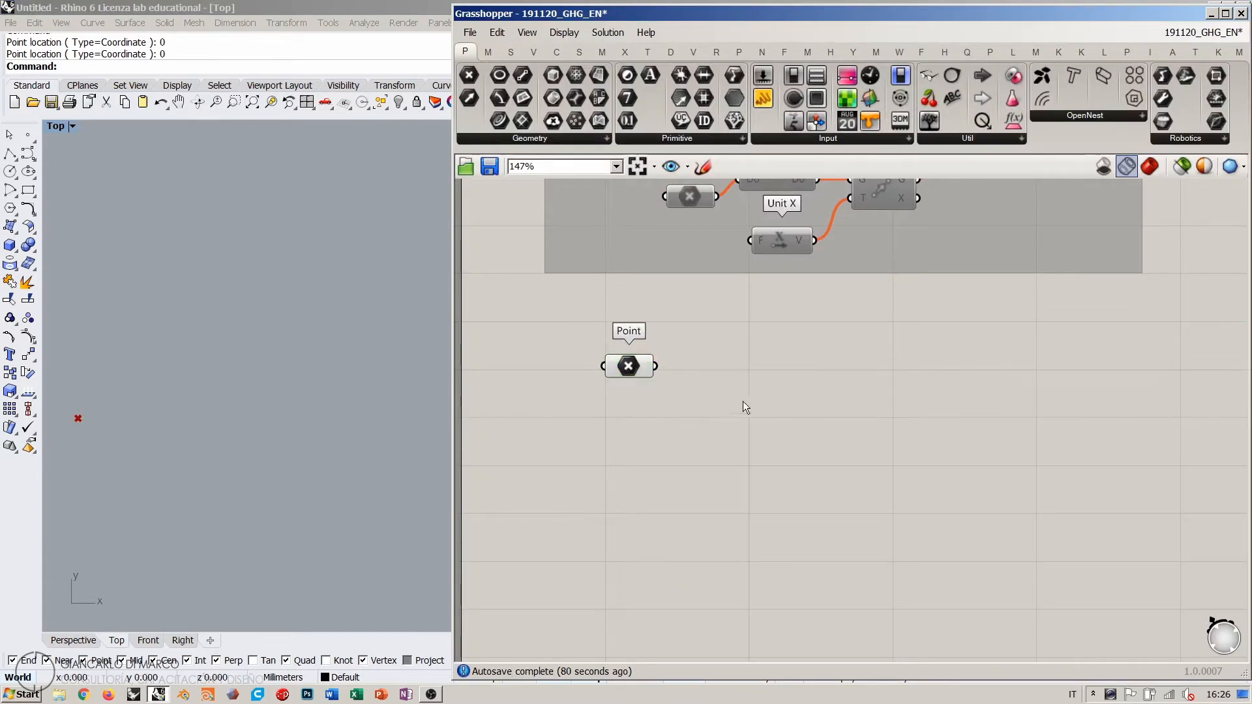
# Step: Add a Loop Start and a Loop End beside the Point, and connect Loop Start's > output to Loop End's < input
pyautogui.doubleClick(735, 355)
pyautogui.write('loop')
pyautogui.click(688, 317)
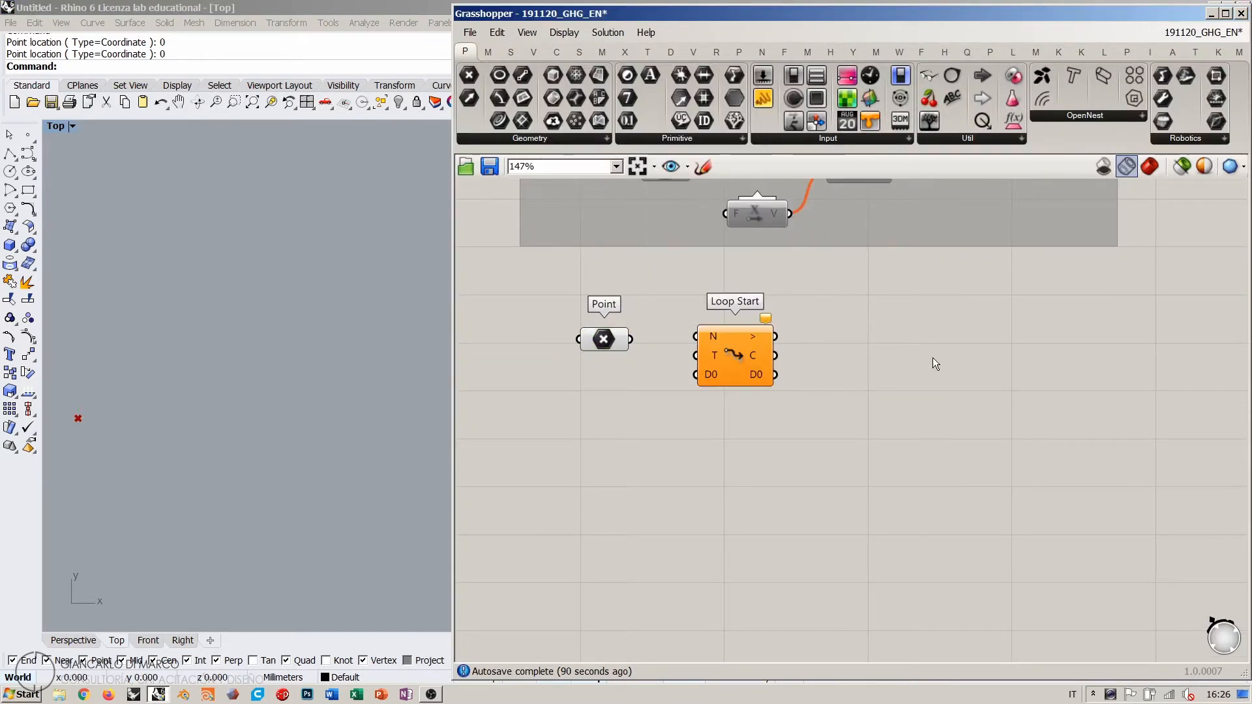
pyautogui.doubleClick(932, 358)
pyautogui.write('loop')
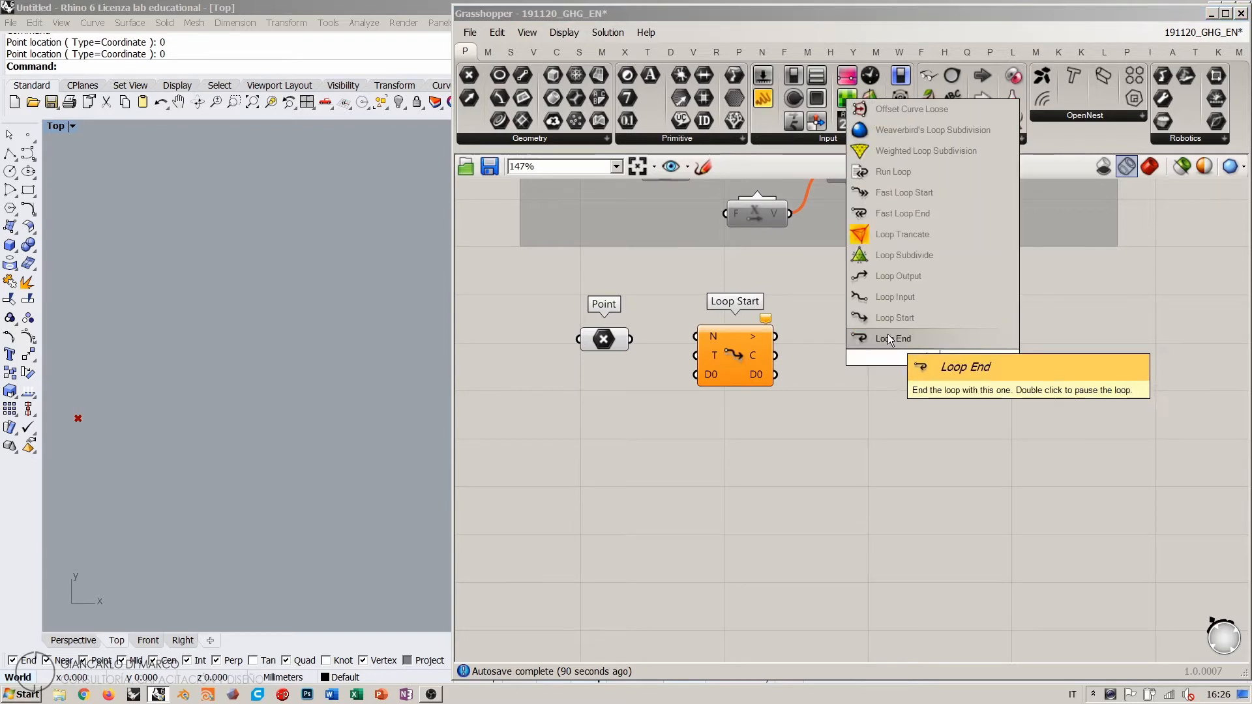
pyautogui.click(886, 334)
pyautogui.moveTo(776, 336); pyautogui.dragTo(1065, 347)
pyautogui.moveTo(748, 355); pyautogui.dragTo(877, 353)
# Step: Add a number slider with the value 11 and connect it to Loop Start's N input
pyautogui.doubleClick(726, 318)
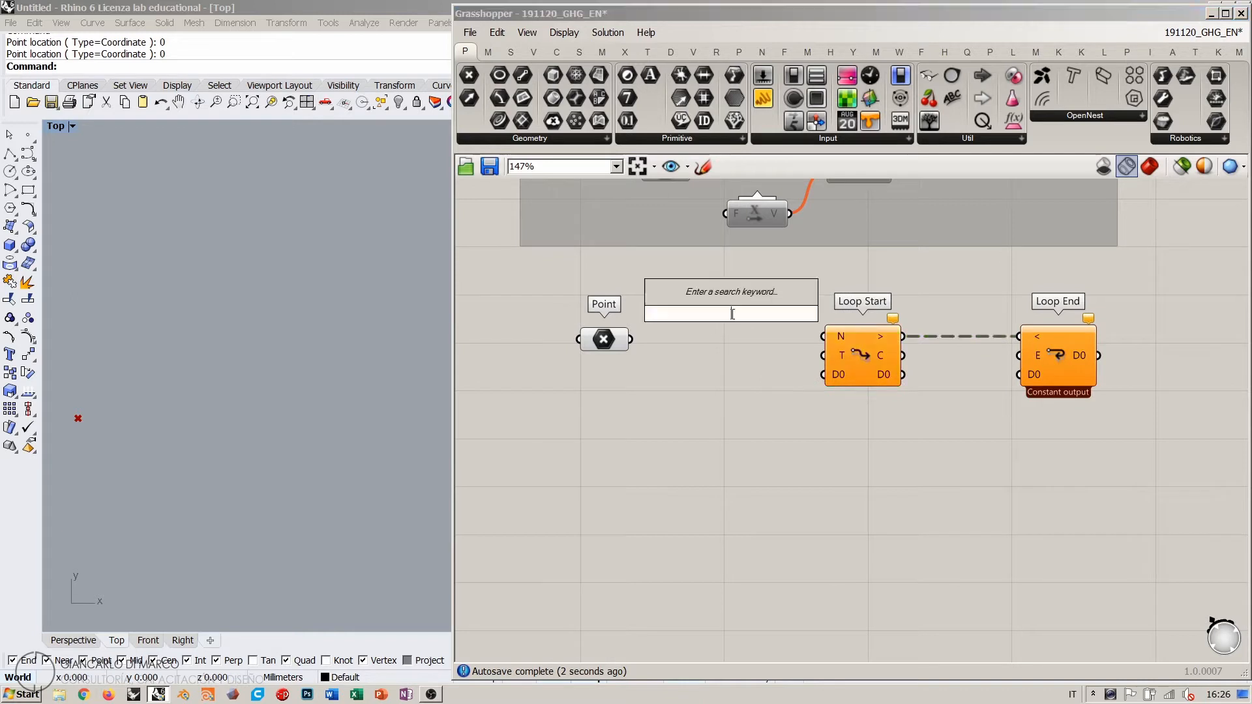
pyautogui.write('11')
pyautogui.press('Return')
pyautogui.moveTo(812, 315); pyautogui.dragTo(764, 305)
pyautogui.click(788, 381)
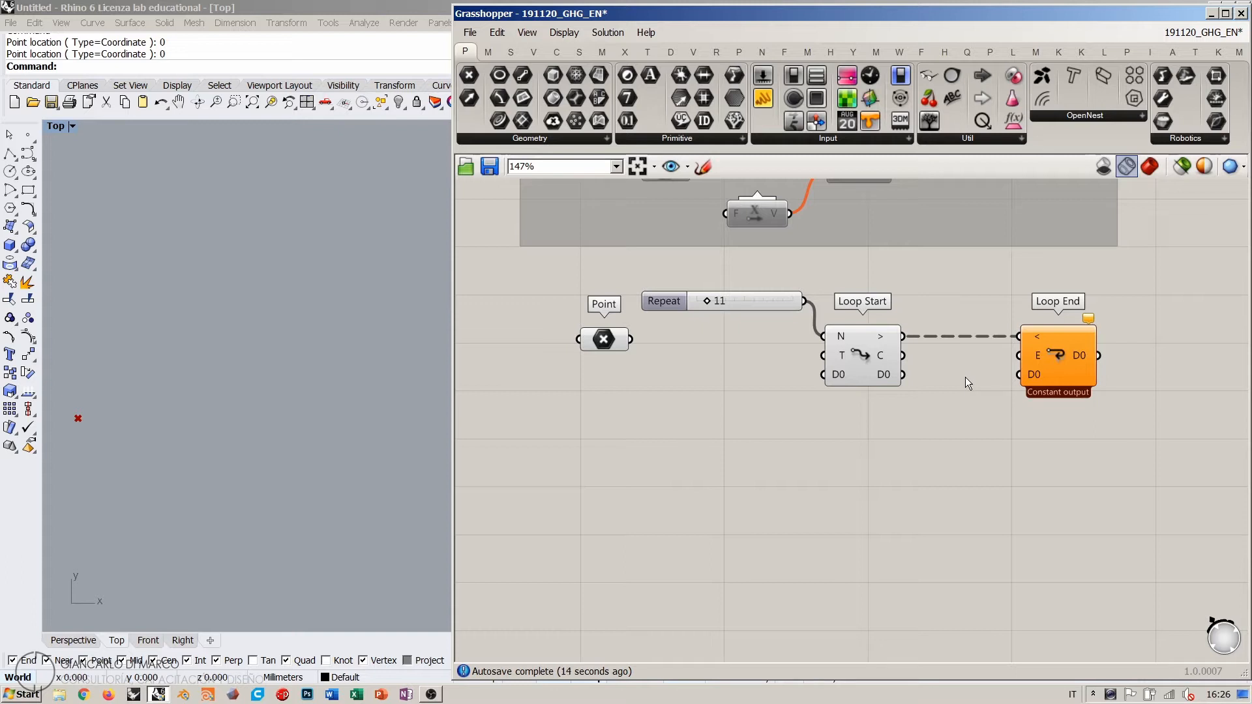
# Step: Add a Boolean Toggle below the Repeat slider
pyautogui.doubleClick(741, 369)
pyautogui.write('togg')
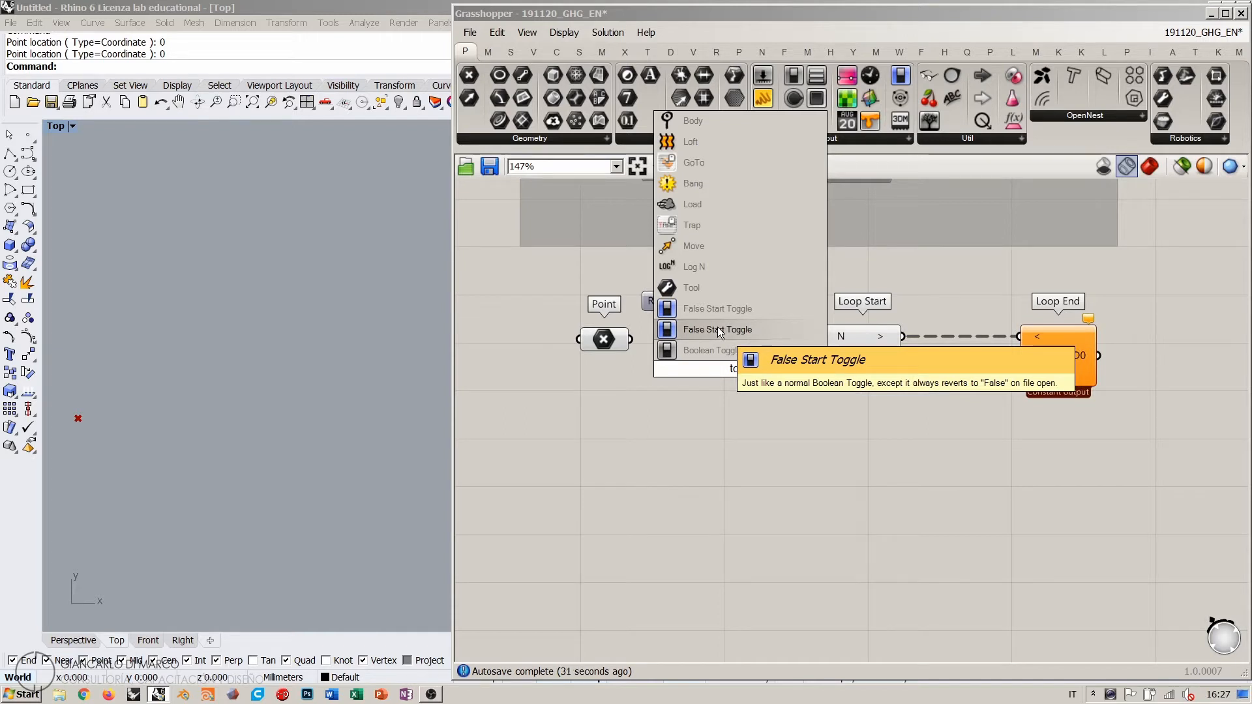
pyautogui.click(703, 350)
pyautogui.moveTo(722, 370); pyautogui.dragTo(695, 421)
# Step: Switch the Boolean Toggle to True and back to False, and save the Grasshopper document
pyautogui.scroll(3, 742, 420)
pyautogui.click(741, 358)
pyautogui.moveTo(730, 367); pyautogui.dragTo(756, 386, button='right')
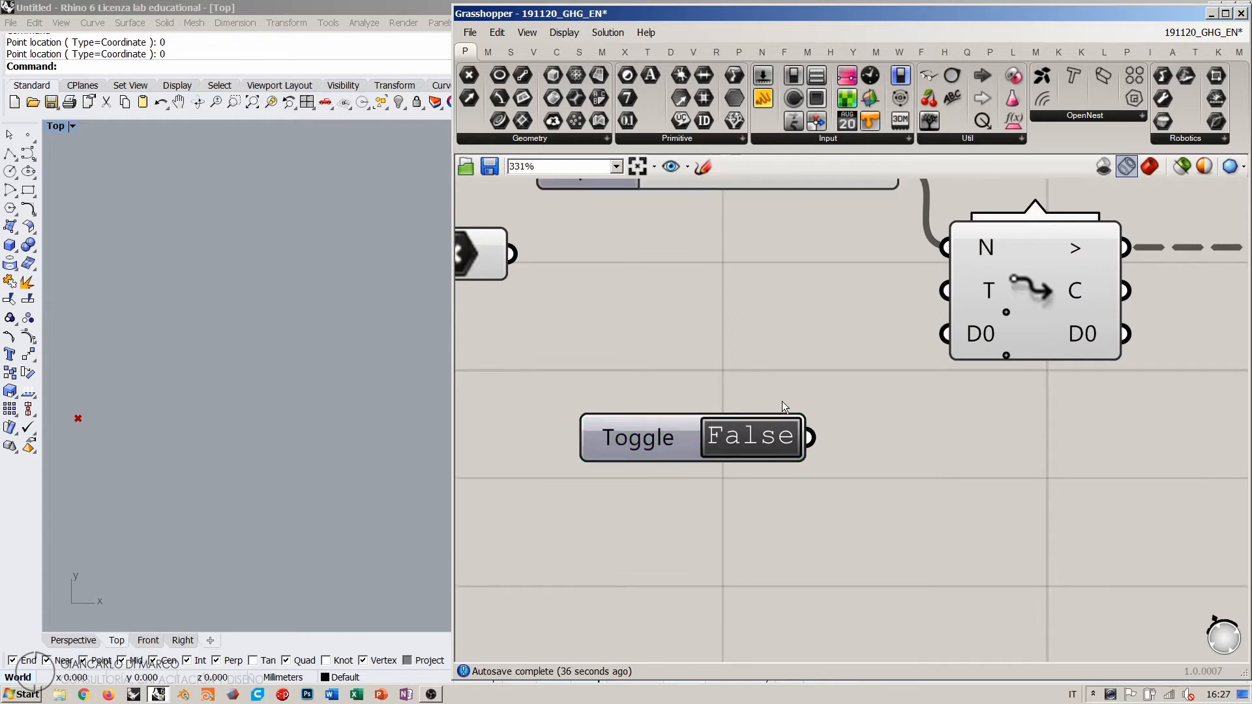
pyautogui.doubleClick(740, 442)
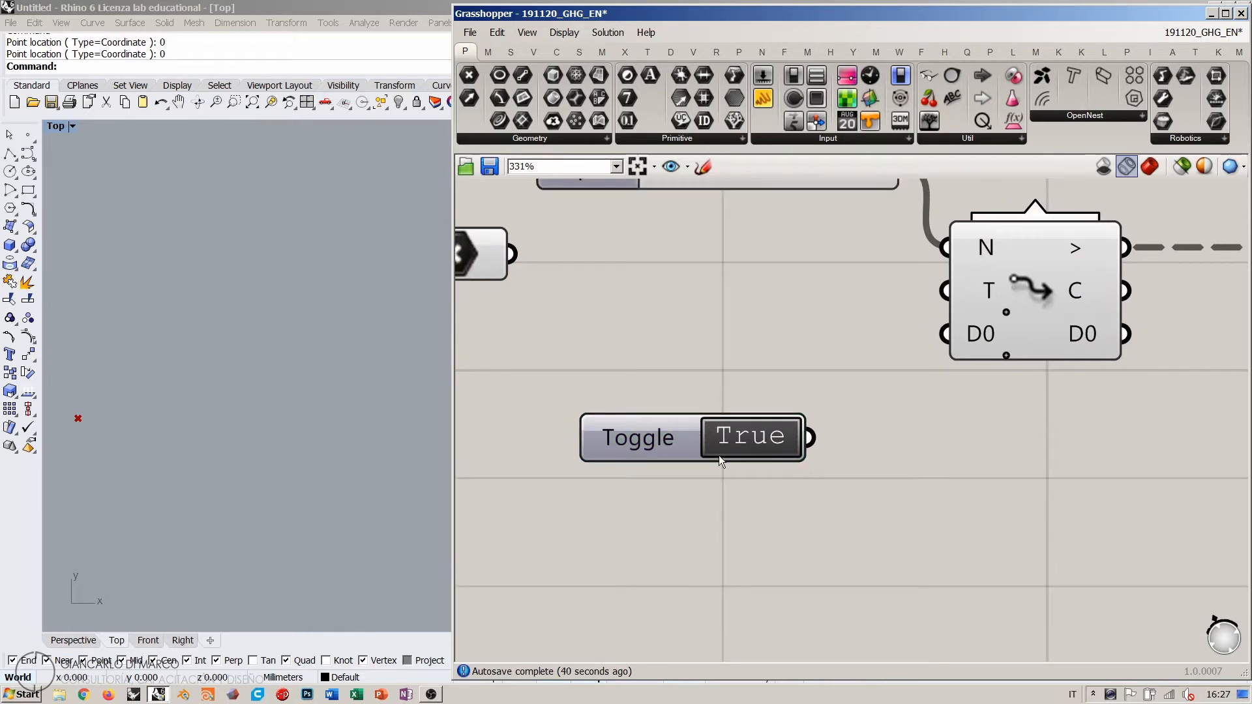
pyautogui.doubleClick(737, 444)
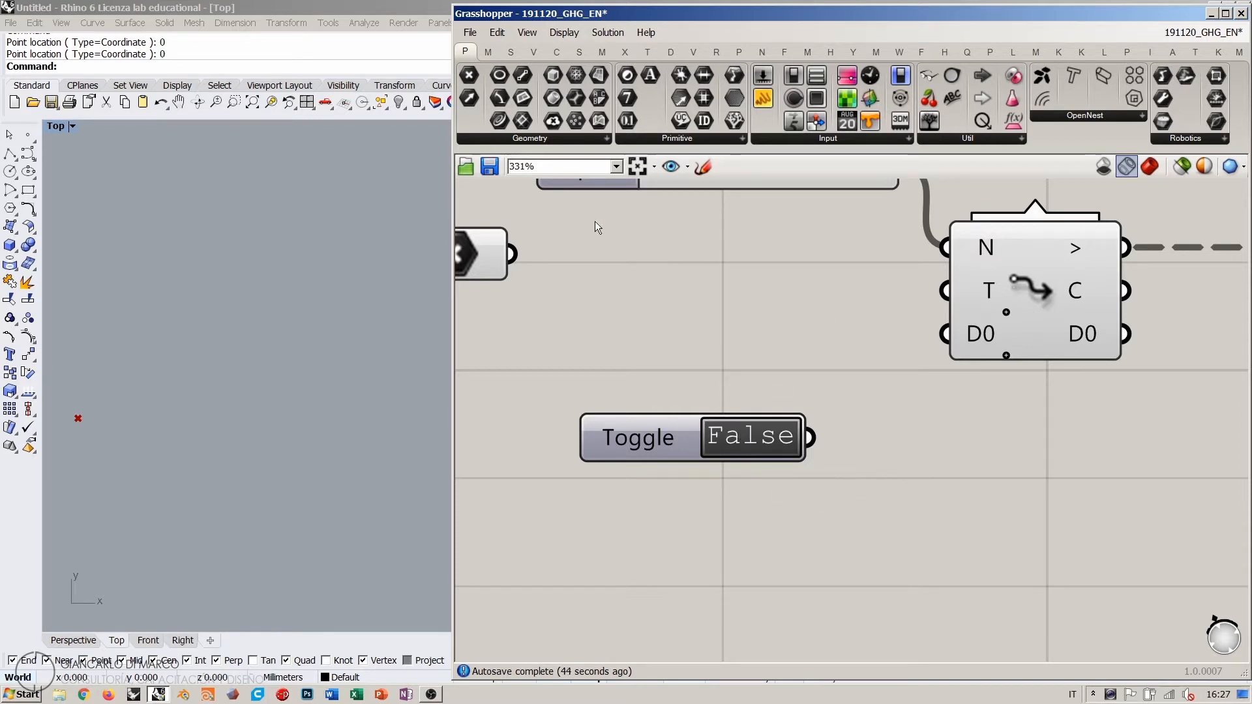
pyautogui.hotkey('ctrl', 's')
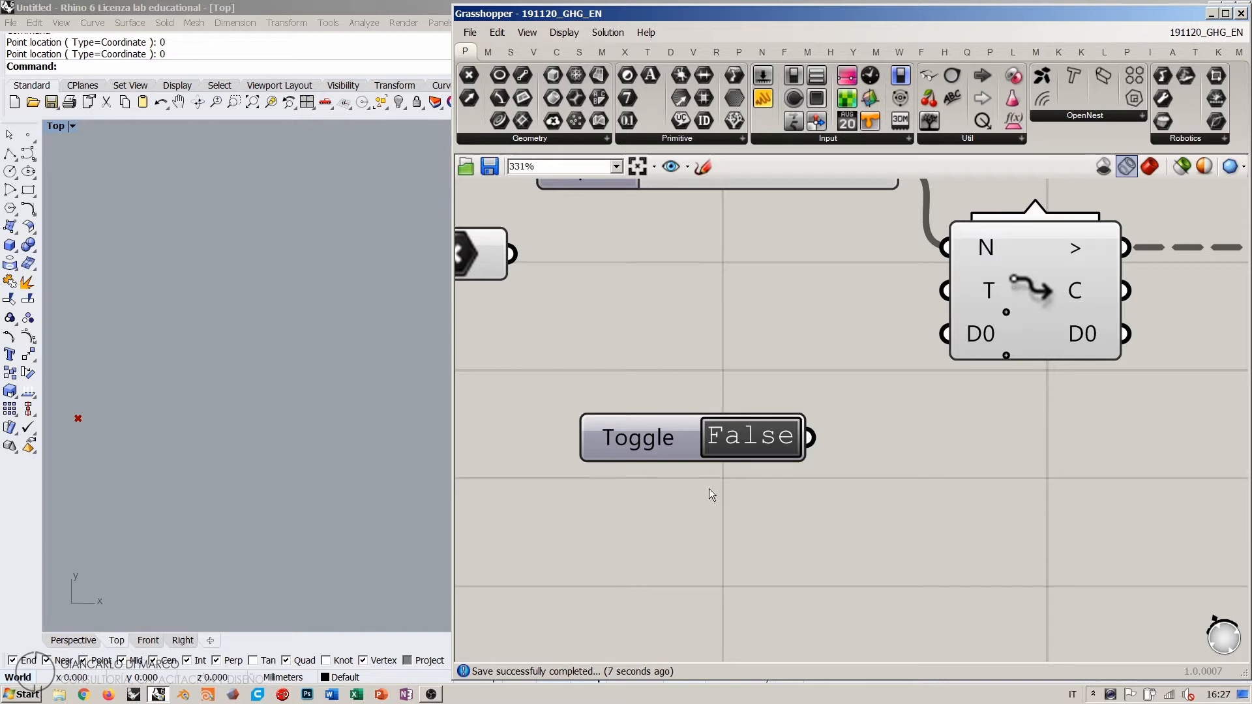
# Step: Set the Boolean Toggle to True and shift it slightly to the right
pyautogui.doubleClick(745, 440)
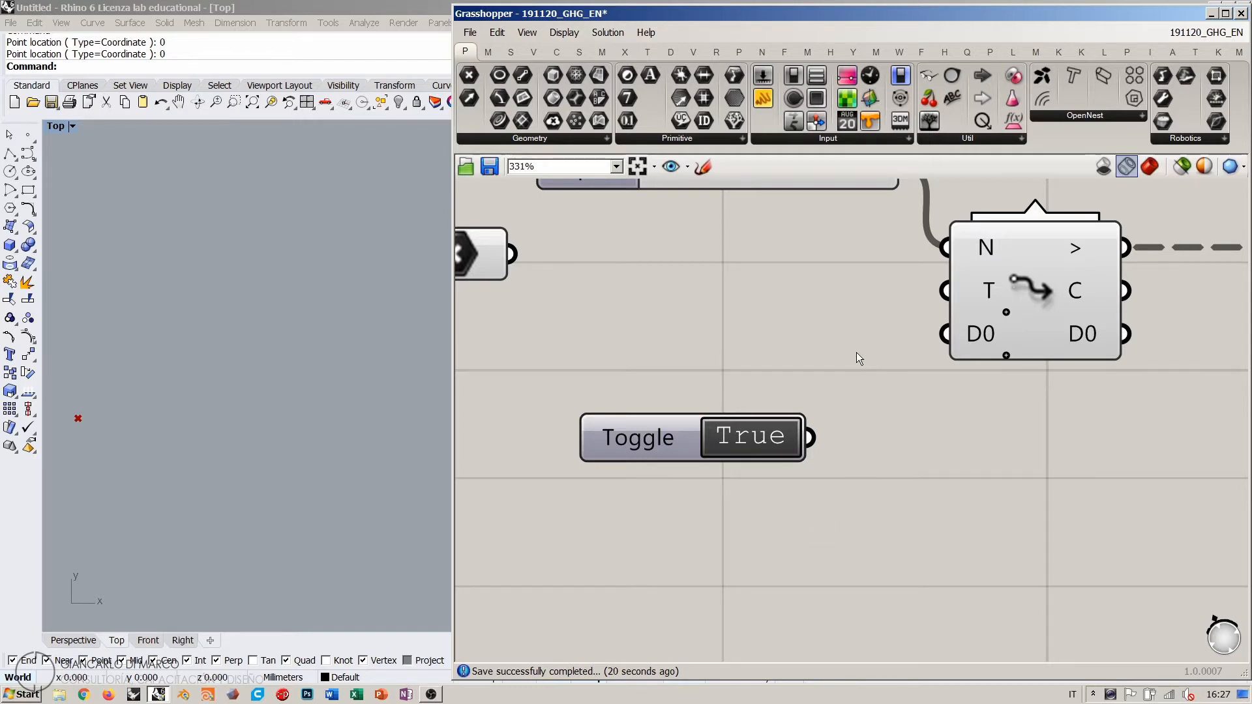
pyautogui.scroll(-3, 856, 352)
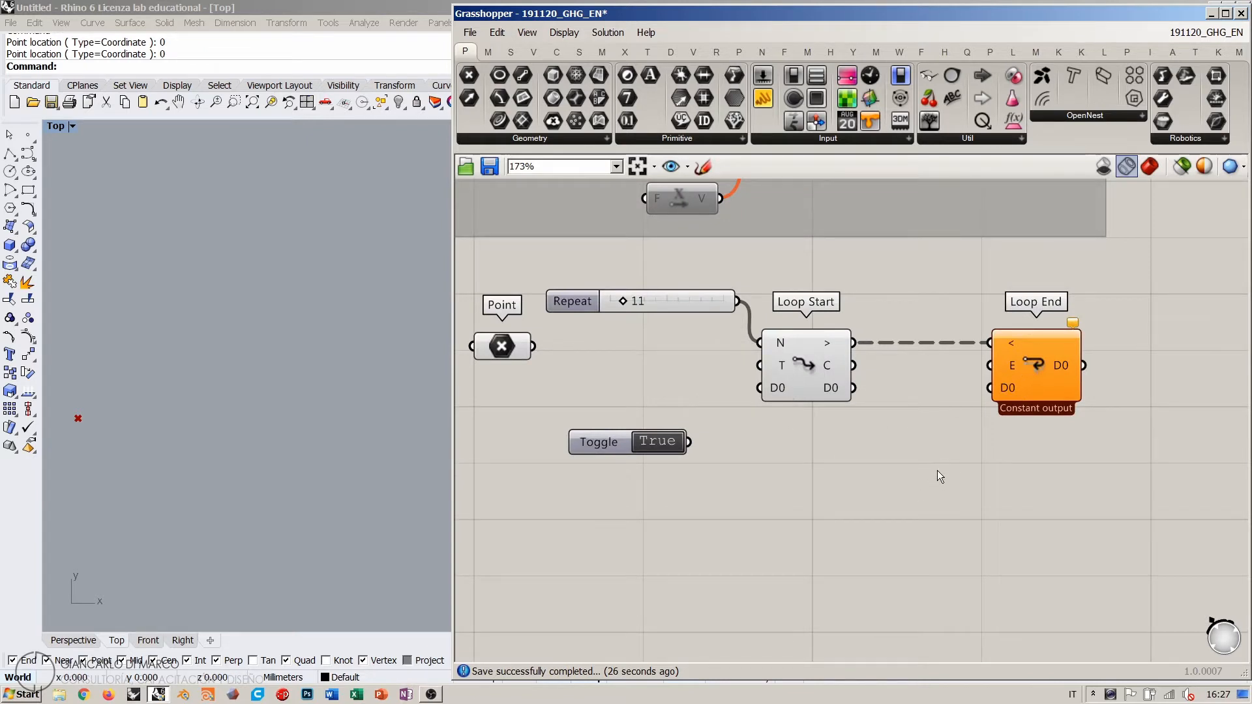
pyautogui.scroll(1, 825, 411)
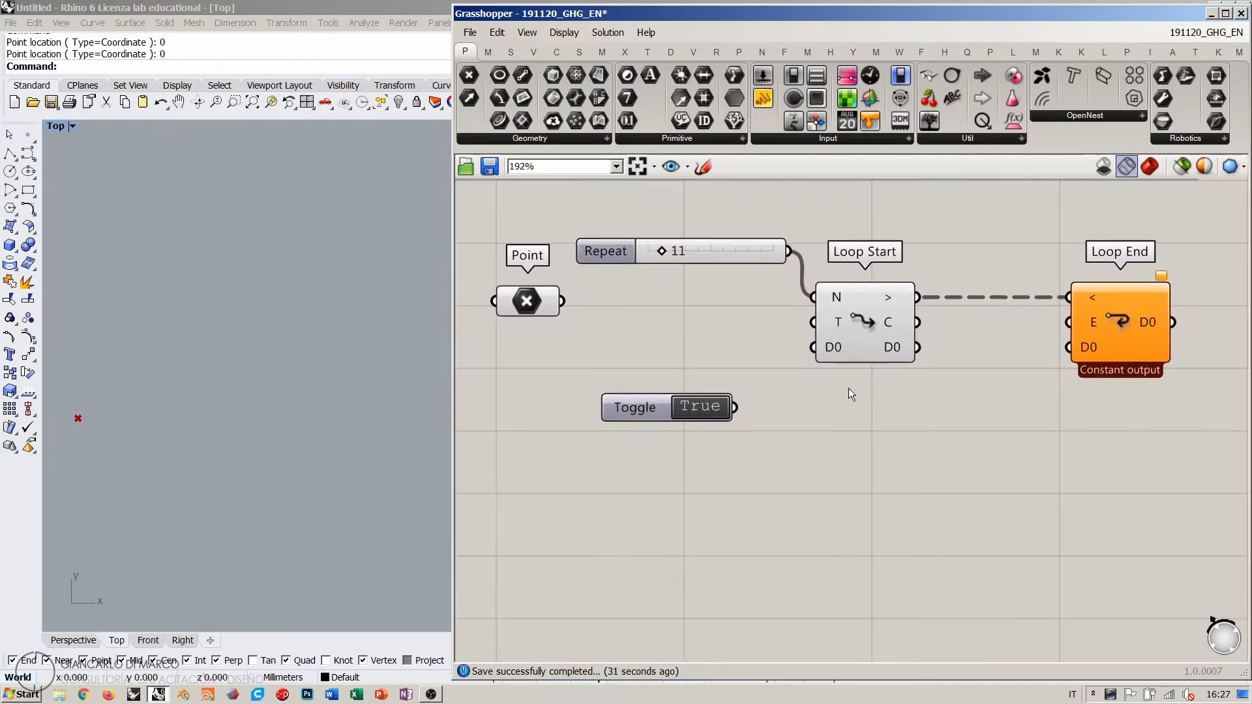
pyautogui.scroll(1, 848, 391)
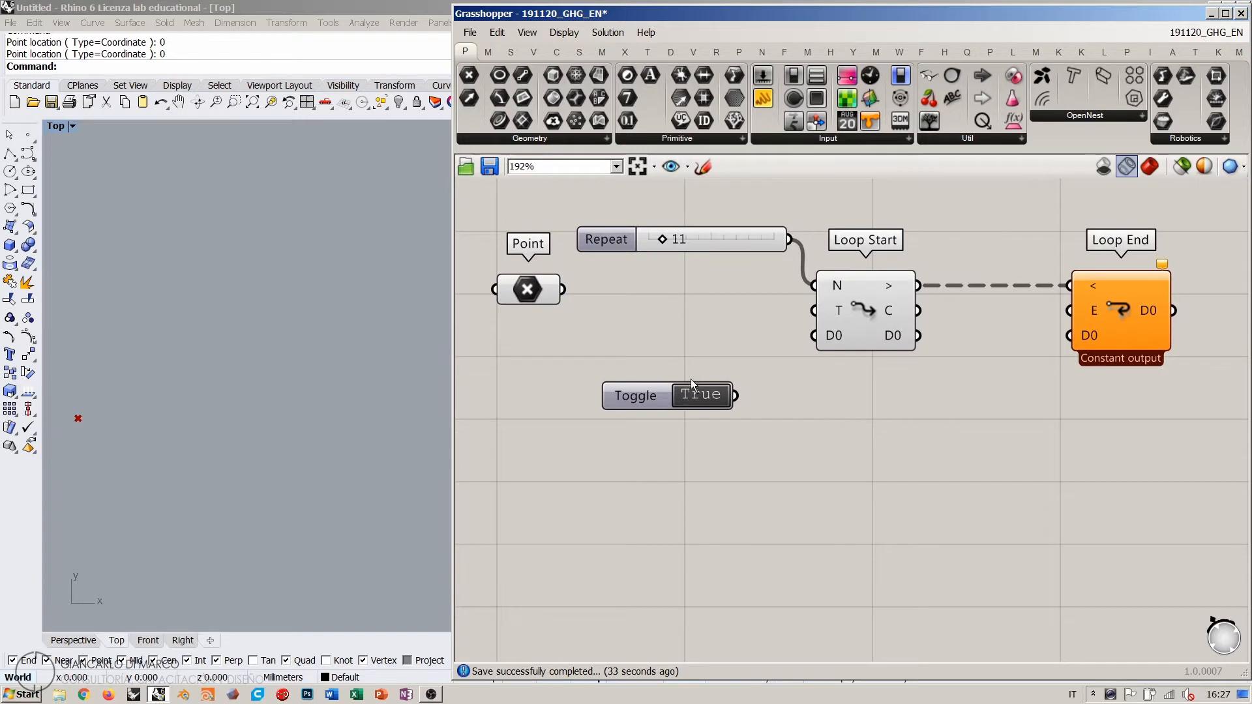
pyautogui.moveTo(646, 396)
pyautogui.mouseDown()
pyautogui.moveTo(675, 415)
pyautogui.moveTo(657, 399)
pyautogui.mouseUp()
pyautogui.click(664, 433)
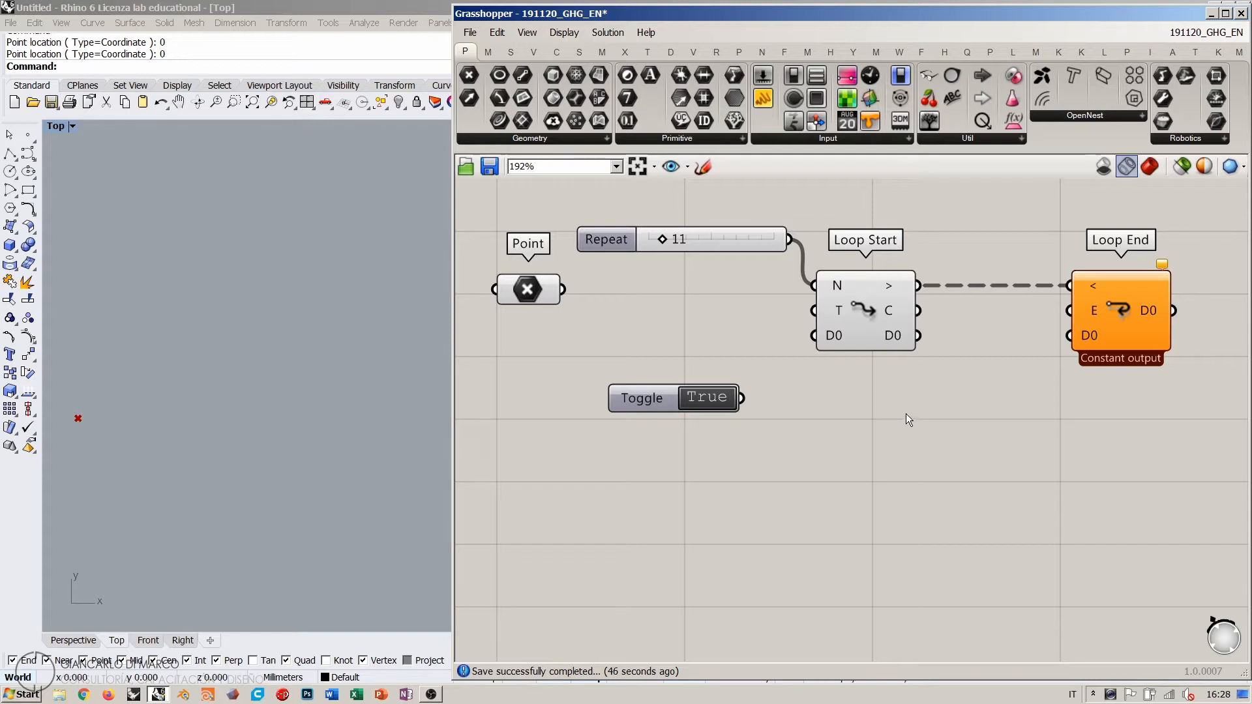
# Step: Add a False Start Toggle below the Boolean Toggle
pyautogui.doubleClick(667, 456)
pyautogui.write('tog')
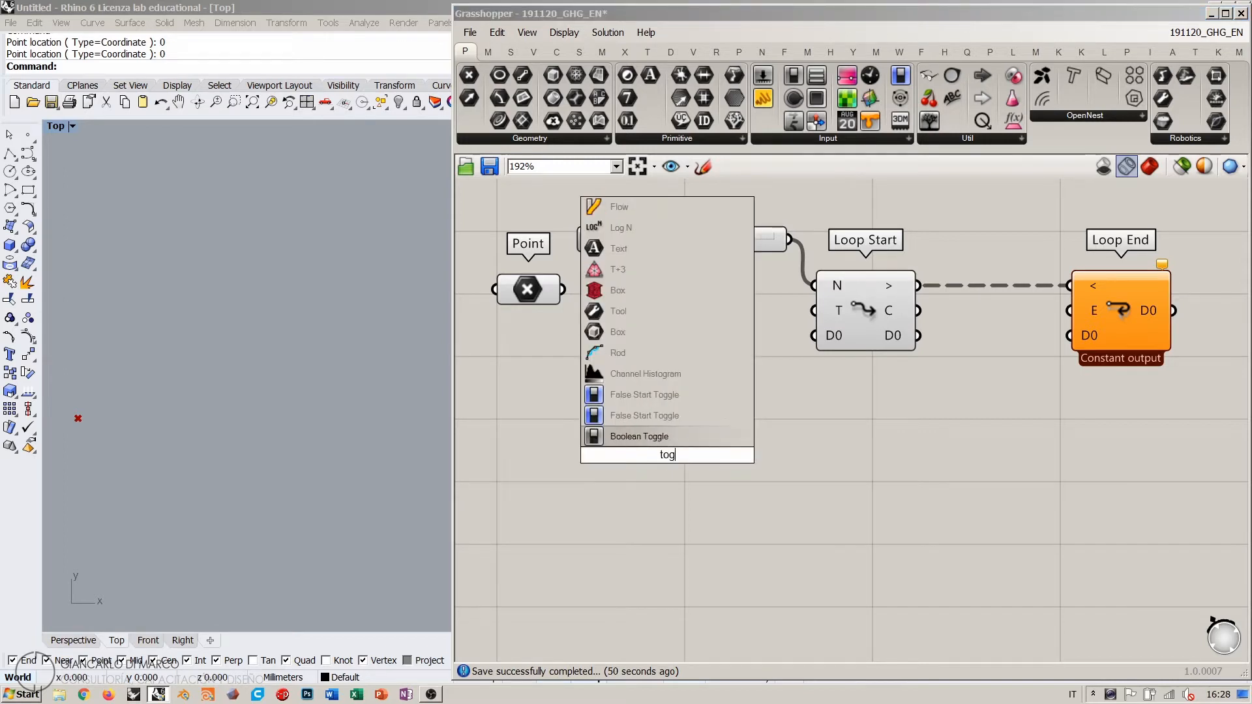
pyautogui.click(645, 418)
pyautogui.click(667, 486)
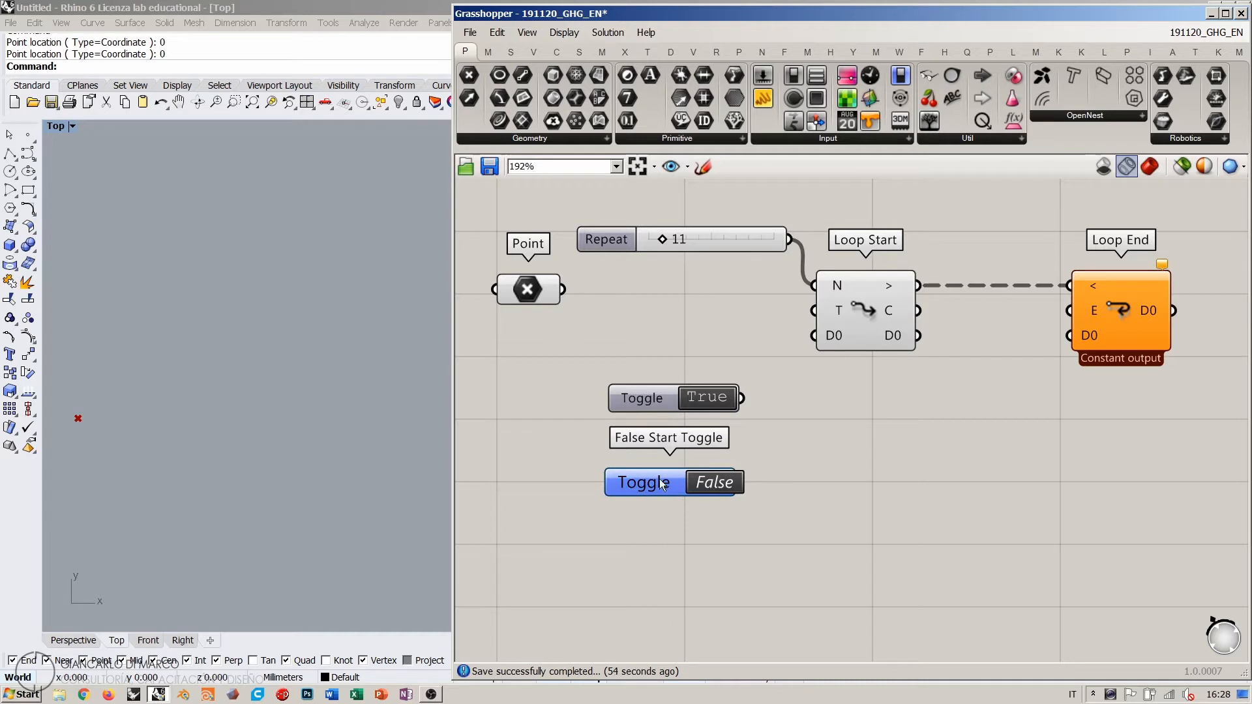
# Step: Set the False Start Toggle to True
pyautogui.moveTo(737, 496); pyautogui.dragTo(754, 378, button='right')
pyautogui.scroll(3, 754, 379)
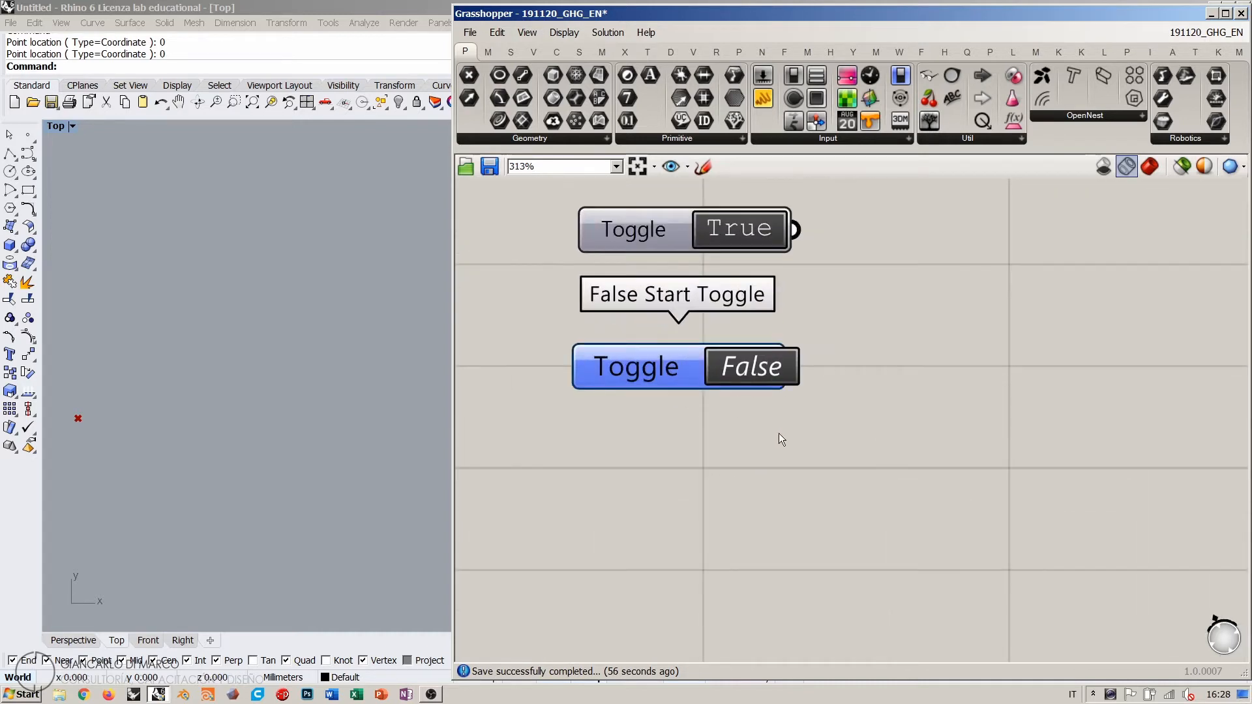
pyautogui.doubleClick(730, 370)
# Step: Duplicate the False Start Toggle and delete the copy
pyautogui.click(637, 369)
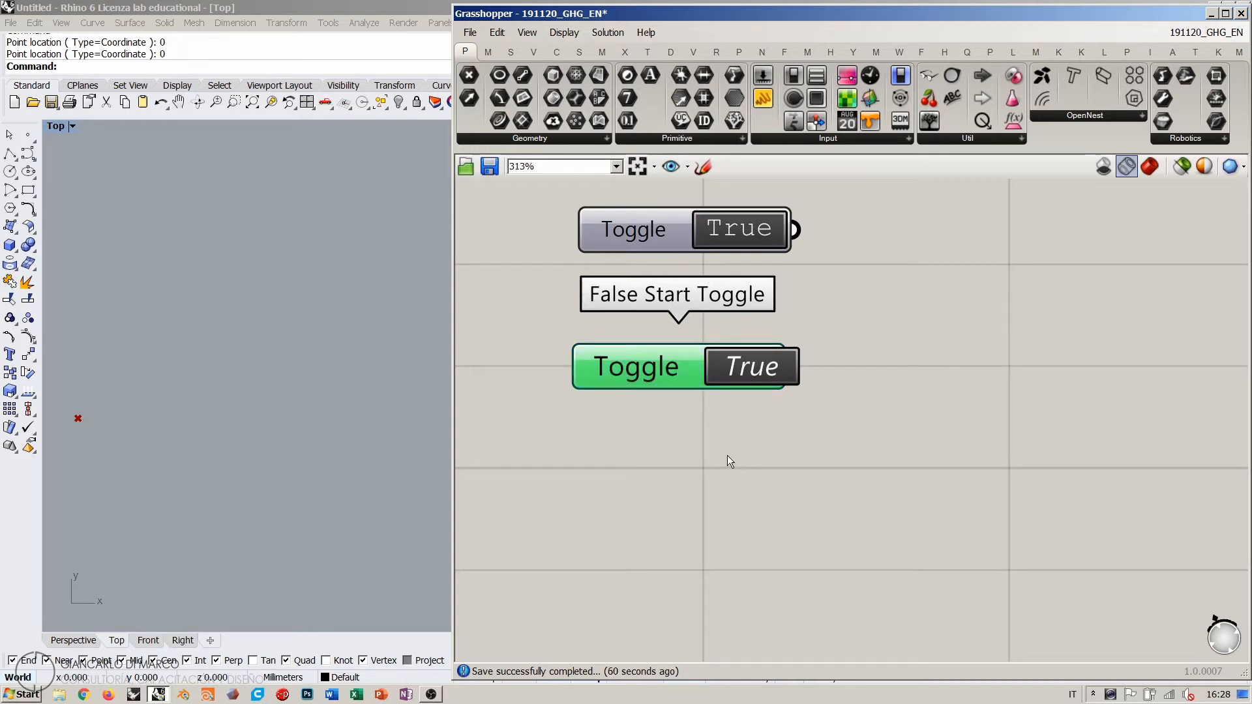
pyautogui.hotkey('ctrl', 'v')
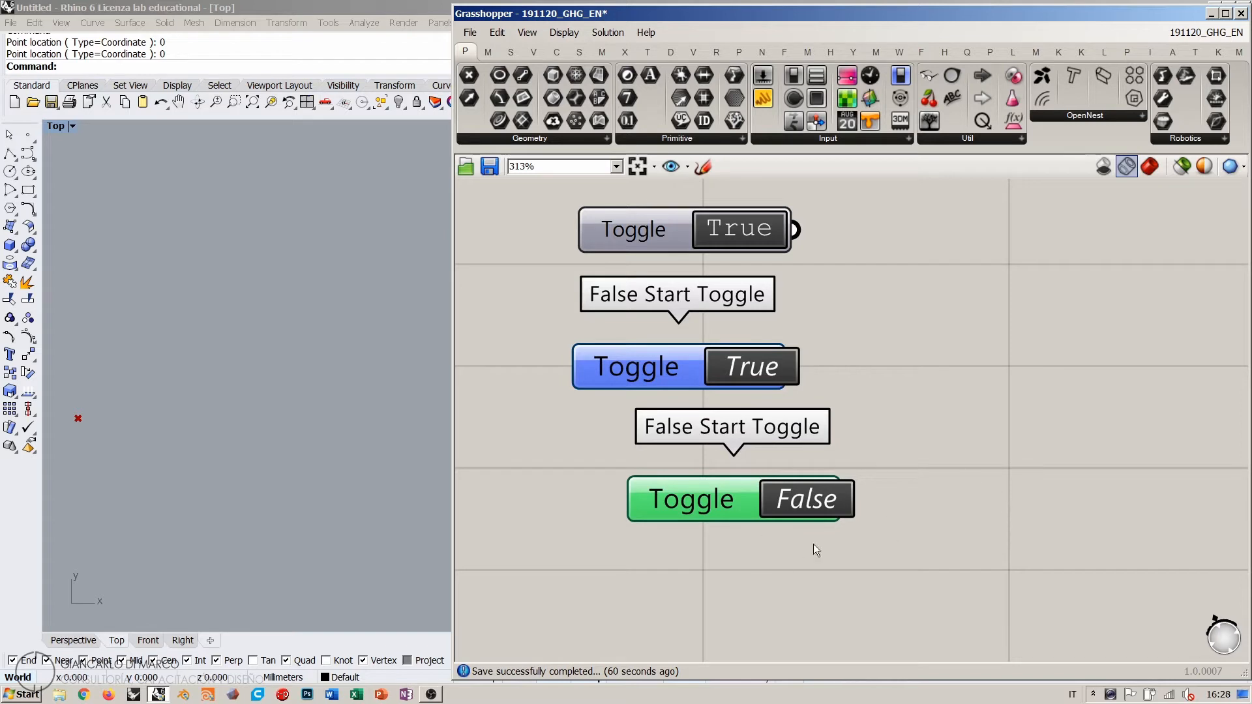
pyautogui.click(883, 558)
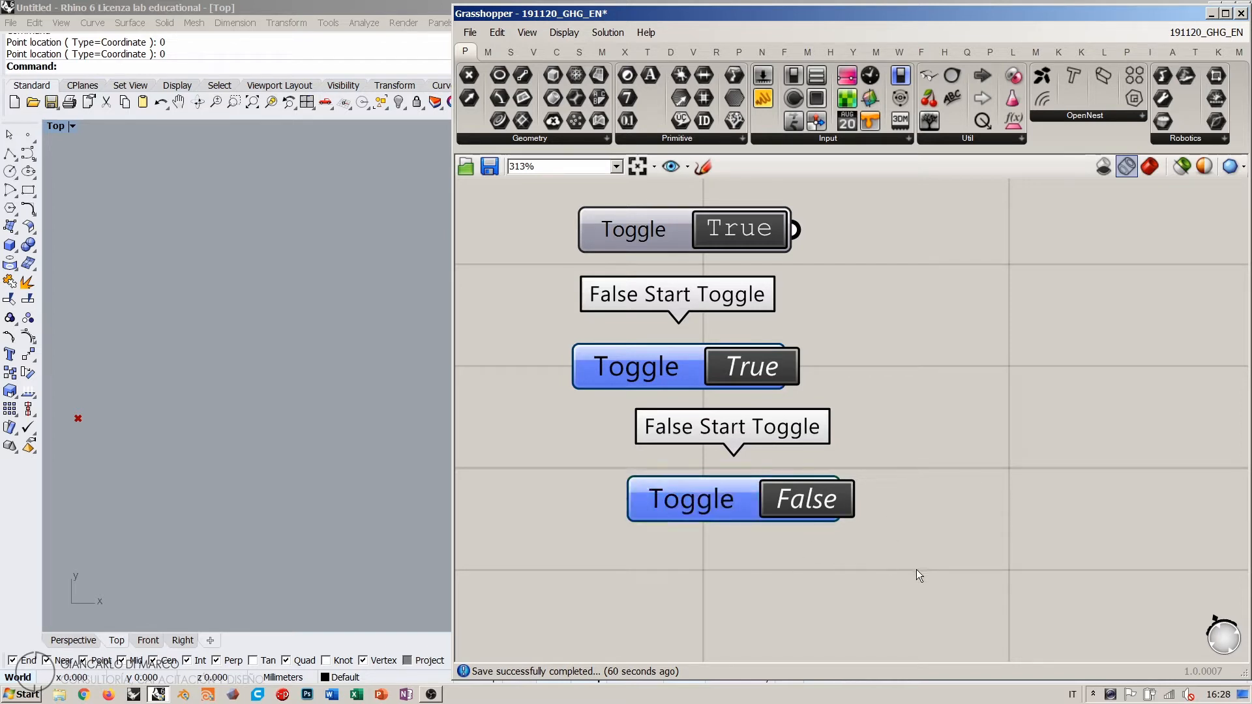
pyautogui.click(697, 501)
pyautogui.press('Delete')
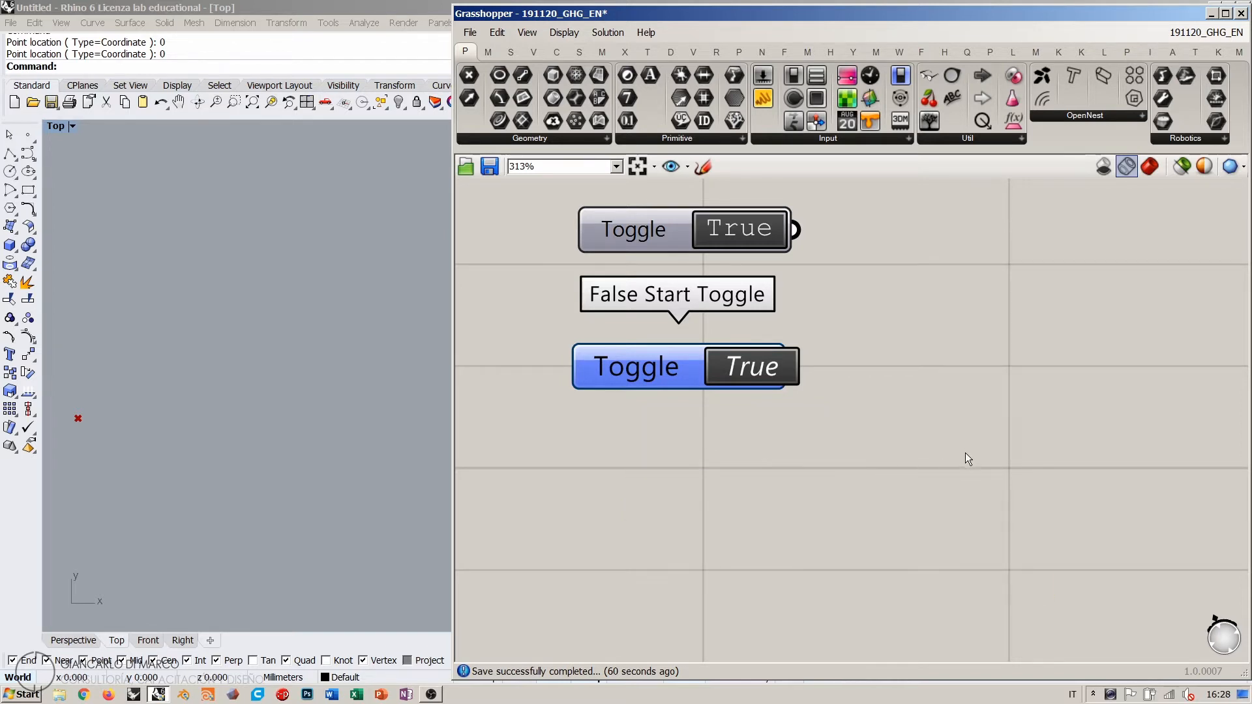
# Step: Save and close the 191120_GHG_EN definition, and reopen it from the recent documents
pyautogui.click(490, 166)
pyautogui.click(1212, 53)
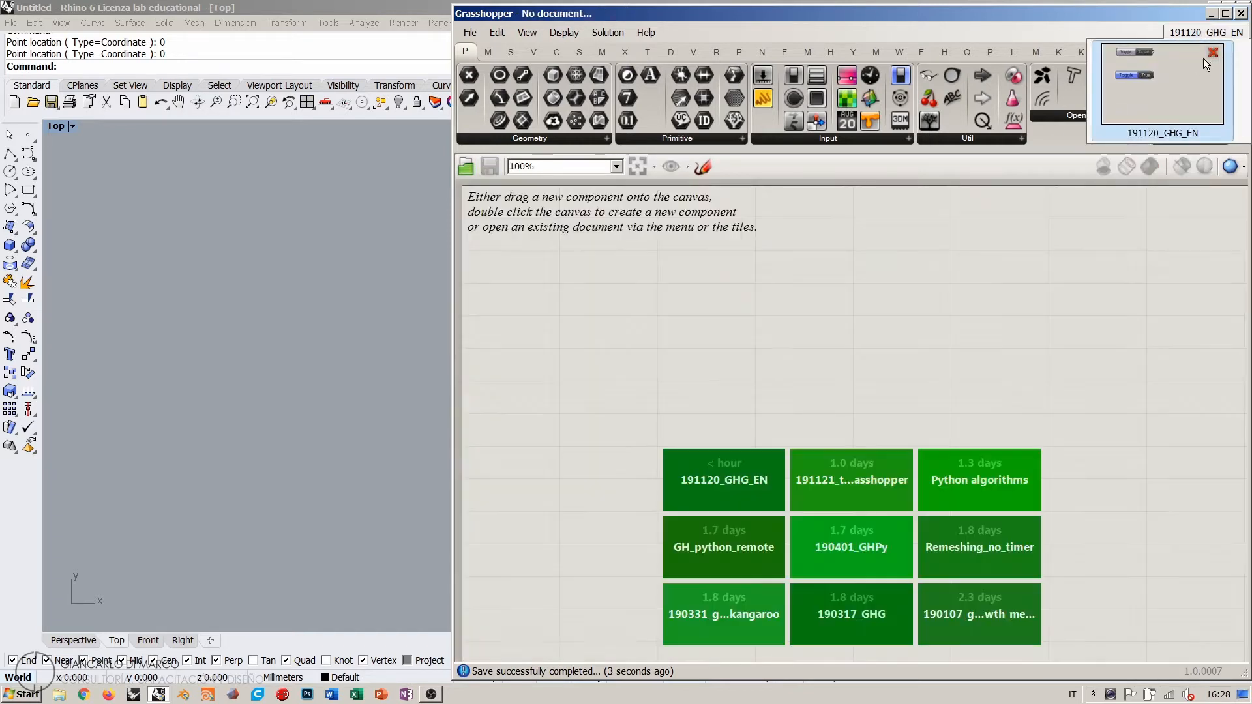
pyautogui.click(729, 469)
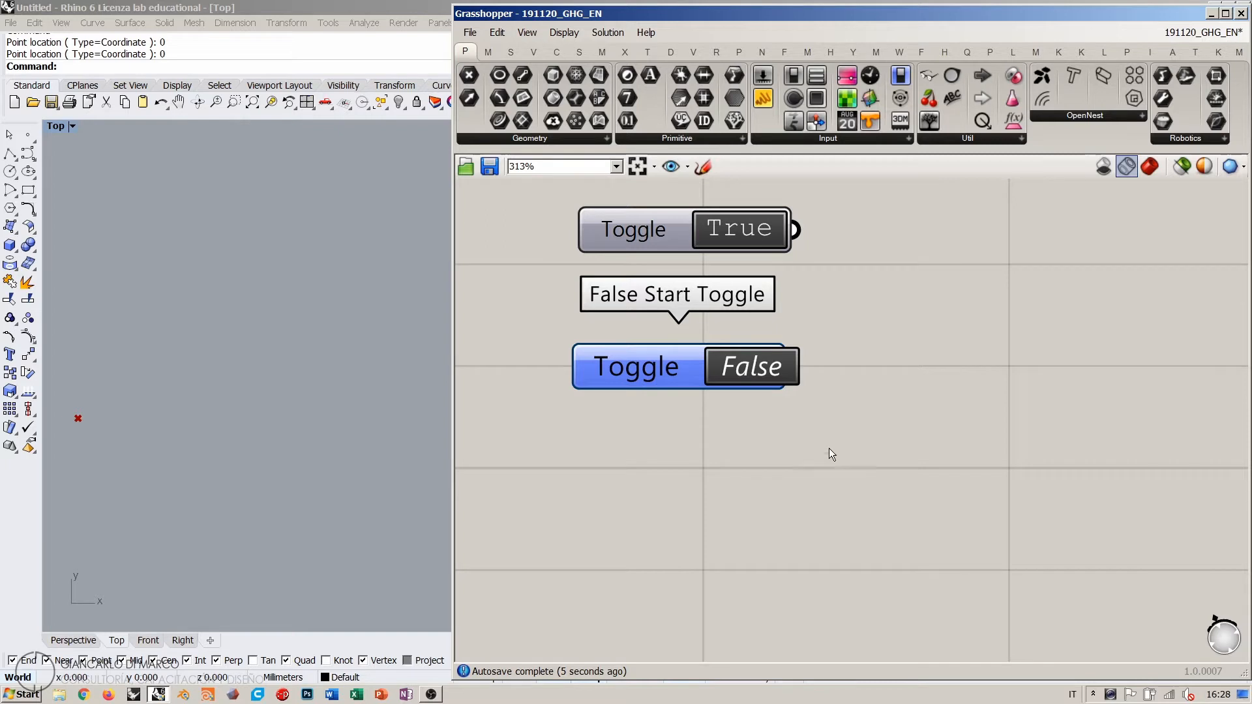
# Step: Delete the False Start Toggle from below the Boolean Toggle
pyautogui.moveTo(760, 273); pyautogui.dragTo(672, 461, button='right')
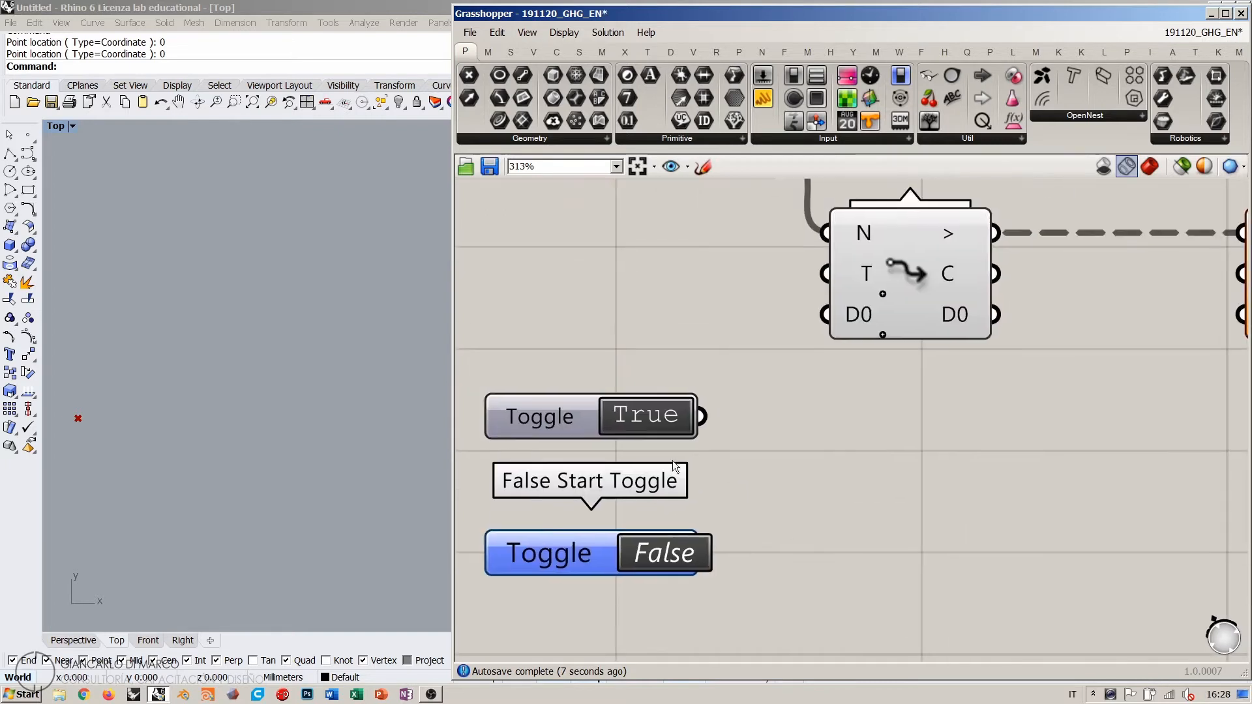
pyautogui.scroll(-3, 672, 460)
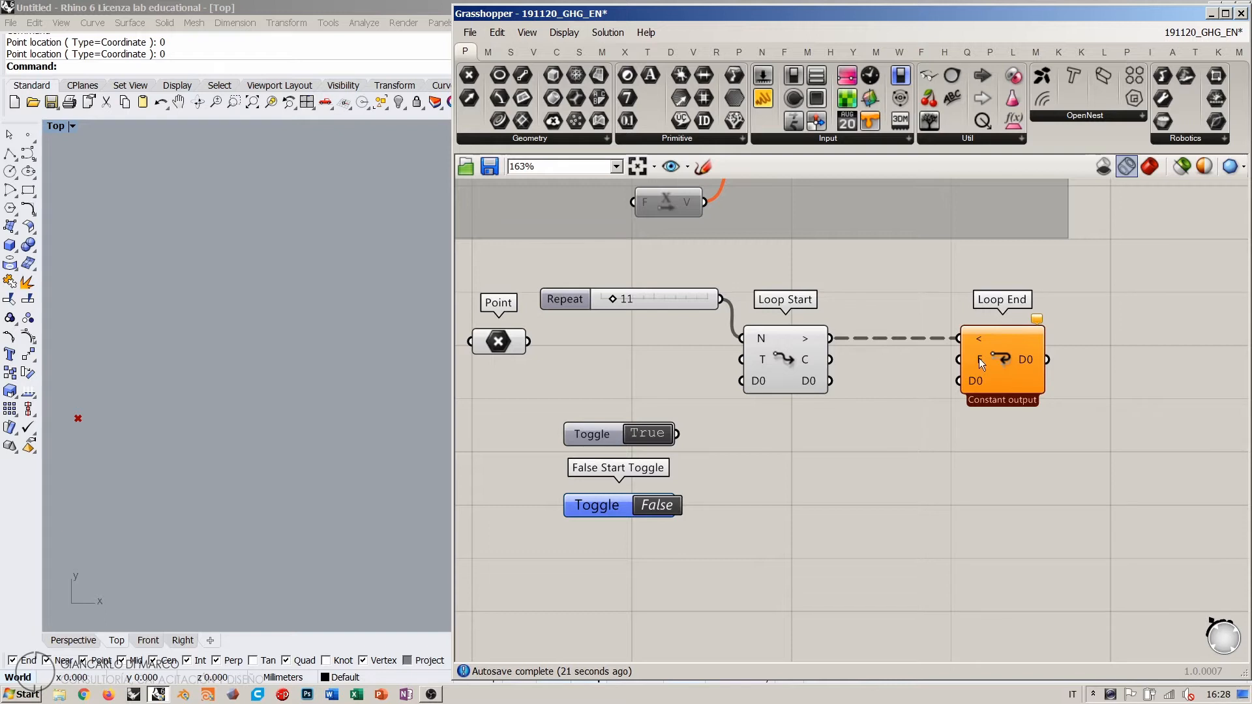
pyautogui.moveTo(980, 358)
pyautogui.press('Delete')
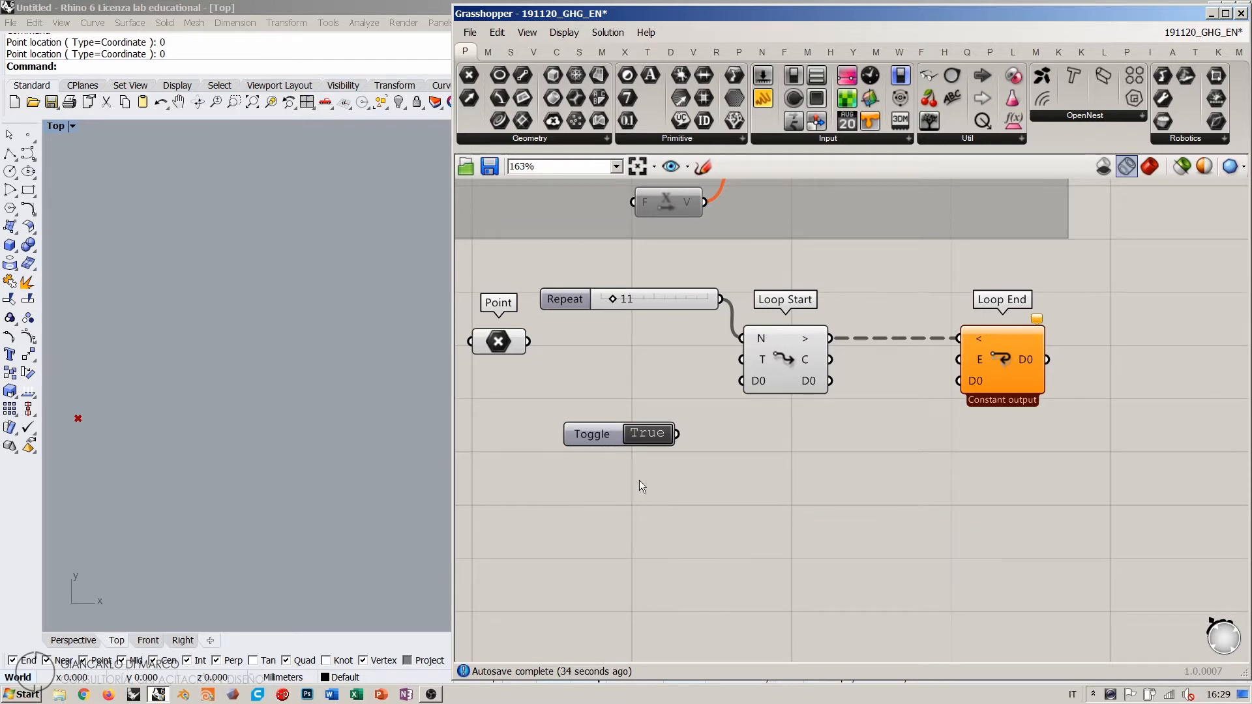
# Step: Move the Boolean Toggle up beneath the Repeat slider and connect it to Loop End's E input
pyautogui.moveTo(612, 432); pyautogui.dragTo(611, 357)
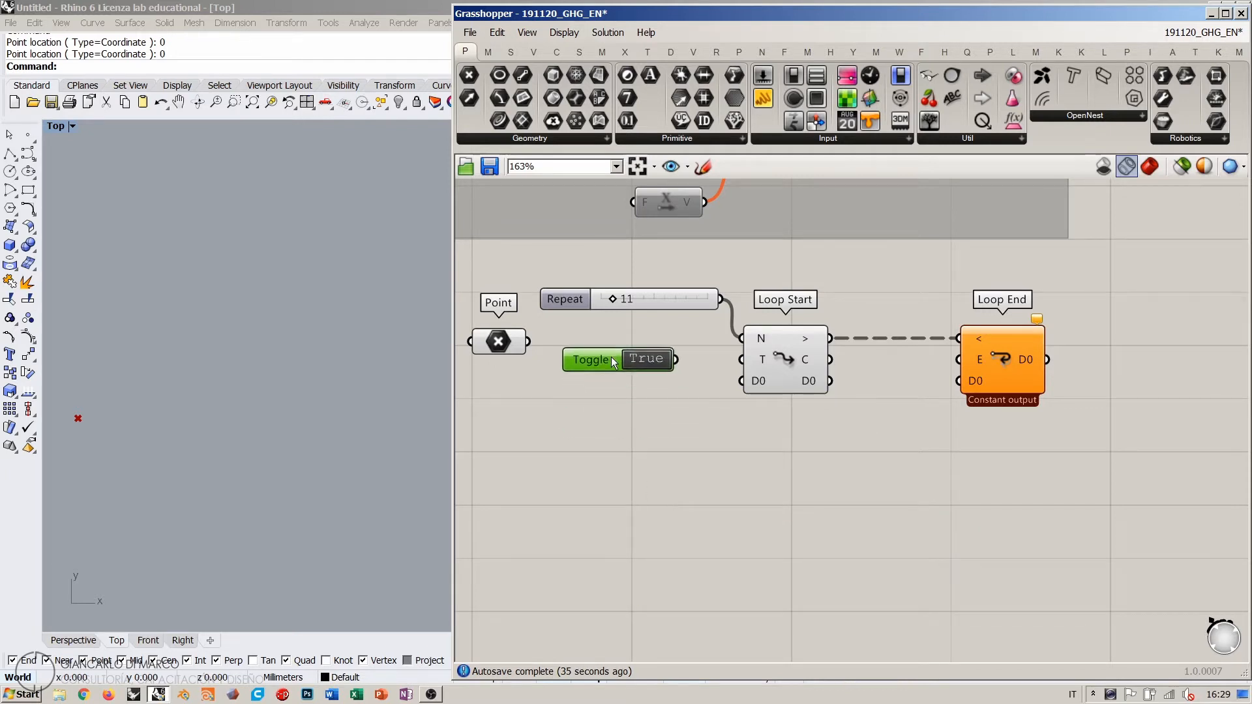
pyautogui.click(639, 406)
pyautogui.scroll(2, 704, 357)
pyautogui.moveTo(593, 358); pyautogui.dragTo(608, 341)
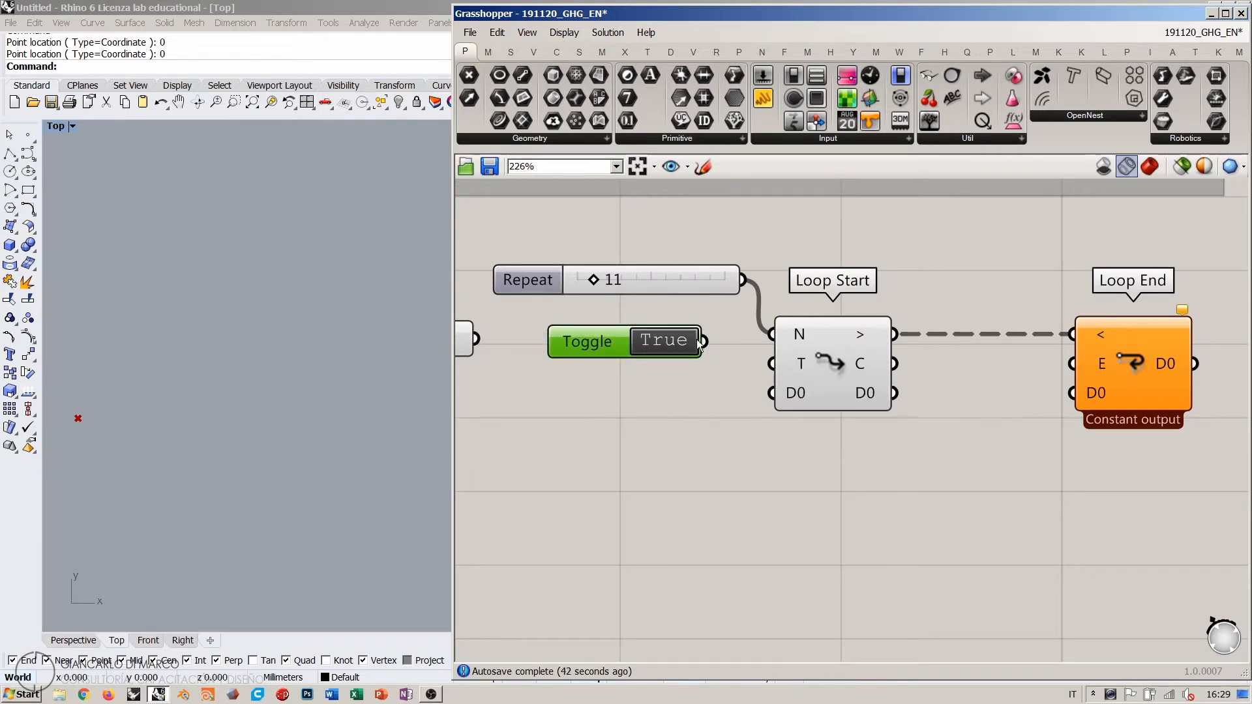
pyautogui.moveTo(704, 341); pyautogui.dragTo(1052, 358)
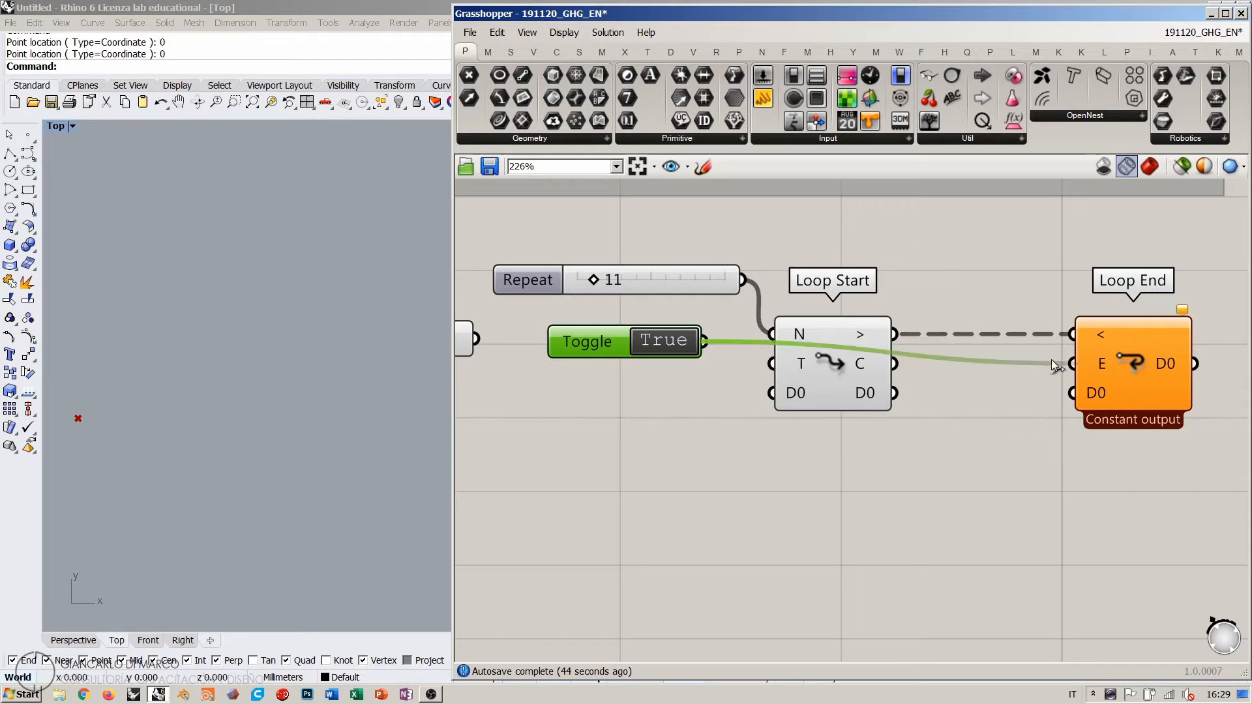
# Step: Arrange the Boolean Toggle above the Repeat slider and also connect it to Loop Start's T input
pyautogui.moveTo(615, 347); pyautogui.dragTo(631, 324)
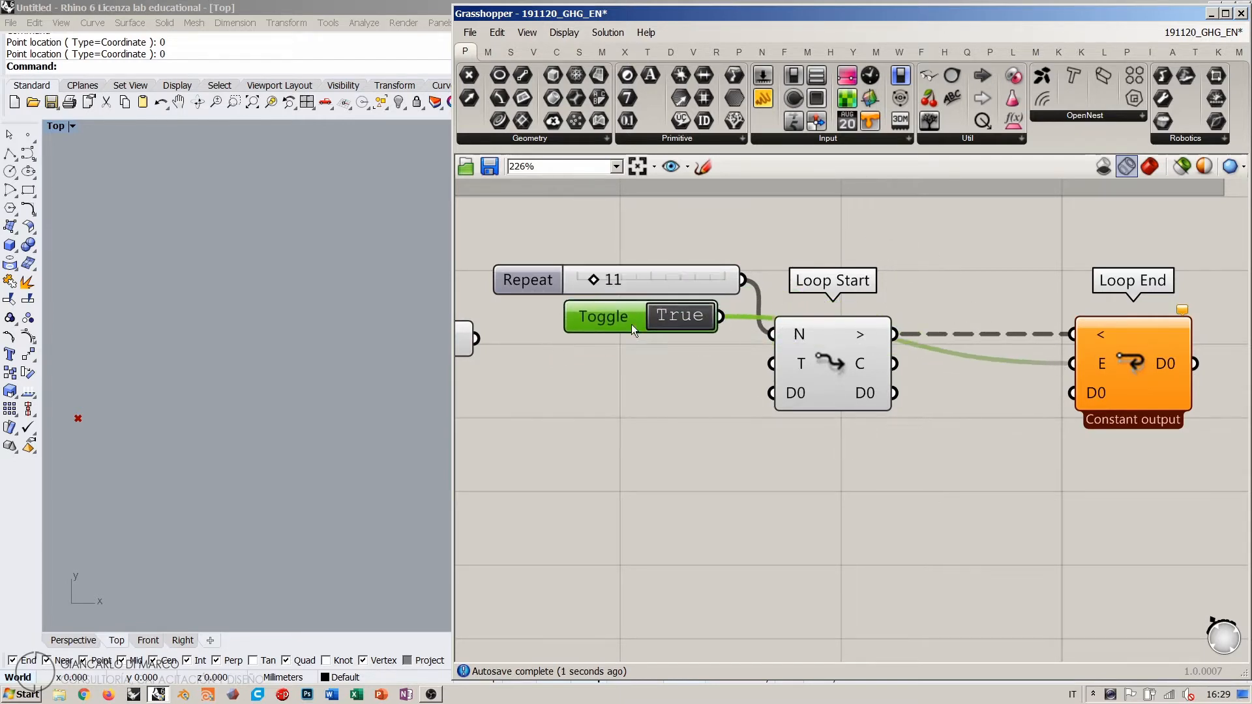
pyautogui.moveTo(683, 283); pyautogui.dragTo(671, 371)
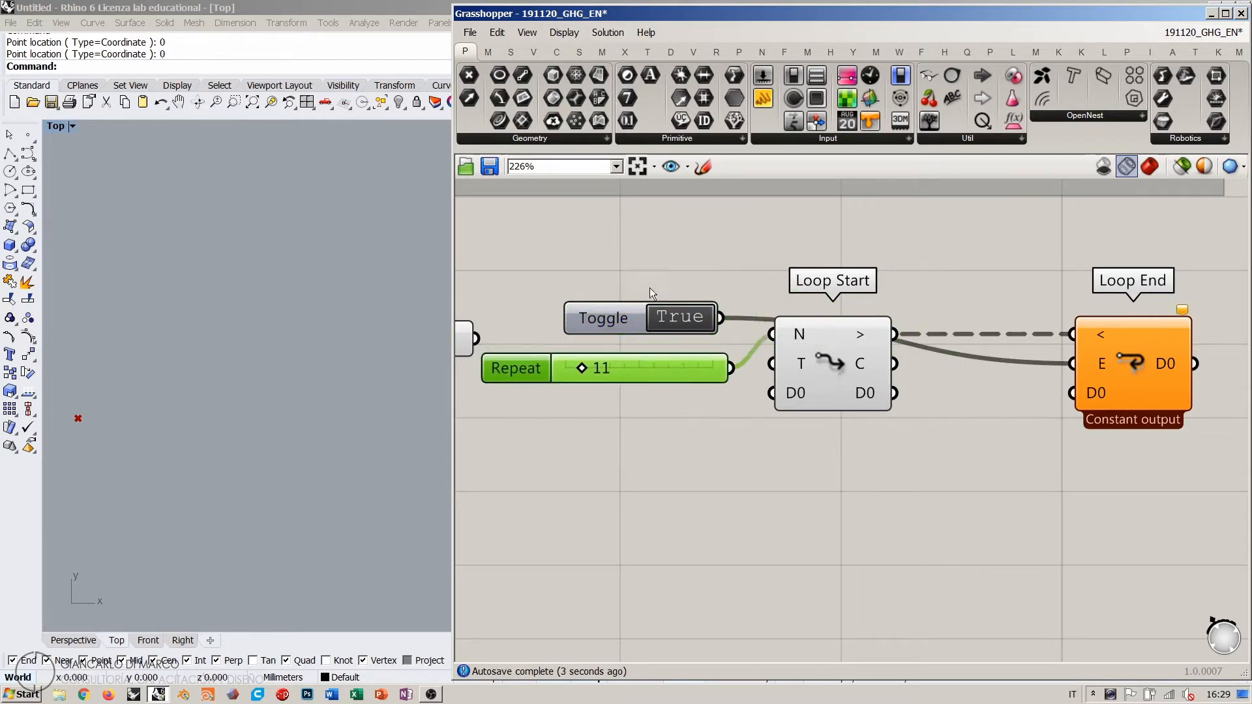
pyautogui.moveTo(642, 320); pyautogui.dragTo(644, 272)
pyautogui.moveTo(629, 360); pyautogui.dragTo(685, 340)
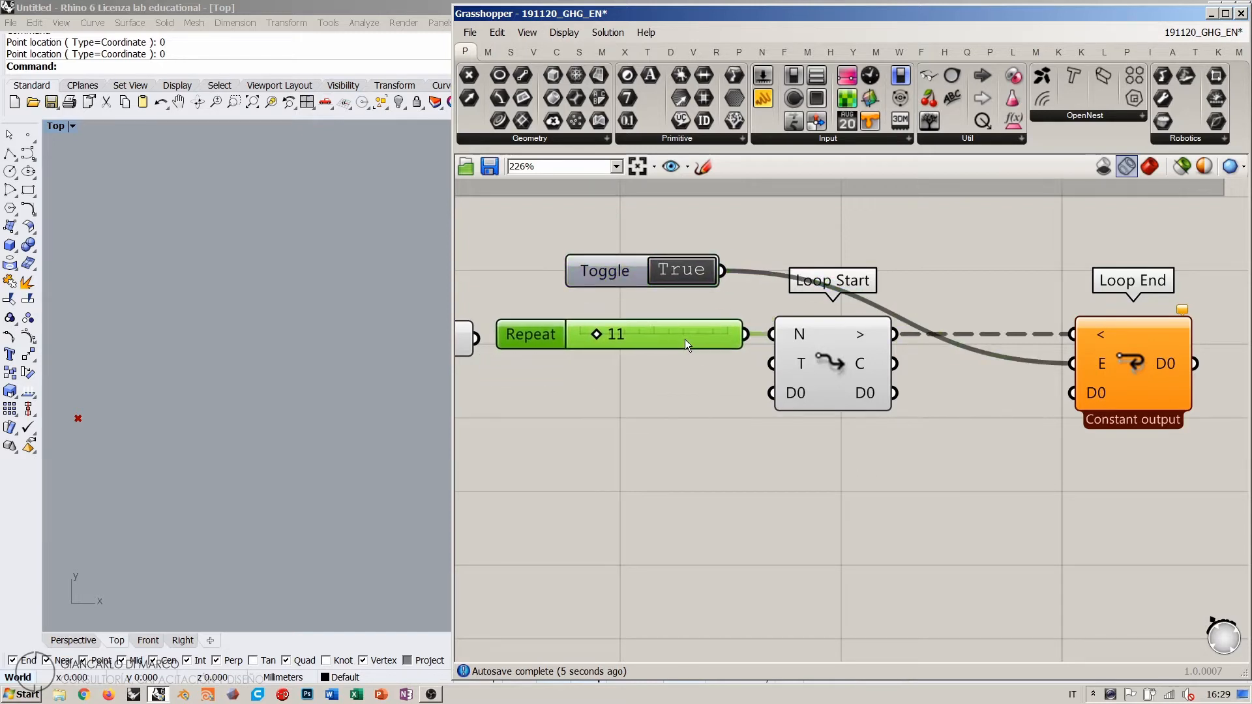
pyautogui.moveTo(723, 272); pyautogui.dragTo(771, 363)
pyautogui.click(658, 472)
pyautogui.scroll(-2, 731, 354)
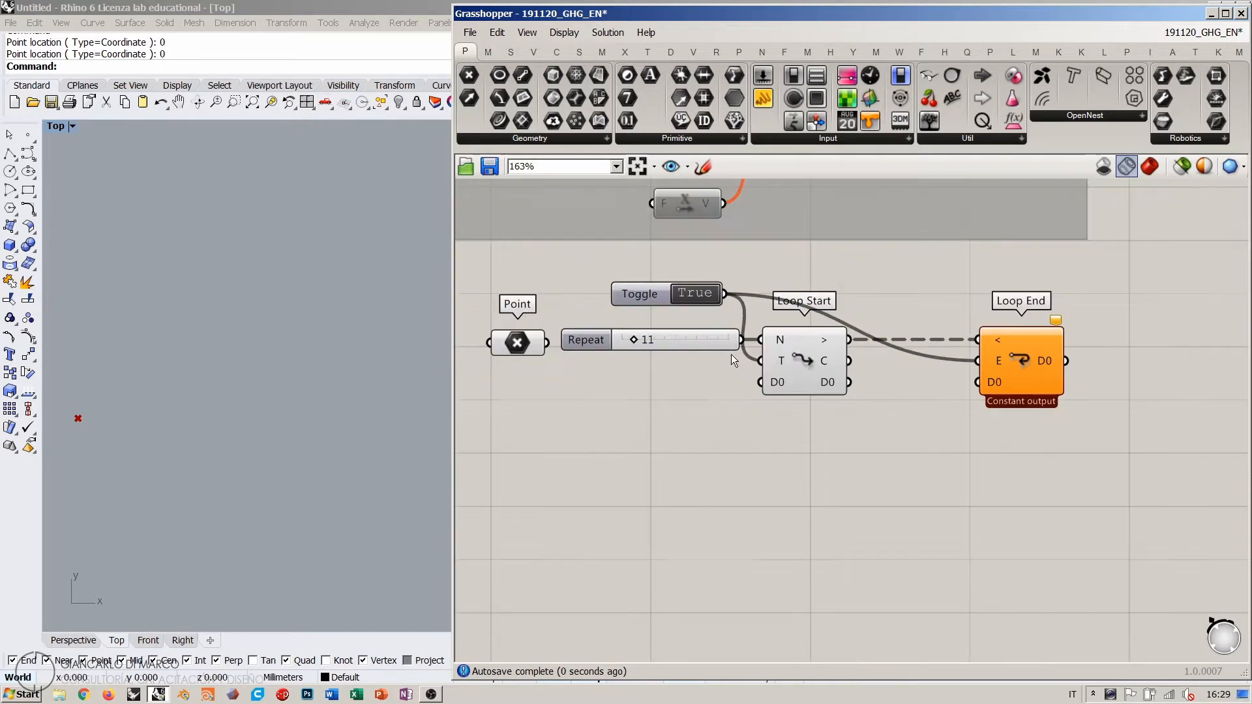
pyautogui.moveTo(674, 294); pyautogui.dragTo(681, 307)
pyautogui.click(698, 269)
# Step: Place the Point parameter below the Repeat slider and connect it to Loop Start's D0 input
pyautogui.moveTo(514, 345); pyautogui.dragTo(506, 399)
pyautogui.click(680, 435)
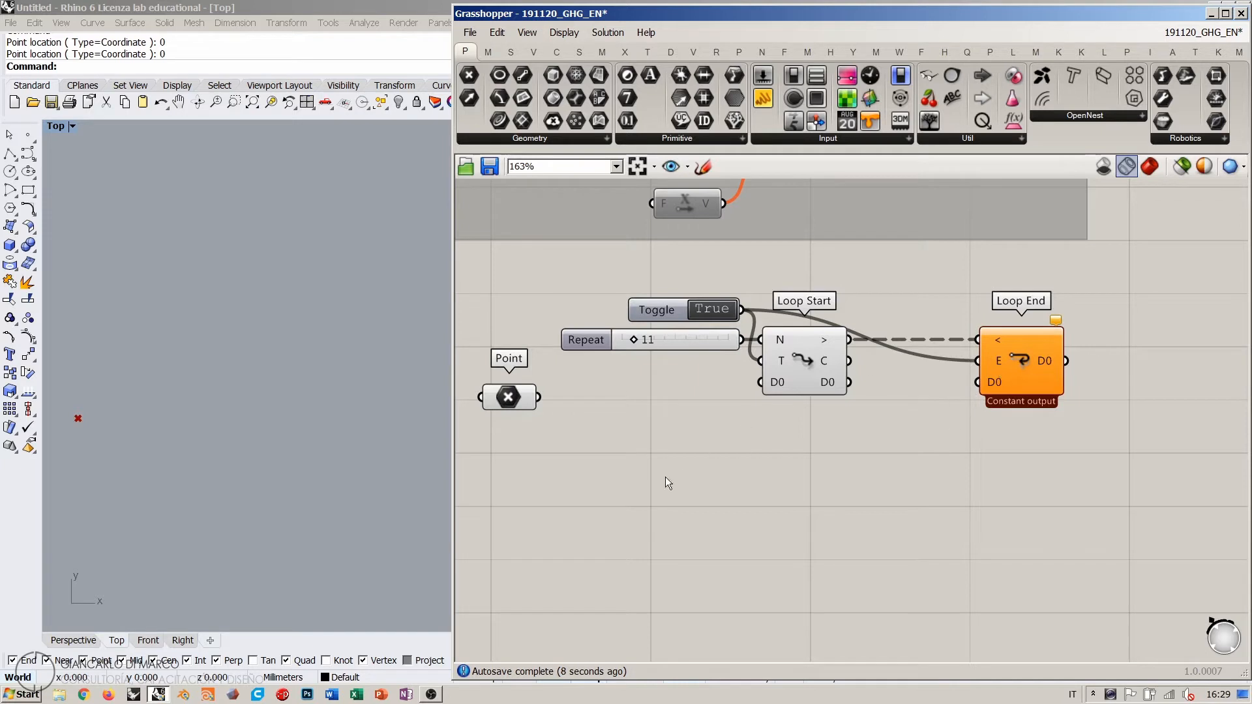
pyautogui.moveTo(527, 403); pyautogui.dragTo(692, 429)
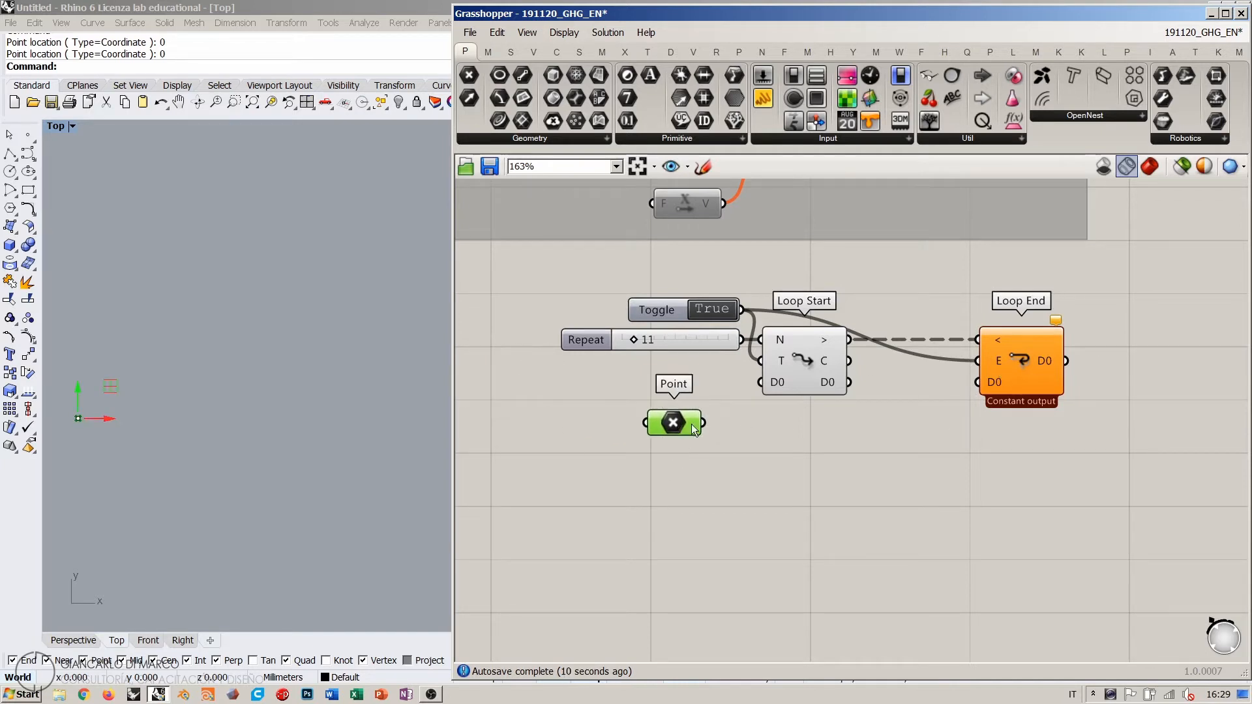
pyautogui.moveTo(760, 382); pyautogui.dragTo(718, 405)
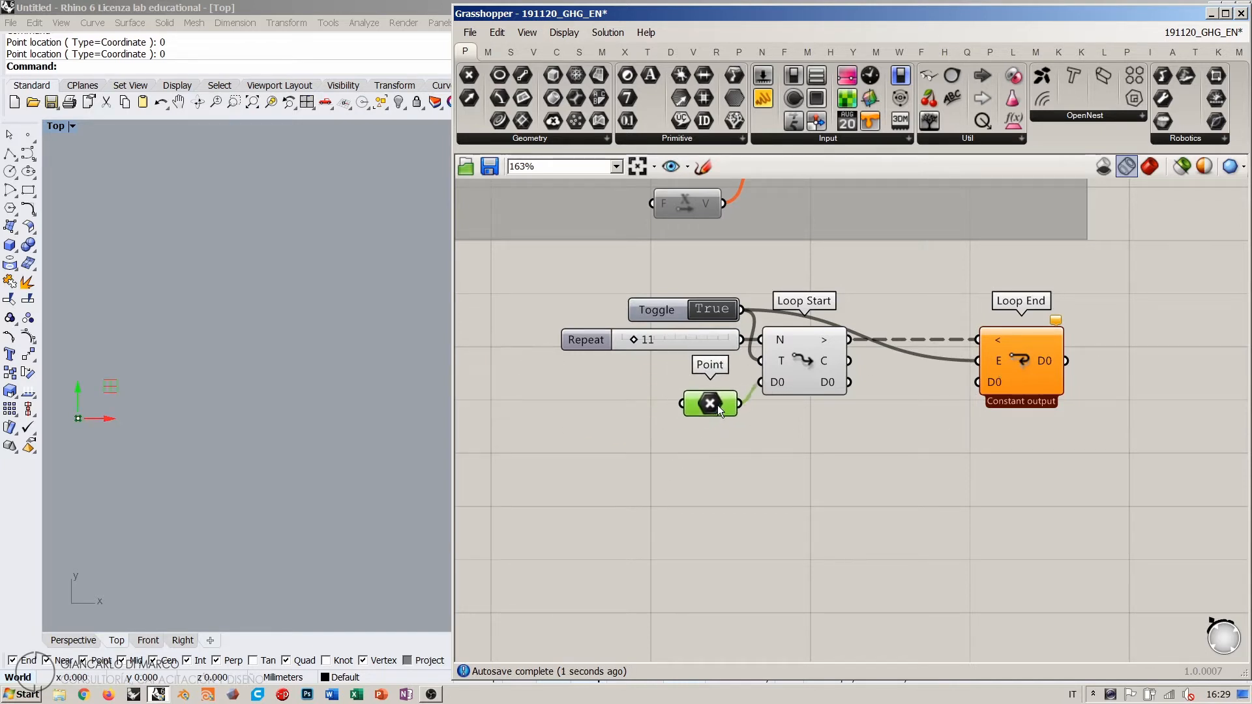
# Step: Move Loop End farther from Loop Start and add a Move component fed by Loop Start's D0 output
pyautogui.moveTo(1000, 451); pyautogui.dragTo(845, 454, button='right')
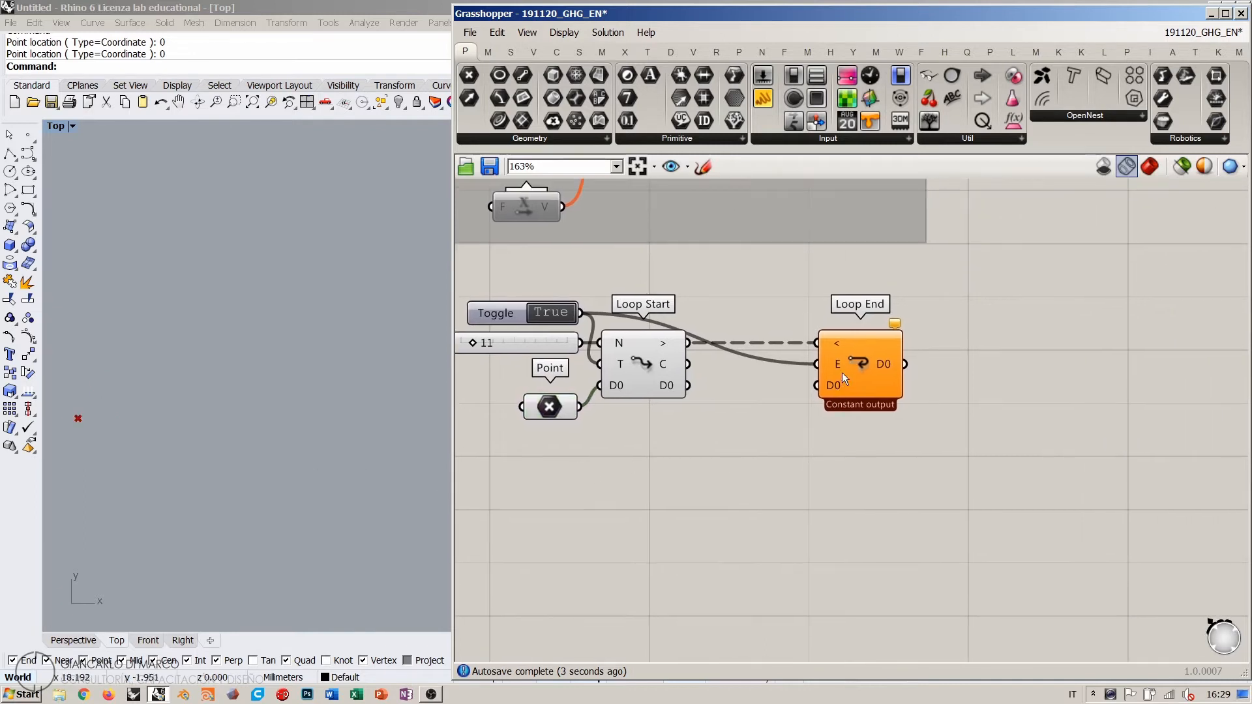
pyautogui.click(855, 365)
pyautogui.moveTo(875, 359); pyautogui.dragTo(964, 358)
pyautogui.doubleClick(793, 433)
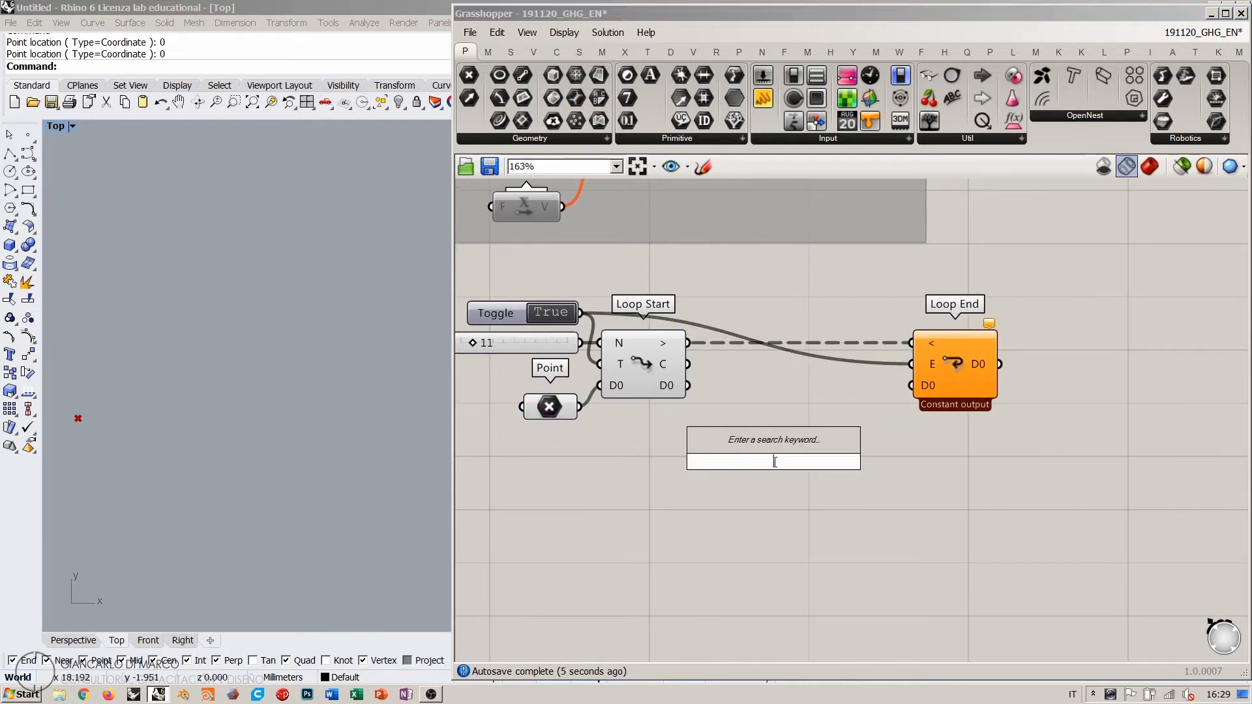
pyautogui.write('mop')
pyautogui.press('BackSpace')
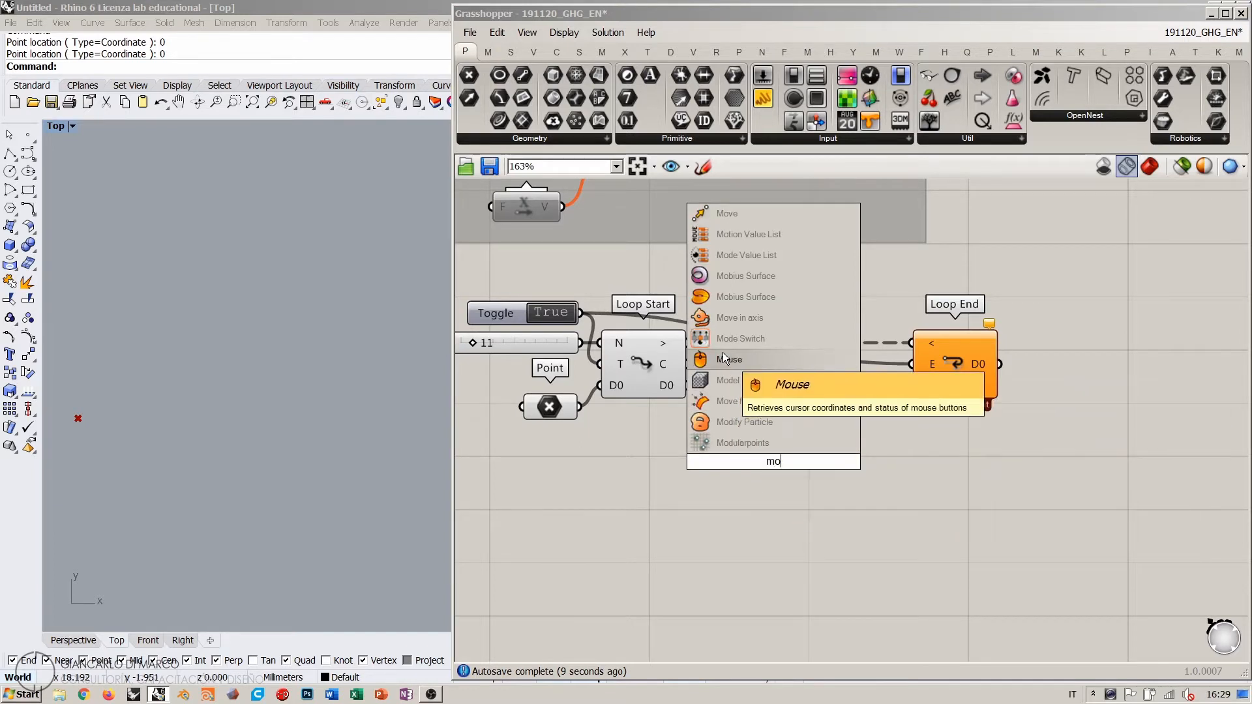
pyautogui.write('ve')
pyautogui.click(726, 401)
pyautogui.moveTo(688, 386); pyautogui.dragTo(714, 478)
# Step: Add a Unit X vector to Move's T input and connect Move's G output to Loop End's D0 input
pyautogui.doubleClick(699, 505)
pyautogui.write('x')
pyautogui.click(665, 445)
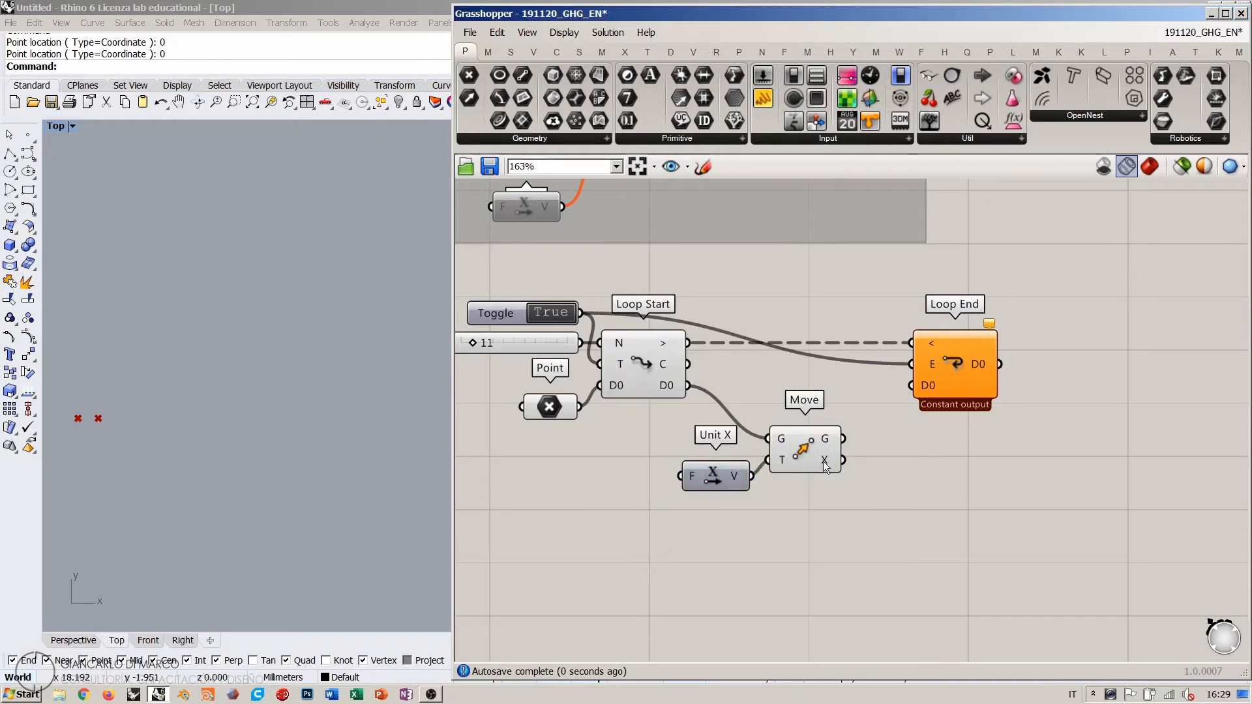
pyautogui.moveTo(843, 438); pyautogui.dragTo(910, 386)
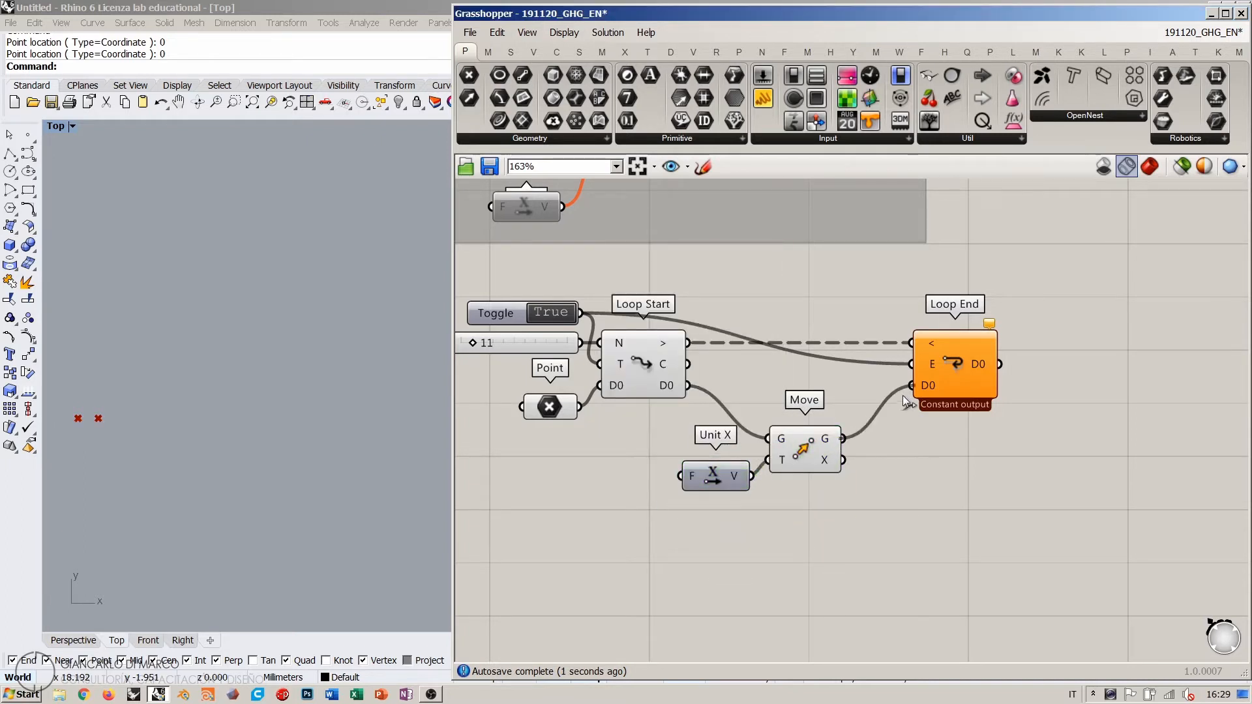
# Step: Set the Boolean Toggle to False and align Move with the D0 wires, keeping Unit X just below it
pyautogui.click(549, 312)
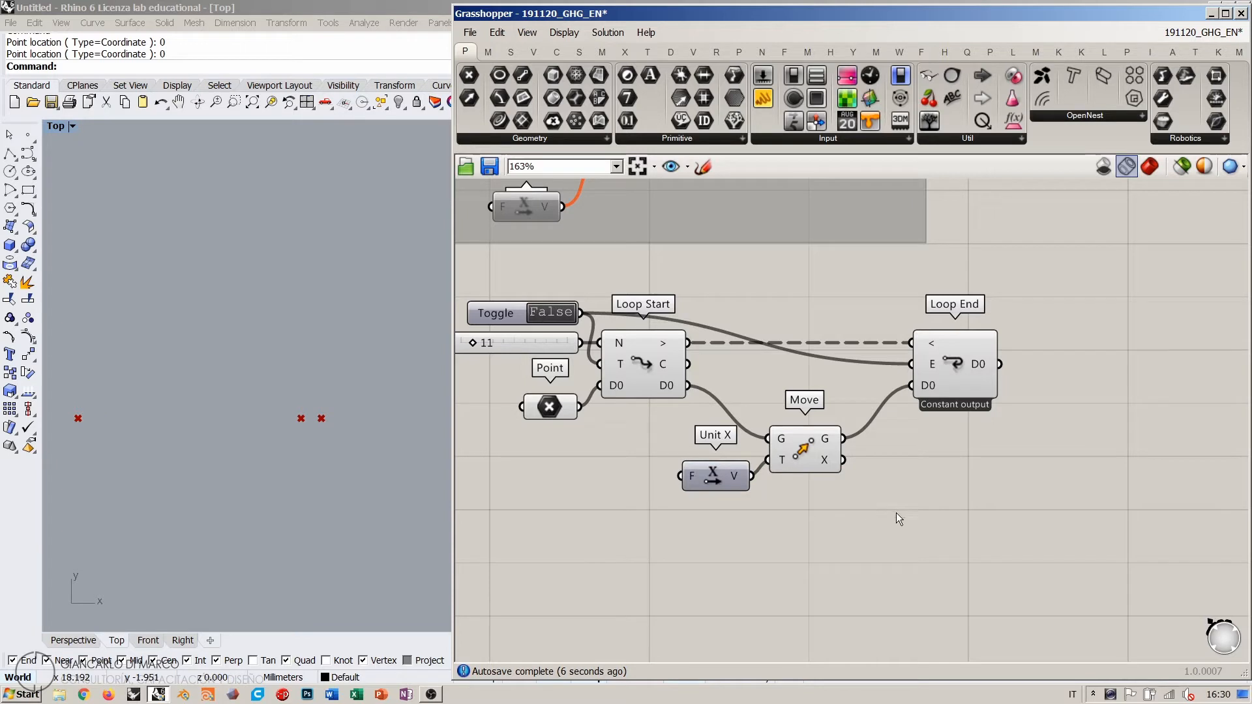
pyautogui.moveTo(809, 448); pyautogui.dragTo(815, 394)
pyautogui.click(800, 470)
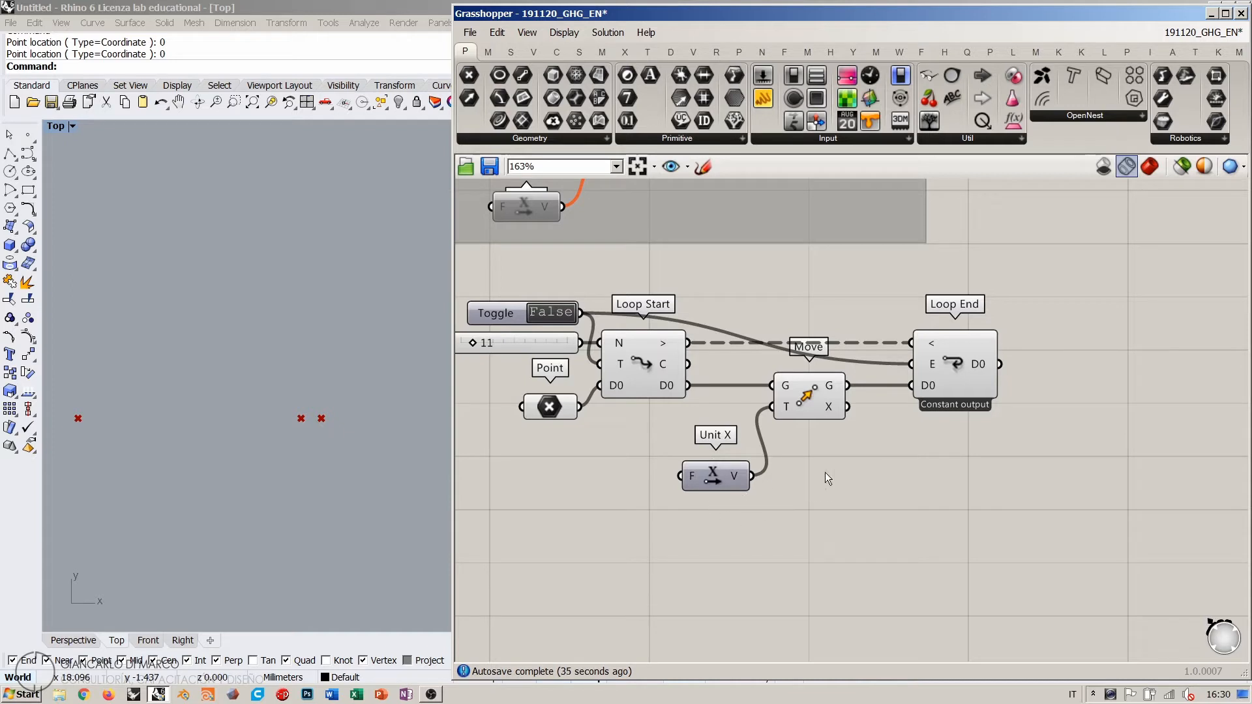
pyautogui.moveTo(777, 470); pyautogui.dragTo(798, 487, button='right')
pyautogui.click(840, 412)
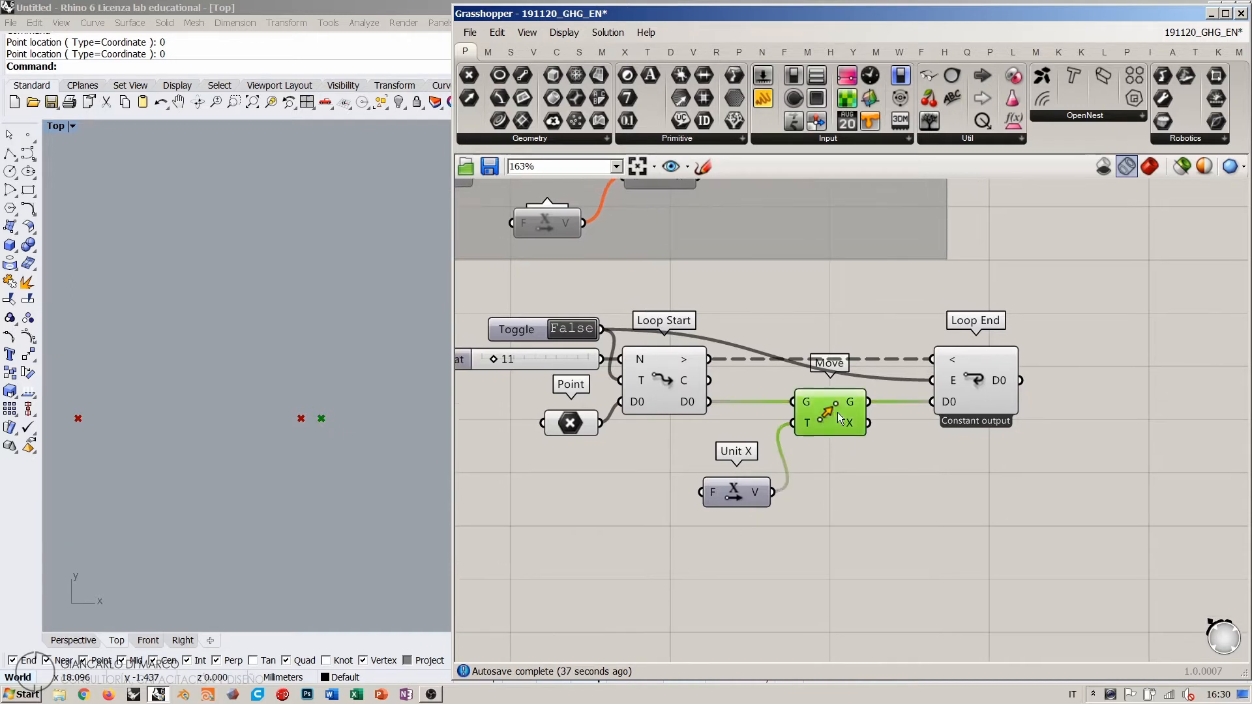
pyautogui.click(757, 486)
pyautogui.moveTo(758, 491); pyautogui.dragTo(785, 480)
# Step: Add a two-decimal Number Slider at 0.00 for Unit X's F input and set the Boolean Toggle to True
pyautogui.doubleClick(630, 533)
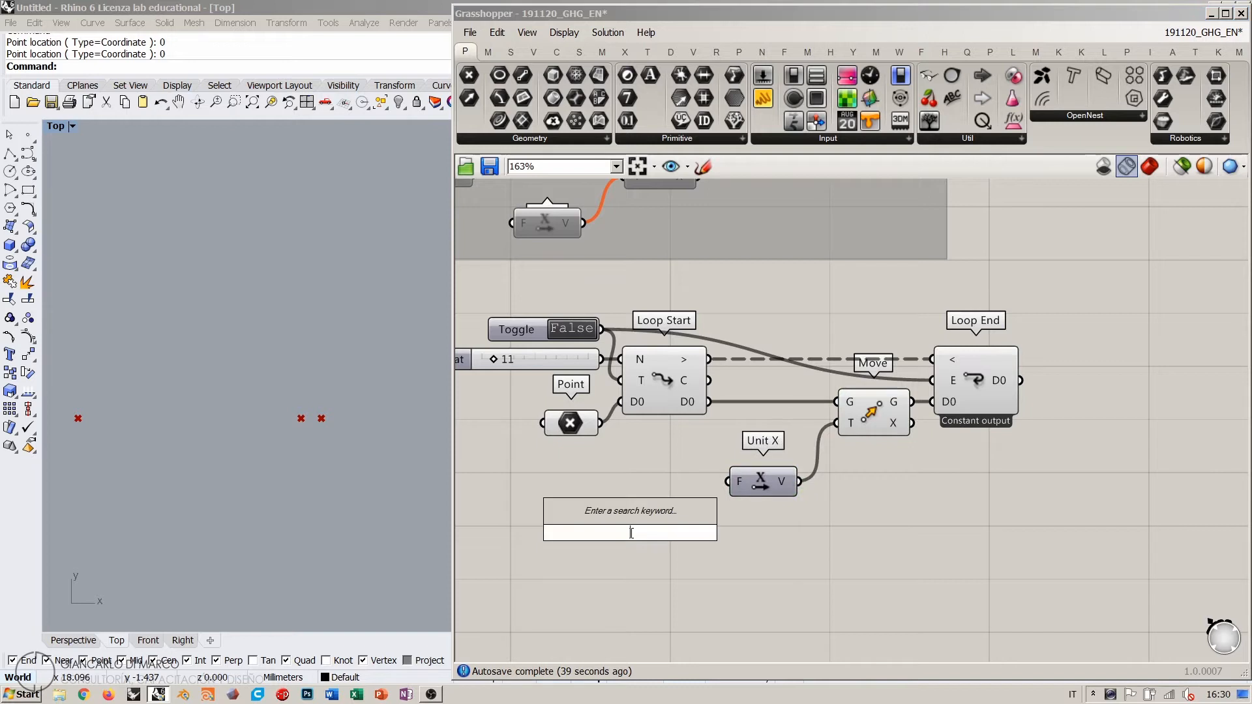
pyautogui.write('0.00<')
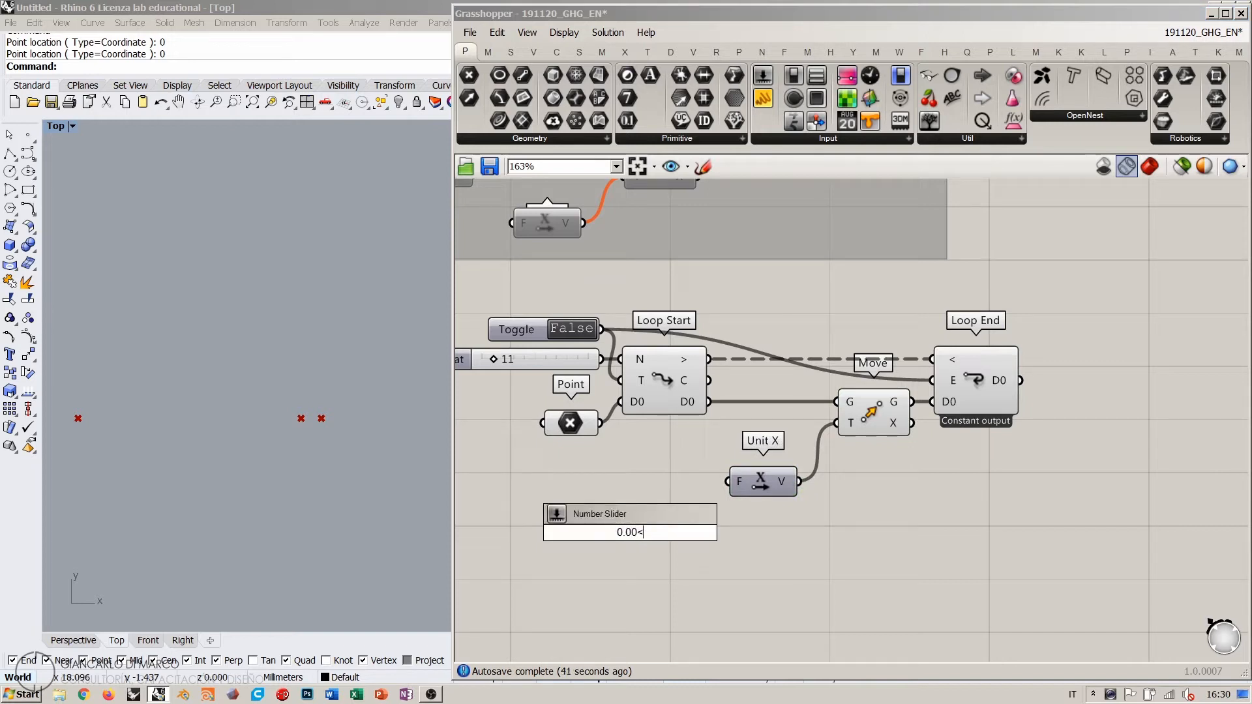
pyautogui.press('Return')
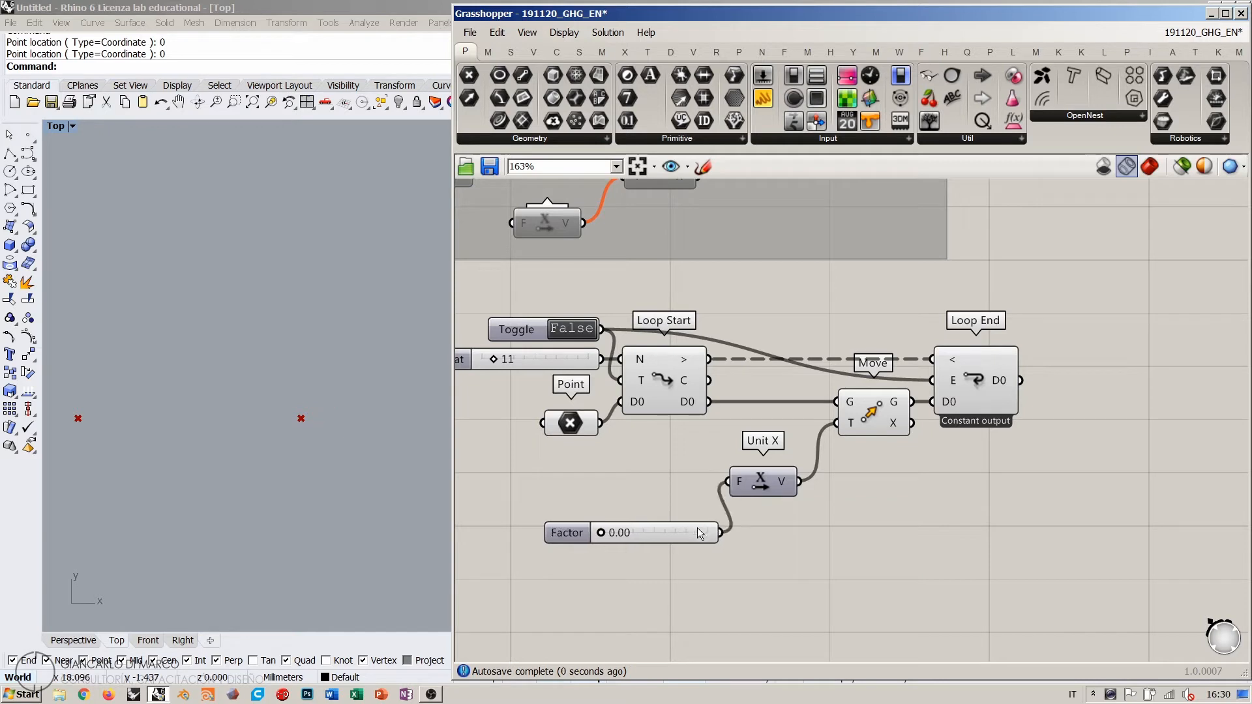
pyautogui.moveTo(698, 527); pyautogui.dragTo(679, 475)
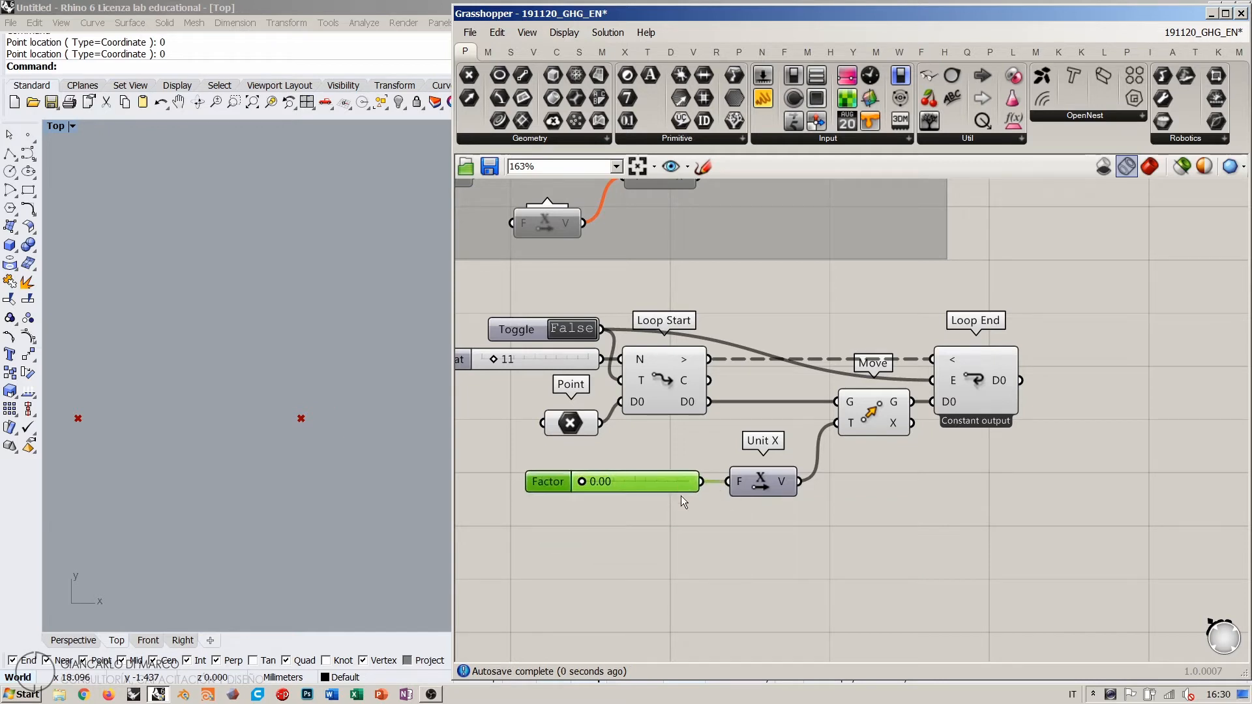
pyautogui.doubleClick(574, 330)
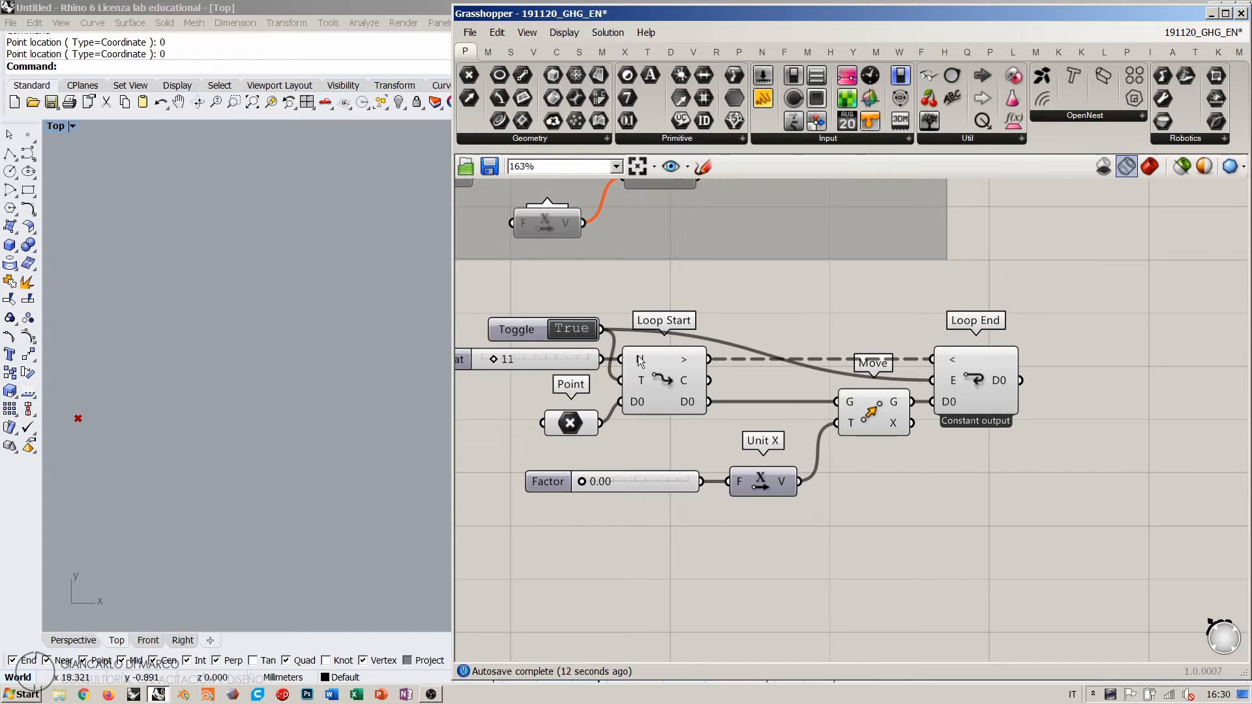
# Step: Add a small one-line Panel above the loop wires and connect Loop Start's C output to it
pyautogui.moveTo(640, 362)
pyautogui.click(762, 97)
pyautogui.click(802, 306)
pyautogui.moveTo(885, 255); pyautogui.dragTo(767, 323)
pyautogui.moveTo(709, 380); pyautogui.dragTo(748, 328)
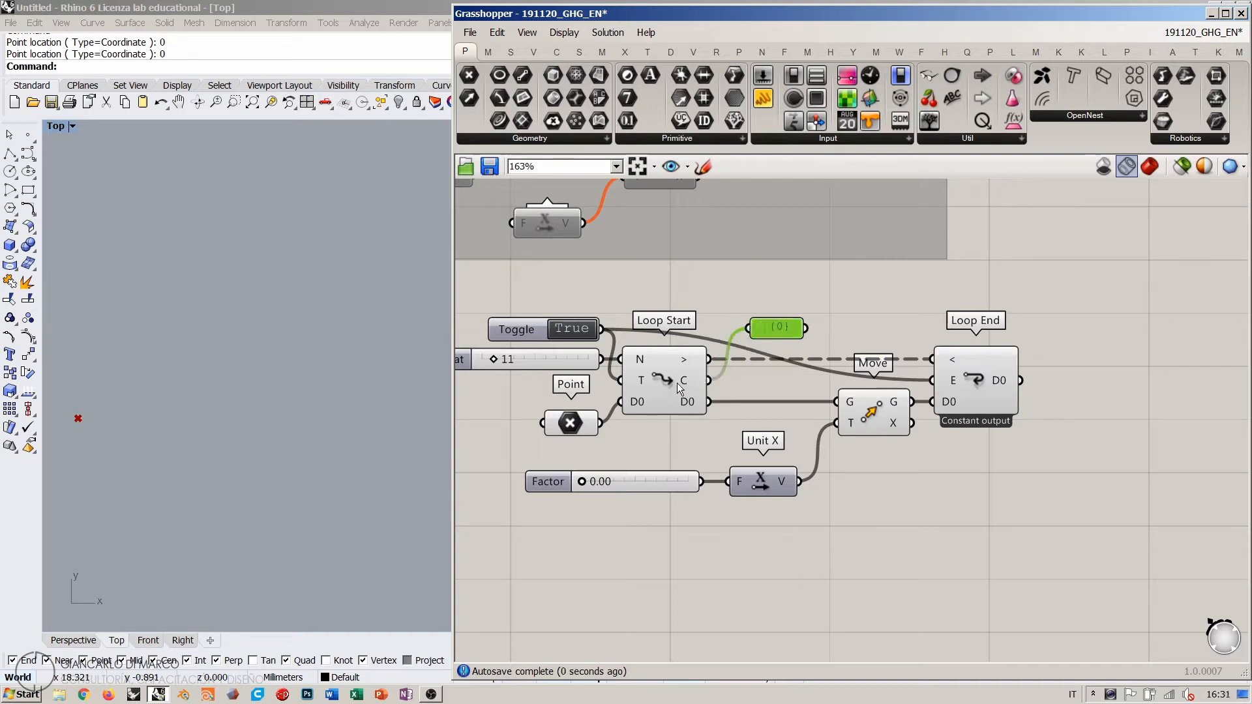
# Step: Turn off path and index drawing in the counter panel and nudge the panel slightly upward
pyautogui.rightClick(774, 329)
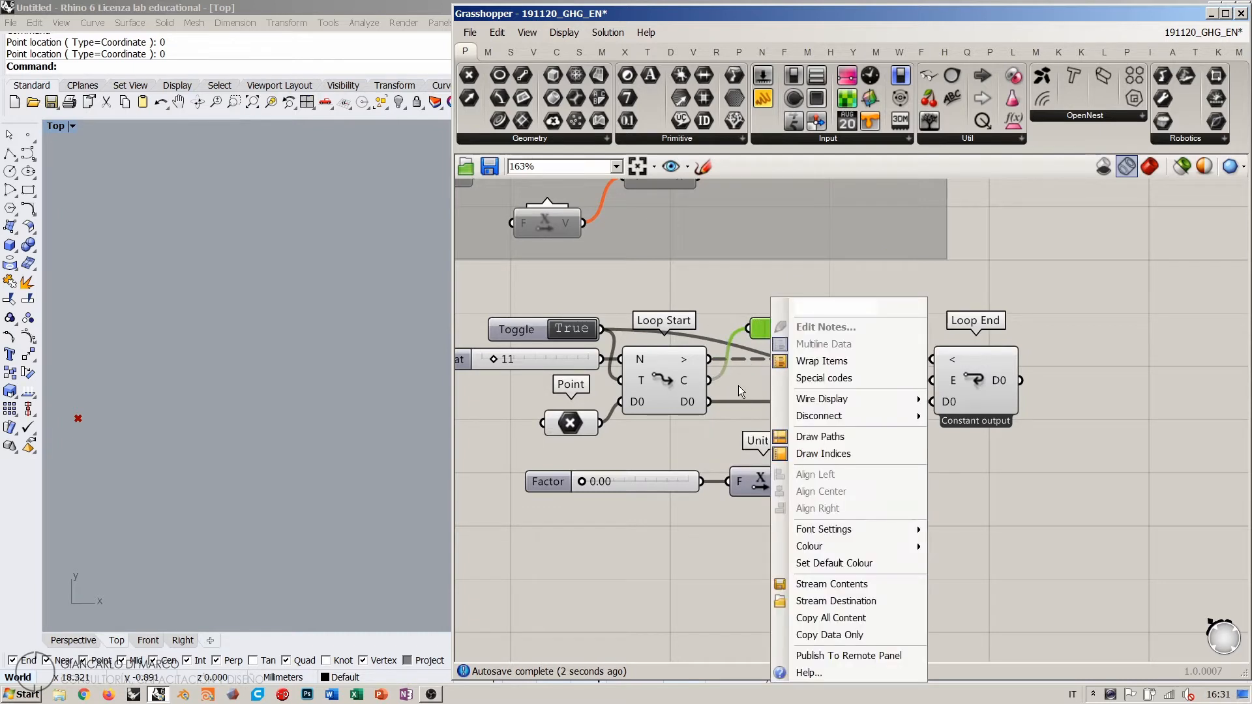
pyautogui.click(820, 437)
pyautogui.rightClick(775, 332)
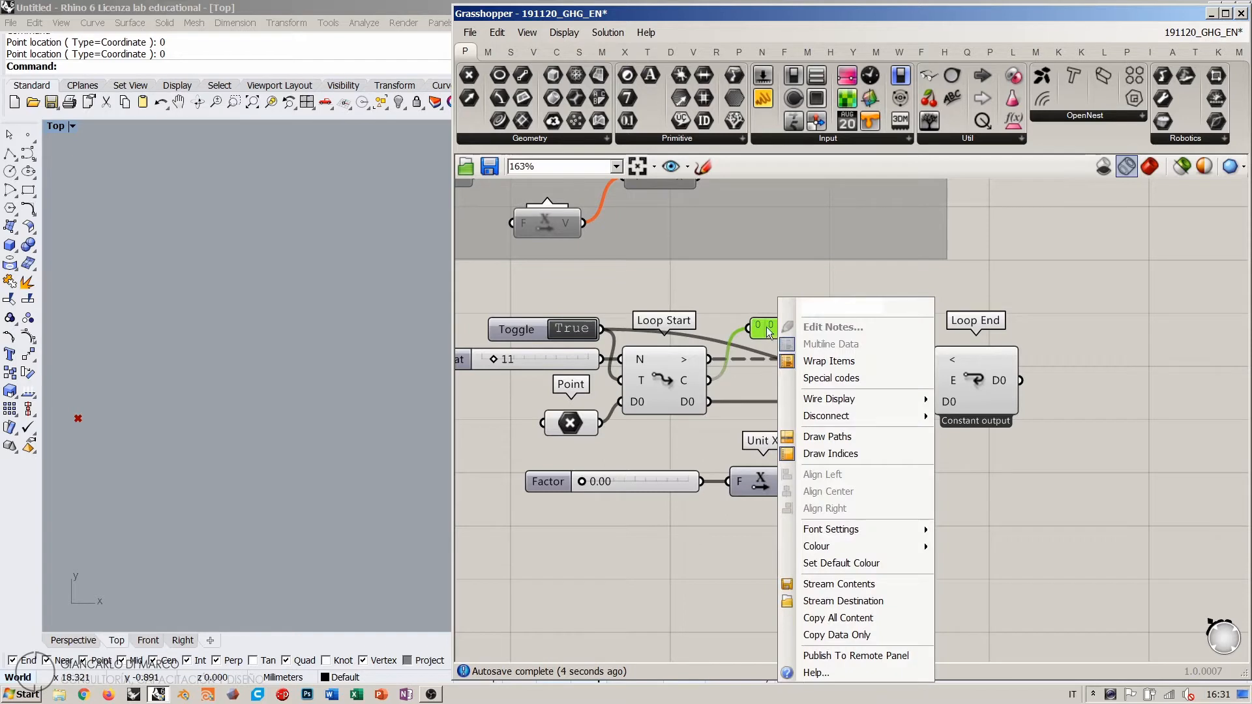
pyautogui.click(830, 453)
pyautogui.click(801, 320)
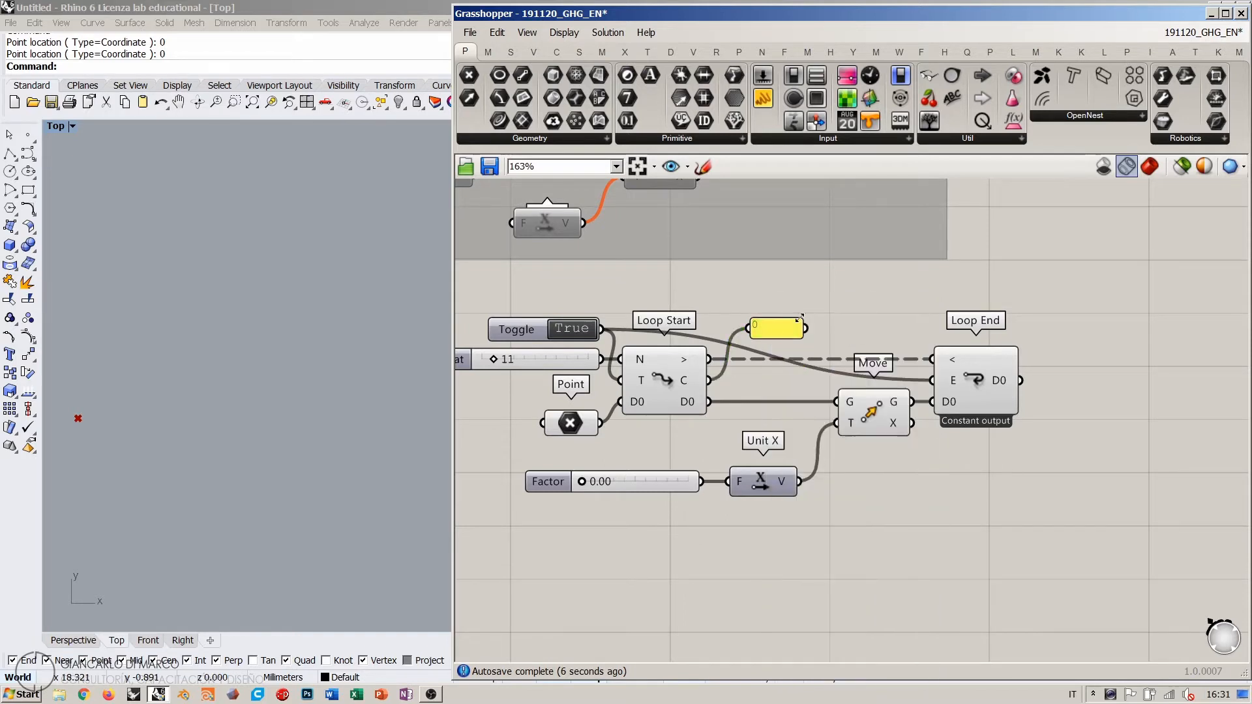
pyautogui.moveTo(769, 328)
pyautogui.mouseDown()
pyautogui.moveTo(772, 347)
pyautogui.moveTo(770, 318)
pyautogui.mouseUp()
# Step: Switch the Boolean Toggle to rerun the loop and raise the Factor slider to 1.00
pyautogui.doubleClick(570, 326)
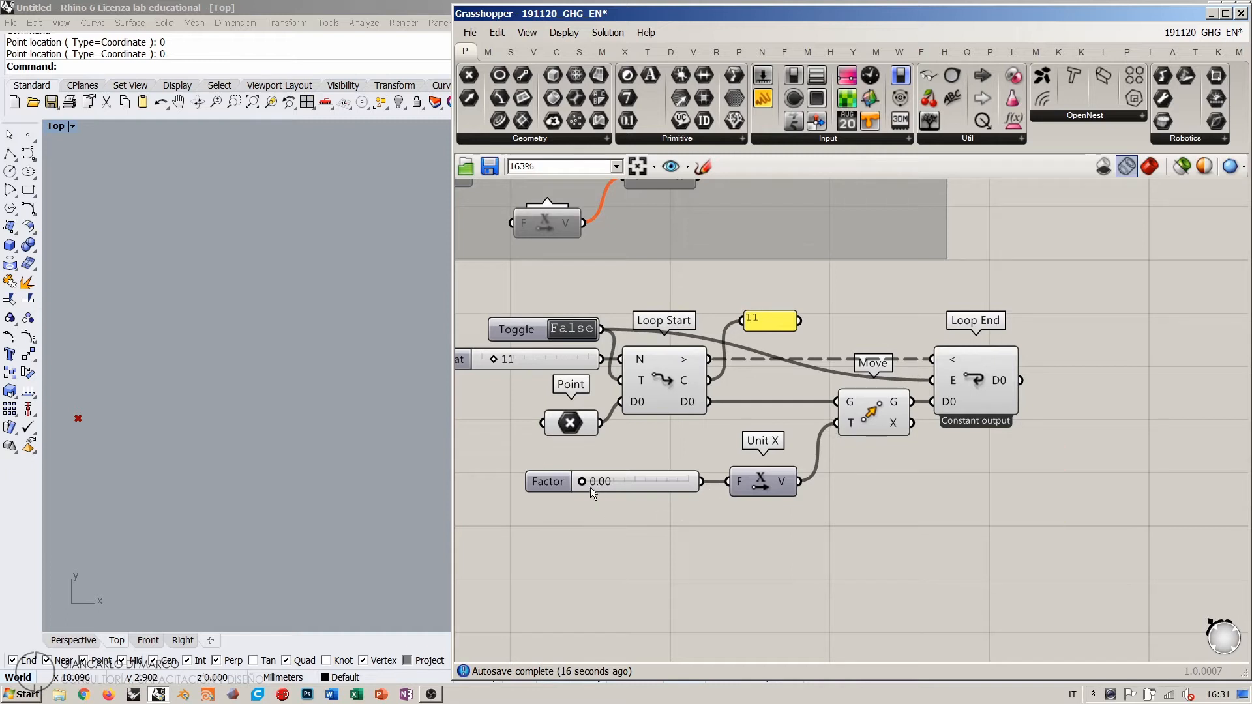
pyautogui.moveTo(583, 483); pyautogui.dragTo(585, 484)
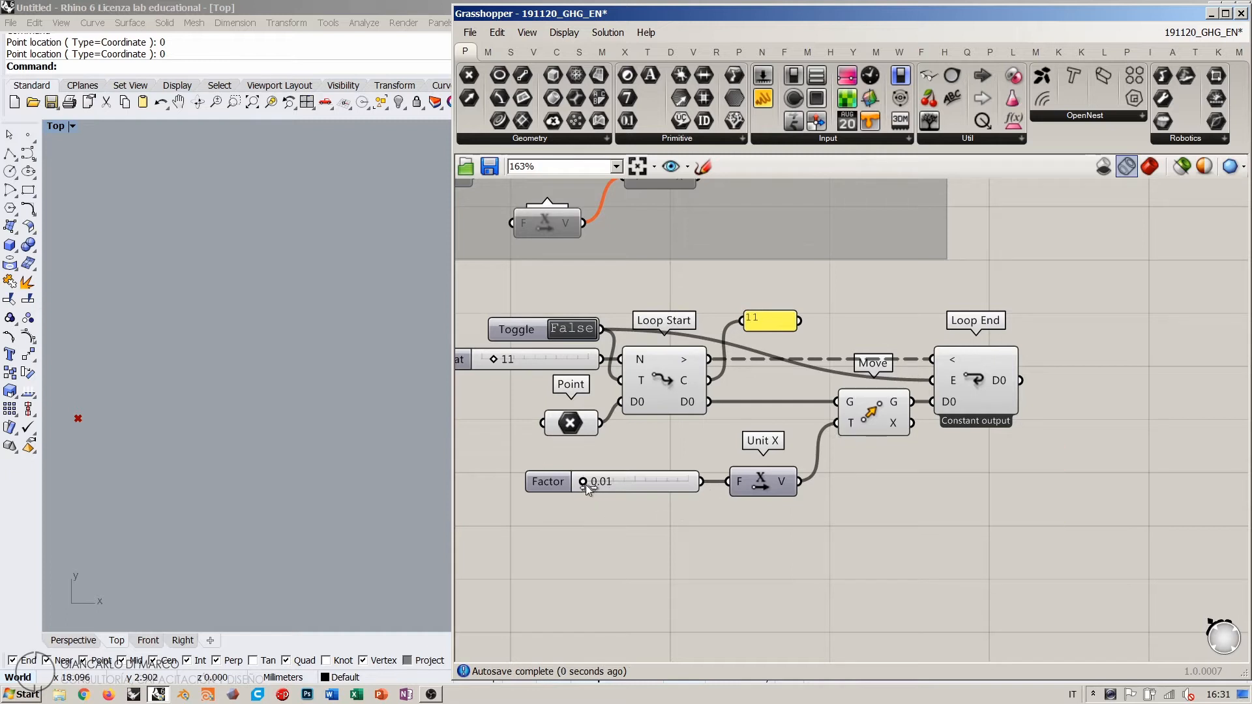
pyautogui.doubleClick(573, 328)
pyautogui.moveTo(593, 483); pyautogui.dragTo(806, 498)
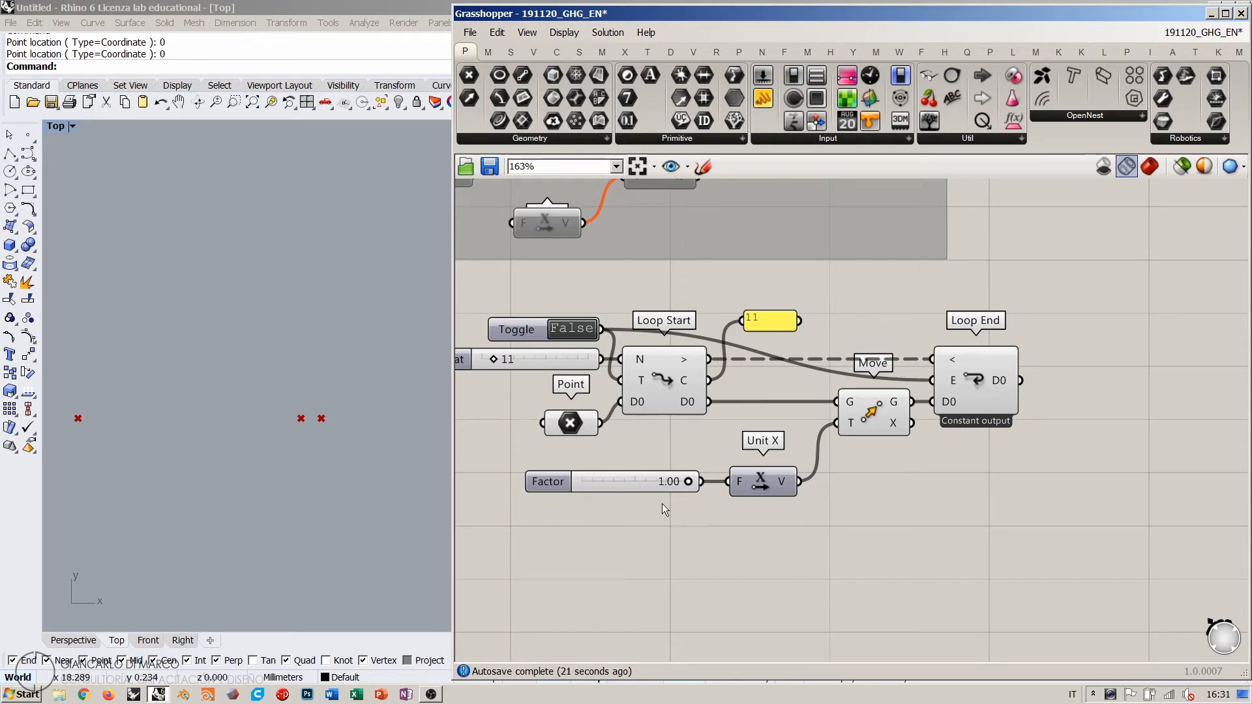
# Step: Move the Factor slider closer to Unit X and shift Factor, Unit X, Move and Loop End farther from Loop Start
pyautogui.moveTo(636, 483); pyautogui.dragTo(645, 483)
pyautogui.click(824, 478)
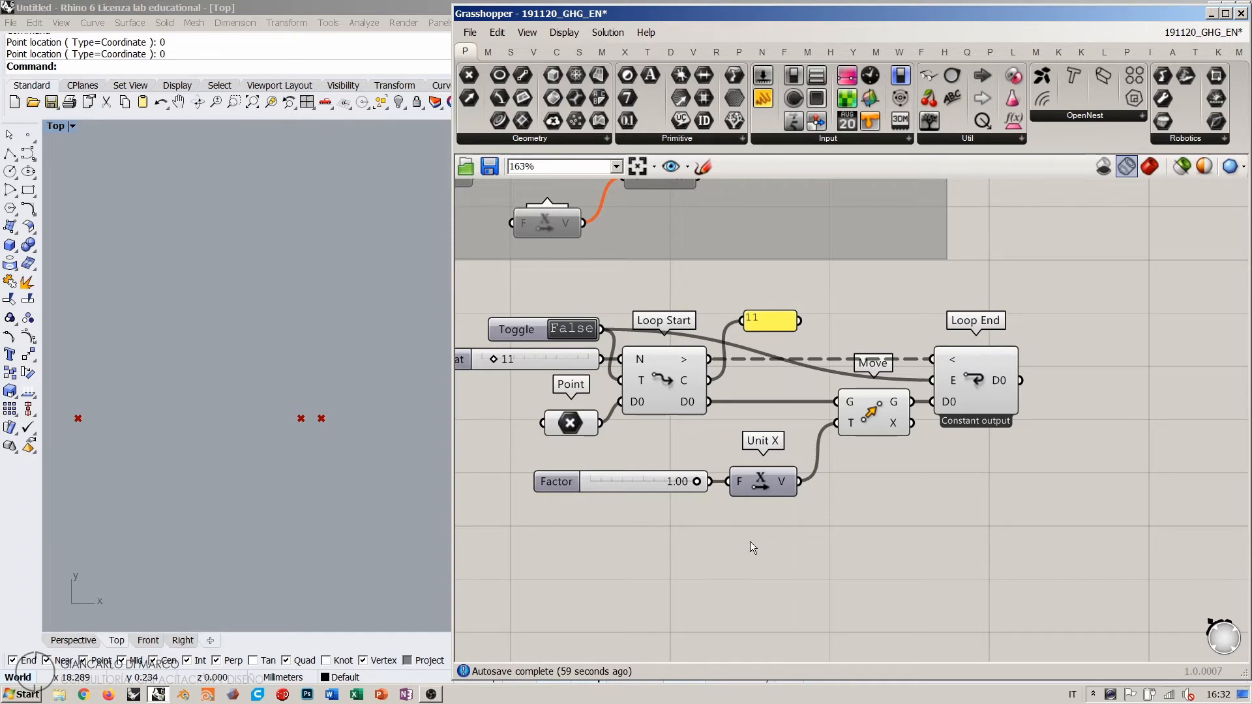
pyautogui.scroll(-1, 792, 367)
pyautogui.moveTo(1022, 511); pyautogui.dragTo(765, 367)
pyautogui.moveTo(845, 417); pyautogui.dragTo(995, 417)
pyautogui.click(812, 433)
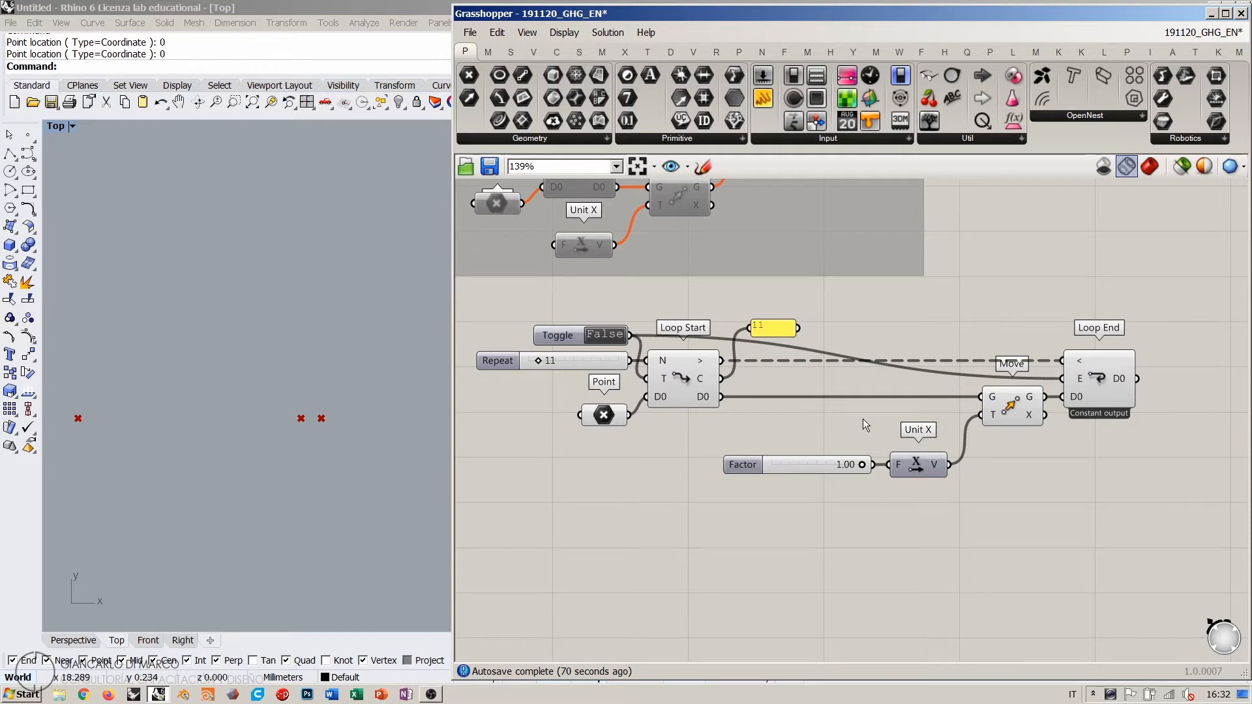
# Step: Add a Graph Mapper below the loop and set its graph type to Sine
pyautogui.moveTo(862, 417); pyautogui.dragTo(854, 377, button='right')
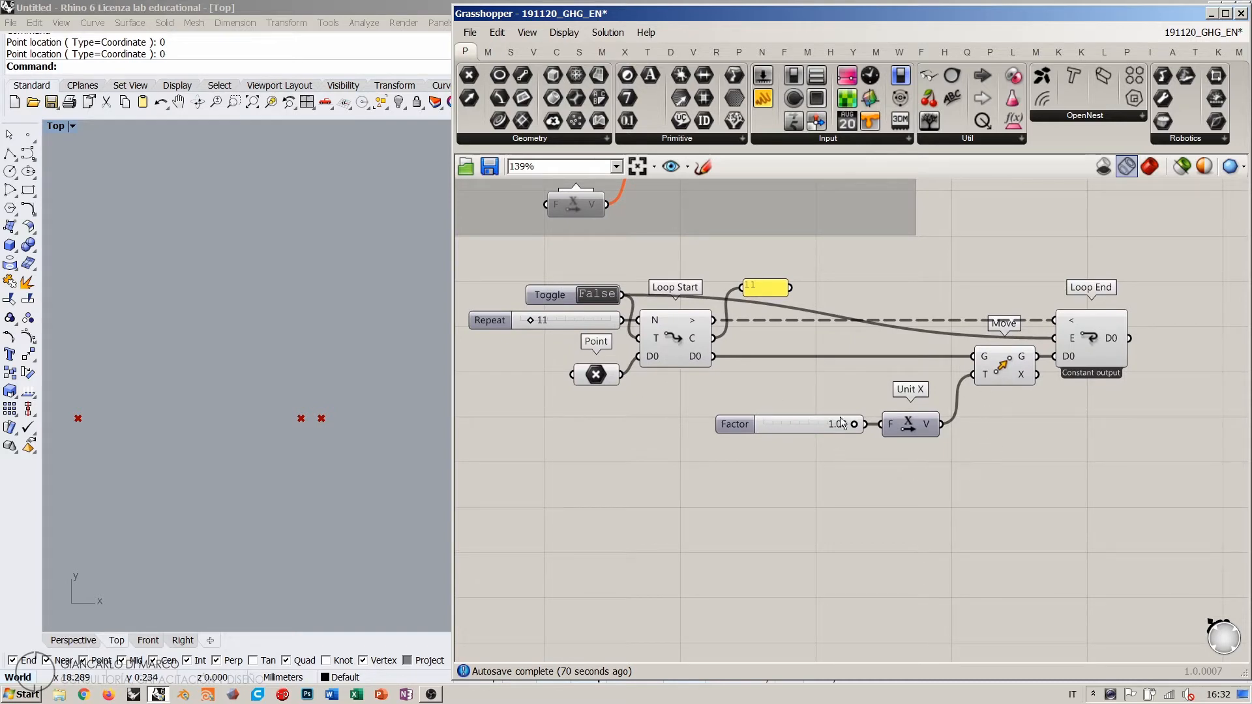
pyautogui.doubleClick(780, 492)
pyautogui.write('gra')
pyautogui.click(744, 264)
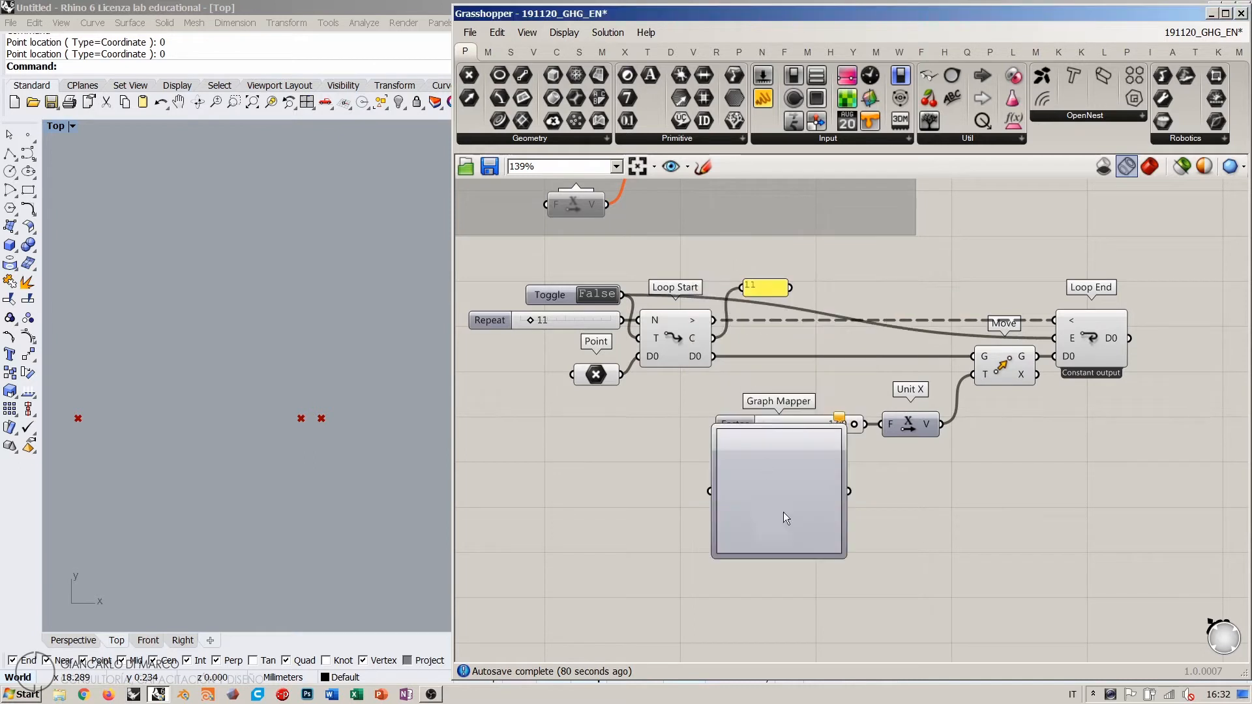
pyautogui.rightClick(789, 511)
pyautogui.moveTo(848, 651)
pyautogui.click(974, 639)
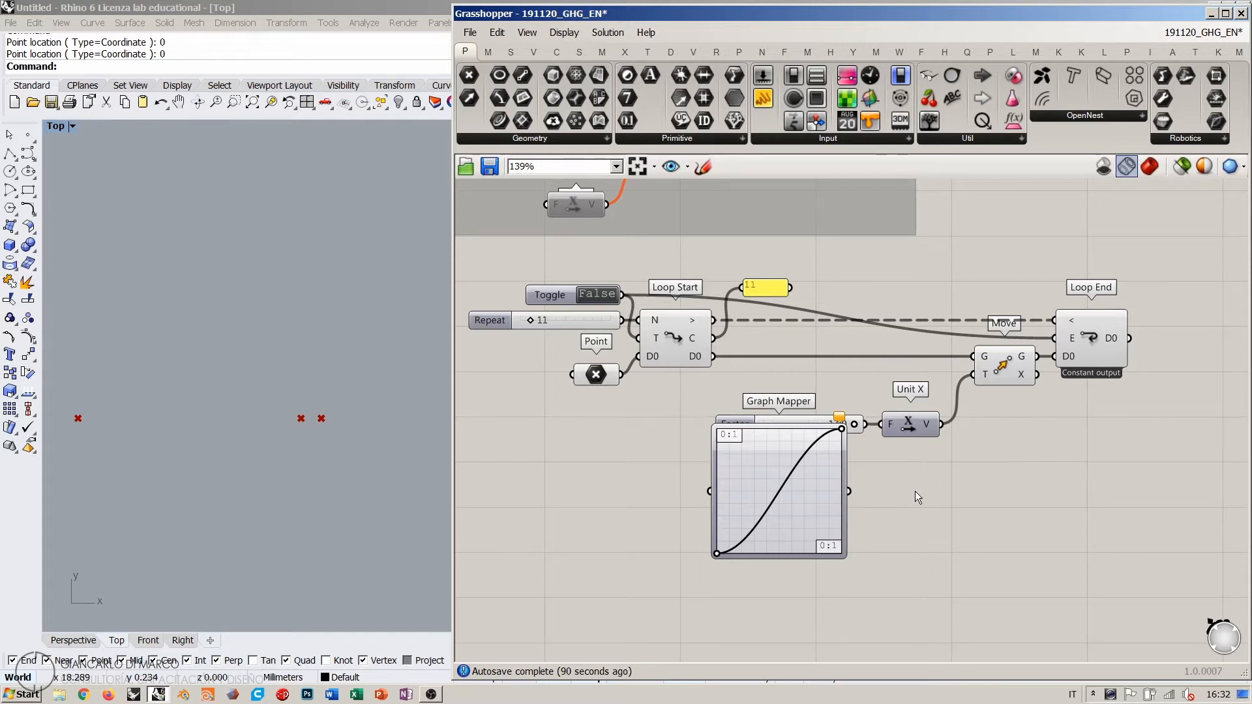
# Step: Reshape the Graph Mapper's sine curve so it peaks halfway across the domain, and delete the mapper
pyautogui.moveTo(751, 460); pyautogui.dragTo(635, 488)
pyautogui.click(813, 505)
pyautogui.scroll(2, 650, 533)
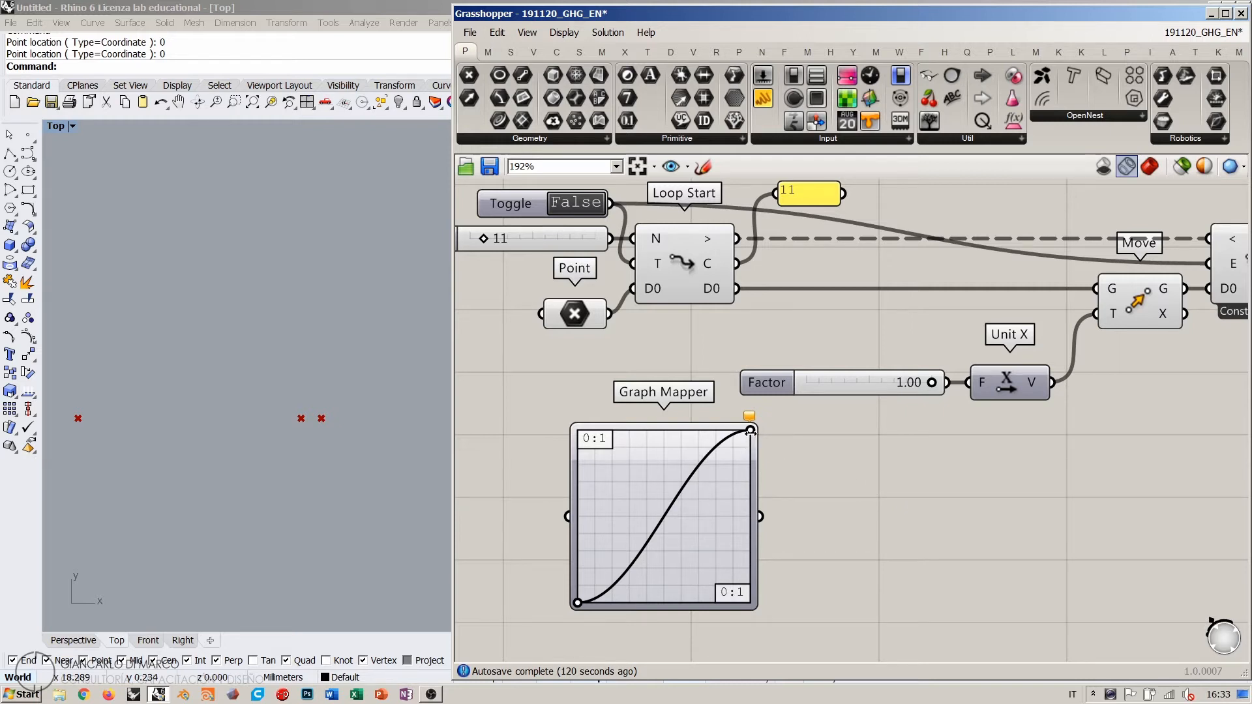
pyautogui.moveTo(751, 431); pyautogui.dragTo(664, 405)
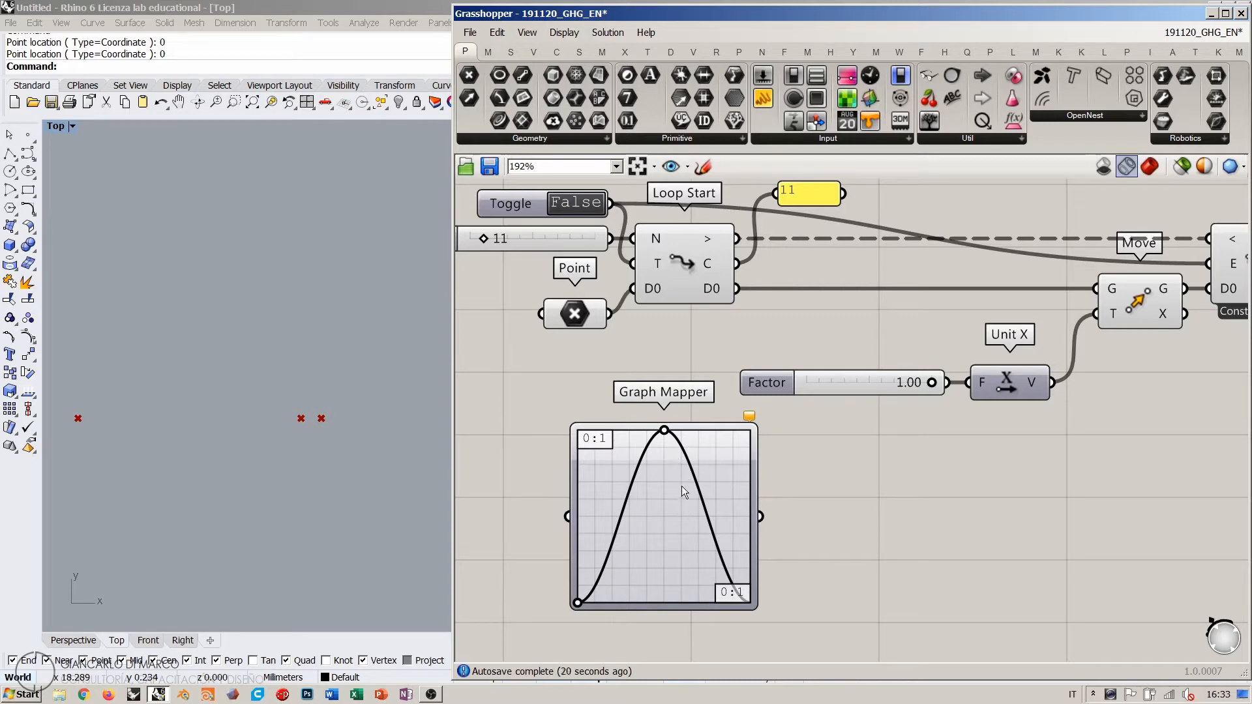
pyautogui.click(668, 517)
pyautogui.press('Delete')
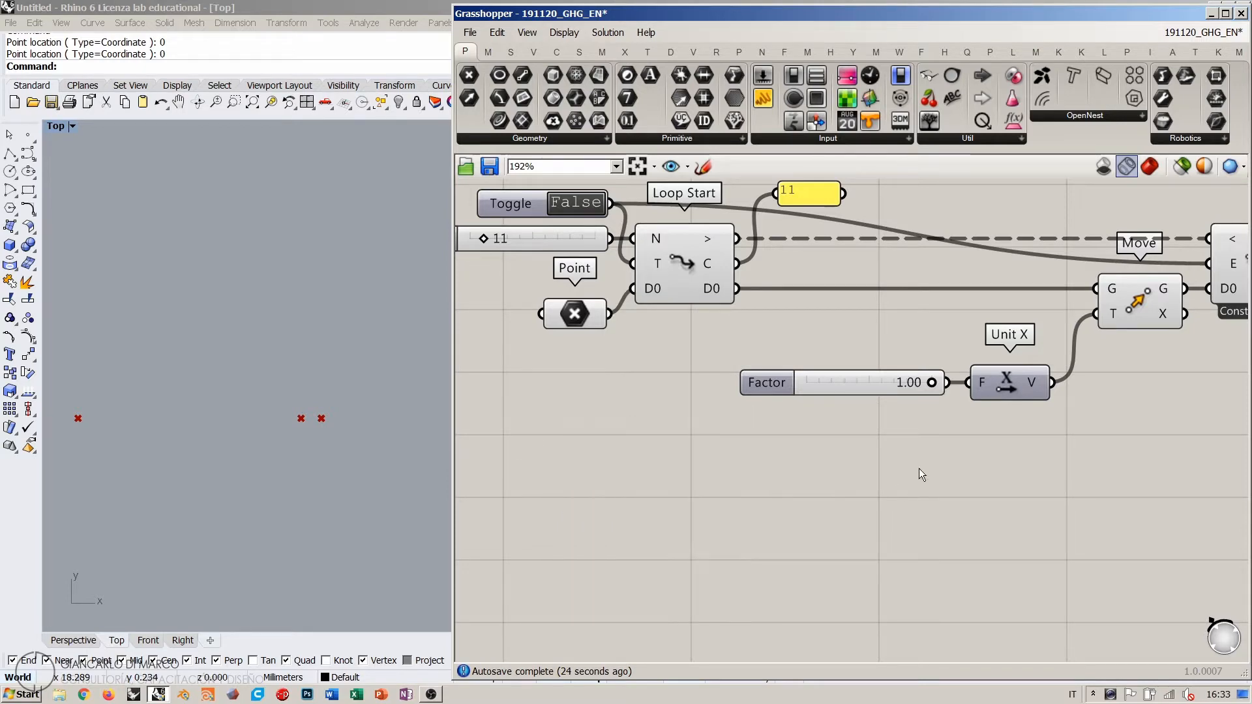
# Step: Add a Sine component and place it just below the Factor slider
pyautogui.moveTo(829, 363); pyautogui.dragTo(753, 436, button='right')
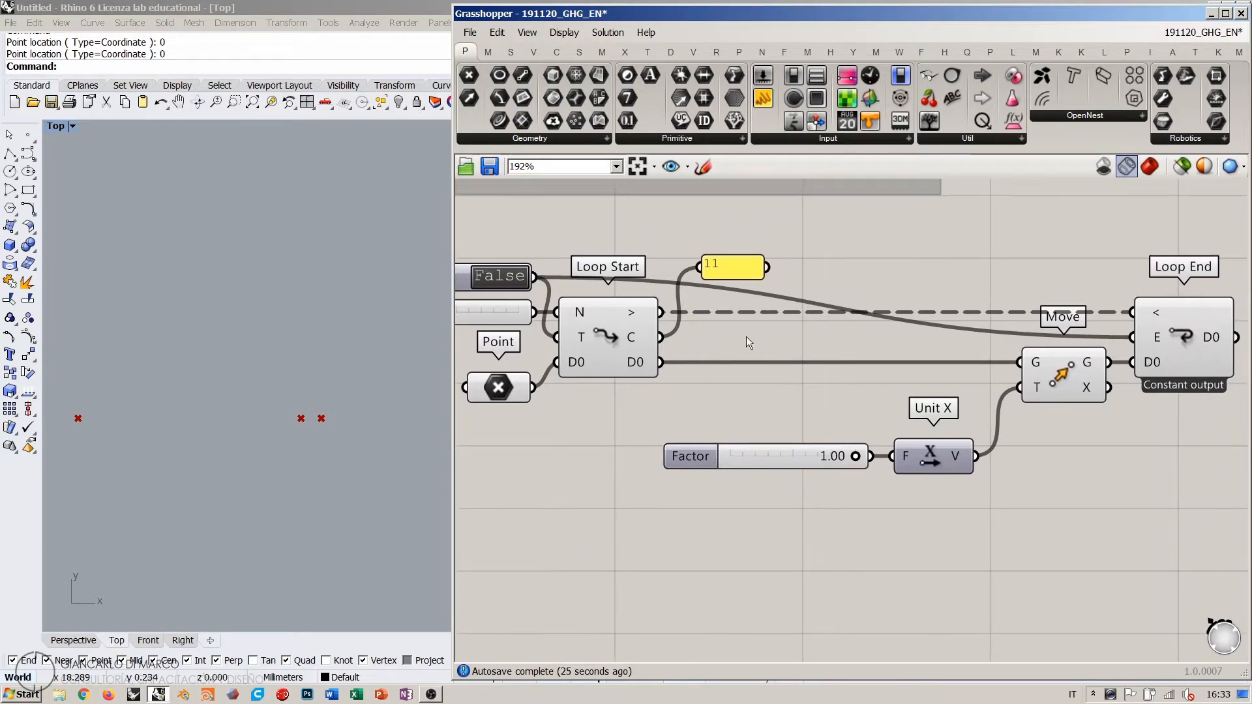
pyautogui.doubleClick(737, 547)
pyautogui.write('sin')
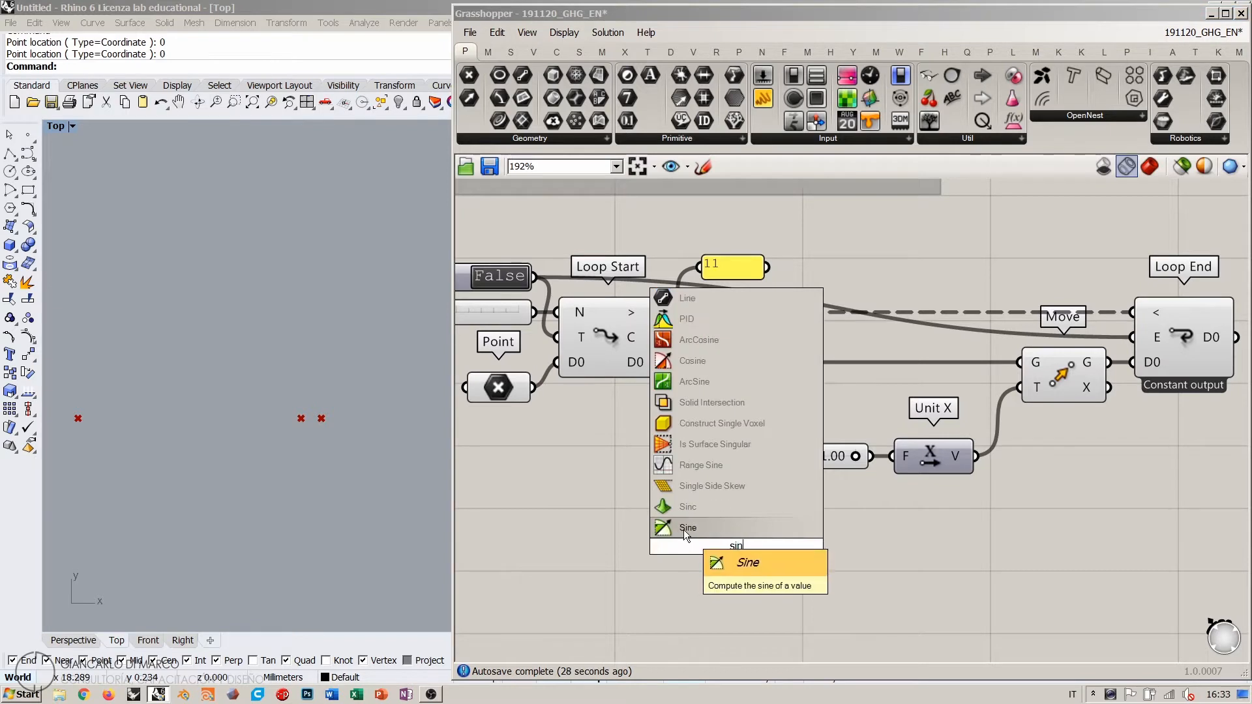
pyautogui.click(683, 529)
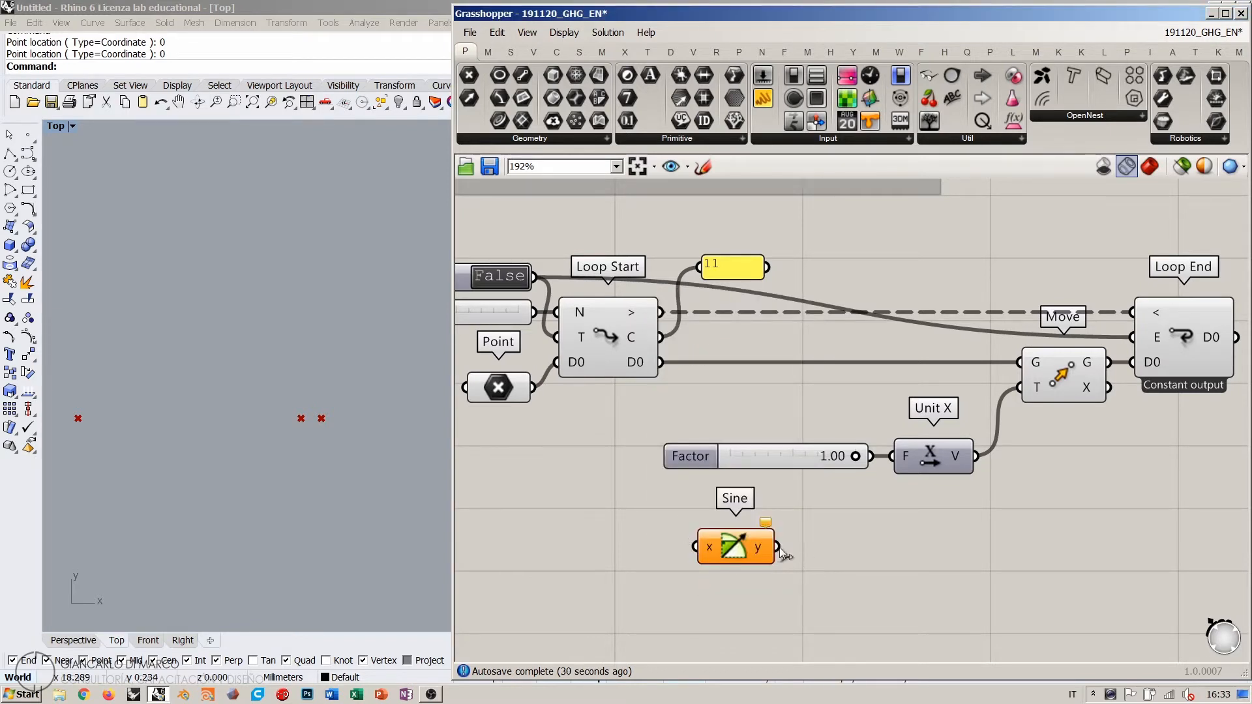
pyautogui.moveTo(735, 546); pyautogui.dragTo(798, 548)
pyautogui.click(807, 616)
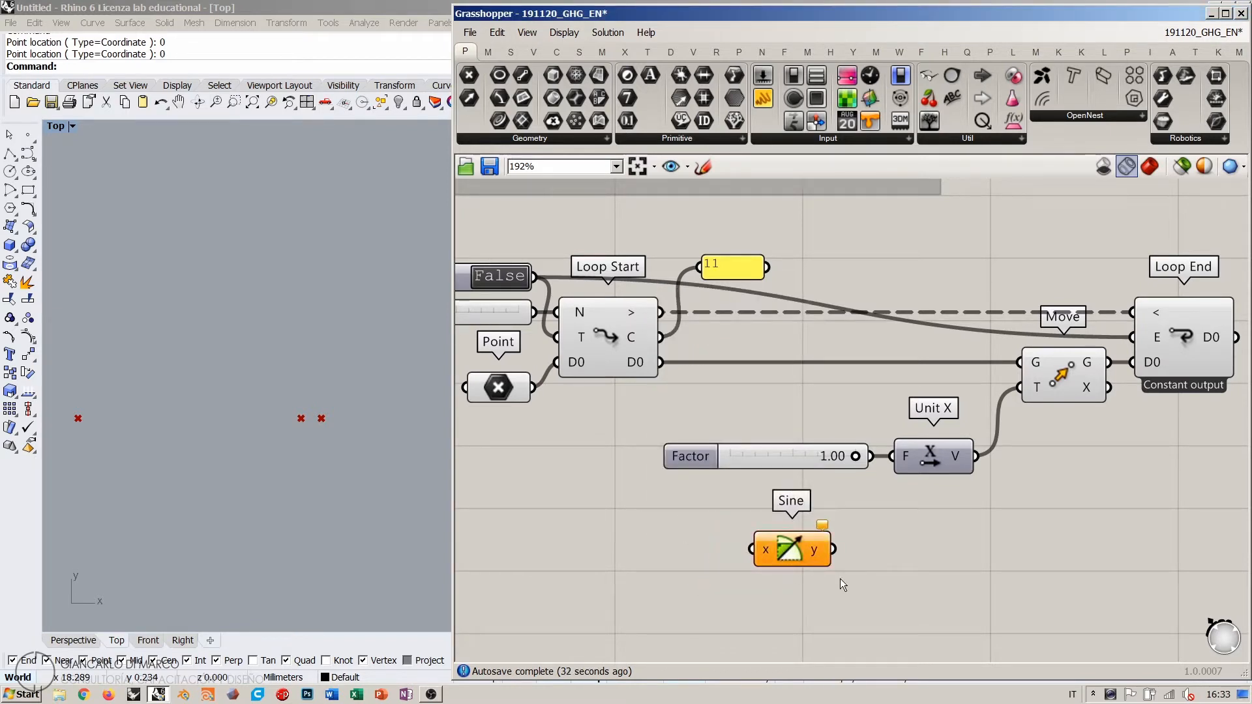
# Step: Sketch crossed horizontal and vertical axes with a circle around their intersection on the empty canvas
pyautogui.moveTo(838, 477); pyautogui.dragTo(754, 256, button='right')
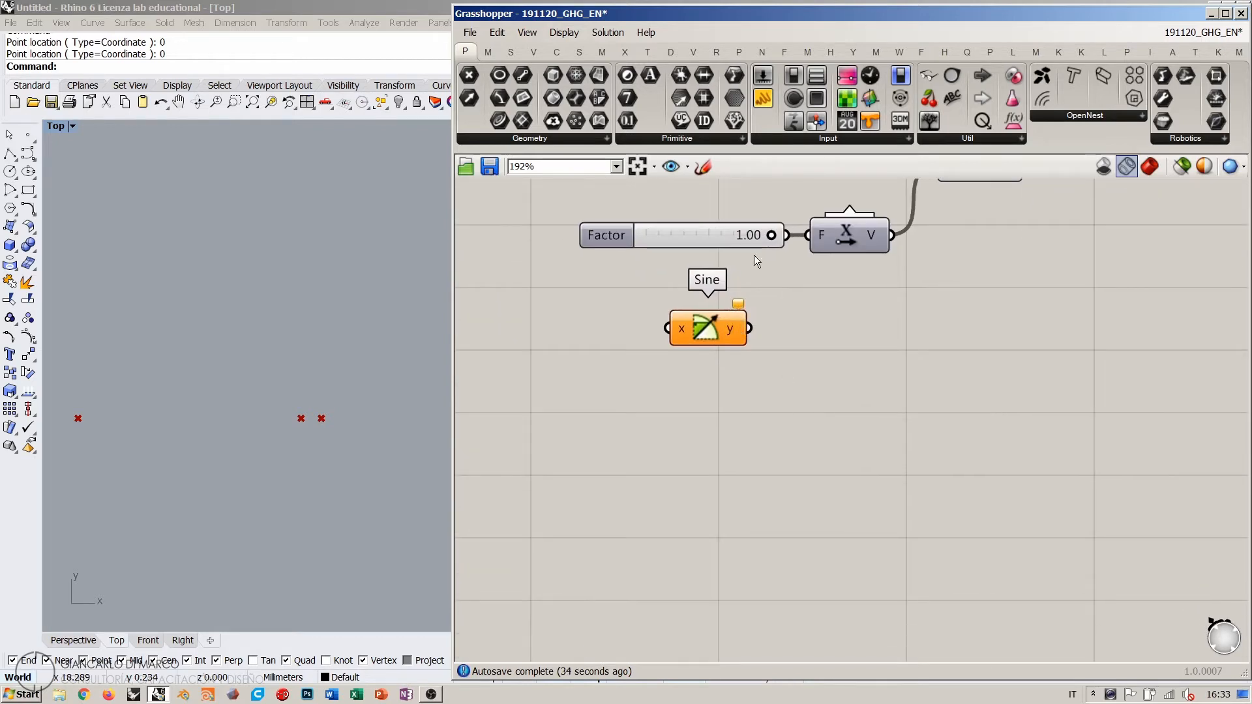
pyautogui.click(703, 166)
pyautogui.moveTo(895, 311); pyautogui.dragTo(892, 592)
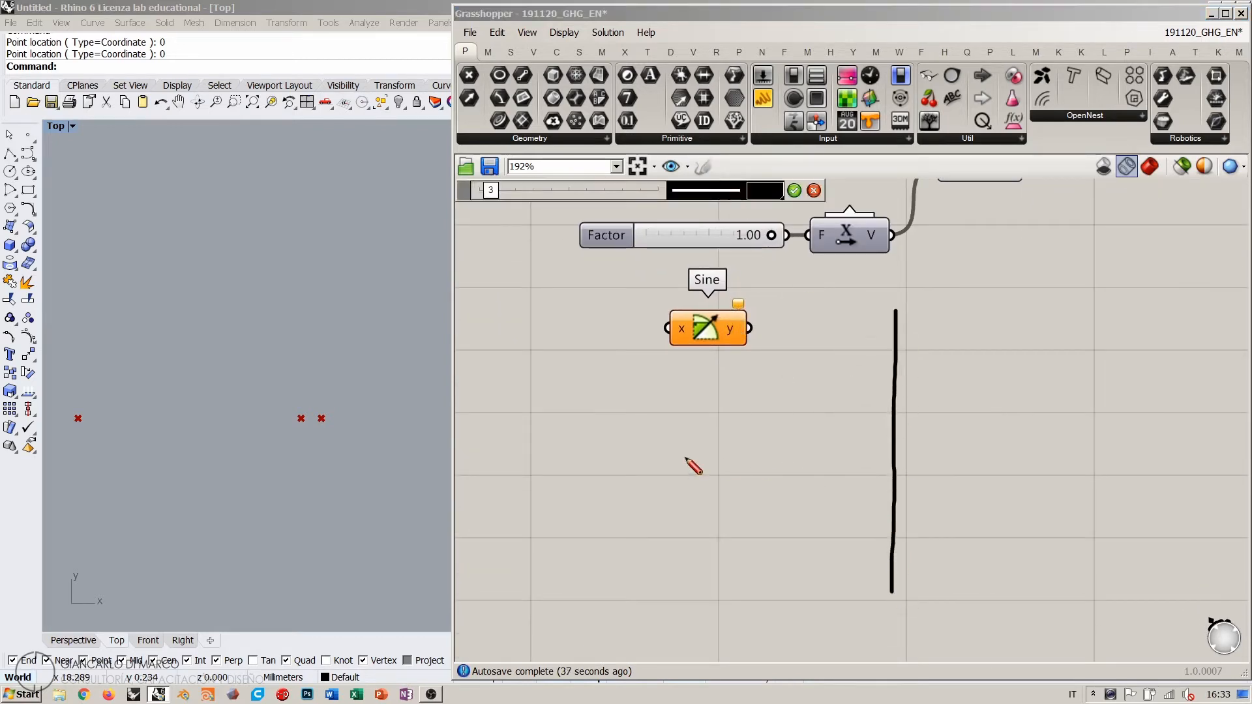
pyautogui.moveTo(644, 447); pyautogui.dragTo(1132, 462)
pyautogui.moveTo(996, 436)
pyautogui.mouseDown()
pyautogui.moveTo(832, 391)
pyautogui.moveTo(942, 540)
pyautogui.moveTo(1001, 456)
pyautogui.mouseUp()
pyautogui.moveTo(894, 360)
pyautogui.mouseDown()
pyautogui.moveTo(827, 508)
pyautogui.moveTo(987, 507)
pyautogui.moveTo(947, 378)
pyautogui.moveTo(806, 442)
pyautogui.moveTo(896, 546)
pyautogui.moveTo(884, 546)
pyautogui.mouseUp()
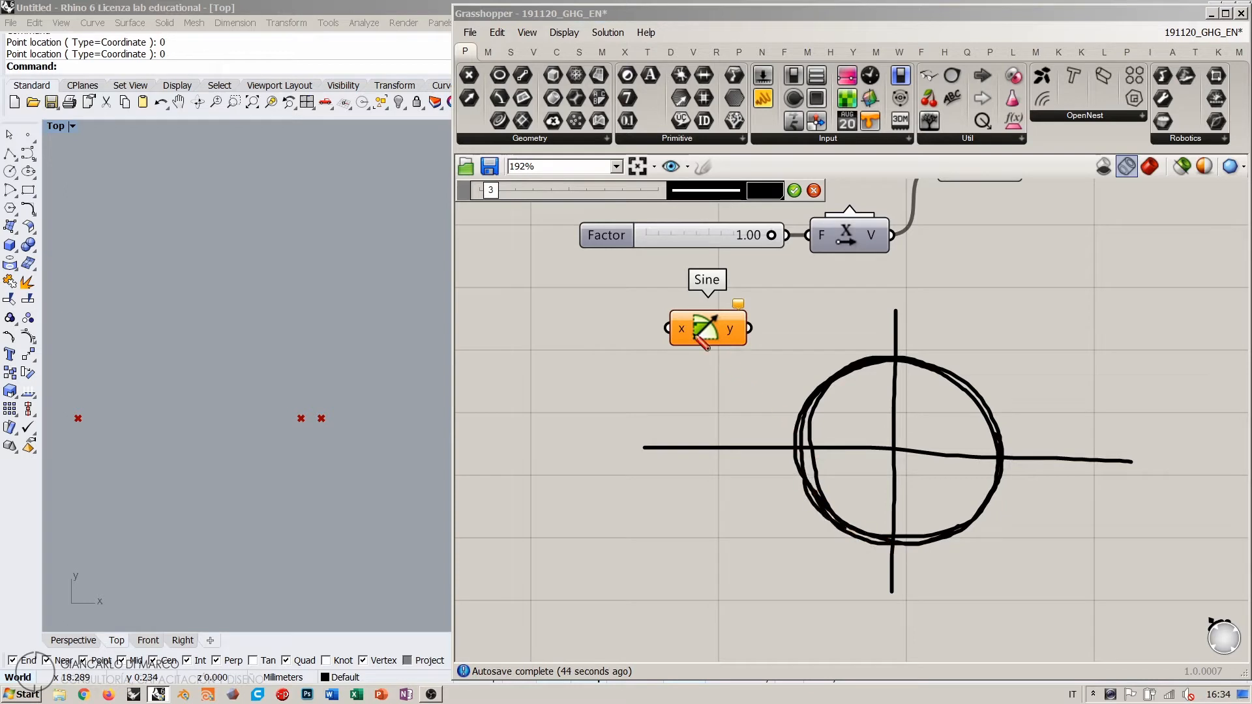
# Step: Annotate Sine's x input as ANG RAD, draw the horizontal radius, and label the vertical axis Y sin(x)
pyautogui.moveTo(674, 316)
pyautogui.mouseDown()
pyautogui.moveTo(700, 345)
pyautogui.moveTo(654, 314)
pyautogui.moveTo(619, 344)
pyautogui.moveTo(640, 328)
pyautogui.moveTo(647, 353)
pyautogui.moveTo(609, 363)
pyautogui.moveTo(662, 386)
pyautogui.mouseUp()
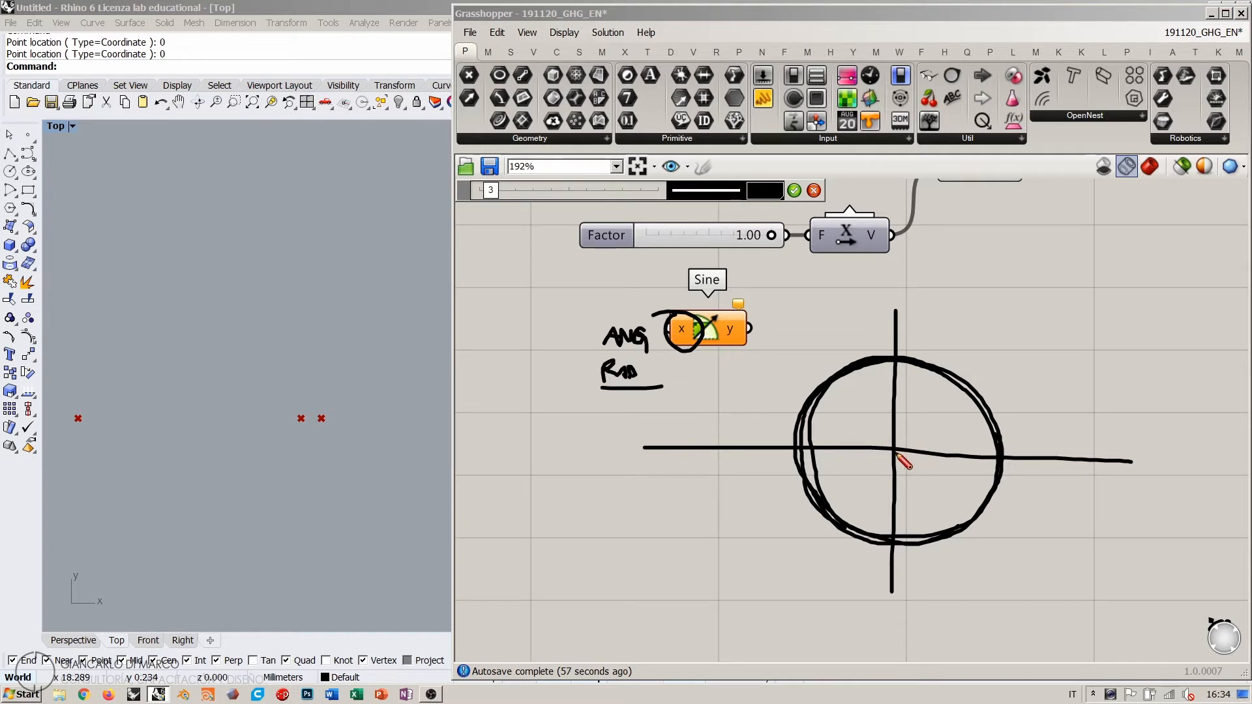
pyautogui.moveTo(896, 449); pyautogui.dragTo(1007, 459)
pyautogui.moveTo(897, 450); pyautogui.dragTo(997, 450)
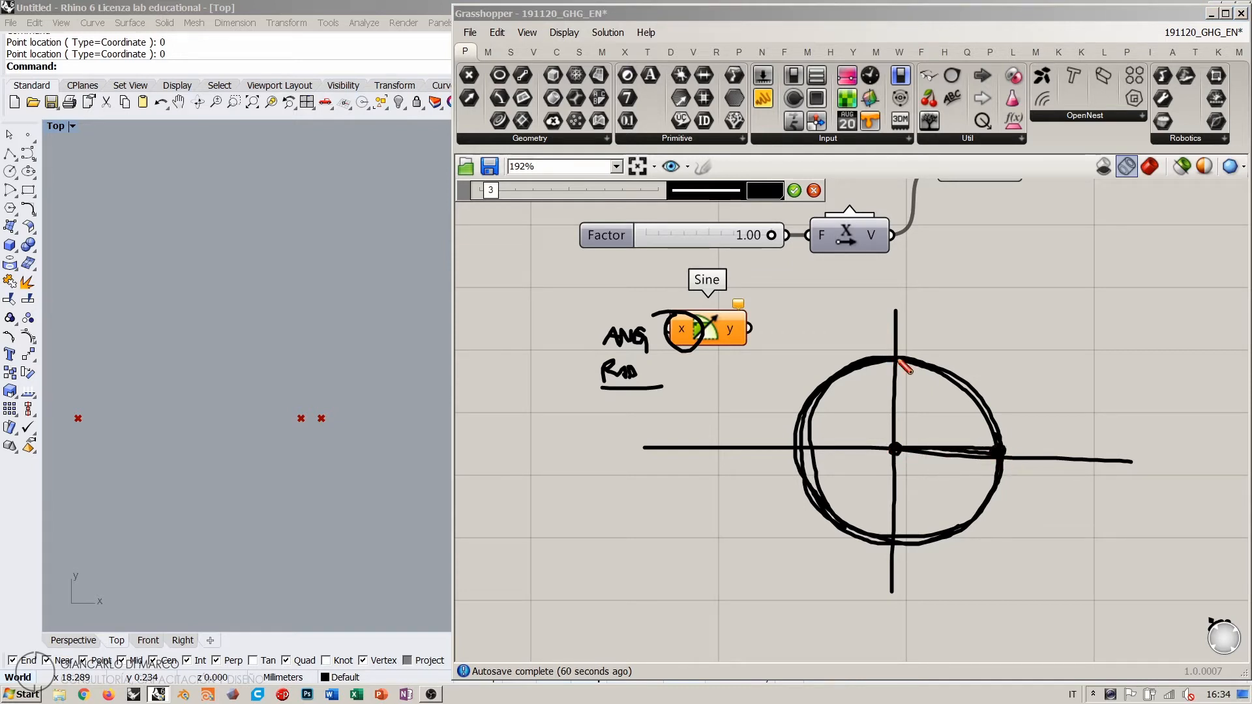
pyautogui.moveTo(886, 317)
pyautogui.mouseDown()
pyautogui.moveTo(914, 298)
pyautogui.moveTo(915, 312)
pyautogui.moveTo(978, 287)
pyautogui.moveTo(992, 305)
pyautogui.moveTo(967, 303)
pyautogui.moveTo(986, 304)
pyautogui.mouseUp()
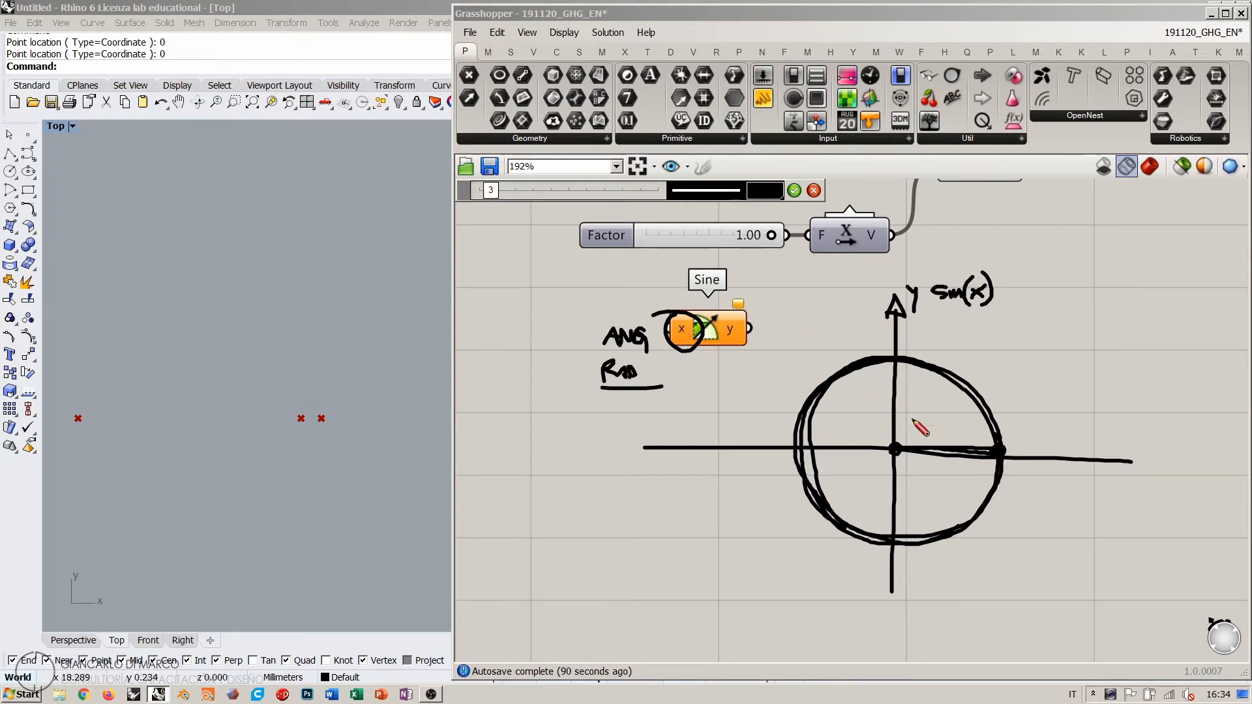
# Step: Sketch radii rotating from the horizontal to the vertical axis and label the circle's highest point 1
pyautogui.moveTo(897, 449); pyautogui.dragTo(981, 419)
pyautogui.click(942, 434)
pyautogui.moveTo(897, 448)
pyautogui.mouseDown()
pyautogui.moveTo(918, 401)
pyautogui.moveTo(902, 438)
pyautogui.mouseUp()
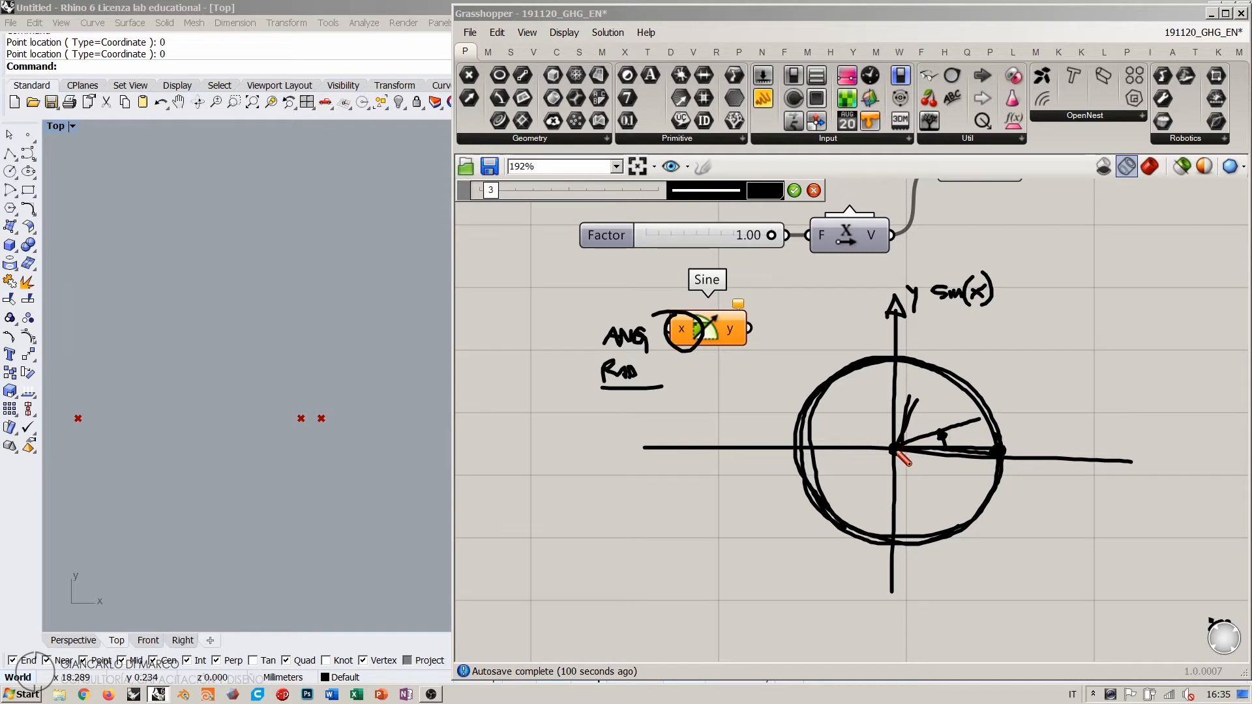
pyautogui.moveTo(895, 448); pyautogui.dragTo(898, 367)
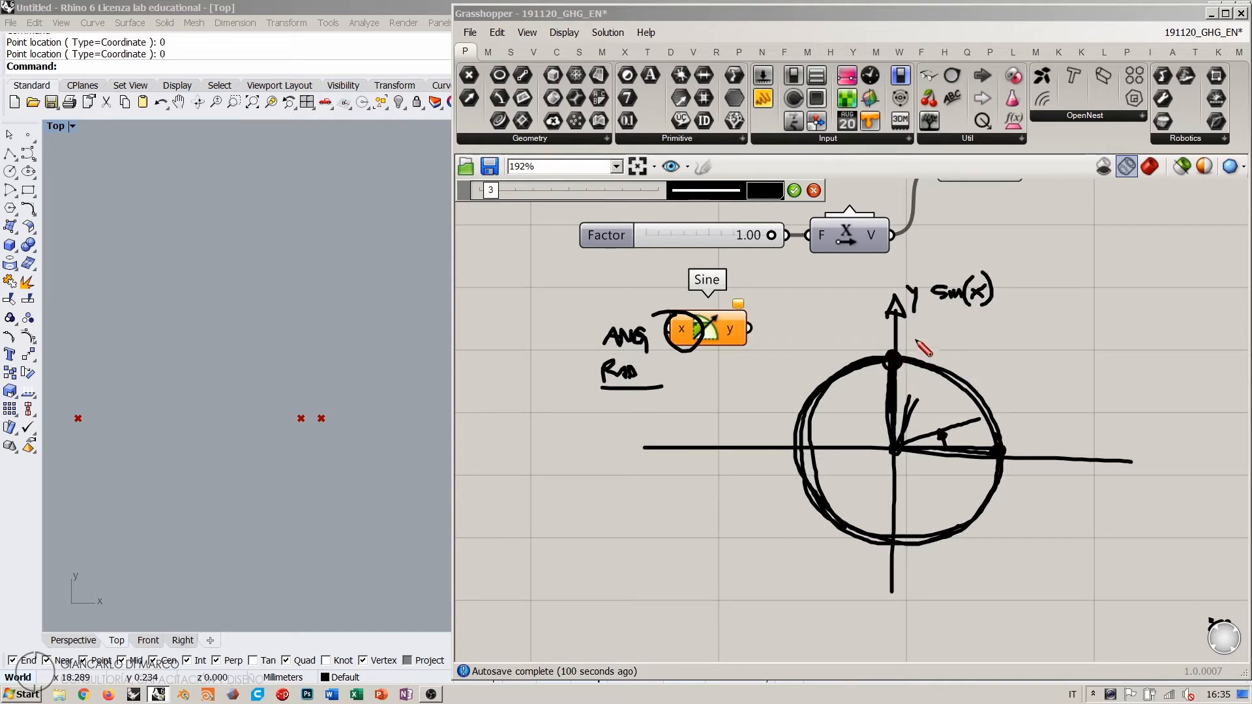
pyautogui.moveTo(911, 350); pyautogui.dragTo(931, 349)
# Step: Sketch the remaining radii of the half circle with 0 at both horizontal crossings, and discard the sketch
pyautogui.moveTo(898, 450)
pyautogui.mouseDown()
pyautogui.moveTo(870, 399)
pyautogui.moveTo(832, 428)
pyautogui.mouseUp()
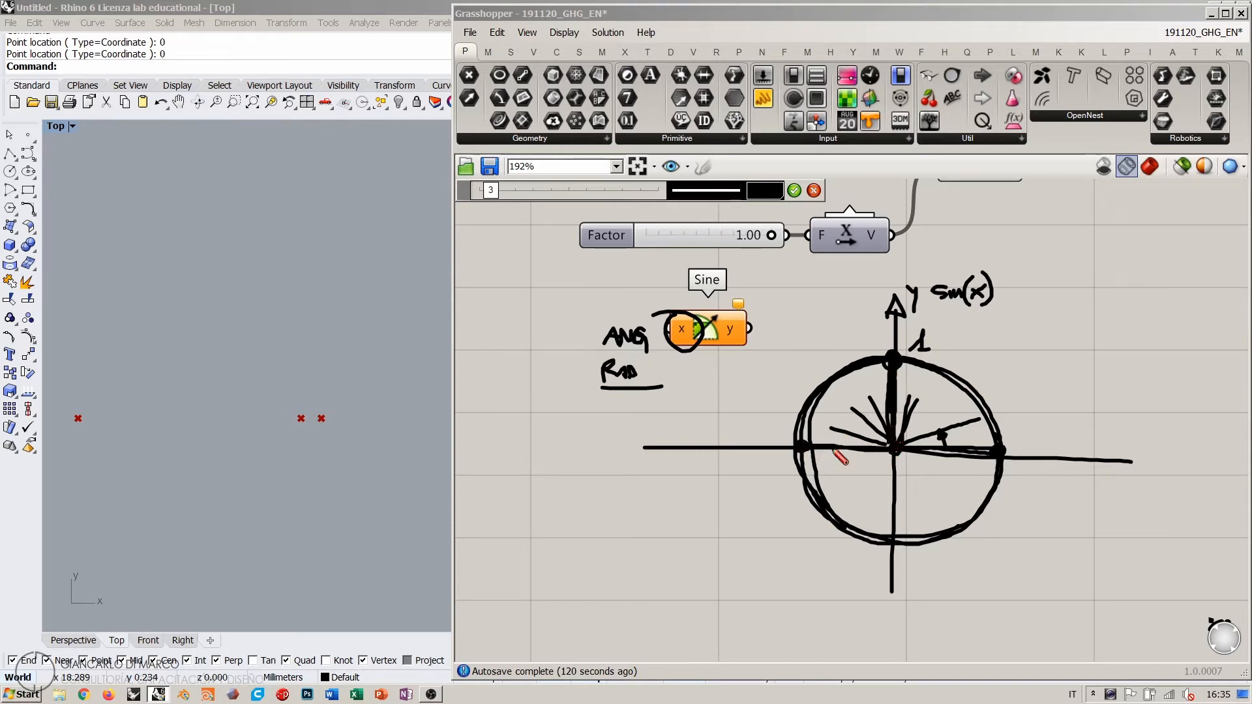
pyautogui.moveTo(927, 445); pyautogui.dragTo(872, 442)
pyautogui.moveTo(779, 425)
pyautogui.mouseDown()
pyautogui.moveTo(770, 440)
pyautogui.moveTo(780, 423)
pyautogui.mouseUp()
pyautogui.moveTo(895, 449); pyautogui.dragTo(790, 441)
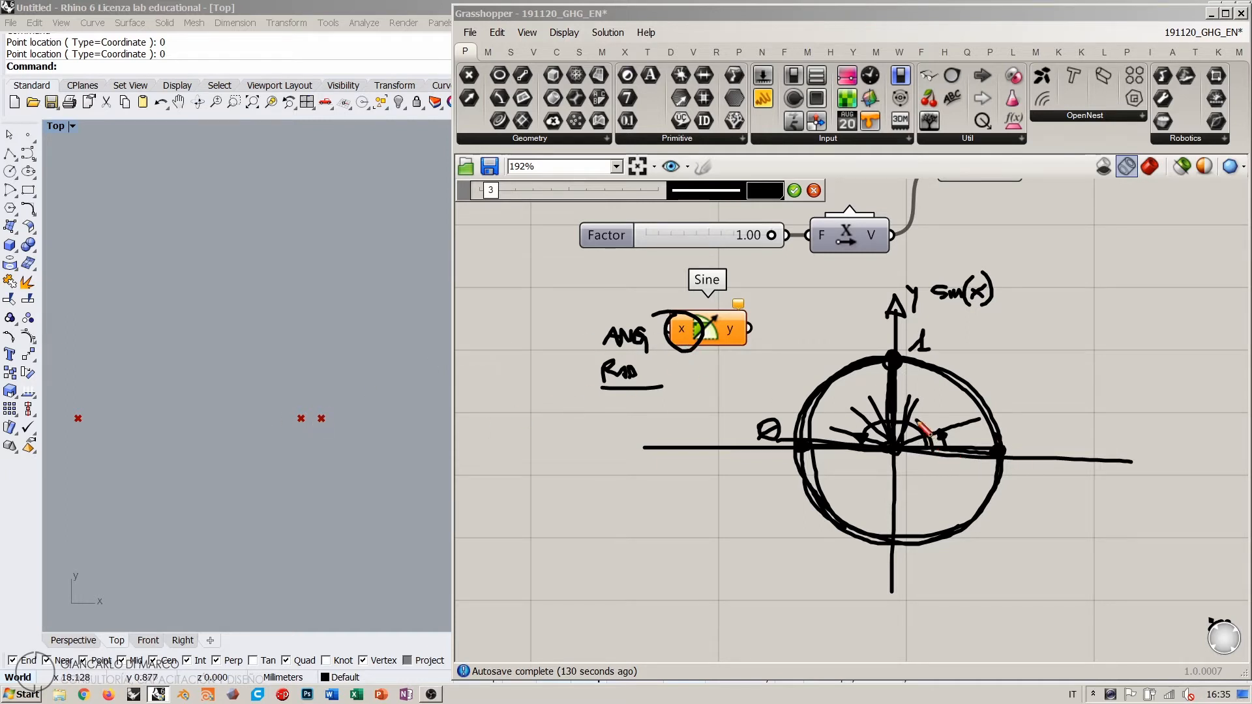
pyautogui.moveTo(918, 424)
pyautogui.mouseDown()
pyautogui.moveTo(879, 436)
pyautogui.moveTo(872, 455)
pyautogui.moveTo(865, 443)
pyautogui.moveTo(880, 450)
pyautogui.mouseUp()
pyautogui.moveTo(1032, 428); pyautogui.dragTo(1031, 453)
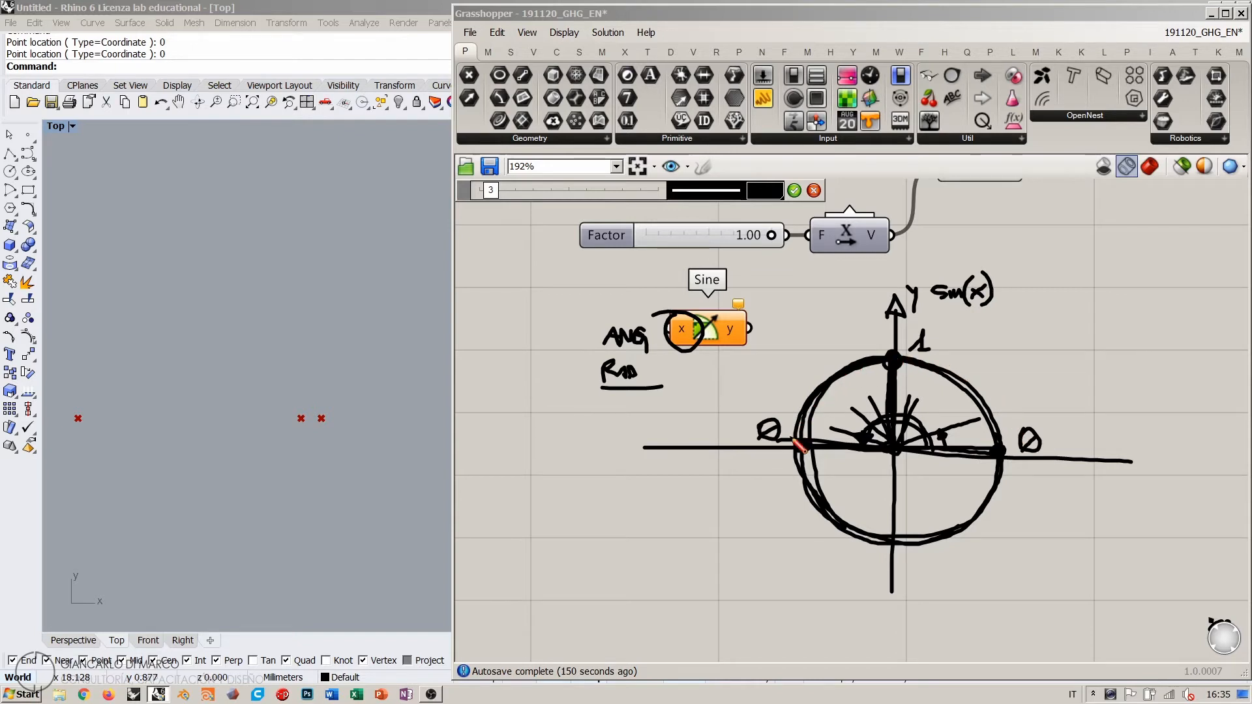
pyautogui.click(814, 190)
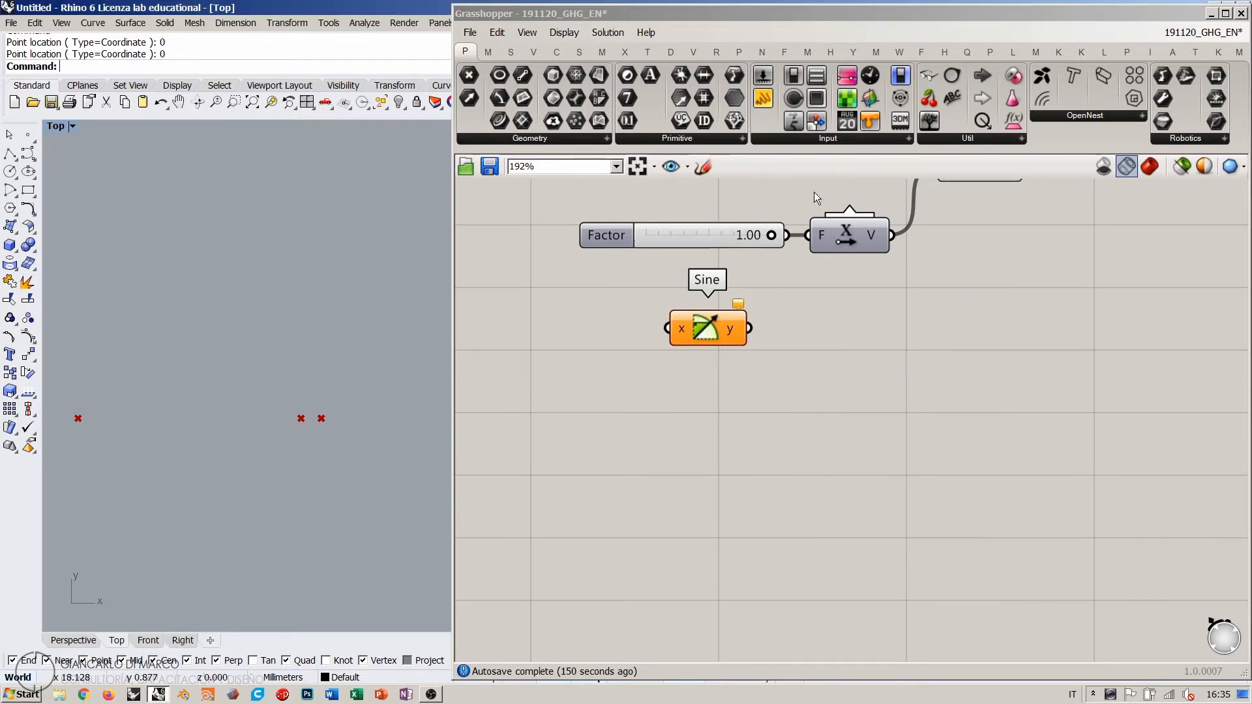
# Step: Set the Sine component's x input to Degrees and move the component farther below the Factor slider
pyautogui.moveTo(762, 343); pyautogui.dragTo(876, 397, button='right')
pyautogui.moveTo(841, 419); pyautogui.dragTo(879, 430)
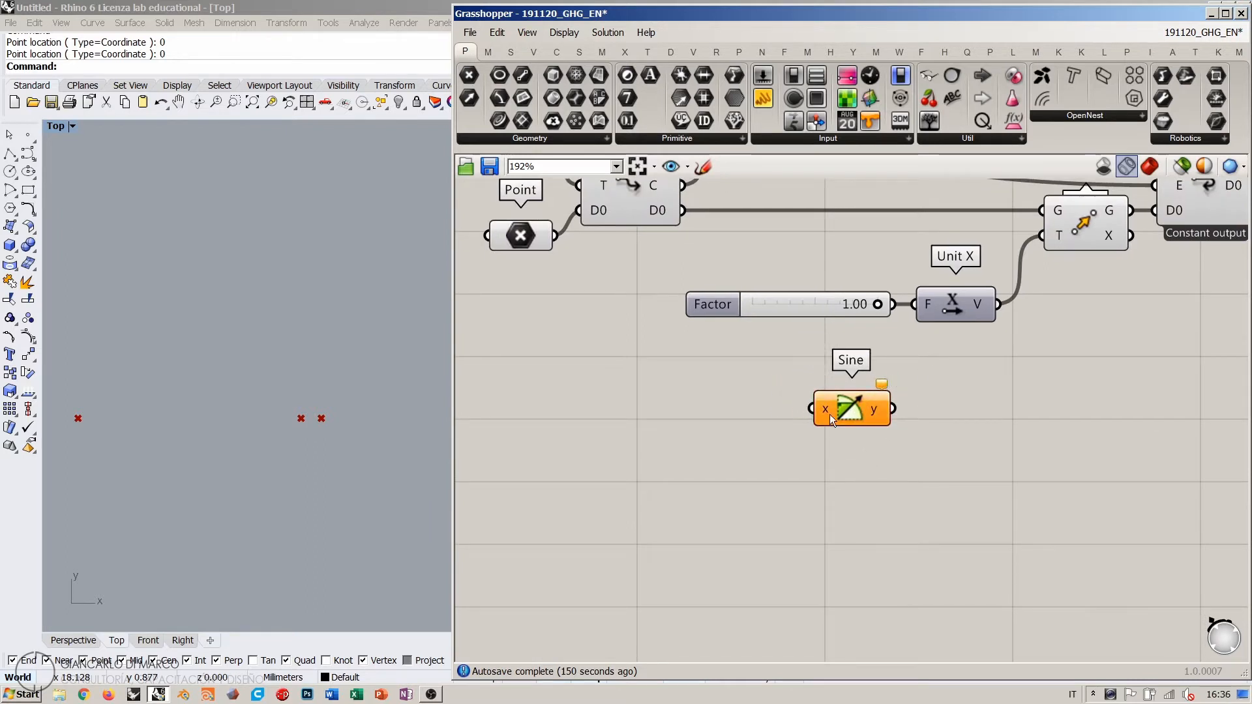
pyautogui.moveTo(825, 414)
pyautogui.rightClick(823, 409)
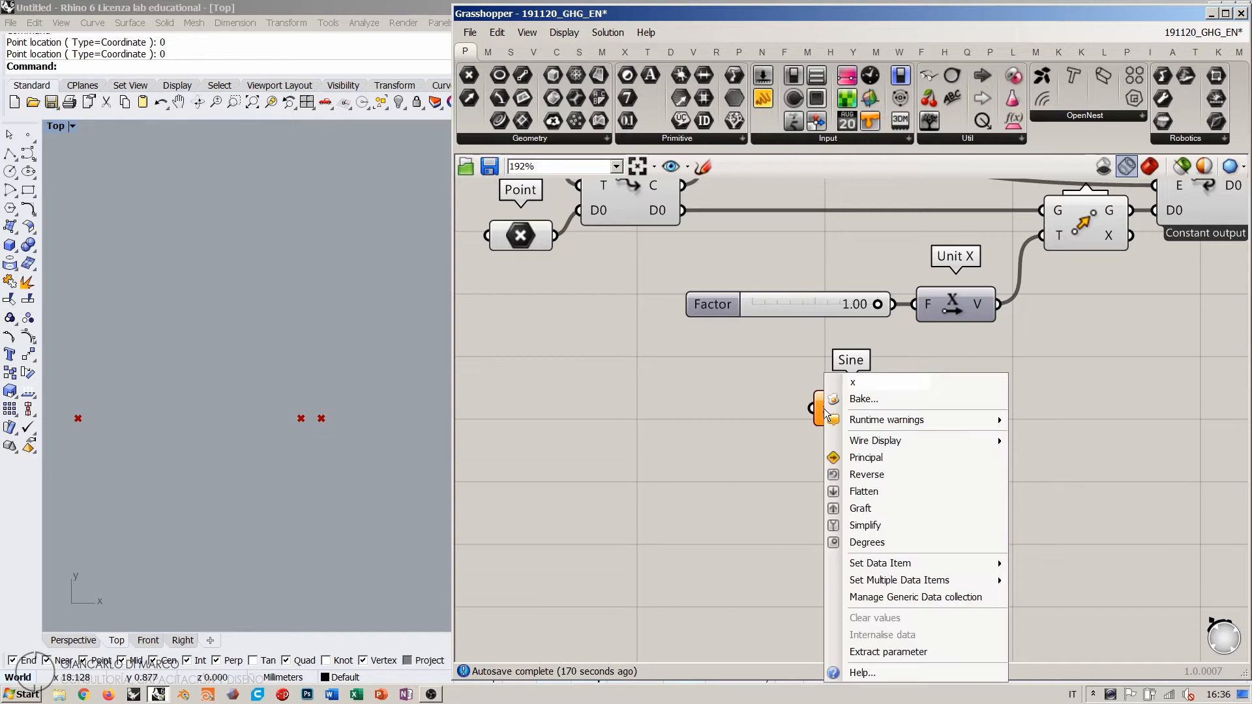
pyautogui.click(870, 542)
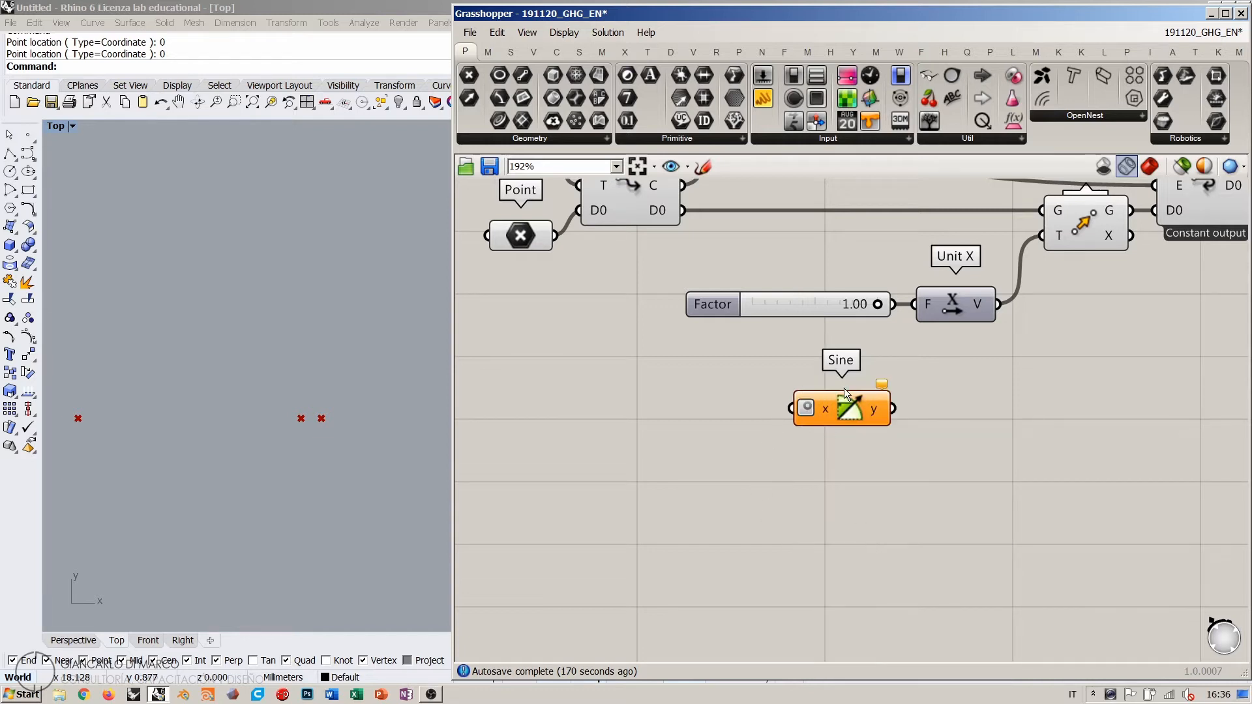
pyautogui.moveTo(841, 417); pyautogui.dragTo(867, 453)
pyautogui.click(819, 450)
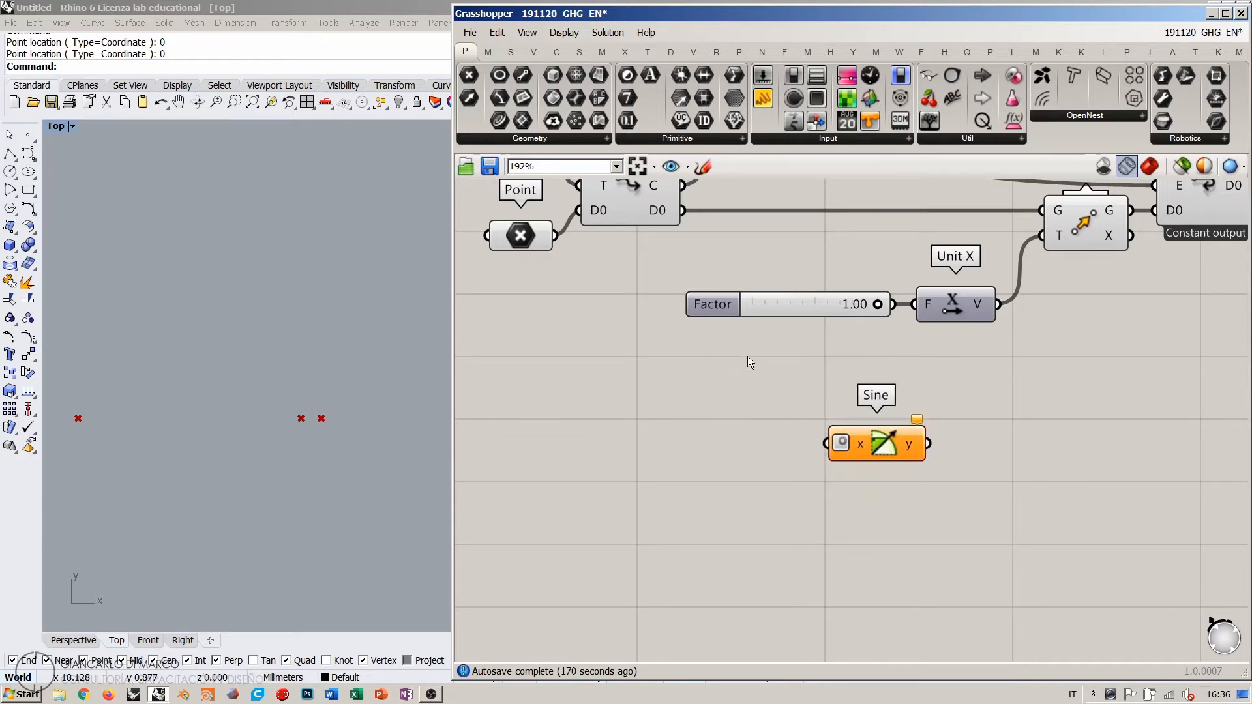
# Step: Reset the loop and run it again with the toggle, comparing the counter panel with the Repeat slider
pyautogui.moveTo(748, 357); pyautogui.dragTo(780, 431, button='right')
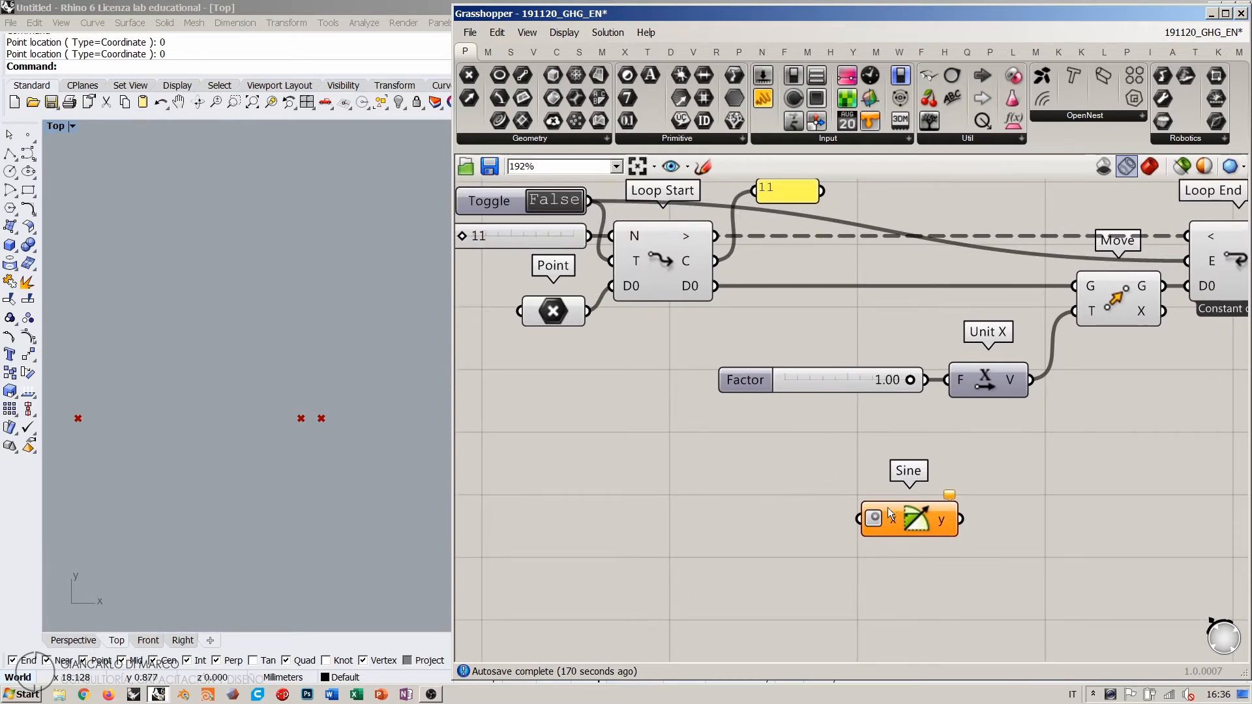
pyautogui.moveTo(892, 519)
pyautogui.scroll(-2, 844, 374)
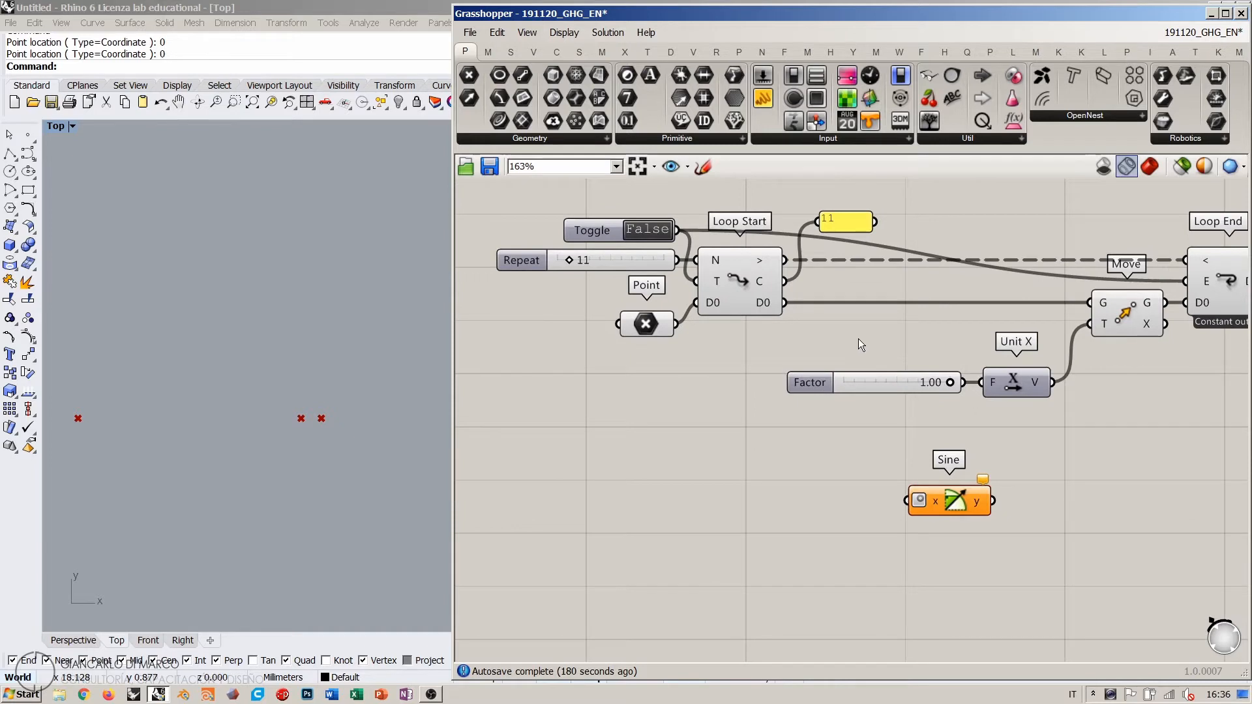
pyautogui.moveTo(887, 307); pyautogui.dragTo(834, 313, button='right')
pyautogui.doubleClick(603, 238)
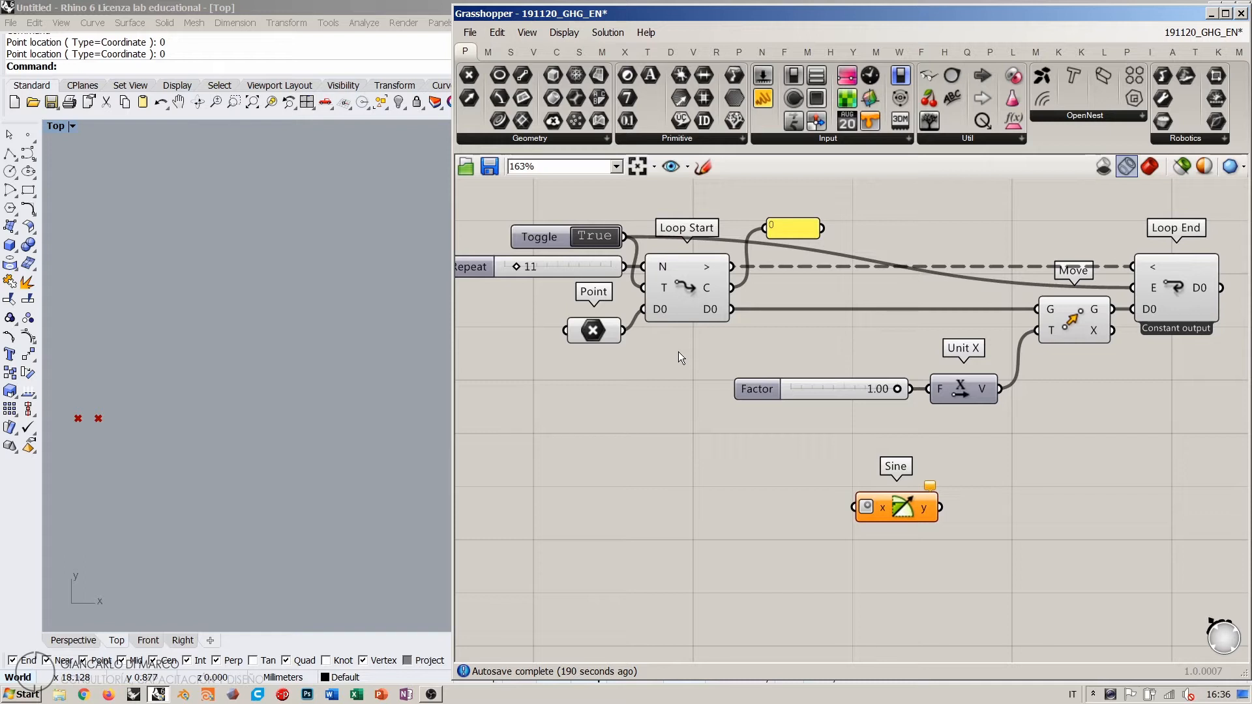
pyautogui.moveTo(703, 284)
pyautogui.click(527, 270)
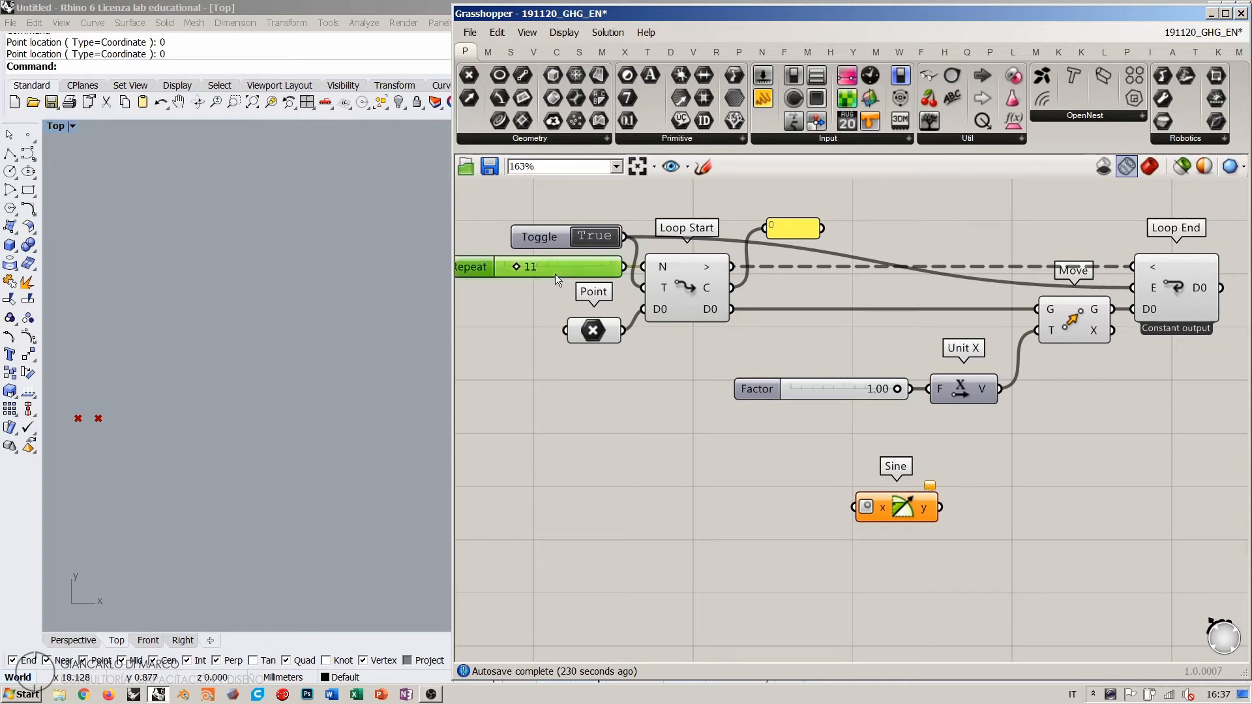
pyautogui.click(533, 319)
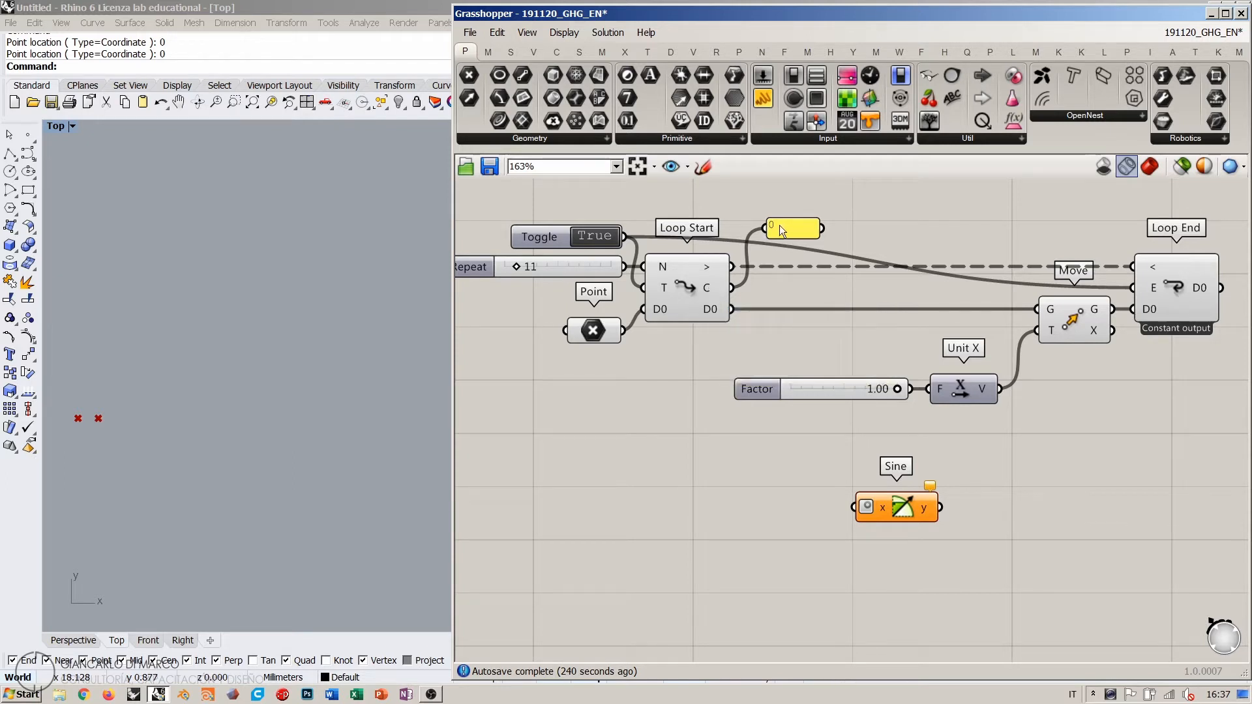
pyautogui.click(593, 236)
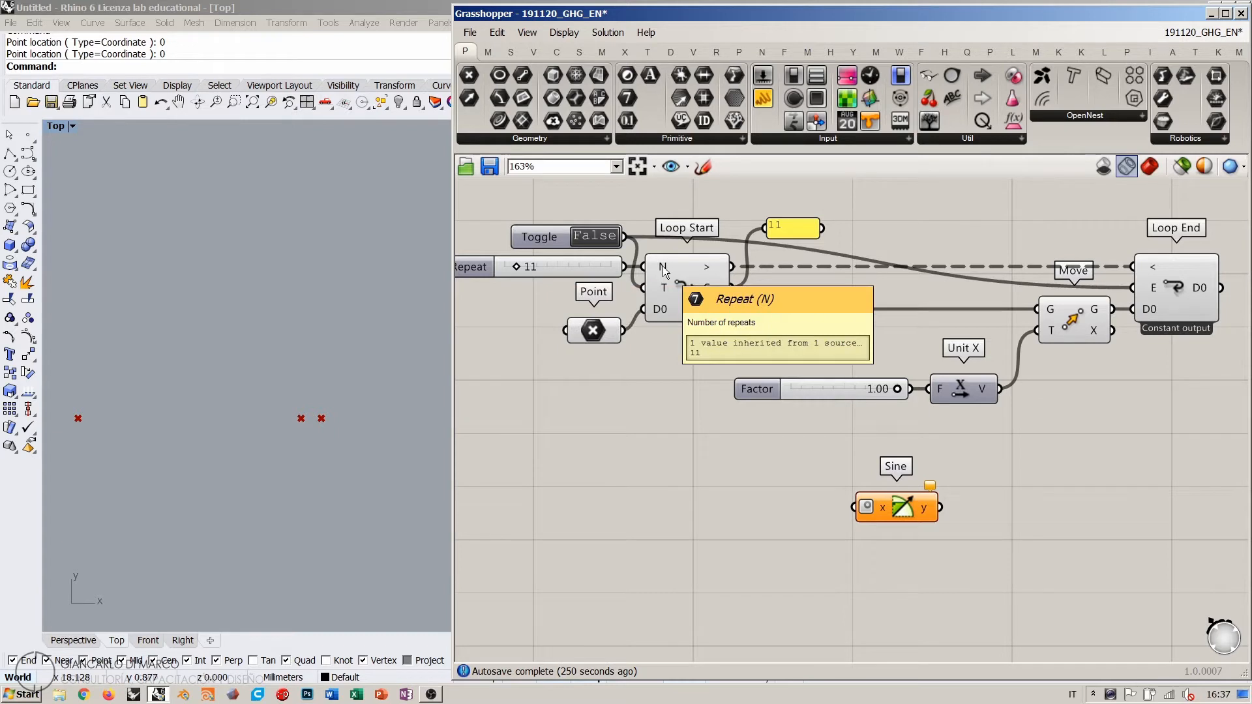
# Step: Add a Remap Numbers component below Loop Start and connect the loop's counter output to its value input
pyautogui.doubleClick(711, 460)
pyautogui.write('rem')
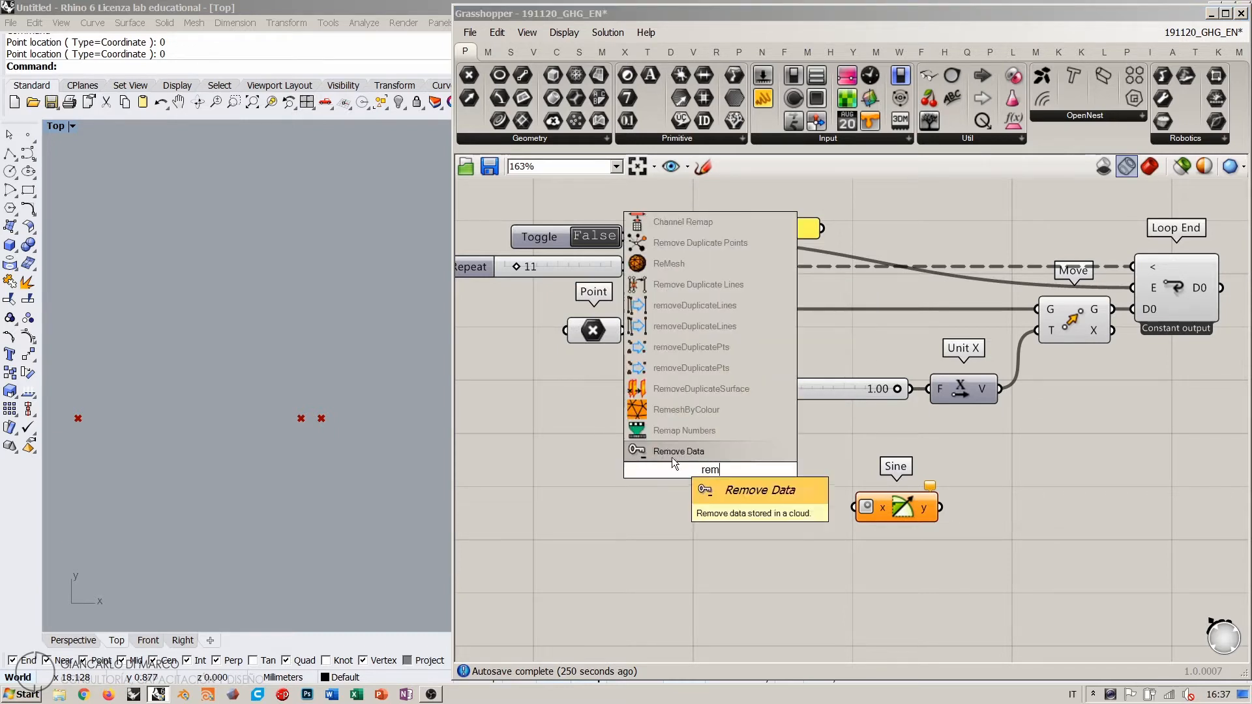
pyautogui.click(678, 430)
pyautogui.moveTo(732, 289); pyautogui.dragTo(674, 448)
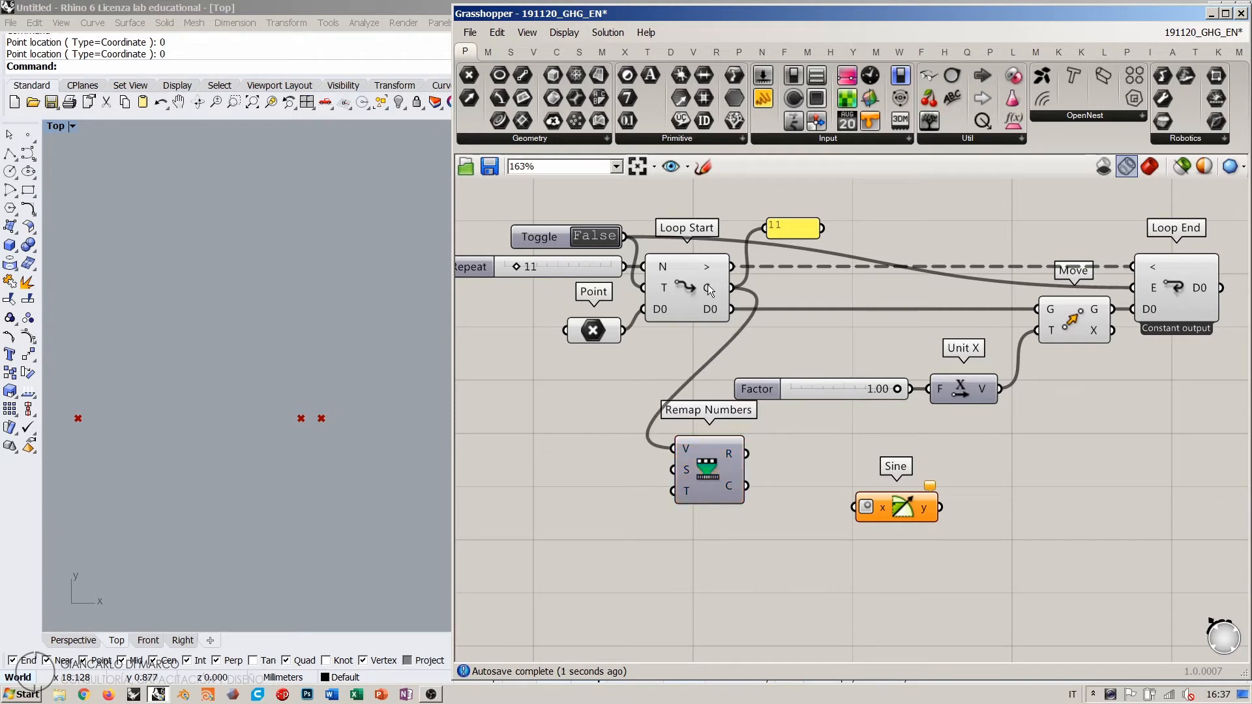
pyautogui.moveTo(685, 469); pyautogui.dragTo(787, 453, button='right')
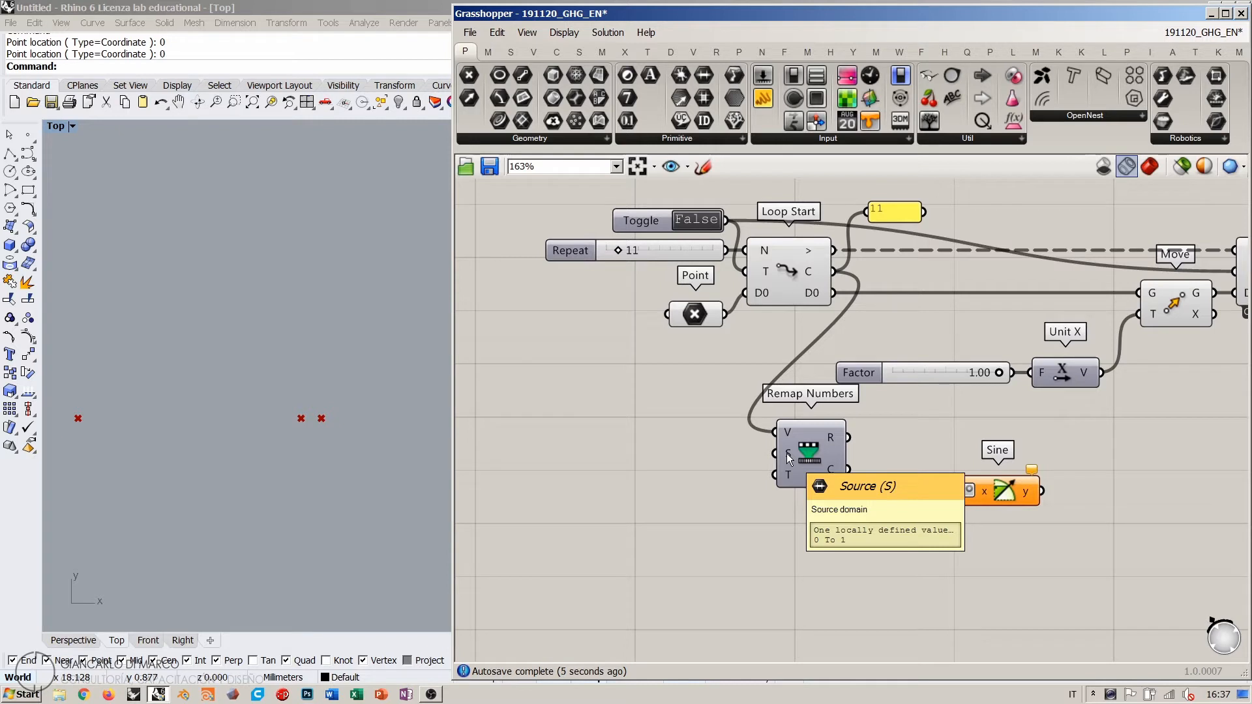
pyautogui.click(692, 260)
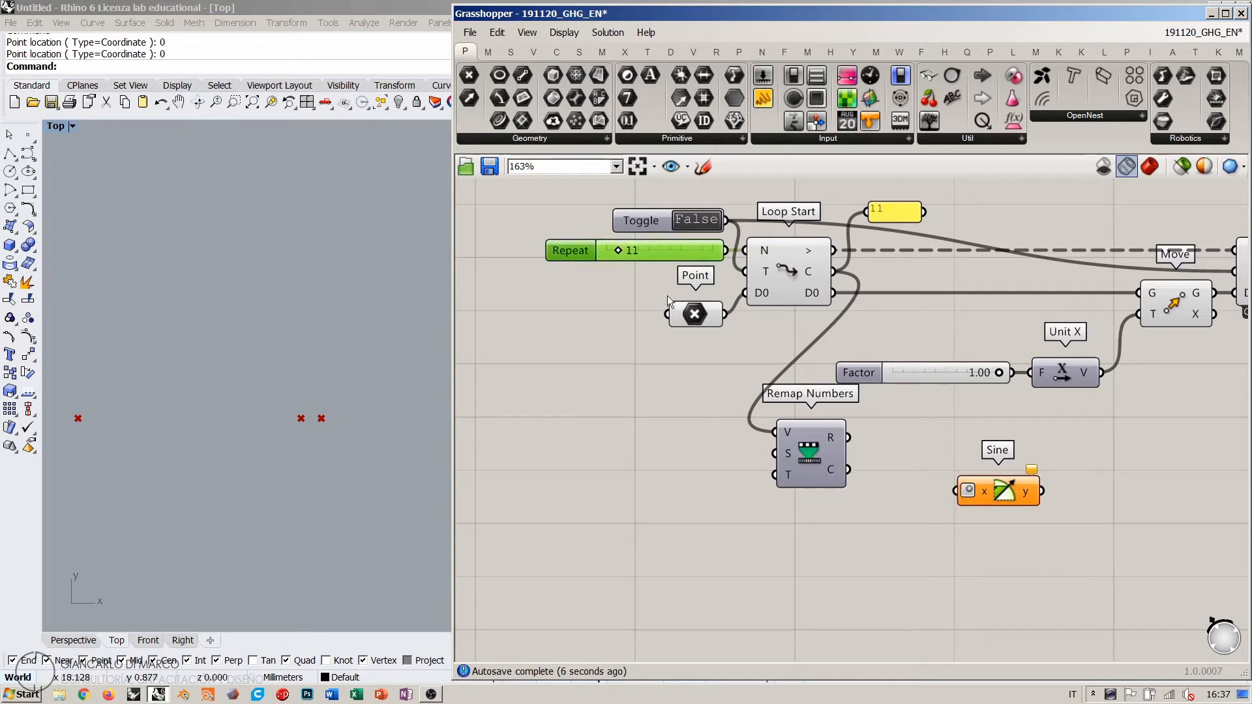
pyautogui.click(639, 385)
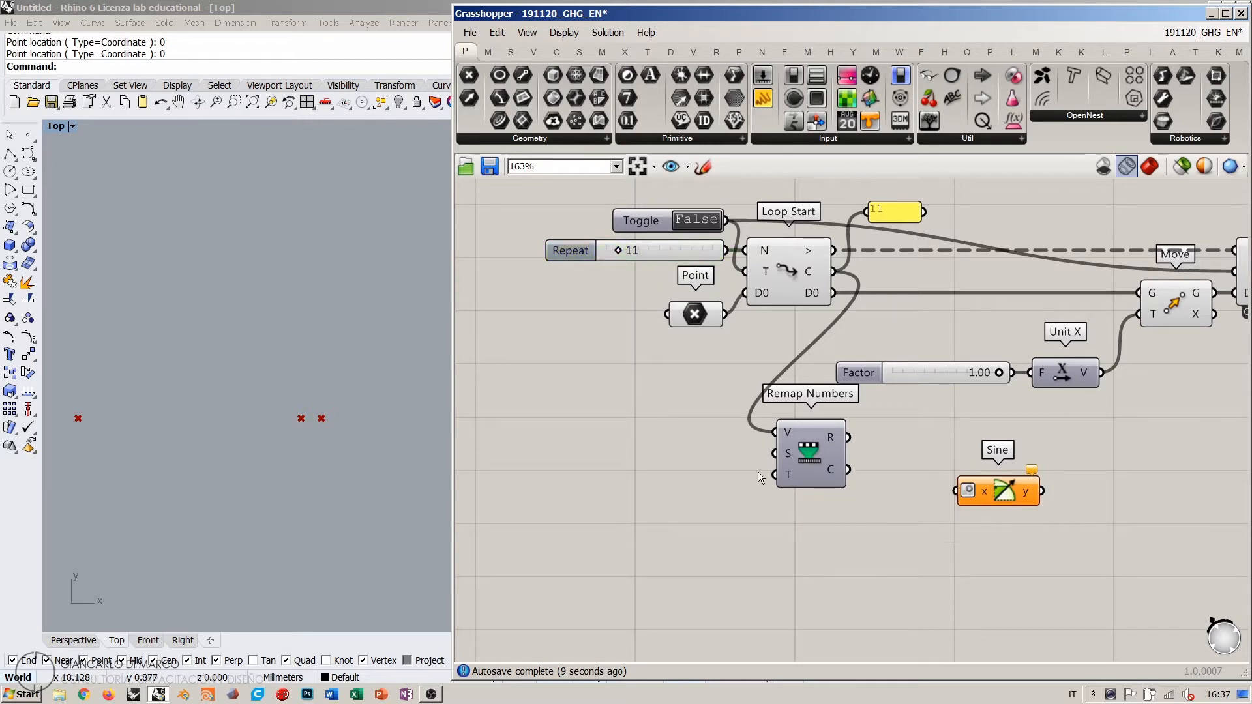
pyautogui.doubleClick(670, 443)
pyautogui.write('dom')
pyautogui.press('Return')
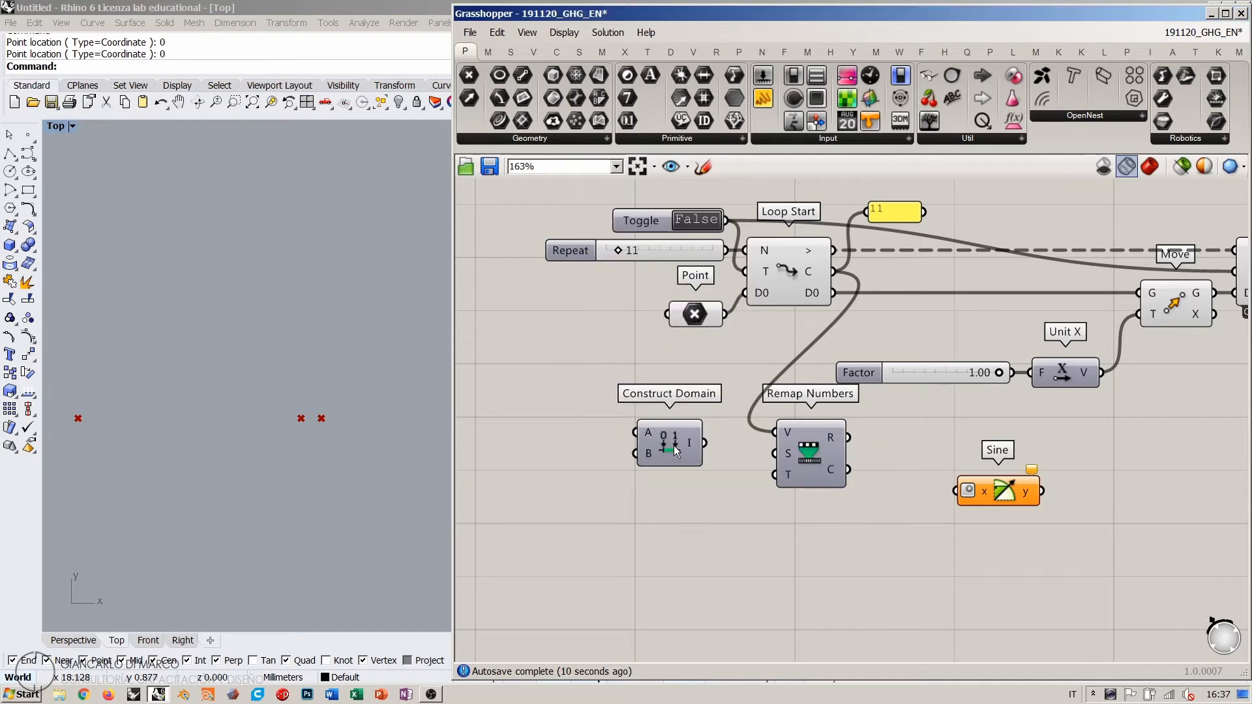
pyautogui.moveTo(674, 445); pyautogui.dragTo(704, 445)
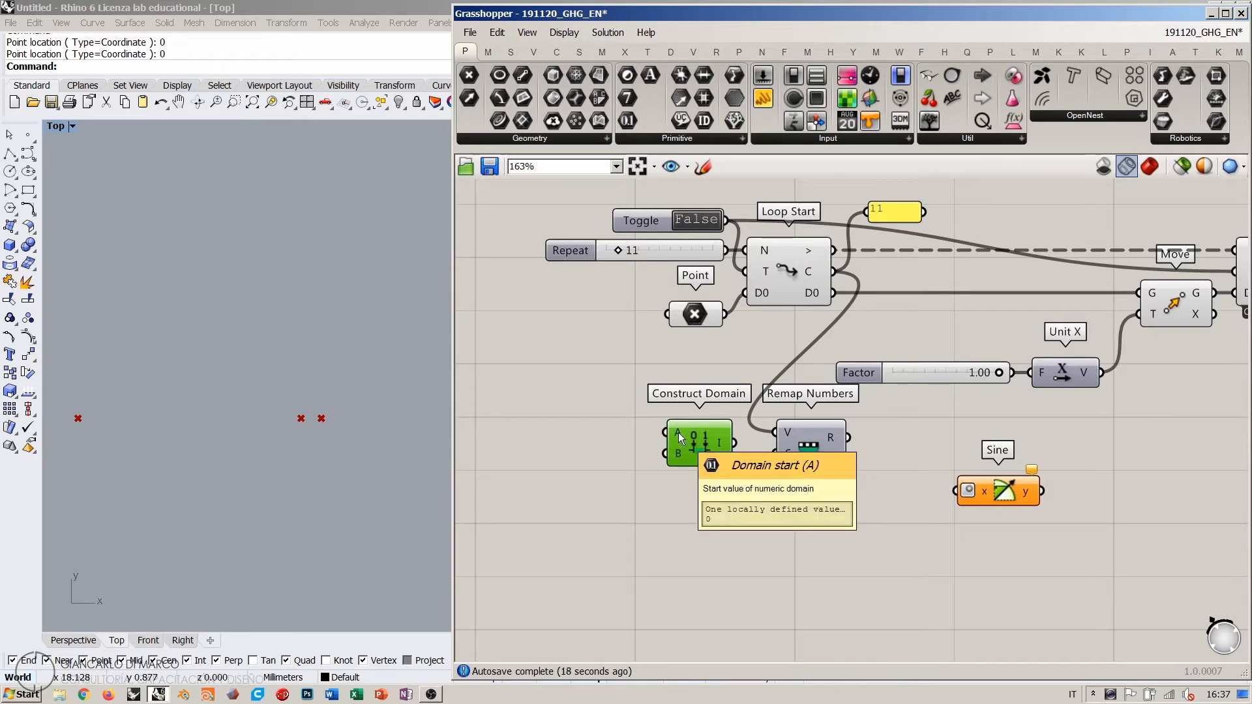
pyautogui.press('Delete')
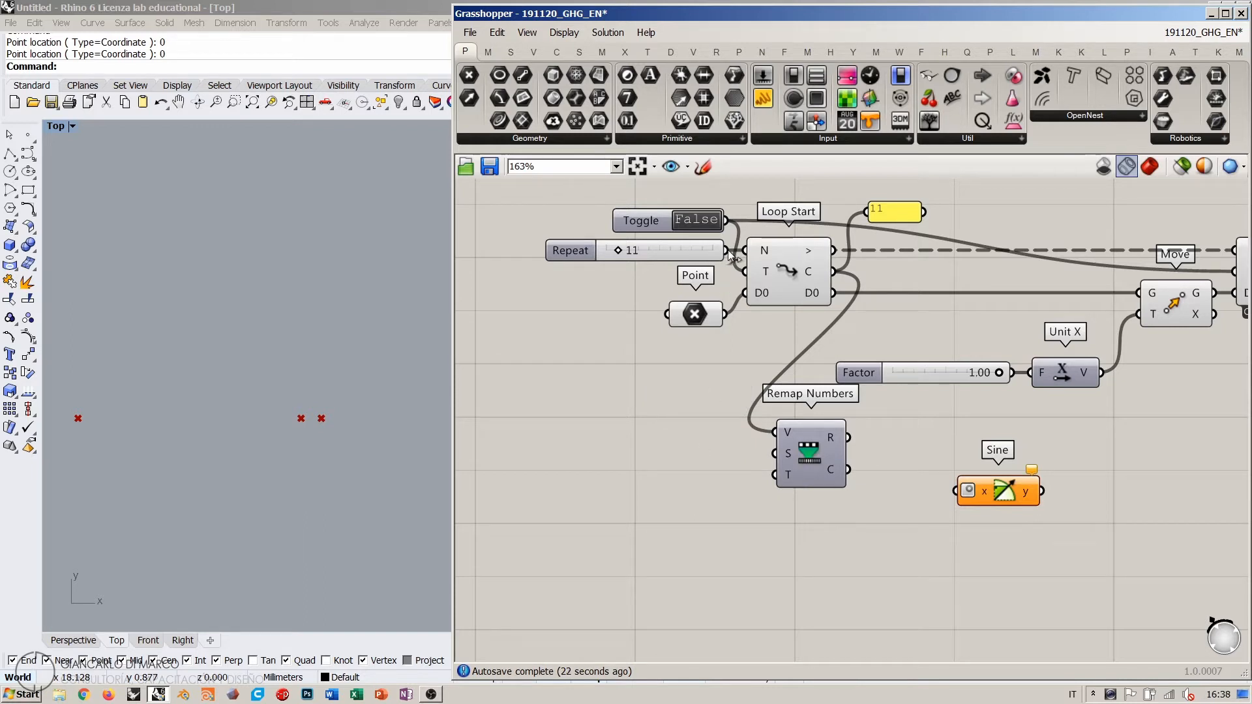
# Step: Connect the Repeat slider to Remap Numbers' source domain and move Sine closer to Remap Numbers
pyautogui.moveTo(727, 249); pyautogui.dragTo(779, 453)
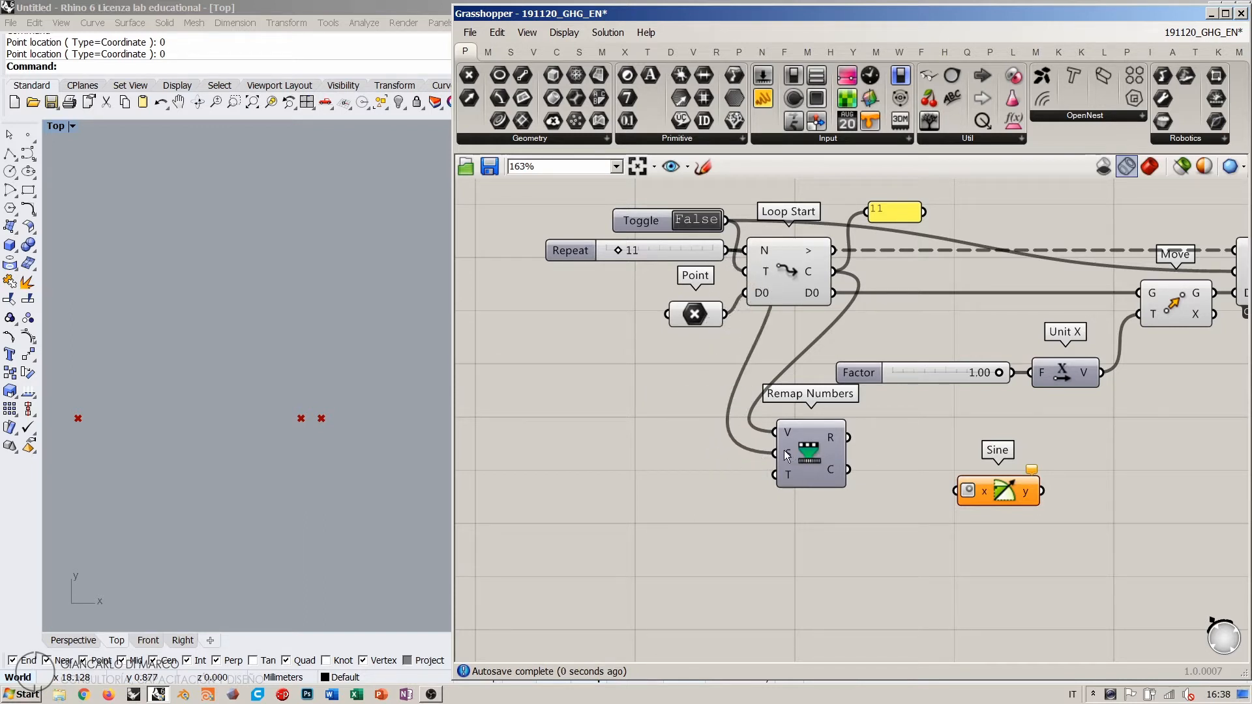
pyautogui.moveTo(785, 450)
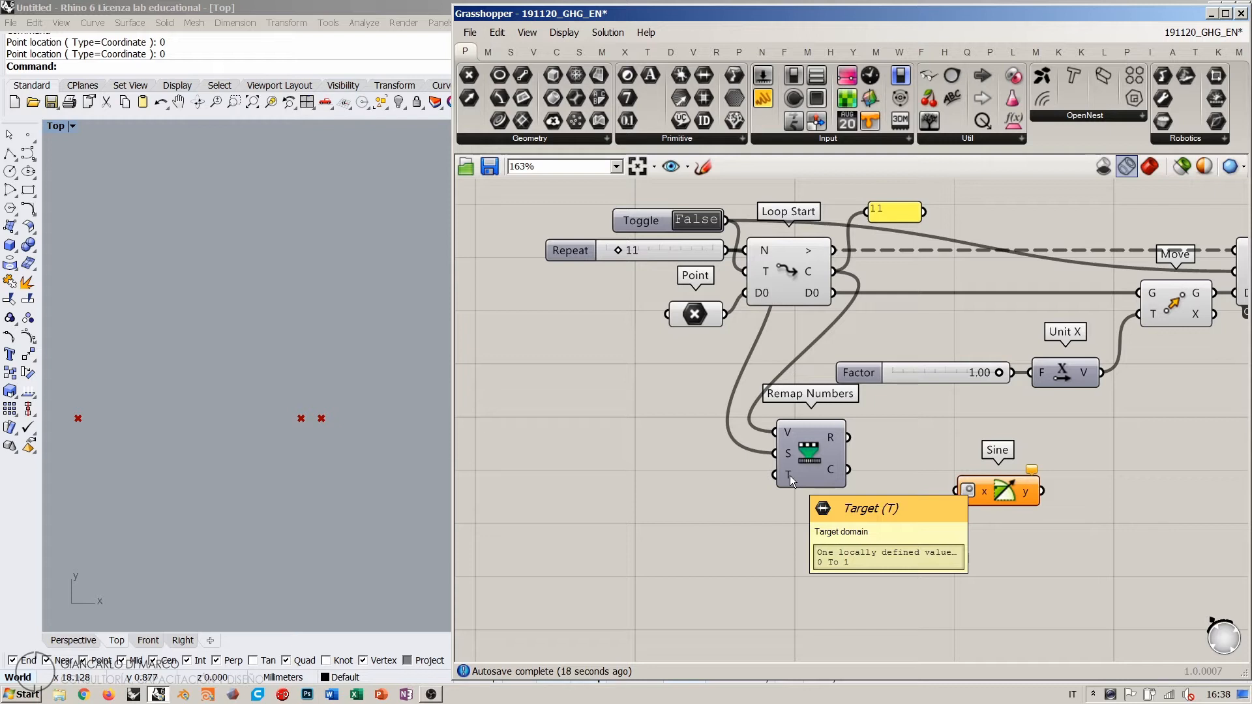
pyautogui.moveTo(995, 498); pyautogui.dragTo(971, 455)
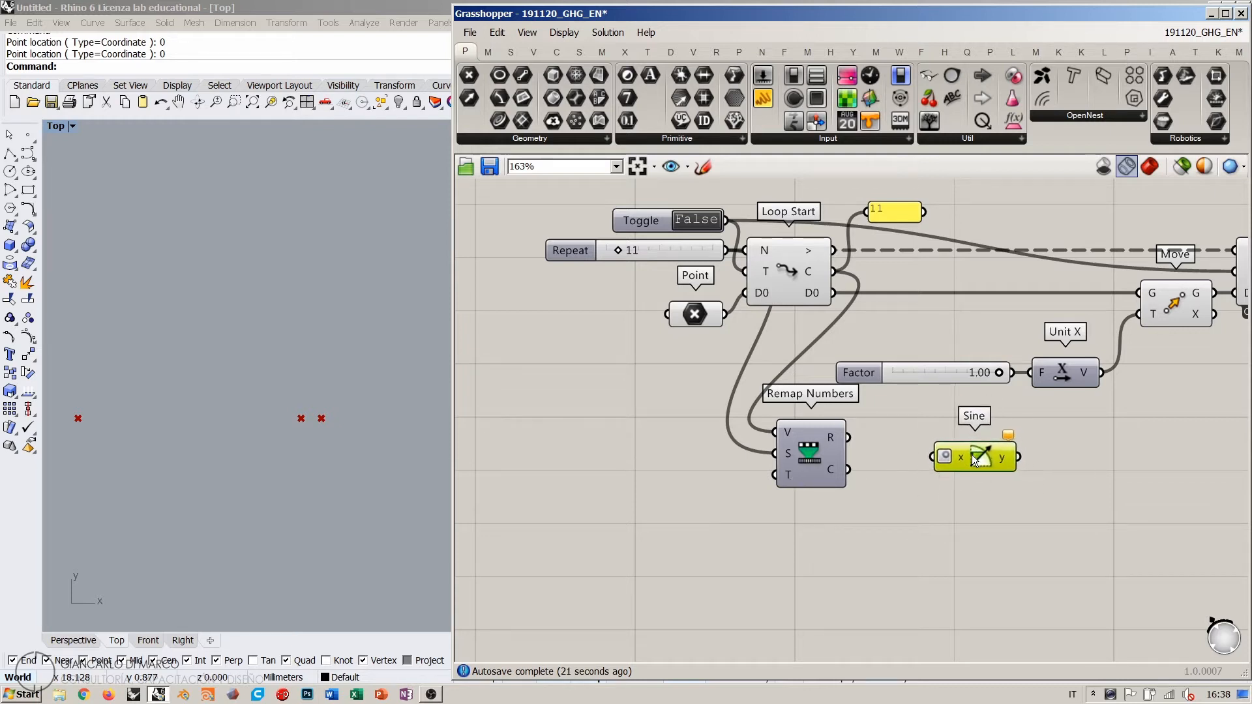
# Step: Add a number slider set to 180 and connect it to Remap Numbers' target domain
pyautogui.doubleClick(652, 510)
pyautogui.write('180')
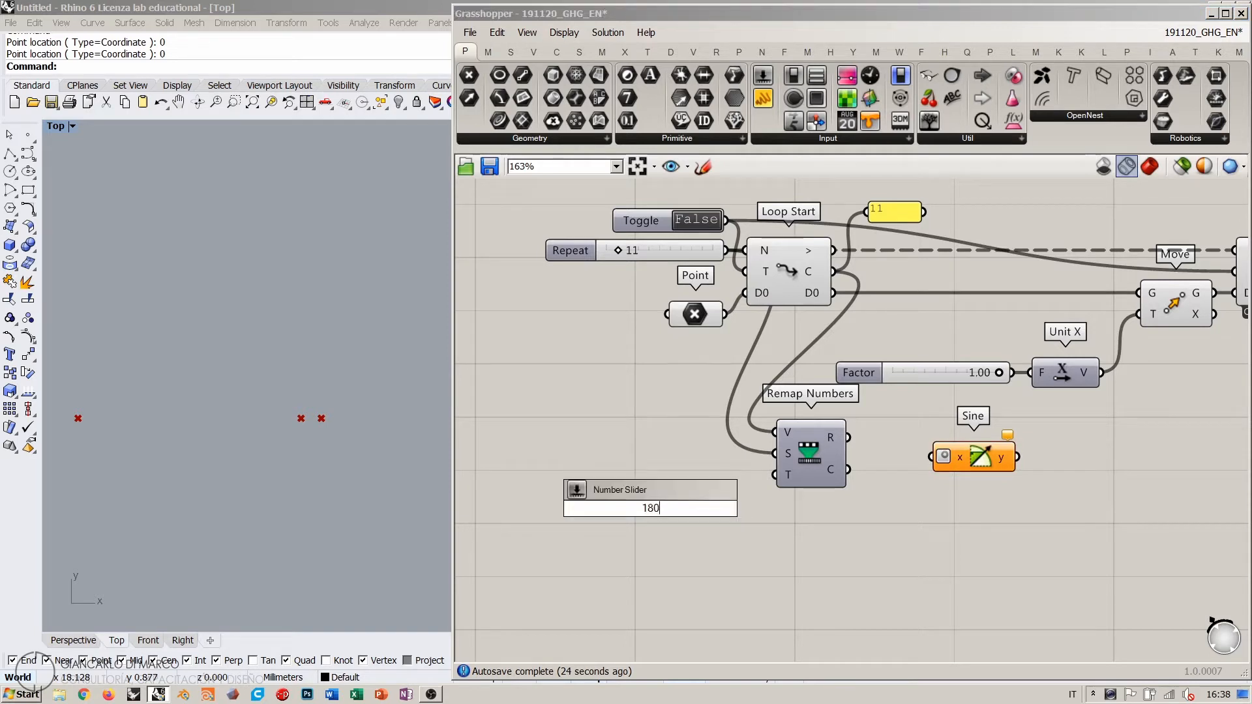
pyautogui.press('Return')
pyautogui.moveTo(746, 496); pyautogui.dragTo(737, 508)
pyautogui.moveTo(715, 506); pyautogui.dragTo(732, 473)
pyautogui.click(800, 506)
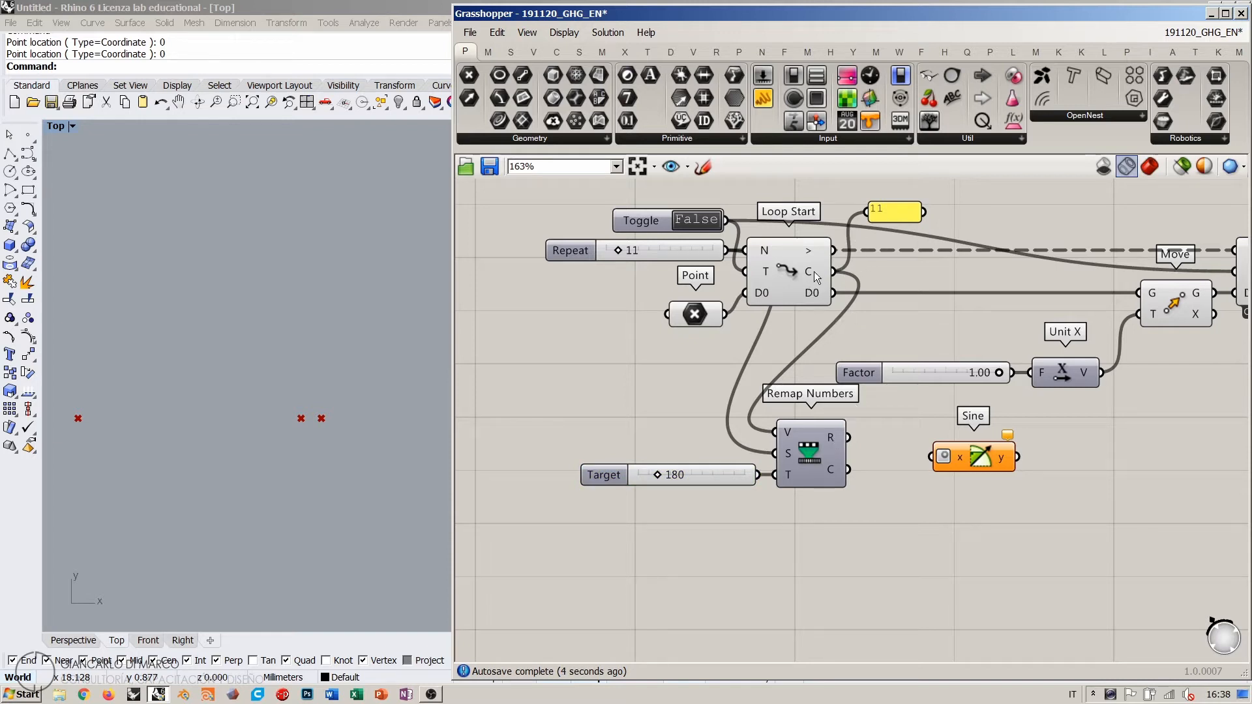
# Step: Reset the loop by setting the toggle to True and inspect Remap Numbers' mapped output
pyautogui.moveTo(833, 433)
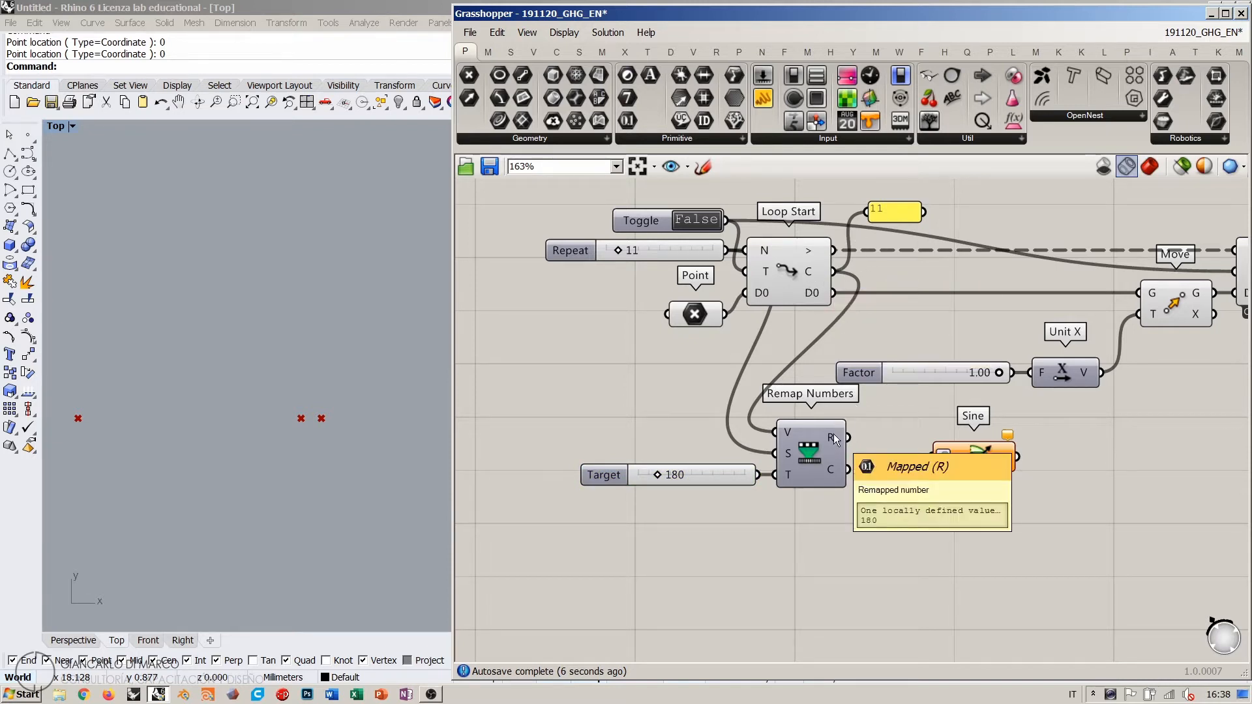
pyautogui.click(695, 219)
pyautogui.moveTo(832, 440)
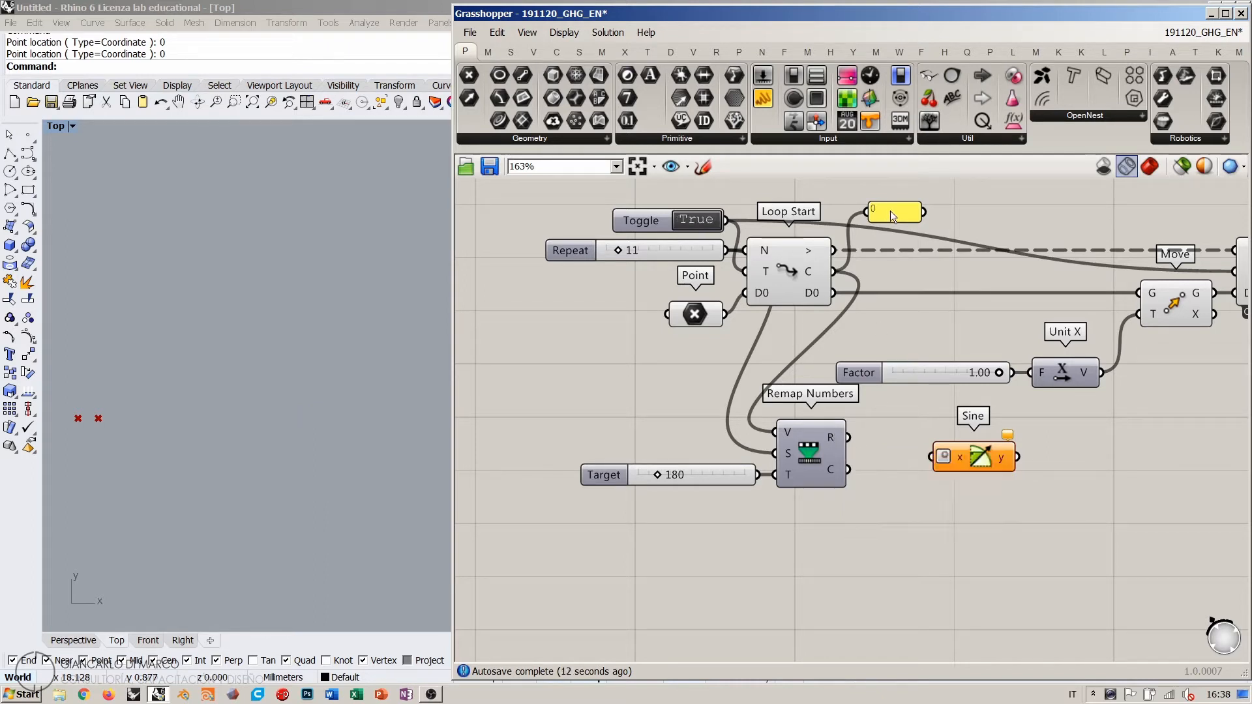
# Step: Move the counter panel beside Remap Numbers and connect a copy of it to the mapped output
pyautogui.moveTo(891, 214); pyautogui.dragTo(894, 410)
pyautogui.hotkey('ctrl', 'v')
pyautogui.click(887, 482)
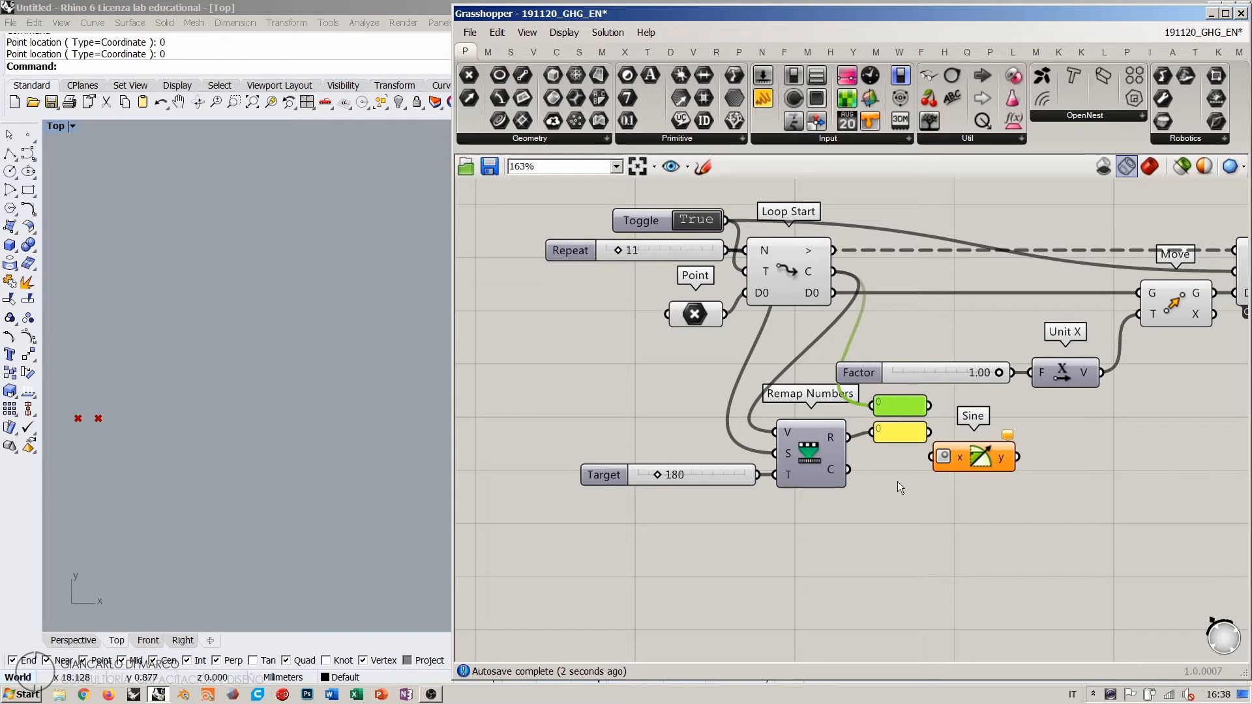
pyautogui.click(897, 481)
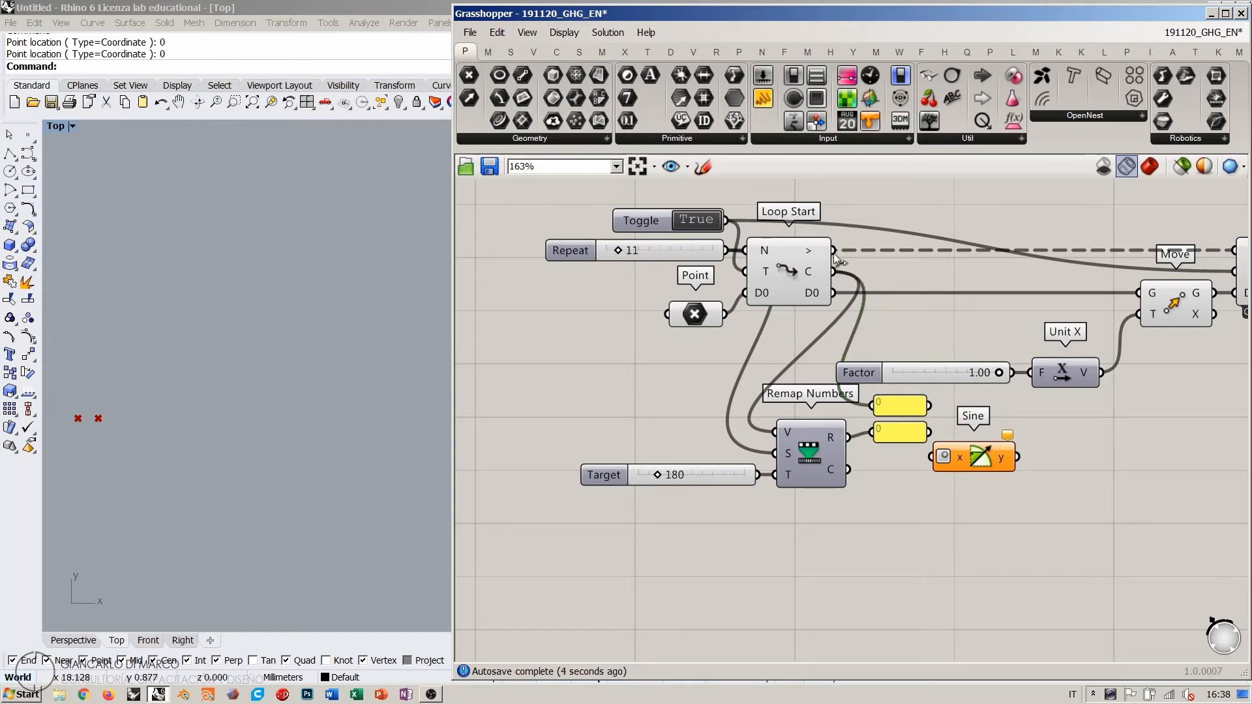
pyautogui.click(892, 406)
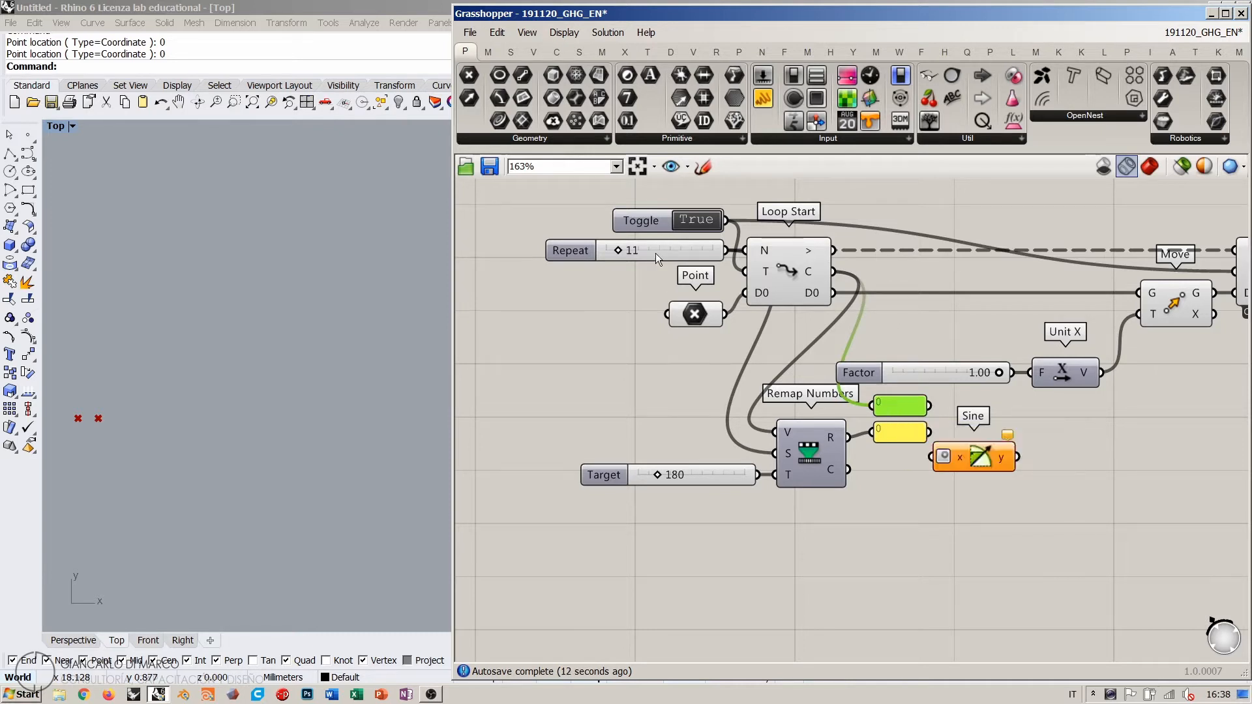
pyautogui.click(890, 431)
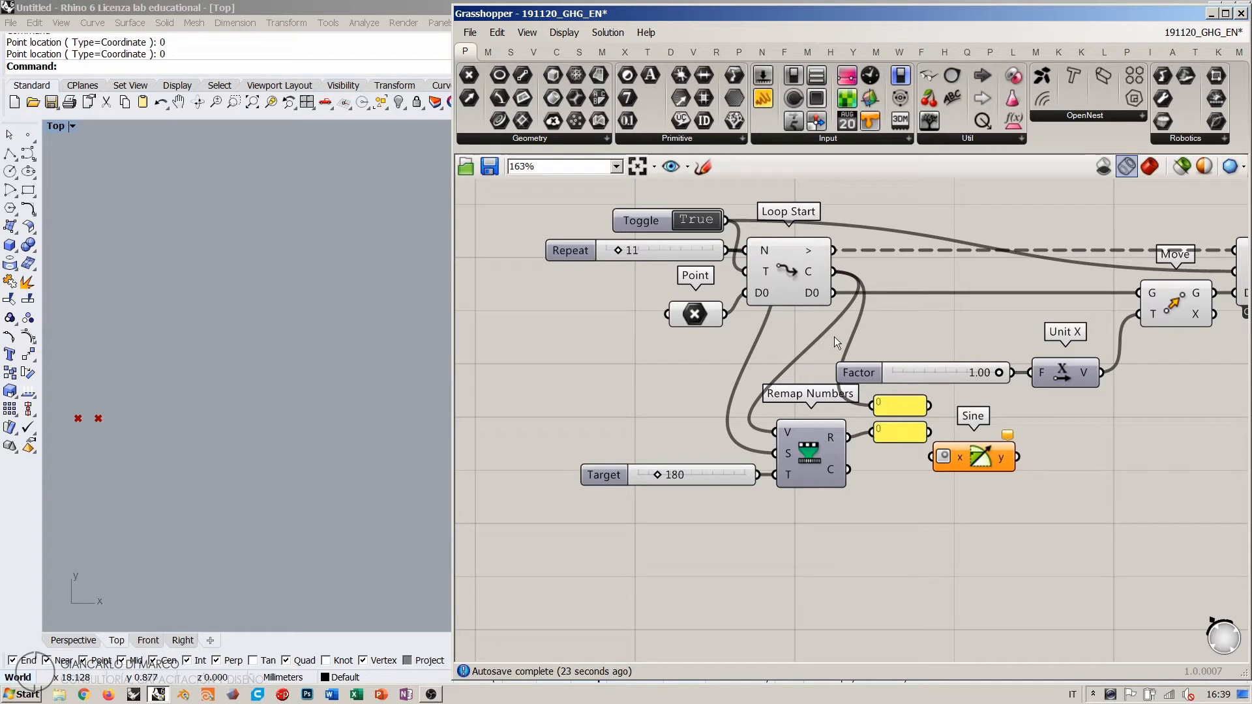
pyautogui.click(889, 405)
pyautogui.click(914, 482)
# Step: Connect Remap Numbers' mapped output to Sine's x input and place Sine just below the panels
pyautogui.moveTo(965, 459); pyautogui.dragTo(977, 460)
pyautogui.moveTo(848, 437); pyautogui.dragTo(954, 476)
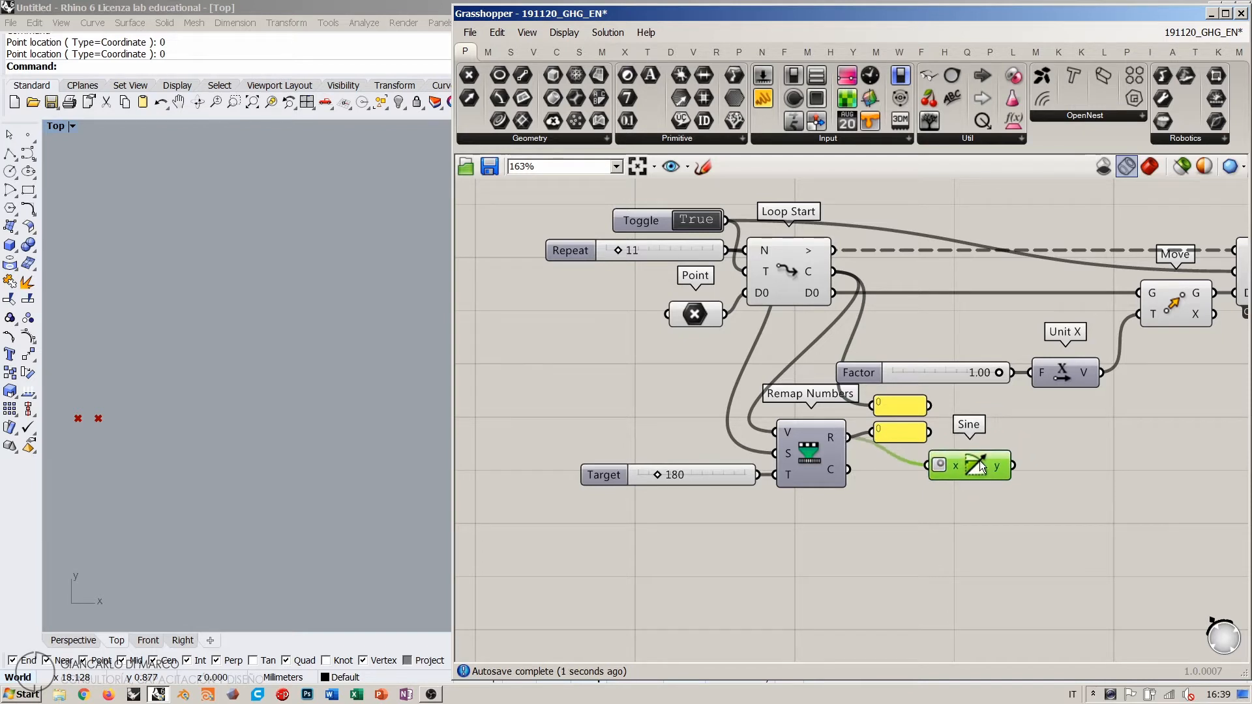
pyautogui.click(1033, 416)
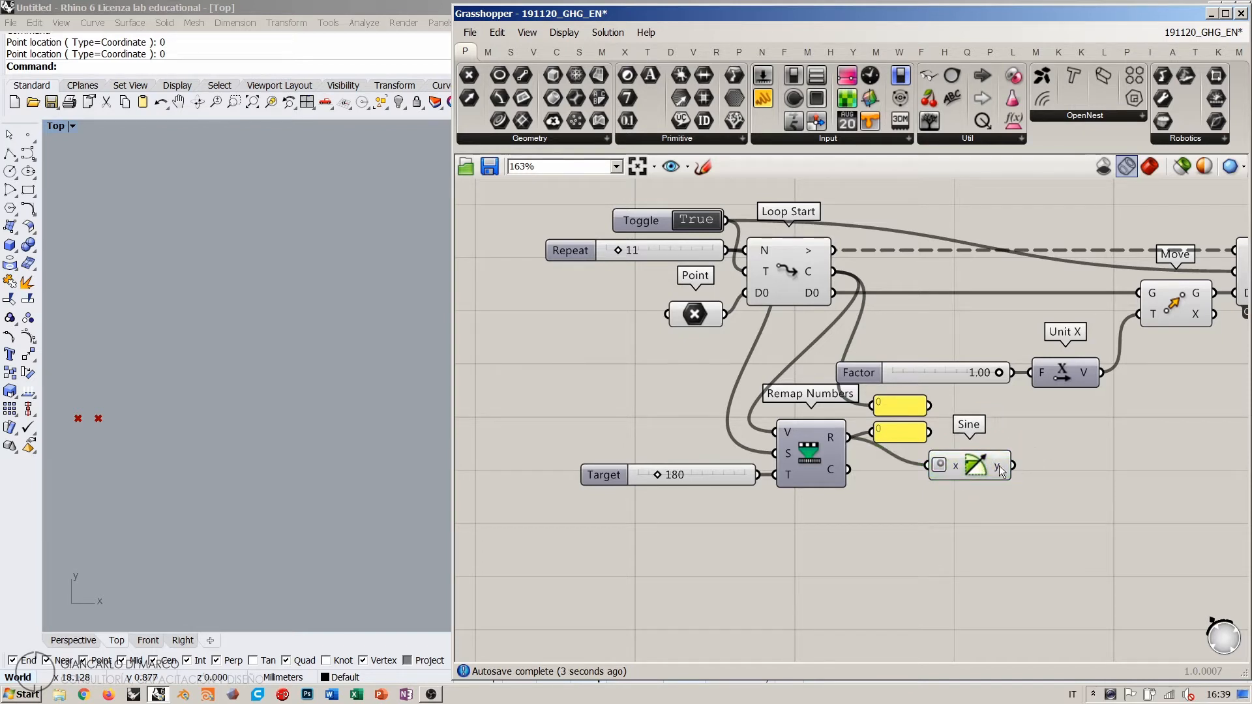
# Step: Connect Sine's y output to Unit X's factor input and delete the Factor slider
pyautogui.moveTo(999, 465); pyautogui.dragTo(1025, 382)
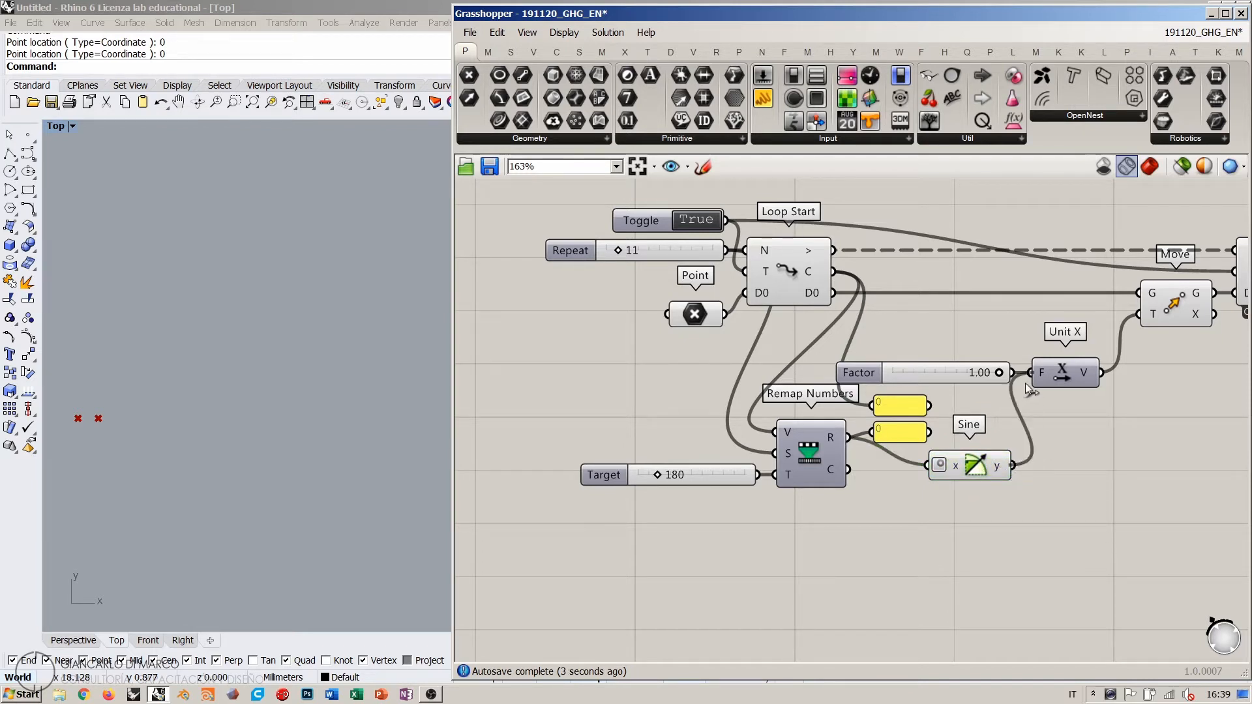
pyautogui.click(949, 377)
pyautogui.press('Delete')
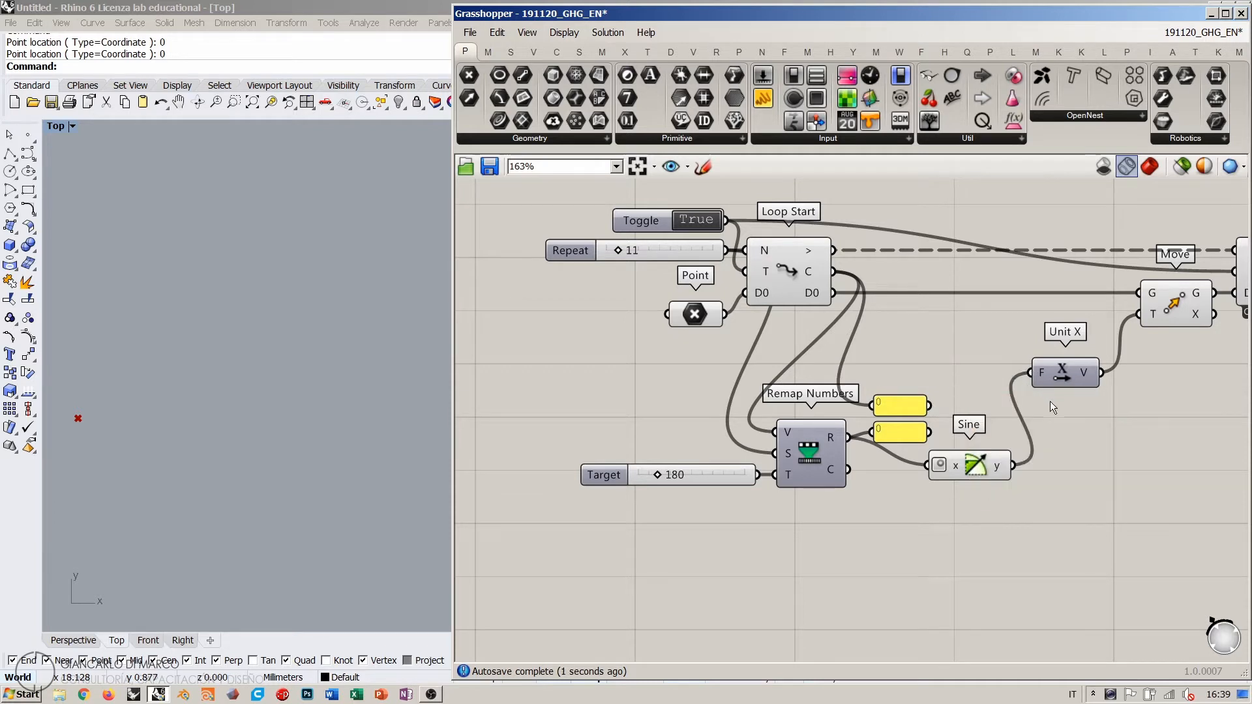
pyautogui.click(971, 467)
# Step: Run the loop by setting the toggle to False, and rearrange the two panels and Sine for straighter wires
pyautogui.moveTo(964, 350); pyautogui.dragTo(864, 389, button='right')
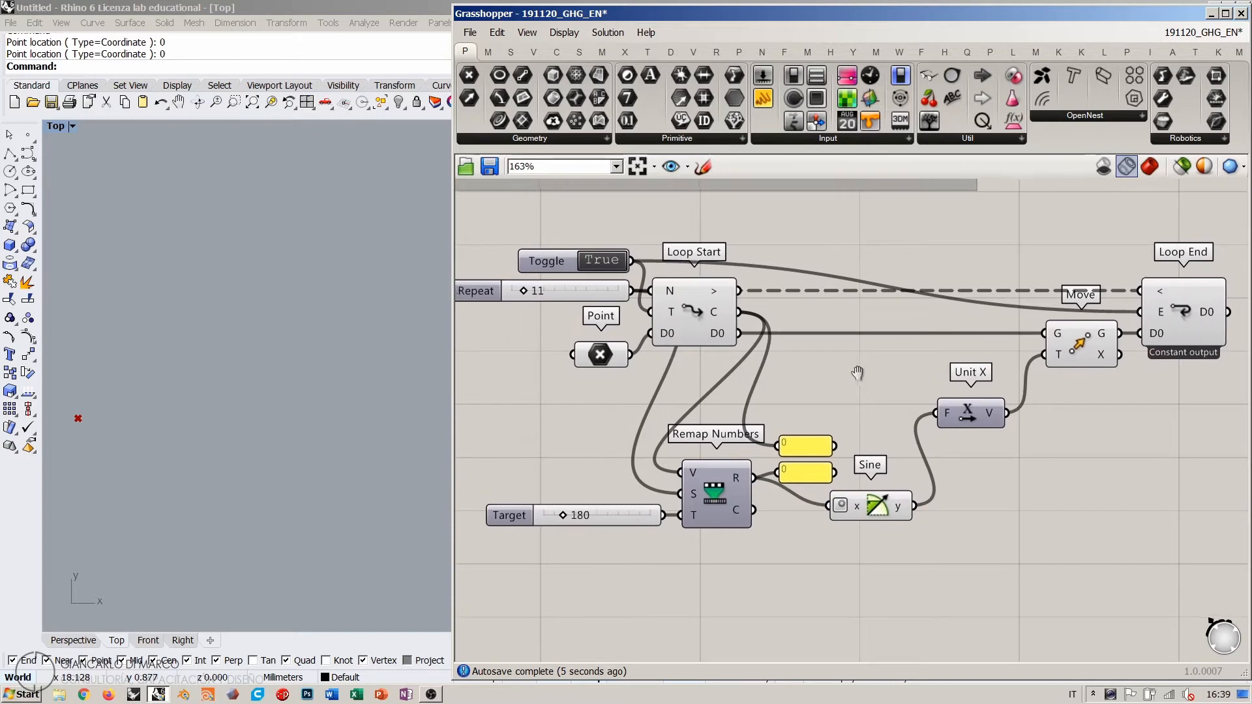
pyautogui.click(597, 258)
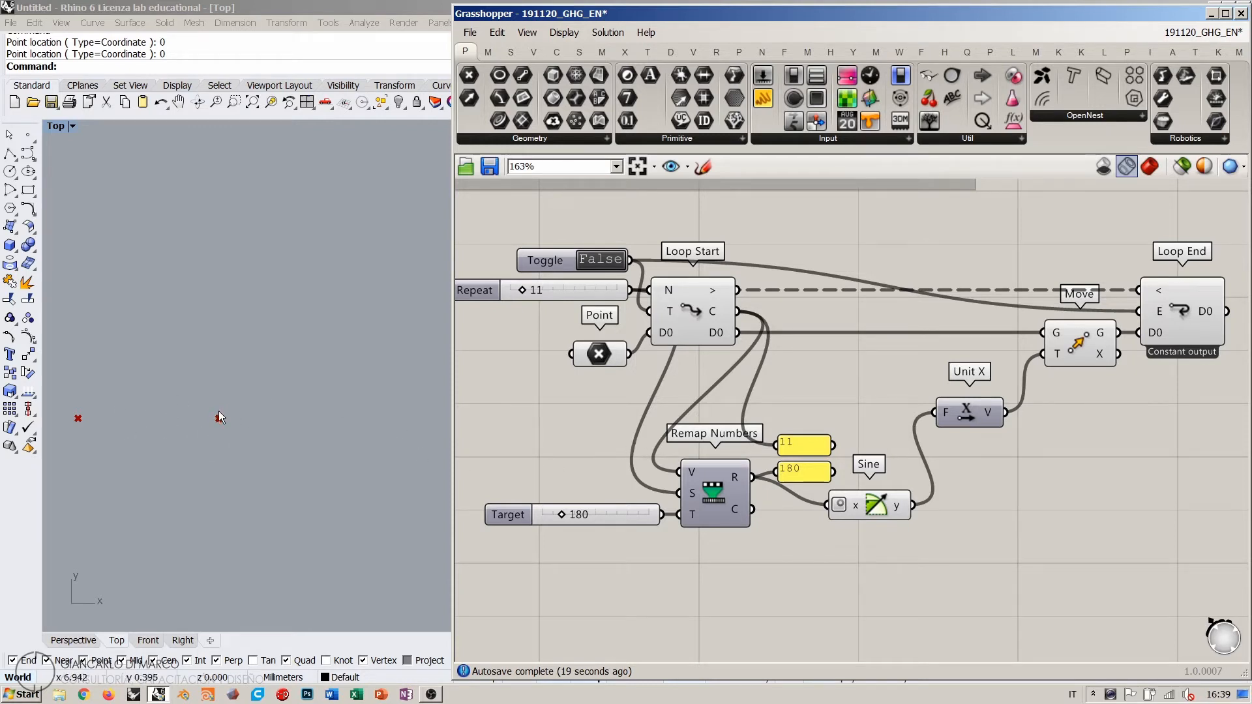
pyautogui.moveTo(842, 433)
pyautogui.mouseDown()
pyautogui.moveTo(797, 481)
pyautogui.moveTo(828, 423)
pyautogui.mouseUp()
pyautogui.moveTo(897, 455)
pyautogui.mouseDown()
pyautogui.moveTo(842, 469)
pyautogui.moveTo(889, 473)
pyautogui.mouseUp()
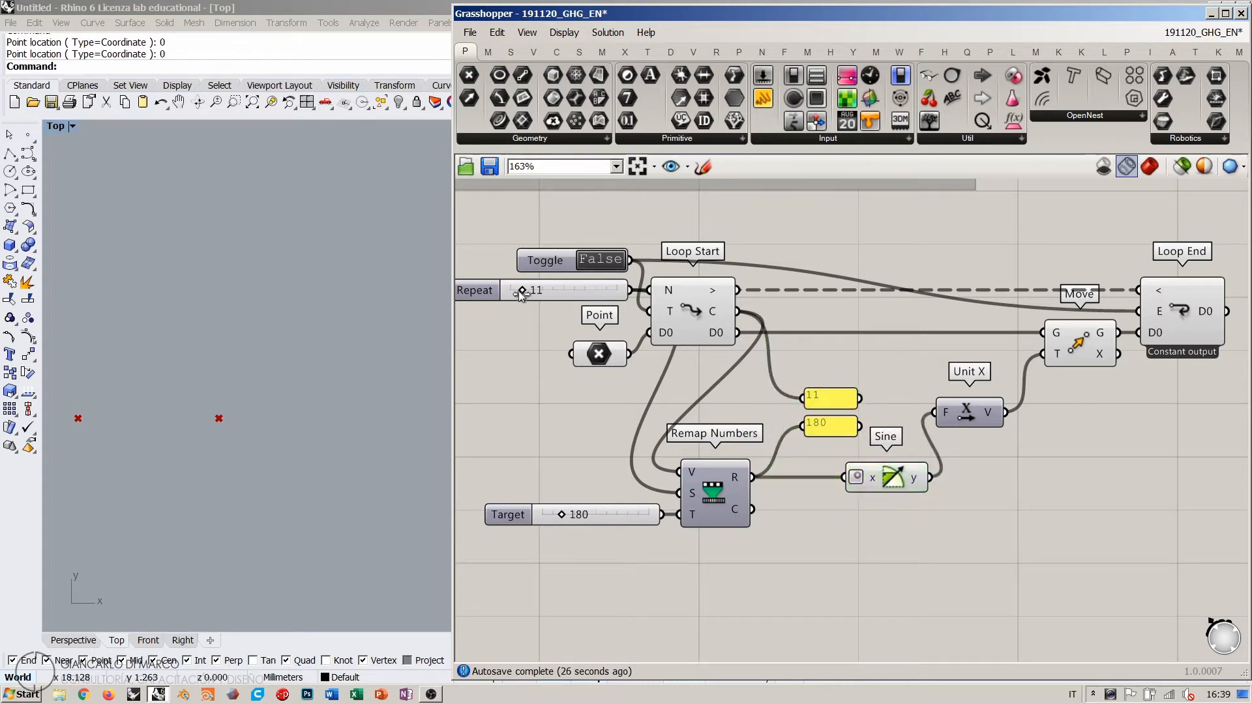
# Step: Set the Repeat slider to 100 and rerun the loop
pyautogui.moveTo(520, 290); pyautogui.dragTo(690, 306)
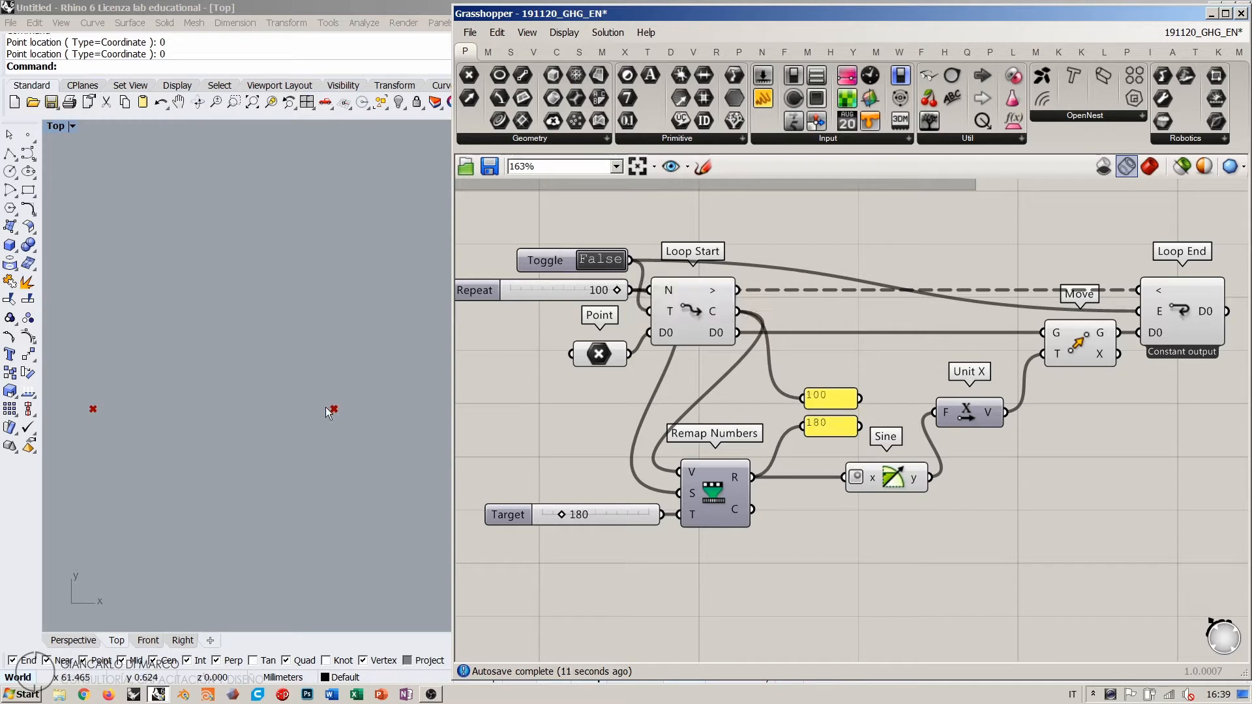
pyautogui.doubleClick(600, 258)
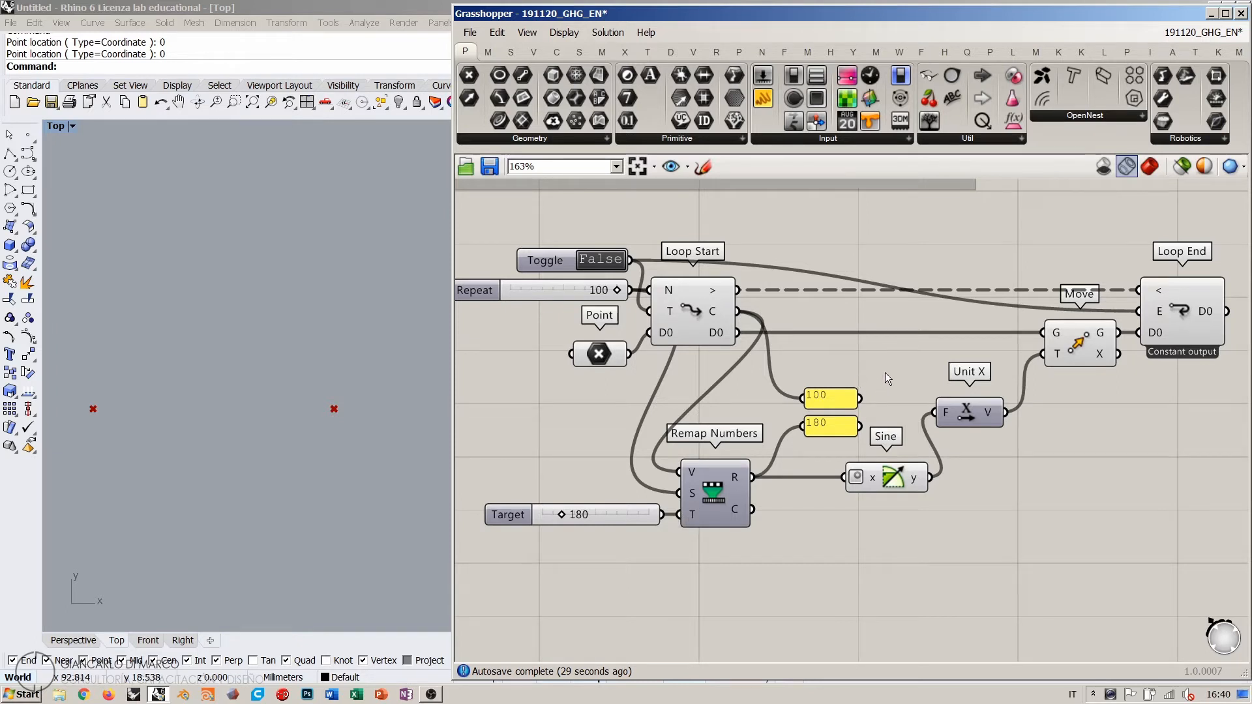
# Step: Set the Target slider to 360 and rerun the loop by switching the toggle to True and back to False
pyautogui.doubleClick(600, 516)
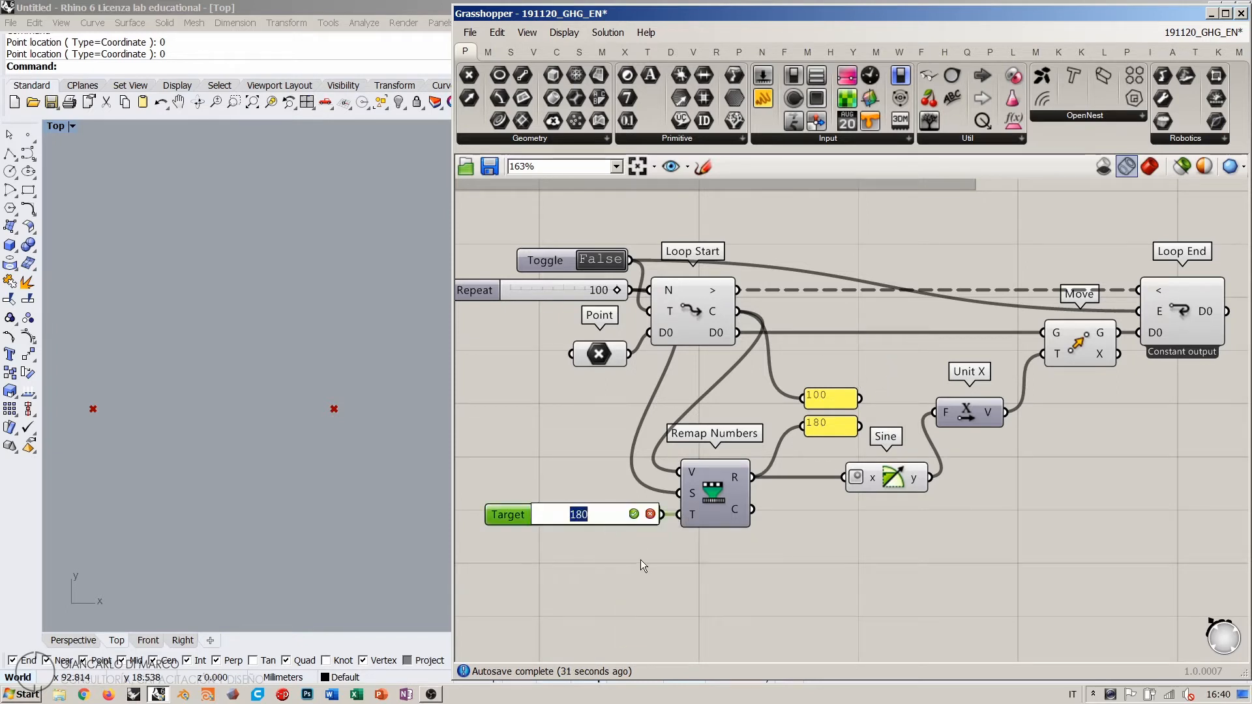
pyautogui.write('360')
pyautogui.press('Return')
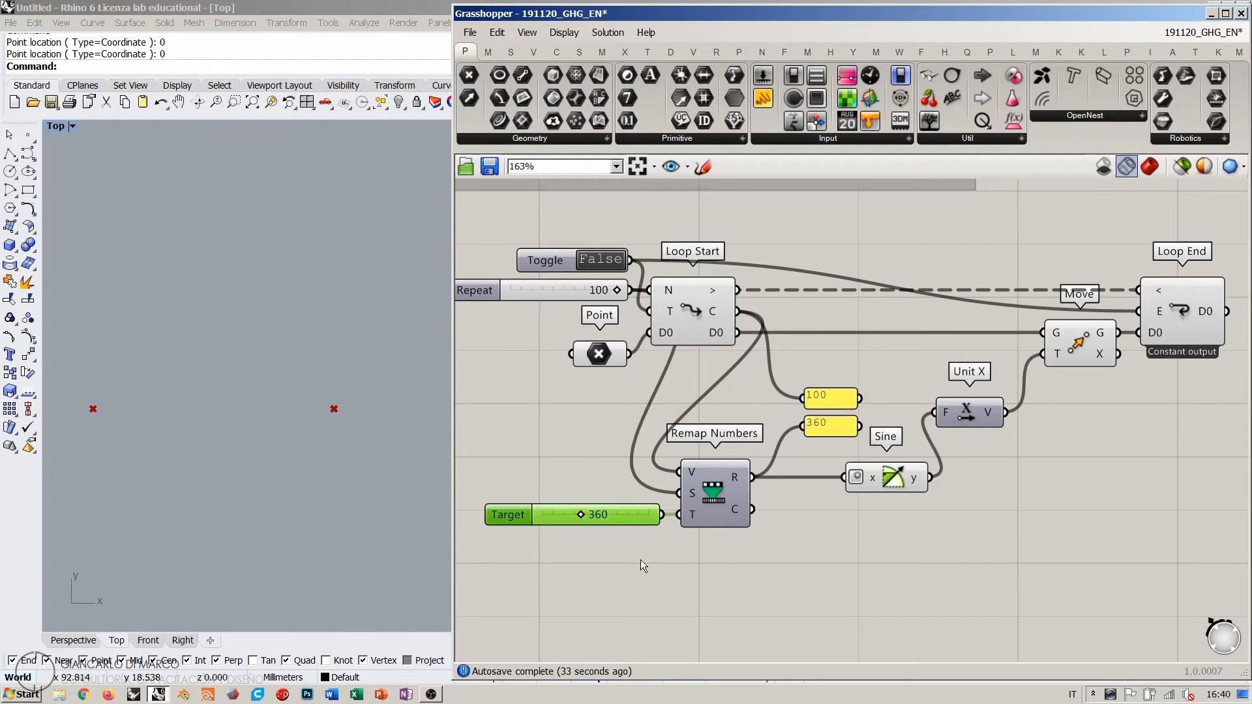
pyautogui.click(640, 559)
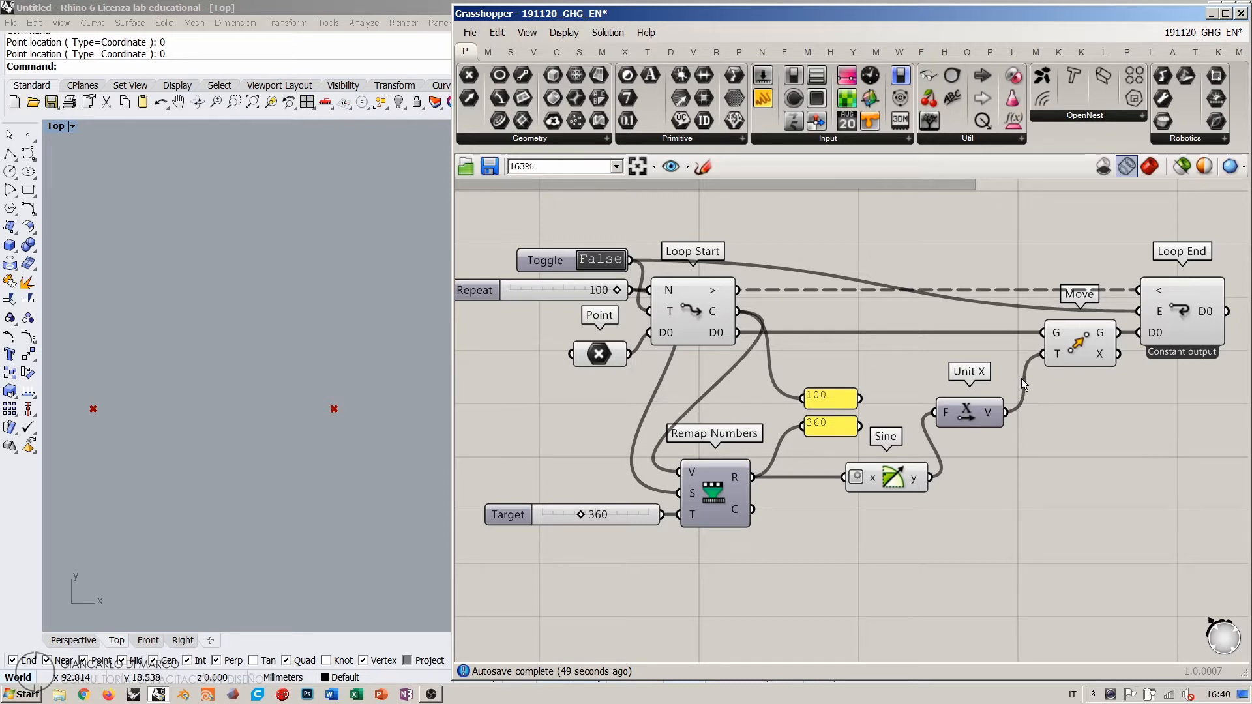
pyautogui.click(1080, 351)
pyautogui.click(1084, 398)
pyautogui.doubleClick(597, 260)
pyautogui.click(600, 259)
# Step: Set the Target slider to 720 and rerun the loop with the toggle
pyautogui.doubleClick(608, 514)
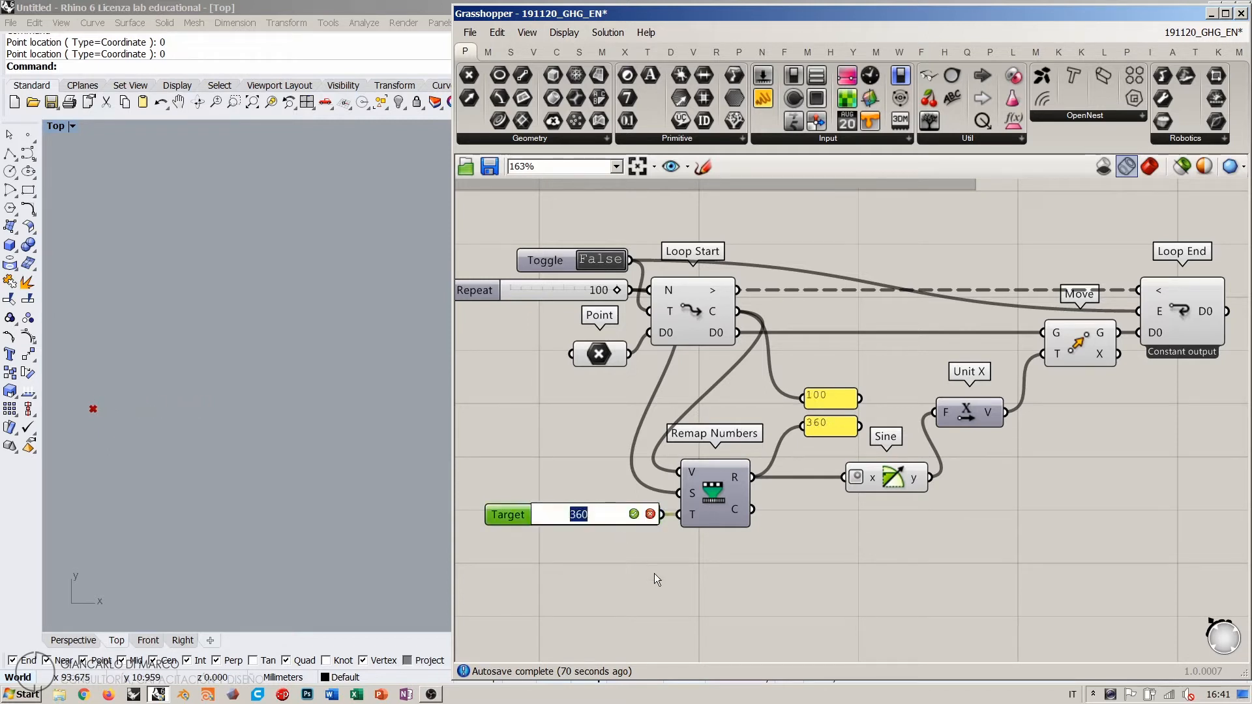
pyautogui.write('720')
pyautogui.press('Return')
pyautogui.doubleClick(604, 261)
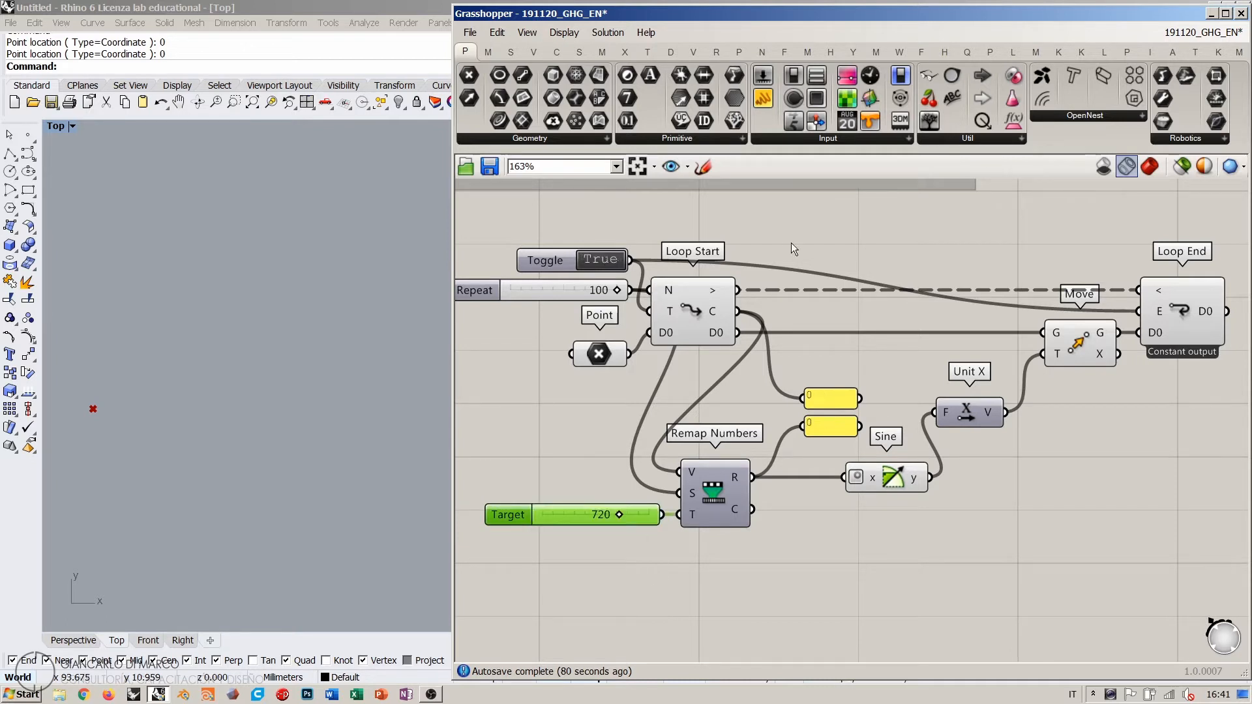
pyautogui.doubleClick(605, 260)
pyautogui.moveTo(894, 248)
pyautogui.mouseDown(button='right')
pyautogui.moveTo(914, 259)
pyautogui.moveTo(904, 250)
pyautogui.mouseUp(button='right')
pyautogui.scroll(-1, 878, 253)
pyautogui.click(903, 244)
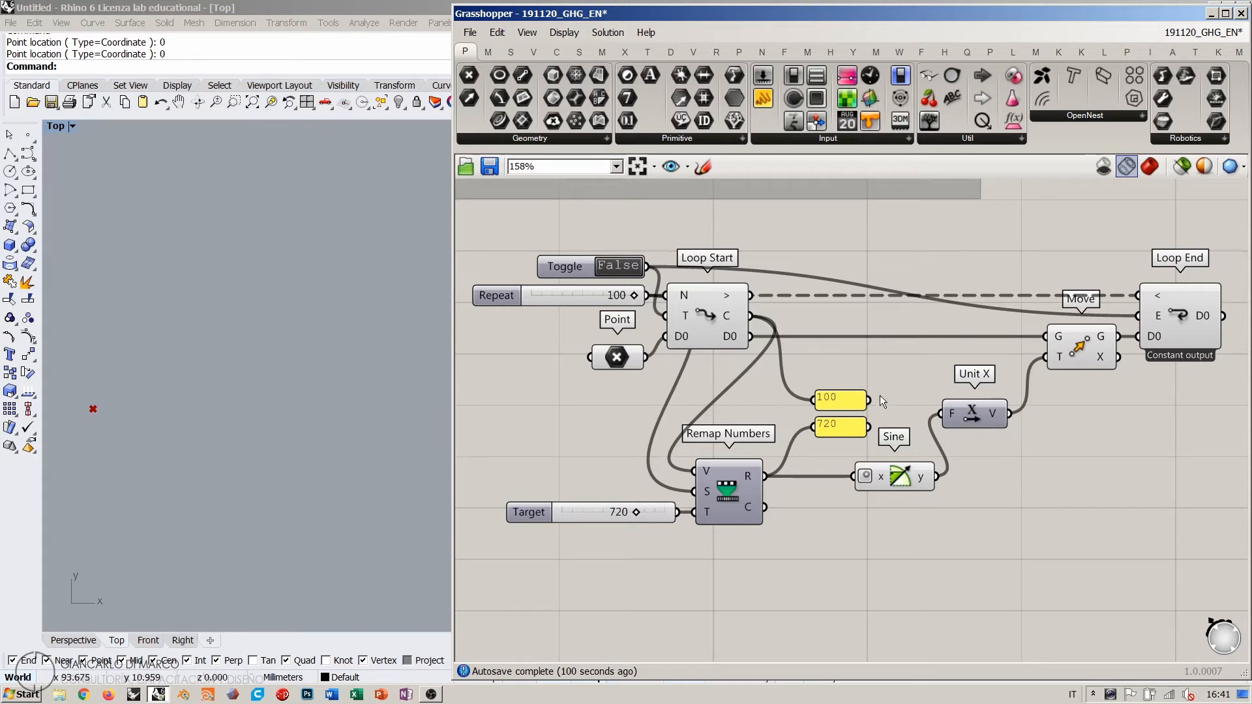
# Step: Move both panels, Sine, Unit X, Move and Loop End into a tighter layout, with Unit X in line with Sine
pyautogui.moveTo(886, 373); pyautogui.dragTo(828, 408)
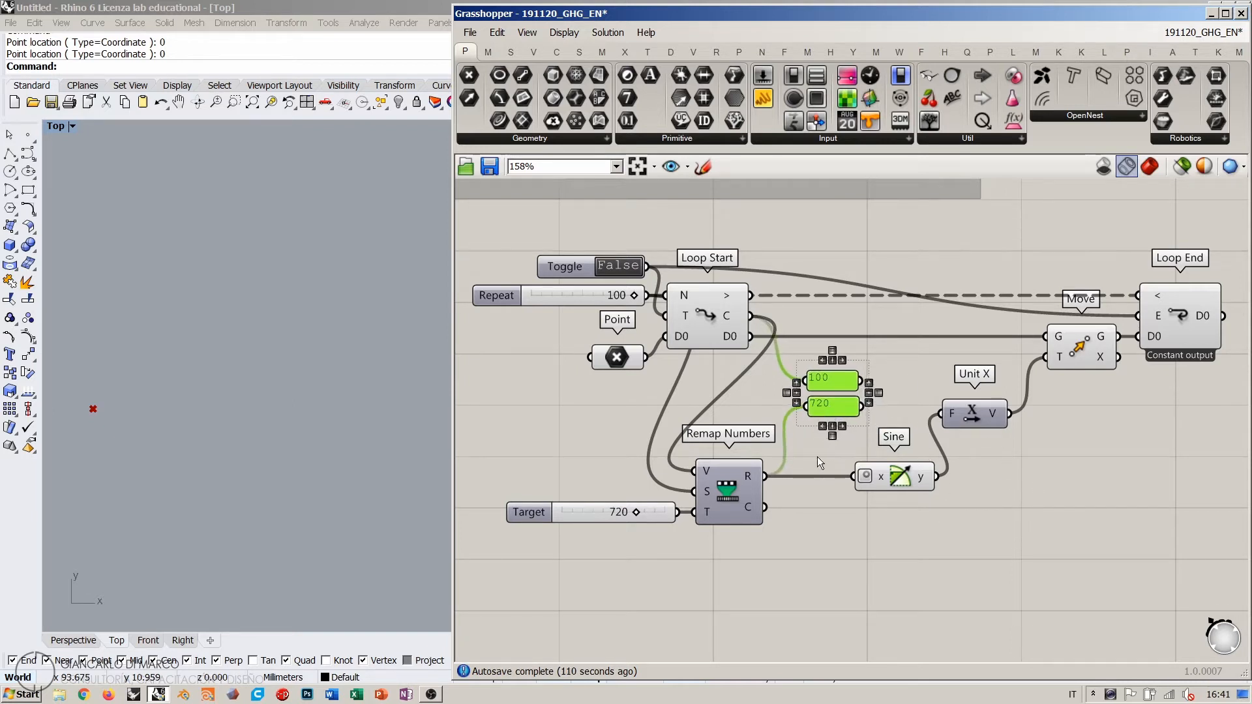
pyautogui.click(820, 461)
pyautogui.moveTo(903, 476); pyautogui.dragTo(856, 478)
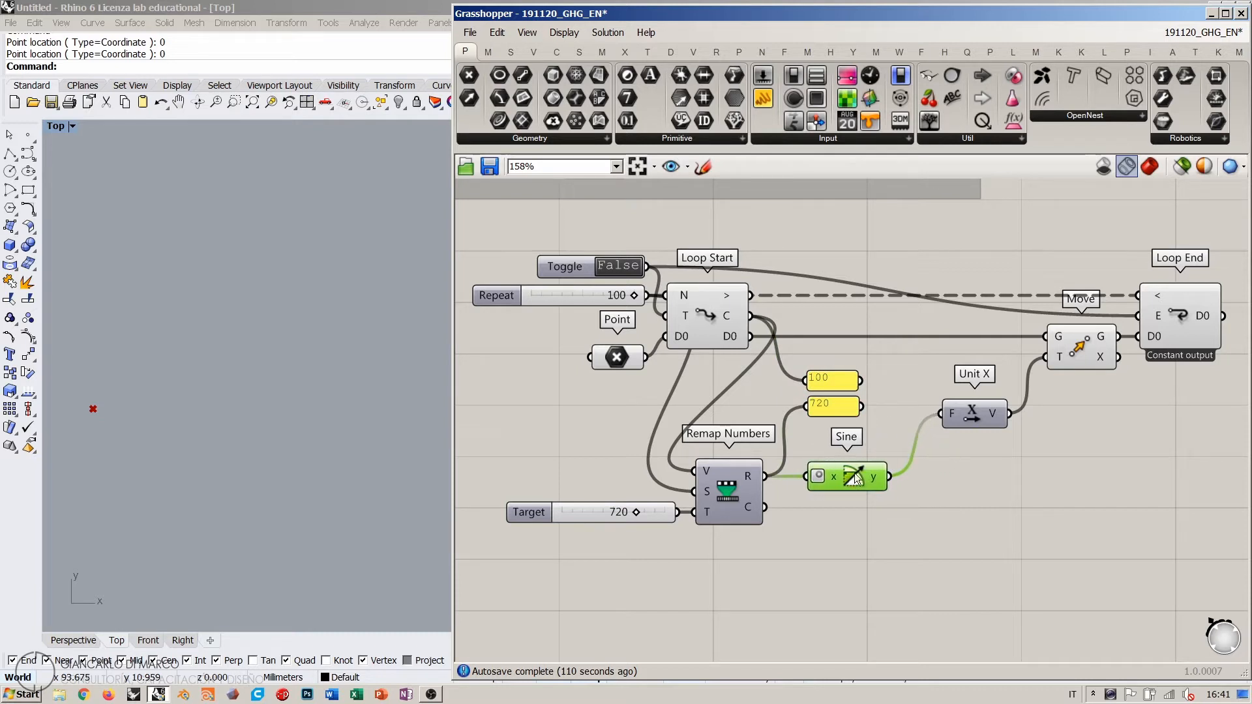
pyautogui.moveTo(967, 418); pyautogui.dragTo(934, 479)
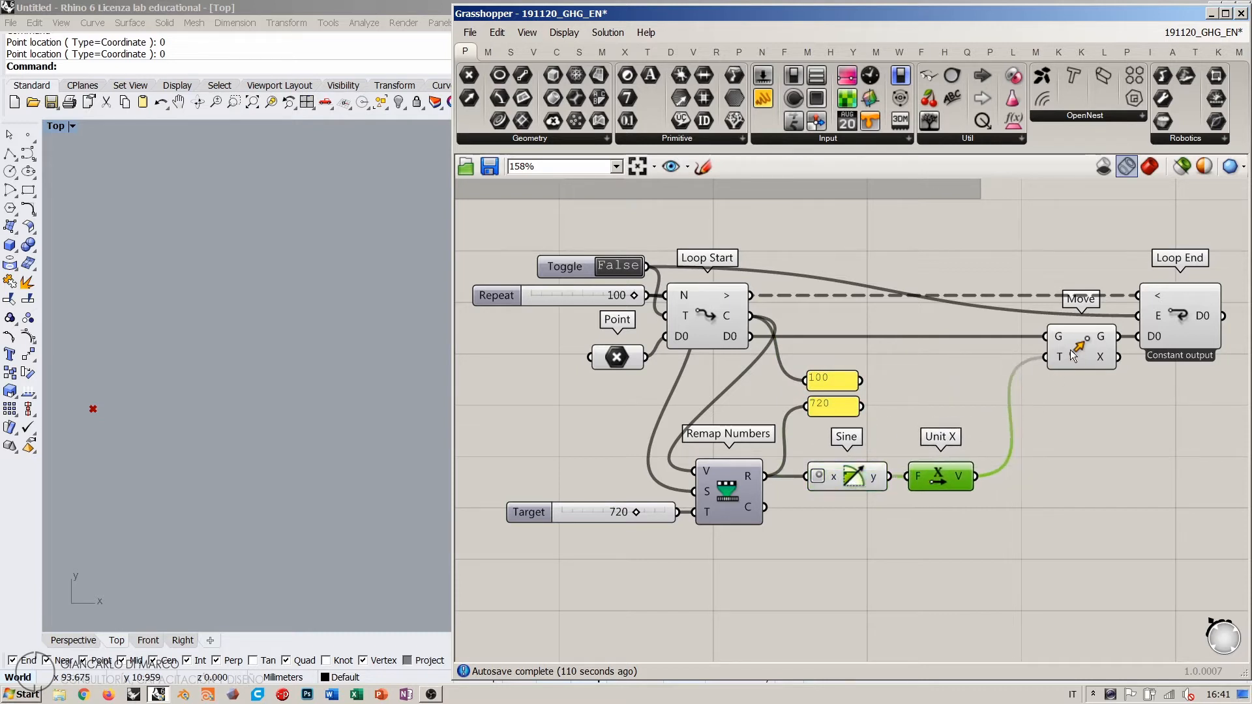
pyautogui.moveTo(1073, 355); pyautogui.dragTo(1030, 351)
pyautogui.moveTo(1176, 323); pyautogui.dragTo(1147, 323)
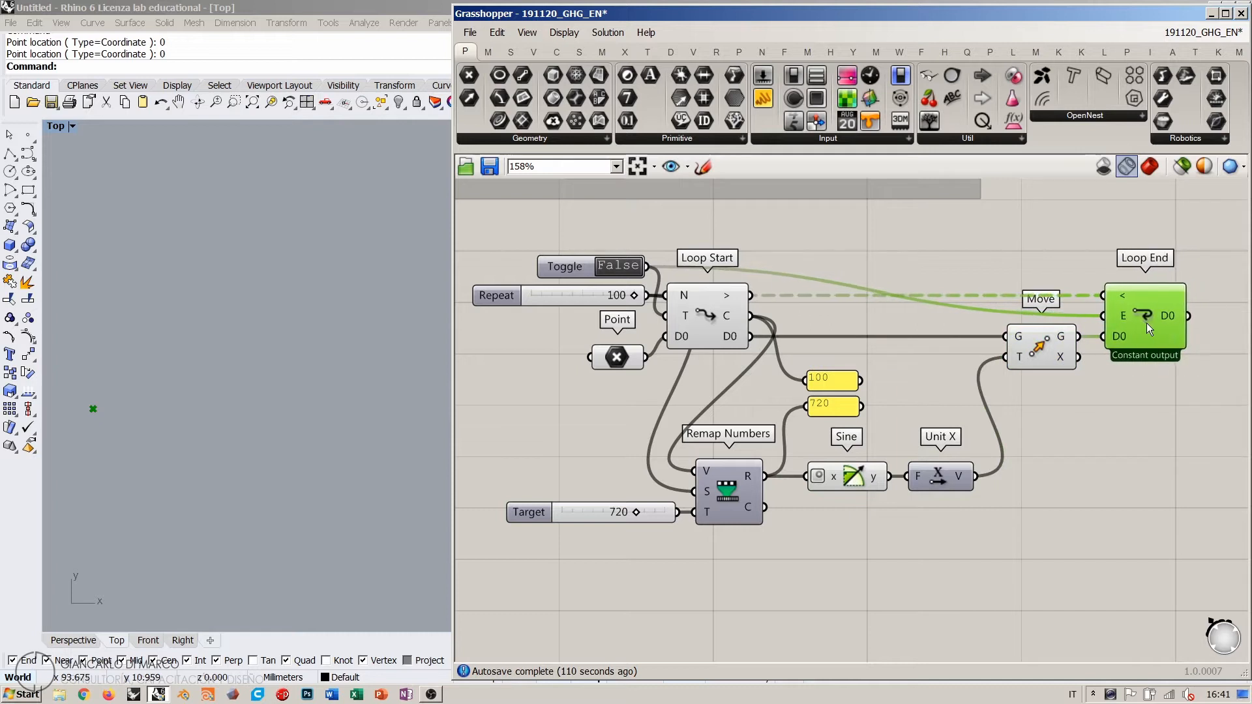
pyautogui.click(875, 421)
pyautogui.moveTo(1178, 231); pyautogui.dragTo(1060, 468)
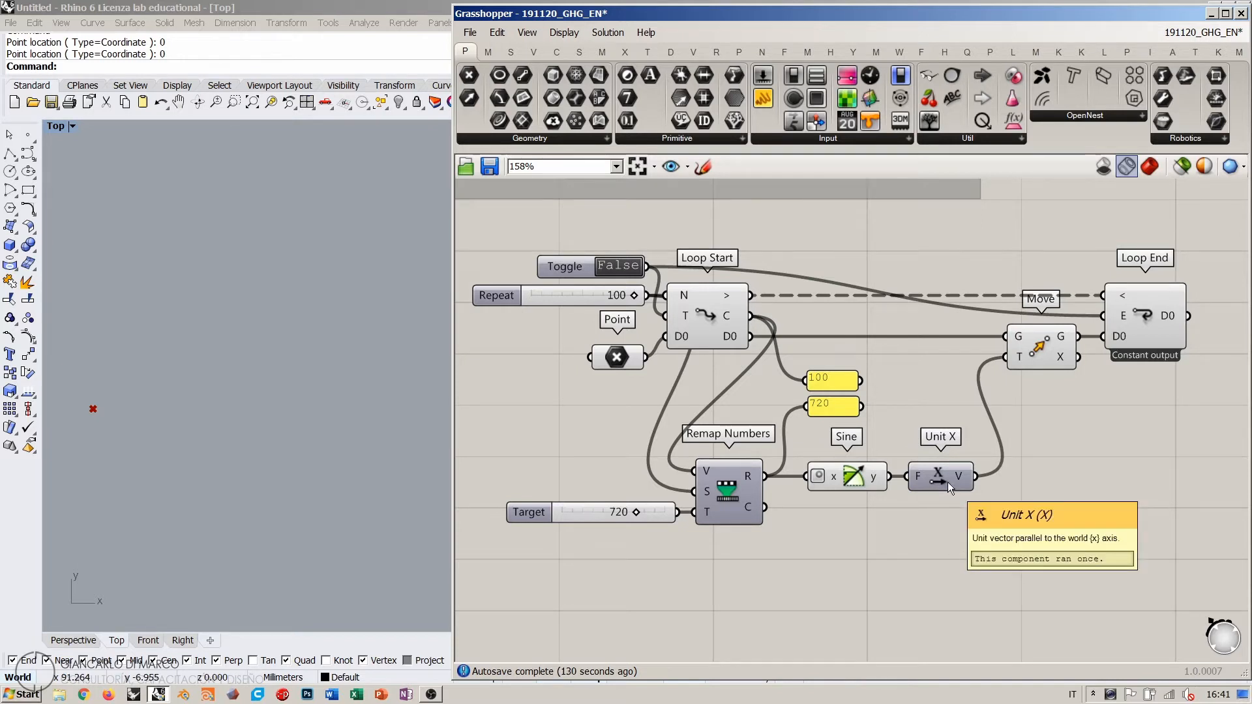
pyautogui.click(842, 481)
pyautogui.scroll(3, 917, 476)
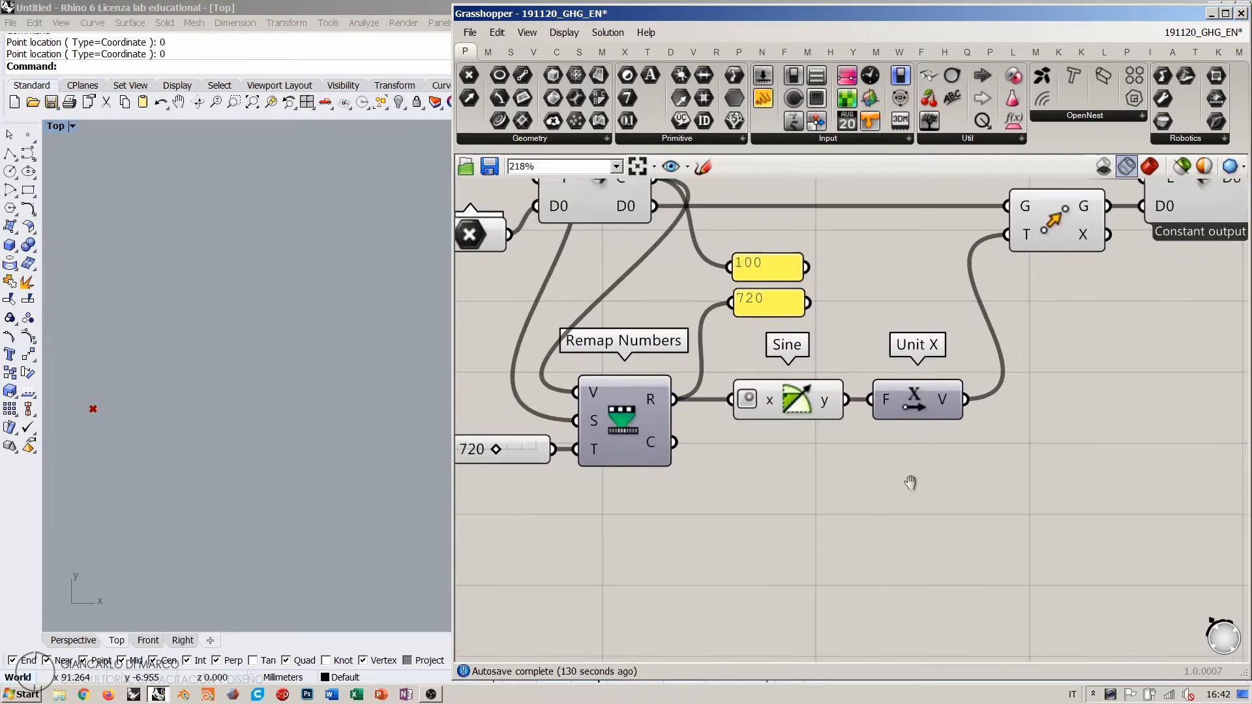
pyautogui.doubleClick(937, 518)
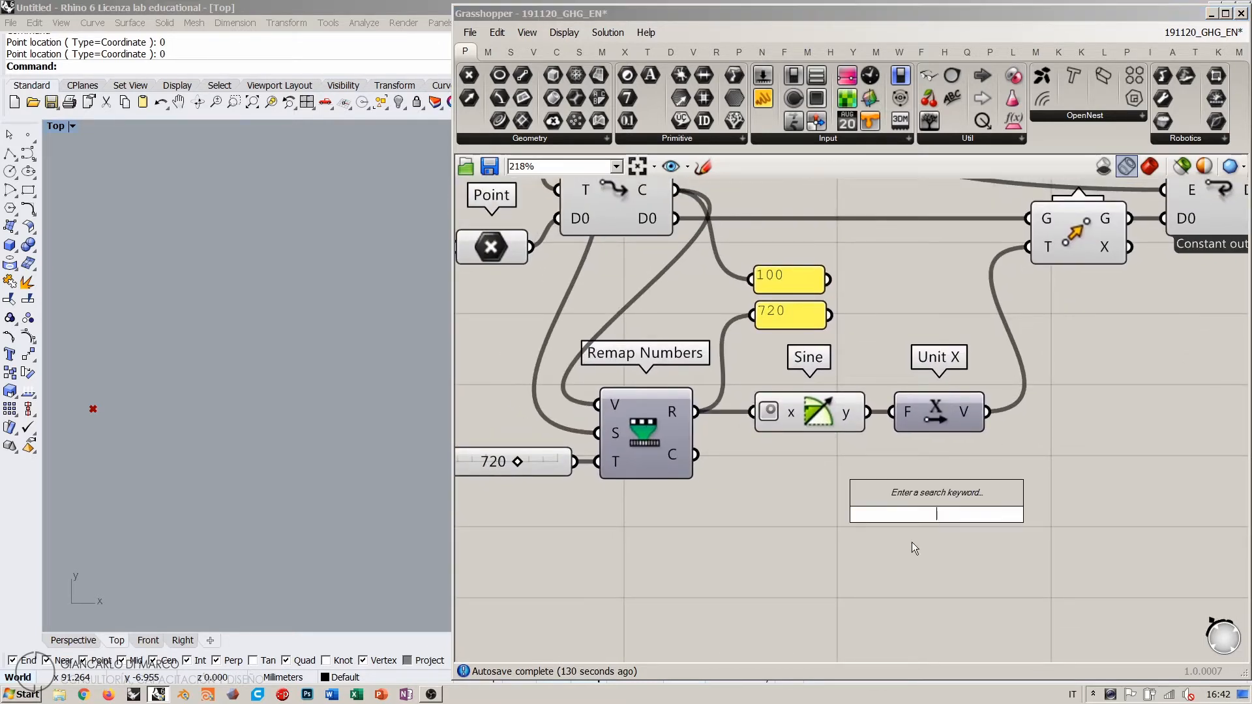
pyautogui.press('Escape')
pyautogui.moveTo(521, 440); pyautogui.dragTo(702, 448, button='right')
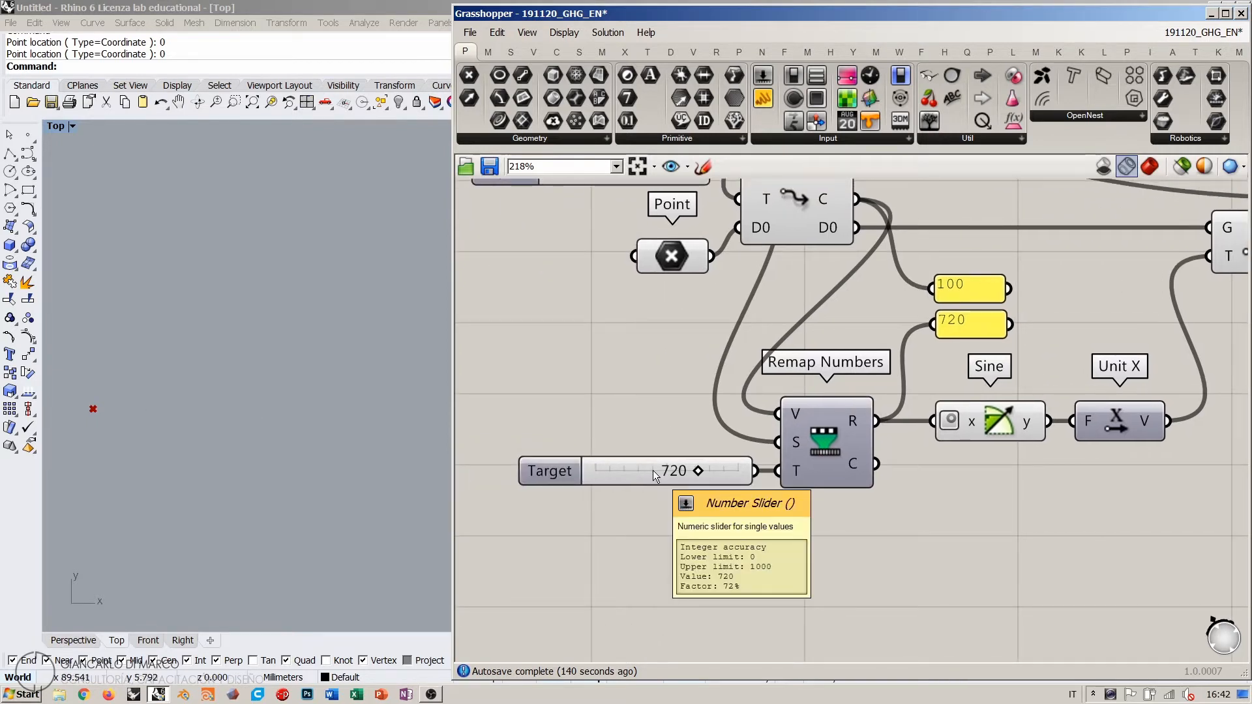
pyautogui.click(190, 413)
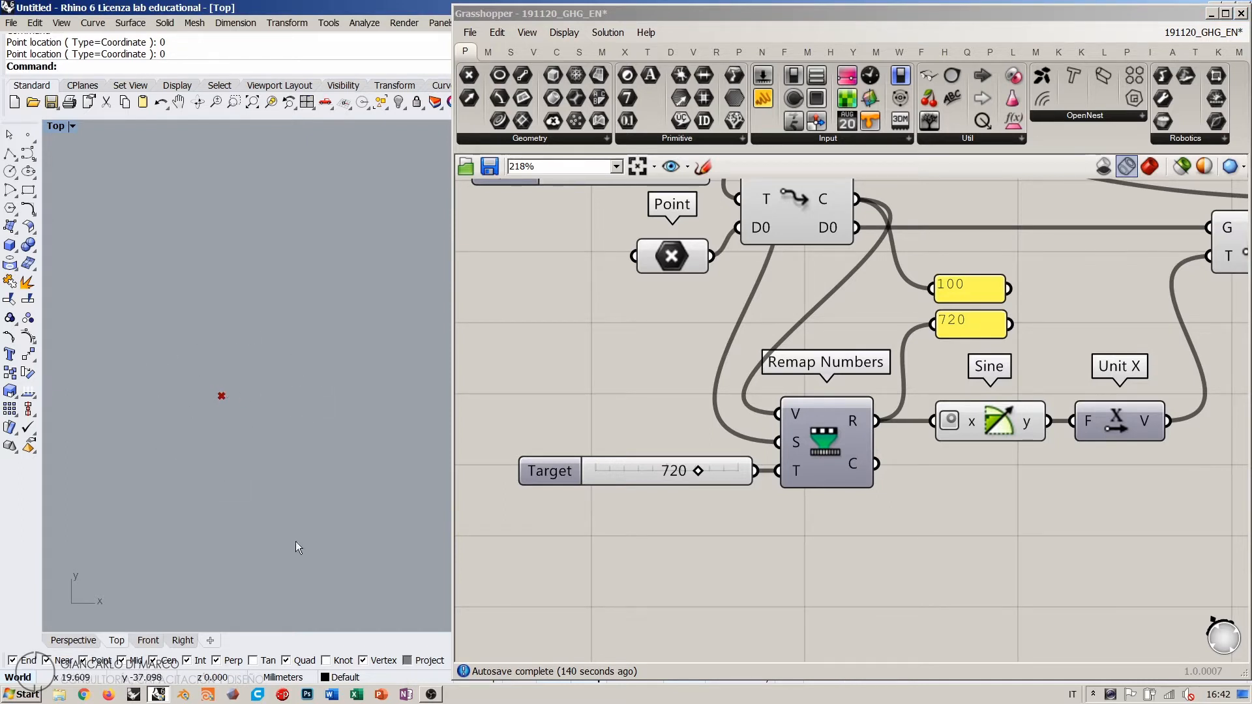
pyautogui.moveTo(986, 506); pyautogui.dragTo(901, 530, button='right')
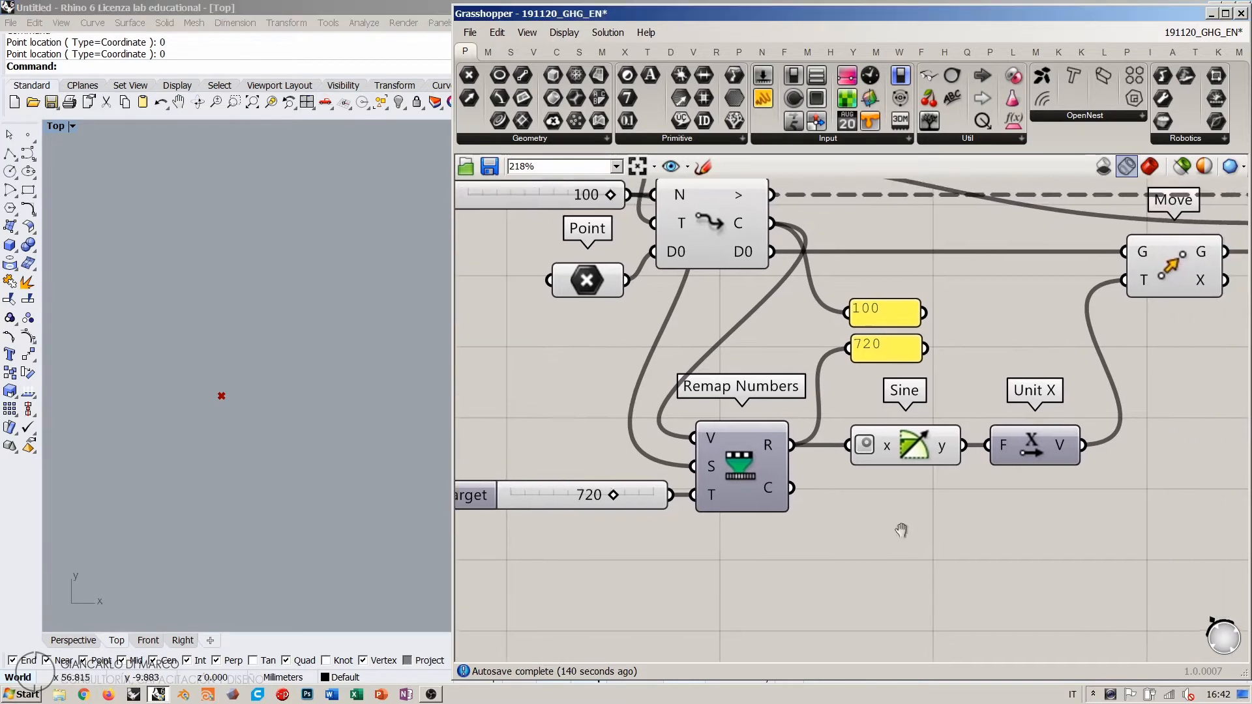
pyautogui.scroll(-2, 718, 456)
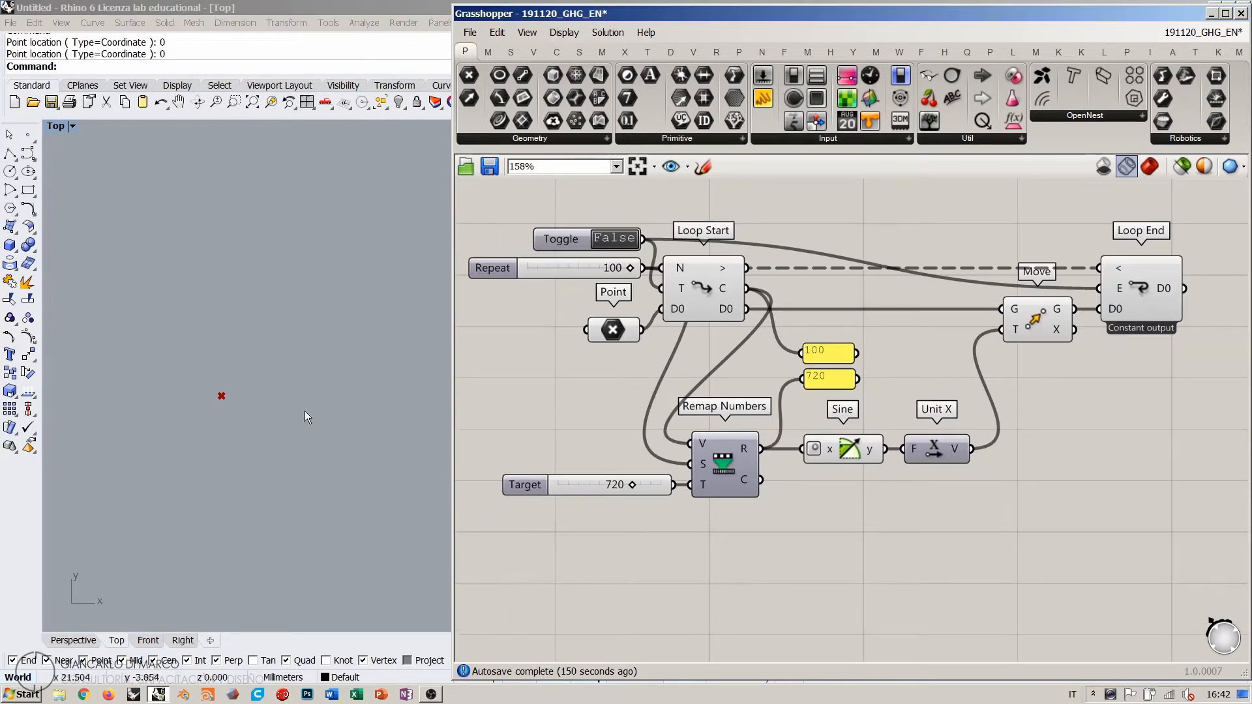
# Step: Add a Cosine component below Sine and set its x input to degrees
pyautogui.moveTo(814, 526); pyautogui.dragTo(816, 456, button='right')
pyautogui.doubleClick(808, 462)
pyautogui.write('cos')
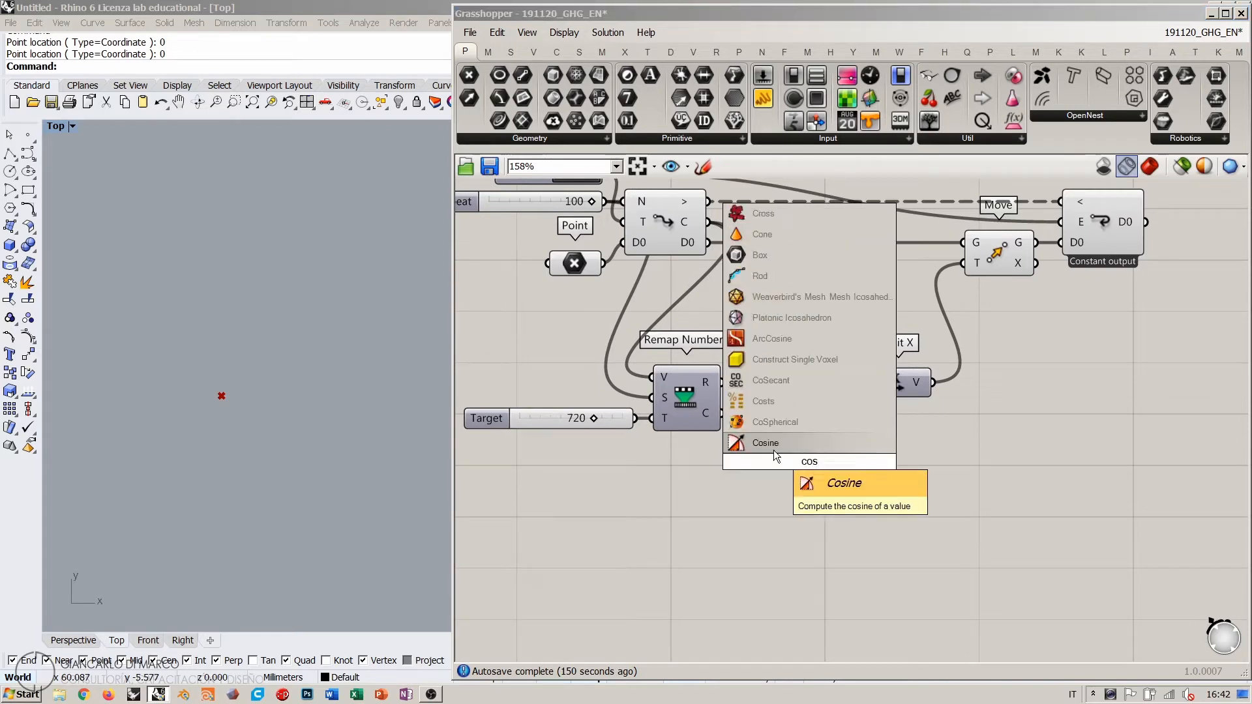
pyautogui.click(774, 451)
pyautogui.scroll(3, 783, 405)
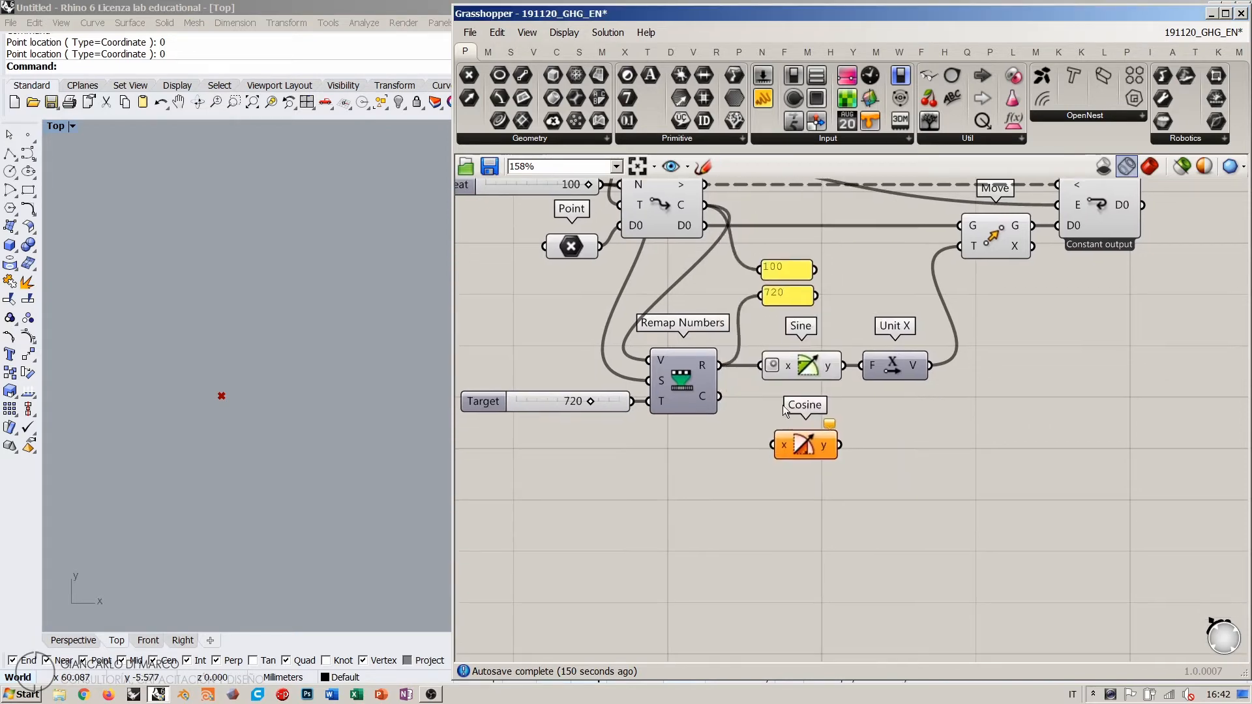
pyautogui.rightClick(784, 459)
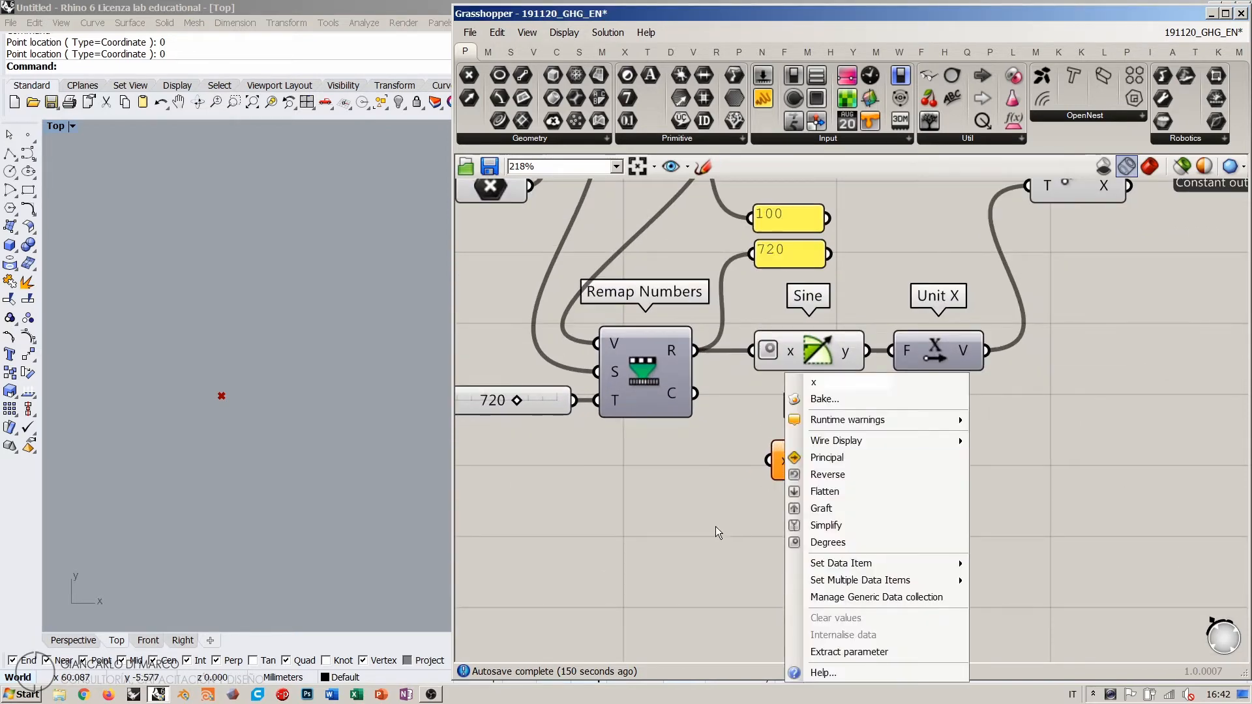
pyautogui.click(827, 541)
# Step: Connect Remap Numbers' mapped output to Cosine's x input and align Cosine under Sine
pyautogui.moveTo(695, 356); pyautogui.dragTo(816, 452)
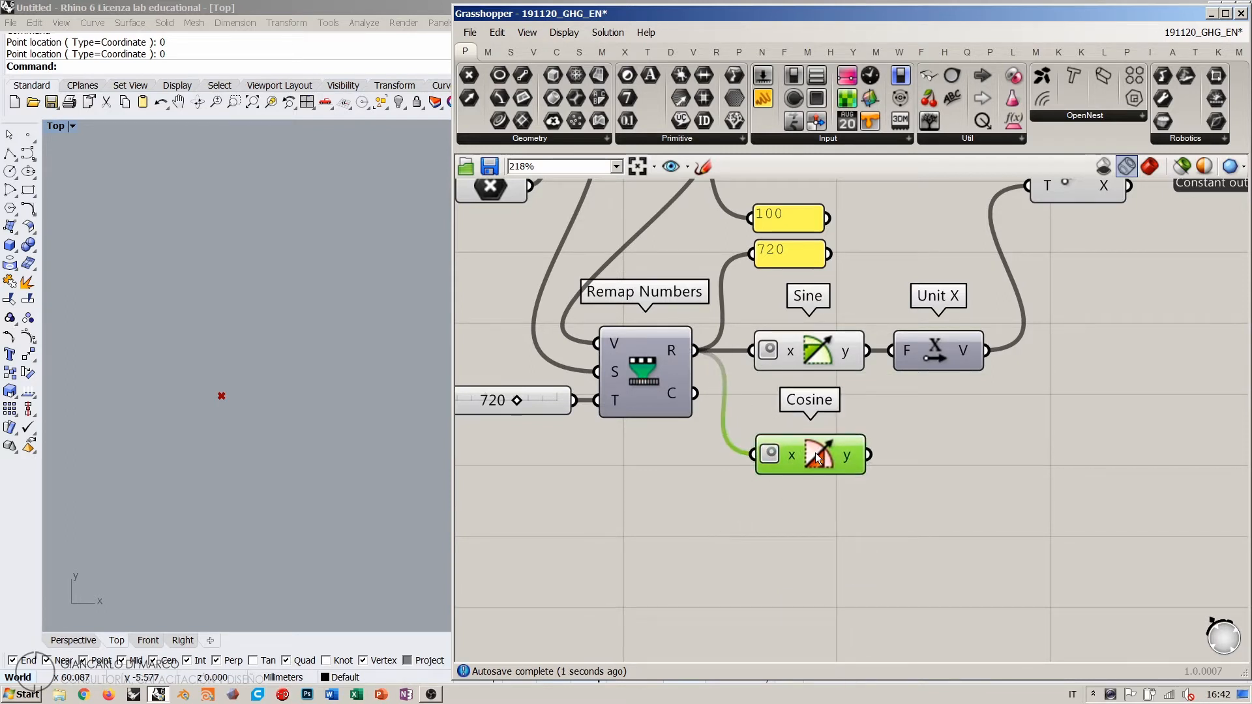
pyautogui.click(825, 518)
pyautogui.rightClick(861, 391)
pyautogui.click(770, 377)
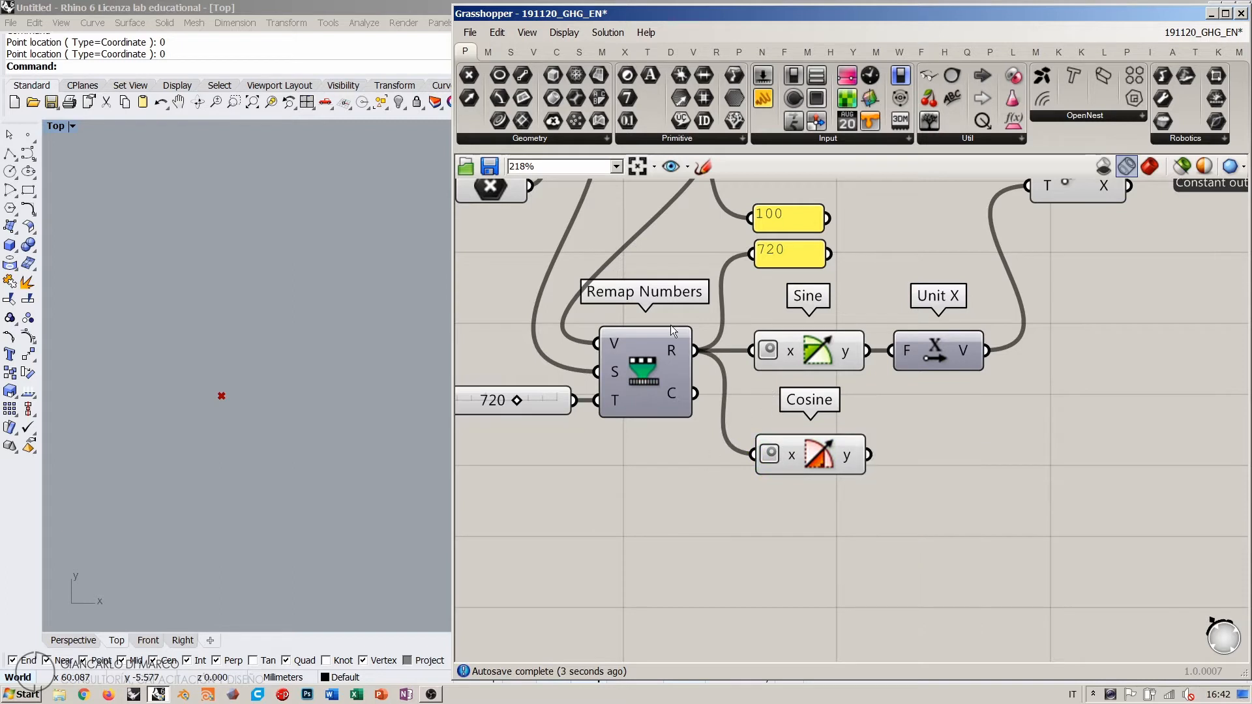
# Step: Shift Unit X slightly further away from Sine
pyautogui.moveTo(987, 491); pyautogui.dragTo(805, 511, button='right')
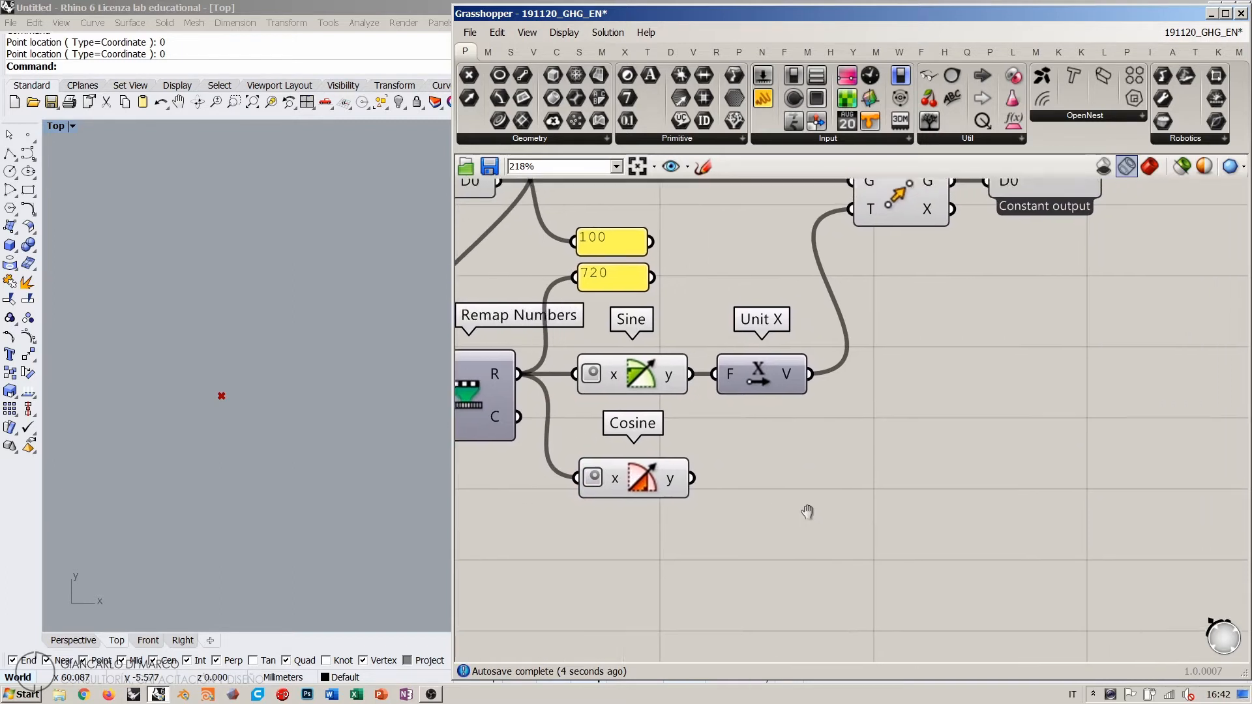
pyautogui.moveTo(754, 377)
pyautogui.mouseDown()
pyautogui.moveTo(789, 393)
pyautogui.moveTo(771, 408)
pyautogui.moveTo(767, 377)
pyautogui.mouseUp()
pyautogui.click(776, 436)
pyautogui.moveTo(776, 435); pyautogui.dragTo(839, 438, button='right')
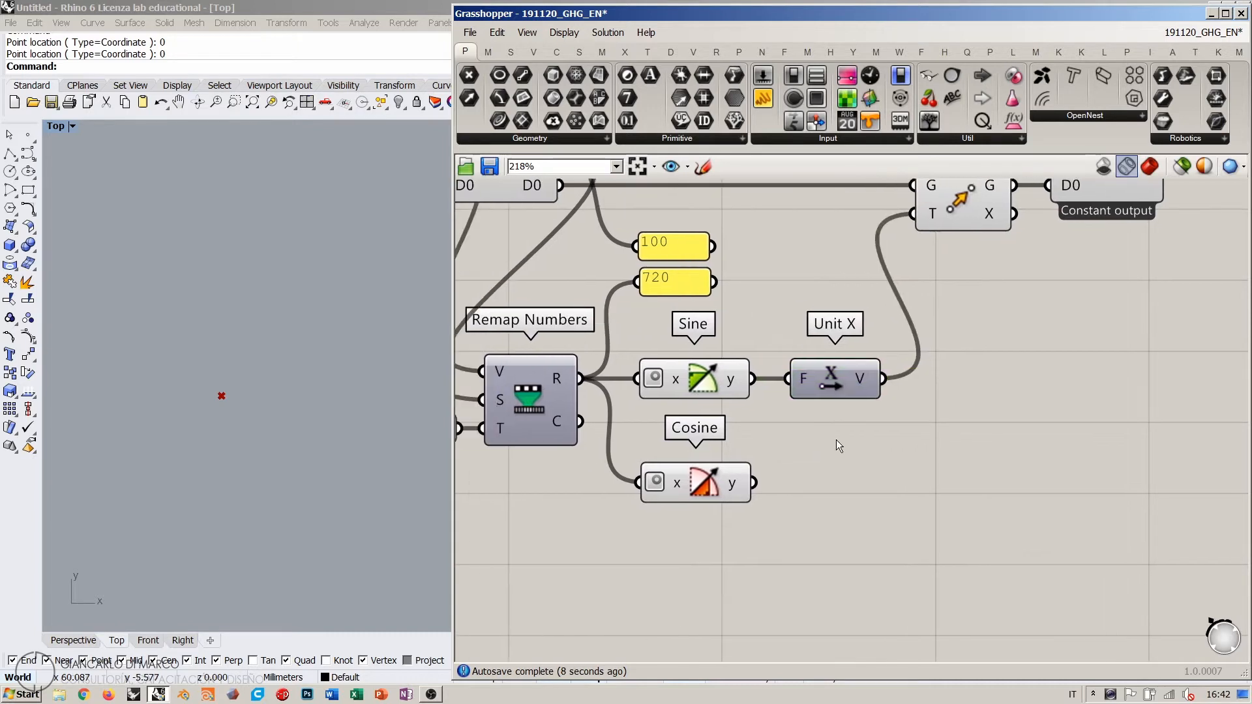
pyautogui.moveTo(942, 347); pyautogui.dragTo(958, 407, button='right')
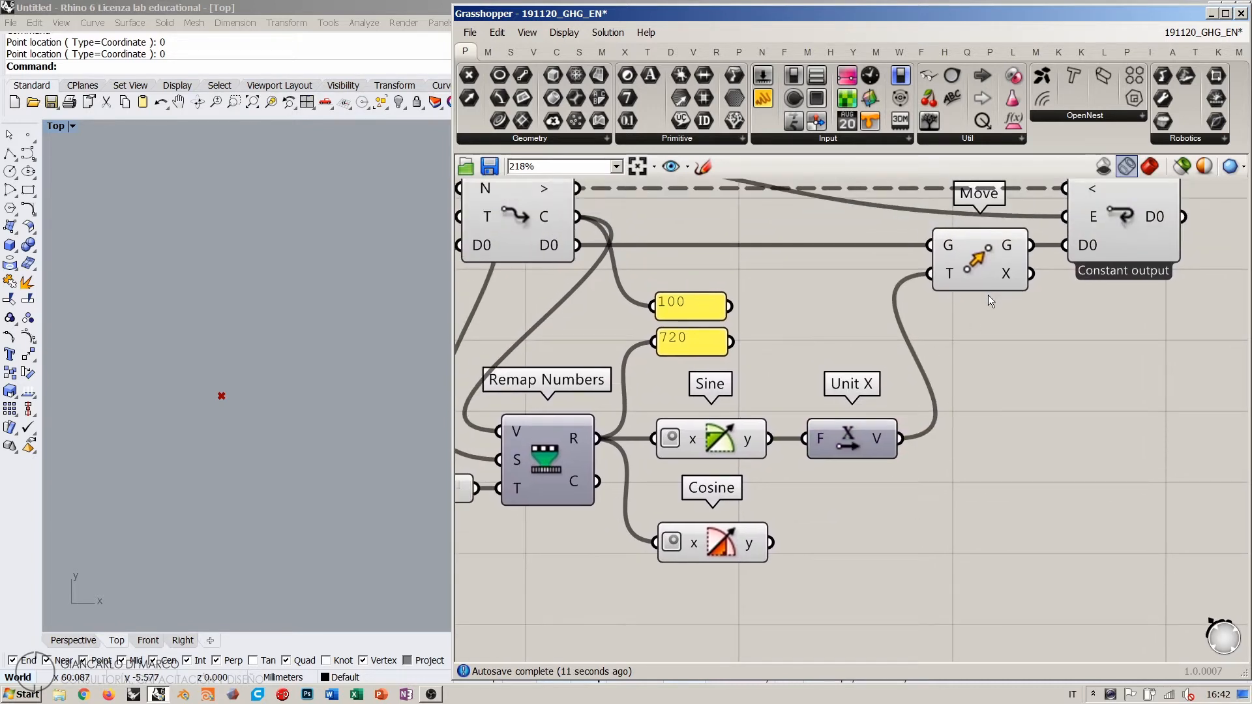
pyautogui.moveTo(823, 356); pyautogui.dragTo(845, 373, button='right')
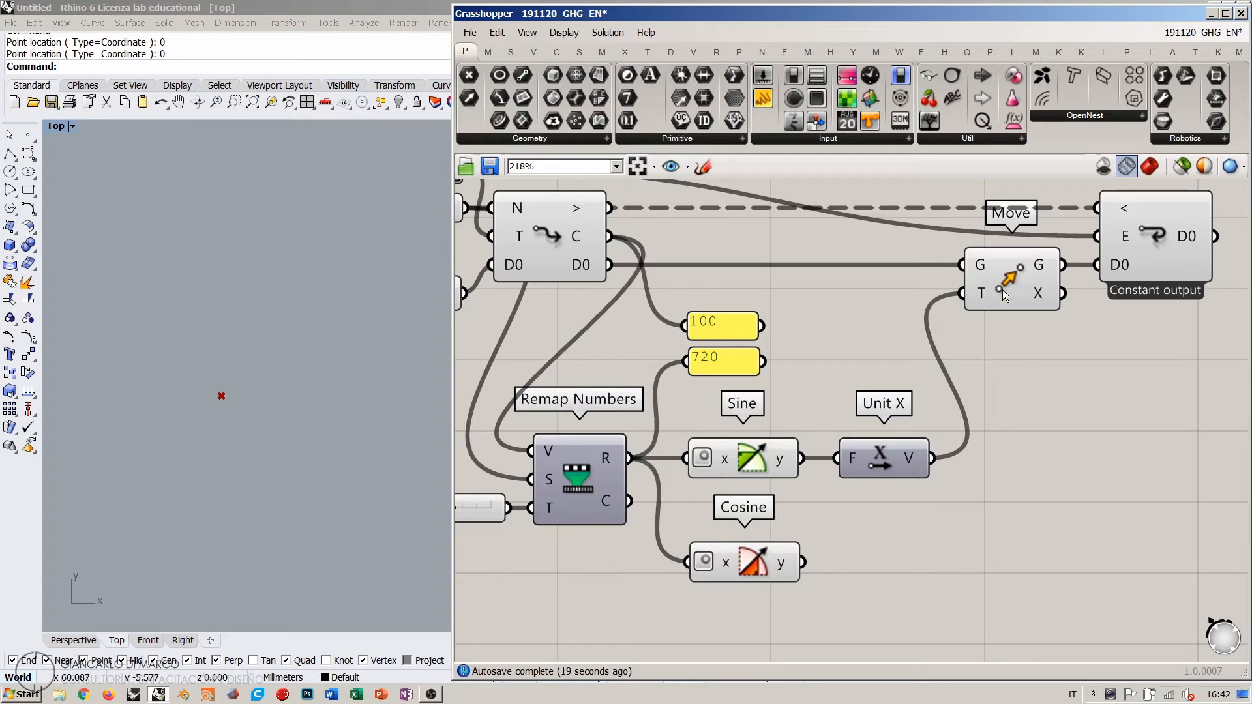
pyautogui.scroll(-2, 822, 334)
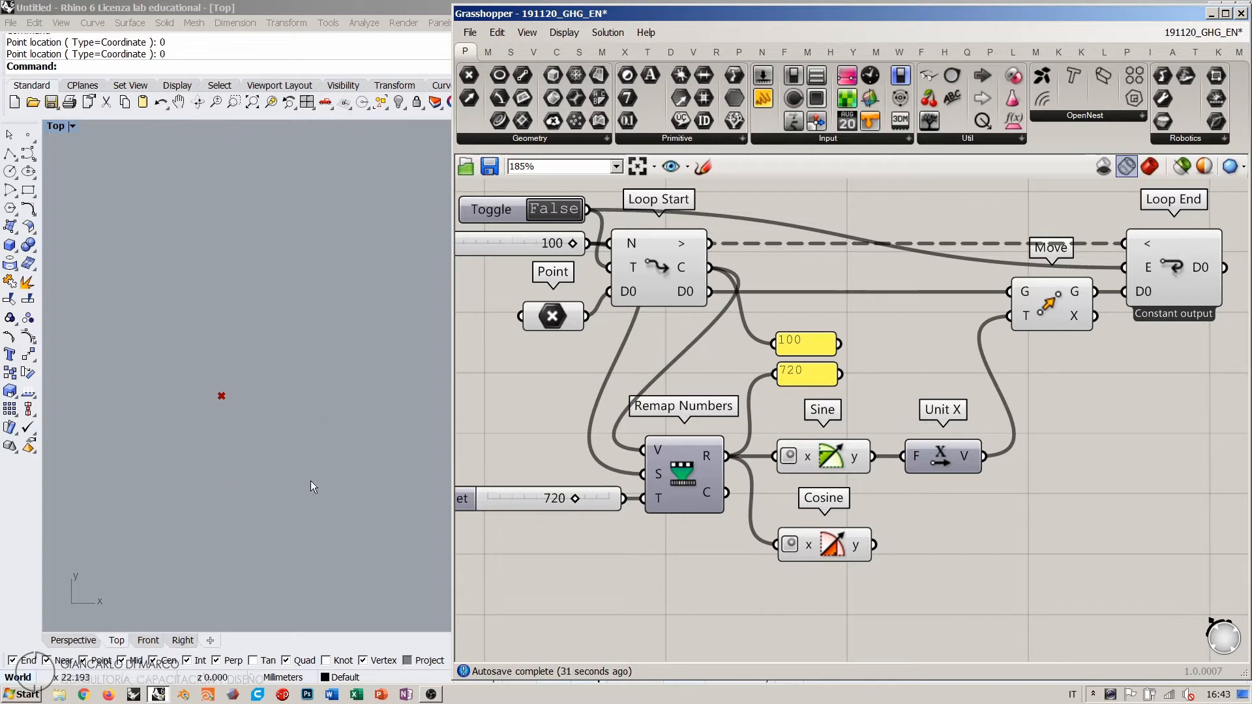
pyautogui.moveTo(886, 482); pyautogui.dragTo(845, 447, button='right')
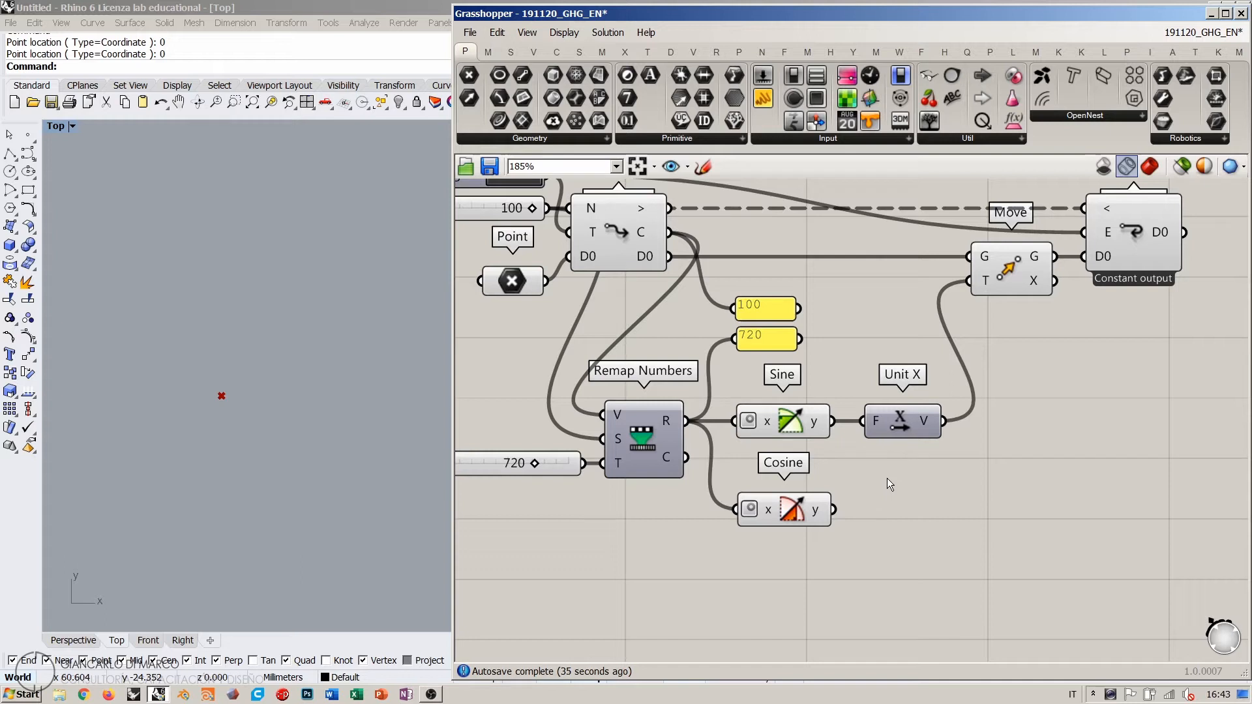
# Step: Feed Unit X's factor input from Cosine's y output instead of Sine and place Unit X beside Cosine
pyautogui.doubleClick(909, 507)
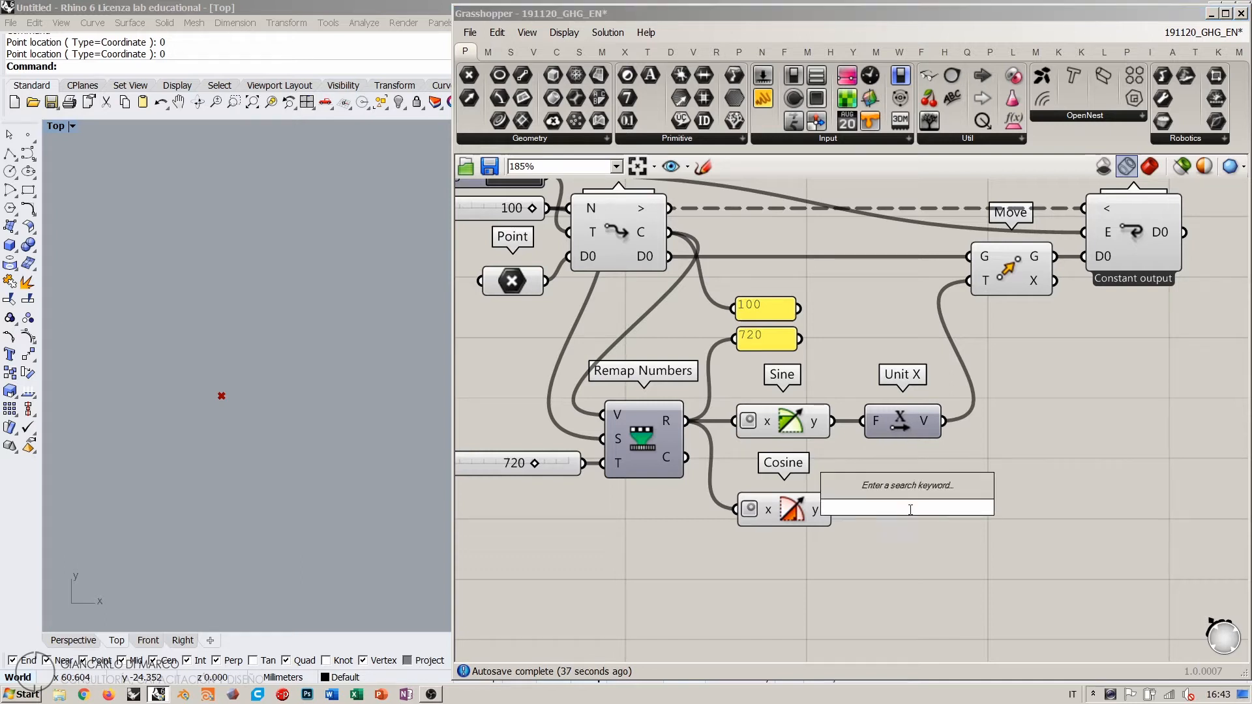
pyautogui.click(933, 552)
pyautogui.moveTo(901, 426); pyautogui.dragTo(909, 462)
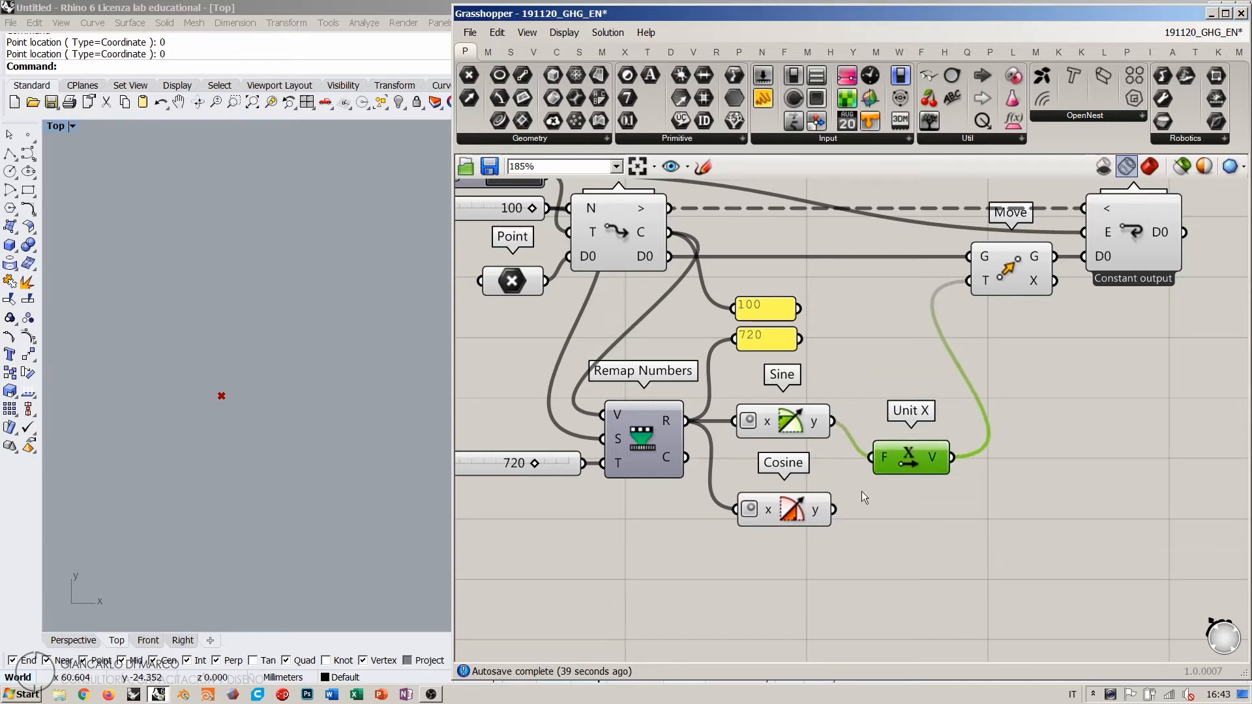
pyautogui.moveTo(833, 510); pyautogui.dragTo(909, 506)
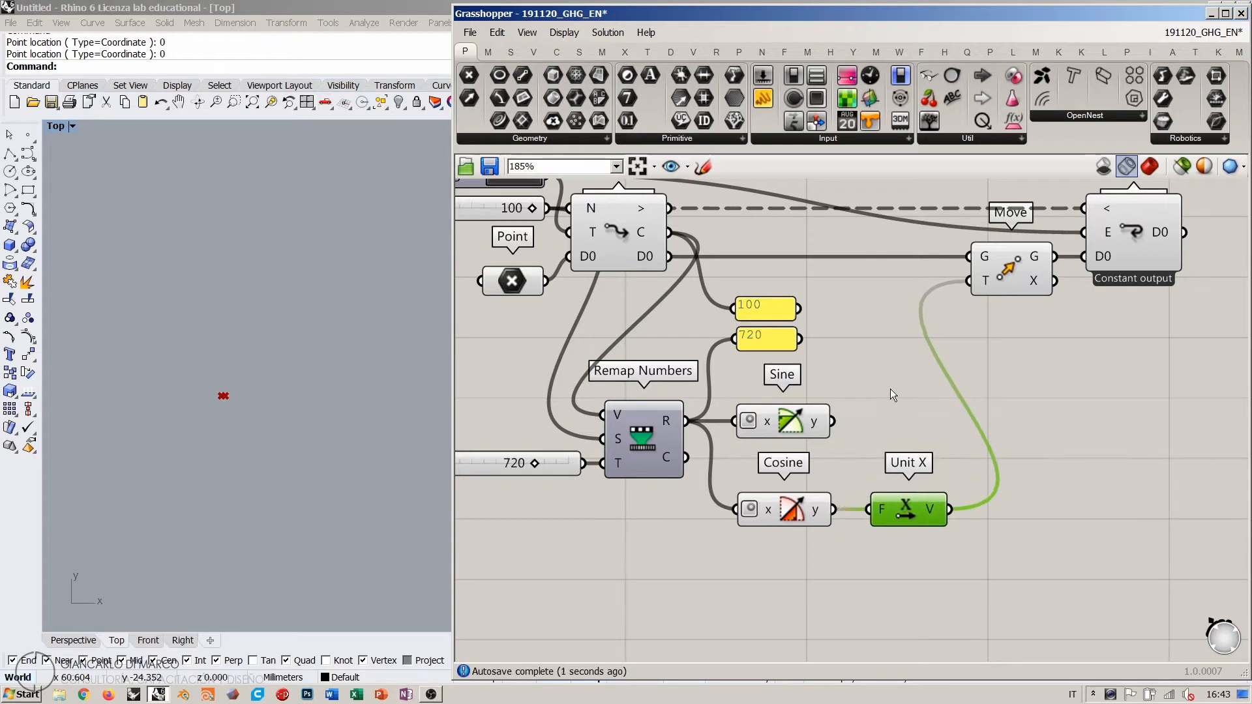
# Step: Add a Unit Y component beside Sine and connect Sine's y output to its factor input
pyautogui.doubleClick(905, 398)
pyautogui.write('unit y')
pyautogui.press('Return')
pyautogui.moveTo(834, 422); pyautogui.dragTo(910, 420)
pyautogui.click(980, 464)
# Step: Nudge Move slightly away from Loop End and add a Vector XYZ component beside Unit Y and Unit X
pyautogui.moveTo(981, 465); pyautogui.dragTo(905, 390, button='right')
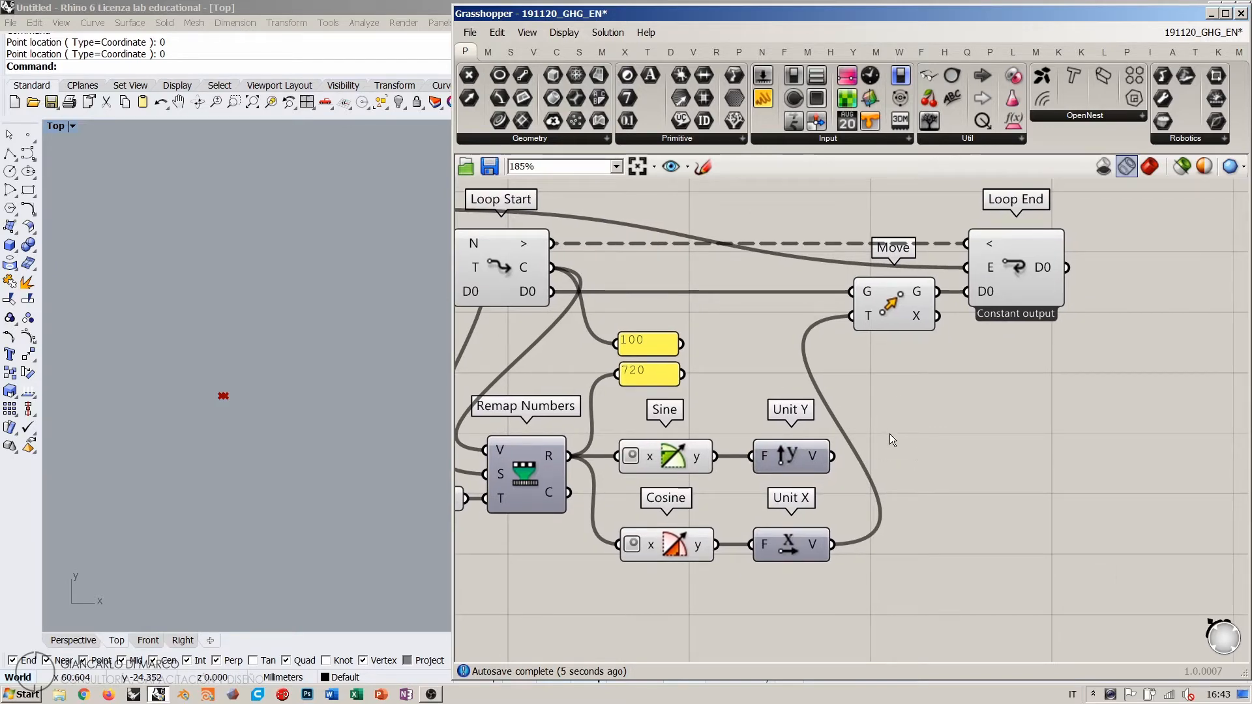
pyautogui.moveTo(894, 320); pyautogui.dragTo(884, 318)
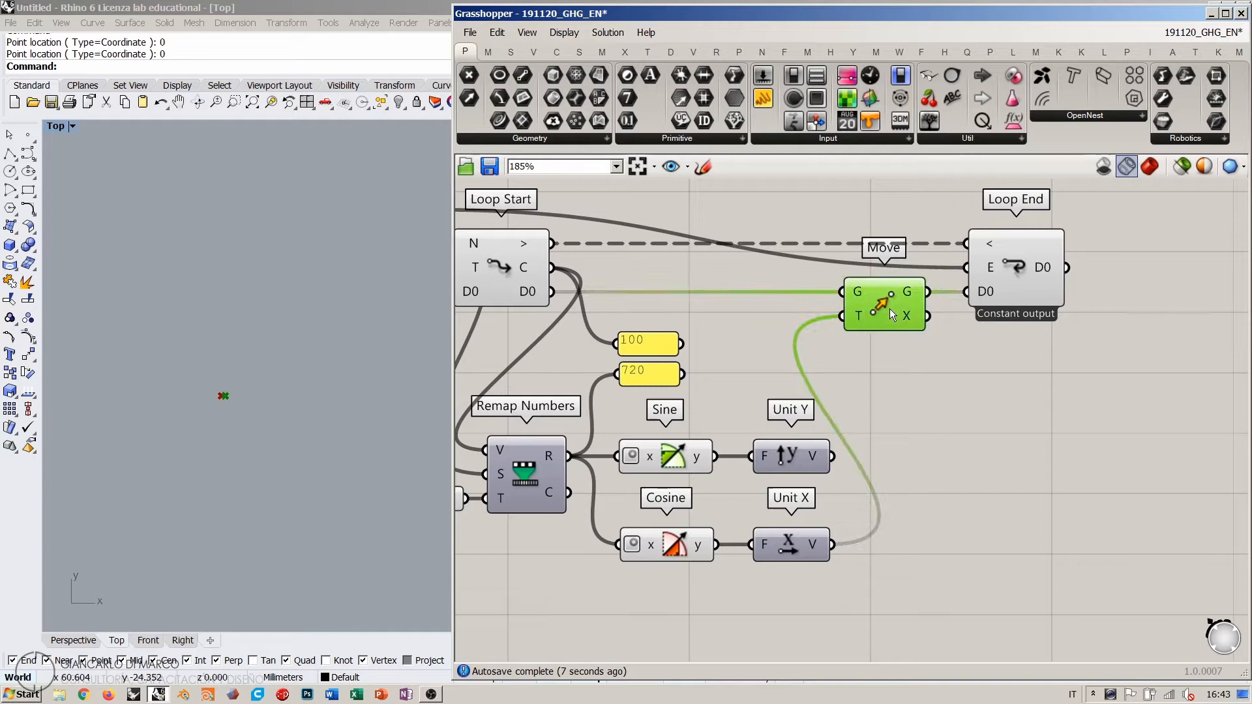
pyautogui.click(925, 397)
pyautogui.moveTo(916, 480); pyautogui.dragTo(917, 450, button='right')
pyautogui.doubleClick(916, 450)
pyautogui.write('xyz')
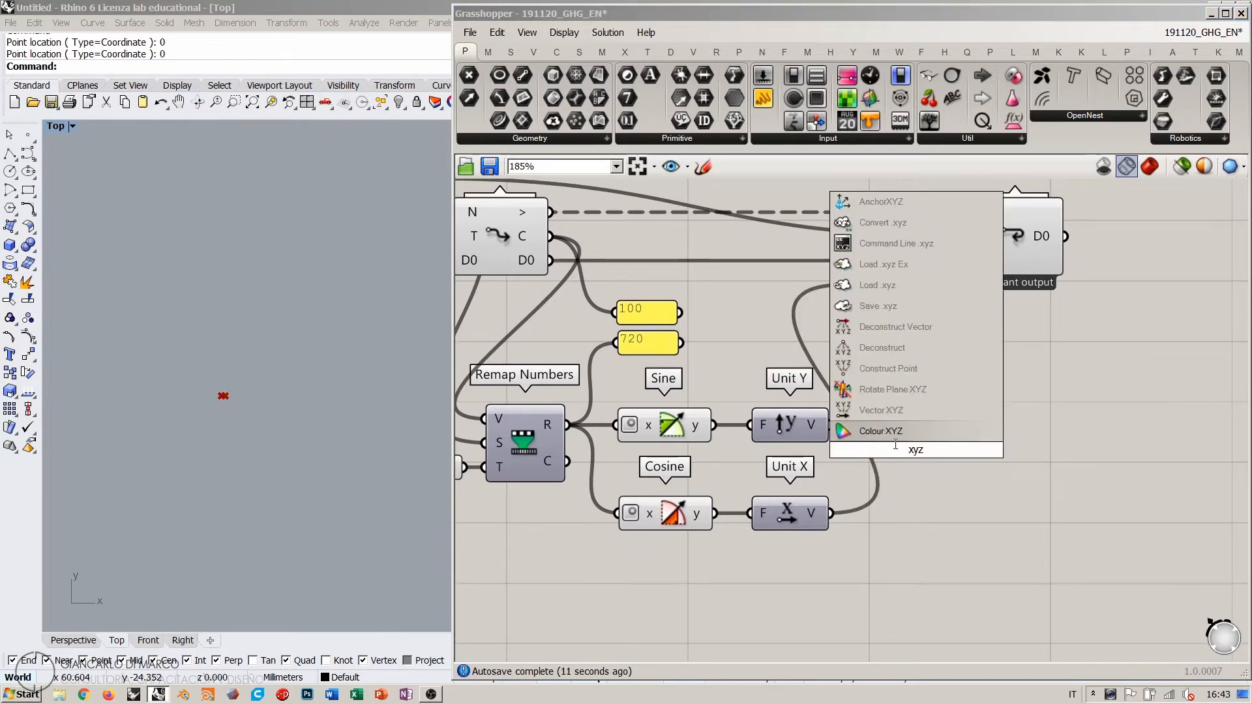
pyautogui.click(880, 411)
# Step: Delete the Unit Y and Unit X components and move Vector XYZ beside Sine and Cosine
pyautogui.moveTo(839, 560); pyautogui.dragTo(774, 391)
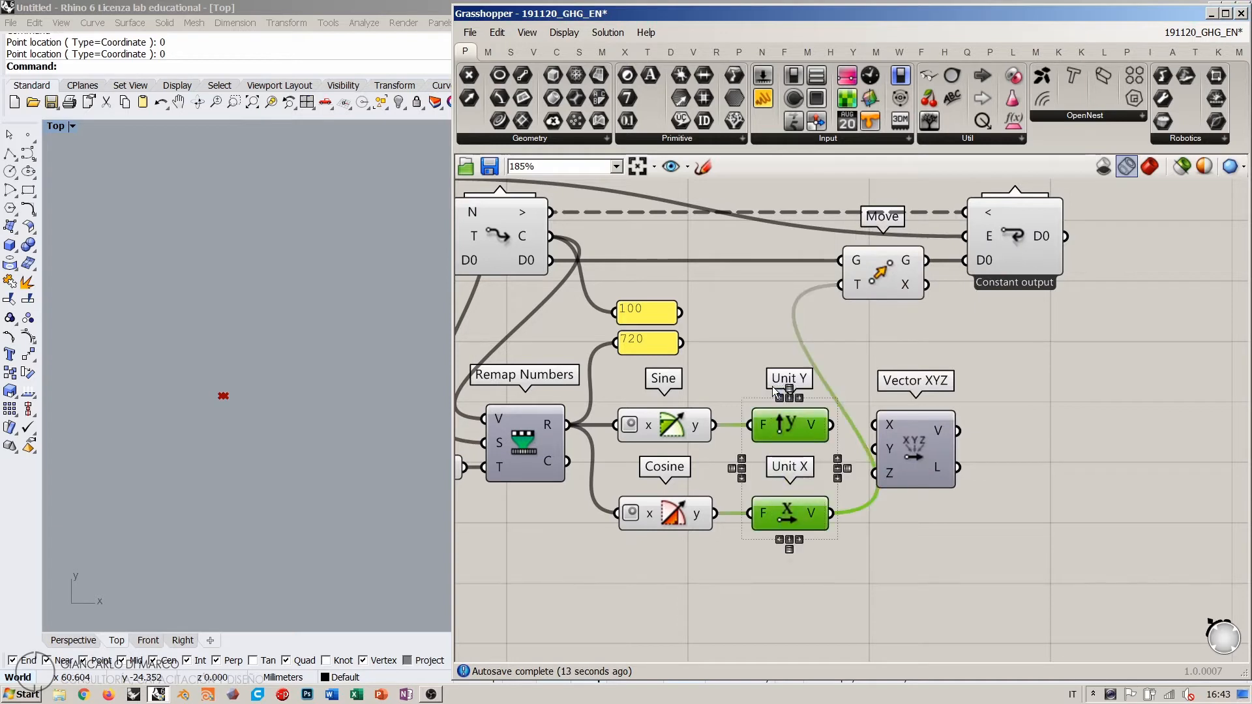
pyautogui.press('Delete')
pyautogui.moveTo(900, 428); pyautogui.dragTo(793, 455)
# Step: Connect Cosine's y output to Vector XYZ's X, Sine's y output to its Y, and its V output to Move's T input
pyautogui.click(754, 441)
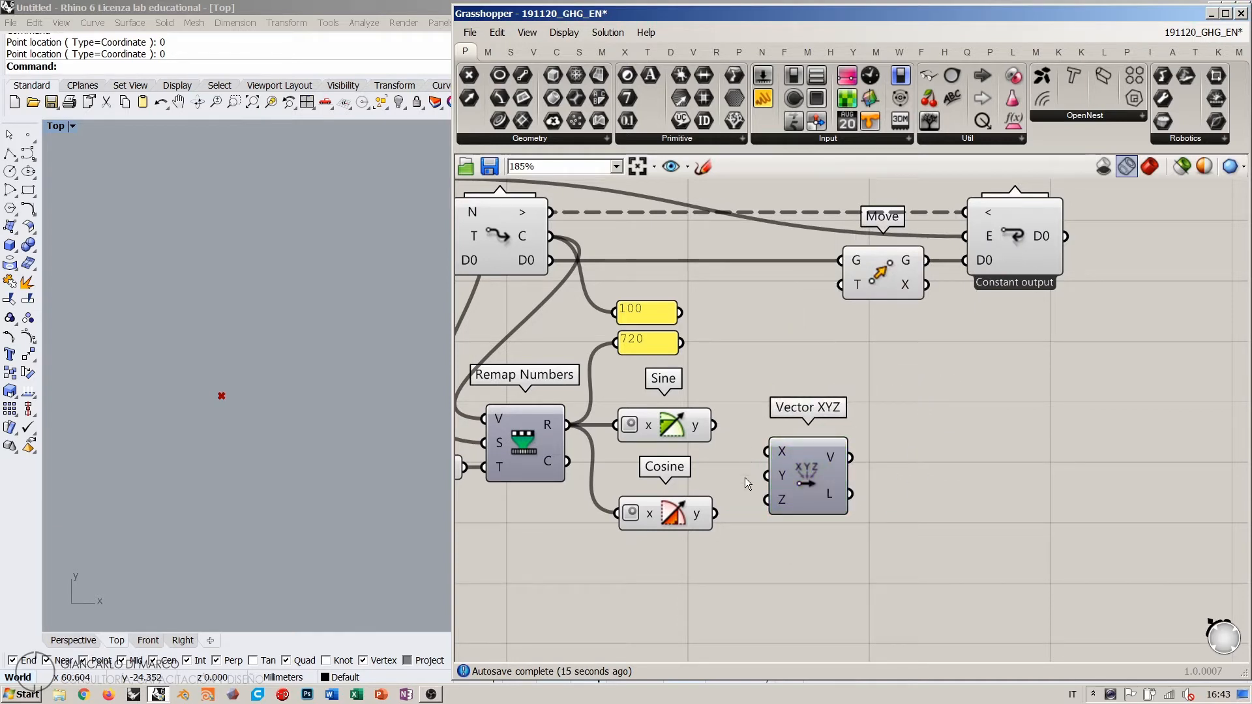
pyautogui.moveTo(715, 513); pyautogui.dragTo(840, 285)
pyautogui.click(807, 472)
pyautogui.click(865, 467)
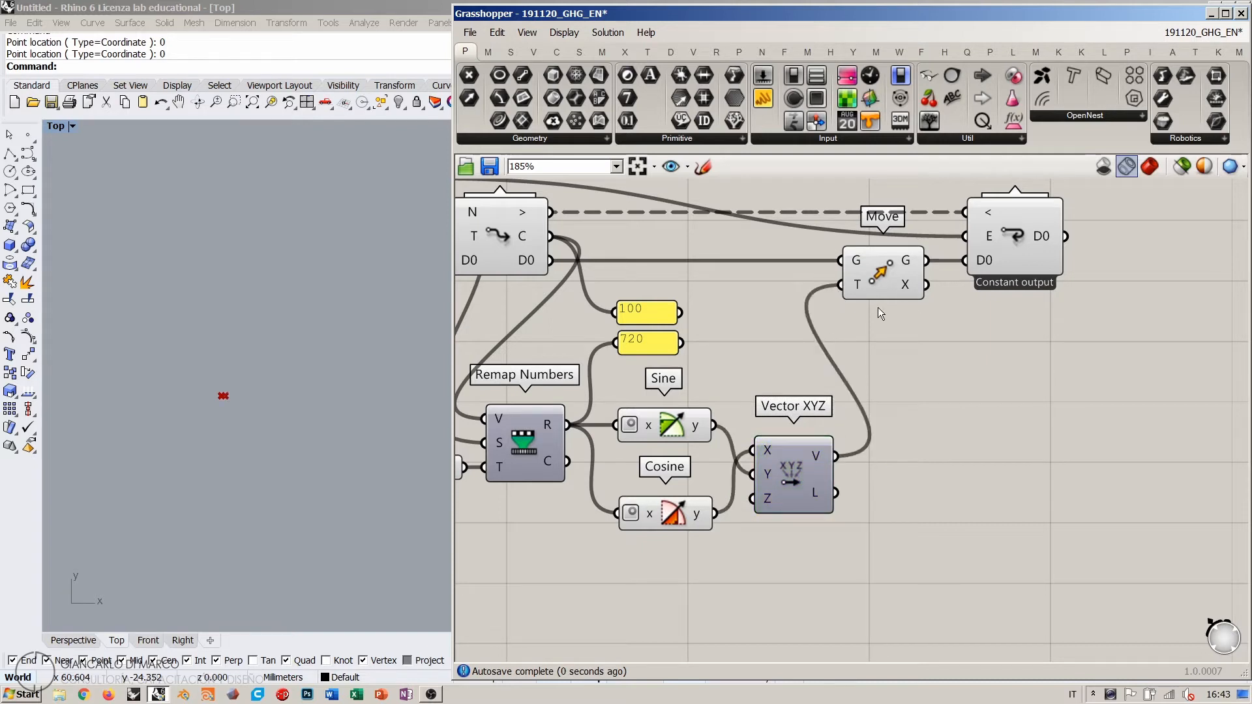
# Step: Run the loop through the Boolean Toggle to watch the points move in the Top viewport
pyautogui.click(224, 386)
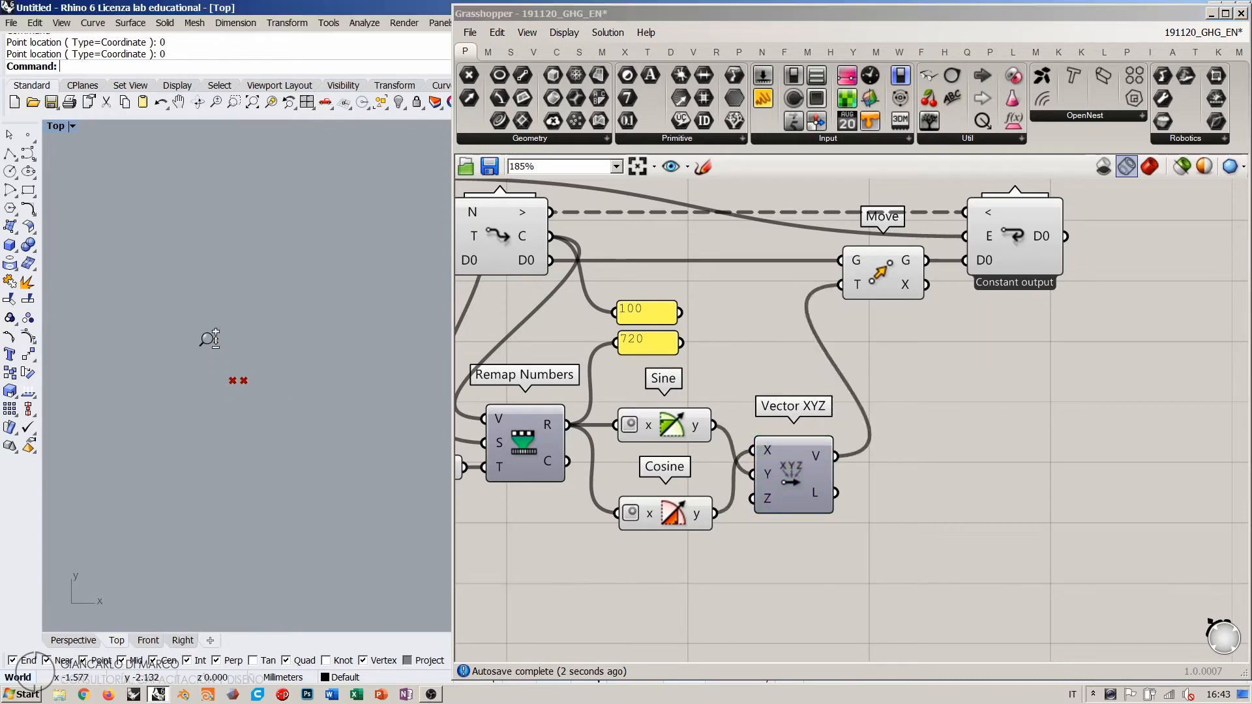
pyautogui.moveTo(729, 334); pyautogui.dragTo(868, 412, button='right')
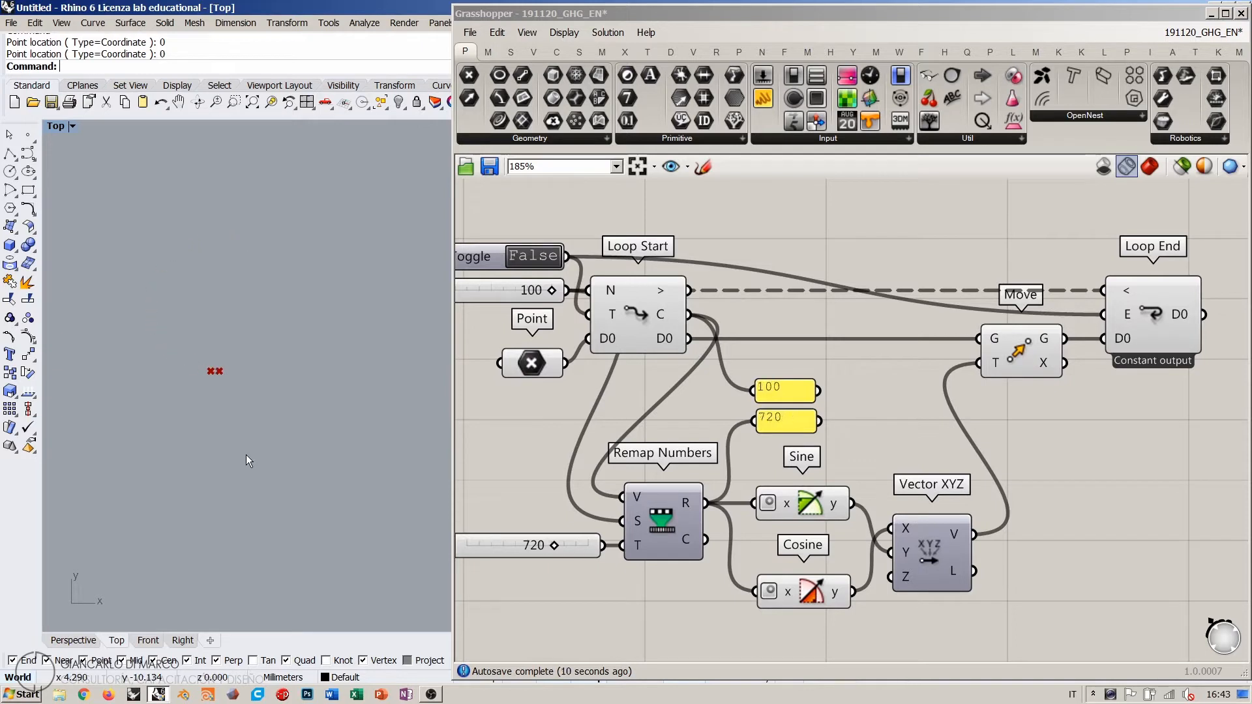
pyautogui.click(531, 260)
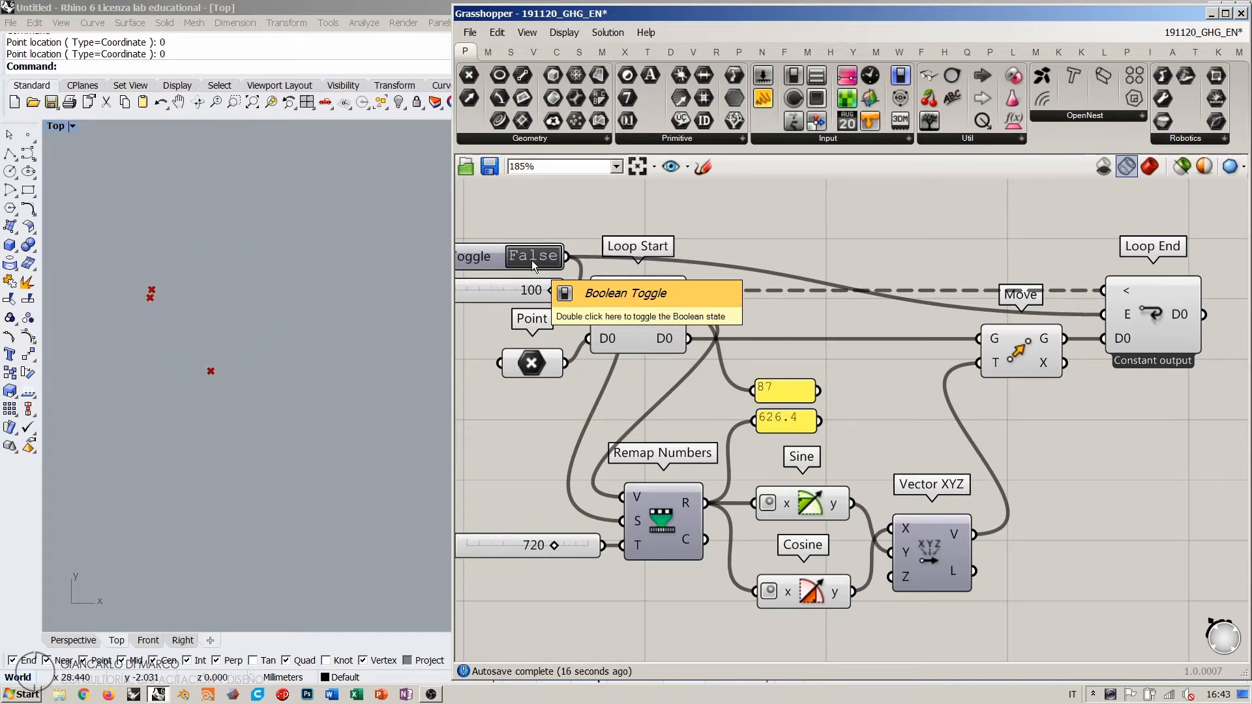
# Step: Turn off the preview of all second-loop components except Loop End, and check which point Loop End displays
pyautogui.scroll(-3, 794, 350)
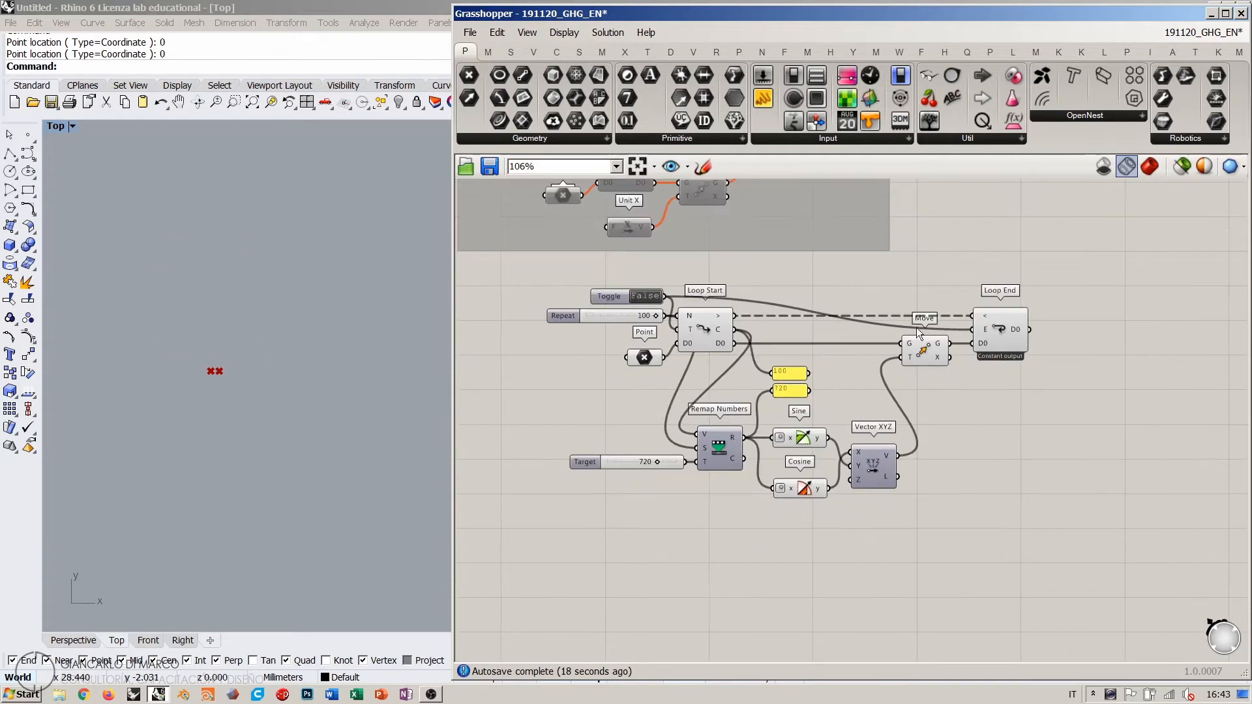
pyautogui.moveTo(968, 257); pyautogui.dragTo(514, 584)
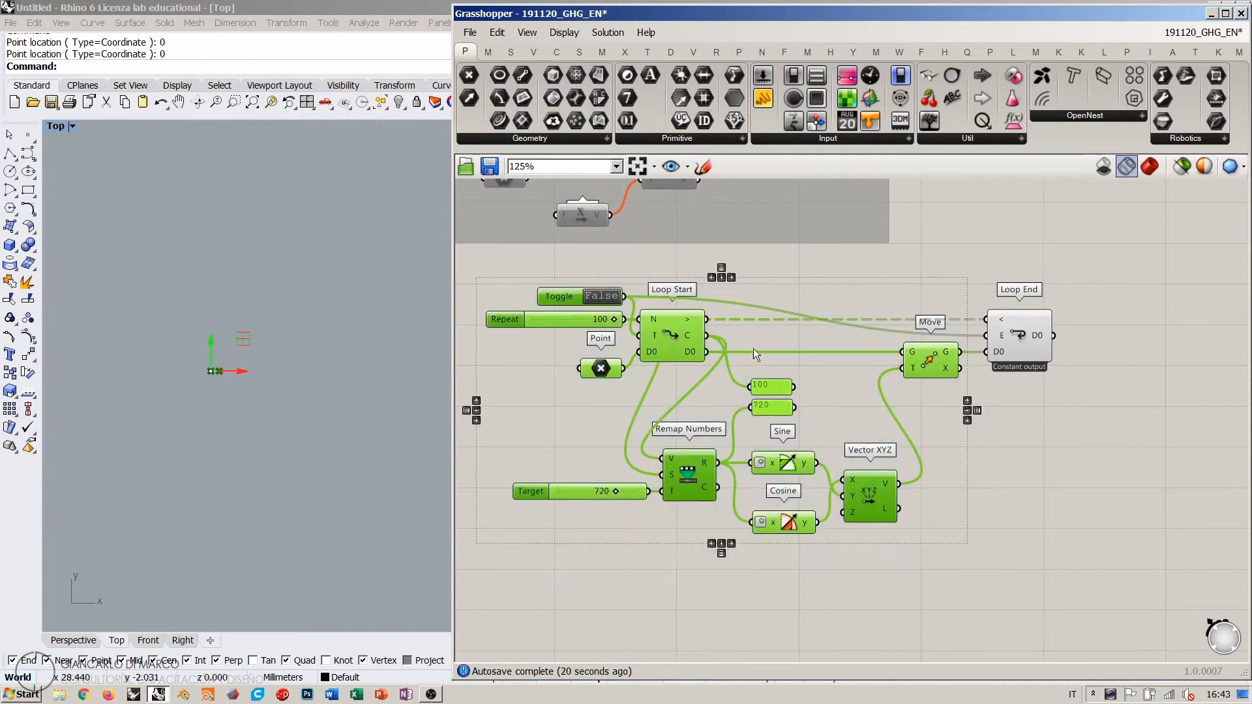
pyautogui.middleClick(767, 324)
pyautogui.click(816, 275)
pyautogui.click(1027, 492)
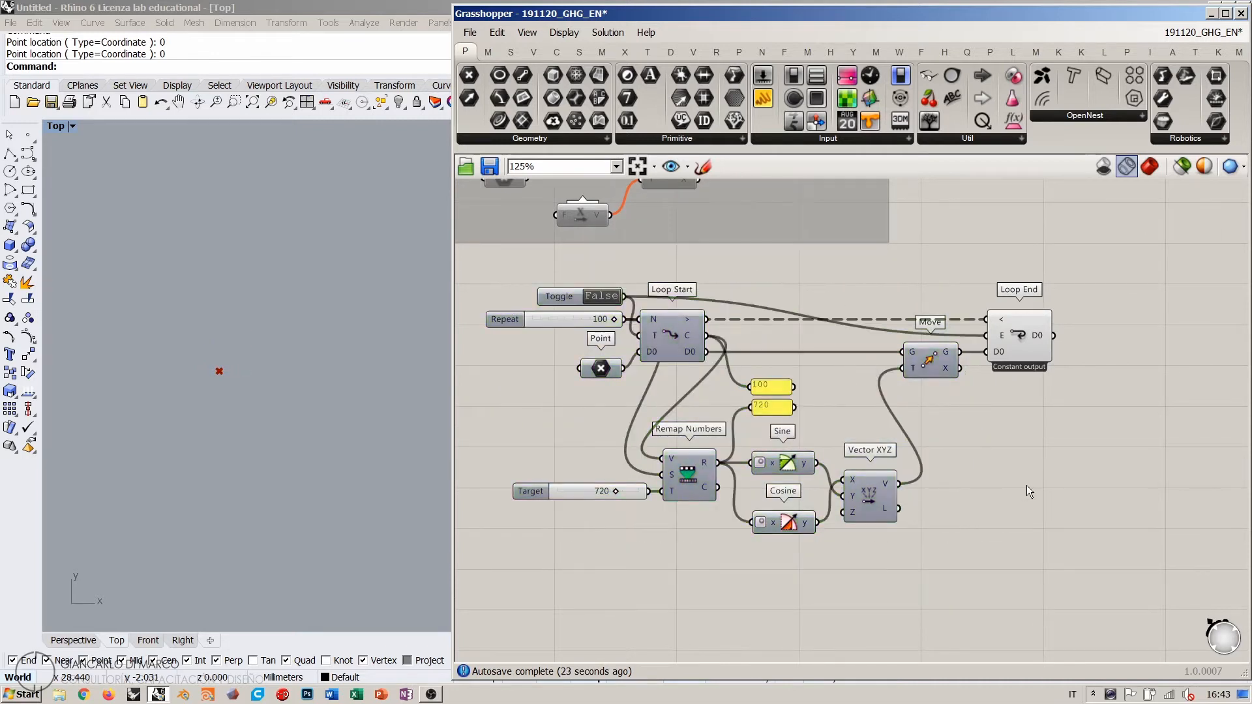
pyautogui.click(1028, 365)
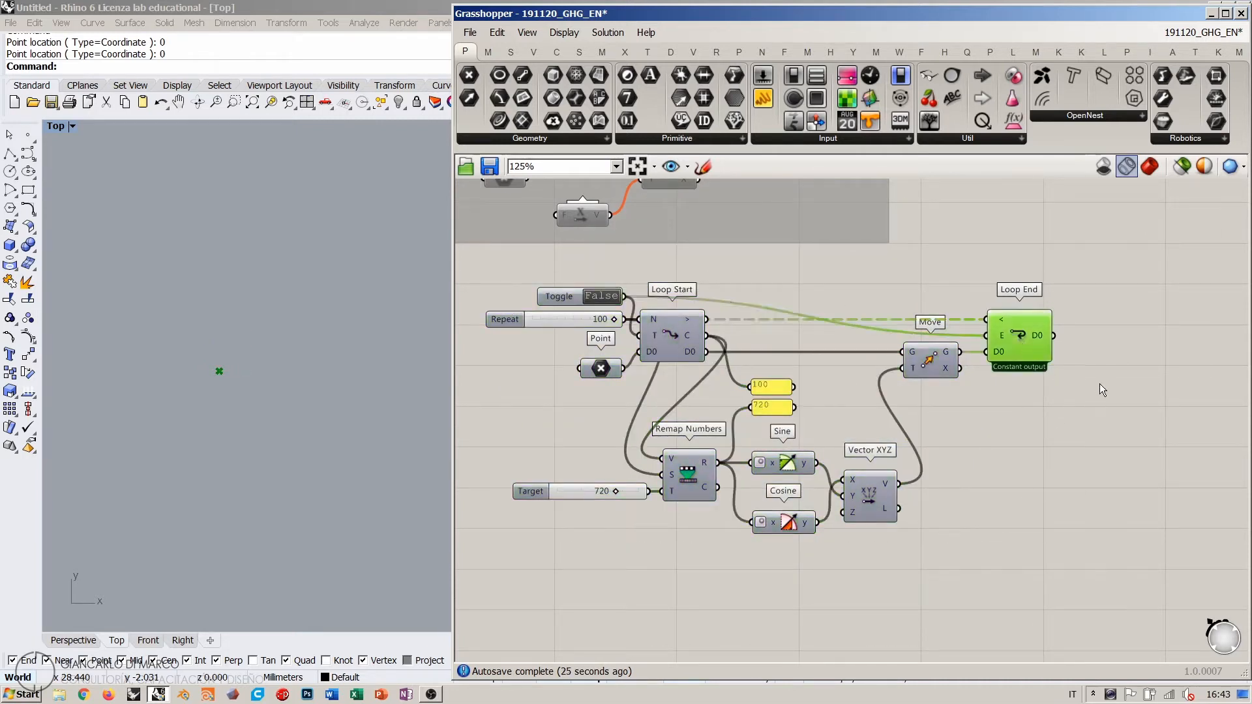
pyautogui.click(1099, 384)
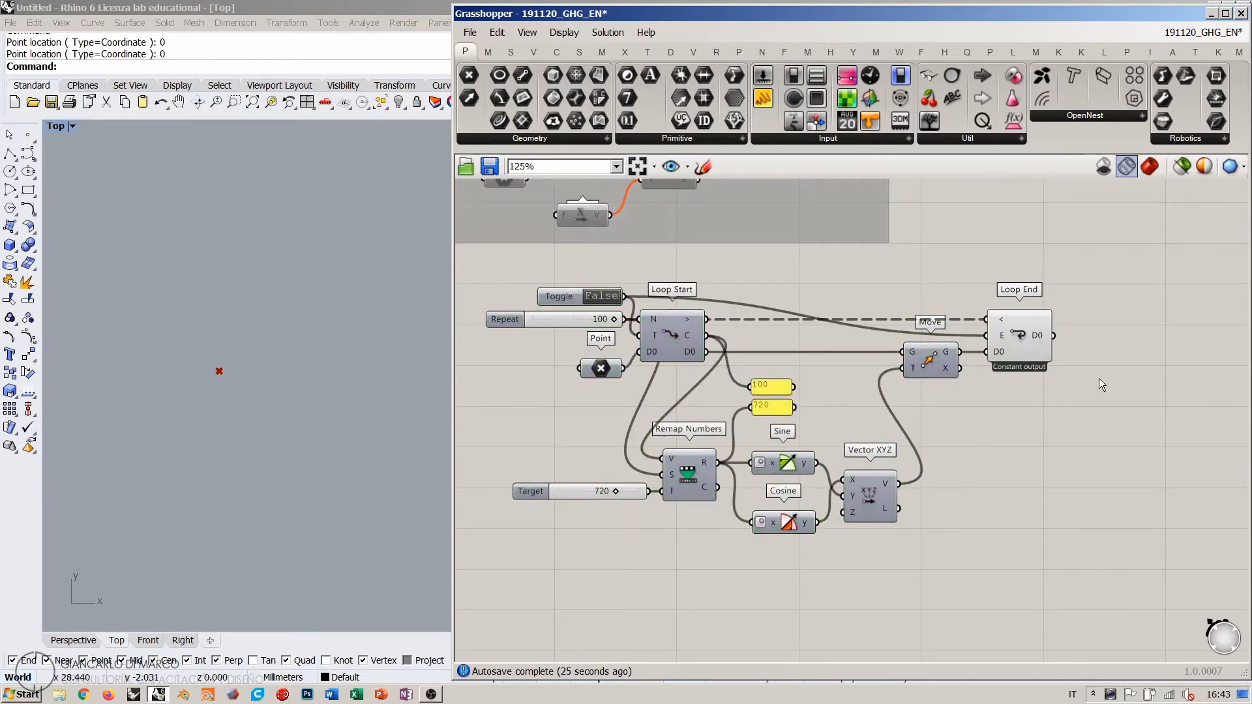
# Step: Restart the loop with the Boolean Toggle to watch only Loop End's point moving in the Top viewport
pyautogui.click(593, 295)
pyautogui.click(598, 296)
pyautogui.click(316, 397)
pyautogui.click(725, 421)
# Step: Add a Circle component below the loop and connect a number slider set to 11 to its R input
pyautogui.moveTo(772, 628); pyautogui.dragTo(785, 496, button='right')
pyautogui.doubleClick(784, 496)
pyautogui.write('Ci')
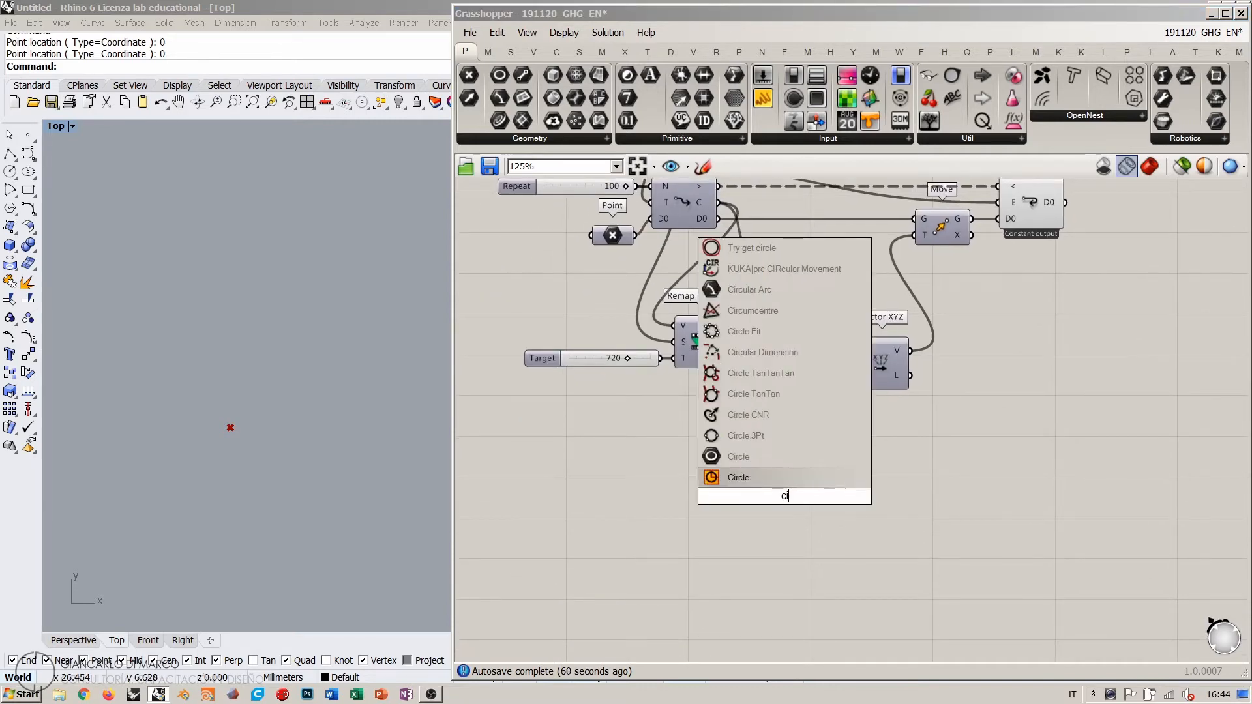
pyautogui.click(742, 478)
pyautogui.doubleClick(679, 504)
pyautogui.write('11')
pyautogui.press('Return')
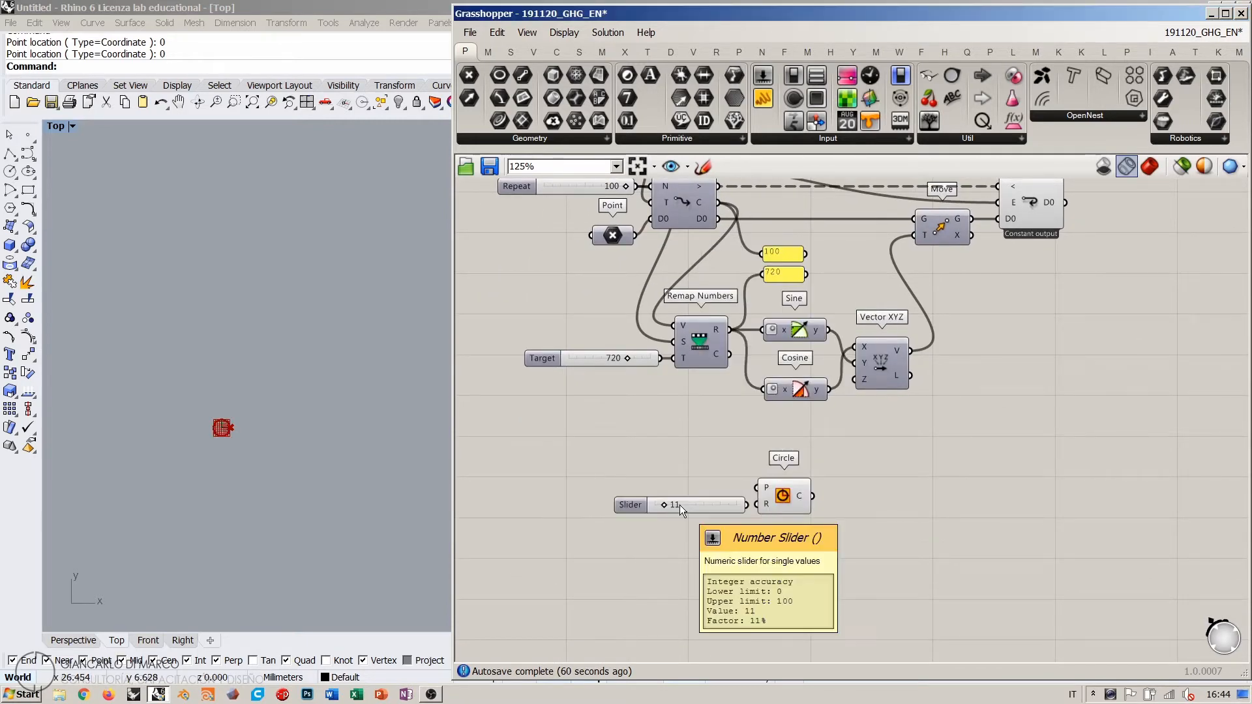
pyautogui.moveTo(735, 505); pyautogui.dragTo(760, 505)
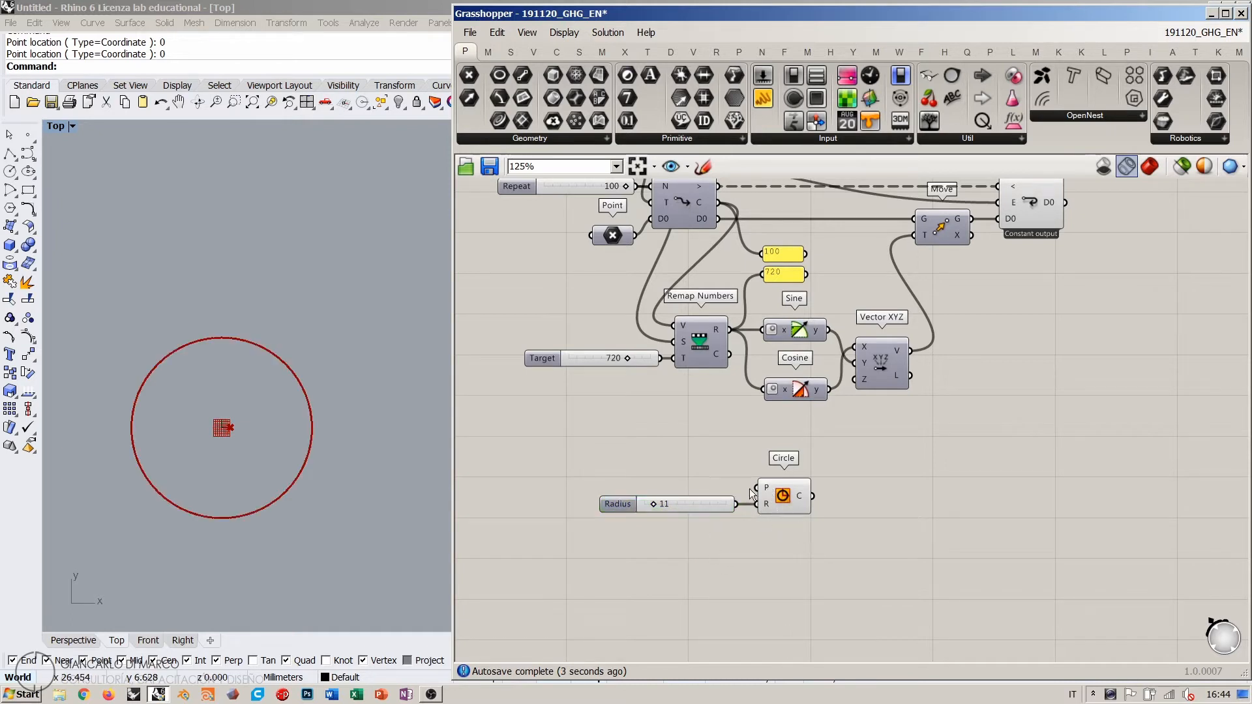
# Step: Extract Circle's P input as a separate Plane parameter and place it above the Radius slider
pyautogui.scroll(5, 229, 432)
pyautogui.moveTo(241, 435); pyautogui.dragTo(243, 409, button='right')
pyautogui.click(679, 464)
pyautogui.scroll(4, 742, 468)
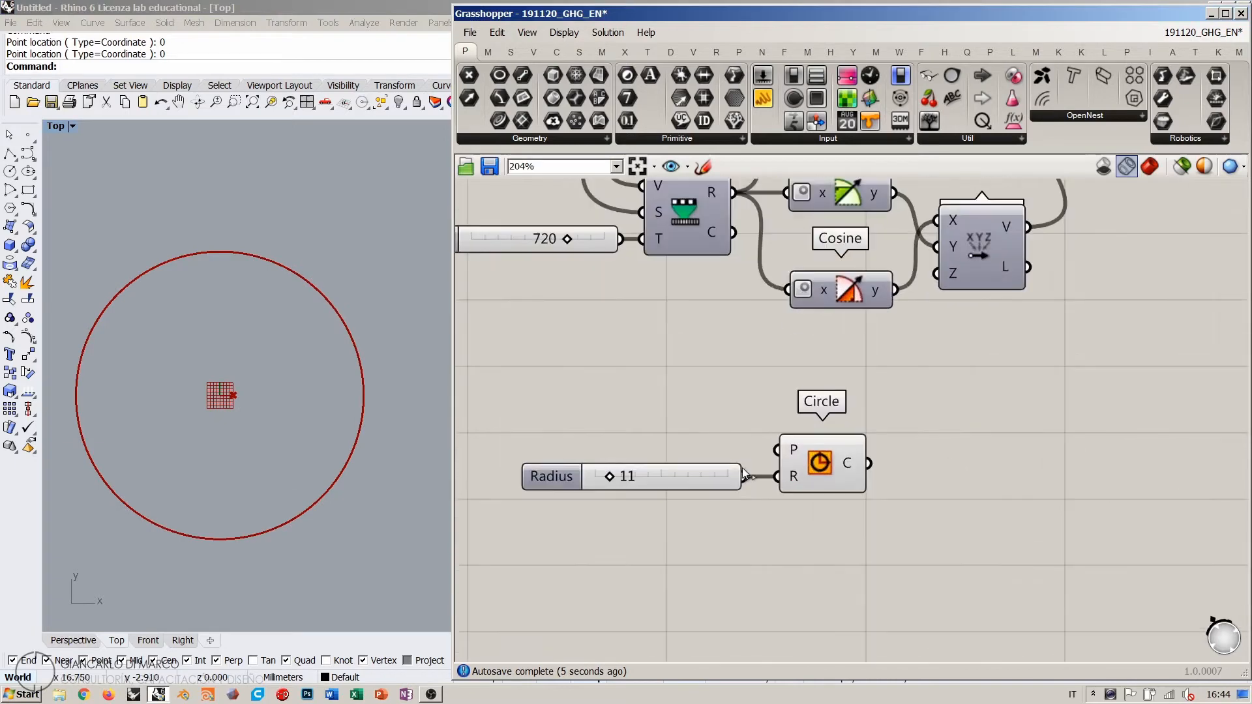
pyautogui.rightClick(794, 448)
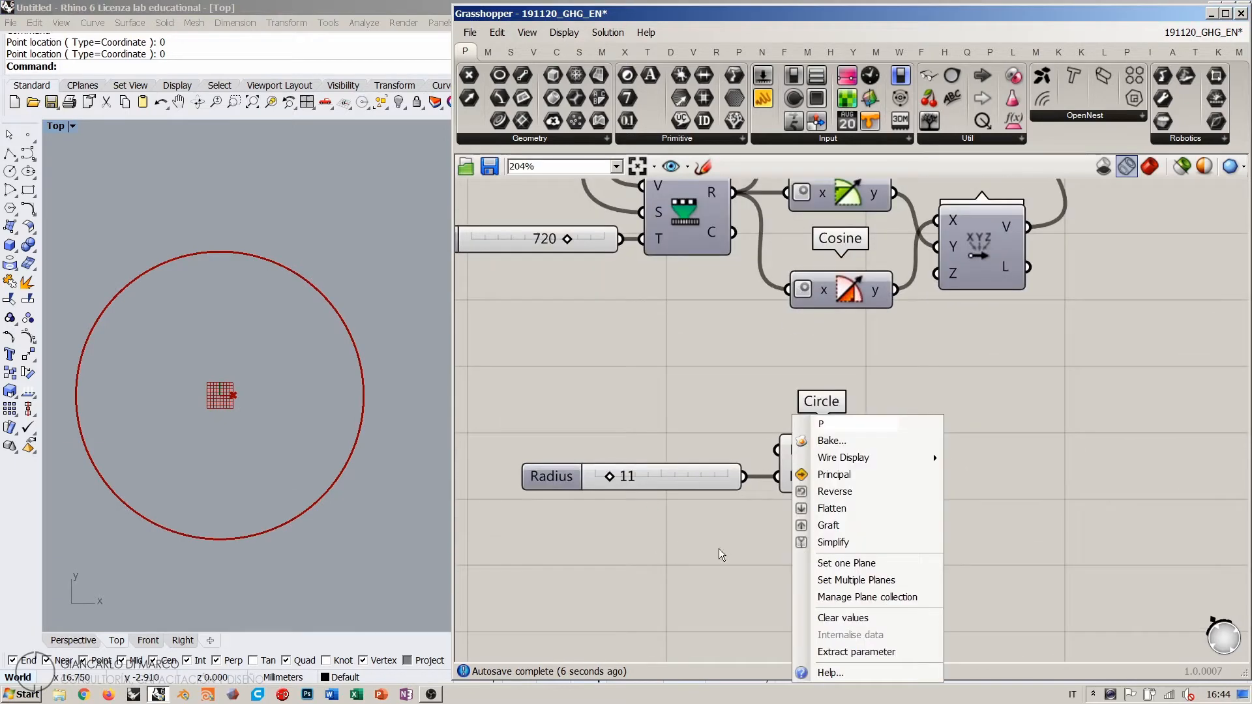
pyautogui.click(825, 652)
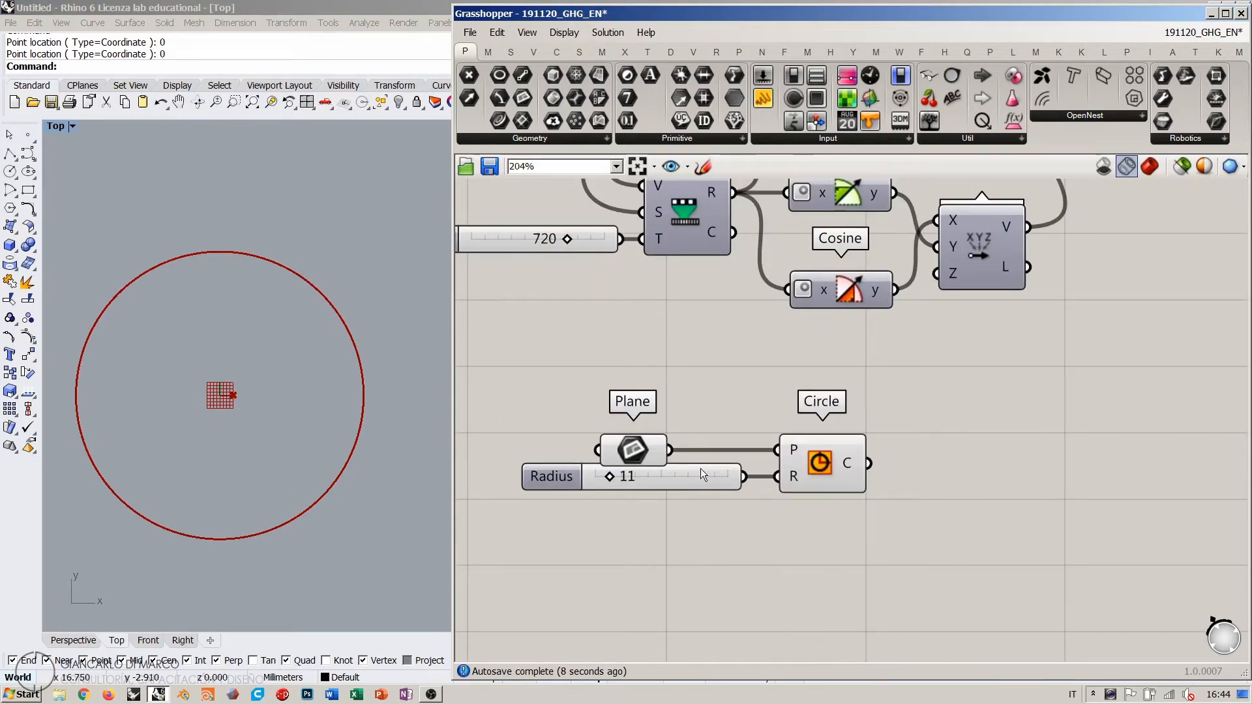
pyautogui.moveTo(653, 452); pyautogui.dragTo(709, 429)
pyautogui.click(717, 523)
pyautogui.click(707, 559)
pyautogui.scroll(-2, 228, 389)
pyautogui.scroll(-4, 228, 389)
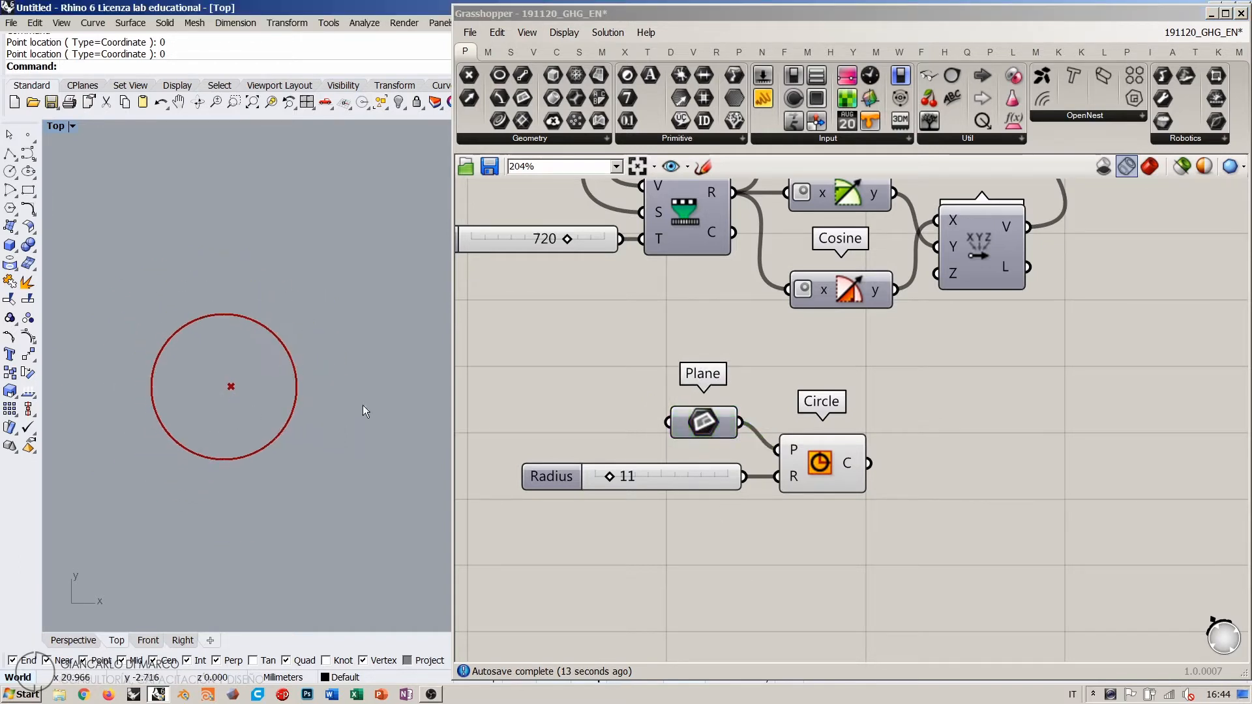
pyautogui.moveTo(912, 382); pyautogui.dragTo(815, 478, button='right')
pyautogui.scroll(-1, 747, 451)
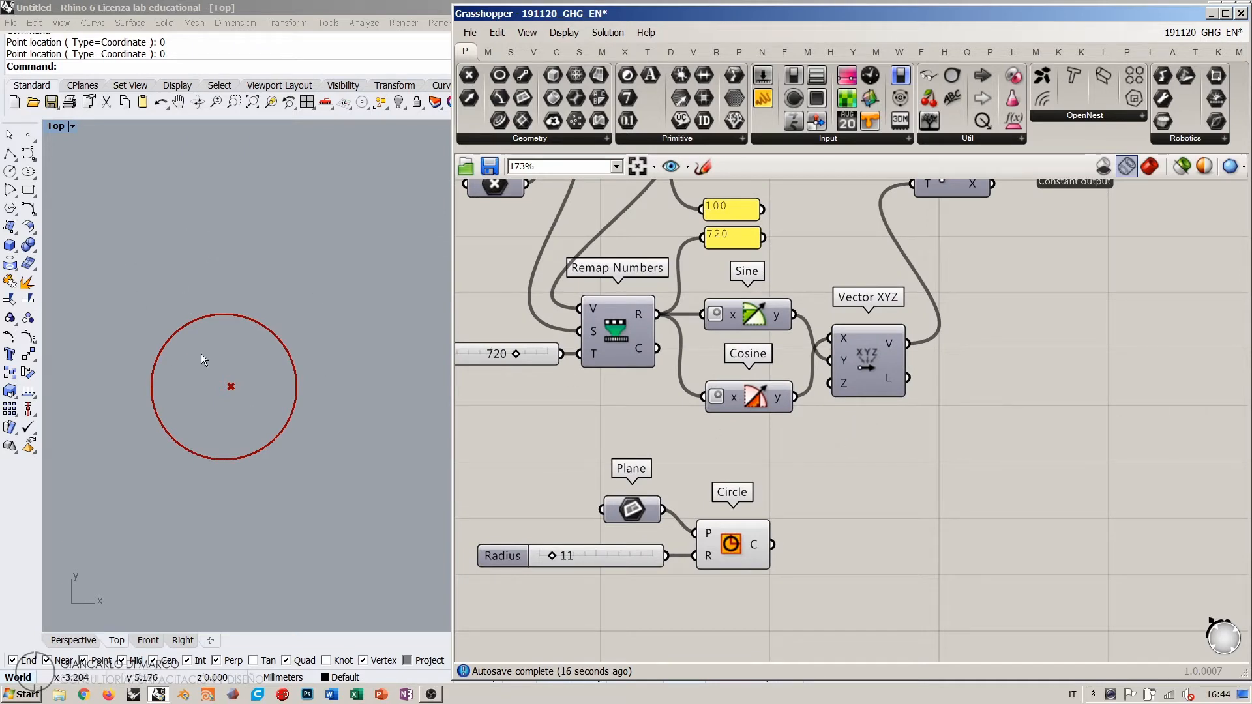
# Step: Add an Evaluate Curve component, connect Circle's output to its C input, and reparameterize that input
pyautogui.moveTo(809, 483); pyautogui.dragTo(777, 412, button='right')
pyautogui.doubleClick(852, 458)
pyautogui.write('eva')
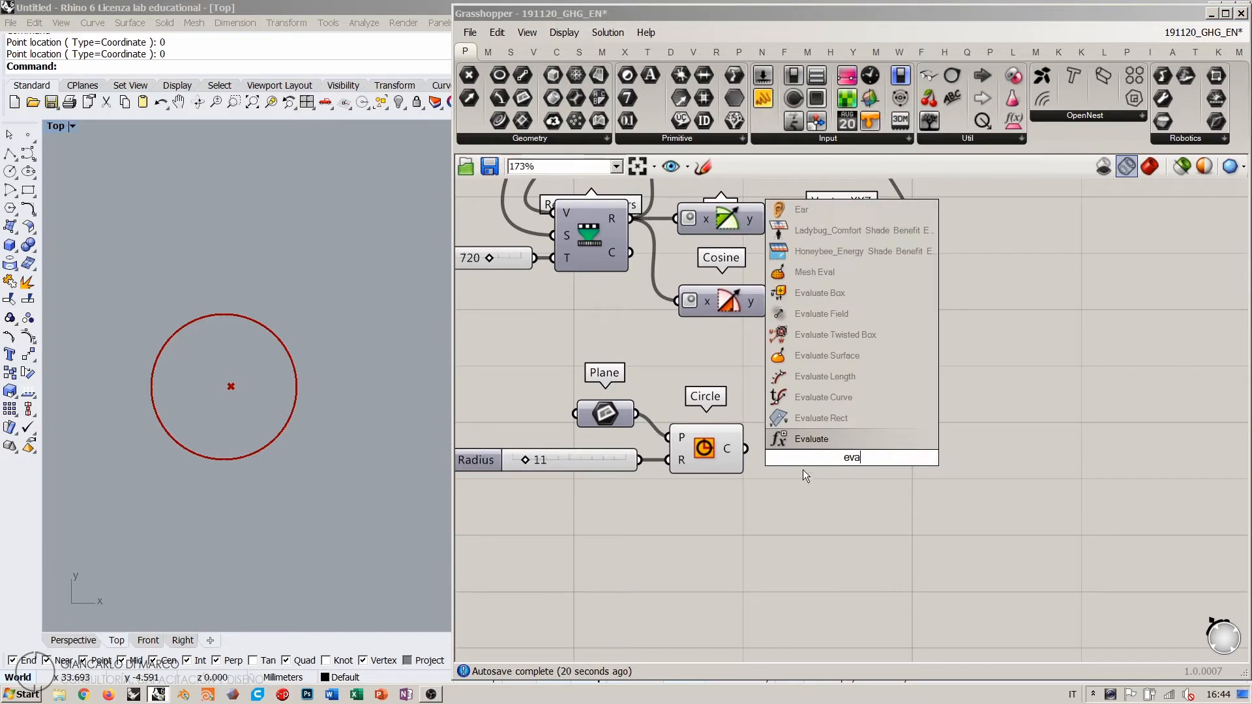
pyautogui.click(798, 392)
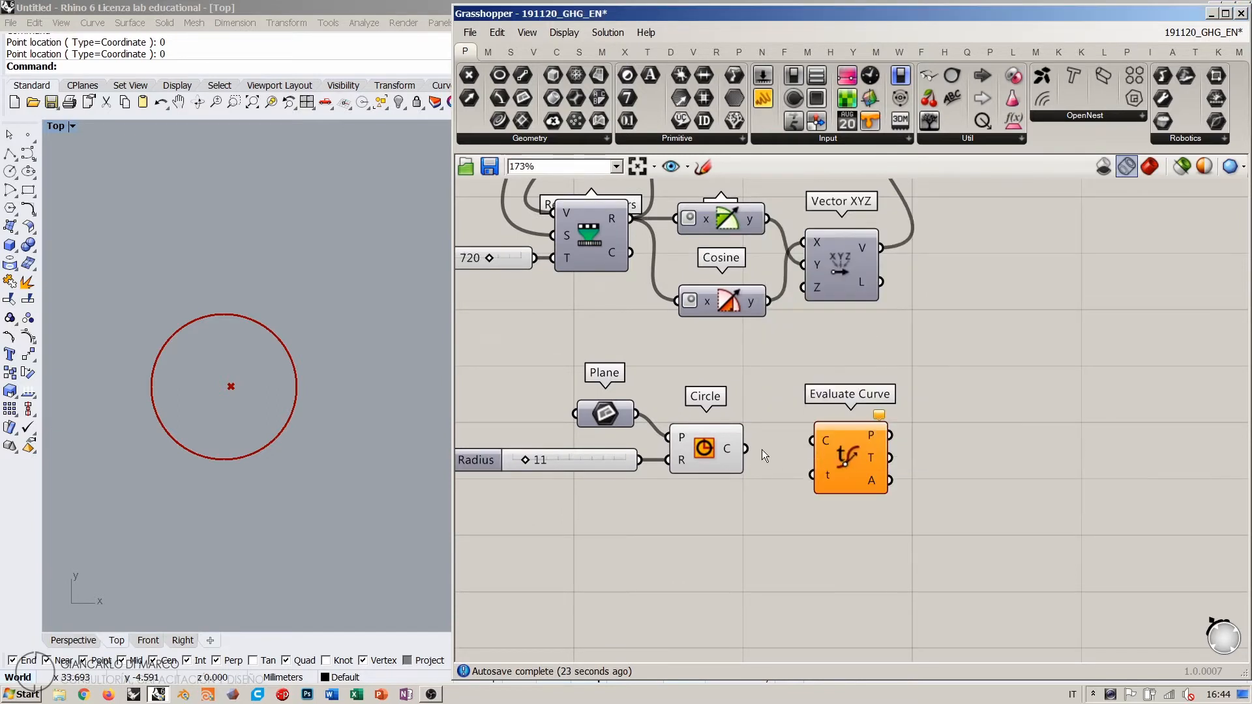
pyautogui.moveTo(745, 449); pyautogui.dragTo(815, 440)
pyautogui.rightClick(827, 441)
pyautogui.click(854, 544)
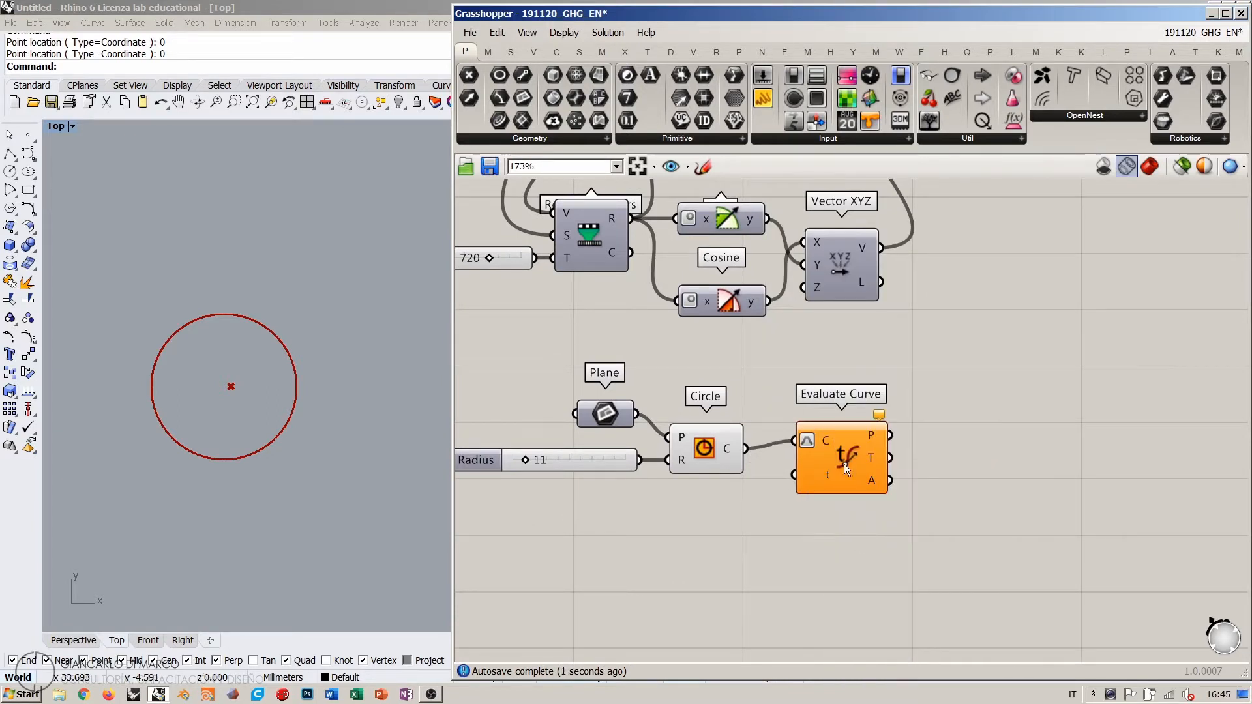
# Step: Move the Plane, Radius, Circle and Evaluate Curve group further down, away from the loop components
pyautogui.moveTo(838, 478); pyautogui.dragTo(917, 513, button='right')
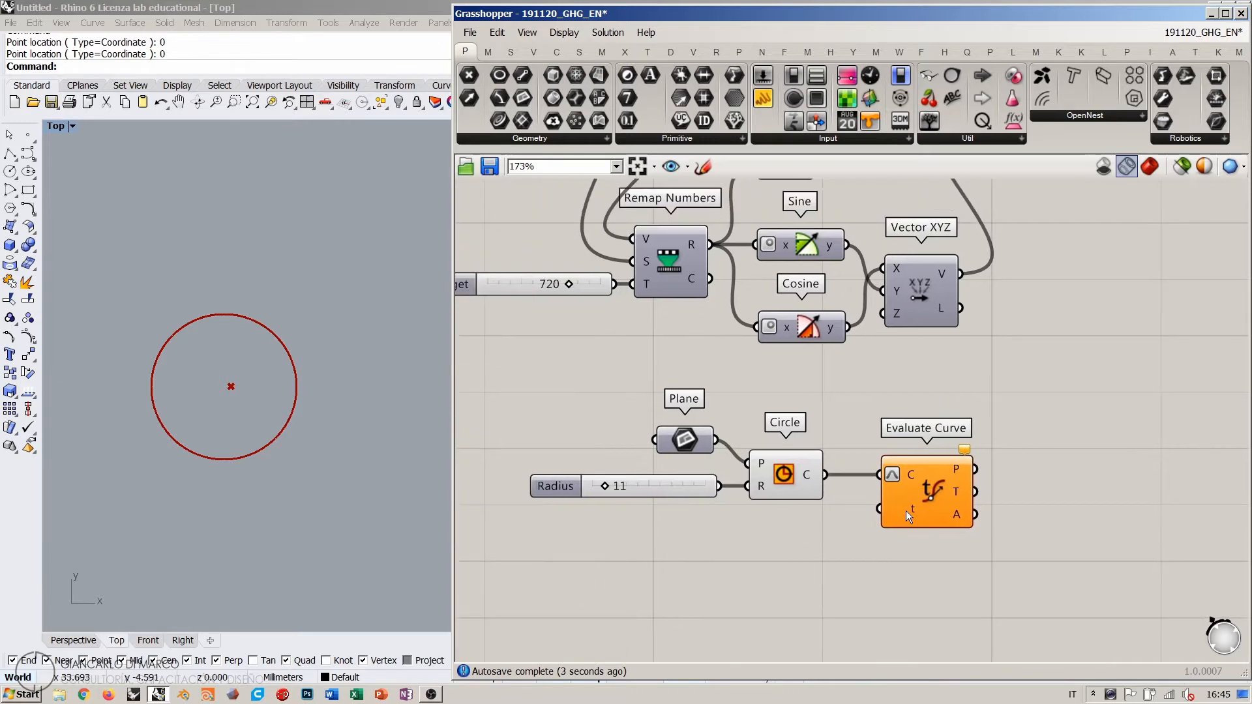
pyautogui.scroll(-2, 906, 511)
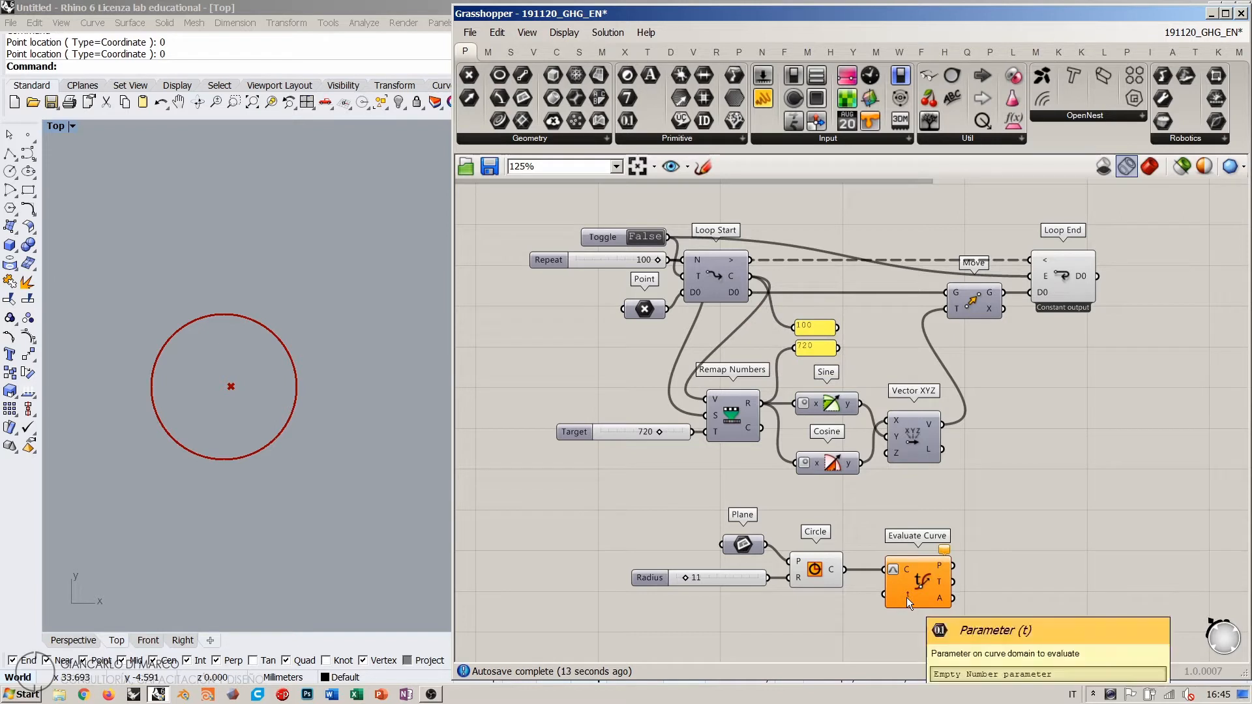
pyautogui.moveTo(970, 627); pyautogui.dragTo(623, 516)
pyautogui.moveTo(823, 571); pyautogui.dragTo(821, 615)
pyautogui.click(720, 452)
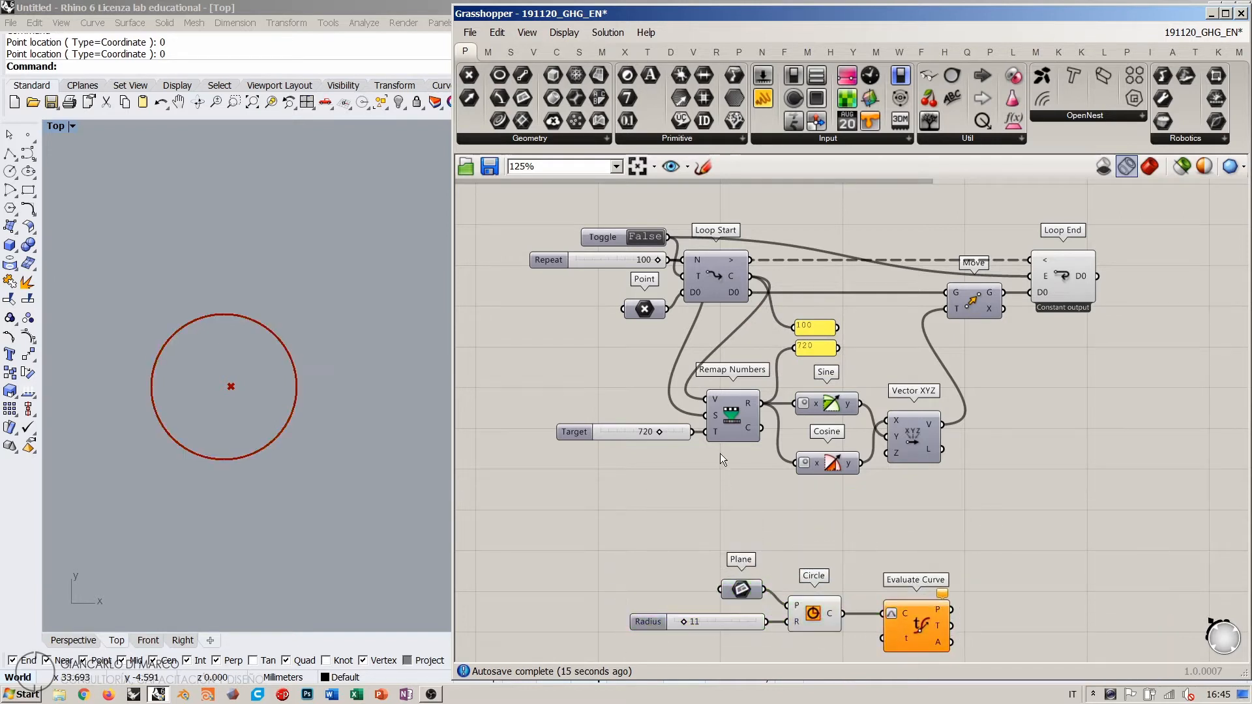
# Step: Duplicate Remap Numbers with its input connections and place the copy below Circle
pyautogui.click(734, 428)
pyautogui.keyDown('alt'); pyautogui.moveTo(744, 433); pyautogui.dragTo(760, 530); pyautogui.keyUp('alt')
pyautogui.moveTo(774, 538); pyautogui.dragTo(778, 377, button='right')
pyautogui.moveTo(756, 363); pyautogui.dragTo(817, 526)
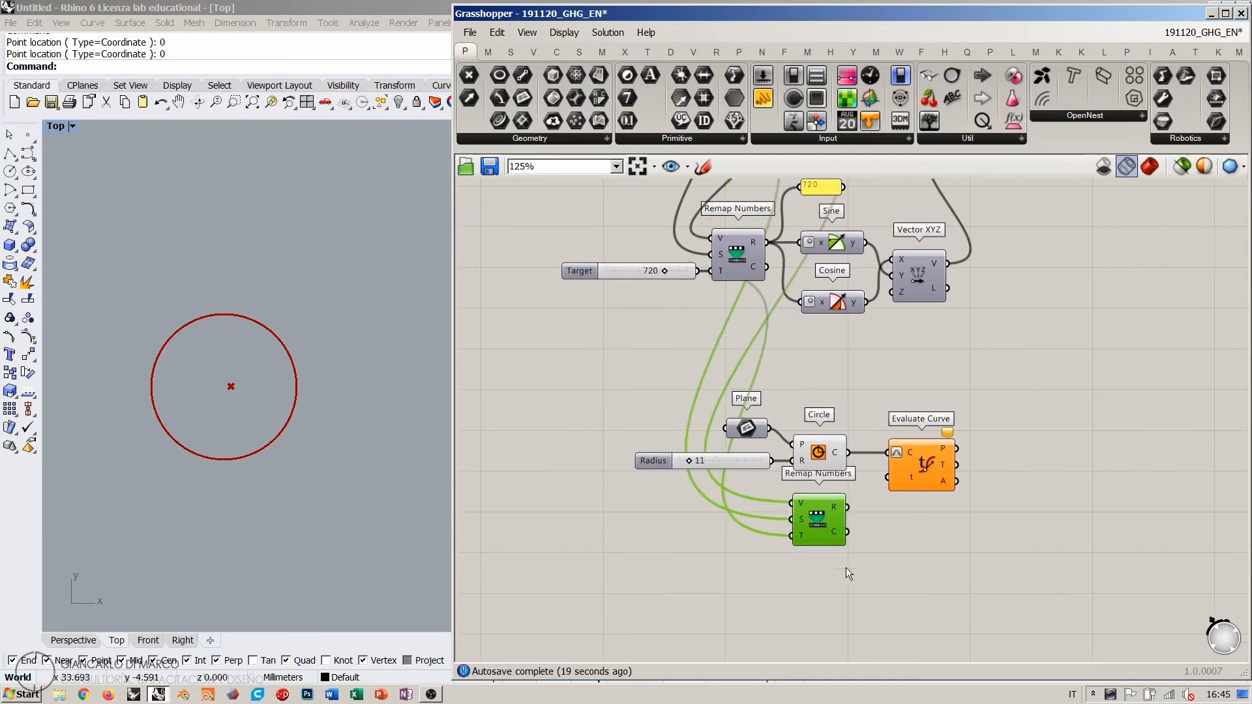
pyautogui.scroll(4, 844, 522)
pyautogui.click(854, 498)
# Step: Disconnect the Target slider from the copied Remap Numbers' T input so it uses the default 0 to 1 domain
pyautogui.scroll(-3, 789, 435)
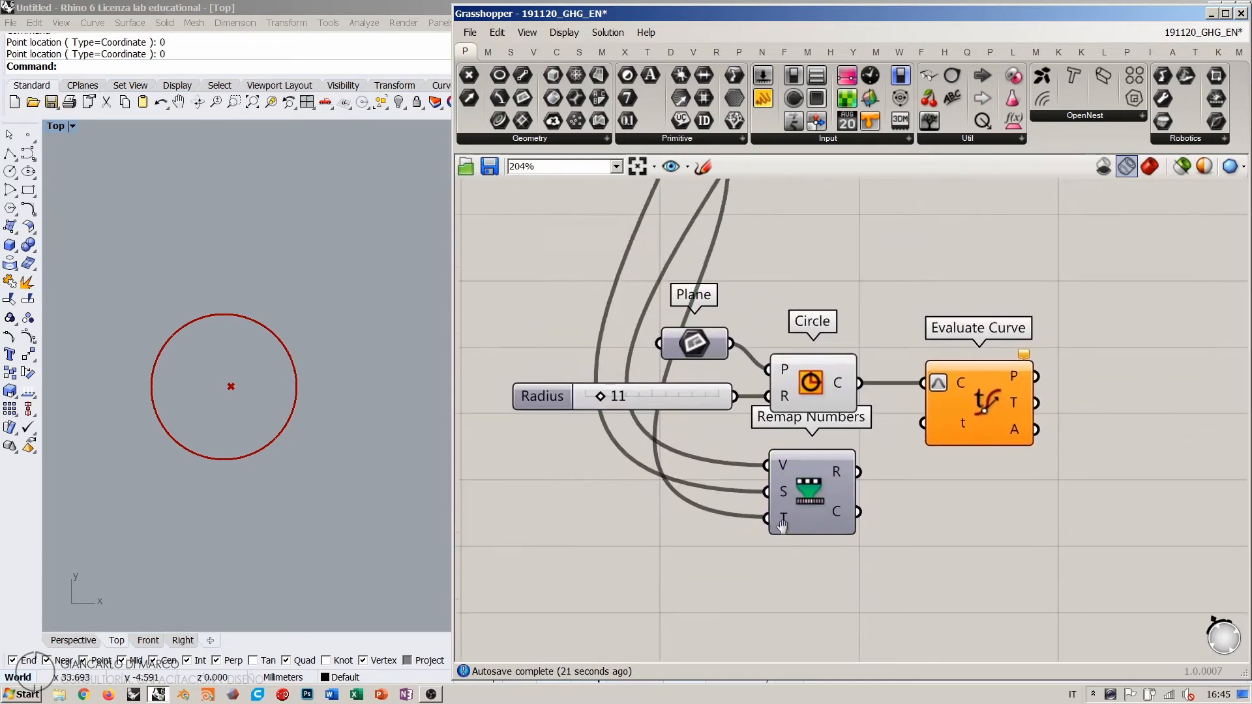
pyautogui.click(617, 258)
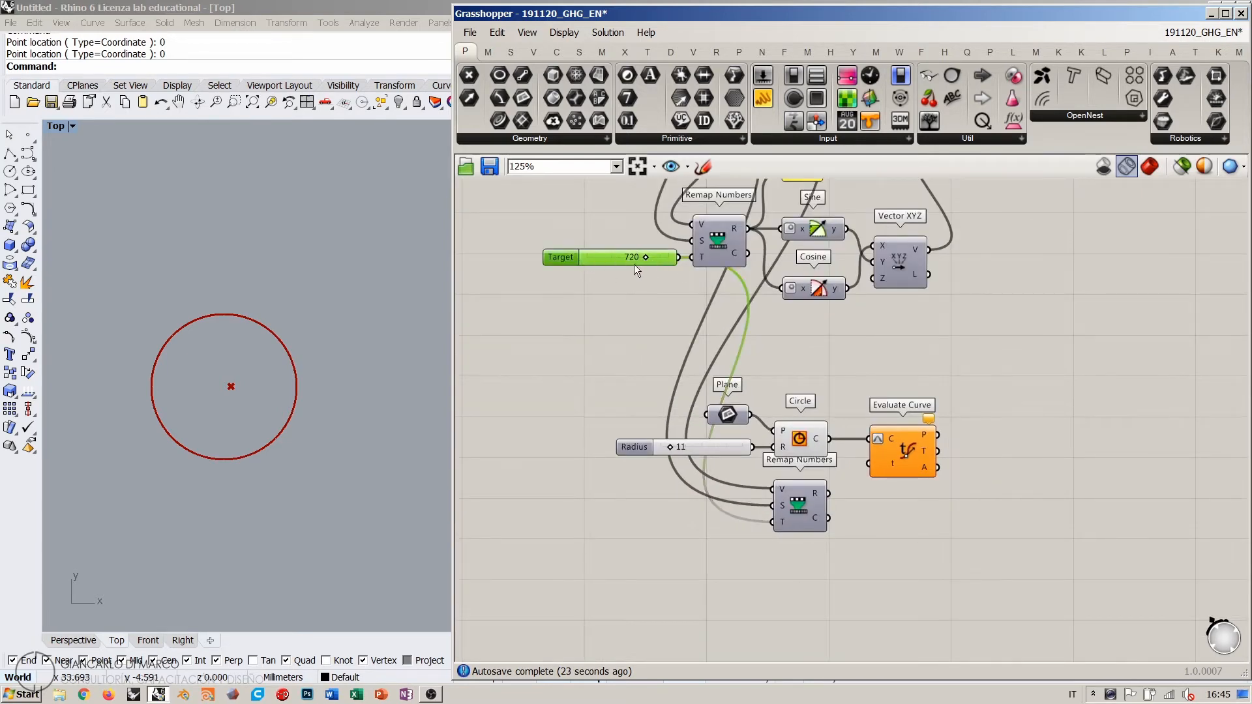
pyautogui.scroll(4, 772, 527)
pyautogui.rightClick(780, 517)
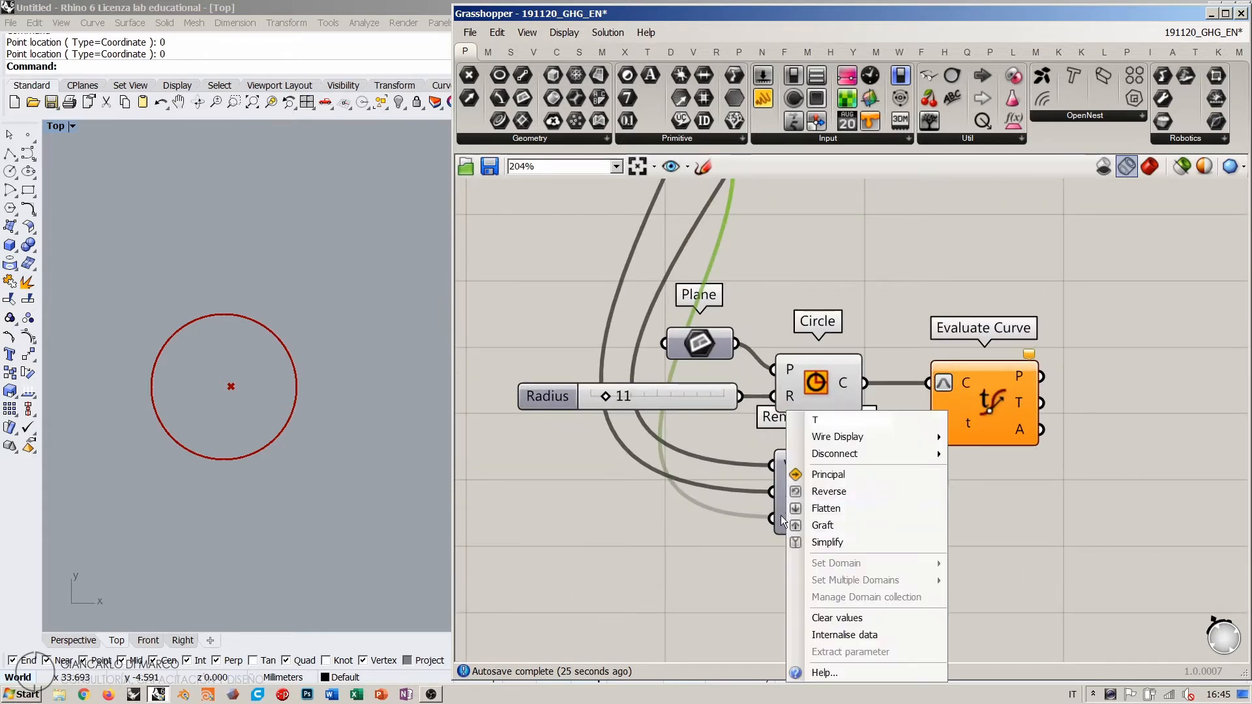
pyautogui.moveTo(913, 454)
pyautogui.click(977, 472)
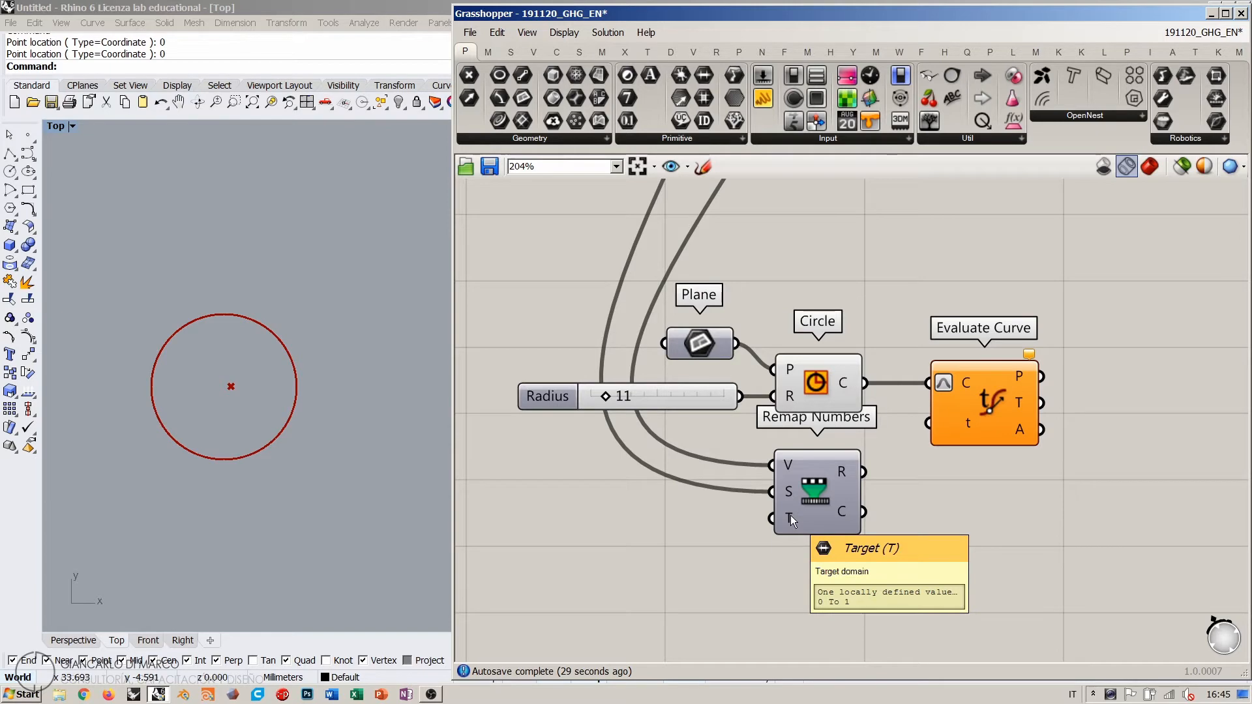
# Step: Connect the copied Remap Numbers' R output to Evaluate Curve's t input
pyautogui.scroll(-4, 791, 516)
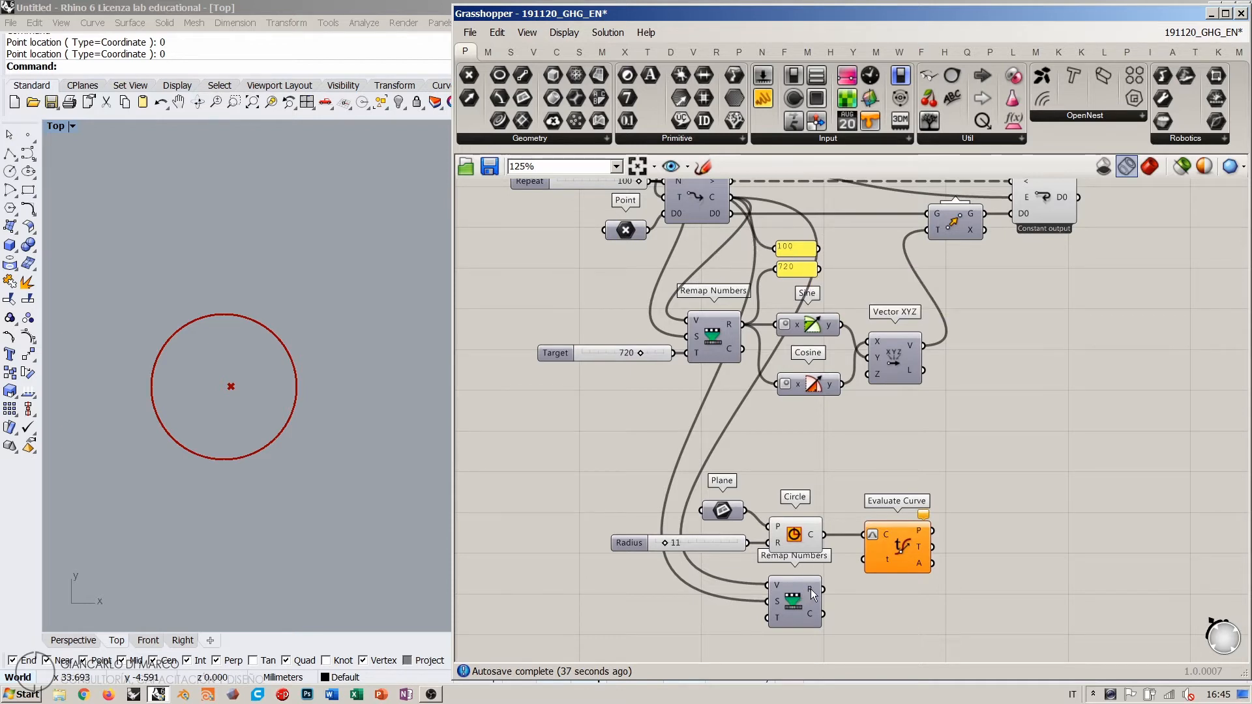
pyautogui.moveTo(812, 594)
pyautogui.moveTo(813, 591); pyautogui.dragTo(868, 569)
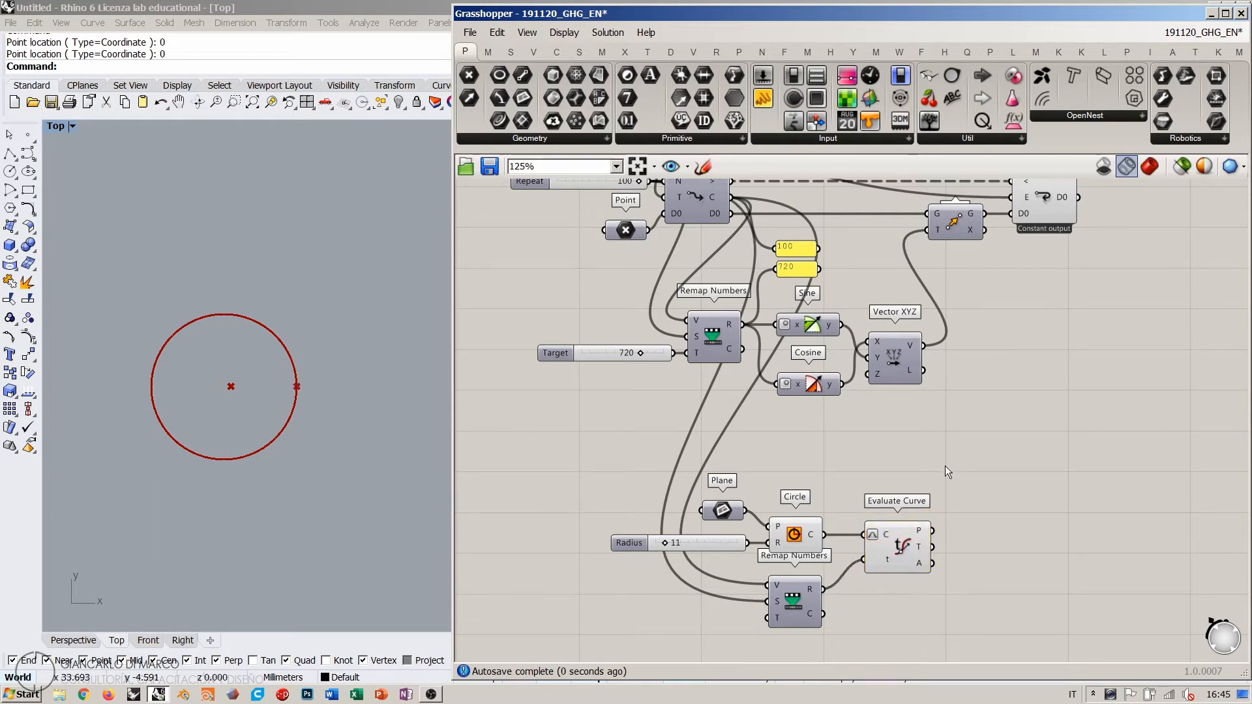
# Step: Run the loop with the Boolean Toggle to compare the point on the circle with Loop End's point, then select Loop End
pyautogui.scroll(-2, 821, 477)
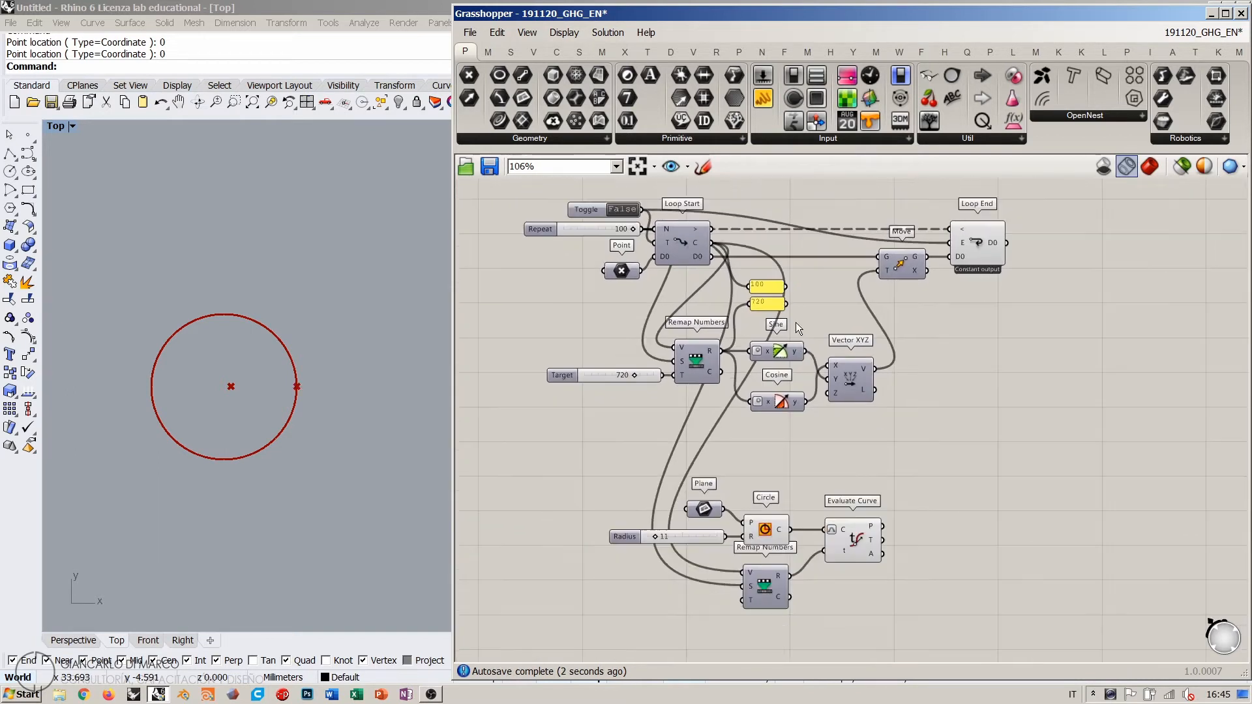
pyautogui.click(622, 209)
pyautogui.click(624, 210)
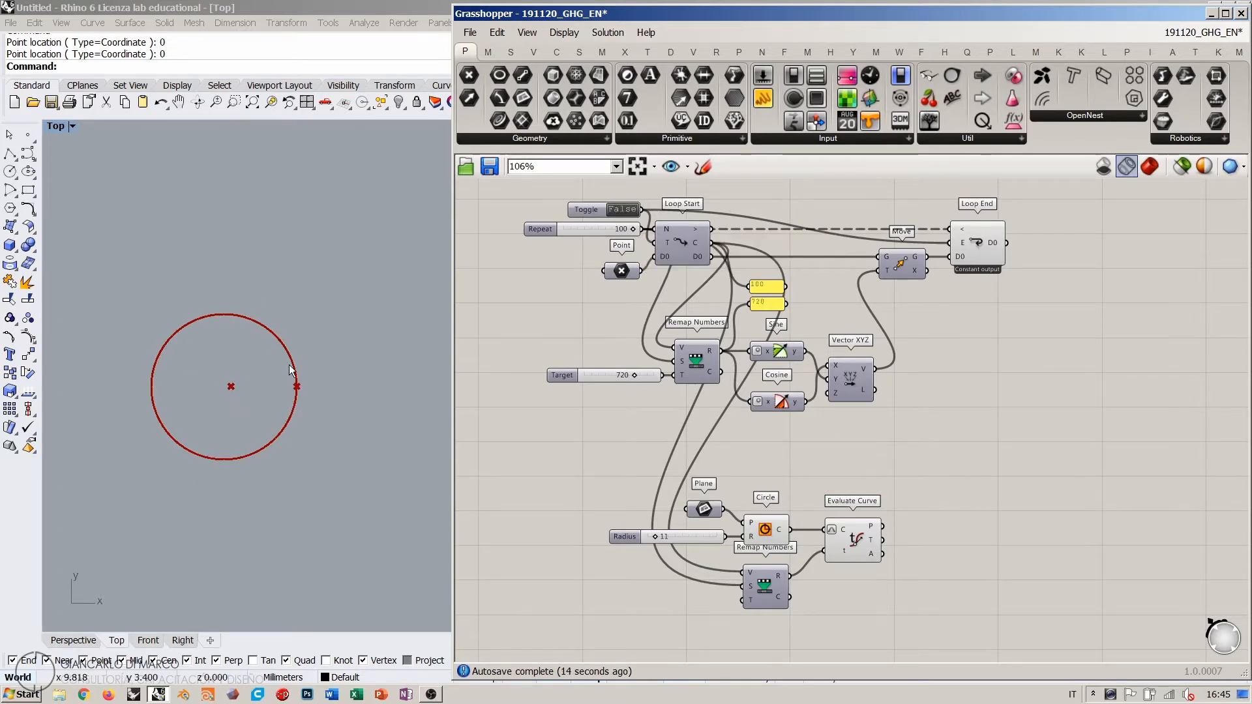
pyautogui.click(976, 245)
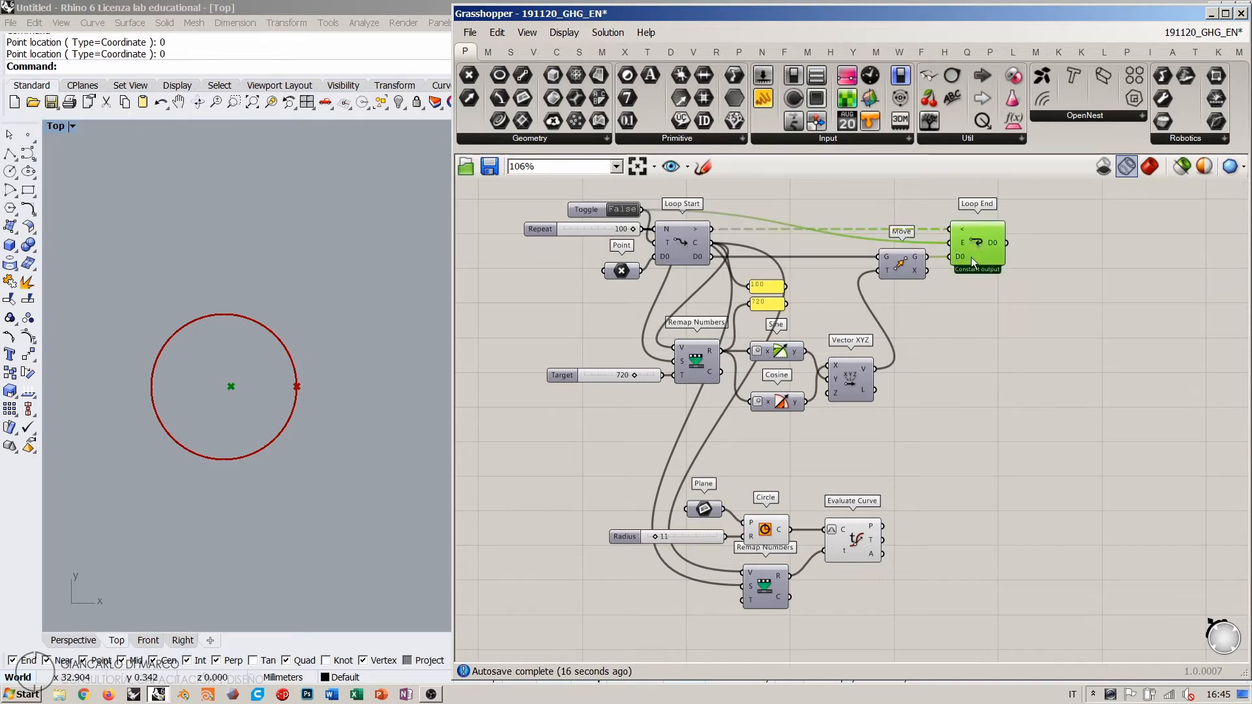
# Step: Add a Line component and connect Loop End's D0 output to its A input and Evaluate Curve's P output to B
pyautogui.click(954, 307)
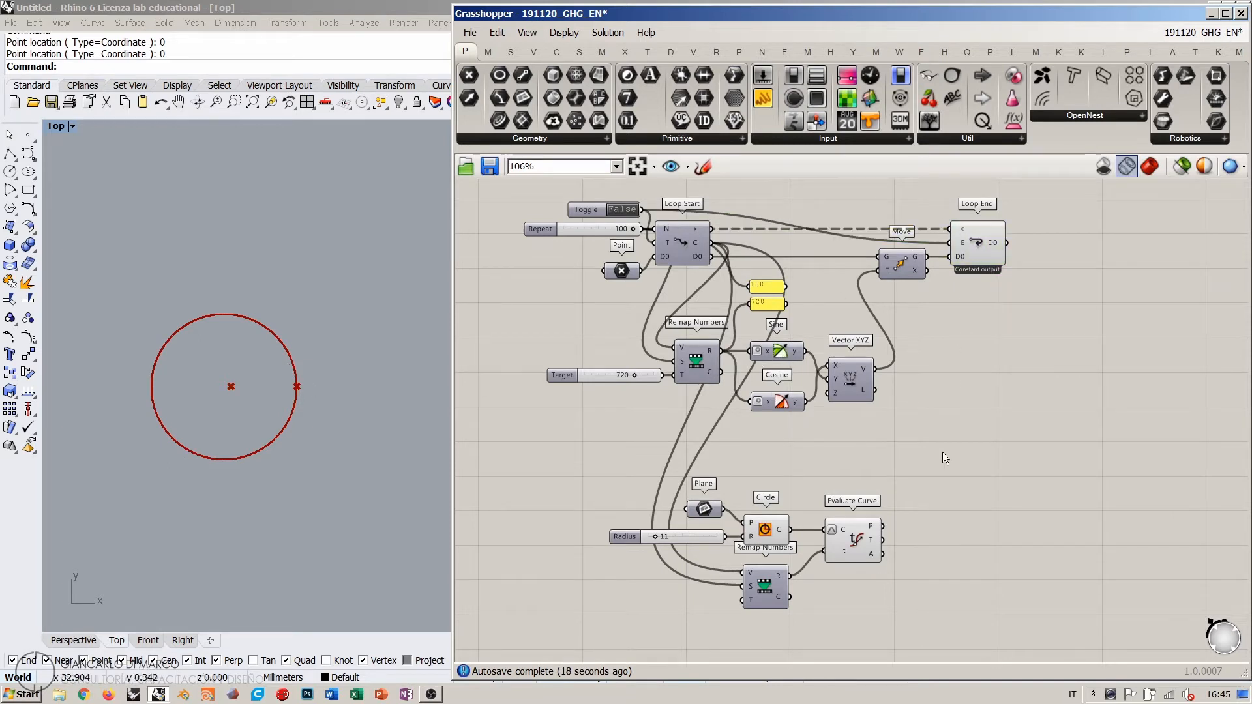
pyautogui.doubleClick(1008, 430)
pyautogui.write('lin')
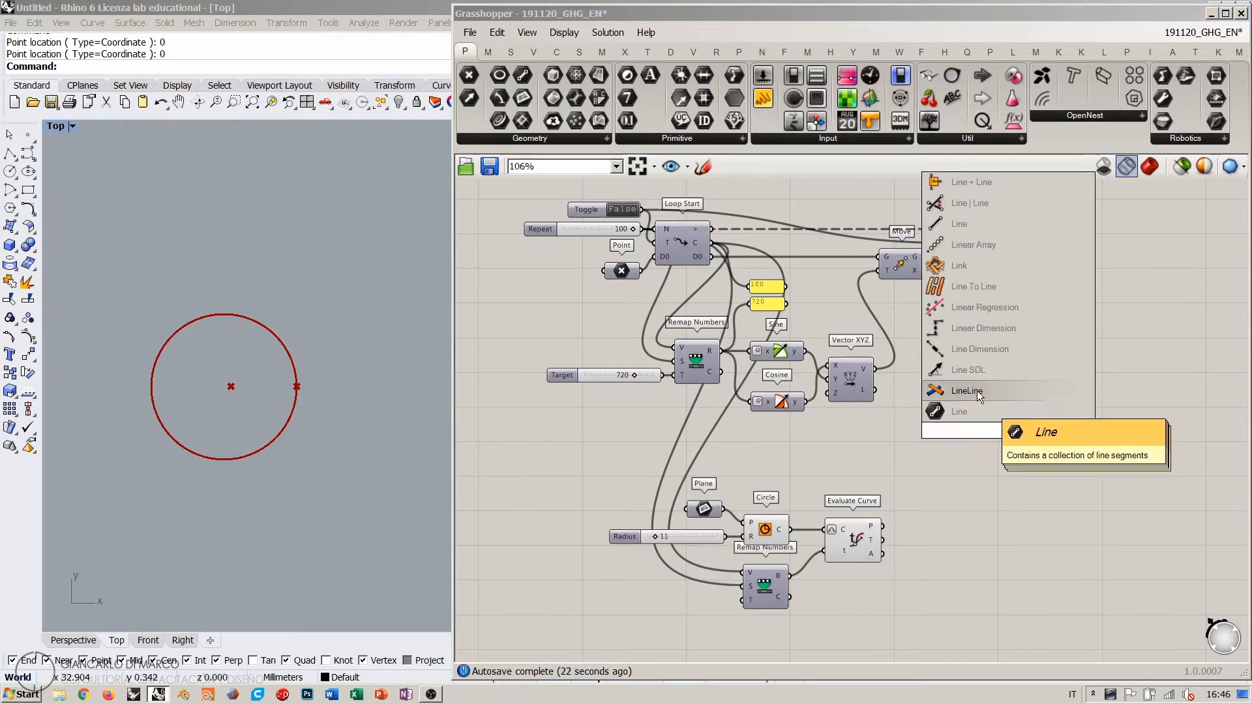
pyautogui.click(949, 224)
pyautogui.moveTo(1008, 244); pyautogui.dragTo(986, 422)
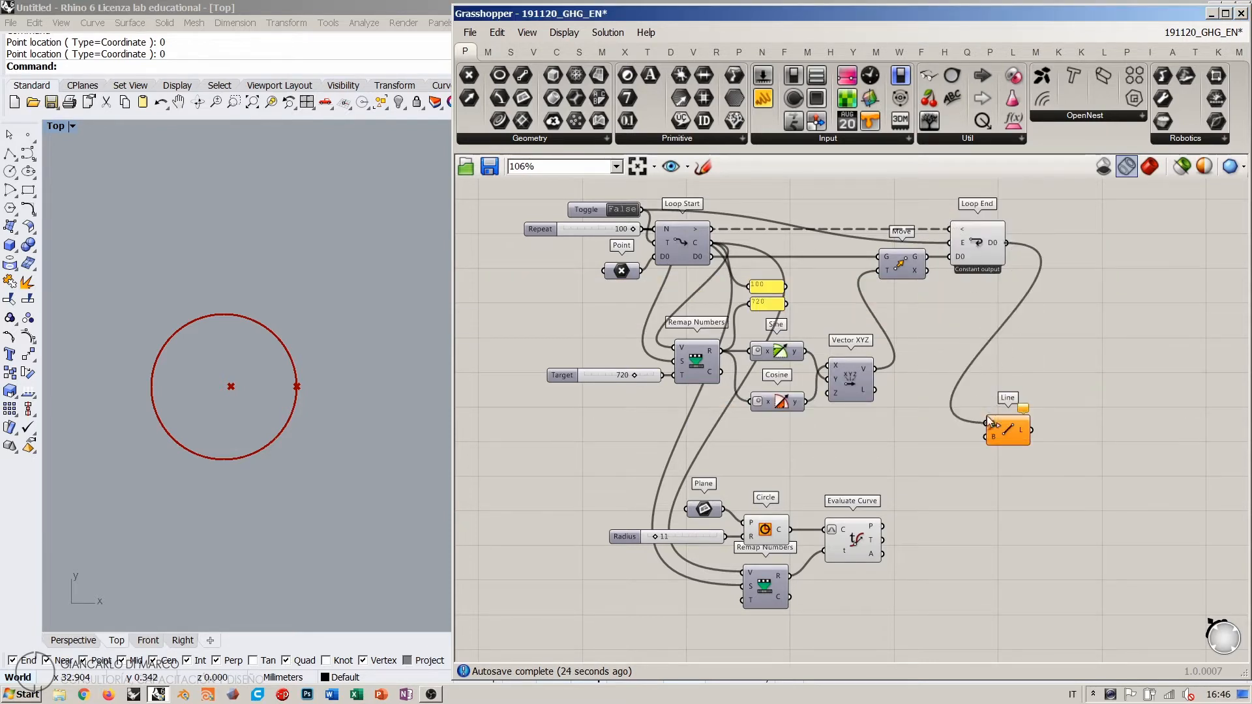
pyautogui.moveTo(882, 526); pyautogui.dragTo(986, 437)
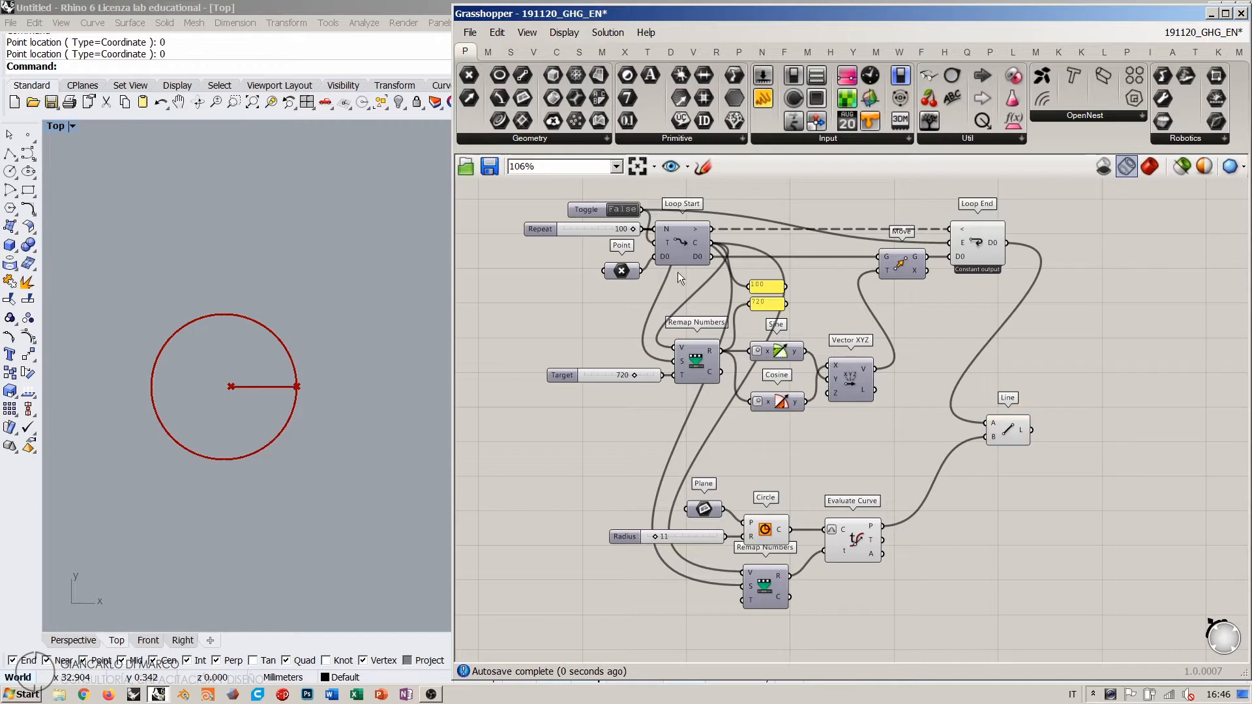
# Step: Hide the previews of Loop End, Evaluate Curve and Circle, and run the loop with the Boolean Toggle to watch only the line
pyautogui.click(978, 259)
pyautogui.click(854, 532)
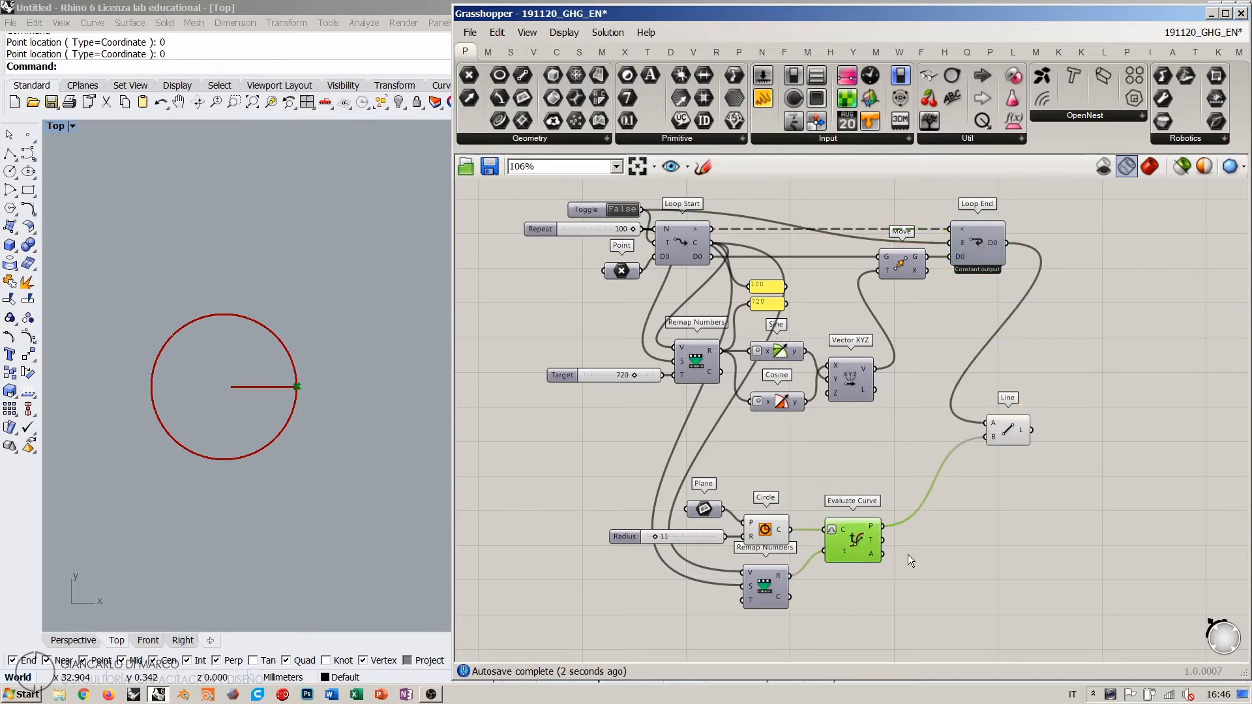
pyautogui.click(910, 561)
pyautogui.click(765, 529)
pyautogui.hotkey('ctrl', 'q')
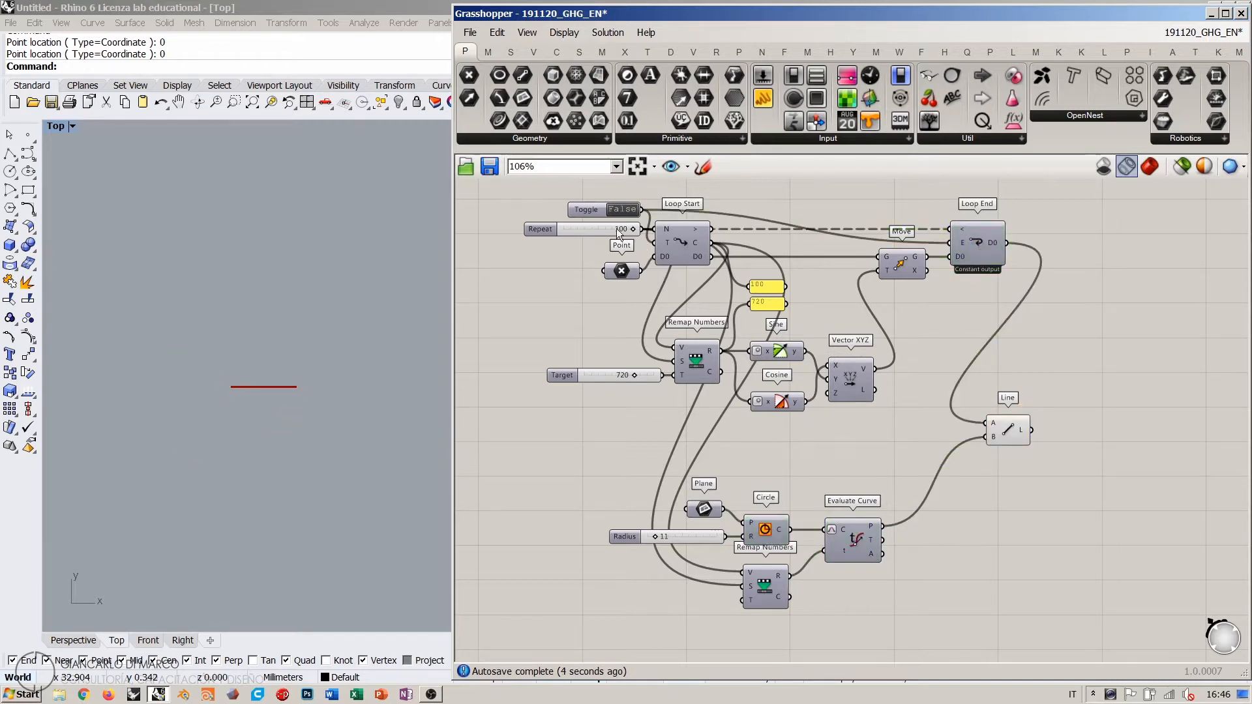
pyautogui.click(622, 209)
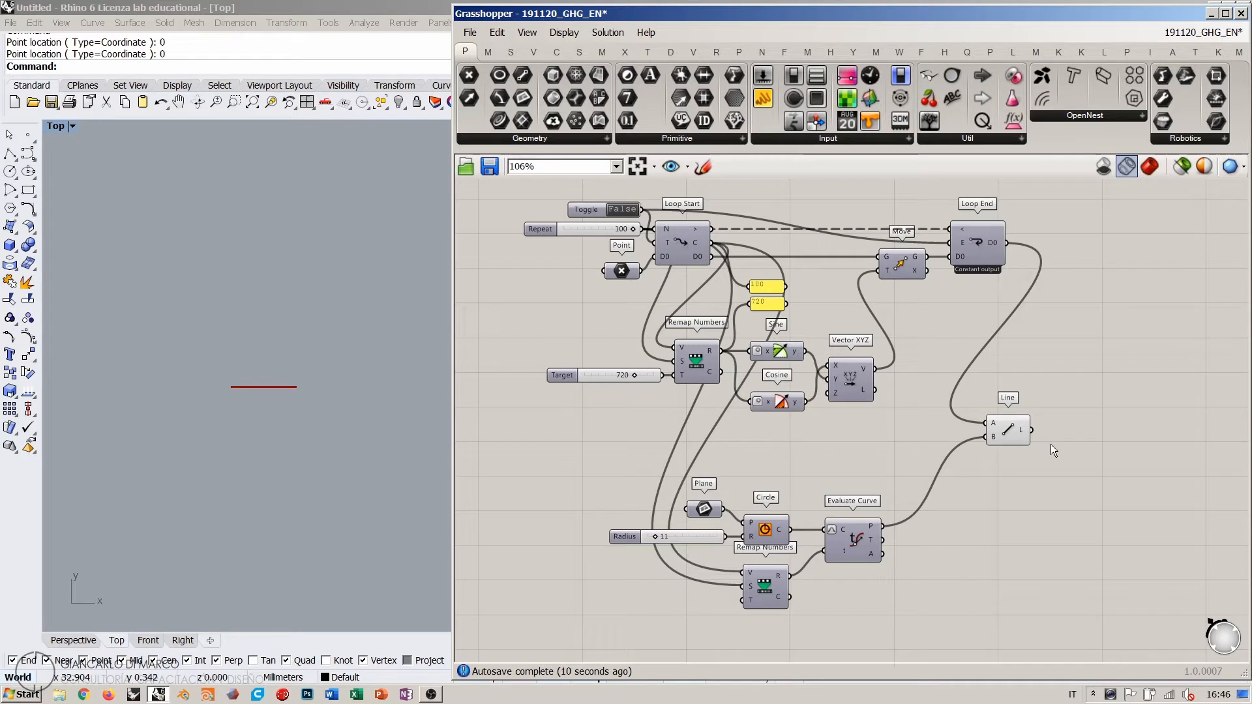
# Step: Delete the Line component and turn the previews of Loop End and Evaluate Curve back on
pyautogui.click(1006, 415)
pyautogui.press('Delete')
pyautogui.click(978, 244)
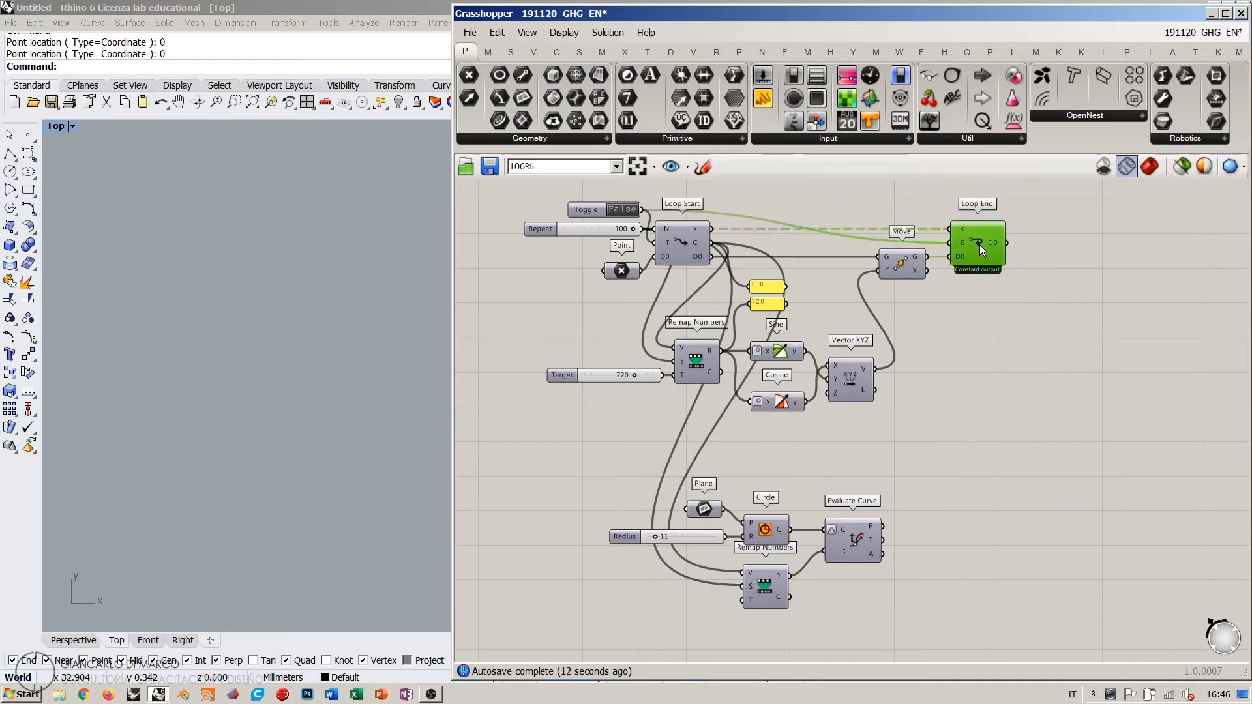
pyautogui.click(1077, 399)
pyautogui.click(998, 469)
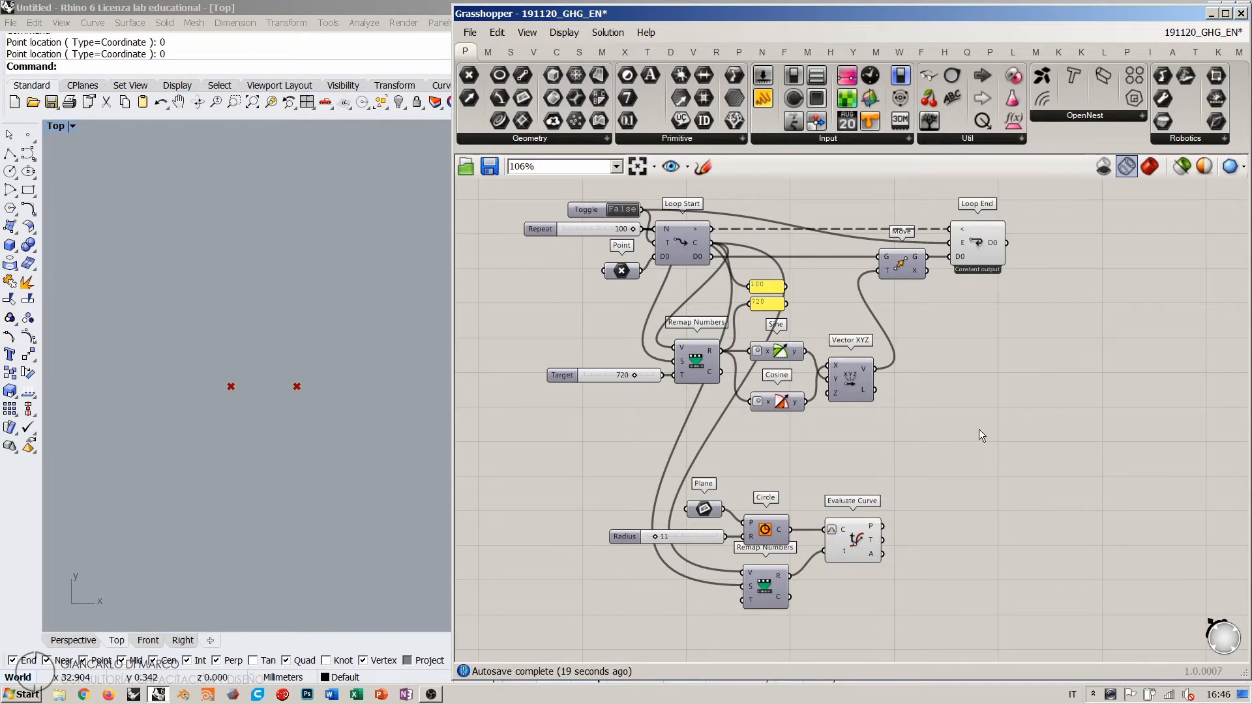
# Step: Delete the circle comparison branch: Plane, Radius slider, Circle, the copied Remap Numbers and Evaluate Curve
pyautogui.moveTo(947, 631); pyautogui.dragTo(641, 490)
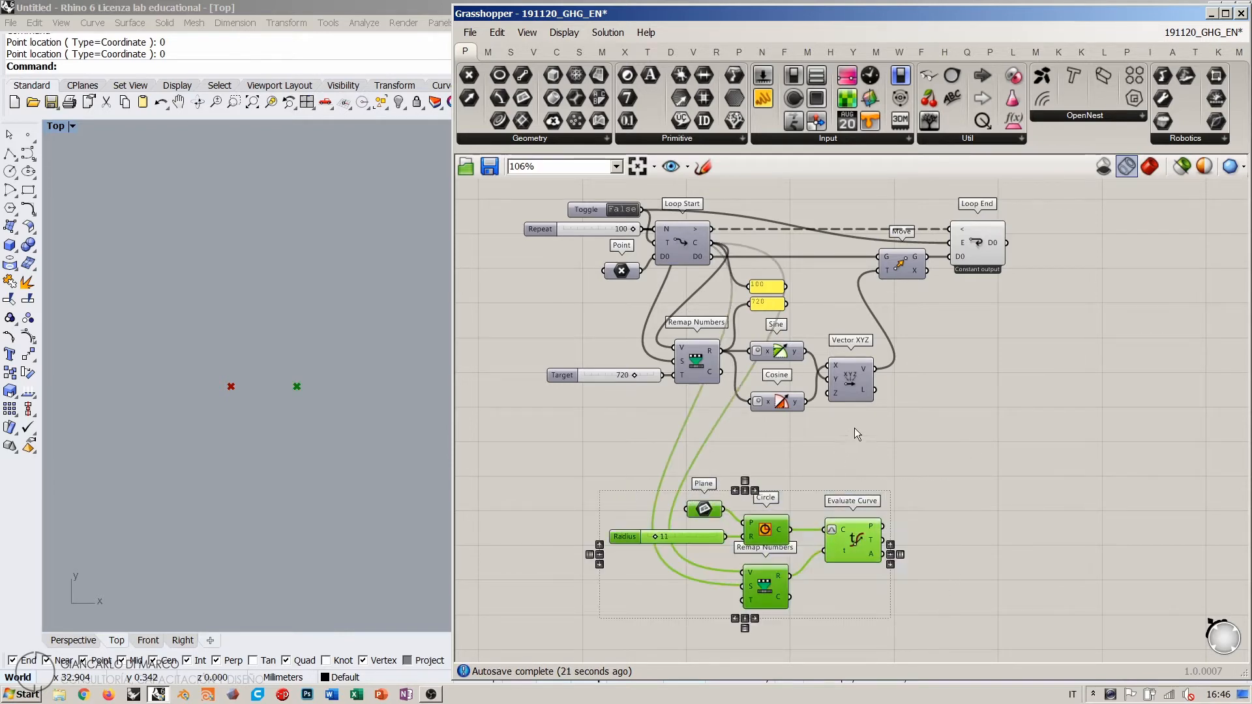
pyautogui.press('Delete')
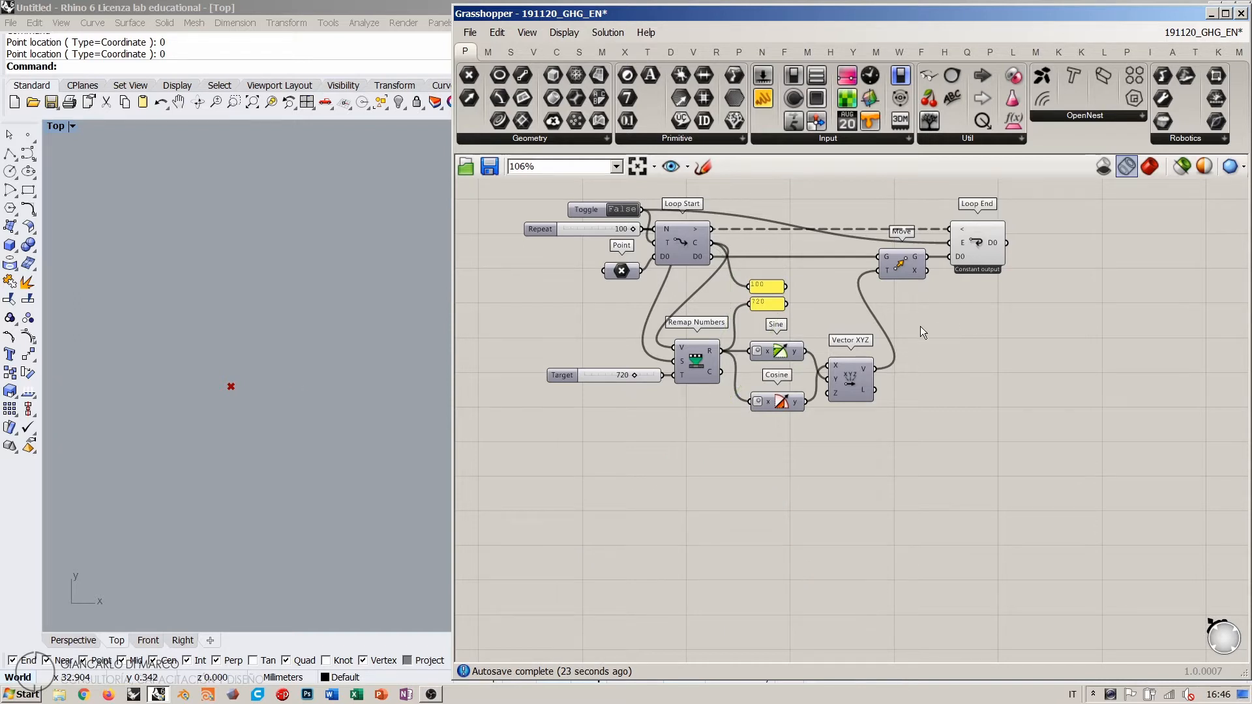
# Step: Nudge the Vector XYZ component slightly down beside Sine and Cosine
pyautogui.scroll(2, 921, 326)
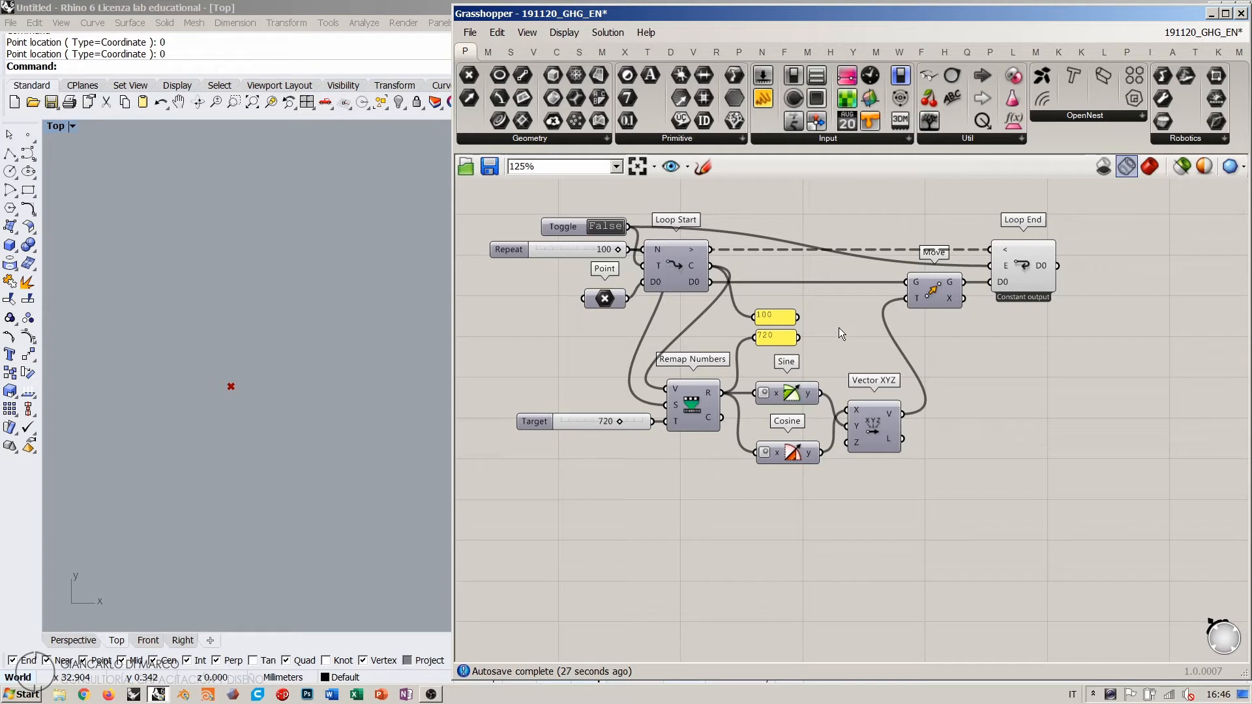
pyautogui.moveTo(871, 421); pyautogui.dragTo(868, 426)
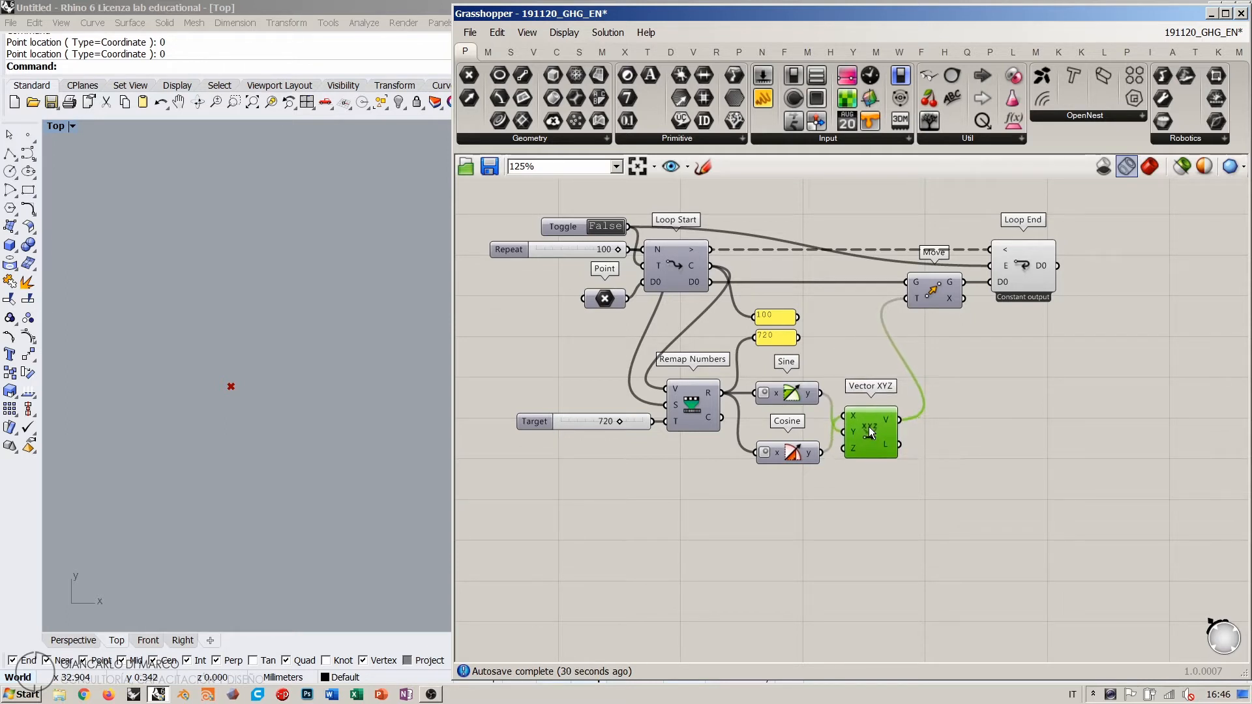
pyautogui.click(958, 434)
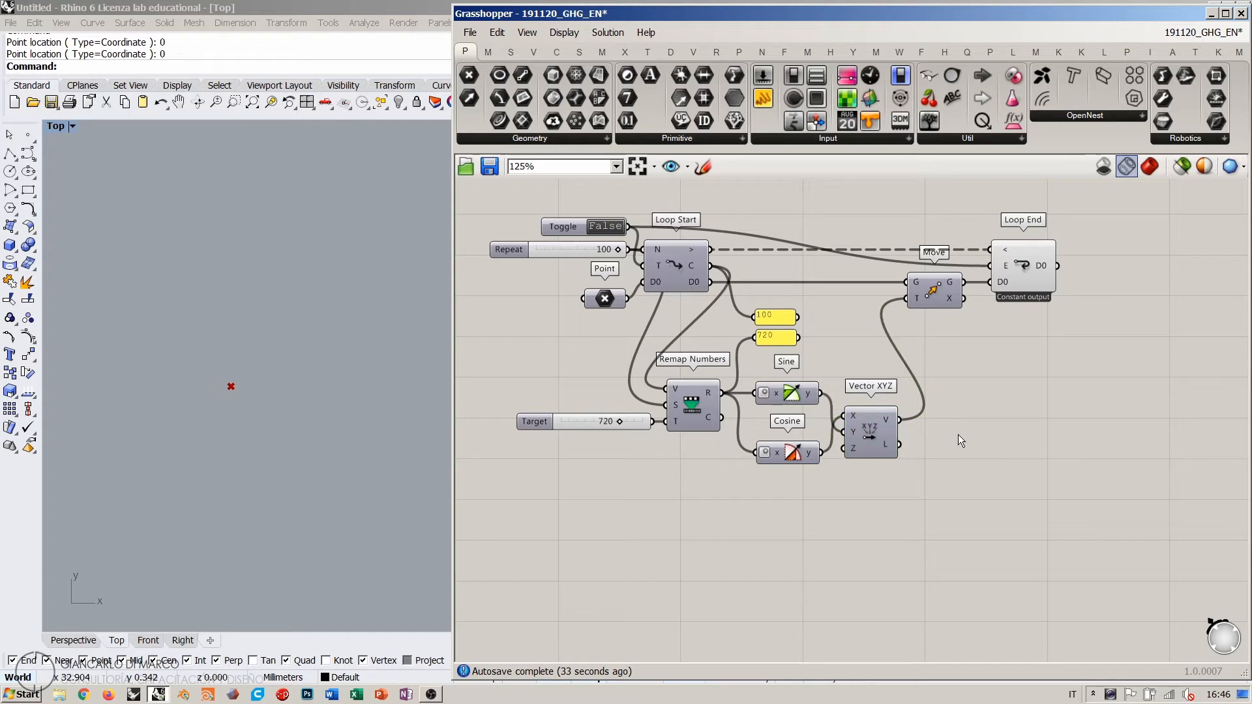
pyautogui.scroll(3, 686, 305)
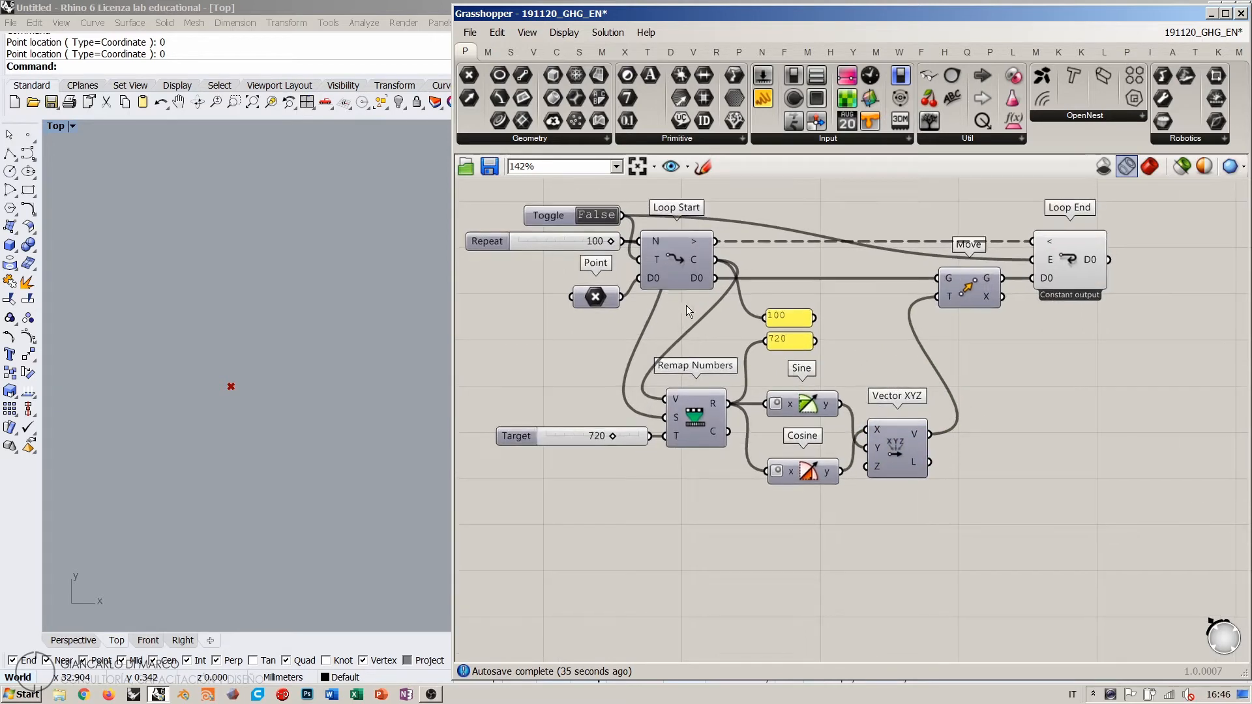
pyautogui.moveTo(690, 311); pyautogui.dragTo(710, 316, button='right')
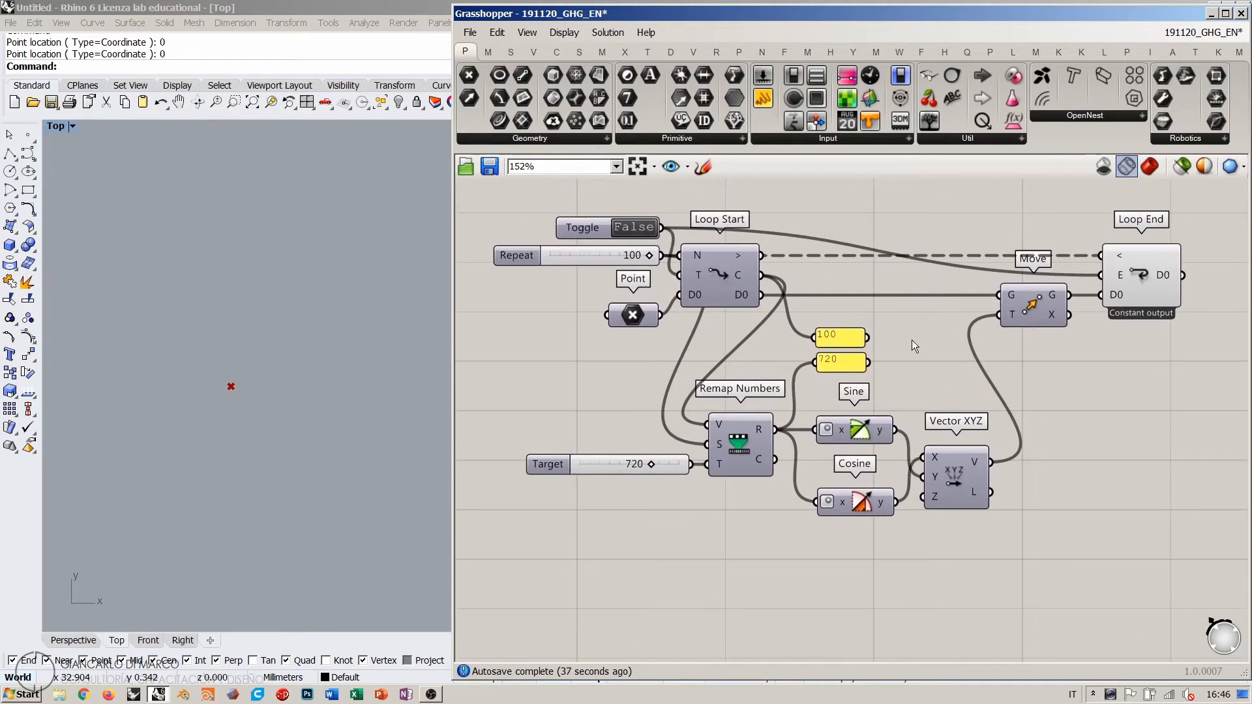
pyautogui.moveTo(898, 330); pyautogui.dragTo(834, 367)
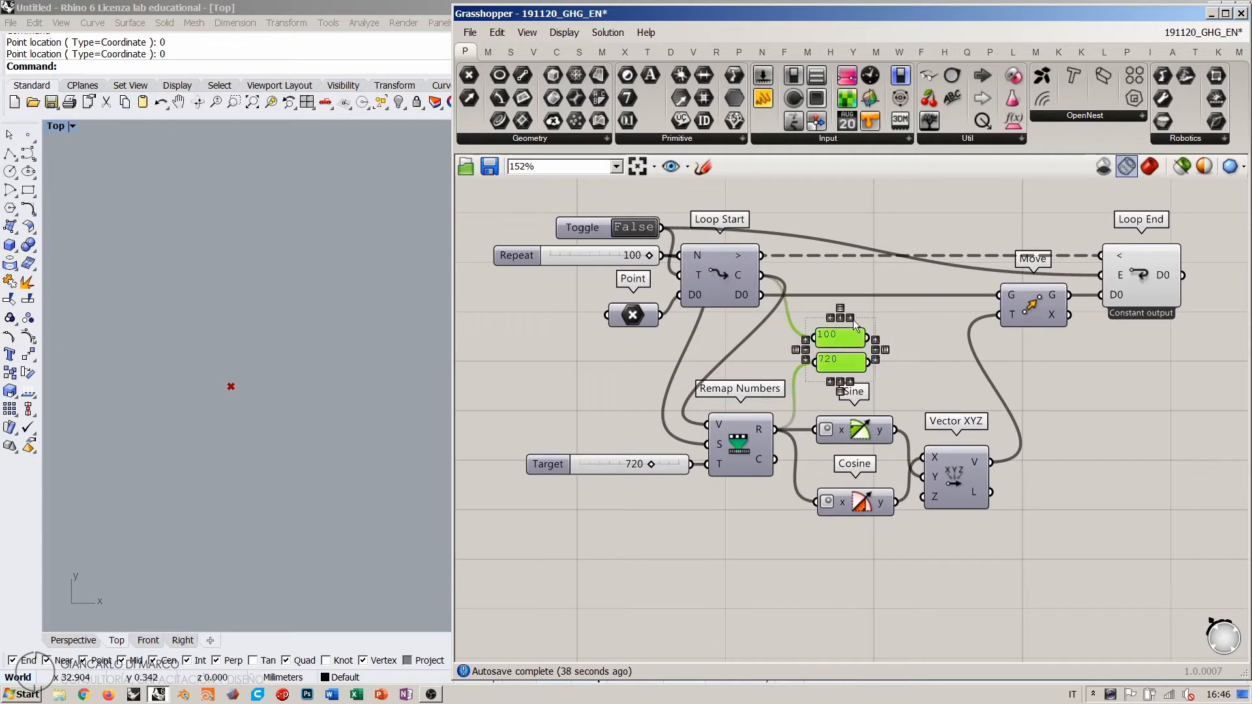
pyautogui.click(936, 318)
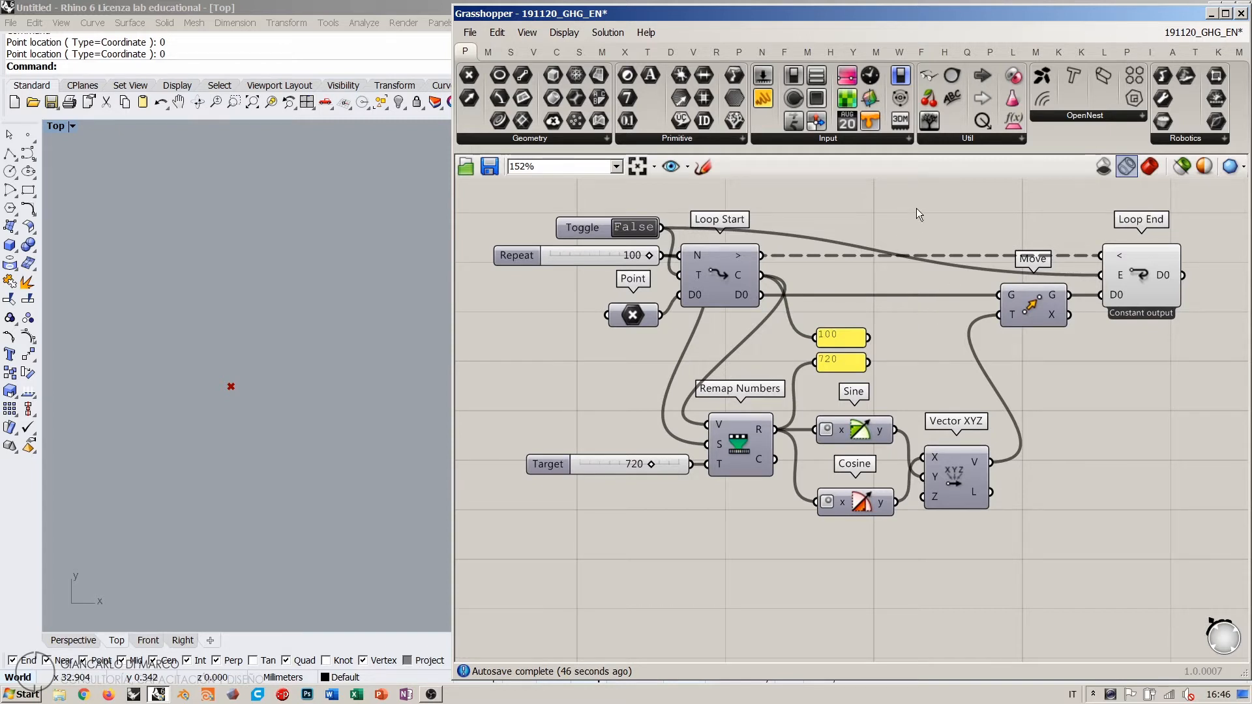
# Step: Switch the Profiler canvas widget on
pyautogui.click(564, 32)
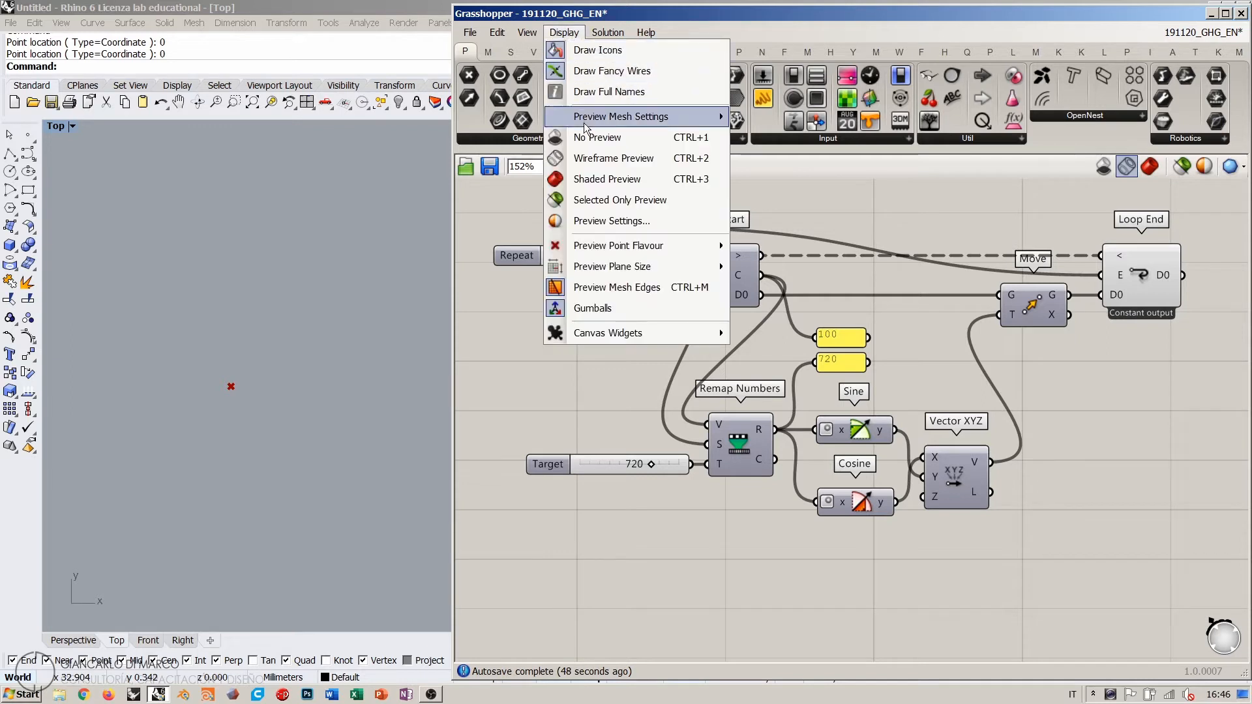
pyautogui.moveTo(652, 334)
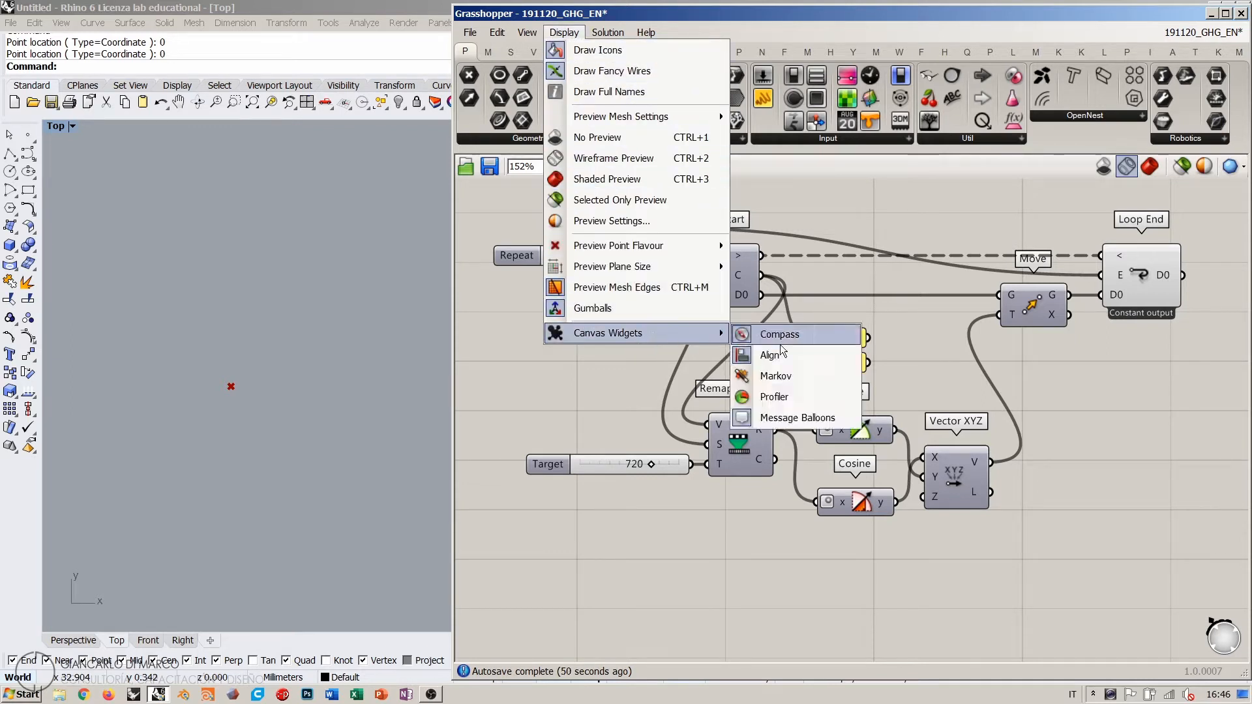
pyautogui.click(775, 397)
# Step: Widen the Grasshopper window and look over the Sine and Cosine loop together with the first loop above it
pyautogui.scroll(2, 1039, 385)
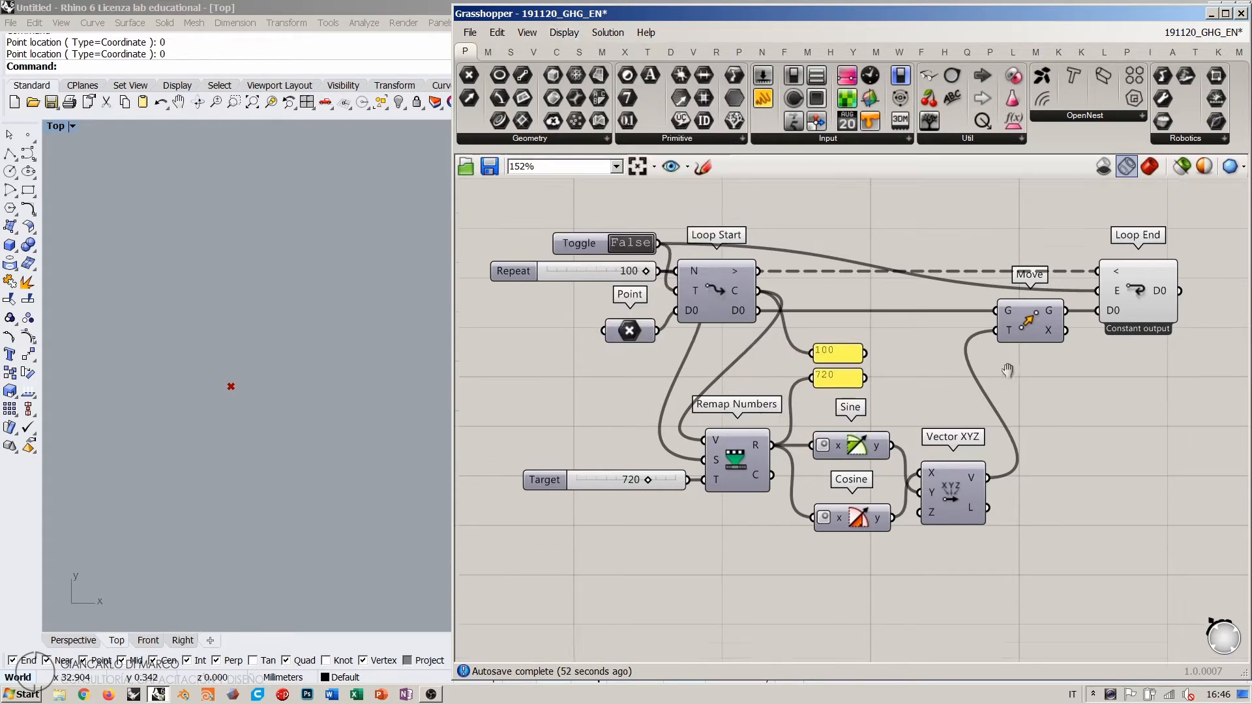
pyautogui.moveTo(453, 245); pyautogui.dragTo(247, 245)
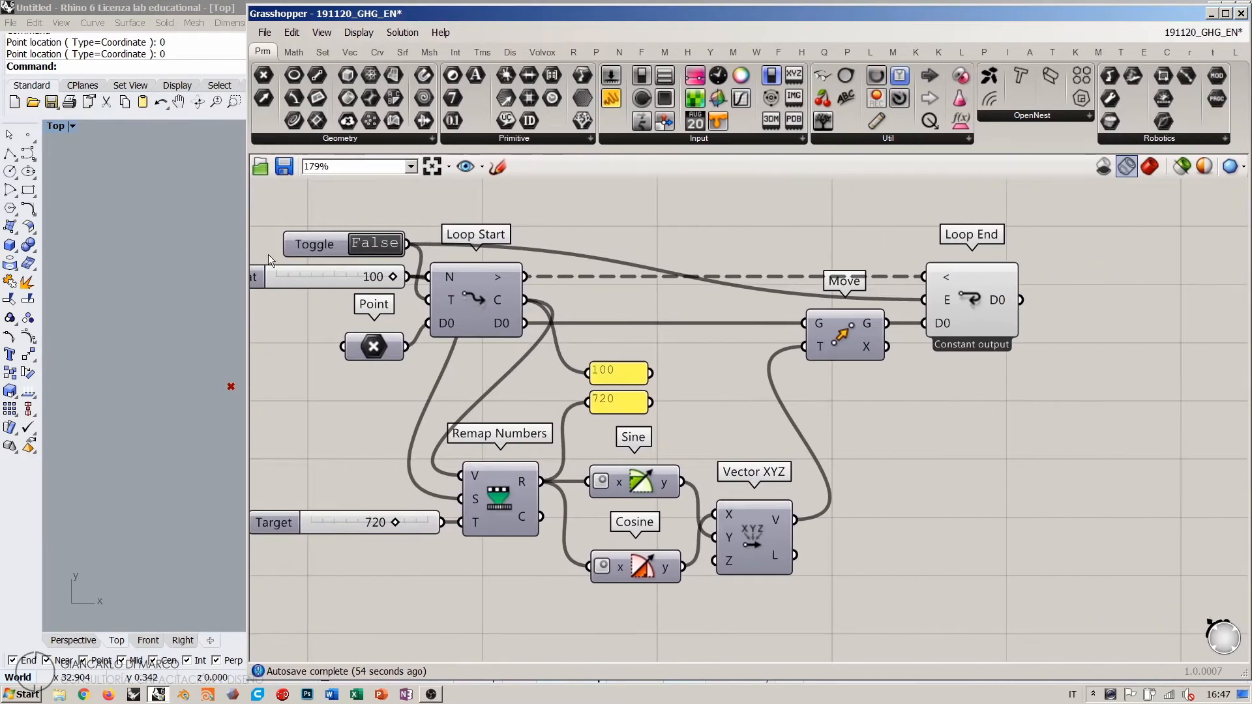
pyautogui.moveTo(572, 440); pyautogui.dragTo(768, 474, button='right')
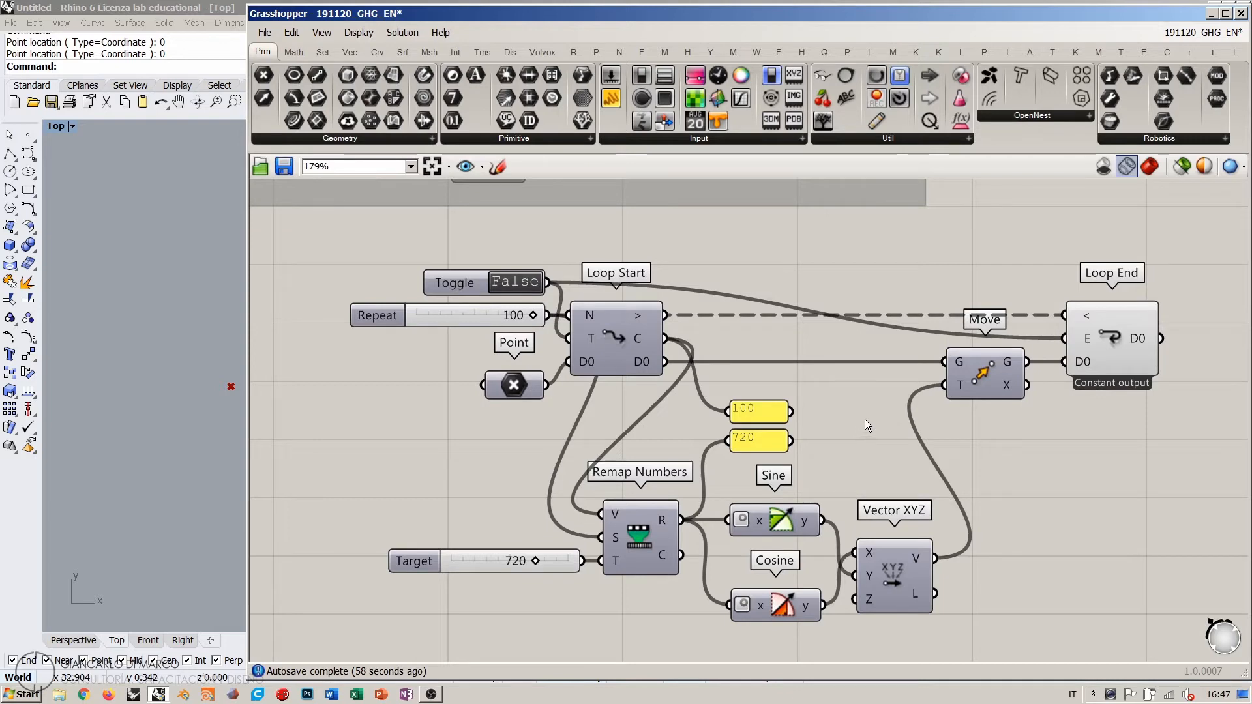
pyautogui.moveTo(840, 417); pyautogui.dragTo(827, 383, button='right')
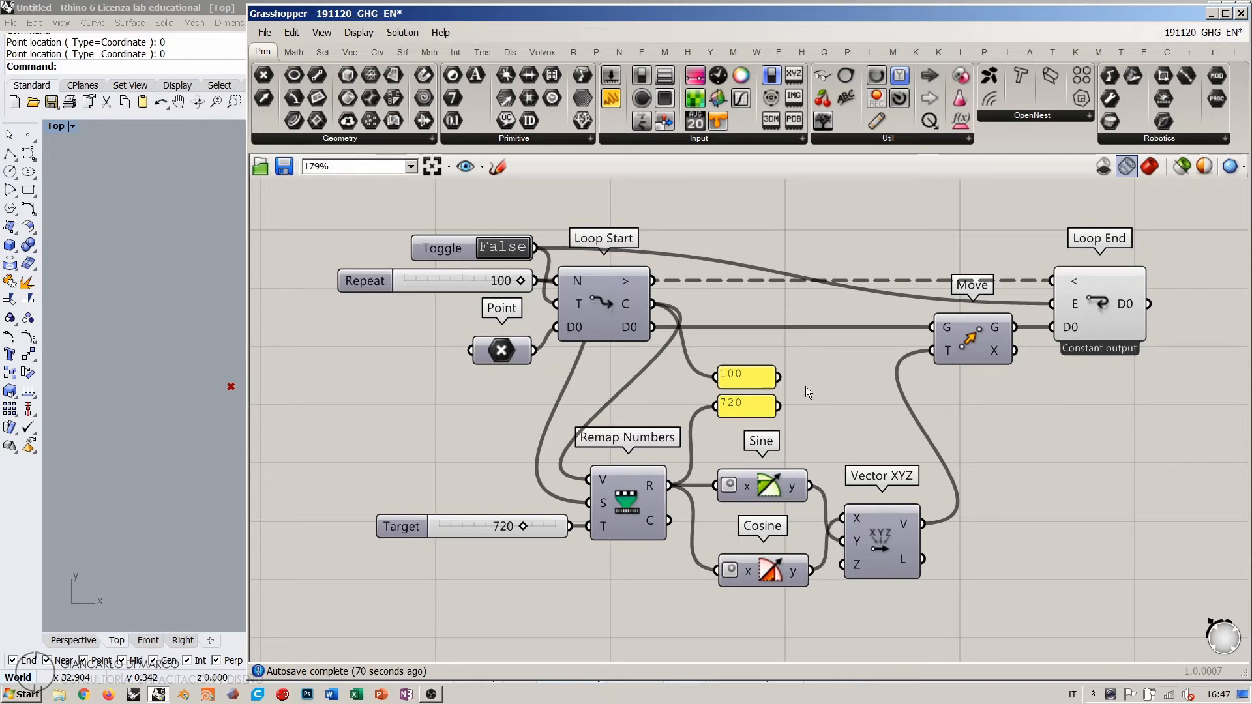
pyautogui.scroll(-5, 780, 412)
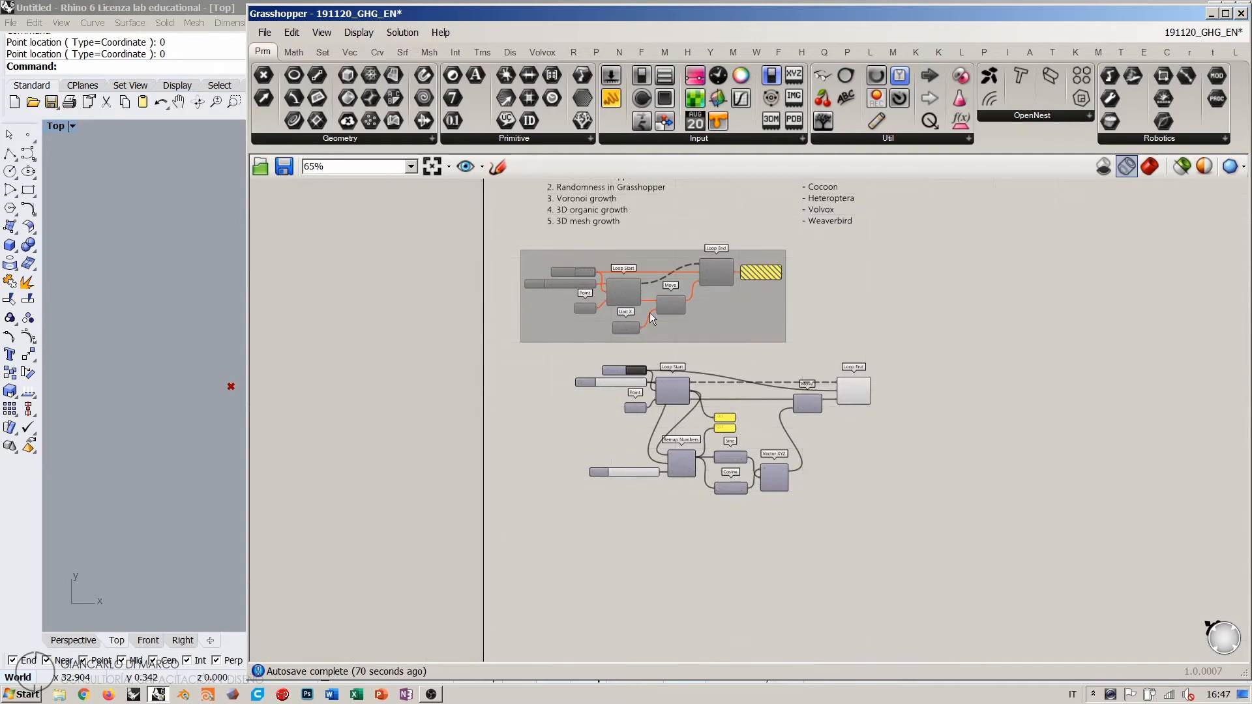
pyautogui.moveTo(752, 421); pyautogui.dragTo(781, 376, button='right')
pyautogui.scroll(3, 757, 347)
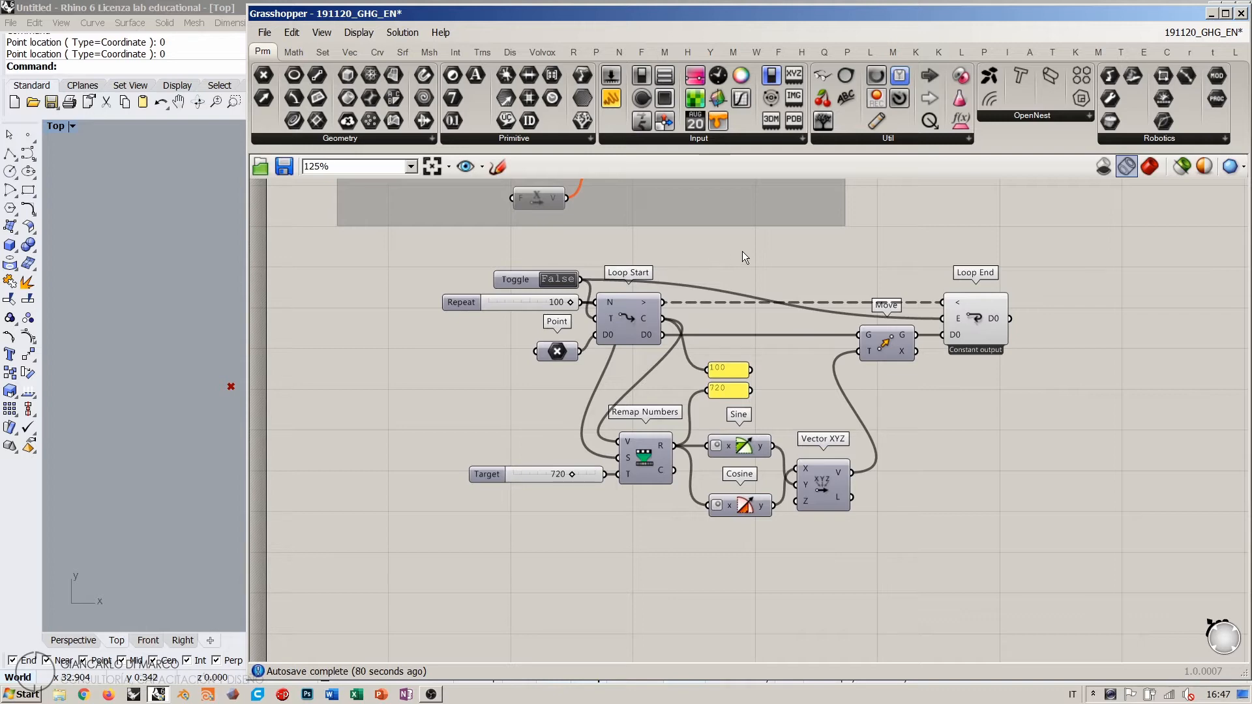
# Step: Shift the Target slider, Remap Numbers, both panels, Sine, Cosine and Vector XYZ slightly up and right, and narrow the Grasshopper window again
pyautogui.moveTo(856, 528); pyautogui.dragTo(460, 353)
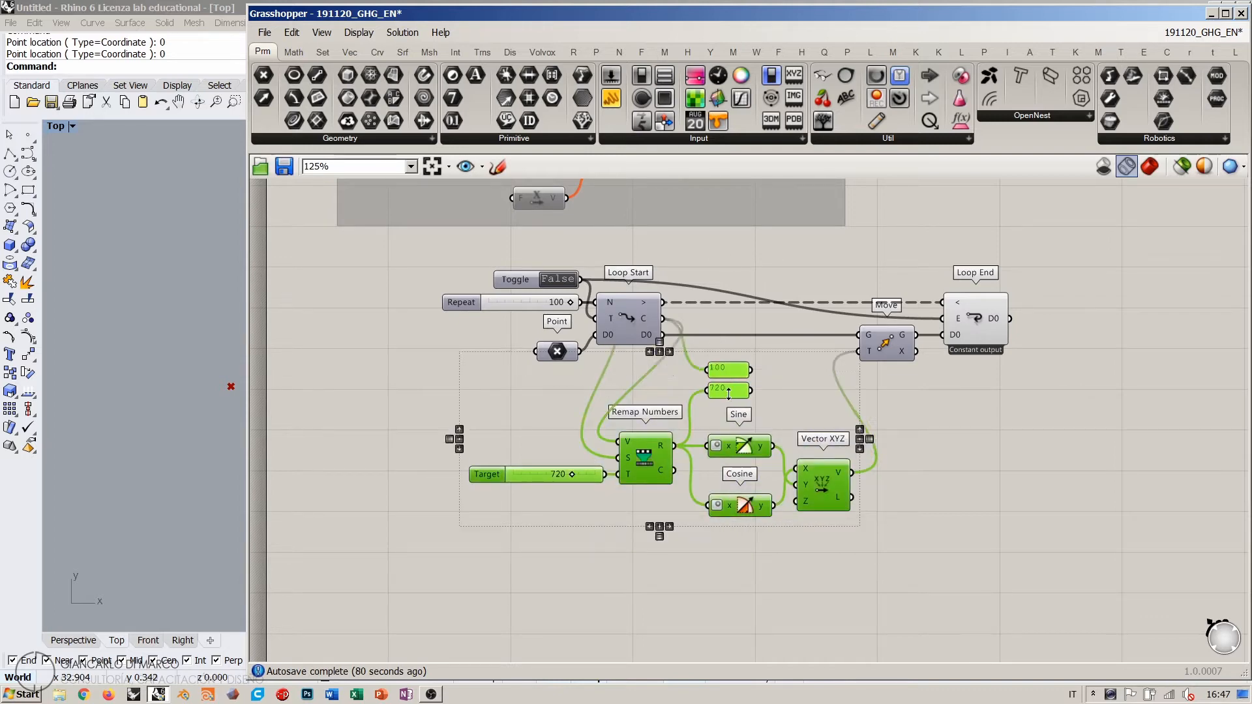
pyautogui.moveTo(734, 393); pyautogui.dragTo(755, 382)
pyautogui.click(977, 408)
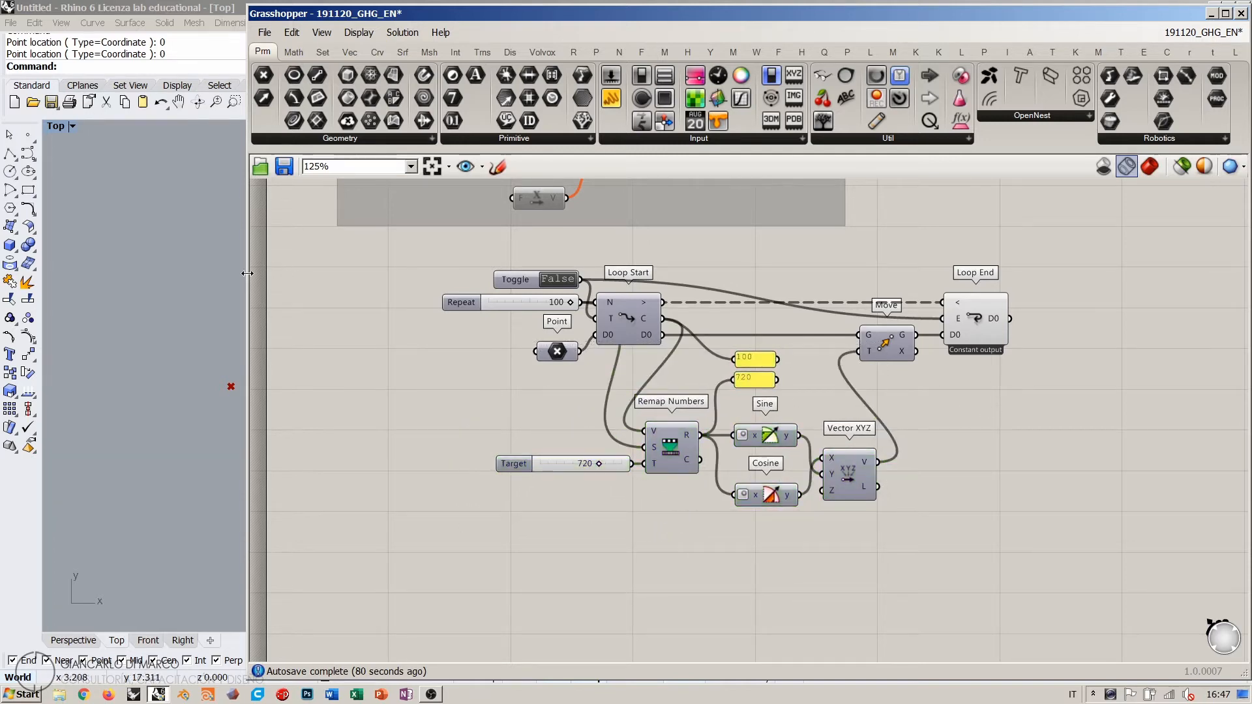
pyautogui.moveTo(249, 288); pyautogui.dragTo(457, 287)
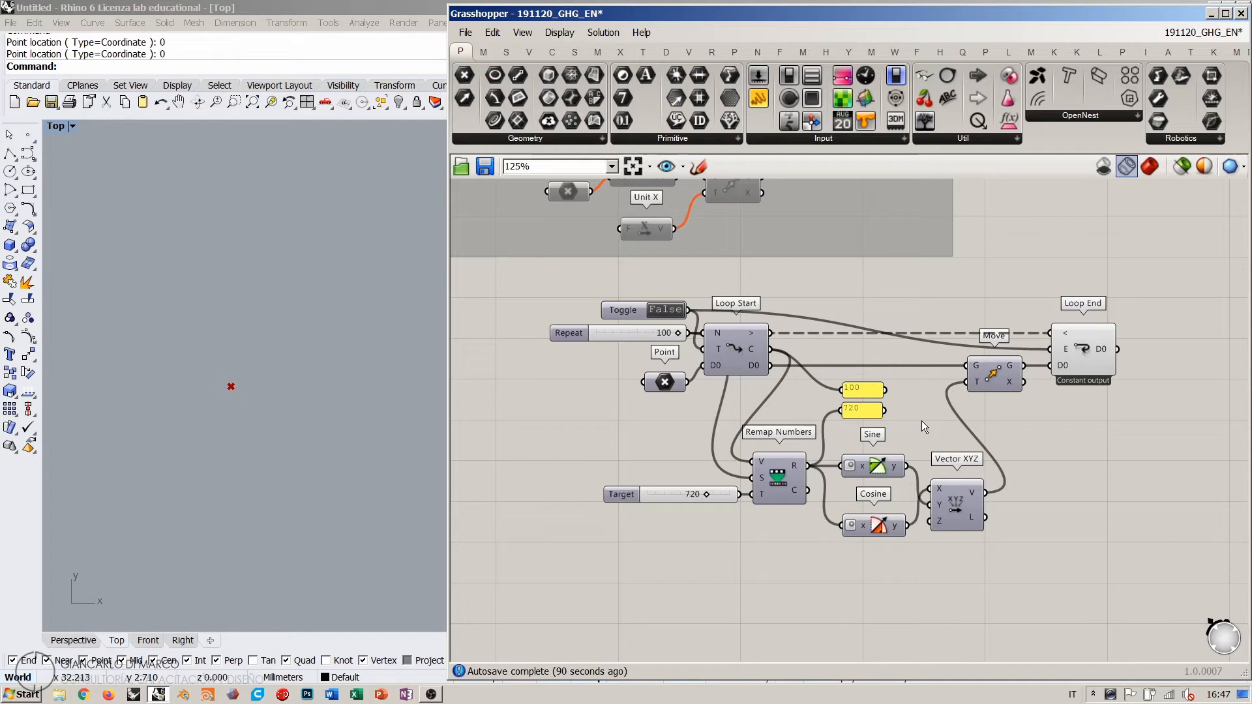
# Step: Spread the loop out by moving Toggle, Repeat, Point and Loop Start to the left and Move and Loop End to the right
pyautogui.moveTo(736, 278); pyautogui.dragTo(605, 407)
pyautogui.moveTo(744, 351); pyautogui.dragTo(656, 352)
pyautogui.click(811, 292)
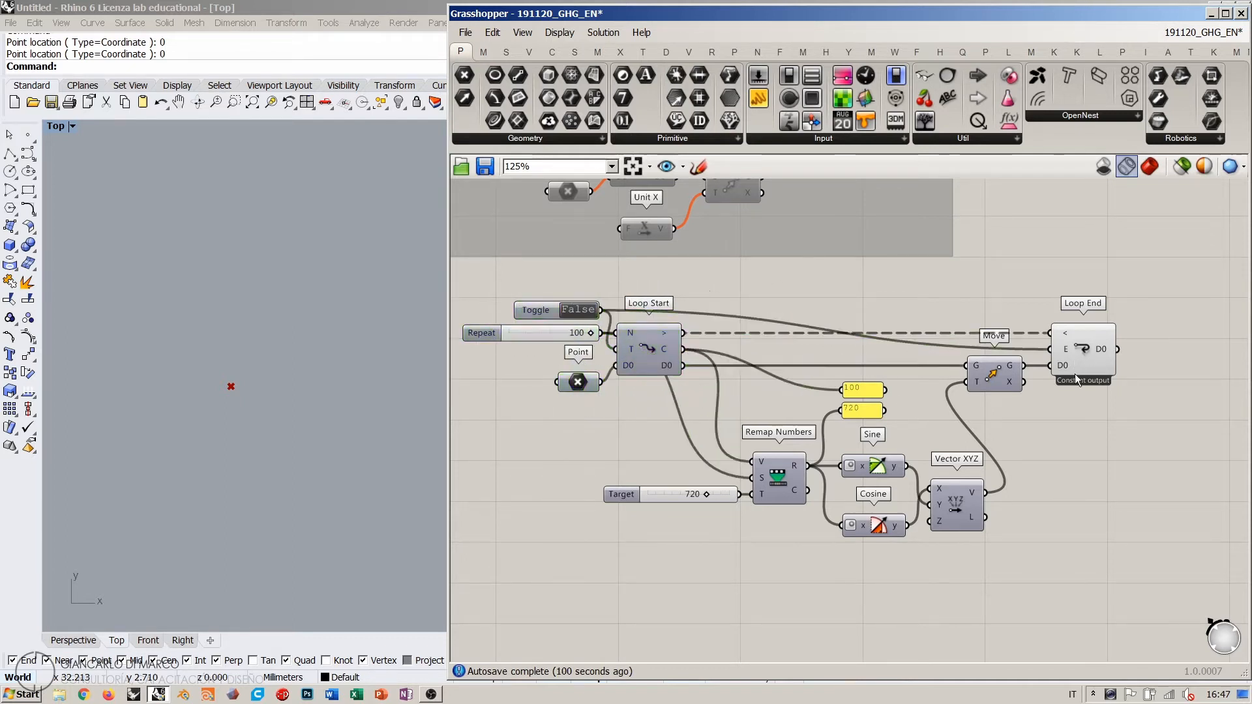
pyautogui.moveTo(1132, 408); pyautogui.dragTo(1054, 374)
pyautogui.click(807, 330)
# Step: Examine the numbered course outline at the head of the definition and the two loops beneath it
pyautogui.moveTo(783, 312); pyautogui.dragTo(827, 509, button='right')
pyautogui.scroll(-3, 827, 508)
pyautogui.moveTo(785, 364); pyautogui.dragTo(808, 420, button='right')
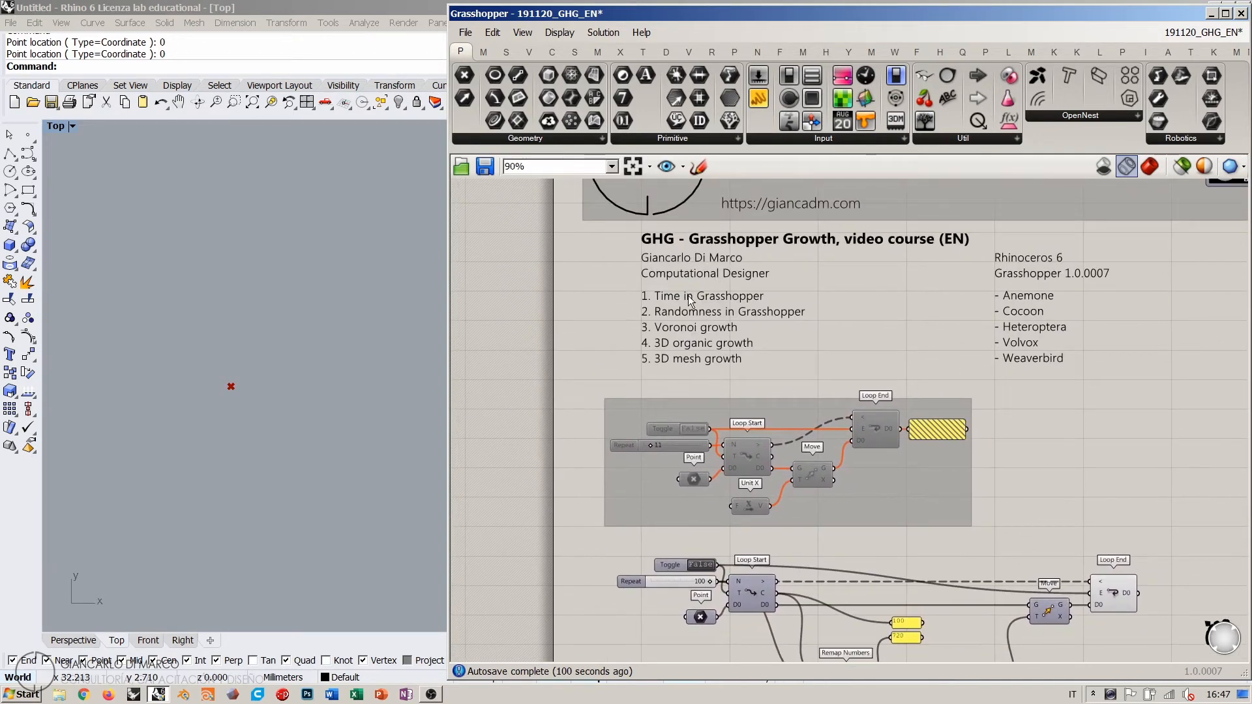
pyautogui.scroll(5, 687, 295)
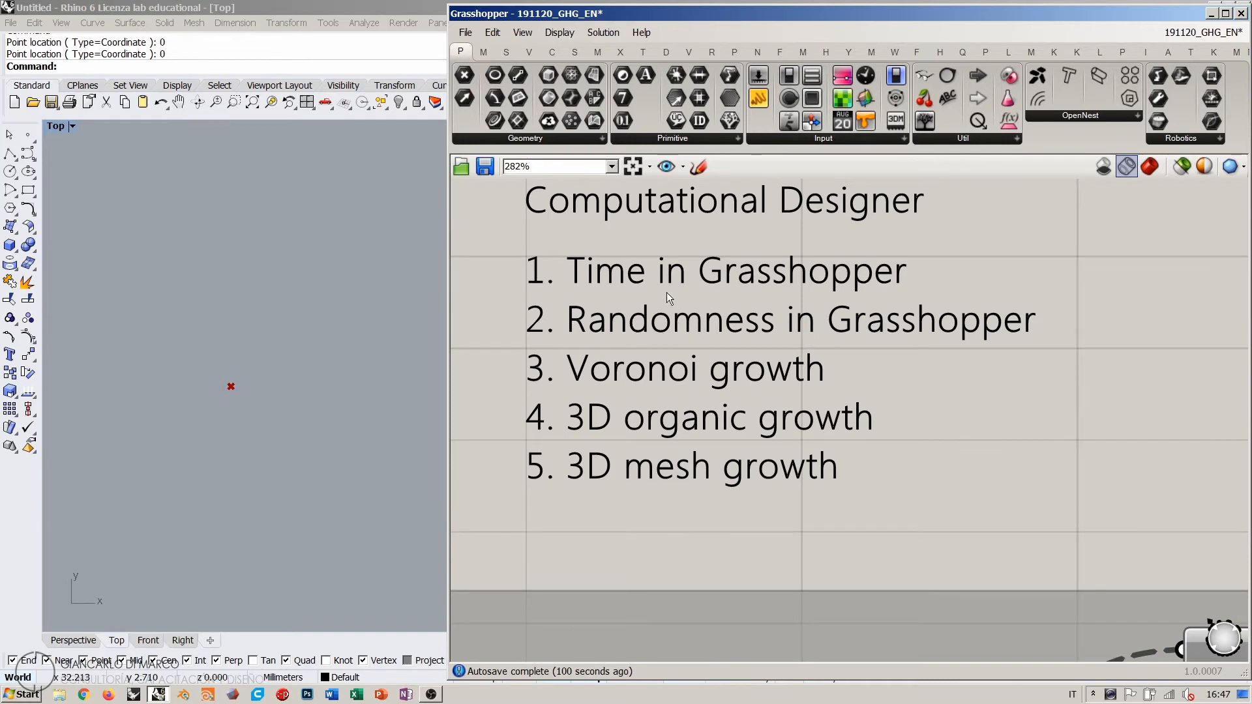
pyautogui.scroll(-4, 666, 296)
pyautogui.moveTo(823, 251); pyautogui.dragTo(794, 324, button='right')
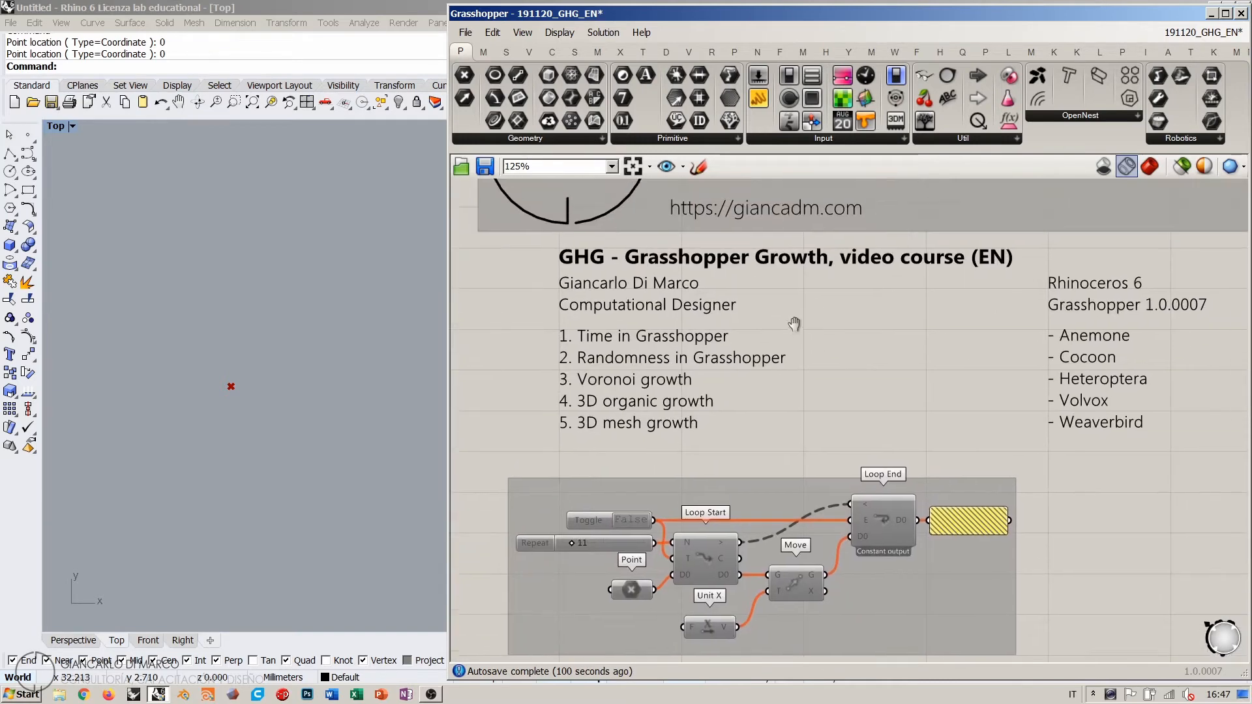
pyautogui.scroll(-3, 641, 265)
pyautogui.scroll(1, 772, 478)
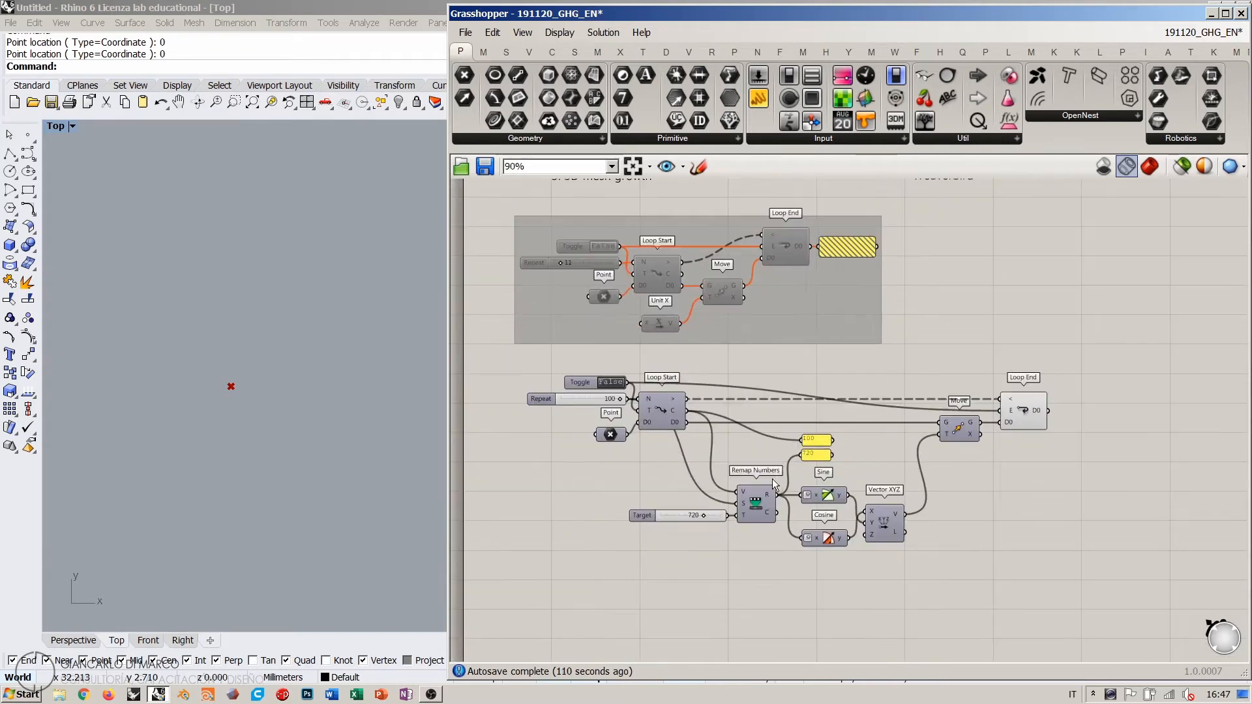
pyautogui.scroll(1, 765, 431)
pyautogui.scroll(1, 761, 435)
pyautogui.moveTo(776, 427); pyautogui.dragTo(830, 417, button='right')
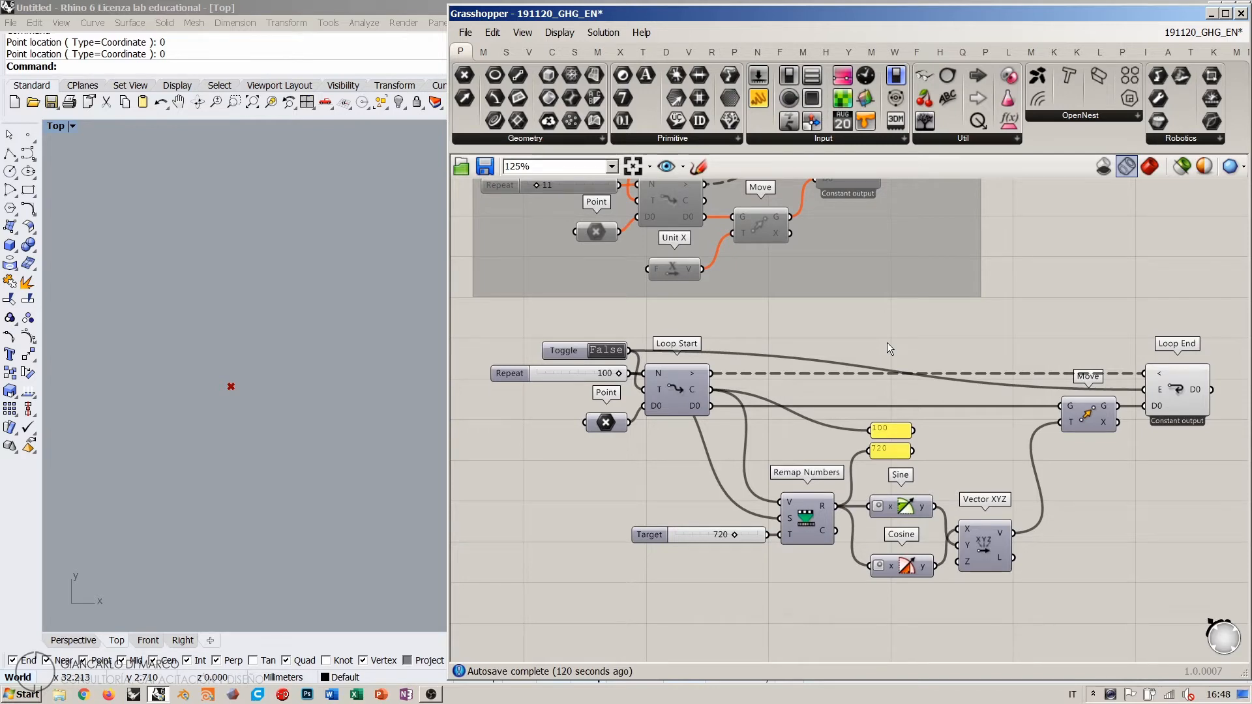
# Step: Group all components of the Sine and Cosine loop, disable them, and align the group with the left edge of the group above
pyautogui.moveTo(887, 342); pyautogui.dragTo(858, 394, button='right')
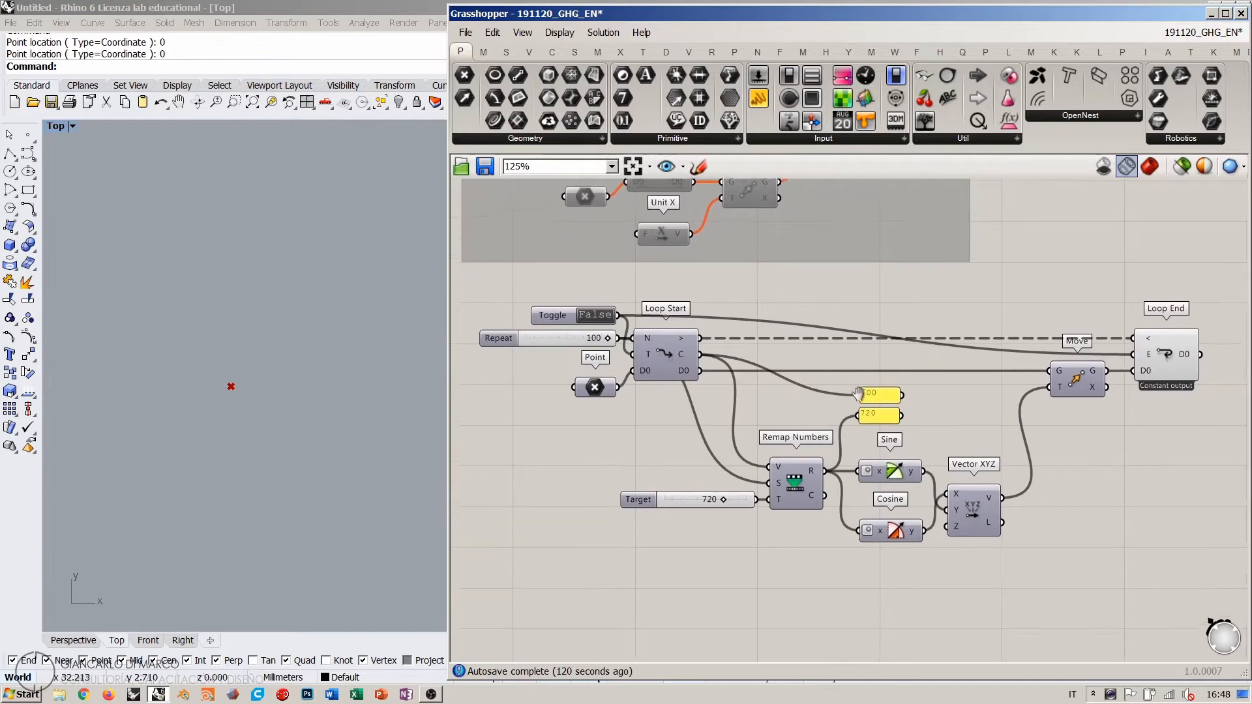
pyautogui.scroll(-1, 847, 354)
pyautogui.moveTo(1176, 300); pyautogui.dragTo(574, 578)
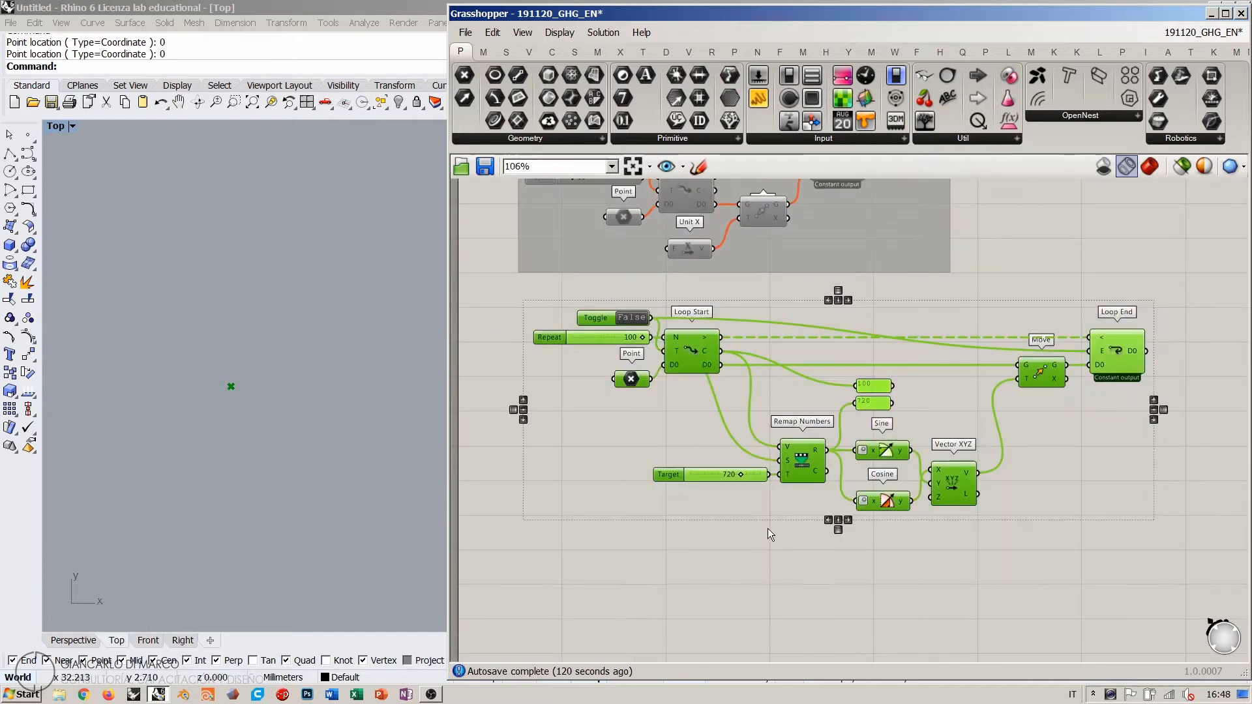
pyautogui.hotkey('ctrl', 'g')
pyautogui.hotkey('ctrl', 'e')
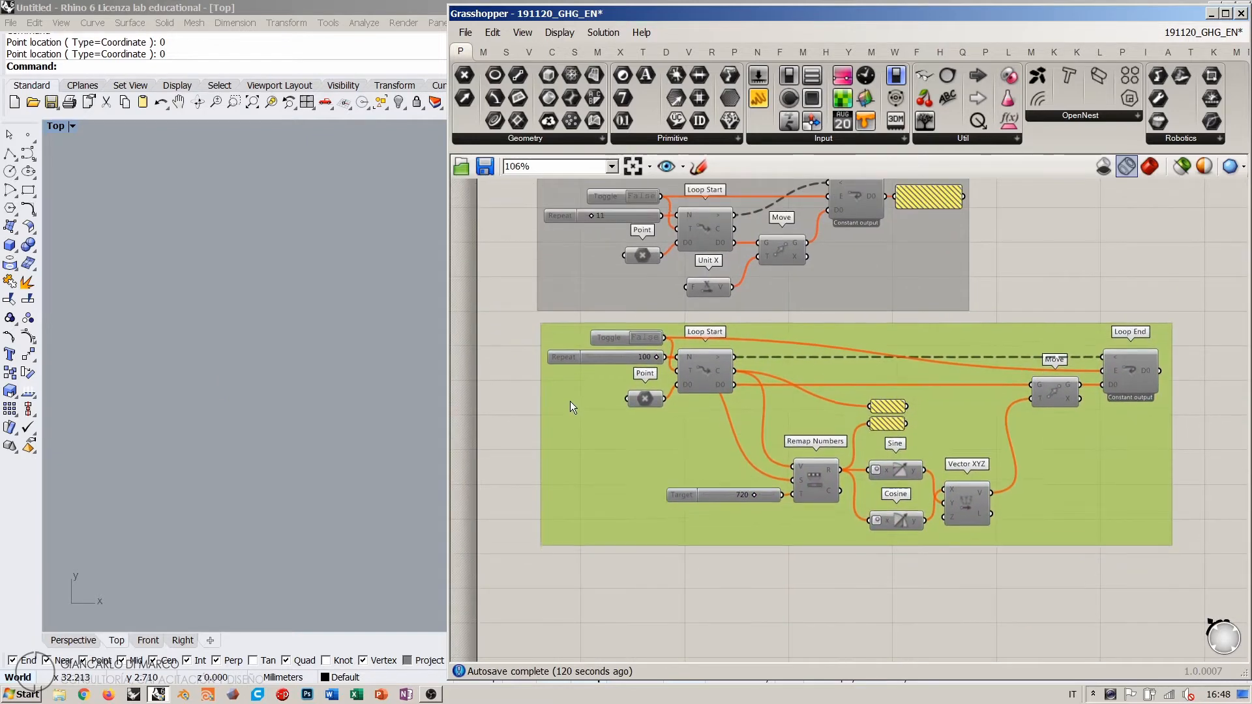
pyautogui.moveTo(570, 401); pyautogui.dragTo(565, 397)
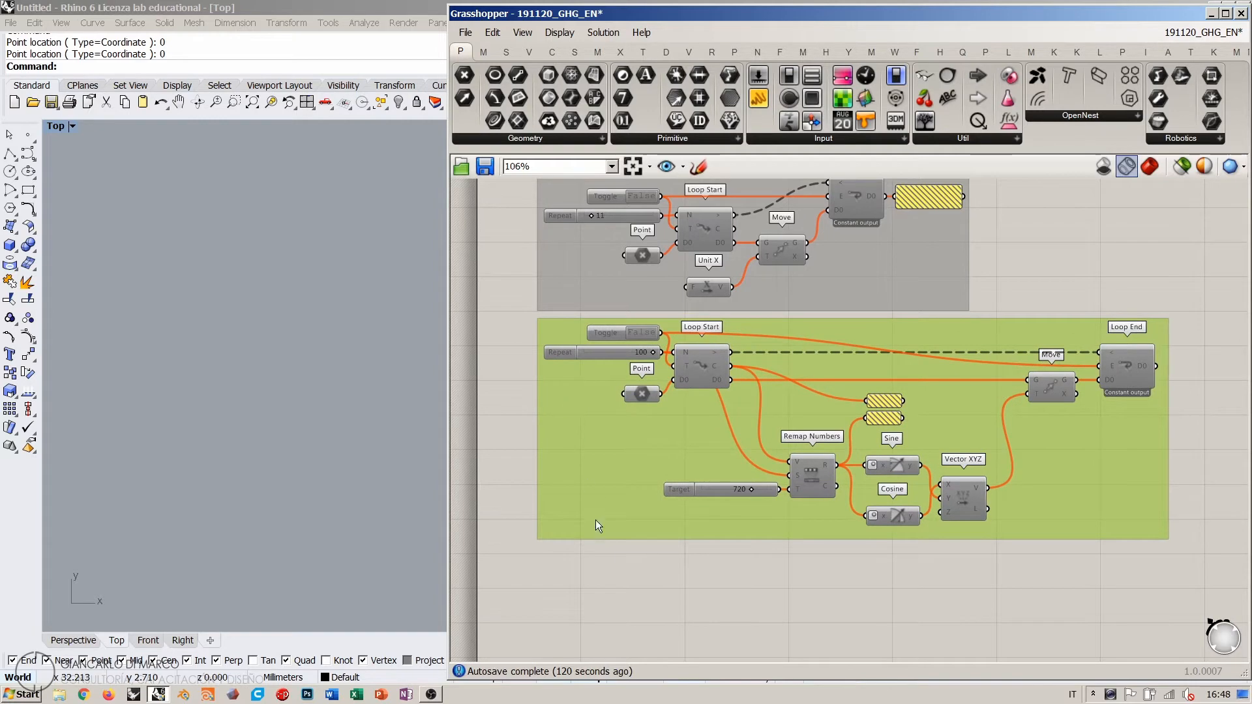
# Step: Save the Grasshopper definition and go to an empty canvas area below the green group
pyautogui.click(619, 554)
pyautogui.scroll(4, 604, 324)
pyautogui.moveTo(630, 382); pyautogui.dragTo(643, 330, button='right')
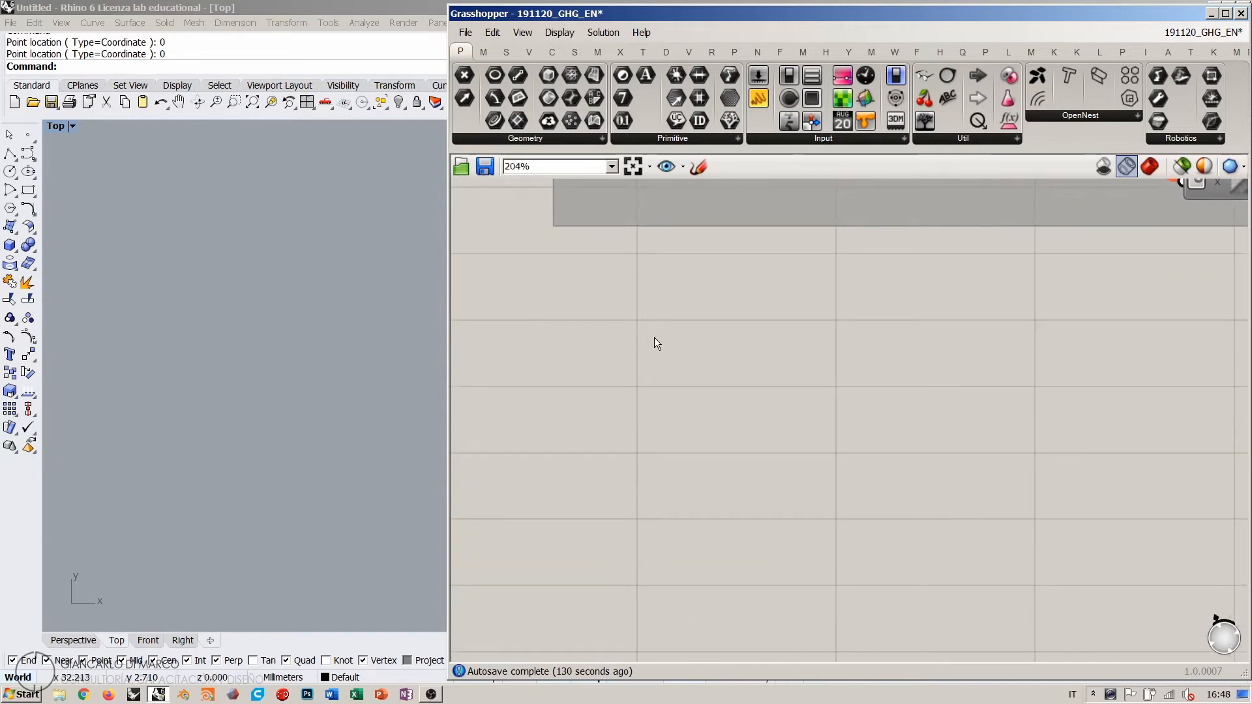
pyautogui.hotkey('ctrl', 's')
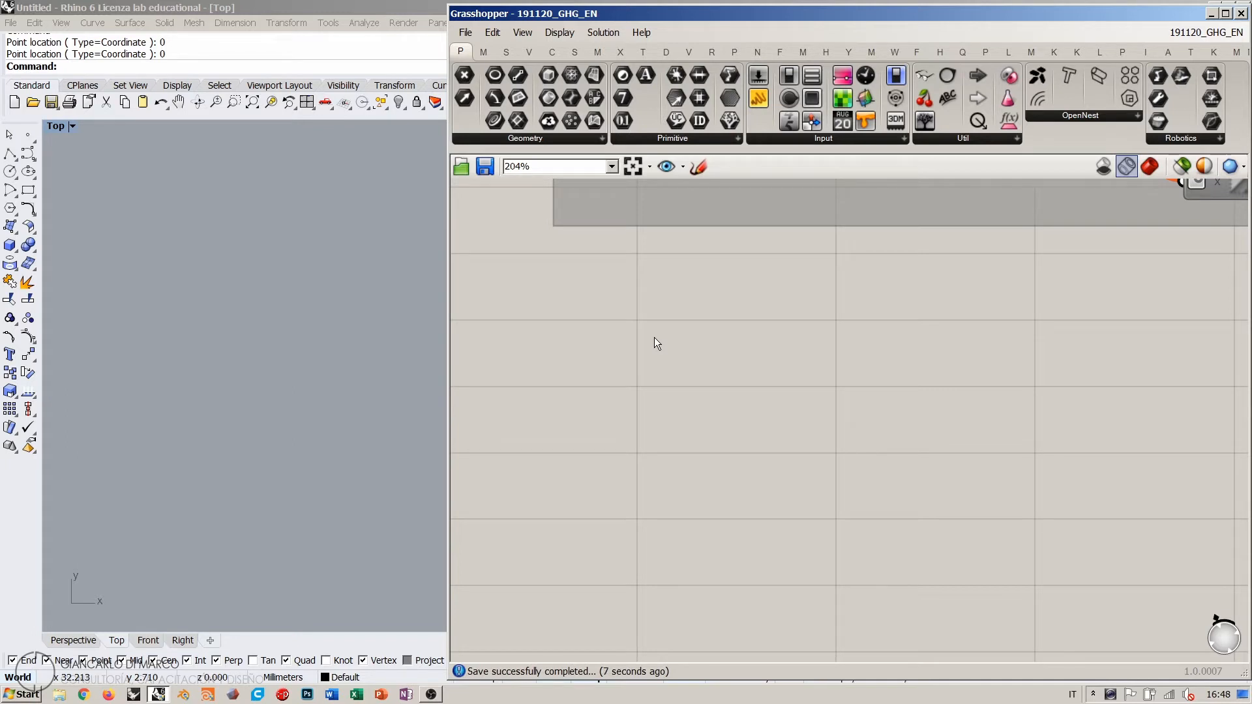
# Step: Place a Random number component on the empty canvas area below the existing groups
pyautogui.doubleClick(703, 304)
pyautogui.write('rand')
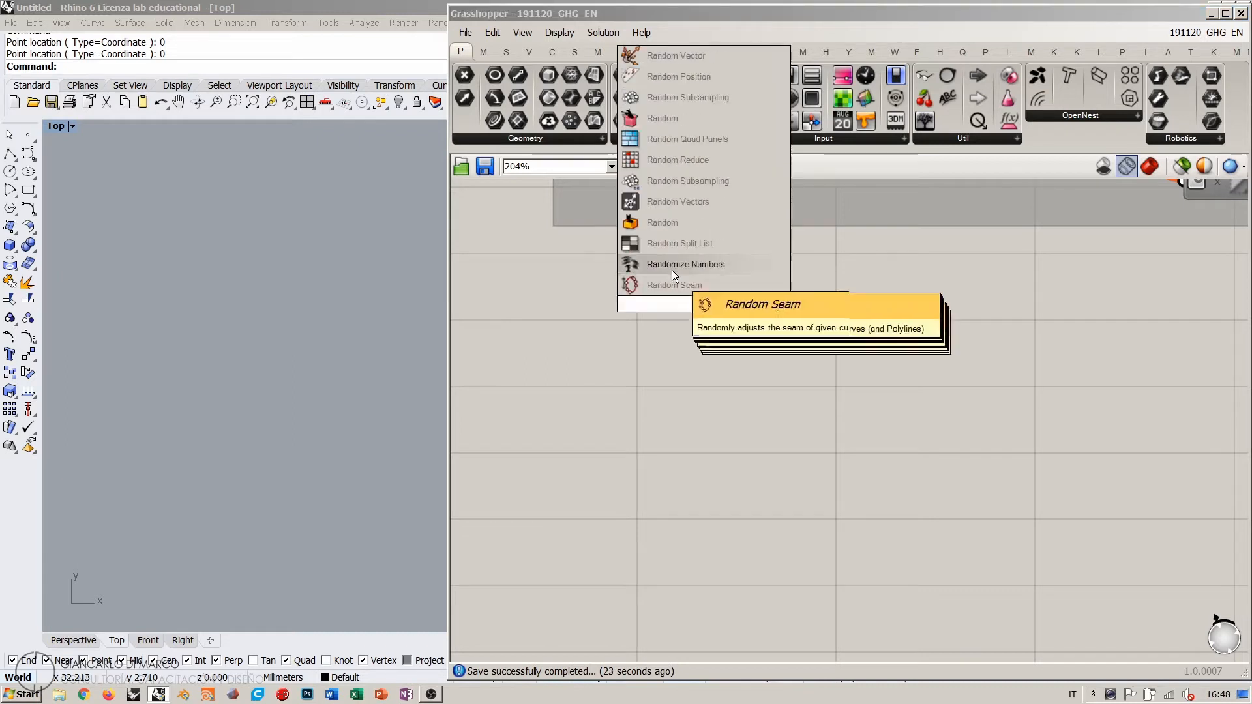
pyautogui.click(663, 222)
pyautogui.moveTo(710, 313); pyautogui.dragTo(719, 384)
pyautogui.click(843, 397)
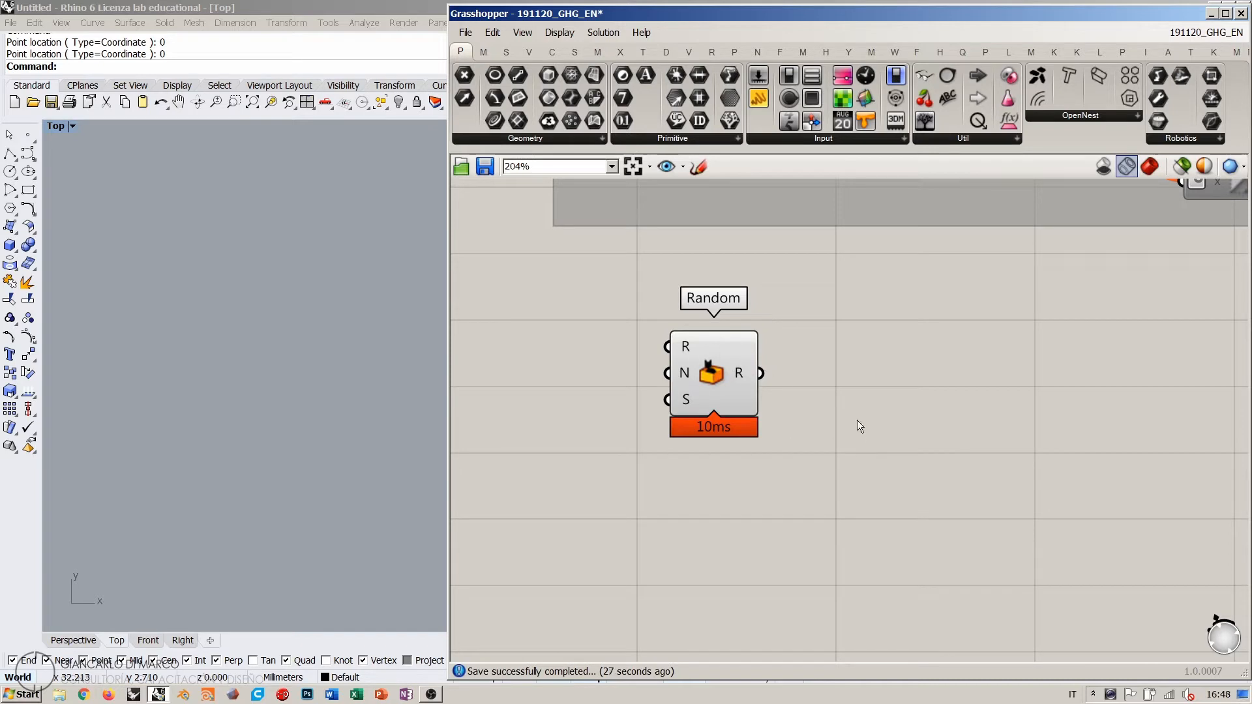
pyautogui.scroll(2, 802, 358)
# Step: Add a panel beside the Random component and wire the random values output into it
pyautogui.moveTo(746, 350)
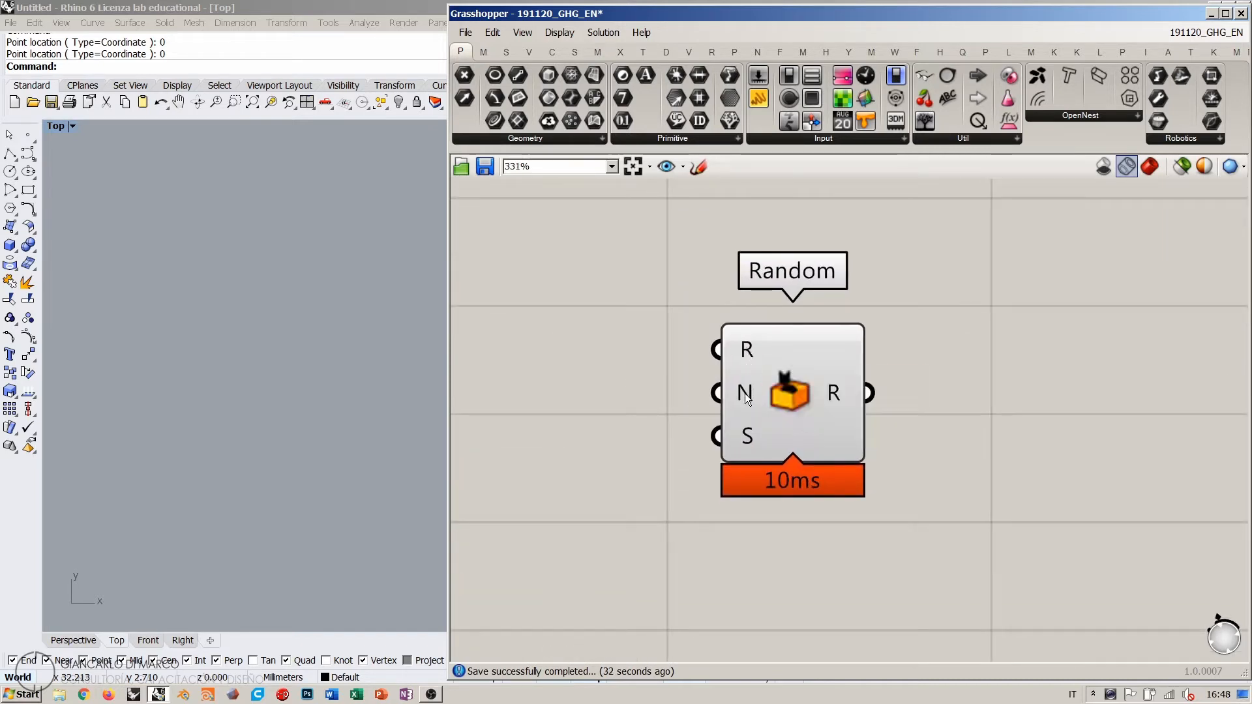
pyautogui.moveTo(745, 393)
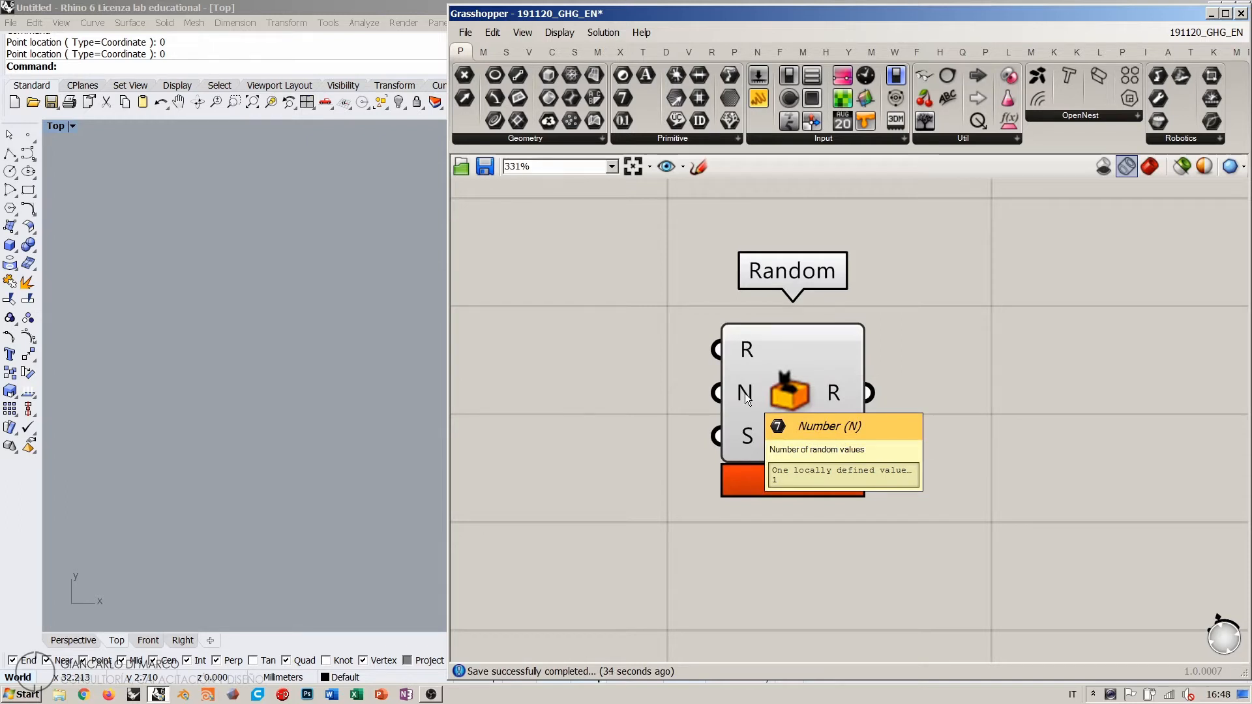
pyautogui.moveTo(745, 439)
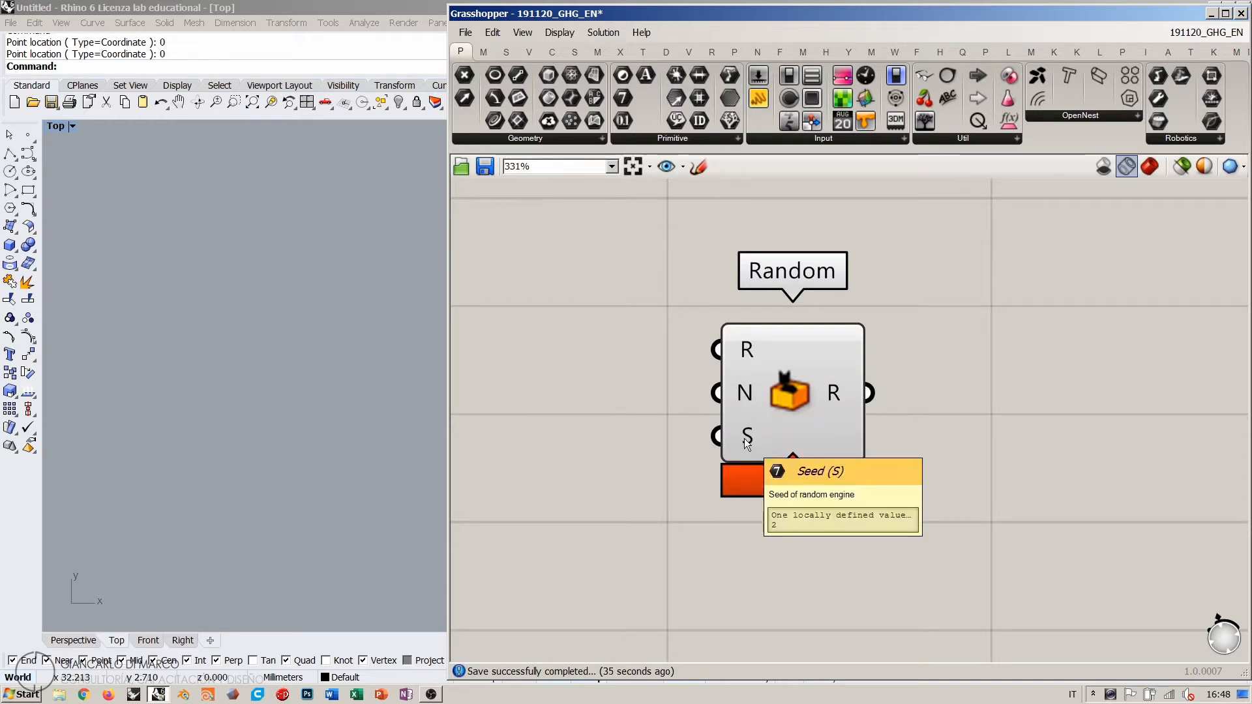
pyautogui.moveTo(885, 344); pyautogui.dragTo(812, 355, button='right')
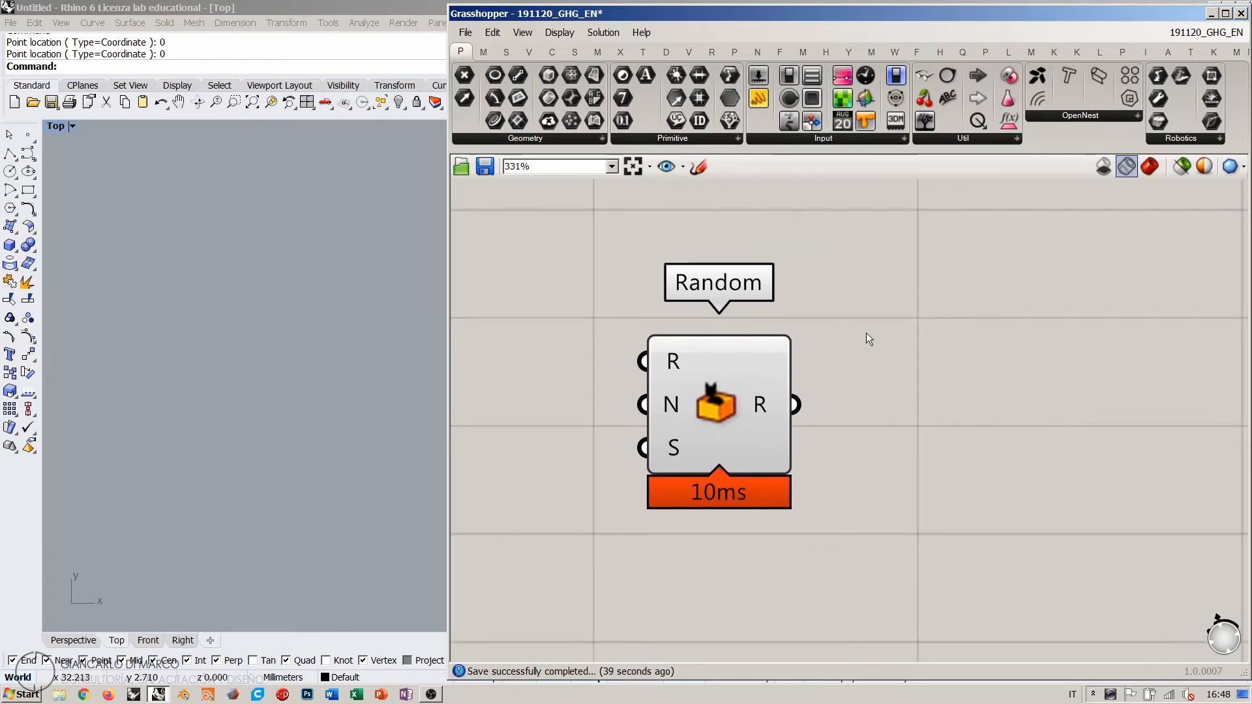
pyautogui.doubleClick(1004, 377)
pyautogui.press('Return')
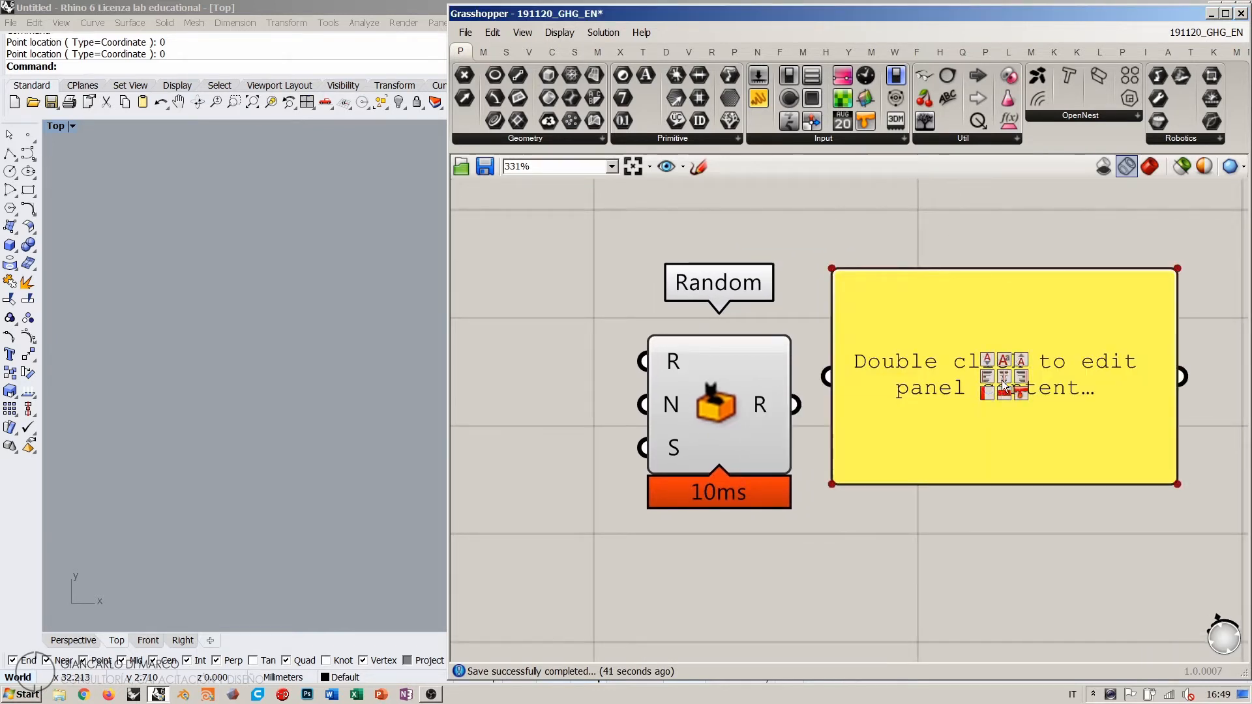
pyautogui.moveTo(794, 404); pyautogui.dragTo(826, 376)
pyautogui.scroll(-2, 794, 336)
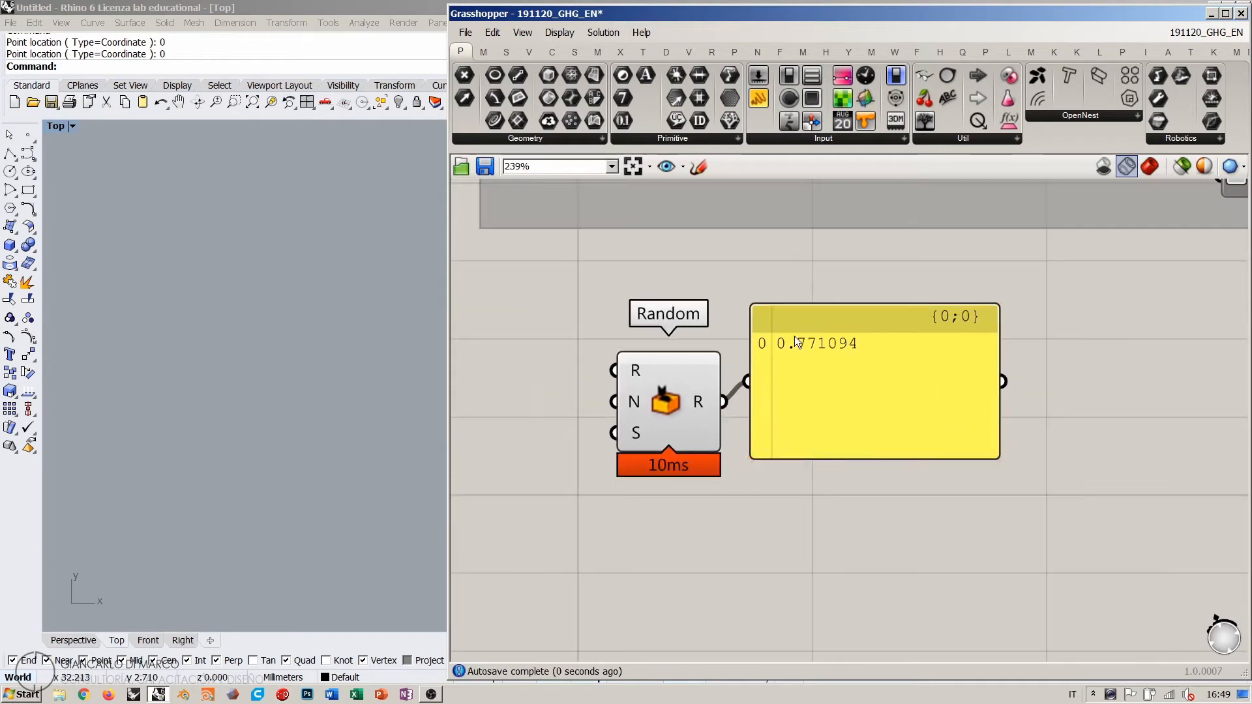
# Step: Shrink the panel to the height of one value row and align it with the Random output
pyautogui.moveTo(794, 335); pyautogui.dragTo(823, 423)
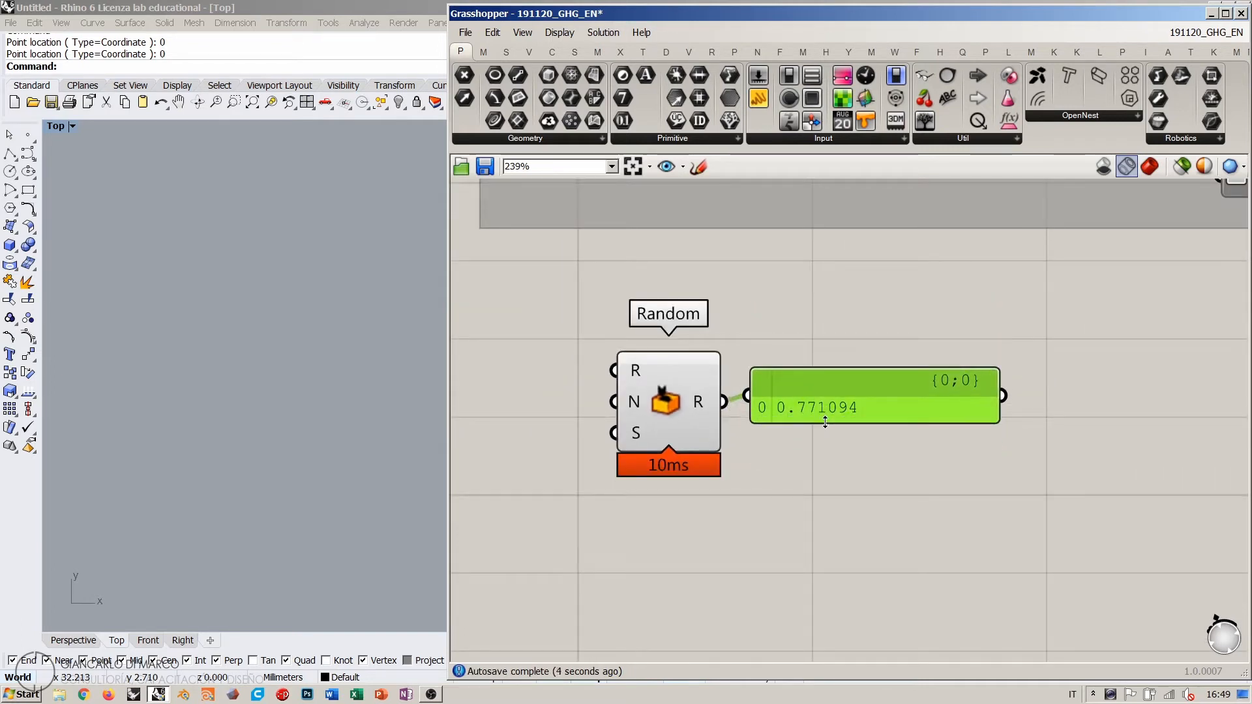
pyautogui.click(832, 472)
pyautogui.moveTo(820, 395); pyautogui.dragTo(828, 402)
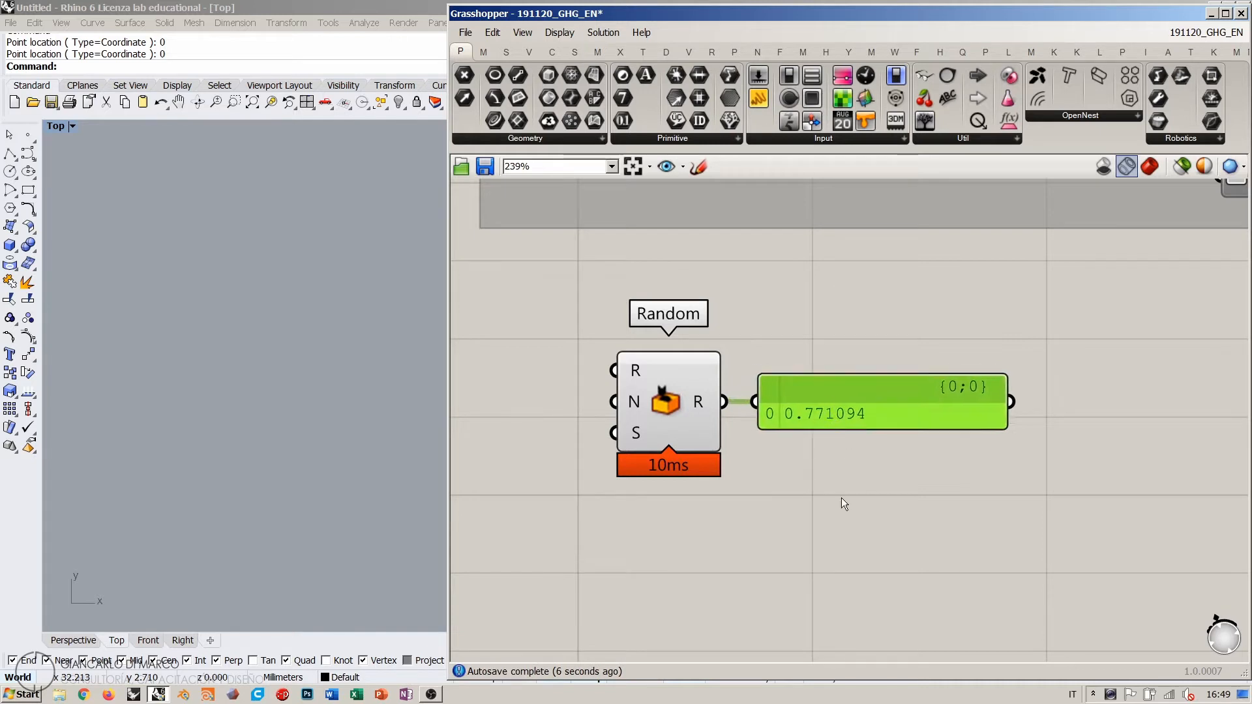
pyautogui.click(841, 498)
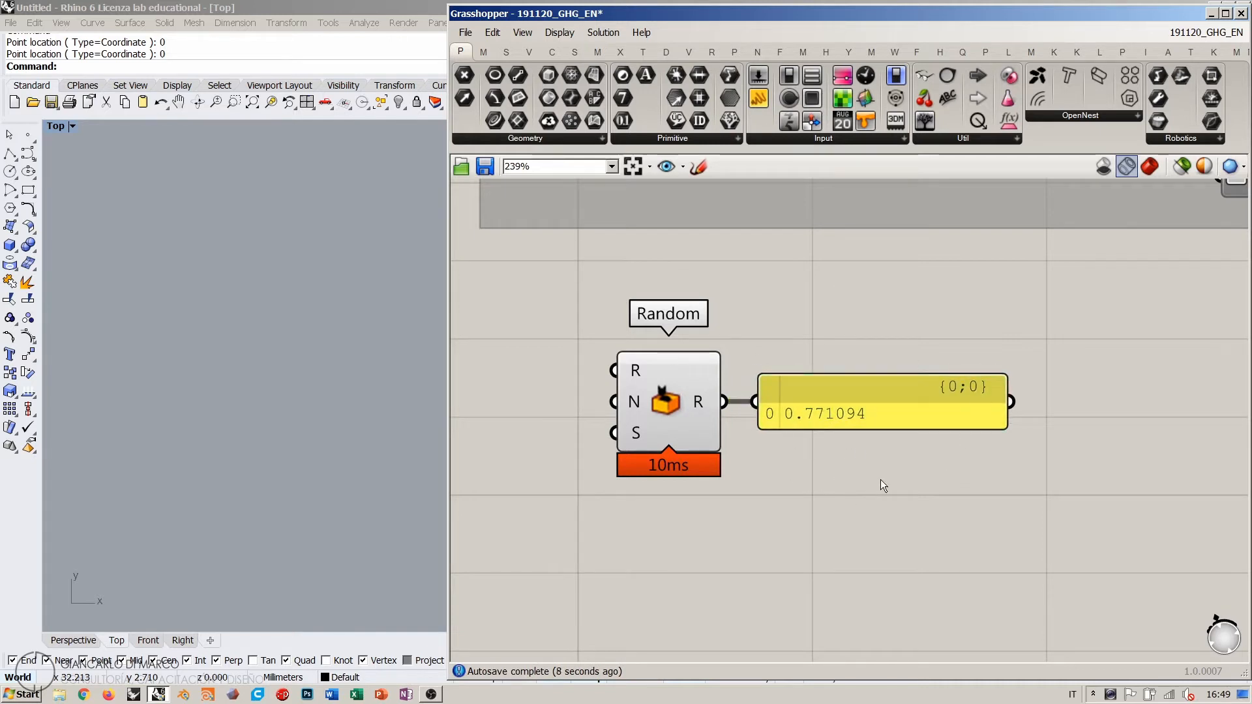
pyautogui.moveTo(832, 499); pyautogui.dragTo(838, 479, button='right')
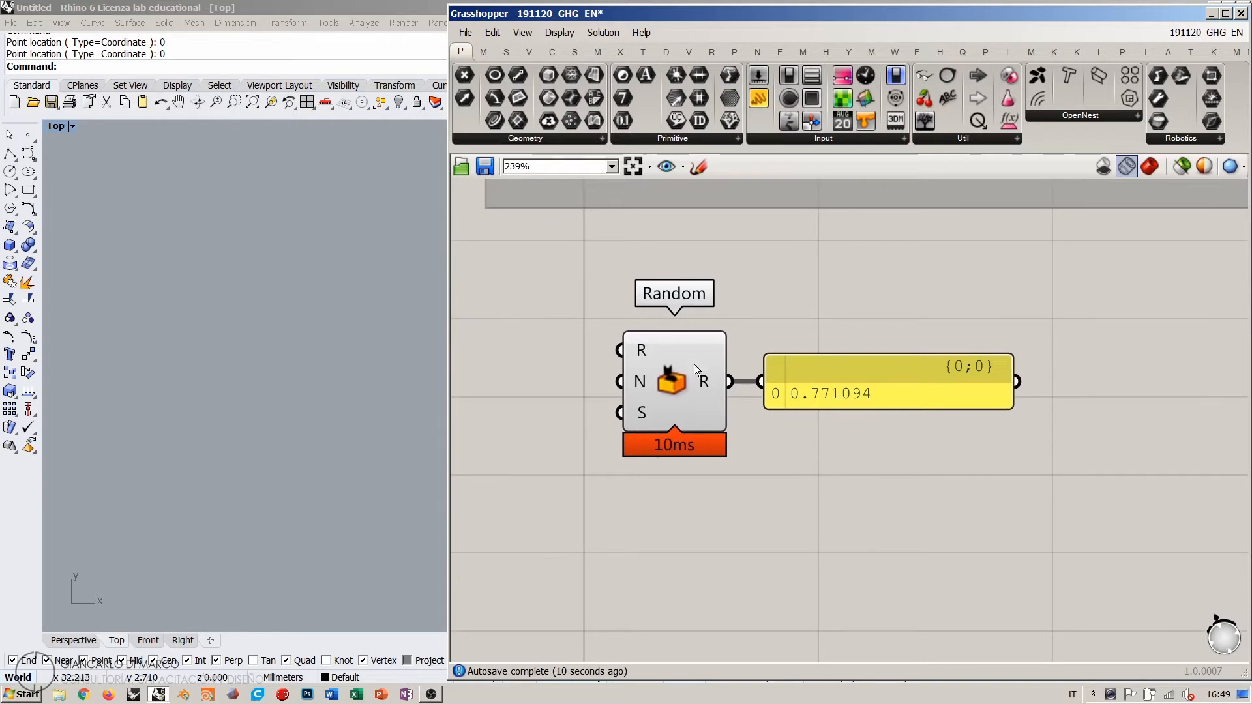
pyautogui.moveTo(795, 366); pyautogui.dragTo(780, 368, button='right')
# Step: Add a second Random component below the first and feed its output to the panel in place of the first one's
pyautogui.doubleClick(754, 275)
pyautogui.write('rand')
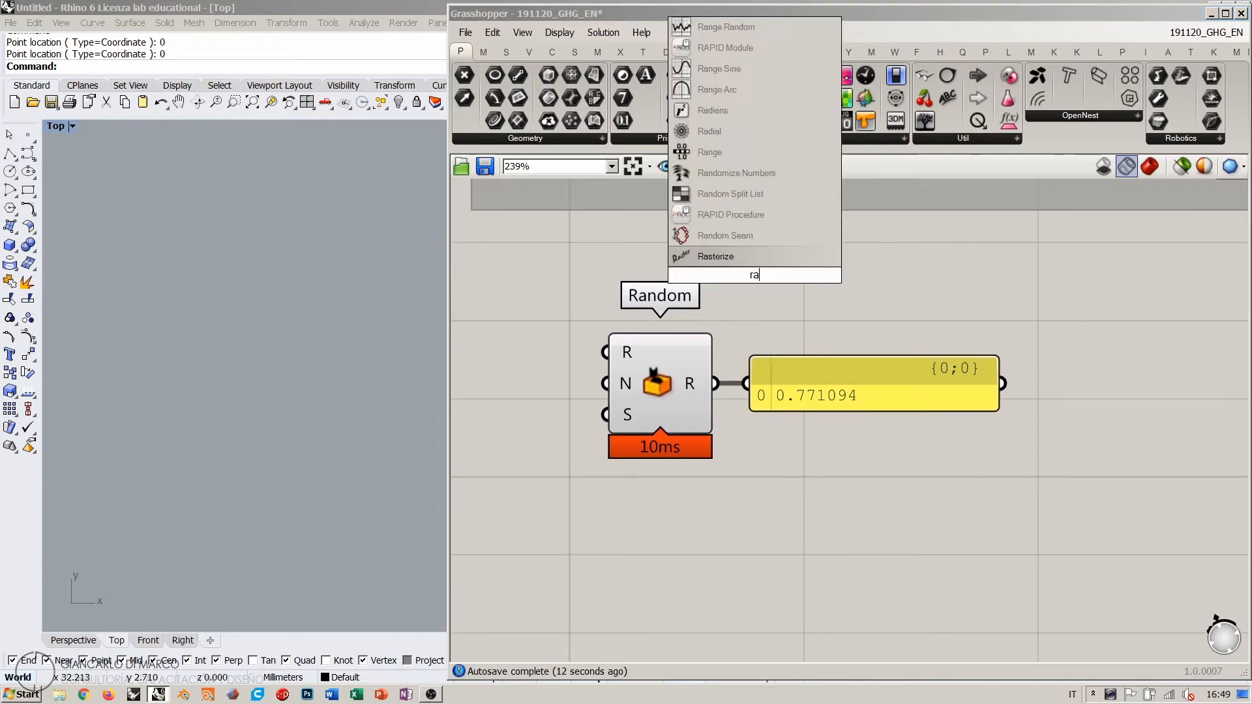
pyautogui.click(715, 215)
pyautogui.moveTo(741, 267); pyautogui.dragTo(705, 565)
pyautogui.moveTo(765, 544); pyautogui.dragTo(772, 480, button='right')
pyautogui.moveTo(779, 503); pyautogui.dragTo(896, 413)
pyautogui.click(891, 523)
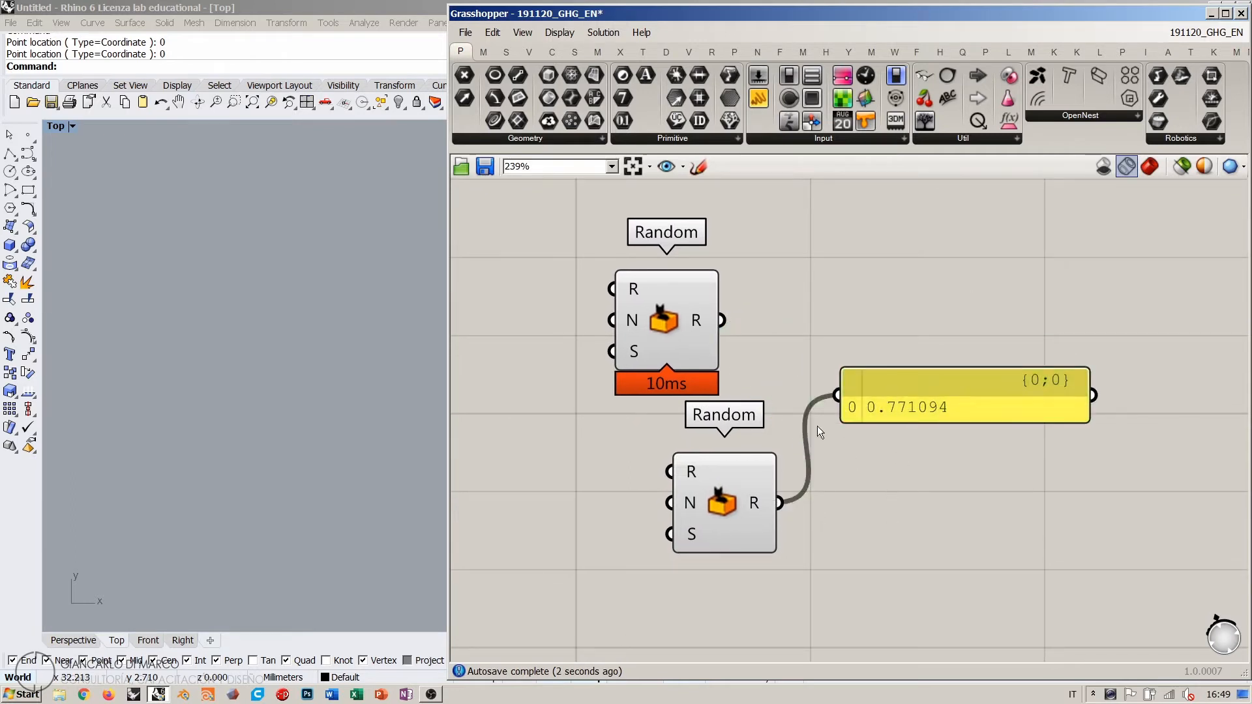
# Step: Align the second Random component directly beneath the first one
pyautogui.moveTo(737, 499); pyautogui.dragTo(687, 515)
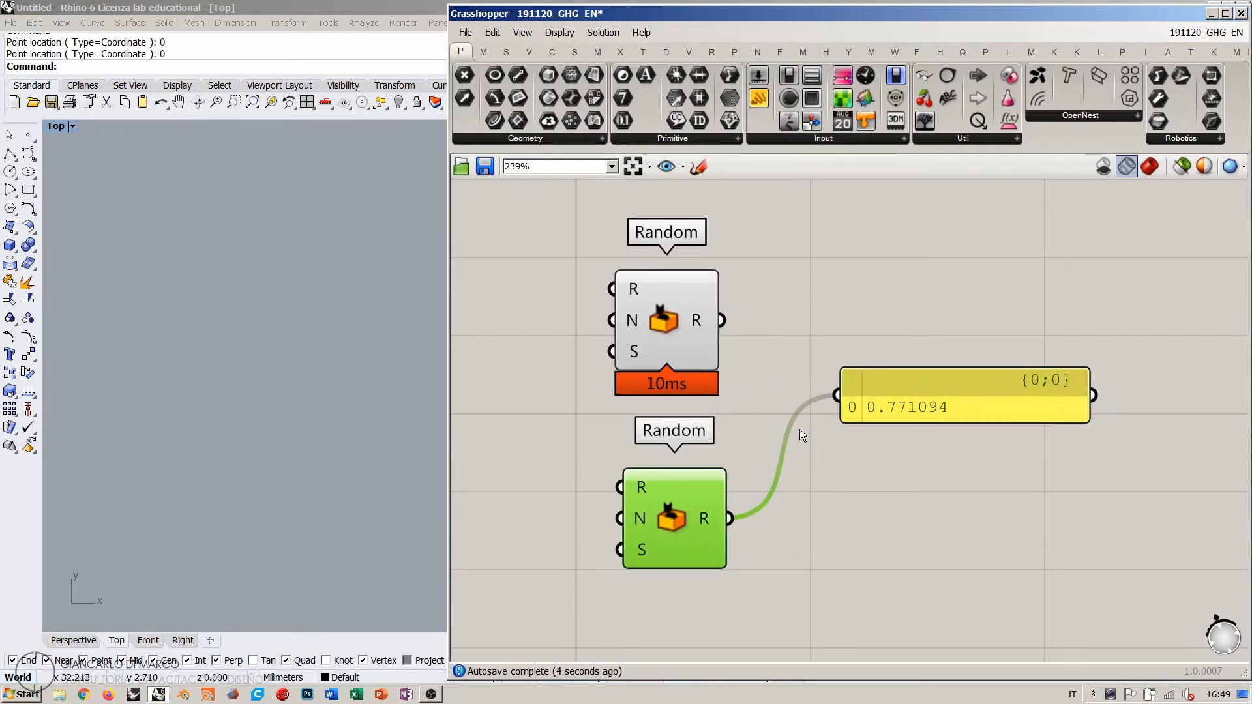
pyautogui.click(758, 314)
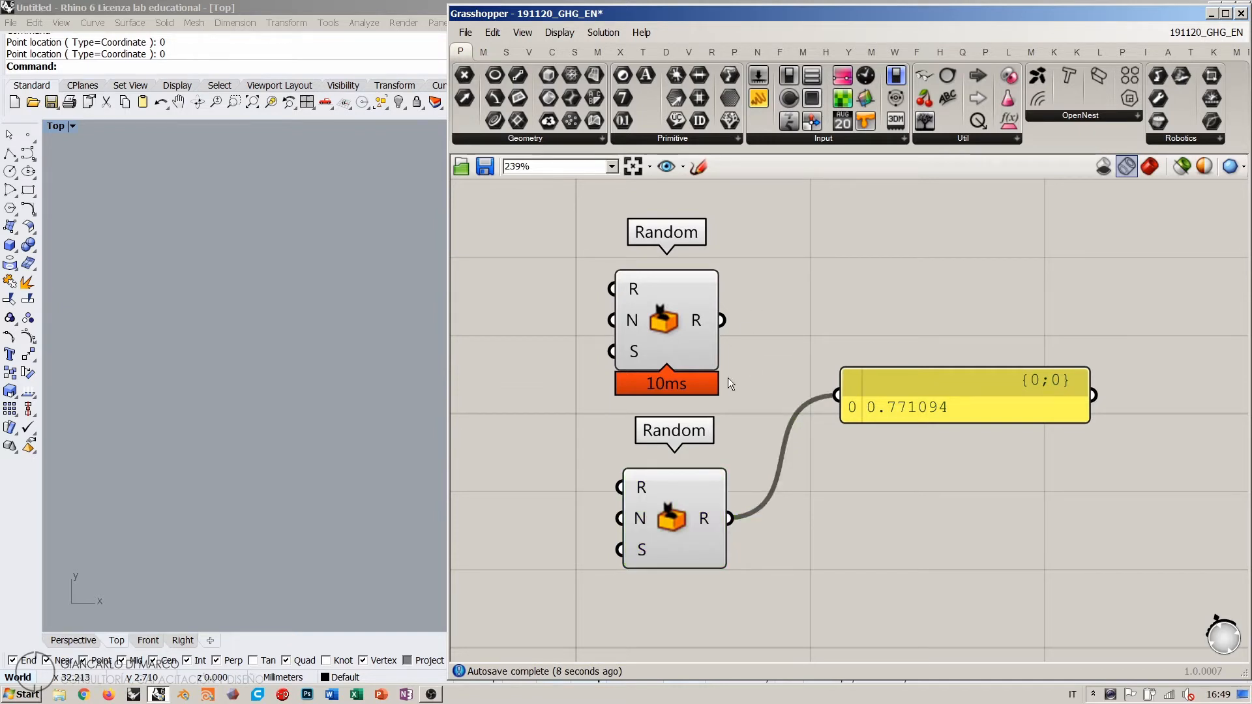
pyautogui.moveTo(677, 512); pyautogui.dragTo(671, 511)
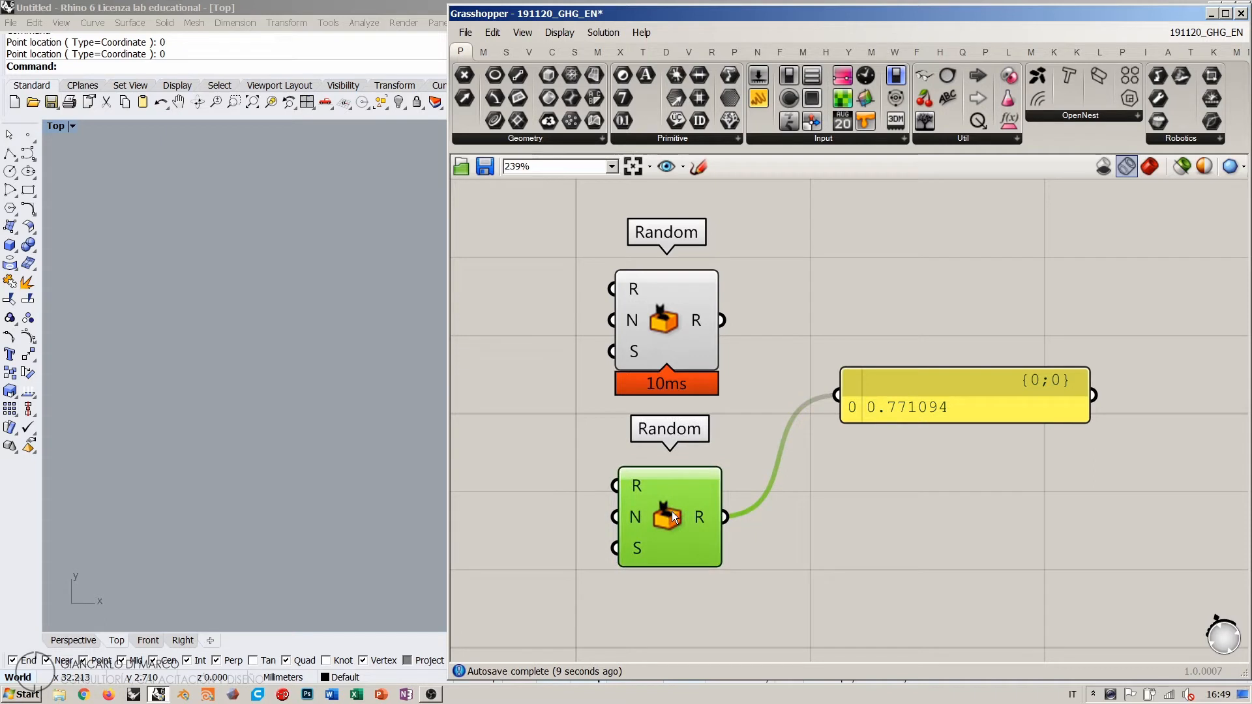
pyautogui.click(769, 313)
pyautogui.moveTo(767, 342); pyautogui.dragTo(883, 339, button='right')
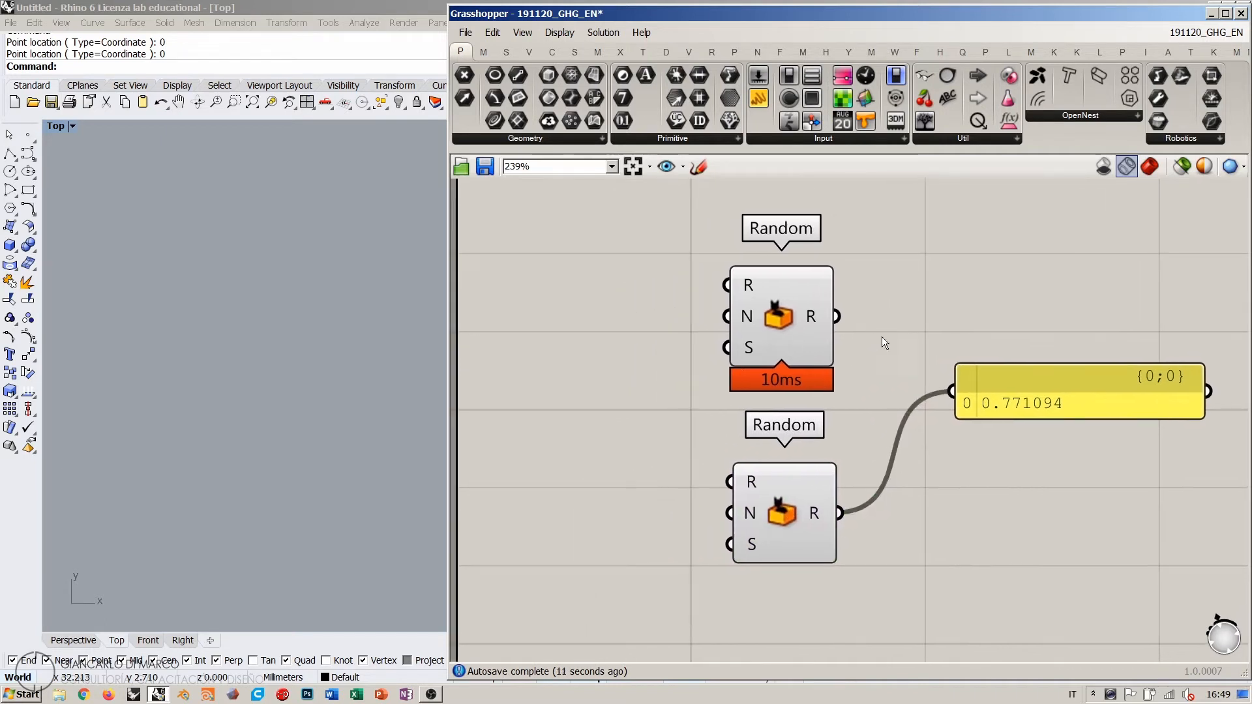
pyautogui.moveTo(750, 345)
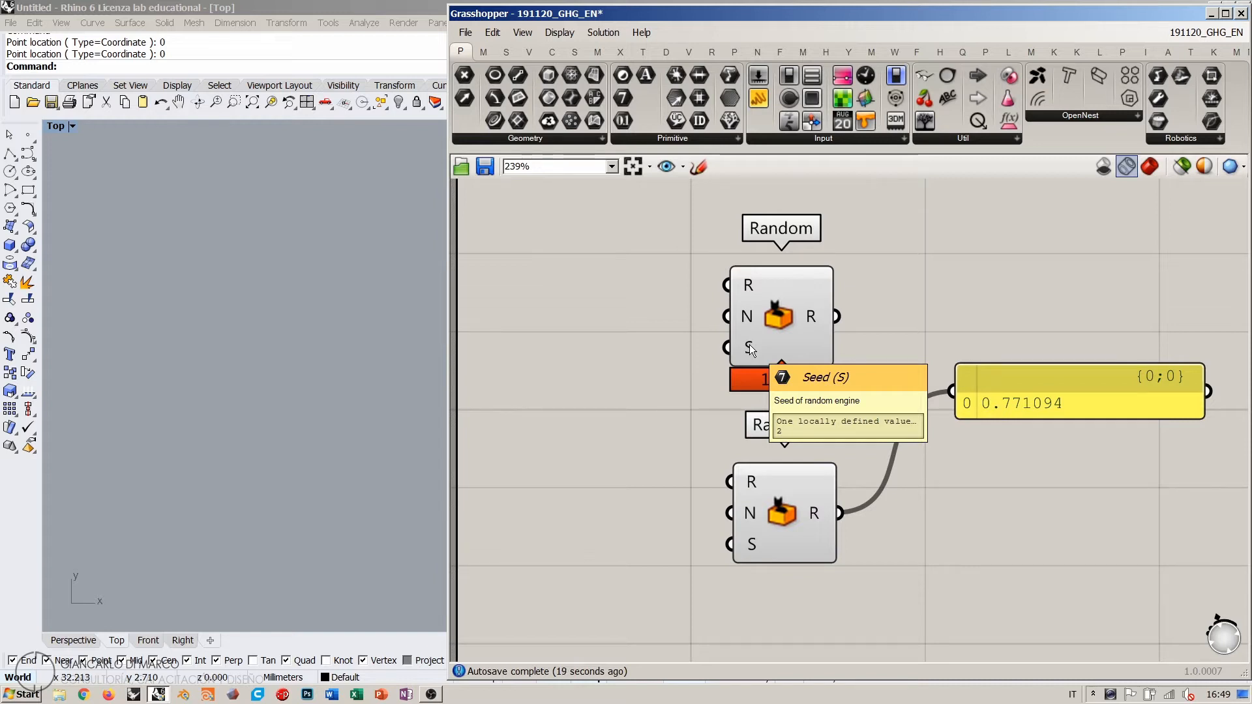
# Step: Delete the first Random component and move the remaining one level with the panel
pyautogui.click(769, 316)
pyautogui.press('Delete')
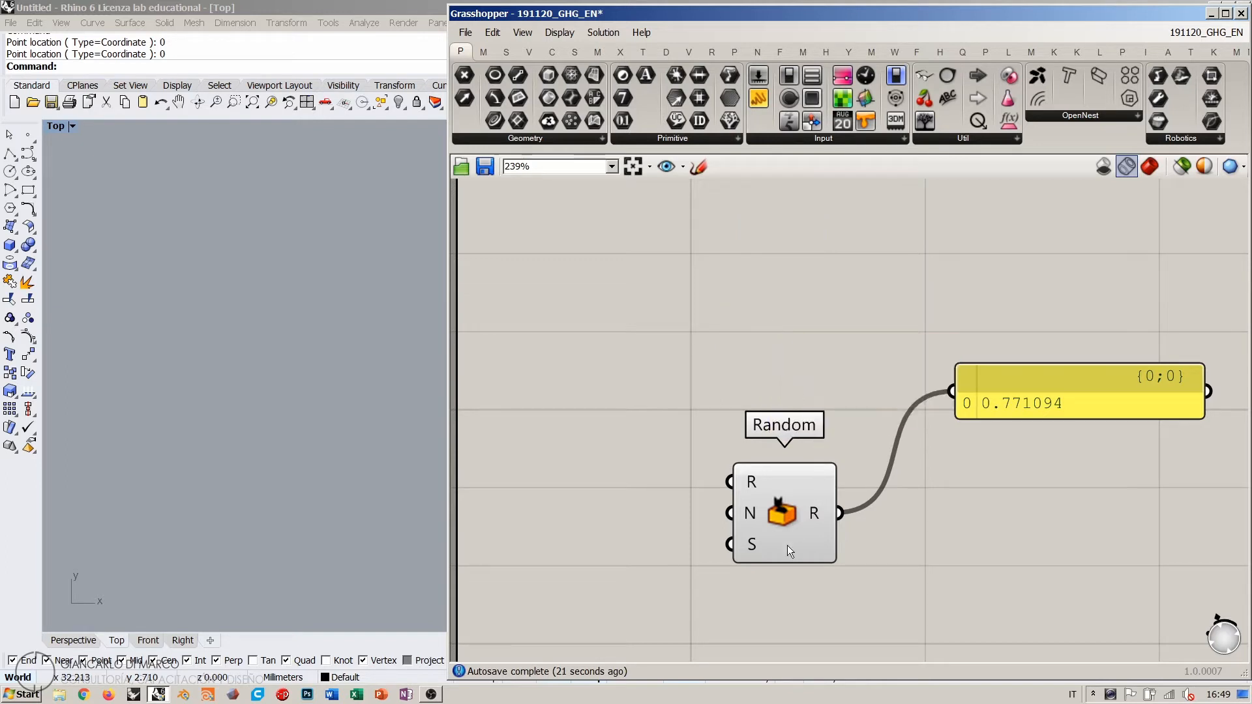
pyautogui.moveTo(790, 513); pyautogui.dragTo(832, 390)
pyautogui.click(616, 410)
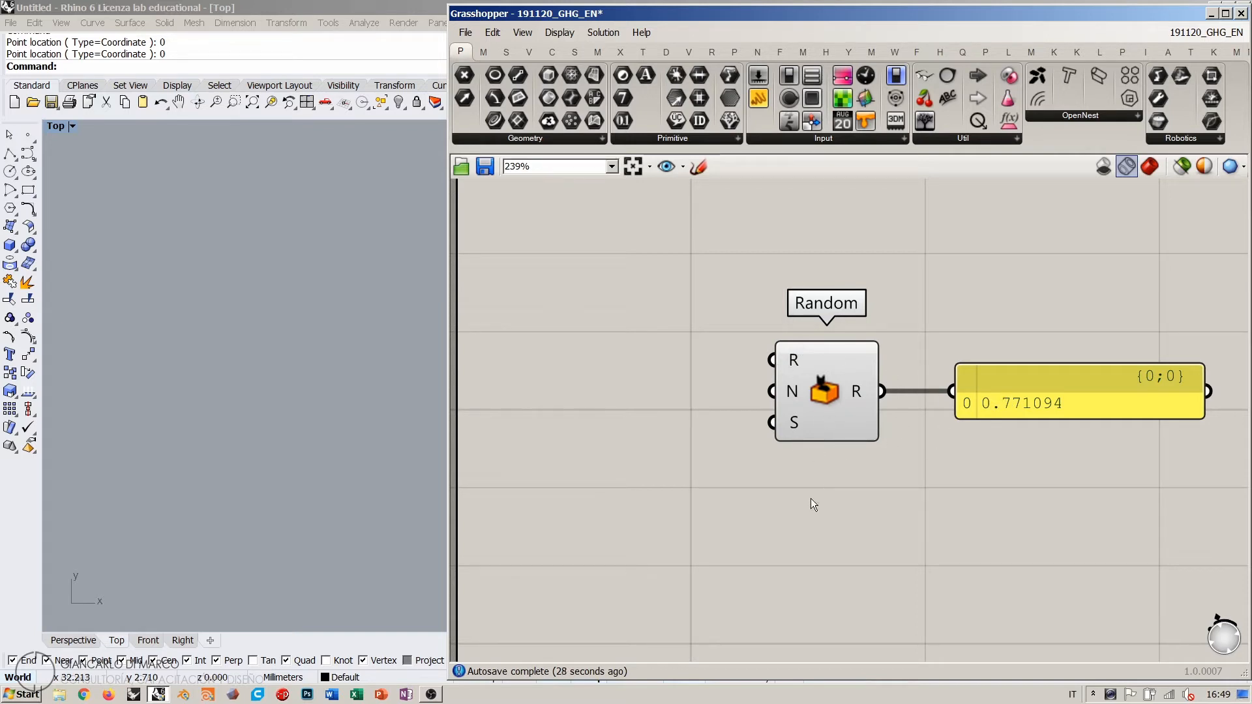
# Step: Create an integer number slider from 0 to 1000000 and connect it to the Random component's Seed input
pyautogui.doubleClick(623, 459)
pyautogui.doubleClick(644, 485)
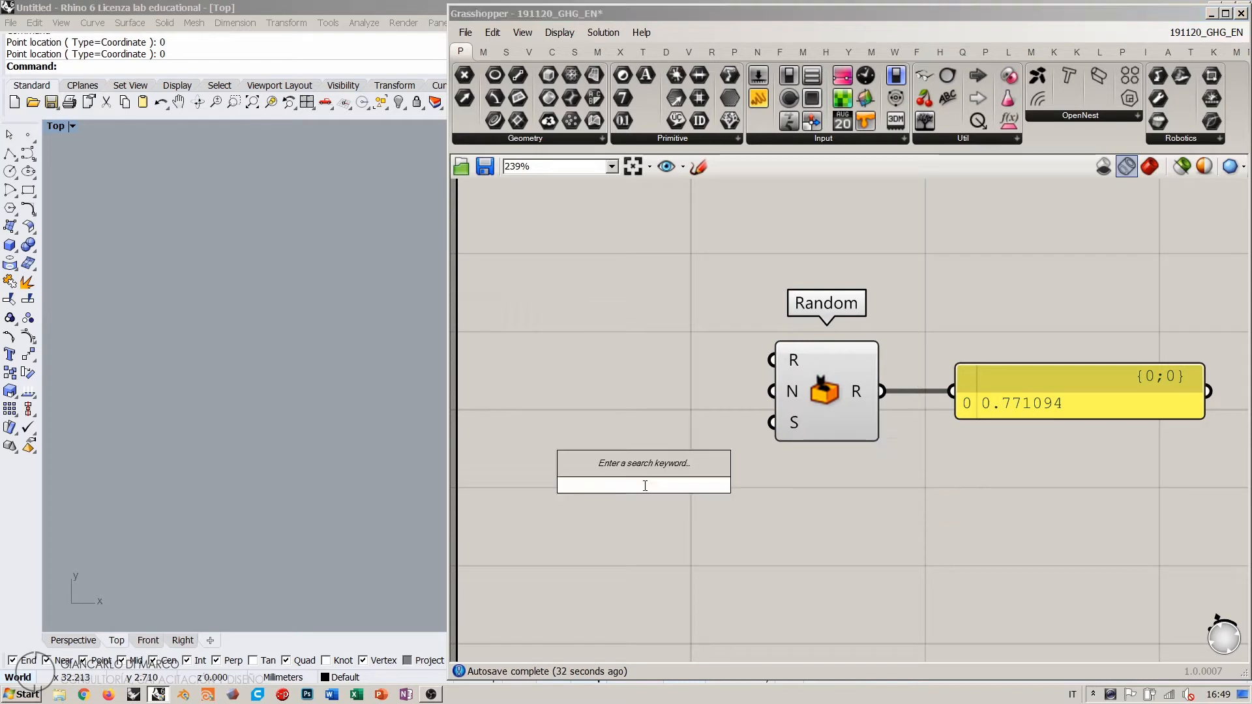
pyautogui.write('0<')
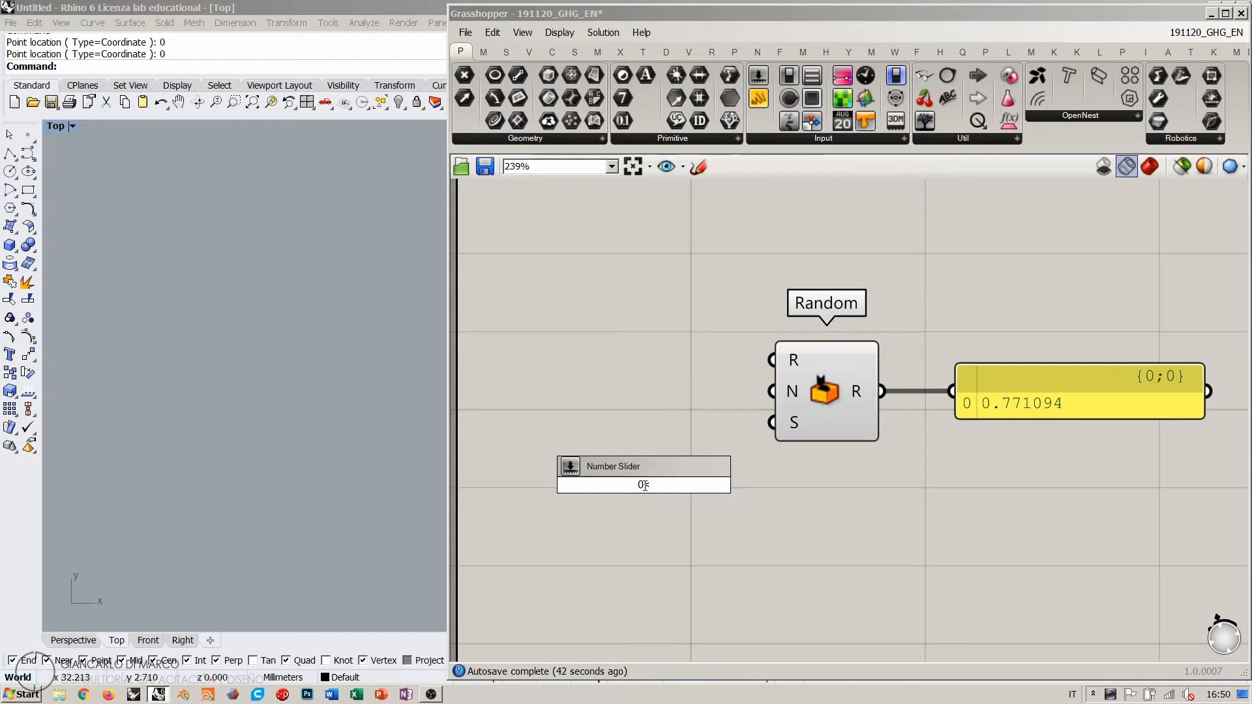
pyautogui.write('10000000')
pyautogui.press('Return')
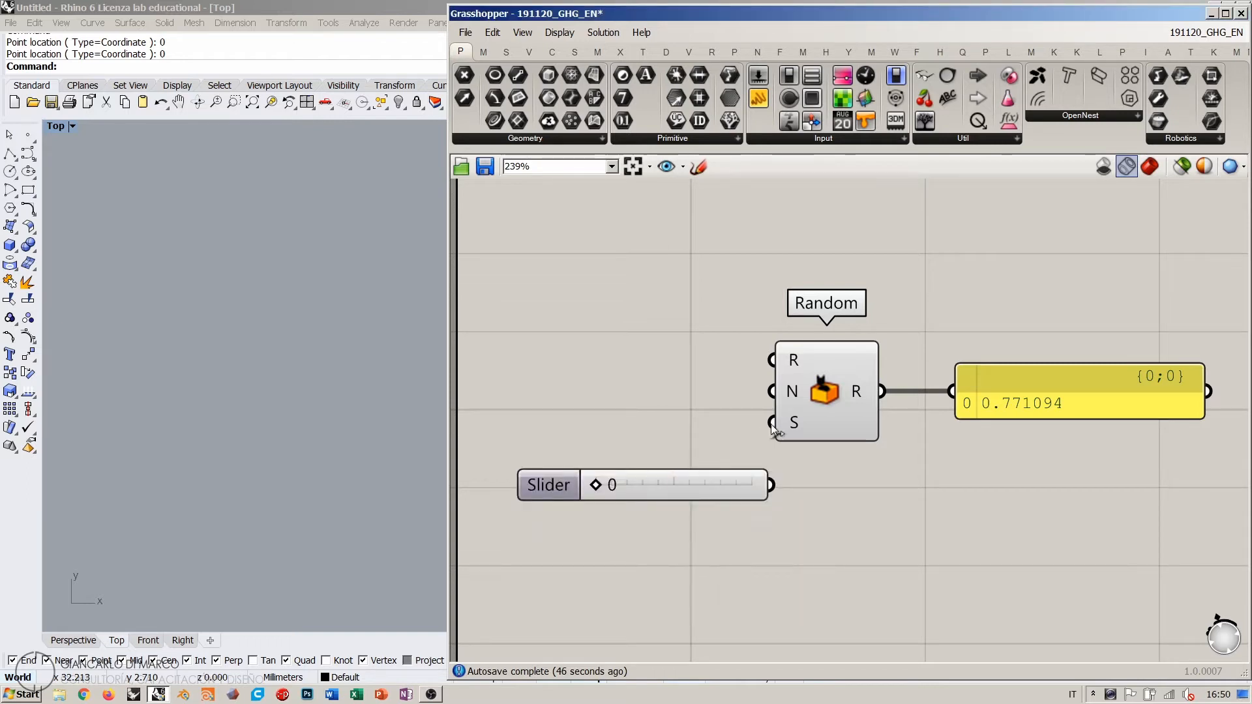
pyautogui.moveTo(772, 422); pyautogui.dragTo(707, 424)
pyautogui.click(662, 444)
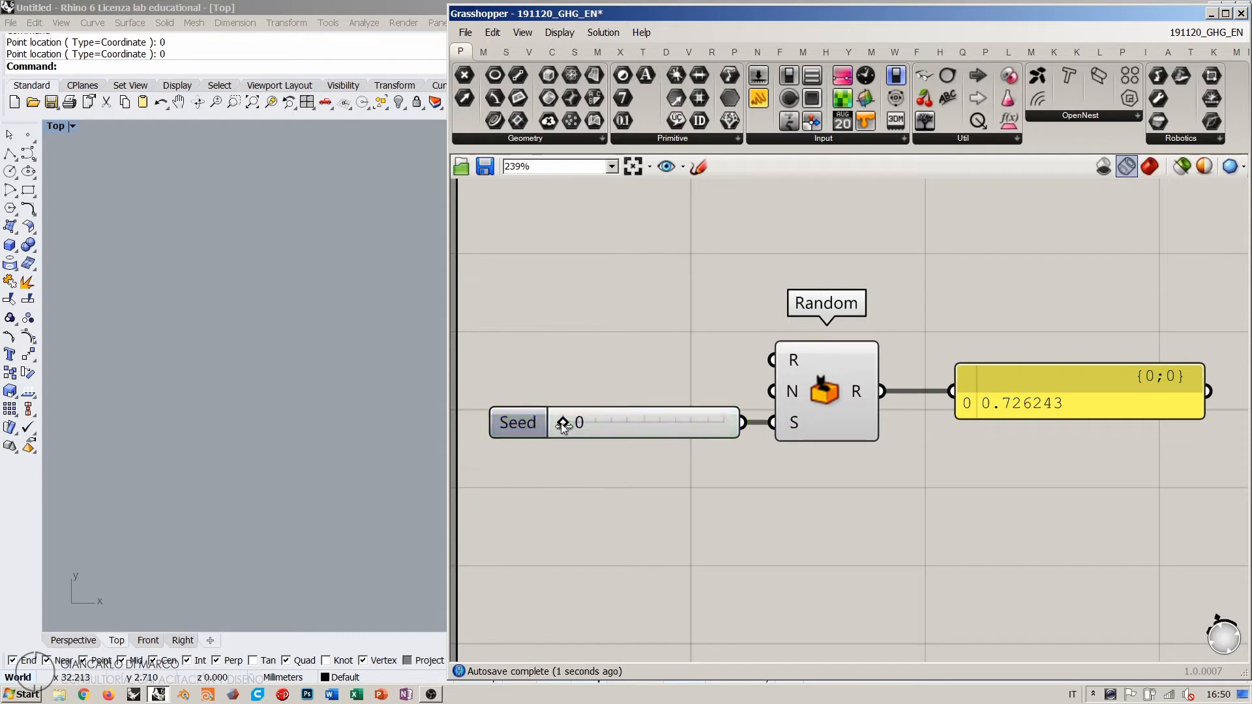
# Step: Set the Seed slider to 100000
pyautogui.moveTo(560, 424); pyautogui.dragTo(651, 424)
pyautogui.doubleClick(651, 425)
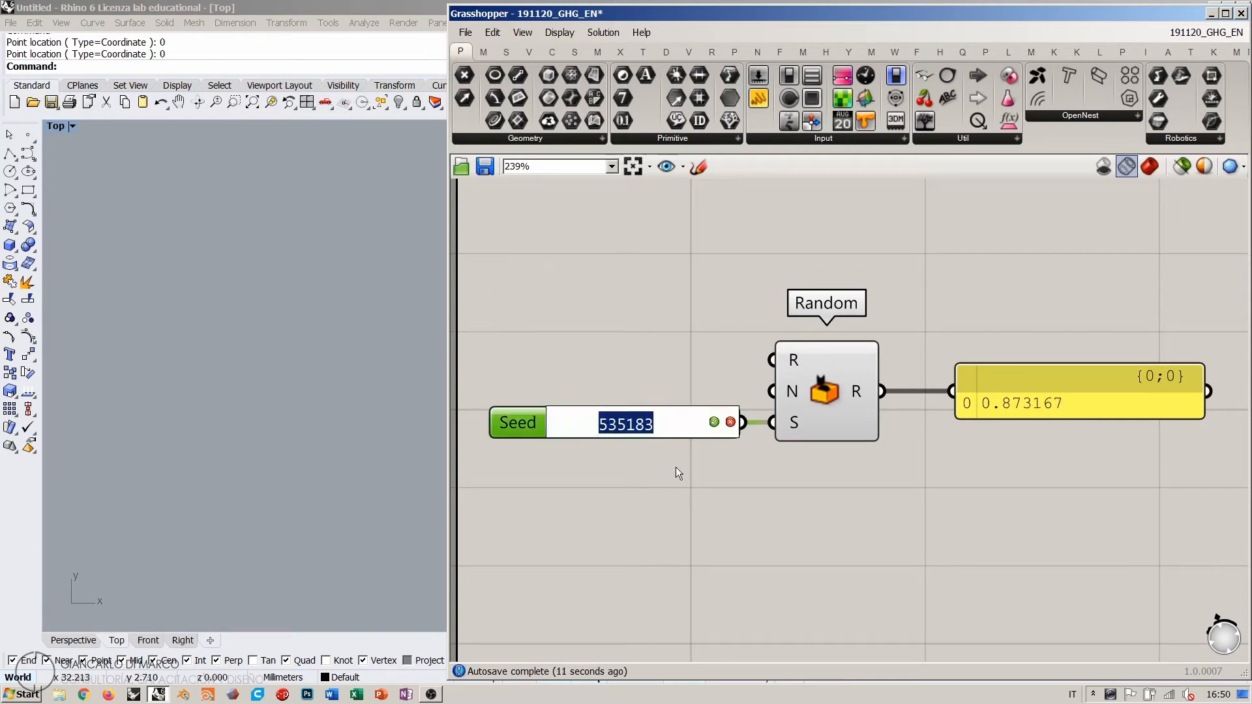
pyautogui.write('100000')
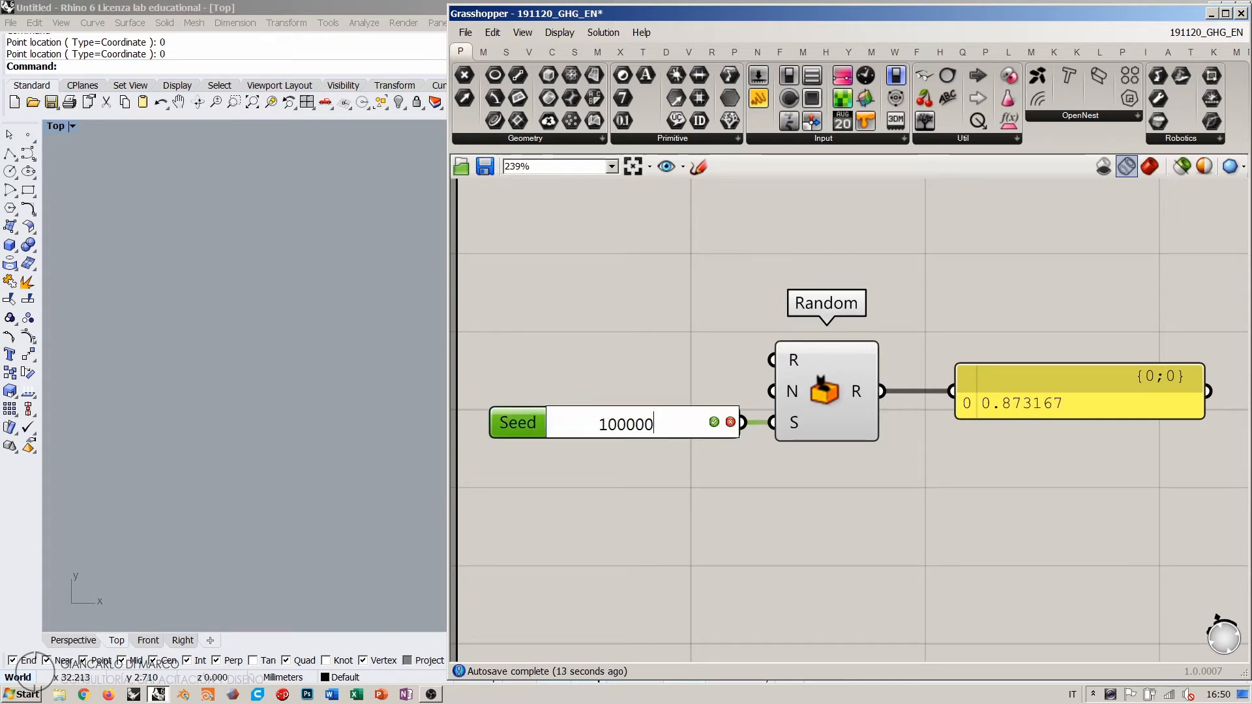
pyautogui.press('Return')
pyautogui.click(804, 453)
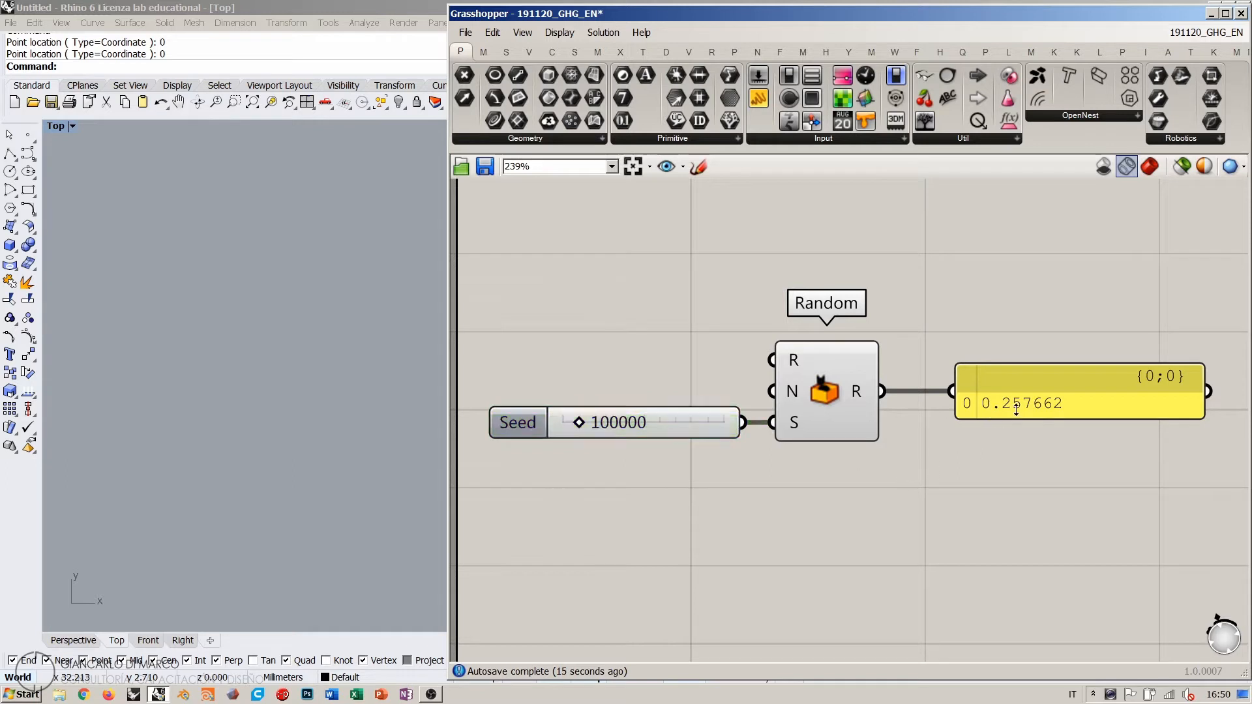
# Step: Try the Seed slider at 570312 and restore it to 100000 to compare the random output
pyautogui.moveTo(584, 424); pyautogui.dragTo(658, 423)
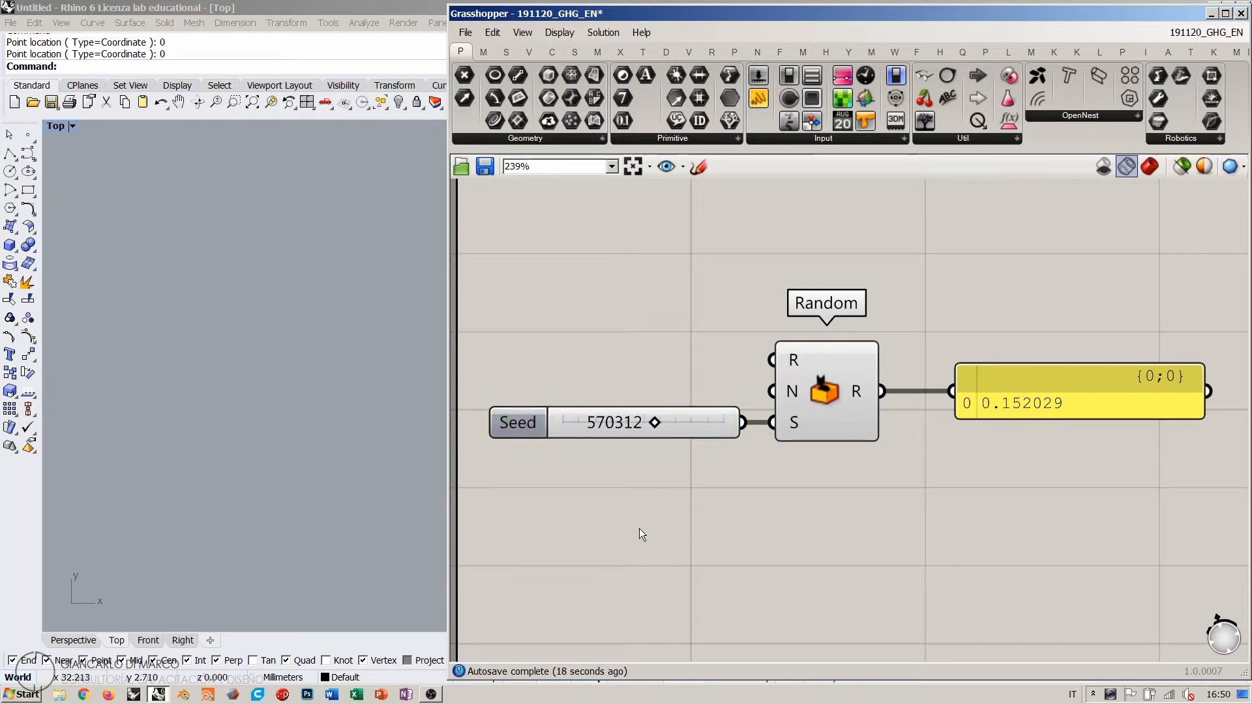
pyautogui.doubleClick(593, 424)
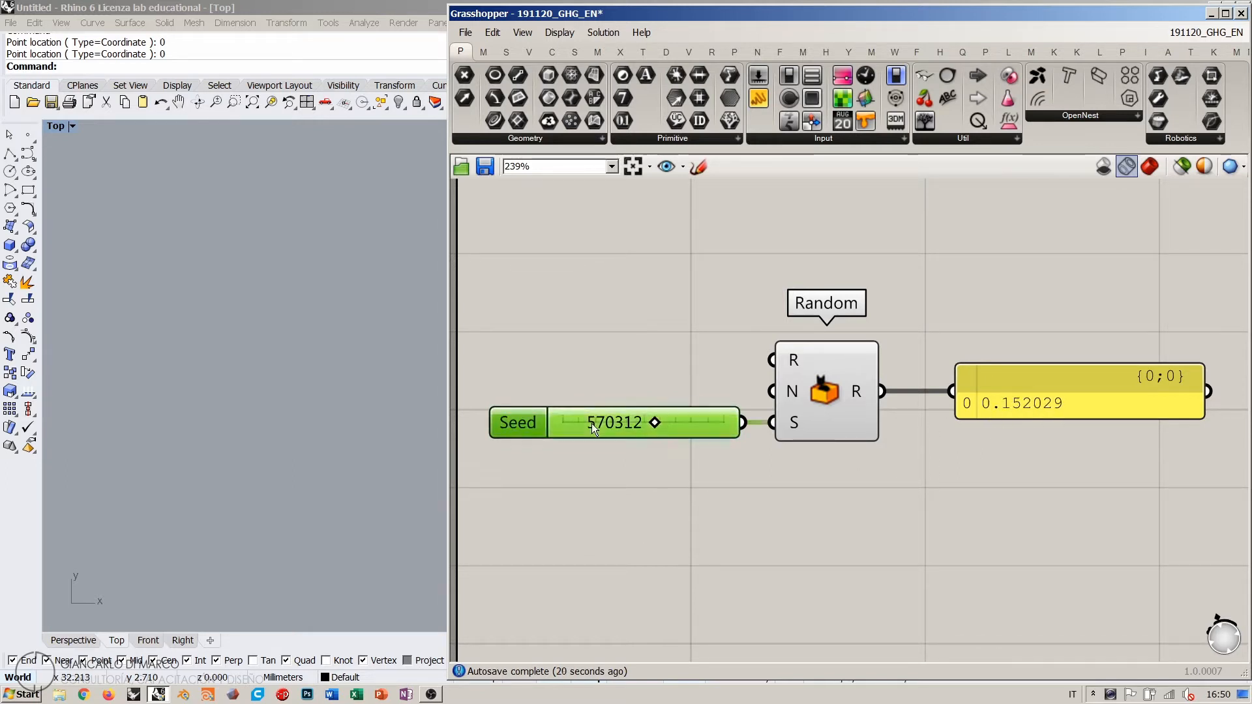
pyautogui.write('100000')
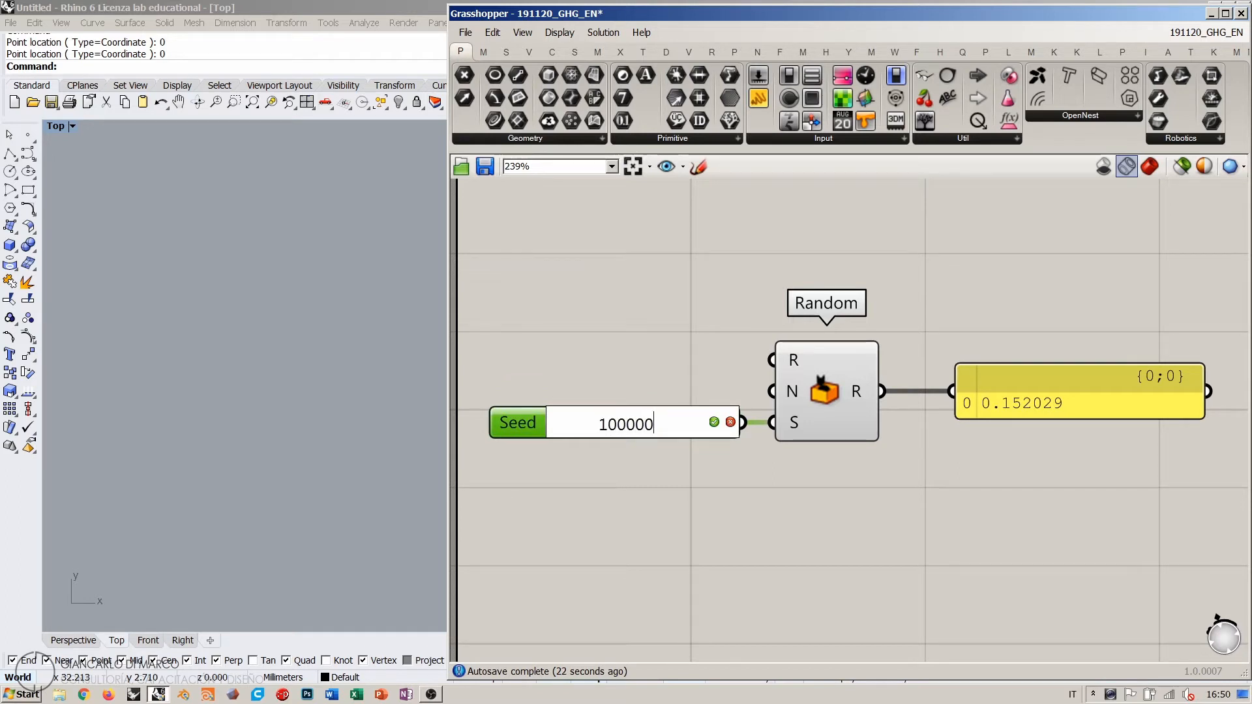
pyautogui.press('Return')
pyautogui.click(866, 489)
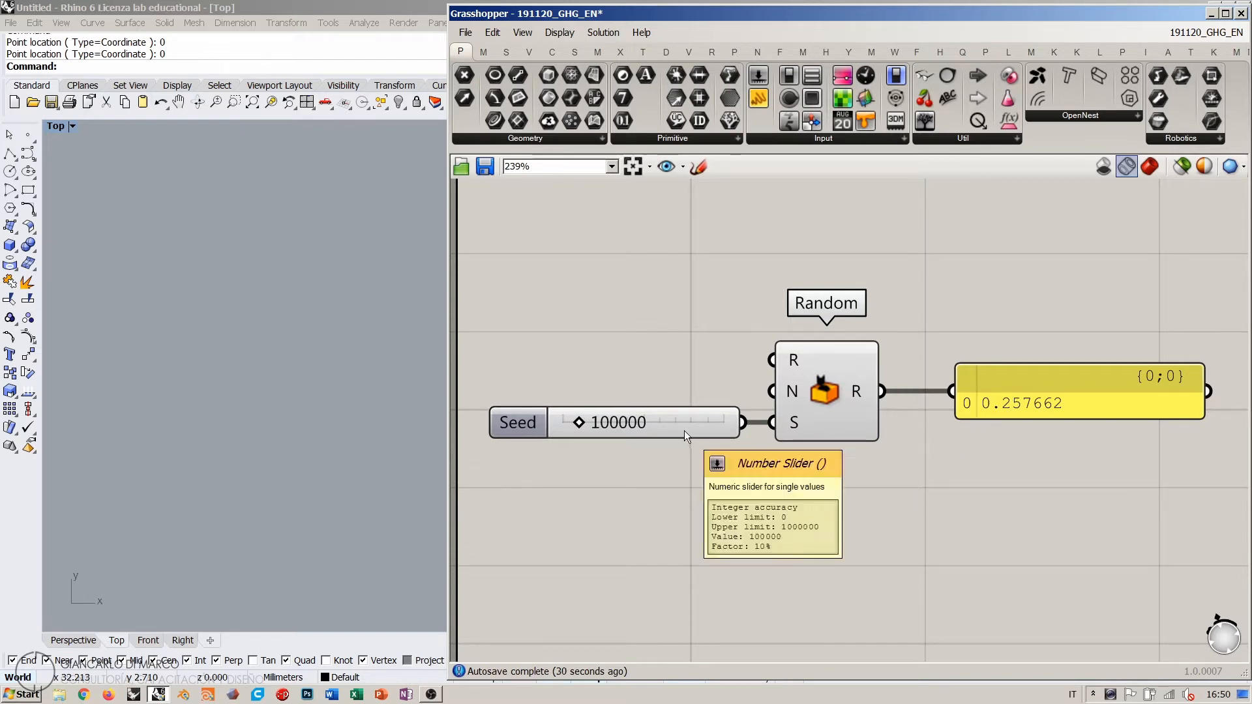
pyautogui.moveTo(794, 392); pyautogui.dragTo(797, 322, button='right')
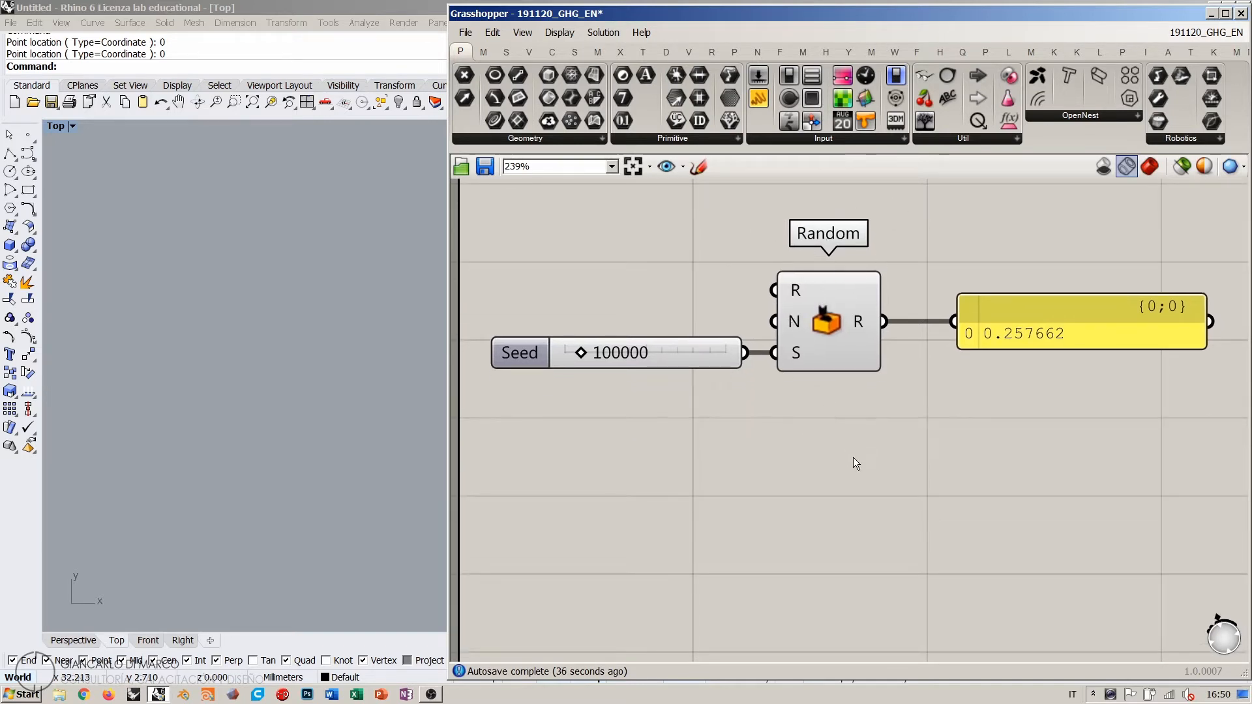
# Step: Place a Random Reduce component directly below the Random component
pyautogui.click(506, 52)
pyautogui.click(673, 137)
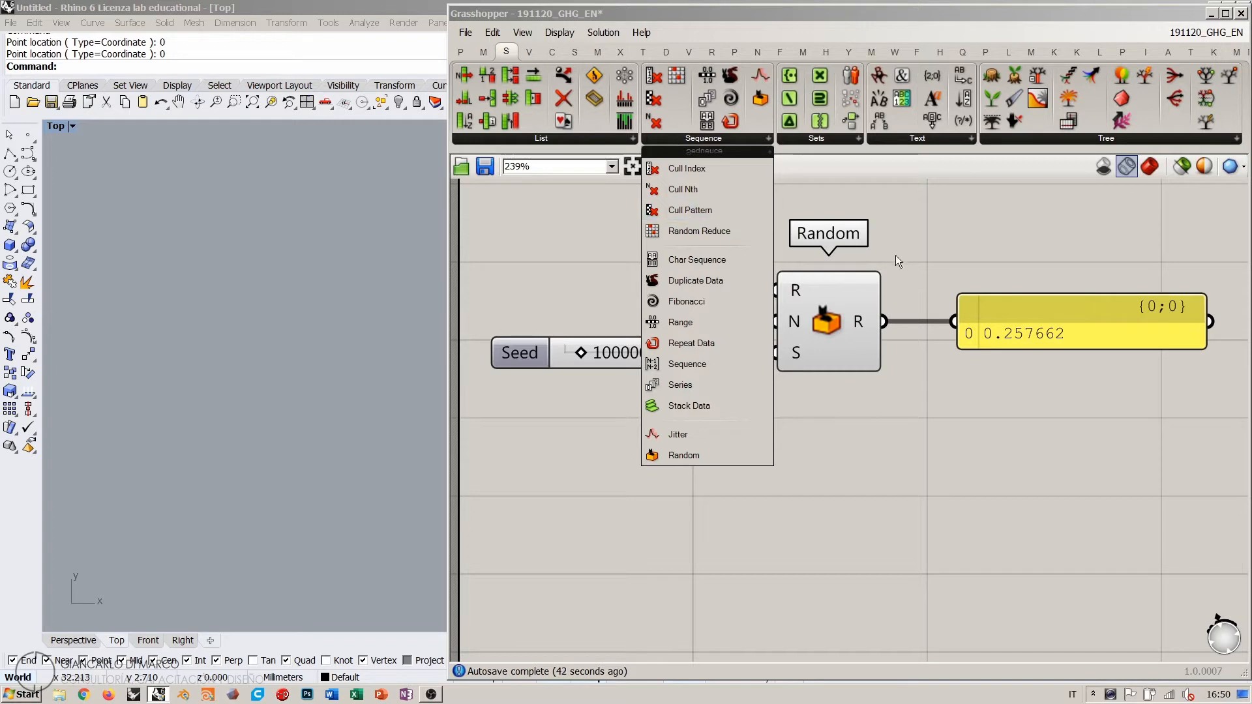
pyautogui.moveTo(694, 231); pyautogui.dragTo(848, 513)
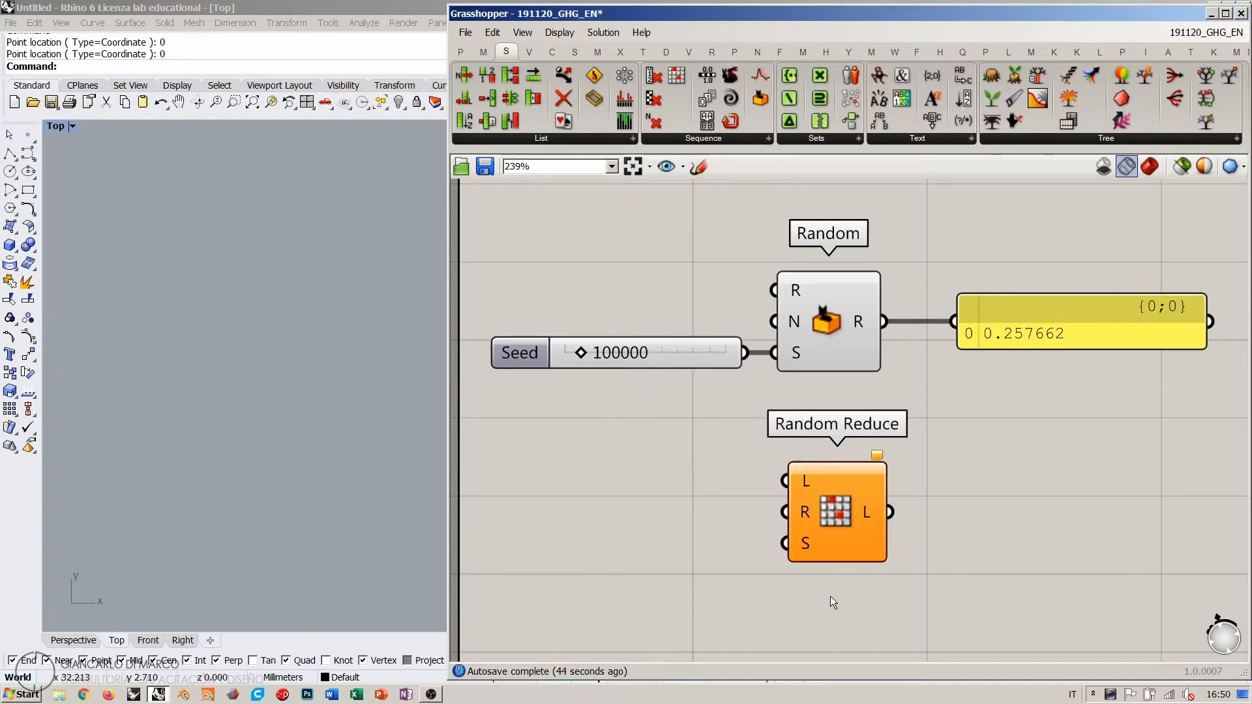
pyautogui.click(695, 143)
pyautogui.moveTo(854, 507); pyautogui.dragTo(850, 495)
pyautogui.click(968, 466)
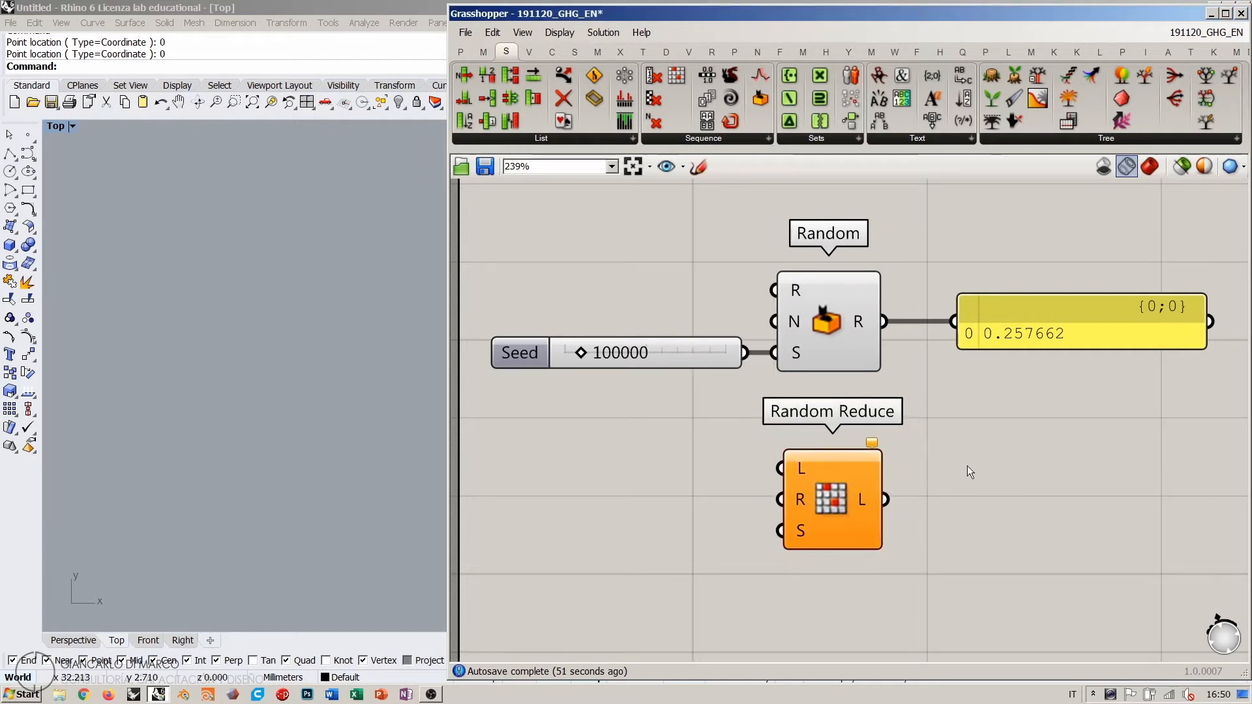
# Step: Add a Populate 2D component driven by the Seed slider through its S input and try the seed at 205415
pyautogui.click(529, 51)
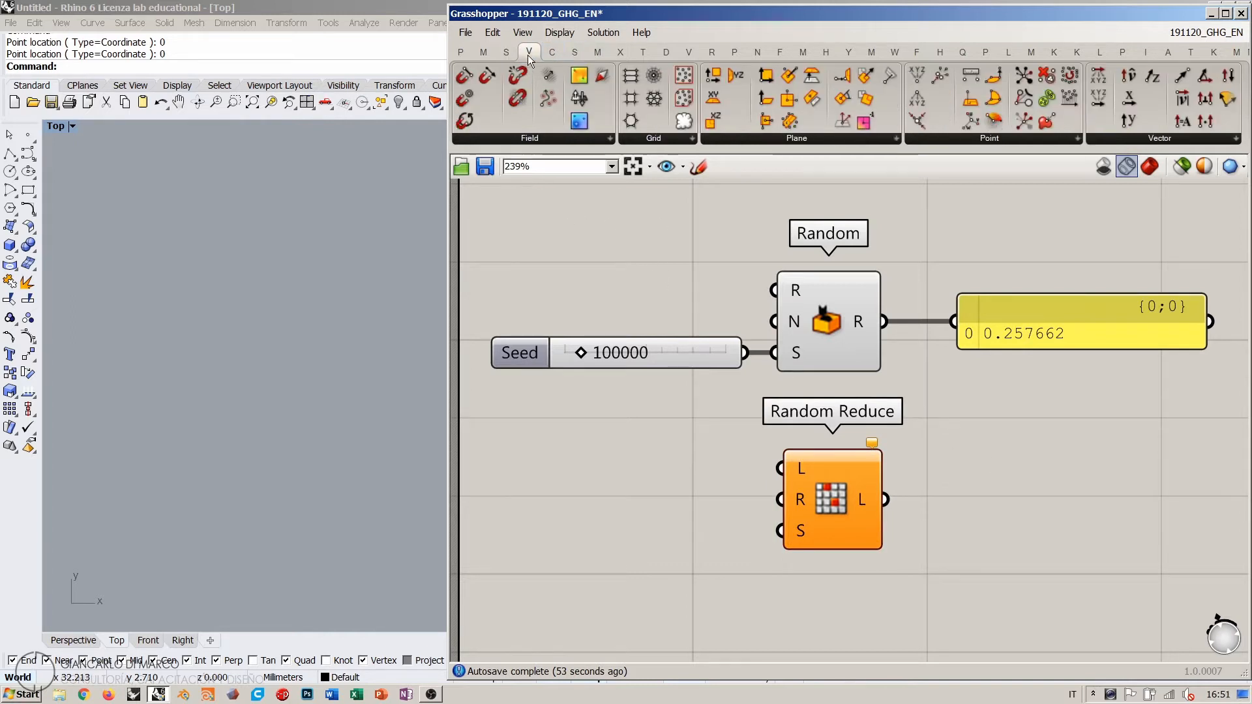
pyautogui.click(680, 138)
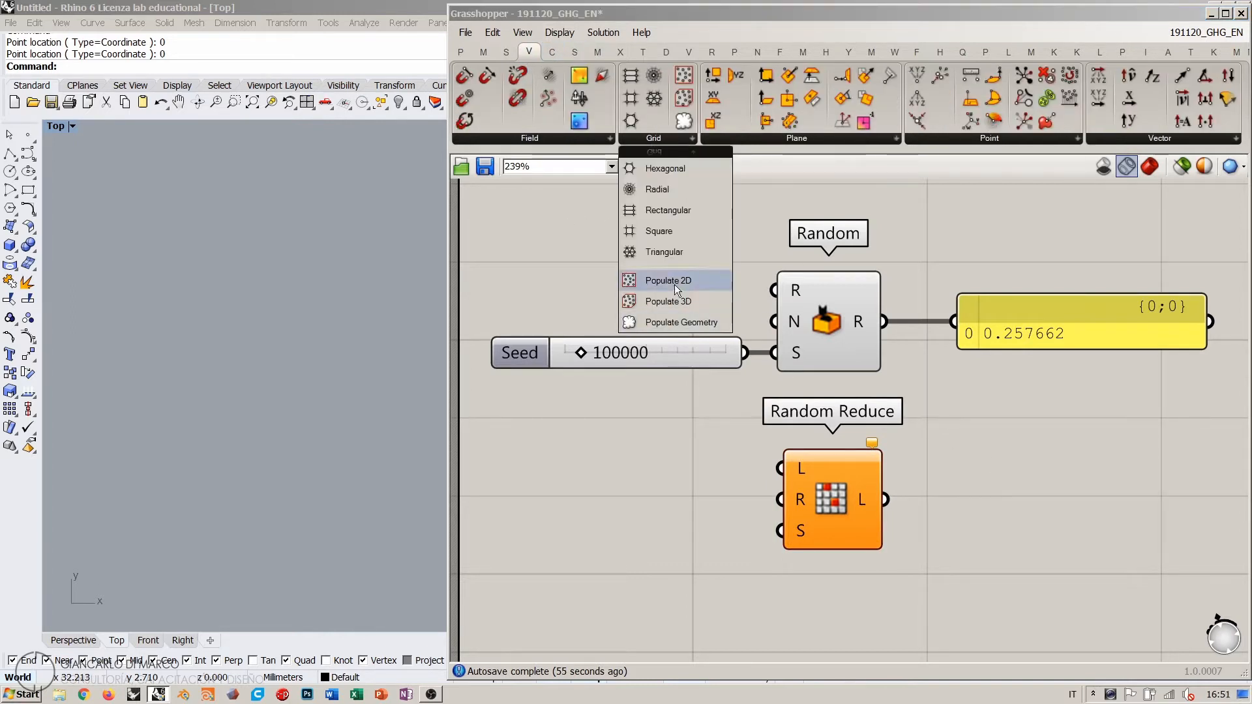
pyautogui.moveTo(672, 281); pyautogui.dragTo(654, 509)
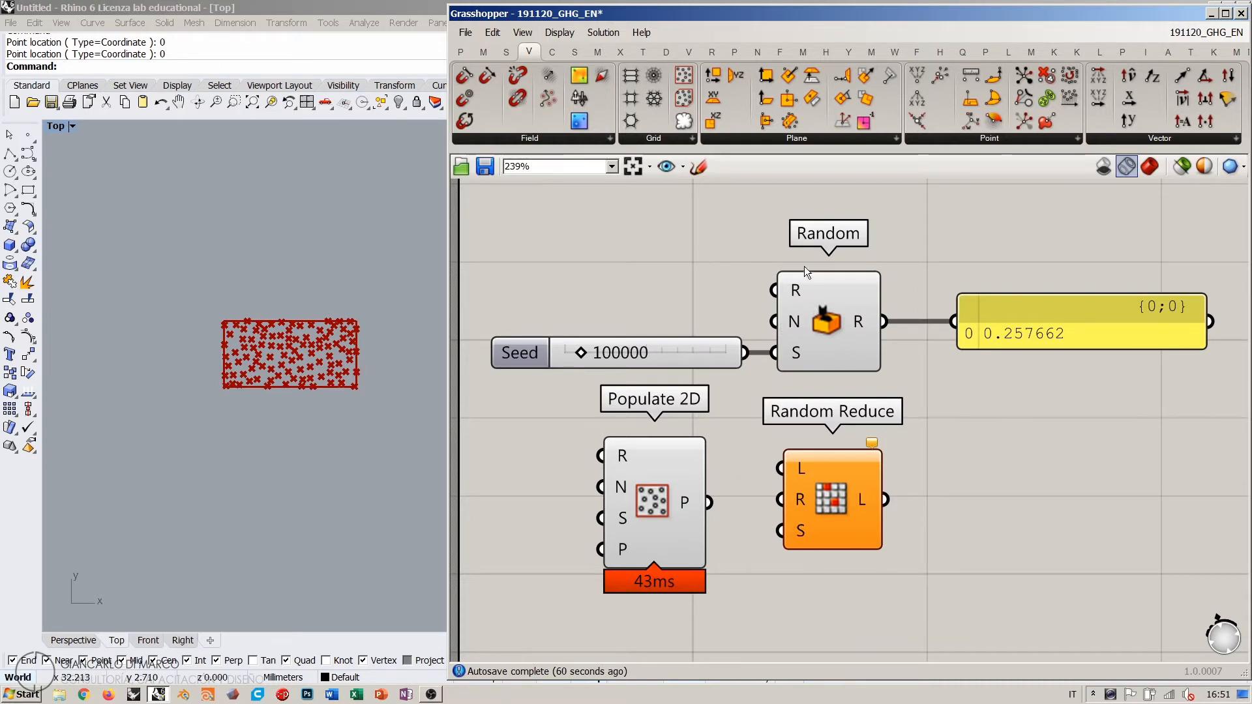
pyautogui.moveTo(745, 353); pyautogui.dragTo(601, 519)
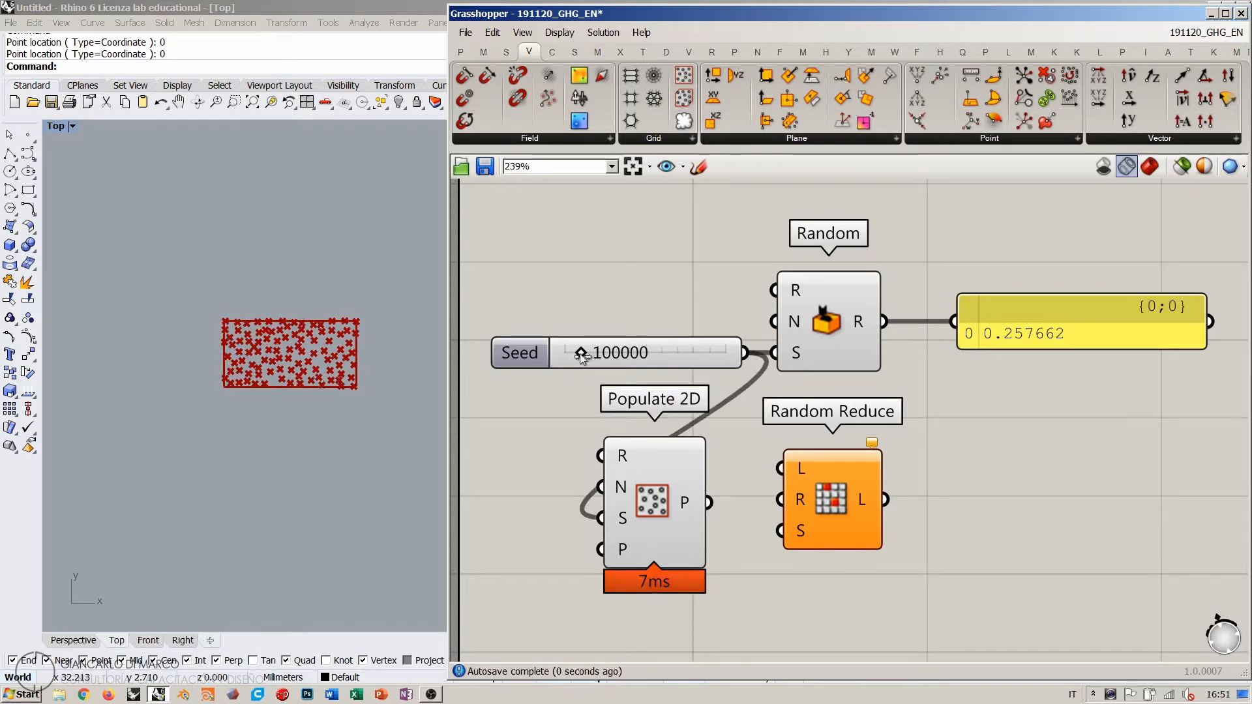
pyautogui.moveTo(580, 352)
pyautogui.mouseDown()
pyautogui.moveTo(687, 358)
pyautogui.moveTo(570, 359)
pyautogui.moveTo(686, 362)
pyautogui.moveTo(601, 363)
pyautogui.mouseUp()
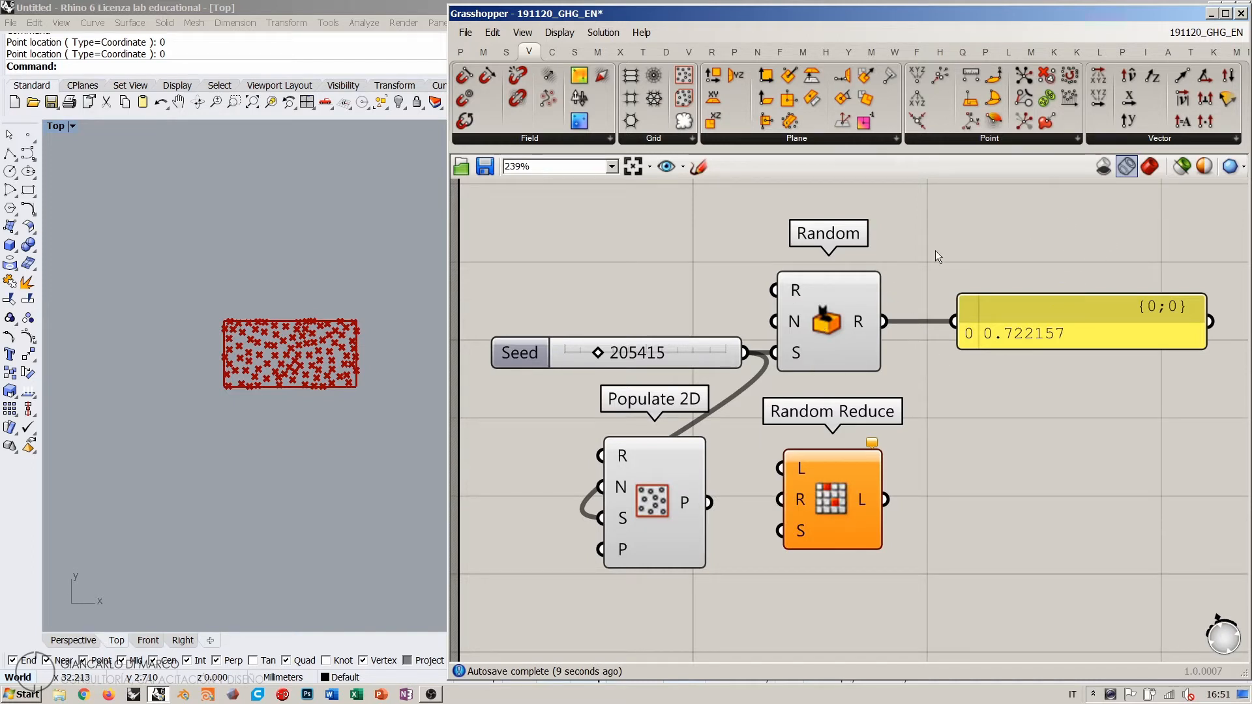
# Step: Delete all the random demonstration components and undo the deletion
pyautogui.moveTo(1051, 239); pyautogui.dragTo(576, 557)
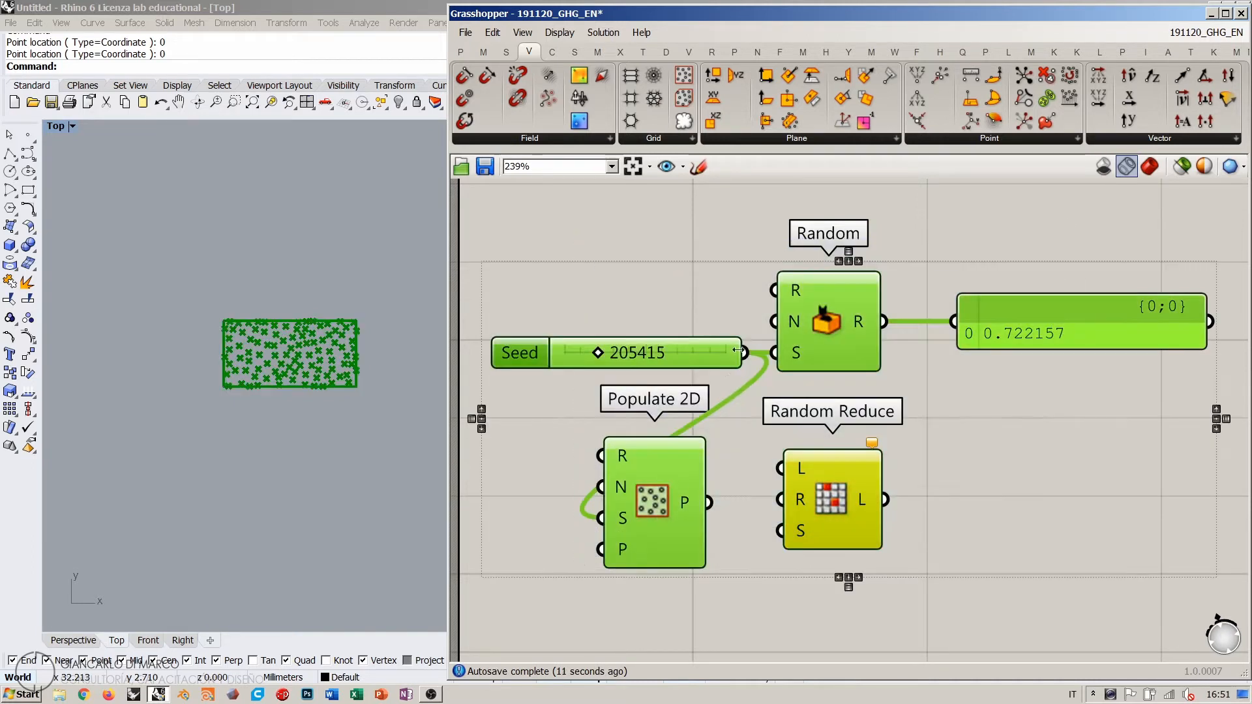
pyautogui.press('Delete')
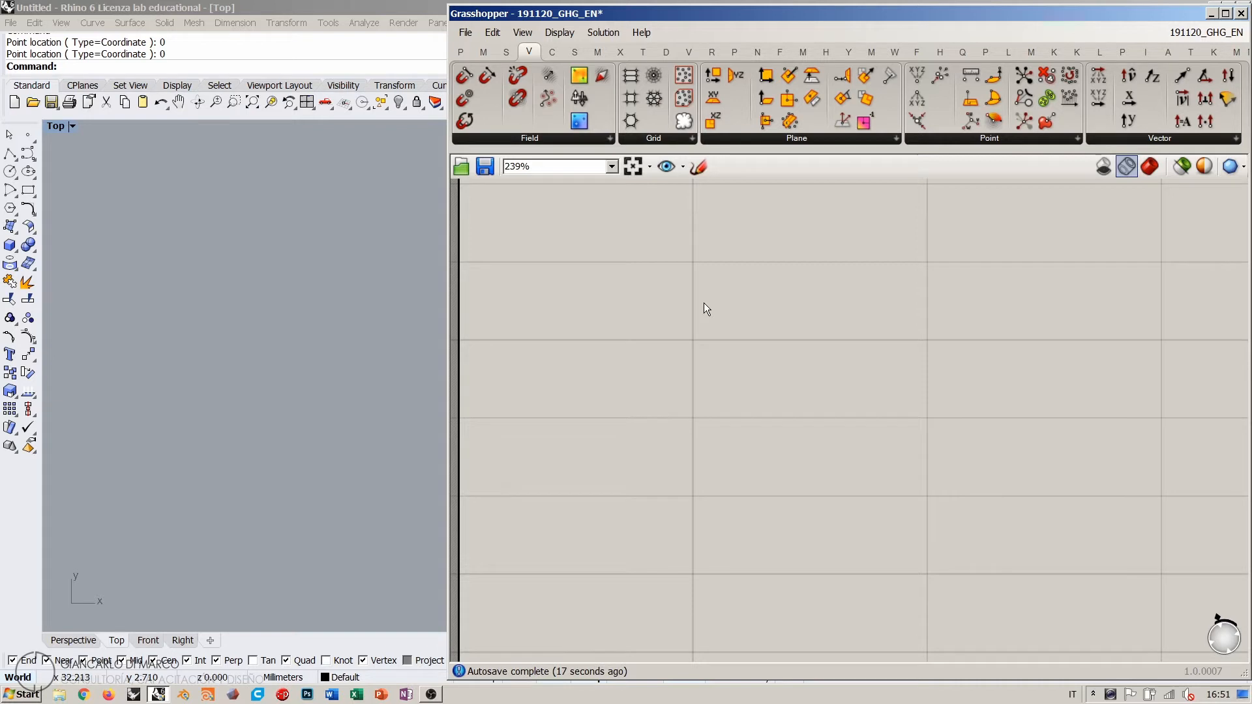
pyautogui.hotkey('ctrl', 'z')
pyautogui.click(633, 289)
# Step: Try the Seed slider at 918992, 683835, 768978 and 375700 to compare the random number and the populated points
pyautogui.moveTo(593, 356); pyautogui.dragTo(715, 358)
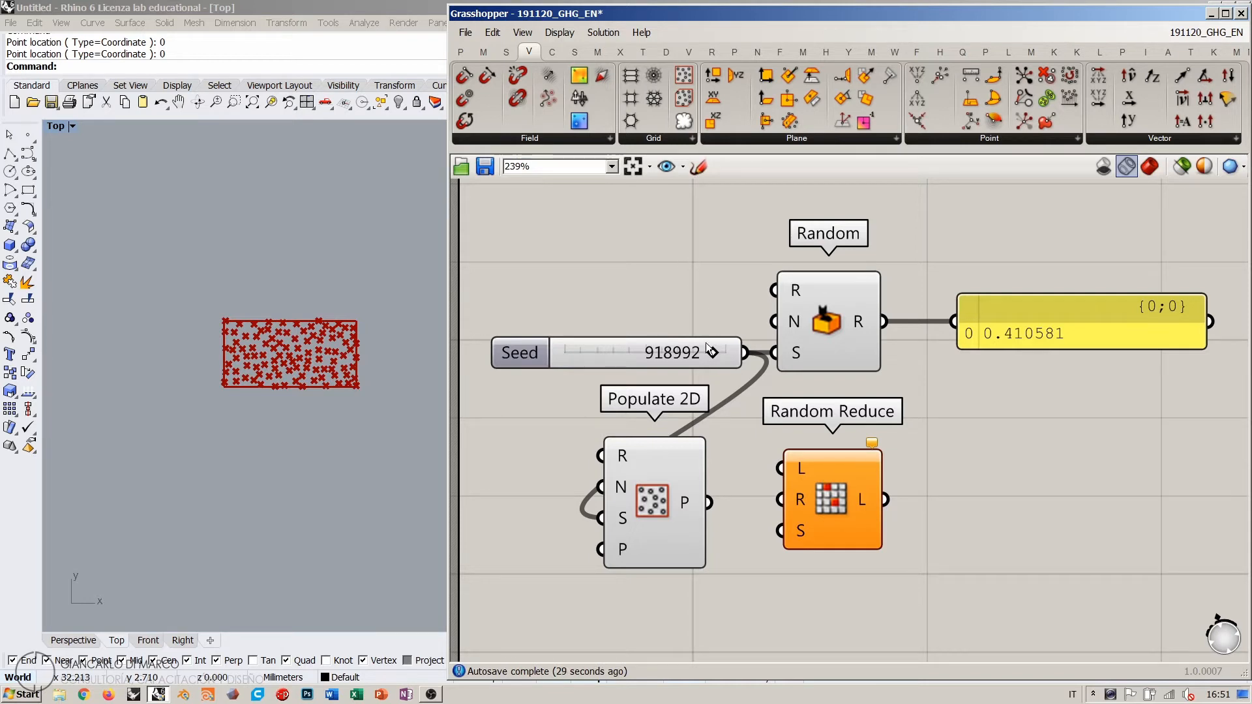
pyautogui.moveTo(714, 354); pyautogui.dragTo(675, 352)
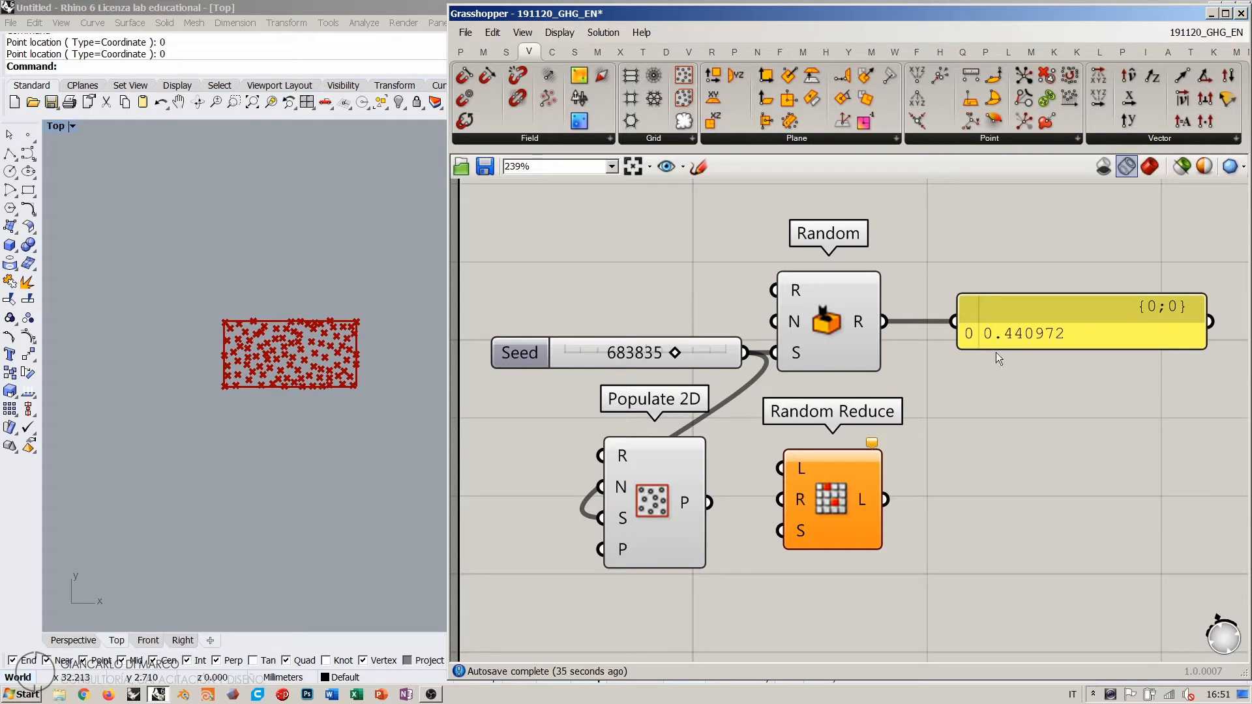
pyautogui.moveTo(676, 355)
pyautogui.mouseDown()
pyautogui.moveTo(637, 354)
pyautogui.moveTo(727, 354)
pyautogui.moveTo(618, 367)
pyautogui.moveTo(690, 359)
pyautogui.mouseUp()
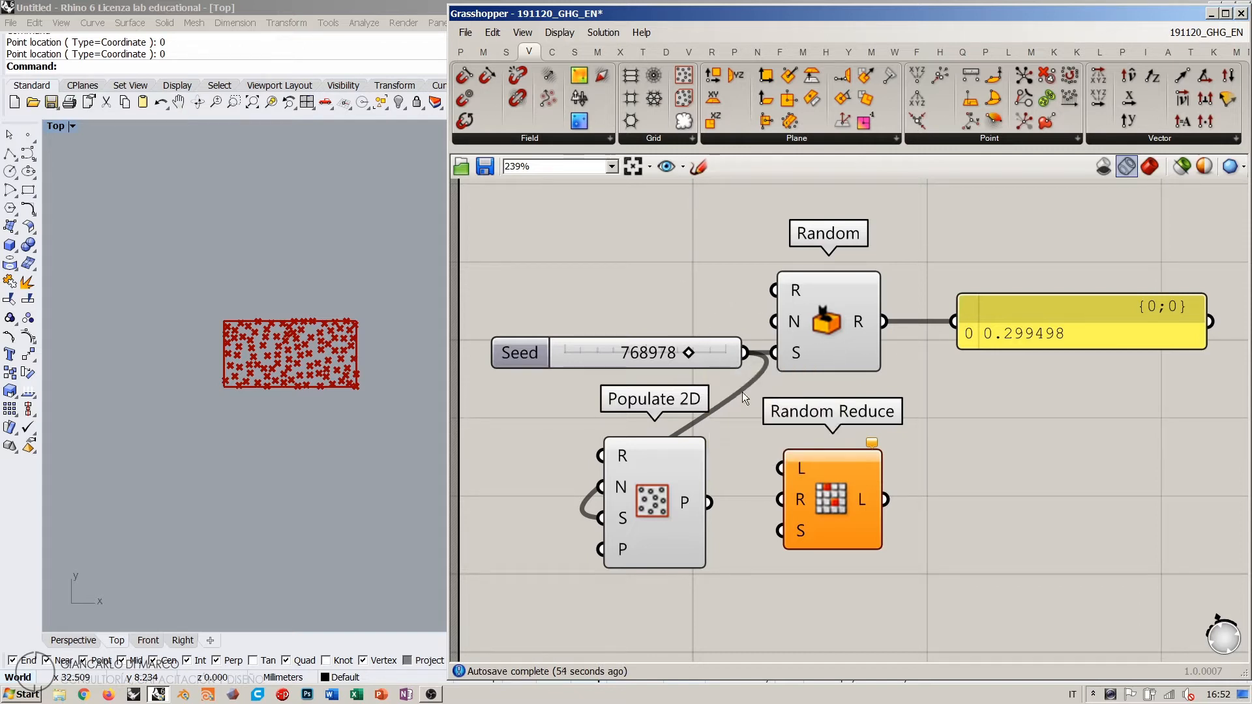
pyautogui.moveTo(686, 350); pyautogui.dragTo(627, 355)
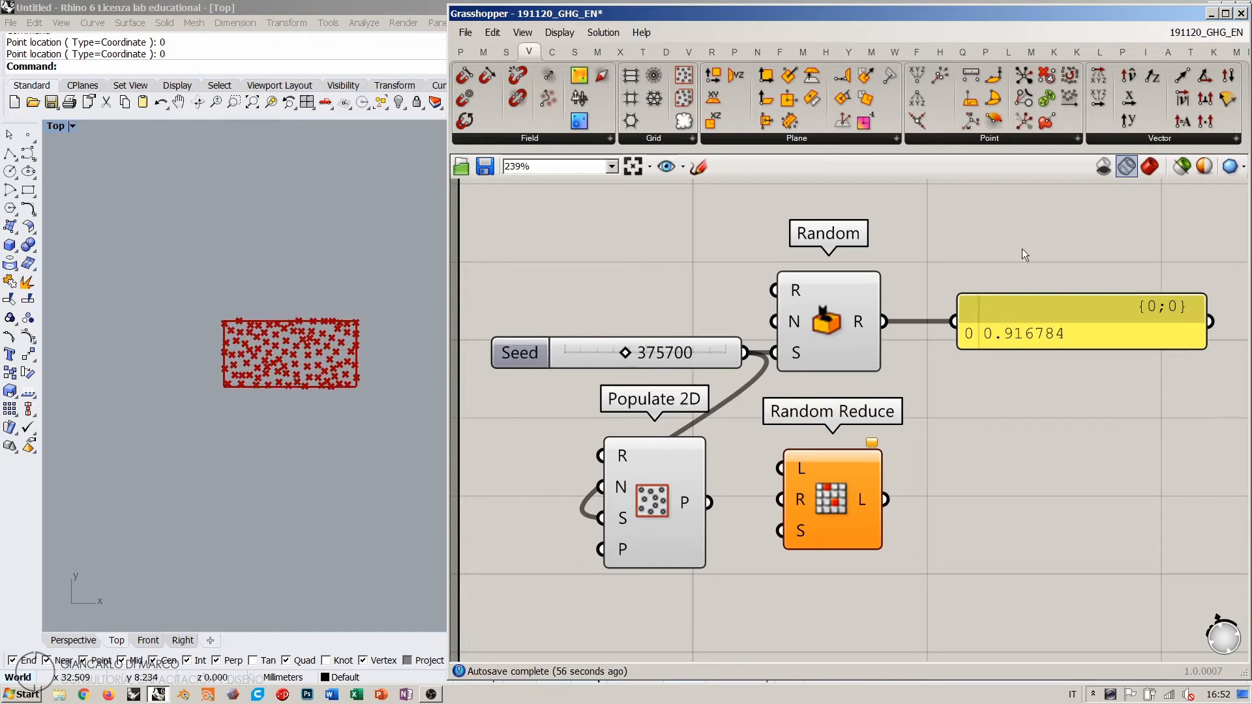
# Step: Delete the Seed slider, Random, Populate 2D and Random Reduce components together with the panel
pyautogui.moveTo(1059, 224); pyautogui.dragTo(634, 573)
pyautogui.press('Delete')
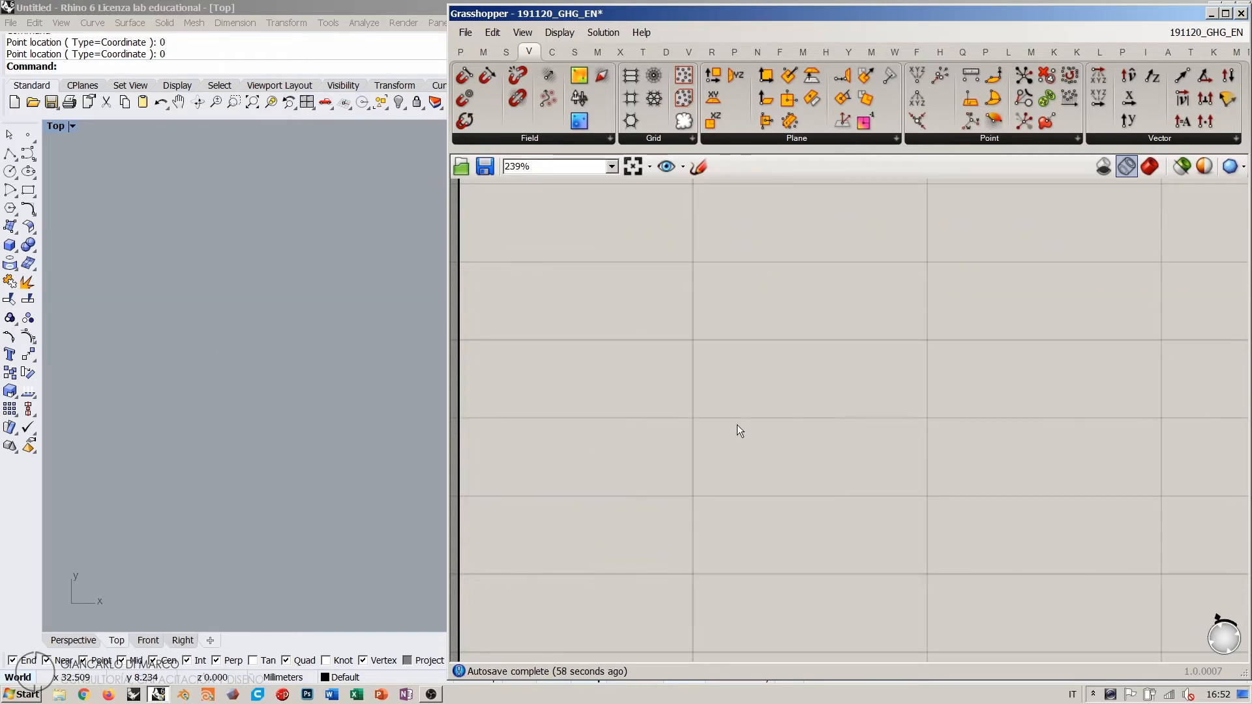
# Step: Display the Heteroptera component set beside the canvas's plug-in list and maximize the Grasshopper window
pyautogui.scroll(-10, 737, 424)
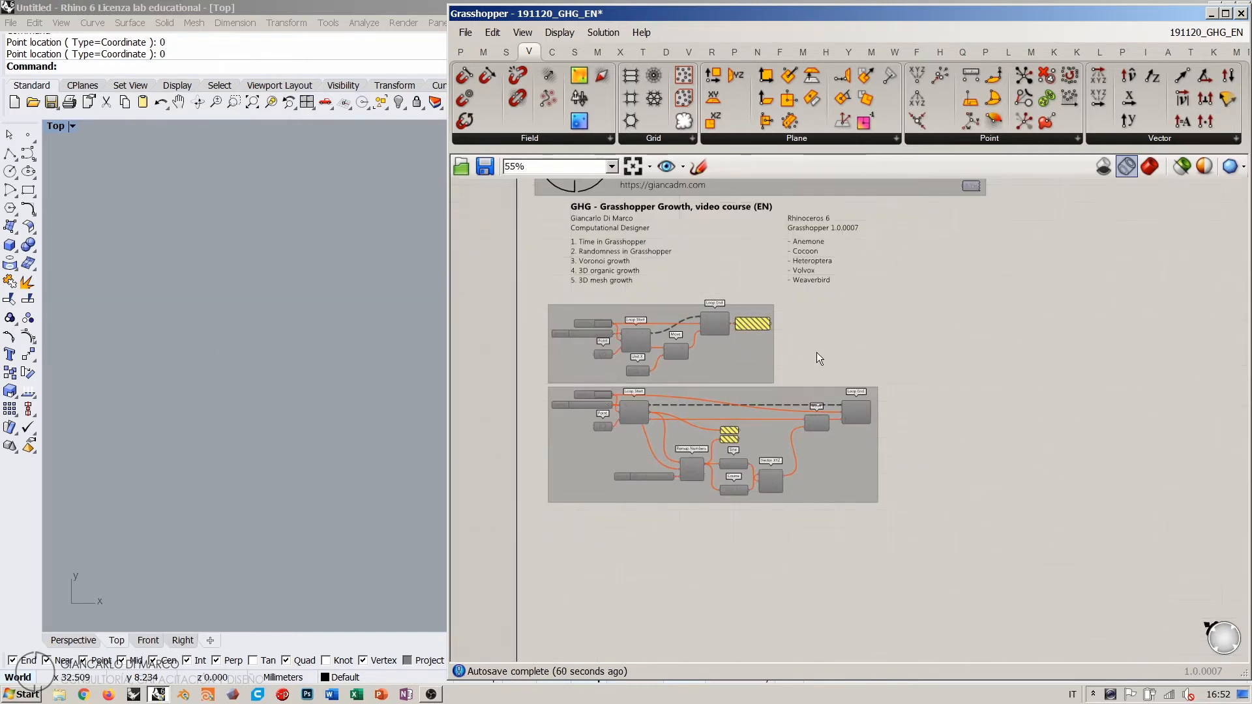
pyautogui.moveTo(816, 352); pyautogui.dragTo(784, 448, button='right')
pyautogui.scroll(3, 804, 341)
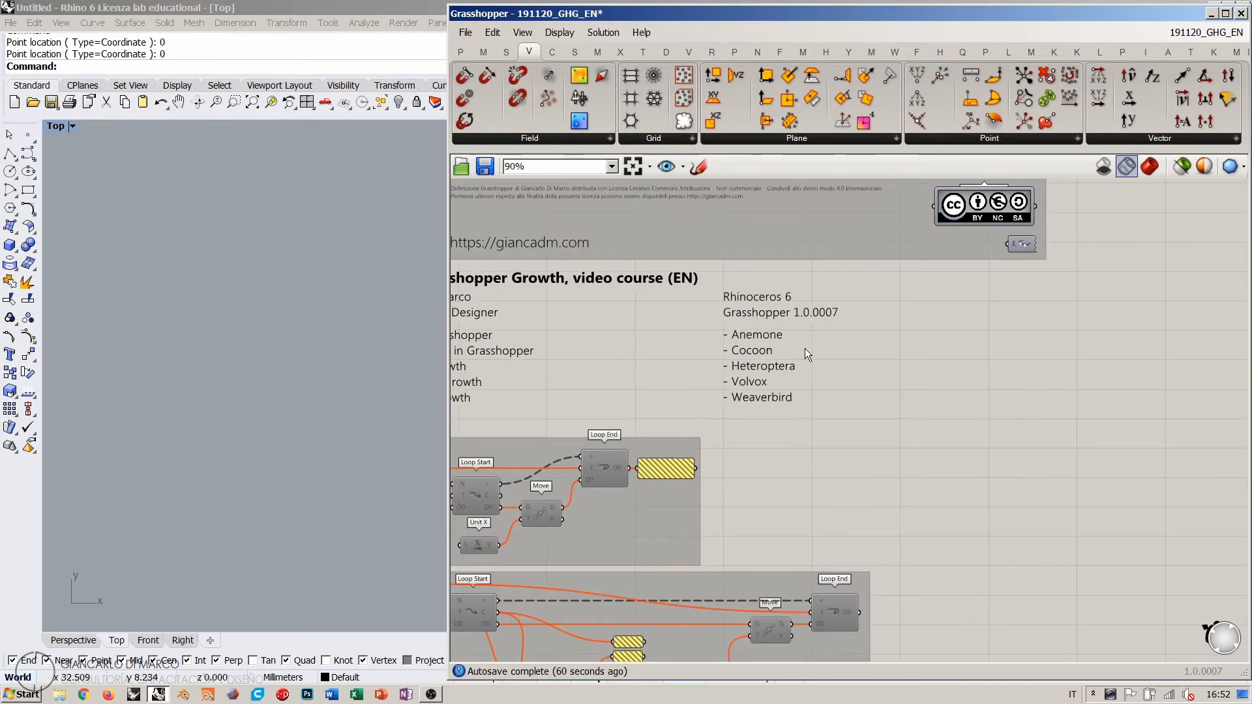
pyautogui.scroll(5, 804, 348)
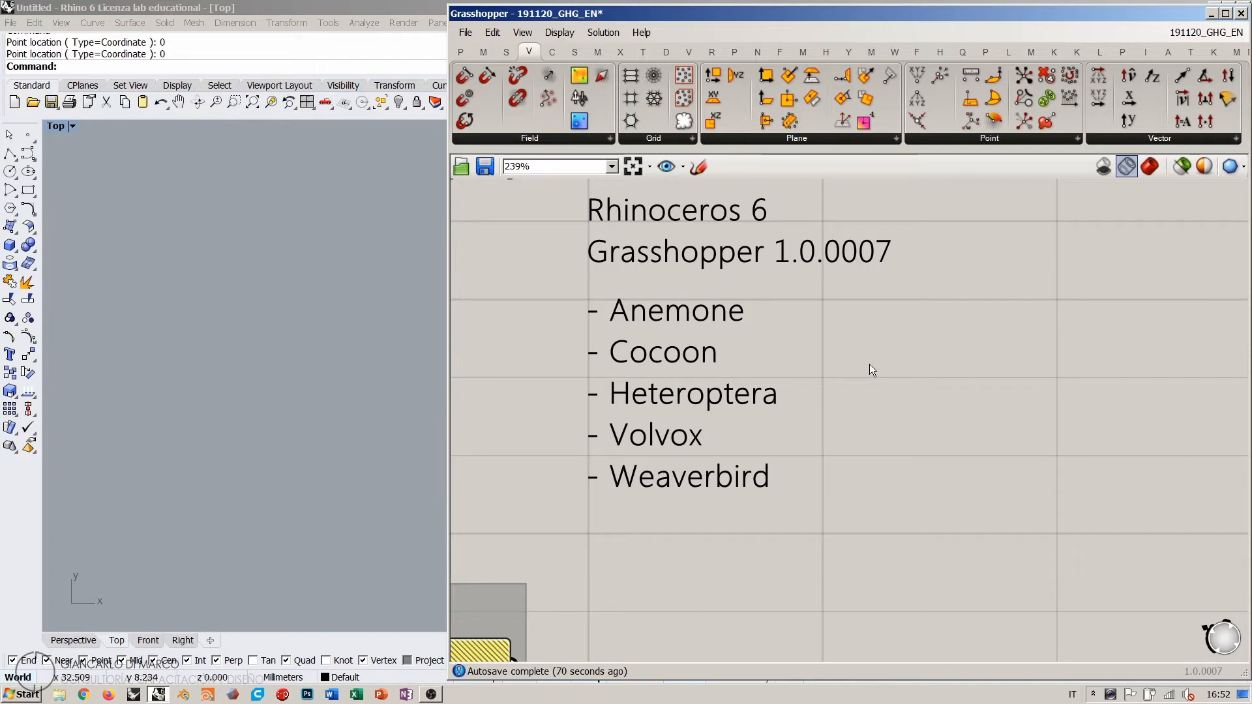
pyautogui.click(826, 51)
pyautogui.click(939, 51)
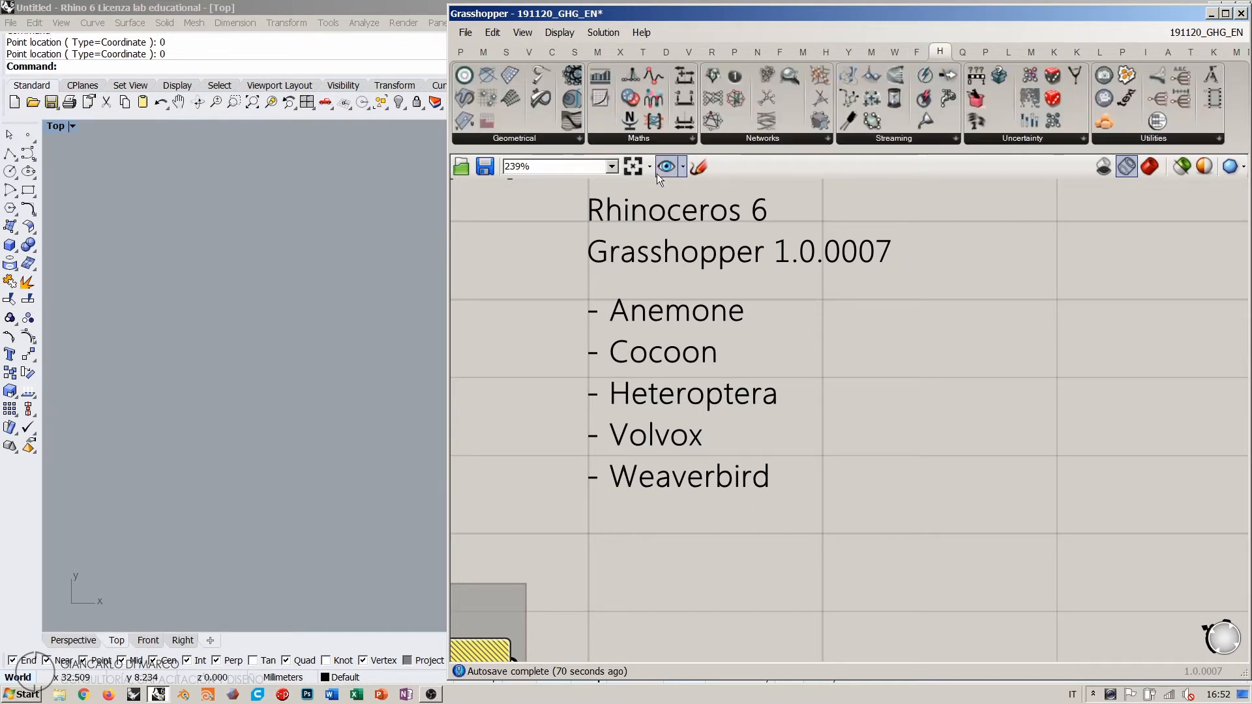
pyautogui.click(1225, 13)
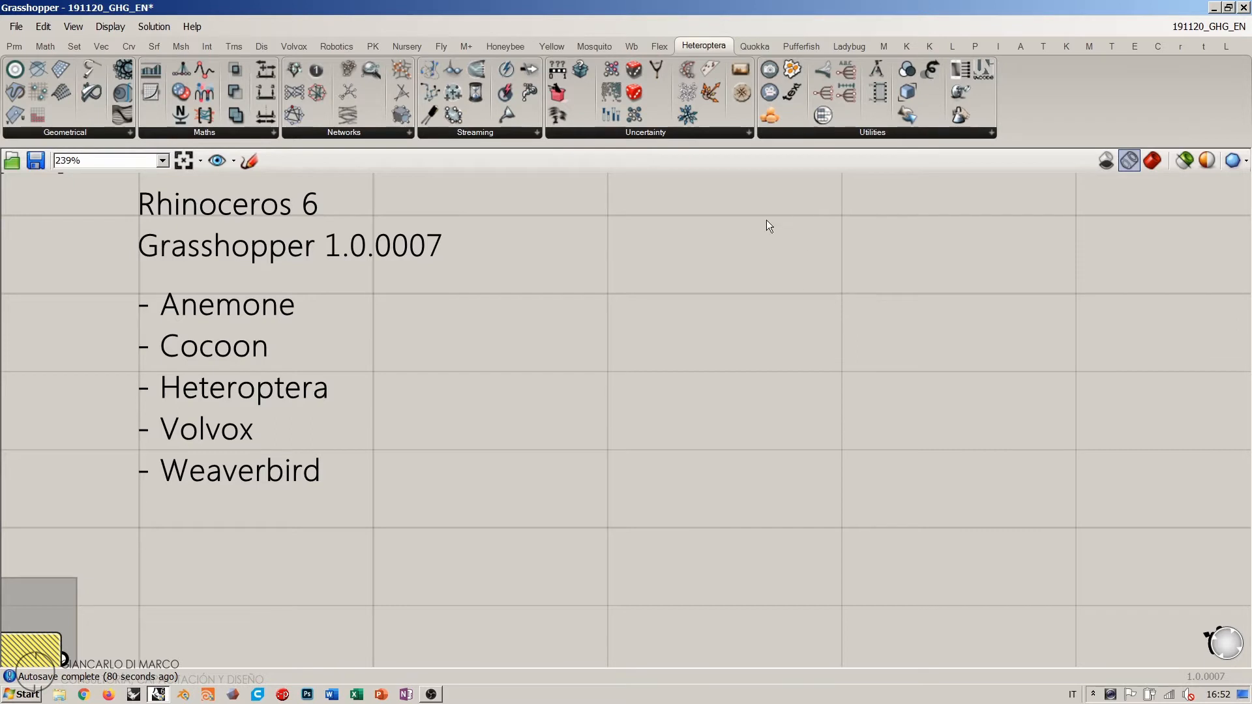
# Step: Place Heteroptera's Random component from the Uncertainty group on the empty canvas near the plug-in list
pyautogui.click(627, 133)
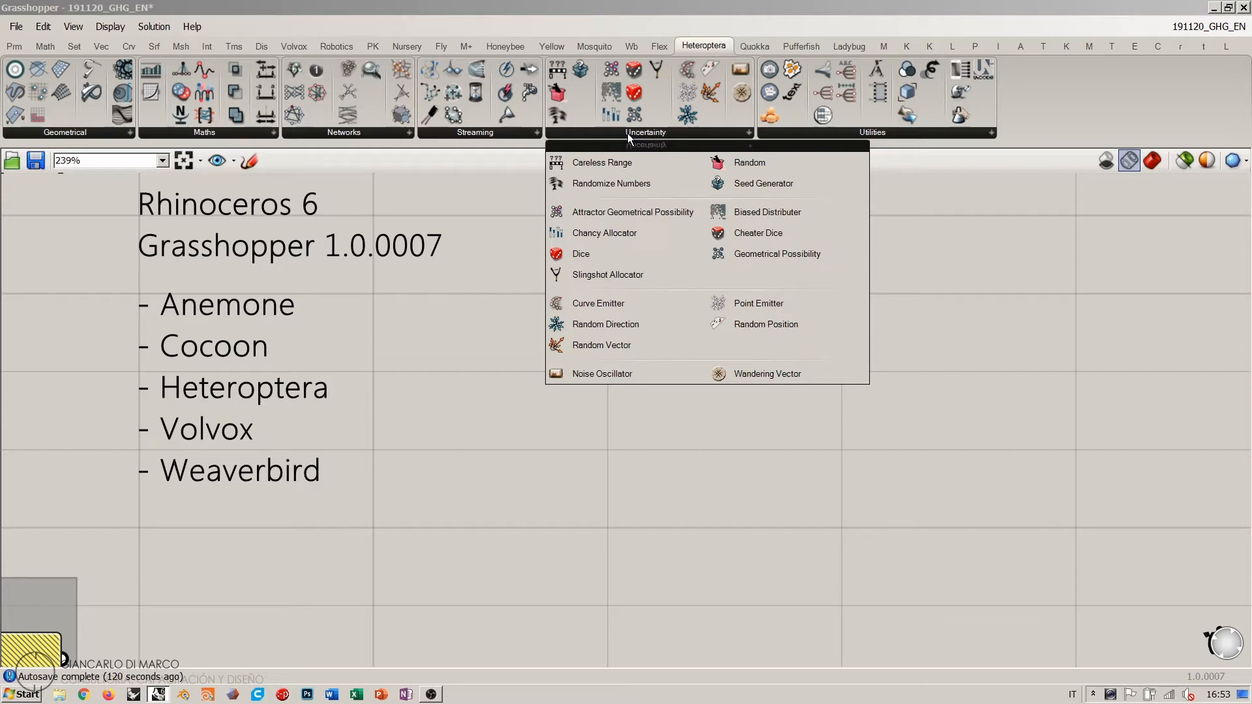
pyautogui.click(755, 163)
pyautogui.click(634, 529)
pyautogui.moveTo(643, 579); pyautogui.dragTo(795, 296, button='right')
pyautogui.scroll(-2, 794, 296)
pyautogui.moveTo(780, 347); pyautogui.dragTo(815, 349)
pyautogui.click(797, 478)
pyautogui.scroll(5, 851, 350)
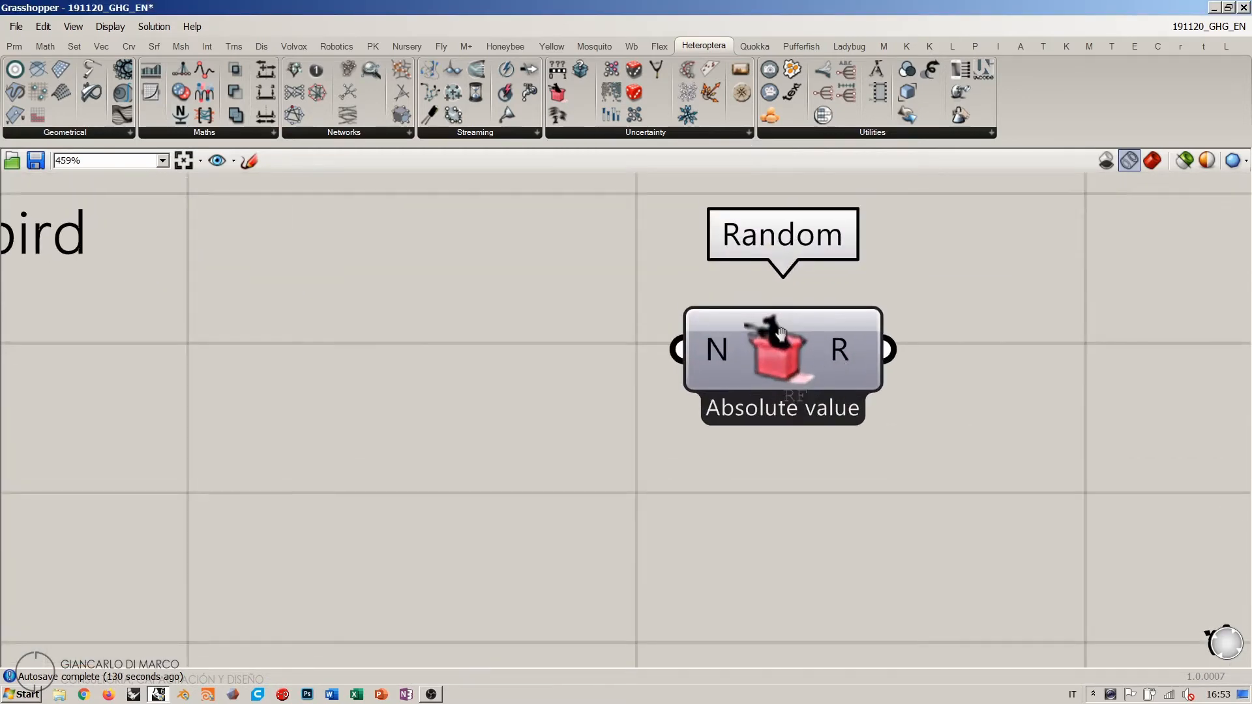
# Step: Examine the Heteroptera Random component's description, Bipolar option and Number input
pyautogui.moveTo(717, 377)
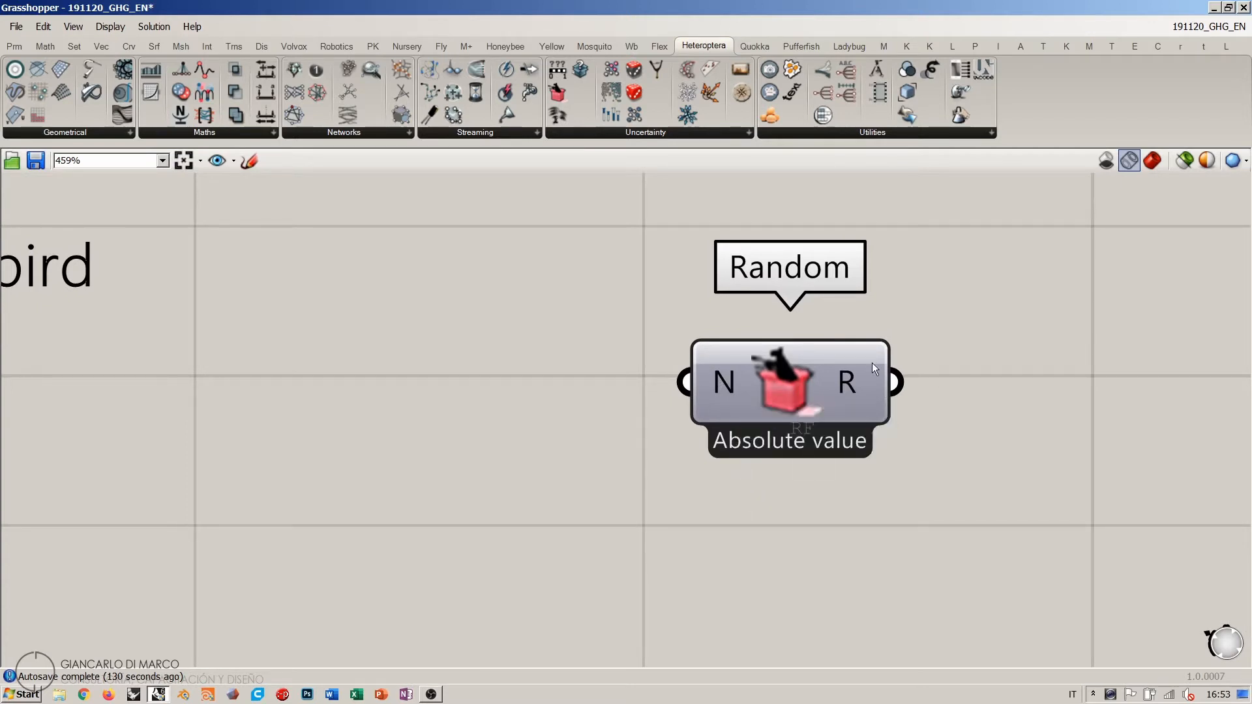
pyautogui.rightClick(789, 385)
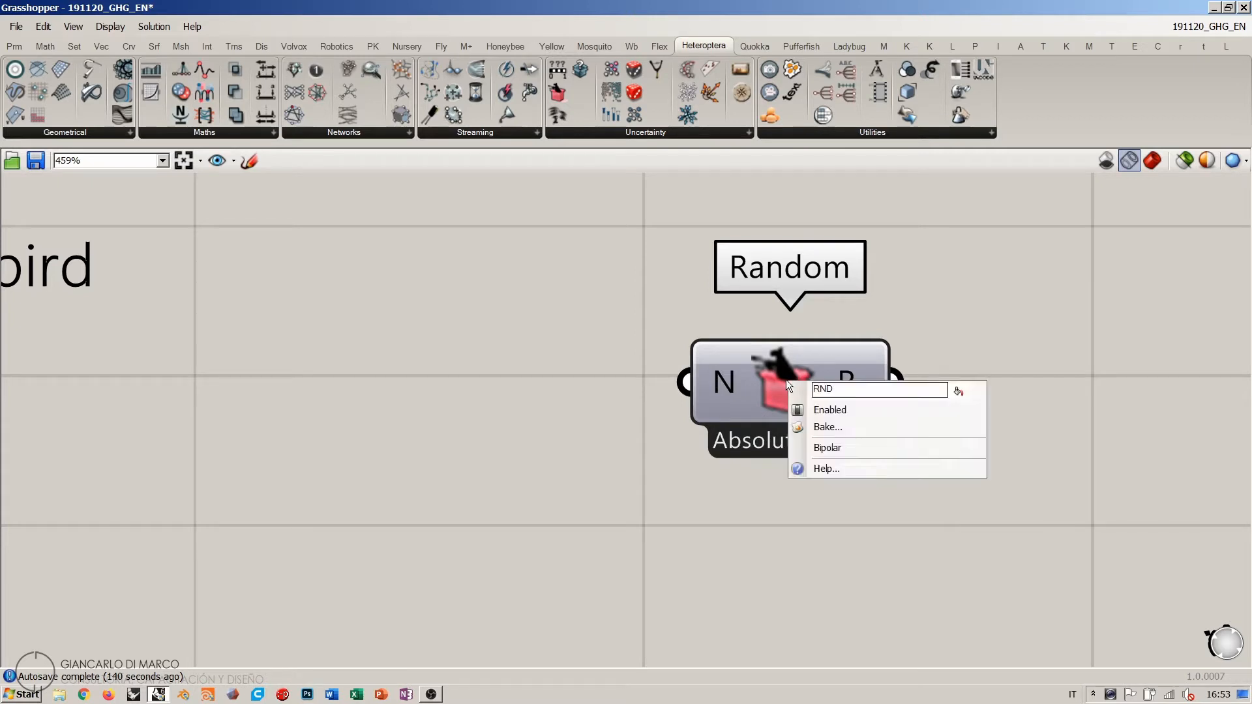
pyautogui.click(943, 288)
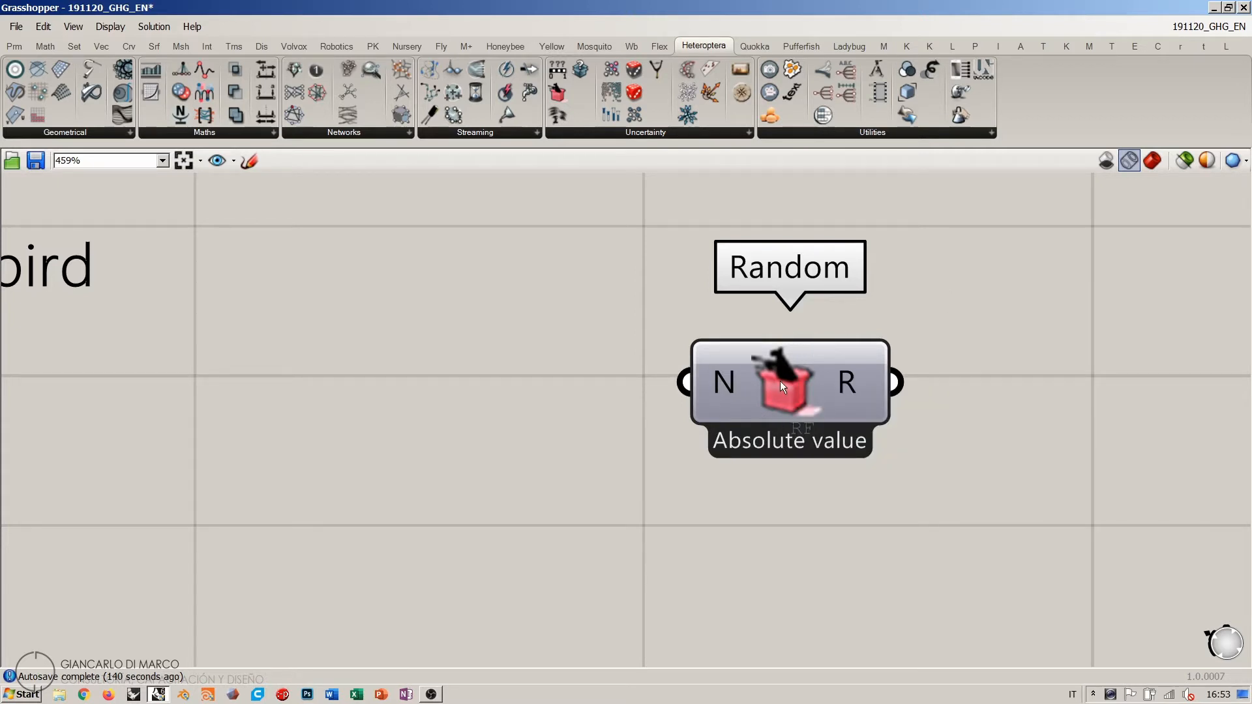
pyautogui.moveTo(780, 385)
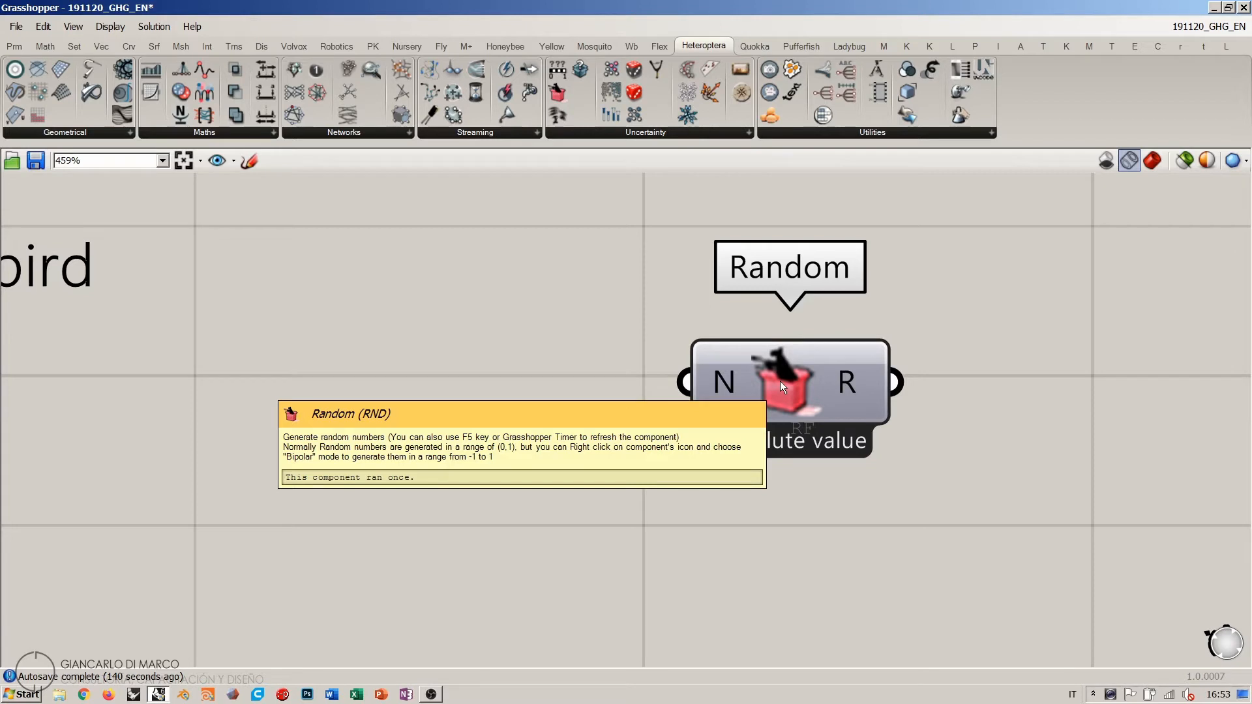
pyautogui.rightClick(782, 379)
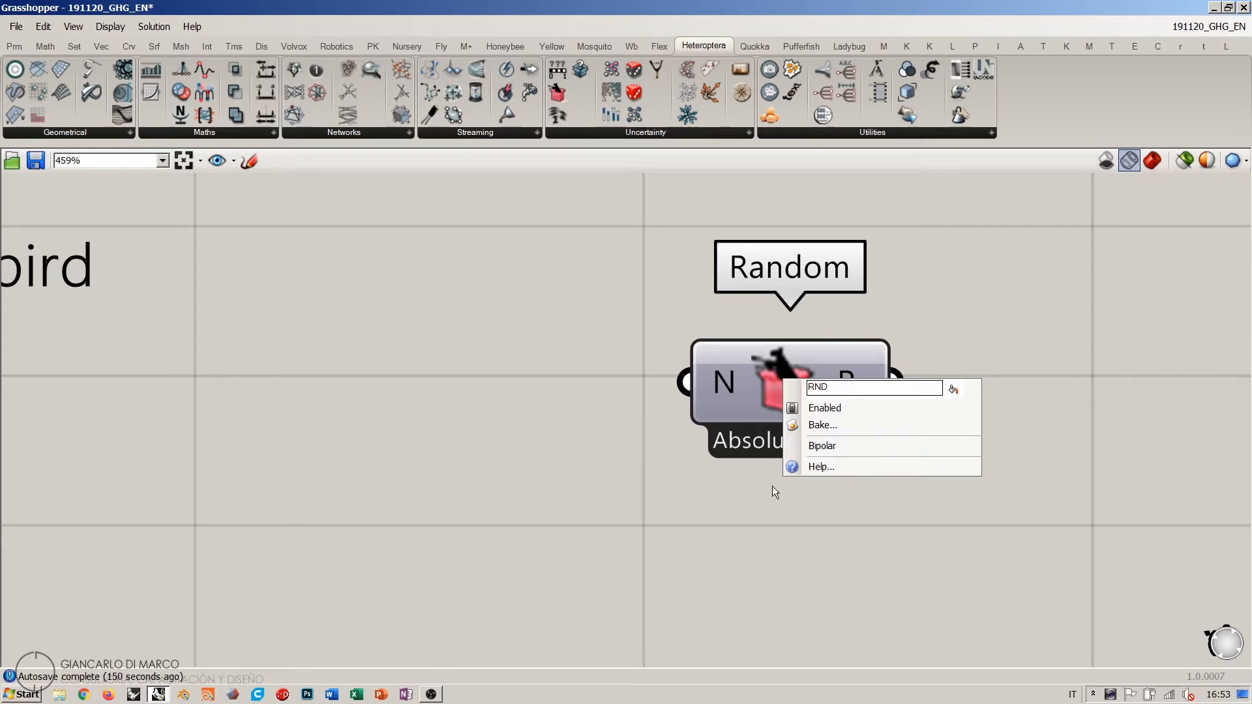
pyautogui.click(527, 455)
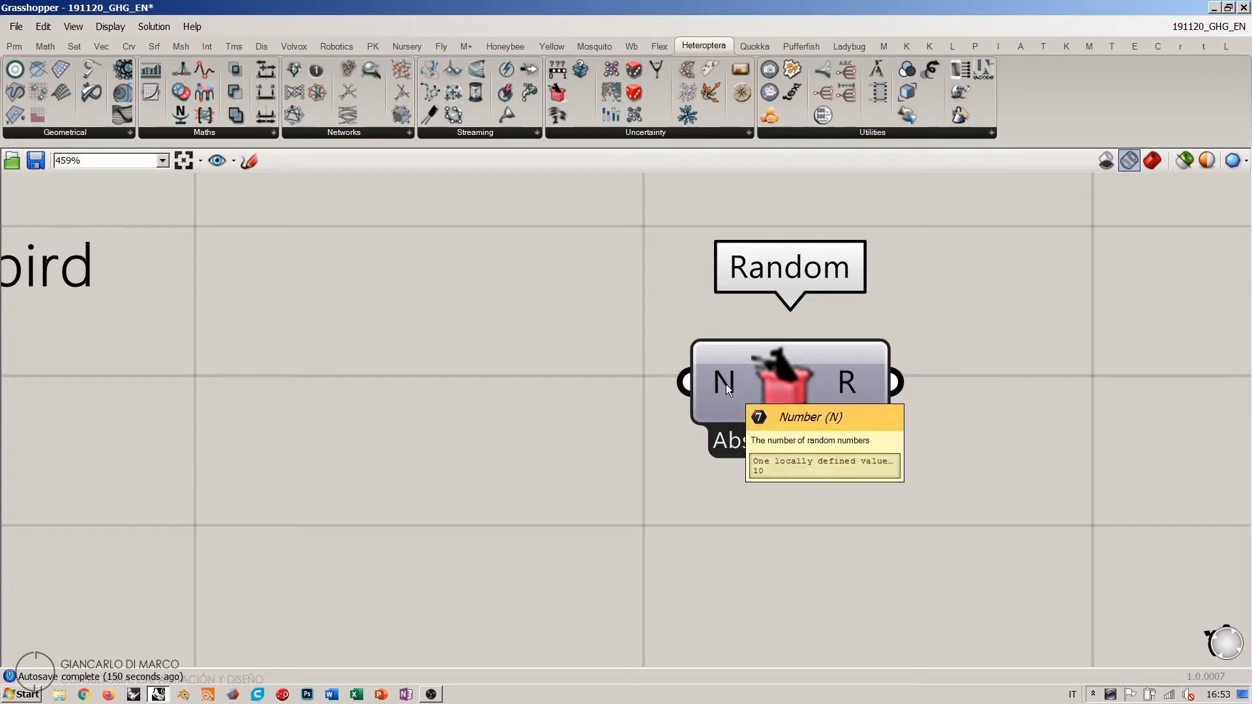
# Step: Create an integer number slider set to 11 and connect it to the Heteroptera Random component's Number input
pyautogui.doubleClick(509, 417)
pyautogui.write('11')
pyautogui.press('Return')
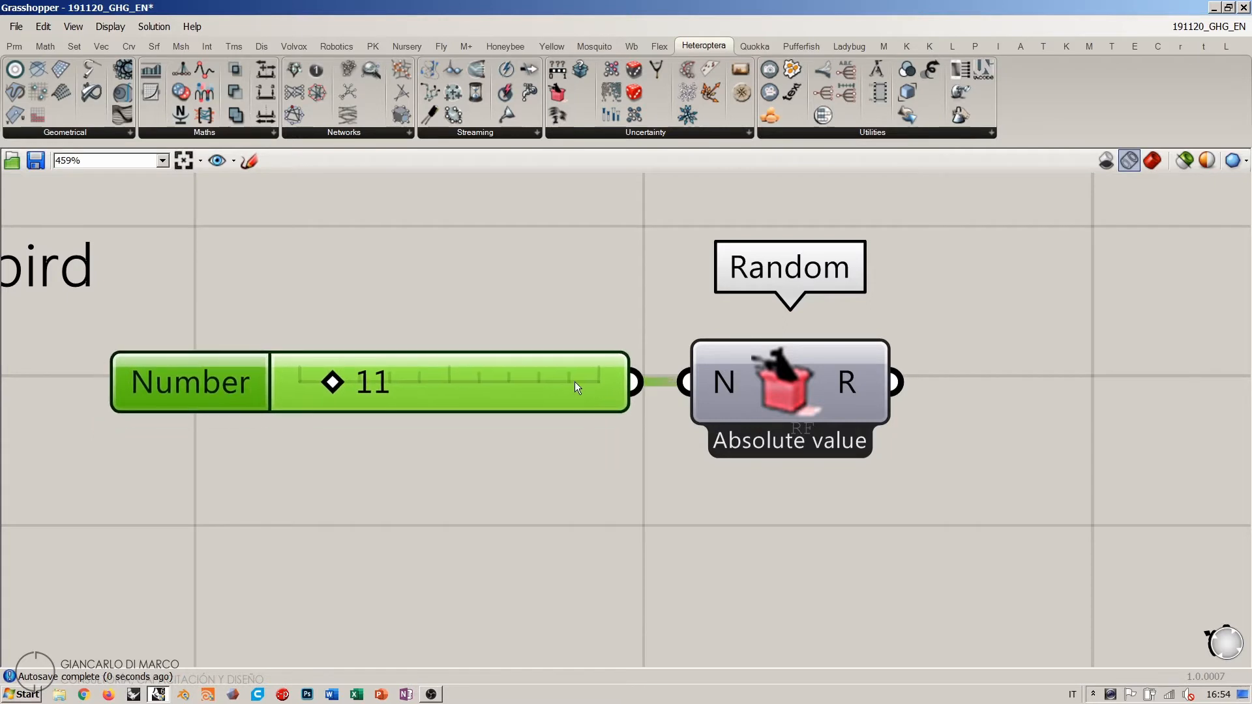
# Step: Add a panel after the Heteroptera Random component, connect it to the R output, and enlarge it to fit the full list
pyautogui.scroll(-3, 572, 383)
pyautogui.doubleClick(882, 375)
pyautogui.press('Return')
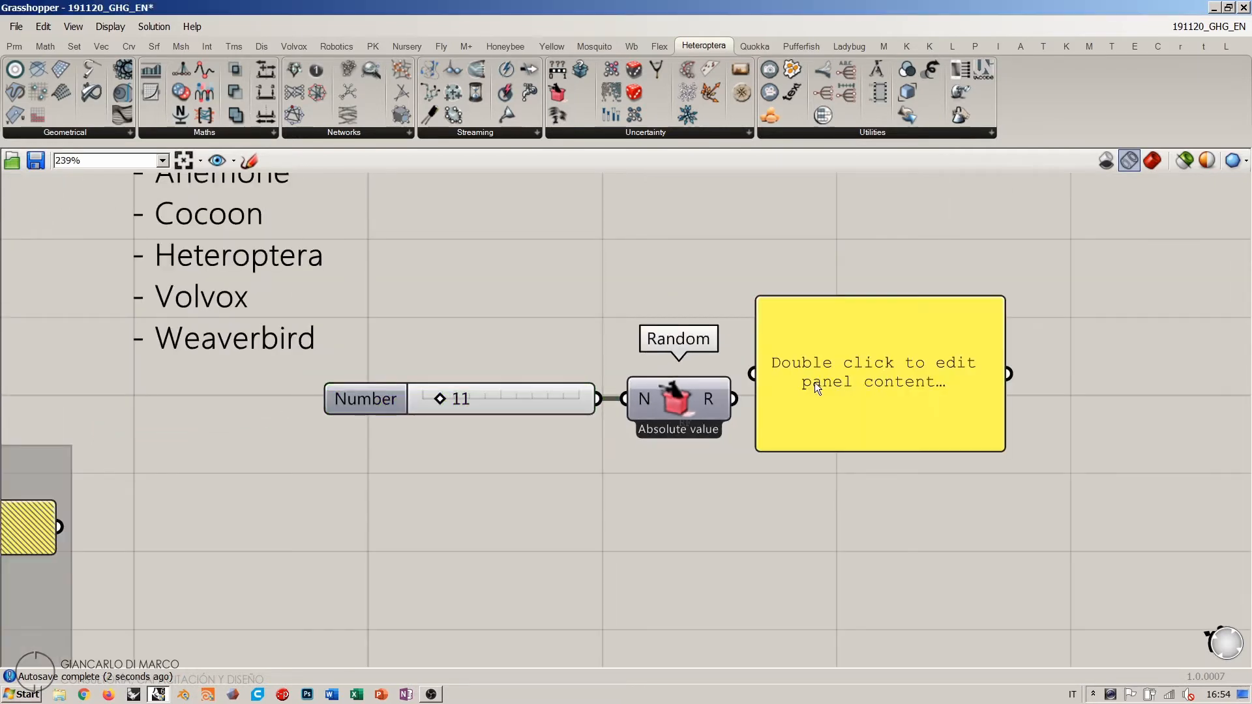
pyautogui.moveTo(866, 367); pyautogui.dragTo(857, 517)
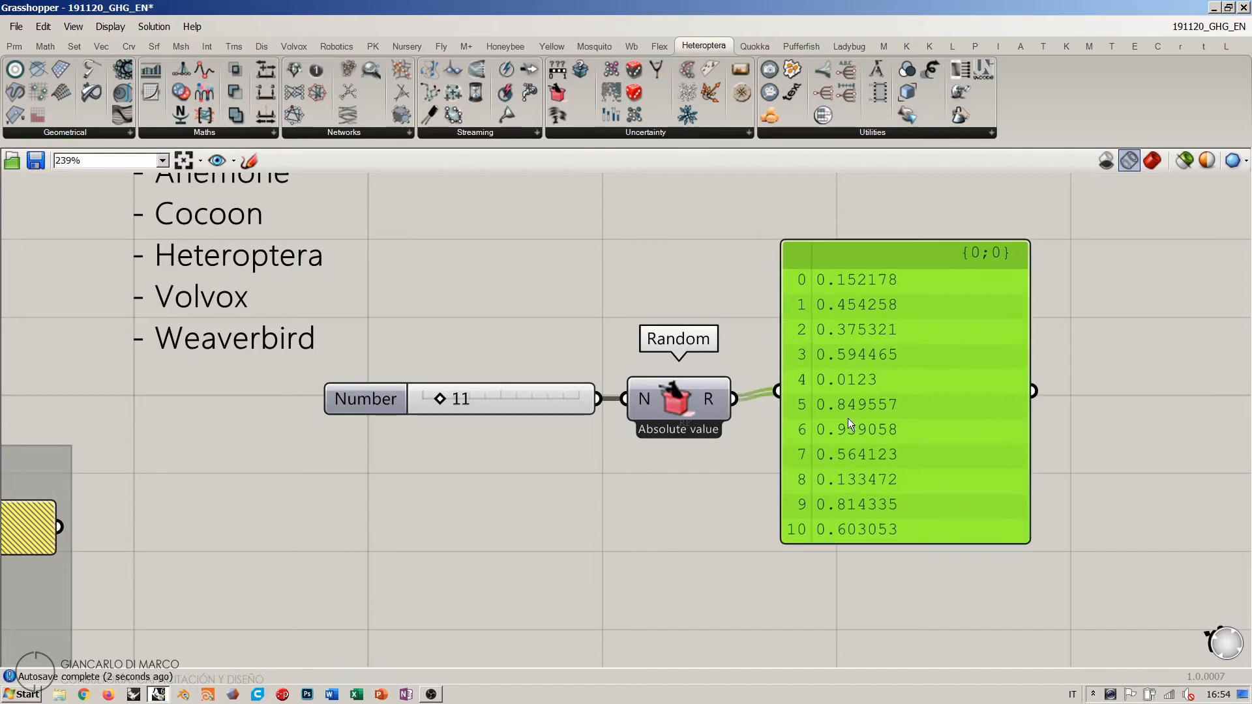
pyautogui.click(715, 280)
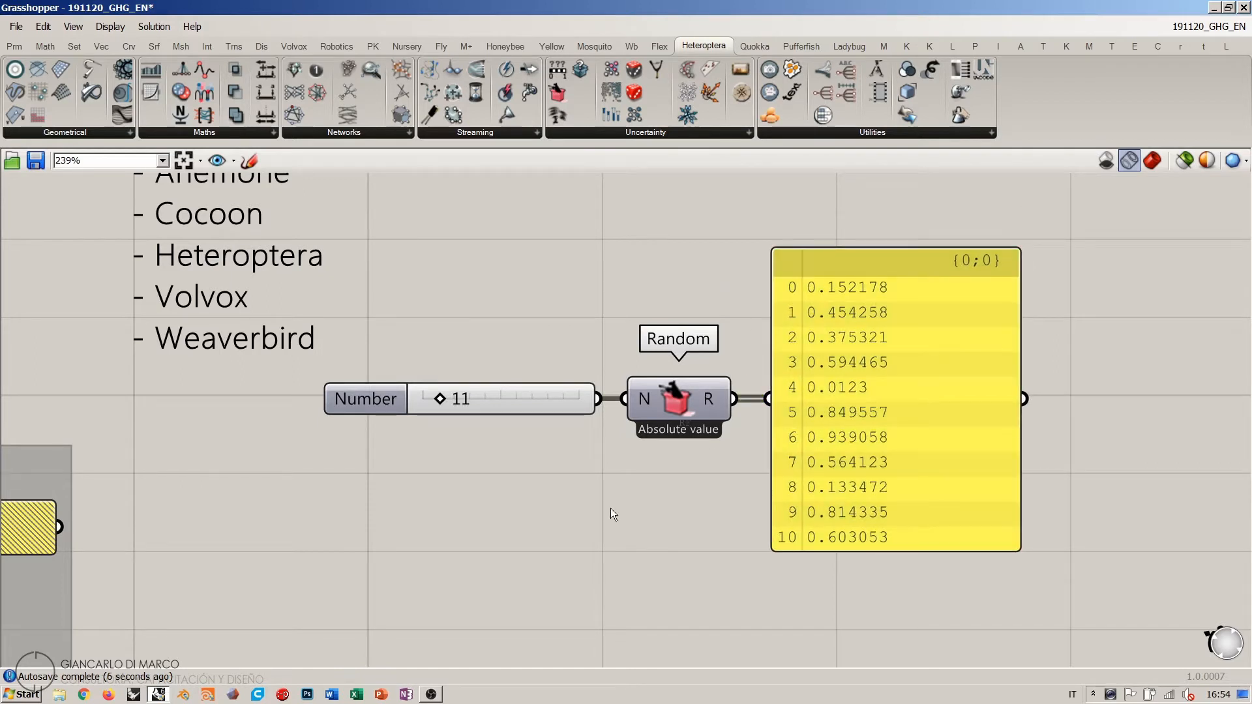
pyautogui.moveTo(844, 190); pyautogui.dragTo(534, 481)
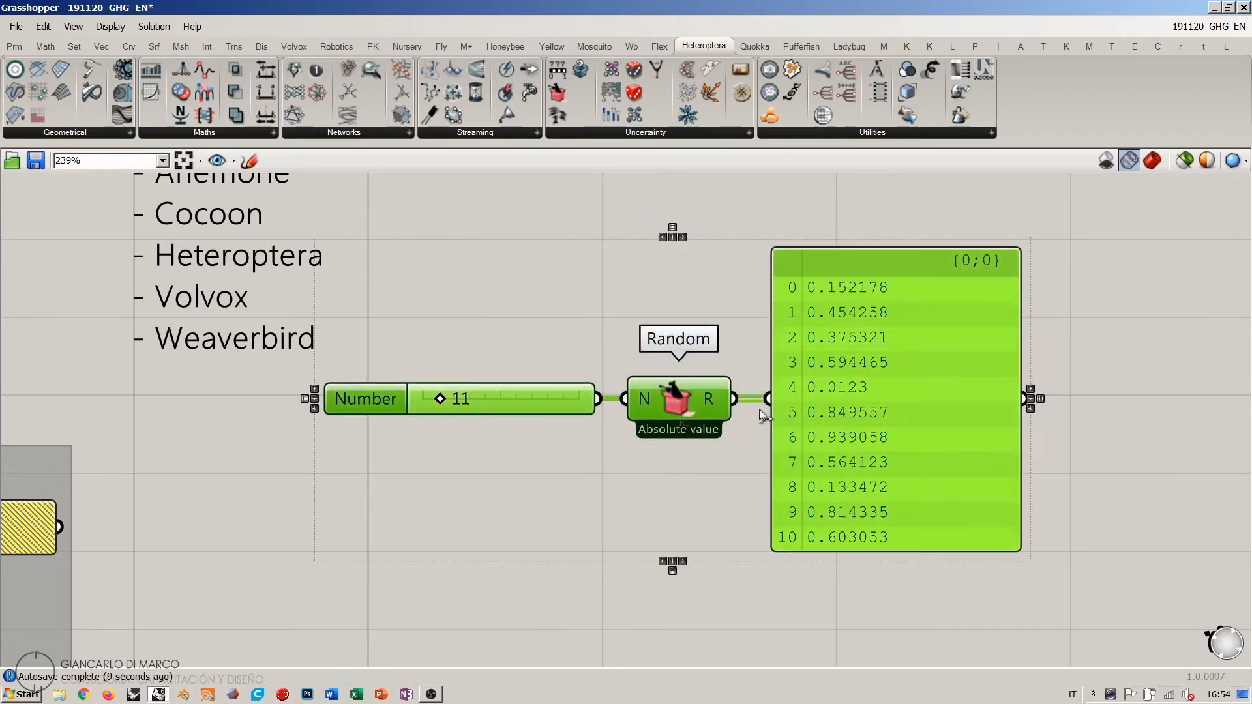
pyautogui.click(587, 483)
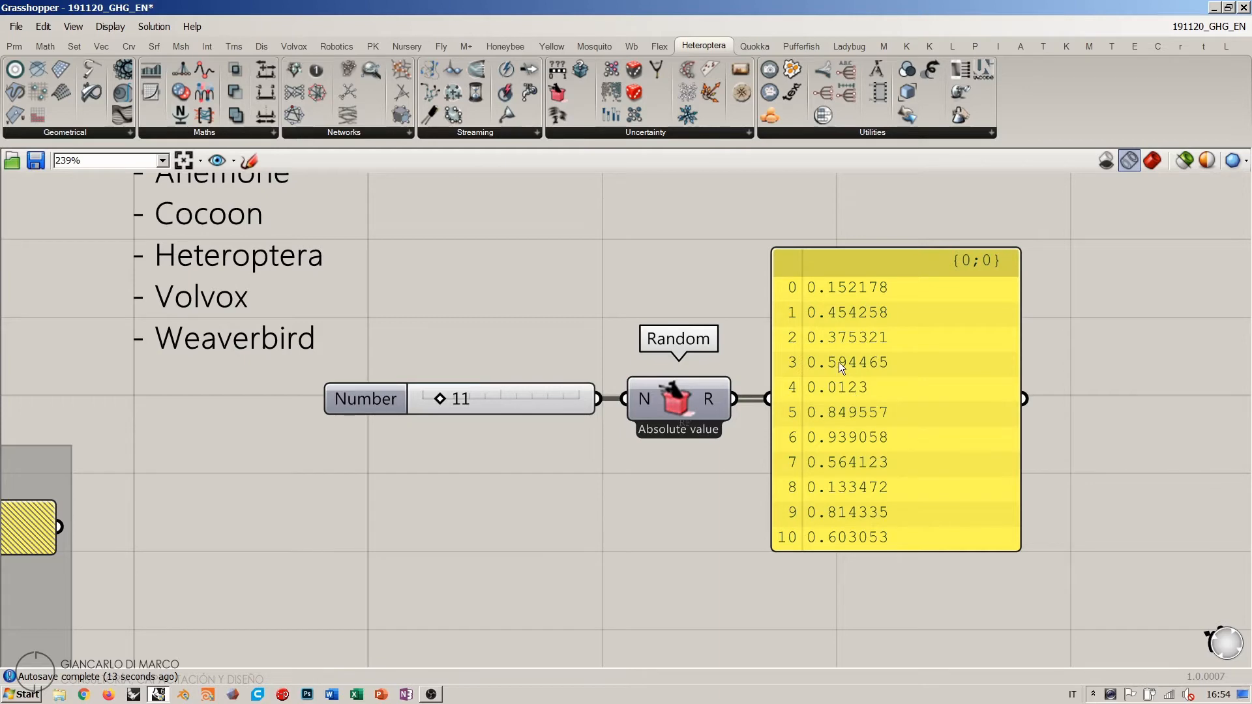
pyautogui.scroll(1, 660, 321)
pyautogui.scroll(1, 660, 321)
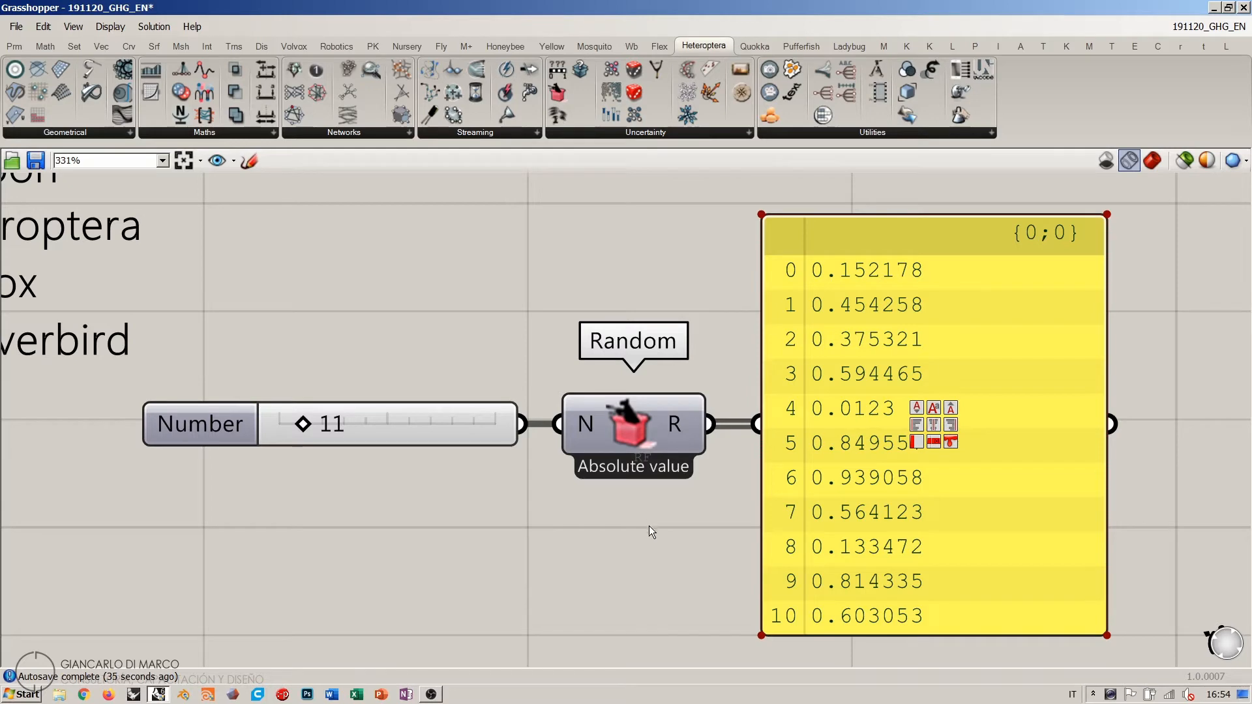
# Step: Shift the Heteroptera Random component slightly on the canvas to regenerate its list of values
pyautogui.scroll(-2, 659, 408)
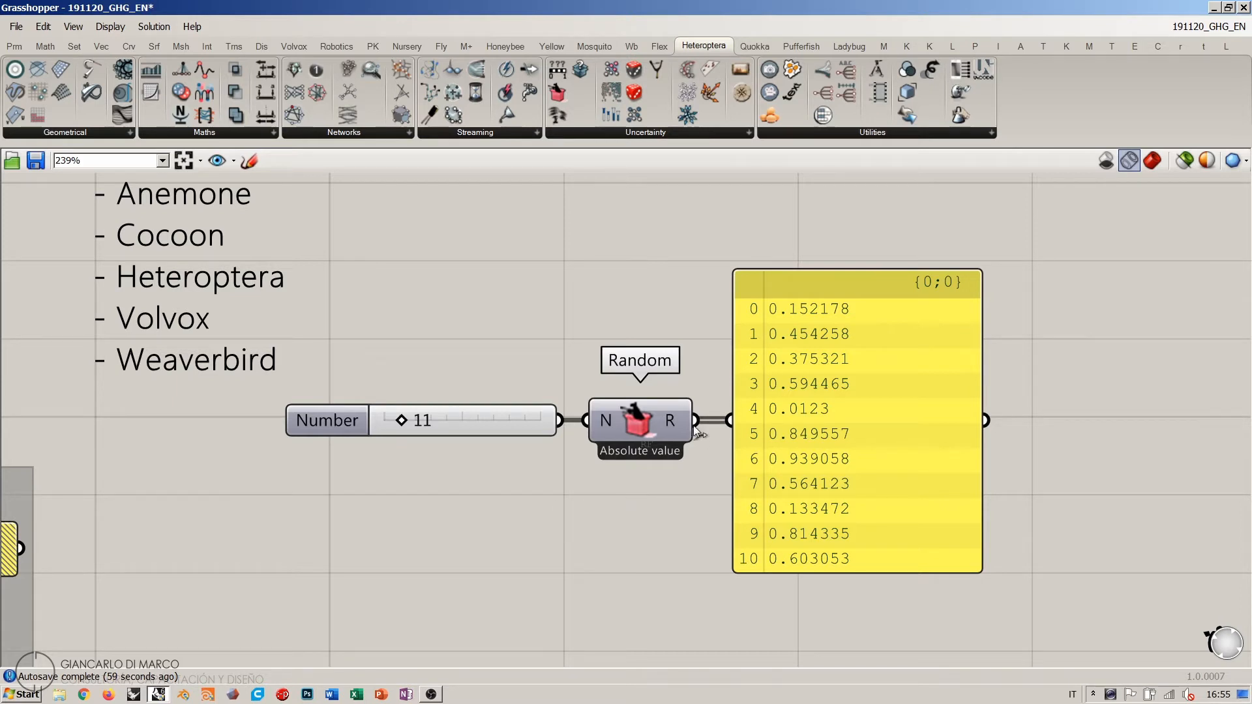
pyautogui.click(636, 408)
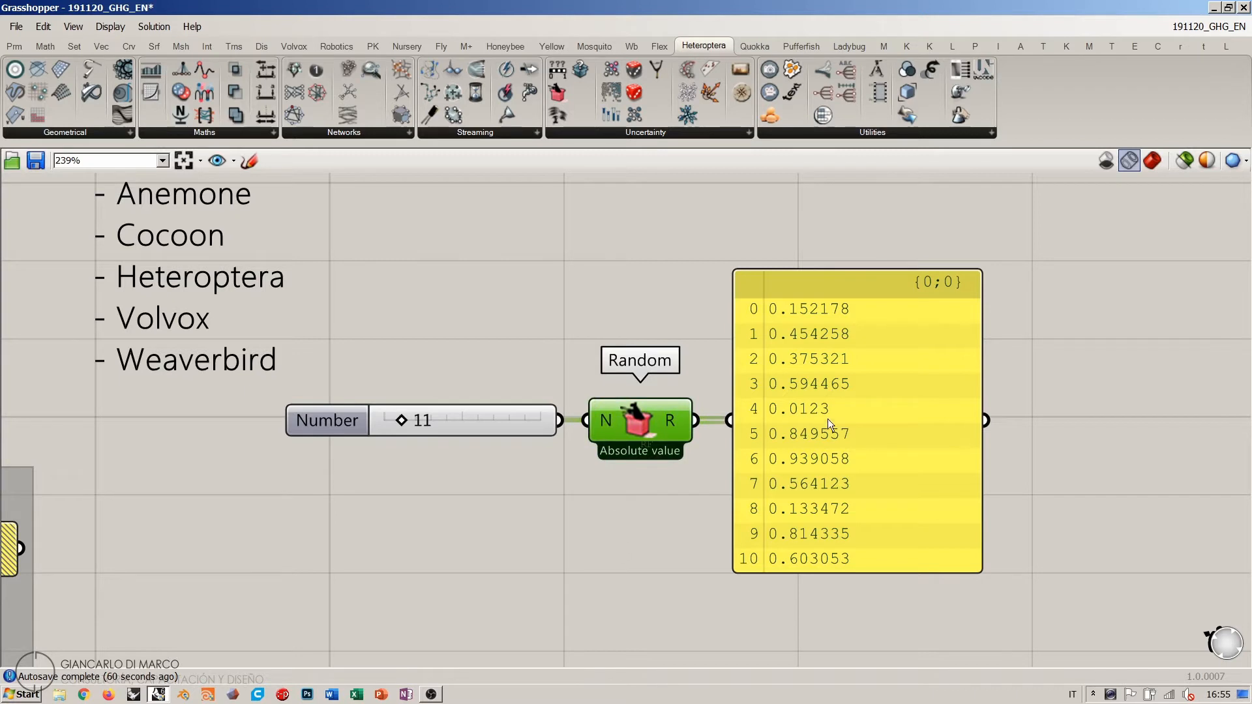
pyautogui.click(584, 562)
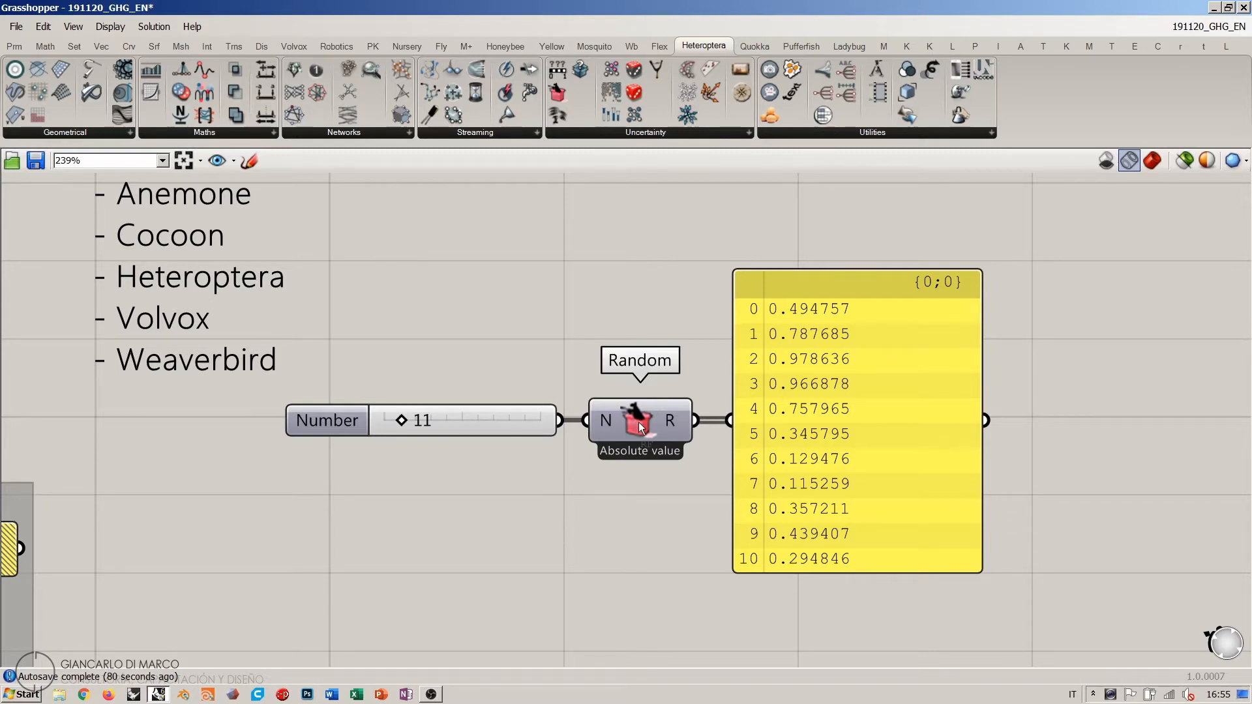
pyautogui.moveTo(639, 422); pyautogui.dragTo(644, 422)
pyautogui.click(642, 523)
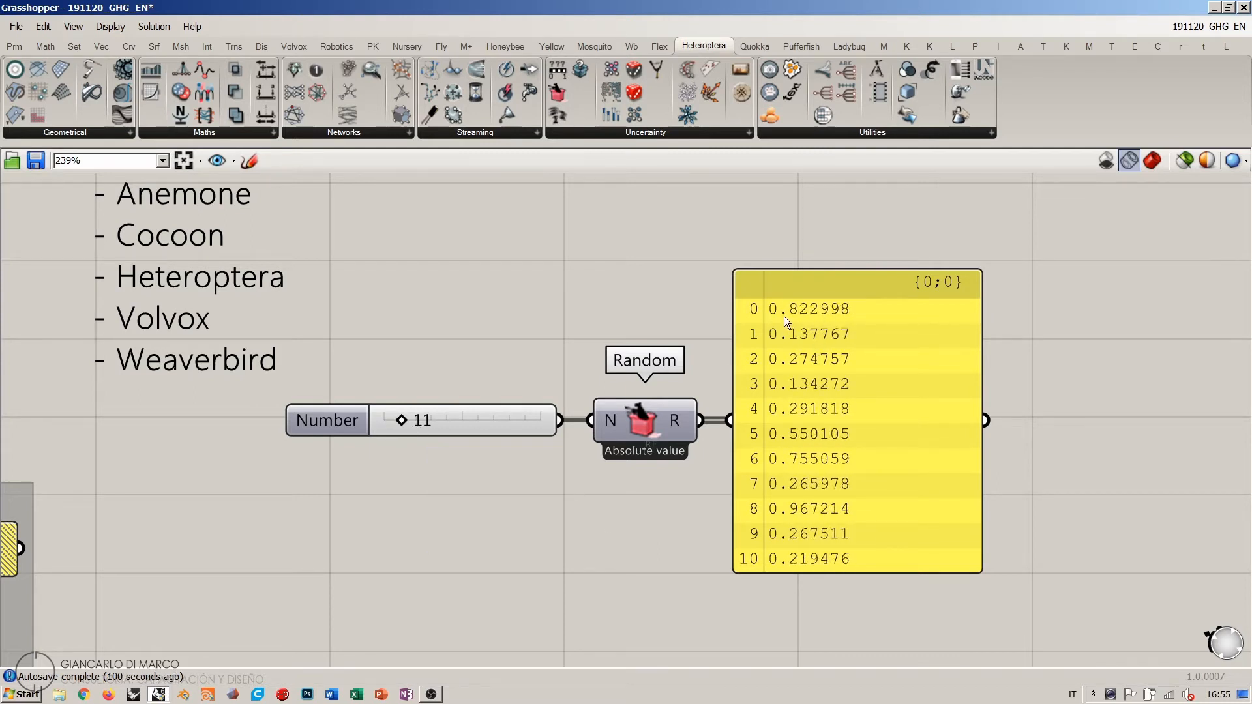
# Step: Set the number slider to 1 and shrink the panel to fit a single random value
pyautogui.doubleClick(455, 420)
pyautogui.write('1')
pyautogui.press('Return')
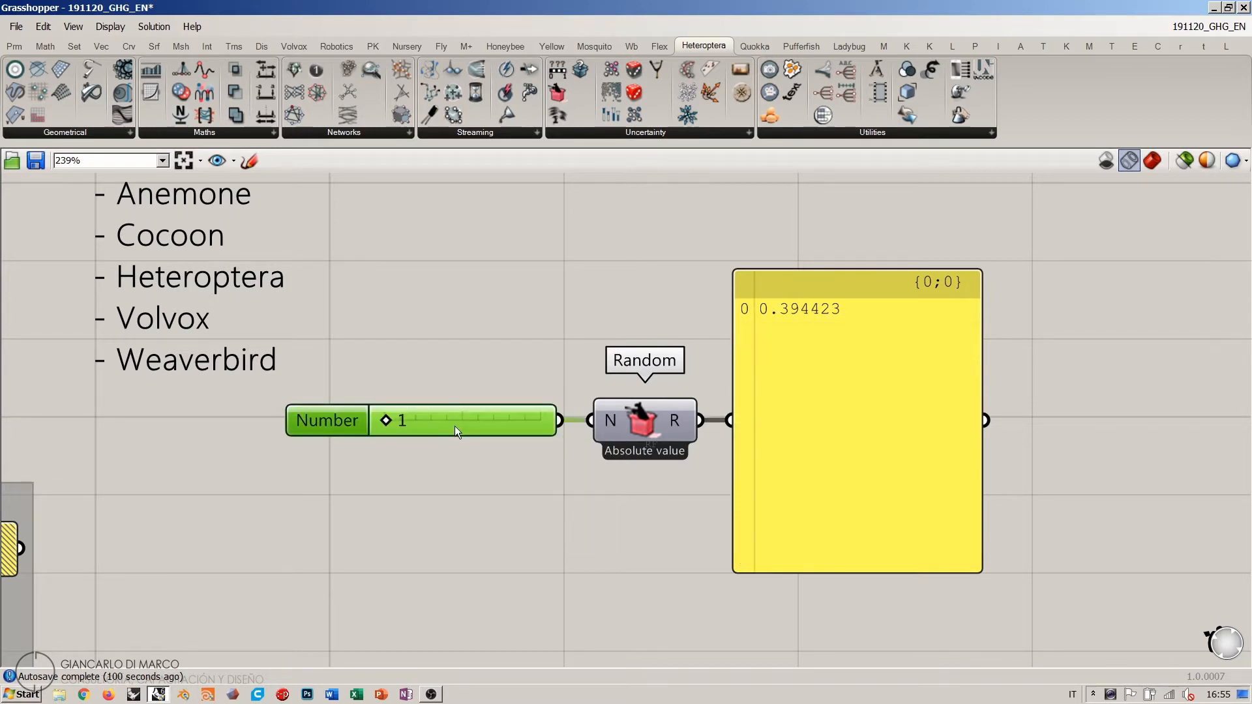
pyautogui.moveTo(787, 273); pyautogui.dragTo(792, 413)
pyautogui.click(795, 502)
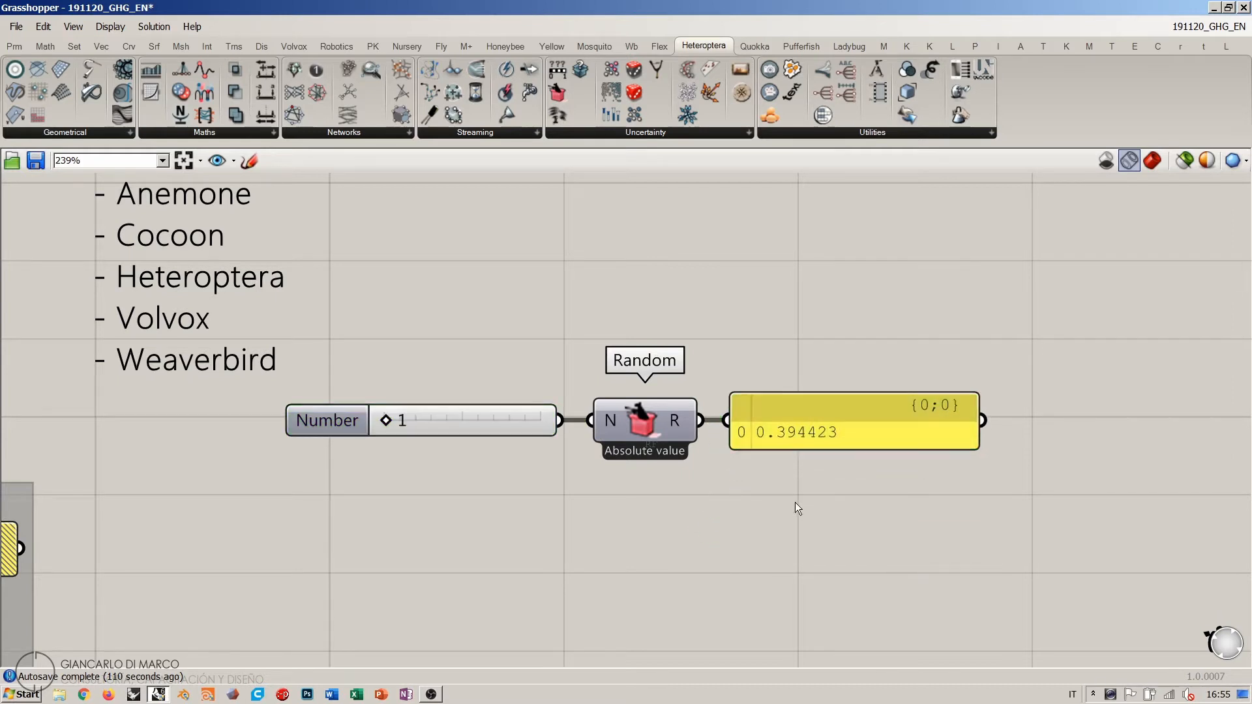
# Step: Enlarge the panel slightly and set the number slider to 2 to generate two random values
pyautogui.doubleClick(423, 420)
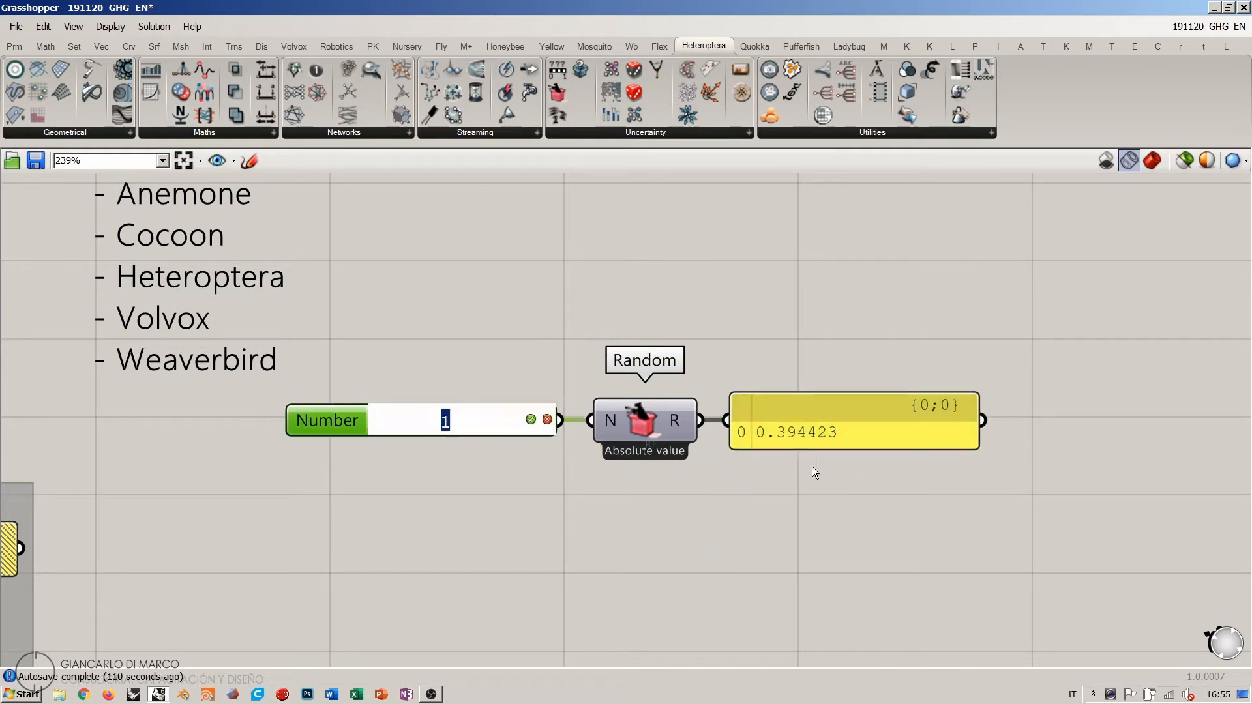
pyautogui.moveTo(815, 450); pyautogui.dragTo(816, 503)
pyautogui.doubleClick(437, 417)
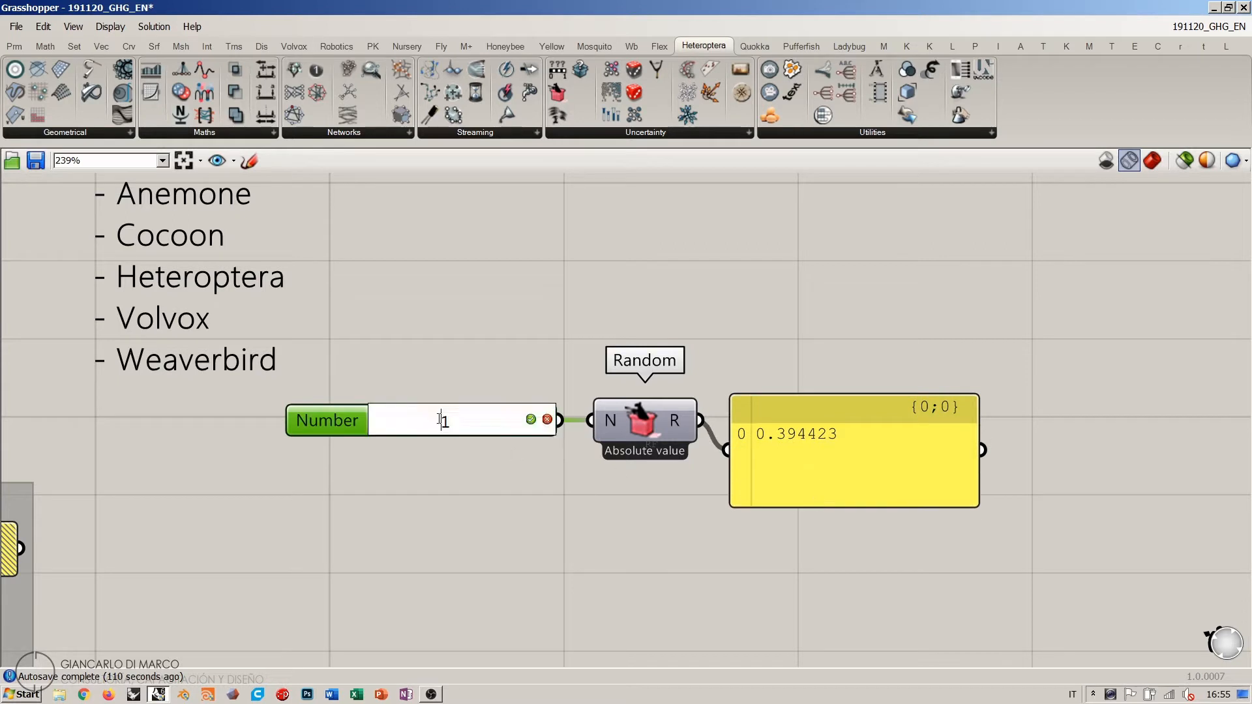
pyautogui.write('2')
pyautogui.press('Return')
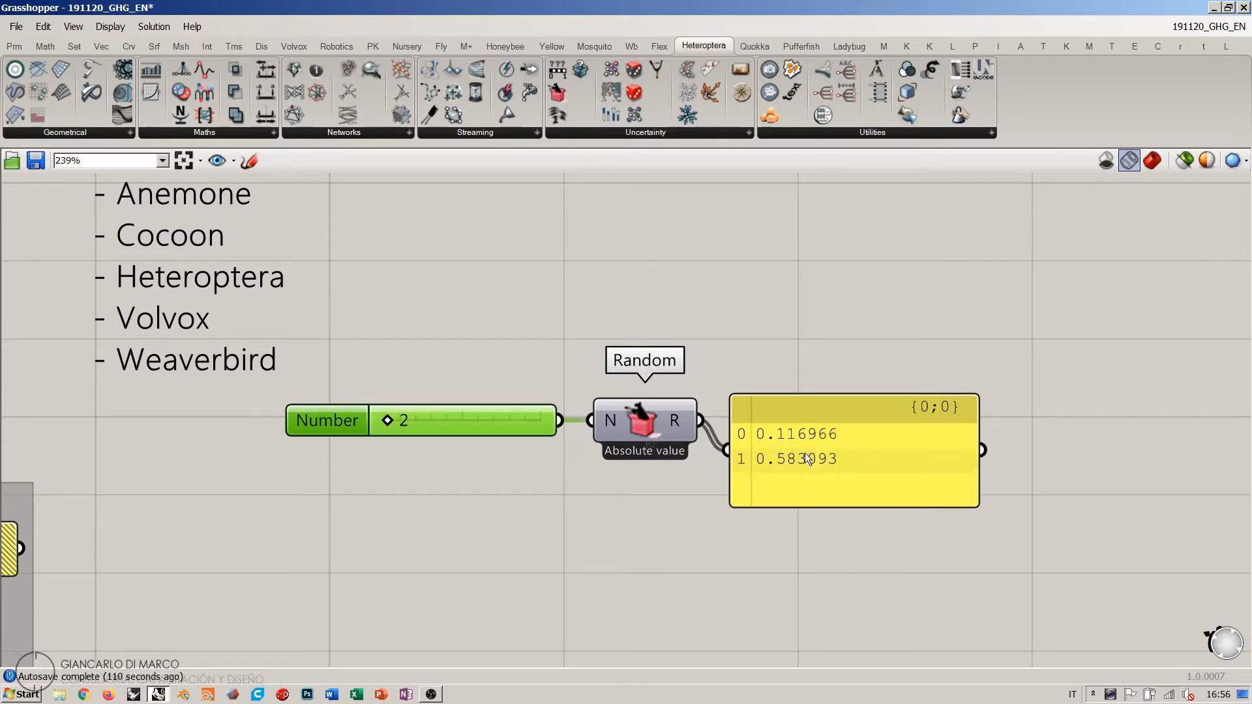
# Step: Set the number slider back to 1 and line the panel up with the Random component's output
pyautogui.doubleClick(428, 420)
pyautogui.write('1')
pyautogui.press('Return')
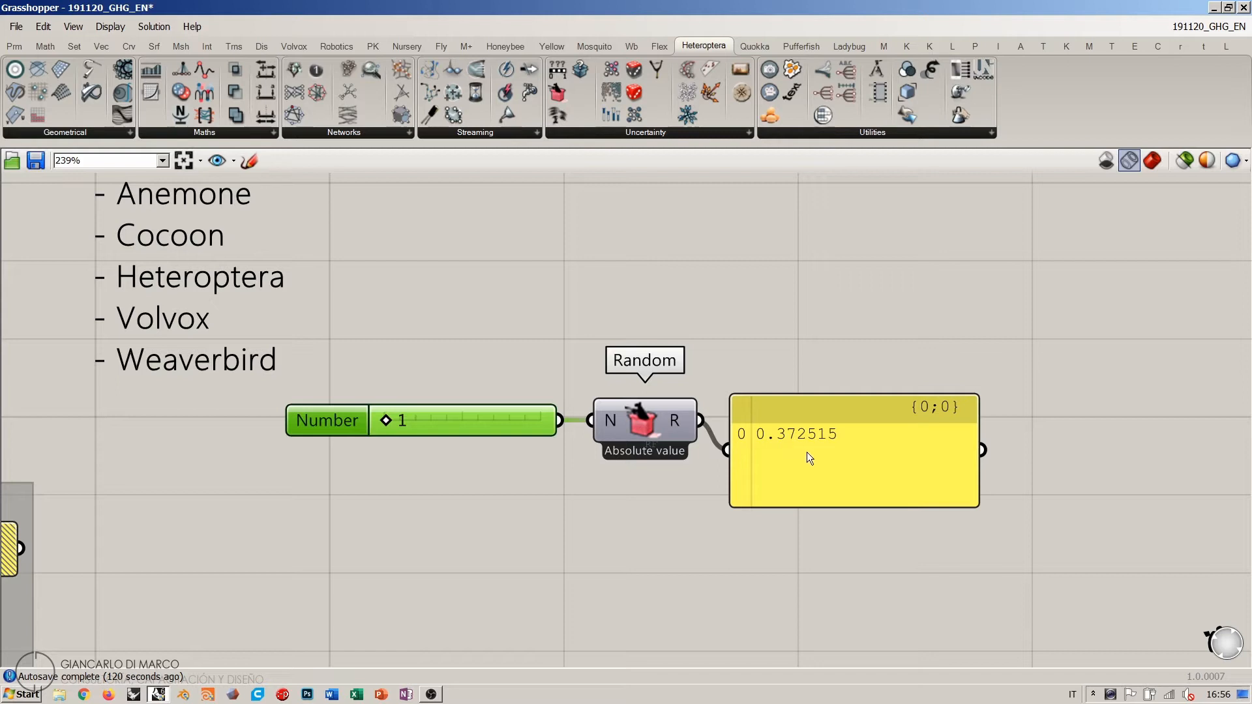
pyautogui.click(674, 483)
pyautogui.moveTo(784, 465); pyautogui.dragTo(785, 435)
pyautogui.click(786, 521)
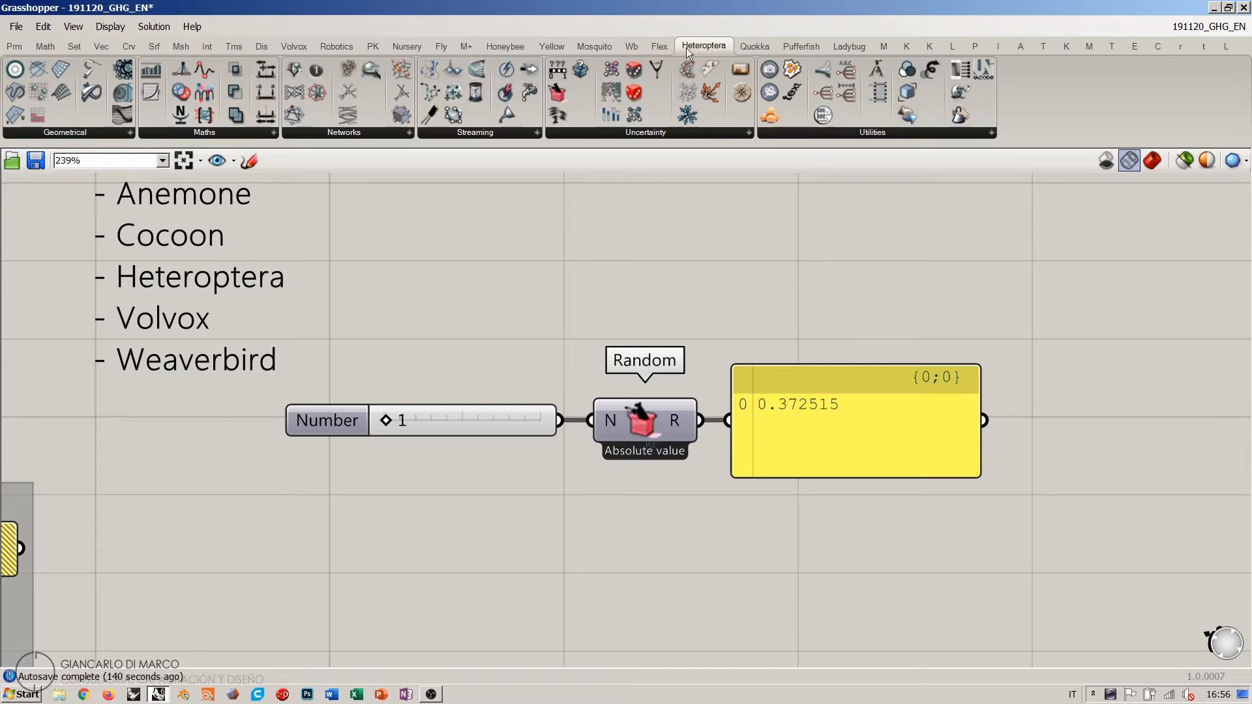
pyautogui.click(665, 132)
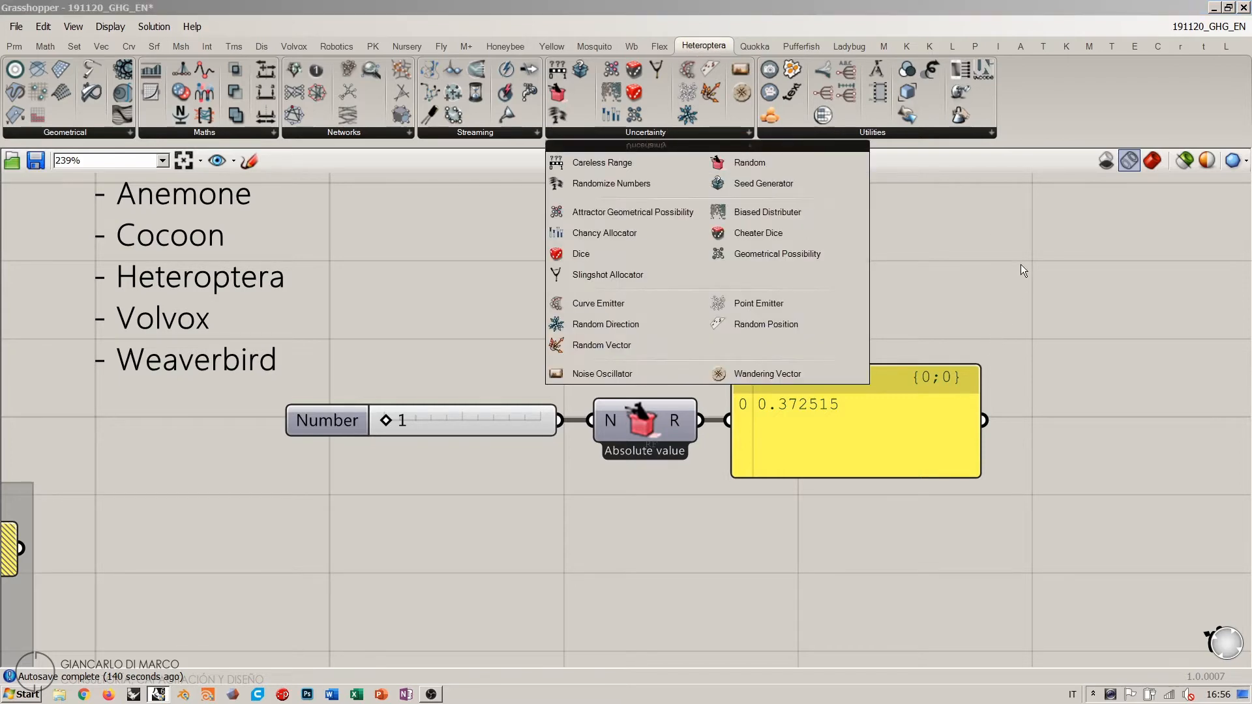
pyautogui.click(693, 134)
pyautogui.click(972, 277)
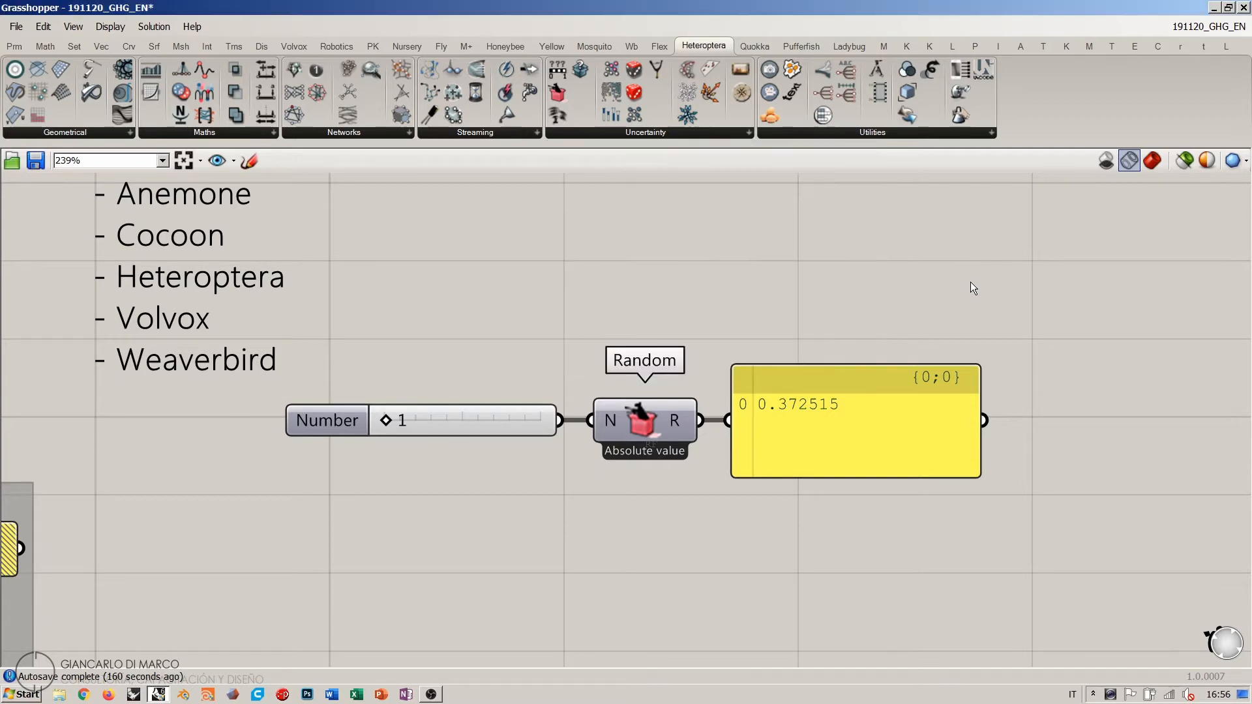
# Step: Delete the number slider, the Heteroptera Random component and the panel beside the plug-in list
pyautogui.moveTo(1032, 313); pyautogui.dragTo(284, 547)
pyautogui.scroll(-7, 913, 322)
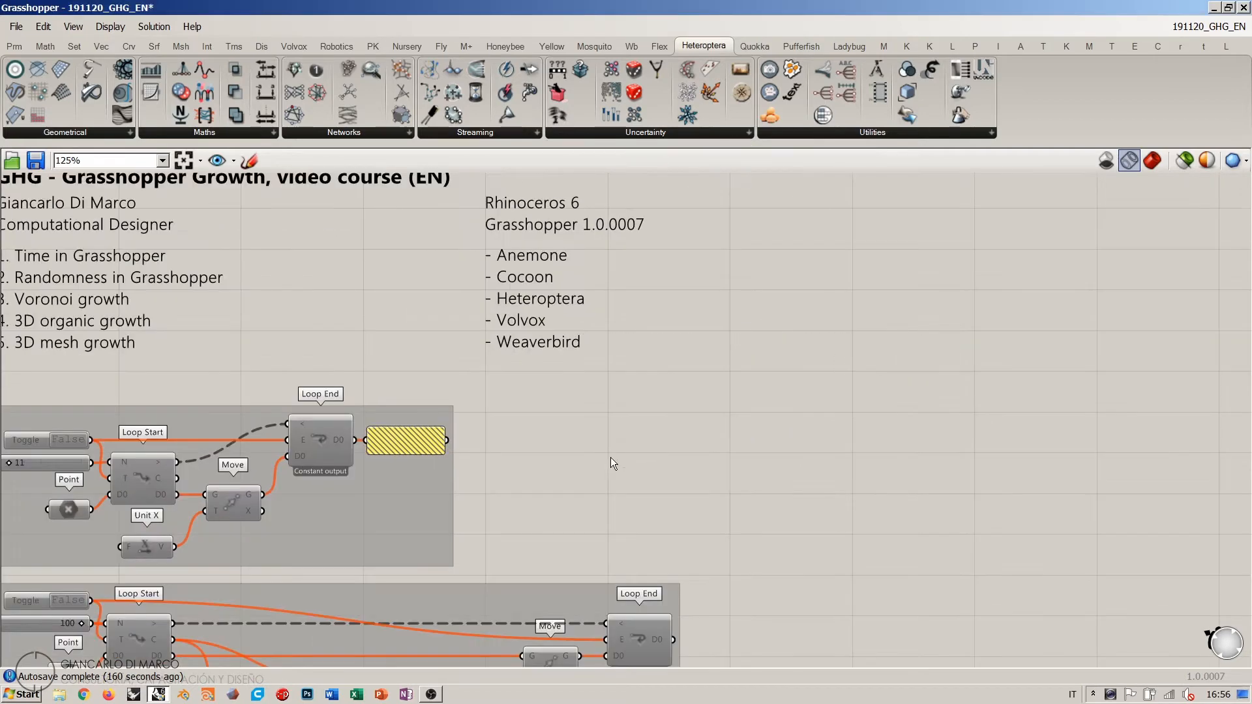
# Step: Place Heteroptera's Random Direction component from the Uncertainty group on the empty canvas below the existing loop definitions
pyautogui.moveTo(715, 334); pyautogui.dragTo(683, 345, button='right')
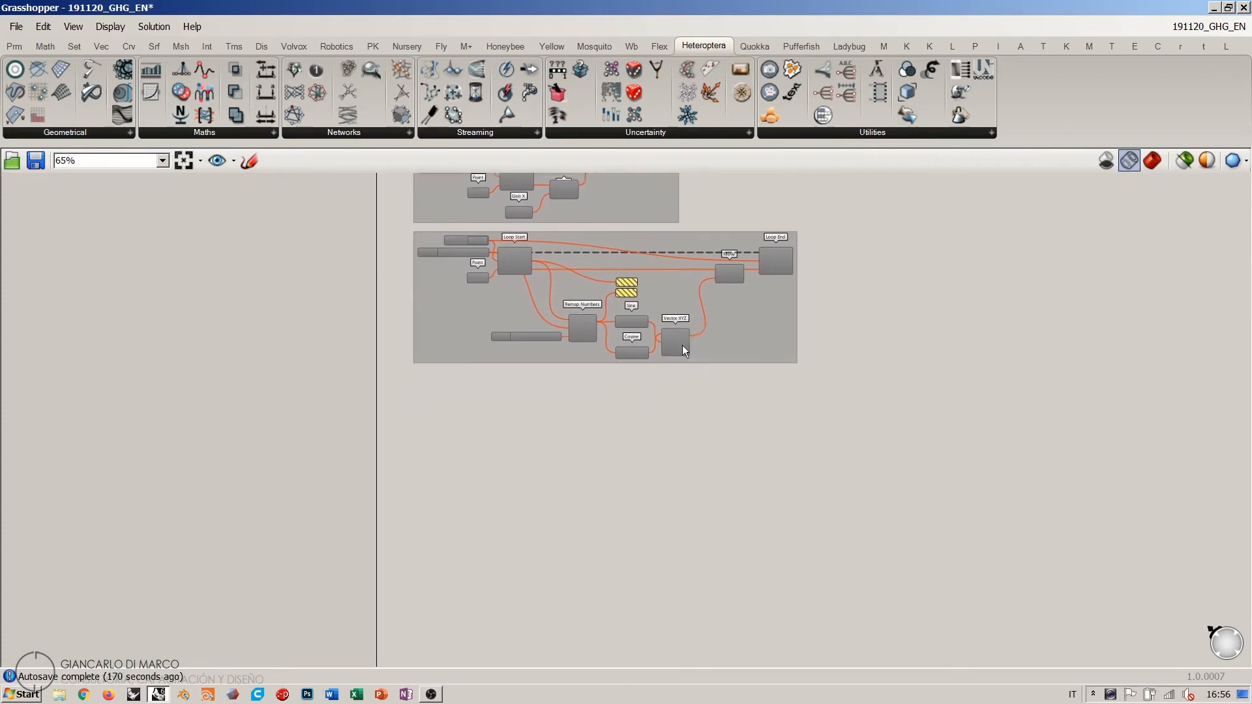
pyautogui.scroll(5, 460, 390)
pyautogui.moveTo(478, 349); pyautogui.dragTo(498, 338, button='right')
pyautogui.scroll(1, 460, 292)
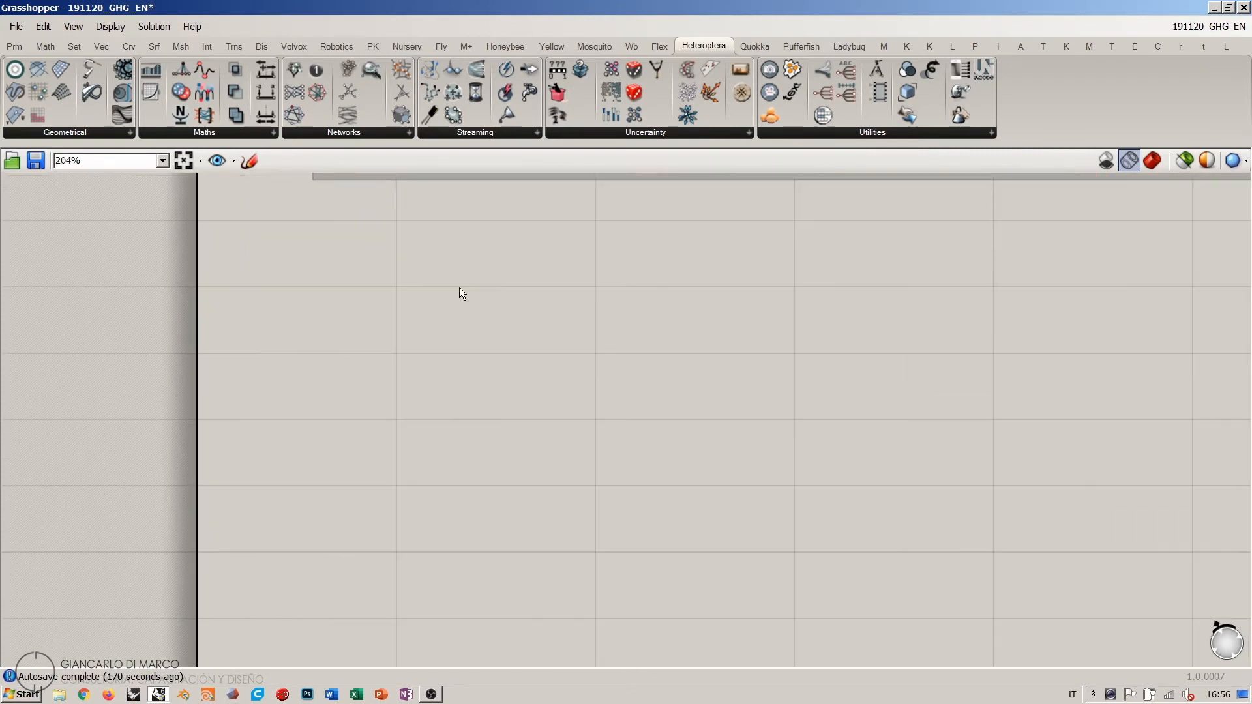
pyautogui.click(659, 133)
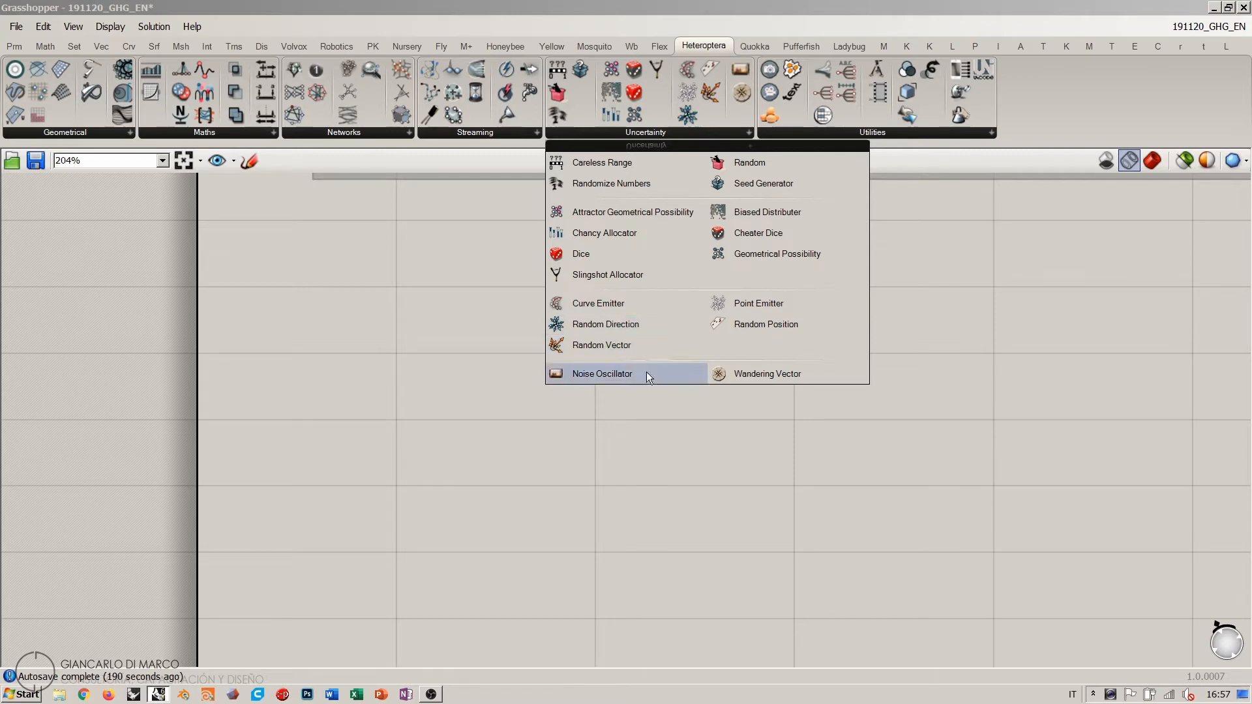
pyautogui.click(587, 325)
pyautogui.click(566, 382)
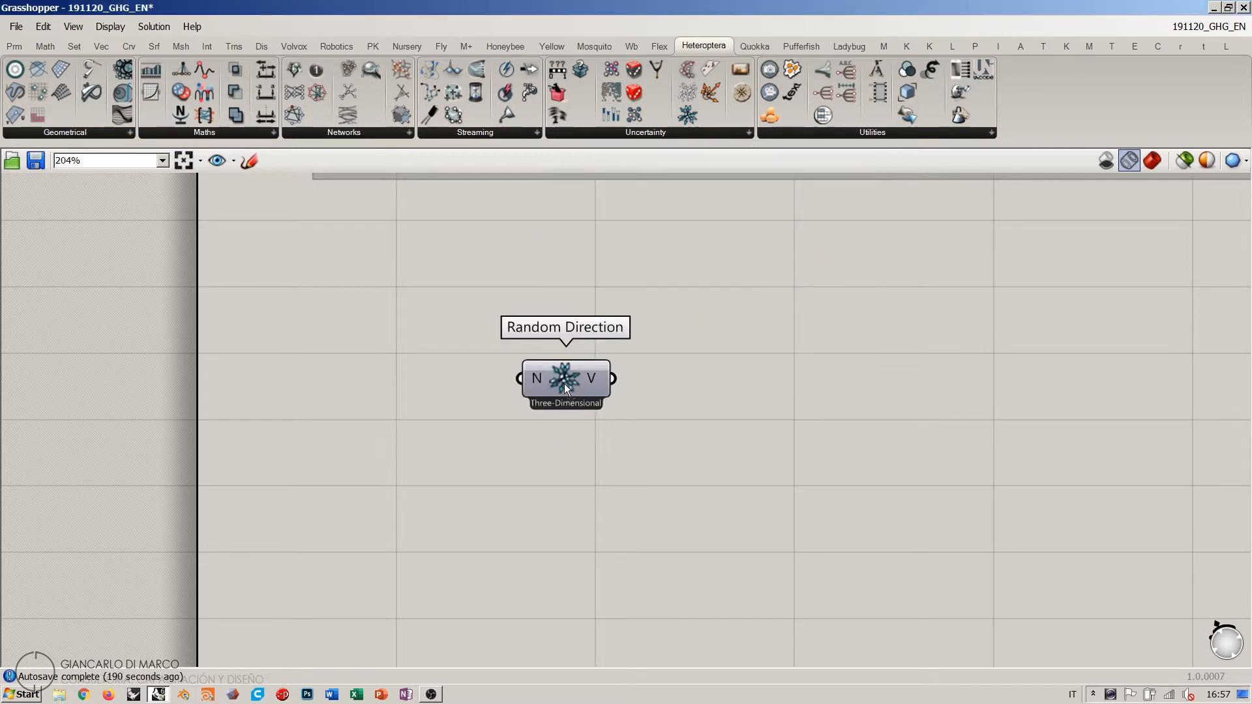
# Step: Place Heteroptera's Random component directly above the Random Direction component and line the two up
pyautogui.moveTo(565, 384); pyautogui.dragTo(631, 477)
pyautogui.click(668, 453)
pyautogui.moveTo(570, 100); pyautogui.dragTo(607, 354)
pyautogui.moveTo(617, 467); pyautogui.dragTo(612, 461)
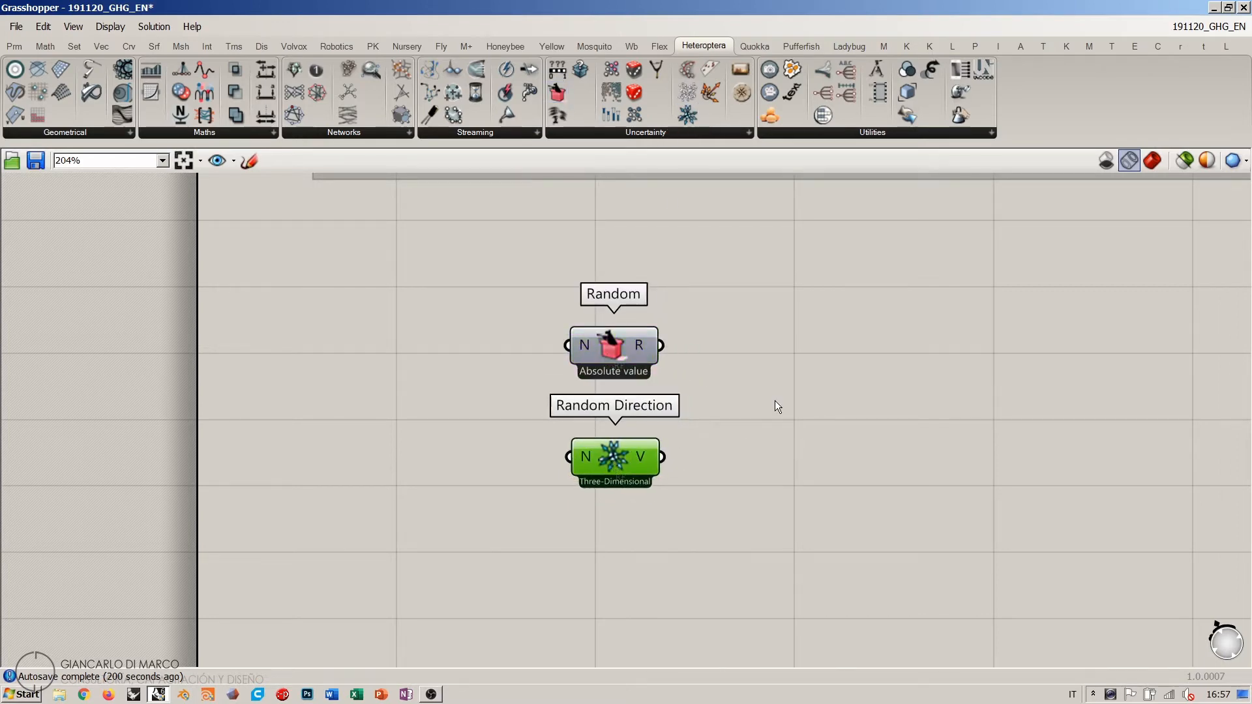
pyautogui.click(775, 401)
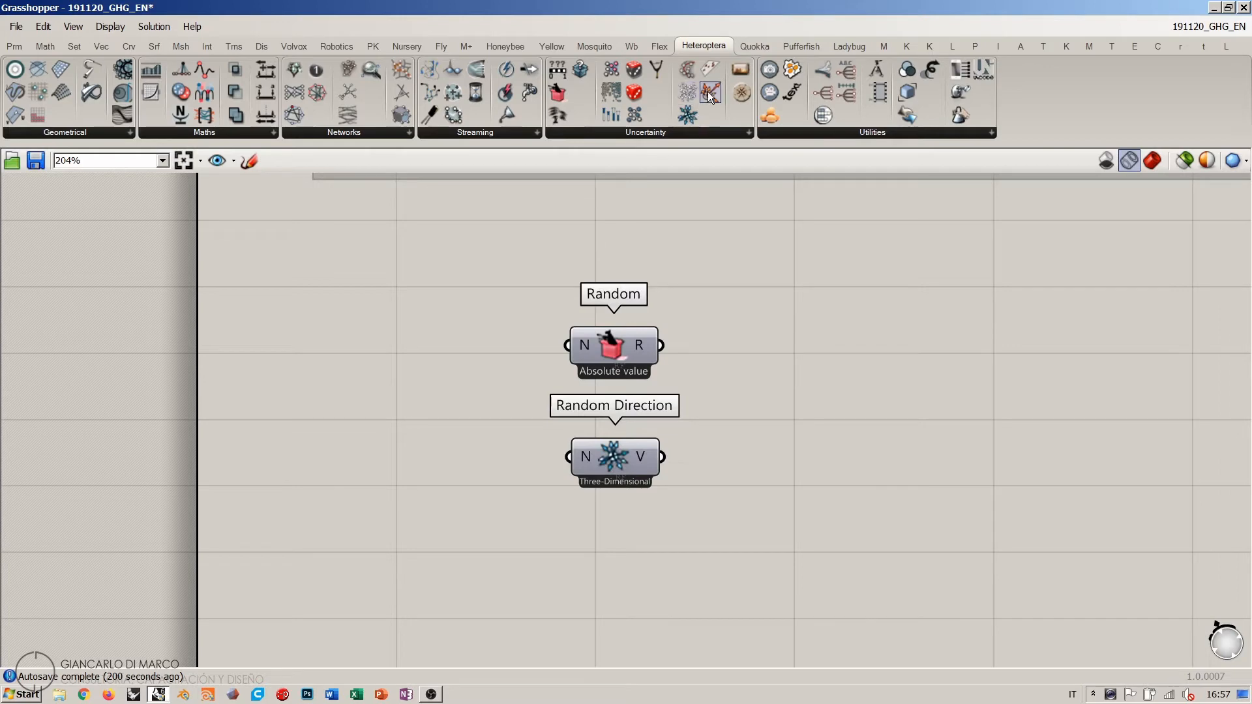
# Step: Place Heteroptera's Random Vector component below Random Direction and align all three random components in one column
pyautogui.moveTo(710, 97); pyautogui.dragTo(617, 576)
pyautogui.click(753, 498)
pyautogui.moveTo(715, 460); pyautogui.dragTo(727, 411, button='right')
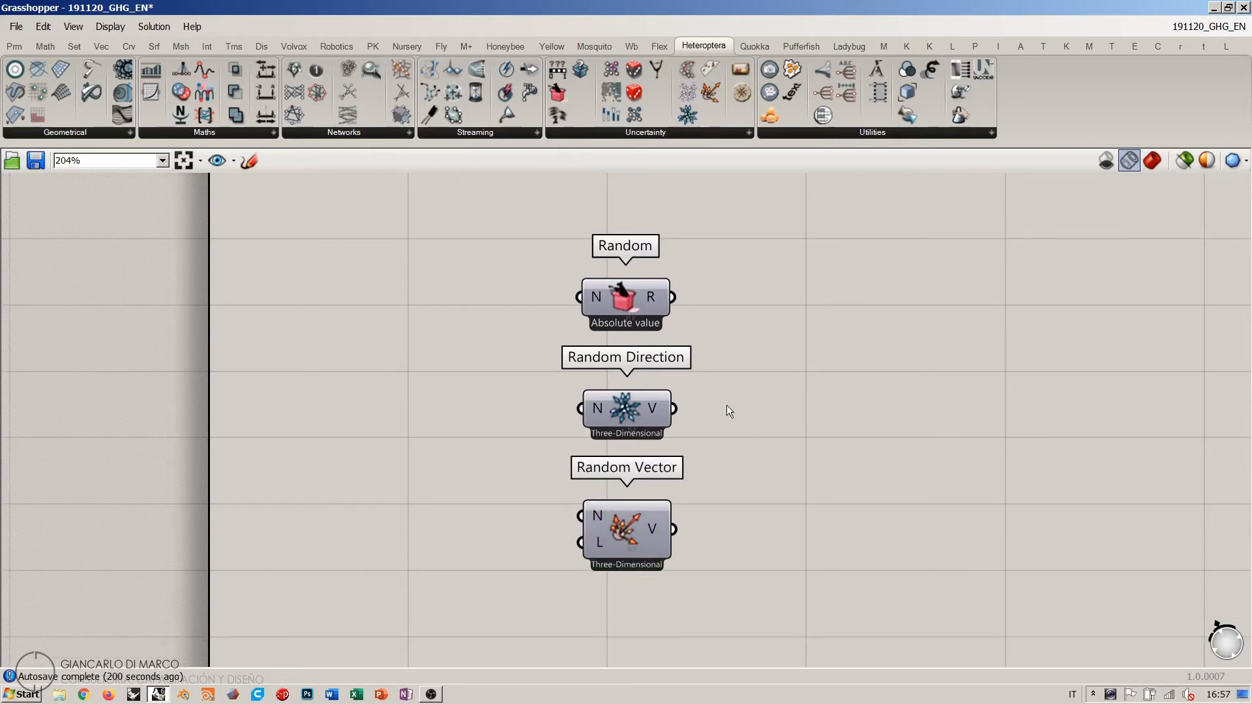
pyautogui.moveTo(695, 394); pyautogui.dragTo(570, 619)
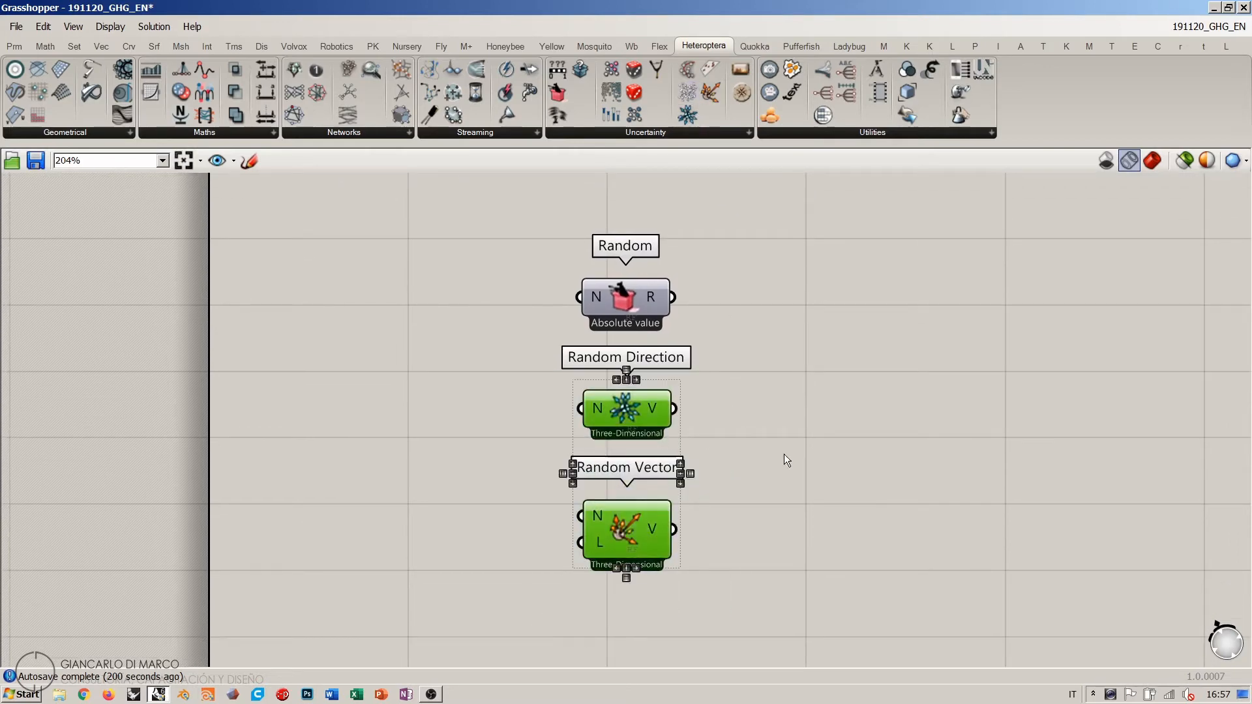
pyautogui.click(635, 495)
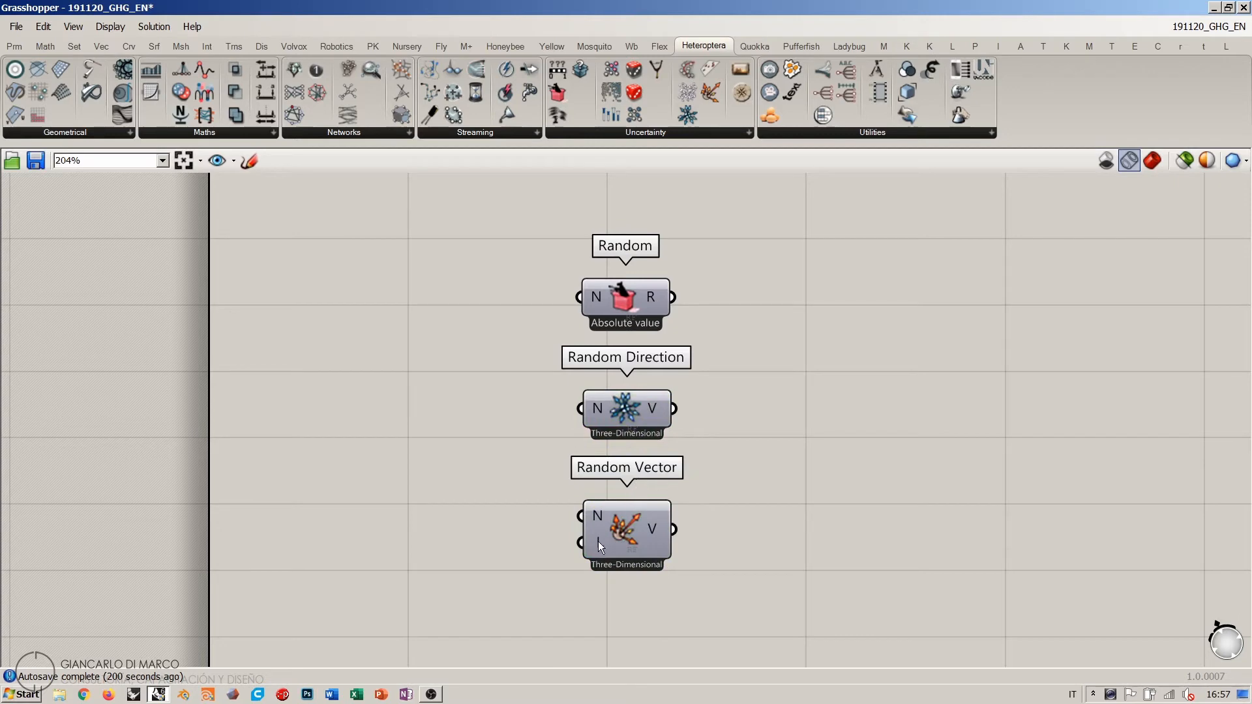
pyautogui.moveTo(598, 542)
pyautogui.moveTo(719, 260); pyautogui.dragTo(577, 582)
pyautogui.click(772, 354)
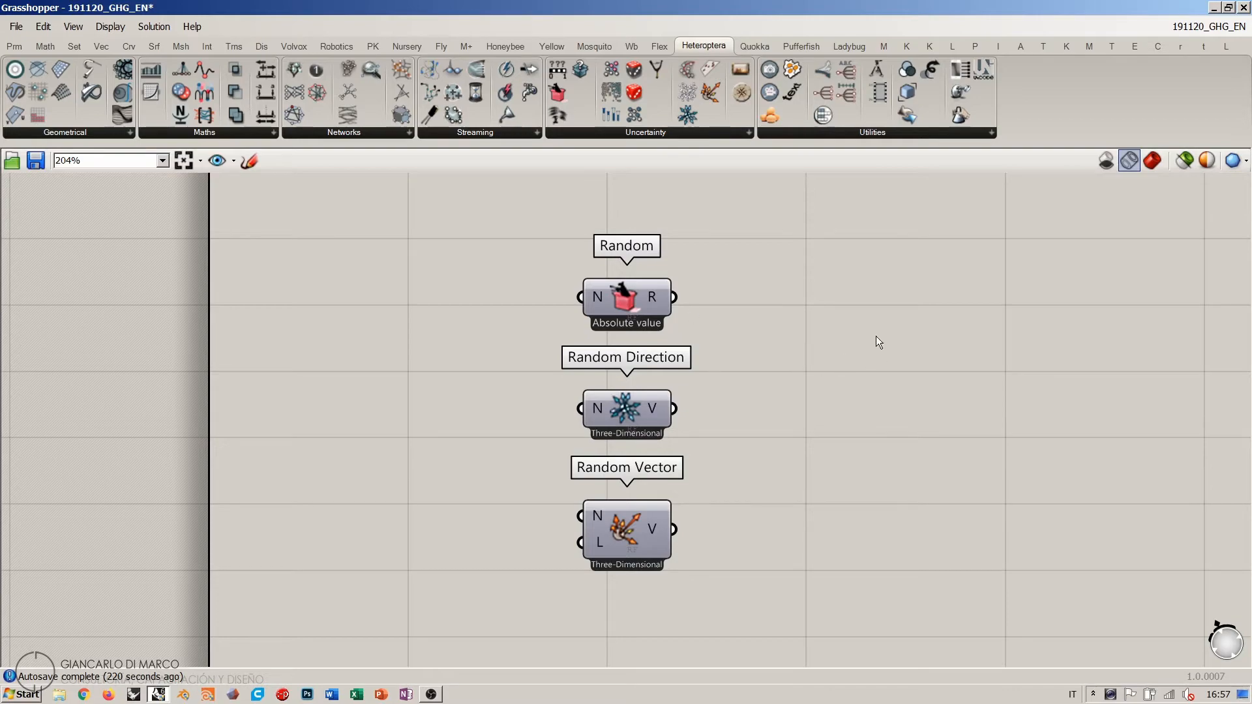
# Step: Restore the Grasshopper window to half size beside the Rhino viewport and bring the three random components into the canvas area
pyautogui.doubleClick(567, 4)
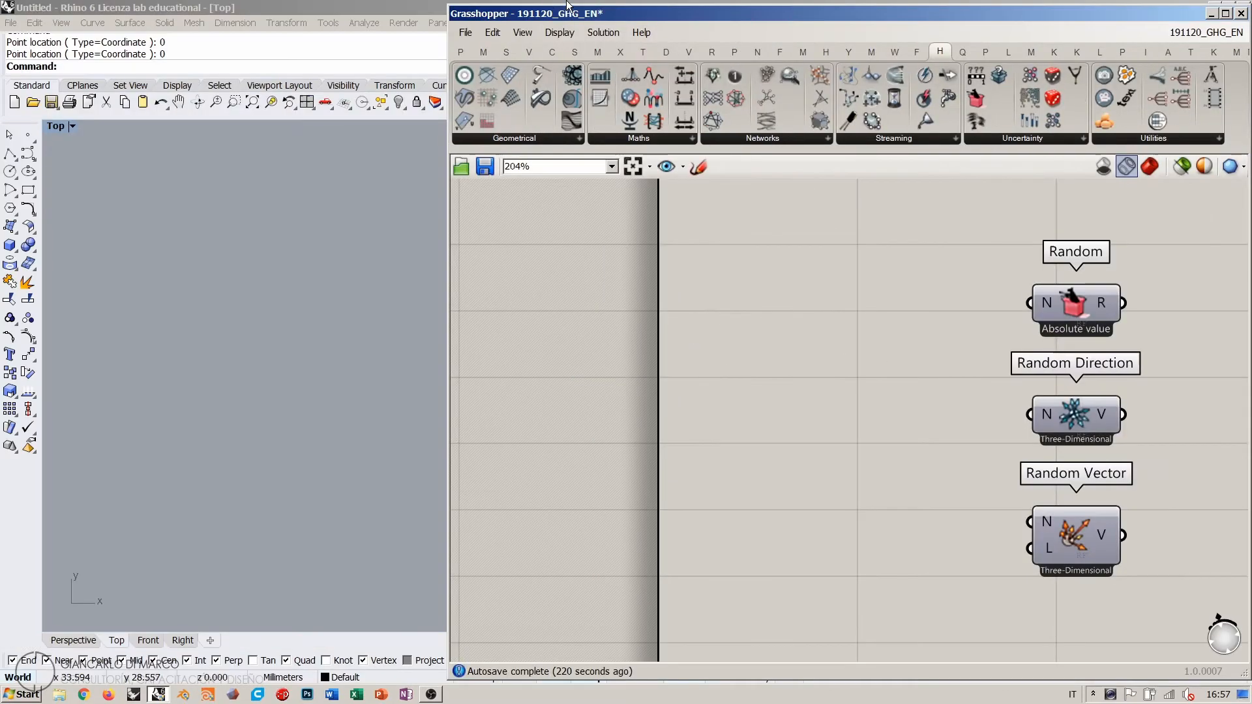
pyautogui.moveTo(923, 458); pyautogui.dragTo(638, 420, button='right')
pyautogui.doubleClick(853, 421)
pyautogui.doubleClick(919, 442)
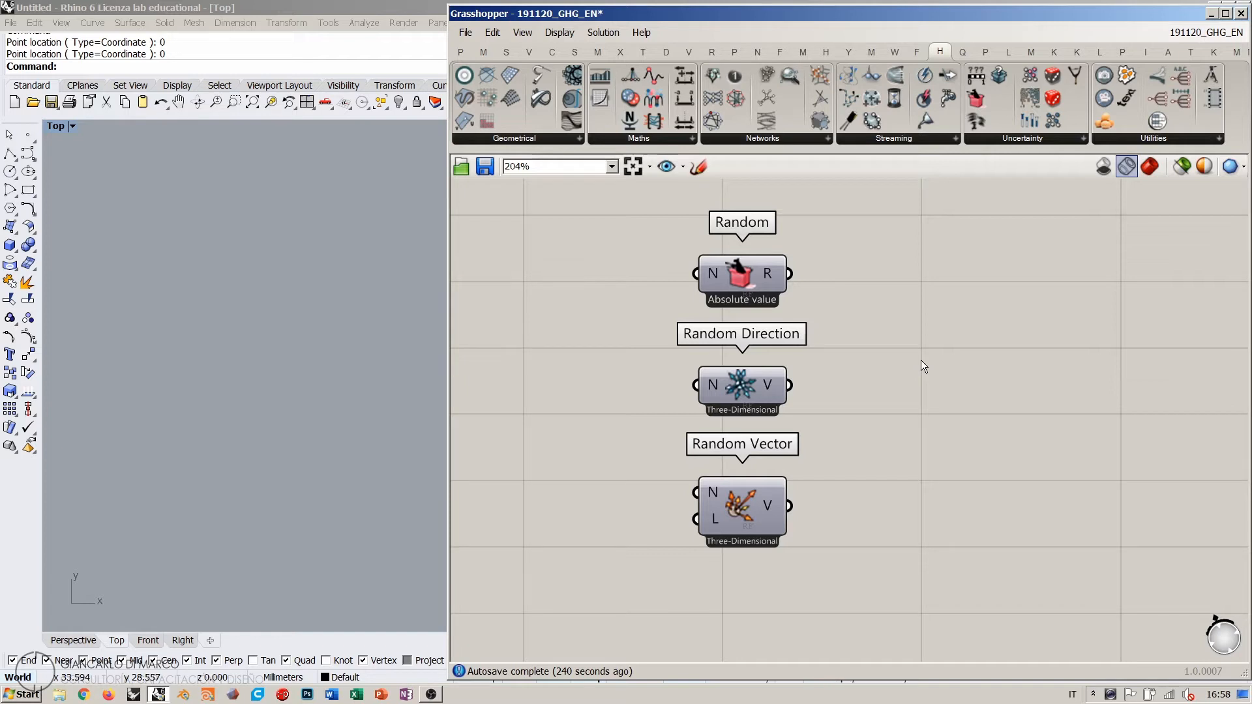
# Step: Add a Point parameter beside the Random Direction component and set it to one point picked in Rhino's Top viewport
pyautogui.doubleClick(921, 360)
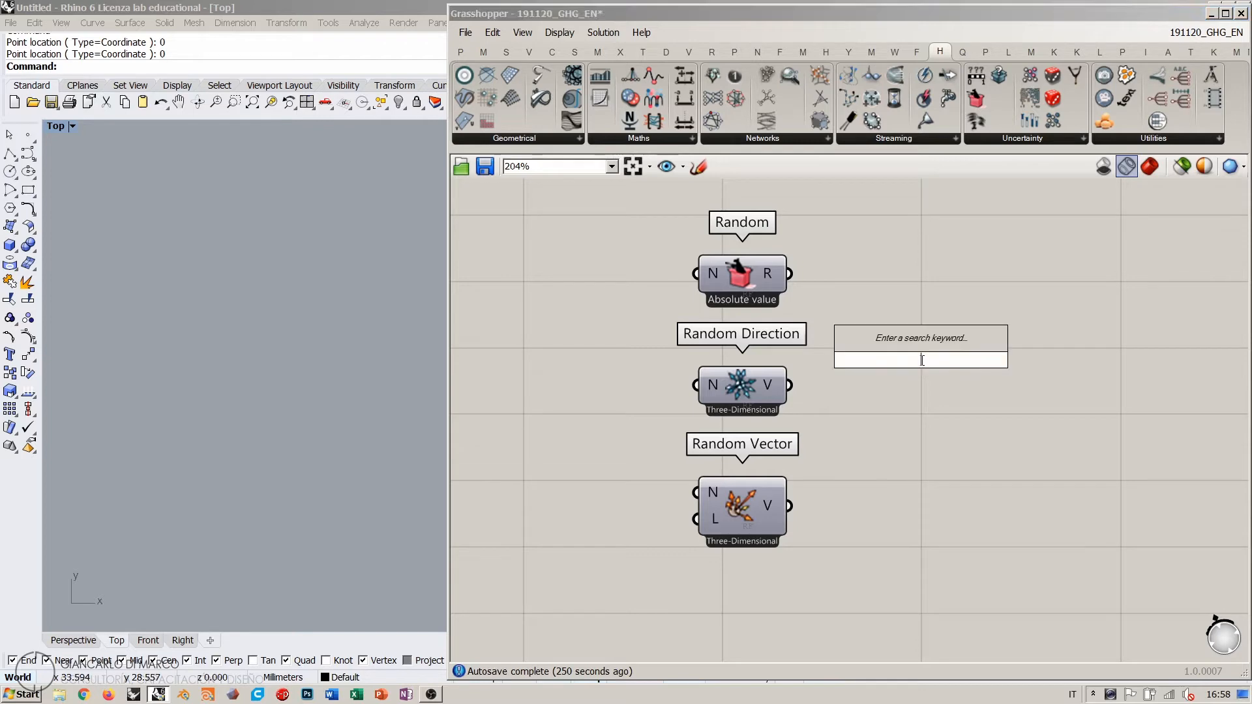
pyautogui.write('point')
pyautogui.click(874, 195)
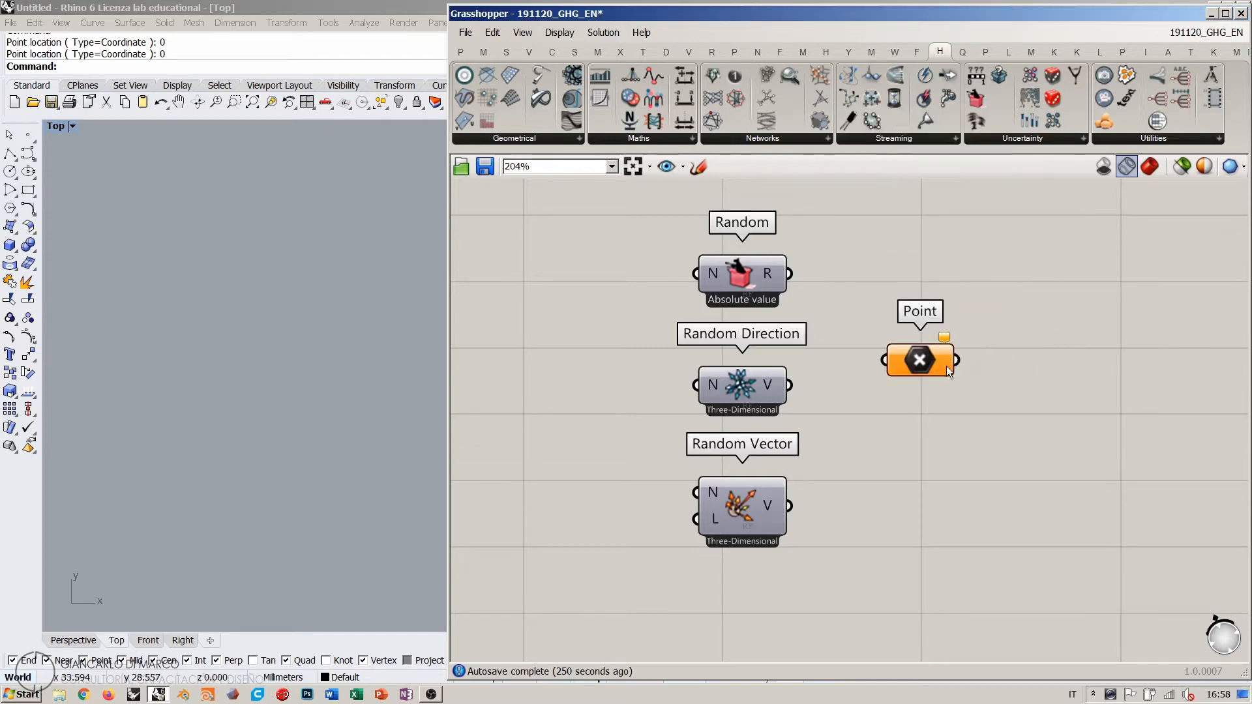
pyautogui.click(942, 381)
pyautogui.rightClick(942, 380)
pyautogui.click(994, 563)
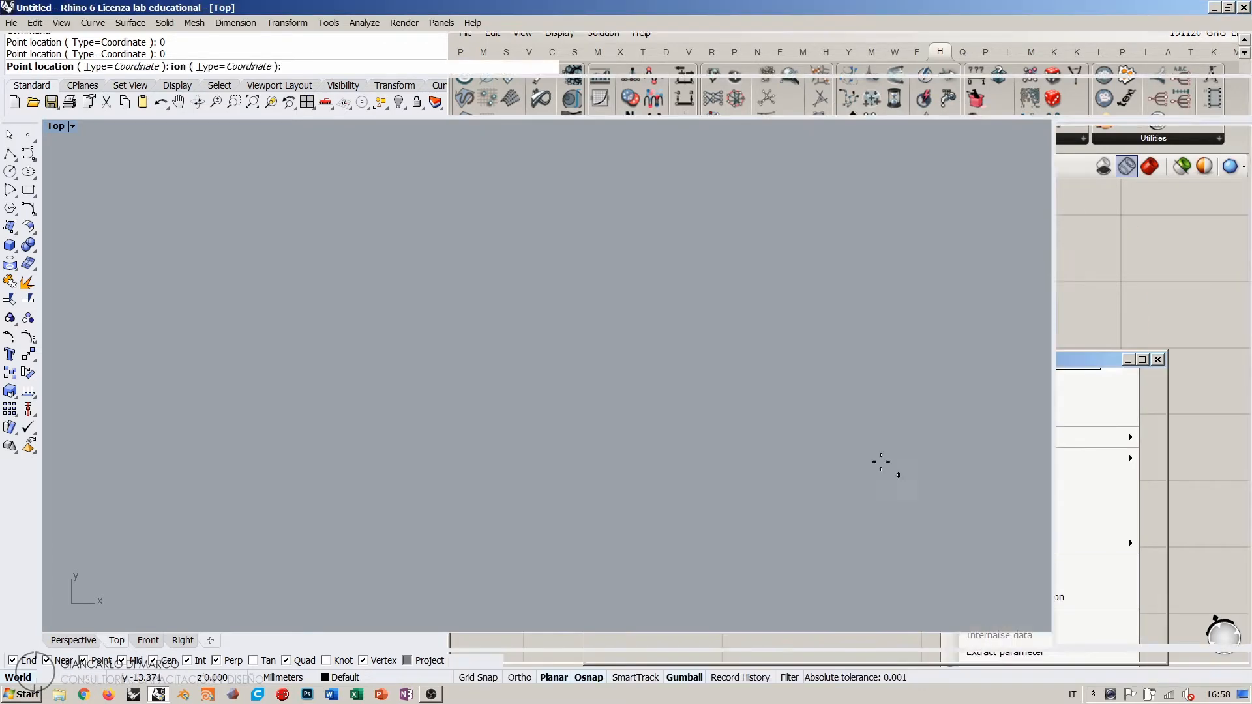
pyautogui.click(824, 425)
pyautogui.click(879, 441)
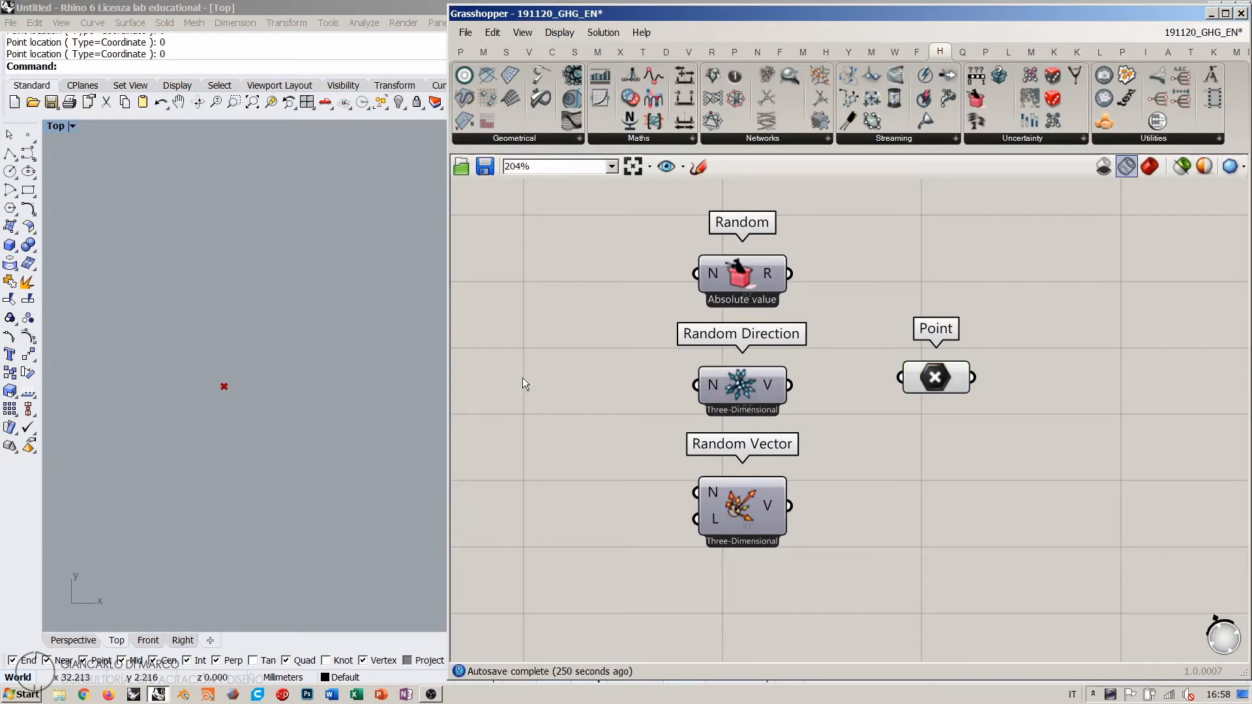
# Step: Add a Vector Display component, connecting the Point to its A input and Random Vector's V output to its V input
pyautogui.doubleClick(1074, 427)
pyautogui.write('vector di')
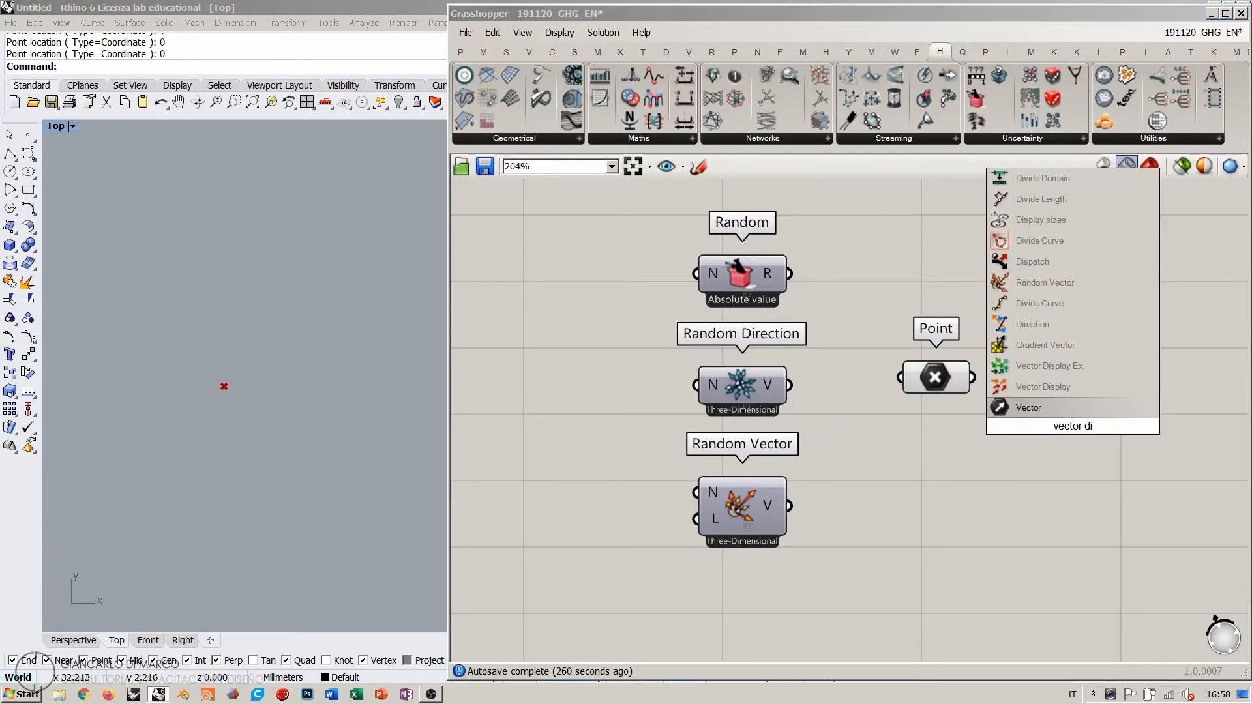
pyautogui.click(1044, 386)
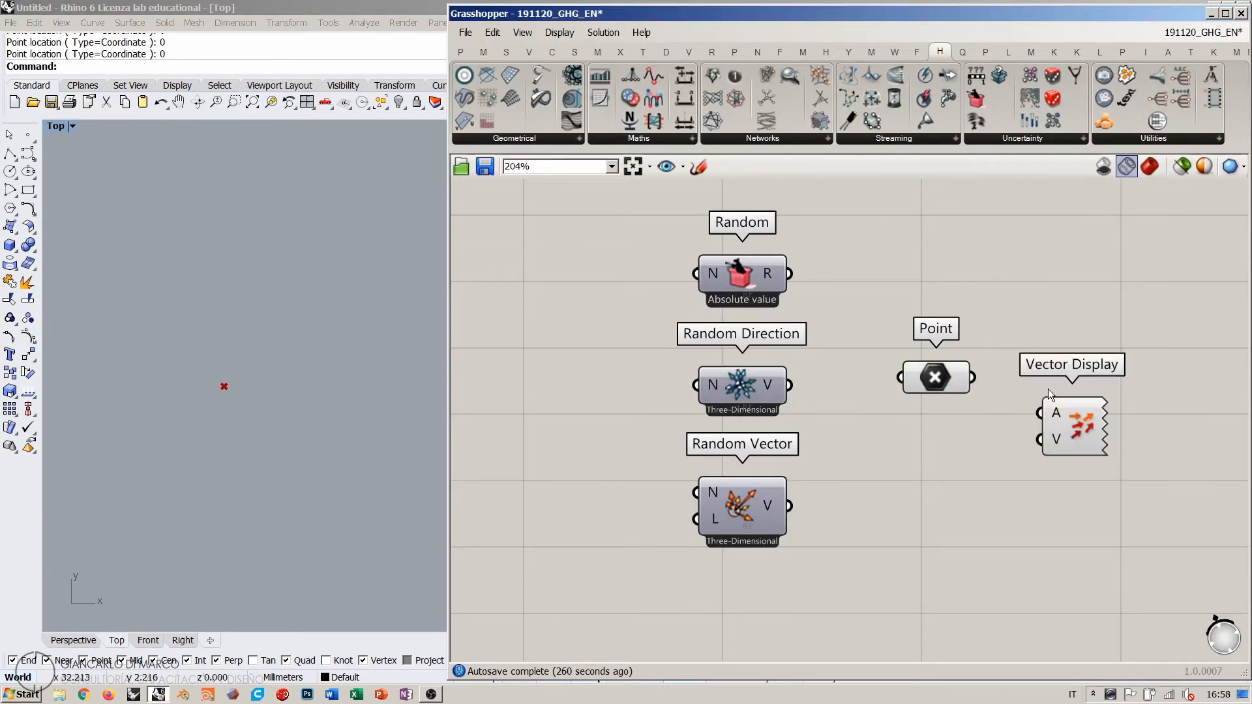
pyautogui.moveTo(972, 377); pyautogui.dragTo(1040, 413)
pyautogui.moveTo(791, 506); pyautogui.dragTo(1040, 440)
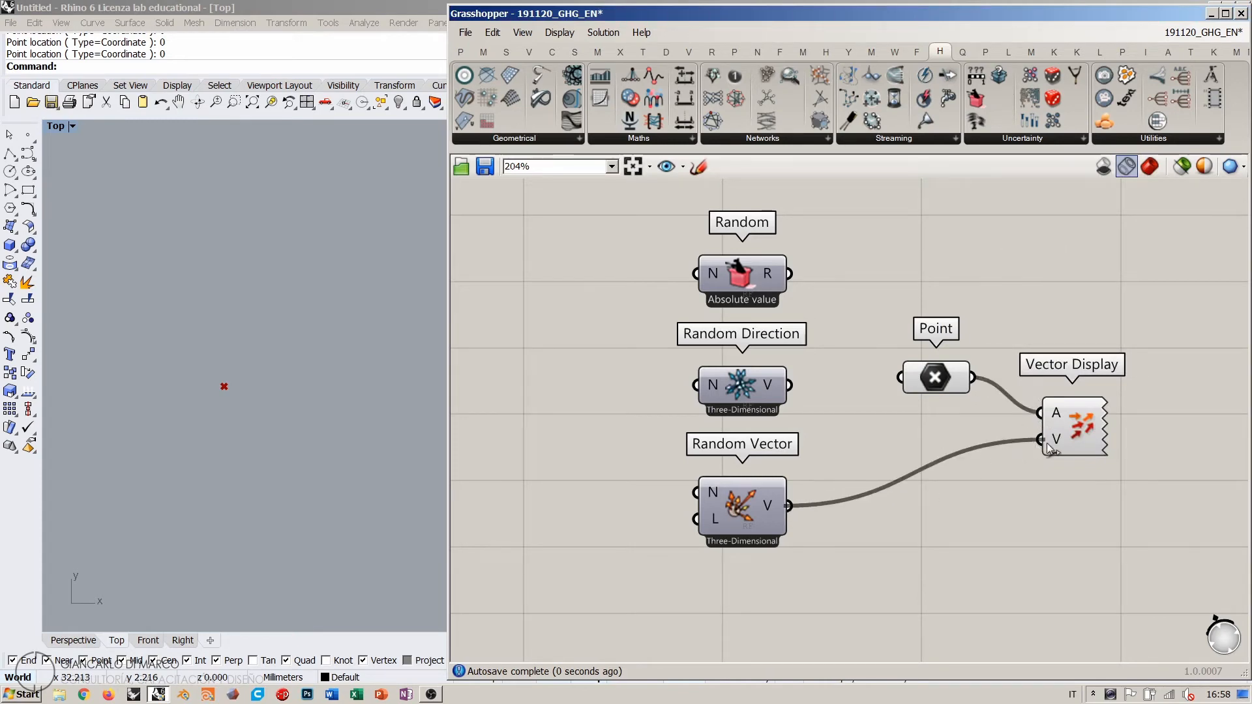
# Step: Switch Rhino to the Perspective viewport and zoom it to the Vector Display component's preview
pyautogui.click(74, 640)
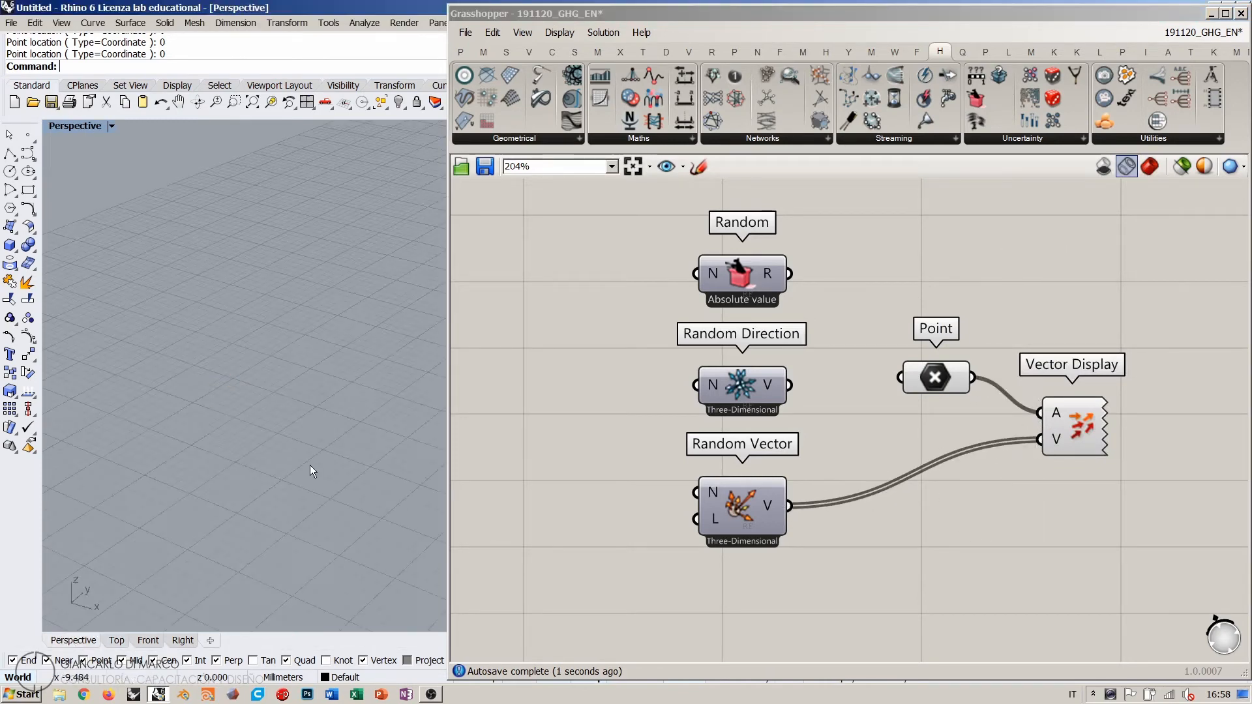
pyautogui.click(1073, 426)
pyautogui.middleClick(1074, 432)
pyautogui.click(1124, 485)
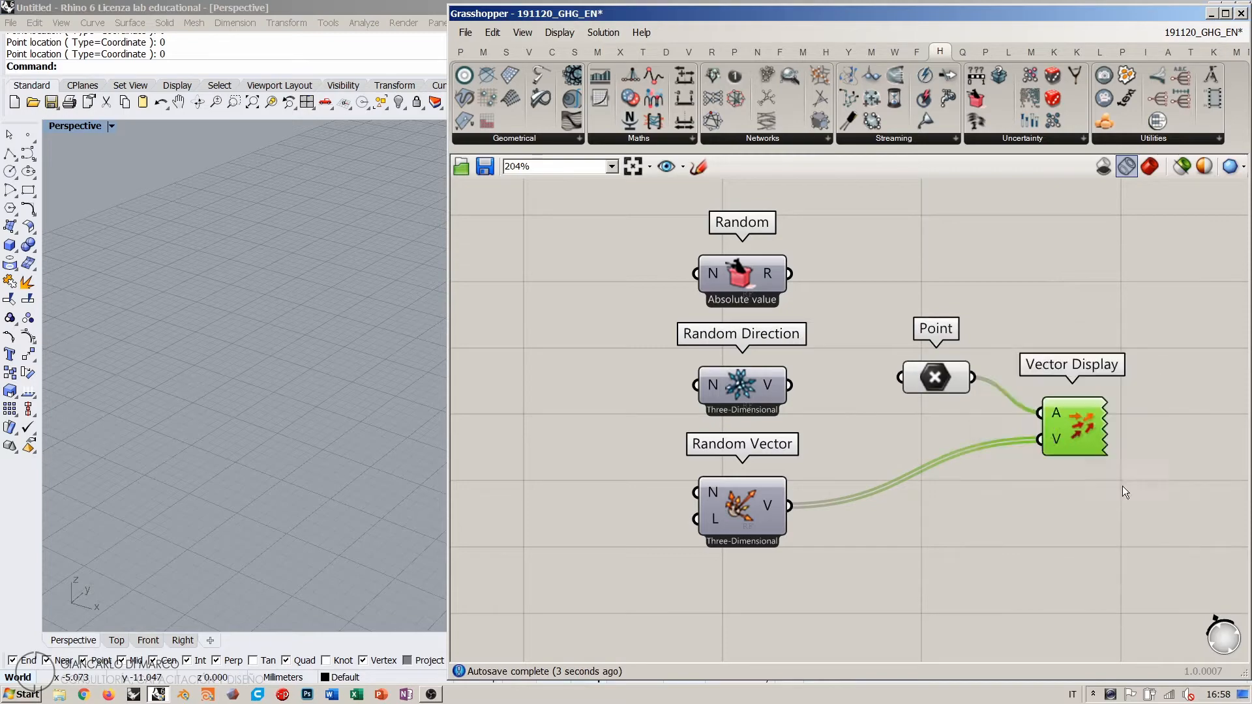
# Step: Examine the random vectors previewed in Rhino and the default Number and Length values of the Random Vector component
pyautogui.click(1123, 488)
pyautogui.keyDown('shift'); pyautogui.moveTo(348, 378); pyautogui.dragTo(313, 380, button='right'); pyautogui.keyUp('shift')
pyautogui.scroll(5, 302, 439)
pyautogui.moveTo(706, 493)
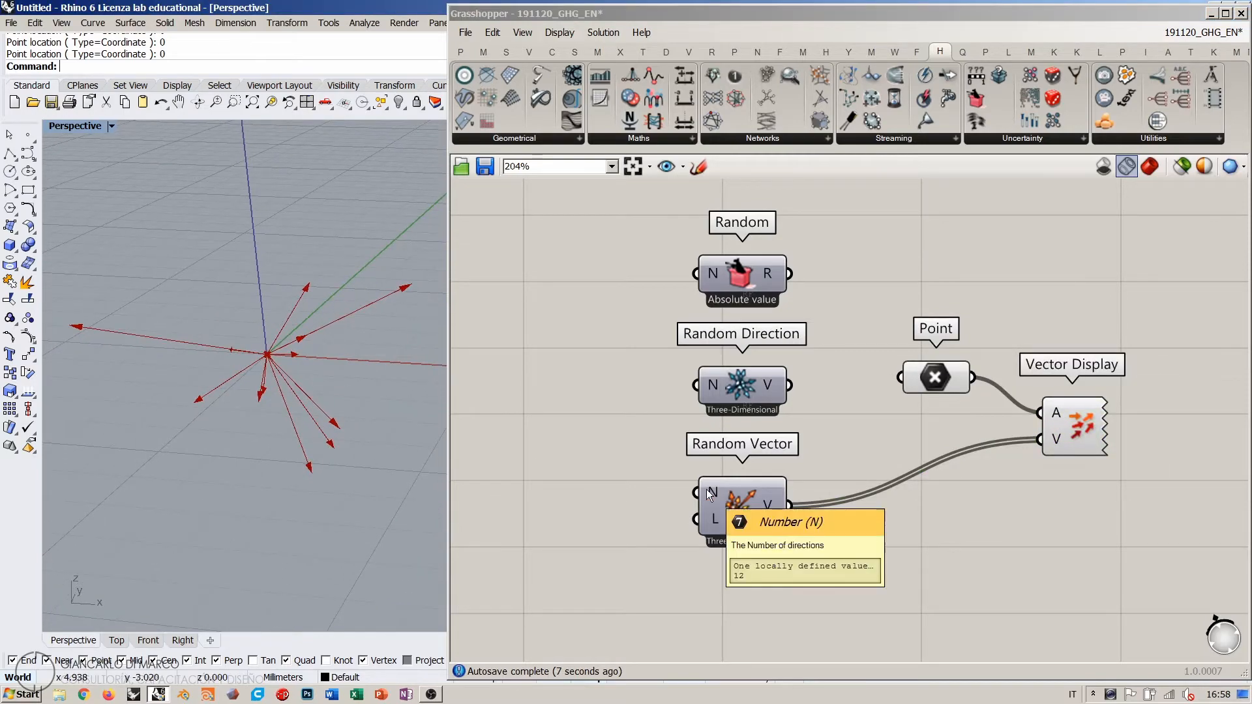
pyautogui.moveTo(715, 519)
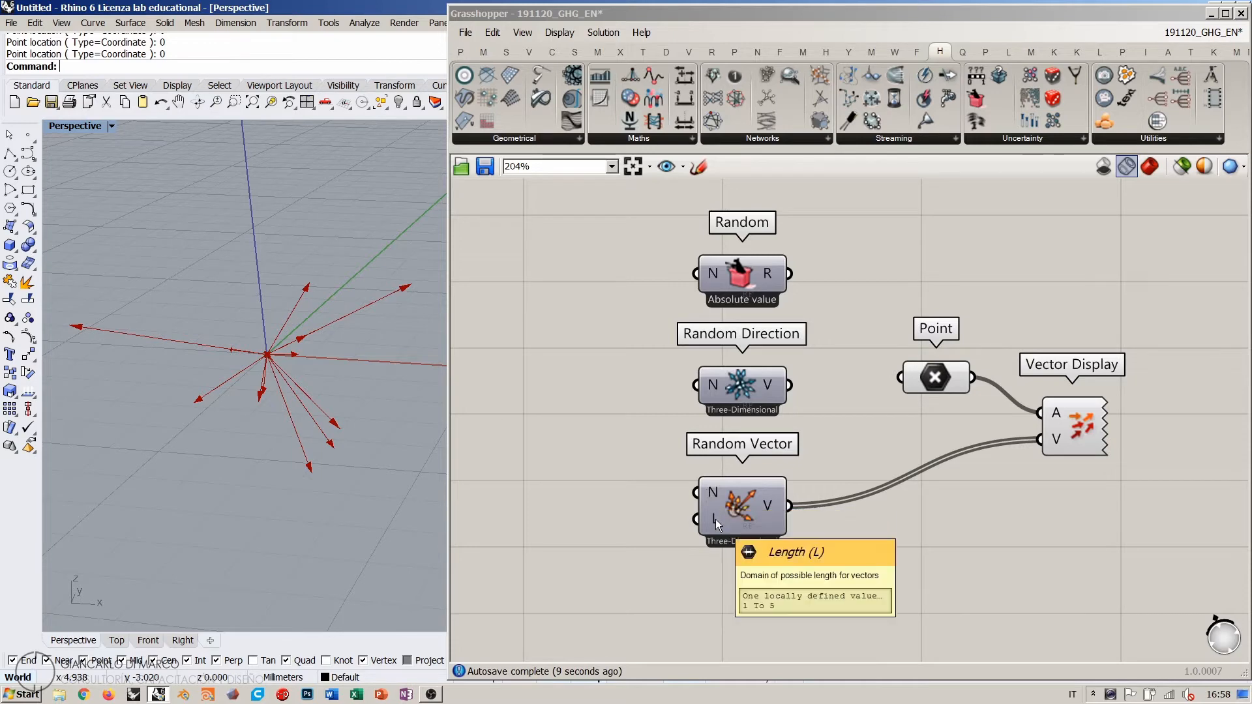
pyautogui.moveTo(428, 497); pyautogui.dragTo(294, 378, button='right')
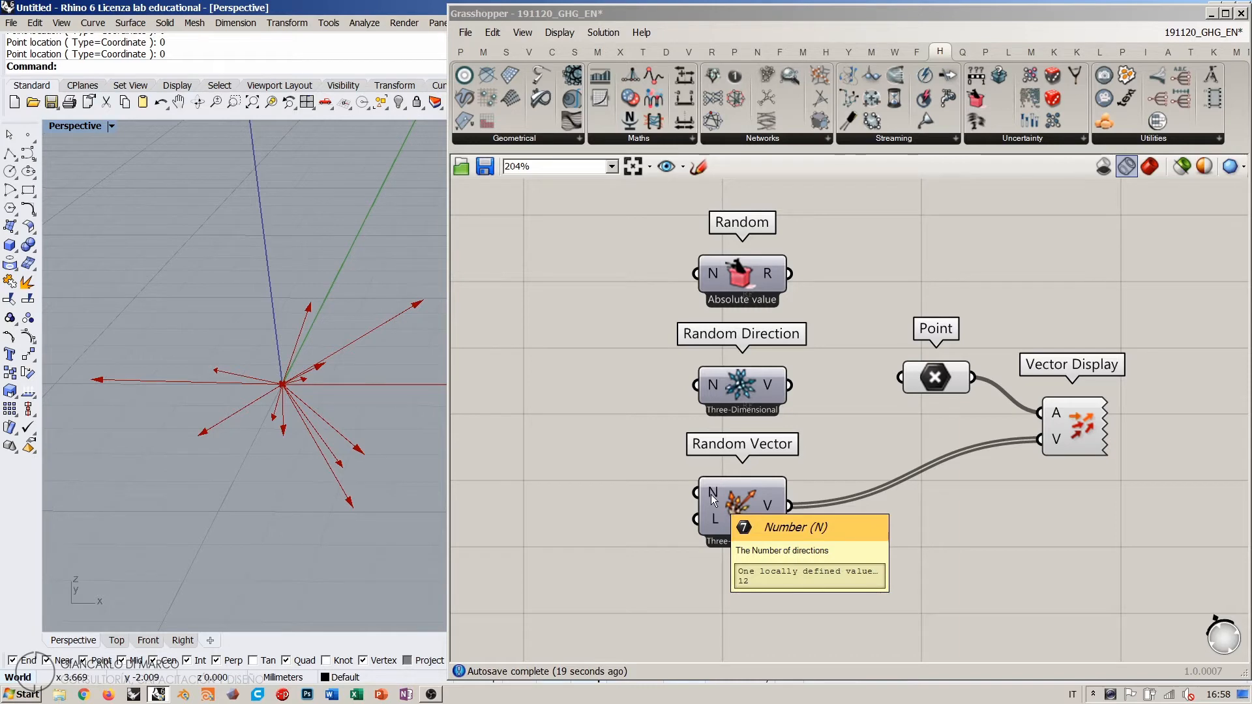
pyautogui.moveTo(715, 519)
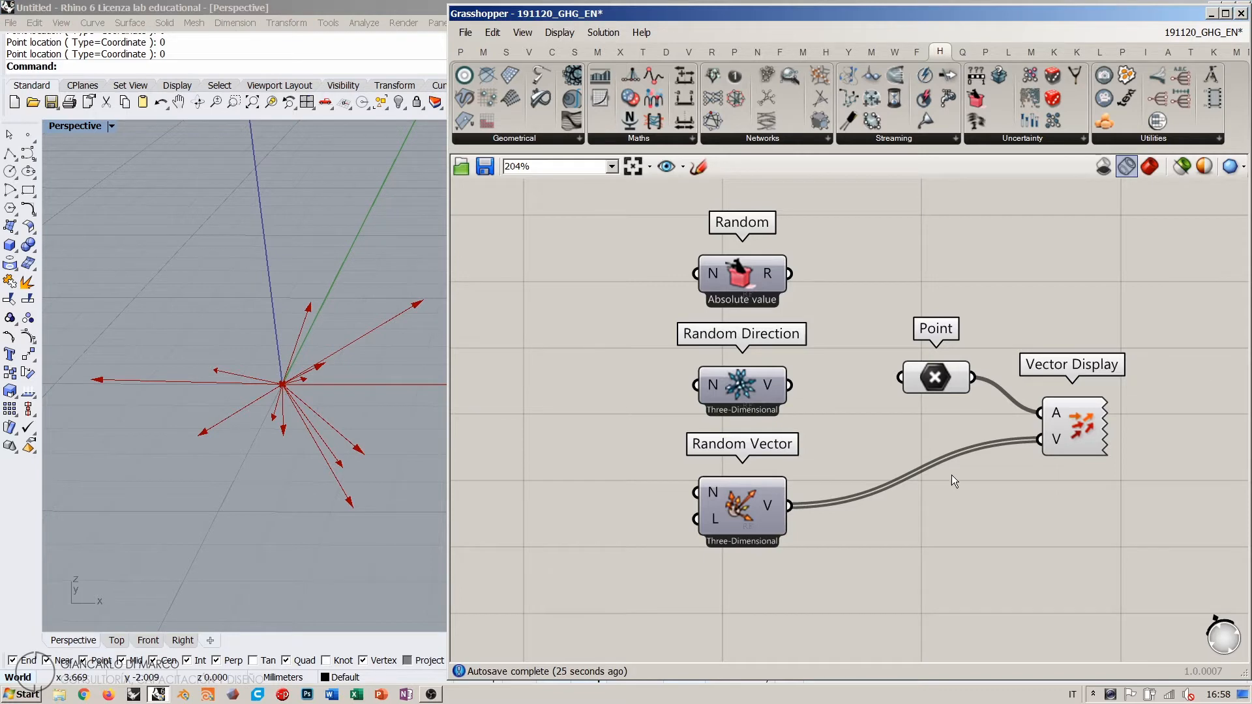
# Step: Preview Random Direction's V output through Vector Display, inspect it in Rhino, and reconnect Random Vector's V output in its place
pyautogui.keyDown('shift'); pyautogui.moveTo(790, 384); pyautogui.dragTo(1042, 441); pyautogui.keyUp('shift')
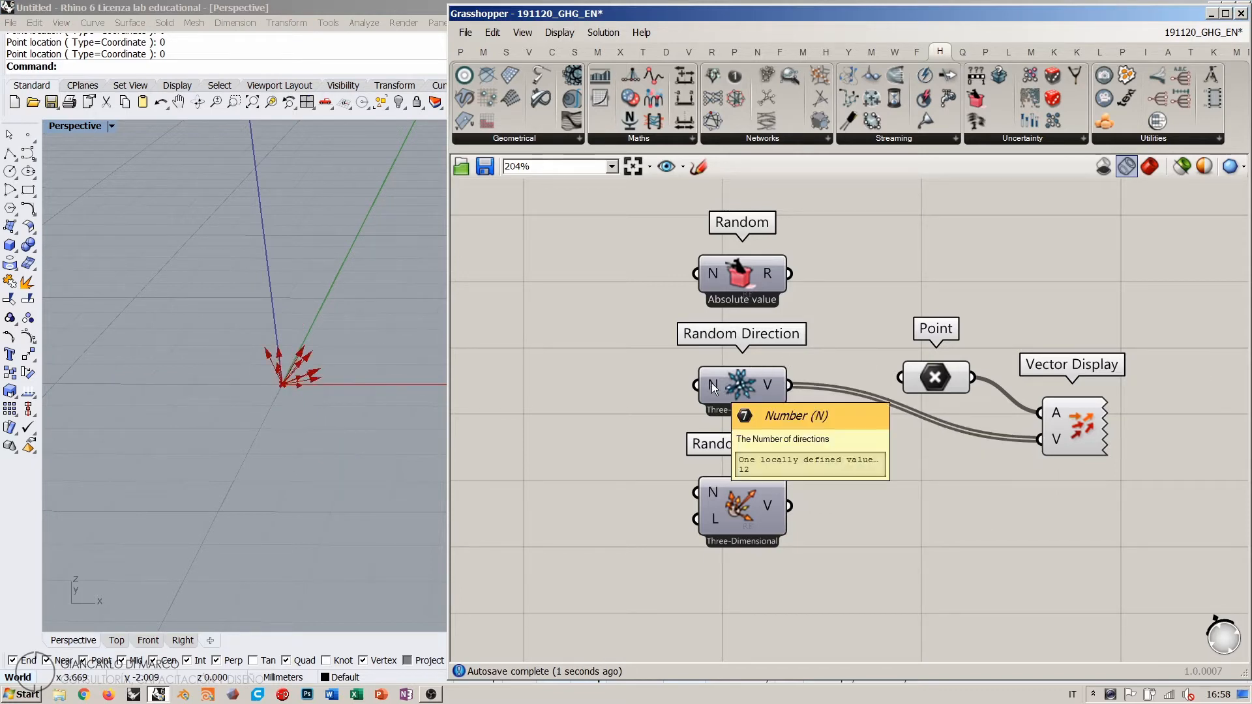
pyautogui.moveTo(262, 381); pyautogui.dragTo(326, 386, button='right')
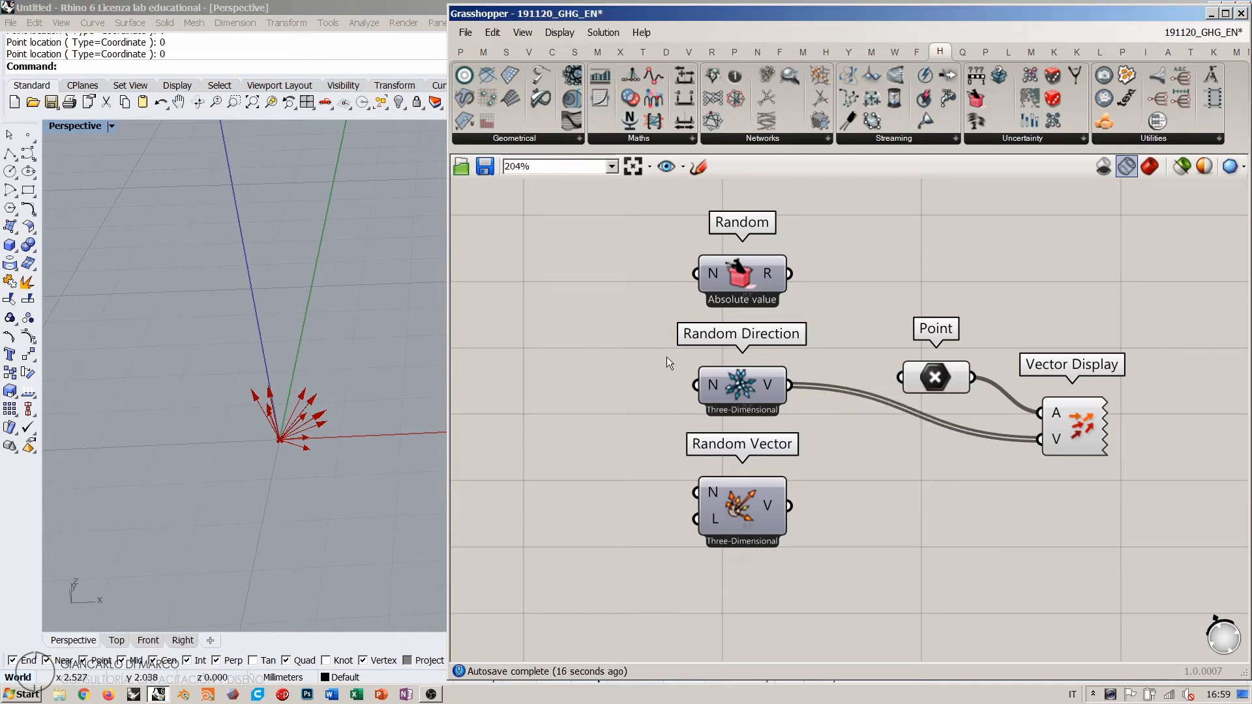
pyautogui.moveTo(417, 368); pyautogui.dragTo(324, 403, button='right')
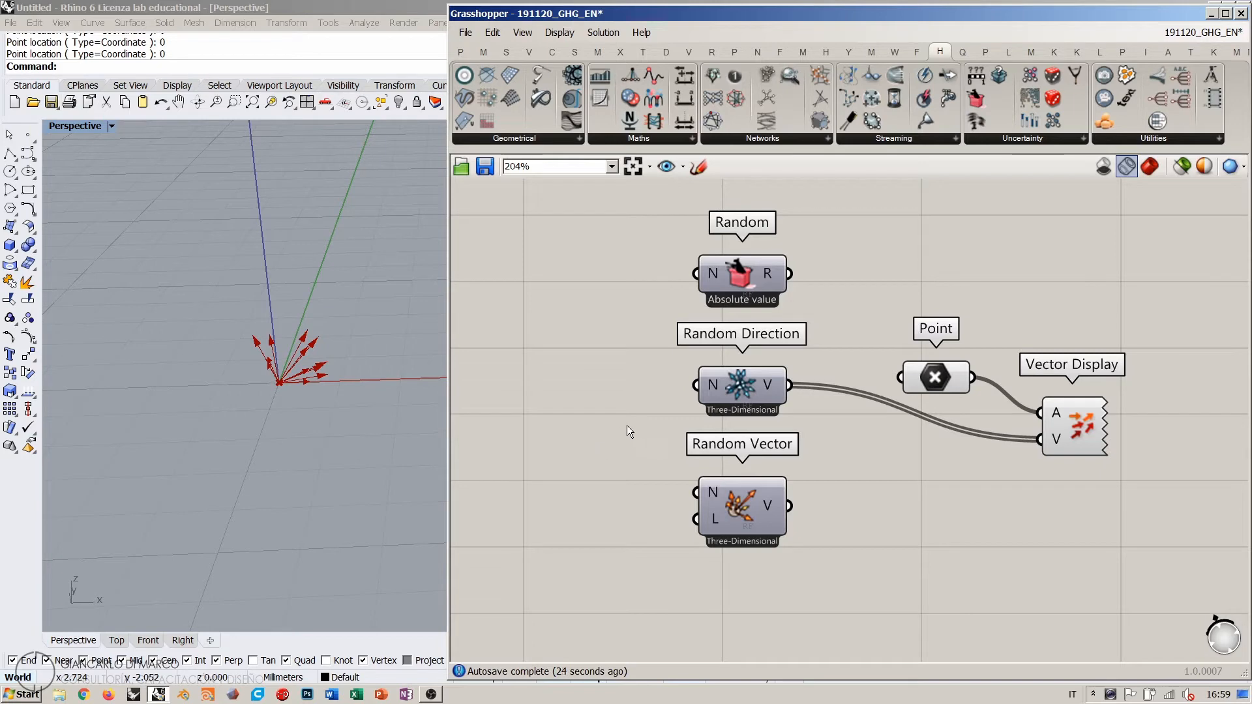
pyautogui.click(746, 283)
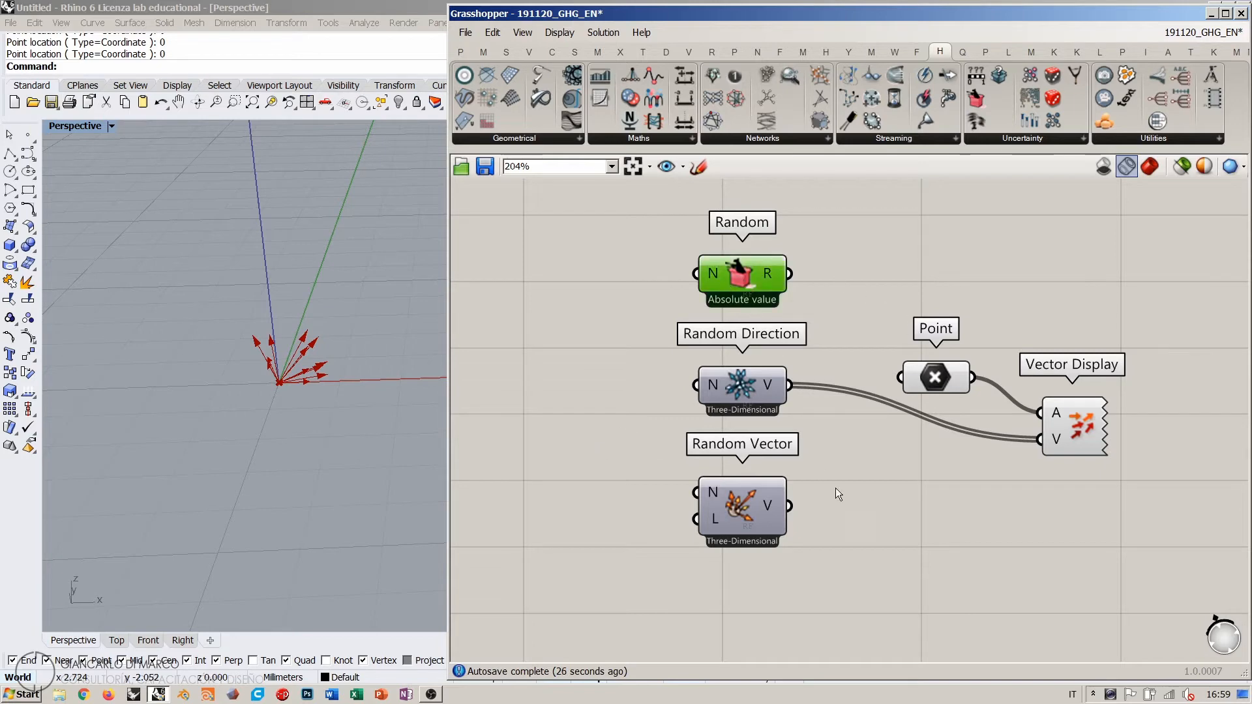
pyautogui.click(815, 378)
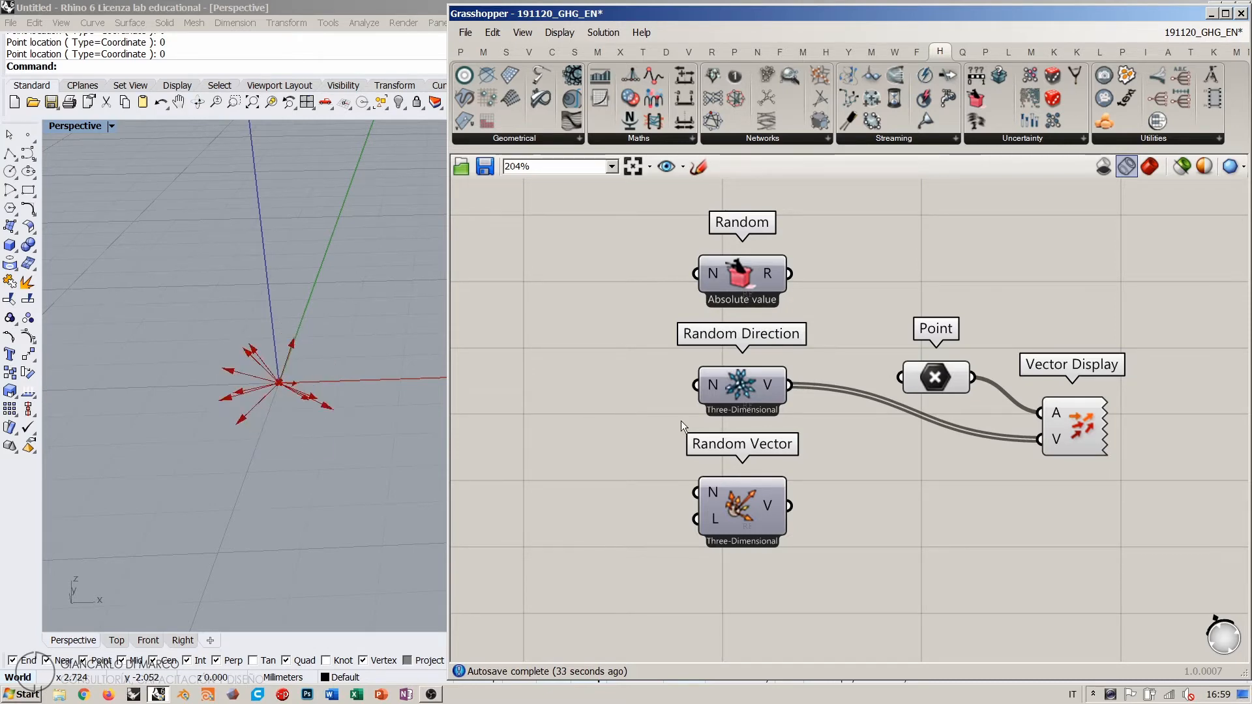
pyautogui.moveTo(789, 506); pyautogui.dragTo(1037, 445)
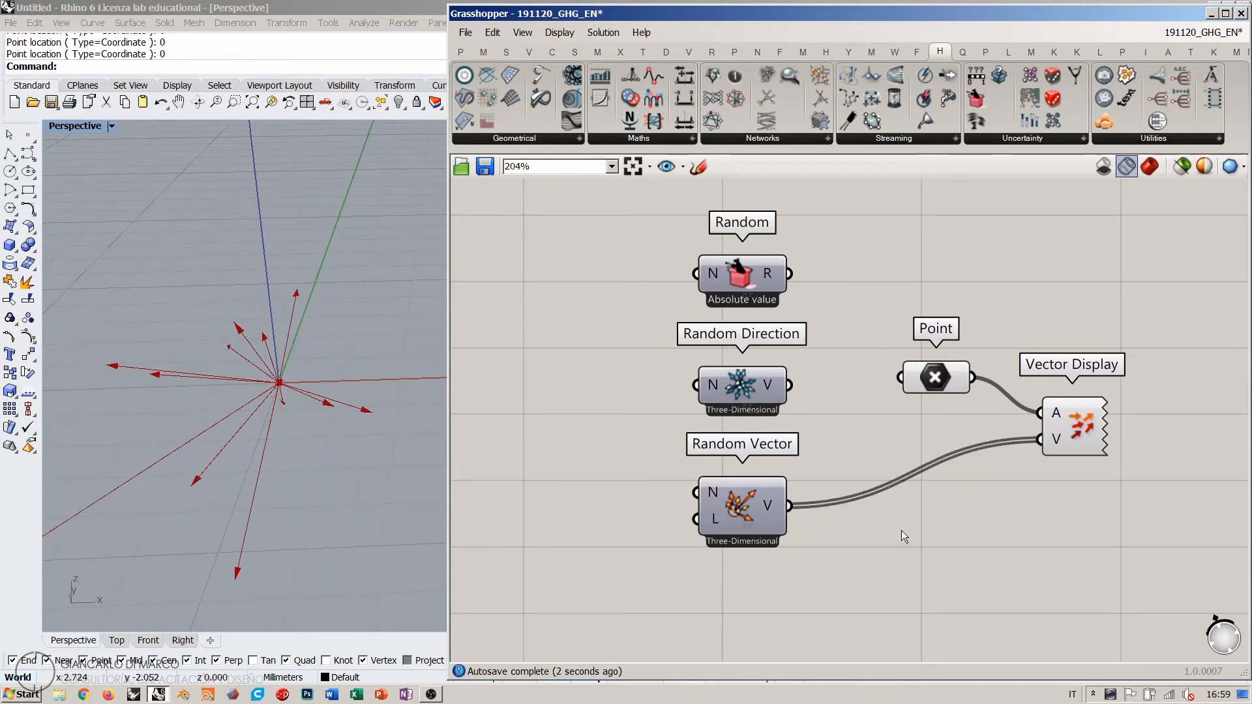
# Step: Add a Timer component below Random Vector and attach it to Random Vector
pyautogui.moveTo(786, 547); pyautogui.dragTo(831, 459, button='right')
pyautogui.doubleClick(709, 551)
pyautogui.write('timer')
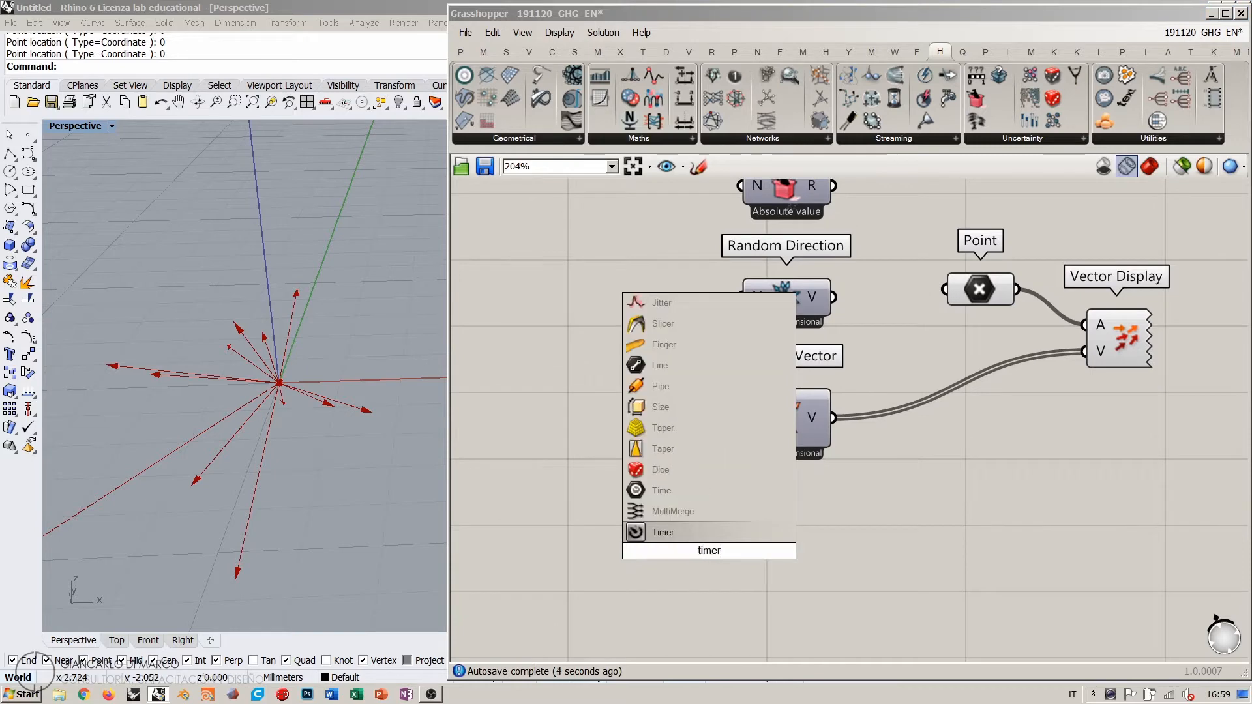
pyautogui.press('Return')
pyautogui.moveTo(776, 550); pyautogui.dragTo(789, 428)
pyautogui.click(934, 514)
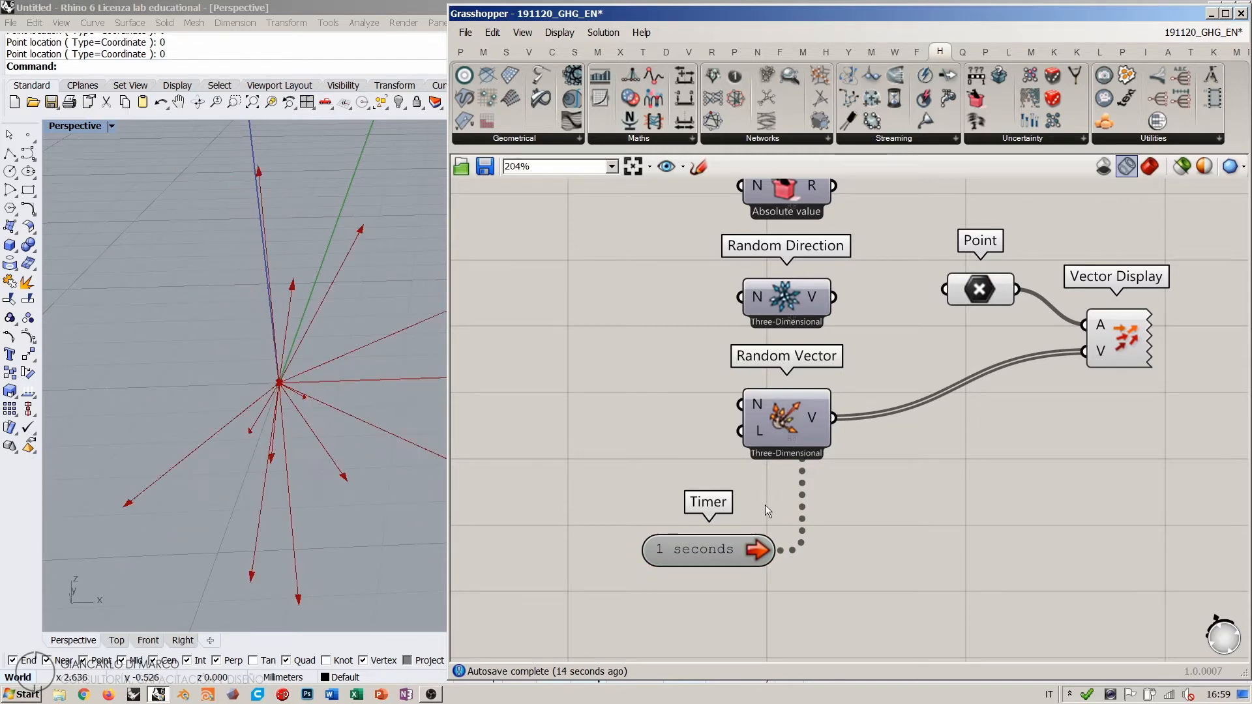
# Step: Attach the Timer to Random Direction as well and add Random Direction's V output to Vector Display's V input, spacing the components apart
pyautogui.moveTo(770, 552); pyautogui.dragTo(886, 349)
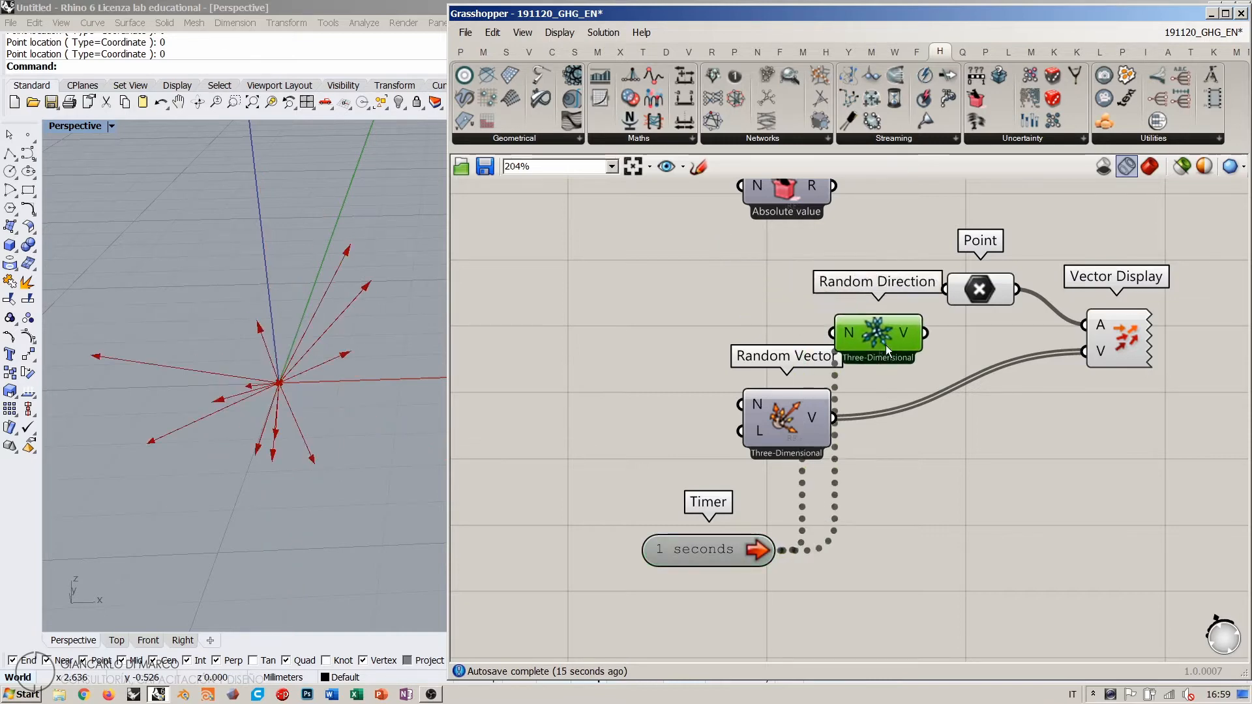
pyautogui.moveTo(790, 419); pyautogui.dragTo(730, 427)
pyautogui.moveTo(862, 340); pyautogui.dragTo(1082, 350)
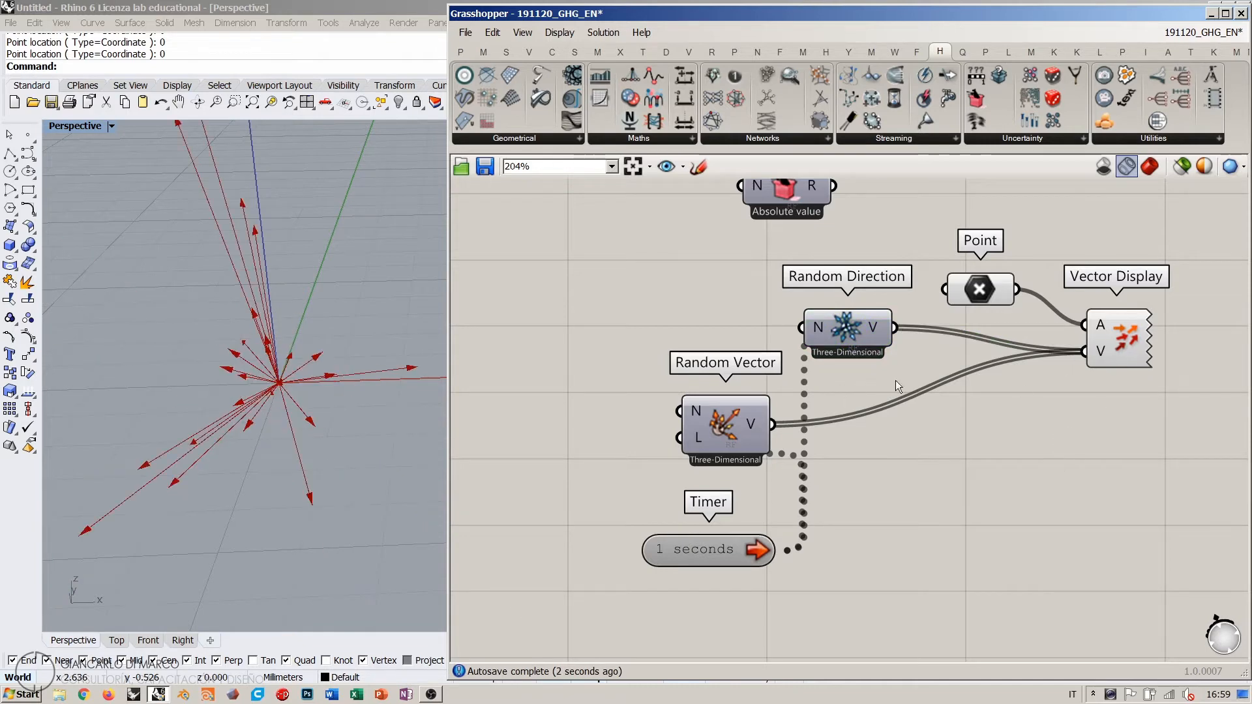
# Step: Add a Panel beside the Random component and connect Random's R output to it
pyautogui.moveTo(1044, 169); pyautogui.dragTo(974, 290, button='right')
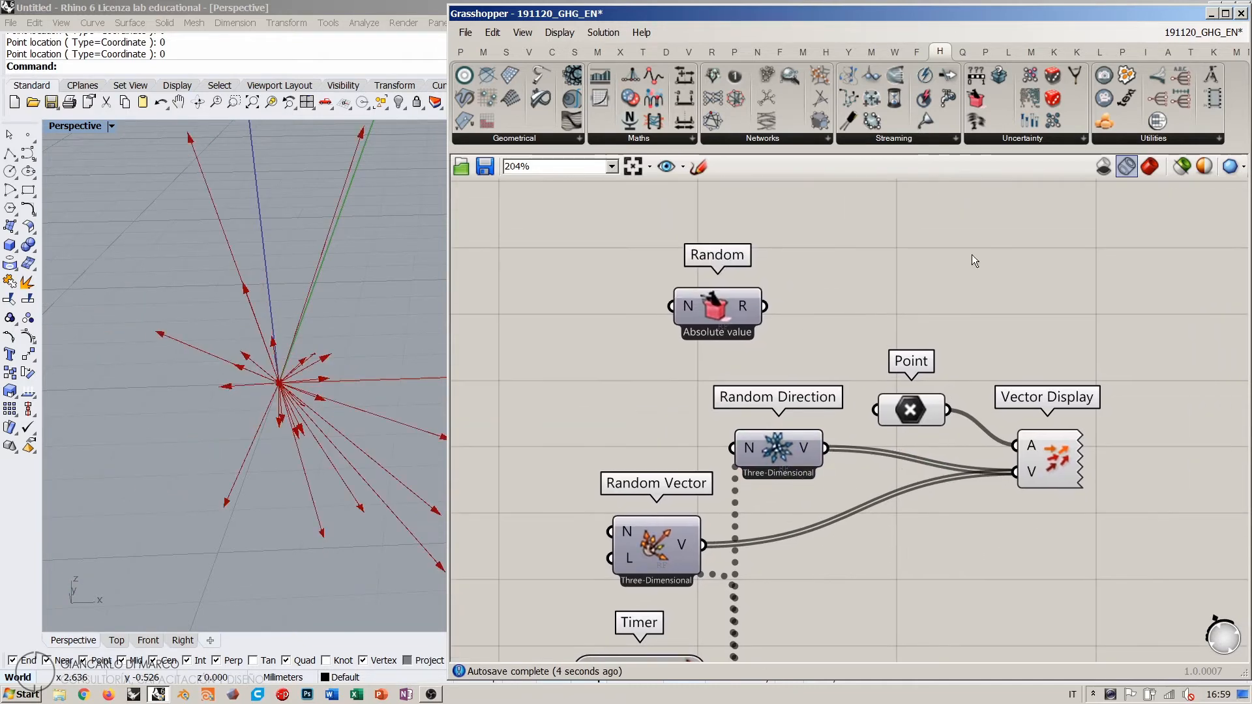
pyautogui.doubleClick(986, 245)
pyautogui.write('panel')
pyautogui.press('Return')
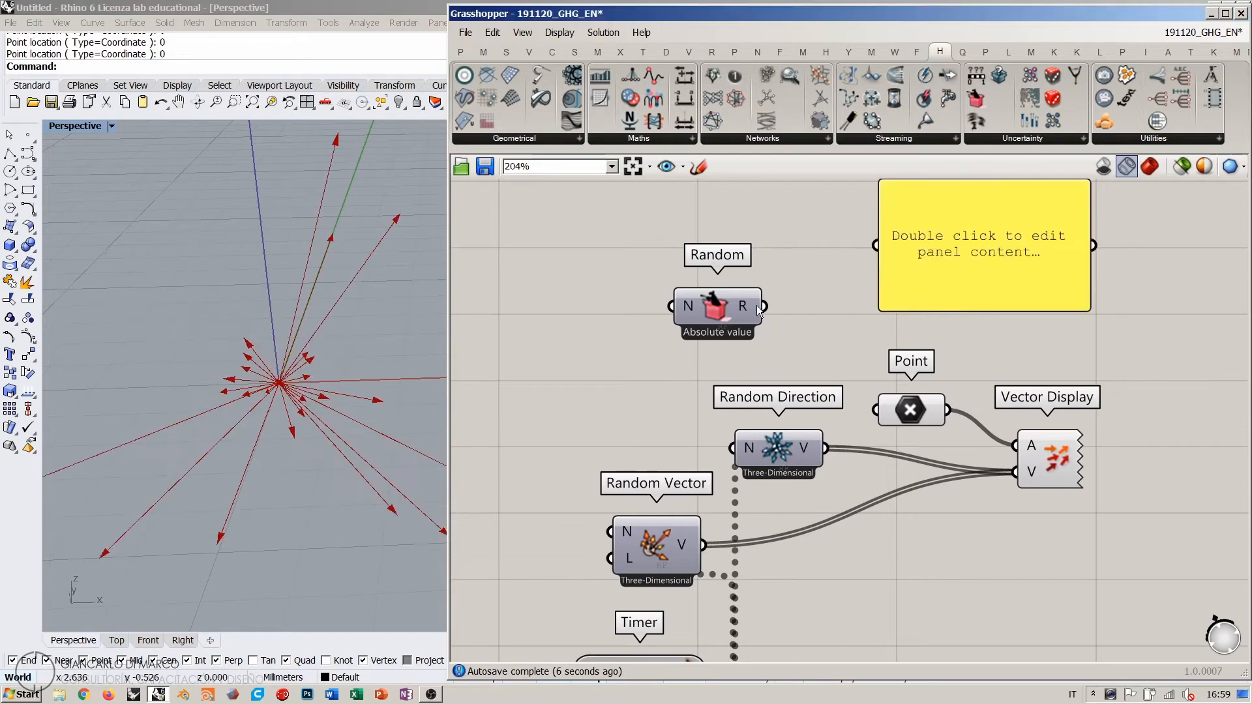
pyautogui.moveTo(879, 259); pyautogui.dragTo(866, 280)
pyautogui.moveTo(765, 306); pyautogui.dragTo(841, 280)
# Step: Attach the Timer to the Random component and set the Timer's interval to 20 ms
pyautogui.moveTo(683, 647); pyautogui.dragTo(673, 600, button='right')
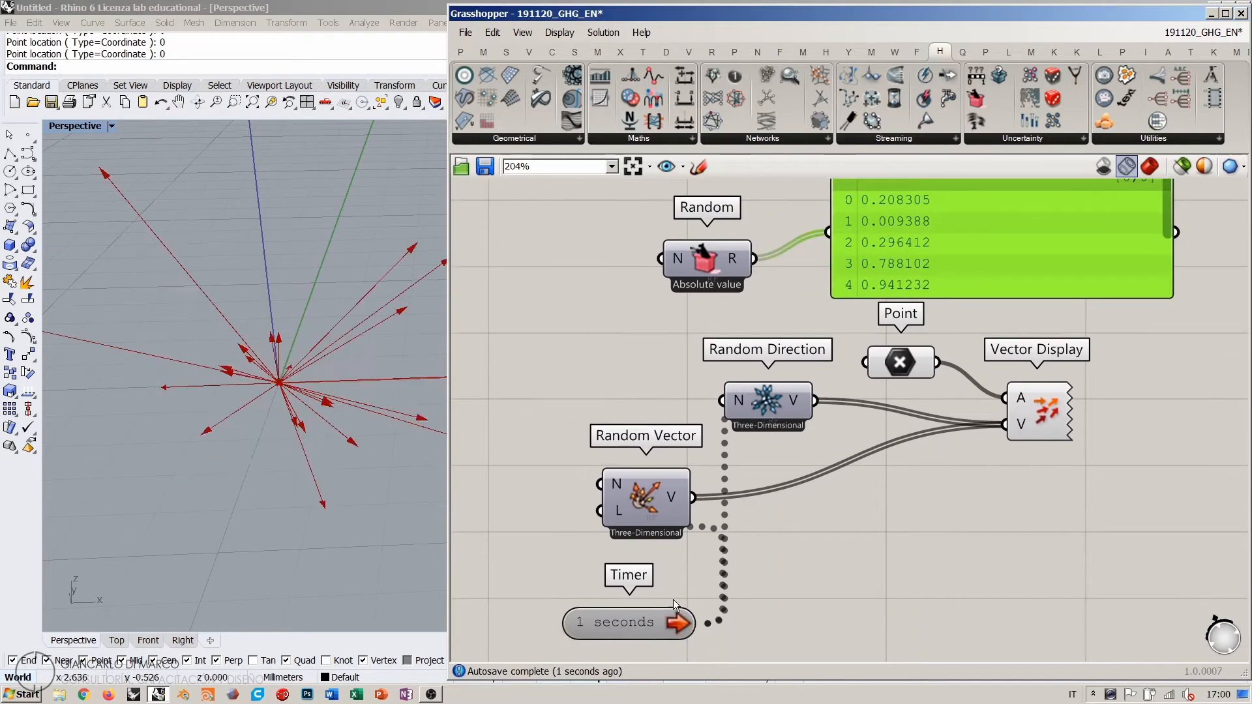
pyautogui.moveTo(711, 401); pyautogui.dragTo(689, 258)
pyautogui.click(942, 337)
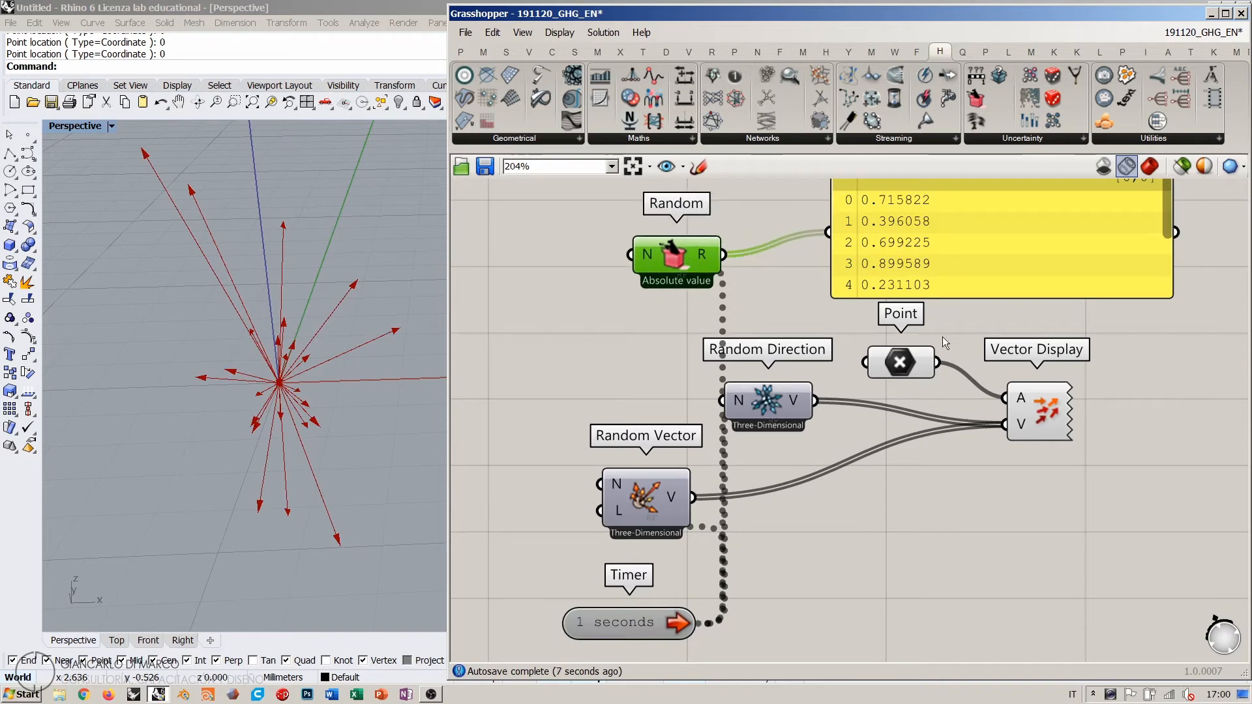
pyautogui.moveTo(929, 506); pyautogui.dragTo(912, 508, button='right')
pyautogui.rightClick(616, 627)
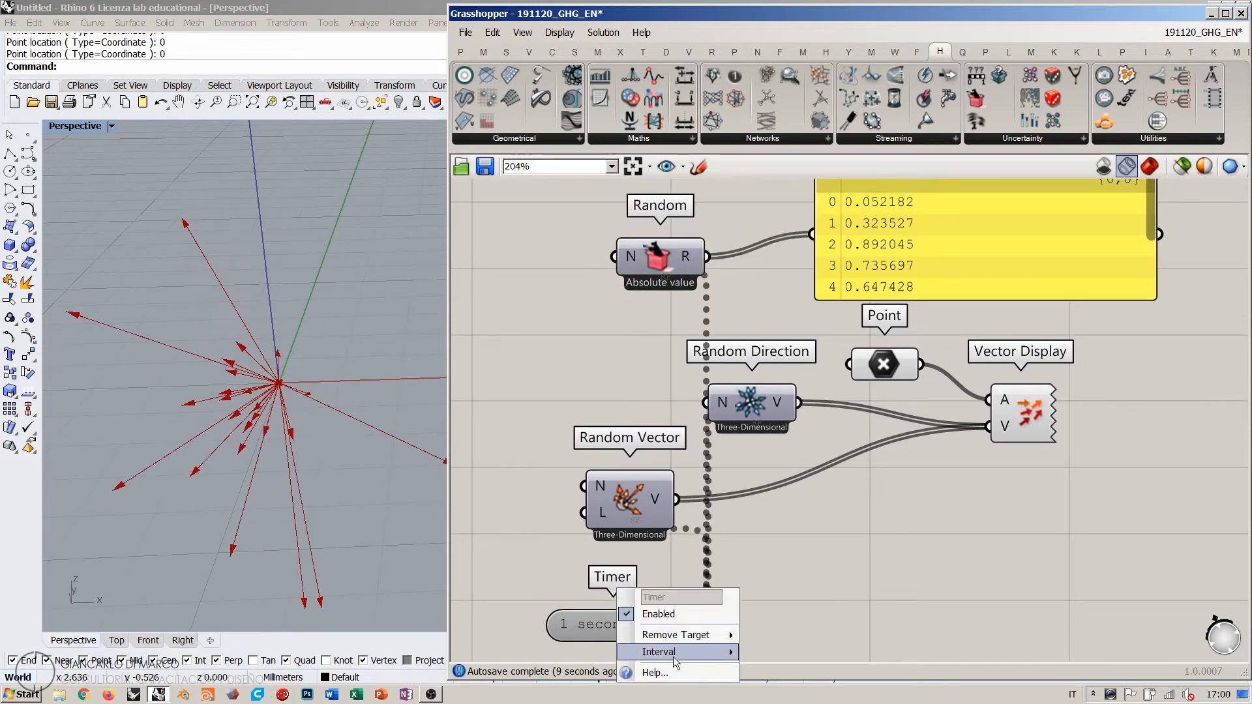
pyautogui.moveTo(678, 652)
pyautogui.click(786, 487)
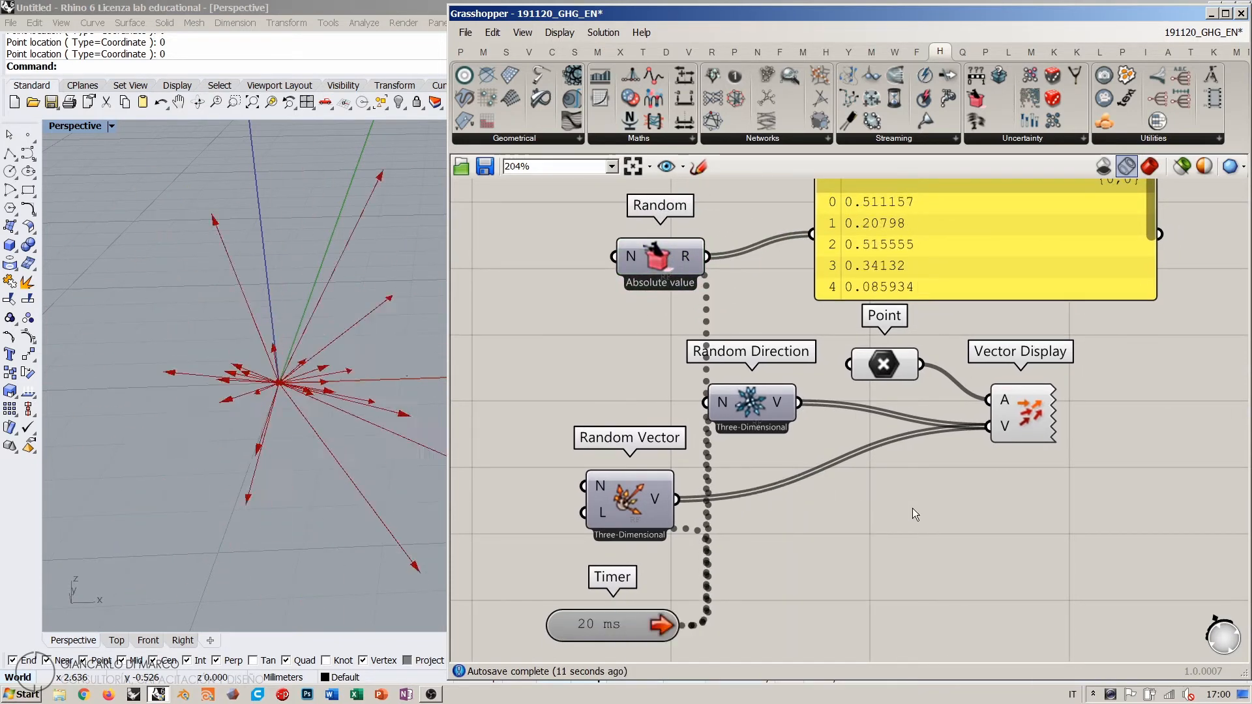
# Step: Reposition Random Direction and Random Vector slightly apart on the canvas and view the animated vectors in Rhino
pyautogui.moveTo(770, 412); pyautogui.dragTo(798, 420)
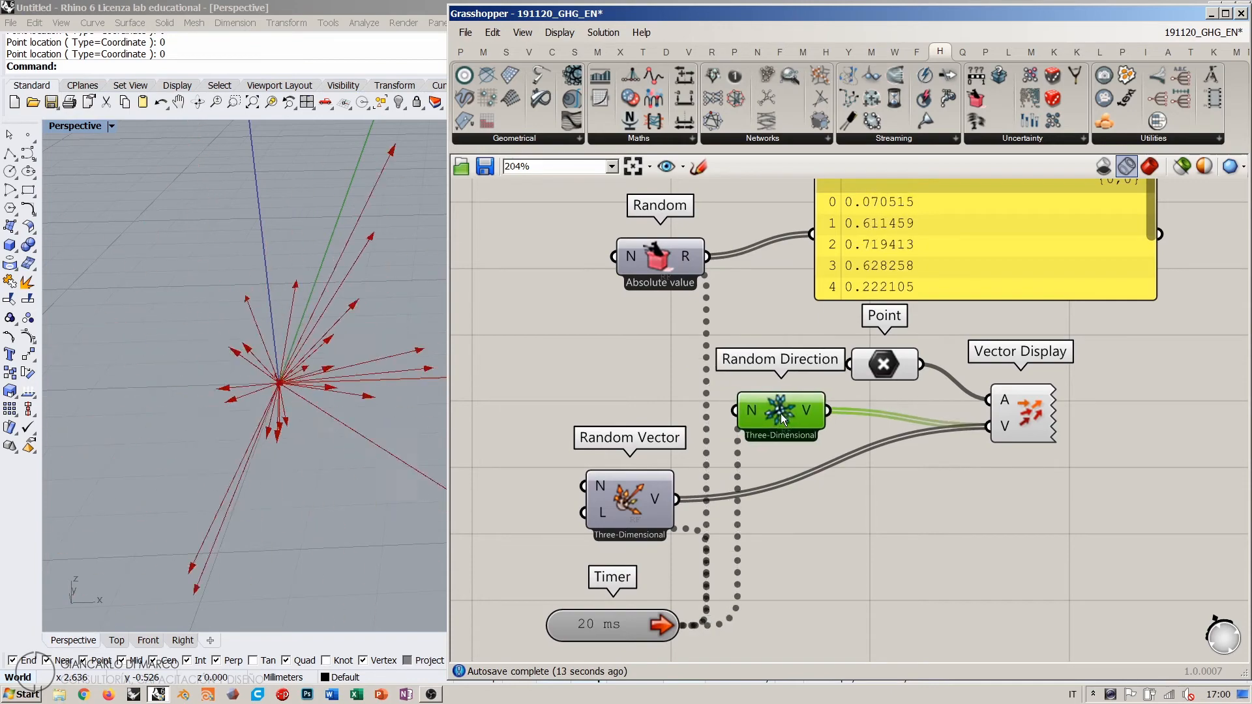
pyautogui.click(674, 526)
pyautogui.moveTo(620, 505); pyautogui.dragTo(615, 493)
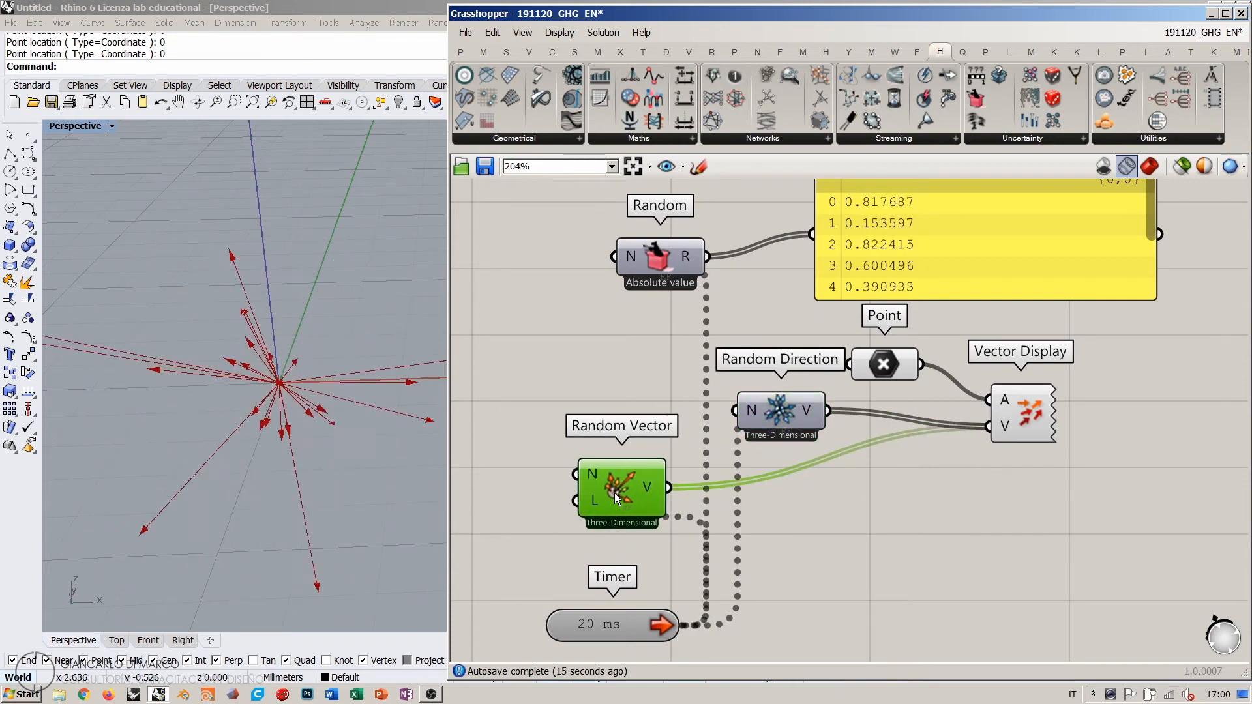
pyautogui.click(855, 502)
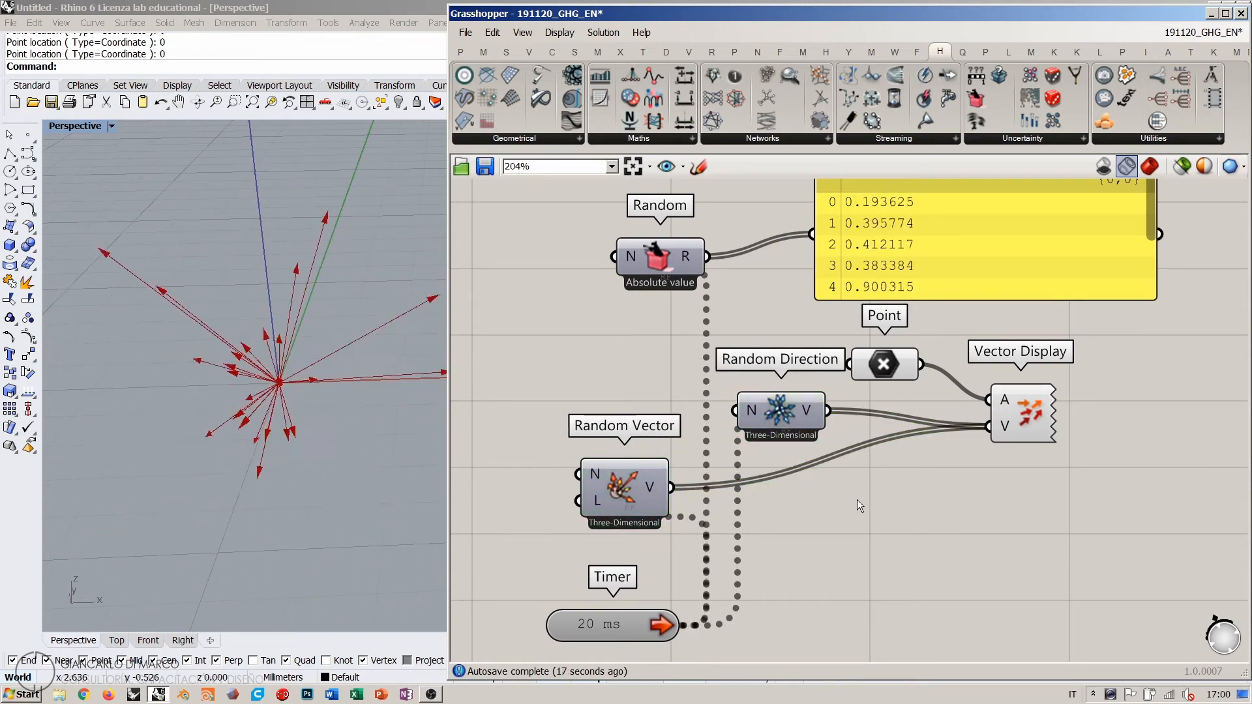
pyautogui.scroll(-1, 860, 500)
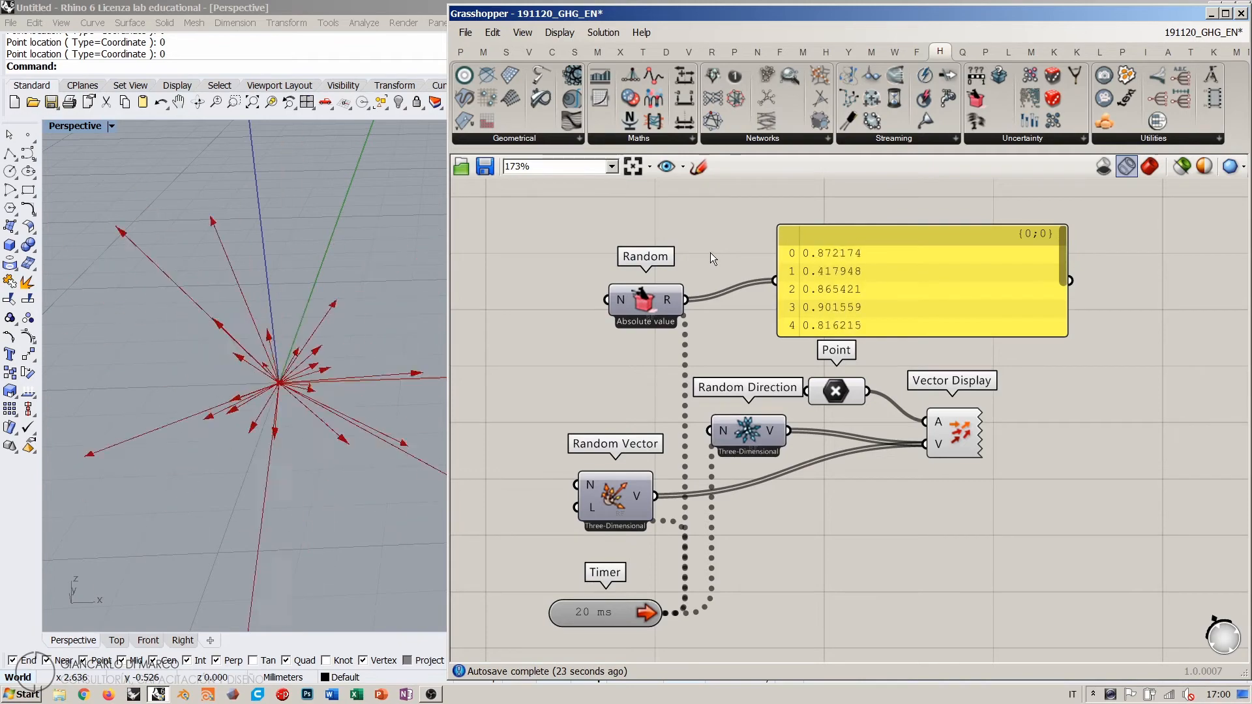
pyautogui.moveTo(313, 365); pyautogui.dragTo(300, 400, button='right')
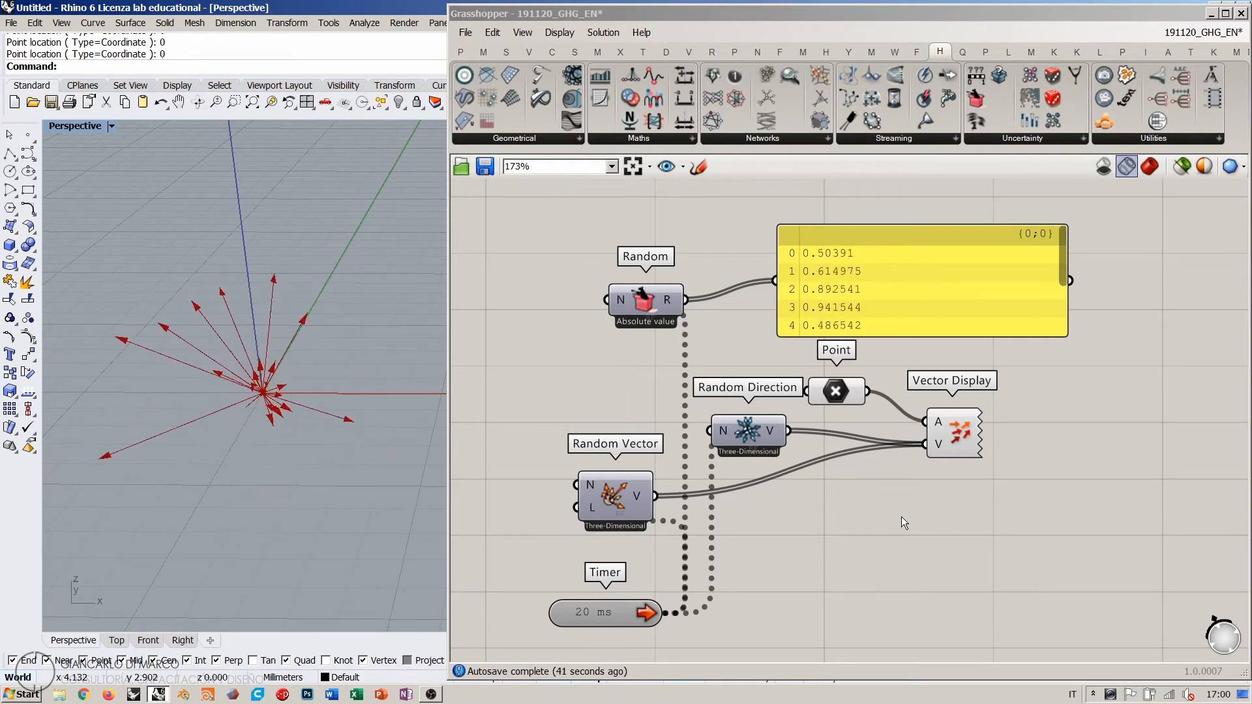
pyautogui.moveTo(901, 517); pyautogui.dragTo(871, 488, button='right')
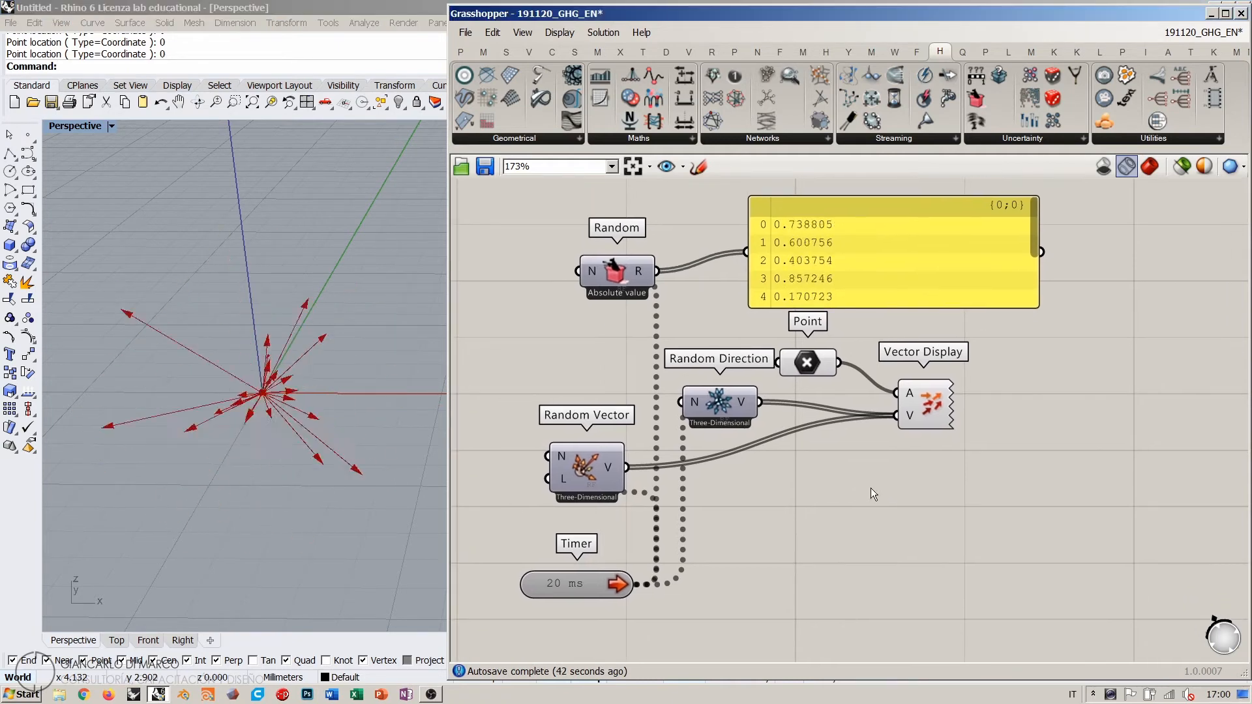
pyautogui.doubleClick(870, 542)
pyautogui.write('point')
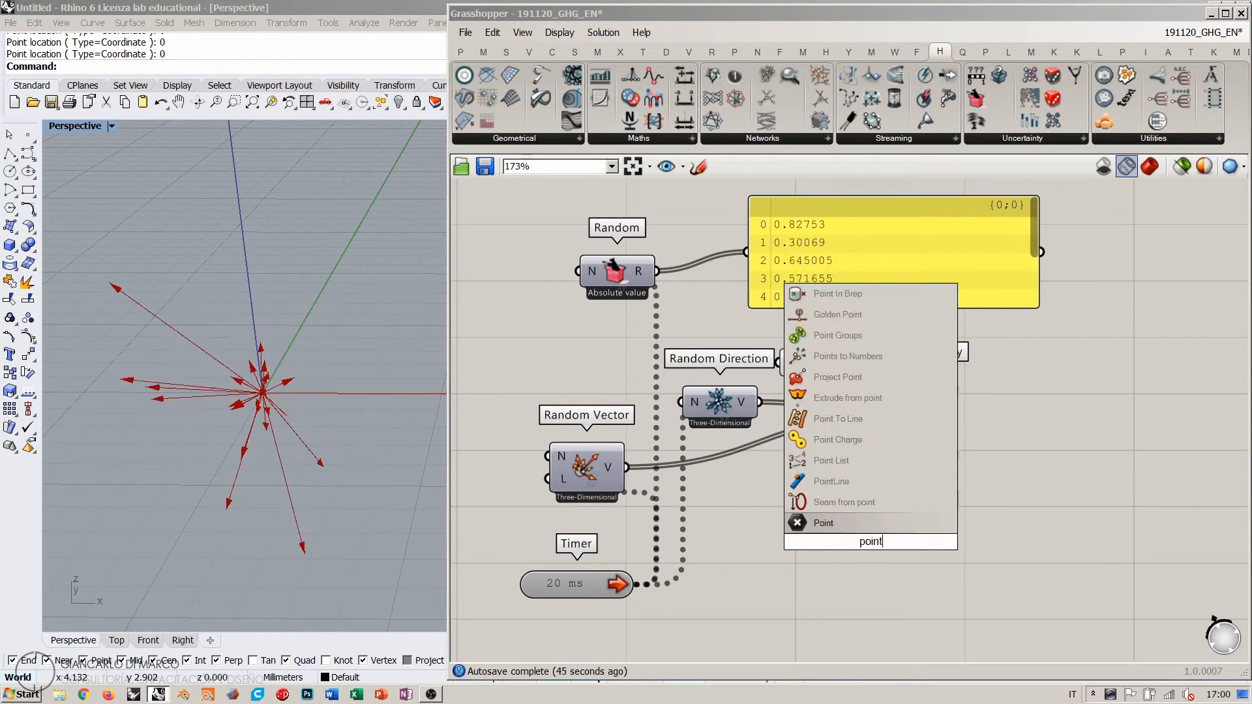
pyautogui.press('Return')
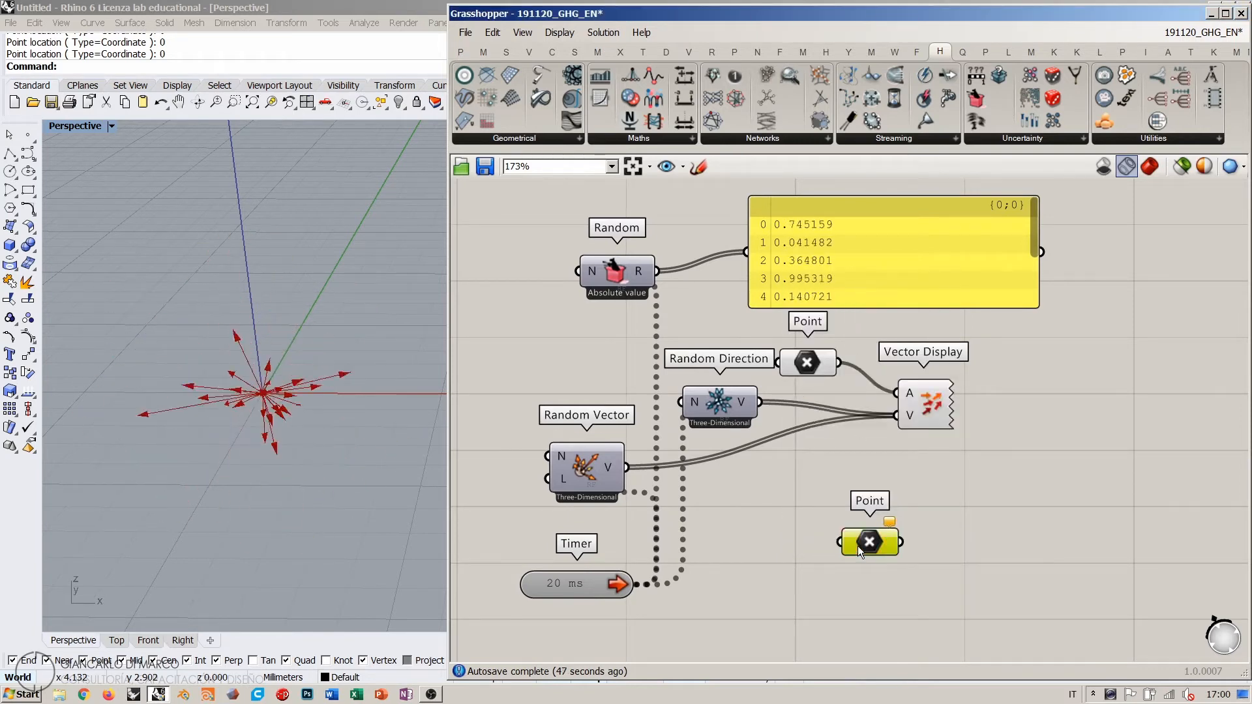
pyautogui.rightClick(851, 543)
pyautogui.click(825, 553)
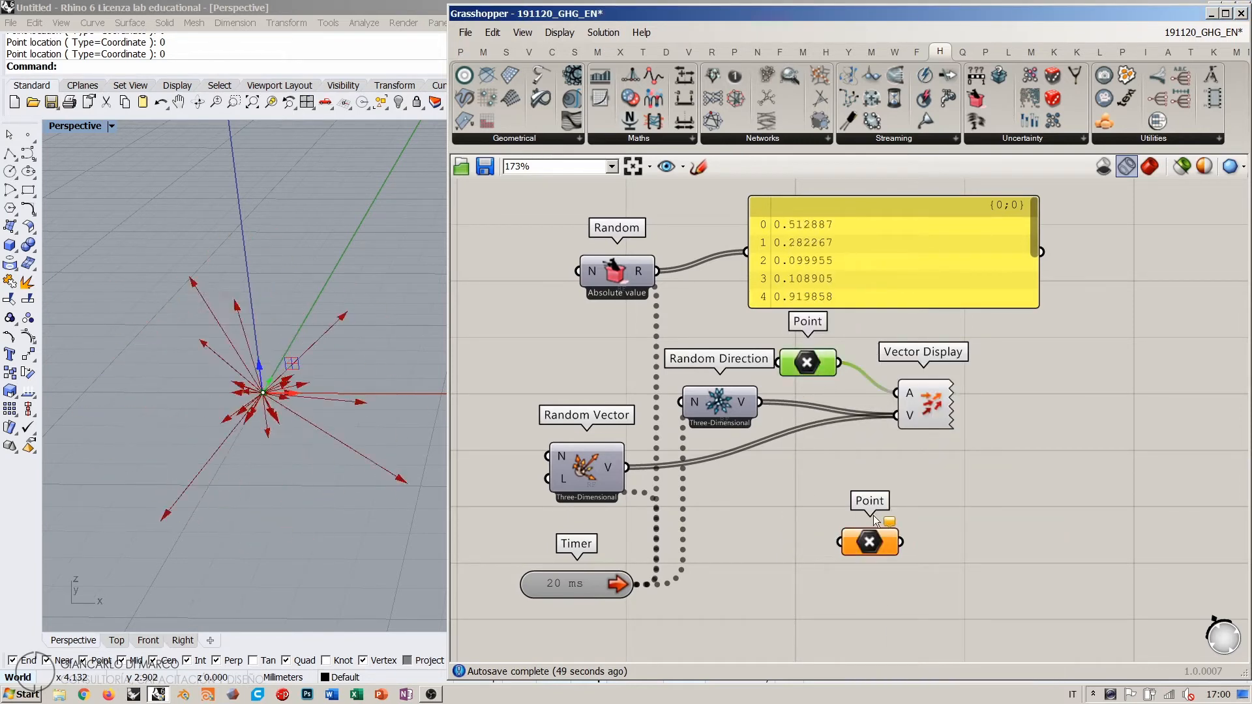
pyautogui.press('Delete')
# Step: Duplicate the existing Point parameter, placing the copy below Vector Display
pyautogui.click(815, 366)
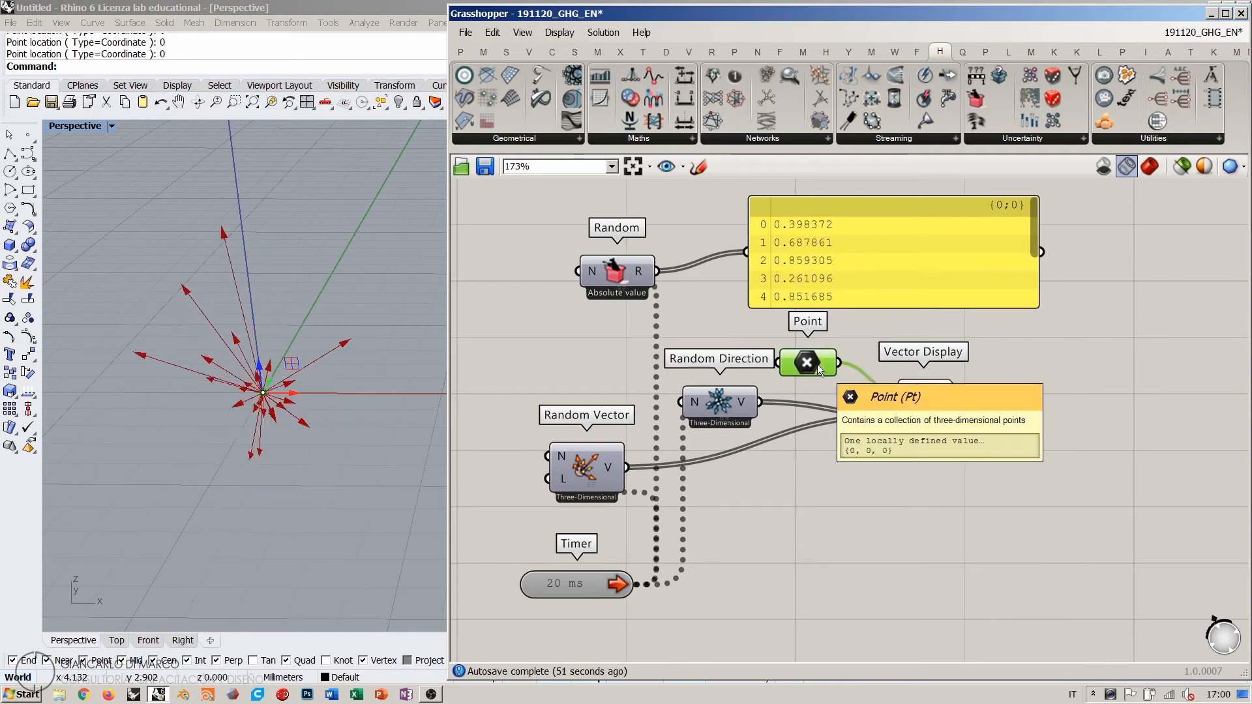
pyautogui.keyDown('alt'); pyautogui.moveTo(818, 365); pyautogui.dragTo(832, 593); pyautogui.keyUp('alt')
pyautogui.click(874, 522)
# Step: Turn off the preview of the original Point parameter and Vector Display
pyautogui.click(815, 367)
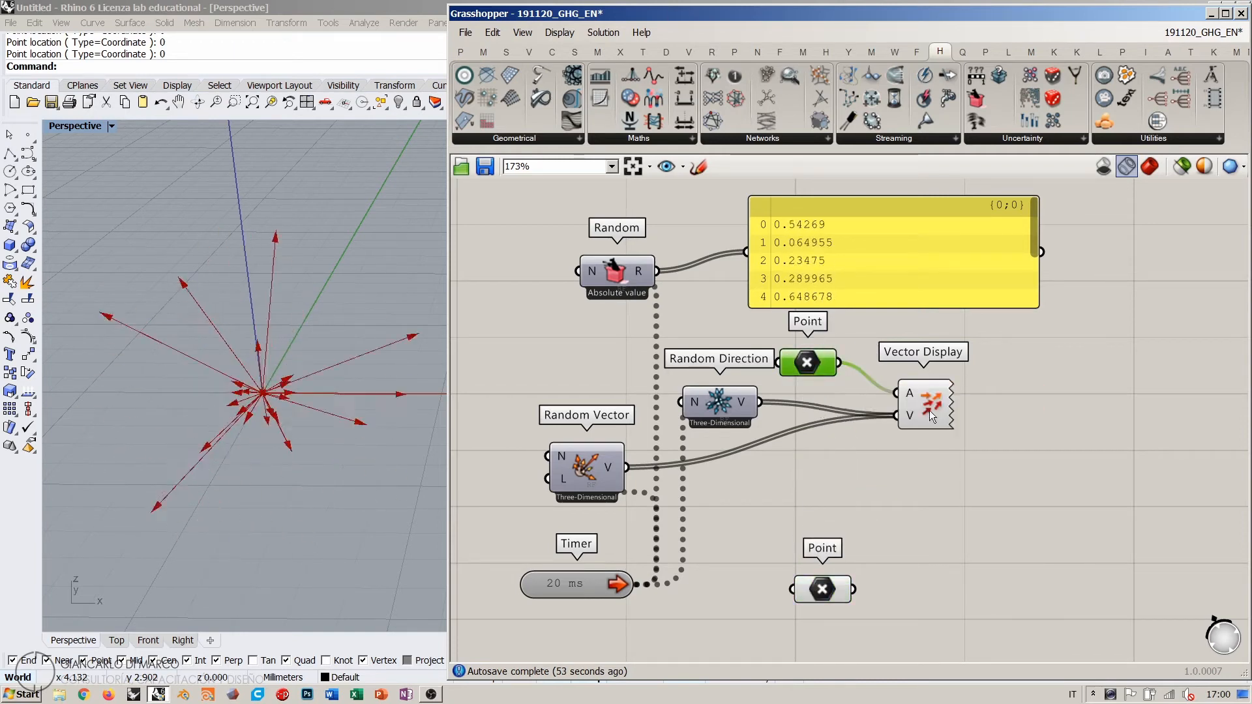
pyautogui.keyDown('shift'); pyautogui.click(929, 410); pyautogui.keyUp('shift')
pyautogui.hotkey('ctrl', 'q')
pyautogui.click(926, 502)
# Step: Add a Move component beside the duplicated Point and connect that Point to its G input
pyautogui.moveTo(875, 469); pyautogui.dragTo(854, 393, button='right')
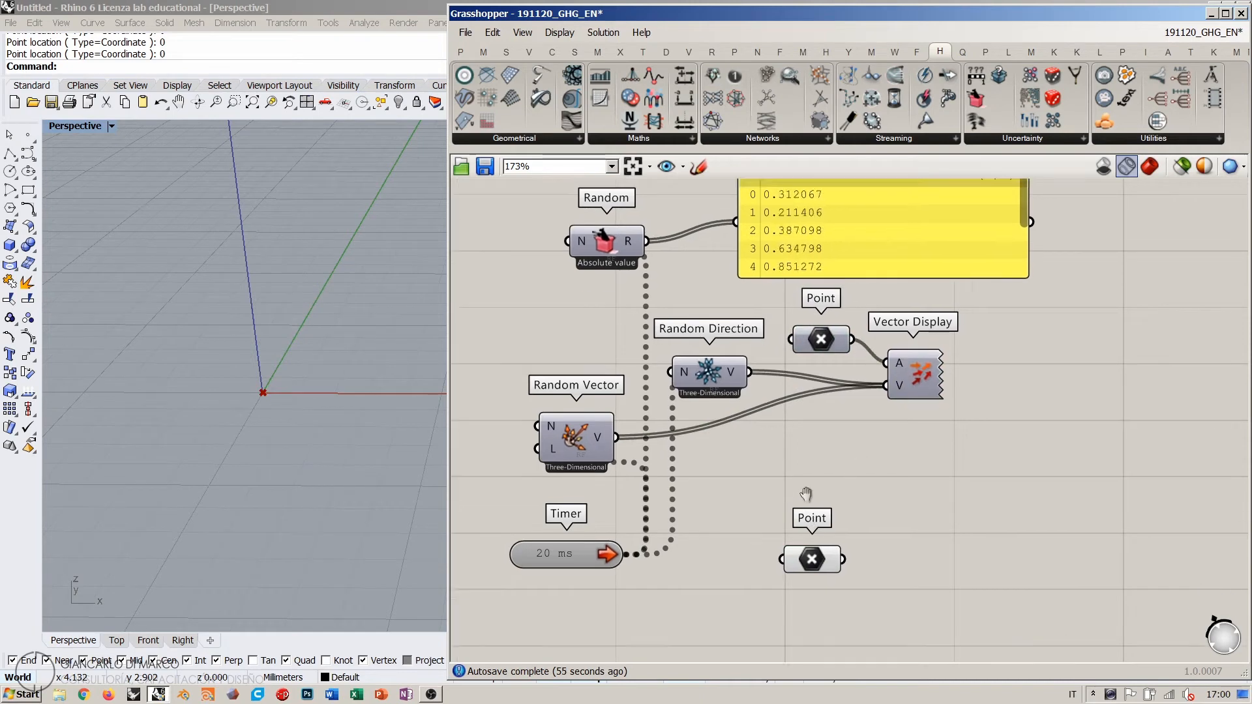
pyautogui.click(800, 513)
pyautogui.moveTo(801, 513); pyautogui.dragTo(783, 502)
pyautogui.click(953, 468)
pyautogui.doubleClick(953, 468)
pyautogui.write('move')
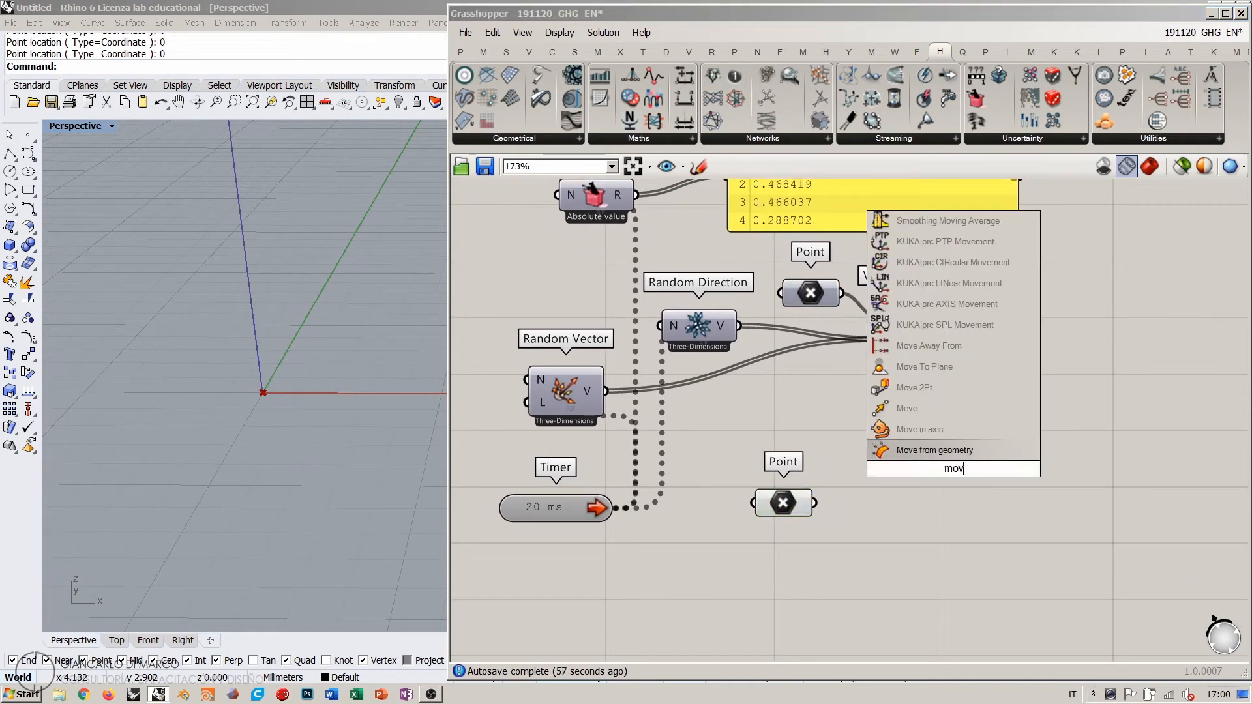
pyautogui.click(886, 408)
pyautogui.moveTo(785, 504); pyautogui.dragTo(768, 511)
pyautogui.click(845, 459)
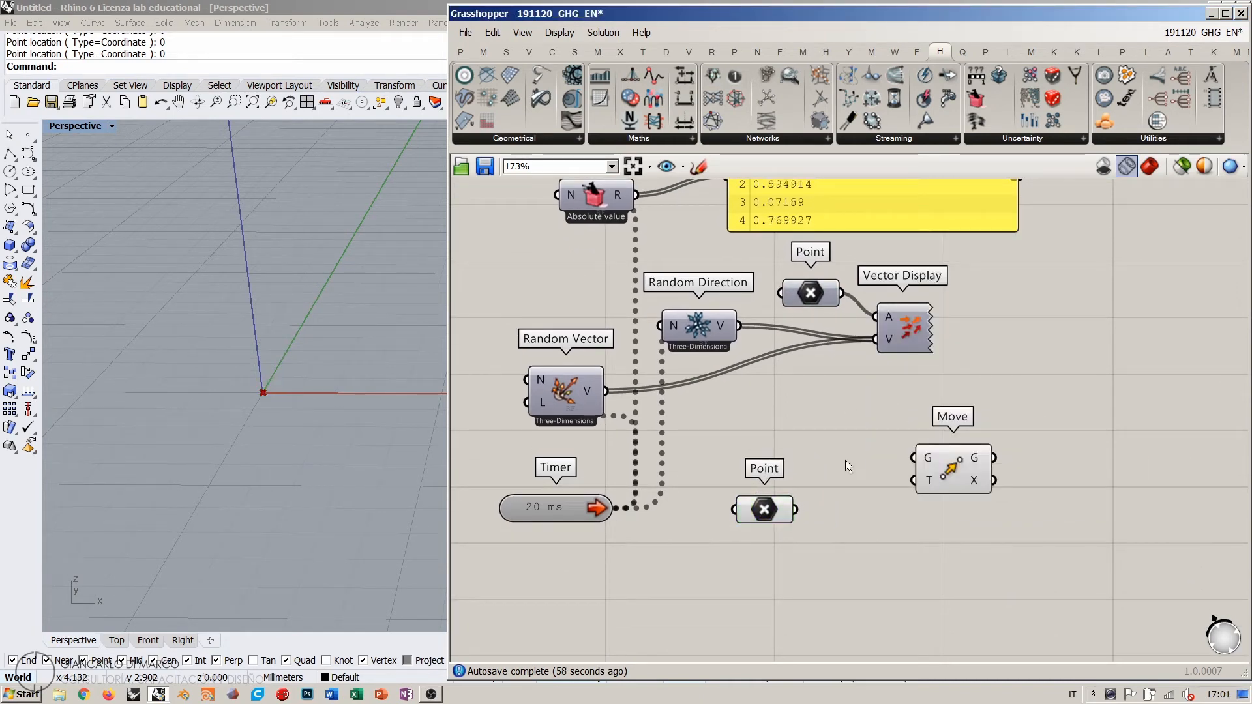
pyautogui.moveTo(914, 457); pyautogui.dragTo(794, 512)
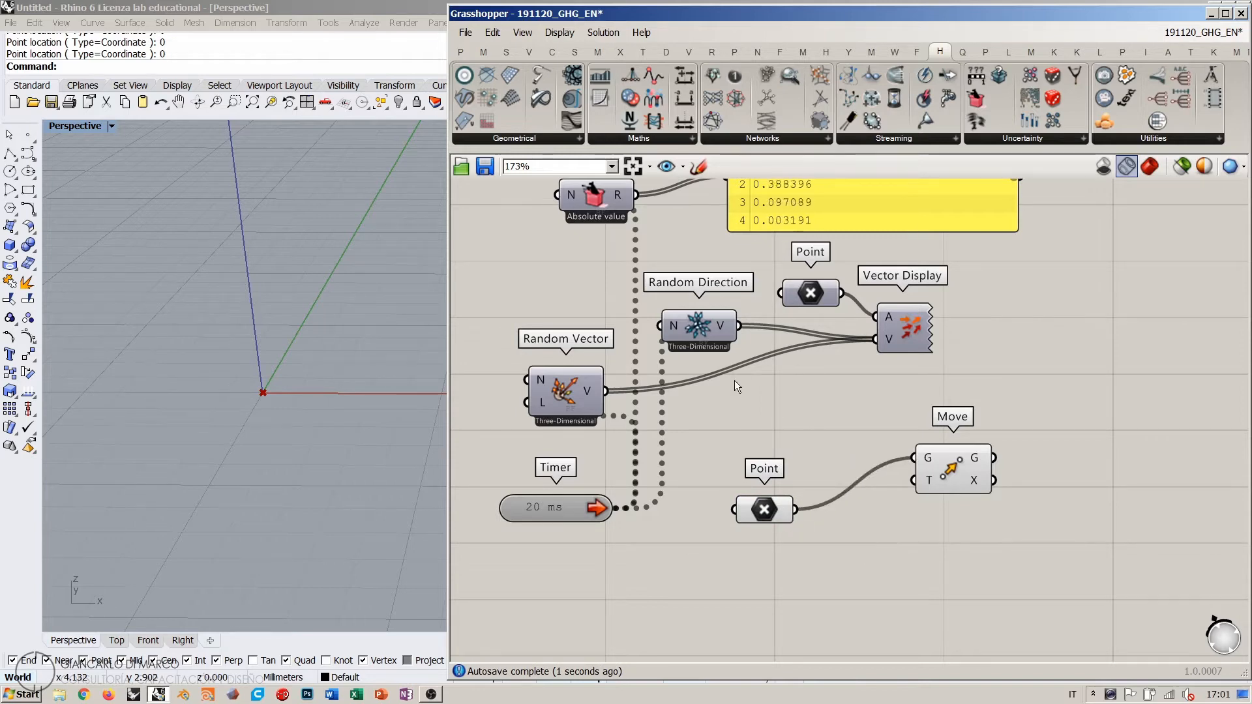
# Step: Add a panel containing 1 beside Random Direction and connect it to that component's N input
pyautogui.moveTo(693, 322); pyautogui.dragTo(697, 322)
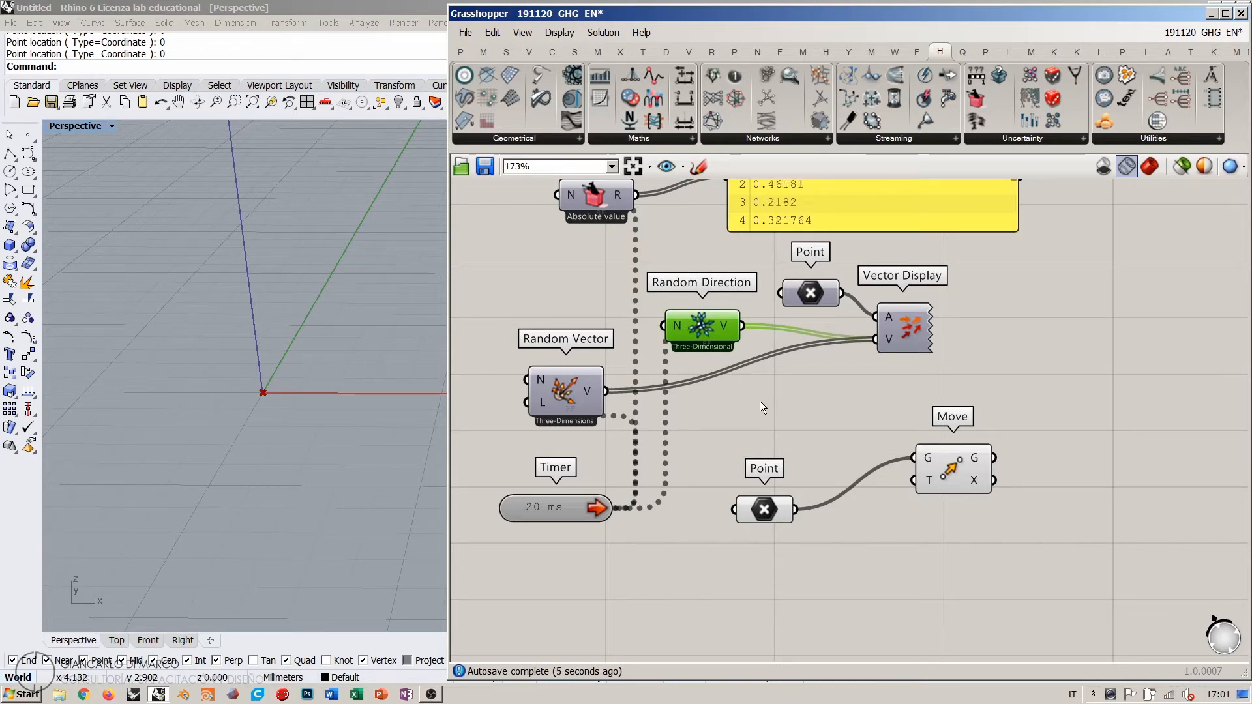
pyautogui.click(714, 456)
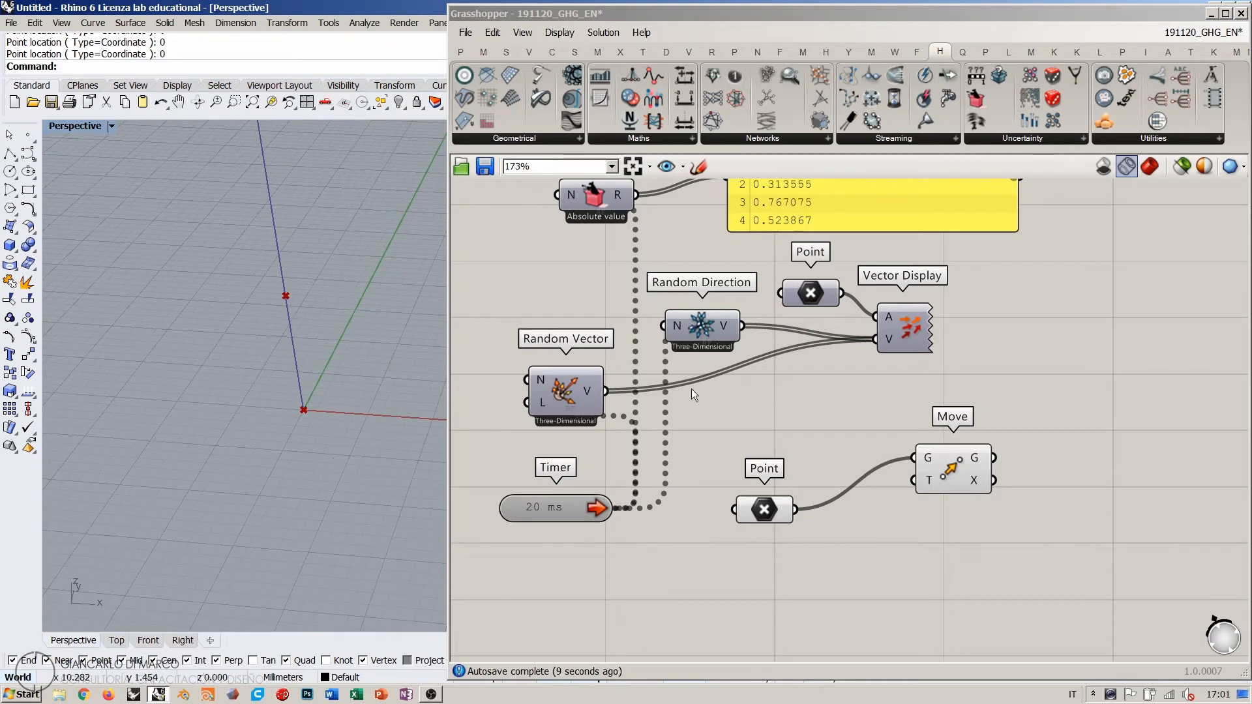
pyautogui.doubleClick(548, 294)
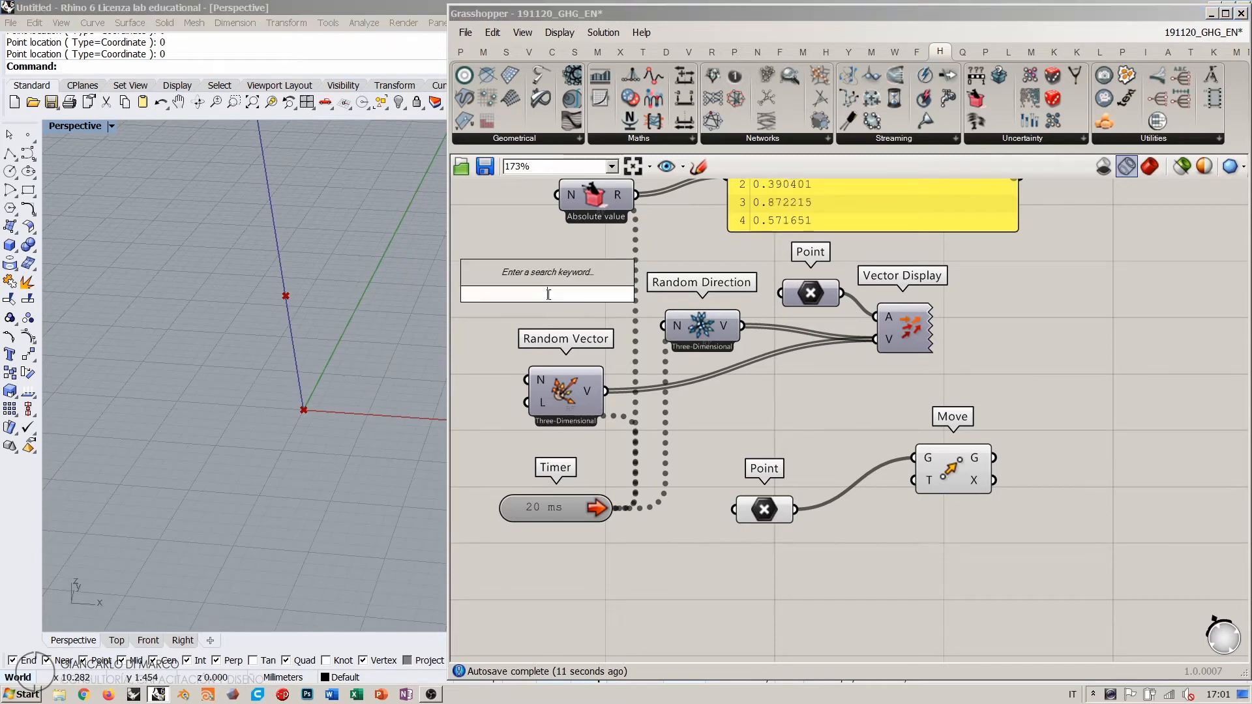
pyautogui.write('1')
pyautogui.press('Return')
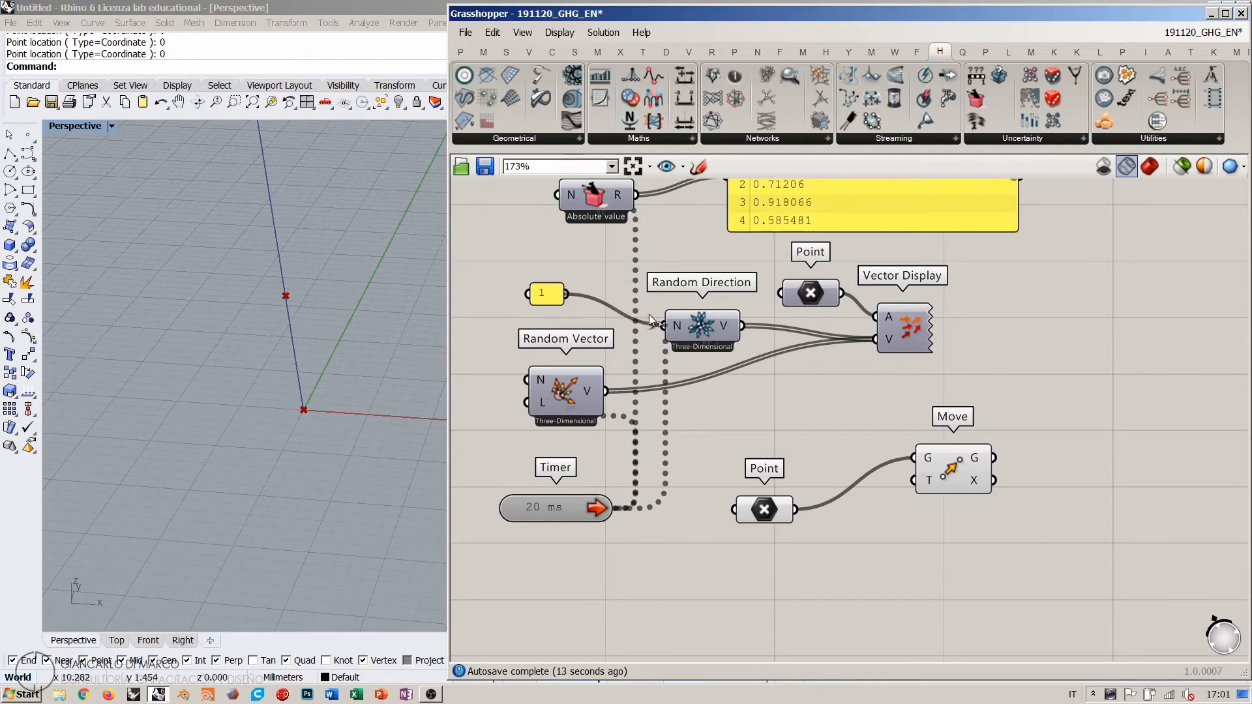
pyautogui.moveTo(649, 314); pyautogui.dragTo(655, 322)
pyautogui.moveTo(535, 295); pyautogui.dragTo(598, 326)
# Step: Connect Random Direction's V output to the large panel in place of Random's output
pyautogui.moveTo(730, 324); pyautogui.dragTo(715, 354, button='right')
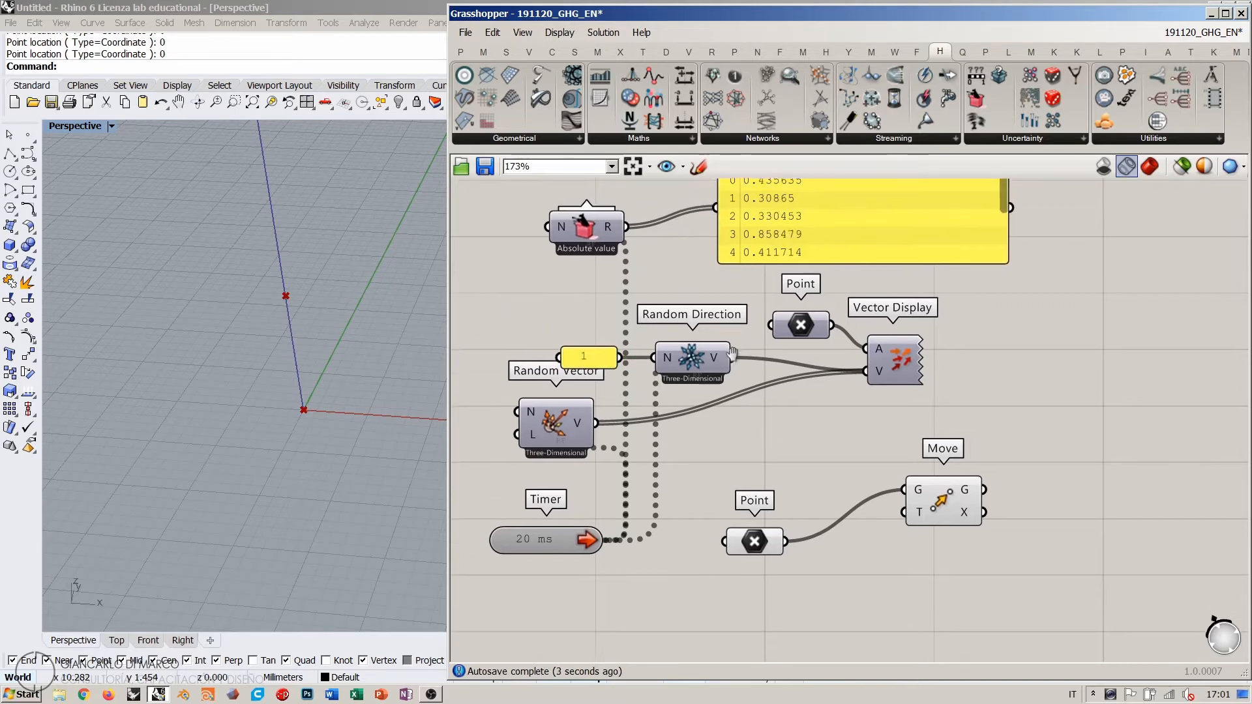
pyautogui.moveTo(715, 354)
pyautogui.moveTo(715, 358); pyautogui.dragTo(714, 208)
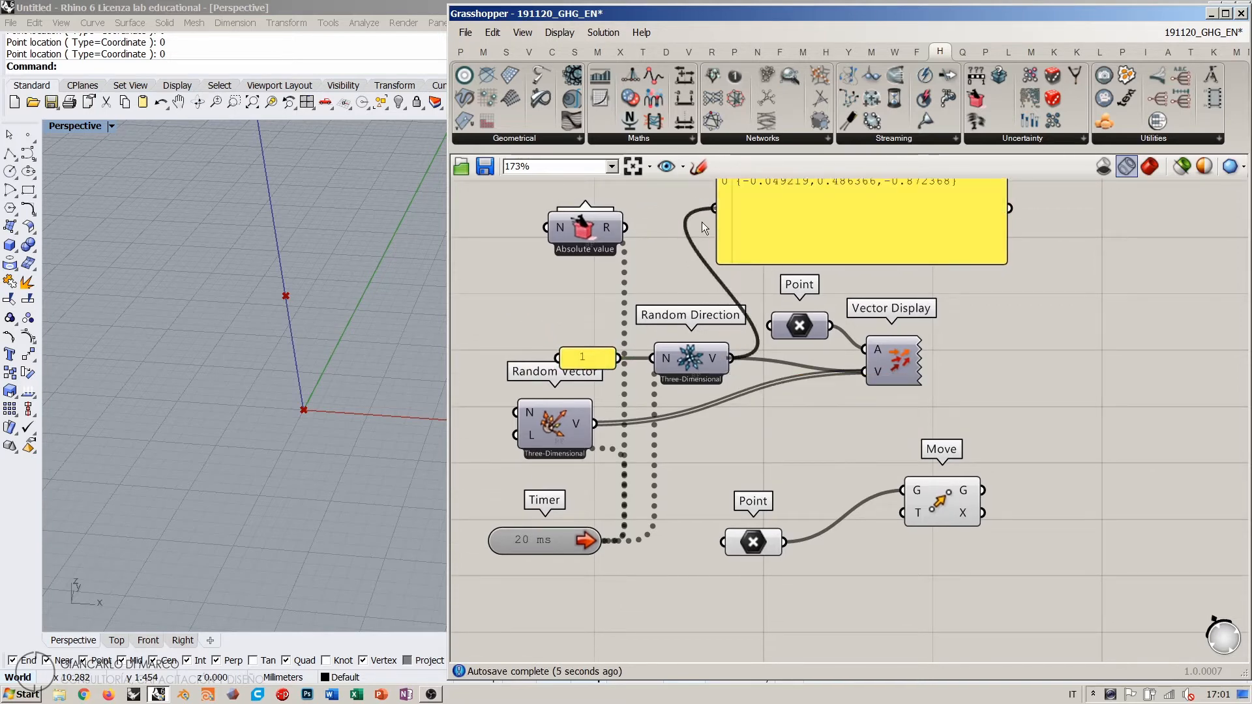
pyautogui.moveTo(806, 194); pyautogui.dragTo(797, 255, button='right')
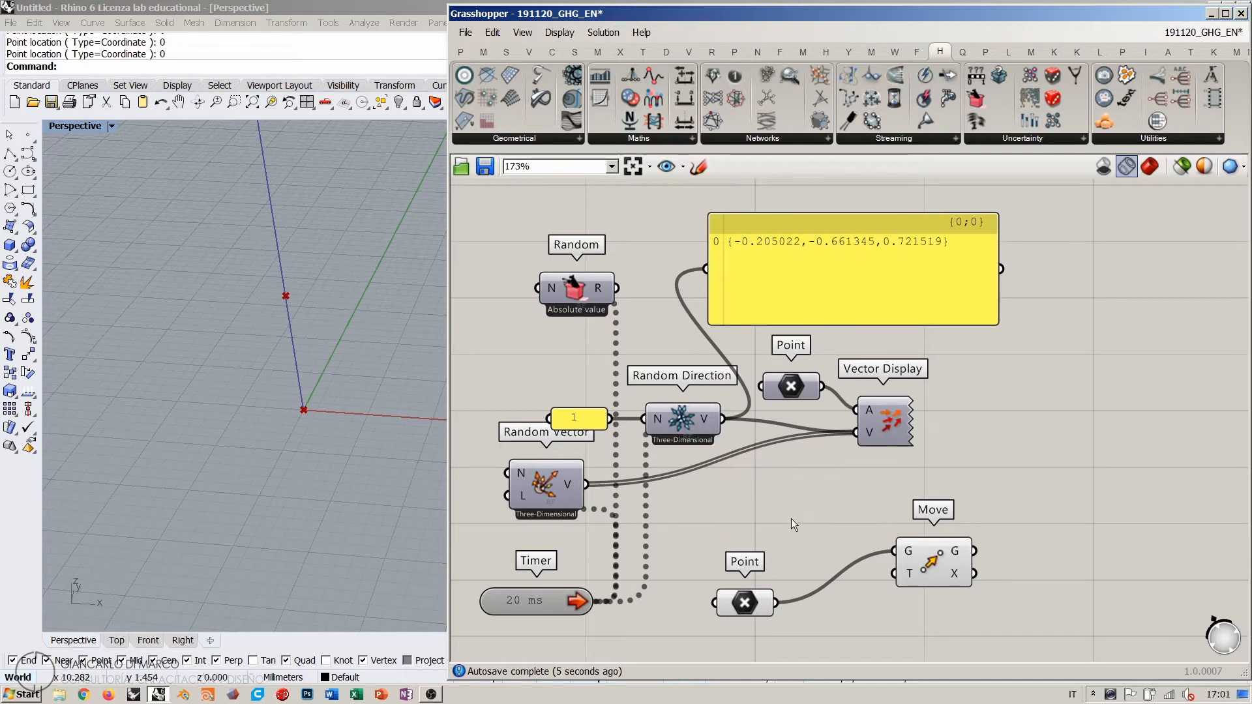
pyautogui.moveTo(791, 444); pyautogui.dragTo(788, 382, button='right')
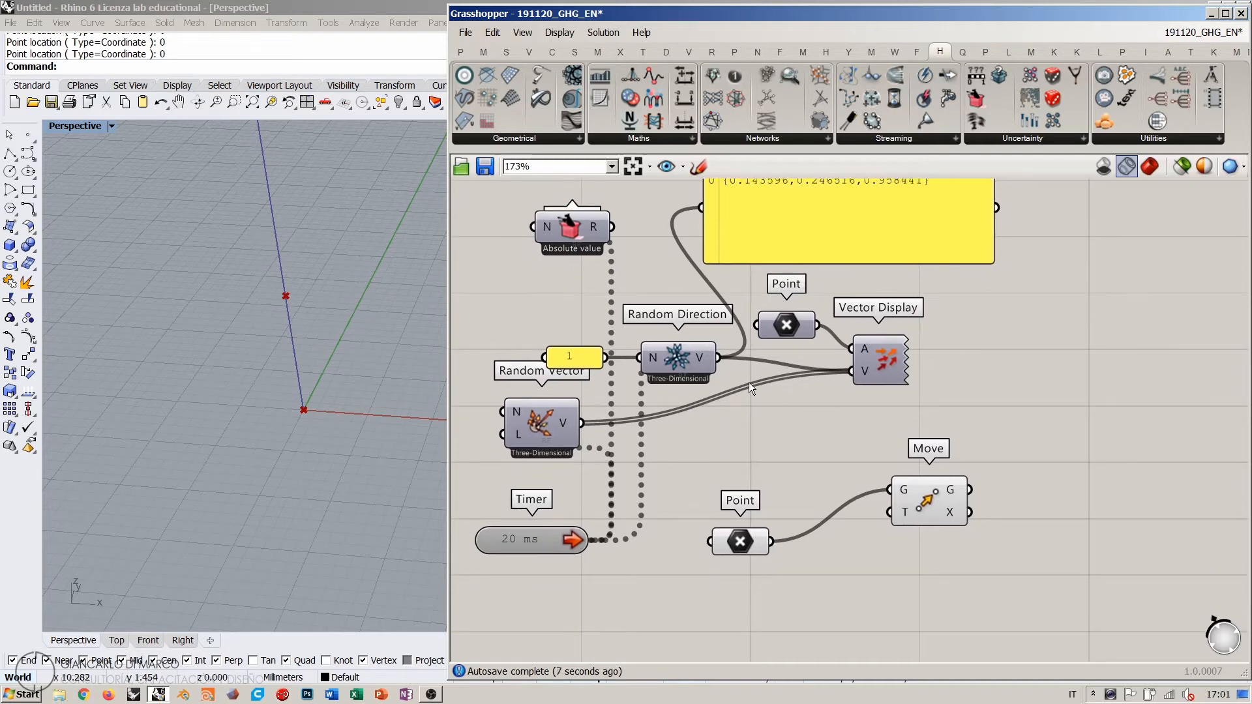
# Step: Connect Random Direction's V output to Move's T input and line up the lower Point with Move
pyautogui.moveTo(718, 358); pyautogui.dragTo(882, 525)
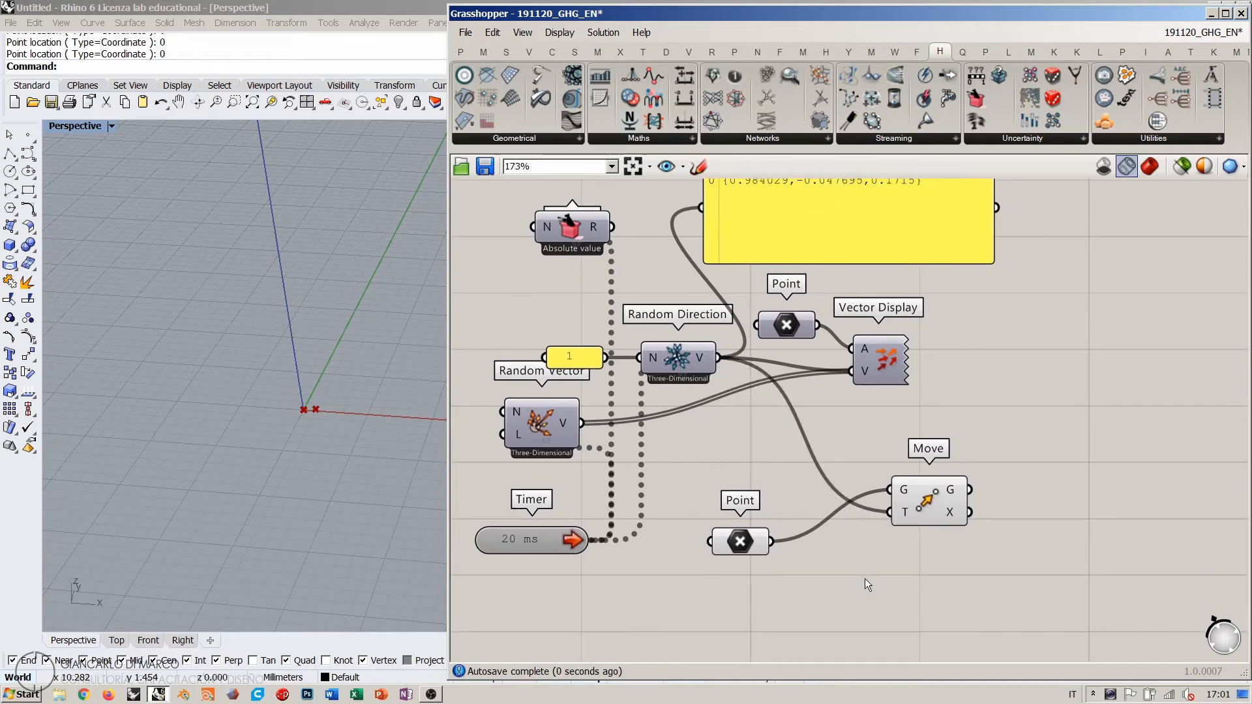
pyautogui.moveTo(319, 491); pyautogui.dragTo(338, 405, button='right')
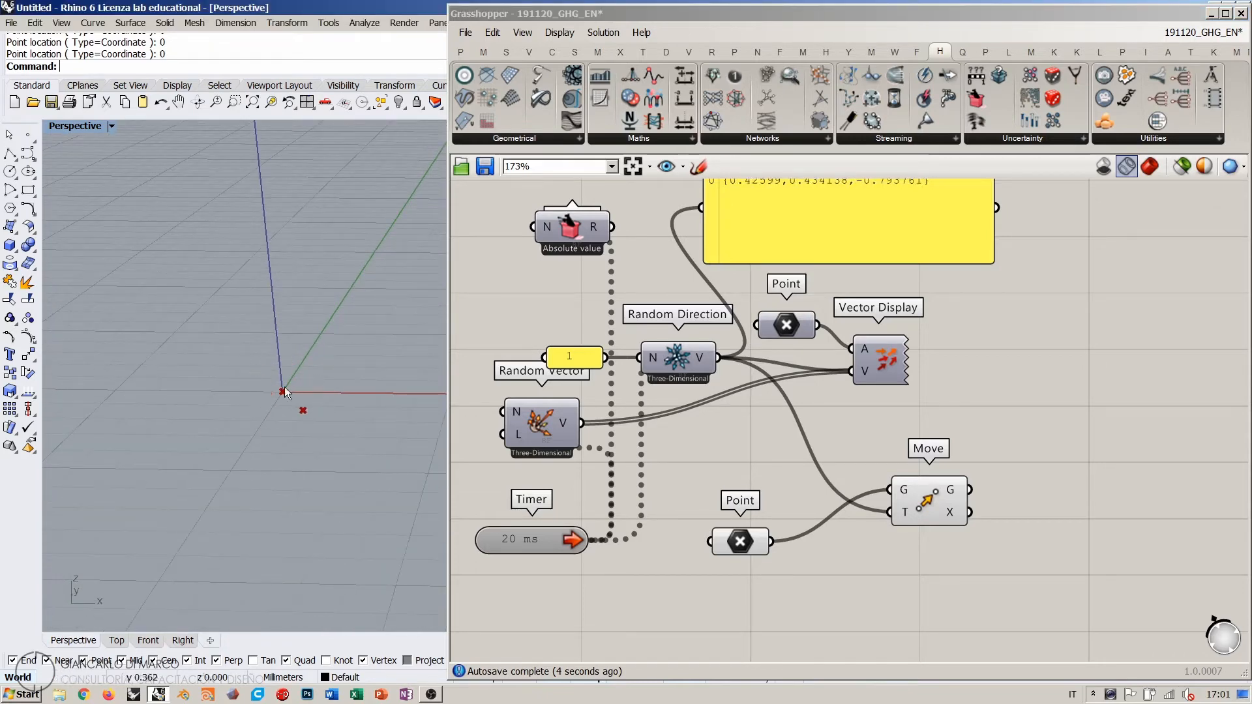
pyautogui.moveTo(745, 546); pyautogui.dragTo(754, 493)
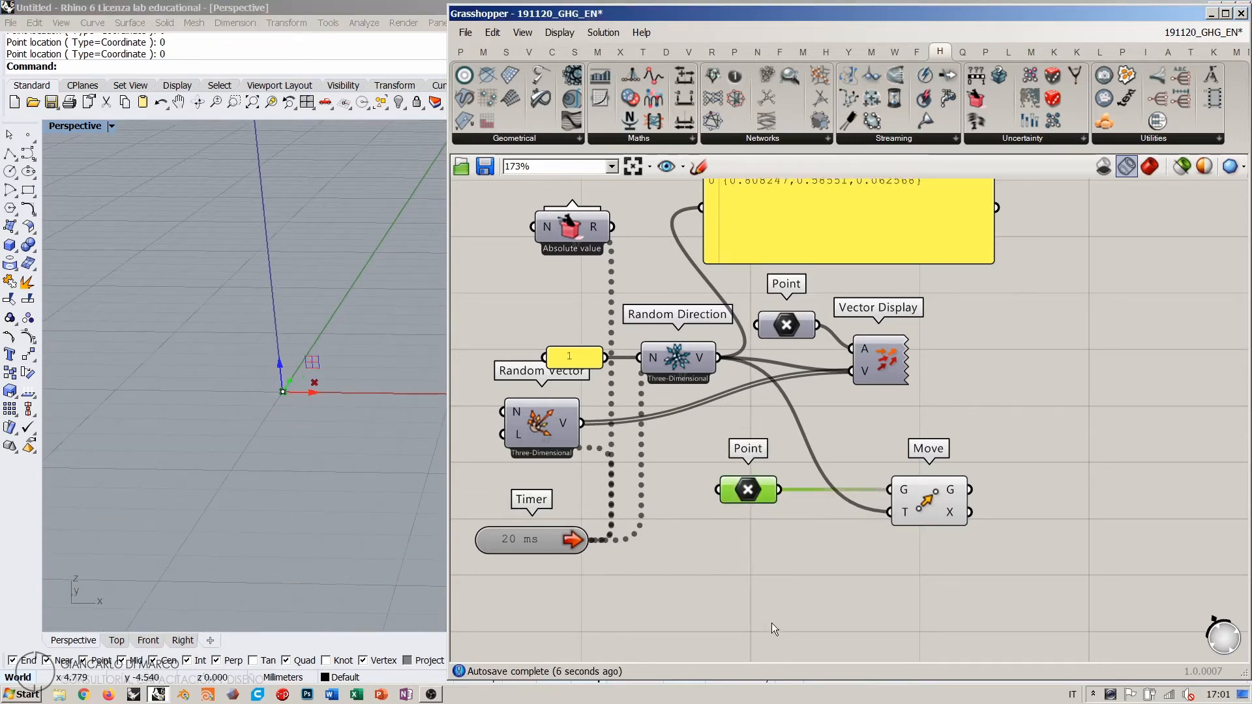
pyautogui.click(776, 580)
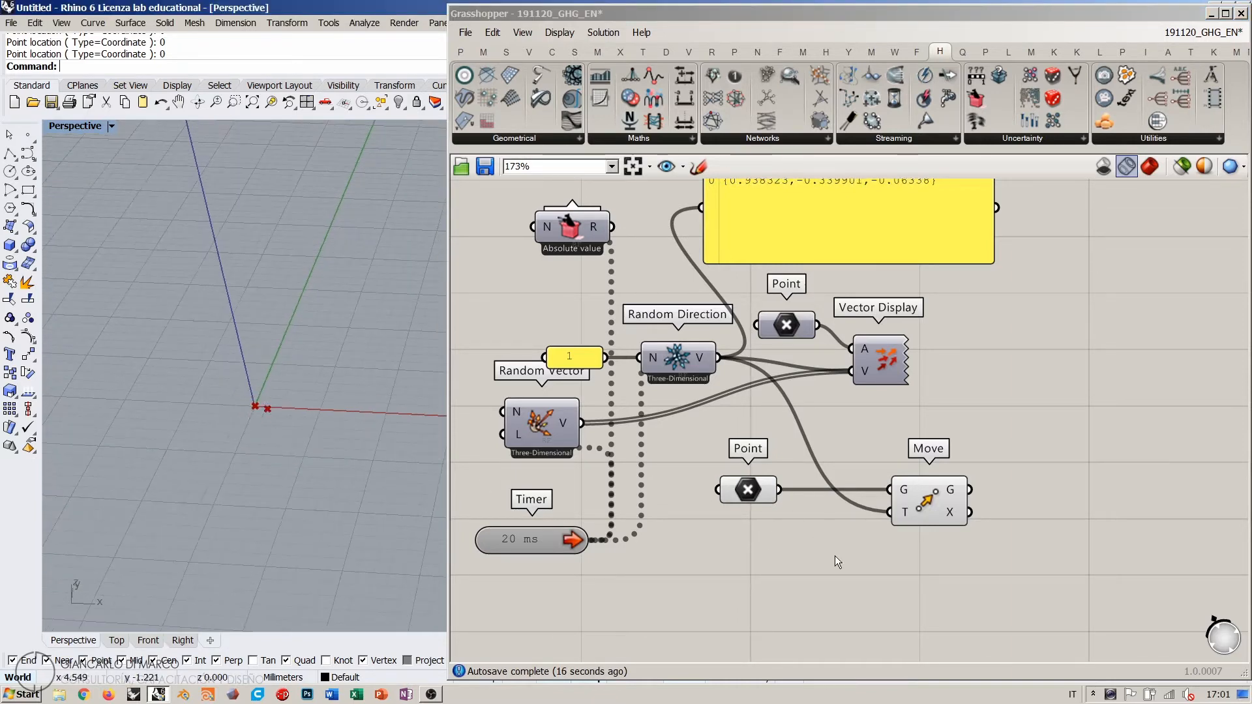
pyautogui.click(922, 500)
pyautogui.moveTo(923, 501); pyautogui.dragTo(911, 501)
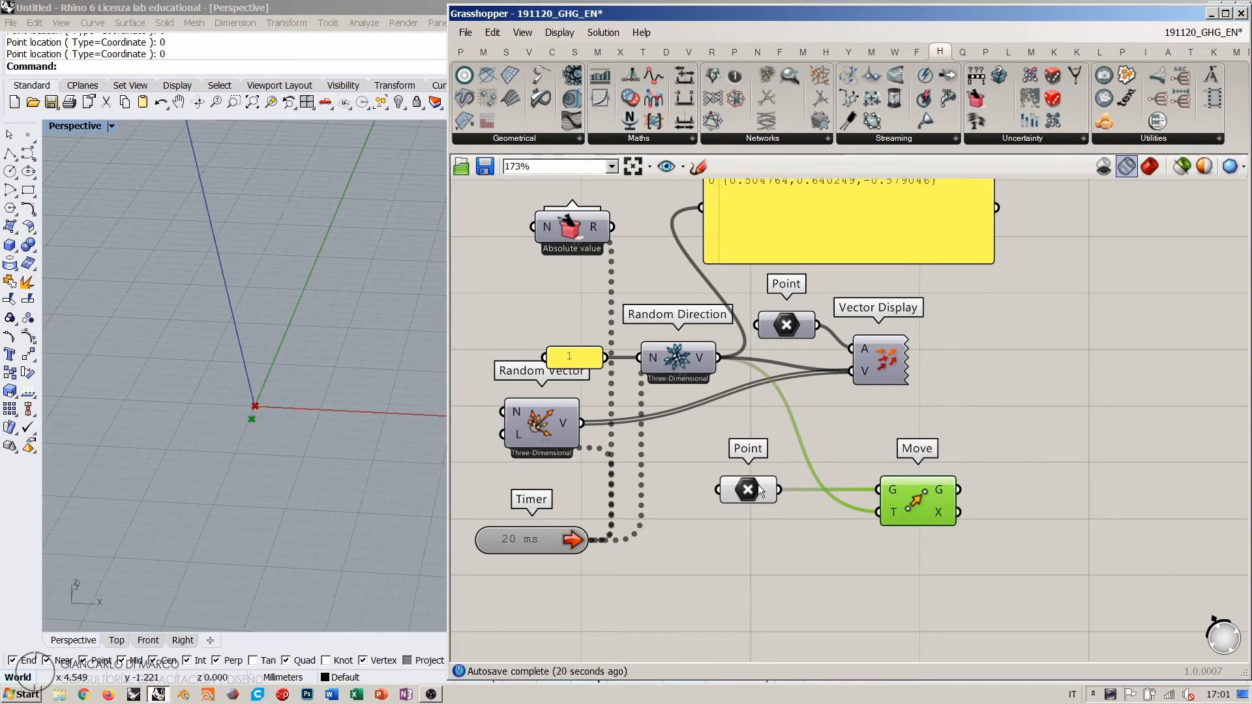
pyautogui.click(788, 432)
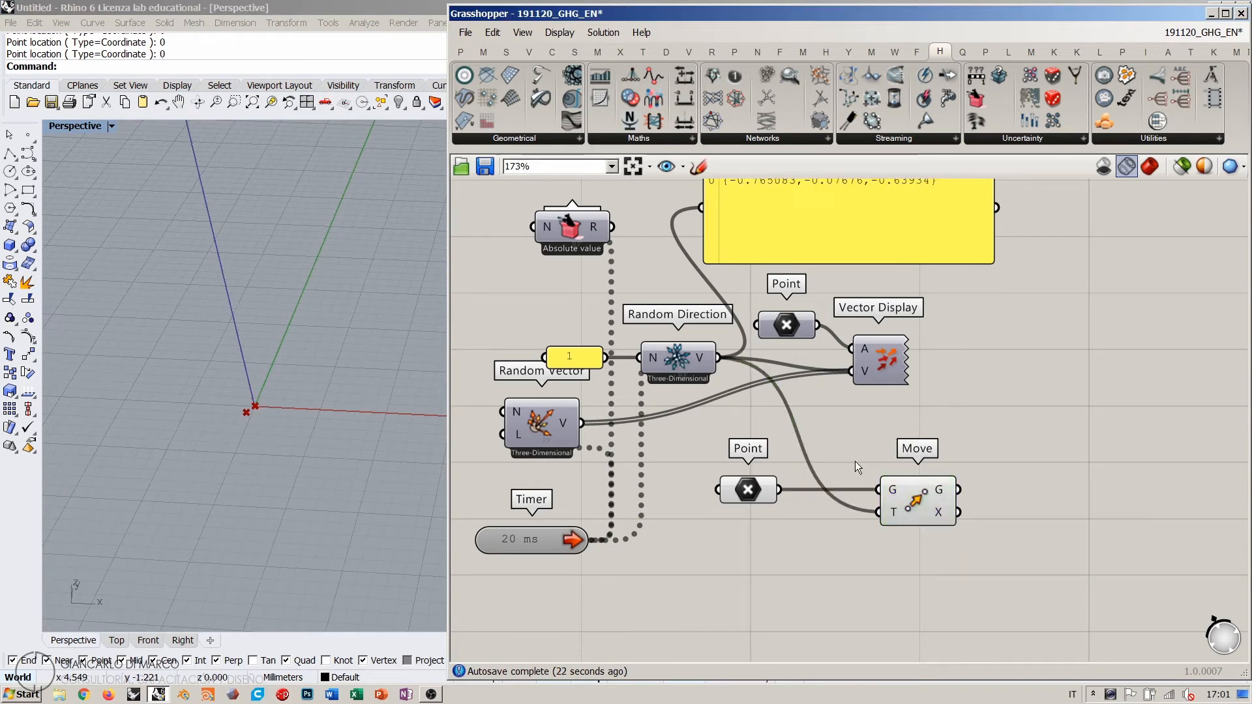
# Step: Add Loop Start and Loop End components beside Move and connect Loop Start's > output to Loop End's < input
pyautogui.scroll(-3, 855, 460)
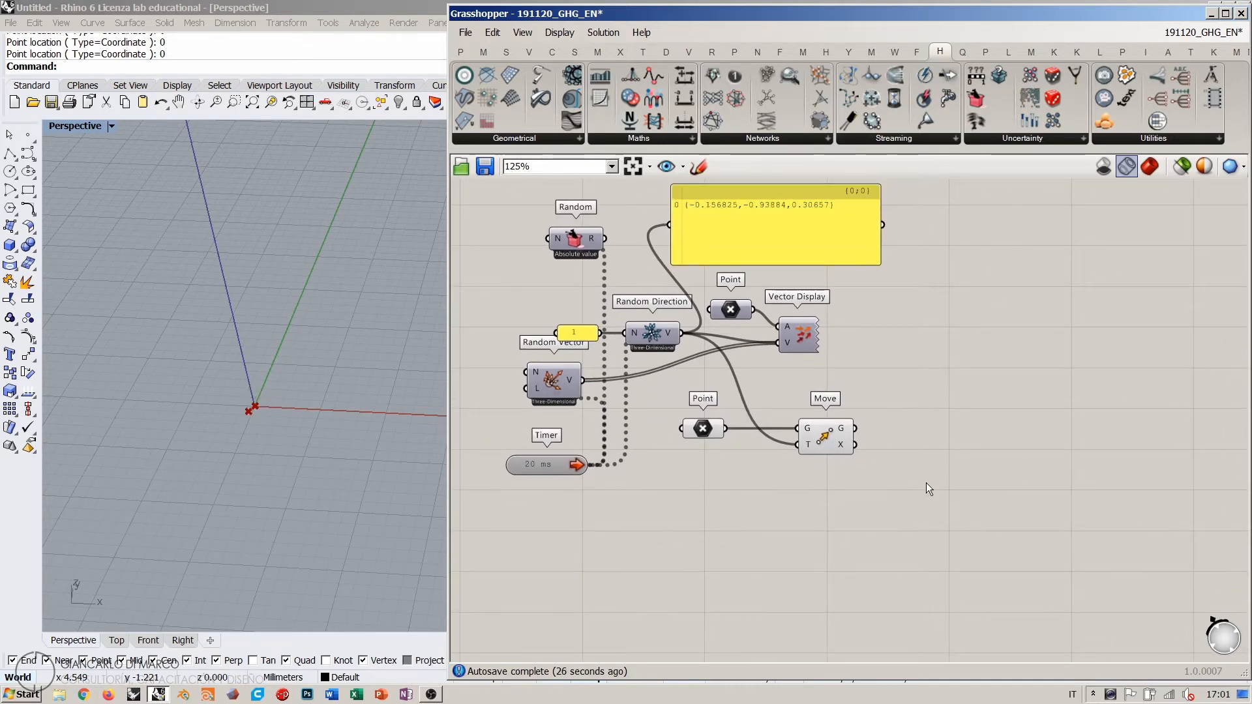
pyautogui.doubleClick(926, 483)
pyautogui.write('loop')
pyautogui.click(886, 443)
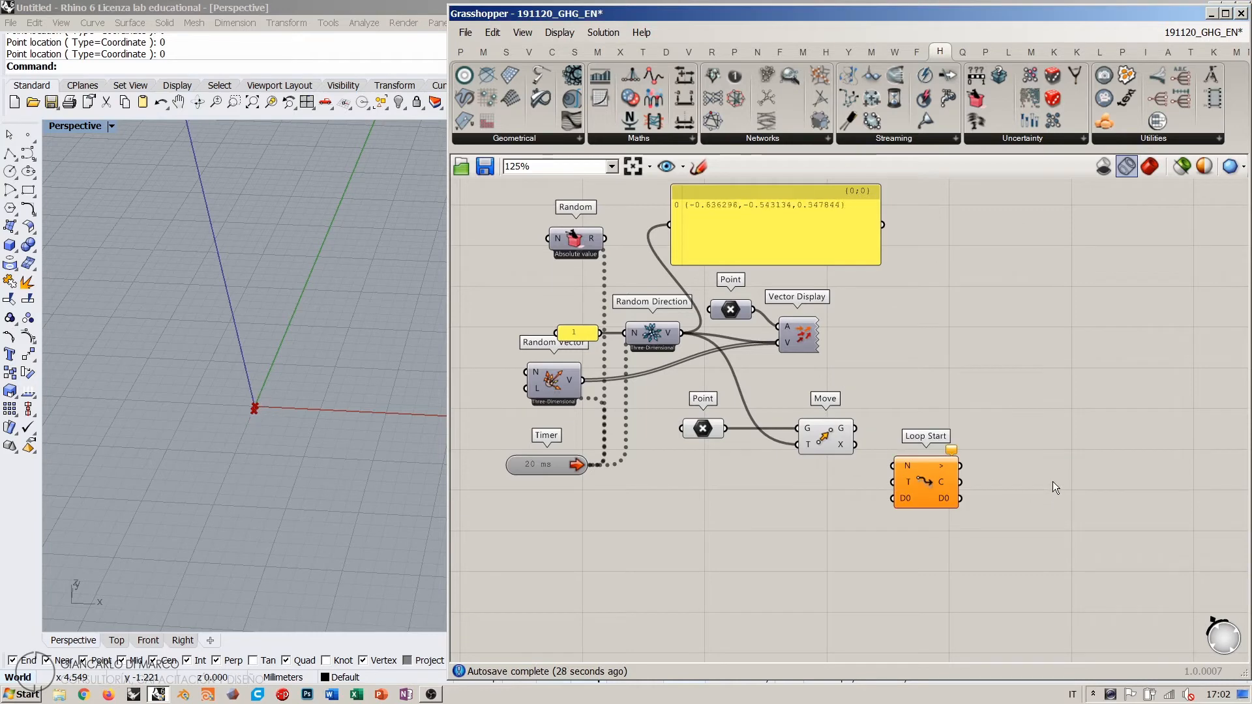
pyautogui.doubleClick(1052, 483)
pyautogui.write('loop')
pyautogui.click(1027, 467)
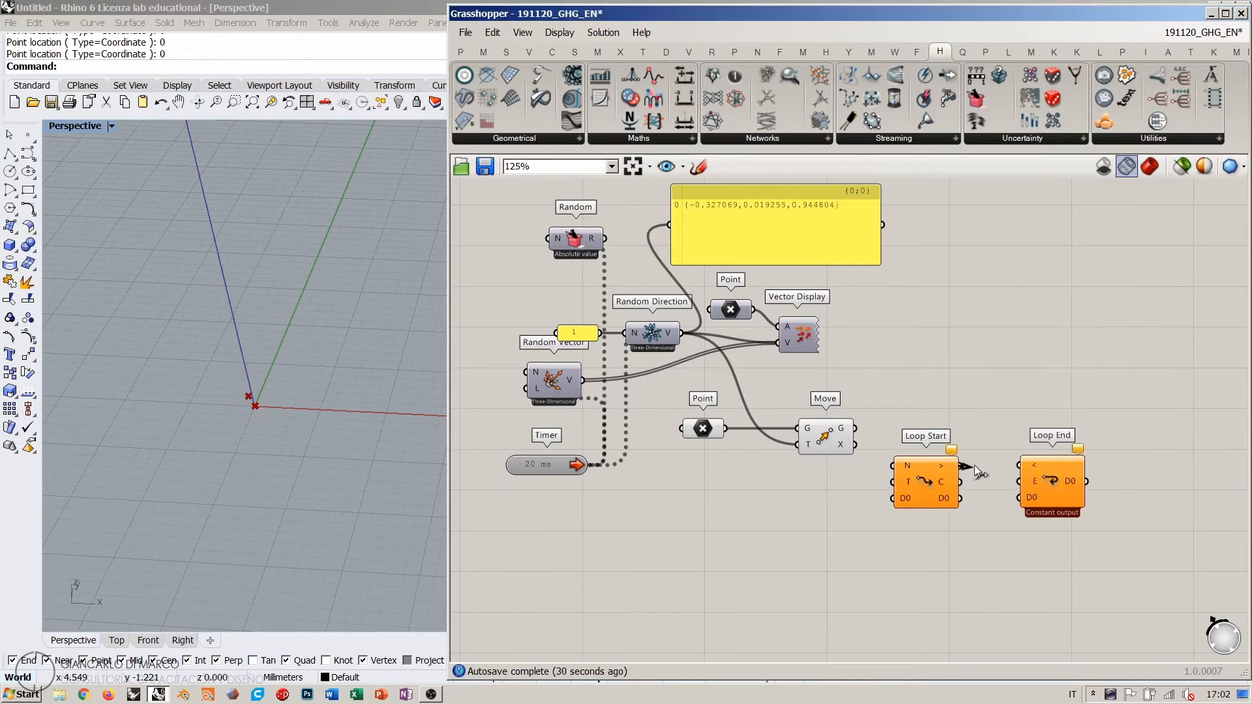
pyautogui.moveTo(978, 471); pyautogui.dragTo(1019, 466)
pyautogui.moveTo(1050, 486); pyautogui.dragTo(1089, 486)
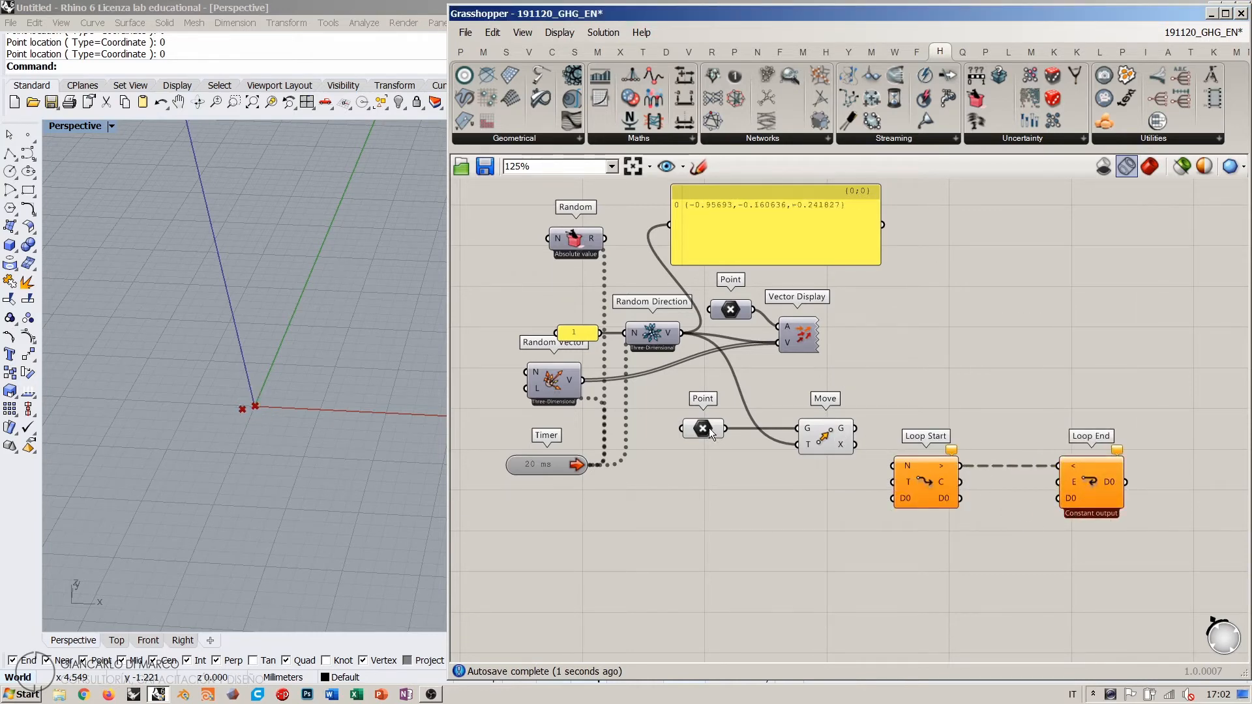
# Step: Connect the lower Point to Loop Start's D0 input and rearrange Point, Move and Loop Start closer together
pyautogui.moveTo(711, 433); pyautogui.dragTo(743, 510)
pyautogui.moveTo(886, 503); pyautogui.dragTo(888, 501)
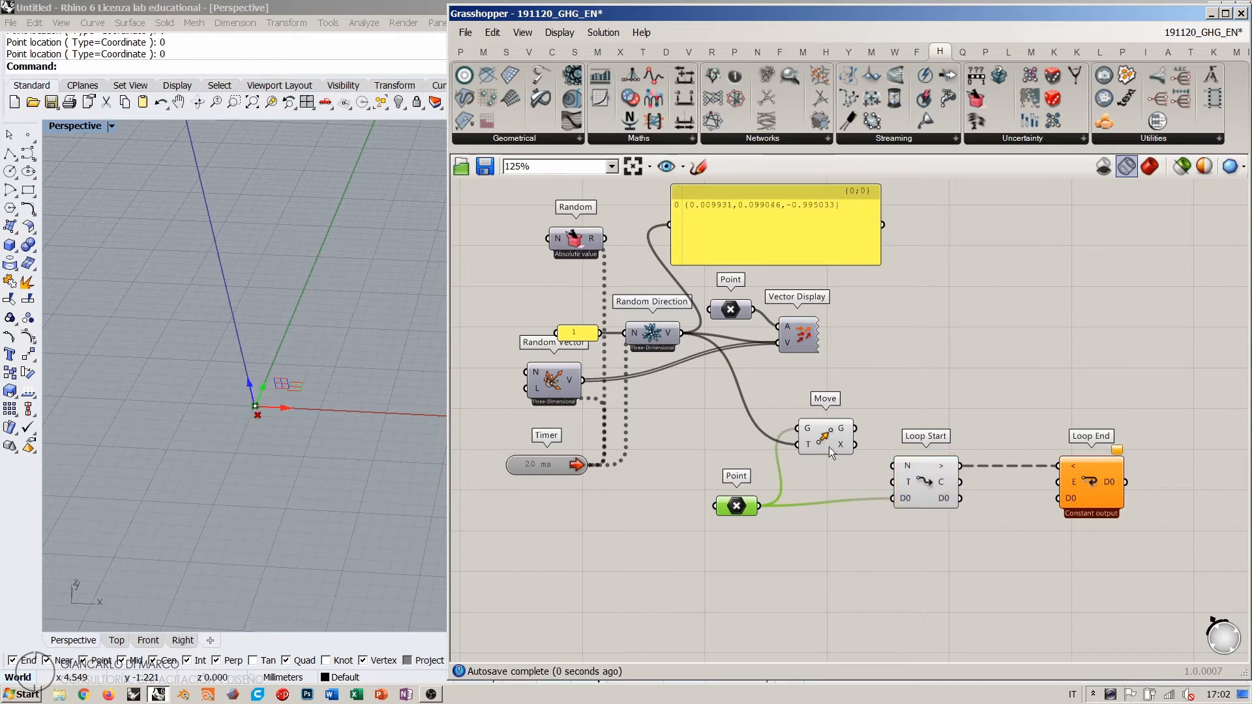
pyautogui.moveTo(821, 442); pyautogui.dragTo(806, 416)
pyautogui.moveTo(926, 480); pyautogui.dragTo(848, 461)
# Step: Add a number slider with value 11 and connect it to Loop Start's N input
pyautogui.doubleClick(854, 468)
pyautogui.write('11')
pyautogui.press('Return')
# Step: Add a Boolean Toggle set to True and connect it to Loop Start's T and Loop End's E inputs
pyautogui.scroll(4, 853, 485)
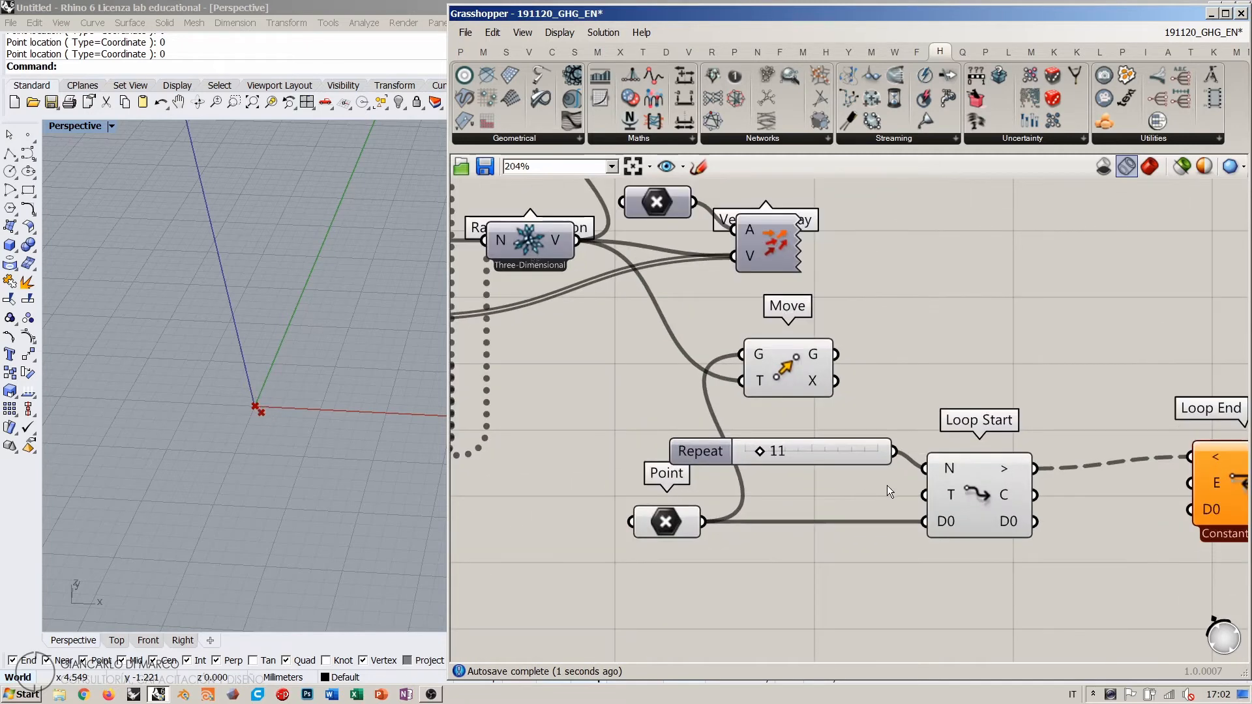
pyautogui.doubleClick(824, 492)
pyautogui.write('toggle')
pyautogui.press('Return')
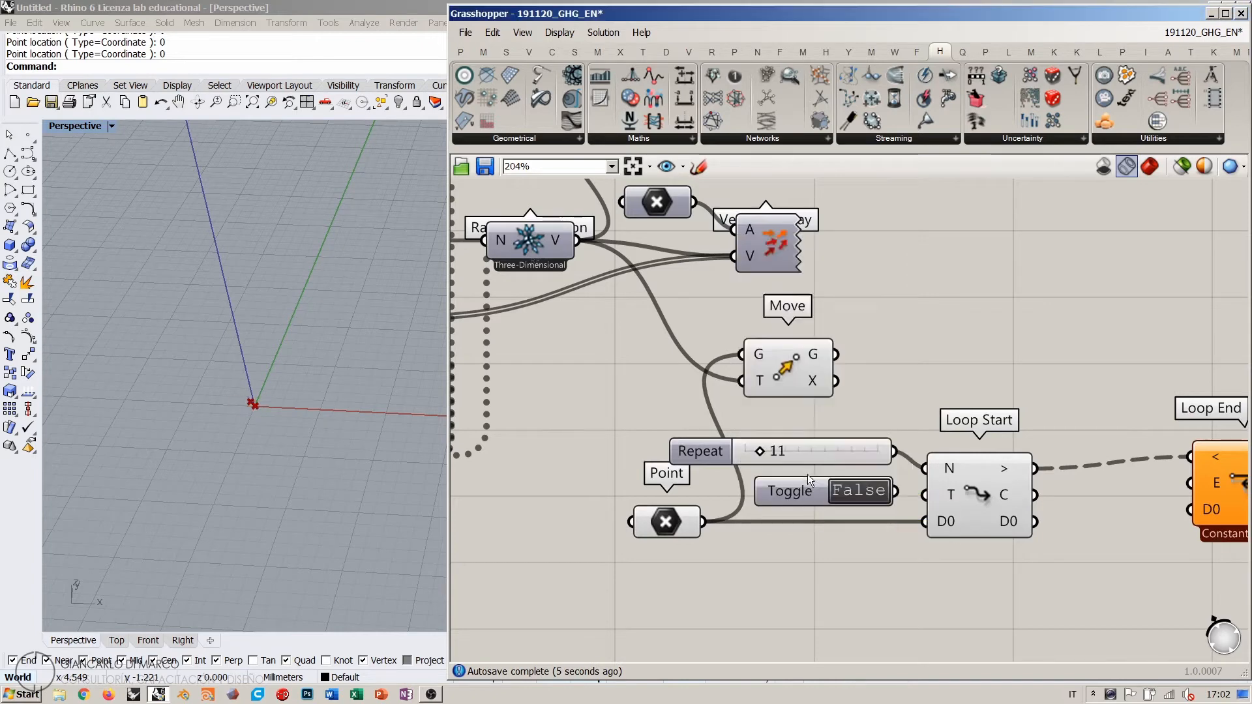
pyautogui.moveTo(910, 493); pyautogui.dragTo(768, 483, button='right')
pyautogui.moveTo(850, 456); pyautogui.dragTo(783, 484)
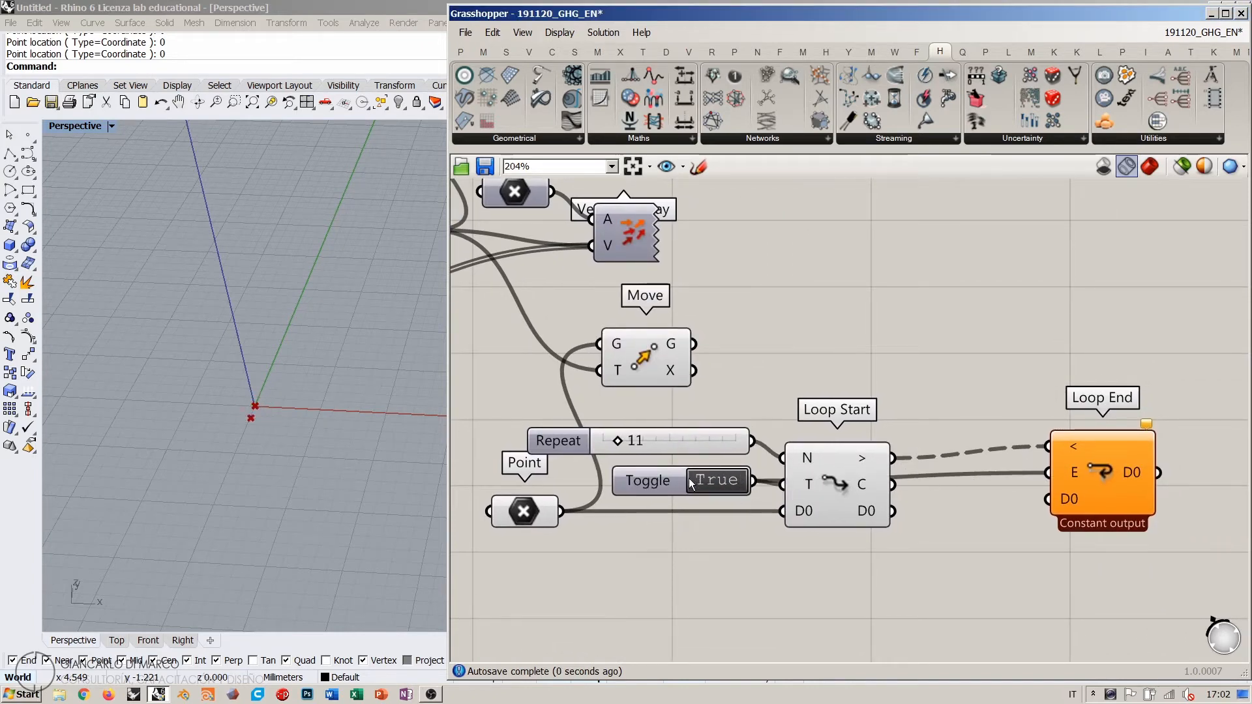
# Step: Place the Toggle above the Repeat slider and move Loop End farther away from Loop Start
pyautogui.moveTo(692, 483)
pyautogui.mouseDown()
pyautogui.moveTo(695, 414)
pyautogui.moveTo(687, 461)
pyautogui.mouseUp()
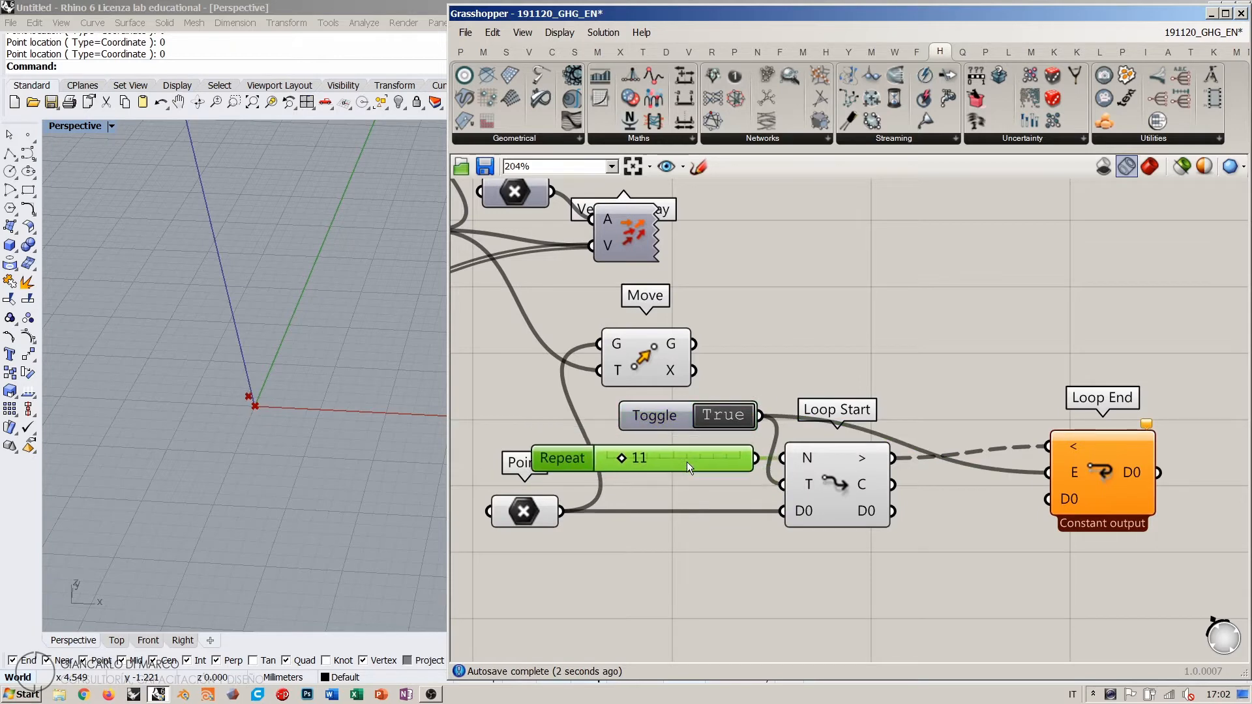
pyautogui.click(679, 417)
pyautogui.click(731, 384)
pyautogui.scroll(-3, 730, 384)
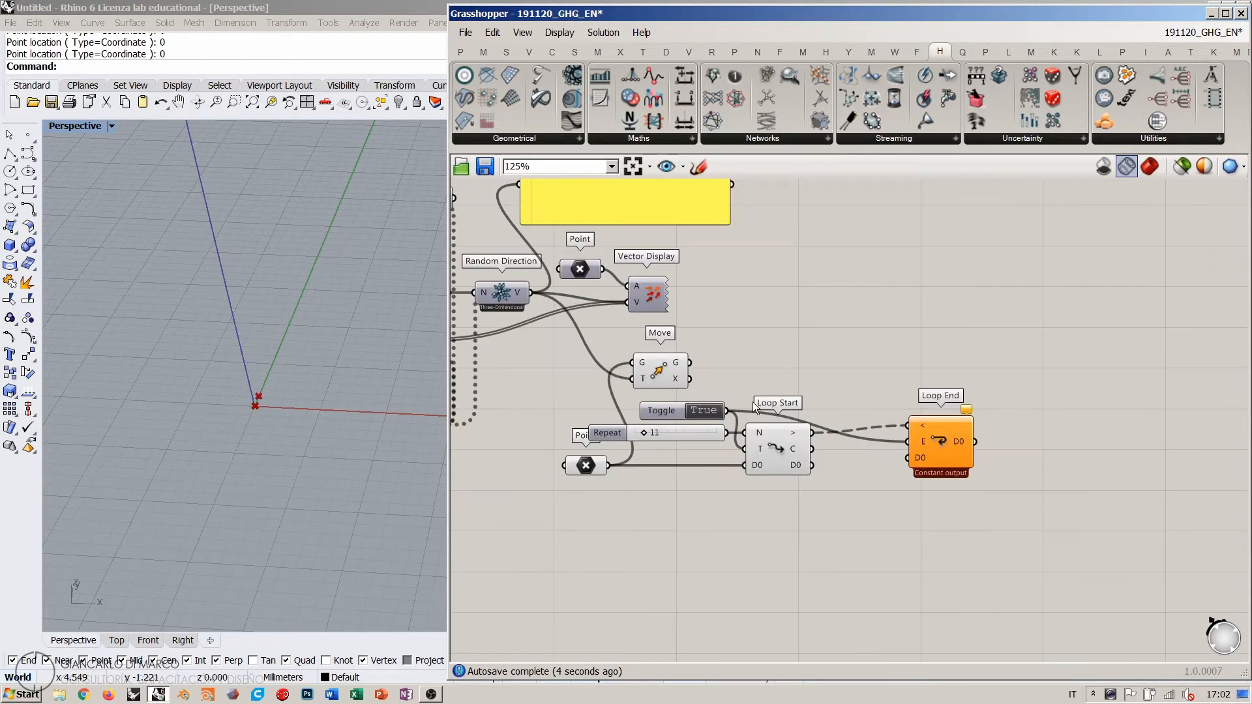
pyautogui.moveTo(898, 436); pyautogui.dragTo(952, 395)
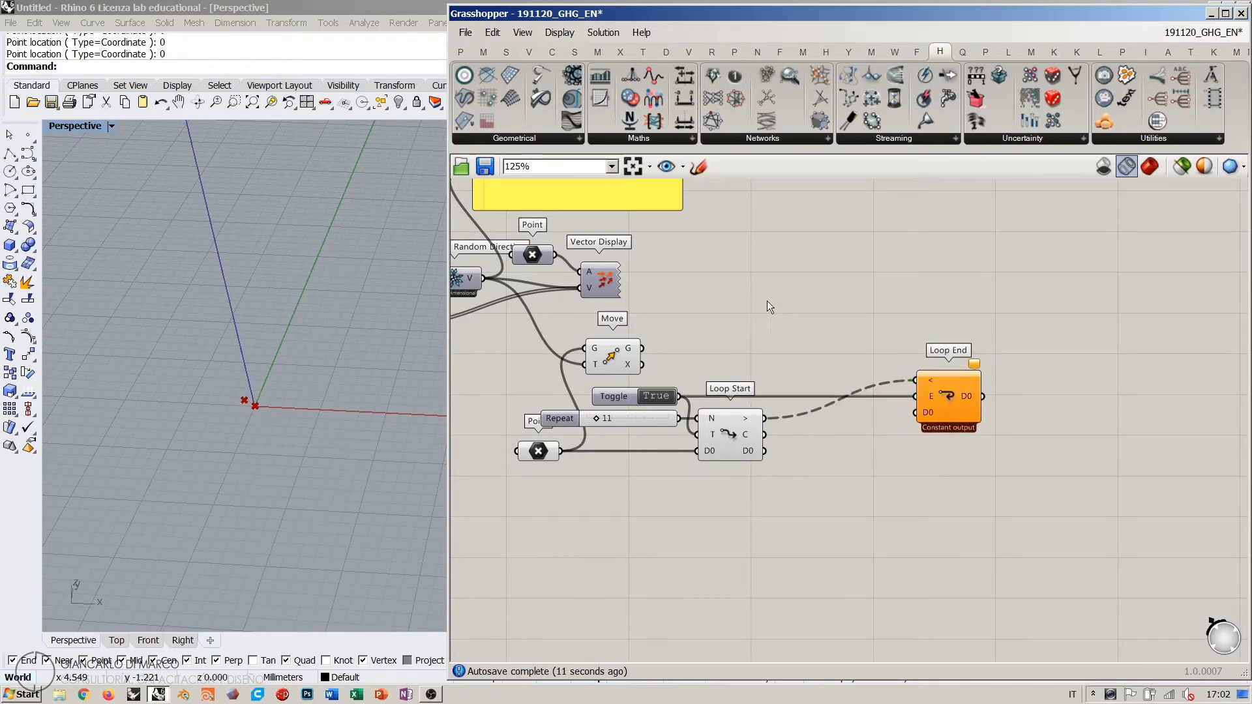
# Step: Place Move between the loop components, replacing its Point input with Loop Start's D0 and connecting its G output to Loop End's D0
pyautogui.moveTo(609, 357); pyautogui.dragTo(623, 355)
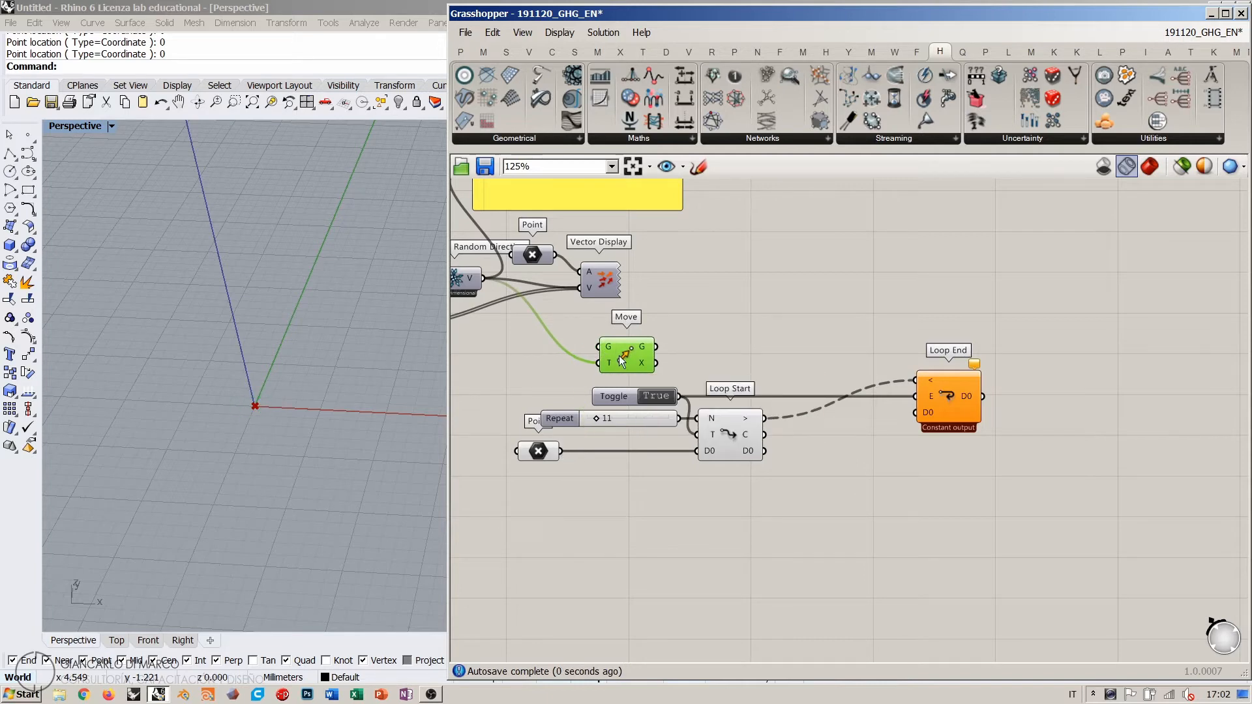
pyautogui.moveTo(605, 349); pyautogui.dragTo(806, 476)
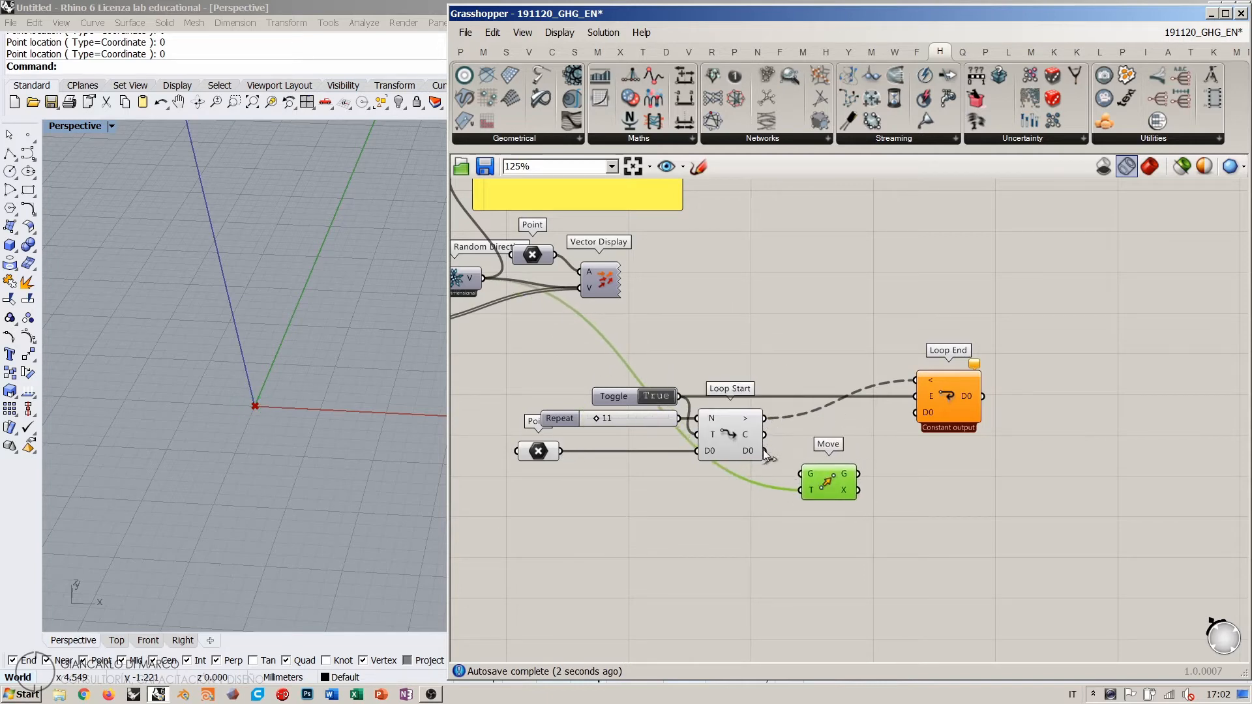
pyautogui.click(753, 544)
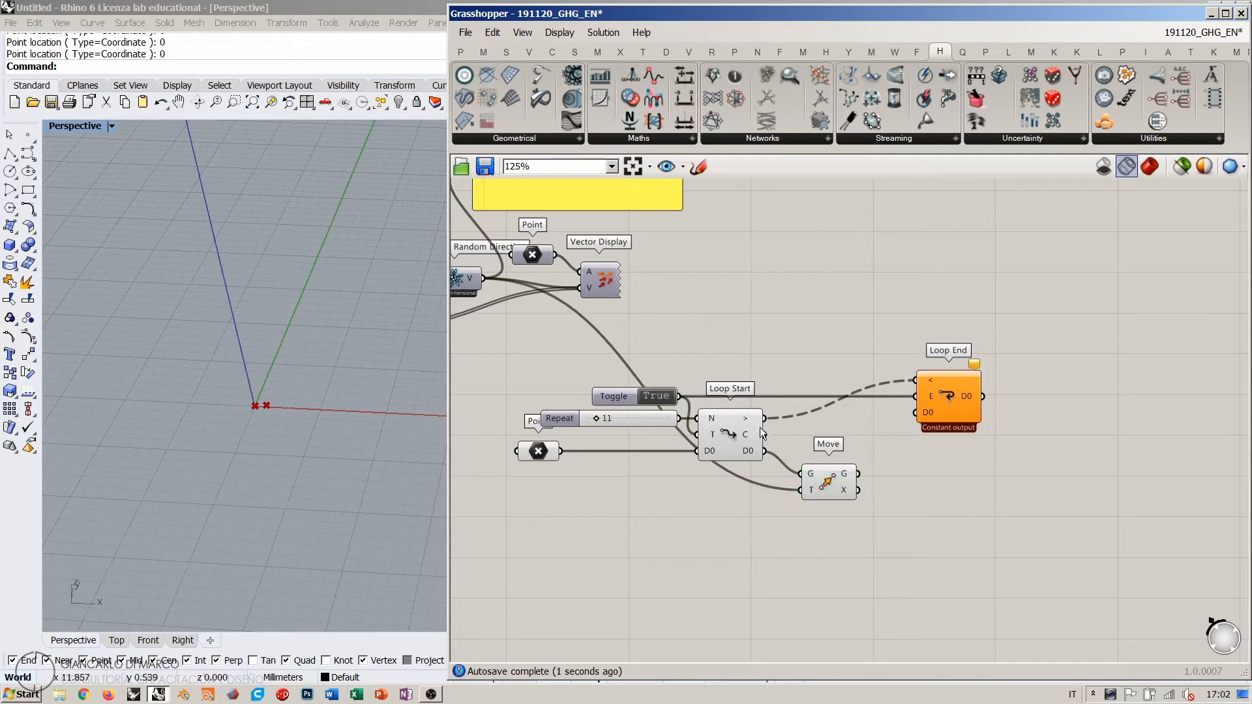
pyautogui.moveTo(761, 433); pyautogui.dragTo(830, 421, button='right')
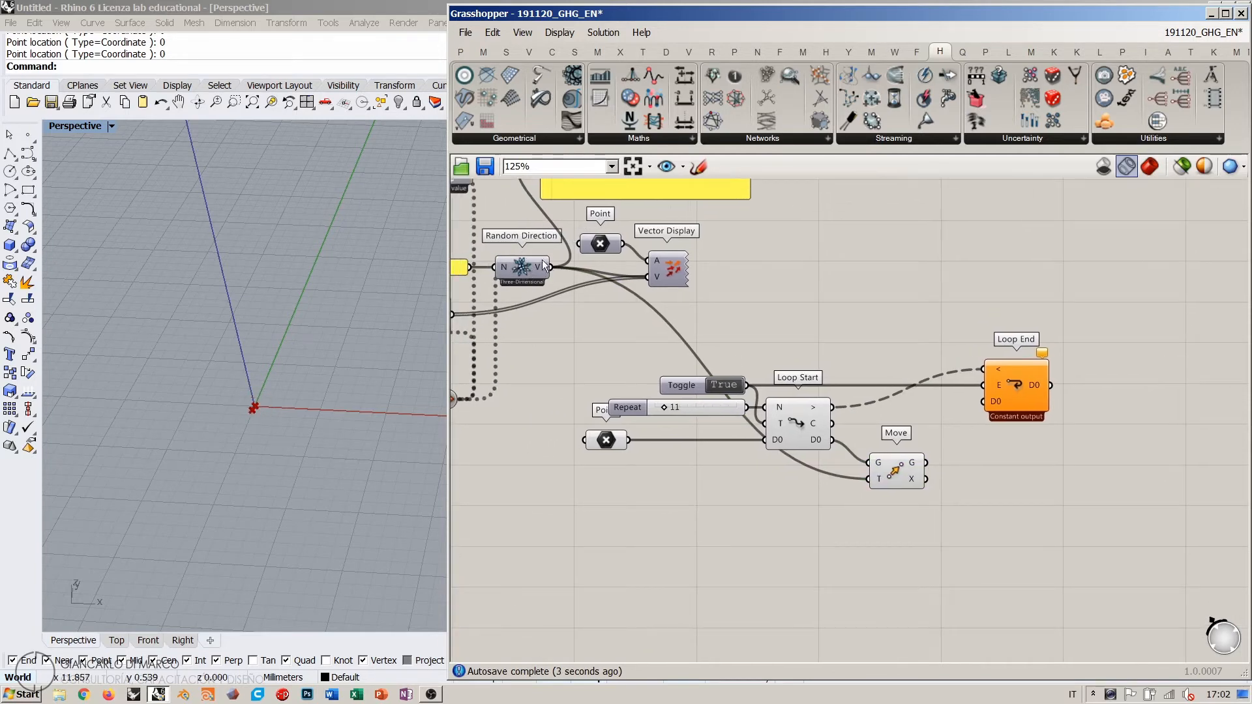
pyautogui.scroll(2, 960, 475)
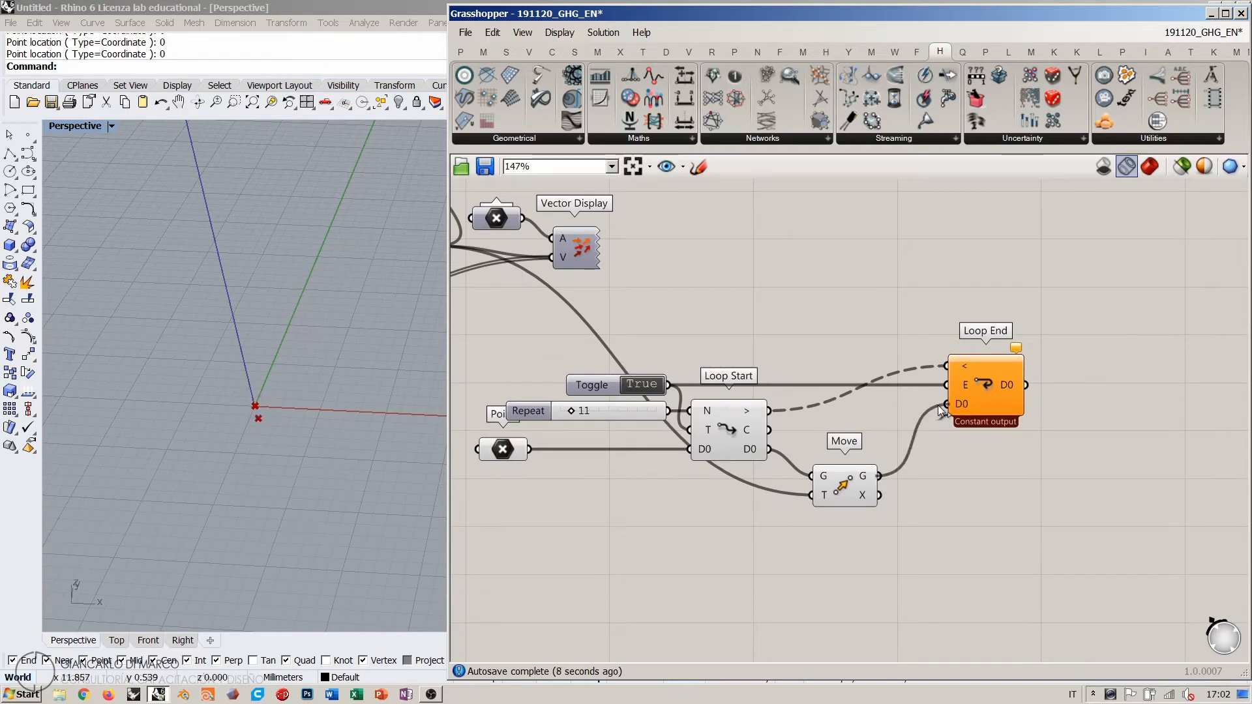
# Step: Turn off the preview of the lower Point, Loop Start and Move components
pyautogui.scroll(-3, 965, 472)
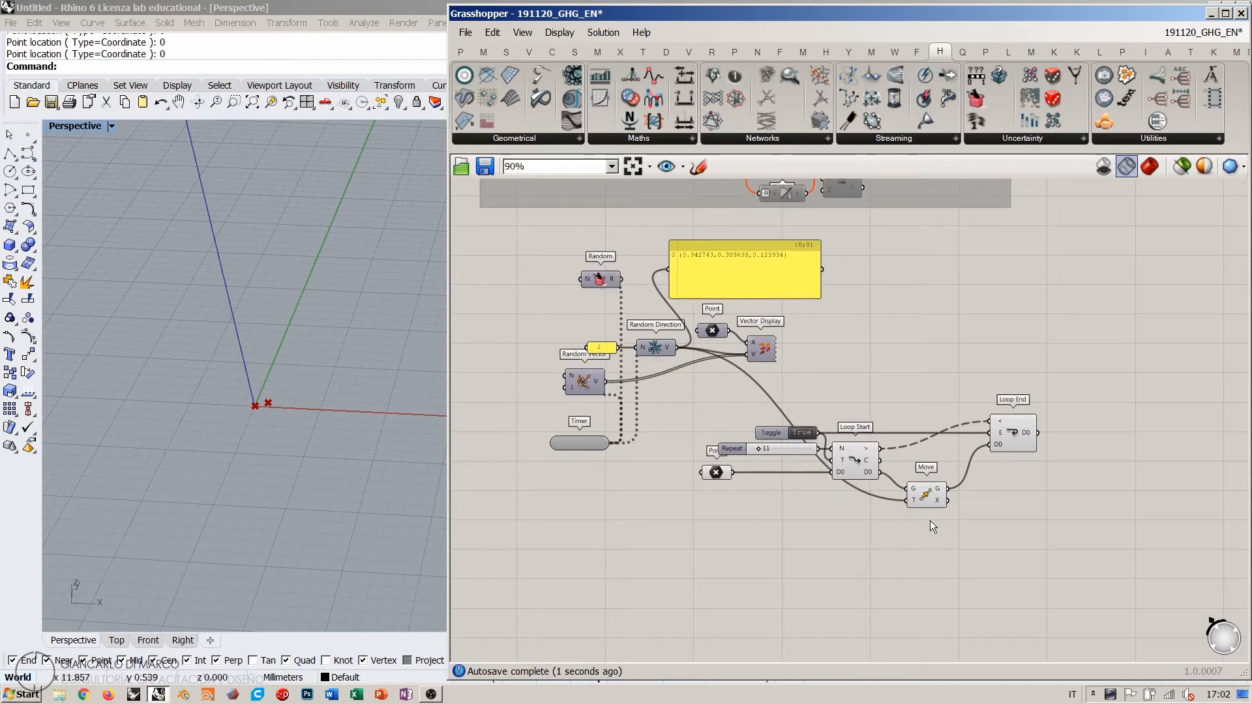
pyautogui.moveTo(894, 527); pyautogui.dragTo(716, 411)
pyautogui.middleClick(836, 368)
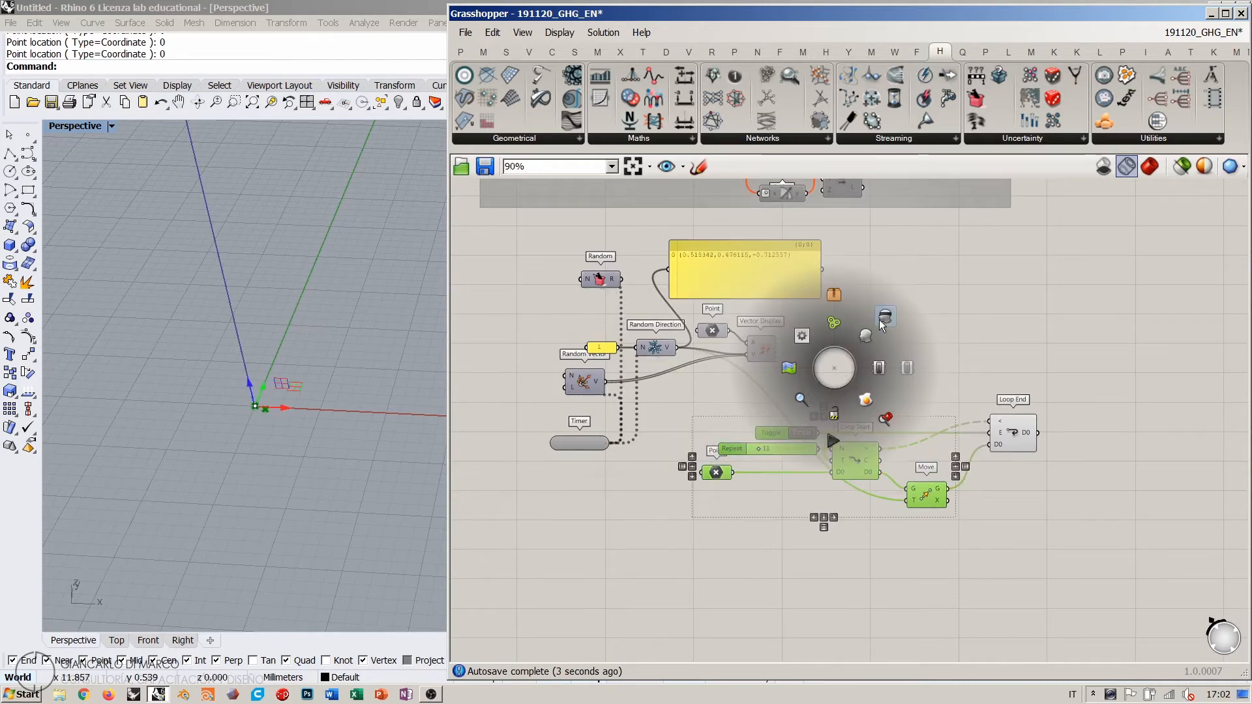
pyautogui.click(948, 344)
pyautogui.scroll(3, 956, 418)
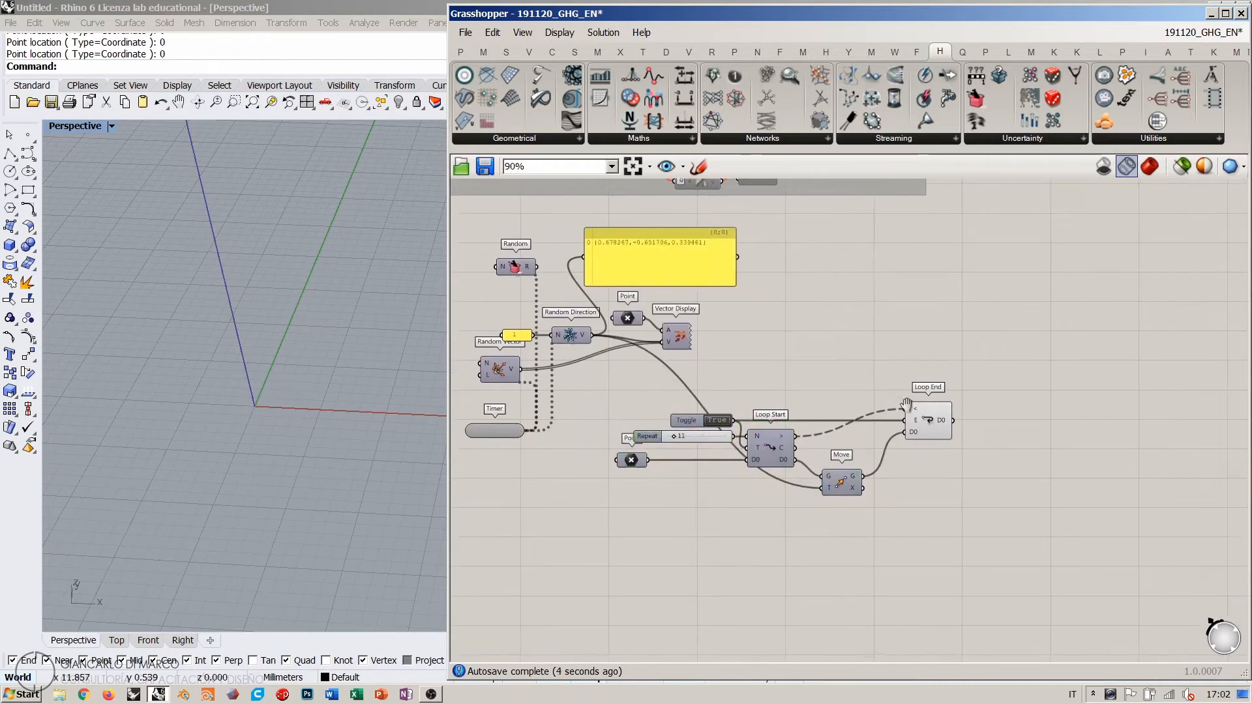
pyautogui.click(942, 417)
pyautogui.click(733, 354)
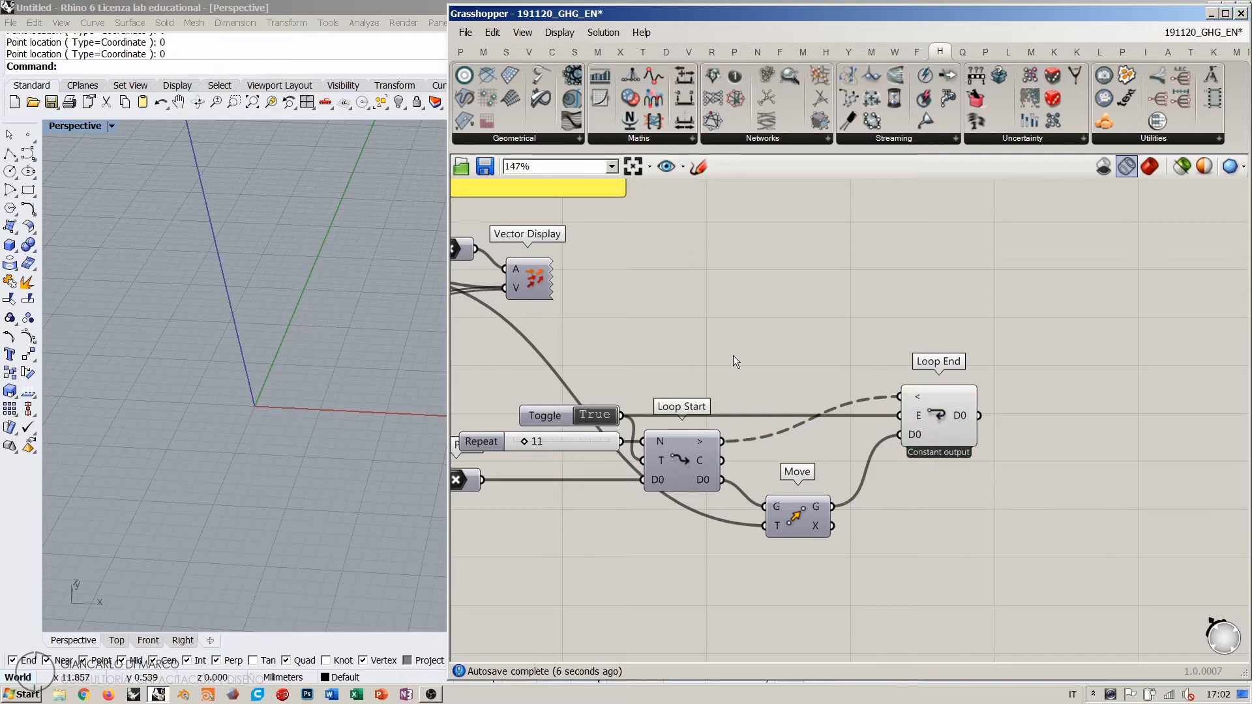
# Step: Set the Toggle to False to run the loop and view the moving point in Rhino
pyautogui.doubleClick(593, 416)
pyautogui.moveTo(326, 450)
pyautogui.mouseDown(button='right')
pyautogui.moveTo(330, 417)
pyautogui.moveTo(287, 443)
pyautogui.mouseUp(button='right')
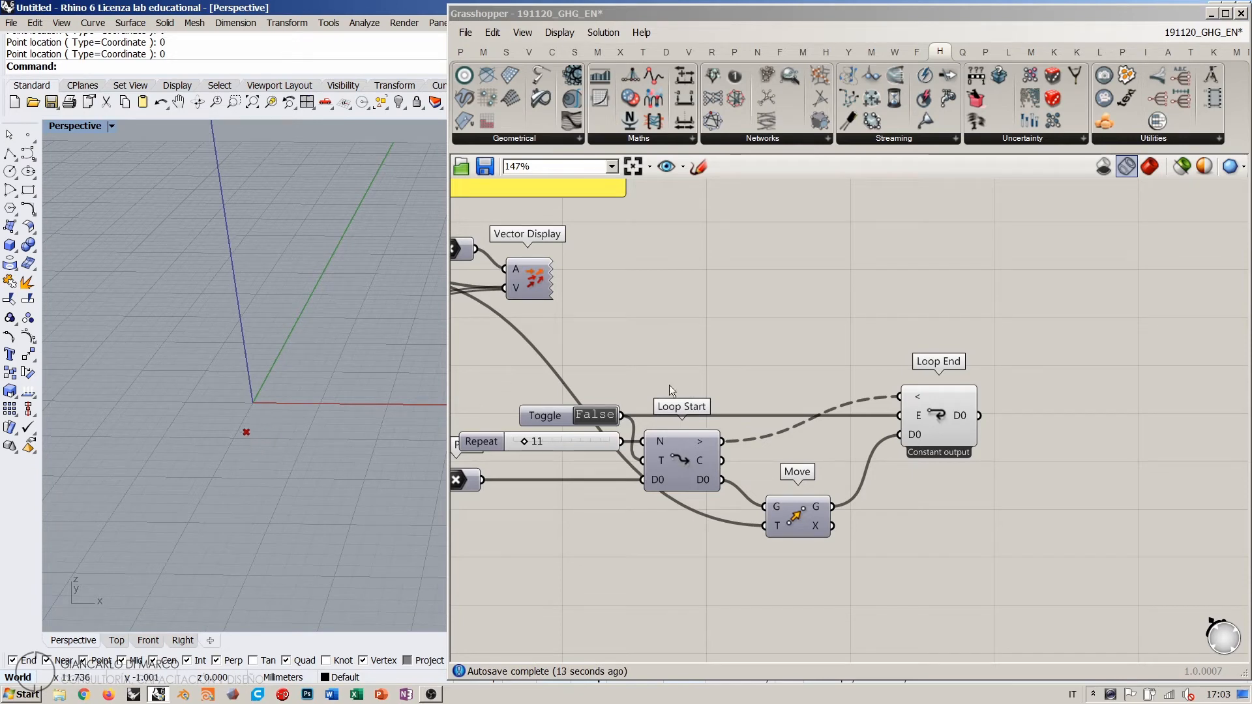
# Step: Connect a new panel to Loop Start's C output and shrink it beside the component
pyautogui.doubleClick(741, 347)
pyautogui.press('Return')
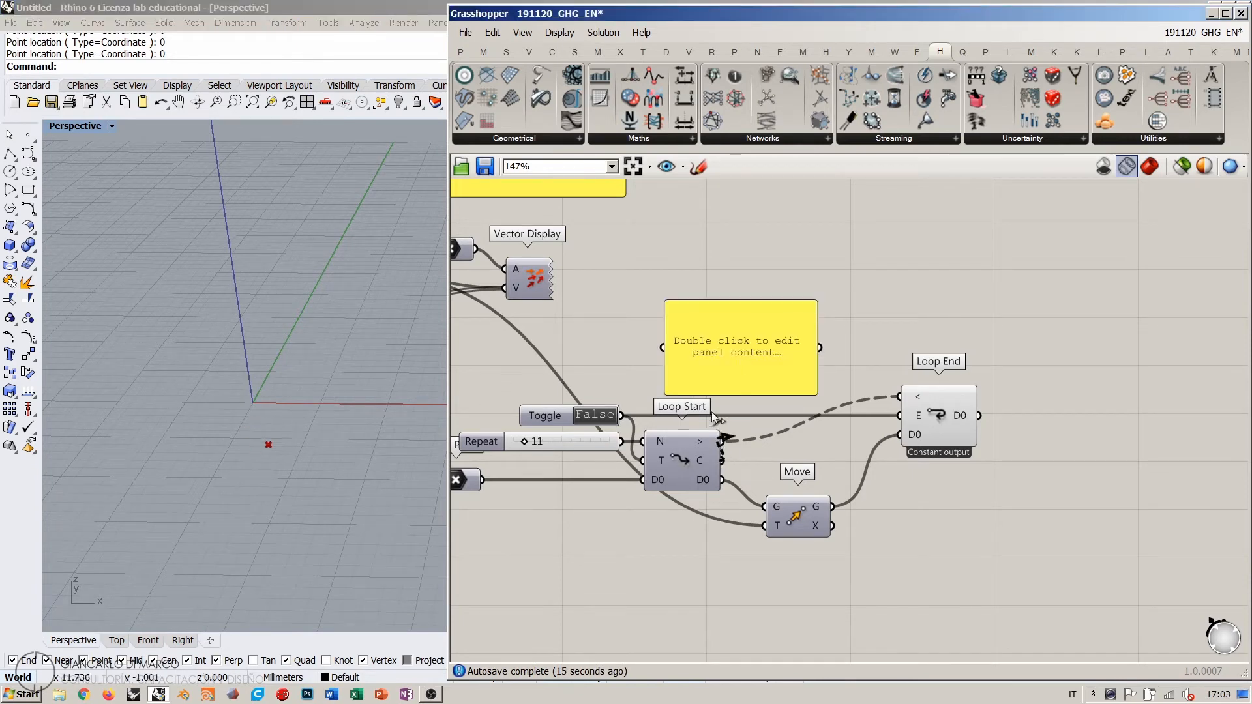
pyautogui.moveTo(714, 419); pyautogui.dragTo(726, 362)
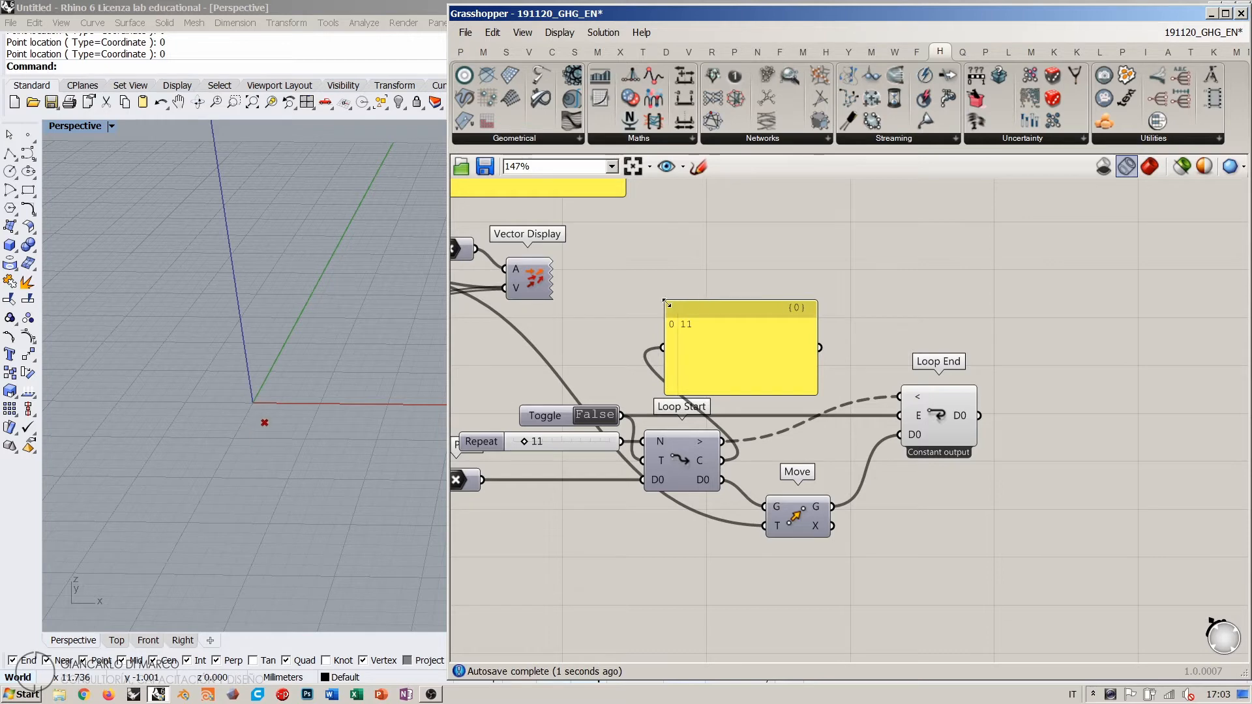
pyautogui.moveTo(666, 303); pyautogui.dragTo(761, 364)
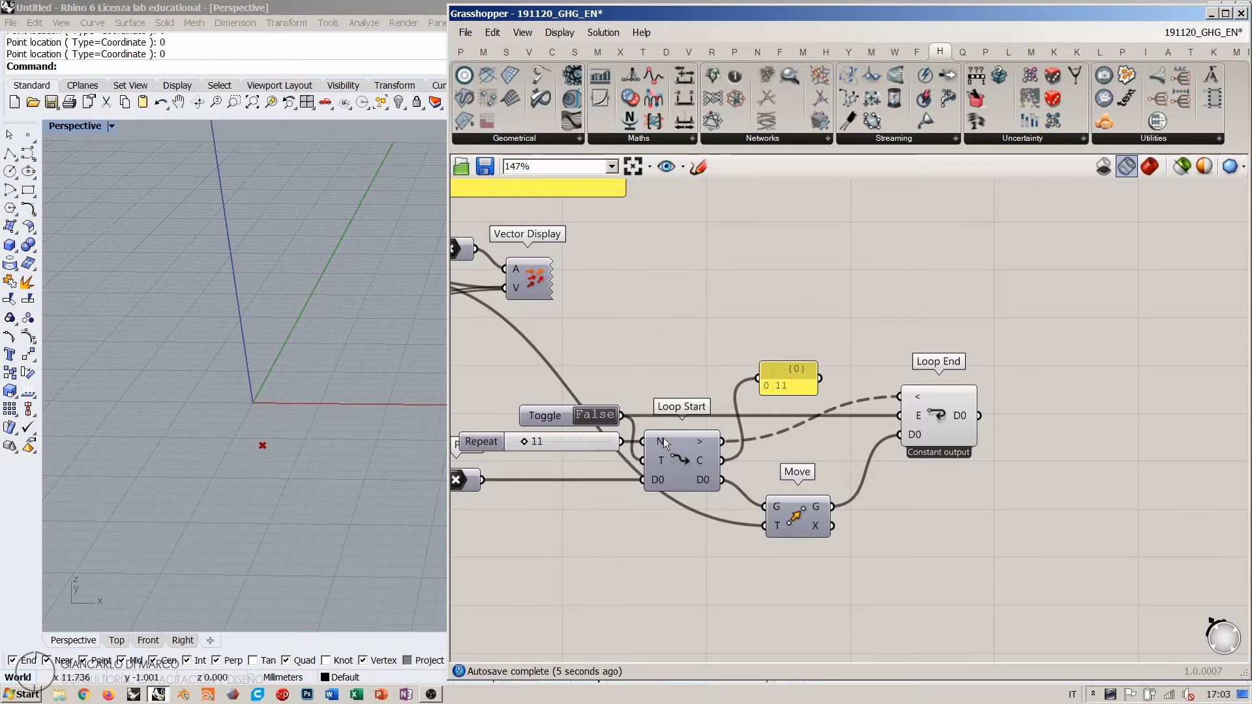
# Step: Place a second Random Direction below Loop Start and connect its V output to Move's T input, replacing the existing wire
pyautogui.moveTo(663, 436); pyautogui.dragTo(907, 454, button='right')
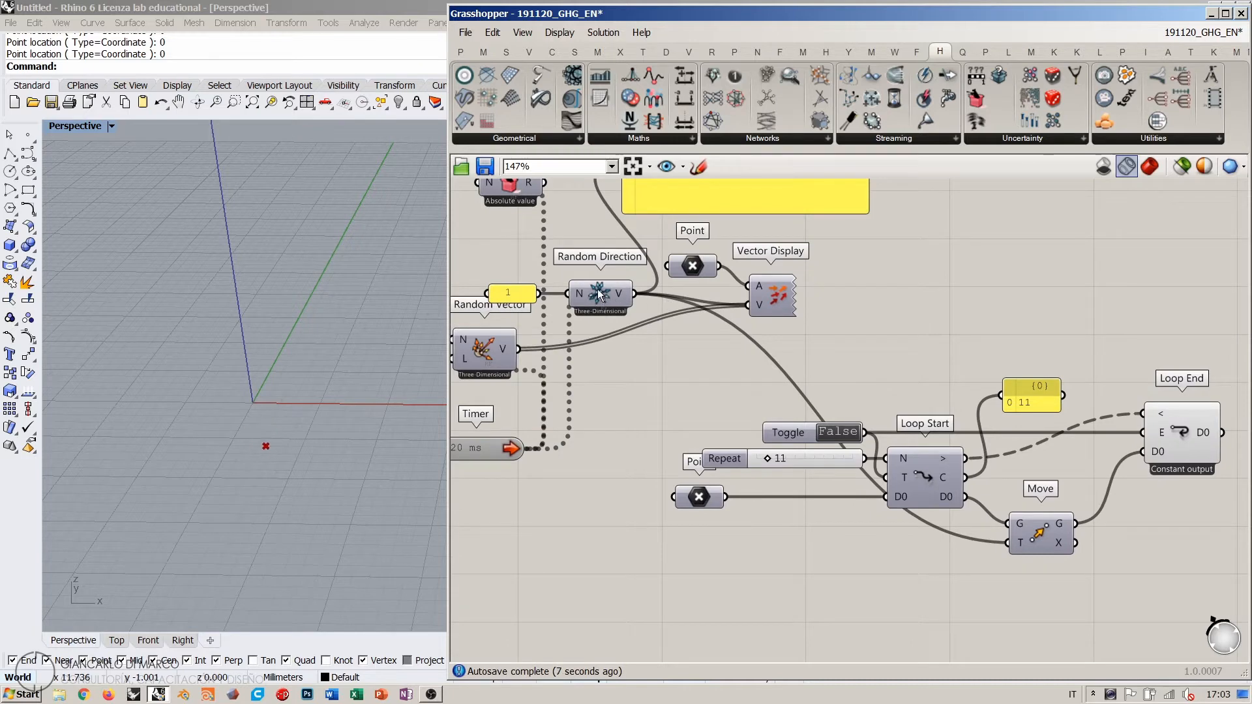
pyautogui.moveTo(462, 444); pyautogui.dragTo(561, 454, button='right')
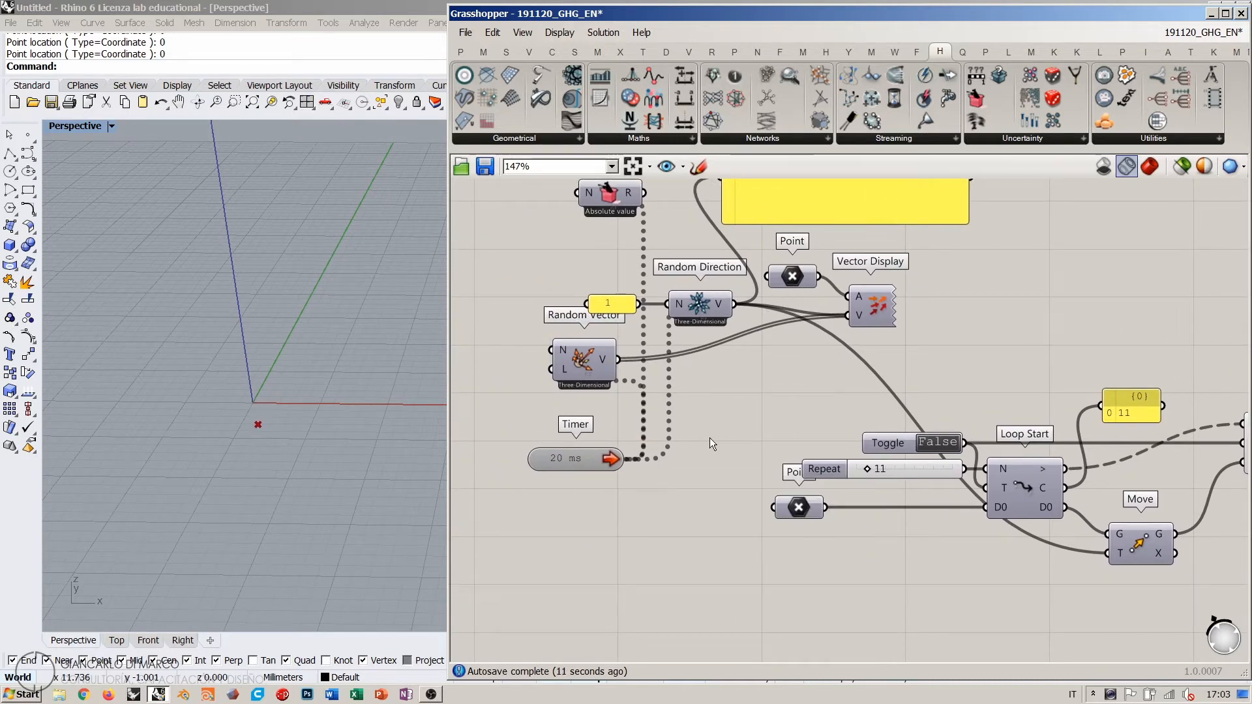
pyautogui.moveTo(766, 380); pyautogui.dragTo(671, 384, button='right')
pyautogui.scroll(-2, 644, 377)
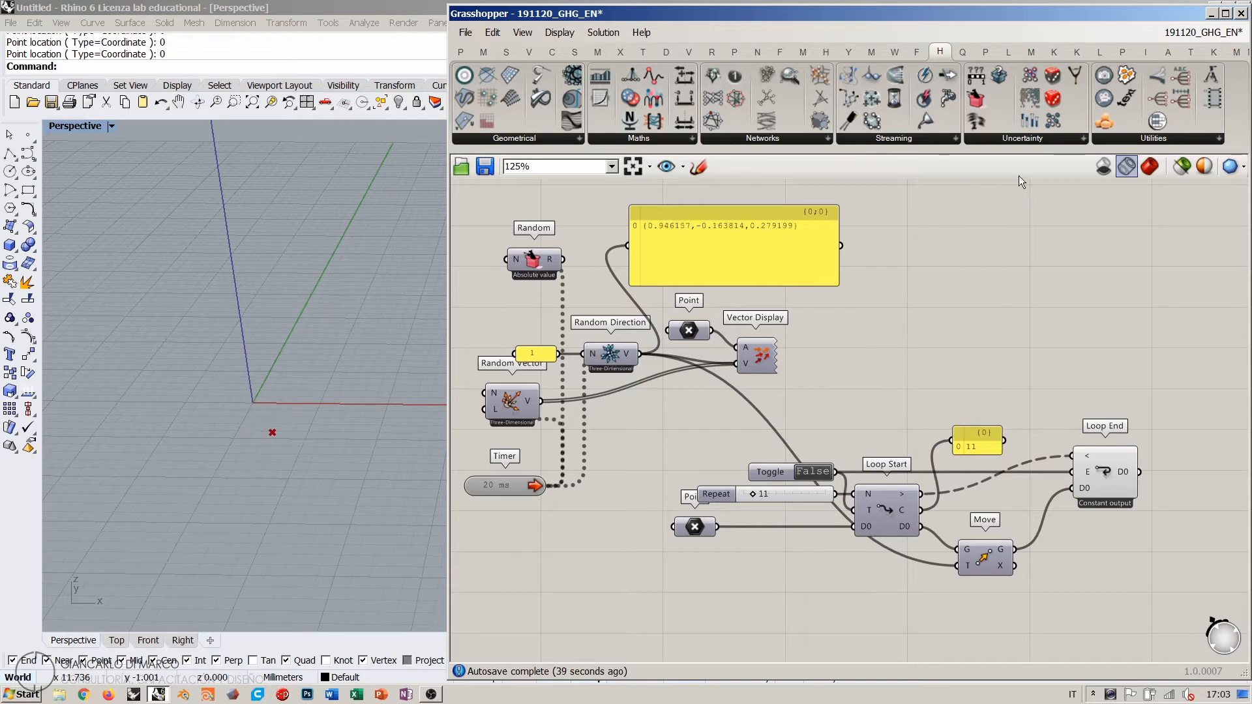
pyautogui.click(1017, 141)
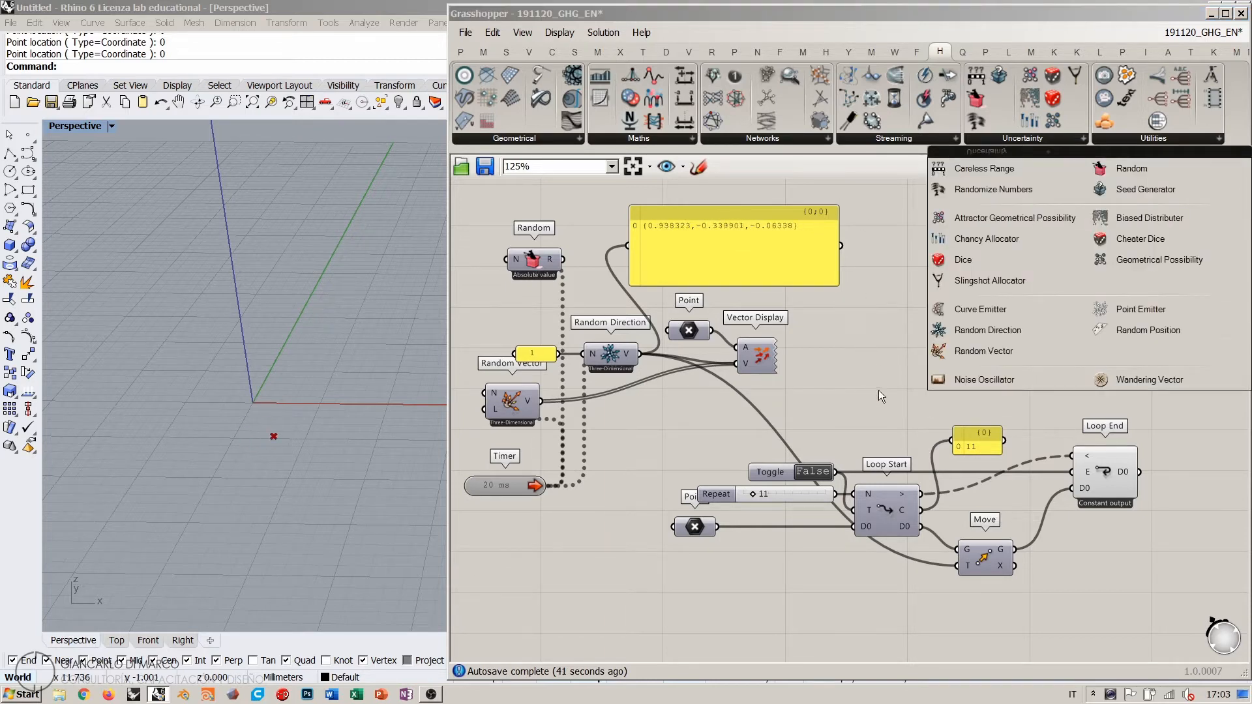
pyautogui.moveTo(991, 352); pyautogui.dragTo(976, 634)
pyautogui.click(922, 595)
pyautogui.moveTo(1004, 585); pyautogui.dragTo(952, 518, button='right')
pyautogui.moveTo(870, 528); pyautogui.dragTo(840, 528)
pyautogui.moveTo(909, 500); pyautogui.dragTo(868, 527)
pyautogui.click(949, 542)
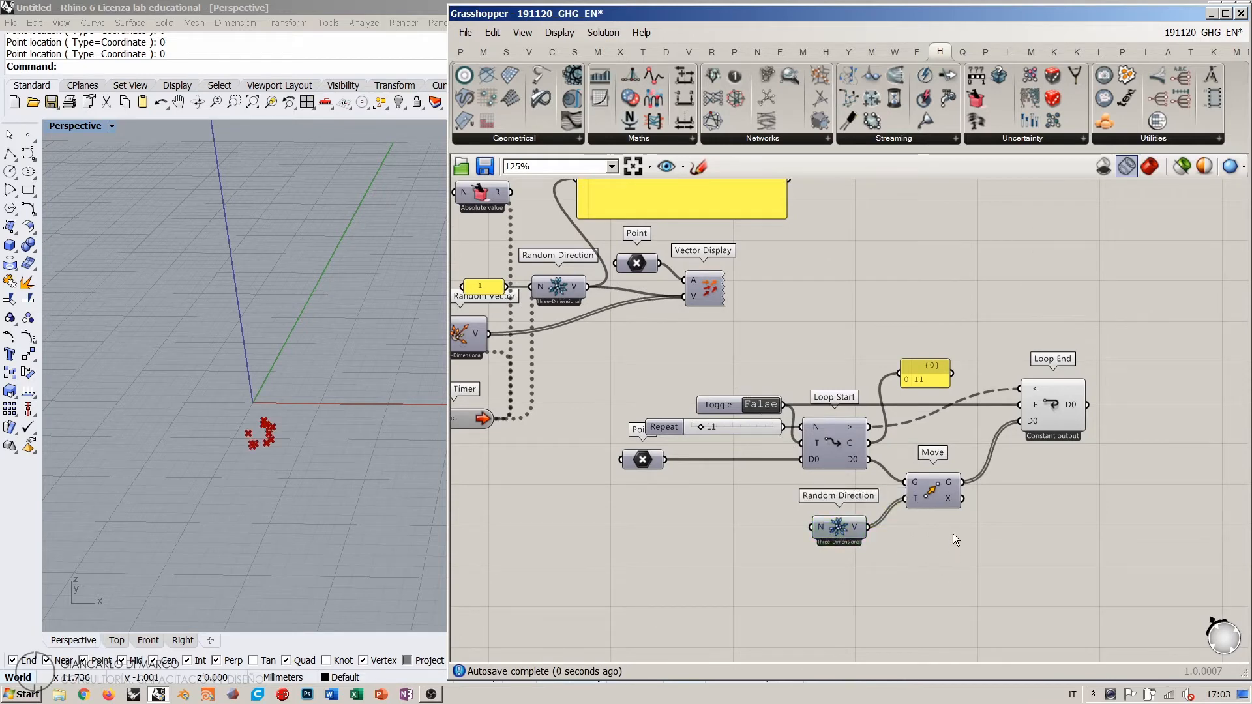
# Step: Feed a panel containing 1 into the lower Random Direction's N input and rerun the loop by switching the Toggle to True and back to False
pyautogui.doubleClick(738, 536)
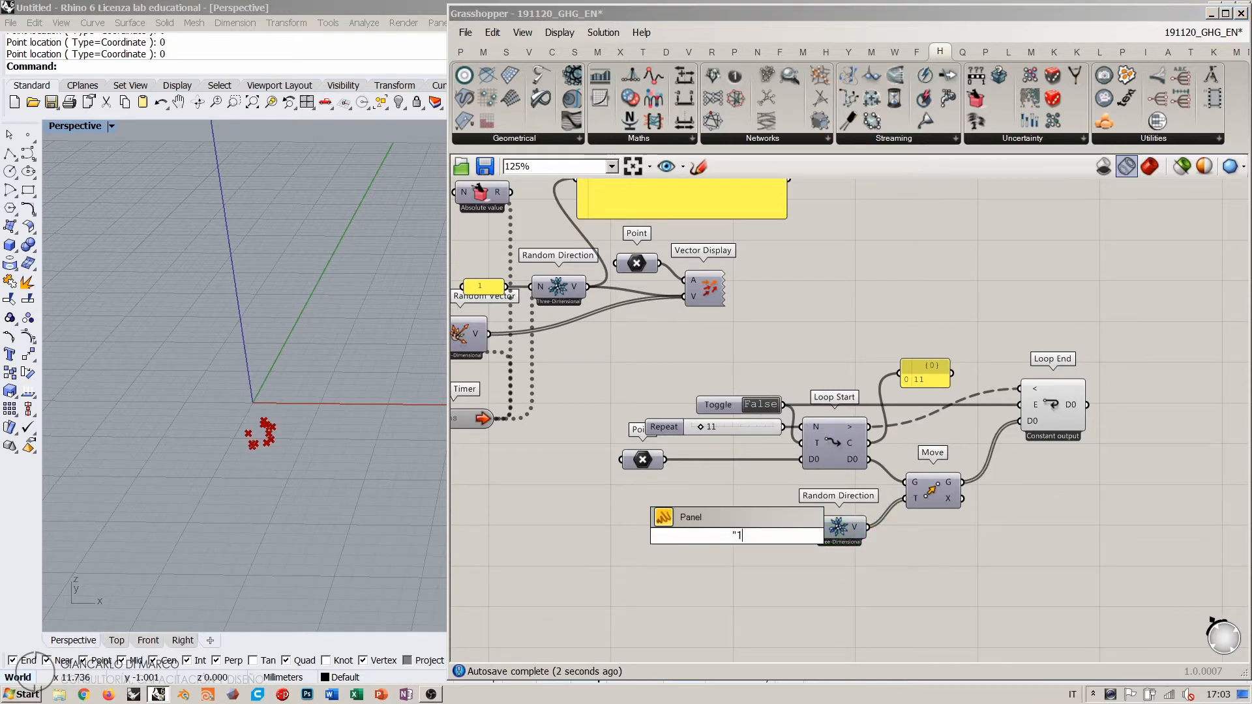
pyautogui.press('Return')
pyautogui.moveTo(808, 530)
pyautogui.mouseDown()
pyautogui.moveTo(750, 532)
pyautogui.moveTo(791, 532)
pyautogui.mouseUp()
pyautogui.click(758, 405)
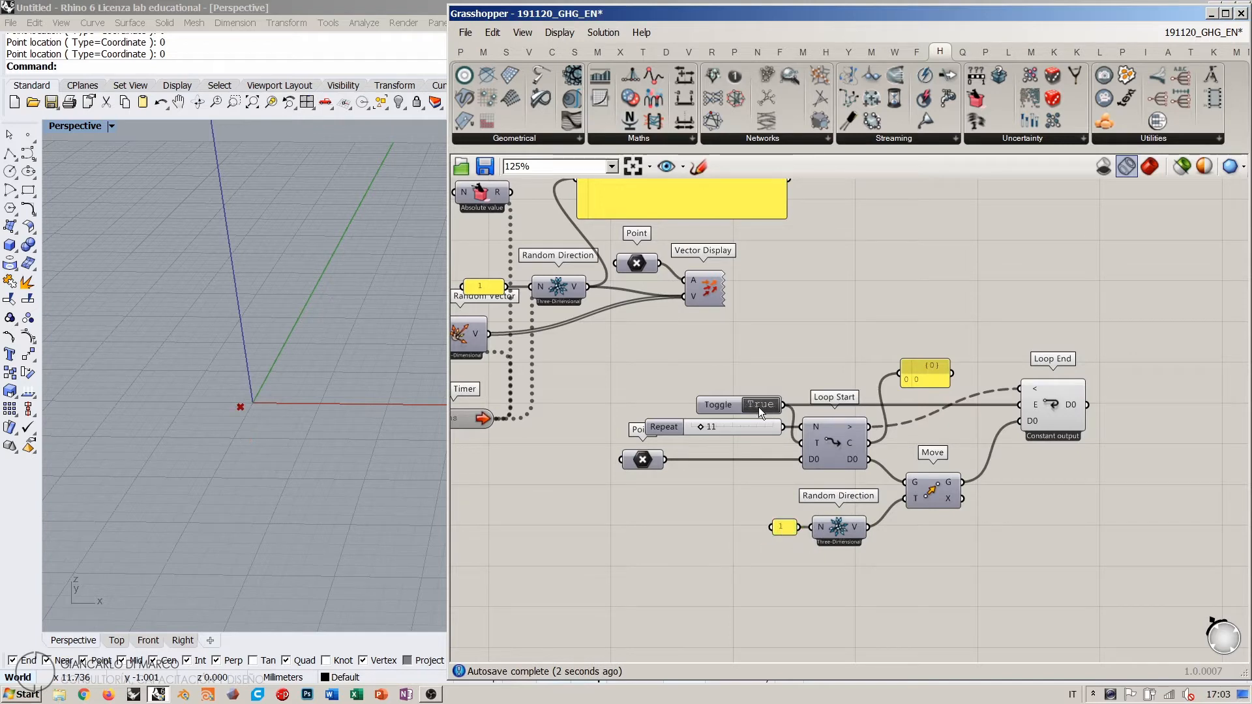
pyautogui.click(760, 405)
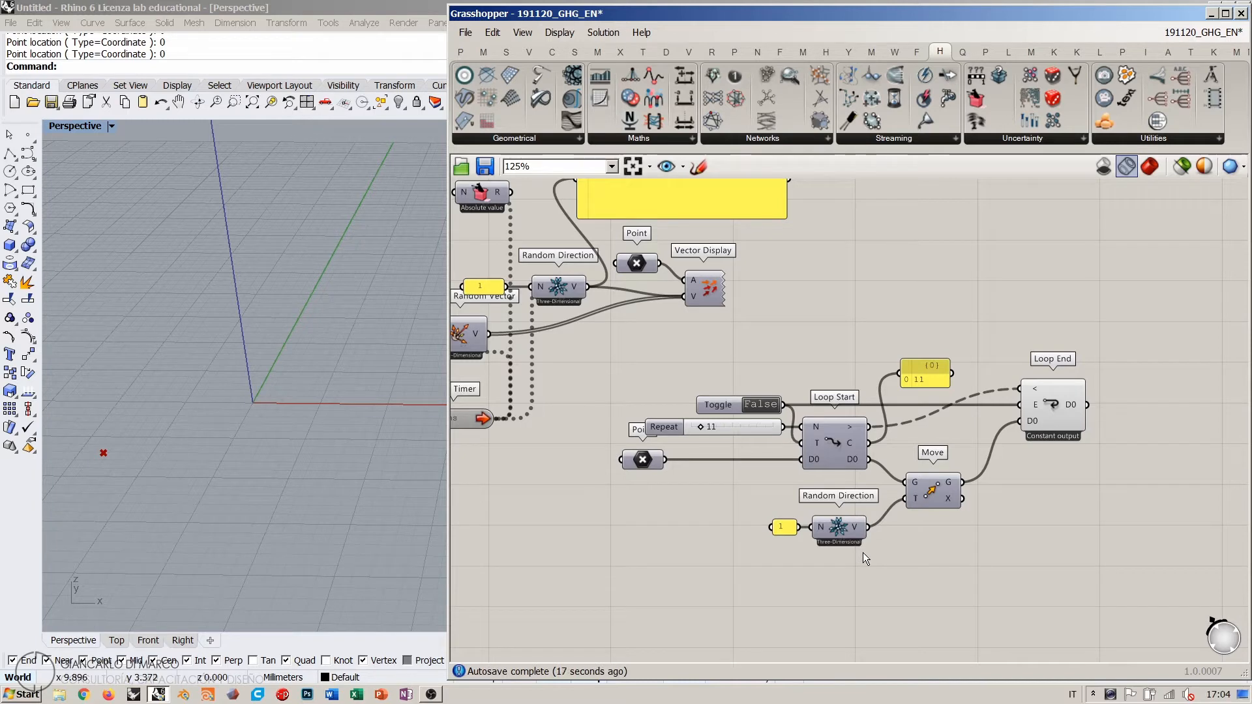
# Step: Disable the original Timer that refreshes the upper random components
pyautogui.moveTo(864, 450); pyautogui.dragTo(926, 476, button='right')
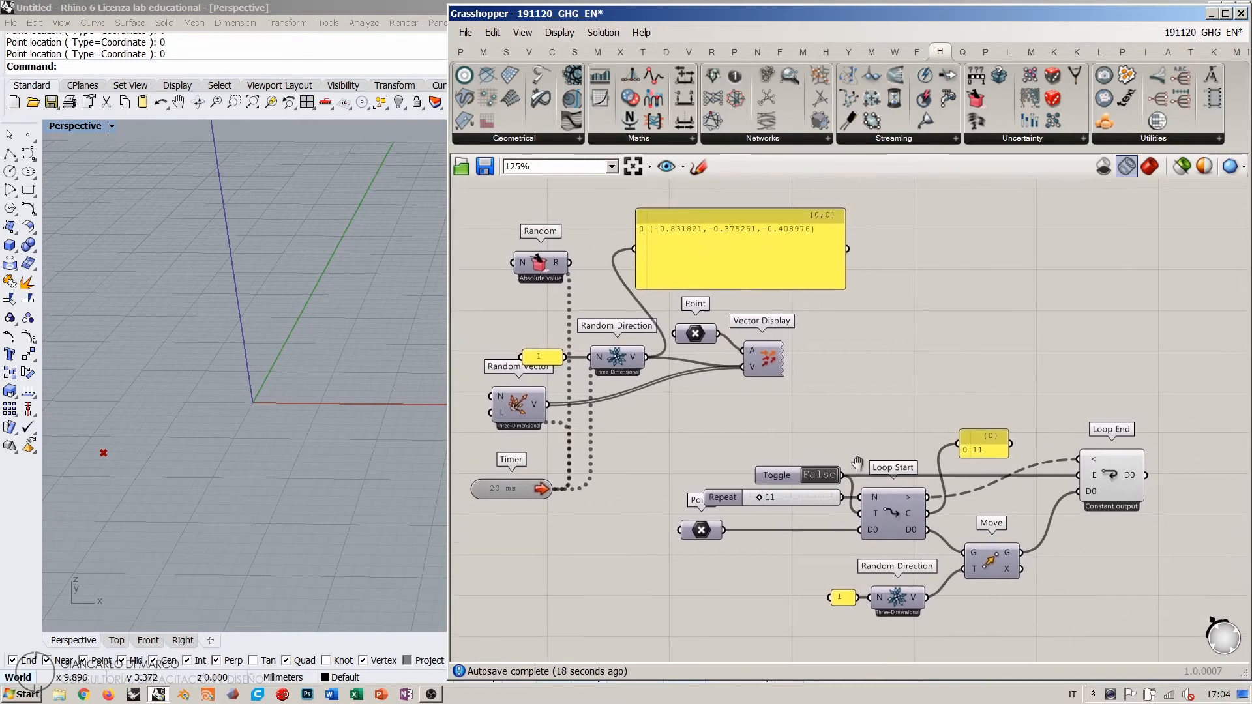
pyautogui.moveTo(840, 396); pyautogui.dragTo(858, 438, button='right')
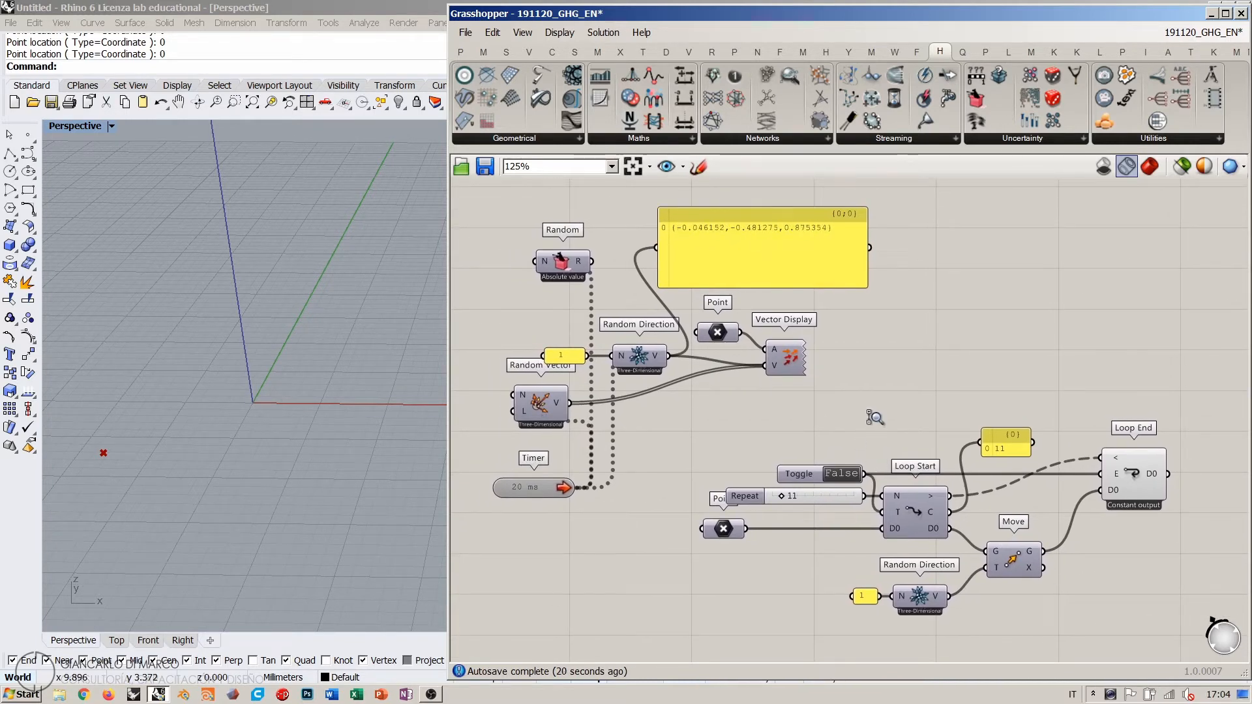
pyautogui.moveTo(898, 400); pyautogui.dragTo(899, 404, button='right')
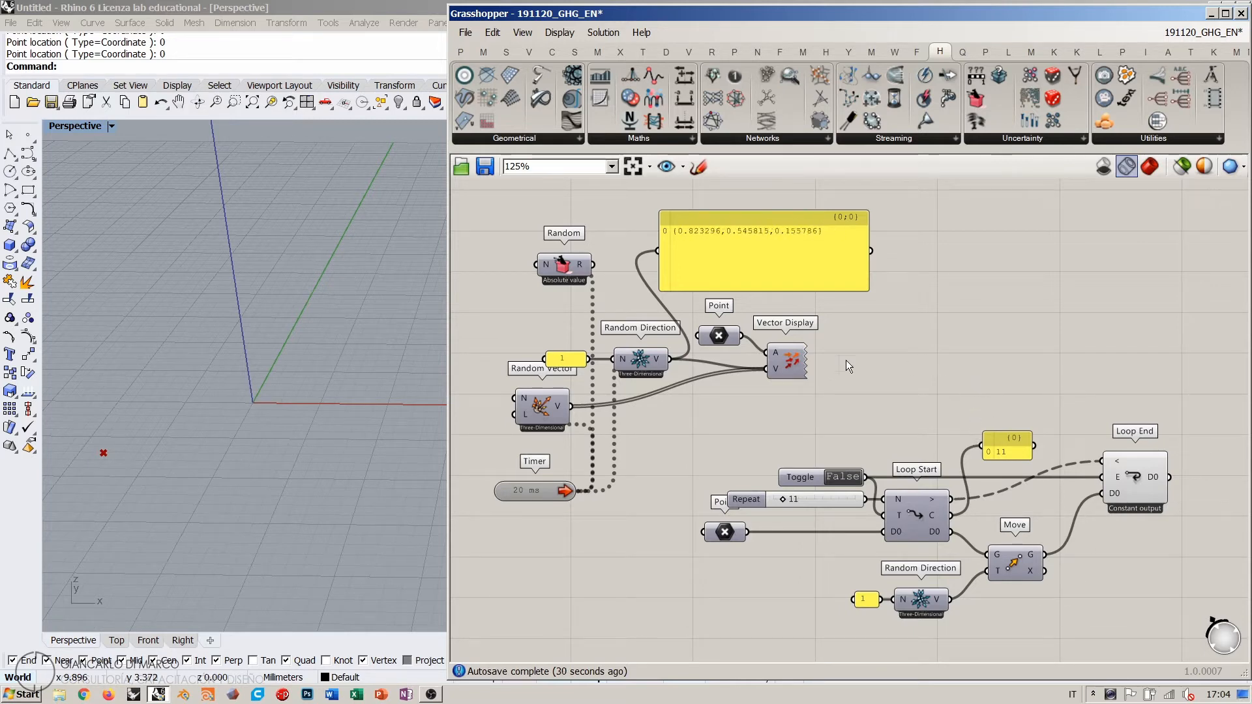
pyautogui.moveTo(947, 412); pyautogui.dragTo(952, 351, button='right')
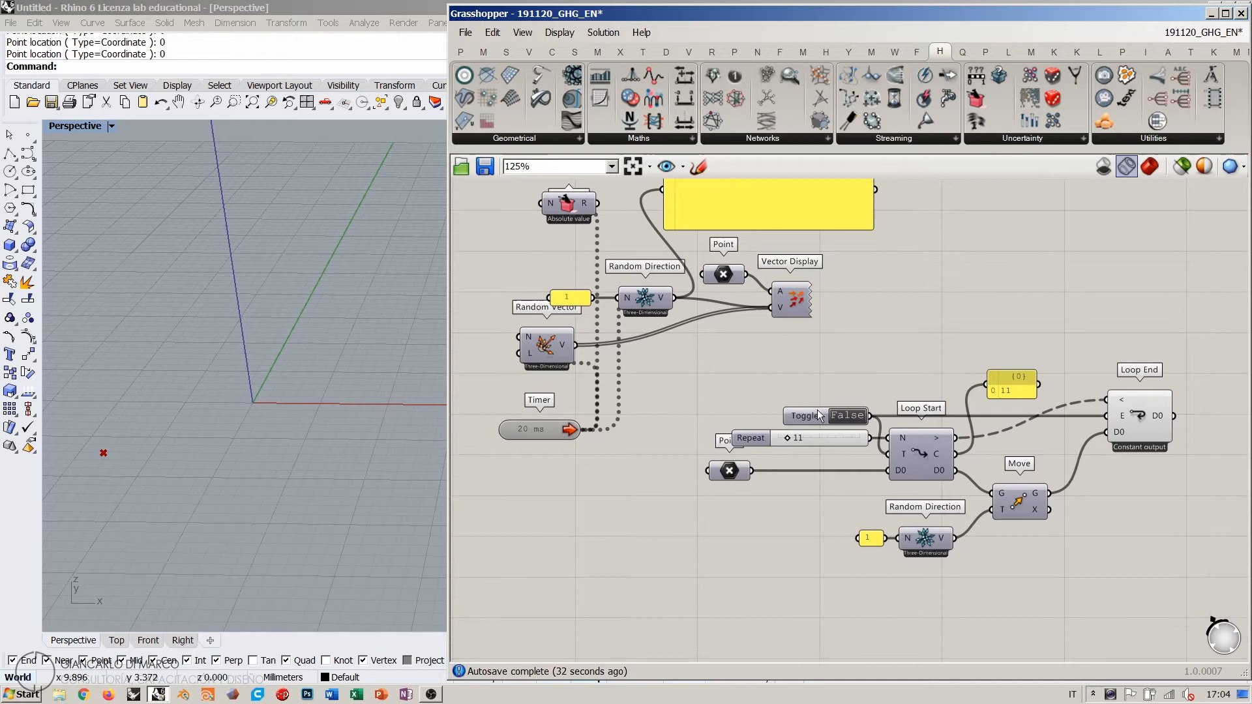
pyautogui.doubleClick(542, 428)
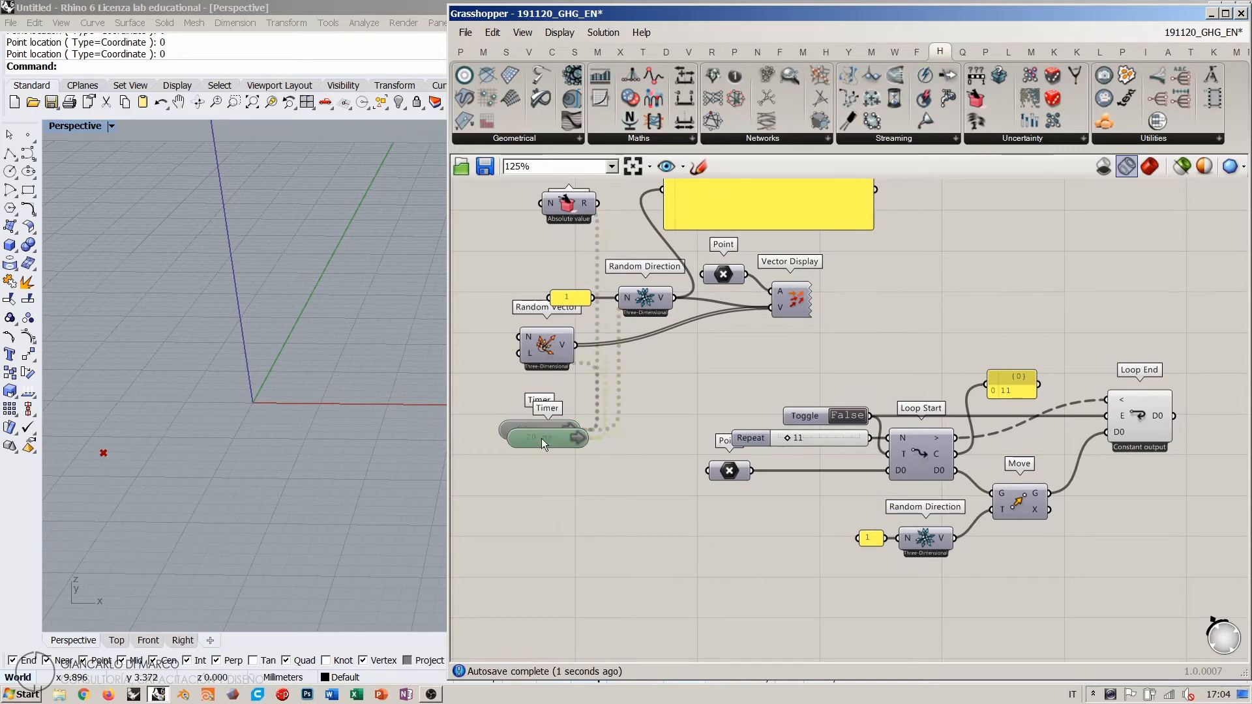
# Step: Try reusing a copy of the Timer below the lower Random Direction, and delete that copy
pyautogui.hotkey('ctrl', 'v')
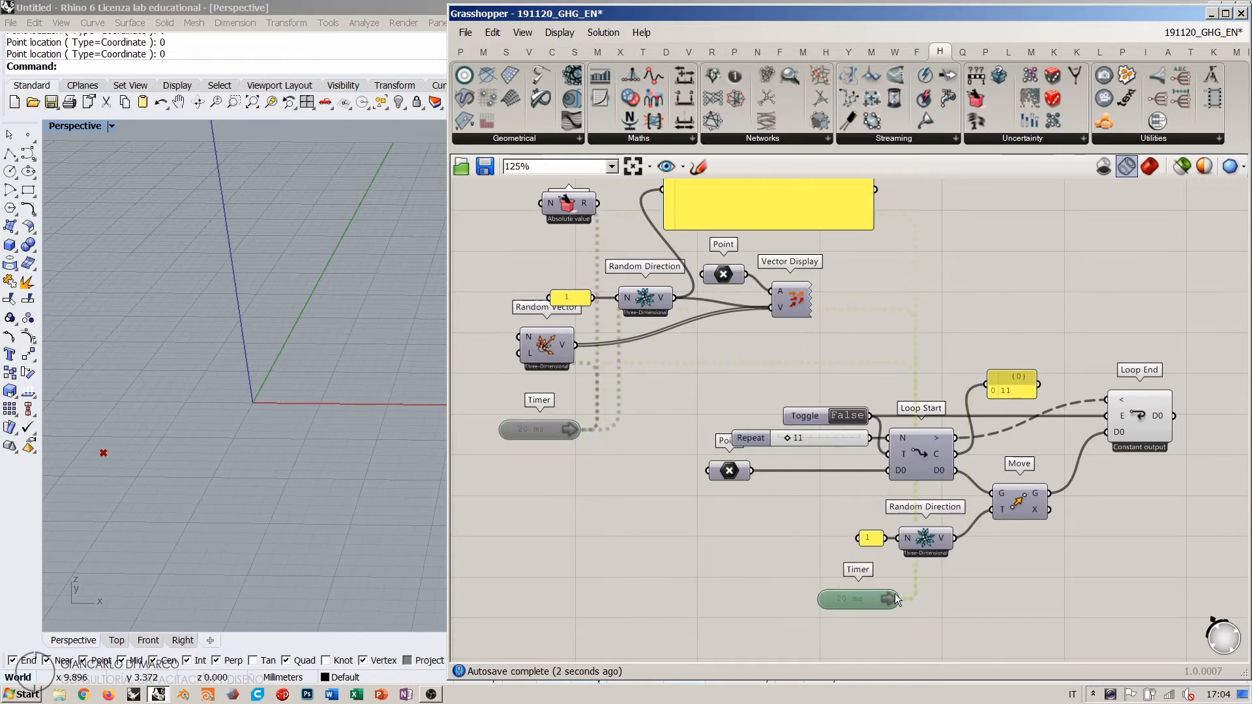
pyautogui.click(1010, 607)
pyautogui.moveTo(813, 446)
pyautogui.mouseDown(button='right')
pyautogui.moveTo(752, 400)
pyautogui.moveTo(828, 461)
pyautogui.mouseUp(button='right')
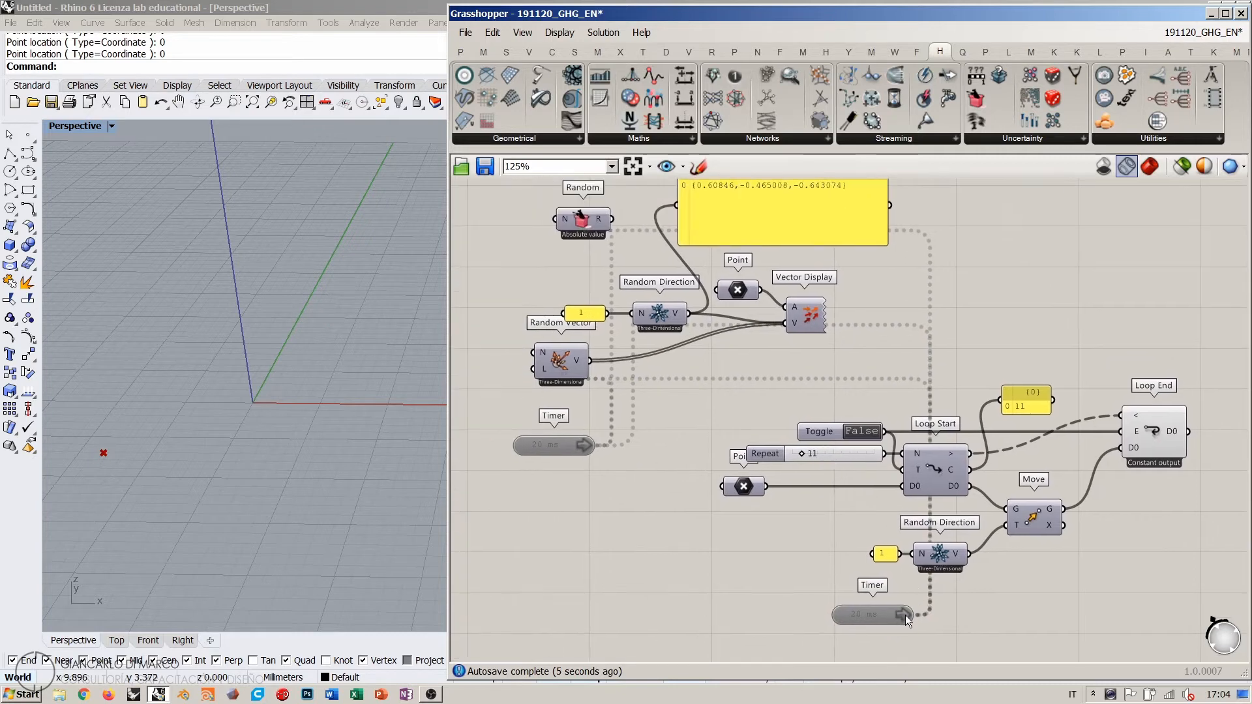
pyautogui.rightClick(905, 616)
pyautogui.click(850, 618)
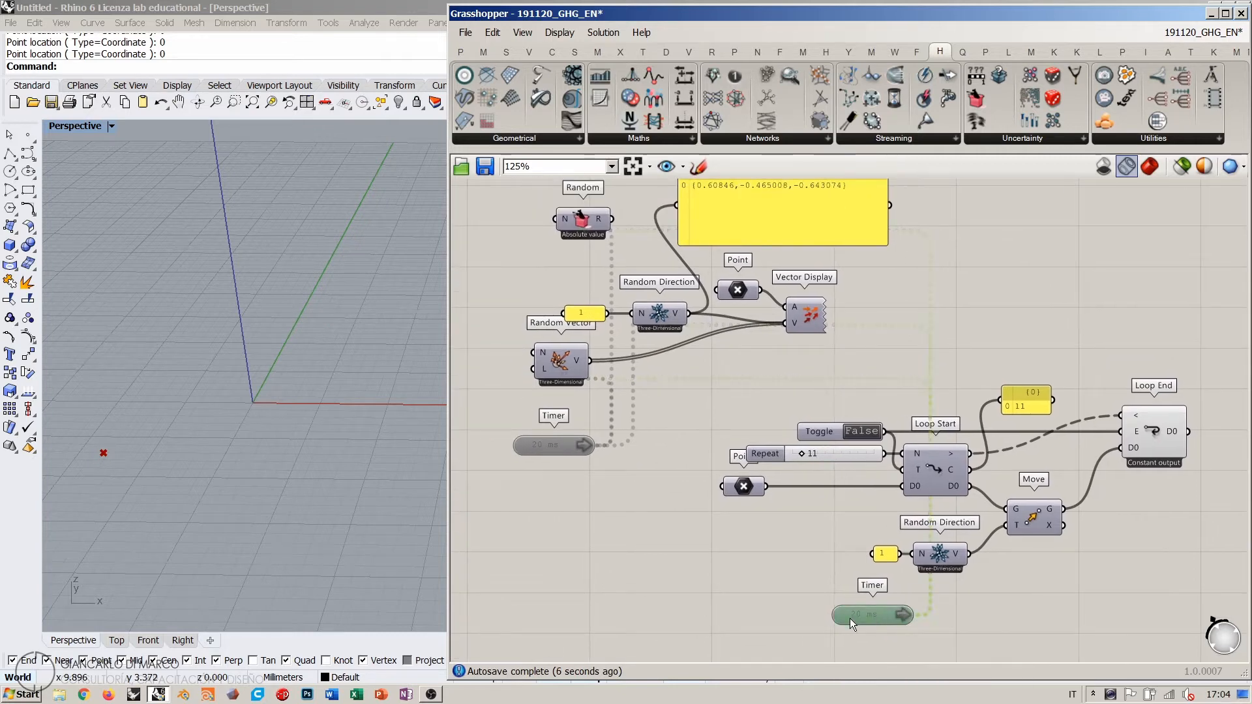
pyautogui.press('Delete')
# Step: Place a new Timer below the lower Random Direction, target it to that component and set its interval to 20 ms
pyautogui.doubleClick(892, 608)
pyautogui.write('tim')
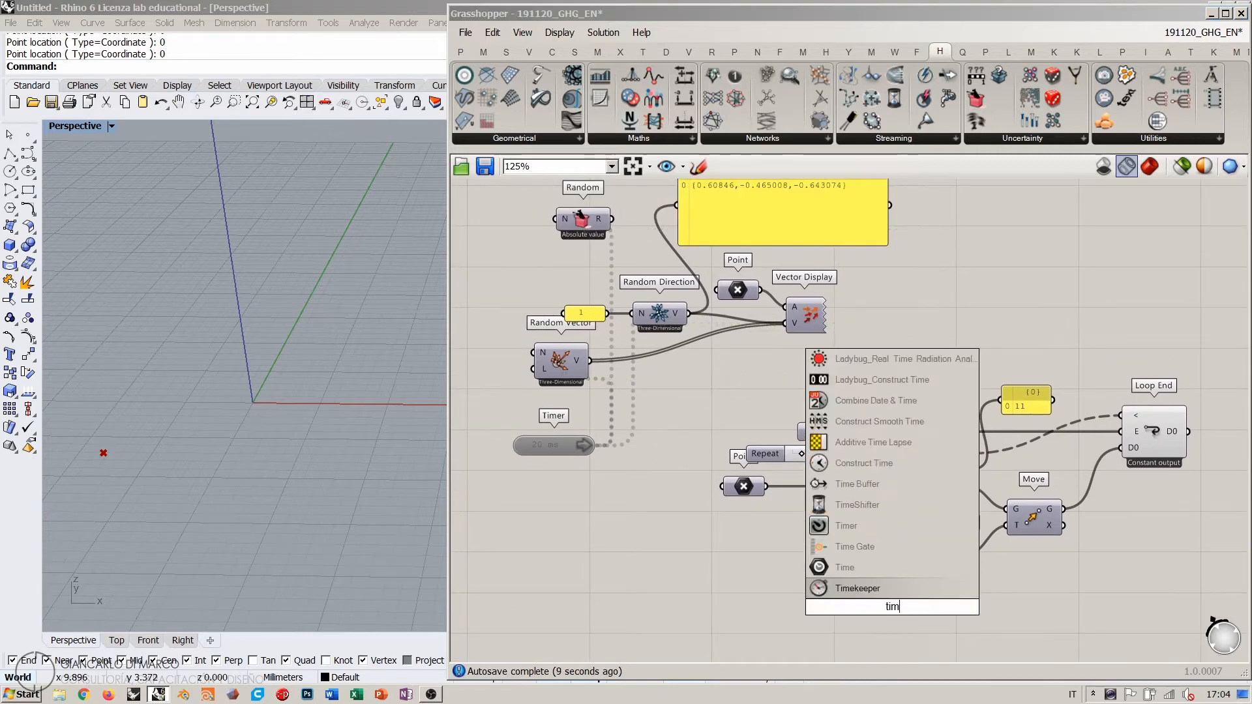
pyautogui.write('er')
pyautogui.press('Return')
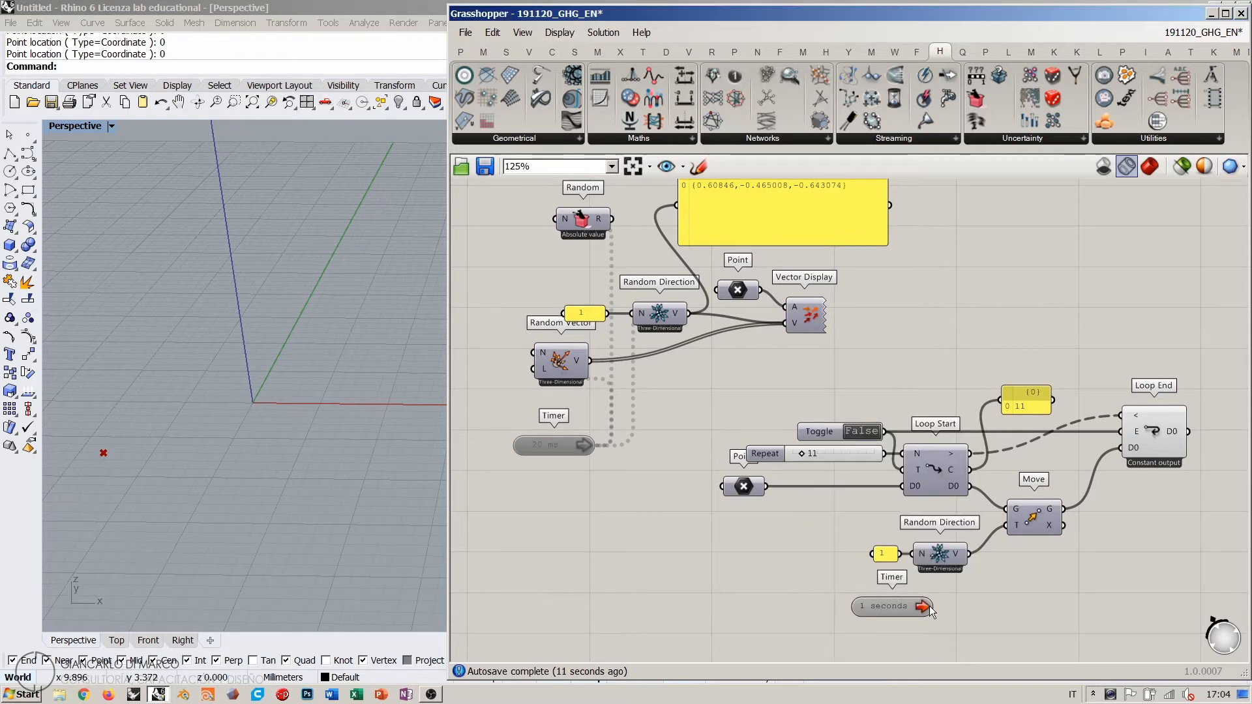
pyautogui.scroll(3, 929, 617)
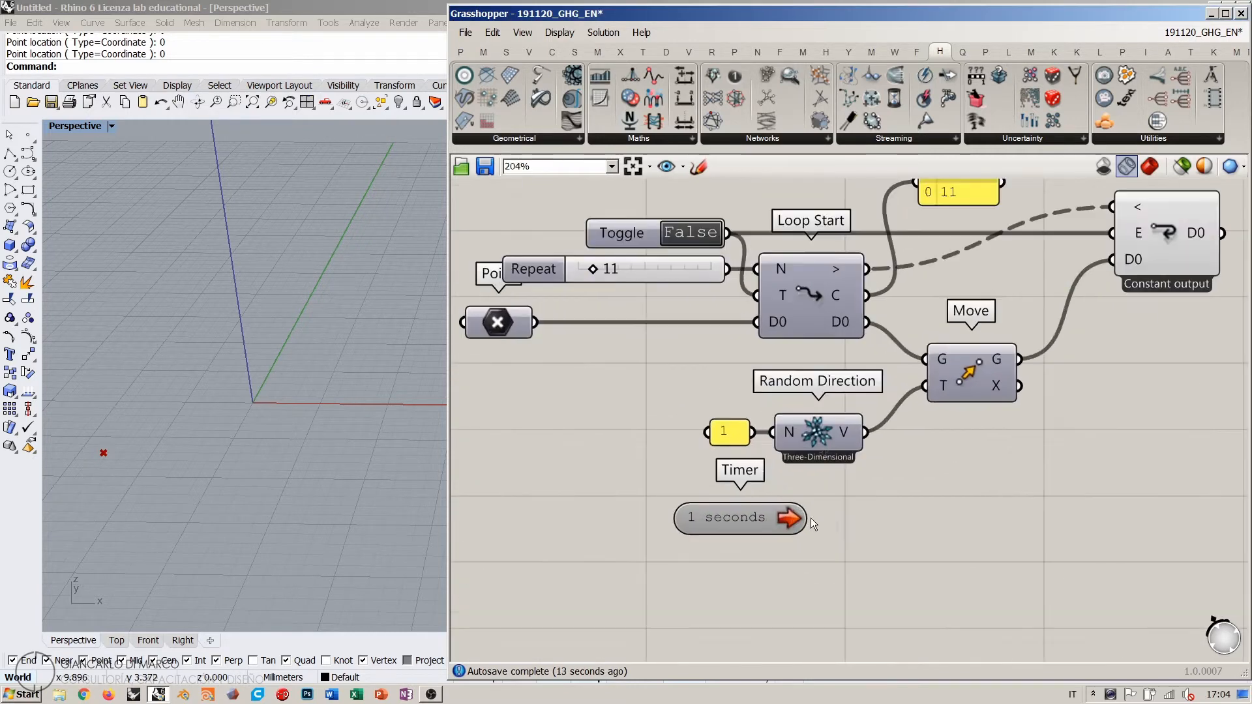
pyautogui.moveTo(811, 517); pyautogui.dragTo(815, 433)
pyautogui.rightClick(737, 514)
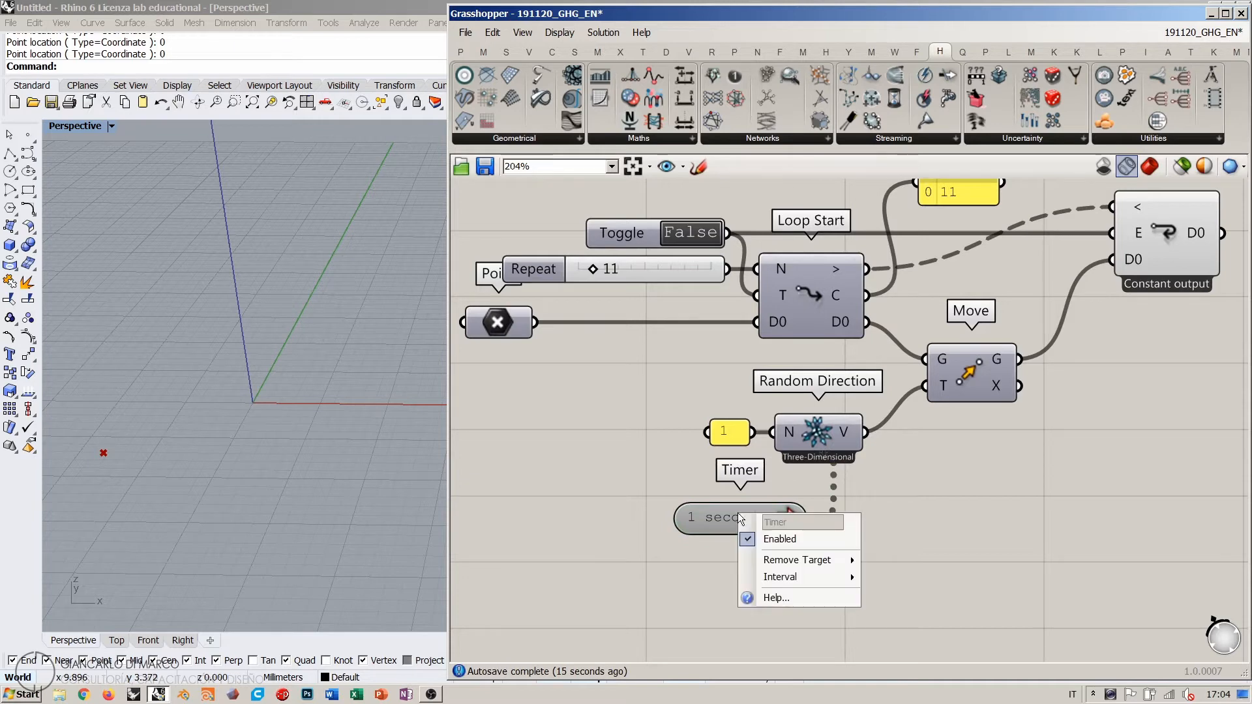
pyautogui.moveTo(803, 573)
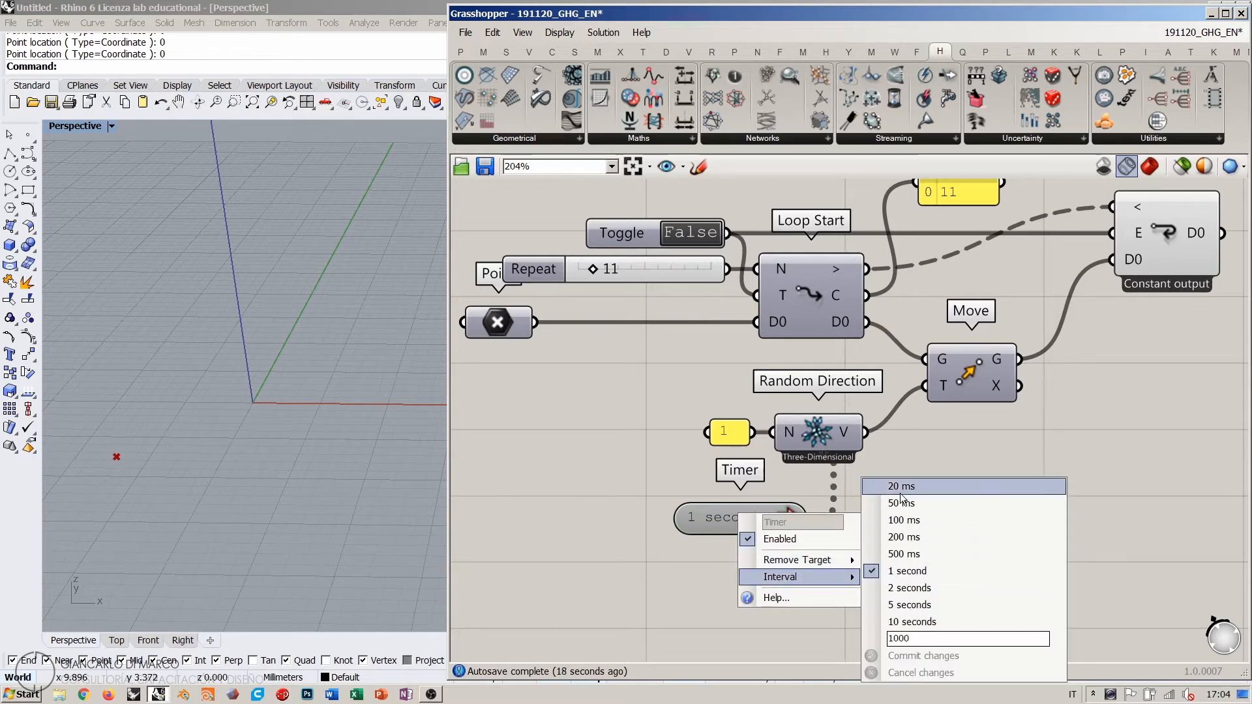
pyautogui.click(981, 487)
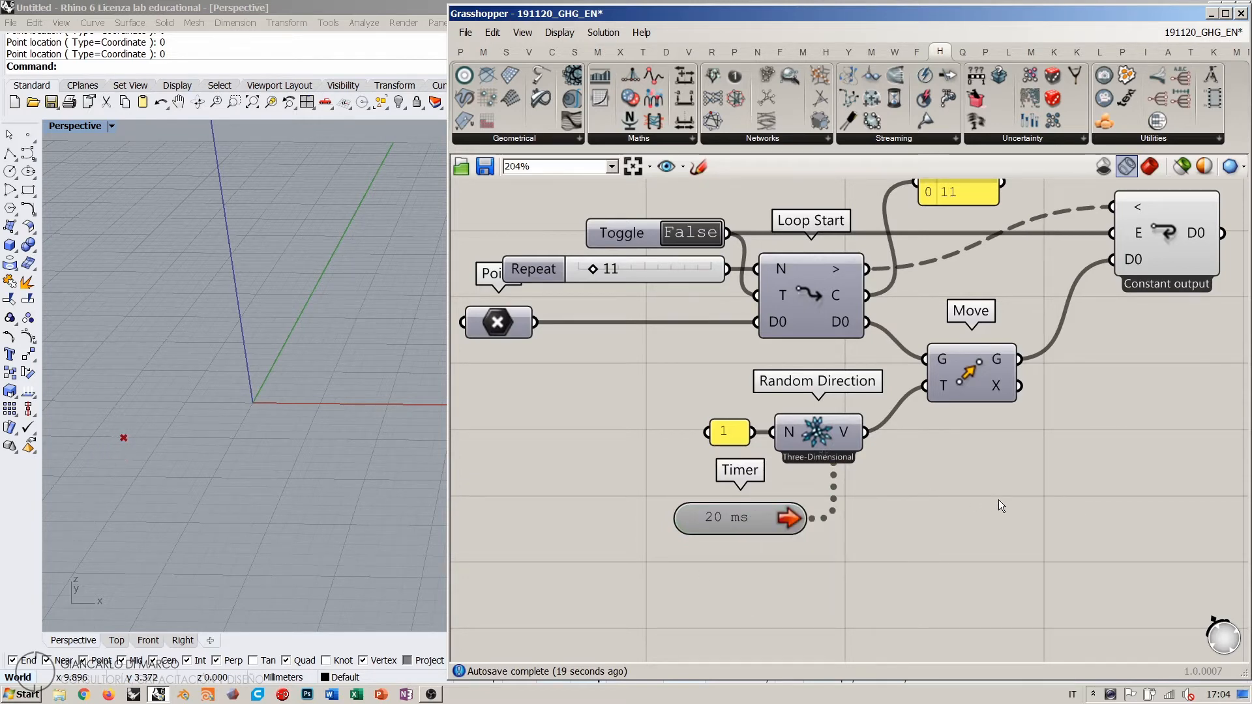
# Step: Restart the timed loop by setting the Toggle to True and back to False, and disable the lower Timer once the loop has run
pyautogui.moveTo(999, 499); pyautogui.dragTo(881, 530, button='right')
pyautogui.scroll(-2, 882, 530)
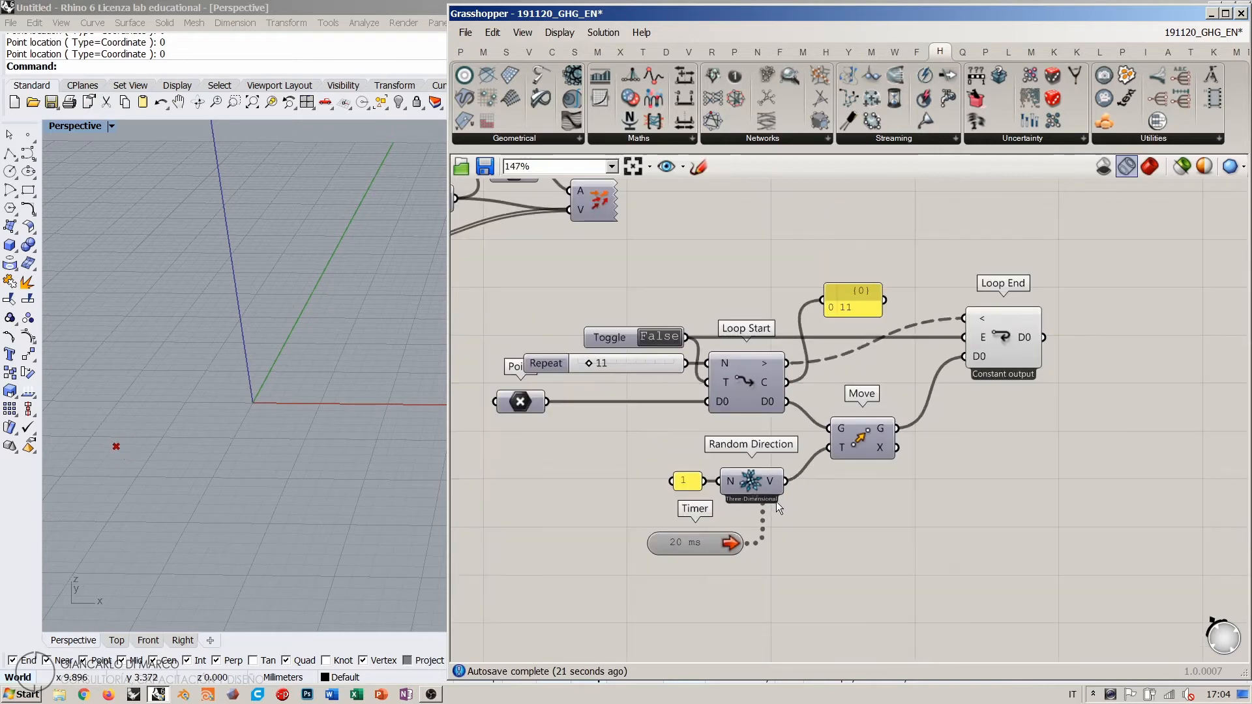
pyautogui.moveTo(761, 427); pyautogui.dragTo(803, 428, button='right')
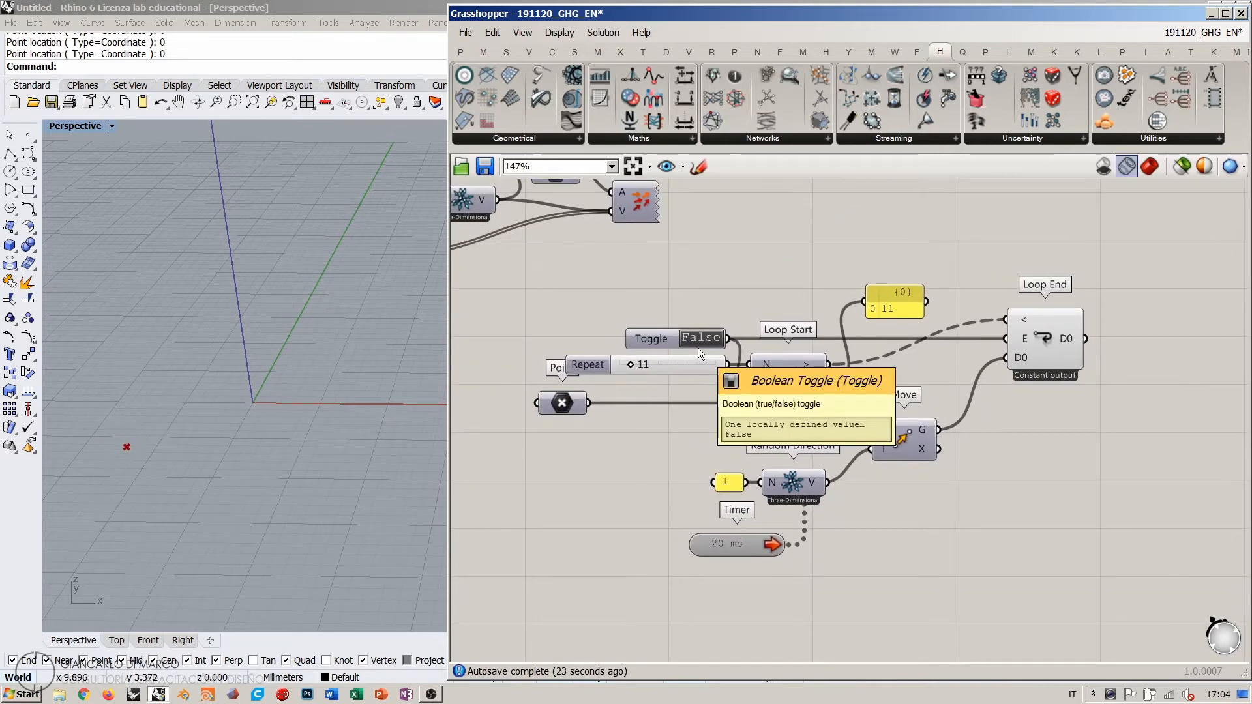
pyautogui.click(706, 342)
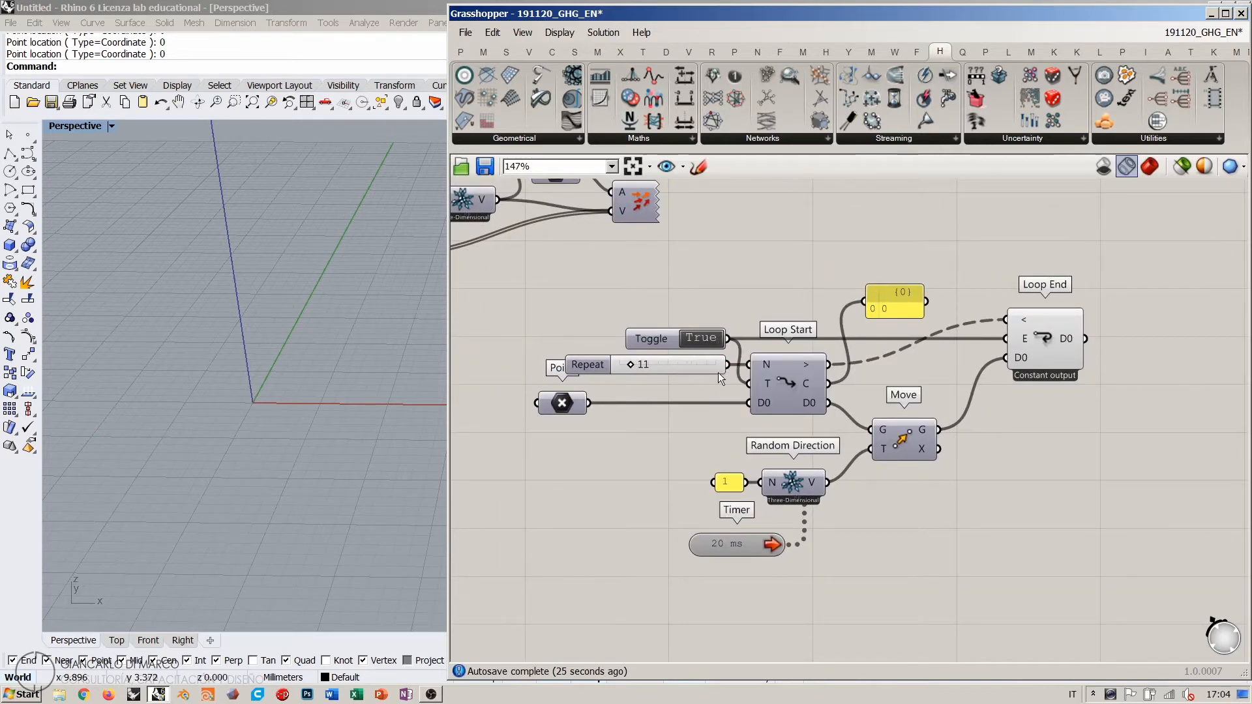
pyautogui.click(694, 338)
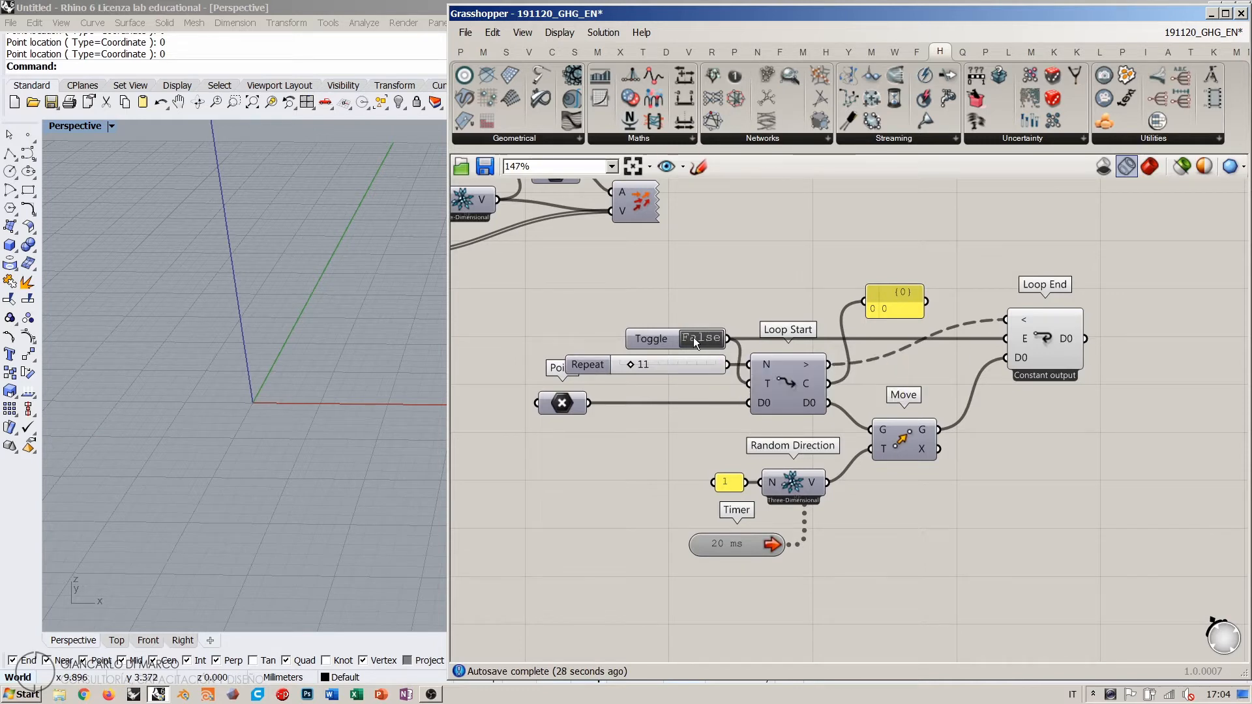
pyautogui.doubleClick(736, 546)
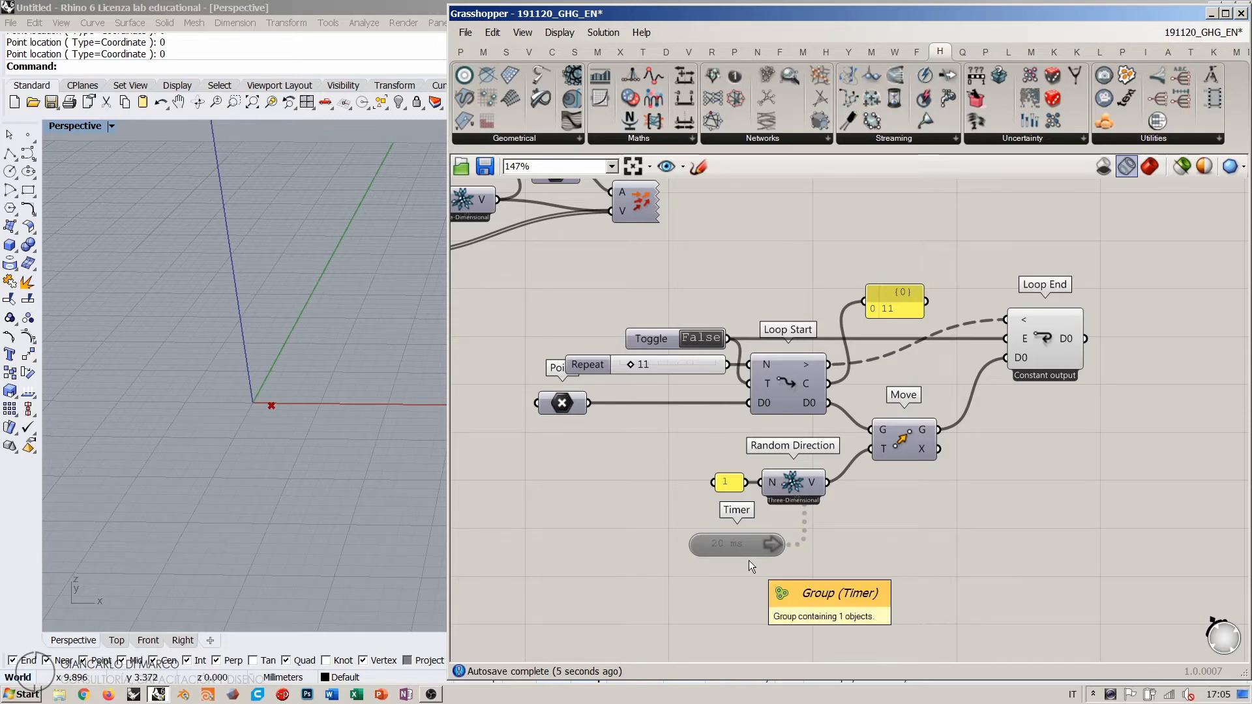
pyautogui.click(659, 338)
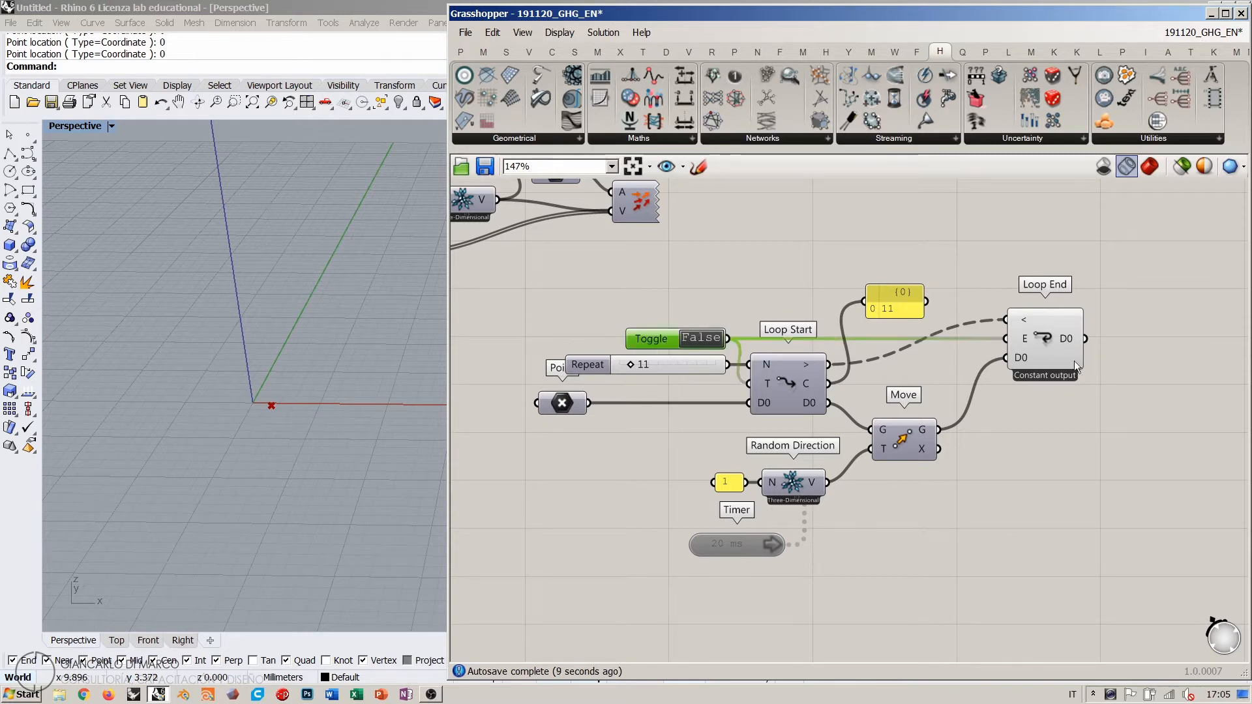
pyautogui.click(943, 331)
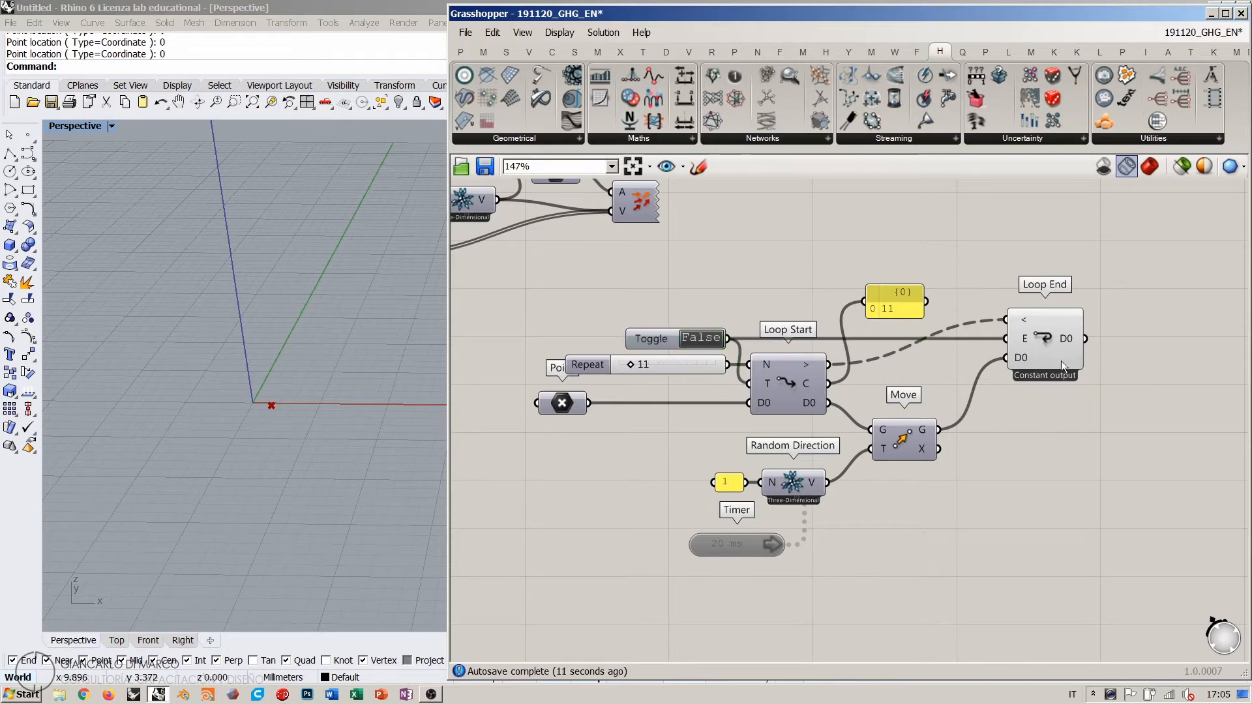
pyautogui.click(733, 546)
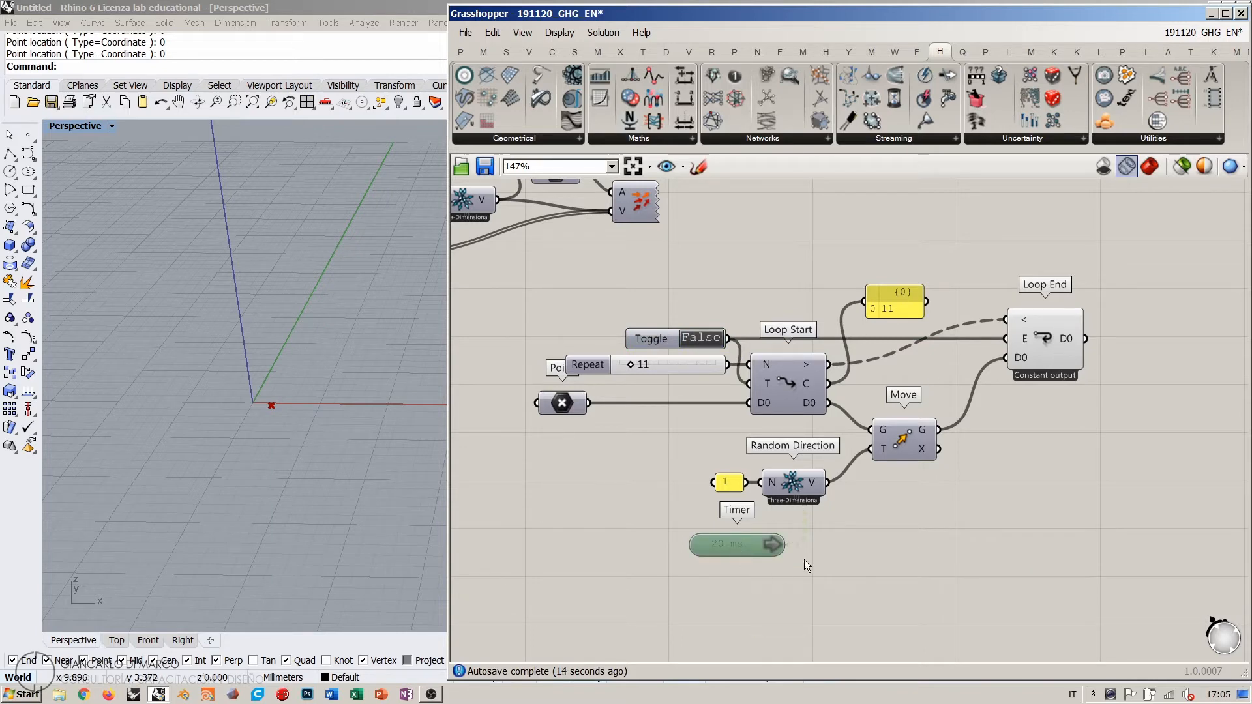
pyautogui.click(865, 561)
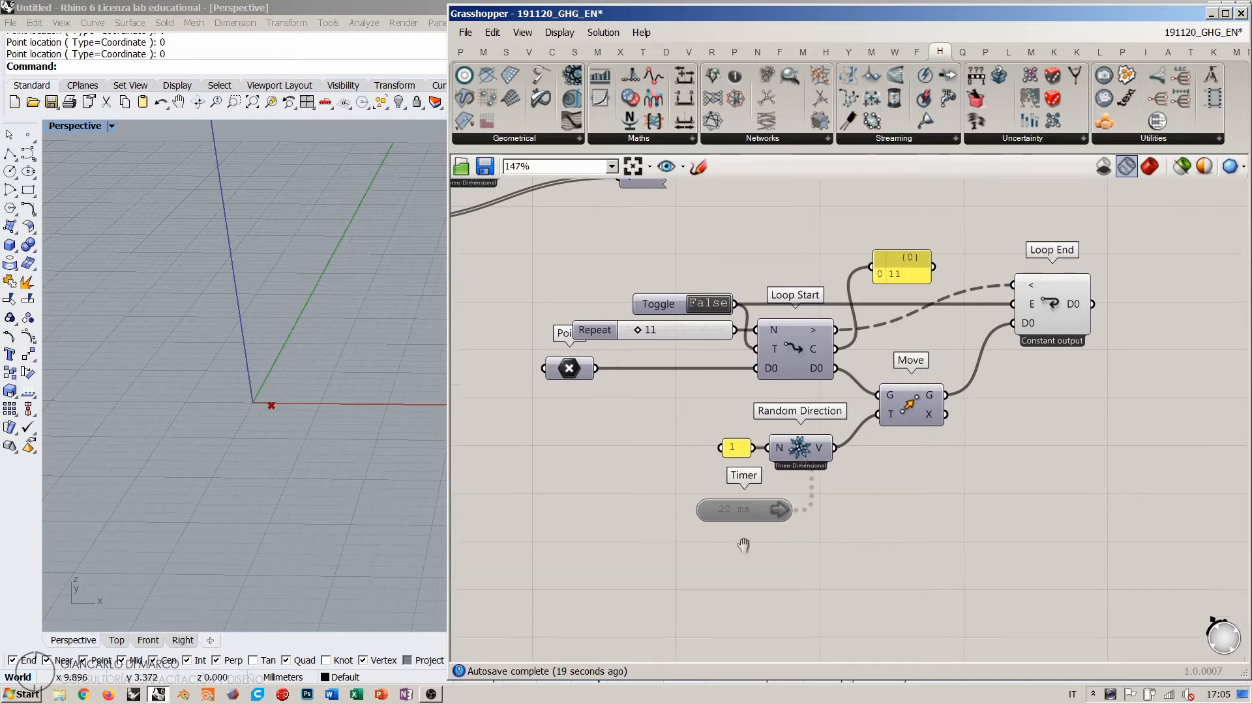
pyautogui.scroll(5, 739, 515)
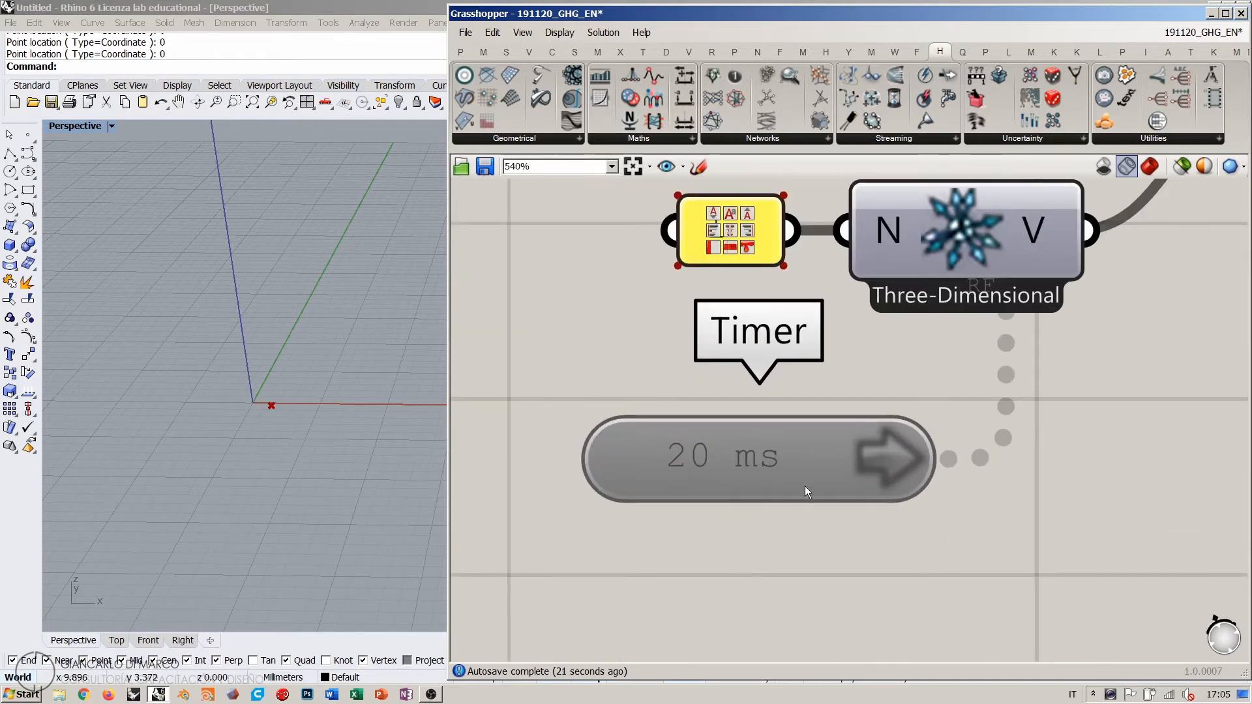
# Step: Reduce the height of the panel that displays the upper Random Direction's output, keeping it above the Point and Vector Display components
pyautogui.scroll(-6, 783, 496)
pyautogui.moveTo(745, 363); pyautogui.dragTo(869, 448, button='right')
pyautogui.scroll(1, 883, 394)
pyautogui.moveTo(883, 394); pyautogui.dragTo(870, 402, button='right')
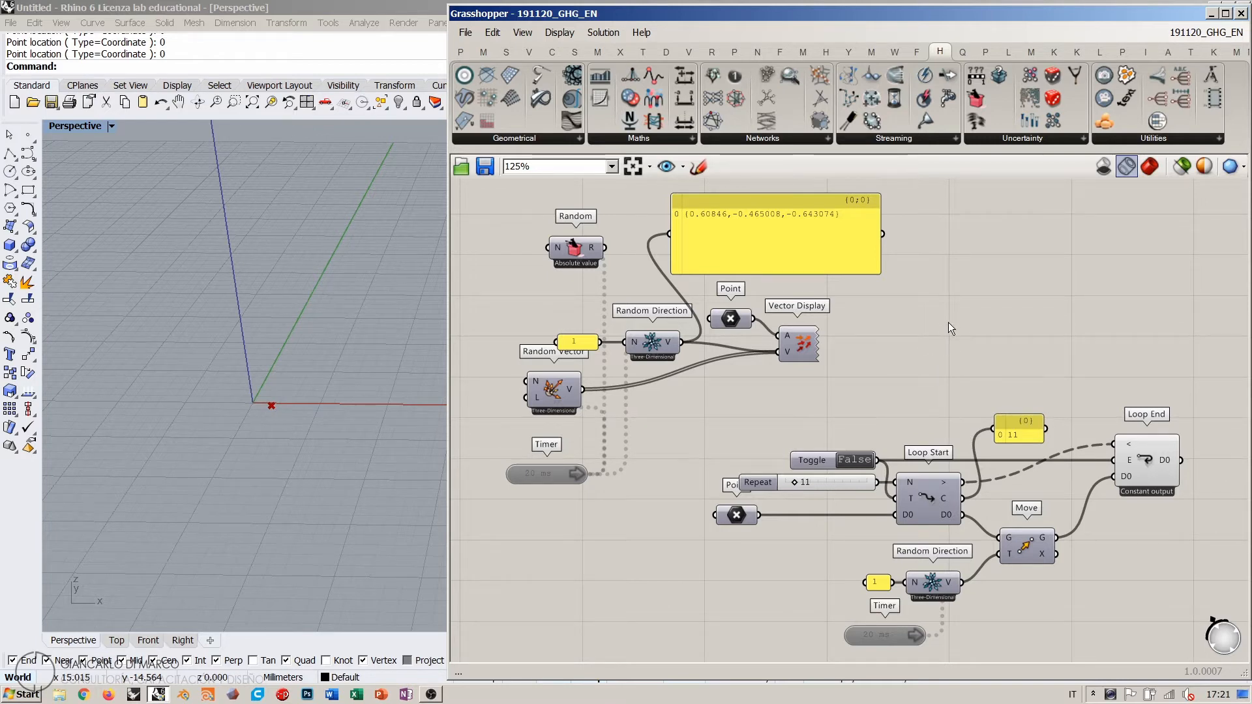
pyautogui.scroll(-2, 803, 340)
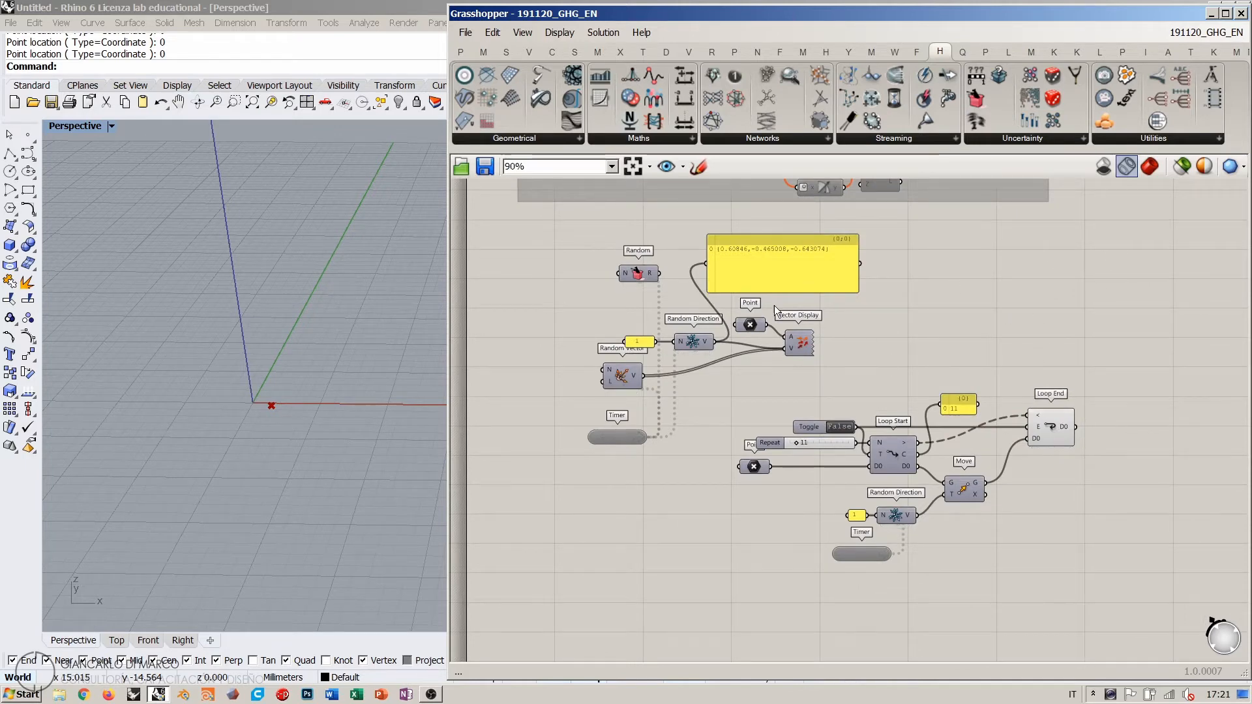
pyautogui.scroll(1, 846, 365)
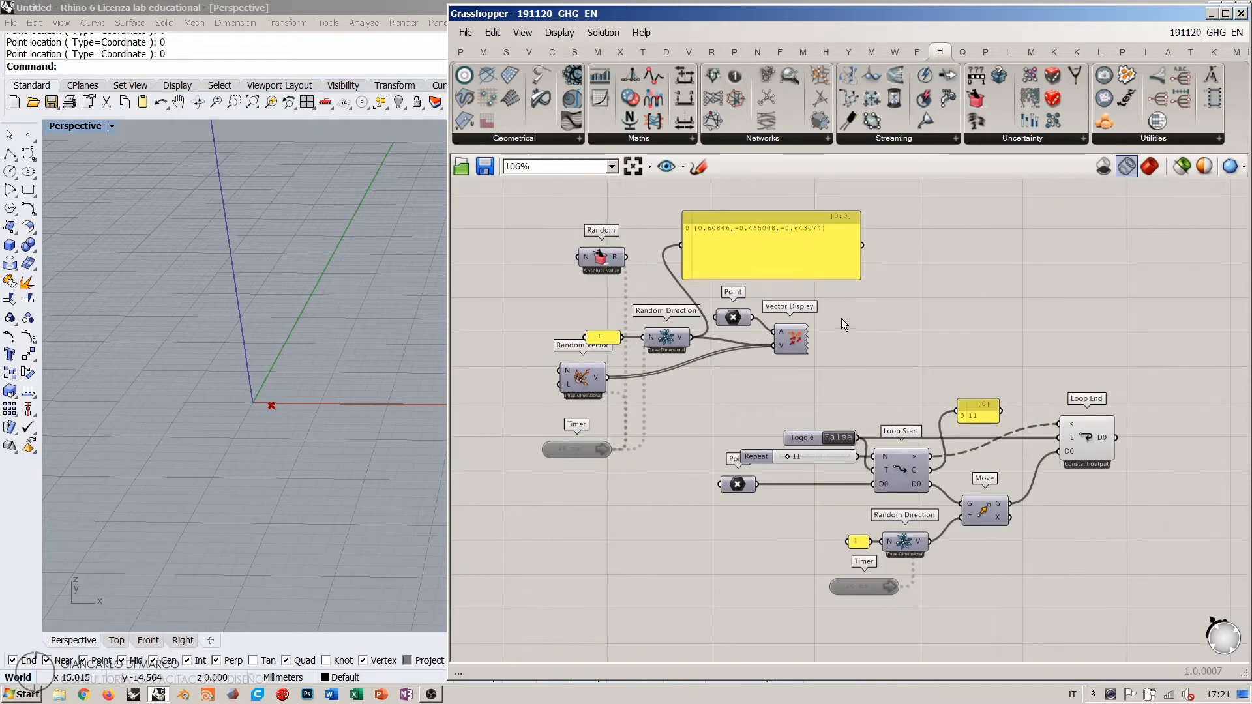
pyautogui.moveTo(775, 258); pyautogui.dragTo(779, 263)
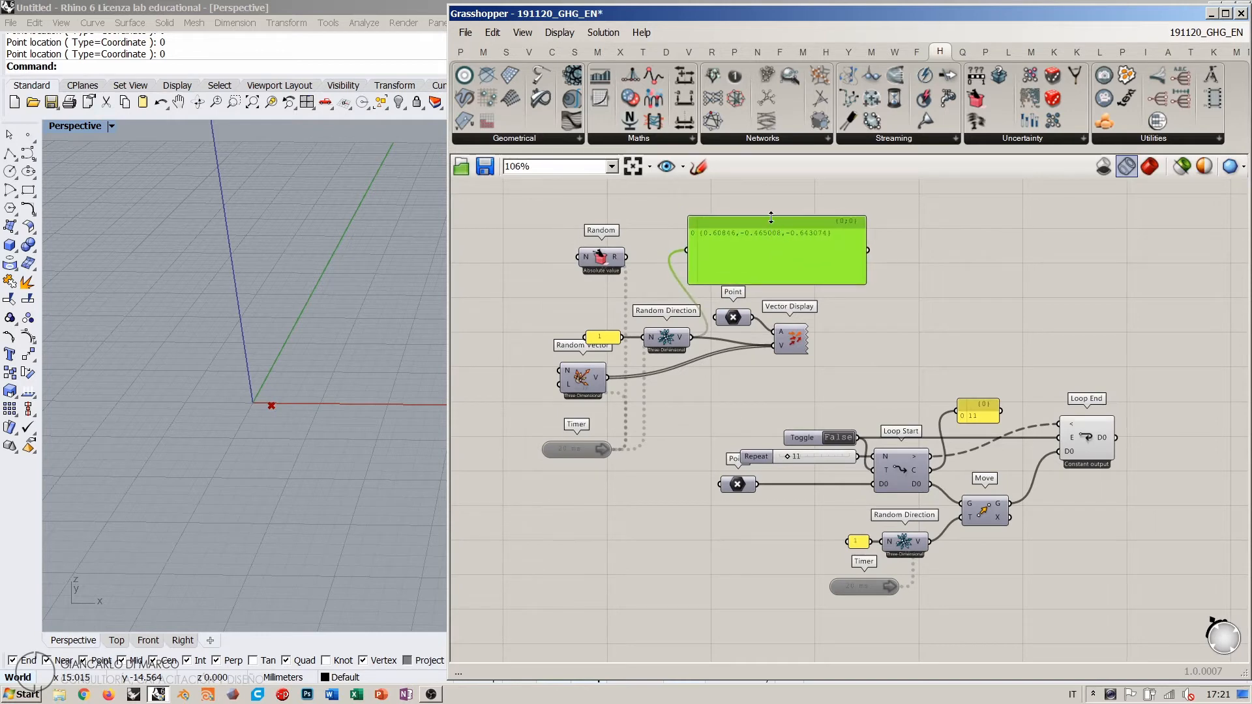
pyautogui.moveTo(771, 218); pyautogui.dragTo(749, 265)
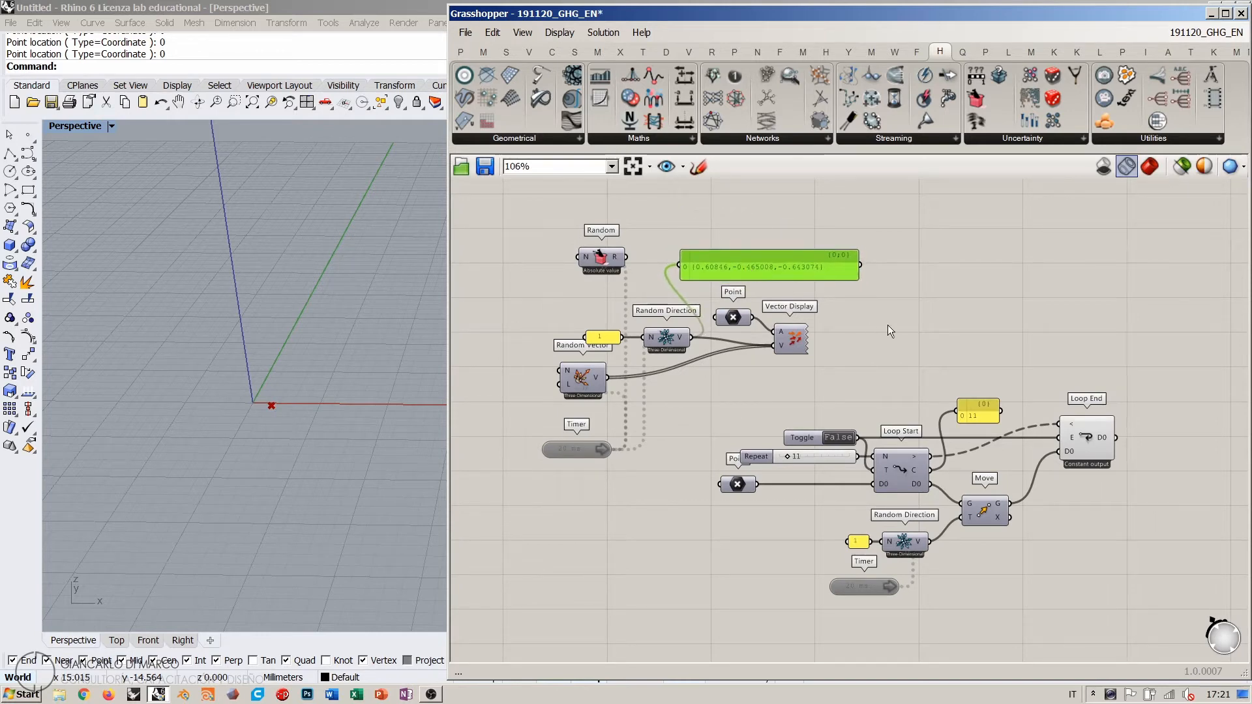
# Step: Add a Scribble reading "Why Heteroptera randomness cannot work with Anemone loops" and place it beside the upper vector panel
pyautogui.doubleClick(905, 335)
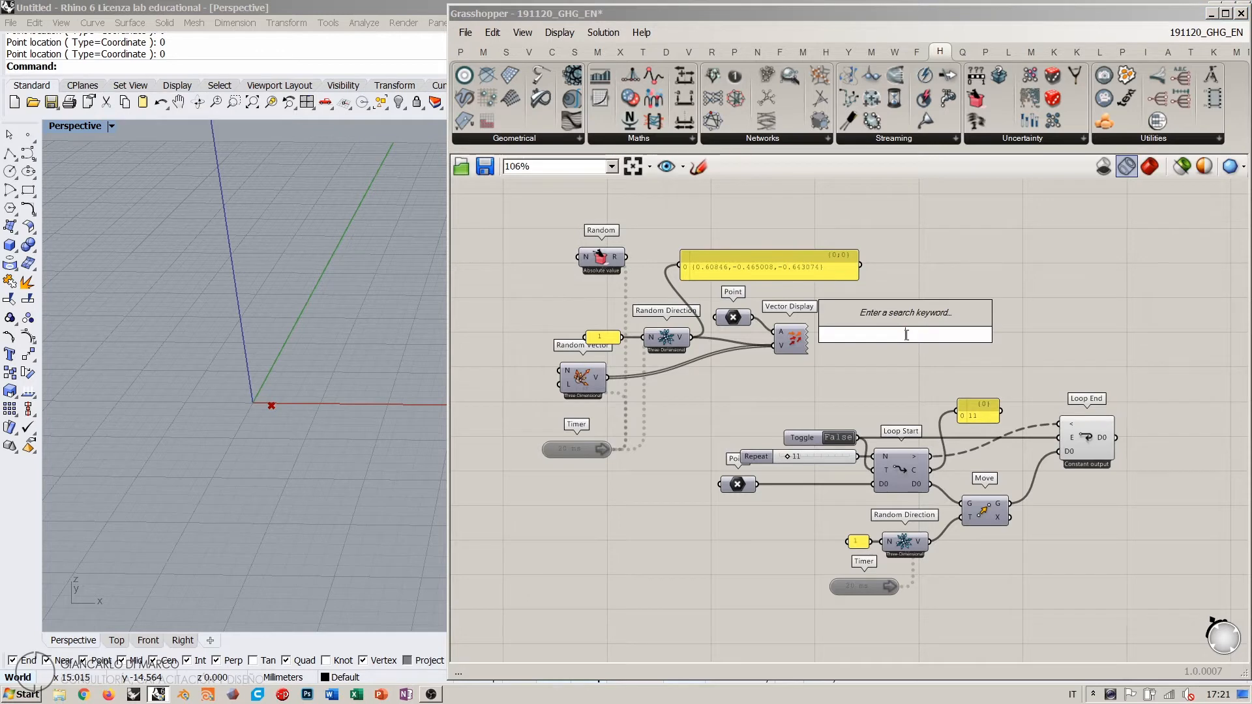
pyautogui.write('scribble')
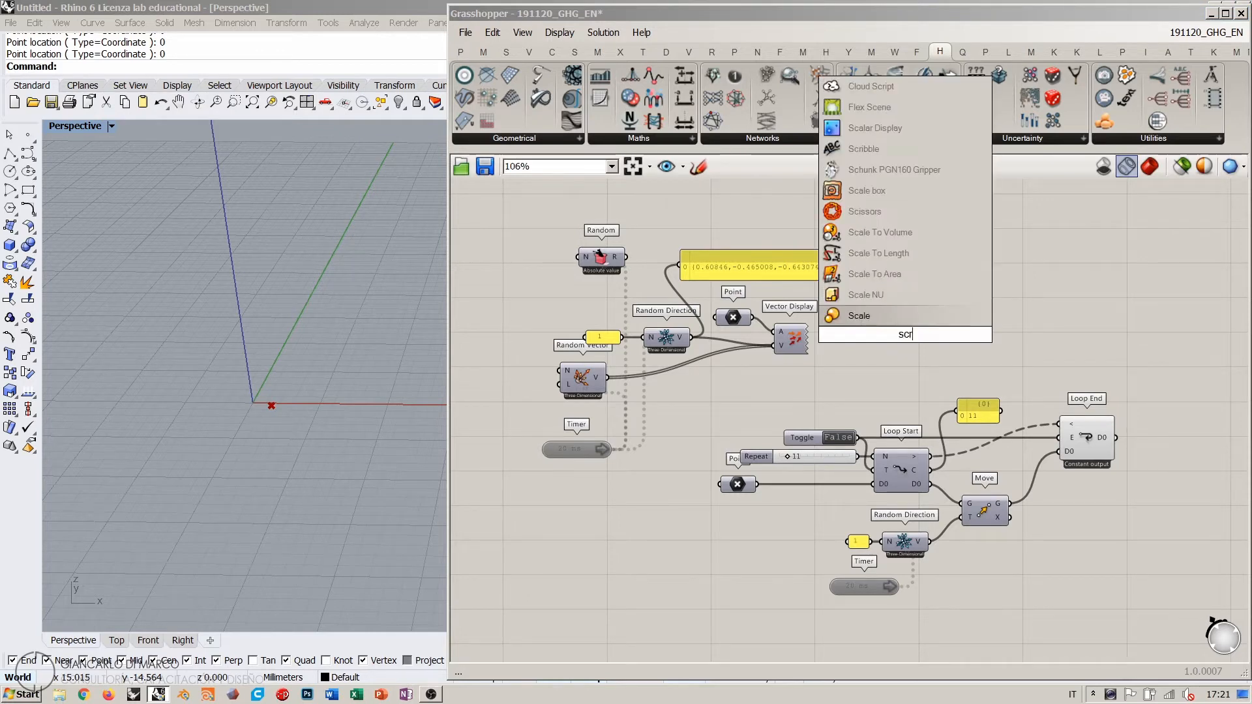
pyautogui.click(863, 318)
pyautogui.doubleClick(884, 338)
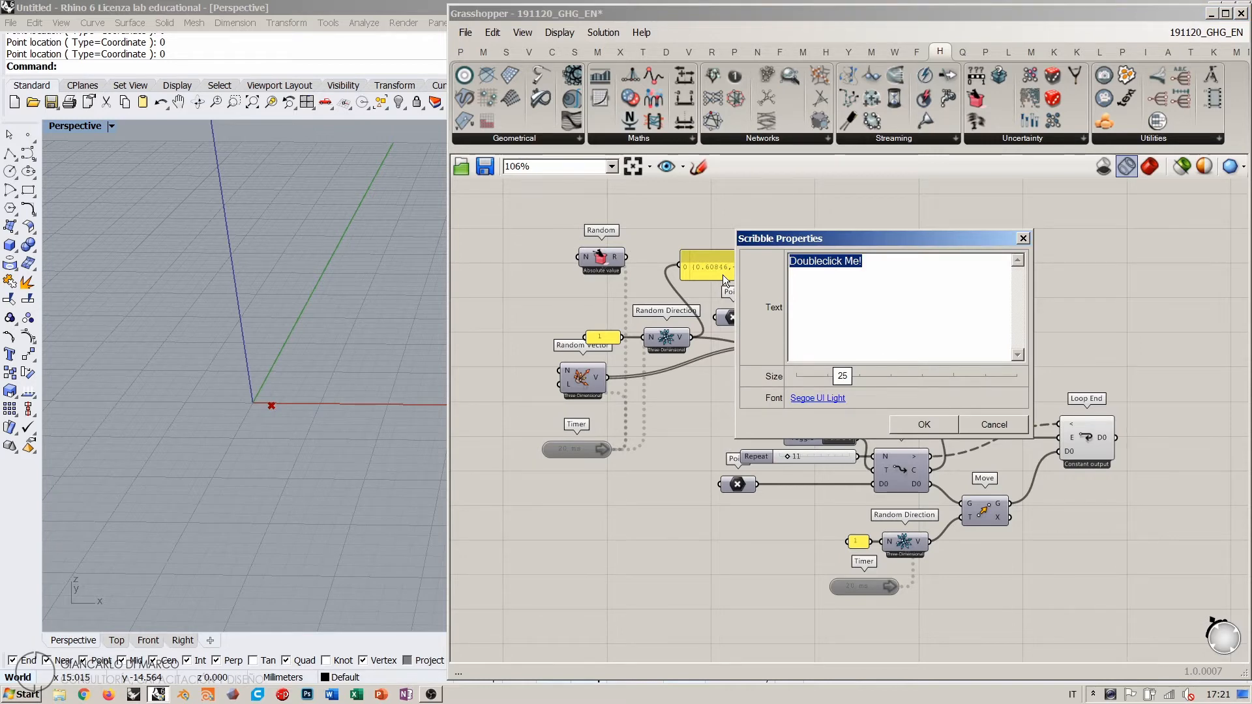
pyautogui.write('Why heteropte')
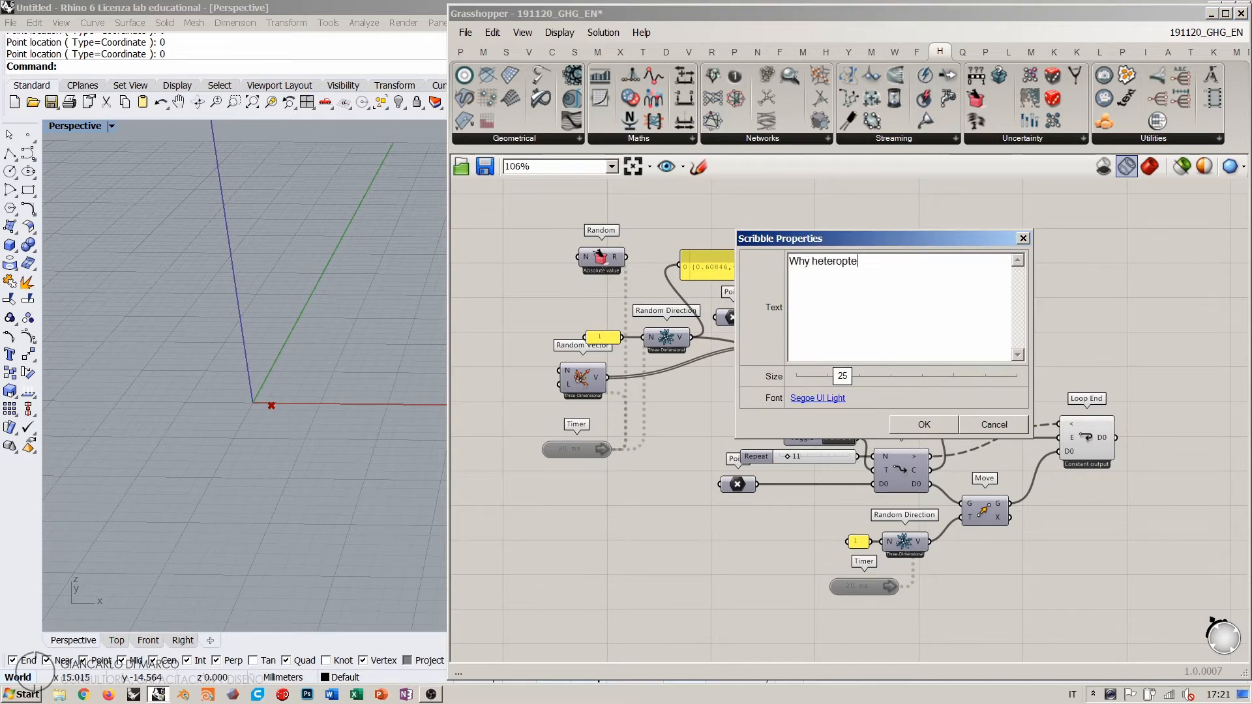
pyautogui.write('ra randomn')
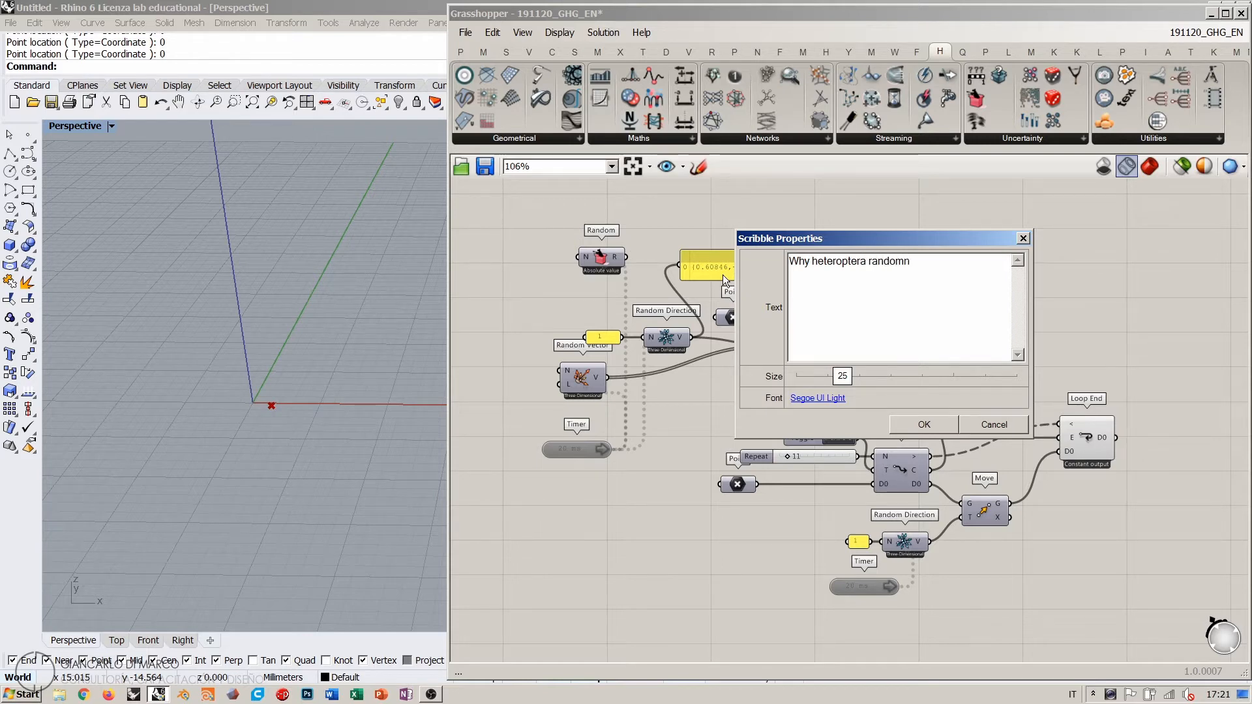
pyautogui.write('ess cannotwork')
pyautogui.write(' with Anemone loops')
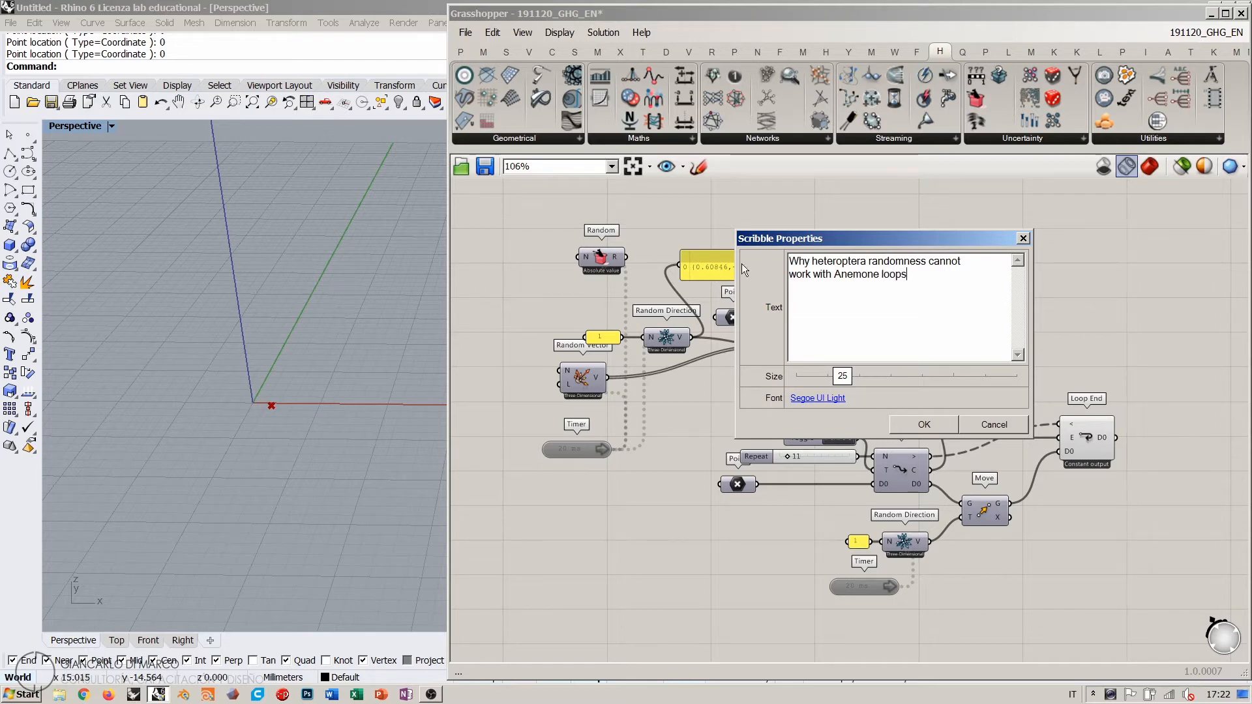
pyautogui.write('H')
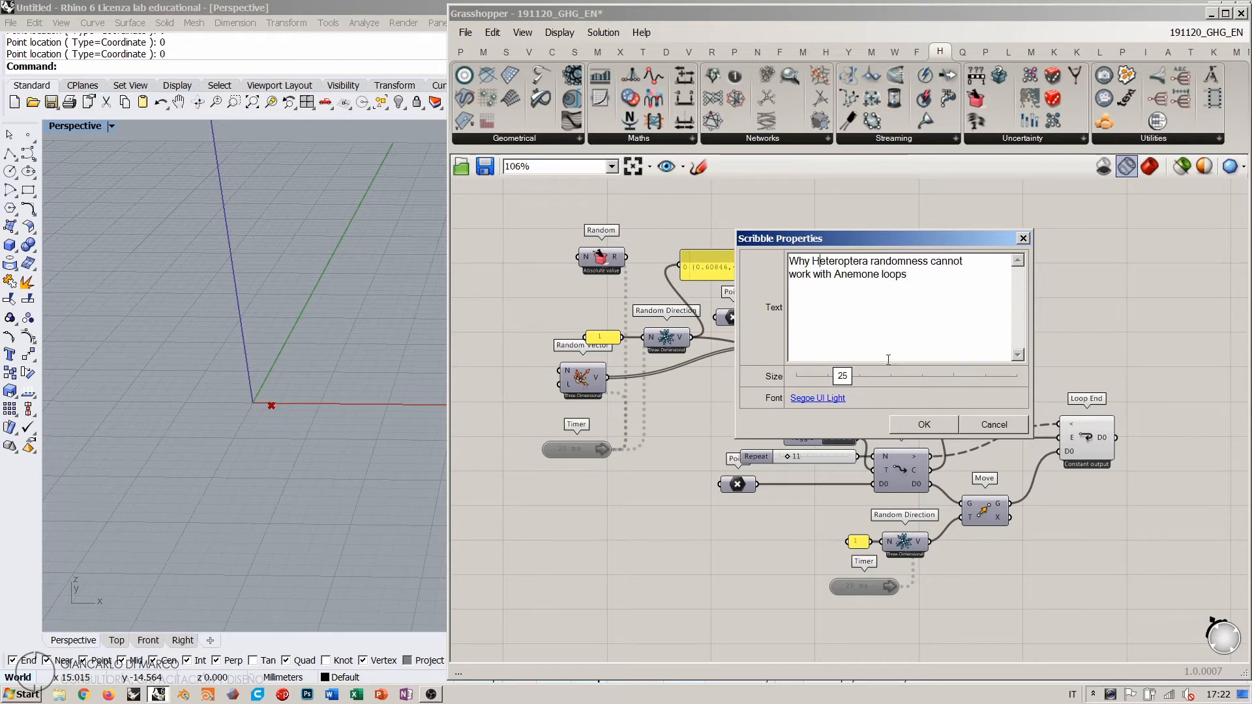
pyautogui.click(924, 425)
pyautogui.moveTo(946, 334)
pyautogui.mouseDown()
pyautogui.moveTo(974, 300)
pyautogui.moveTo(986, 254)
pyautogui.mouseUp()
# Step: Move the loop definition up beneath the Scribble note, and group it together with the note and the random components
pyautogui.moveTo(906, 498); pyautogui.dragTo(718, 391)
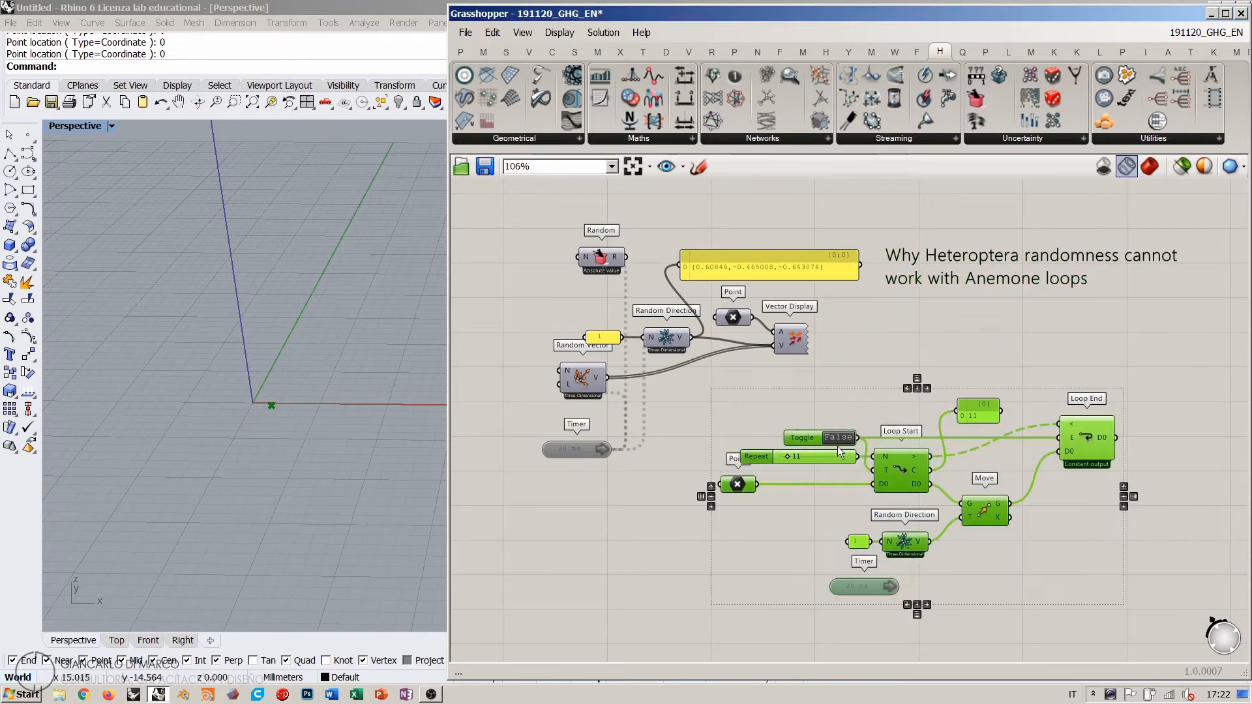
pyautogui.moveTo(808, 443); pyautogui.dragTo(924, 339)
pyautogui.scroll(-2, 878, 345)
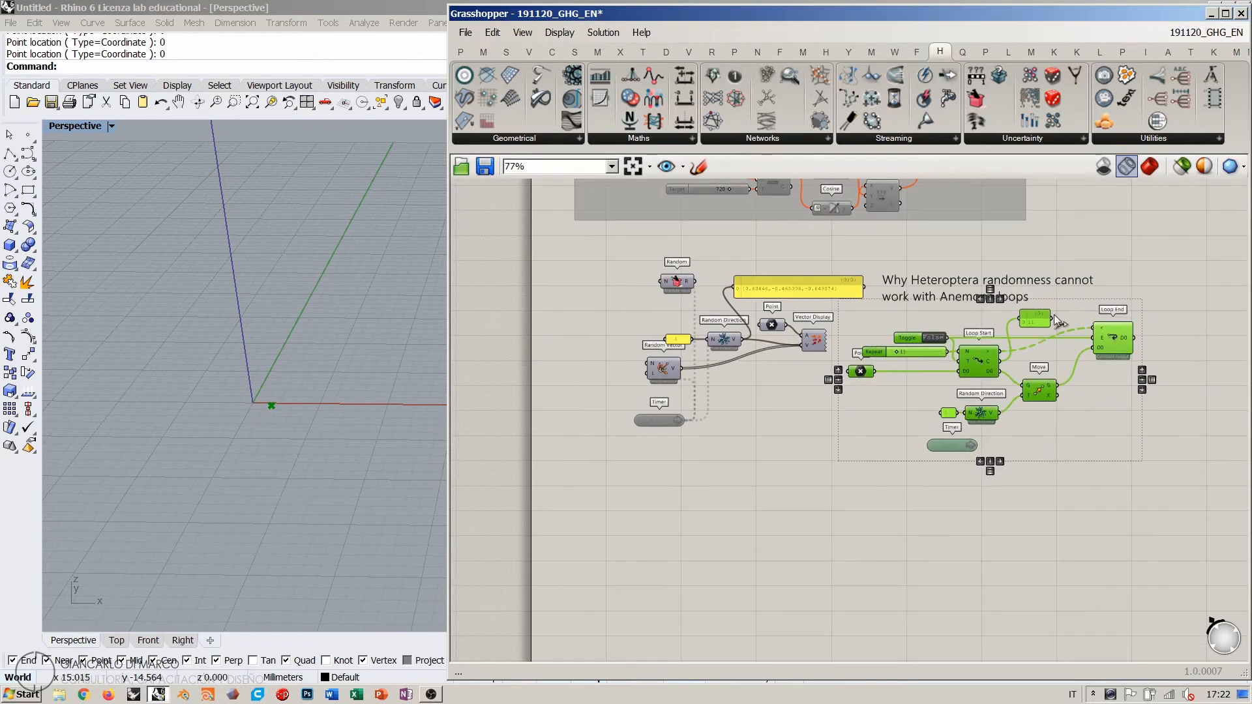
pyautogui.moveTo(1167, 260); pyautogui.dragTo(631, 515)
pyautogui.hotkey('ctrl', 'g')
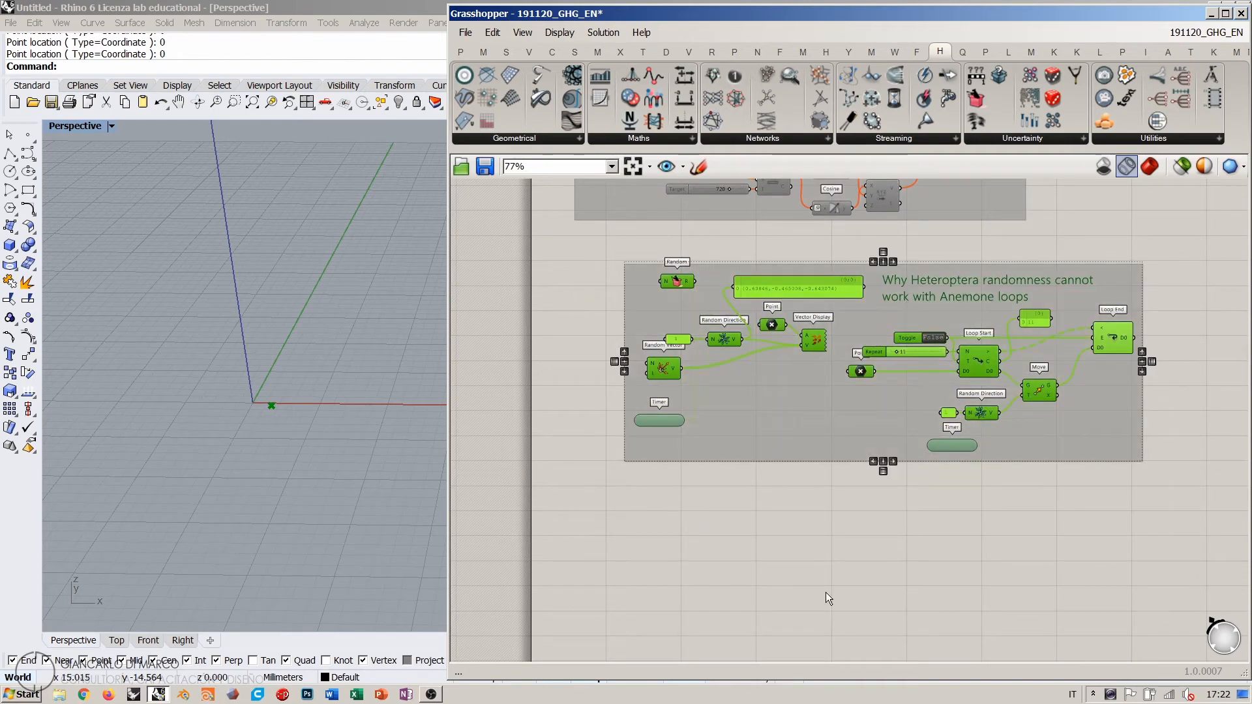
pyautogui.click(815, 587)
# Step: Disable the components of the new group and move it directly beneath the previous group, aligning their left edges
pyautogui.scroll(-2, 686, 556)
pyautogui.click(676, 527)
pyautogui.scroll(-1, 677, 527)
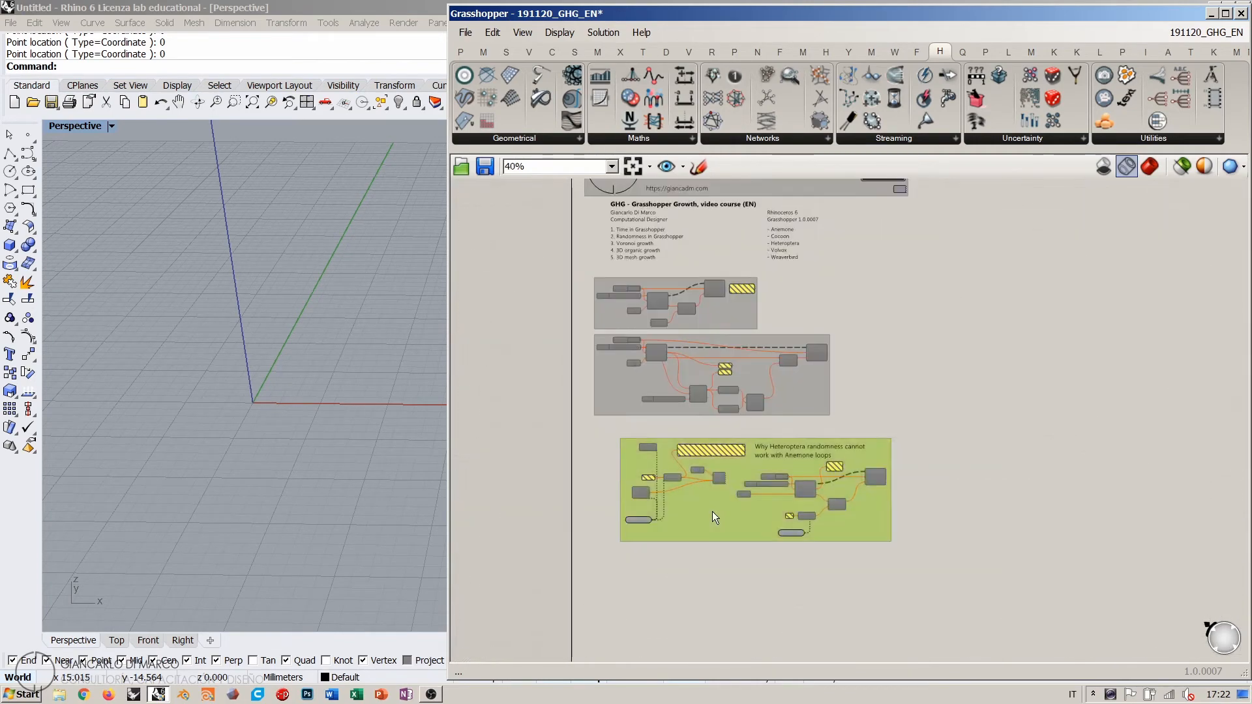
pyautogui.scroll(4, 685, 494)
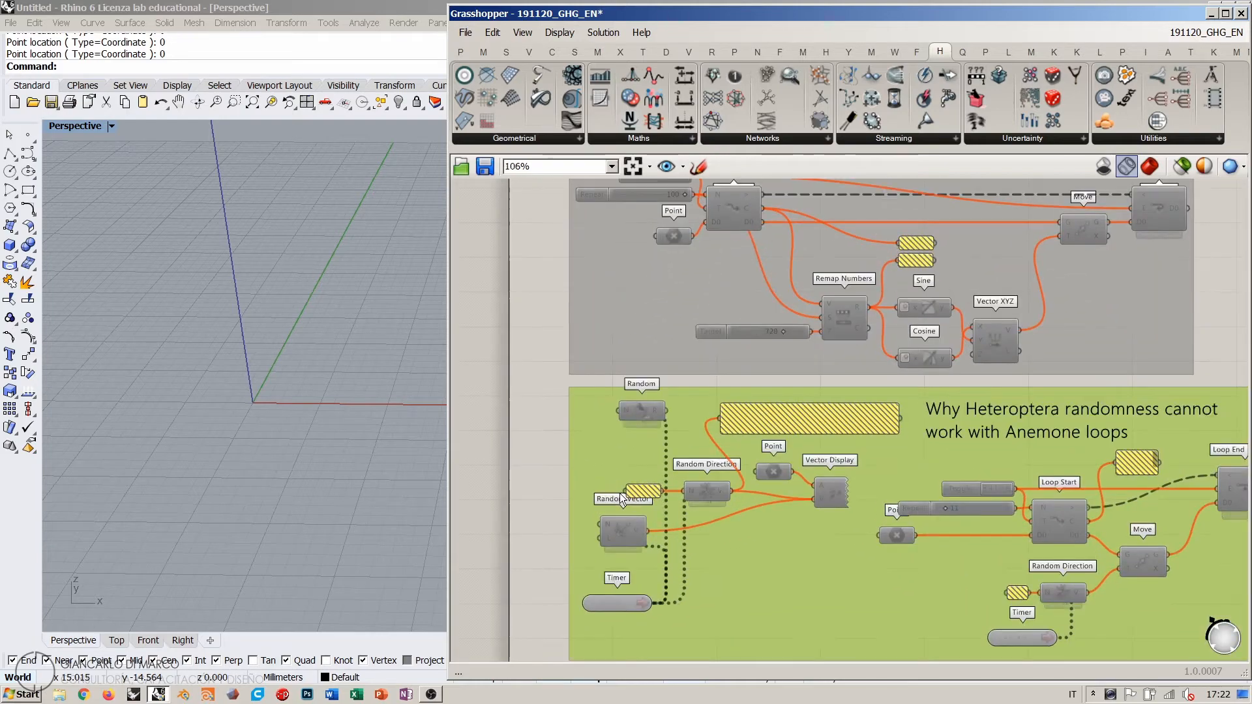
pyautogui.click(537, 380)
# Step: Place a Loop Start and a Loop End component below the disabled group and connect Loop Start's > output to Loop End's < input
pyautogui.scroll(-2, 576, 287)
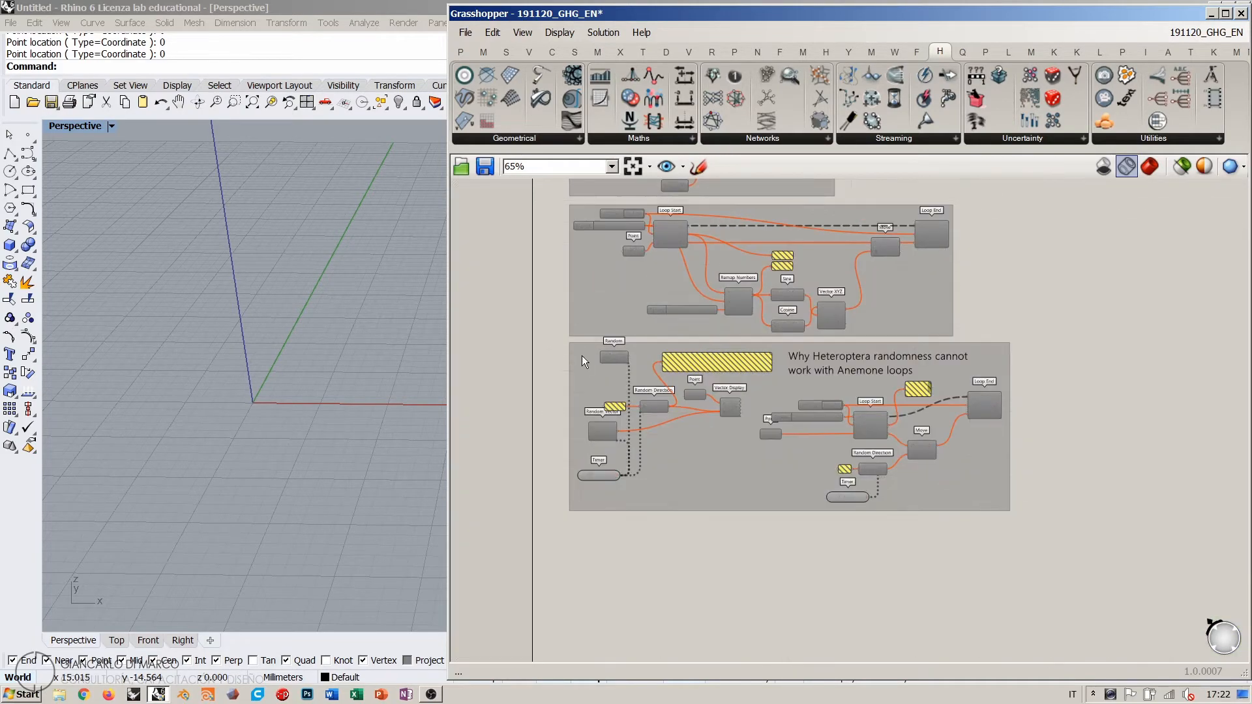
pyautogui.scroll(2, 574, 405)
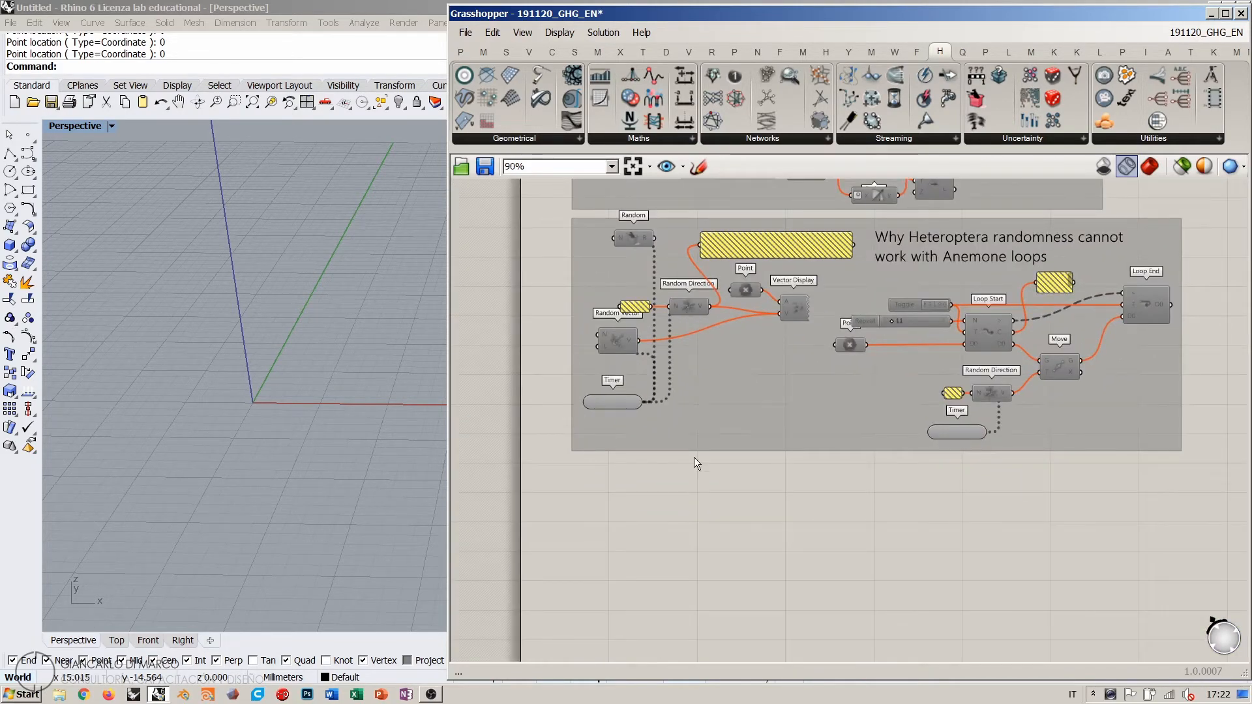
pyautogui.scroll(1, 740, 419)
pyautogui.scroll(-2, 718, 405)
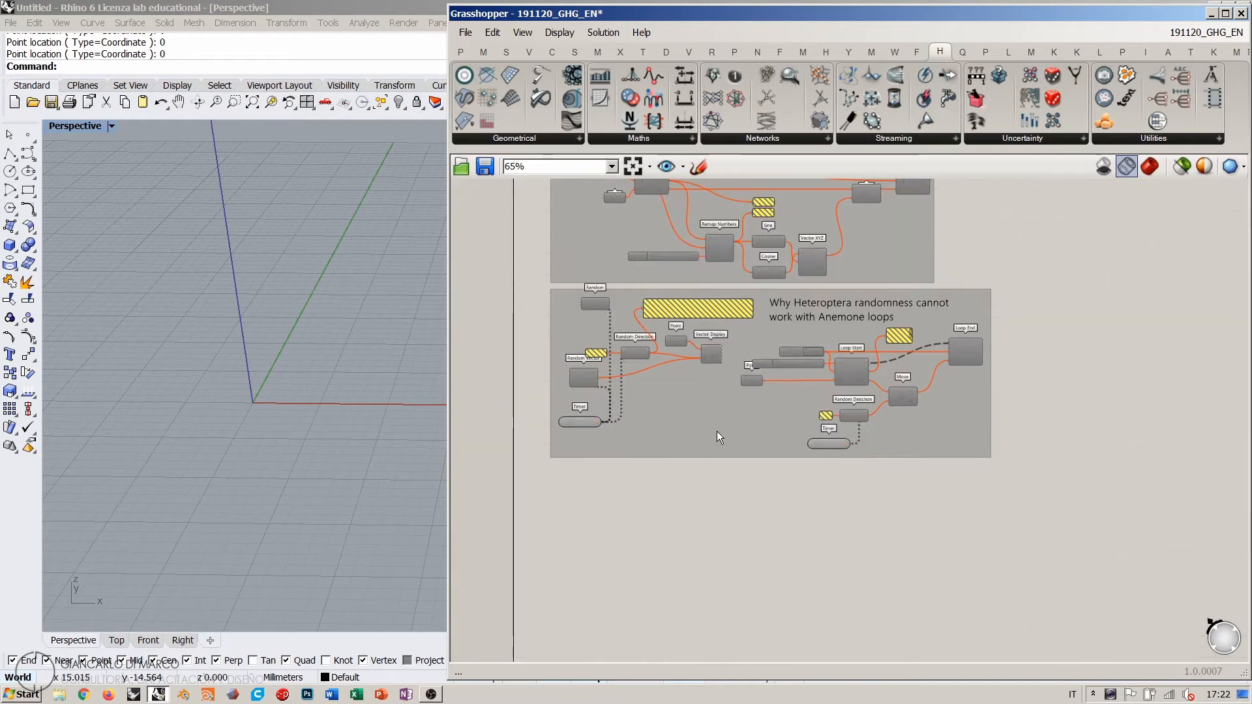
pyautogui.moveTo(717, 432); pyautogui.dragTo(769, 291, button='right')
pyautogui.scroll(2, 682, 364)
pyautogui.doubleClick(729, 372)
pyautogui.write('loop')
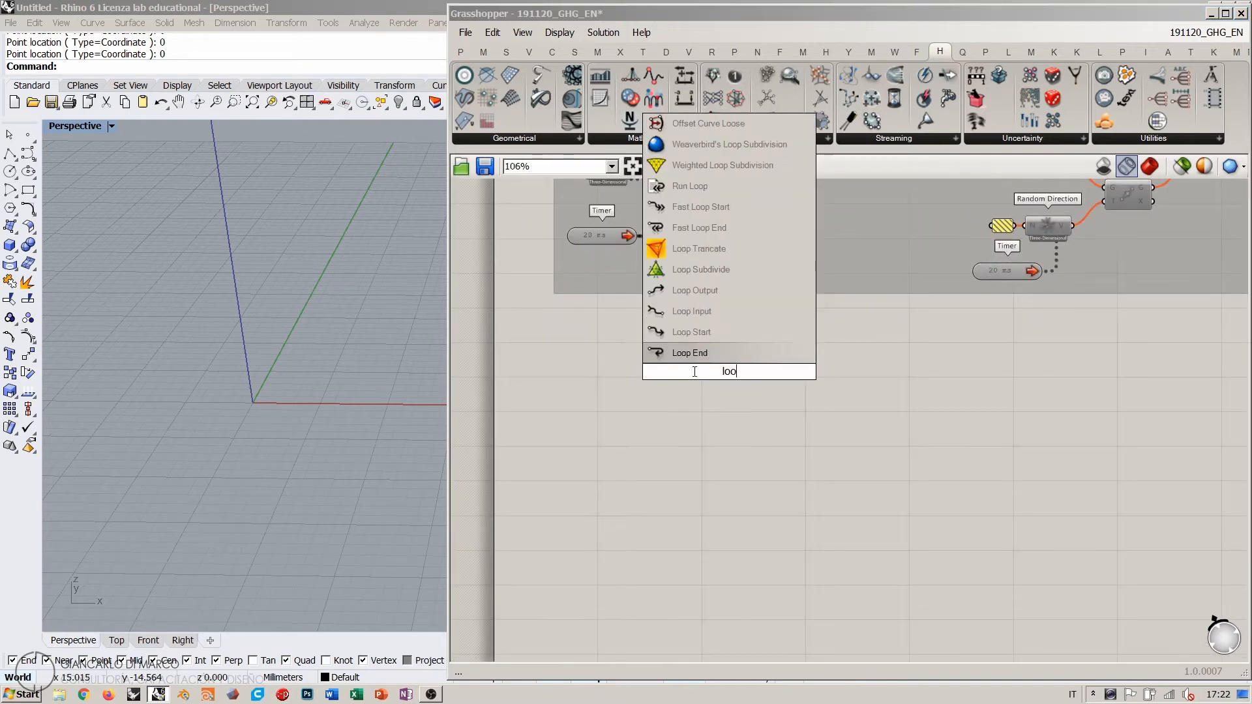
pyautogui.click(683, 334)
pyautogui.doubleClick(923, 411)
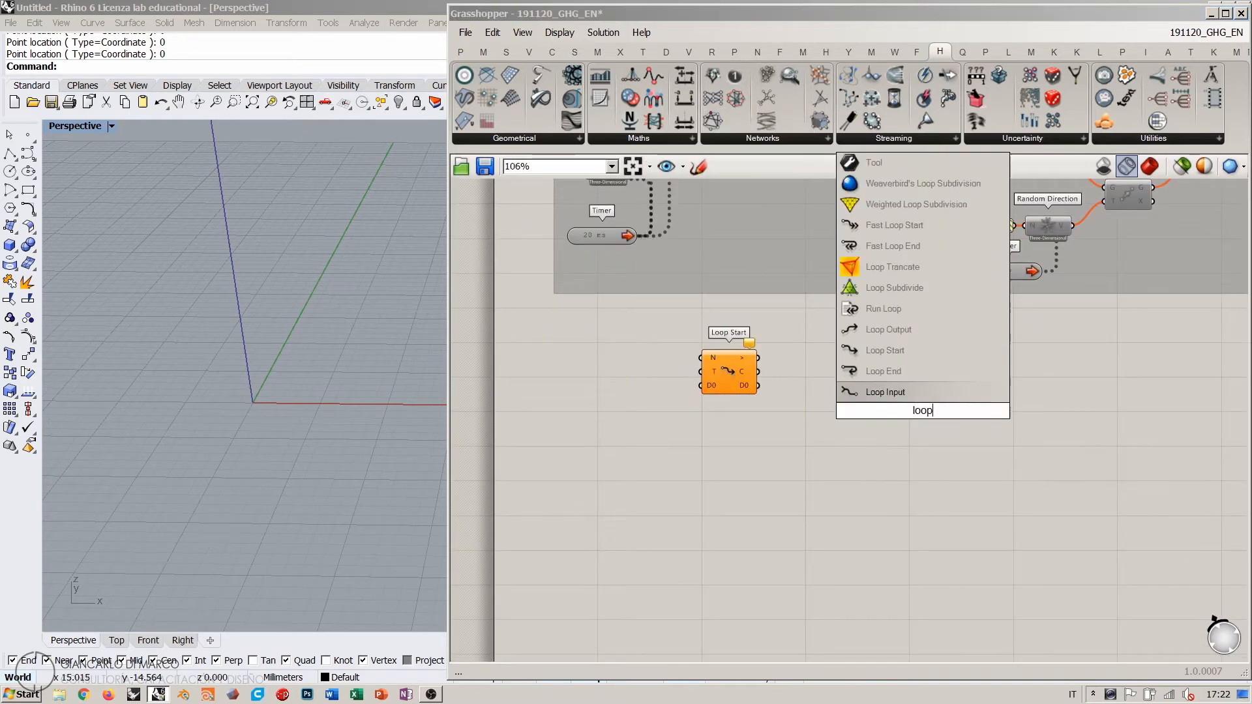
pyautogui.click(887, 372)
pyautogui.moveTo(758, 358); pyautogui.dragTo(1012, 373)
pyautogui.click(1008, 429)
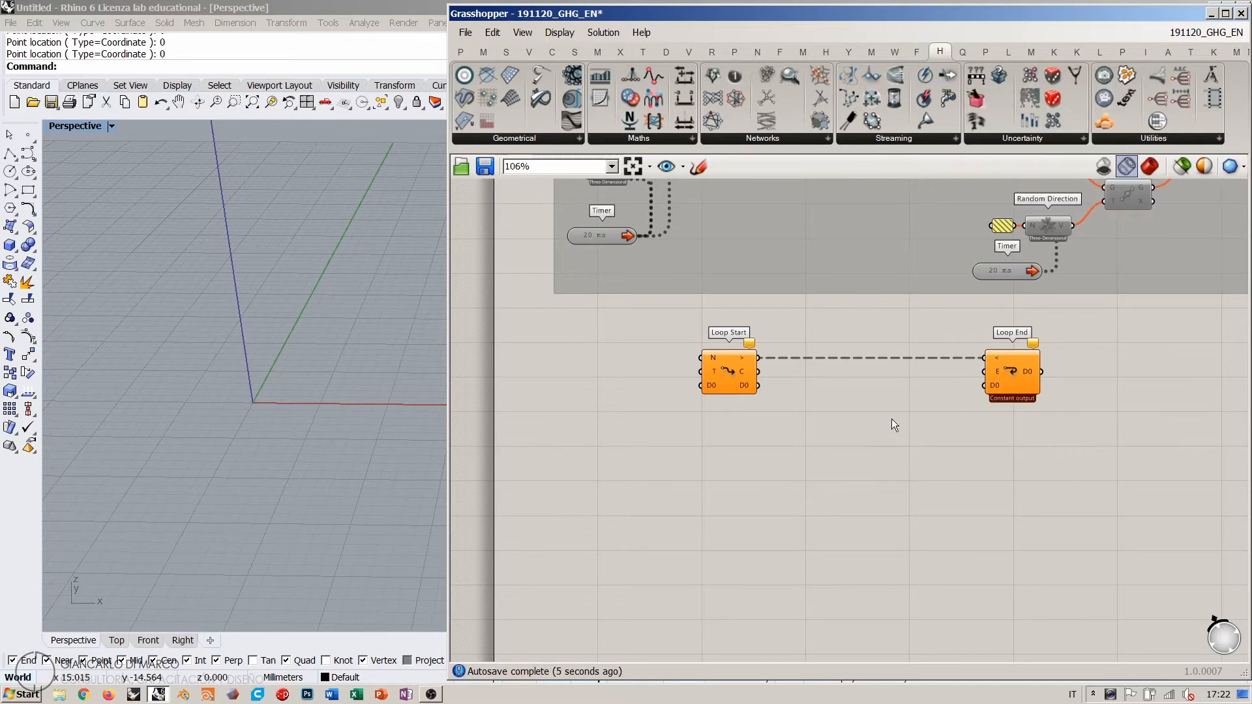
# Step: Add a Point parameter beside the new Loop Start and set it to a single point at coordinate 0
pyautogui.scroll(2, 842, 415)
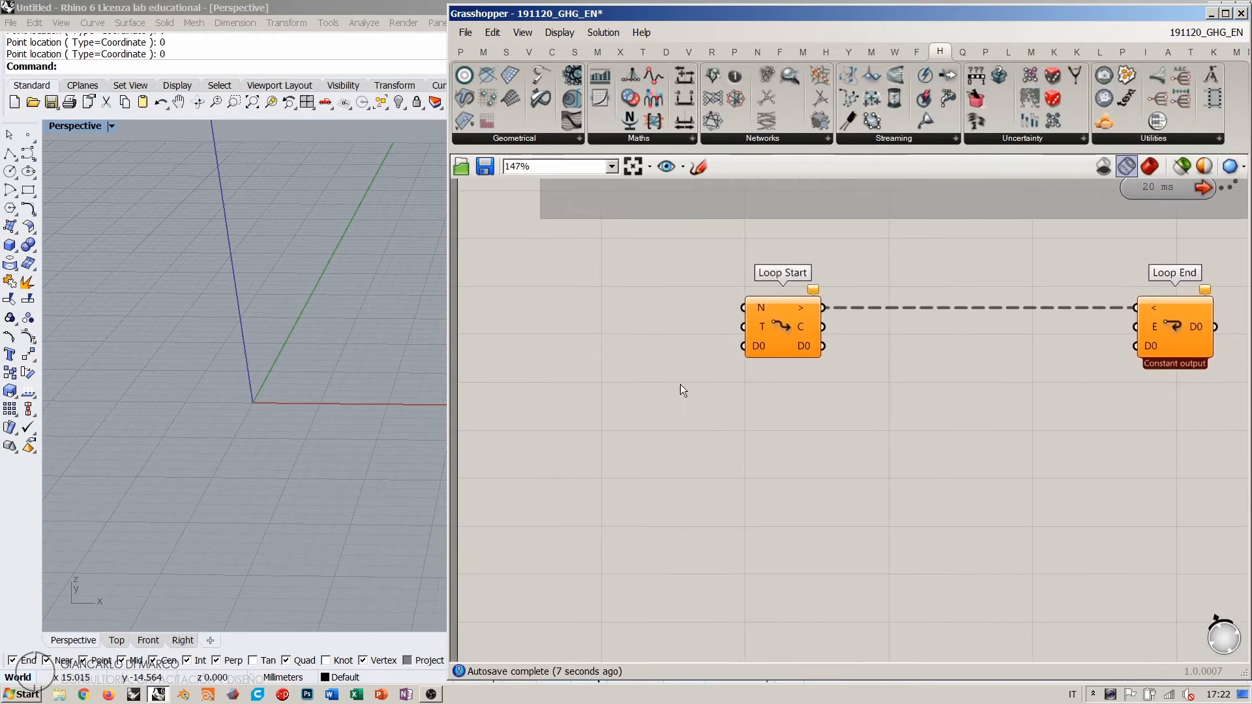
pyautogui.doubleClick(630, 411)
pyautogui.write('poi')
pyautogui.click(562, 248)
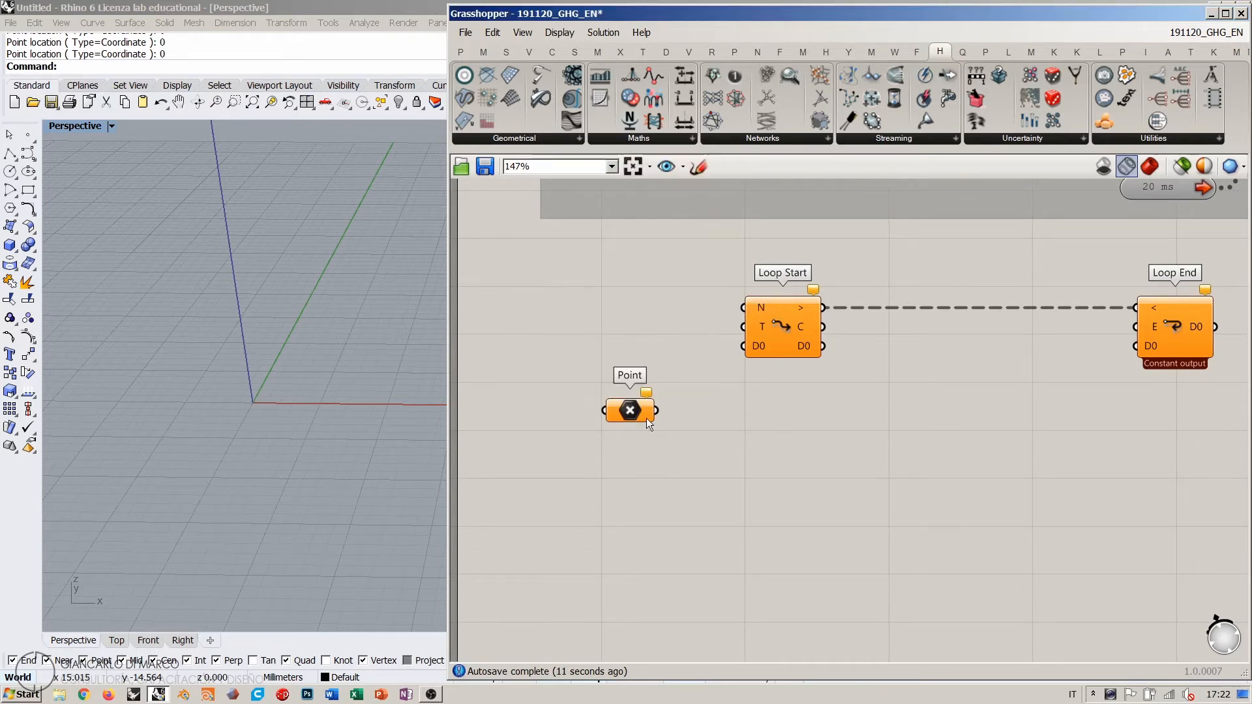
pyautogui.rightClick(631, 415)
pyautogui.click(663, 564)
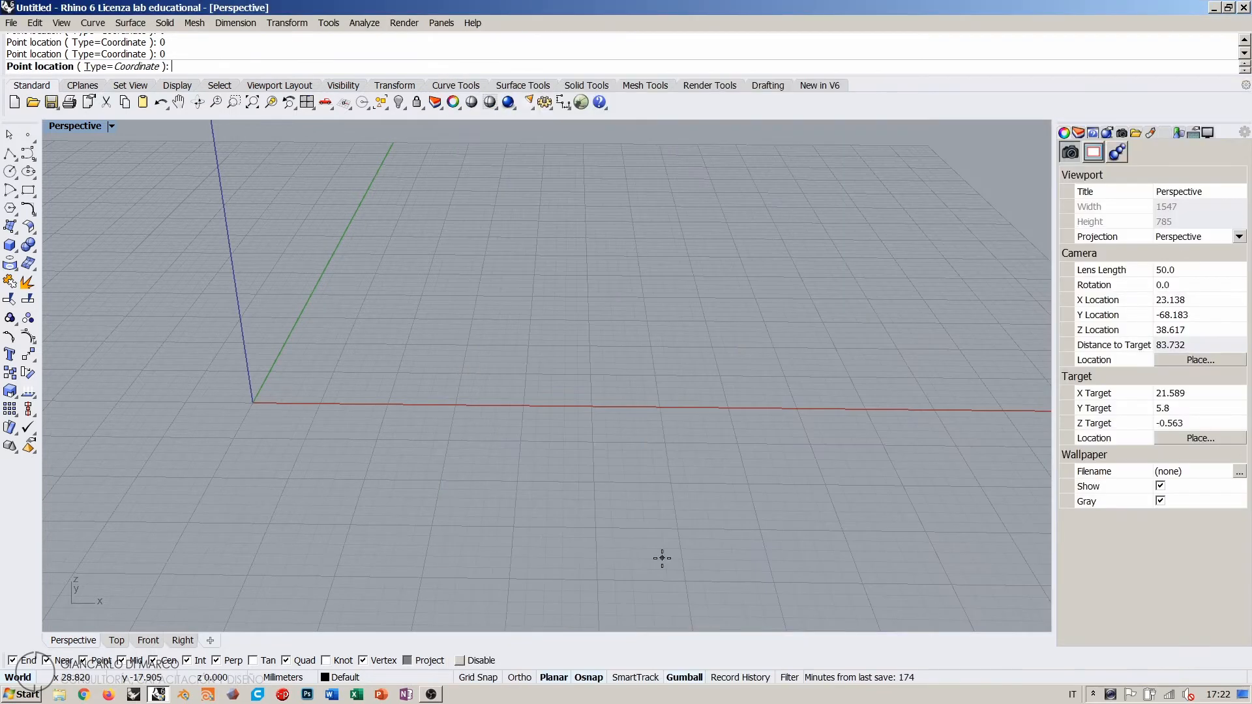
pyautogui.write('0')
pyautogui.press('Return')
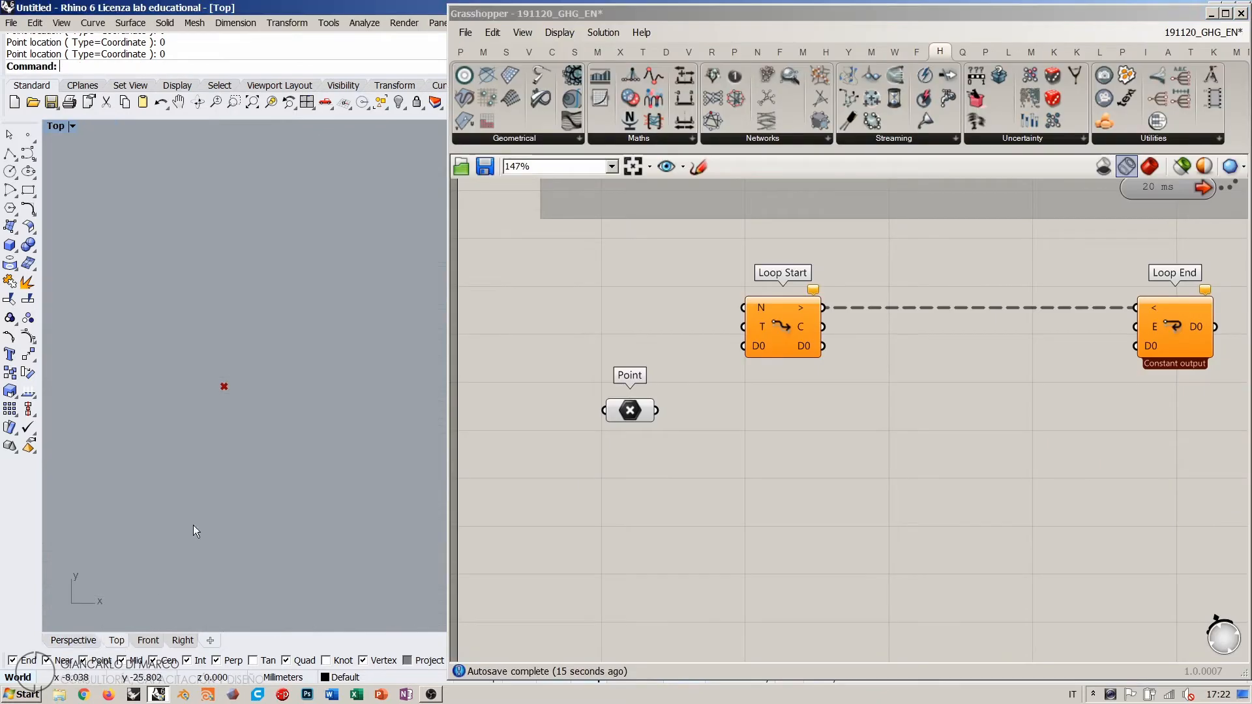
# Step: Switch the Rhino viewport to Top around the origin, and connect the Point to Loop Start's D0 input, moving it closer
pyautogui.click(117, 640)
pyautogui.moveTo(284, 427); pyautogui.dragTo(279, 386, button='right')
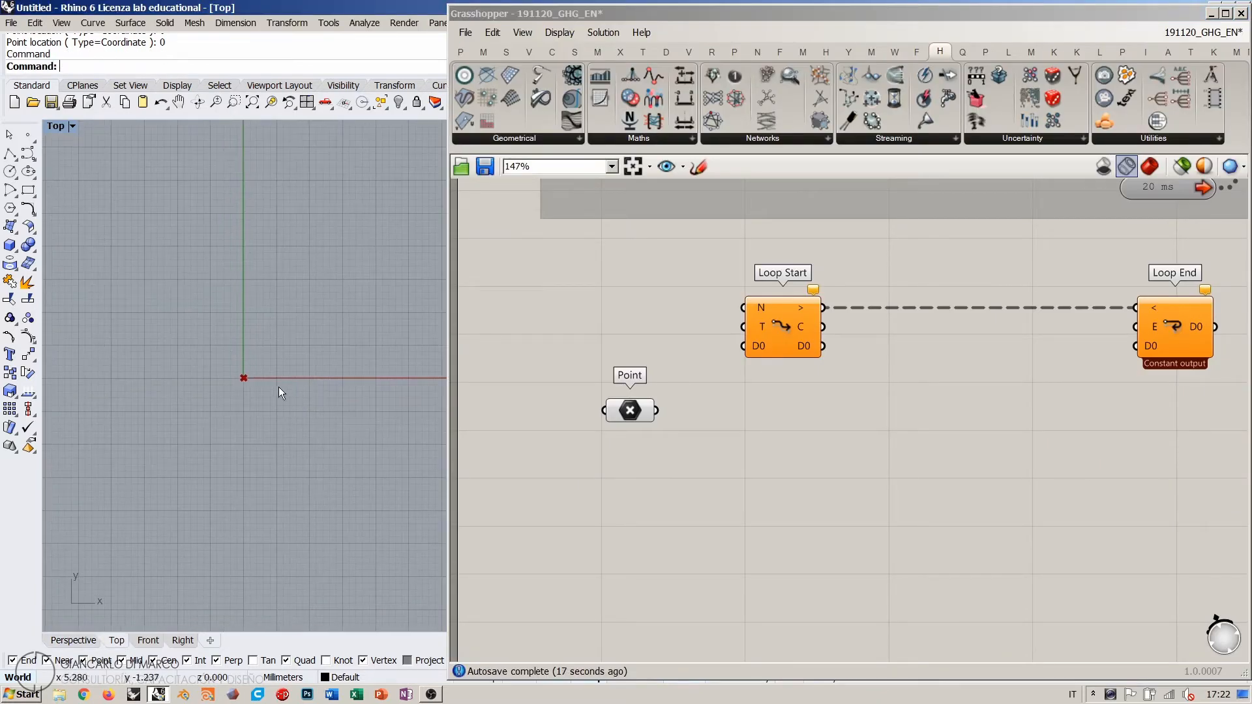
pyautogui.moveTo(657, 411); pyautogui.dragTo(743, 346)
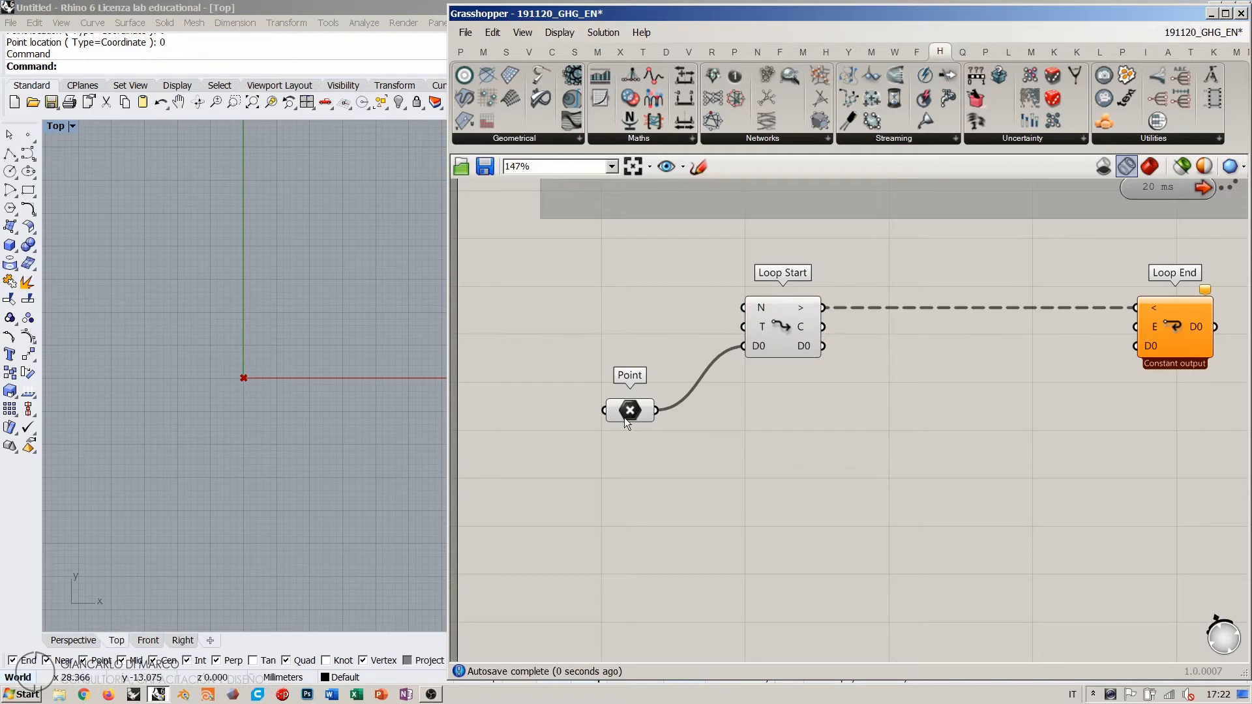
pyautogui.moveTo(624, 417); pyautogui.dragTo(659, 384)
# Step: Add a number slider with the value 11 and connect it to Loop Start's N input
pyautogui.doubleClick(664, 291)
pyautogui.write('11')
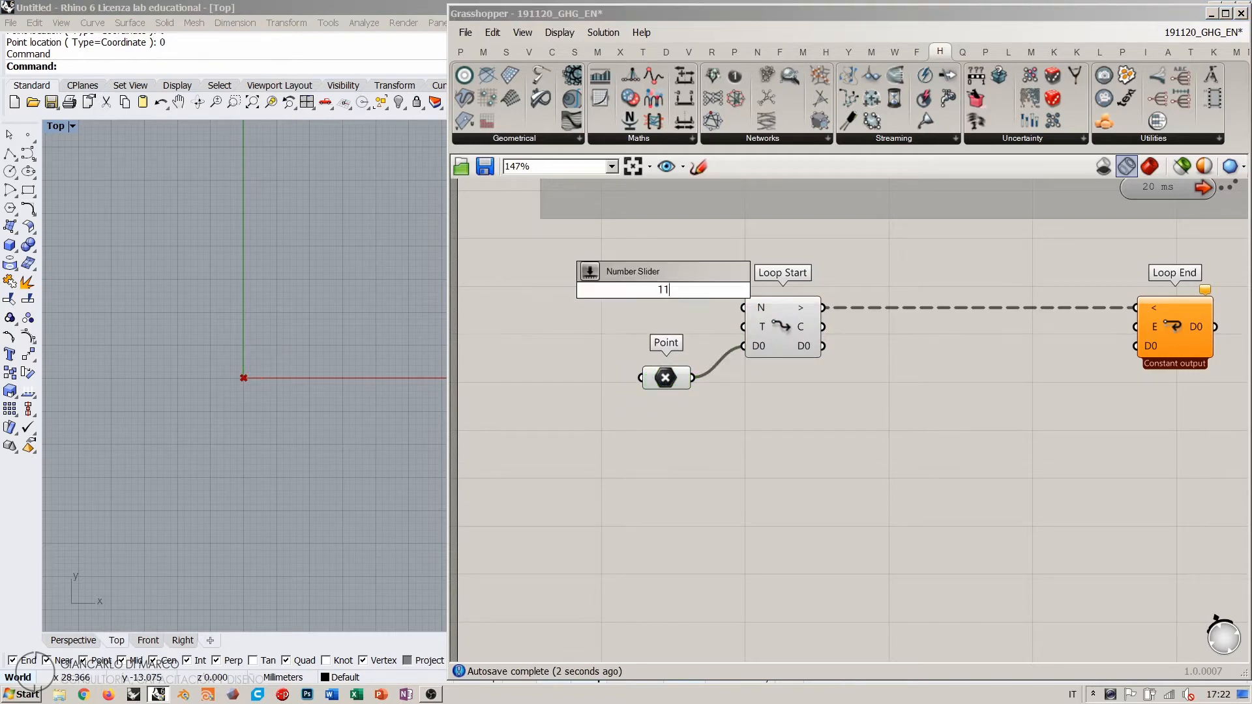
pyautogui.press('Return')
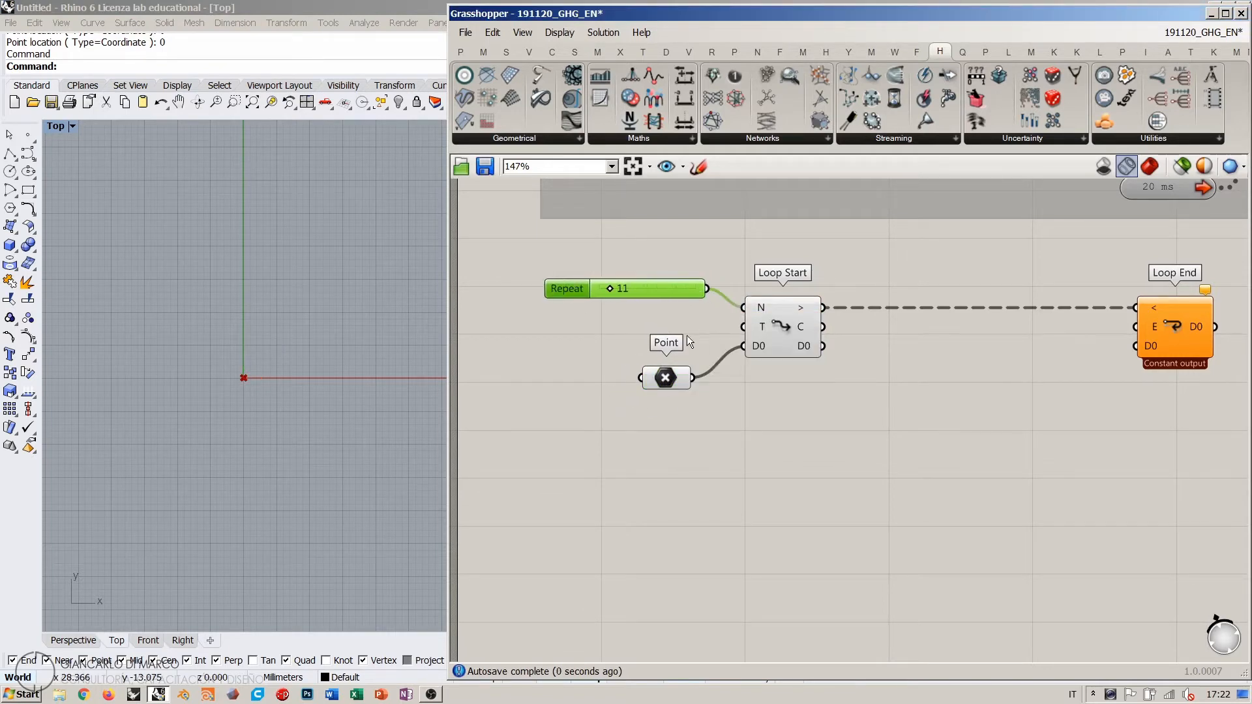
# Step: Add a Boolean Toggle set to True, wire it to Loop End's E and Loop Start's T inputs, and align the Repeat slider with N
pyautogui.doubleClick(664, 322)
pyautogui.write('toggle')
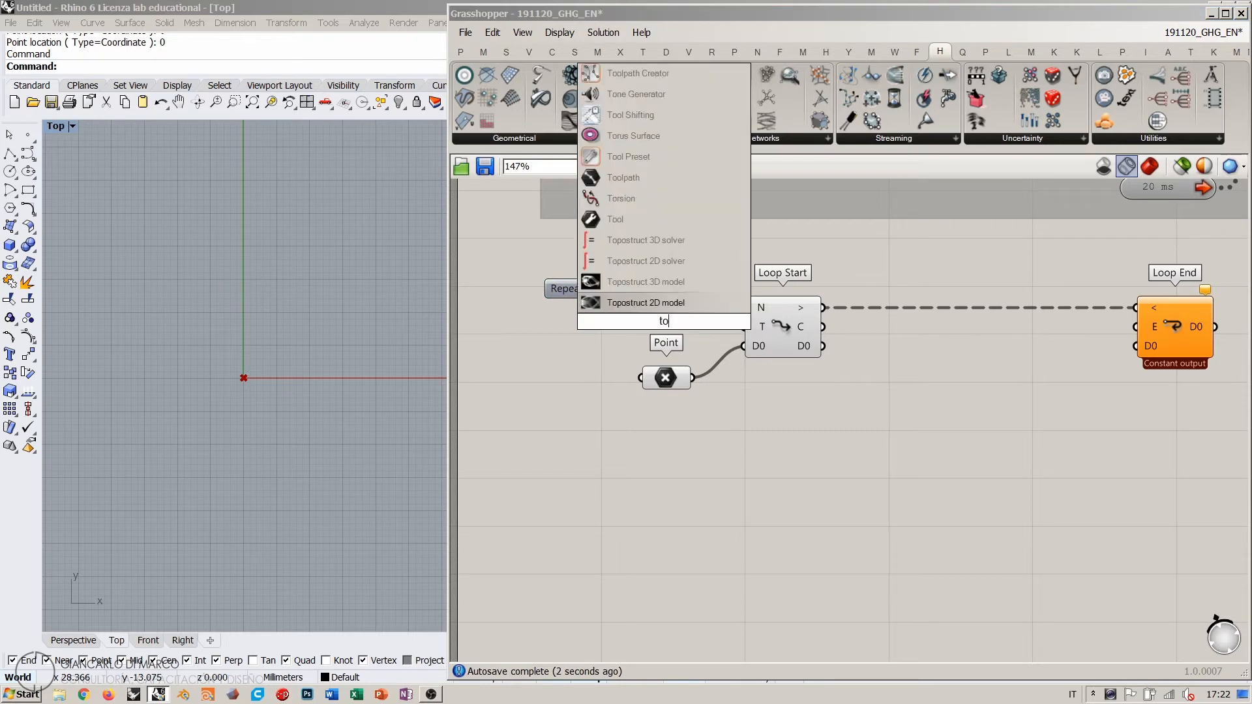
pyautogui.press('Return')
pyautogui.doubleClick(697, 324)
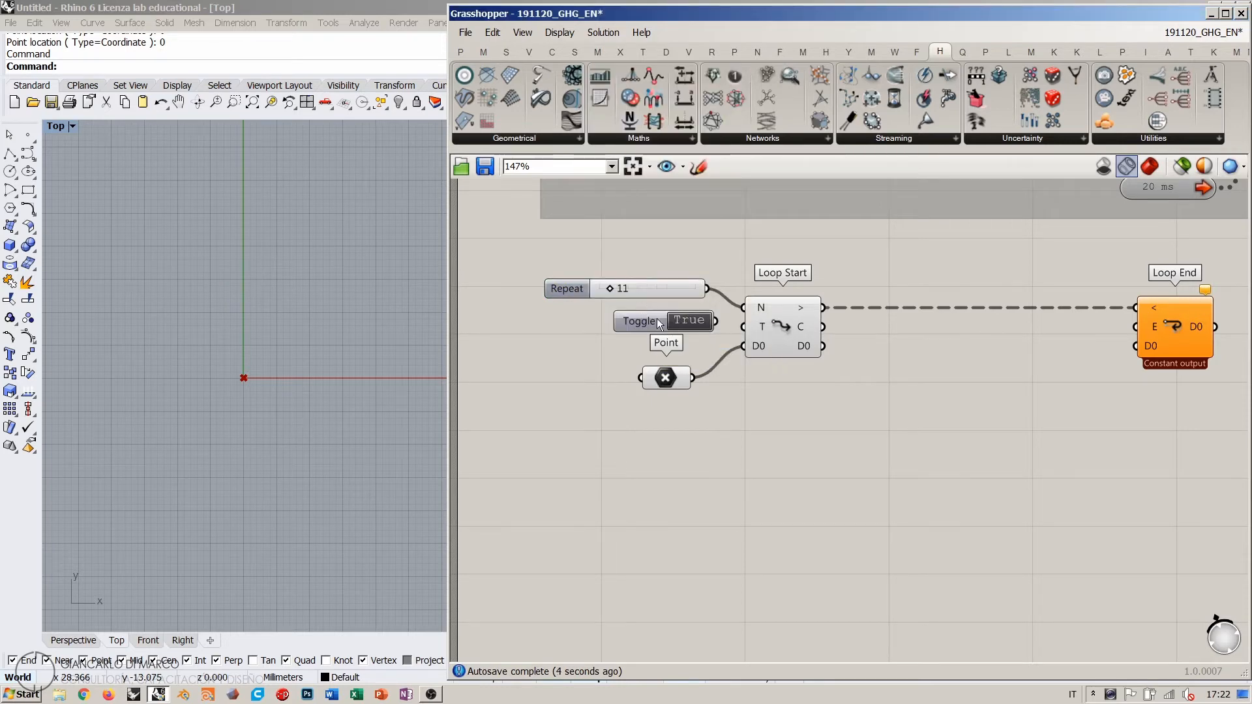
pyautogui.moveTo(697, 324); pyautogui.dragTo(1135, 326)
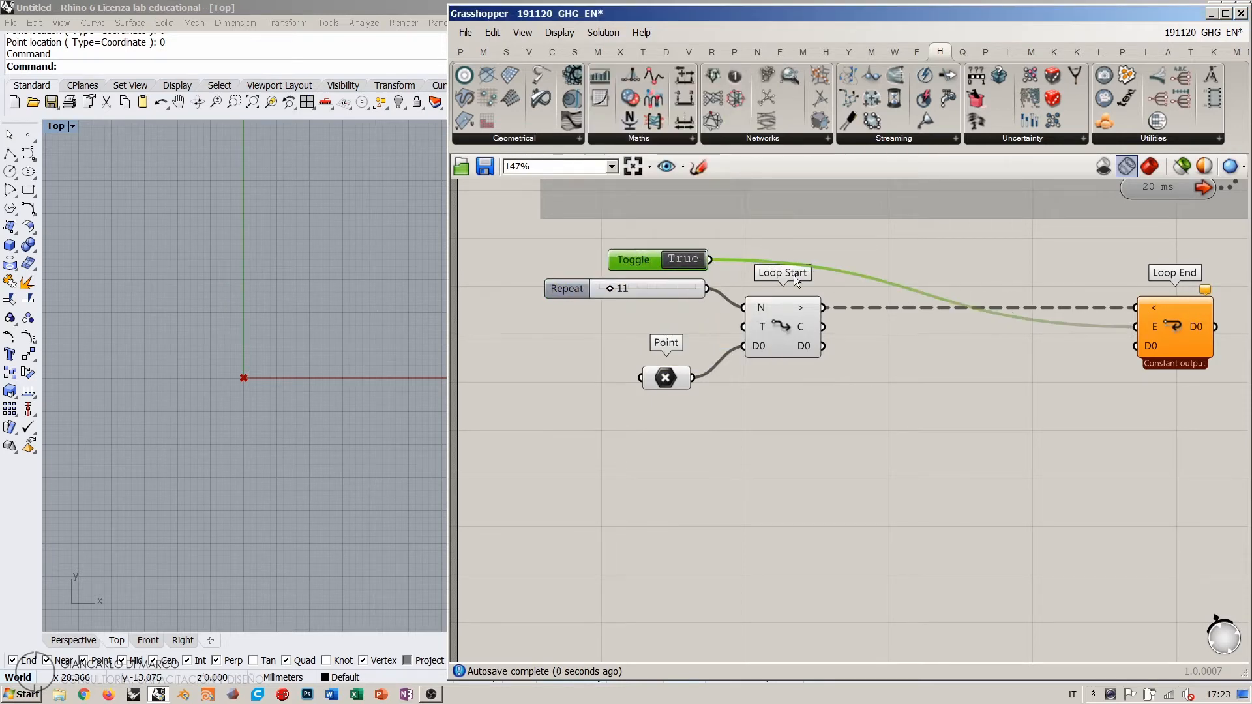
pyautogui.moveTo(711, 260); pyautogui.dragTo(744, 327)
pyautogui.moveTo(660, 289); pyautogui.dragTo(672, 307)
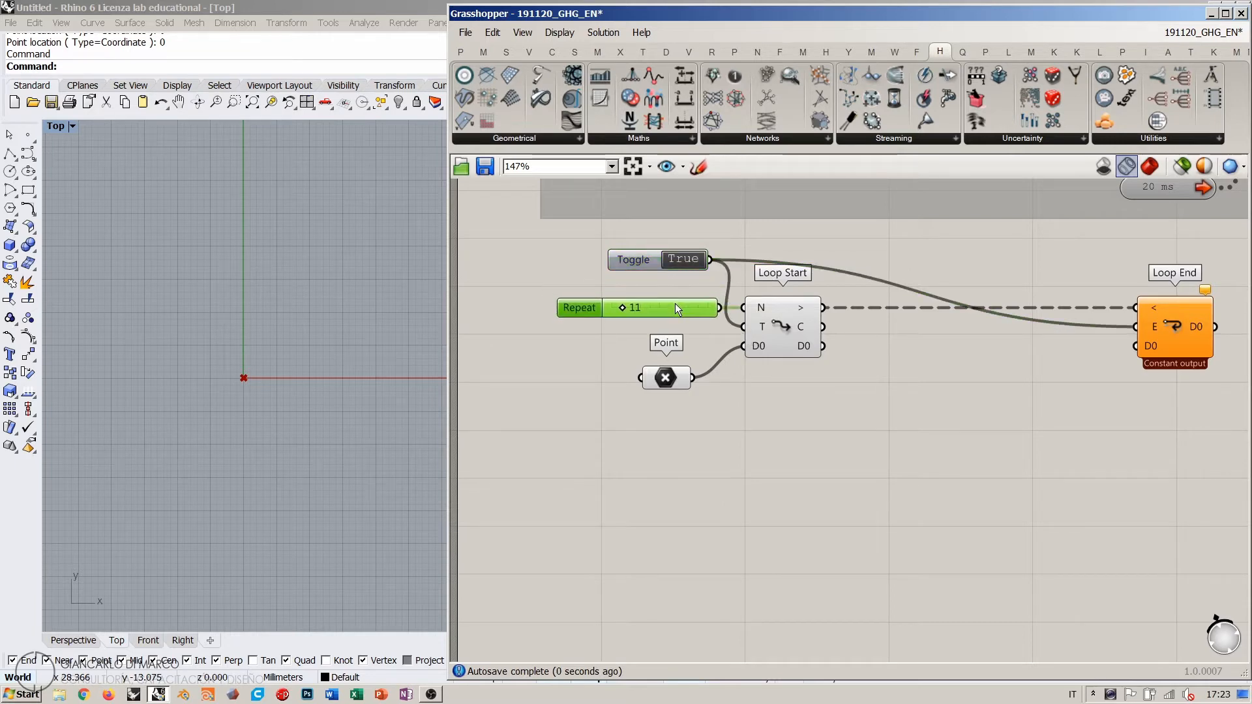
# Step: Add a Move component and wire Loop Start's D0 output to its G input and its G output to Loop End's D0
pyautogui.moveTo(665, 377); pyautogui.dragTo(693, 369)
pyautogui.moveTo(869, 399); pyautogui.dragTo(731, 411, button='right')
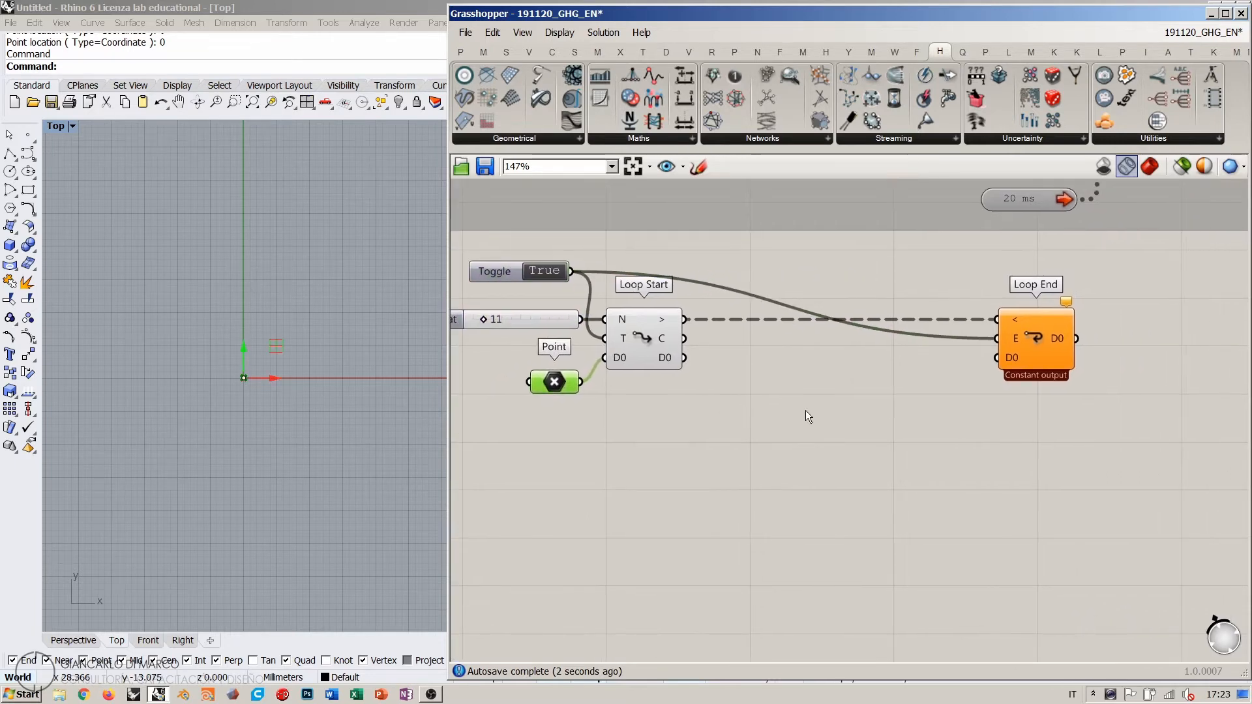
pyautogui.doubleClick(804, 410)
pyautogui.write('mov')
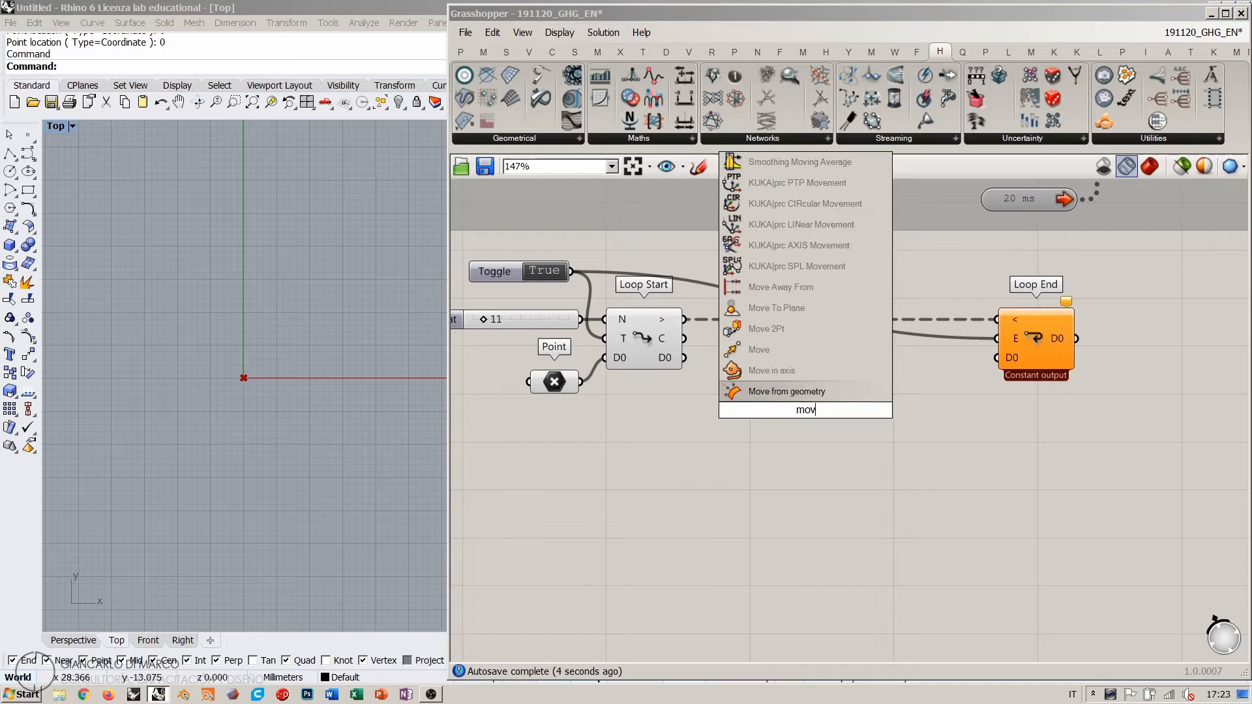
pyautogui.click(760, 351)
pyautogui.moveTo(684, 357); pyautogui.dragTo(871, 407)
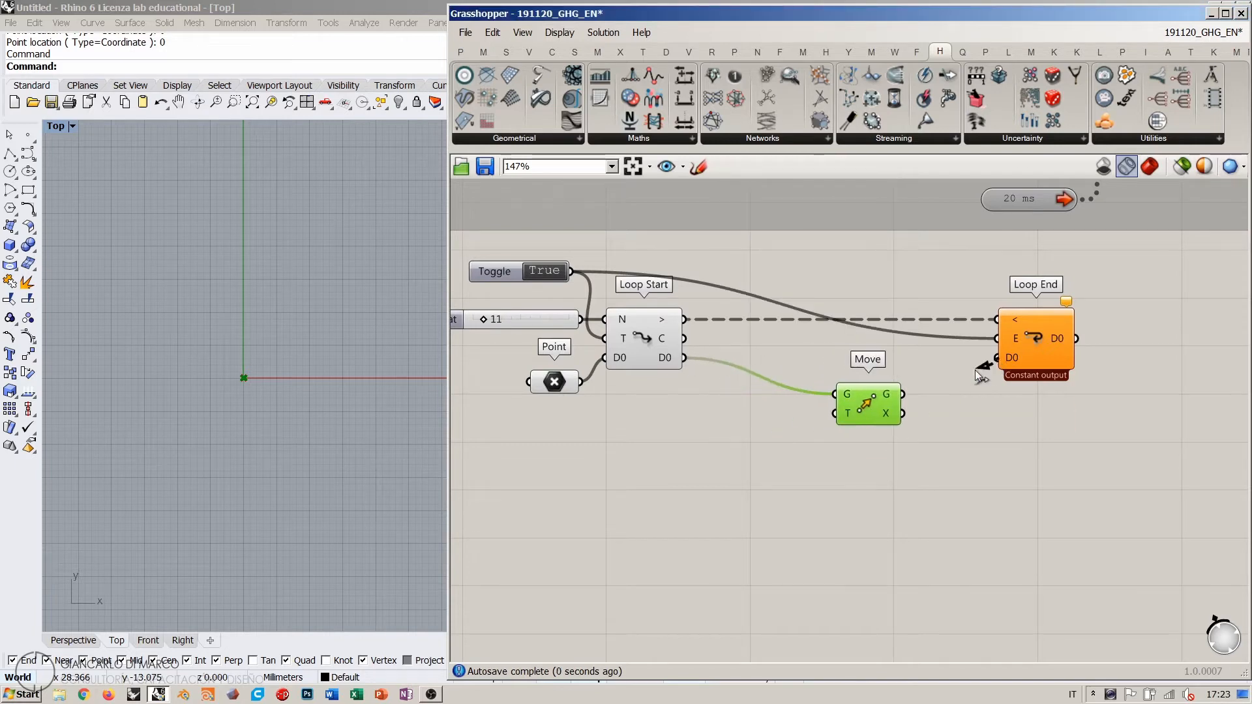
pyautogui.moveTo(975, 371)
pyautogui.mouseDown()
pyautogui.moveTo(957, 371)
pyautogui.moveTo(997, 358)
pyautogui.mouseUp()
pyautogui.moveTo(869, 417); pyautogui.dragTo(905, 391)
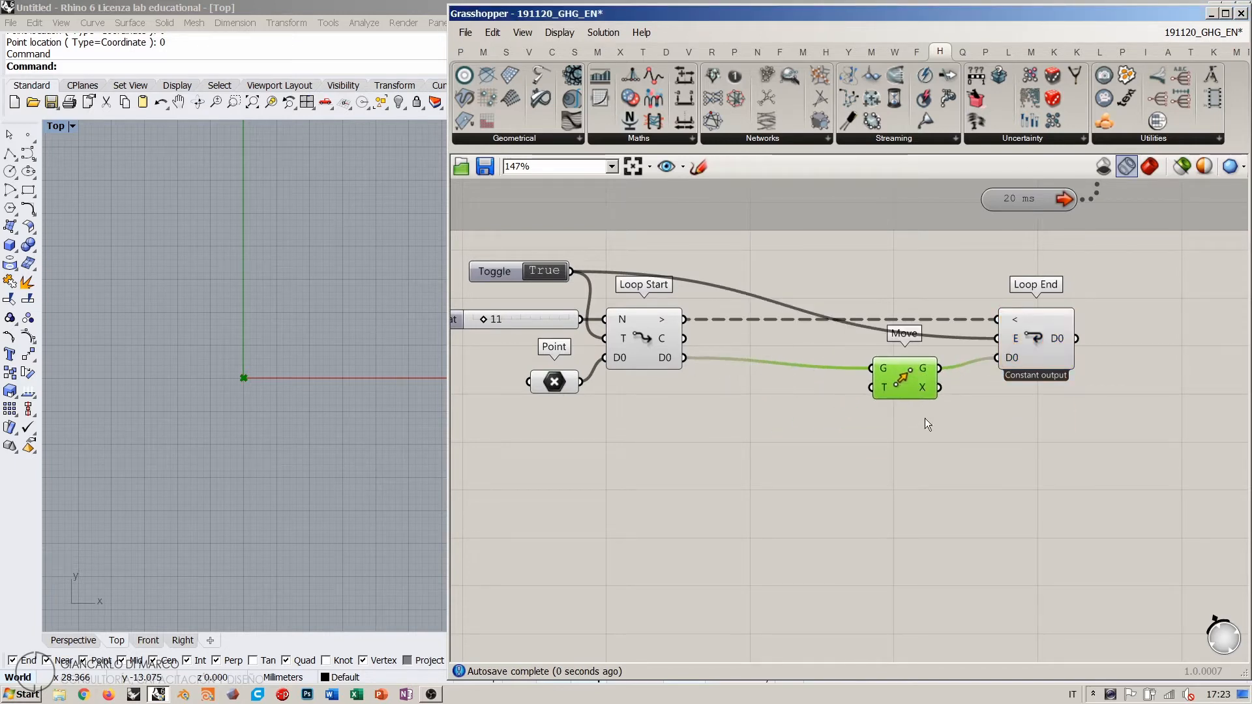
# Step: Turn off the preview of the Point, Loop Start and Move components together
pyautogui.moveTo(963, 255); pyautogui.dragTo(502, 479)
pyautogui.middleClick(741, 350)
pyautogui.click(792, 302)
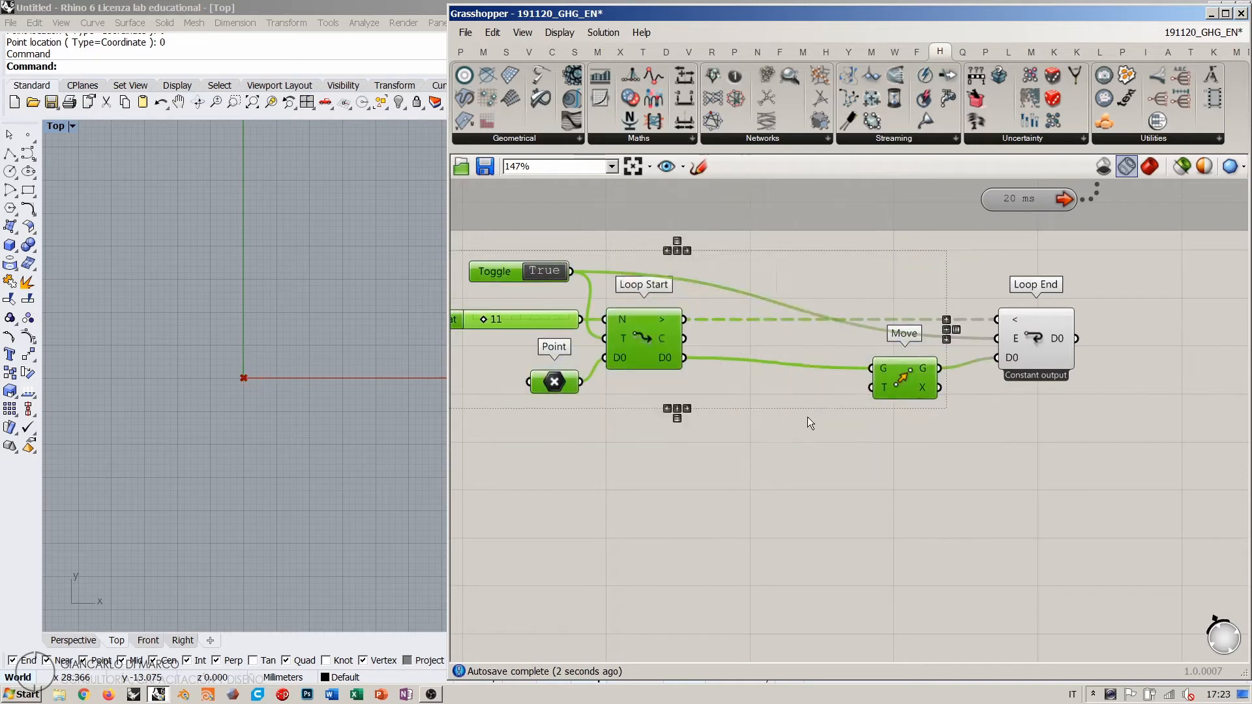
pyautogui.click(808, 417)
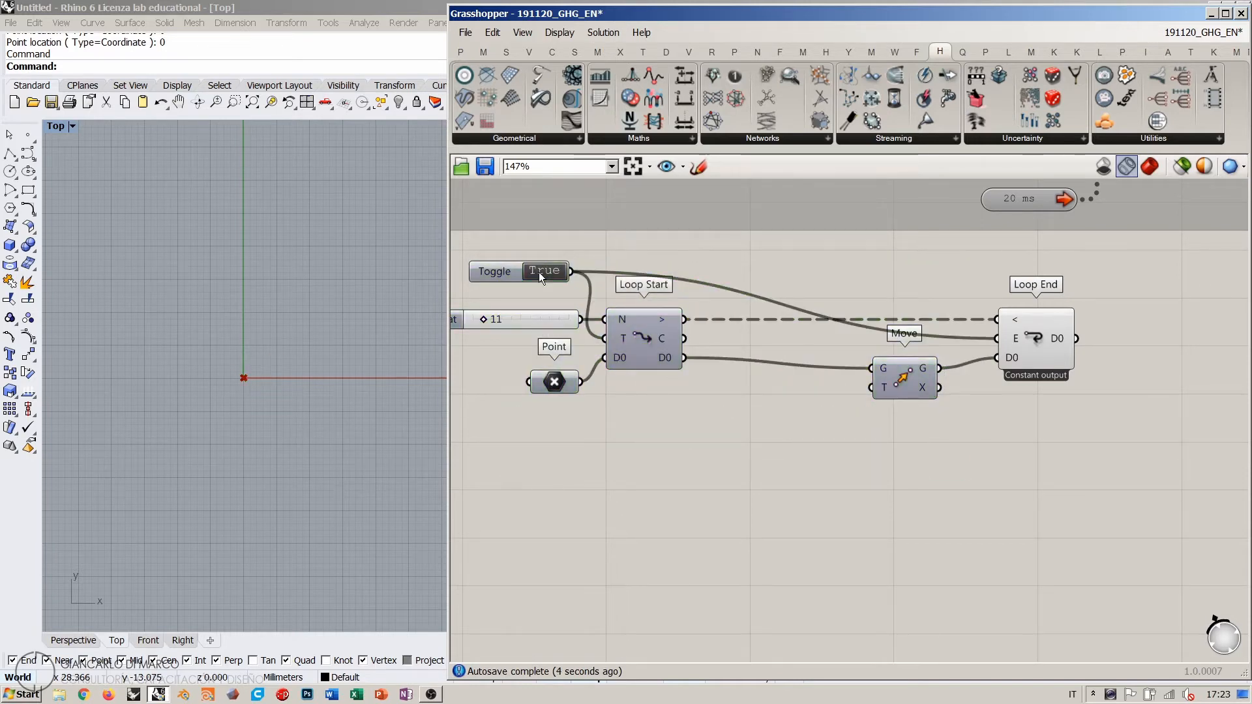
# Step: Align the Move component so its G input and output wires run straight between the two D0 ports
pyautogui.moveTo(388, 367); pyautogui.dragTo(321, 386, button='right')
pyautogui.click(904, 377)
pyautogui.moveTo(904, 376); pyautogui.dragTo(910, 365)
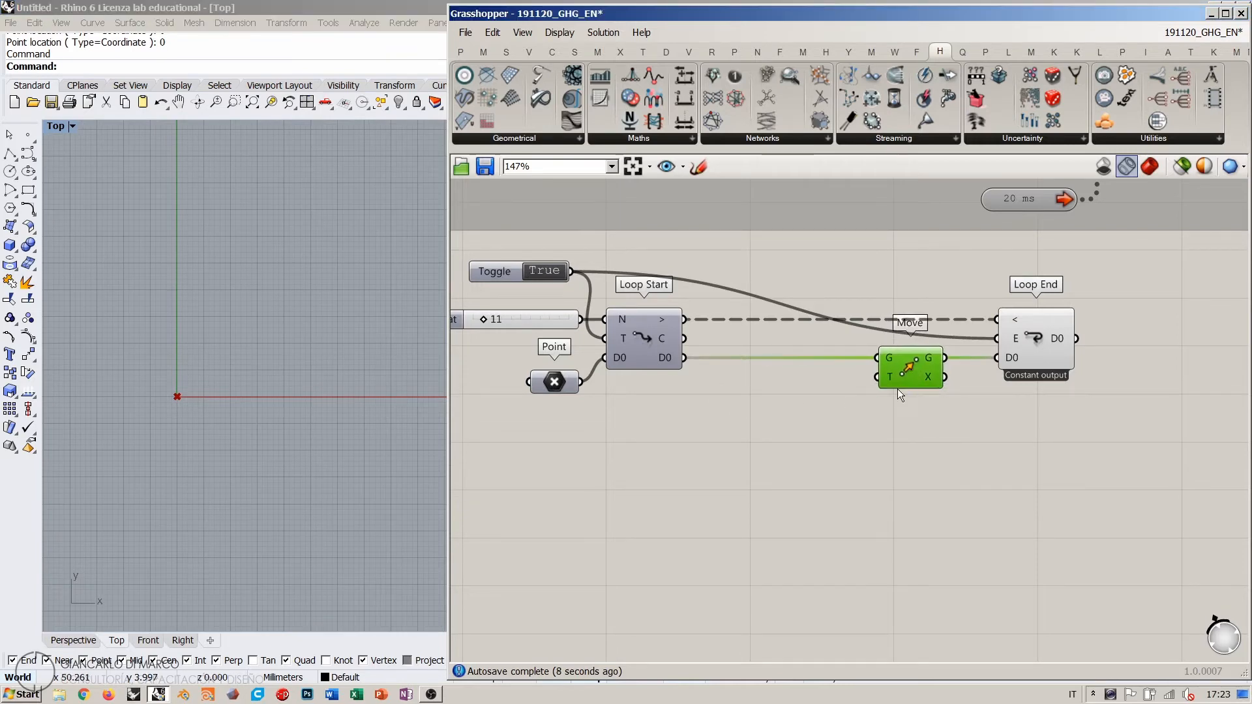
pyautogui.click(898, 395)
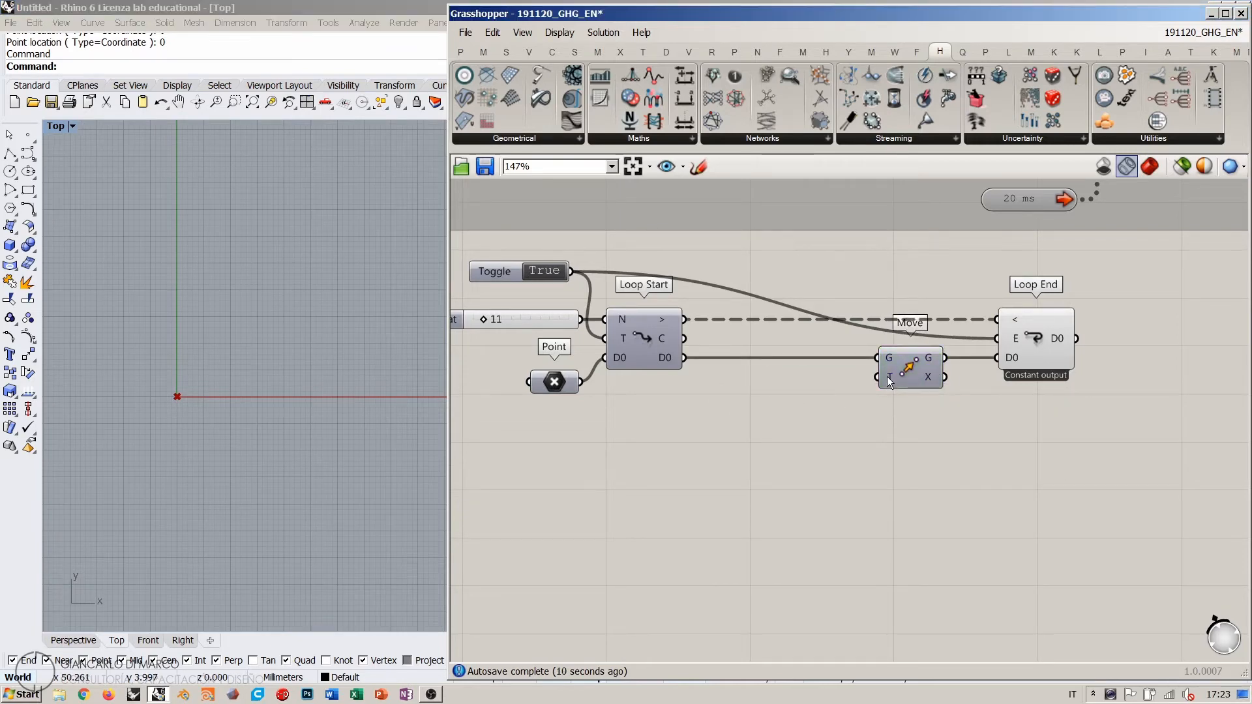
# Step: Examine the looped point in the Perspective view while switching the toggle to False and back to True, and return to the Top view
pyautogui.click(73, 640)
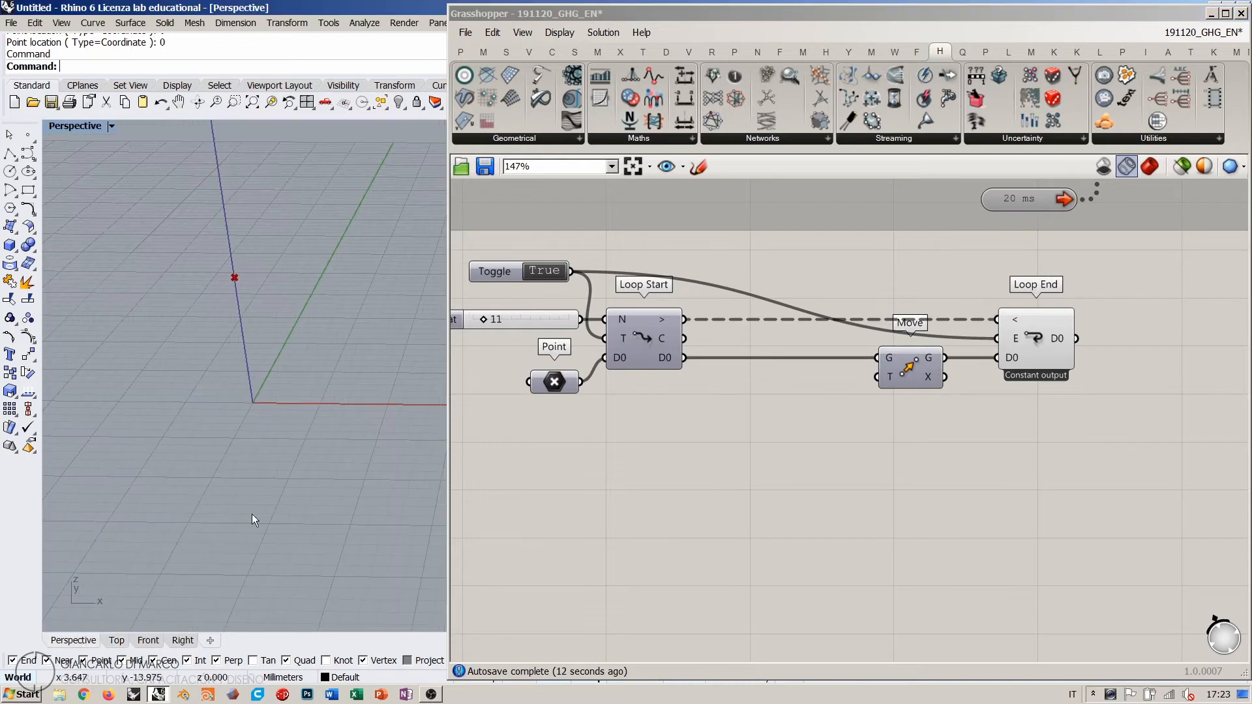
pyautogui.moveTo(252, 514); pyautogui.dragTo(270, 386, button='right')
pyautogui.doubleClick(547, 271)
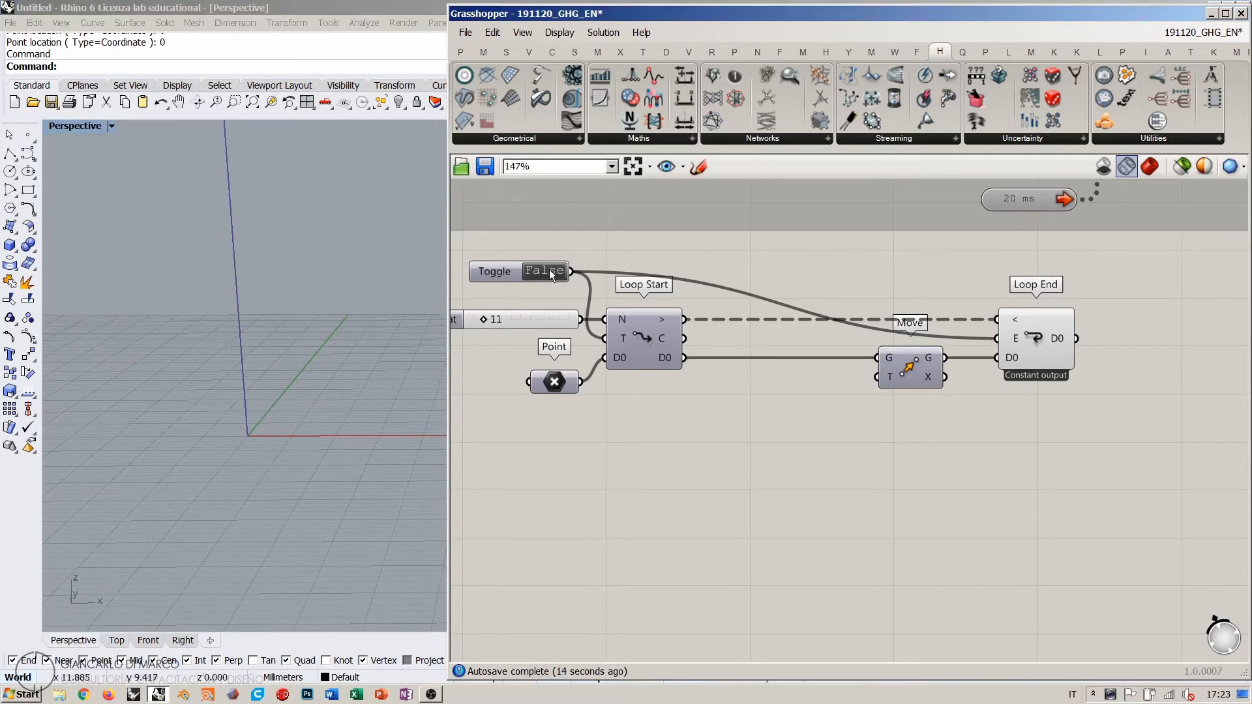
pyautogui.doubleClick(545, 272)
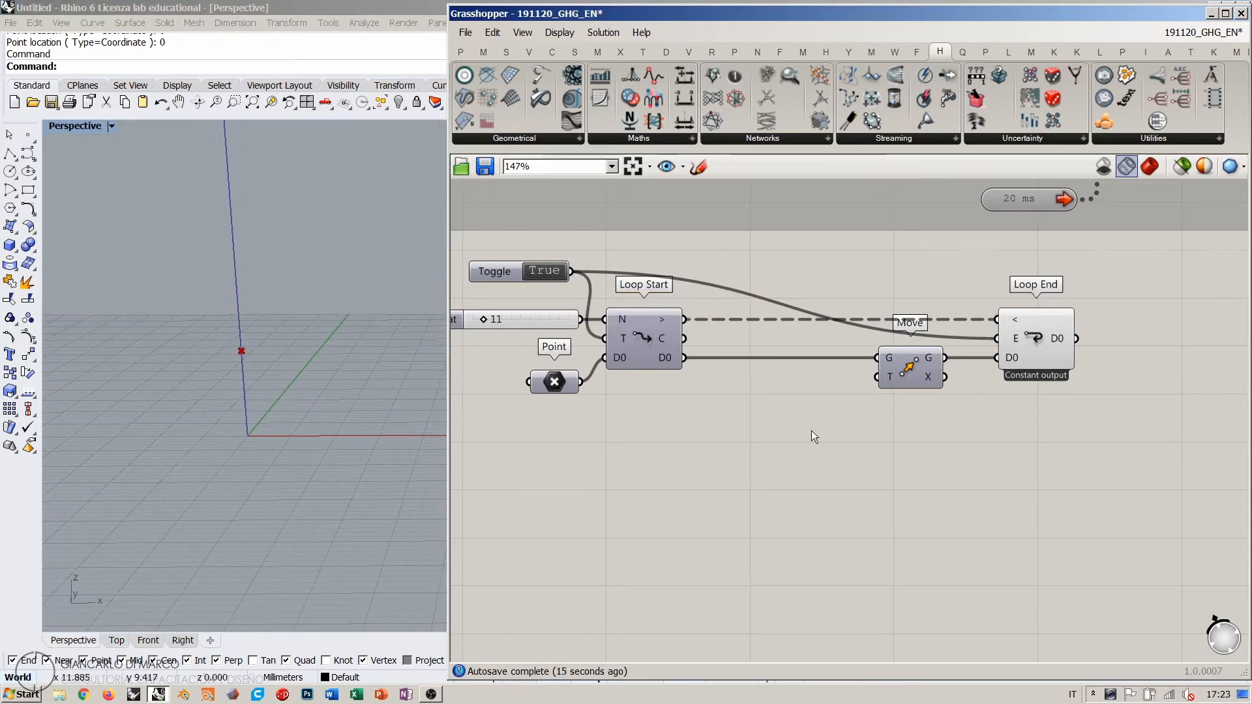
pyautogui.click(116, 640)
# Step: Add a Vector XYZ component below the Move component and connect its V output to Move's T input
pyautogui.doubleClick(729, 429)
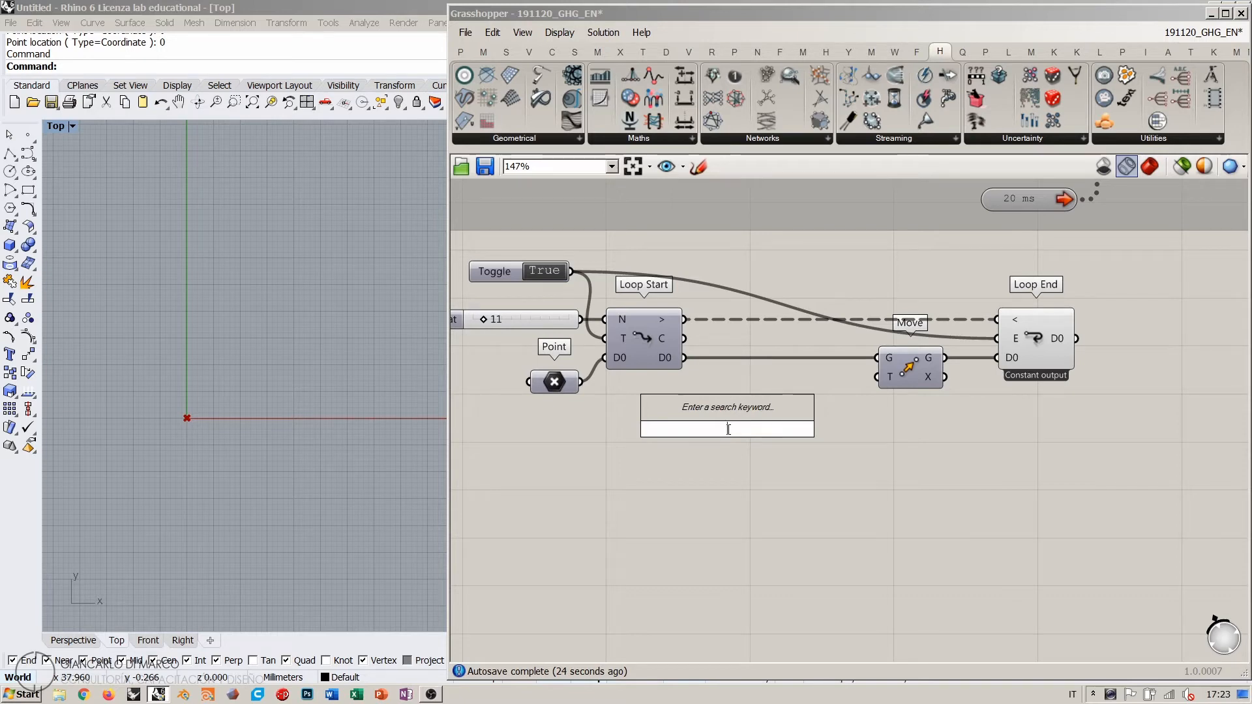
pyautogui.write('xyz')
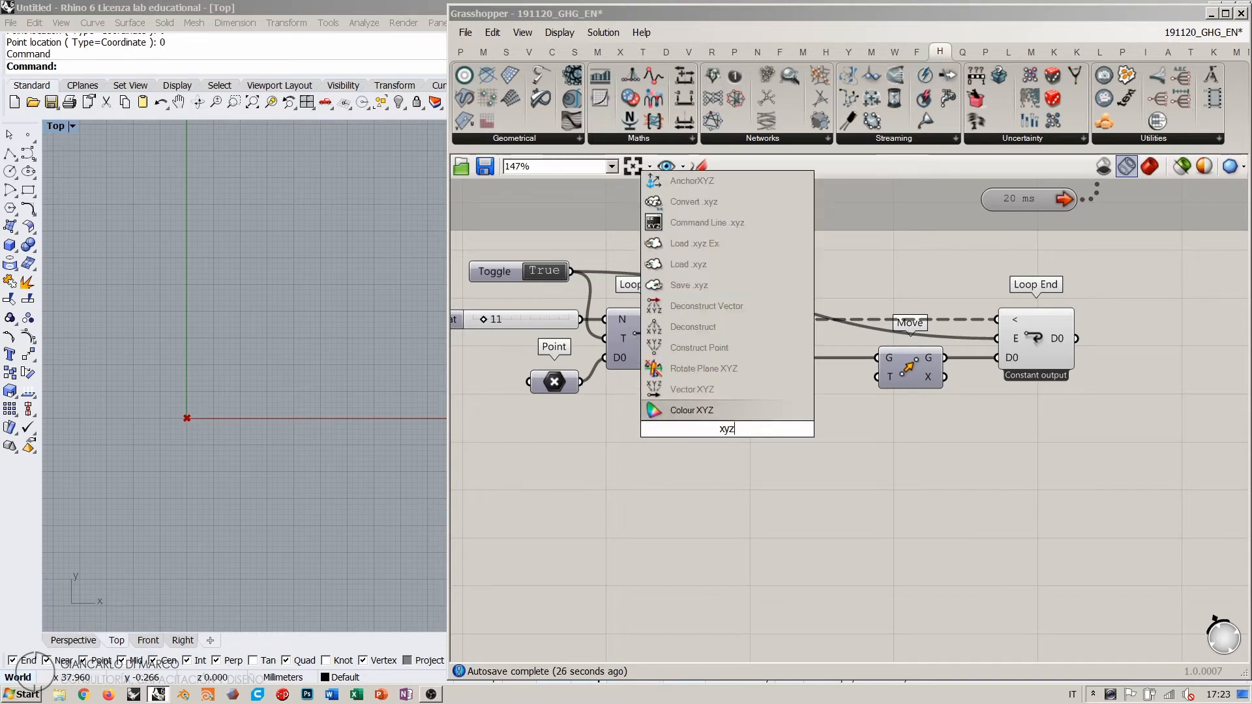
pyautogui.click(717, 391)
pyautogui.moveTo(725, 442); pyautogui.dragTo(799, 444)
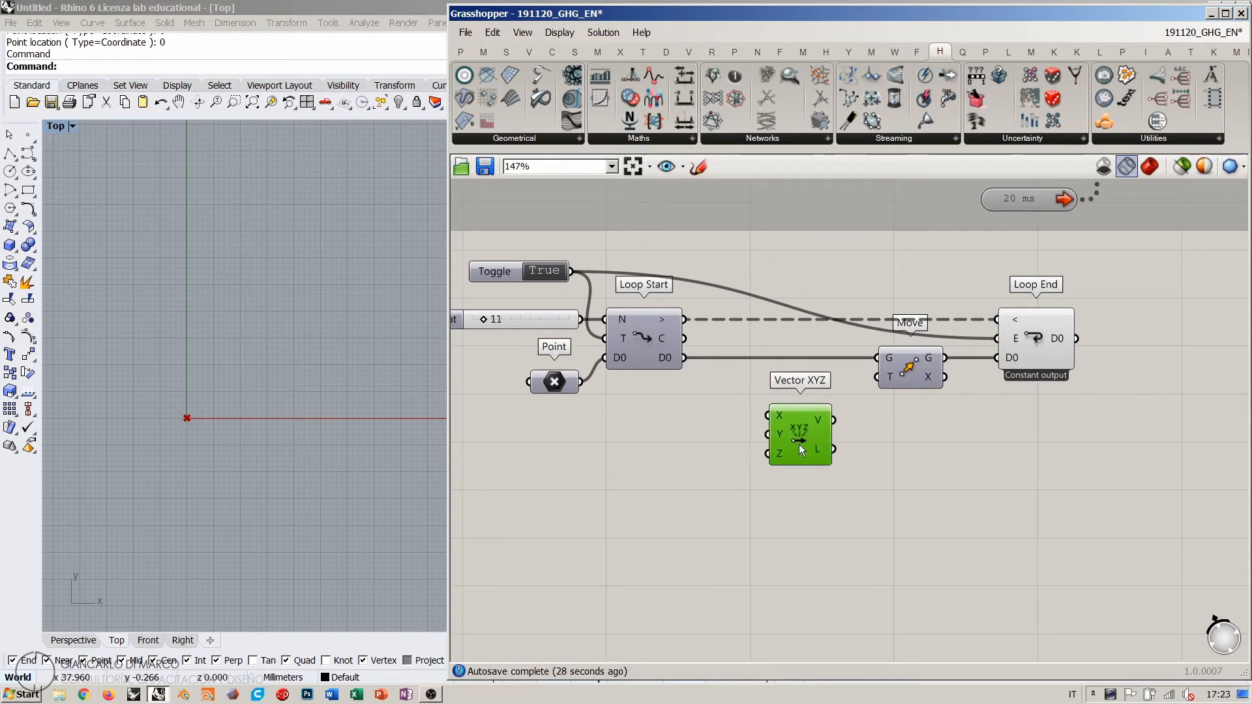
pyautogui.moveTo(878, 377); pyautogui.dragTo(821, 436)
pyautogui.click(913, 405)
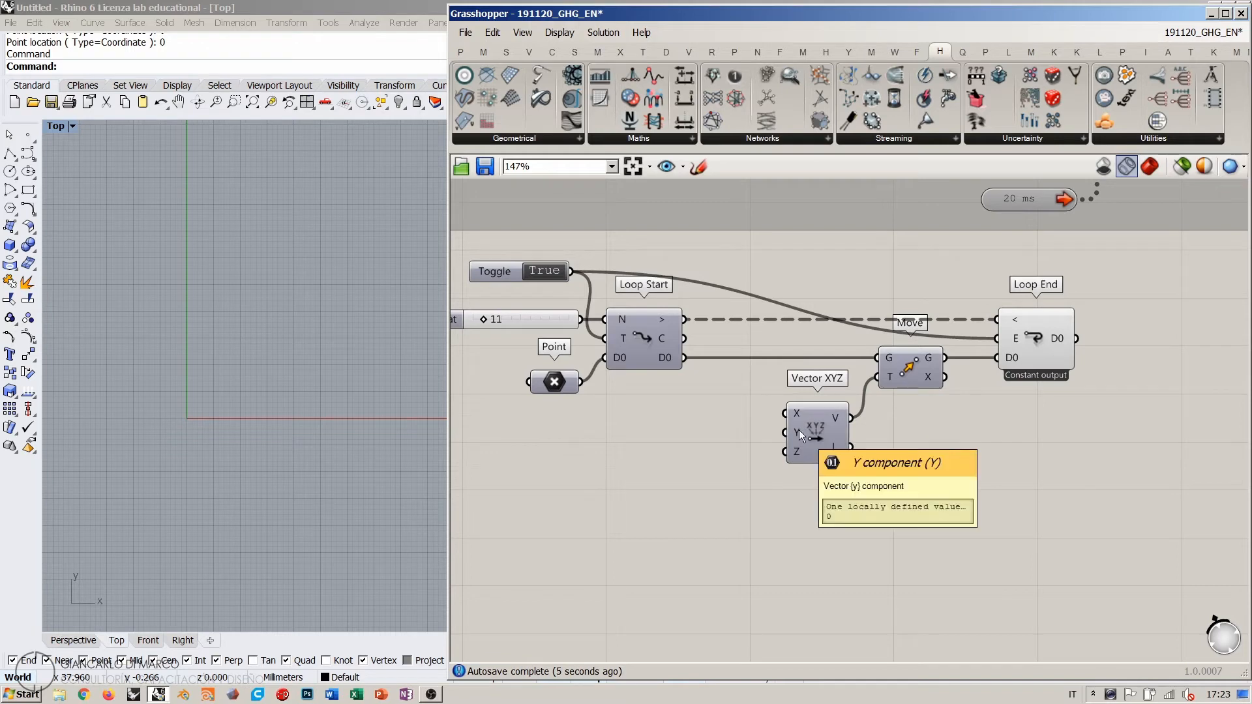
# Step: Shift Move, Vector XYZ and Loop End away from Loop Start to free space inside the loop
pyautogui.moveTo(896, 414); pyautogui.dragTo(900, 439, button='right')
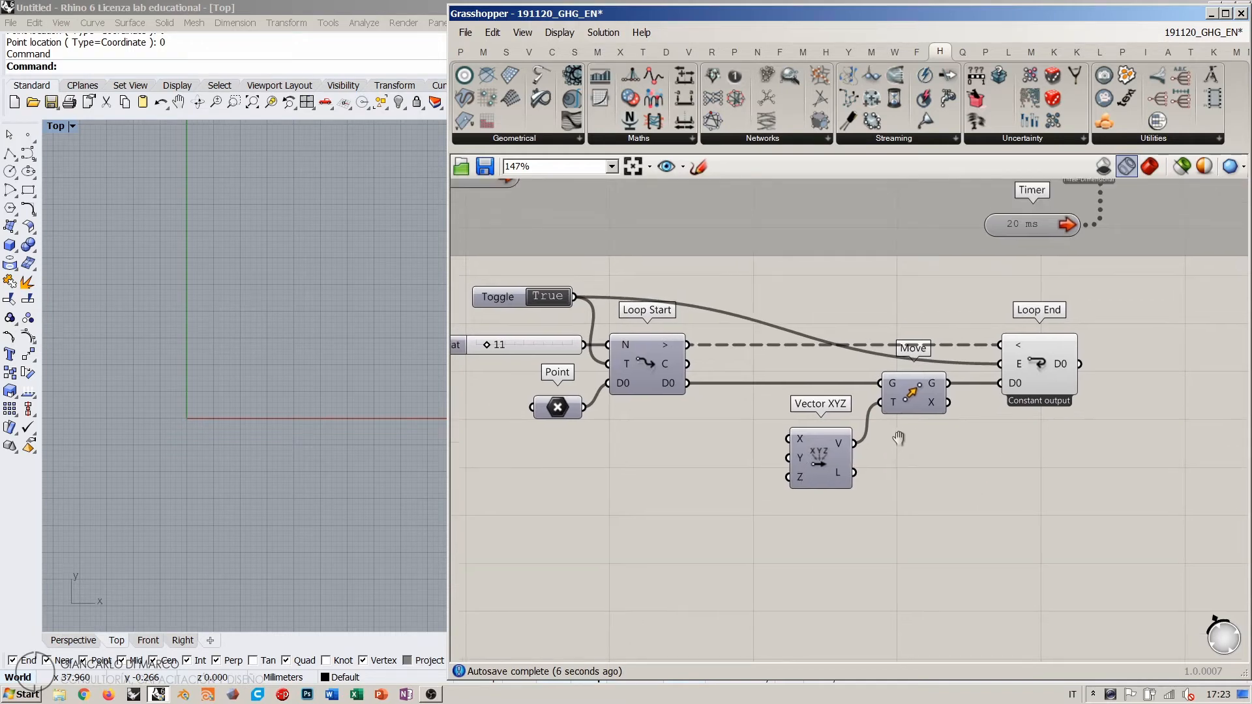
pyautogui.moveTo(924, 398); pyautogui.dragTo(956, 401)
pyautogui.click(899, 440)
pyautogui.moveTo(825, 456); pyautogui.dragTo(870, 452)
pyautogui.click(936, 459)
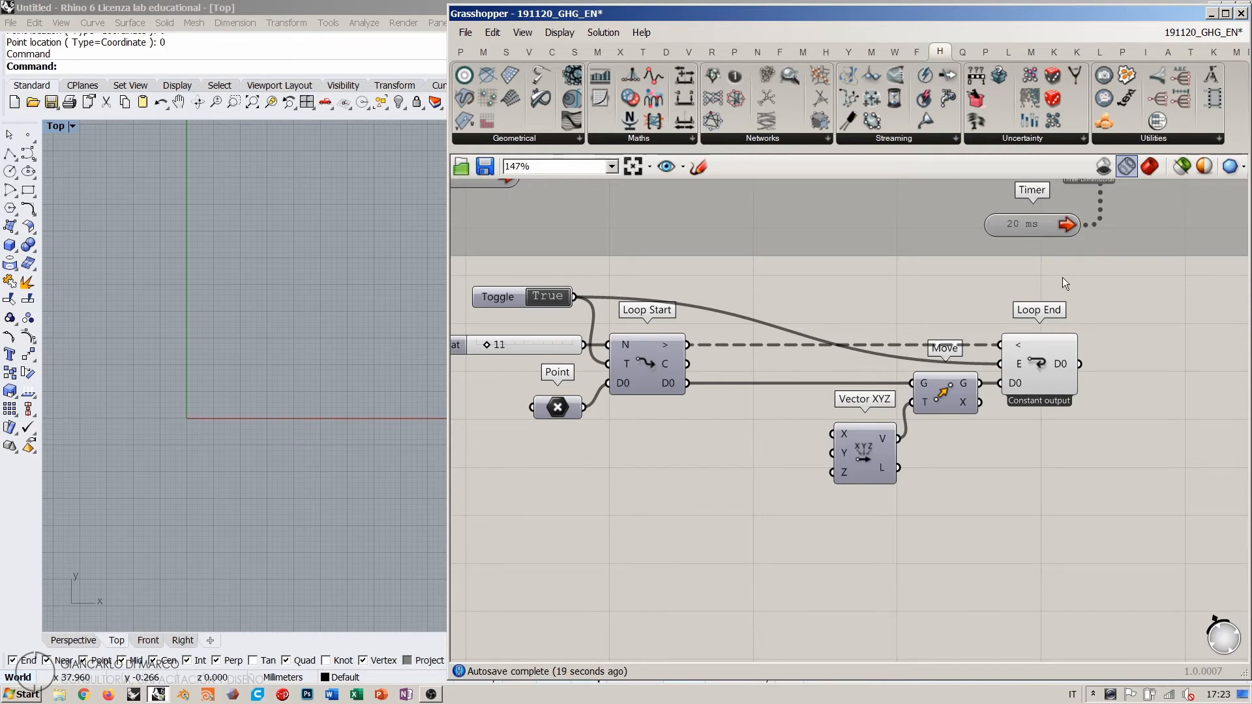
pyautogui.moveTo(1063, 276); pyautogui.dragTo(985, 457)
pyautogui.click(897, 538)
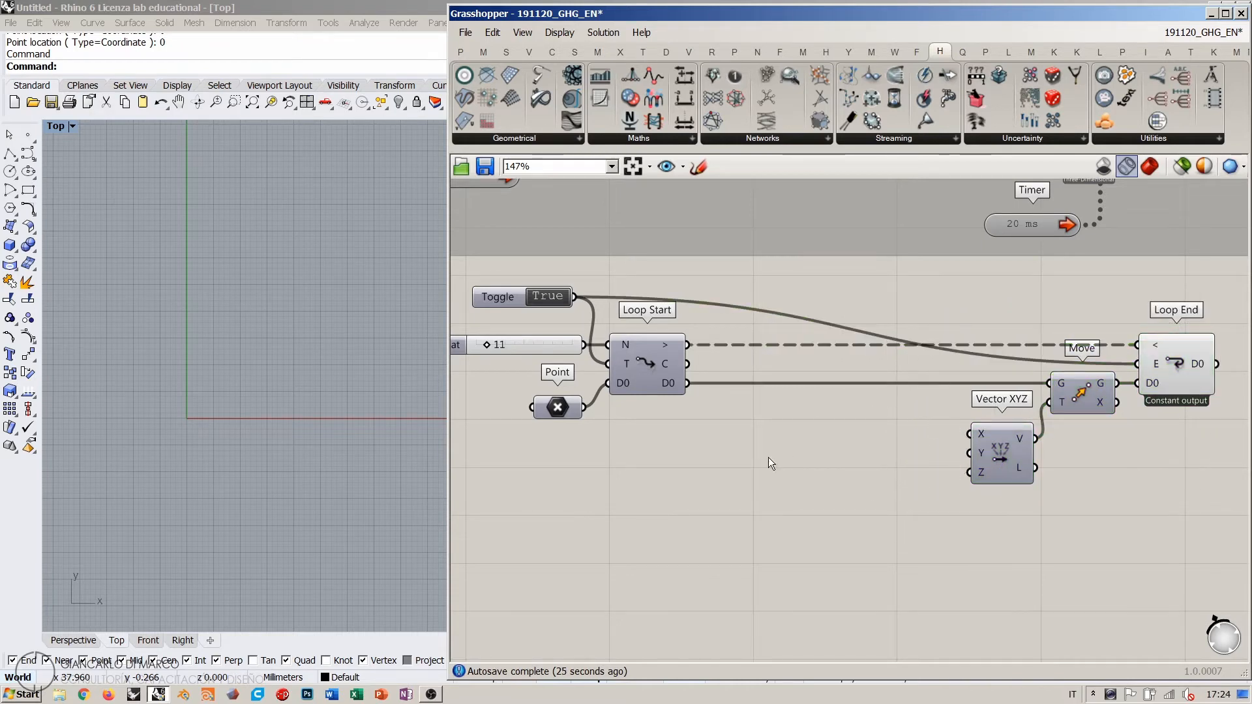
# Step: Add a Random component, duplicate it below, and wire the two outputs to Vector XYZ's X and Y inputs
pyautogui.doubleClick(815, 459)
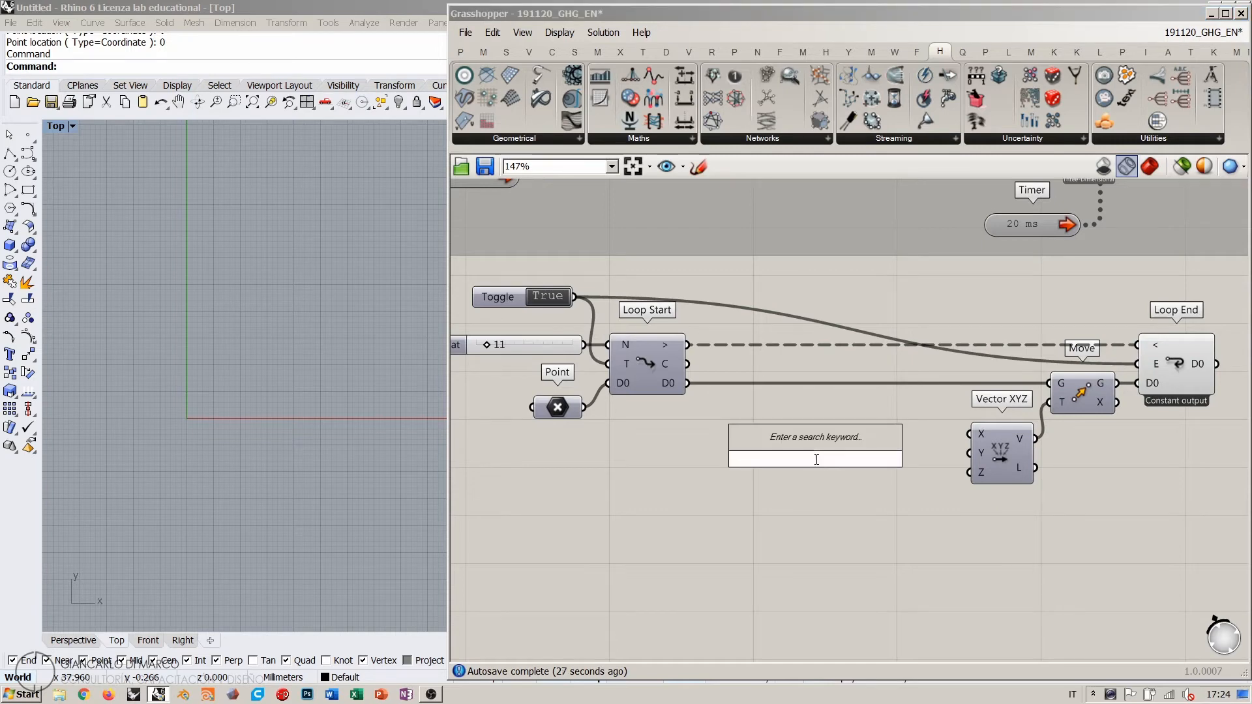
pyautogui.write('rand')
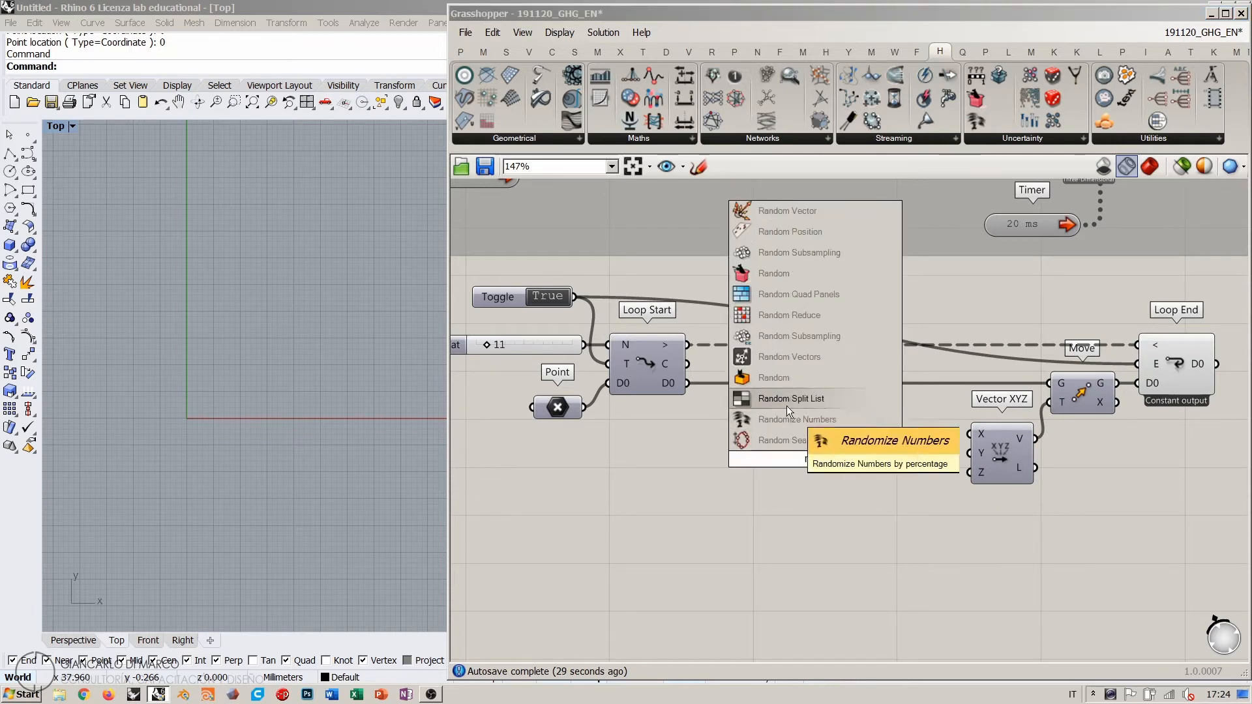
pyautogui.click(784, 382)
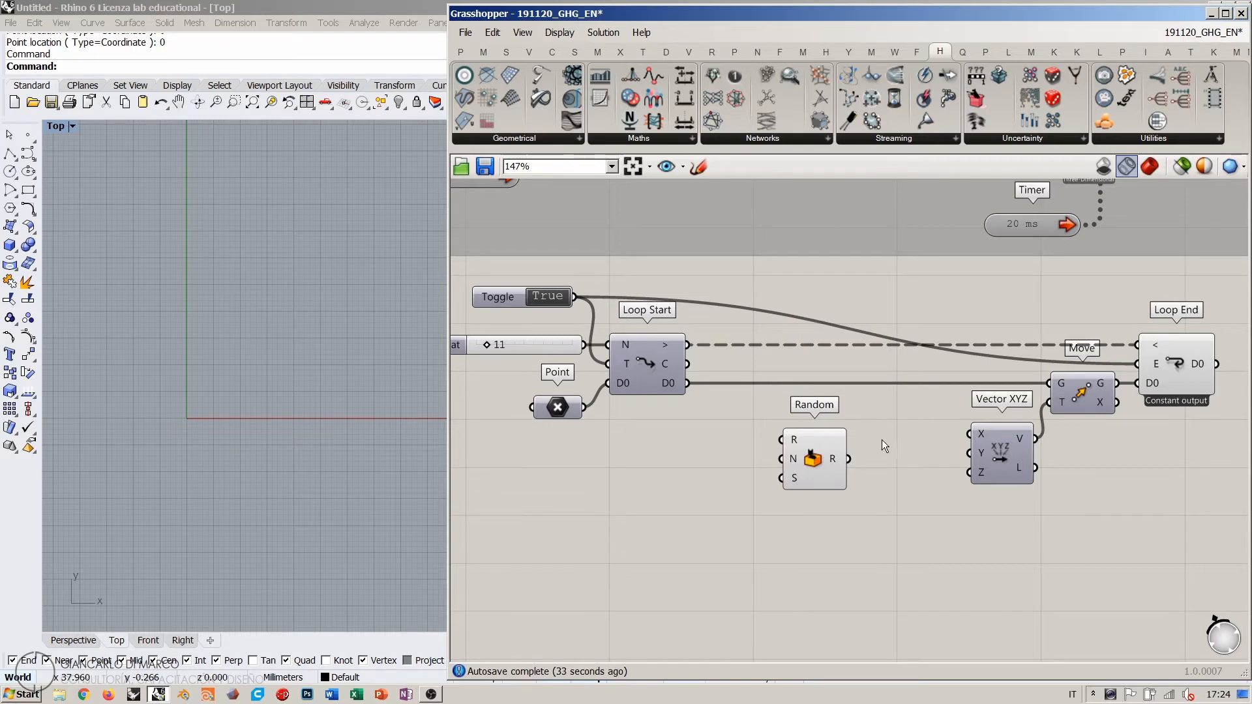
pyautogui.moveTo(881, 439); pyautogui.dragTo(875, 400, button='right')
pyautogui.moveTo(821, 420); pyautogui.dragTo(827, 487)
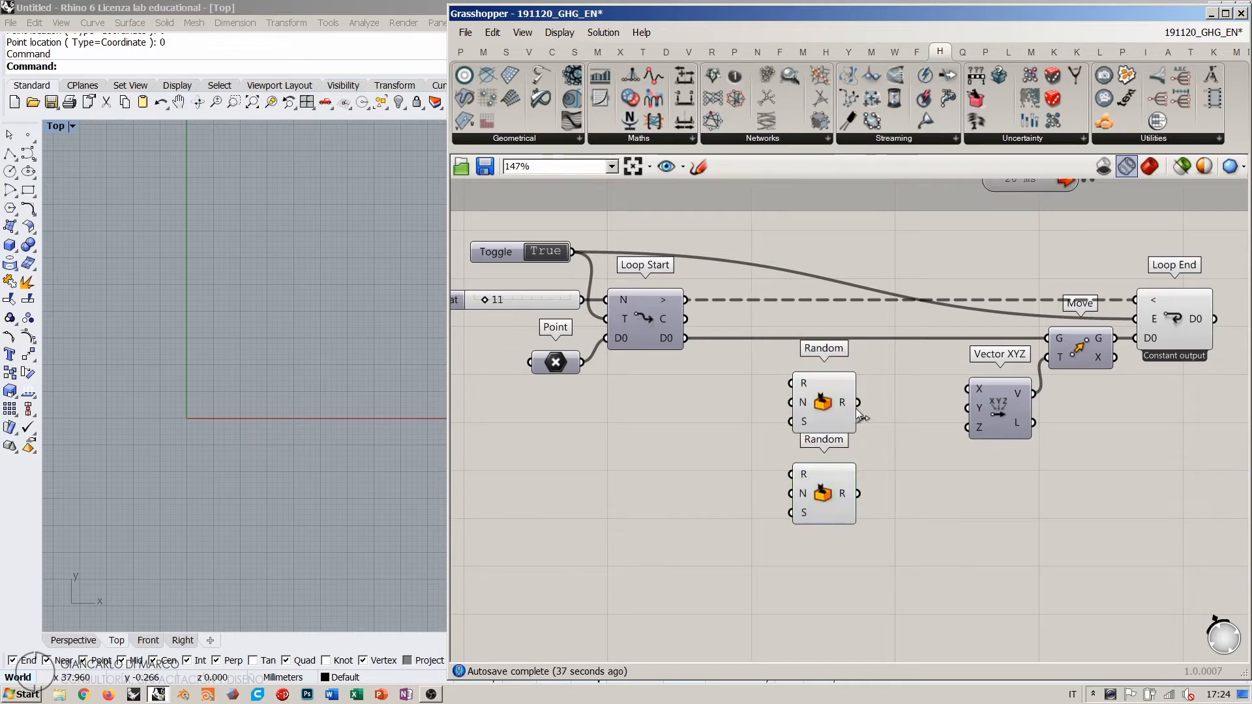
pyautogui.moveTo(858, 403); pyautogui.dragTo(855, 494)
pyautogui.click(817, 469)
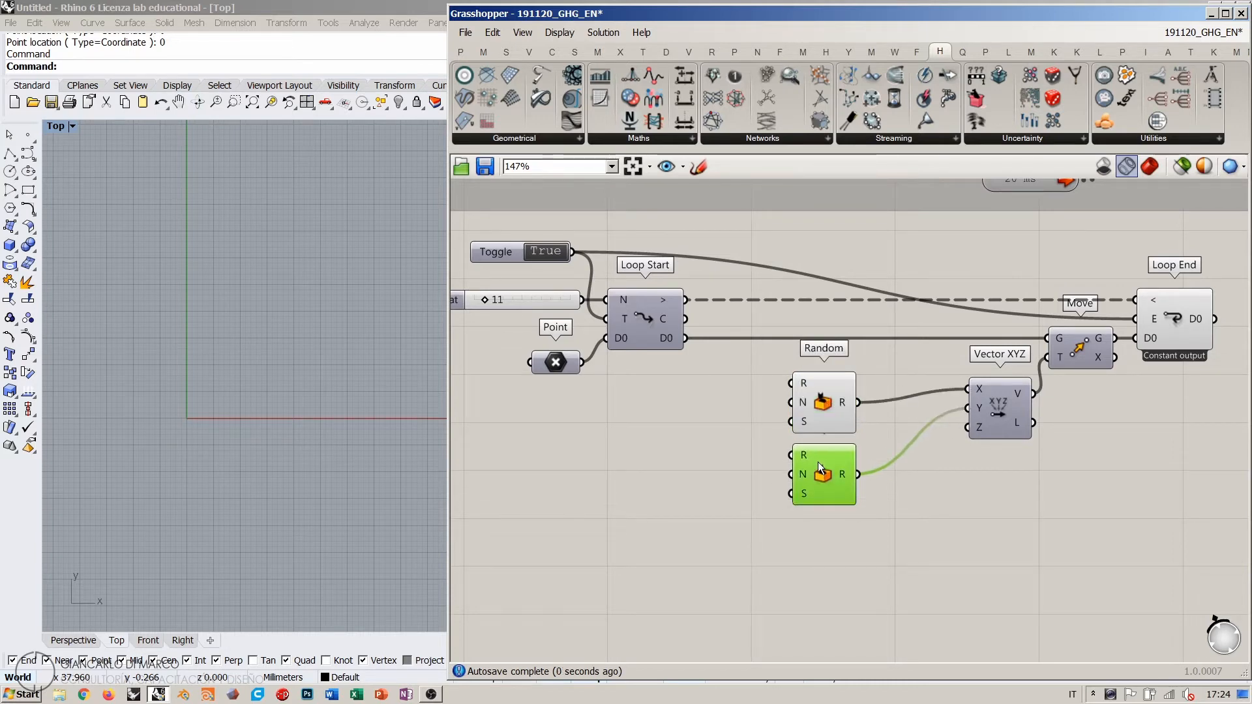
pyautogui.click(818, 457)
pyautogui.moveTo(636, 328); pyautogui.dragTo(600, 355, button='right')
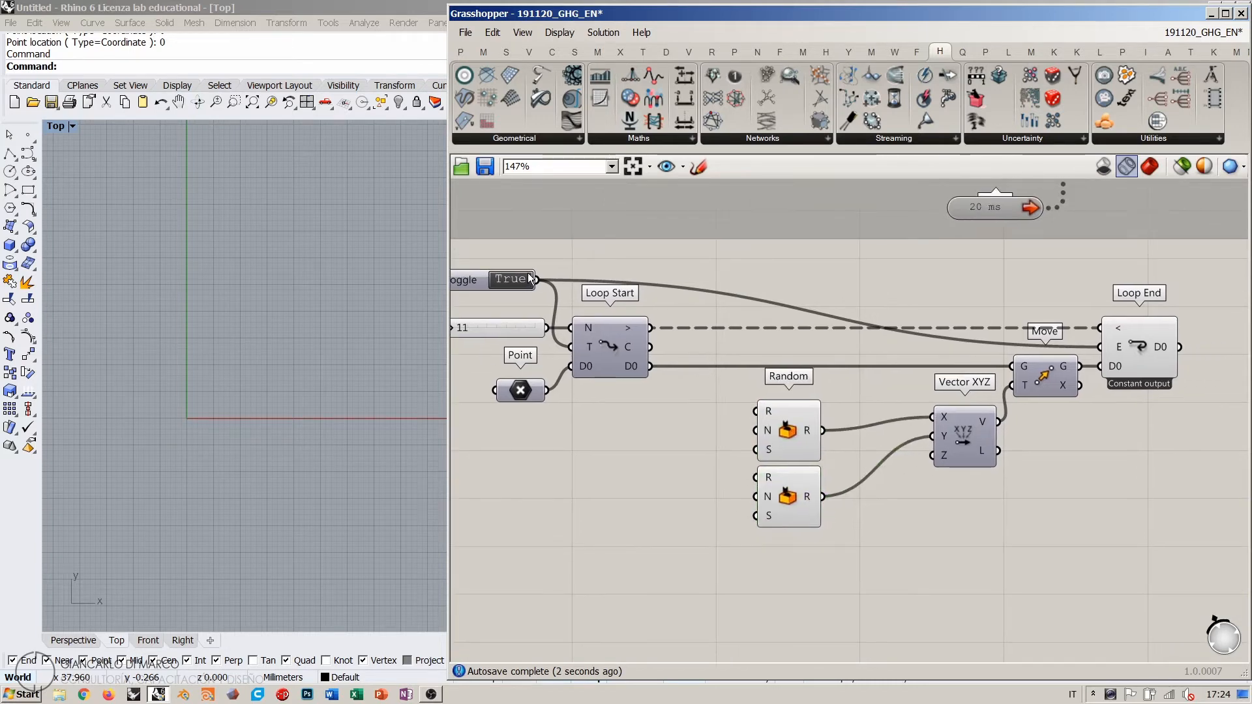
# Step: Rerun the loop with the toggle, and add a Panel connected to both Random outputs
pyautogui.doubleClick(508, 281)
pyautogui.doubleClick(921, 548)
pyautogui.write('panel')
pyautogui.press('Return')
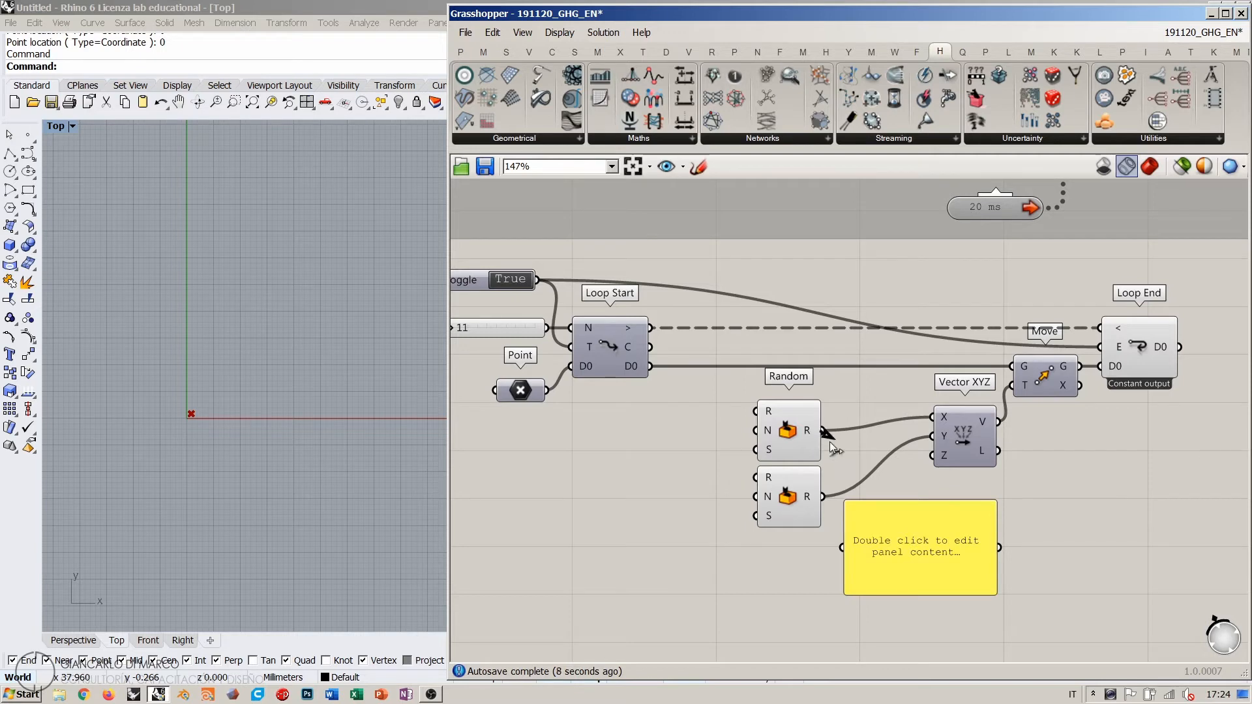
pyautogui.moveTo(830, 445); pyautogui.dragTo(842, 548)
pyautogui.keyDown('shift'); pyautogui.moveTo(823, 496); pyautogui.dragTo(891, 542); pyautogui.keyUp('shift')
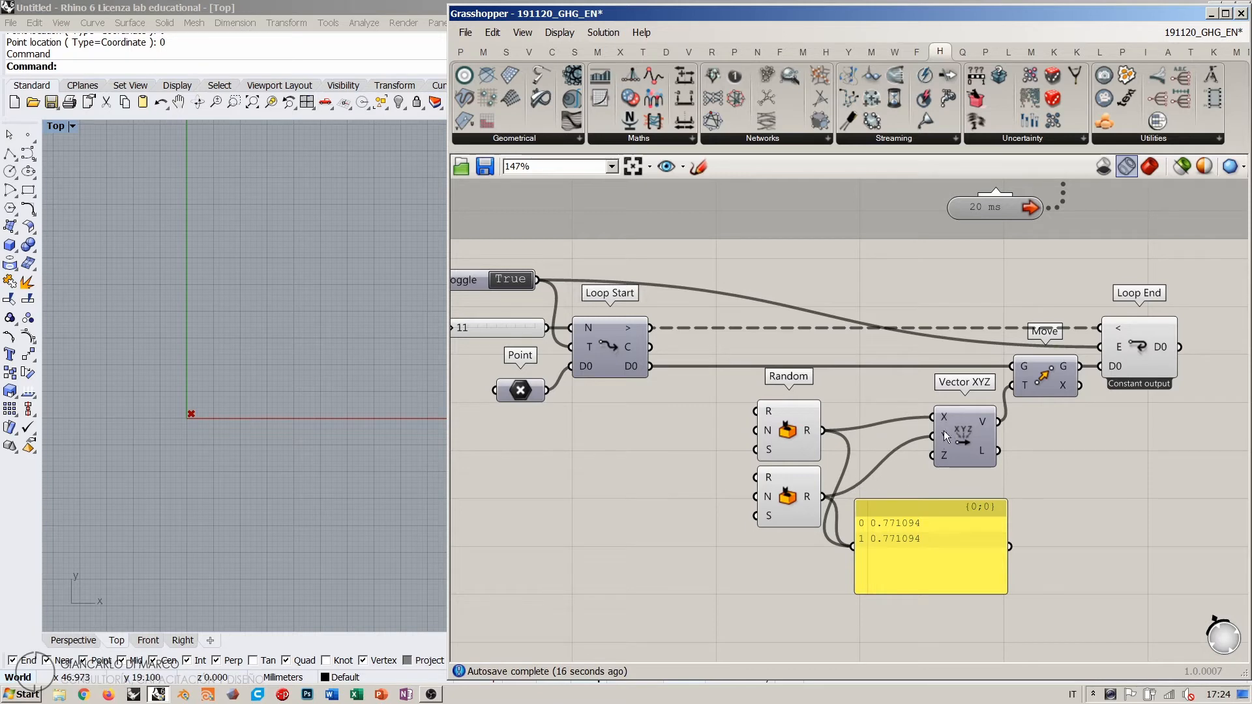
# Step: Test a seed panel with value 0 on the second Random's S input, retrigger the loop with the toggle, and remove the seed panel
pyautogui.moveTo(767, 457)
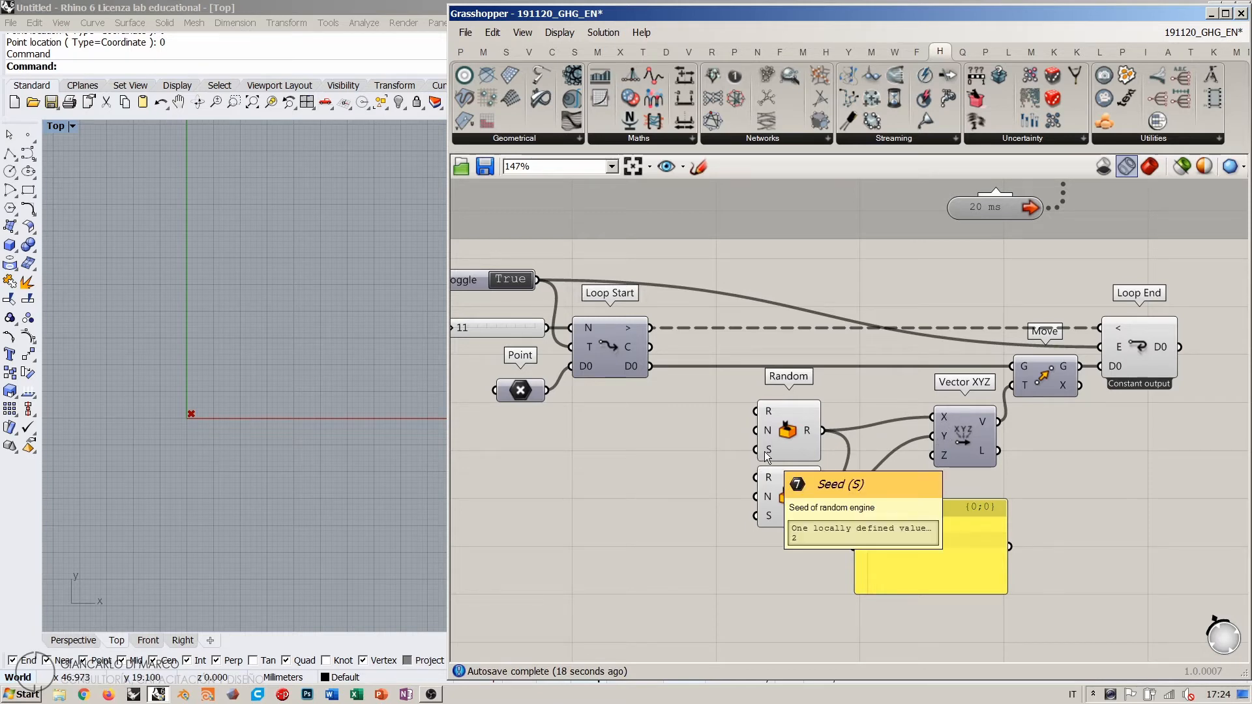
pyautogui.moveTo(768, 520)
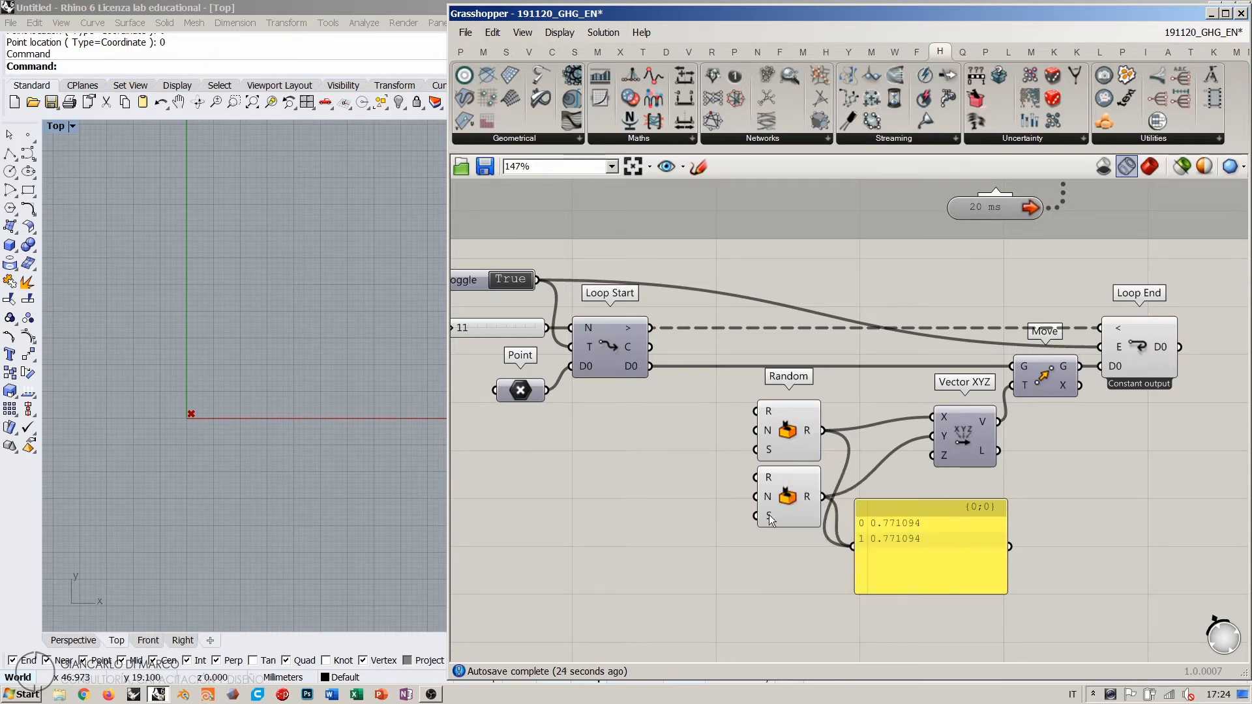
pyautogui.doubleClick(686, 532)
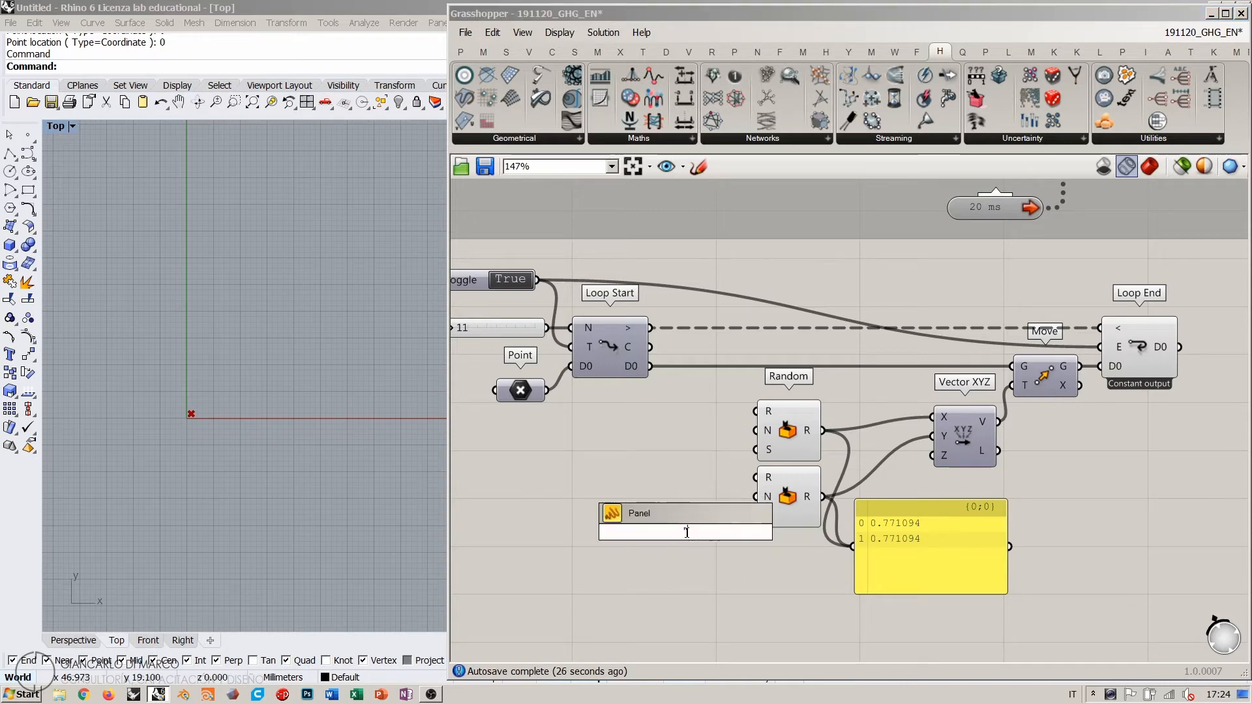
pyautogui.write('0')
pyautogui.press('Return')
pyautogui.moveTo(702, 532); pyautogui.dragTo(756, 516)
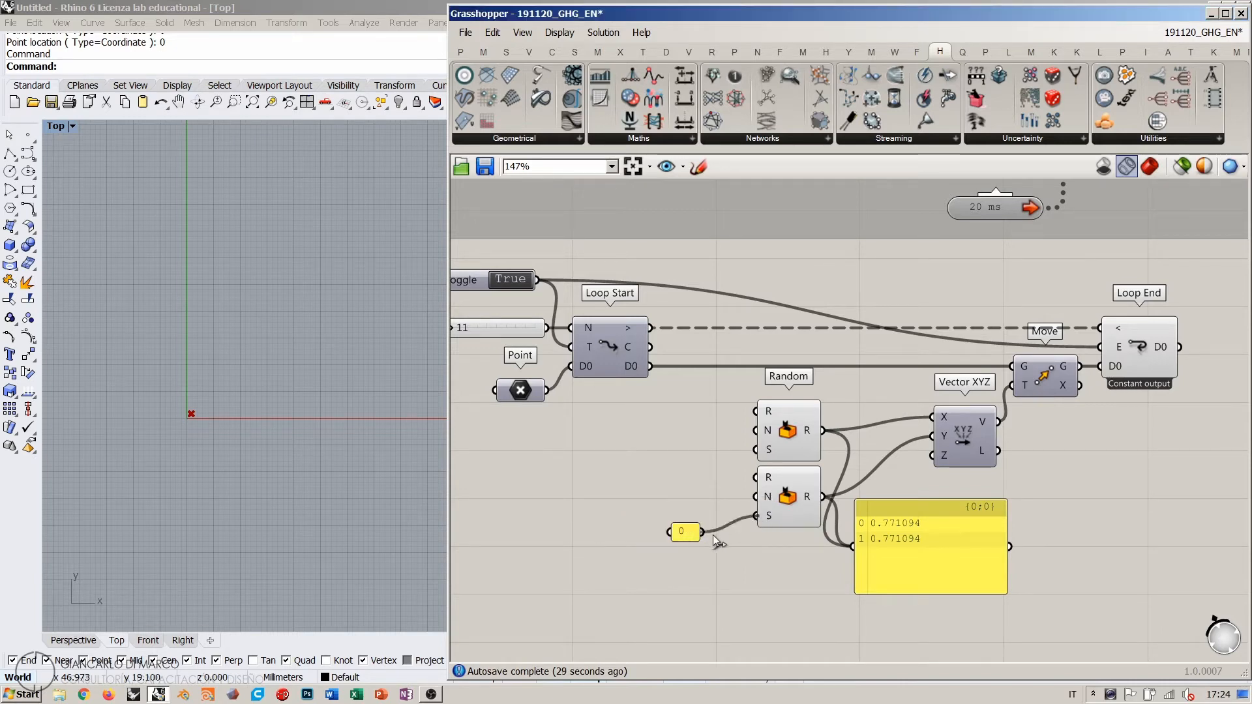
pyautogui.doubleClick(515, 283)
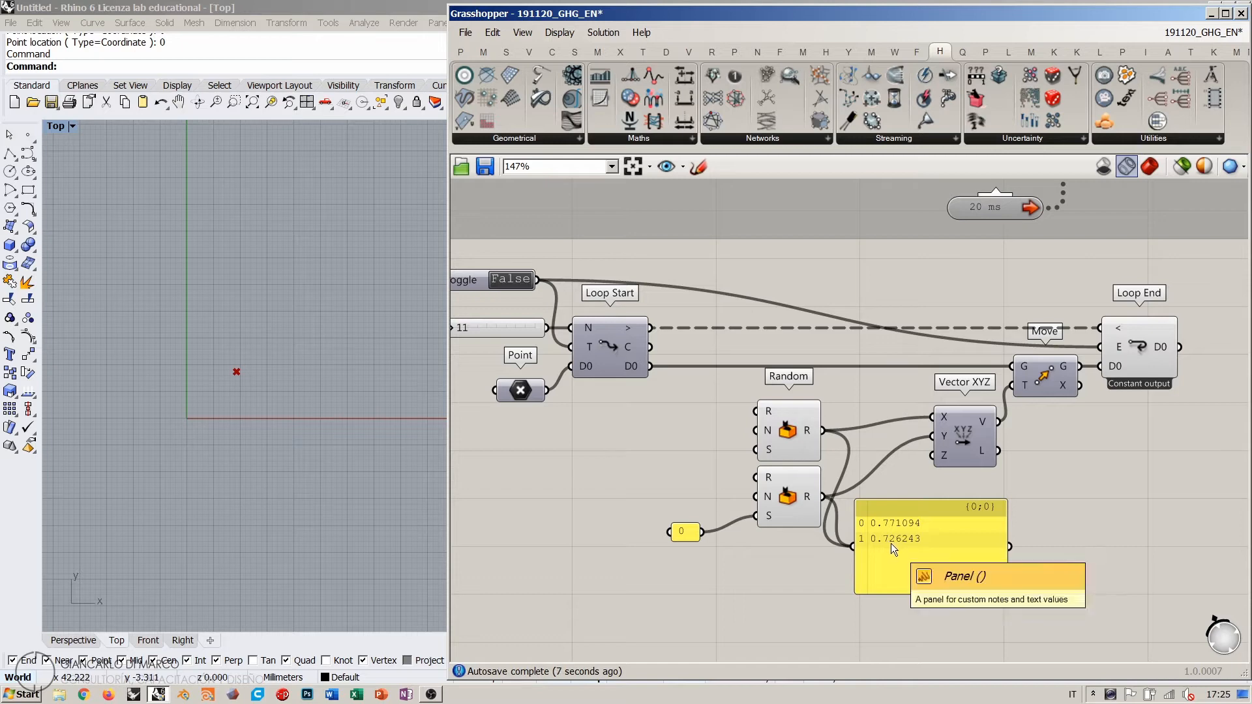
pyautogui.moveTo(715, 562); pyautogui.dragTo(661, 515)
pyautogui.press('Delete')
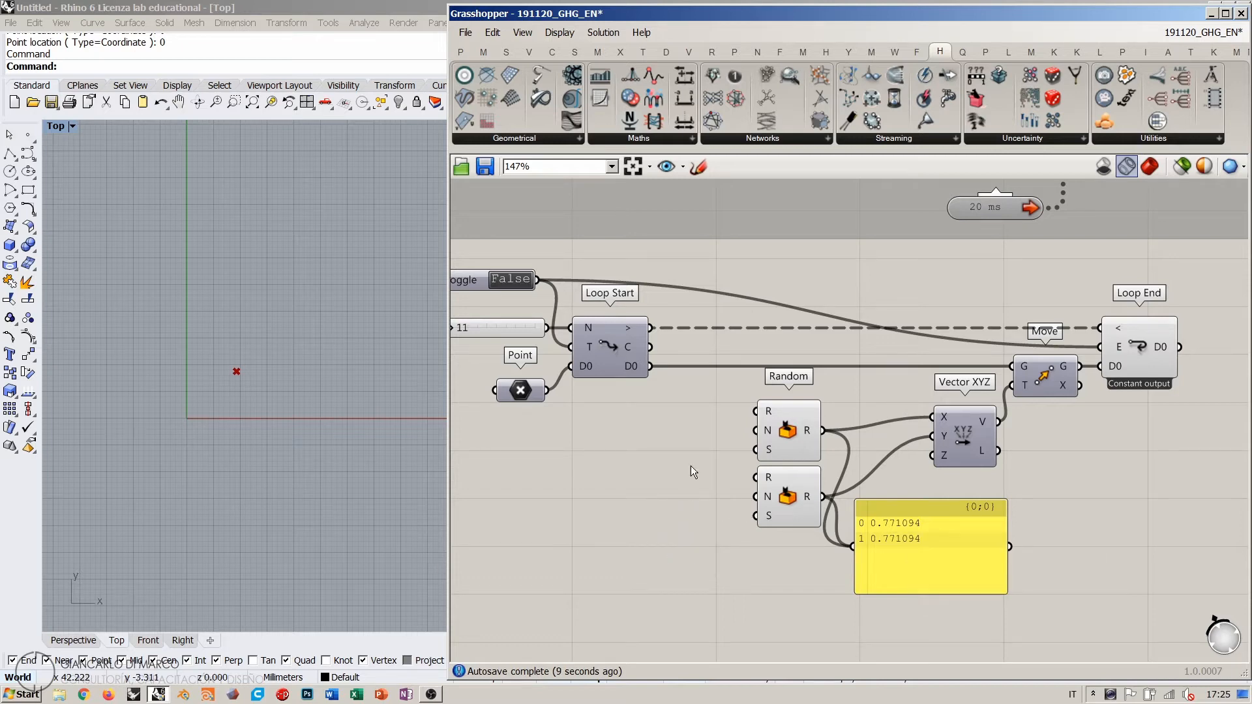
# Step: Add a number slider ranging from 0 to 11 and connect it to the second Random's S input
pyautogui.moveTo(691, 466); pyautogui.dragTo(657, 447, button='right')
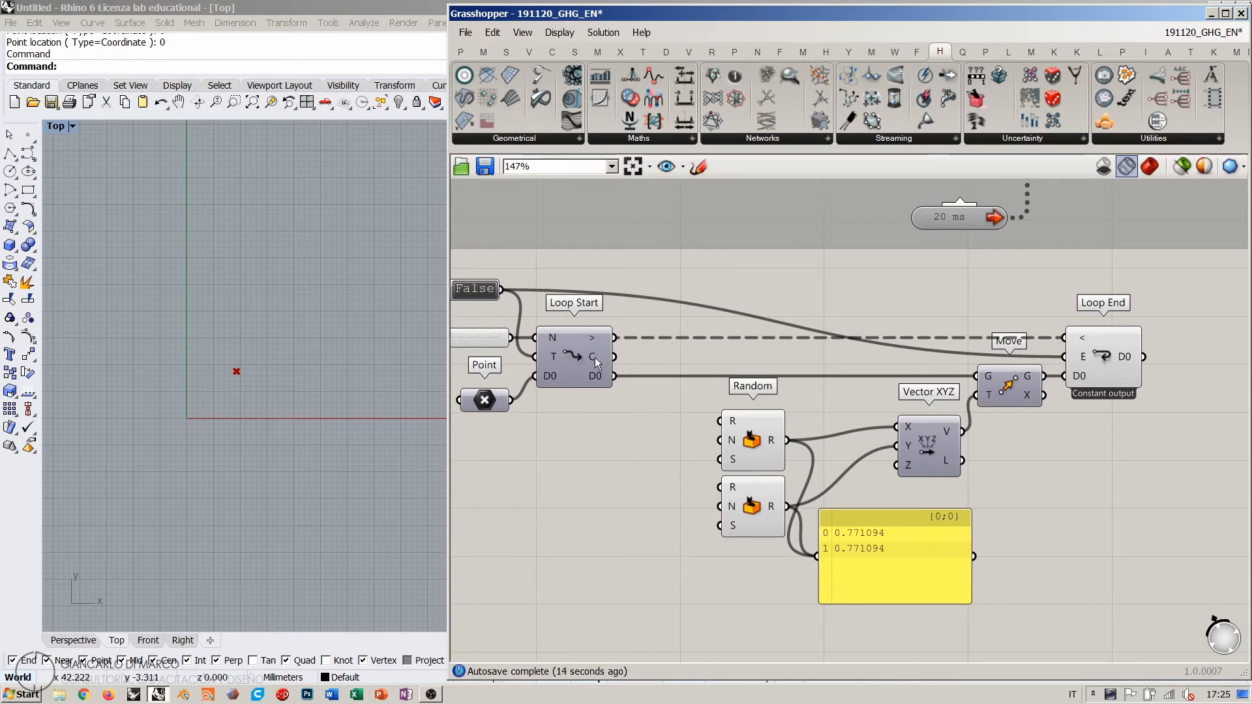
pyautogui.scroll(1, 673, 478)
pyautogui.doubleClick(678, 434)
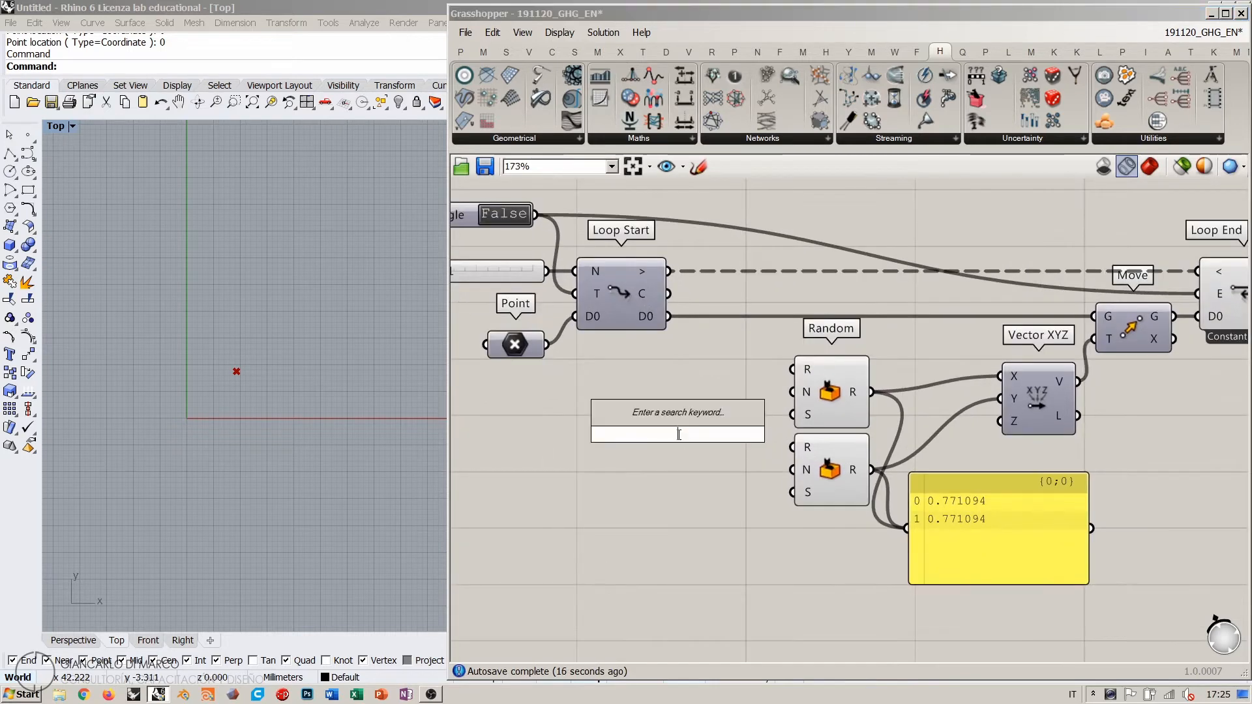
pyautogui.write('0<')
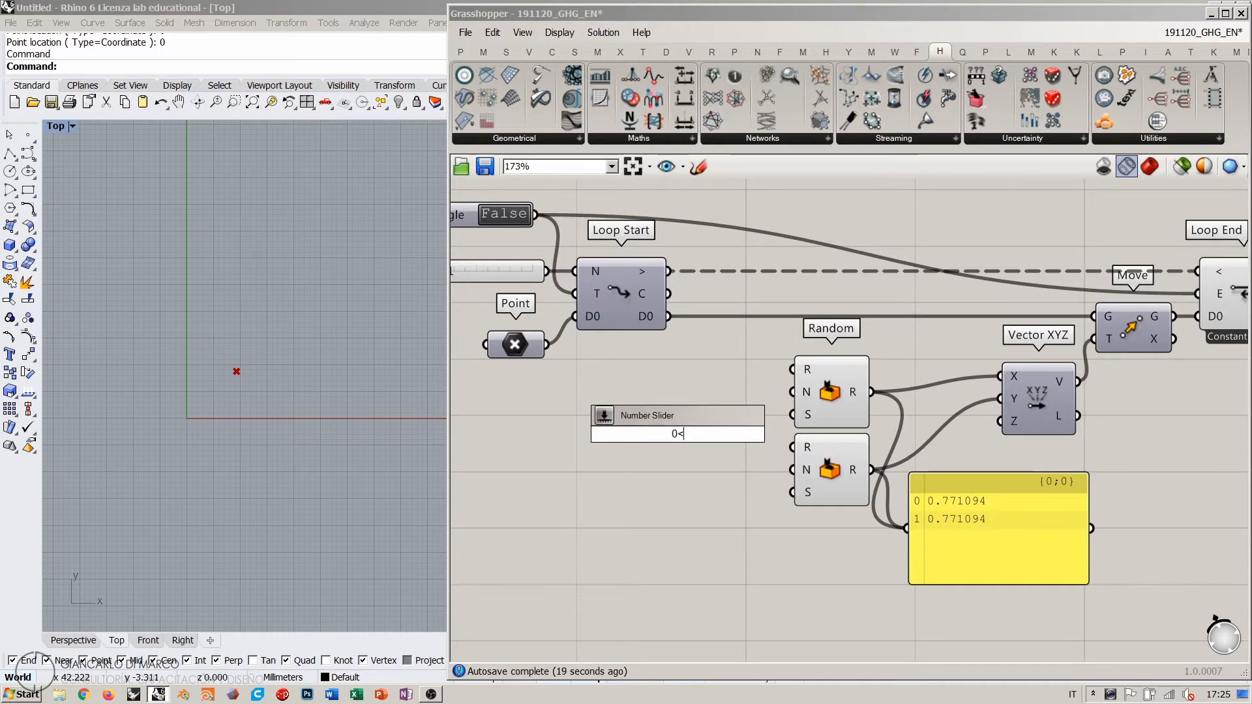
pyautogui.press('Return')
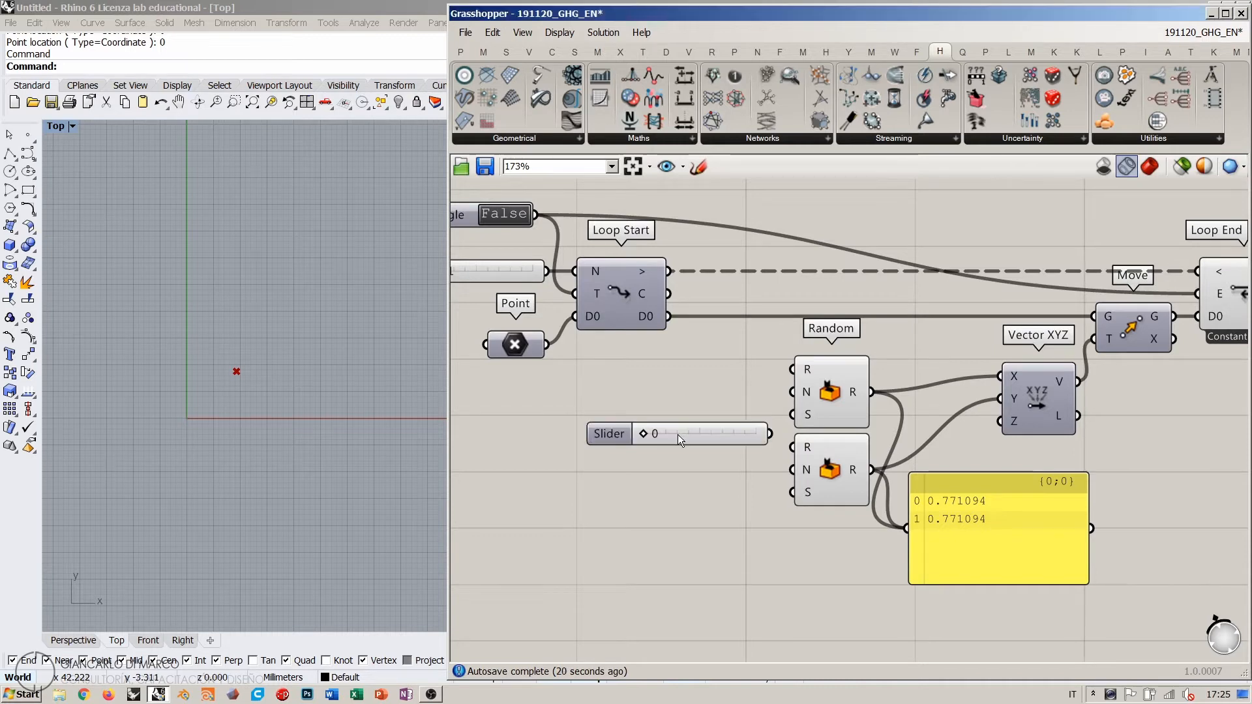
pyautogui.moveTo(678, 435); pyautogui.dragTo(655, 483)
pyautogui.moveTo(797, 493); pyautogui.dragTo(711, 491)
pyautogui.scroll(2, 721, 506)
pyautogui.click(723, 506)
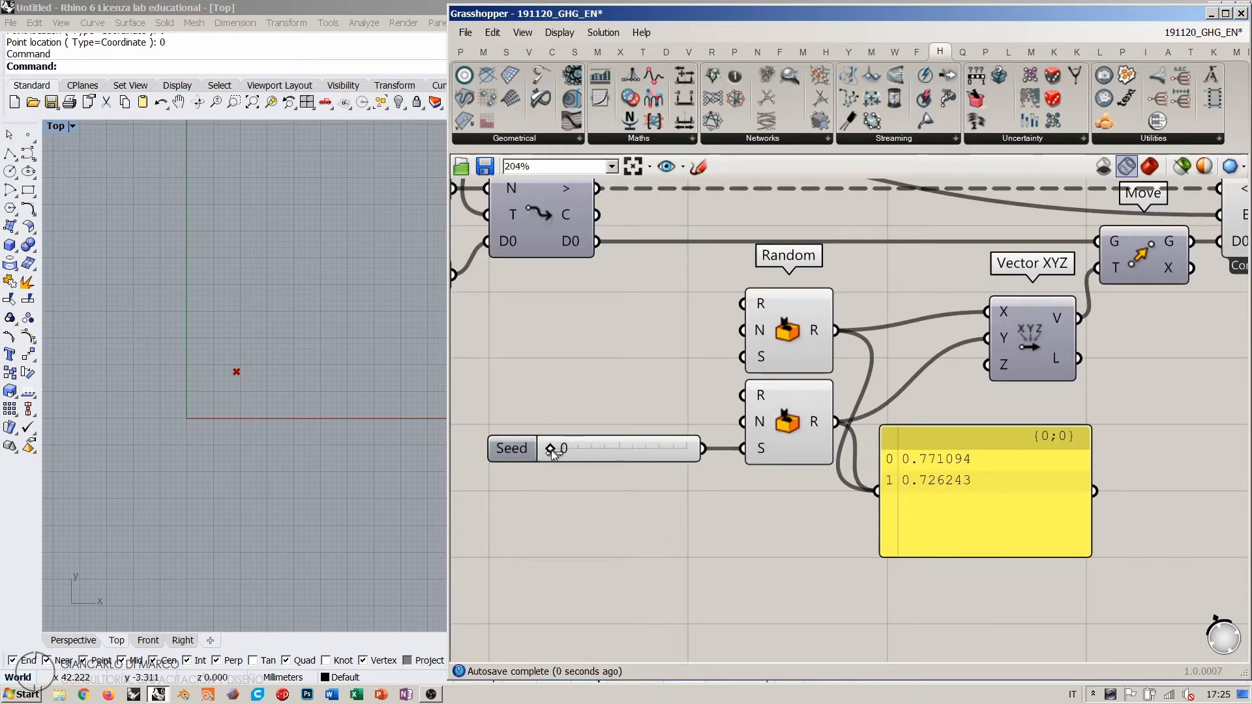
# Step: Try seed values from 0 to 11 on the second Random's Seed slider, and delete the slider
pyautogui.moveTo(551, 448); pyautogui.dragTo(666, 447)
pyautogui.moveTo(687, 449); pyautogui.dragTo(545, 452)
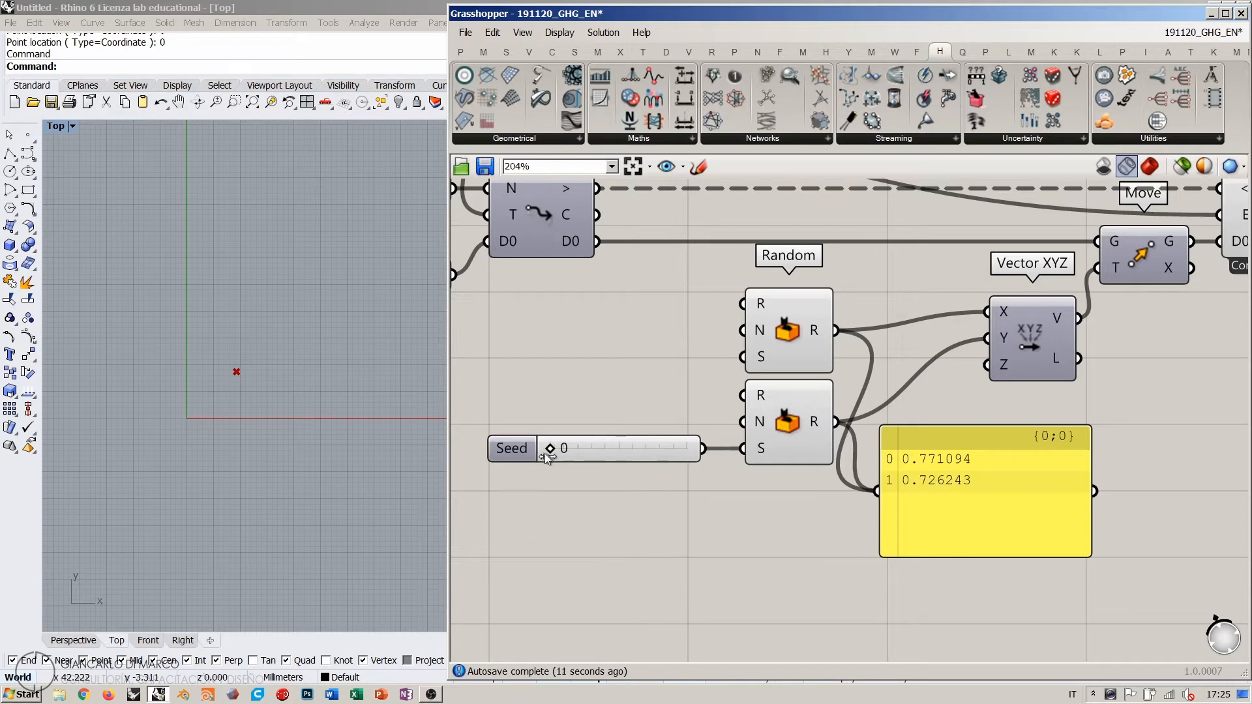
pyautogui.moveTo(572, 225); pyautogui.dragTo(602, 296, button='right')
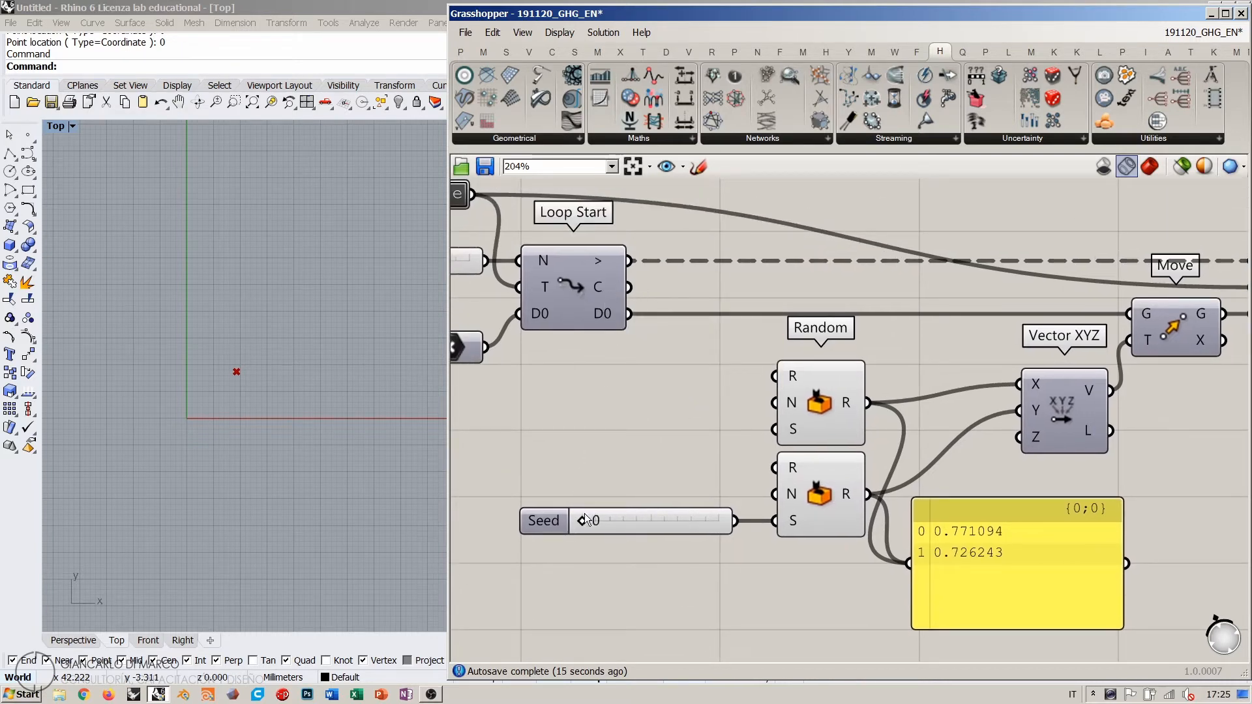
pyautogui.moveTo(582, 519); pyautogui.dragTo(730, 521)
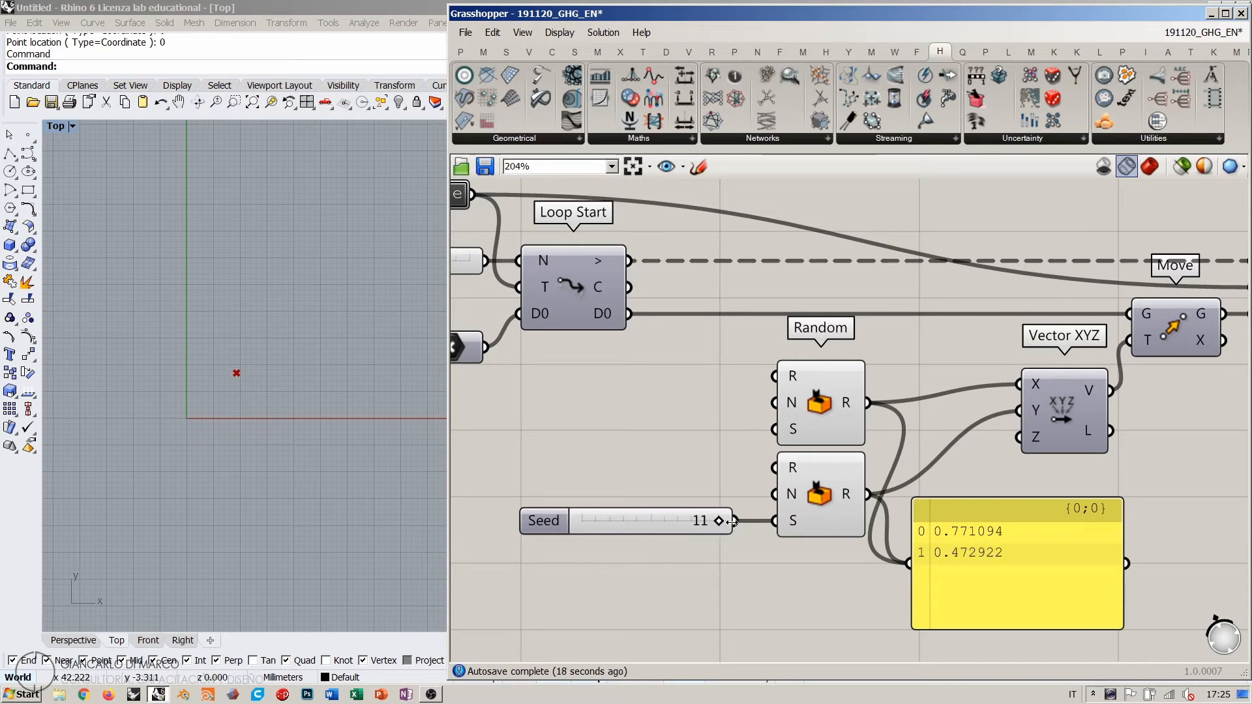
pyautogui.click(816, 499)
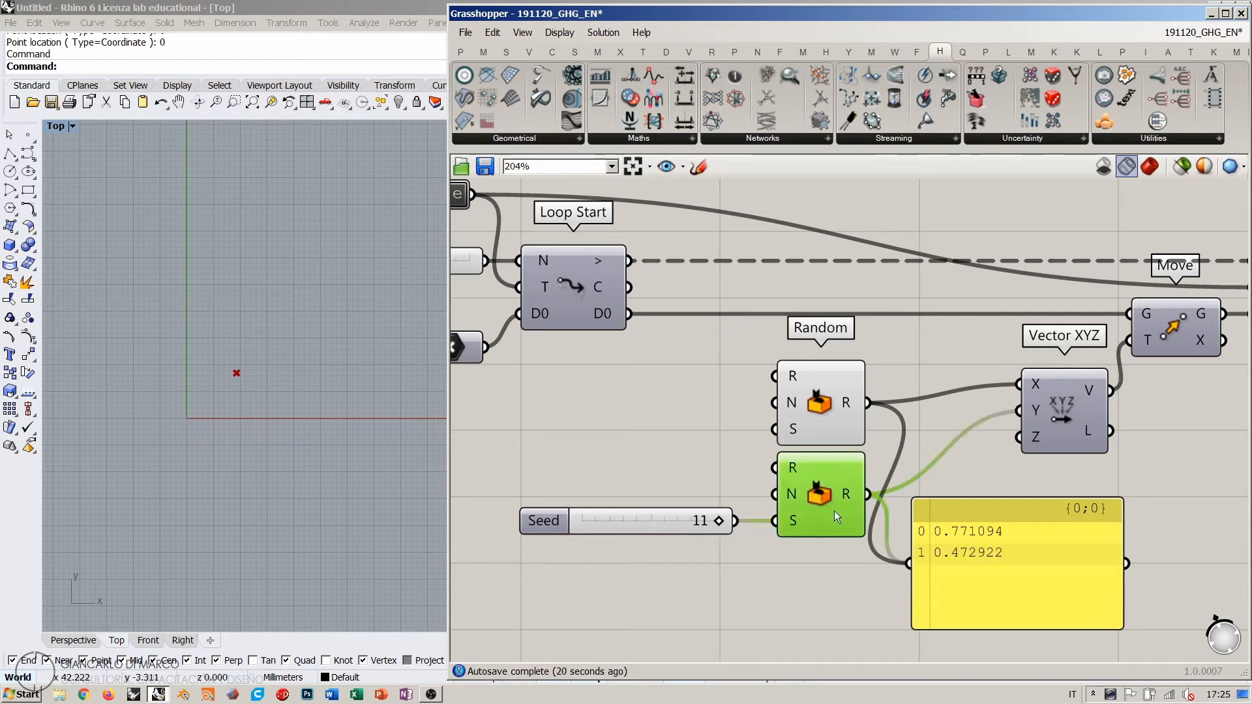
pyautogui.click(876, 599)
pyautogui.click(655, 515)
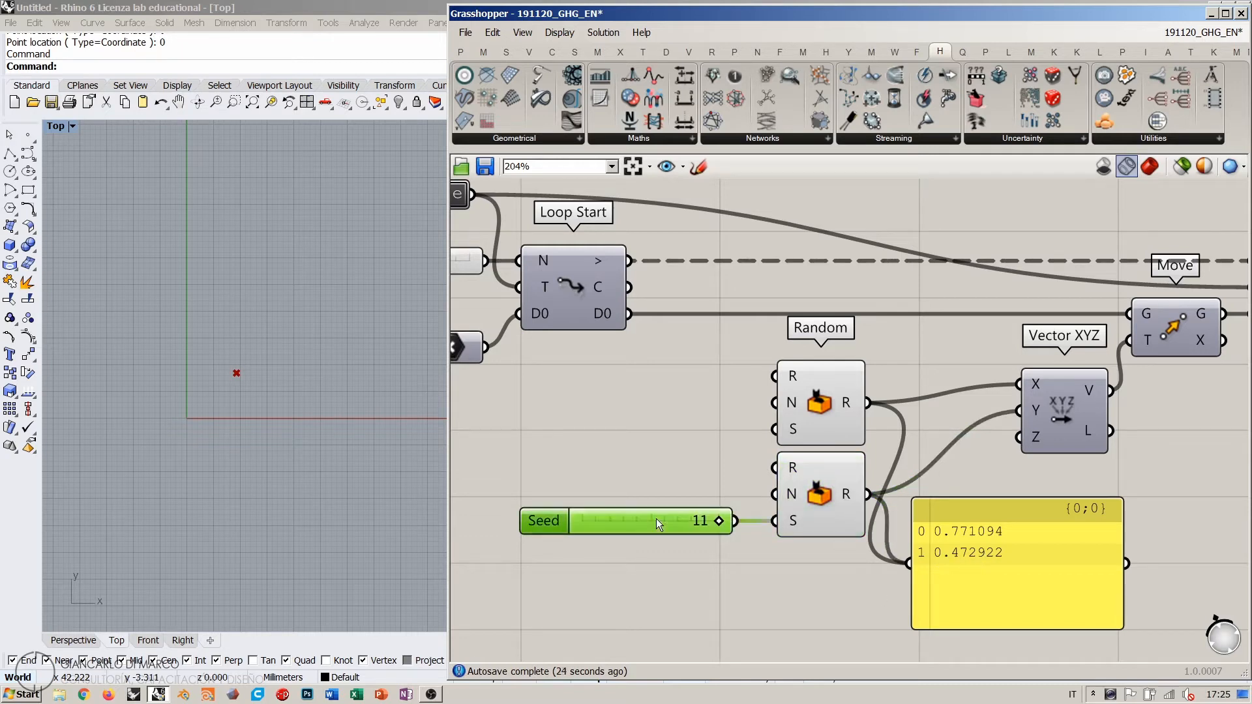
pyautogui.press('Delete')
# Step: Wire Loop Start's C output to the S inputs of both Random components
pyautogui.moveTo(656, 518); pyautogui.dragTo(634, 552, button='right')
pyautogui.moveTo(631, 338); pyautogui.dragTo(752, 464)
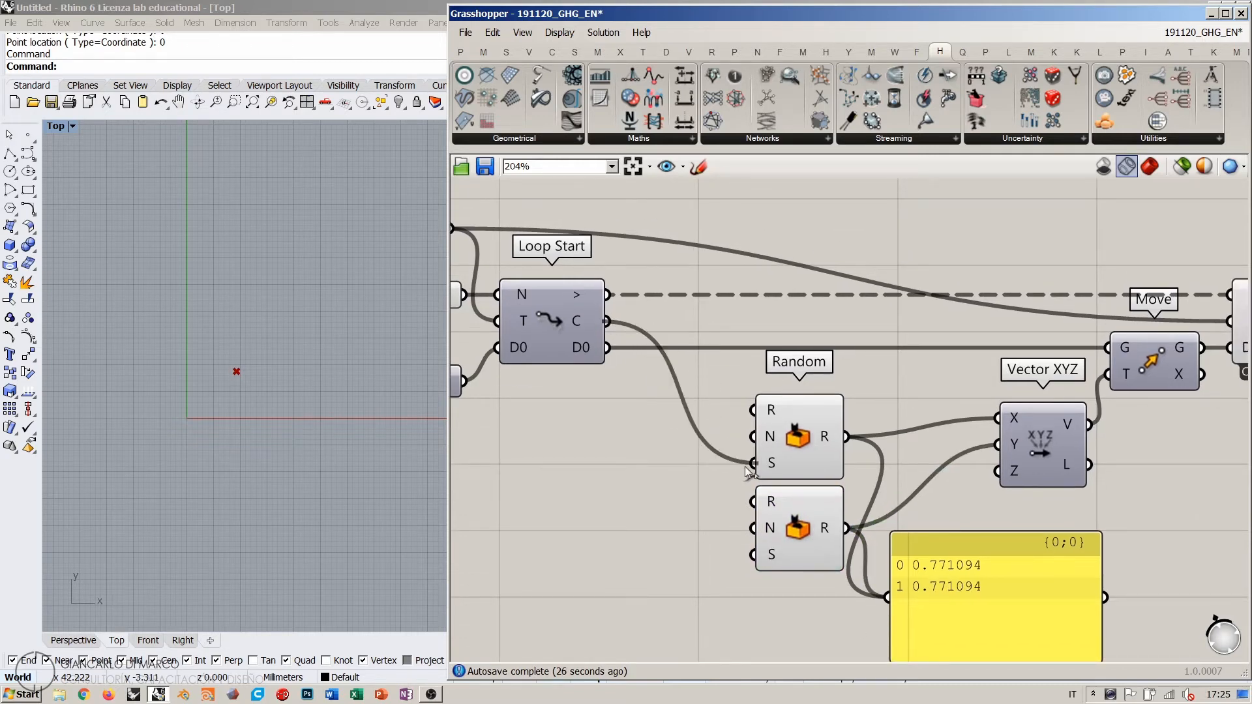
pyautogui.moveTo(613, 323); pyautogui.dragTo(750, 558)
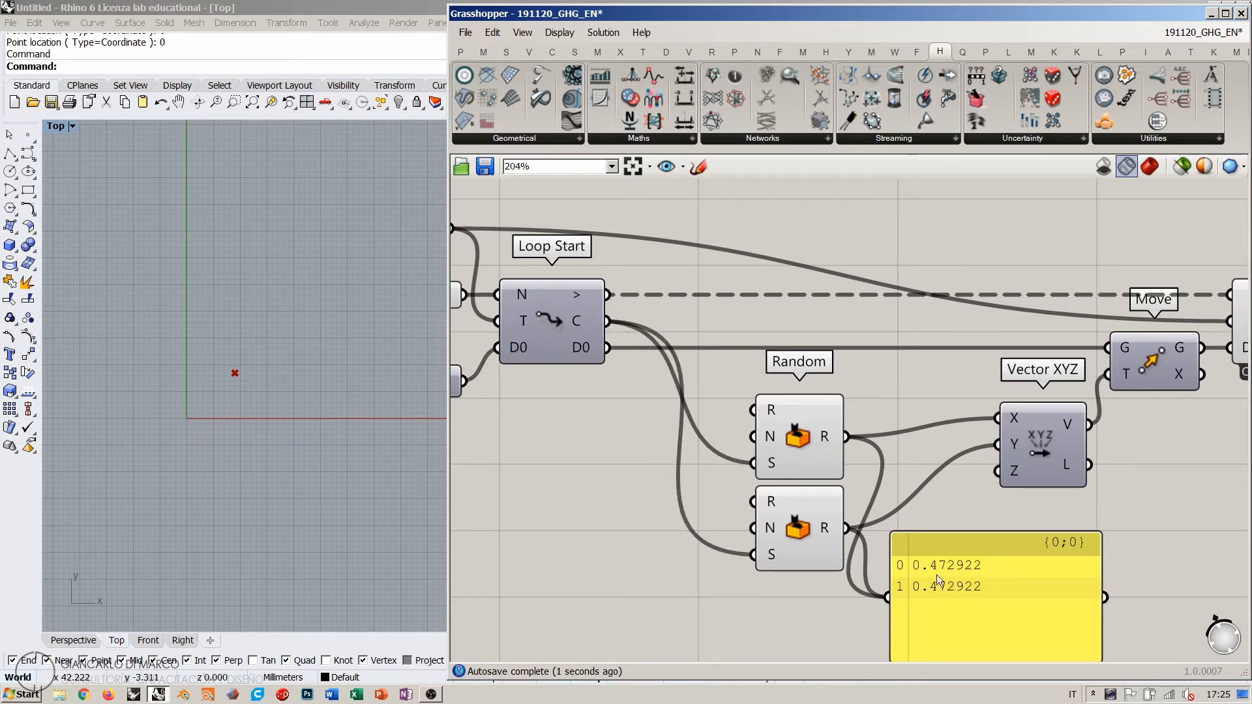
# Step: Retrigger the loop with the toggle and set the Repeat slider to 100
pyautogui.scroll(-2, 985, 570)
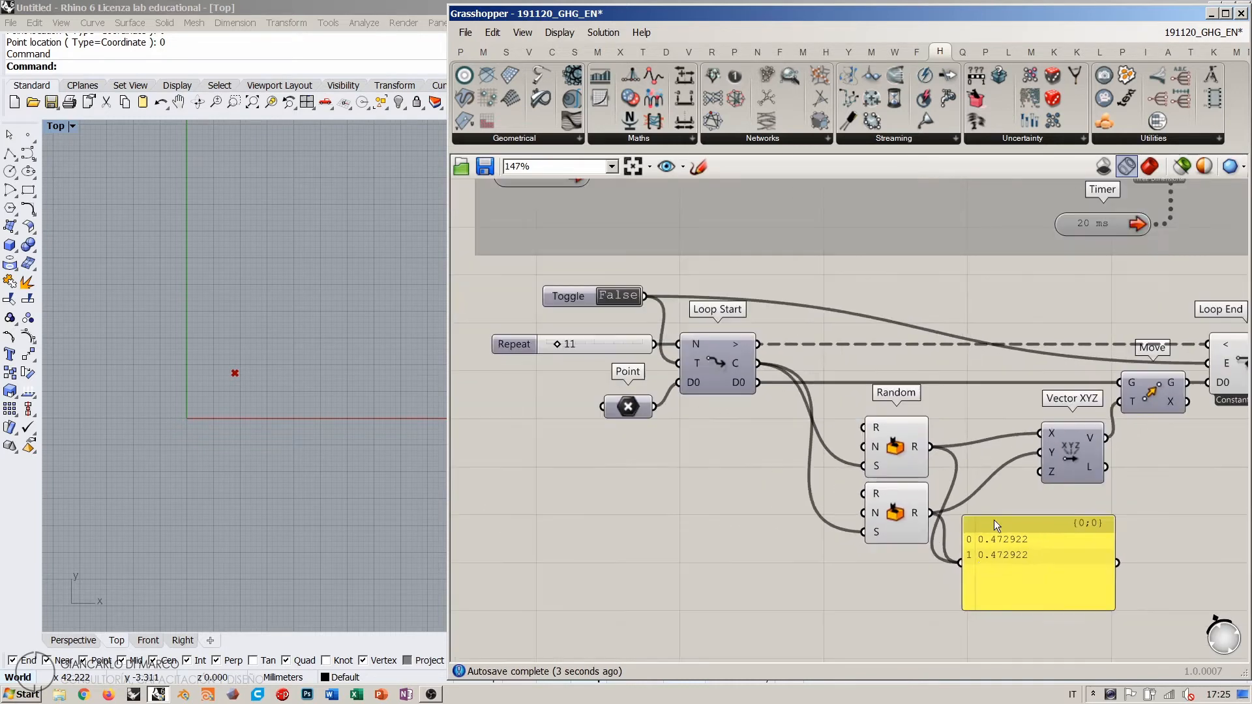
pyautogui.doubleClick(625, 295)
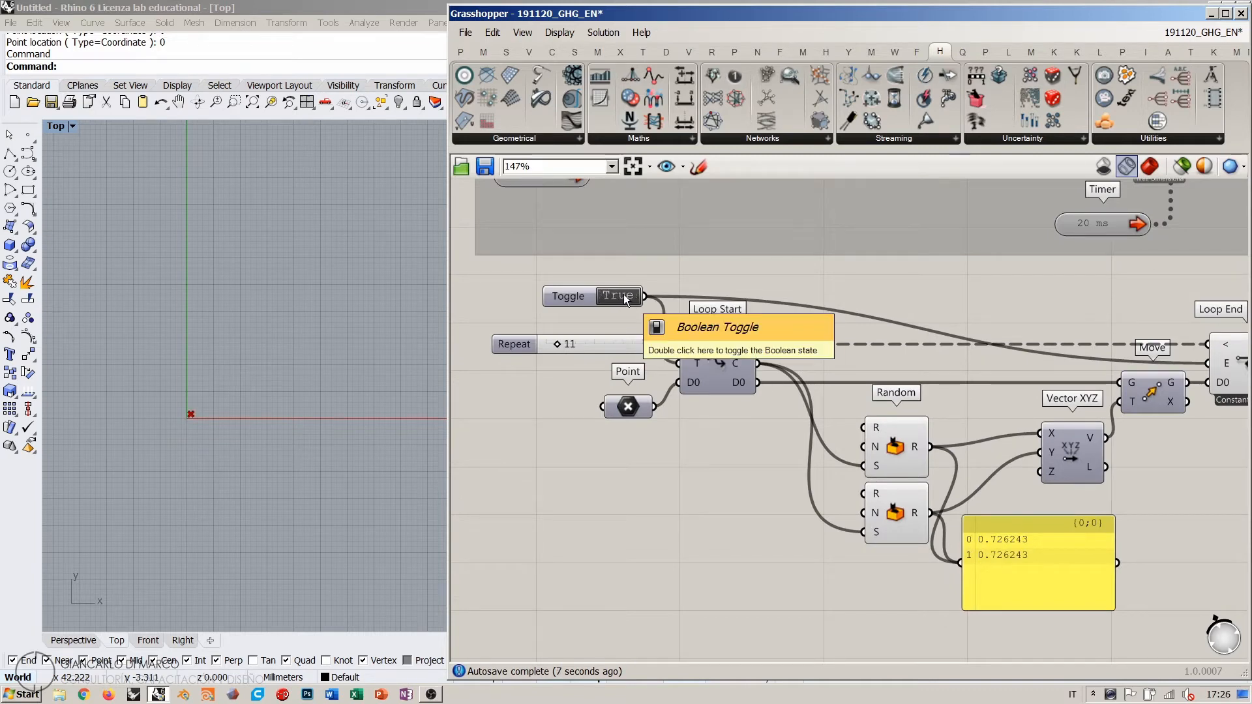
pyautogui.doubleClick(624, 294)
pyautogui.moveTo(558, 343); pyautogui.dragTo(678, 345)
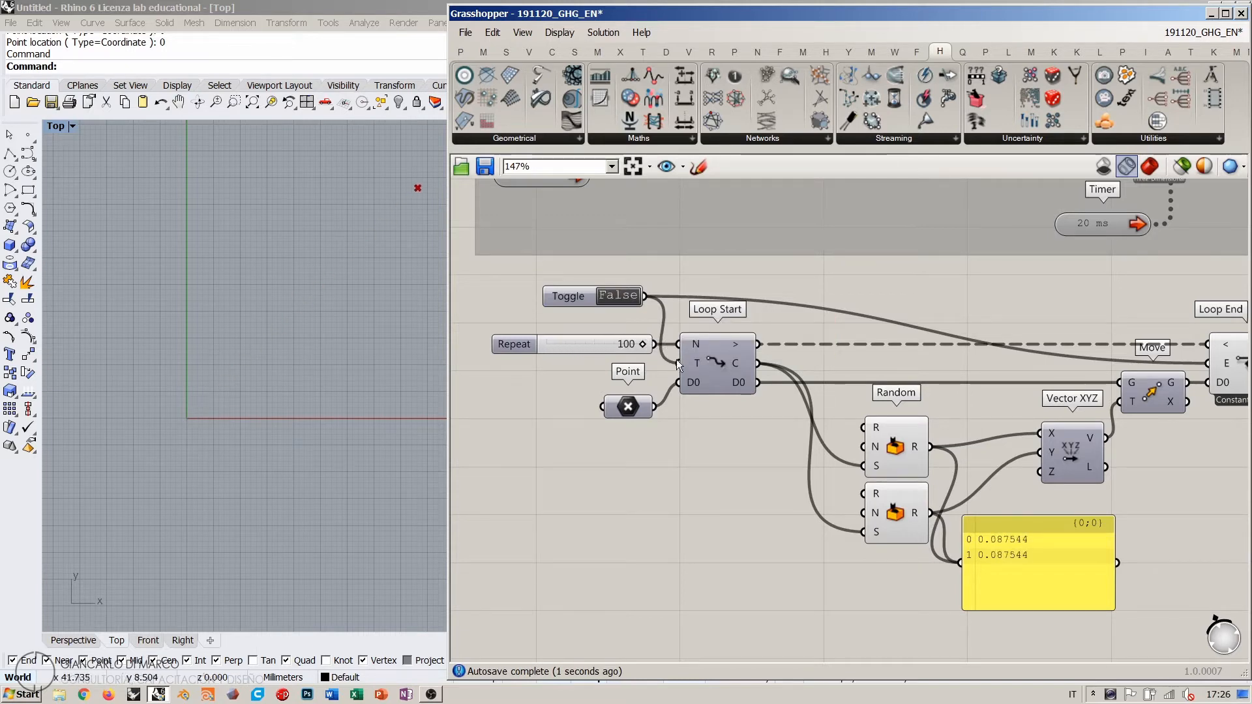
pyautogui.click(223, 452)
pyautogui.scroll(2, 248, 421)
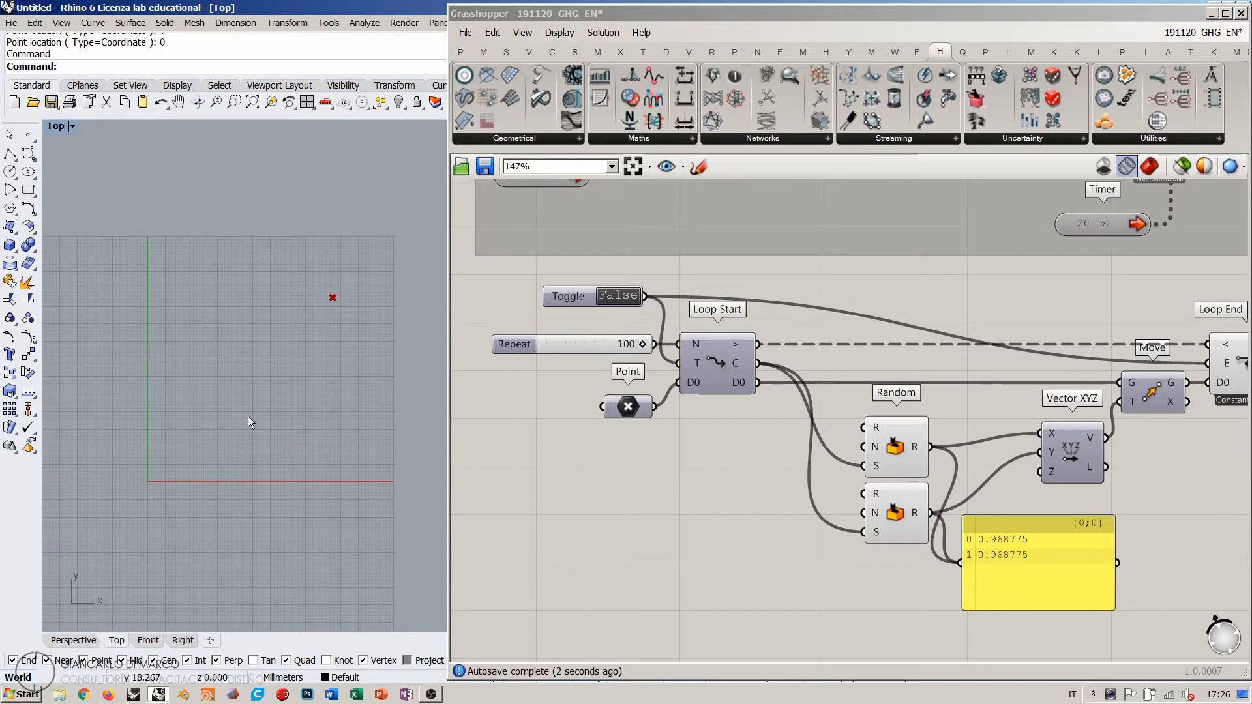
pyautogui.click(615, 297)
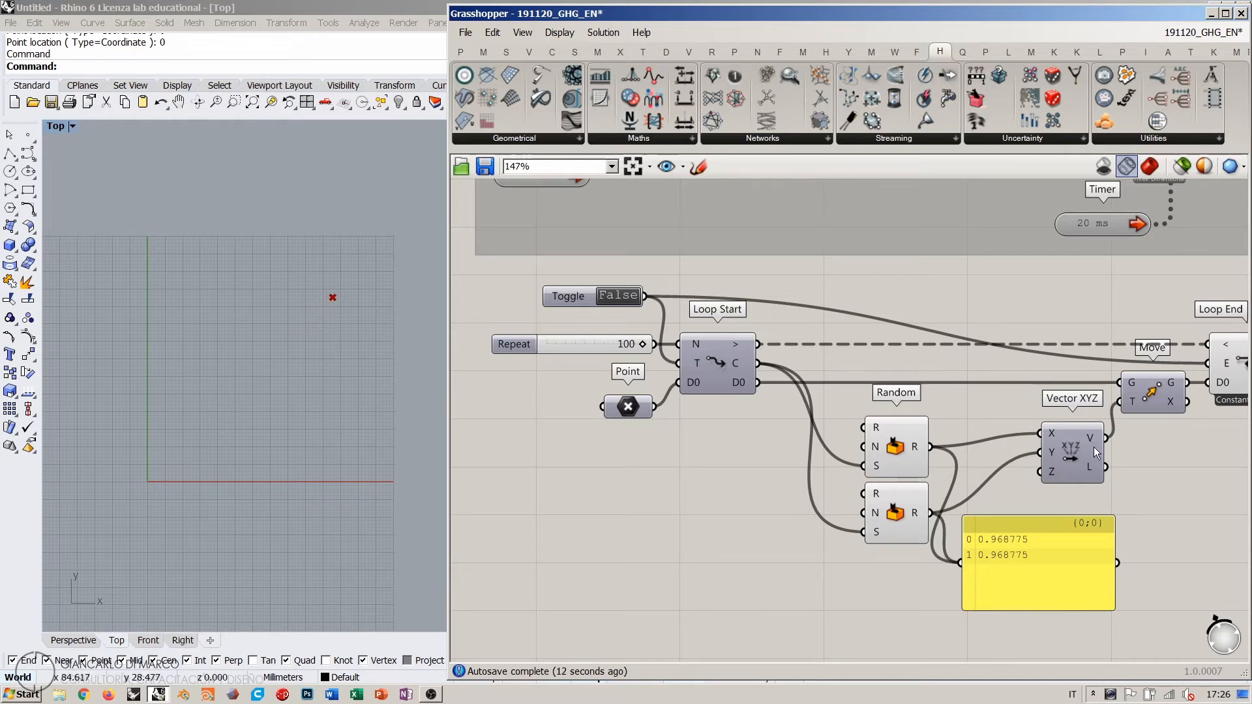
# Step: Add a Panel connected to Vector XYZ's L output, and rerun the loop with the toggle
pyautogui.moveTo(1181, 497); pyautogui.dragTo(1022, 436, button='right')
pyautogui.doubleClick(1023, 436)
pyautogui.press('Return')
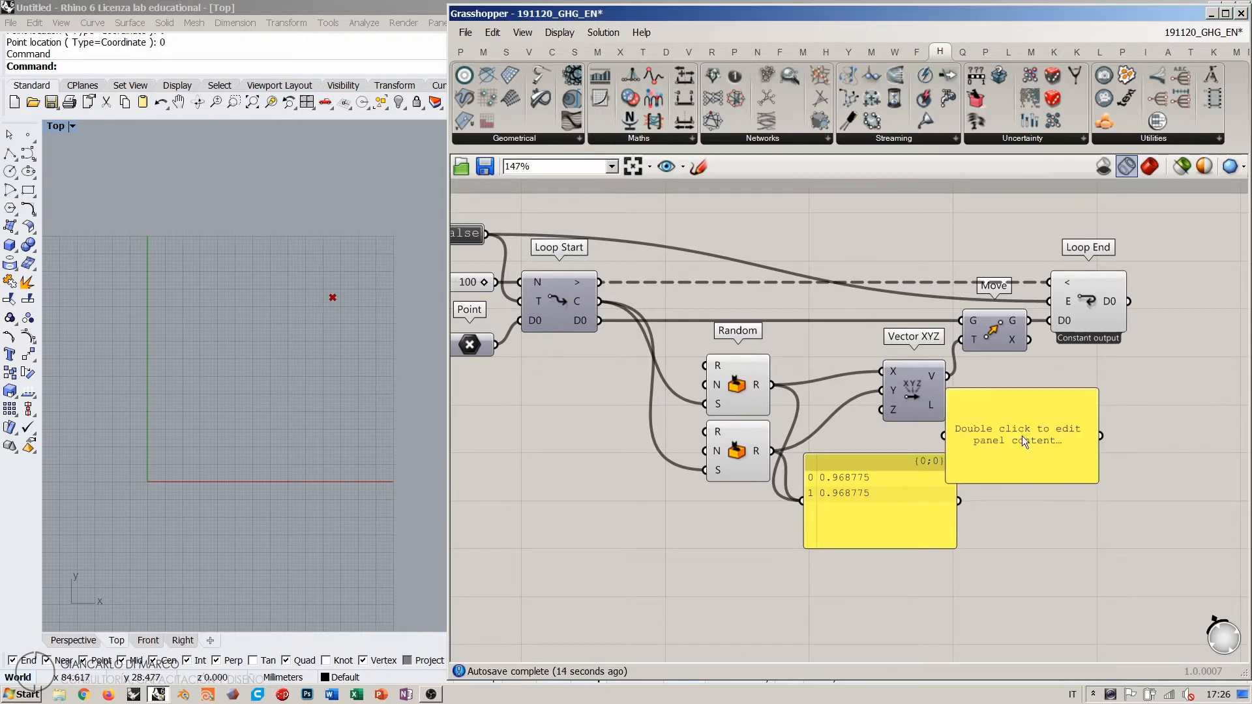
pyautogui.moveTo(960, 416)
pyautogui.mouseDown()
pyautogui.moveTo(986, 419)
pyautogui.moveTo(970, 438)
pyautogui.mouseUp()
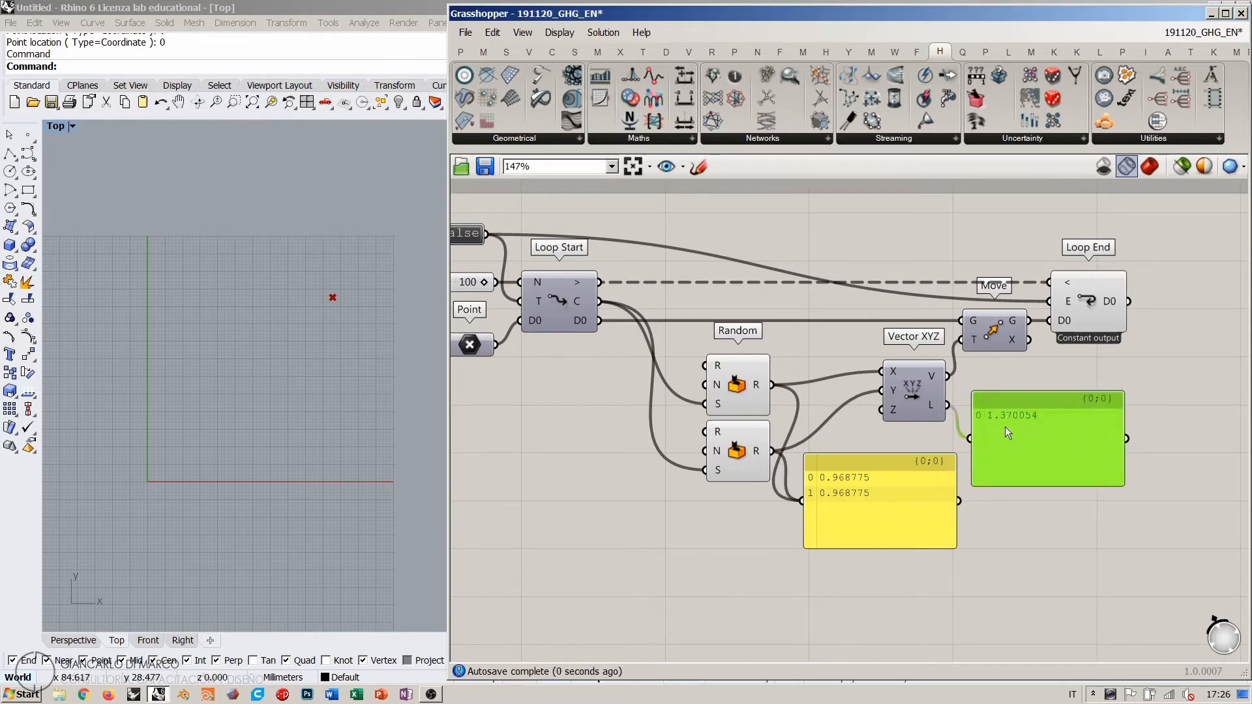
pyautogui.doubleClick(465, 236)
pyautogui.doubleClick(465, 236)
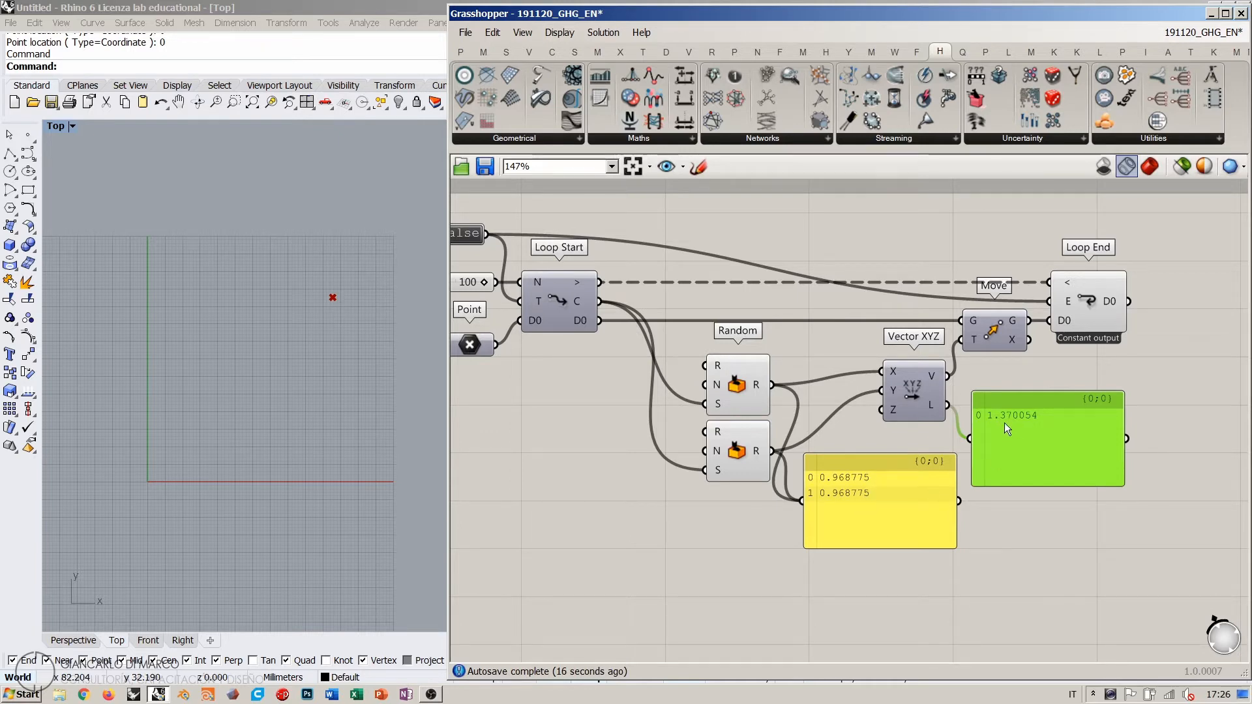
# Step: Apply the expression x+1 to the second Random's S input
pyautogui.moveTo(763, 419); pyautogui.dragTo(852, 425, button='right')
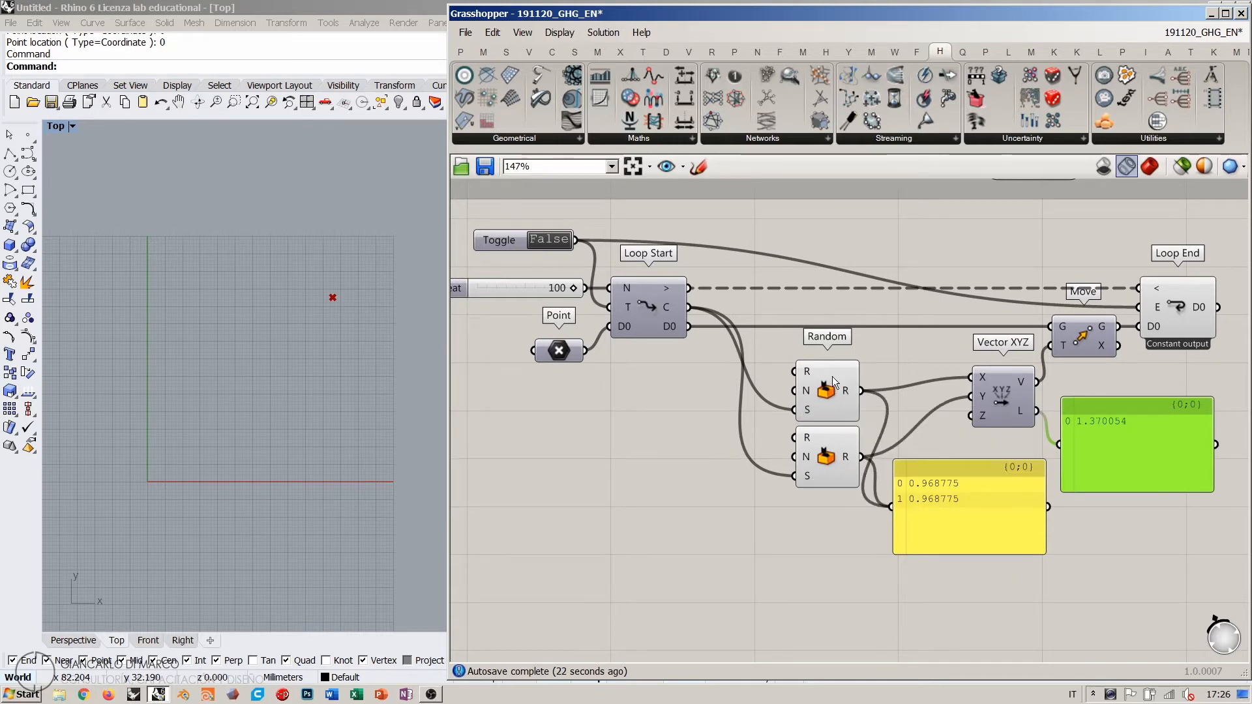
pyautogui.scroll(3, 834, 342)
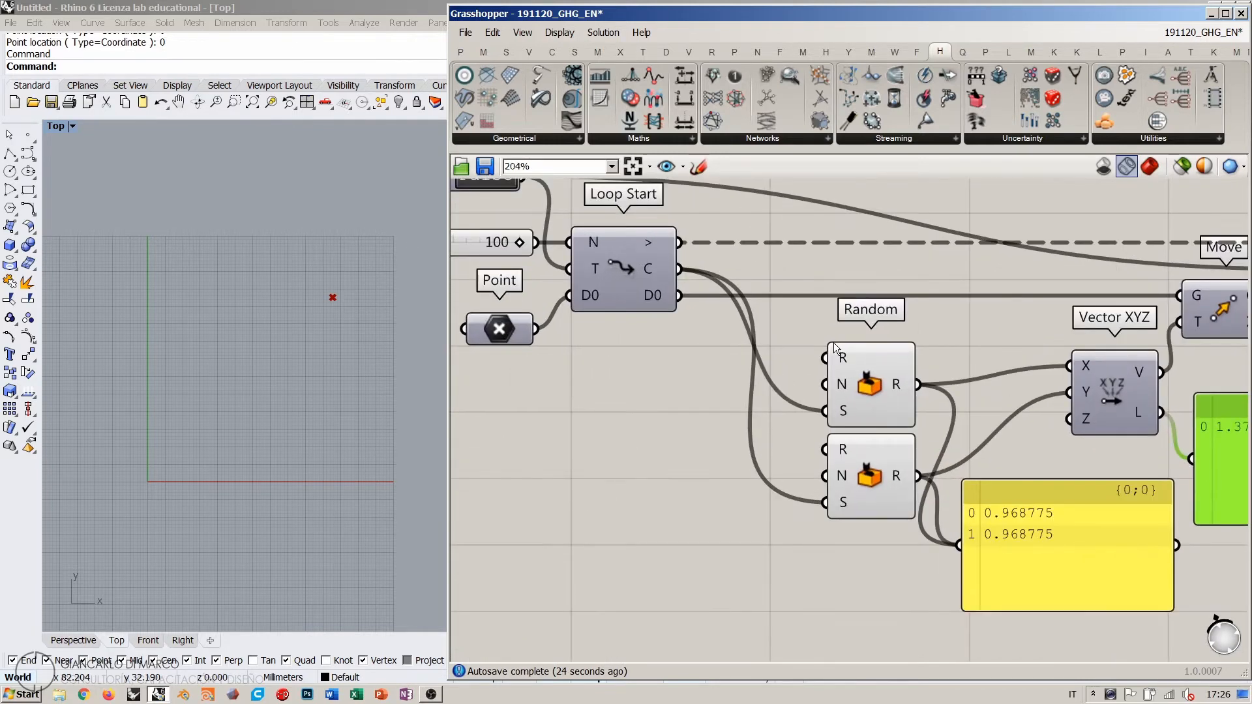
pyautogui.moveTo(802, 331); pyautogui.dragTo(811, 335, button='right')
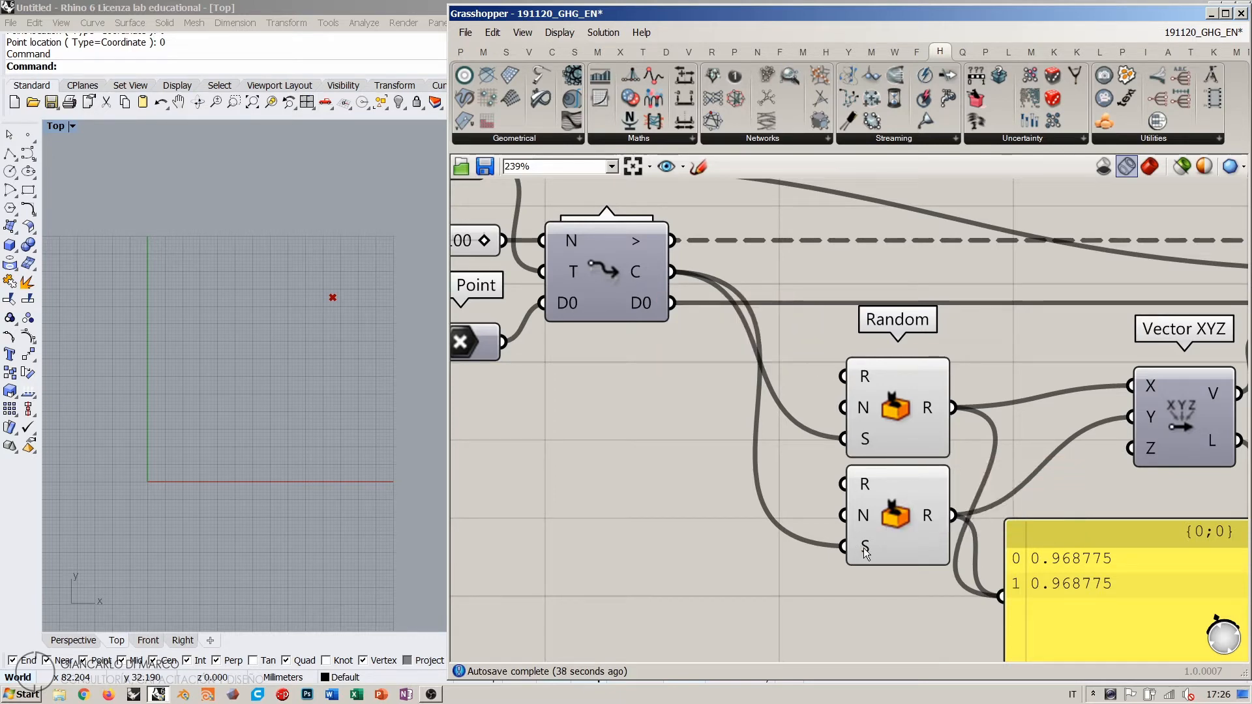
pyautogui.moveTo(863, 548)
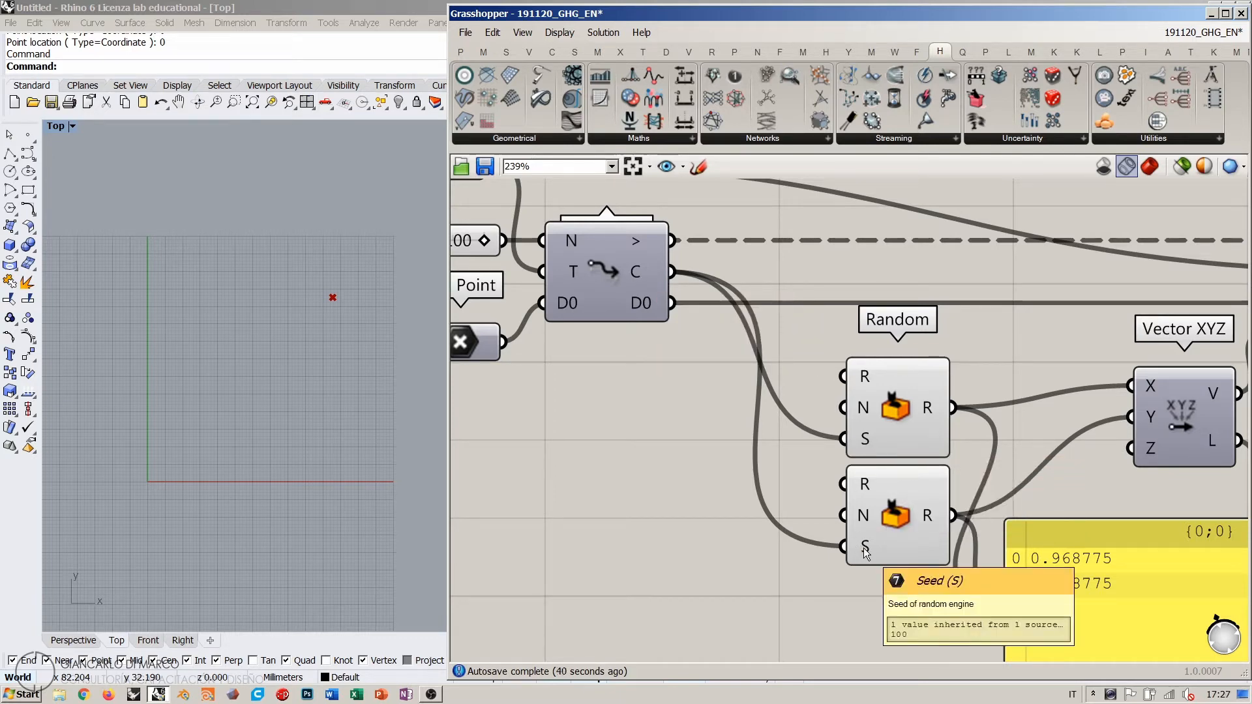
pyautogui.rightClick(865, 549)
pyautogui.moveTo(910, 543)
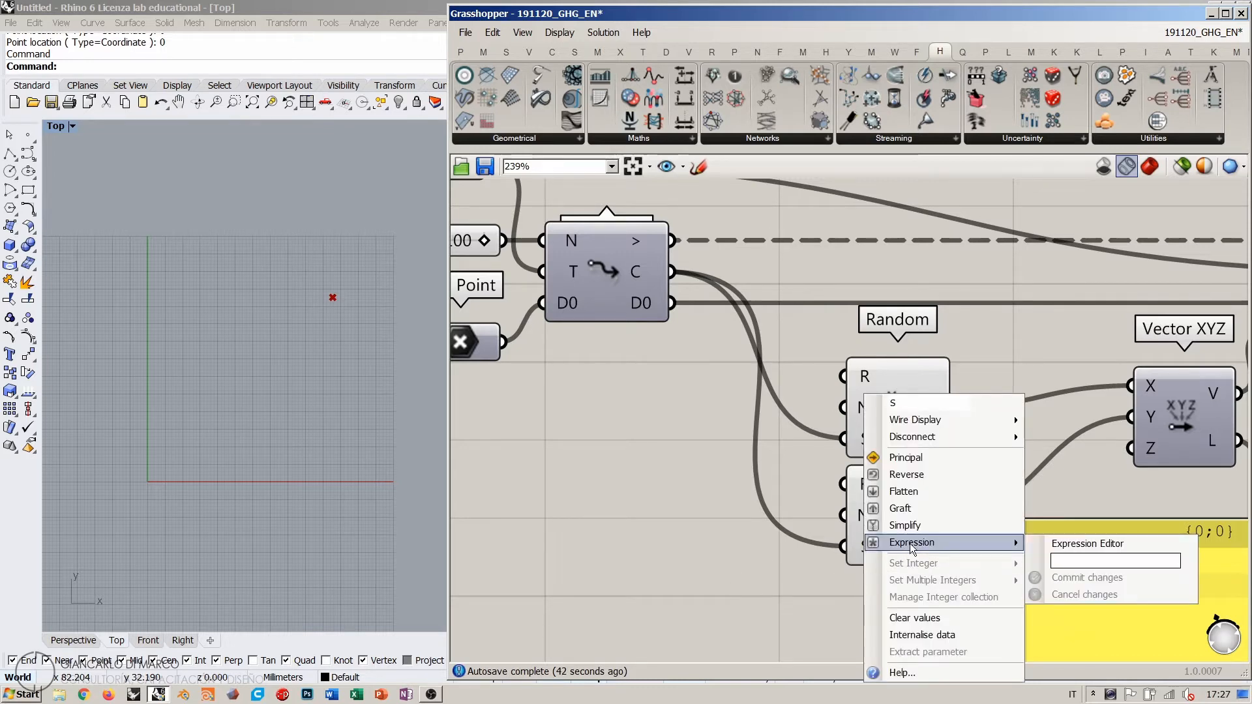
pyautogui.click(1072, 558)
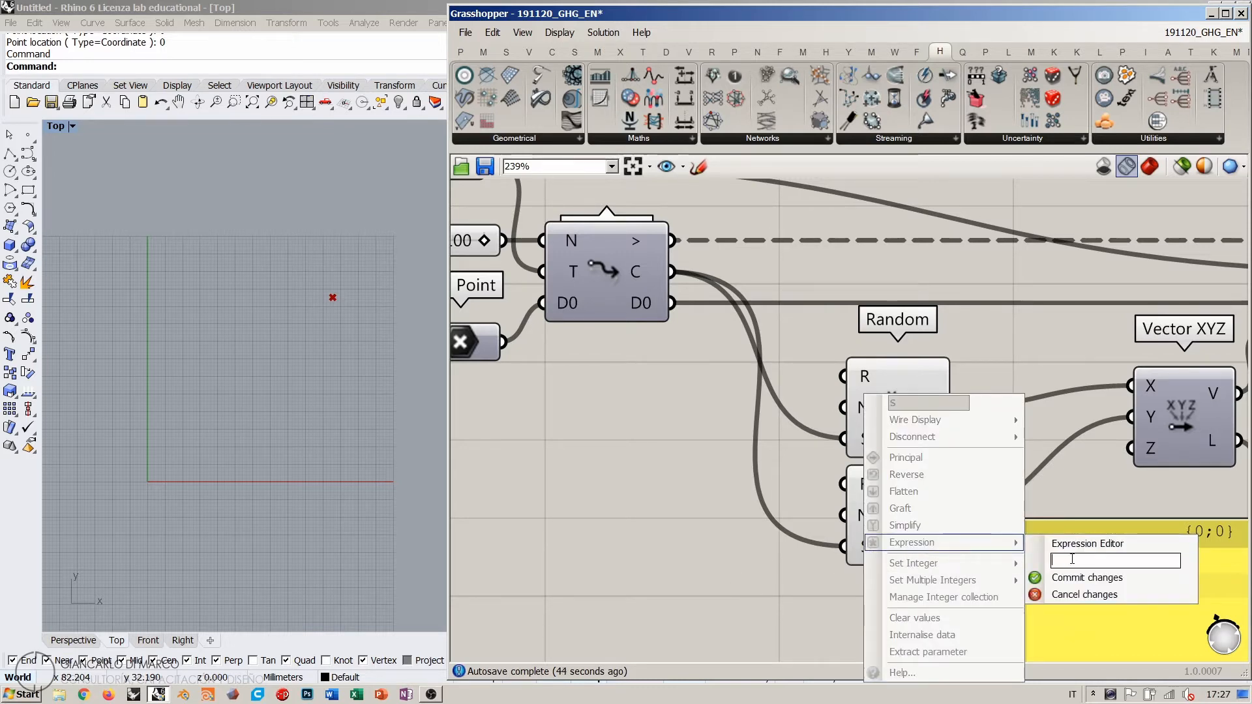
pyautogui.write('x+1')
pyautogui.click(1087, 578)
# Step: Set the expression on the second Random's S input to x*10000
pyautogui.scroll(-2, 820, 486)
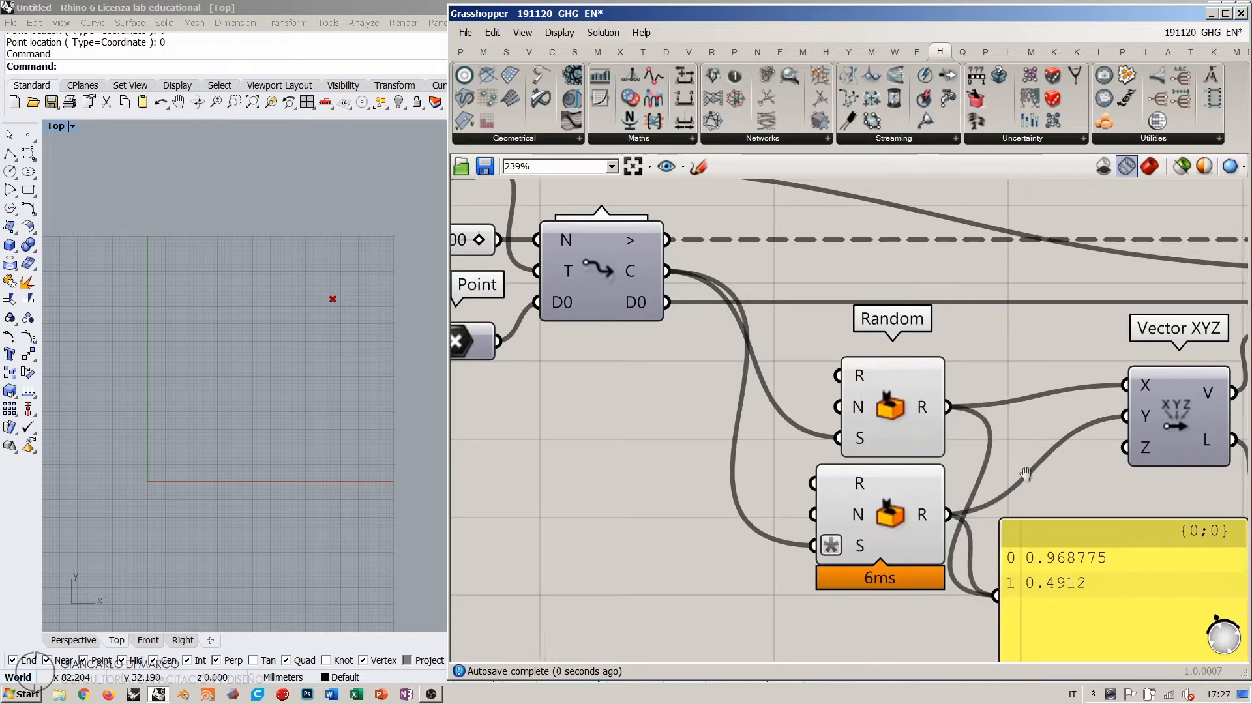
pyautogui.scroll(-1, 820, 486)
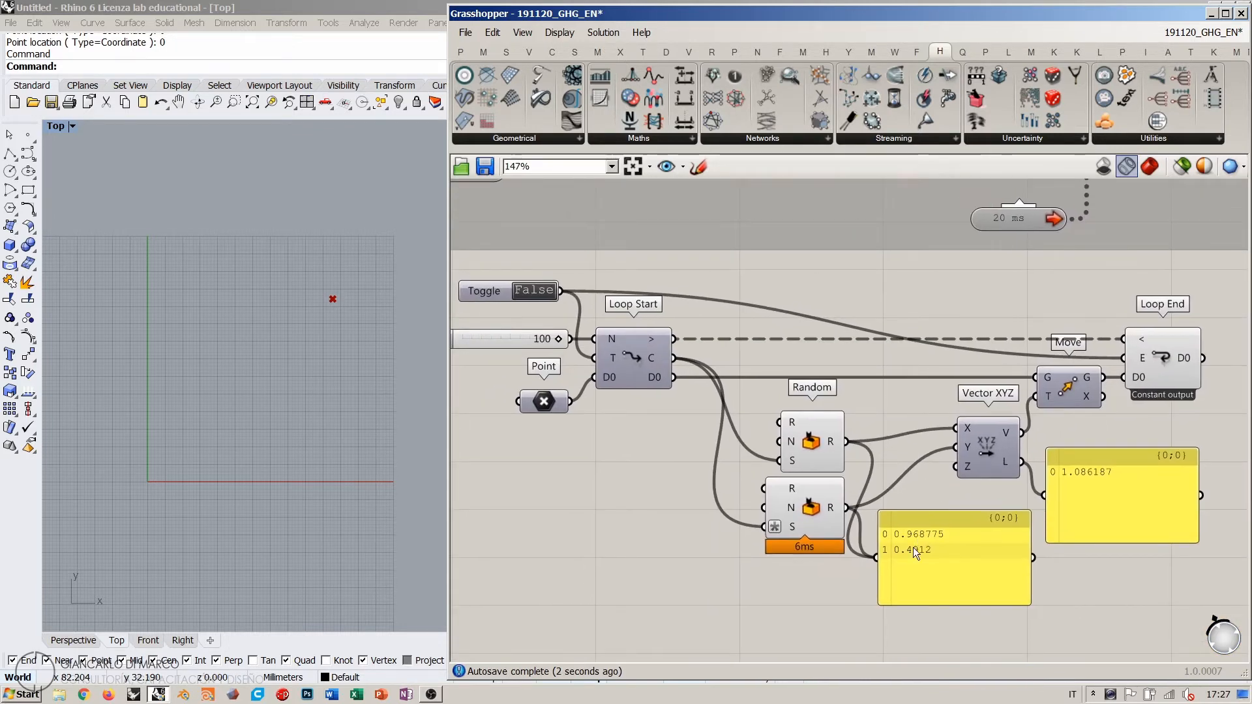
pyautogui.moveTo(834, 491); pyautogui.dragTo(857, 506, button='right')
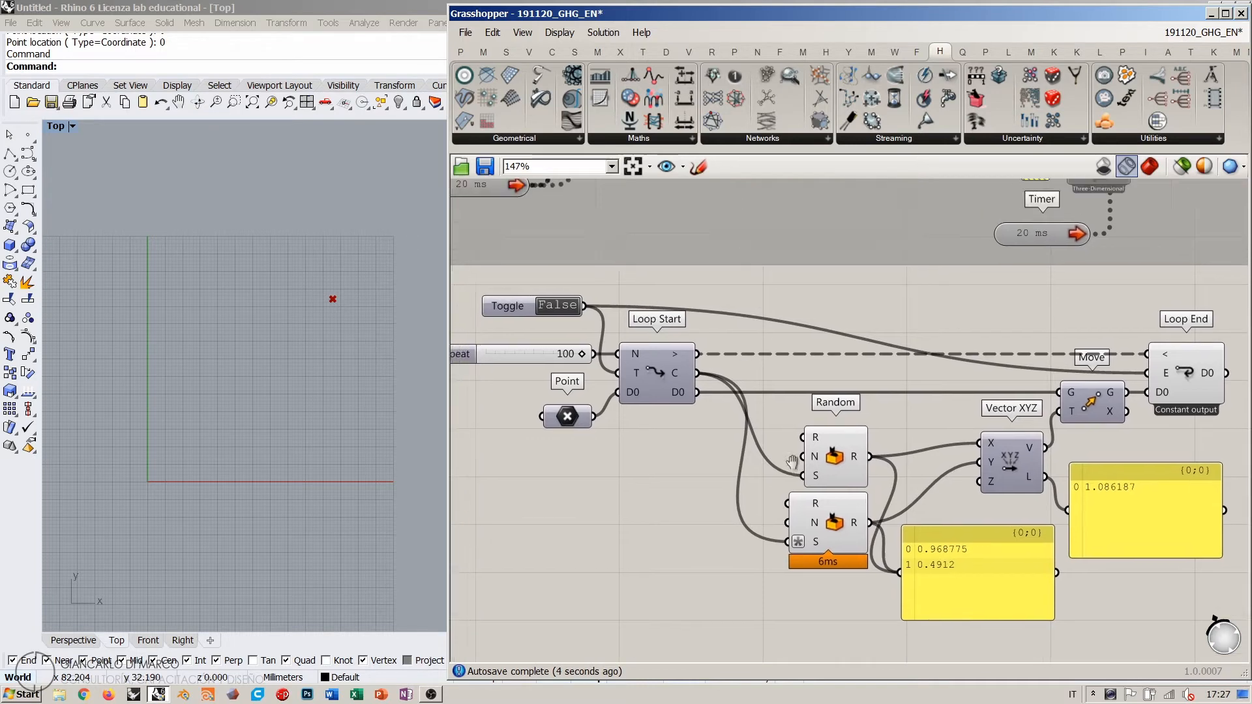
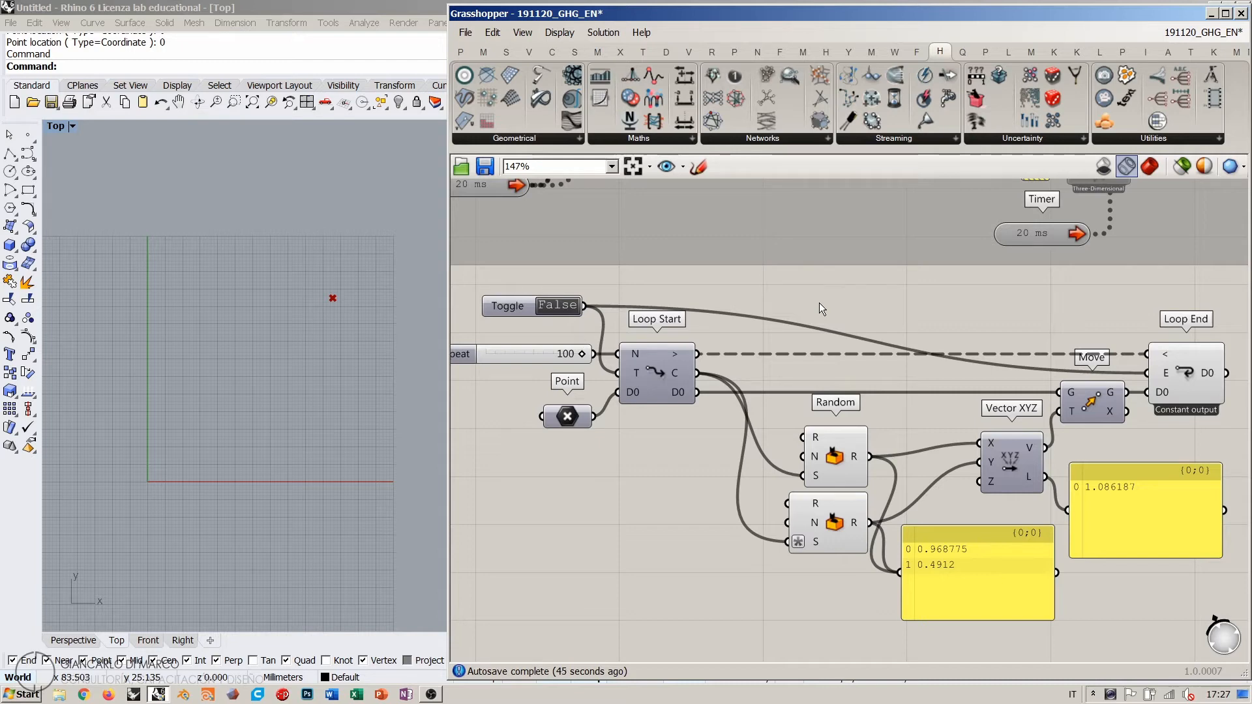
pyautogui.rightClick(815, 541)
pyautogui.moveTo(966, 542)
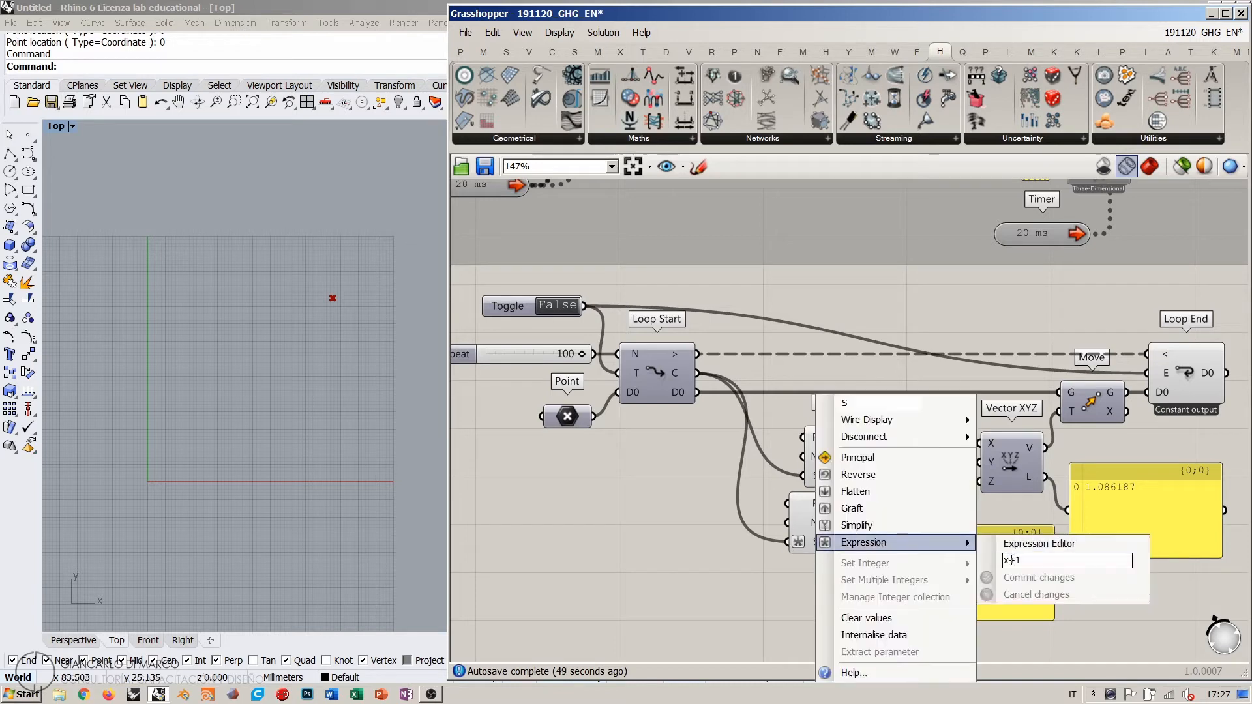
pyautogui.moveTo(1011, 559); pyautogui.dragTo(1073, 559)
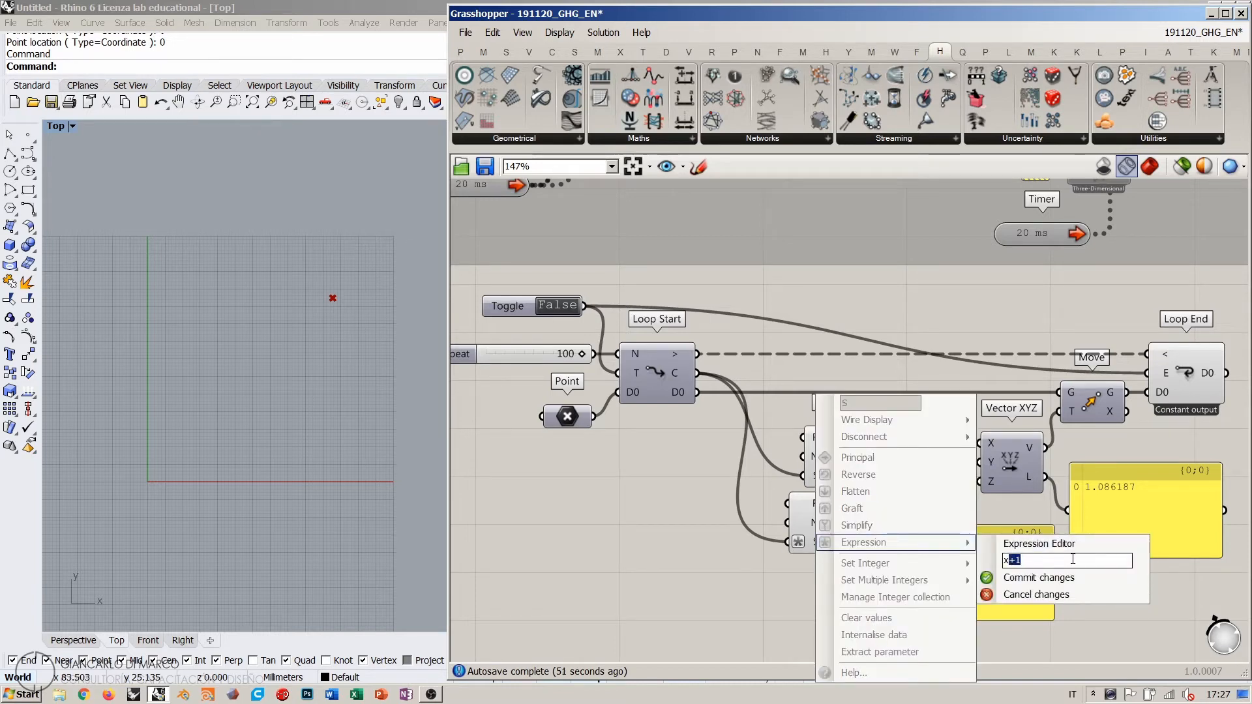
pyautogui.write('*10000')
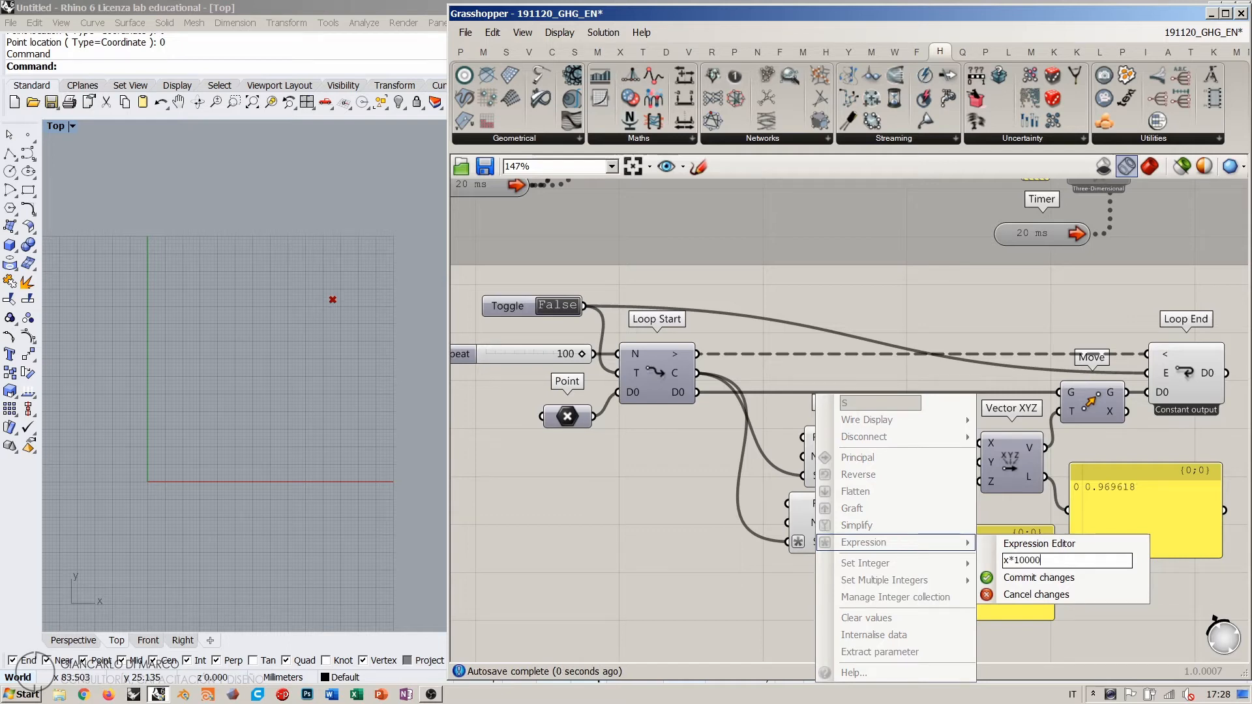
pyautogui.click(1050, 581)
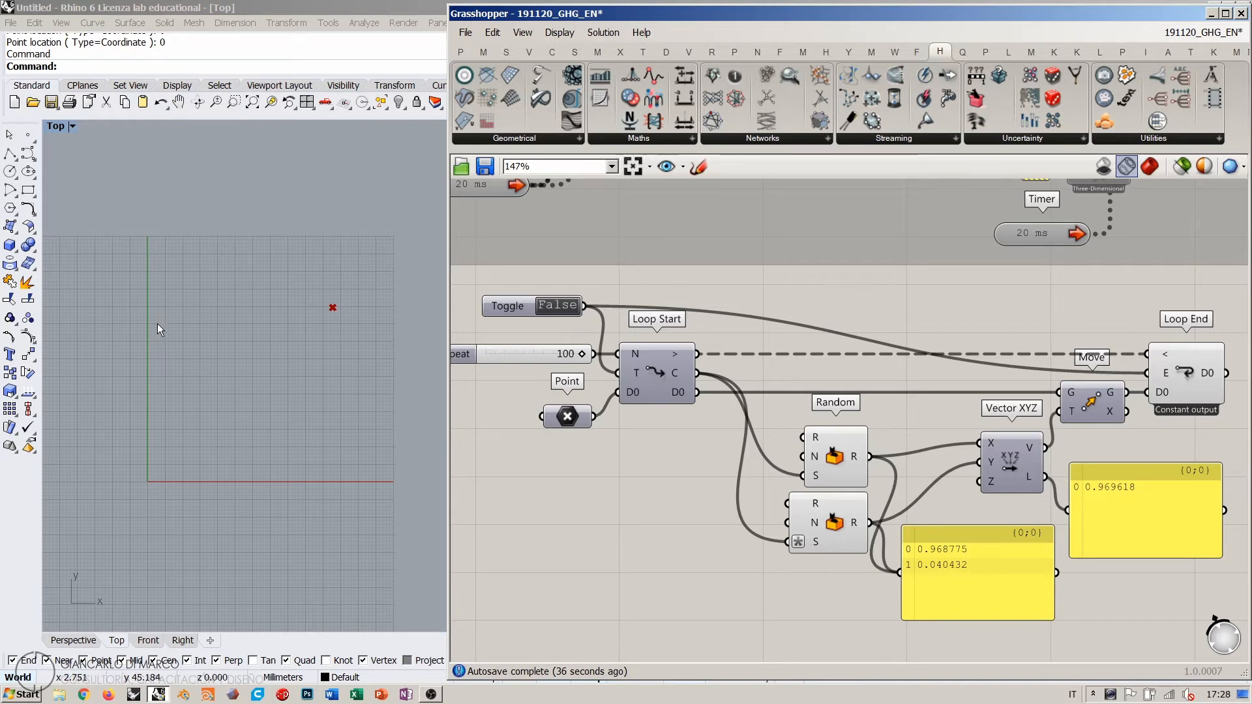
pyautogui.moveTo(815, 442)
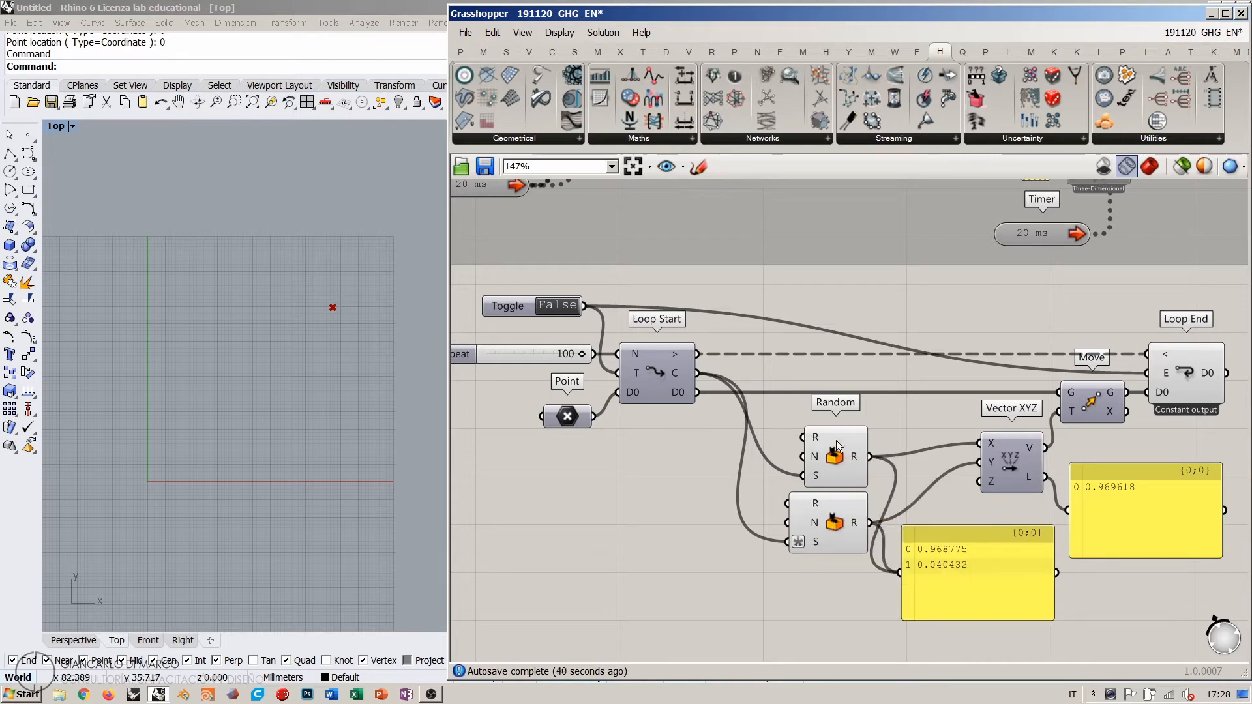
# Step: Add a Symmetrical Domain component to the canvas below the Point parameter
pyautogui.doubleClick(664, 502)
pyautogui.write('cd')
pyautogui.click(646, 136)
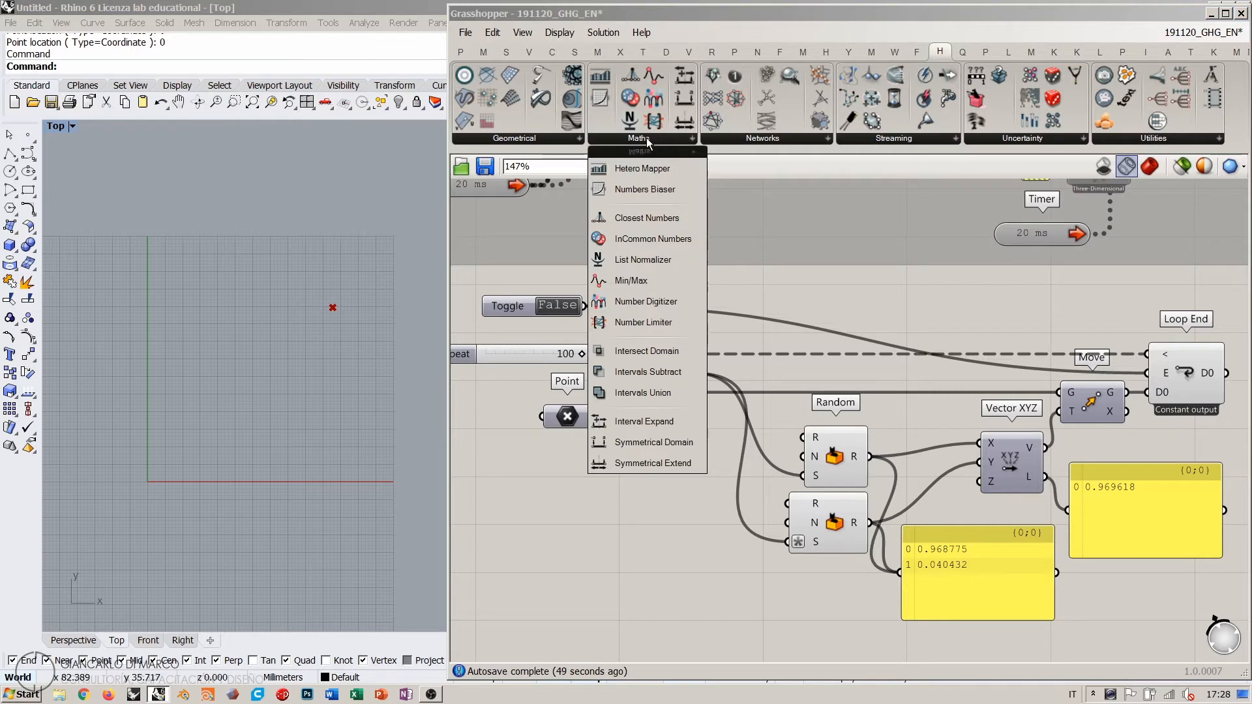
pyautogui.click(641, 442)
pyautogui.click(639, 507)
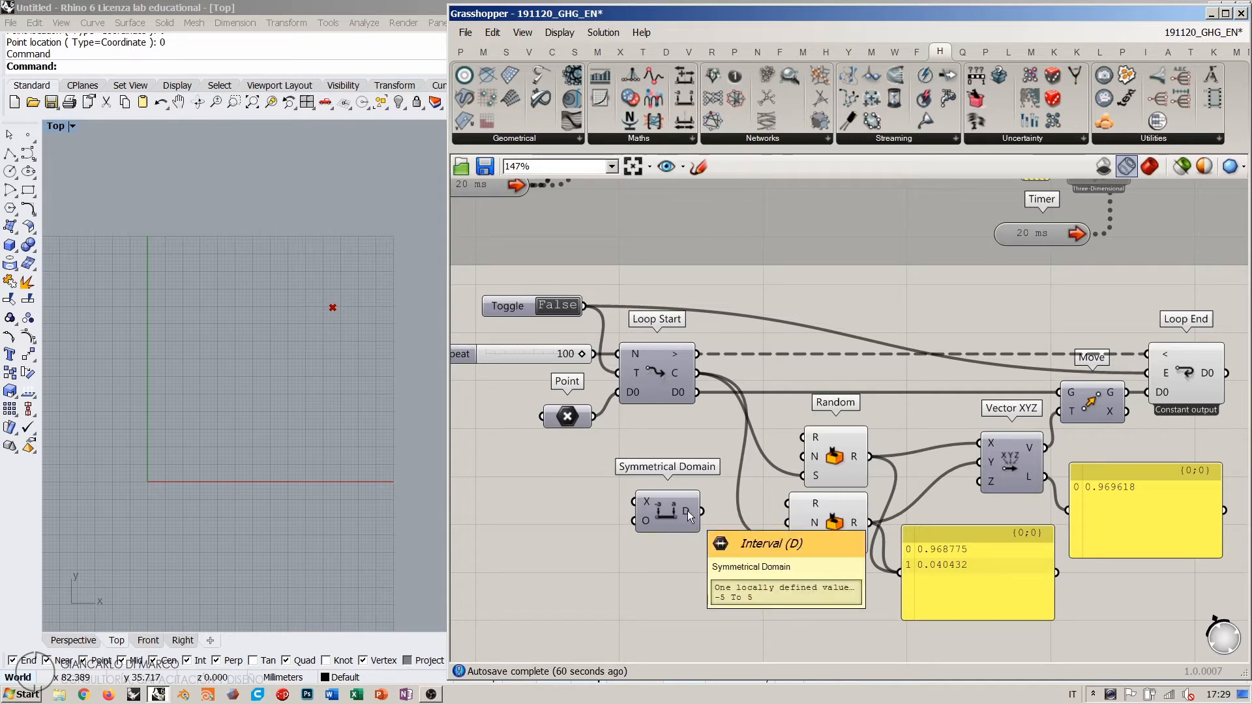
# Step: Add a number slider set to 2.00 and connect it to Symmetrical Domain's X input
pyautogui.moveTo(723, 445); pyautogui.dragTo(766, 427, button='right')
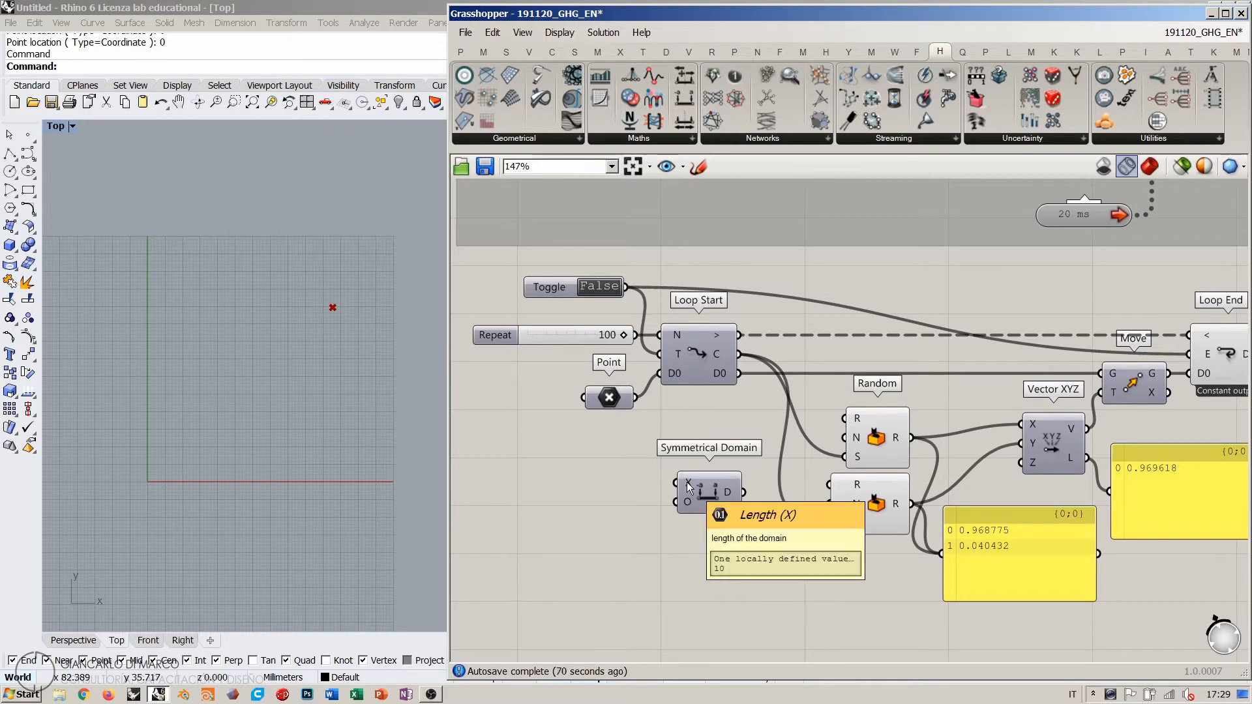
pyautogui.doubleClick(598, 487)
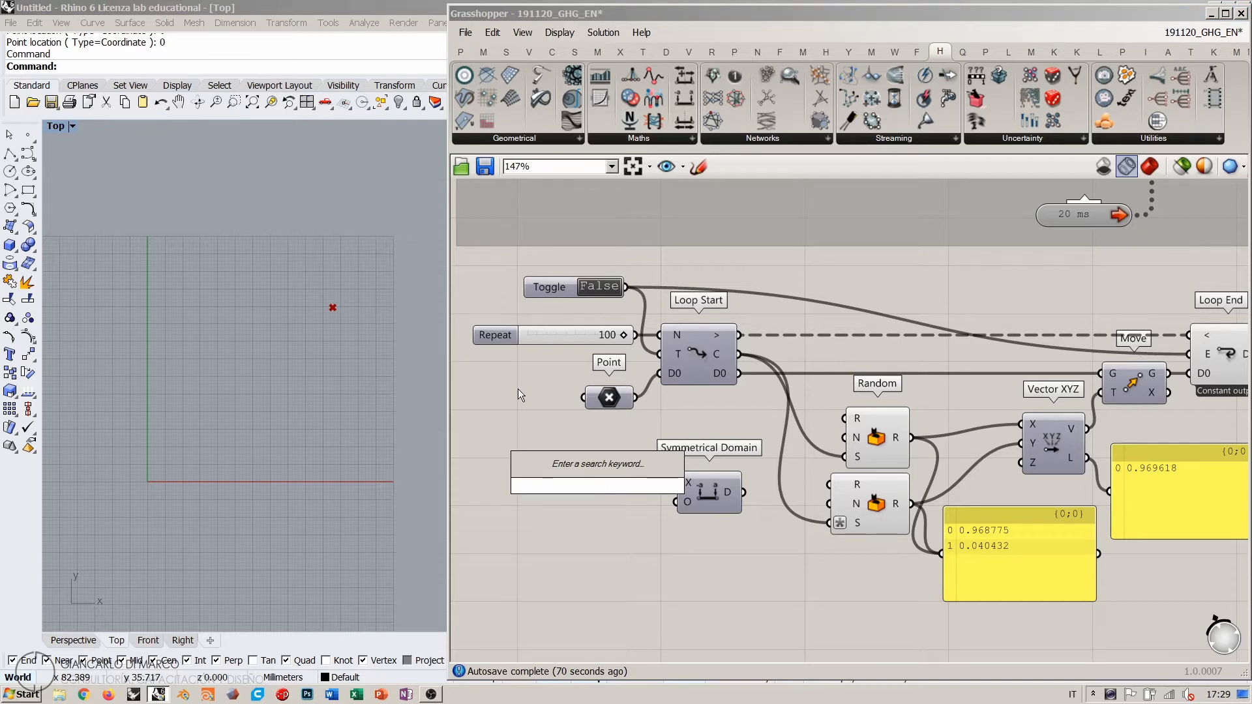
pyautogui.write('2.00')
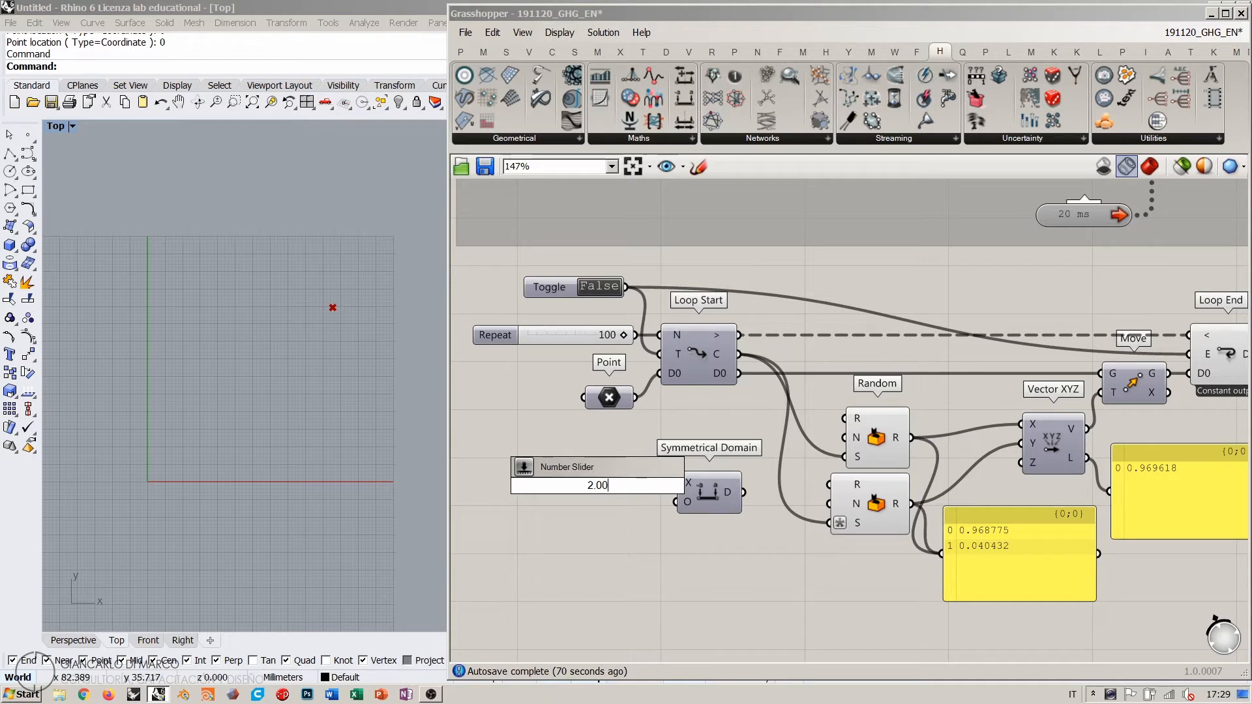
pyautogui.press('Return')
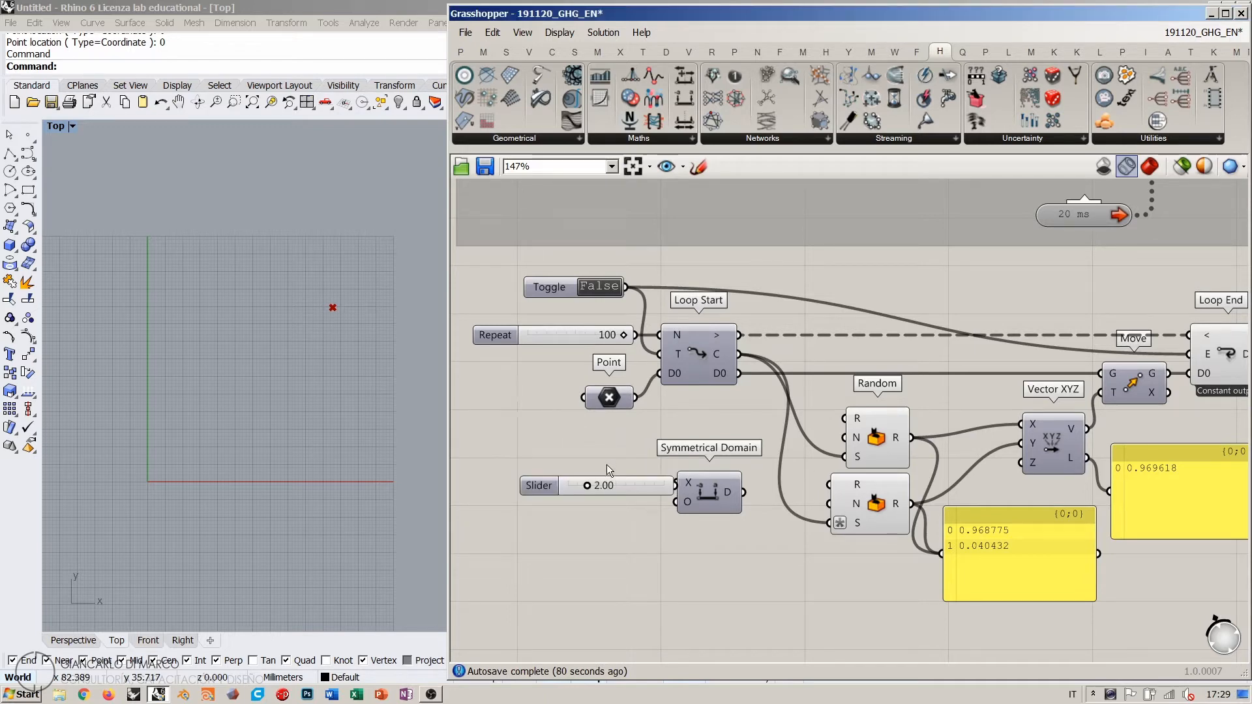
pyautogui.moveTo(635, 486); pyautogui.dragTo(675, 483)
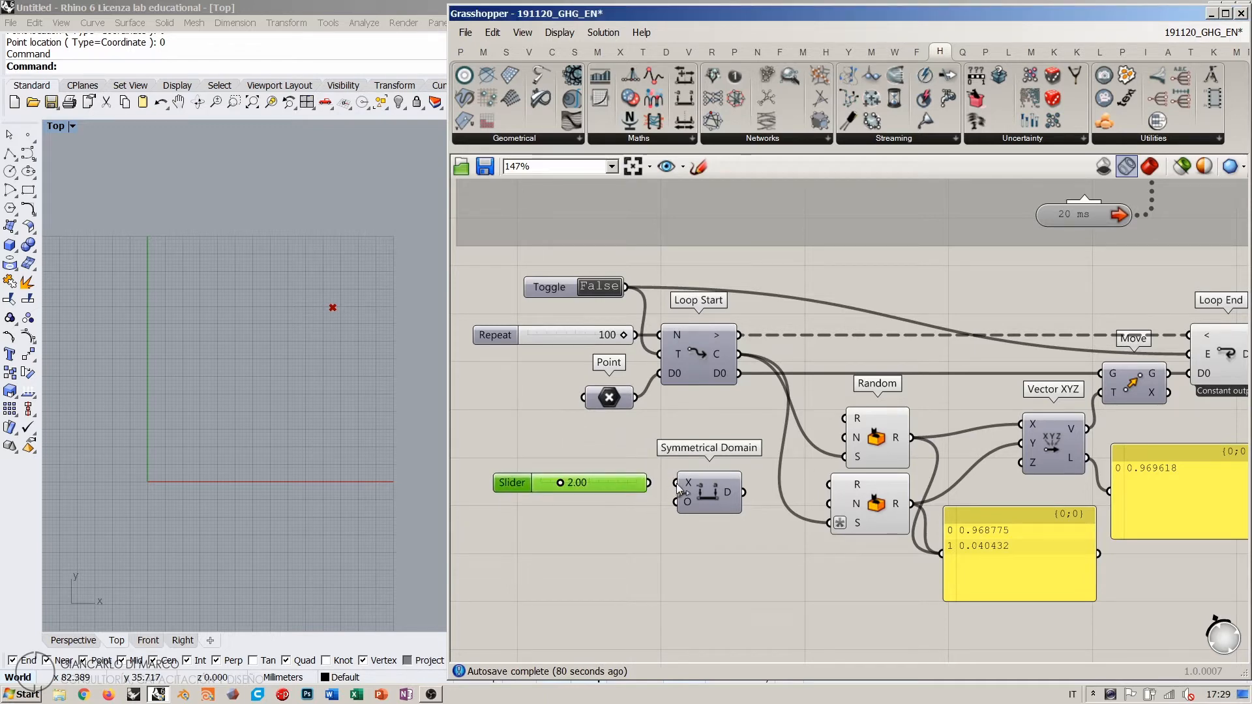
pyautogui.click(638, 510)
# Step: Connect Symmetrical Domain's D output to the R inputs of both Random components
pyautogui.moveTo(728, 493)
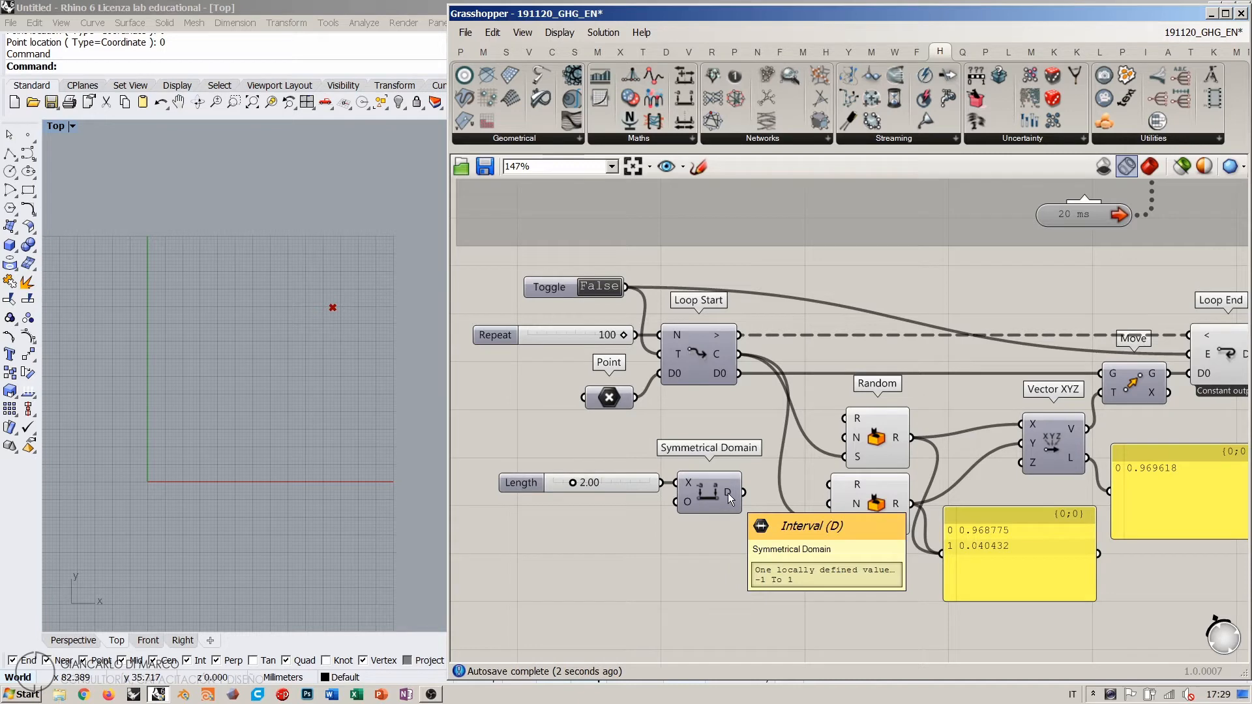
pyautogui.moveTo(728, 493); pyautogui.dragTo(843, 418)
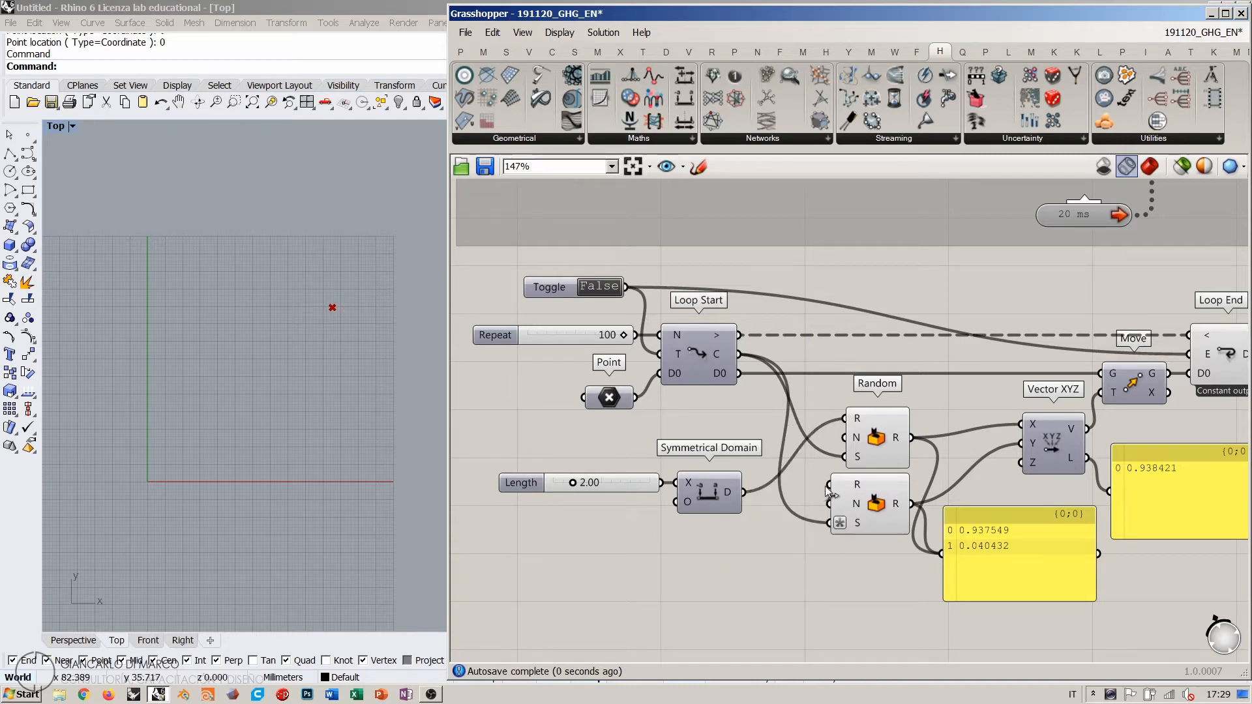
pyautogui.moveTo(829, 484); pyautogui.dragTo(743, 493)
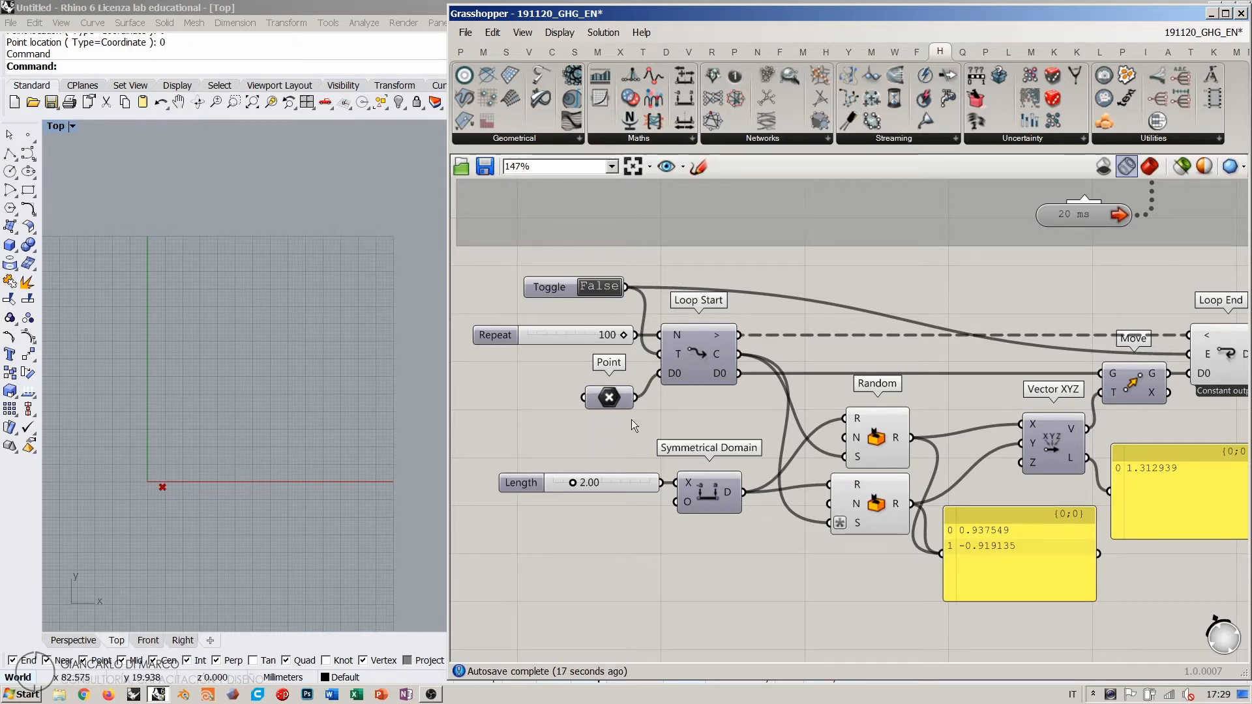
pyautogui.click(611, 401)
pyautogui.click(577, 425)
# Step: Move the Length slider and Symmetrical Domain together closer to the Random components
pyautogui.moveTo(827, 438); pyautogui.dragTo(724, 435, button='right')
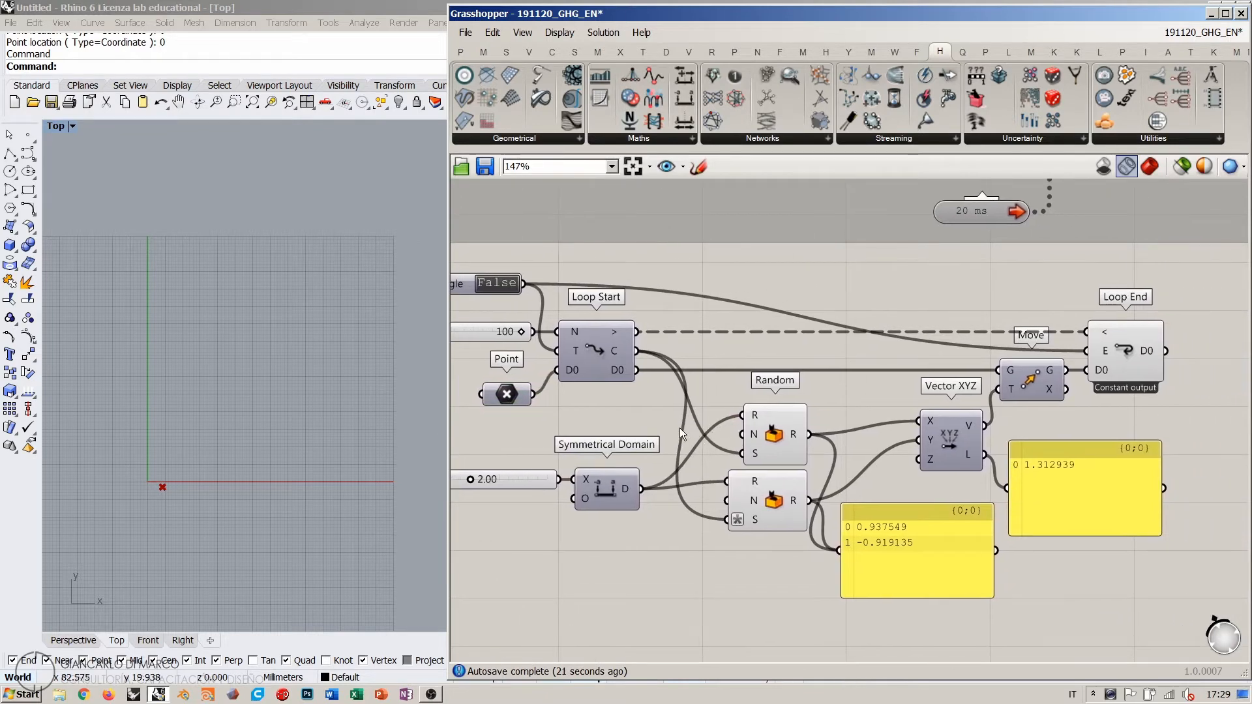
pyautogui.moveTo(633, 535); pyautogui.dragTo(523, 481)
pyautogui.moveTo(603, 489); pyautogui.dragTo(631, 469)
pyautogui.click(632, 545)
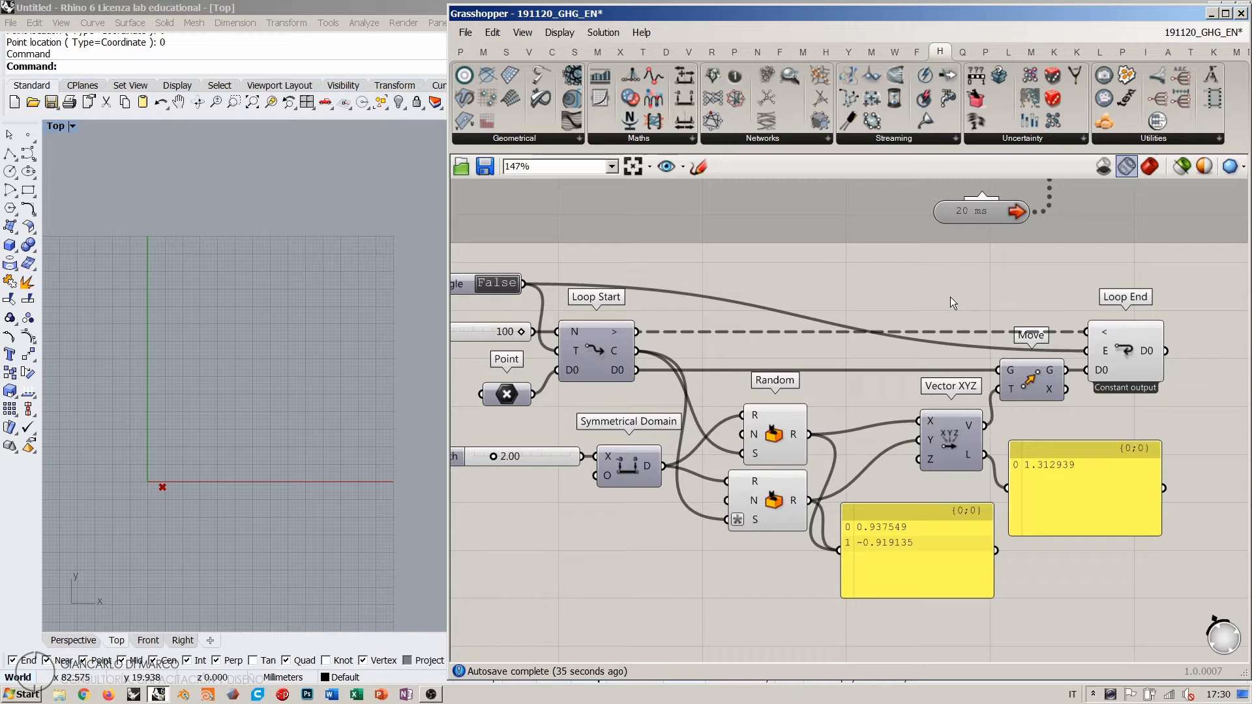
# Step: Examine the Loop End component's options for output and data recording
pyautogui.moveTo(1034, 304); pyautogui.dragTo(803, 365, button='right')
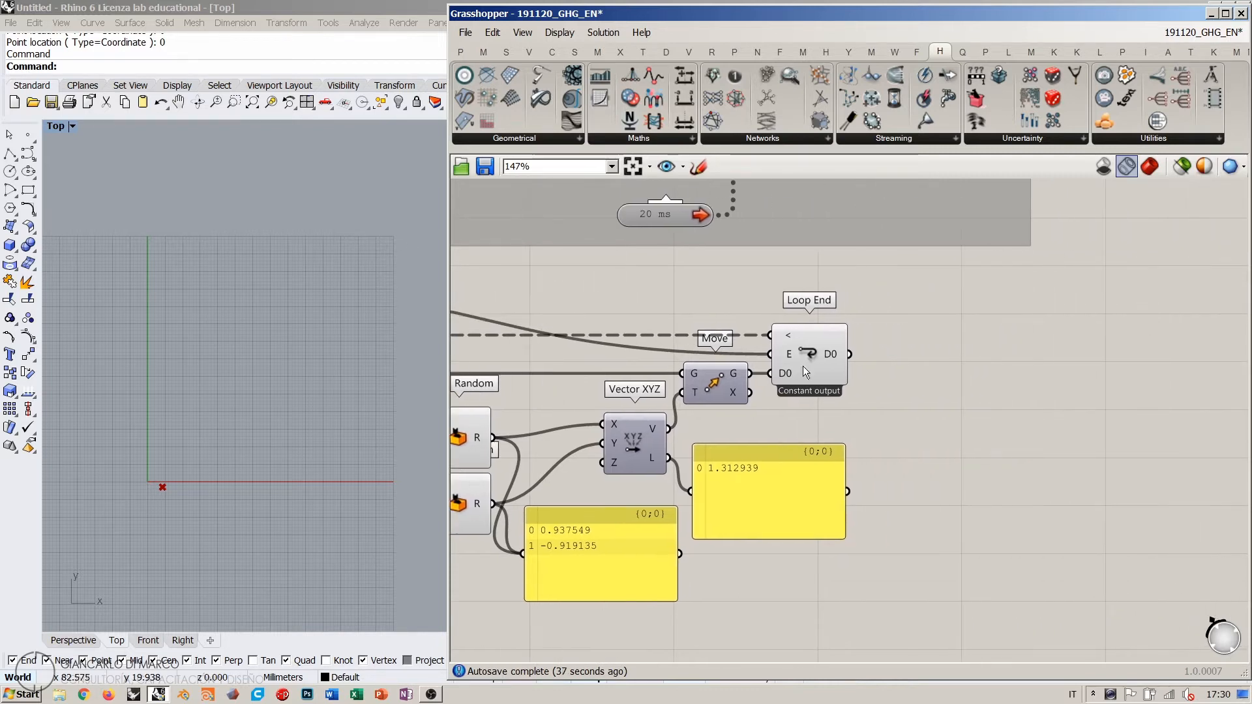
pyautogui.scroll(2, 966, 346)
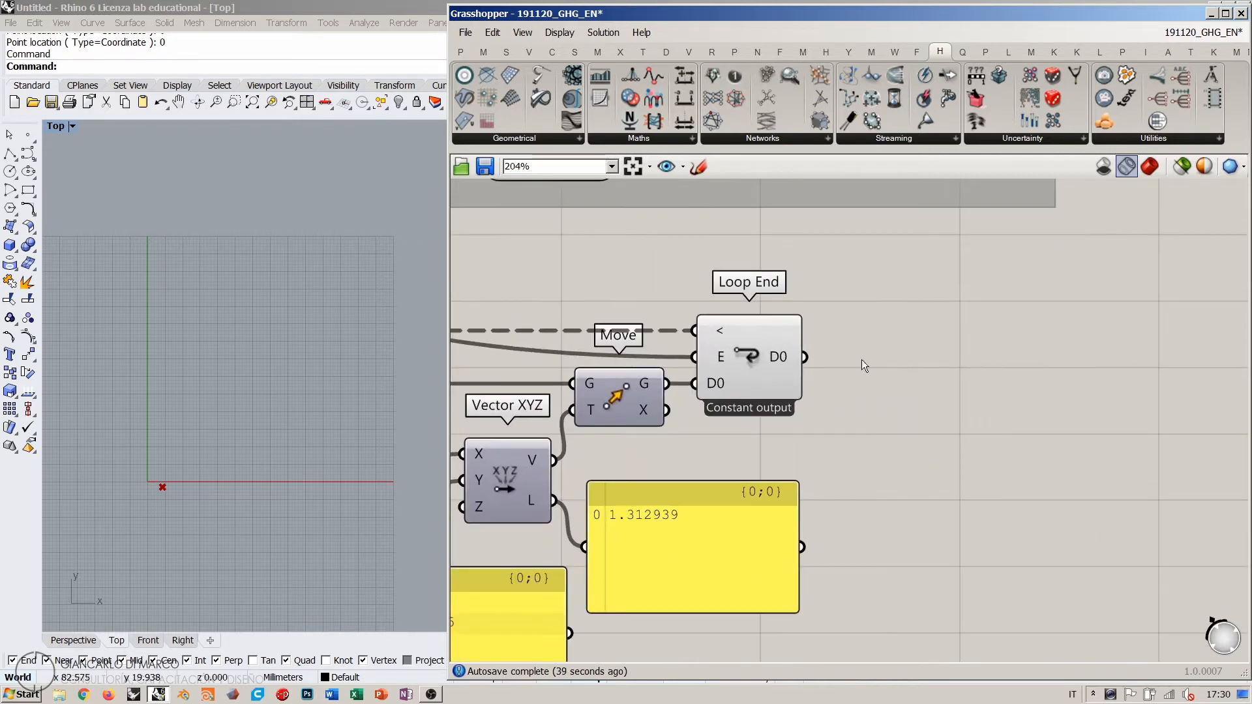
pyautogui.rightClick(746, 350)
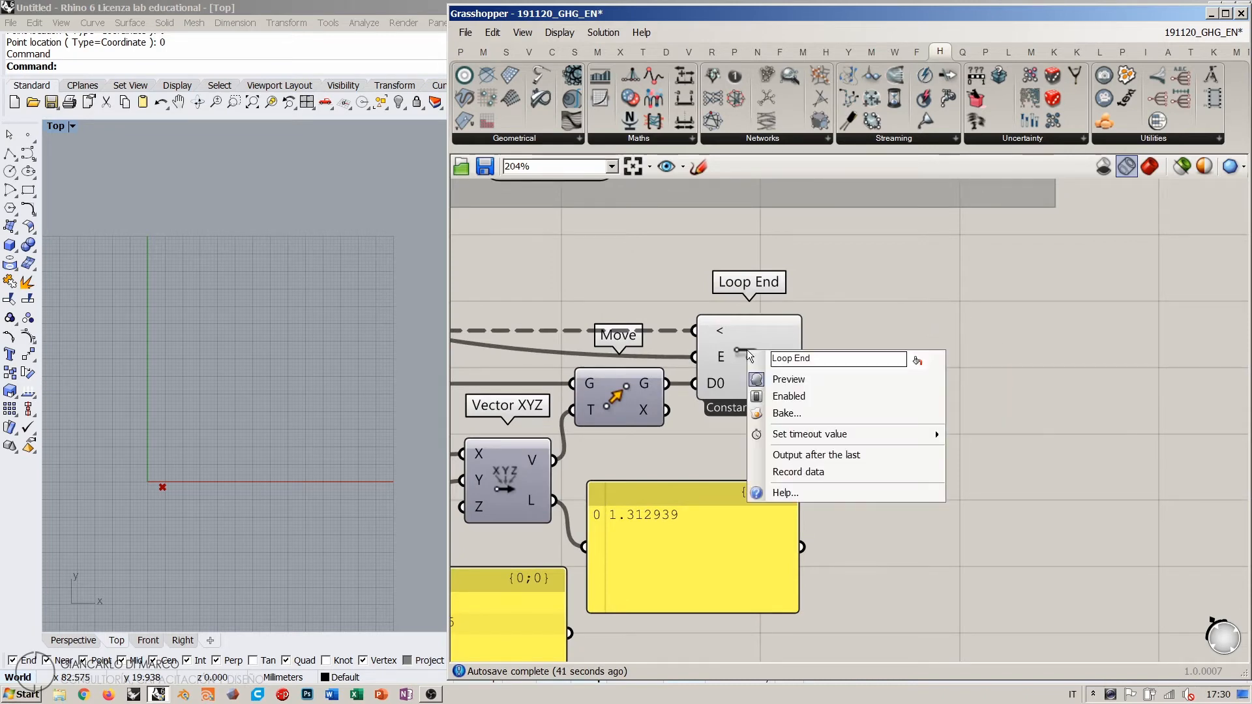
pyautogui.click(809, 472)
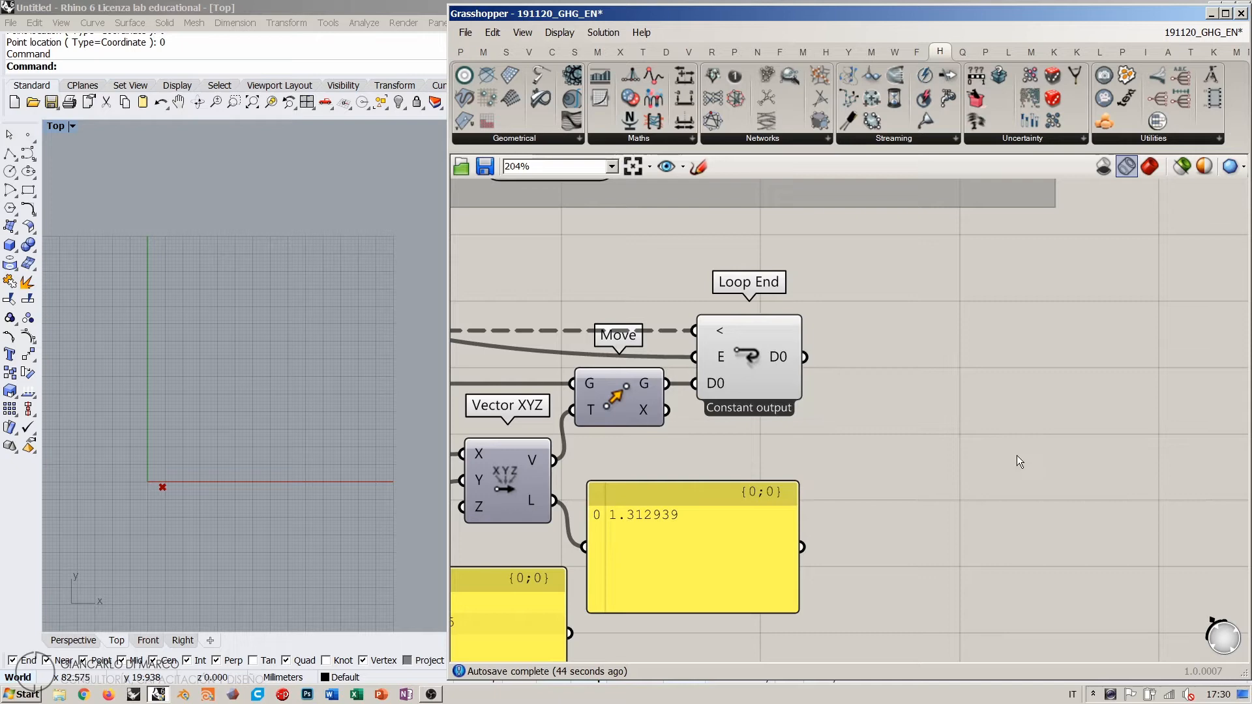
# Step: Add a Data Recorder and connect Loop End's D0 output to it
pyautogui.doubleClick(929, 397)
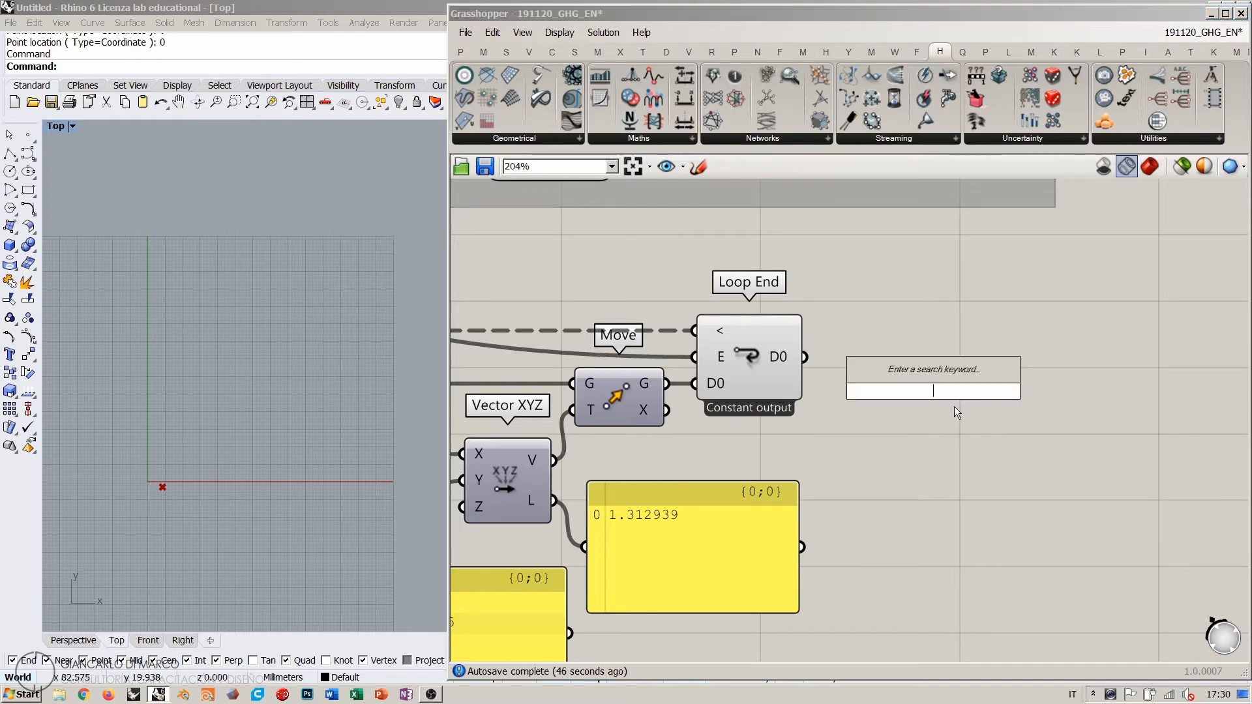
pyautogui.write('data rec')
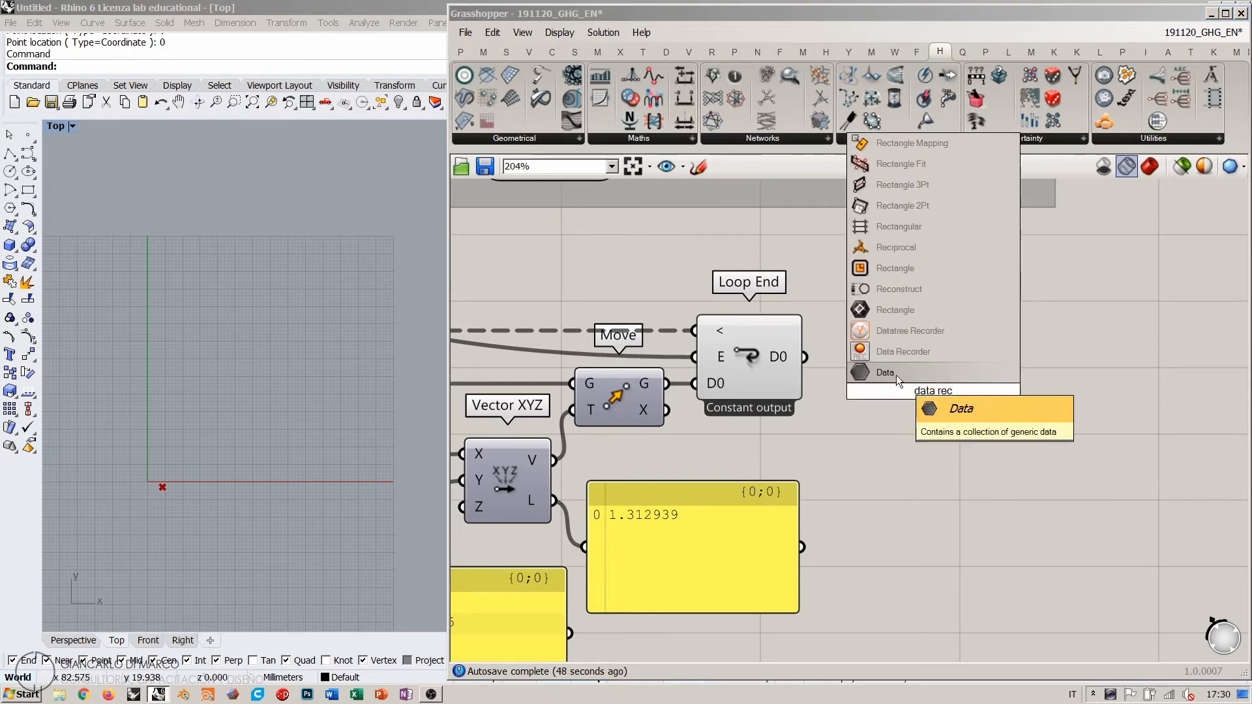
pyautogui.click(886, 372)
pyautogui.moveTo(806, 357); pyautogui.dragTo(924, 359)
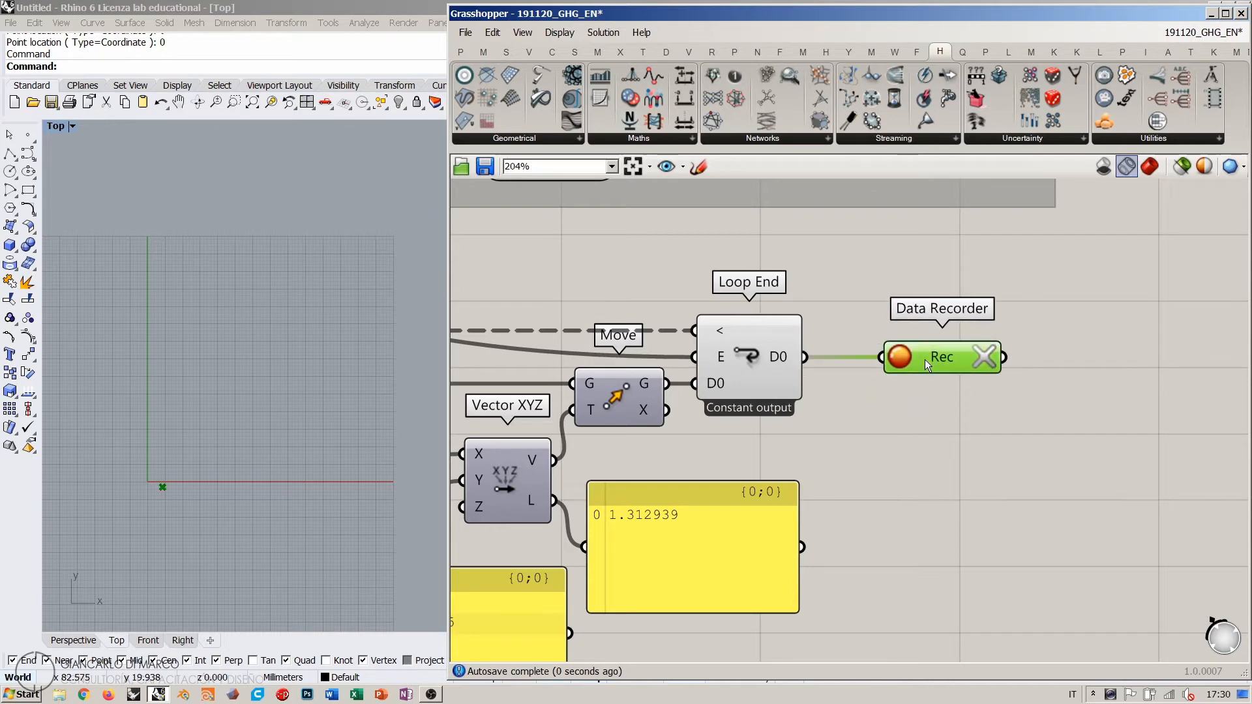
# Step: Turn off the preview of Loop End and both Random components
pyautogui.scroll(-4, 899, 406)
pyautogui.click(849, 386)
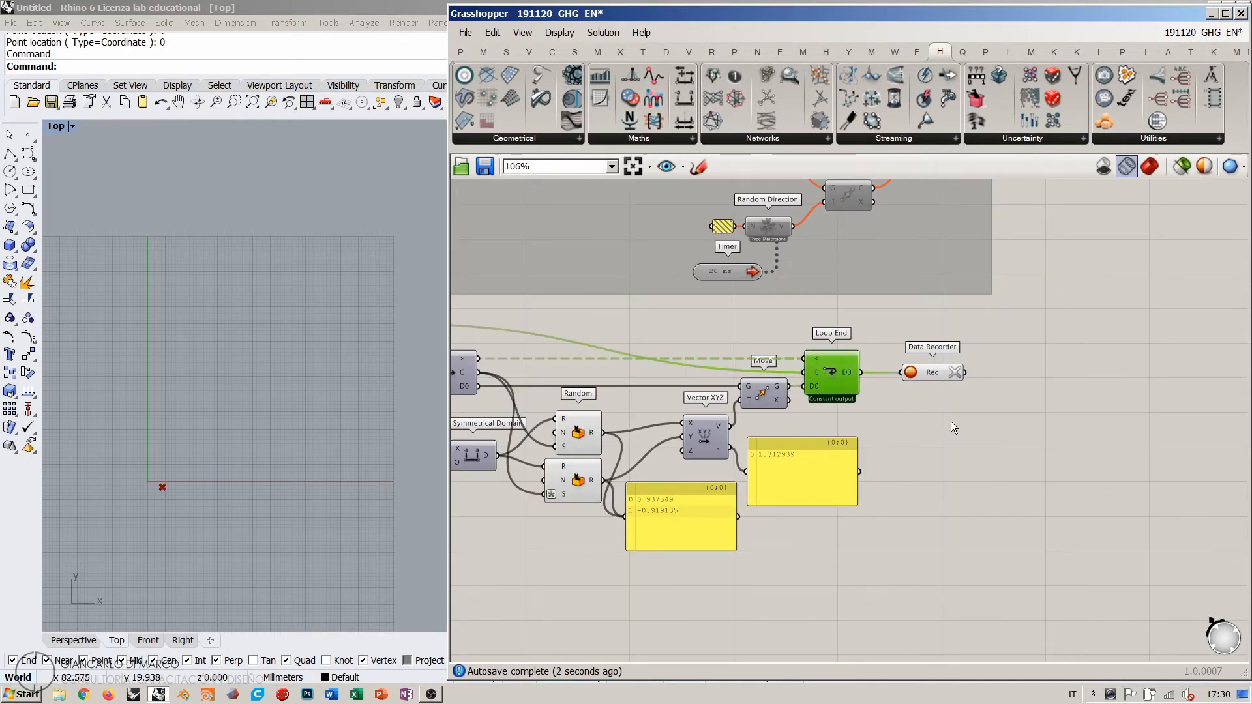
pyautogui.click(950, 422)
pyautogui.moveTo(772, 412); pyautogui.dragTo(924, 407, button='right')
pyautogui.moveTo(759, 397); pyautogui.dragTo(708, 507)
pyautogui.moveTo(953, 454); pyautogui.dragTo(825, 452, button='right')
pyautogui.scroll(-3, 825, 452)
pyautogui.click(863, 416)
pyautogui.scroll(3, 863, 416)
pyautogui.moveTo(862, 416); pyautogui.dragTo(998, 408, button='right')
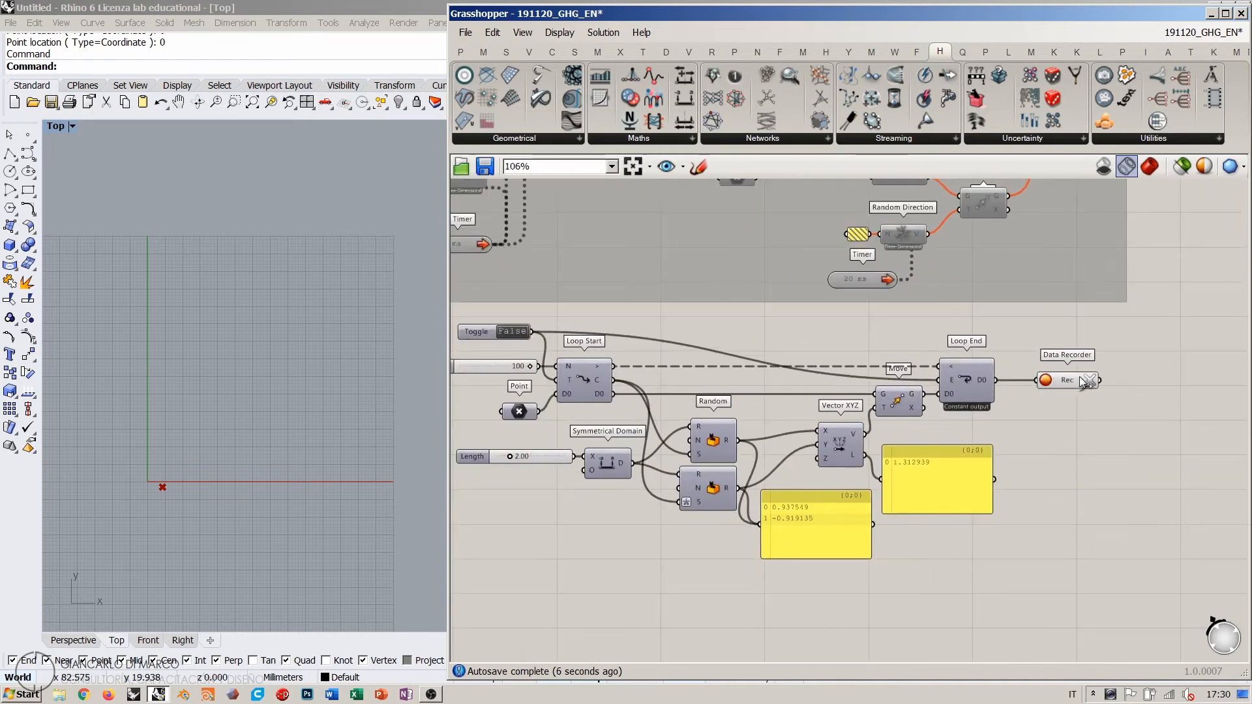
# Step: Clear the Data Recorder, rerun the loop with the toggle, and inspect the recorded points in the Top viewport
pyautogui.click(1089, 380)
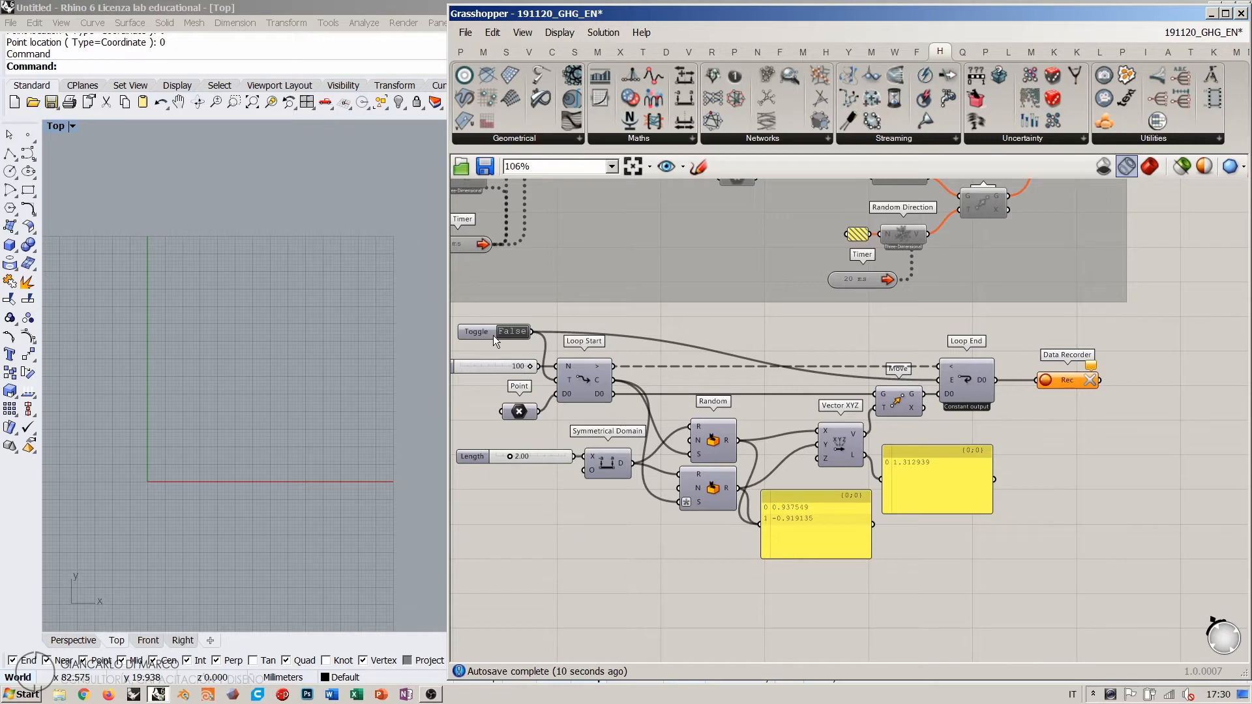
pyautogui.doubleClick(511, 333)
pyautogui.click(1089, 380)
pyautogui.doubleClick(513, 332)
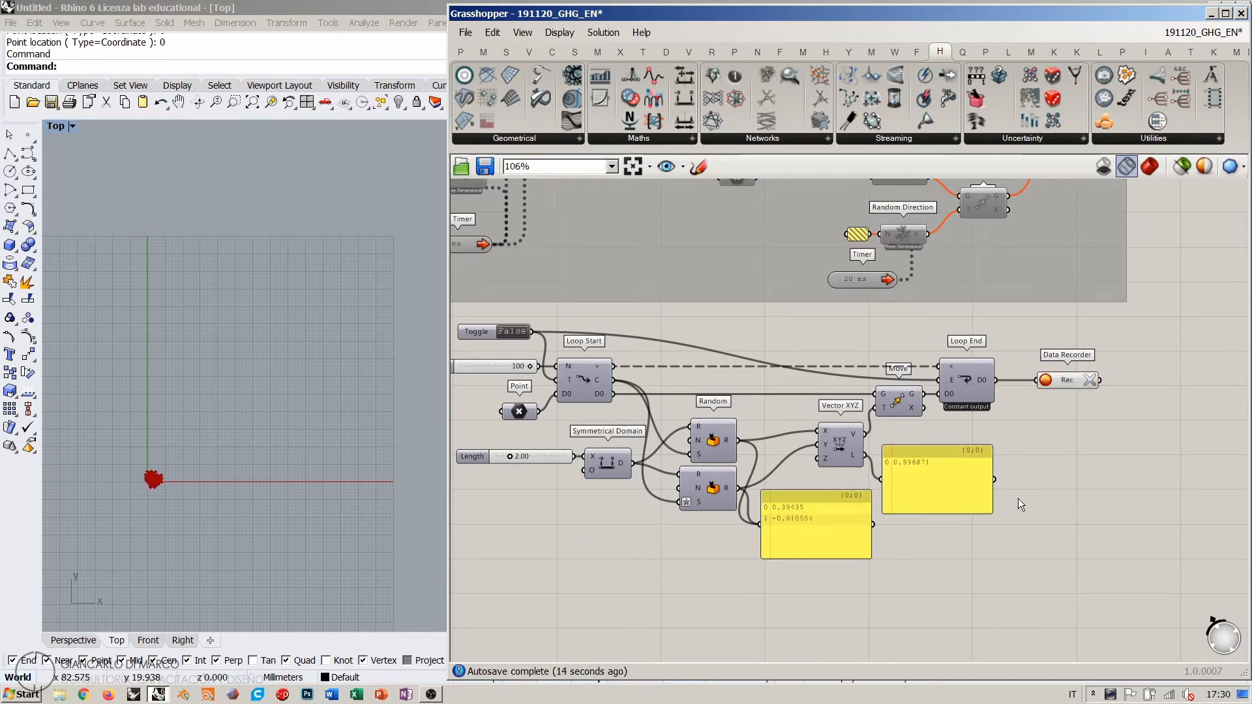
pyautogui.scroll(5, 151, 510)
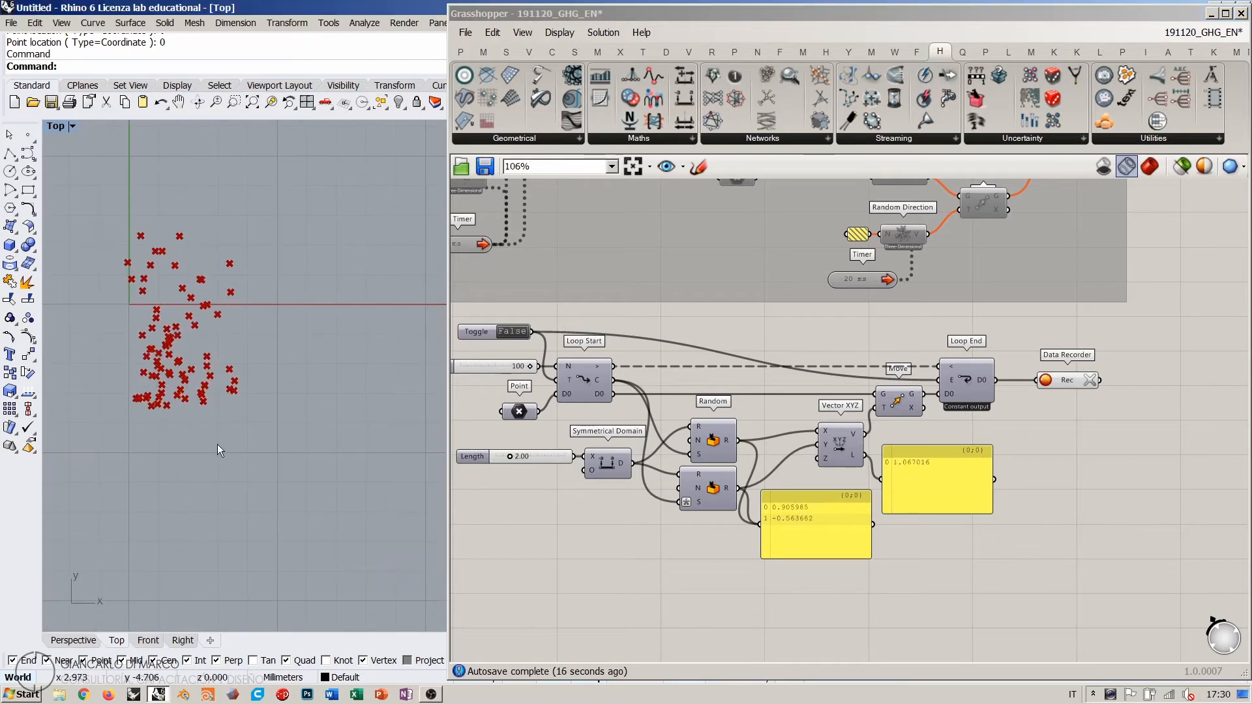
pyautogui.moveTo(256, 344); pyautogui.dragTo(280, 393, button='right')
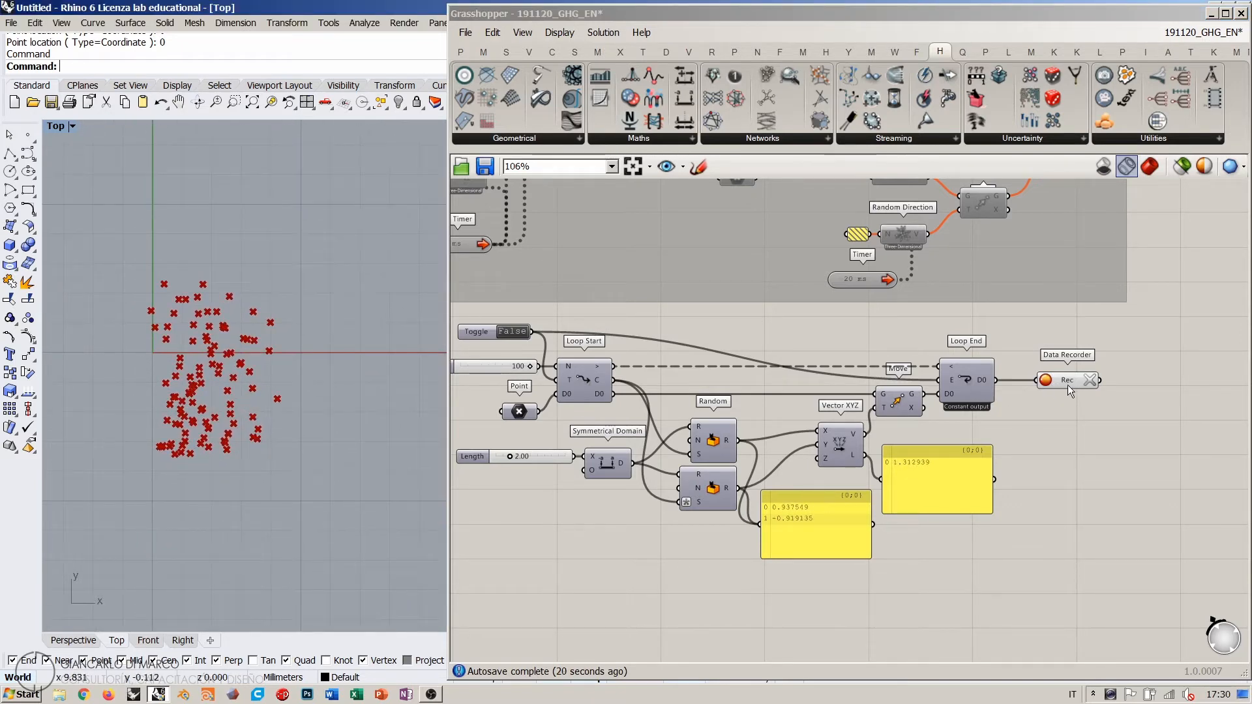
# Step: Add a PolyLine component and connect the Data Recorder's output to its V input
pyautogui.moveTo(1069, 380)
pyautogui.moveTo(1142, 430); pyautogui.dragTo(881, 450, button='right')
pyautogui.doubleClick(929, 412)
pyautogui.write('polyl')
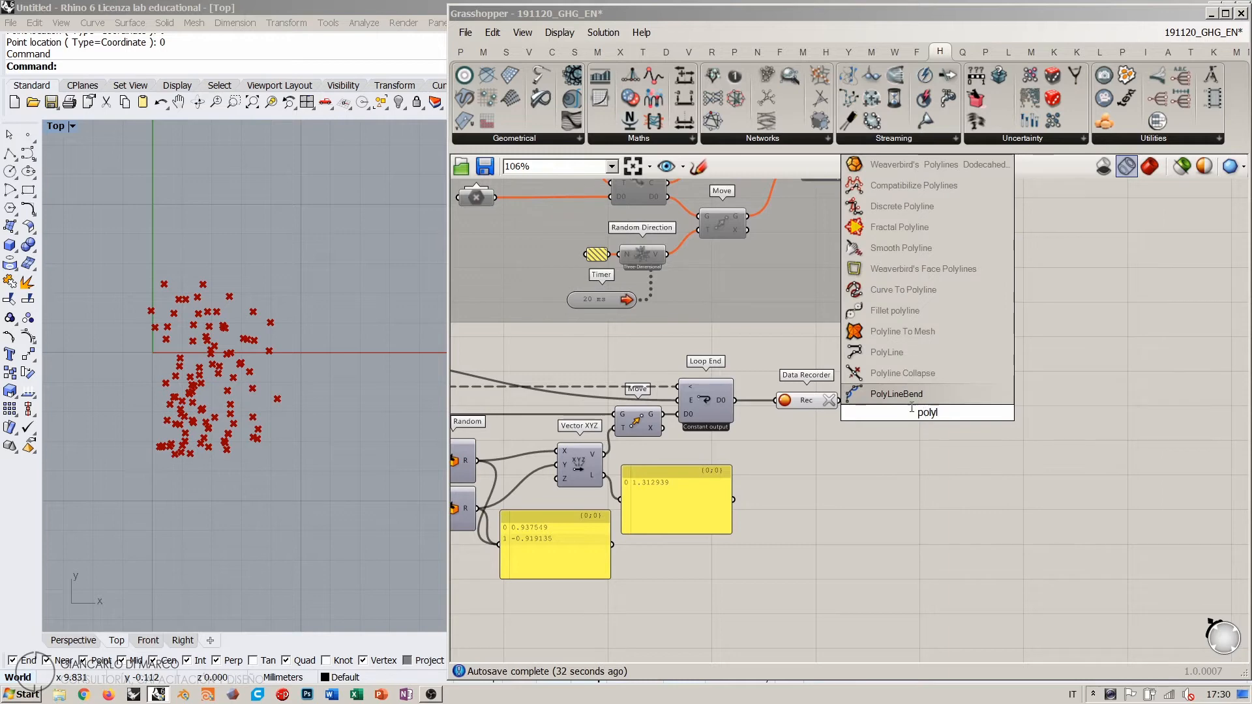
pyautogui.press('Return')
pyautogui.moveTo(839, 400); pyautogui.dragTo(904, 405)
# Step: Turn off the Data Recorder's preview and inspect the polyline in the Top viewport
pyautogui.click(804, 404)
pyautogui.hotkey('ctrl', 'q')
pyautogui.click(824, 462)
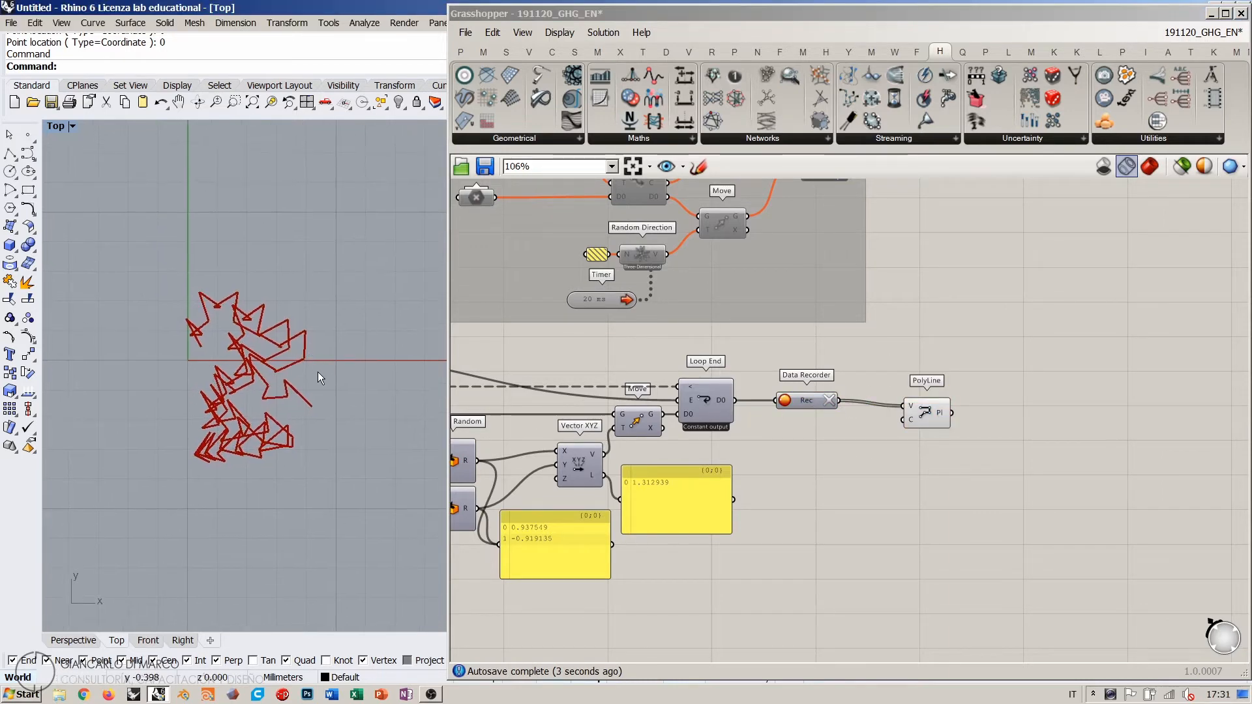
pyautogui.scroll(3, 238, 343)
pyautogui.scroll(1, 301, 315)
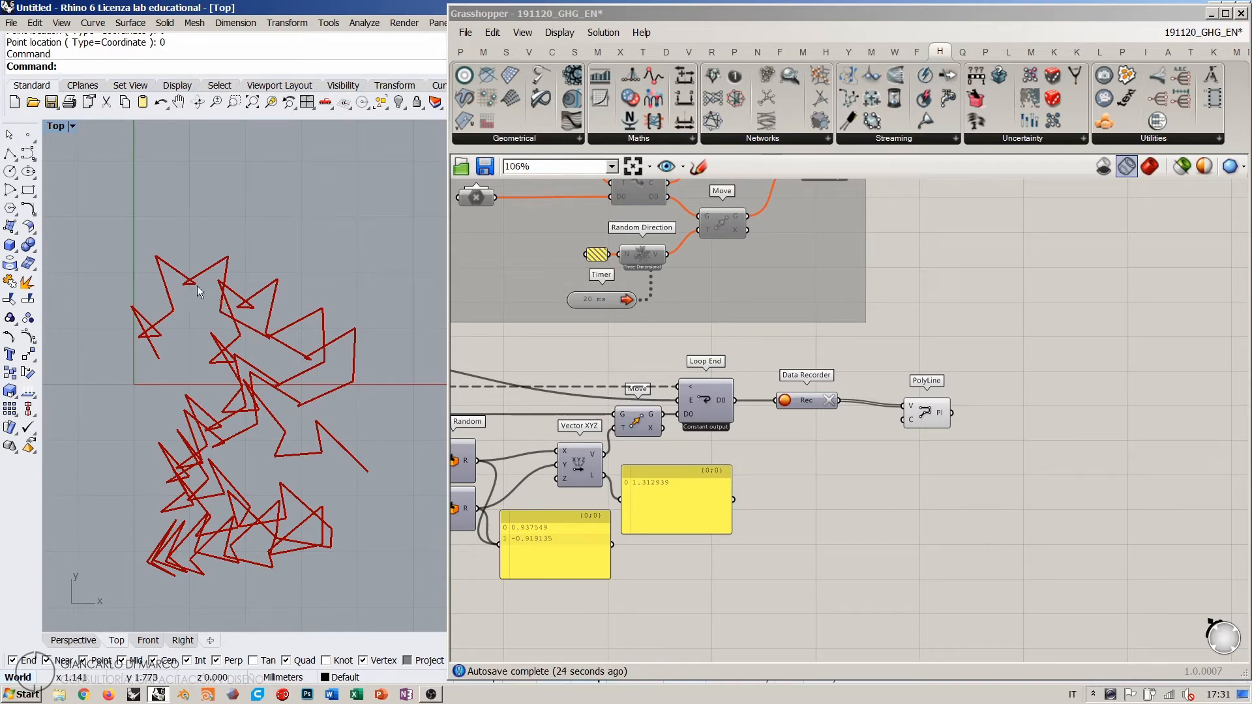
# Step: Apply the expression x*500 to the first Random's S input
pyautogui.moveTo(596, 412); pyautogui.dragTo(794, 396, button='right')
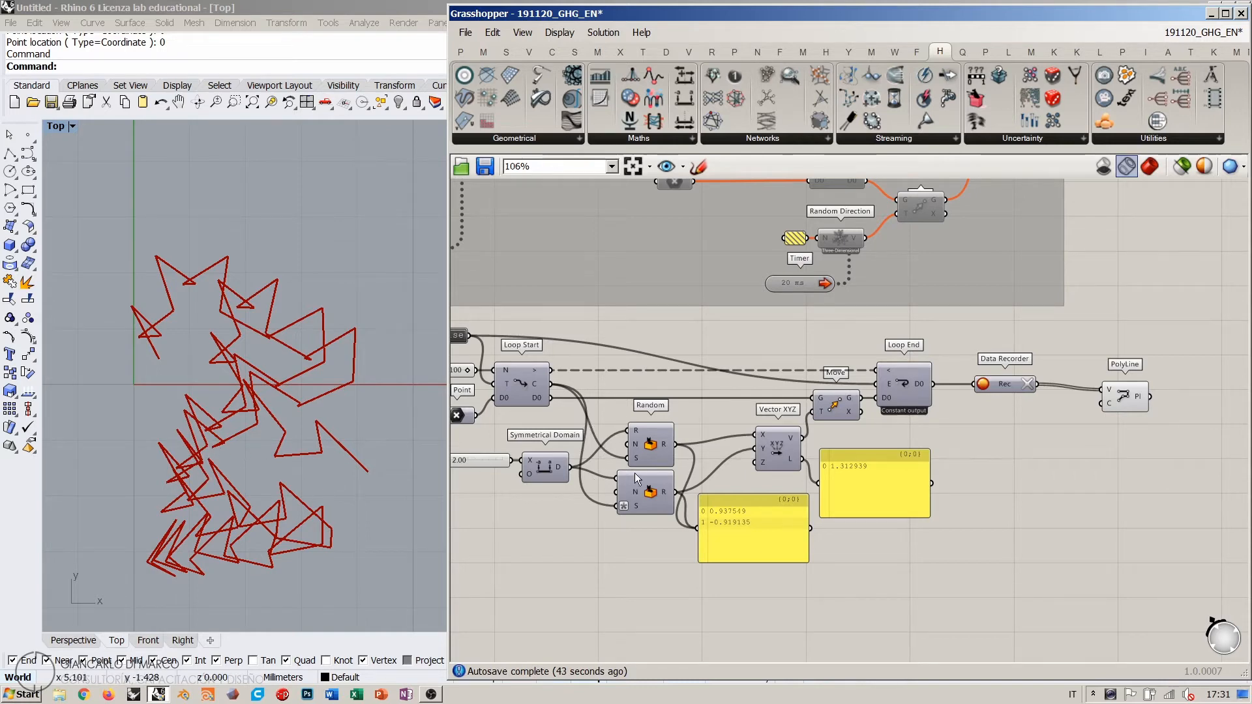
pyautogui.scroll(5, 635, 478)
pyautogui.rightClick(750, 440)
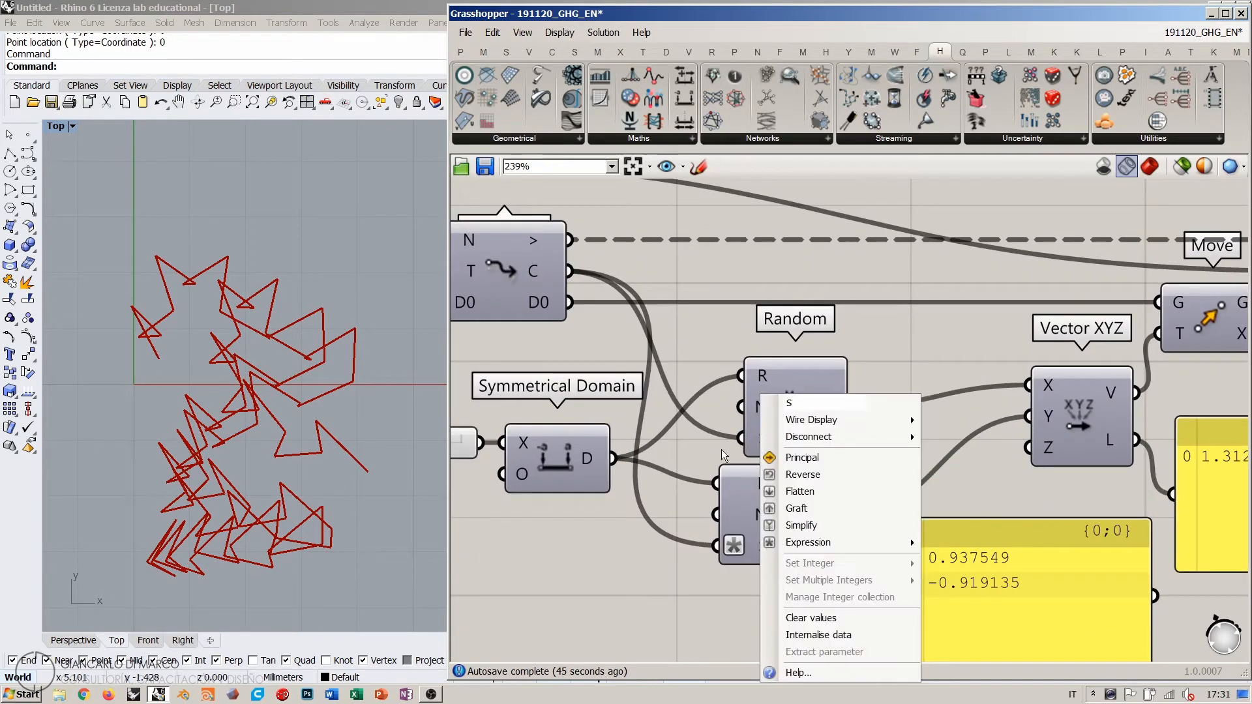
pyautogui.click(783, 526)
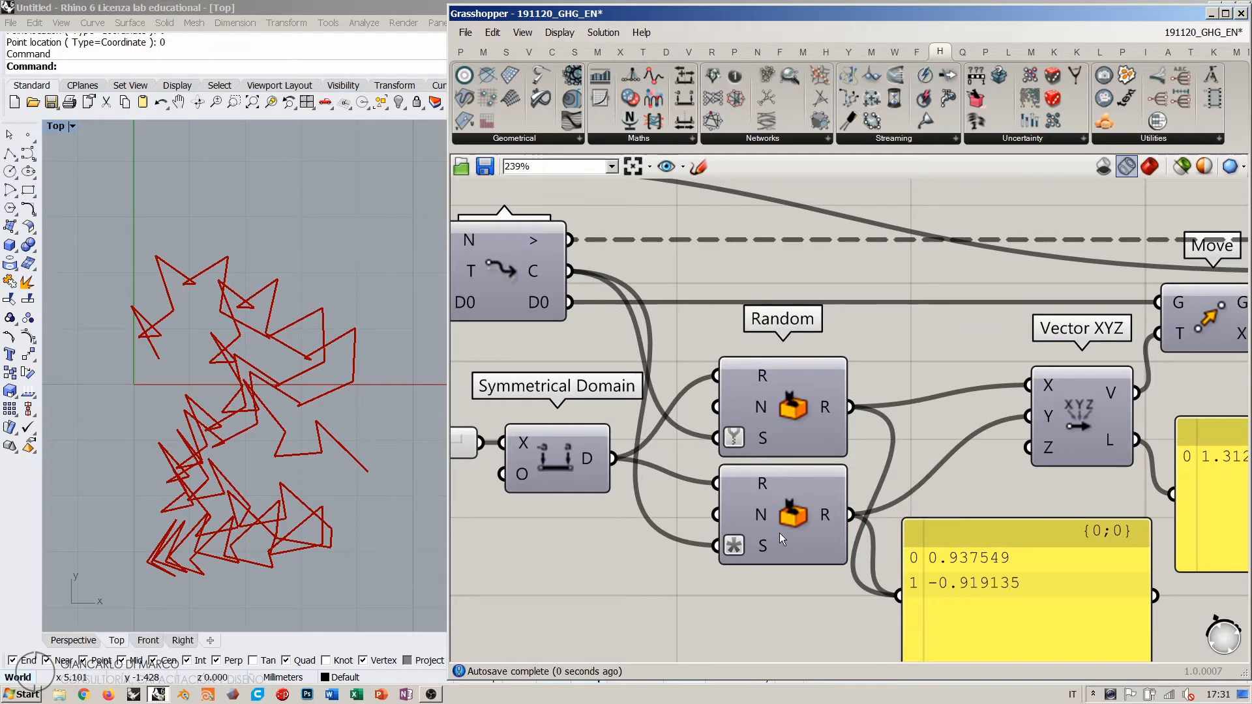
pyautogui.rightClick(758, 436)
pyautogui.moveTo(831, 542)
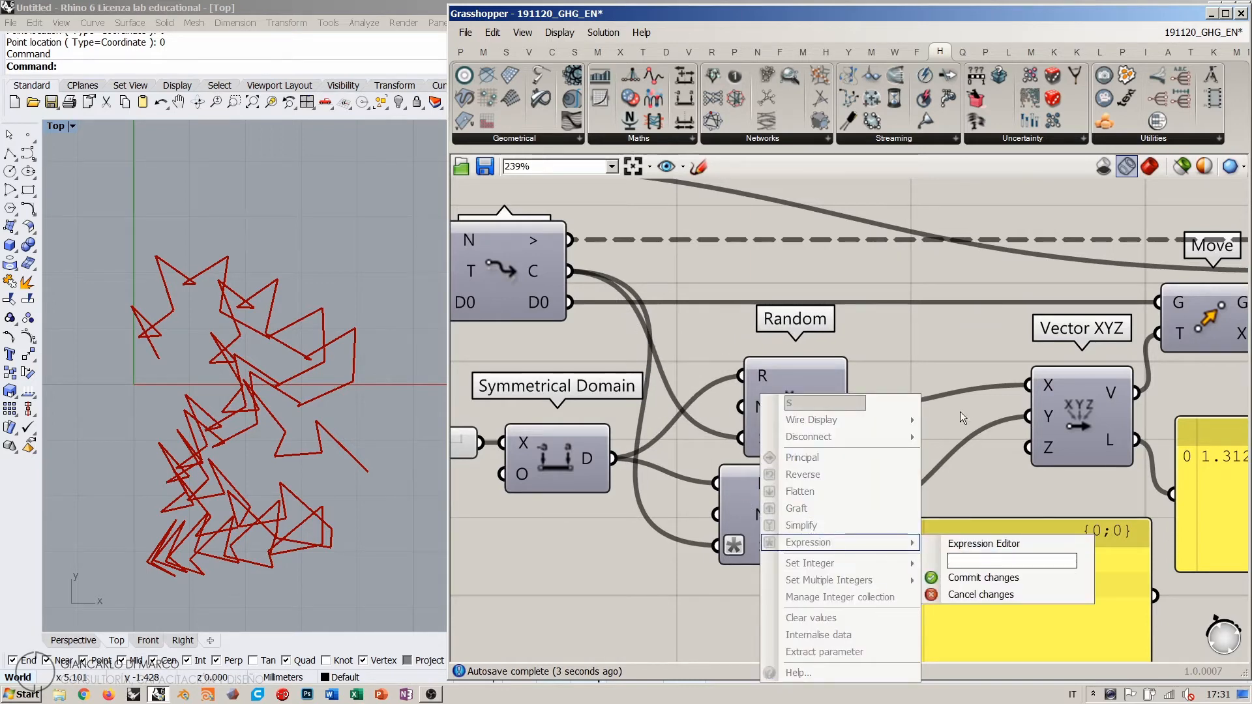
pyautogui.write('x*500')
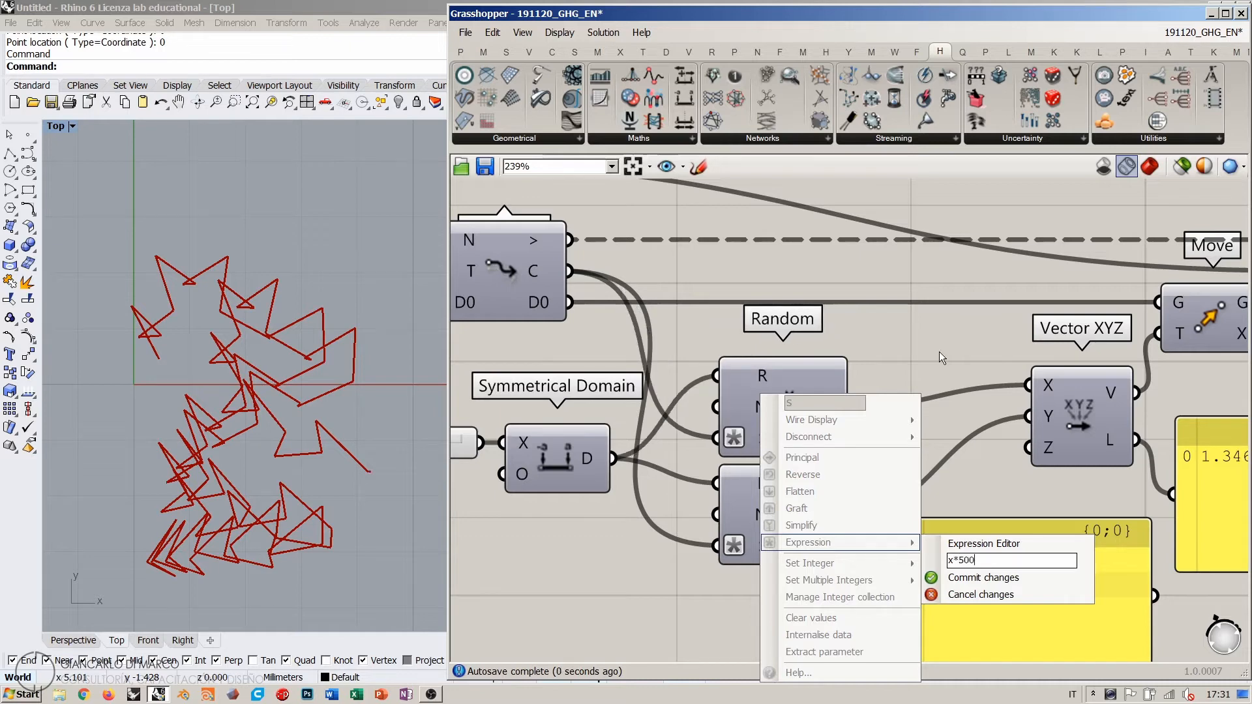
pyautogui.press('Return')
# Step: Clear the Data Recorder and rerun the loop with the toggle to view the resulting polyline in the Top viewport
pyautogui.scroll(-5, 939, 351)
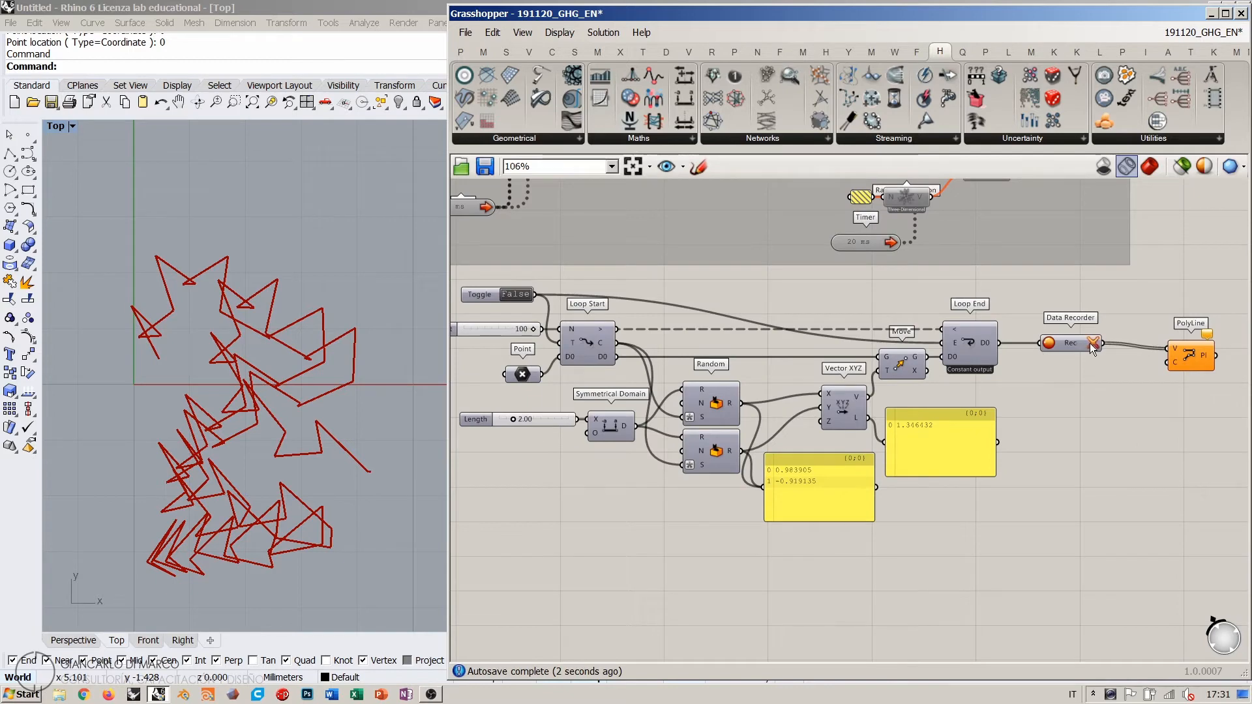
pyautogui.click(1089, 343)
pyautogui.click(521, 296)
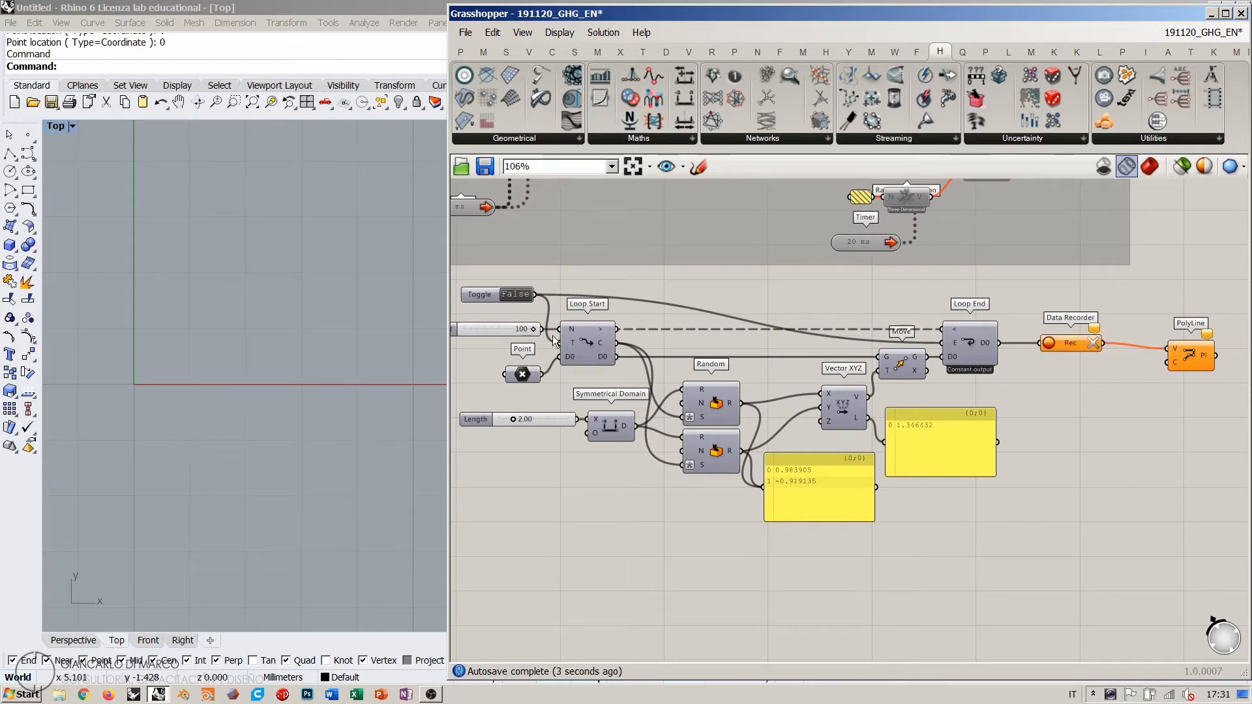
pyautogui.click(522, 296)
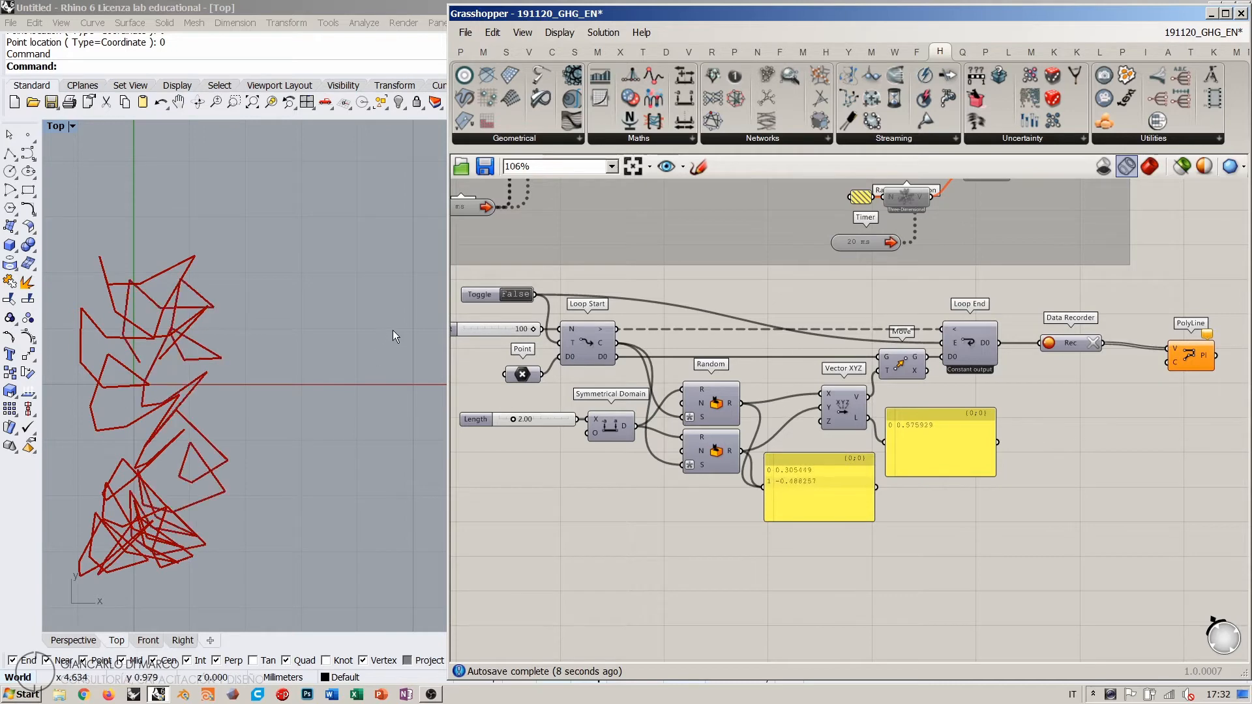
pyautogui.scroll(-1, 357, 307)
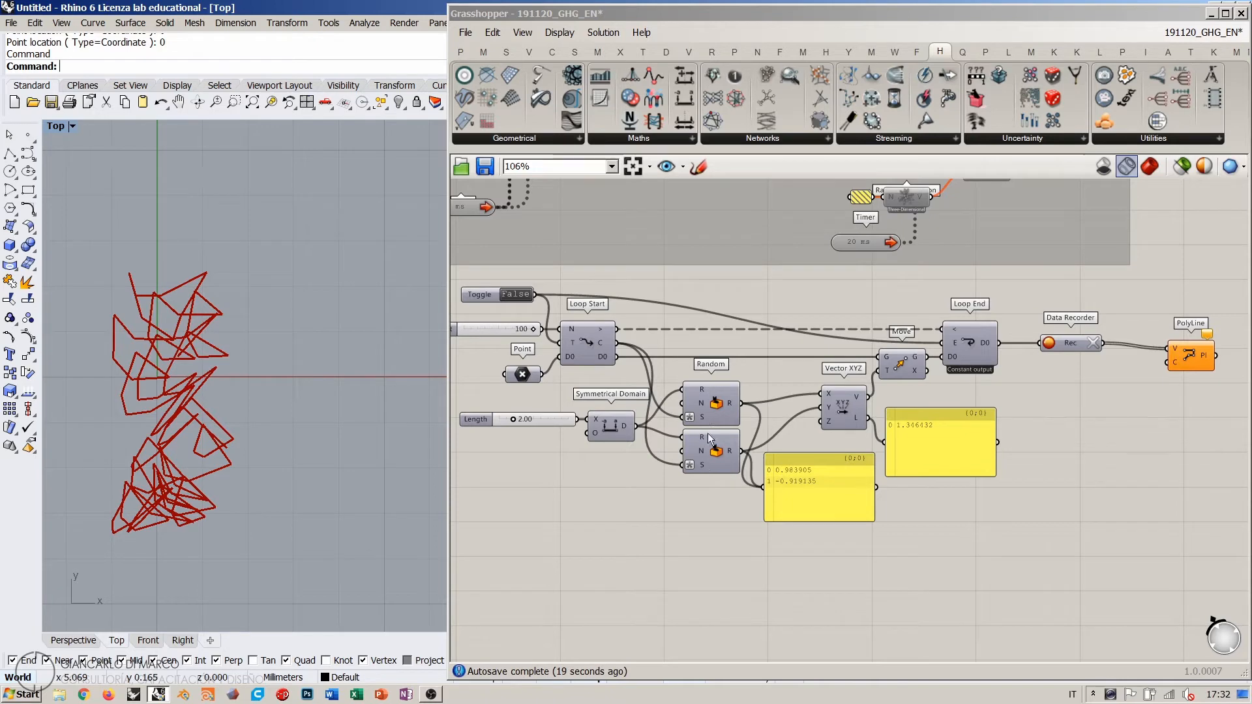
# Step: Set the Length slider feeding the Symmetrical Domain to 10.00
pyautogui.moveTo(731, 477); pyautogui.dragTo(675, 377)
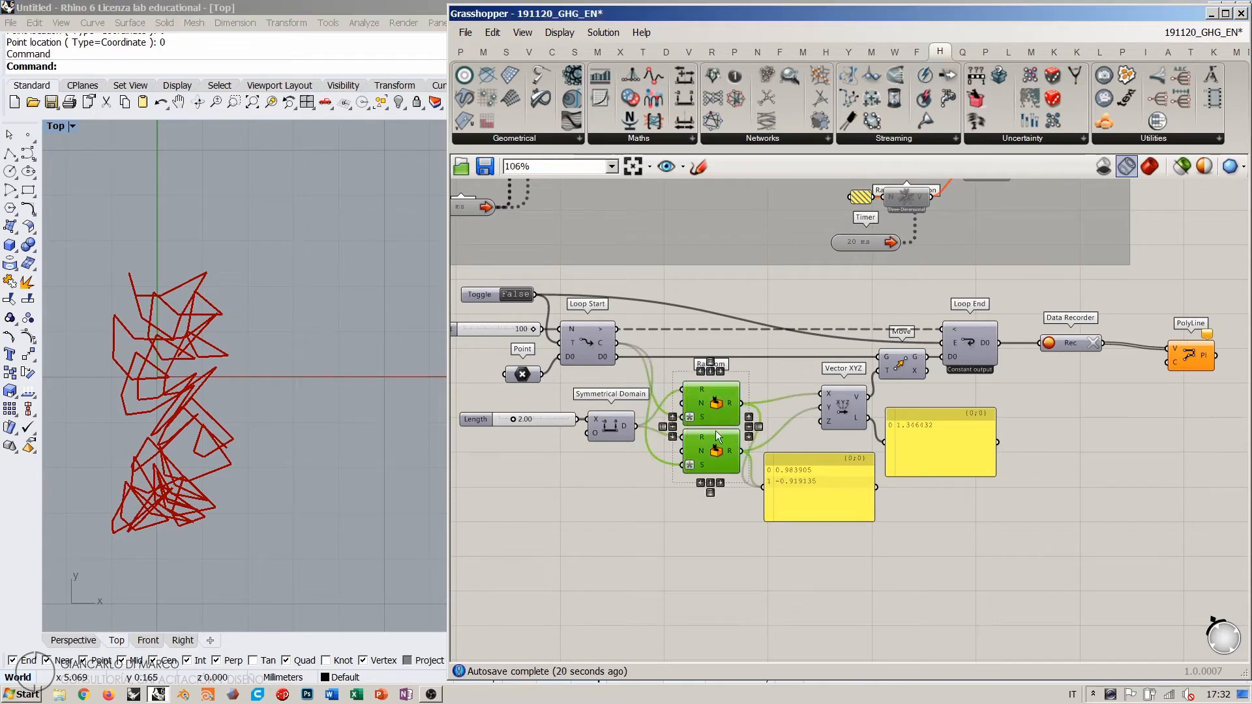
pyautogui.click(735, 514)
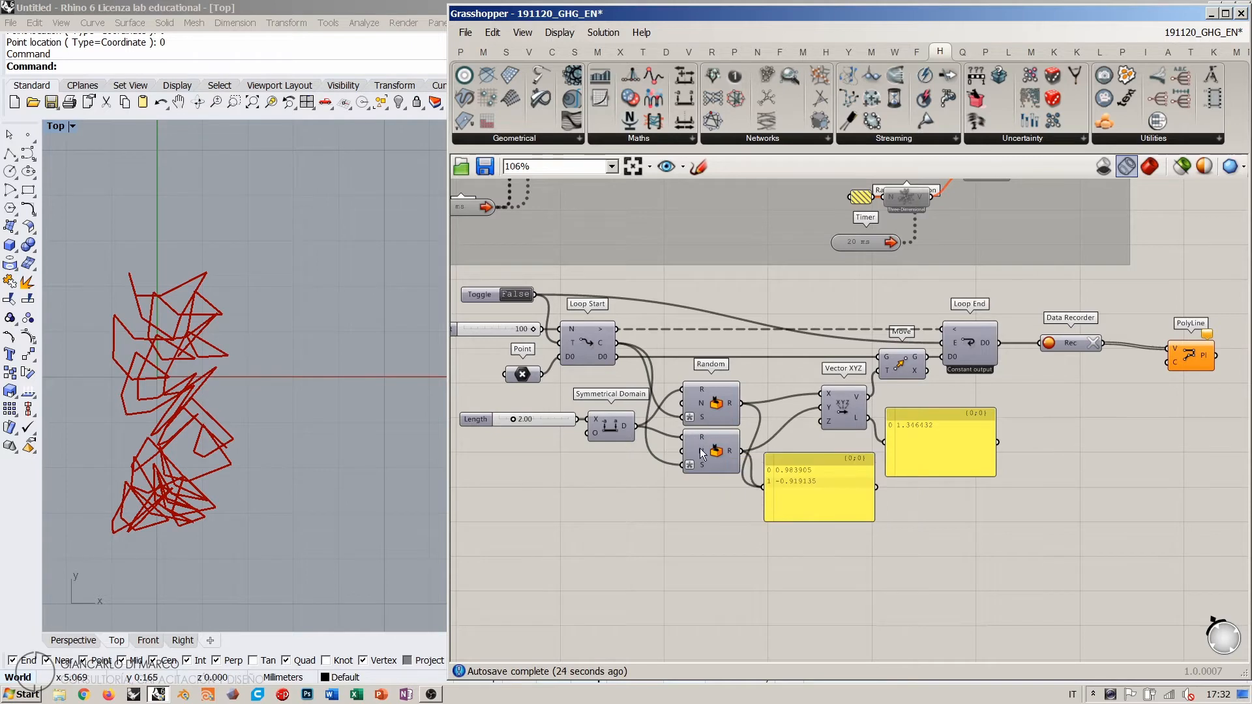
pyautogui.scroll(5, 692, 435)
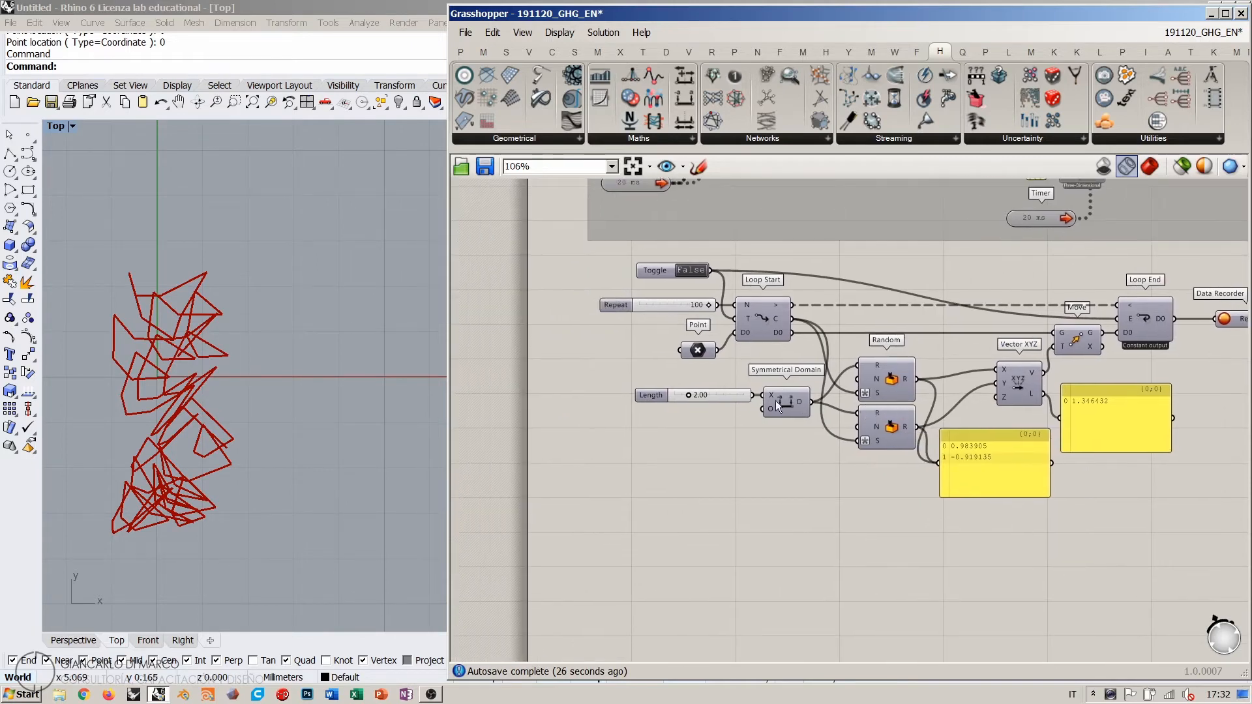
pyautogui.moveTo(643, 401); pyautogui.dragTo(875, 464)
pyautogui.scroll(-5, 522, 436)
pyautogui.scroll(-2, 366, 455)
pyautogui.moveTo(366, 455); pyautogui.dragTo(324, 464, button='right')
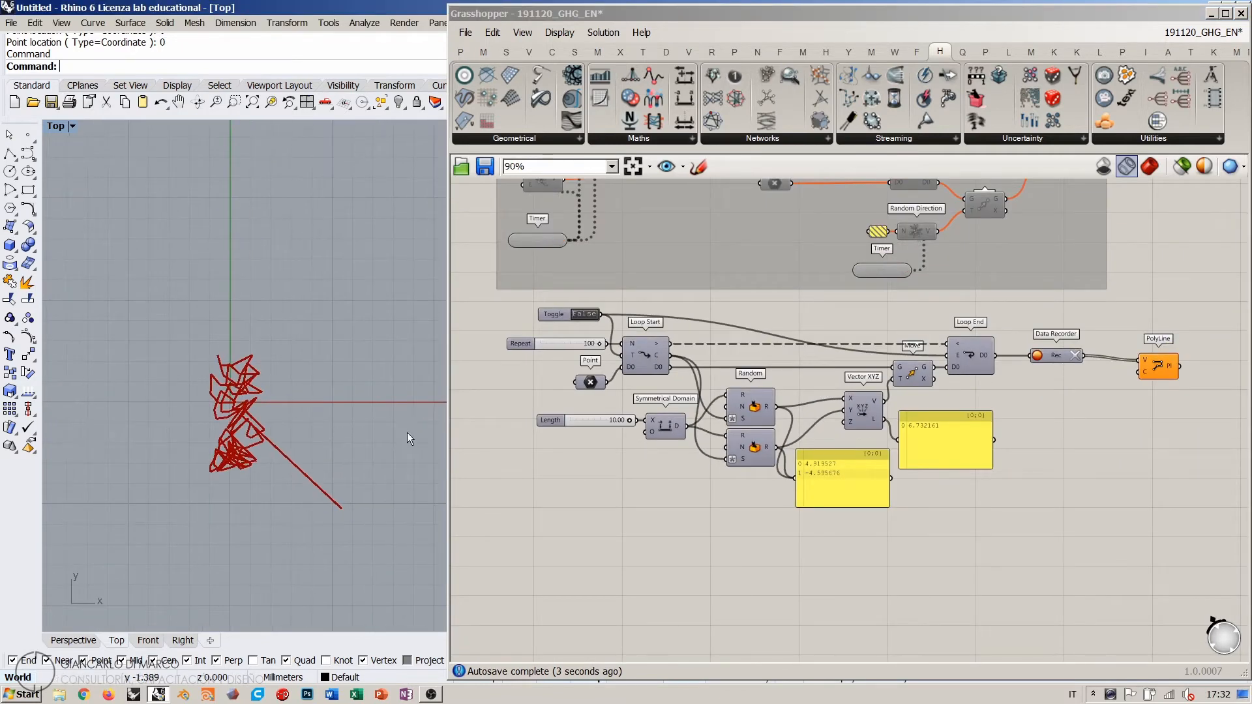
pyautogui.moveTo(802, 417); pyautogui.dragTo(780, 432, button='right')
pyautogui.moveTo(613, 403); pyautogui.dragTo(631, 396, button='right')
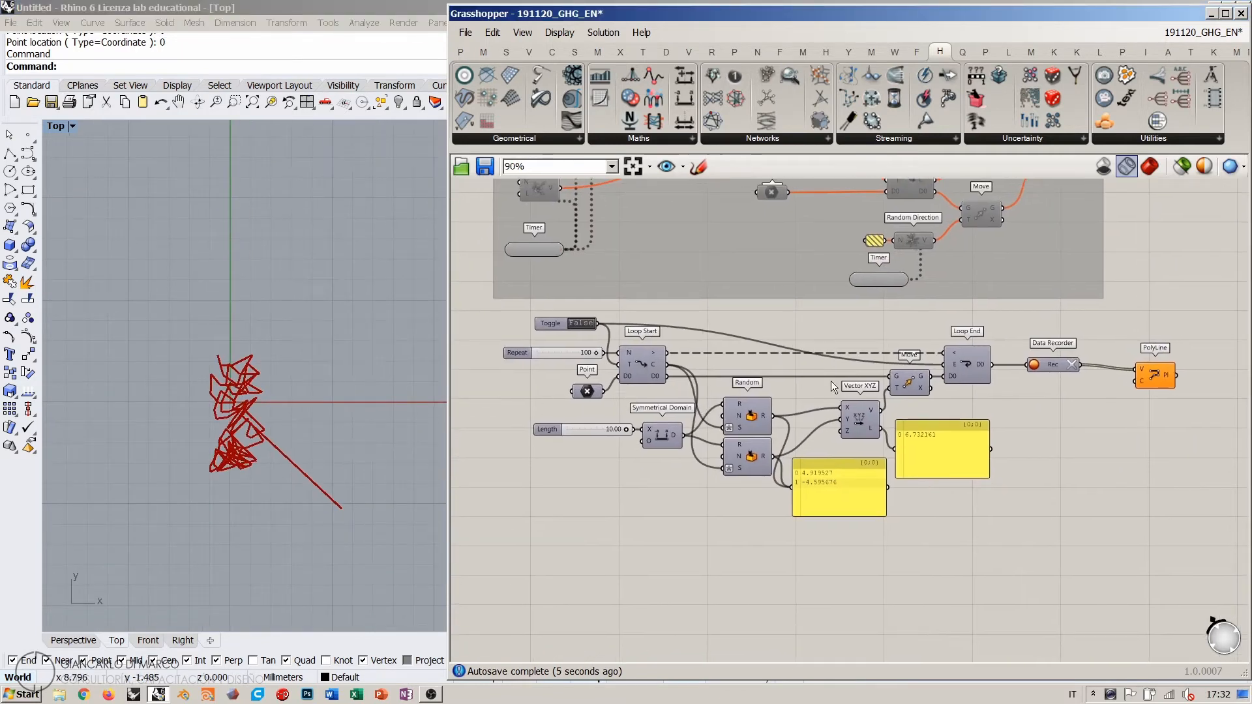
# Step: Clear the Data Recorder and restart the loop with the toggle, inspecting the new polyline in the Top viewport
pyautogui.doubleClick(582, 323)
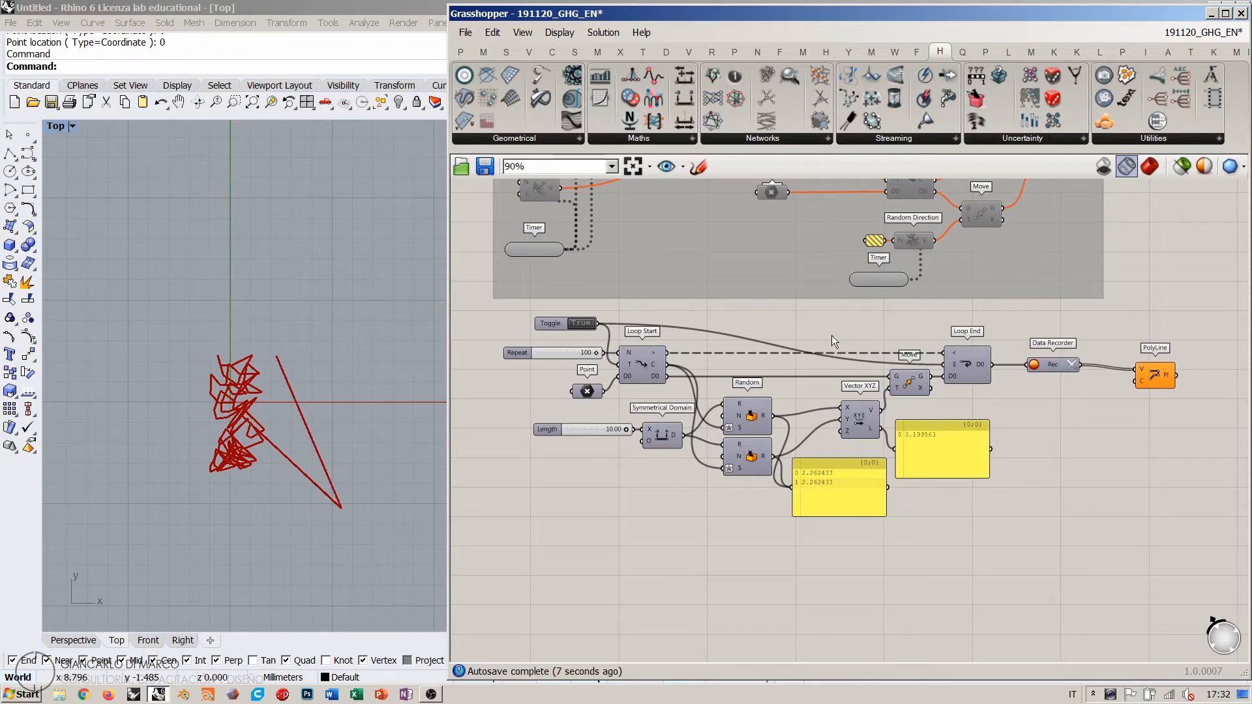
pyautogui.click(1071, 365)
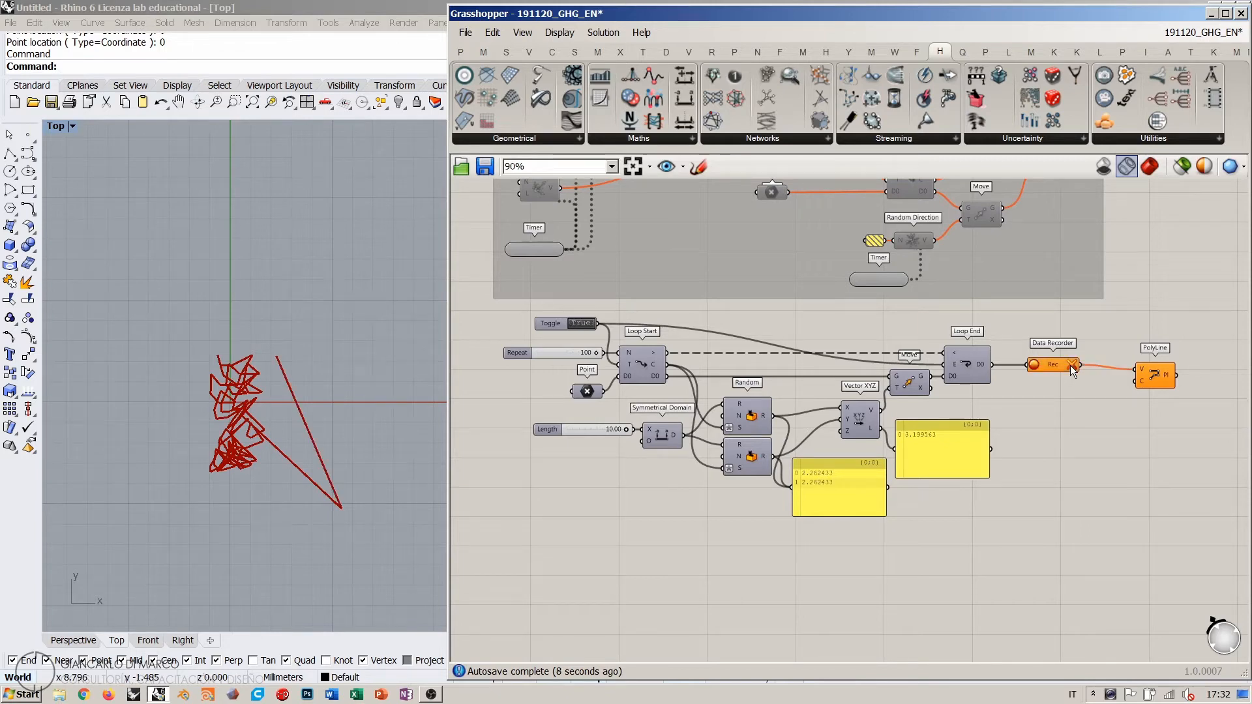
pyautogui.doubleClick(581, 323)
pyautogui.click(184, 404)
pyautogui.scroll(-3, 185, 404)
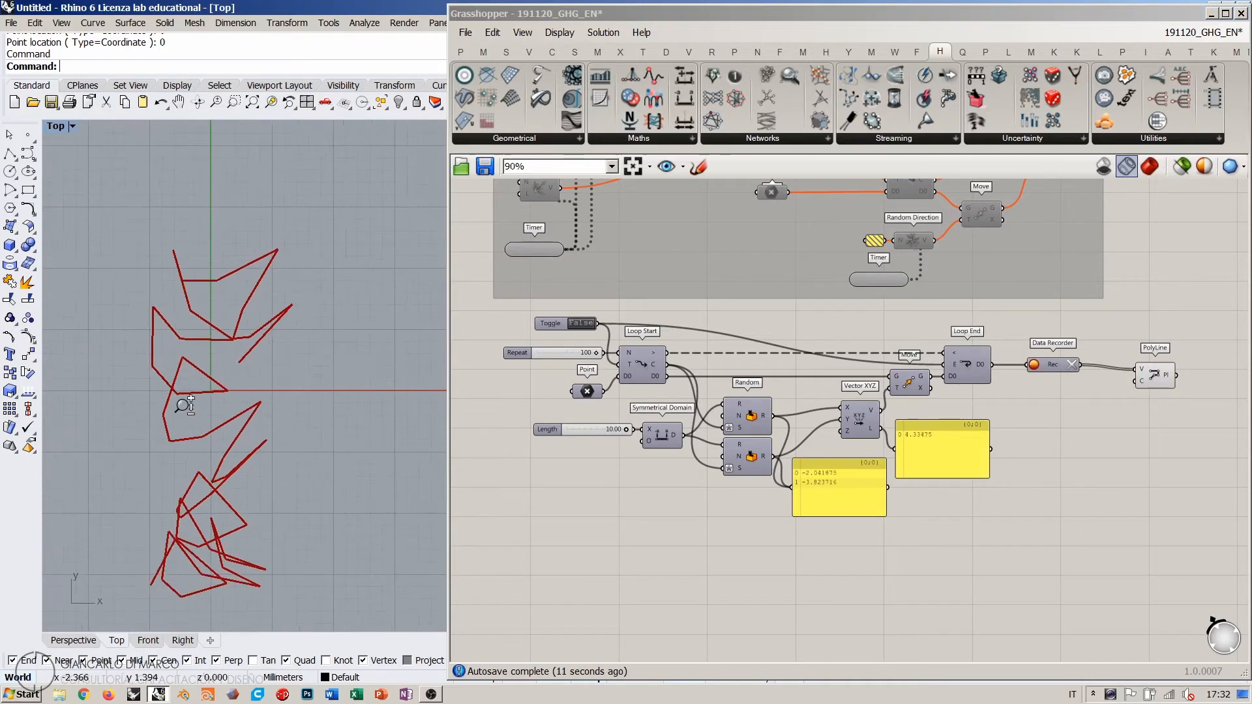
pyautogui.scroll(-3, 185, 405)
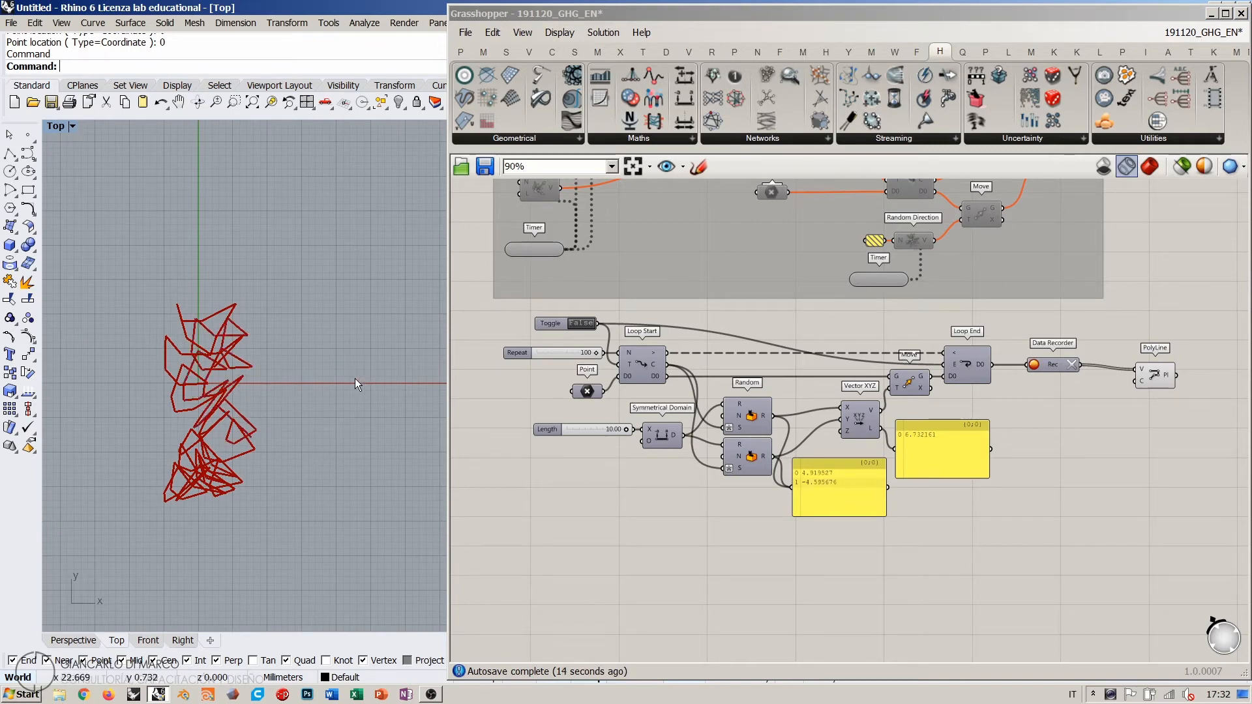
pyautogui.click(720, 544)
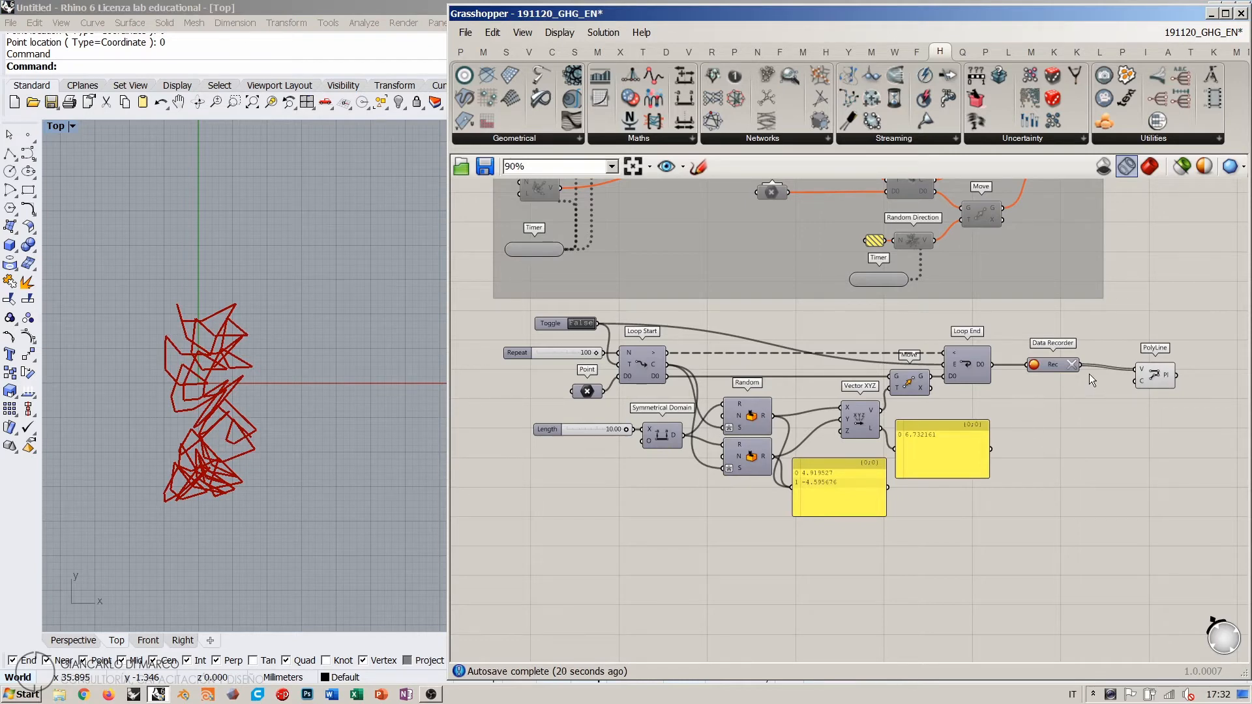
# Step: Clear the Data Recorder and enable the Record data option on the Loop End component
pyautogui.click(1051, 369)
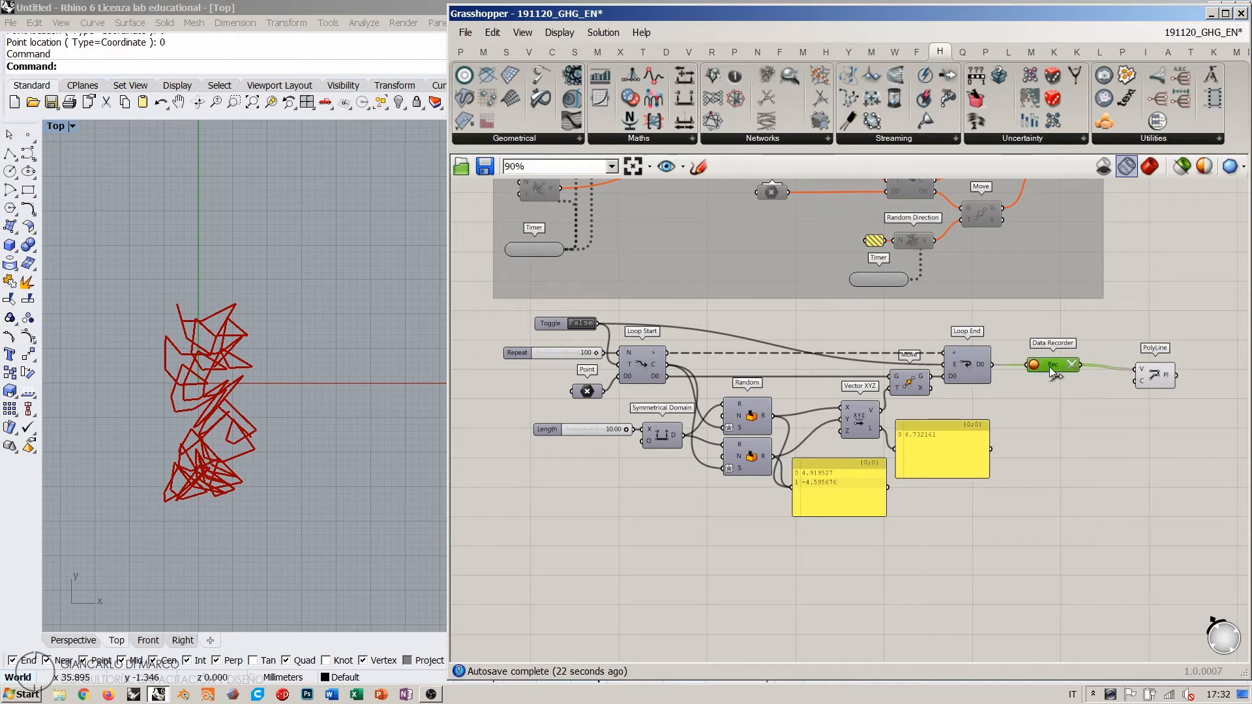
pyautogui.click(1071, 365)
pyautogui.click(982, 386)
pyautogui.click(970, 366)
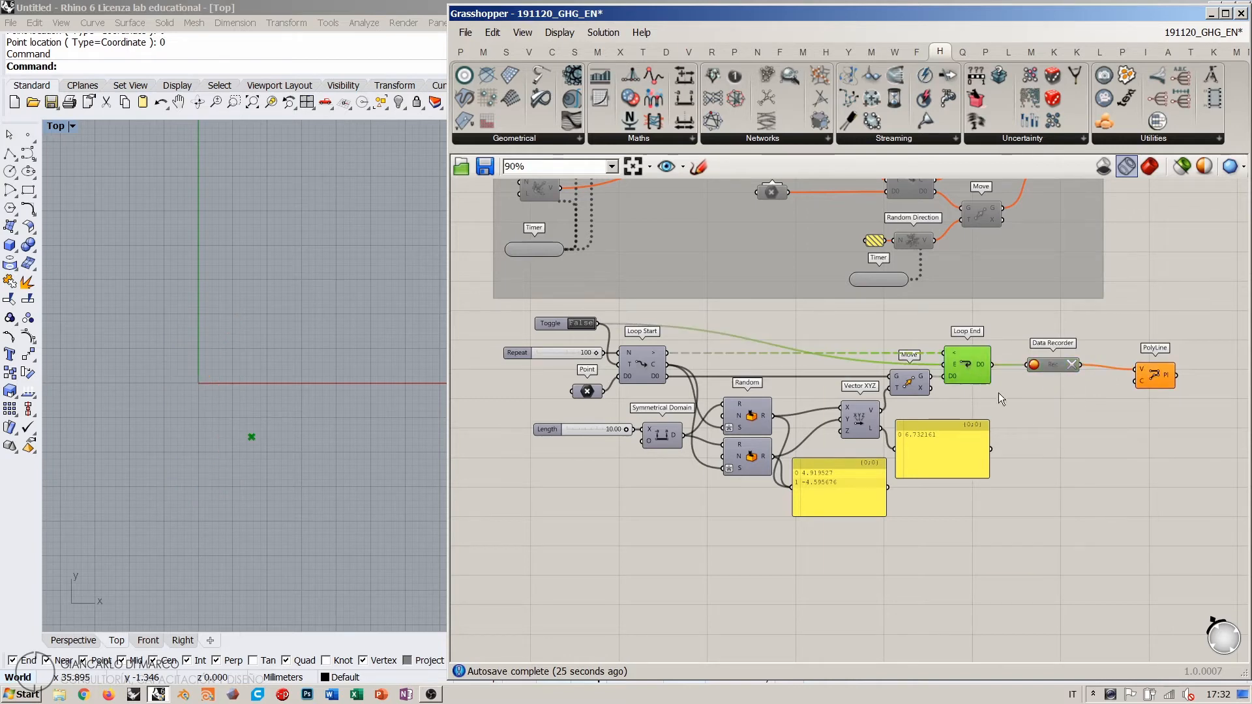
pyautogui.scroll(4, 1009, 364)
pyautogui.rightClick(922, 363)
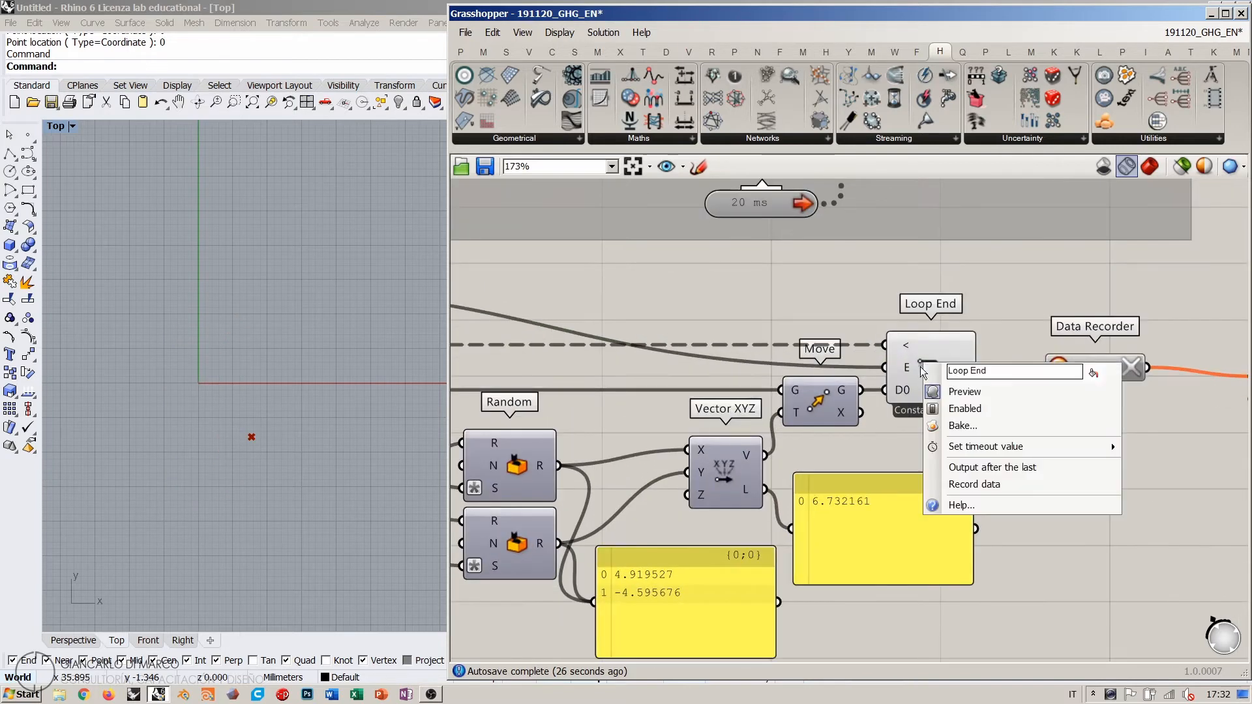
pyautogui.click(971, 484)
pyautogui.scroll(-4, 1069, 391)
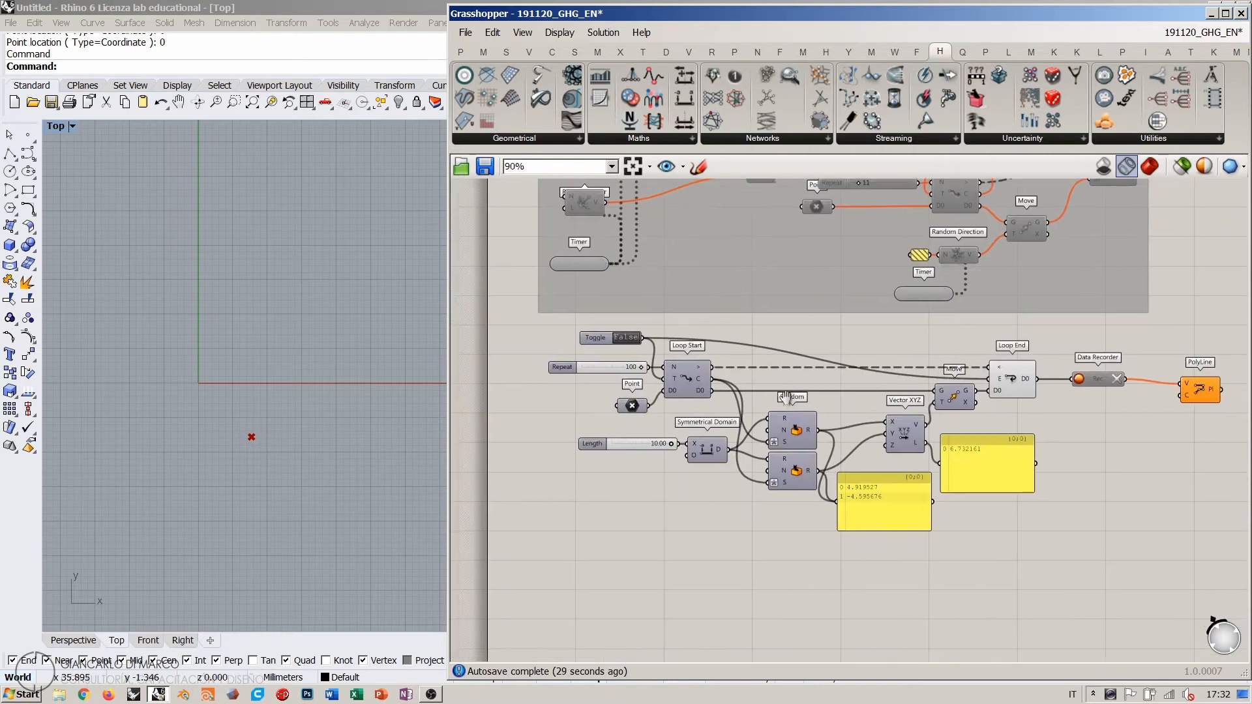
# Step: Rerun the loop with the toggle and delete the Data Recorder and PolyLine components
pyautogui.doubleClick(618, 333)
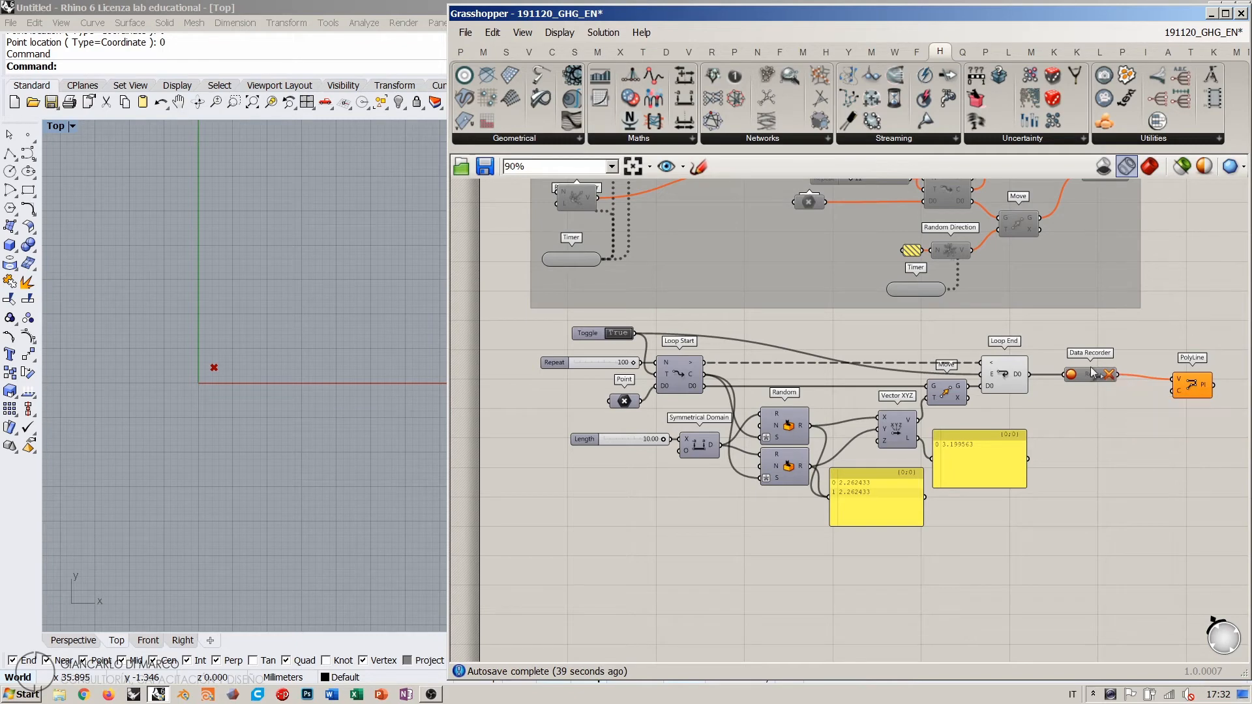
pyautogui.doubleClick(623, 334)
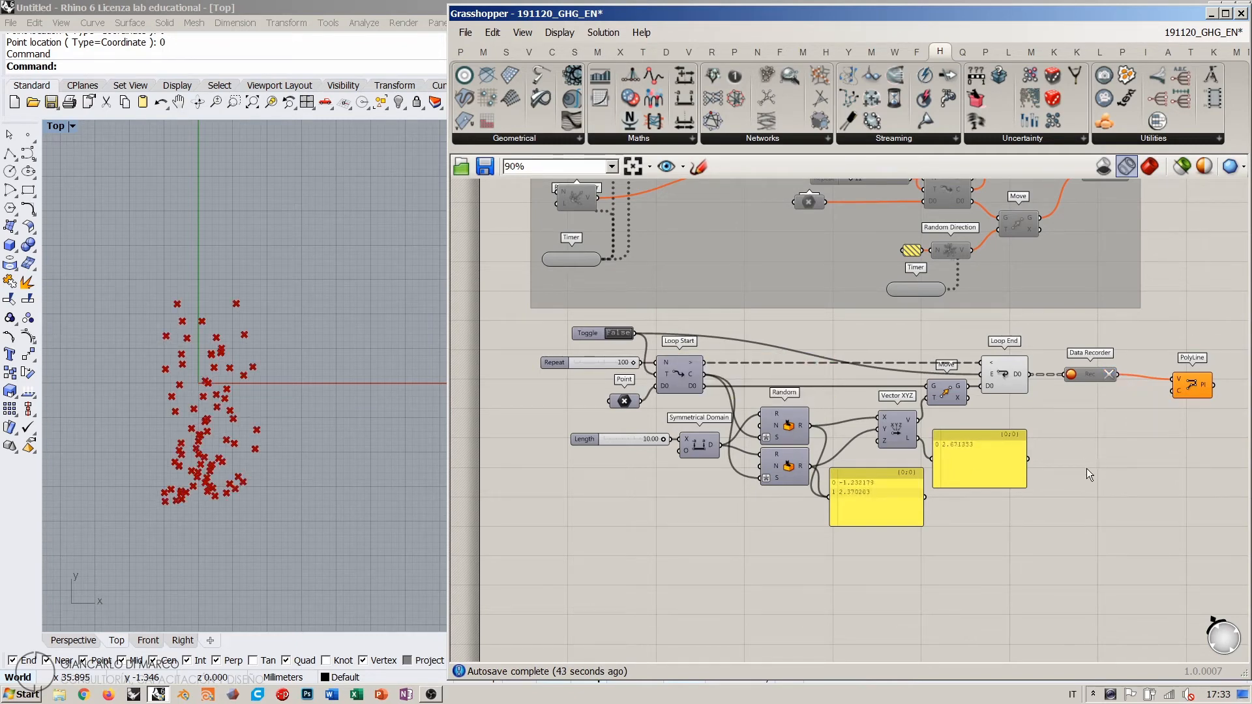
pyautogui.moveTo(1077, 436); pyautogui.dragTo(876, 471, button='right')
pyautogui.moveTo(1035, 458); pyautogui.dragTo(894, 406)
pyautogui.press('Delete')
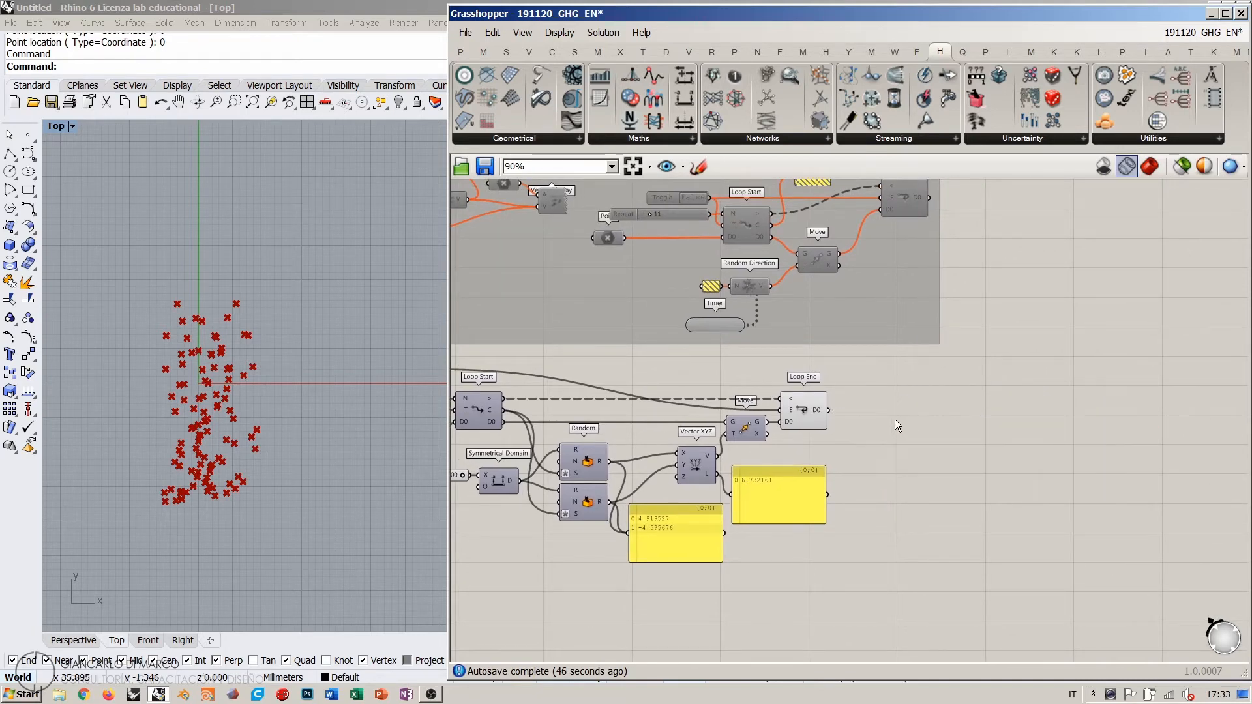
# Step: Add a PolyLine component connected to Loop End's D0 output and flatten that output
pyautogui.scroll(5, 825, 380)
pyautogui.moveTo(768, 389)
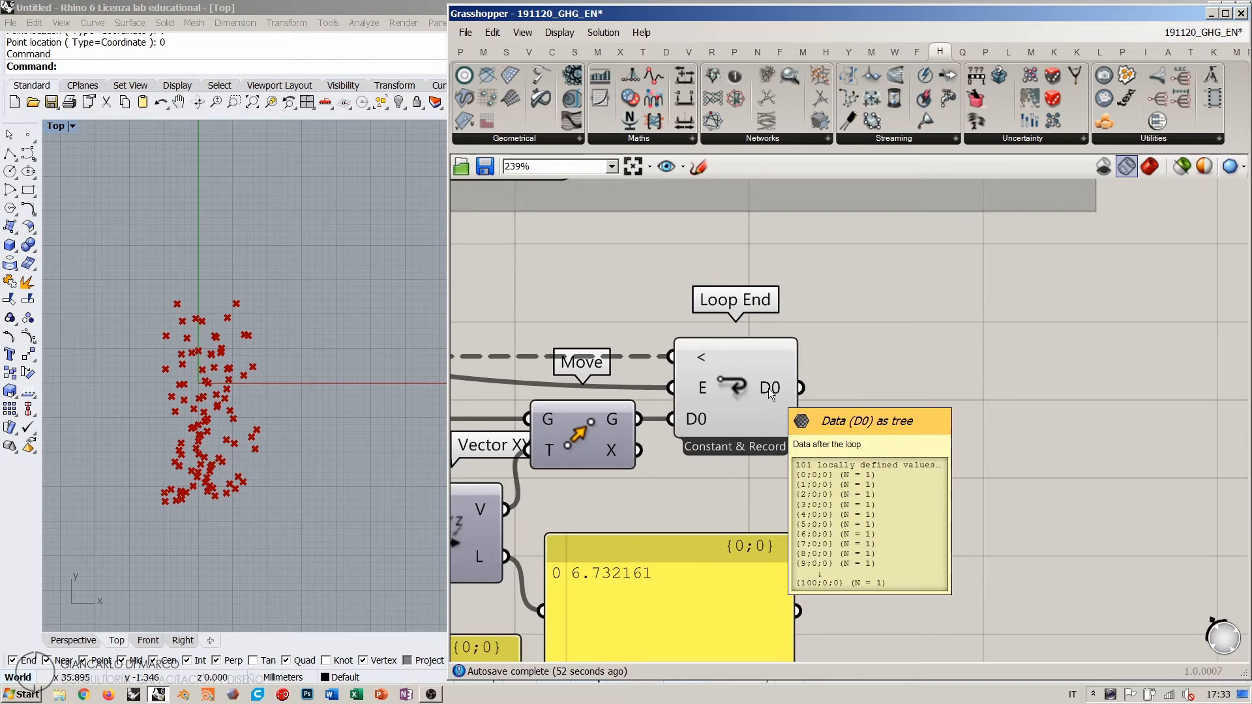
pyautogui.doubleClick(949, 385)
pyautogui.write('polyline')
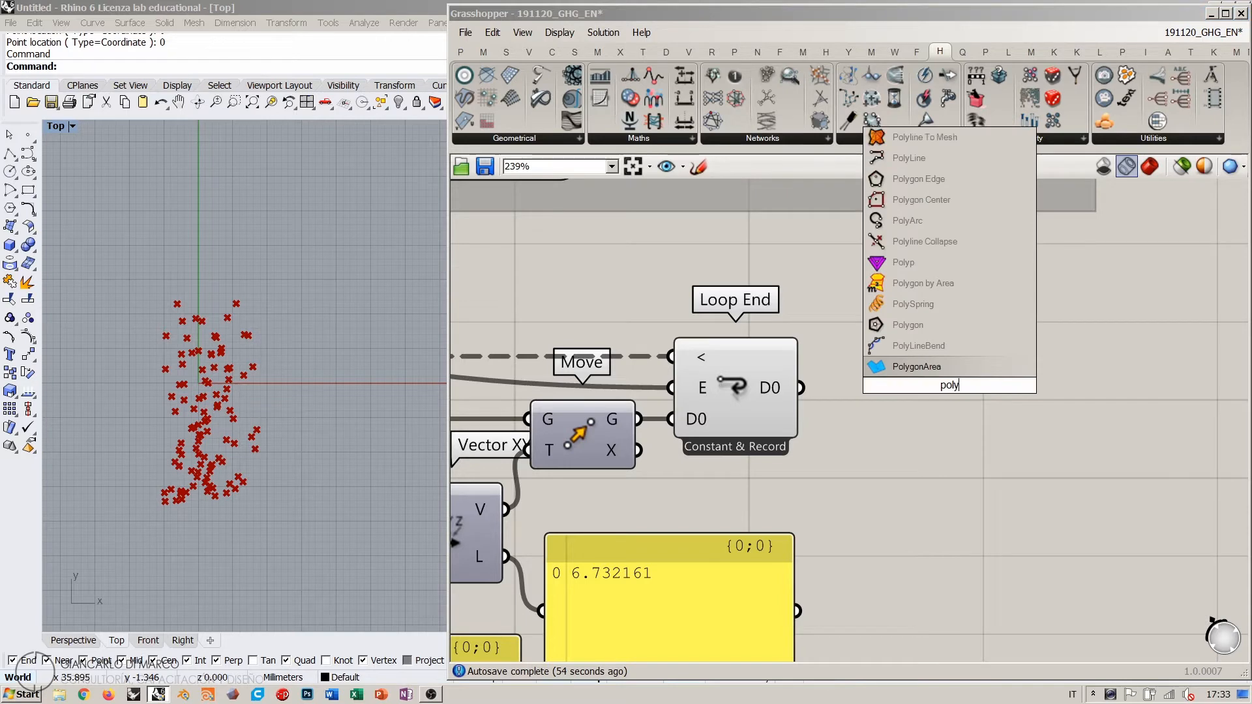
pyautogui.press('Return')
pyautogui.moveTo(816, 385); pyautogui.dragTo(985, 410)
pyautogui.rightClick(773, 388)
pyautogui.click(808, 464)
pyautogui.click(892, 430)
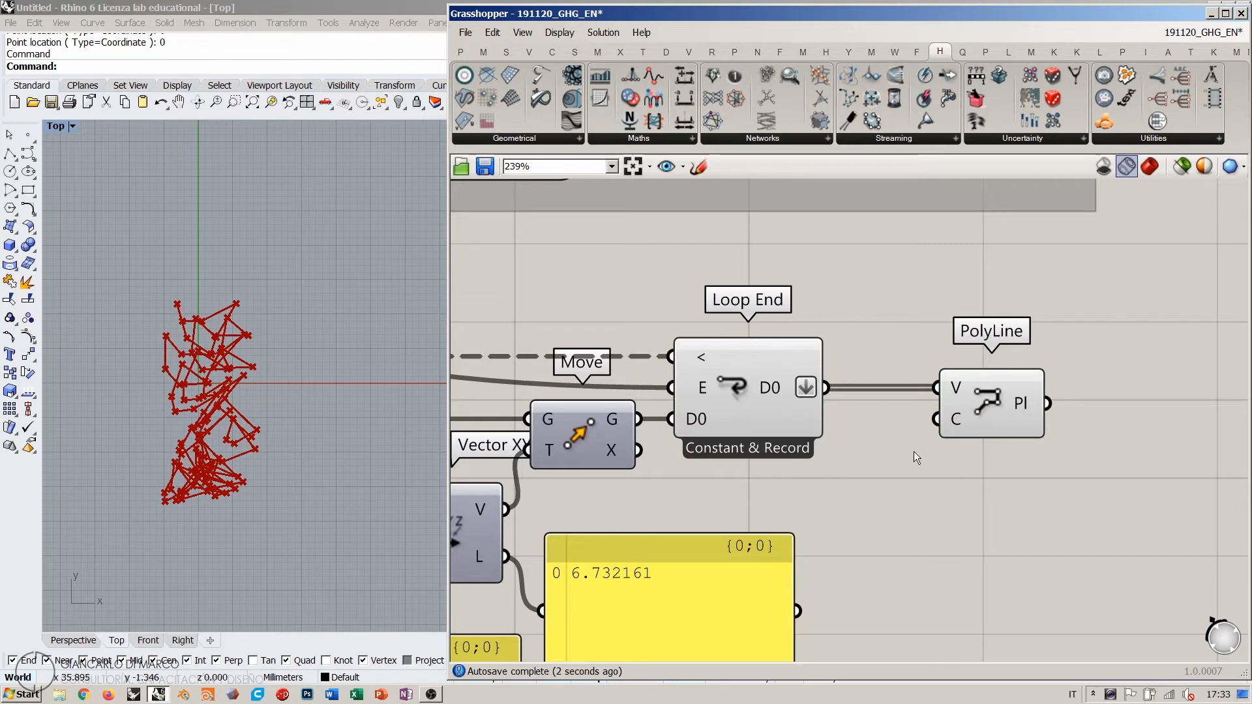
# Step: Undo the flattening of Loop End's D0 output and delete the PolyLine component
pyautogui.hotkey('ctrl', 'z')
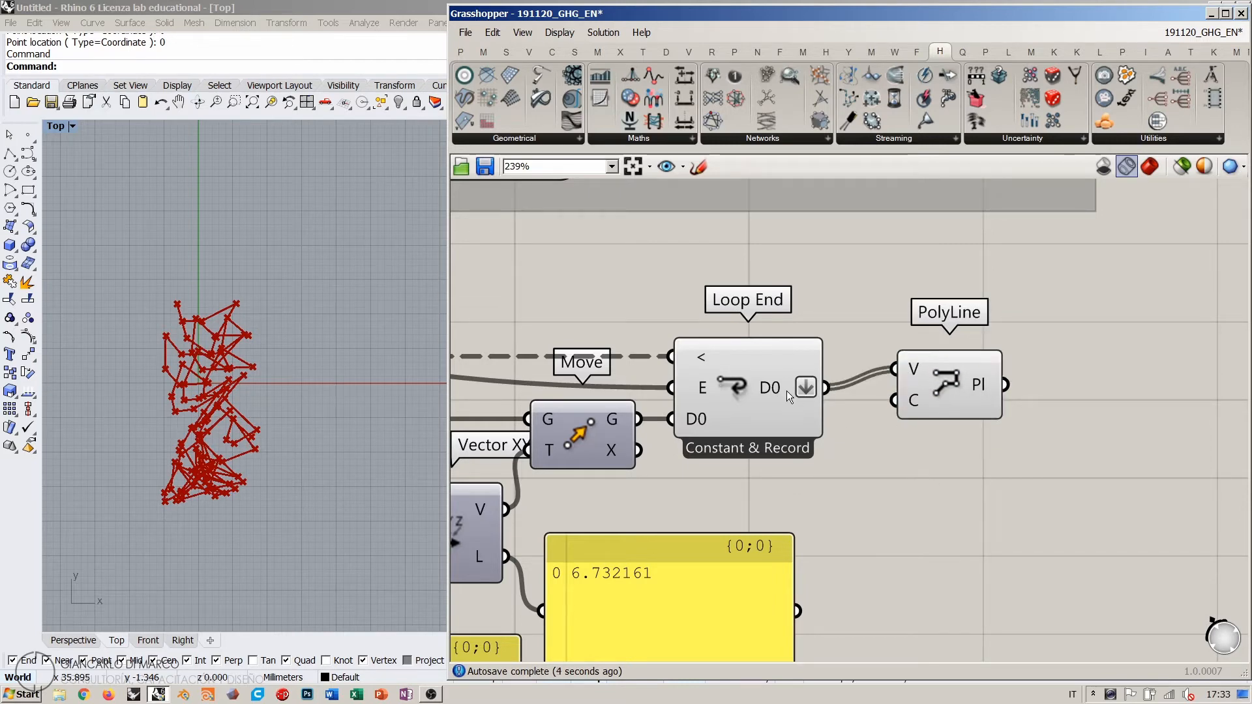
pyautogui.hotkey('ctrl', 'z')
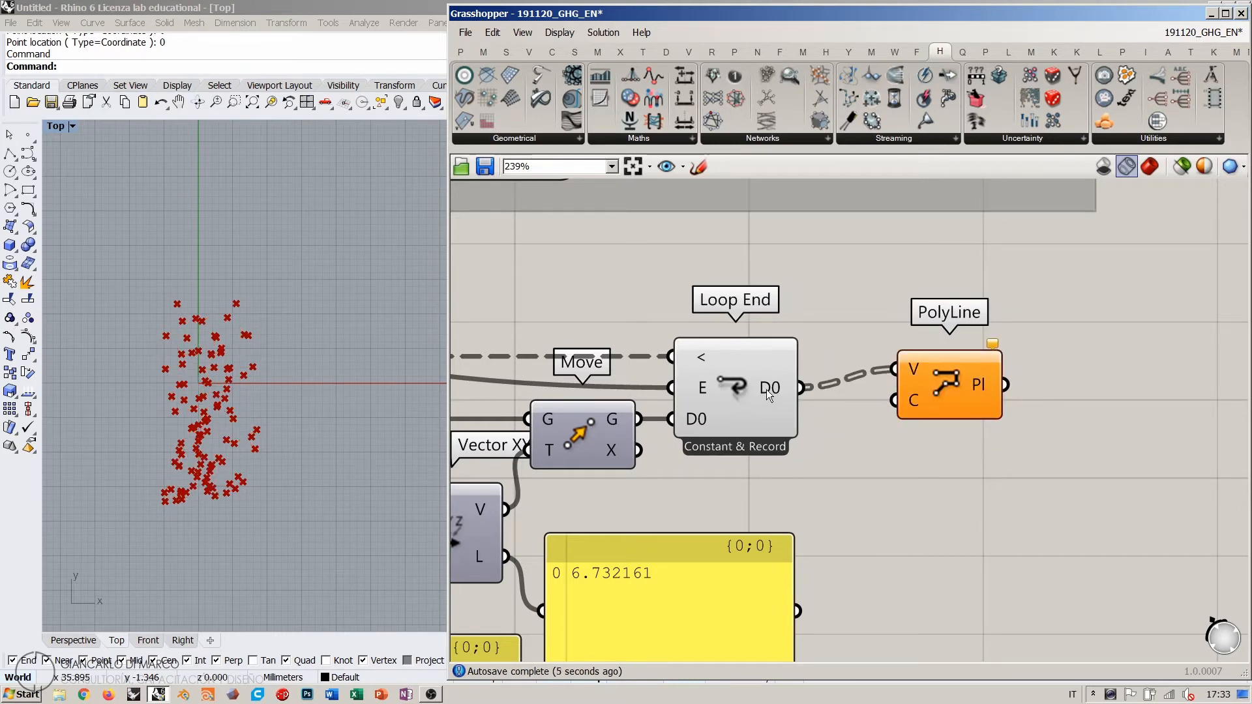
pyautogui.moveTo(767, 389)
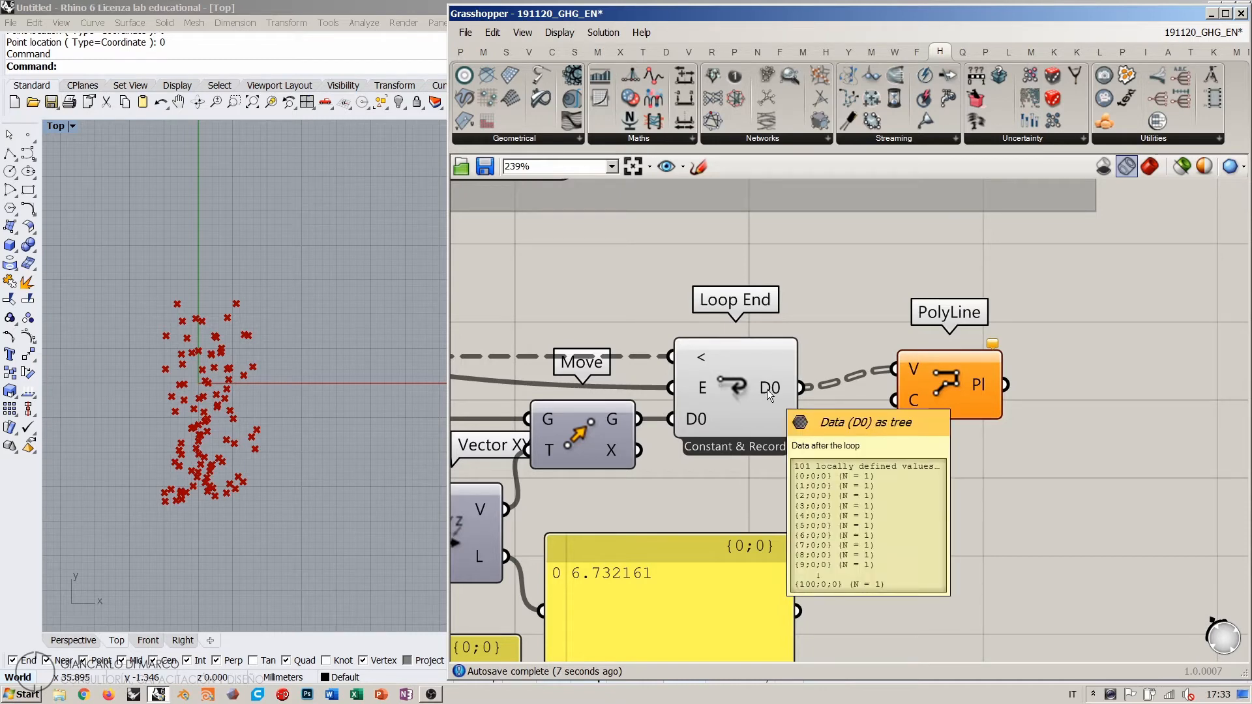
pyautogui.moveTo(945, 384); pyautogui.dragTo(1016, 403)
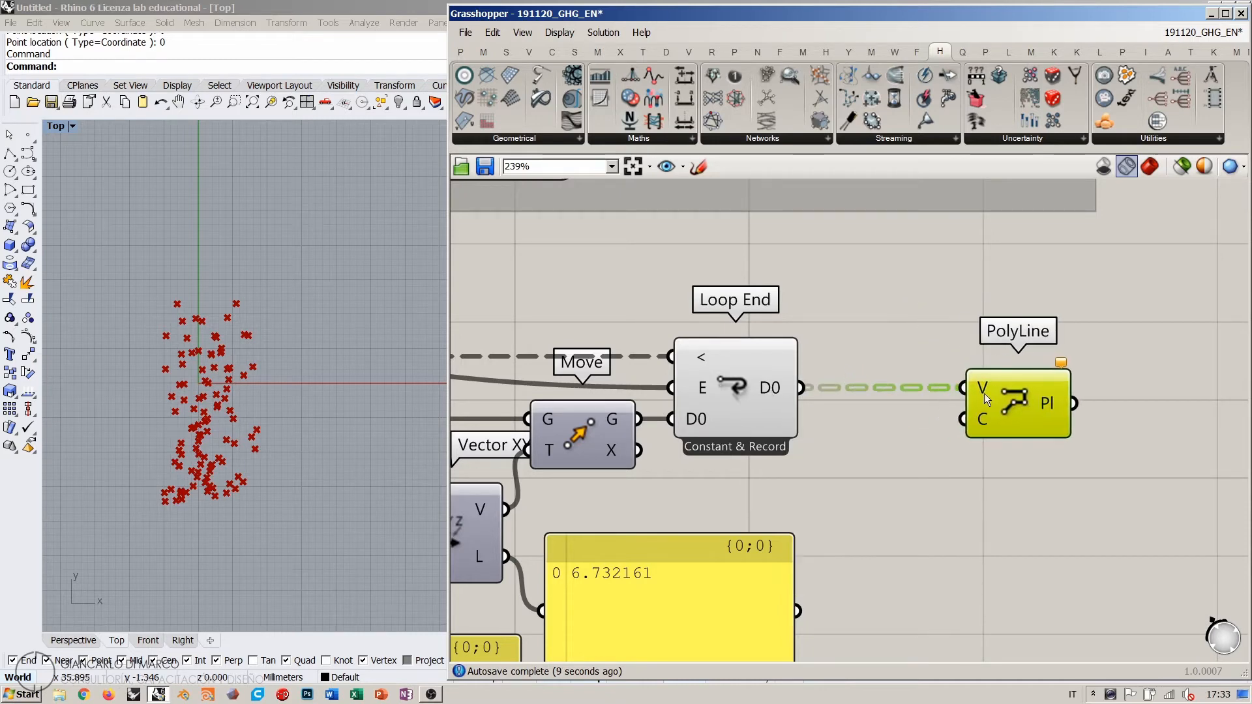
pyautogui.click(1014, 407)
pyautogui.press('Delete')
# Step: Add a Sine component below the Random components and set its x input to Degrees
pyautogui.scroll(-4, 1027, 384)
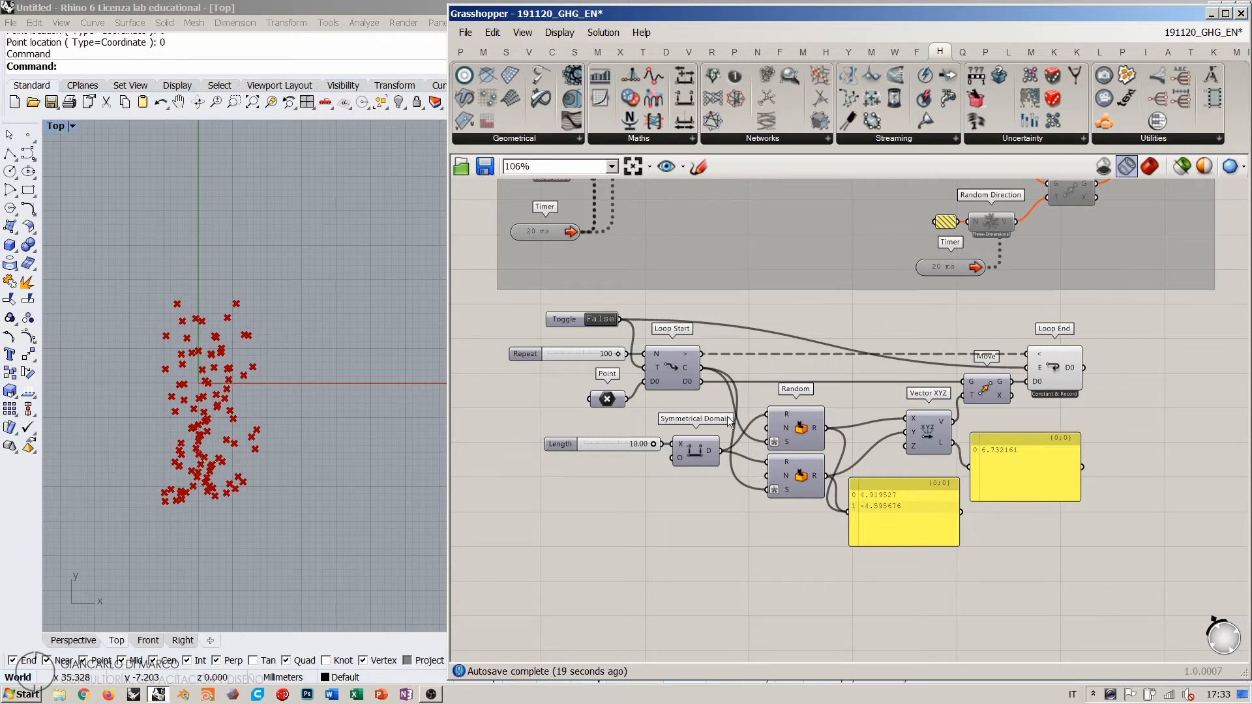
pyautogui.moveTo(262, 434); pyautogui.dragTo(296, 416, button='right')
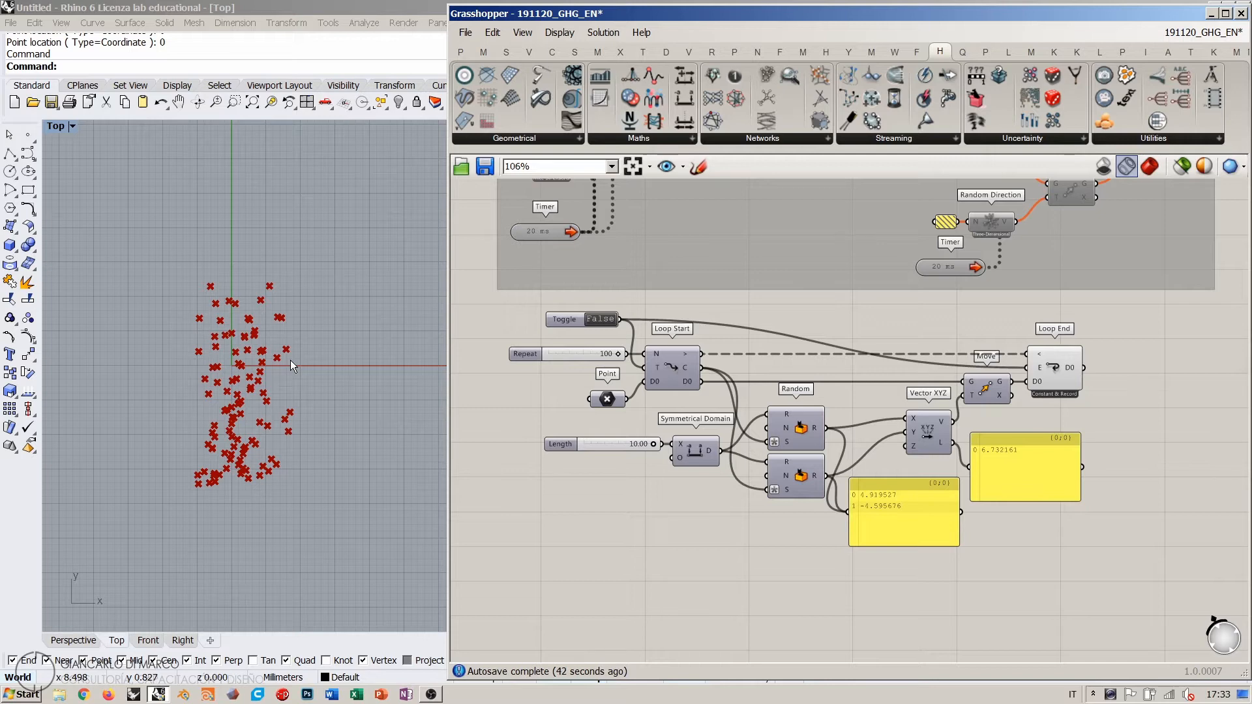
pyautogui.scroll(3, 782, 460)
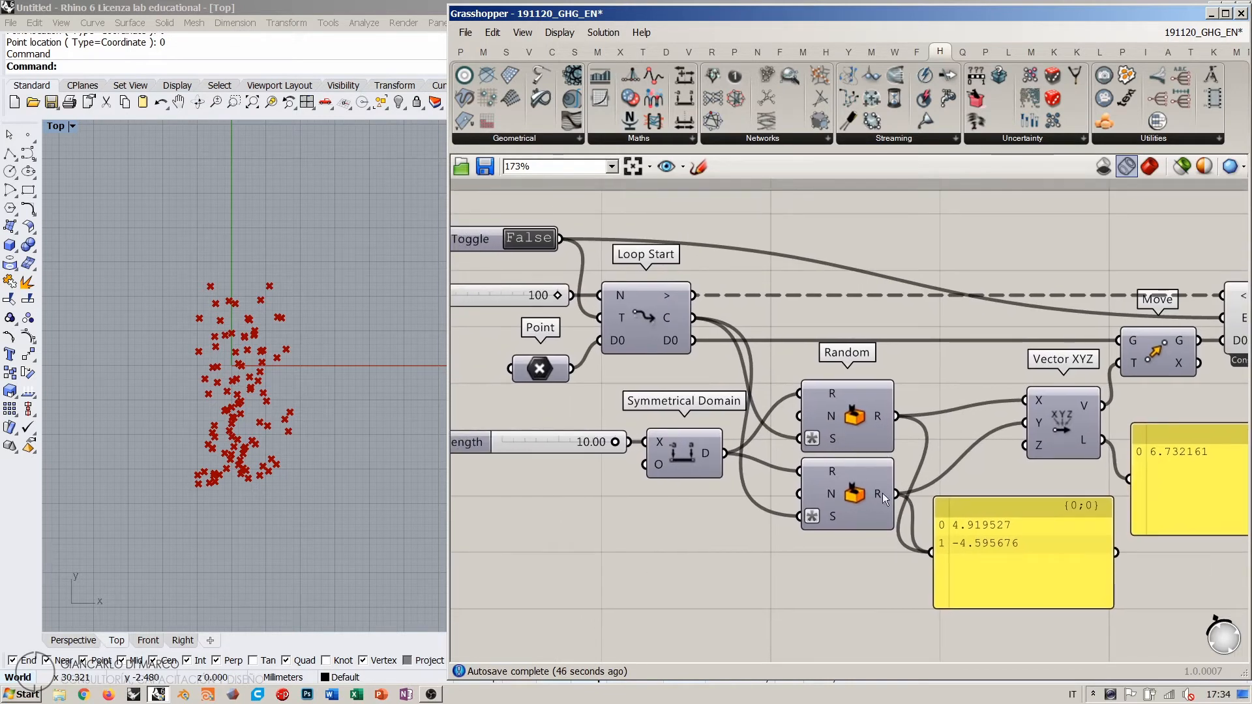
pyautogui.scroll(-1, 882, 493)
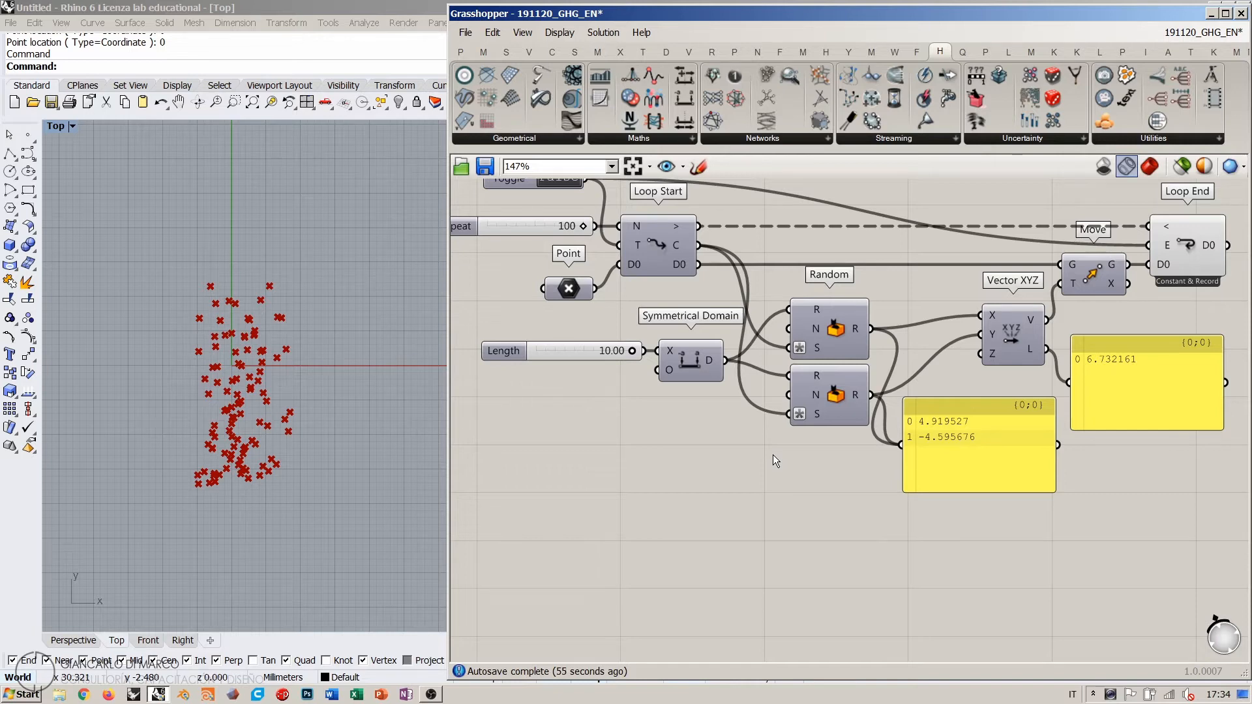
pyautogui.doubleClick(777, 484)
pyautogui.write('sin')
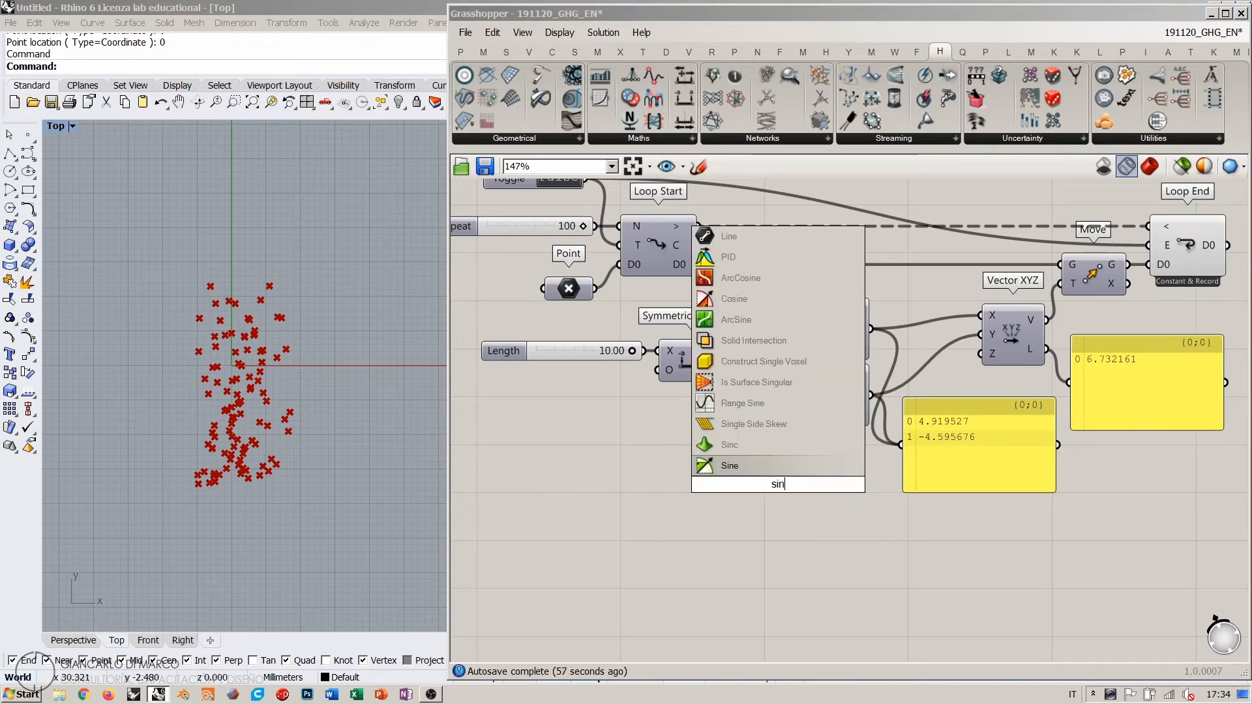
pyautogui.click(769, 466)
pyautogui.rightClick(755, 486)
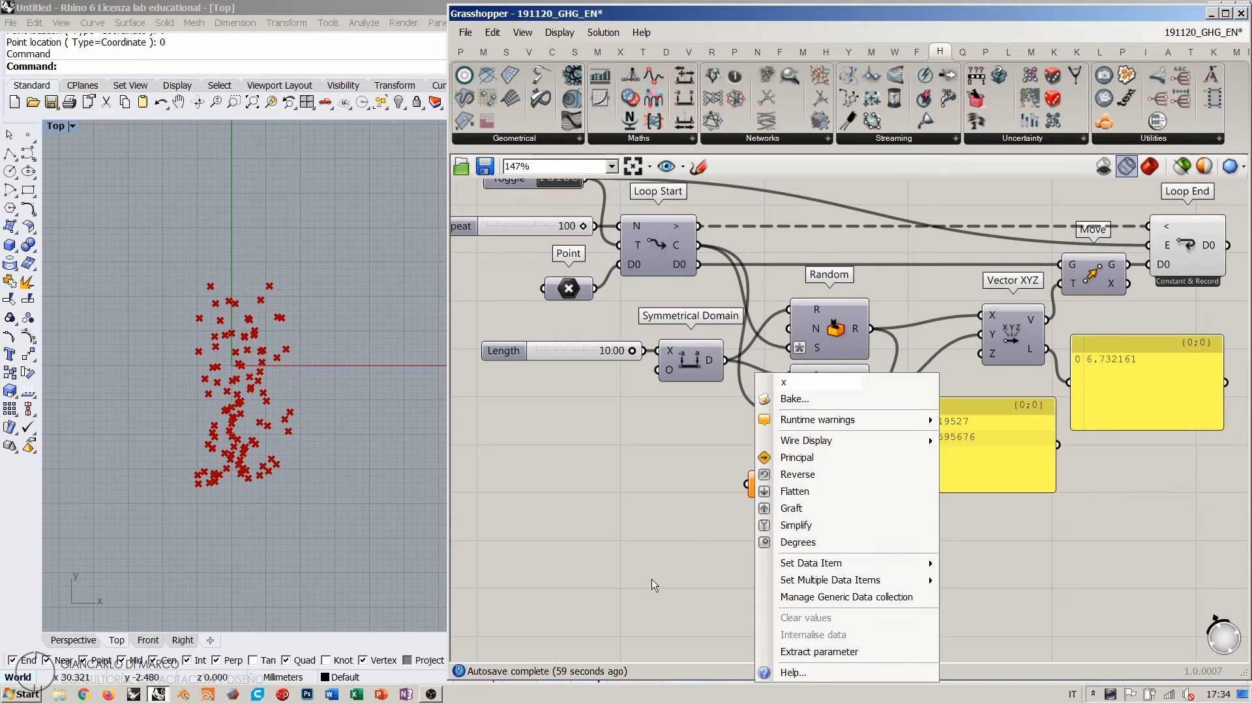
pyautogui.click(799, 542)
pyautogui.moveTo(773, 489); pyautogui.dragTo(828, 539)
# Step: Add a Remap Numbers component and connect Loop Start's C output to its V input
pyautogui.moveTo(666, 500); pyautogui.dragTo(711, 534, button='right')
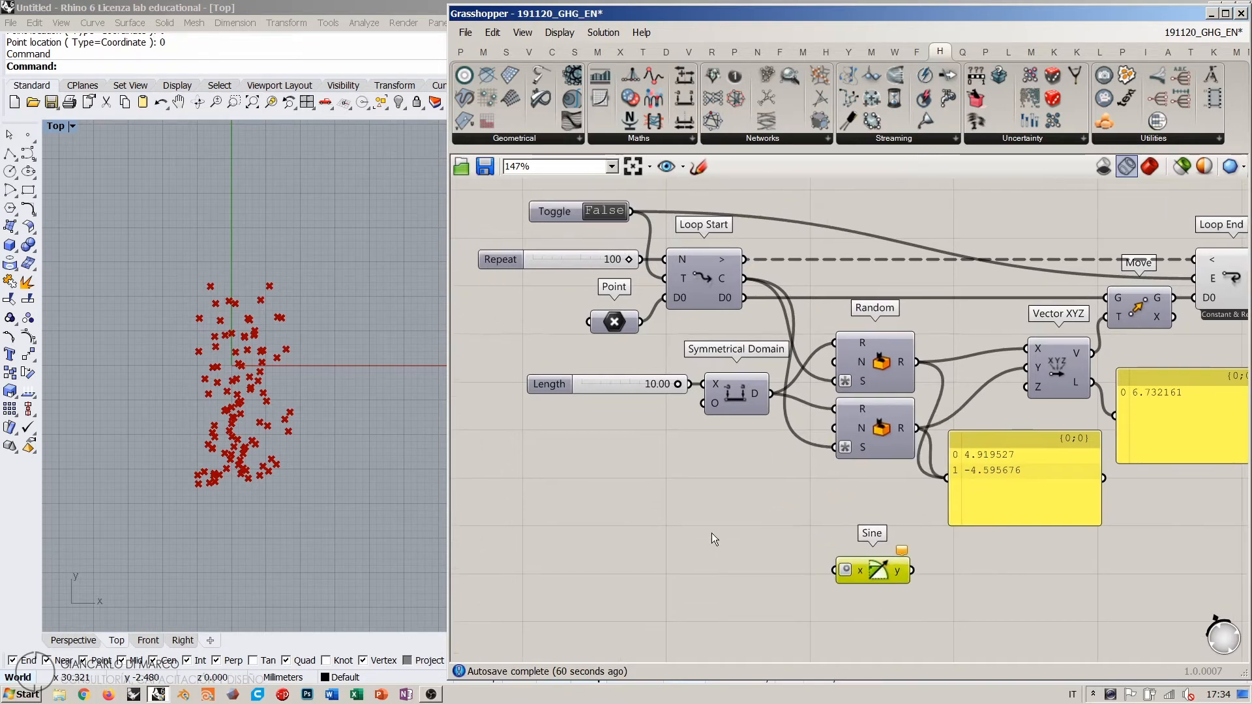
pyautogui.doubleClick(710, 533)
pyautogui.write('remap')
pyautogui.click(668, 515)
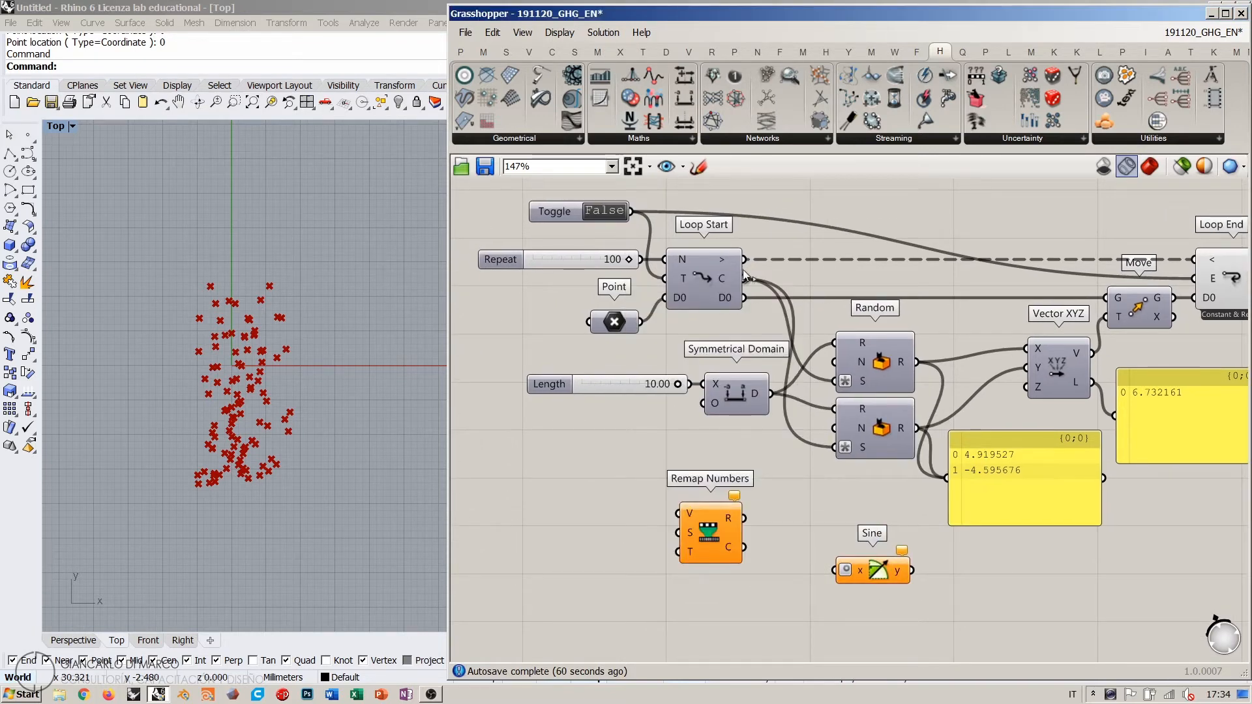
pyautogui.moveTo(743, 278); pyautogui.dragTo(678, 513)
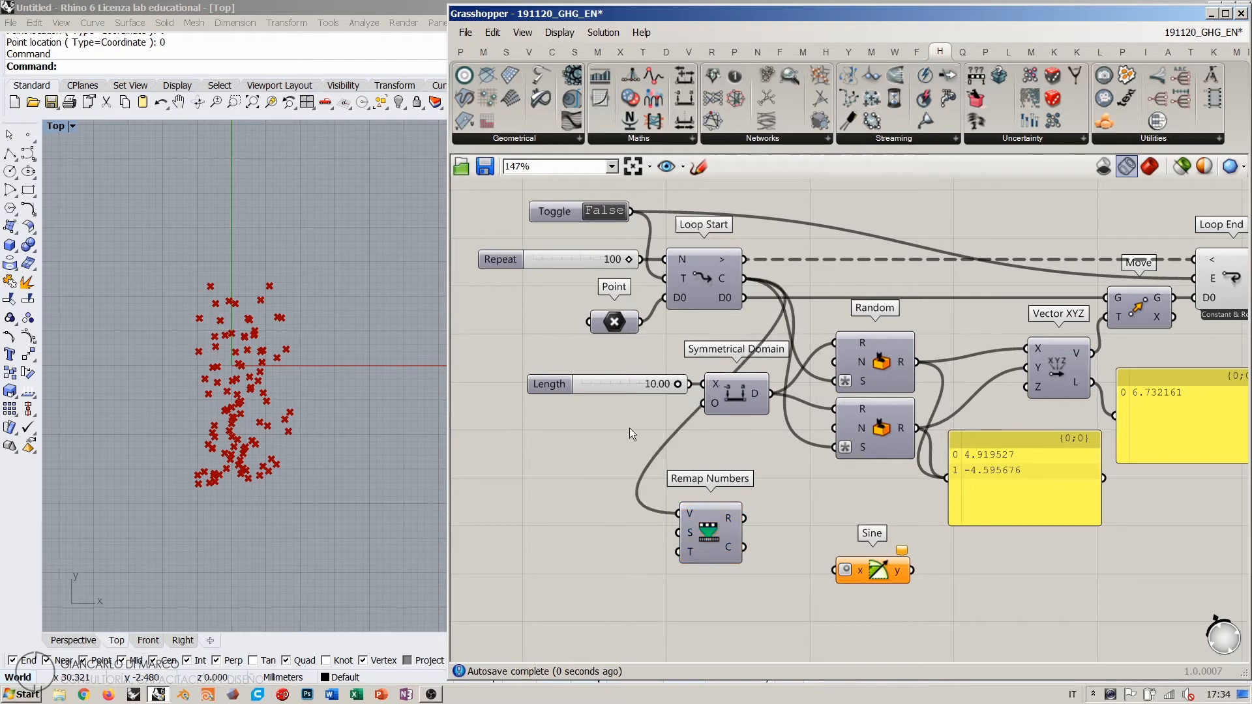
# Step: Connect the Repeat slider to the Remap Numbers source and a new number slider of 180 to its target
pyautogui.moveTo(628, 428); pyautogui.dragTo(689, 409, button='right')
pyautogui.moveTo(699, 240); pyautogui.dragTo(736, 514)
pyautogui.doubleClick(645, 565)
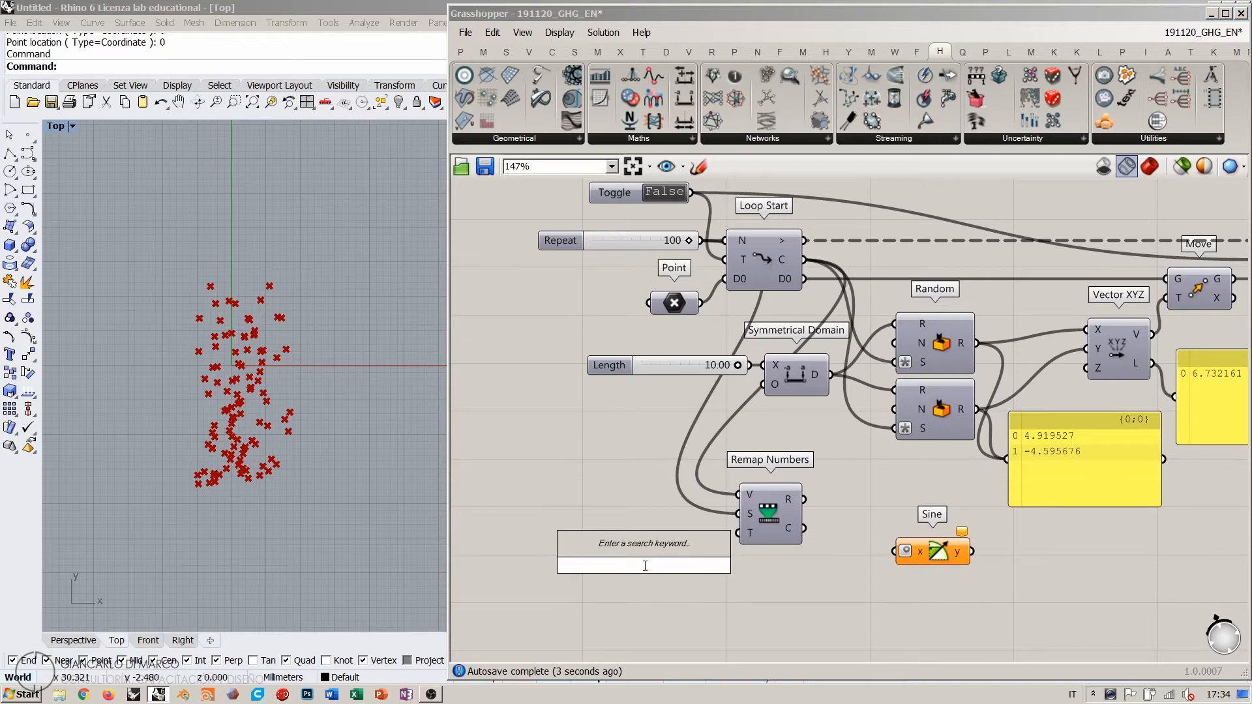
pyautogui.write('180')
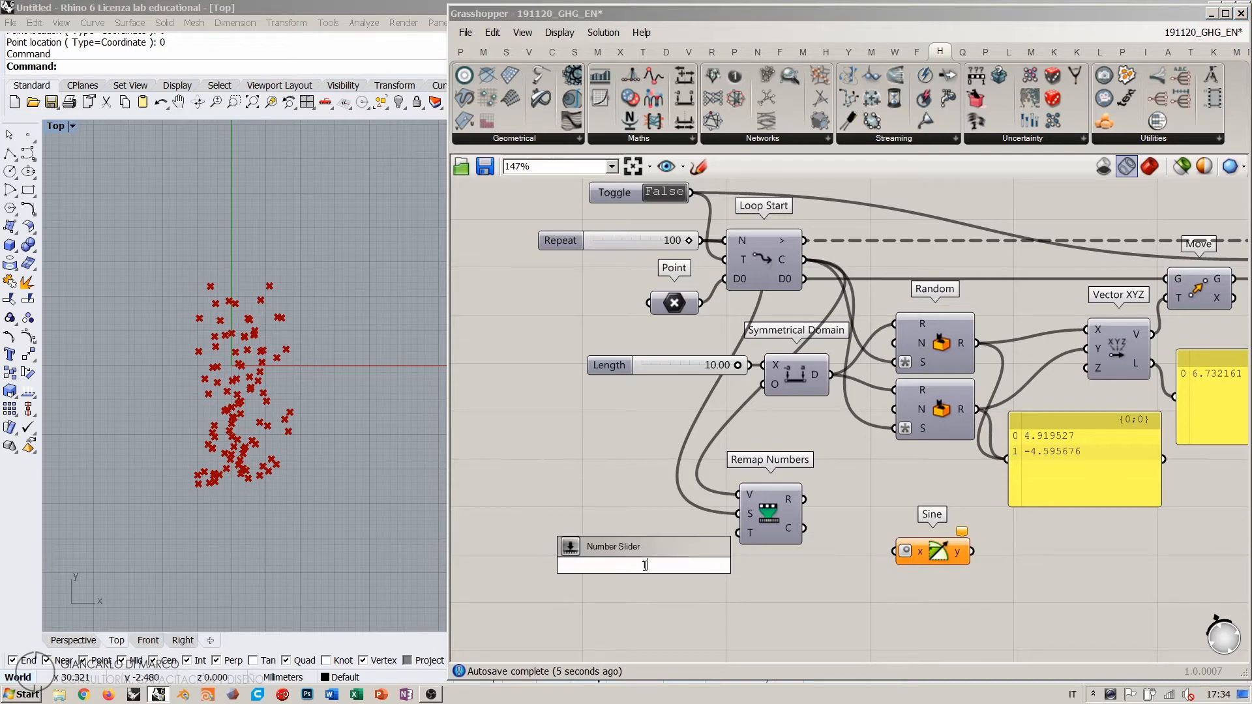
pyautogui.press('Return')
pyautogui.moveTo(703, 567)
pyautogui.mouseDown()
pyautogui.moveTo(756, 573)
pyautogui.moveTo(701, 551)
pyautogui.mouseUp()
pyautogui.moveTo(723, 550); pyautogui.dragTo(739, 533)
# Step: Feed the remapped result into the Sine component and wire the sine output to the Y input of Vector XYZ
pyautogui.moveTo(806, 499); pyautogui.dragTo(906, 551)
pyautogui.moveTo(961, 572); pyautogui.dragTo(816, 578, button='right')
pyautogui.moveTo(816, 577); pyautogui.dragTo(801, 531)
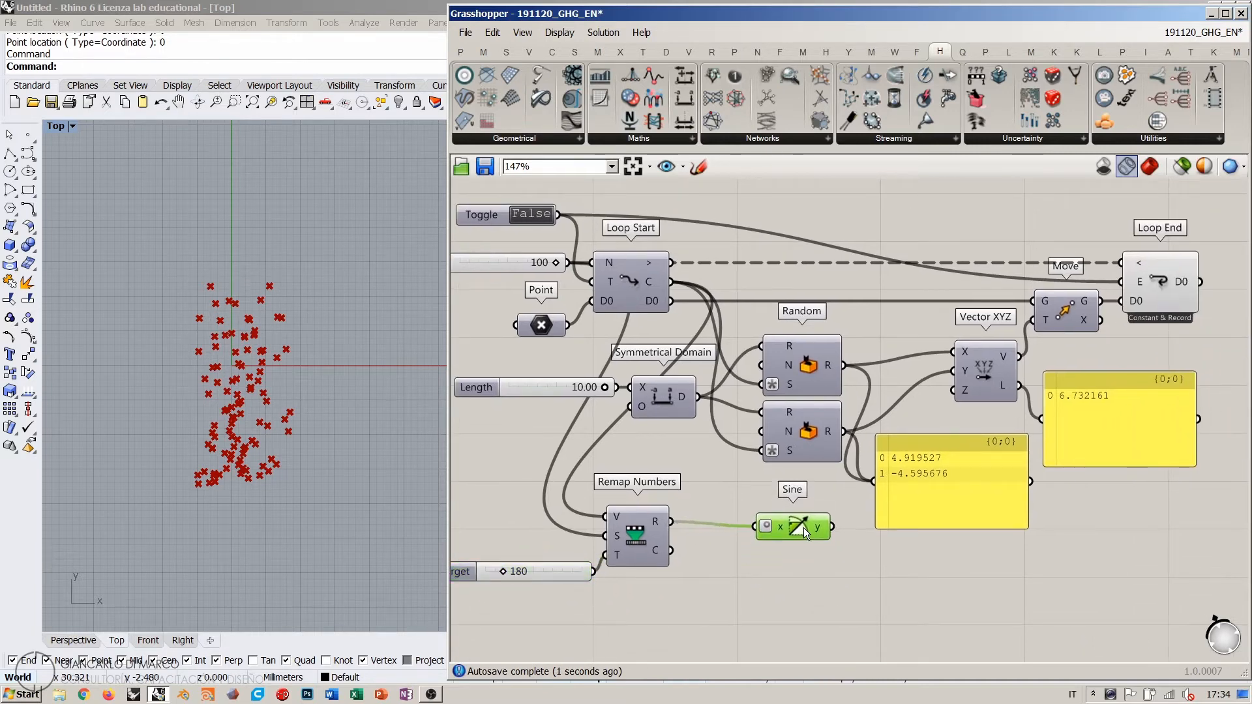
pyautogui.click(800, 561)
pyautogui.moveTo(788, 474); pyautogui.dragTo(808, 480, button='right')
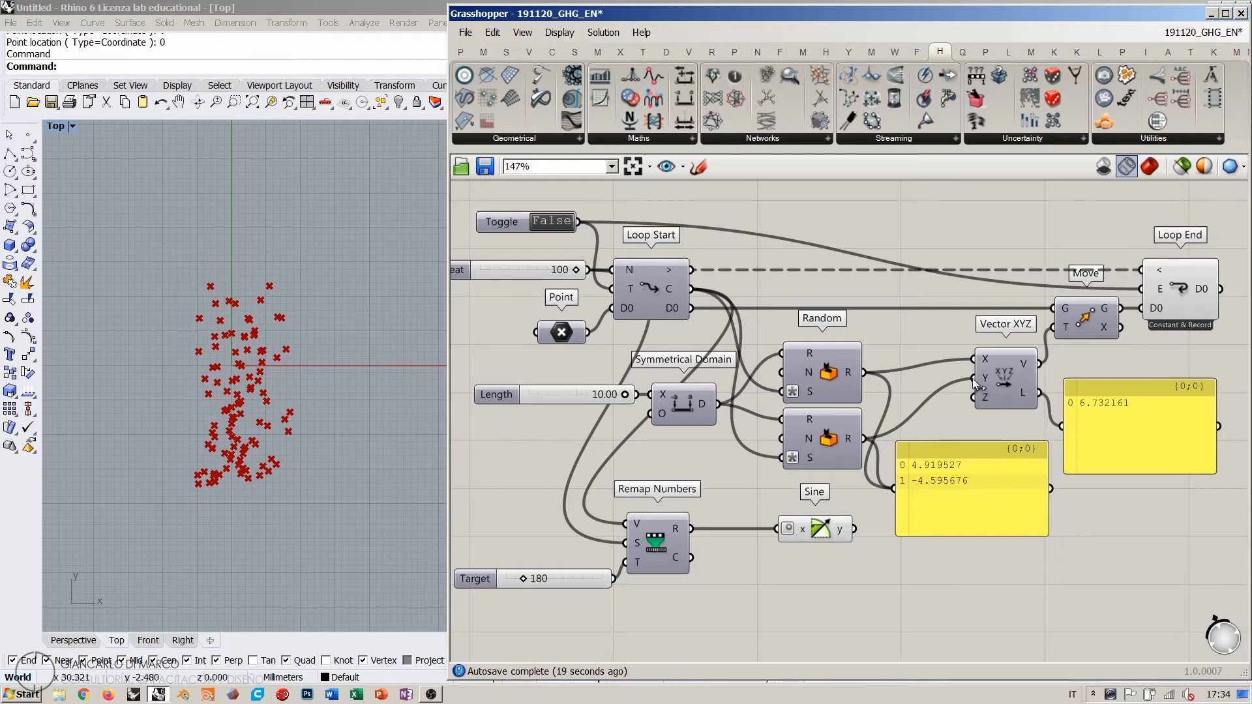
pyautogui.moveTo(975, 380); pyautogui.dragTo(855, 529)
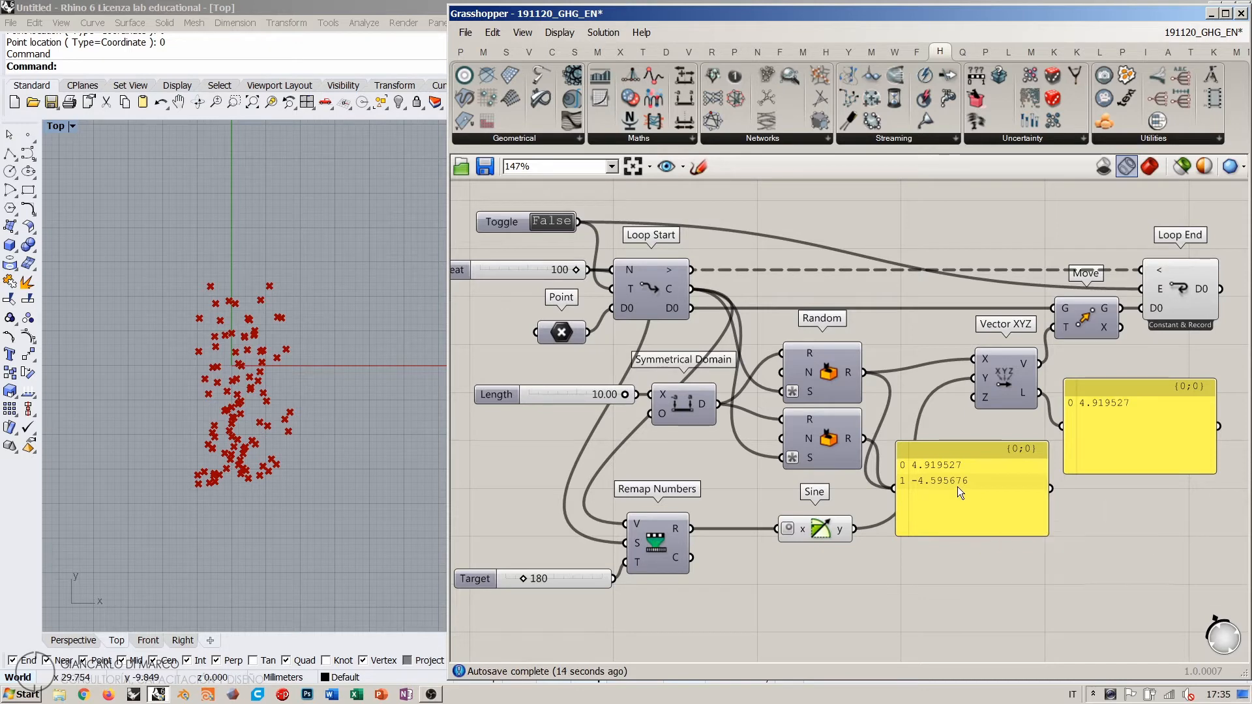
# Step: Move the random values panel aside and add a Multiplication component with the sine output wired to its A input
pyautogui.moveTo(956, 483); pyautogui.dragTo(1091, 522)
pyautogui.click(976, 432)
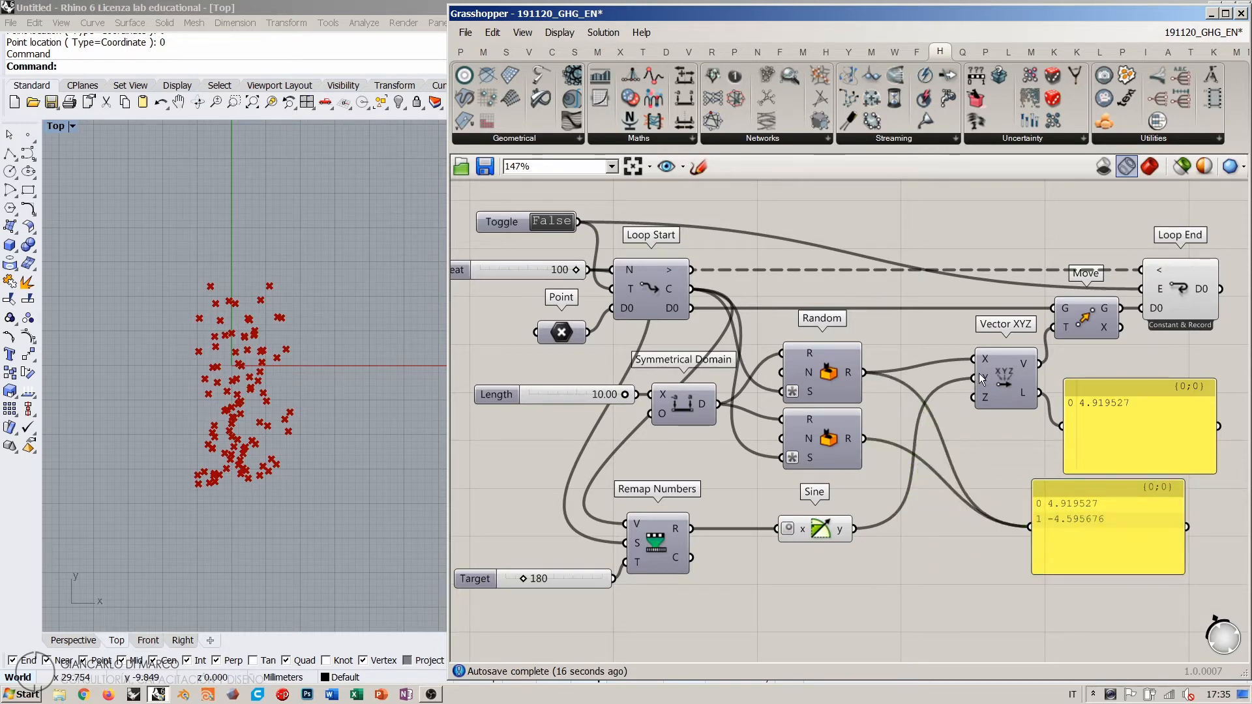
pyautogui.doubleClick(913, 568)
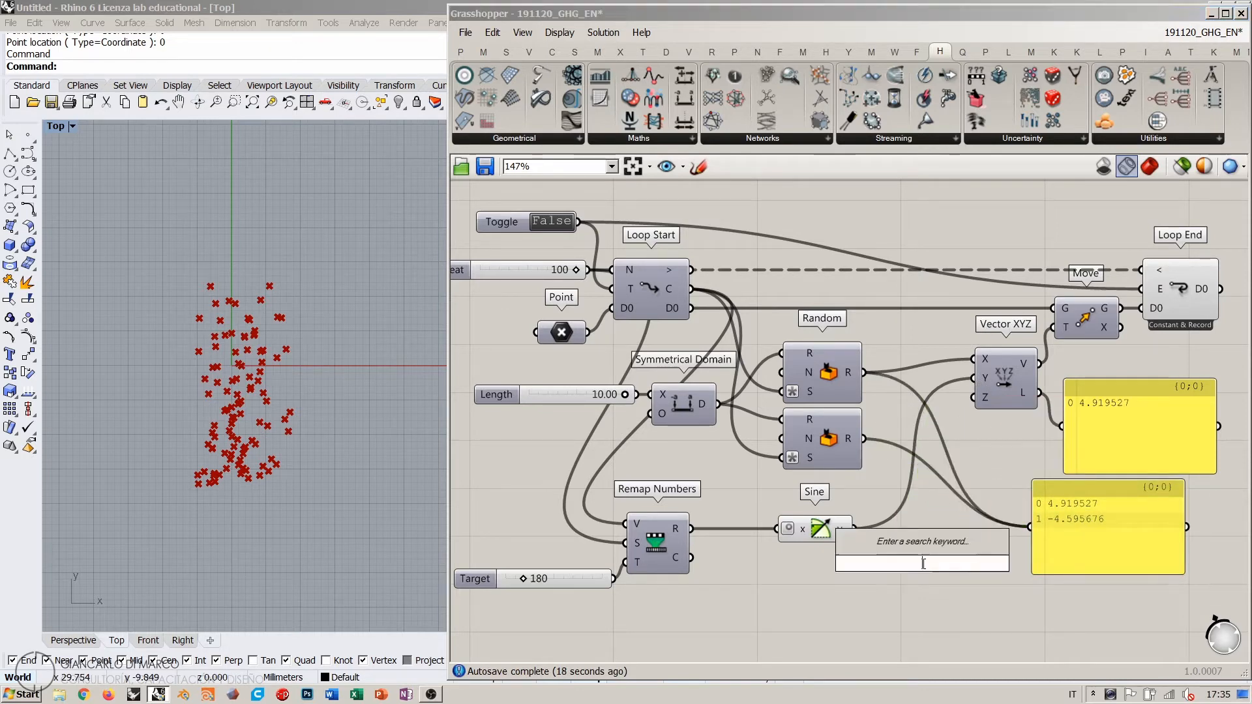
pyautogui.write('mult')
pyautogui.press('Return')
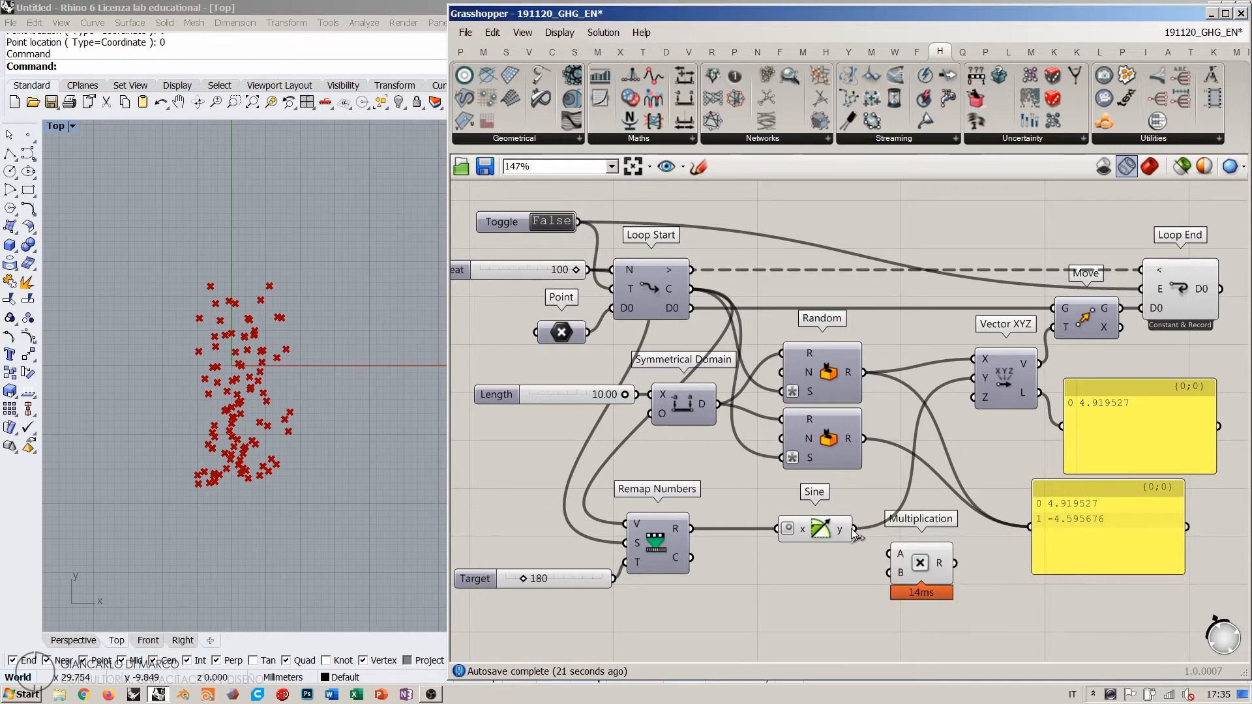
pyautogui.moveTo(854, 530); pyautogui.dragTo(890, 554)
# Step: Add a number slider from 0.00 to 5 as the multiplication's B input and wire the product to Vector XYZ's Y input
pyautogui.doubleClick(835, 600)
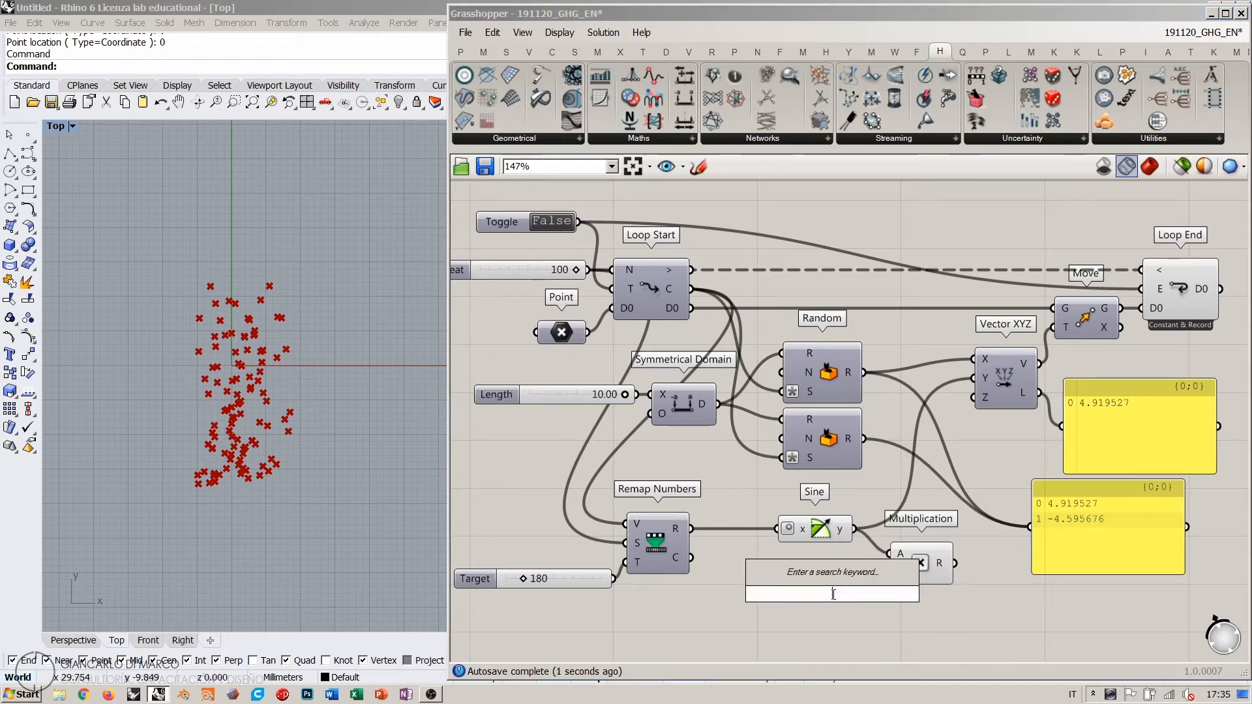
pyautogui.write('0.00')
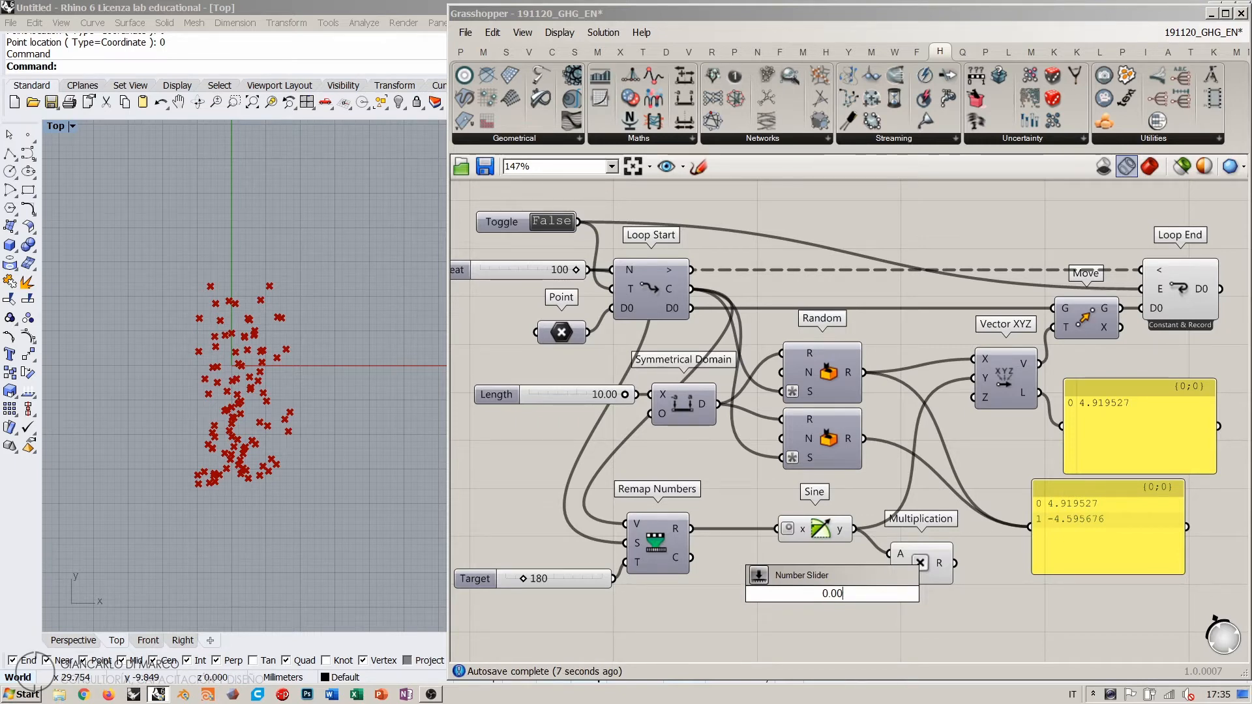
pyautogui.write('<5')
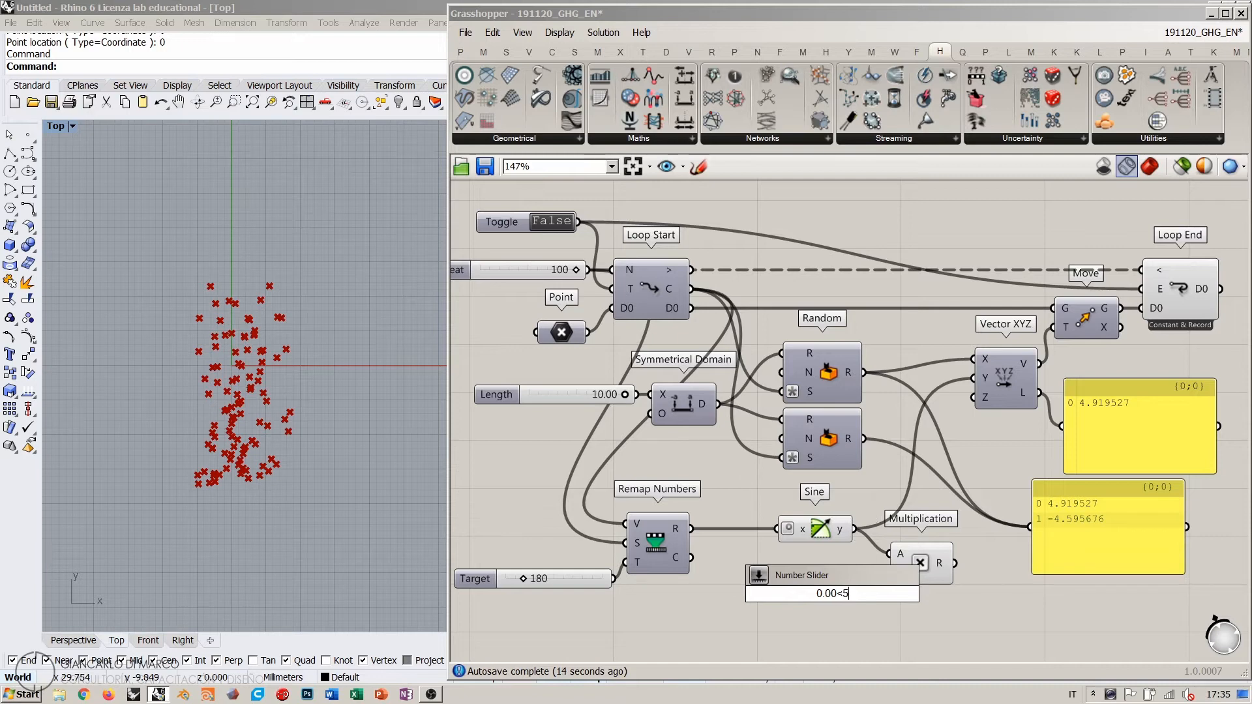
pyautogui.press('Return')
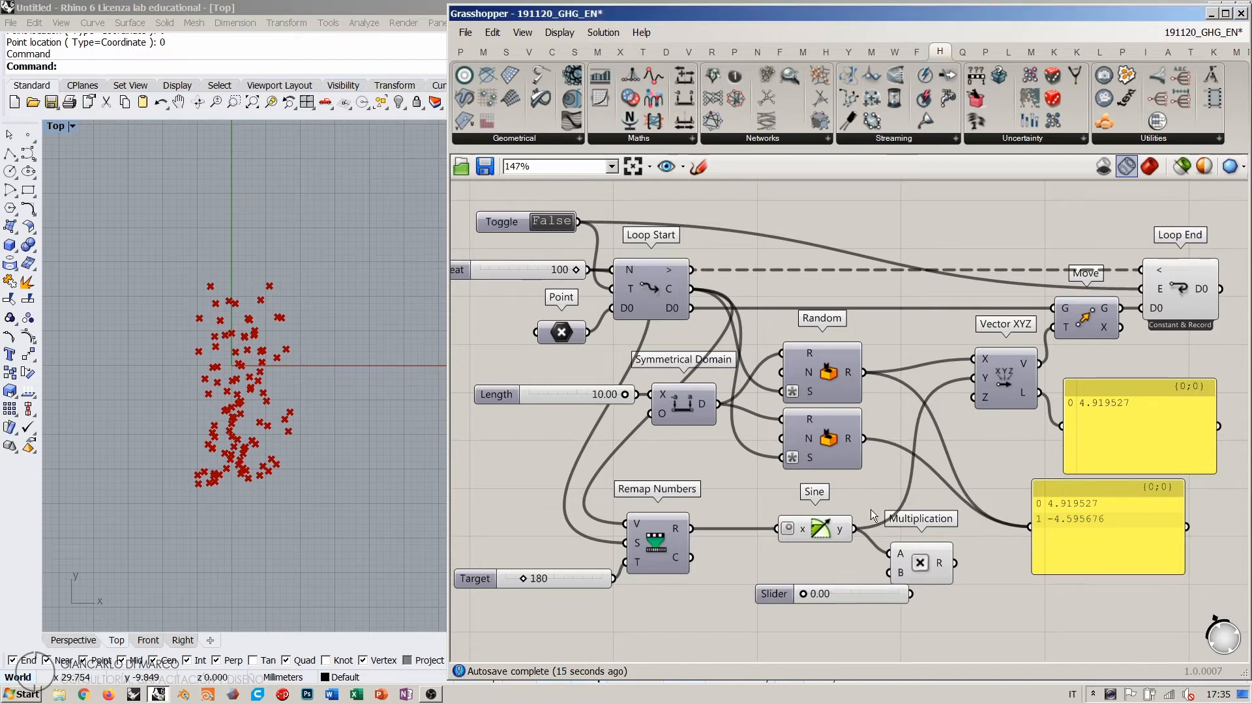
pyautogui.moveTo(883, 586); pyautogui.dragTo(973, 397)
pyautogui.click(796, 633)
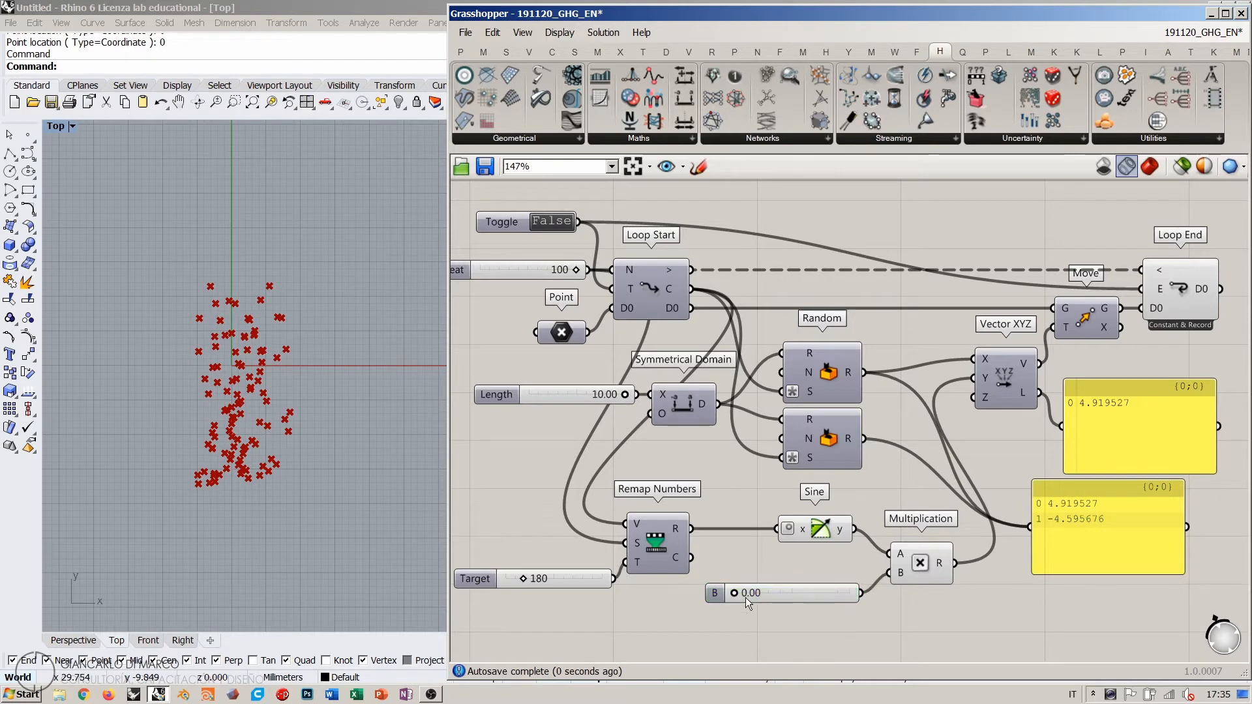
# Step: Set the multiplication's B slider to 2.38 and rerun the loop to examine the point distribution in the Top viewport
pyautogui.moveTo(735, 594); pyautogui.dragTo(788, 594)
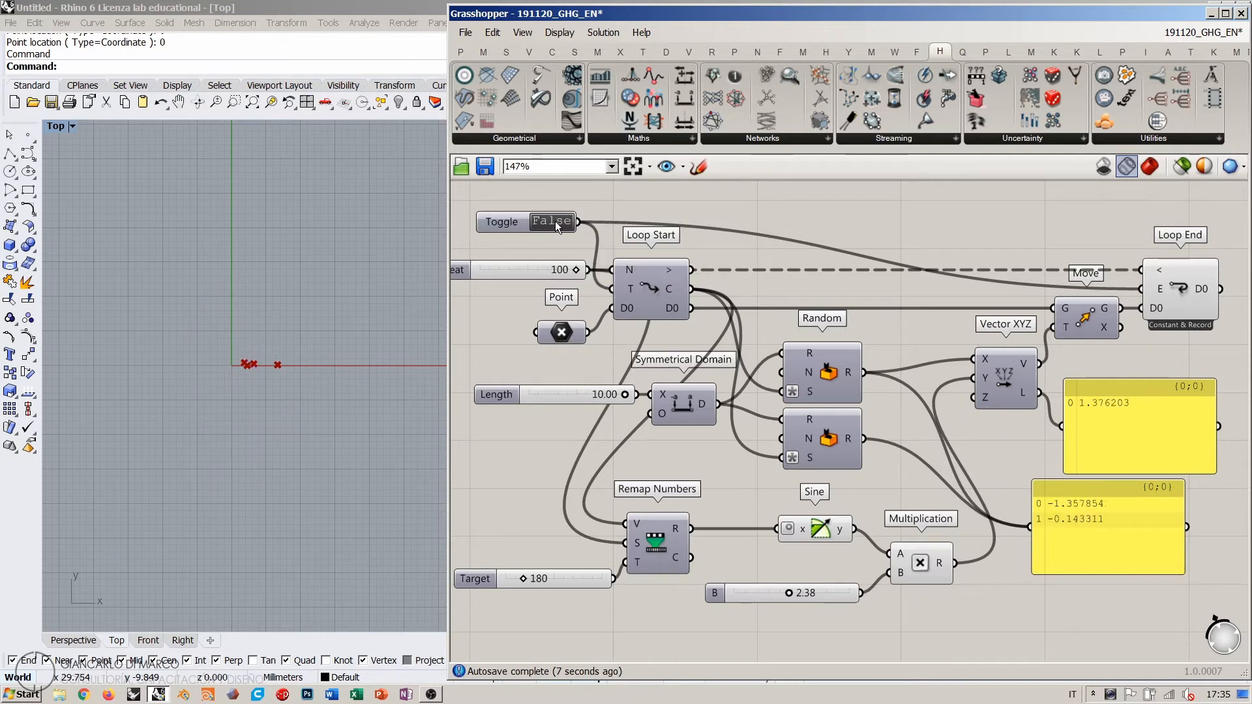
pyautogui.click(283, 342)
pyautogui.scroll(-5, 257, 388)
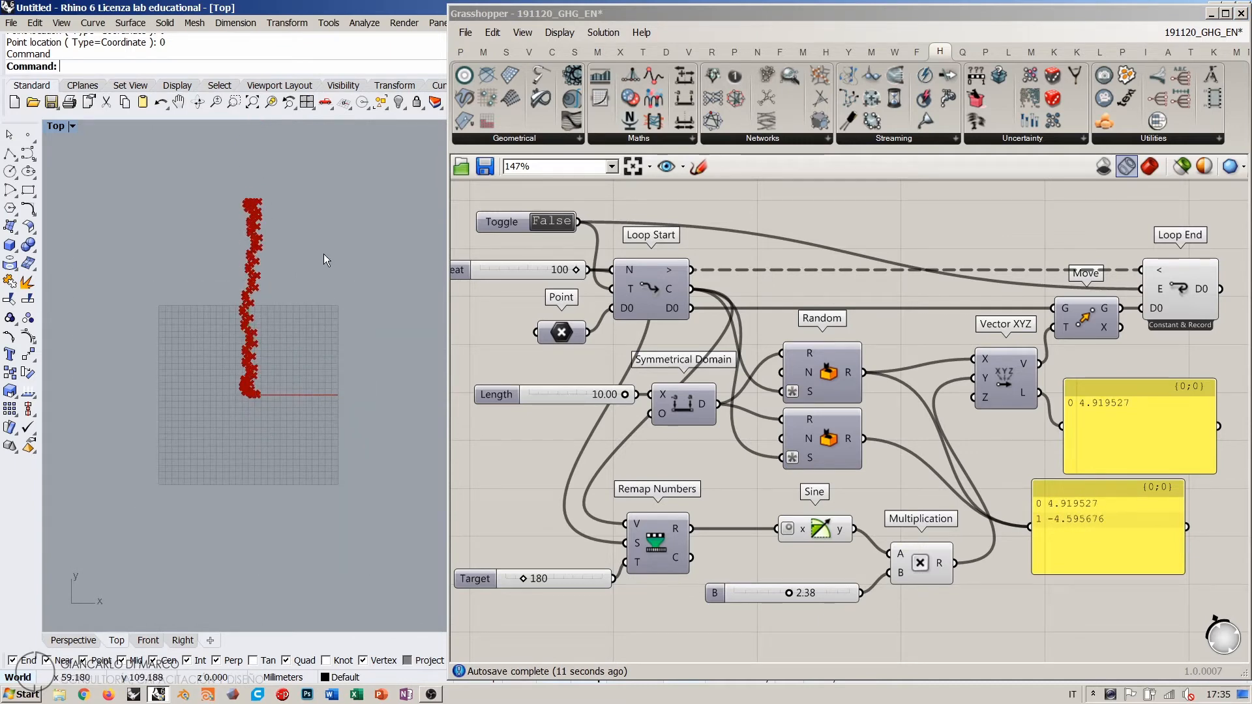
pyautogui.scroll(3, 315, 213)
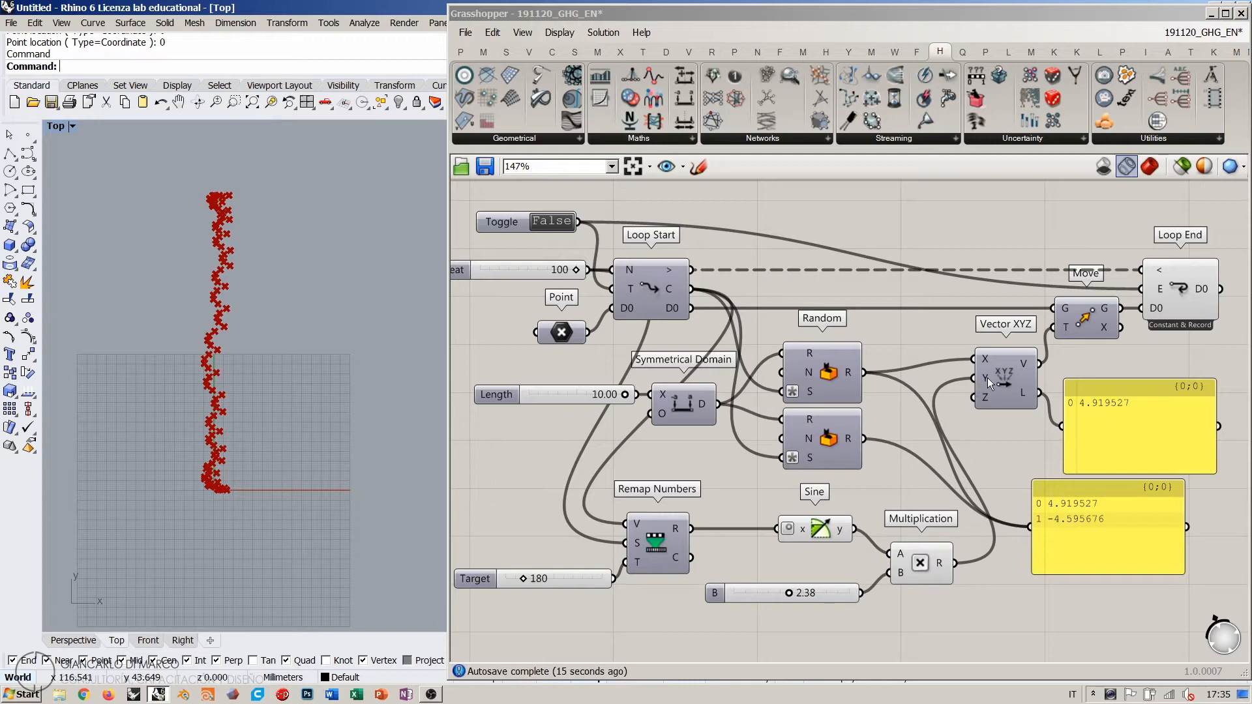
pyautogui.scroll(5, 239, 512)
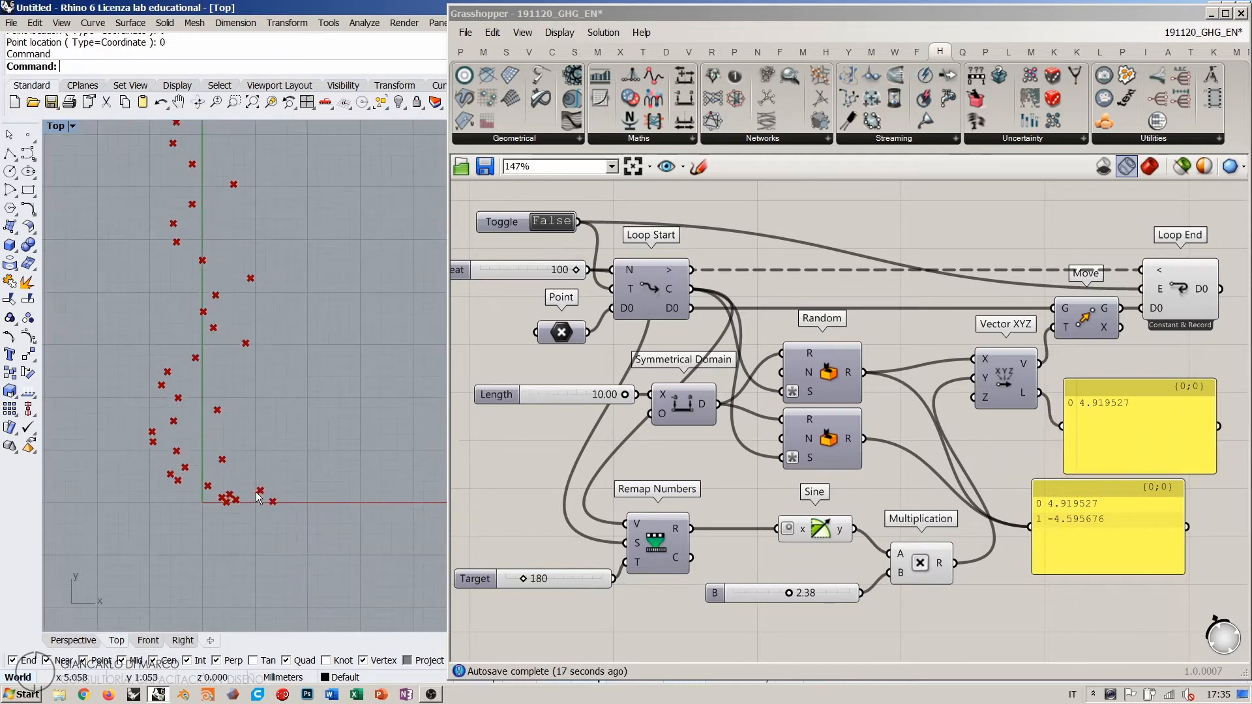
pyautogui.scroll(3, 255, 496)
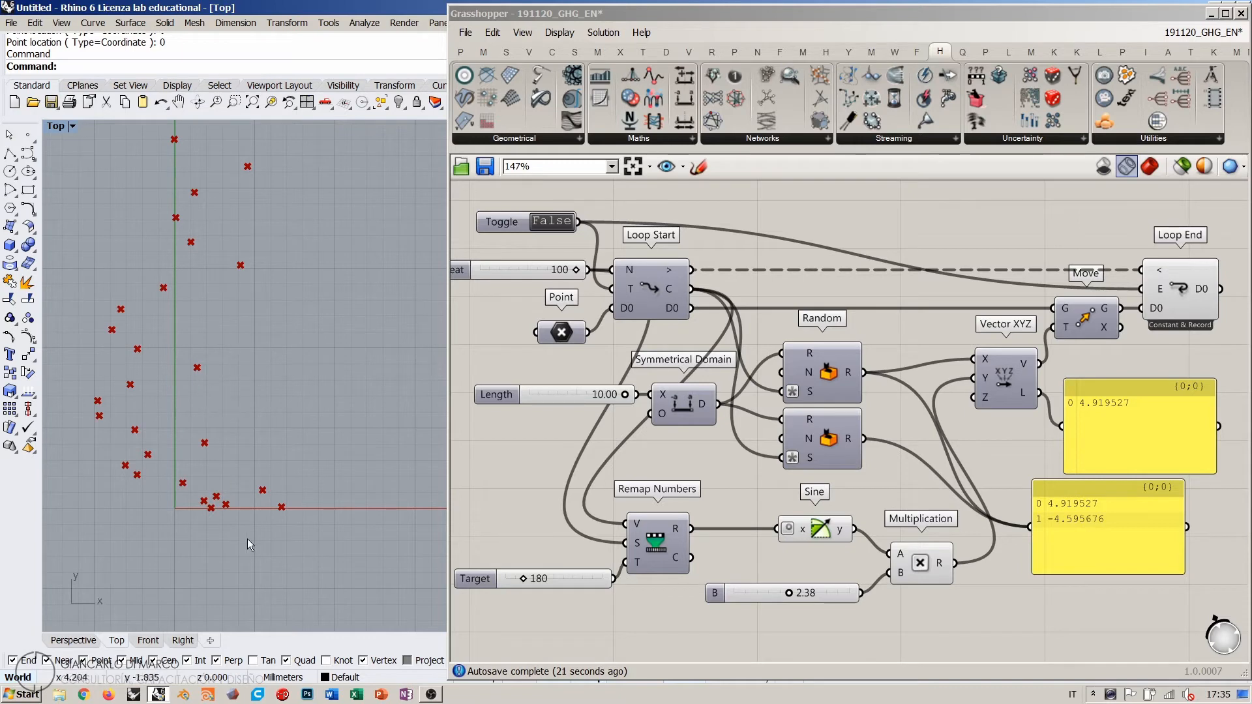
pyautogui.scroll(-10, 206, 562)
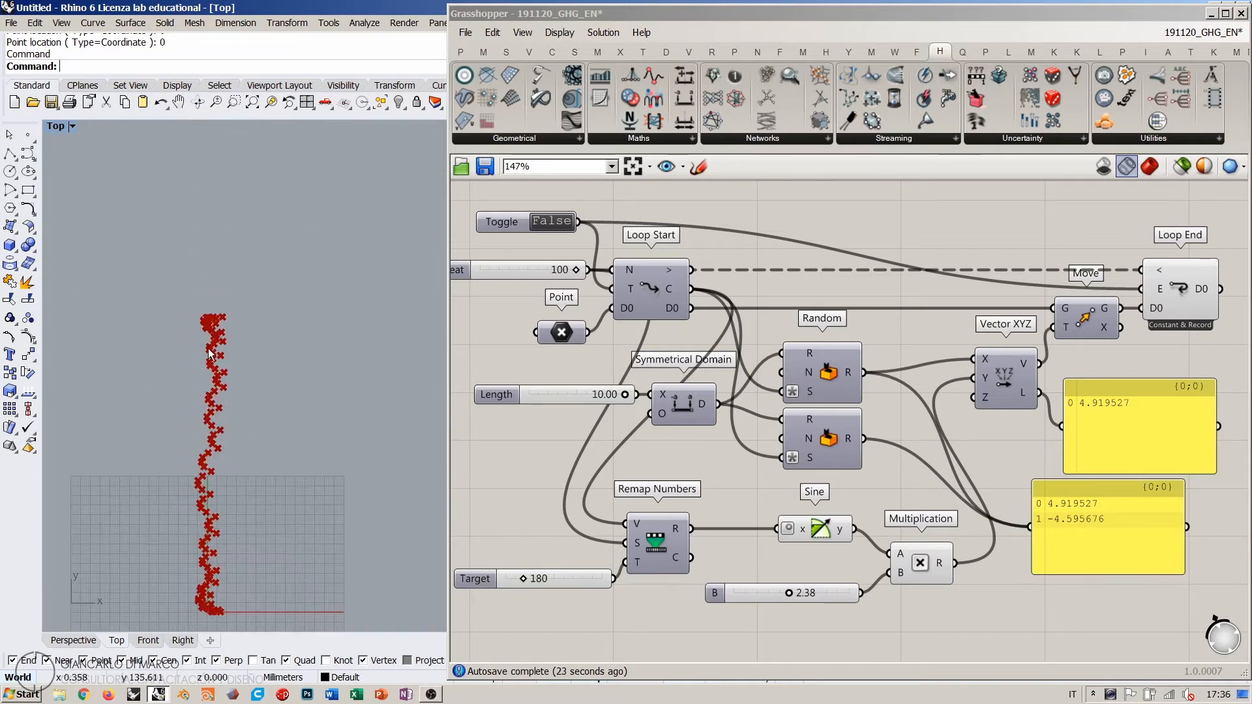
pyautogui.moveTo(220, 378); pyautogui.dragTo(238, 259, button='right')
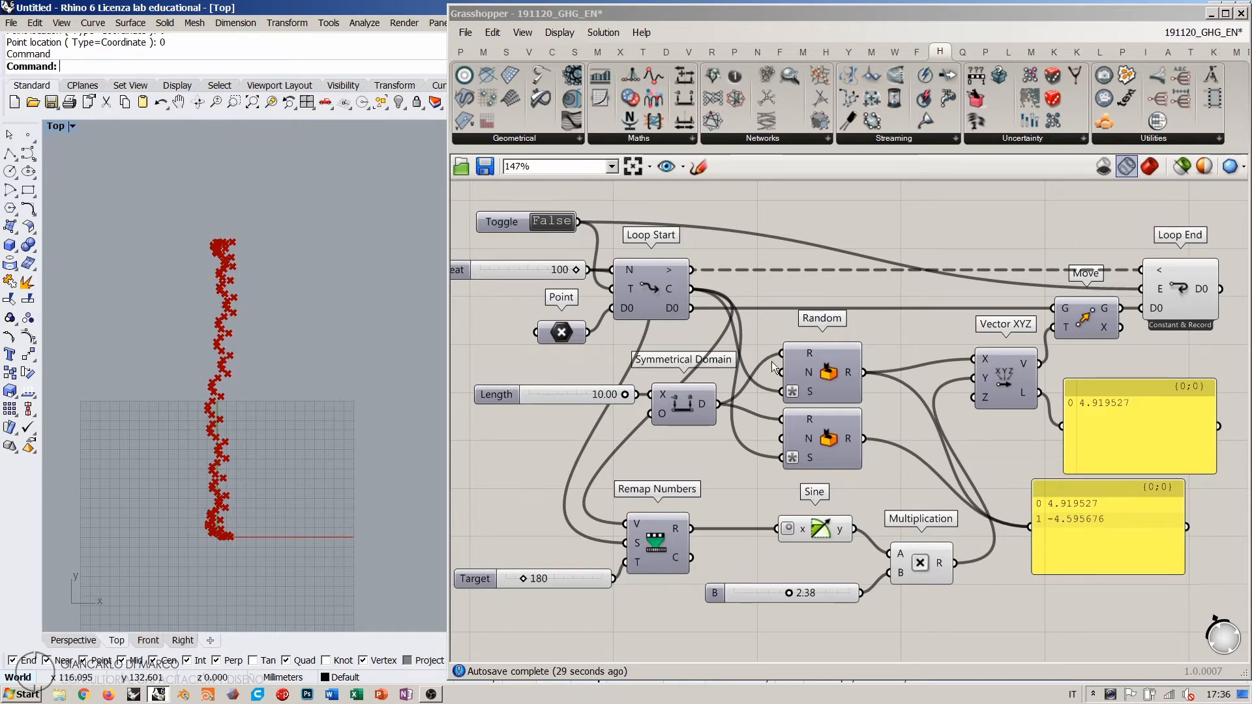
# Step: Reduce the multiplication's B slider to 0.37 and rerun the loop to examine the new point spread
pyautogui.moveTo(766, 545); pyautogui.dragTo(795, 505, button='right')
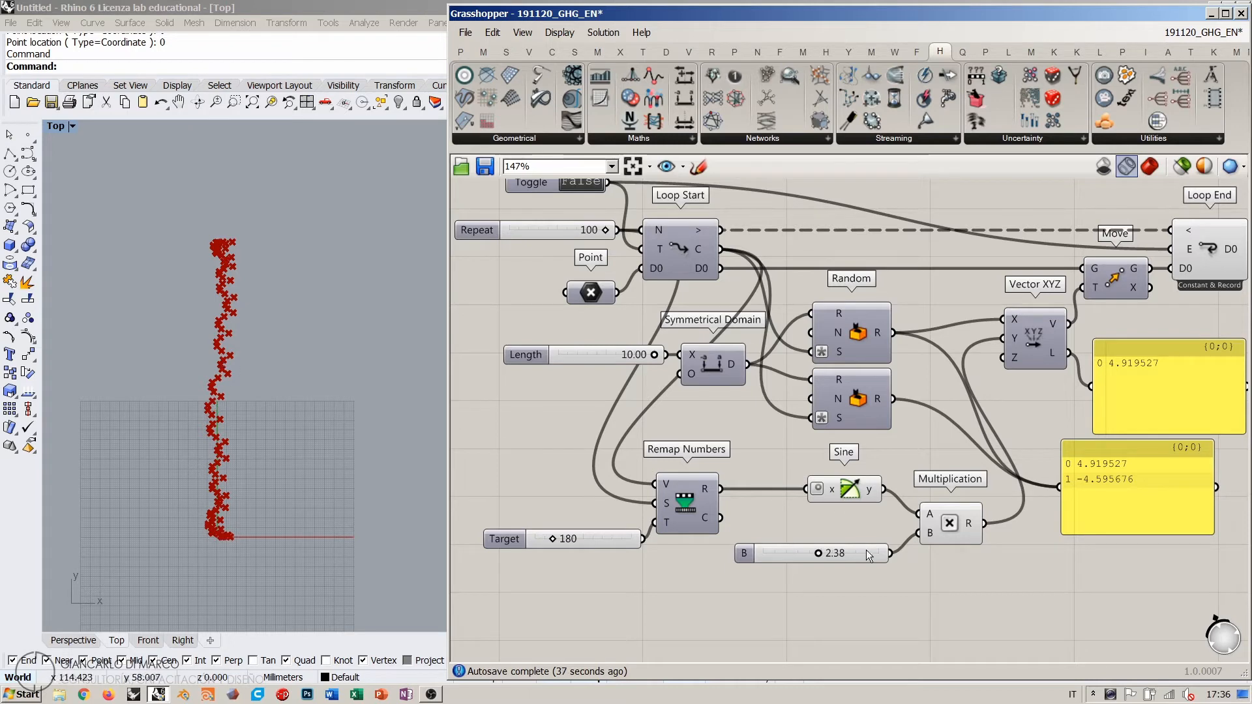
pyautogui.moveTo(773, 554); pyautogui.dragTo(771, 555)
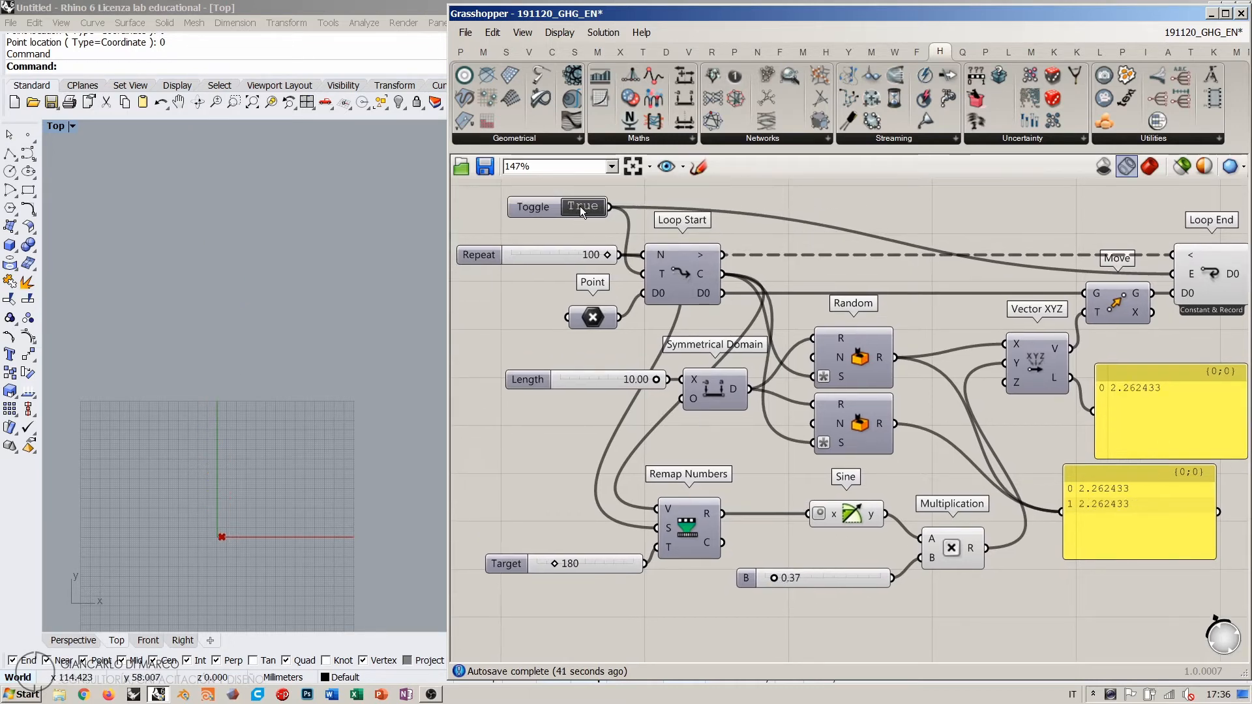
pyautogui.click(231, 565)
pyautogui.scroll(5, 243, 518)
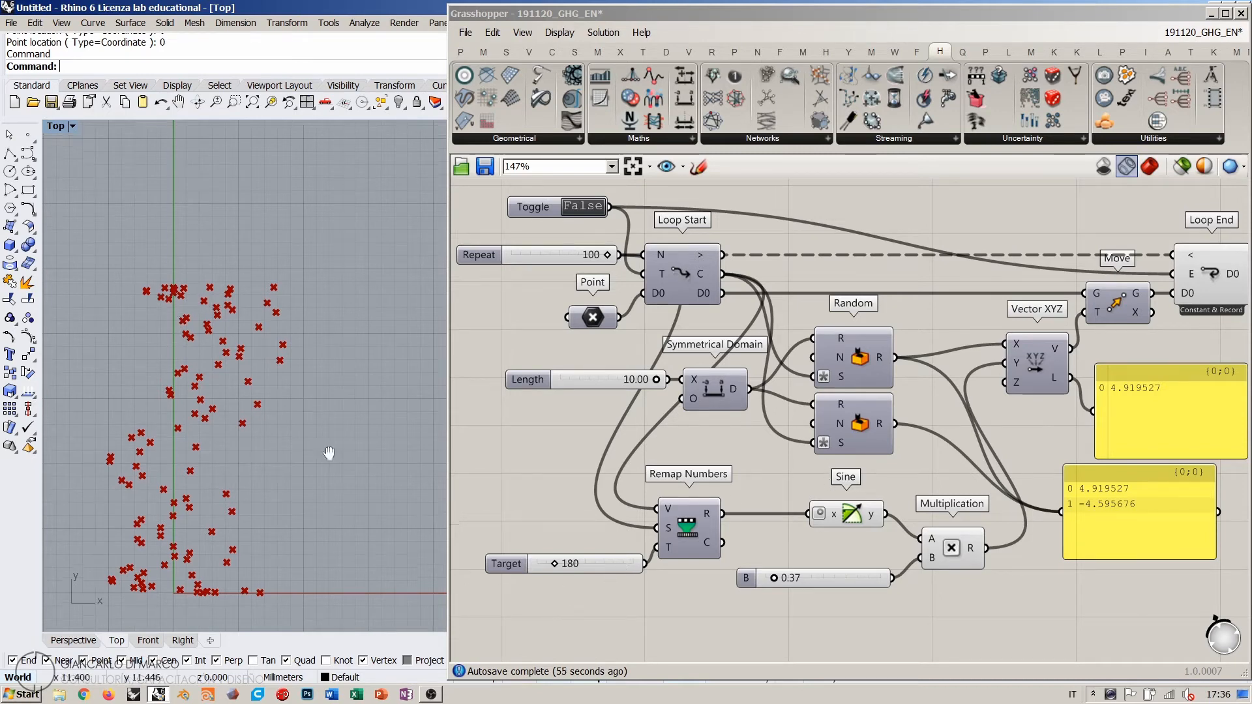
pyautogui.scroll(-4, 330, 452)
# Step: Set the Target slider of Remap Numbers to 360 and rerun the loop with the toggle
pyautogui.doubleClick(598, 561)
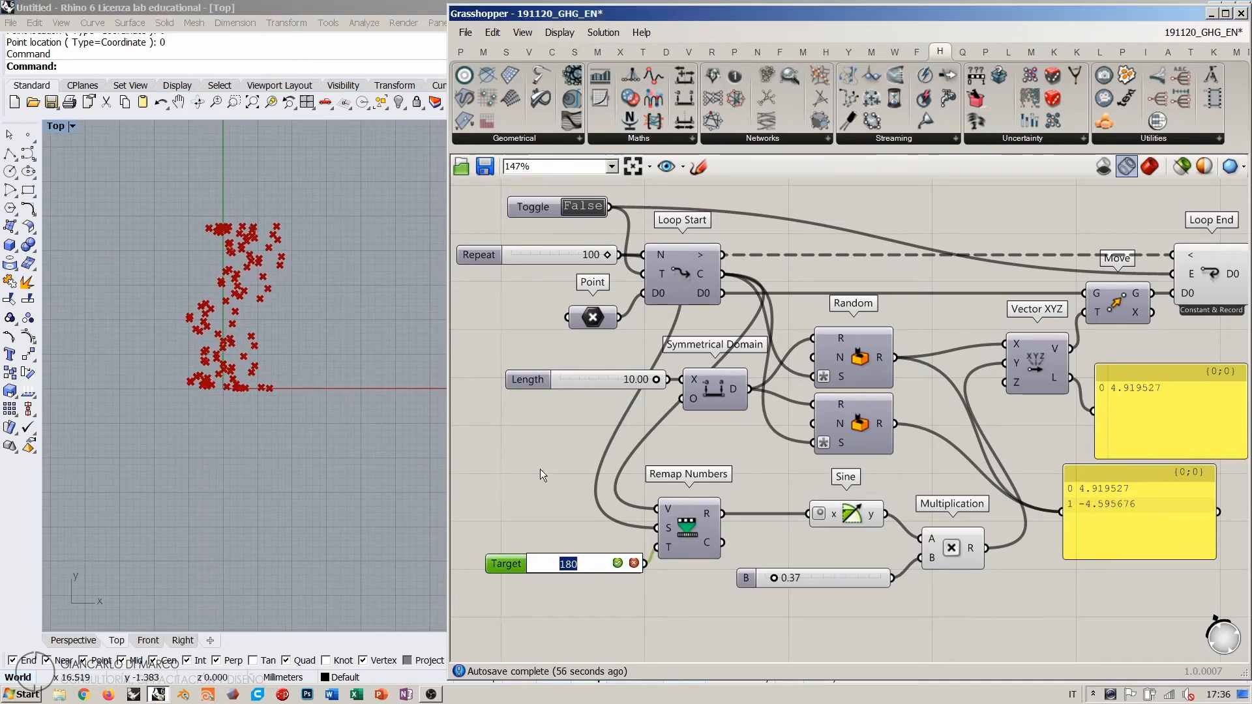
pyautogui.write('360')
pyautogui.press('Return')
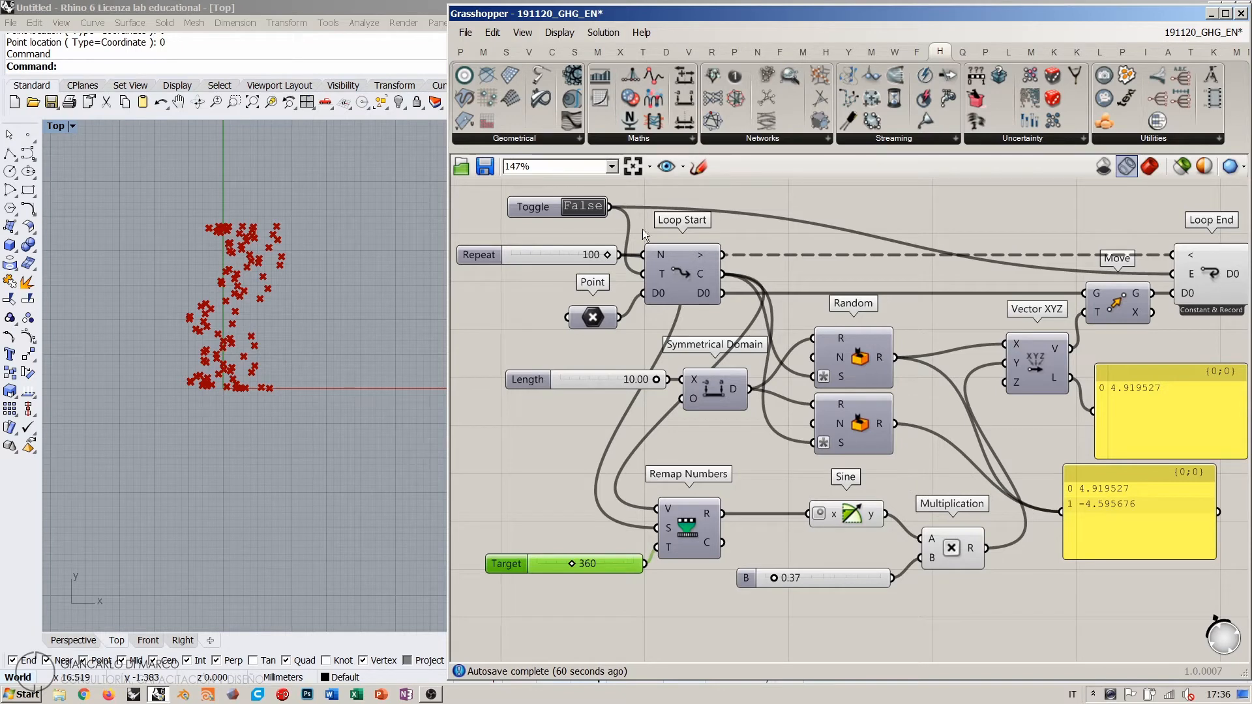
pyautogui.click(574, 206)
pyautogui.click(574, 207)
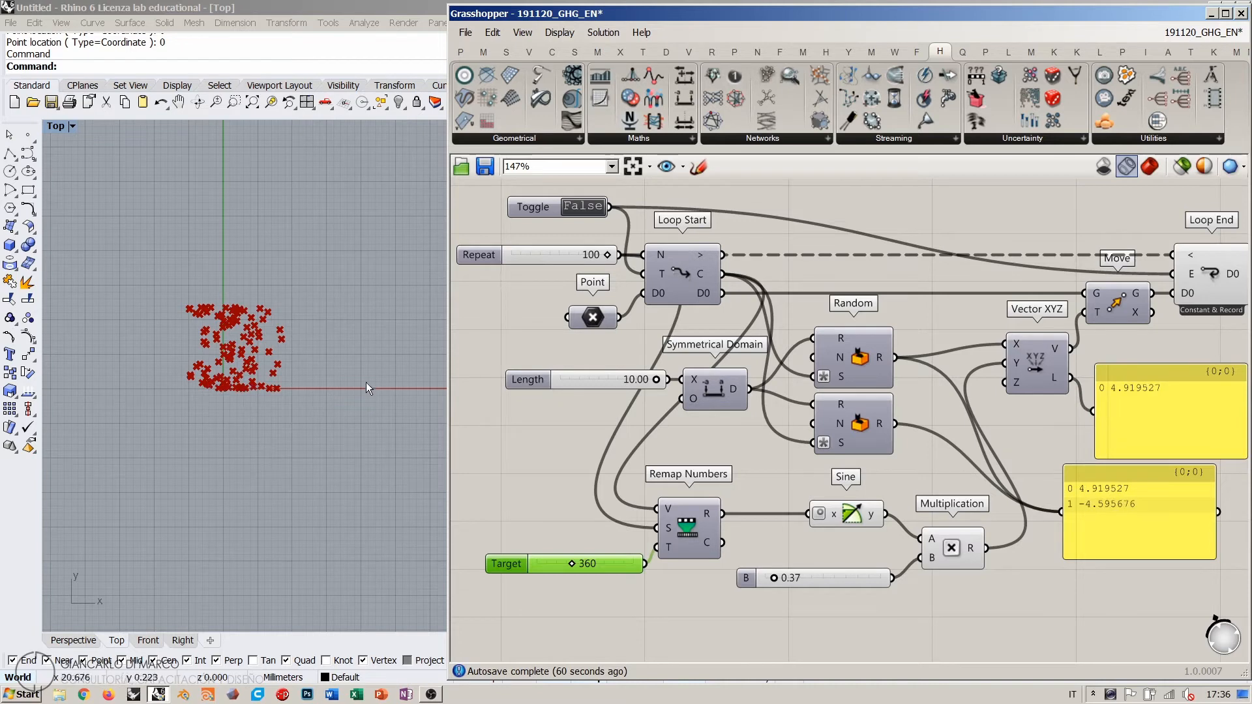
# Step: Set the Target slider to 720, align it with the Remap Numbers target input and rerun the loop
pyautogui.doubleClick(592, 562)
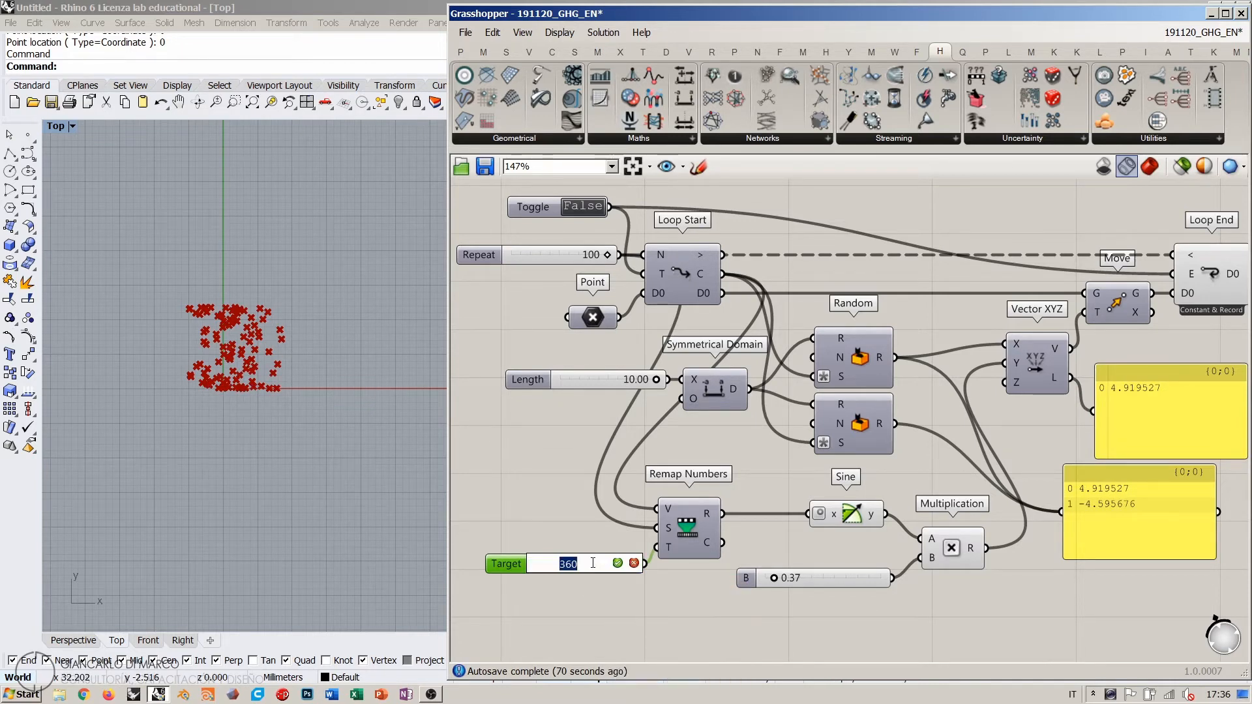
pyautogui.write('720')
pyautogui.press('Return')
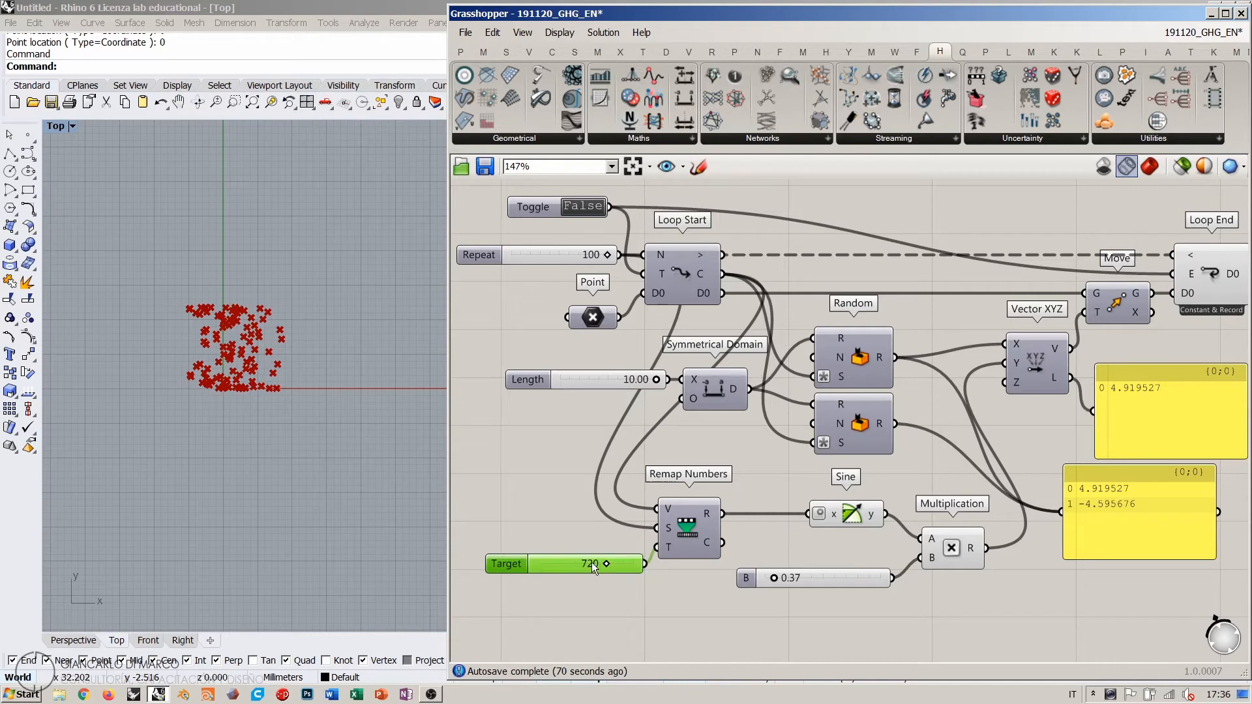
pyautogui.click(544, 509)
pyautogui.moveTo(571, 561); pyautogui.dragTo(565, 545)
pyautogui.click(596, 603)
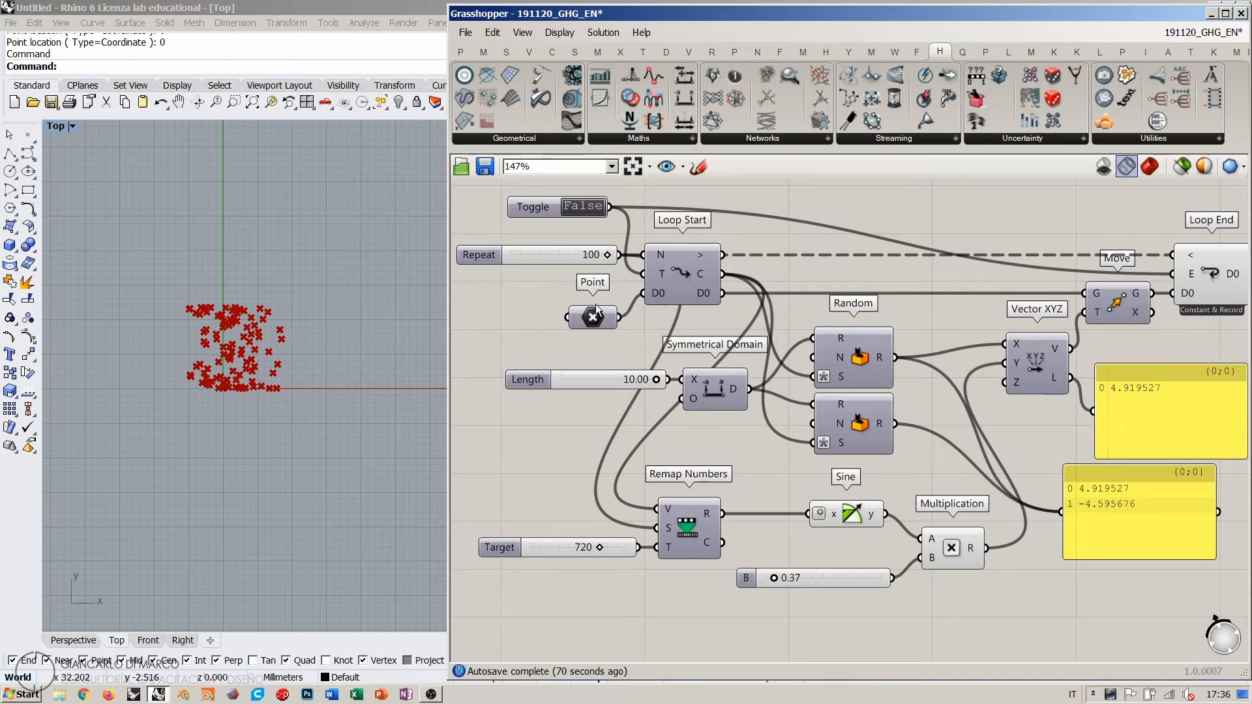
pyautogui.doubleClick(591, 211)
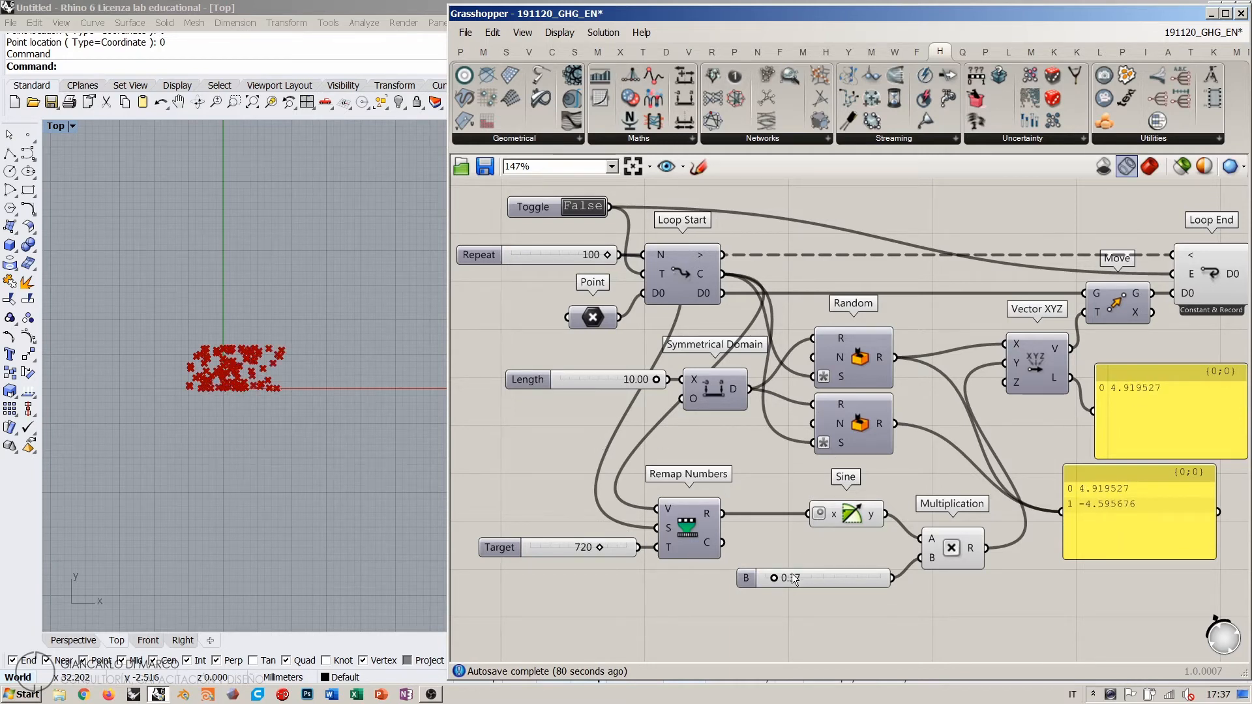
# Step: Set the multiplication's B slider to 1.81 and restart the loop by switching the toggle to True and back to False
pyautogui.moveTo(798, 579); pyautogui.dragTo(807, 578)
pyautogui.click(584, 207)
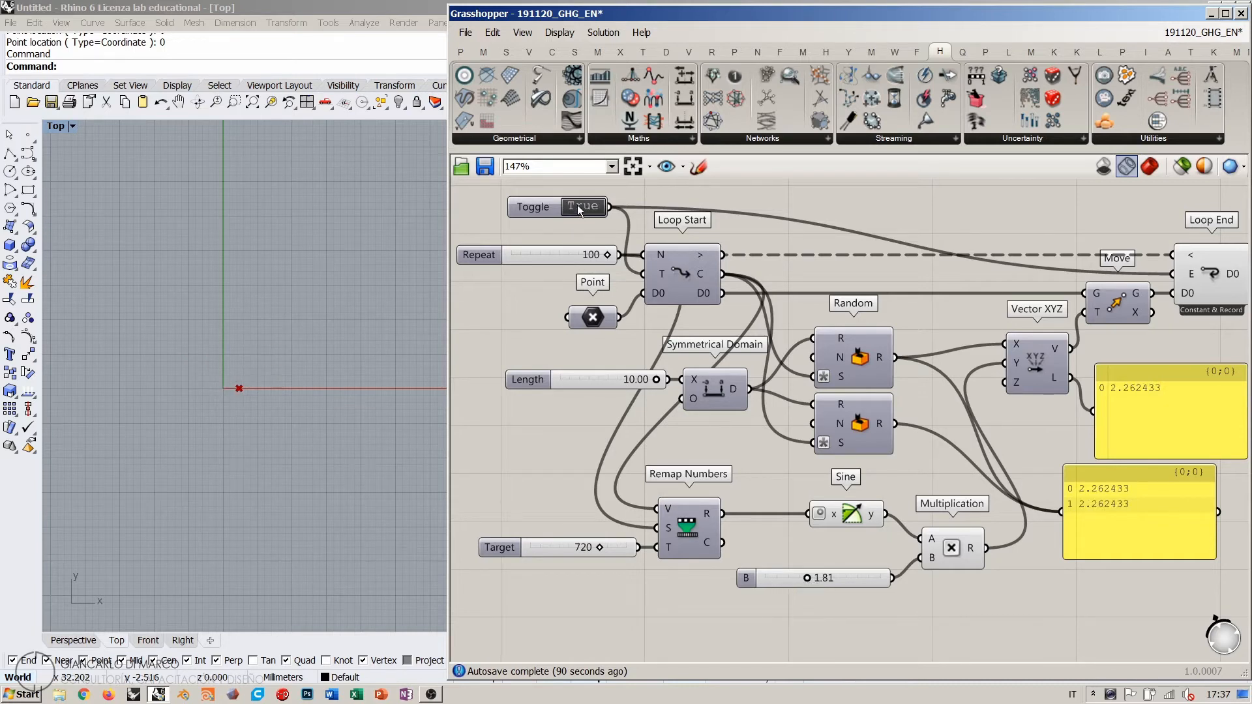
pyautogui.click(577, 204)
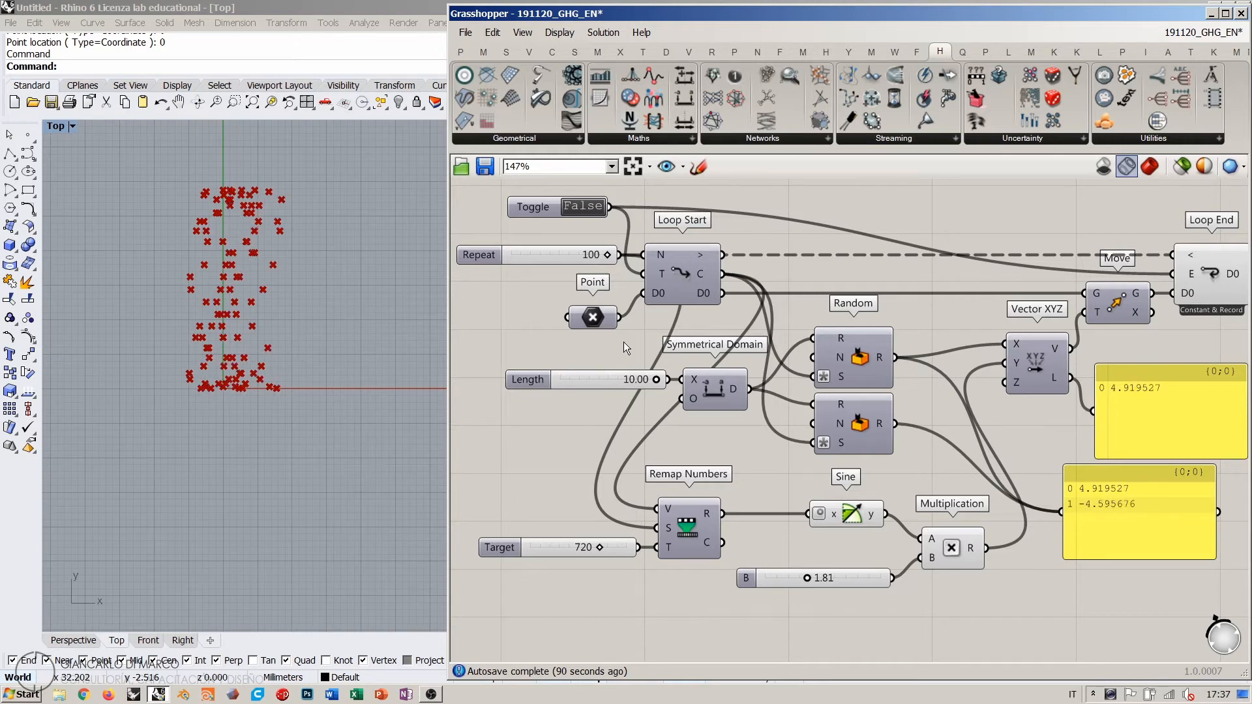
# Step: Add a PolyLine component, connect Loop End's D0 output to its vertices input and flatten that input
pyautogui.moveTo(929, 360); pyautogui.dragTo(806, 373, button='right')
pyautogui.scroll(-2, 806, 373)
pyautogui.moveTo(1060, 332); pyautogui.dragTo(927, 336, button='right')
pyautogui.scroll(3, 927, 336)
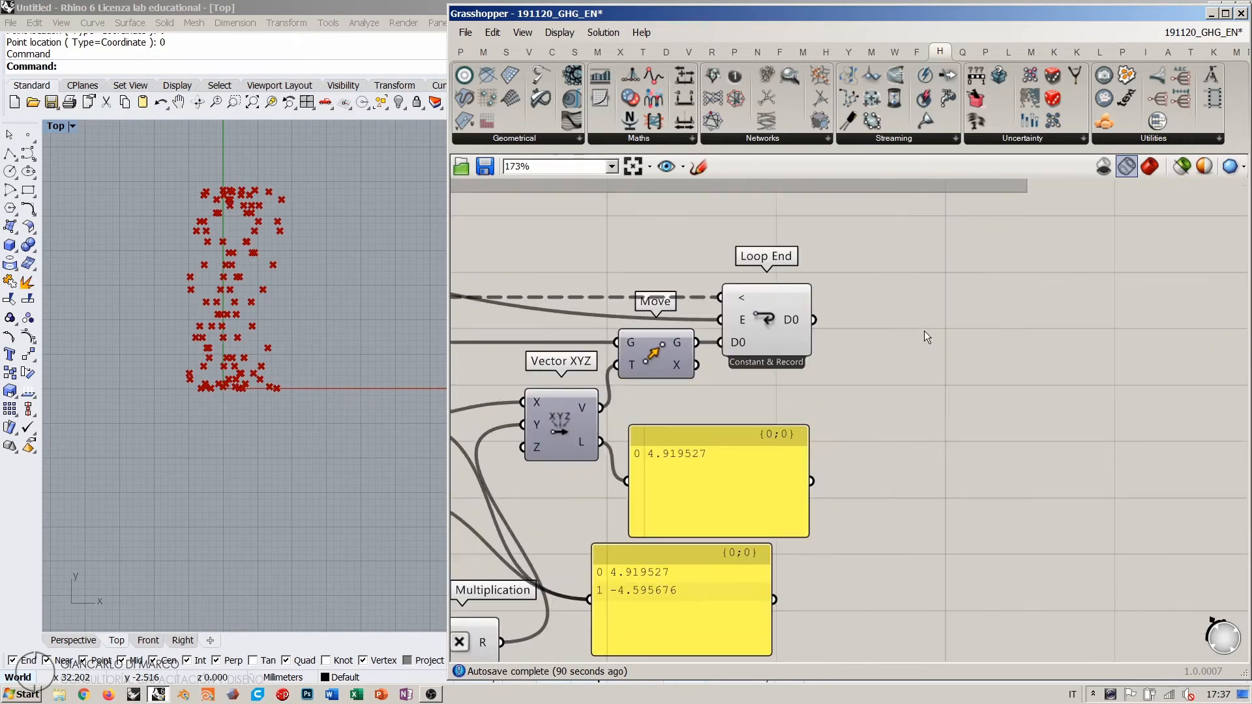
pyautogui.doubleClick(927, 328)
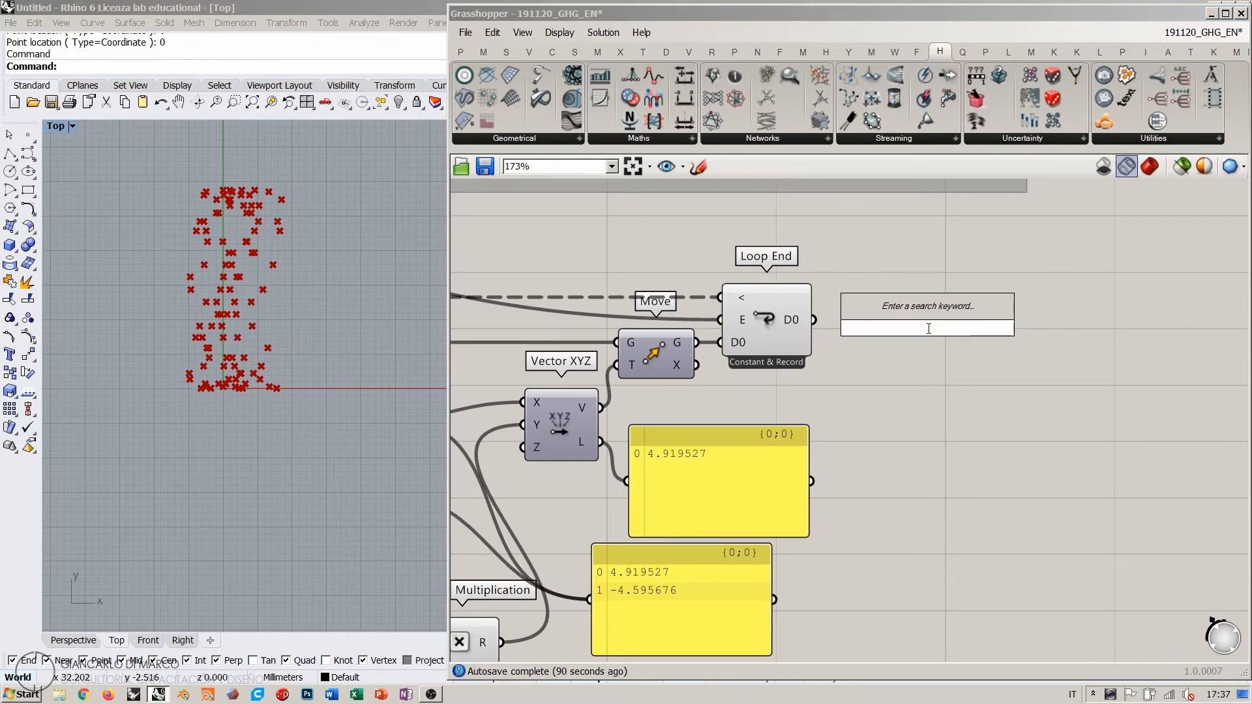
pyautogui.write('polyl')
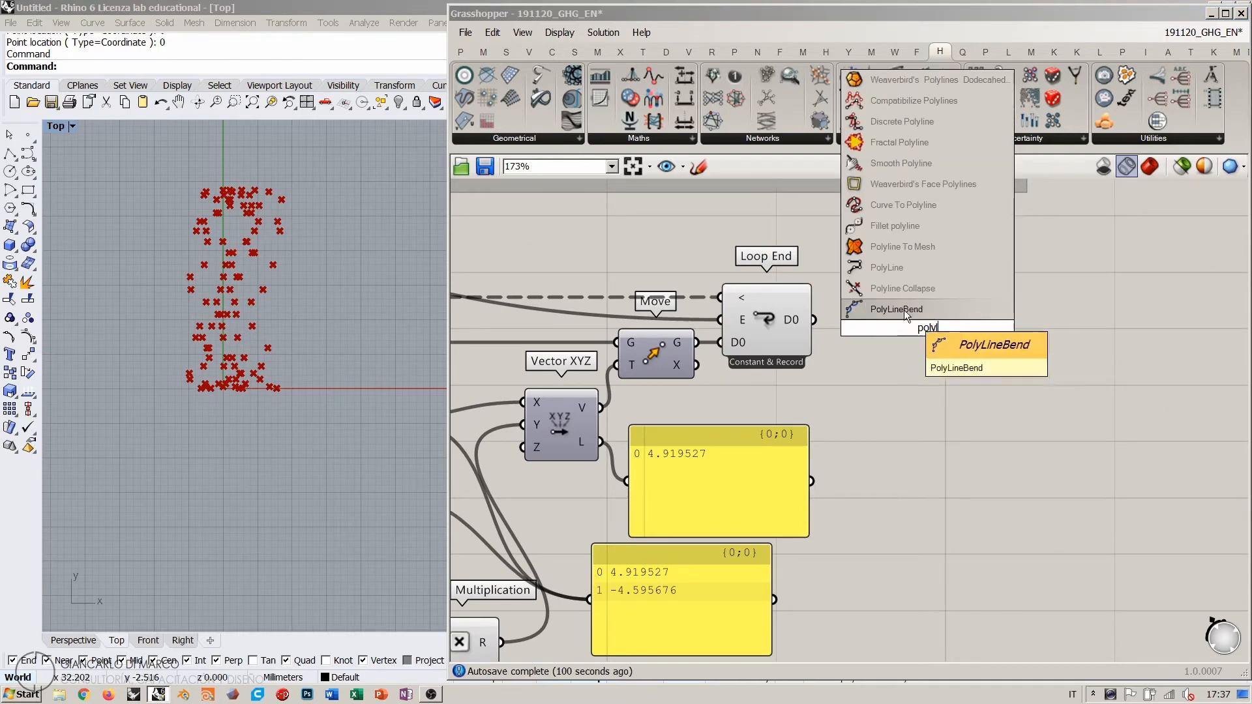
pyautogui.click(887, 268)
pyautogui.moveTo(814, 319); pyautogui.dragTo(888, 316)
pyautogui.rightClick(903, 318)
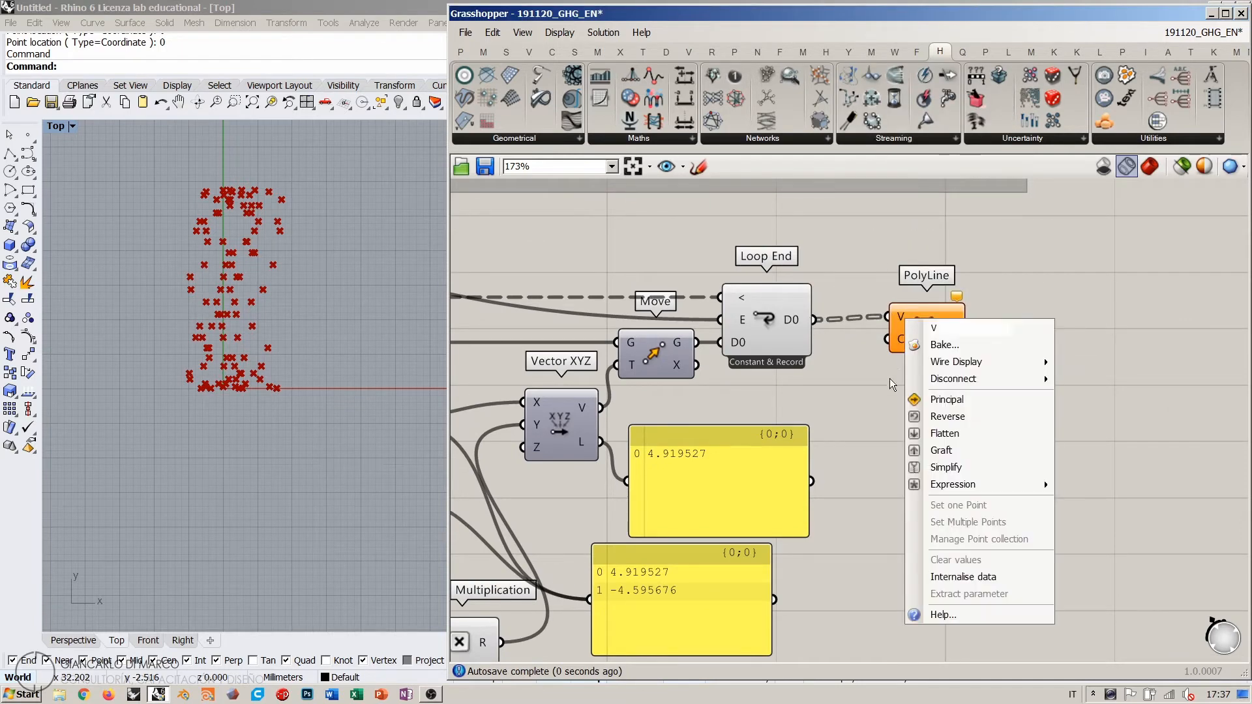
pyautogui.click(944, 433)
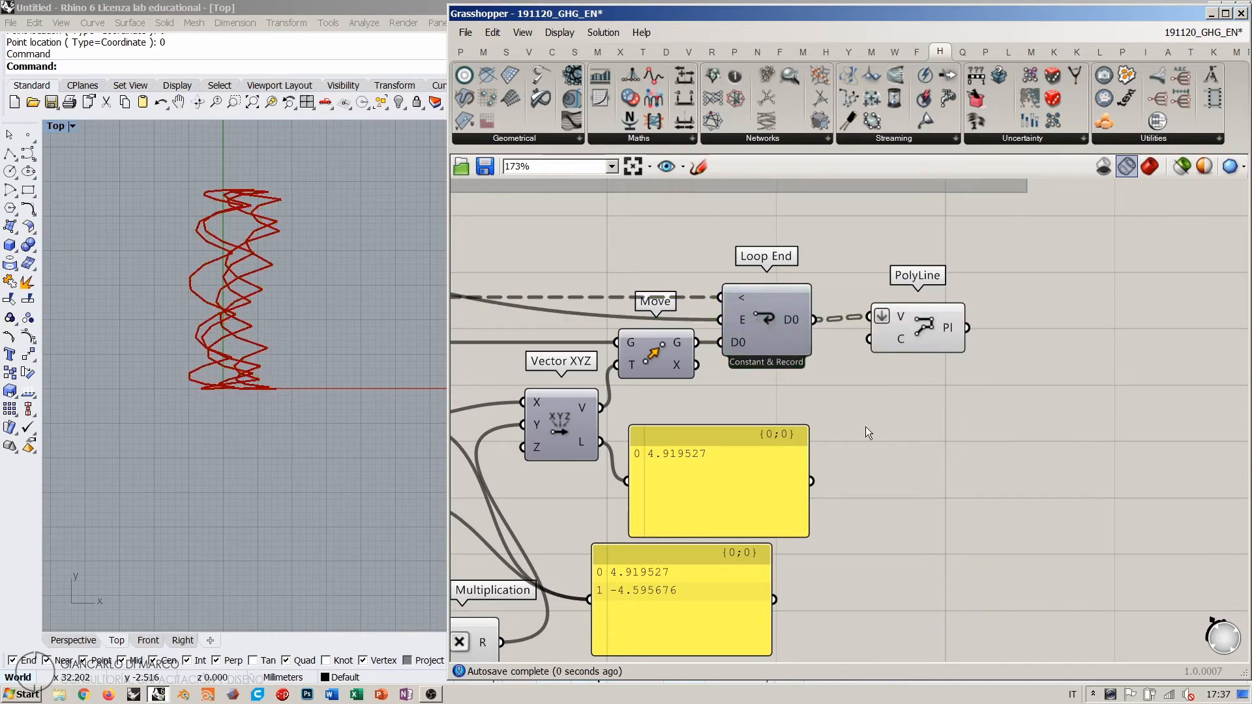
# Step: Examine the polyline and the Sine, Multiplication and Random components that feed the Vector XYZ inputs
pyautogui.scroll(-3, 866, 426)
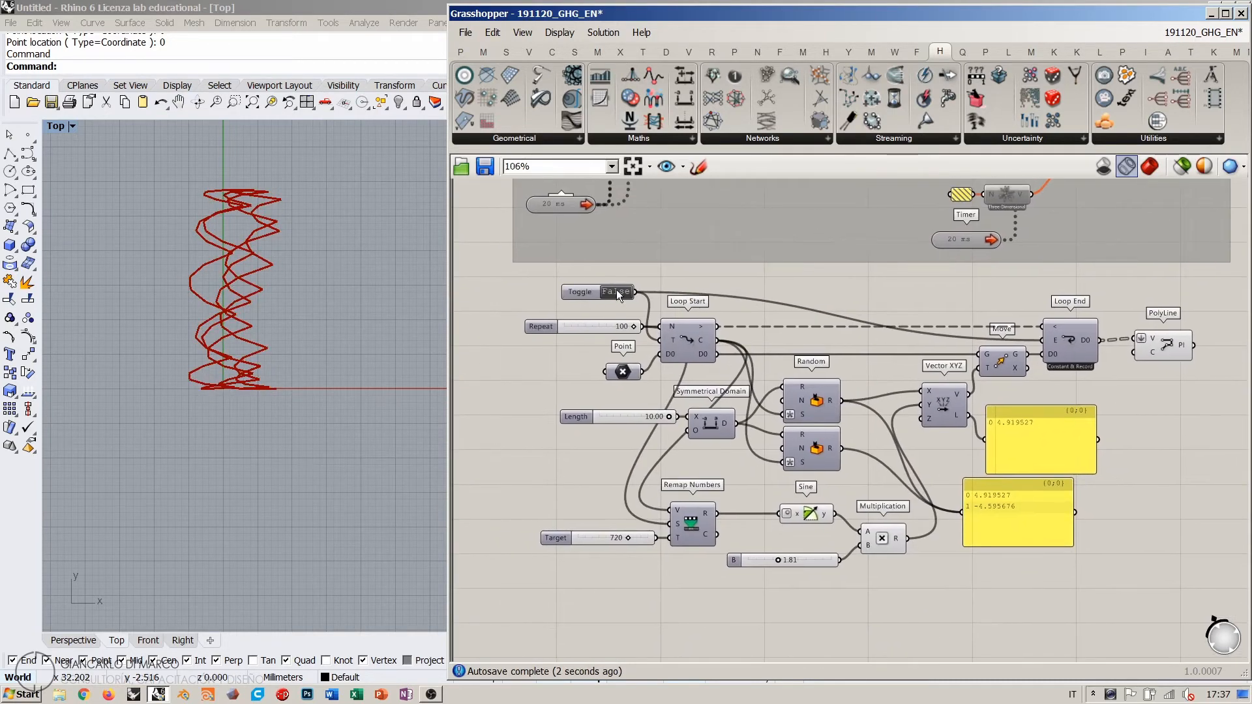
pyautogui.doubleClick(616, 289)
pyautogui.moveTo(878, 415); pyautogui.dragTo(842, 404, button='right')
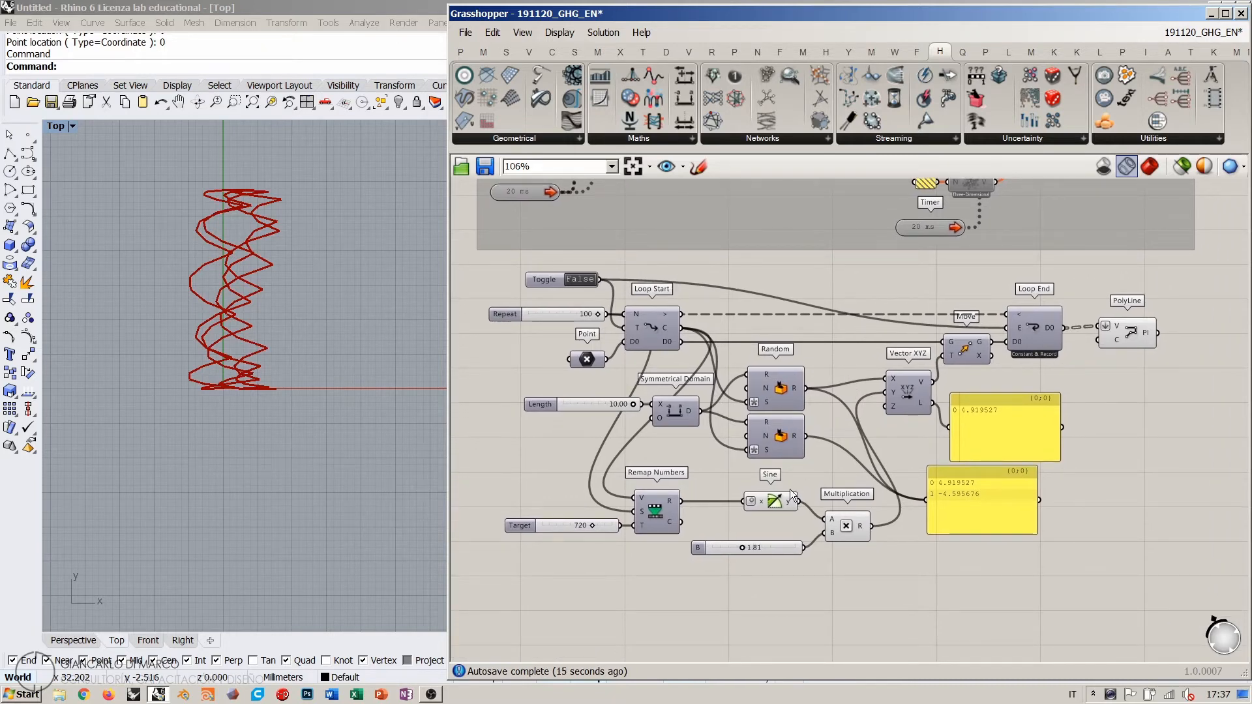
pyautogui.click(772, 503)
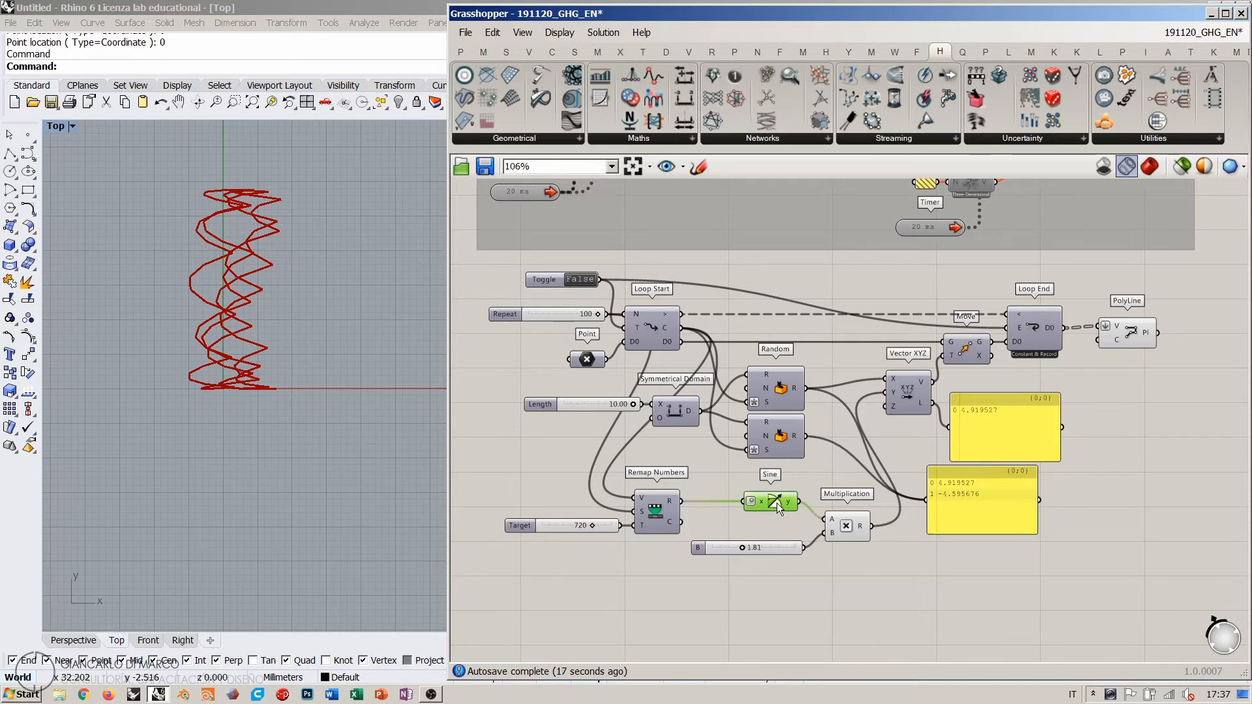
pyautogui.click(841, 520)
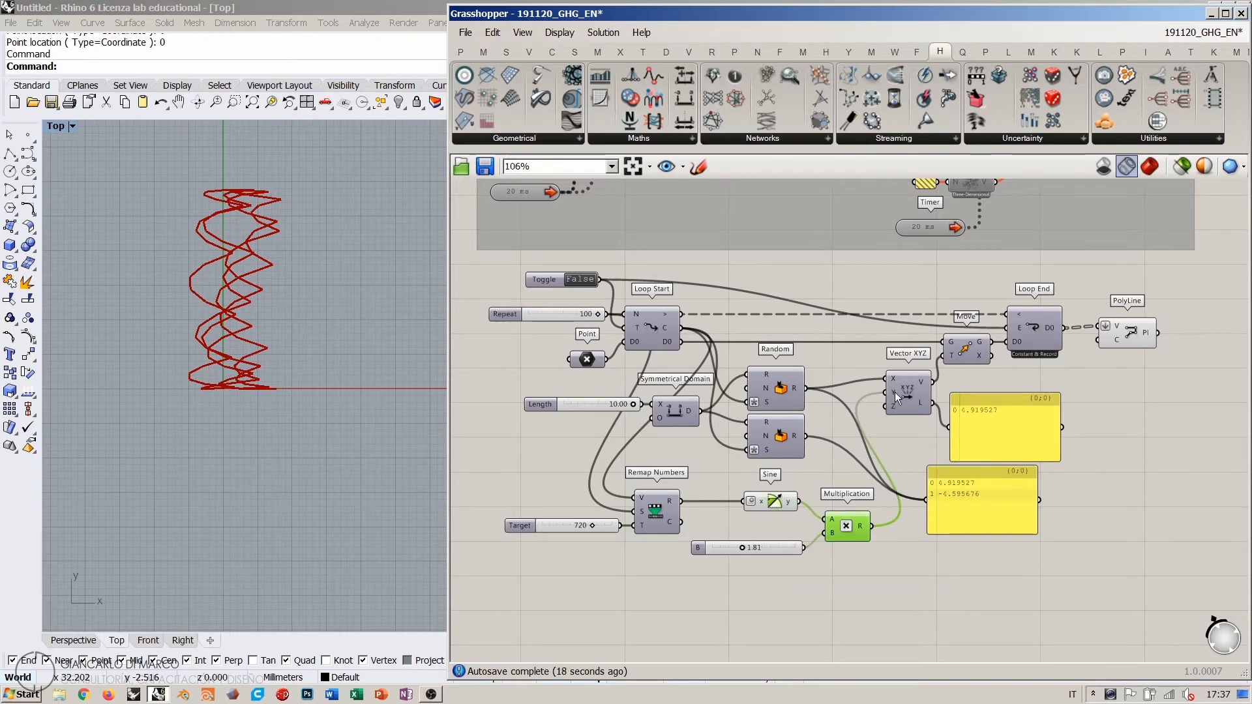
pyautogui.moveTo(895, 393)
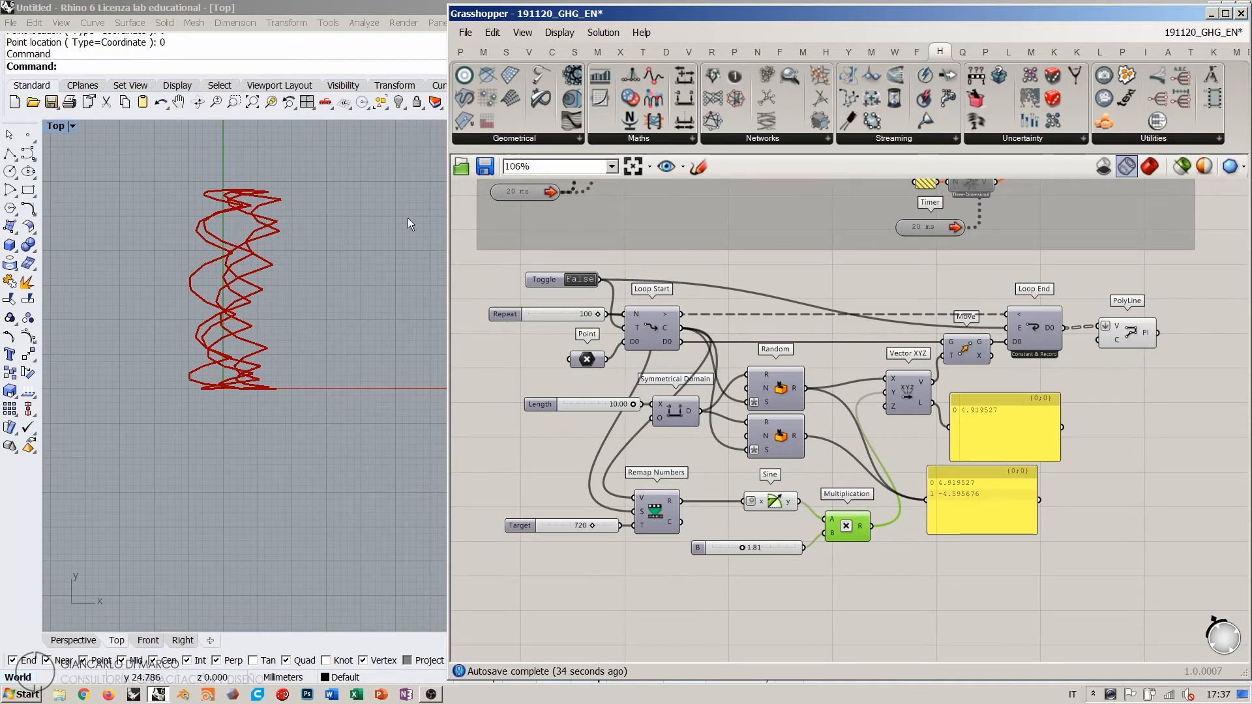
pyautogui.click(781, 393)
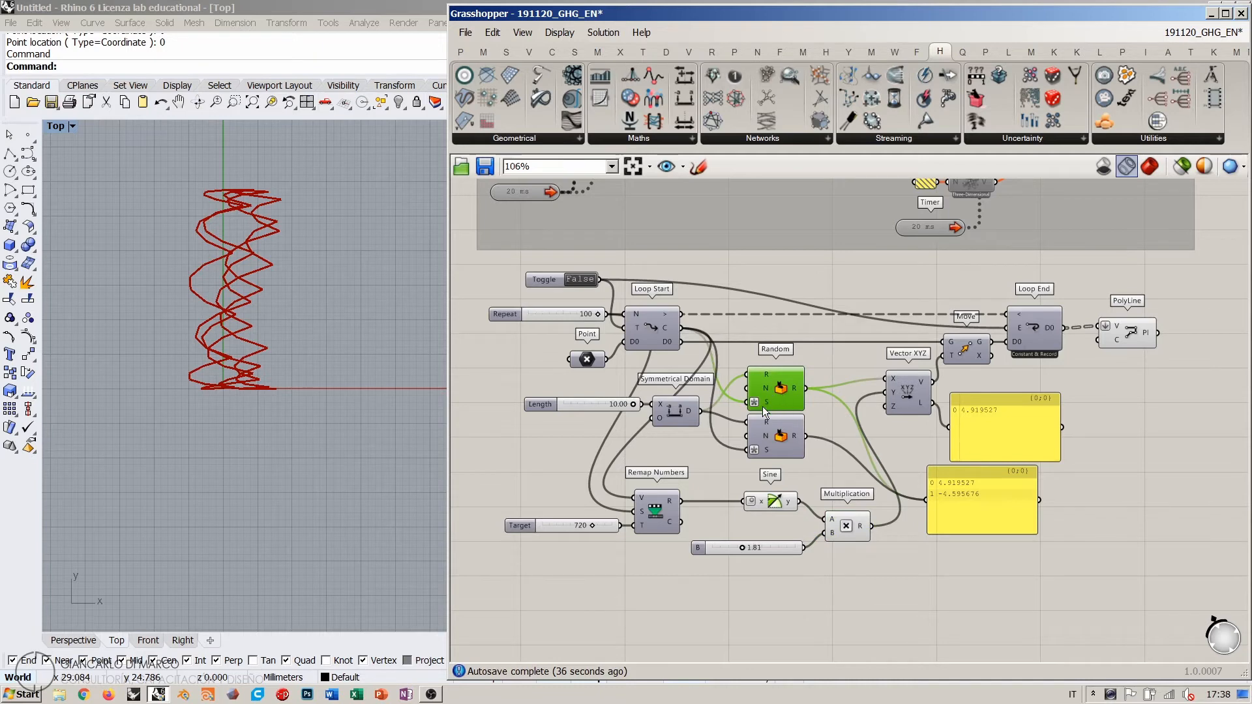
pyautogui.moveTo(765, 402)
pyautogui.click(832, 362)
pyautogui.scroll(1, 814, 380)
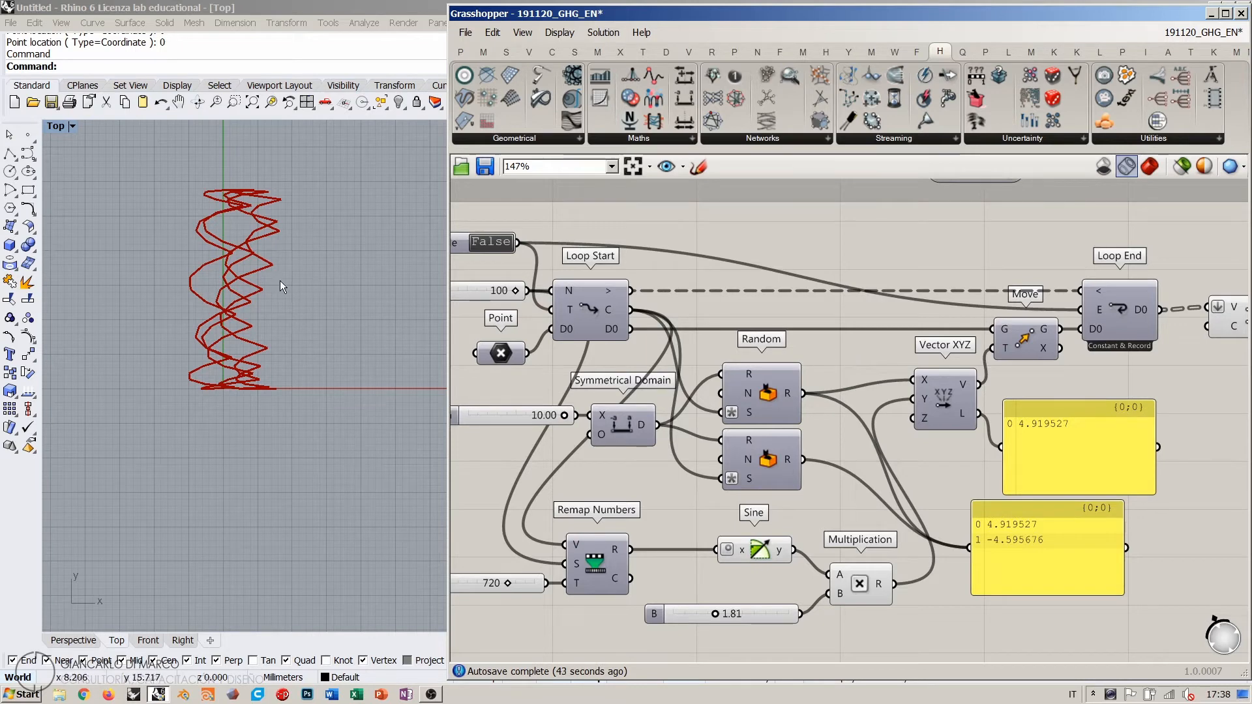
# Step: Add the Random component with the Absolute value mode and place it below the multiplication's B slider
pyautogui.doubleClick(835, 353)
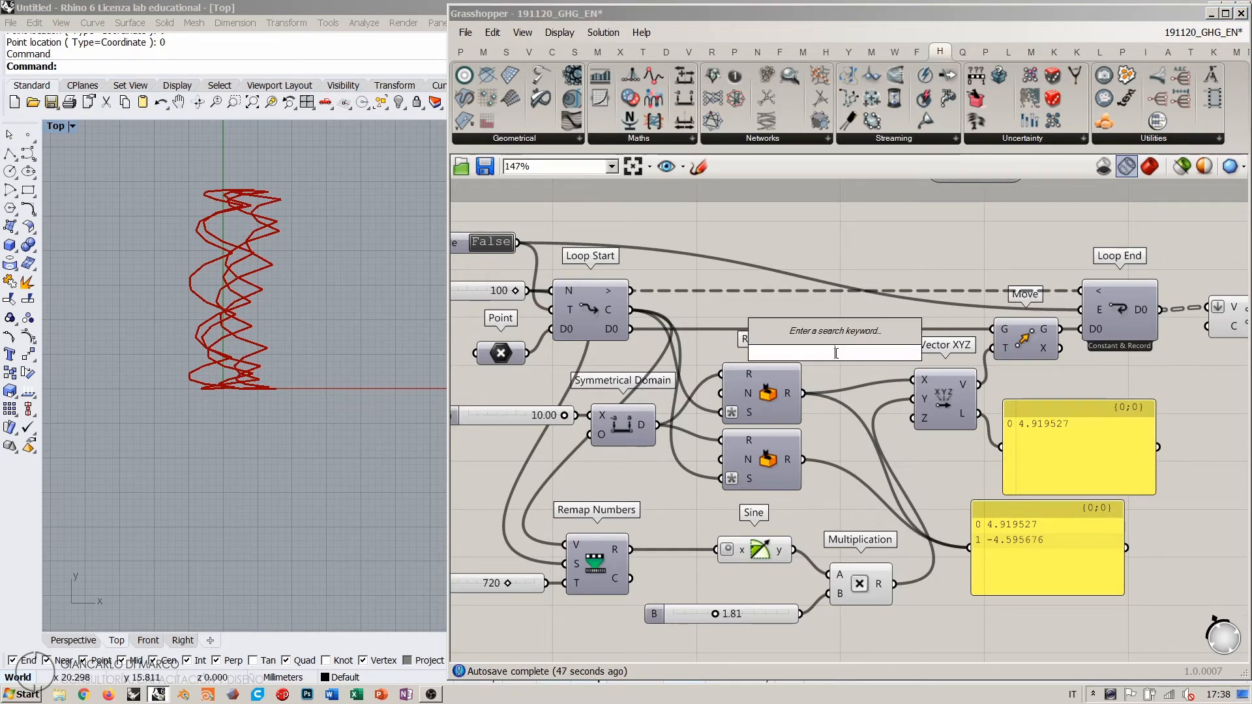
pyautogui.write('rand')
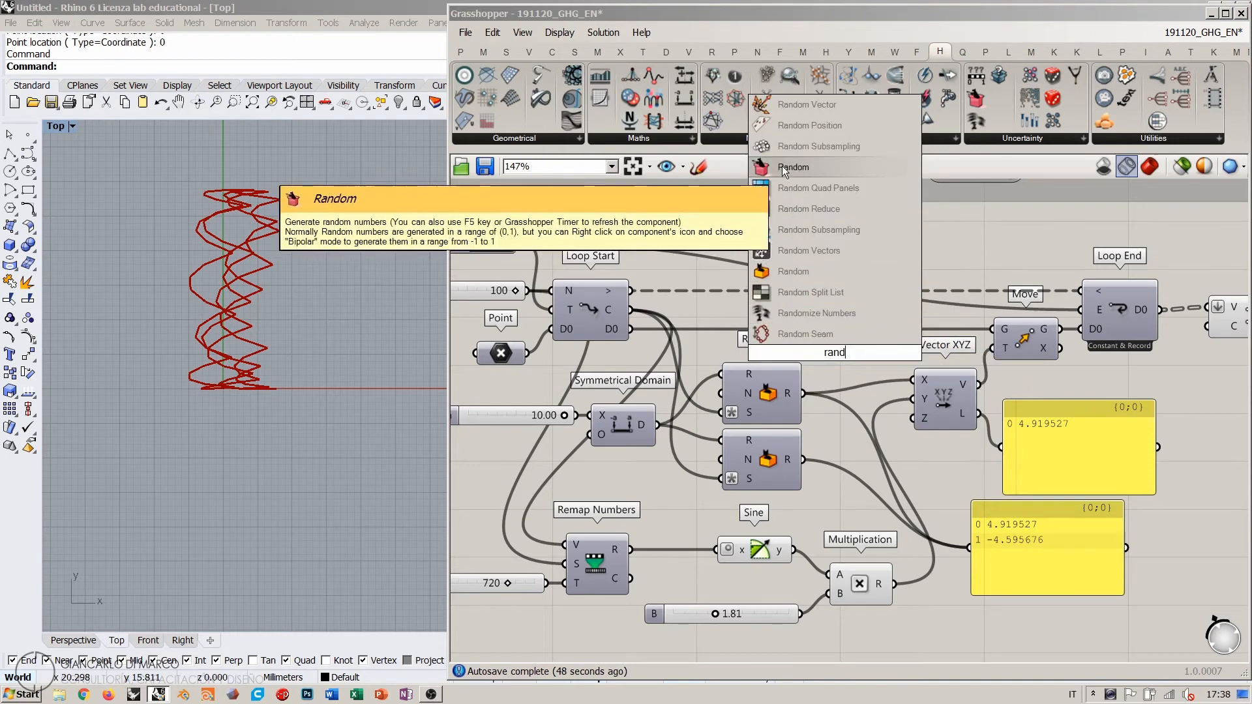
pyautogui.click(784, 170)
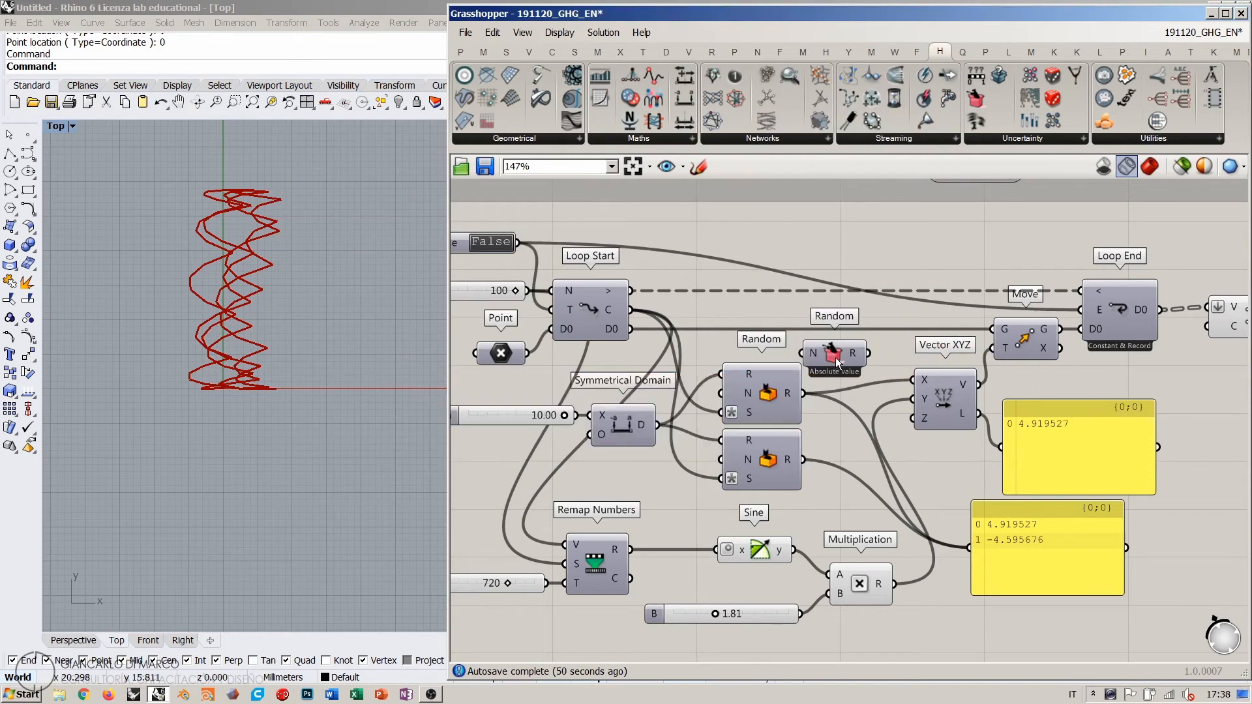
pyautogui.moveTo(833, 363); pyautogui.dragTo(850, 256, button='right')
pyautogui.moveTo(851, 255); pyautogui.dragTo(771, 581)
# Step: Duplicate the Multiplication component below the original, keeping the B slider link, and connect the new Random's output to its A input
pyautogui.click(876, 484)
pyautogui.hotkey('ctrl', 'c')
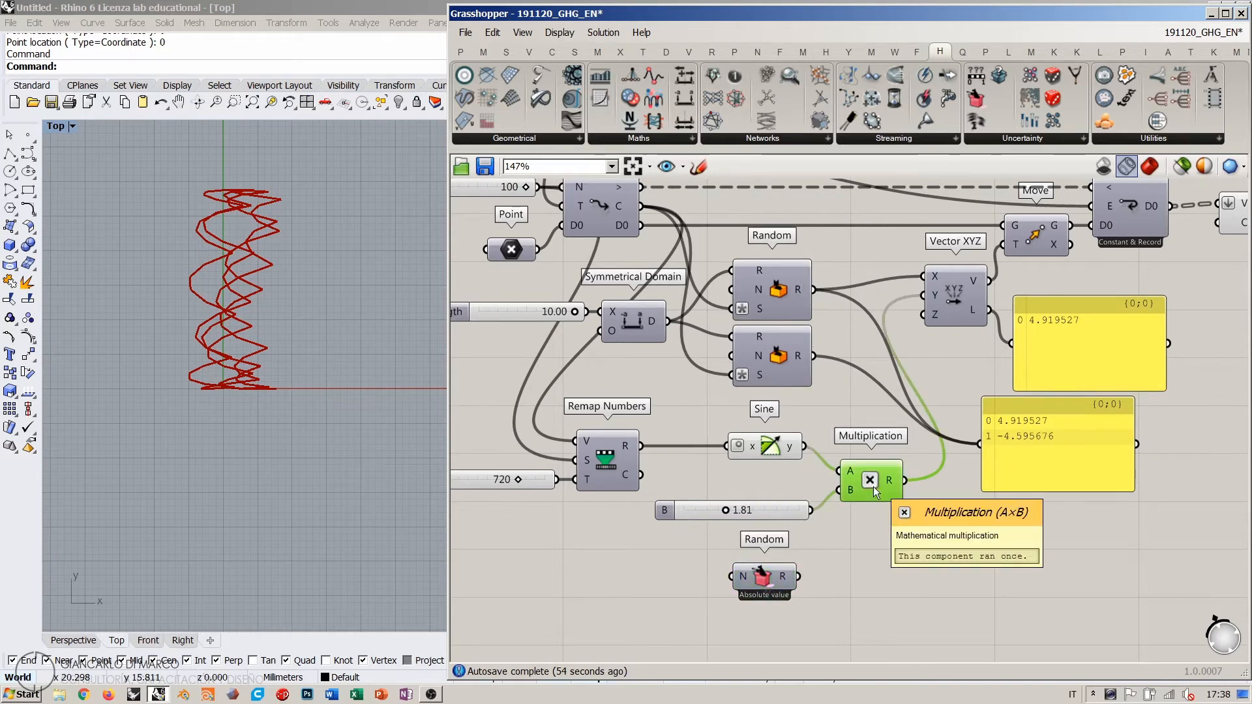
pyautogui.hotkey('ctrl', 'v')
pyautogui.moveTo(876, 485); pyautogui.dragTo(876, 567)
pyautogui.moveTo(799, 577)
pyautogui.mouseDown()
pyautogui.moveTo(851, 562)
pyautogui.moveTo(793, 583)
pyautogui.mouseUp()
pyautogui.moveTo(784, 581)
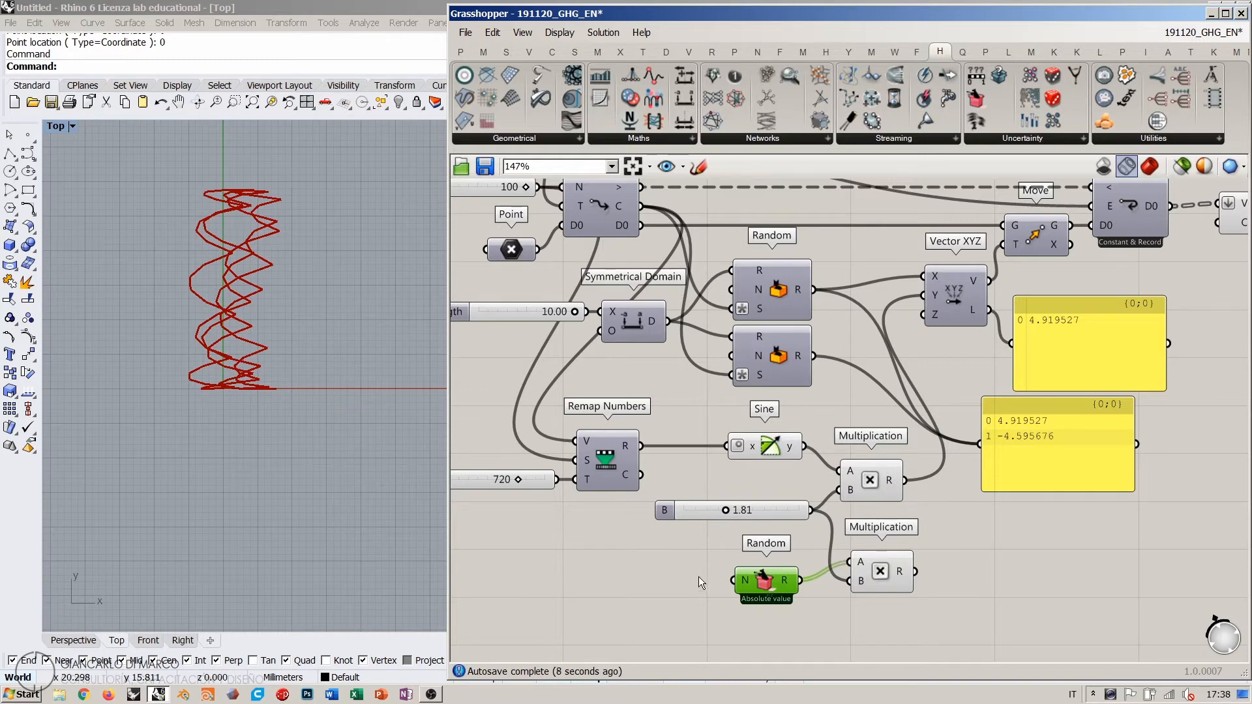
# Step: Create a panel containing 1 and connect it to the new Random's N input
pyautogui.doubleClick(684, 585)
pyautogui.write('"1')
pyautogui.press('Return')
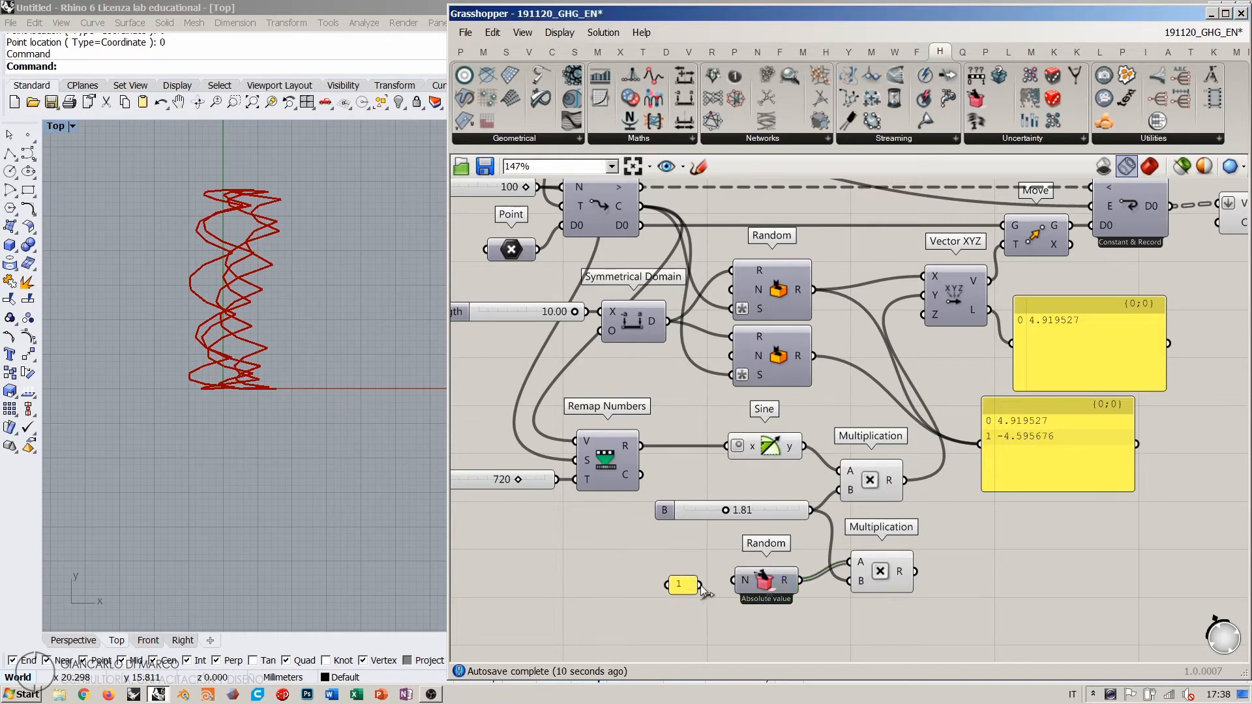
pyautogui.moveTo(701, 585)
pyautogui.mouseDown()
pyautogui.moveTo(729, 580)
pyautogui.moveTo(699, 580)
pyautogui.mouseUp()
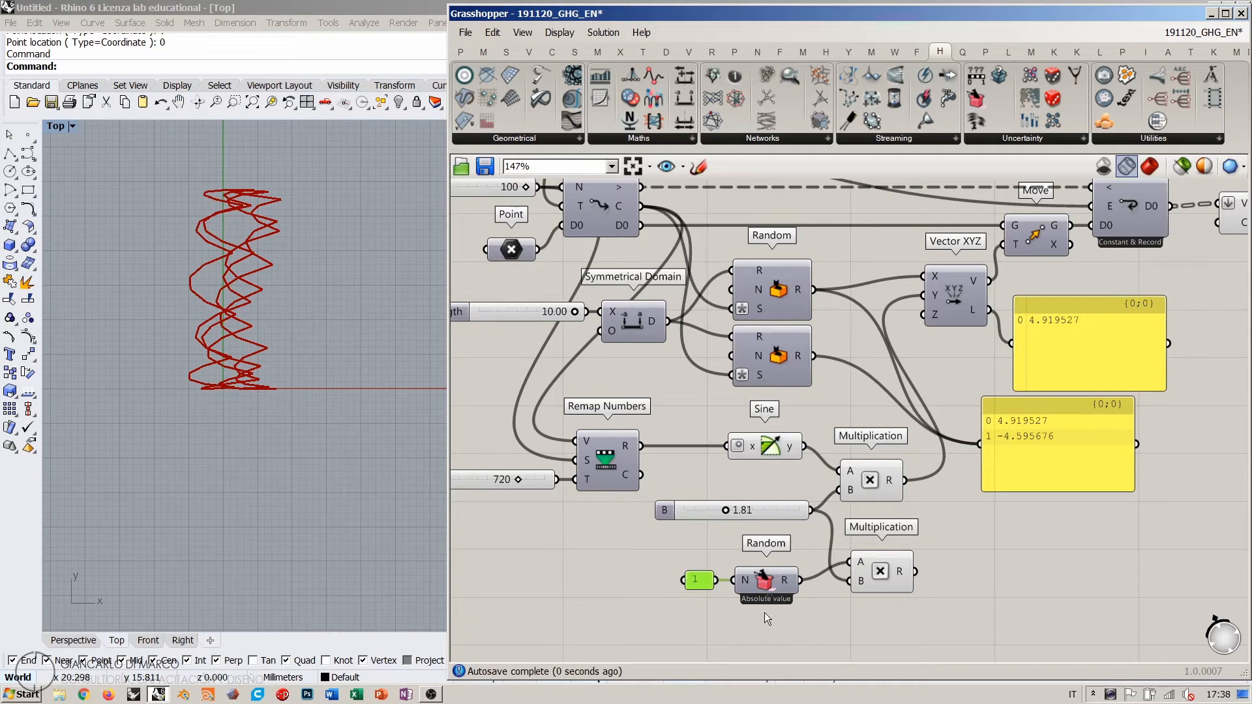
# Step: Add a Timer with a 20 ms interval and attach it to the new Random component
pyautogui.moveTo(764, 613); pyautogui.dragTo(740, 528, button='right')
pyautogui.doubleClick(742, 569)
pyautogui.write('timer')
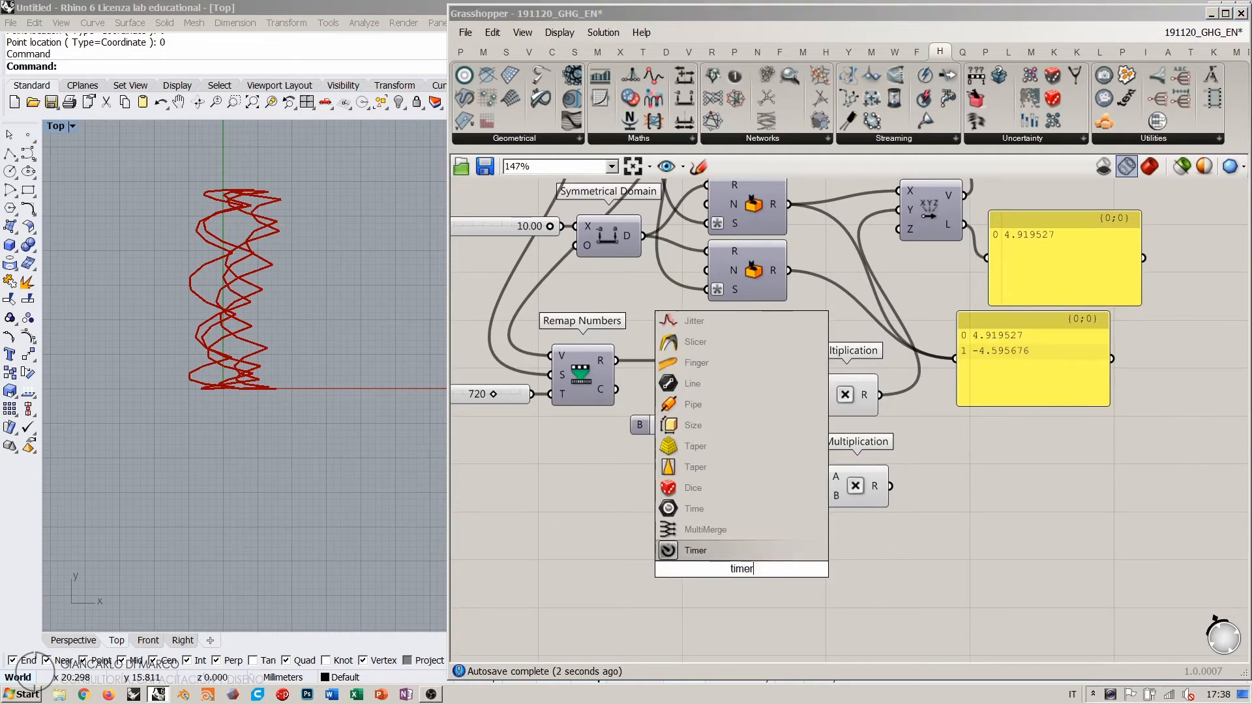
pyautogui.click(696, 551)
pyautogui.rightClick(735, 569)
pyautogui.moveTo(802, 634)
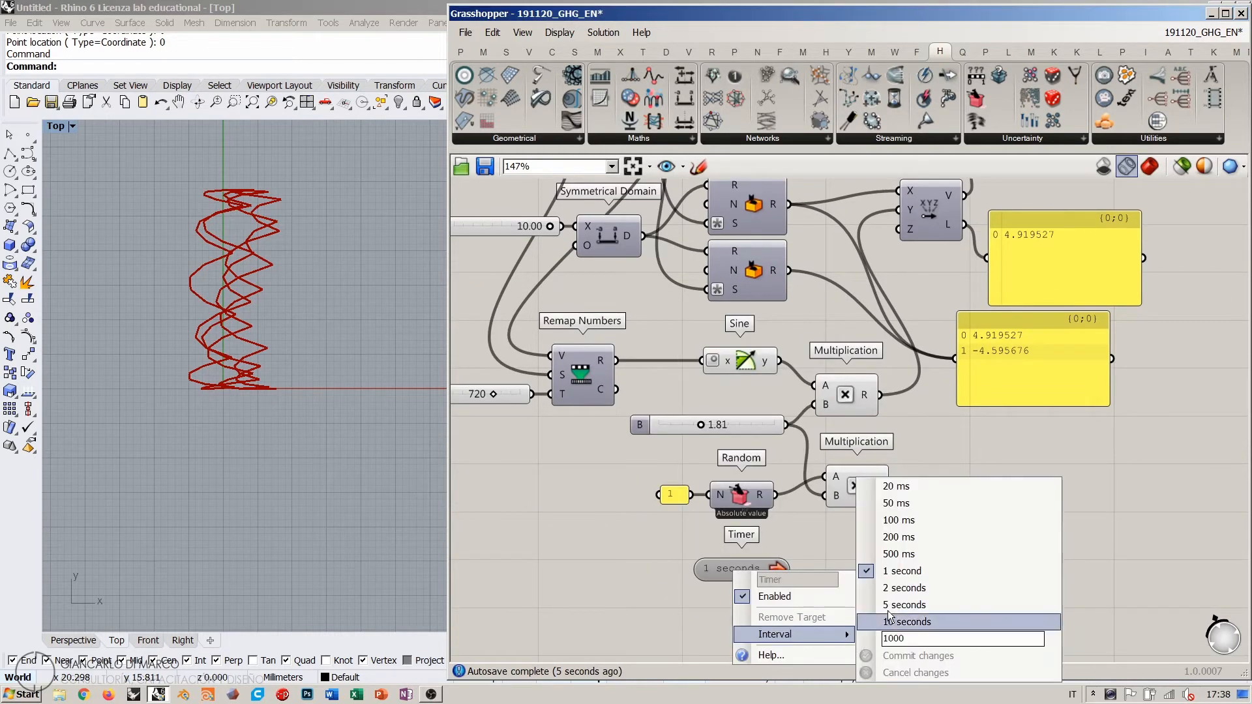
pyautogui.click(897, 486)
pyautogui.moveTo(761, 572); pyautogui.dragTo(743, 502)
# Step: Connect the duplicated Multiplication's result to the X input of Vector XYZ in place of the old Random, and rerun the loop
pyautogui.moveTo(839, 459); pyautogui.dragTo(792, 540, button='right')
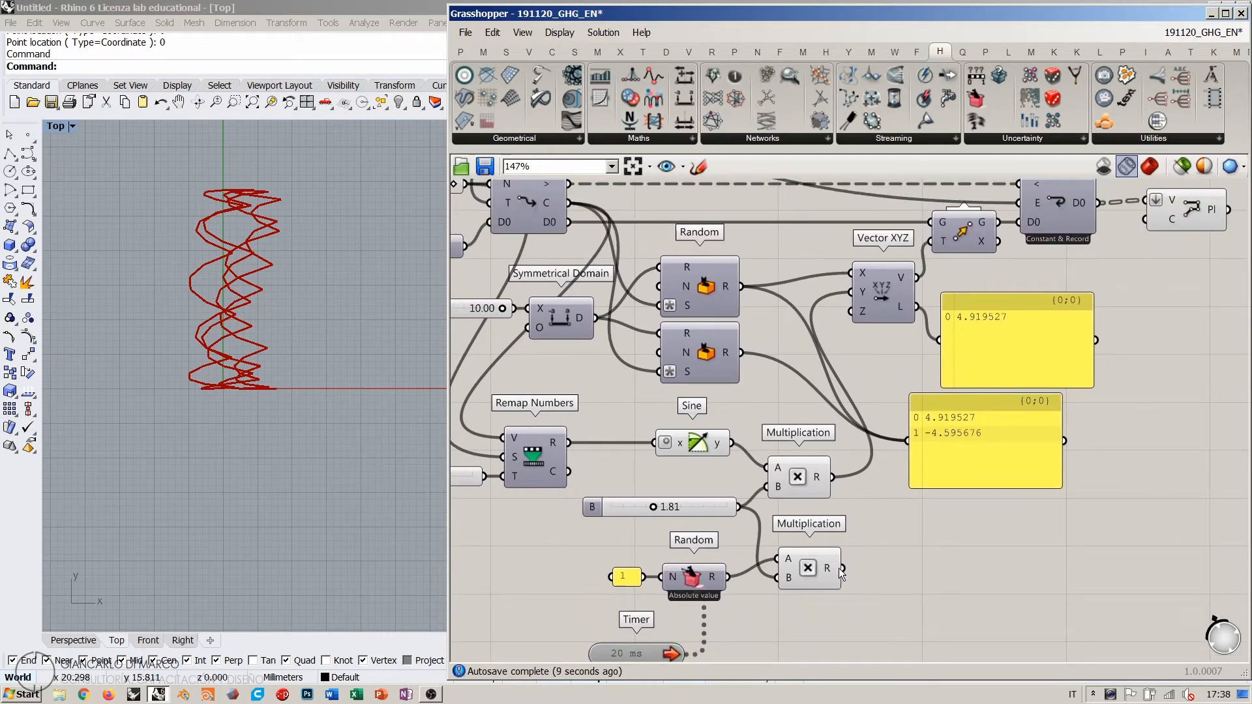
pyautogui.scroll(-2, 792, 391)
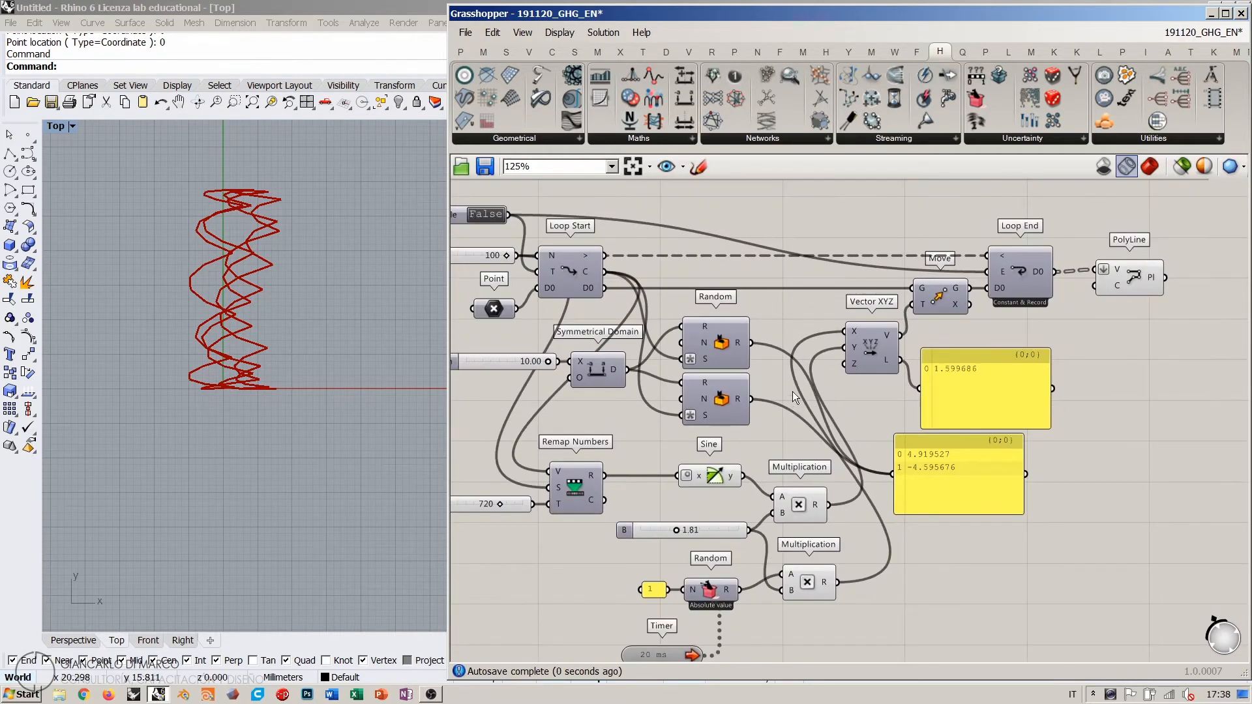
pyautogui.scroll(-1, 980, 337)
pyautogui.scroll(-1, 1102, 296)
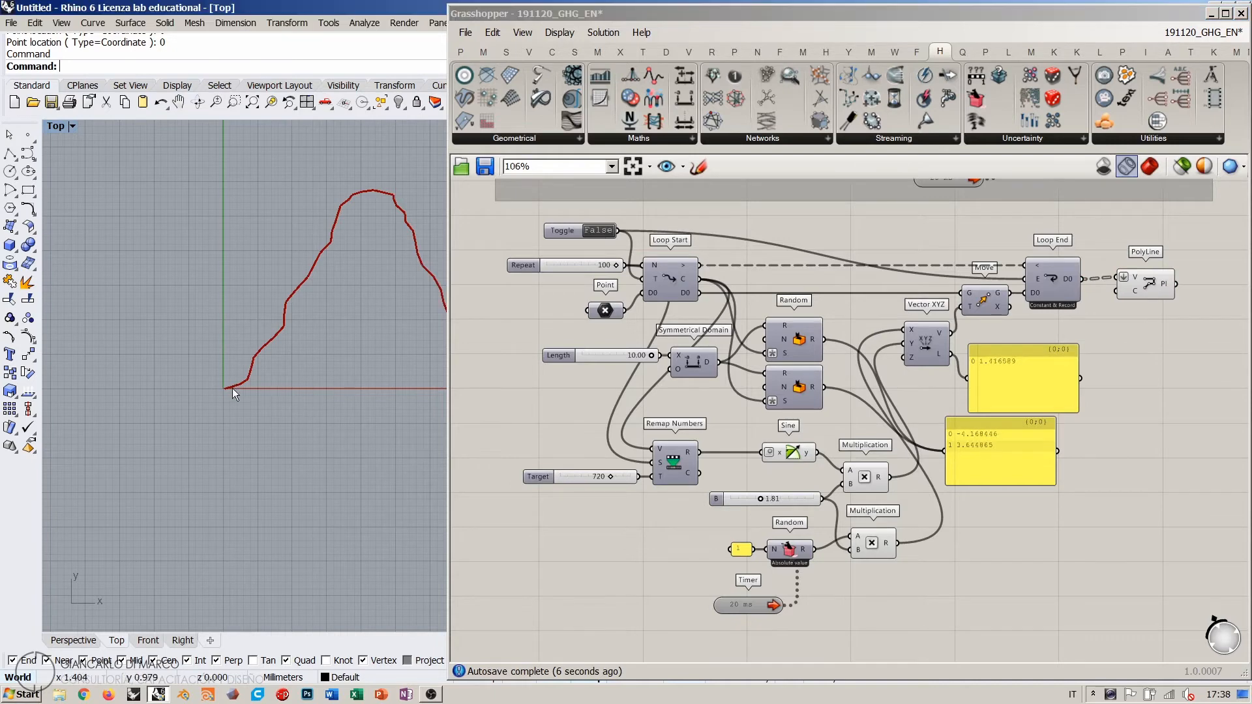
# Step: Switch to Rhino's Top viewport and examine the wave-shaped polyline from the origin to its end point
pyautogui.scroll(-6, 232, 388)
pyautogui.moveTo(343, 397); pyautogui.dragTo(189, 422, button='right')
pyautogui.scroll(-2, 159, 376)
pyautogui.scroll(-1, 159, 377)
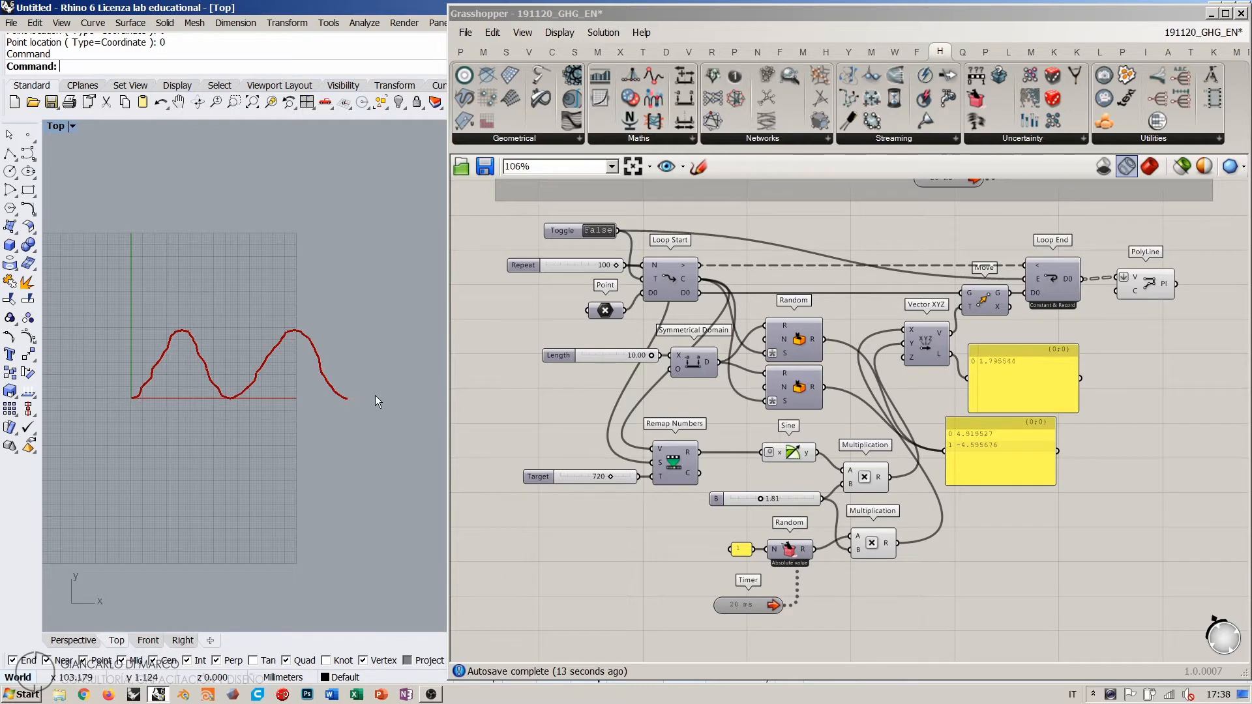
pyautogui.scroll(5, 289, 393)
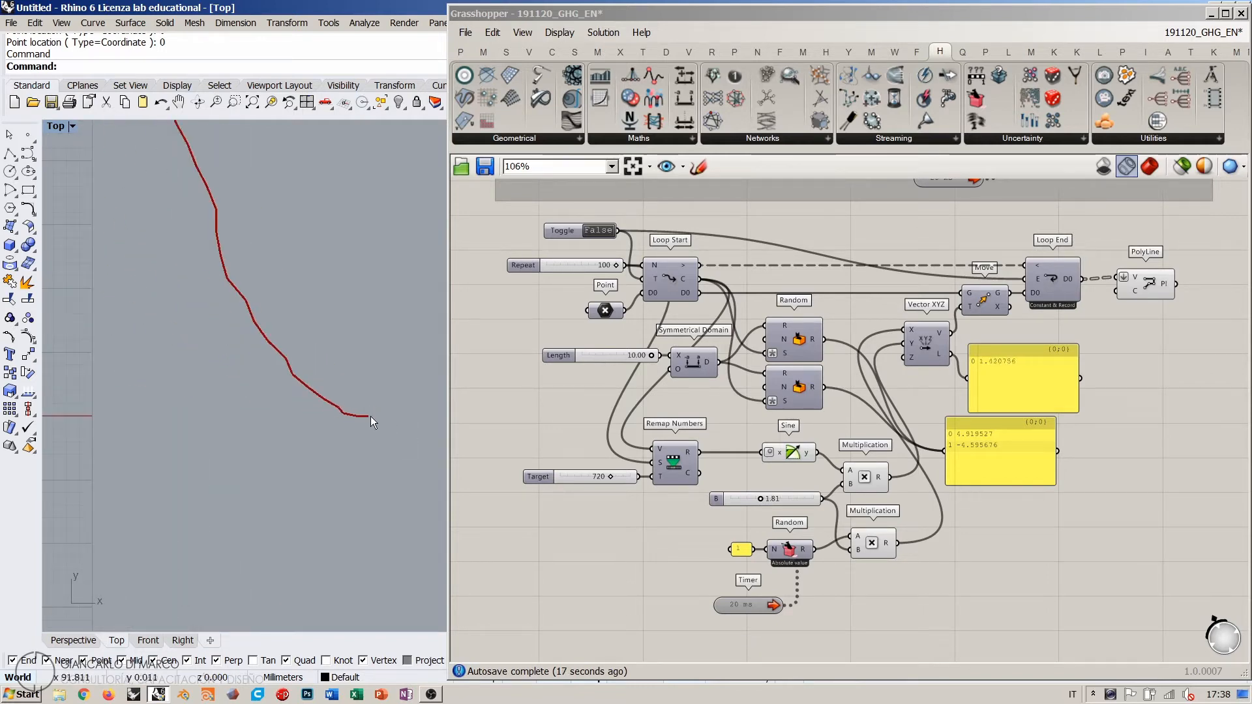
pyautogui.scroll(-3, 370, 416)
pyautogui.scroll(-3, 375, 412)
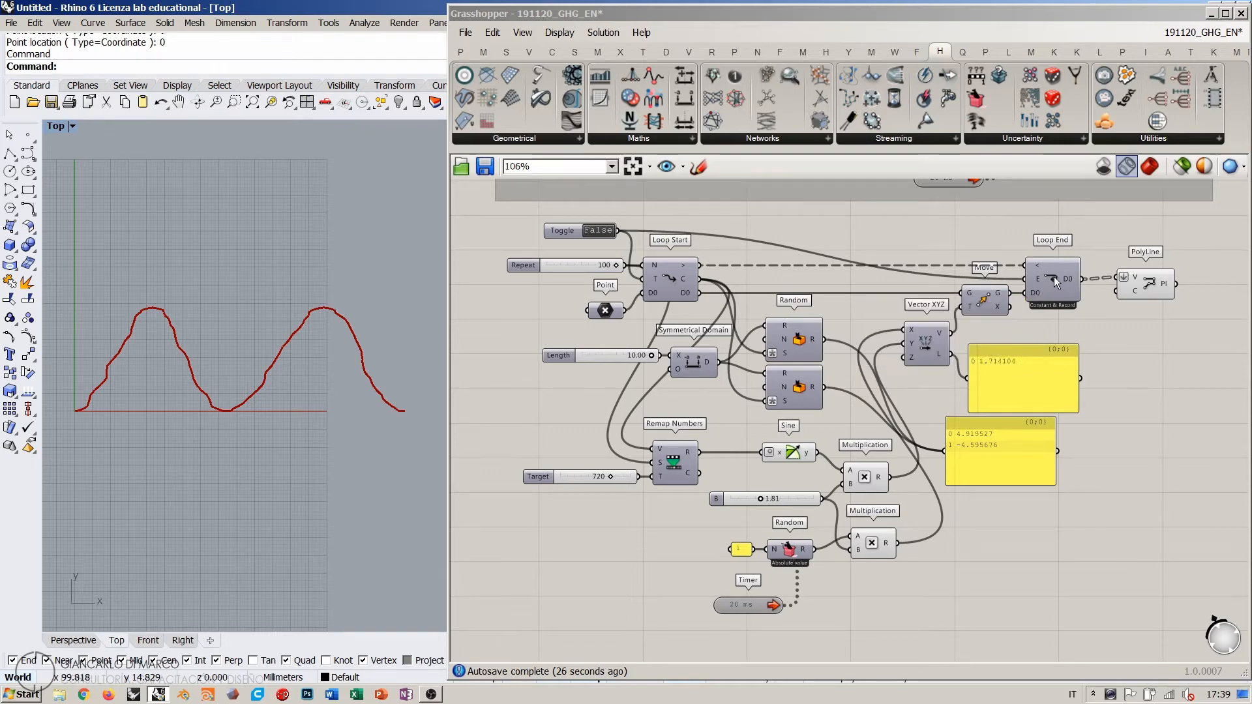
# Step: Check the polyline's end point against the Repeat slider and the data recorded in Loop End's D0 output
pyautogui.click(581, 266)
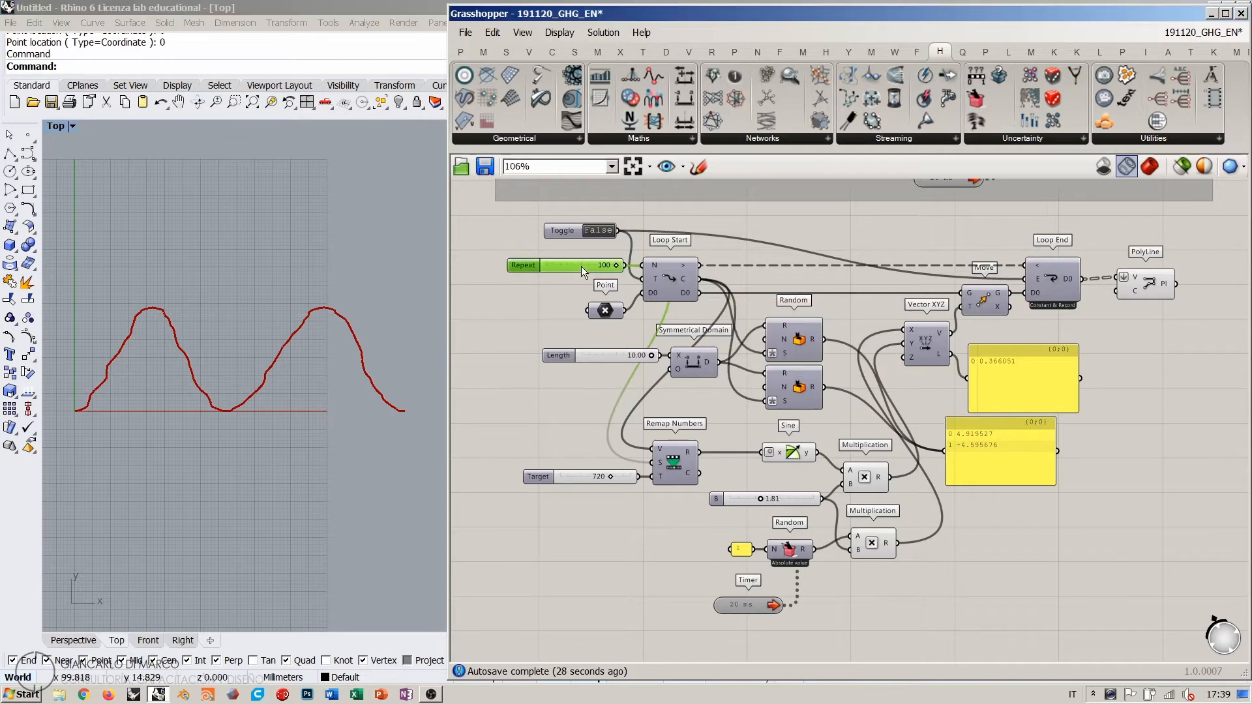
pyautogui.click(546, 288)
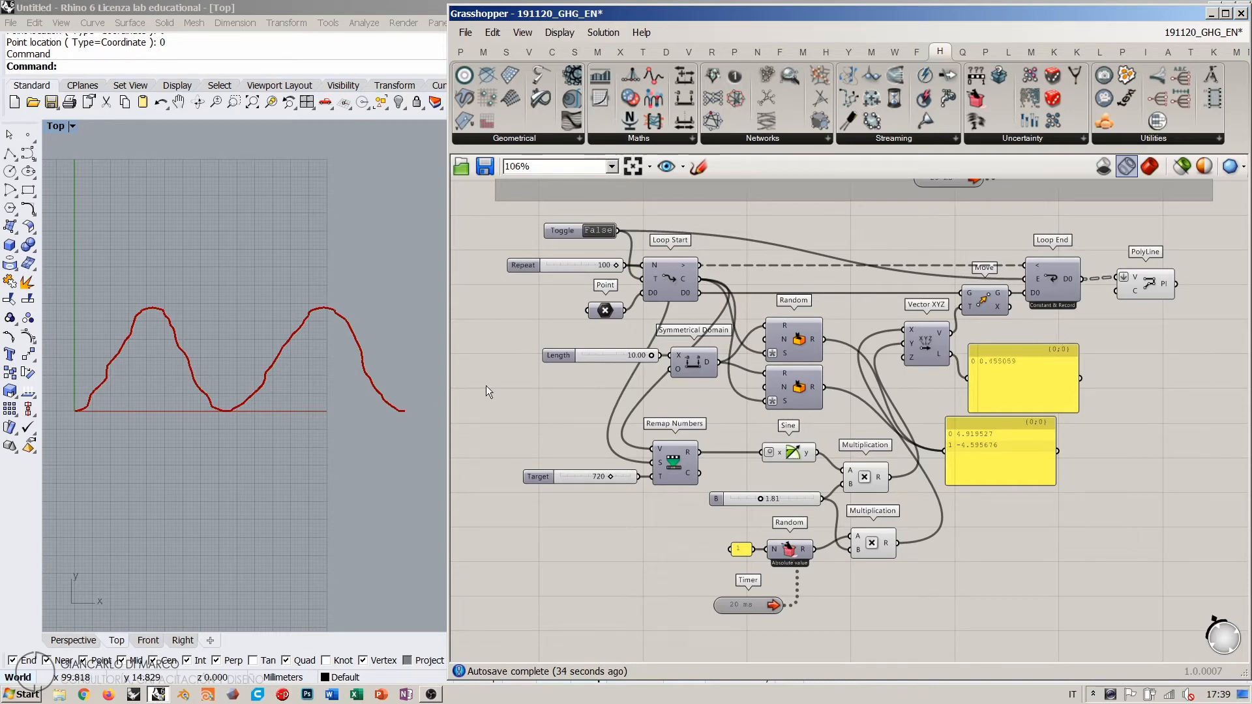
pyautogui.scroll(5, 399, 423)
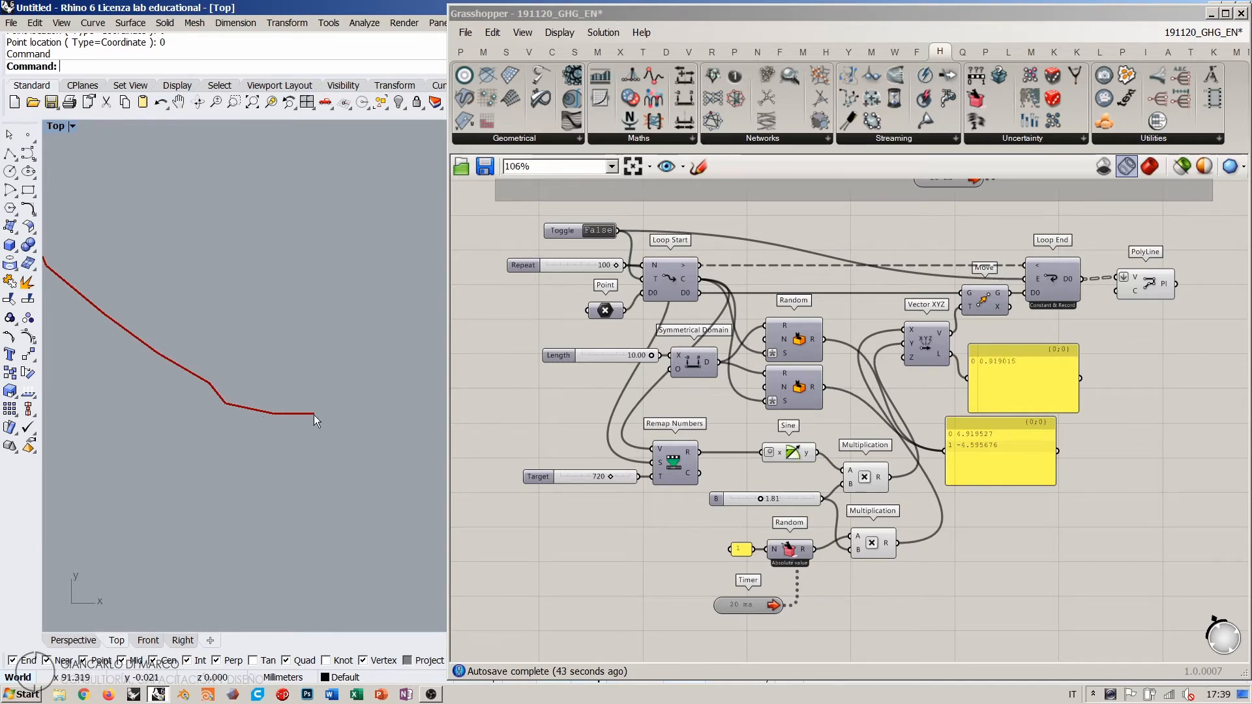
pyautogui.moveTo(1078, 283); pyautogui.dragTo(972, 302, button='right')
pyautogui.moveTo(962, 300)
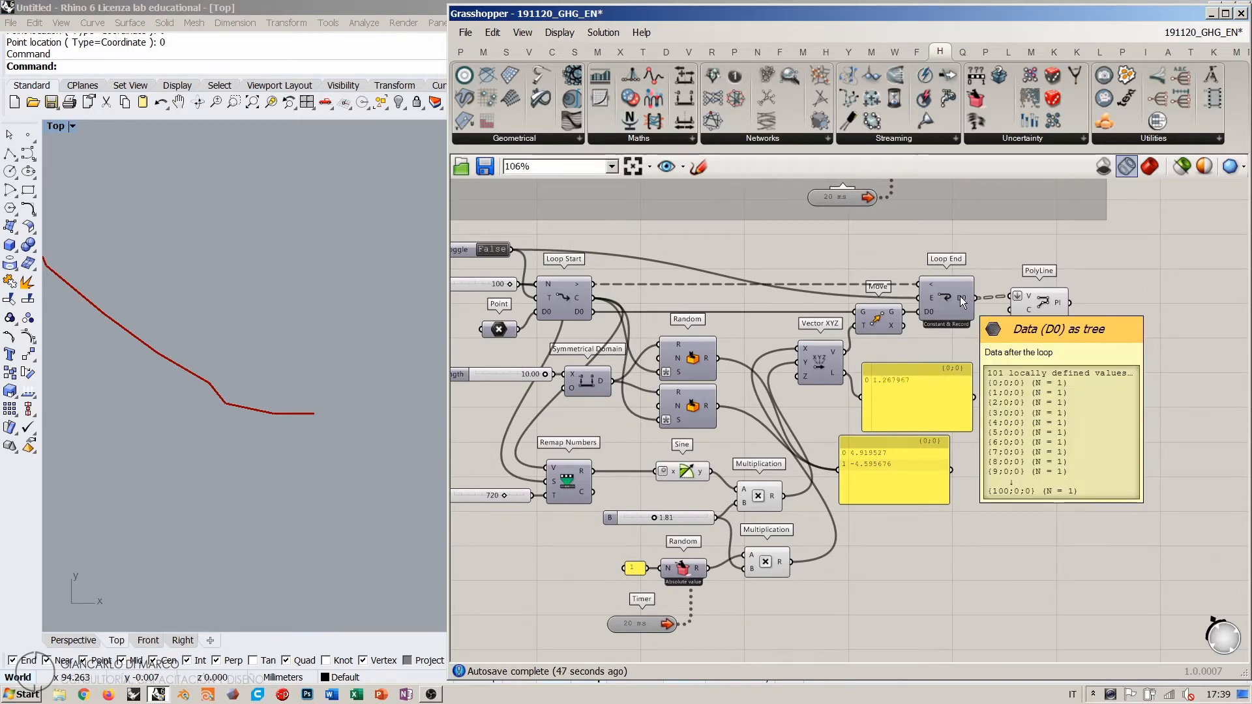
pyautogui.moveTo(660, 310); pyautogui.dragTo(783, 309, button='right')
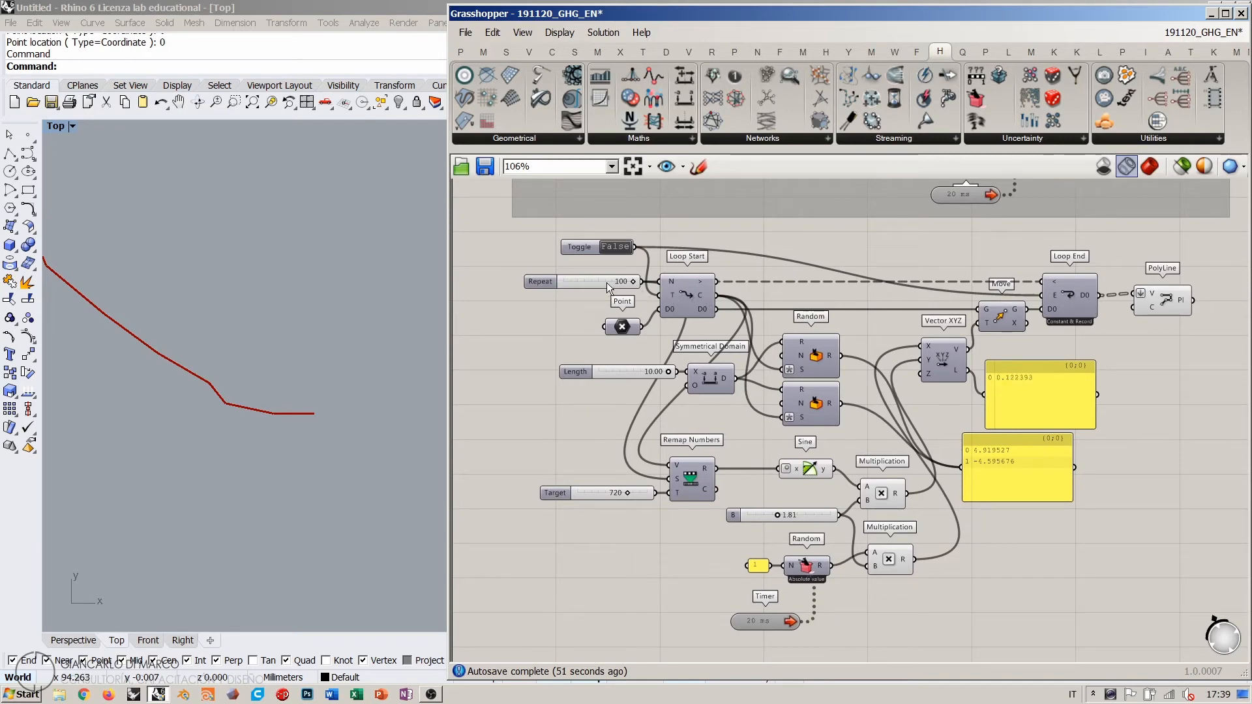
pyautogui.moveTo(608, 288)
# Step: Turn on the Move component's preview and highlight it to compare its current point with the polyline's end
pyautogui.click(1000, 318)
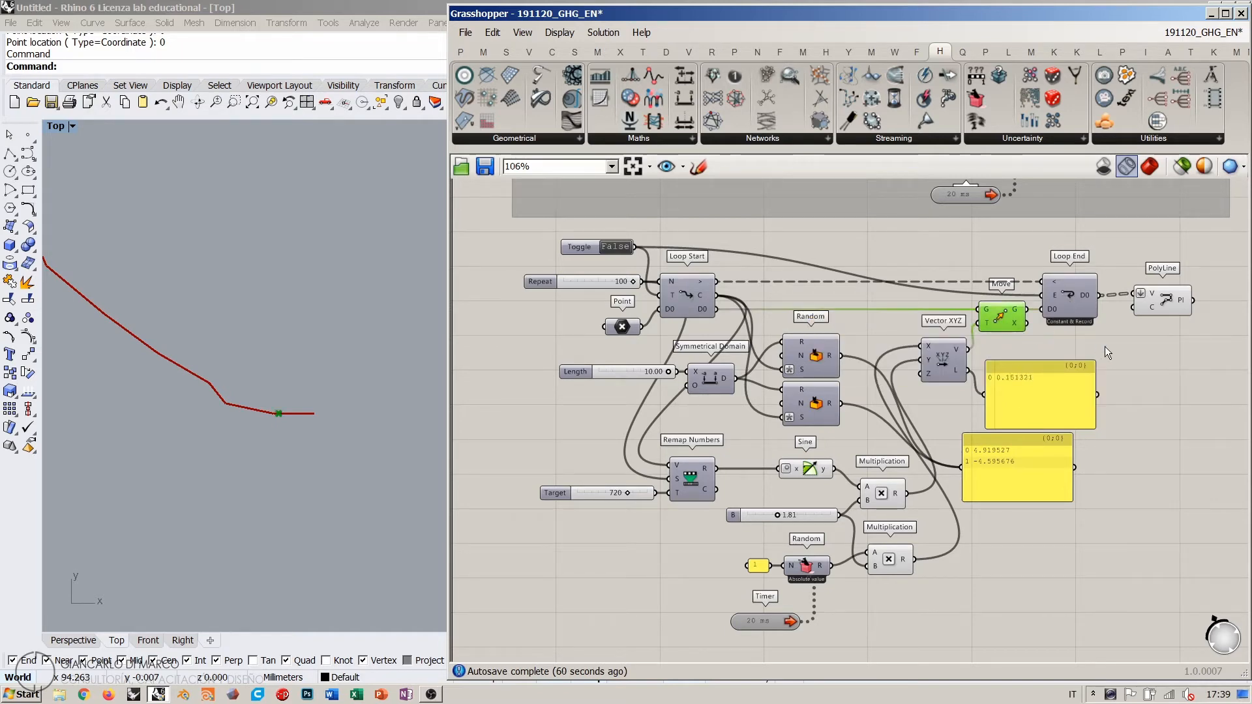
pyautogui.click(1105, 346)
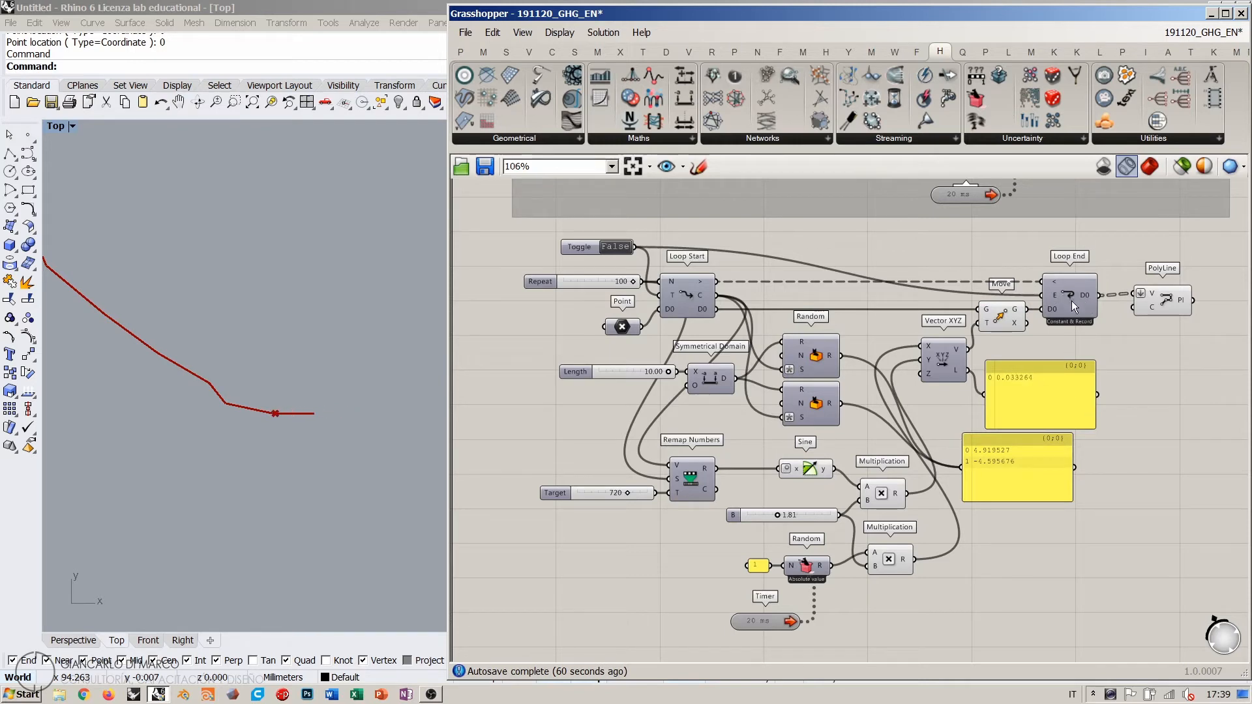
pyautogui.click(1010, 318)
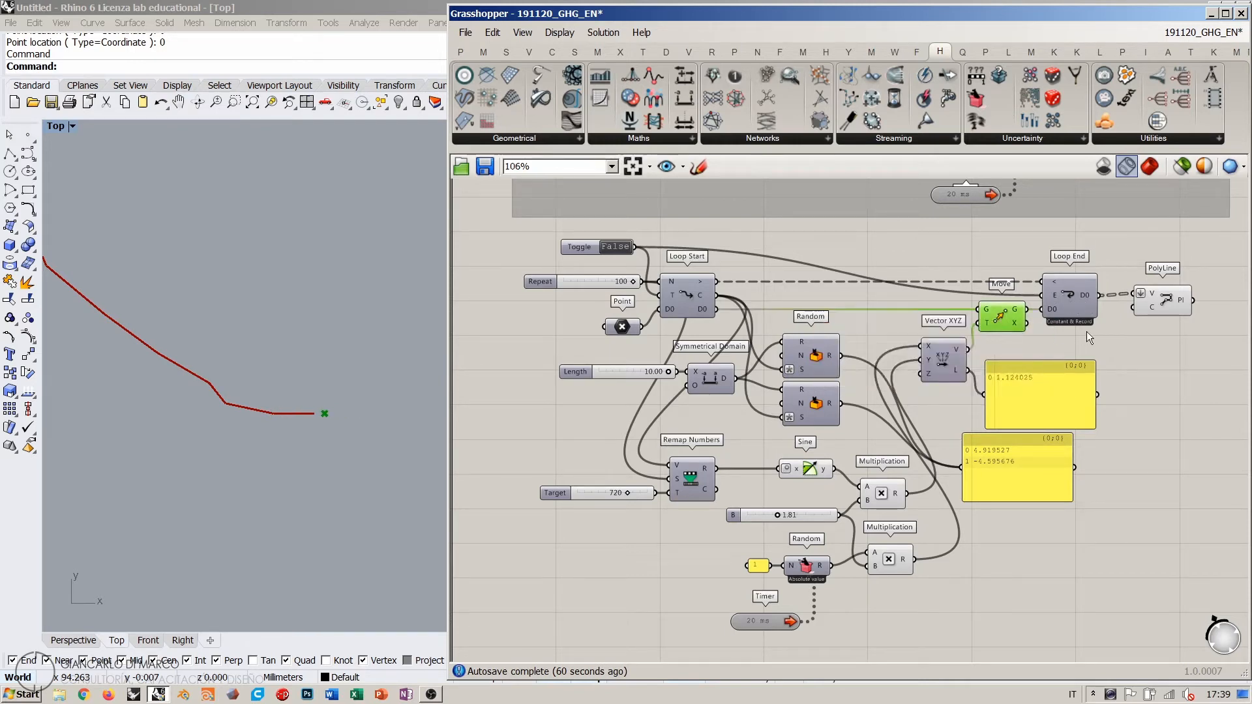
# Step: Deselect the Move component and check the Record data option of Loop End
pyautogui.click(1140, 343)
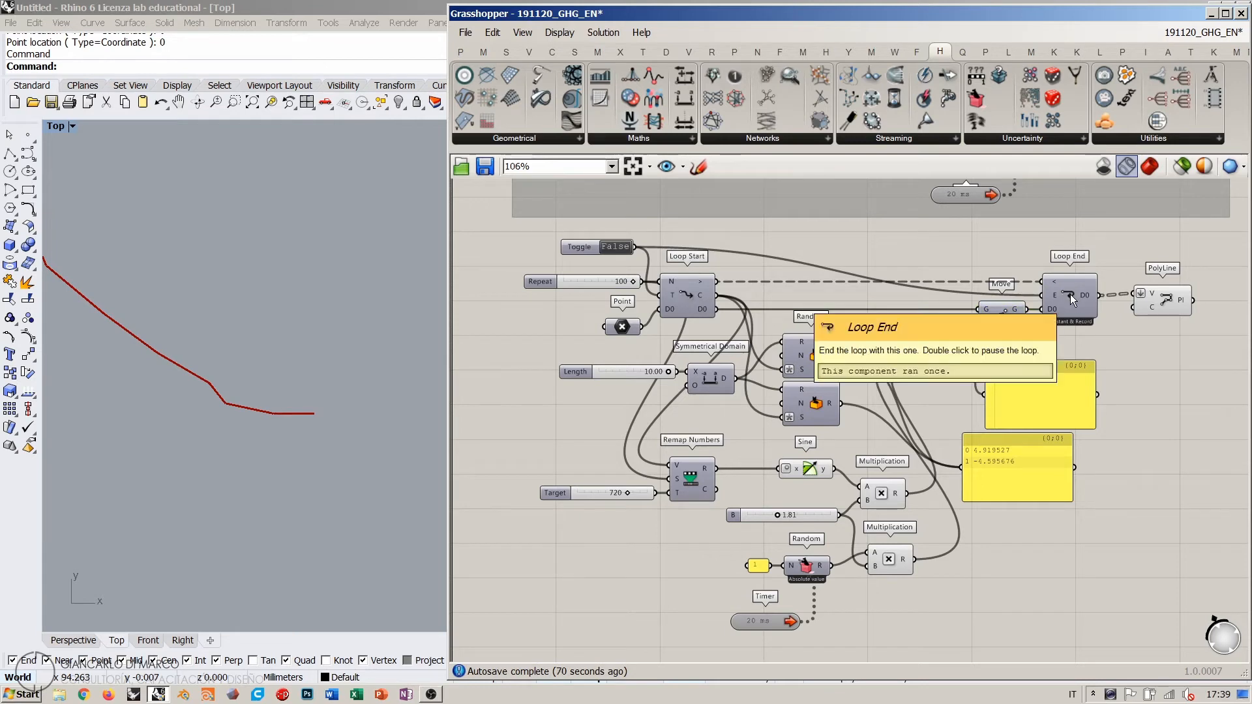
pyautogui.rightClick(1070, 294)
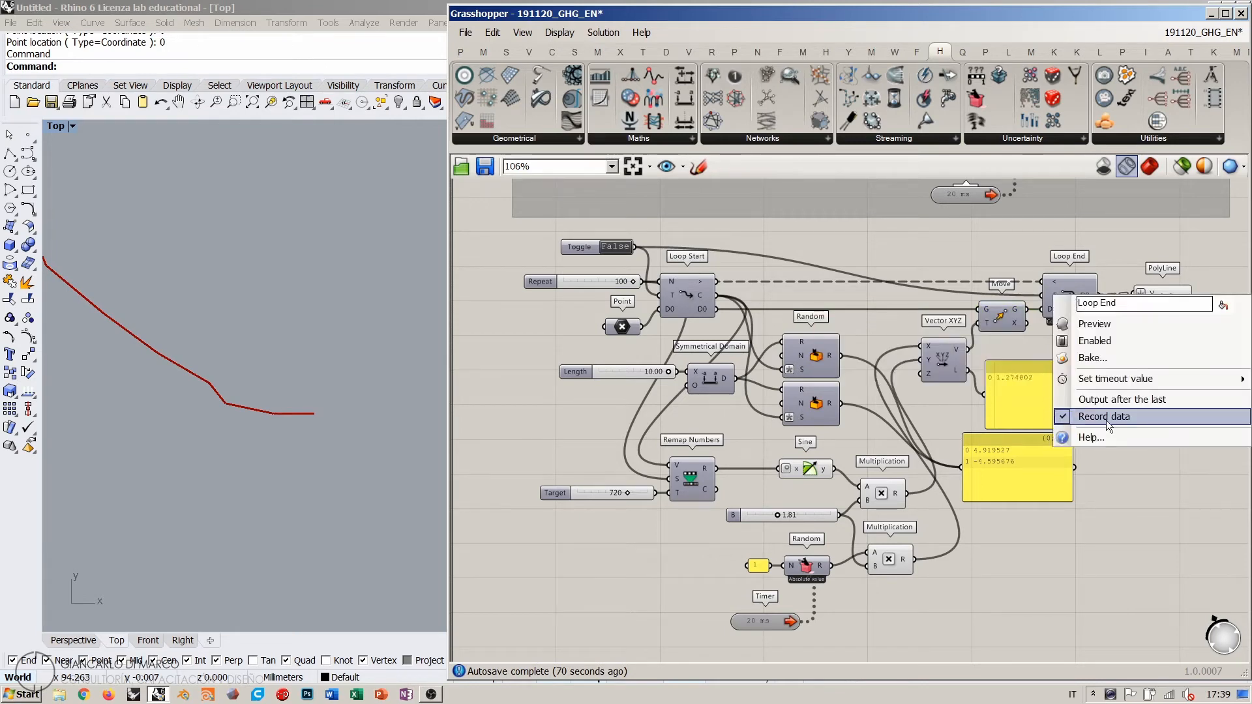
pyautogui.click(1102, 237)
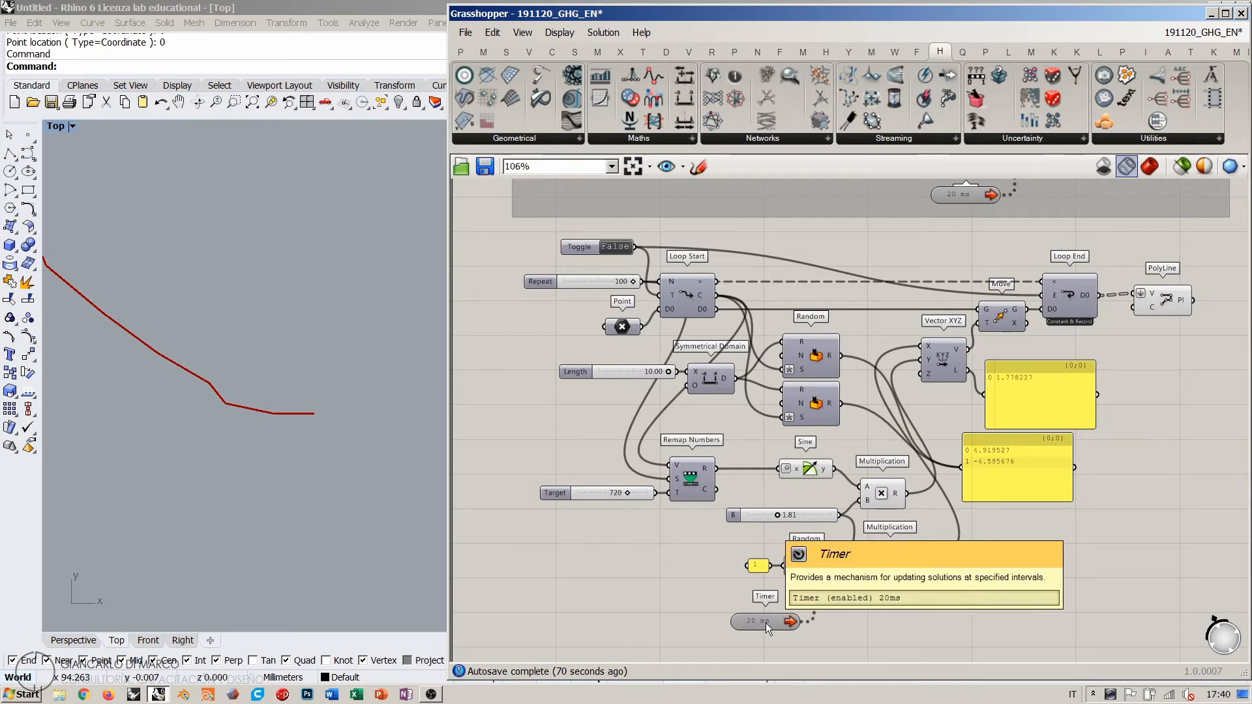
pyautogui.rightClick(1053, 293)
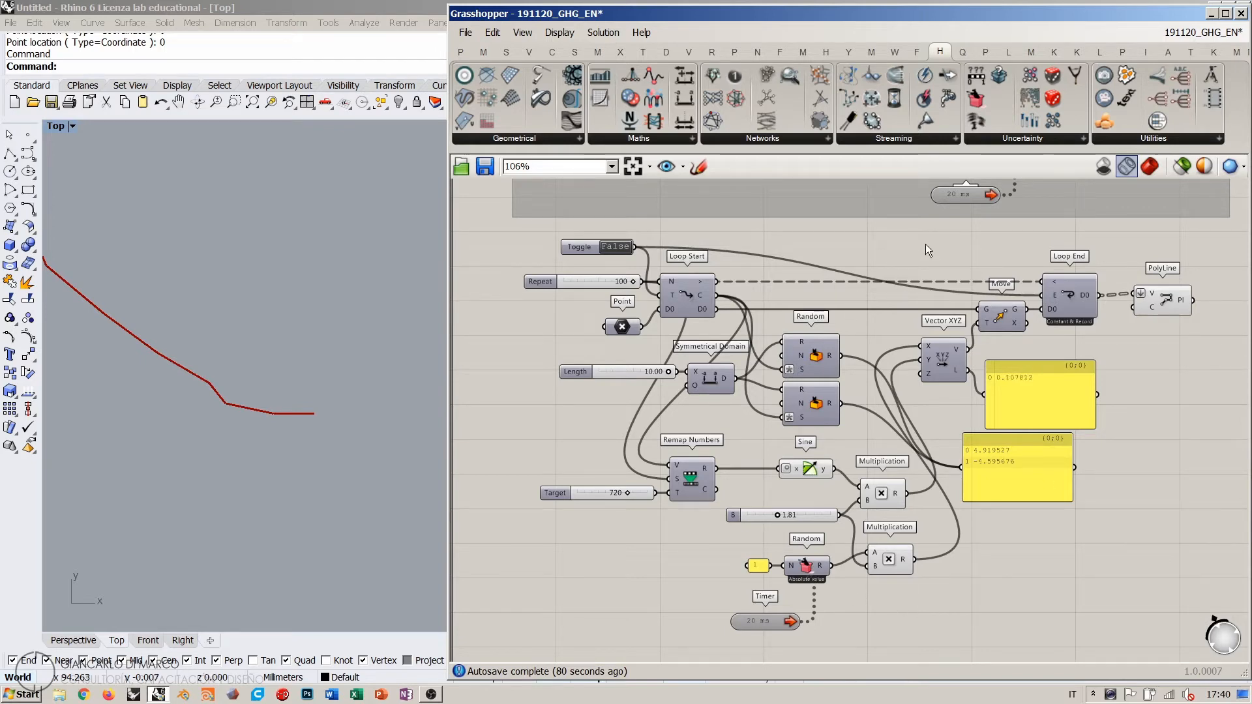
# Step: Examine the whole wave-shaped polyline from its start to its end in Rhino's Top viewport
pyautogui.click(385, 285)
pyautogui.scroll(-5, 313, 326)
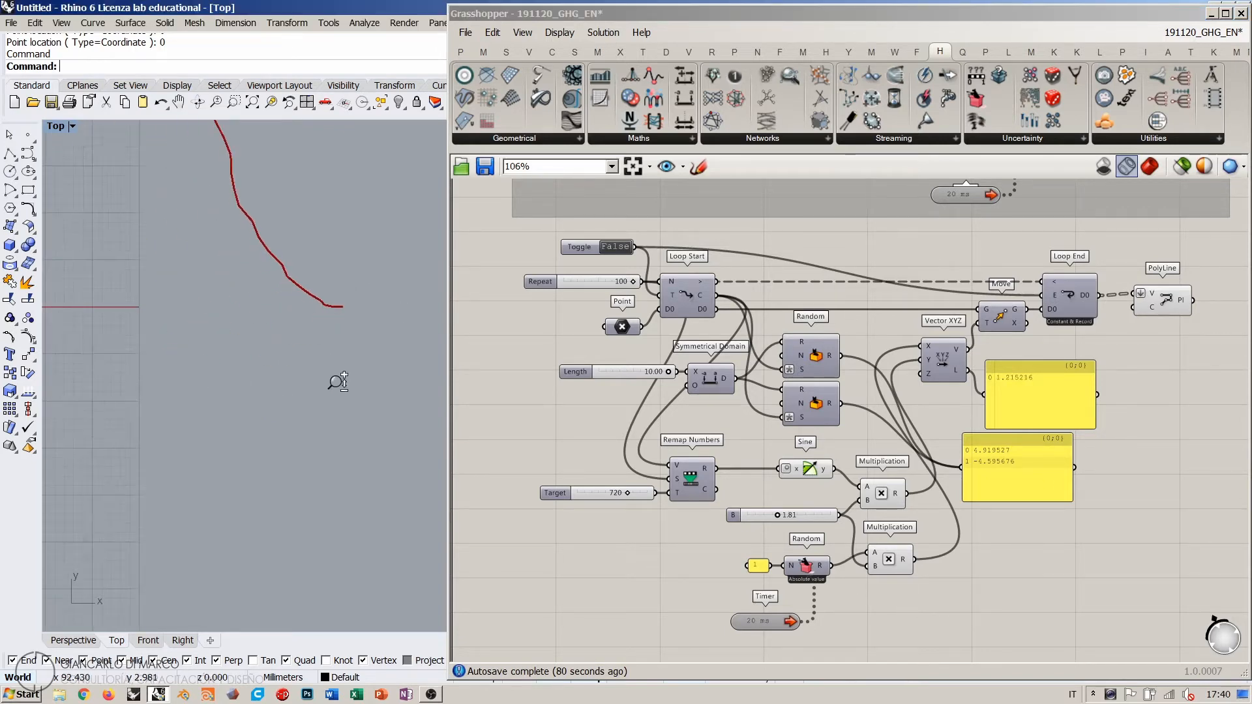
pyautogui.scroll(4, 265, 319)
pyautogui.moveTo(265, 318); pyautogui.dragTo(273, 349, button='right')
pyautogui.scroll(-4, 273, 349)
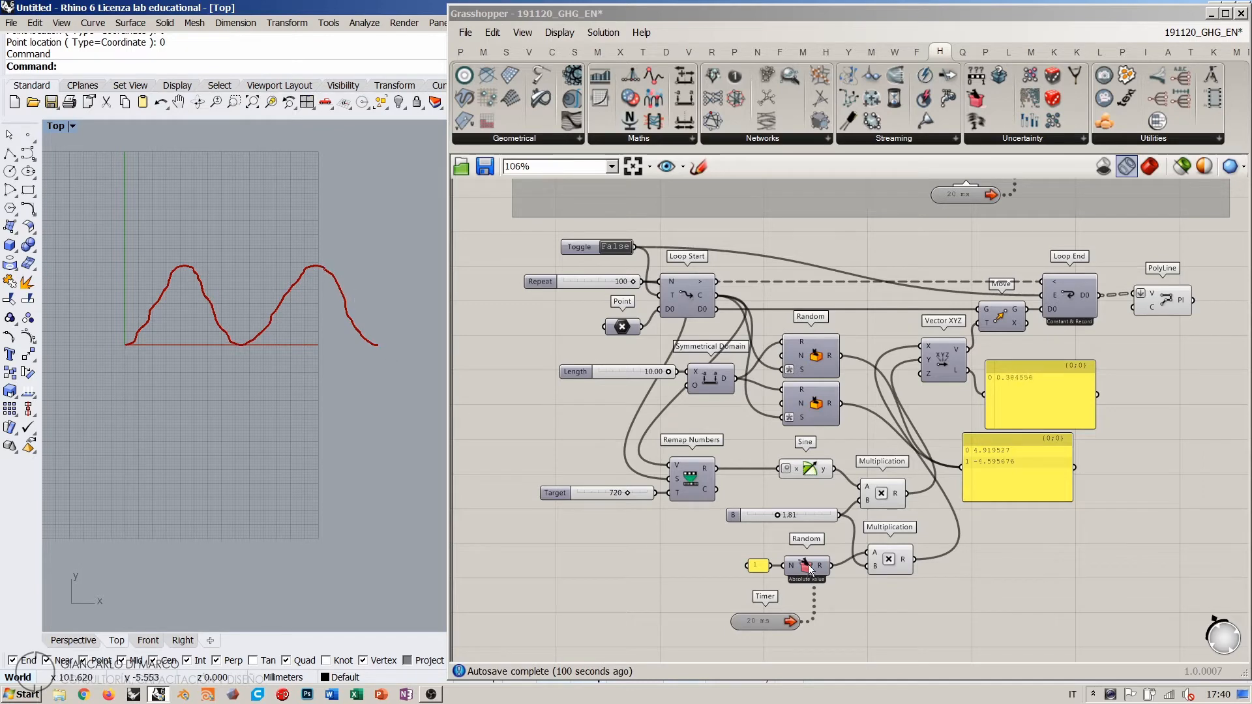
# Step: Switch the timer-driven Random component from absolute values to Bipolar and rerun the loop
pyautogui.scroll(5, 819, 577)
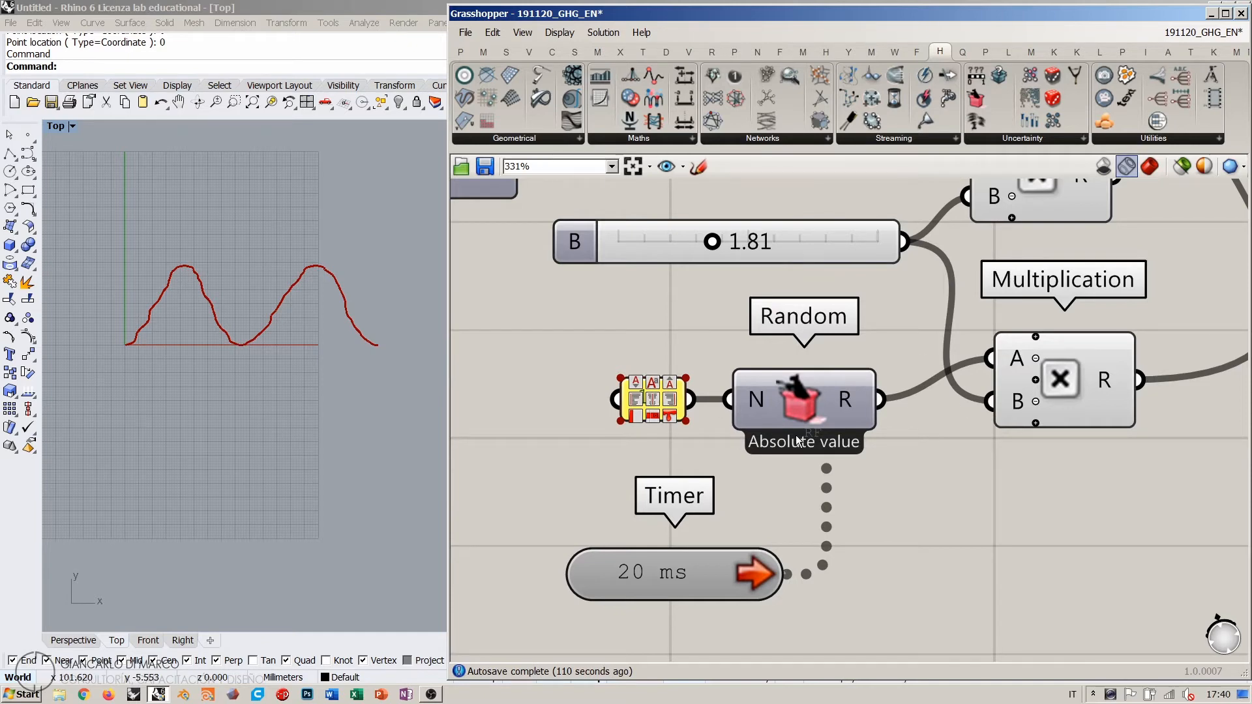
pyautogui.rightClick(801, 391)
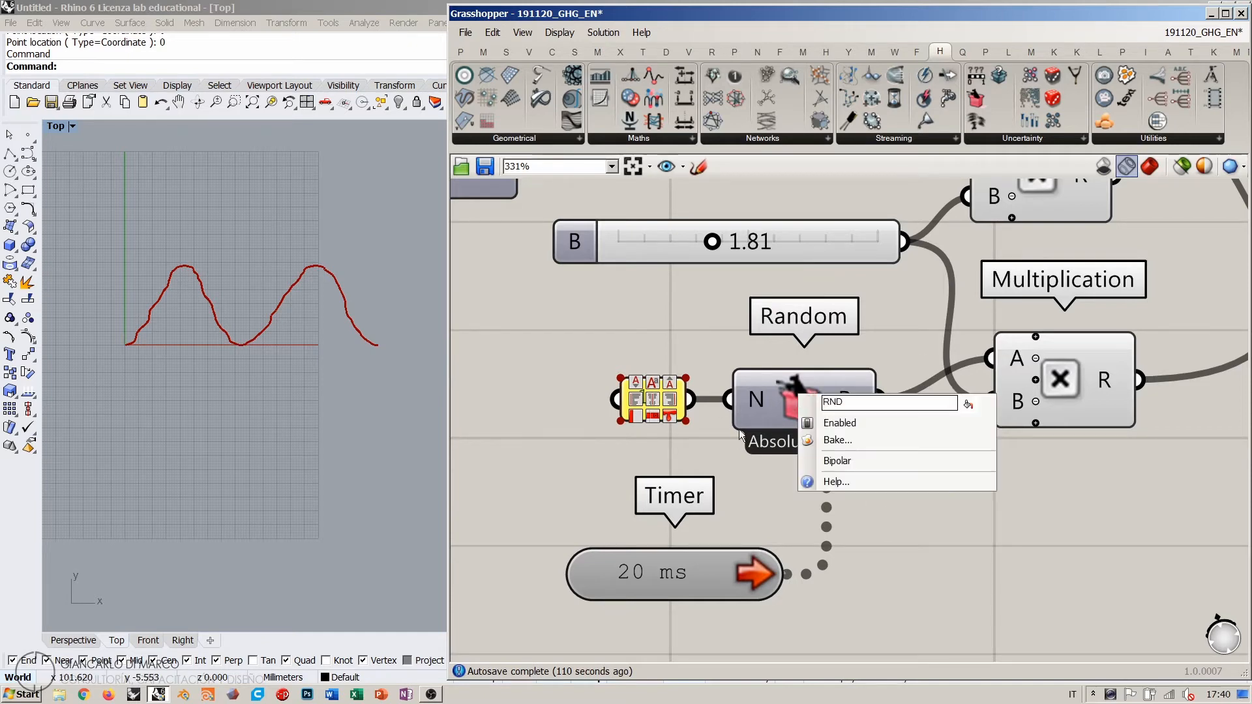
pyautogui.click(839, 458)
pyautogui.scroll(-6, 908, 519)
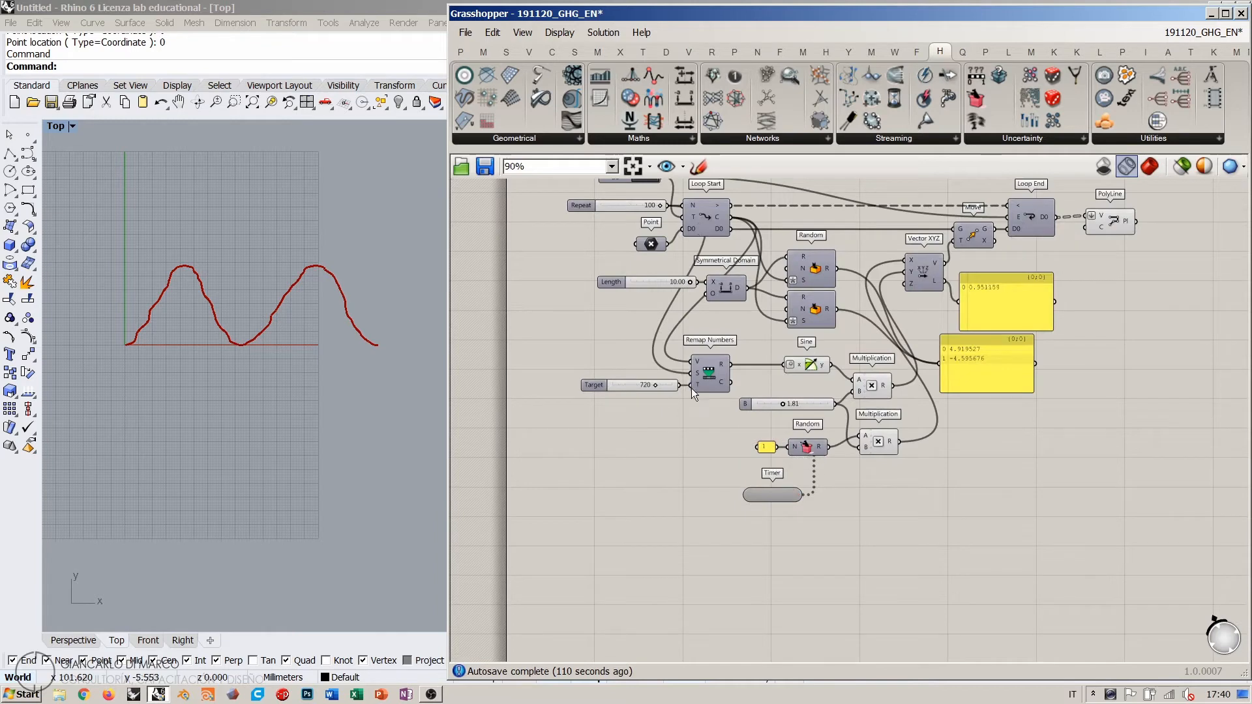
pyautogui.click(667, 247)
pyautogui.click(667, 246)
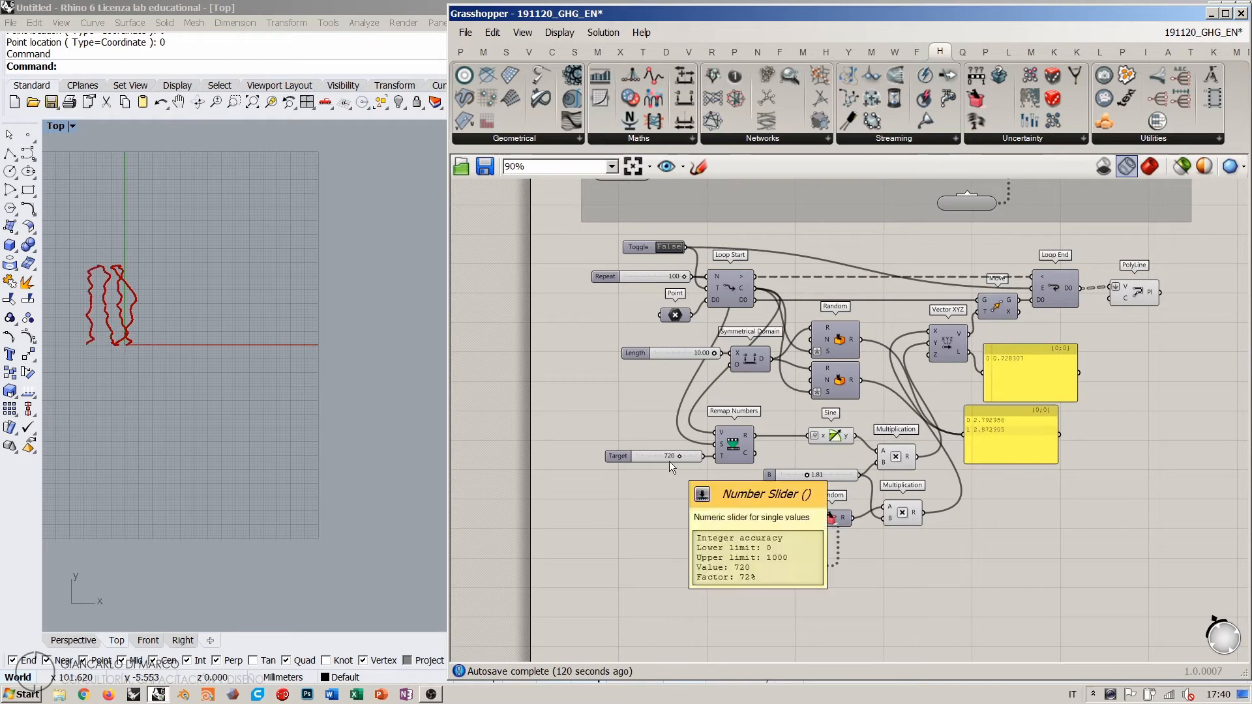
# Step: Frame the polyline in the Top viewport and rerun the loop twice more to compare the shapes it produces
pyautogui.moveTo(138, 321); pyautogui.dragTo(291, 341, button='right')
pyautogui.scroll(5, 291, 341)
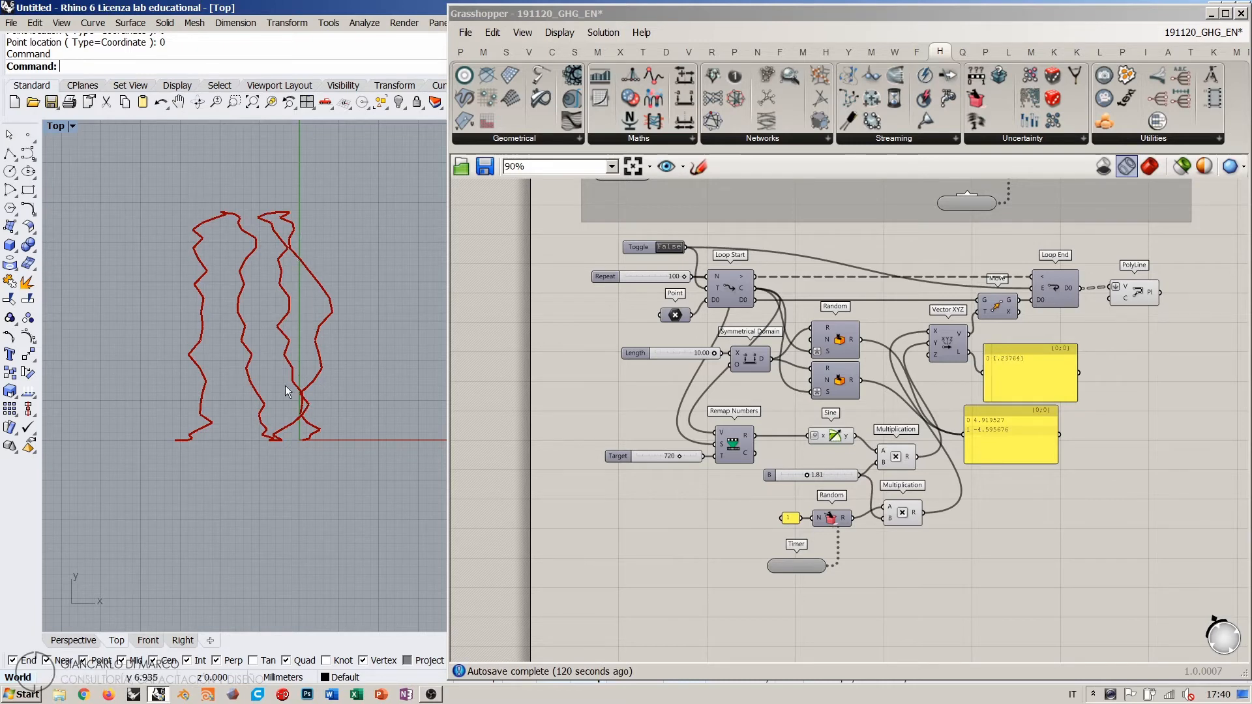
pyautogui.click(665, 249)
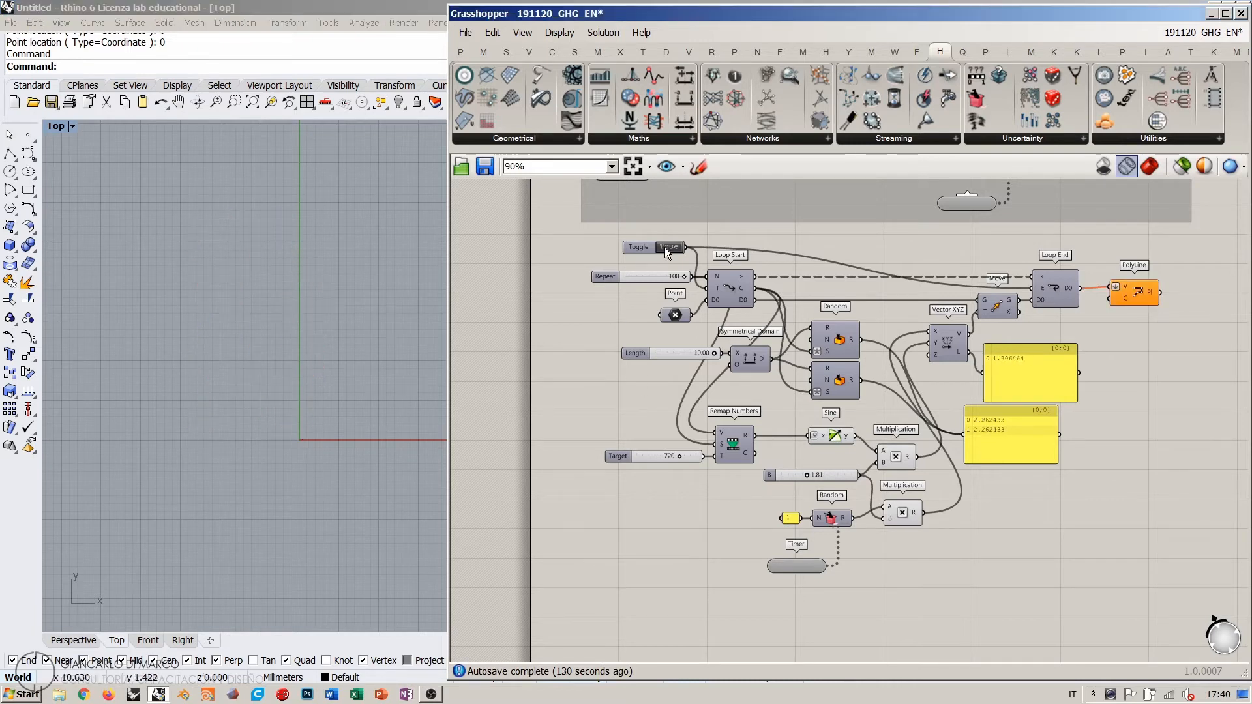
pyautogui.click(665, 250)
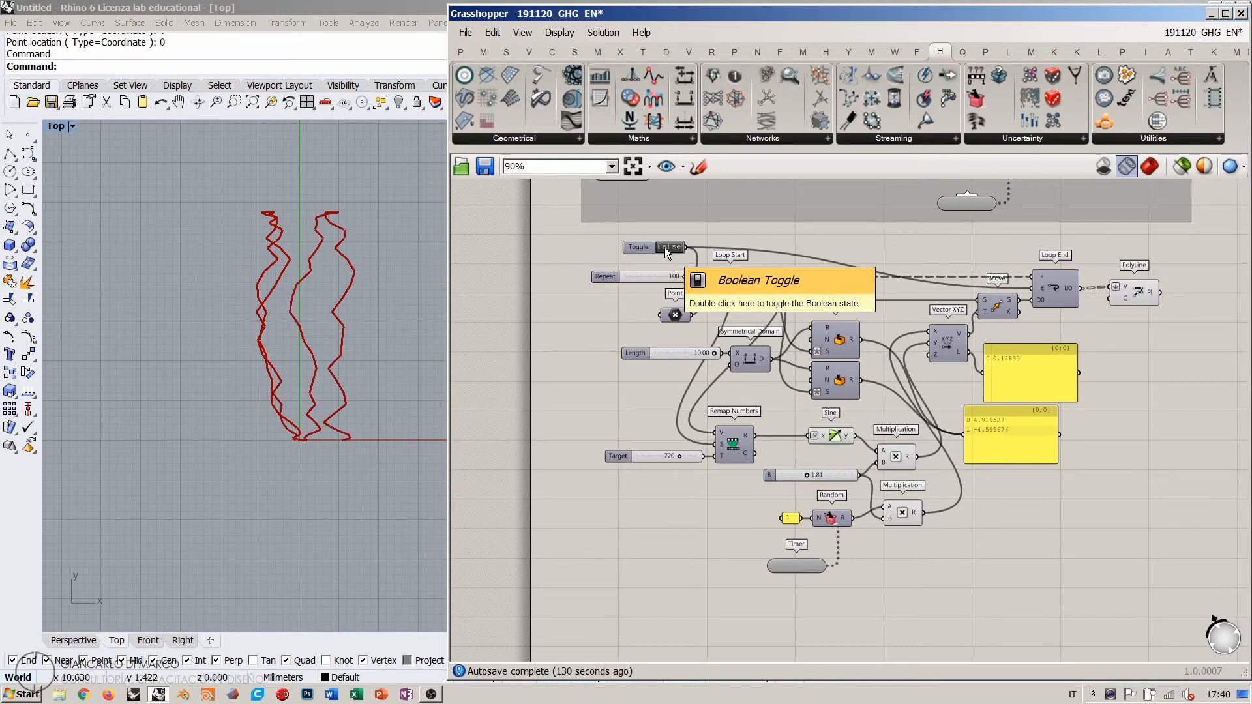
pyautogui.doubleClick(664, 247)
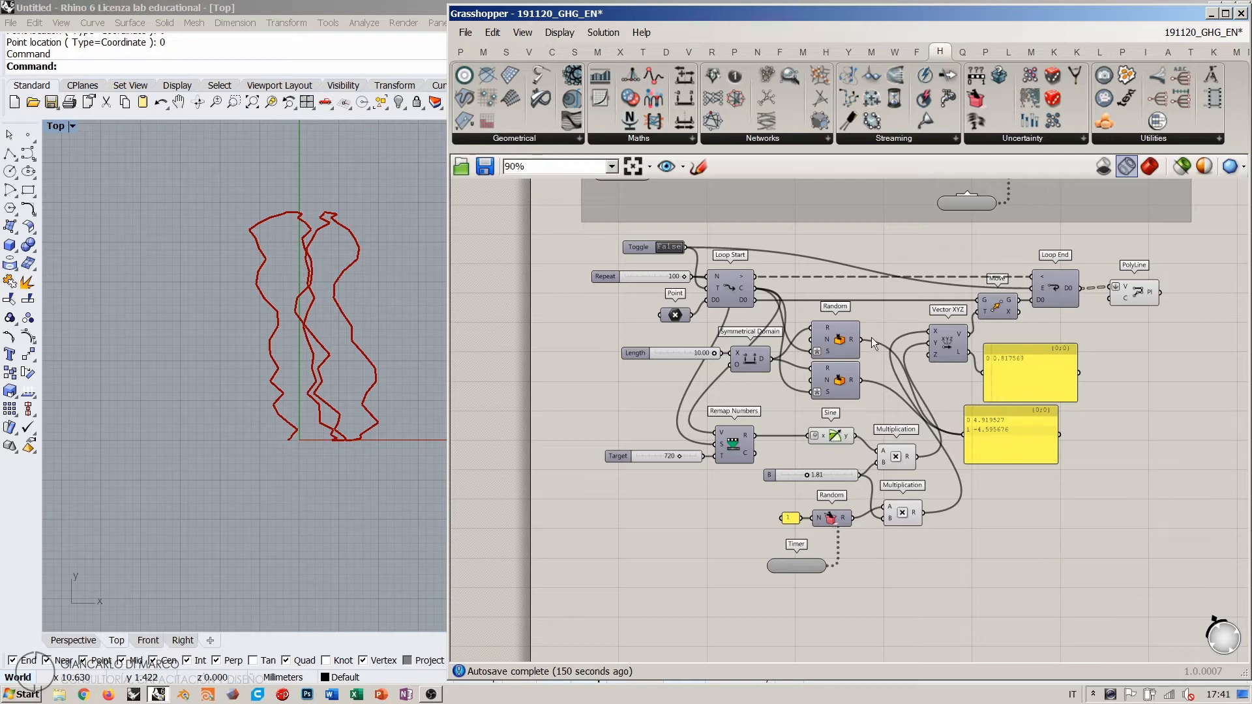
# Step: Tidy the loop definition by nudging PolyLine toward Loop End and the Timer up toward Random
pyautogui.moveTo(871, 338); pyautogui.dragTo(791, 346, button='right')
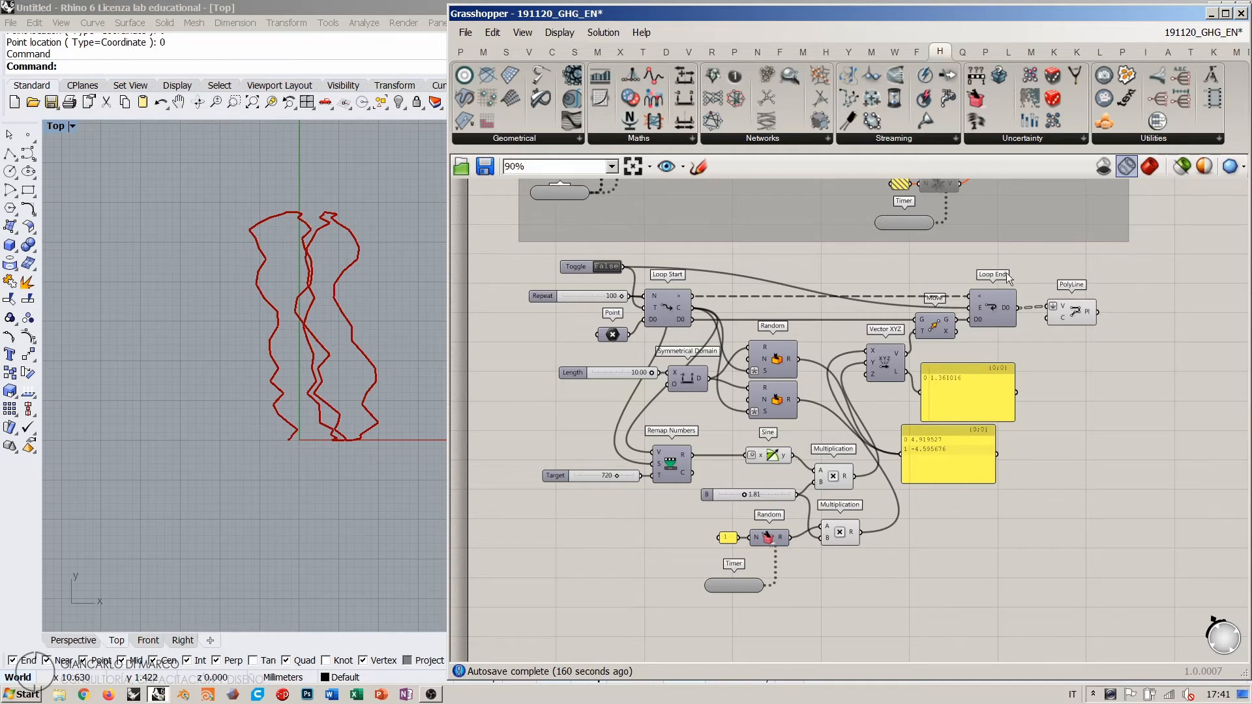
pyautogui.moveTo(1076, 306); pyautogui.dragTo(1072, 309)
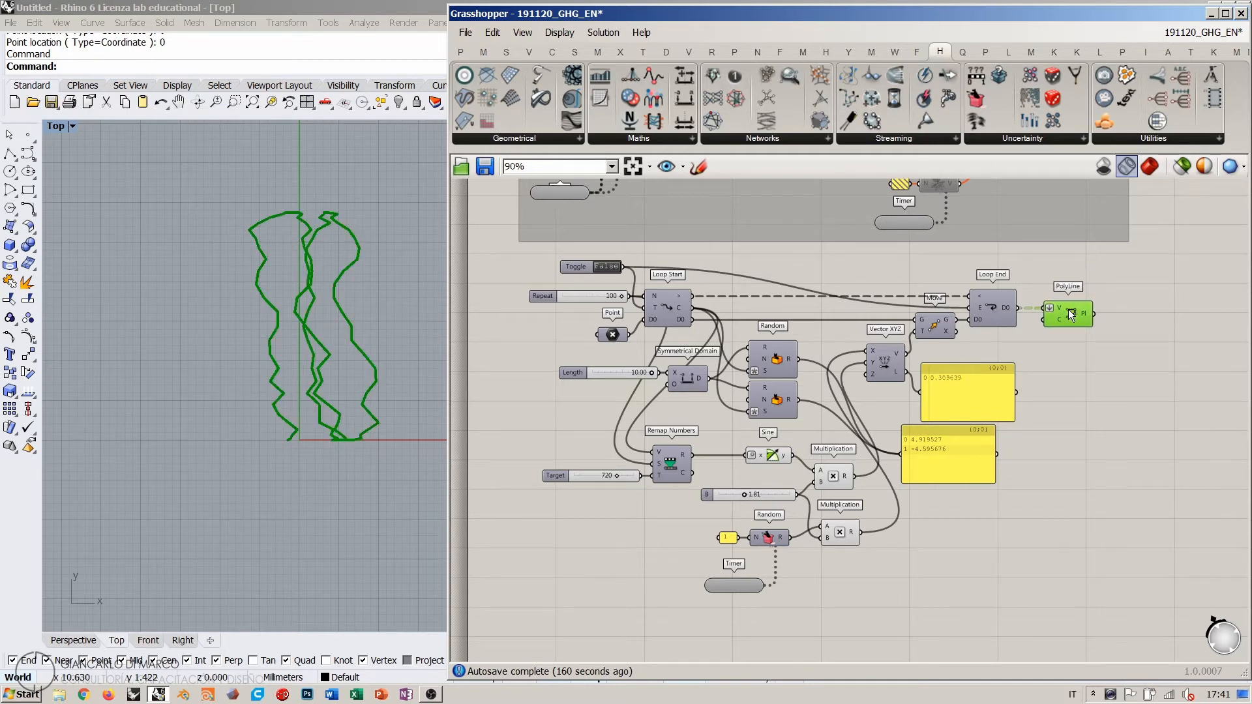
pyautogui.click(1098, 265)
pyautogui.moveTo(1111, 253); pyautogui.dragTo(506, 656)
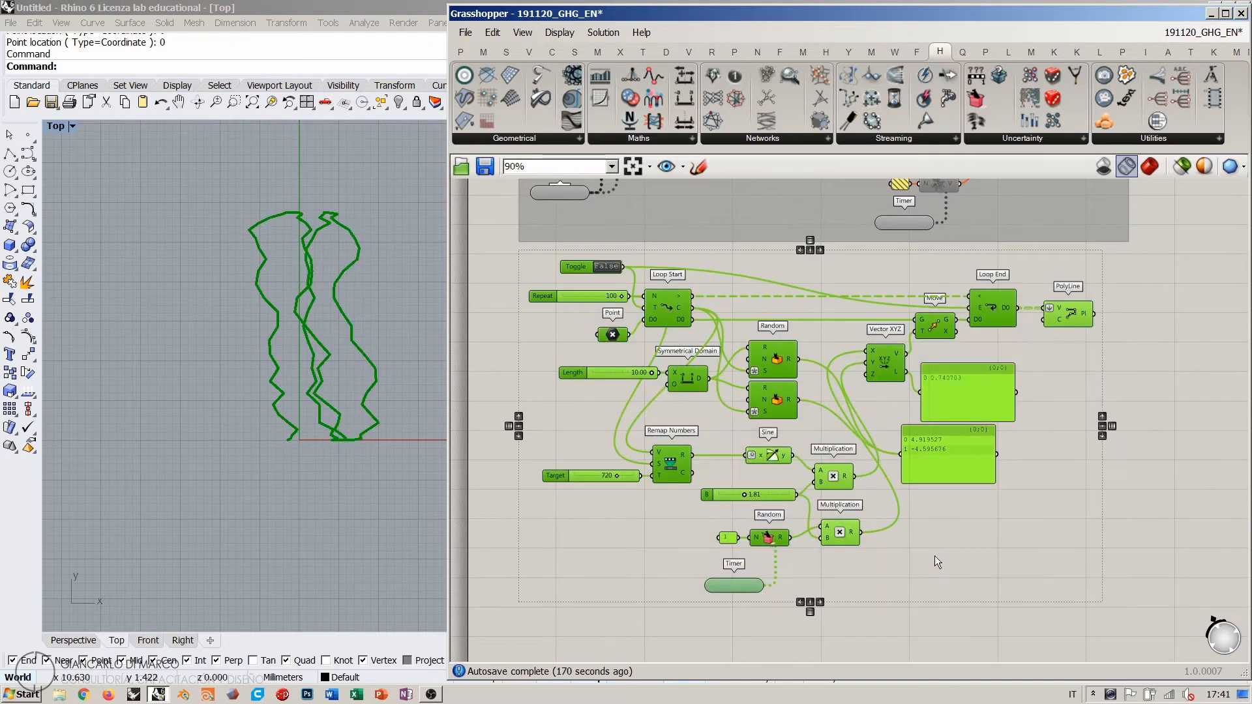
pyautogui.click(818, 581)
pyautogui.moveTo(736, 585); pyautogui.dragTo(736, 577)
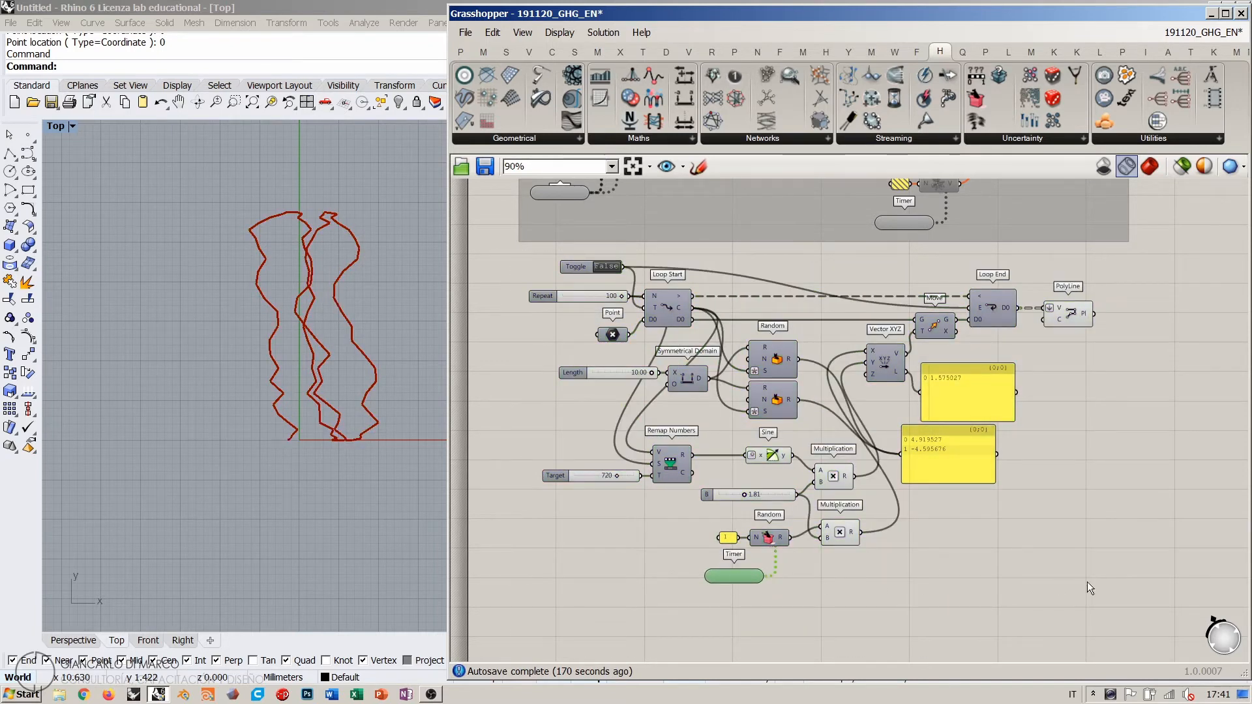
# Step: Group all components of the wave loop definition and disable them
pyautogui.moveTo(1140, 602); pyautogui.dragTo(494, 249)
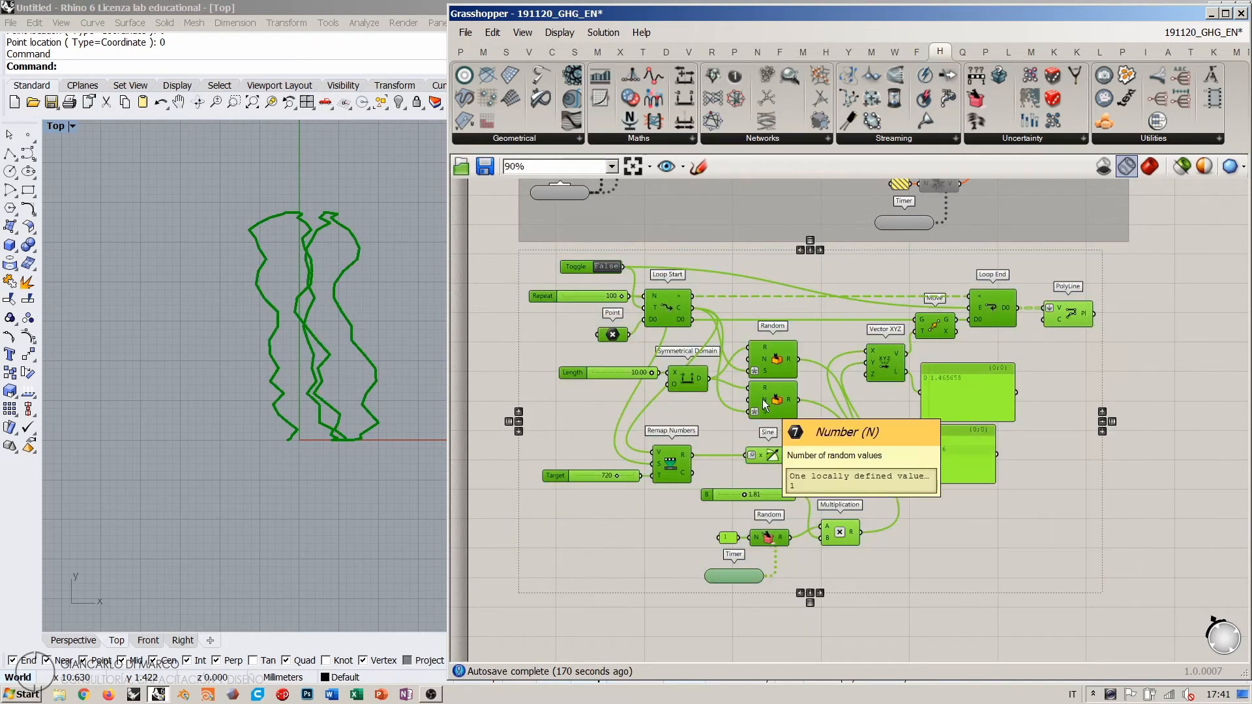
pyautogui.hotkey('ctrl', 'g')
pyautogui.hotkey('ctrl', 'e')
pyautogui.click(486, 295)
pyautogui.moveTo(546, 325); pyautogui.dragTo(542, 322)
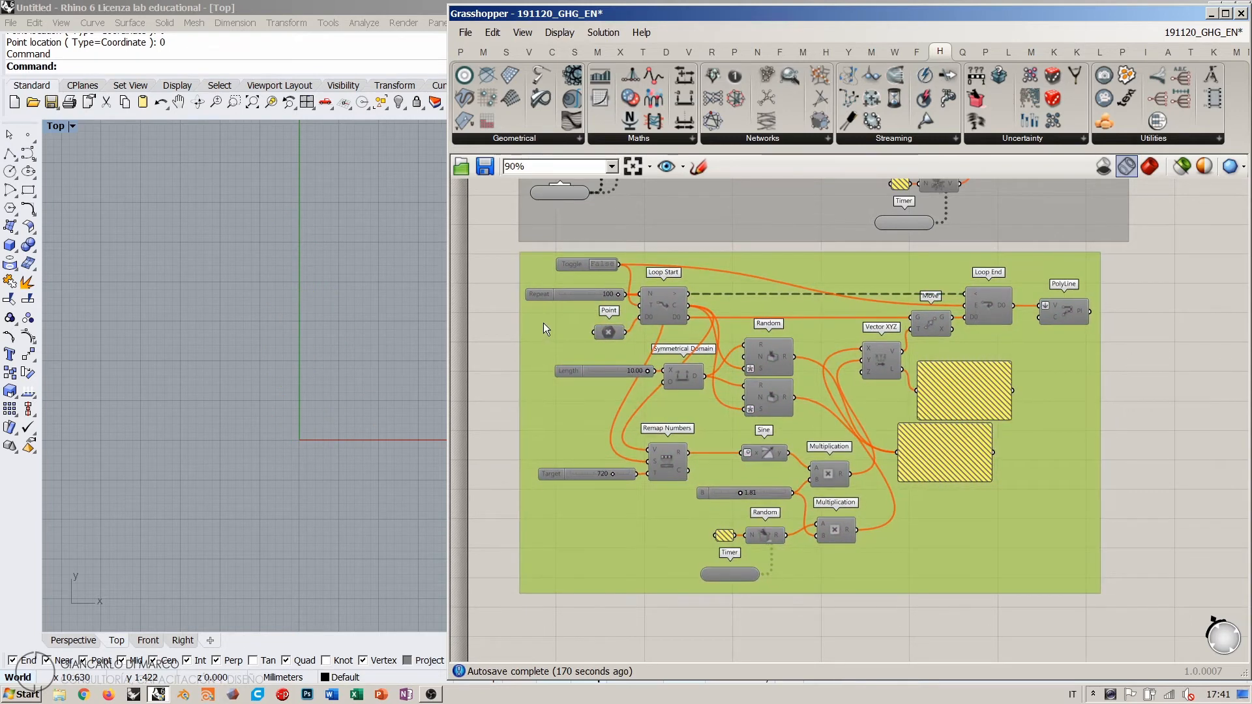
pyautogui.click(483, 251)
# Step: Add a Voronoi component on the empty canvas beside the first loop group
pyautogui.scroll(-6, 508, 358)
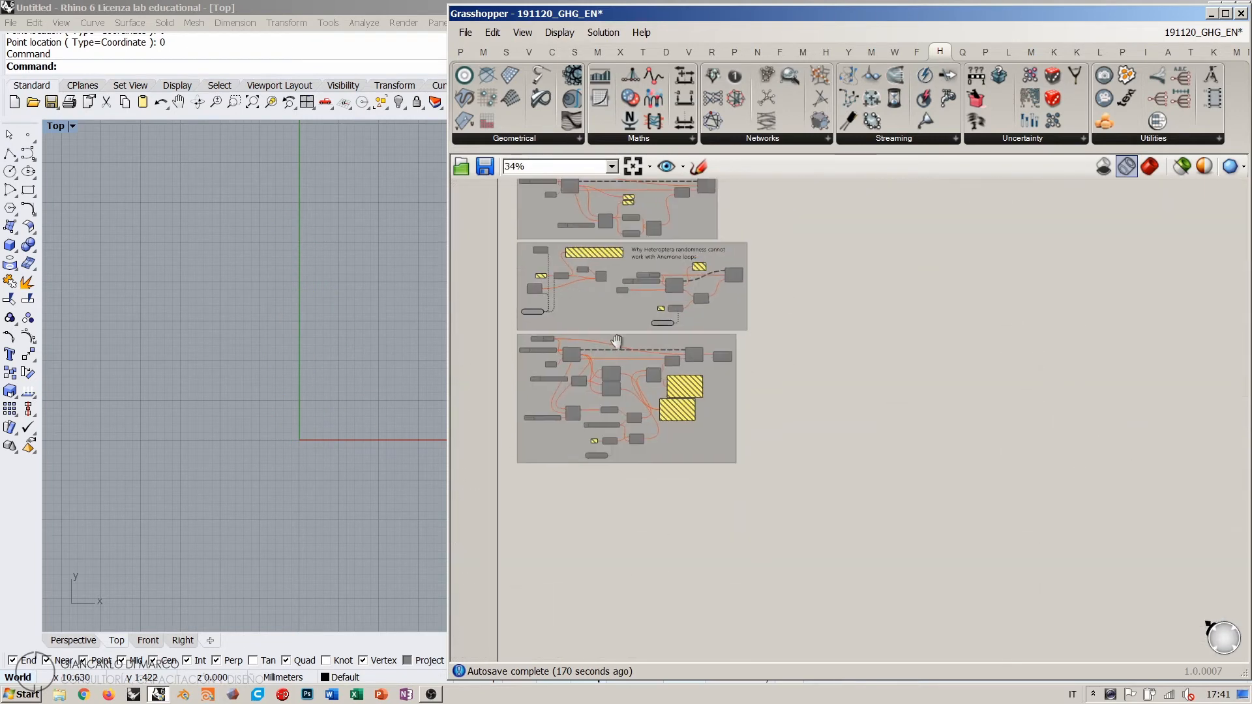
pyautogui.moveTo(682, 334); pyautogui.dragTo(652, 413, button='right')
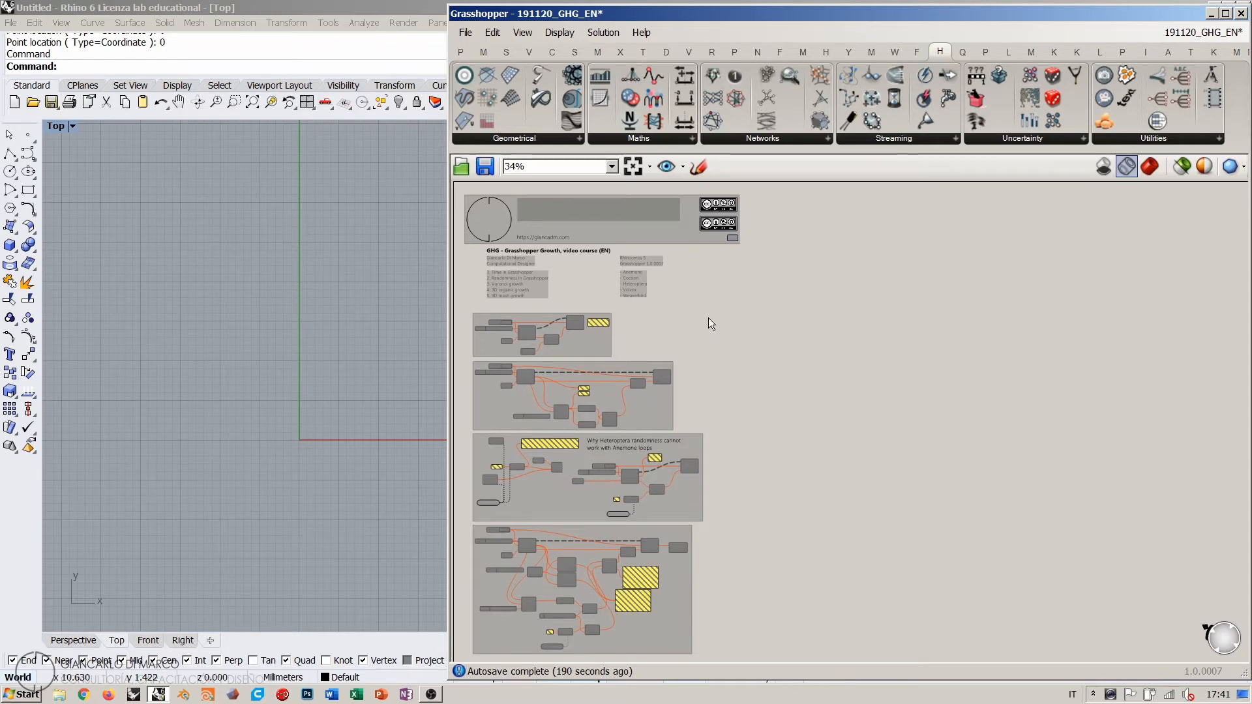
pyautogui.scroll(5, 710, 318)
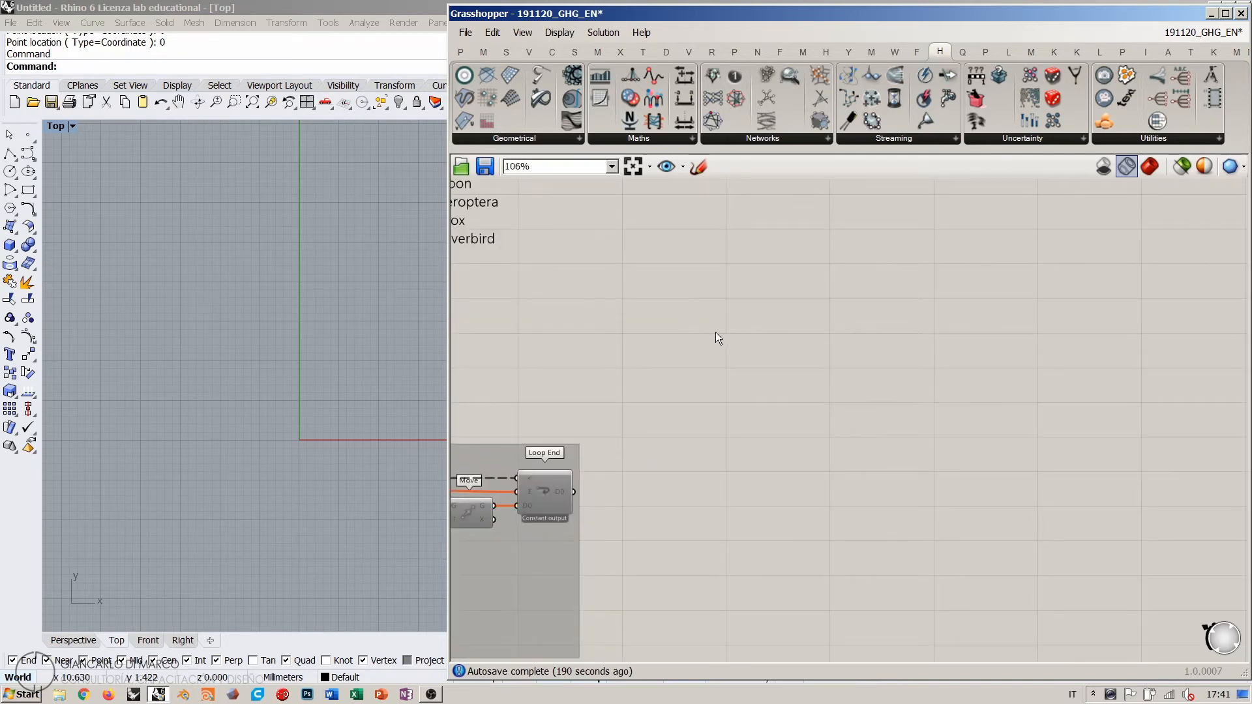
pyautogui.moveTo(264, 378); pyautogui.dragTo(296, 400, button='right')
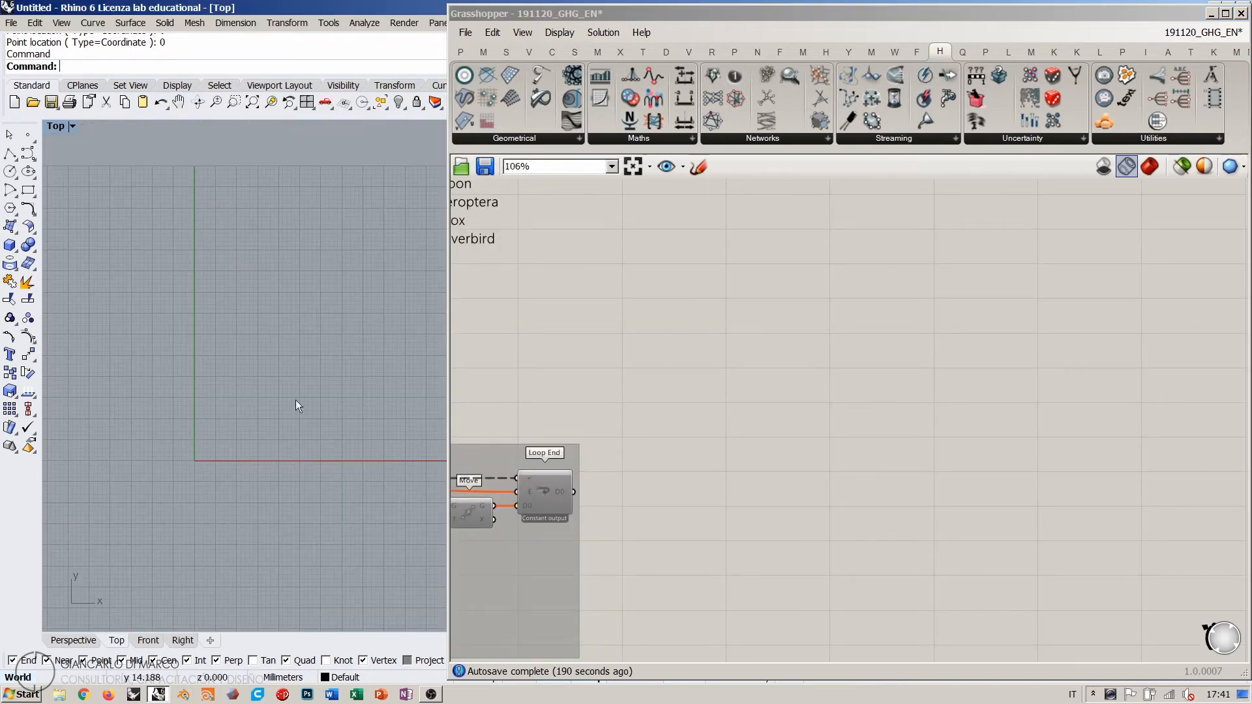
pyautogui.doubleClick(699, 332)
pyautogui.write('voronoi')
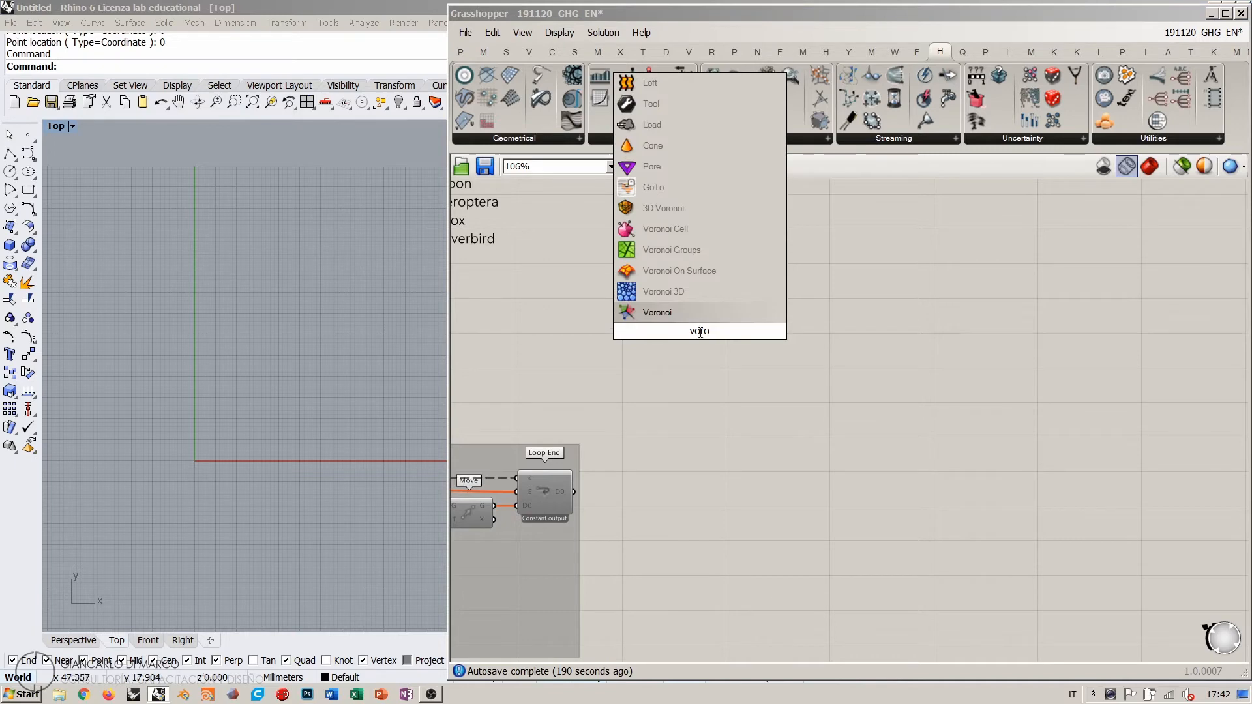
pyautogui.click(651, 309)
pyautogui.moveTo(703, 334); pyautogui.dragTo(795, 384)
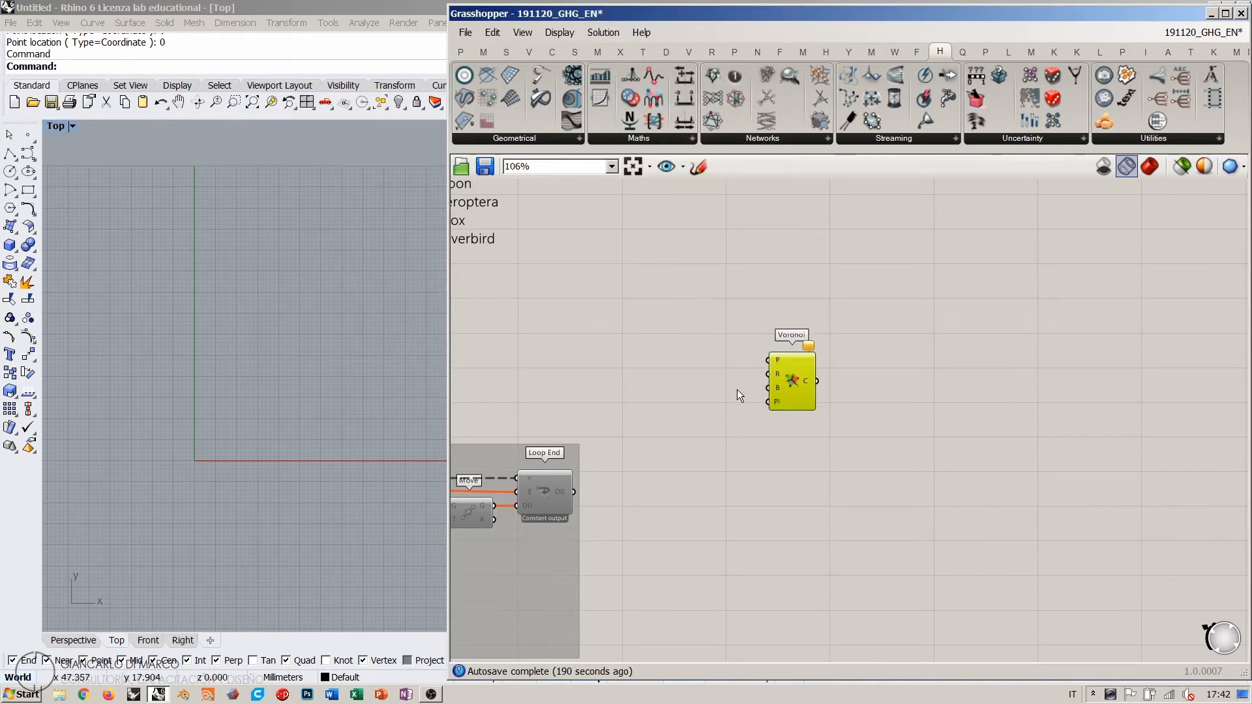
pyautogui.scroll(3, 710, 368)
pyautogui.doubleClick(673, 364)
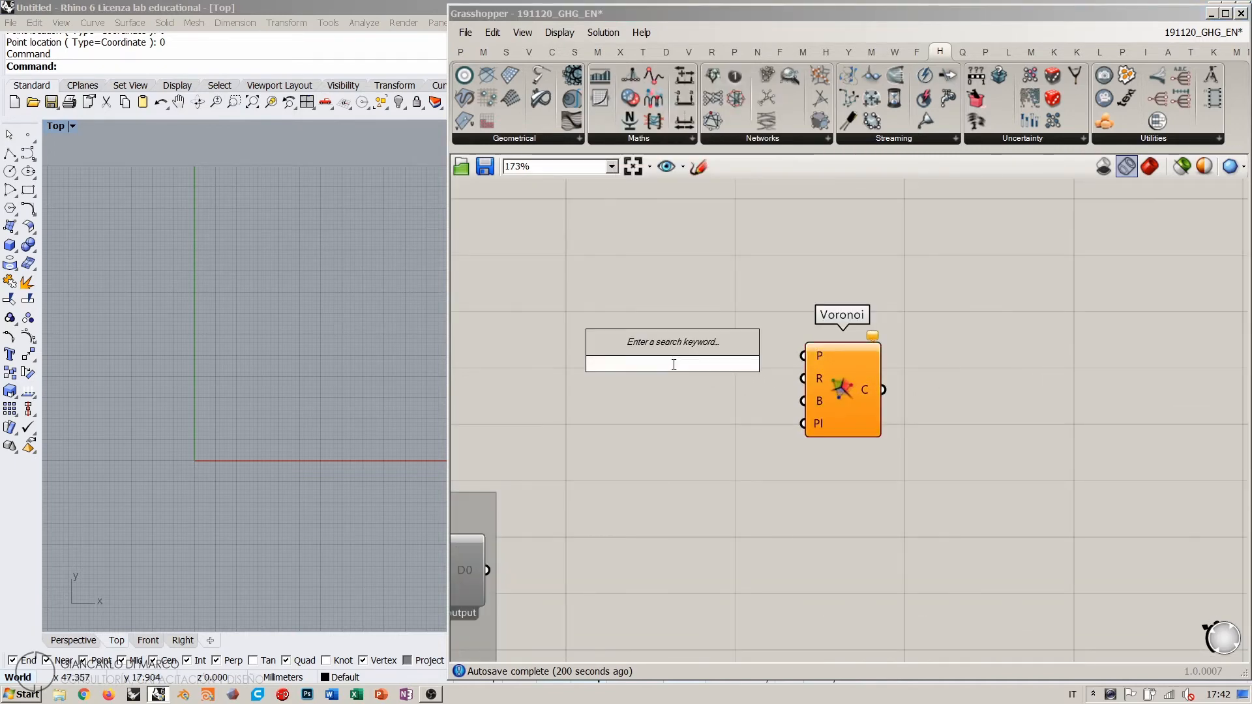
pyautogui.doubleClick(681, 357)
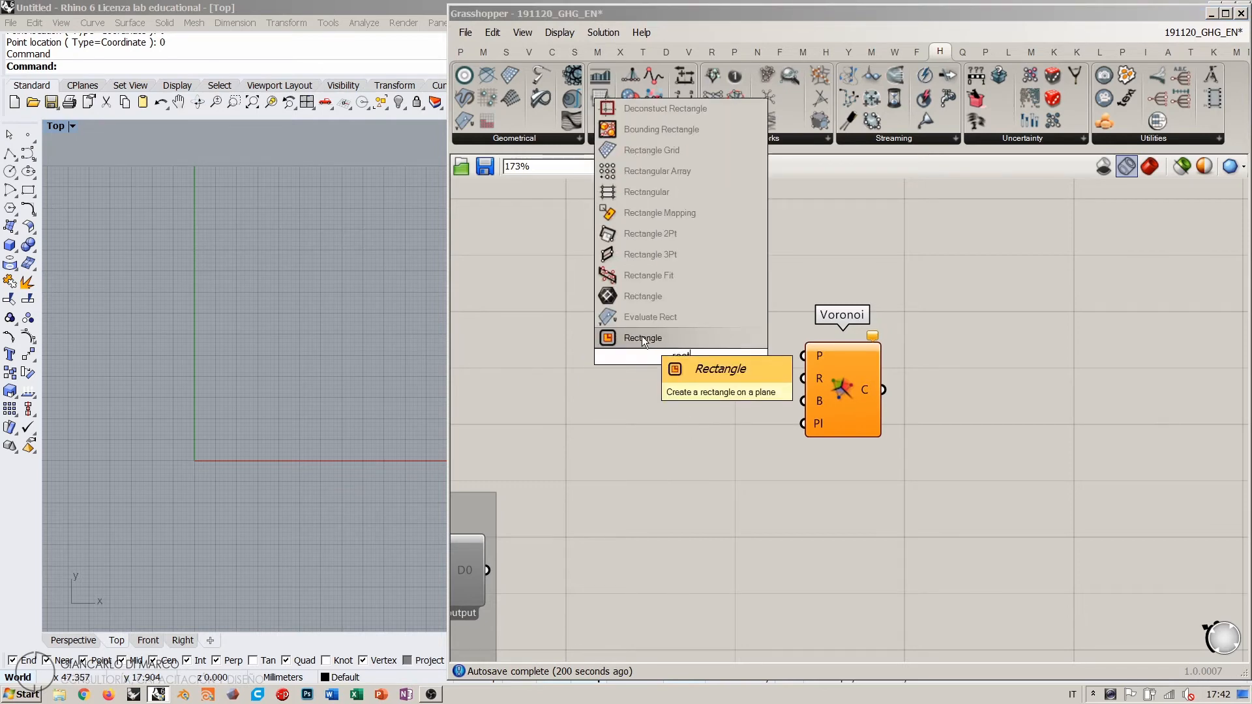
pyautogui.click(678, 356)
pyautogui.click(678, 357)
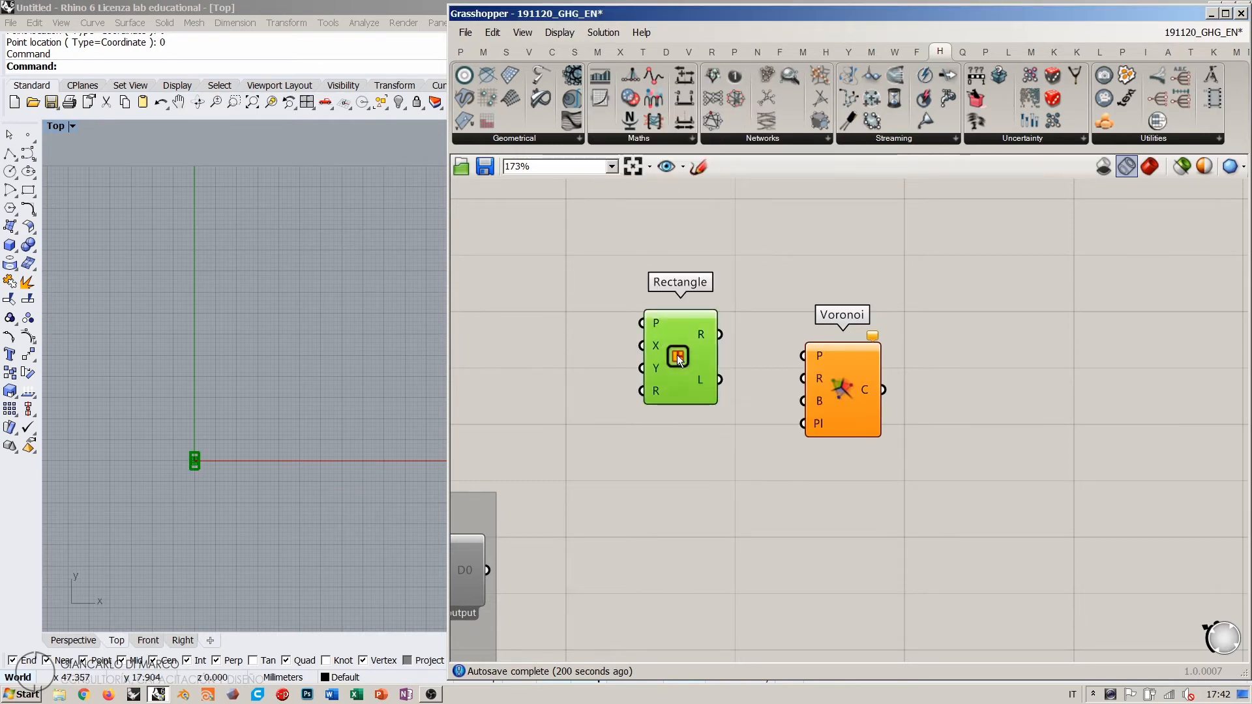
pyautogui.press('Delete')
# Step: Set one rectangle as Voronoi's B input by drawing it around the origin in Rhino's Top viewport
pyautogui.rightClick(820, 357)
pyautogui.click(764, 422)
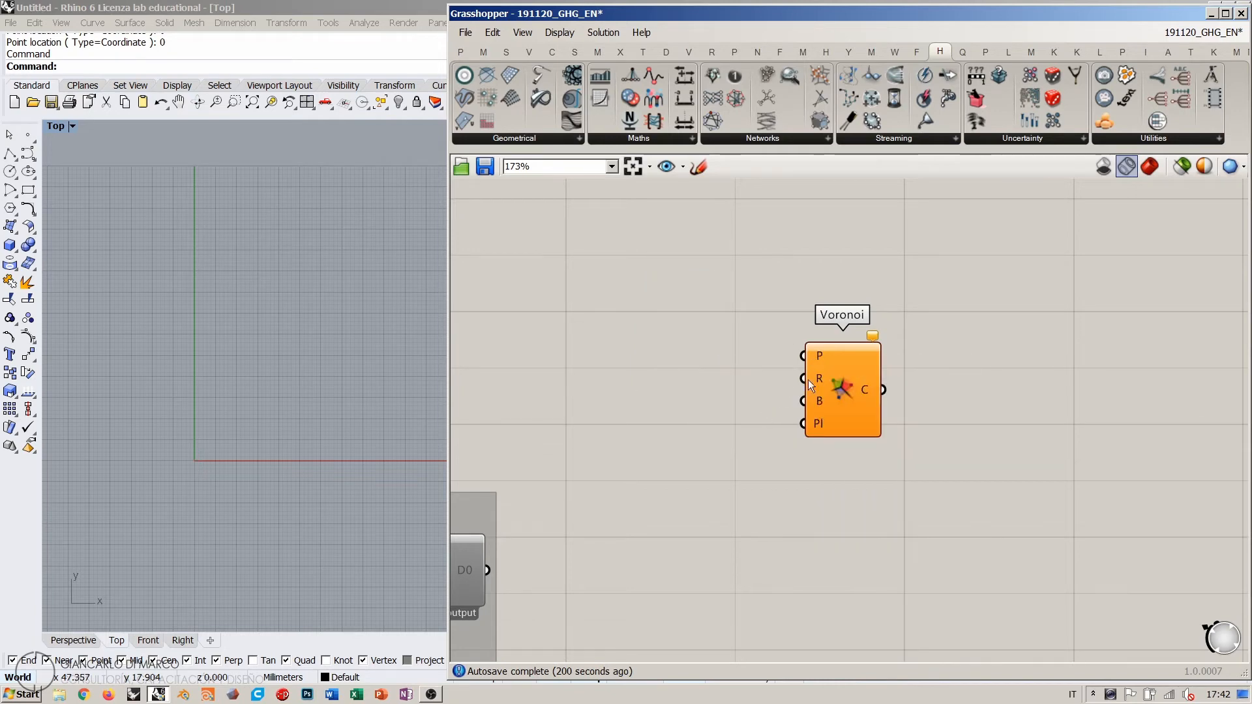
pyautogui.rightClick(815, 380)
pyautogui.moveTo(854, 530)
pyautogui.press('Escape')
pyautogui.rightClick(816, 402)
pyautogui.click(880, 552)
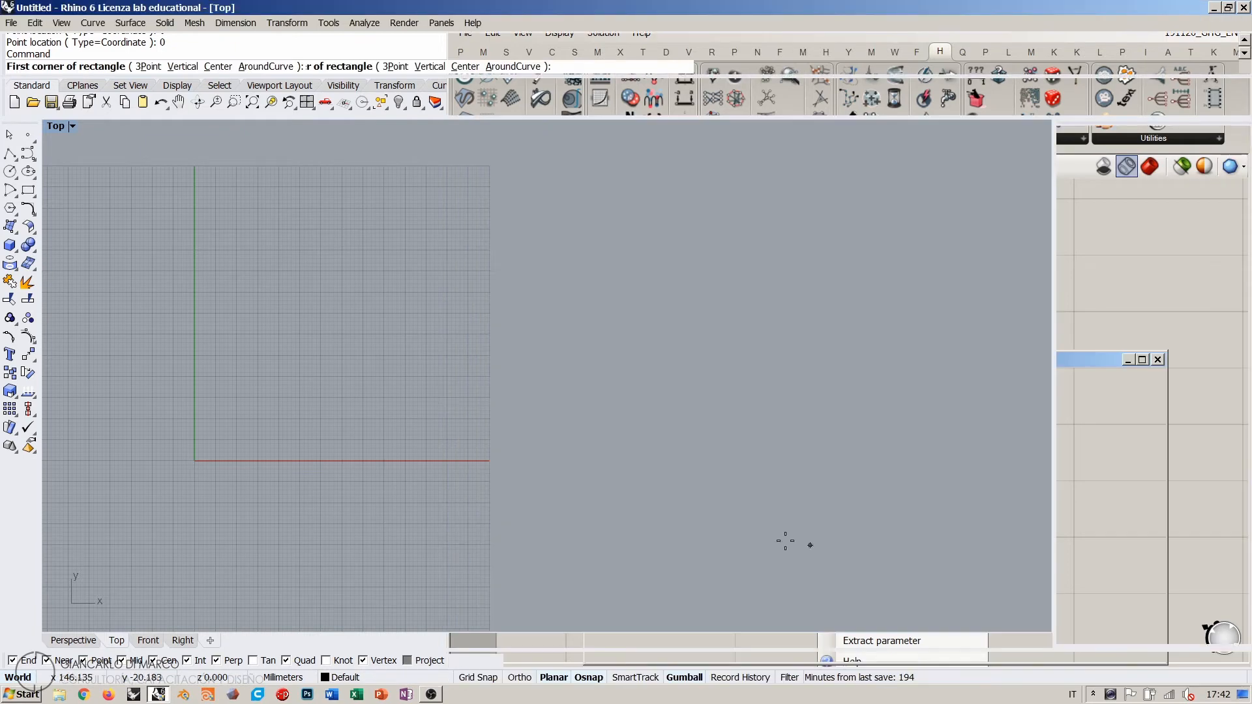
pyautogui.click(93, 507)
pyautogui.click(365, 304)
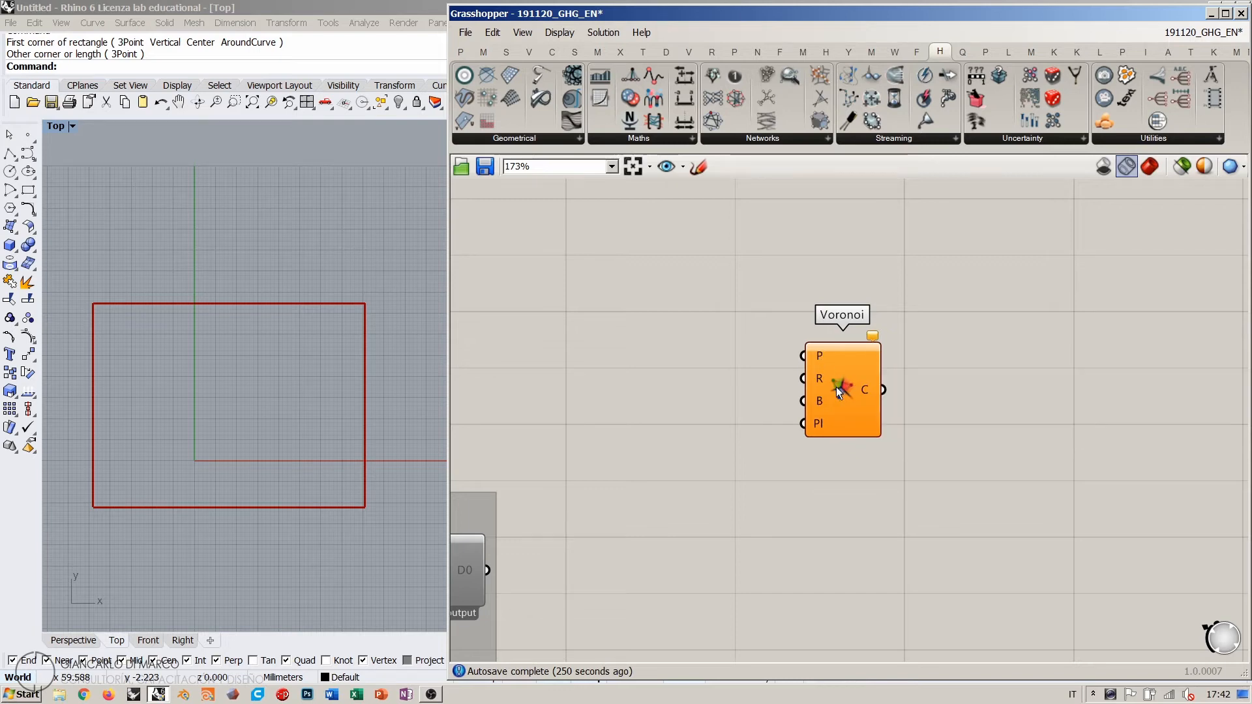
# Step: Extract Voronoi's B input as a separate Boundary parameter and space it well apart from Voronoi
pyautogui.moveTo(836, 386); pyautogui.dragTo(958, 420)
pyautogui.rightClick(947, 424)
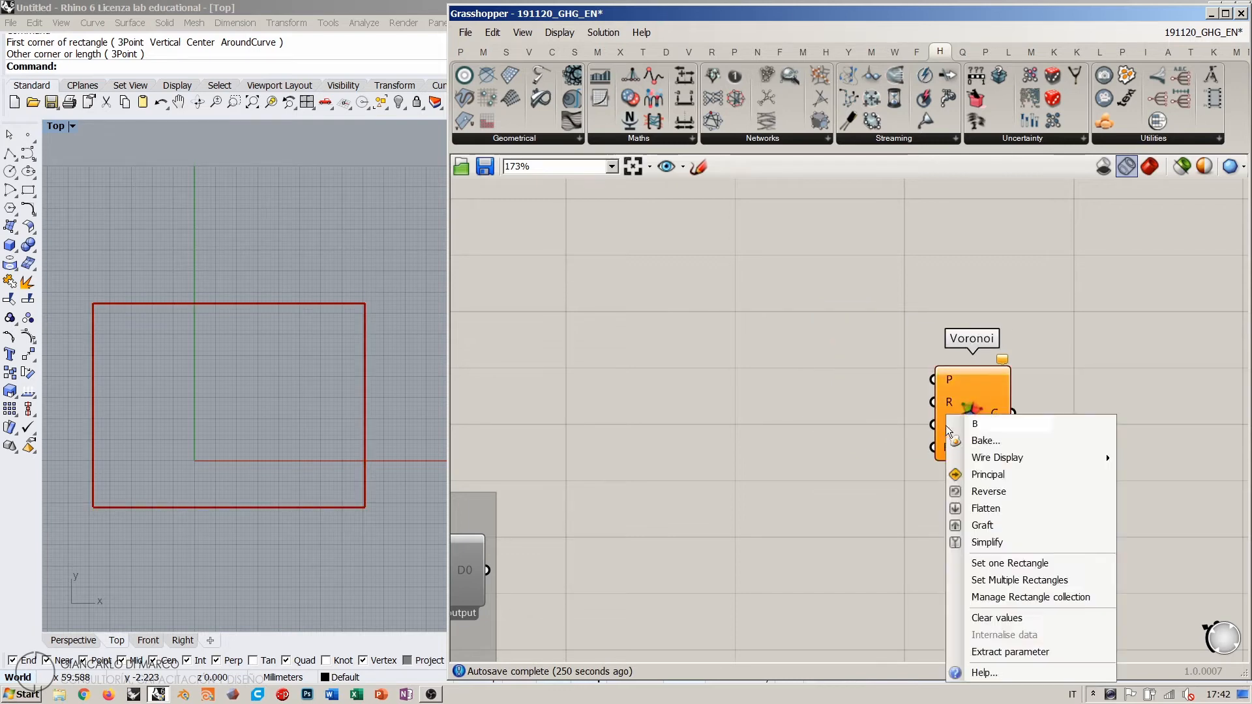
pyautogui.click(1010, 652)
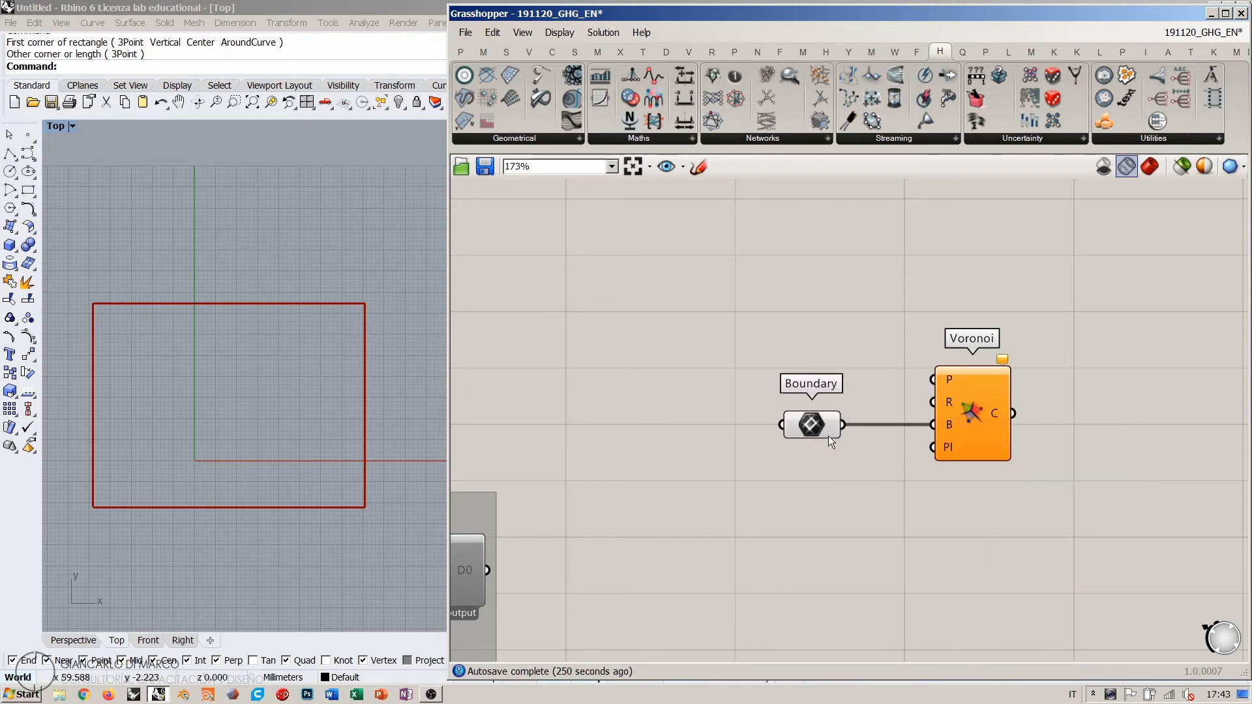
pyautogui.moveTo(816, 427); pyautogui.dragTo(646, 334)
pyautogui.click(898, 417)
pyautogui.moveTo(971, 412); pyautogui.dragTo(1029, 426)
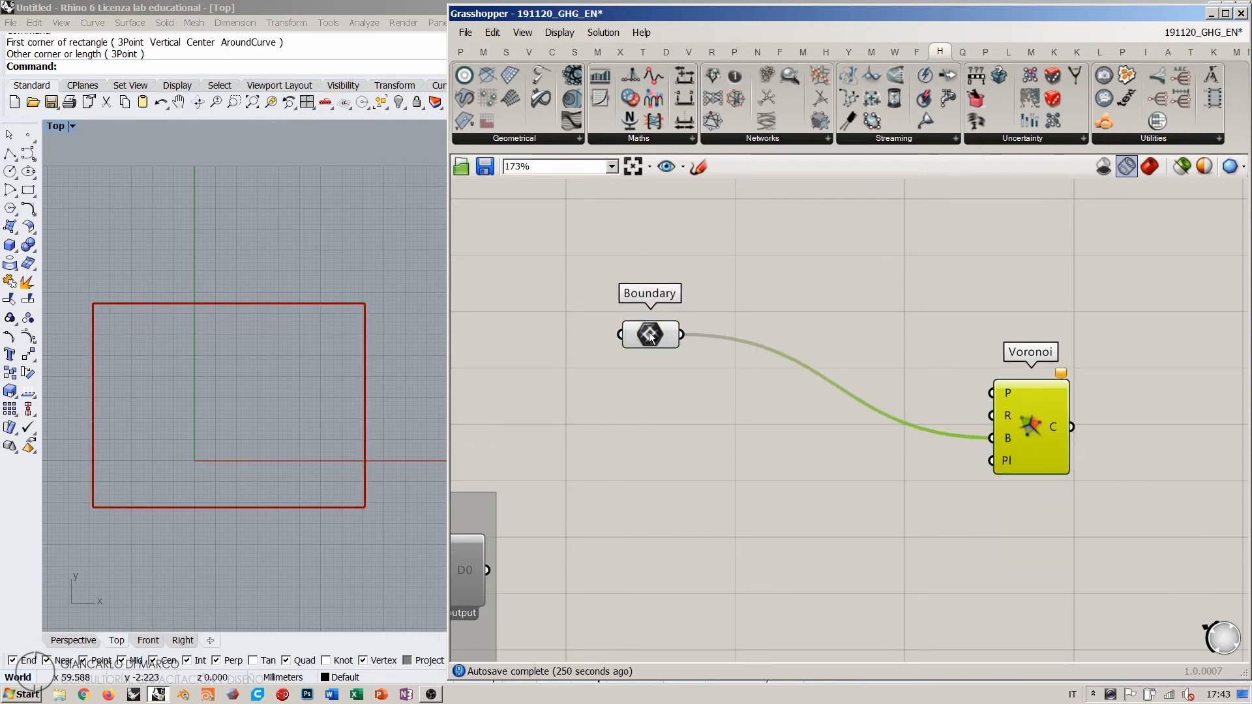
# Step: Add an Area component above the Boundary parameter and feed Boundary into its G input
pyautogui.moveTo(650, 335); pyautogui.dragTo(613, 374)
pyautogui.doubleClick(729, 313)
pyautogui.write('area')
pyautogui.press('Return')
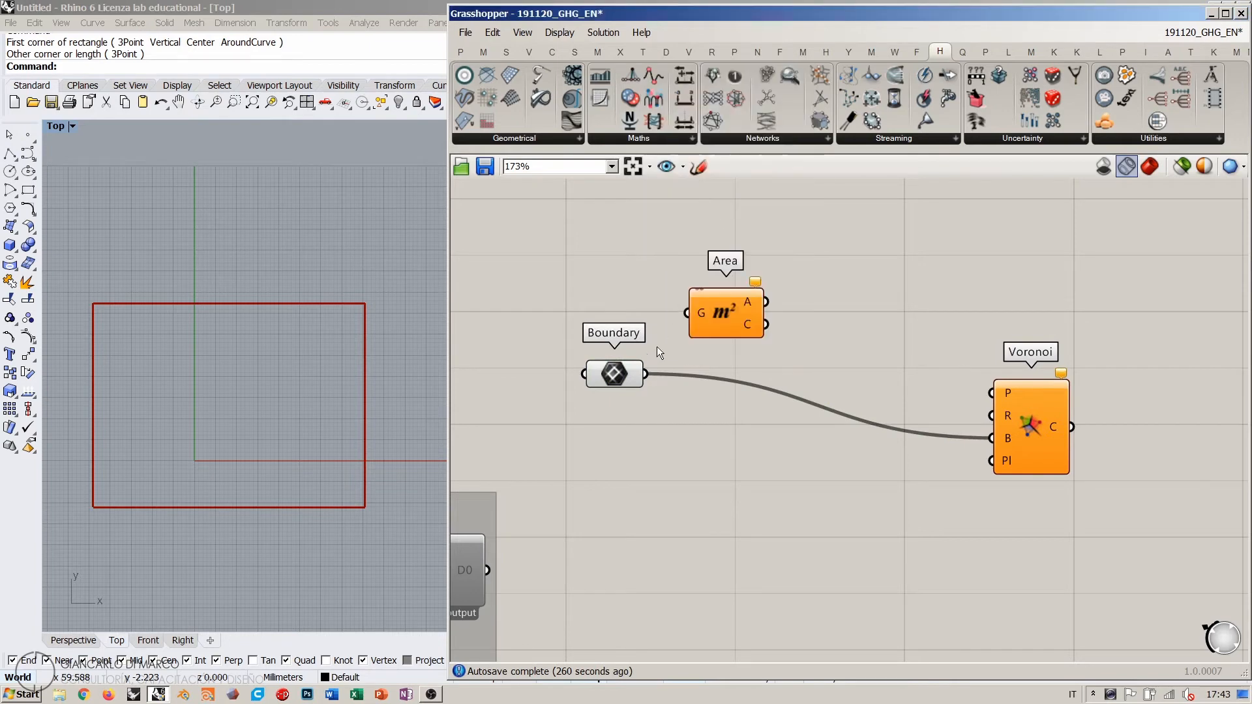
pyautogui.moveTo(687, 313); pyautogui.dragTo(644, 374)
pyautogui.moveTo(722, 319); pyautogui.dragTo(717, 291)
pyautogui.click(710, 445)
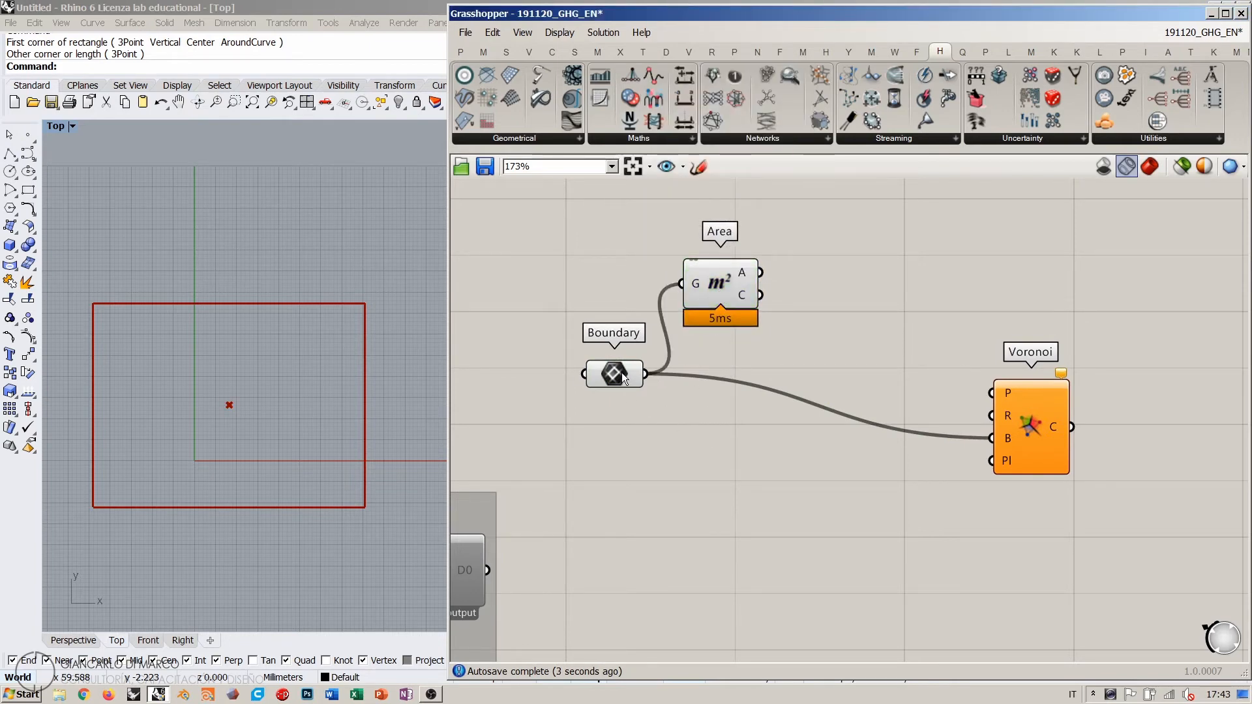
# Step: Rearrange the components so Voronoi sits well below Boundary and Area
pyautogui.moveTo(620, 373); pyautogui.dragTo(626, 335)
pyautogui.scroll(-3, 652, 366)
pyautogui.moveTo(842, 404); pyautogui.dragTo(880, 485)
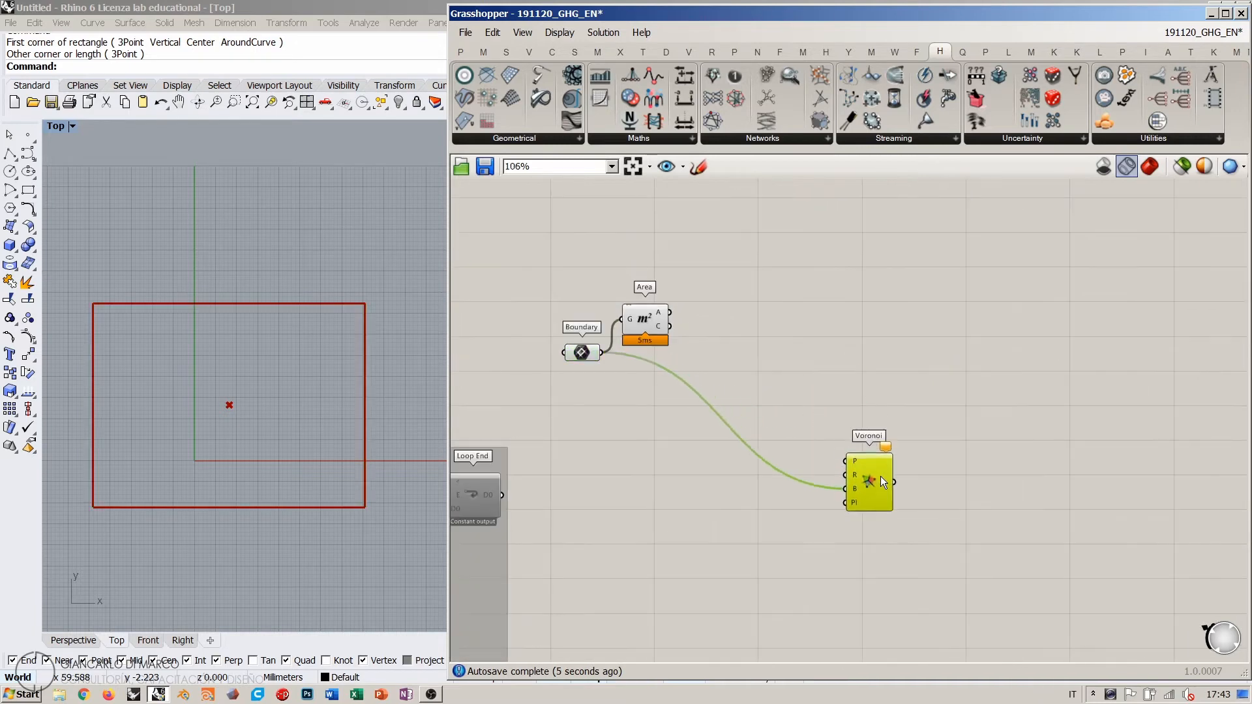
pyautogui.click(679, 335)
pyautogui.moveTo(646, 321); pyautogui.dragTo(646, 293)
pyautogui.click(720, 296)
# Step: Add a Loop Start component and connect Area's C output to its D0 input
pyautogui.scroll(2, 724, 299)
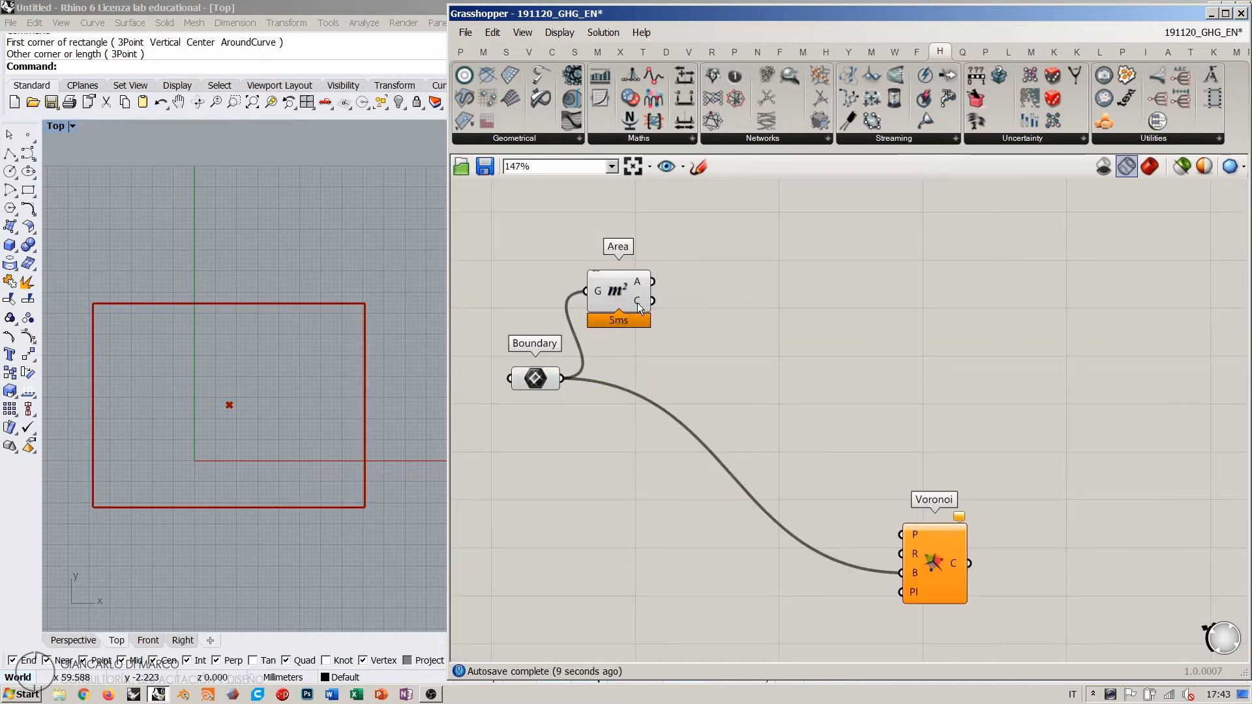
pyautogui.moveTo(638, 304)
pyautogui.doubleClick(761, 272)
pyautogui.write('loo')
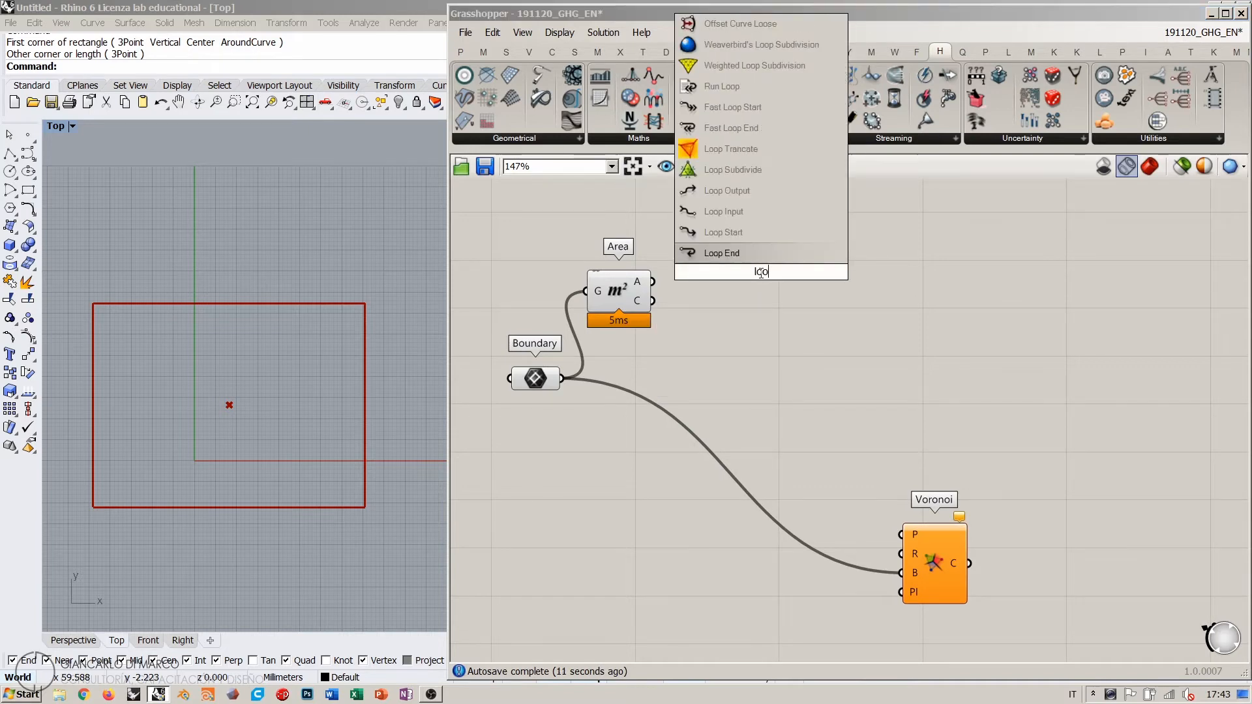
pyautogui.click(717, 231)
pyautogui.moveTo(653, 300); pyautogui.dragTo(710, 268)
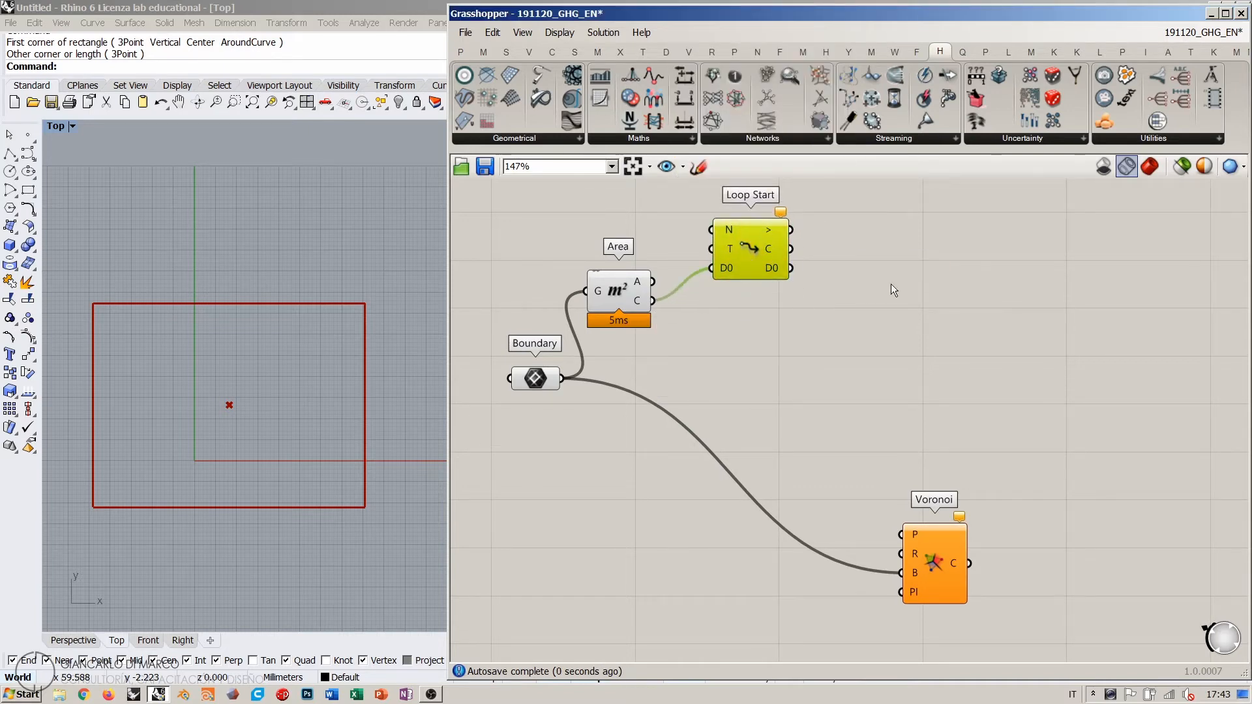
# Step: Add a Loop End component and connect Loop Start's > output to its < input
pyautogui.doubleClick(929, 278)
pyautogui.write('loo')
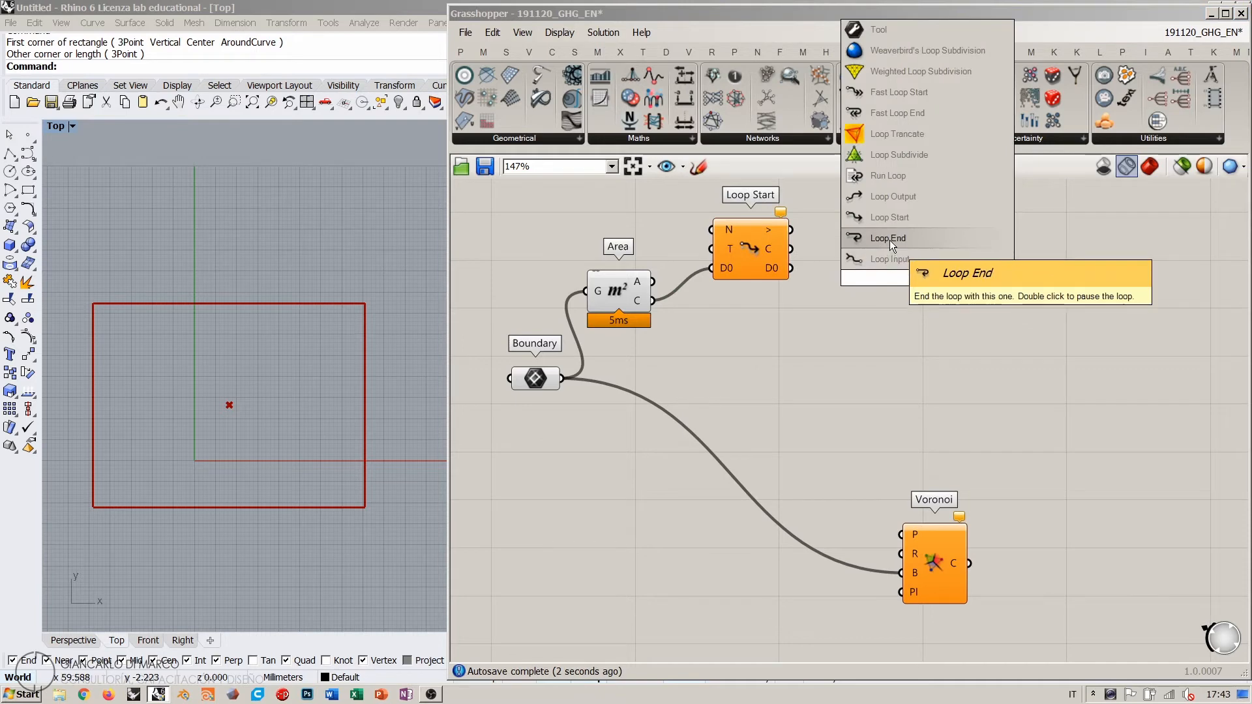
pyautogui.click(890, 240)
pyautogui.moveTo(791, 230); pyautogui.dragTo(1042, 261)
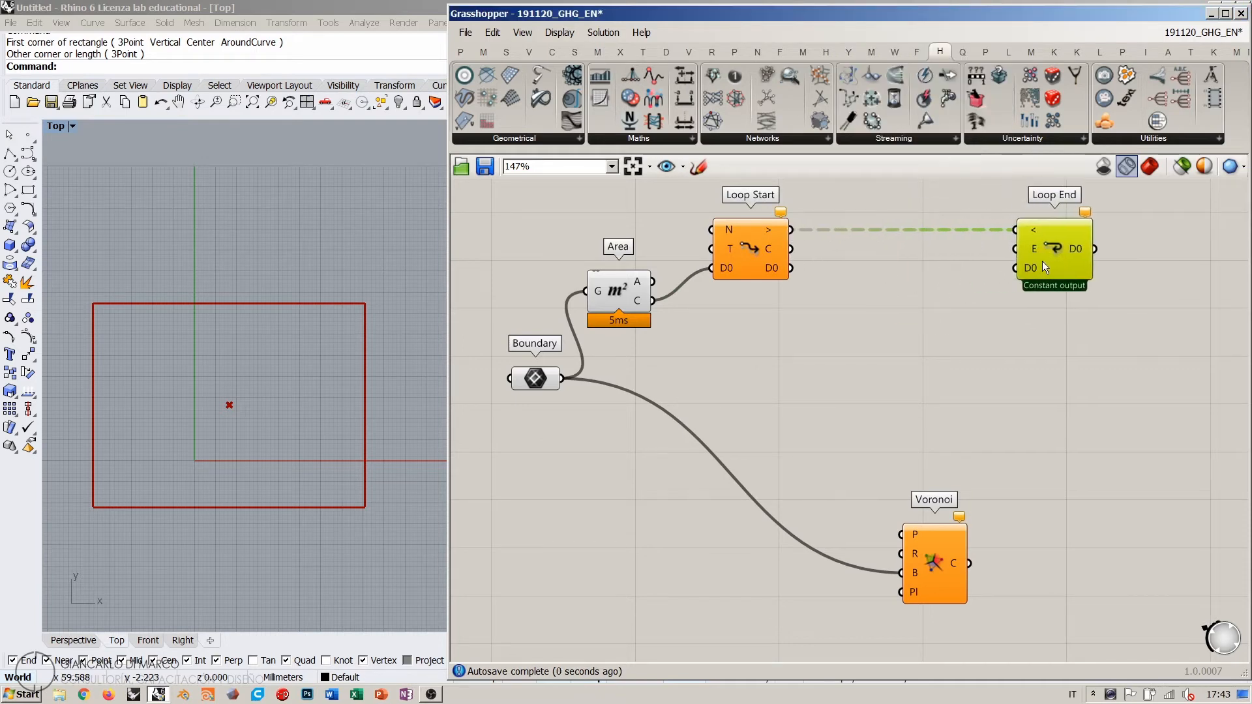
# Step: Create a number slider with value 11 and connect it to Loop Start's N input
pyautogui.moveTo(848, 297); pyautogui.dragTo(897, 369, button='right')
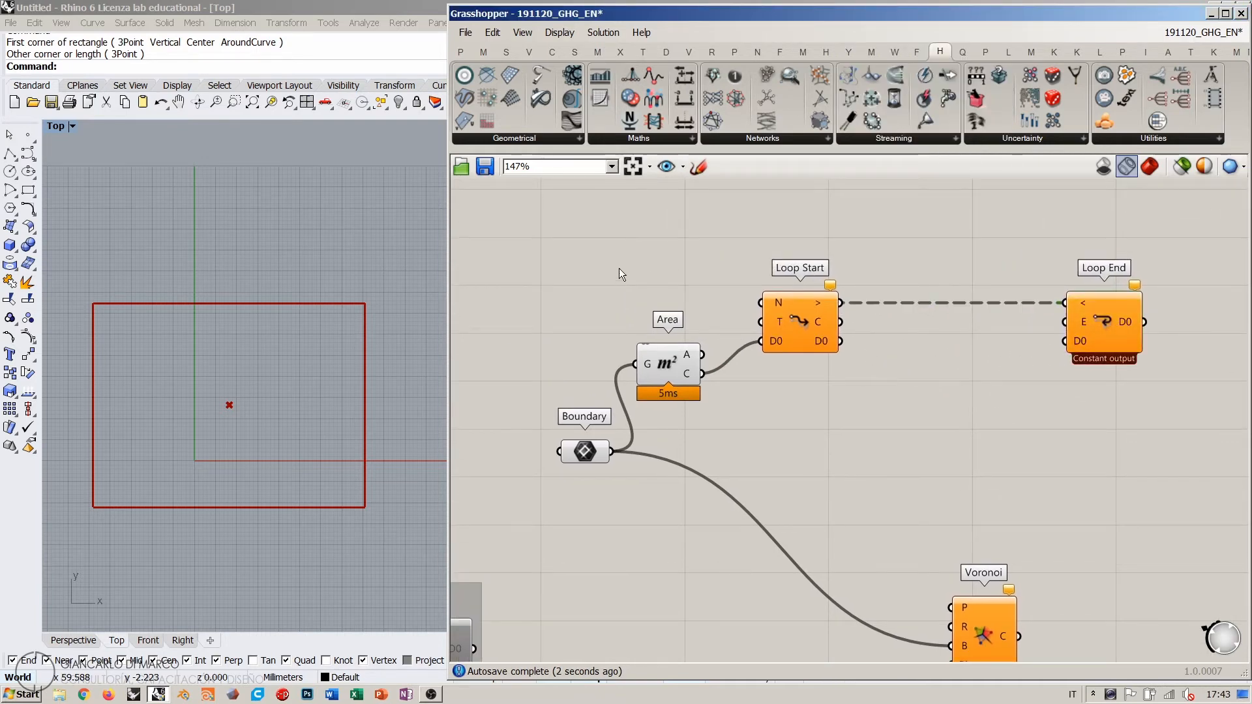
pyautogui.doubleClick(619, 268)
pyautogui.write('11')
pyautogui.press('Return')
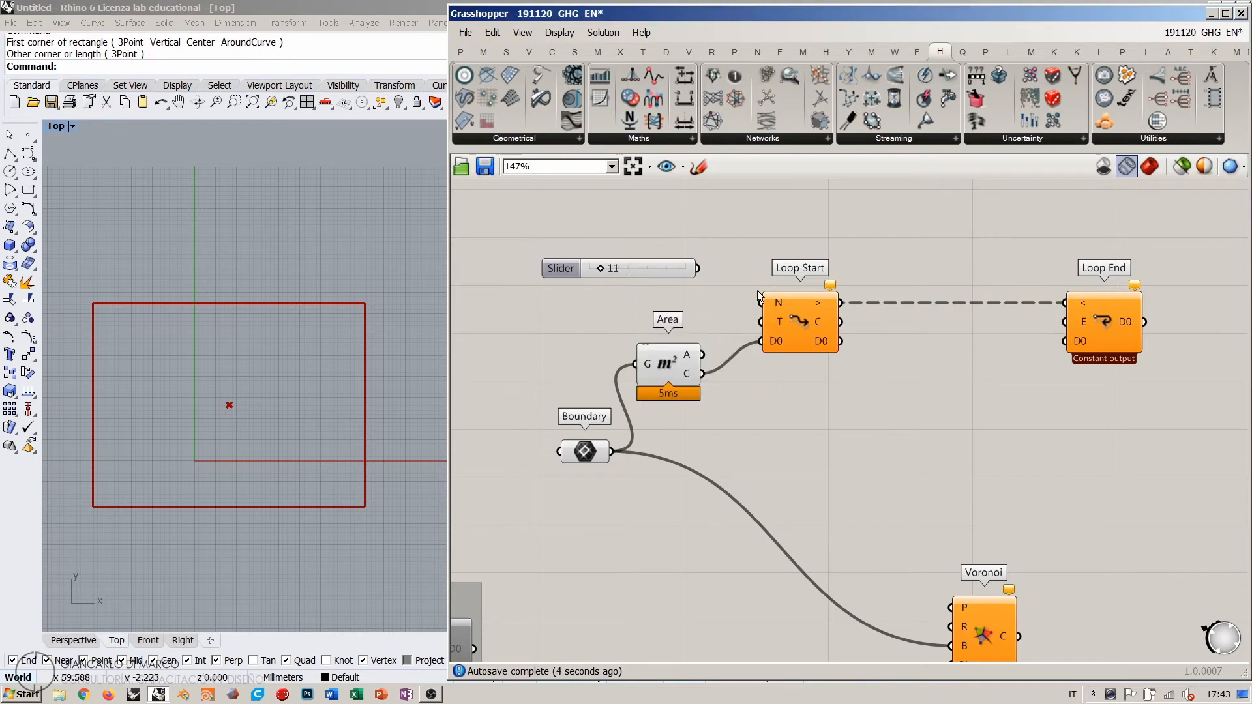
pyautogui.moveTo(761, 303); pyautogui.dragTo(676, 300)
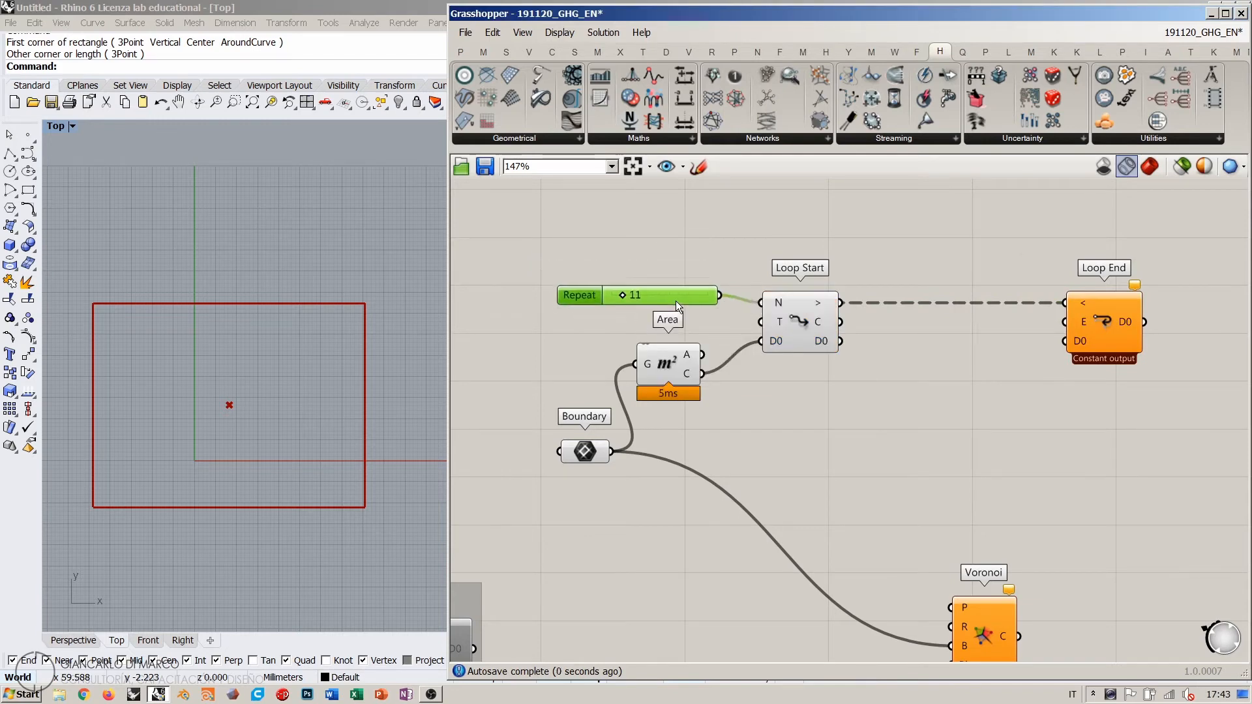
# Step: Add a Boolean Toggle set to True and connect it to Loop End's E and Loop Start's T inputs
pyautogui.doubleClick(683, 256)
pyautogui.write('toggle')
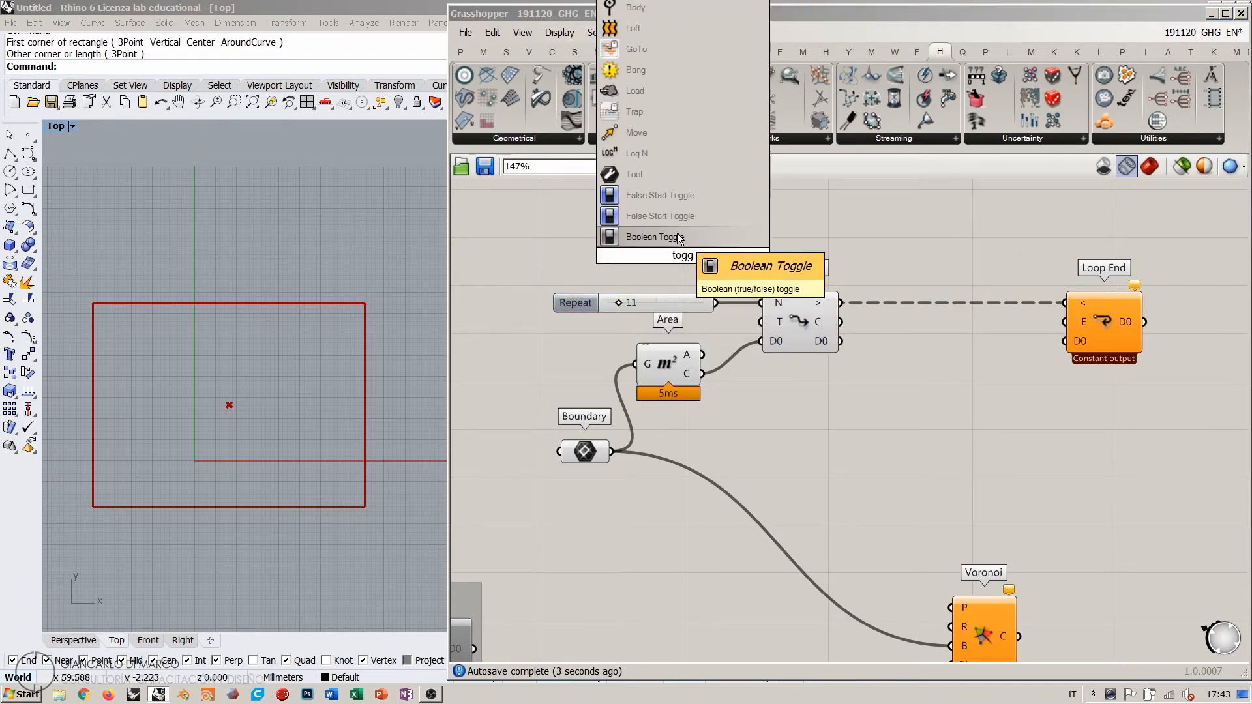
pyautogui.press('Return')
pyautogui.doubleClick(710, 258)
pyautogui.moveTo(735, 256); pyautogui.dragTo(1065, 322)
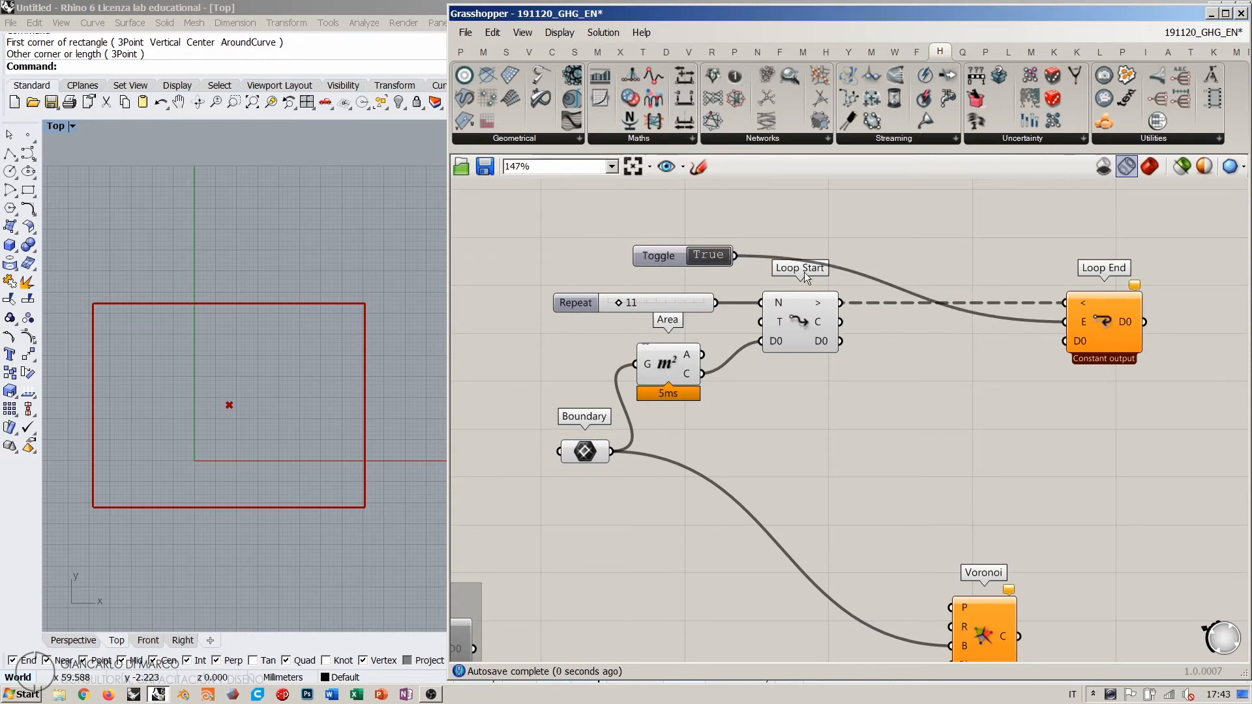
pyautogui.moveTo(737, 255); pyautogui.dragTo(760, 322)
pyautogui.moveTo(660, 260); pyautogui.dragTo(644, 275)
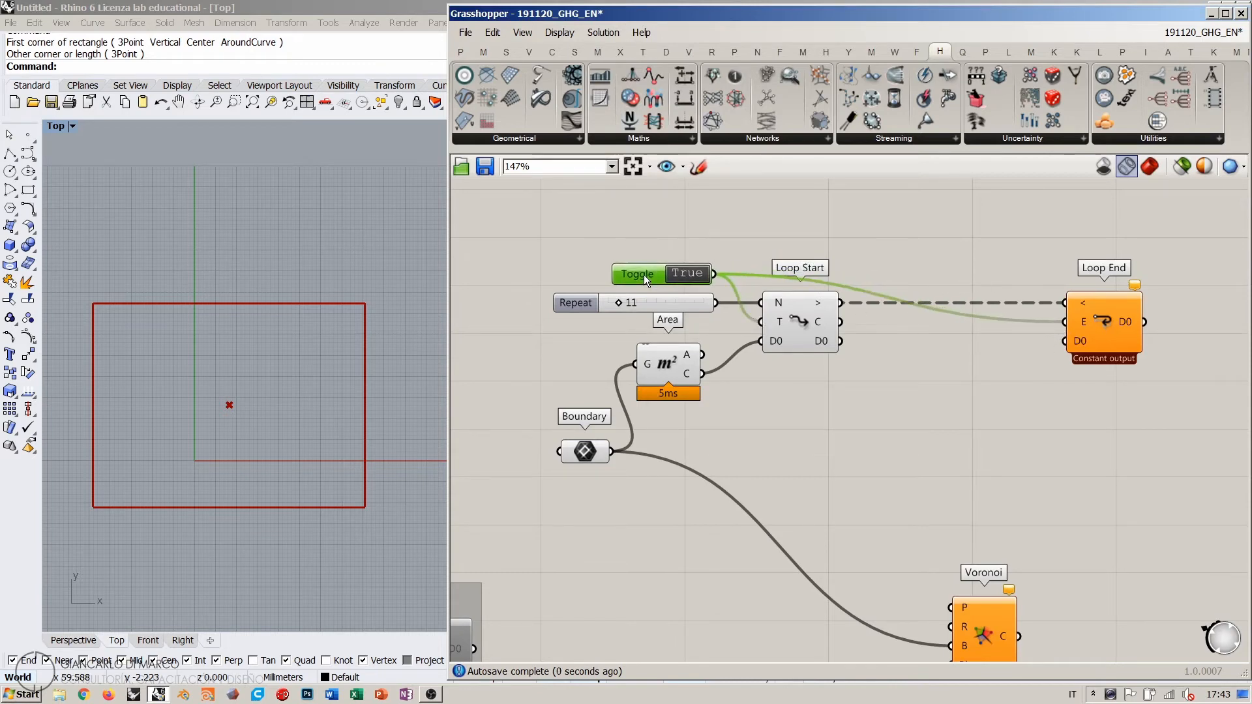
pyautogui.click(804, 245)
# Step: Space Loop End farther away from Loop Start to leave room for the loop body
pyautogui.moveTo(807, 328); pyautogui.dragTo(793, 326)
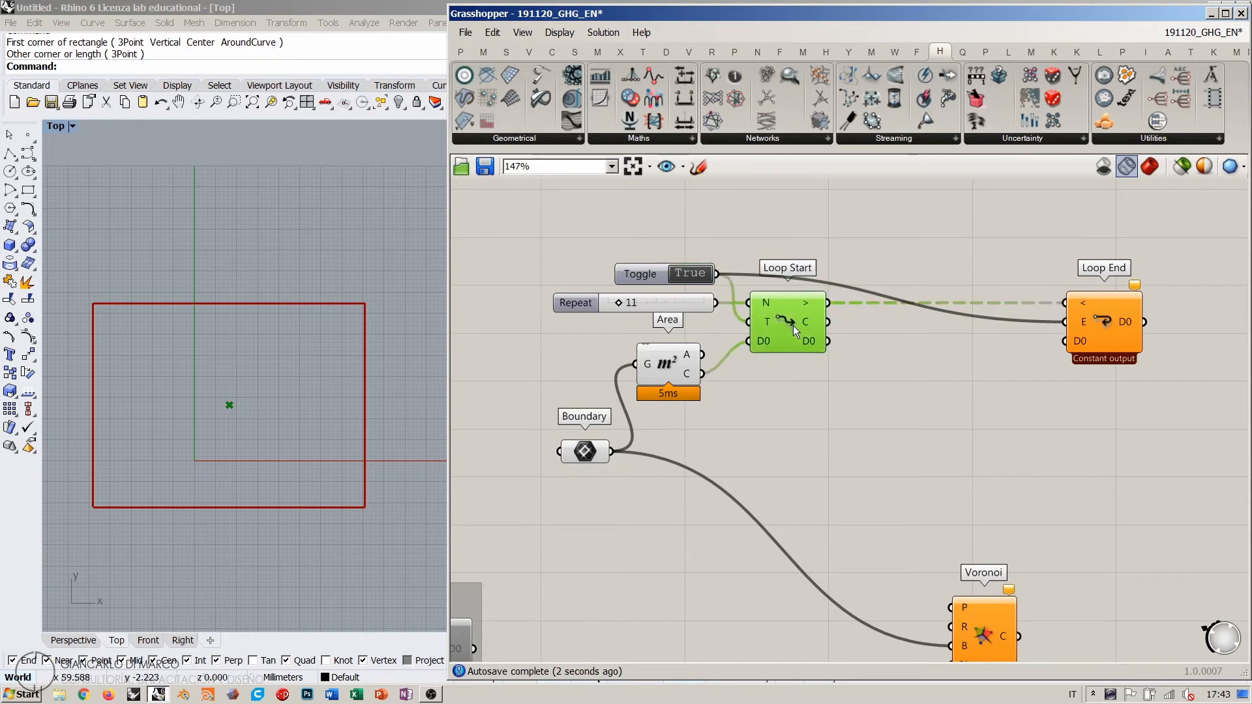
pyautogui.click(860, 399)
pyautogui.moveTo(859, 398); pyautogui.dragTo(699, 310, button='right')
pyautogui.moveTo(947, 243); pyautogui.dragTo(1090, 244)
pyautogui.click(940, 313)
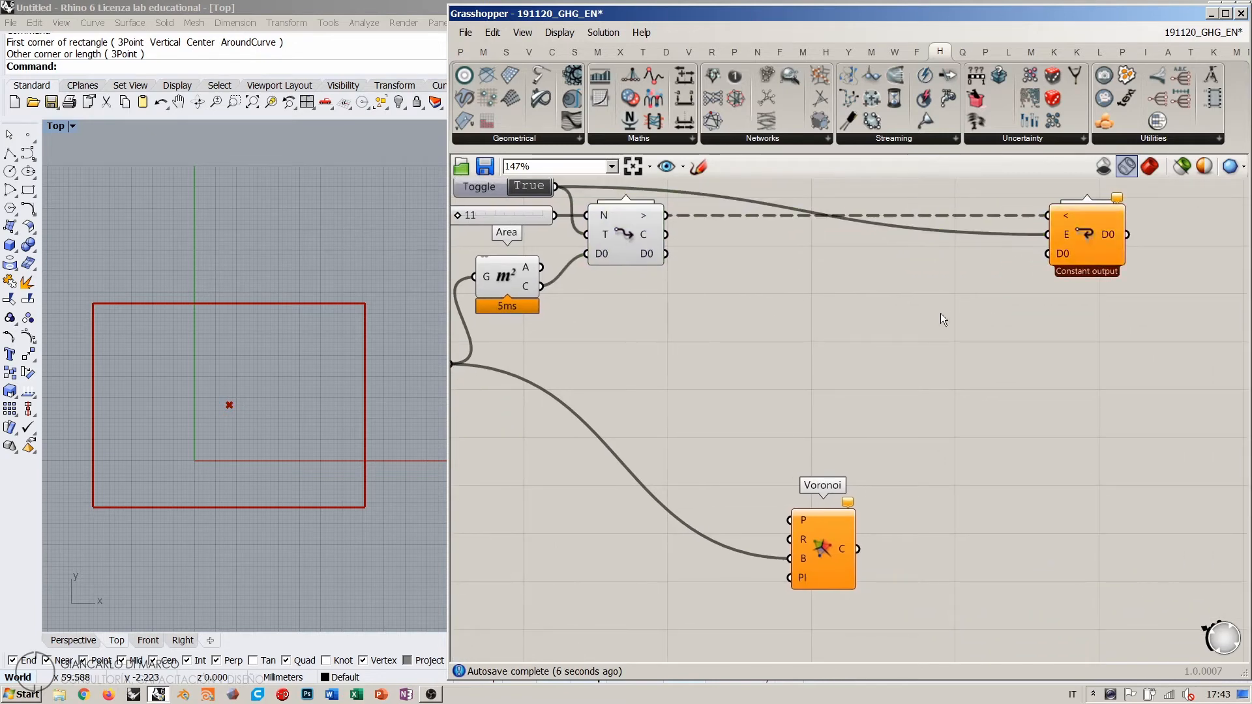
# Step: Add a Random Direction component in the space below the wire between Loop Start and Loop End
pyautogui.doubleClick(800, 315)
pyautogui.write('random di')
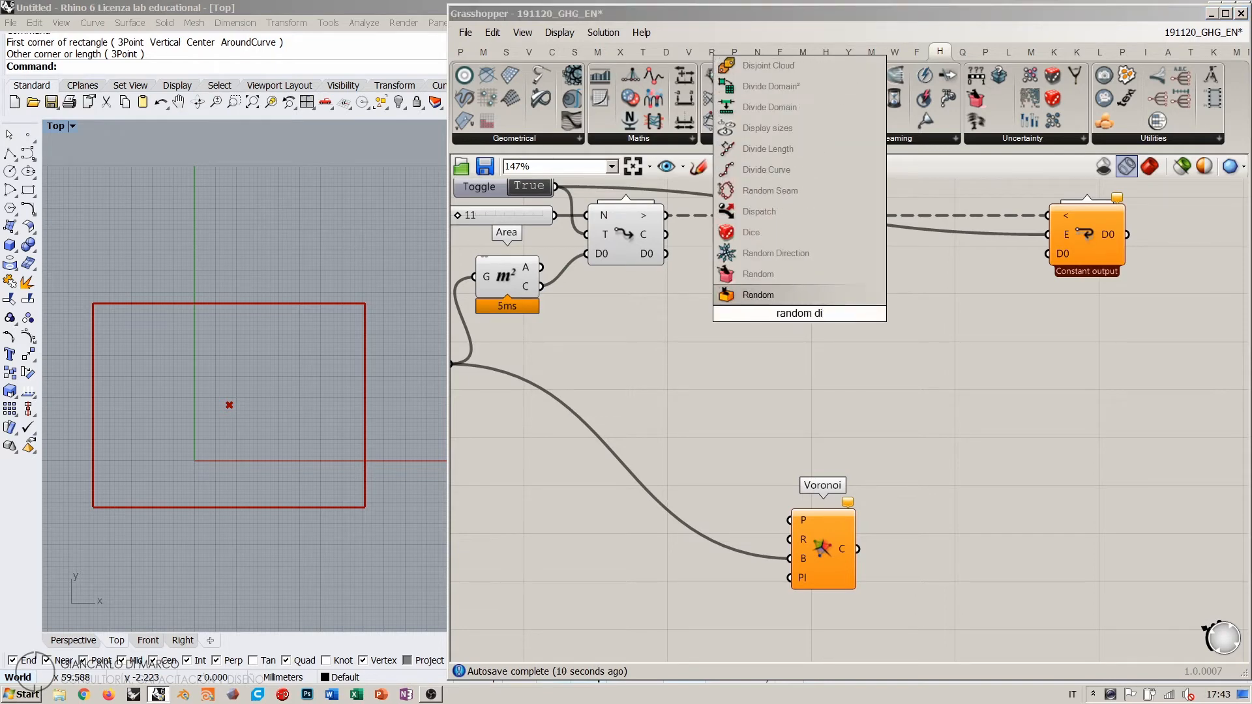
pyautogui.click(780, 258)
pyautogui.moveTo(779, 280); pyautogui.dragTo(832, 304, button='right')
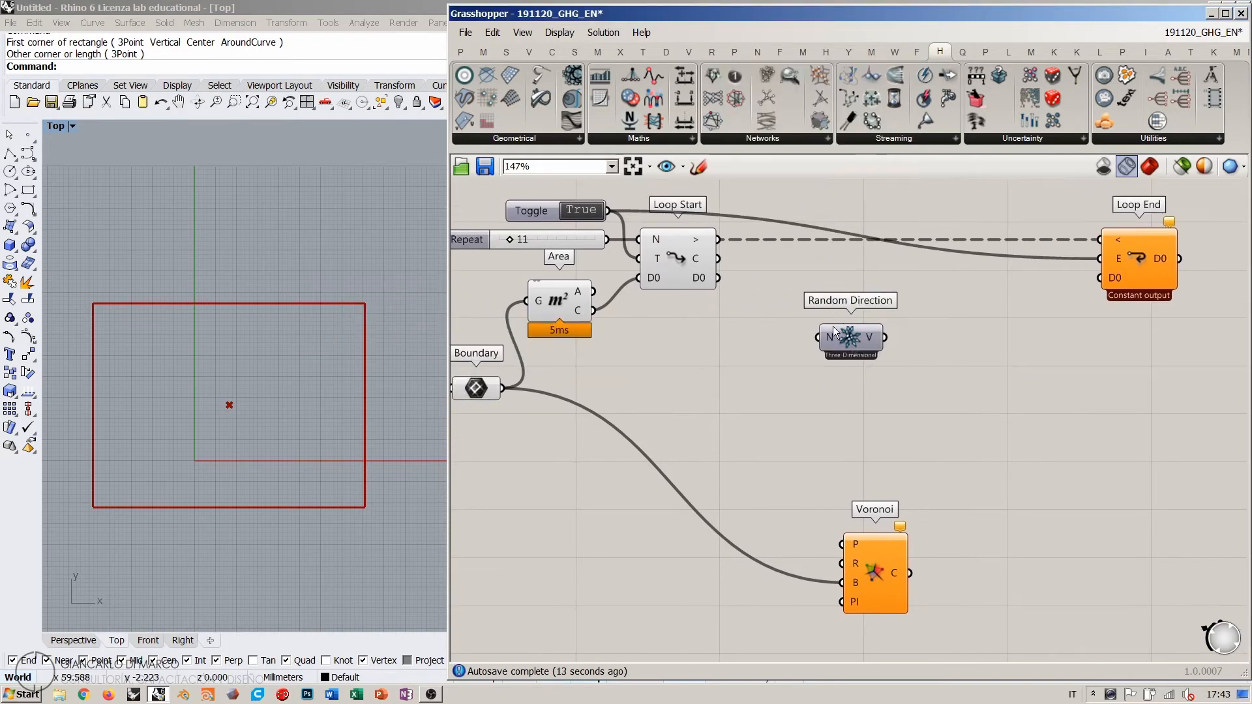
pyautogui.moveTo(850, 341); pyautogui.dragTo(832, 343)
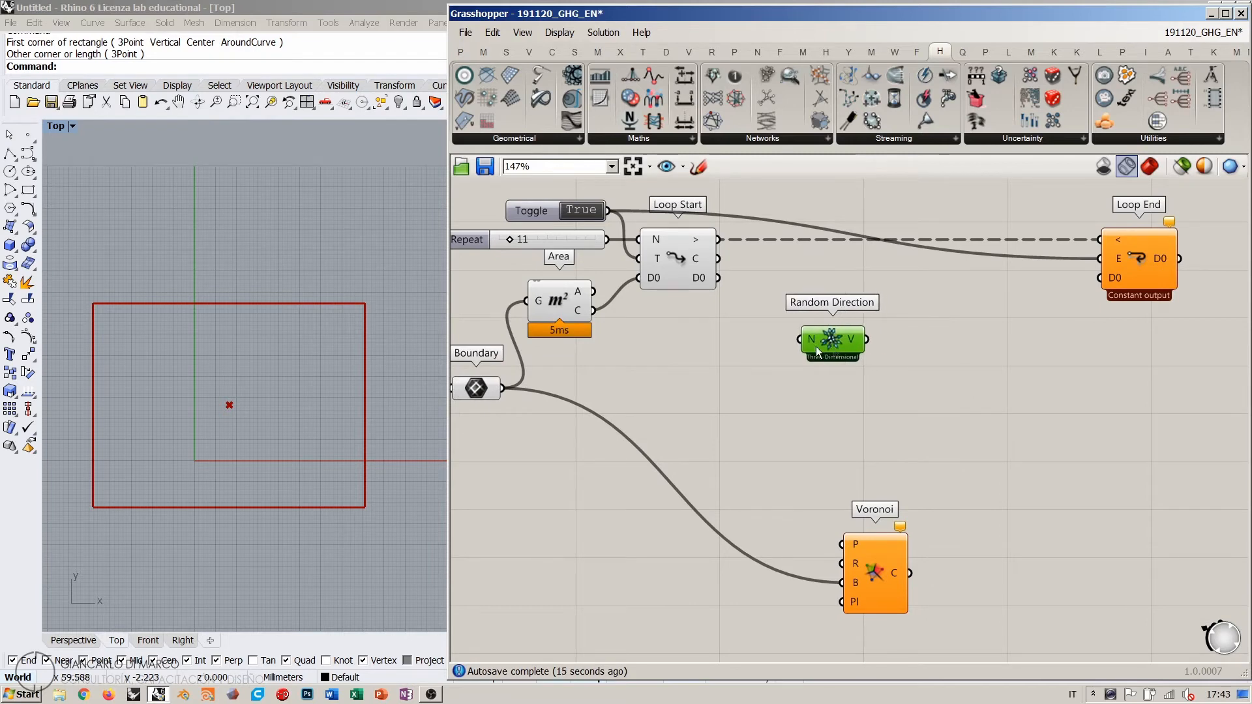
pyautogui.moveTo(812, 338)
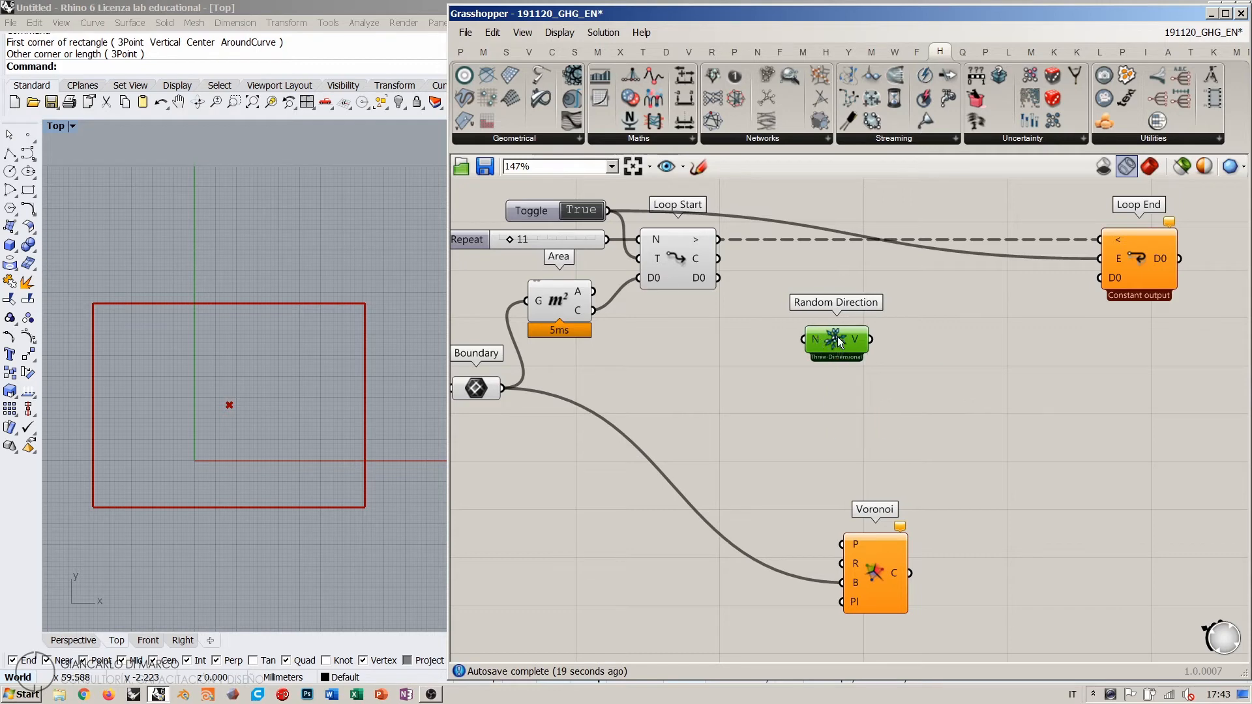
pyautogui.moveTo(838, 339); pyautogui.dragTo(858, 336)
# Step: Create a number slider with value 5 and connect it to Random Direction's N input
pyautogui.doubleClick(726, 378)
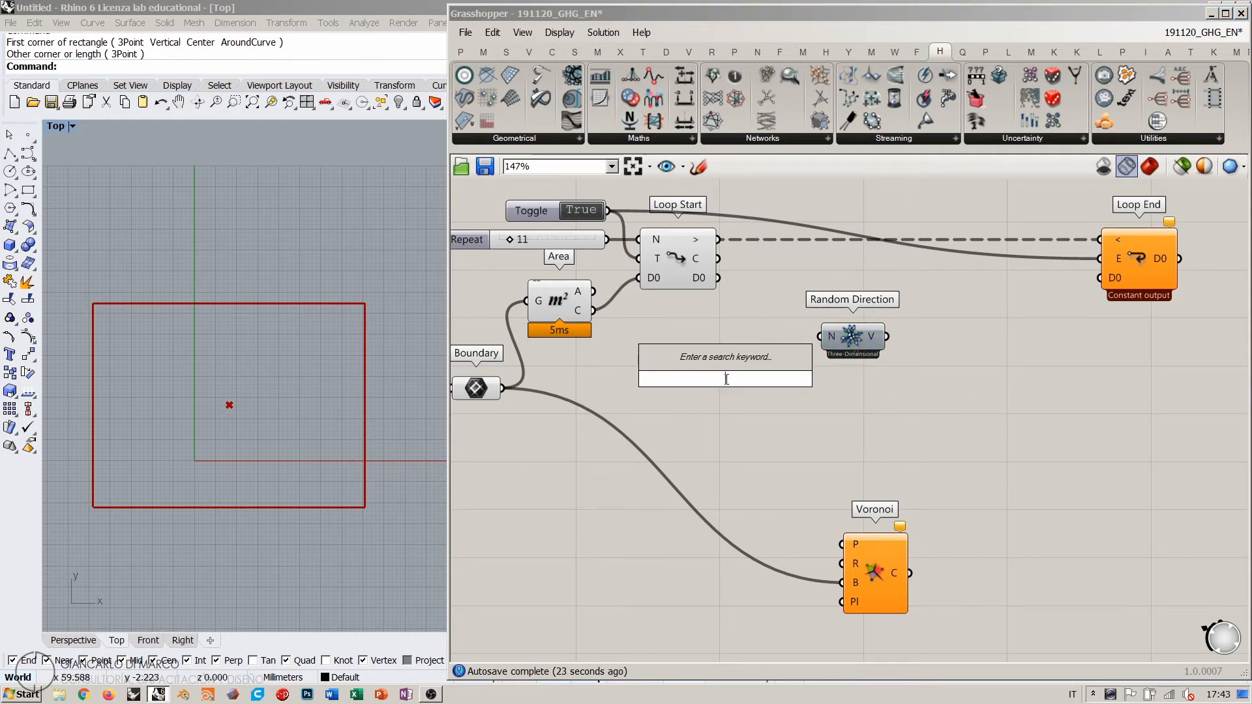
pyautogui.write('5')
pyautogui.press('Return')
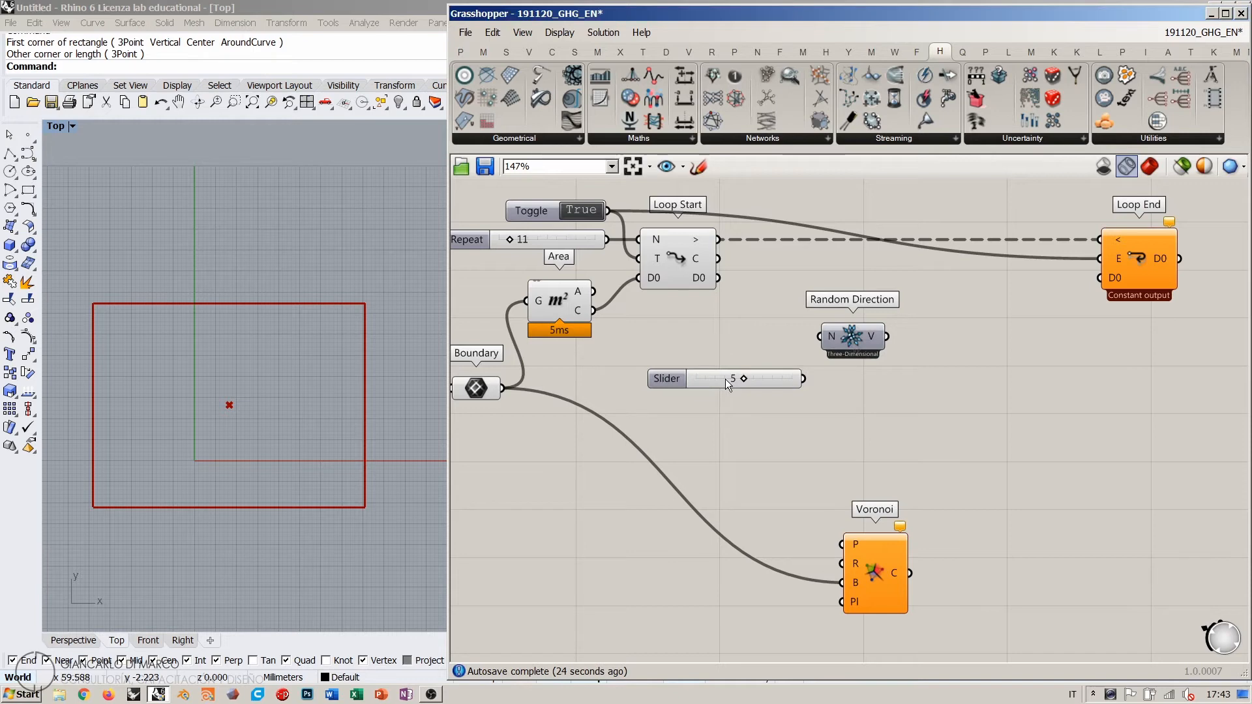
pyautogui.click(774, 378)
pyautogui.moveTo(819, 337); pyautogui.dragTo(779, 338)
pyautogui.click(810, 384)
# Step: Add a Move component with Loop Start's D0 output as its geometry and Random Direction's V output as its motion
pyautogui.moveTo(874, 339)
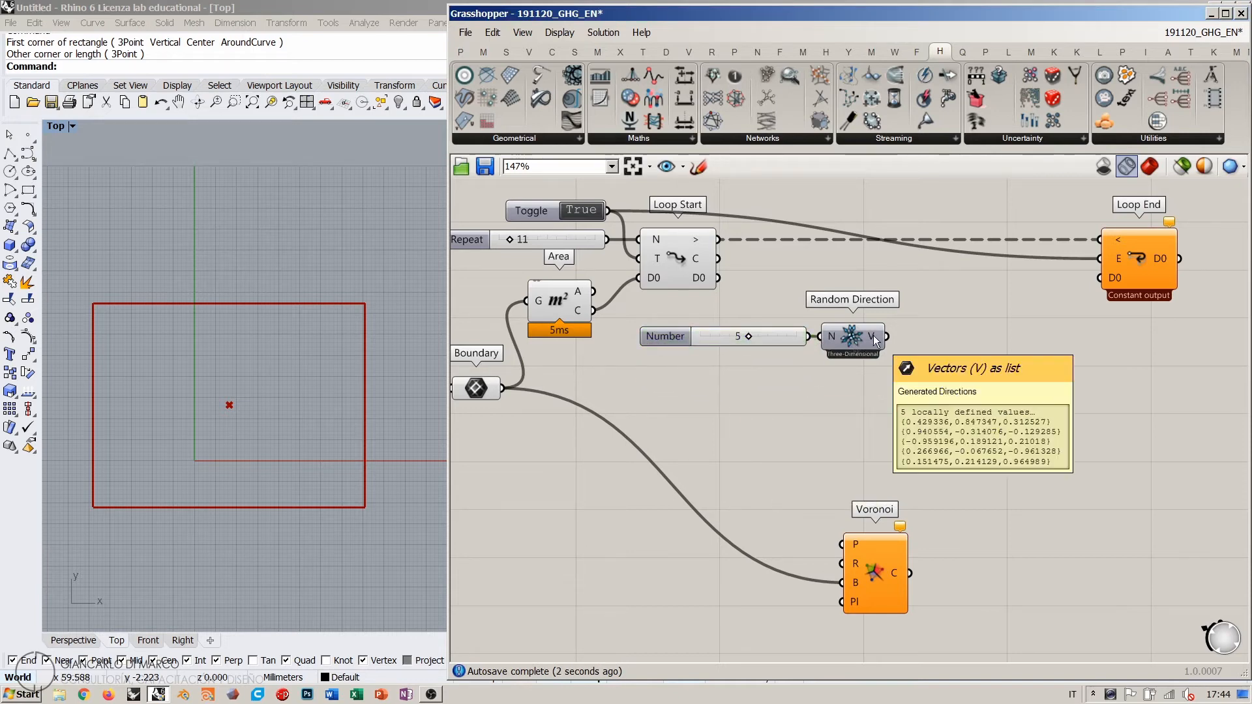
pyautogui.doubleClick(972, 330)
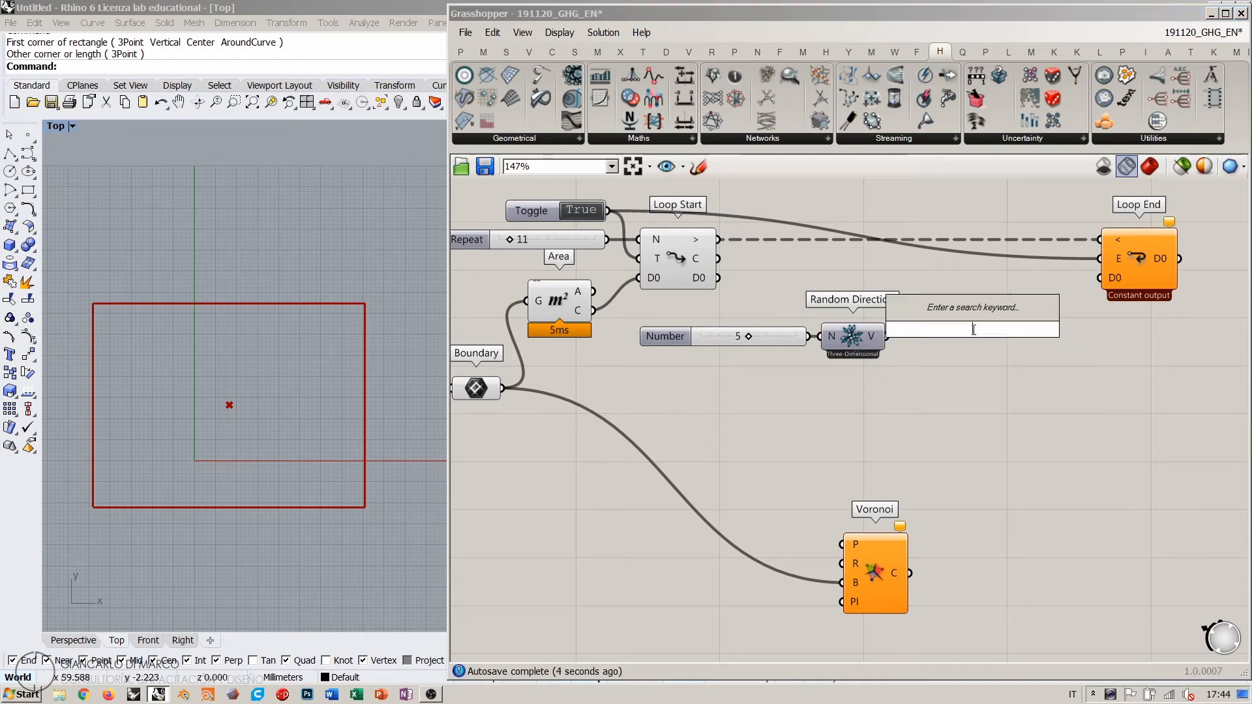
pyautogui.write('mov')
pyautogui.click(926, 268)
pyautogui.moveTo(718, 278); pyautogui.dragTo(936, 327)
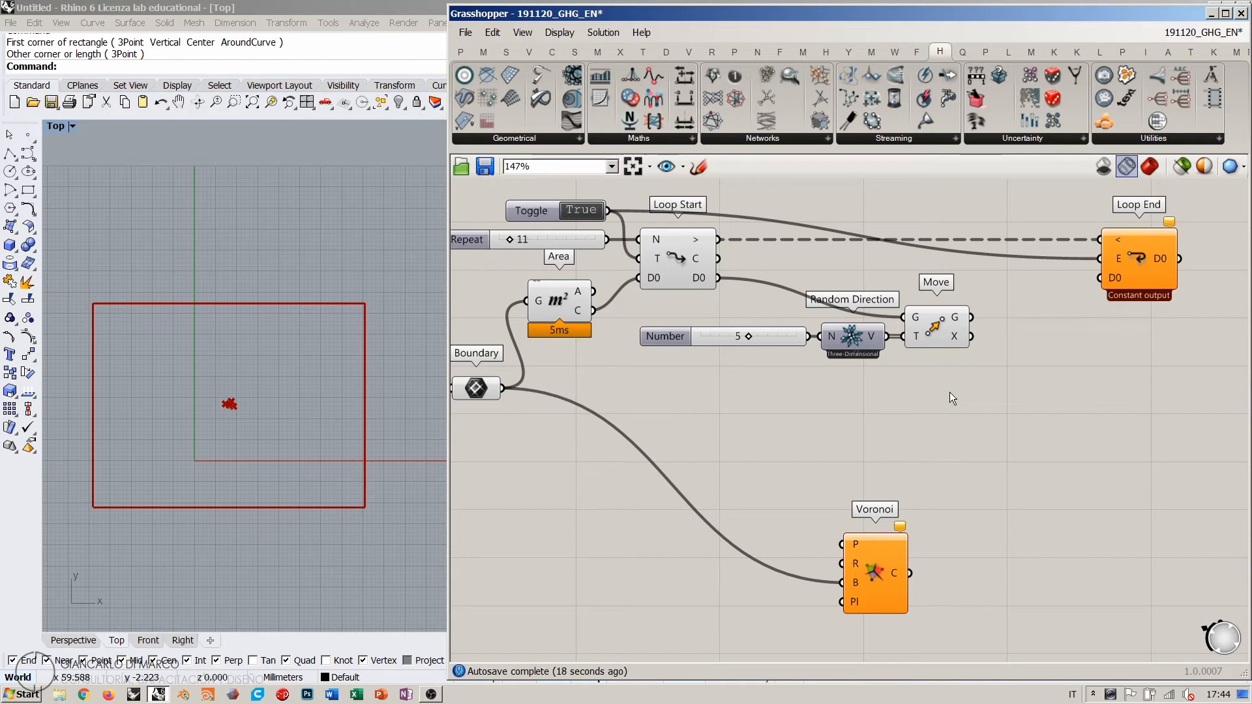
pyautogui.moveTo(949, 396); pyautogui.dragTo(909, 407, button='right')
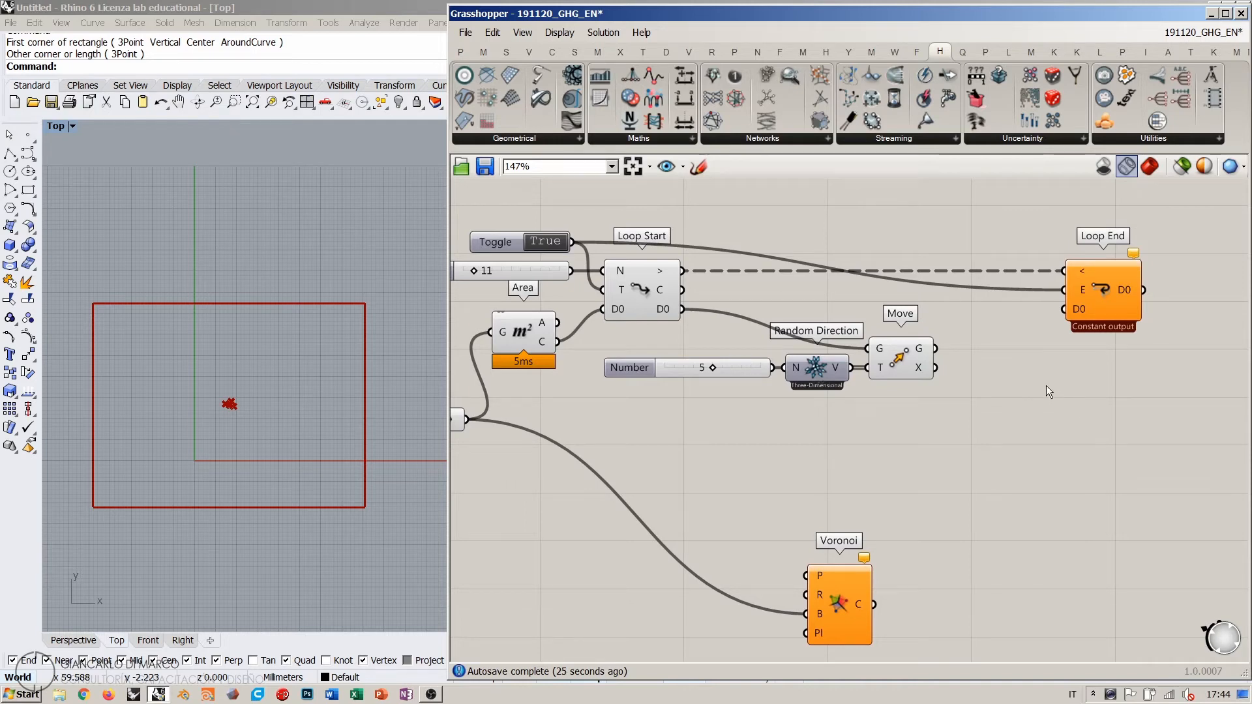
# Step: Zoom out Rhino's Top viewport and widen the Grasshopper window over part of it
pyautogui.scroll(-3, 268, 358)
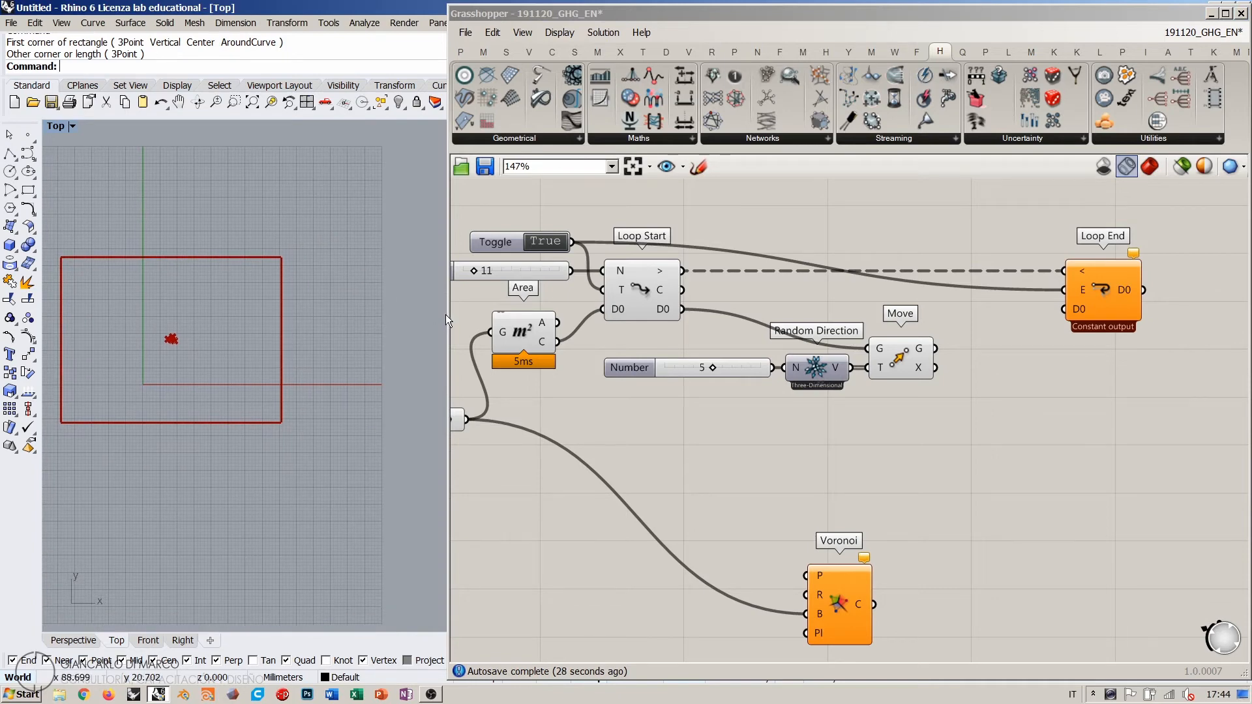
pyautogui.moveTo(445, 320); pyautogui.dragTo(320, 319)
pyautogui.scroll(3, 692, 327)
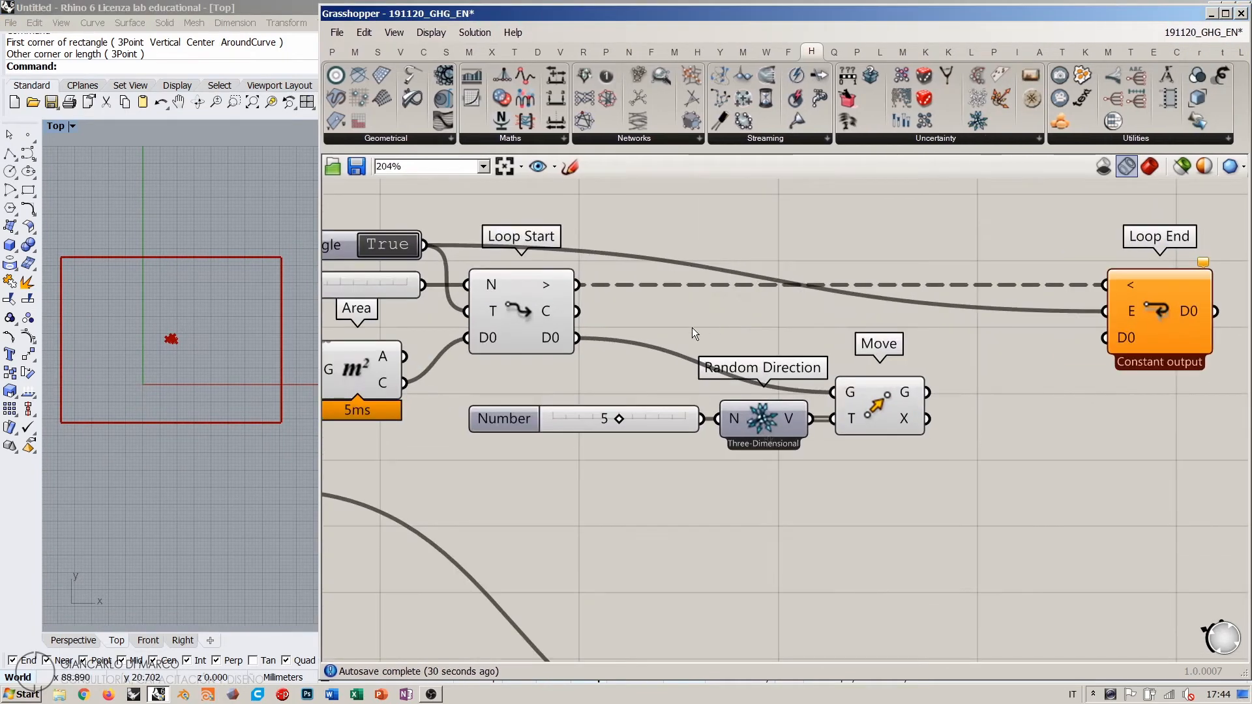
pyautogui.moveTo(691, 327); pyautogui.dragTo(737, 322, button='right')
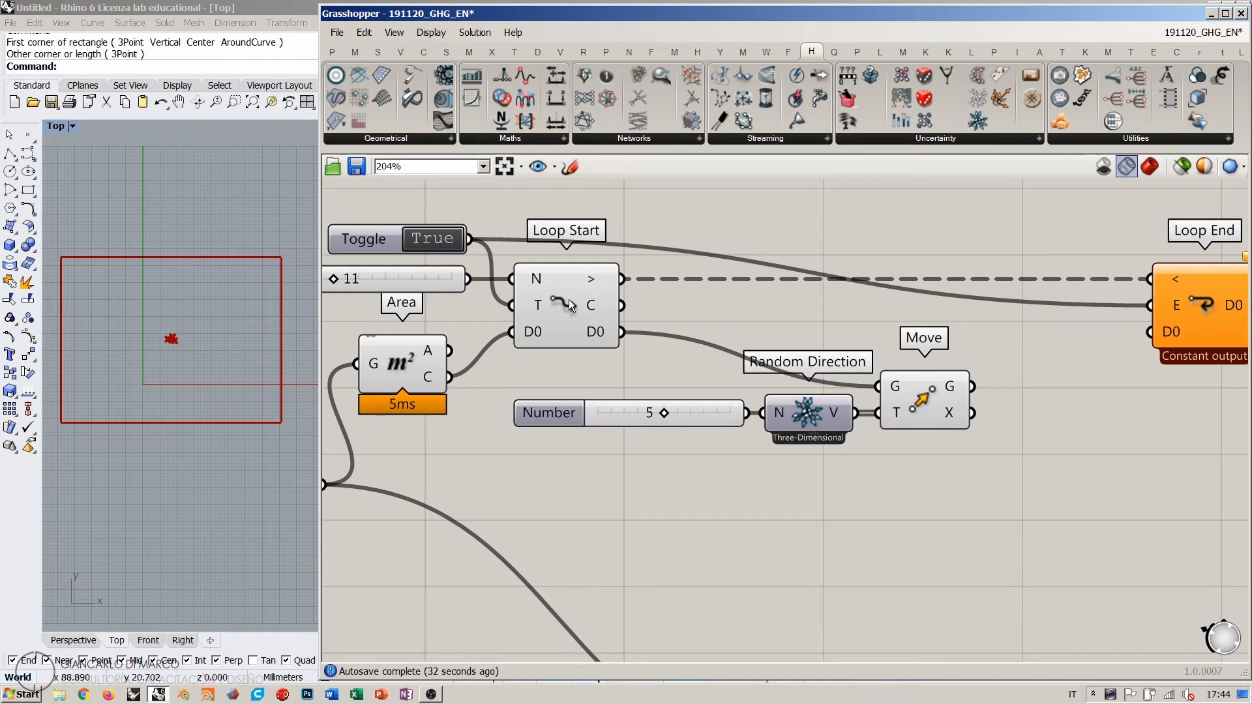
# Step: Try to connect Move's G output to Loop End's D0 input
pyautogui.click(909, 405)
pyautogui.moveTo(842, 420)
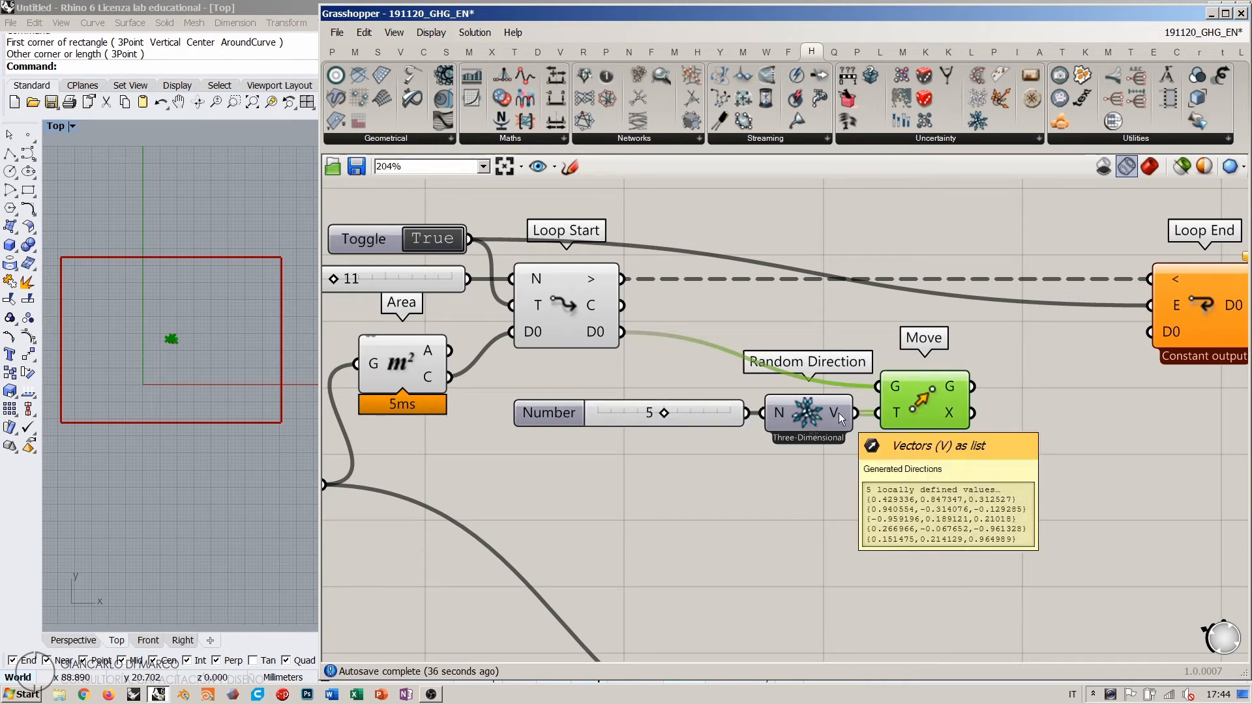
pyautogui.moveTo(954, 390)
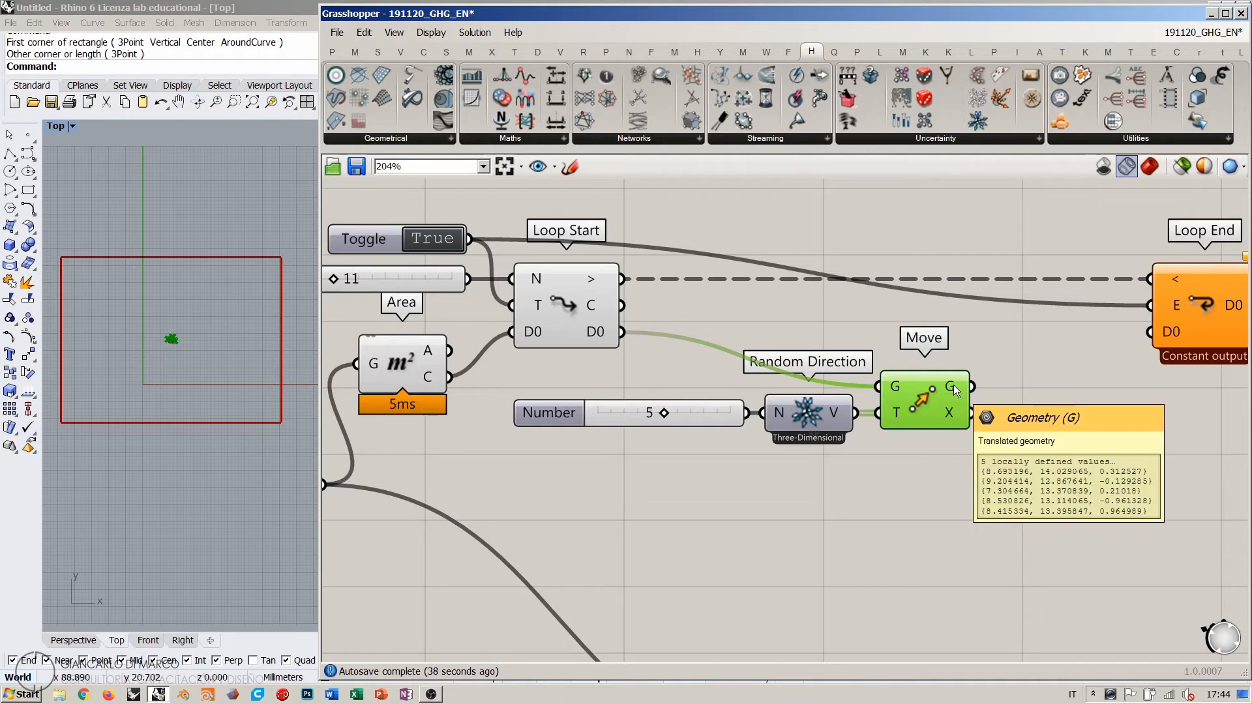
pyautogui.moveTo(954, 390); pyautogui.dragTo(1152, 331)
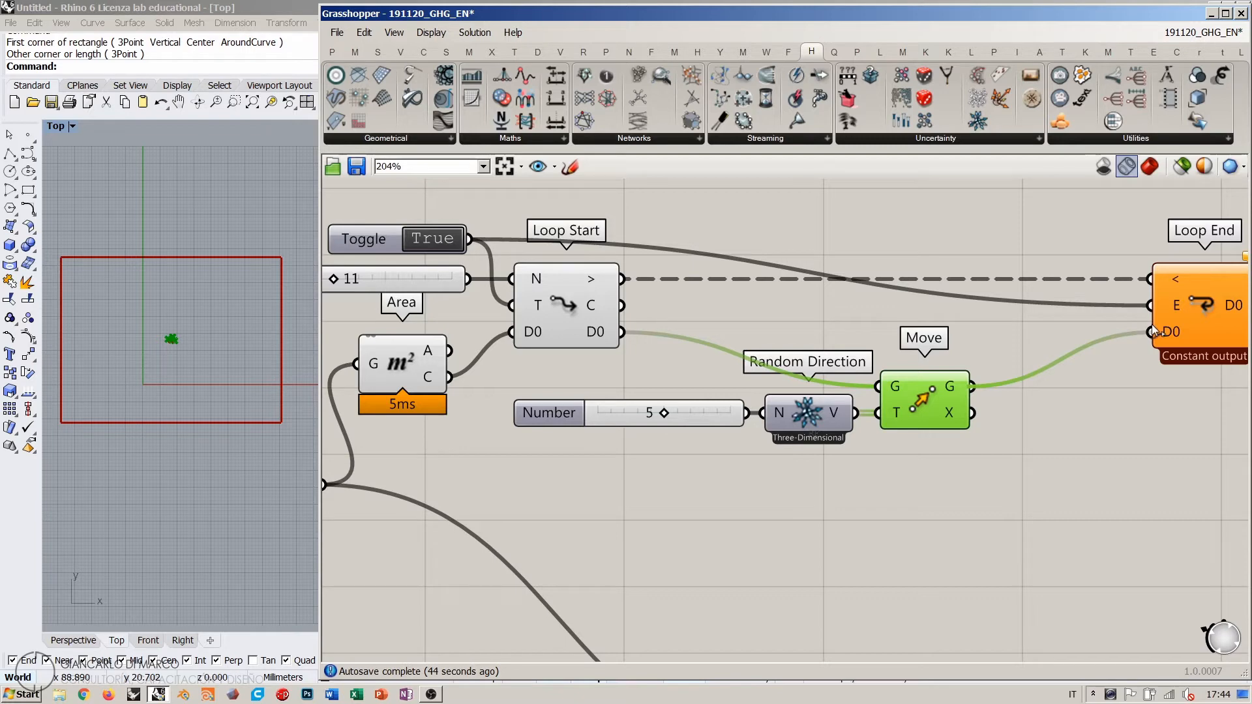
pyautogui.moveTo(1152, 331); pyautogui.dragTo(1082, 345)
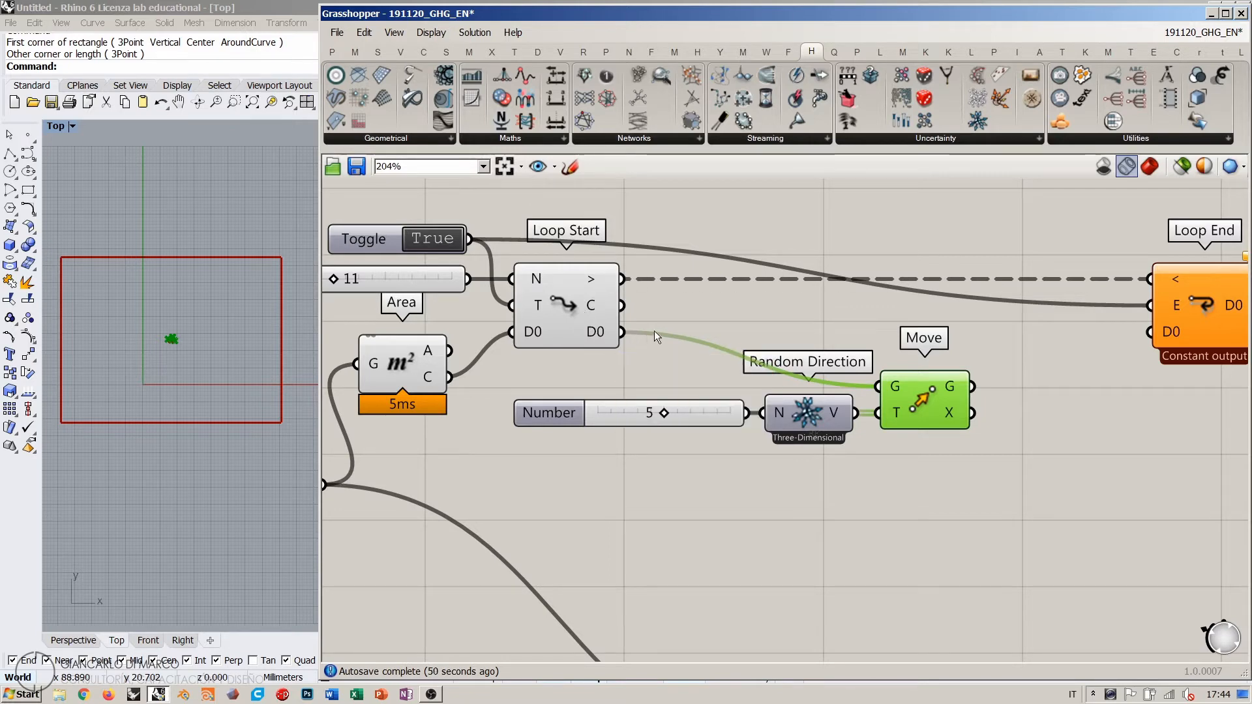
pyautogui.moveTo(894, 386)
pyautogui.click(1028, 388)
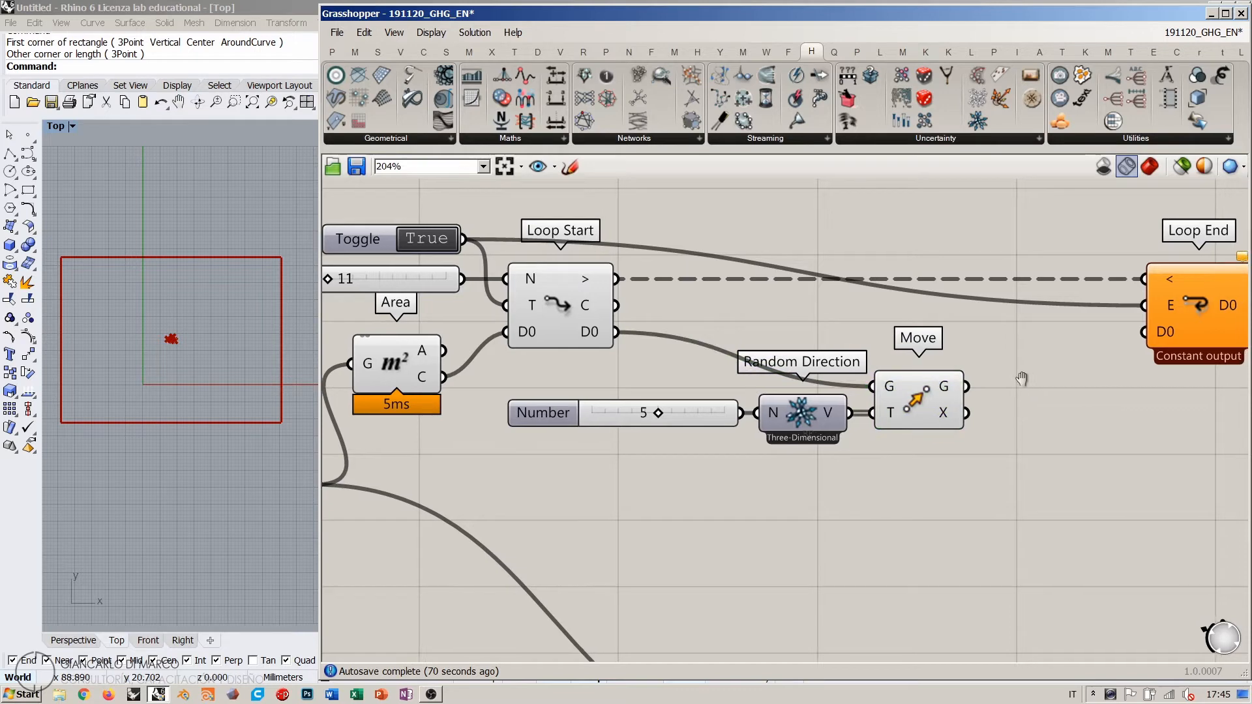
pyautogui.moveTo(1030, 388); pyautogui.dragTo(937, 383, button='right')
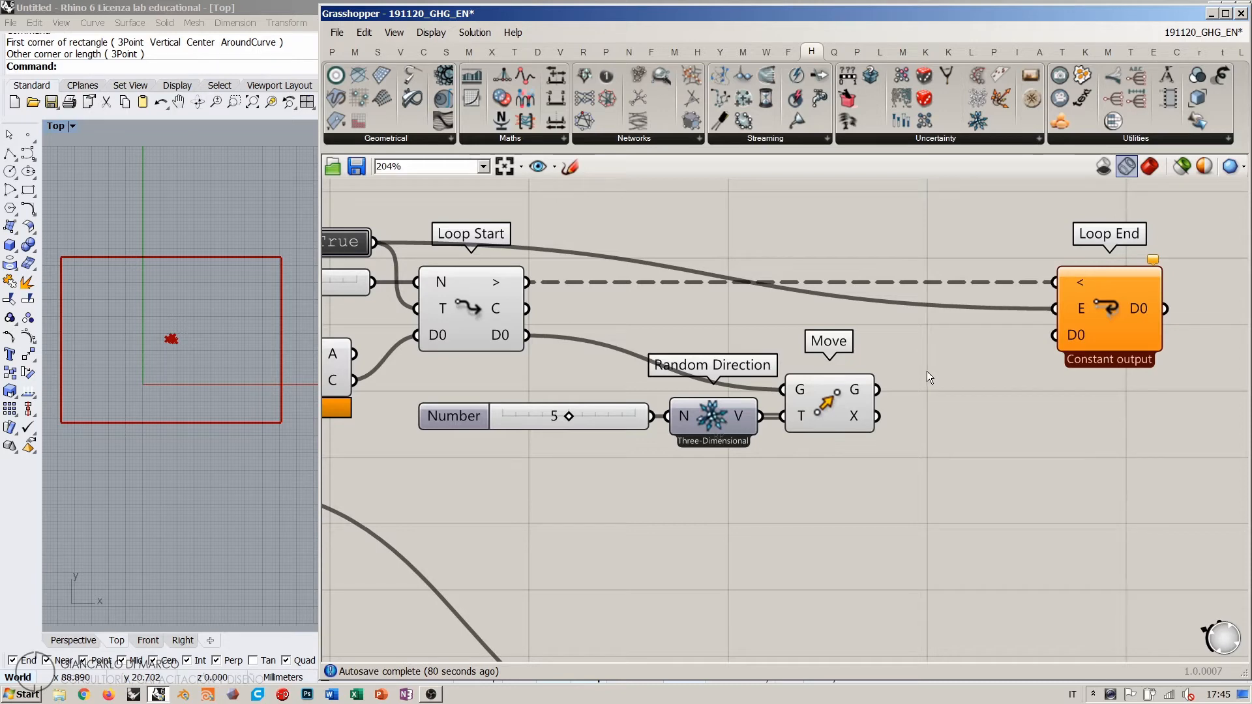
# Step: Lower the Number slider and Random Direction, and shift them together with Move slightly to the left
pyautogui.scroll(-3, 927, 377)
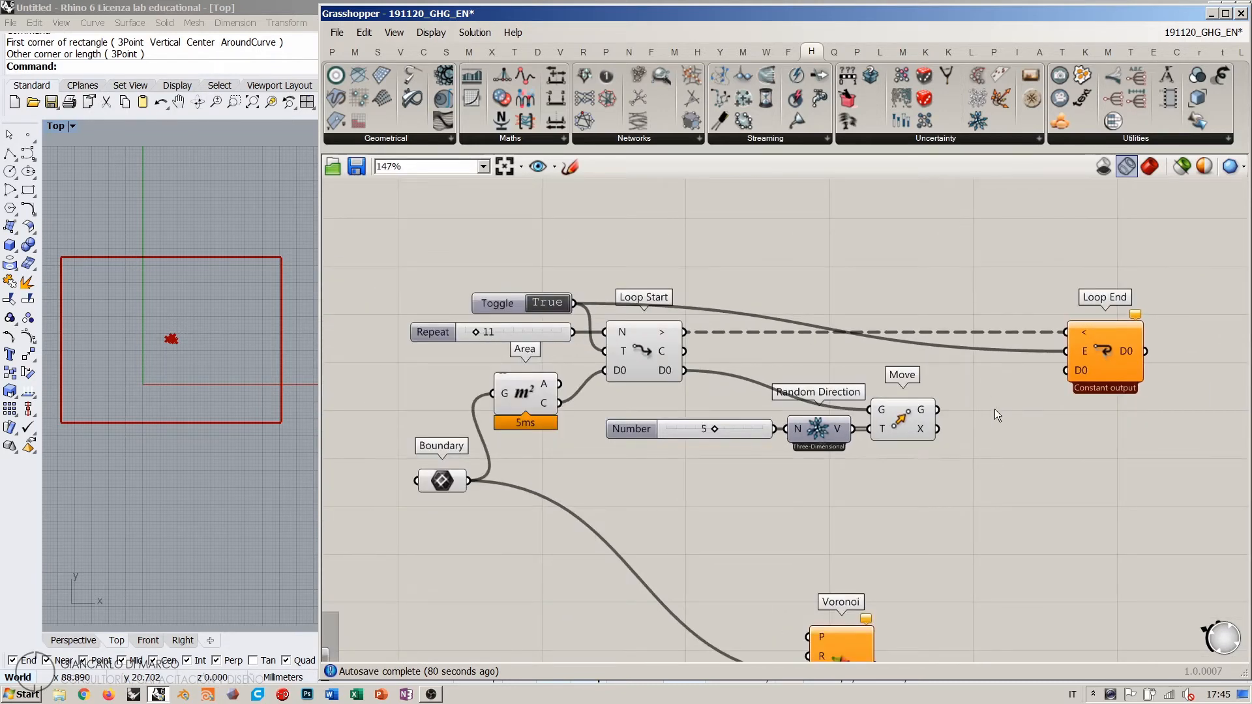
pyautogui.scroll(2, 995, 409)
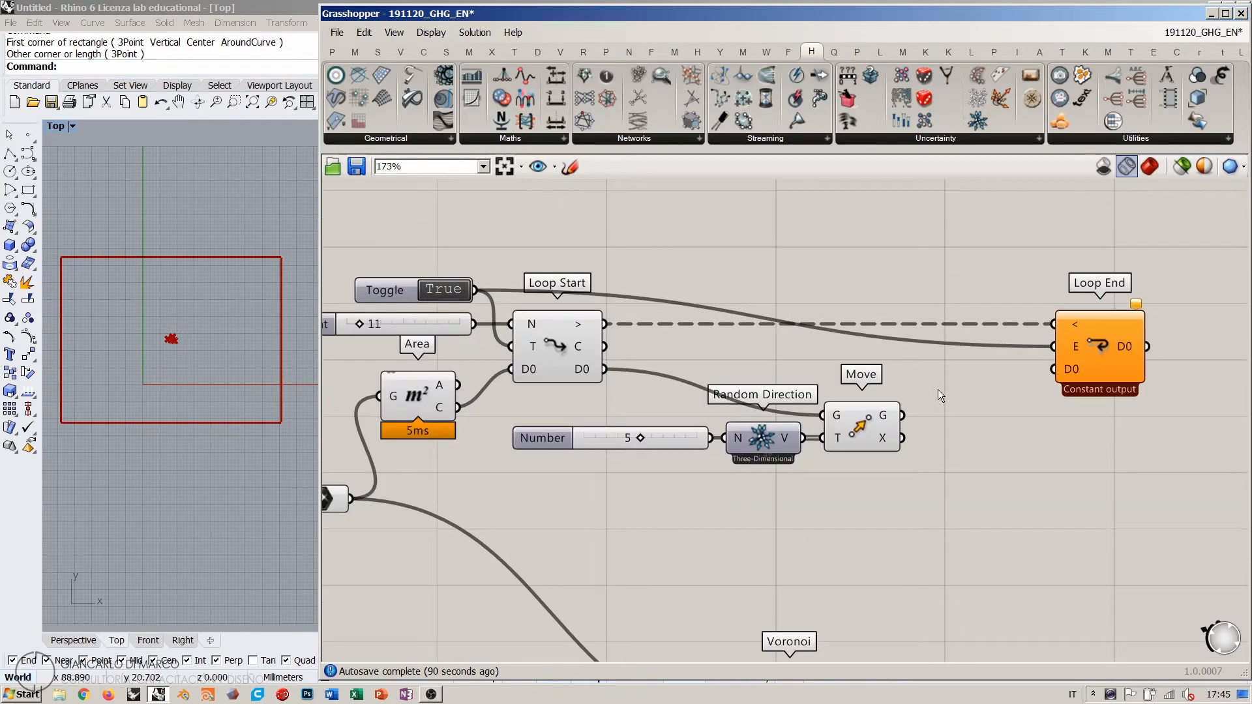
pyautogui.scroll(1, 937, 389)
pyautogui.moveTo(938, 399); pyautogui.dragTo(925, 395, button='right')
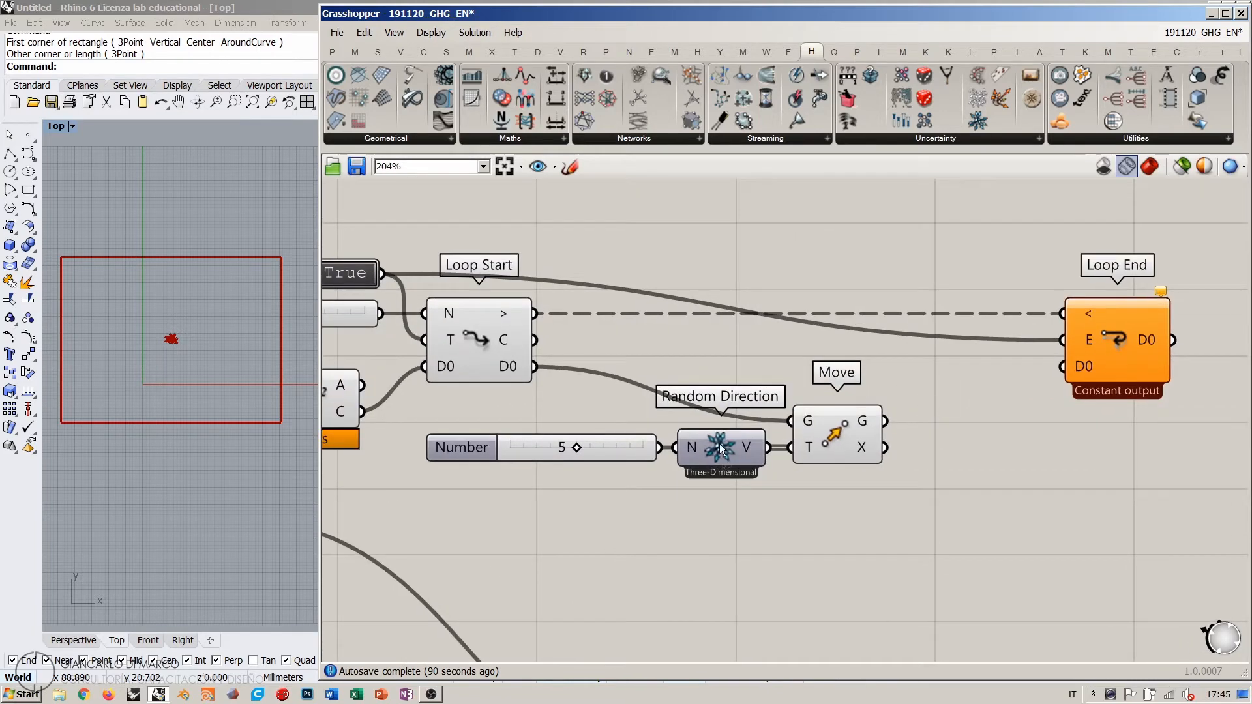
pyautogui.moveTo(731, 493); pyautogui.dragTo(620, 438)
pyautogui.moveTo(721, 456); pyautogui.dragTo(721, 485)
pyautogui.click(859, 511)
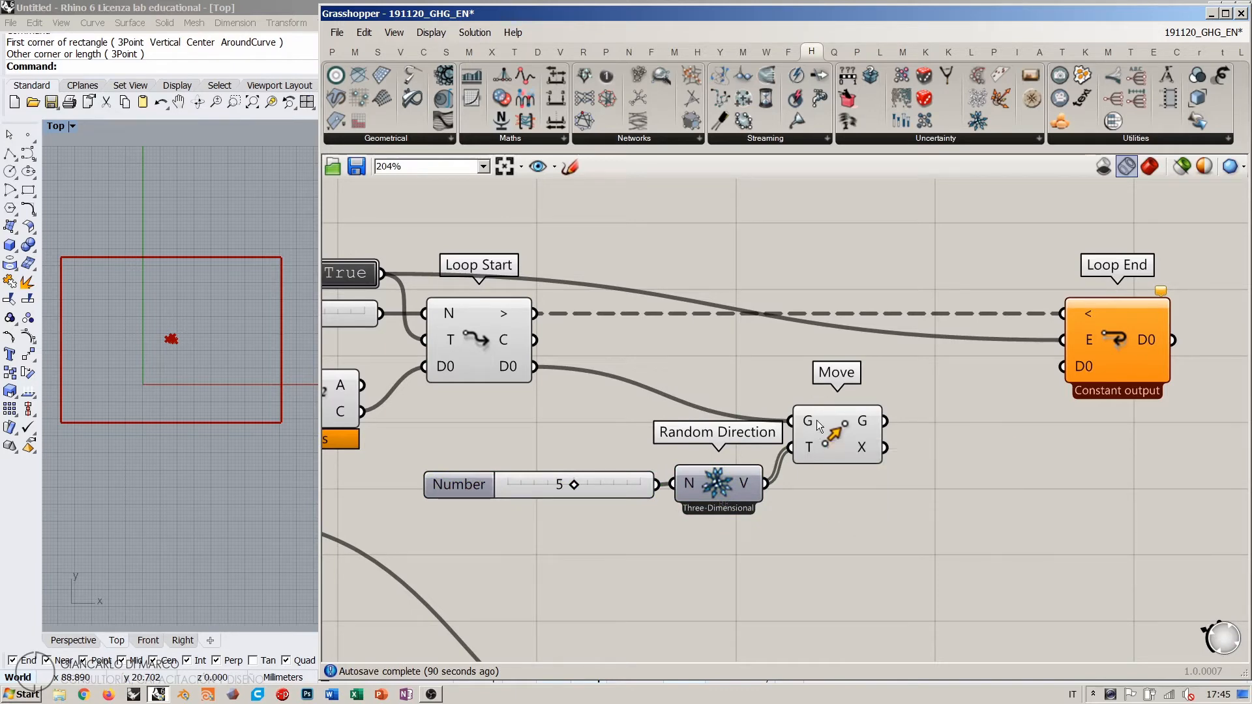
pyautogui.moveTo(890, 545); pyautogui.dragTo(645, 456)
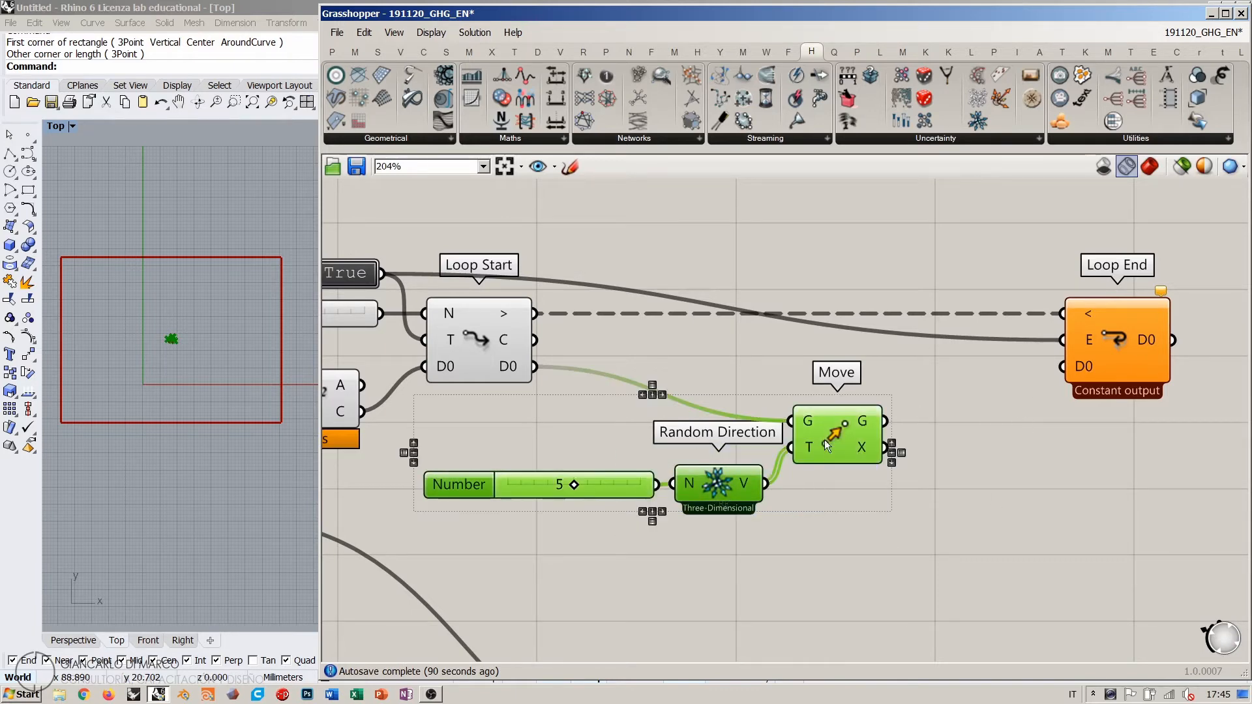
pyautogui.moveTo(824, 439); pyautogui.dragTo(789, 447)
pyautogui.click(939, 461)
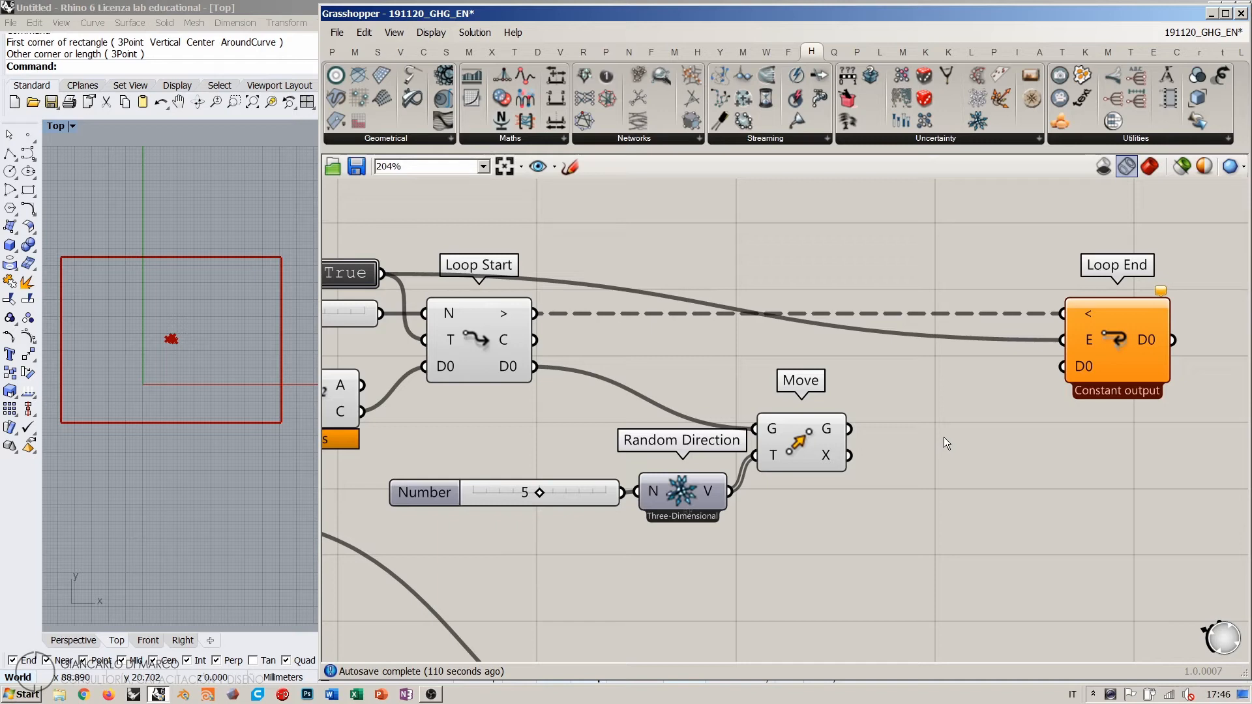
# Step: Set the Repeat slider feeding Loop Start's N input to 1
pyautogui.moveTo(473, 397); pyautogui.dragTo(759, 411, button='right')
pyautogui.moveTo(532, 327); pyautogui.dragTo(515, 326)
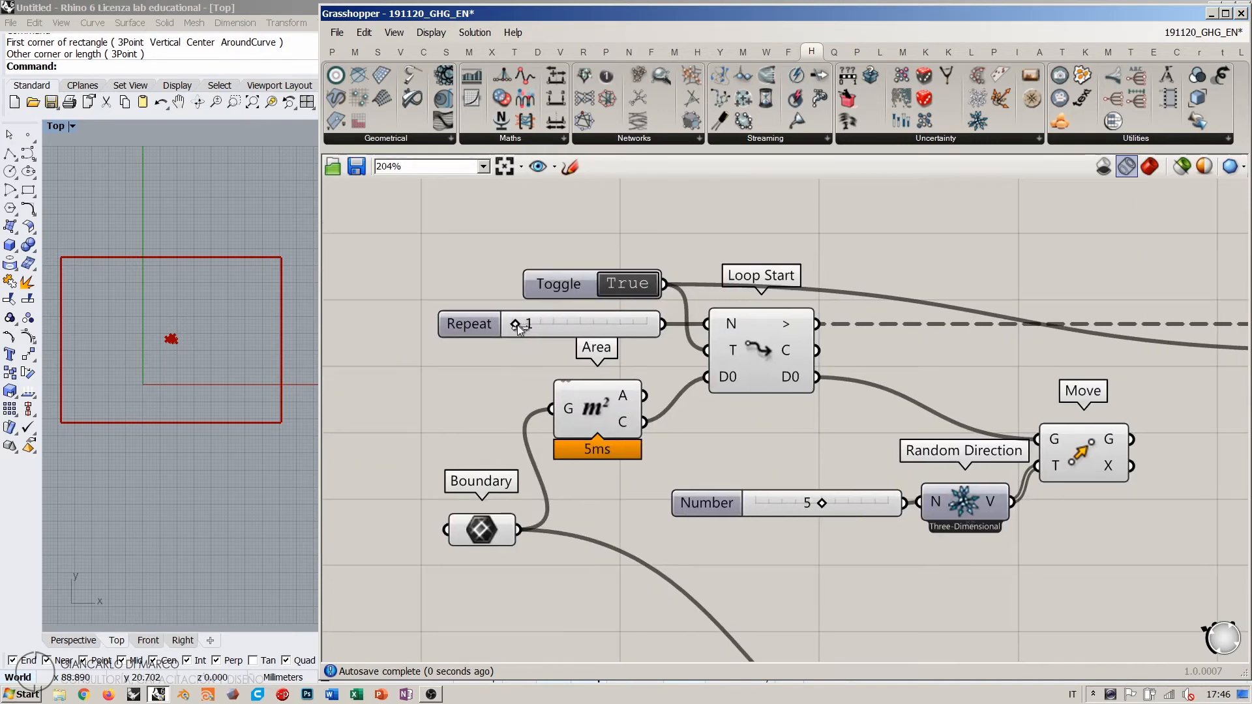
pyautogui.moveTo(763, 375); pyautogui.dragTo(645, 373, button='right')
pyautogui.scroll(-2, 788, 400)
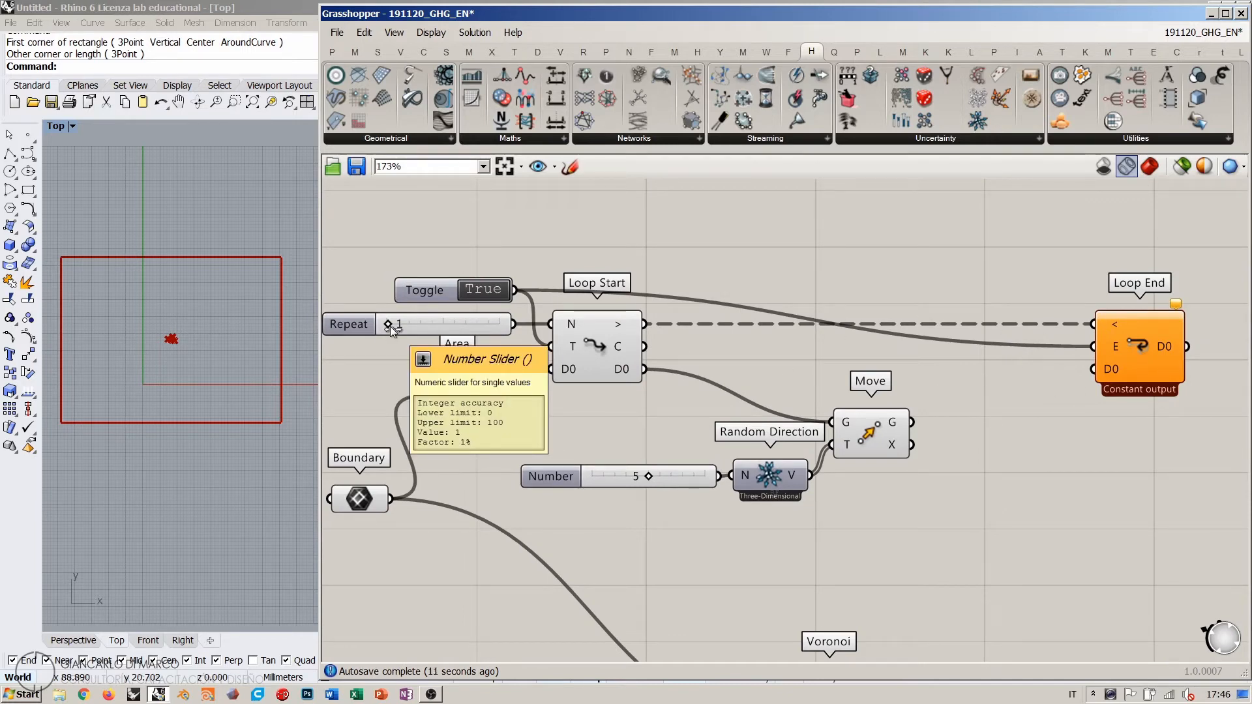
pyautogui.moveTo(723, 398); pyautogui.dragTo(715, 403, button='right')
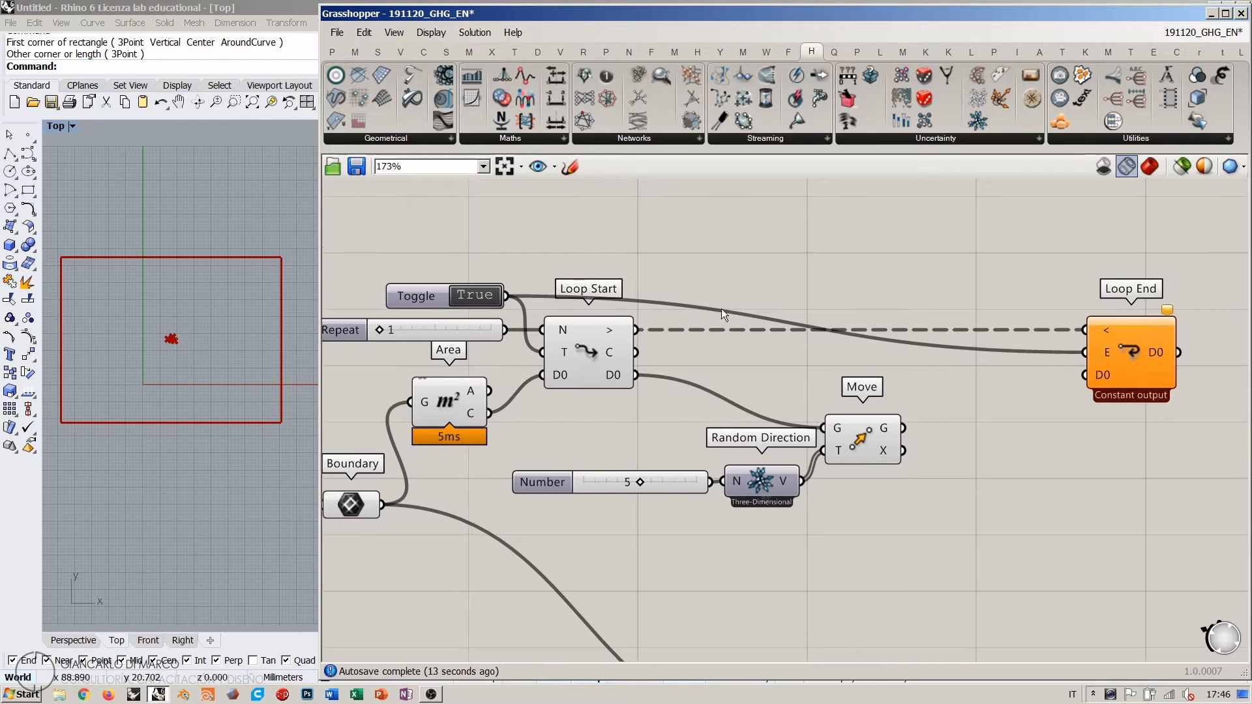
# Step: Add a Param Viewer above the loop and connect Loop Start's D0 output to it
pyautogui.doubleClick(747, 253)
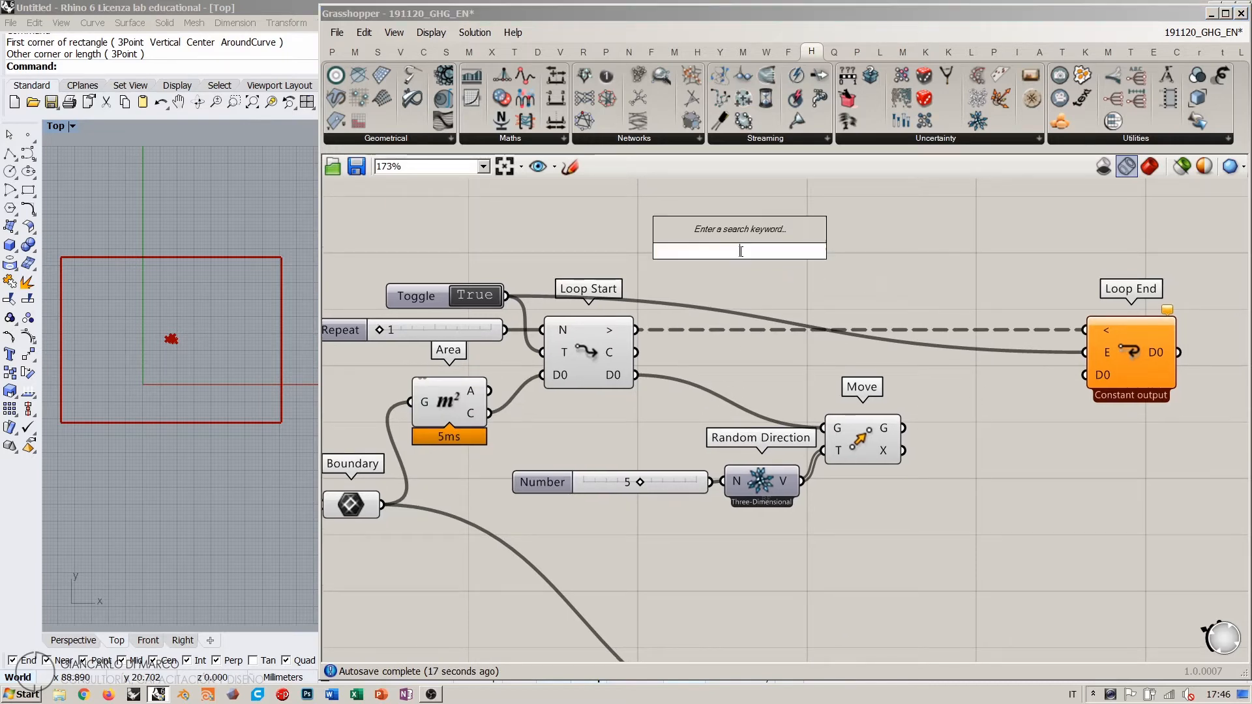
pyautogui.write('para')
pyautogui.click(709, 25)
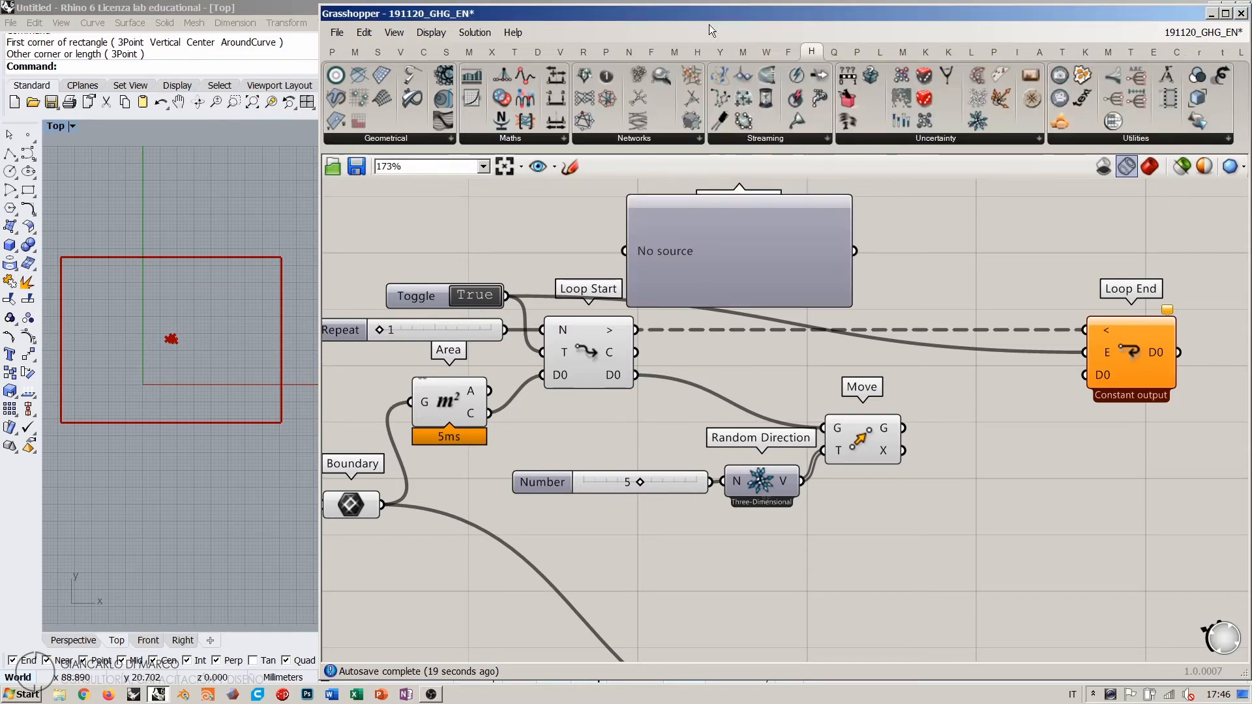
pyautogui.moveTo(636, 374); pyautogui.dragTo(623, 250)
pyautogui.moveTo(685, 224); pyautogui.dragTo(736, 246)
pyautogui.moveTo(794, 334); pyautogui.dragTo(720, 330, button='right')
# Step: Duplicate the Param Viewer below Loop End and connect Move's G output to the copy in place of its inherited source
pyautogui.moveTo(686, 236); pyautogui.dragTo(1021, 486)
pyautogui.hotkey('ctrl', 'c')
pyautogui.hotkey('ctrl', 'v')
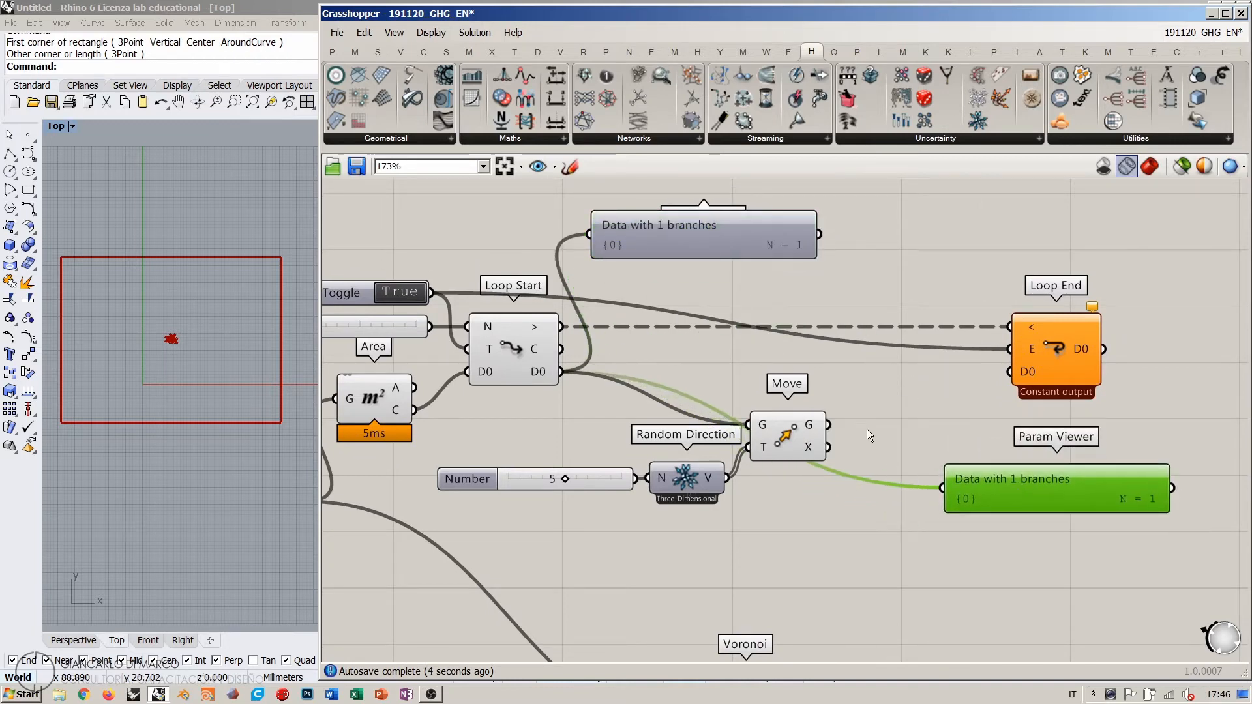
pyautogui.keyDown('shift'); pyautogui.moveTo(828, 425); pyautogui.dragTo(965, 506); pyautogui.keyUp('shift')
pyautogui.moveTo(956, 493); pyautogui.dragTo(780, 475, button='right')
# Step: Duplicate the Param Viewer again, feed the copy from Loop End's D0 output, and tidy the viewers' placement
pyautogui.keyDown('alt'); pyautogui.moveTo(824, 506); pyautogui.dragTo(1083, 411); pyautogui.keyUp('alt')
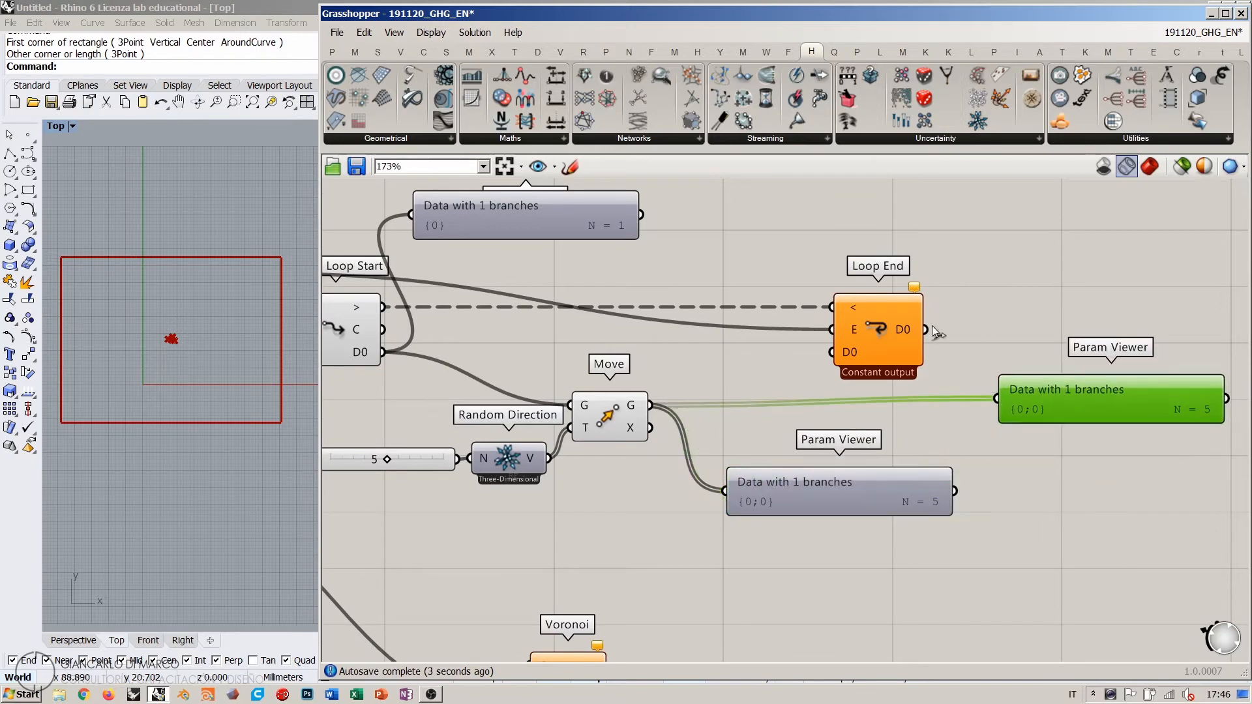
pyautogui.moveTo(993, 413); pyautogui.dragTo(995, 411)
pyautogui.moveTo(744, 434); pyautogui.dragTo(810, 440, button='right')
pyautogui.click(1019, 425)
pyautogui.moveTo(1111, 416); pyautogui.dragTo(1073, 343)
pyautogui.moveTo(564, 221); pyautogui.dragTo(631, 237)
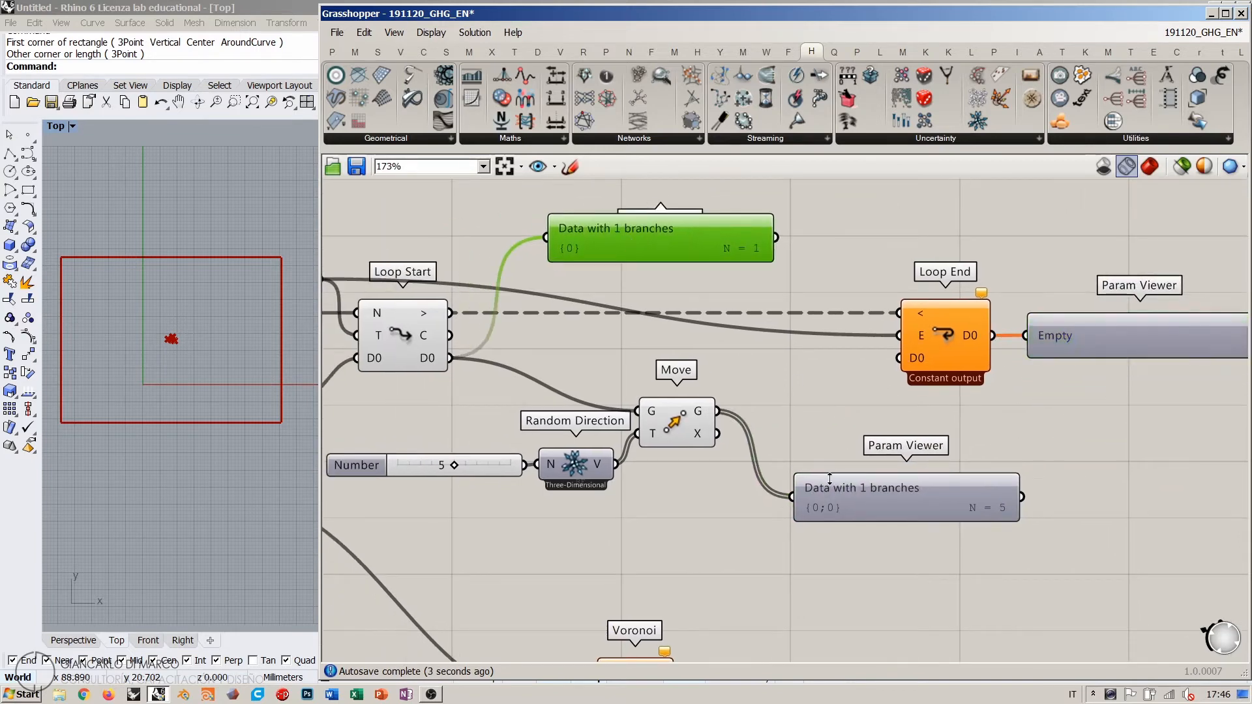
pyautogui.moveTo(803, 409); pyautogui.dragTo(828, 428, button='right')
pyautogui.click(823, 428)
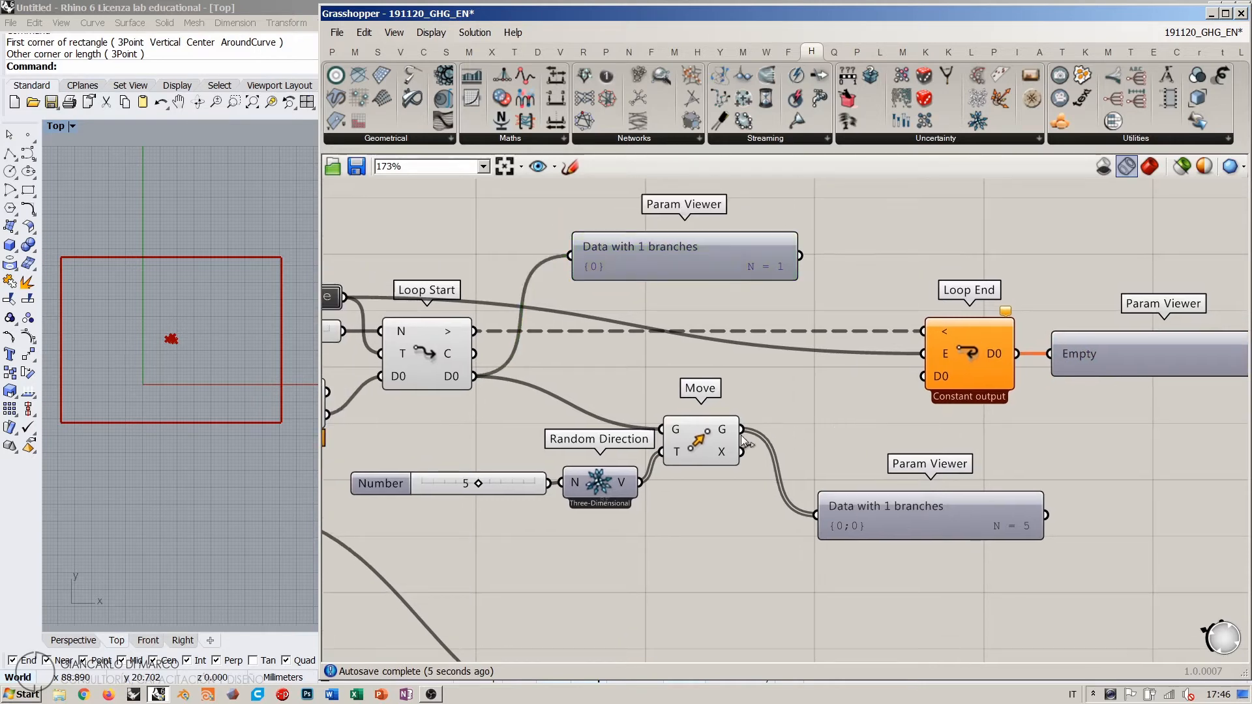
# Step: Connect Move's G output to Loop End's D0 input and run the loop by switching its toggle to False
pyautogui.moveTo(743, 431); pyautogui.dragTo(924, 377)
pyautogui.scroll(-2, 875, 446)
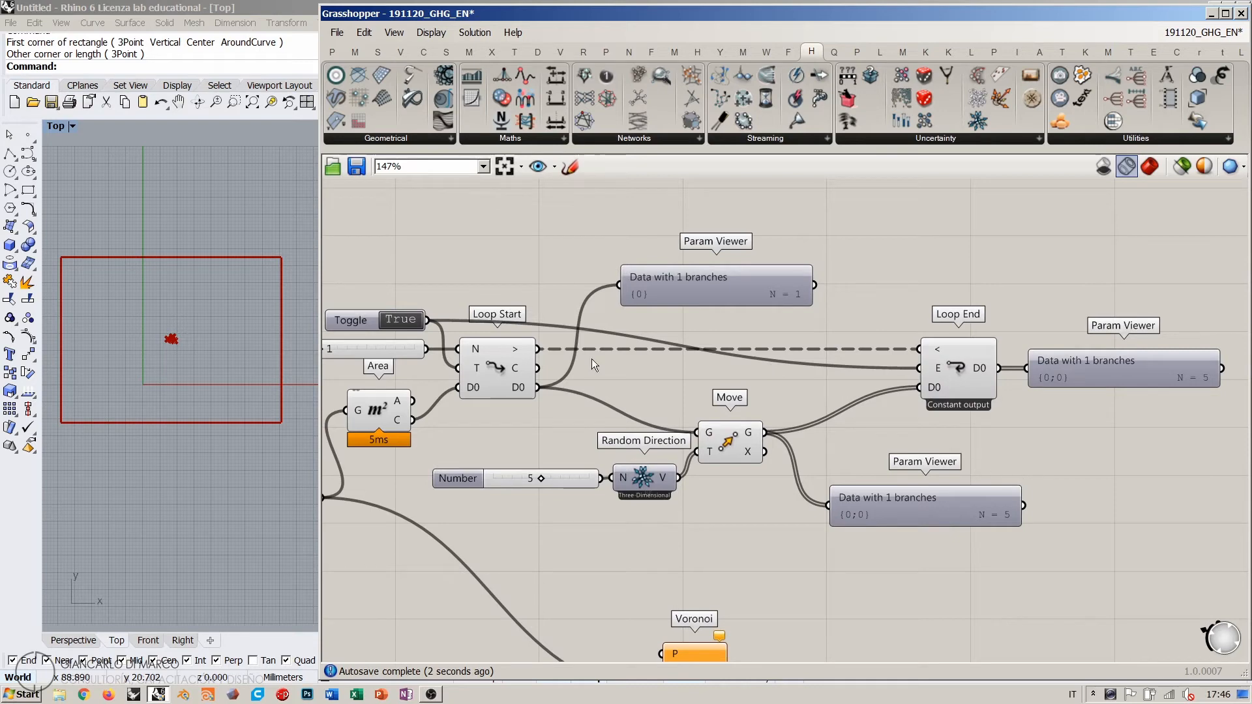
pyautogui.doubleClick(403, 320)
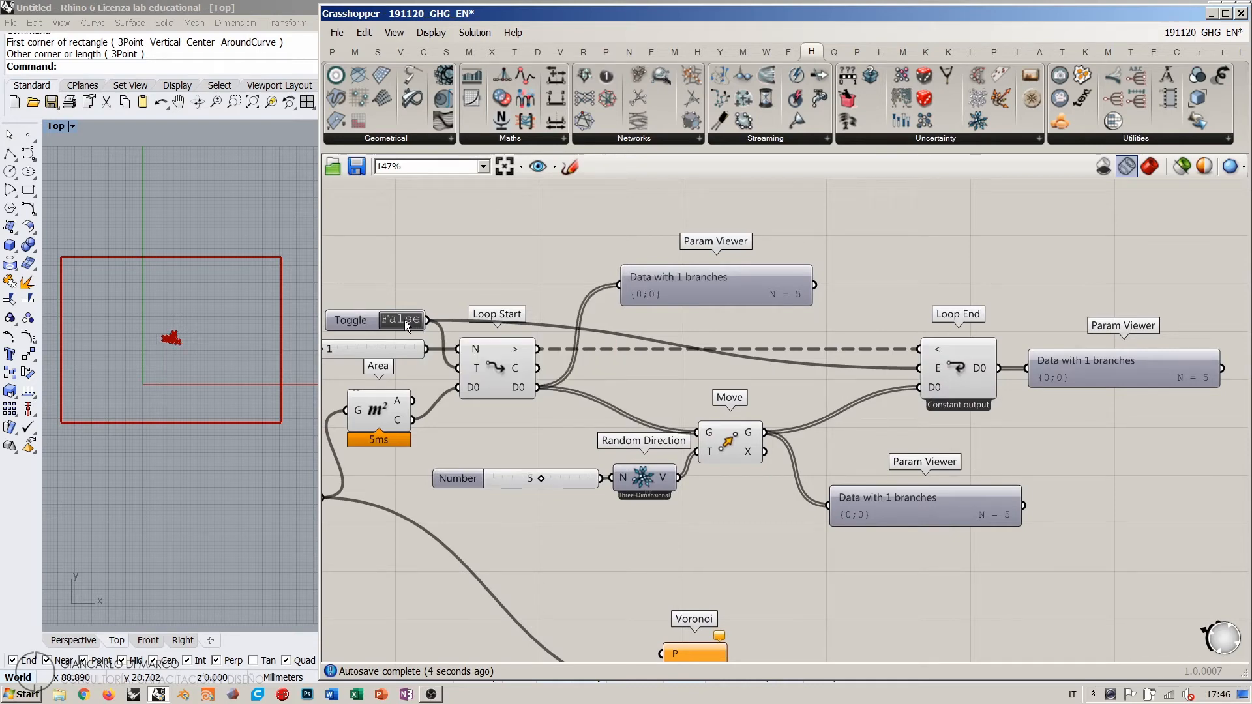
pyautogui.doubleClick(399, 319)
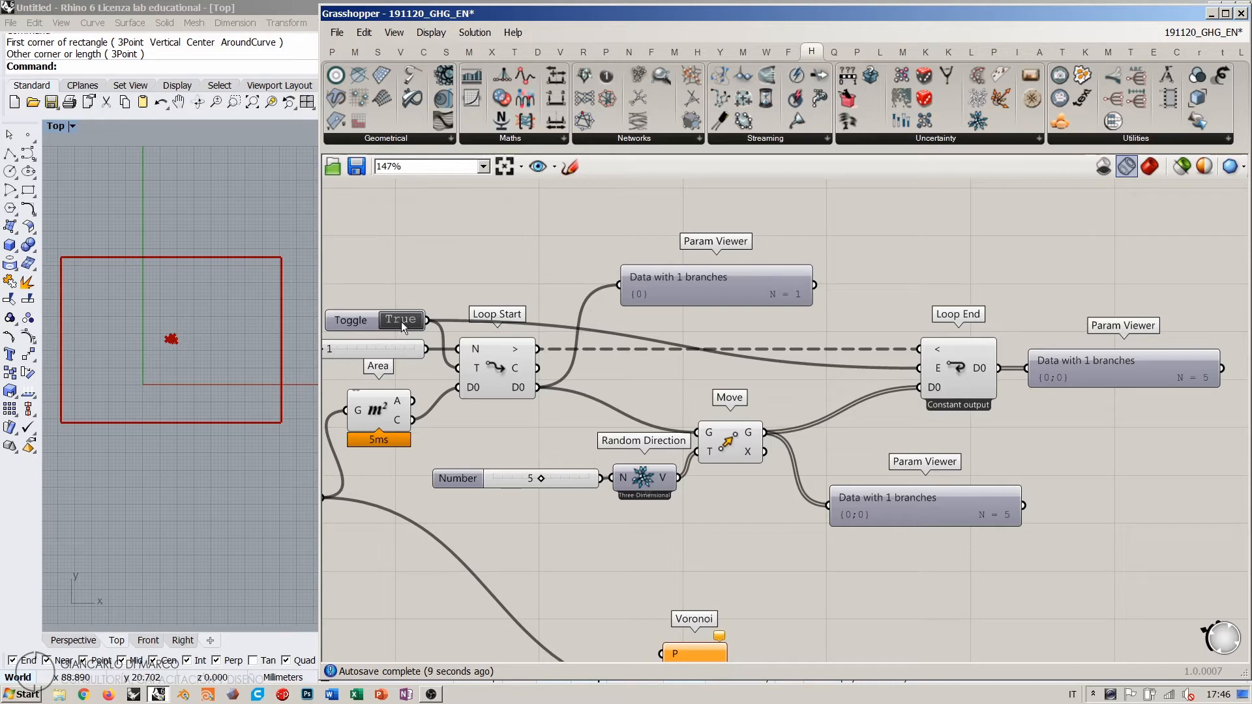
pyautogui.doubleClick(401, 320)
pyautogui.moveTo(725, 346); pyautogui.dragTo(717, 307, button='right')
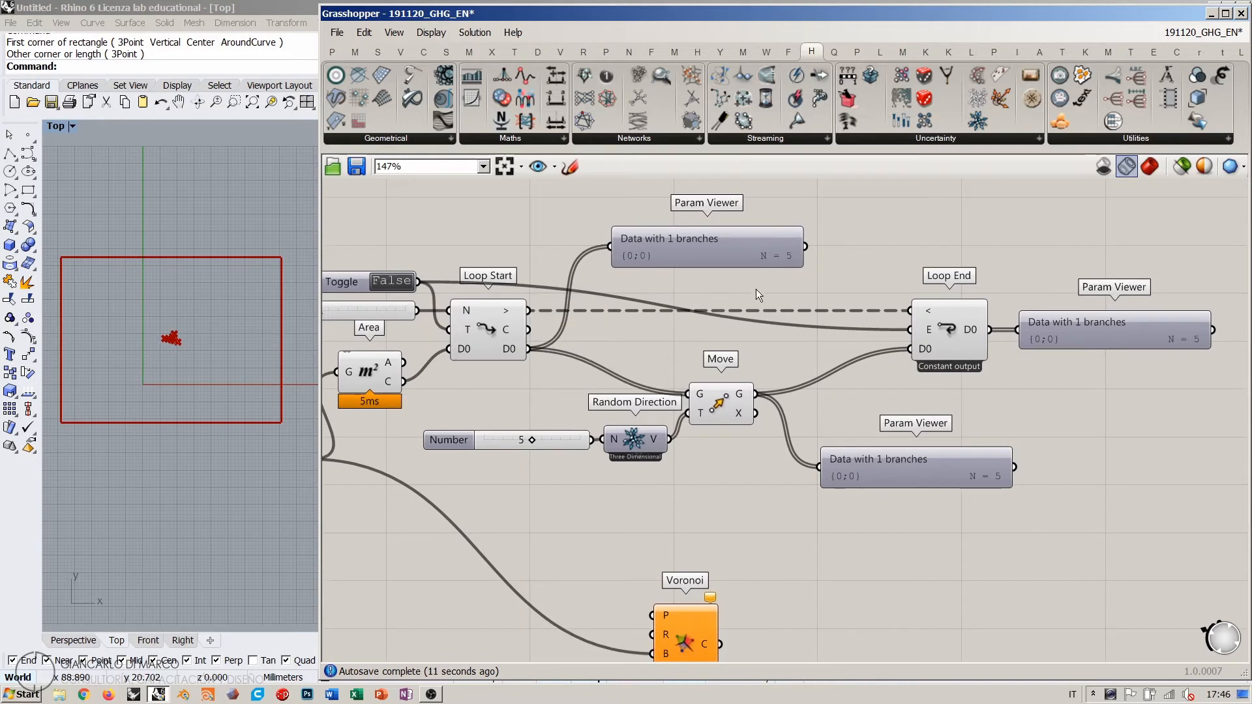
# Step: Widen the Grasshopper window slightly and move Loop End closer to the Move component
pyautogui.moveTo(320, 277); pyautogui.dragTo(301, 277)
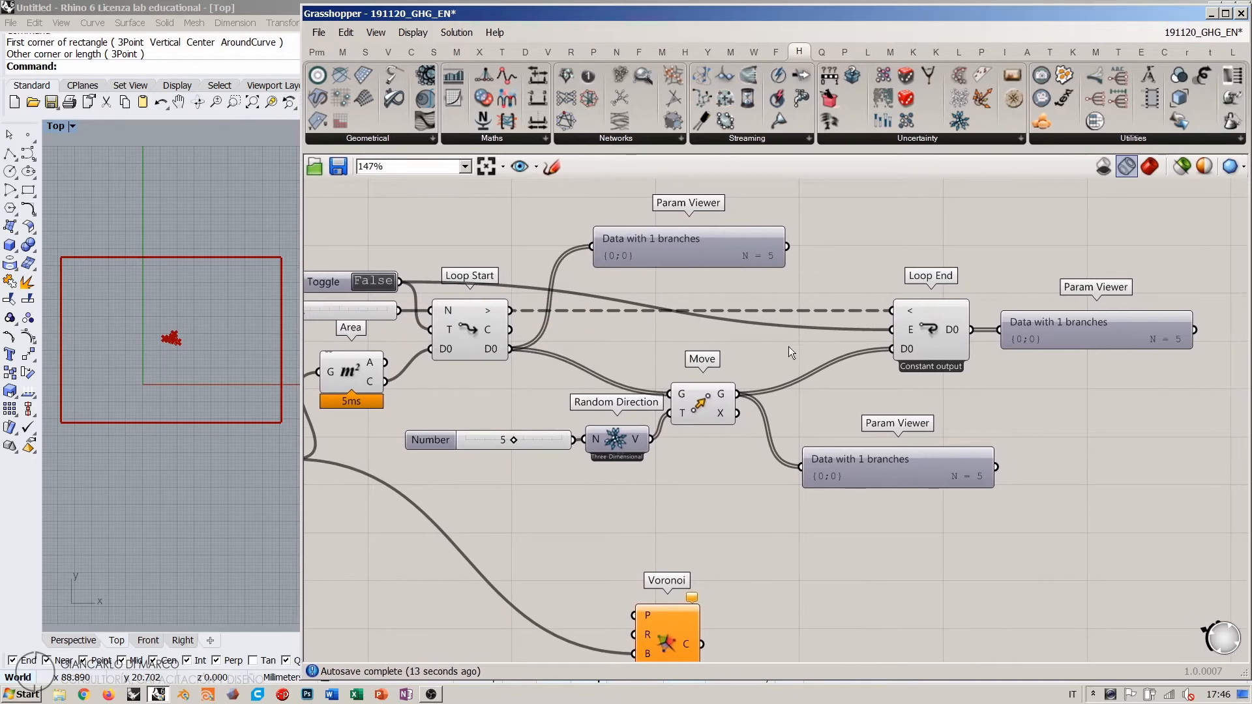
pyautogui.moveTo(958, 336); pyautogui.dragTo(875, 336)
pyautogui.click(907, 393)
pyautogui.moveTo(856, 470); pyautogui.dragTo(851, 467)
pyautogui.click(640, 362)
# Step: Increase the height of the three Param Viewers at Loop Start, Move and Loop End
pyautogui.scroll(2, 507, 353)
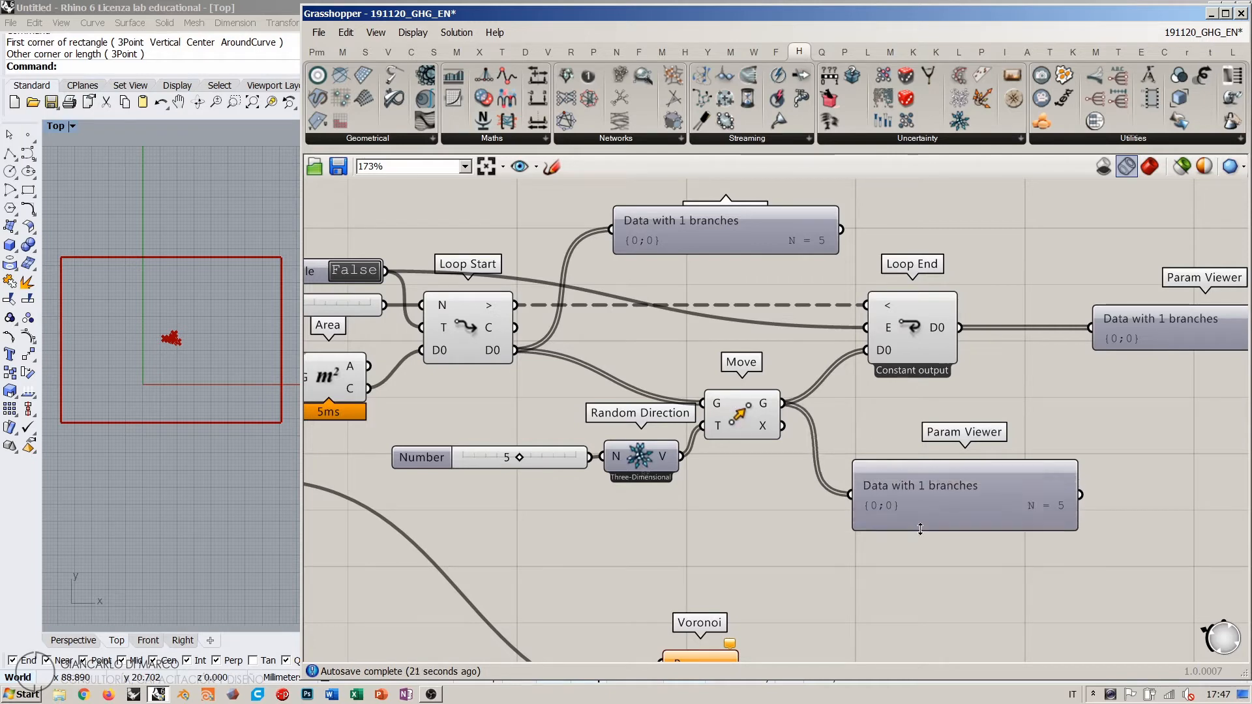
pyautogui.scroll(-2, 842, 426)
pyautogui.moveTo(1063, 363); pyautogui.dragTo(1064, 394)
pyautogui.moveTo(906, 514); pyautogui.dragTo(907, 524)
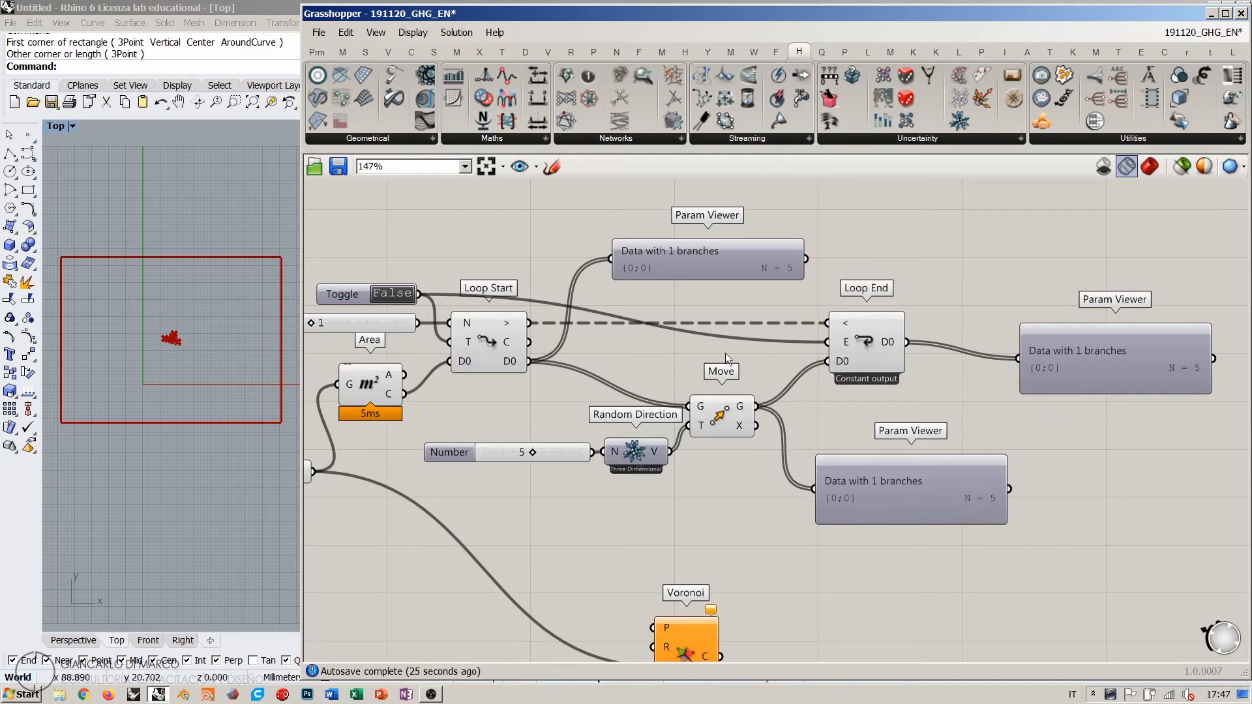
pyautogui.moveTo(688, 279); pyautogui.dragTo(689, 298)
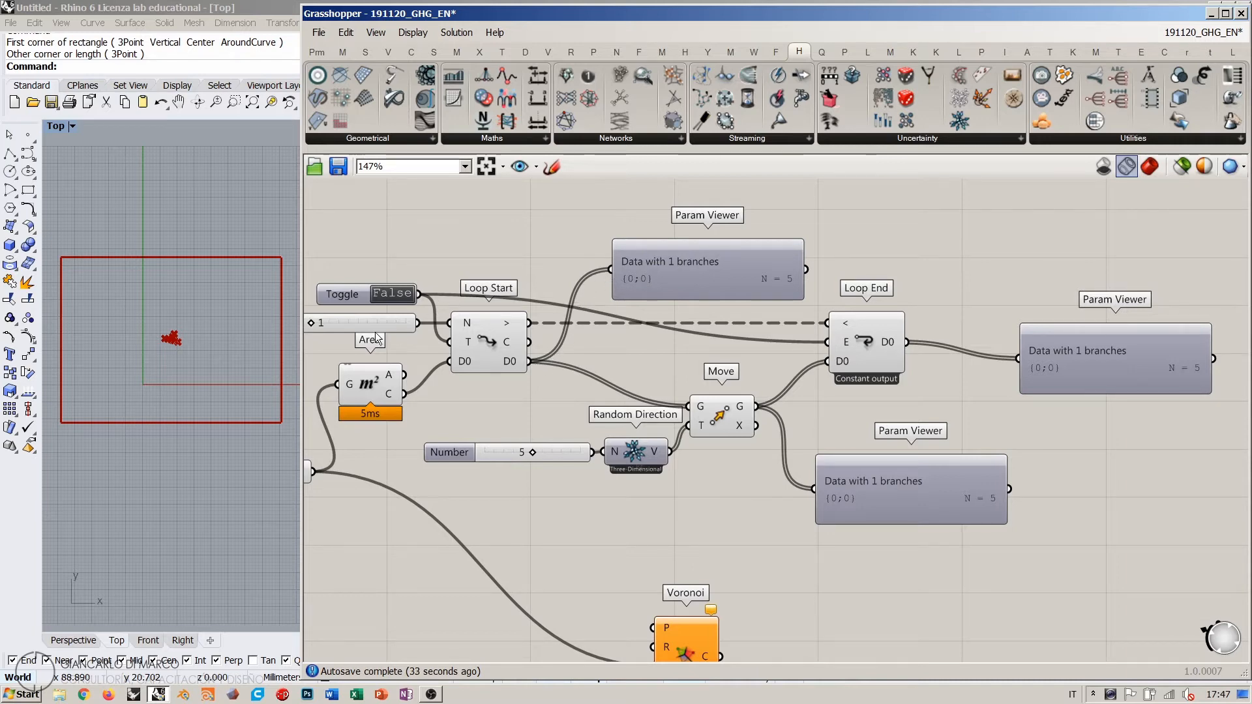
# Step: Set the Repeat slider to 2 and inspect the data at the loop's Param Viewers
pyautogui.scroll(3, 377, 337)
pyautogui.click(421, 315)
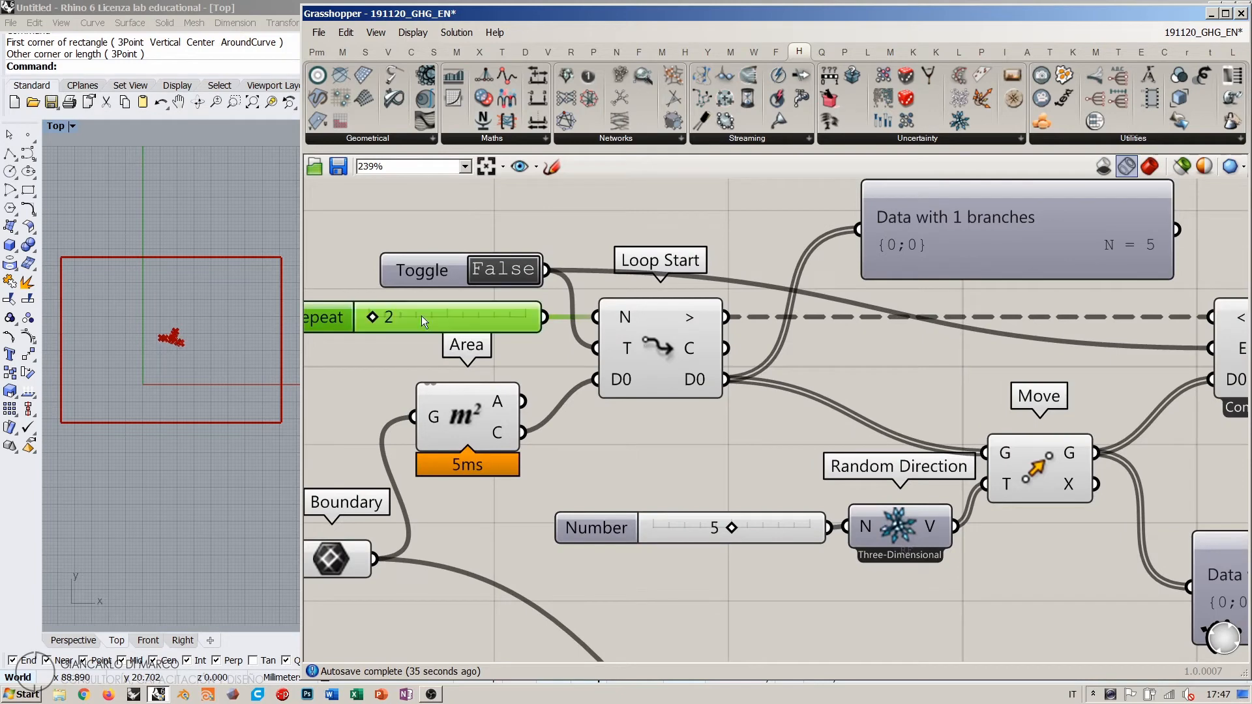
pyautogui.moveTo(804, 342); pyautogui.dragTo(648, 343, button='right')
pyautogui.scroll(-2, 624, 326)
pyautogui.moveTo(887, 384); pyautogui.dragTo(765, 360, button='right')
pyautogui.scroll(-1, 766, 360)
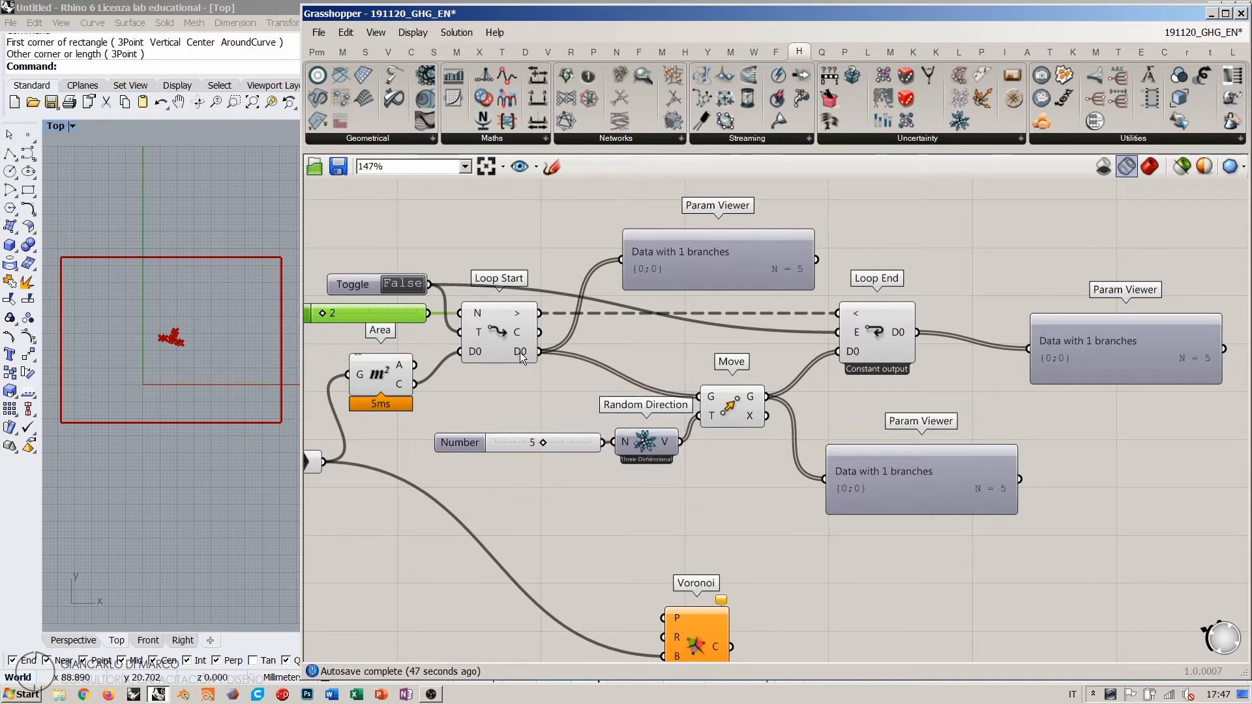
pyautogui.moveTo(754, 400)
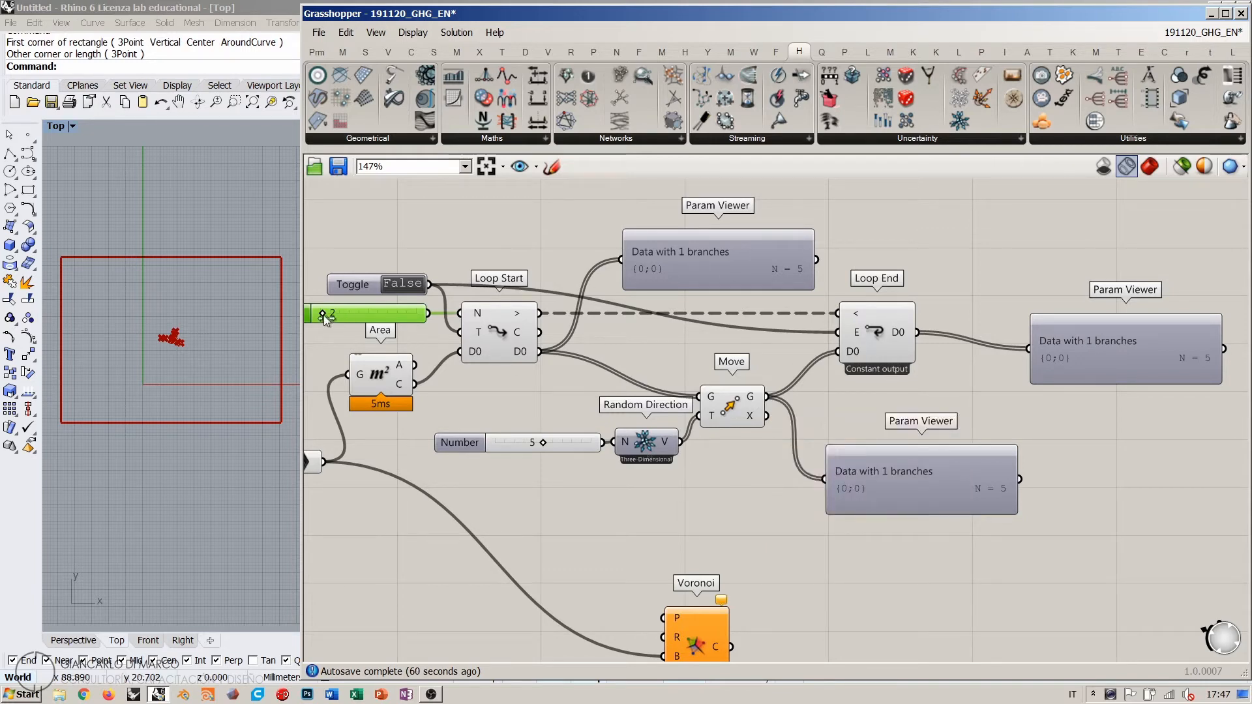
# Step: Set the Repeat slider to 14 to run more loop iterations
pyautogui.moveTo(324, 315); pyautogui.dragTo(334, 315)
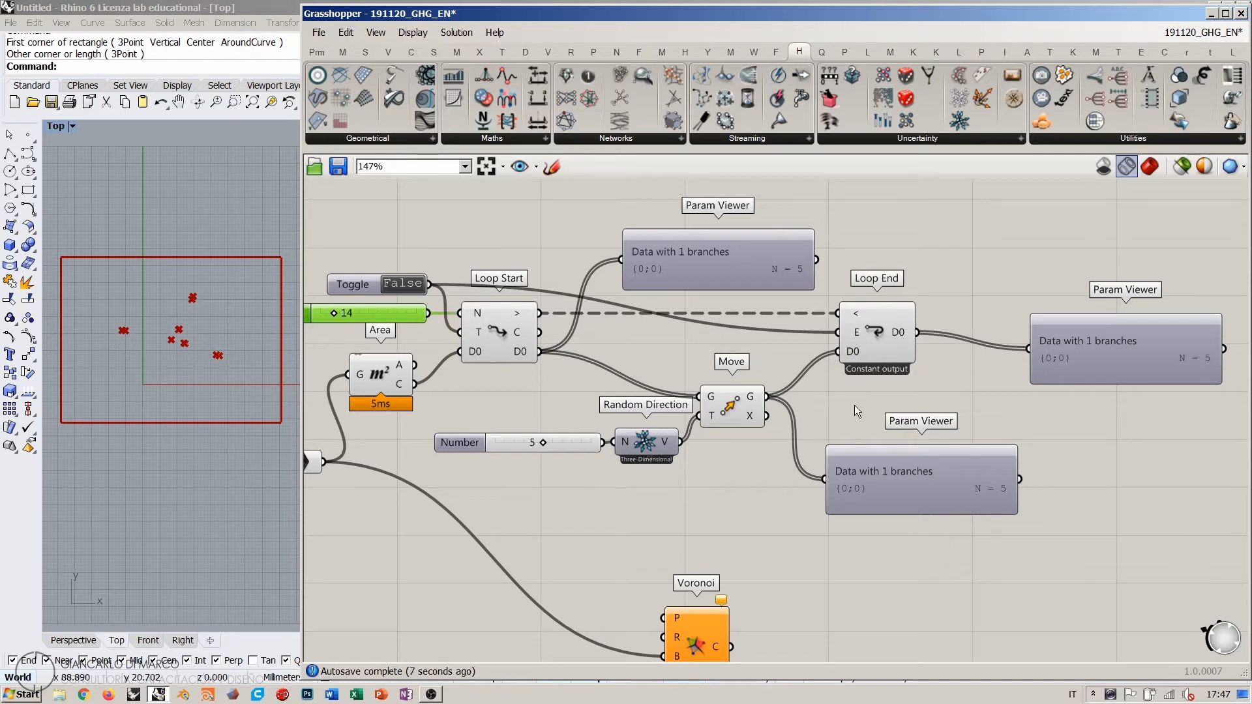
pyautogui.click(659, 350)
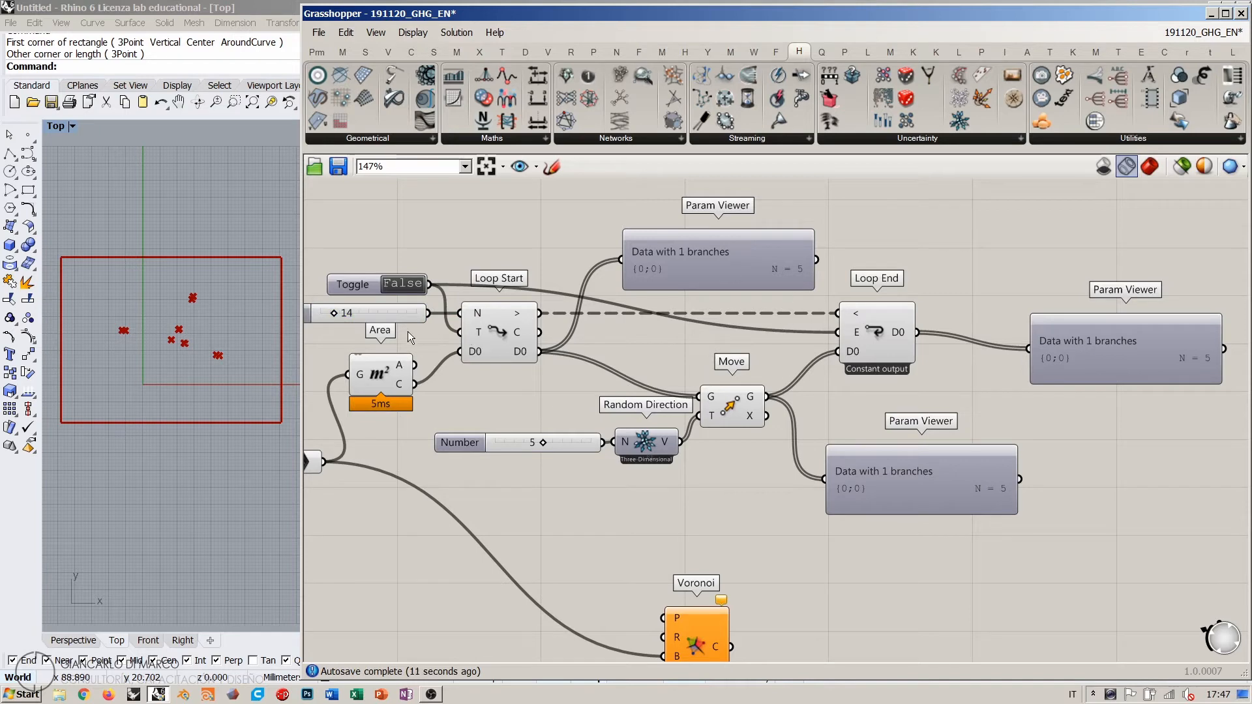
pyautogui.moveTo(527, 312); pyautogui.dragTo(571, 311, button='right')
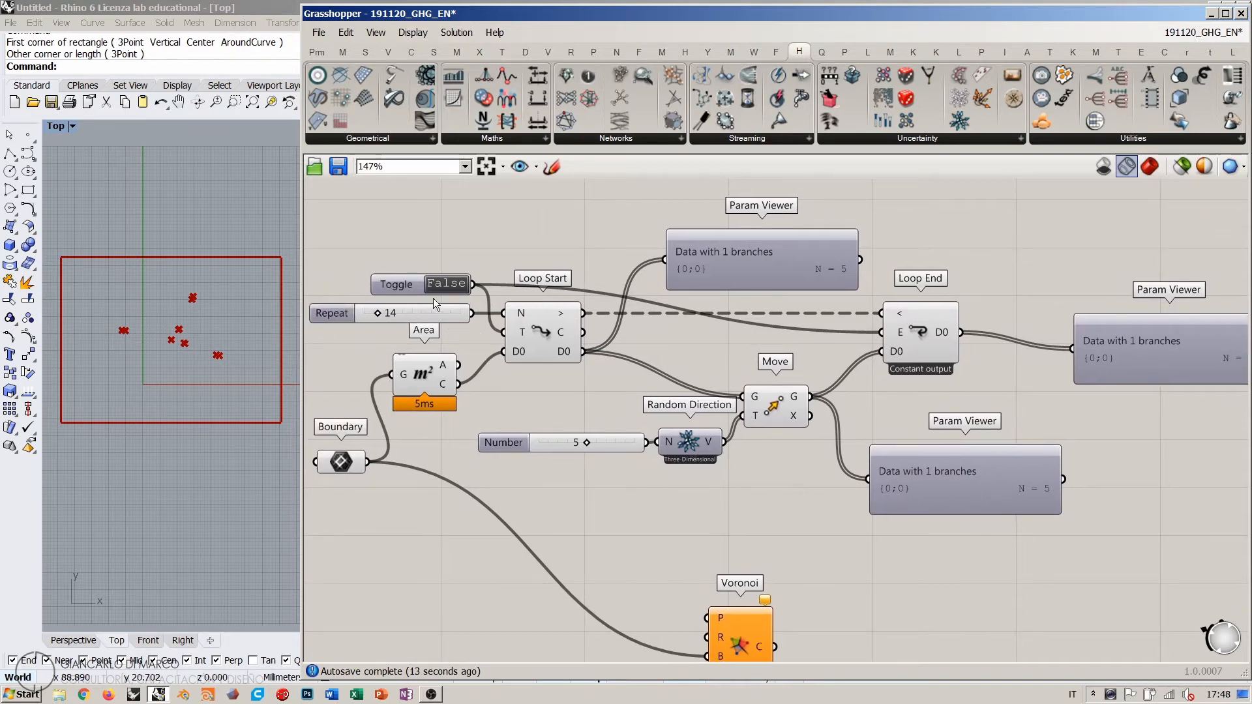
# Step: Set the Repeat slider to 17 and rerun the loop by switching the toggle to True and back to False
pyautogui.moveTo(378, 312); pyautogui.dragTo(384, 311)
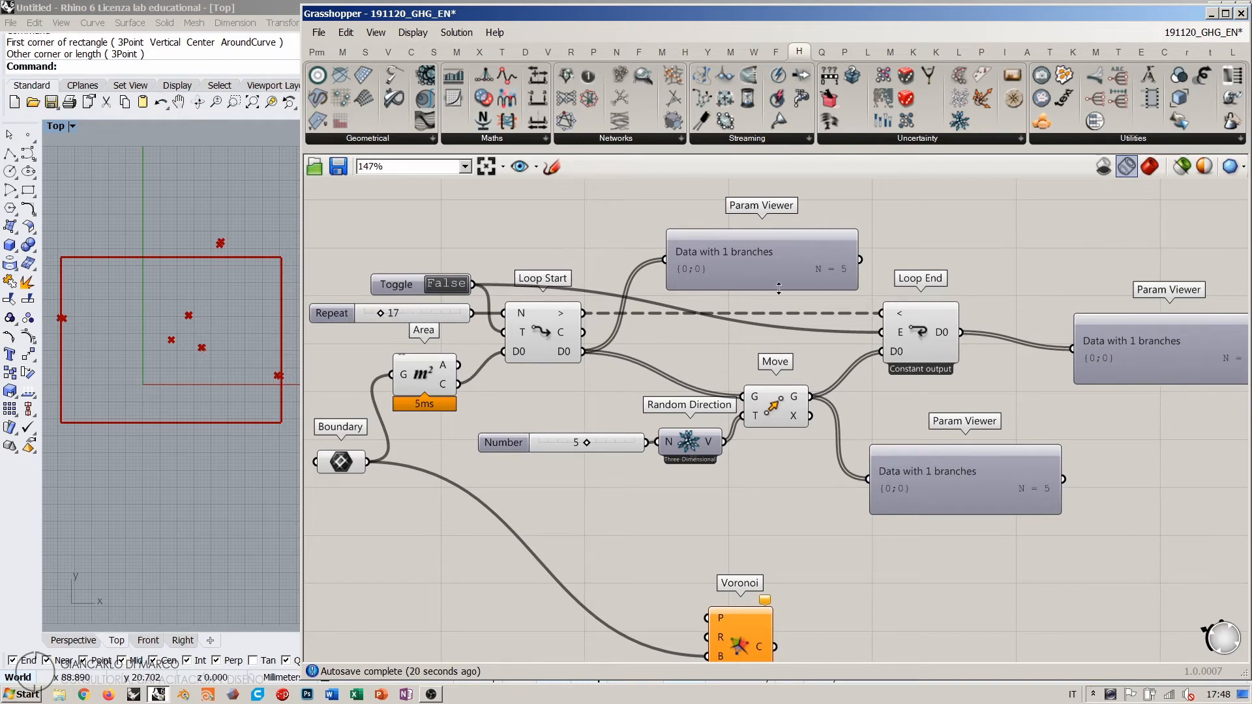
pyautogui.click(449, 283)
pyautogui.click(448, 283)
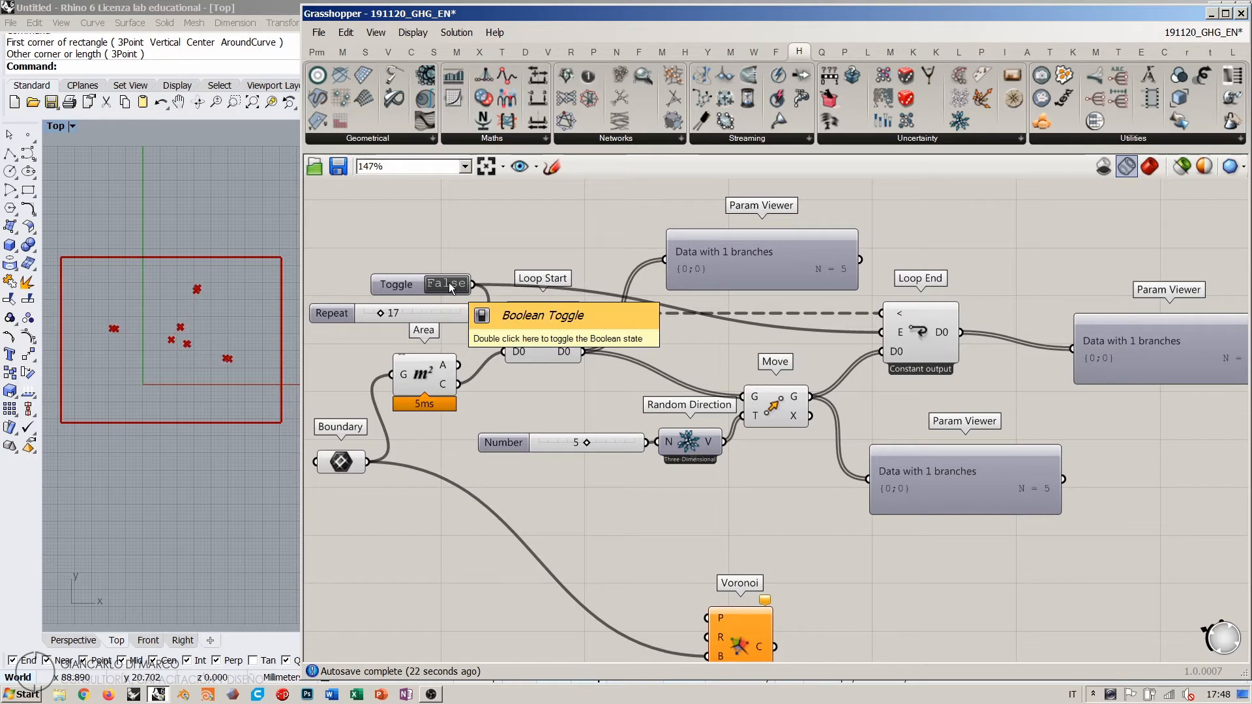
# Step: Delete the three Param Viewers connected to Move, Loop End and Loop Start
pyautogui.scroll(-2, 449, 283)
pyautogui.click(819, 429)
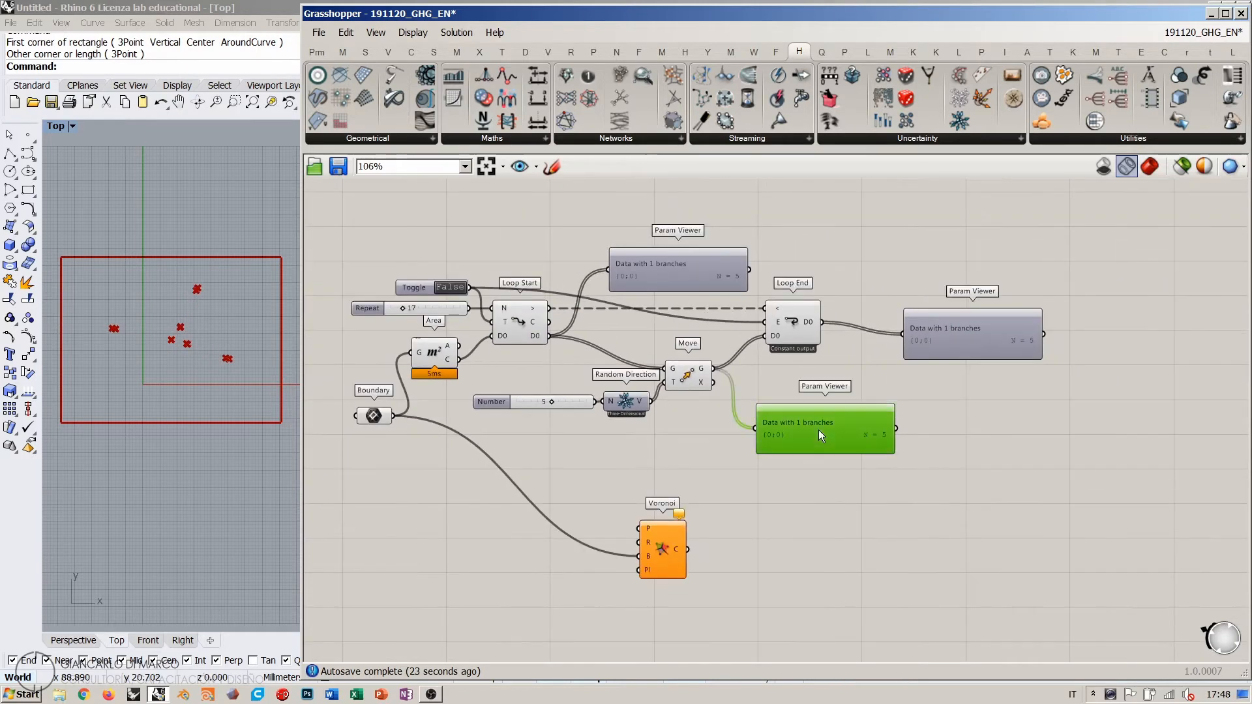
pyautogui.press('Delete')
pyautogui.click(945, 339)
pyautogui.press('Delete')
pyautogui.click(695, 274)
pyautogui.press('Delete')
# Step: Move the slider, Random Direction, Move and Loop End closer to Loop Start, and place Voronoi to the right of Loop End
pyautogui.moveTo(726, 428); pyautogui.dragTo(471, 391)
pyautogui.moveTo(690, 374); pyautogui.dragTo(629, 367)
pyautogui.click(703, 379)
pyautogui.moveTo(760, 322); pyautogui.dragTo(670, 323)
pyautogui.moveTo(682, 518); pyautogui.dragTo(832, 405)
pyautogui.click(802, 379)
# Step: Connect Loop End's D0 output to Voronoi's P input
pyautogui.scroll(5, 776, 351)
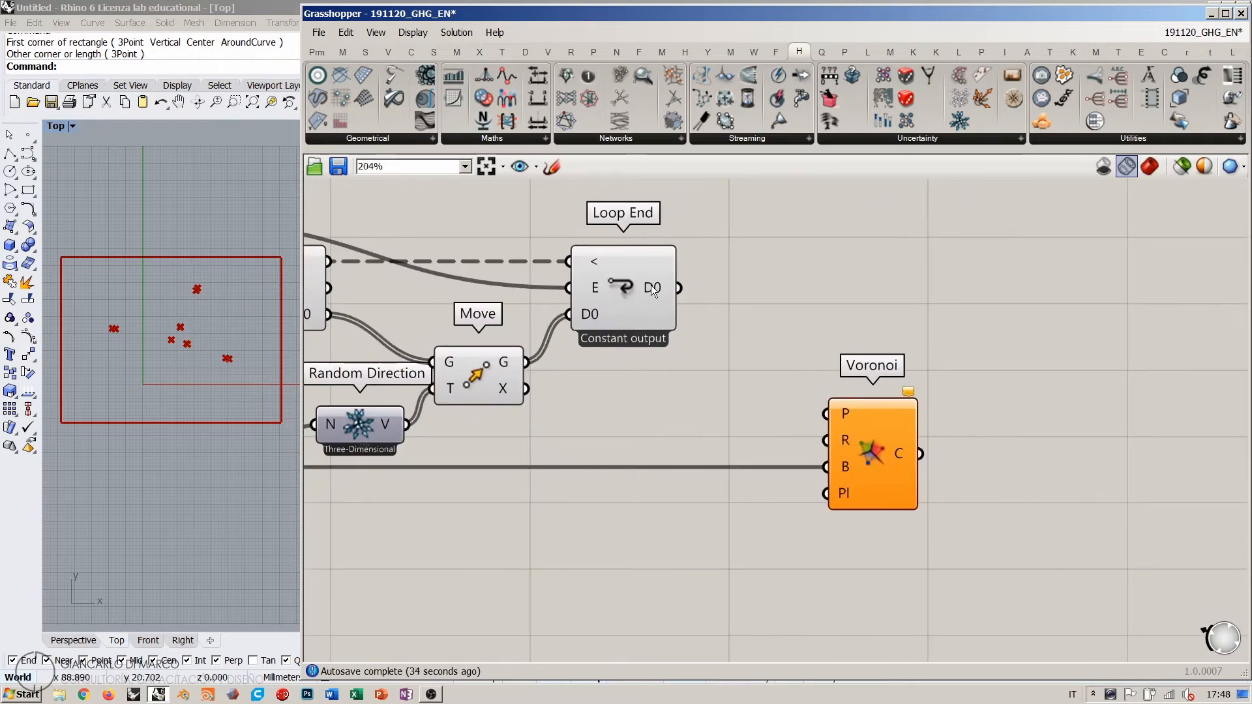
pyautogui.moveTo(679, 288)
pyautogui.mouseDown()
pyautogui.moveTo(808, 361)
pyautogui.moveTo(816, 414)
pyautogui.moveTo(753, 418)
pyautogui.moveTo(763, 381)
pyautogui.moveTo(826, 415)
pyautogui.mouseUp()
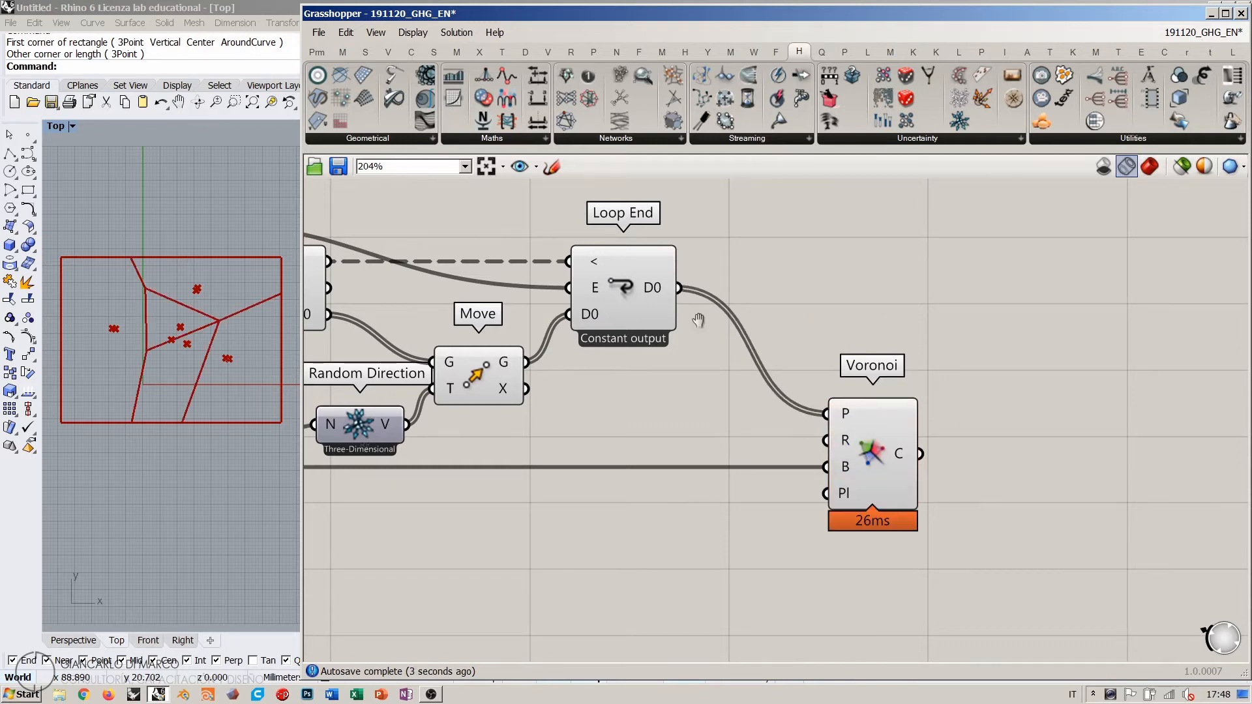
pyautogui.moveTo(746, 328); pyautogui.dragTo(879, 323, button='right')
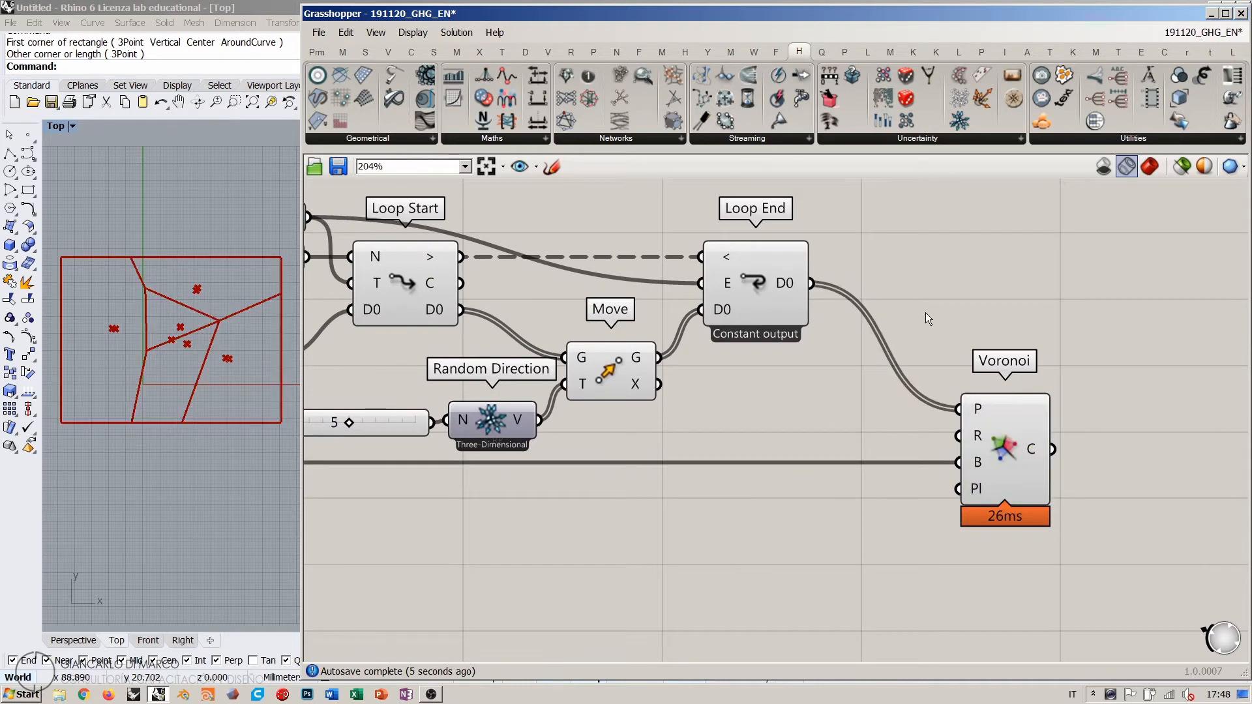
# Step: Undo the Voronoi point connection, the component moves and the deletion of the Param Viewers
pyautogui.hotkey('ctrl', 'z')
pyautogui.hotkey('ctrl', 'z')
pyautogui.hotkey('ctrl', 'z')
pyautogui.hotkey('ctrl', 'z')
pyautogui.hotkey('ctrl', 'z')
pyautogui.hotkey('ctrl', 'z')
pyautogui.hotkey('ctrl', 'z')
pyautogui.hotkey('ctrl', 'z')
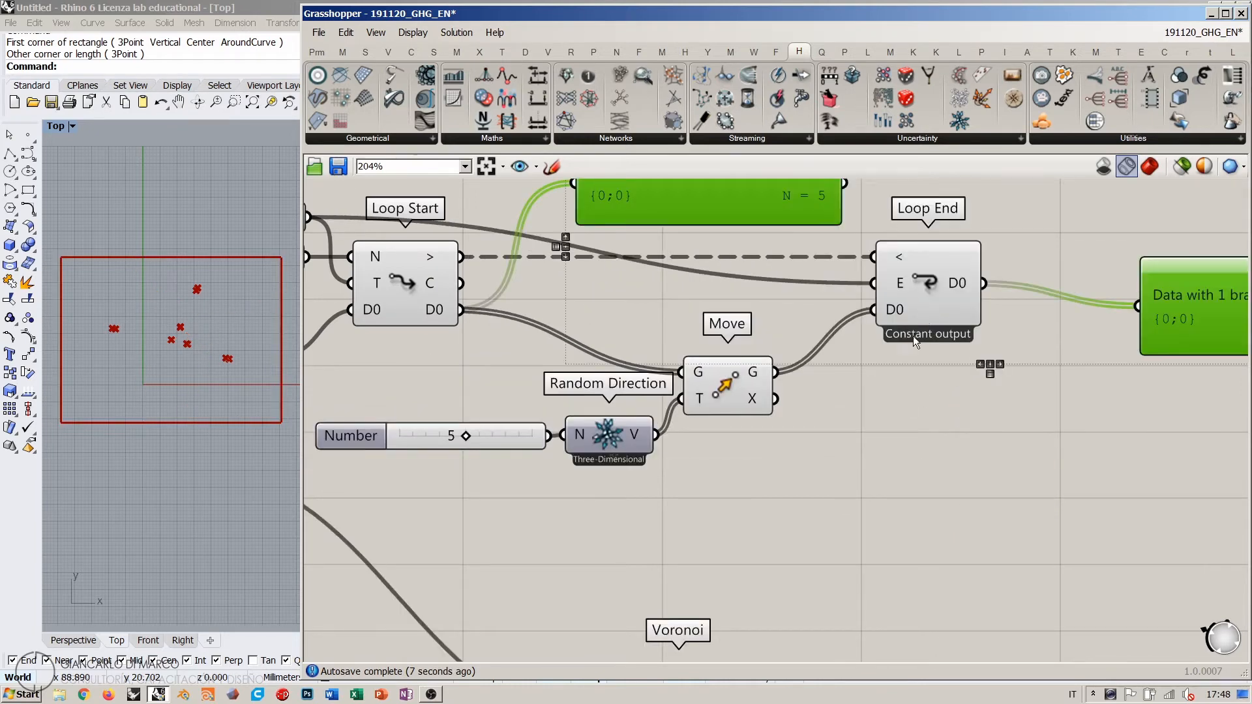
# Step: Enable Record data on the Loop End component
pyautogui.scroll(-1, 692, 300)
pyautogui.rightClick(884, 285)
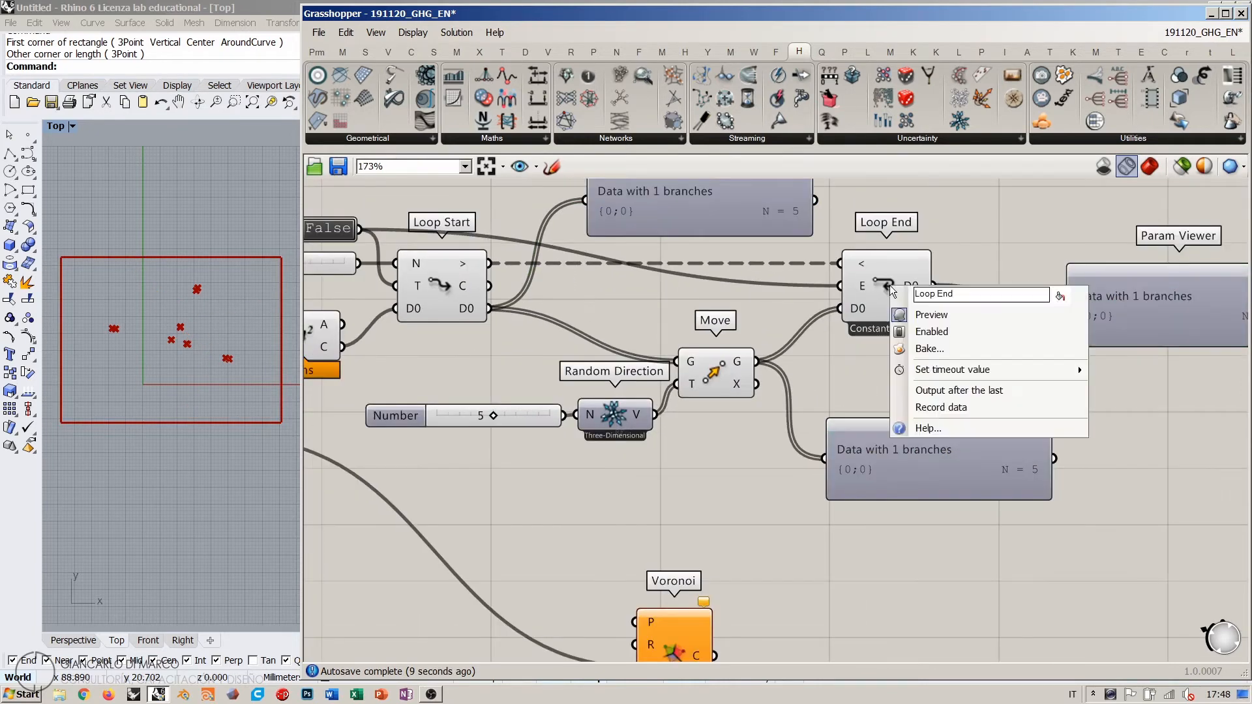
pyautogui.press('Escape')
pyautogui.rightClick(877, 284)
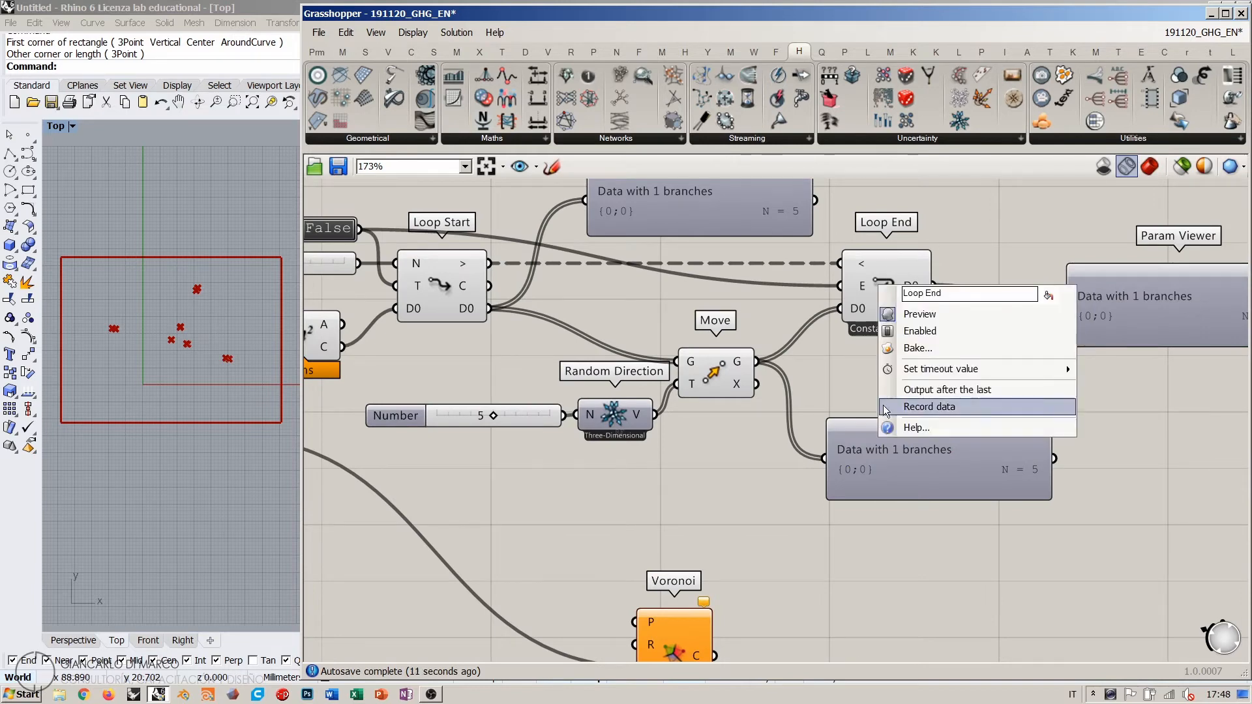
pyautogui.click(920, 406)
# Step: Set the Repeat slider to 2 and rerun the loop with the toggle, leaving it at False
pyautogui.moveTo(896, 336); pyautogui.dragTo(824, 343, button='right')
pyautogui.scroll(-1, 824, 343)
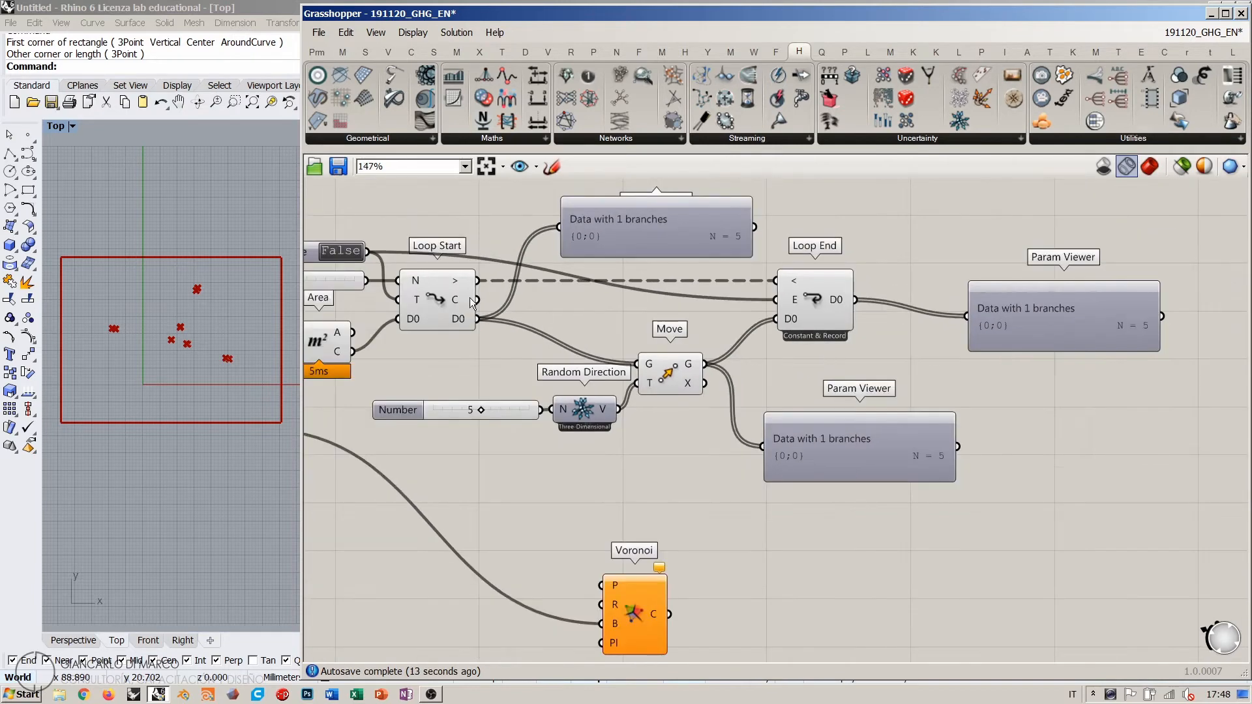
pyautogui.moveTo(341, 287); pyautogui.dragTo(412, 287, button='right')
pyautogui.doubleClick(412, 287)
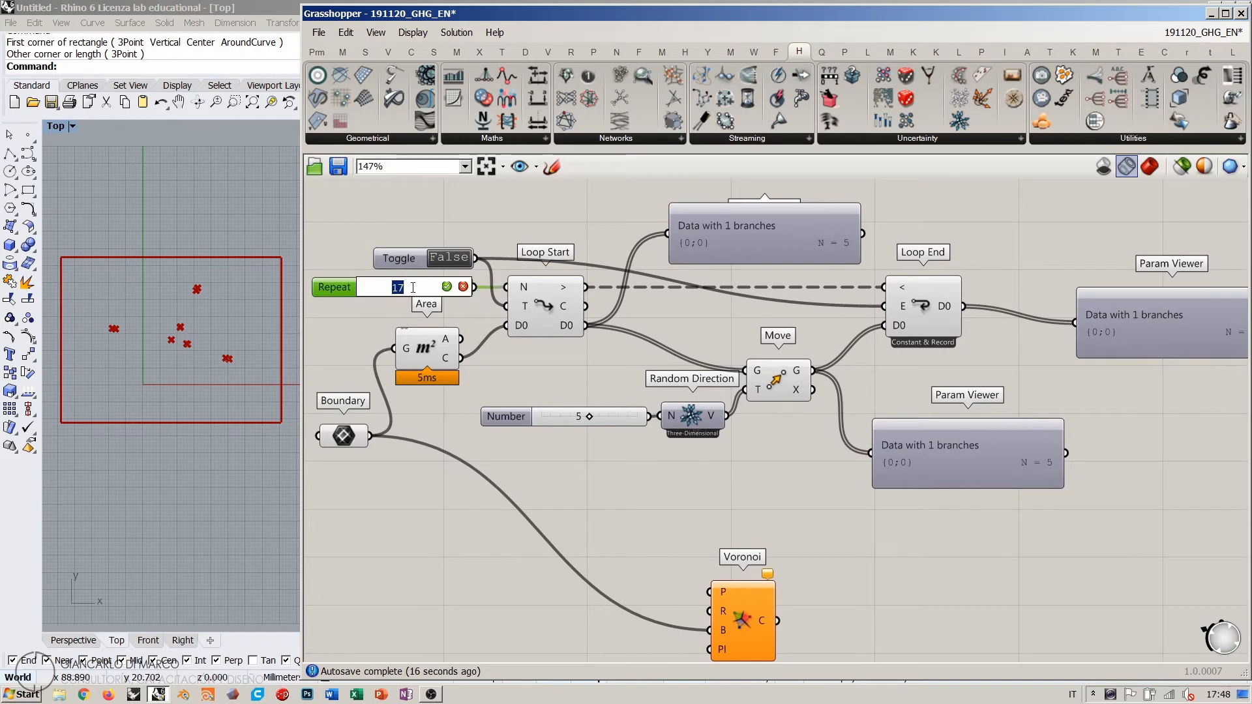
pyautogui.write('2')
pyautogui.press('Return')
pyautogui.click(456, 215)
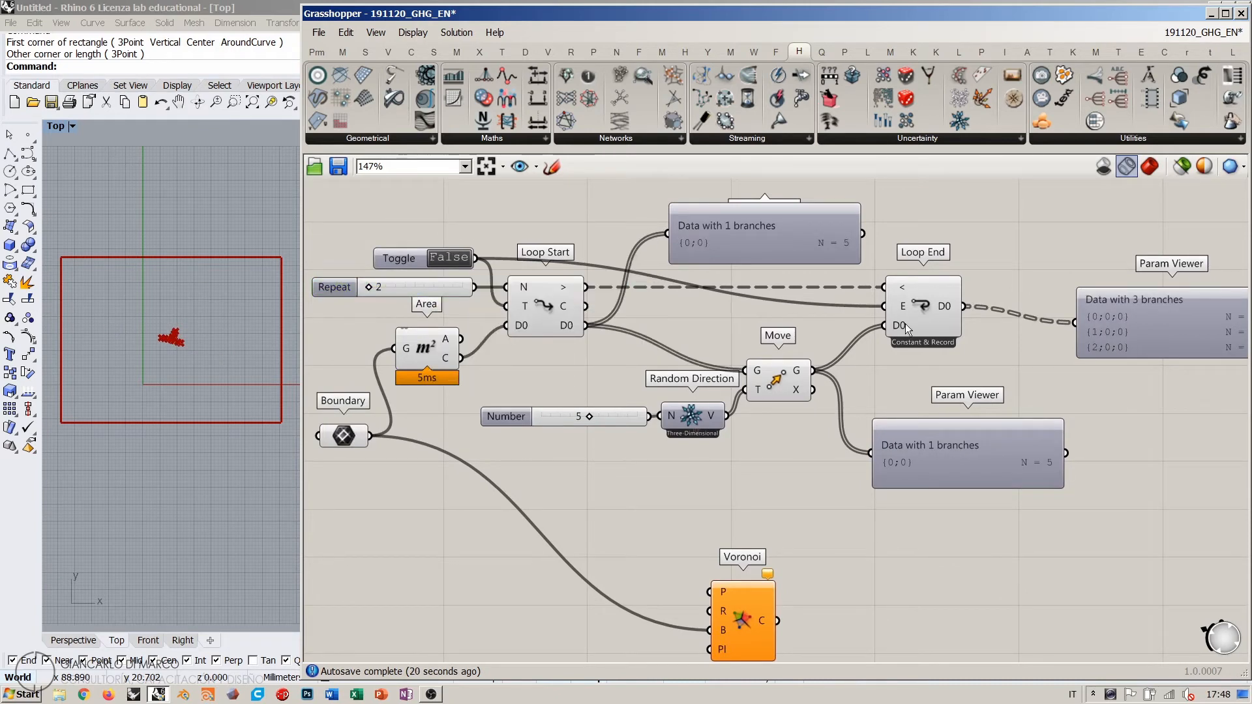
# Step: Enlarge the Param Viewer connected to Loop End so its recorded branches can be read
pyautogui.moveTo(717, 289); pyautogui.dragTo(640, 289, button='right')
pyautogui.scroll(-1, 640, 289)
pyautogui.moveTo(992, 346)
pyautogui.moveTo(992, 347); pyautogui.dragTo(973, 298)
pyautogui.scroll(2, 790, 298)
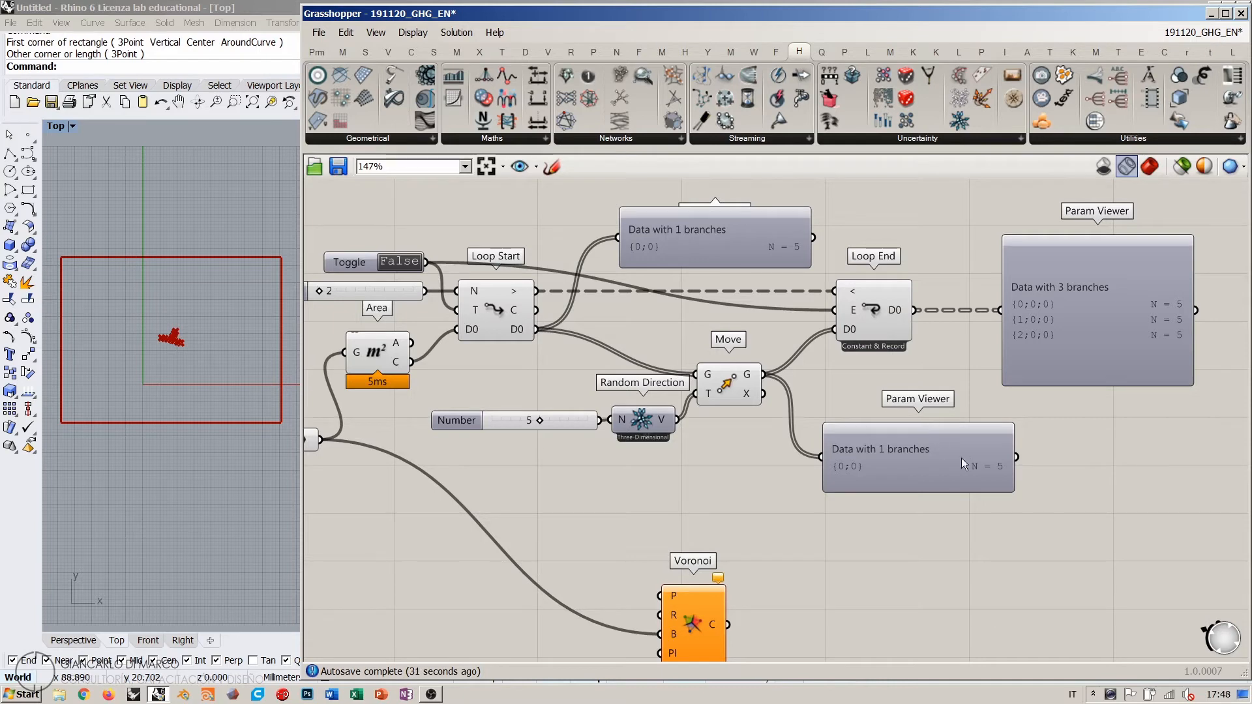
pyautogui.scroll(2, 761, 357)
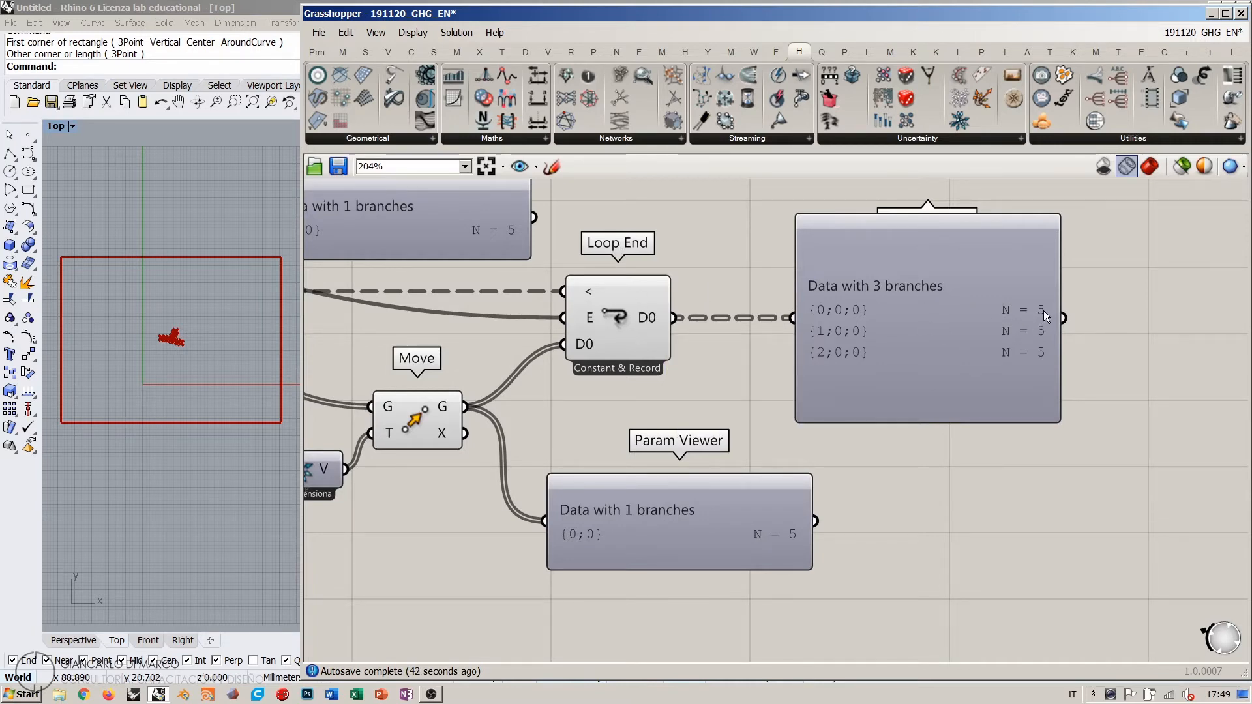
pyautogui.scroll(-3, 757, 346)
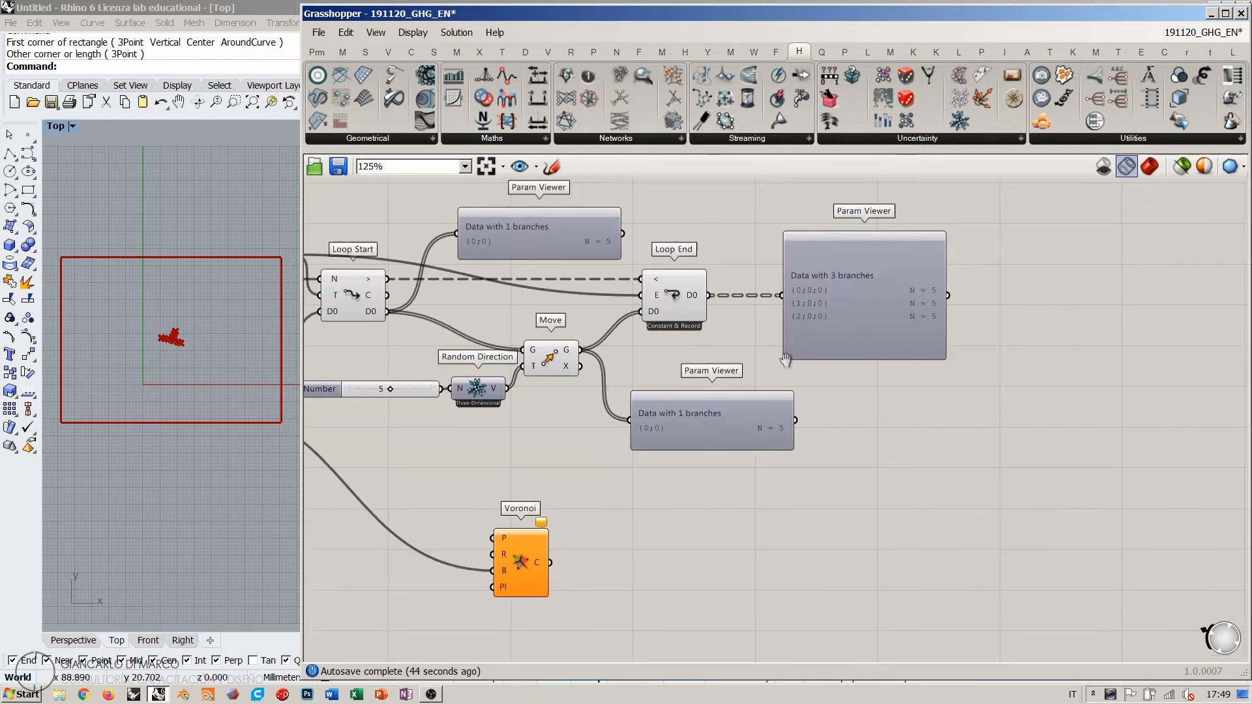
# Step: Place Voronoi to the right of Loop End and move Loop End's Param Viewer above it
pyautogui.moveTo(507, 514); pyautogui.dragTo(910, 397)
pyautogui.moveTo(827, 278); pyautogui.dragTo(822, 252)
pyautogui.moveTo(820, 279); pyautogui.dragTo(865, 431, button='right')
pyautogui.moveTo(875, 450); pyautogui.dragTo(866, 351)
pyautogui.click(827, 394)
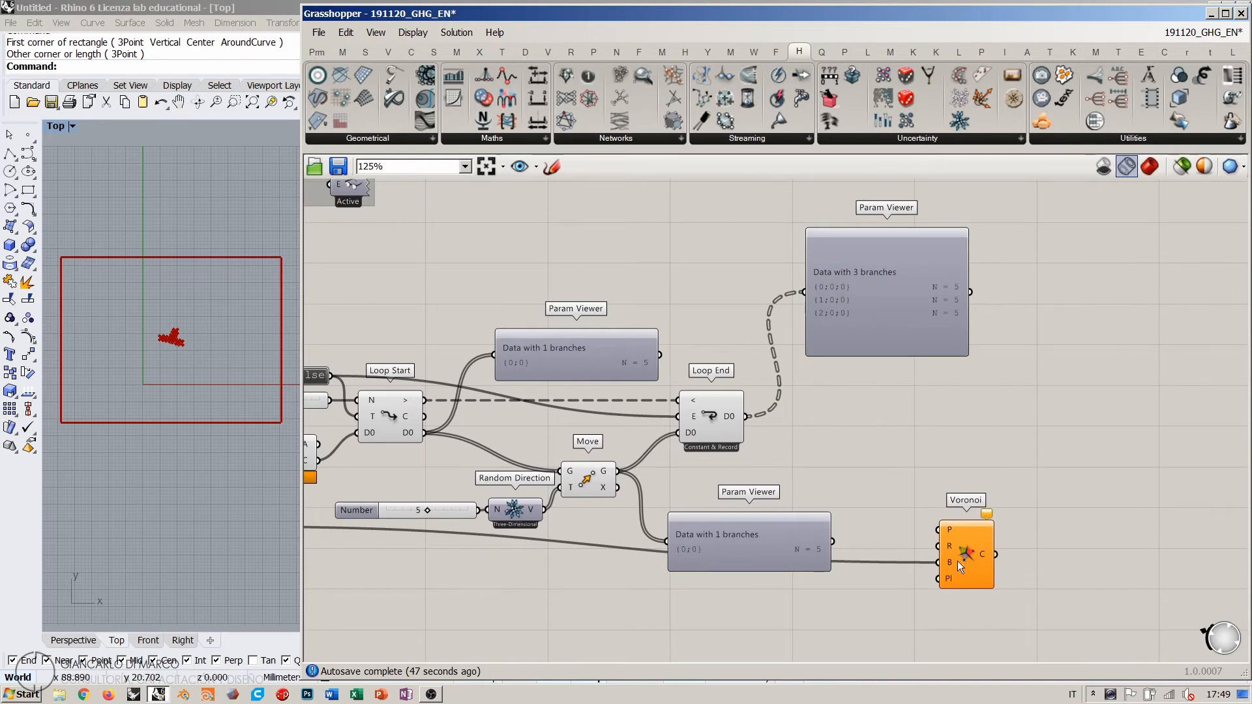
pyautogui.moveTo(957, 561); pyautogui.dragTo(903, 443)
# Step: Connect Loop End's D0 output to Voronoi's P input and zoom in on the resulting cells in Rhino
pyautogui.scroll(3, 815, 426)
pyautogui.moveTo(698, 410); pyautogui.dragTo(926, 400)
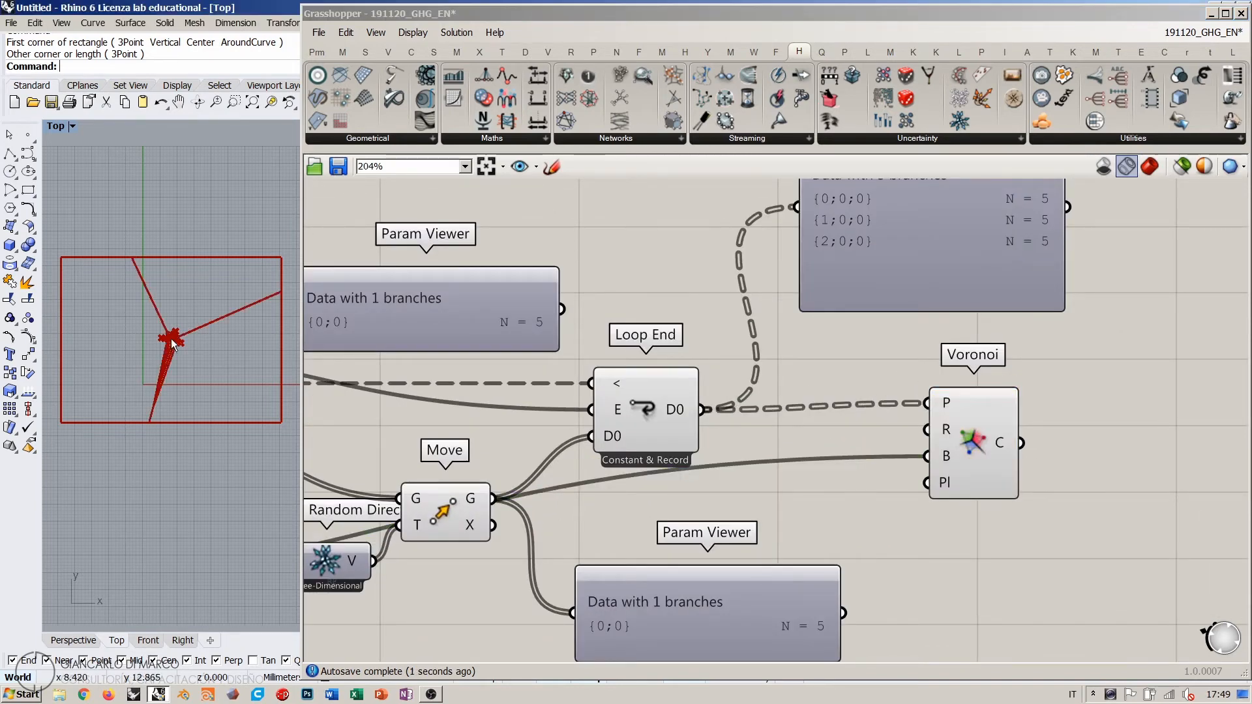
pyautogui.scroll(6, 164, 280)
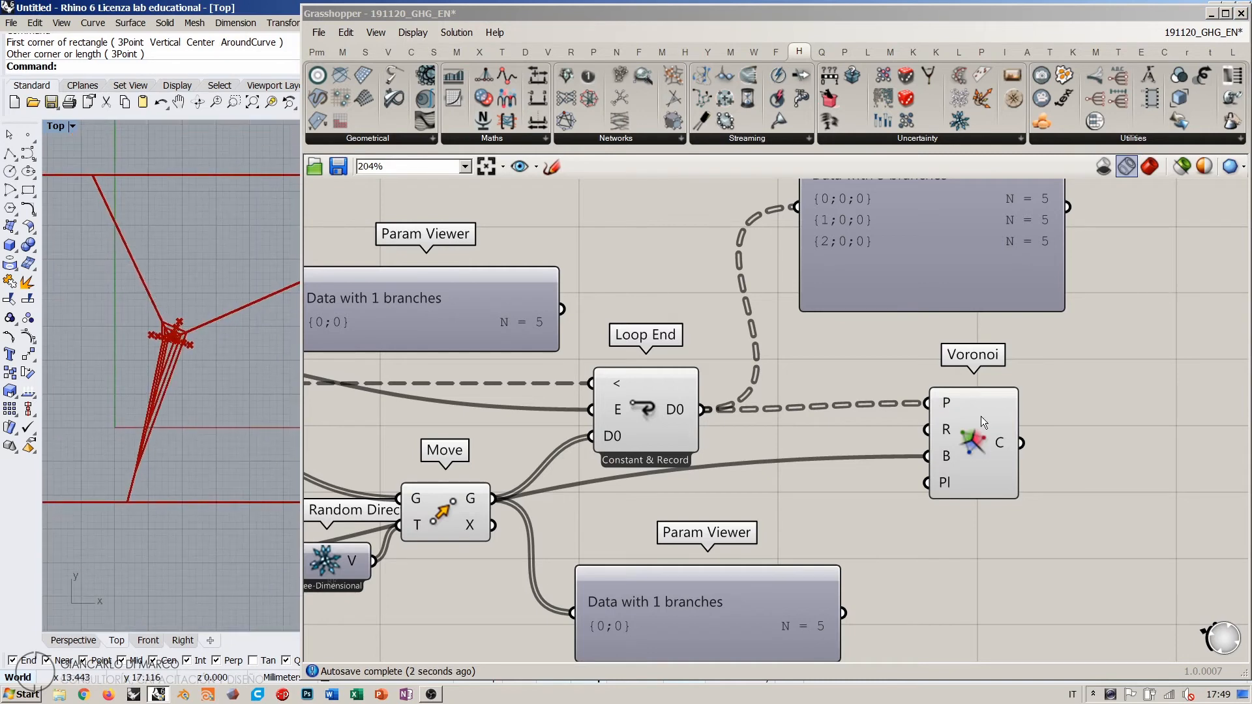
# Step: Flatten the P input of the Voronoi component
pyautogui.moveTo(953, 421); pyautogui.dragTo(963, 428)
pyautogui.moveTo(920, 212); pyautogui.dragTo(942, 262, button='right')
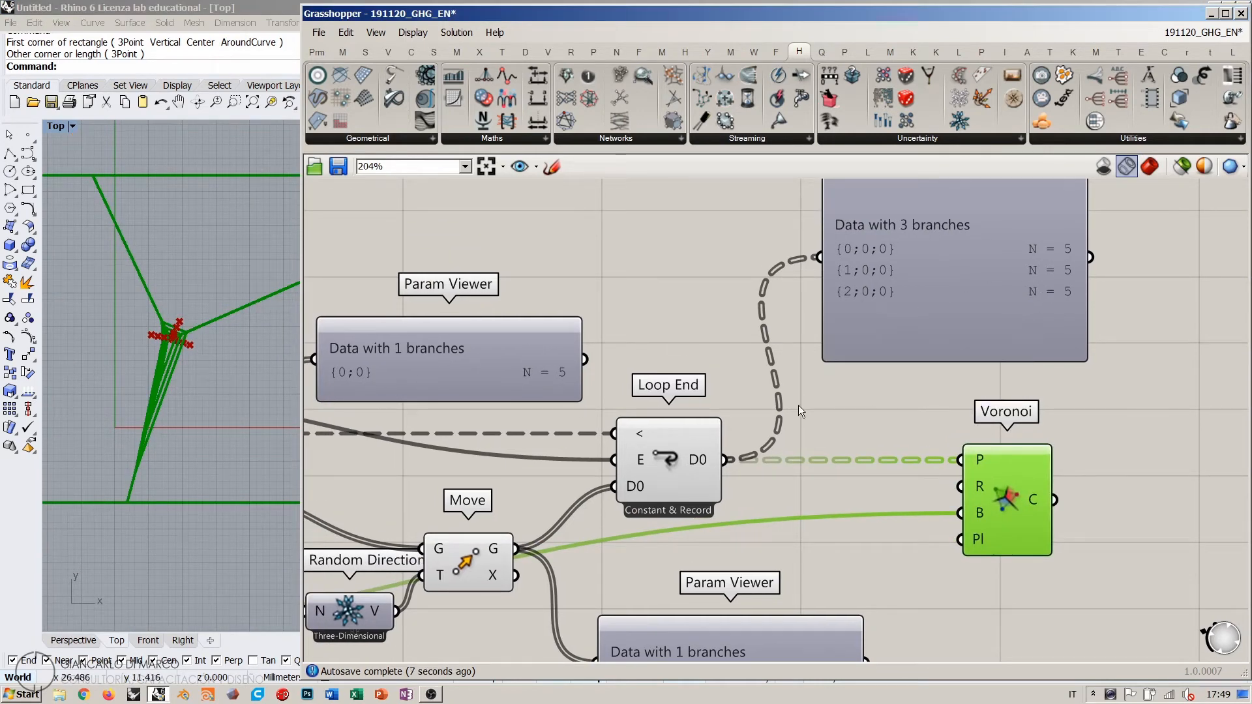
pyautogui.rightClick(975, 459)
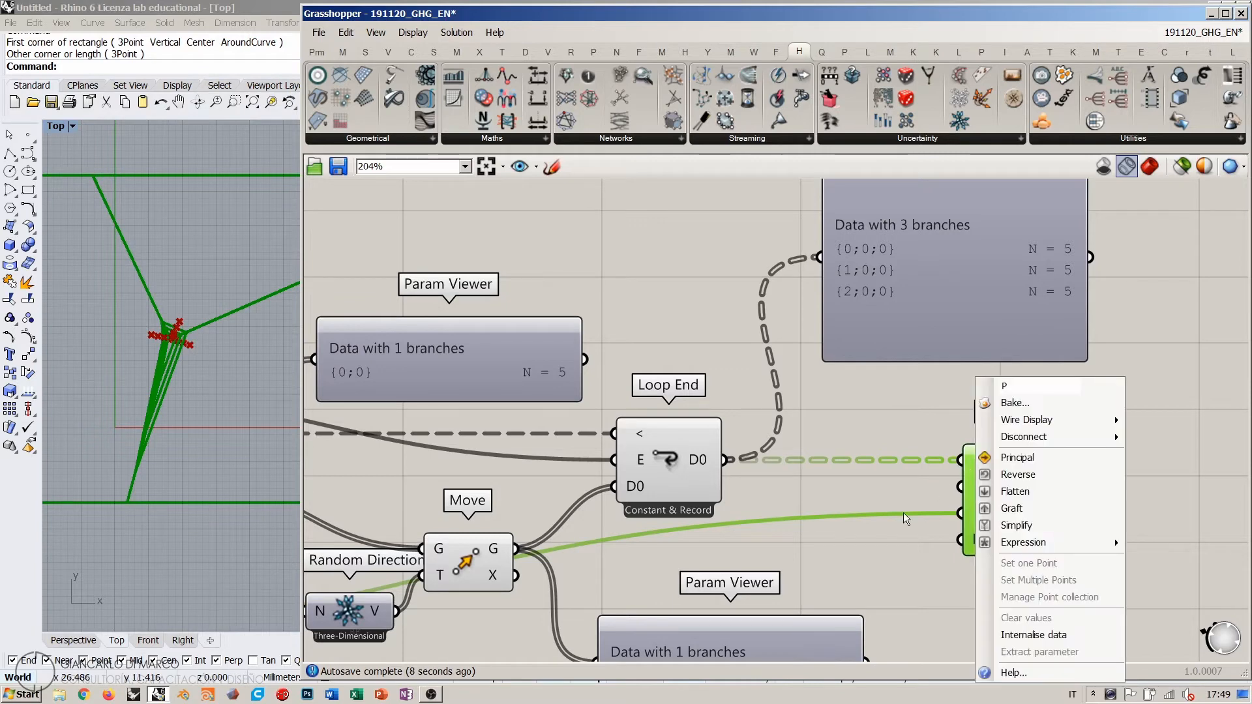
pyautogui.click(1000, 497)
pyautogui.click(938, 446)
pyautogui.moveTo(1000, 481); pyautogui.dragTo(1016, 483)
pyautogui.click(958, 430)
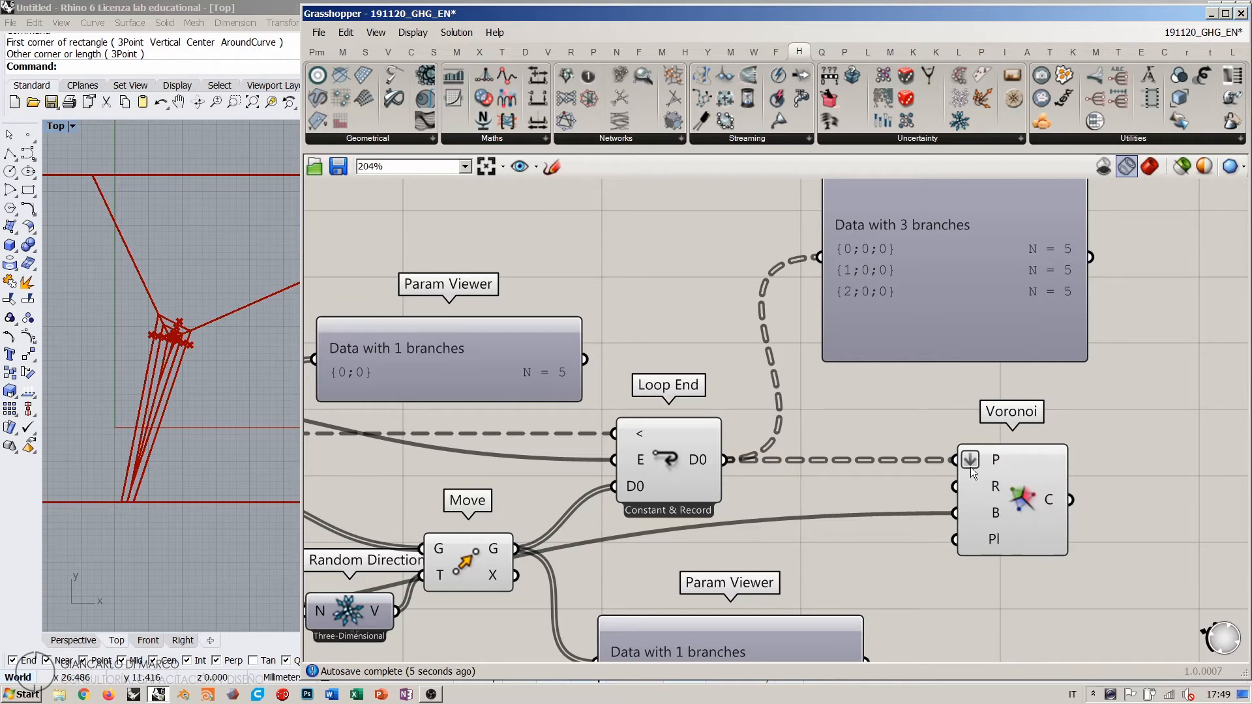
# Step: Set the Repeat slider to 16 and switch the loop's toggle to True
pyautogui.scroll(-4, 971, 473)
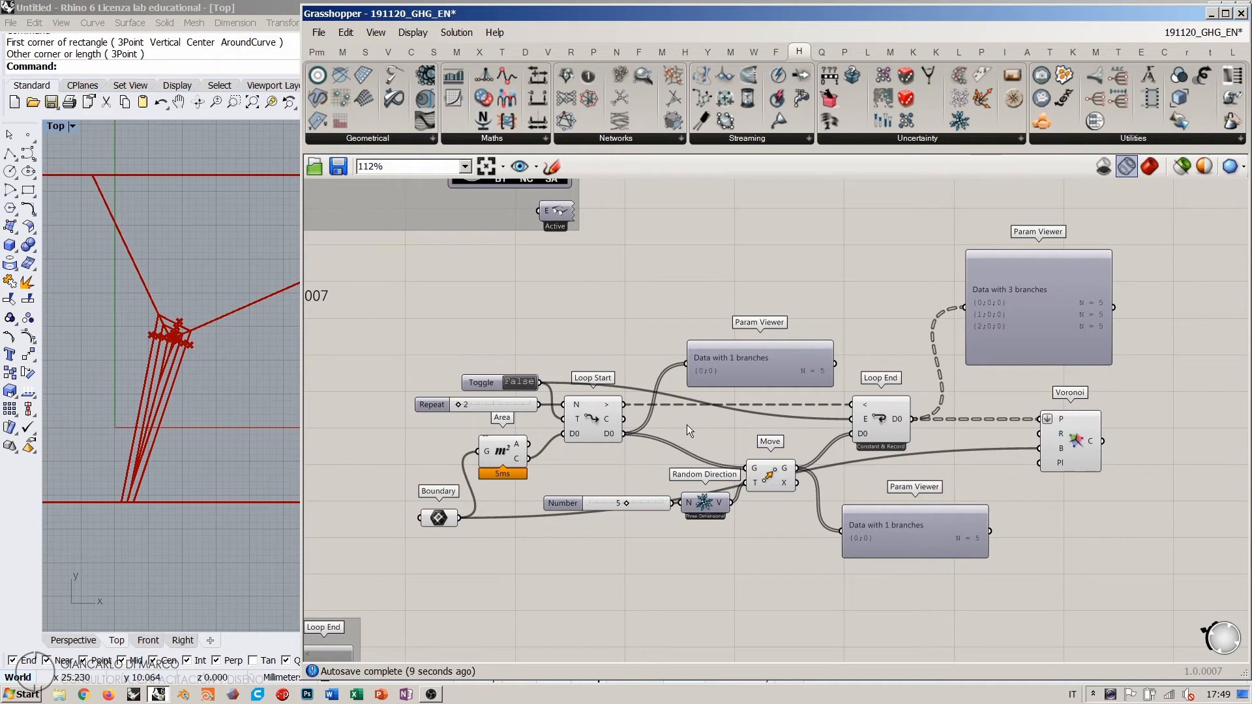
pyautogui.scroll(3, 740, 470)
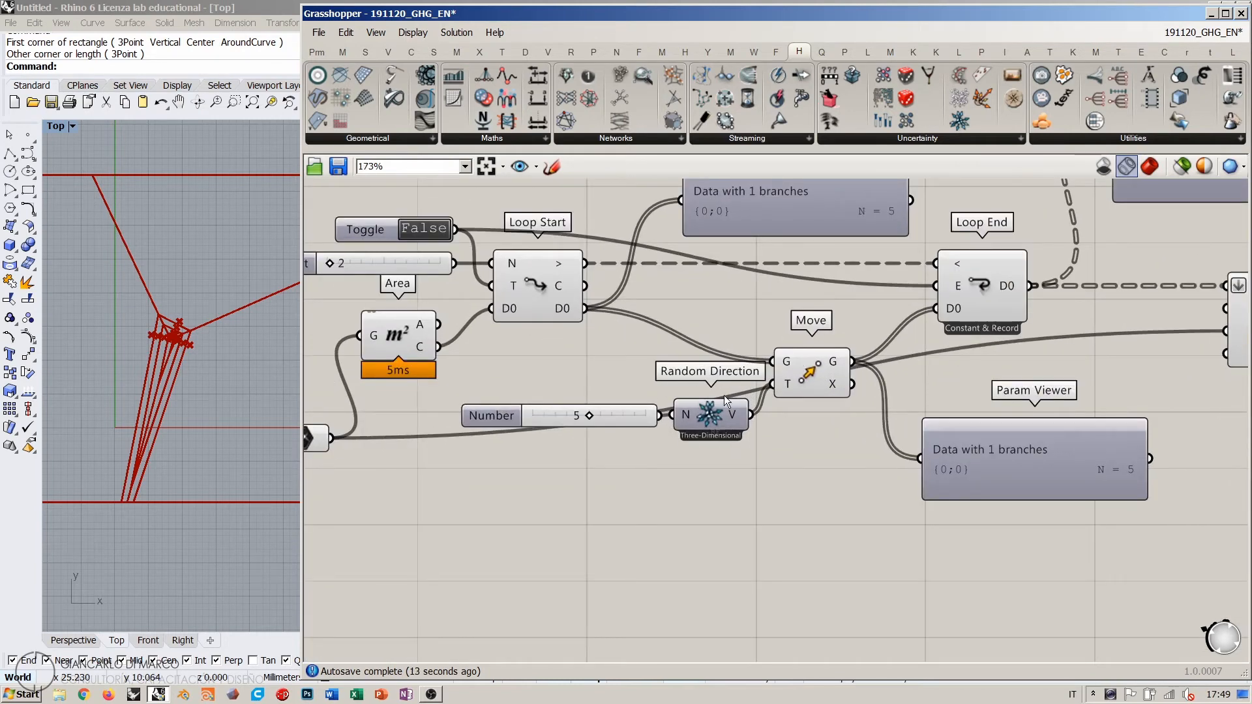
pyautogui.moveTo(342, 268); pyautogui.dragTo(377, 312, button='right')
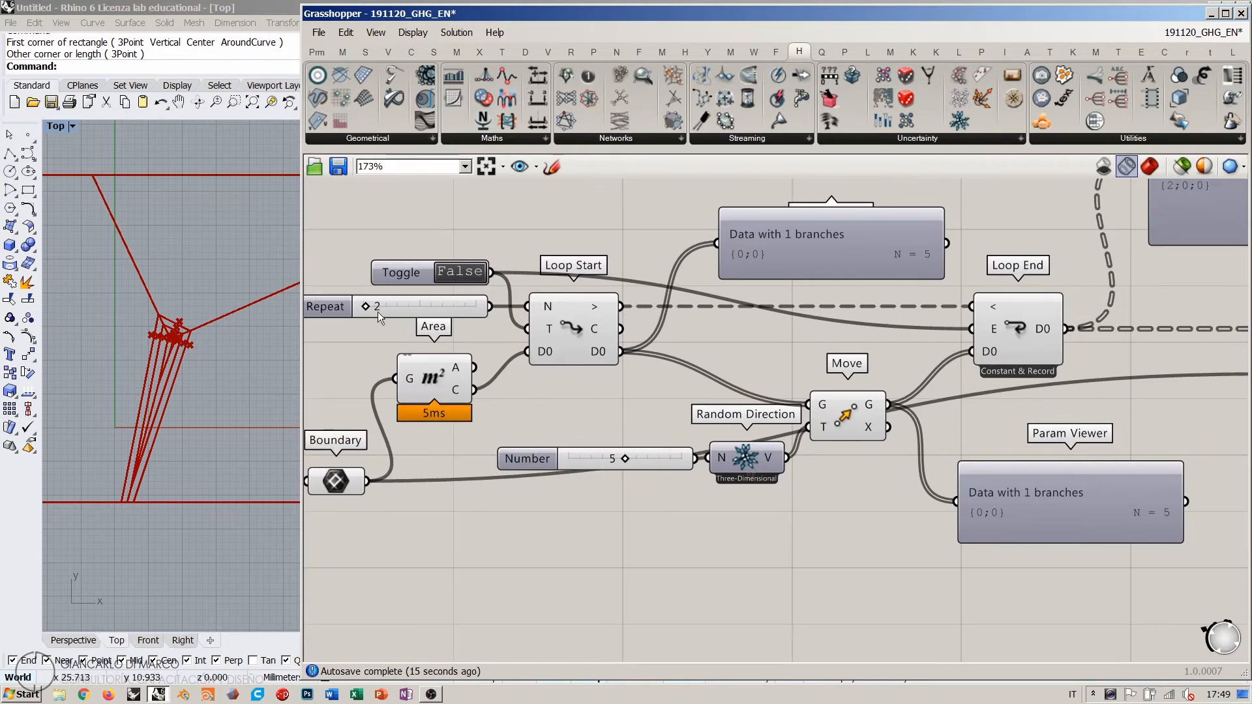
pyautogui.moveTo(372, 308)
pyautogui.mouseDown()
pyautogui.moveTo(419, 311)
pyautogui.moveTo(383, 306)
pyautogui.mouseUp()
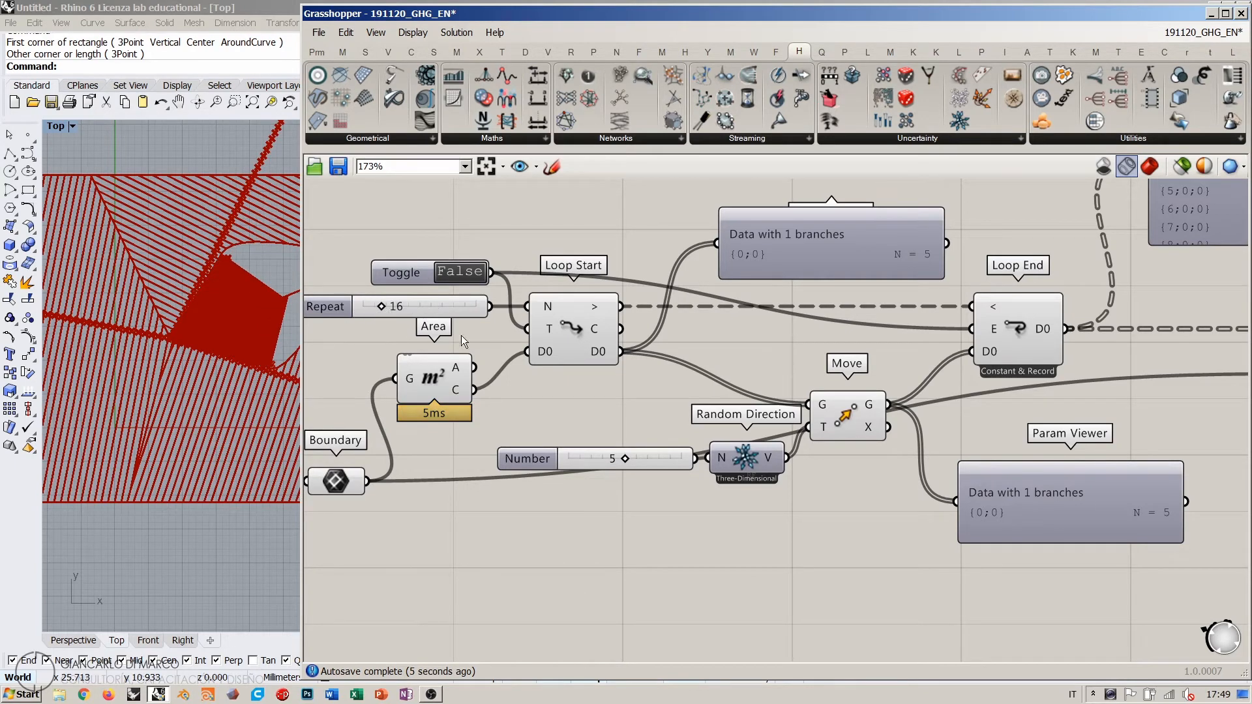
pyautogui.click(456, 272)
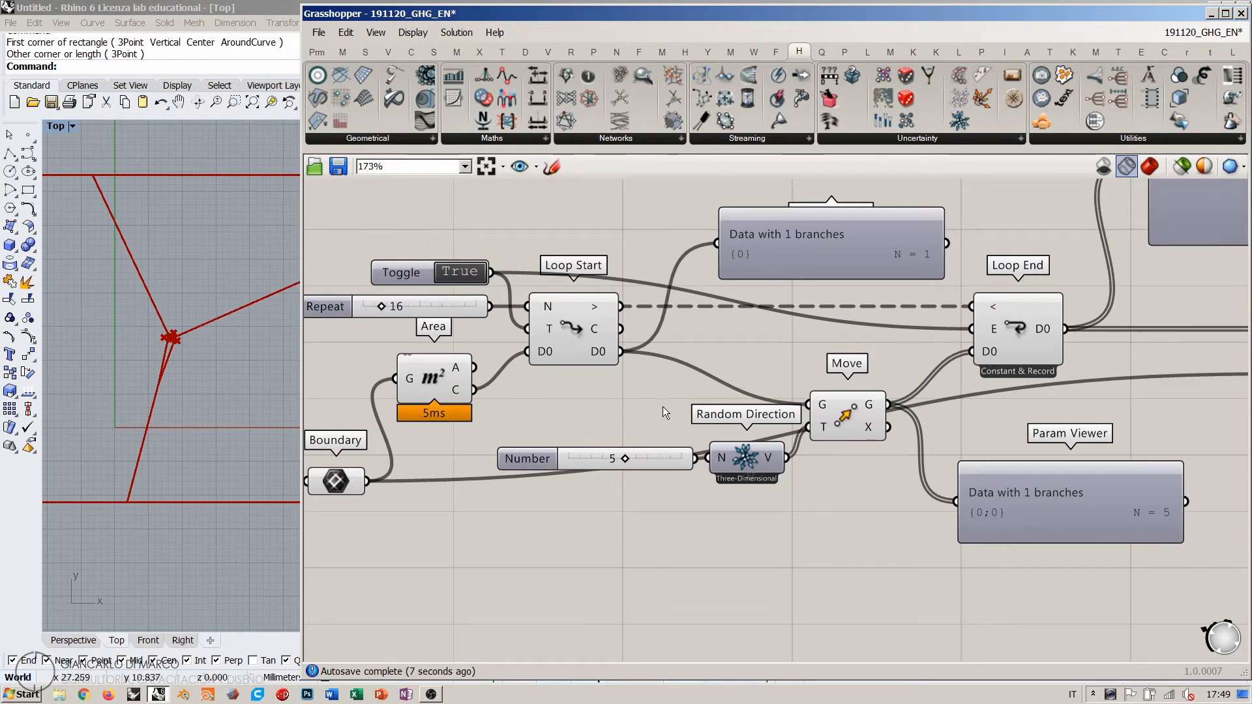
# Step: Add a Timer with a 20 ms interval below Random Direction and attach it to that component
pyautogui.moveTo(745, 494); pyautogui.dragTo(728, 436, button='right')
pyautogui.doubleClick(683, 487)
pyautogui.write('timer')
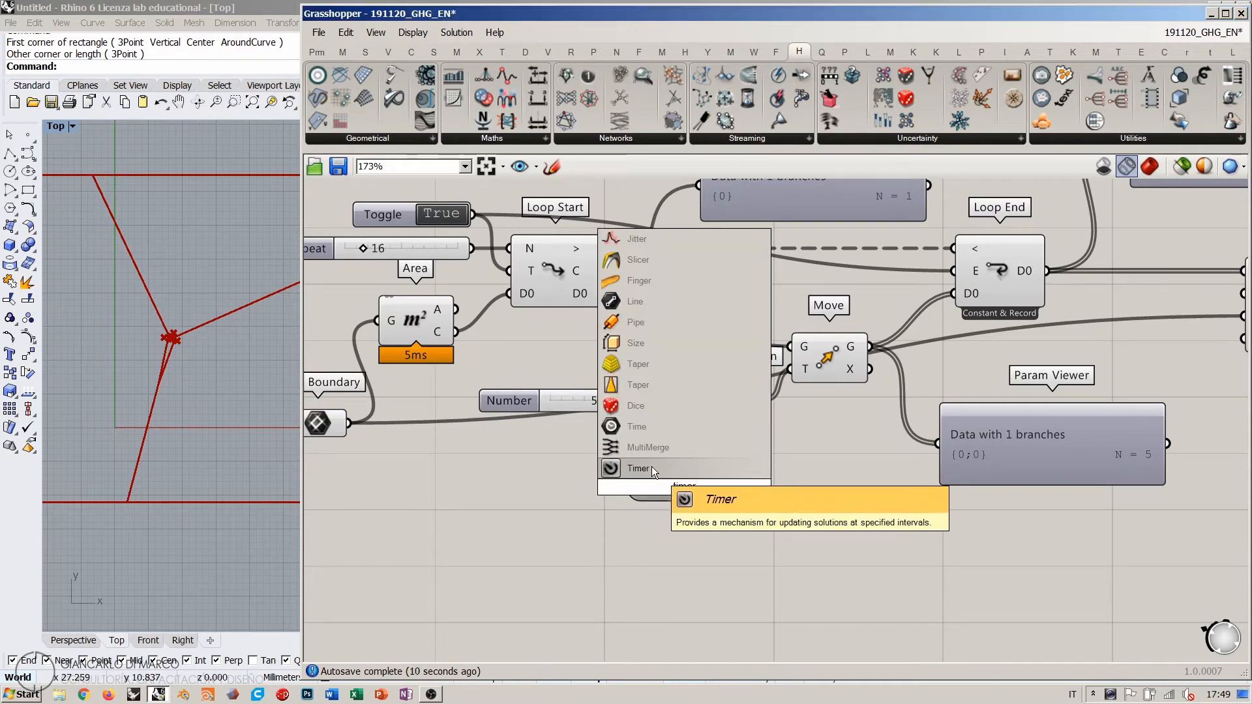
pyautogui.press('Return')
pyautogui.rightClick(688, 486)
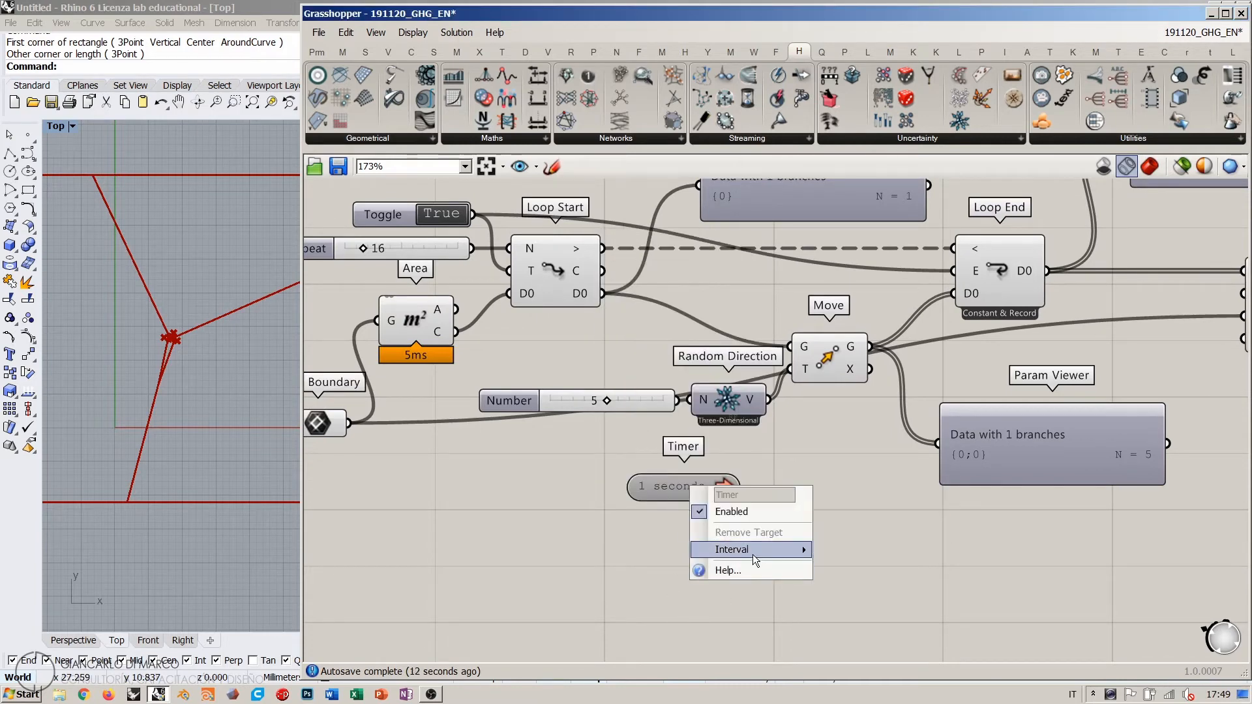
pyautogui.moveTo(770, 549)
pyautogui.click(851, 486)
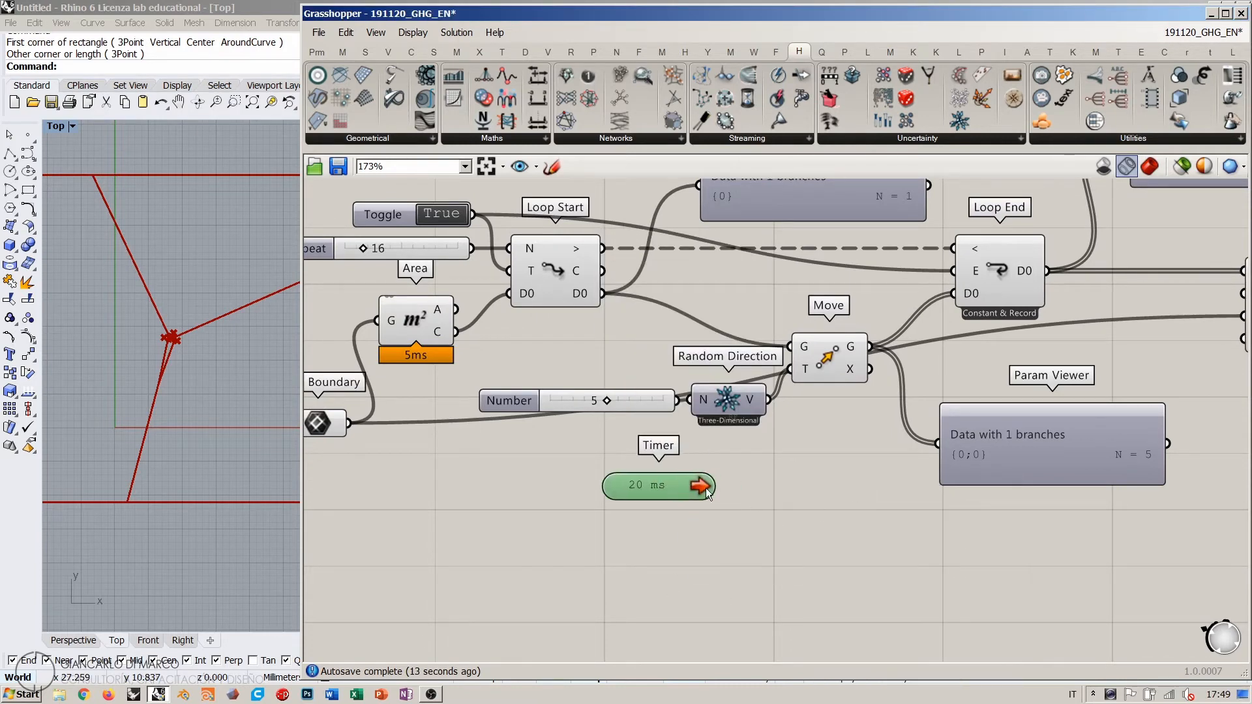
pyautogui.click(828, 484)
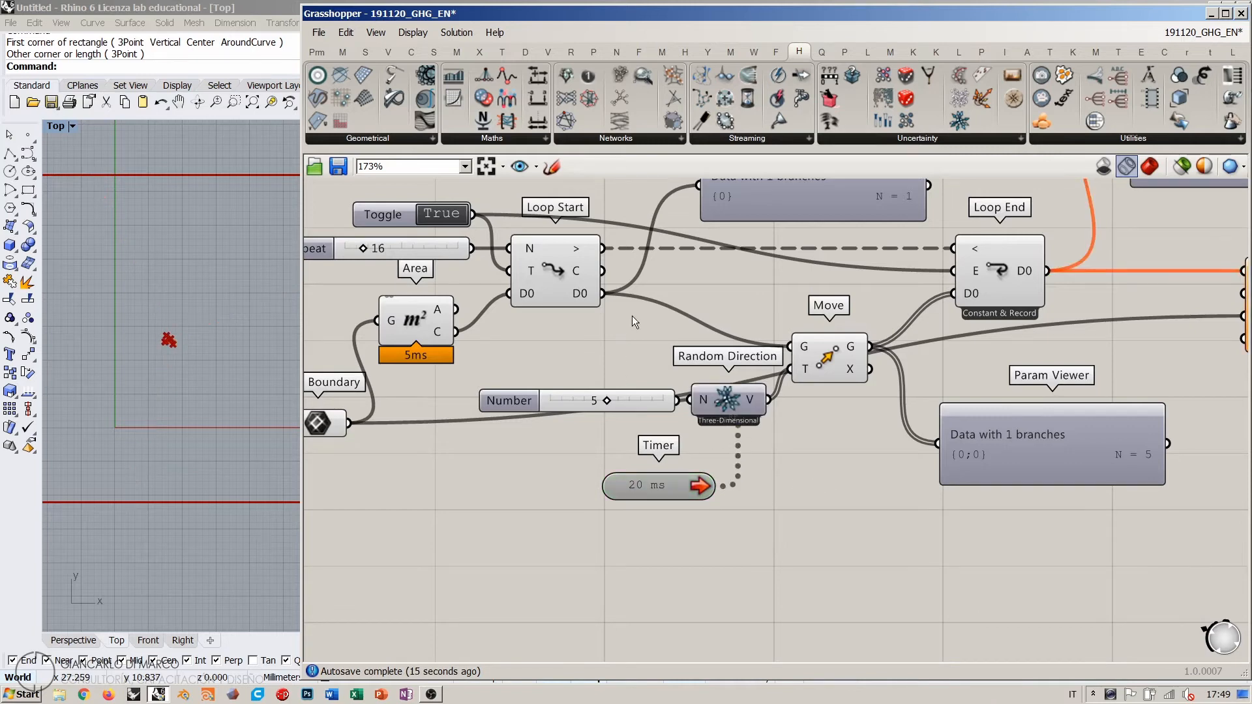
# Step: Switch the loop's toggle to False and raise the Repeat slider to 100
pyautogui.scroll(-2, 632, 316)
pyautogui.moveTo(632, 316); pyautogui.dragTo(658, 380, button='right')
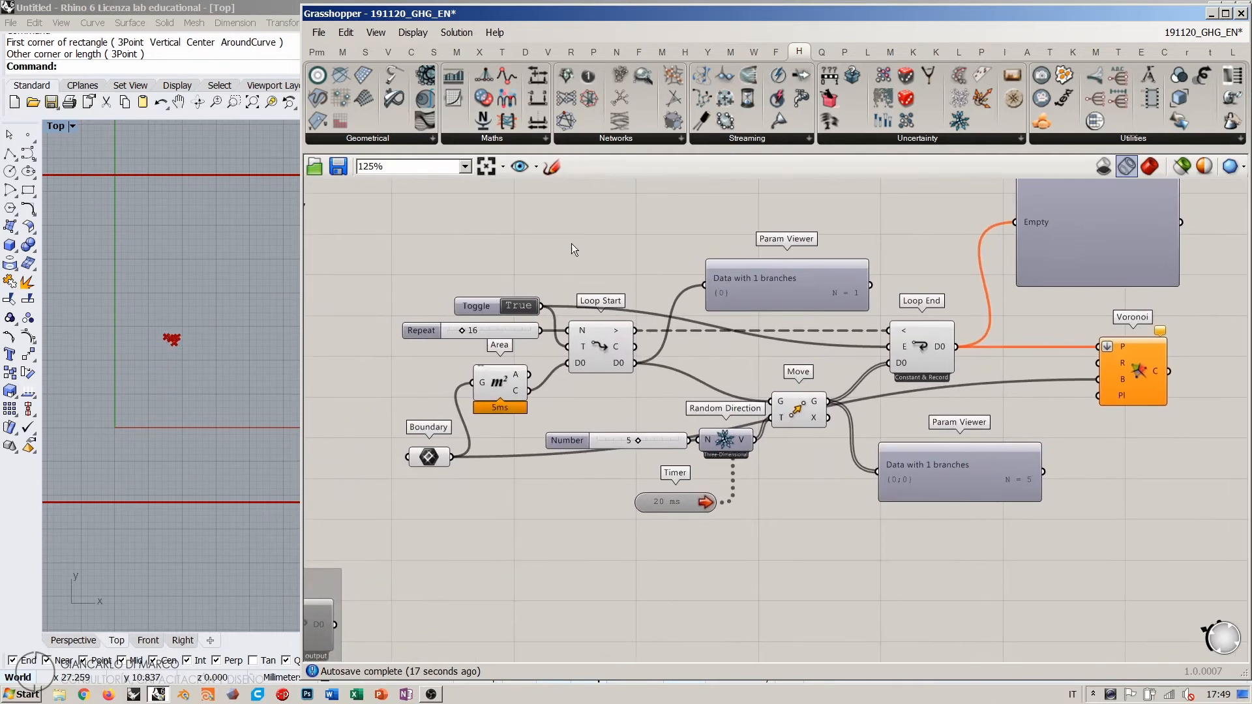
pyautogui.click(517, 307)
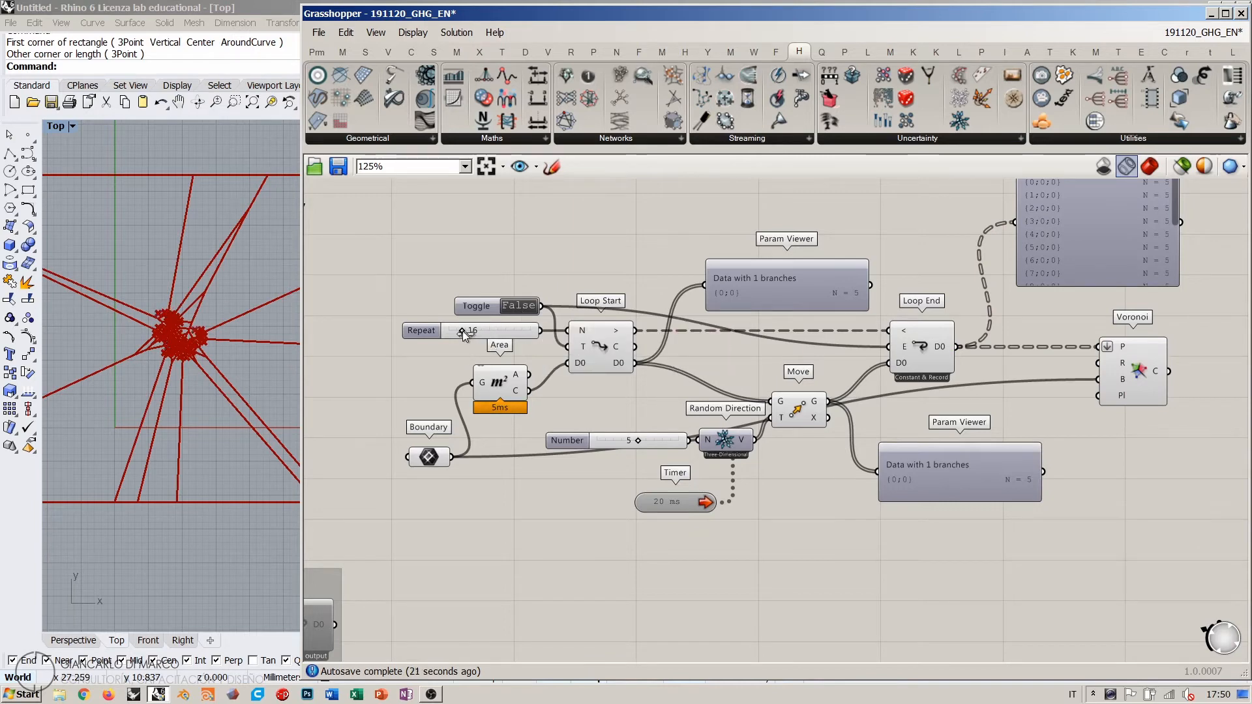
pyautogui.moveTo(463, 330); pyautogui.dragTo(538, 333)
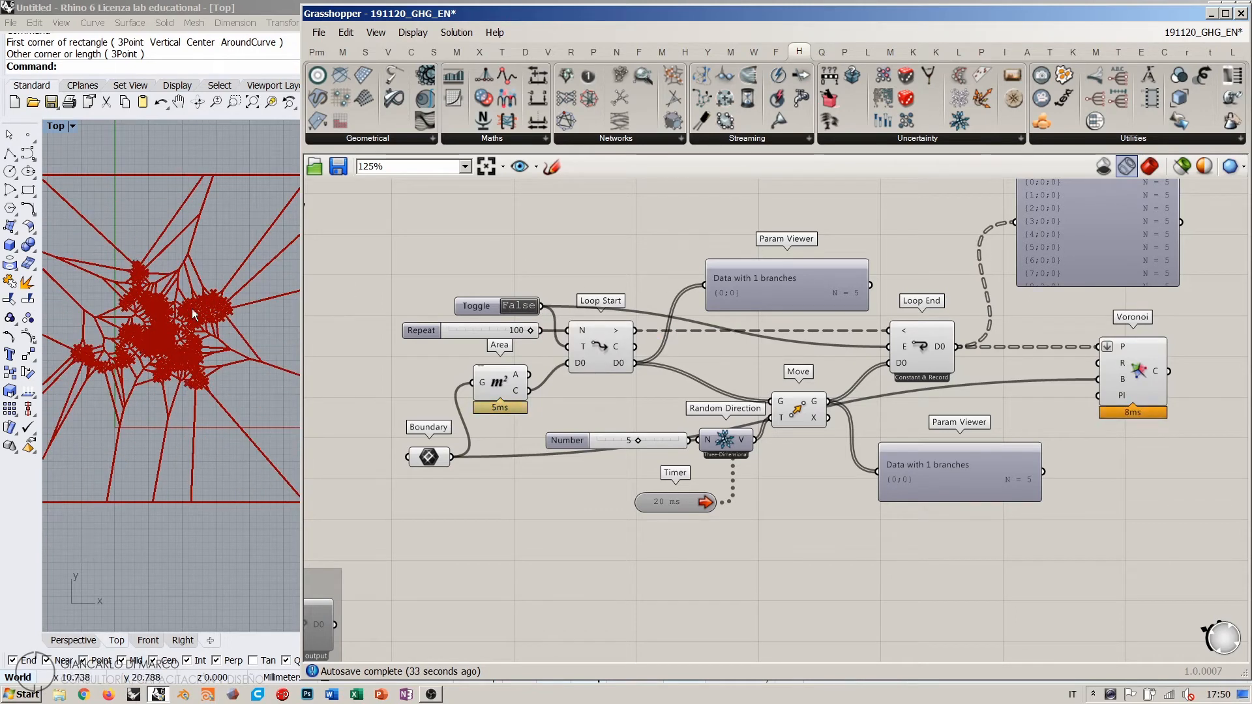
# Step: Narrow the Grasshopper window to reveal more of the Rhino viewport and inspect the clustered Voronoi cells
pyautogui.moveTo(301, 298); pyautogui.dragTo(556, 319)
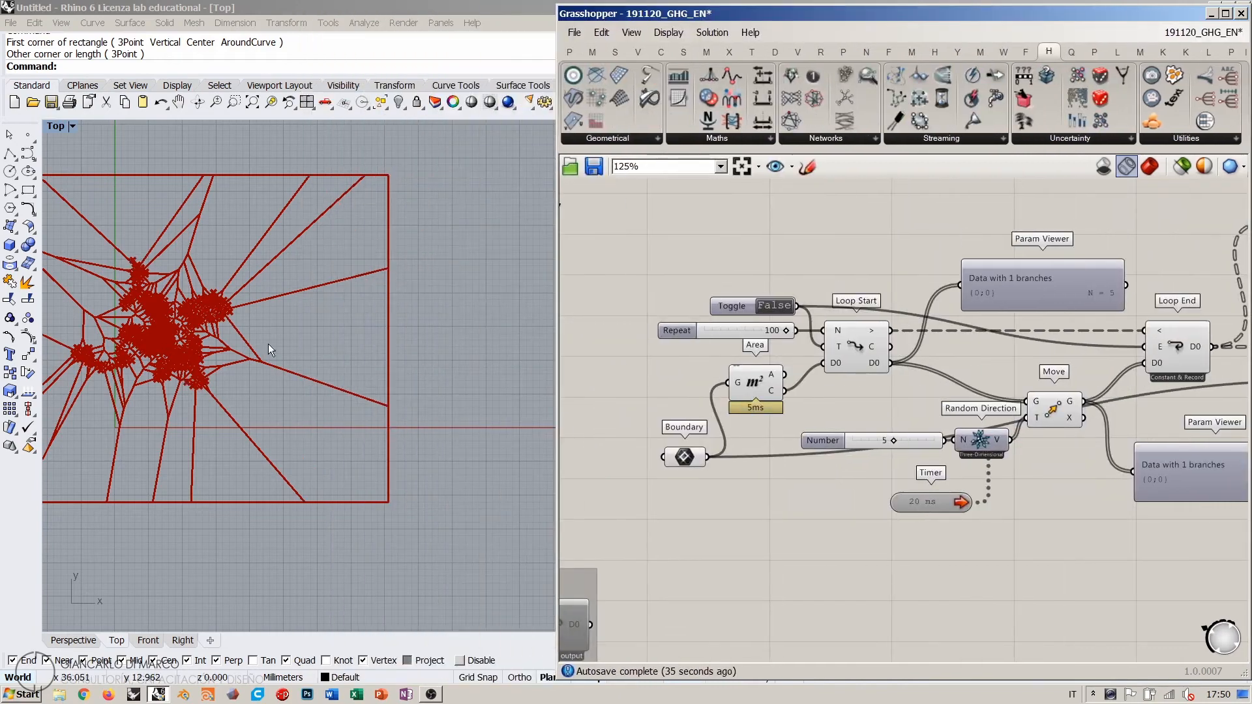
pyautogui.scroll(3, 314, 324)
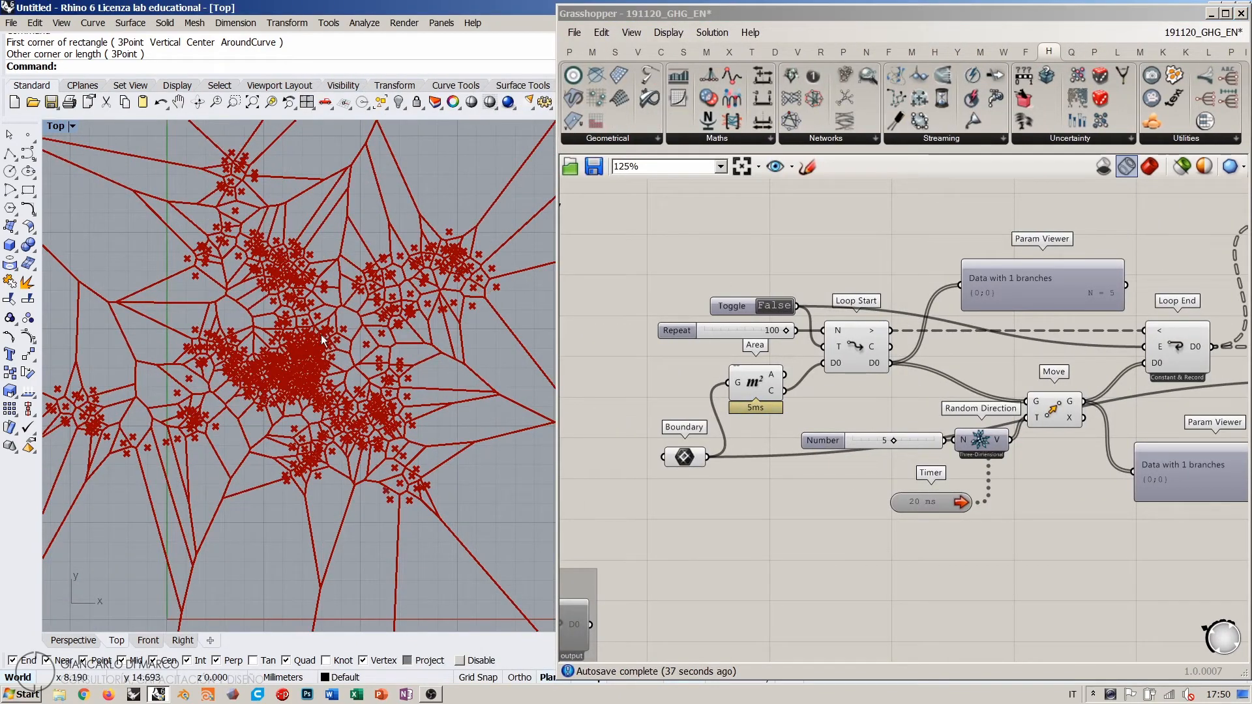
pyautogui.scroll(-2, 264, 311)
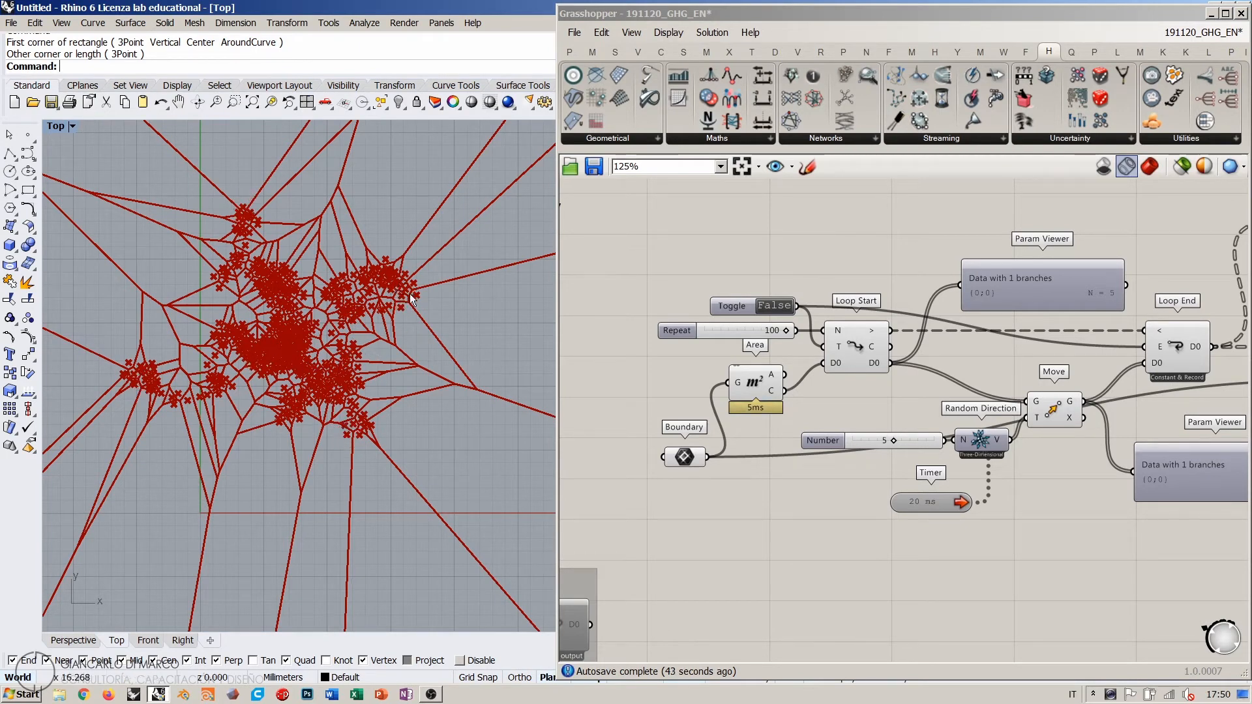
# Step: Turn off the preview of all loop components from Boundary to Loop End, leaving Voronoi displayed
pyautogui.moveTo(1160, 361); pyautogui.dragTo(983, 362, button='right')
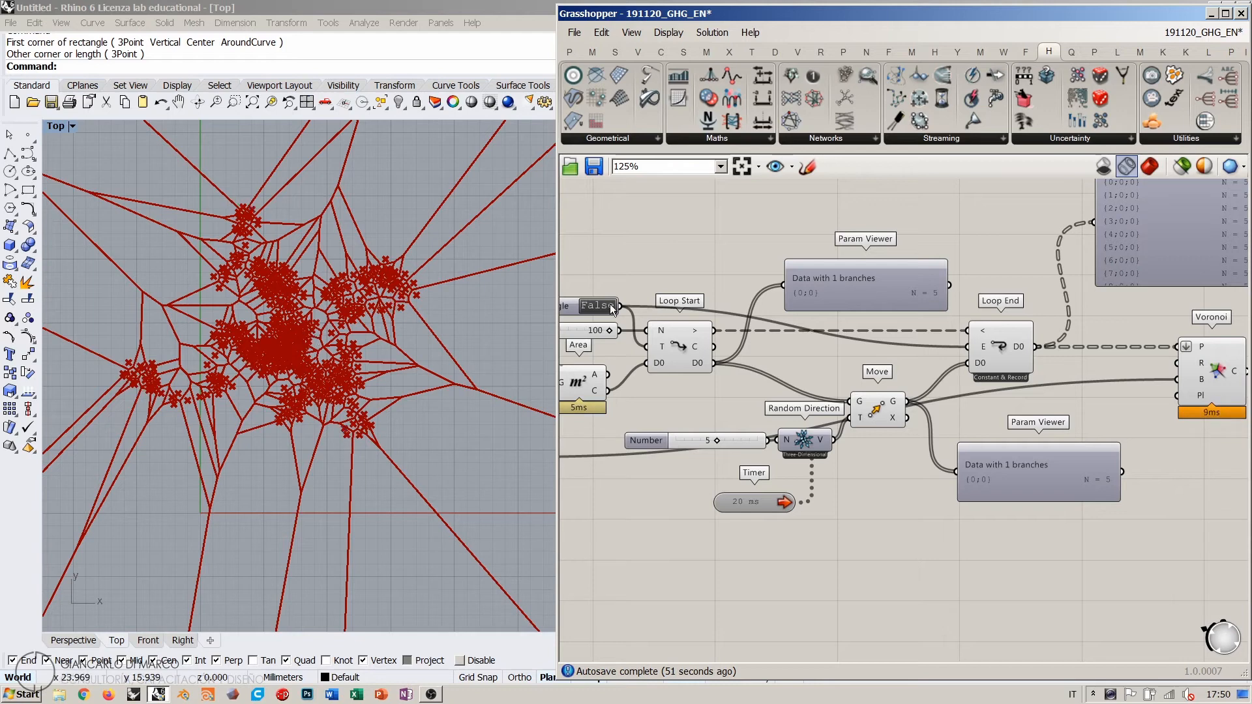
pyautogui.scroll(-1, 931, 369)
pyautogui.scroll(-1, 932, 369)
pyautogui.moveTo(954, 268); pyautogui.dragTo(570, 532)
pyautogui.middleClick(701, 352)
pyautogui.click(750, 290)
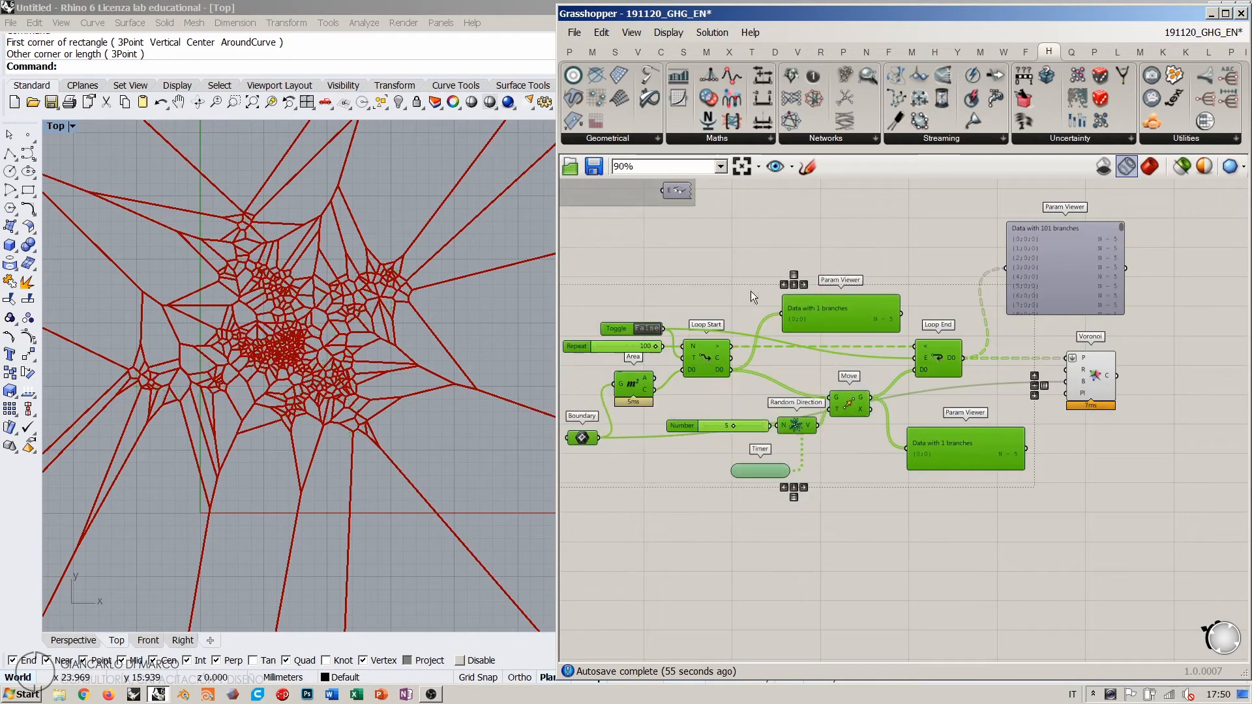
pyautogui.scroll(-3, 305, 340)
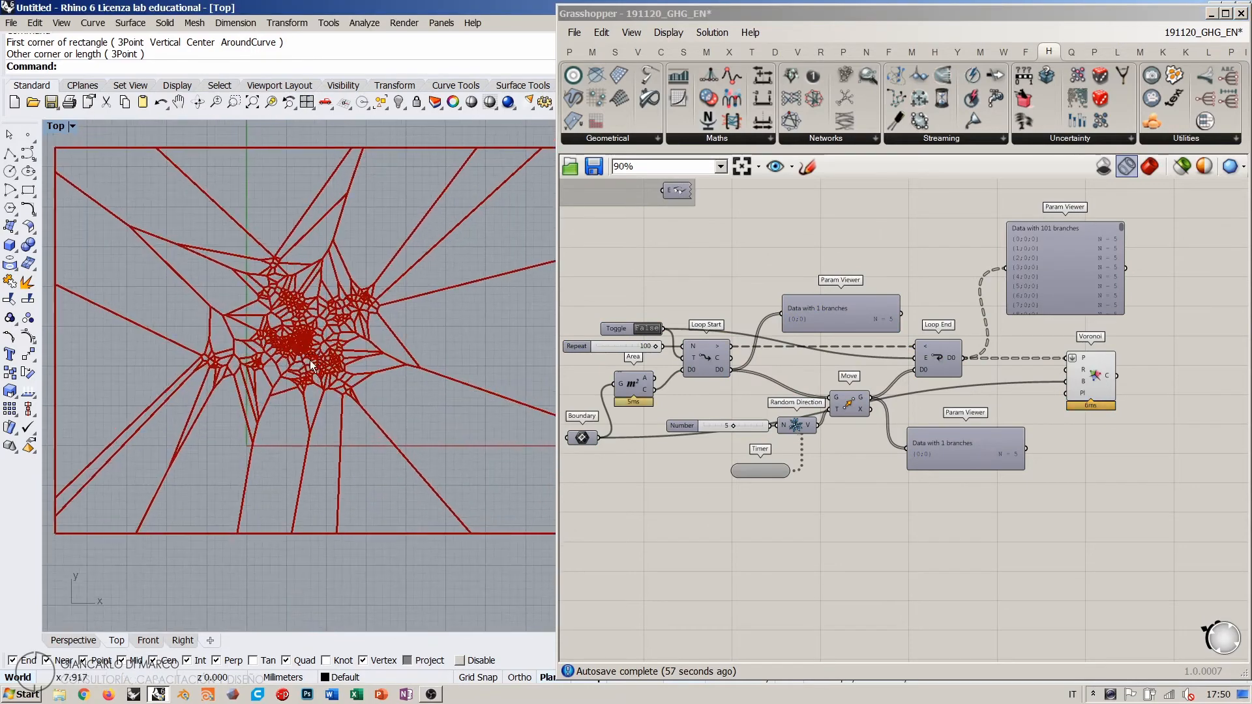
# Step: Rerun the 100-repeat loop by switching the toggle to True and back to False
pyautogui.moveTo(723, 316); pyautogui.dragTo(770, 309, button='right')
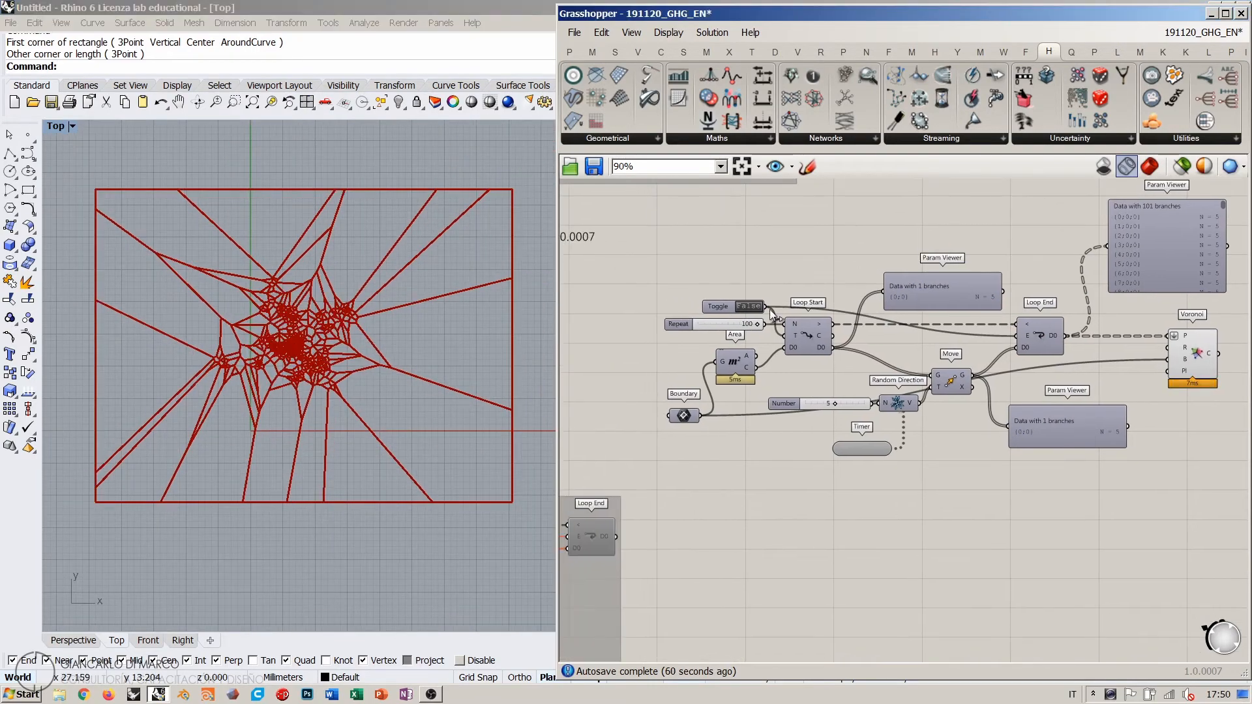
pyautogui.scroll(3, 770, 309)
pyautogui.doubleClick(725, 304)
pyautogui.doubleClick(726, 304)
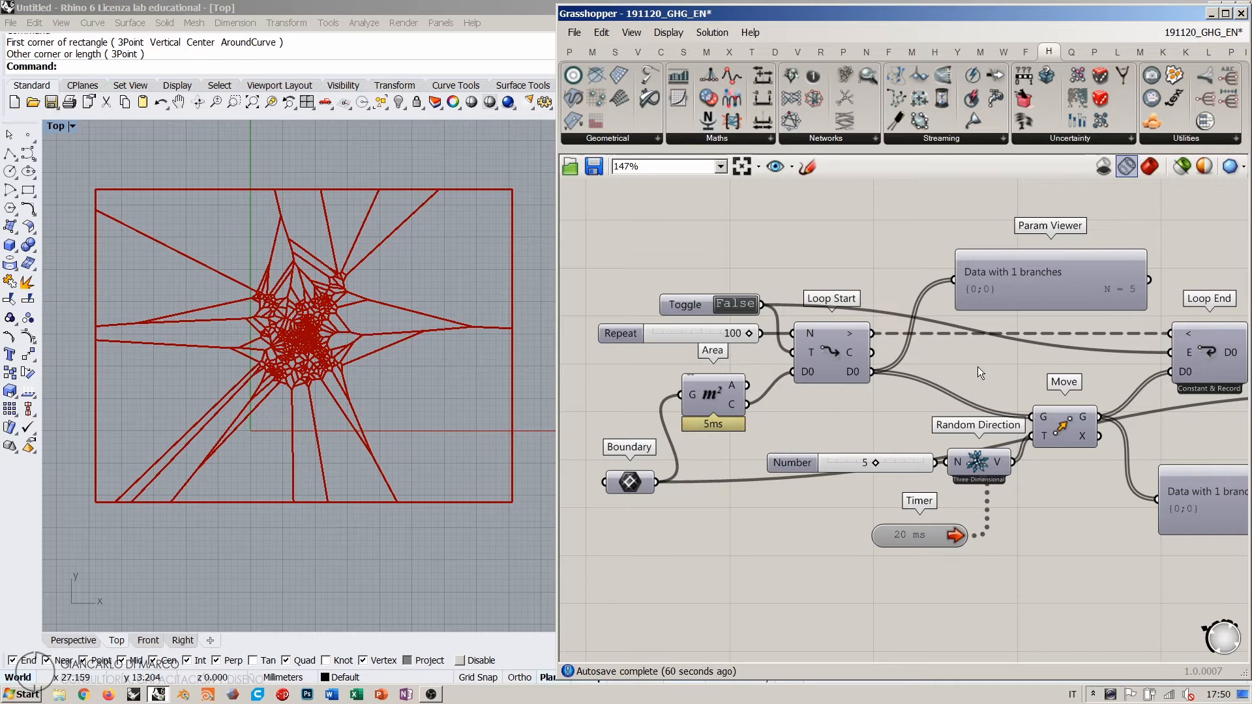
# Step: Show the Perspective view and turn on the preview of the Move component to display the moving points
pyautogui.rightClick(976, 464)
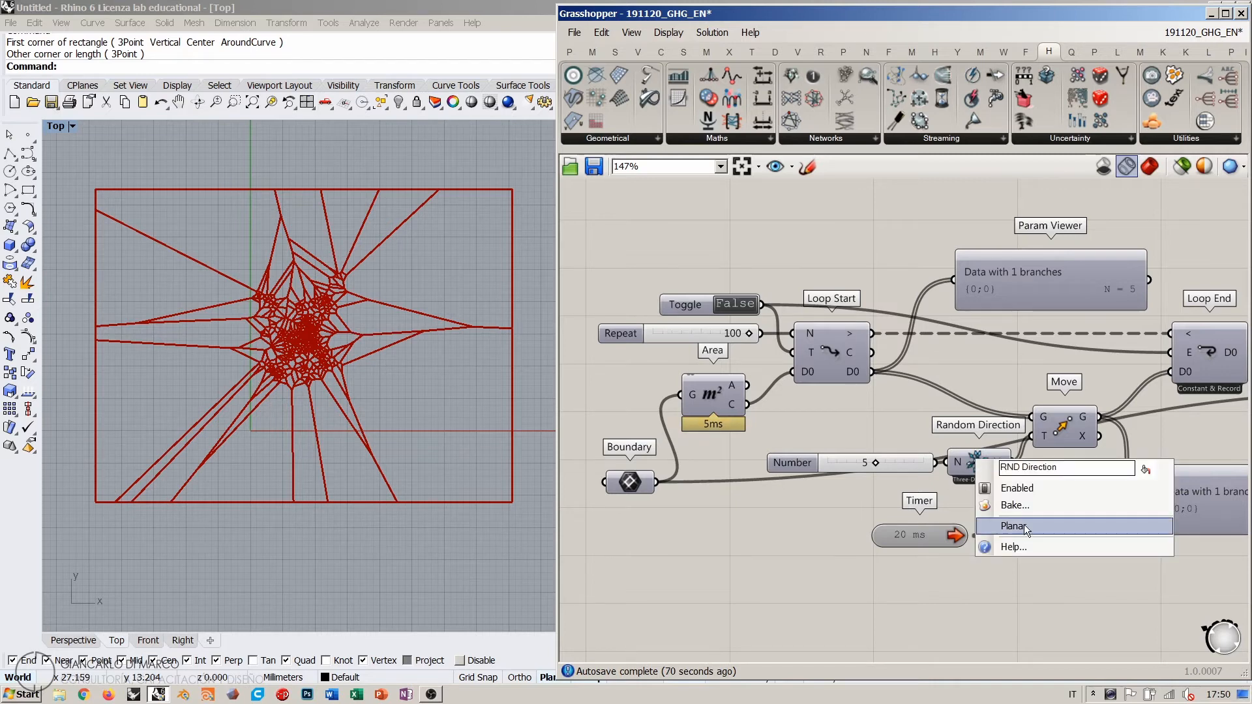
pyautogui.click(83, 643)
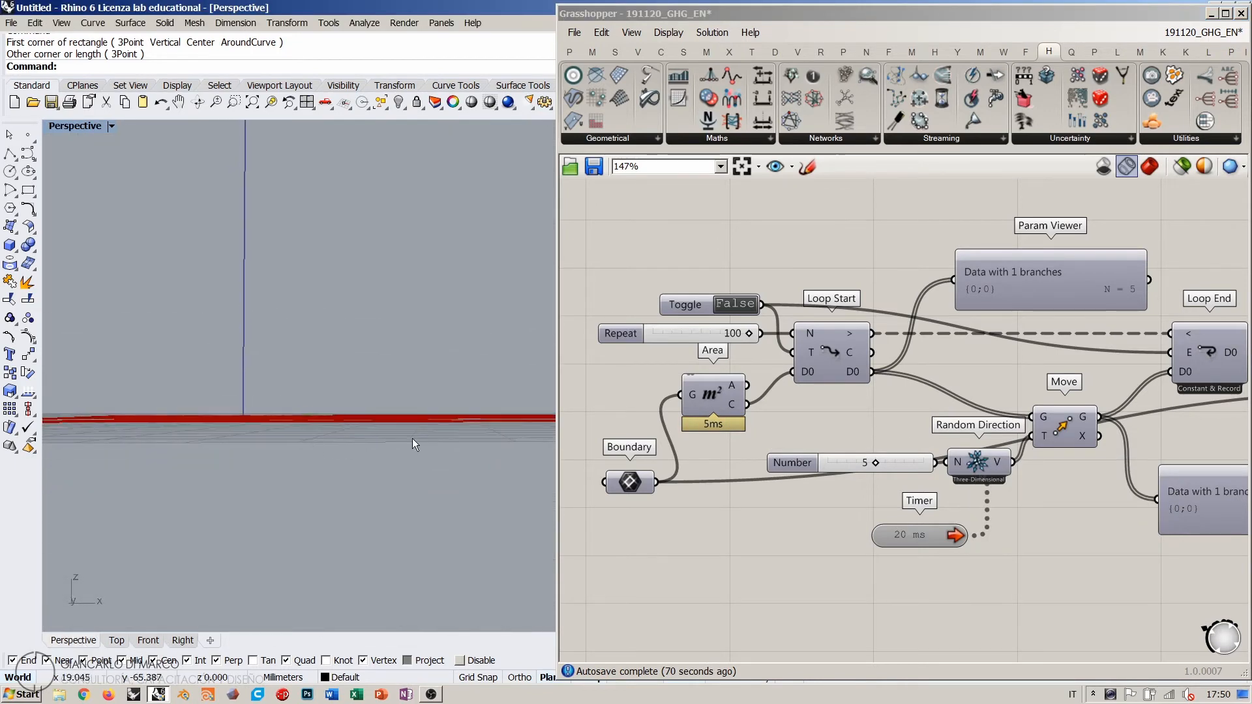
pyautogui.click(1111, 462)
pyautogui.moveTo(1111, 461); pyautogui.dragTo(986, 466, button='right')
pyautogui.click(939, 427)
pyautogui.click(957, 500)
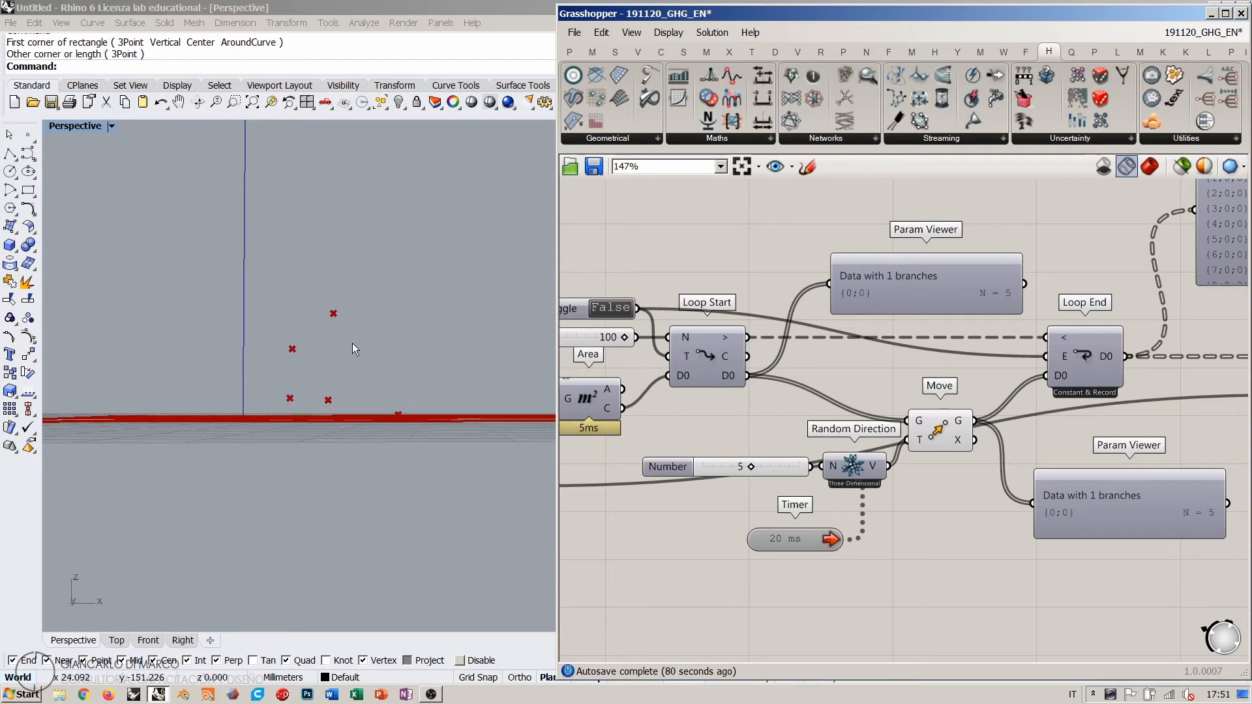
# Step: Set Random Direction to Planar and rerun the 100-repeat loop in the Top view by switching the toggle to True and back to False
pyautogui.rightClick(850, 469)
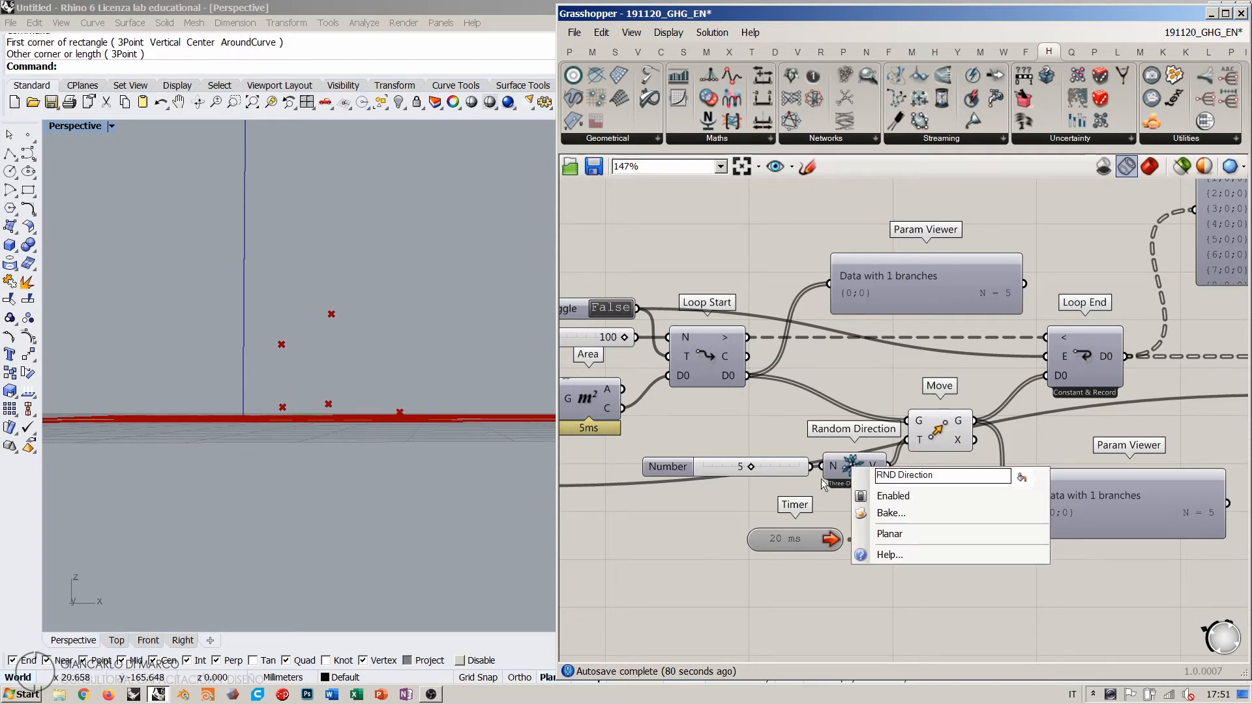
pyautogui.click(879, 534)
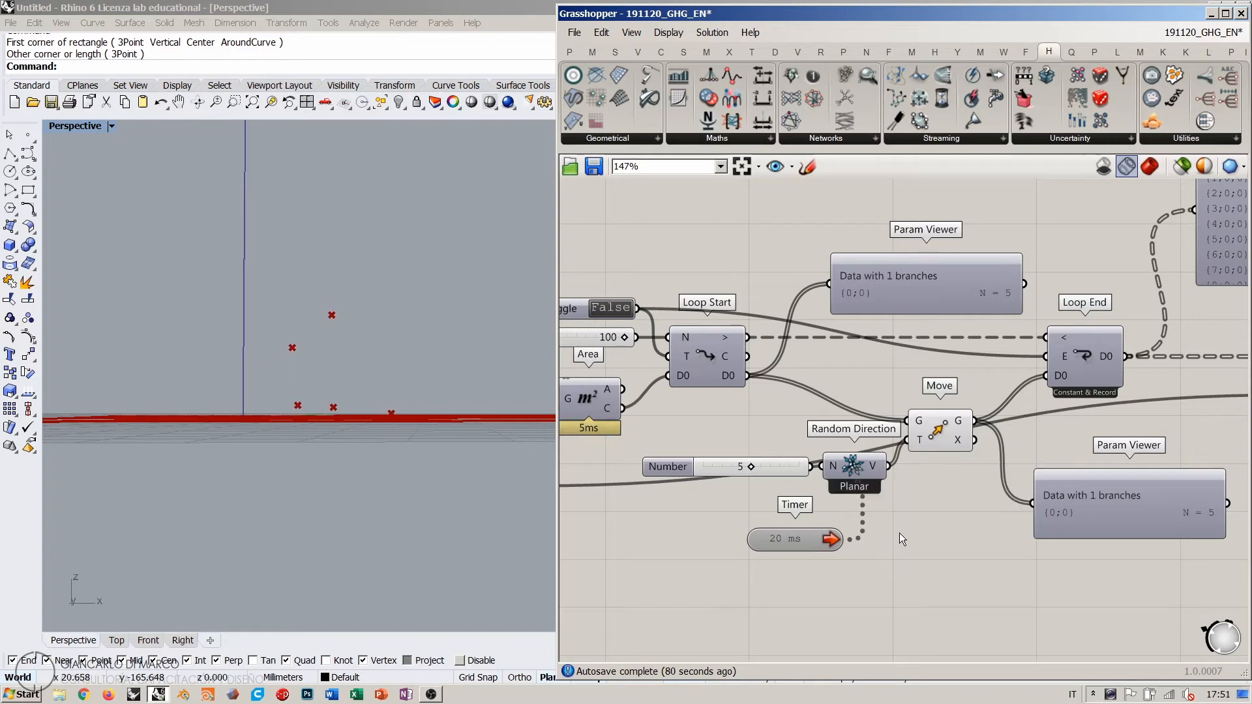
pyautogui.click(115, 642)
pyautogui.moveTo(1039, 475); pyautogui.dragTo(1083, 504, button='right')
pyautogui.doubleClick(655, 338)
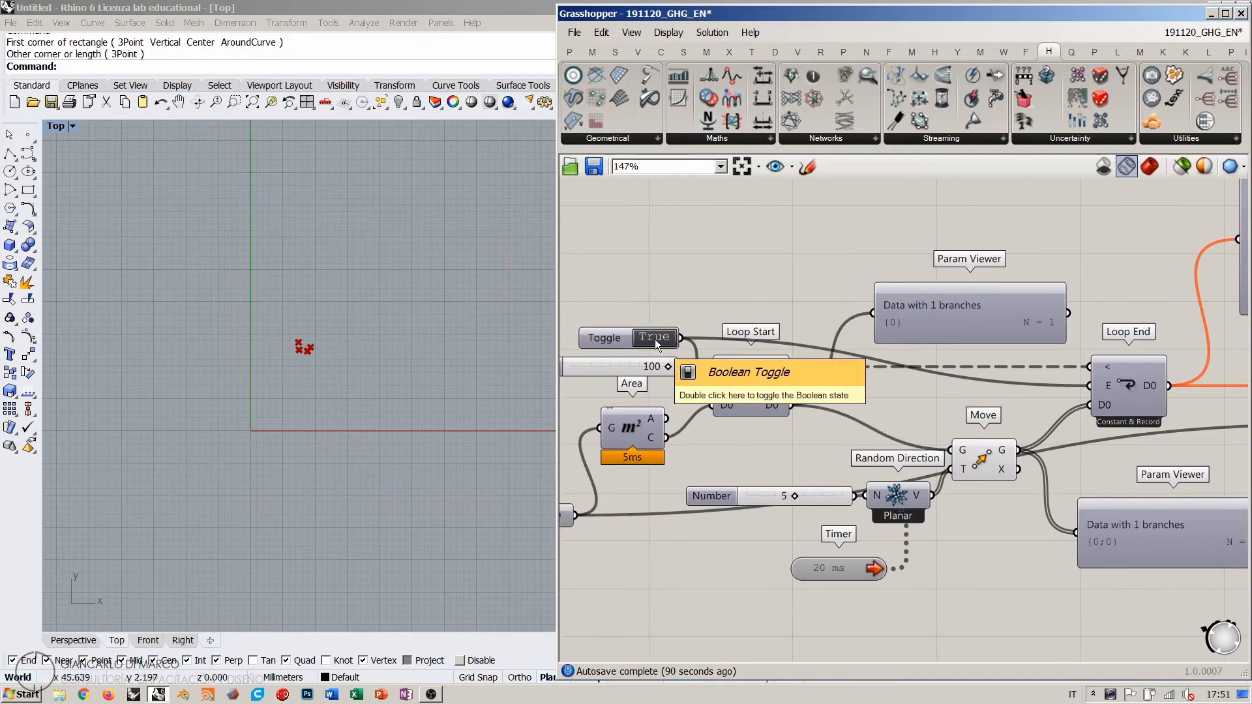
pyautogui.doubleClick(655, 338)
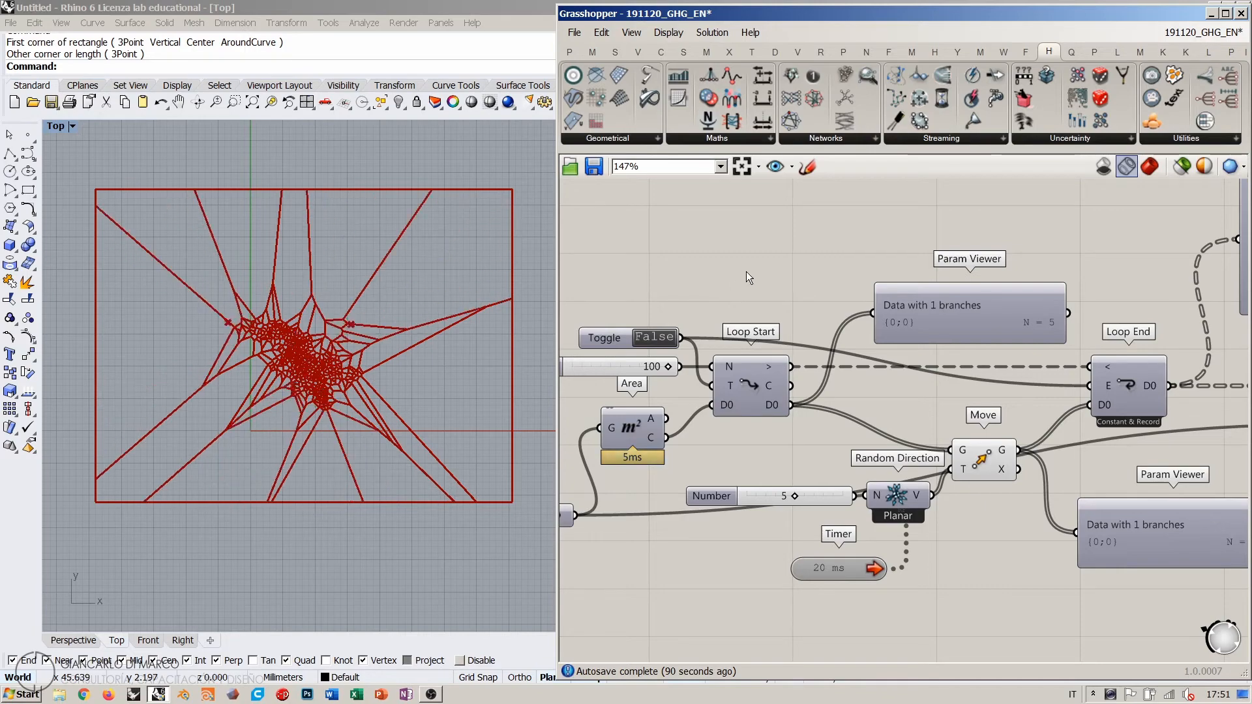
# Step: Inspect the regenerated Voronoi obliquely in the Perspective view and return to the Top view
pyautogui.click(91, 641)
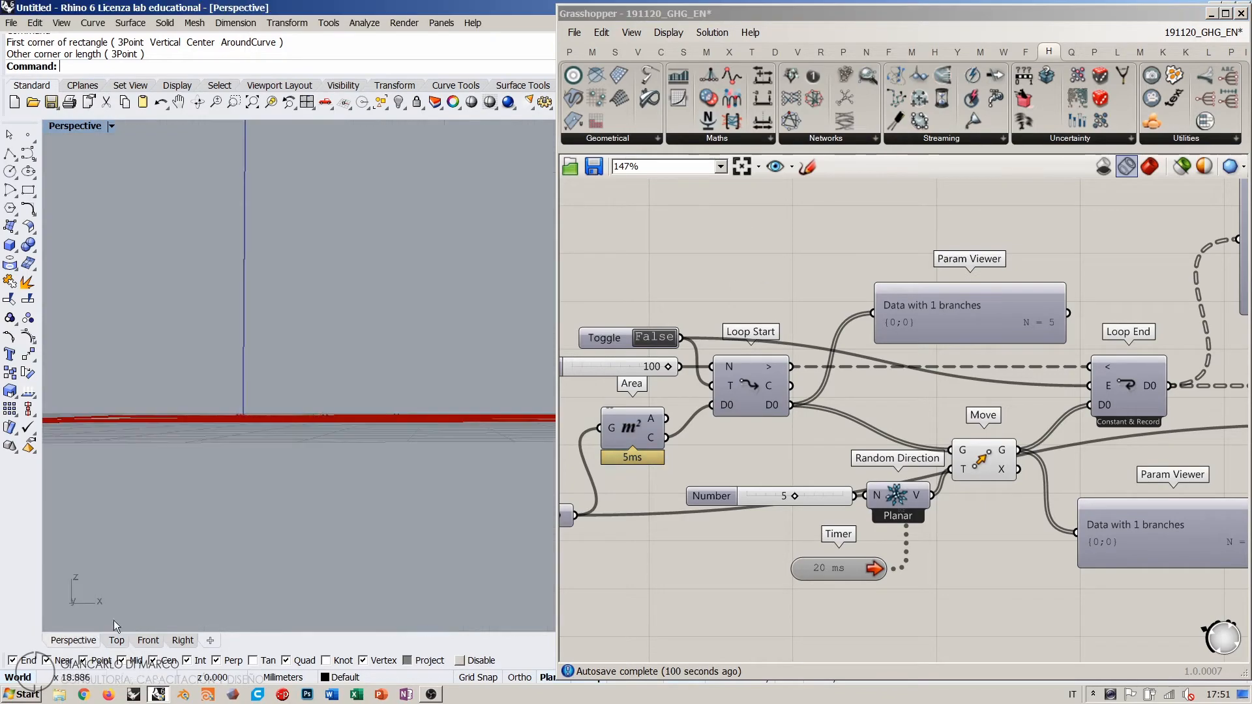
pyautogui.moveTo(367, 451); pyautogui.dragTo(329, 603, button='right')
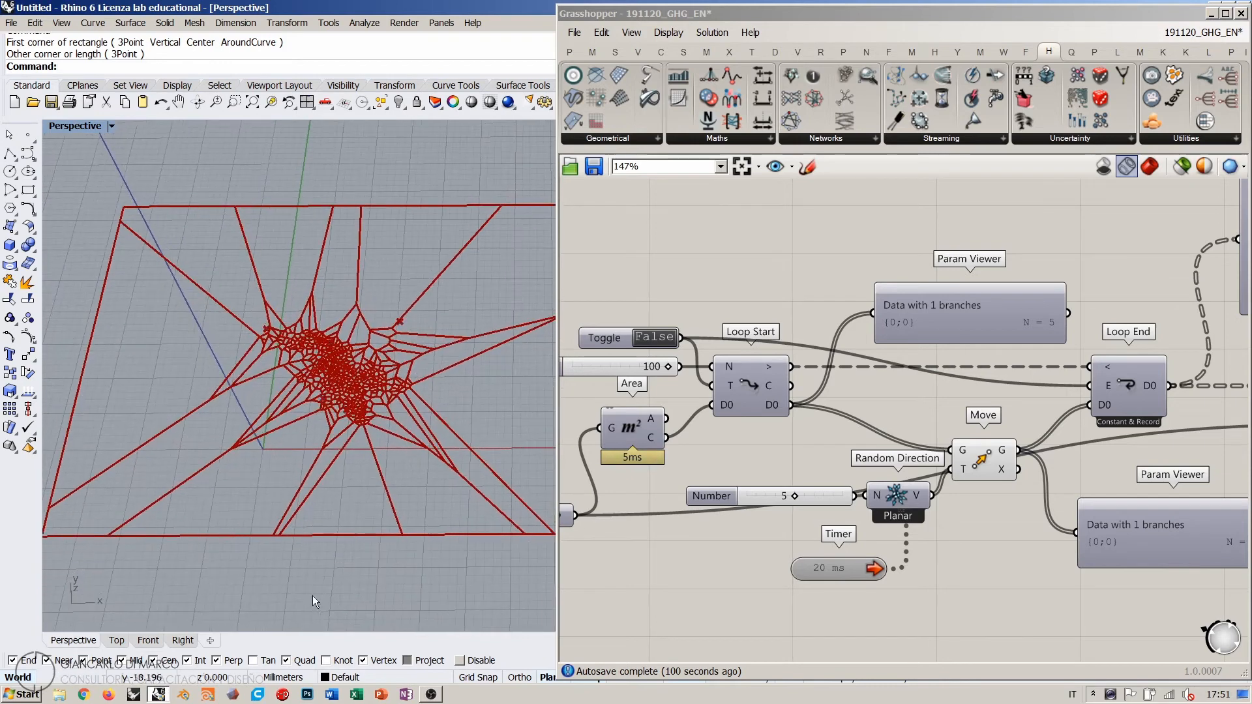
pyautogui.click(116, 640)
# Step: Add a Random Vector component beneath Random Direction, attach the Timer to it and feed the Number slider into its N input
pyautogui.scroll(2, 897, 423)
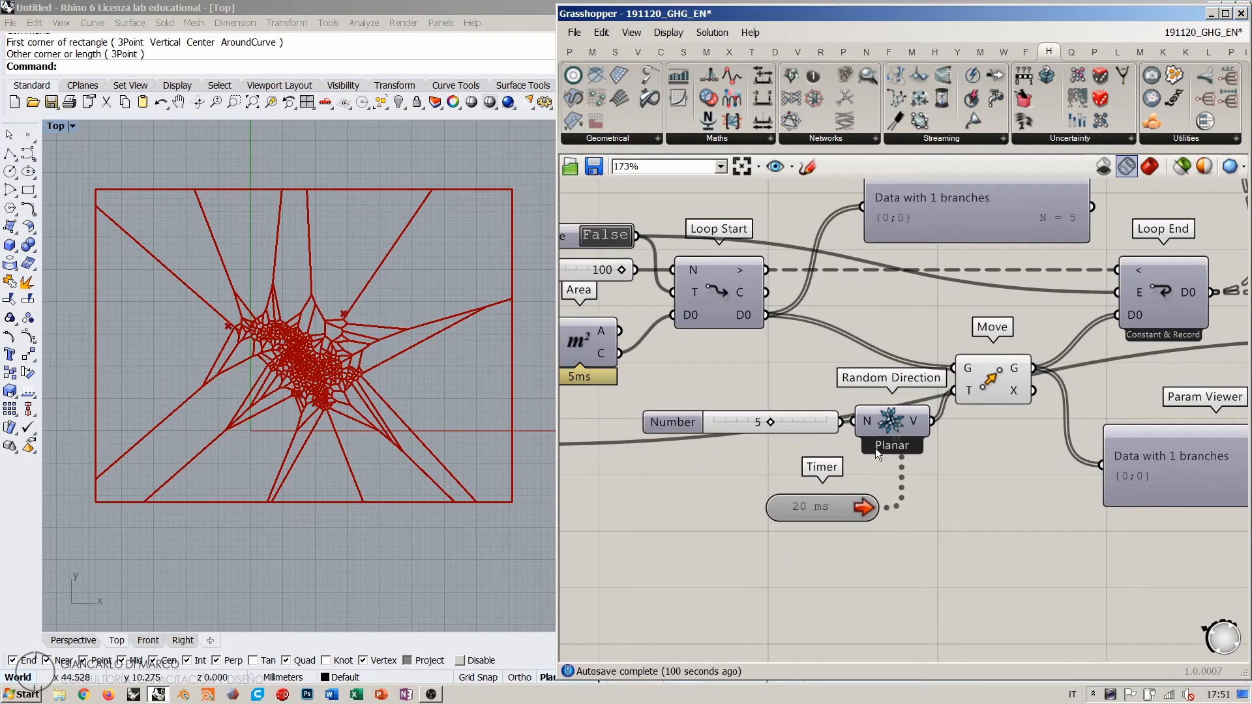
pyautogui.moveTo(804, 421); pyautogui.dragTo(800, 419)
pyautogui.click(815, 359)
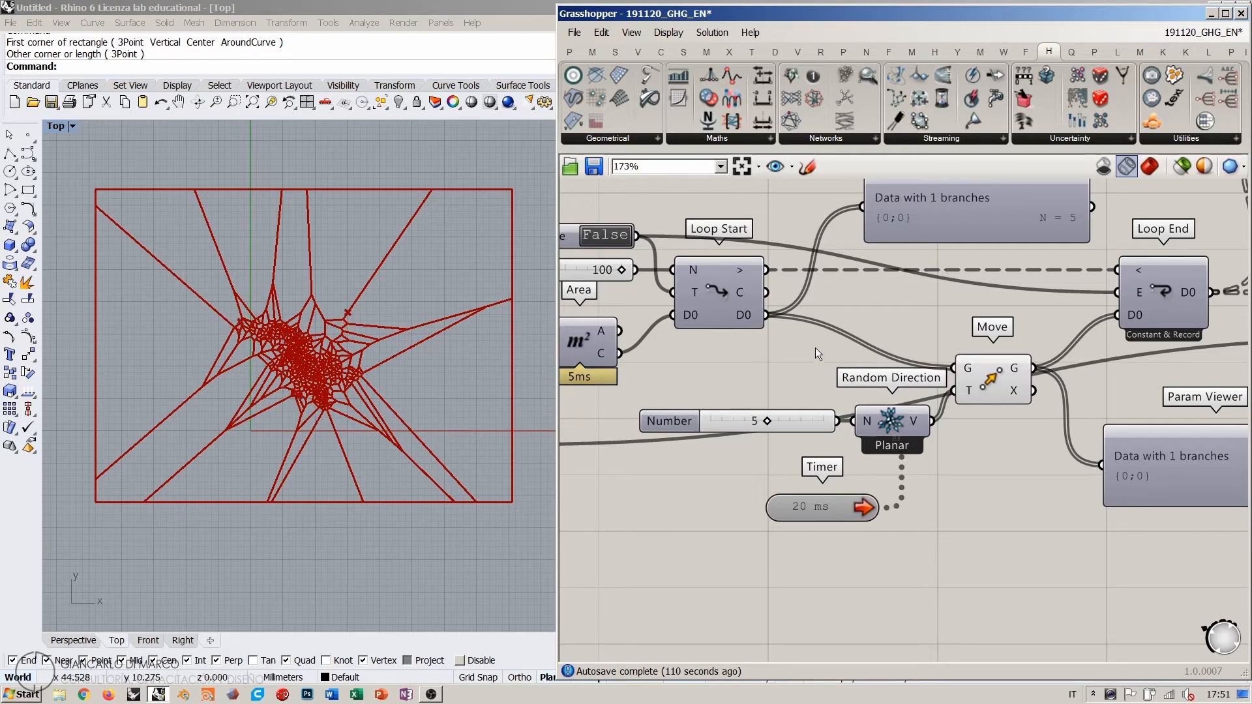
pyautogui.moveTo(906, 303); pyautogui.dragTo(905, 283, button='right')
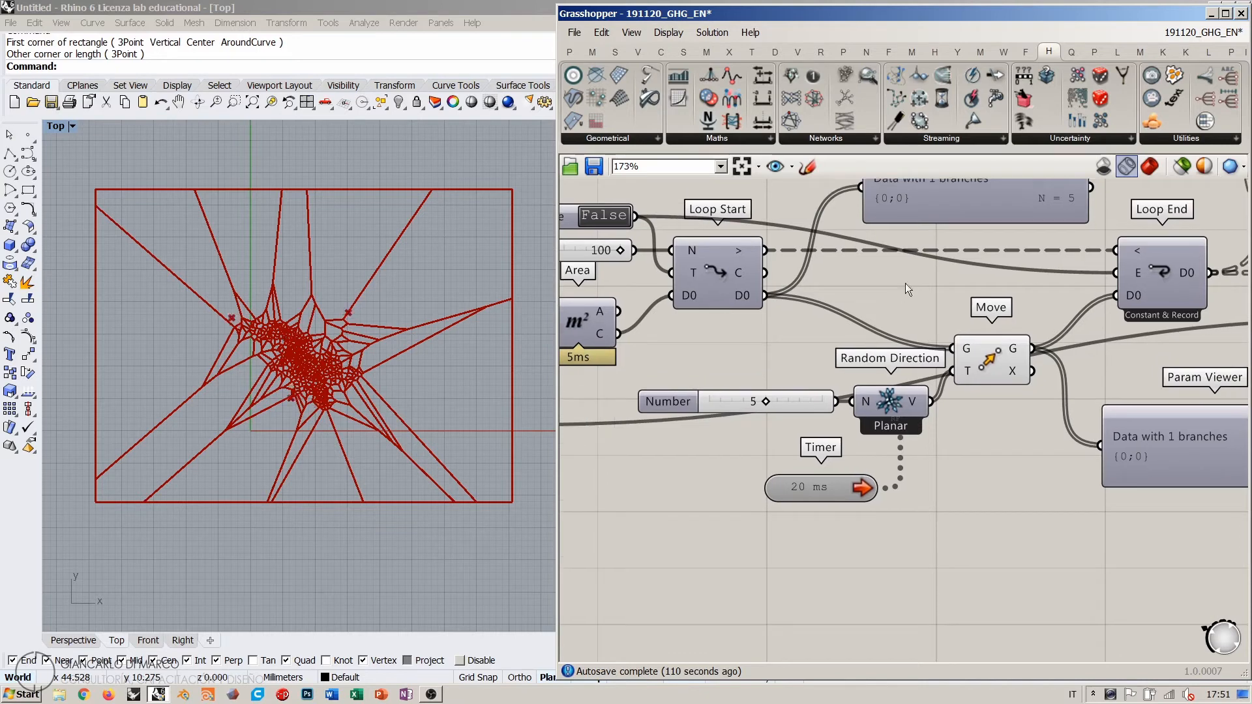
pyautogui.click(1055, 139)
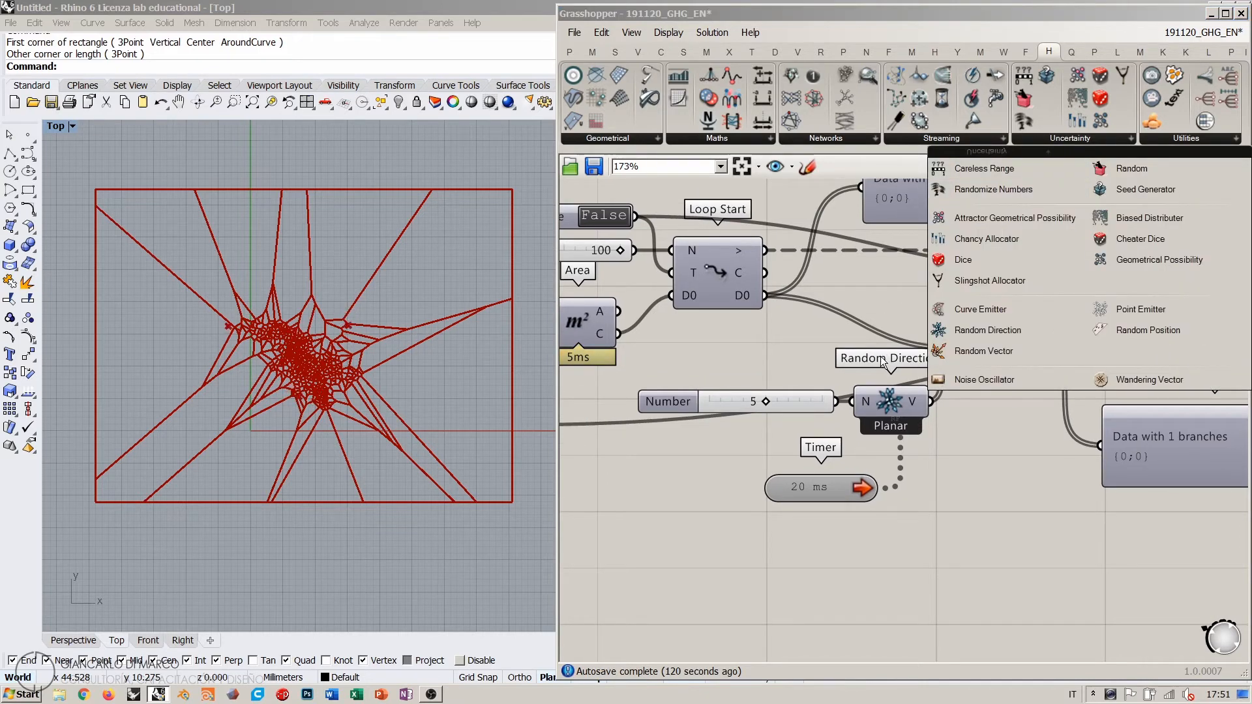
pyautogui.moveTo(983, 351); pyautogui.dragTo(887, 582)
pyautogui.moveTo(886, 488); pyautogui.dragTo(849, 560)
pyautogui.moveTo(837, 400); pyautogui.dragTo(838, 555)
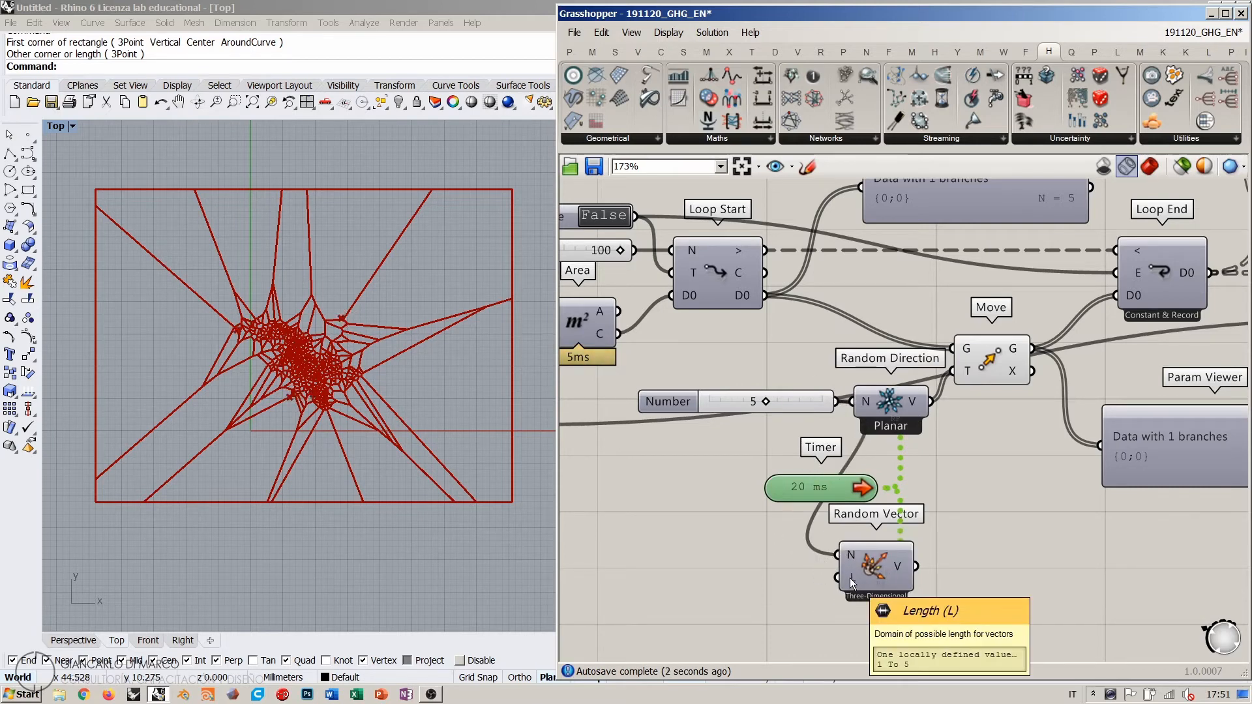
# Step: Replace Random Direction with Random Vector as the source of Move's T input and set Random Vector to Planar
pyautogui.moveTo(916, 566); pyautogui.dragTo(952, 371)
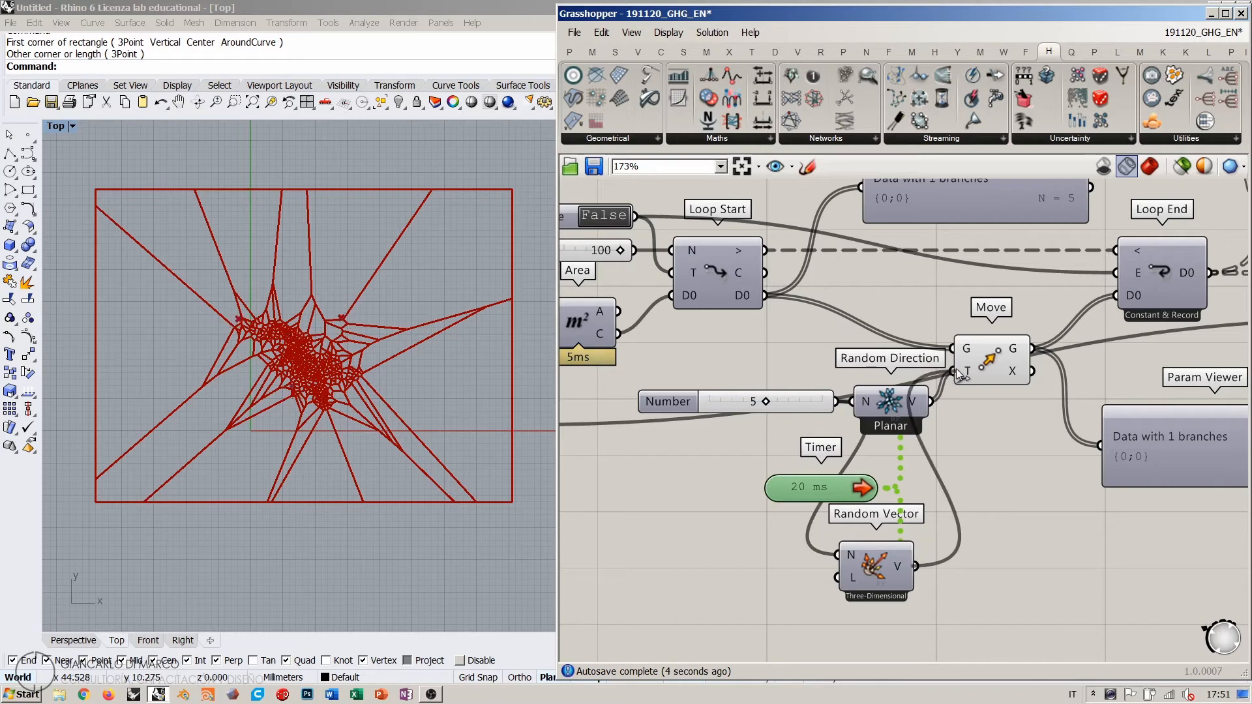
pyautogui.moveTo(899, 403); pyautogui.dragTo(887, 382)
pyautogui.press('Delete')
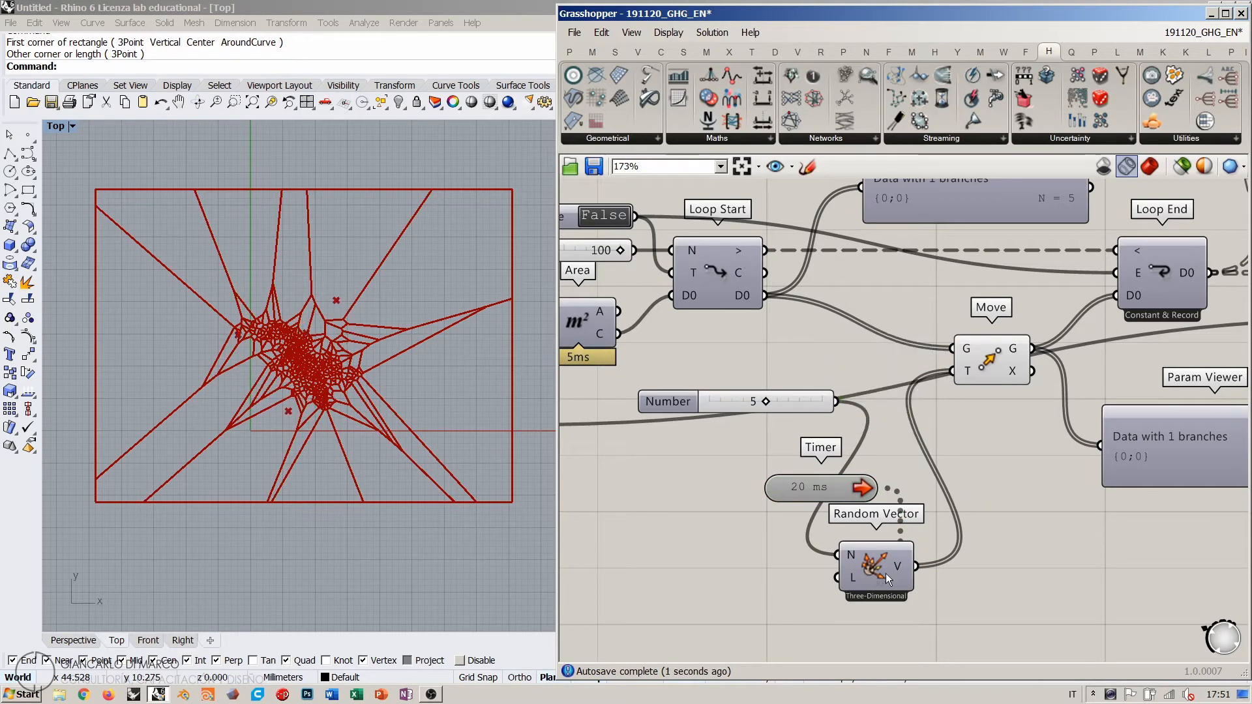
pyautogui.rightClick(874, 569)
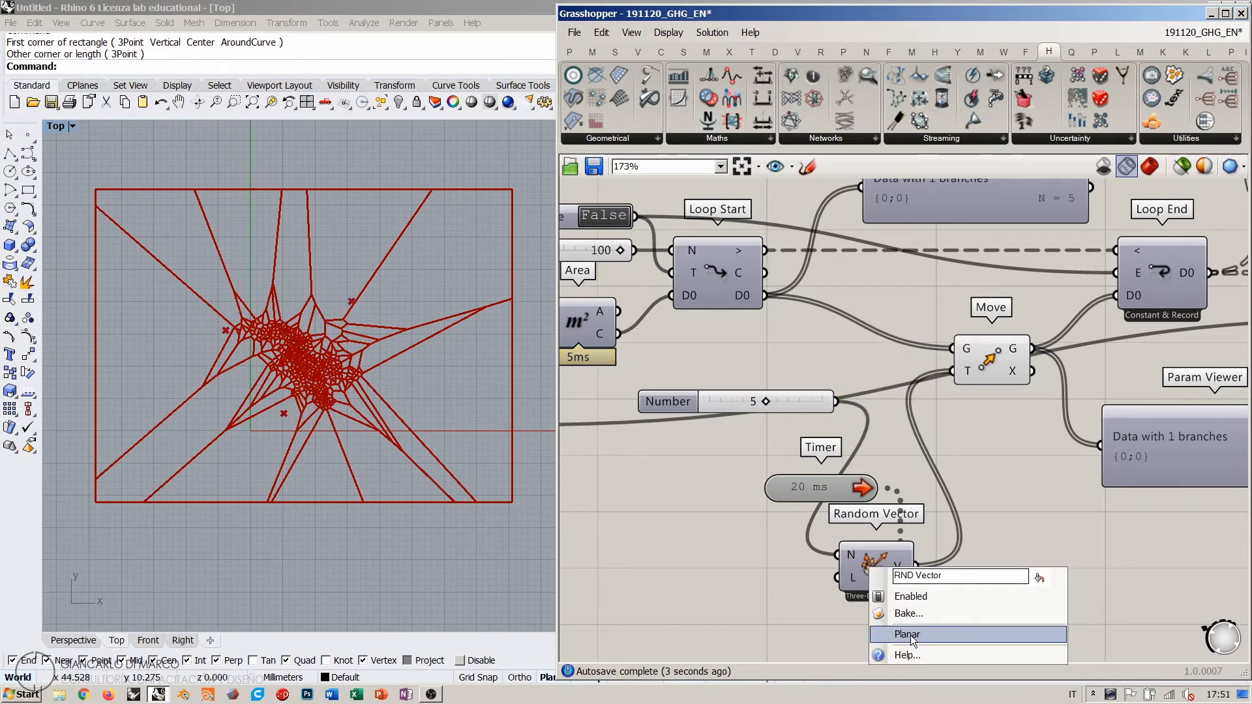
pyautogui.click(911, 635)
# Step: Place Random Vector between the Number slider and Move, with the Timer just below it
pyautogui.moveTo(836, 491); pyautogui.dragTo(843, 636)
pyautogui.keyDown('shift'); pyautogui.click(874, 567); pyautogui.keyUp('shift')
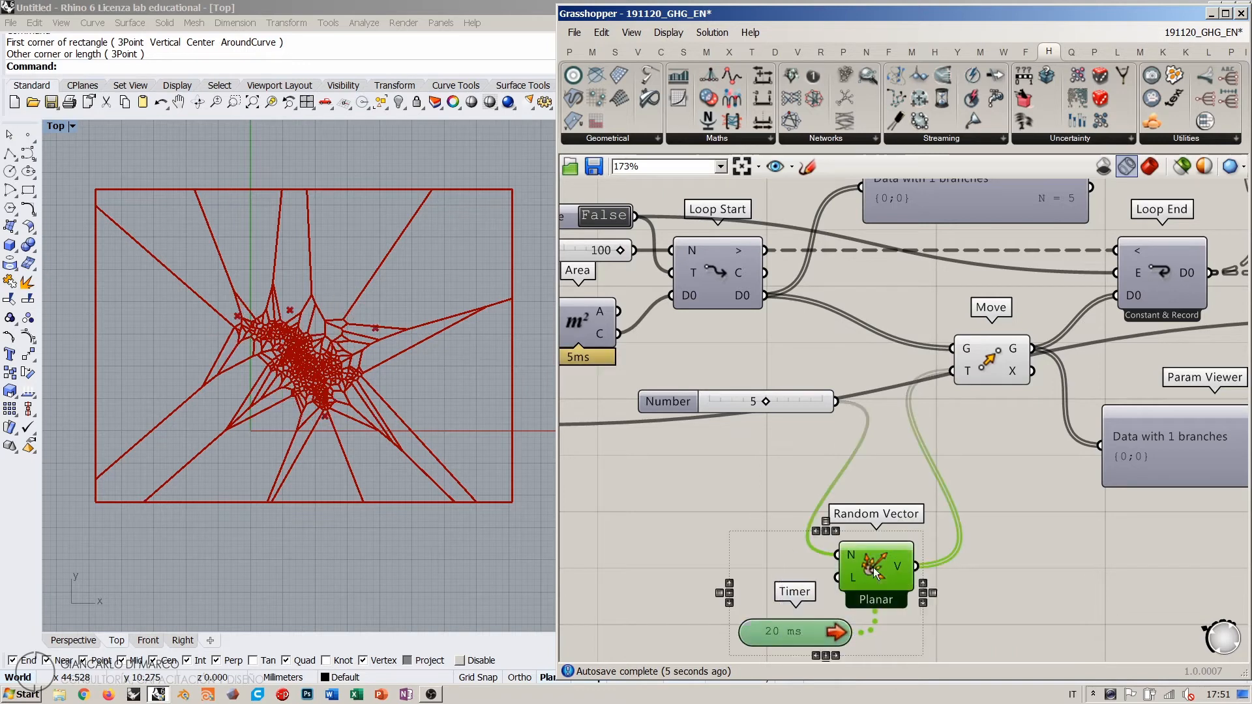
pyautogui.moveTo(874, 567); pyautogui.dragTo(893, 418)
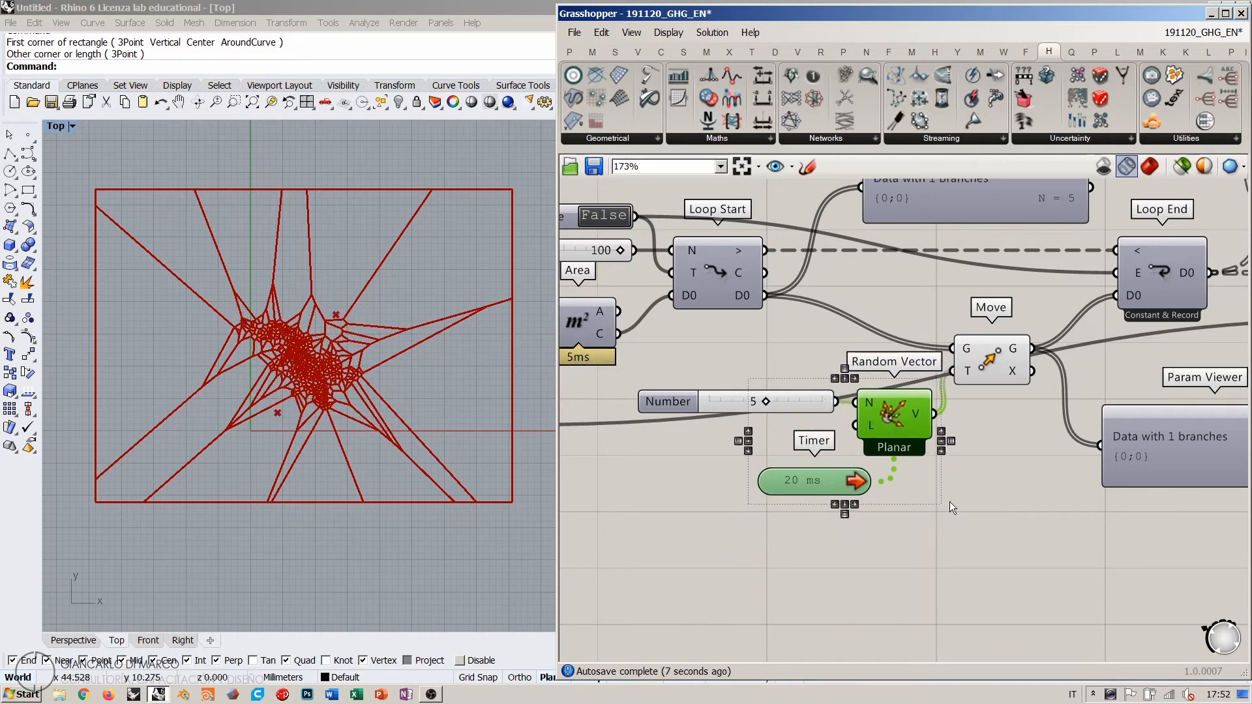
pyautogui.moveTo(821, 484); pyautogui.dragTo(804, 475)
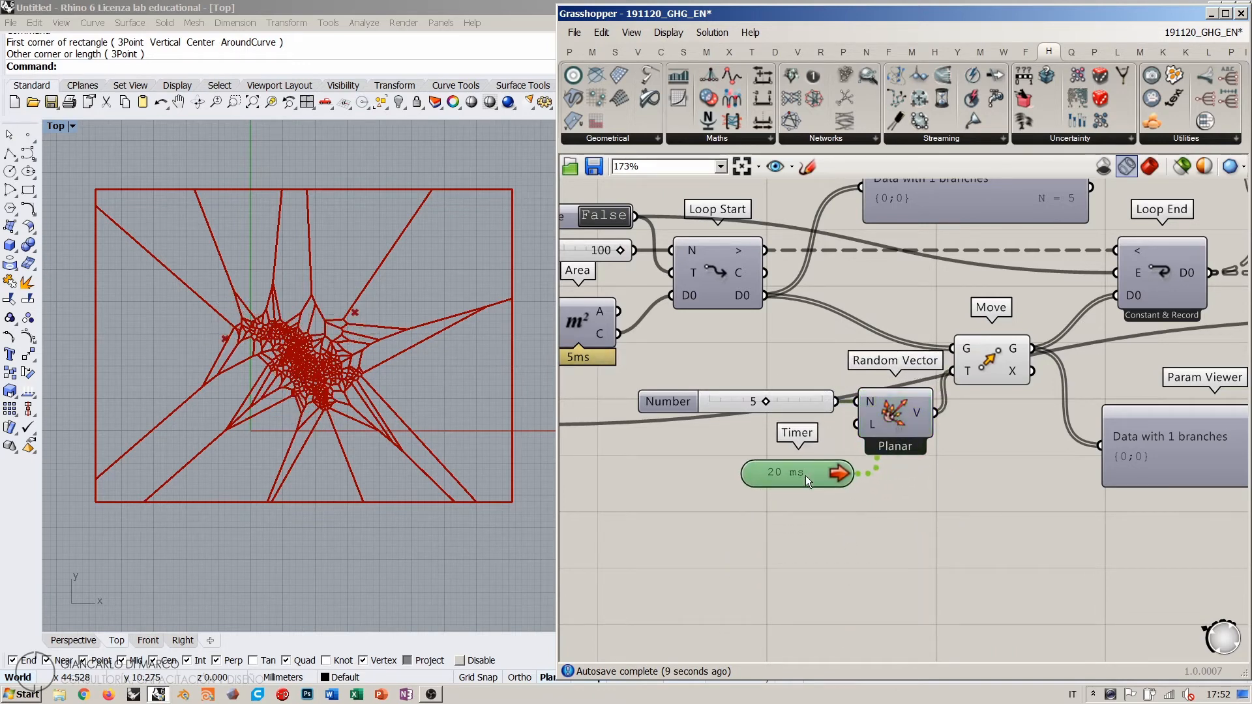
pyautogui.click(802, 379)
# Step: Rerun the 100-repeat loop with the random vectors and inspect the points relative to the boundary rectangle
pyautogui.scroll(-3, 780, 355)
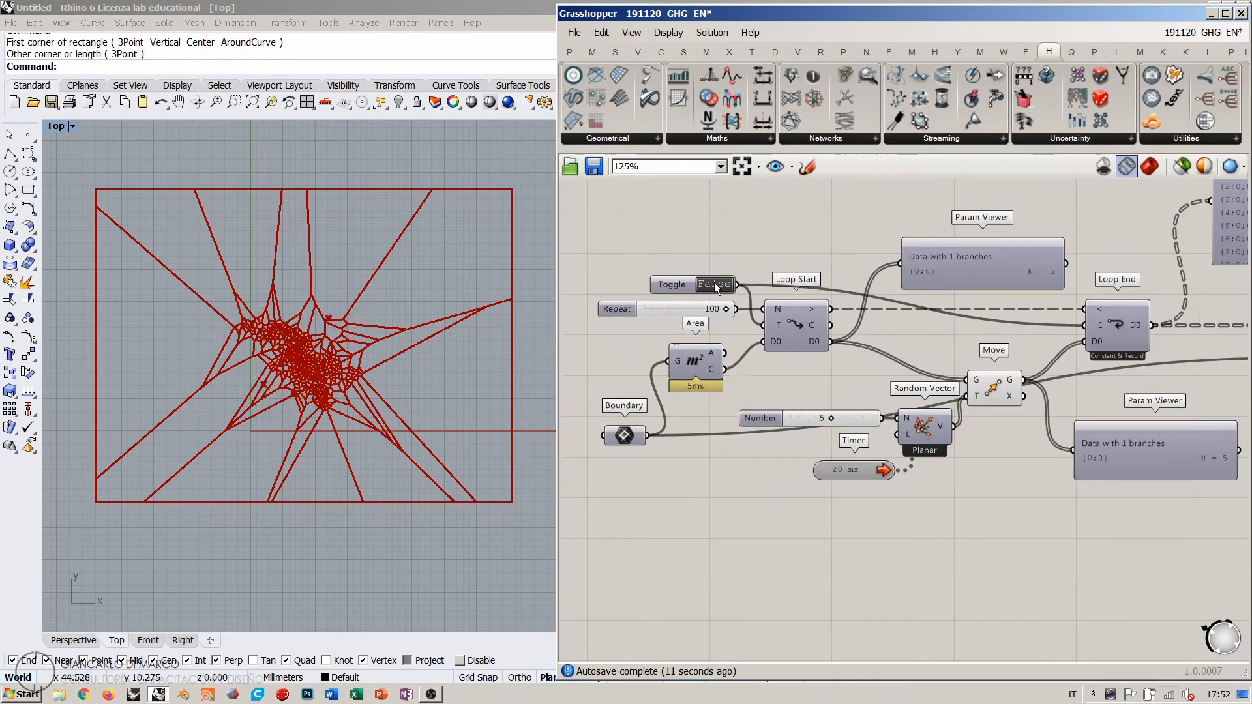
pyautogui.click(714, 283)
pyautogui.click(715, 283)
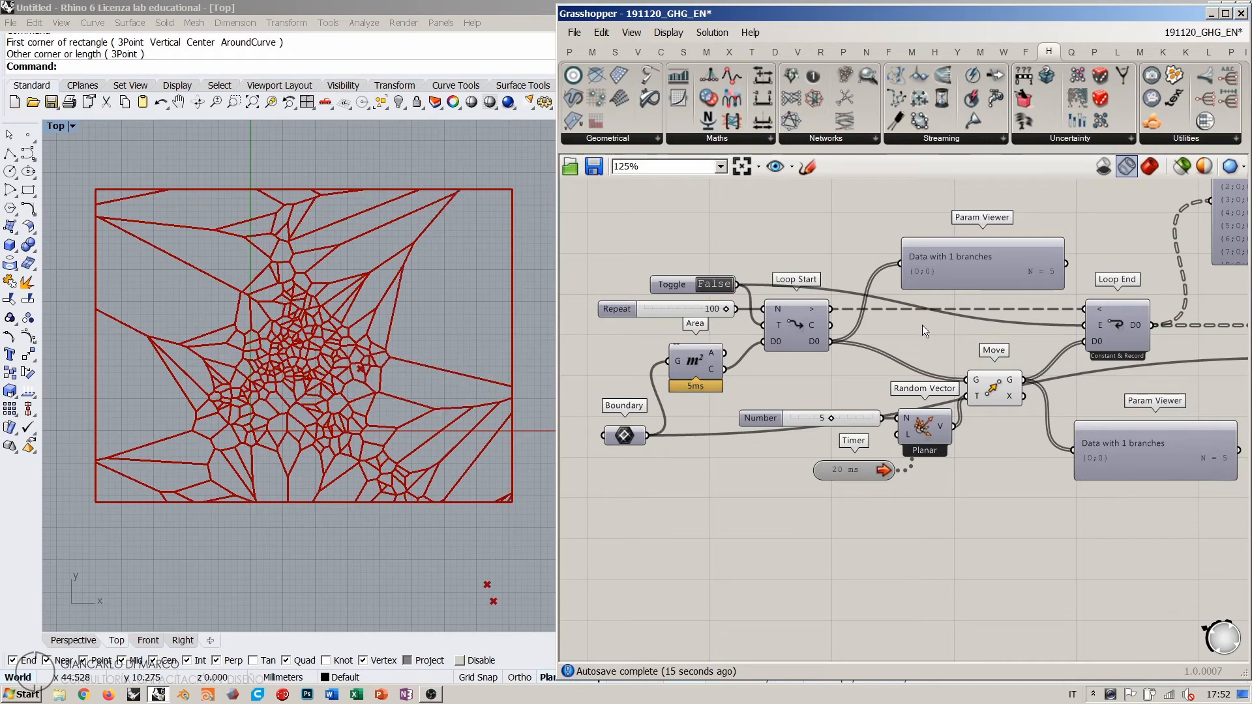
pyautogui.scroll(-5, 297, 365)
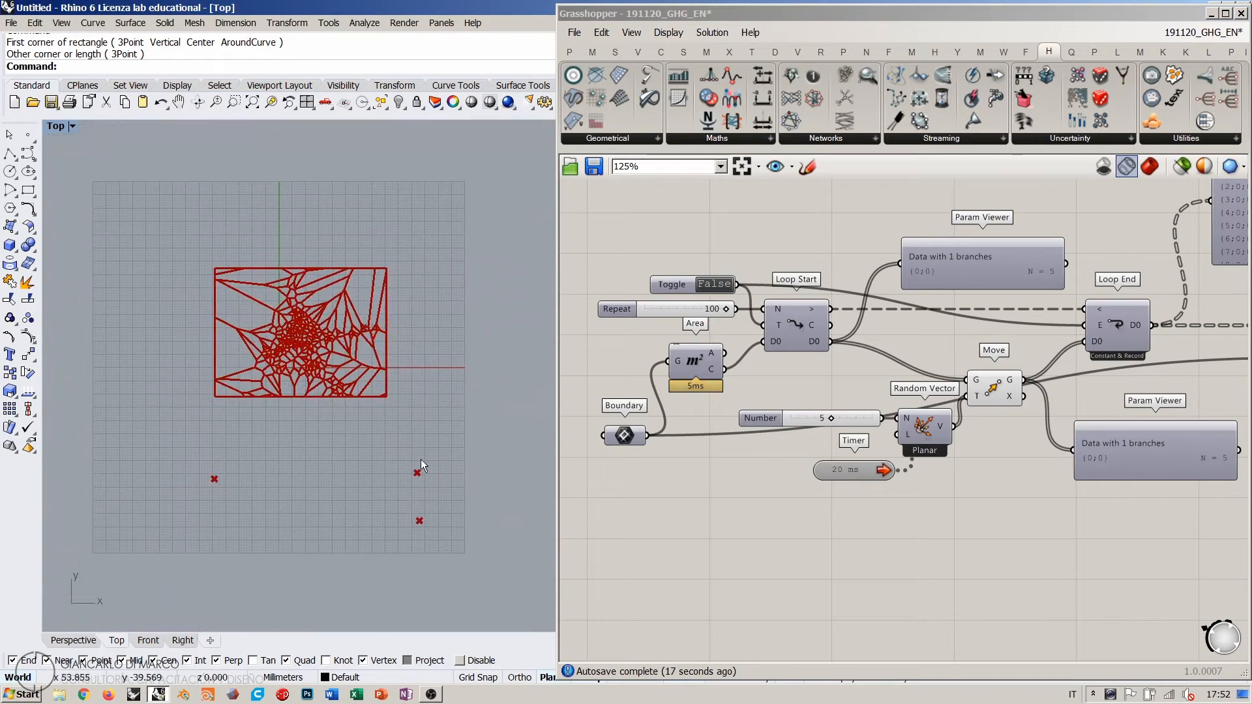
pyautogui.scroll(-3, 300, 366)
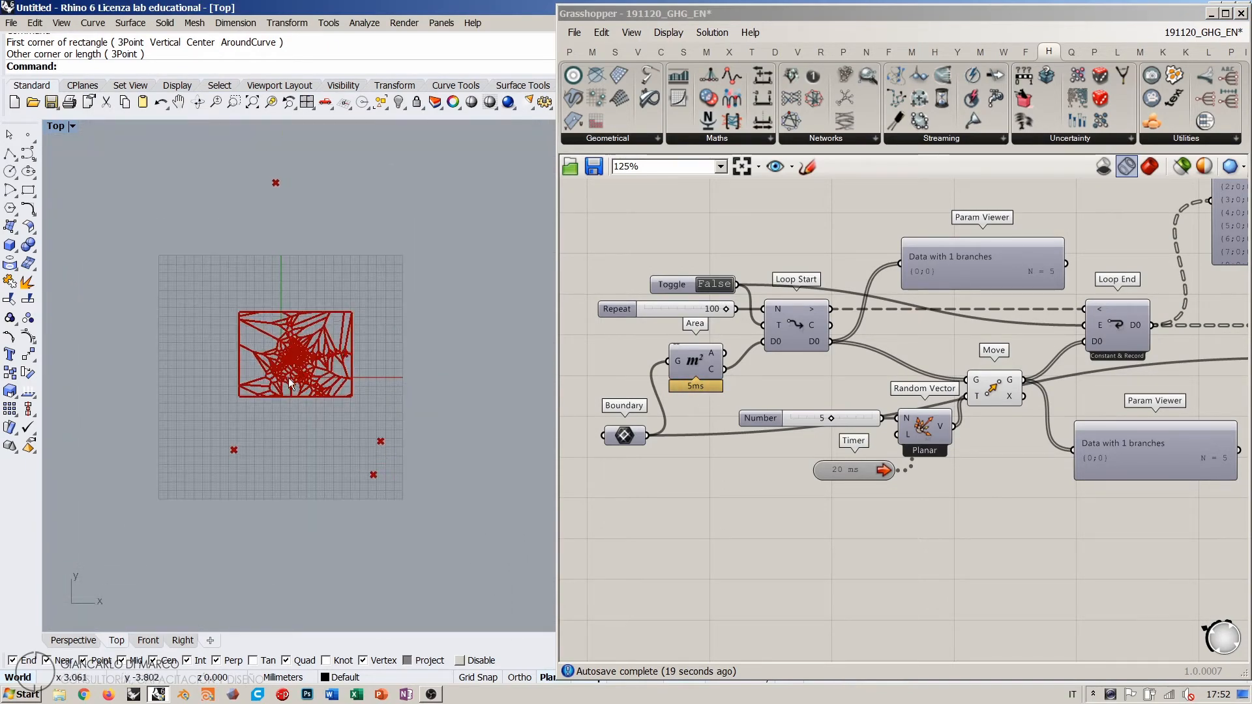
pyautogui.scroll(1, 299, 370)
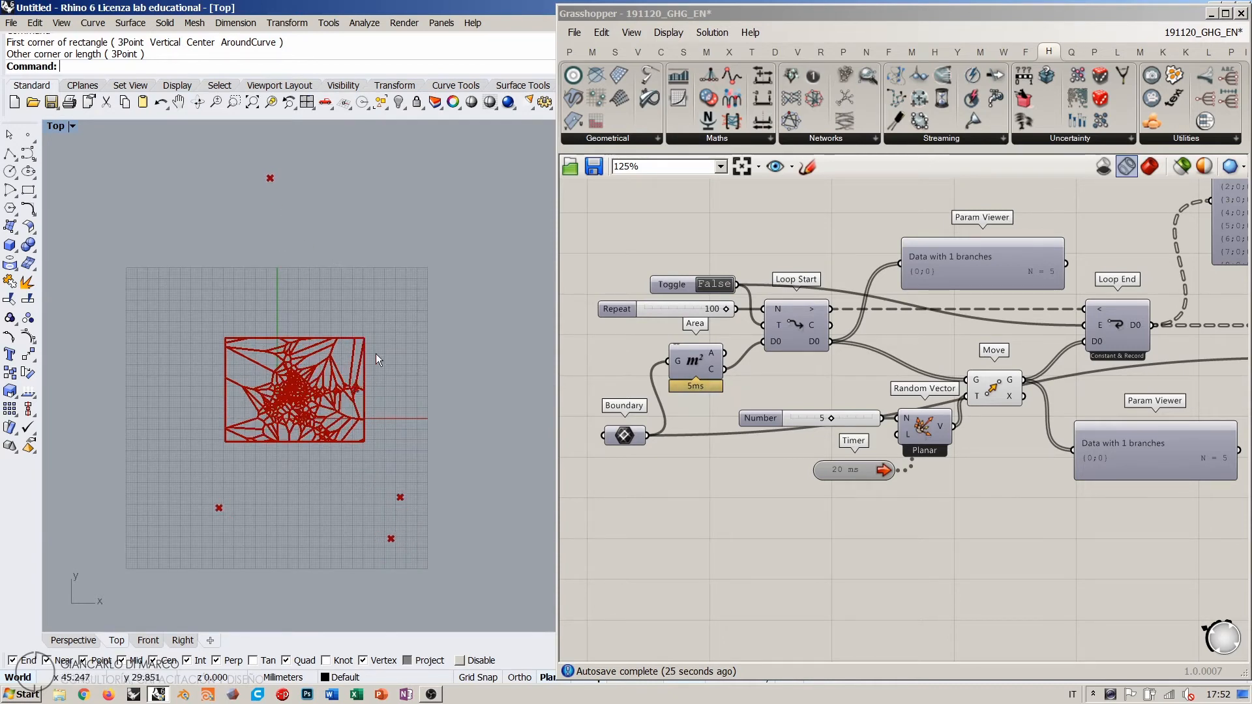
pyautogui.moveTo(329, 415); pyautogui.dragTo(328, 379, button='right')
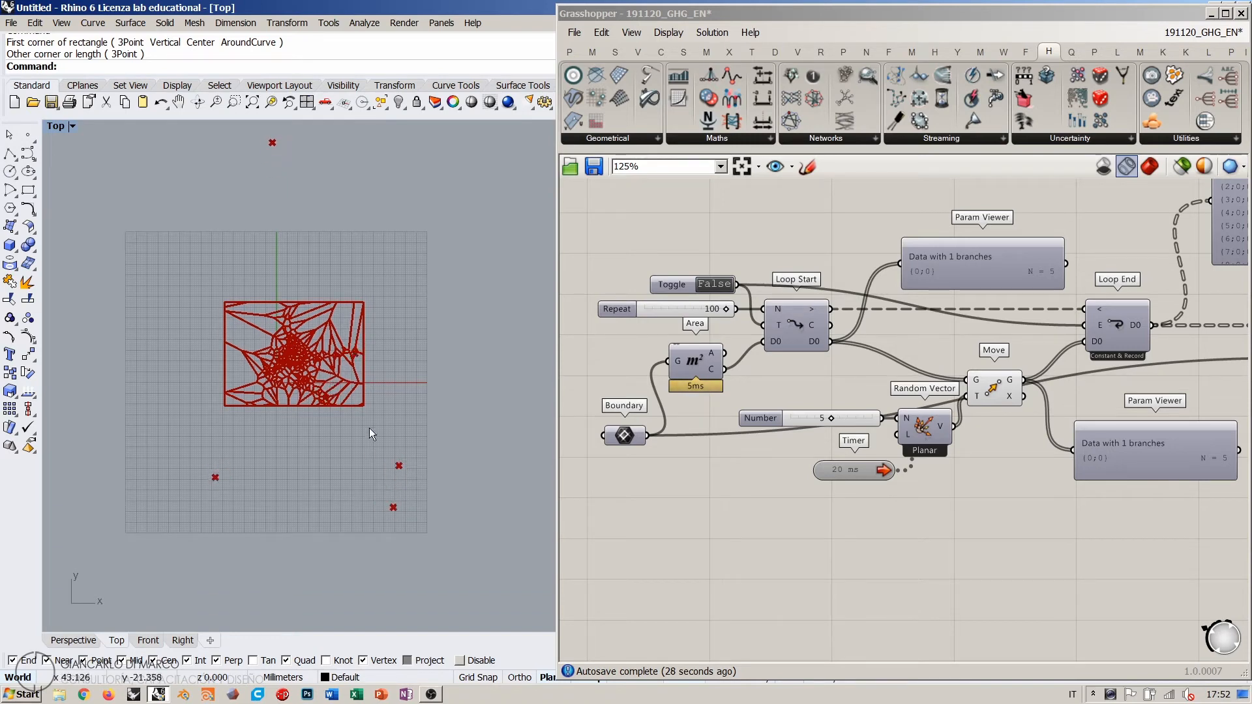
# Step: Check what feeds Voronoi's boundary input and trace the Boundary parameter back to Area's centroid output
pyautogui.moveTo(1141, 391); pyautogui.dragTo(920, 390, button='right')
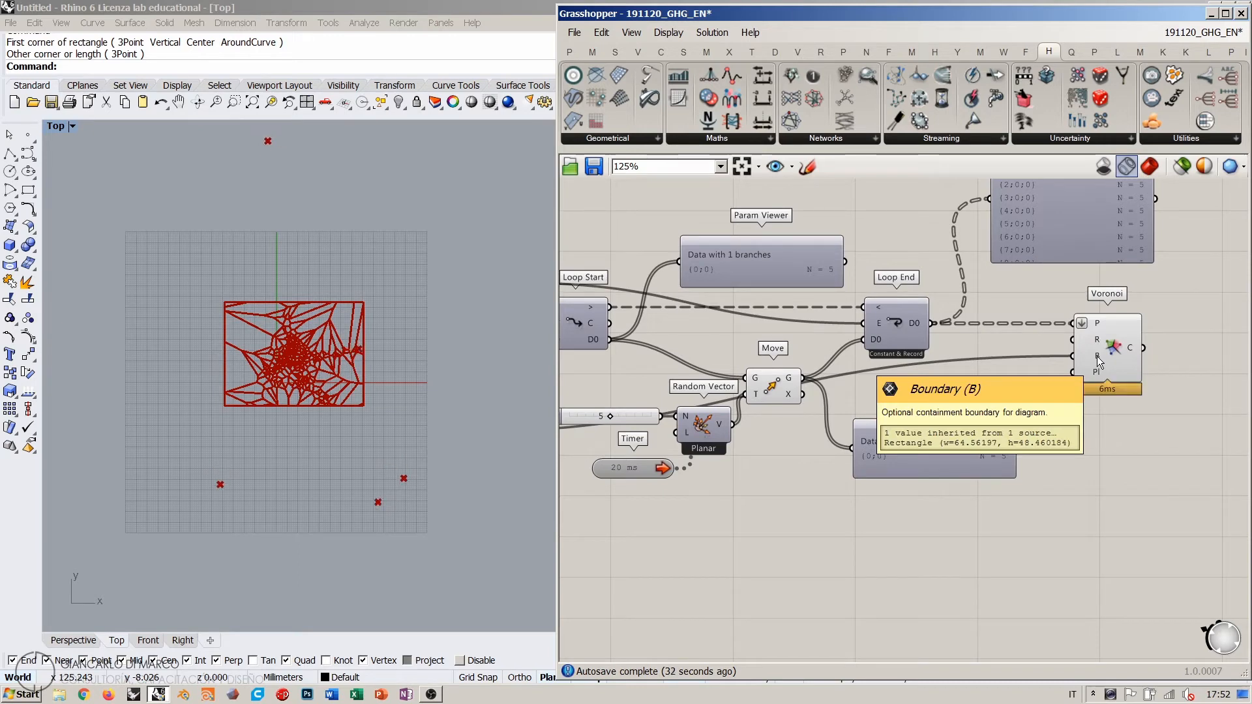
pyautogui.moveTo(724, 343); pyautogui.dragTo(782, 330, button='right')
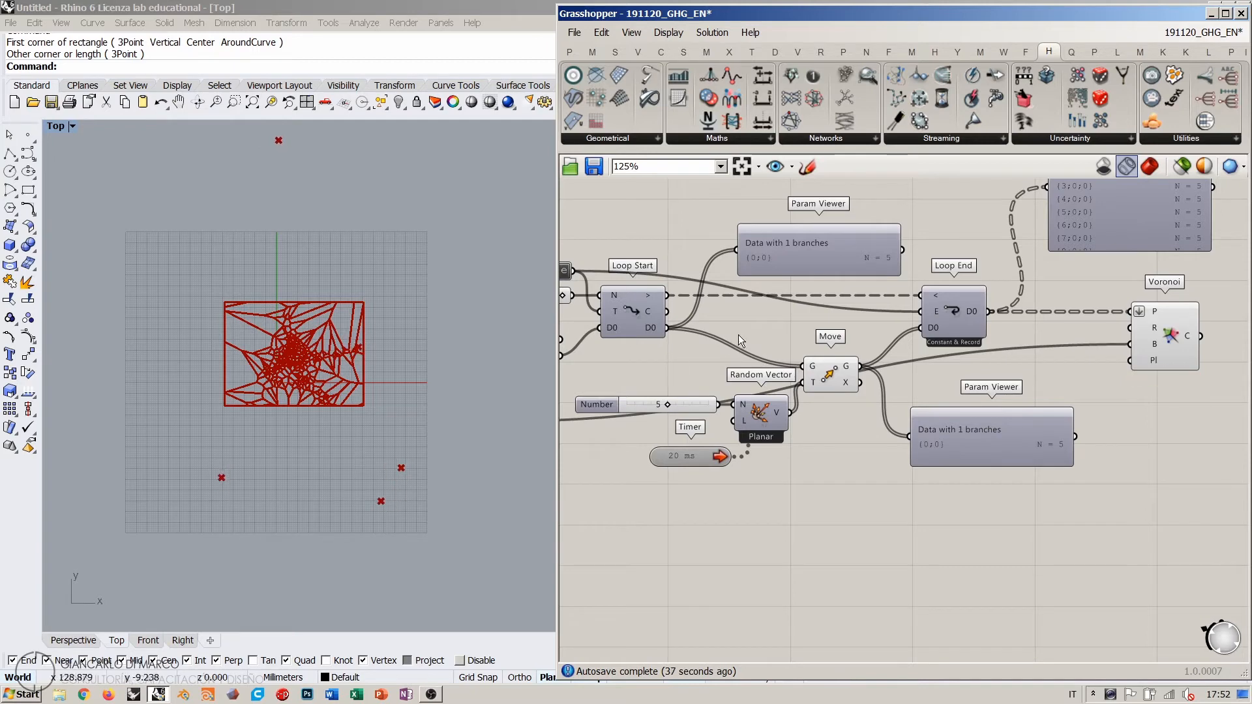
pyautogui.moveTo(742, 401); pyautogui.dragTo(901, 347, button='right')
pyautogui.moveTo(623, 369); pyautogui.dragTo(620, 338)
pyautogui.moveTo(703, 303)
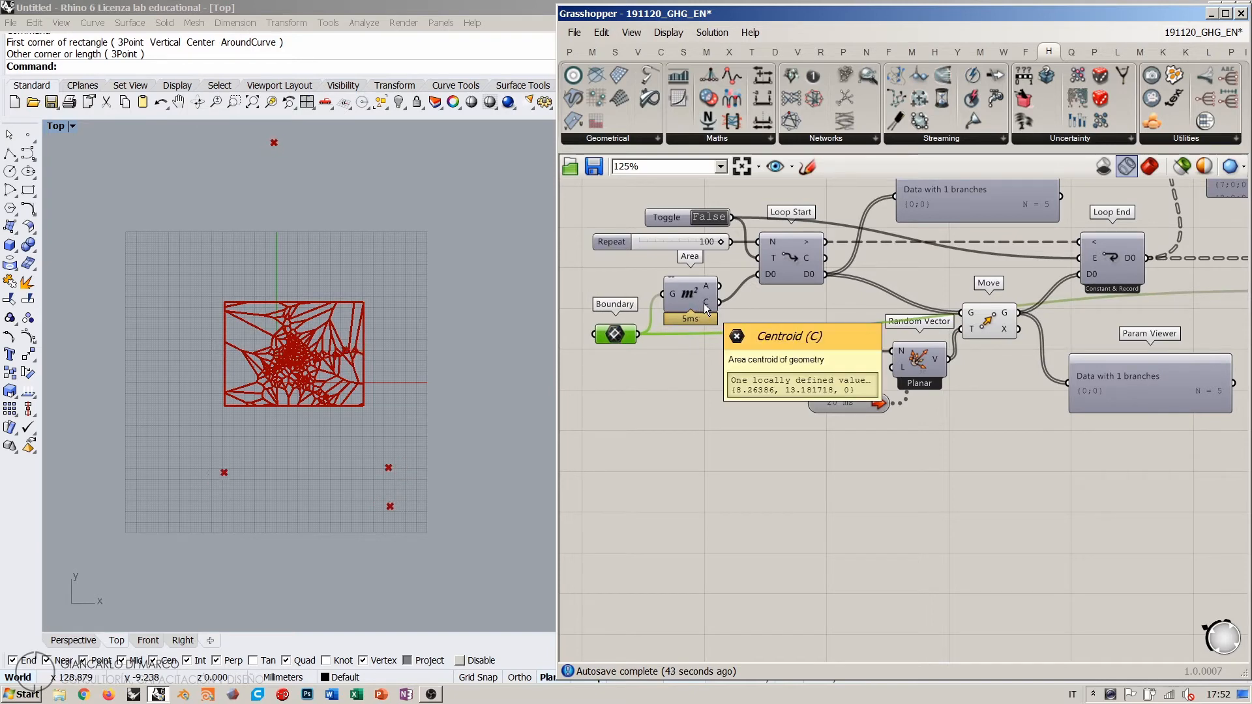
# Step: Add a Point parameter below Boundary and set it to one point at the origin, using coordinate 0
pyautogui.doubleClick(678, 389)
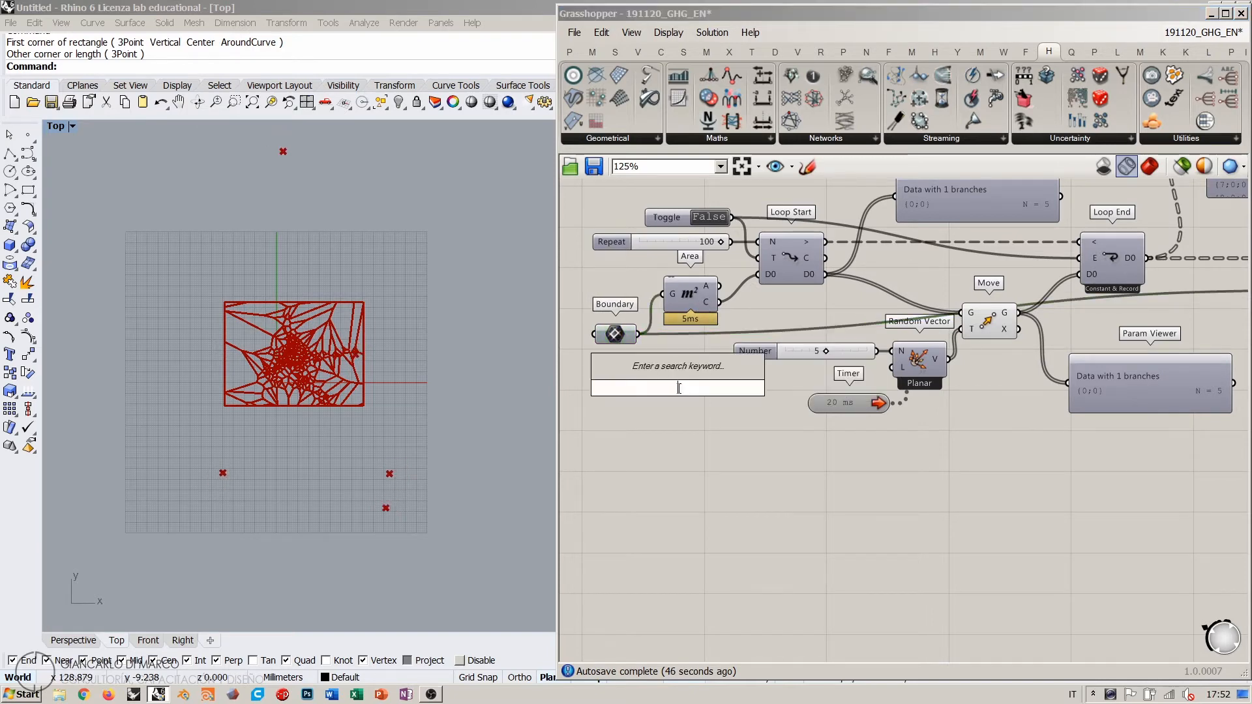
pyautogui.write('point')
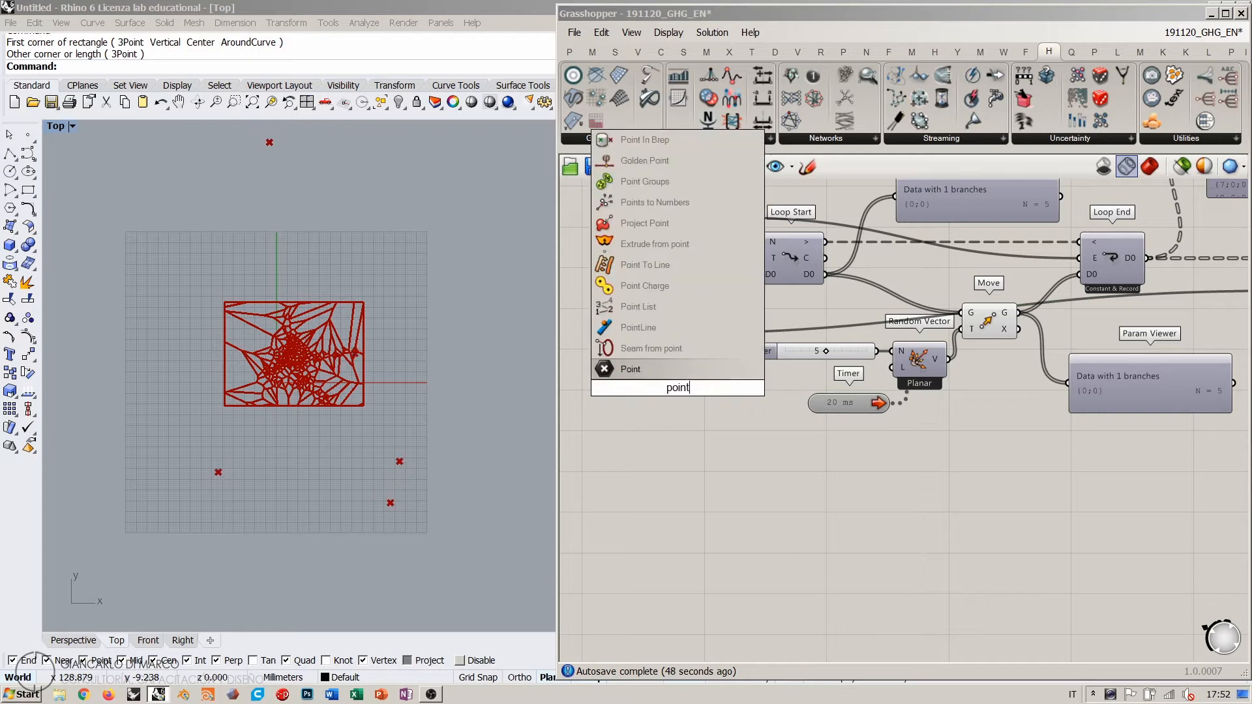
pyautogui.click(640, 369)
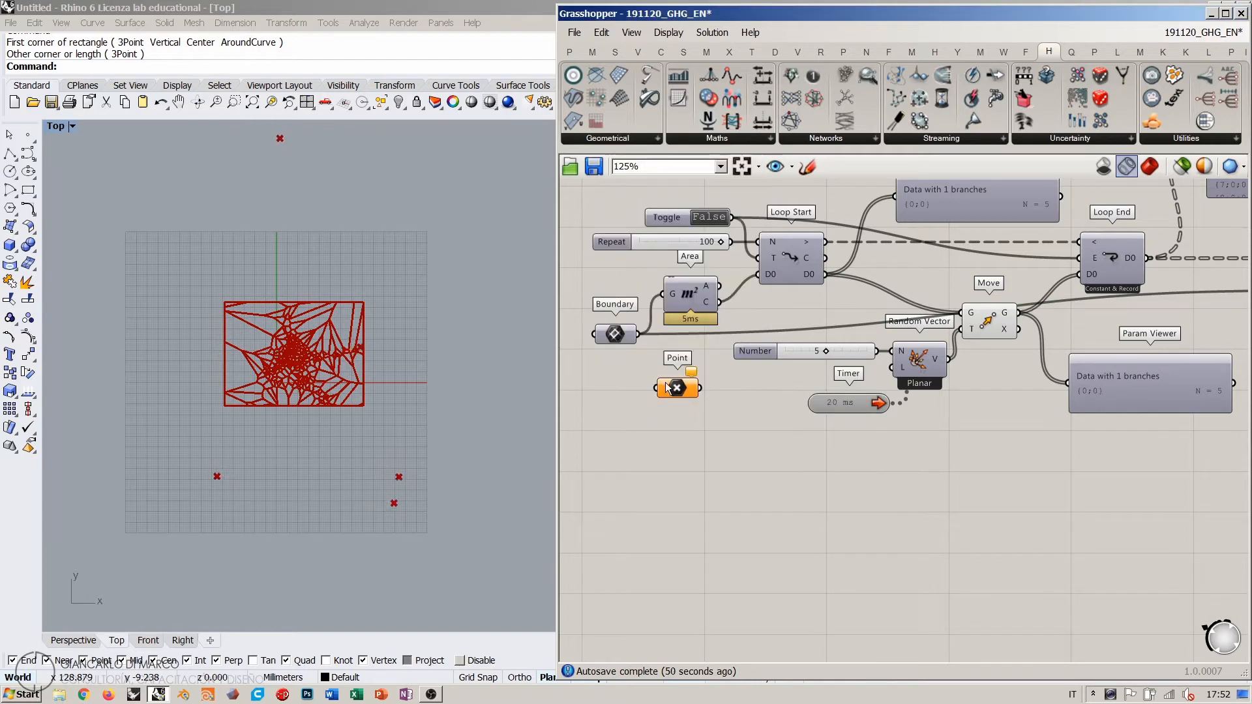
pyautogui.rightClick(676, 388)
pyautogui.click(721, 561)
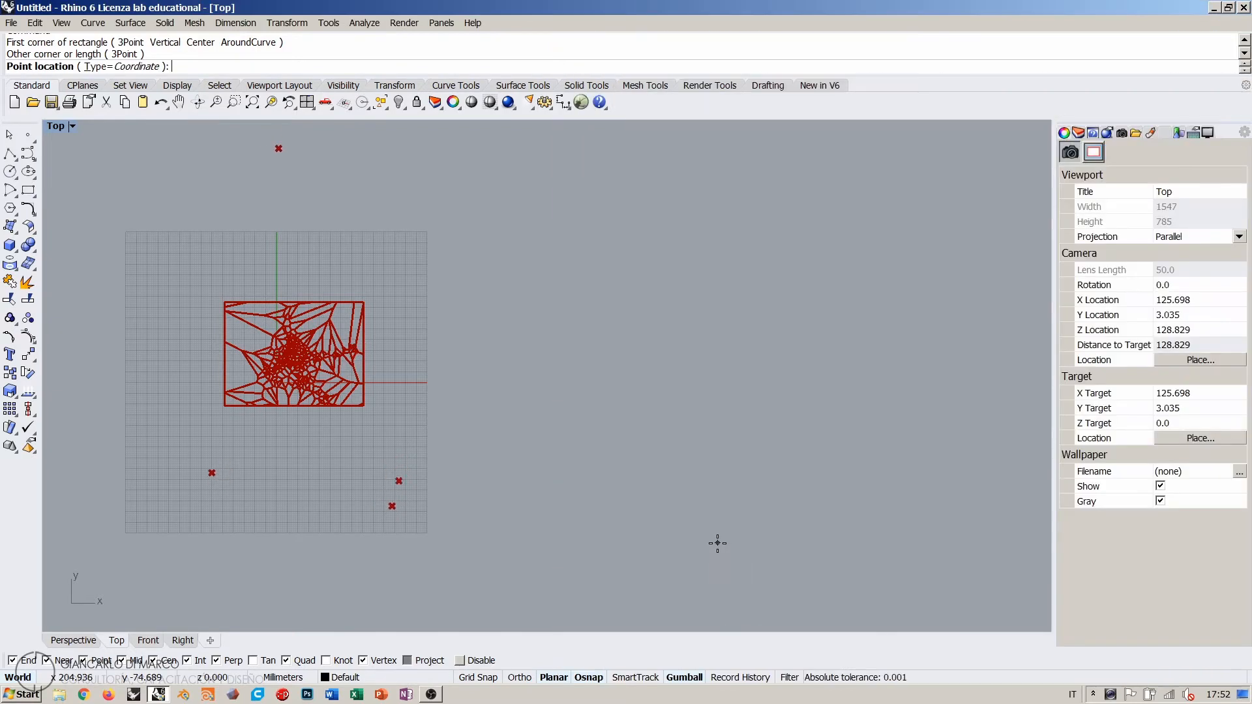
pyautogui.write('0')
pyautogui.press('Return')
# Step: Feed the Point parameter into Loop Start's D0 input in place of Area's centroid and delete the Area component
pyautogui.moveTo(758, 274); pyautogui.dragTo(681, 390)
pyautogui.moveTo(627, 336); pyautogui.dragTo(966, 475)
pyautogui.click(669, 378)
pyautogui.press('Delete')
# Step: Move the Boundary parameter right beside Voronoi's B input and check the boundary geometry it supplies
pyautogui.moveTo(998, 481); pyautogui.dragTo(781, 499, button='right')
pyautogui.moveTo(744, 494); pyautogui.dragTo(1019, 317)
pyautogui.moveTo(1071, 334); pyautogui.dragTo(907, 398, button='right')
pyautogui.scroll(3, 908, 397)
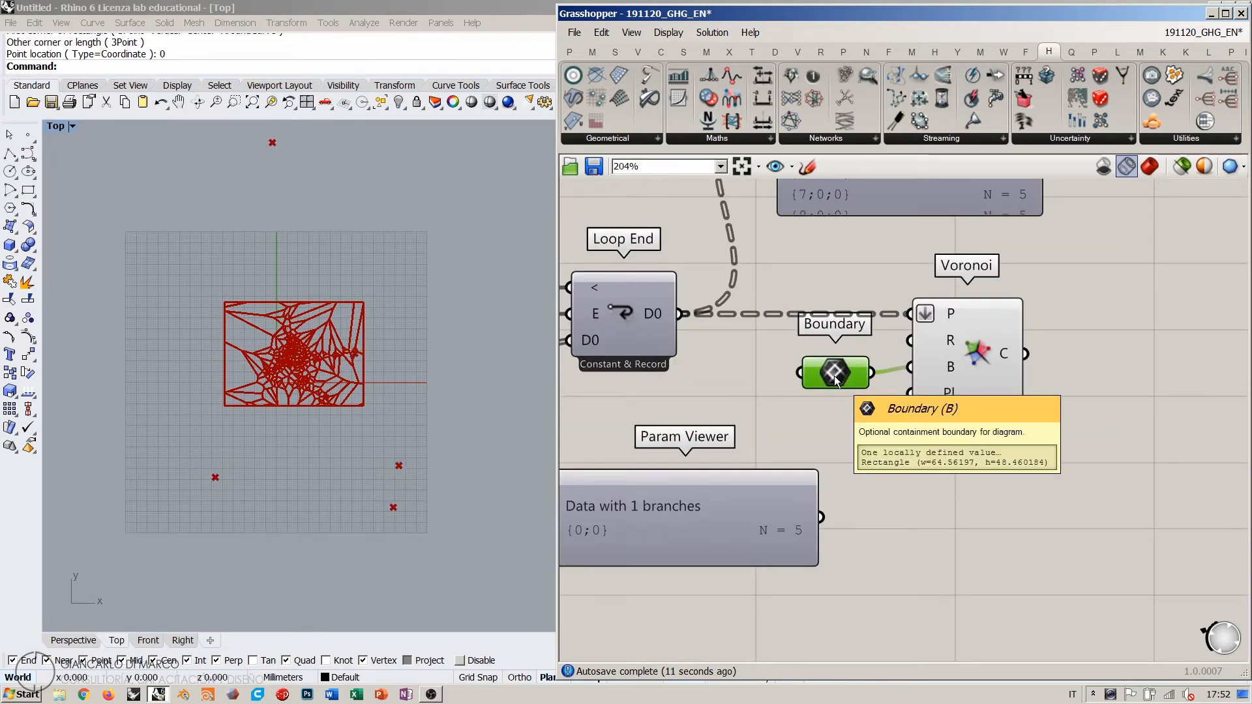
pyautogui.moveTo(837, 380)
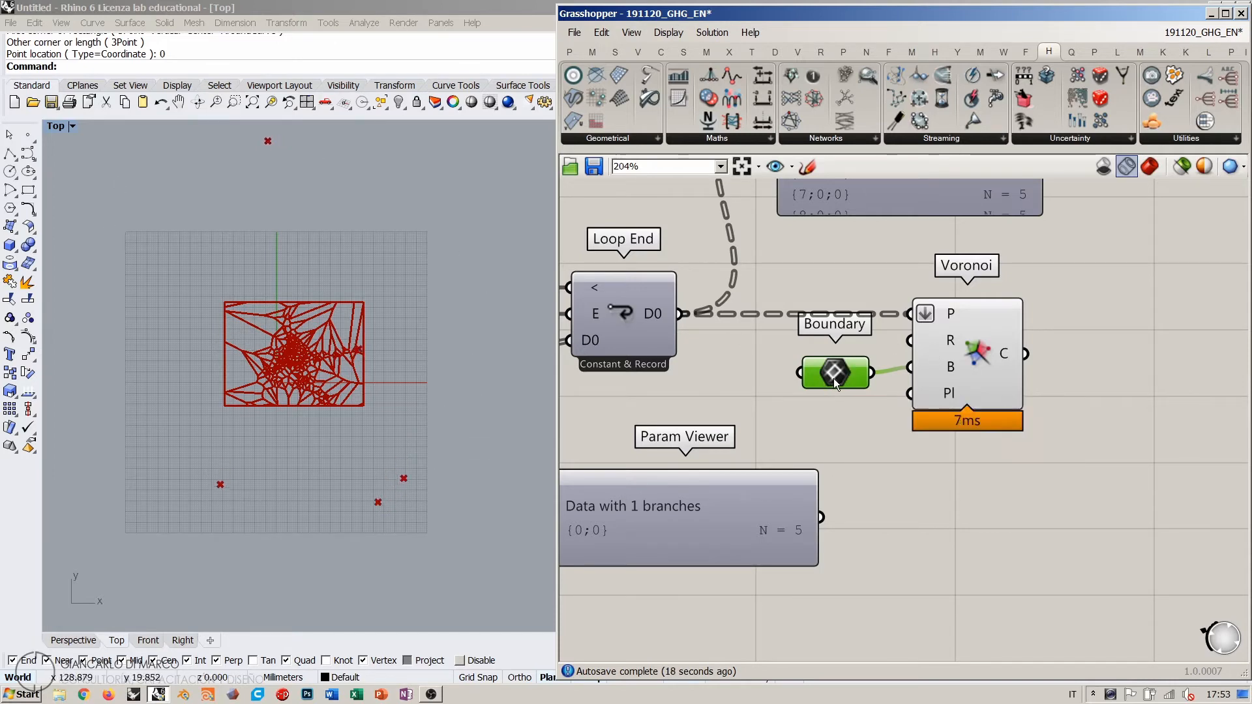
# Step: Delete the Boundary parameter feeding Voronoi's B input and preview the points recorded by Loop End
pyautogui.press('Delete')
pyautogui.moveTo(770, 372); pyautogui.dragTo(899, 377, button='right')
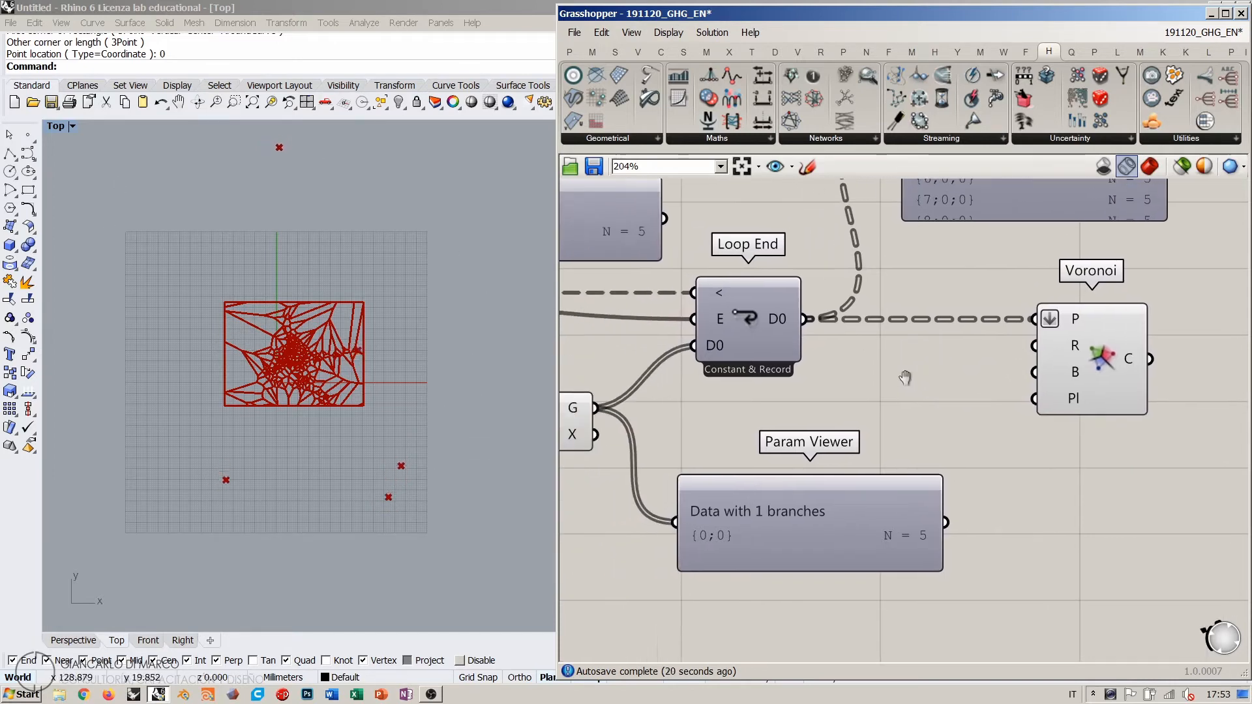
pyautogui.scroll(-4, 1050, 387)
pyautogui.moveTo(781, 406); pyautogui.dragTo(850, 365, button='right')
pyautogui.scroll(1, 849, 365)
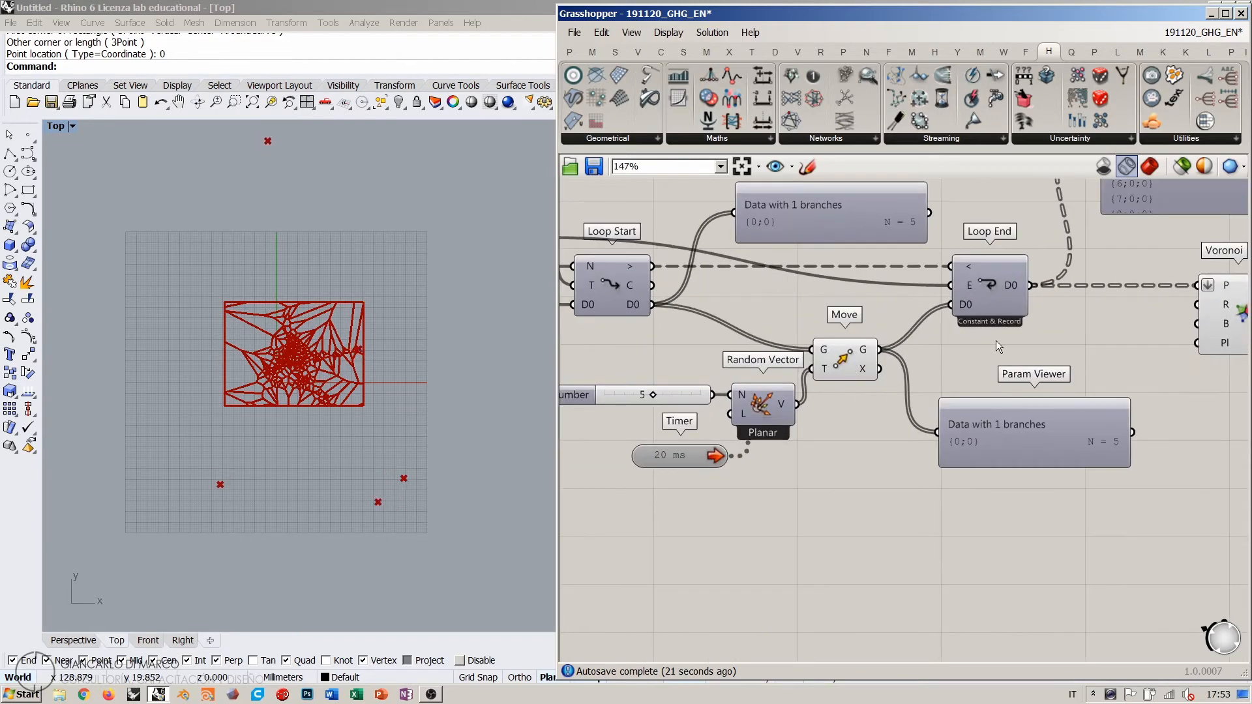
pyautogui.moveTo(996, 340); pyautogui.dragTo(851, 321, button='right')
pyautogui.scroll(1, 851, 321)
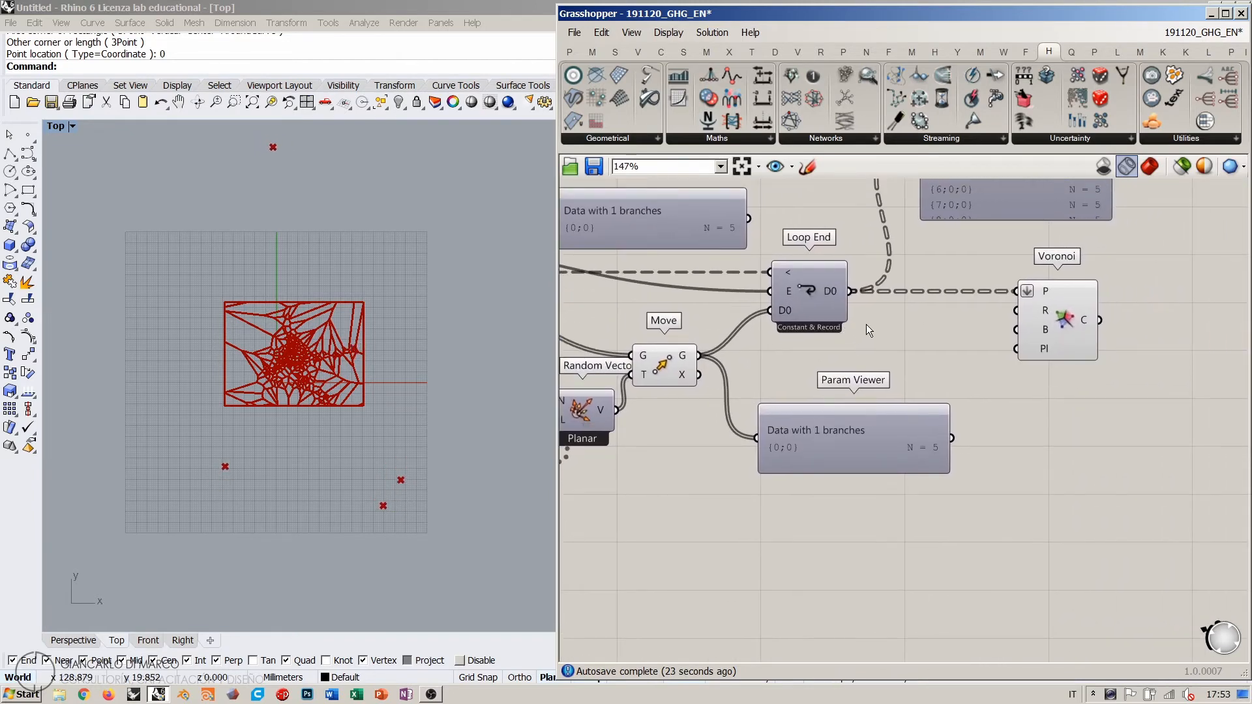
pyautogui.click(828, 291)
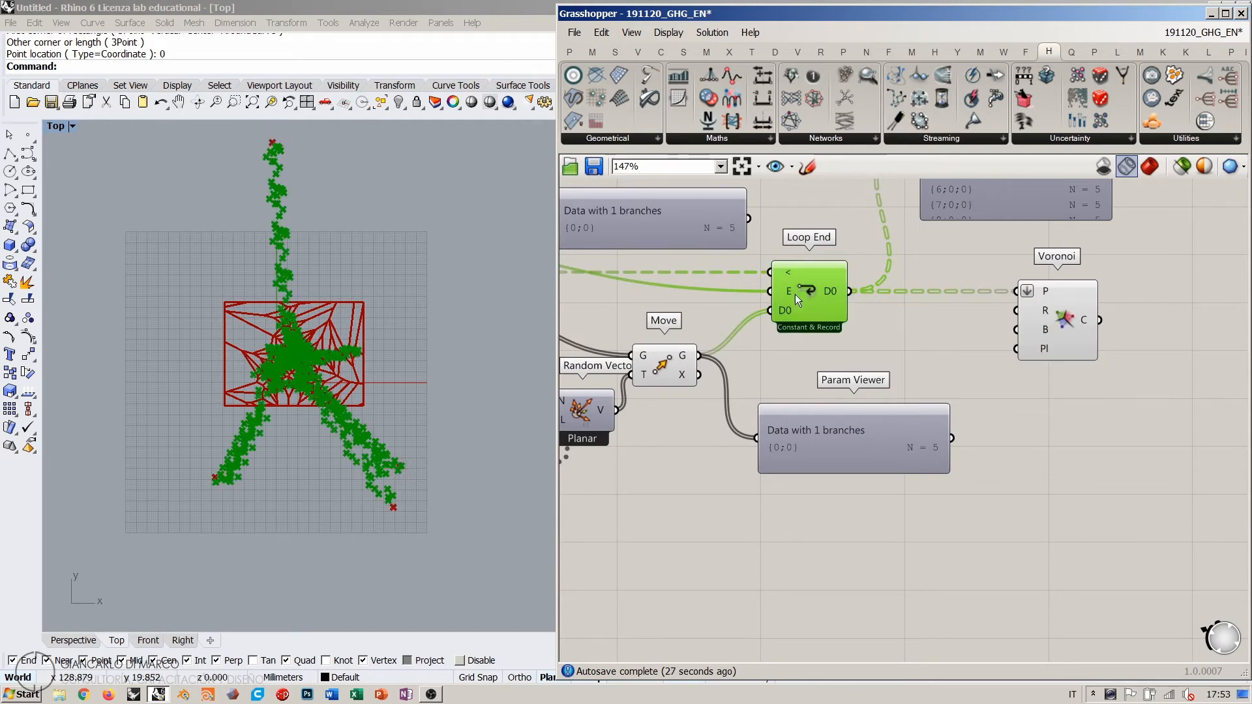
# Step: Add a Bounding Rectangle component between Loop End and Voronoi, flatten its G input and feed it Loop End's D0 output
pyautogui.doubleClick(913, 350)
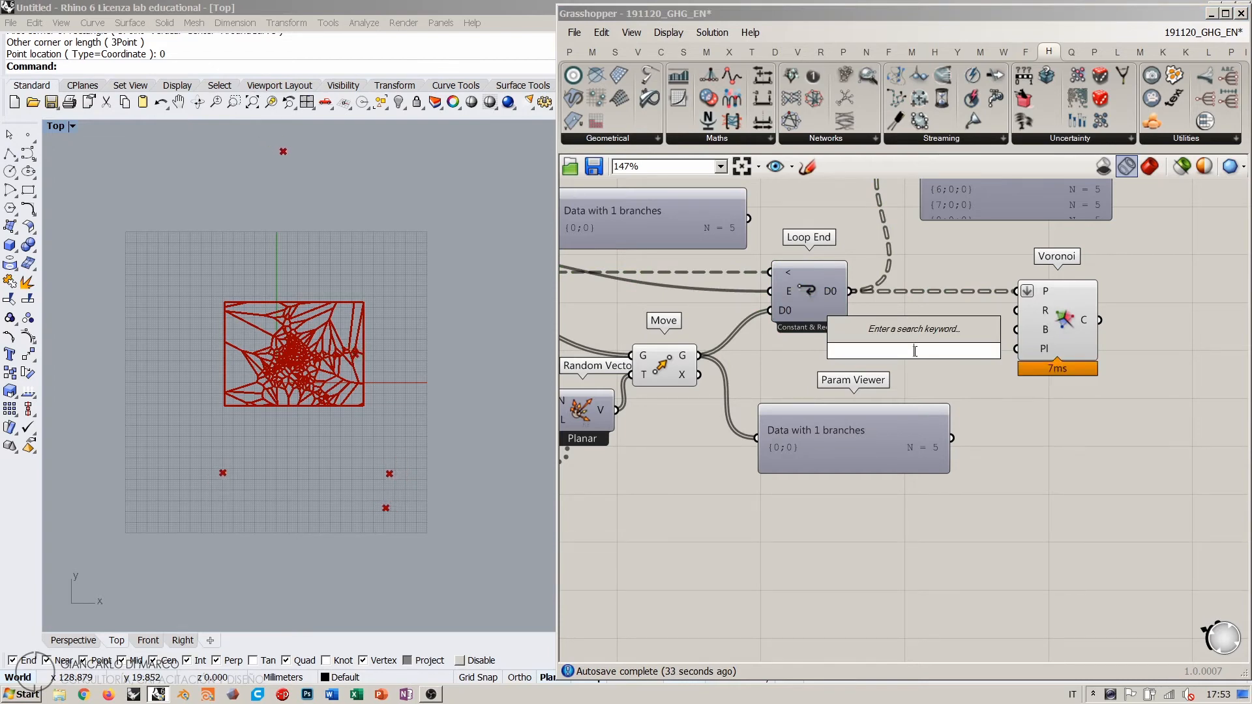
pyautogui.write('boun')
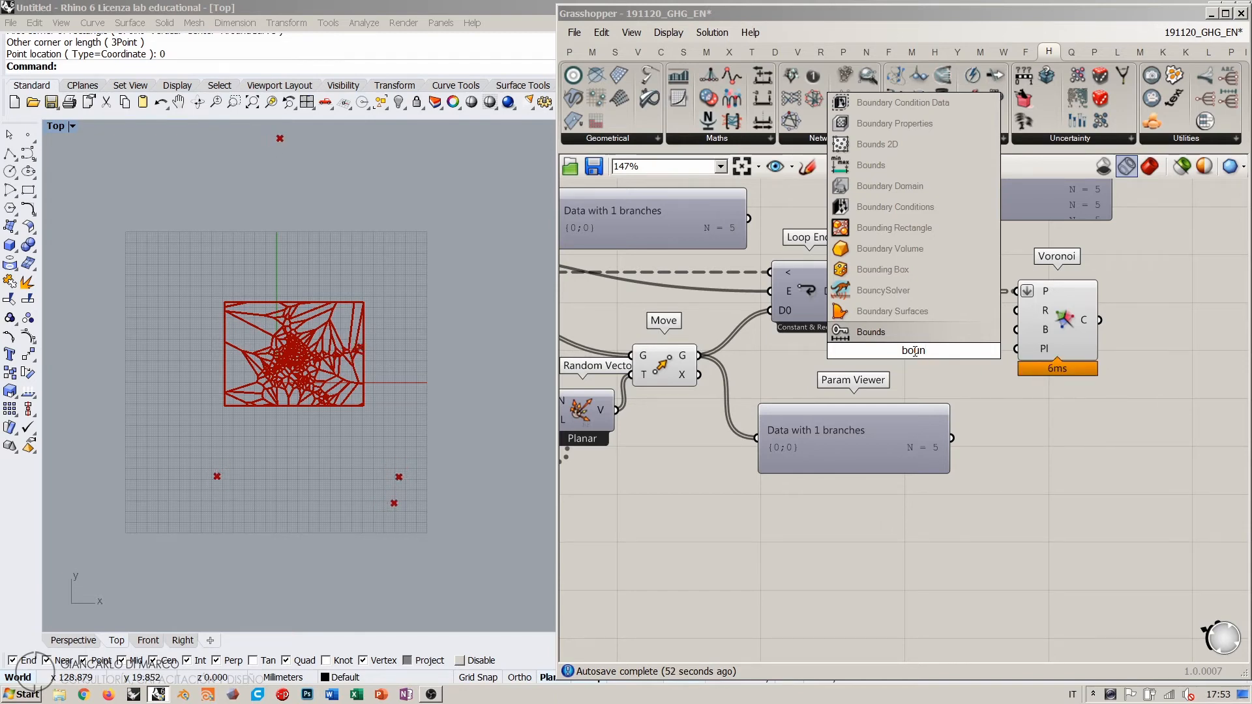
pyautogui.click(889, 227)
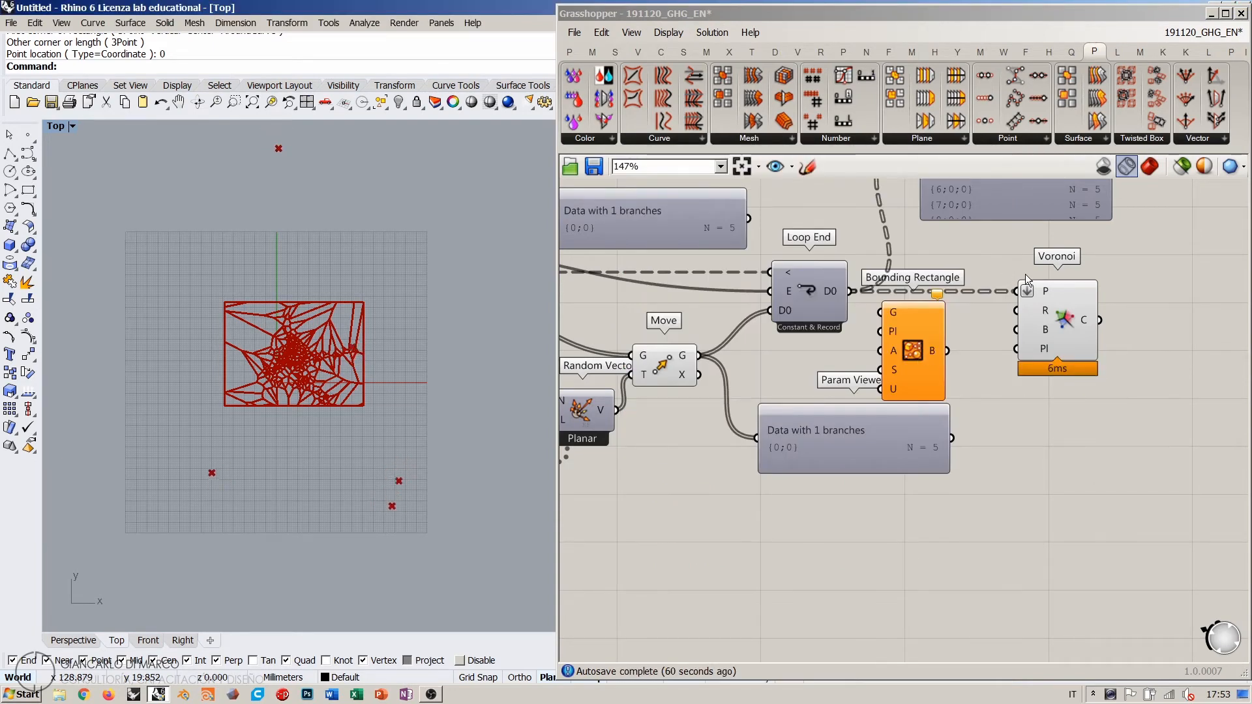
pyautogui.click(894, 312)
pyautogui.scroll(4, 895, 311)
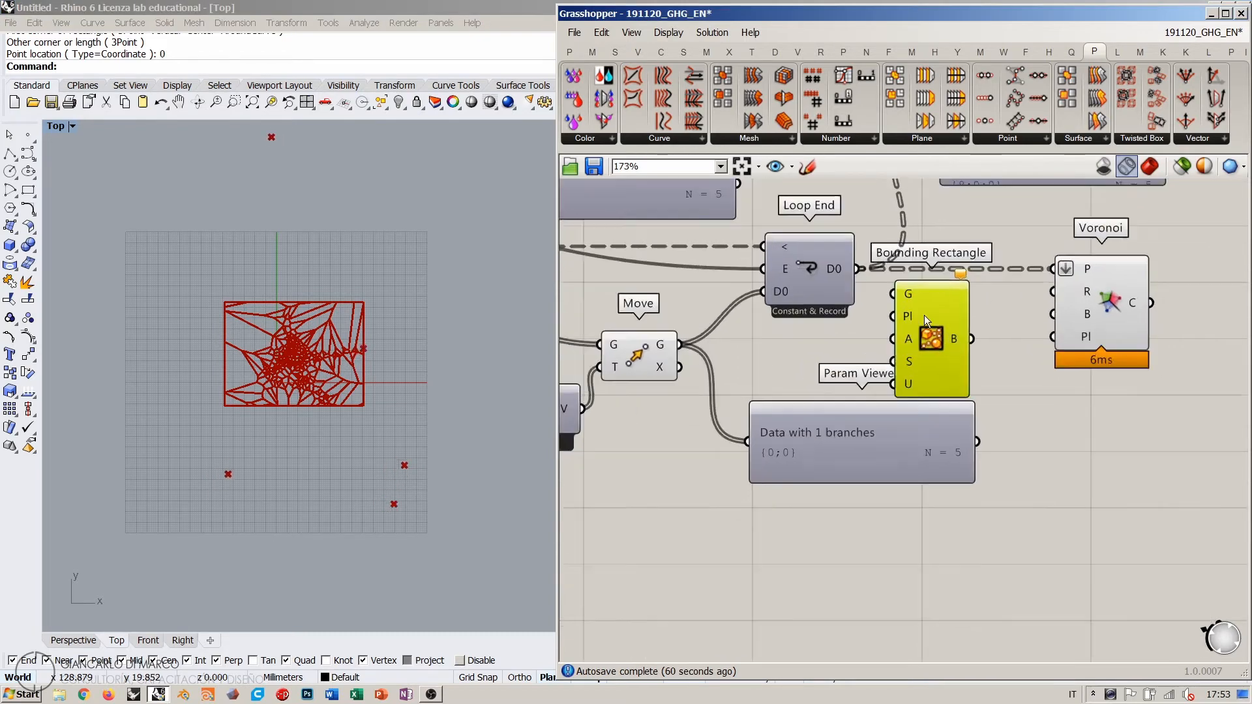
pyautogui.rightClick(901, 281)
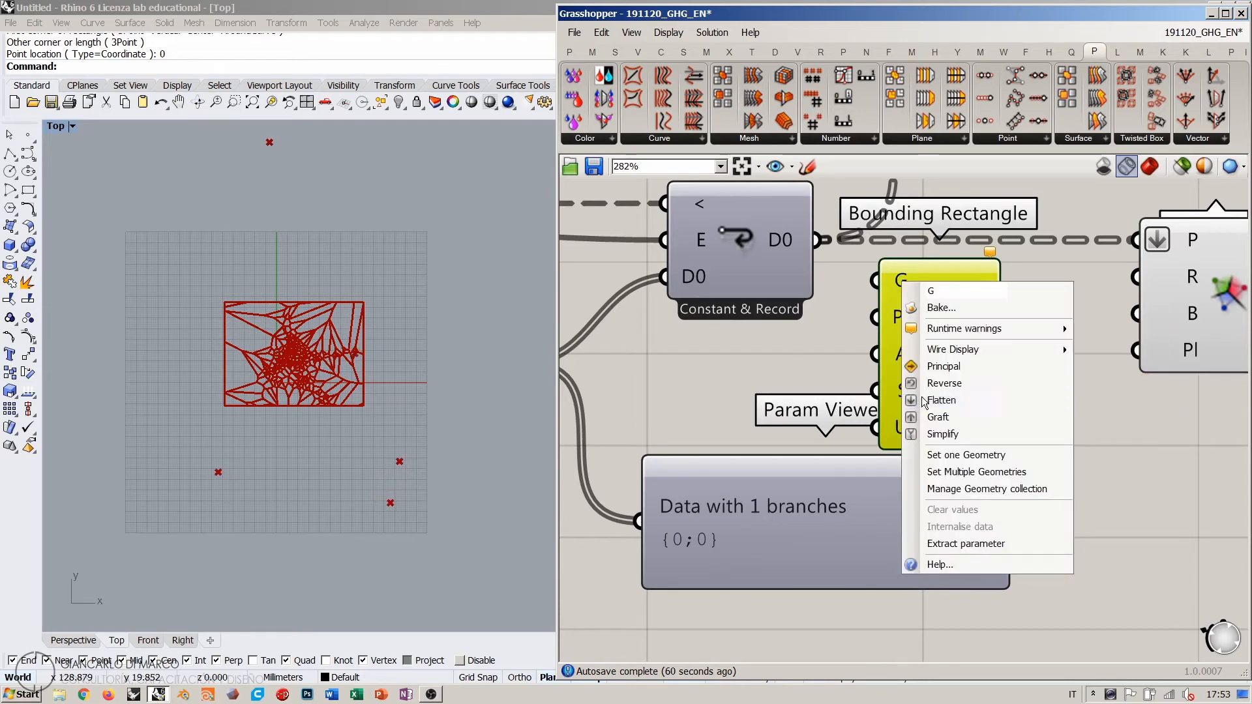
pyautogui.click(926, 400)
pyautogui.moveTo(952, 314); pyautogui.dragTo(990, 316)
pyautogui.click(850, 334)
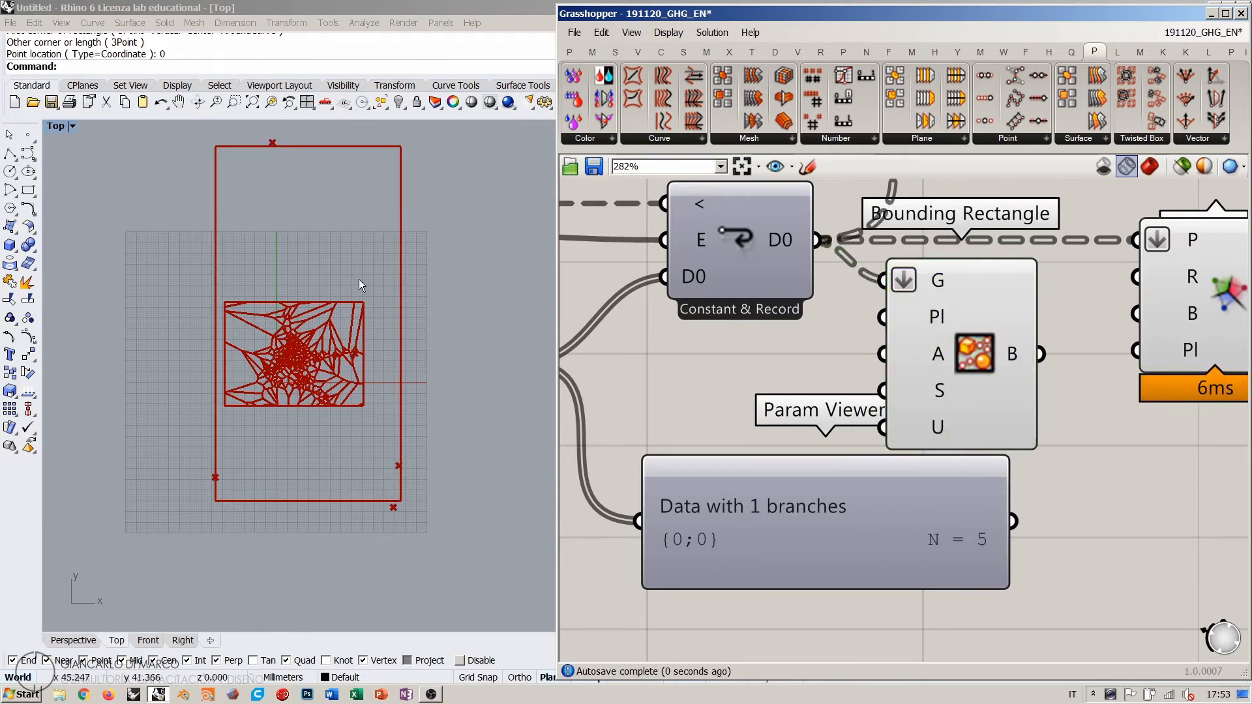
# Step: Move the lower Param Viewer down and connect Bounding Rectangle's B output to Voronoi's B input
pyautogui.scroll(-3, 919, 329)
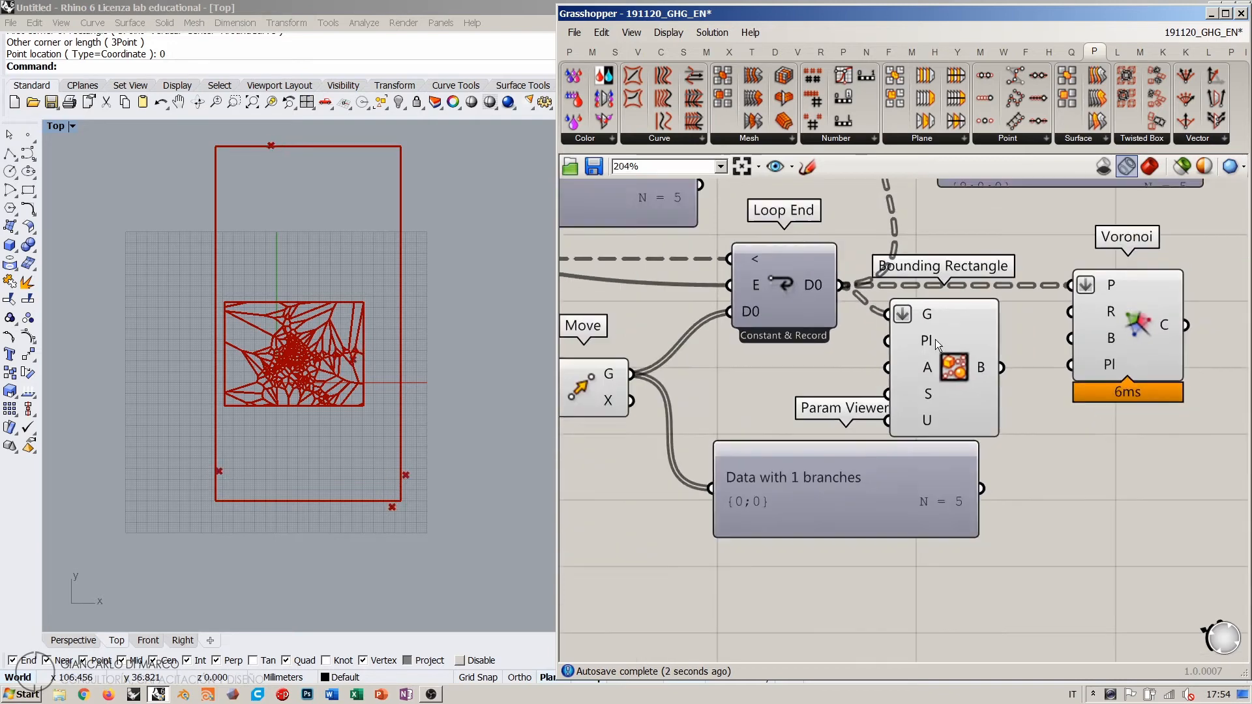
pyautogui.moveTo(847, 467); pyautogui.dragTo(834, 540)
pyautogui.click(851, 375)
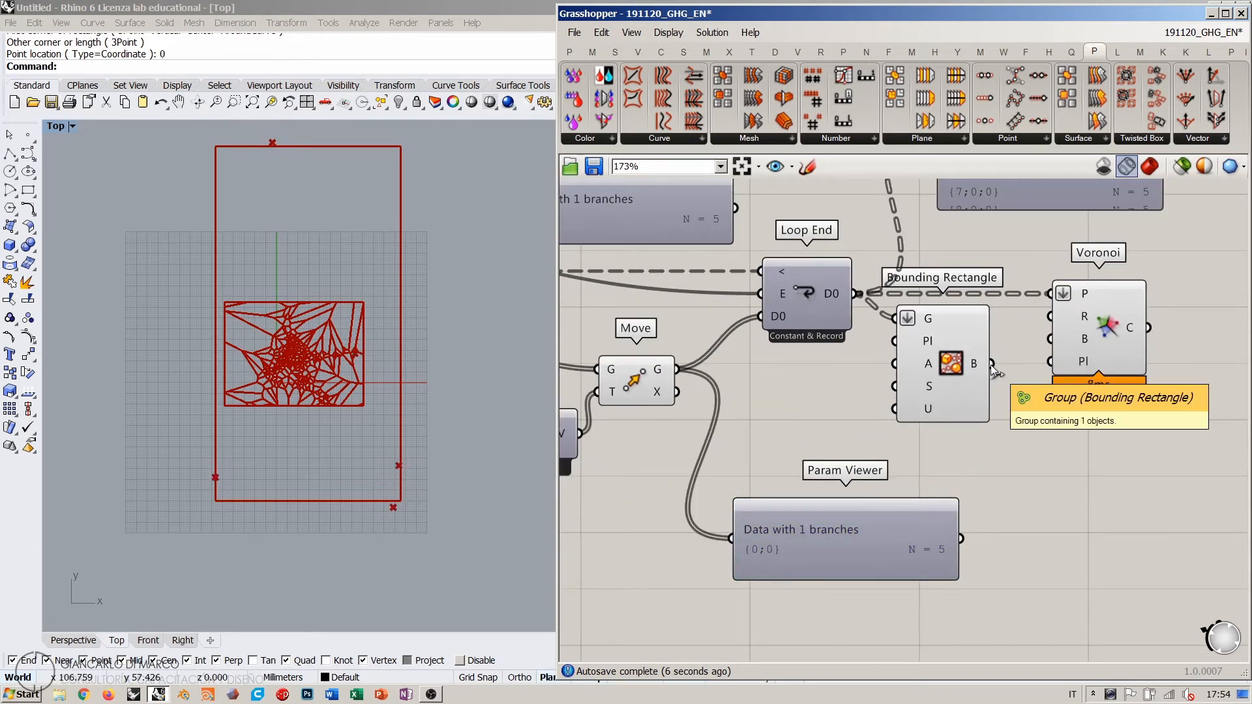
pyautogui.moveTo(992, 363); pyautogui.dragTo(1050, 338)
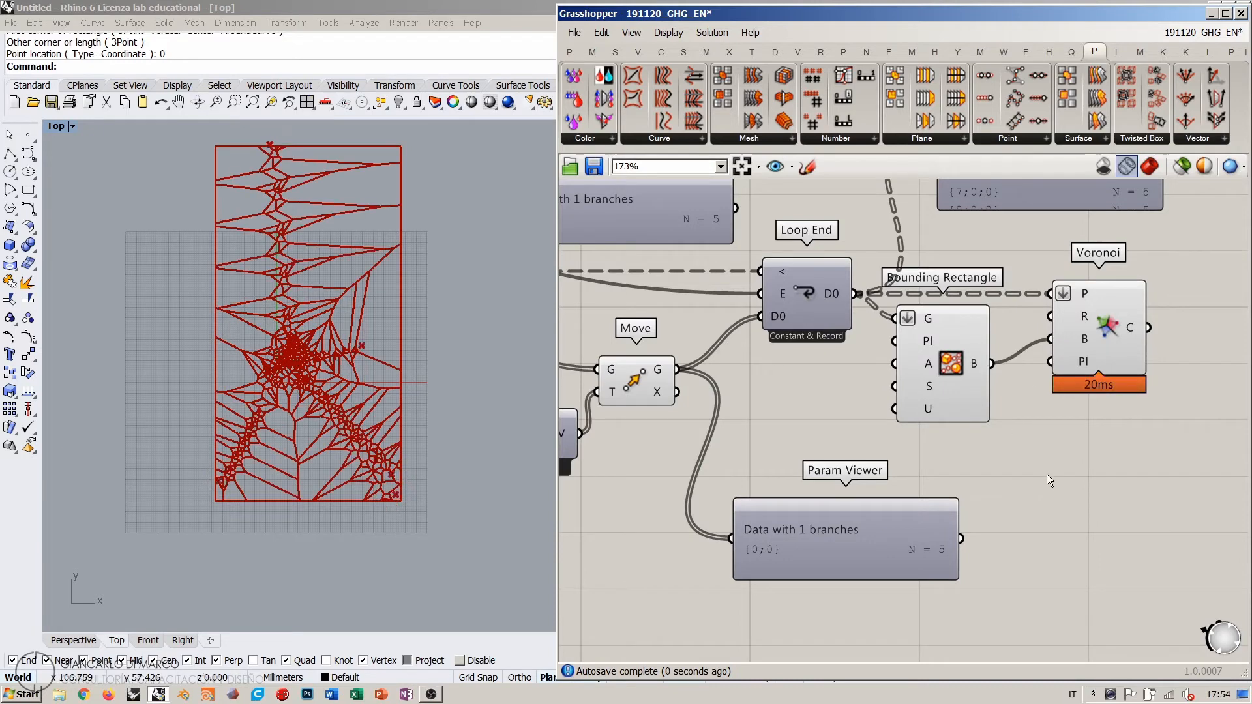
# Step: Rerun the loop by switching the Boolean Toggle to True and back to False, and examine the regenerated Voronoi
pyautogui.click(956, 362)
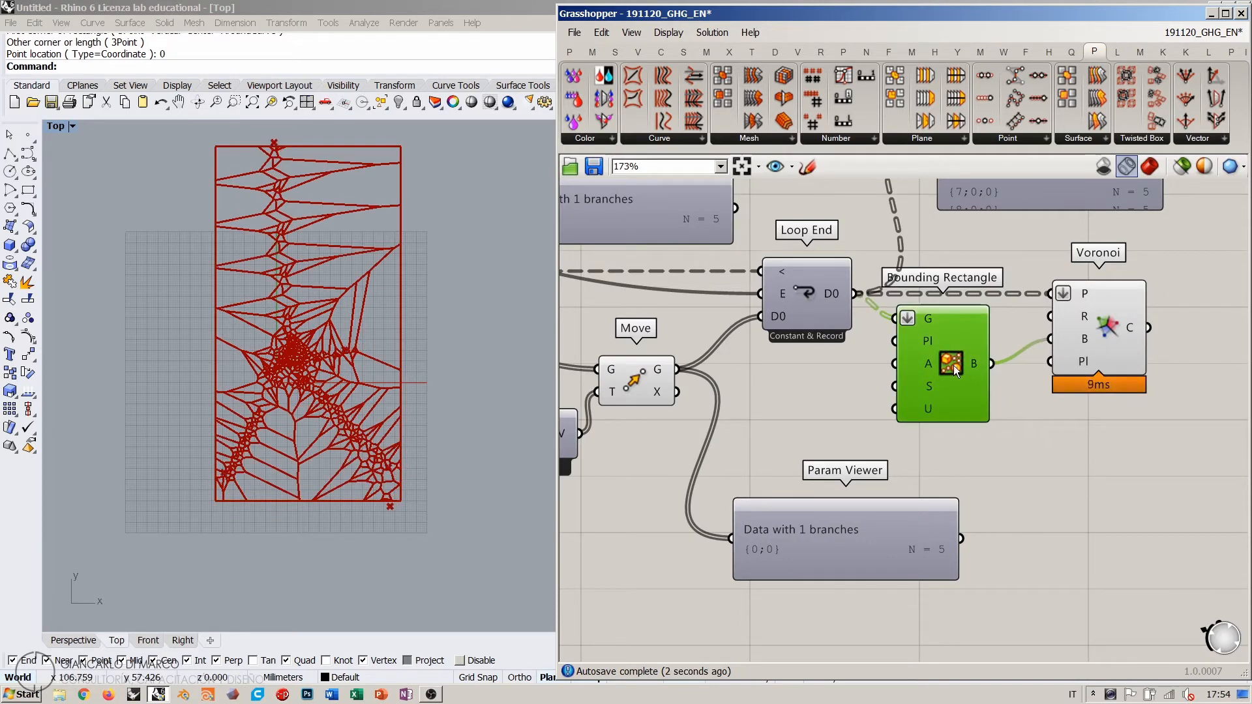
pyautogui.moveTo(956, 369); pyautogui.dragTo(1041, 397, button='right')
pyautogui.scroll(-3, 1049, 404)
pyautogui.click(1105, 453)
pyautogui.moveTo(693, 371); pyautogui.dragTo(777, 358, button='right')
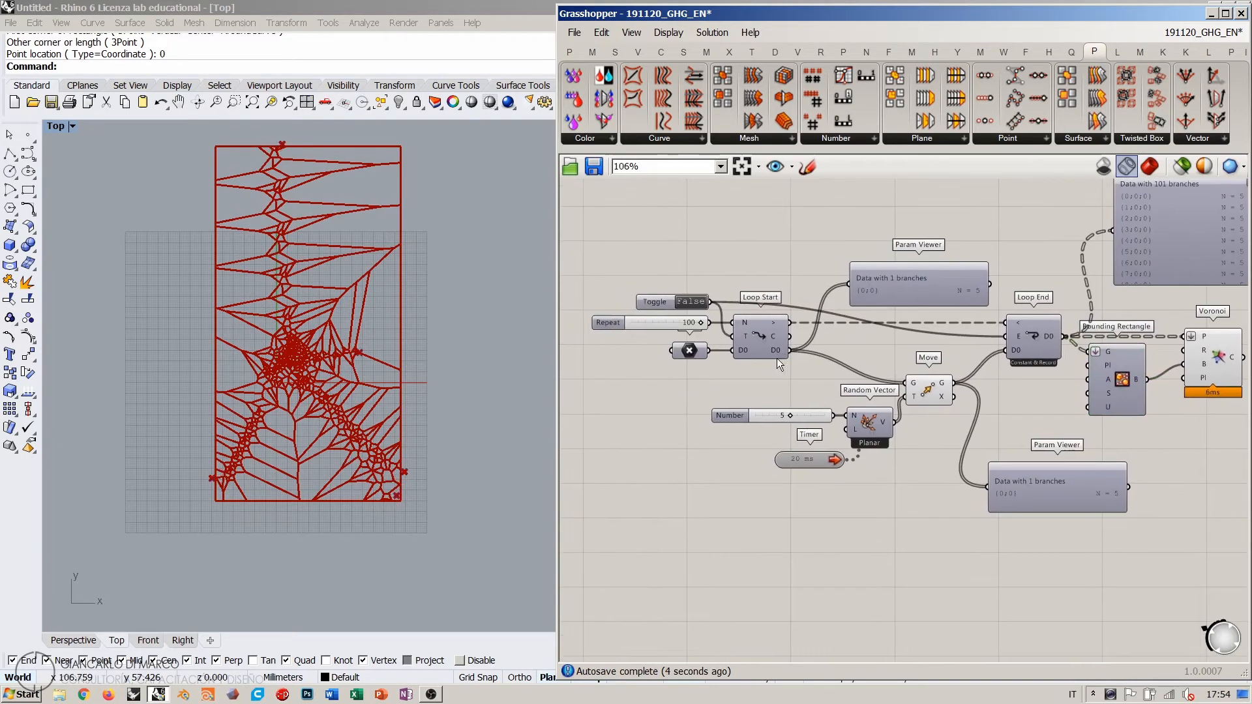
pyautogui.doubleClick(683, 304)
pyautogui.doubleClick(683, 304)
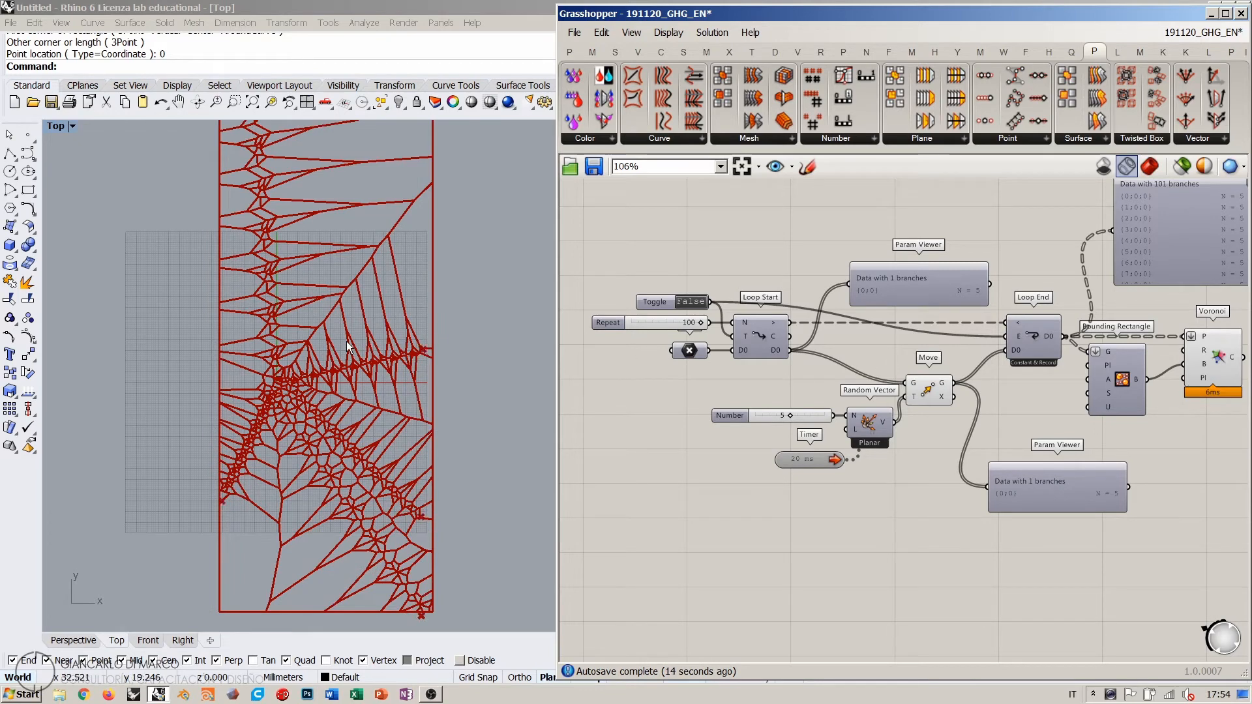
pyautogui.moveTo(392, 339); pyautogui.dragTo(369, 360, button='right')
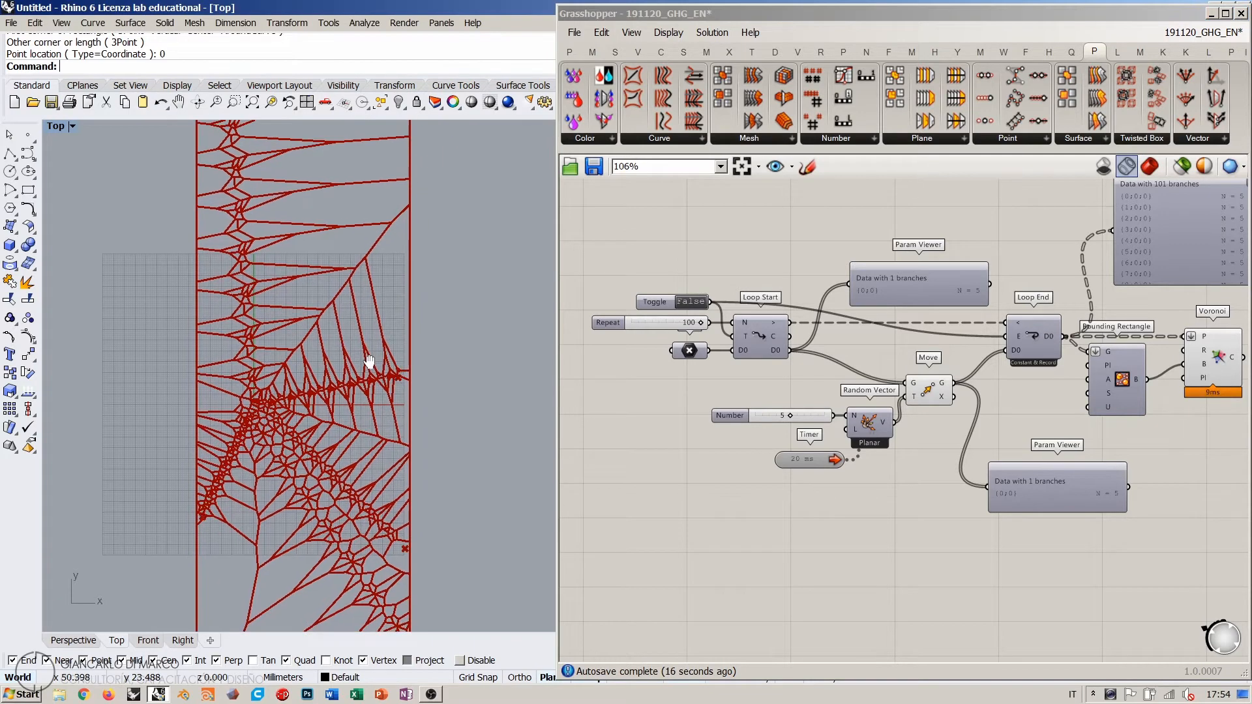
pyautogui.scroll(-2, 292, 326)
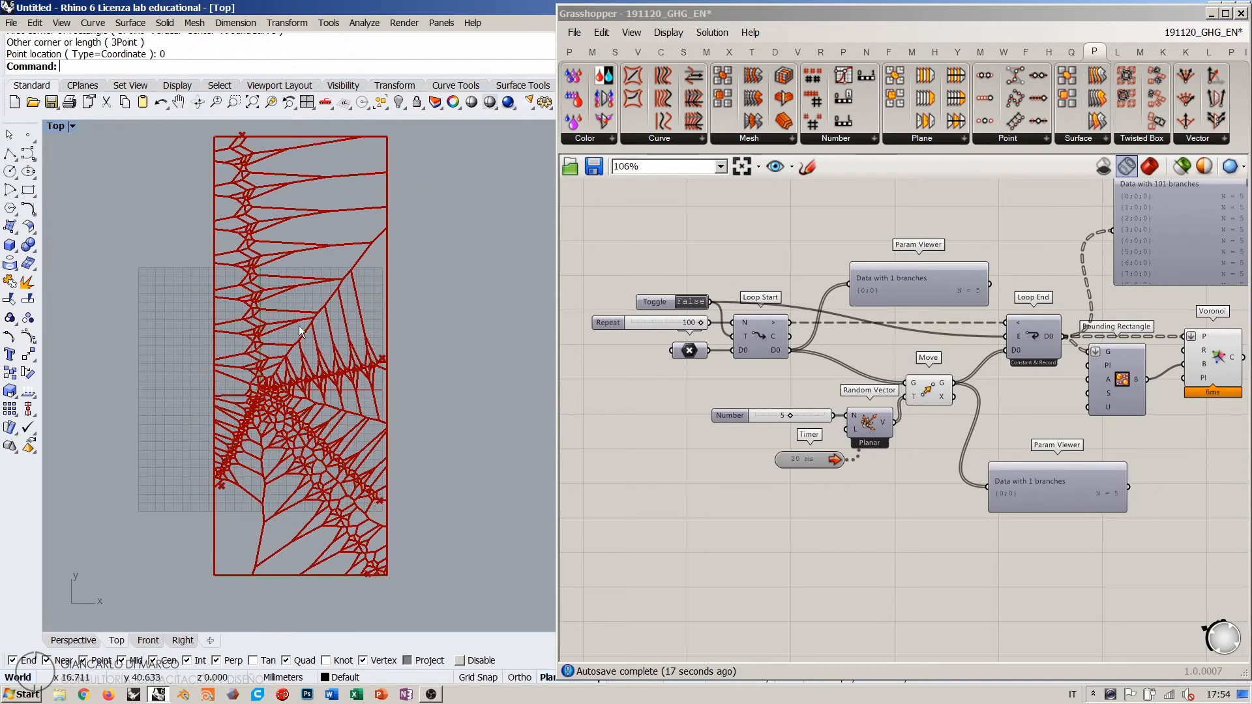
# Step: Check Random Vector's length domain and component options, along with the Timer attached to it
pyautogui.scroll(3, 867, 373)
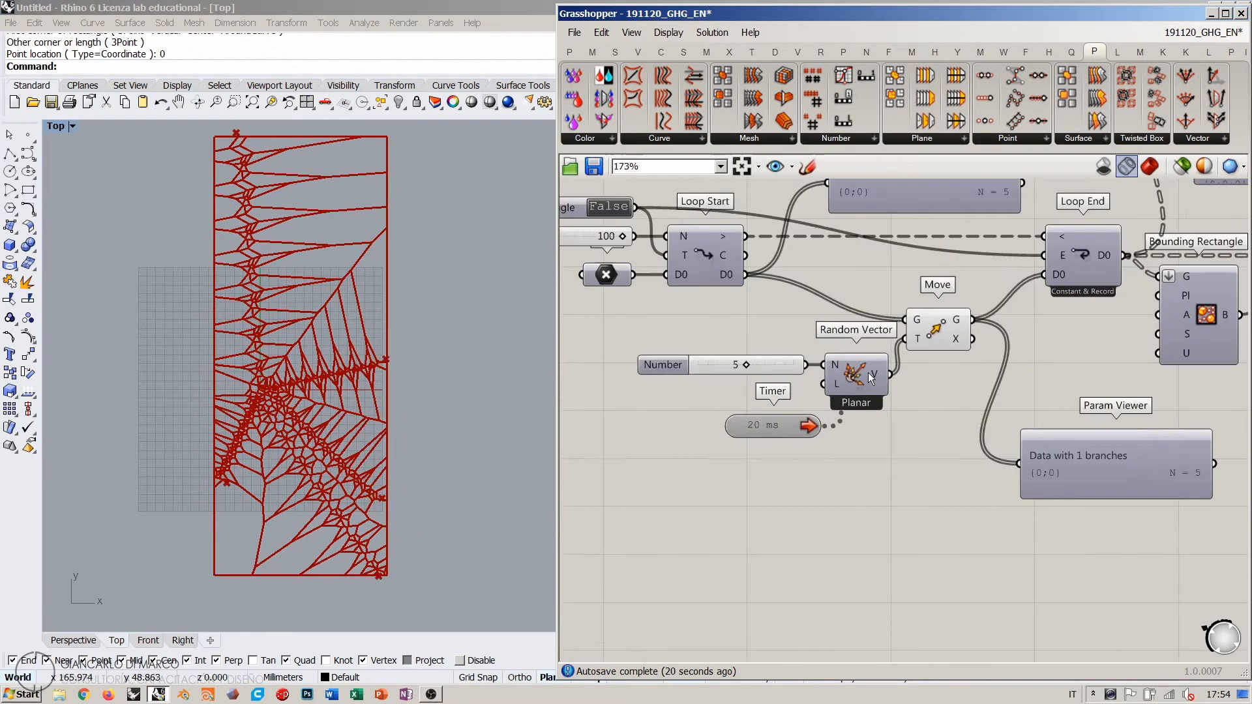
pyautogui.scroll(3, 867, 373)
pyautogui.moveTo(828, 374); pyautogui.dragTo(888, 375, button='right')
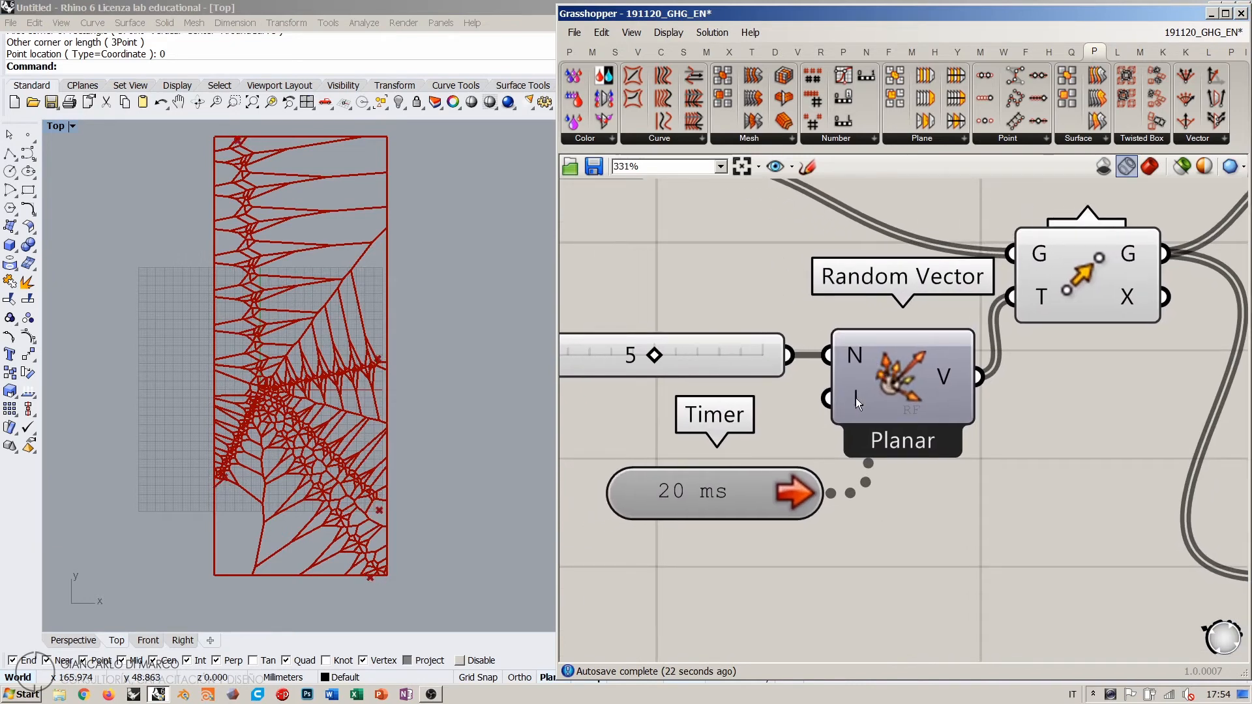
pyautogui.moveTo(855, 398)
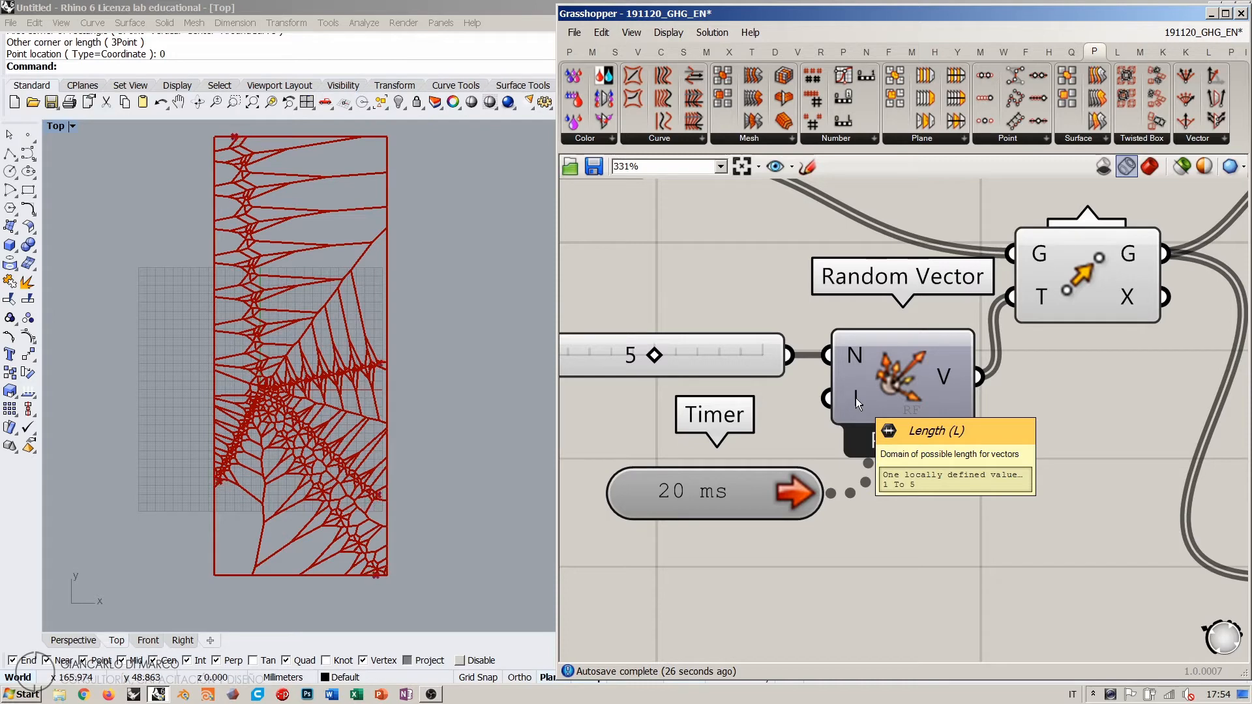
pyautogui.rightClick(902, 366)
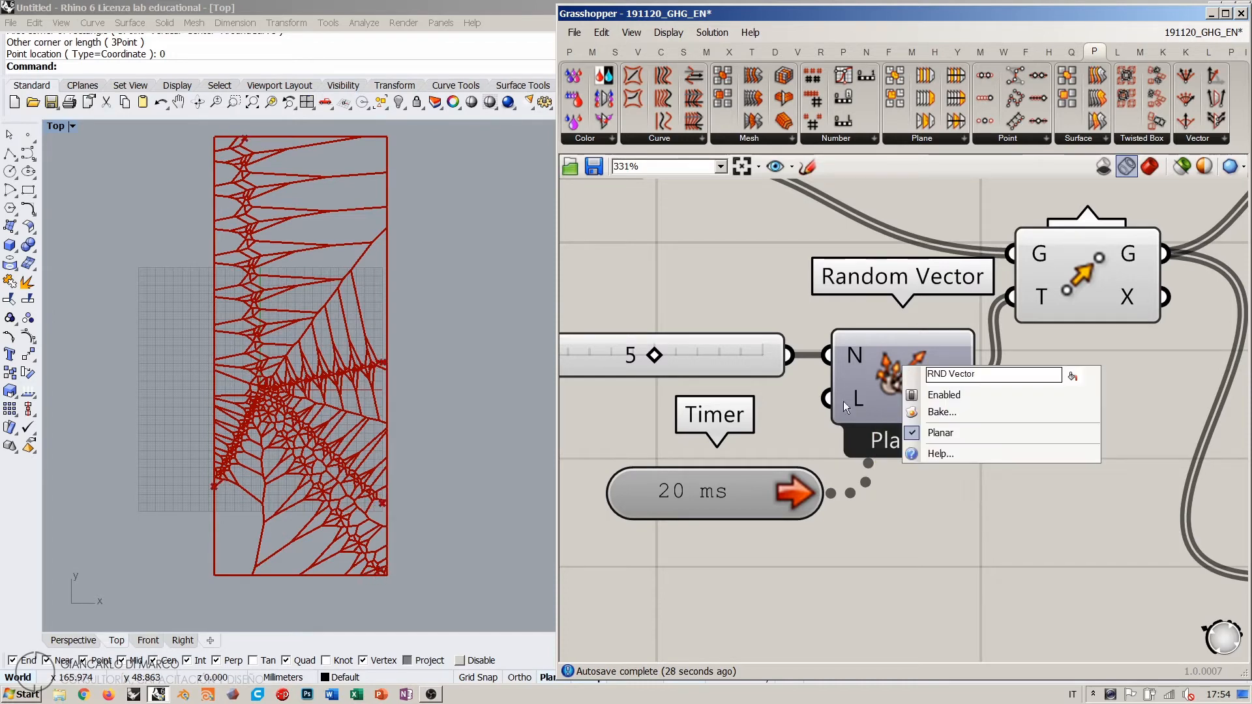
pyautogui.click(949, 569)
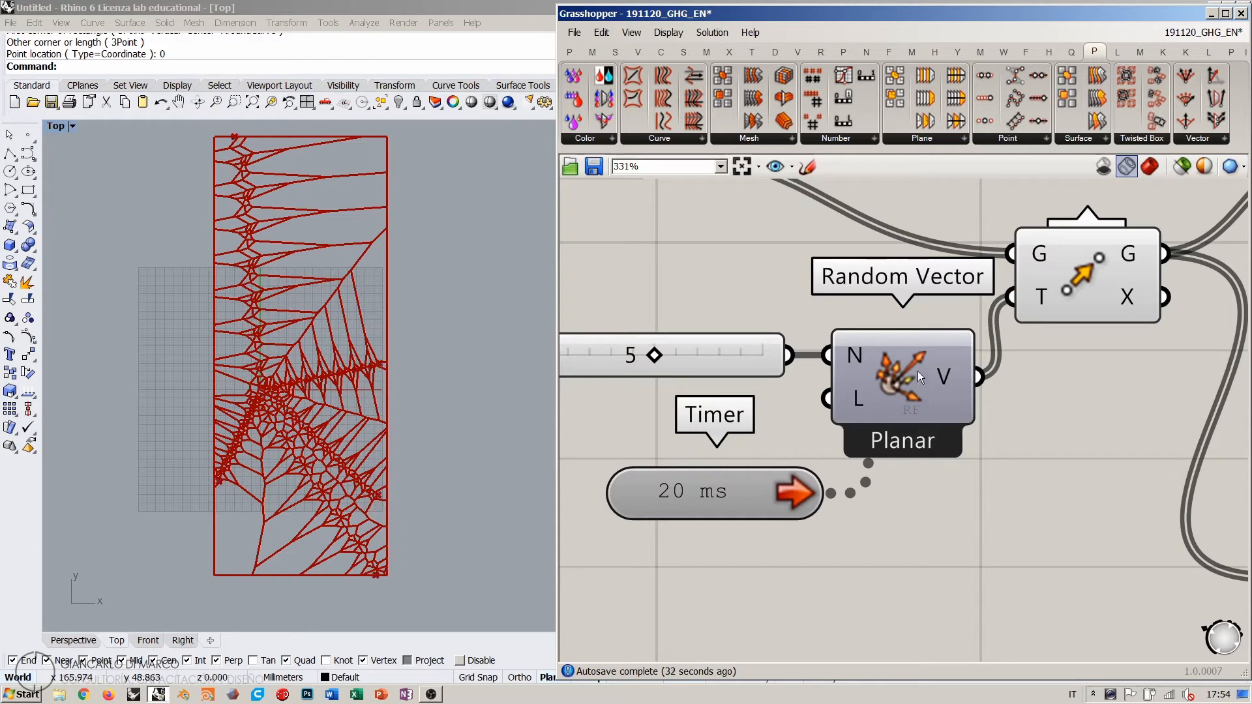
pyautogui.click(729, 493)
pyautogui.click(825, 511)
pyautogui.scroll(-3, 881, 405)
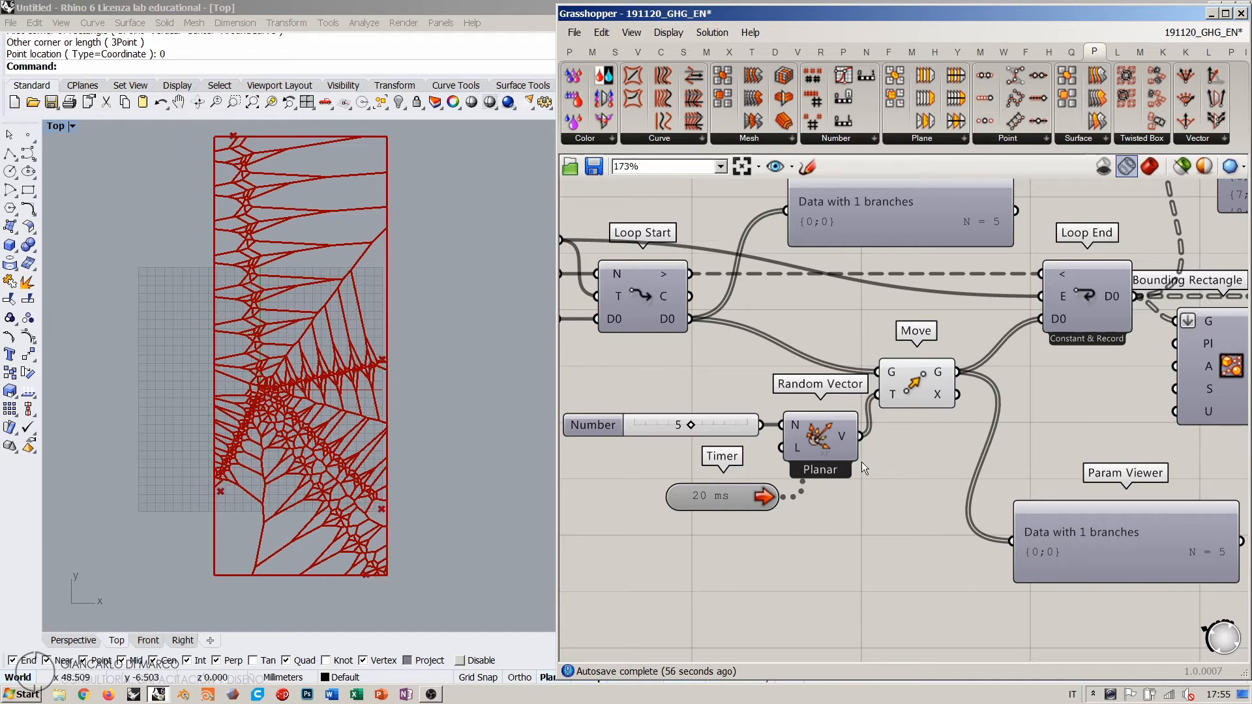
# Step: Add a Random Direction component below the Timer and set it to Planar
pyautogui.moveTo(860, 465); pyautogui.dragTo(933, 401, button='right')
pyautogui.doubleClick(894, 518)
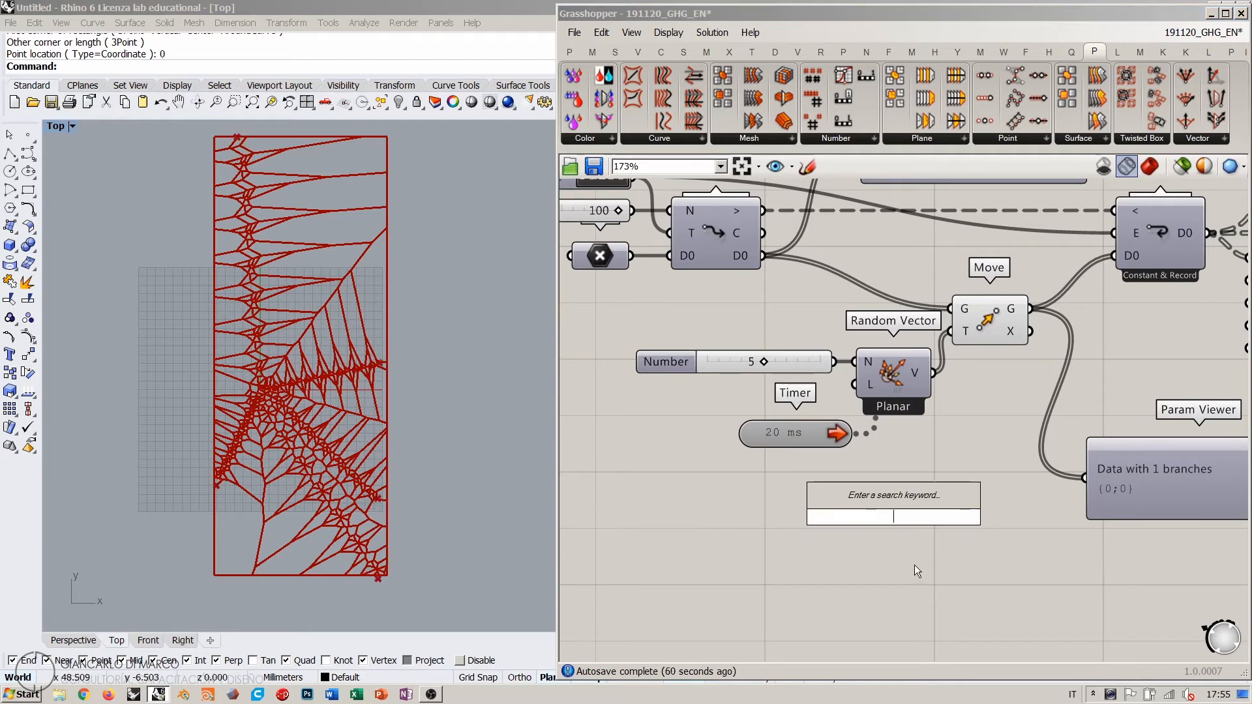
pyautogui.write('random')
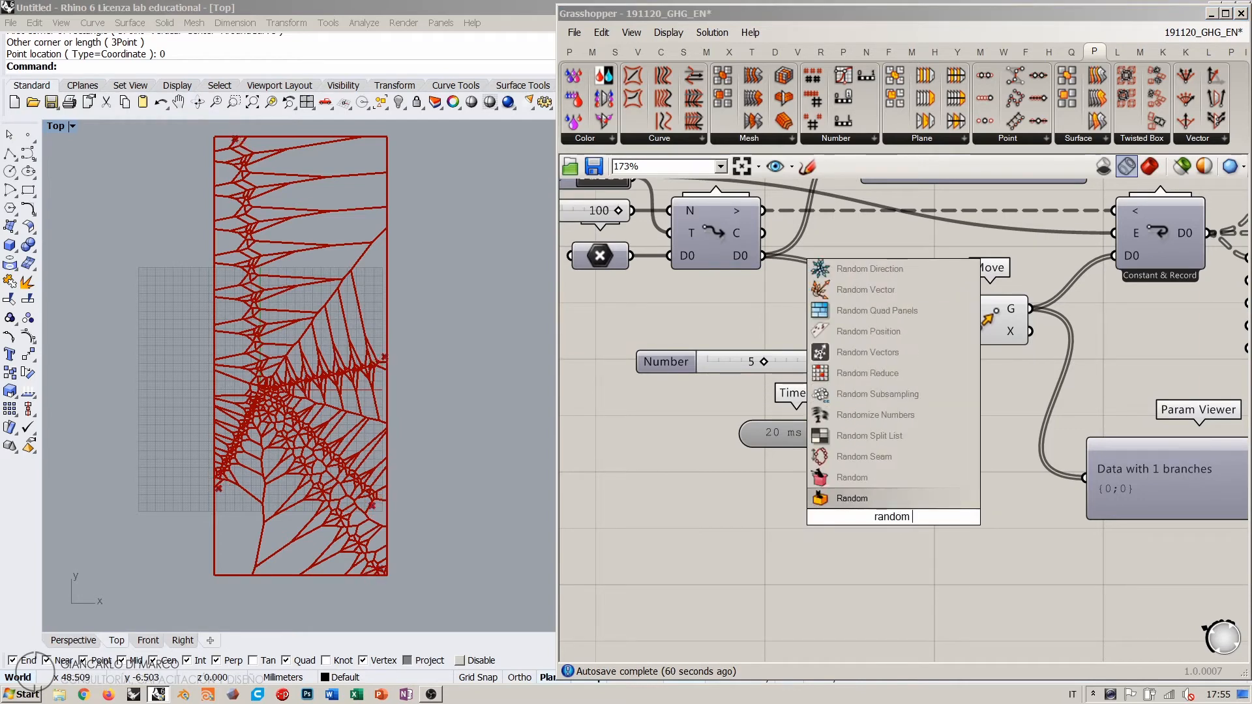
pyautogui.write(' di')
pyautogui.click(874, 458)
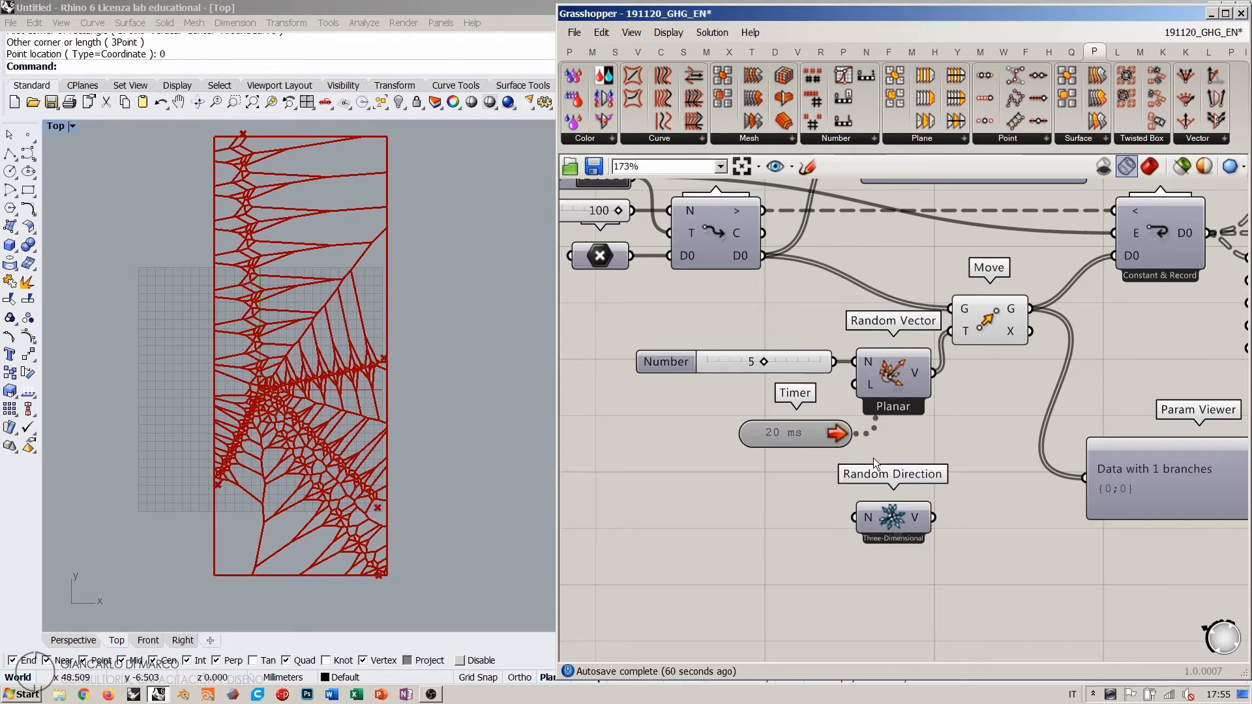
pyautogui.rightClick(889, 517)
pyautogui.click(926, 583)
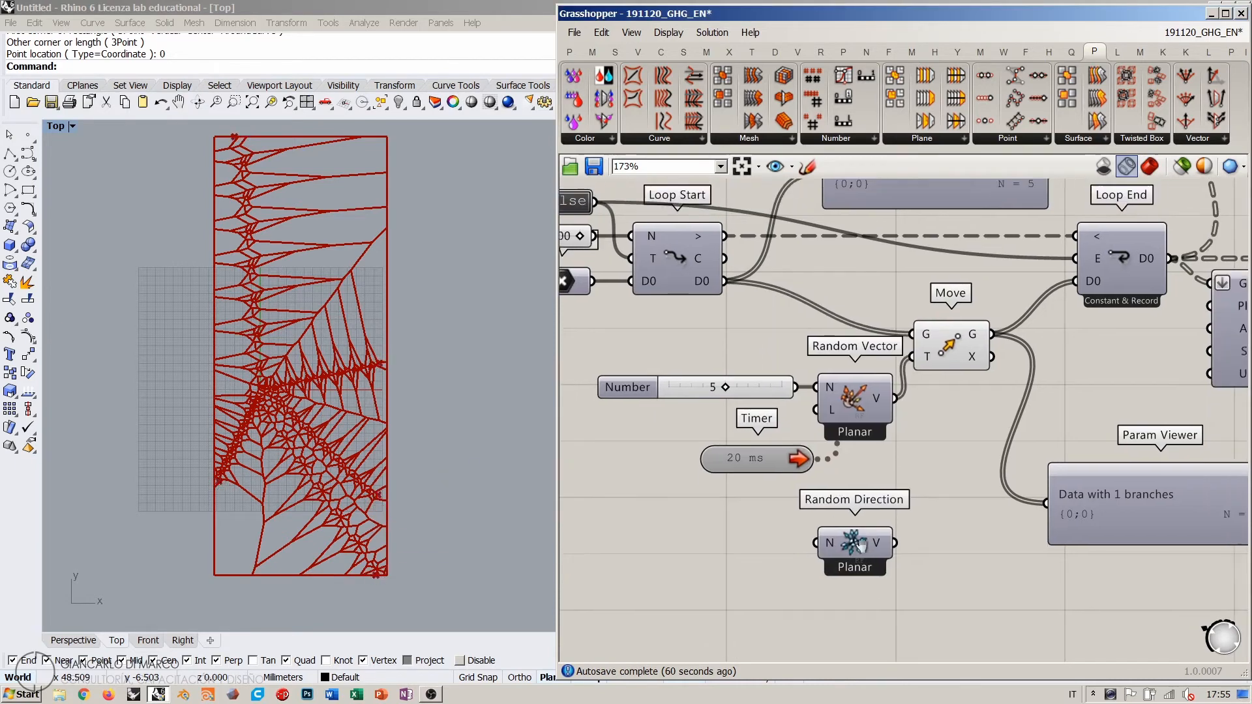
# Step: Feed the Number slider into Random Direction's N, send its V output to Move's T, and attach the Timer to it
pyautogui.moveTo(852, 390); pyautogui.dragTo(810, 416, button='right')
pyautogui.moveTo(791, 387); pyautogui.dragTo(813, 542)
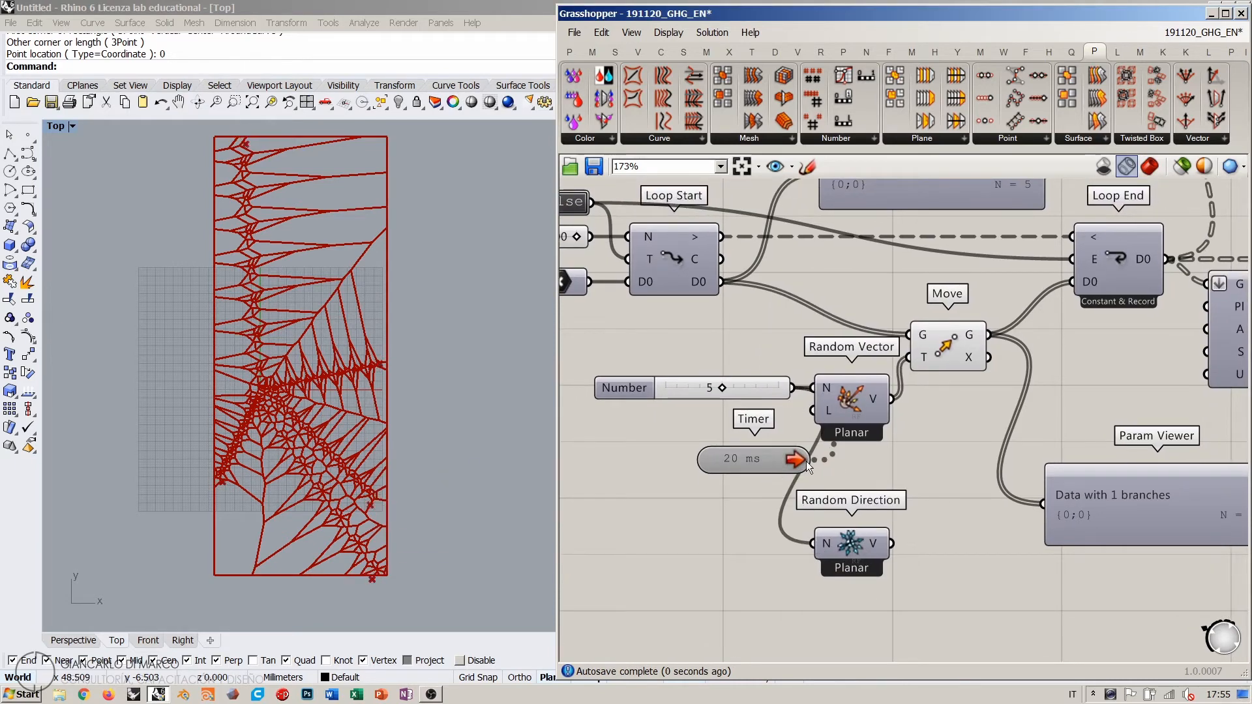
pyautogui.moveTo(892, 541); pyautogui.dragTo(909, 358)
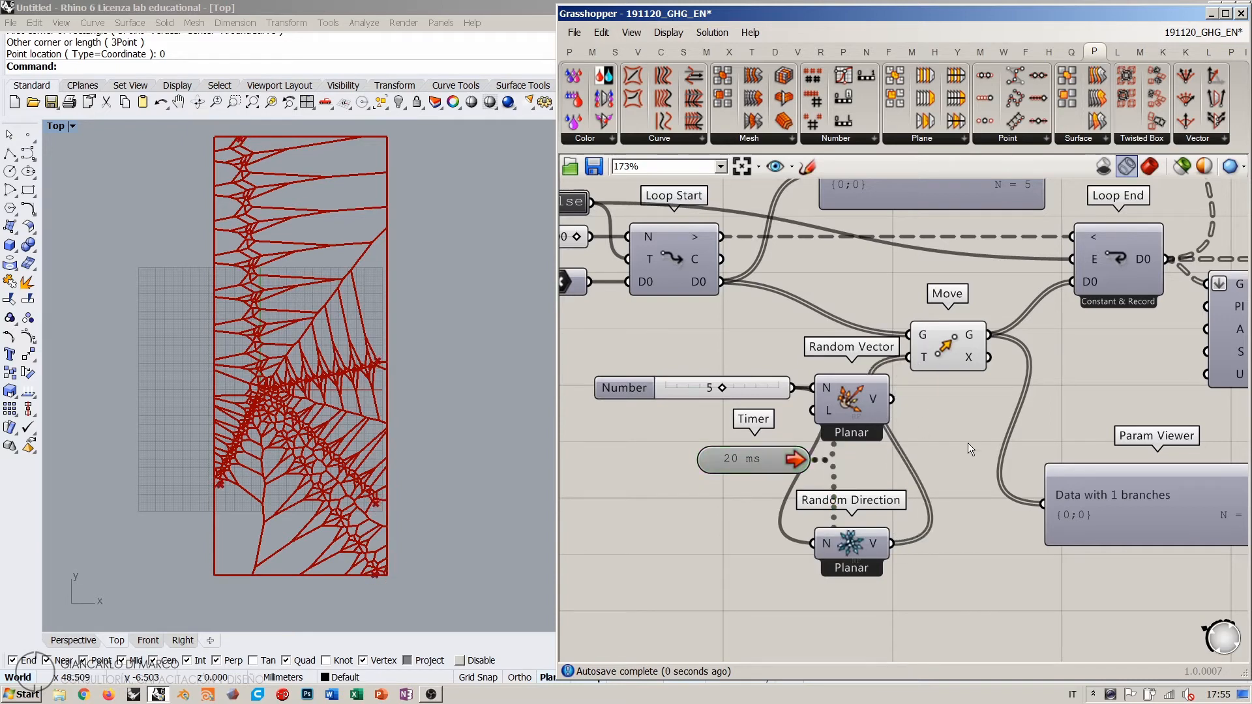
# Step: Restart the loop with the Boolean Toggle and examine the Voronoi generated from the planar random directions
pyautogui.scroll(-2, 968, 443)
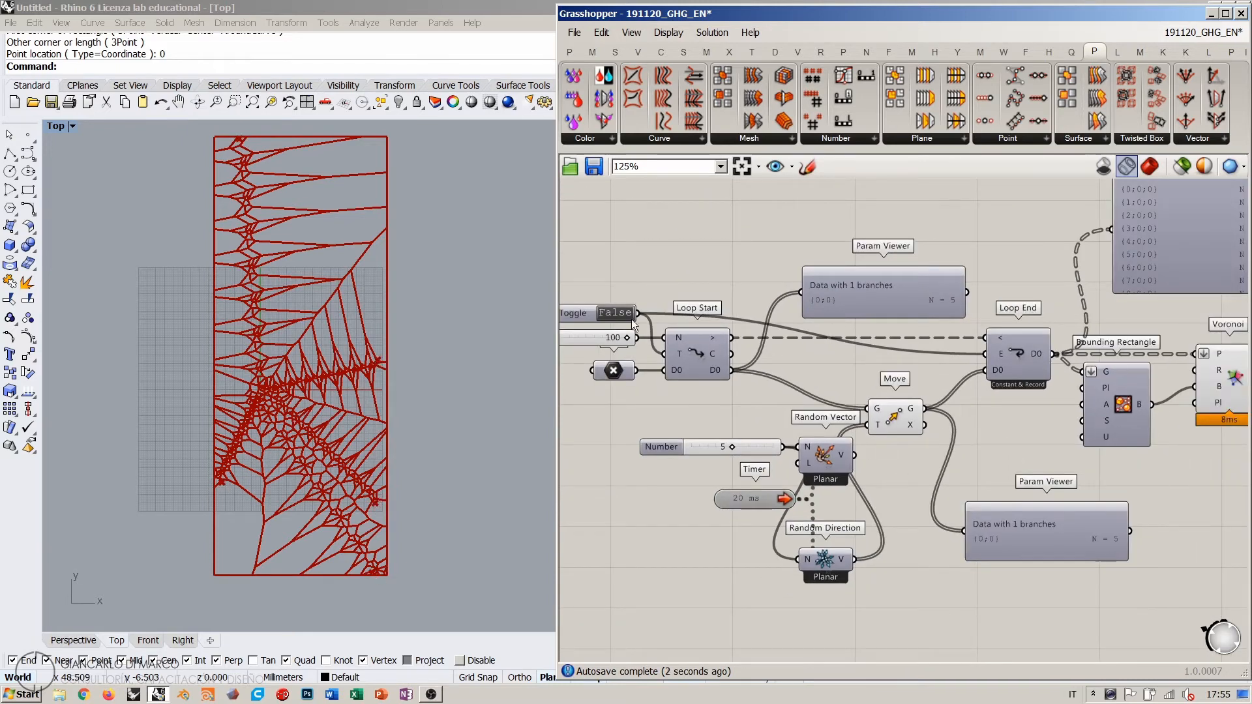
pyautogui.doubleClick(613, 314)
pyautogui.doubleClick(613, 314)
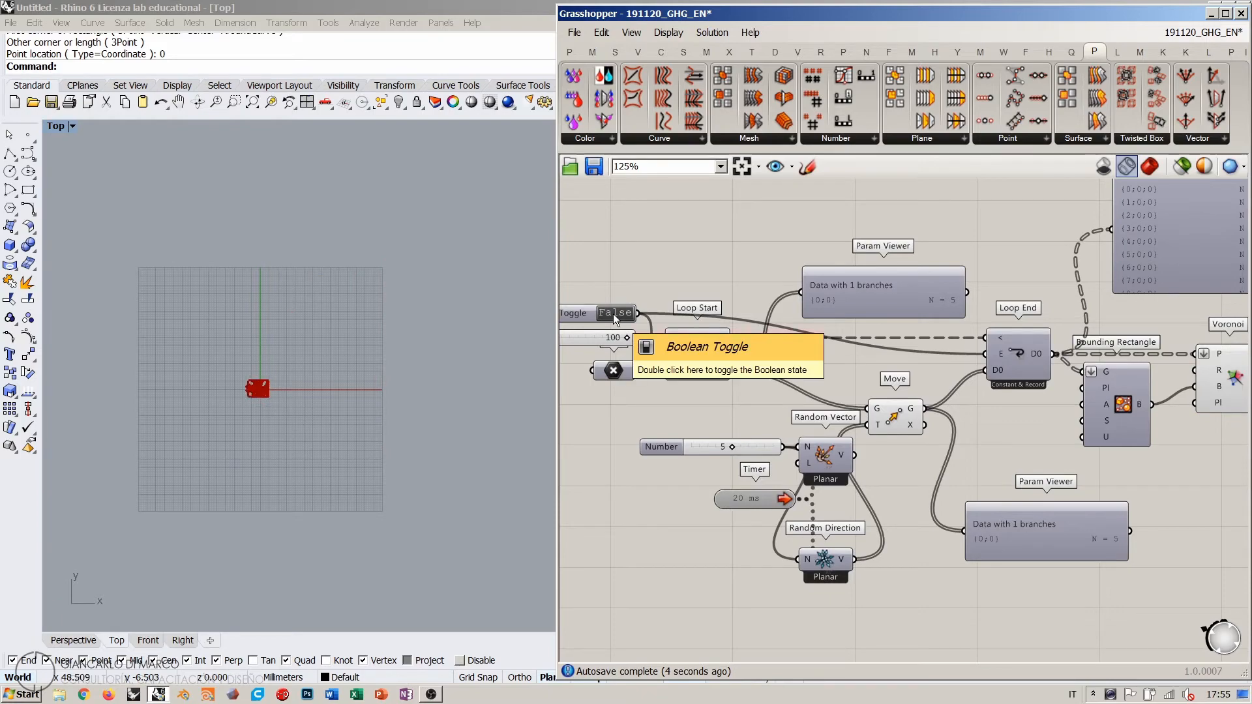
pyautogui.scroll(5, 247, 399)
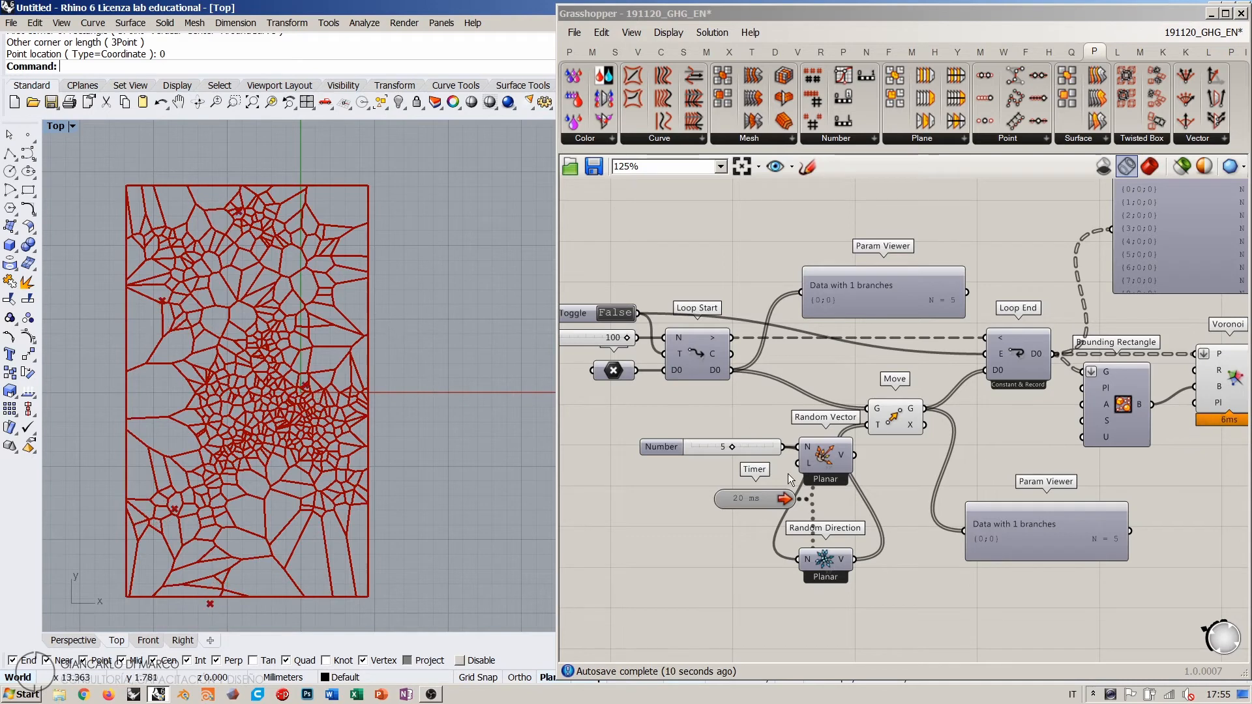
# Step: Delete the Random Vector component and place the Number slider directly beside Random Direction's N input
pyautogui.moveTo(915, 481); pyautogui.dragTo(933, 419, button='right')
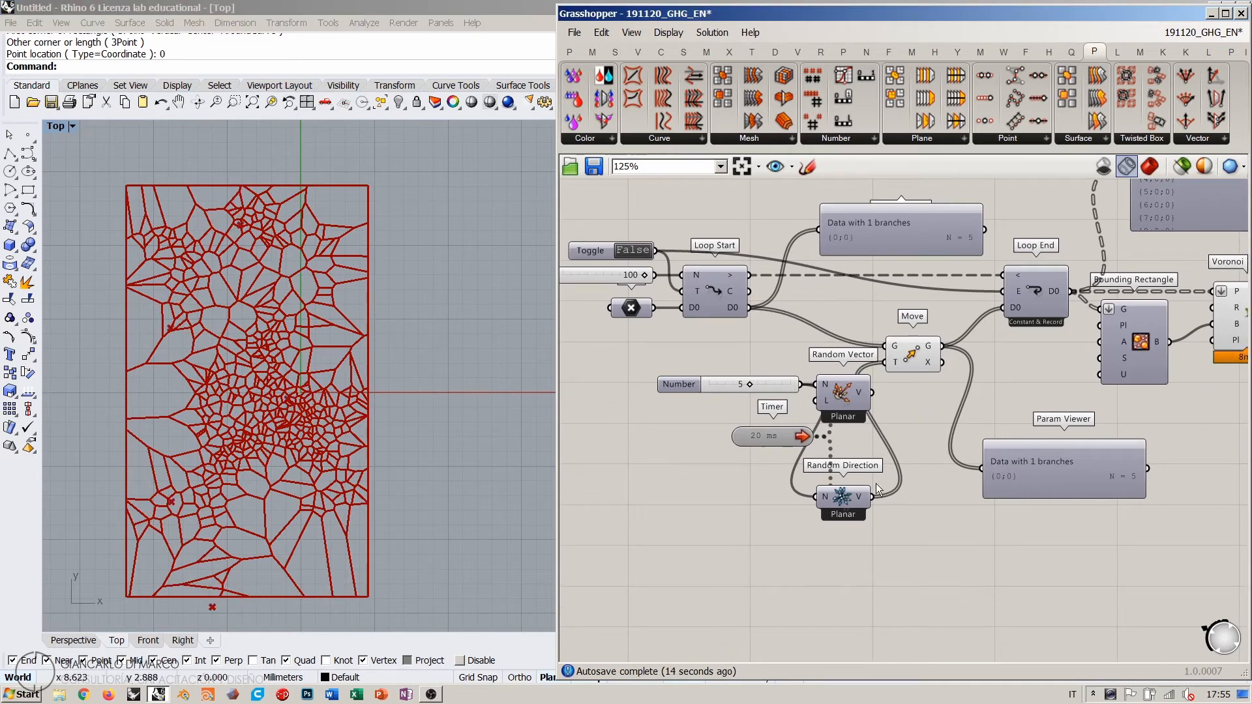
pyautogui.click(843, 397)
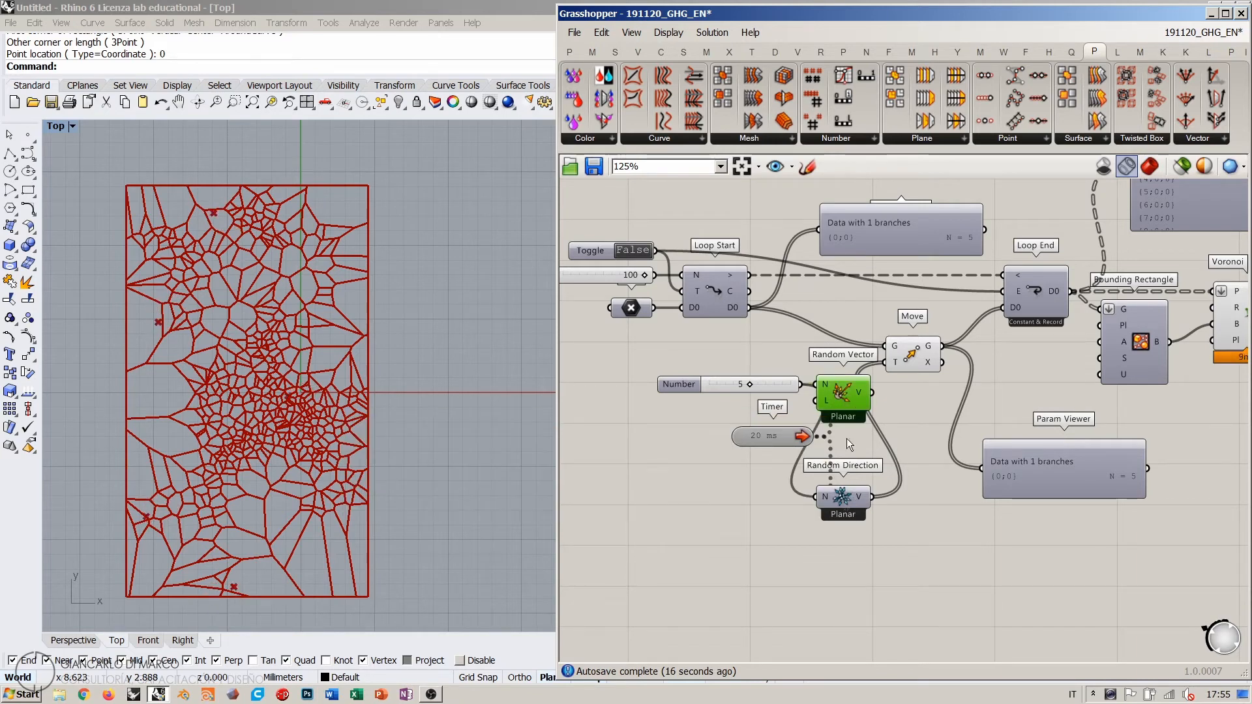
pyautogui.press('Delete')
pyautogui.moveTo(776, 382); pyautogui.dragTo(773, 500)
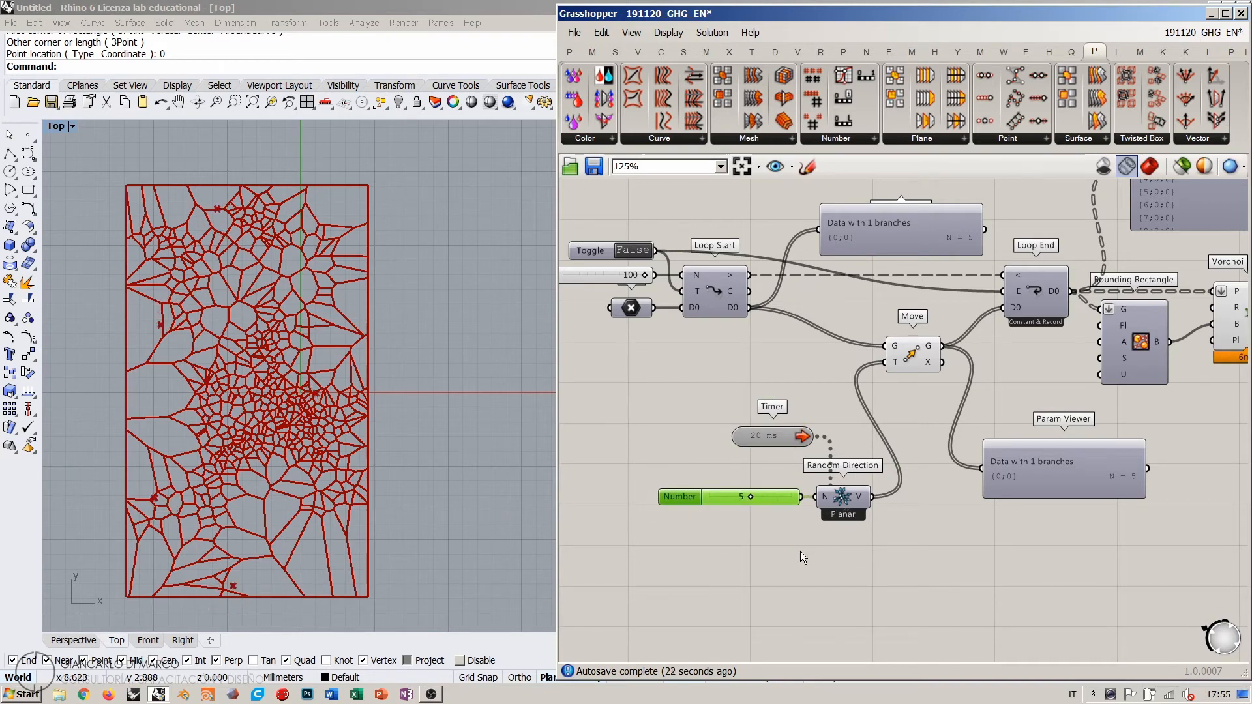
pyautogui.click(800, 550)
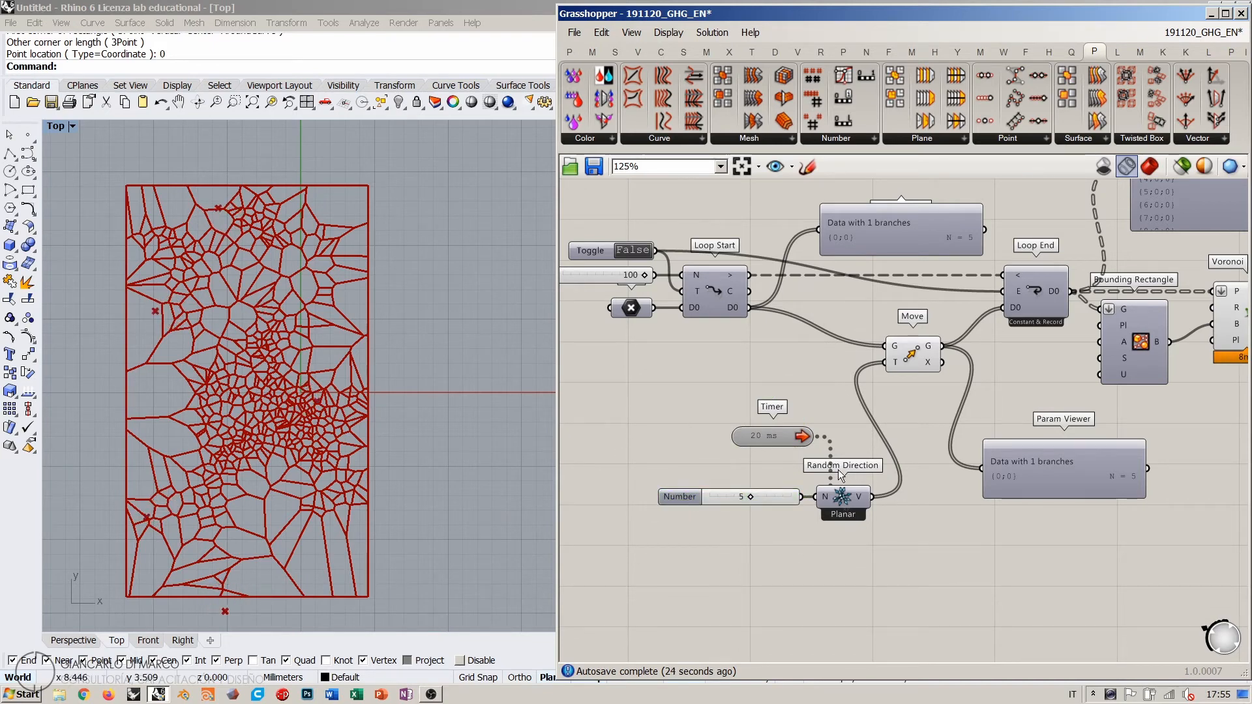
# Step: Add a Random component below Random Direction, attach the Timer to it, and place the Timer beside the two components
pyautogui.moveTo(843, 500); pyautogui.dragTo(783, 403, button='right')
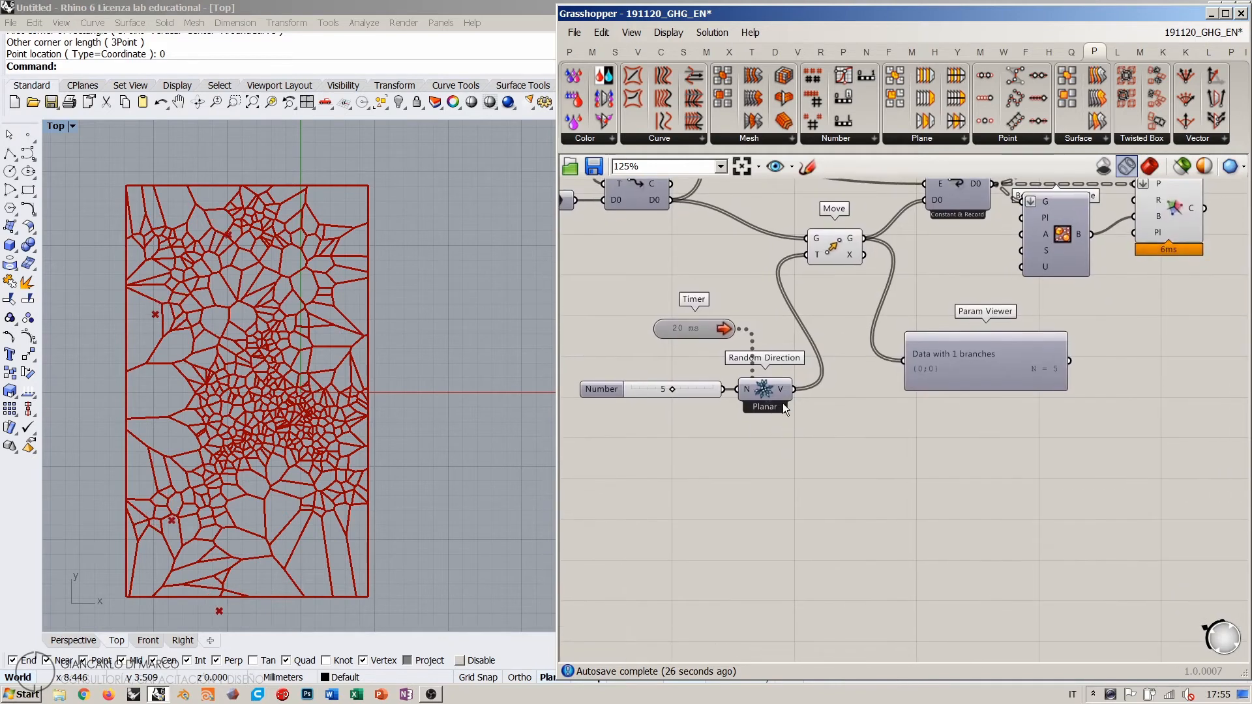
pyautogui.doubleClick(768, 472)
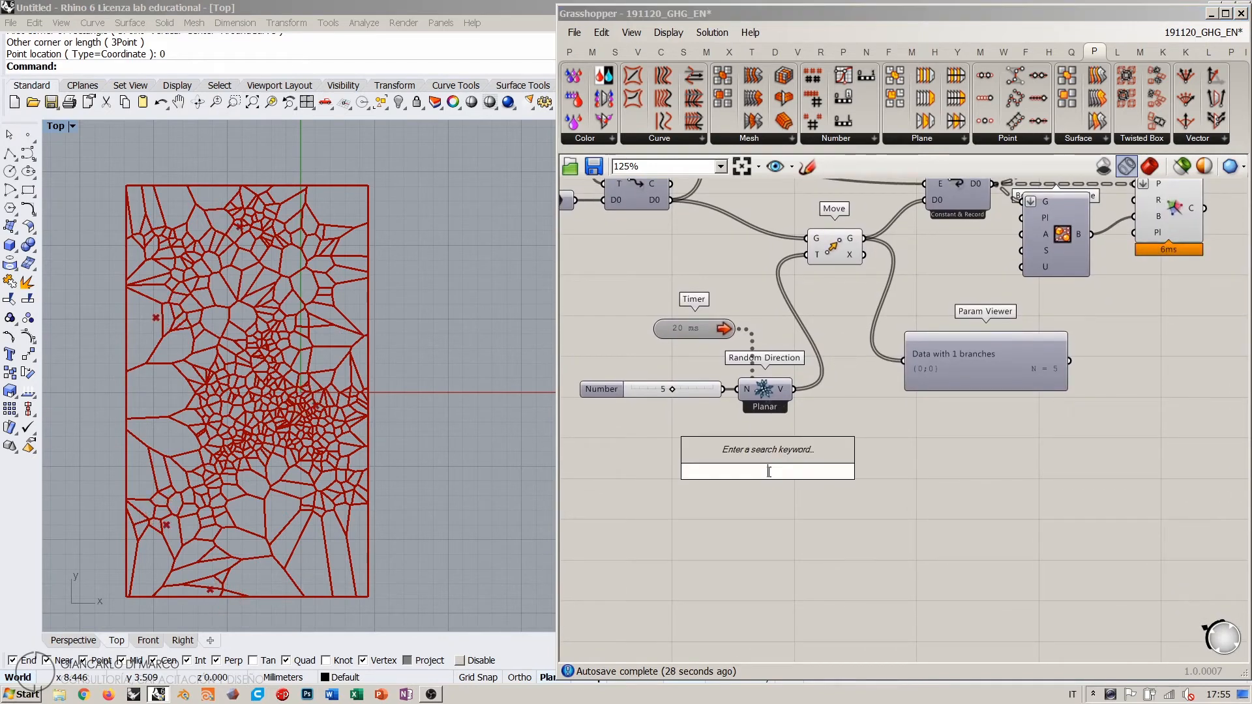
pyautogui.write('rand')
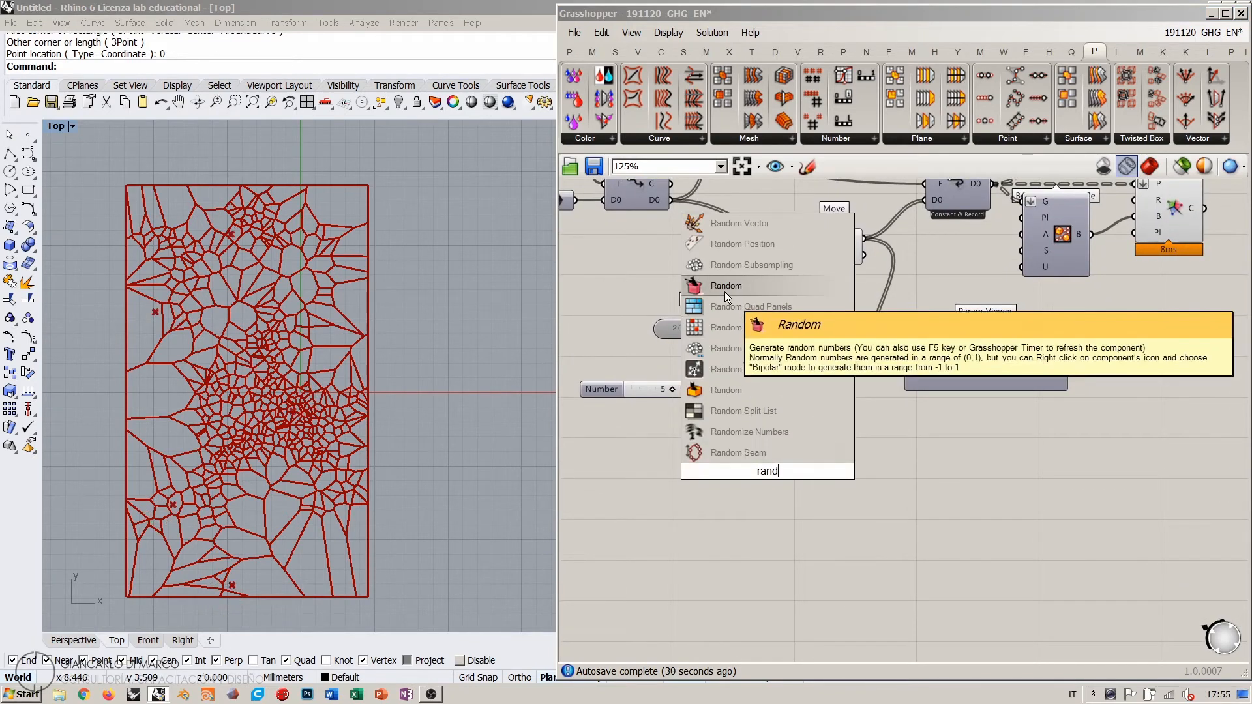
pyautogui.click(725, 292)
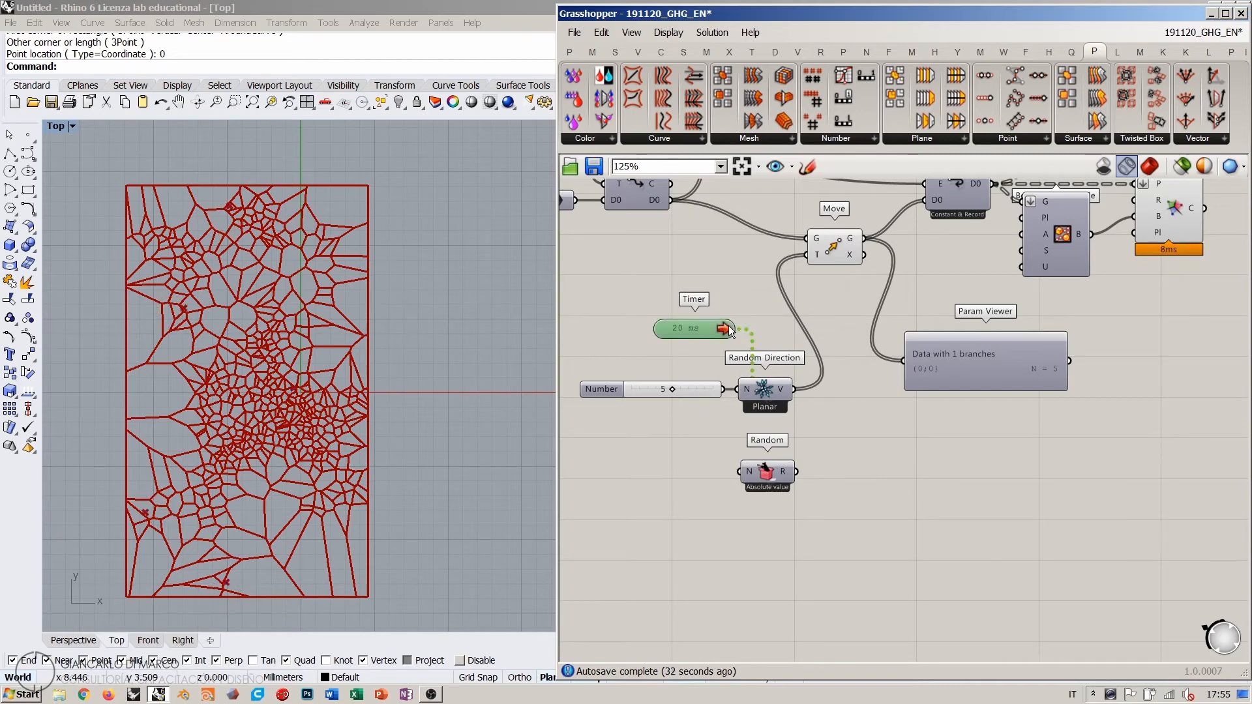
pyautogui.moveTo(725, 329); pyautogui.dragTo(774, 468)
pyautogui.moveTo(690, 329); pyautogui.dragTo(651, 427)
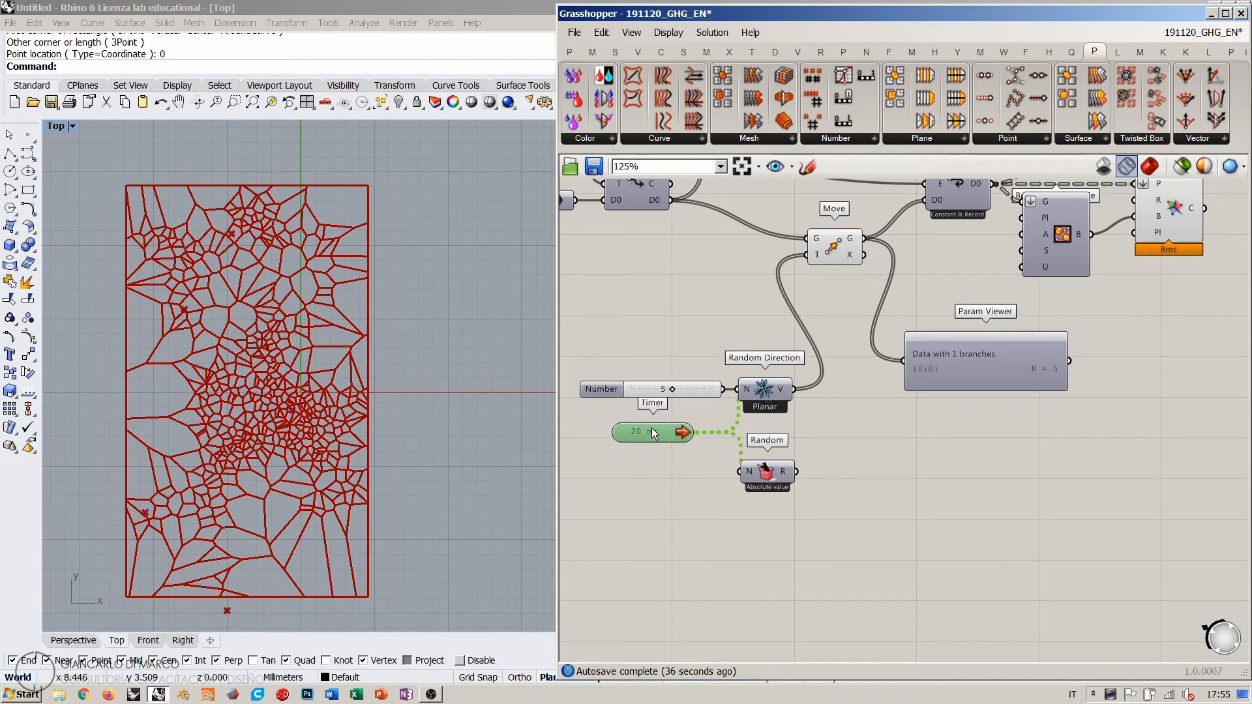
pyautogui.click(767, 472)
pyautogui.scroll(2, 763, 470)
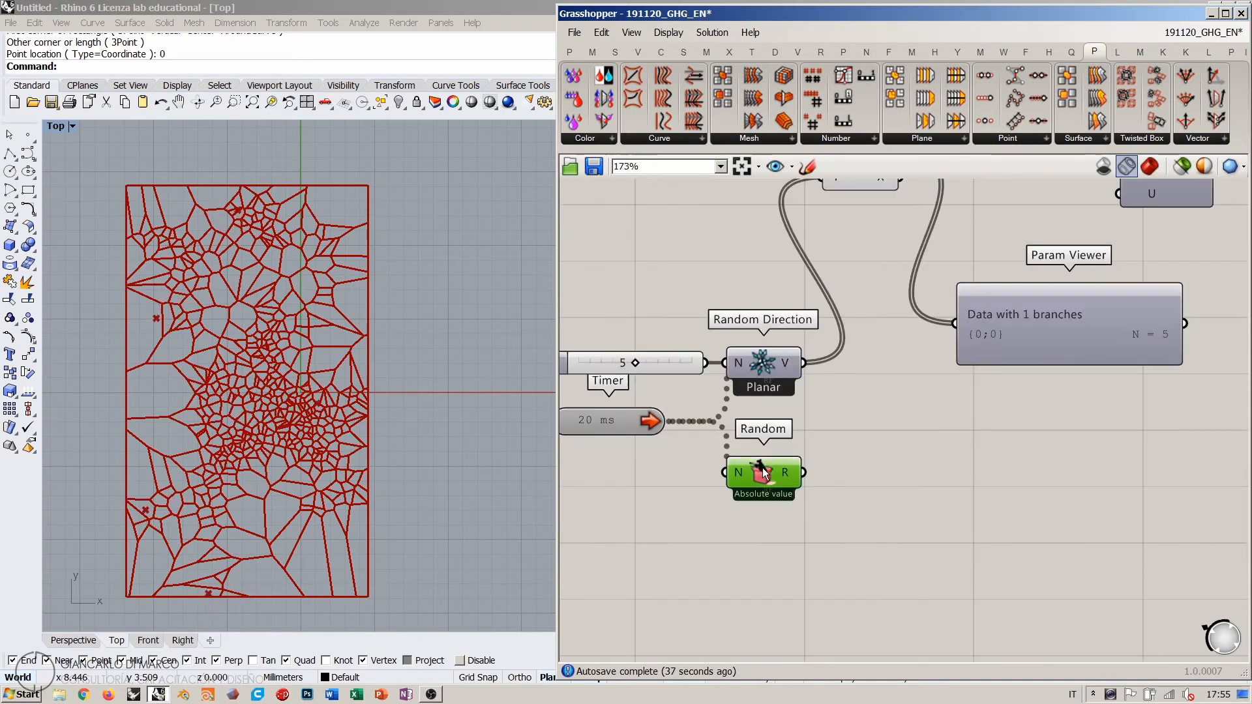
pyautogui.moveTo(763, 468); pyautogui.dragTo(765, 467)
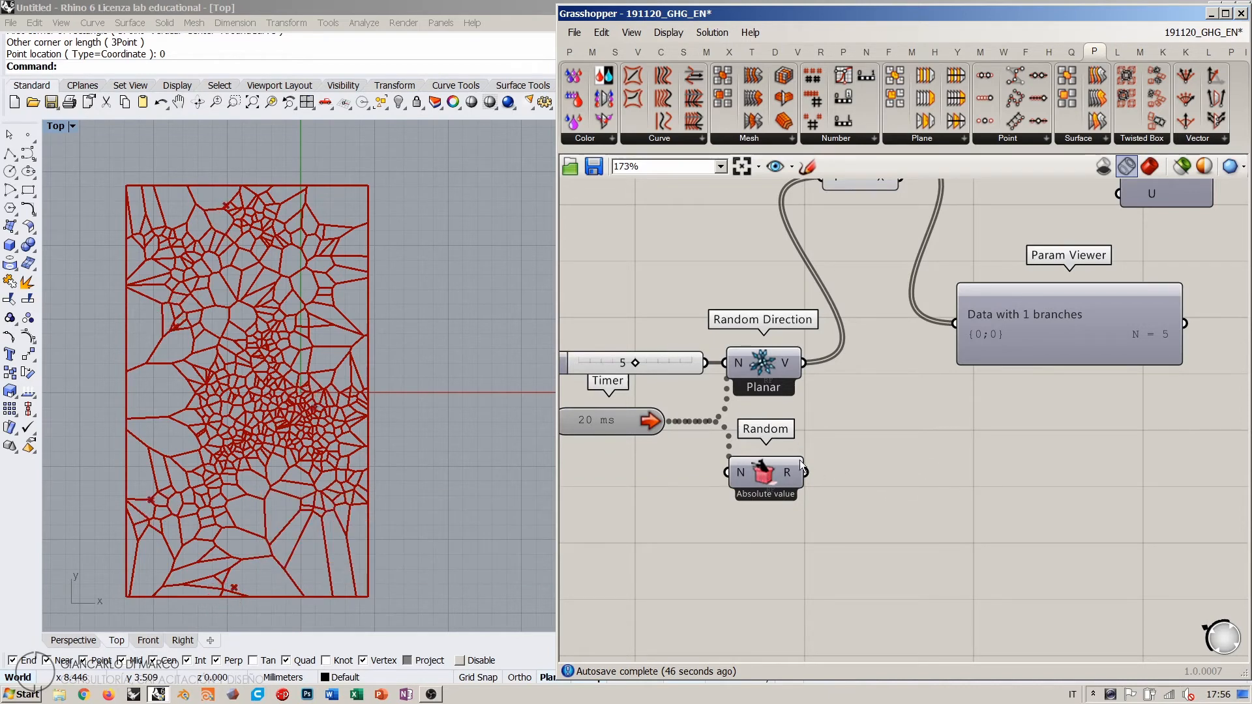
# Step: Add a Multiplication component beside Random and feed Random's R output into its A input
pyautogui.doubleClick(892, 508)
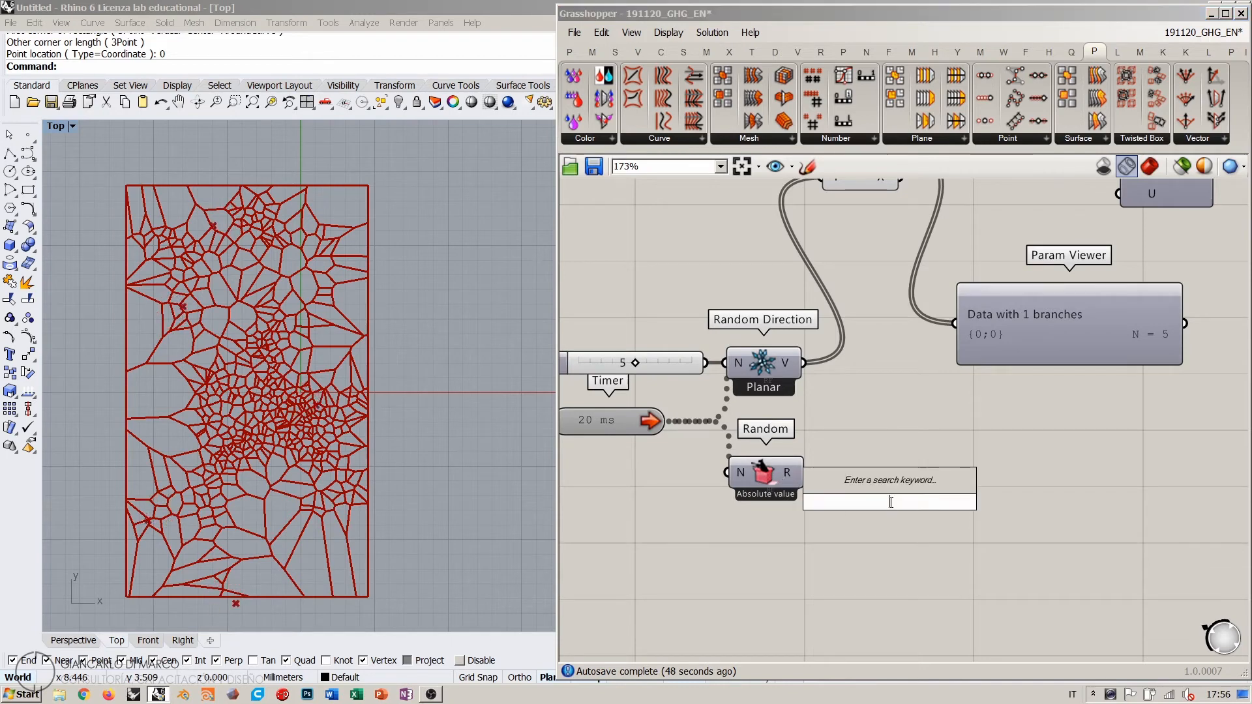
pyautogui.write('mult')
pyautogui.press('Return')
pyautogui.moveTo(808, 475); pyautogui.dragTo(851, 490)
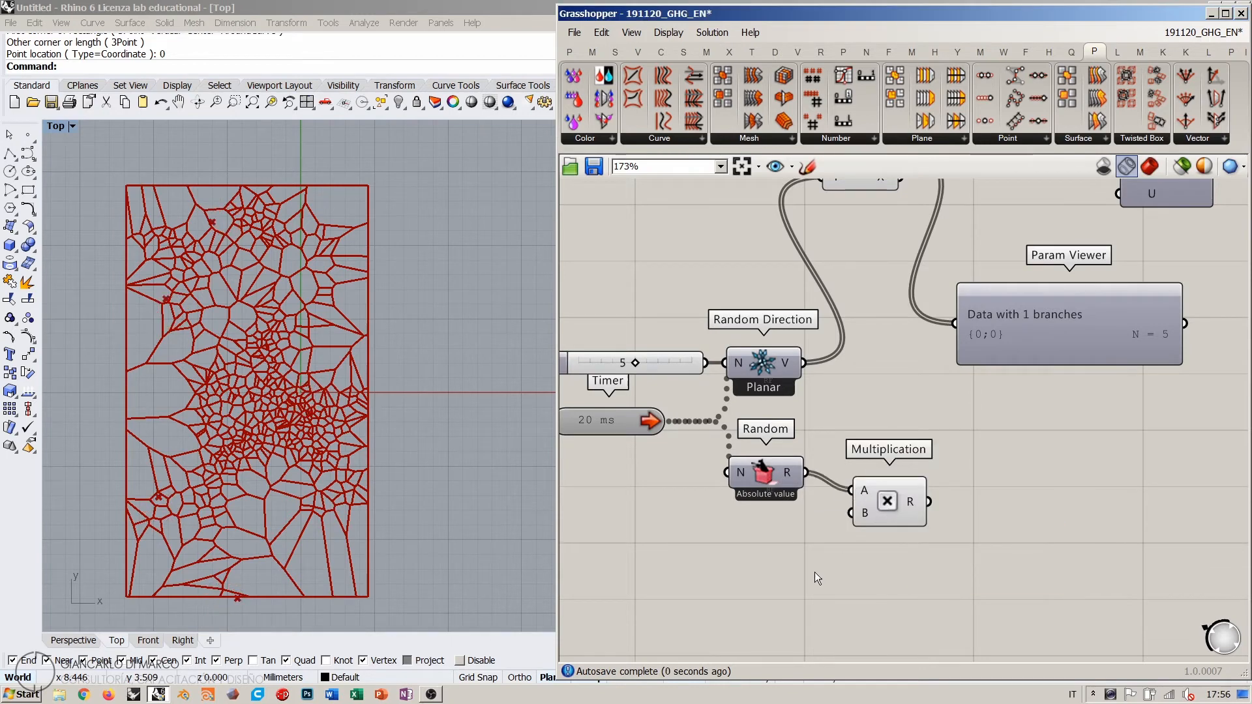
# Step: Add a number slider at 5.00, connect it to Multiplication's B, and align both beside Random
pyautogui.doubleClick(799, 574)
pyautogui.write('slider')
pyautogui.press('Return')
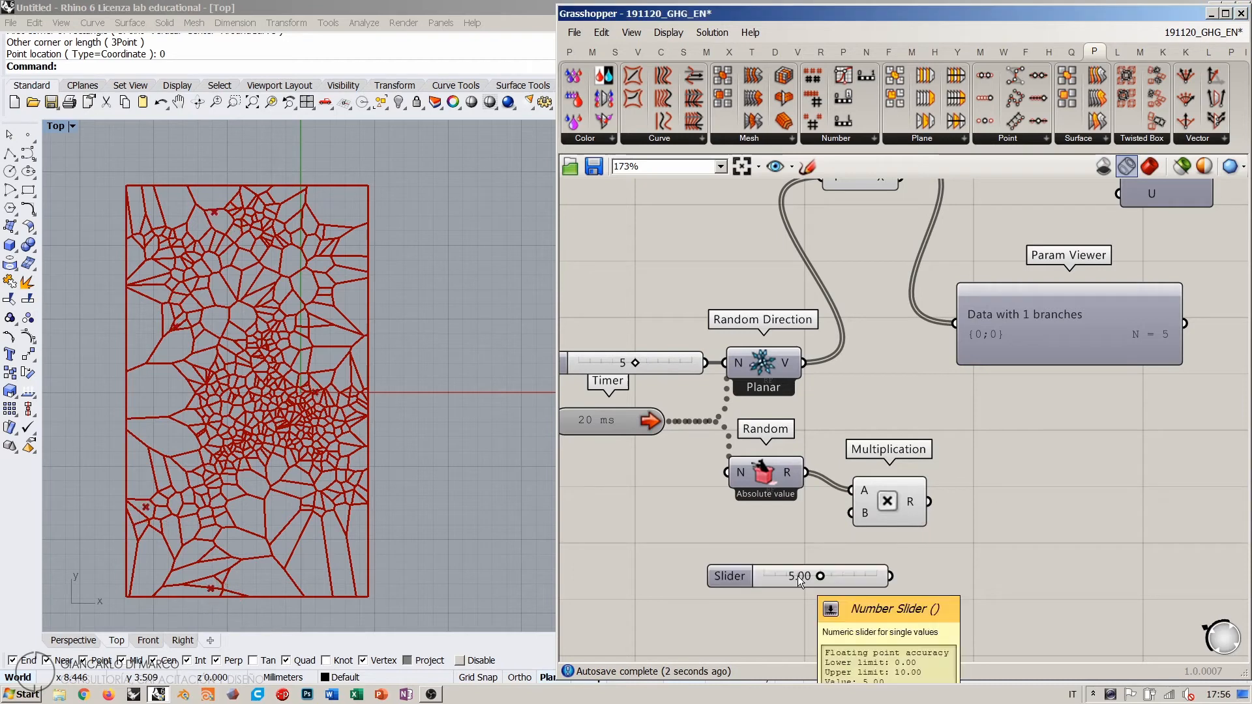
pyautogui.moveTo(850, 515); pyautogui.dragTo(785, 526)
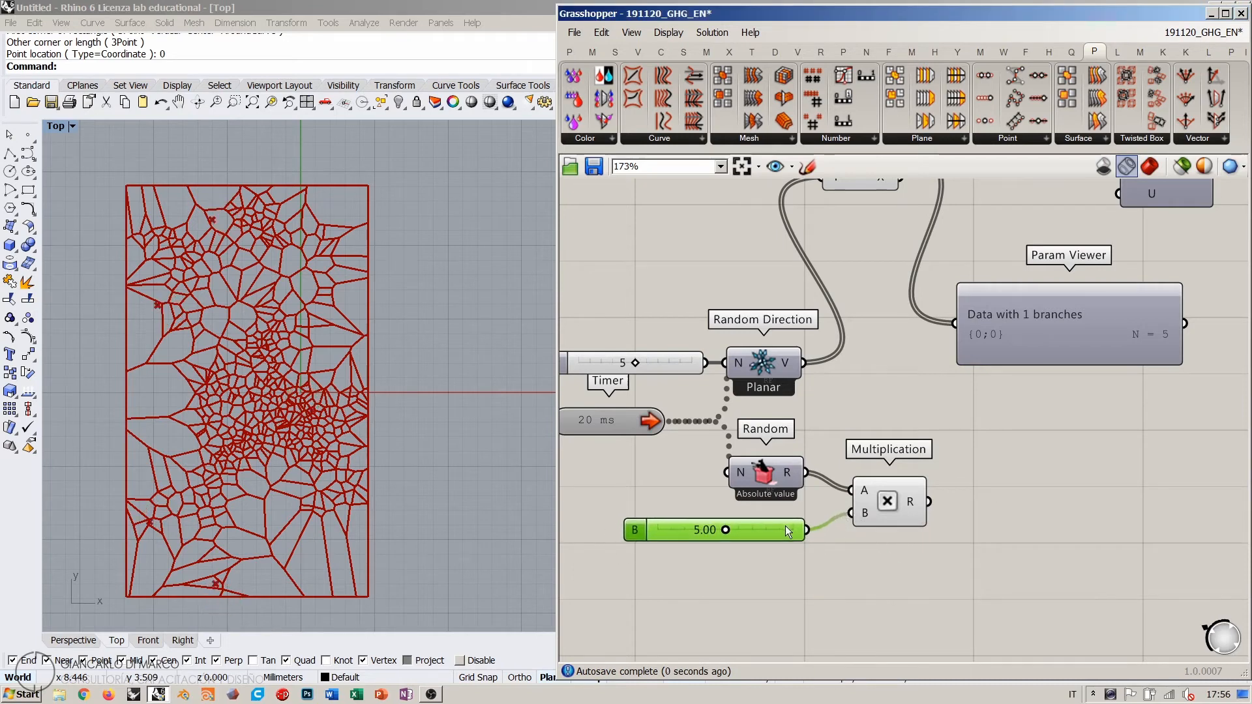
pyautogui.moveTo(876, 507); pyautogui.dragTo(860, 506)
pyautogui.click(806, 491)
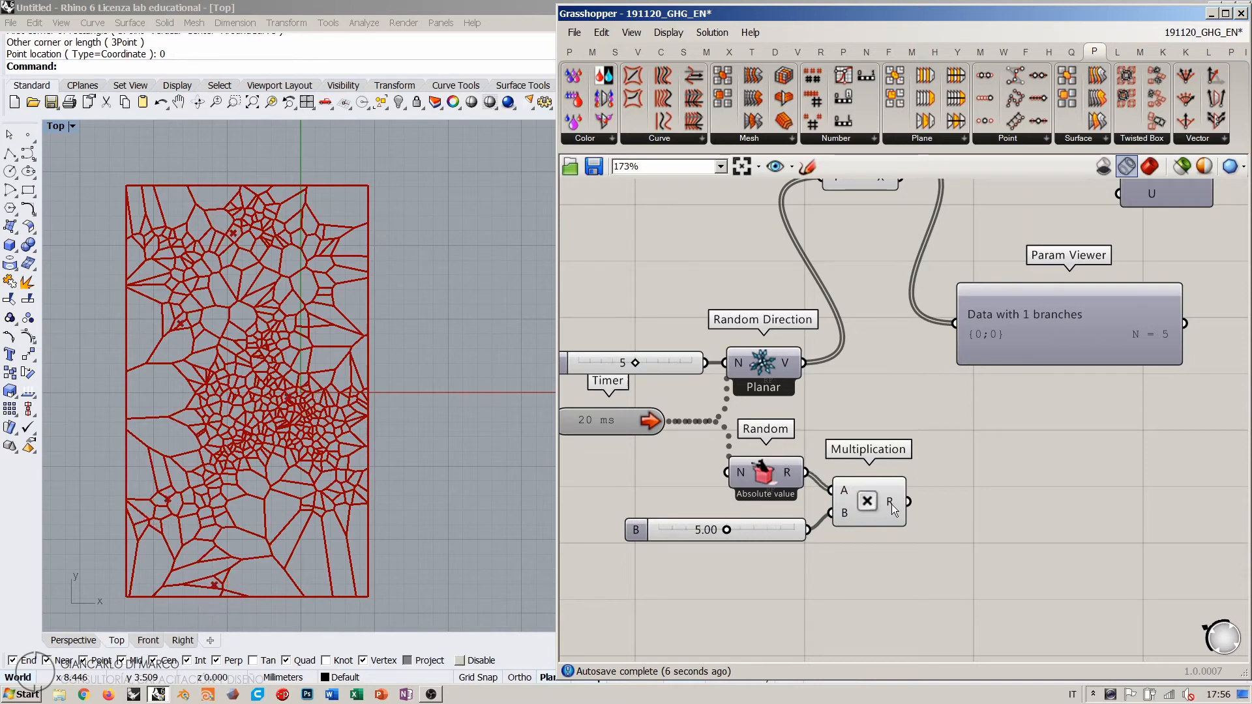
# Step: Add a vector Amplitude component above Multiplication
pyautogui.moveTo(787, 472)
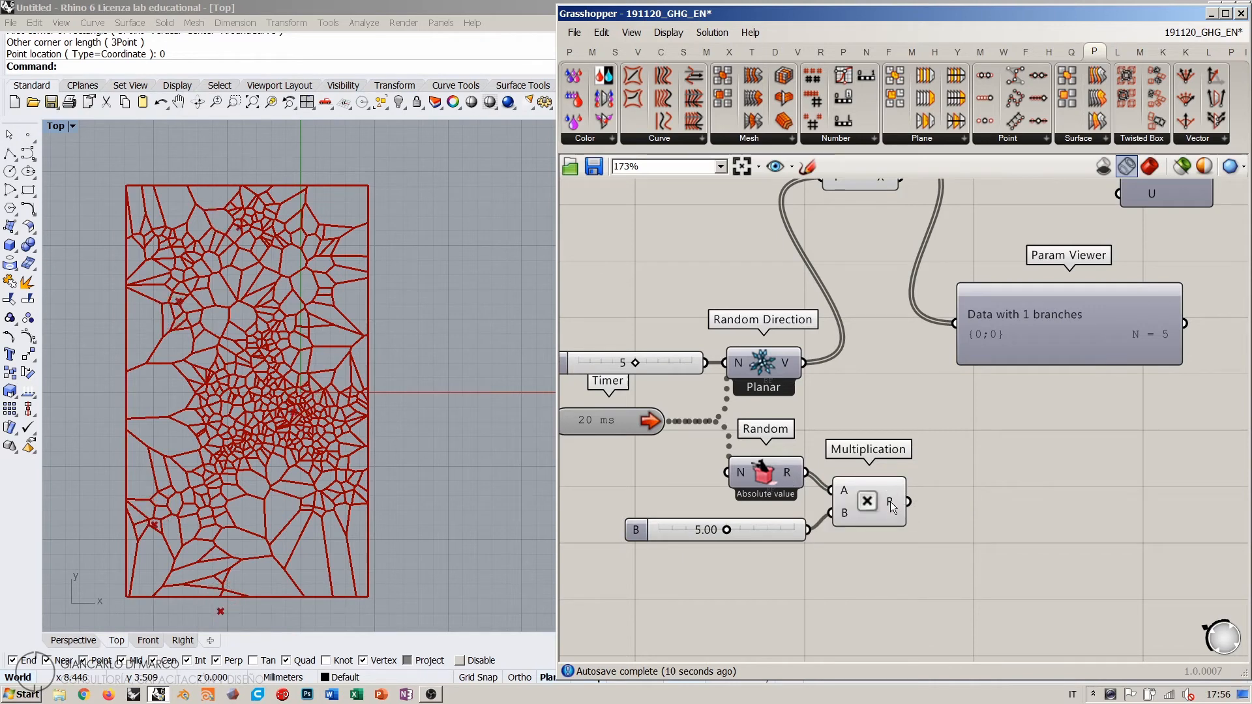
pyautogui.moveTo(889, 432); pyautogui.dragTo(836, 518, button='right')
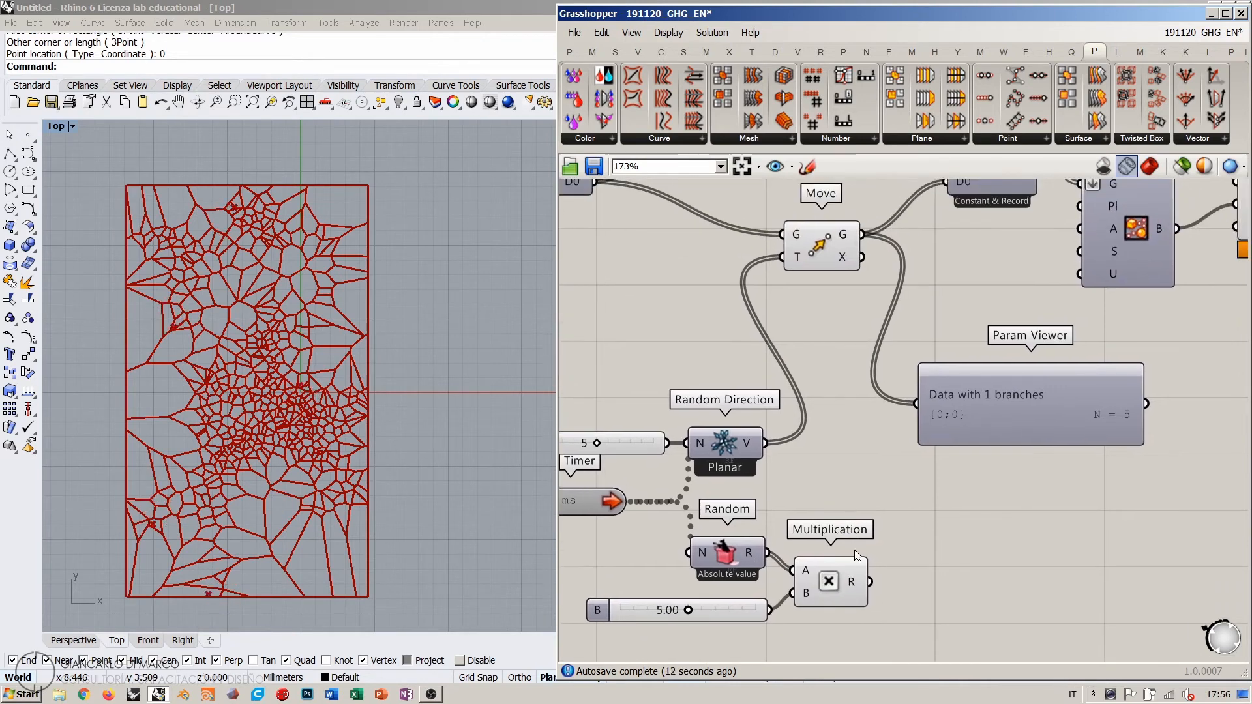
pyautogui.doubleClick(879, 499)
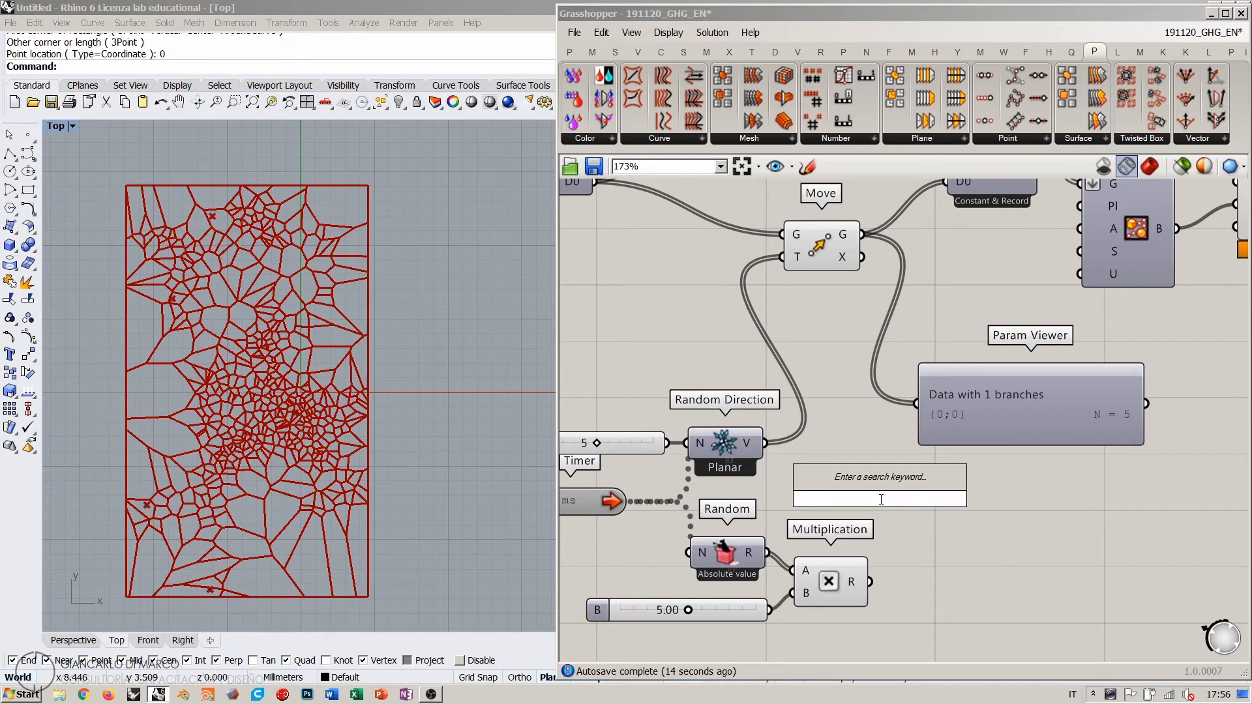
pyautogui.write('ampli')
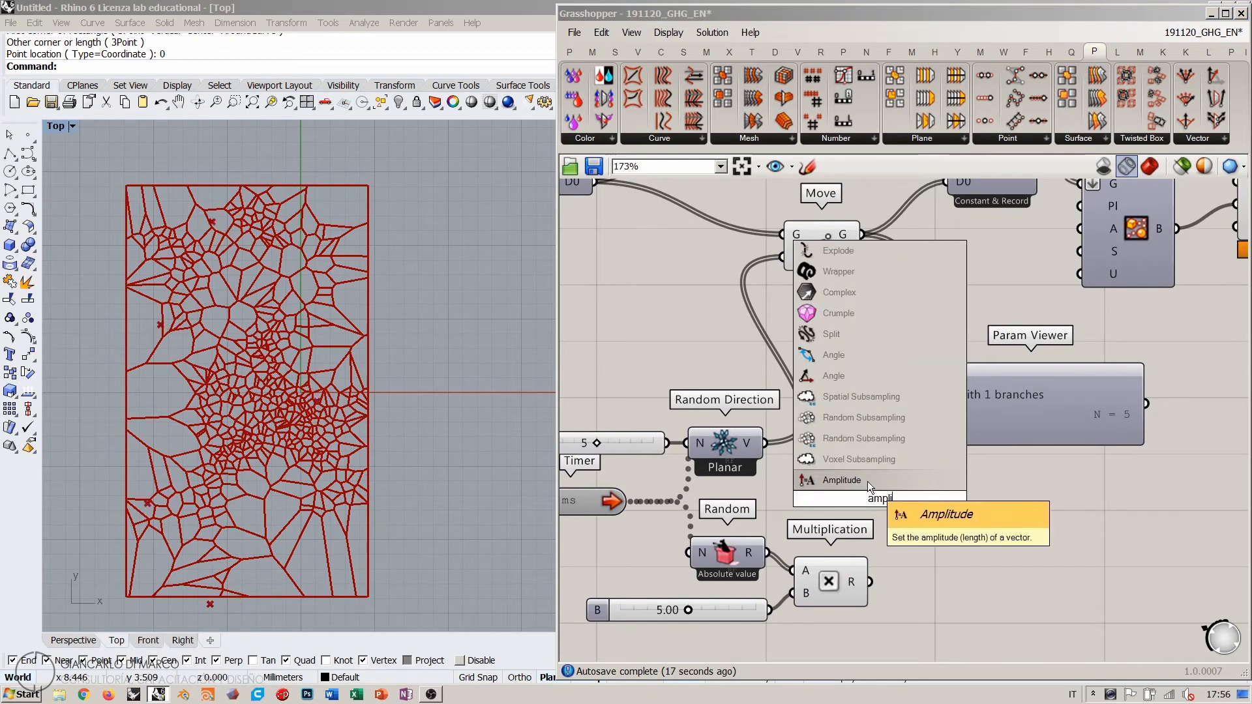
pyautogui.click(867, 481)
# Step: Connect Number to Random's N, Random Direction and Multiplication to Amplitude's V and A, and Amplitude's output to Move's T
pyautogui.moveTo(704, 513); pyautogui.dragTo(758, 499, button='right')
pyautogui.moveTo(686, 428); pyautogui.dragTo(728, 553)
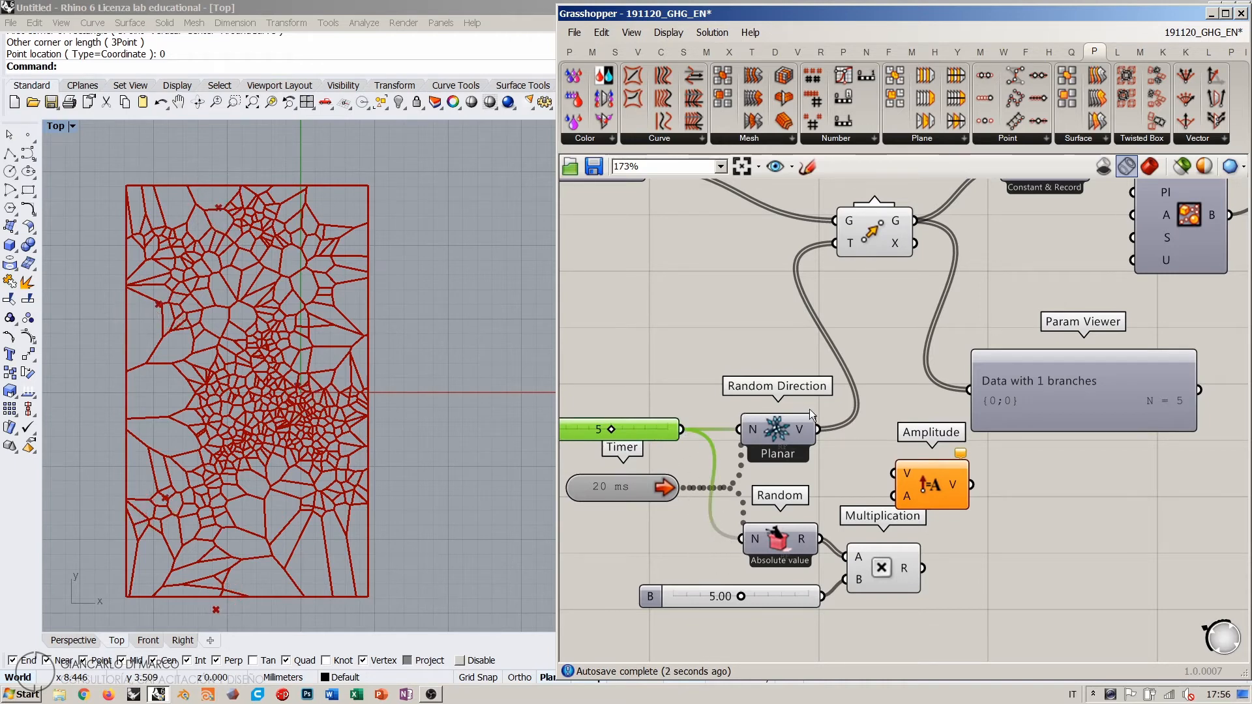
pyautogui.moveTo(819, 429); pyautogui.dragTo(893, 473)
pyautogui.moveTo(923, 568); pyautogui.dragTo(892, 501)
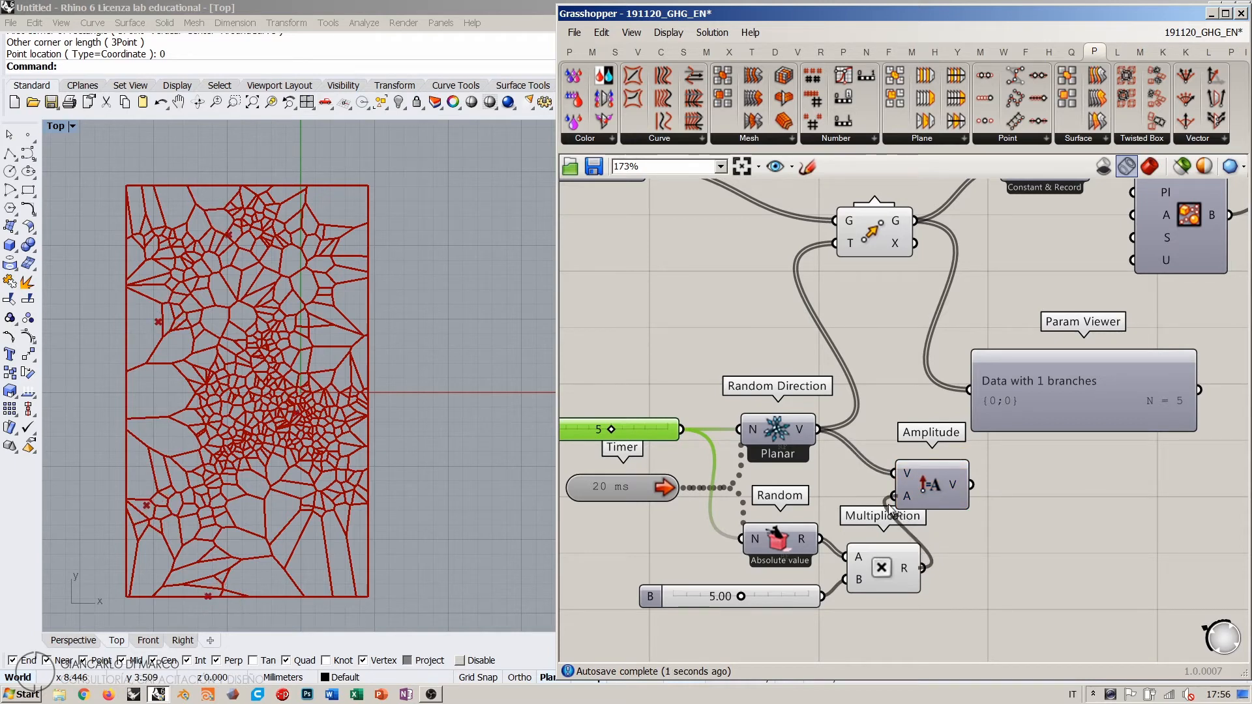
pyautogui.moveTo(971, 485); pyautogui.dragTo(835, 244)
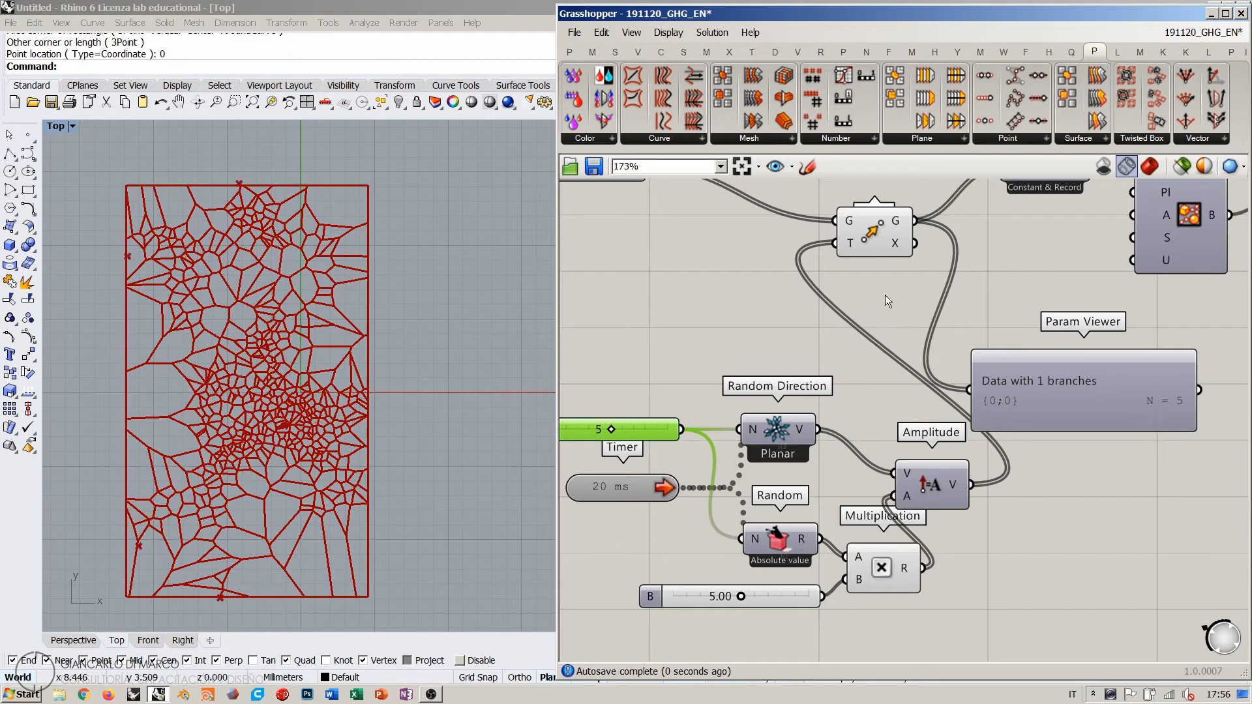
# Step: Reposition the random direction and amplitude components together so they sit before Move, just below Loop Start
pyautogui.scroll(-2, 936, 361)
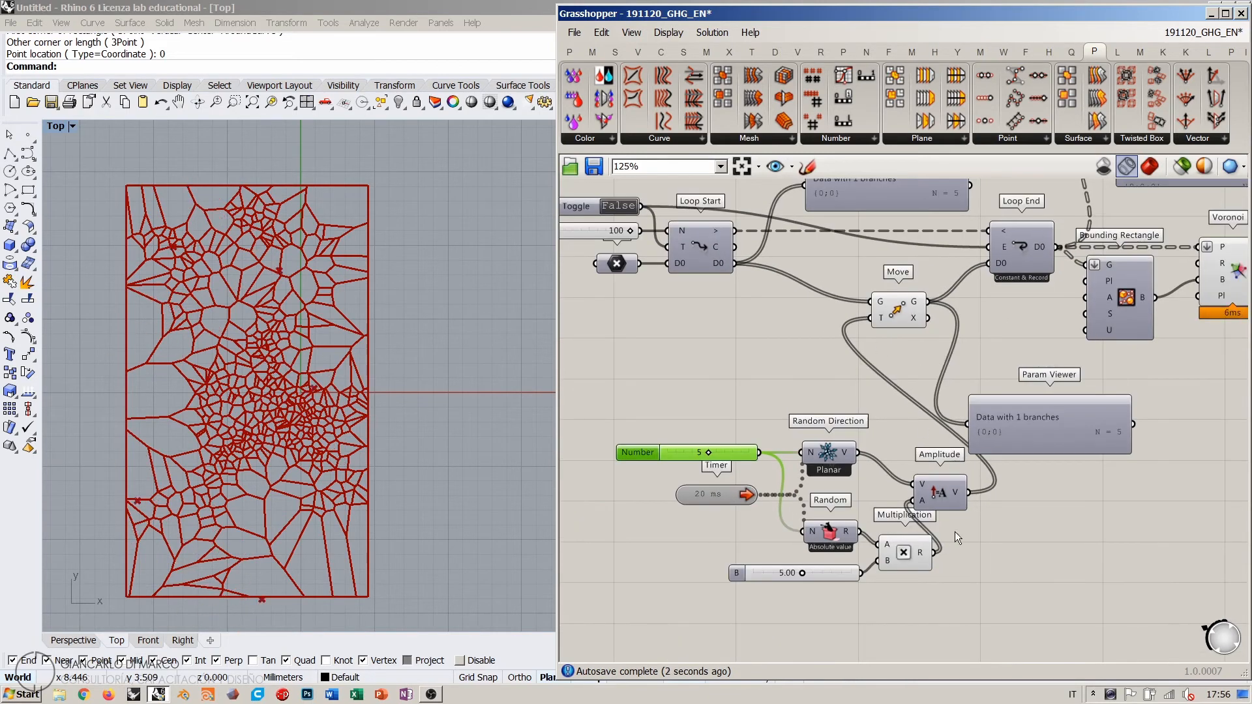
pyautogui.moveTo(957, 604); pyautogui.dragTo(672, 438)
pyautogui.moveTo(869, 428); pyautogui.dragTo(773, 306)
pyautogui.click(960, 464)
pyautogui.moveTo(925, 437); pyautogui.dragTo(930, 492, button='right')
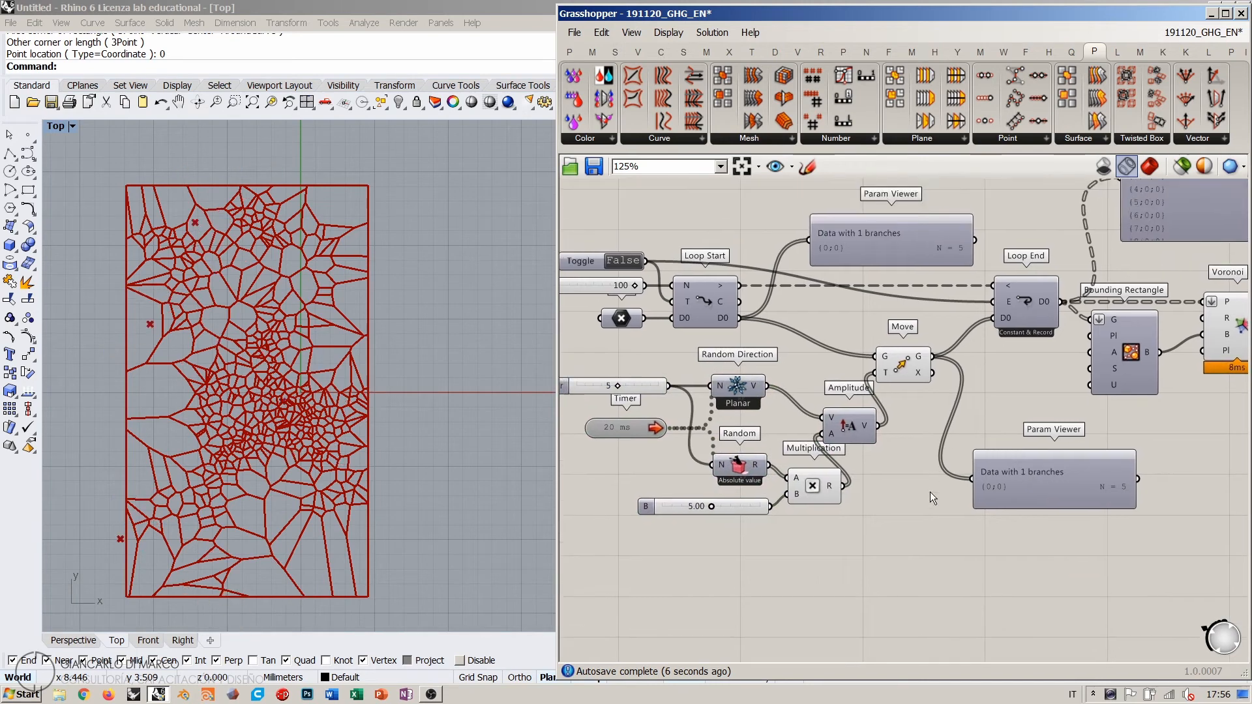
# Step: Restart the loop with the Boolean Toggle and examine the Voronoi generated with random movement amplitudes
pyautogui.doubleClick(622, 260)
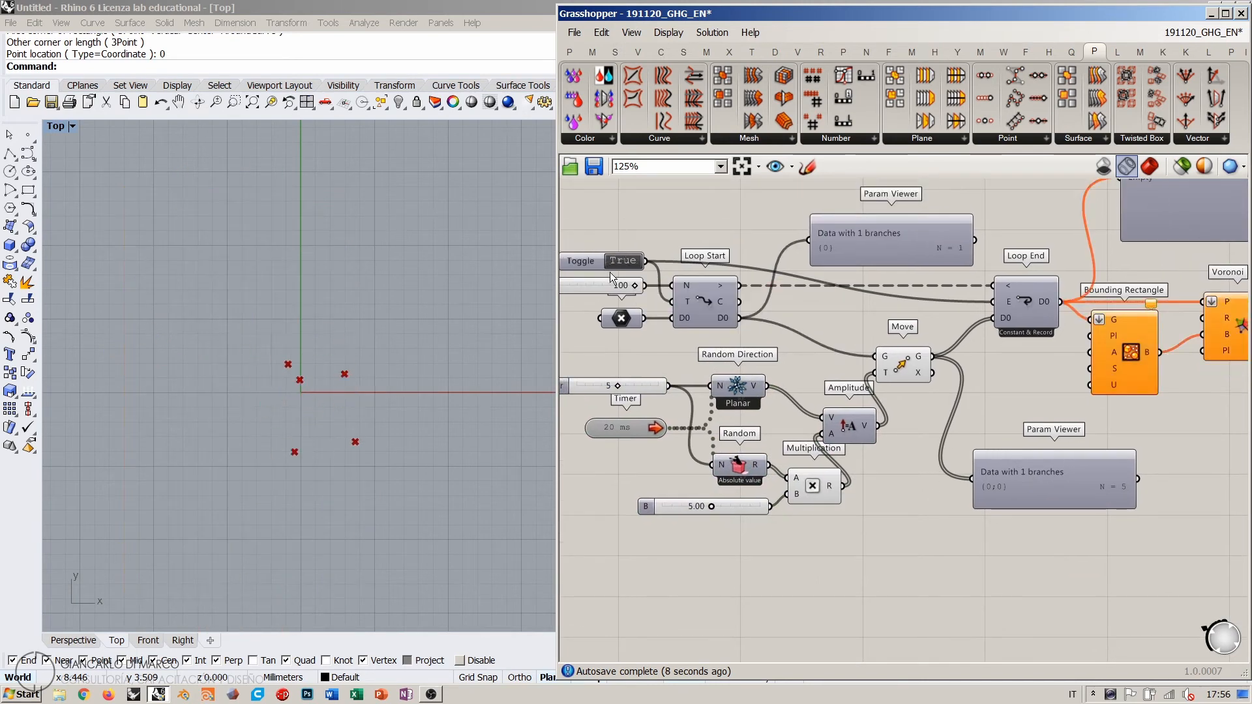
pyautogui.doubleClick(620, 259)
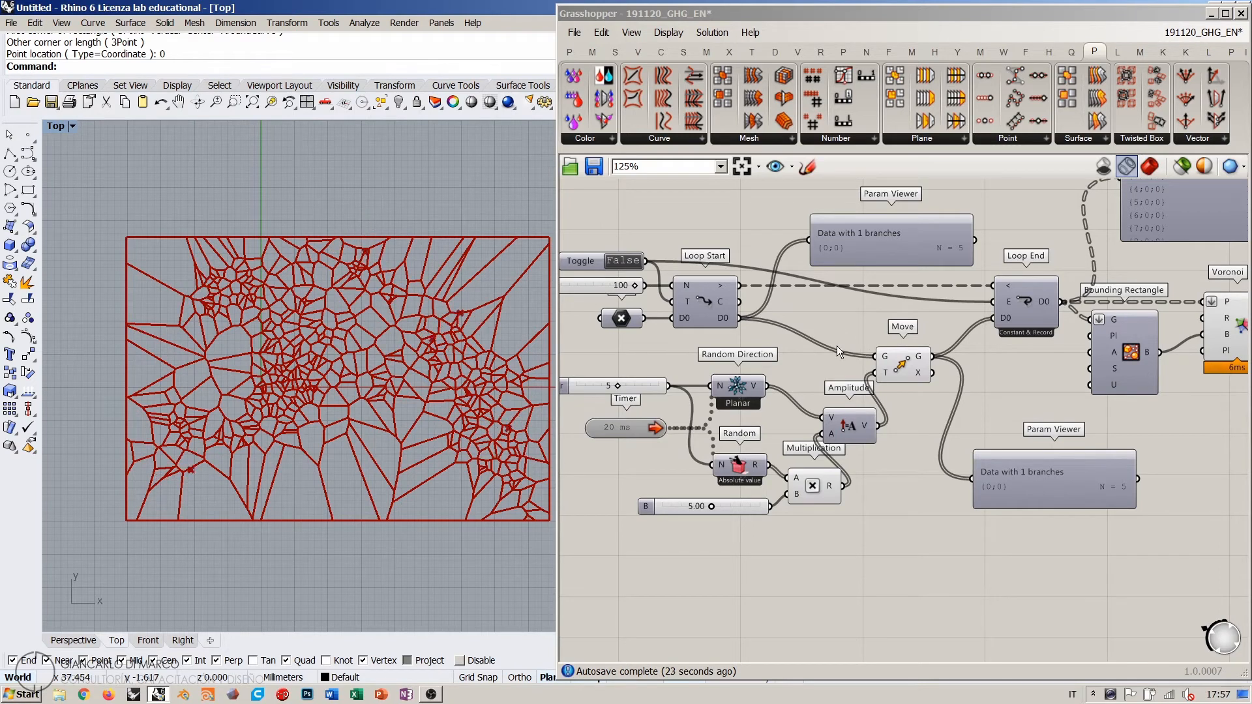
pyautogui.scroll(3, 793, 371)
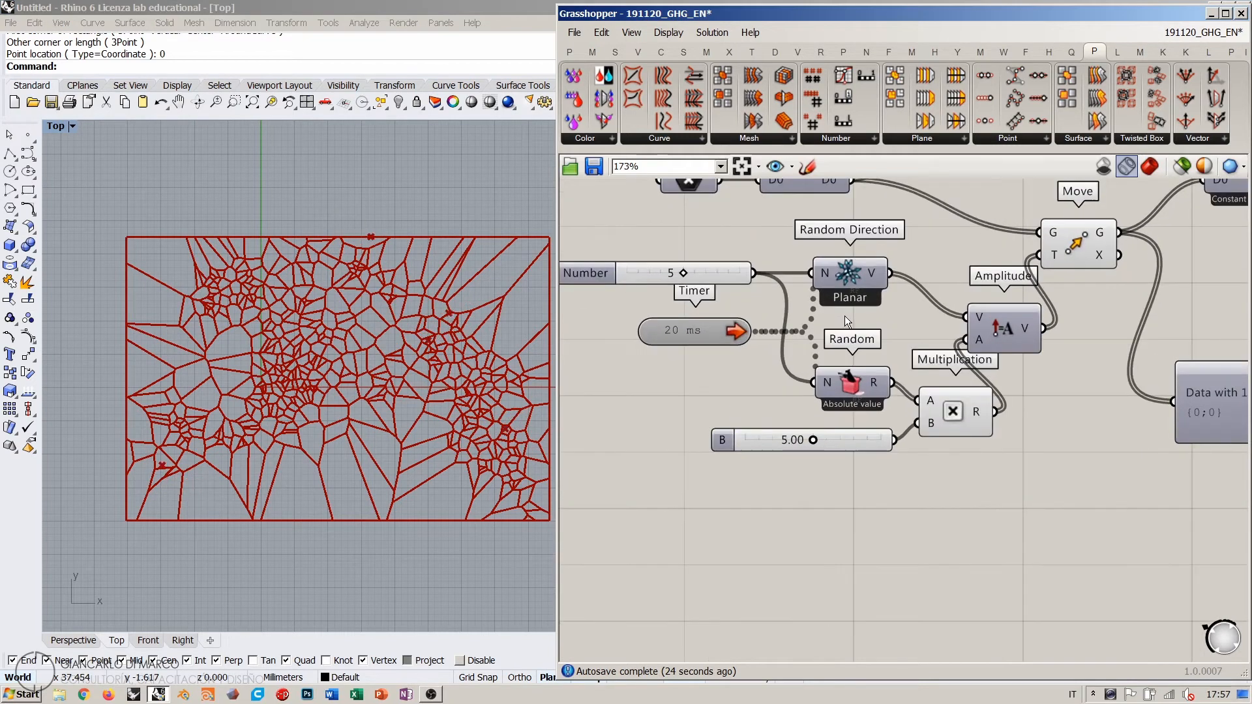
pyautogui.moveTo(846, 318); pyautogui.dragTo(847, 344, button='right')
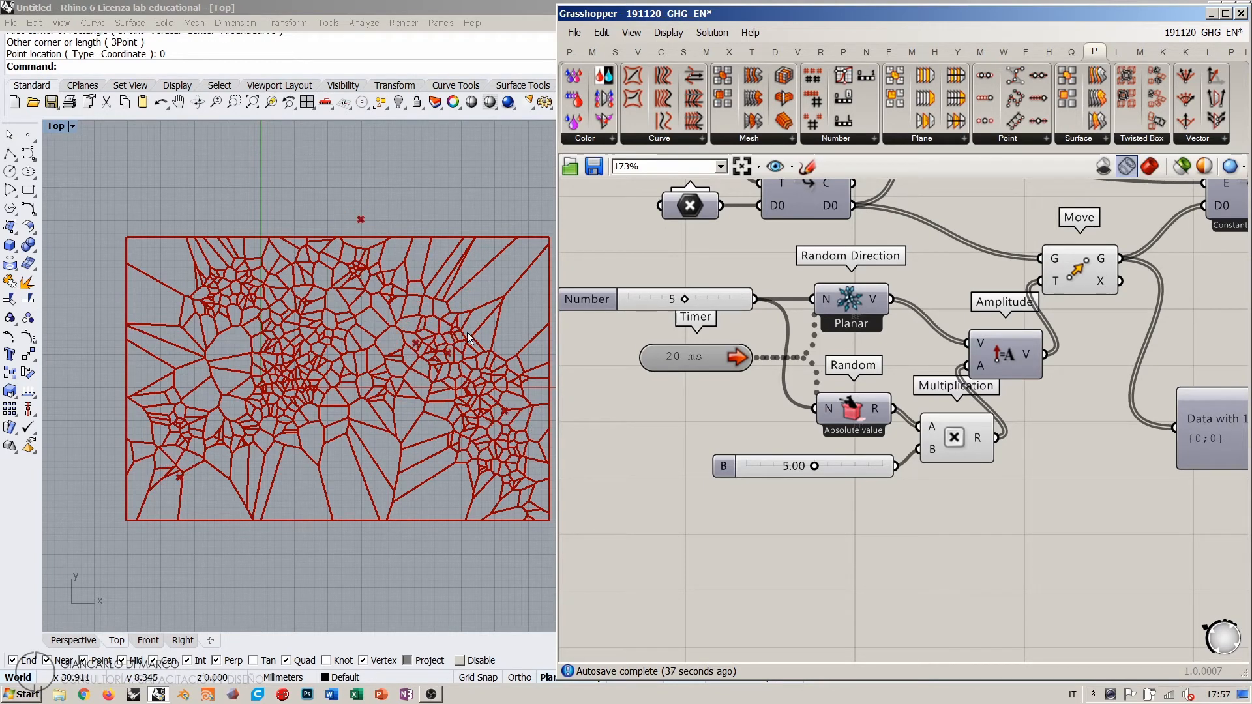
# Step: Add a Sine component below the Multiplication slider and set its x input to degrees
pyautogui.moveTo(847, 466)
pyautogui.mouseDown()
pyautogui.moveTo(836, 475)
pyautogui.moveTo(844, 460)
pyautogui.mouseUp()
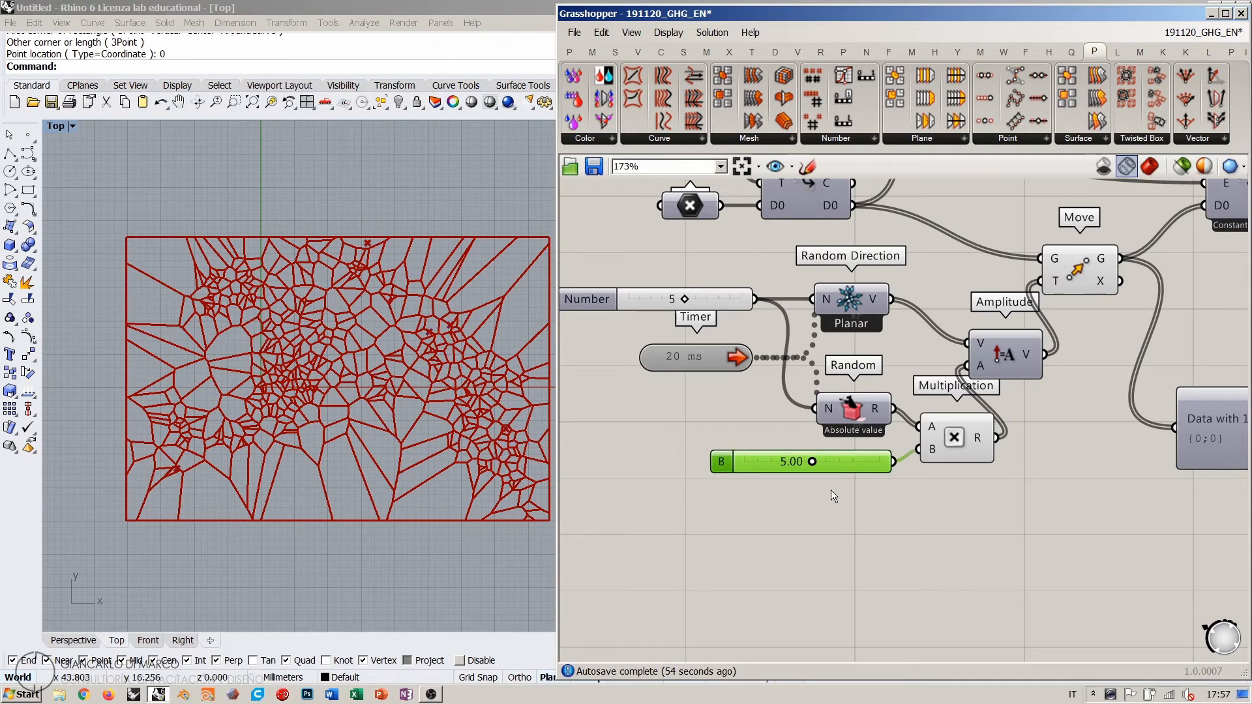
pyautogui.doubleClick(825, 525)
pyautogui.write('sin')
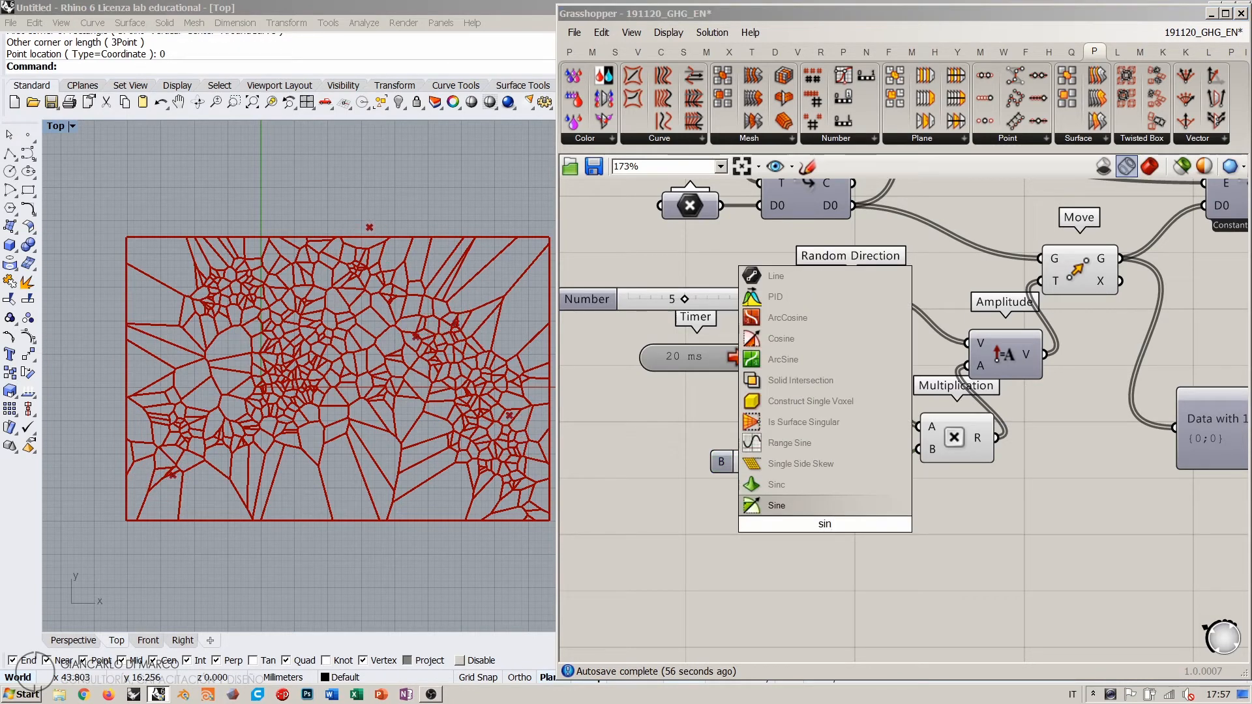
pyautogui.click(803, 507)
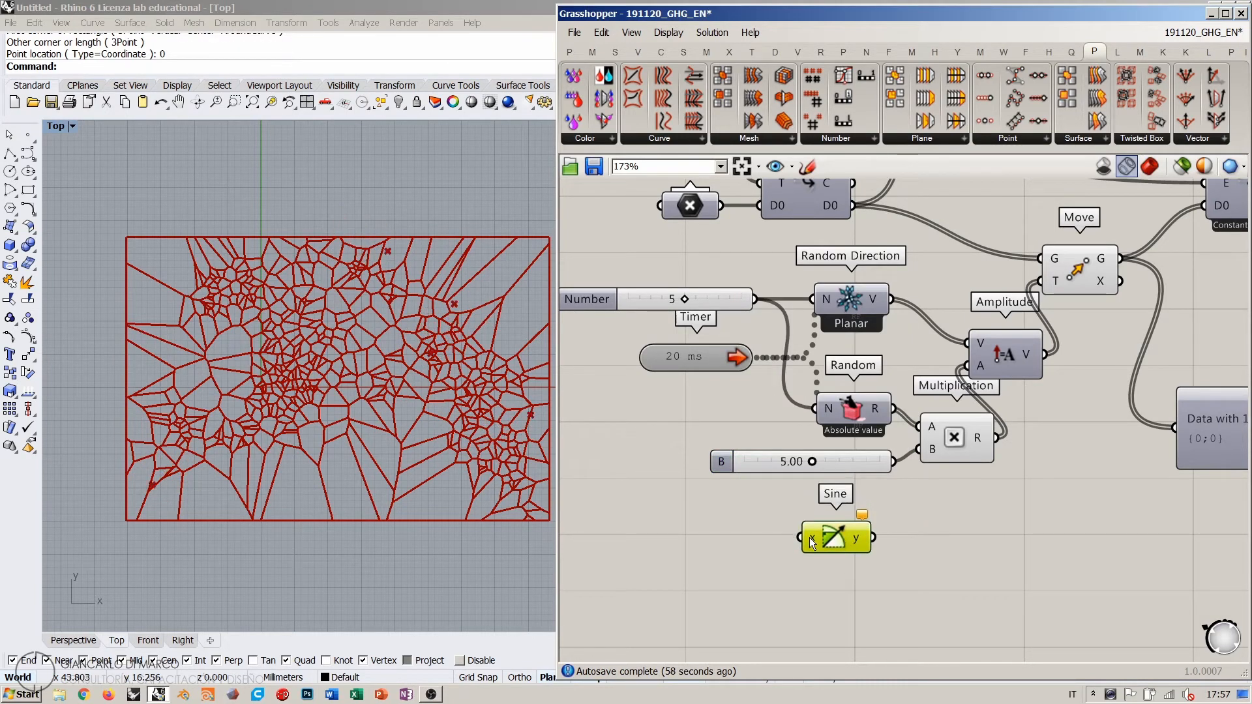
pyautogui.rightClick(811, 536)
pyautogui.click(837, 541)
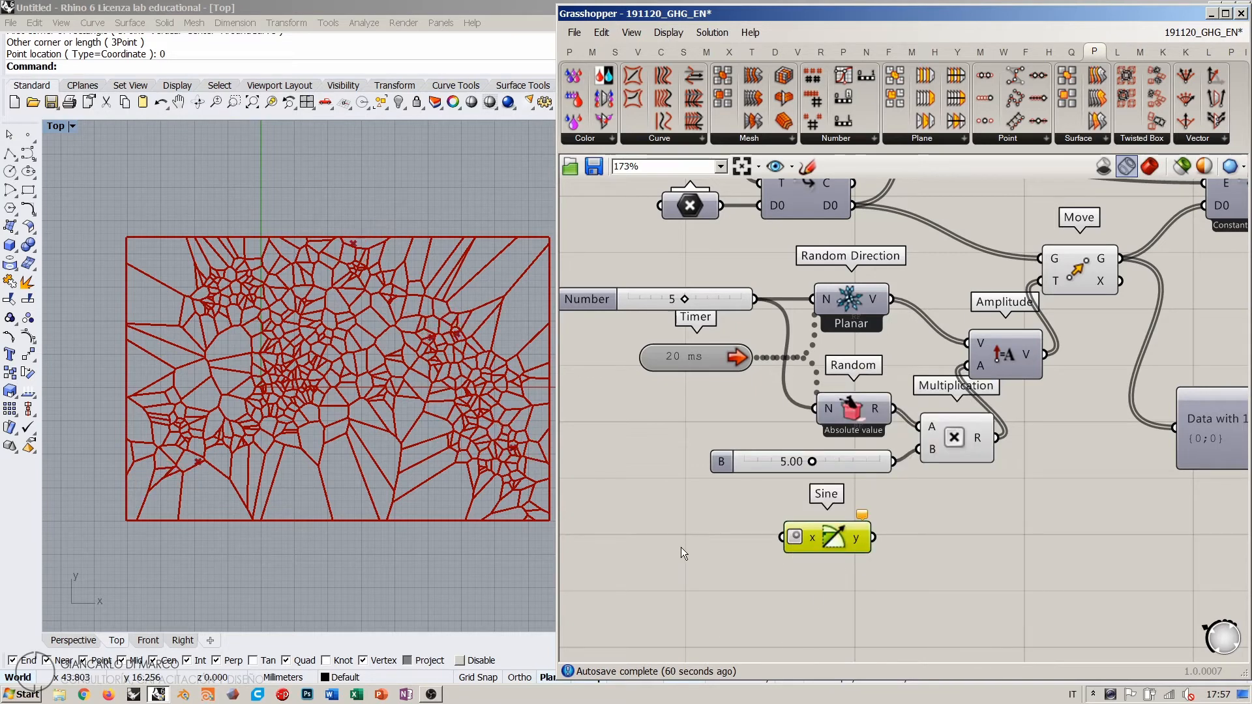
# Step: Shift Loop Start with its toggle, Repeat slider and point away from Move to free space inside the loop
pyautogui.moveTo(681, 547); pyautogui.dragTo(730, 595, button='right')
pyautogui.scroll(-2, 799, 548)
pyautogui.moveTo(793, 514); pyautogui.dragTo(774, 486, button='right')
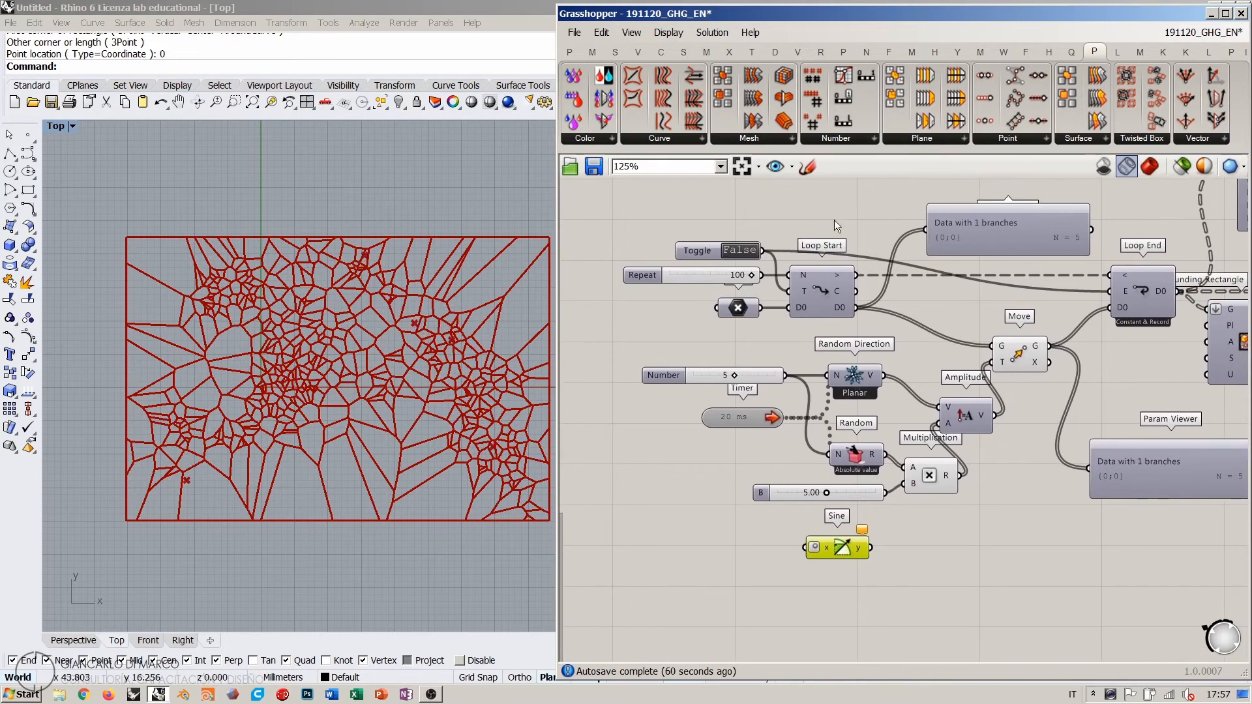
pyautogui.moveTo(832, 222); pyautogui.dragTo(691, 321)
pyautogui.moveTo(815, 286); pyautogui.dragTo(730, 271)
pyautogui.click(735, 269)
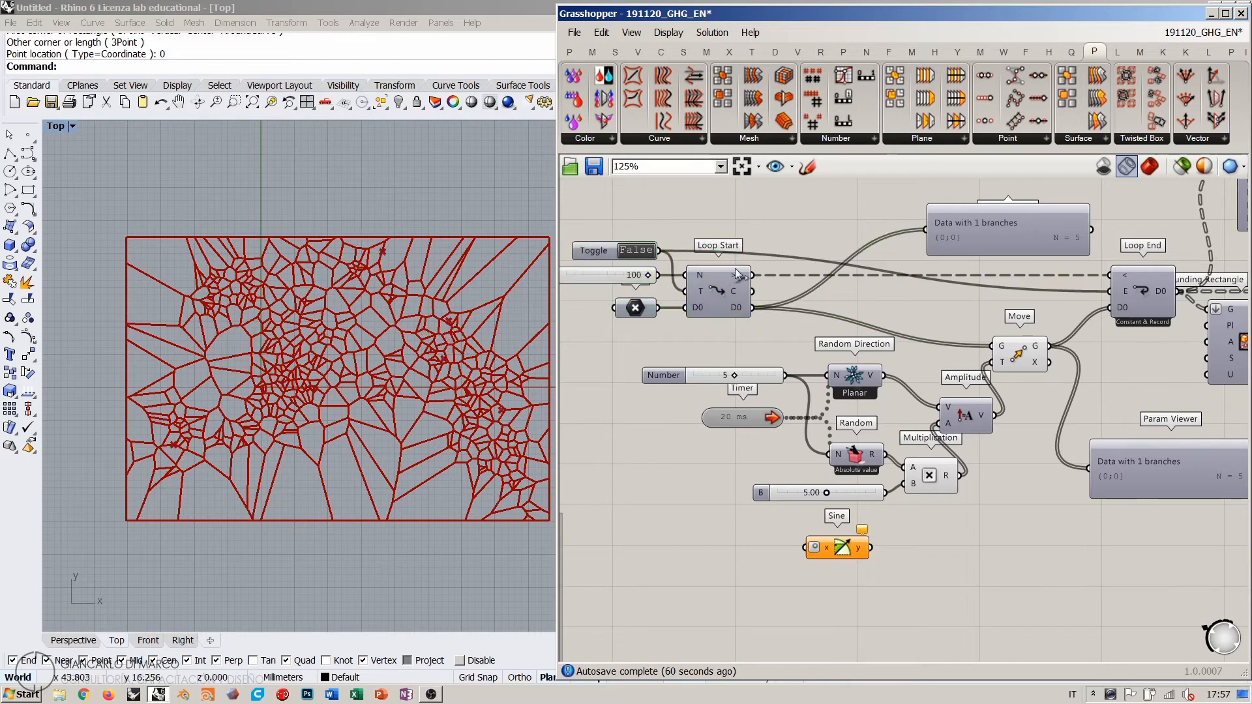
# Step: Add Remap Numbers before Sine, wiring Loop Start's C output to its value input and the 100 Repeat slider to its source input
pyautogui.moveTo(812, 548); pyautogui.dragTo(836, 566)
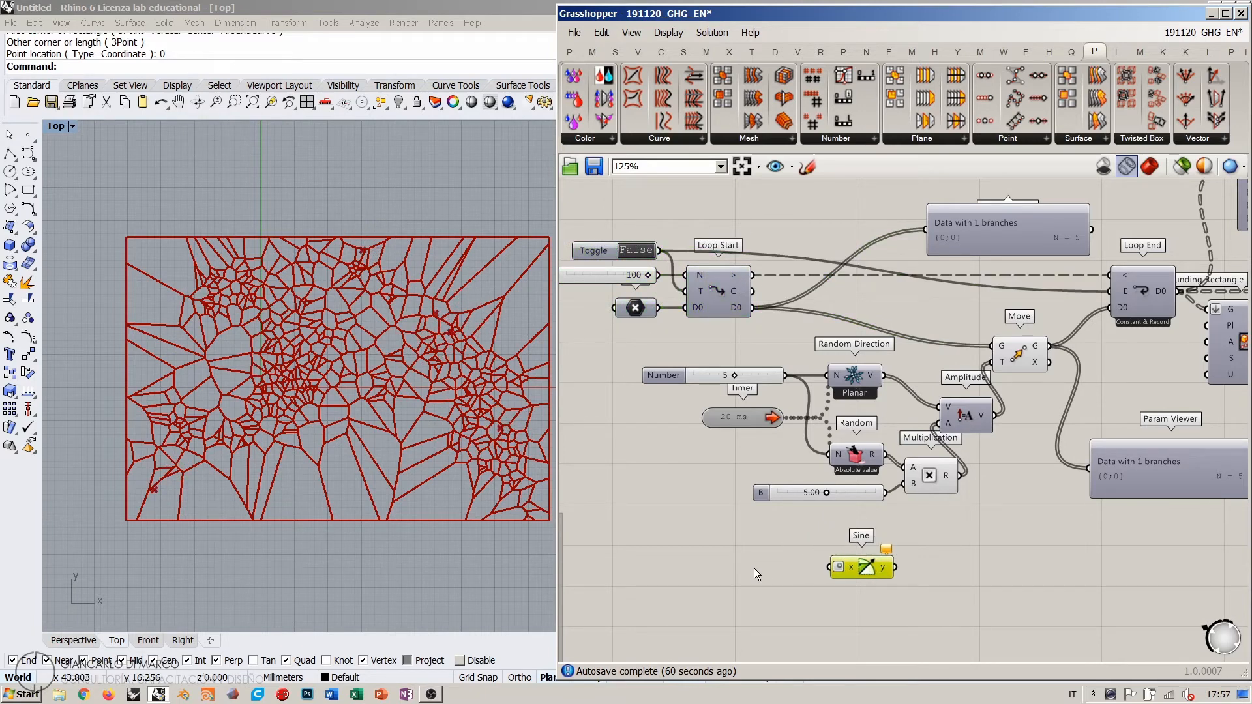
pyautogui.doubleClick(755, 569)
pyautogui.write('remap')
pyautogui.press('Return')
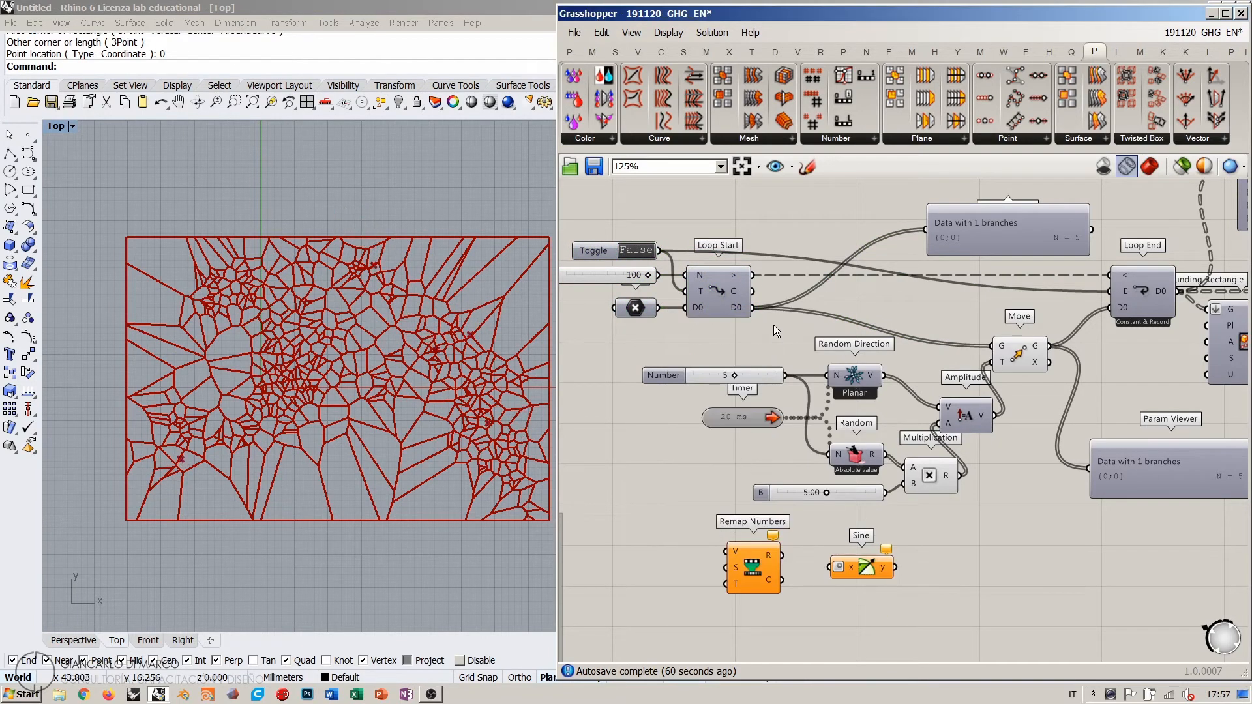
pyautogui.moveTo(752, 290); pyautogui.dragTo(726, 553)
pyautogui.moveTo(657, 274); pyautogui.dragTo(754, 572)
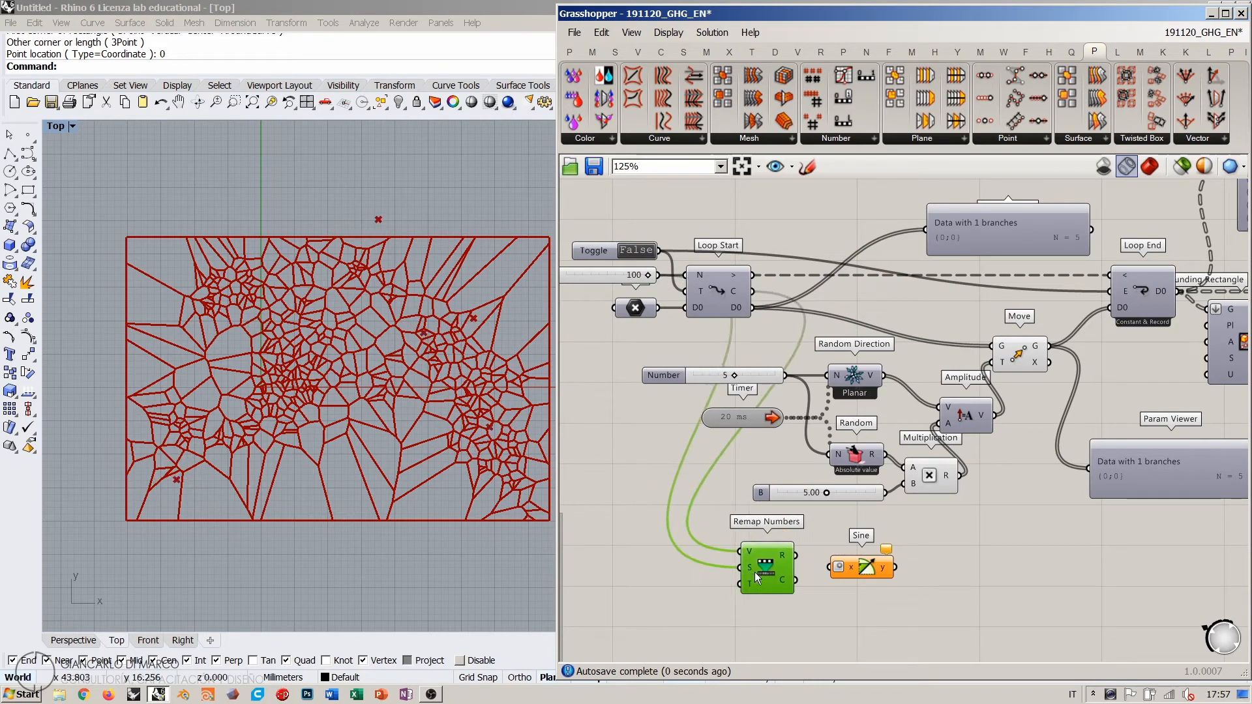
# Step: Add a number slider set to 720 as Remap Numbers' target and feed the remapped result into Sine
pyautogui.doubleClick(669, 597)
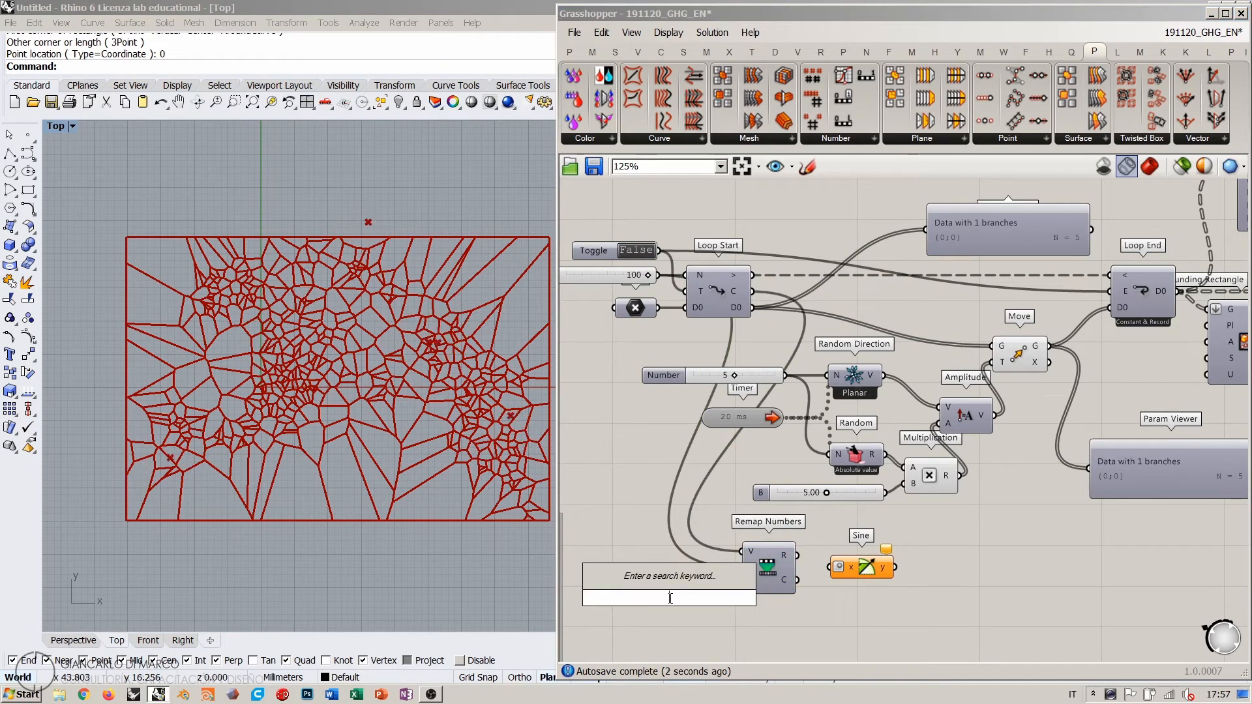
pyautogui.write('1800')
pyautogui.press('Return')
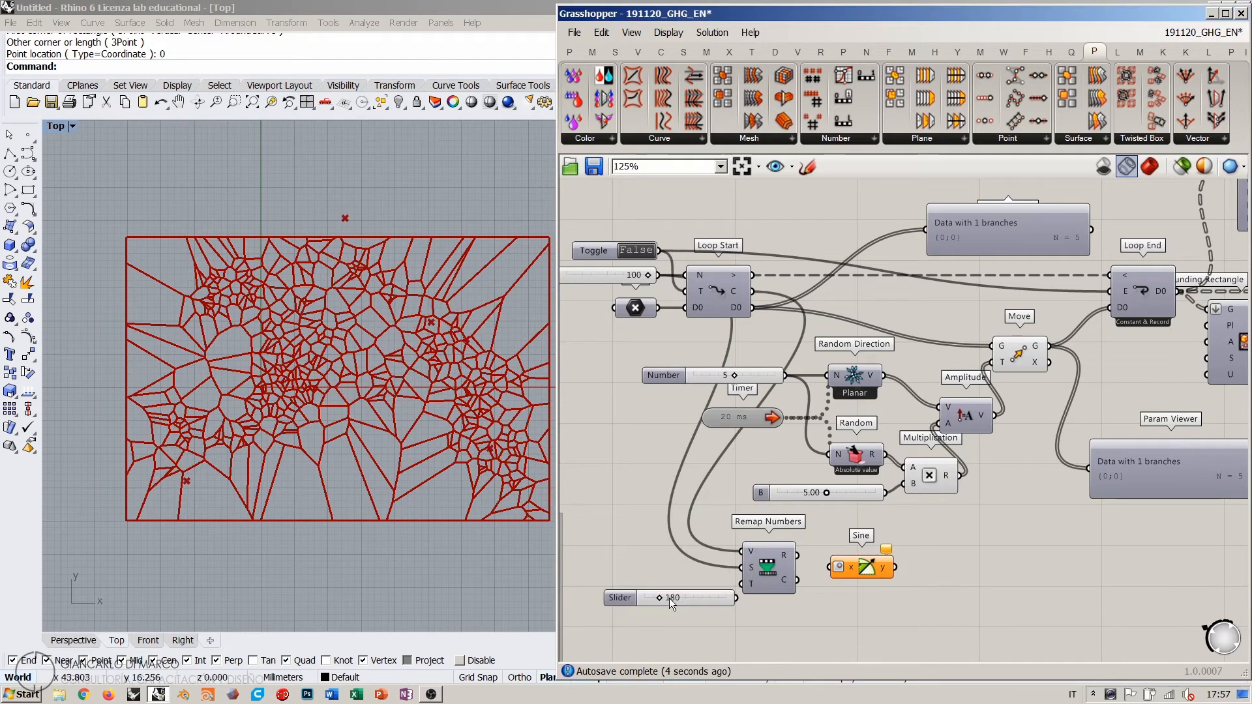
pyautogui.doubleClick(683, 600)
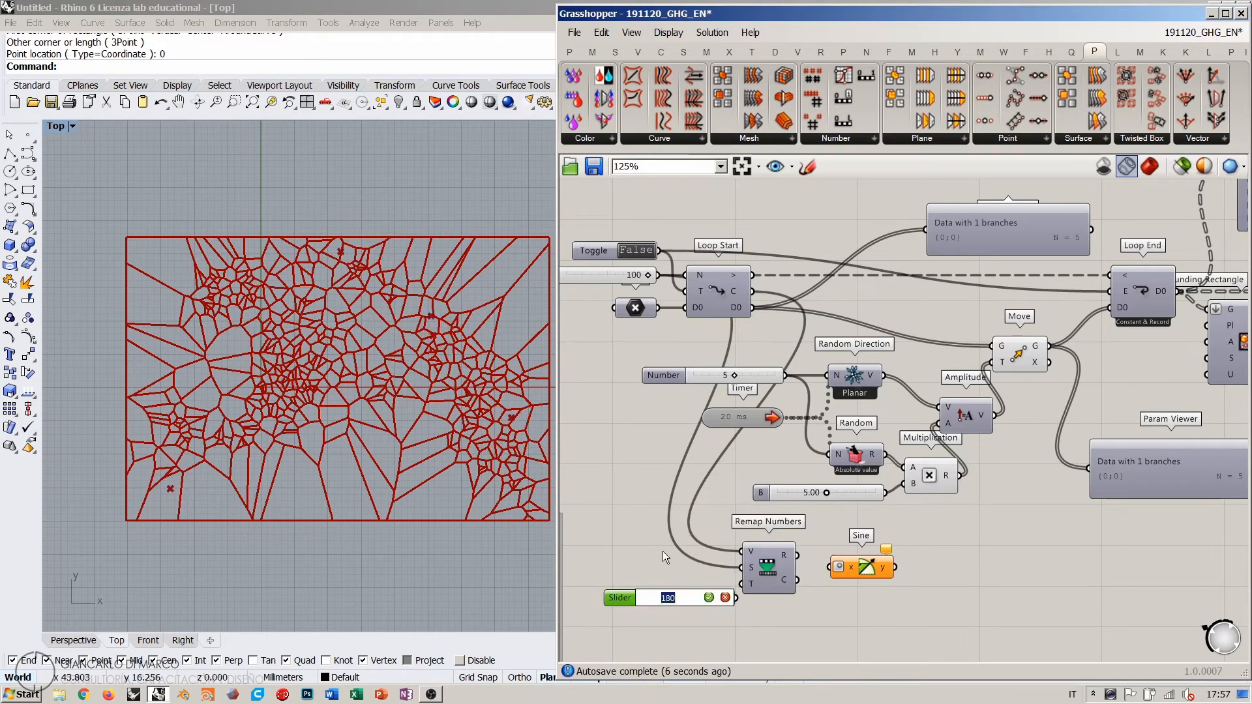
pyautogui.write('720')
pyautogui.press('Return')
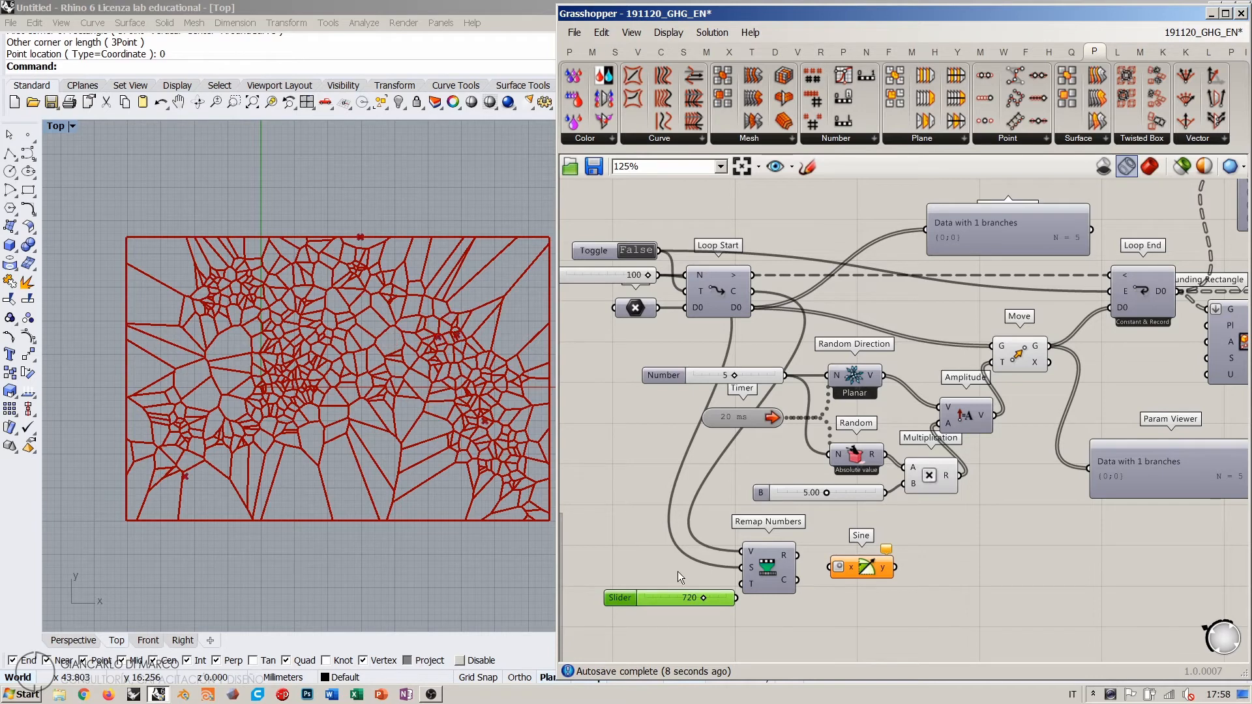
pyautogui.moveTo(678, 597); pyautogui.dragTo(672, 584)
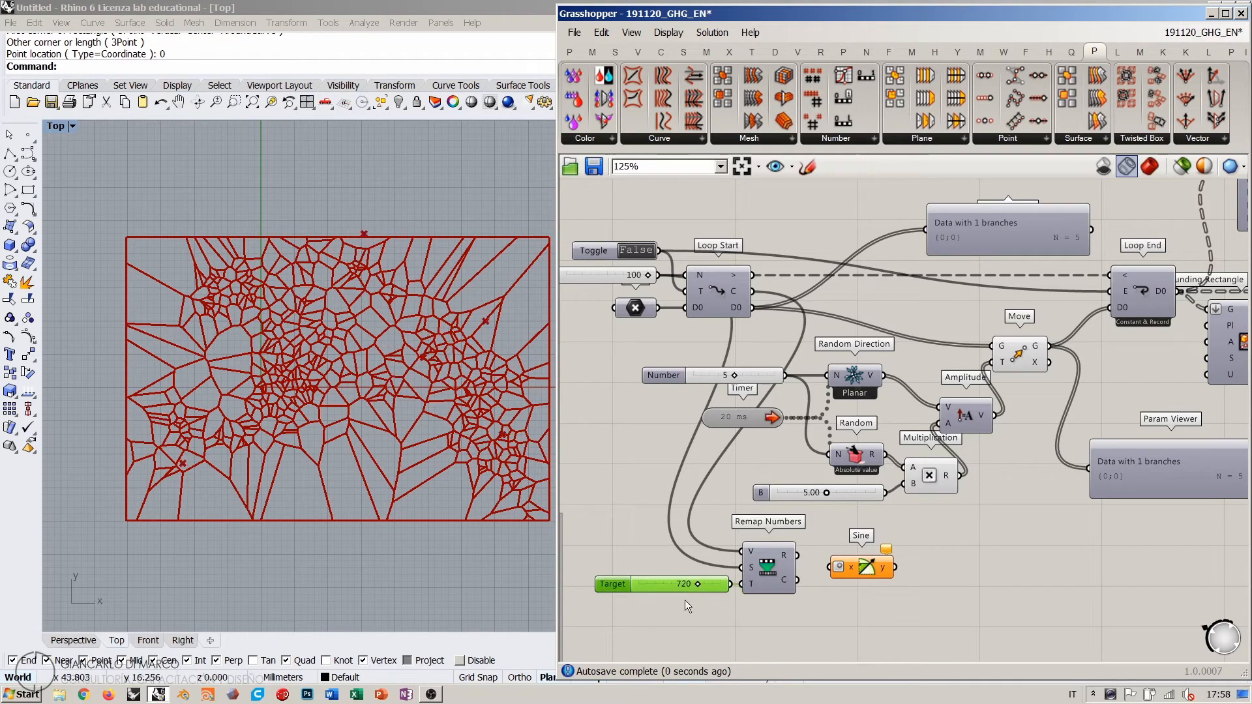
pyautogui.click(685, 600)
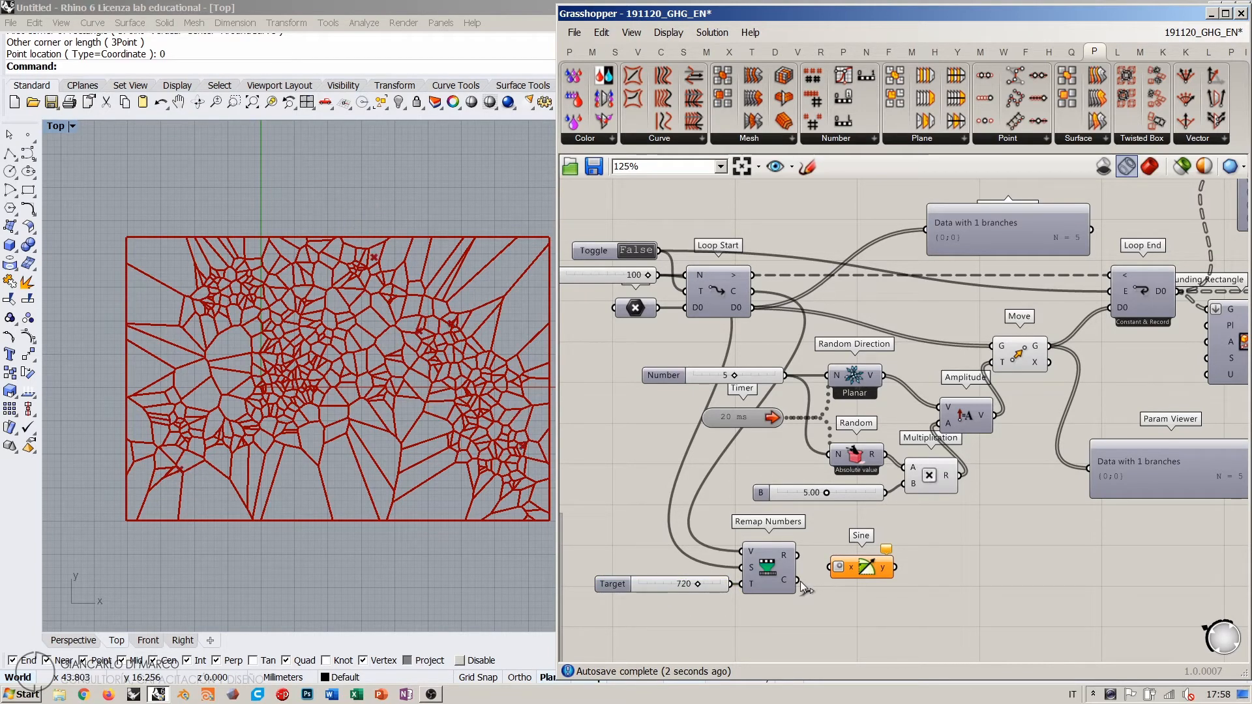
pyautogui.moveTo(796, 559); pyautogui.dragTo(859, 559)
pyautogui.click(858, 589)
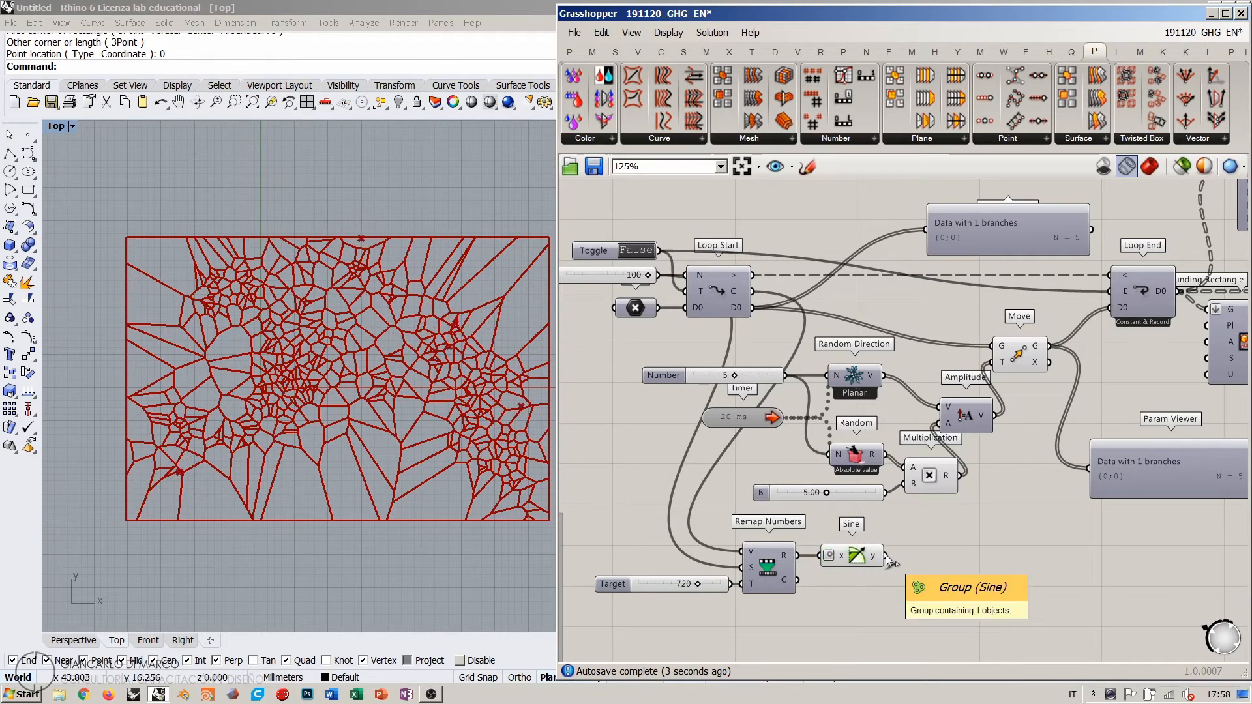
# Step: Duplicate Multiplication to multiply the Sine output by the 5.00 slider, and feed the product into the original Multiplication's B input
pyautogui.scroll(2, 832, 460)
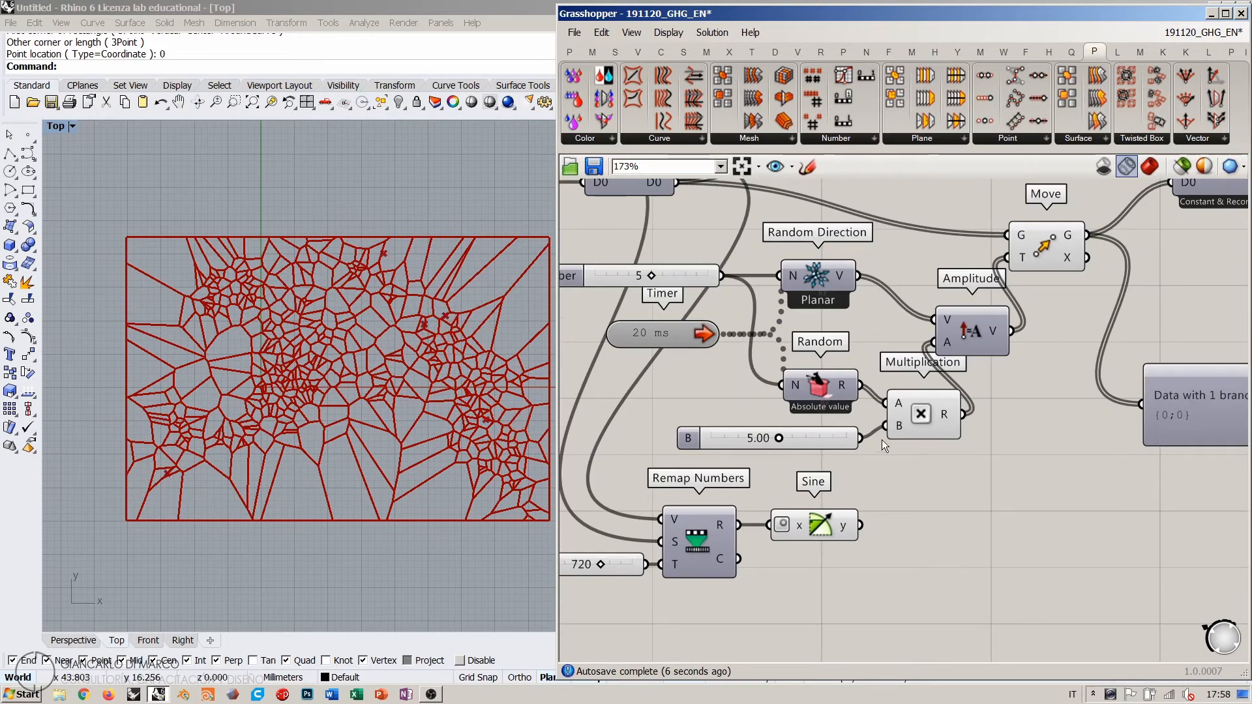
pyautogui.moveTo(818, 442); pyautogui.dragTo(828, 602)
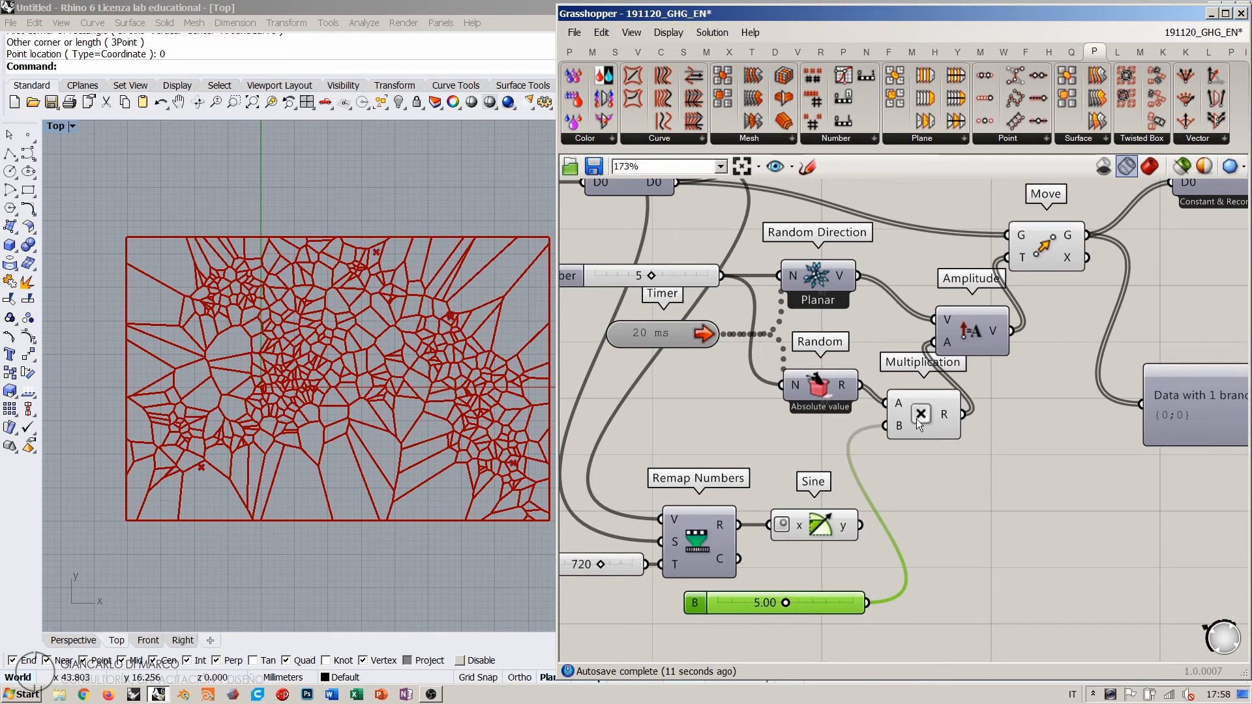
pyautogui.click(918, 421)
pyautogui.keyDown('alt'); pyautogui.moveTo(922, 424); pyautogui.dragTo(949, 568); pyautogui.keyUp('alt')
pyautogui.moveTo(861, 525); pyautogui.dragTo(913, 550)
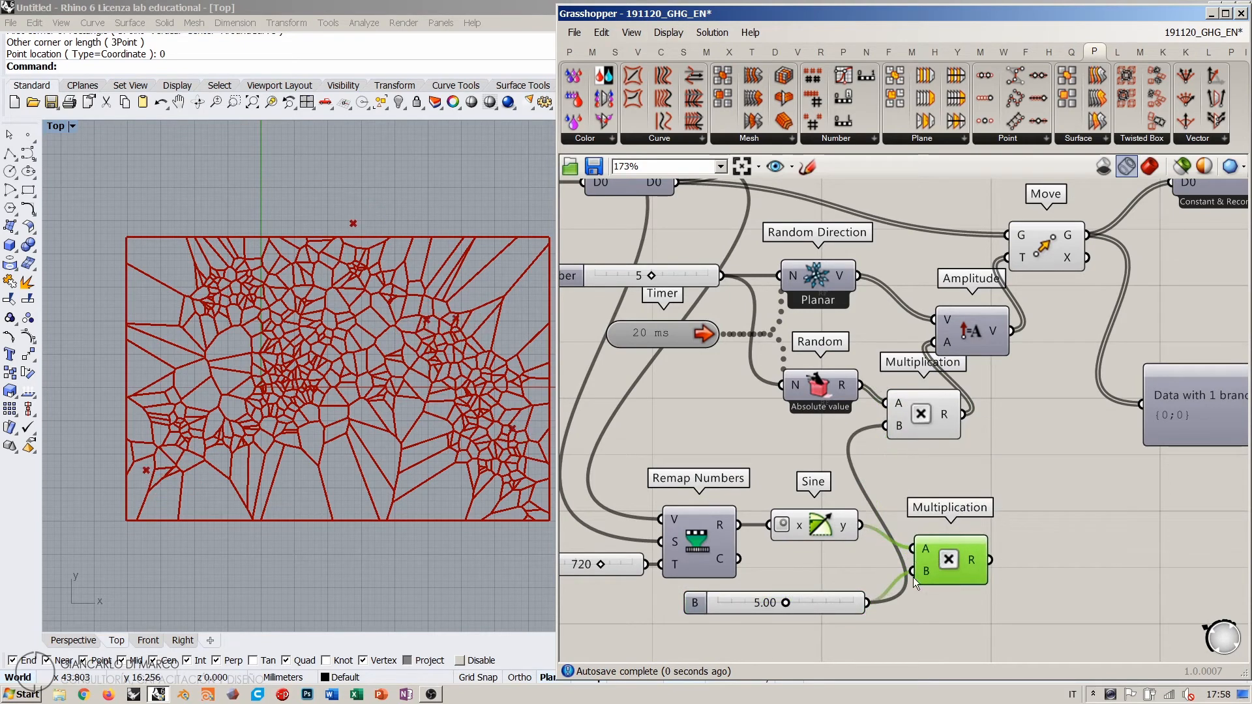
pyautogui.moveTo(990, 559); pyautogui.dragTo(885, 425)
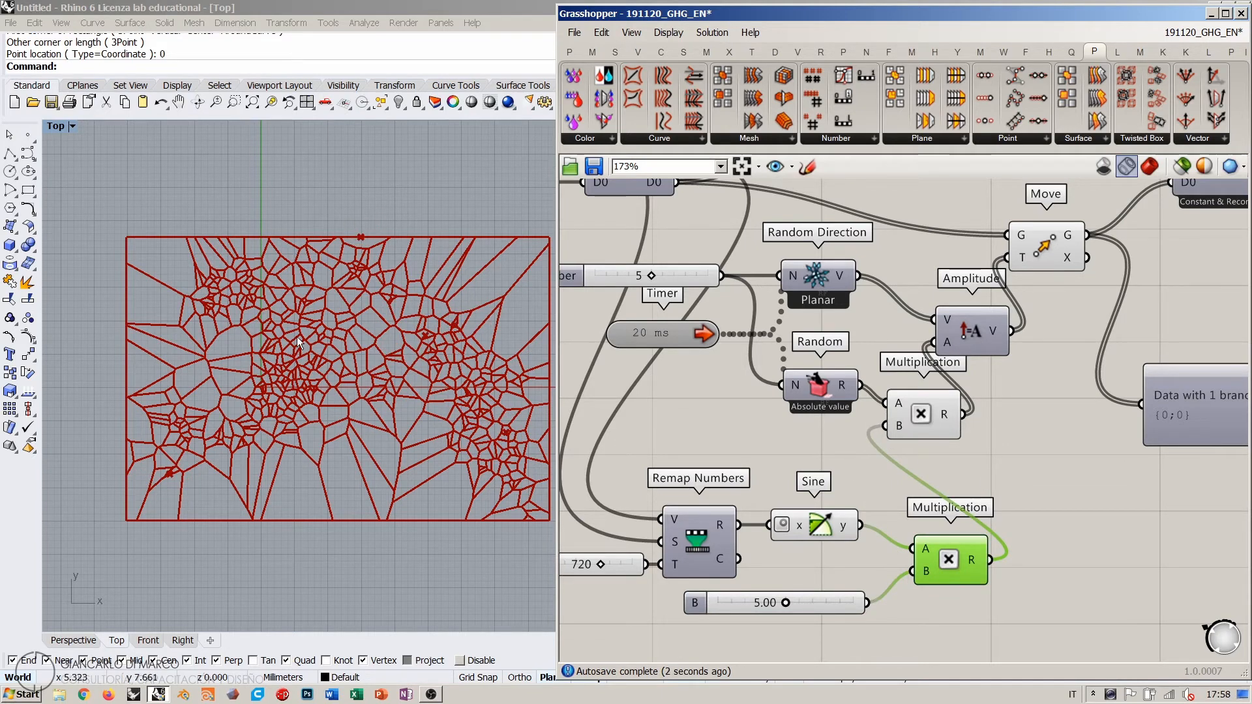
# Step: Restart the loop with the Boolean Toggle and examine the Voronoi generated with sine-driven amplitudes
pyautogui.scroll(-2, 298, 342)
pyautogui.scroll(-1, 902, 397)
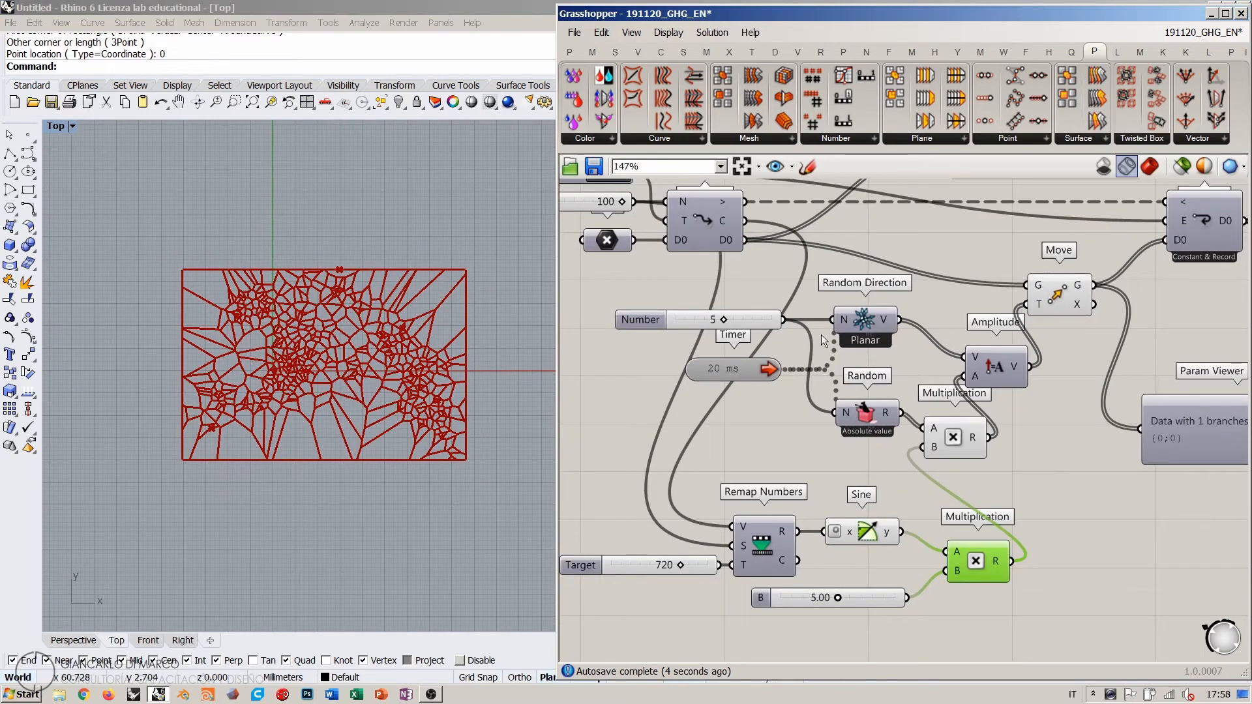
pyautogui.moveTo(643, 218); pyautogui.dragTo(687, 305, button='right')
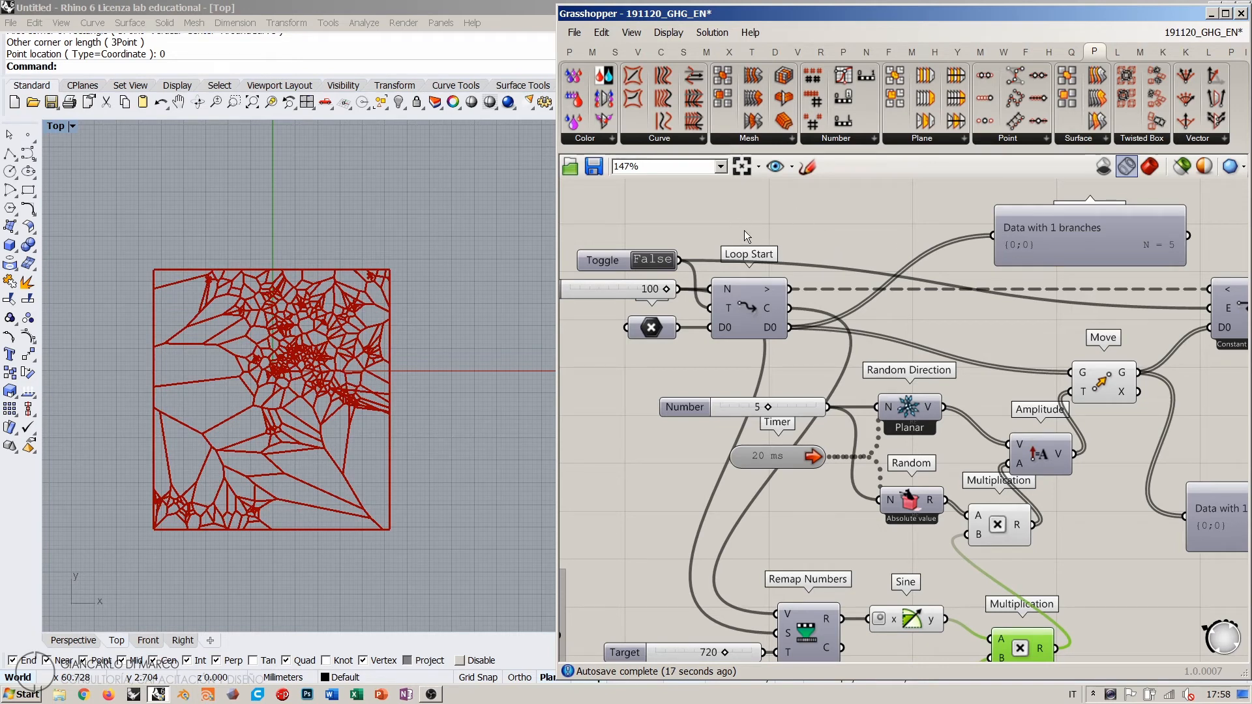
pyautogui.doubleClick(652, 264)
pyautogui.doubleClick(651, 263)
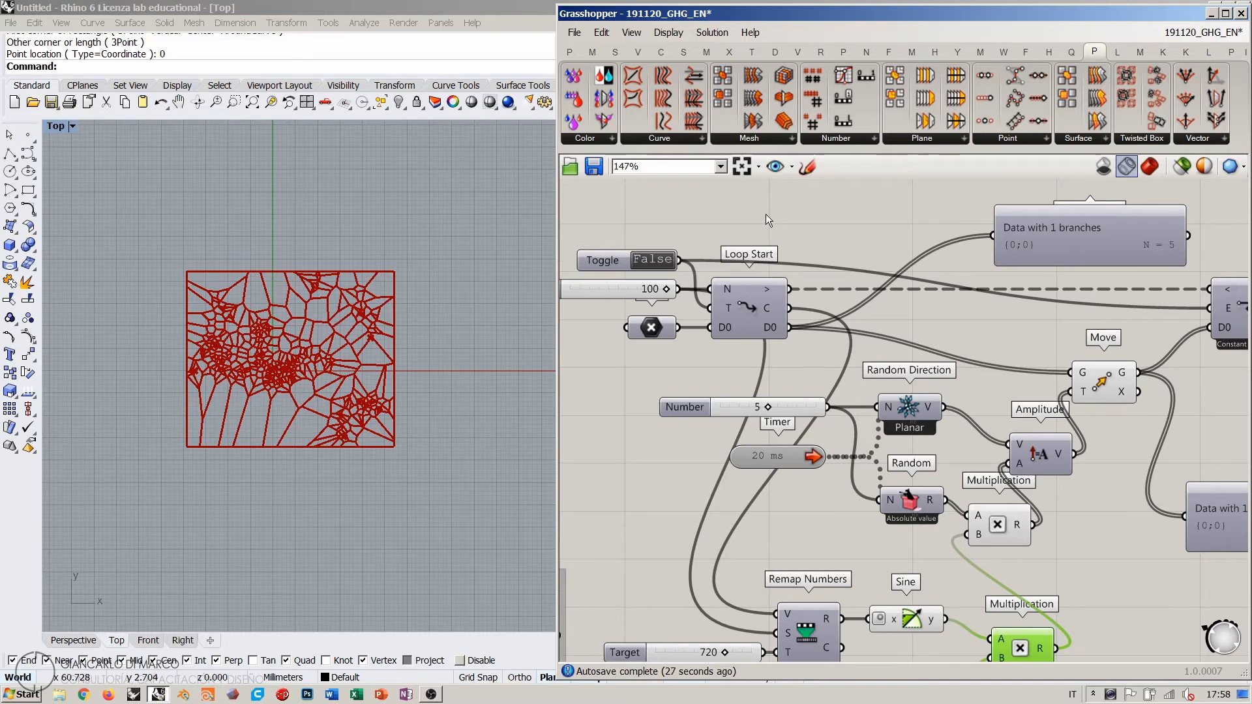
# Step: Examine the Voronoi component's warning and execution time, along with the Bounding Rectangle feeding its boundary input
pyautogui.moveTo(1112, 337); pyautogui.dragTo(696, 300, button='right')
pyautogui.moveTo(1059, 349); pyautogui.dragTo(976, 306, button='right')
pyautogui.moveTo(974, 300); pyautogui.dragTo(964, 300)
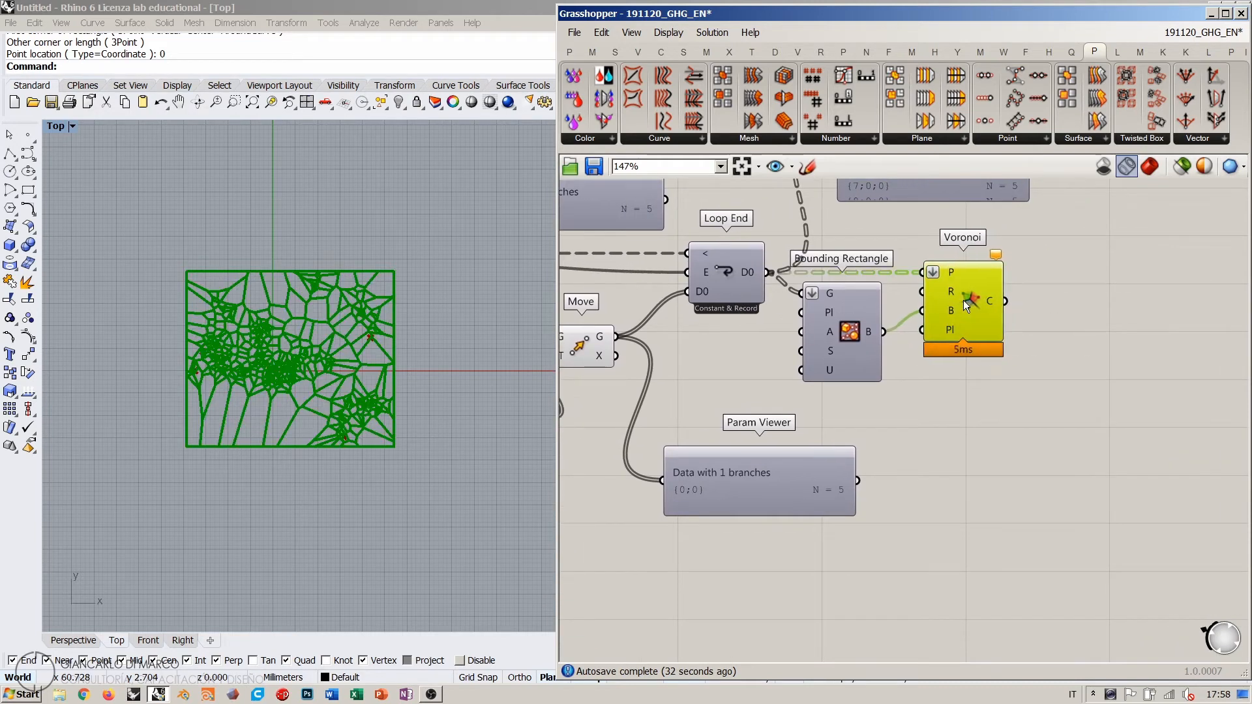
pyautogui.click(972, 421)
pyautogui.click(856, 336)
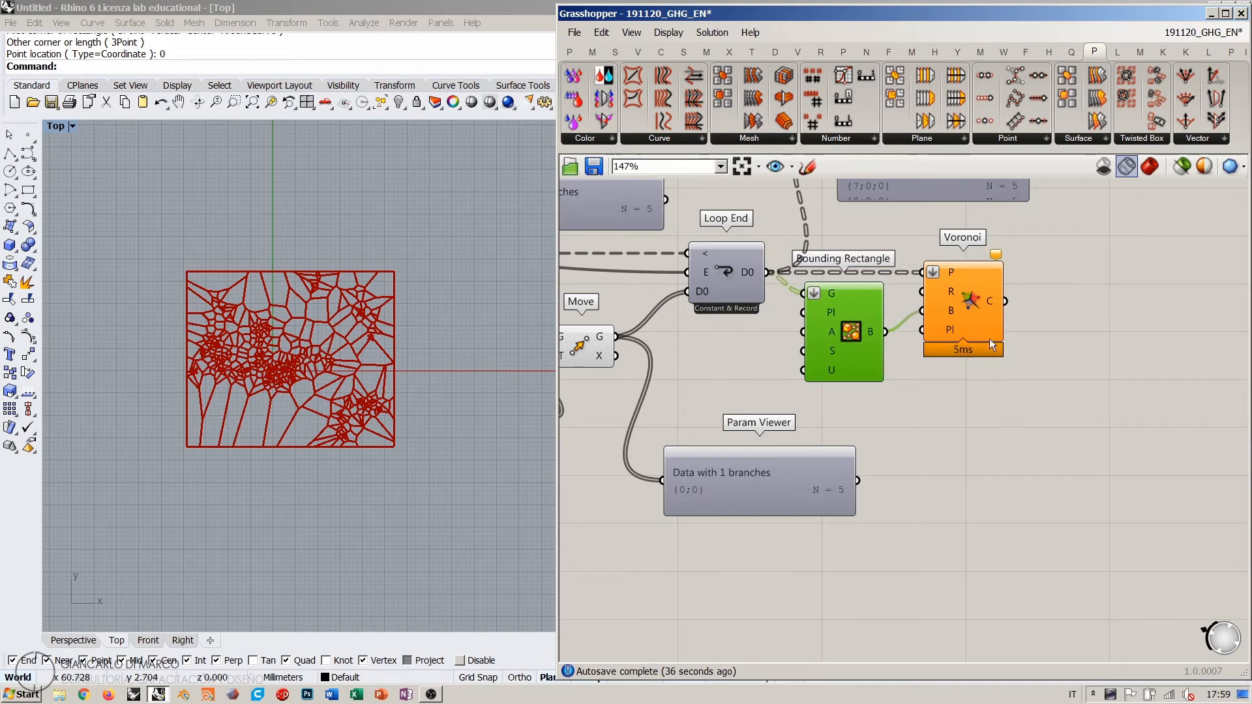
pyautogui.scroll(6, 988, 338)
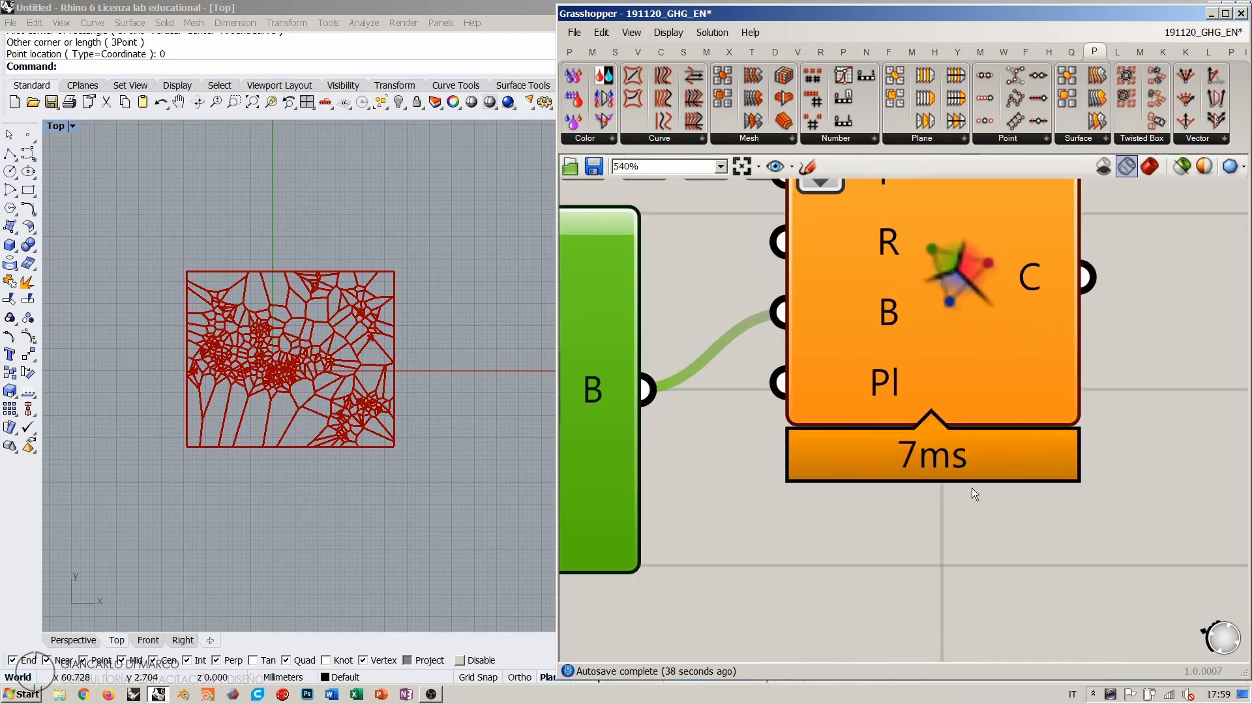
pyautogui.moveTo(984, 314); pyautogui.dragTo(985, 388, button='right')
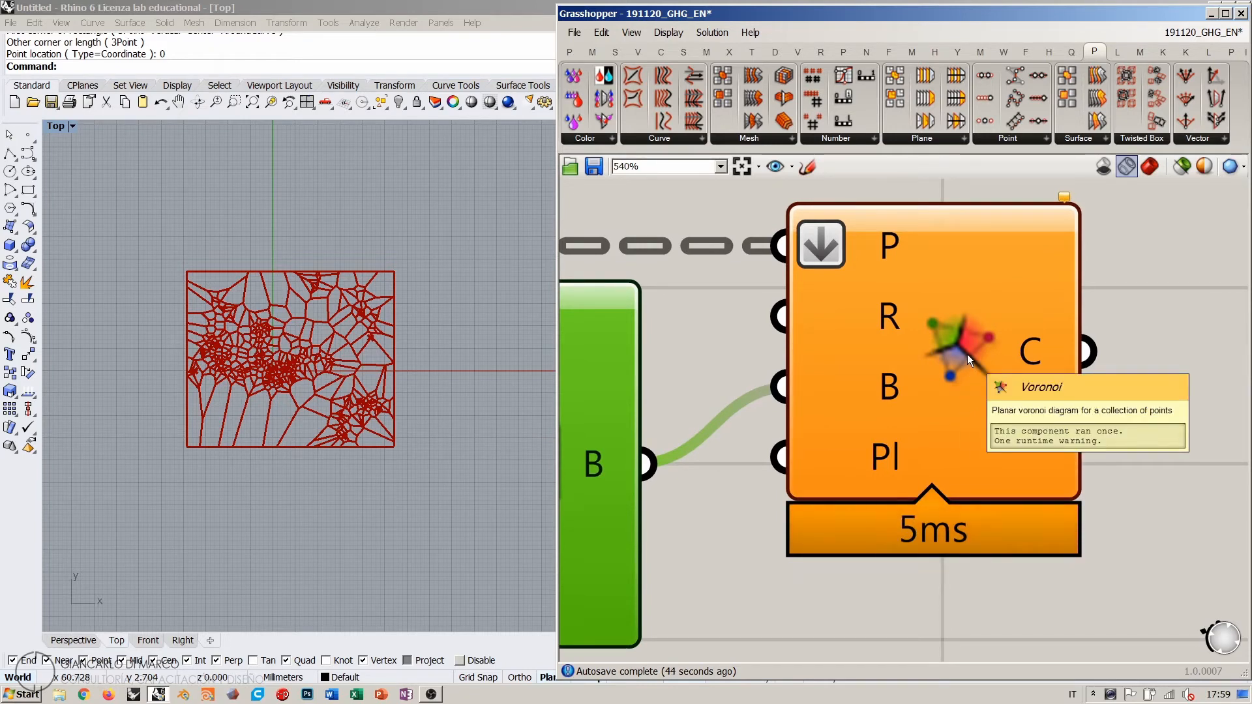
pyautogui.scroll(-1, 1137, 327)
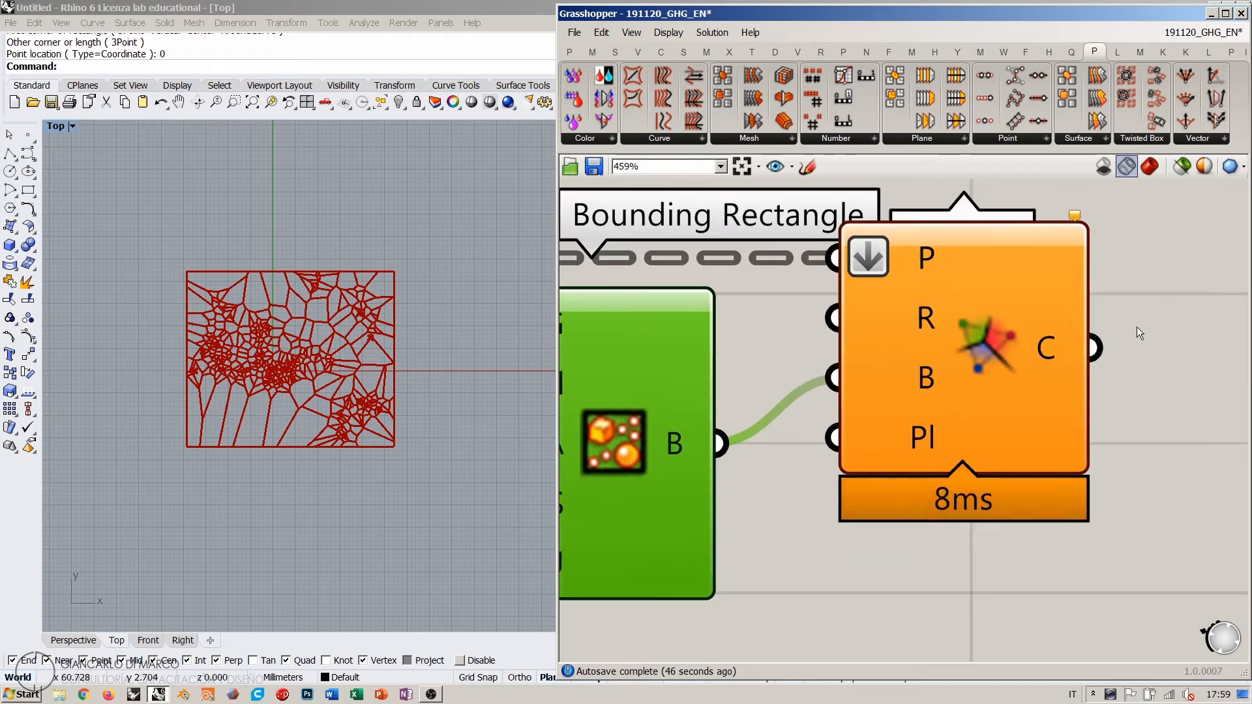
pyautogui.click(1151, 353)
pyautogui.click(1000, 360)
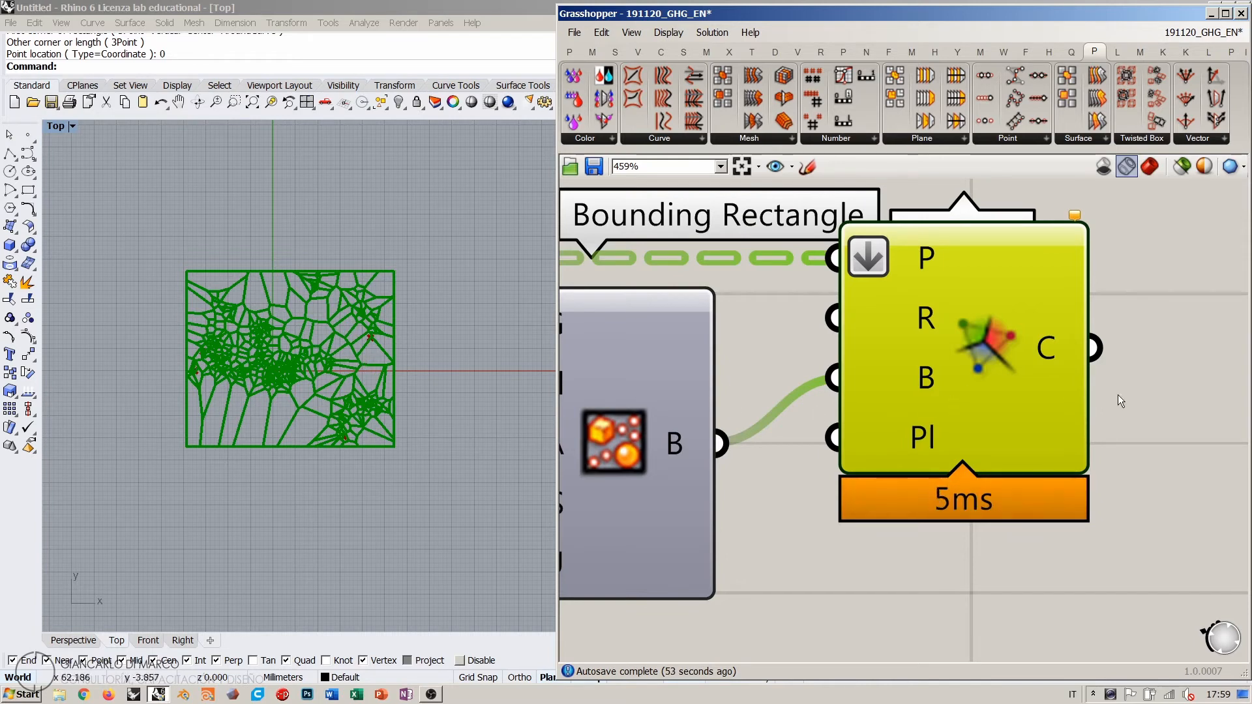
pyautogui.click(1138, 390)
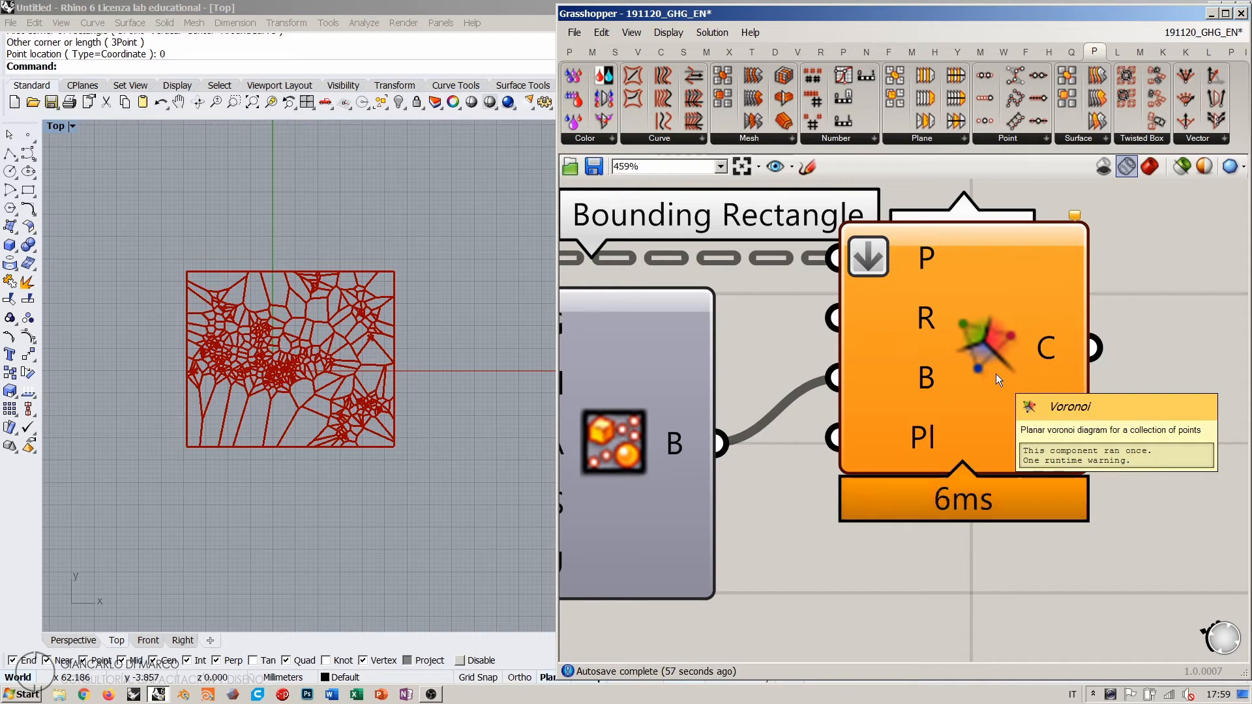
pyautogui.click(669, 441)
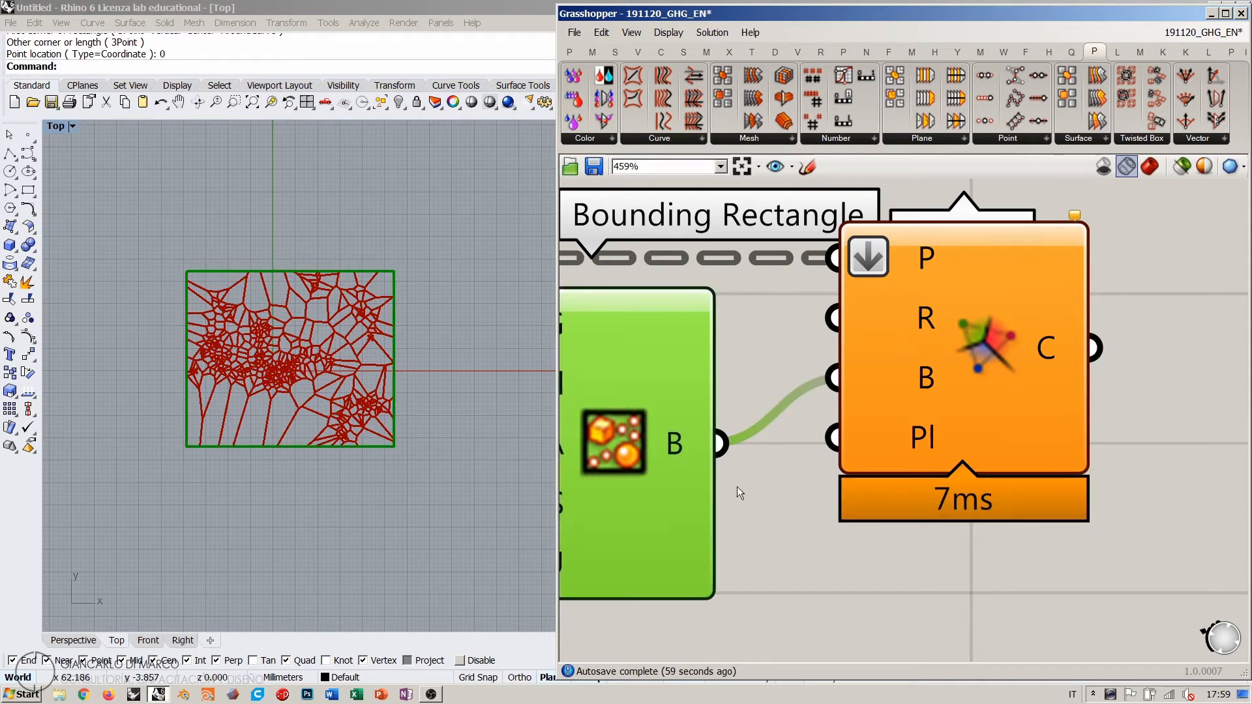
pyautogui.click(743, 491)
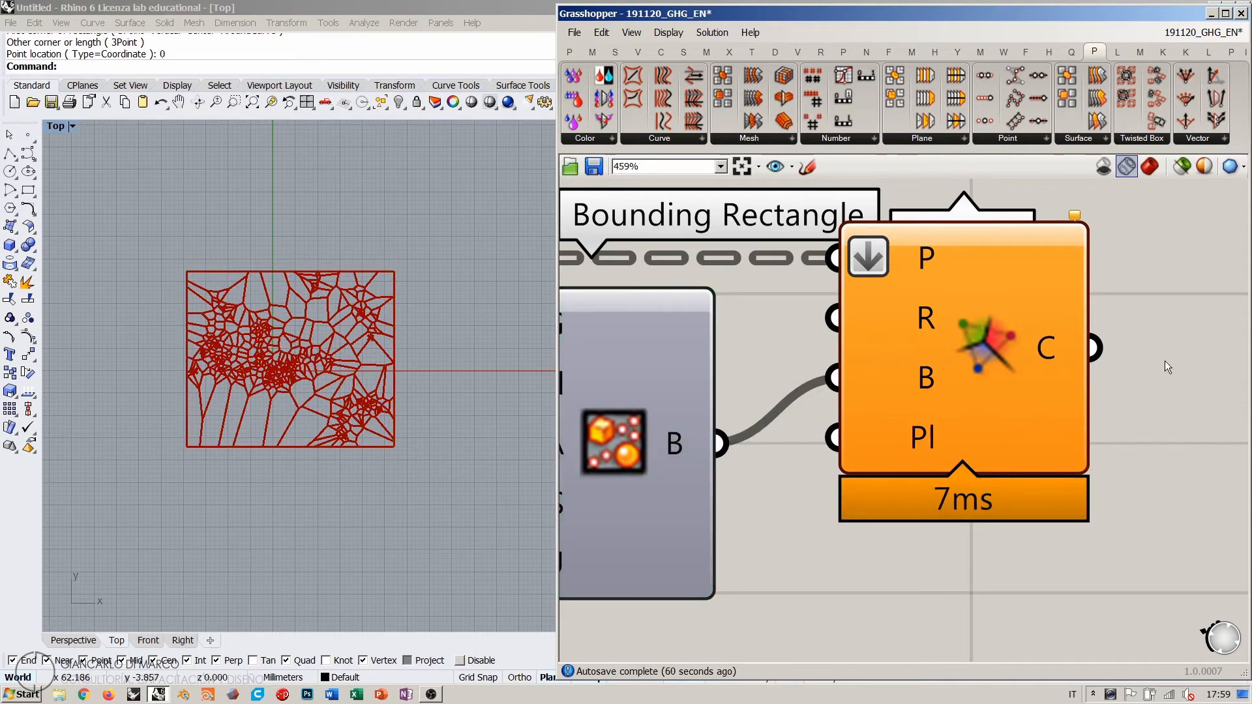
# Step: Move the Param Viewer fed by Move farther from Bounding Rectangle and inspect Loop End's D0 output data
pyautogui.scroll(-5, 1148, 356)
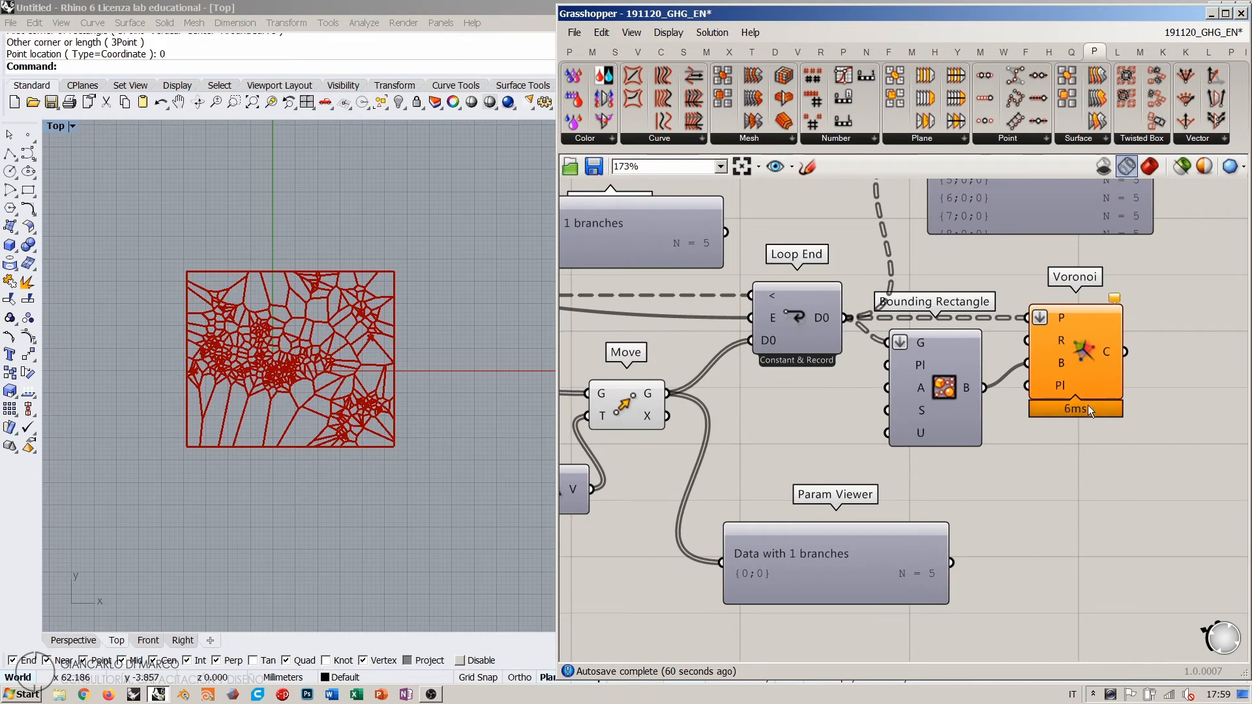
pyautogui.moveTo(860, 414); pyautogui.dragTo(786, 356, button='right')
pyautogui.moveTo(750, 519); pyautogui.dragTo(697, 573)
pyautogui.click(903, 465)
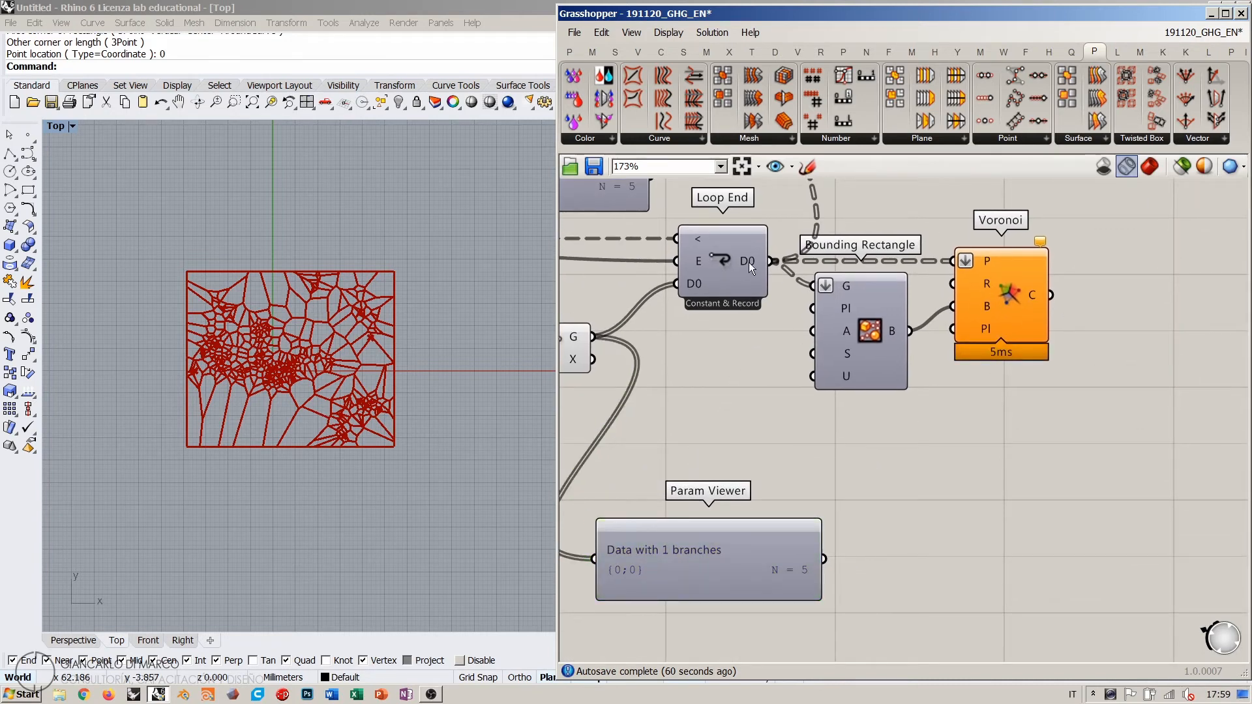
pyautogui.moveTo(749, 262)
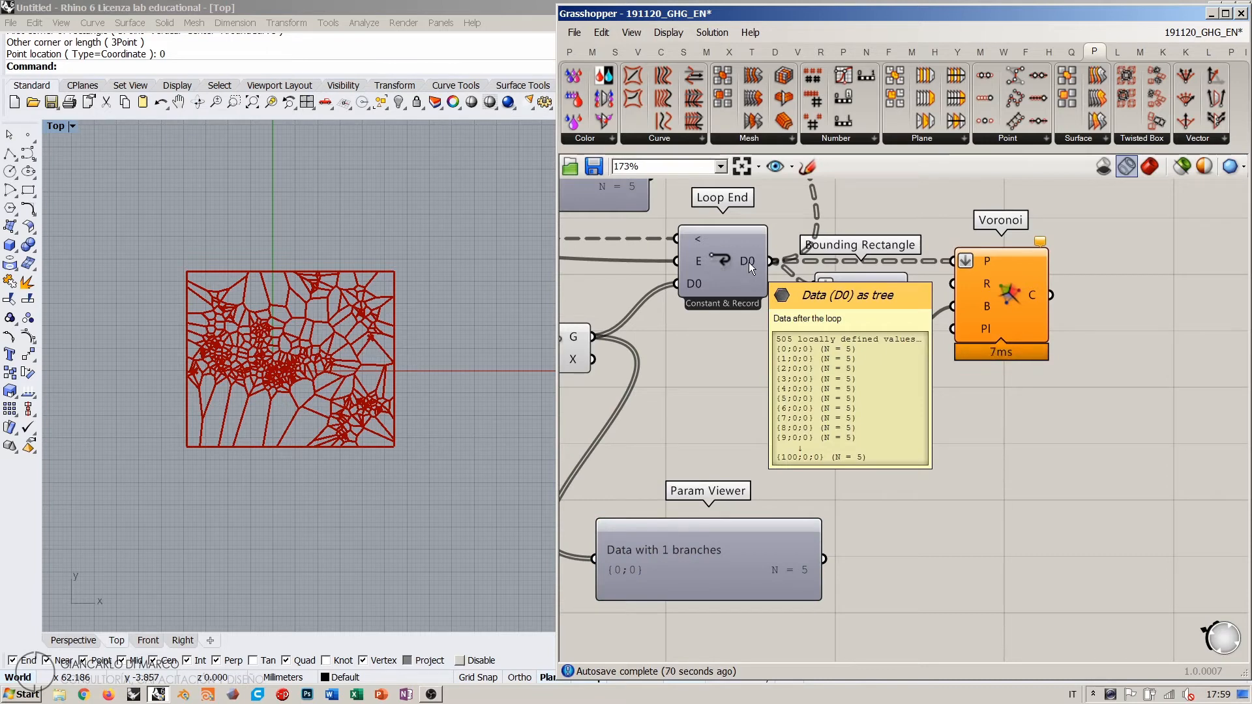
# Step: Turn off the preview of the Voronoi and Move components
pyautogui.click(1017, 287)
pyautogui.hotkey('ctrl', 'q')
pyautogui.click(1030, 424)
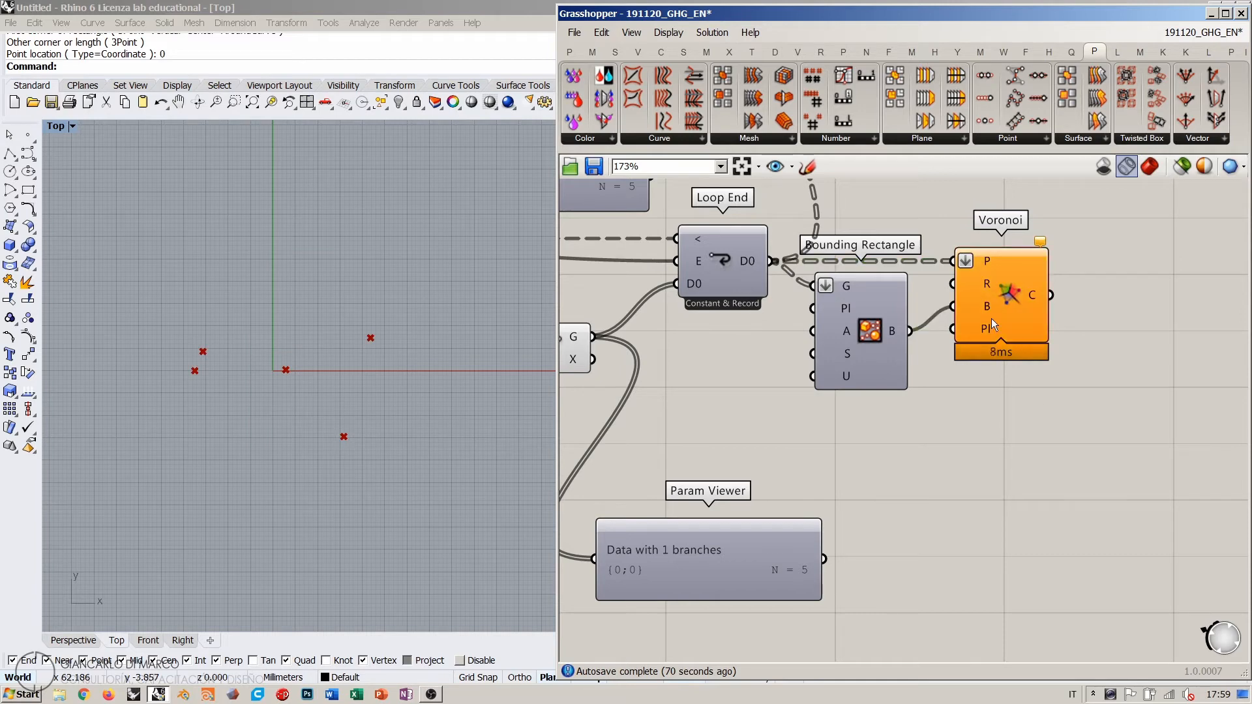
pyautogui.scroll(-2, 782, 356)
pyautogui.moveTo(730, 362); pyautogui.dragTo(866, 395, button='right')
pyautogui.click(753, 382)
pyautogui.hotkey('ctrl', 'q')
pyautogui.click(864, 408)
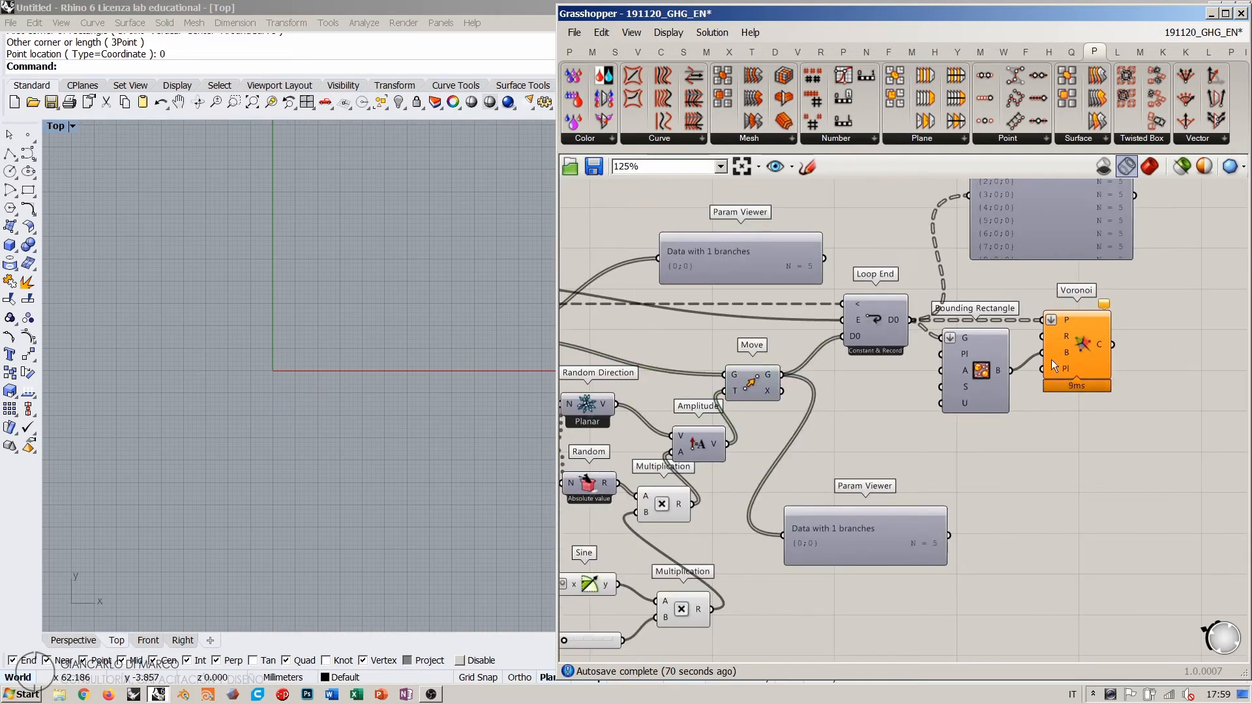
# Step: Turn on Loop End's preview and examine the recorded points together with the Number slider that drives them
pyautogui.click(879, 320)
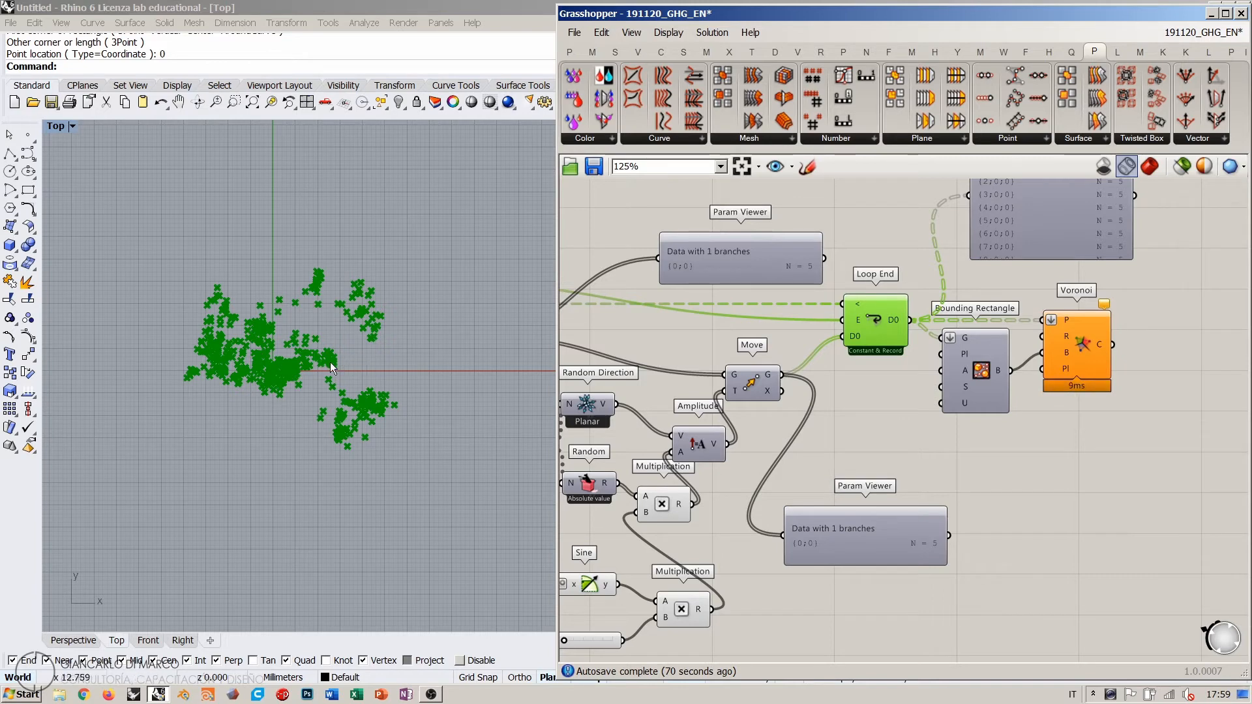
pyautogui.moveTo(561, 430); pyautogui.dragTo(729, 350, button='right')
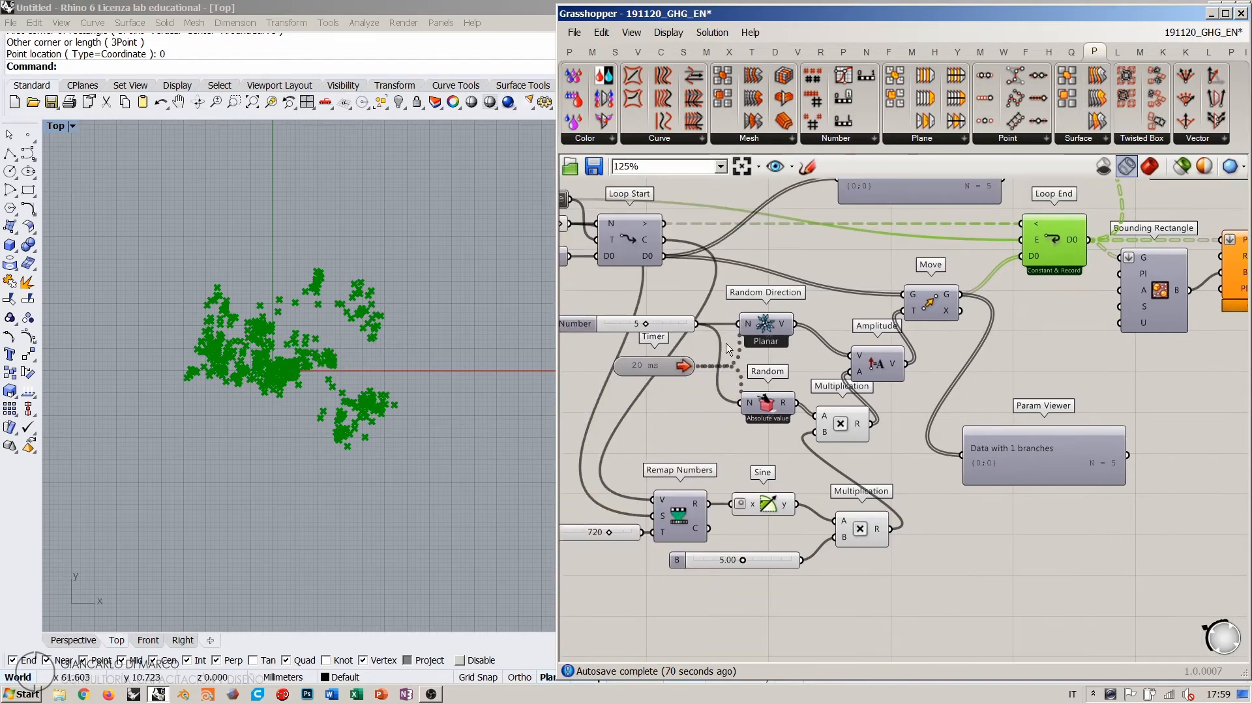
pyautogui.click(663, 325)
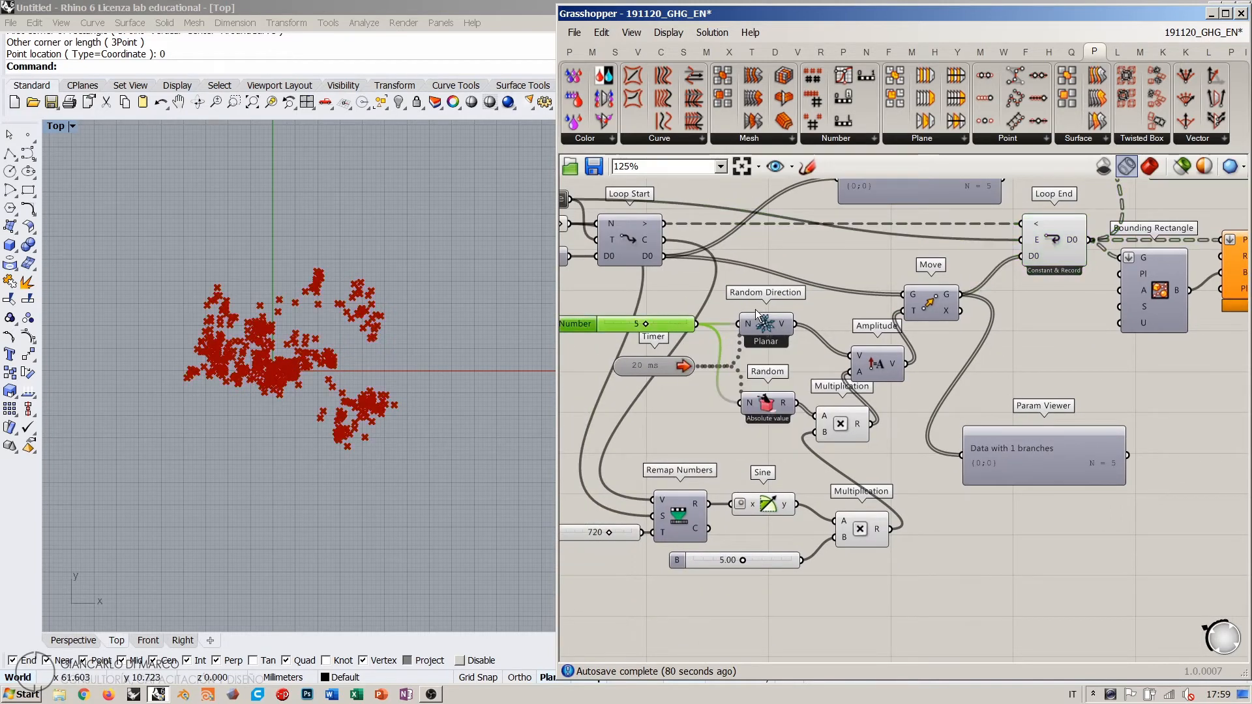
pyautogui.click(1042, 310)
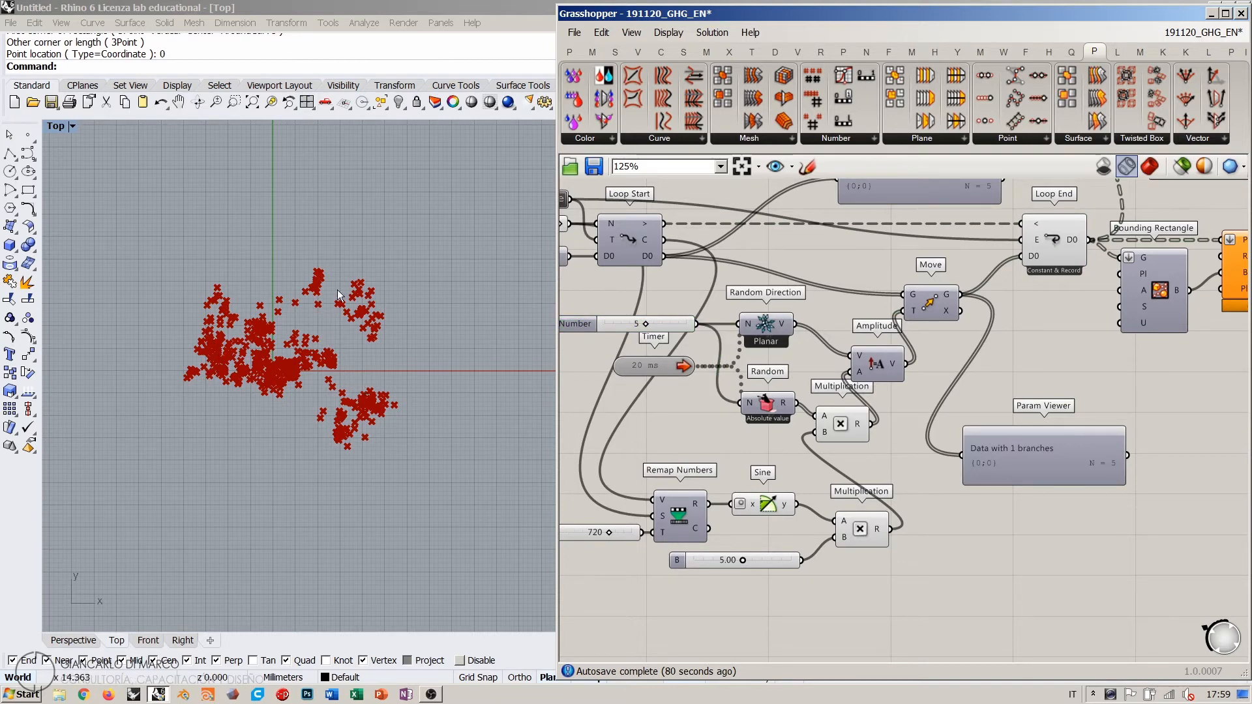
# Step: Add a PolyLine component below Bounding Rectangle and connect Loop End's D0 output to its vertices input
pyautogui.moveTo(283, 357); pyautogui.dragTo(292, 335, button='right')
pyautogui.scroll(10, 292, 336)
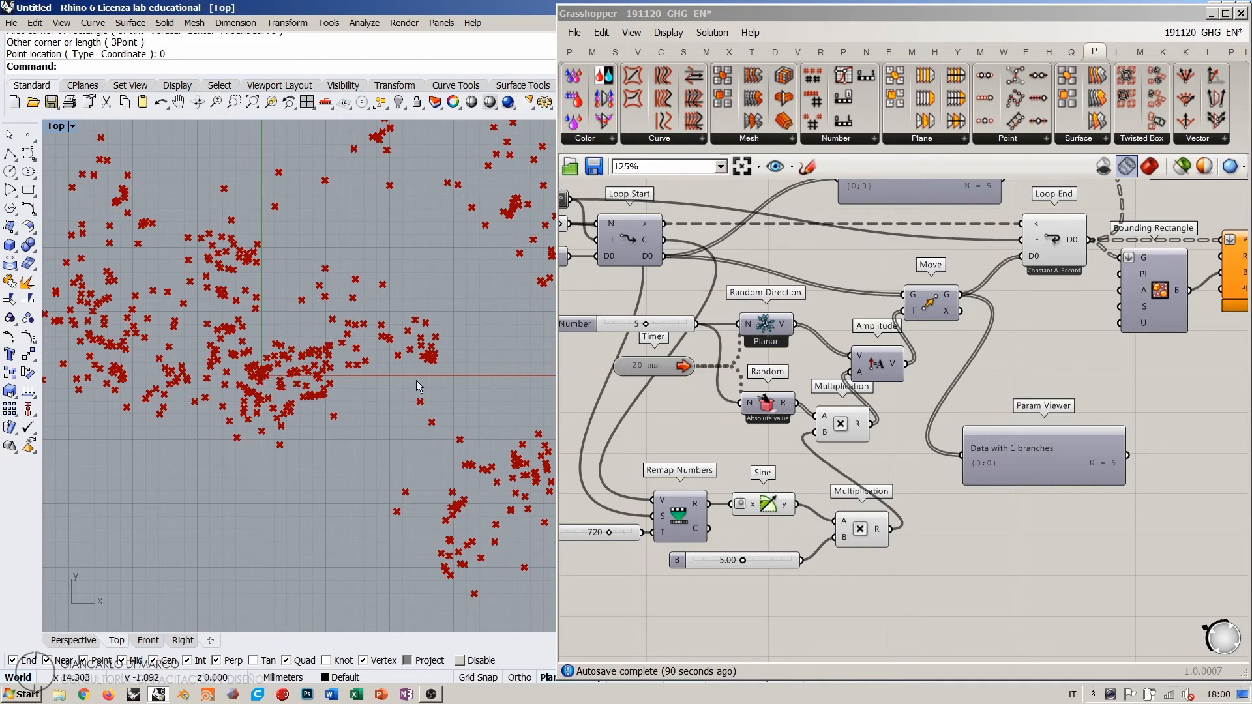
pyautogui.moveTo(297, 350); pyautogui.dragTo(281, 366, button='right')
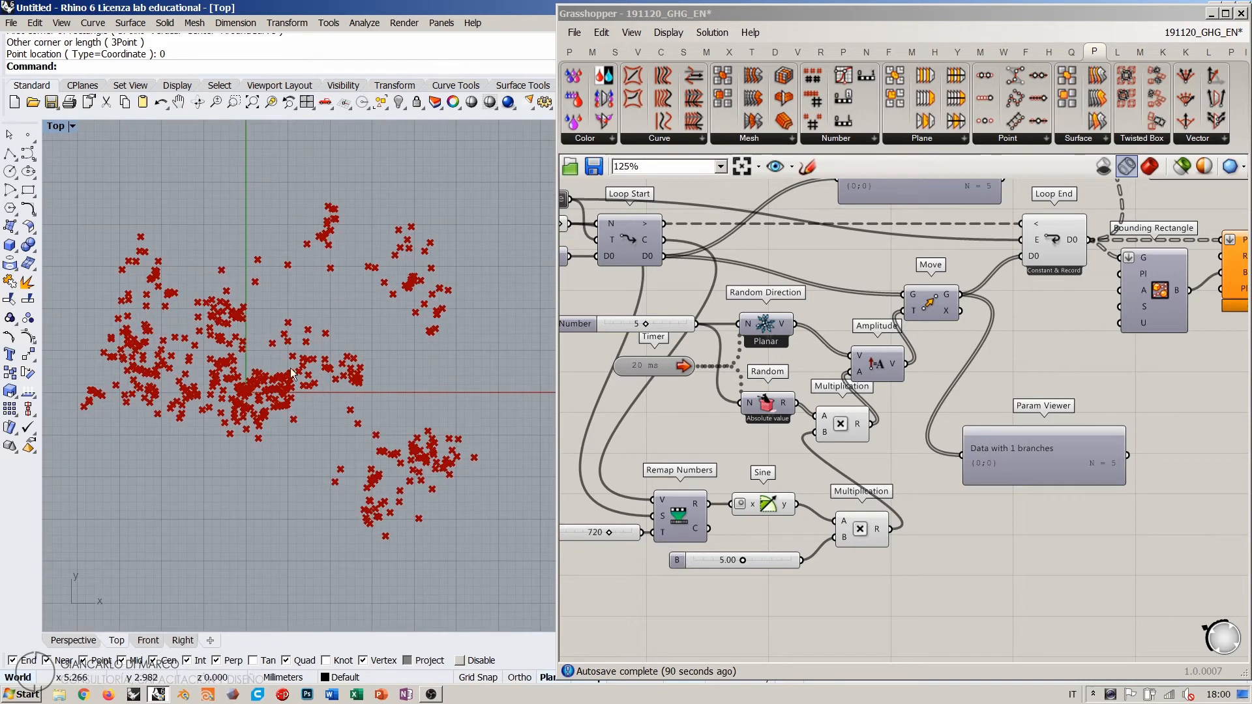
pyautogui.moveTo(1094, 345); pyautogui.dragTo(929, 402, button='right')
pyautogui.doubleClick(929, 402)
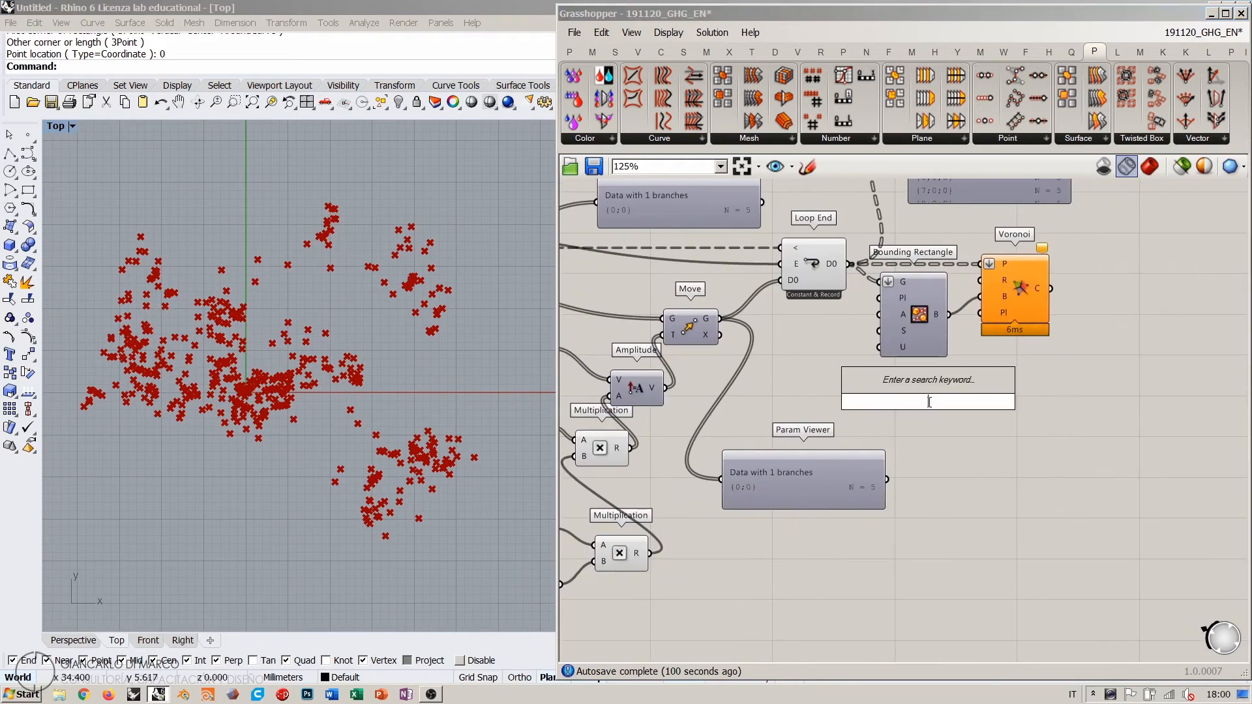
pyautogui.write('polyli')
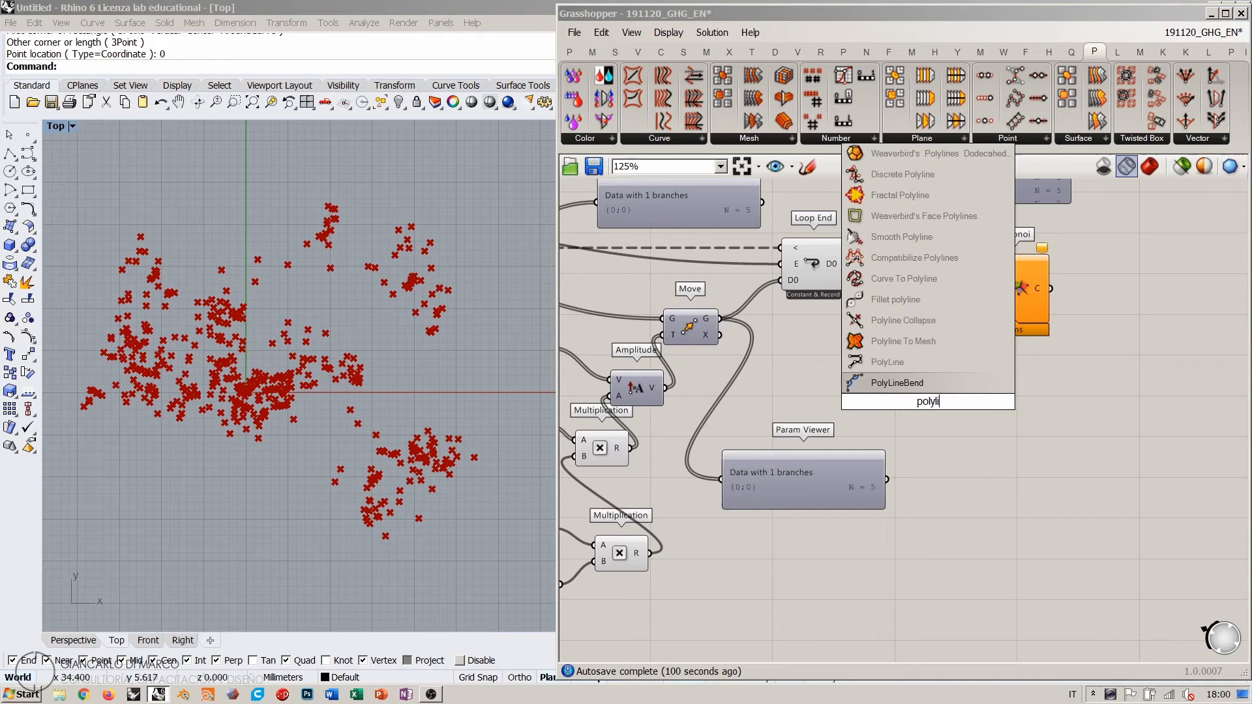
pyautogui.click(877, 362)
pyautogui.moveTo(850, 265); pyautogui.dragTo(900, 395)
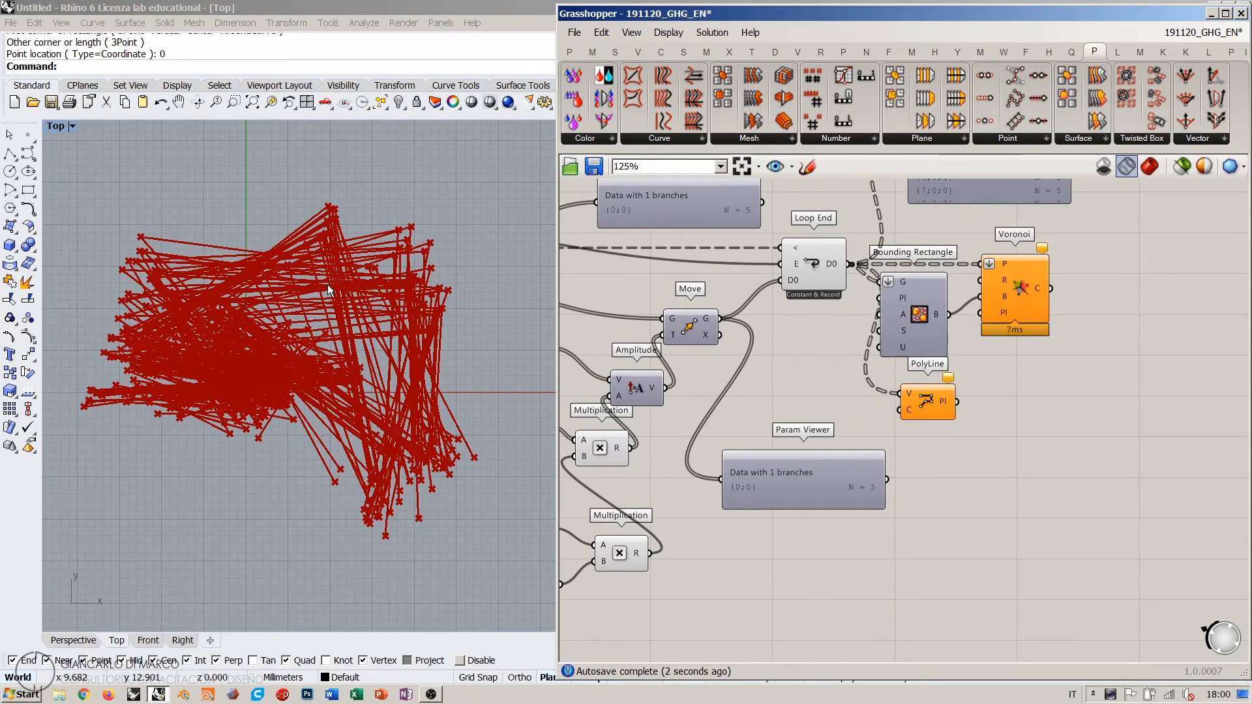
pyautogui.moveTo(929, 405); pyautogui.dragTo(915, 406)
pyautogui.click(935, 421)
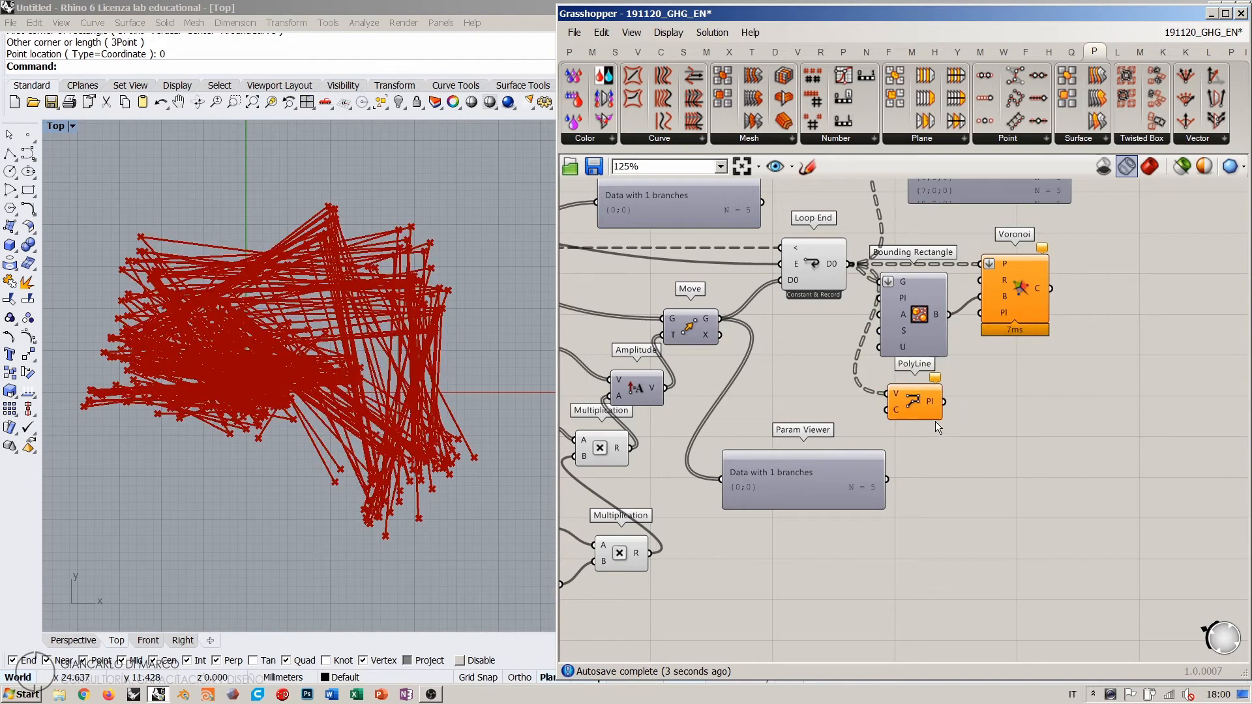
# Step: Inspect the data tree structure of PolyLine's output and of Loop End's D0 output
pyautogui.moveTo(930, 401)
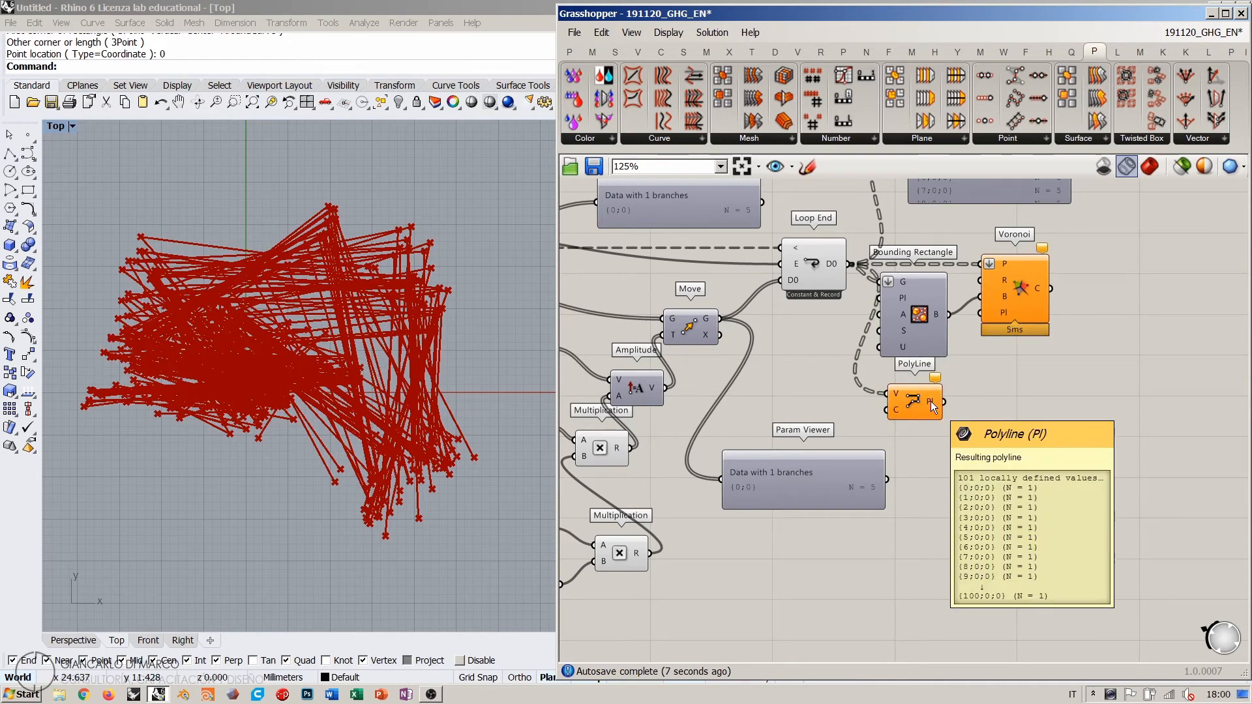
pyautogui.moveTo(830, 289); pyautogui.dragTo(878, 342, button='right')
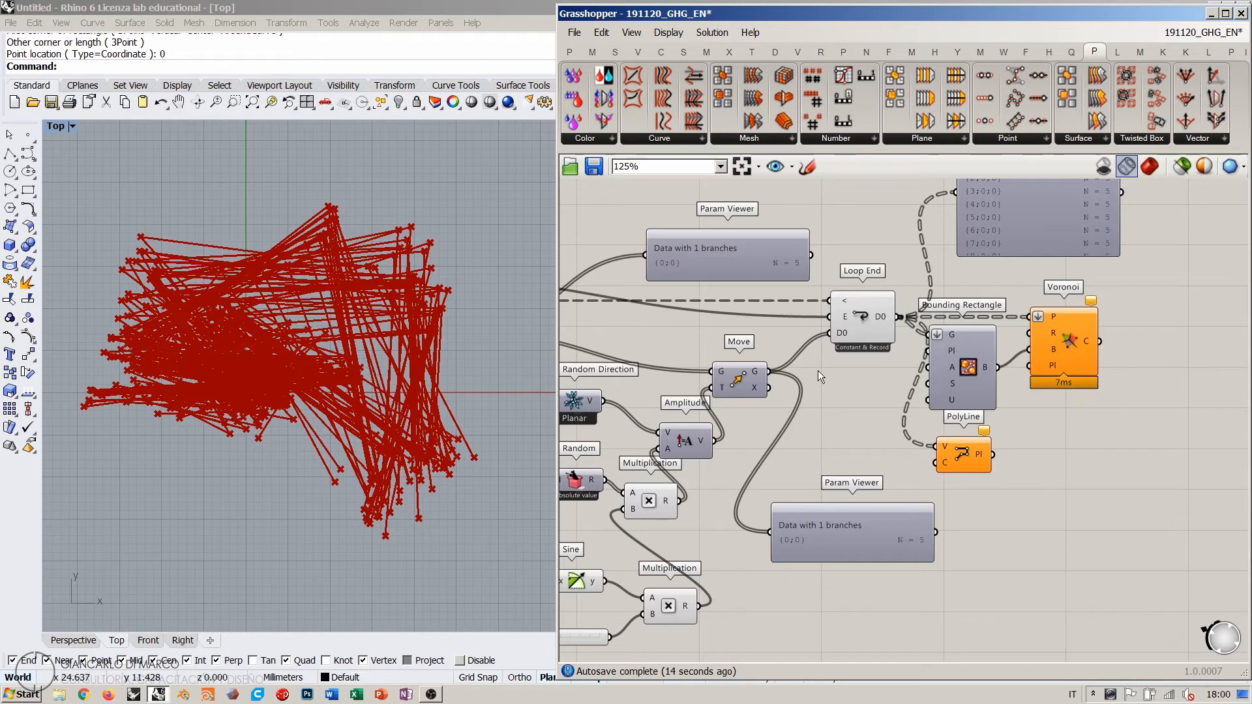
pyautogui.moveTo(886, 317)
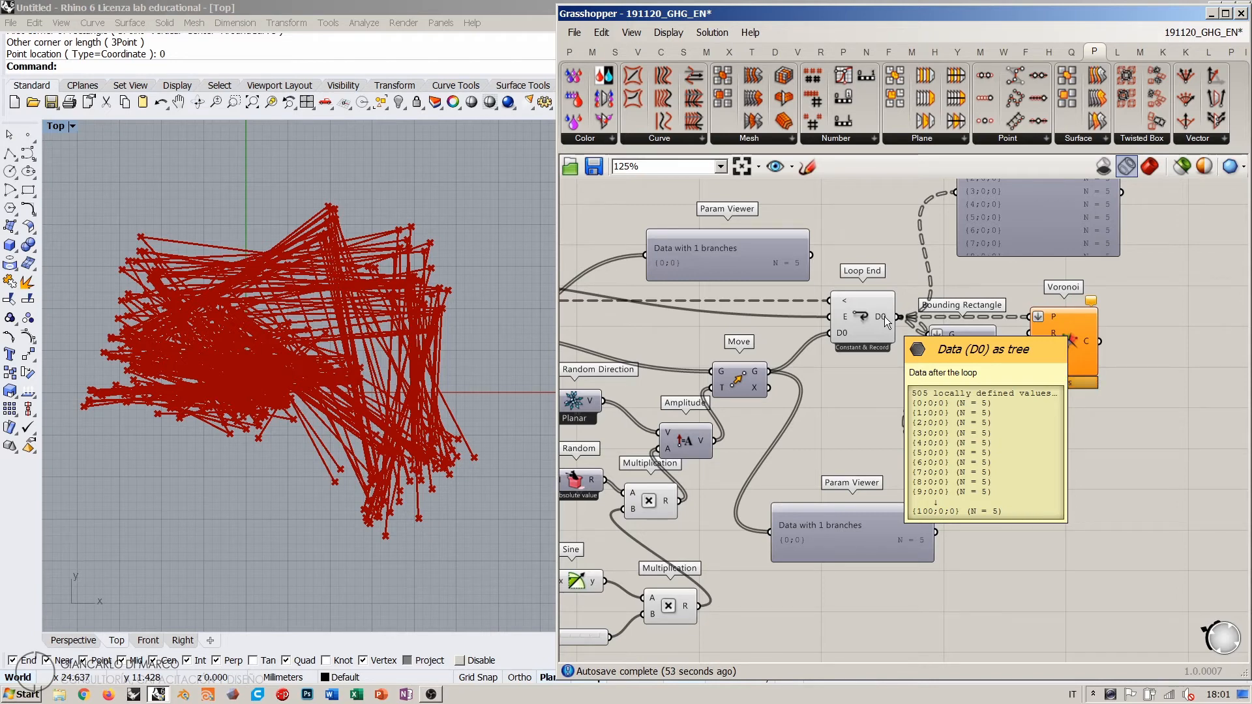
# Step: Move PolyLine aside, add a Flip Matrix component beside it and feed it from Loop End's D0 output
pyautogui.click(1040, 480)
pyautogui.doubleClick(958, 475)
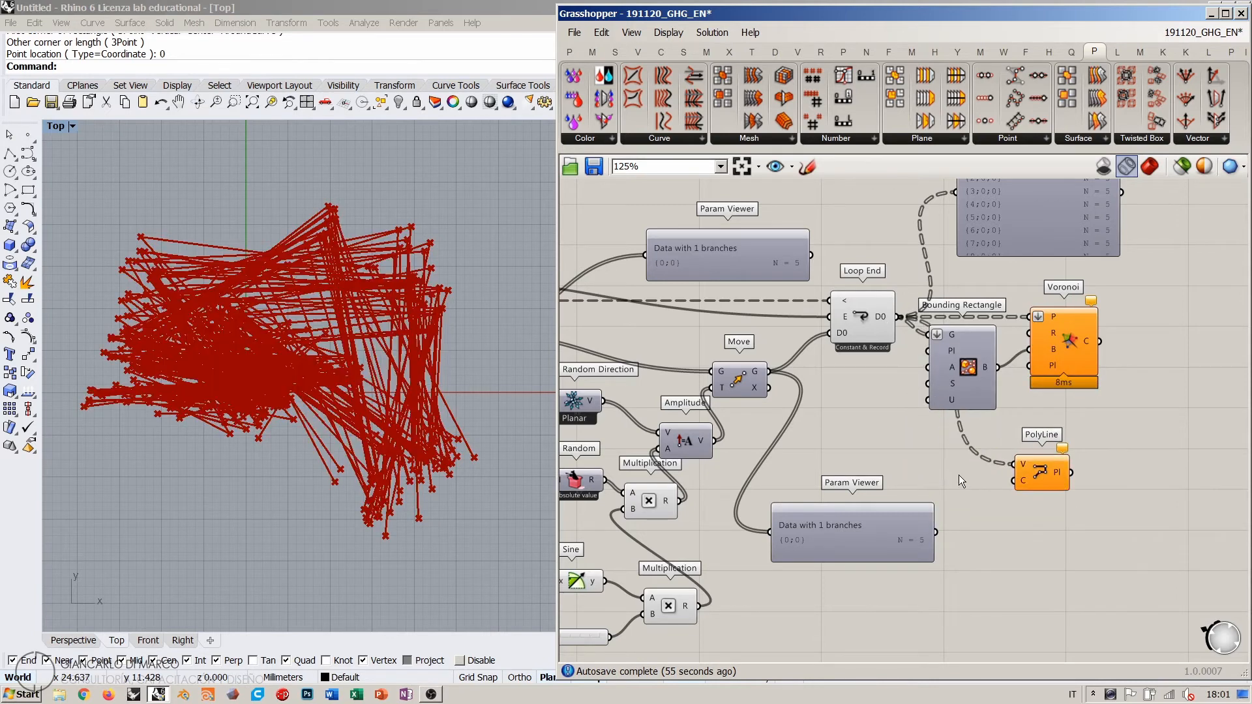
pyautogui.write('flip')
pyautogui.click(921, 393)
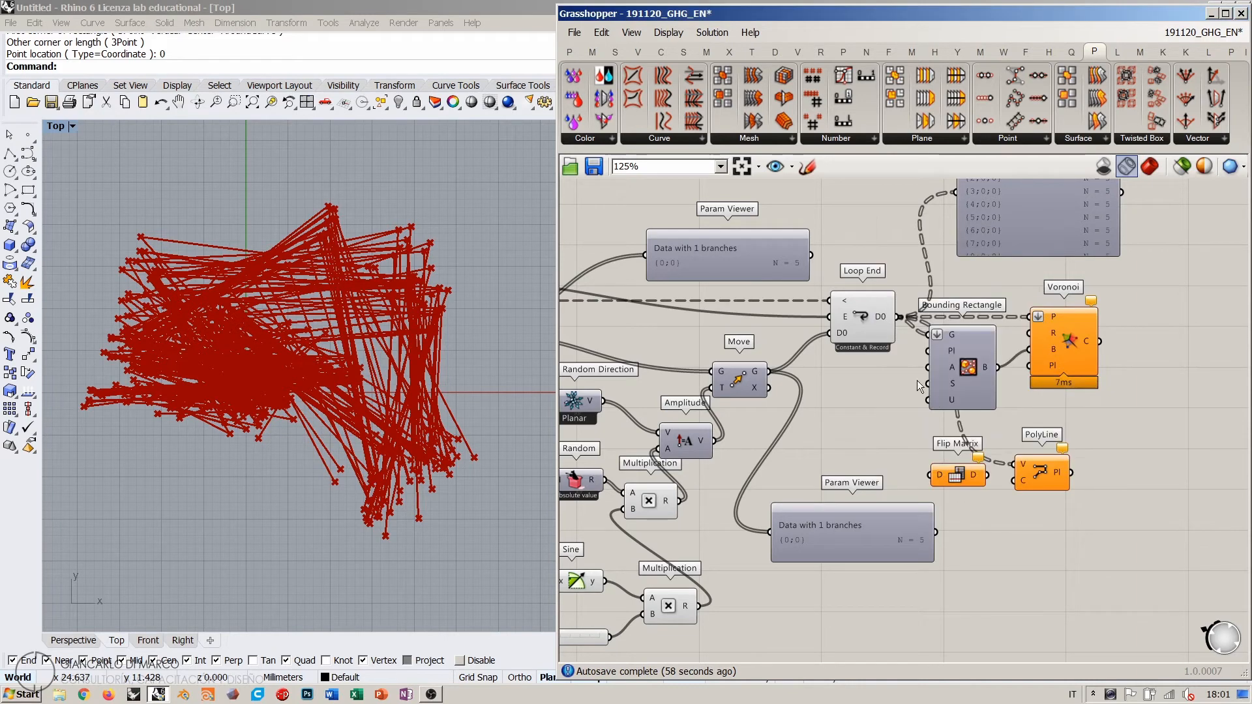
pyautogui.click(954, 479)
# Step: Connect Flip Matrix's output to PolyLine's vertices input in place of D0, and turn off the previews of Loop End and Flip Matrix
pyautogui.hotkey('ctrl', 'q')
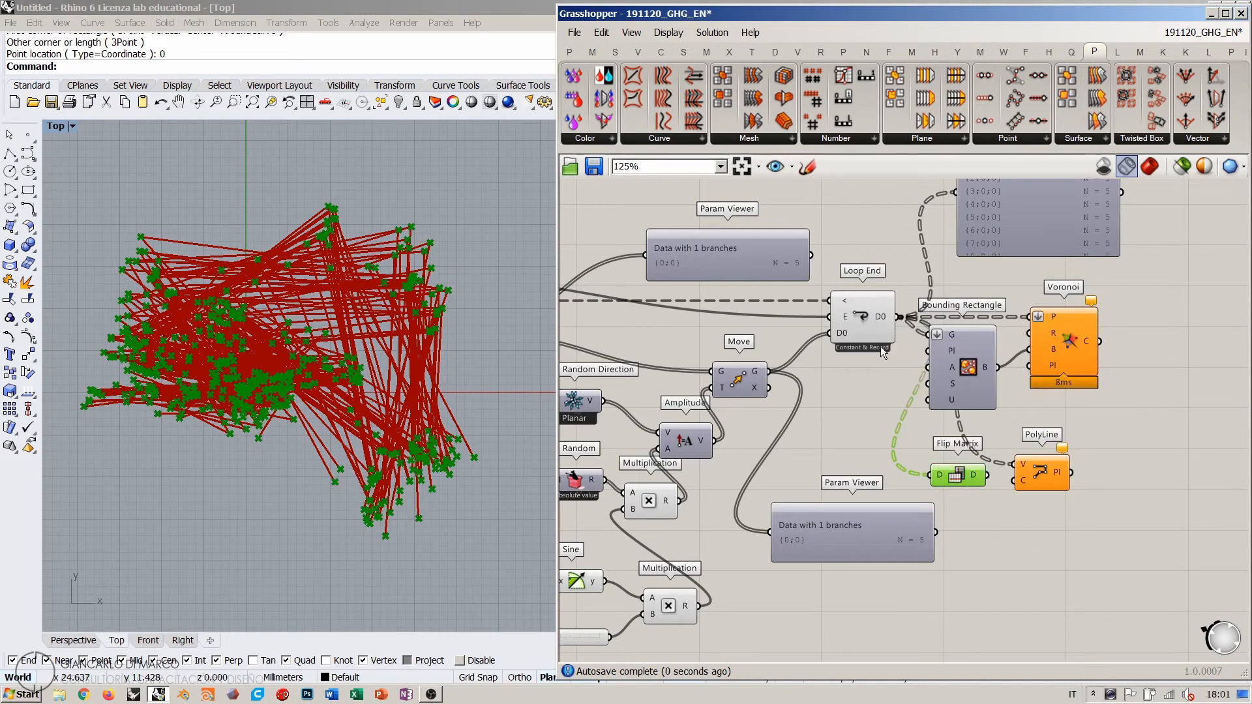
pyautogui.click(878, 338)
pyautogui.hotkey('ctrl', 'q')
pyautogui.moveTo(987, 475); pyautogui.dragTo(1020, 457)
pyautogui.moveTo(960, 525); pyautogui.dragTo(964, 527)
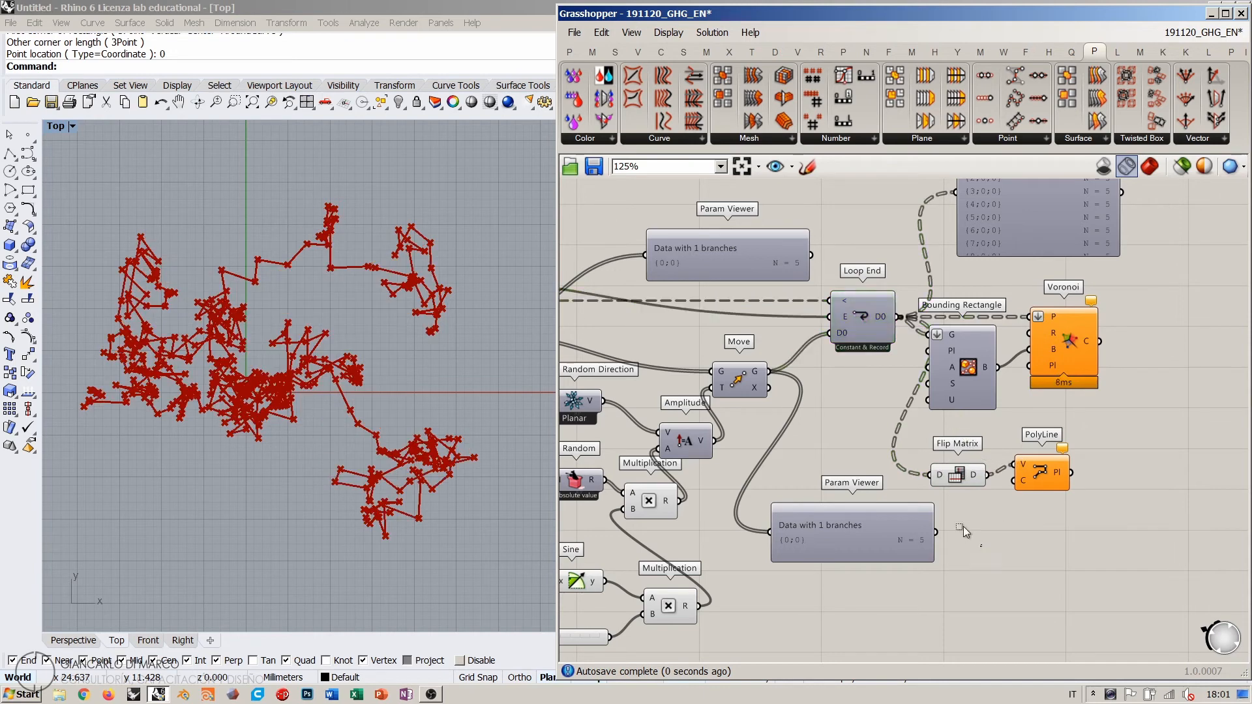
pyautogui.moveTo(959, 479); pyautogui.dragTo(961, 468)
pyautogui.click(972, 489)
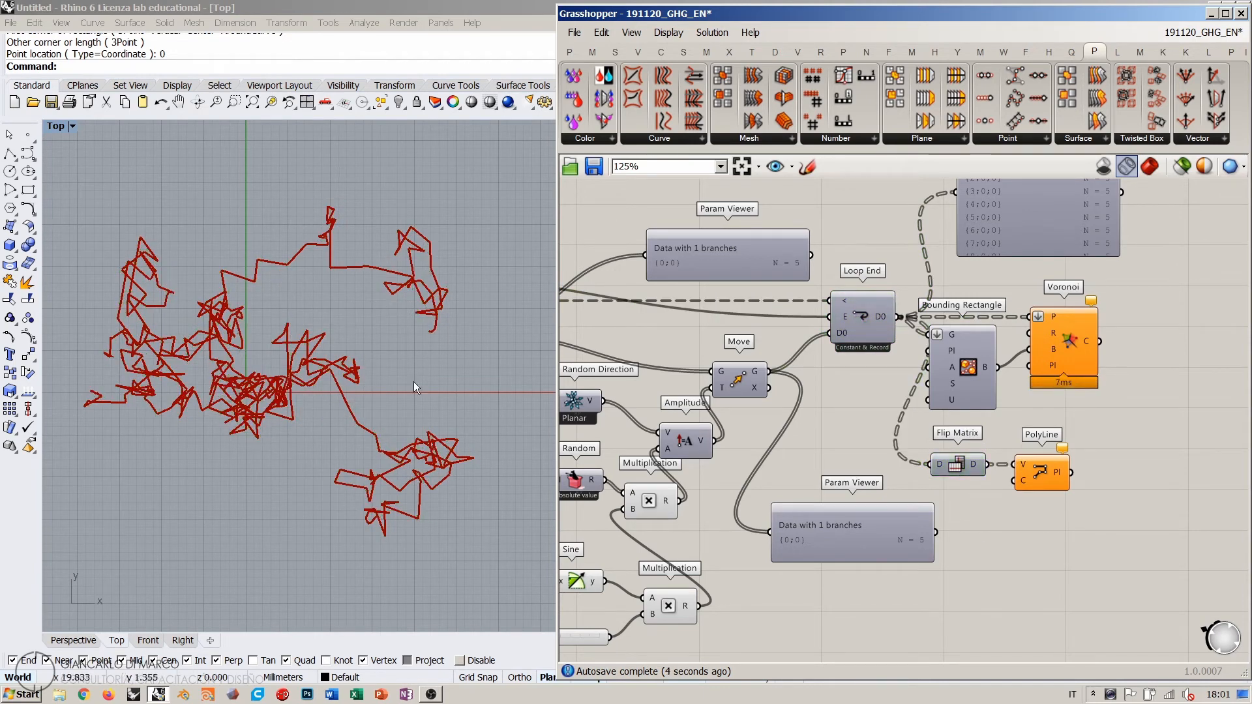
# Step: Shift Flip Matrix and PolyLine slightly so they sit lined up below Bounding Rectangle and Voronoi
pyautogui.moveTo(847, 389); pyautogui.dragTo(881, 391, button='right')
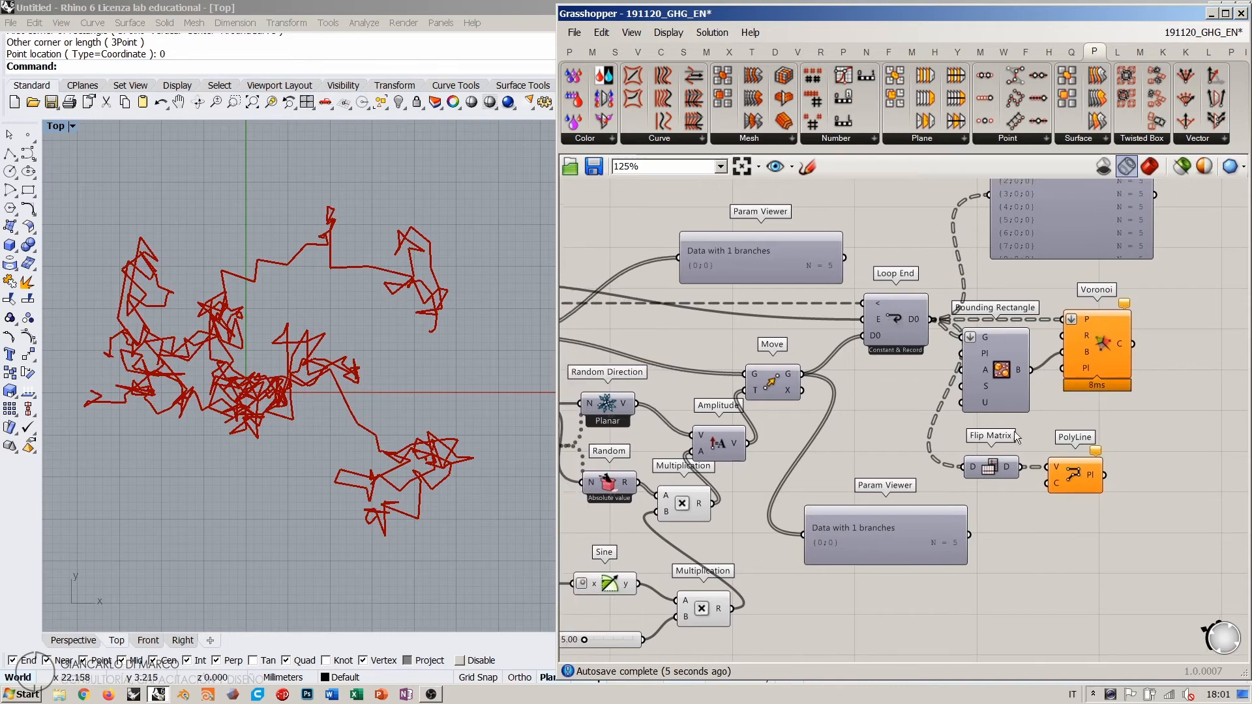
pyautogui.moveTo(997, 467); pyautogui.dragTo(1095, 477)
pyautogui.click(1031, 488)
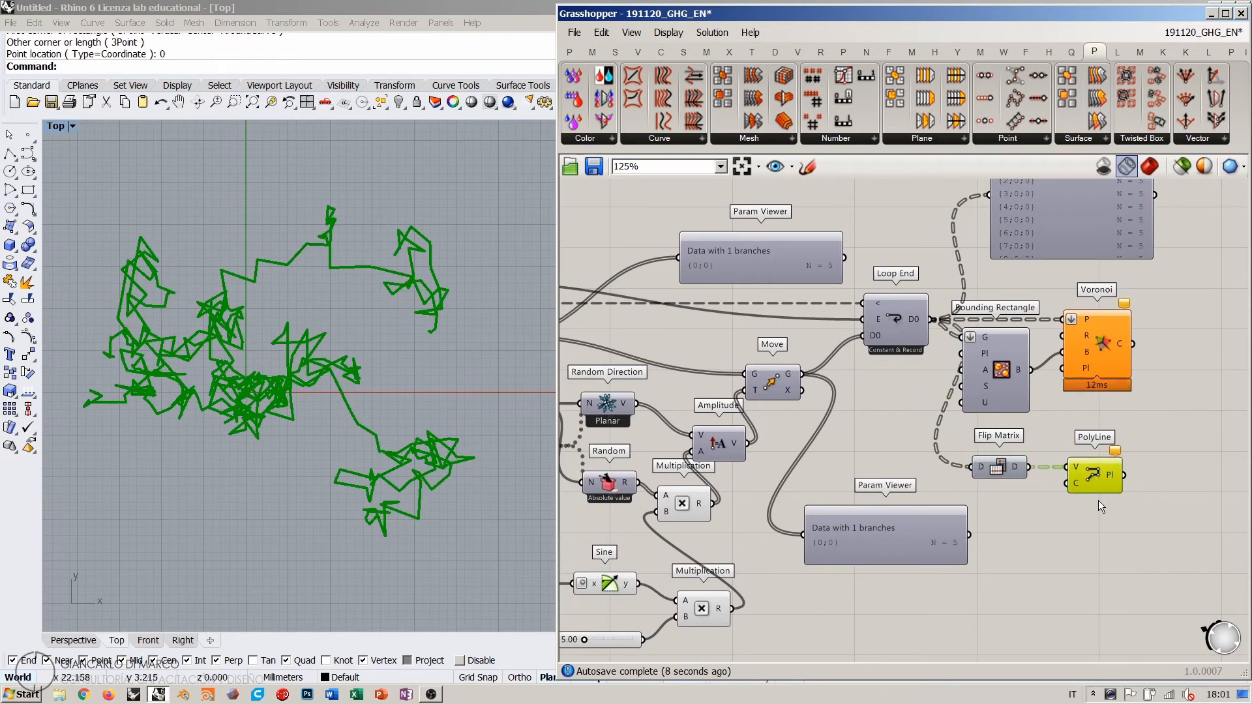
pyautogui.click(1099, 499)
# Step: Restart the loop by switching the Toggle to True and back to False
pyautogui.scroll(-3, 1084, 449)
pyautogui.moveTo(686, 364); pyautogui.dragTo(758, 340, button='right')
pyautogui.click(729, 320)
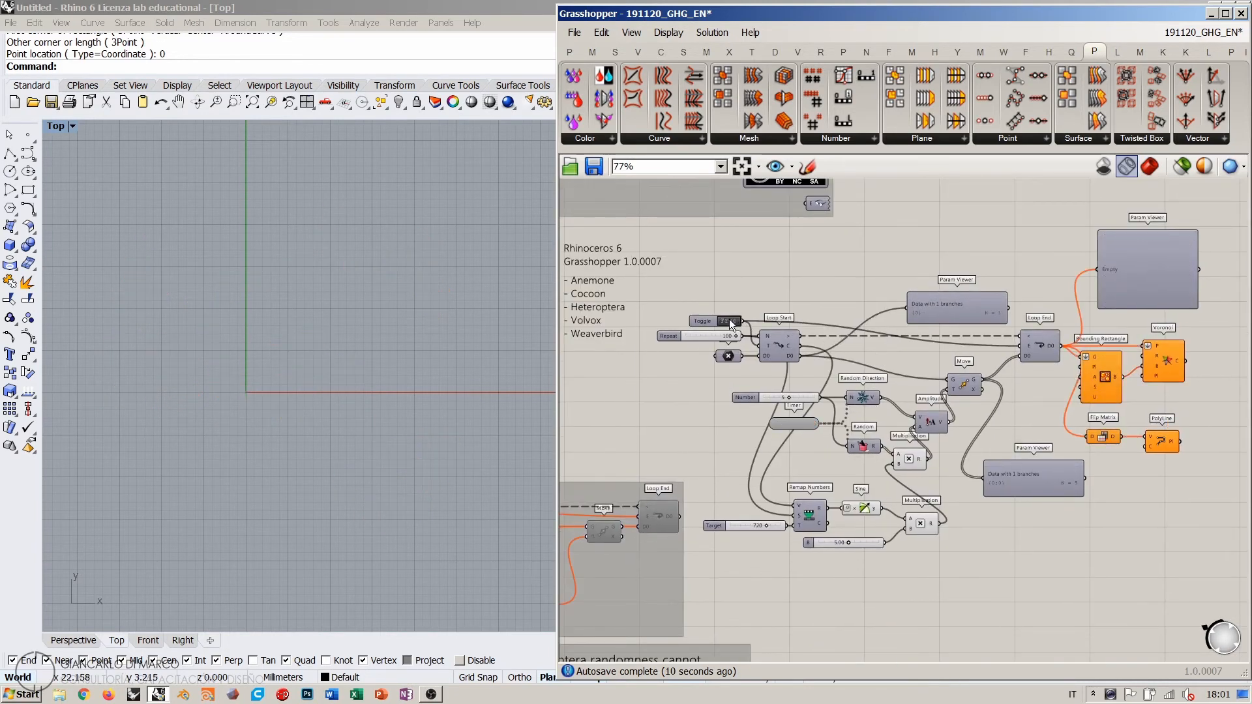
pyautogui.click(729, 321)
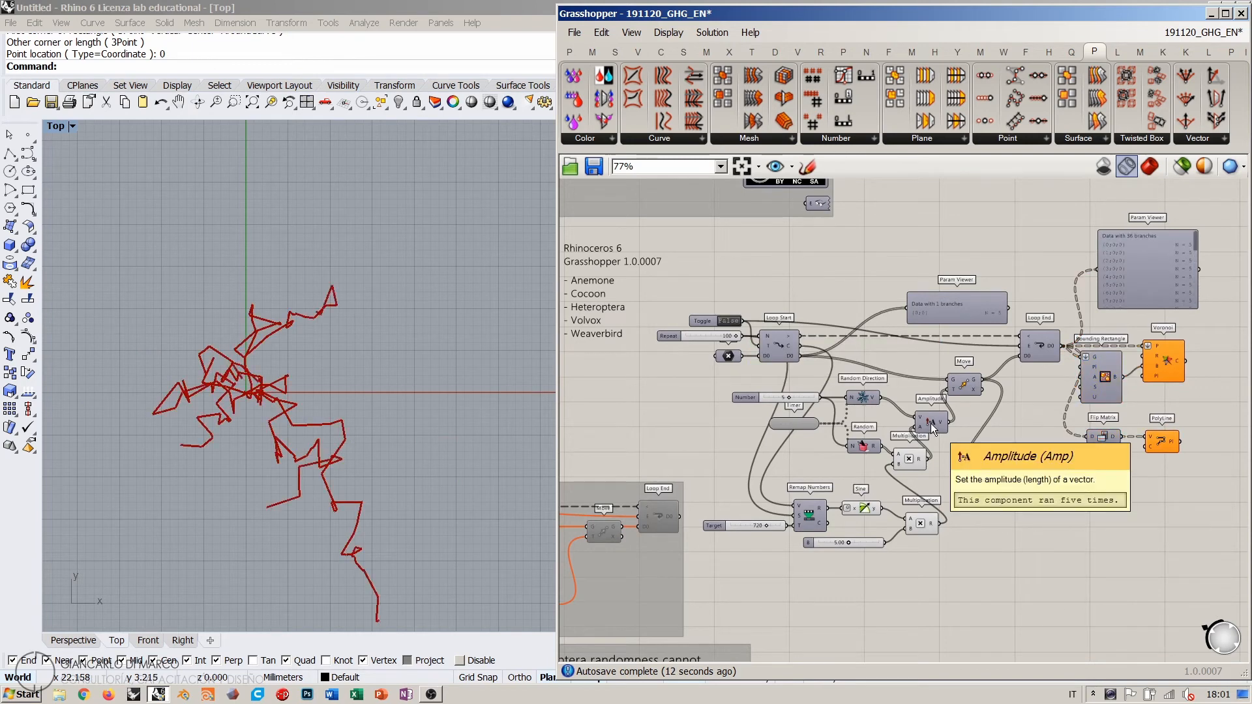
# Step: Turn on the preview of the Voronoi component
pyautogui.click(1173, 367)
pyautogui.hotkey('ctrl', 'q')
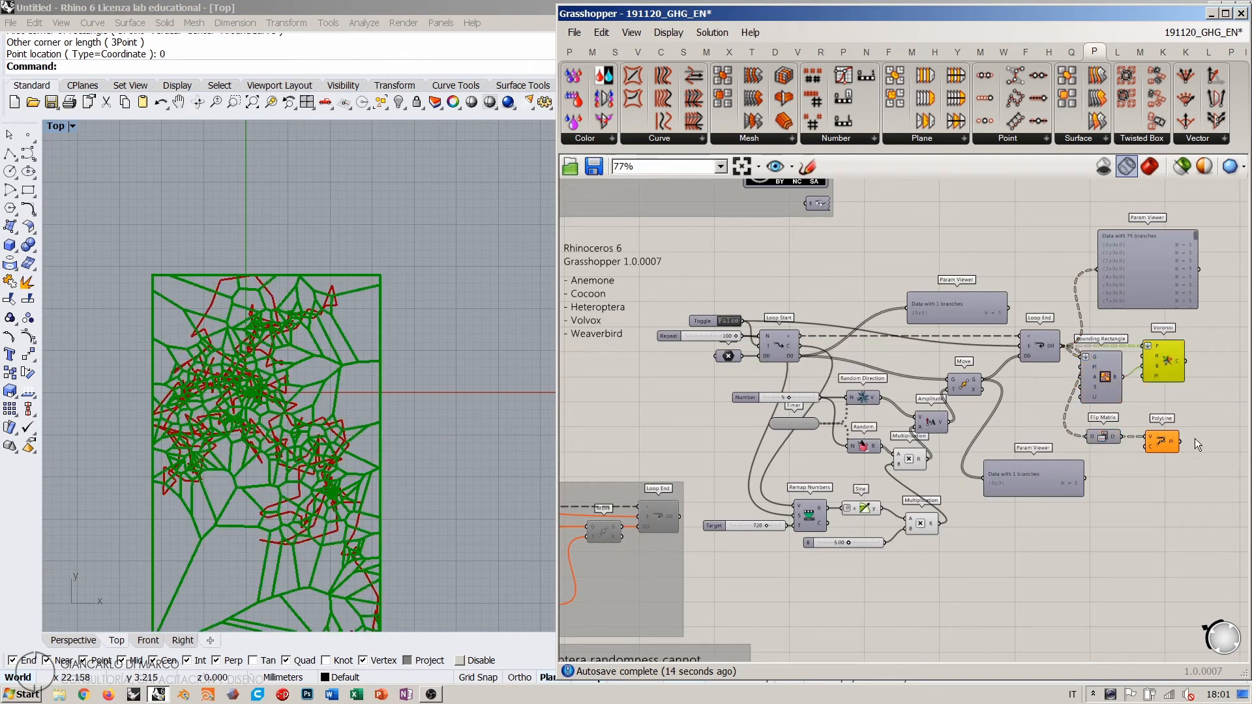
pyautogui.click(1164, 530)
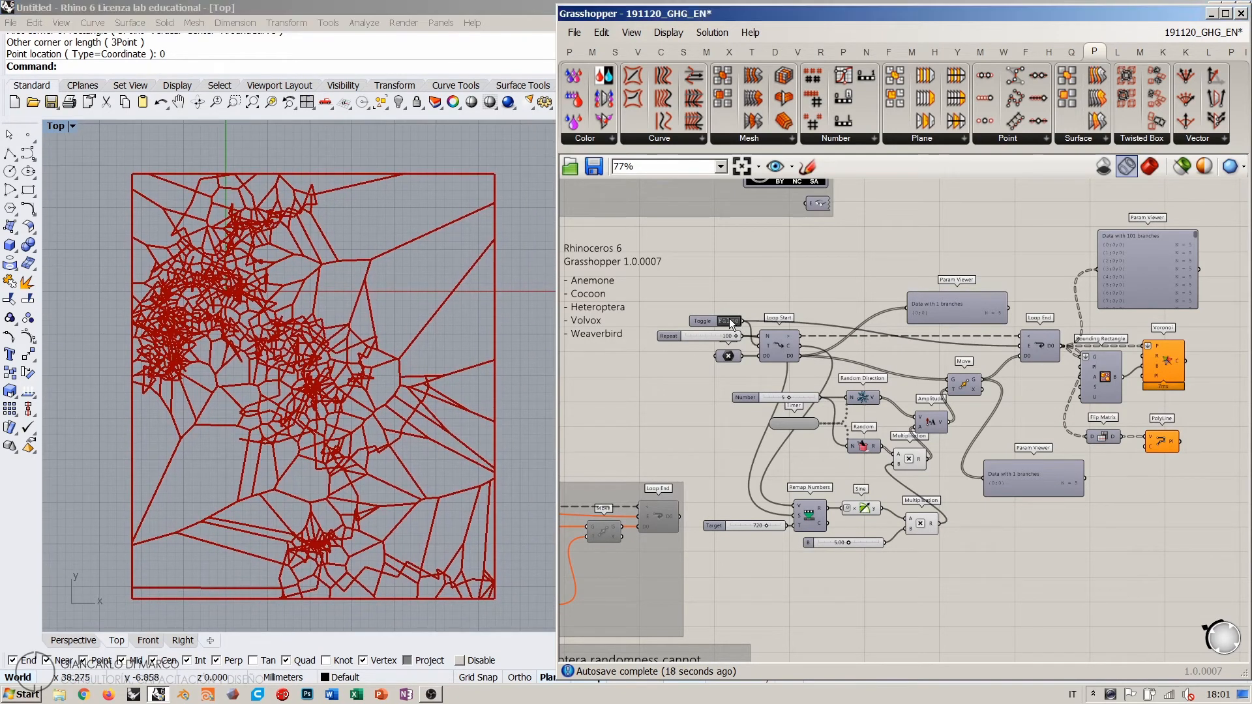
# Step: Rerun the loop with the Toggle and turn off the preview of the PolyLine component
pyautogui.doubleClick(729, 318)
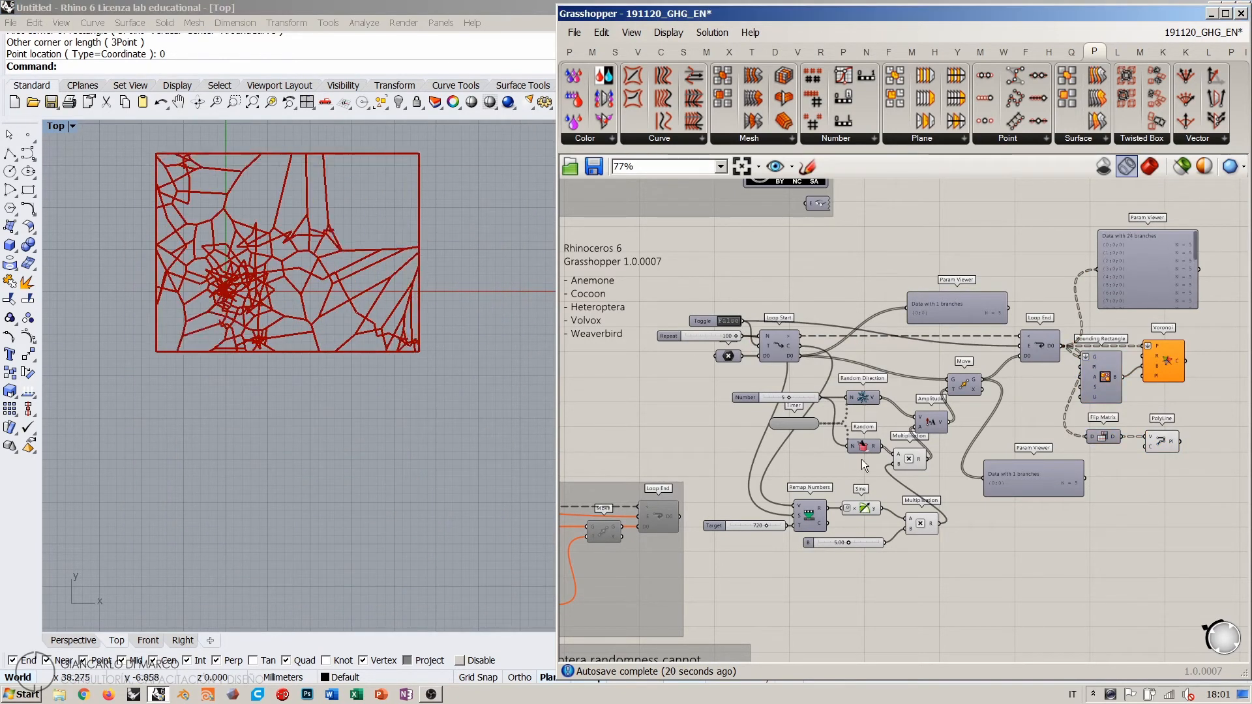
pyautogui.click(1168, 442)
pyautogui.click(1174, 468)
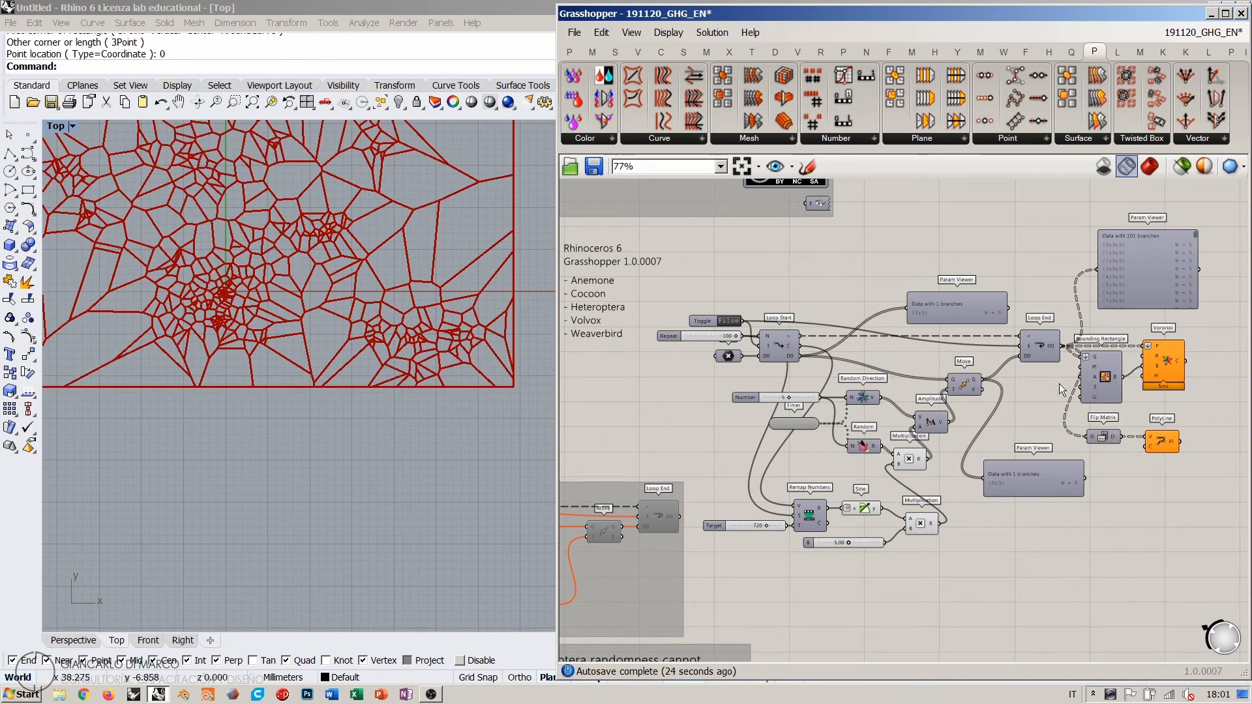
pyautogui.scroll(-4, 346, 375)
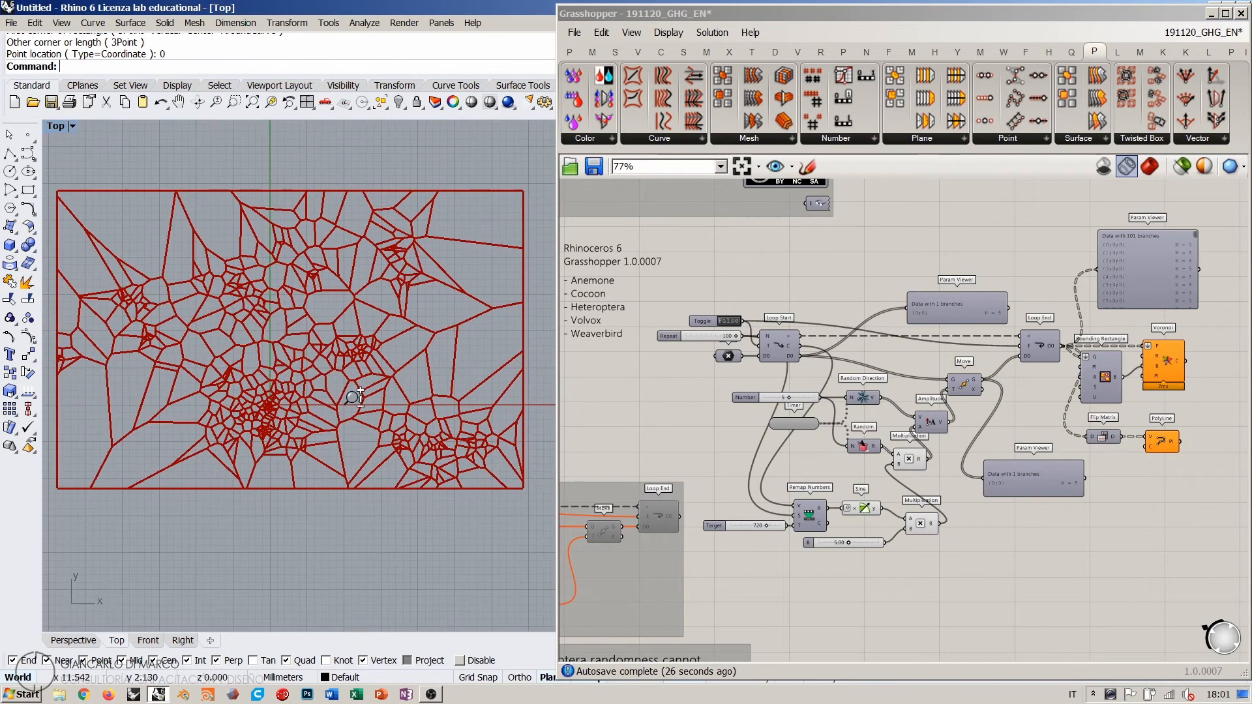
# Step: Switch the Param Viewer fed by Loop End to its tree diagram and move it closer to the Voronoi component
pyautogui.moveTo(1086, 357); pyautogui.dragTo(957, 377, button='right')
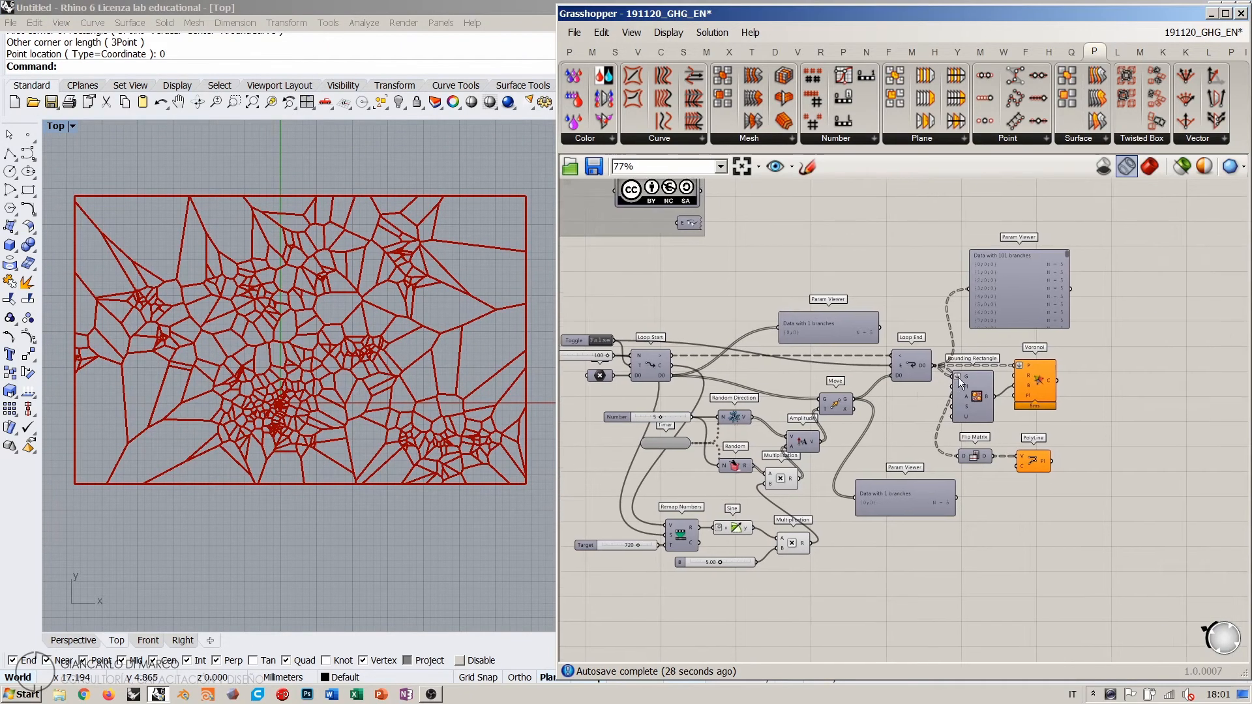
pyautogui.scroll(4, 958, 377)
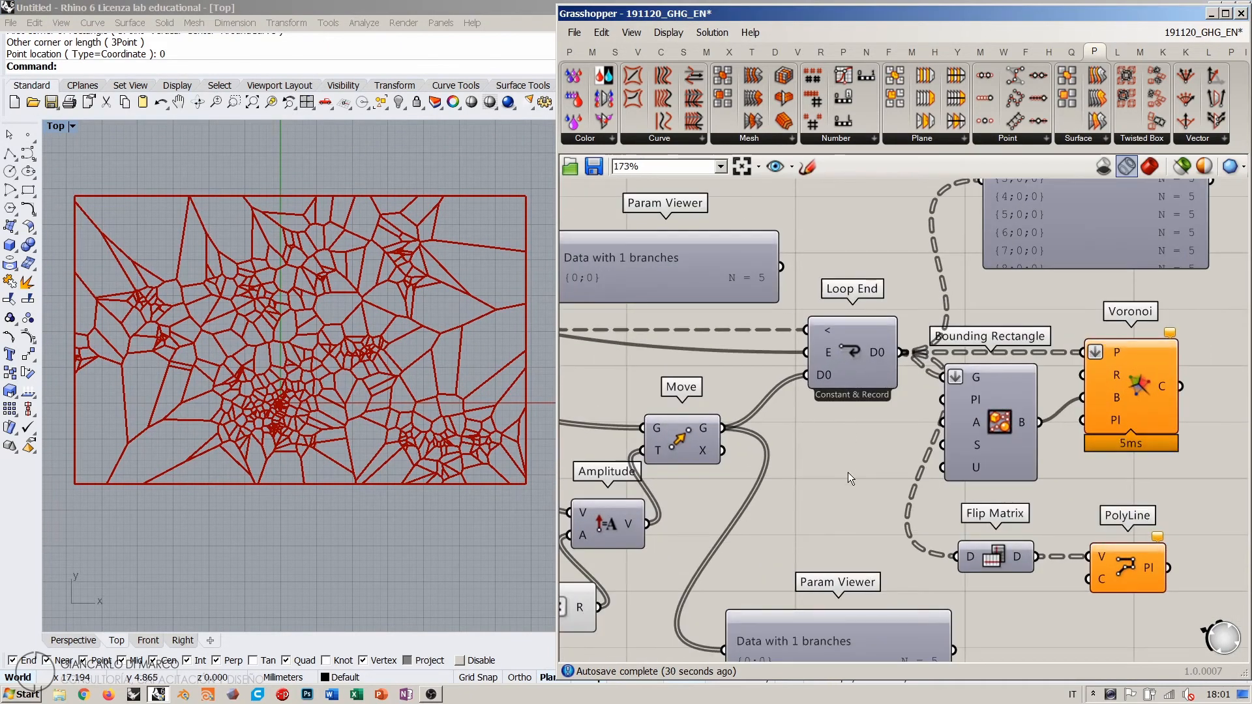
pyautogui.scroll(-4, 933, 402)
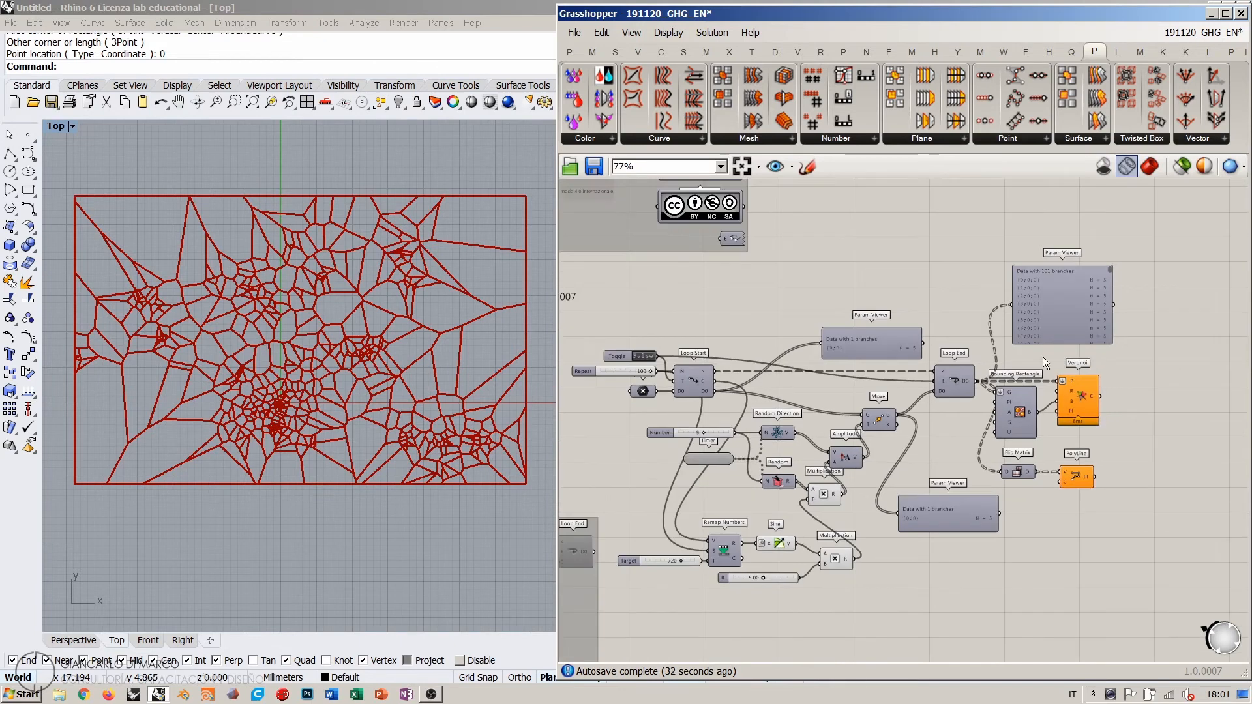
pyautogui.doubleClick(1058, 314)
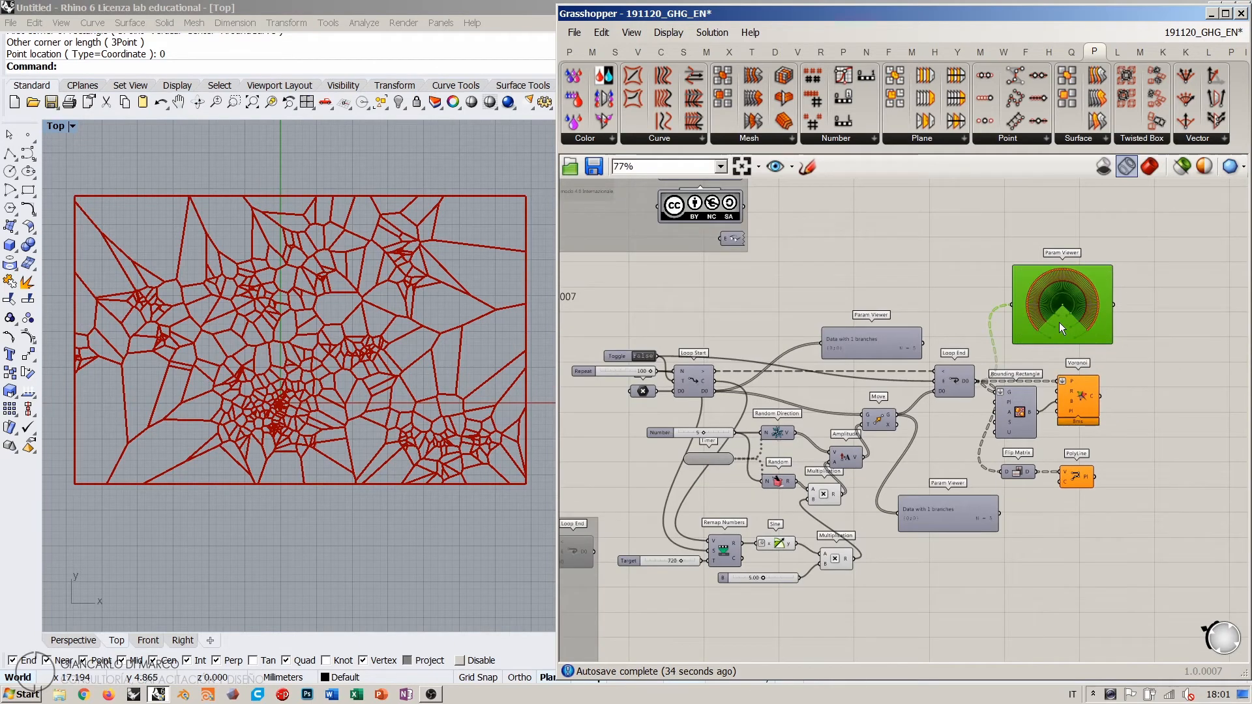
pyautogui.moveTo(1059, 322); pyautogui.dragTo(1040, 343)
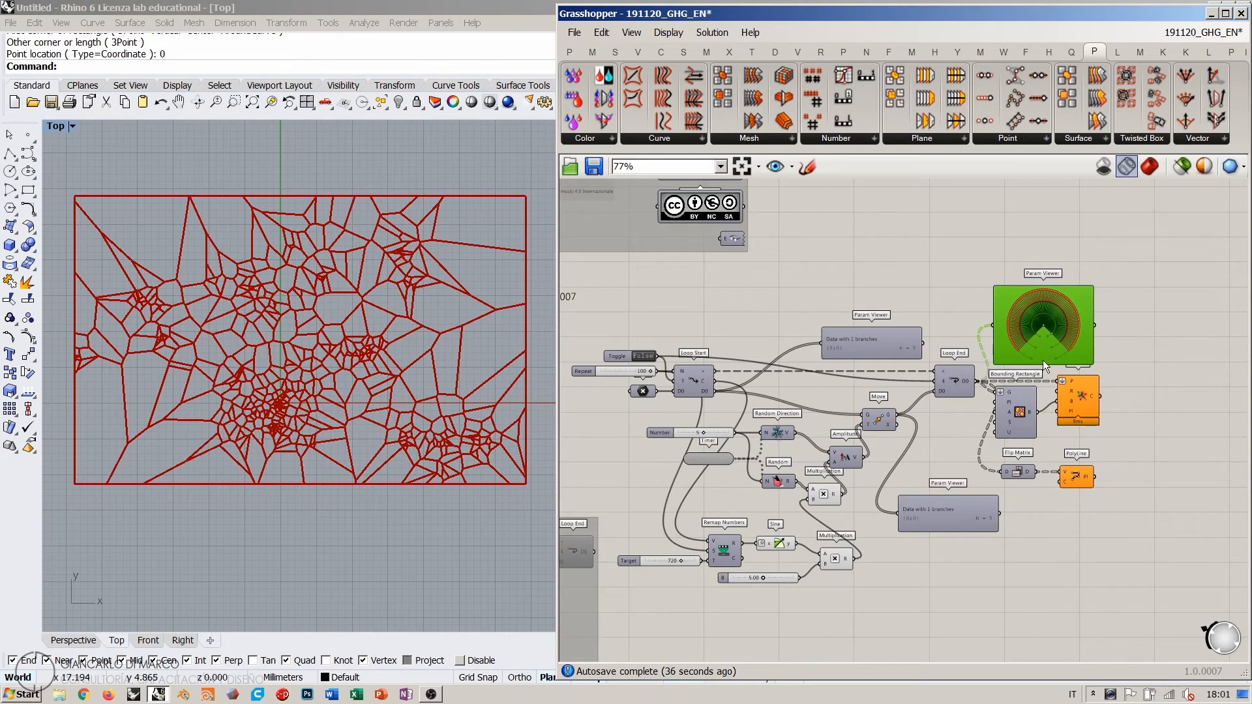
# Step: Widen the Grasshopper window slightly and restart the loop with the Toggle for a new Voronoi pattern
pyautogui.moveTo(555, 310); pyautogui.dragTo(545, 310)
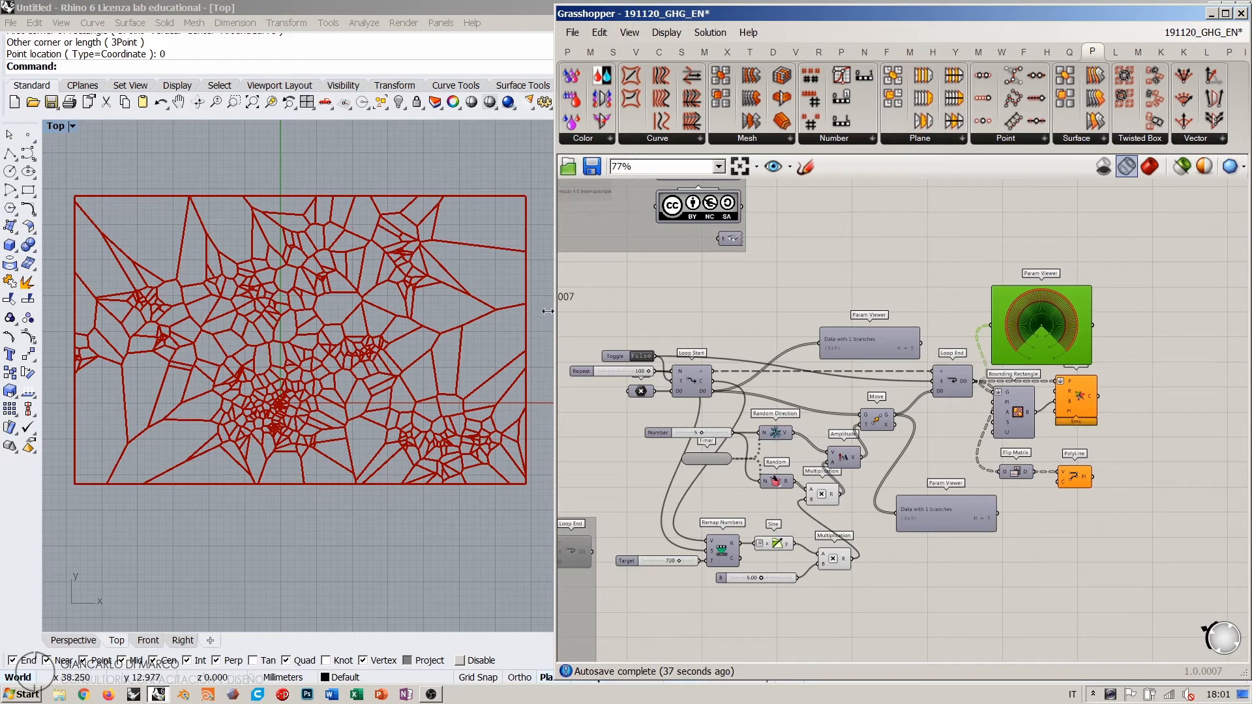
pyautogui.scroll(2, 756, 453)
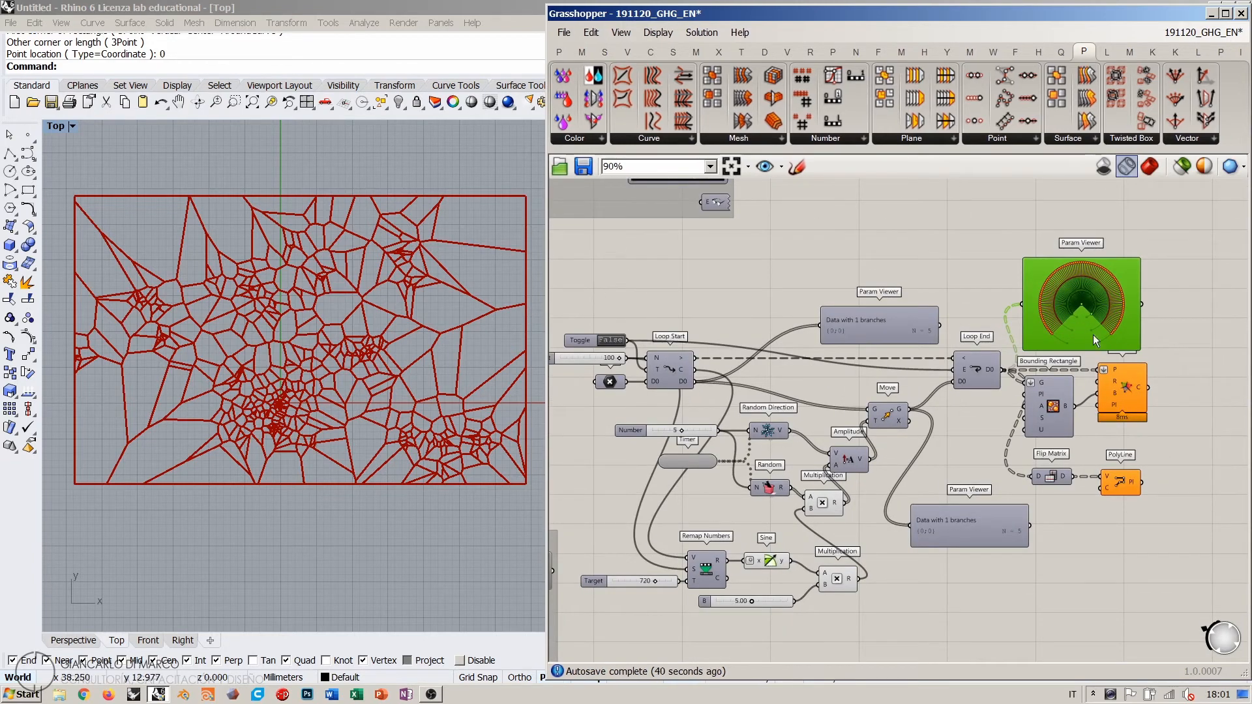
pyautogui.doubleClick(610, 341)
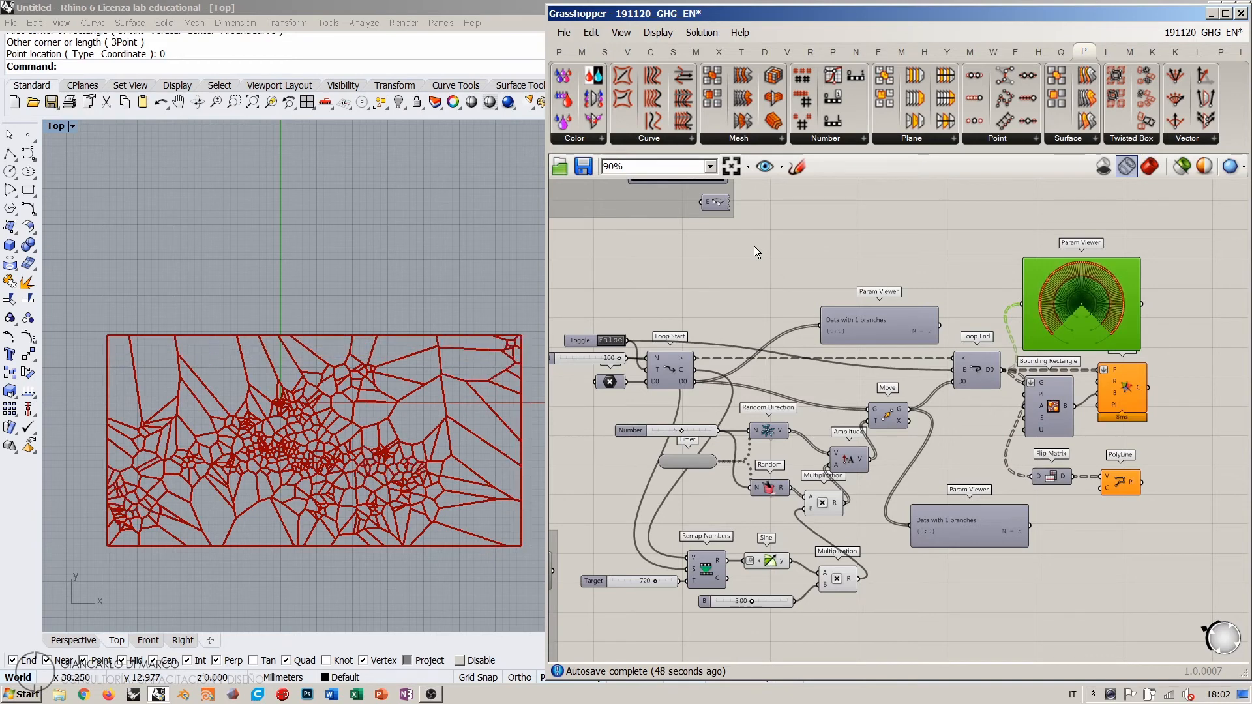
pyautogui.click(961, 246)
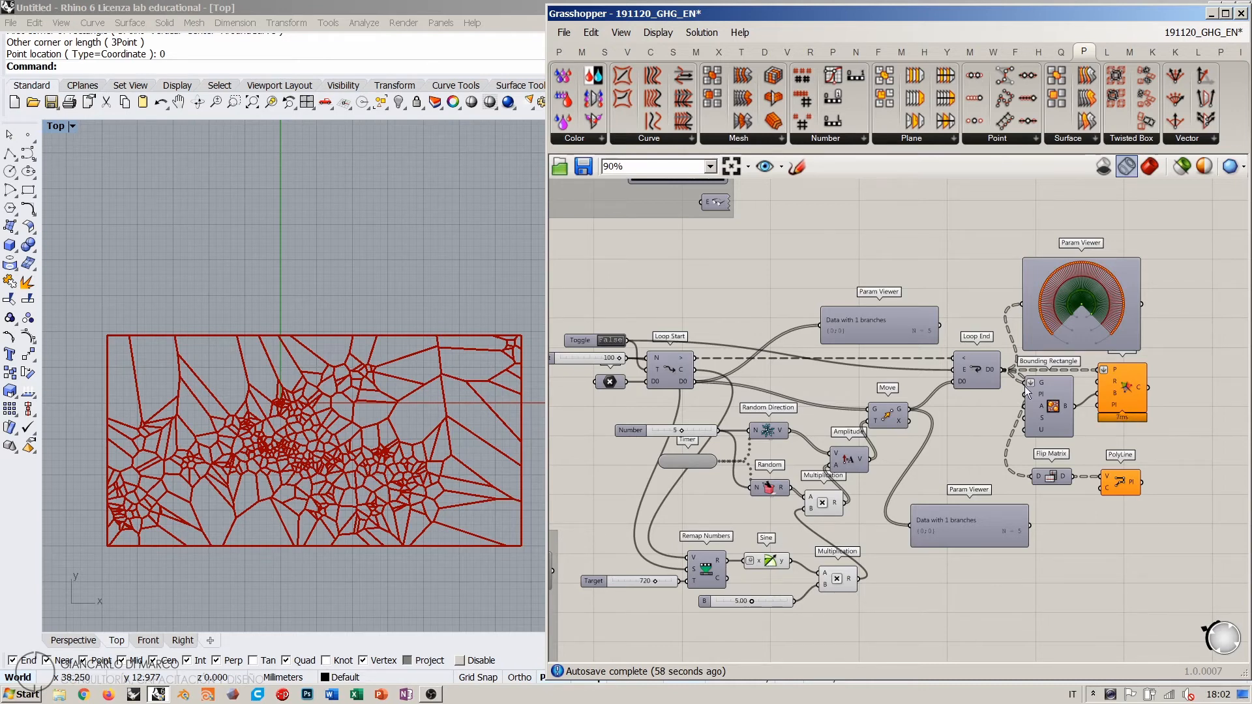
# Step: Narrow the Param Viewers fed by Loop Start and Move, and place the latter directly below Move
pyautogui.moveTo(788, 365); pyautogui.dragTo(905, 370, button='right')
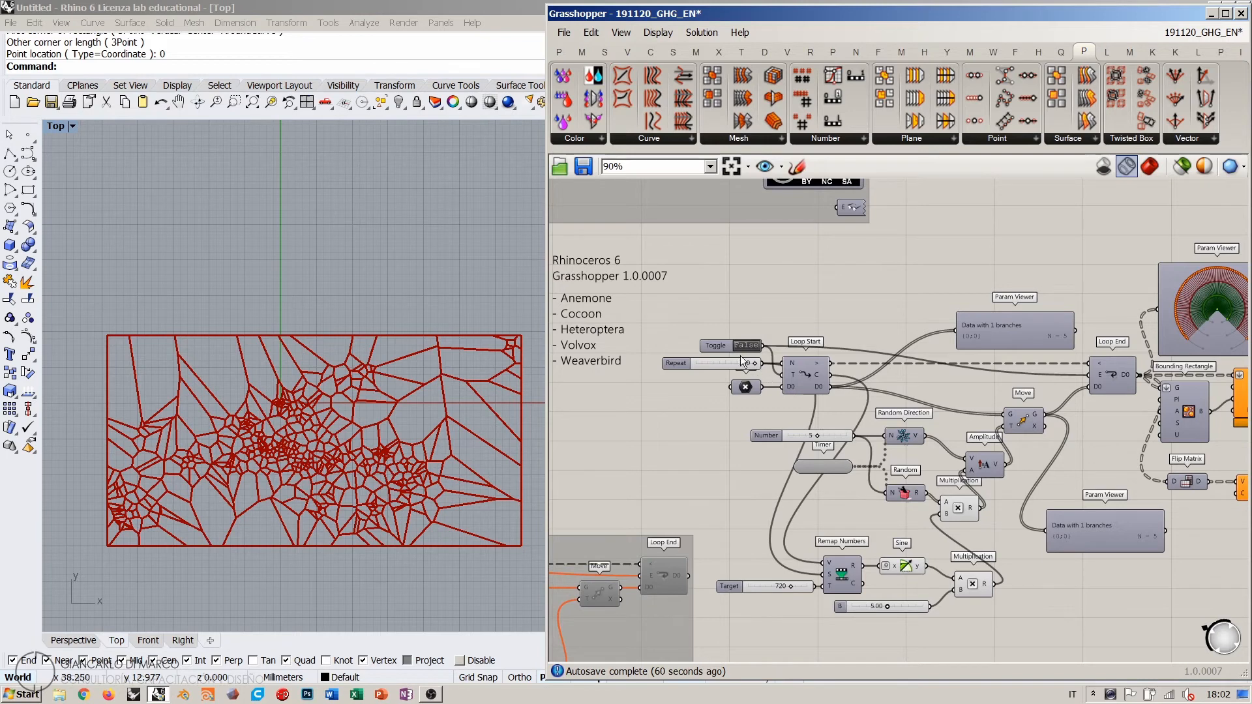
pyautogui.scroll(7, 741, 355)
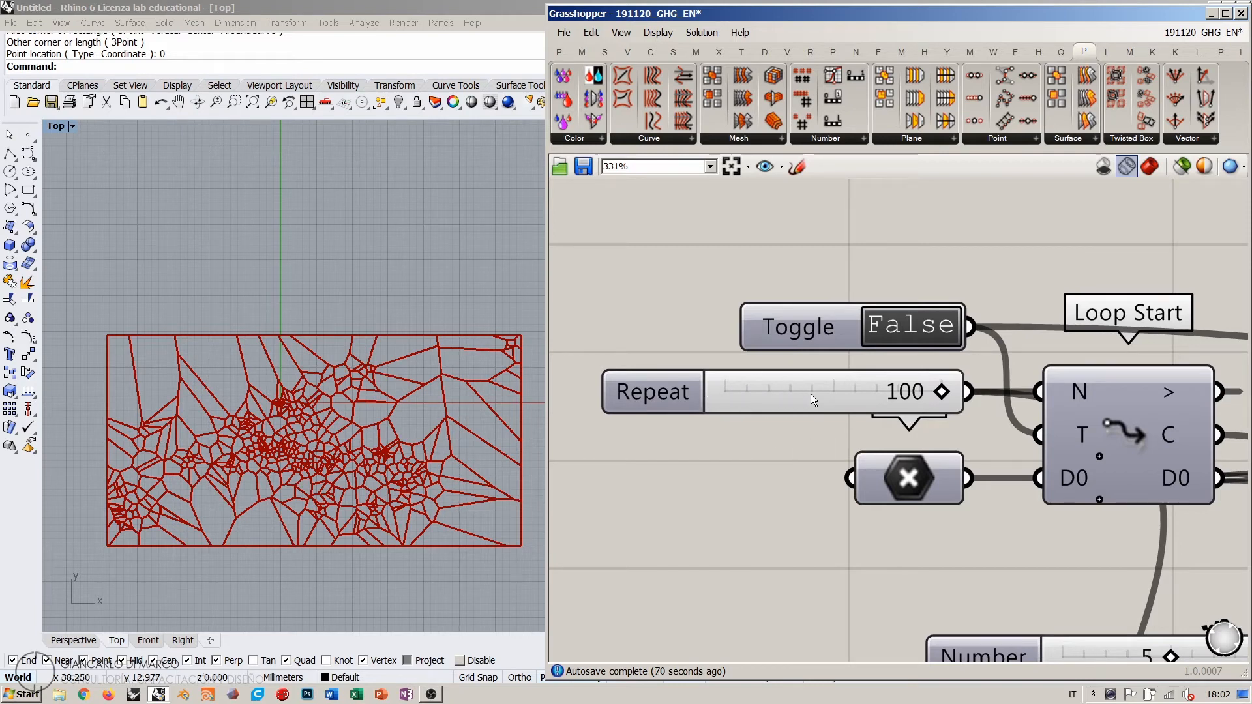
pyautogui.scroll(-6, 802, 455)
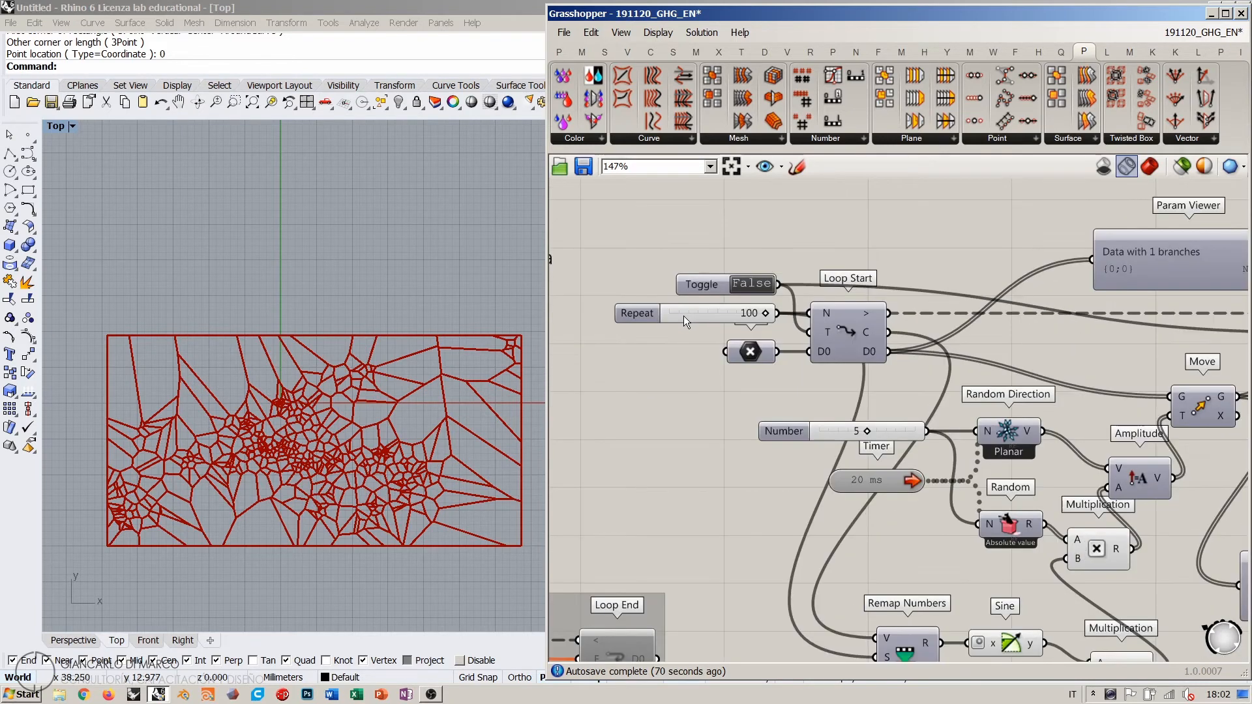
pyautogui.scroll(-2, 823, 358)
pyautogui.moveTo(823, 357); pyautogui.dragTo(700, 358, button='right')
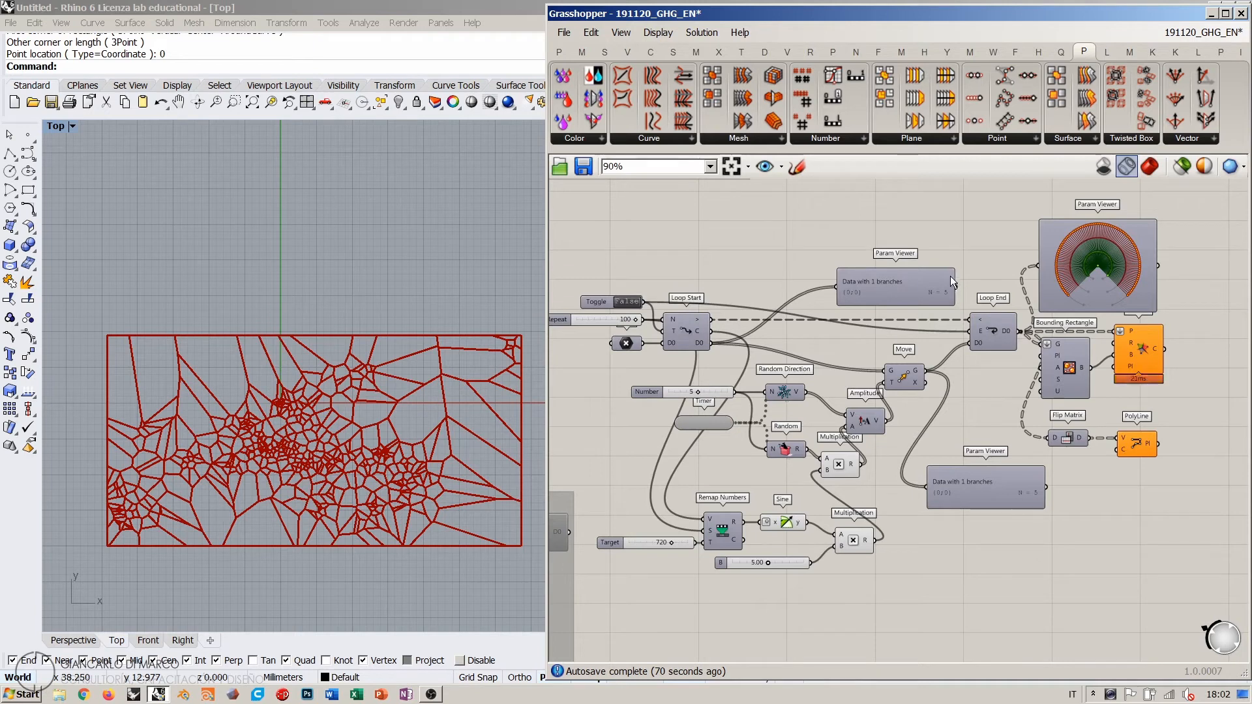
pyautogui.moveTo(954, 277); pyautogui.dragTo(911, 276)
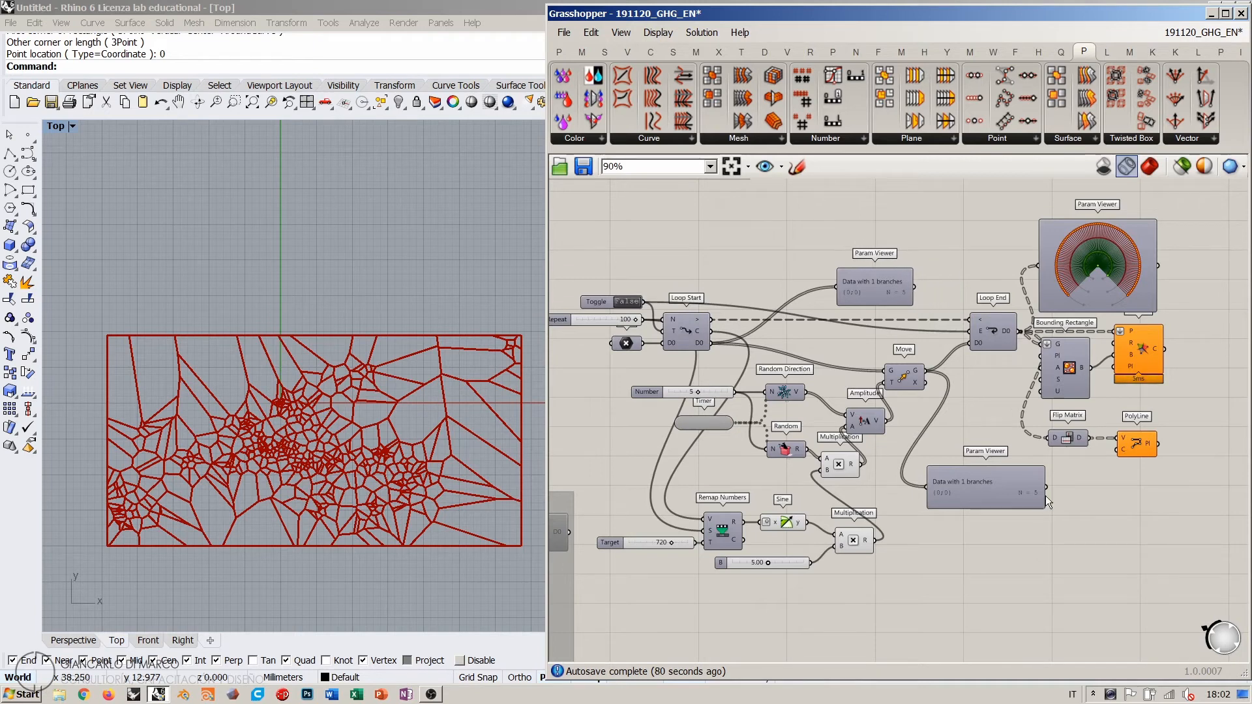
pyautogui.moveTo(1040, 480); pyautogui.dragTo(972, 414)
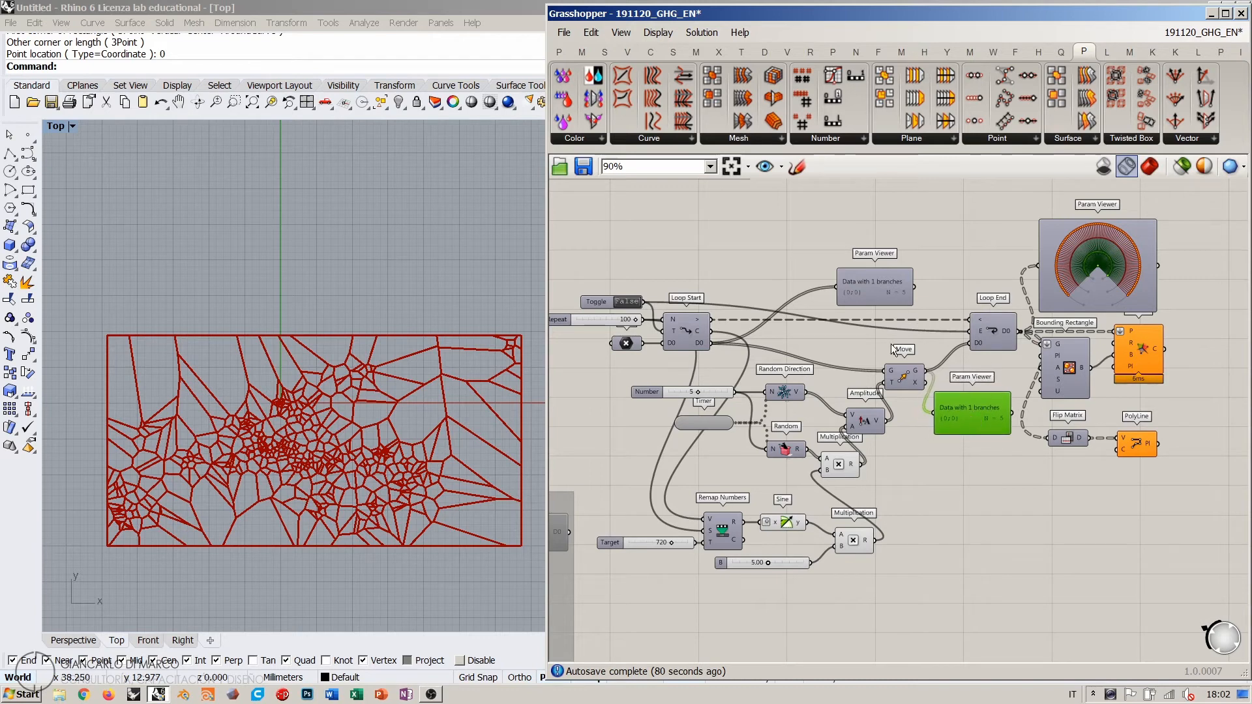
# Step: Shrink the Param Viewer fed by the Loop End output to a compact size
pyautogui.click(751, 281)
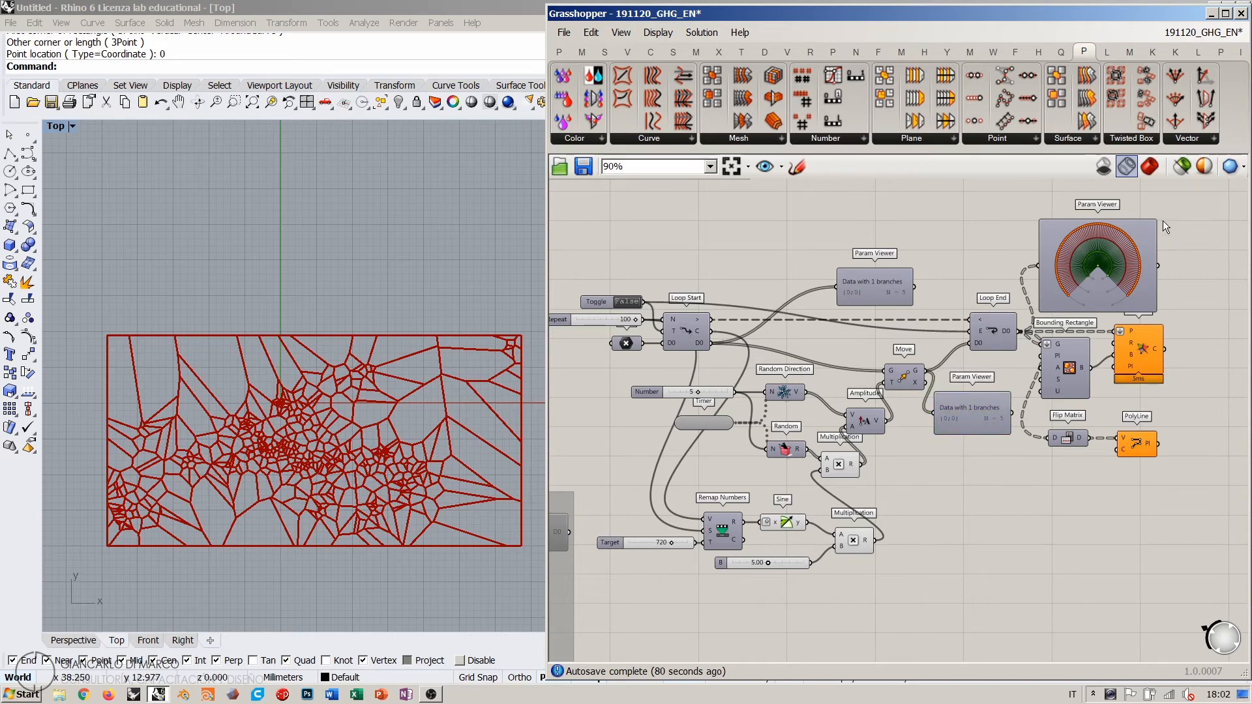
pyautogui.moveTo(1156, 220); pyautogui.dragTo(1089, 279)
pyautogui.moveTo(1171, 240); pyautogui.dragTo(625, 611)
pyautogui.moveTo(692, 340); pyautogui.dragTo(890, 261, button='right')
pyautogui.scroll(-2, 831, 344)
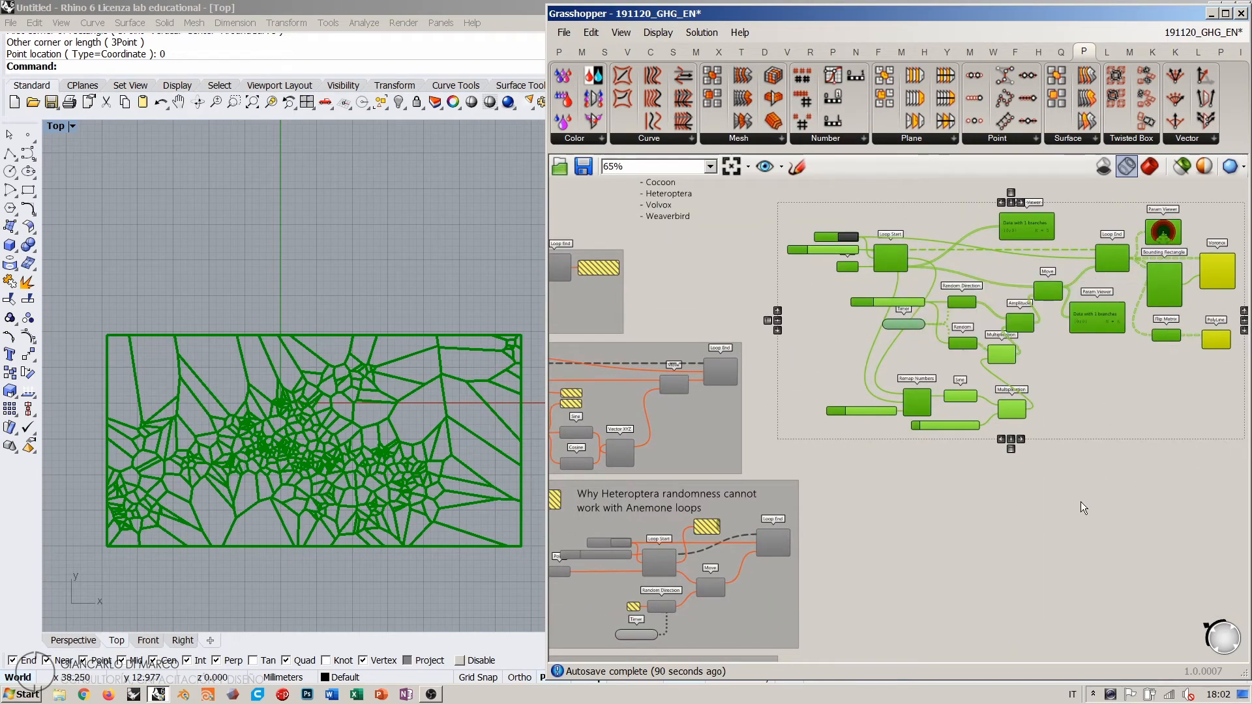
pyautogui.click(913, 547)
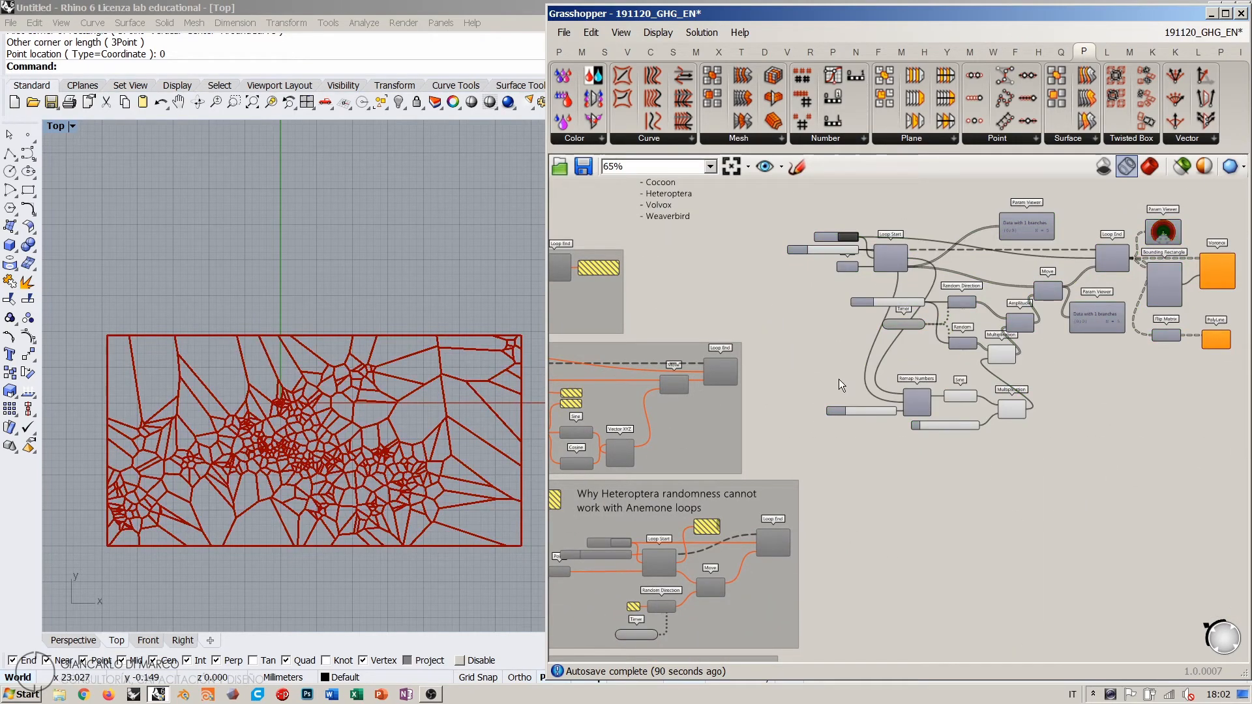
# Step: Set the Number slider feeding Random Direction and Random to 10
pyautogui.moveTo(918, 337); pyautogui.dragTo(781, 400, button='right')
pyautogui.scroll(7, 781, 399)
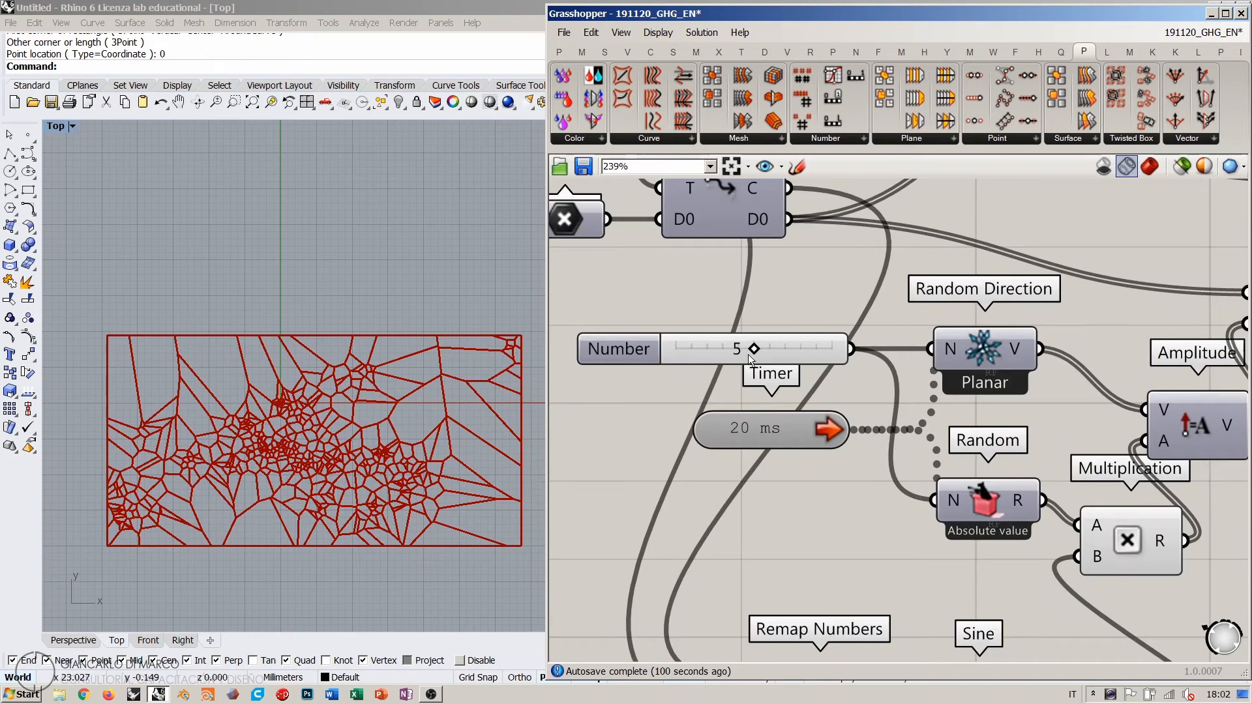
pyautogui.moveTo(753, 348); pyautogui.dragTo(820, 352)
pyautogui.scroll(-3, 758, 347)
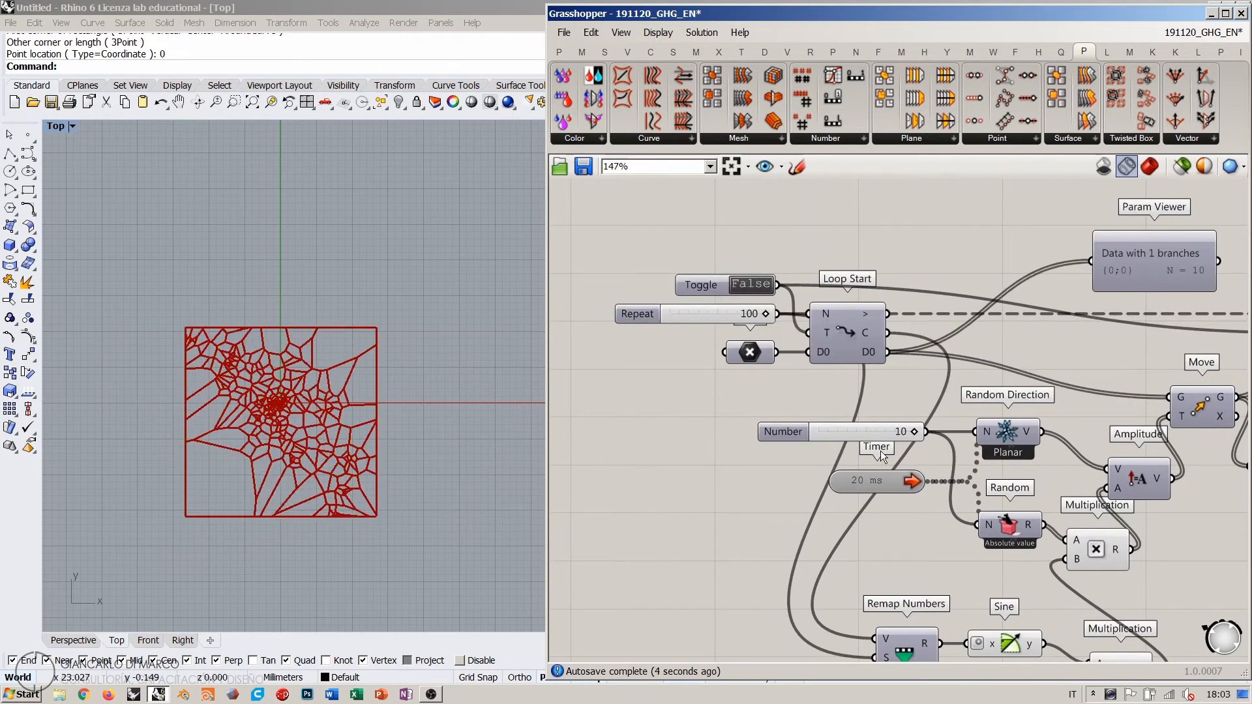
# Step: Compare the results by previewing the PolyLine in place of the Voronoi cells, and return to the Voronoi preview only
pyautogui.moveTo(1043, 456); pyautogui.dragTo(895, 426, button='right')
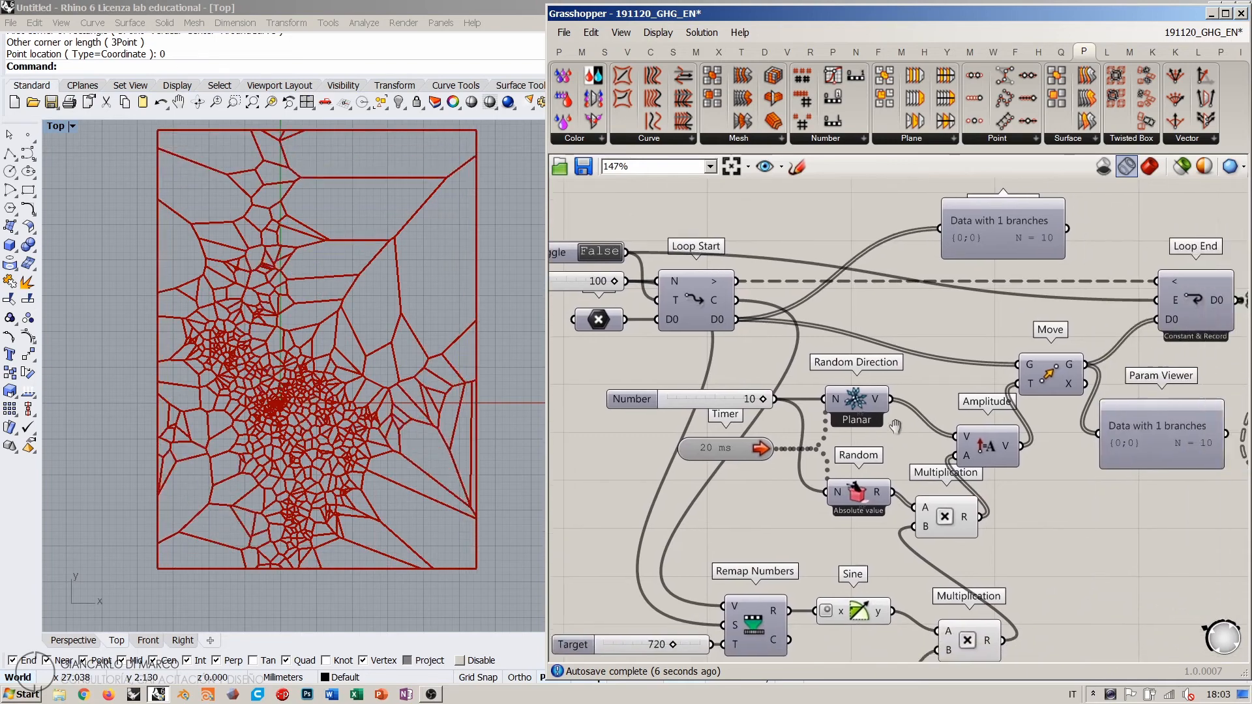
pyautogui.scroll(-3, 781, 369)
pyautogui.scroll(3, 700, 373)
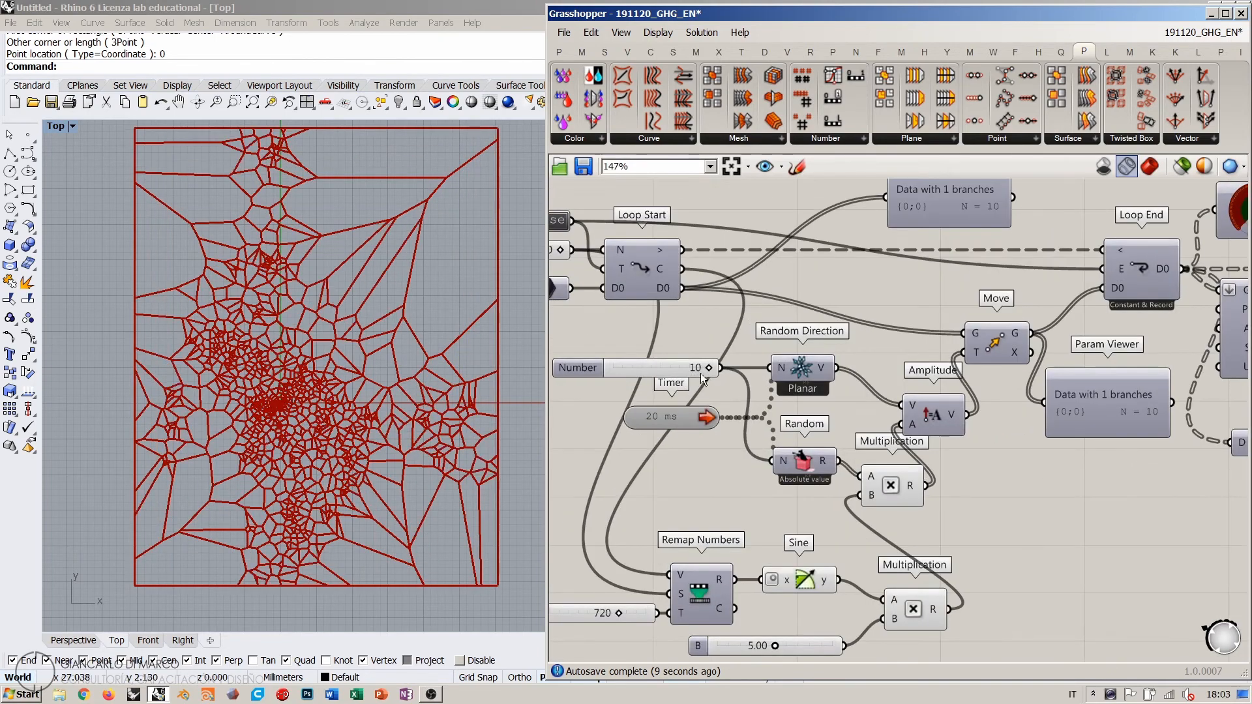
pyautogui.moveTo(1245, 443); pyautogui.dragTo(1011, 421, button='right')
pyautogui.click(1112, 427)
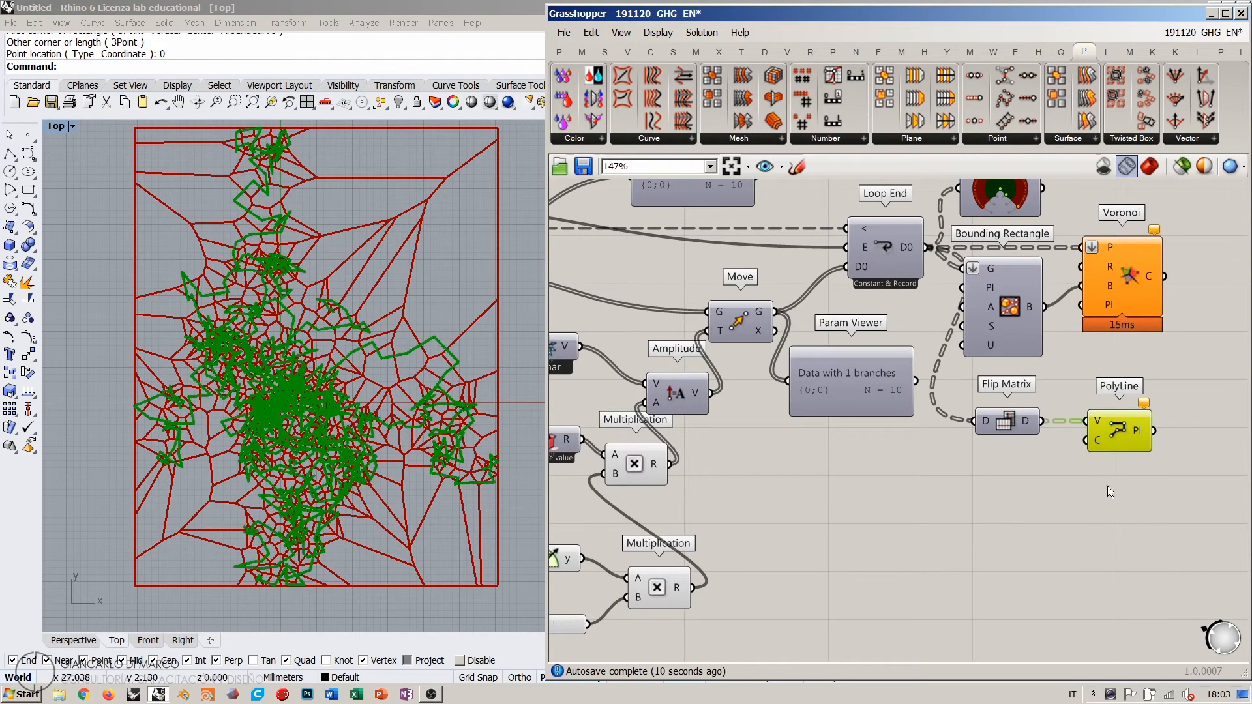
pyautogui.click(1115, 286)
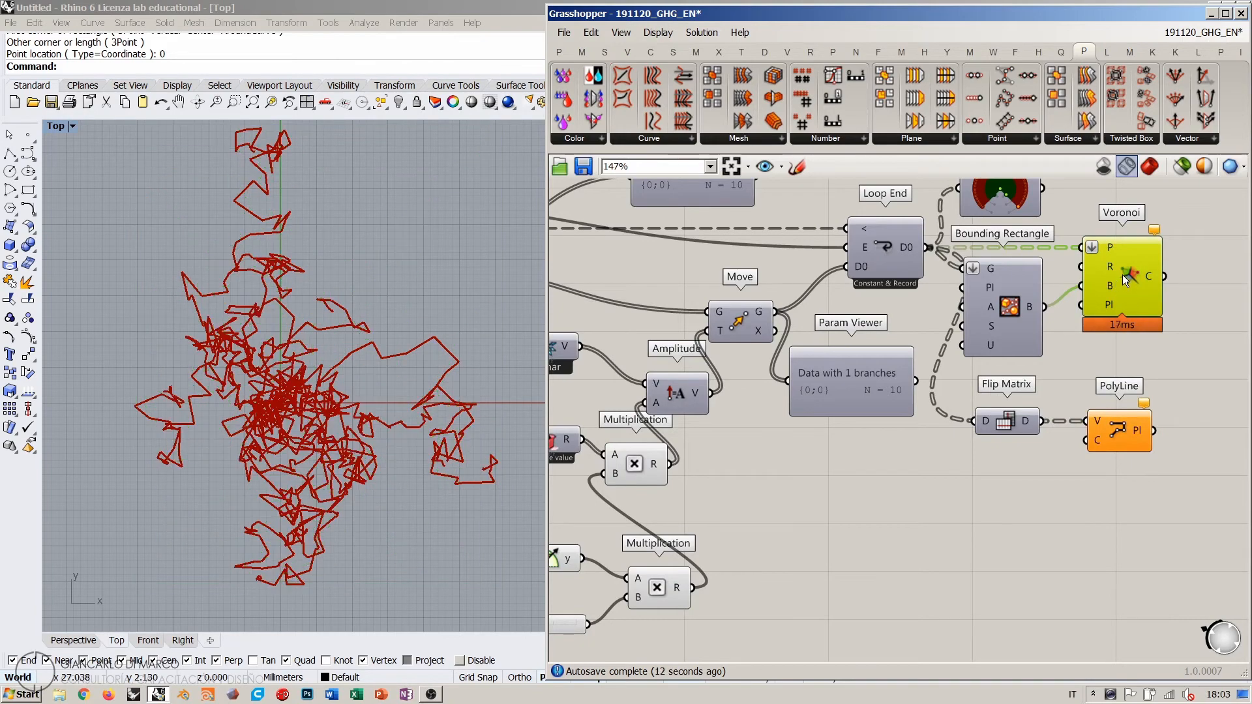
pyautogui.hotkey('ctrl', 'q')
pyautogui.click(1120, 433)
pyautogui.hotkey('ctrl', 'q')
pyautogui.click(1122, 478)
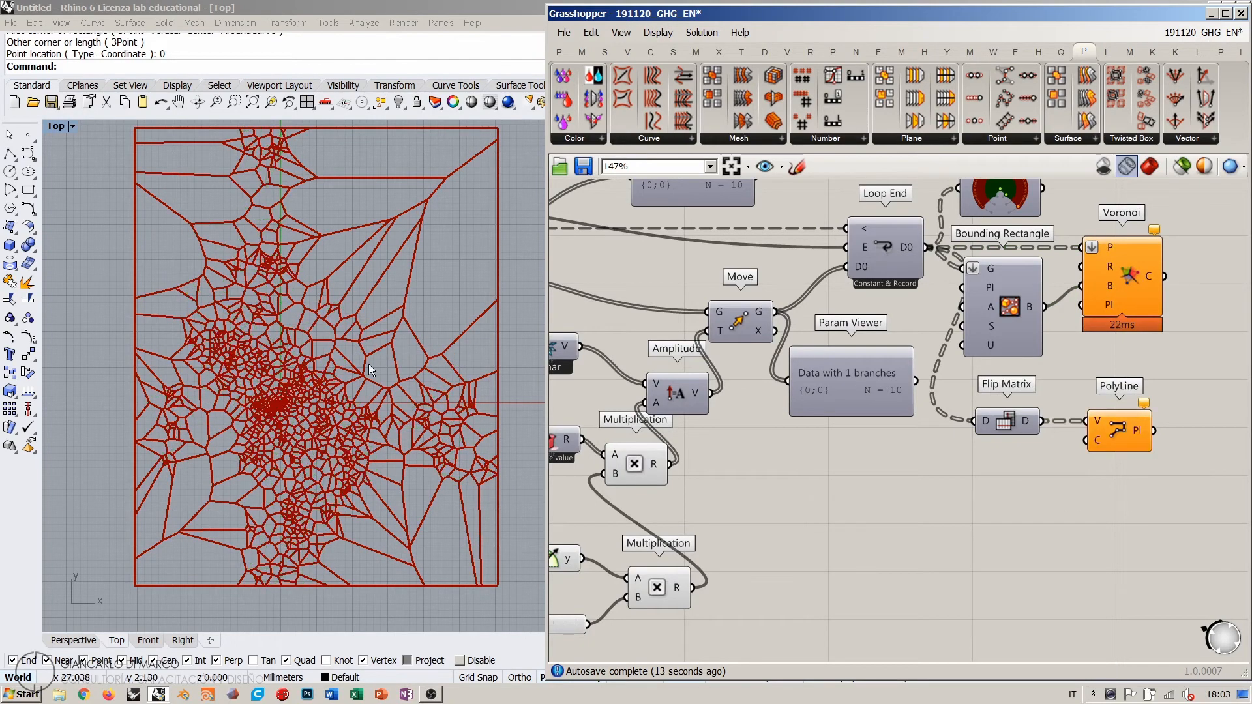
pyautogui.moveTo(830, 469); pyautogui.dragTo(861, 470, button='right')
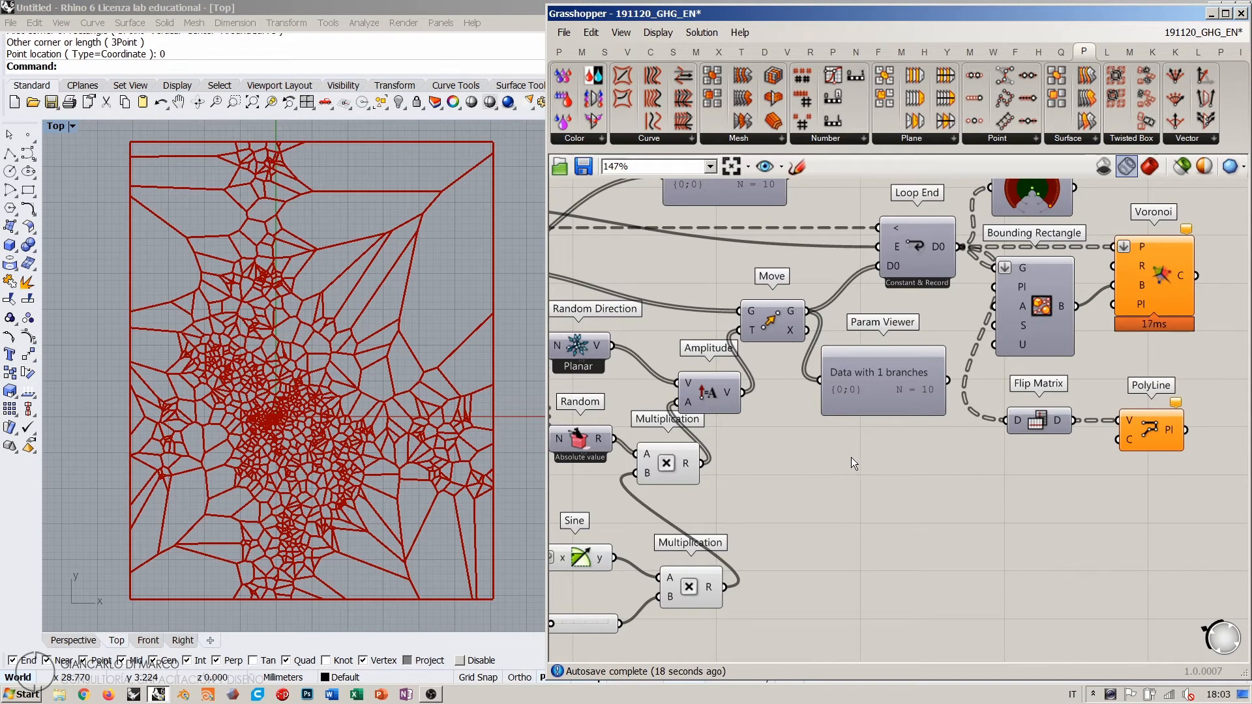
pyautogui.scroll(-3, 728, 450)
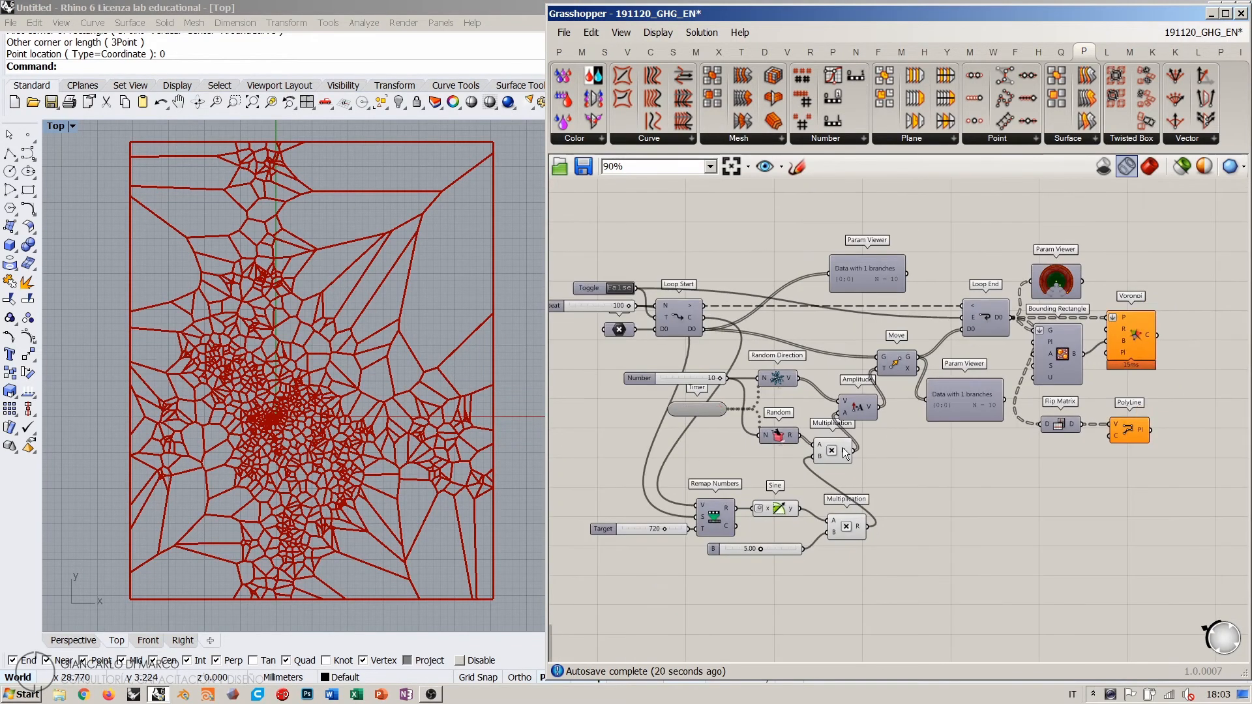
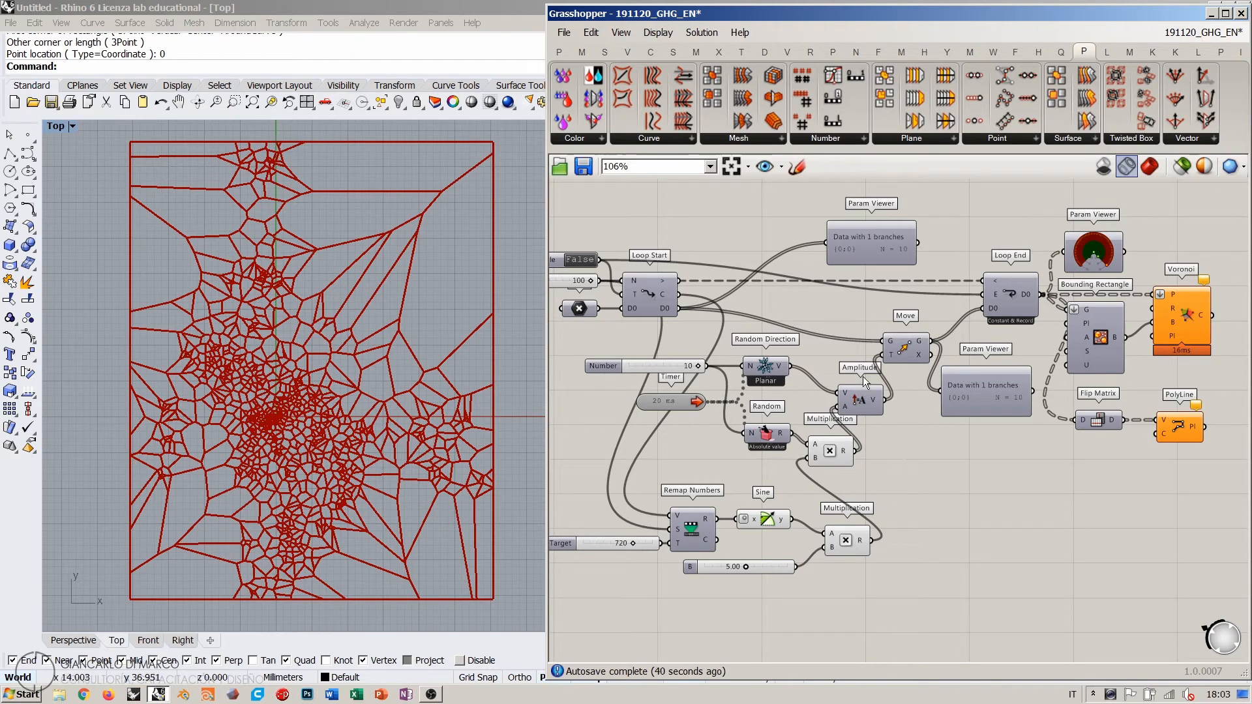
pyautogui.click(901, 352)
pyautogui.click(925, 450)
pyautogui.moveTo(581, 307); pyautogui.dragTo(609, 312, button='right')
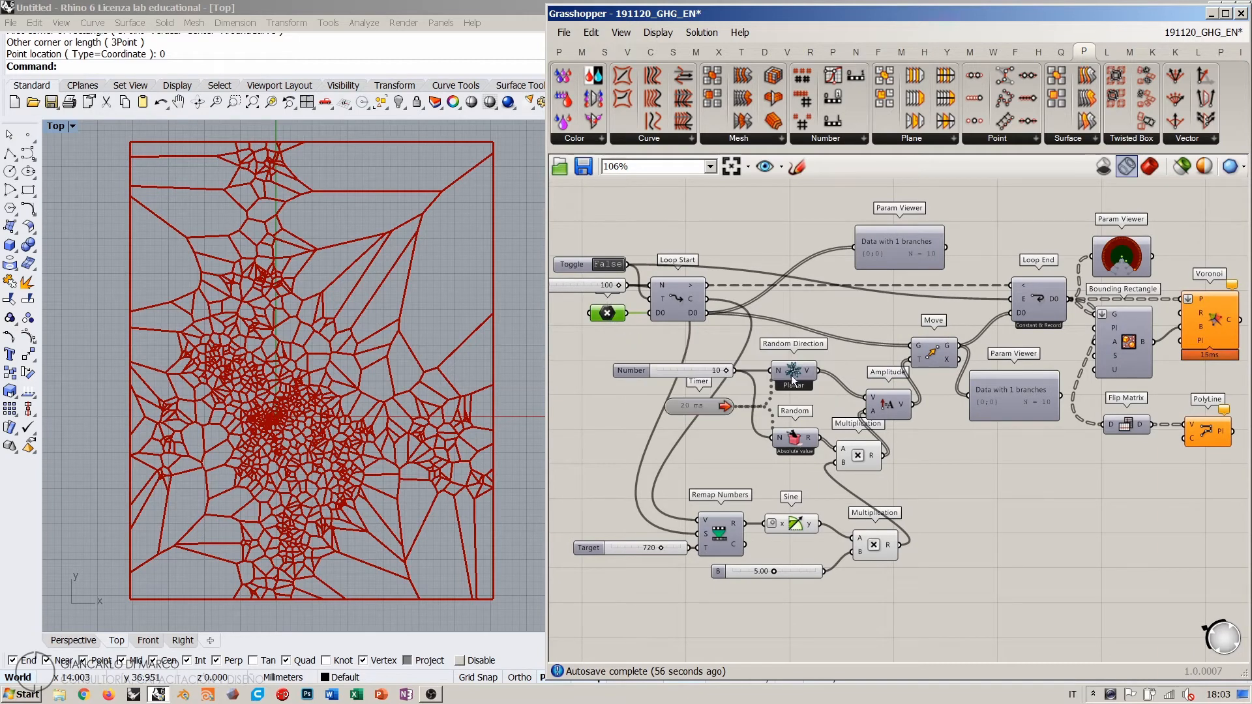
# Step: Add a Larger Than component in the empty canvas area below the Param Viewer of the moved points
pyautogui.moveTo(982, 429); pyautogui.dragTo(935, 433, button='right')
pyautogui.scroll(3, 901, 360)
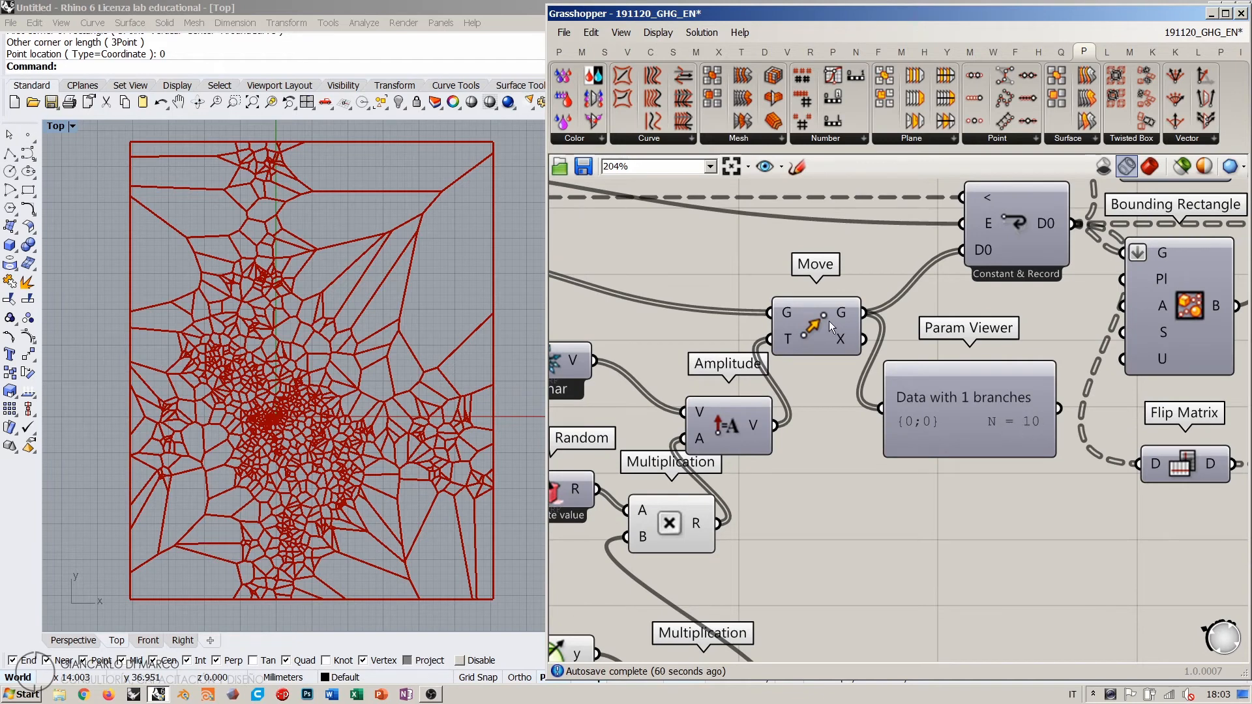
pyautogui.doubleClick(943, 548)
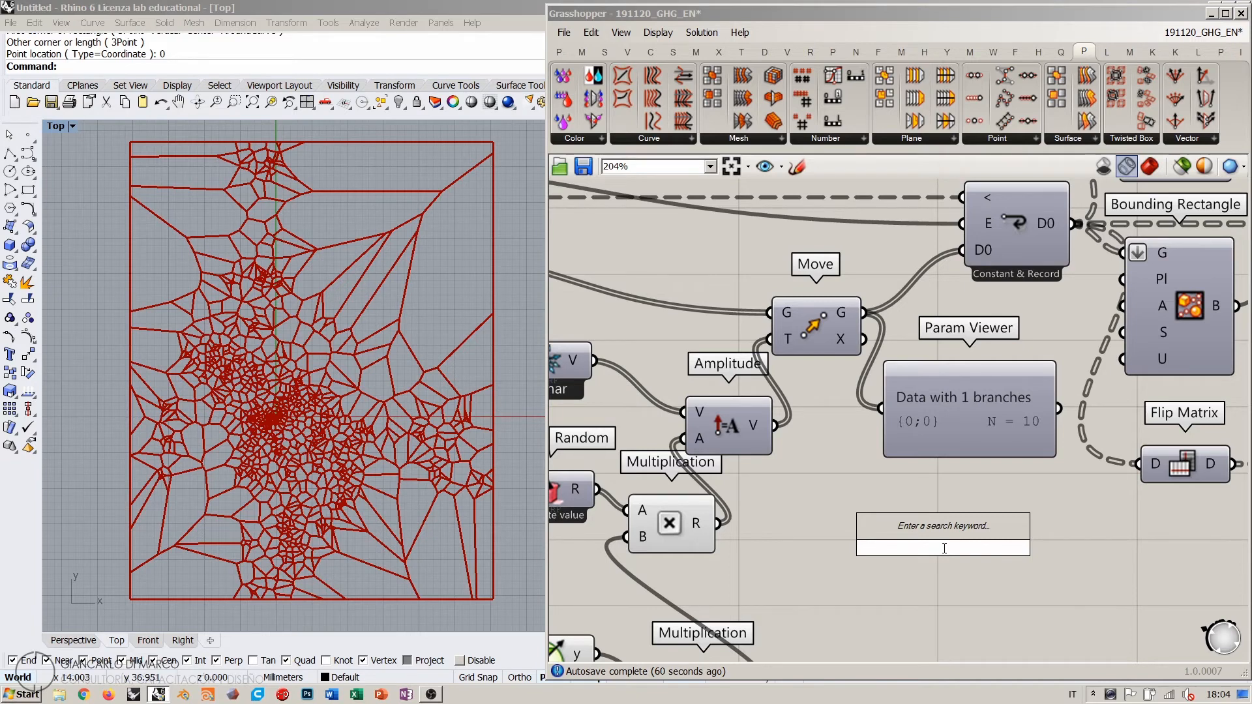
pyautogui.write('>')
pyautogui.press('Return')
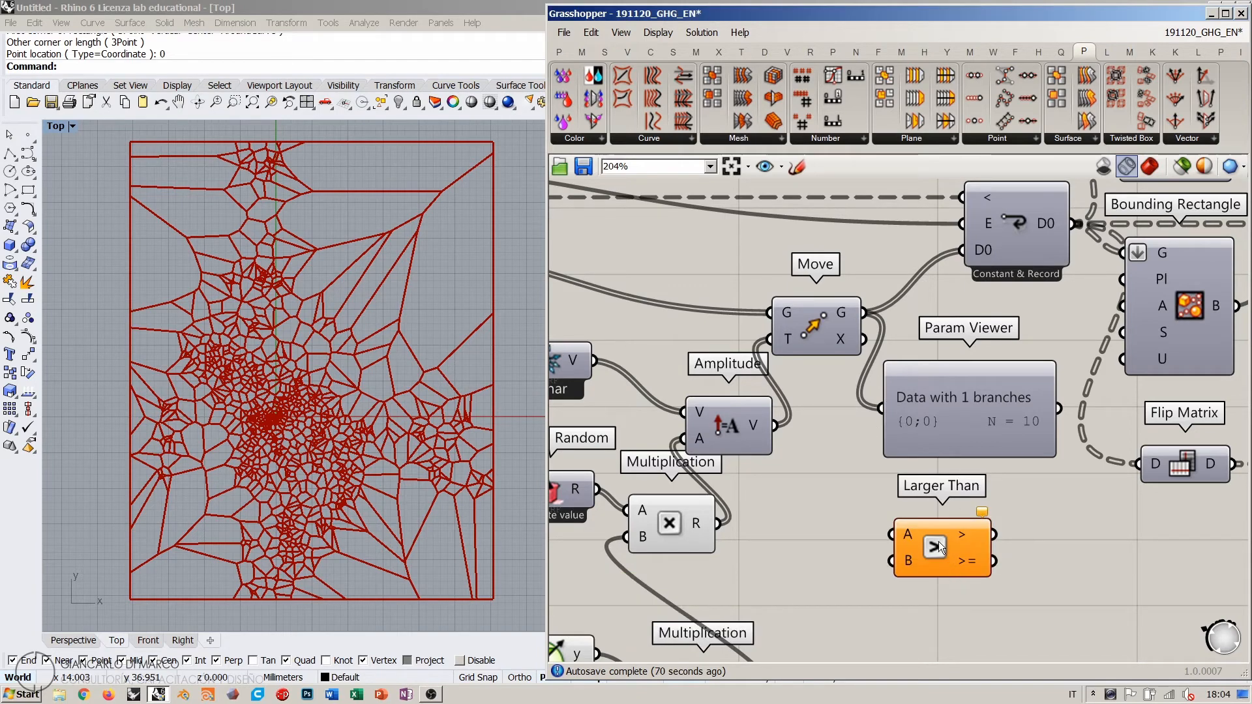
pyautogui.moveTo(940, 548); pyautogui.dragTo(1033, 545)
pyautogui.scroll(-4, 981, 433)
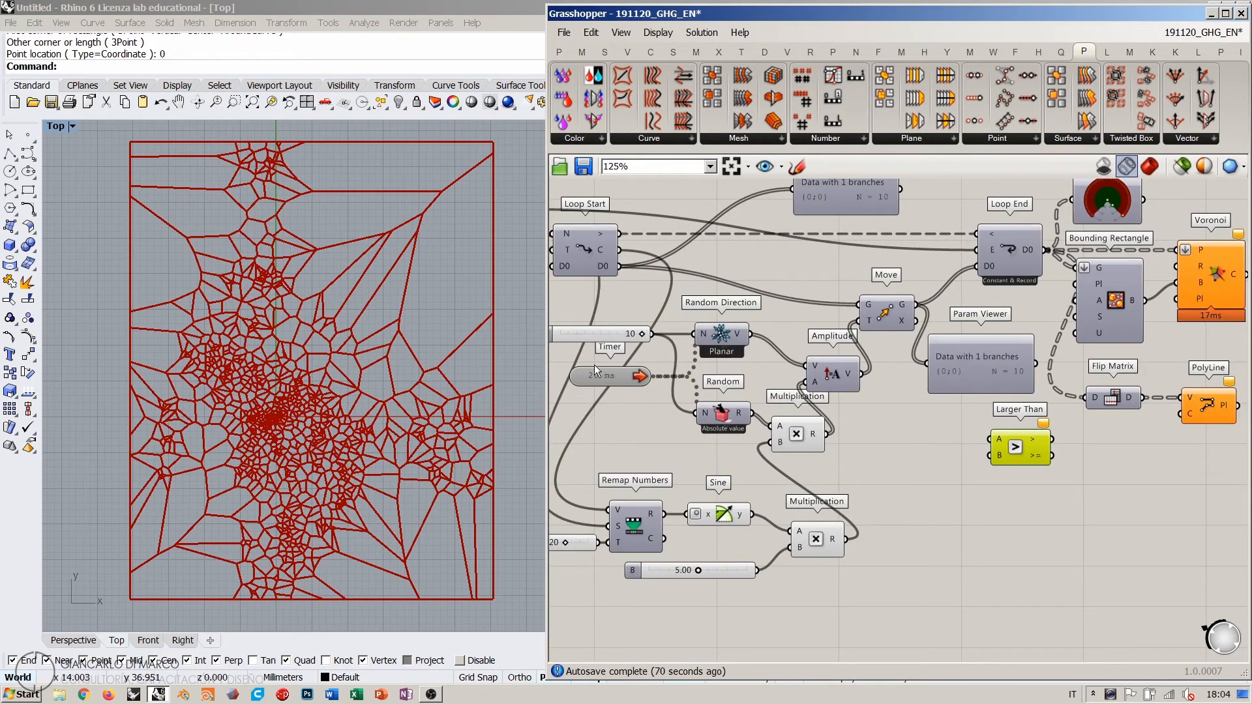
# Step: Add a Distance component and wire the Move geometry output to its A input and the starting point parameter to B
pyautogui.doubleClick(934, 499)
pyautogui.write('dist')
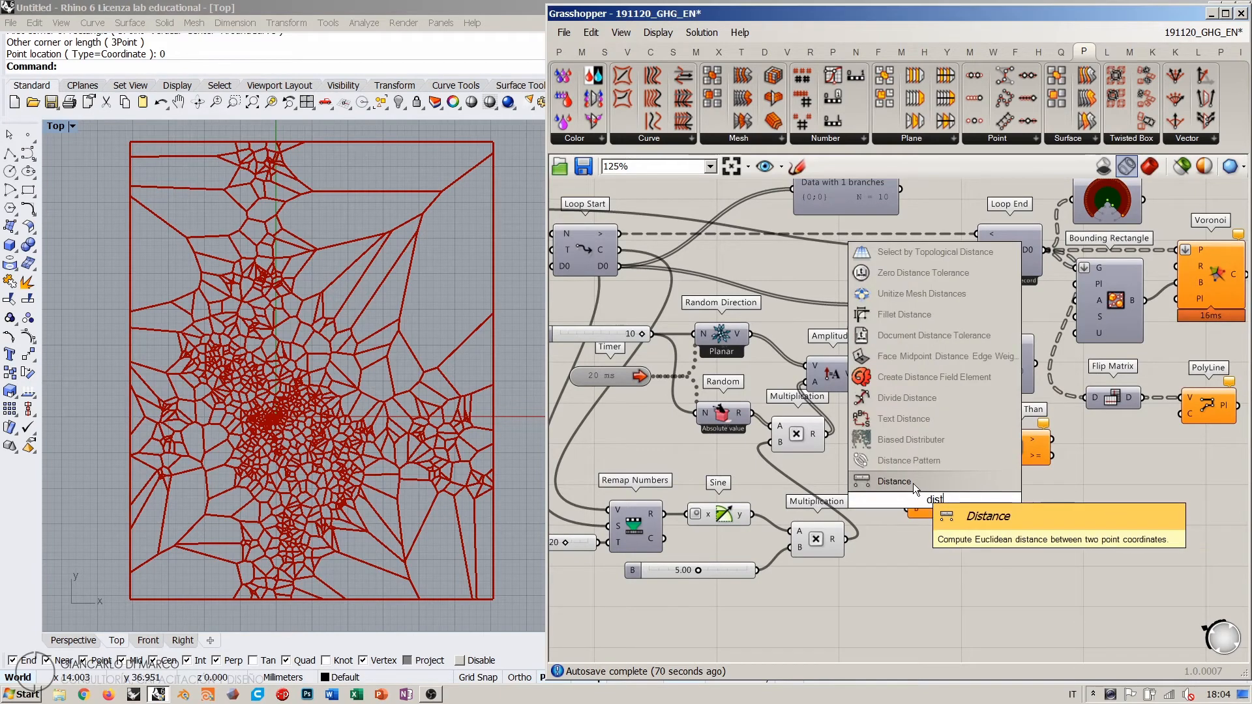
pyautogui.click(913, 481)
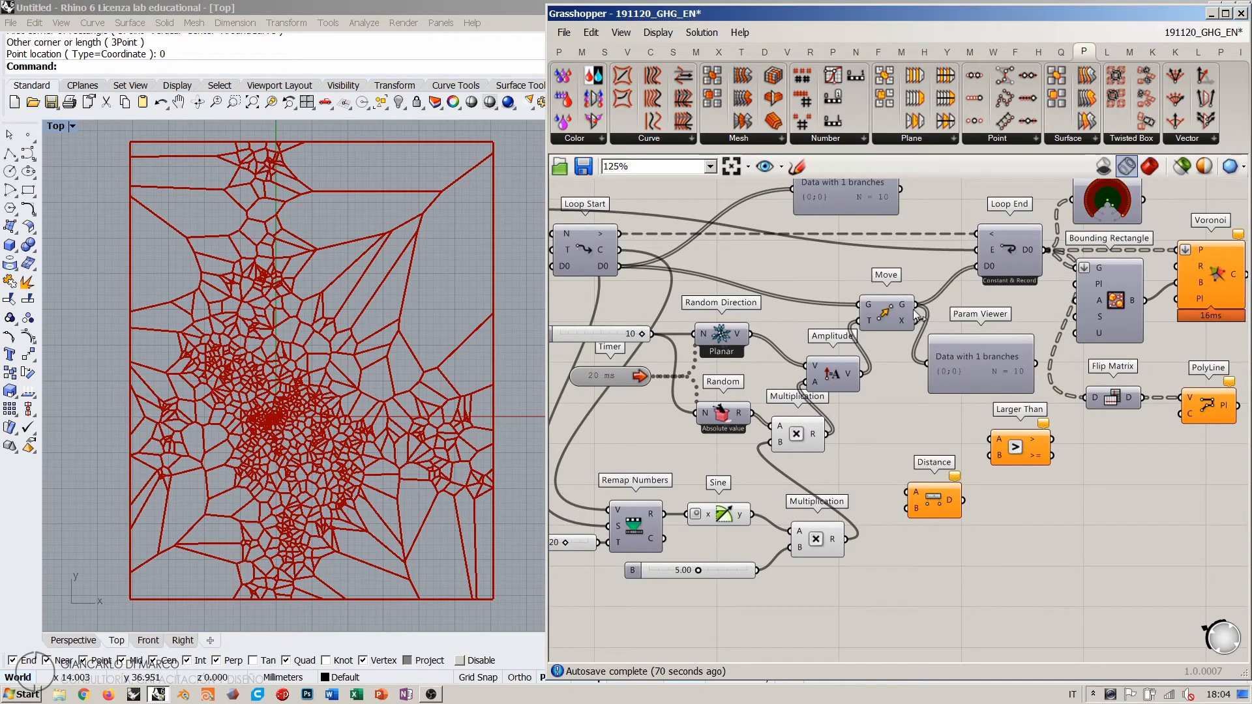
pyautogui.moveTo(916, 304); pyautogui.dragTo(908, 492)
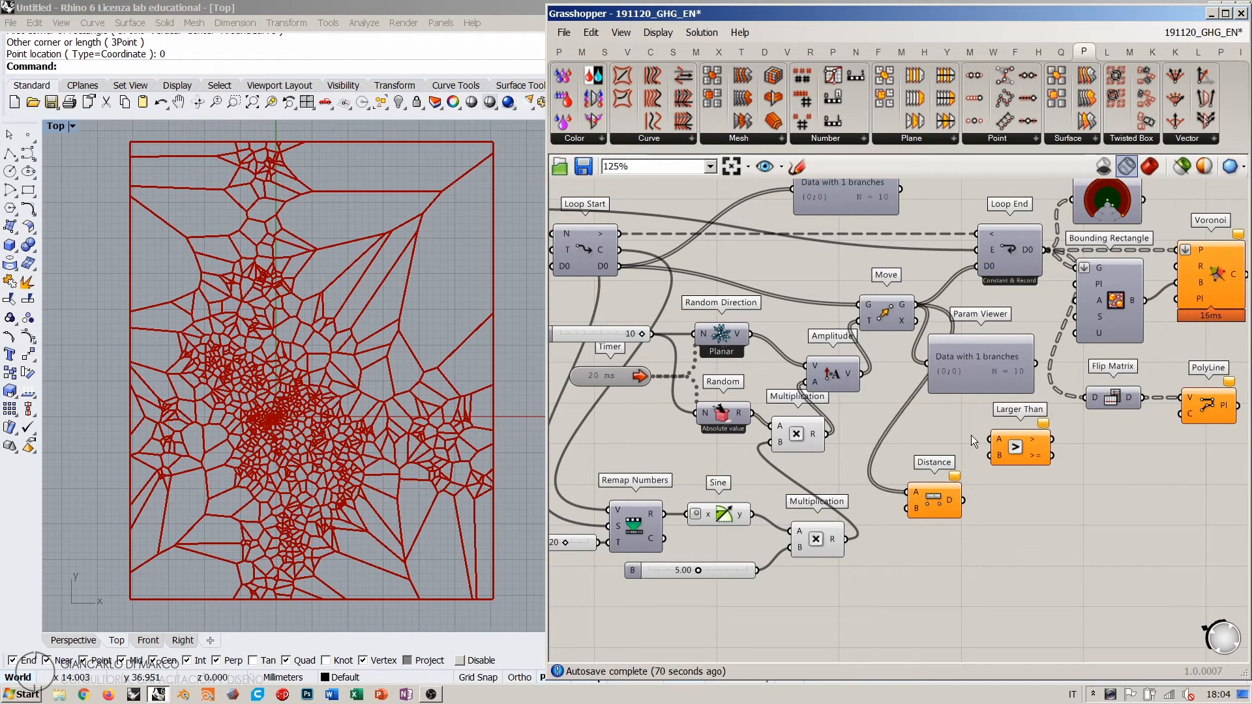
pyautogui.moveTo(843, 410); pyautogui.dragTo(987, 416, button='right')
pyautogui.moveTo(677, 276); pyautogui.dragTo(1051, 514)
# Step: Connect the Distance output to the A input of Larger Than and line up the two components
pyautogui.moveTo(1147, 474); pyautogui.dragTo(808, 455, button='right')
pyautogui.scroll(2, 809, 455)
pyautogui.moveTo(813, 426); pyautogui.dragTo(894, 507)
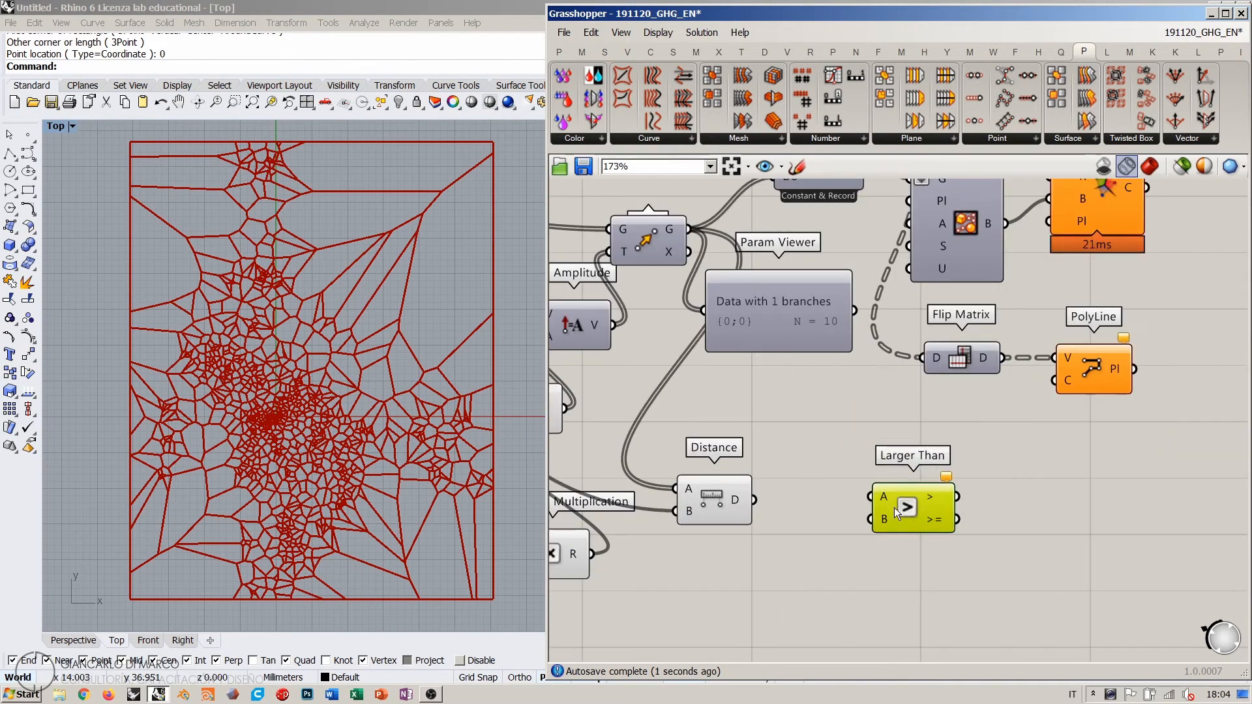
pyautogui.moveTo(714, 499); pyautogui.dragTo(762, 481)
pyautogui.moveTo(878, 502); pyautogui.dragTo(802, 481)
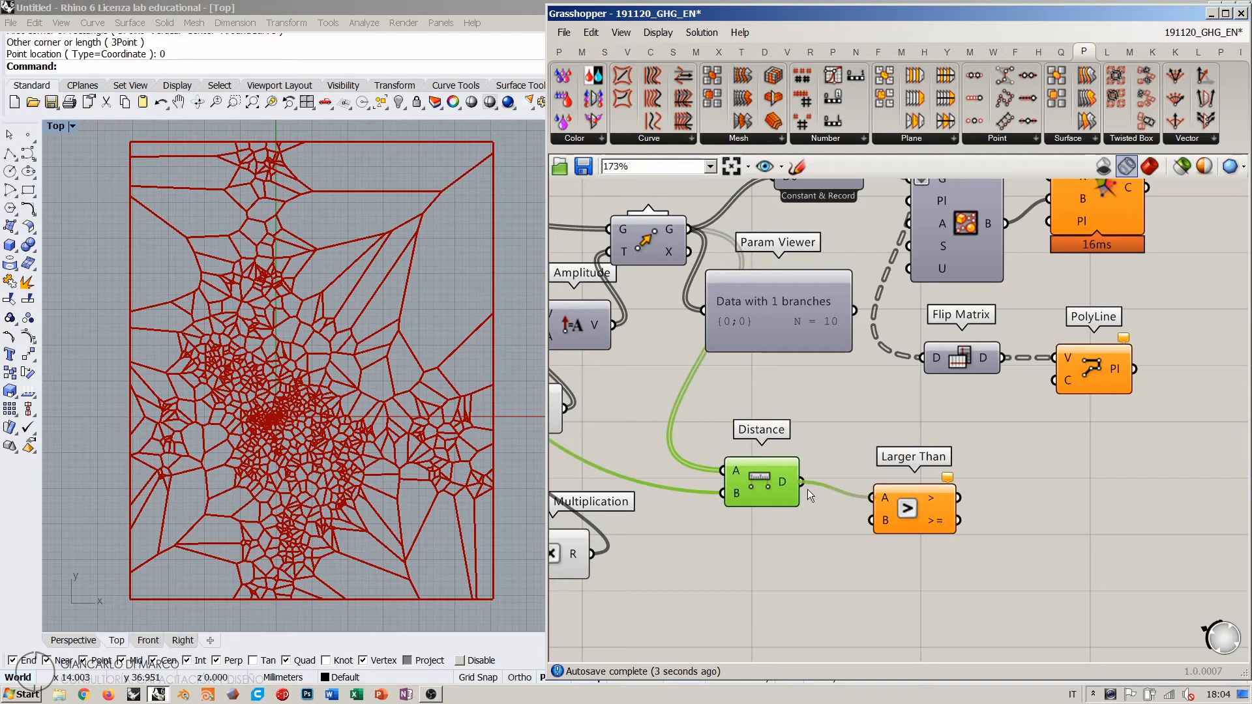
pyautogui.moveTo(908, 509); pyautogui.dragTo(901, 494)
pyautogui.moveTo(909, 498); pyautogui.dragTo(973, 457, button='right')
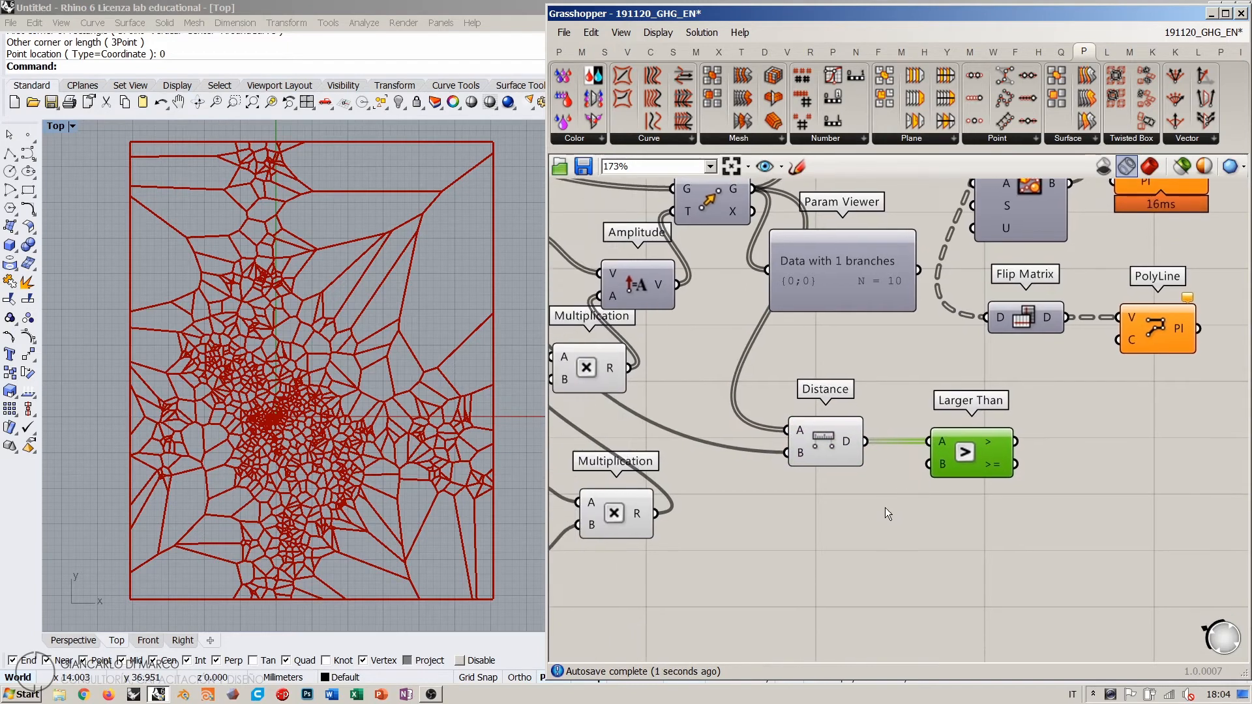
# Step: Add a number slider with value 20.00, connect it to the B input of Larger Than and place it below Distance
pyautogui.doubleClick(858, 530)
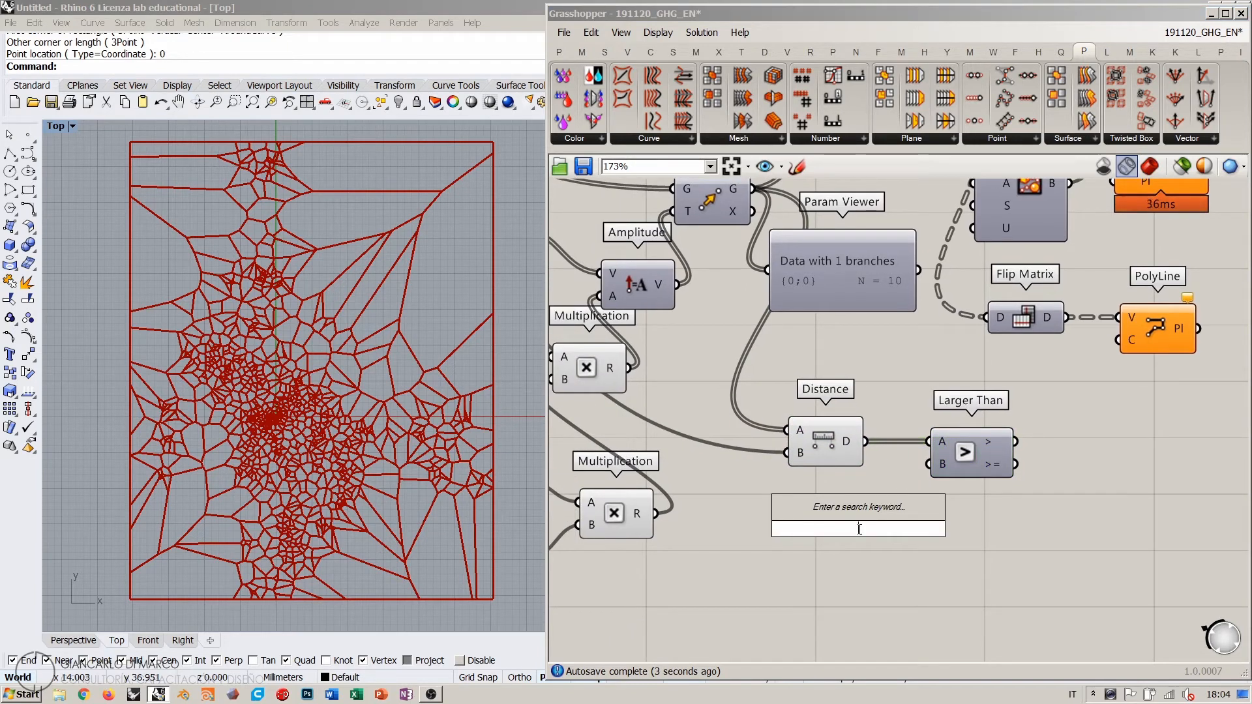
pyautogui.write('20')
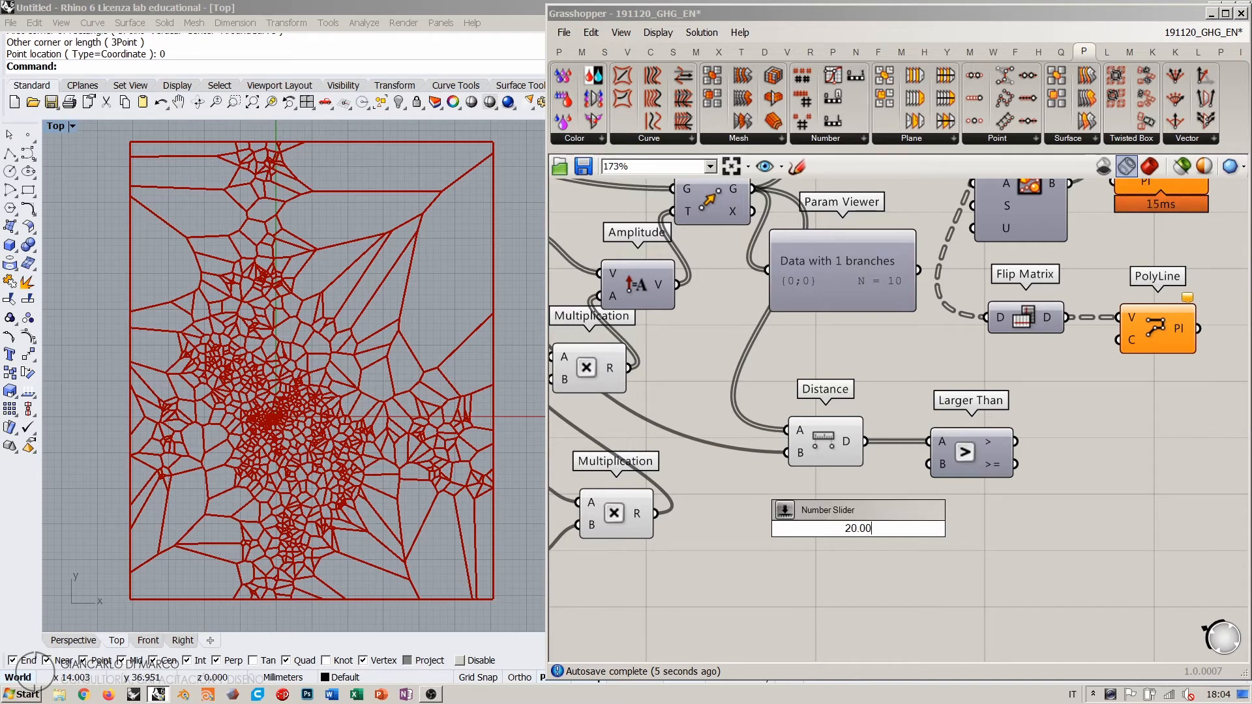
pyautogui.press('Return')
pyautogui.moveTo(929, 464); pyautogui.dragTo(951, 528)
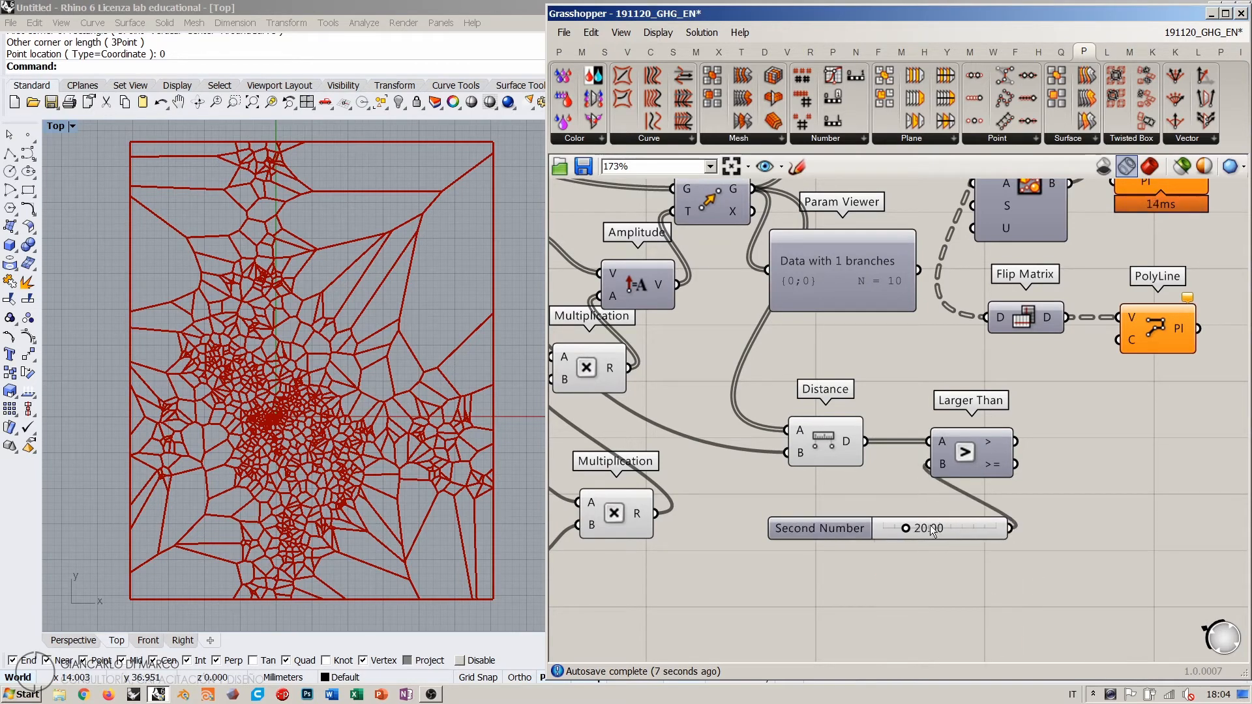
pyautogui.moveTo(790, 528); pyautogui.dragTo(691, 483)
pyautogui.moveTo(948, 523); pyautogui.dragTo(850, 536, button='right')
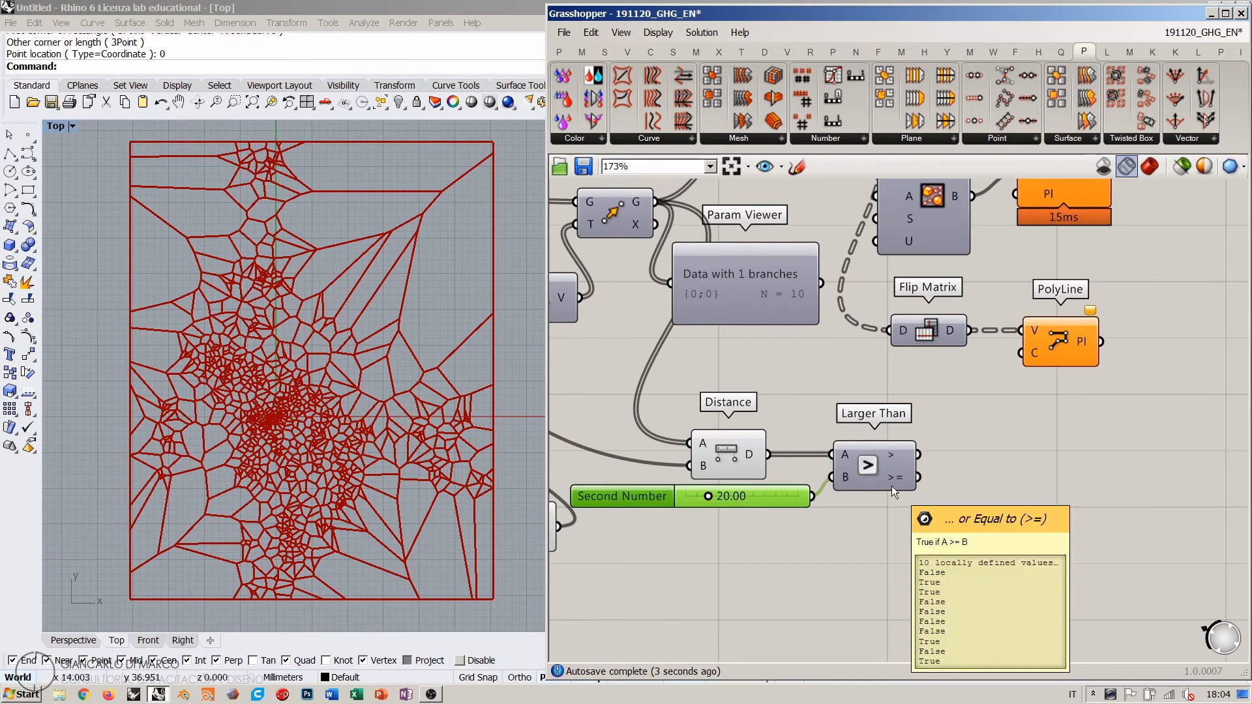
# Step: Move the Distance component closer to Larger Than
pyautogui.moveTo(890, 487); pyautogui.dragTo(951, 547, button='right')
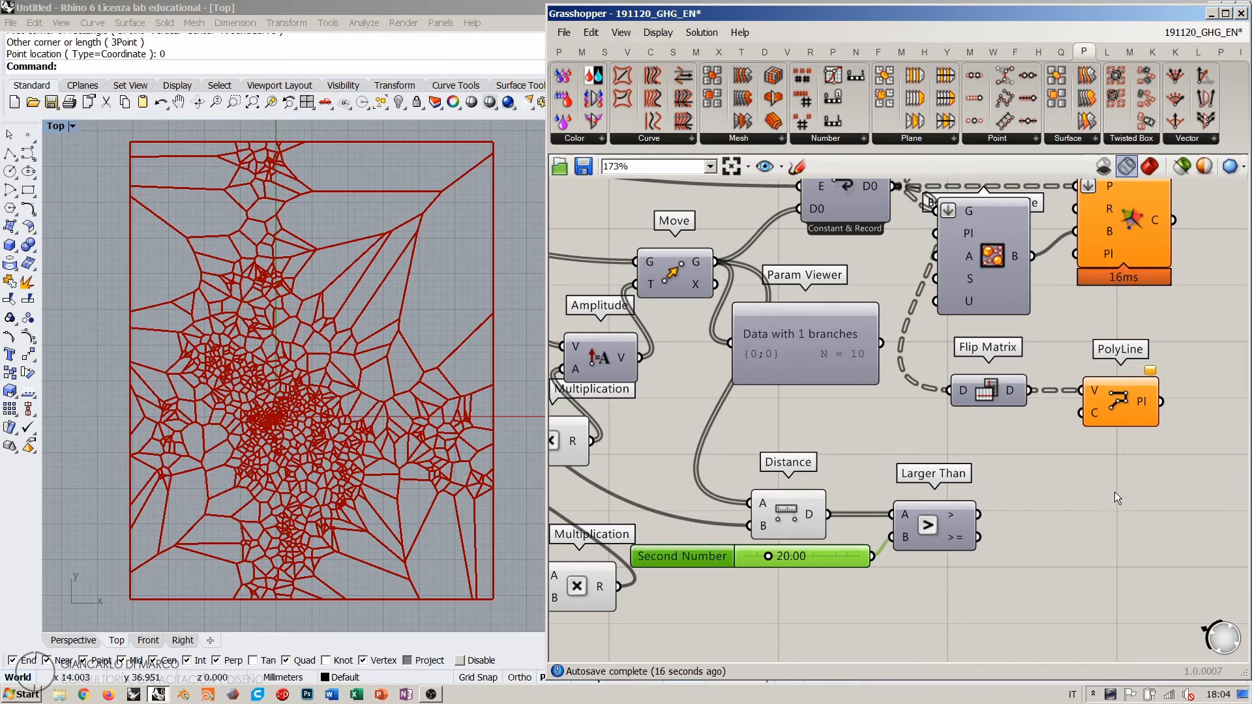
pyautogui.scroll(-2, 817, 405)
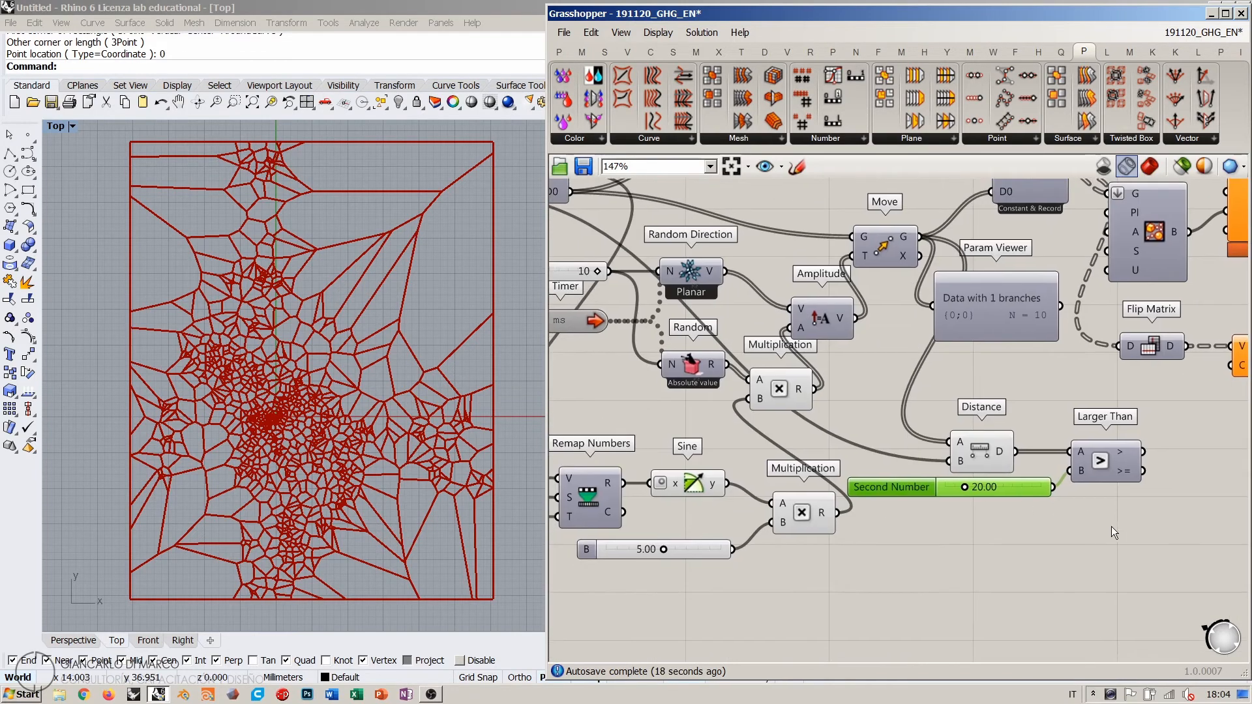
pyautogui.click(1017, 448)
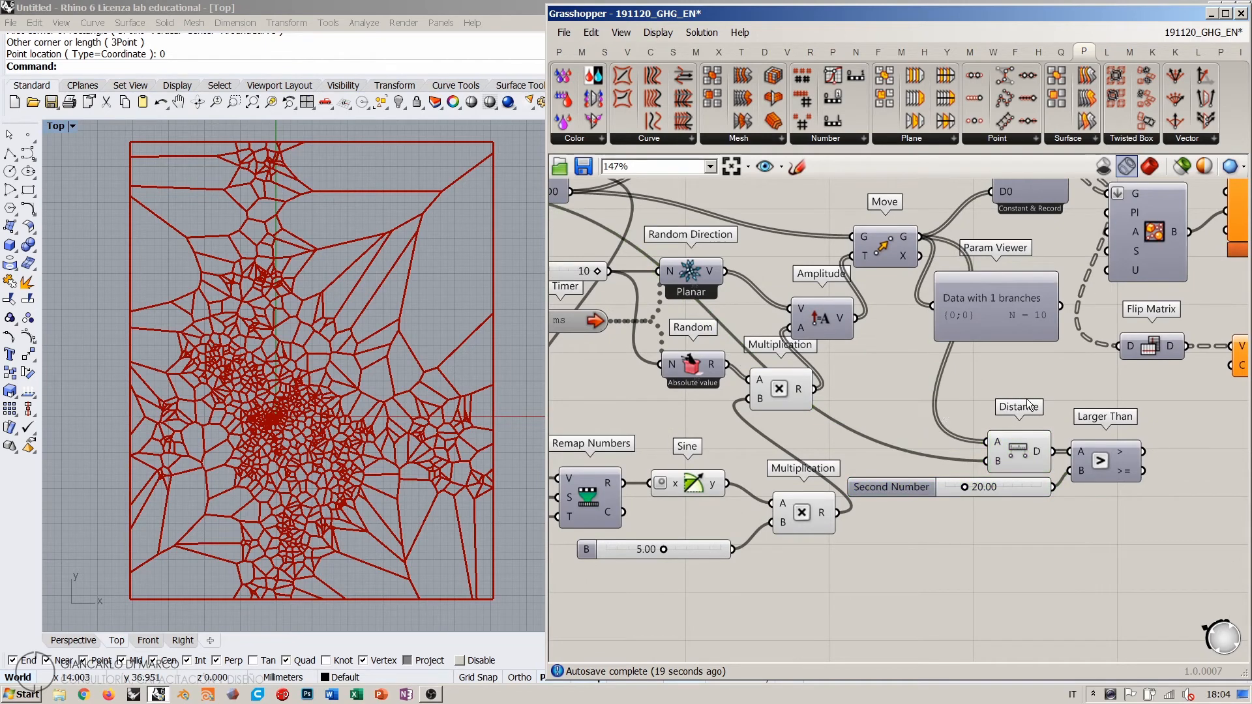
# Step: Inspect the True/False values at the Larger Than output for the moved points
pyautogui.scroll(-2, 1026, 398)
pyautogui.moveTo(1018, 413); pyautogui.dragTo(986, 420, button='right')
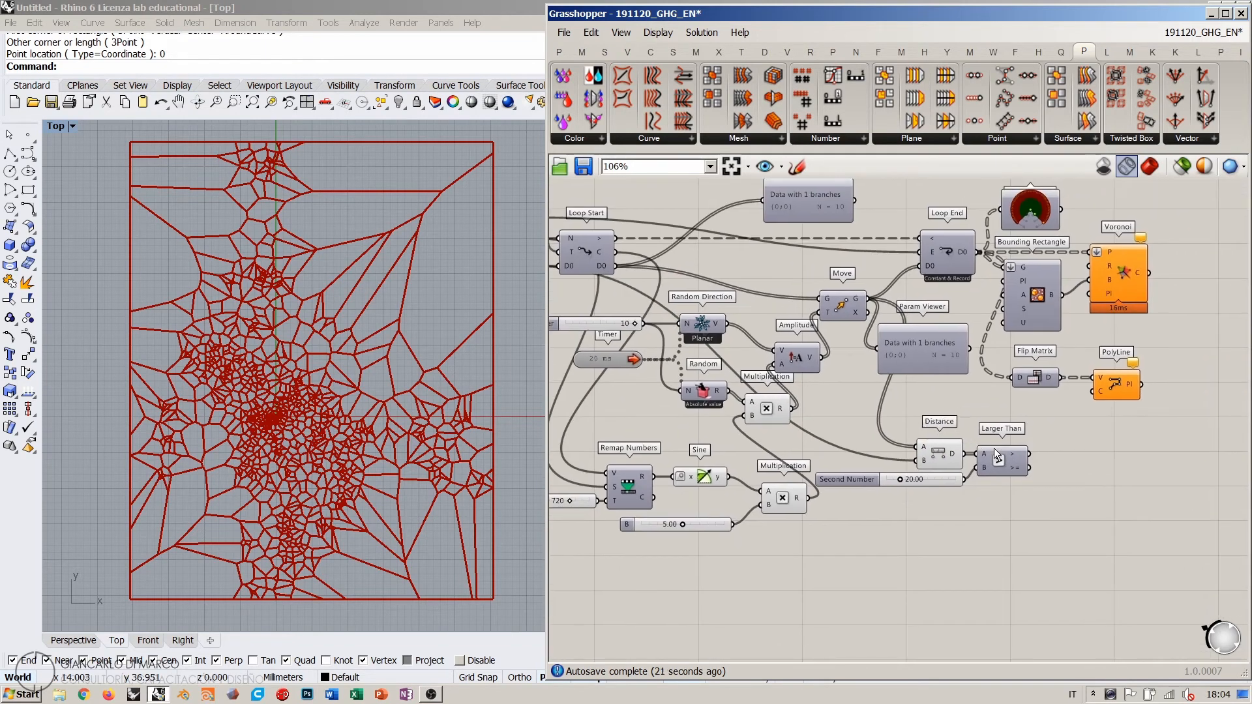
pyautogui.moveTo(1016, 454)
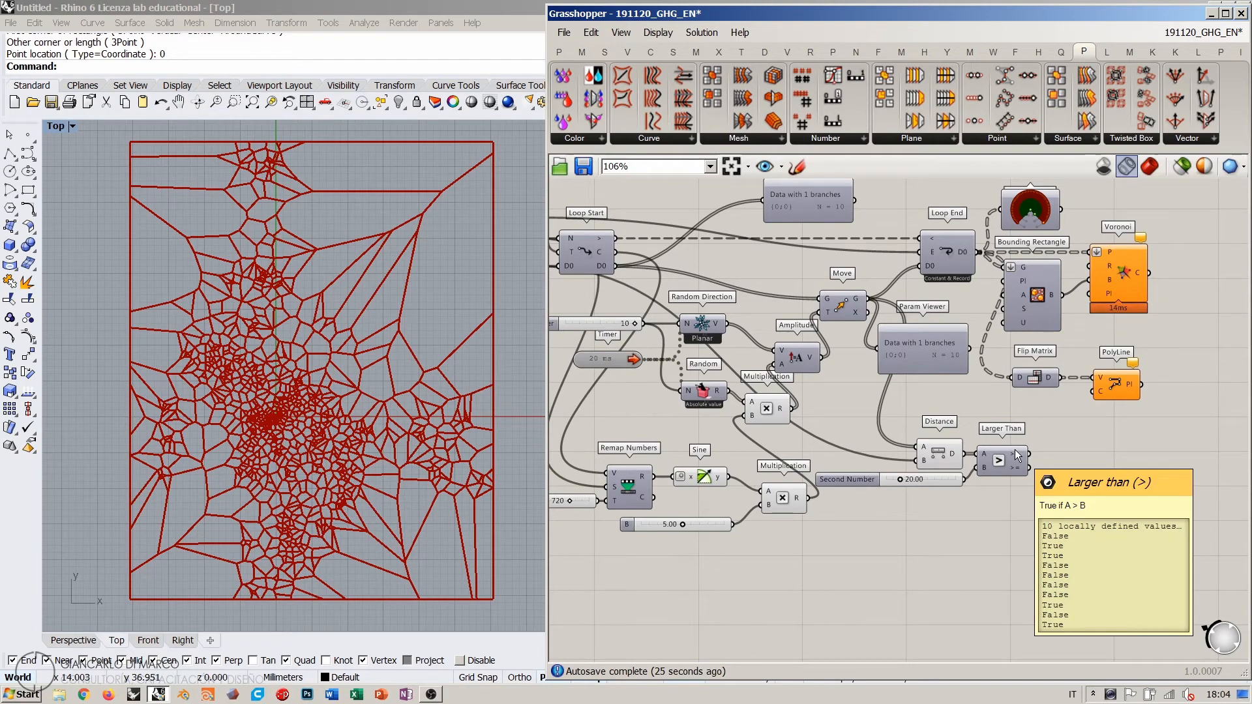
pyautogui.scroll(2, 965, 456)
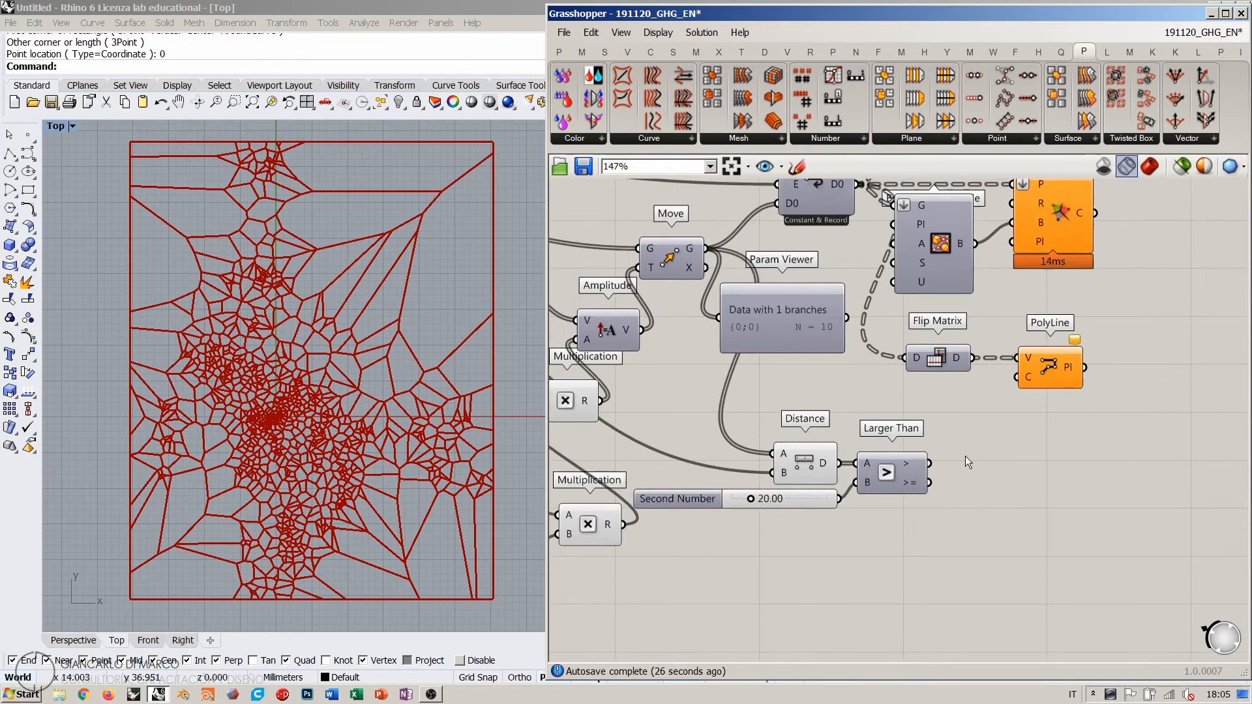
pyautogui.scroll(1, 968, 459)
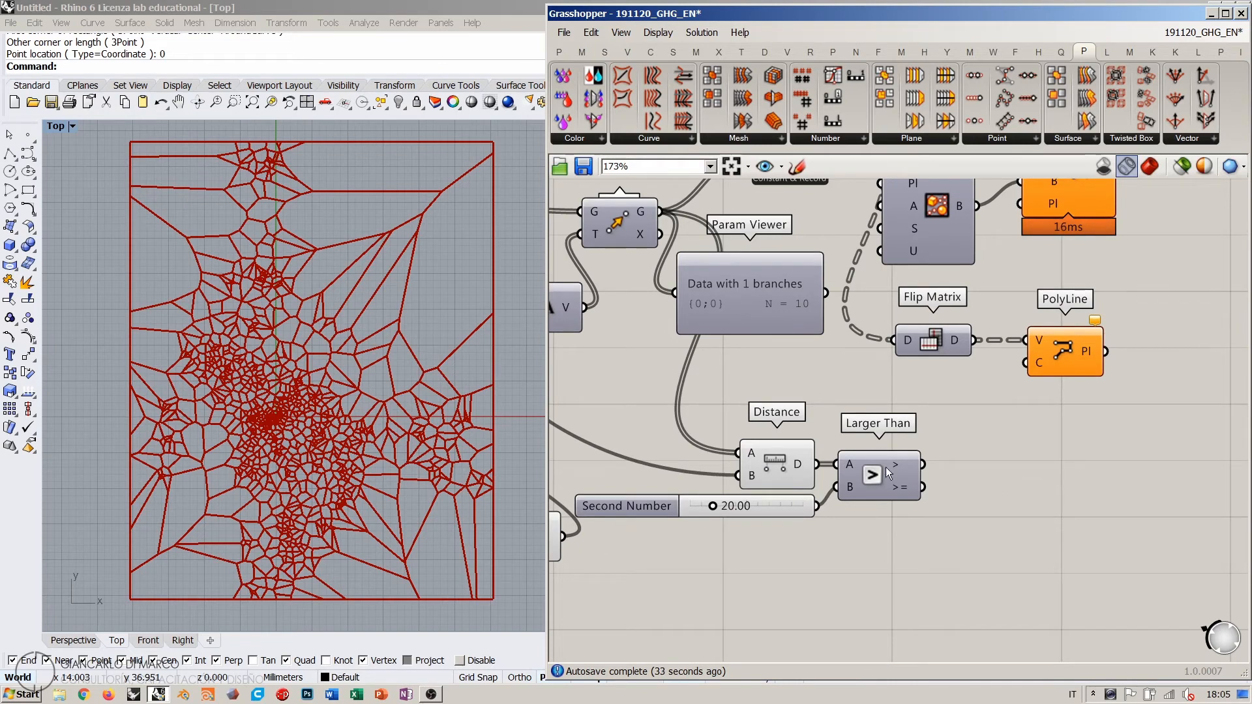
# Step: Widen the Grasshopper window over the Rhino viewport to enlarge the canvas area
pyautogui.moveTo(886, 467); pyautogui.dragTo(986, 514, button='right')
pyautogui.moveTo(431, 395); pyautogui.dragTo(378, 396, button='right')
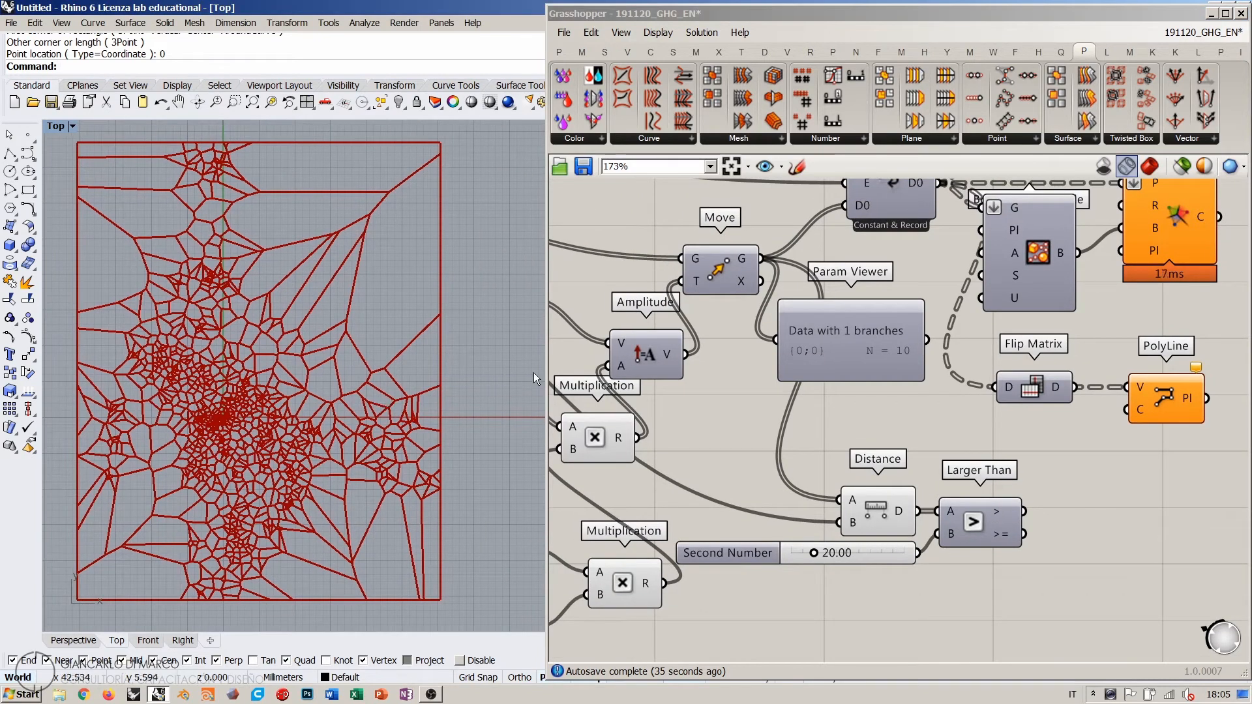
pyautogui.moveTo(547, 371); pyautogui.dragTo(457, 381)
pyautogui.scroll(-2, 587, 404)
pyautogui.moveTo(923, 436); pyautogui.dragTo(972, 464, button='right')
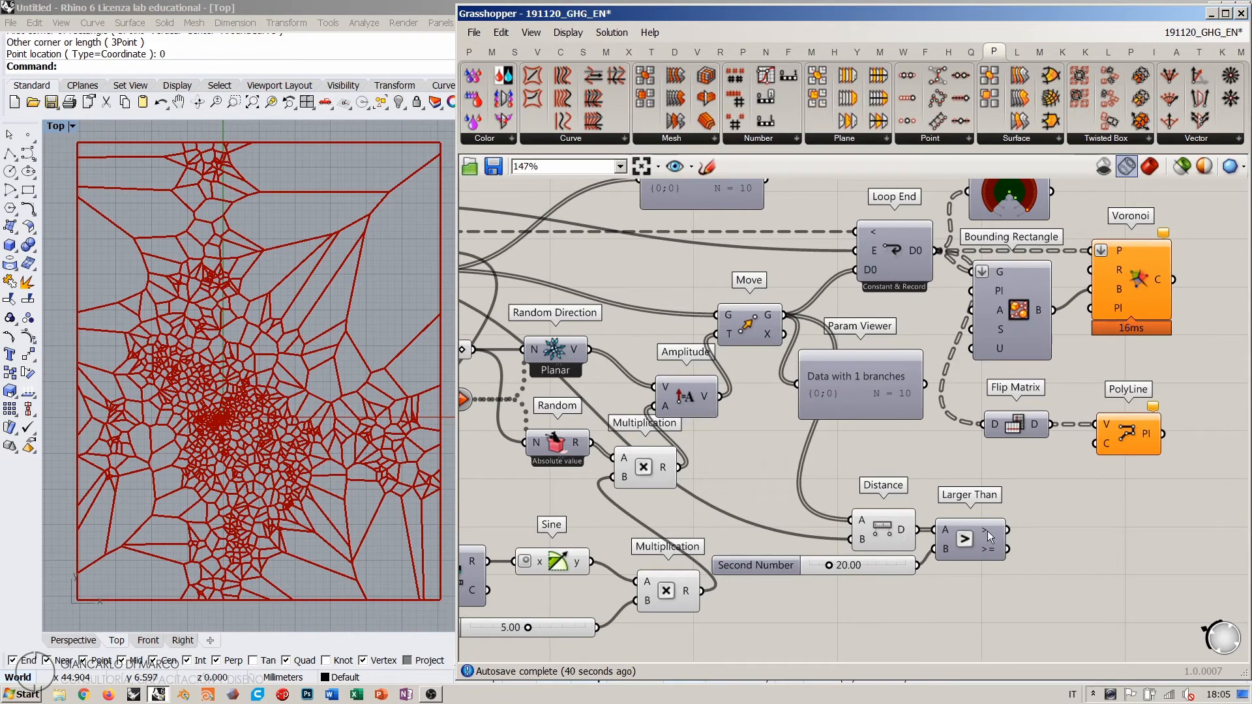
# Step: Move the B slider, Sine and the Multiplication fed by them closer together beside Remap Numbers
pyautogui.moveTo(934, 470); pyautogui.dragTo(1045, 478, button='right')
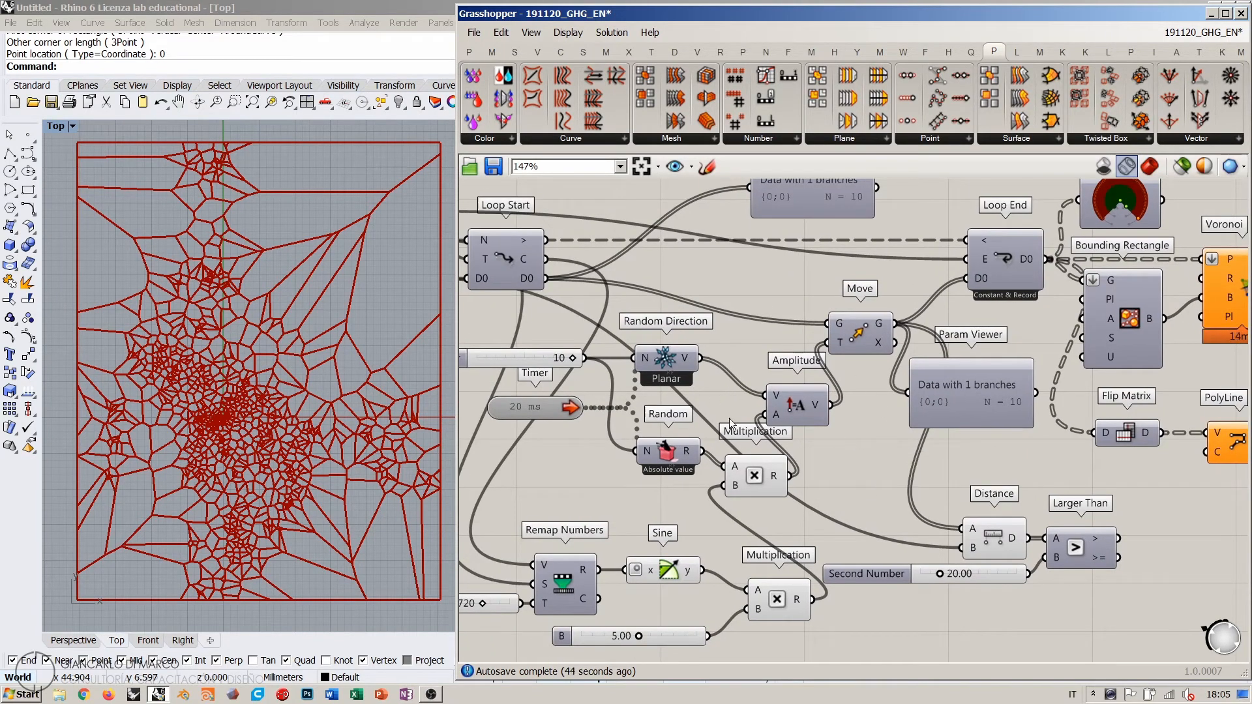
pyautogui.moveTo(780, 516); pyautogui.dragTo(892, 437, button='right')
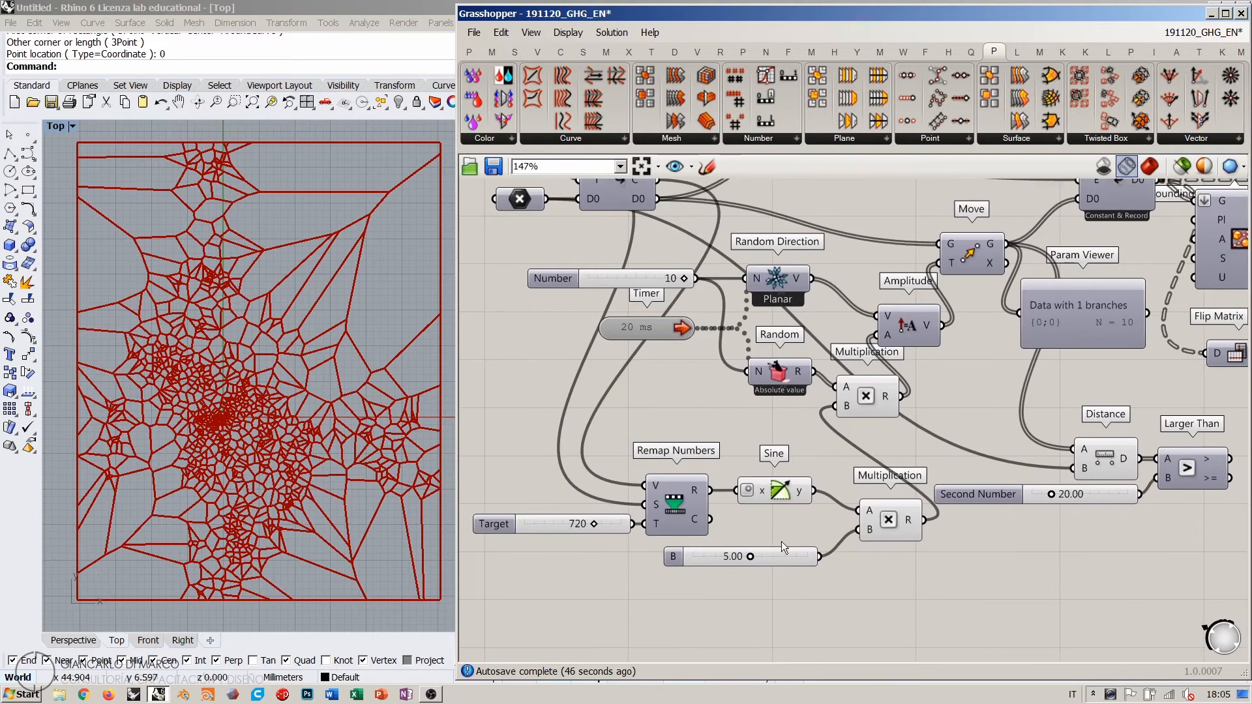
pyautogui.moveTo(793, 553)
pyautogui.mouseDown()
pyautogui.moveTo(769, 553)
pyautogui.moveTo(781, 547)
pyautogui.mouseUp()
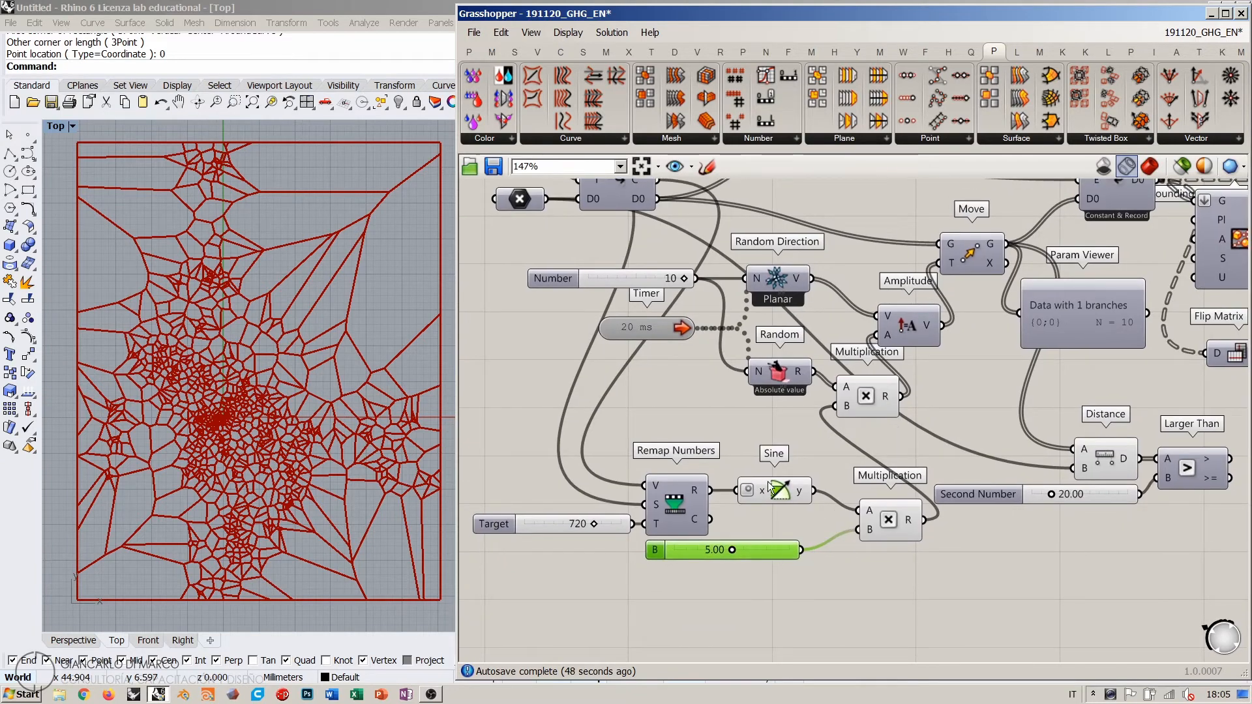
pyautogui.moveTo(787, 495); pyautogui.dragTo(777, 494)
pyautogui.moveTo(883, 518); pyautogui.dragTo(845, 515)
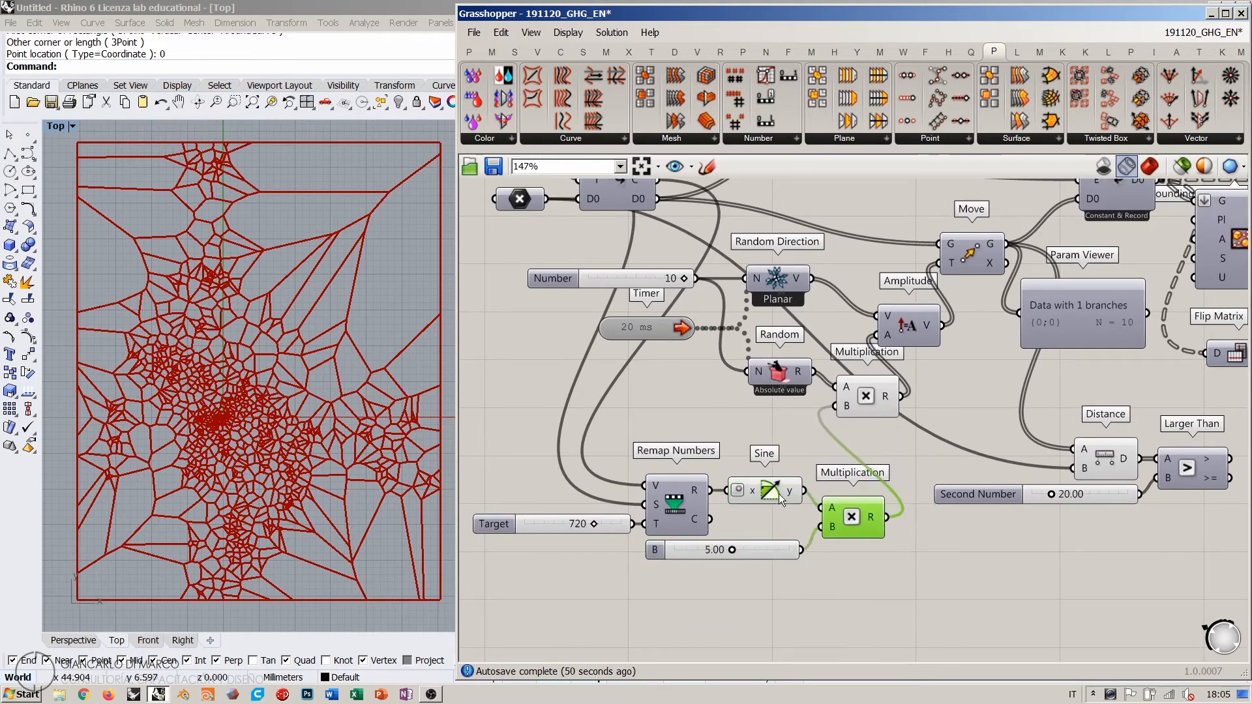
pyautogui.moveTo(778, 495); pyautogui.dragTo(772, 494)
# Step: Group Remap Numbers, Sine and their Multiplication together with the Target and B sliders
pyautogui.moveTo(893, 577); pyautogui.dragTo(471, 456)
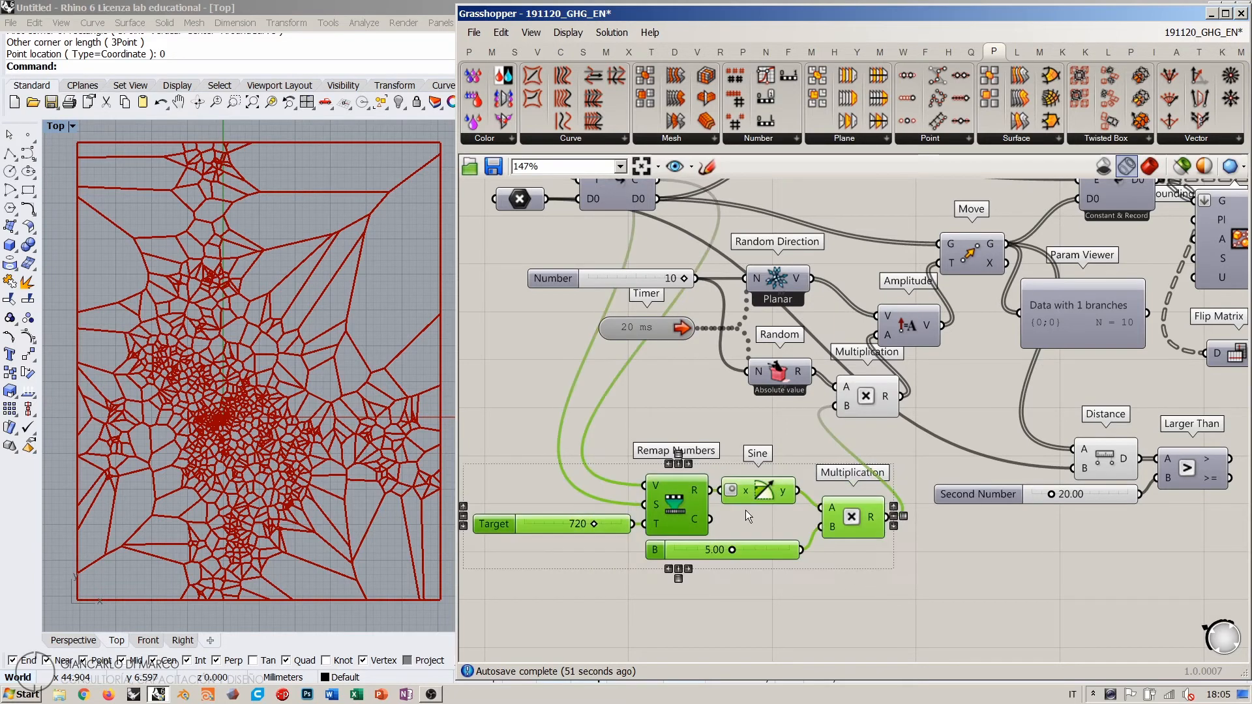
pyautogui.hotkey('ctrl', 'g')
pyautogui.moveTo(772, 456); pyautogui.dragTo(707, 513, button='right')
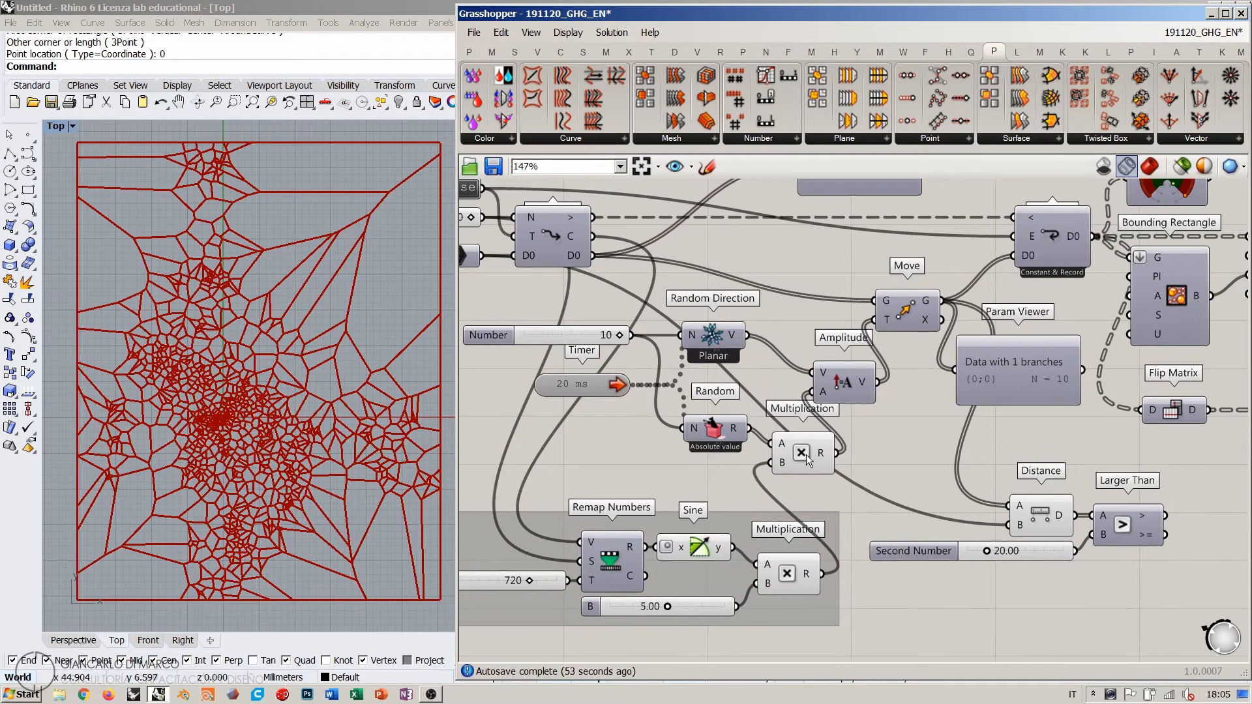
# Step: Tidy the Multiplication, Amplitude, Random Direction, Random, Timer and Number slider, and move the grouped remap components up beside them
pyautogui.click(806, 455)
pyautogui.moveTo(836, 385); pyautogui.dragTo(872, 405)
pyautogui.moveTo(782, 316); pyautogui.dragTo(464, 359)
pyautogui.moveTo(720, 336); pyautogui.dragTo(767, 355)
pyautogui.moveTo(604, 386); pyautogui.dragTo(635, 394)
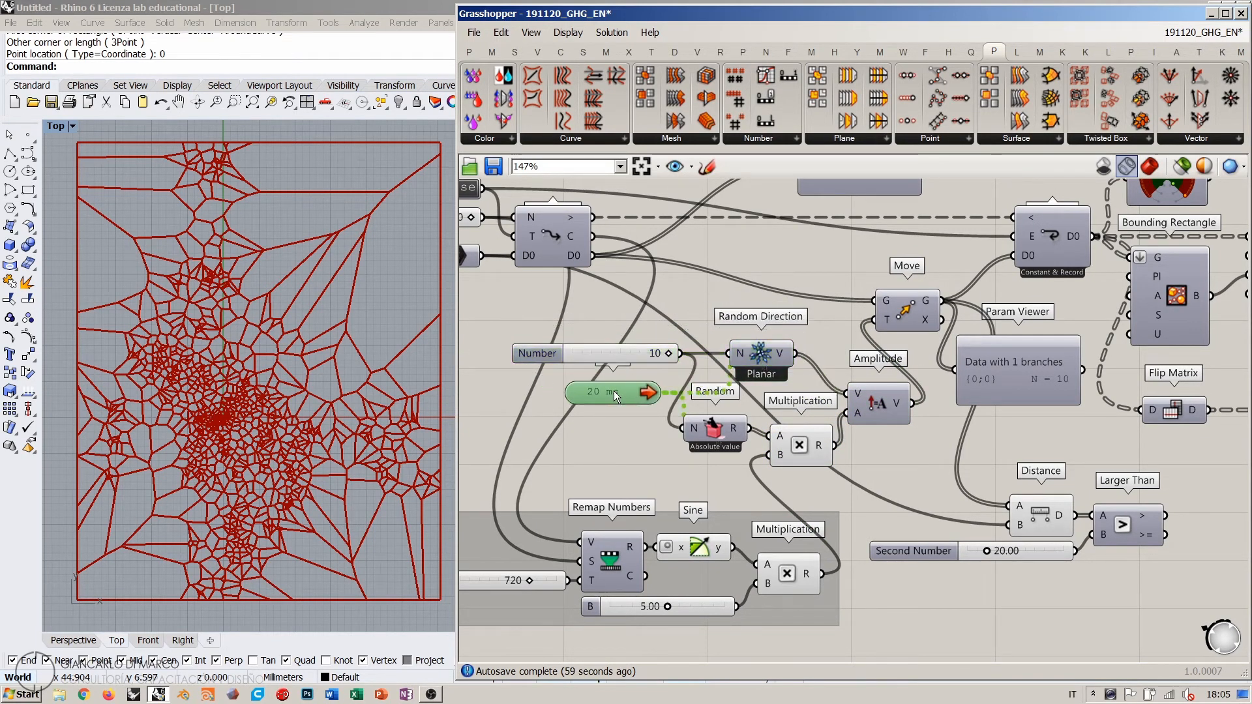
pyautogui.moveTo(716, 427); pyautogui.dragTo(725, 435)
pyautogui.moveTo(817, 450); pyautogui.dragTo(814, 456)
pyautogui.moveTo(734, 517); pyautogui.dragTo(666, 464)
pyautogui.click(735, 555)
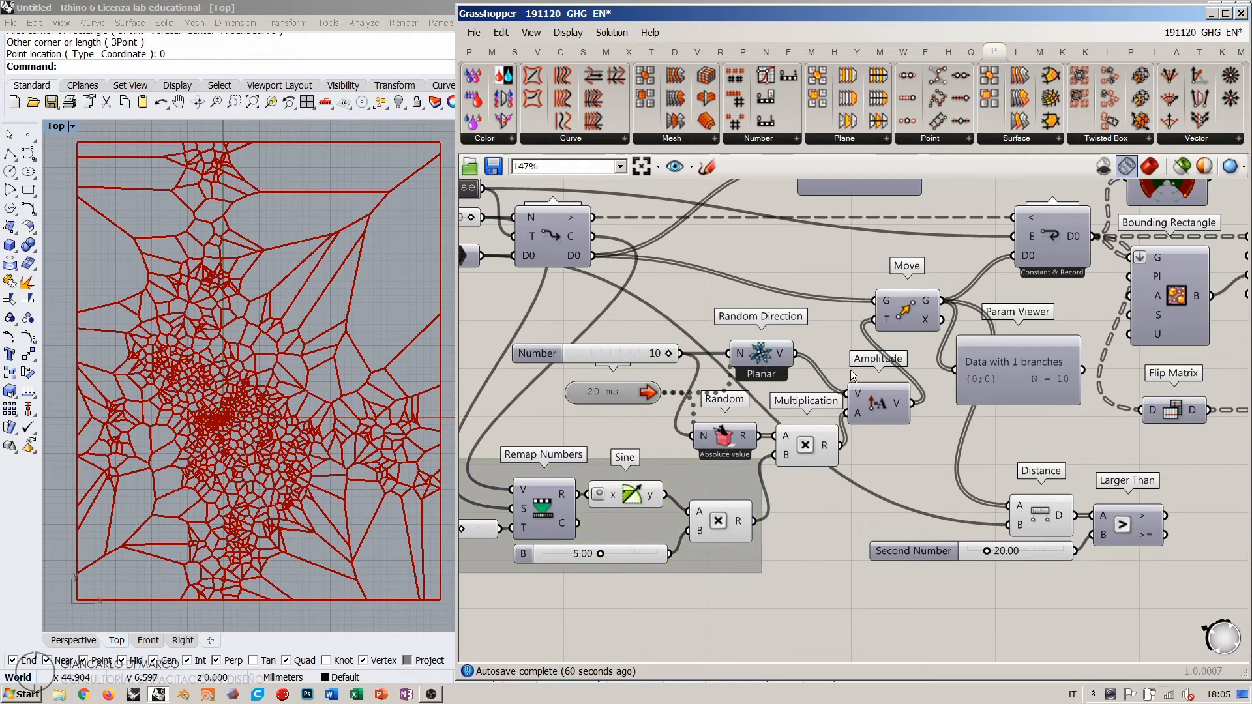
# Step: Replace the remap group with one group enclosing the random direction, Timer, Amplitude, Multiplication and remap components
pyautogui.moveTo(851, 336); pyautogui.dragTo(699, 476)
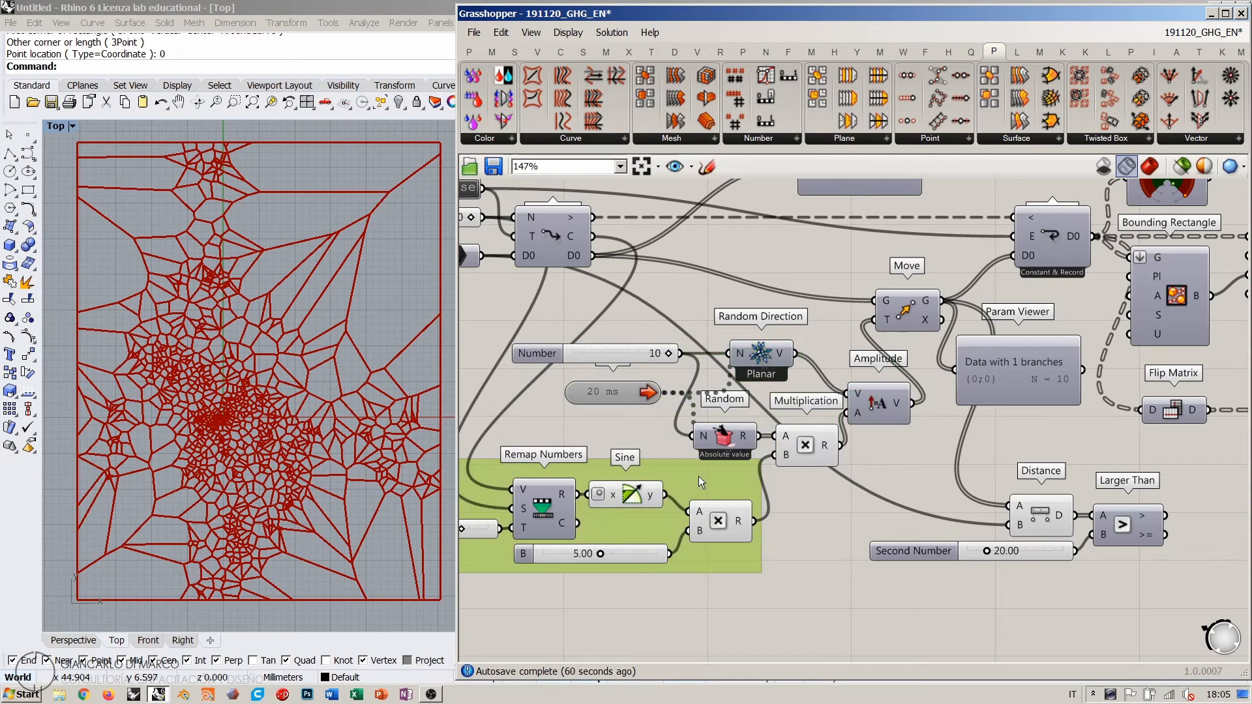
pyautogui.moveTo(699, 476); pyautogui.dragTo(902, 500, button='right')
pyautogui.scroll(-1, 920, 485)
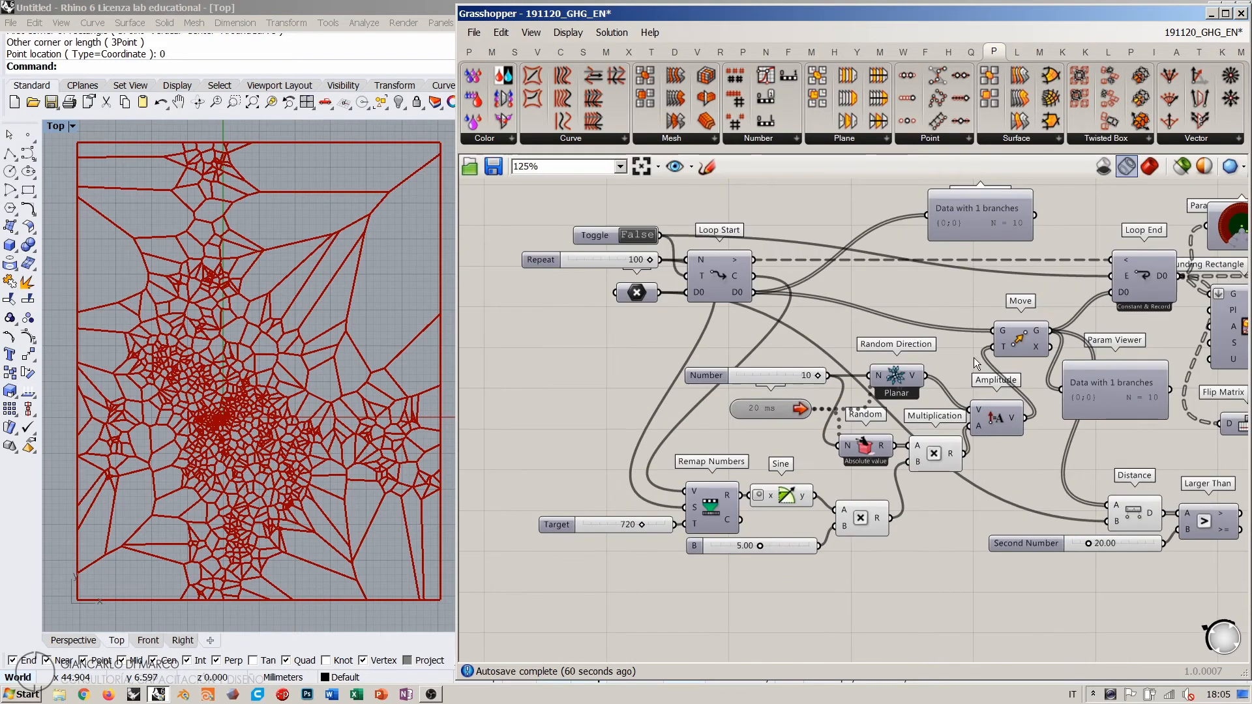
pyautogui.moveTo(976, 364); pyautogui.dragTo(483, 559)
pyautogui.hotkey('ctrl', 'g')
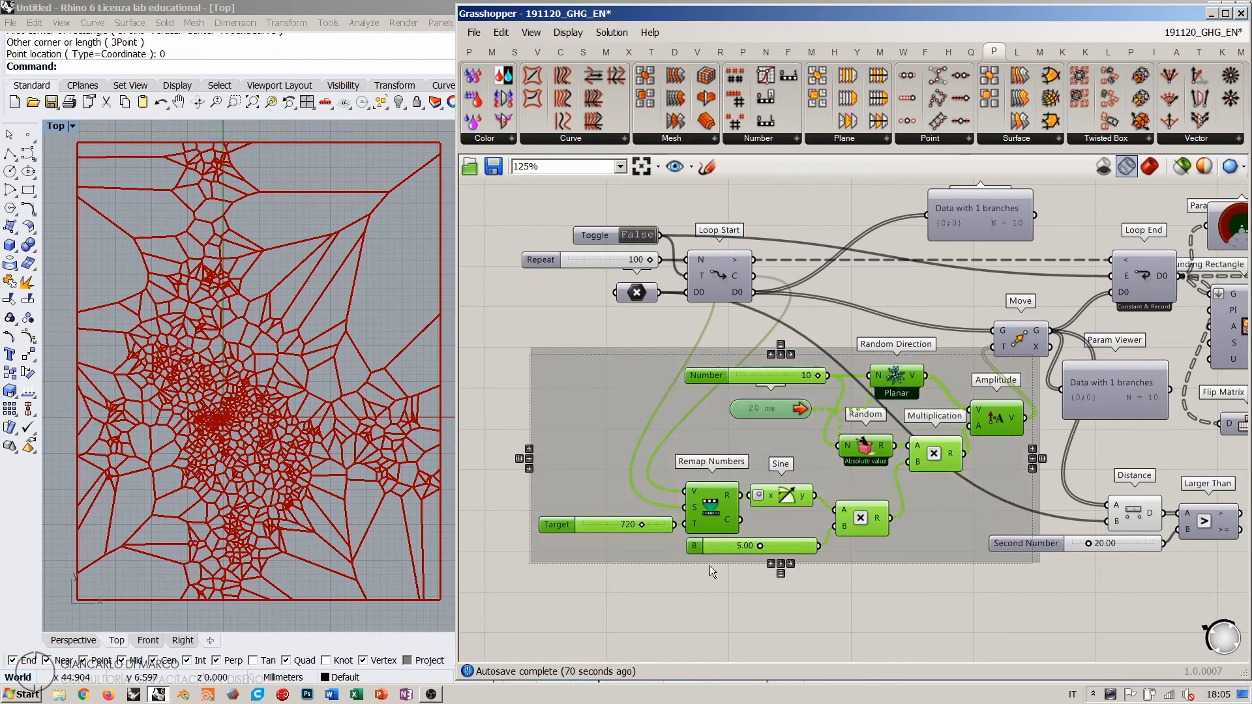
pyautogui.click(709, 566)
# Step: Shift Loop End, the distance test and the output components further right, and move the Move component right of the group
pyautogui.moveTo(879, 455); pyautogui.dragTo(659, 467, button='right')
pyautogui.scroll(-2, 658, 467)
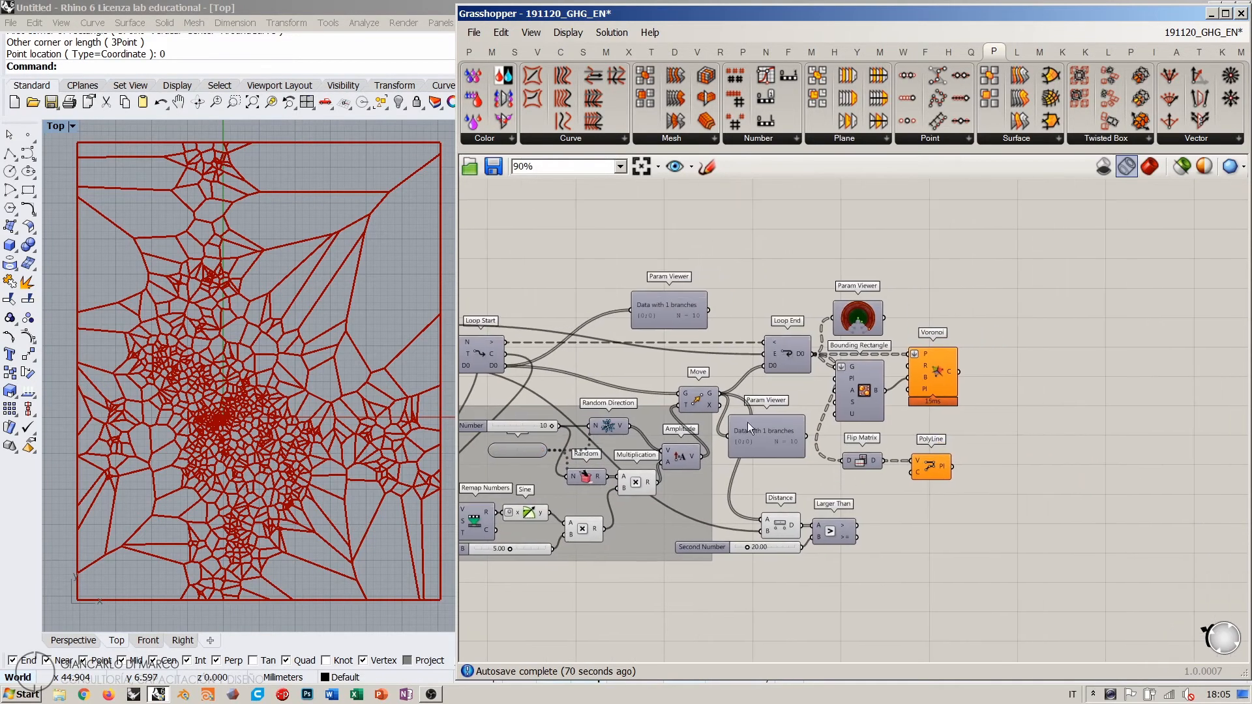
pyautogui.moveTo(1017, 593); pyautogui.dragTo(747, 280)
pyautogui.moveTo(808, 432); pyautogui.dragTo(941, 436)
pyautogui.click(672, 395)
pyautogui.moveTo(671, 396); pyautogui.dragTo(731, 396)
pyautogui.moveTo(614, 391); pyautogui.dragTo(776, 401, button='right')
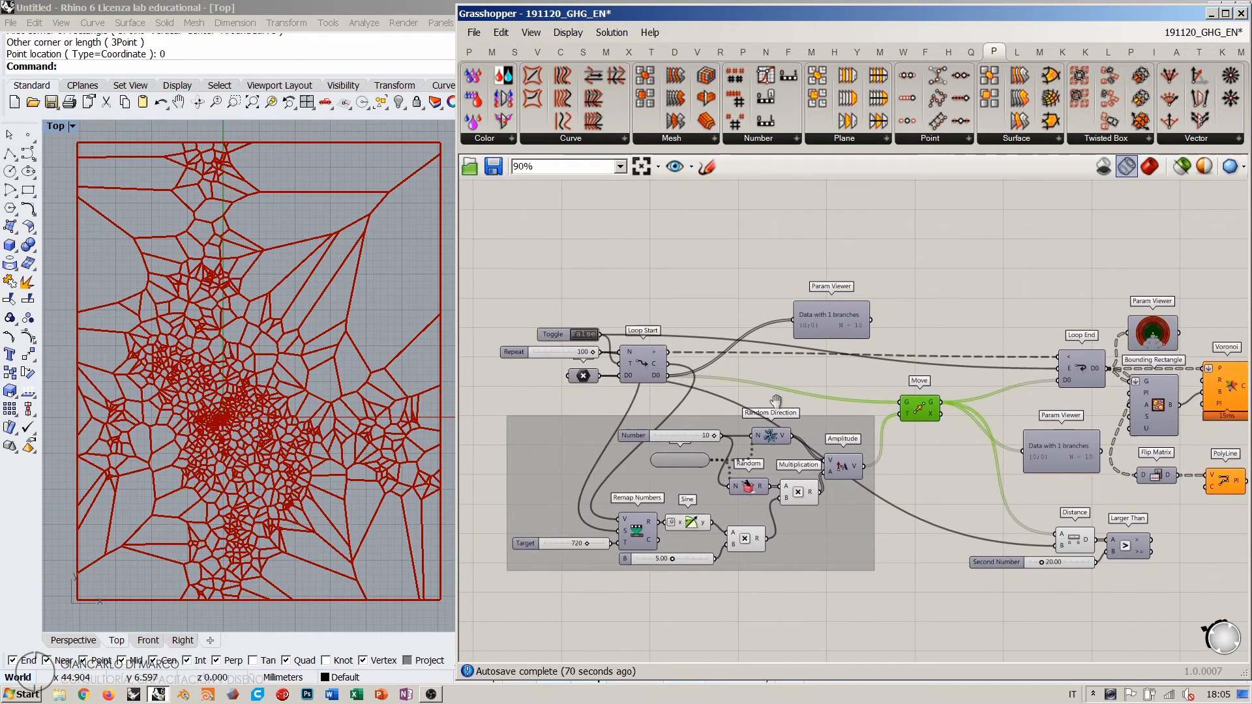
# Step: Delete the two Param Viewers attached to the Loop Start and Move outputs
pyautogui.moveTo(835, 317); pyautogui.dragTo(764, 304)
pyautogui.press('Delete')
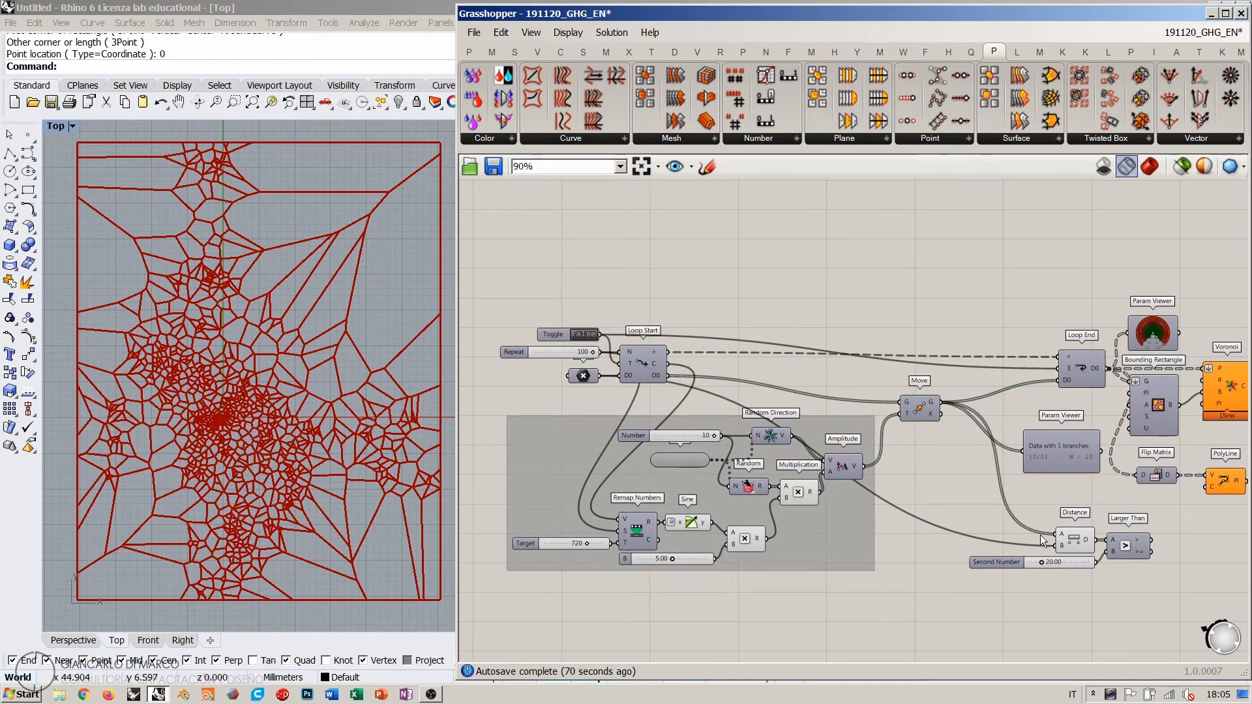
pyautogui.moveTo(1059, 458); pyautogui.dragTo(982, 431, button='right')
pyautogui.click(983, 432)
pyautogui.press('Delete')
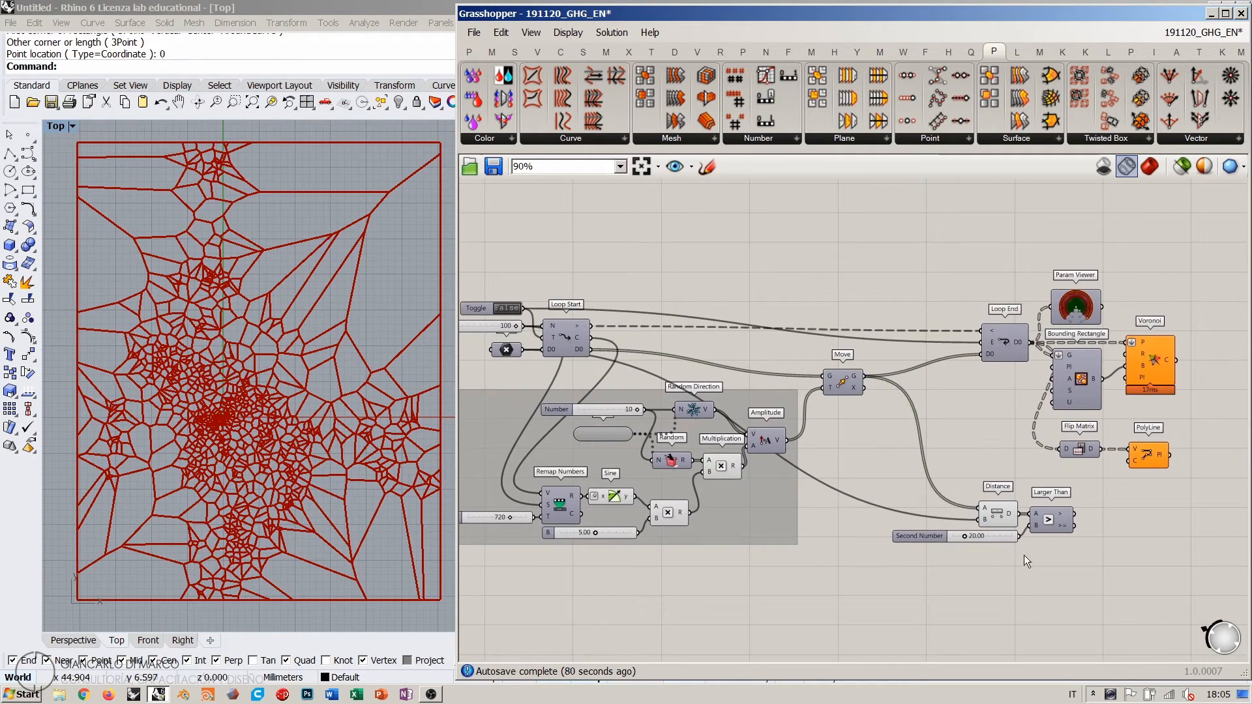
# Step: Move Distance, Larger Than and their slider up near Move, and align Move with Loop End
pyautogui.moveTo(1024, 555); pyautogui.dragTo(929, 439)
pyautogui.moveTo(937, 447)
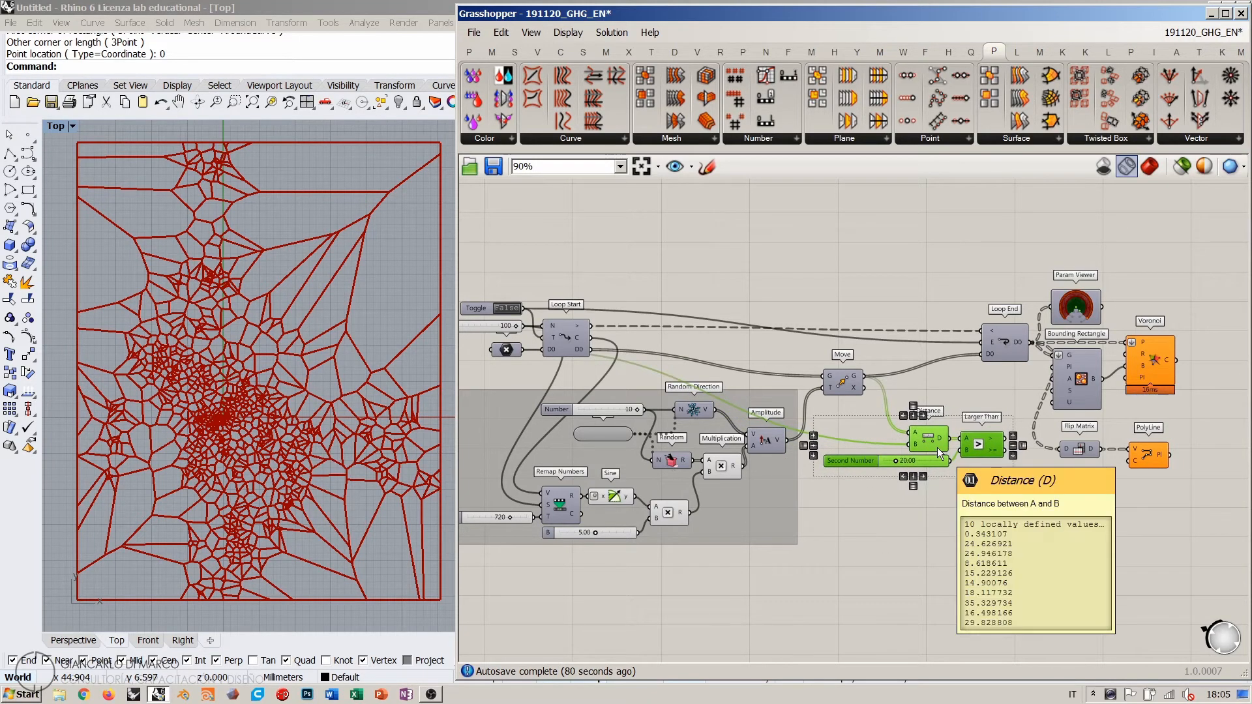
pyautogui.moveTo(838, 370); pyautogui.dragTo(838, 344)
pyautogui.click(913, 330)
pyautogui.moveTo(998, 345); pyautogui.dragTo(853, 374, button='right')
pyautogui.scroll(2, 853, 373)
pyautogui.moveTo(853, 374); pyautogui.dragTo(857, 367)
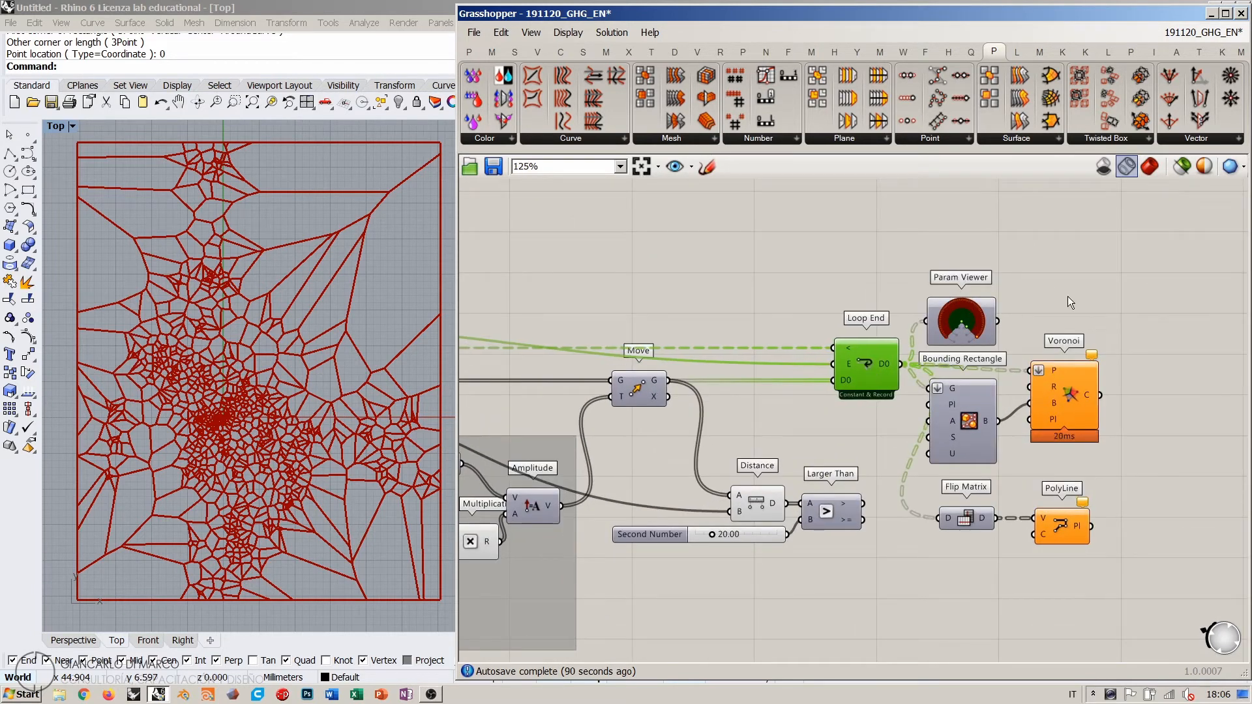
# Step: Move Loop End and its connected viewer, Bounding Rectangle, Voronoi, Flip Matrix and PolyLine components further right
pyautogui.moveTo(1145, 255); pyautogui.dragTo(888, 577)
pyautogui.moveTo(846, 394); pyautogui.dragTo(1027, 393)
pyautogui.click(866, 479)
pyautogui.moveTo(866, 479); pyautogui.dragTo(986, 459, button='right')
pyautogui.moveTo(977, 548); pyautogui.dragTo(875, 424)
pyautogui.hotkey('ctrl', 'g')
pyautogui.rightClick(877, 465)
pyautogui.click(894, 417)
pyautogui.click(933, 486)
# Step: Inspect the translated points at the Move component's Geometry output and review the distance test
pyautogui.scroll(5, 900, 441)
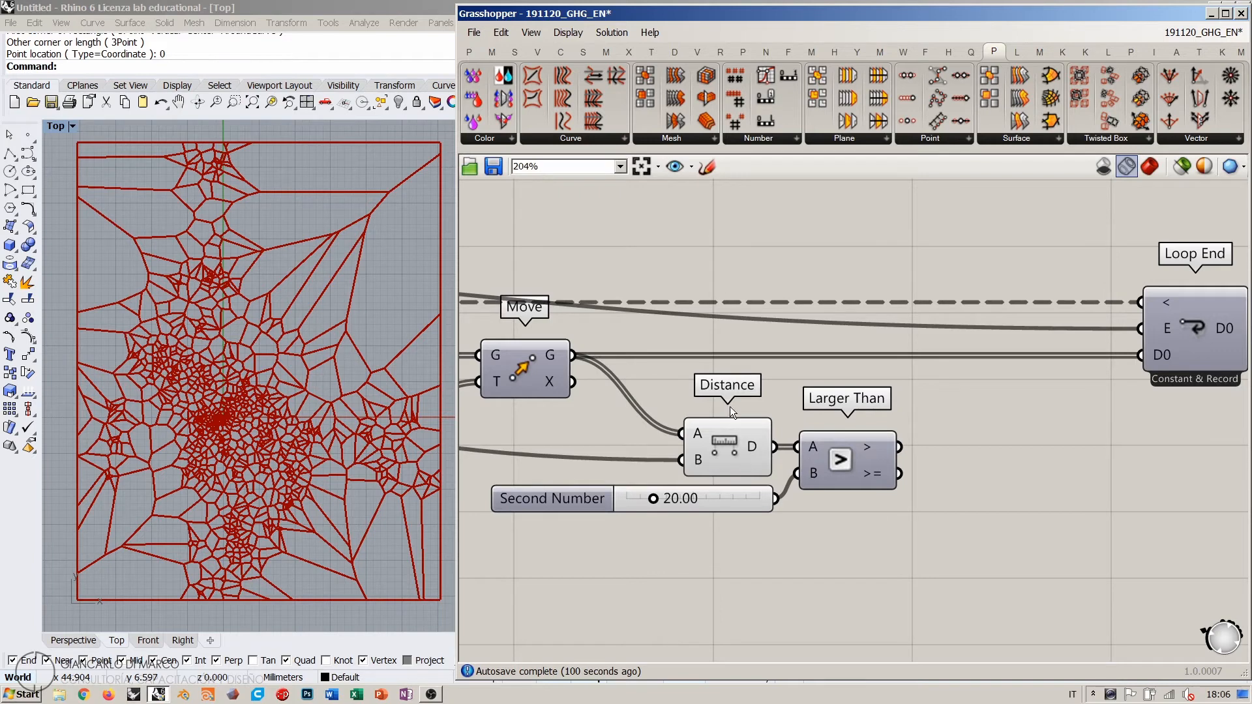
pyautogui.moveTo(690, 396); pyautogui.dragTo(892, 386, button='right')
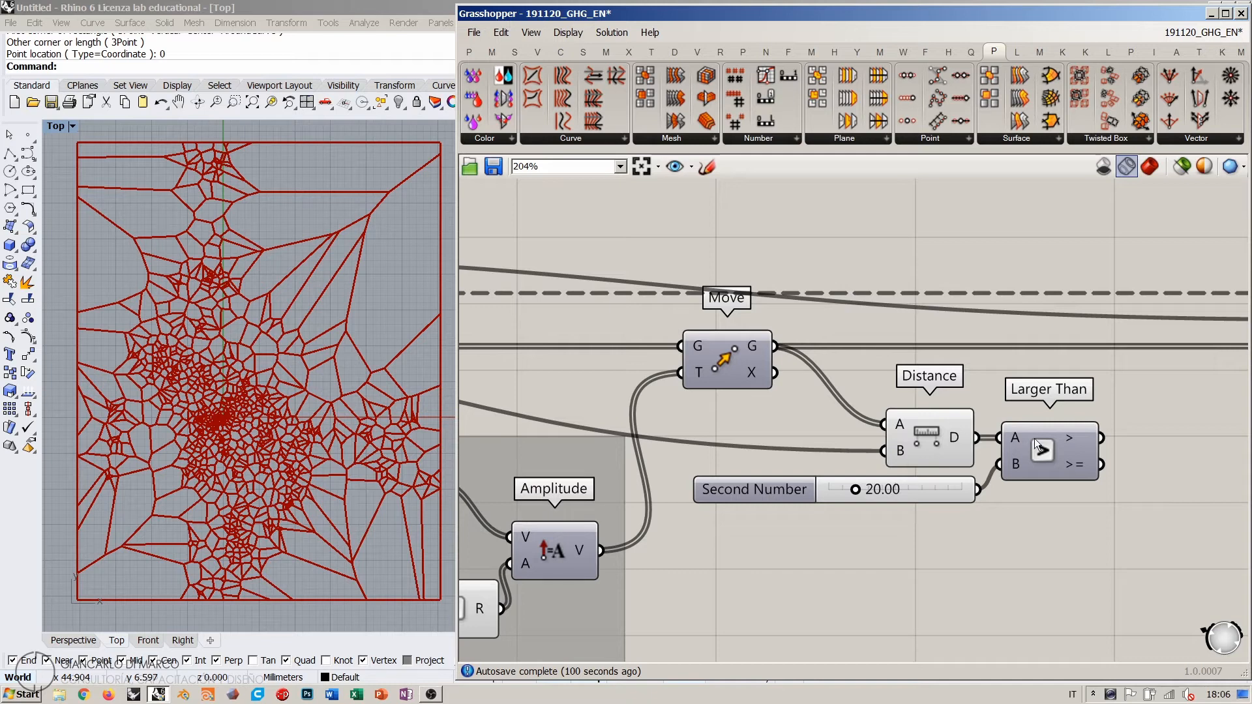
pyautogui.moveTo(972, 458); pyautogui.dragTo(801, 438, button='right')
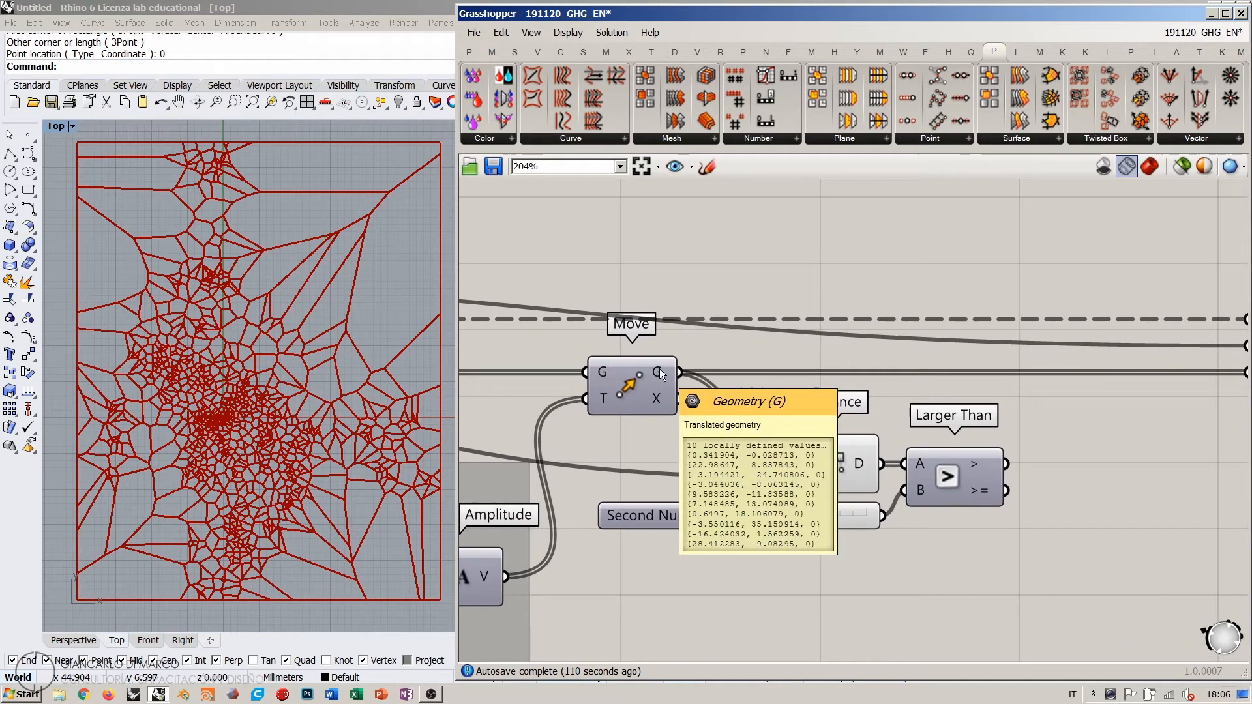
pyautogui.moveTo(659, 371)
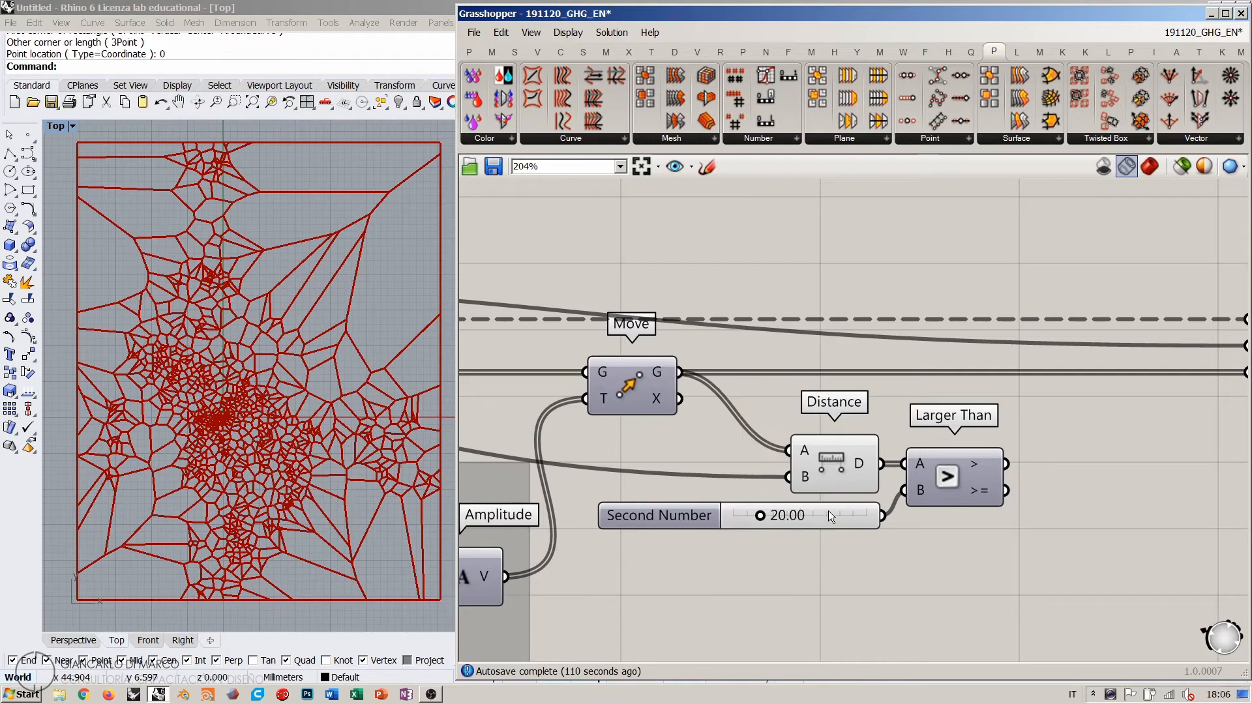
pyautogui.click(822, 515)
pyautogui.click(807, 569)
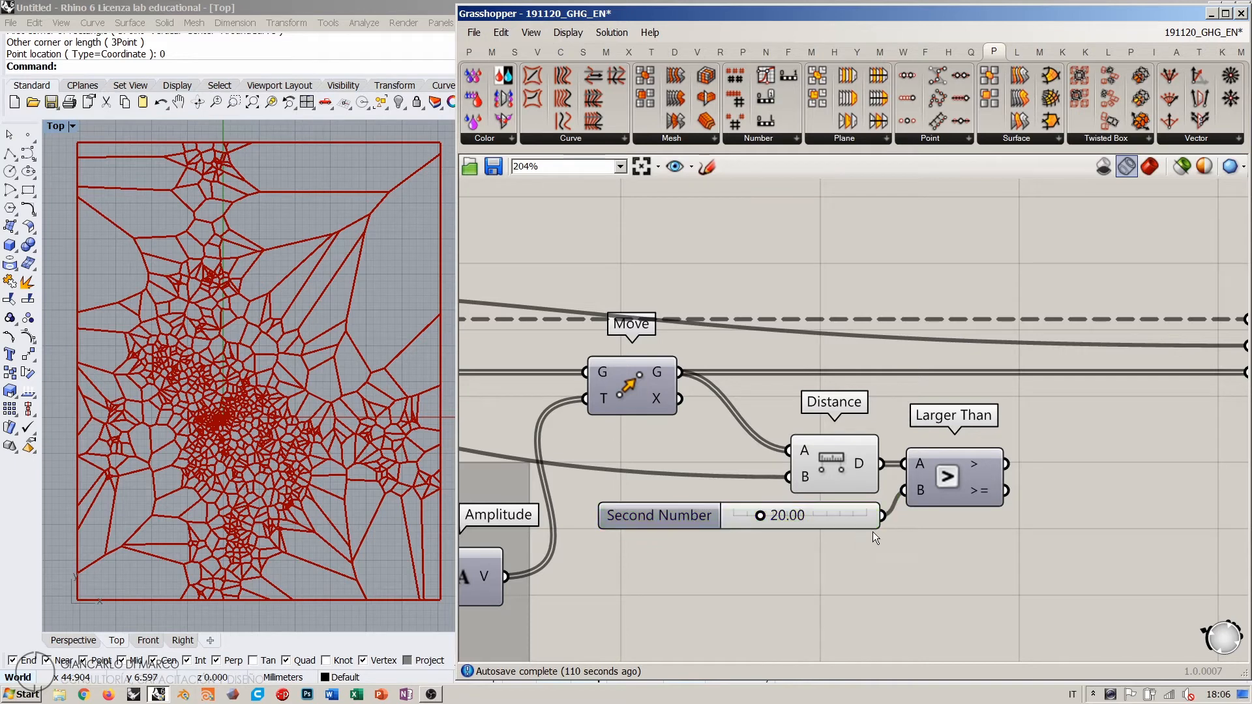
pyautogui.moveTo(892, 523); pyautogui.dragTo(825, 530, button='right')
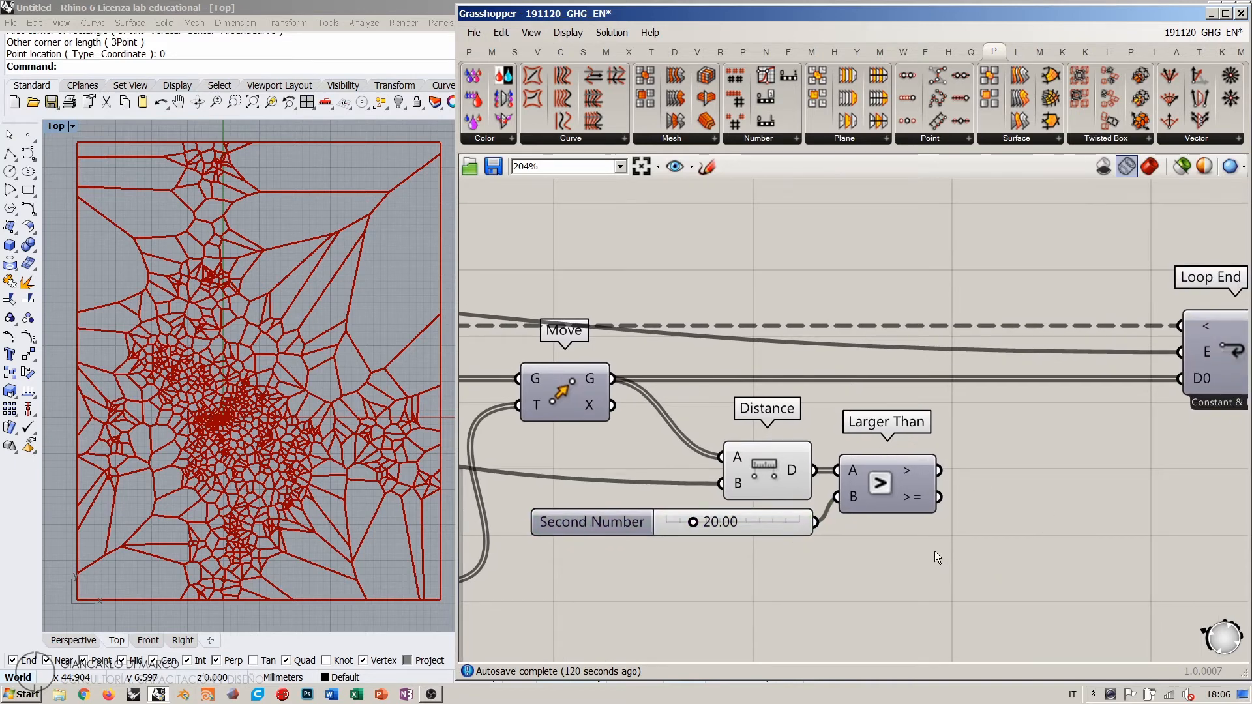
pyautogui.moveTo(879, 607); pyautogui.dragTo(911, 526, button='right')
pyautogui.doubleClick(910, 528)
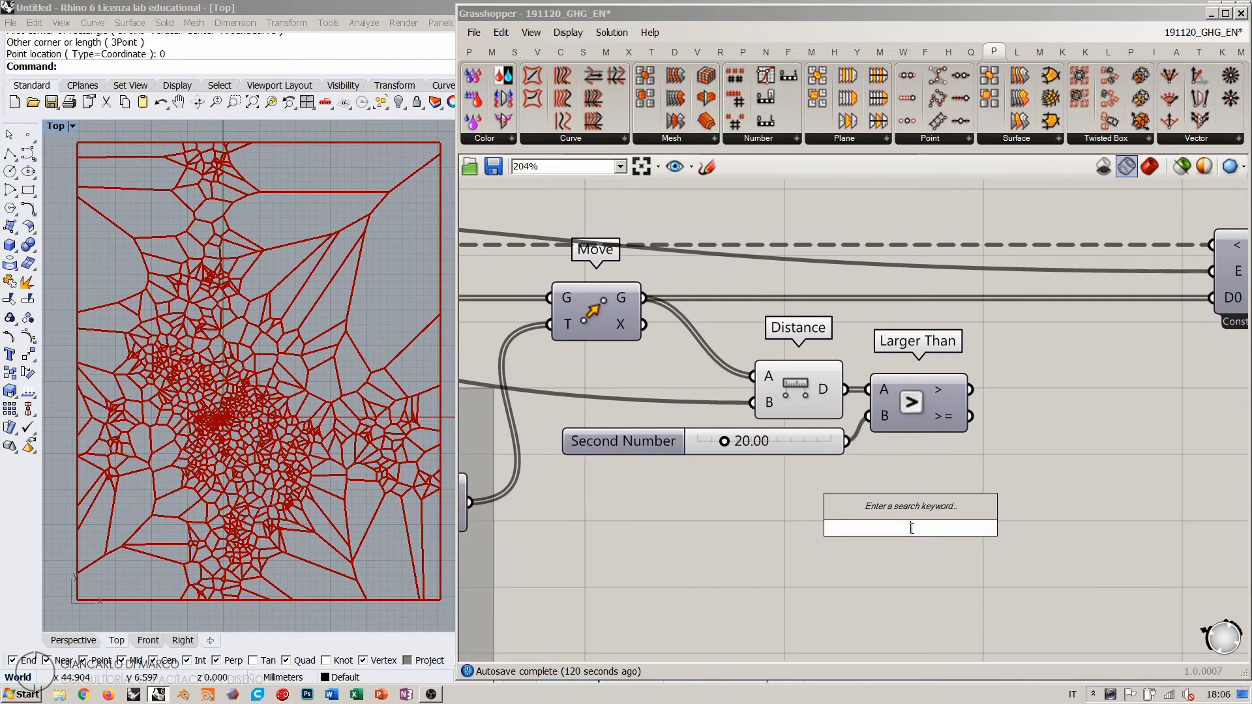
pyautogui.write('sdl')
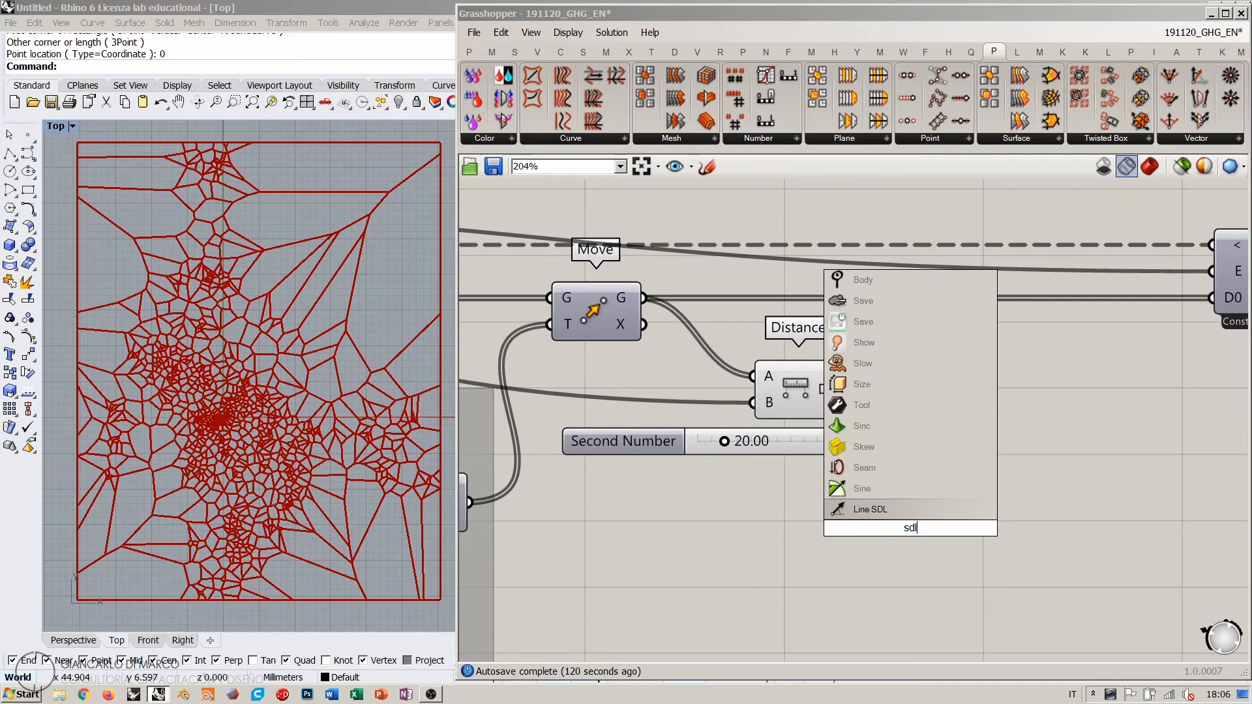
pyautogui.click(875, 508)
pyautogui.click(922, 531)
pyautogui.press('Delete')
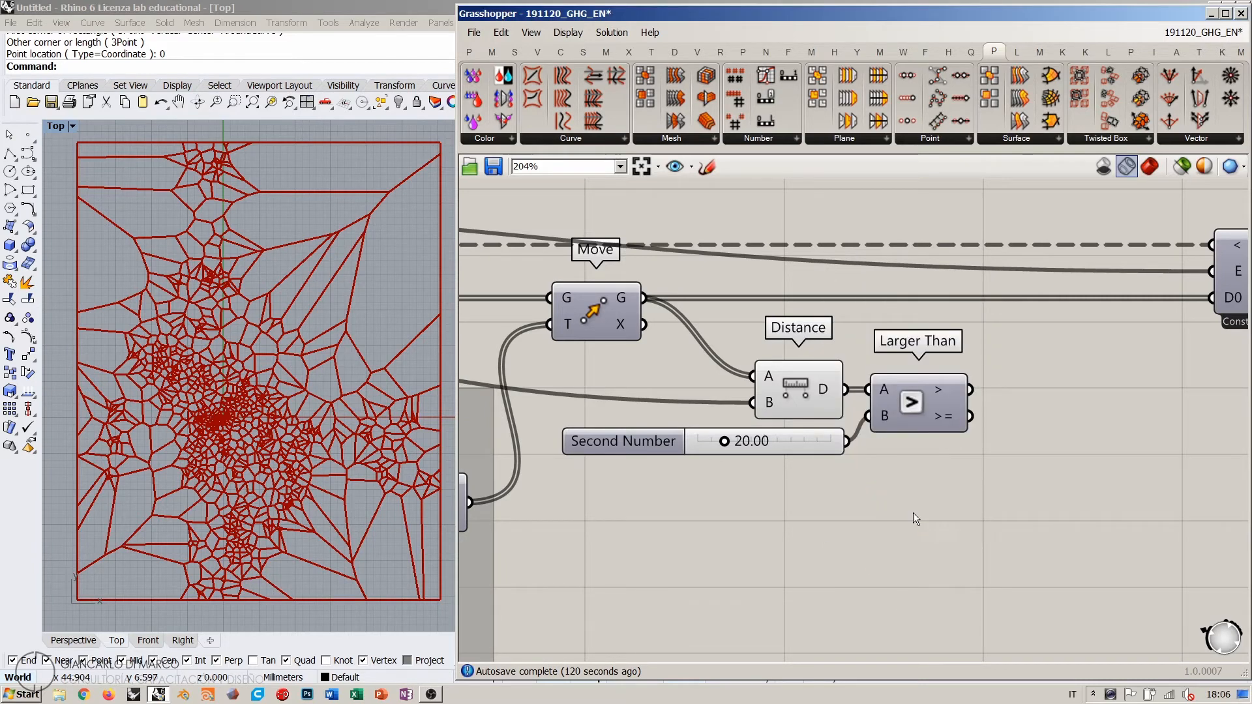
# Step: Add a Vector 2Pt component below Larger Than and connect the starting point parameter to its A input
pyautogui.doubleClick(913, 513)
pyautogui.write('vecto')
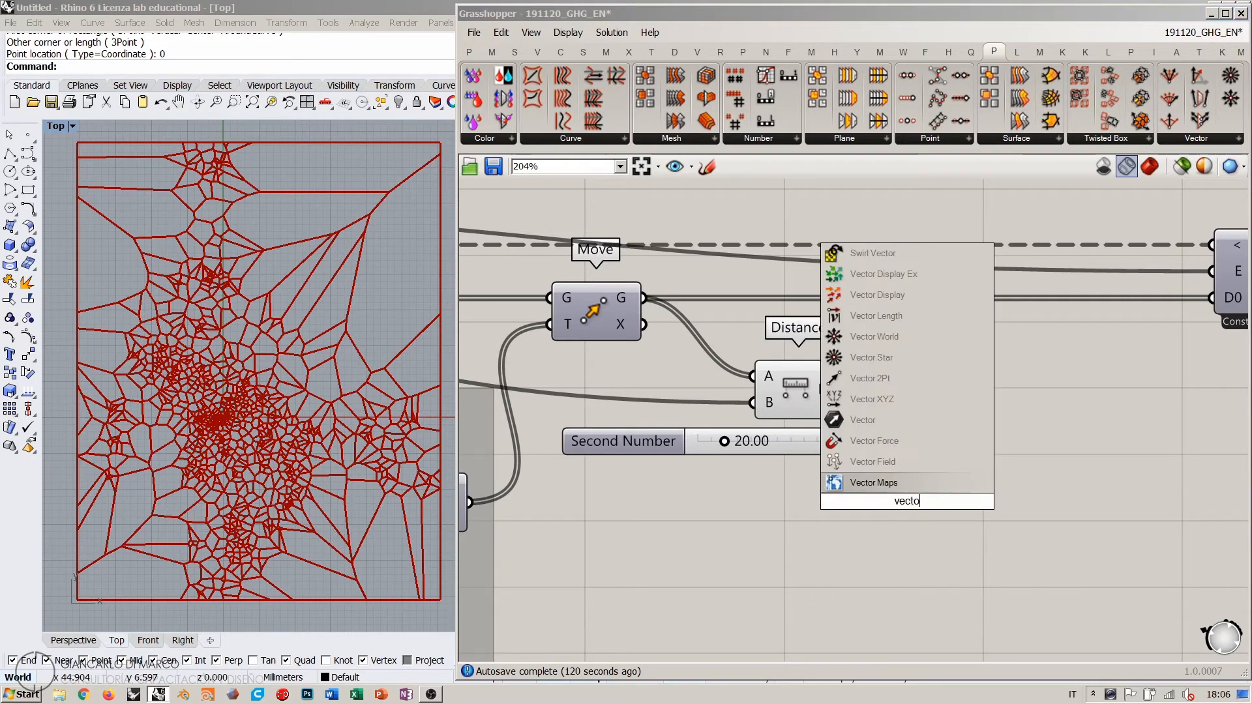
pyautogui.click(882, 381)
pyautogui.moveTo(870, 413); pyautogui.dragTo(1003, 462, button='right')
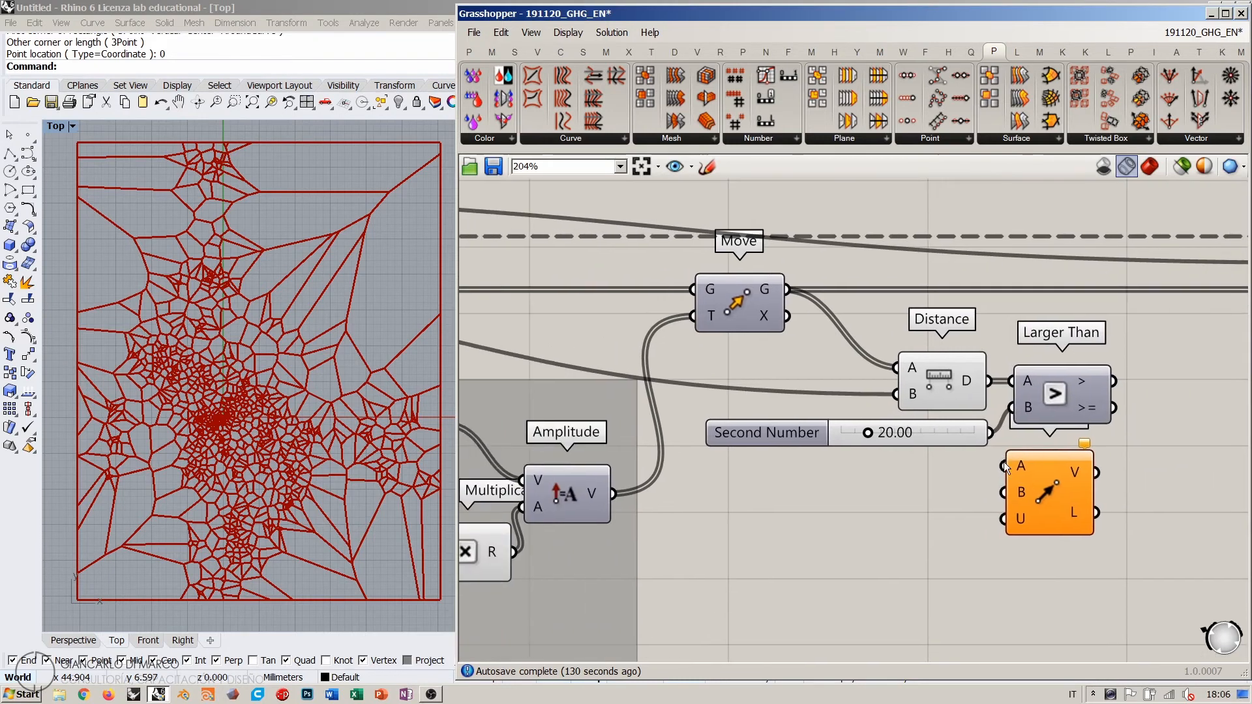
pyautogui.scroll(-4, 1003, 461)
pyautogui.moveTo(553, 351); pyautogui.dragTo(1061, 438)
pyautogui.moveTo(1100, 457); pyautogui.dragTo(856, 483, button='right')
pyautogui.scroll(3, 856, 482)
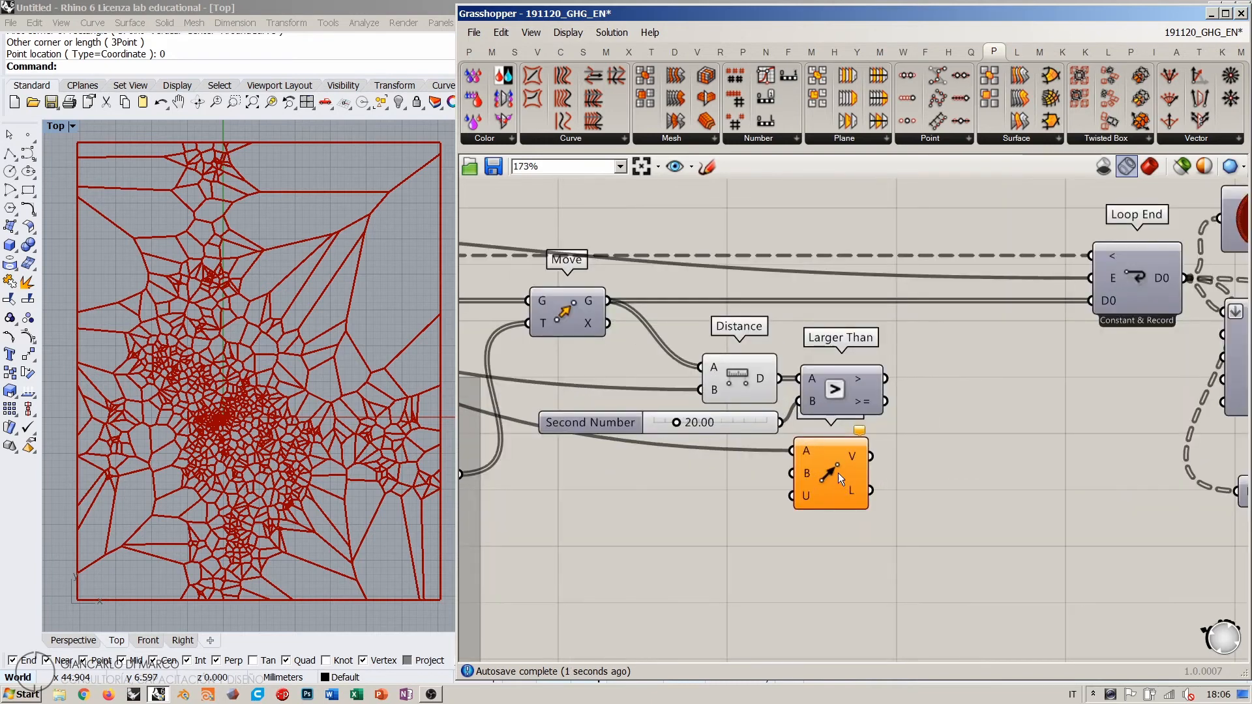
pyautogui.click(839, 496)
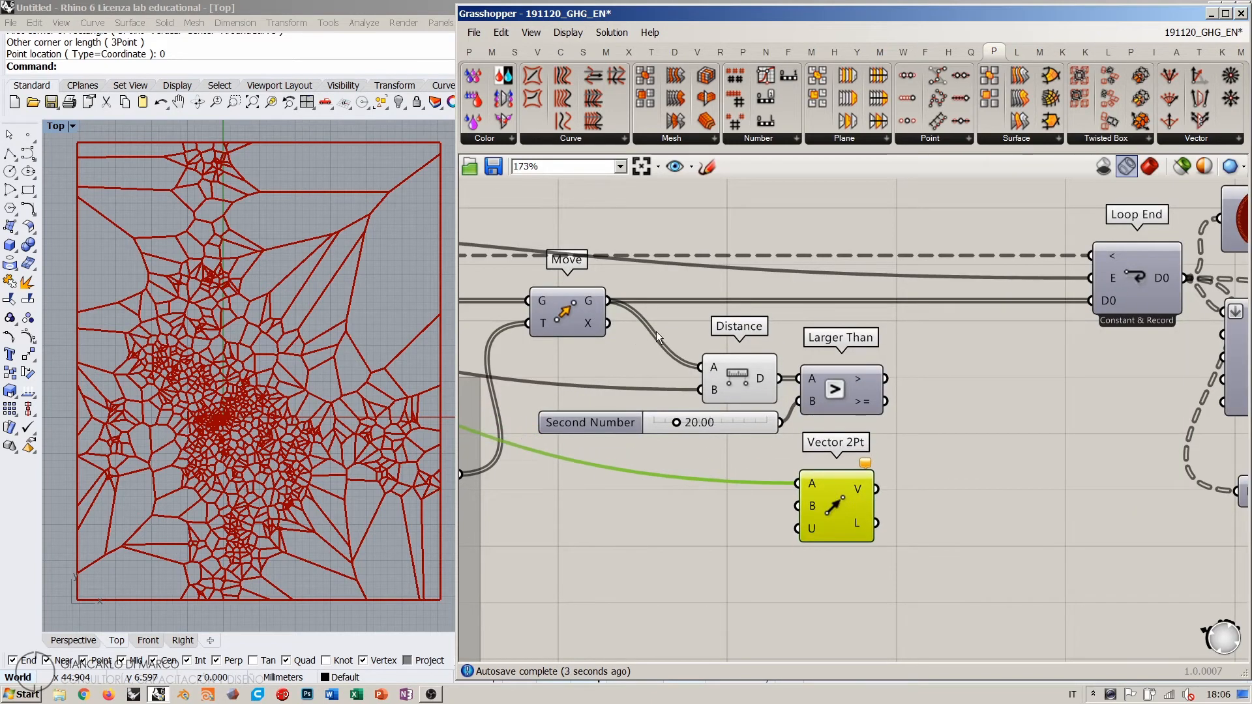
# Step: Connect the Move component's G output to the B input of Vector 2Pt
pyautogui.moveTo(656, 331); pyautogui.dragTo(718, 319, button='right')
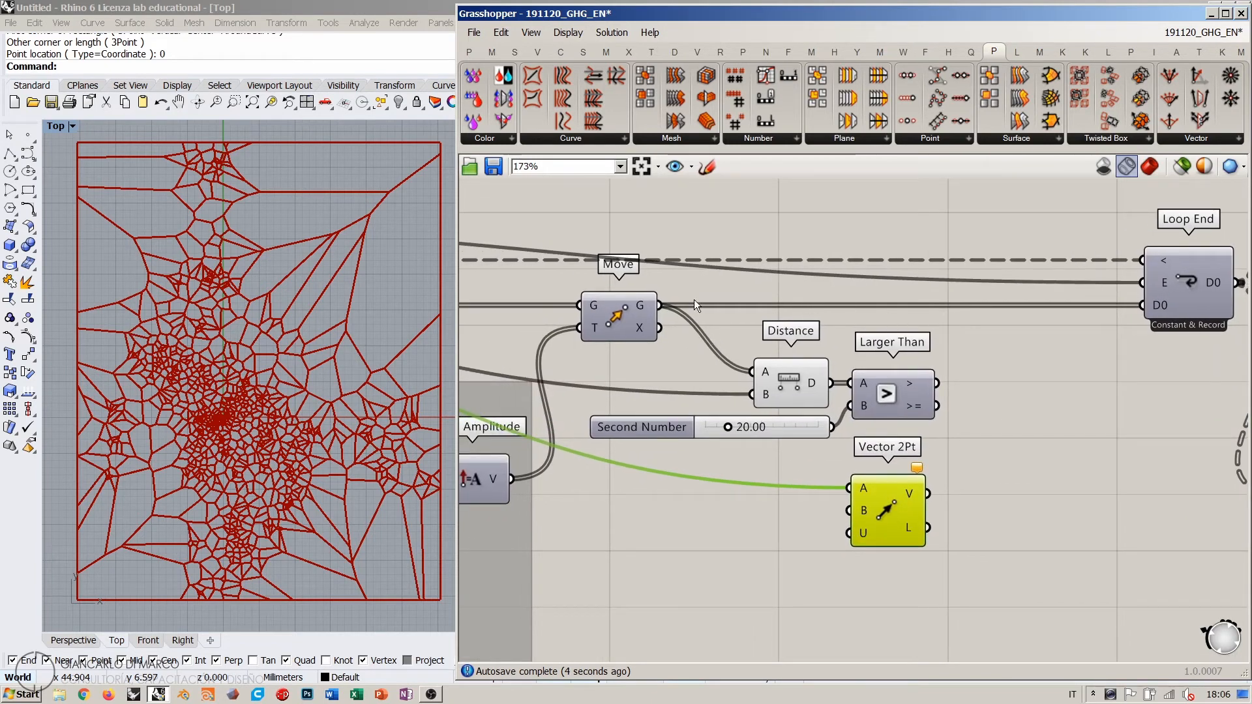
pyautogui.moveTo(658, 305); pyautogui.dragTo(849, 510)
pyautogui.click(755, 574)
pyautogui.click(879, 522)
# Step: Add a Vector Display component below and to the right of Vector 2Pt
pyautogui.moveTo(877, 530); pyautogui.dragTo(818, 427, button='right')
pyautogui.doubleClick(944, 493)
pyautogui.write('vect')
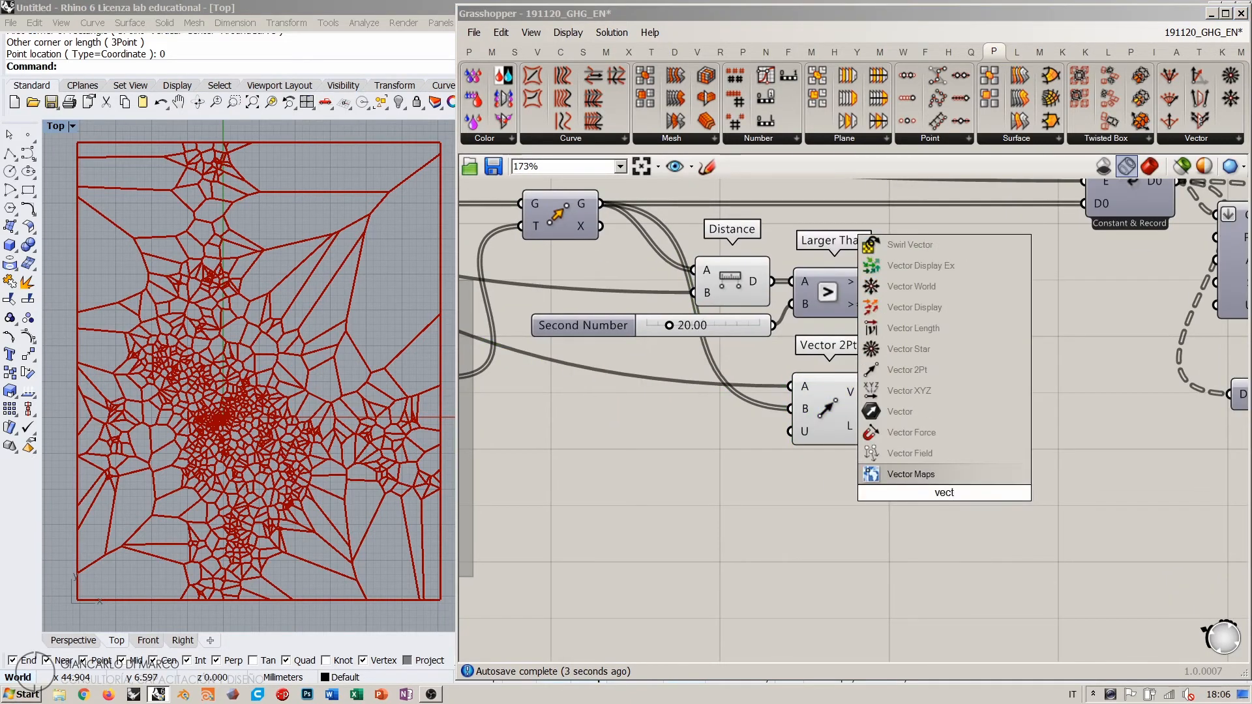
pyautogui.click(890, 297)
pyautogui.moveTo(859, 442); pyautogui.dragTo(879, 457, button='right')
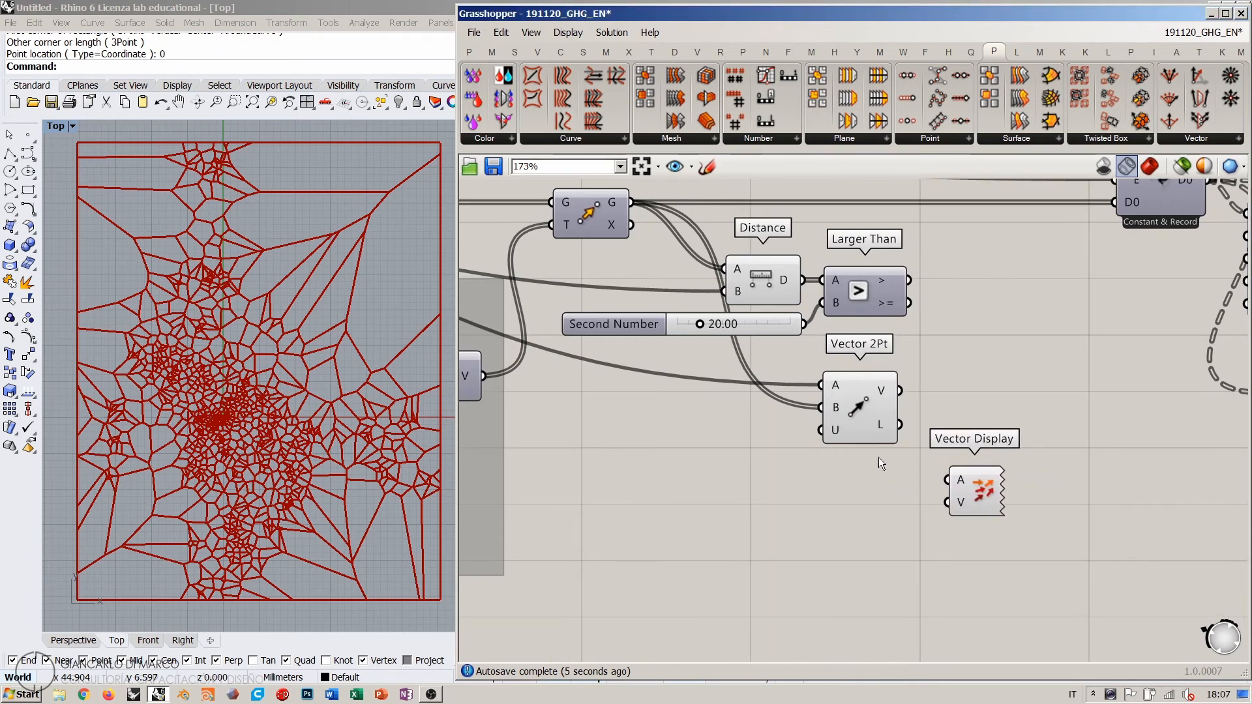
# Step: Connect Loop Start's D0 output to Vector Display's A input and Vector 2Pt's V output to its V input
pyautogui.scroll(-4, 910, 424)
pyautogui.moveTo(469, 276); pyautogui.dragTo(487, 287, button='right')
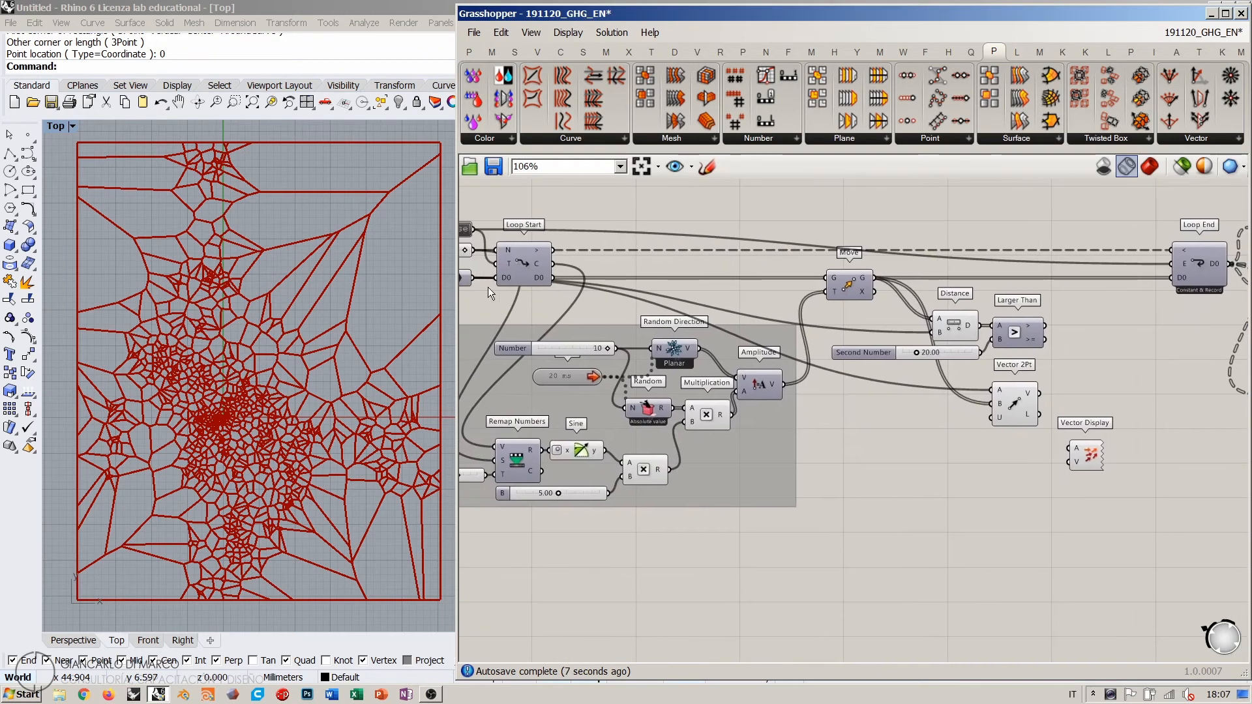
pyautogui.moveTo(553, 278); pyautogui.dragTo(1068, 450)
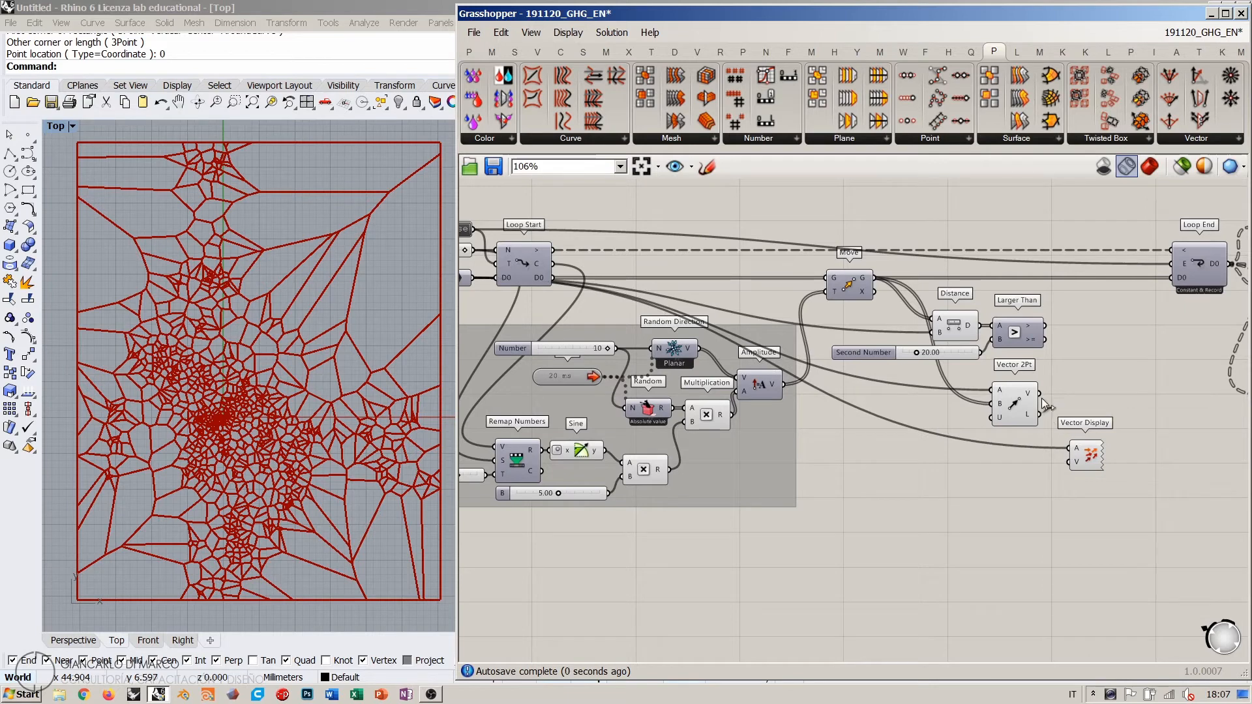
pyautogui.moveTo(1041, 395); pyautogui.dragTo(1069, 462)
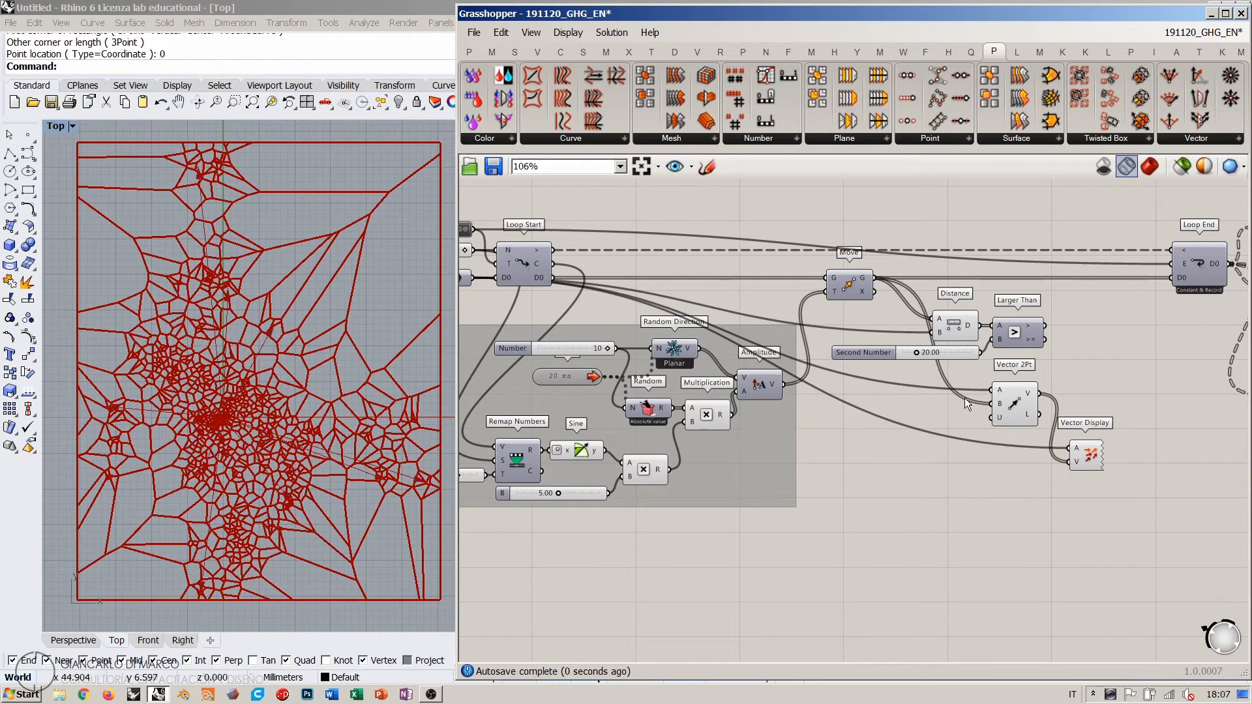
# Step: Turn off the Voronoi preview so the viewport shows only the displayed vectors
pyautogui.moveTo(964, 398); pyautogui.dragTo(834, 426, button='right')
pyautogui.click(1110, 306)
pyautogui.hotkey('ctrl', 'q')
pyautogui.click(1157, 450)
pyautogui.scroll(-2, 834, 426)
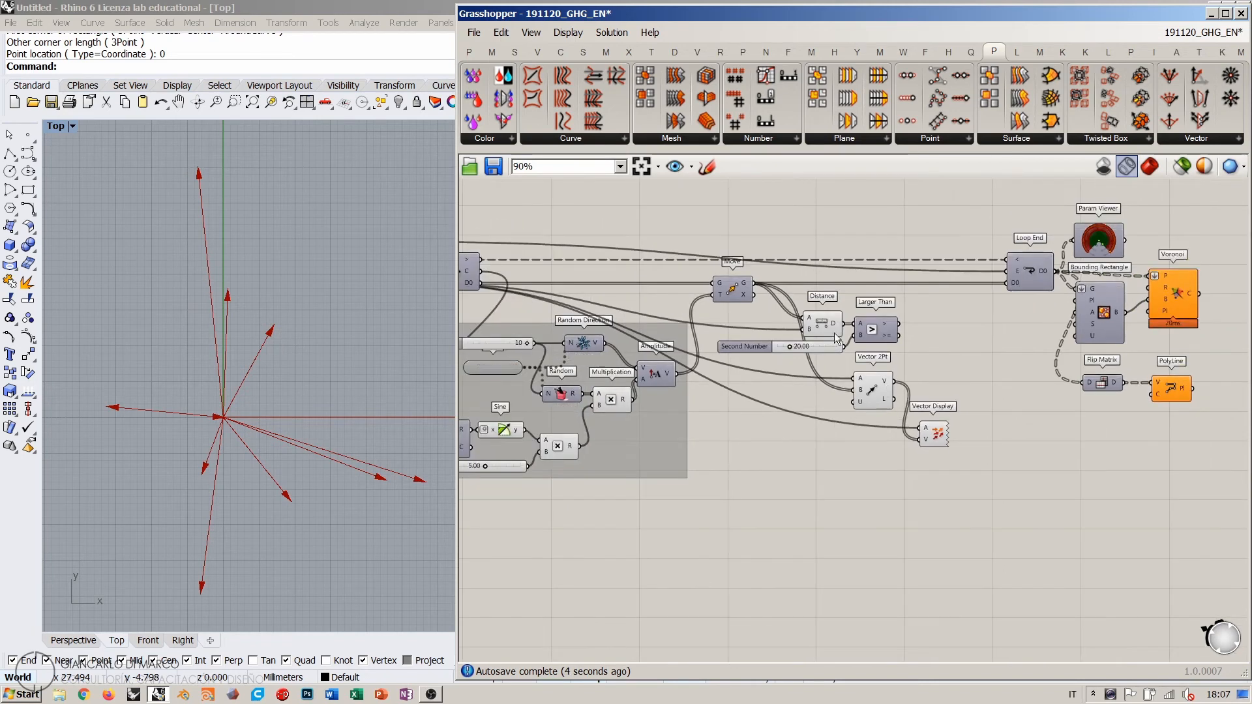
# Step: Examine the displayed vectors in the Rhino Top viewport, including the short one near their common origin
pyautogui.click(934, 437)
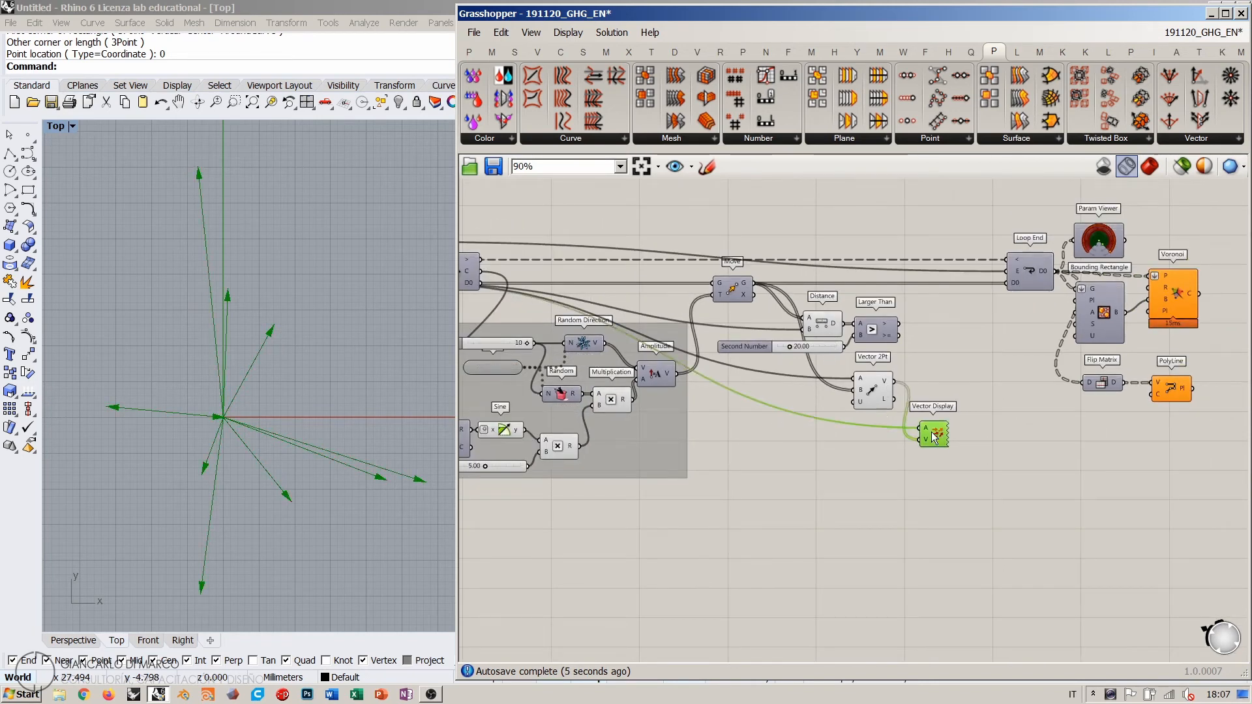
pyautogui.click(901, 479)
pyautogui.scroll(5, 236, 393)
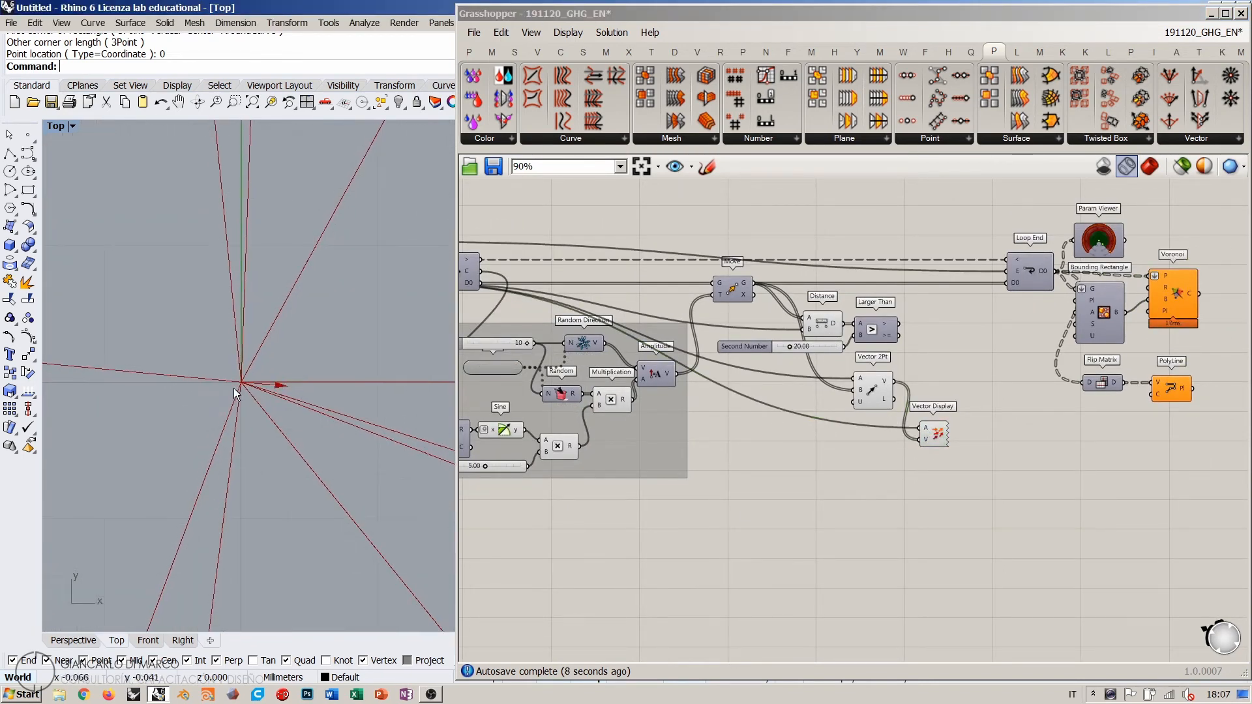
pyautogui.scroll(2, 317, 392)
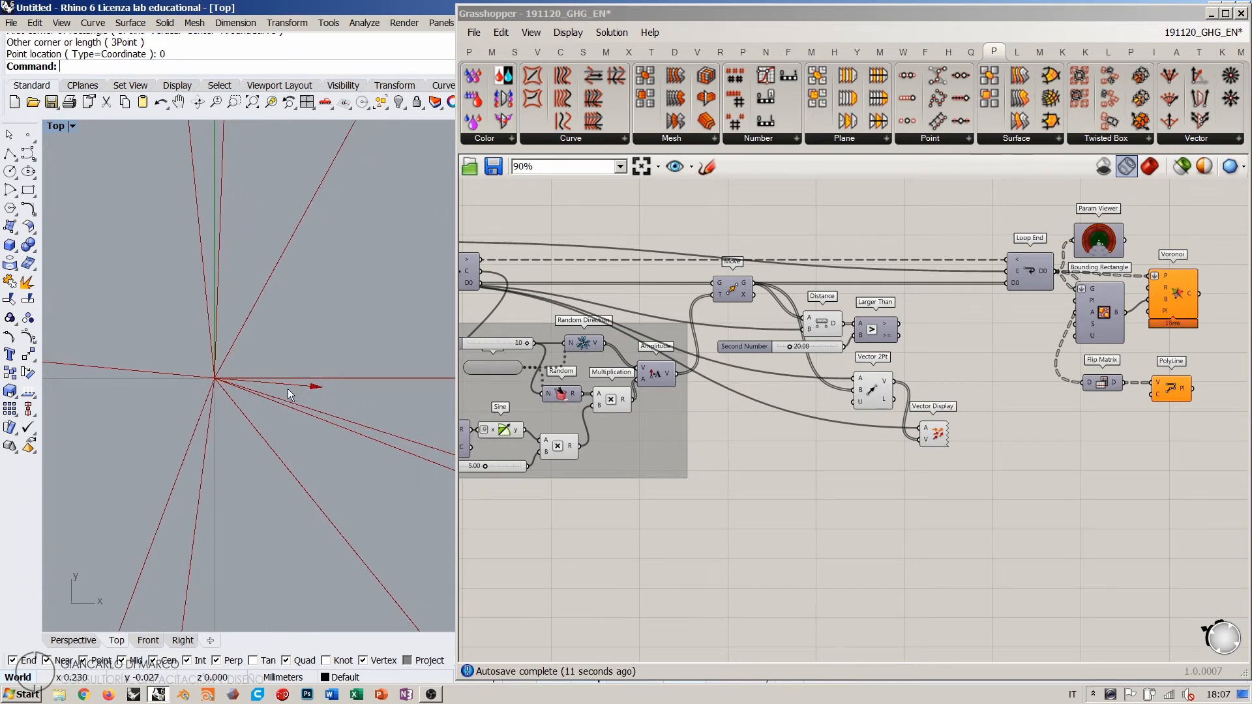
pyautogui.scroll(-12, 277, 390)
pyautogui.scroll(-4, 232, 389)
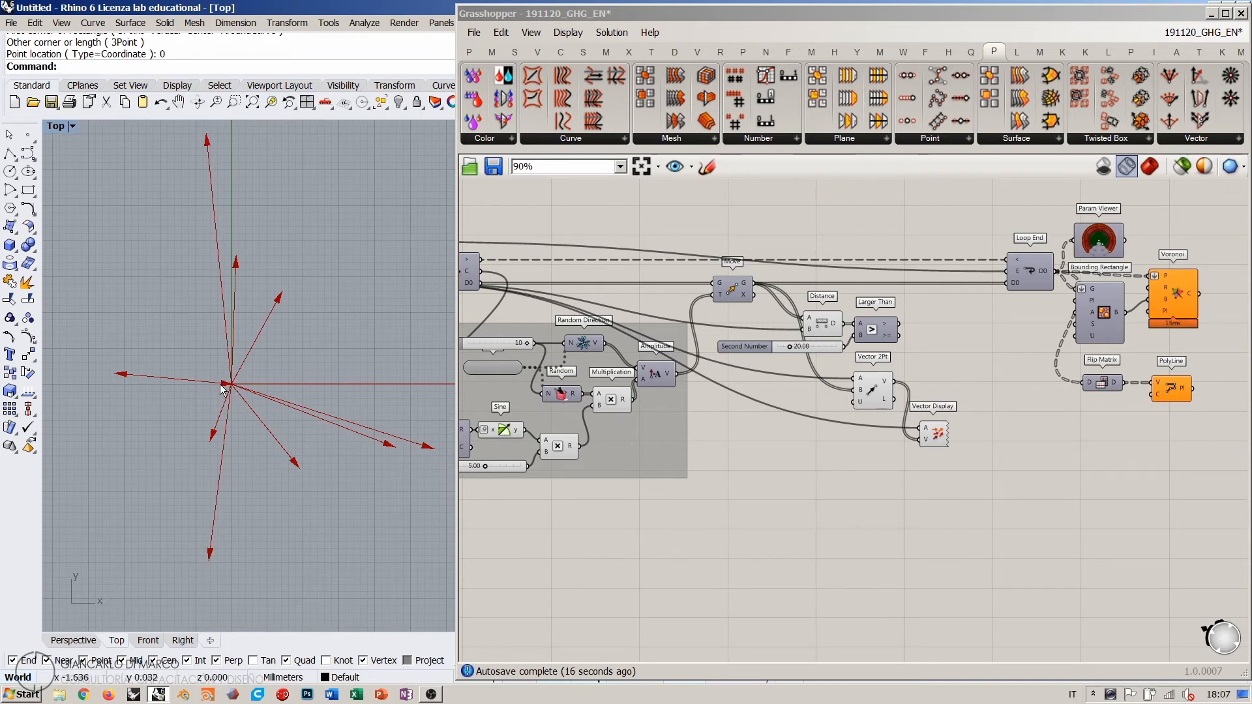
pyautogui.scroll(6, 231, 386)
pyautogui.scroll(3, 260, 396)
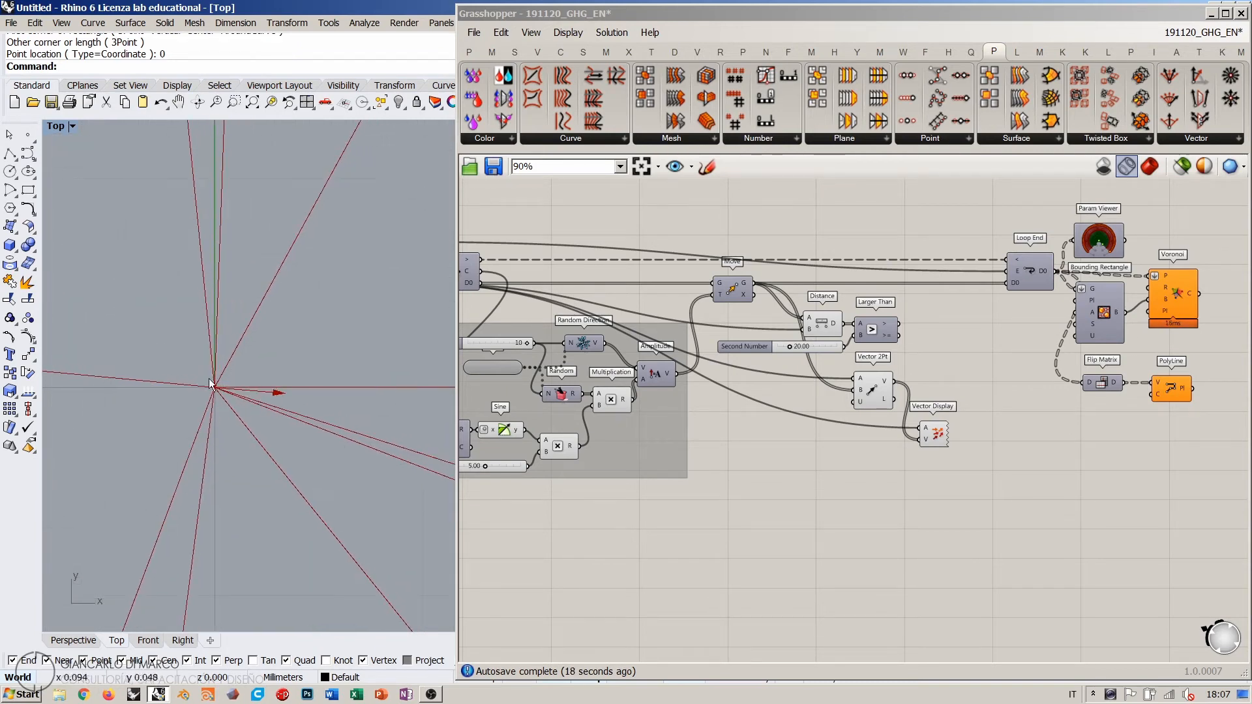
pyautogui.scroll(-16, 248, 414)
pyautogui.scroll(-6, 191, 412)
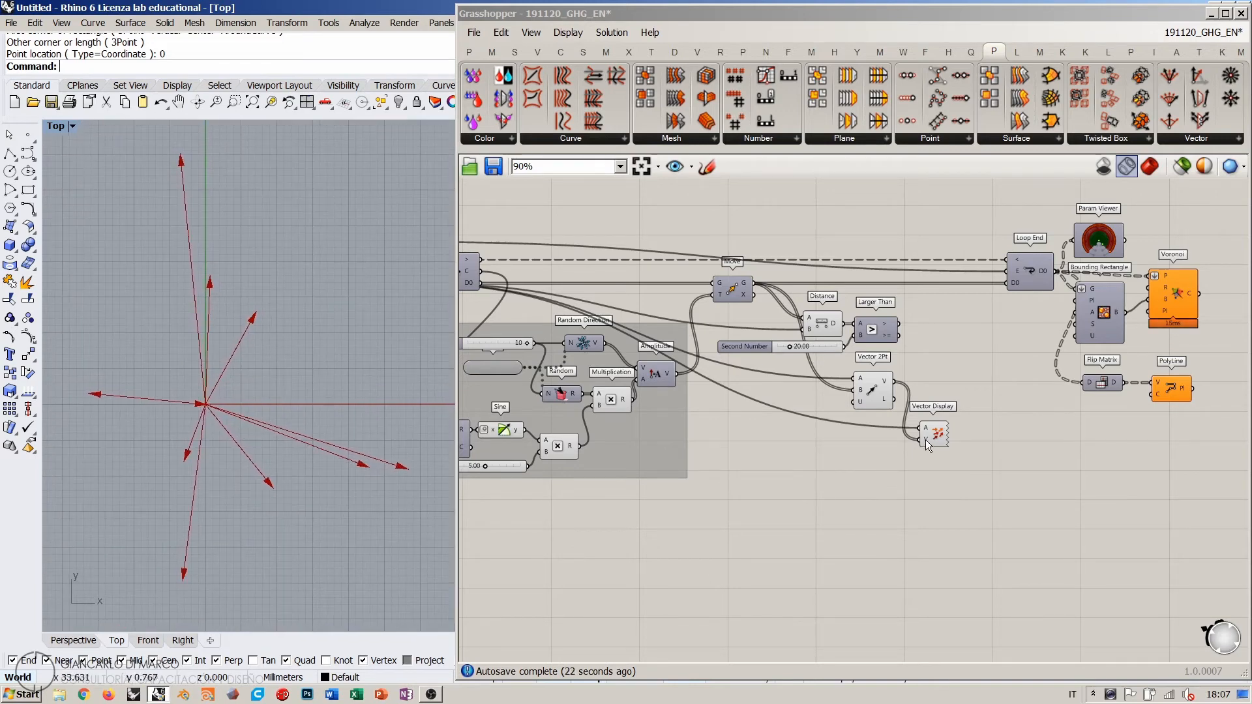
# Step: Add a panel beside Vector 2Pt and connect the L output to it to read the vector lengths
pyautogui.scroll(5, 928, 446)
pyautogui.moveTo(898, 484); pyautogui.dragTo(899, 508)
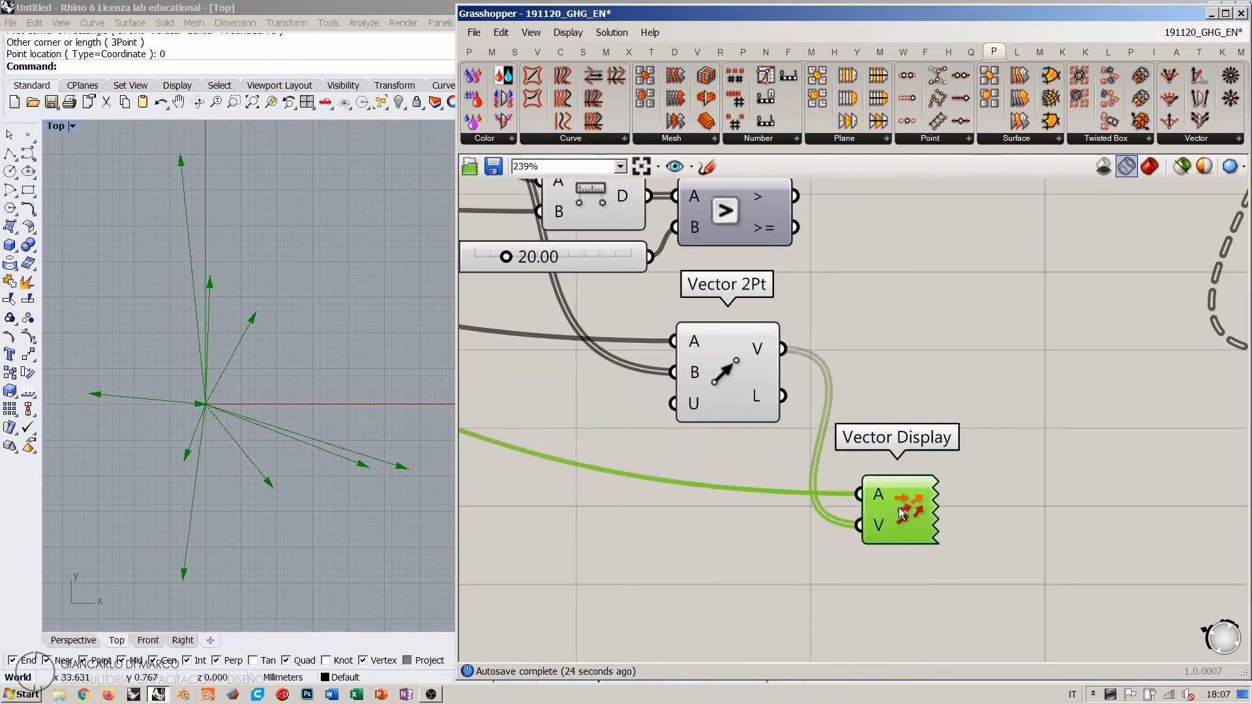
pyautogui.doubleClick(898, 392)
pyautogui.write('"')
pyautogui.press('Return')
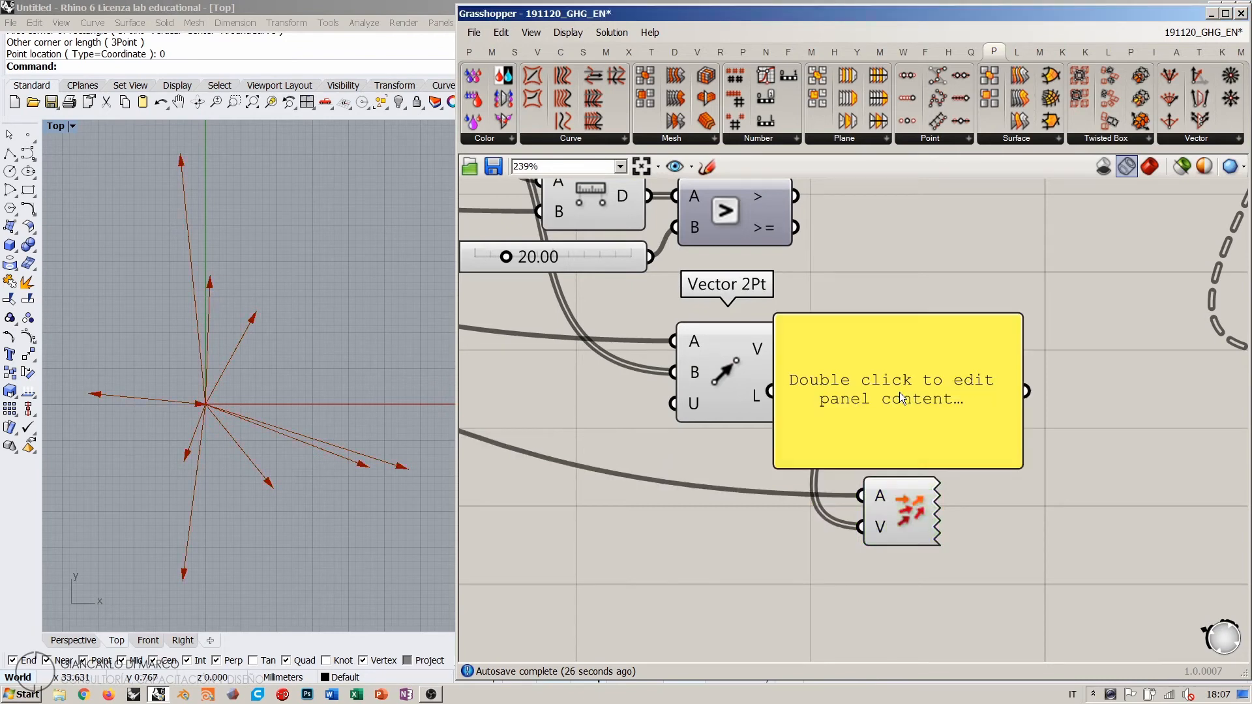
pyautogui.moveTo(813, 396); pyautogui.dragTo(894, 375)
pyautogui.moveTo(799, 400); pyautogui.dragTo(847, 393)
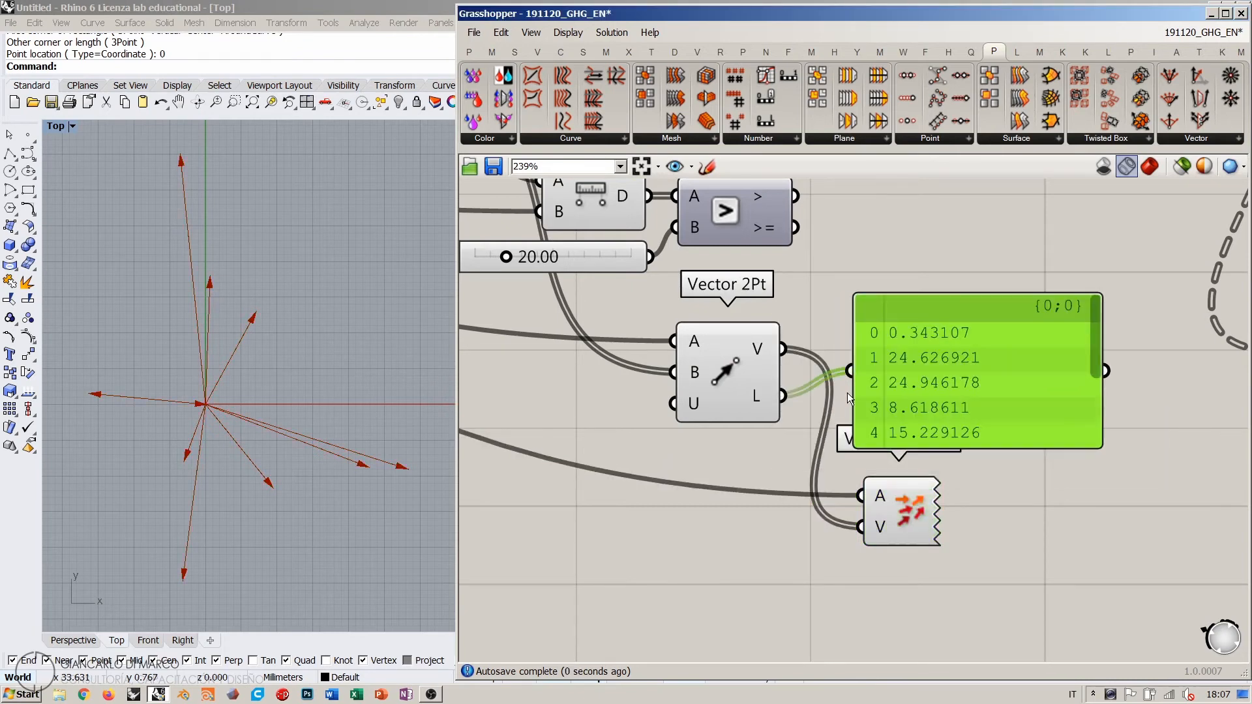
pyautogui.scroll(-2, 822, 380)
pyautogui.moveTo(924, 448); pyautogui.dragTo(923, 437)
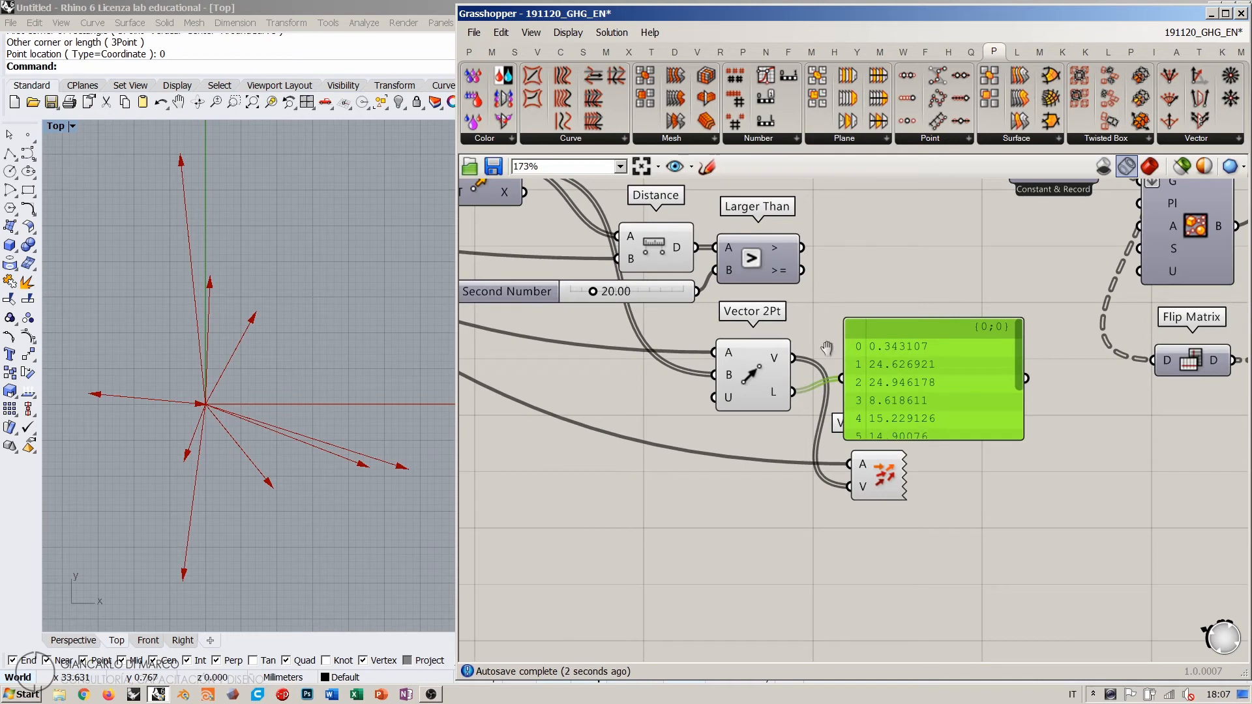
# Step: Delete the Distance component, move Vector 2Pt next to Move, and feed its L output into Larger Than's A input
pyautogui.moveTo(827, 349); pyautogui.dragTo(895, 413, button='right')
pyautogui.click(716, 317)
pyautogui.press('Delete')
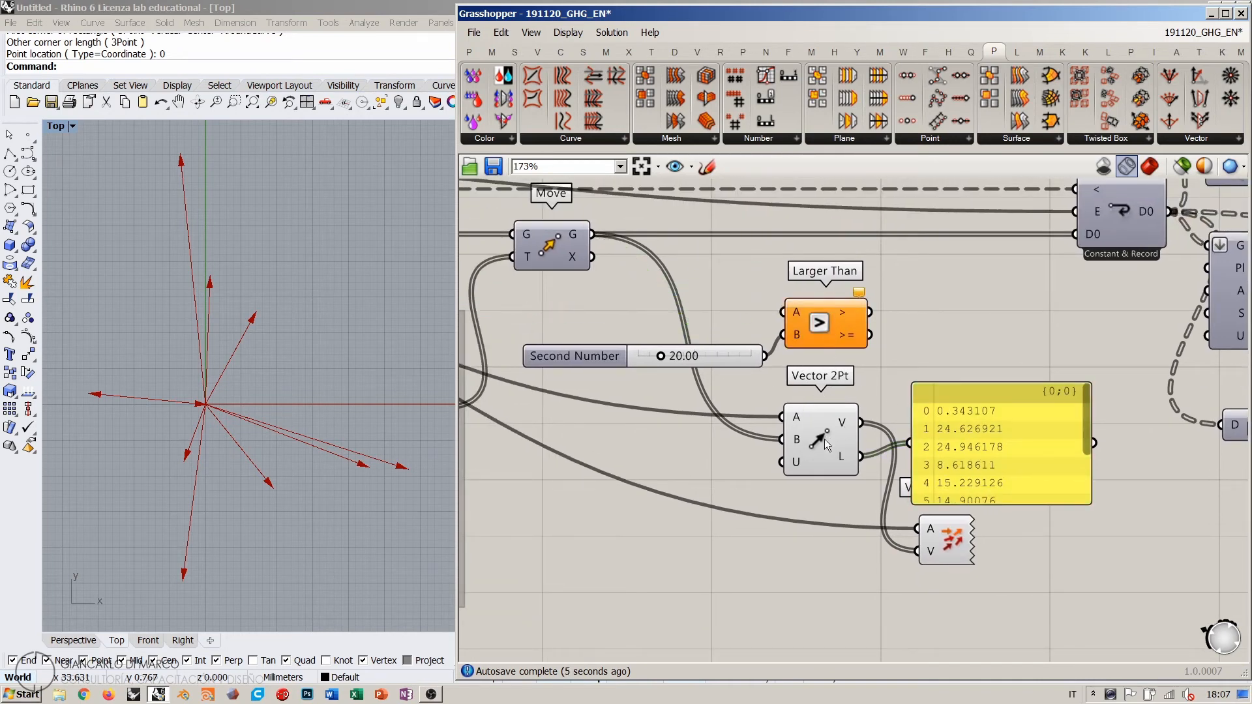
pyautogui.moveTo(827, 446); pyautogui.dragTo(798, 382)
# Step: Rearrange the Second Number slider and Larger Than component compactly below Vector 2Pt
pyautogui.click(729, 357)
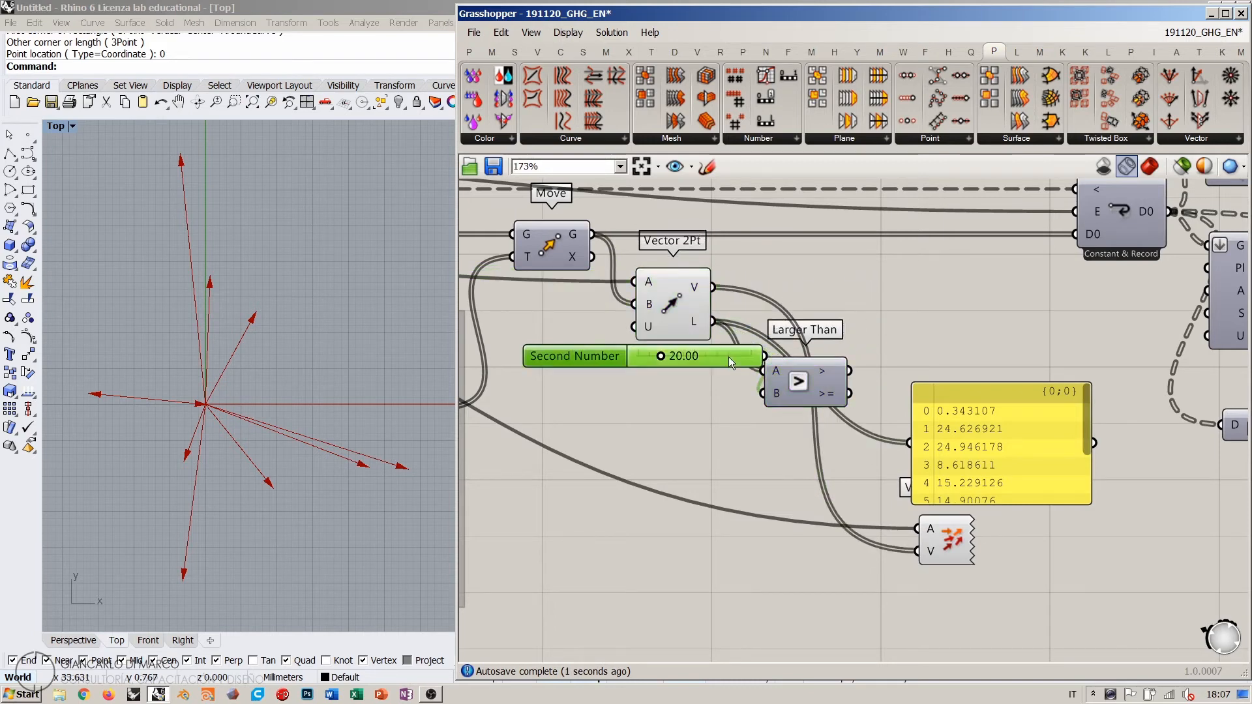
pyautogui.moveTo(729, 358); pyautogui.dragTo(683, 385)
pyautogui.moveTo(784, 383); pyautogui.dragTo(753, 360)
pyautogui.click(750, 403)
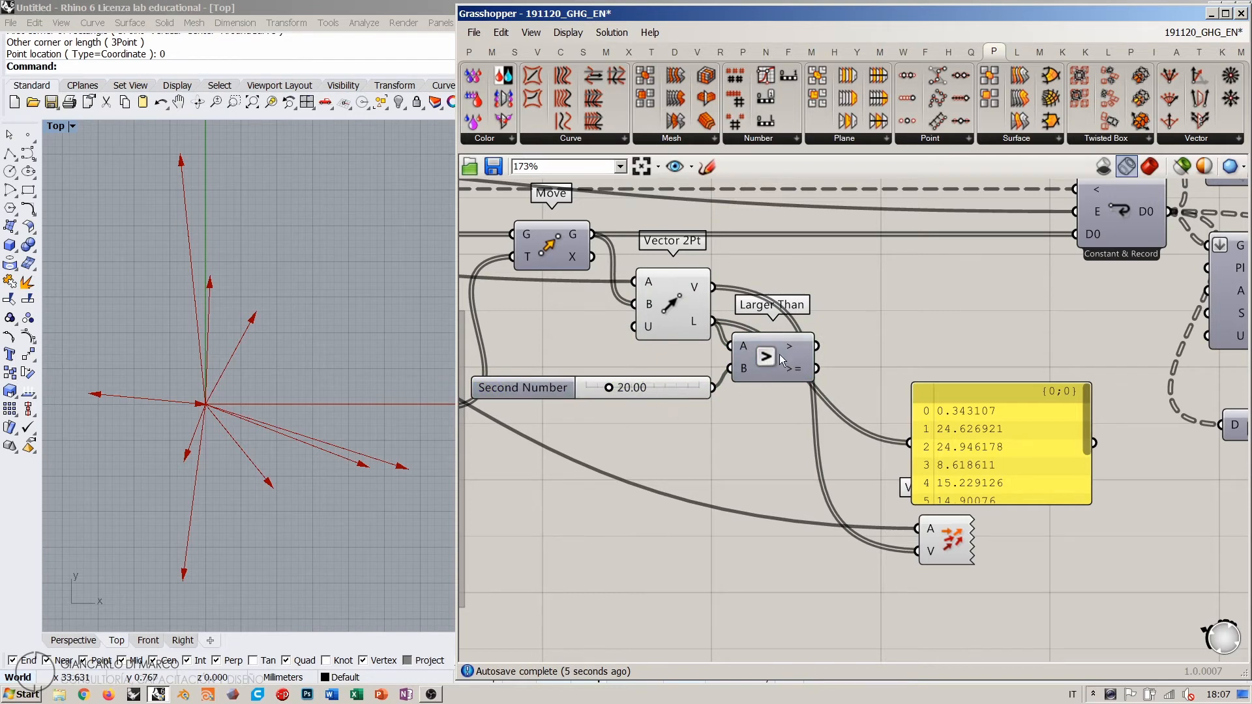
# Step: Delete the vector lengths panel and shift Vector Display slightly
pyautogui.click(965, 441)
pyautogui.press('Delete')
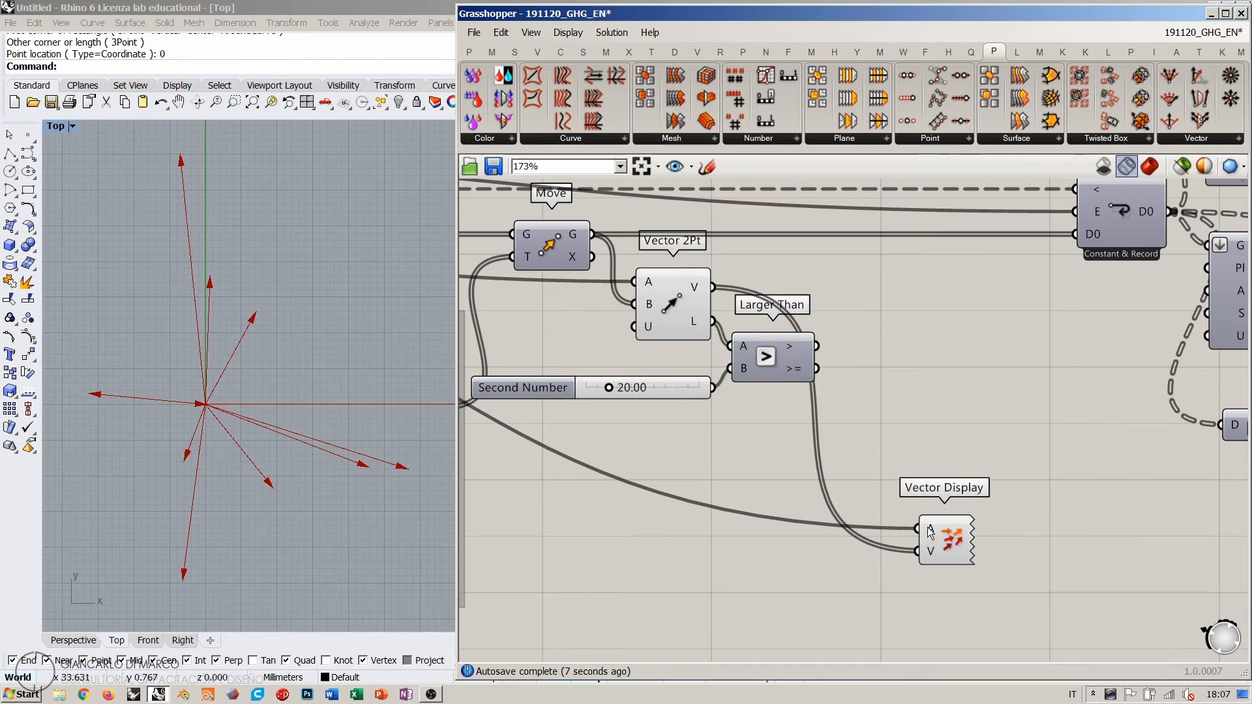
pyautogui.moveTo(943, 541); pyautogui.dragTo(949, 549)
pyautogui.click(886, 317)
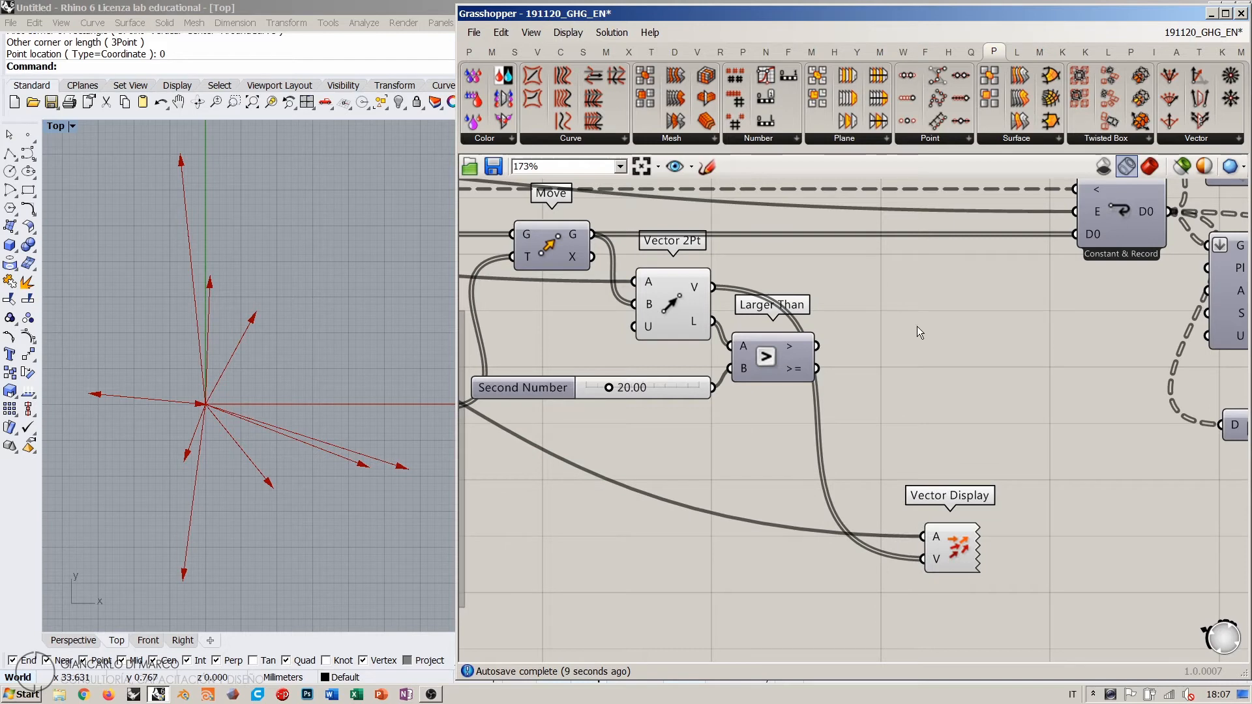
# Step: Add a second Move component beyond Larger Than and connect Loop Start's D0 output to its G input
pyautogui.doubleClick(917, 326)
pyautogui.write('move')
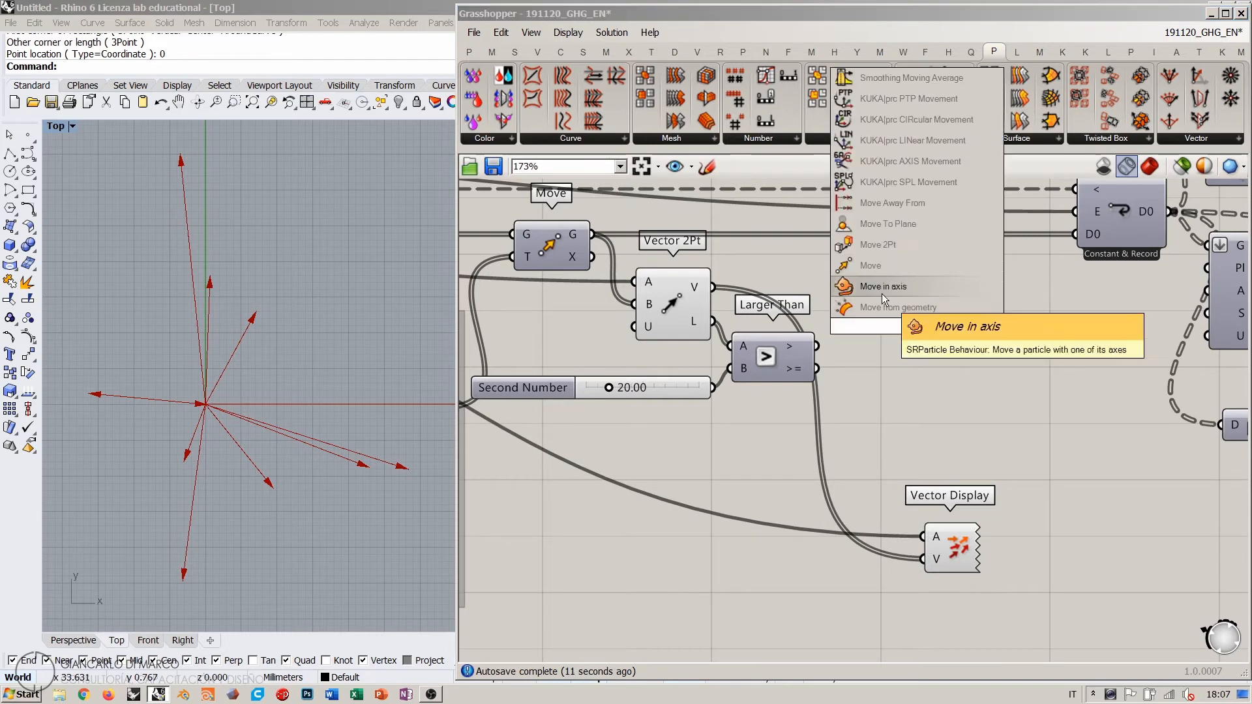
pyautogui.click(881, 268)
pyautogui.moveTo(791, 343); pyautogui.dragTo(975, 335, button='right')
pyautogui.scroll(-3, 975, 335)
pyautogui.moveTo(708, 308); pyautogui.dragTo(769, 315, button='right')
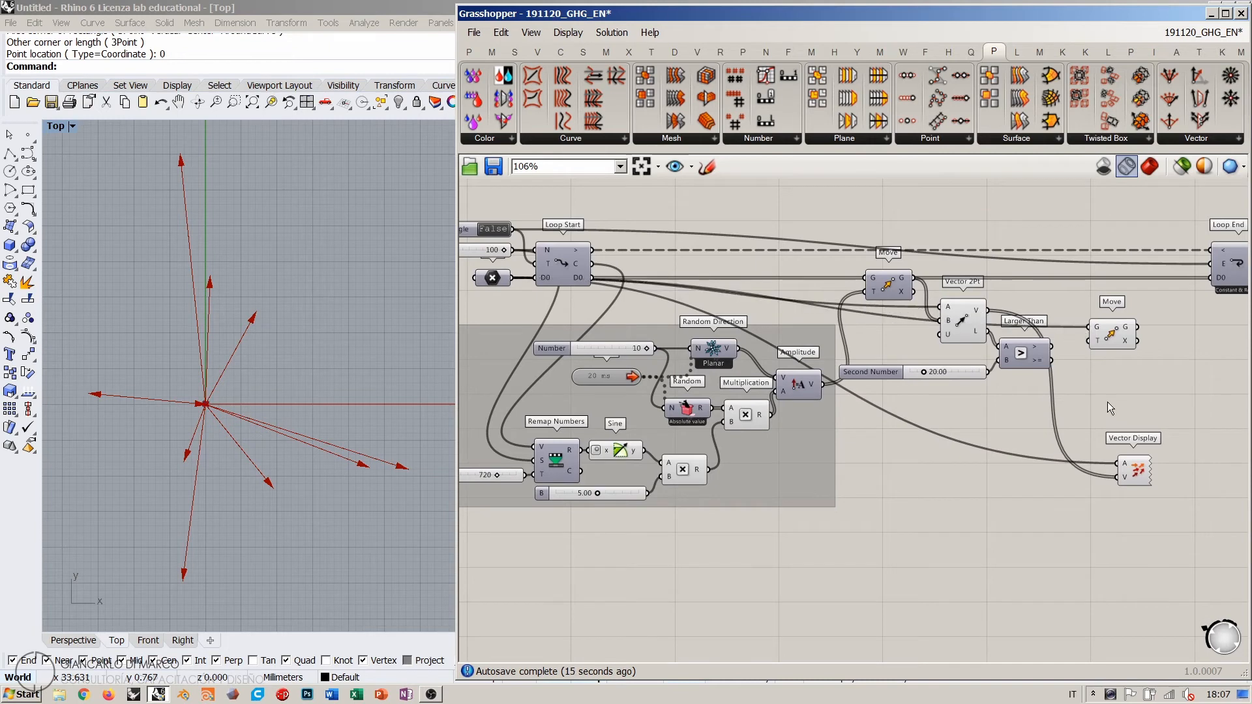
pyautogui.moveTo(1108, 402); pyautogui.dragTo(885, 408, button='right')
pyautogui.scroll(3, 884, 407)
pyautogui.click(917, 333)
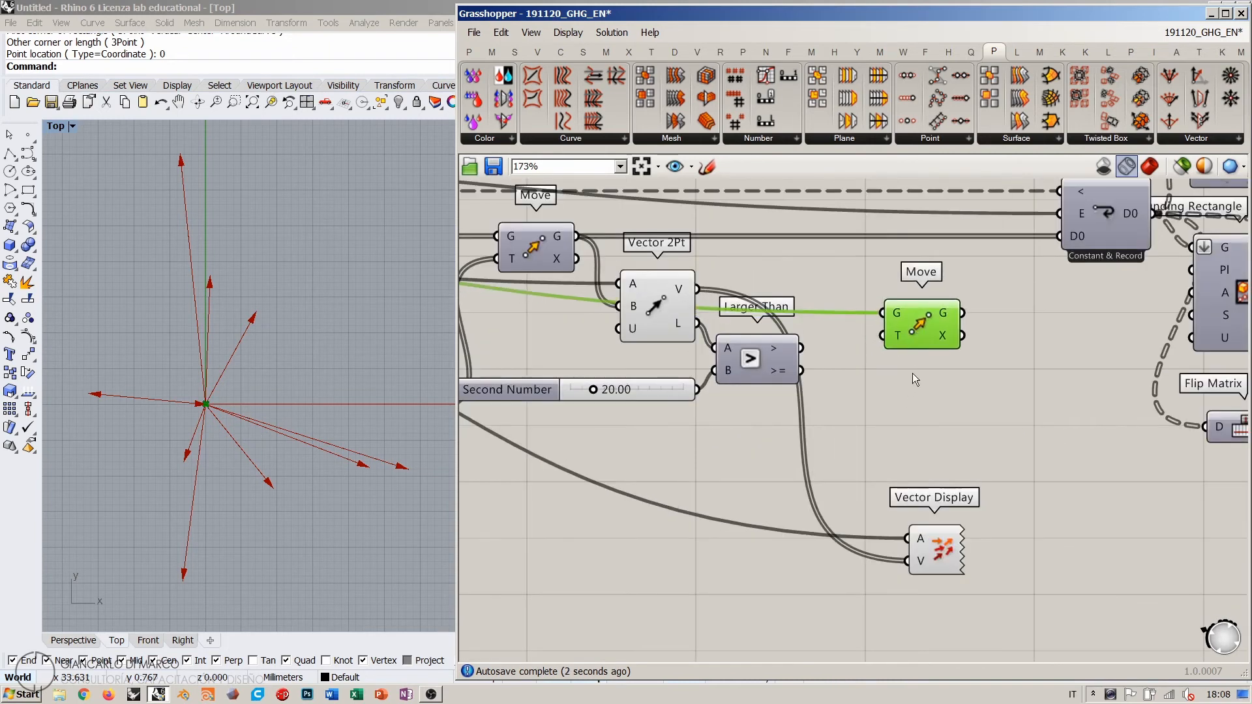
# Step: Add an Amplitude component, connecting Vector 2Pt's V output to its V input and the Second Number slider to its A input
pyautogui.click(655, 307)
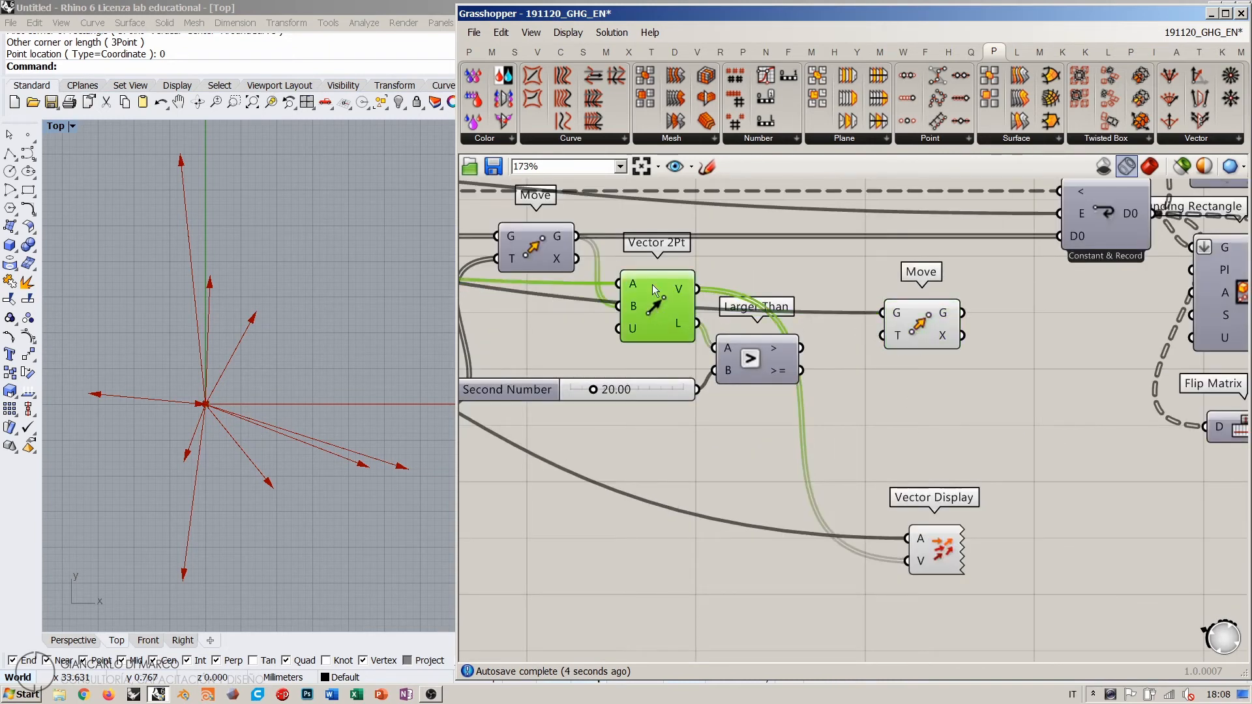
pyautogui.doubleClick(902, 398)
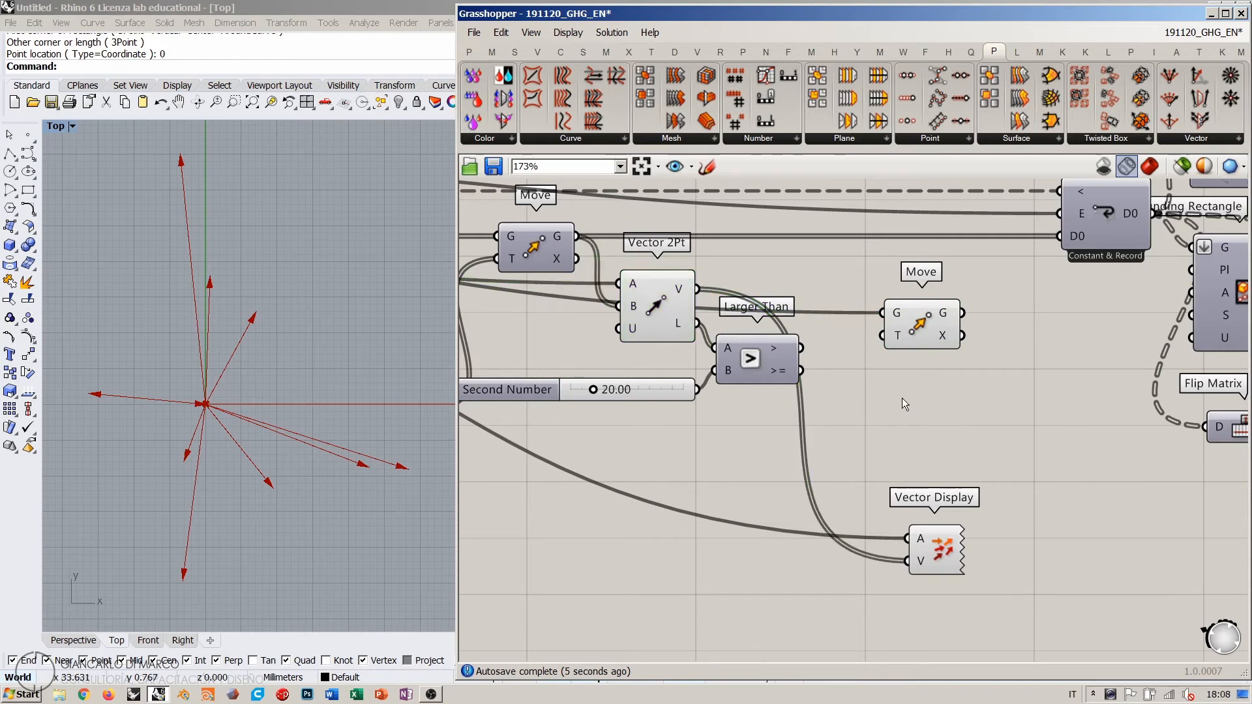
pyautogui.write('ampli')
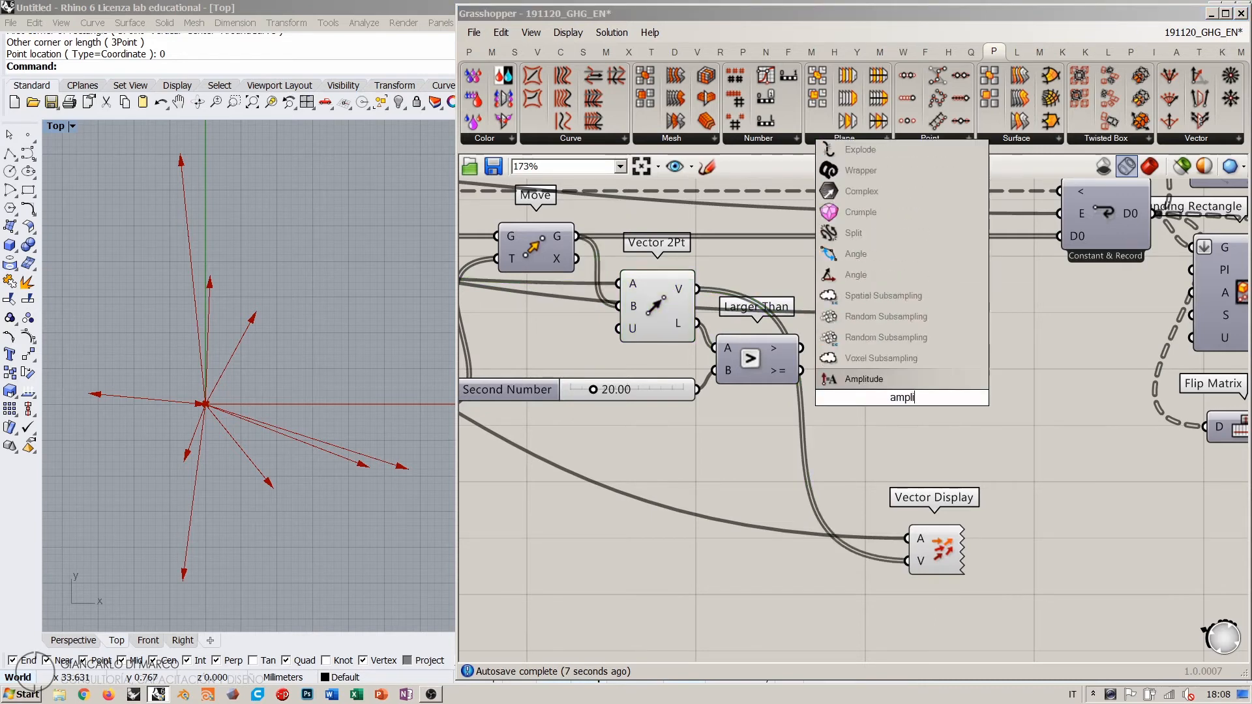
pyautogui.click(870, 377)
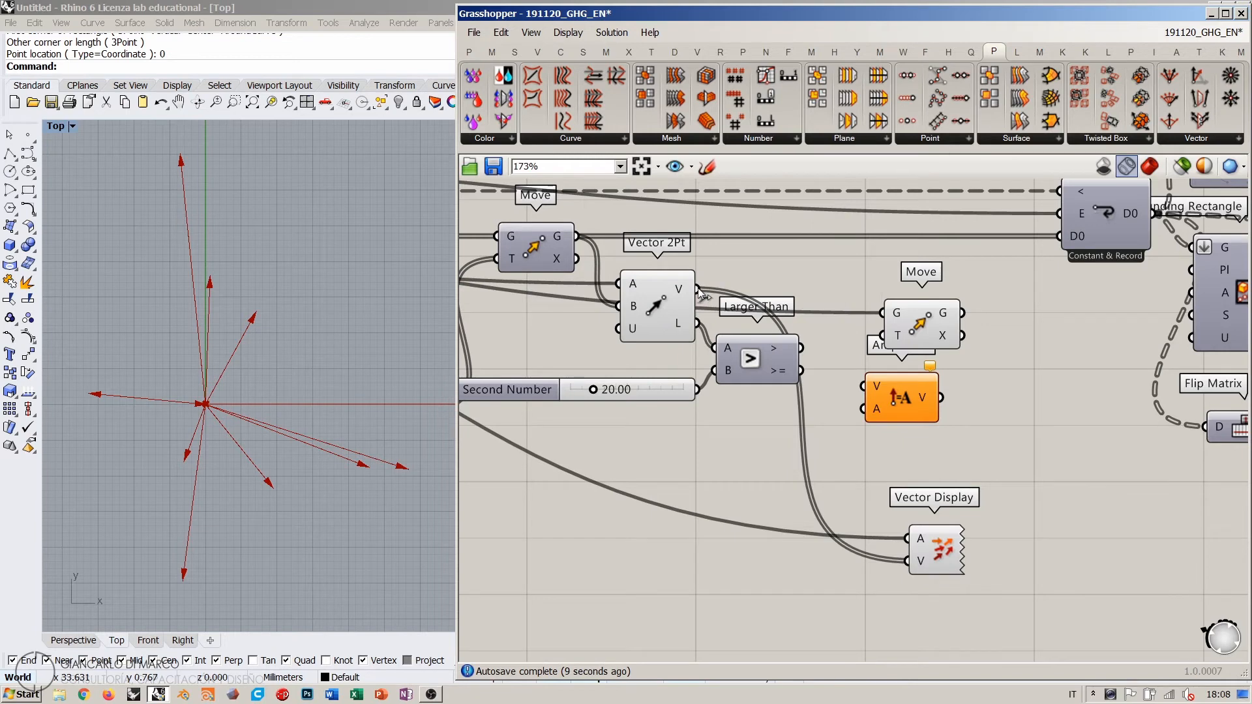
pyautogui.moveTo(697, 289); pyautogui.dragTo(666, 405)
pyautogui.click(691, 436)
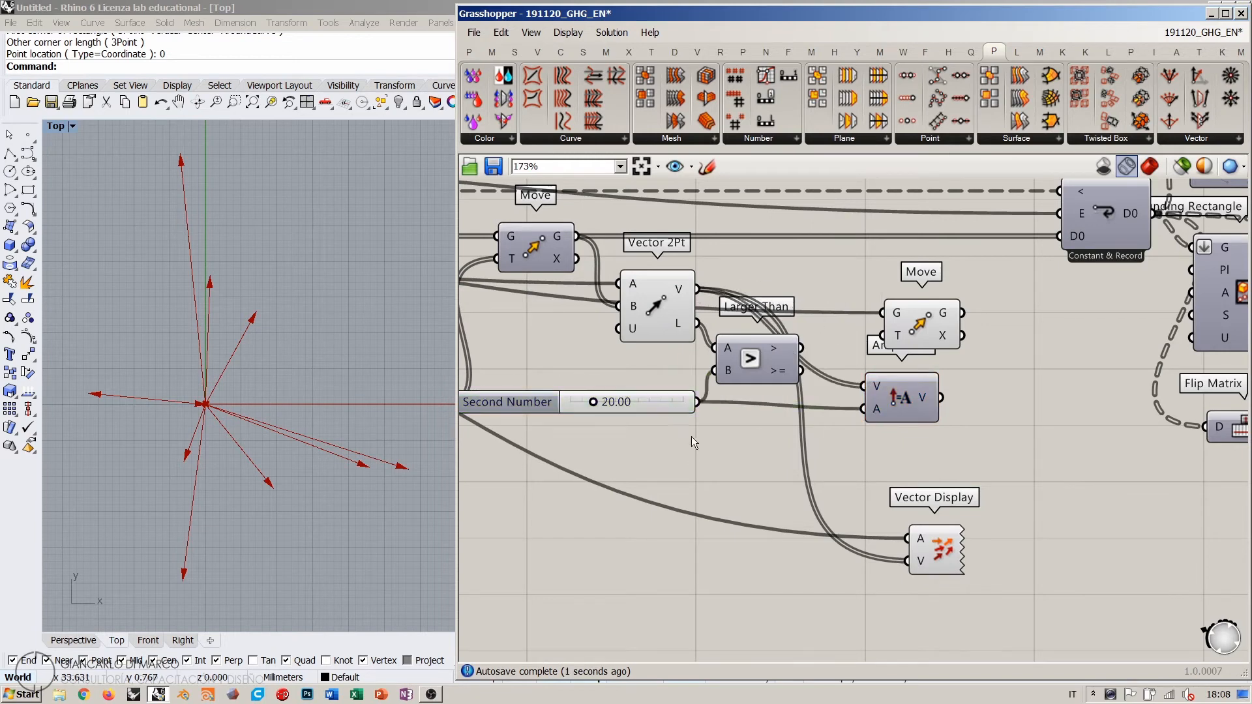
pyautogui.click(674, 404)
pyautogui.moveTo(879, 408); pyautogui.dragTo(856, 402)
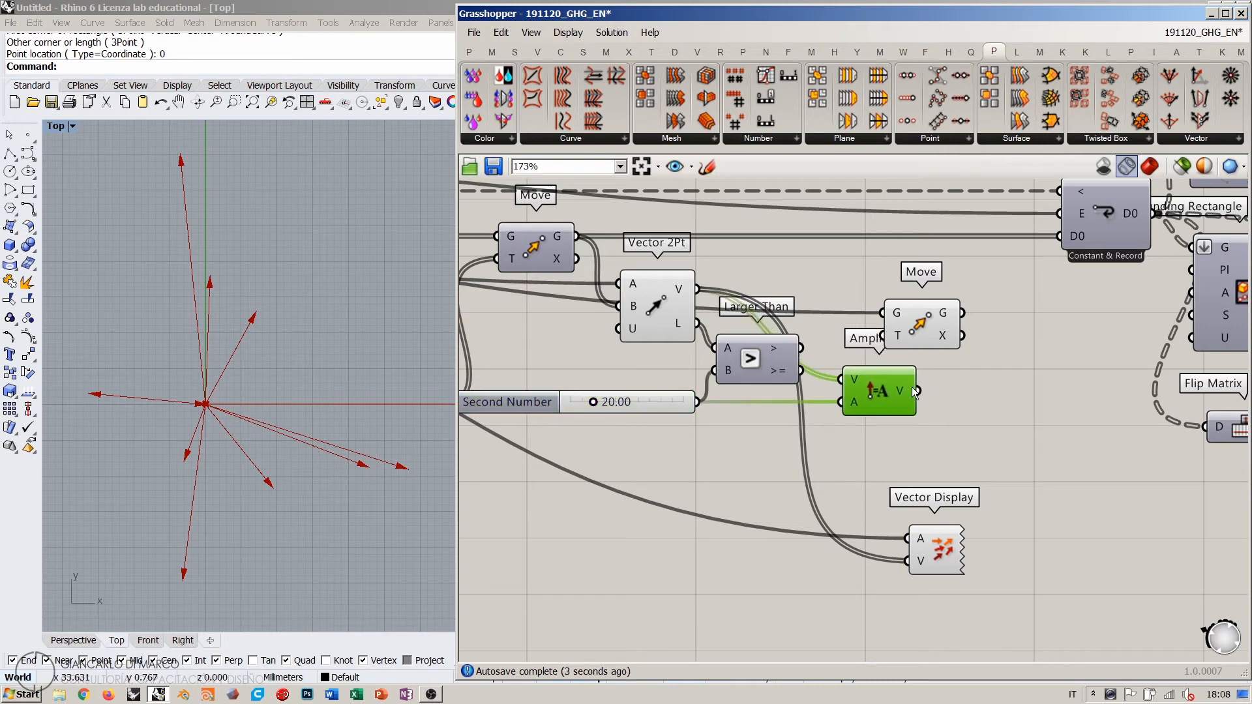
# Step: Connect Amplitude's V output to the second Move's T input and reposition that Move component beside Amplitude
pyautogui.click(985, 399)
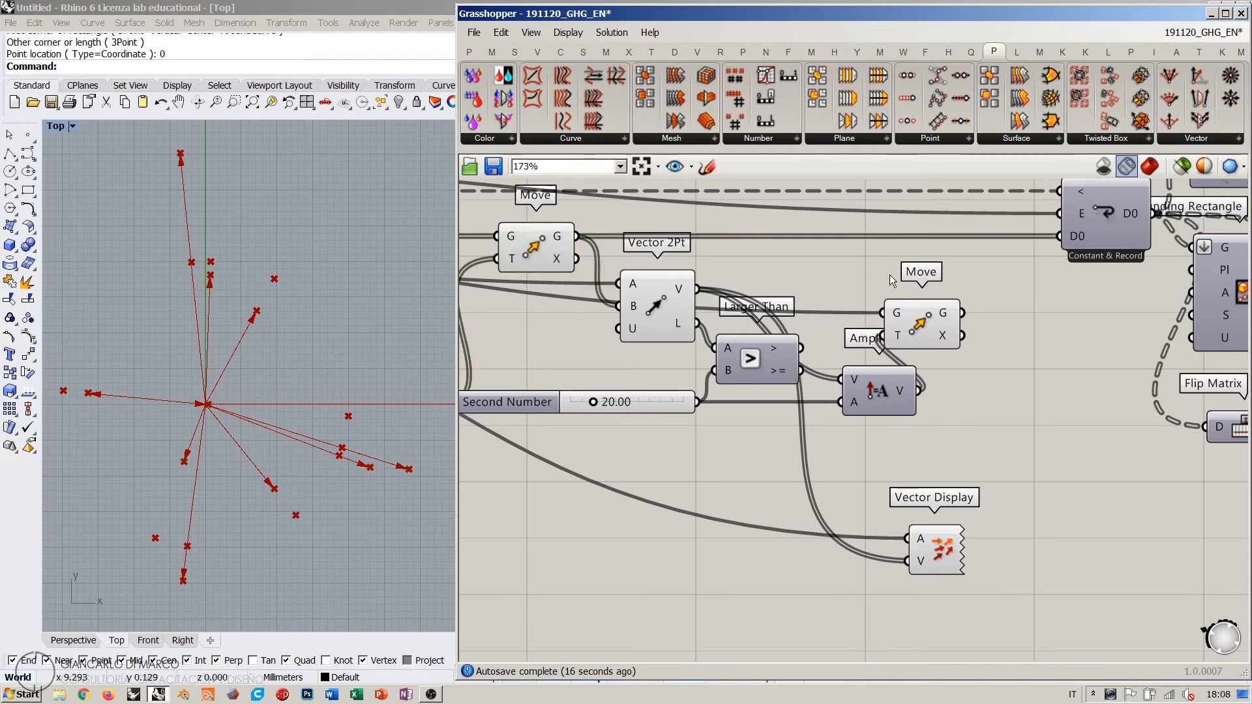
pyautogui.moveTo(920, 328); pyautogui.dragTo(971, 338)
pyautogui.click(863, 319)
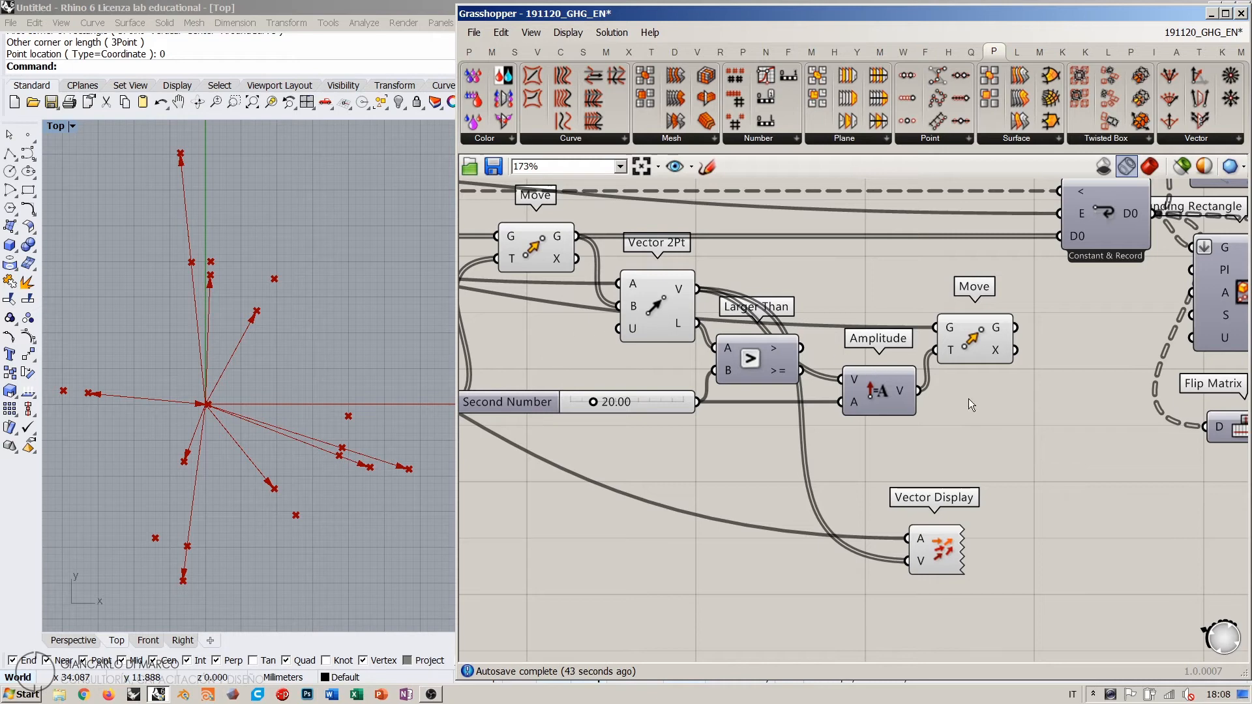
pyautogui.moveTo(966, 351); pyautogui.dragTo(964, 338)
pyautogui.click(983, 390)
pyautogui.moveTo(989, 382); pyautogui.dragTo(954, 398, button='right')
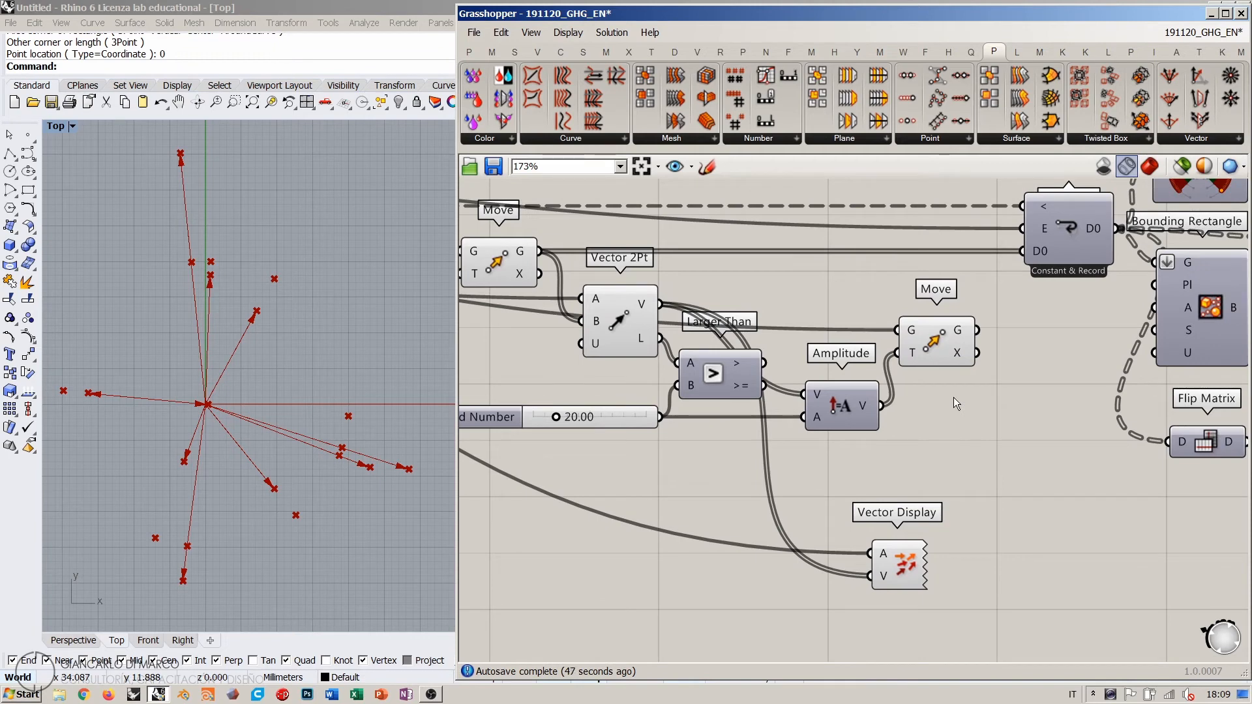
pyautogui.moveTo(933, 350); pyautogui.dragTo(939, 356)
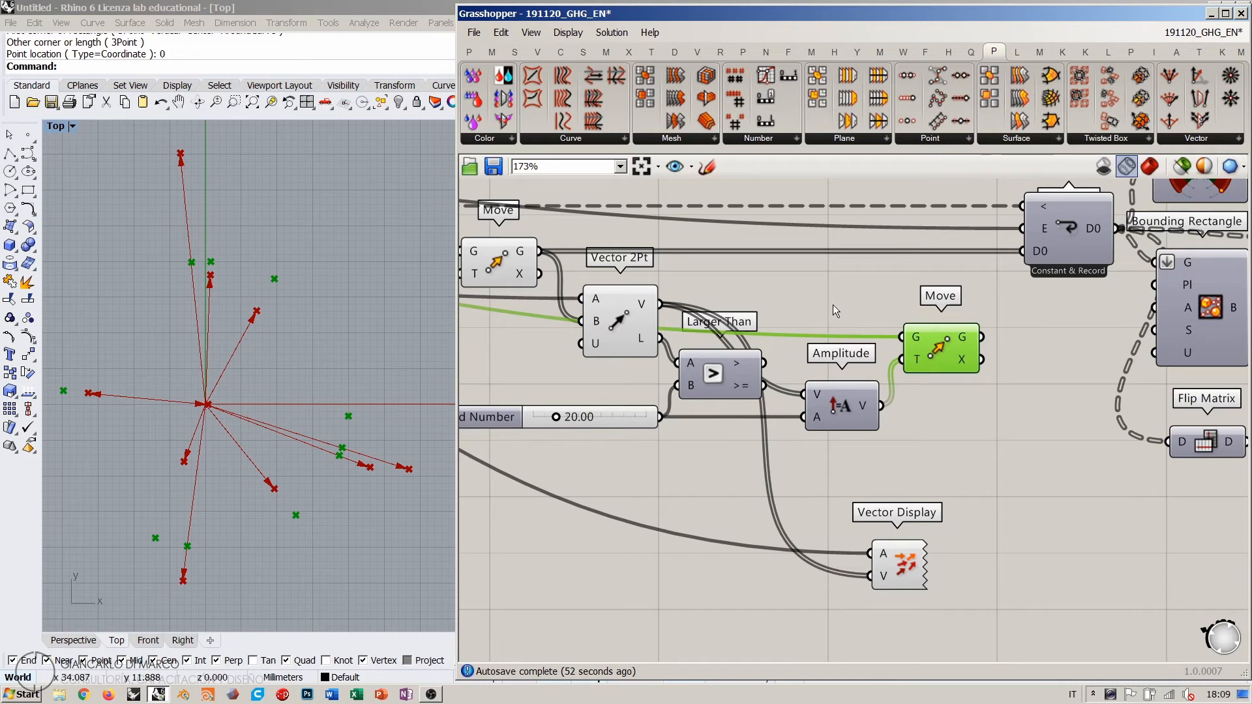
# Step: Delete the Vector Display component
pyautogui.moveTo(904, 405); pyautogui.dragTo(898, 363, button='right')
pyautogui.click(903, 541)
pyautogui.press('Delete')
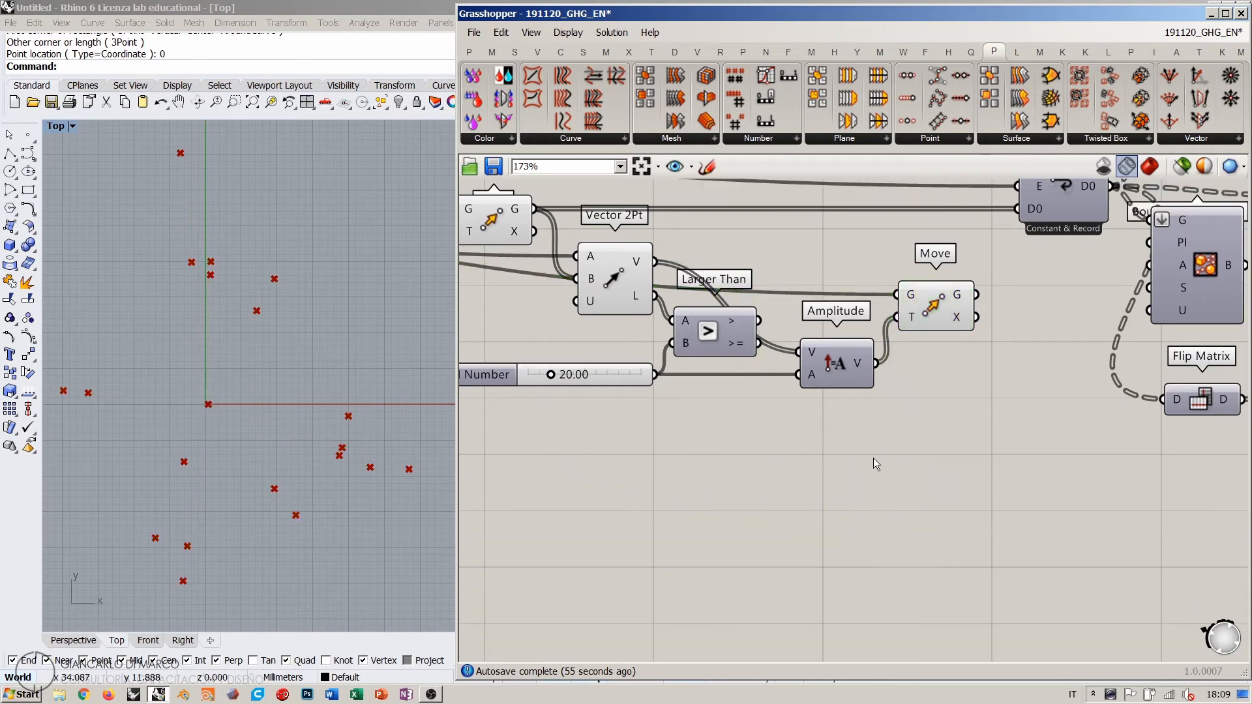
# Step: Highlight the first Move component's points to compare them with the second Move's points
pyautogui.moveTo(842, 424); pyautogui.dragTo(868, 484, button='right')
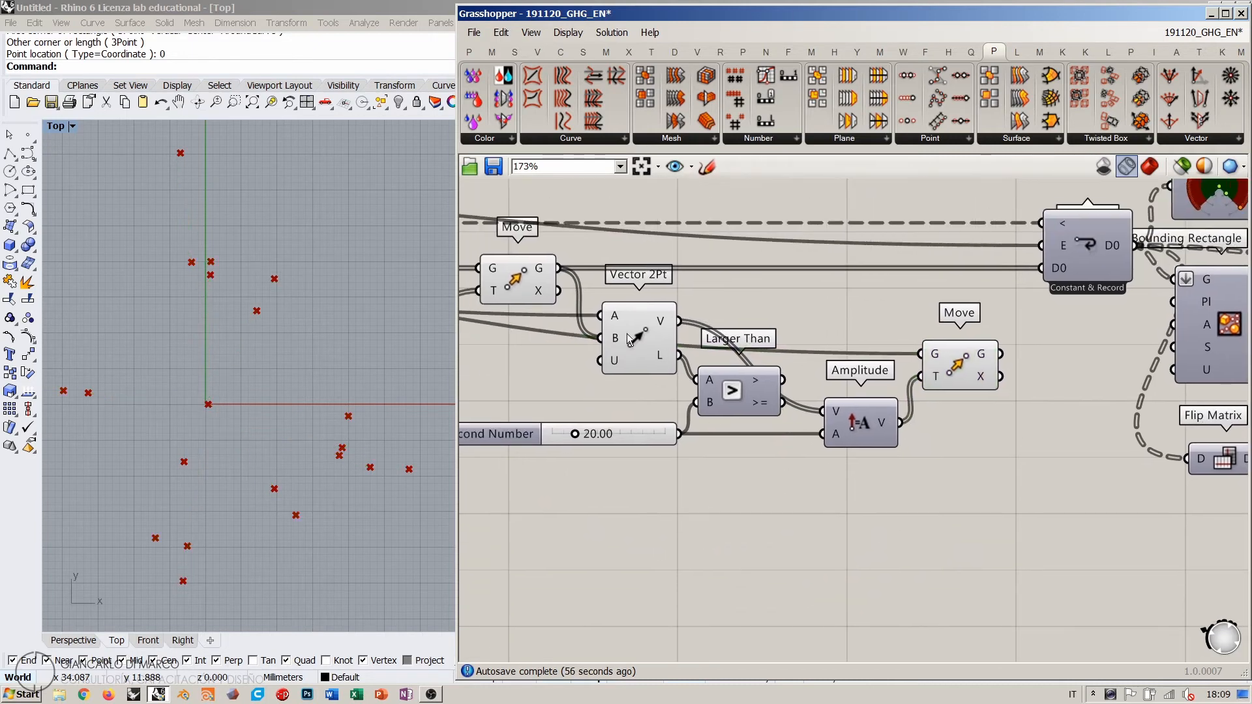
pyautogui.click(508, 279)
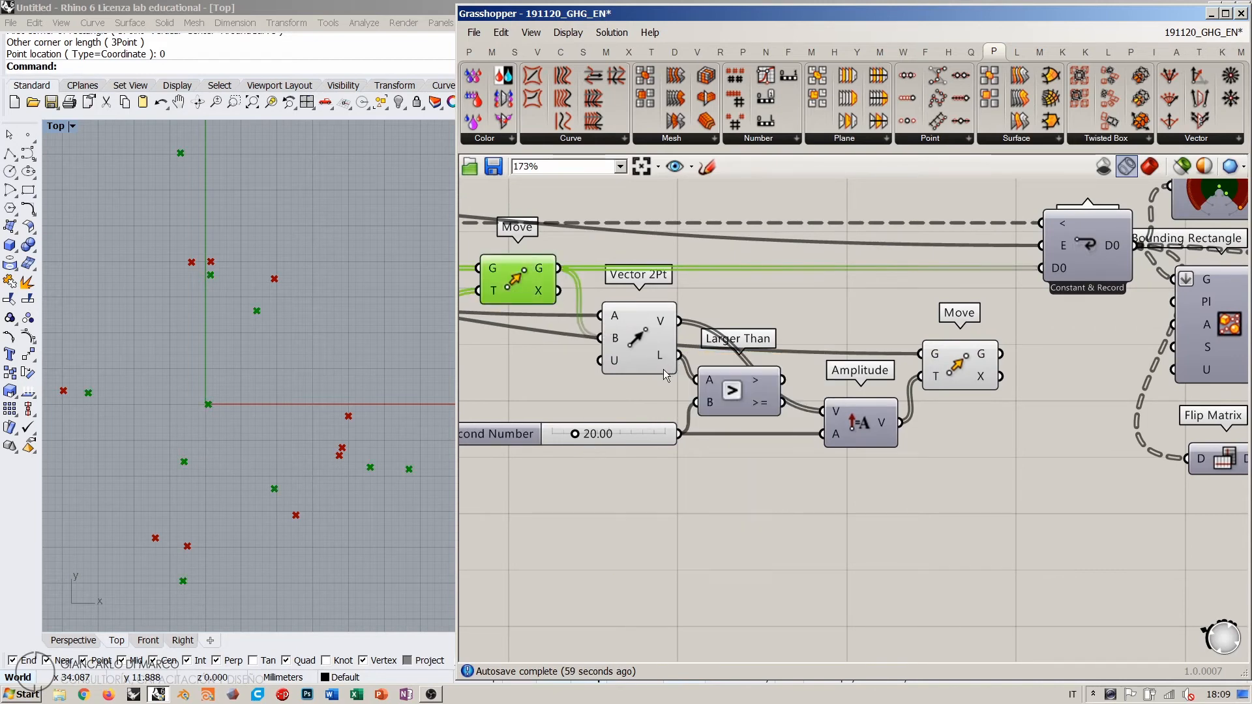
# Step: Inspect the Vector 2Pt lengths, the second Move component's points and the Larger Than results
pyautogui.moveTo(664, 361)
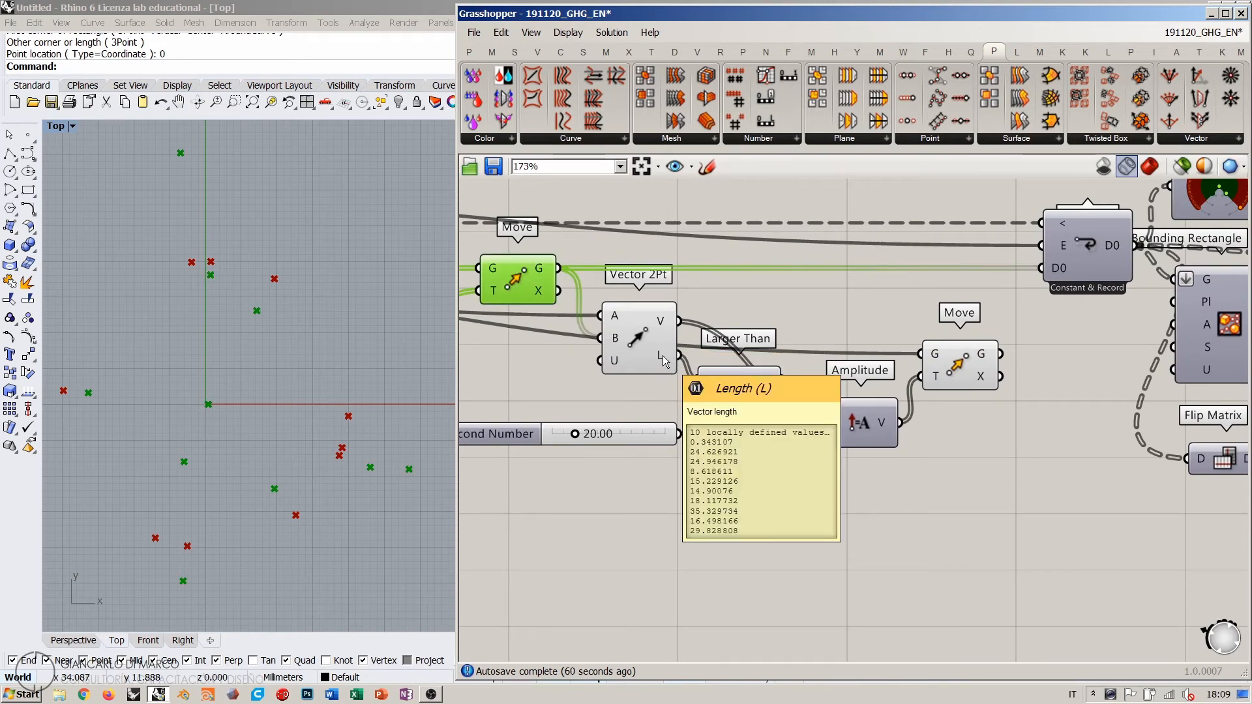
pyautogui.click(949, 353)
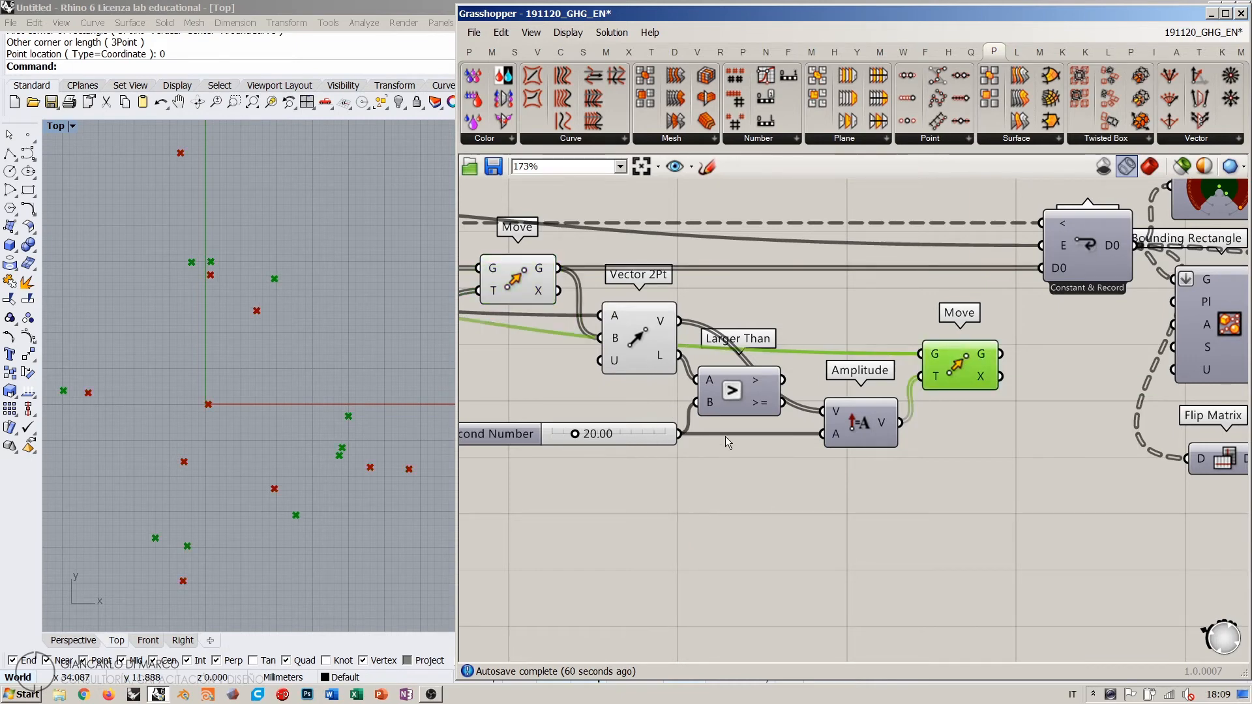
pyautogui.click(743, 397)
pyautogui.moveTo(761, 387)
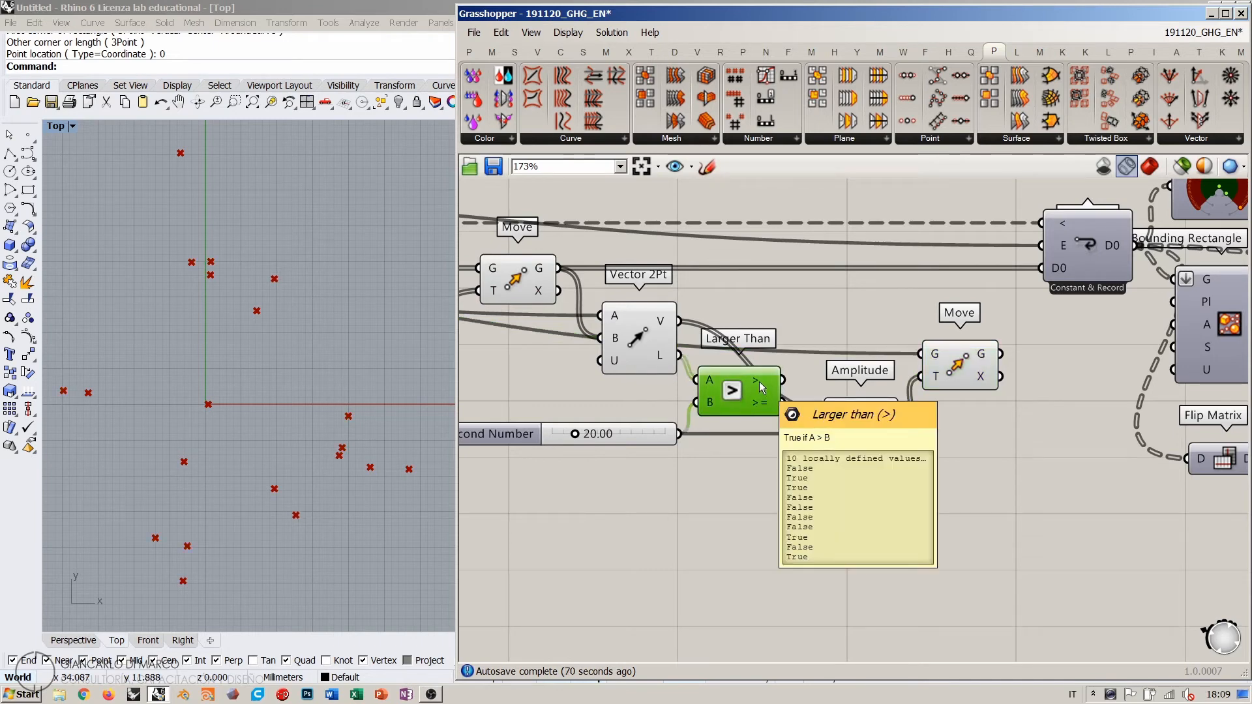
pyautogui.doubleClick(948, 527)
pyautogui.press('Escape')
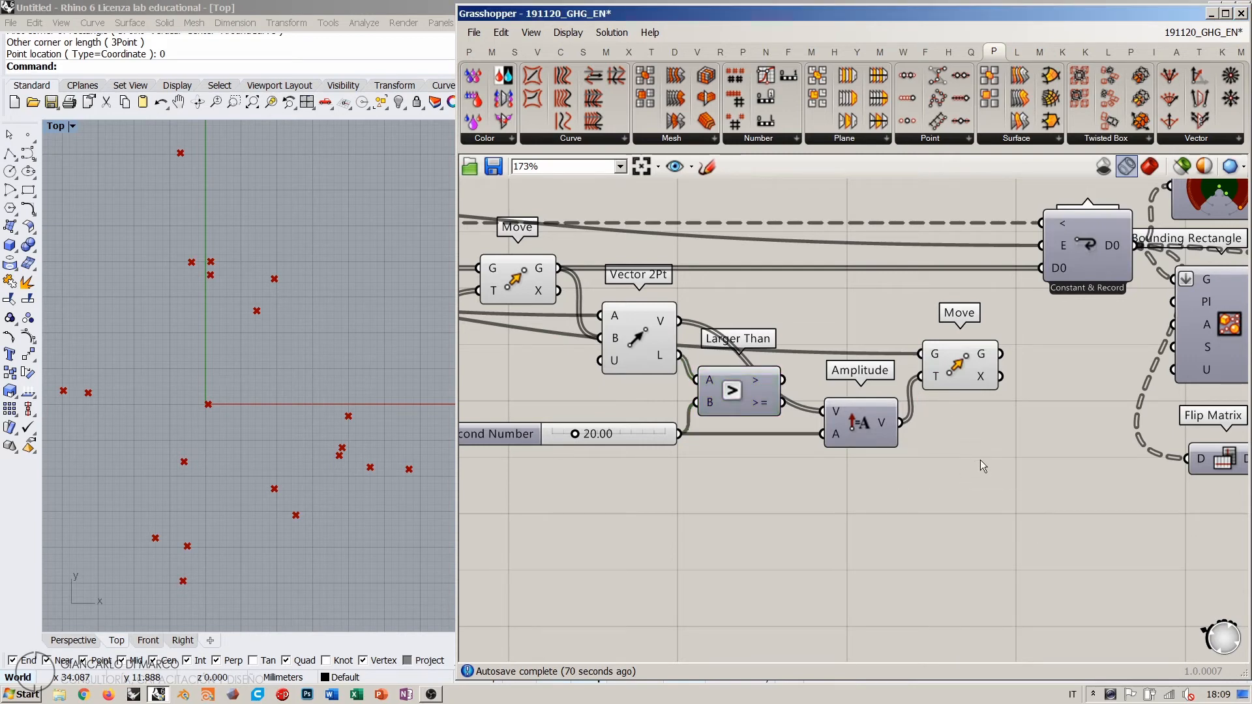
pyautogui.doubleClick(977, 492)
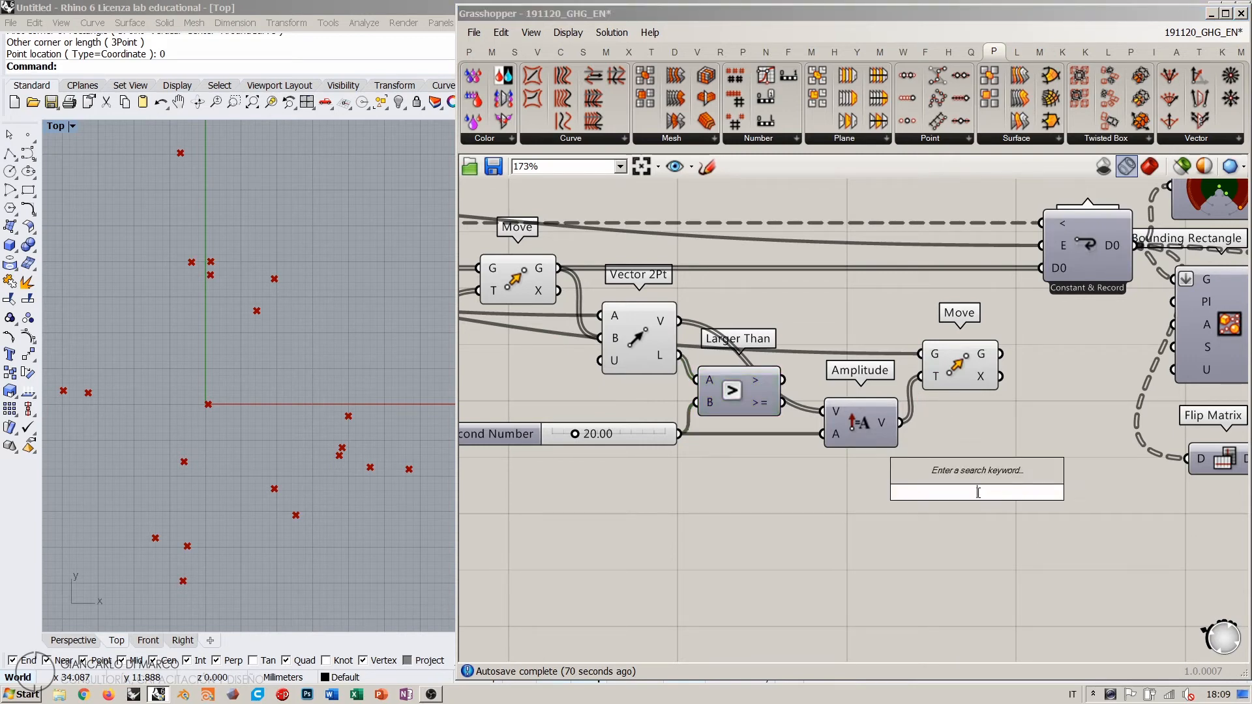
pyautogui.press('Escape')
# Step: Highlight the points of both Move components together and review the Larger Than component's > output
pyautogui.click(514, 287)
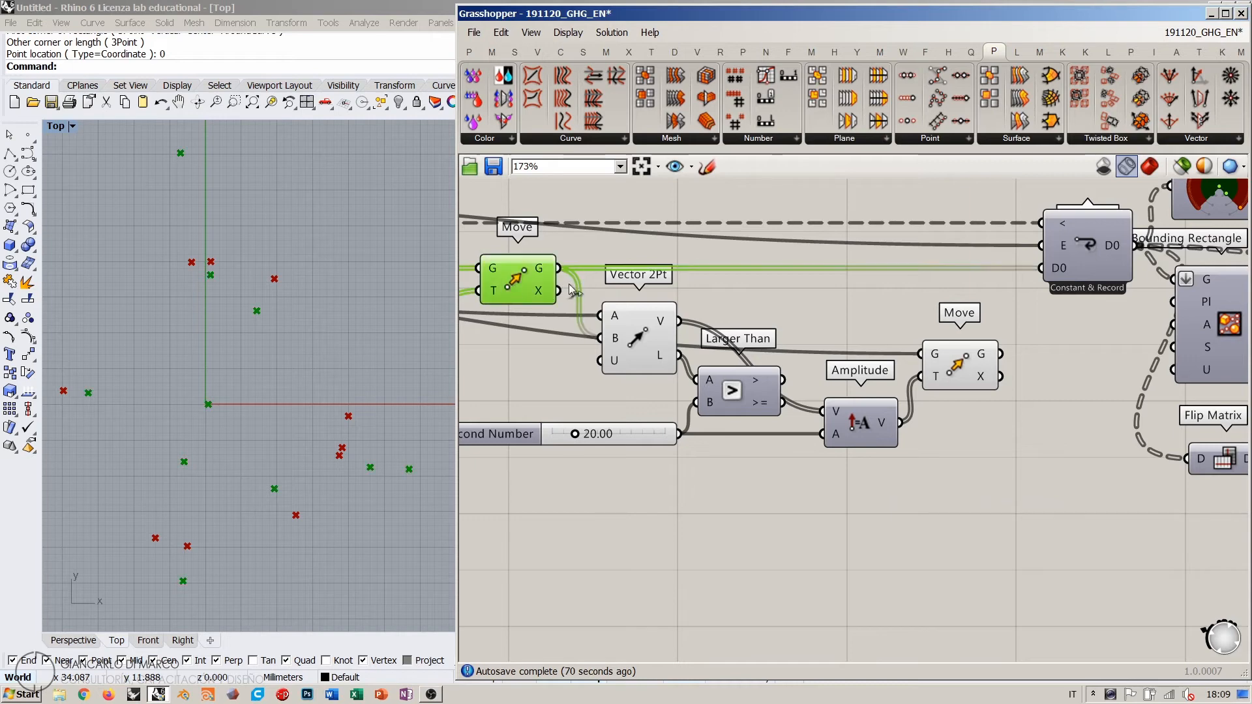
pyautogui.keyDown('shift'); pyautogui.click(968, 370); pyautogui.keyUp('shift')
pyautogui.moveTo(756, 383)
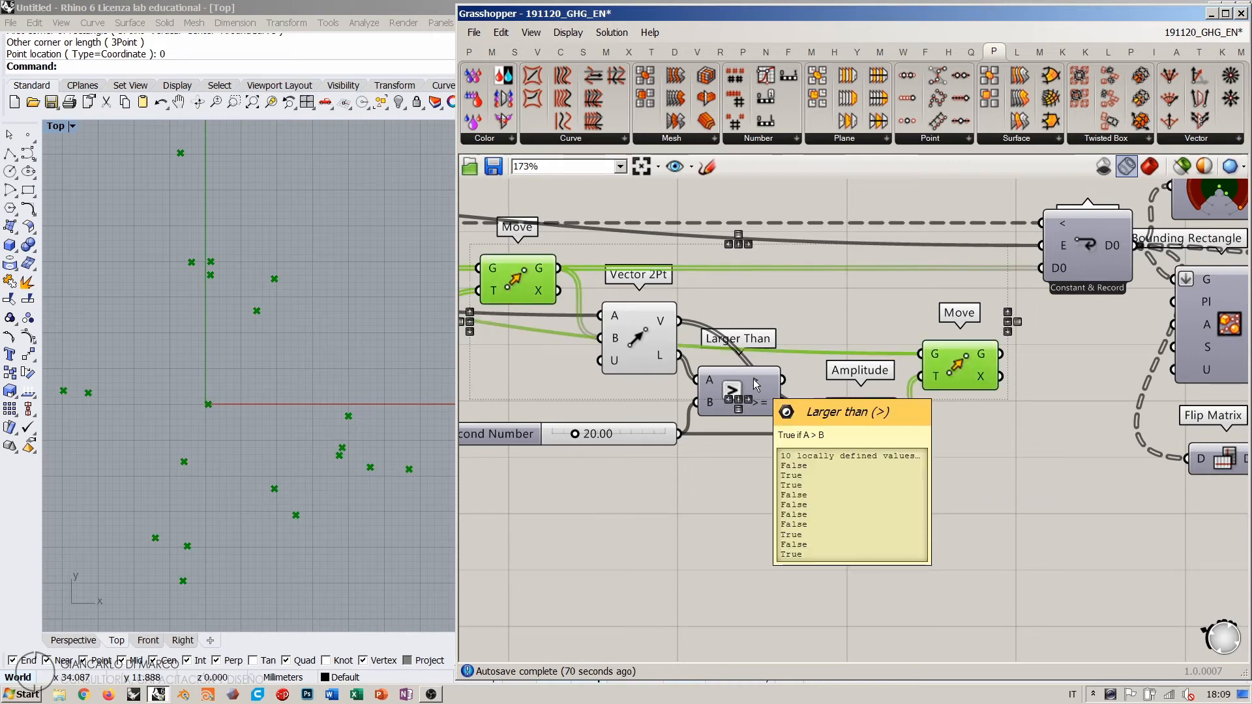
# Step: Move Loop End and all its downstream components farther from the second Move component to free up canvas space
pyautogui.moveTo(966, 390); pyautogui.dragTo(700, 437, button='right')
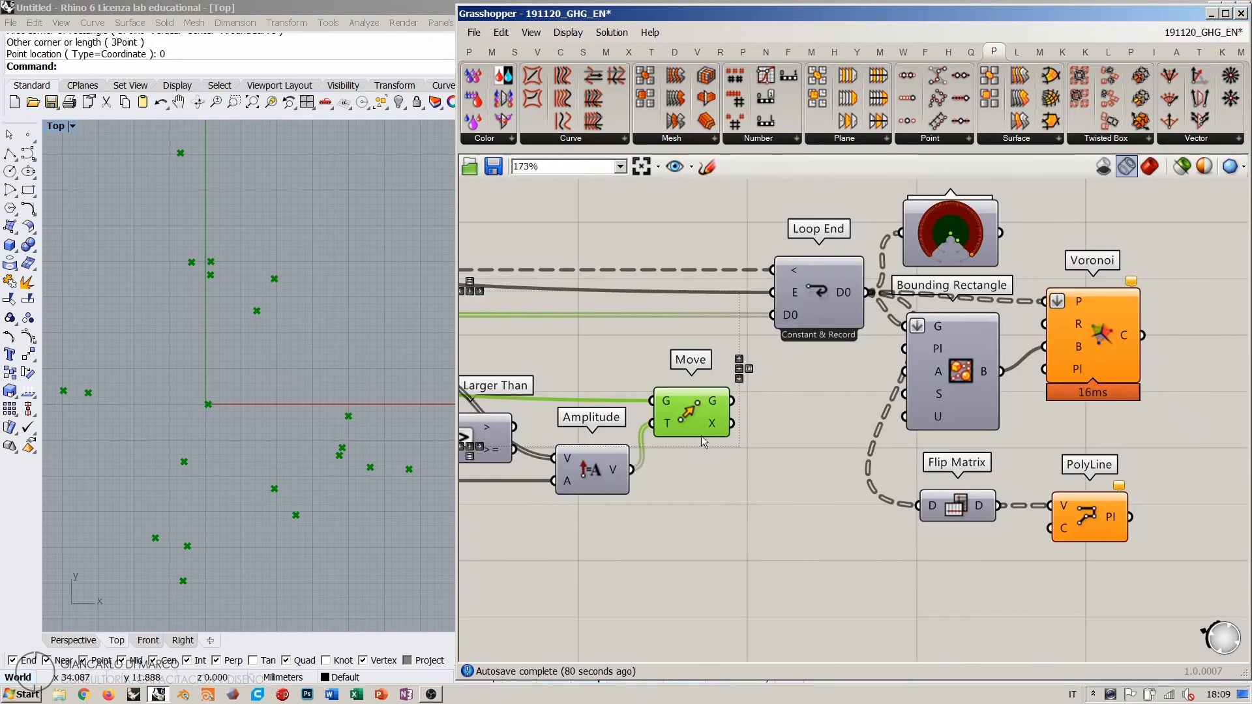
pyautogui.scroll(-2, 701, 435)
pyautogui.moveTo(1054, 268)
pyautogui.mouseDown()
pyautogui.moveTo(807, 561)
pyautogui.moveTo(748, 565)
pyautogui.mouseUp()
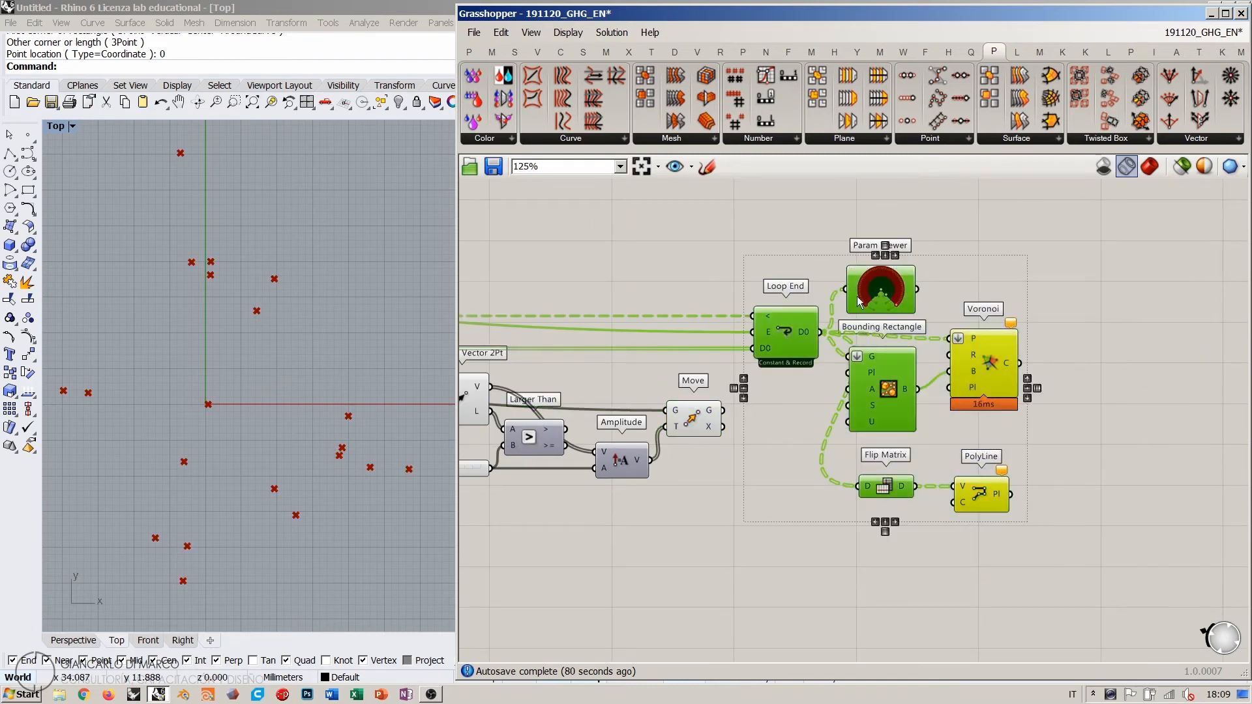
pyautogui.moveTo(857, 298); pyautogui.dragTo(1036, 234)
pyautogui.moveTo(627, 349); pyautogui.dragTo(791, 350, button='right')
pyautogui.scroll(2, 781, 351)
pyautogui.click(780, 350)
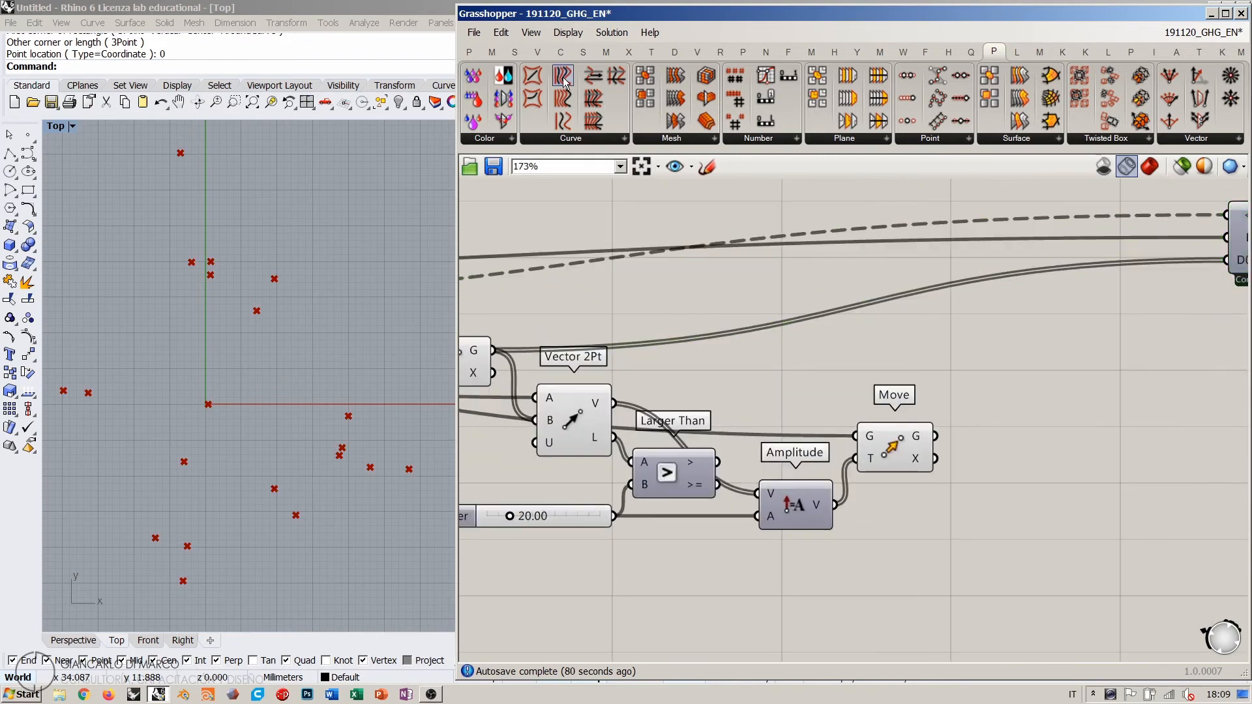
# Step: Add a Pick'n'Choose component above the second Move component, before Loop End
pyautogui.click(514, 51)
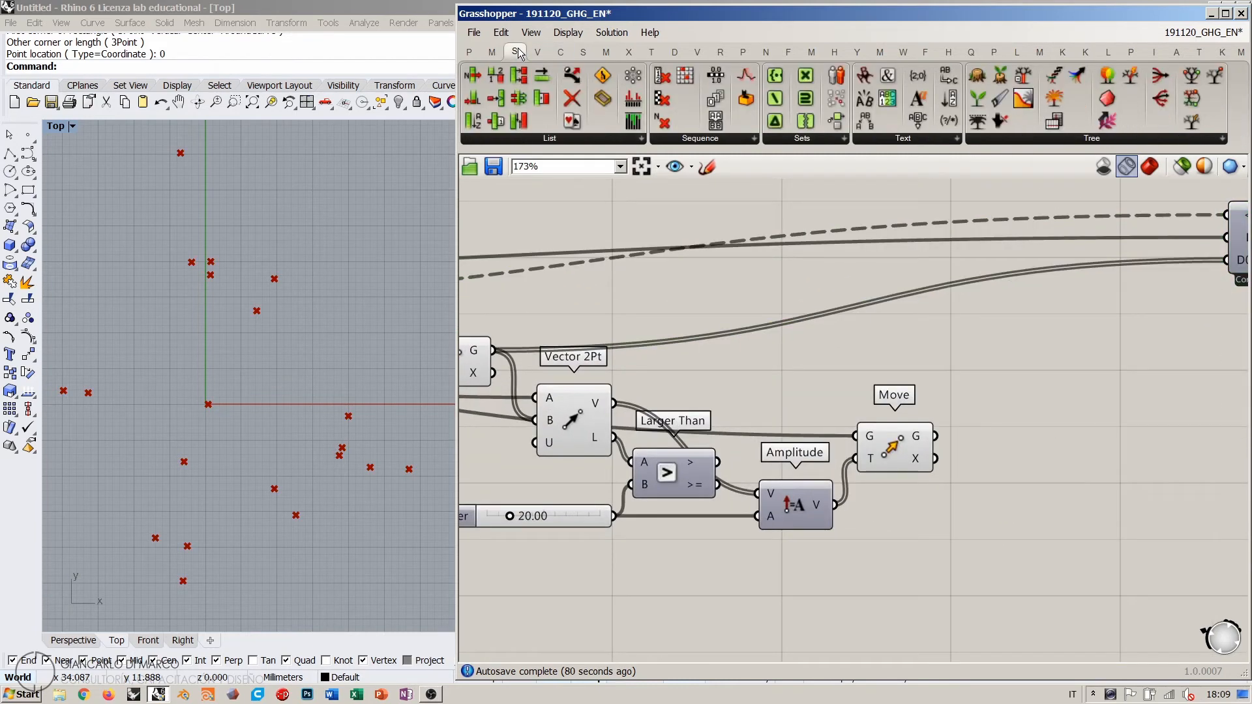
pyautogui.click(581, 139)
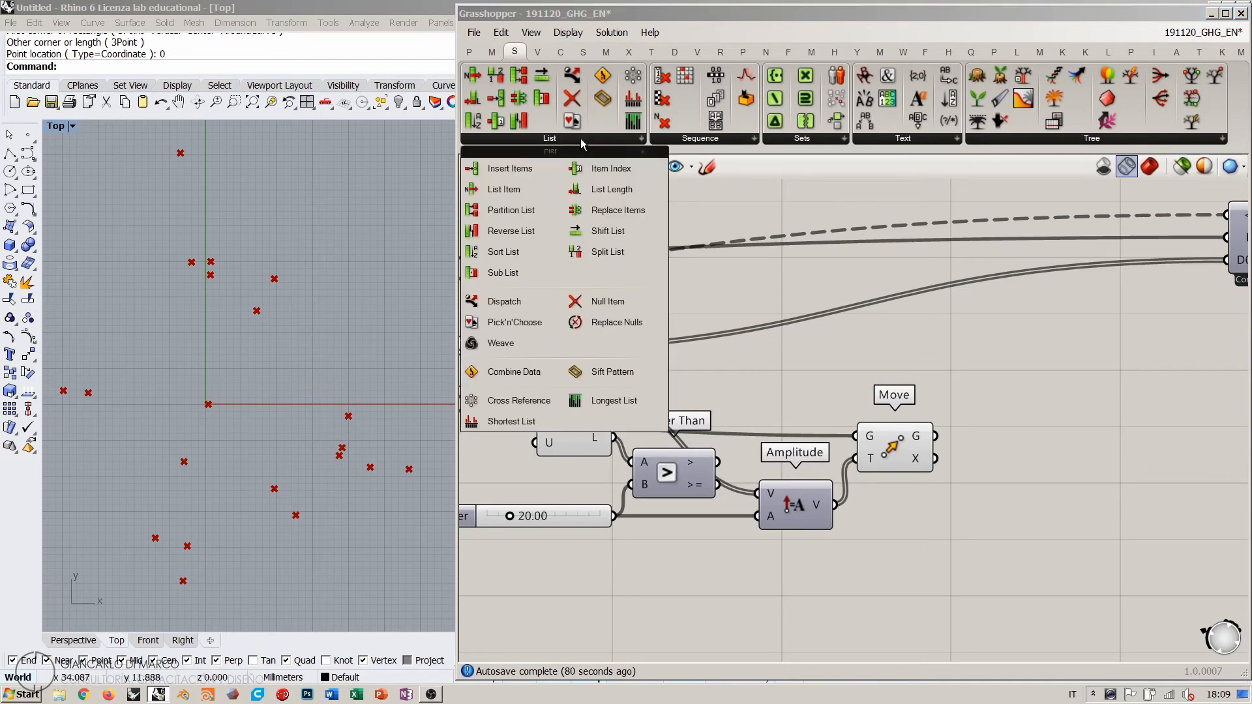
pyautogui.click(519, 323)
pyautogui.click(962, 365)
pyautogui.moveTo(941, 338)
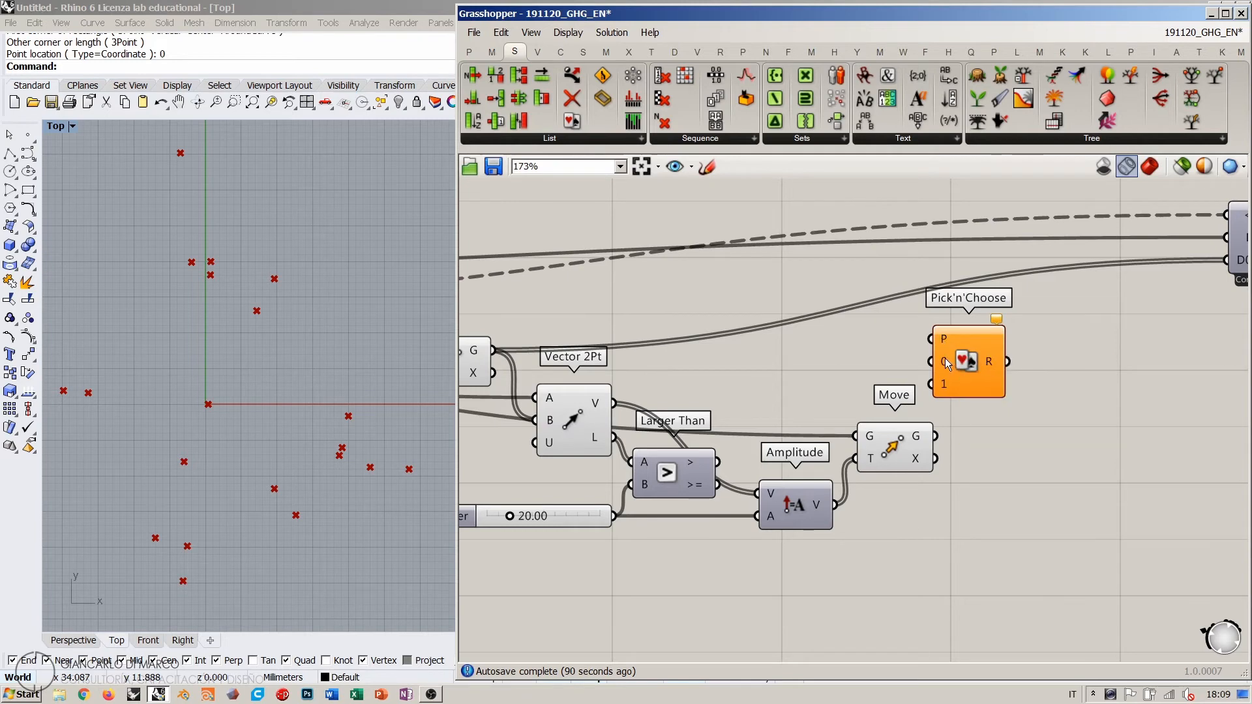
pyautogui.moveTo(961, 363); pyautogui.dragTo(1033, 382, button='right')
pyautogui.moveTo(1036, 382); pyautogui.dragTo(1014, 354)
pyautogui.moveTo(908, 358); pyautogui.dragTo(943, 352, button='right')
# Step: Connect the first Move's G output to Pick'n'Choose's 0 input and the second Move's G output to its 1 input
pyautogui.moveTo(599, 364); pyautogui.dragTo(1012, 347)
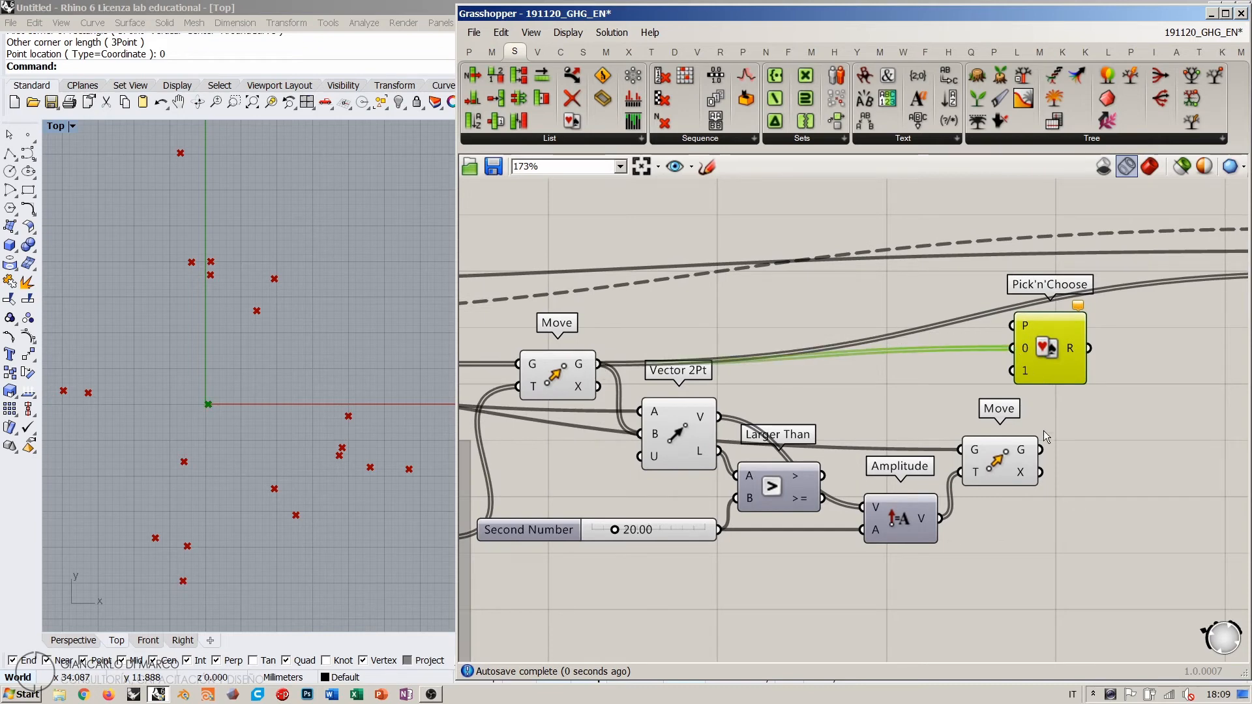
pyautogui.moveTo(1040, 449); pyautogui.dragTo(1013, 383)
pyautogui.click(1014, 389)
pyautogui.moveTo(1026, 354)
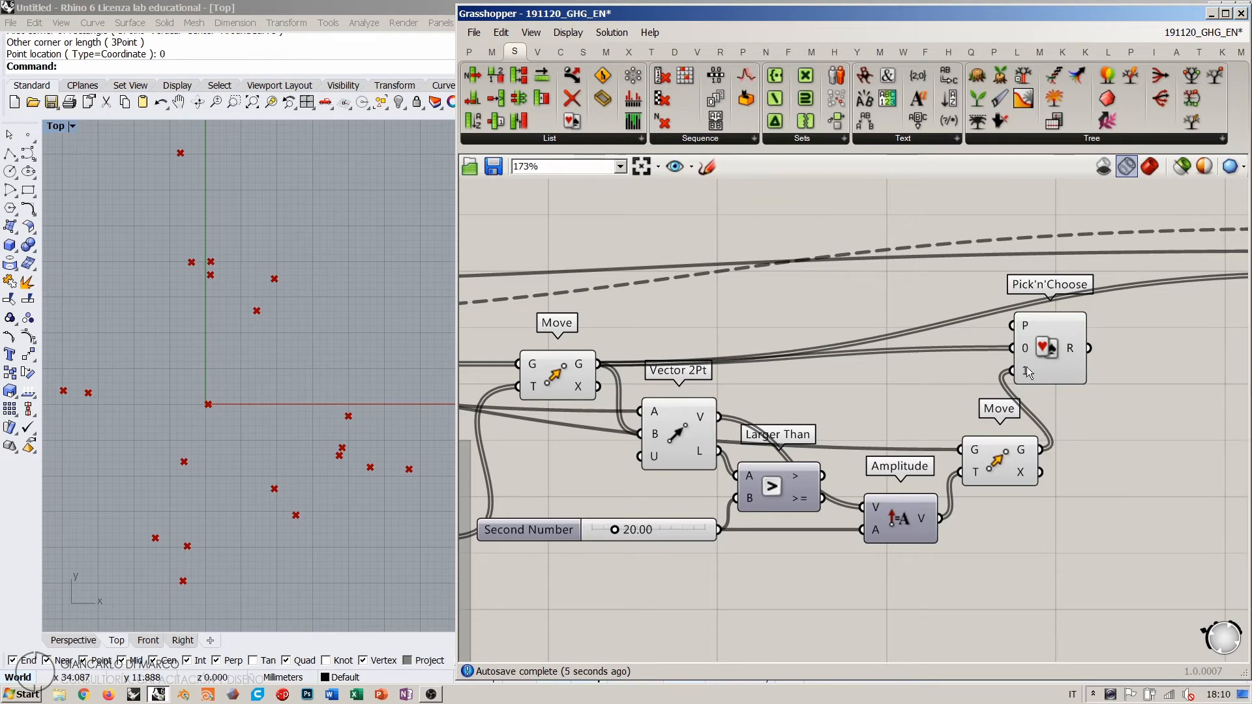
# Step: Reposition the Pick'n'Choose component between the second Move component and Loop End
pyautogui.moveTo(875, 406); pyautogui.dragTo(864, 392, button='right')
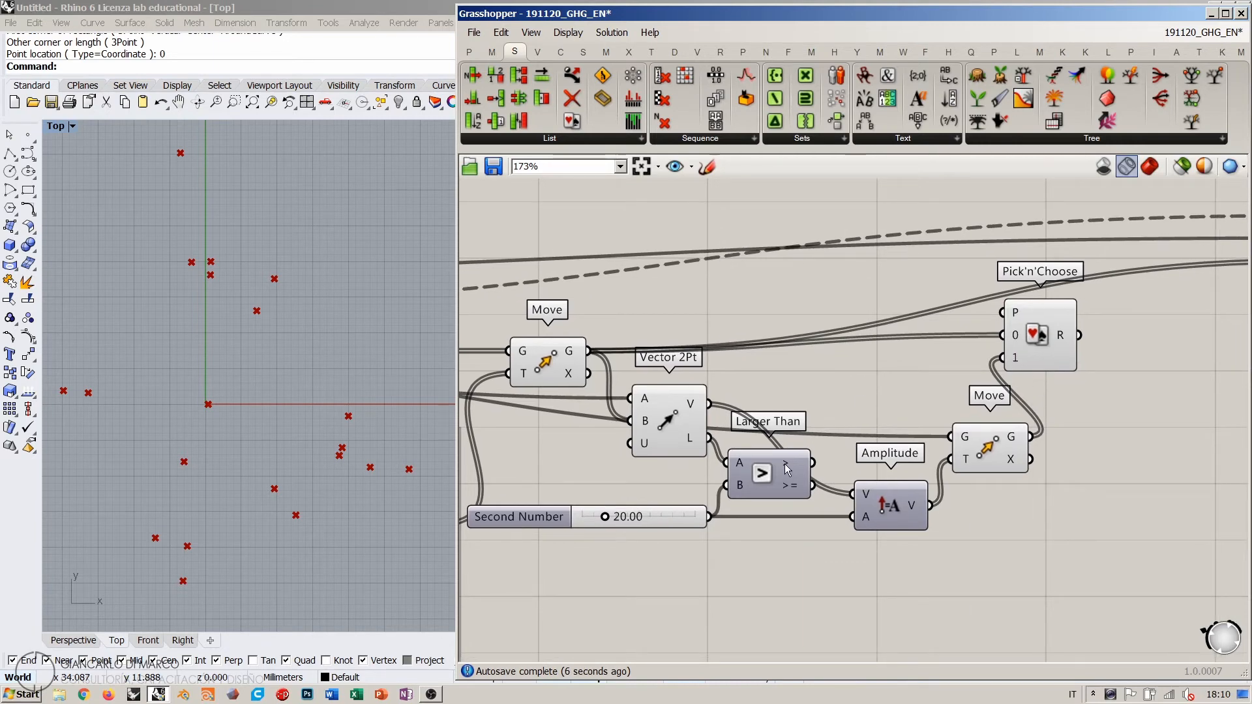
pyautogui.moveTo(784, 463)
pyautogui.moveTo(1033, 342); pyautogui.dragTo(1098, 355)
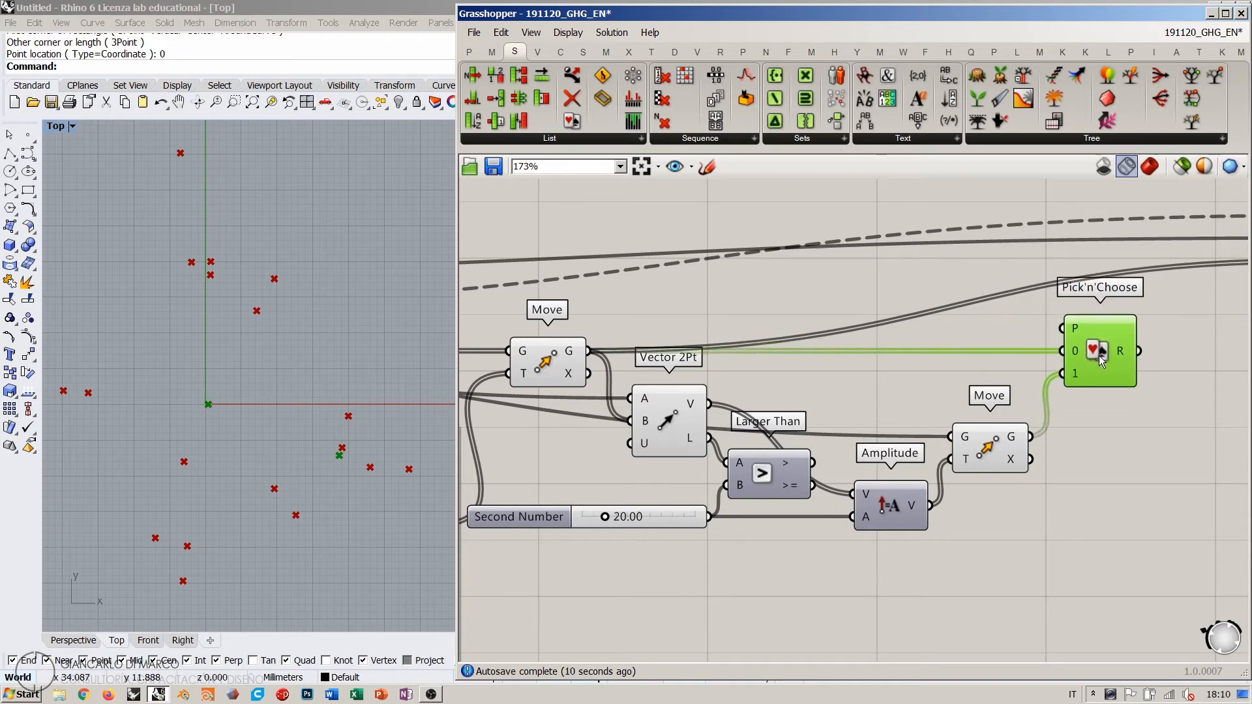
pyautogui.moveTo(1098, 355); pyautogui.dragTo(893, 375, button='right')
pyautogui.moveTo(892, 379); pyautogui.dragTo(896, 379)
pyautogui.click(921, 412)
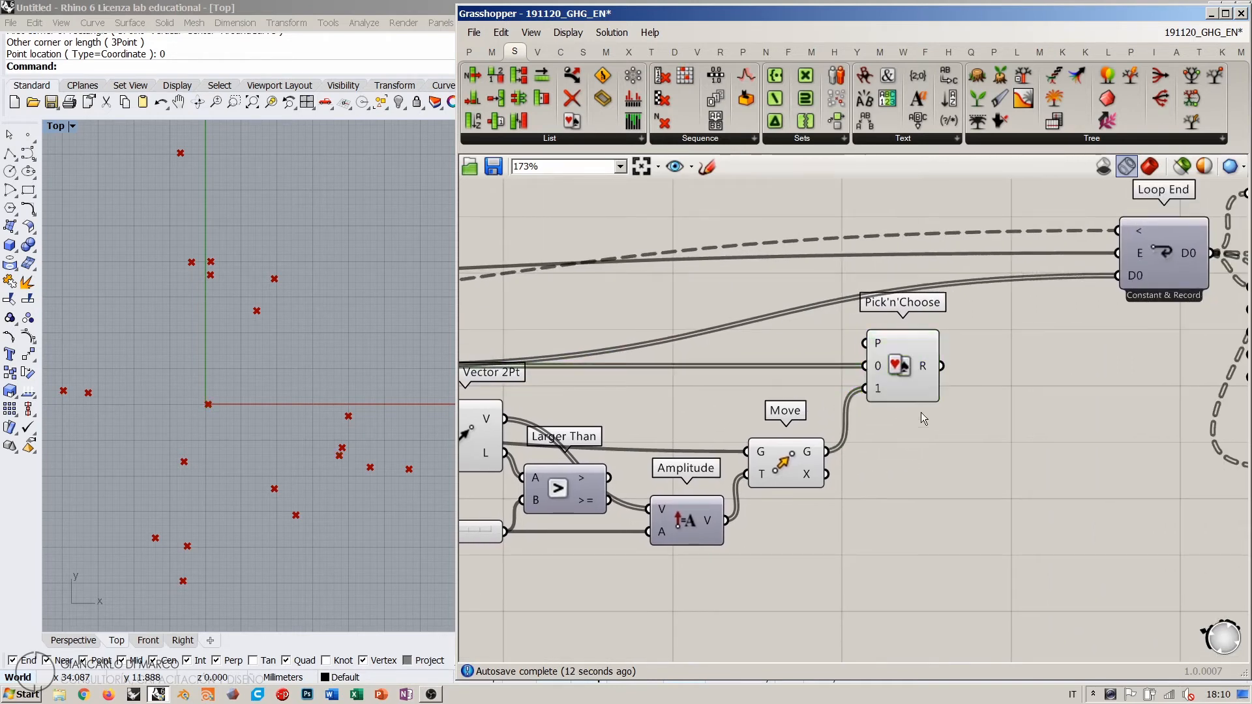
# Step: Add an Integer parameter, feed it from Larger Than's > output, and connect it to Pick'n'Choose's P input
pyautogui.moveTo(880, 345)
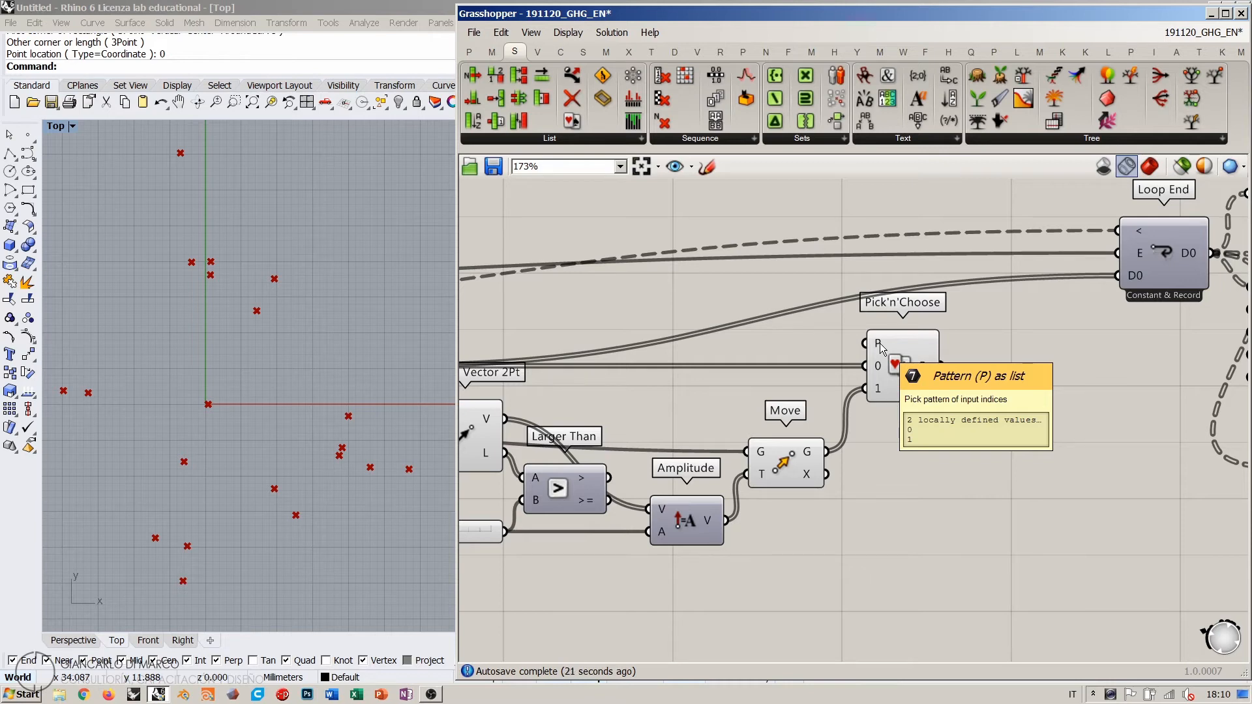
pyautogui.moveTo(586, 481)
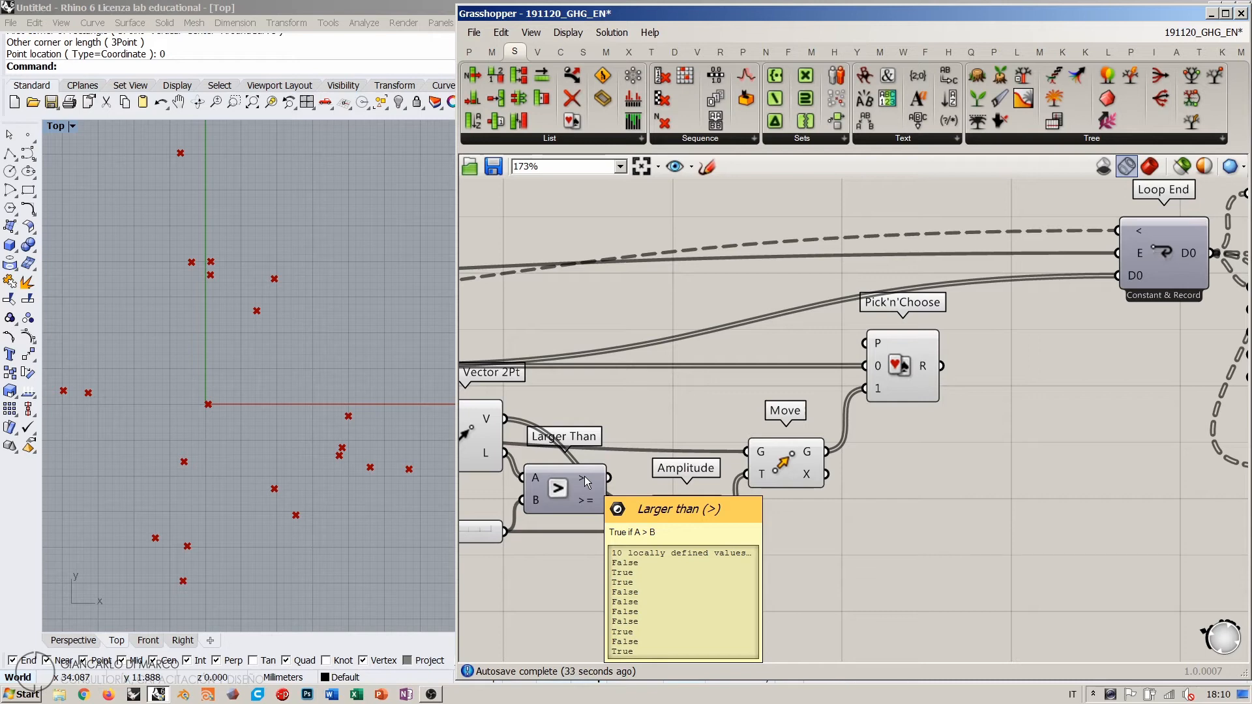
pyautogui.doubleClick(650, 408)
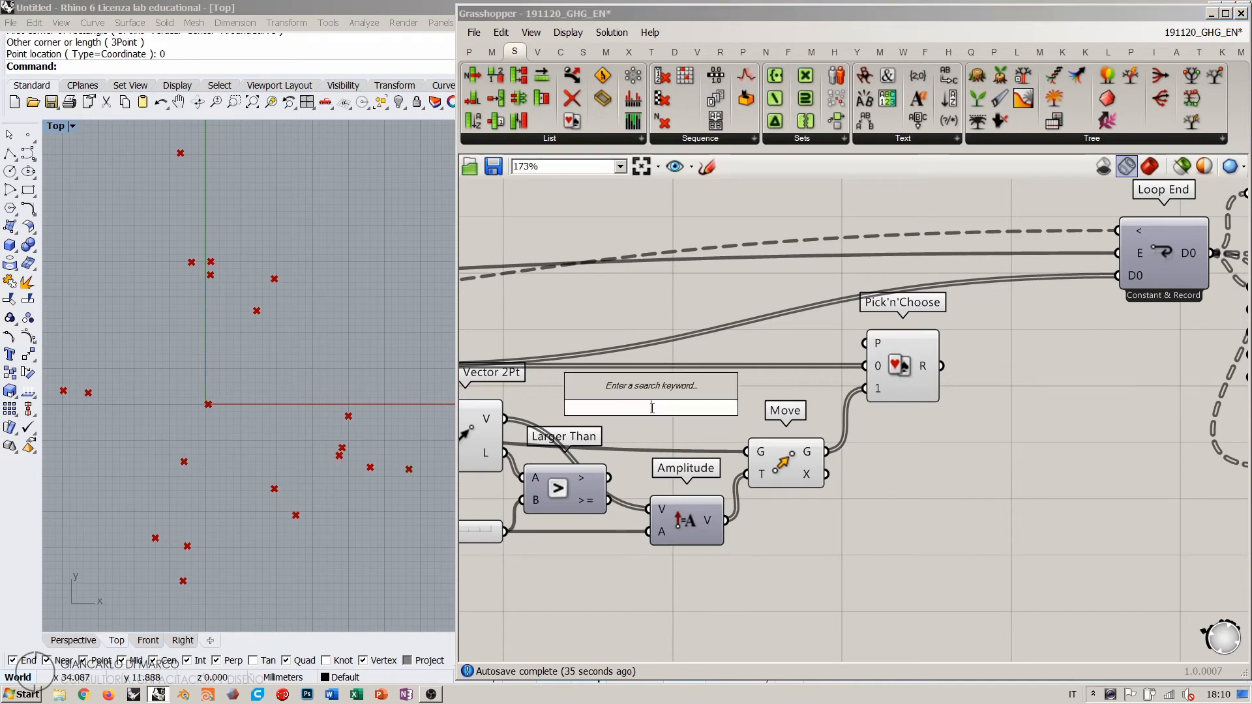
pyautogui.write('int')
pyautogui.press('Return')
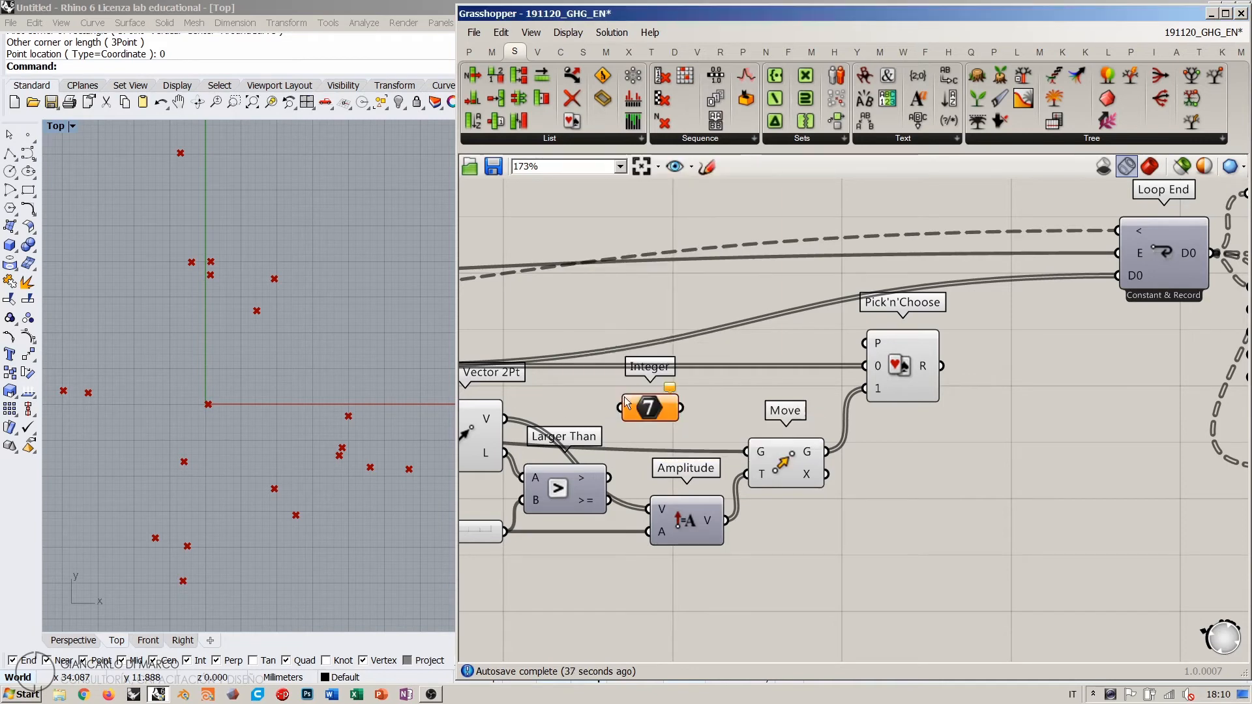
pyautogui.moveTo(609, 478); pyautogui.dragTo(616, 416)
pyautogui.moveTo(656, 413)
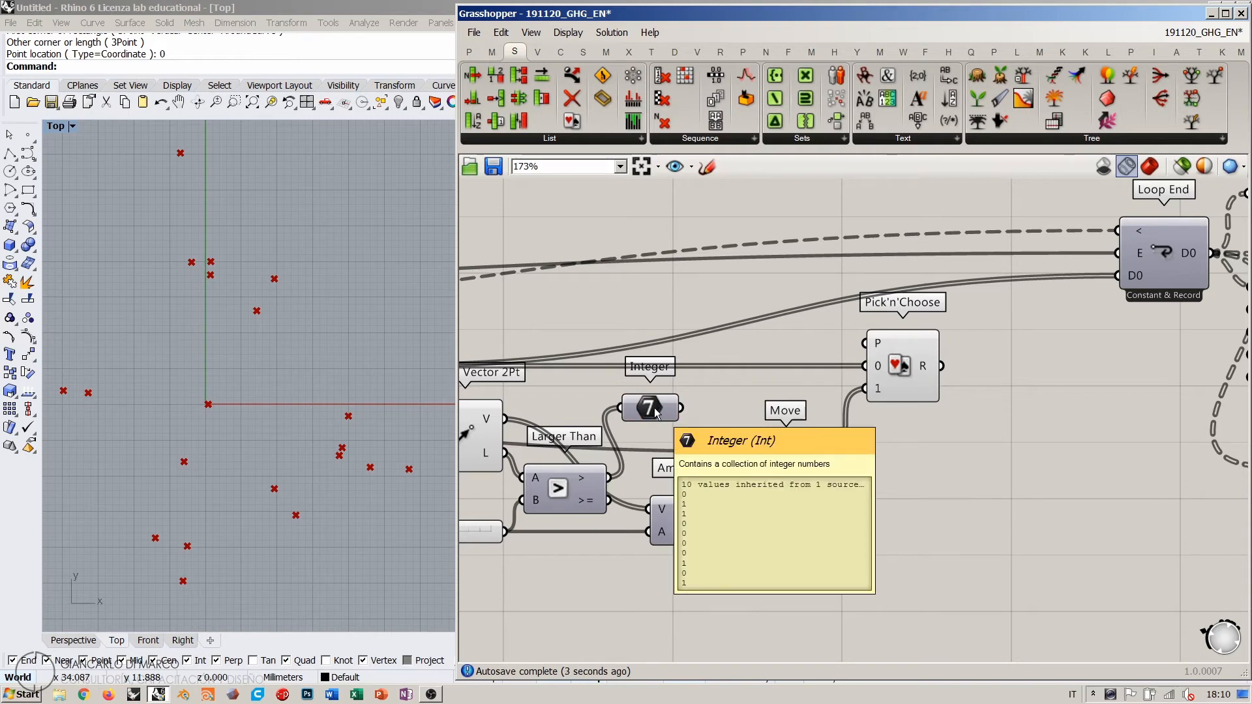
pyautogui.moveTo(681, 408); pyautogui.dragTo(865, 344)
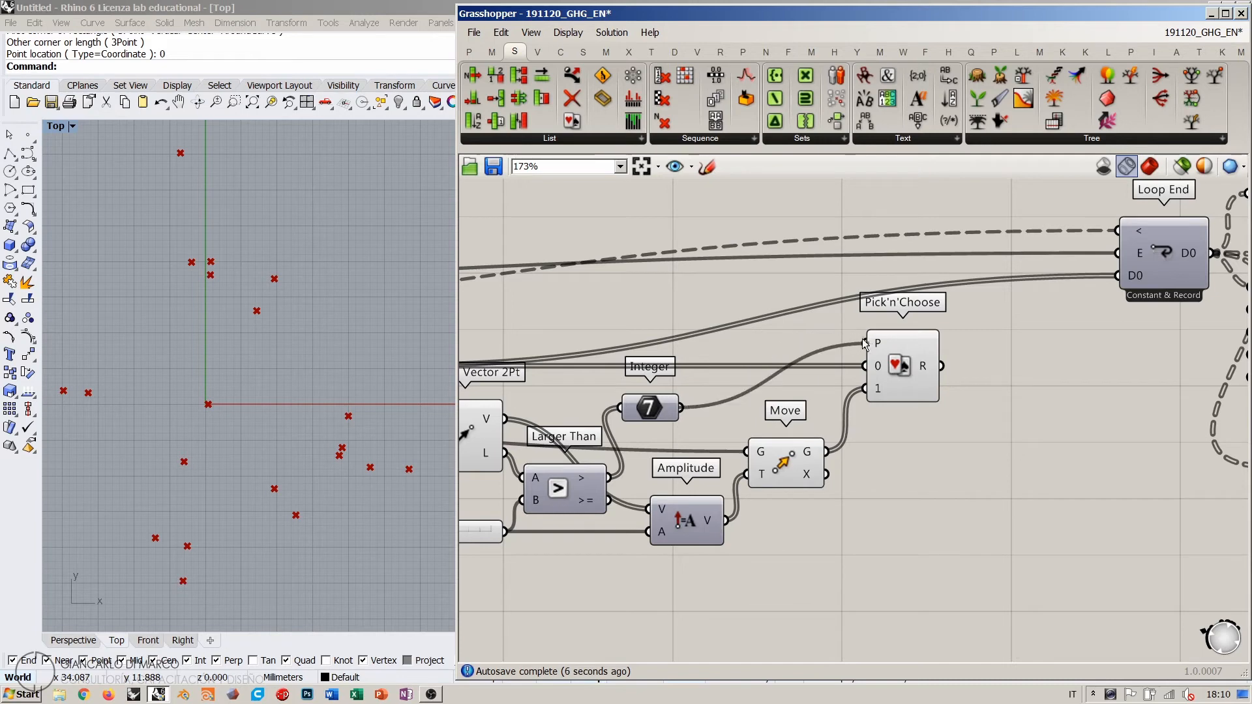
# Step: Compare the points selected by Pick'n'Choose with the first Move component's points
pyautogui.click(888, 366)
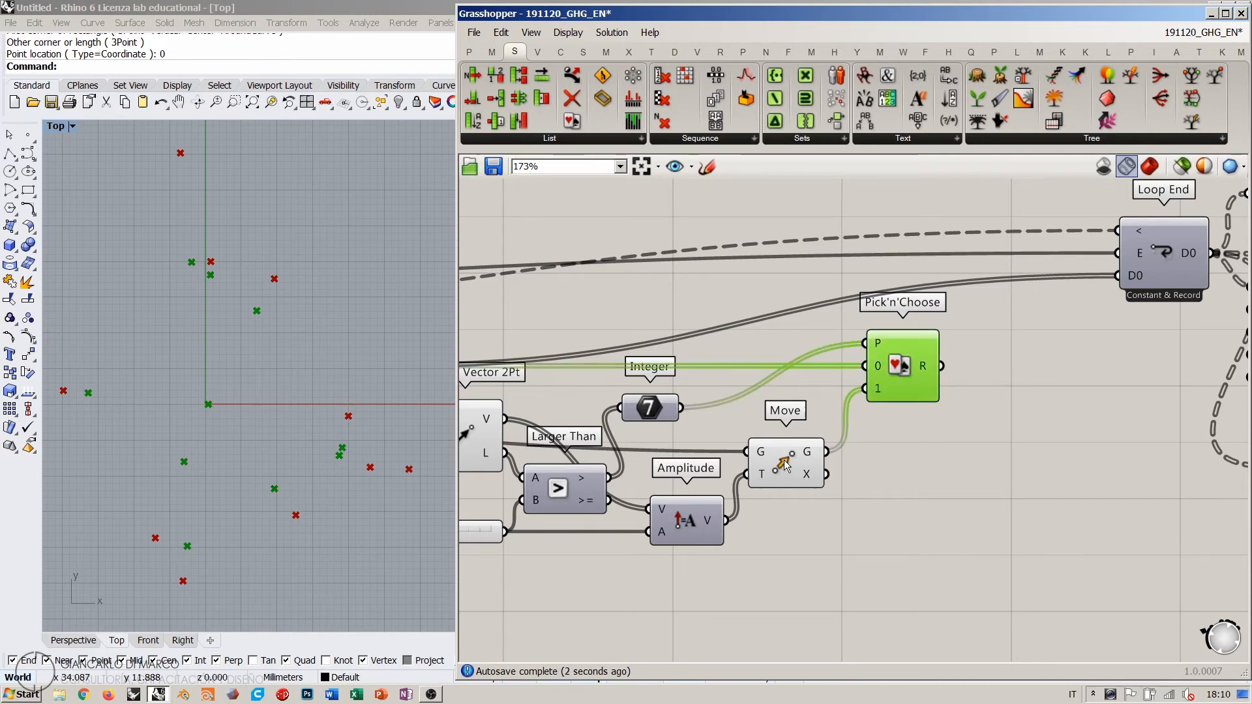
pyautogui.moveTo(895, 367); pyautogui.dragTo(939, 349, button='right')
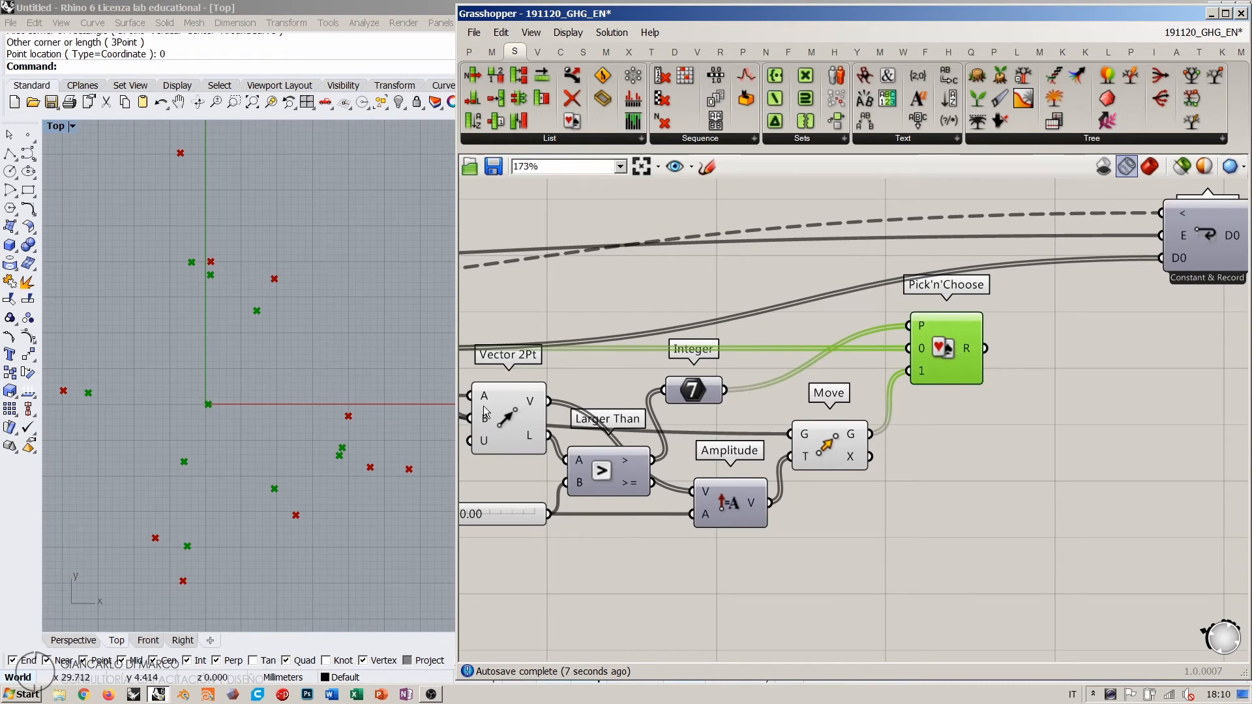
pyautogui.moveTo(512, 422); pyautogui.dragTo(675, 453, button='right')
pyautogui.click(556, 390)
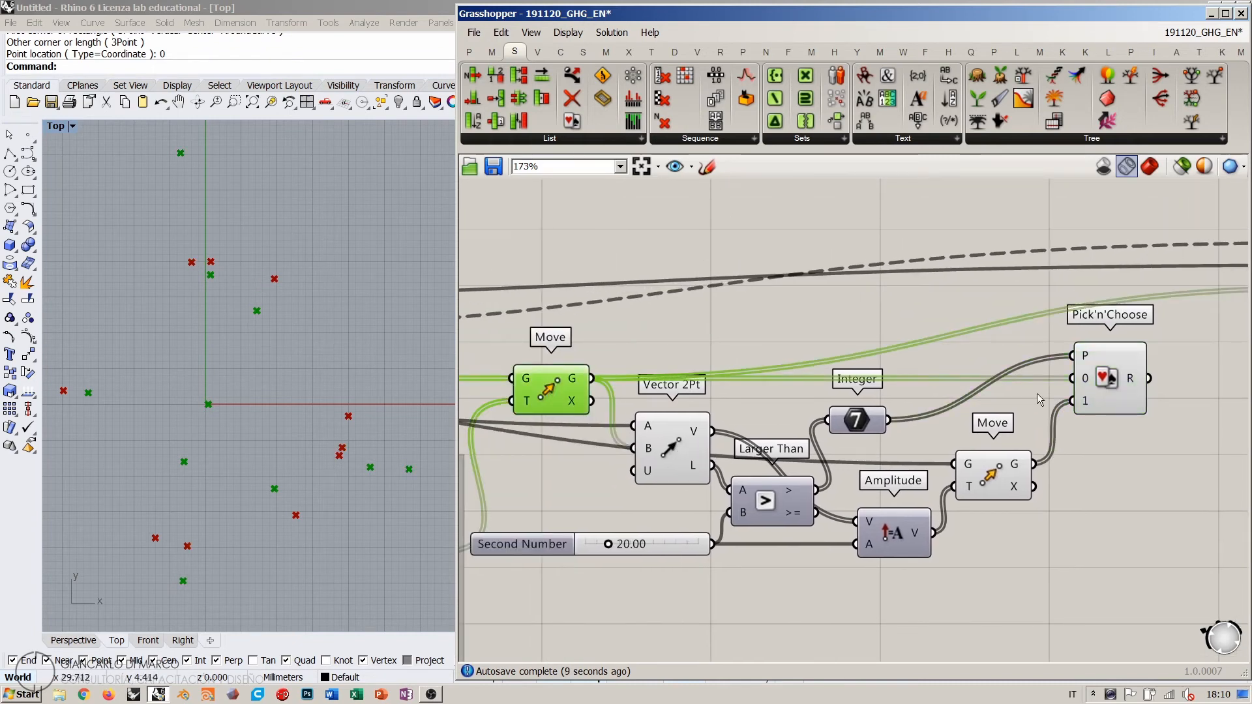
pyautogui.click(1117, 375)
pyautogui.click(558, 394)
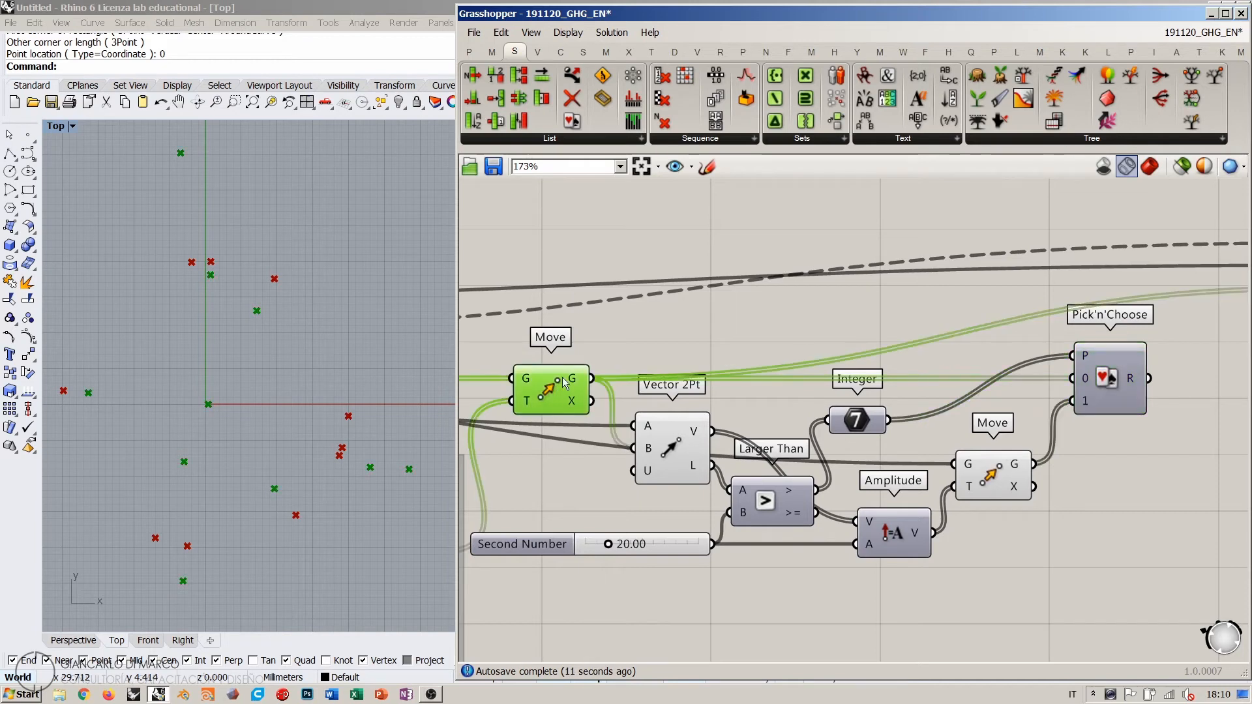
# Step: Turn off the preview of both Move components so that only the Pick'n'Choose points are displayed
pyautogui.moveTo(575, 385)
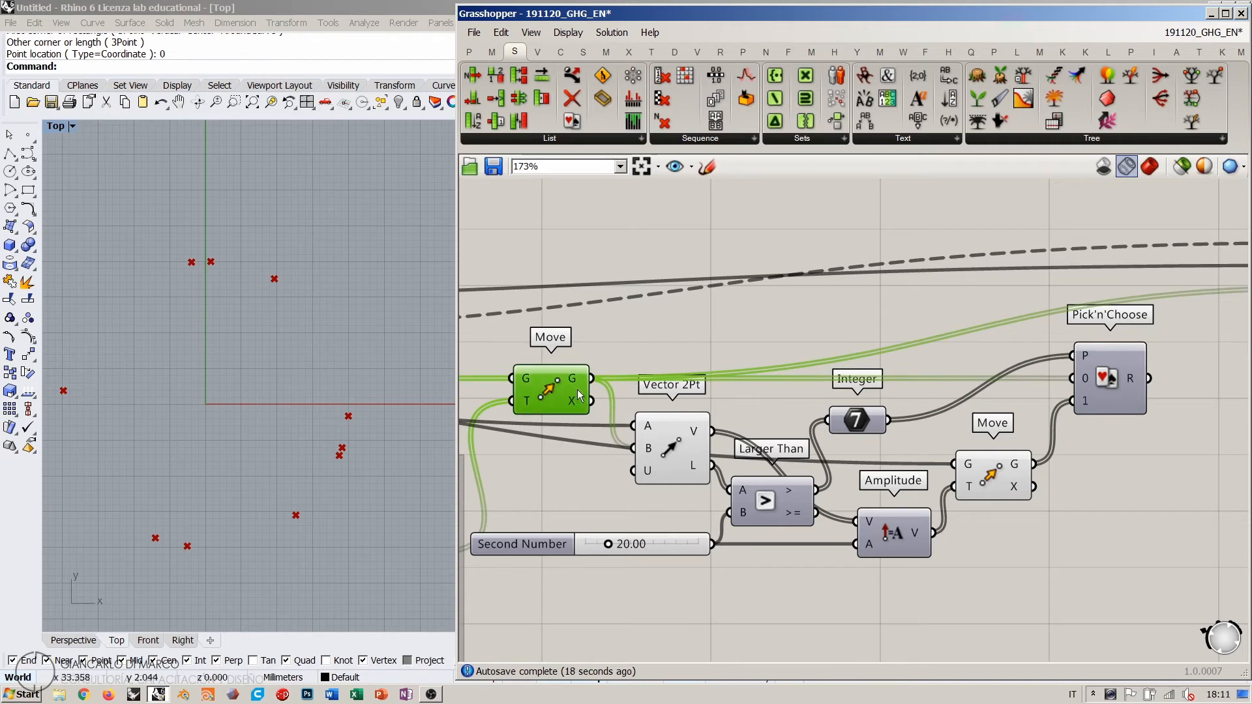
pyautogui.click(1110, 376)
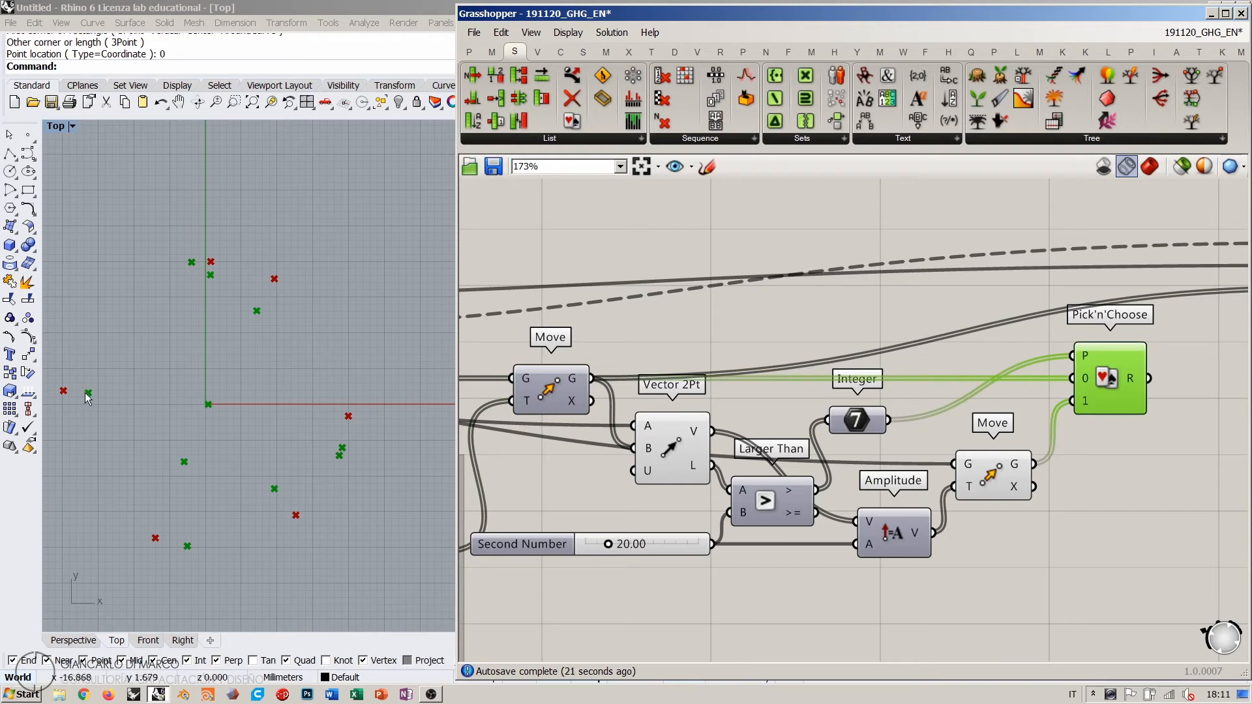
pyautogui.click(541, 392)
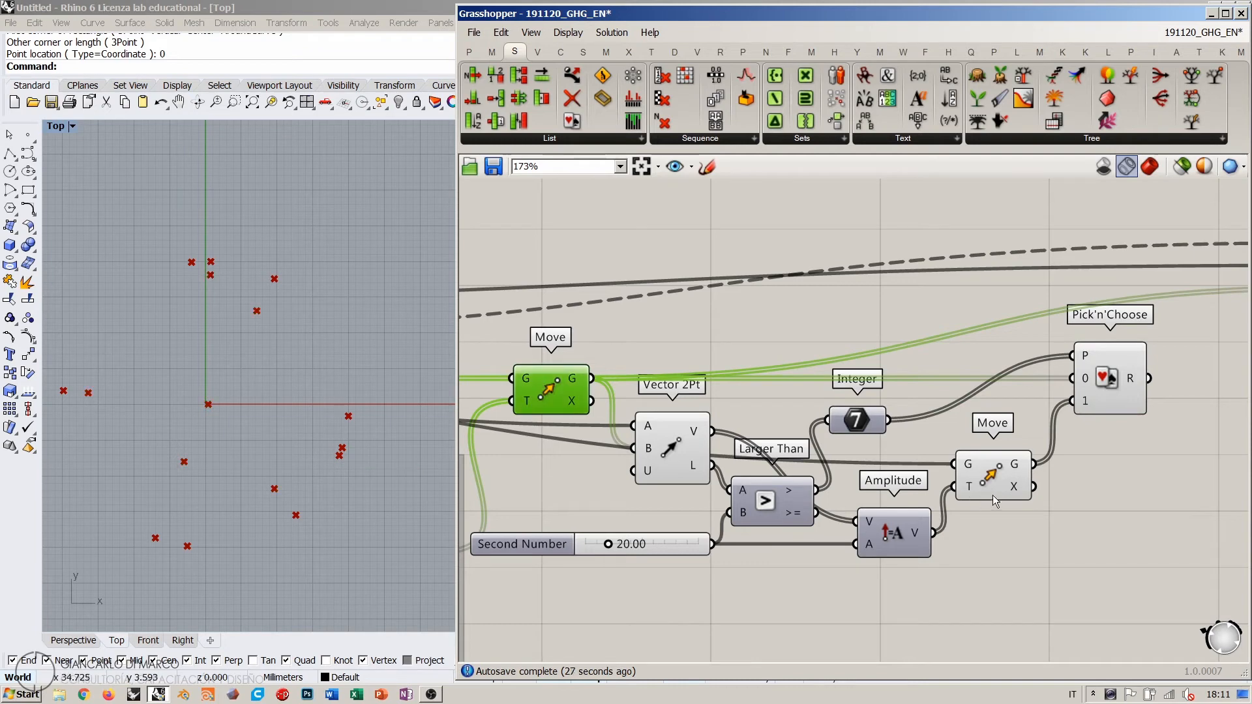
pyautogui.click(992, 475)
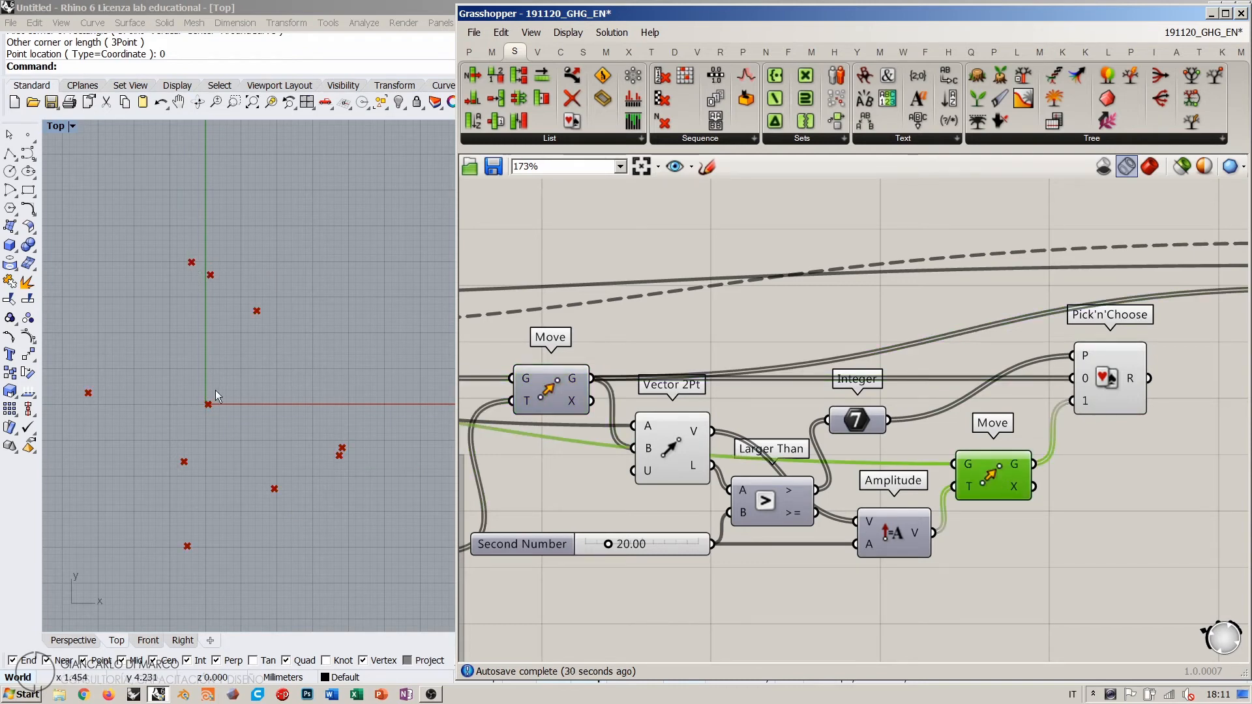
pyautogui.click(656, 549)
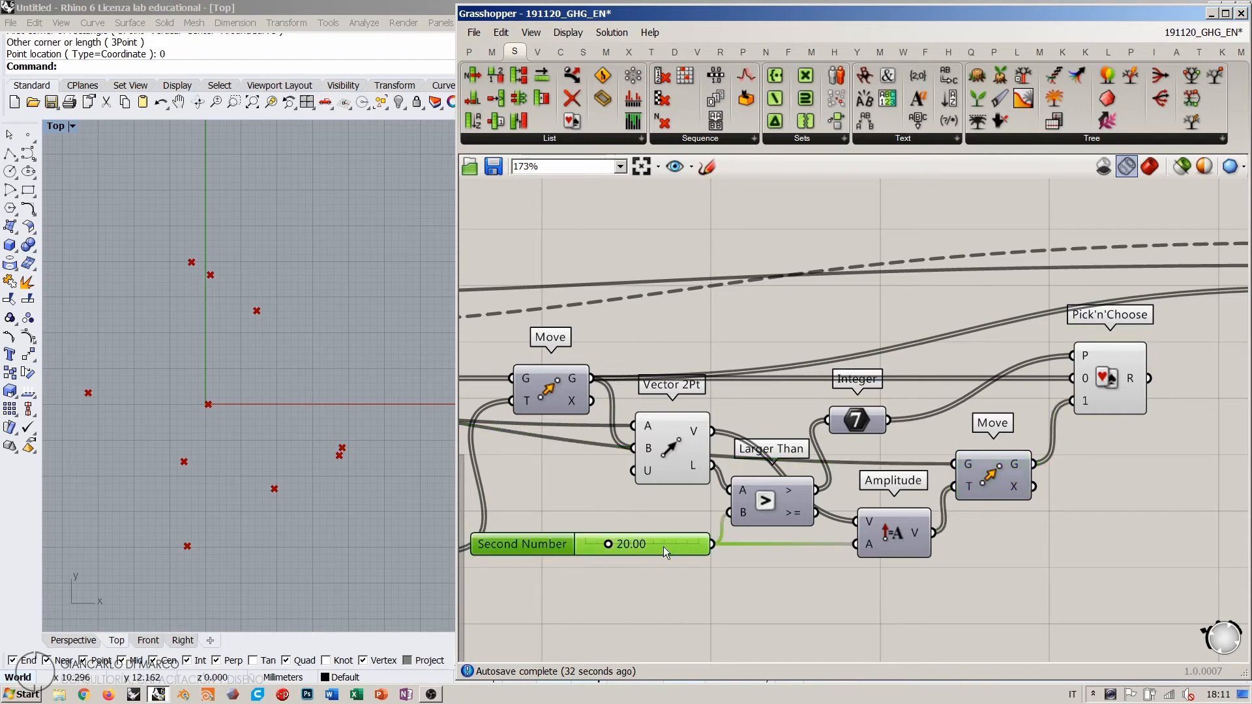
pyautogui.click(837, 318)
# Step: Connect Pick'n'Choose's R output to Loop End's D0 input, replacing the first Move component's connection
pyautogui.moveTo(1068, 393); pyautogui.dragTo(775, 453, button='right')
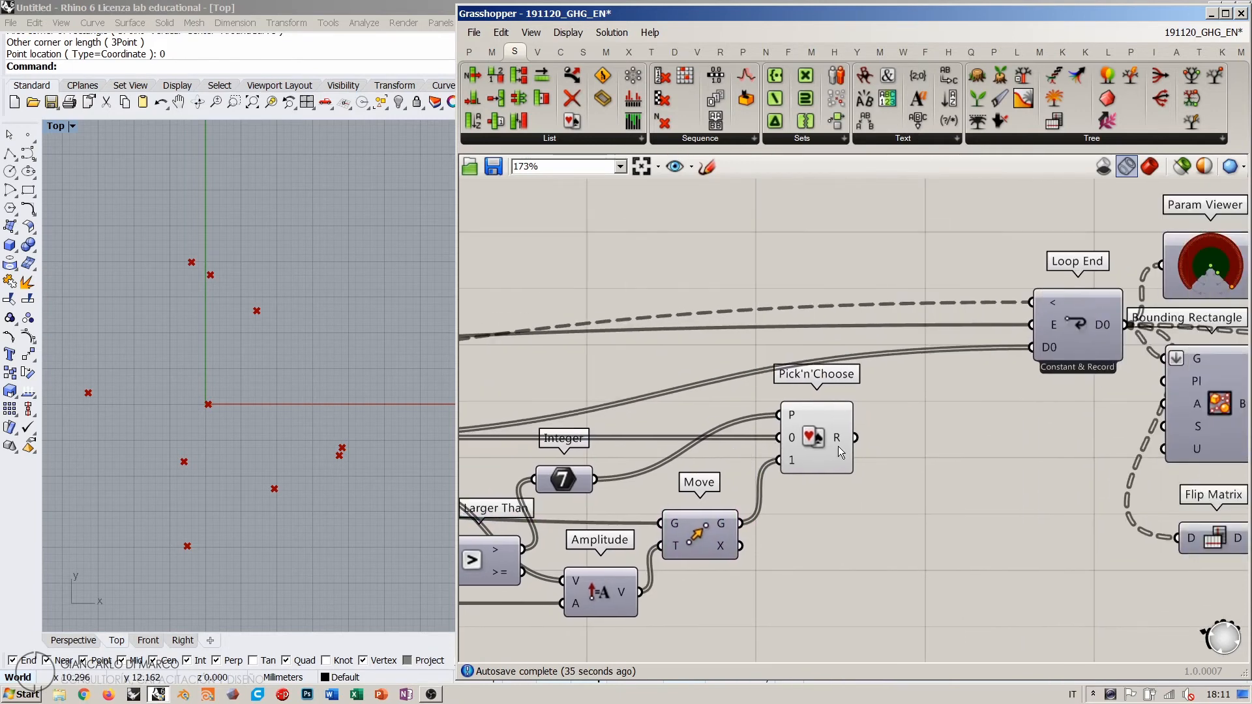
pyautogui.click(823, 437)
pyautogui.moveTo(854, 437); pyautogui.dragTo(1028, 347)
pyautogui.scroll(-3, 984, 416)
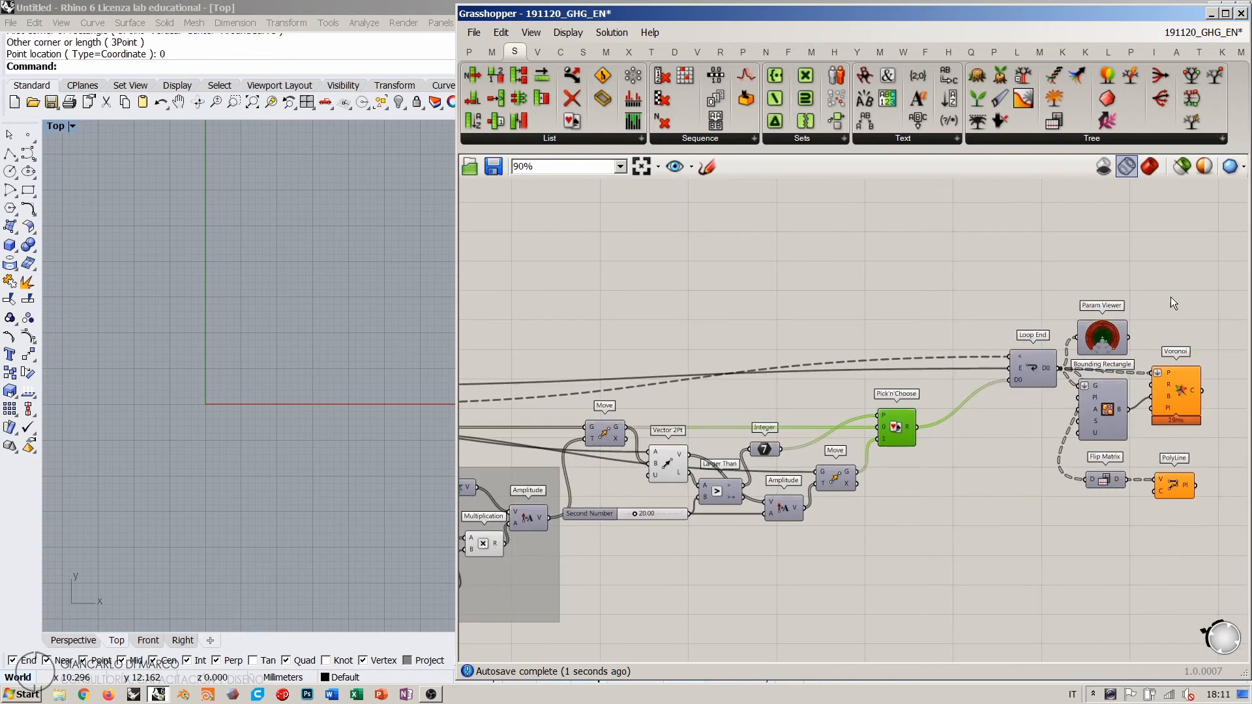
# Step: Move Loop End and its downstream components closer to Pick'n'Choose, and turn on the Voronoi preview
pyautogui.moveTo(1200, 285); pyautogui.dragTo(1001, 521)
pyautogui.moveTo(1029, 361); pyautogui.dragTo(980, 362)
pyautogui.click(1004, 296)
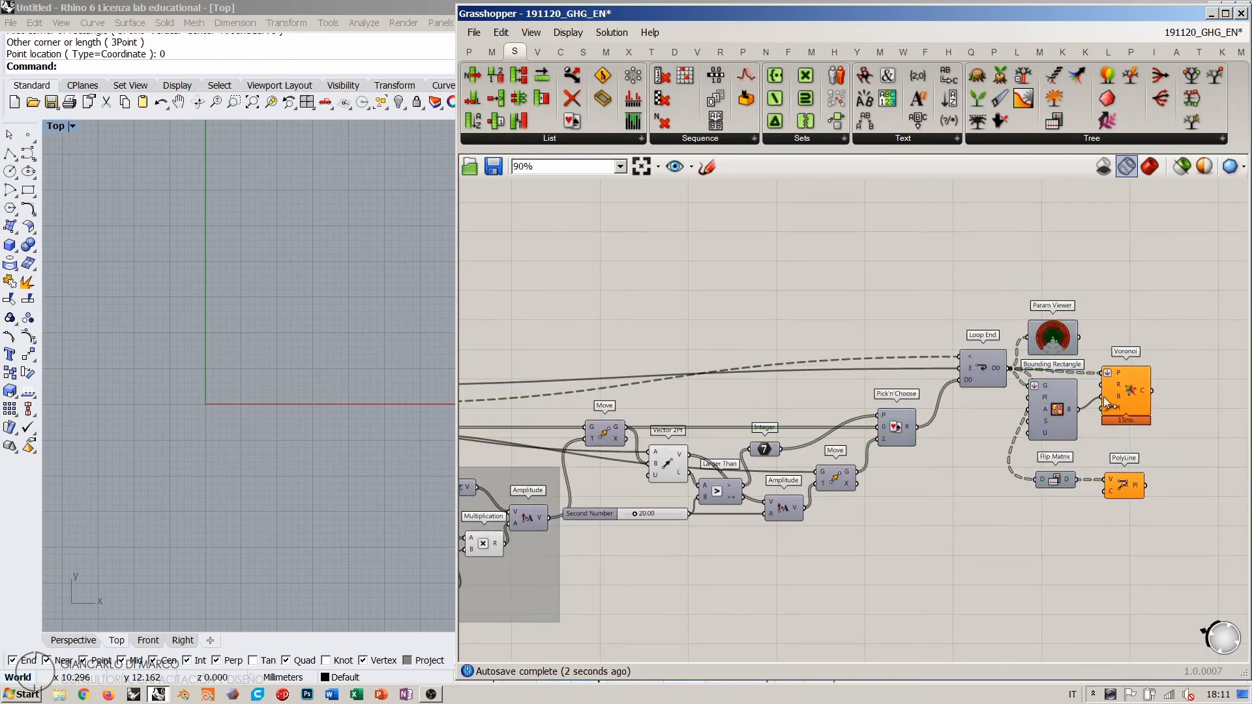
pyautogui.click(1133, 396)
pyautogui.click(1153, 445)
# Step: Rerun the loop by switching Loop Start's Toggle to True and back to False
pyautogui.moveTo(680, 395); pyautogui.dragTo(887, 393, button='right')
pyautogui.moveTo(605, 407); pyautogui.dragTo(875, 392, button='right')
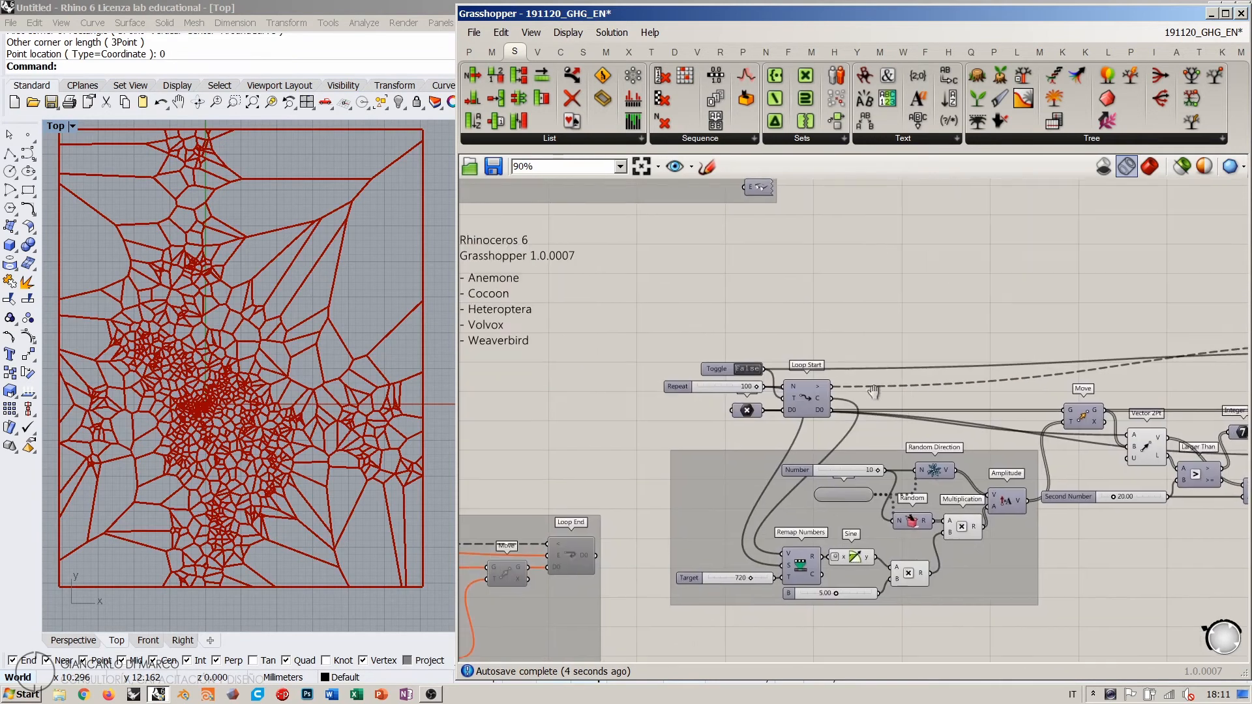
pyautogui.scroll(4, 733, 377)
pyautogui.doubleClick(768, 361)
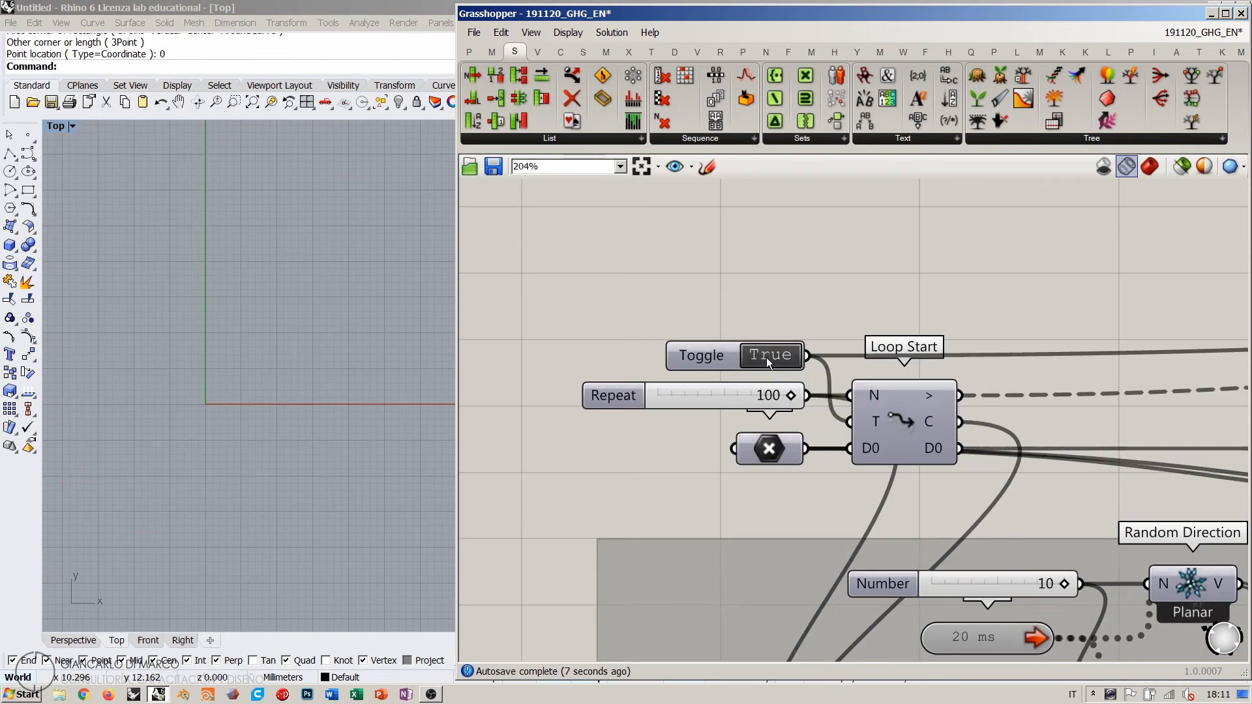
pyautogui.doubleClick(768, 361)
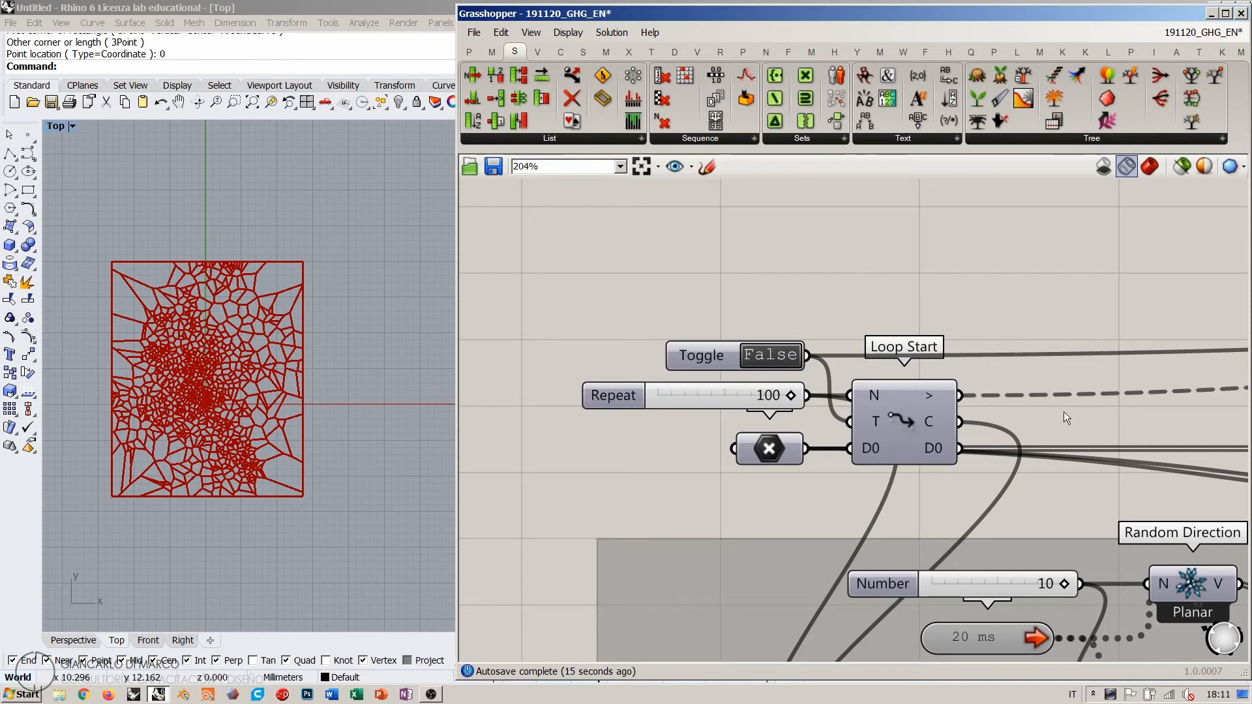
# Step: Examine the distance-limiting components and the Second Number slider against the regenerated Voronoi pattern
pyautogui.moveTo(1063, 412); pyautogui.dragTo(739, 319, button='right')
pyautogui.scroll(-6, 738, 318)
pyautogui.scroll(4, 915, 390)
pyautogui.moveTo(915, 390); pyautogui.dragTo(787, 397, button='right')
pyautogui.scroll(1, 787, 398)
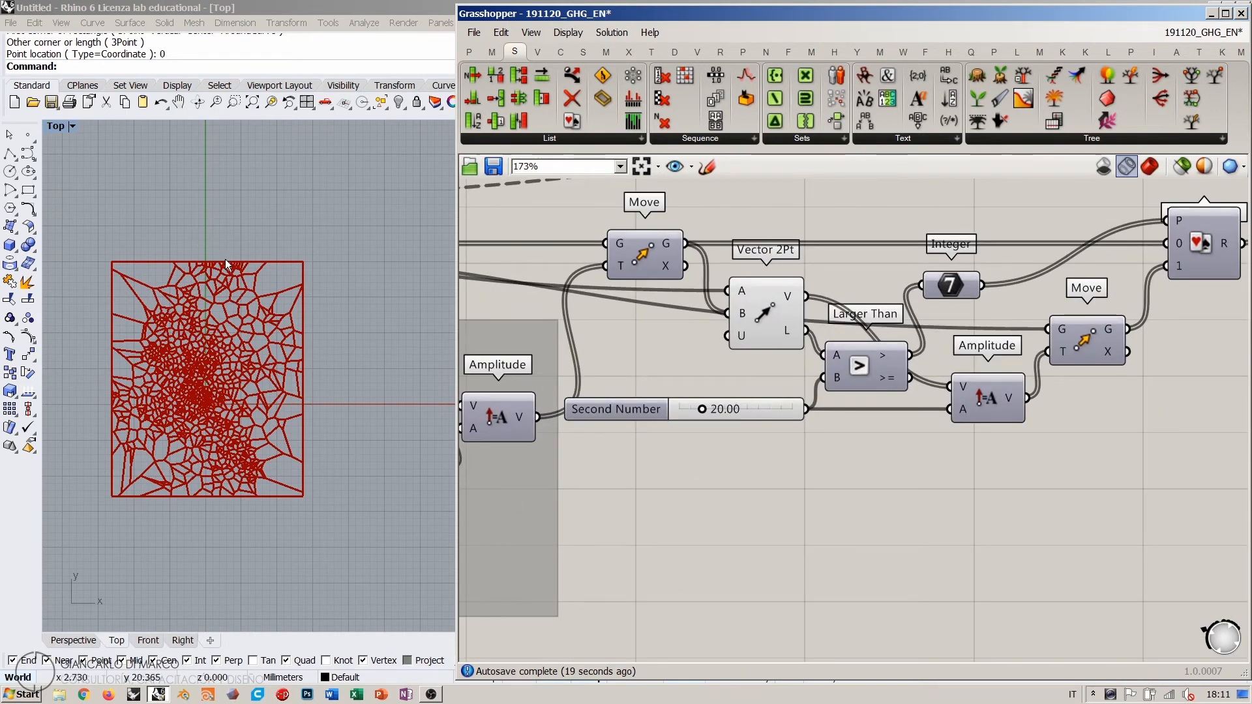
pyautogui.click(744, 413)
pyautogui.click(742, 454)
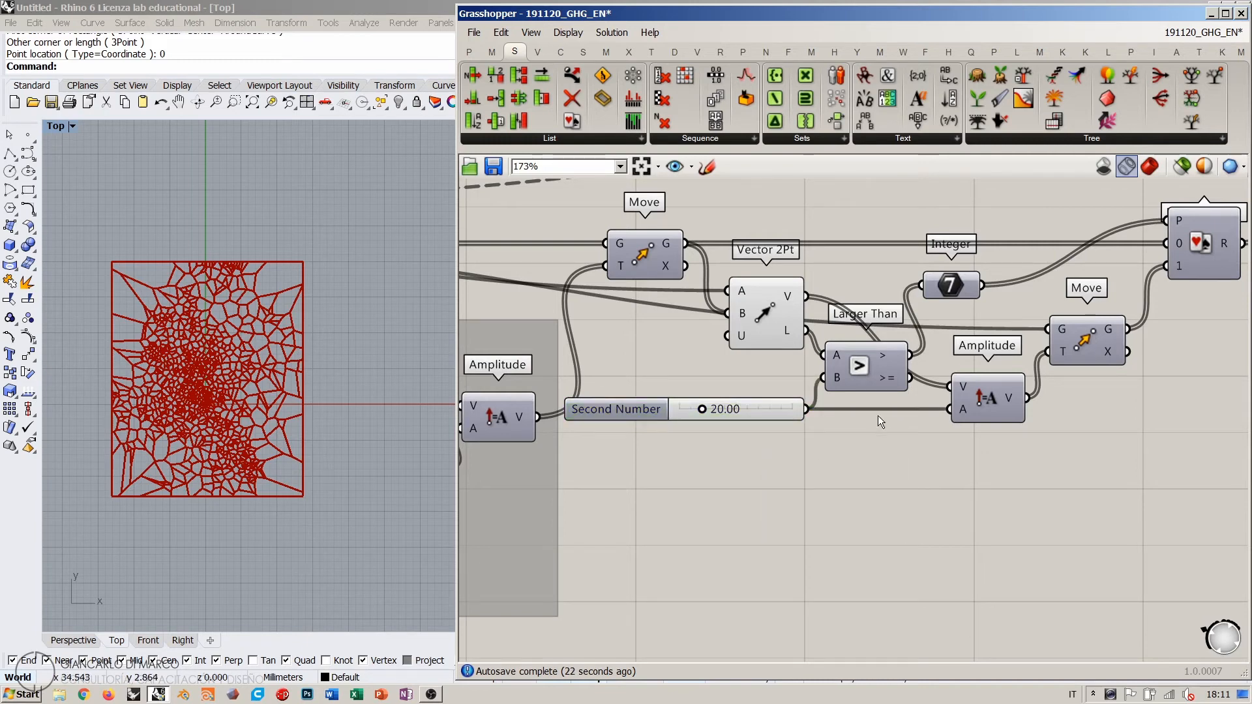
pyautogui.scroll(-1, 944, 412)
pyautogui.click(969, 410)
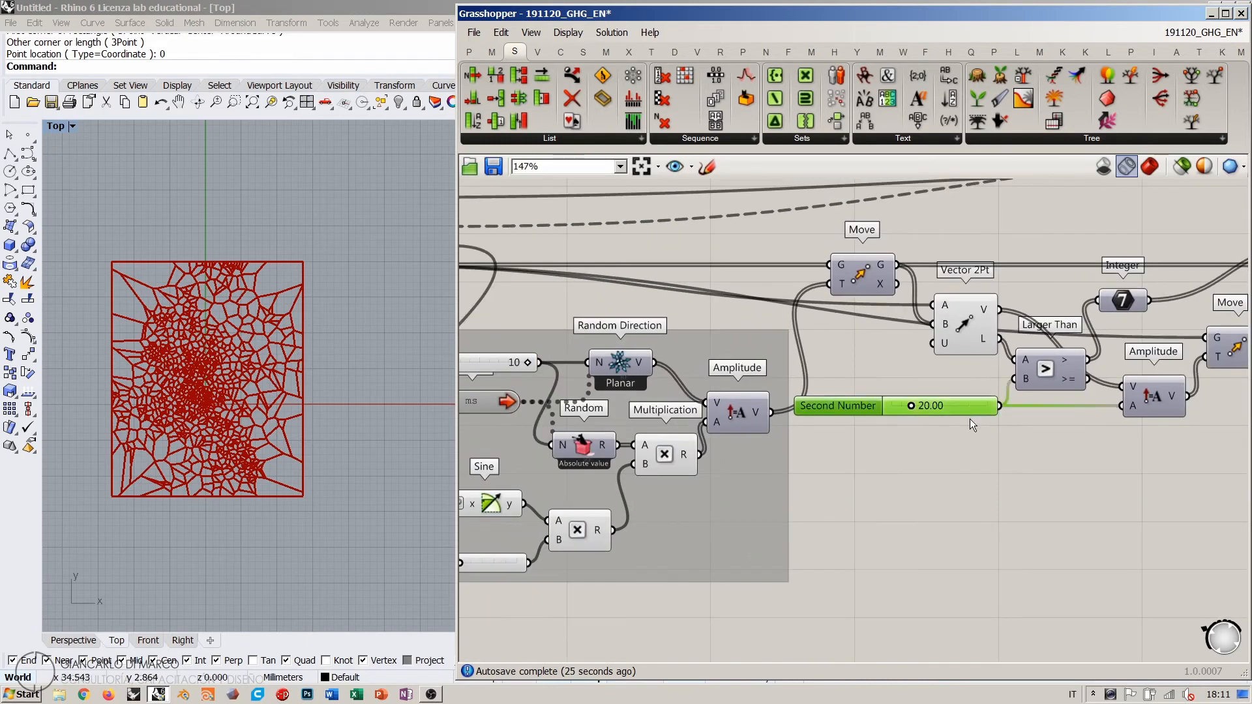
pyautogui.click(848, 435)
pyautogui.moveTo(665, 365); pyautogui.dragTo(770, 339, button='right')
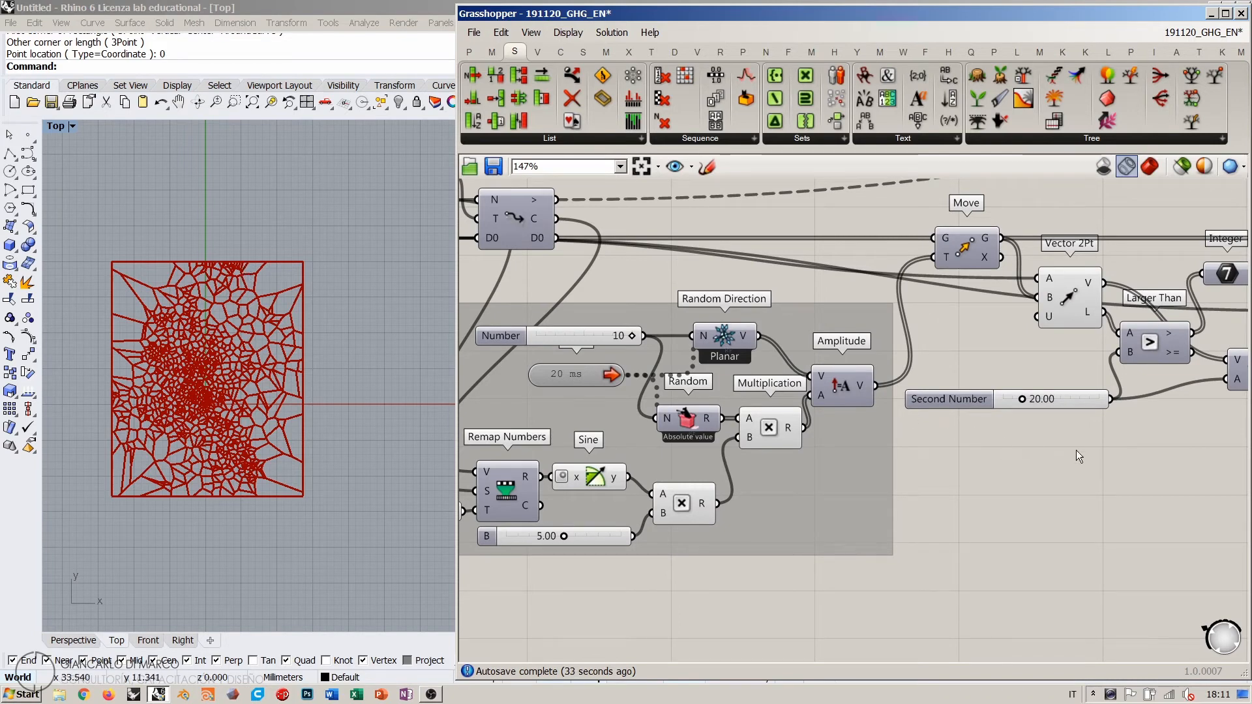
pyautogui.moveTo(1076, 450); pyautogui.dragTo(760, 404, button='right')
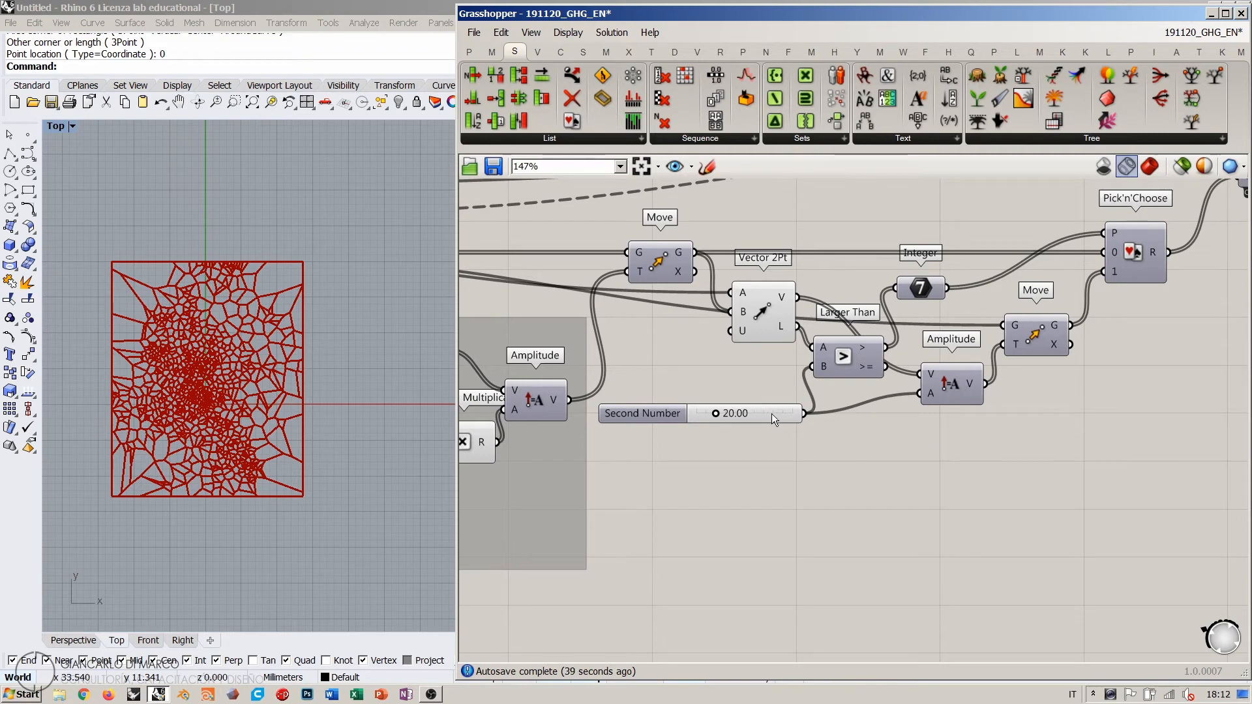
# Step: Move the Second Number slider so that it lines up with the A input of the second Amplitude
pyautogui.moveTo(777, 414); pyautogui.dragTo(776, 394)
pyautogui.click(851, 377)
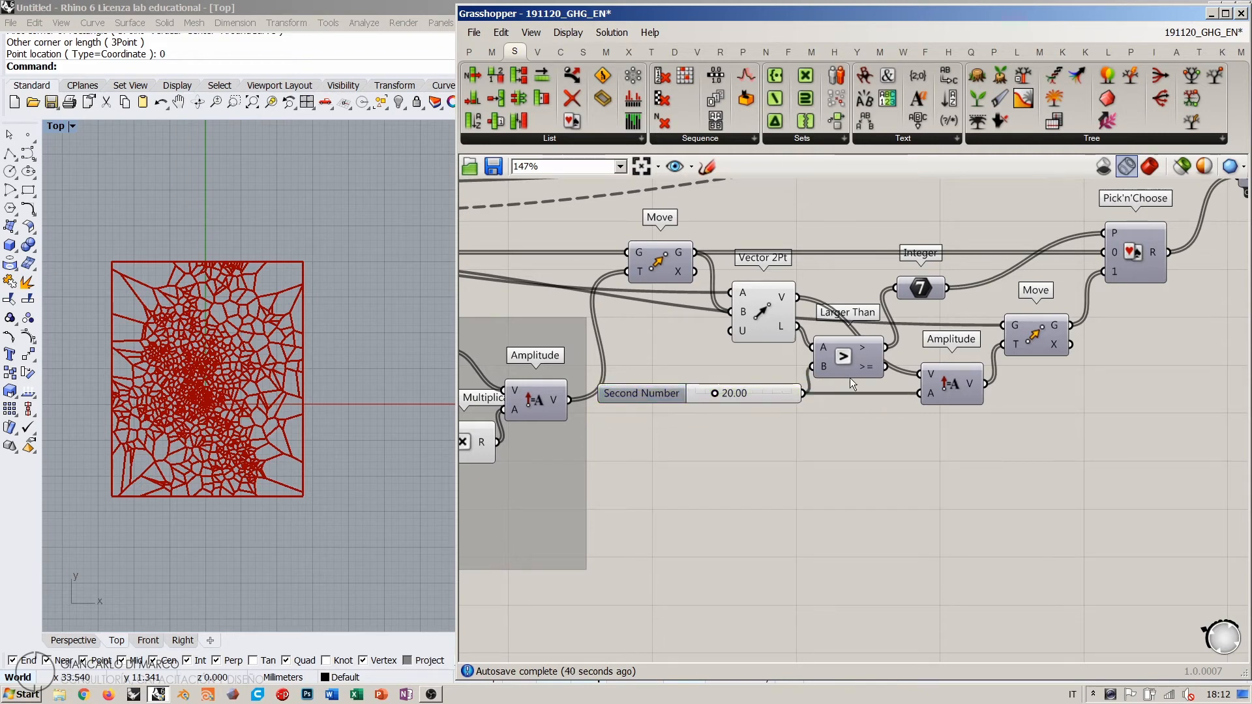
pyautogui.moveTo(845, 497); pyautogui.dragTo(894, 489, button='right')
pyautogui.click(808, 384)
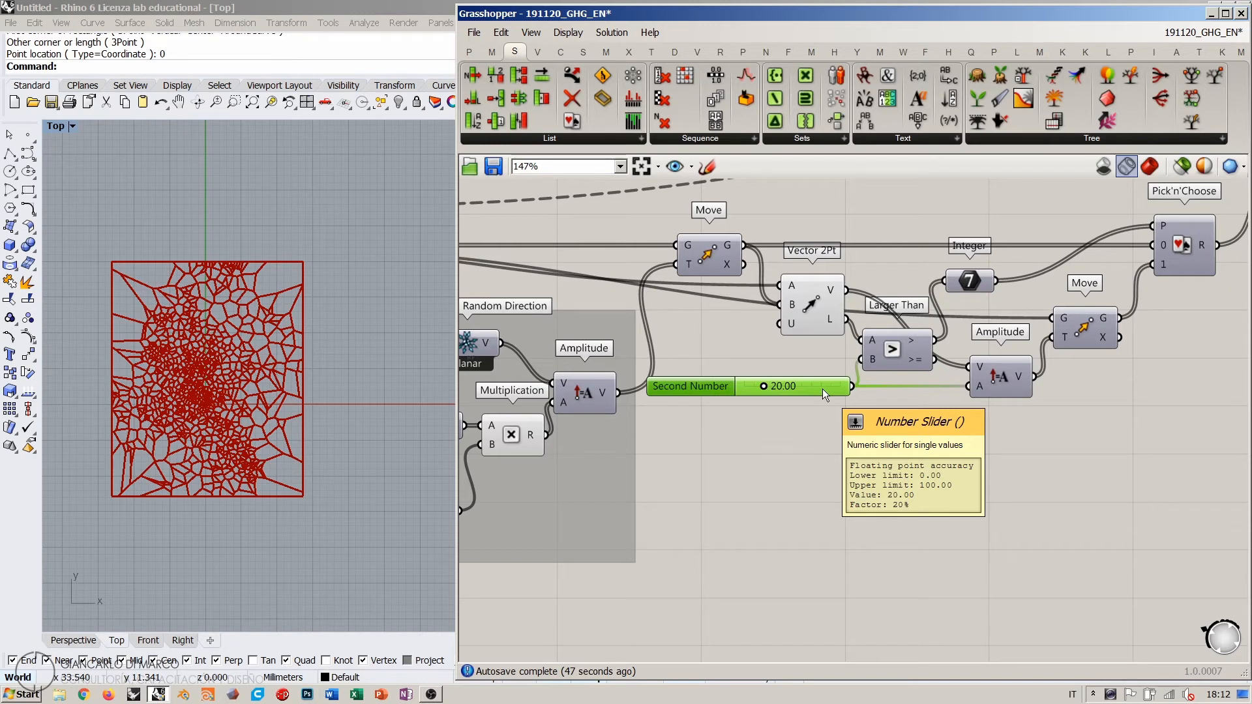
# Step: Add a Circle component, with the loop's starting Point parameter feeding P and the Second Number slider feeding R
pyautogui.doubleClick(907, 487)
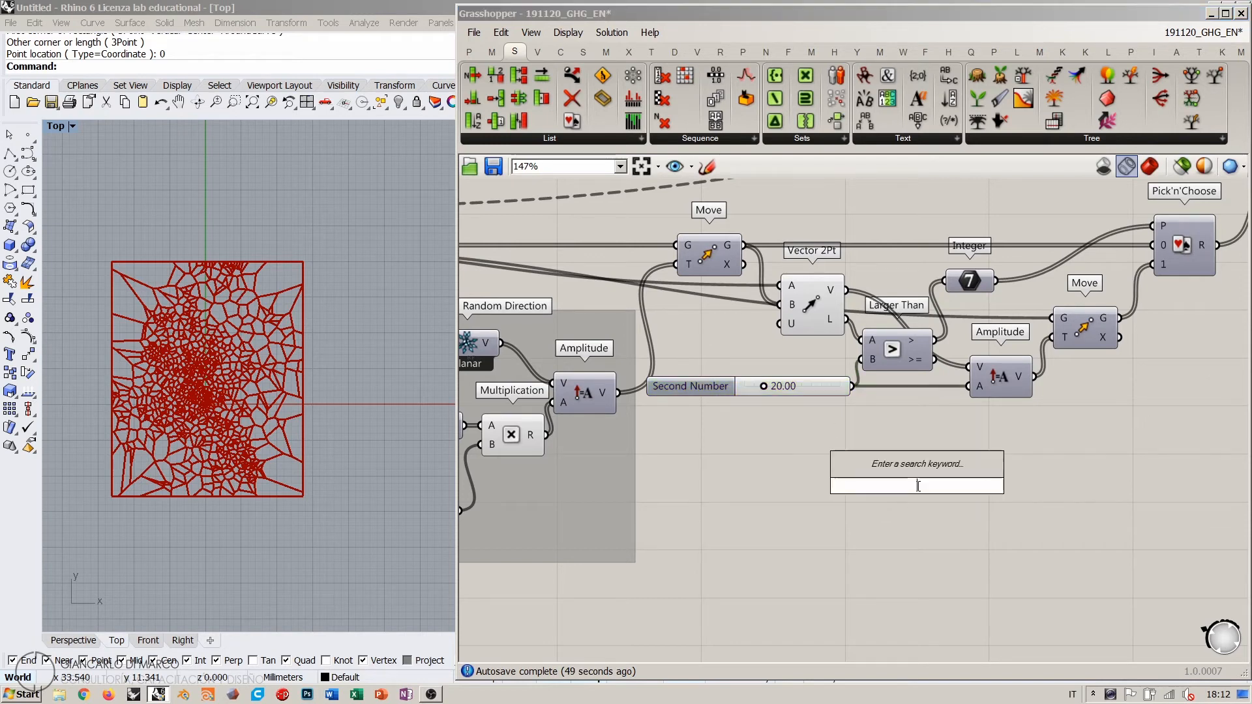
pyautogui.write('circ')
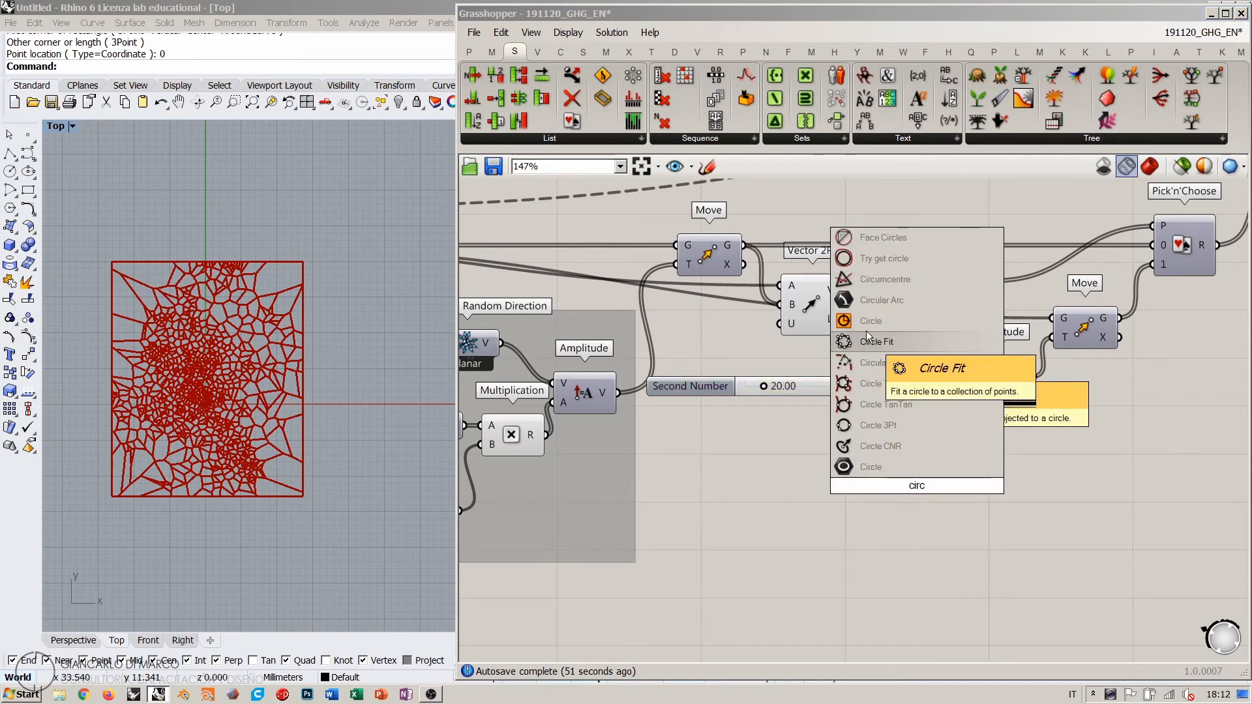
pyautogui.press('Return')
pyautogui.scroll(-3, 913, 389)
pyautogui.moveTo(913, 389); pyautogui.dragTo(987, 381, button='right')
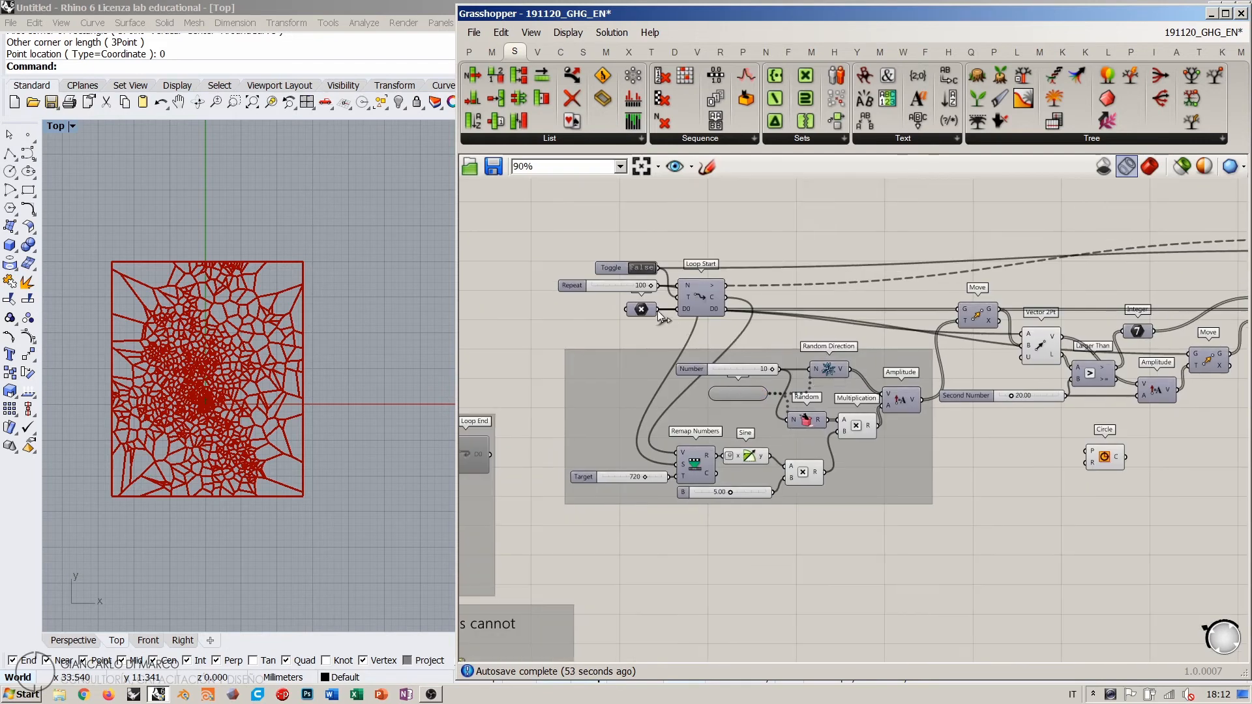
pyautogui.moveTo(657, 310); pyautogui.dragTo(1086, 450)
pyautogui.scroll(5, 854, 326)
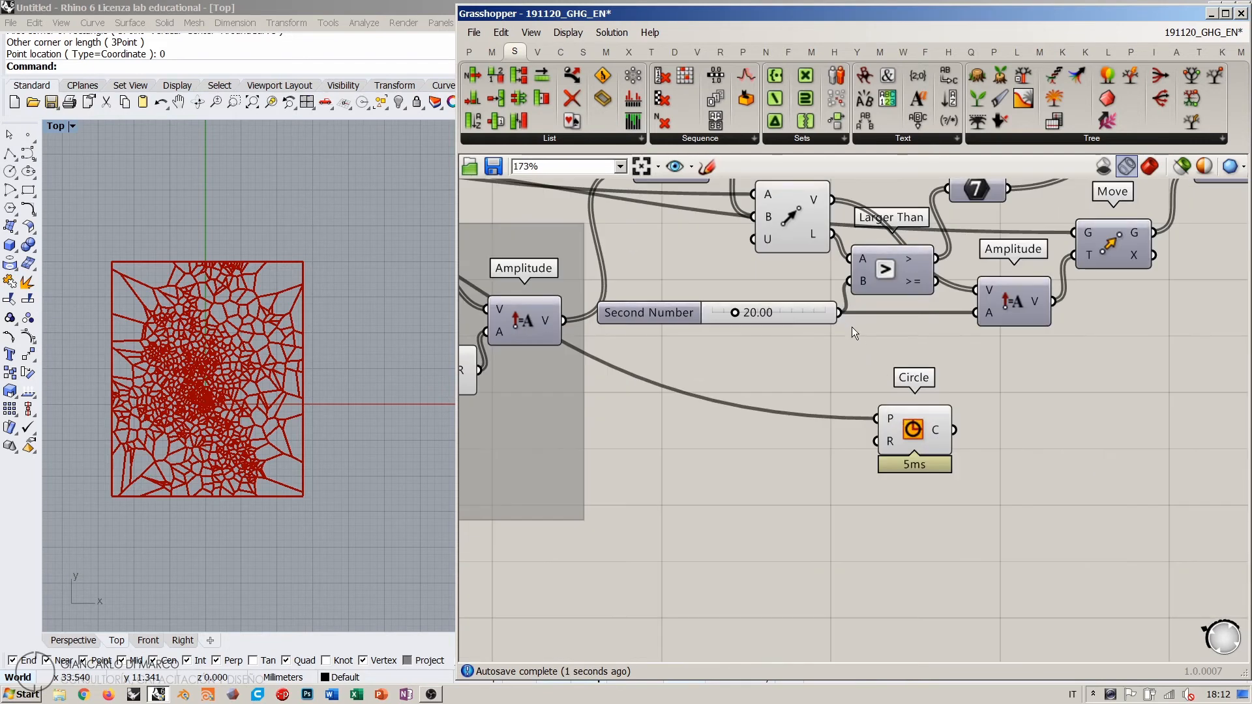
pyautogui.moveTo(858, 407); pyautogui.dragTo(876, 442)
pyautogui.moveTo(1021, 477); pyautogui.dragTo(884, 472, button='right')
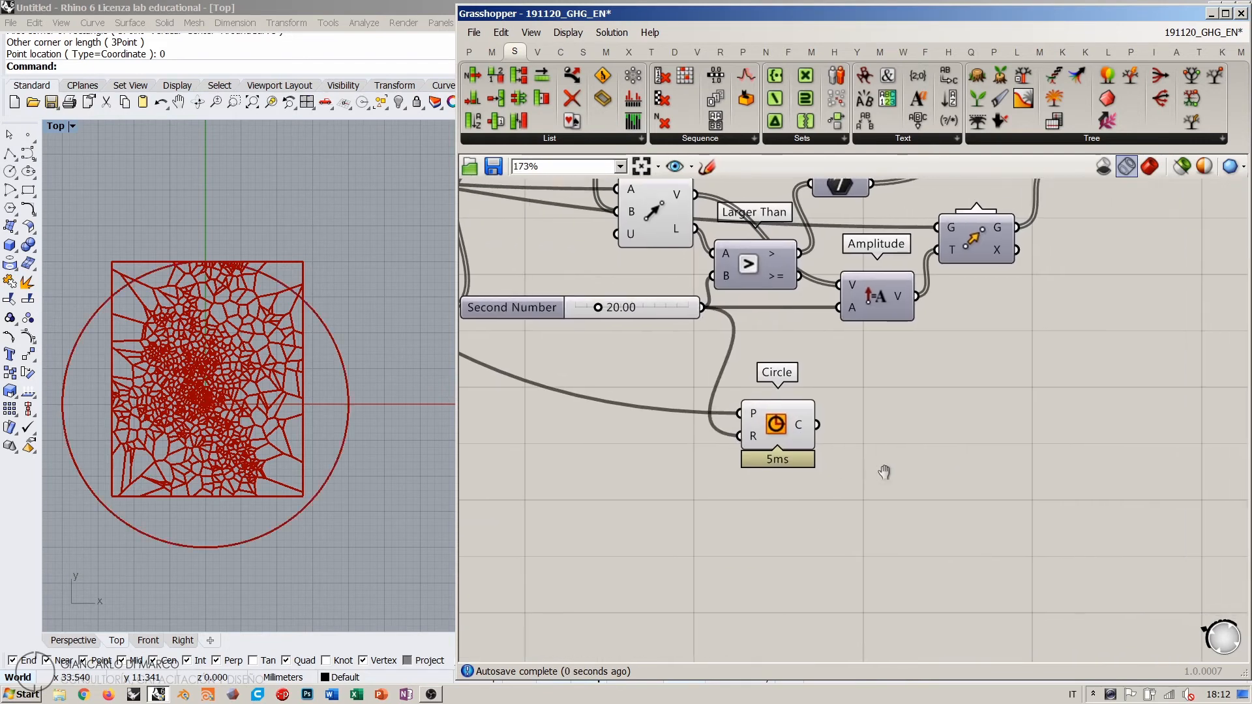
# Step: Add a Boundary Surfaces component fed by Circle's C output, and turn off the Circle preview
pyautogui.doubleClick(914, 457)
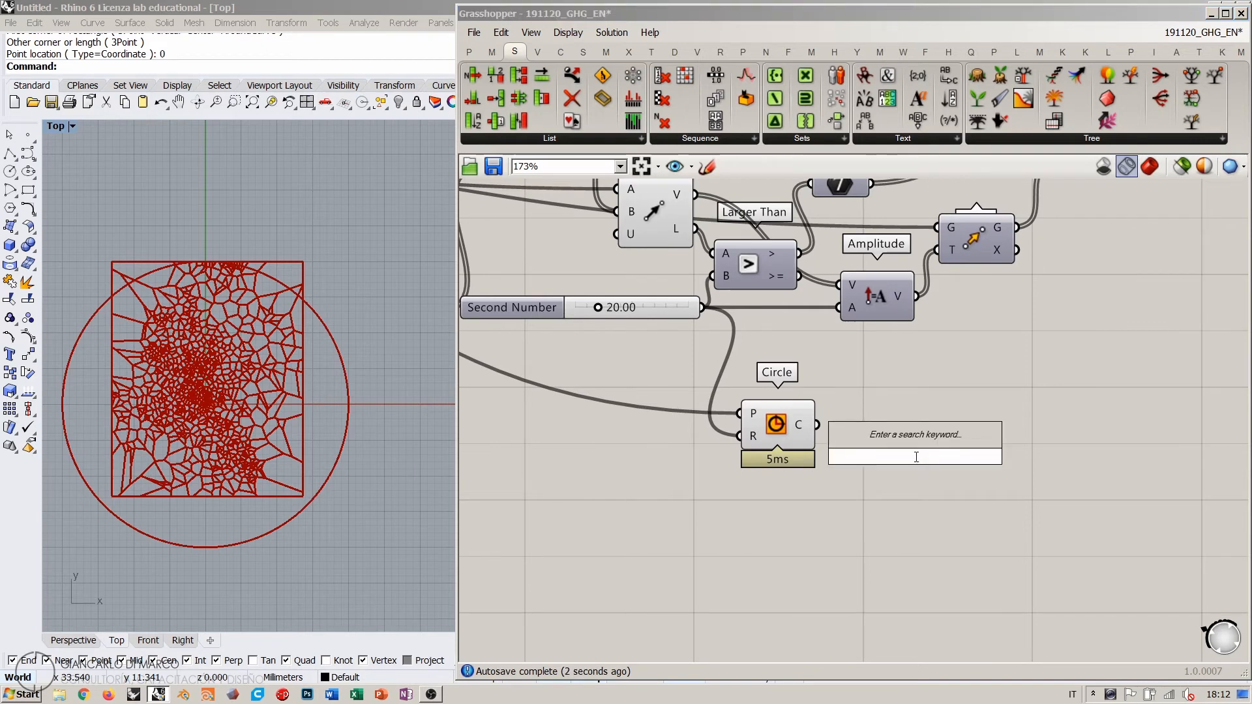
pyautogui.write('bound')
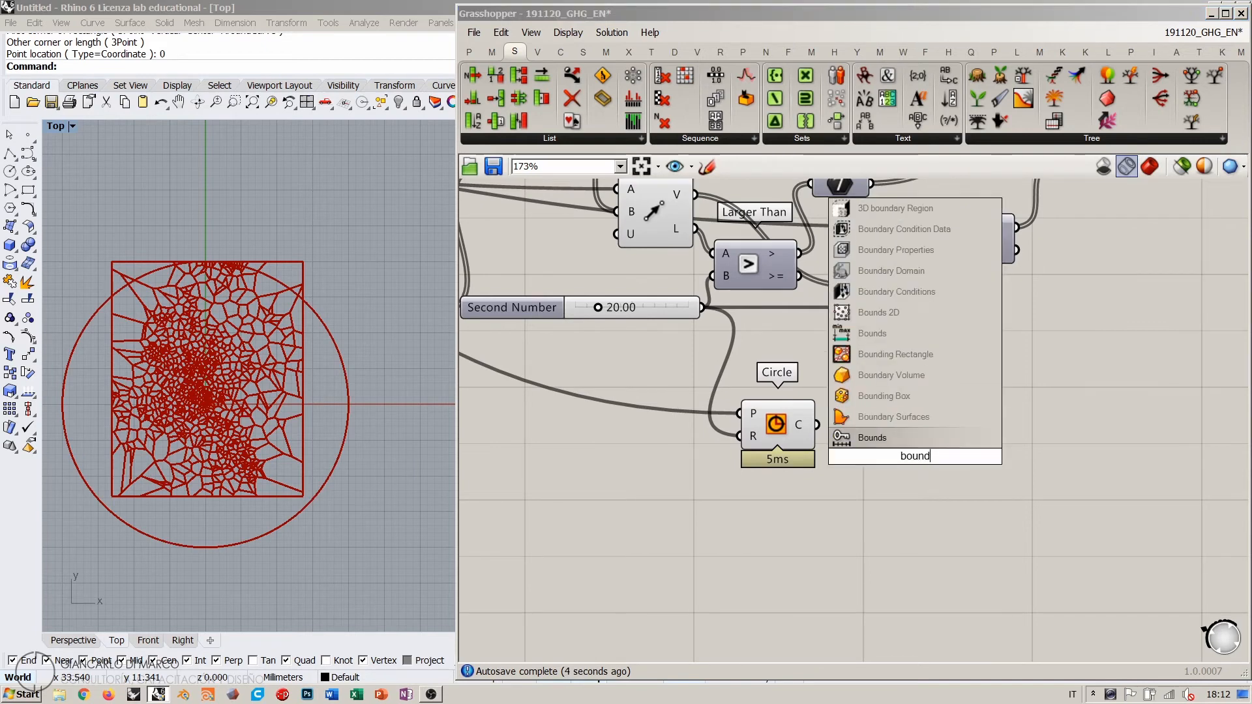
pyautogui.click(890, 417)
pyautogui.moveTo(877, 455); pyautogui.dragTo(816, 425)
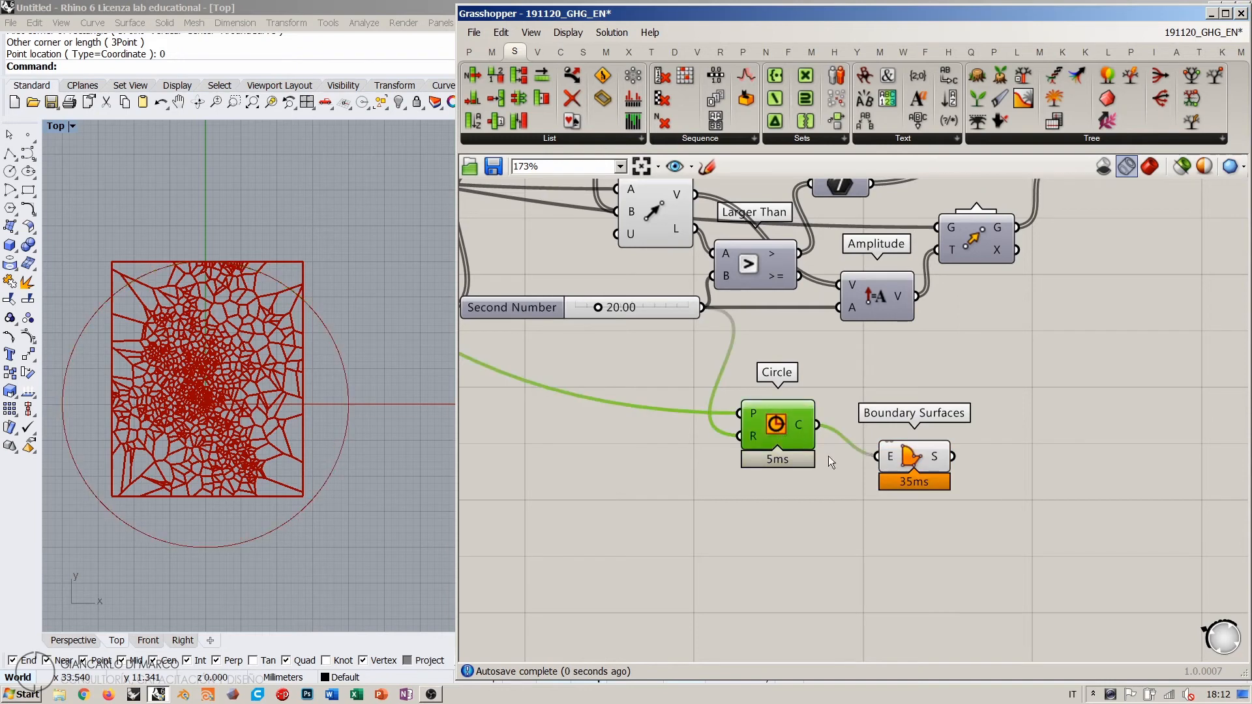
pyautogui.moveTo(914, 458); pyautogui.dragTo(901, 426)
pyautogui.click(994, 454)
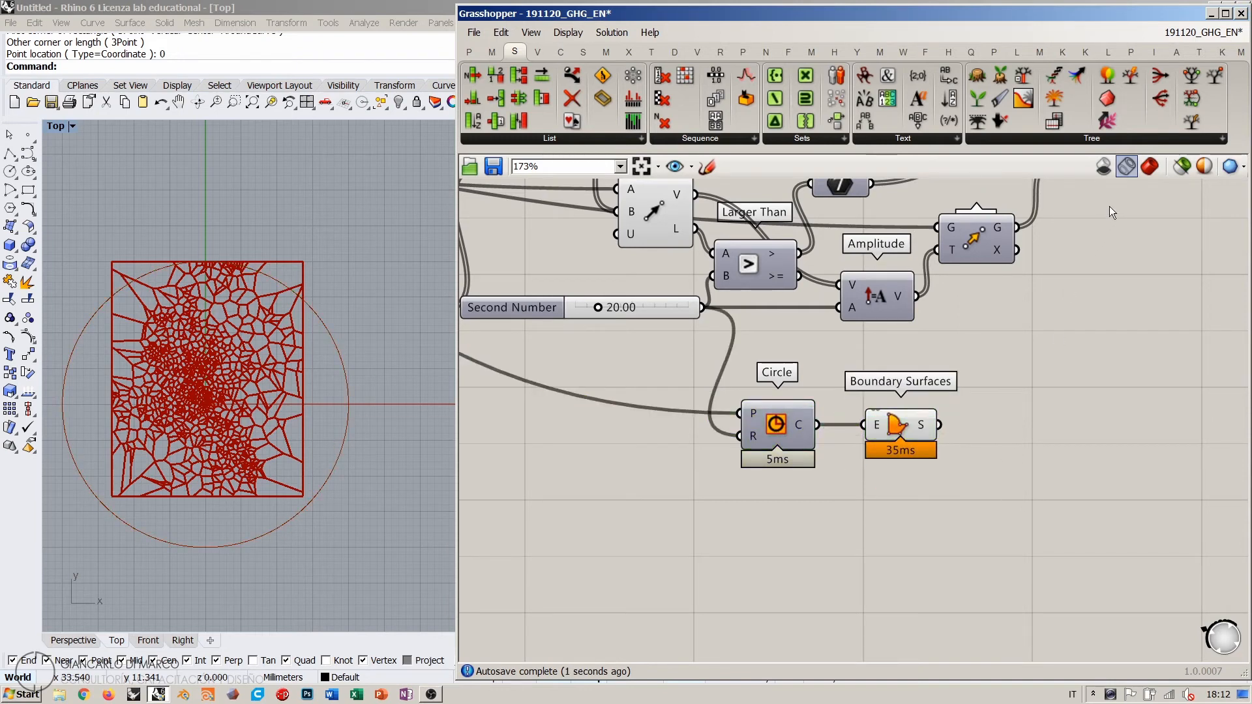
# Step: Switch the Grasshopper preview to shaded, and move Circle and Boundary Surfaces to free canvas space below the loop components
pyautogui.click(1147, 167)
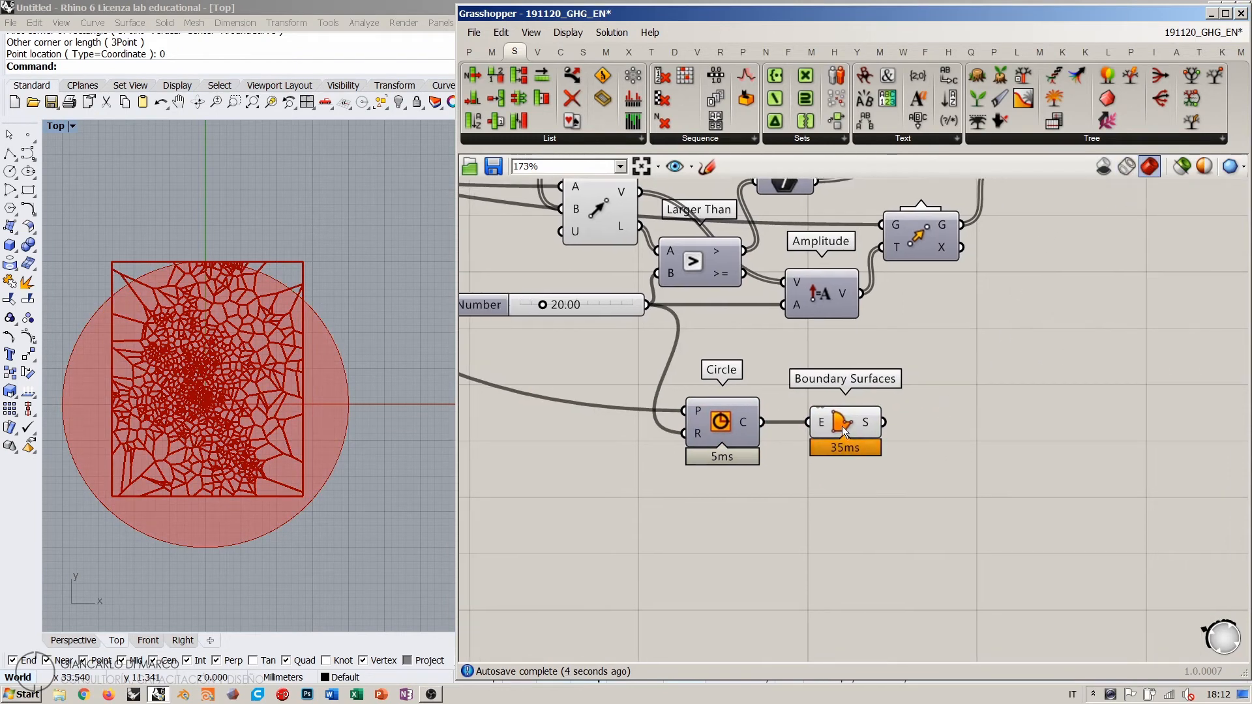
pyautogui.moveTo(843, 425); pyautogui.dragTo(820, 425)
pyautogui.moveTo(890, 440); pyautogui.dragTo(907, 527, button='right')
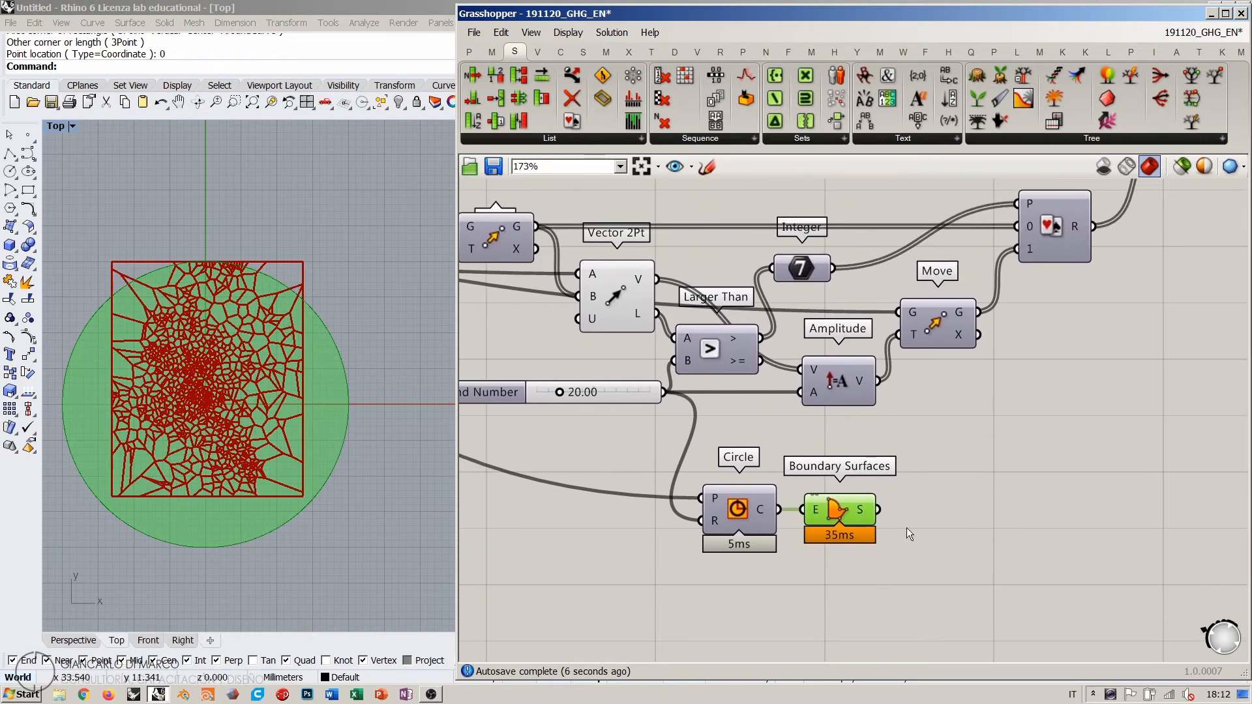
pyautogui.moveTo(906, 527); pyautogui.dragTo(750, 485)
pyautogui.moveTo(749, 486); pyautogui.dragTo(792, 276, button='right')
pyautogui.moveTo(788, 300); pyautogui.dragTo(726, 532)
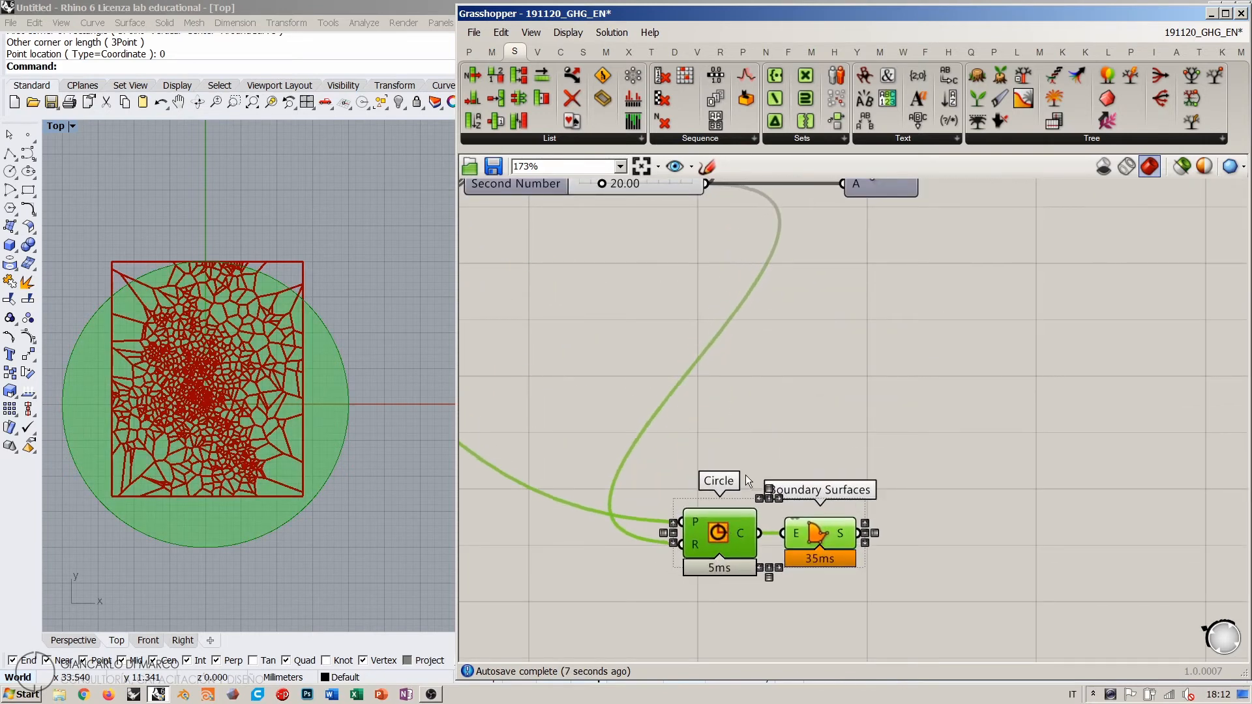
pyautogui.scroll(-4, 671, 428)
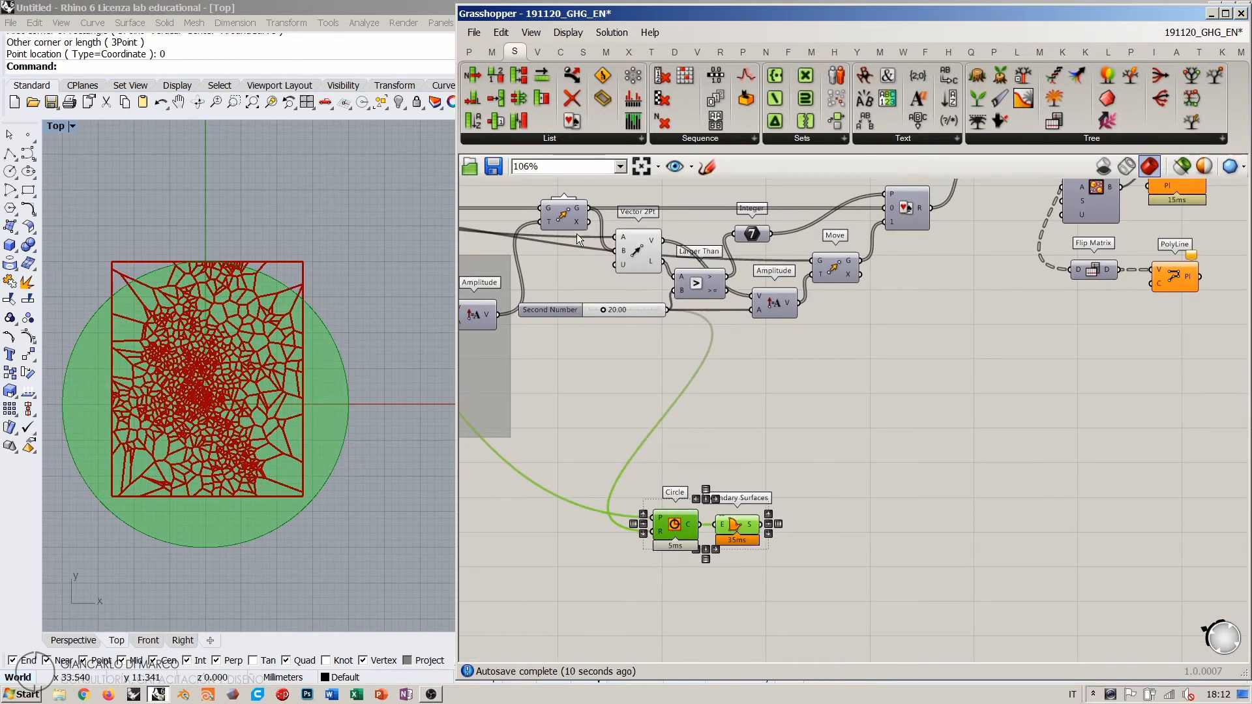
# Step: Add Surface Closest Point using the first Move's points and the Boundary Surfaces output, and route its P output to Loop End's D0
pyautogui.moveTo(577, 240); pyautogui.dragTo(617, 247, button='right')
pyautogui.click(609, 226)
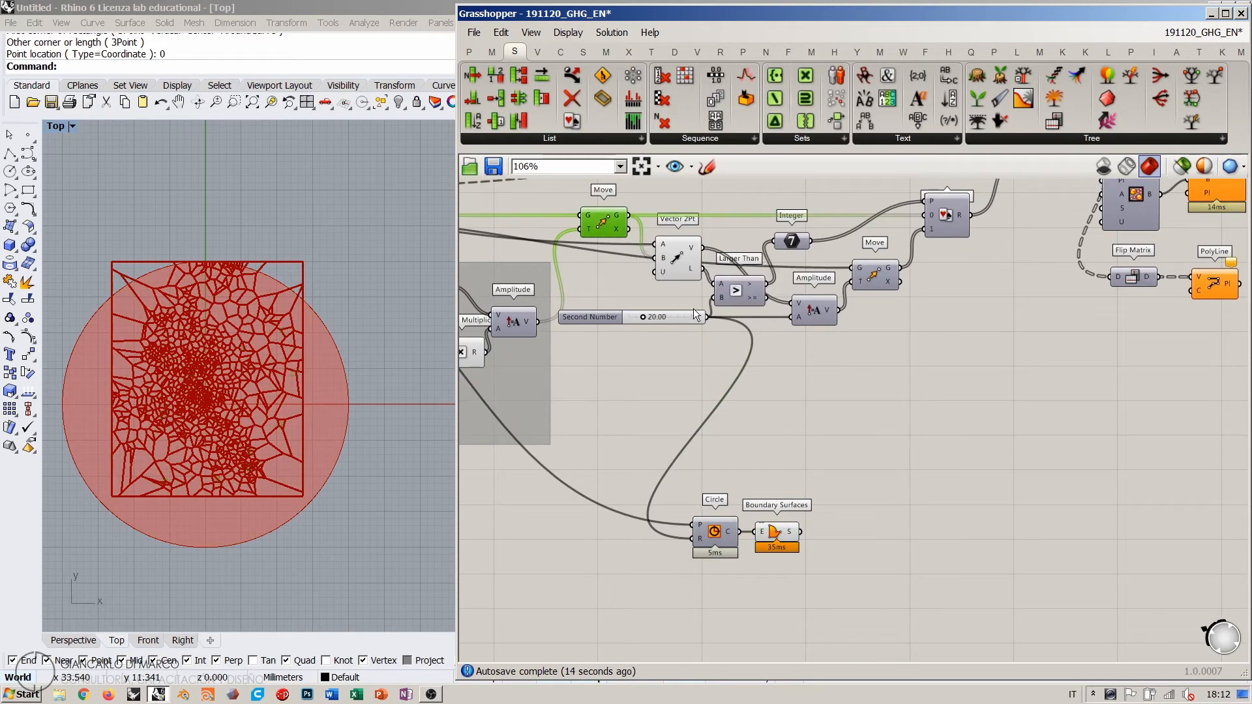
pyautogui.doubleClick(843, 453)
pyautogui.write('surface clo')
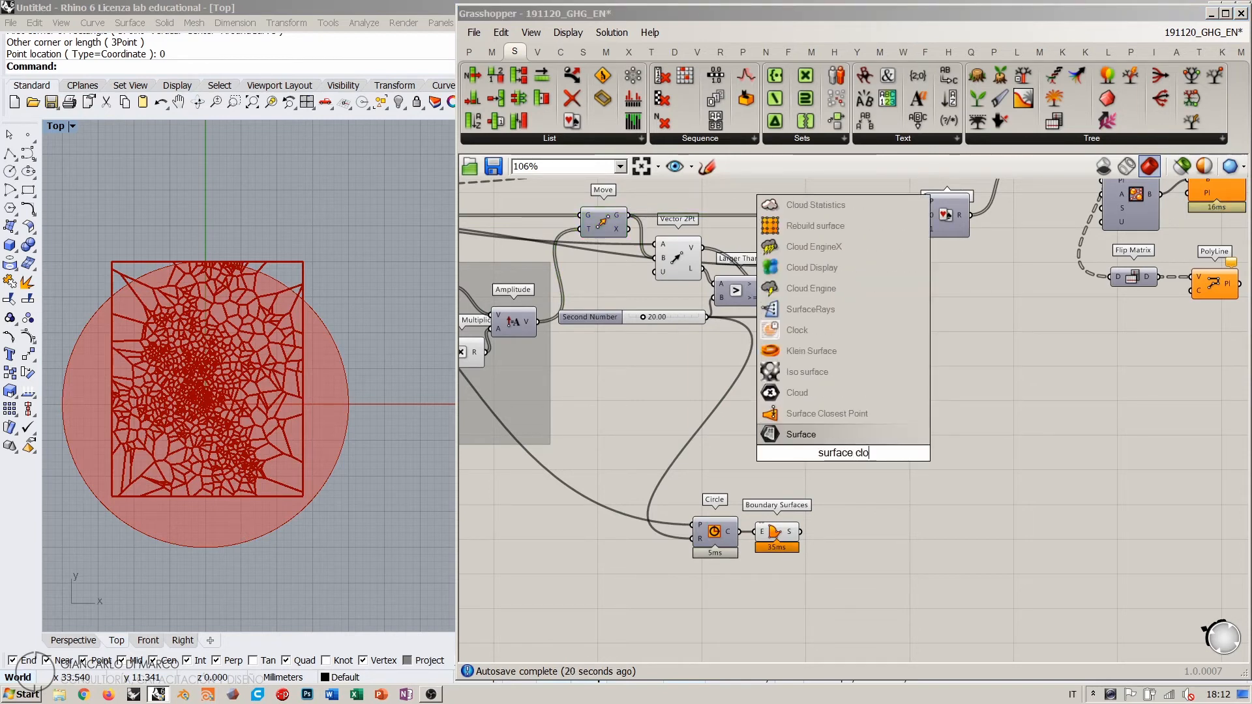
pyautogui.click(838, 415)
pyautogui.moveTo(630, 217); pyautogui.dragTo(861, 480)
pyautogui.click(850, 469)
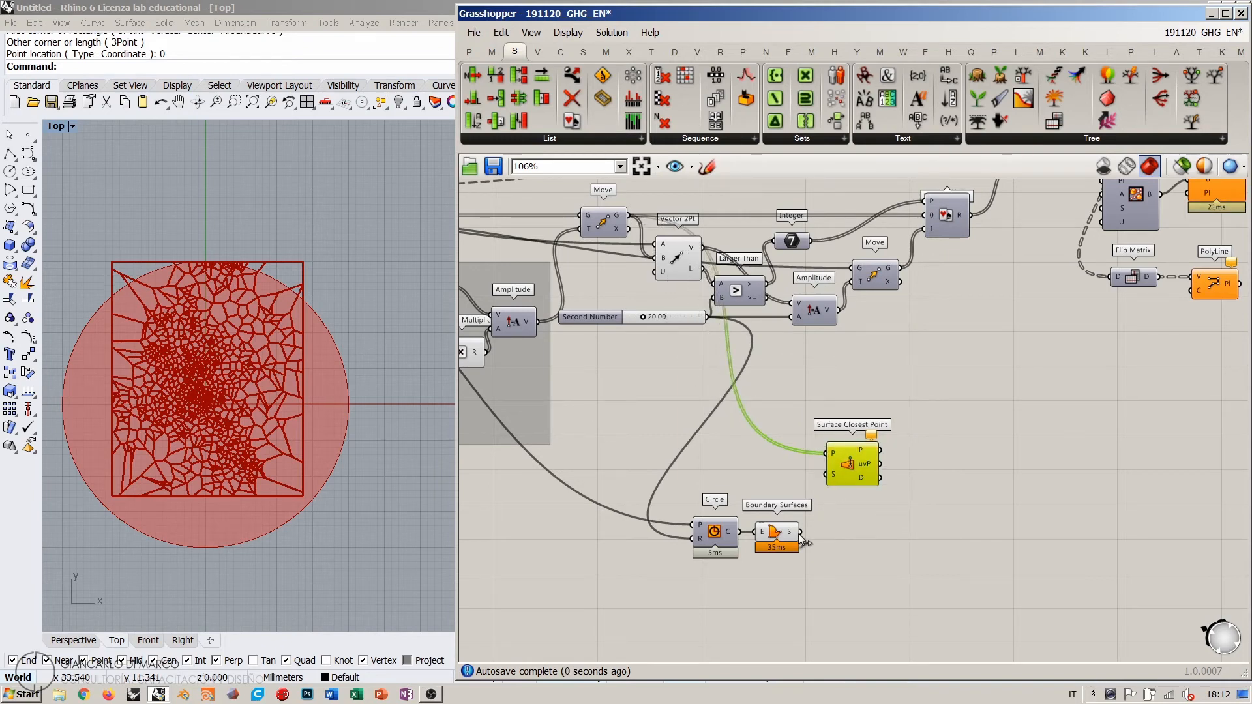
pyautogui.moveTo(801, 532); pyautogui.dragTo(926, 293)
# Step: Turn off the previews of Boundary Surfaces and Surface Closest Point, and turn on the preview of Circle
pyautogui.click(772, 538)
pyautogui.click(825, 521)
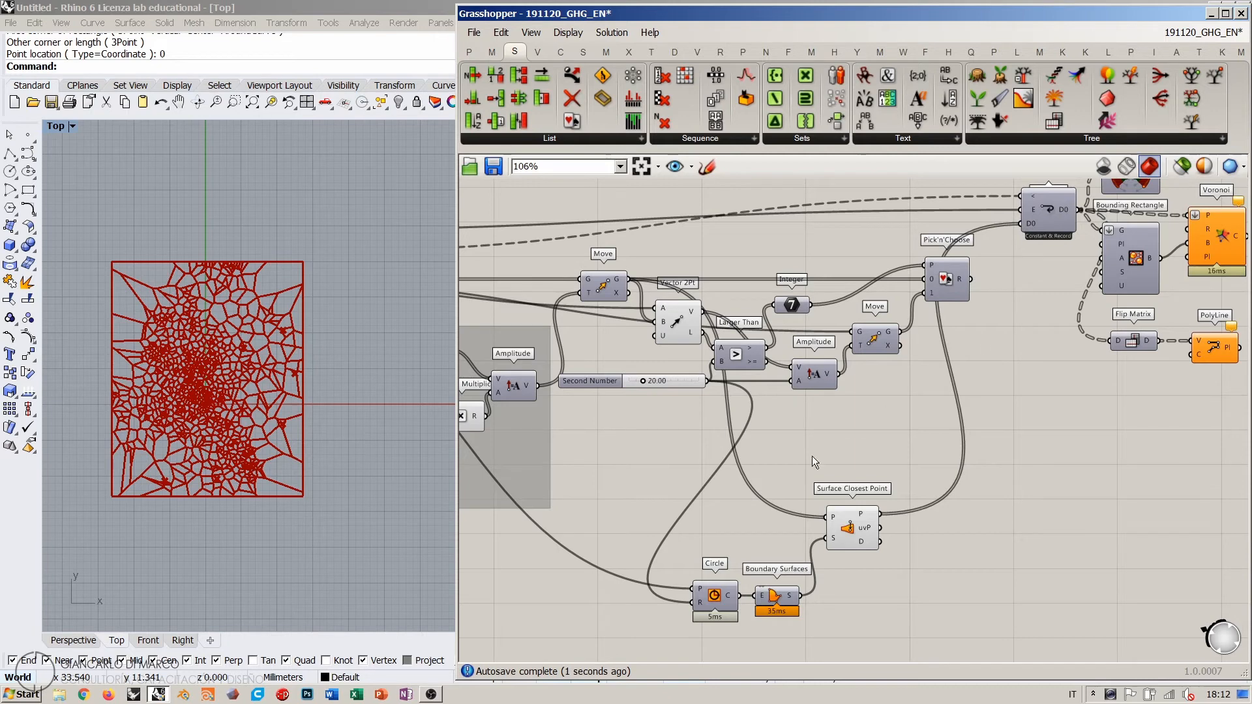
pyautogui.click(846, 532)
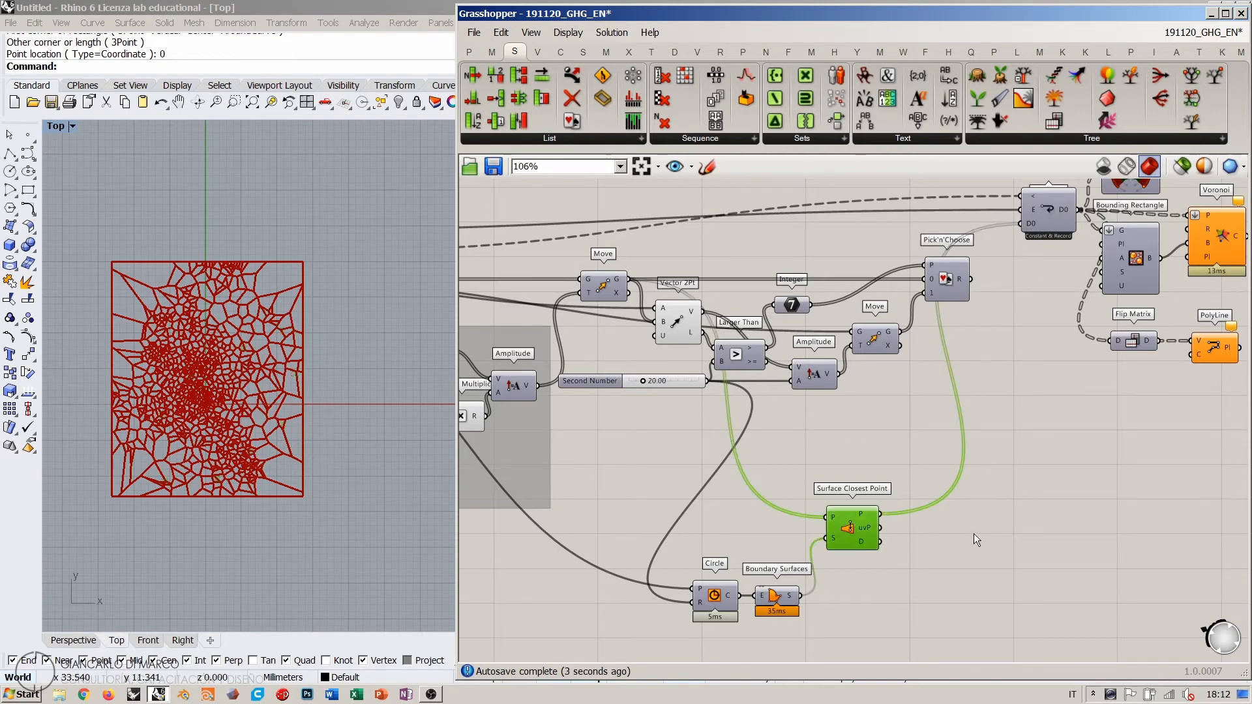
pyautogui.click(973, 533)
pyautogui.click(716, 599)
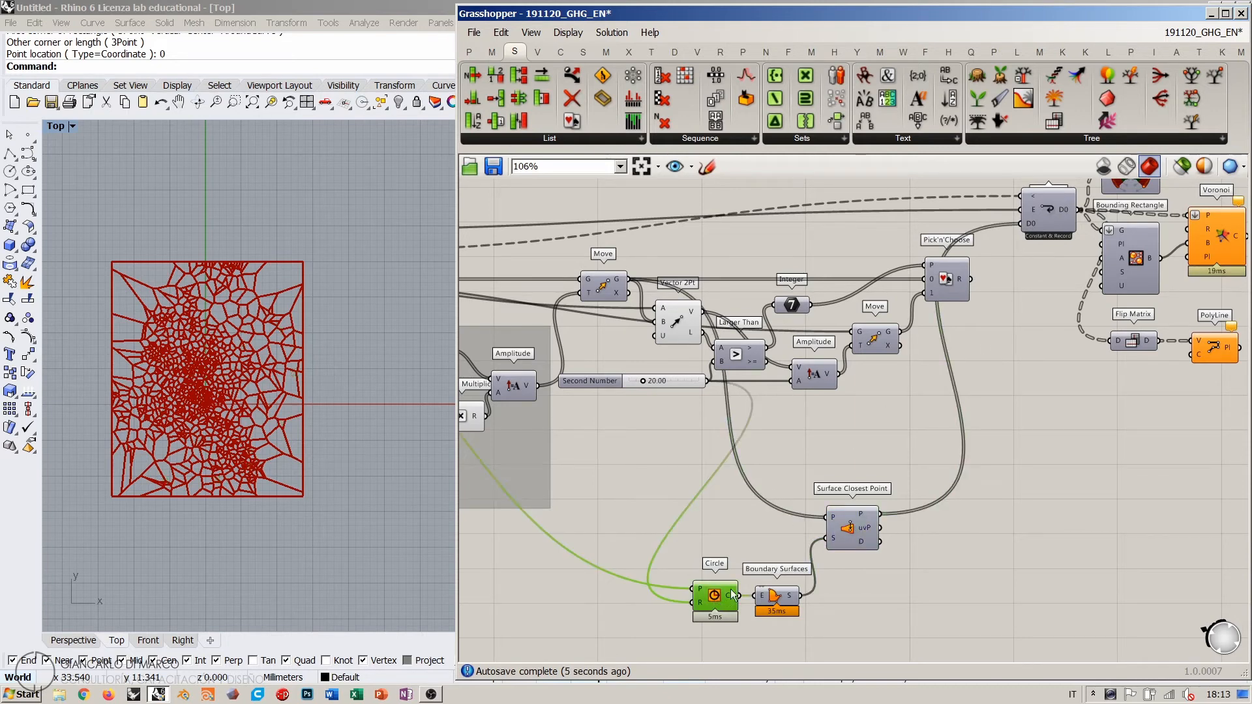
pyautogui.hotkey('ctrl', 'q')
pyautogui.click(992, 557)
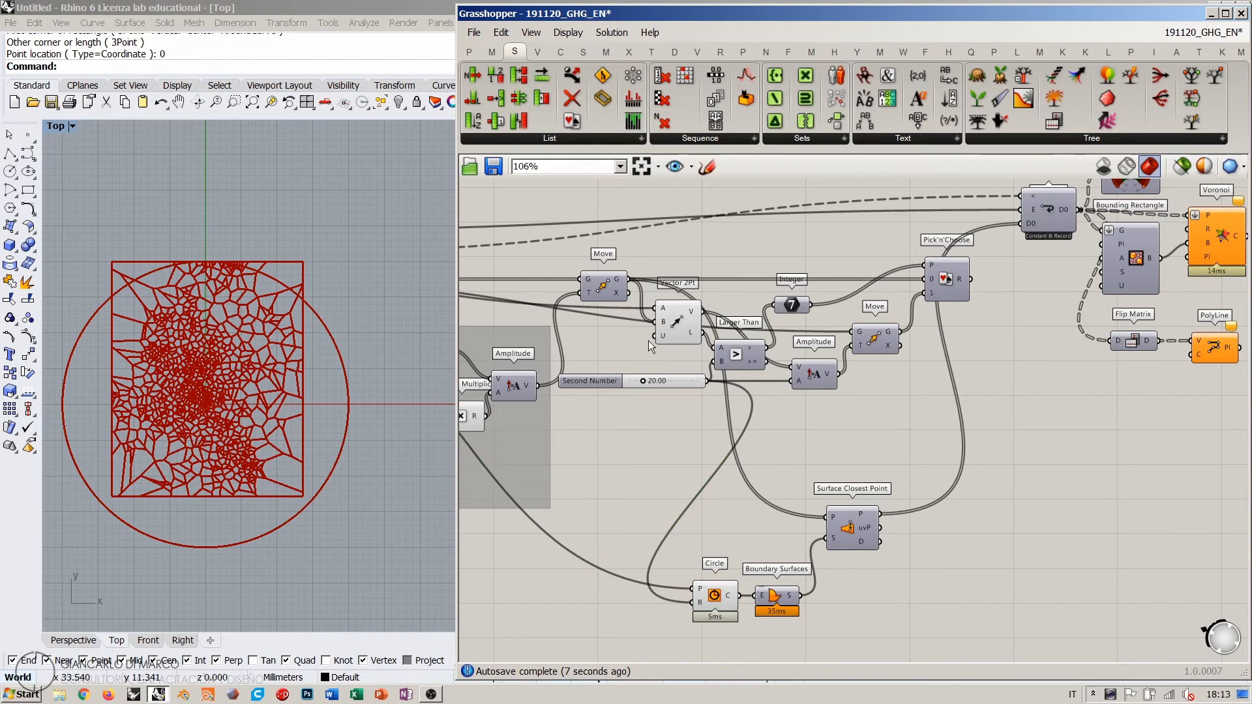
# Step: Rerun the loop from the Toggle with the Surface Closest Point constraint, and review the component chain
pyautogui.moveTo(648, 340); pyautogui.dragTo(1064, 369, button='right')
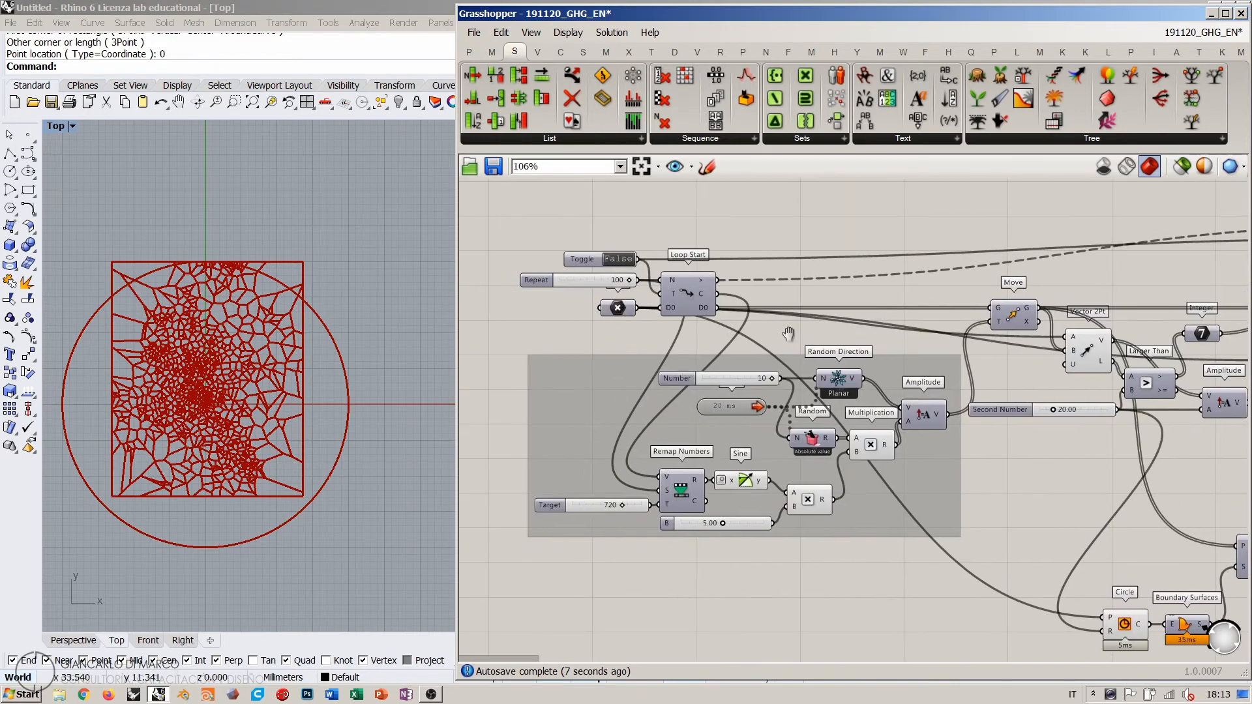
pyautogui.click(627, 260)
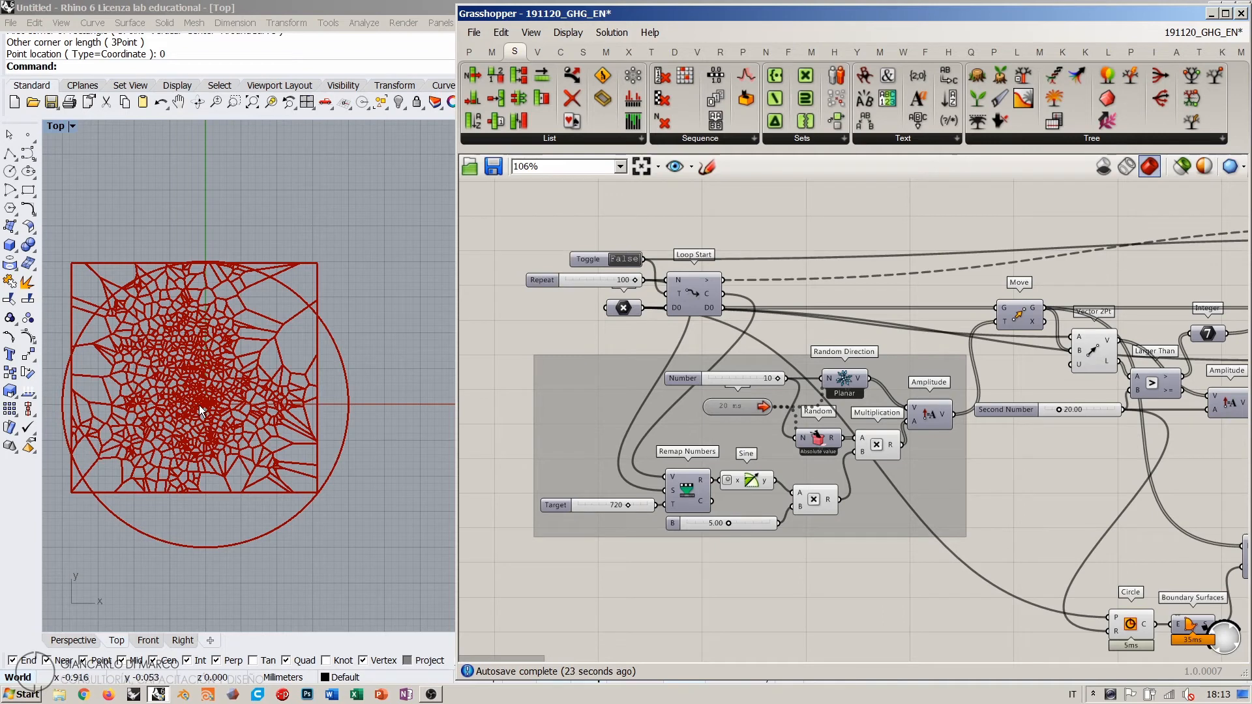
pyautogui.moveTo(987, 502); pyautogui.dragTo(796, 389, button='right')
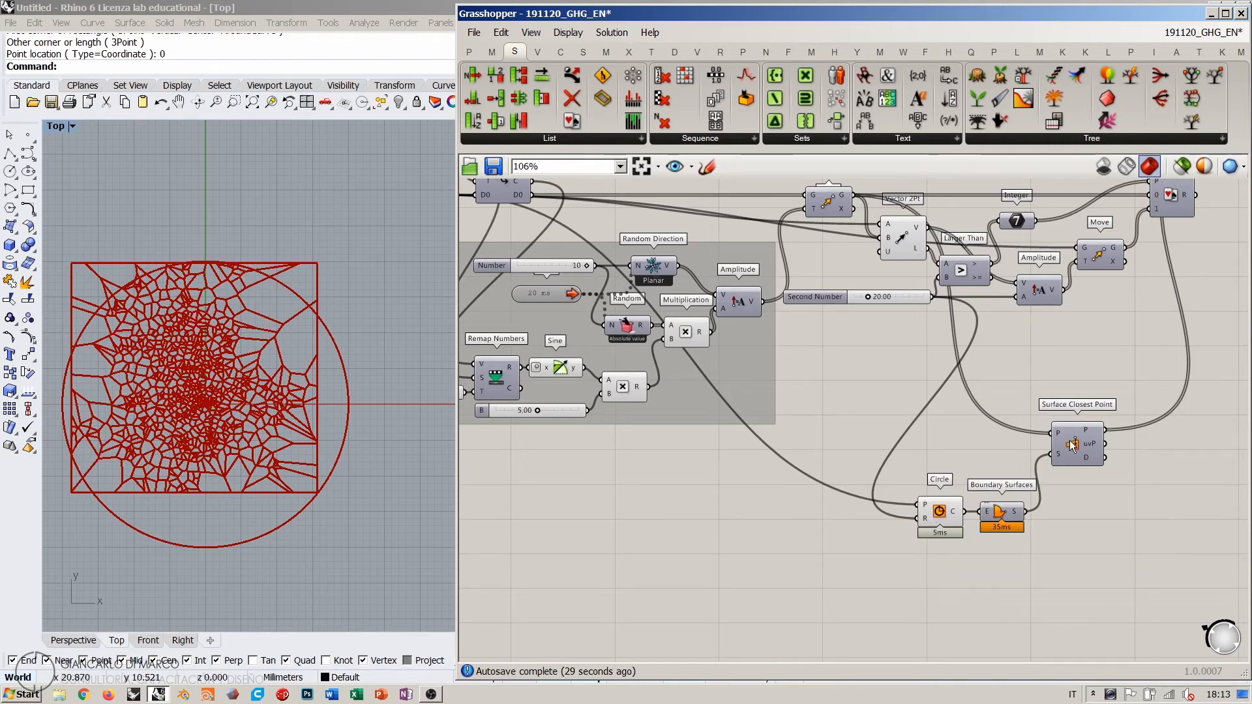
pyautogui.moveTo(954, 308); pyautogui.dragTo(933, 354, button='right')
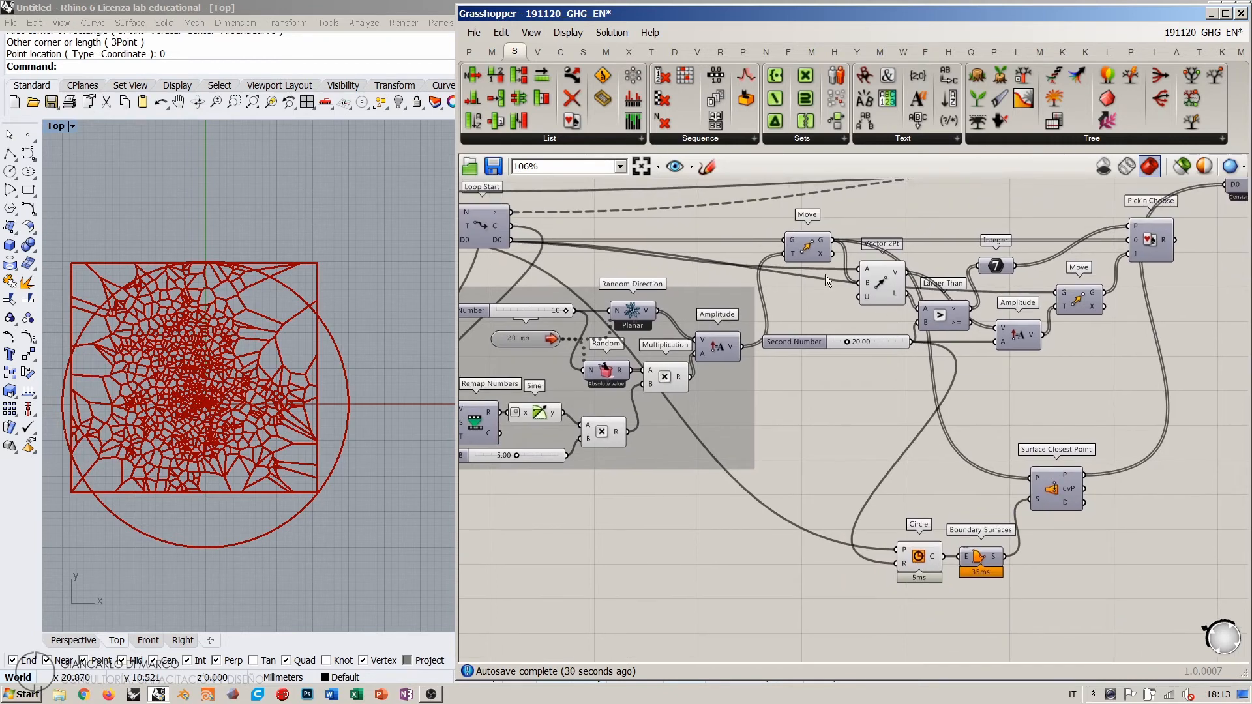
# Step: Line up the Surface Closest Point component beside Boundary Surfaces in the lower branch
pyautogui.click(802, 251)
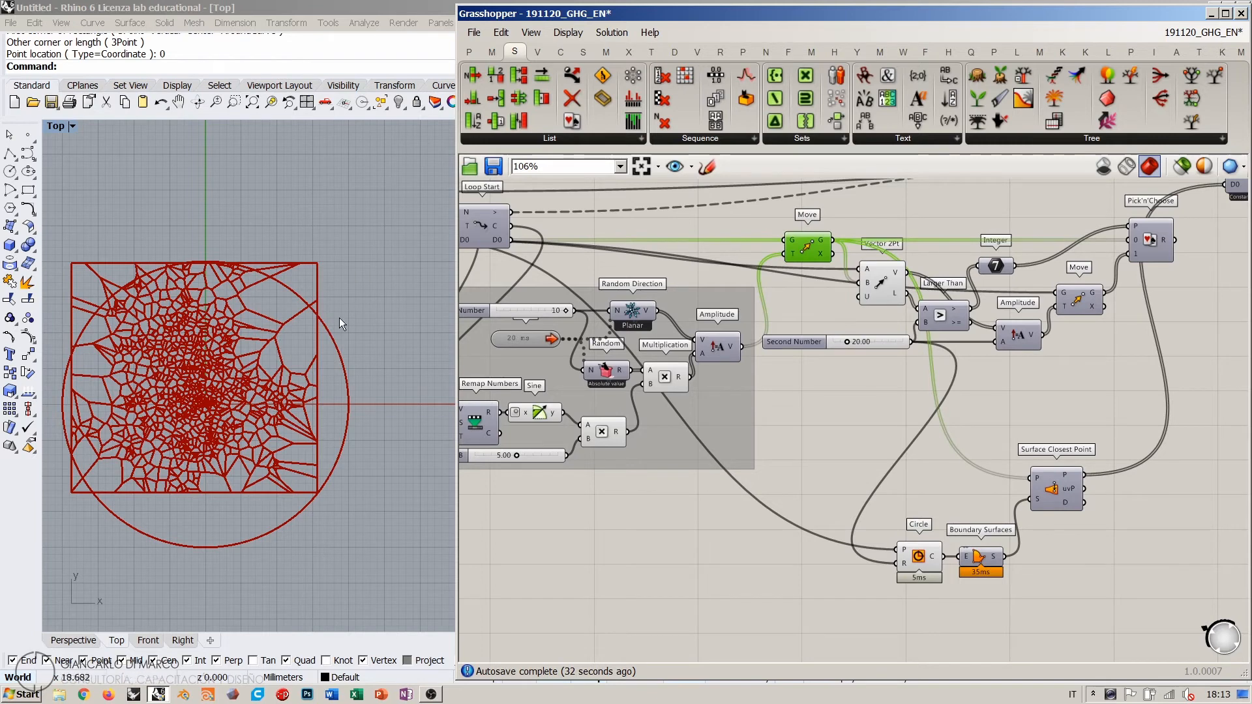
pyautogui.click(1060, 500)
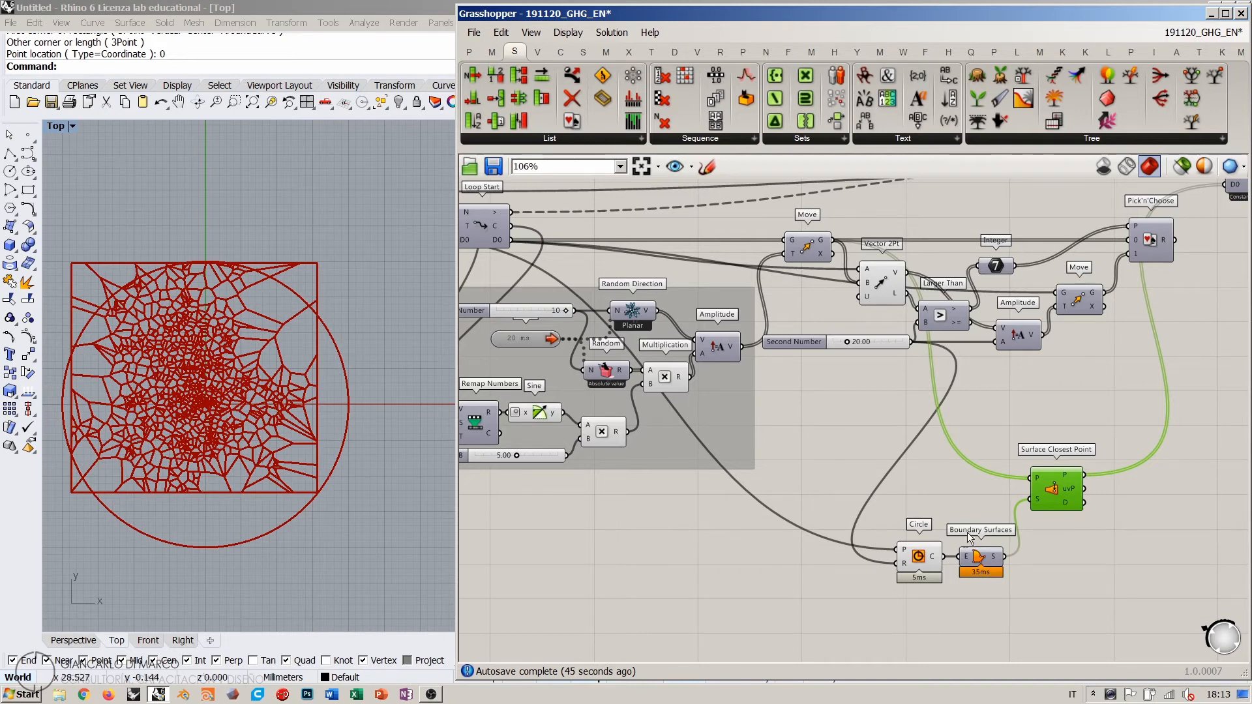
pyautogui.moveTo(1051, 488); pyautogui.dragTo(1054, 546)
pyautogui.scroll(5, 981, 500)
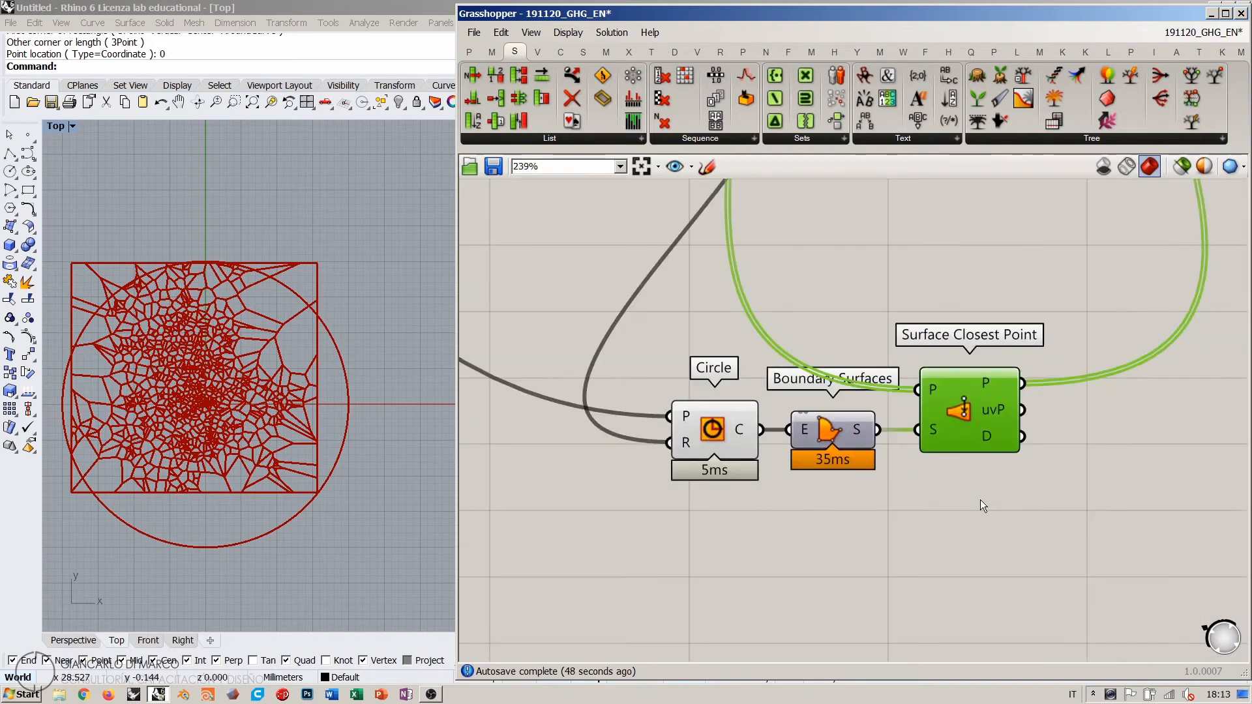
# Step: Examine the profiler time of Boundary Surfaces against its neighbouring components, and check which geometry Voronoi produces
pyautogui.click(797, 452)
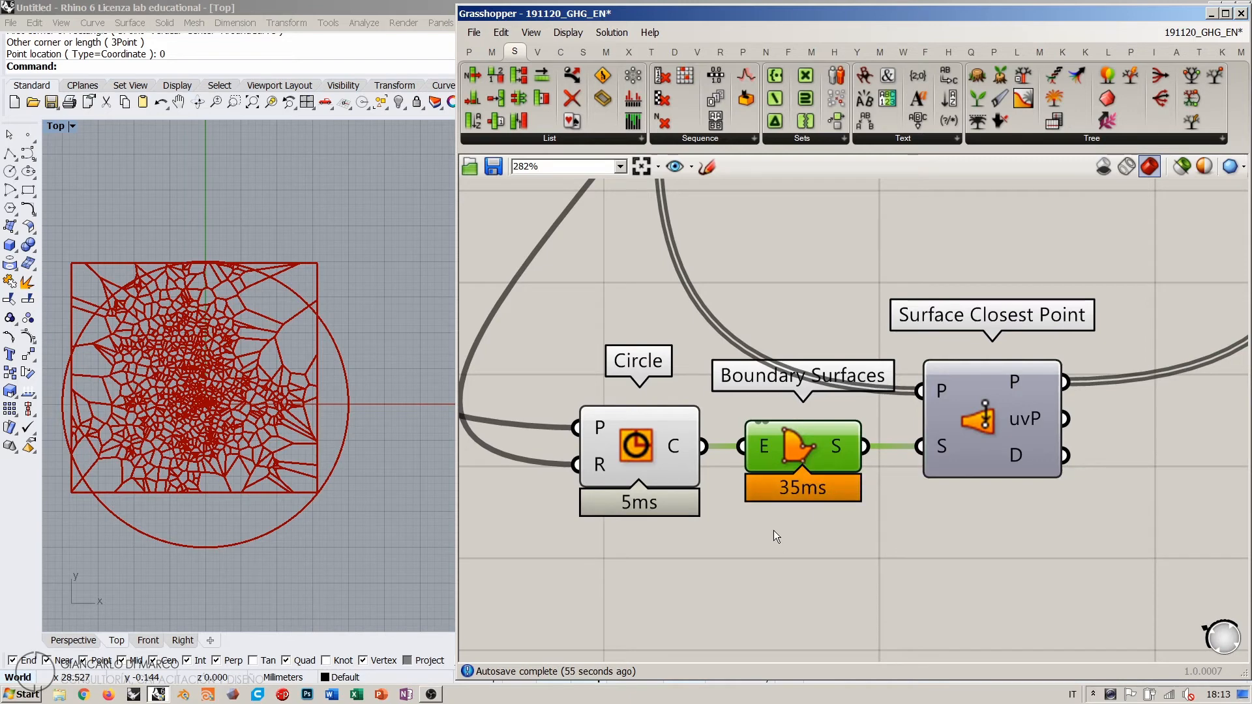
pyautogui.scroll(6, 786, 443)
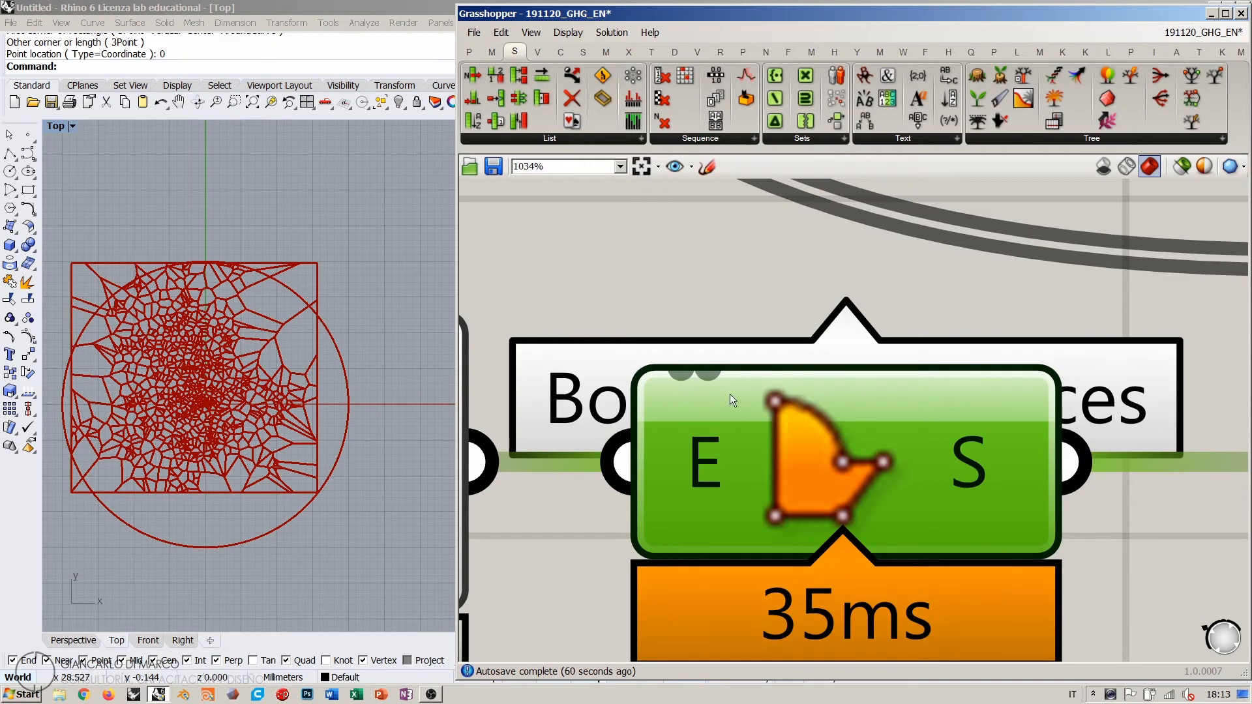
pyautogui.scroll(-6, 840, 486)
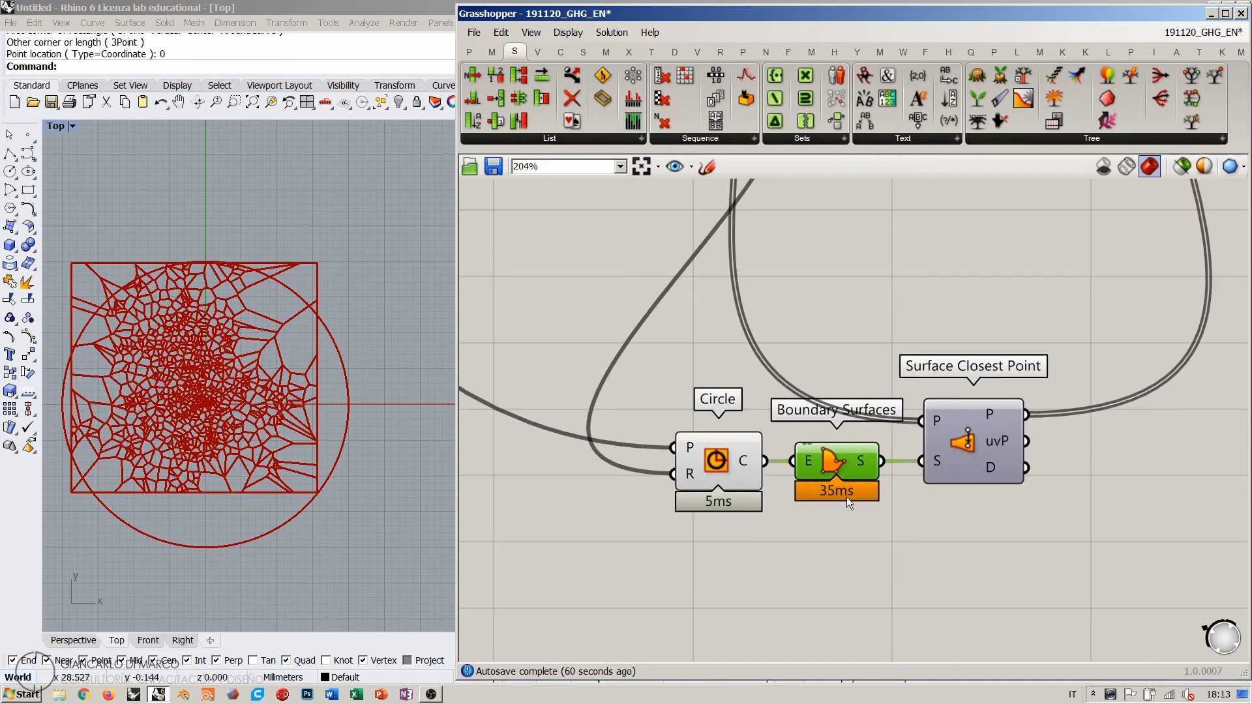
pyautogui.scroll(-3, 676, 502)
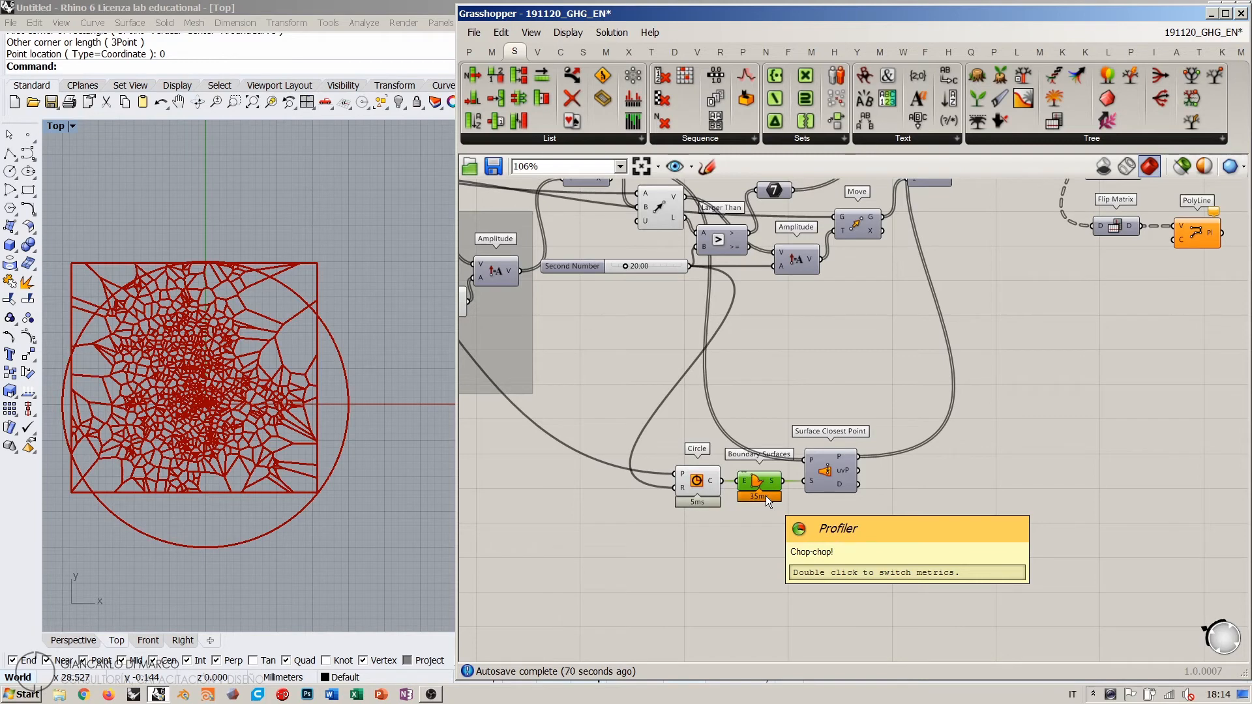
pyautogui.scroll(5, 772, 500)
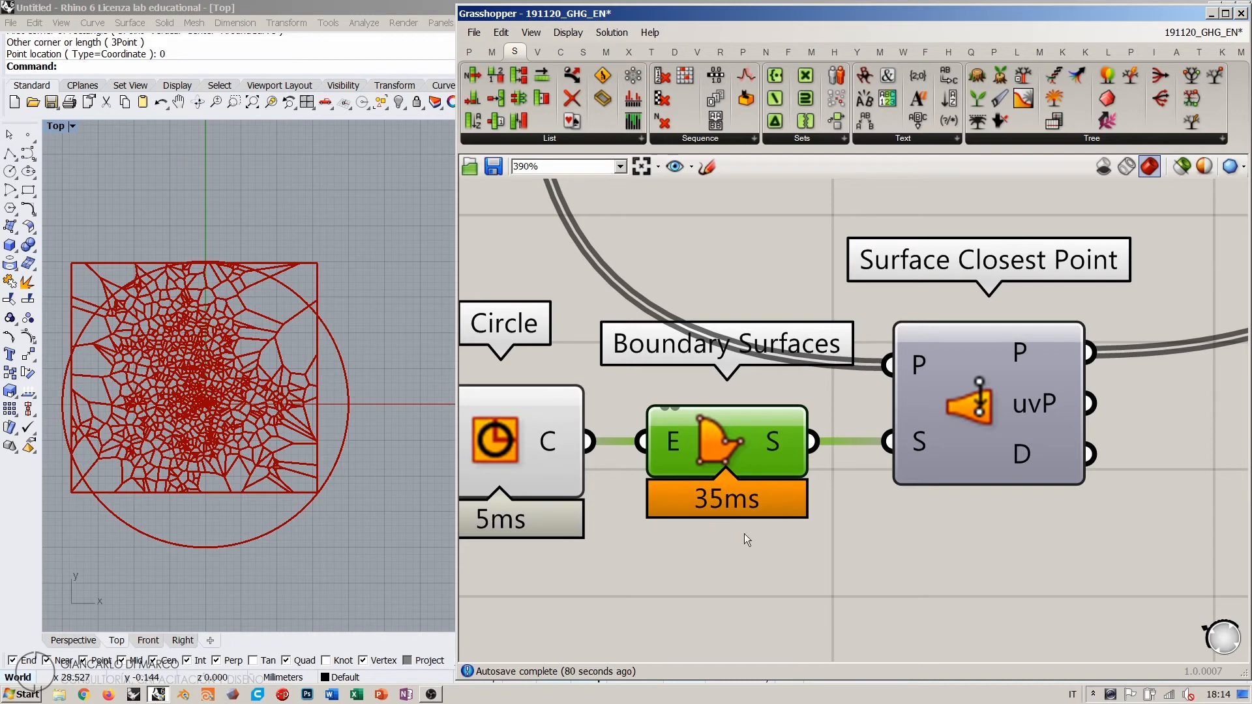
pyautogui.scroll(-6, 789, 537)
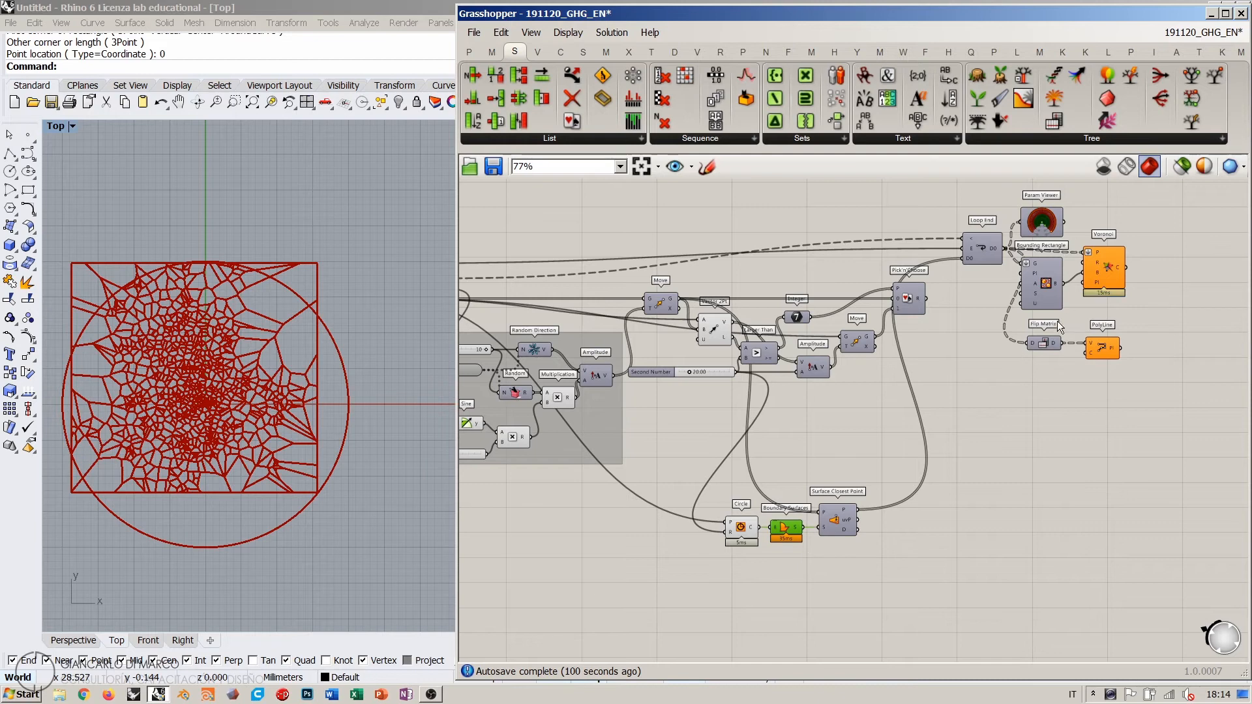
pyautogui.scroll(3, 1057, 321)
pyautogui.moveTo(976, 344); pyautogui.dragTo(972, 322, button='right')
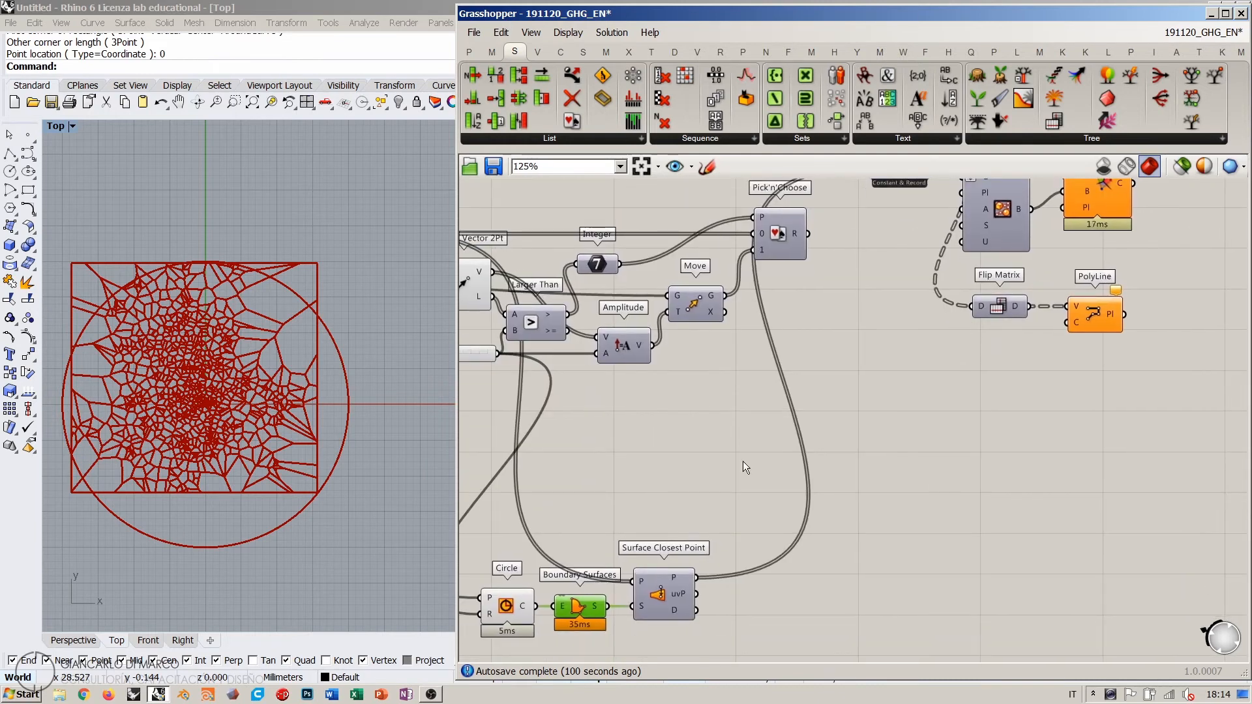
pyautogui.click(1101, 194)
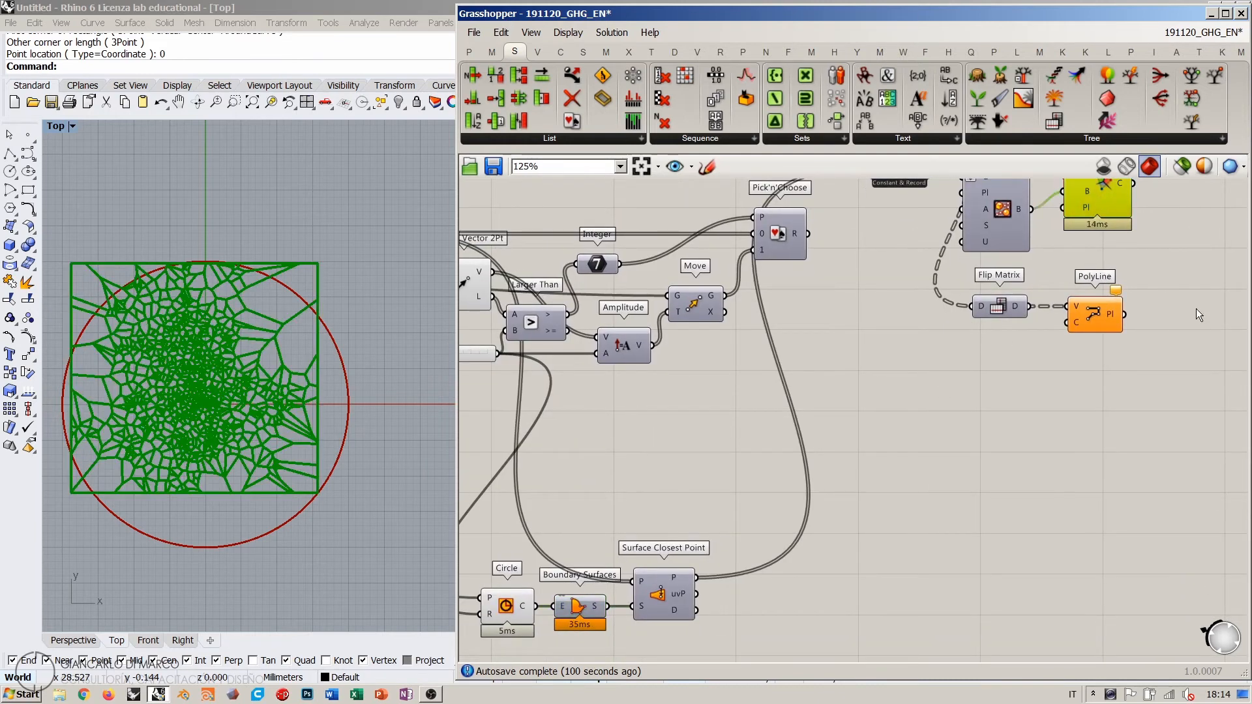
pyautogui.click(1196, 308)
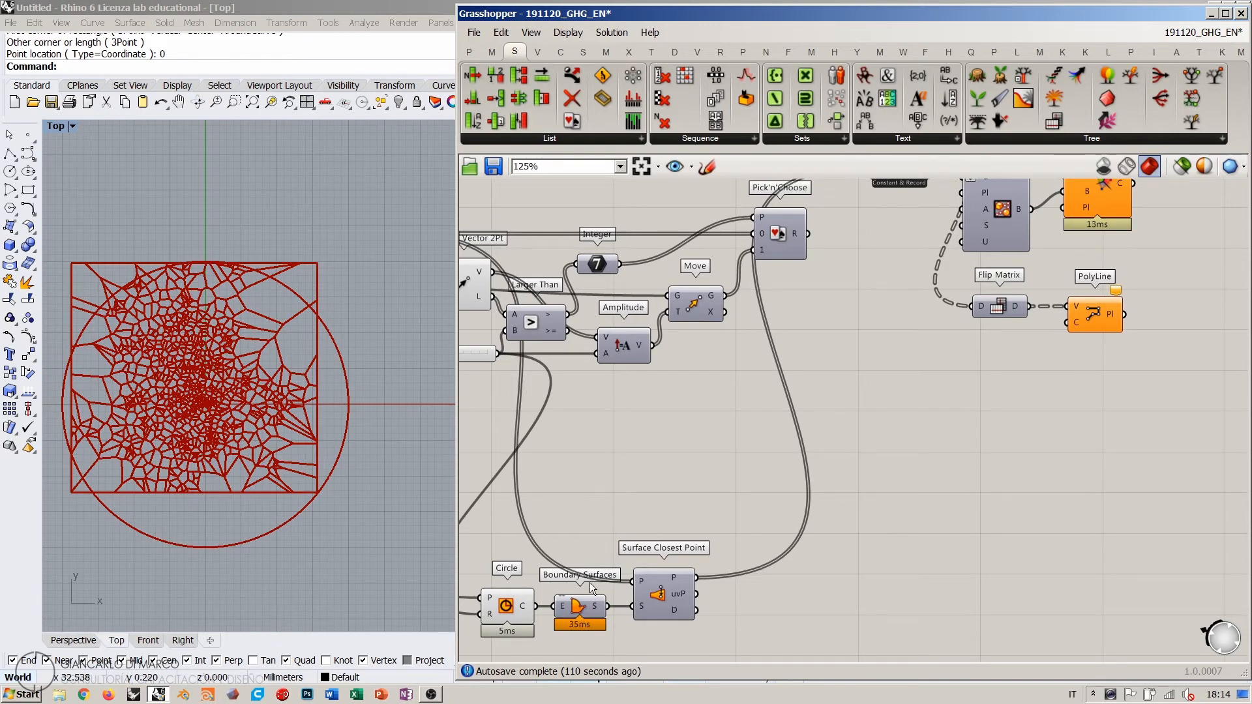
# Step: Delete Circle, Boundary Surfaces and Surface Closest Point, and connect Pick'n'Choose's R output to Loop End's D0
pyautogui.moveTo(784, 587); pyautogui.dragTo(476, 658)
pyautogui.press('Delete')
pyautogui.moveTo(847, 196); pyautogui.dragTo(845, 363, button='right')
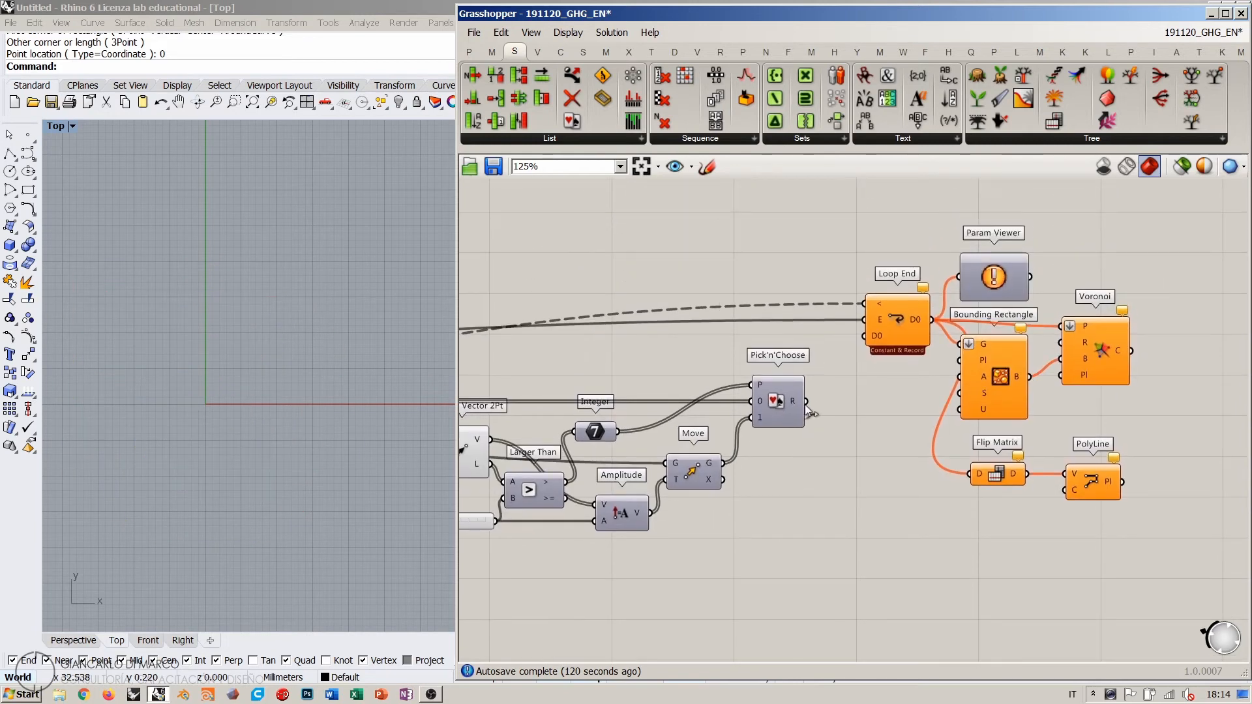
pyautogui.moveTo(806, 401); pyautogui.dragTo(862, 337)
pyautogui.moveTo(196, 365); pyautogui.dragTo(220, 347, button='right')
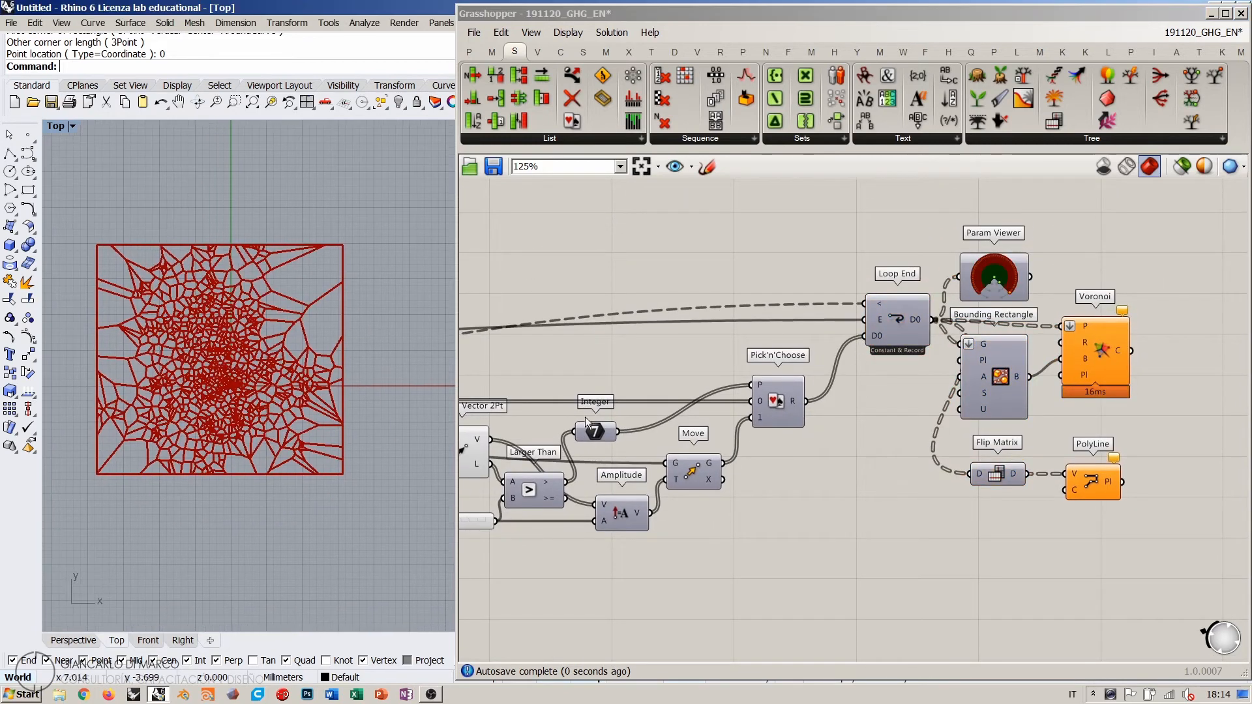
# Step: Run the loop with the Pick'n'Choose constraint by switching the Toggle to False
pyautogui.moveTo(600, 431); pyautogui.dragTo(756, 423, button='right')
pyautogui.moveTo(988, 446); pyautogui.dragTo(774, 466, button='right')
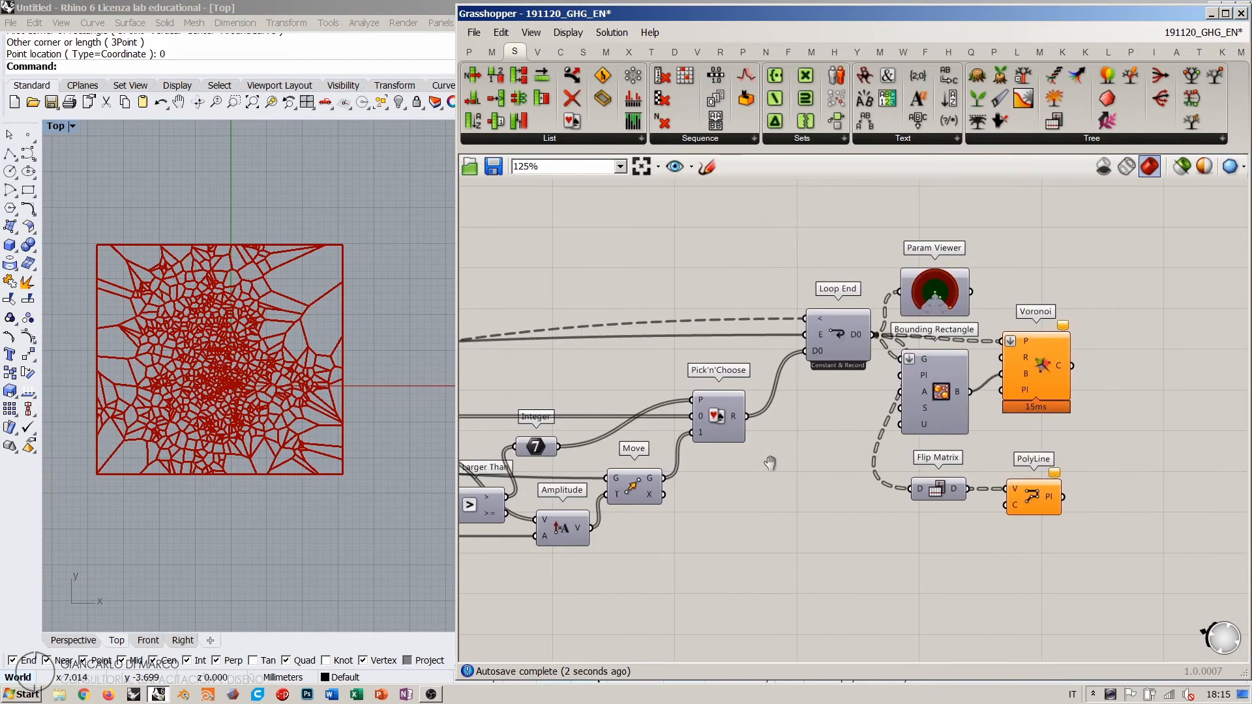
pyautogui.moveTo(673, 504); pyautogui.dragTo(975, 446, button='right')
pyautogui.moveTo(569, 474); pyautogui.dragTo(848, 444, button='right')
pyautogui.scroll(-1, 848, 443)
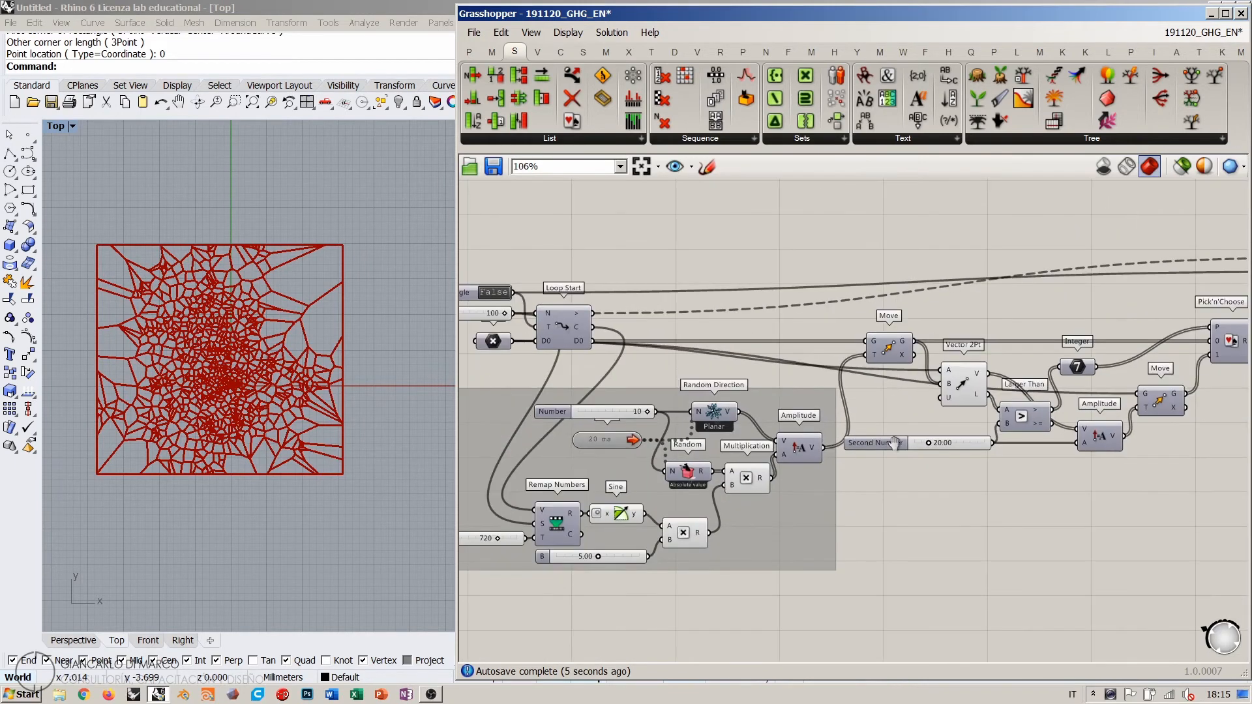
pyautogui.moveTo(714, 455); pyautogui.dragTo(918, 448, button='right')
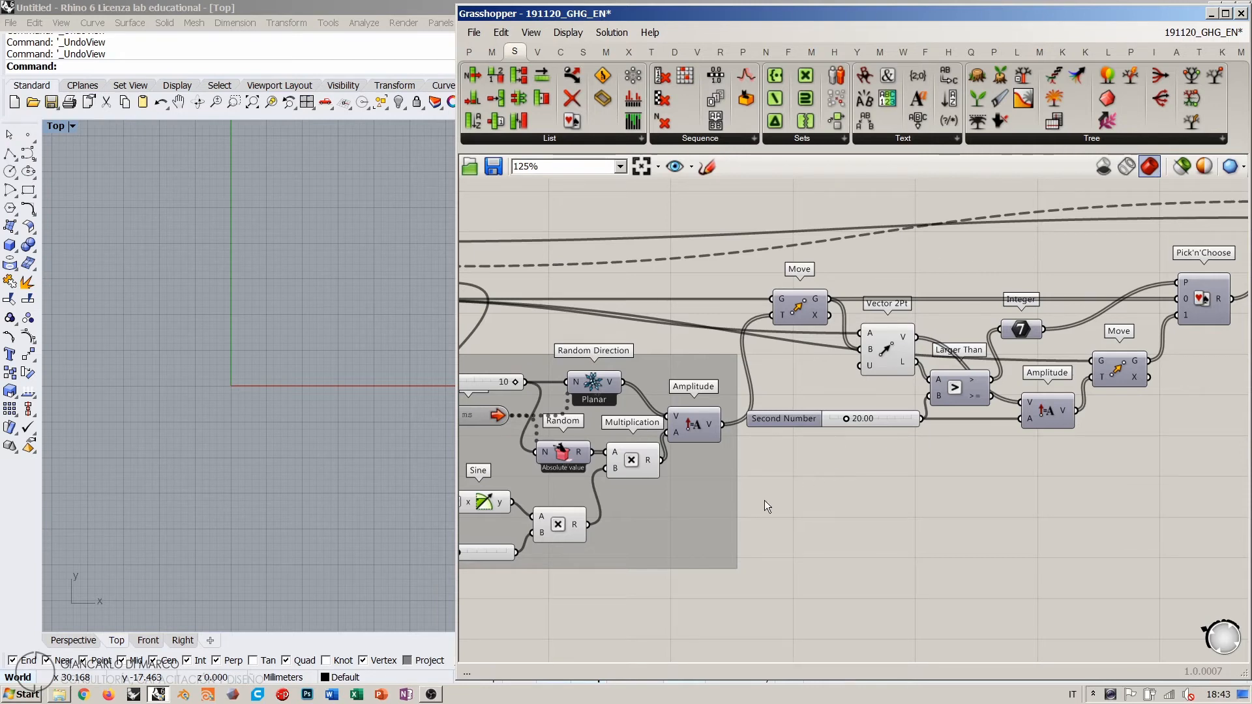
pyautogui.moveTo(667, 368); pyautogui.dragTo(859, 342, button='right')
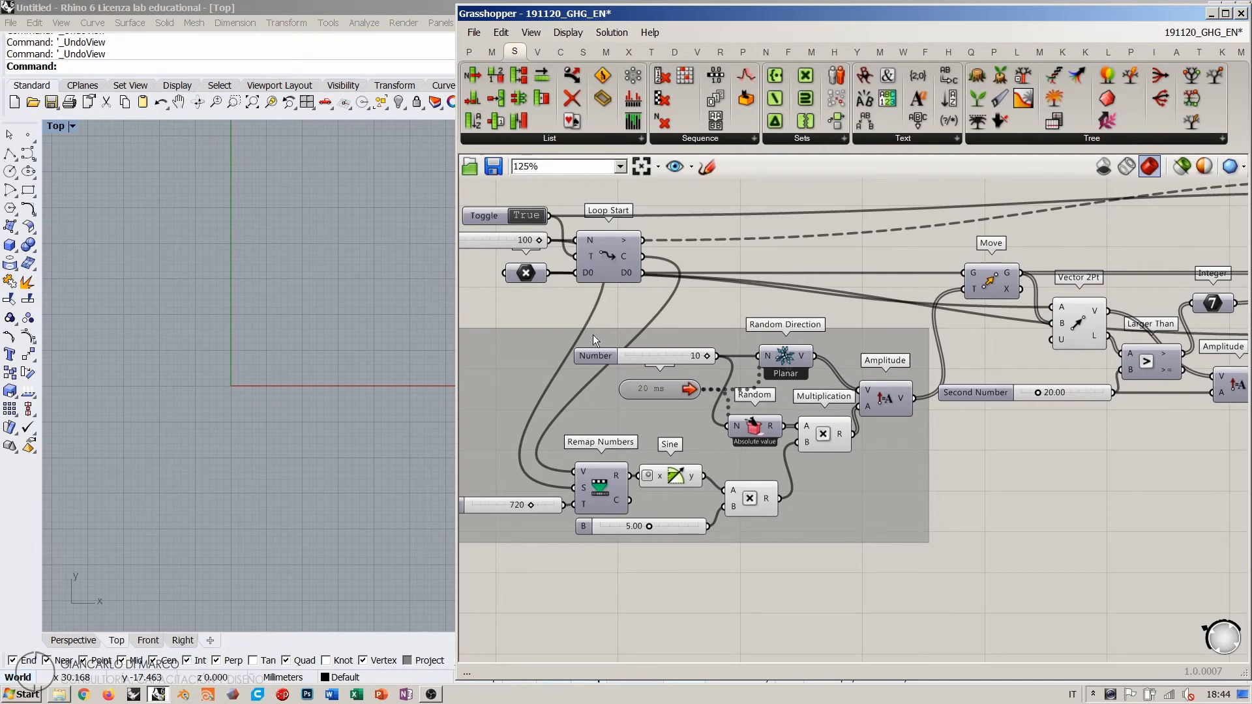
pyautogui.doubleClick(530, 216)
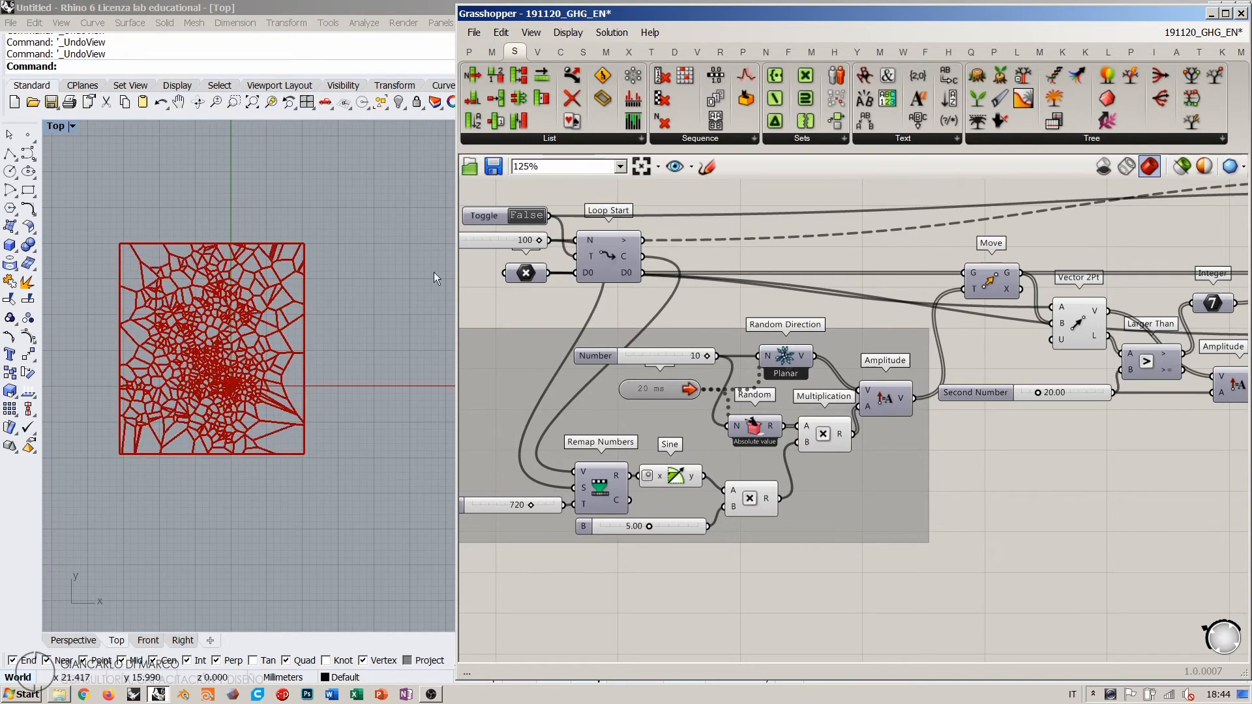
# Step: Reset the loop from the Toggle, set the Second Number distance limit to 10, and run the loop again
pyautogui.doubleClick(525, 215)
pyautogui.scroll(5, 1012, 393)
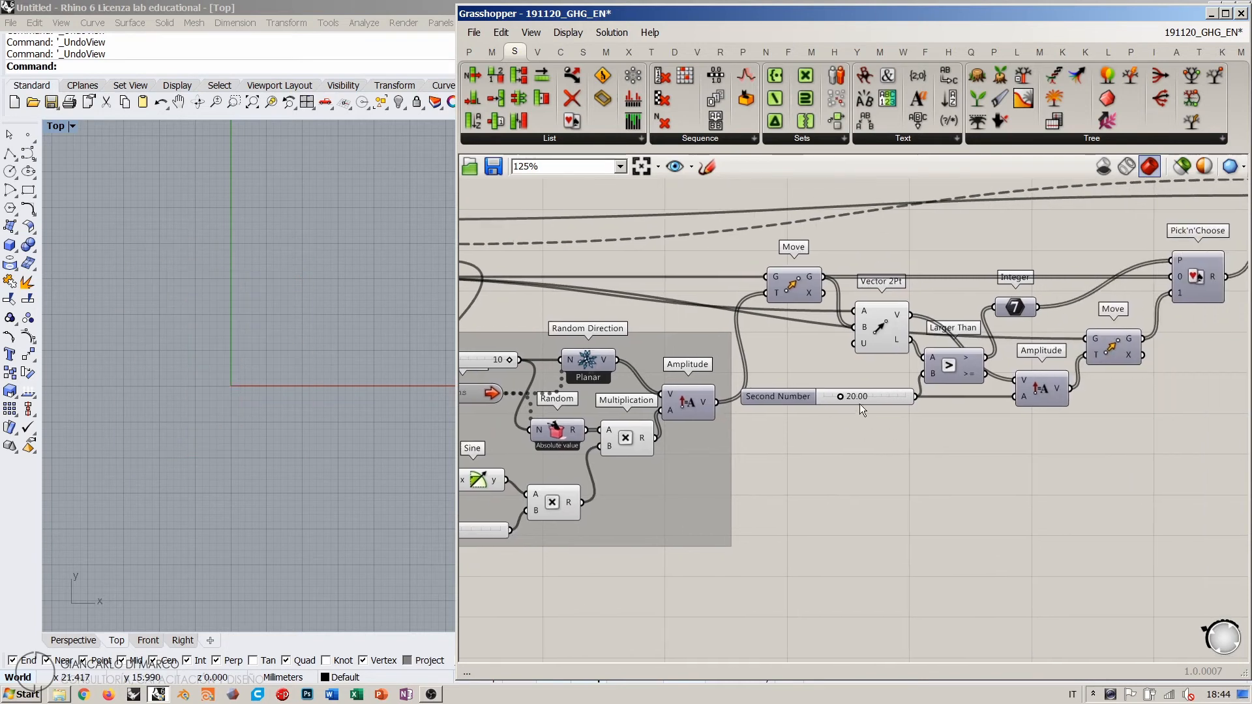
pyautogui.doubleClick(762, 382)
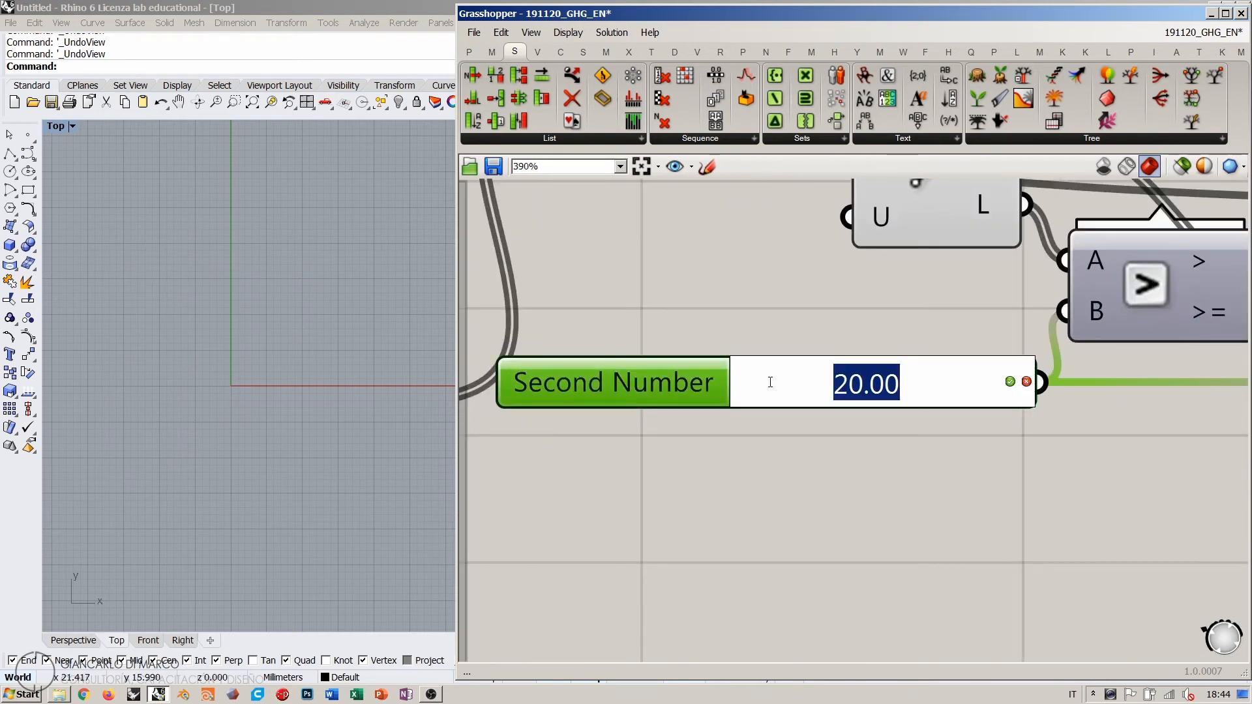
pyautogui.write('10')
pyautogui.press('Return')
pyautogui.scroll(-5, 800, 401)
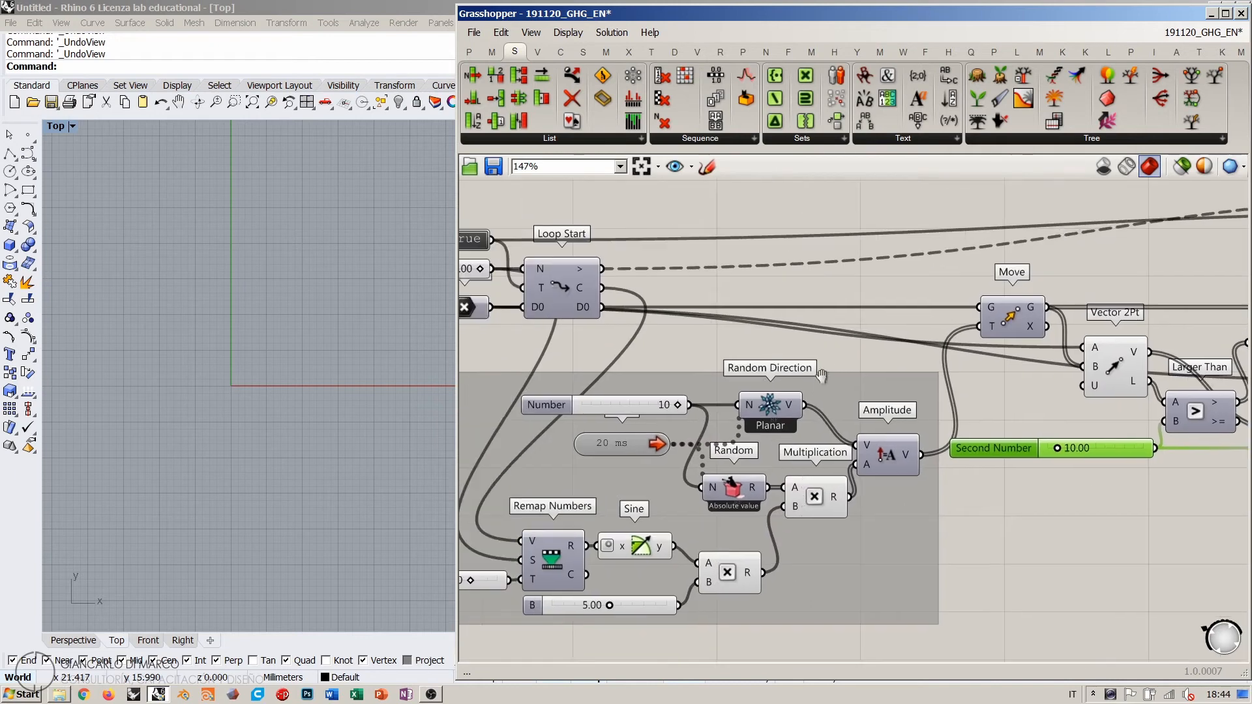
pyautogui.moveTo(822, 376); pyautogui.dragTo(934, 381, button='right')
pyautogui.doubleClick(576, 245)
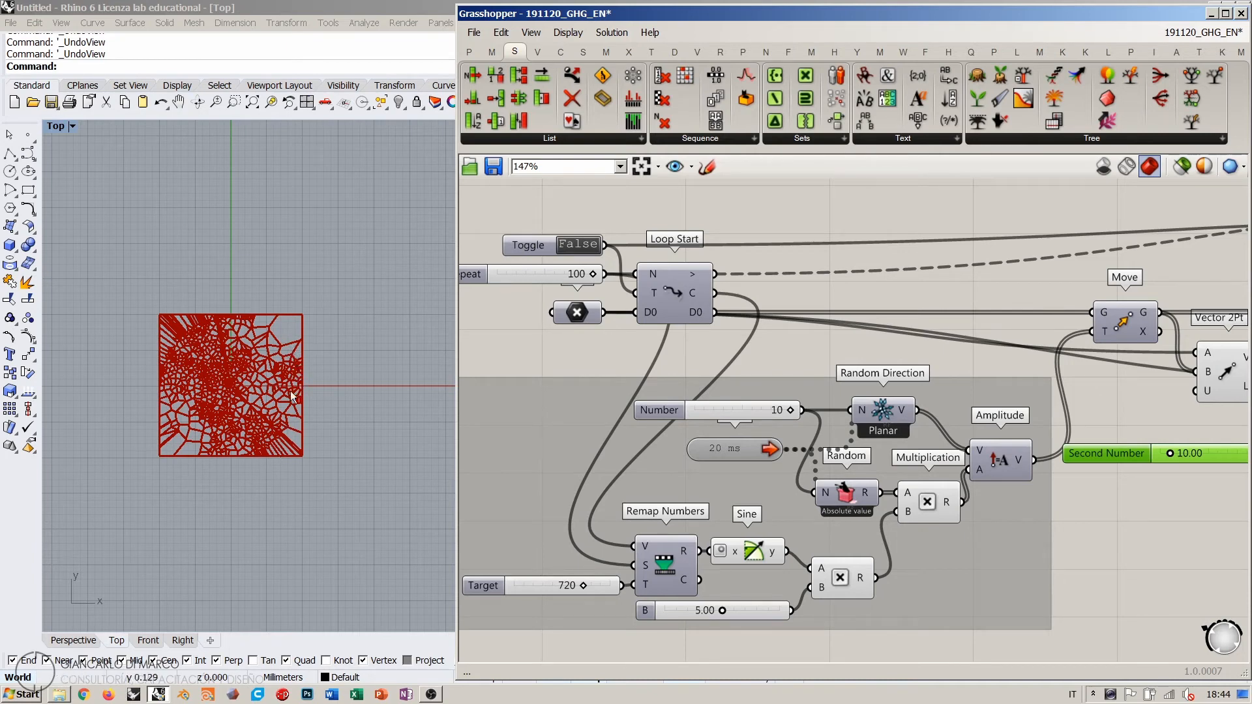
# Step: Set the Second Number distance limit to 5, rerun the loop from the Toggle, and inspect the Voronoi pattern up close
pyautogui.moveTo(1148, 478); pyautogui.dragTo(1004, 441, button='right')
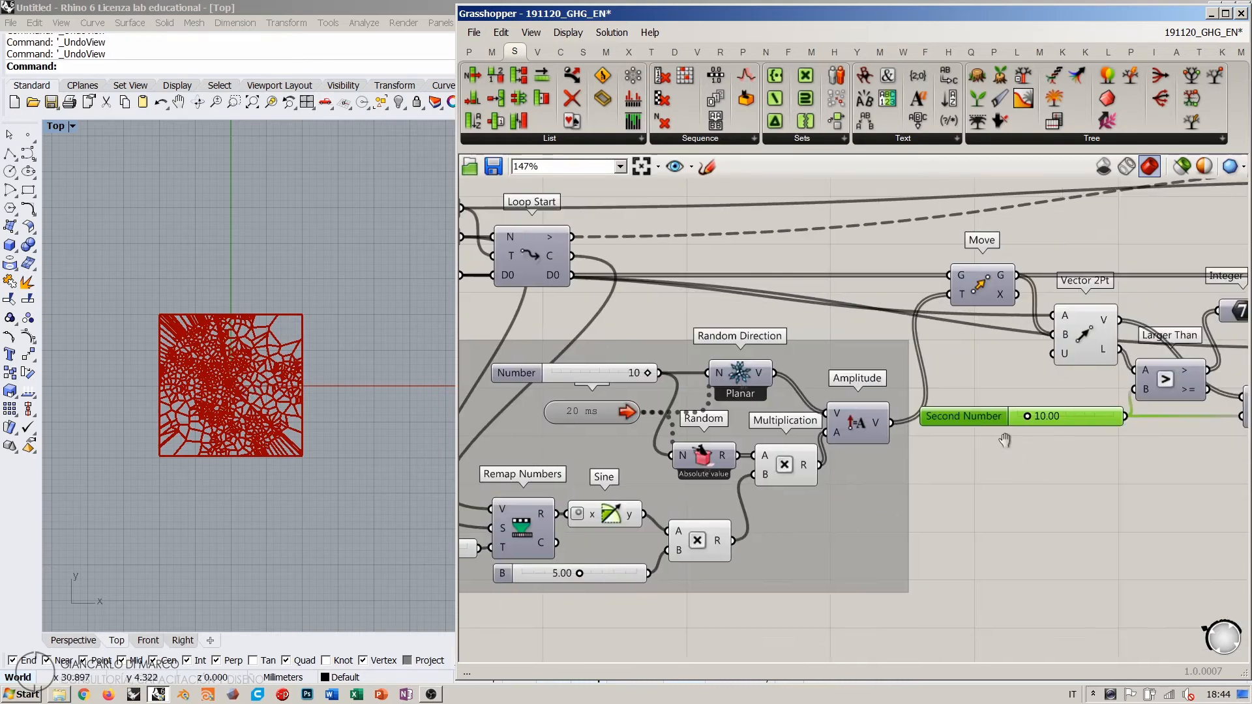
pyautogui.scroll(3, 1058, 407)
pyautogui.doubleClick(1058, 405)
pyautogui.write('5')
pyautogui.press('Return')
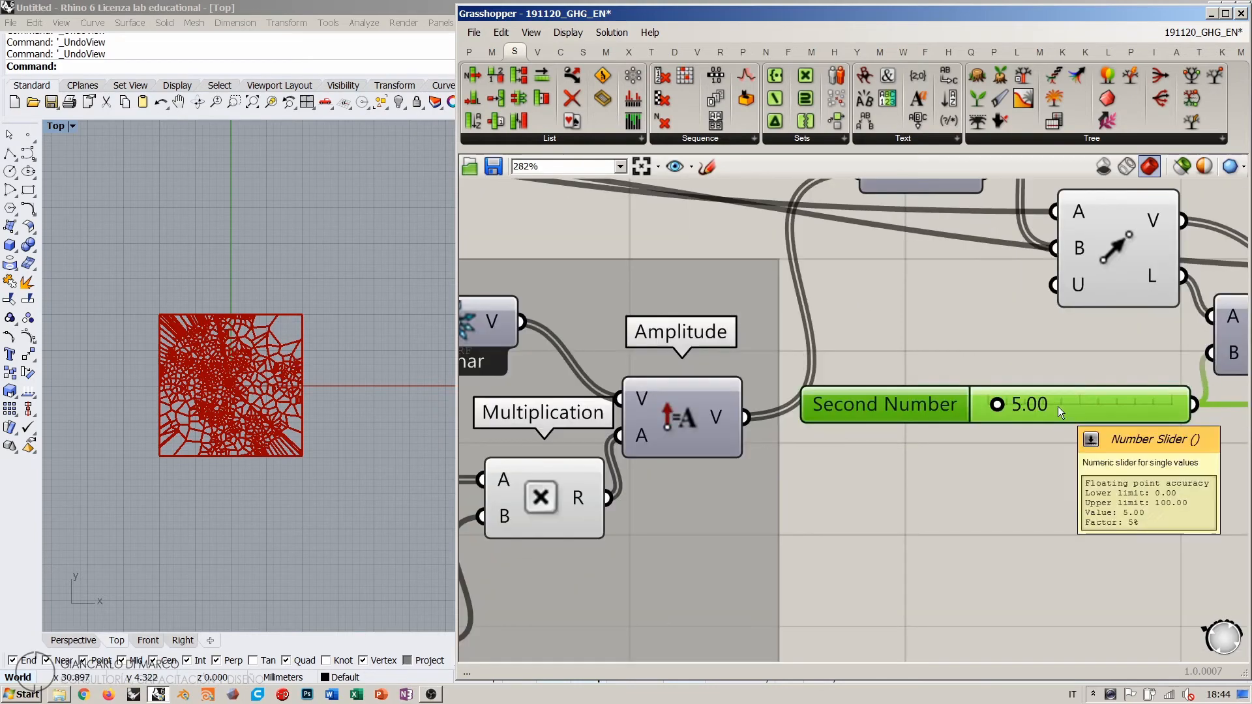
pyautogui.moveTo(528, 315); pyautogui.dragTo(972, 457, button='right')
pyautogui.scroll(-3, 972, 457)
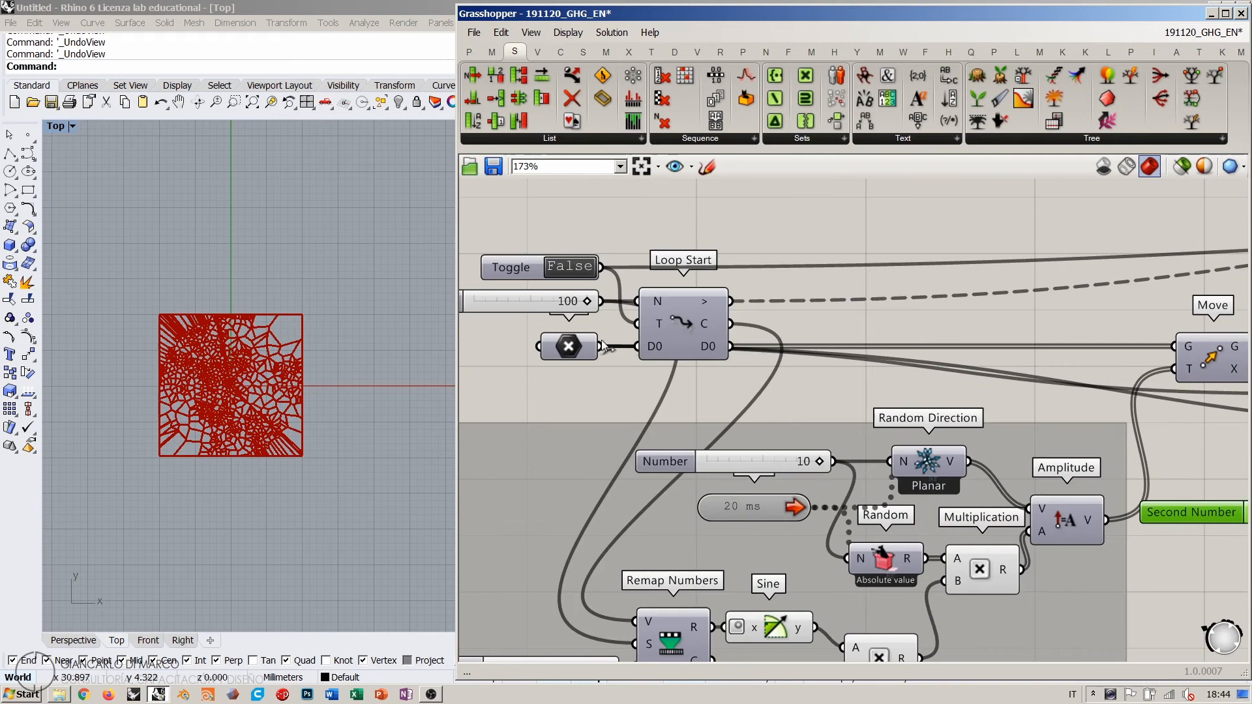
pyautogui.click(564, 271)
pyautogui.click(566, 269)
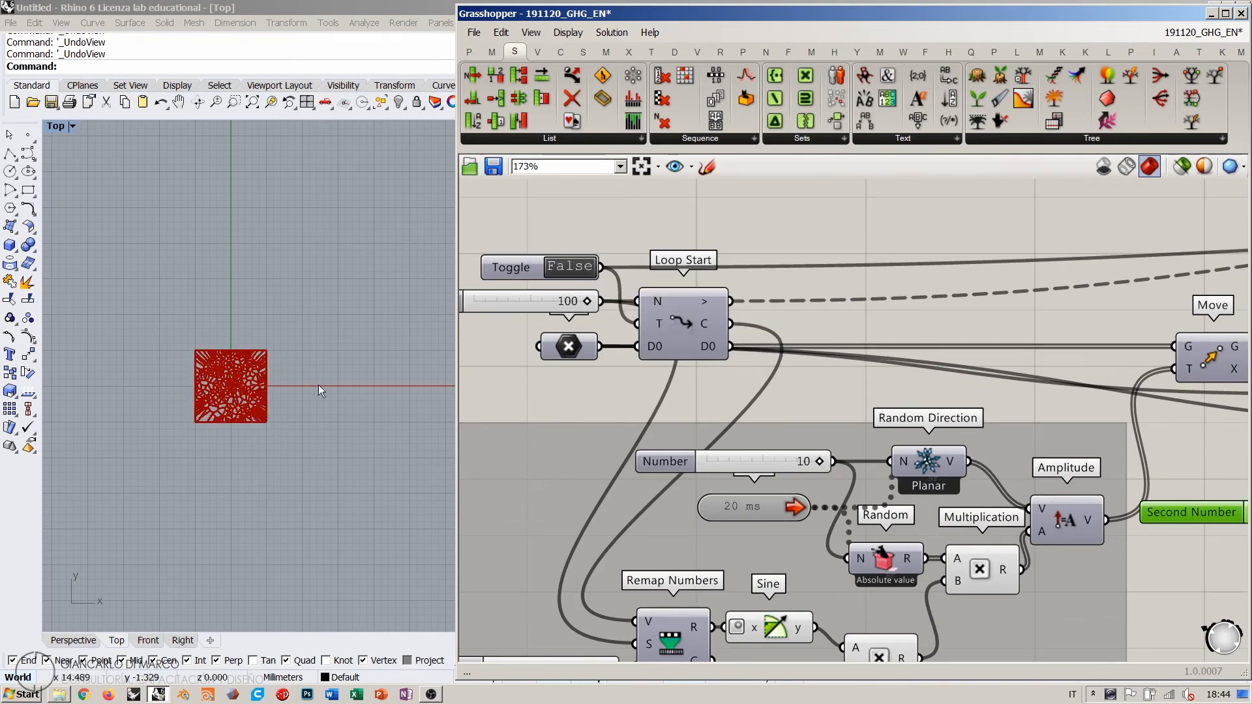
pyautogui.scroll(10, 232, 392)
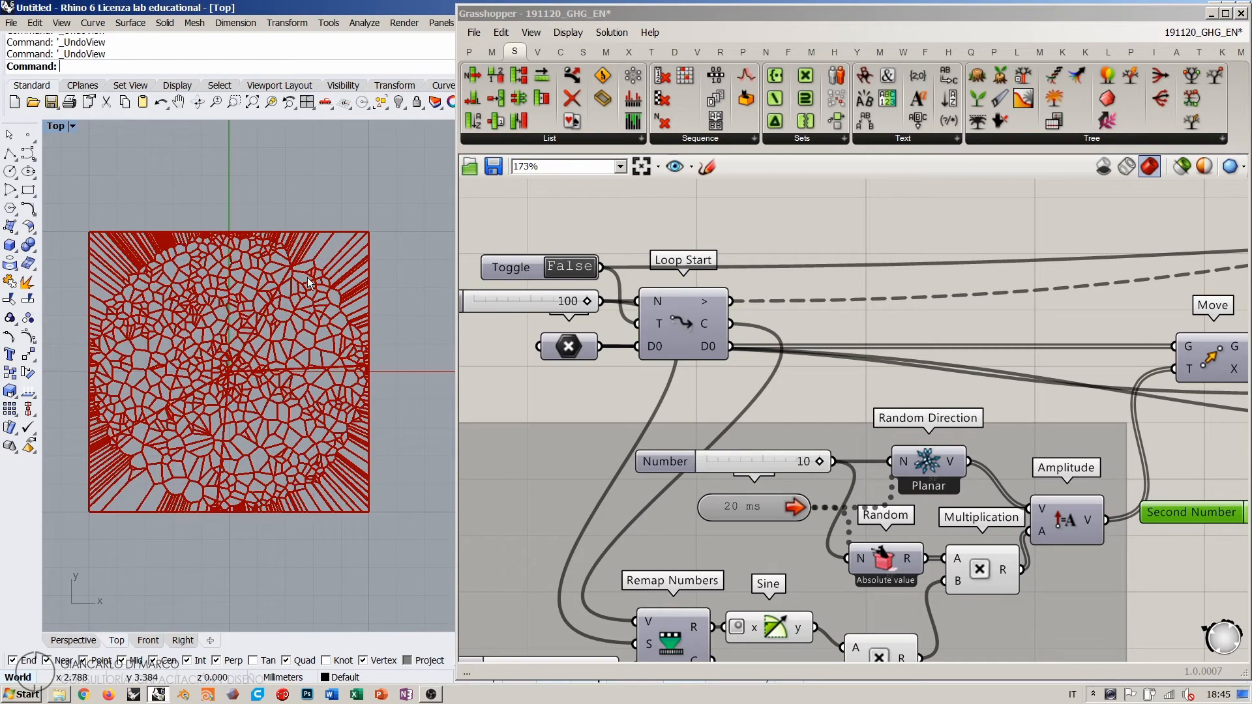
pyautogui.scroll(-3, 228, 342)
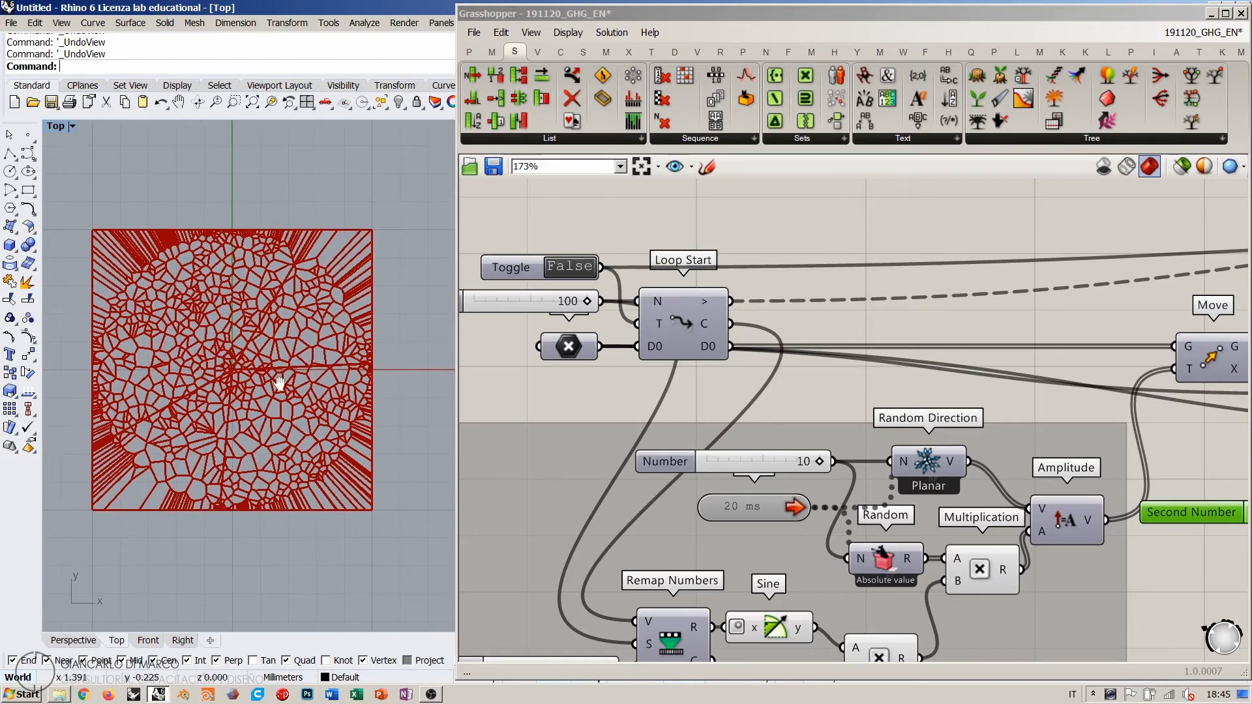
# Step: Move Loop End, Param Viewer, Bounding Rectangle, Voronoi, Flip Matrix and PolyLine together, closer to Pick'n'Choose
pyautogui.scroll(-5, 636, 375)
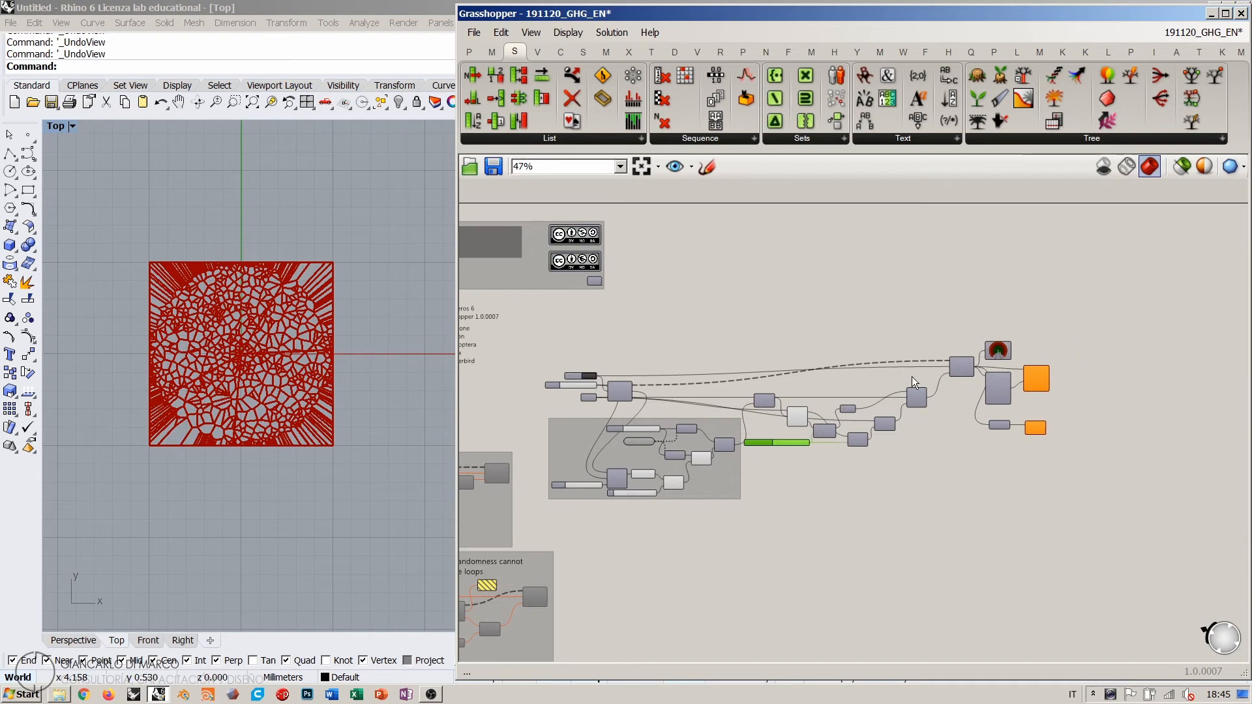
pyautogui.moveTo(1064, 346); pyautogui.dragTo(1095, 355, button='right')
pyautogui.moveTo(1101, 341); pyautogui.dragTo(1121, 385)
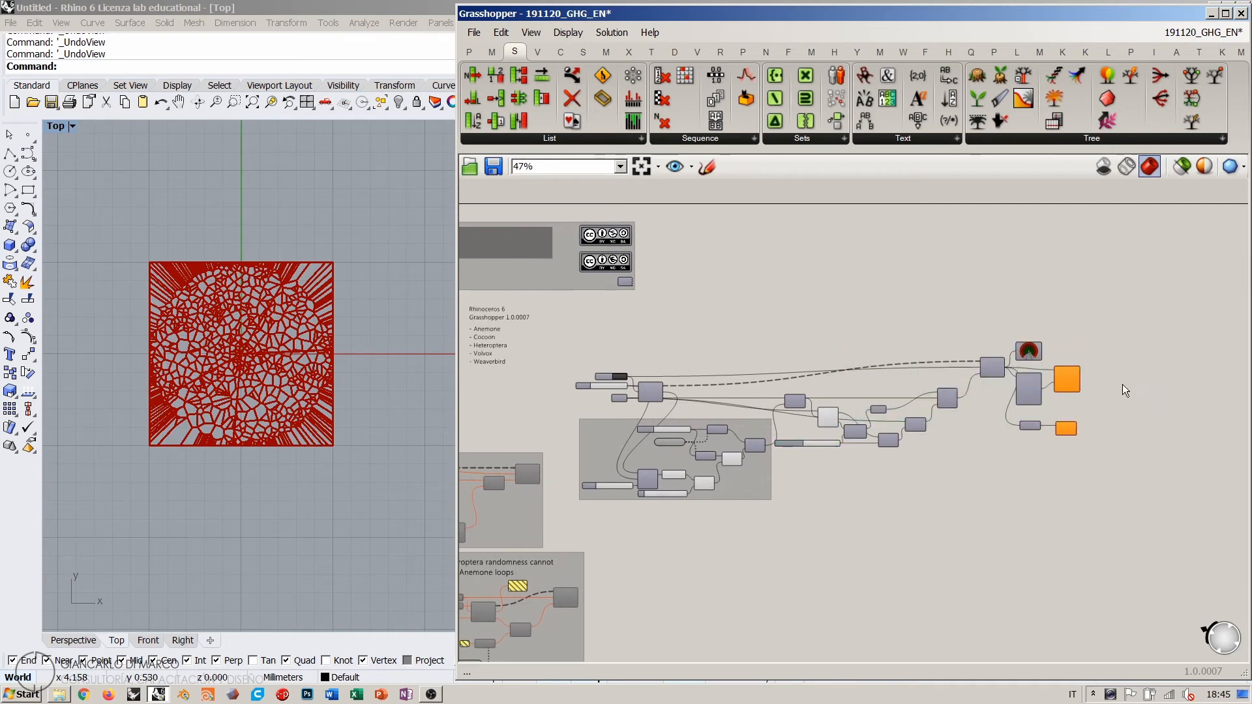
pyautogui.scroll(5, 1070, 311)
pyautogui.moveTo(1086, 274); pyautogui.dragTo(782, 554)
pyautogui.moveTo(823, 338); pyautogui.dragTo(782, 390)
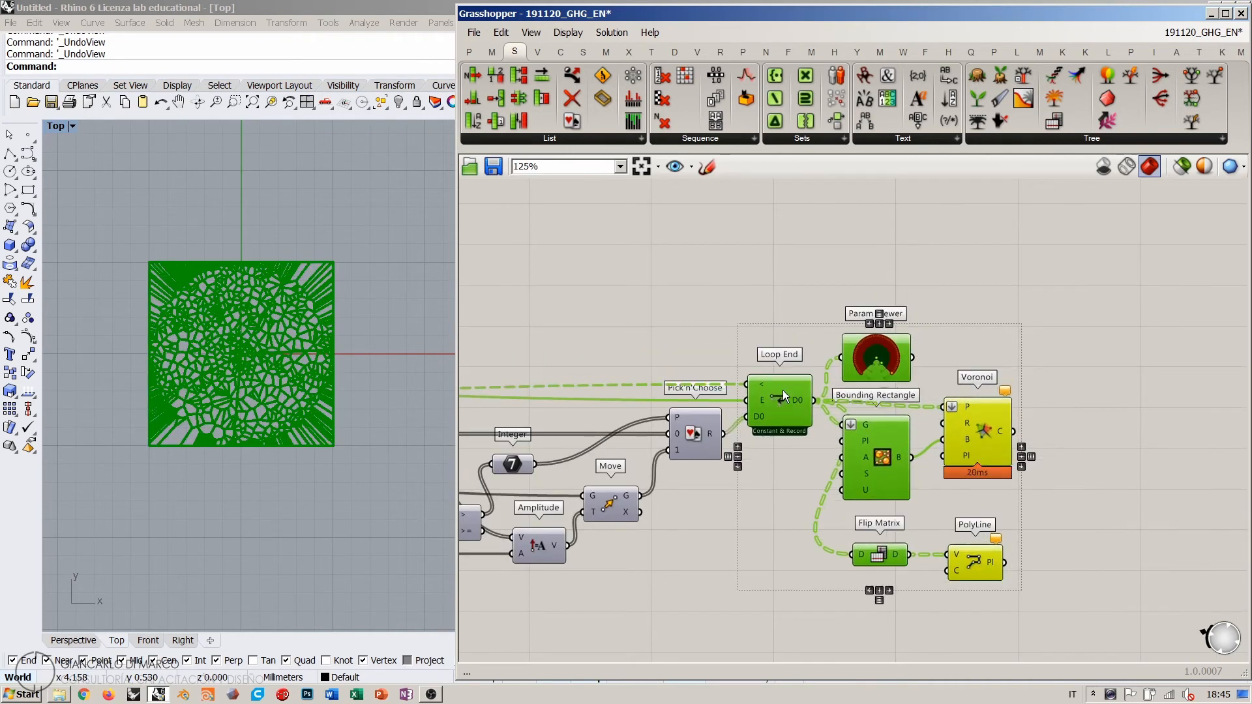
pyautogui.scroll(-4, 1022, 396)
pyautogui.scroll(-3, 1027, 394)
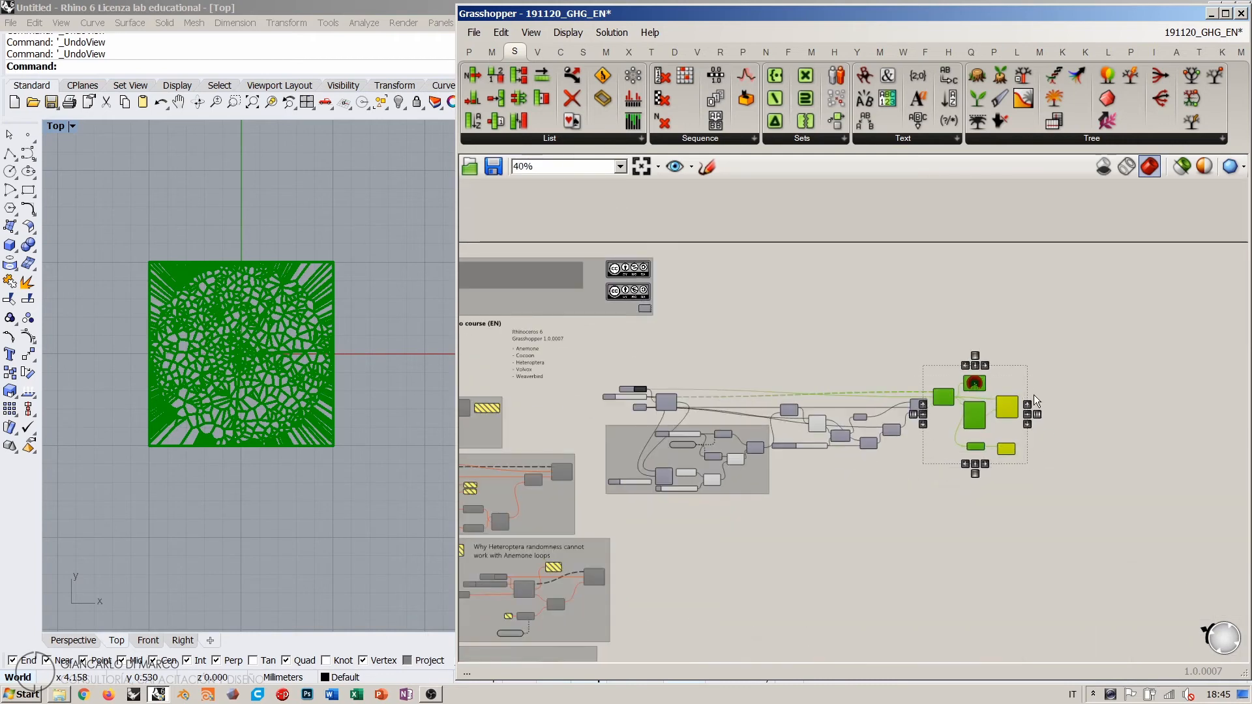
# Step: Group the whole constrained random-walk definition, from the Toggle to Voronoi and PolyLine, and disable its components
pyautogui.moveTo(1093, 346); pyautogui.dragTo(656, 492)
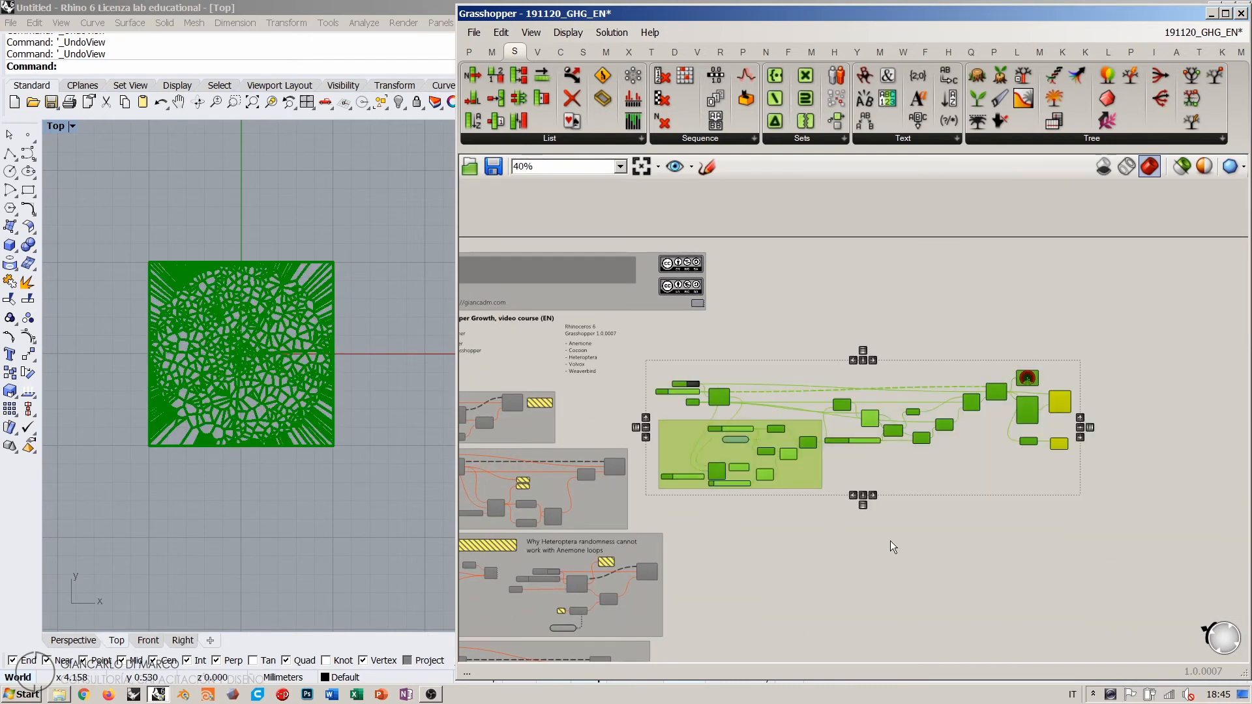
pyautogui.click(890, 542)
pyautogui.moveTo(728, 491); pyautogui.dragTo(838, 426, button='right')
pyautogui.scroll(-2, 841, 418)
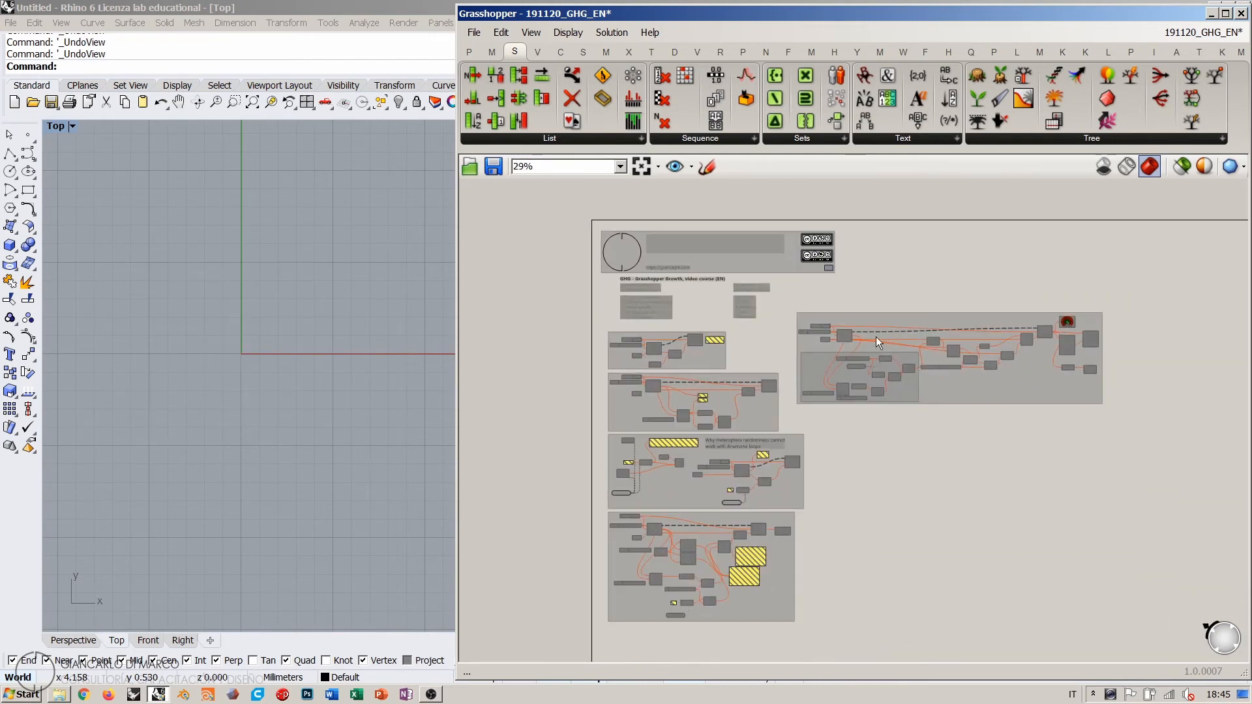
# Step: Reposition the disabled random-walk group slightly beside the other archived definitions and deselect it
pyautogui.moveTo(866, 318)
pyautogui.mouseDown()
pyautogui.moveTo(886, 356)
pyautogui.moveTo(853, 335)
pyautogui.mouseUp()
pyautogui.scroll(4, 817, 347)
pyautogui.scroll(3, 816, 347)
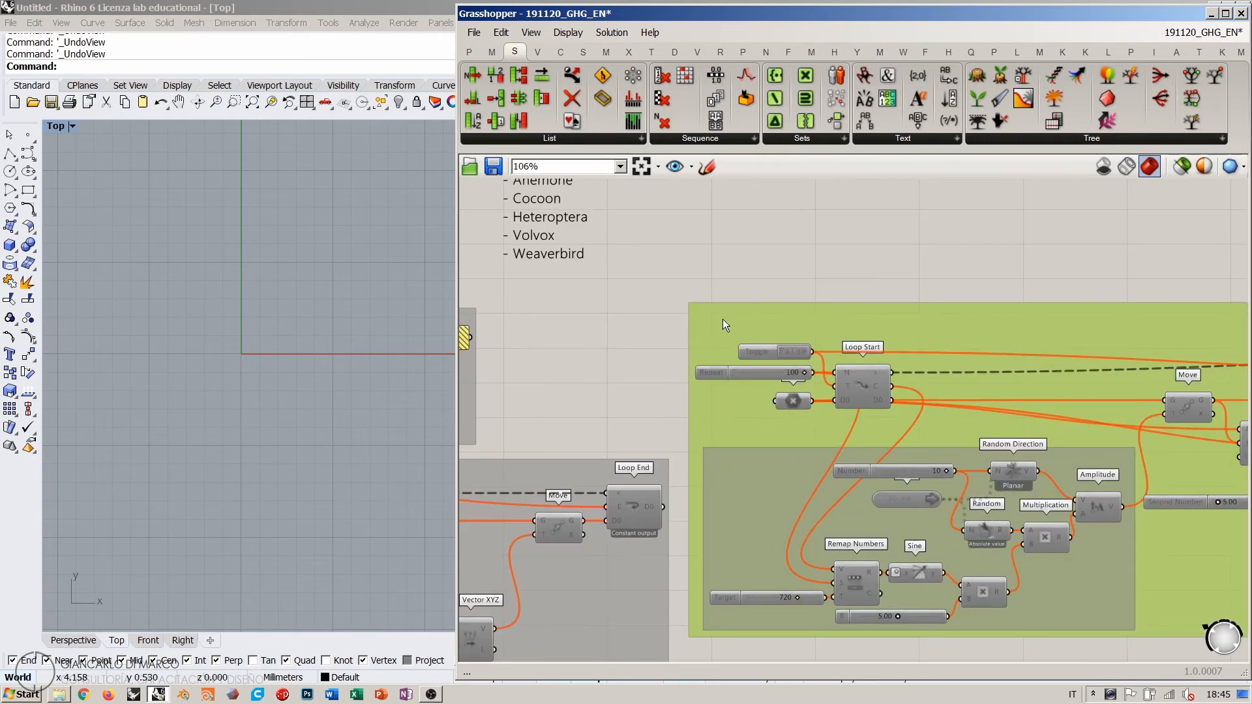
pyautogui.moveTo(772, 328)
pyautogui.mouseDown()
pyautogui.moveTo(730, 283)
pyautogui.moveTo(703, 292)
pyautogui.moveTo(774, 323)
pyautogui.mouseUp()
pyautogui.click(709, 276)
pyautogui.scroll(-4, 852, 433)
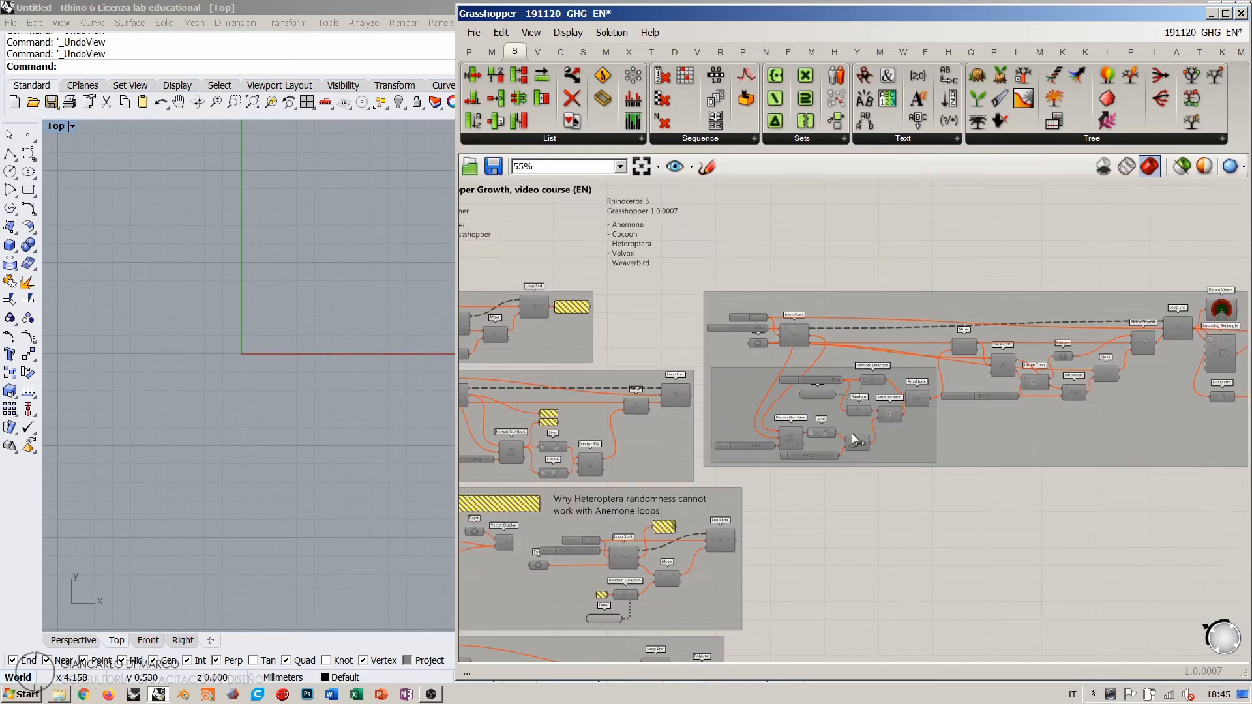
# Step: Add a Point parameter in the empty canvas below the random-walk group and set its location to the origin with coordinate 0
pyautogui.scroll(1, 860, 397)
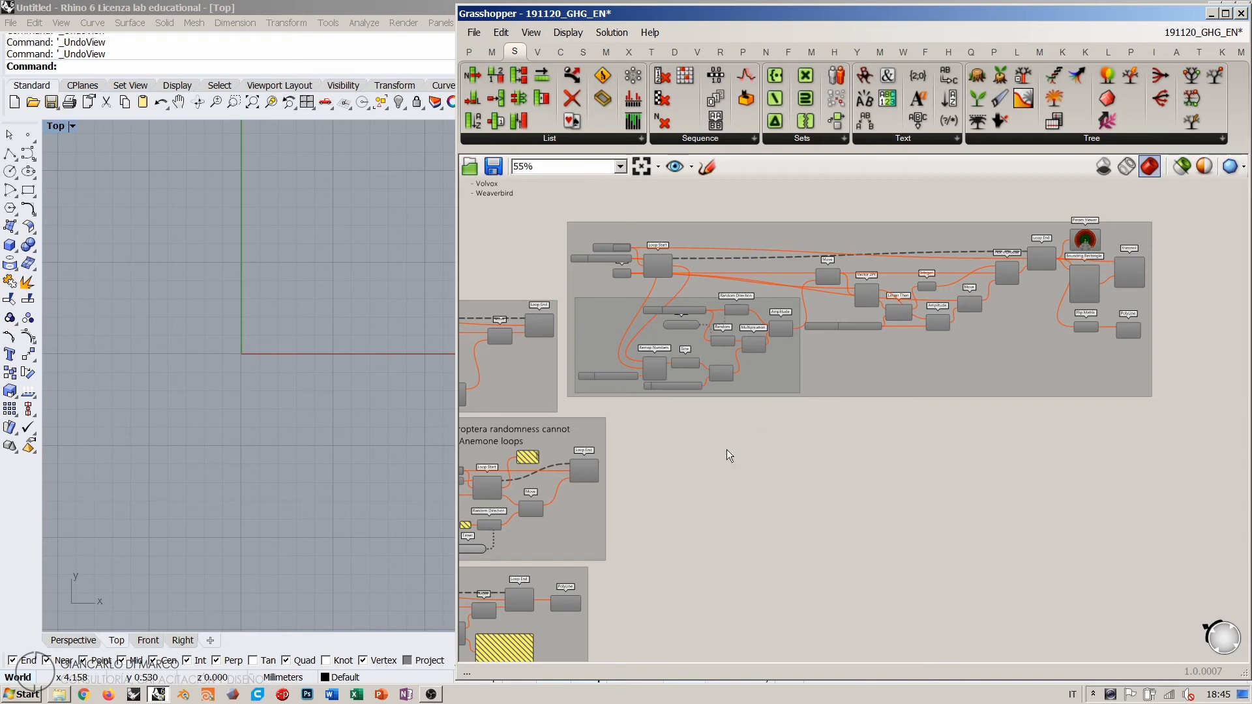
pyautogui.scroll(5, 746, 434)
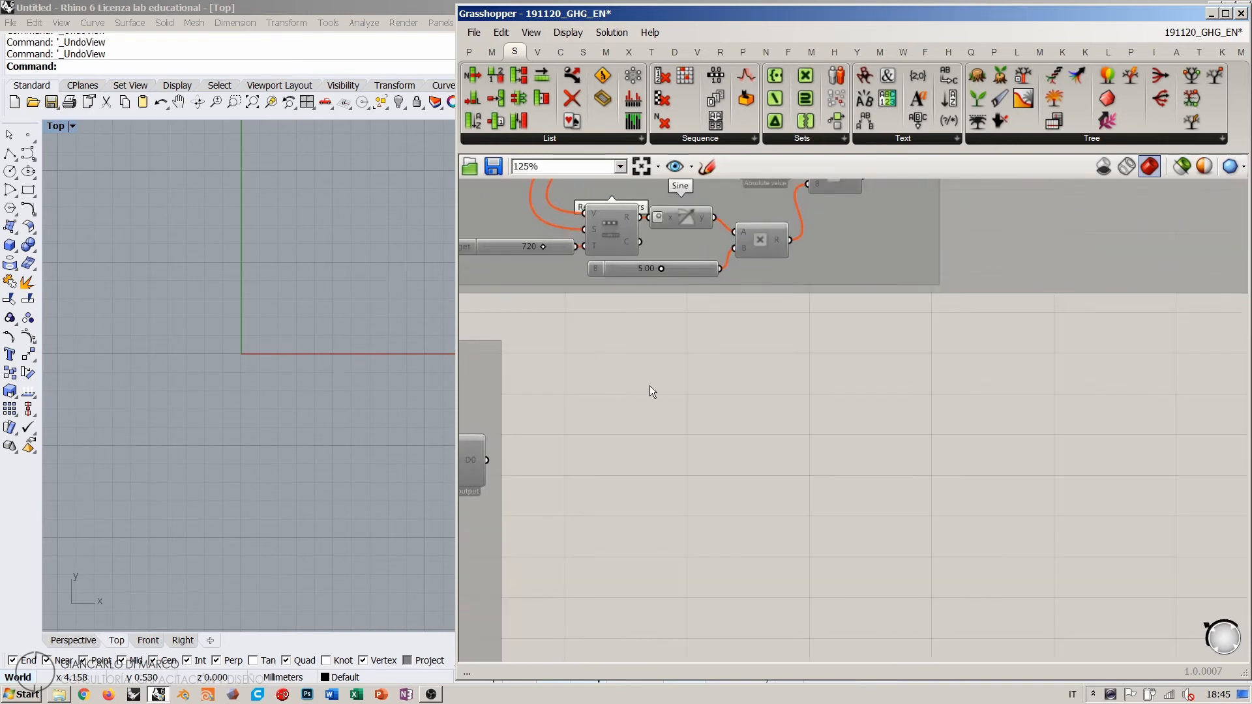
pyautogui.doubleClick(723, 421)
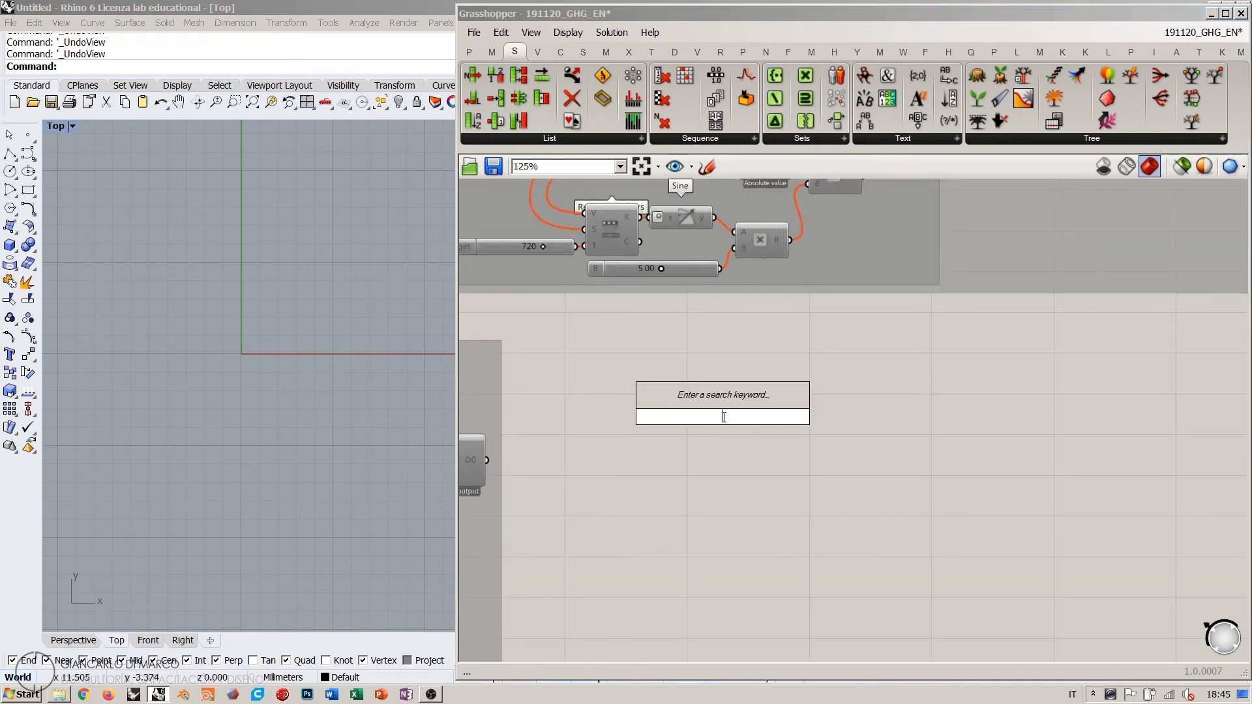
pyautogui.write('point')
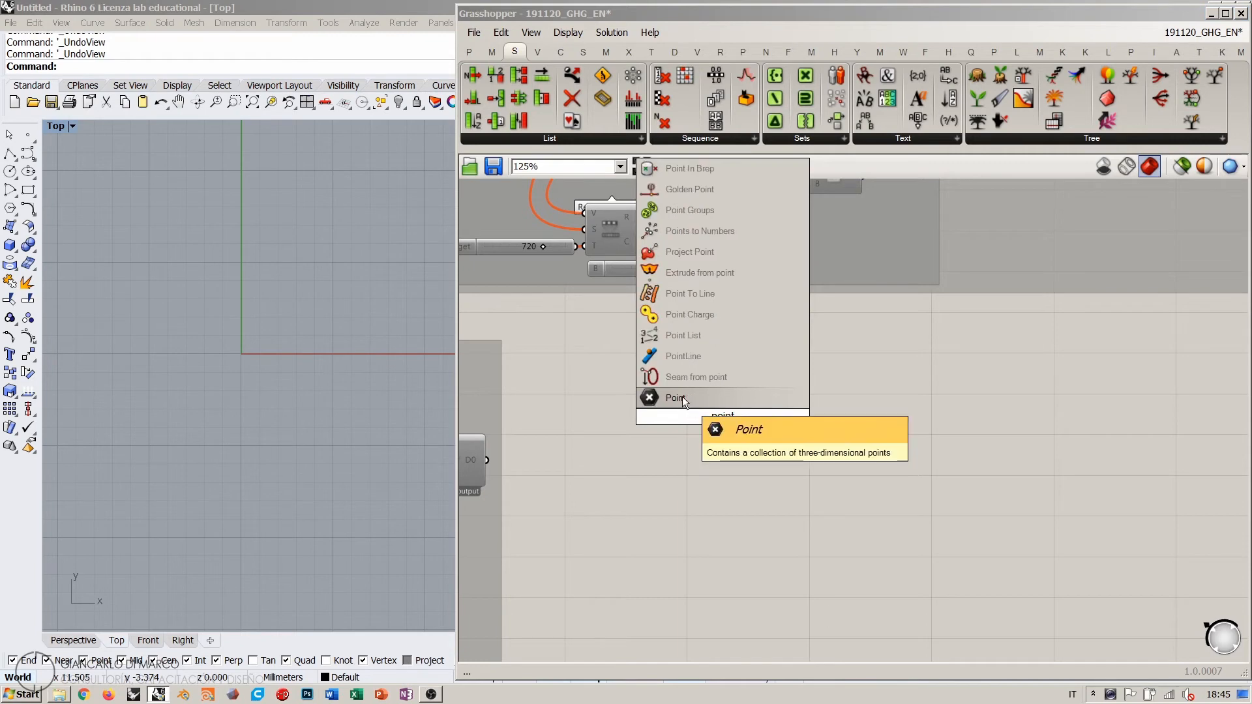
pyautogui.click(682, 397)
pyautogui.moveTo(729, 422); pyautogui.dragTo(642, 360)
pyautogui.rightClick(639, 358)
pyautogui.click(691, 564)
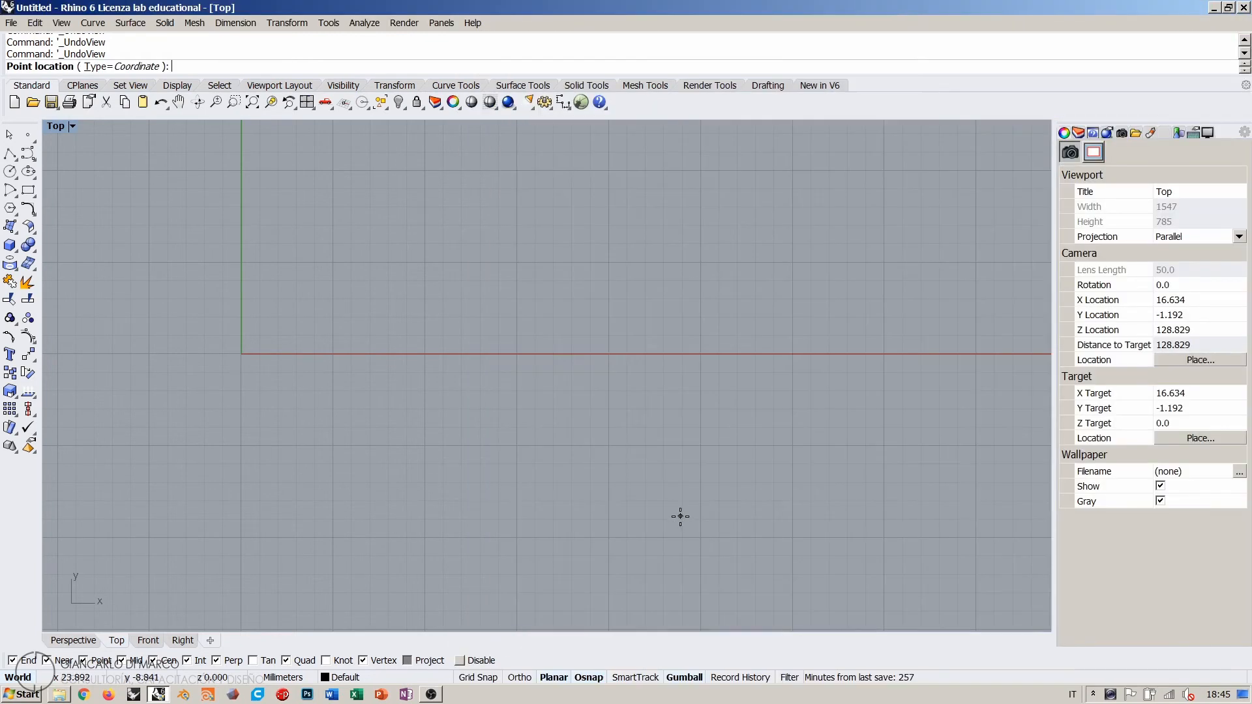
pyautogui.write('0')
pyautogui.press('Return')
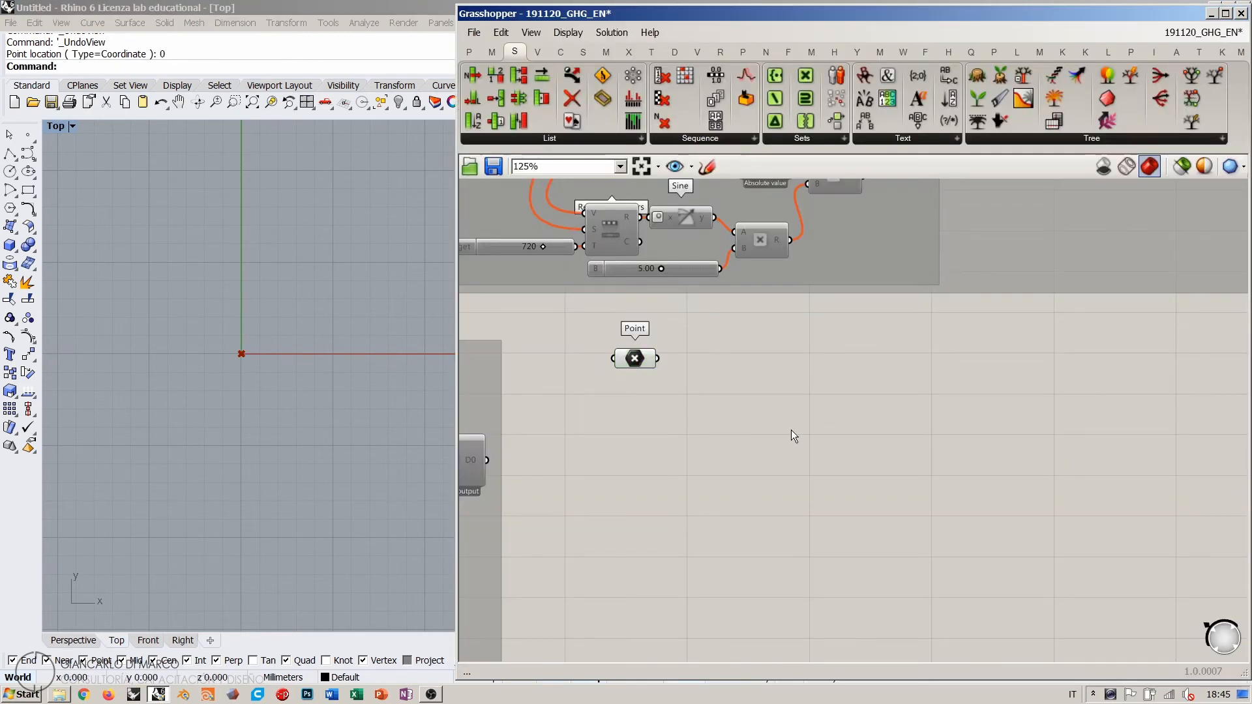
# Step: Add an Anemone Loop End component to the canvas, well clear of the Point parameter
pyautogui.doubleClick(792, 429)
pyautogui.write('lop')
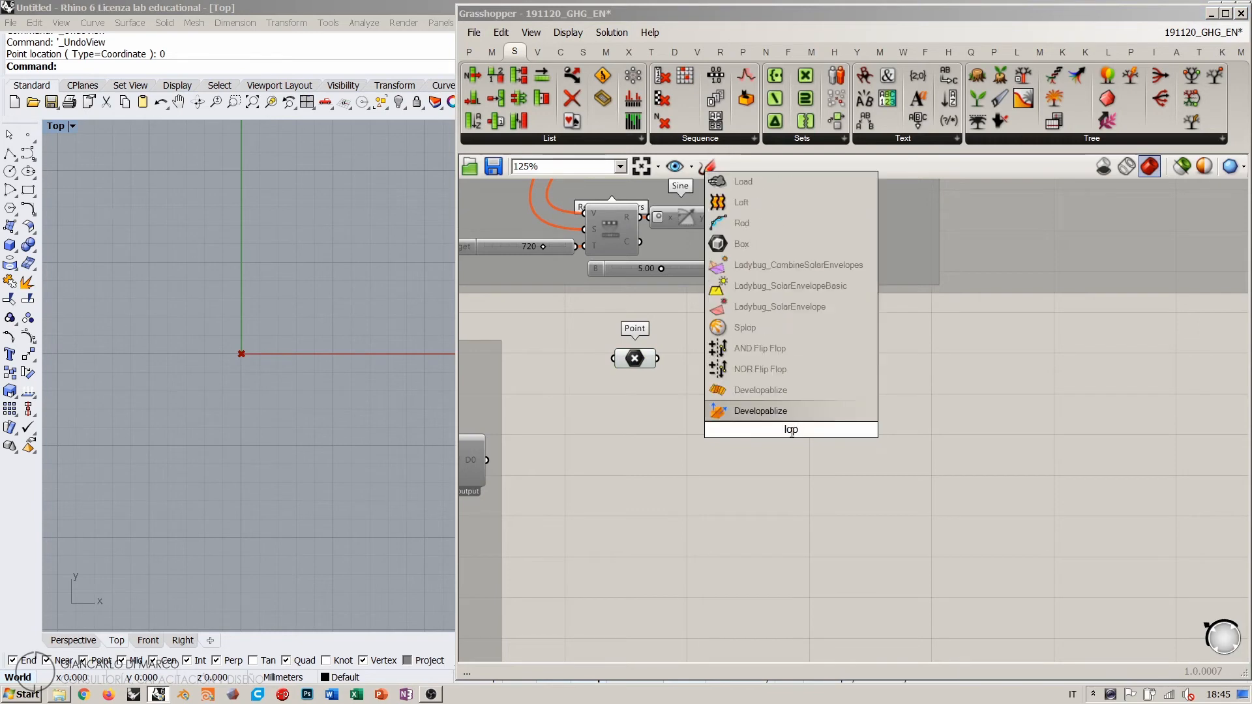
pyautogui.press('BackSpace')
pyautogui.write('op')
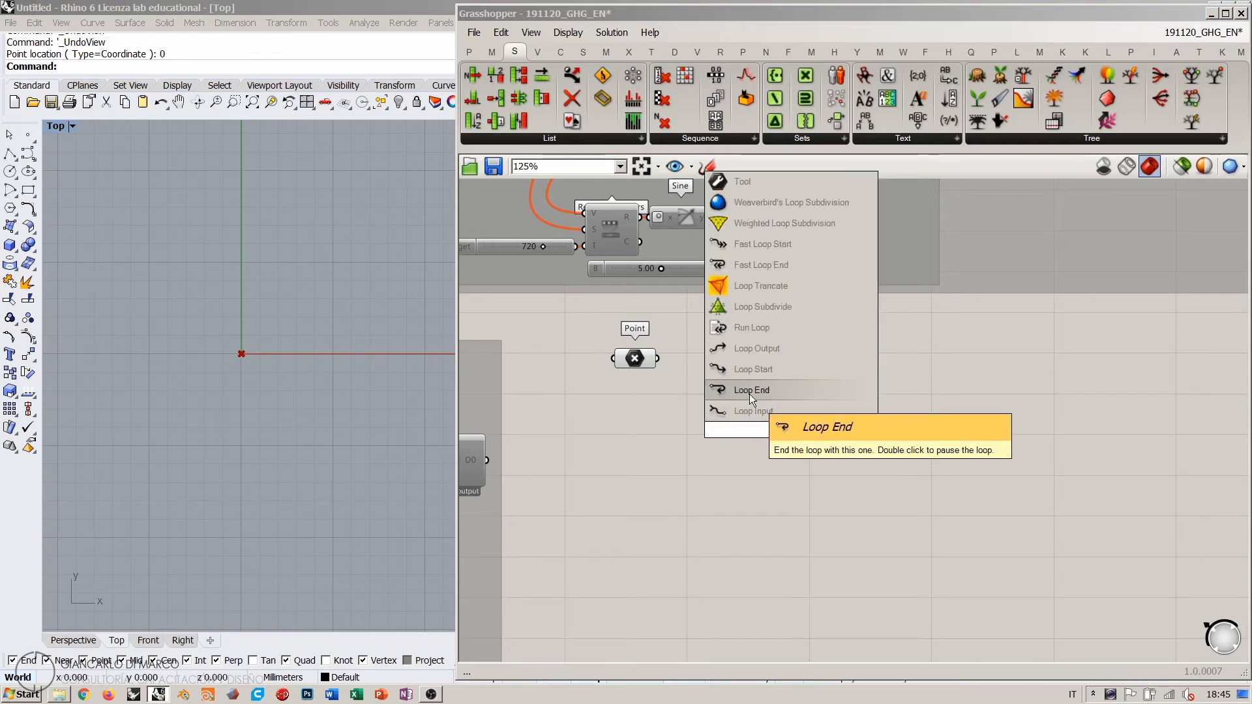
pyautogui.click(750, 390)
pyautogui.moveTo(787, 427); pyautogui.dragTo(952, 405)
# Step: Add a Loop Start component, connect its > output to Loop End's < input, and spread the two components apart
pyautogui.doubleClick(812, 412)
pyautogui.write('loop')
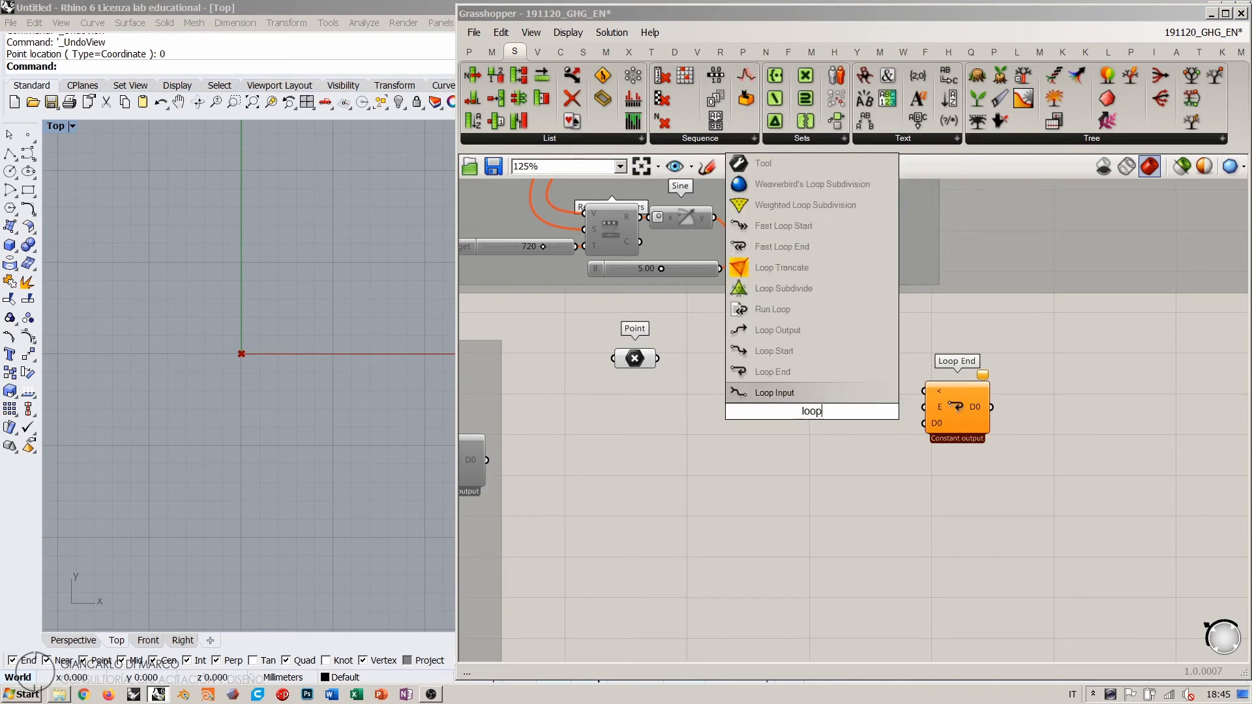
pyautogui.click(776, 353)
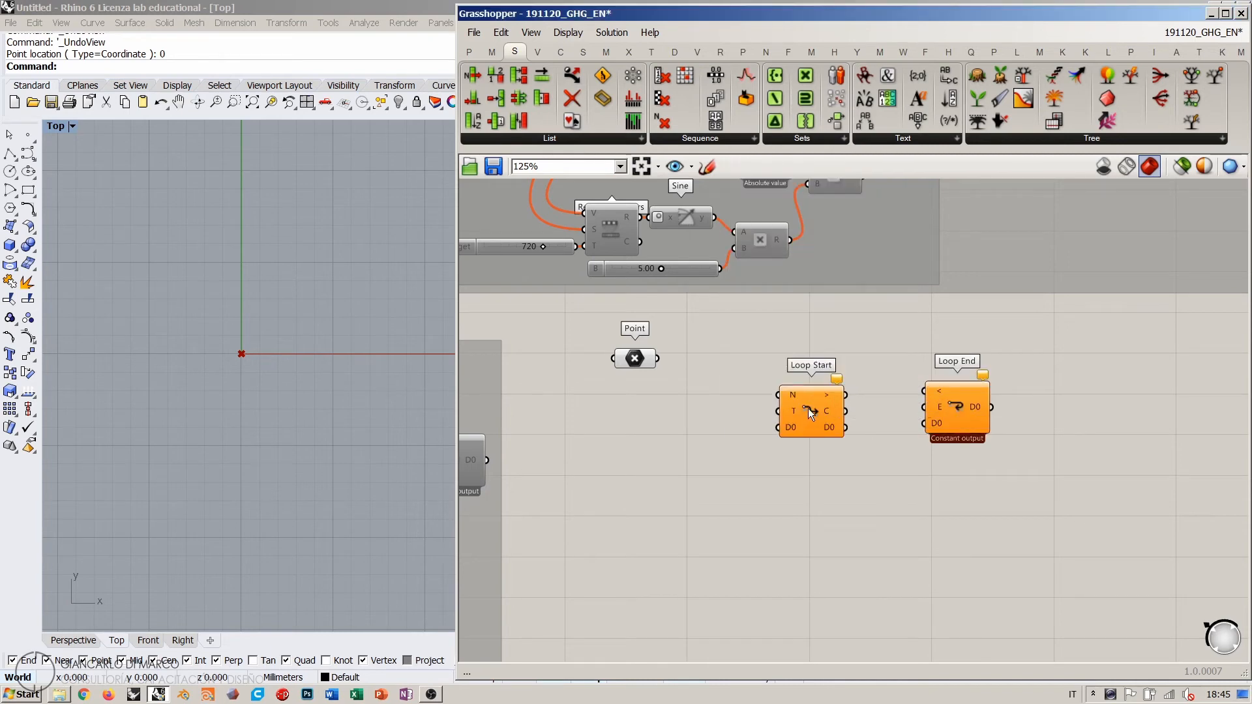
pyautogui.moveTo(845, 395); pyautogui.dragTo(924, 391)
pyautogui.moveTo(808, 412); pyautogui.dragTo(785, 369)
pyautogui.moveTo(956, 403); pyautogui.dragTo(1054, 357)
# Step: Connect the Point parameter to Loop Start's D0 input and a number slider set to 11 to its N input
pyautogui.moveTo(652, 360); pyautogui.dragTo(662, 401)
pyautogui.moveTo(755, 385); pyautogui.dragTo(667, 398)
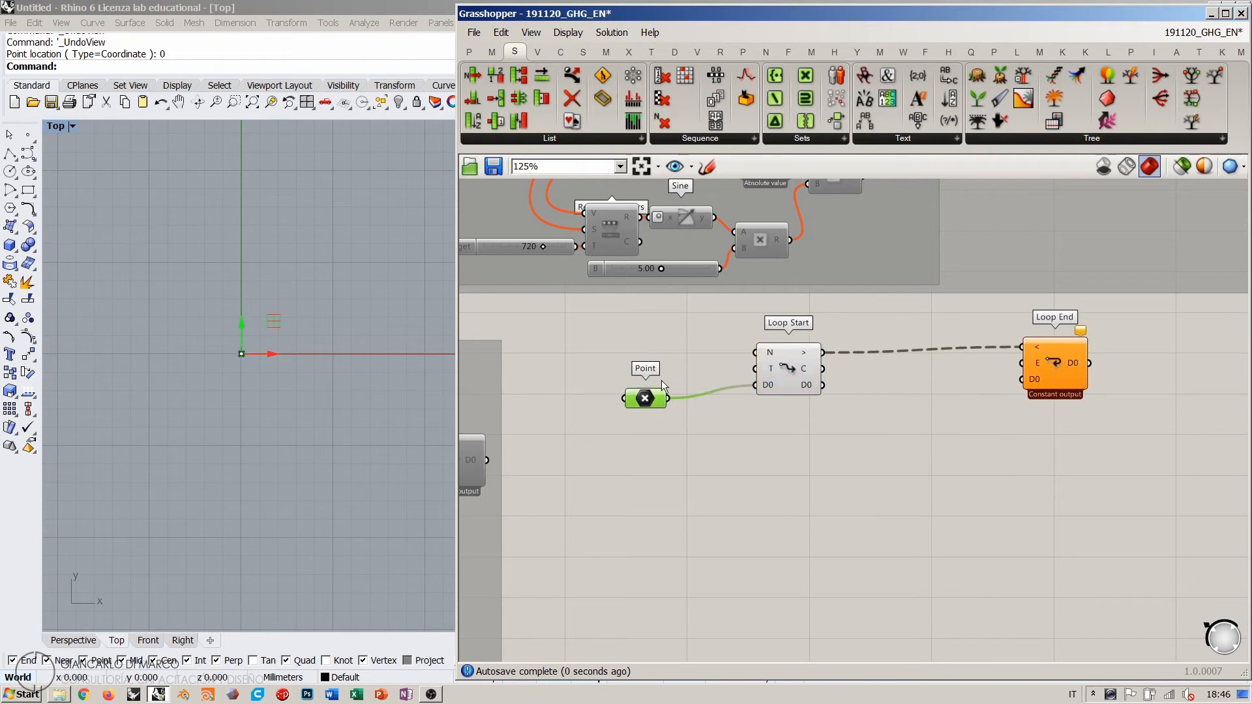
pyautogui.doubleClick(657, 346)
pyautogui.write('11')
pyautogui.press('Return')
pyautogui.moveTo(721, 340); pyautogui.dragTo(756, 352)
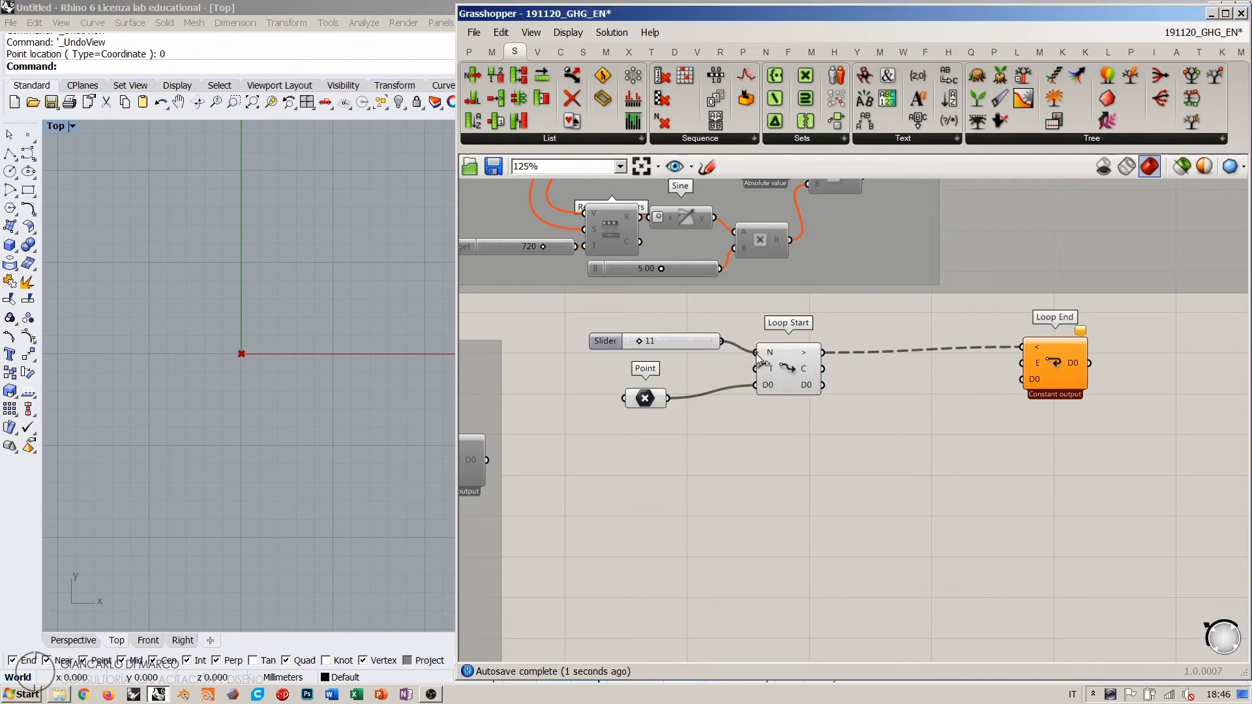
# Step: Add a Boolean Toggle, wire it to Loop Start's T and Loop End's E inputs, and set it to True
pyautogui.doubleClick(691, 369)
pyautogui.write('togg')
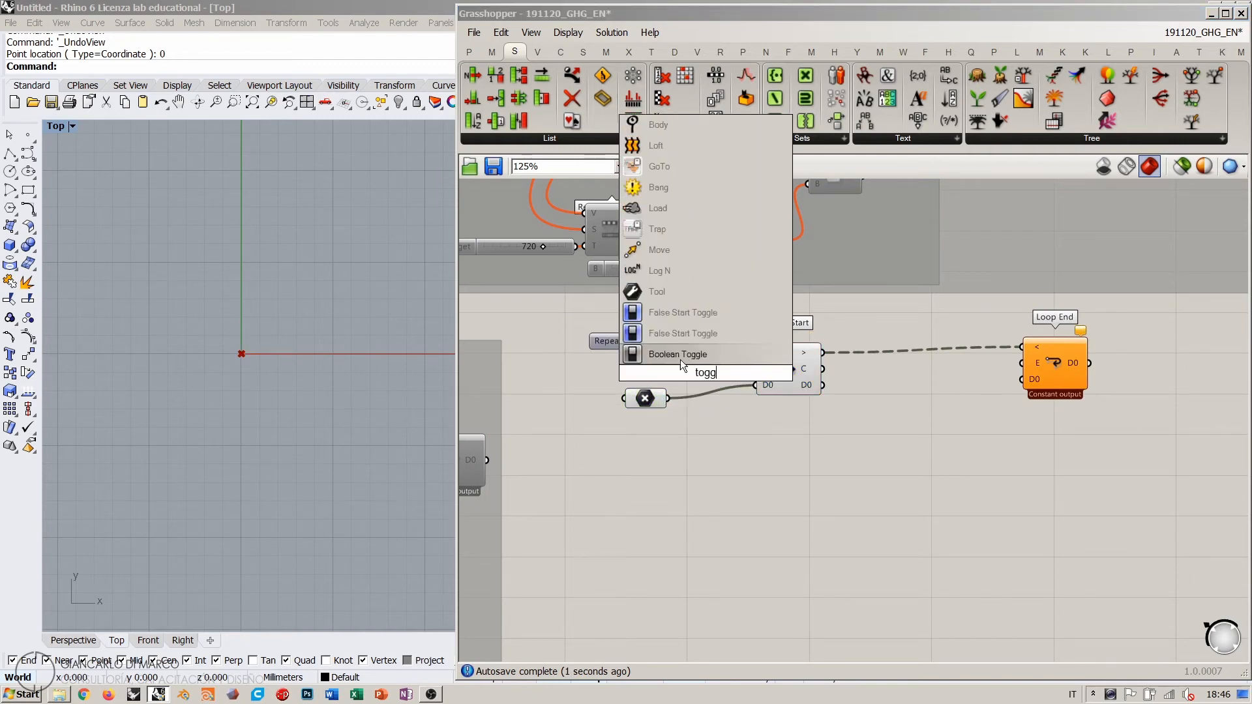
pyautogui.click(681, 357)
pyautogui.moveTo(702, 373); pyautogui.dragTo(1021, 363)
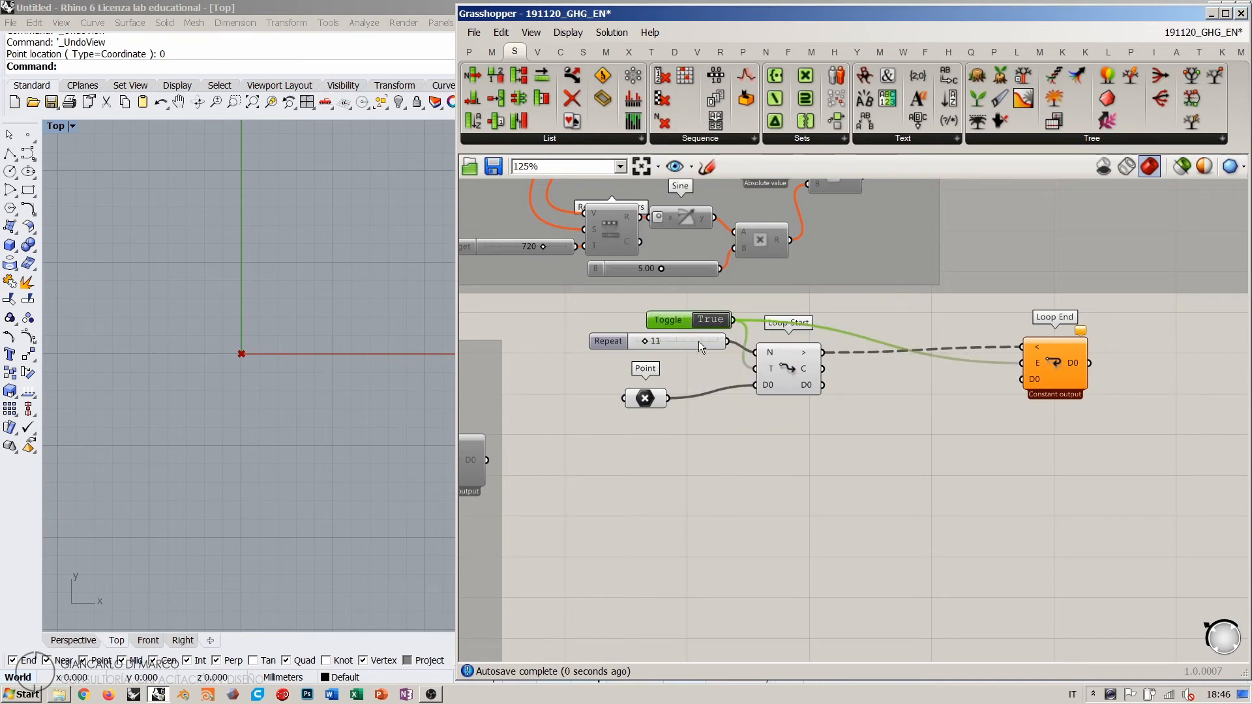
# Step: Align the Repeat slider, Point and Toggle next to Loop Start, and move Loop End farther away from it
pyautogui.moveTo(698, 342); pyautogui.dragTo(699, 352)
pyautogui.moveTo(645, 398); pyautogui.dragTo(708, 393)
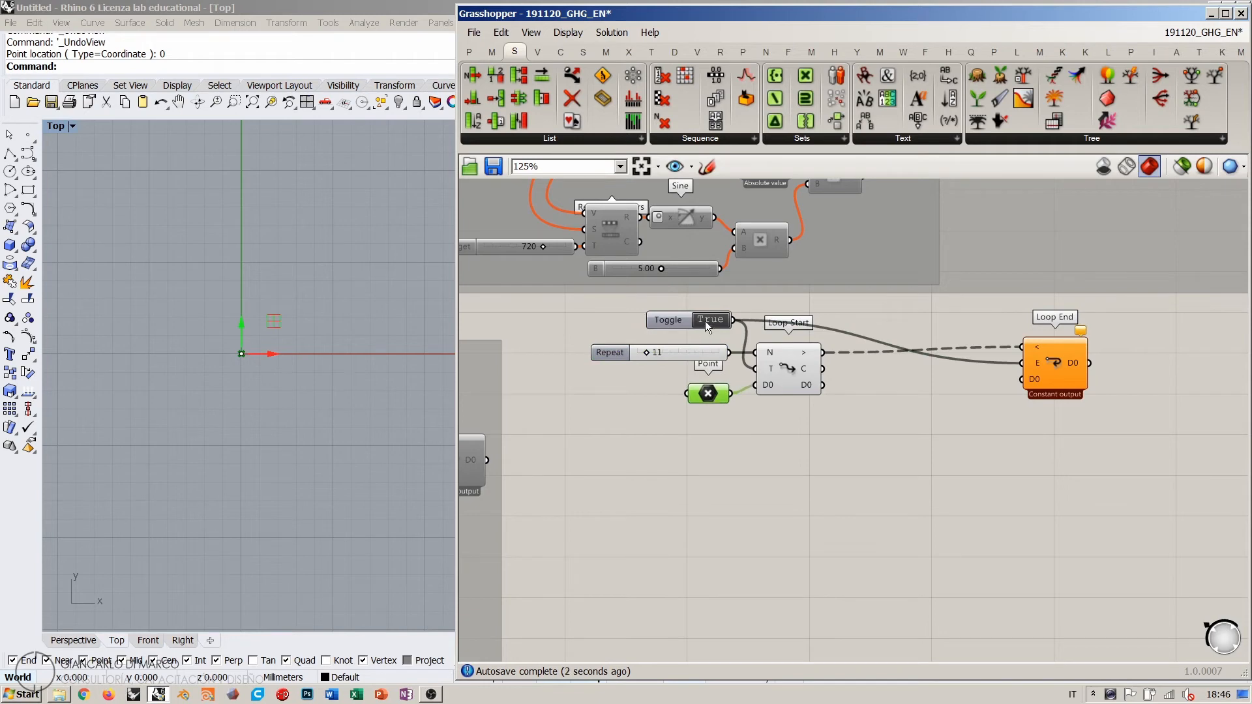
pyautogui.moveTo(694, 324); pyautogui.dragTo(689, 331)
pyautogui.moveTo(892, 420); pyautogui.dragTo(733, 431, button='right')
pyautogui.moveTo(886, 365); pyautogui.dragTo(1062, 375)
pyautogui.click(728, 409)
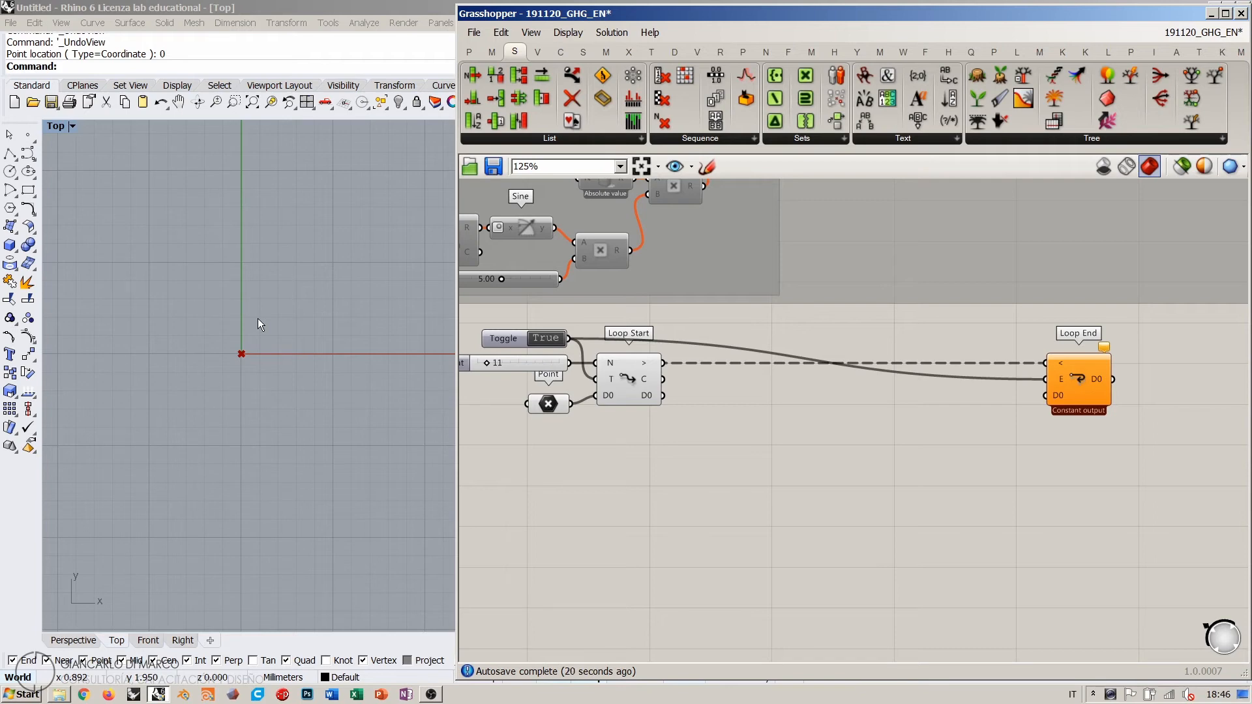
# Step: Add a Move component between the loop components and connect Loop Start's D0 output to its G input
pyautogui.doubleClick(776, 456)
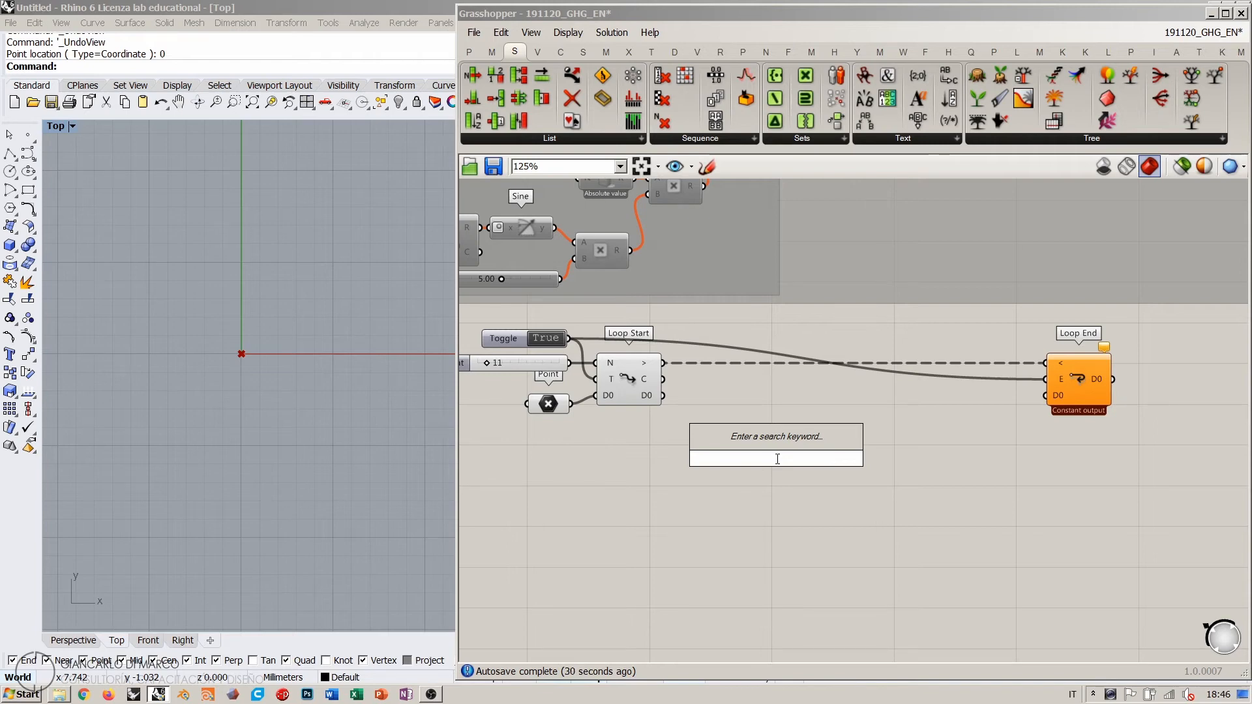
pyautogui.write('move')
pyautogui.click(775, 441)
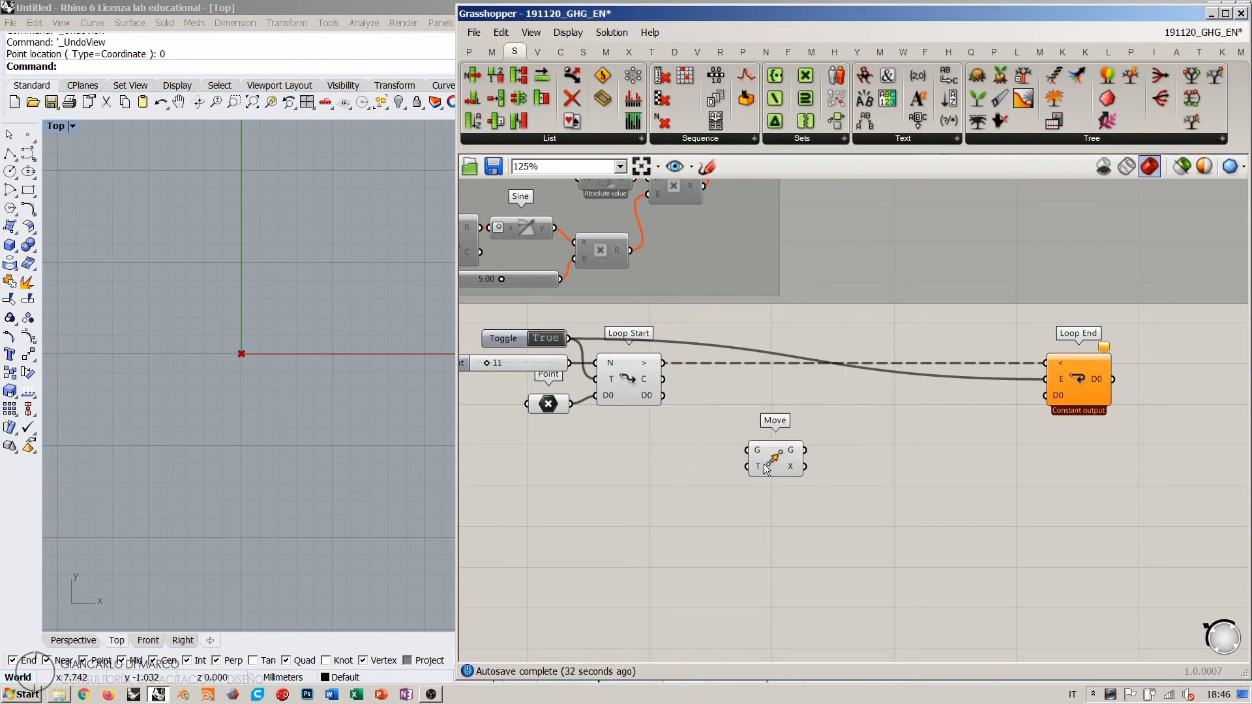
pyautogui.moveTo(663, 395); pyautogui.dragTo(874, 445)
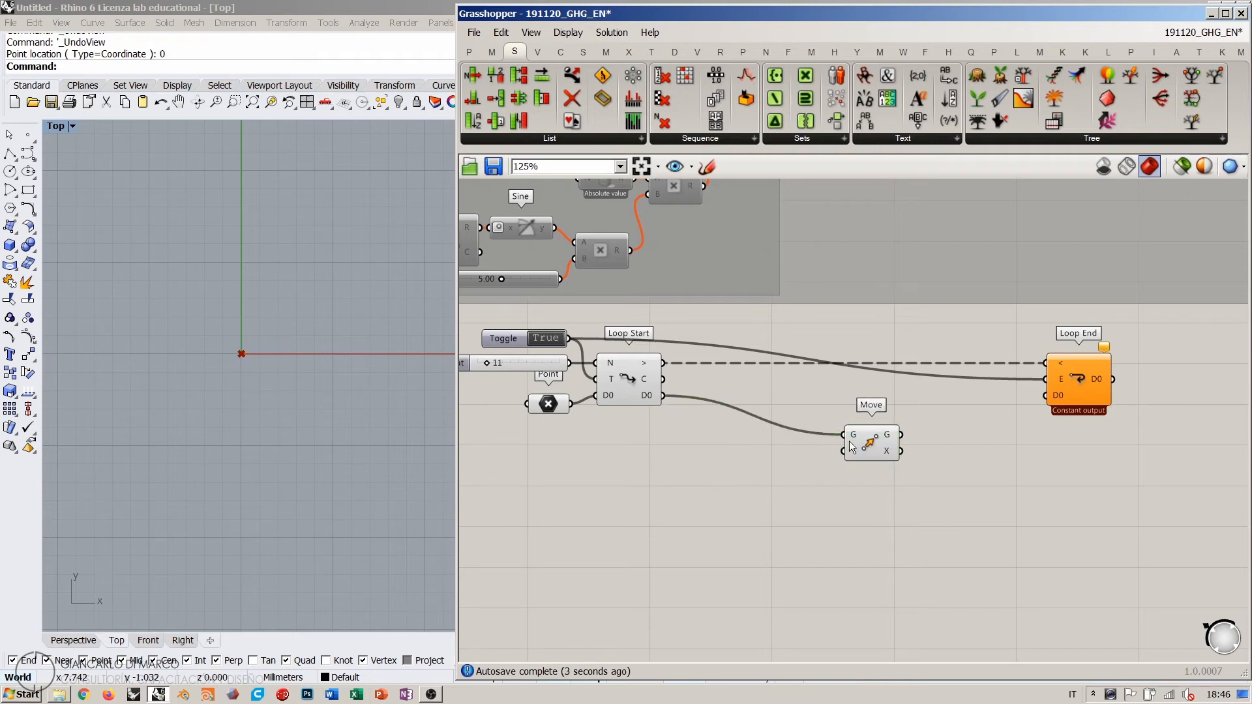
pyautogui.moveTo(851, 448); pyautogui.dragTo(839, 431)
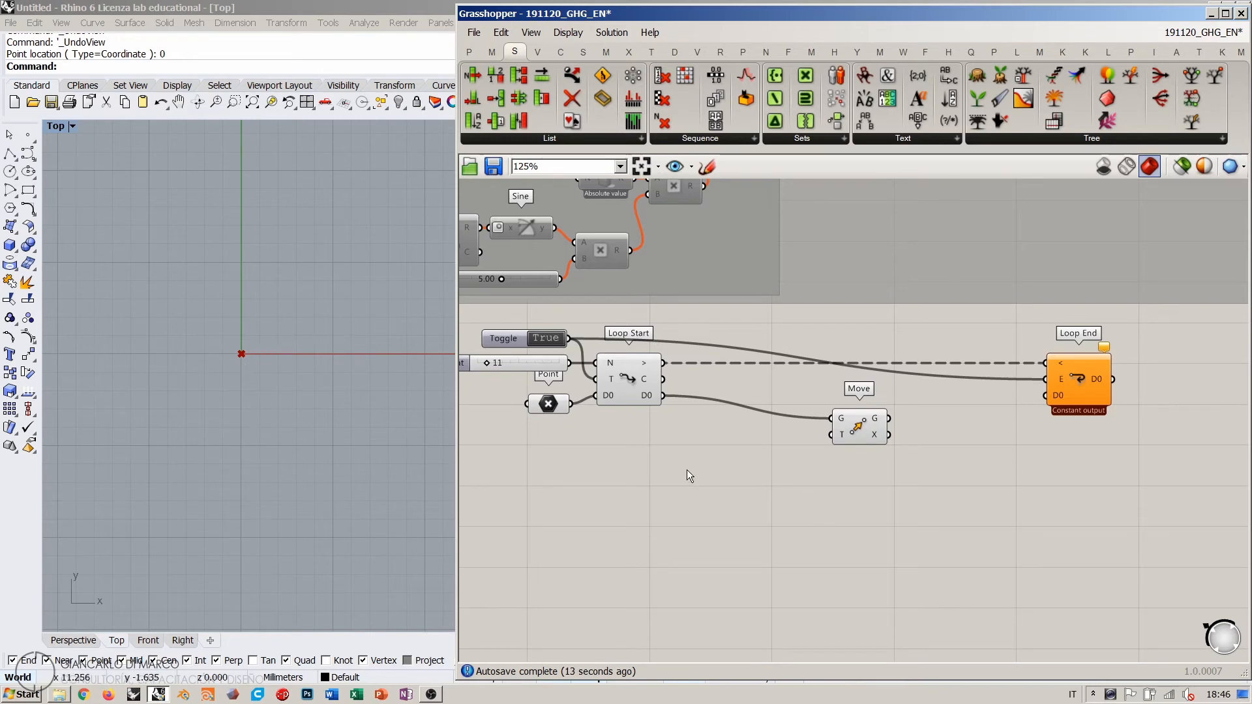
# Step: Add a Circle component below Loop Start and connect the Point parameter to its P input
pyautogui.scroll(2, 706, 460)
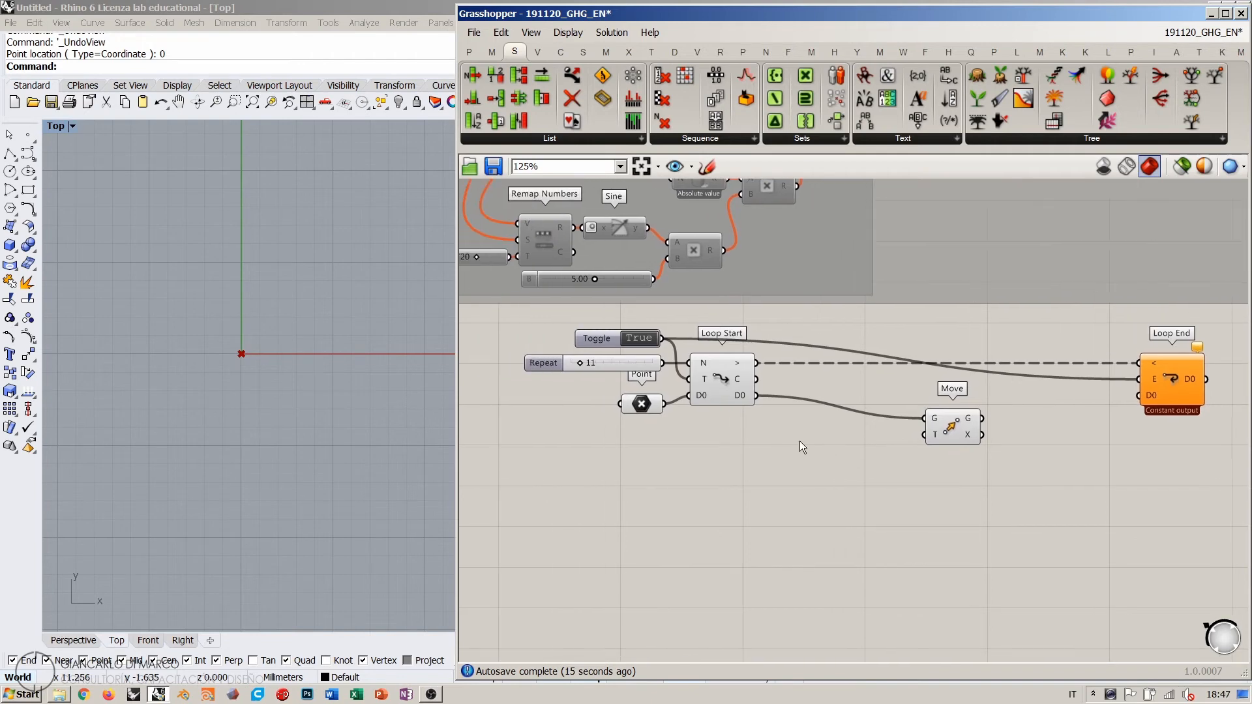
pyautogui.doubleClick(800, 468)
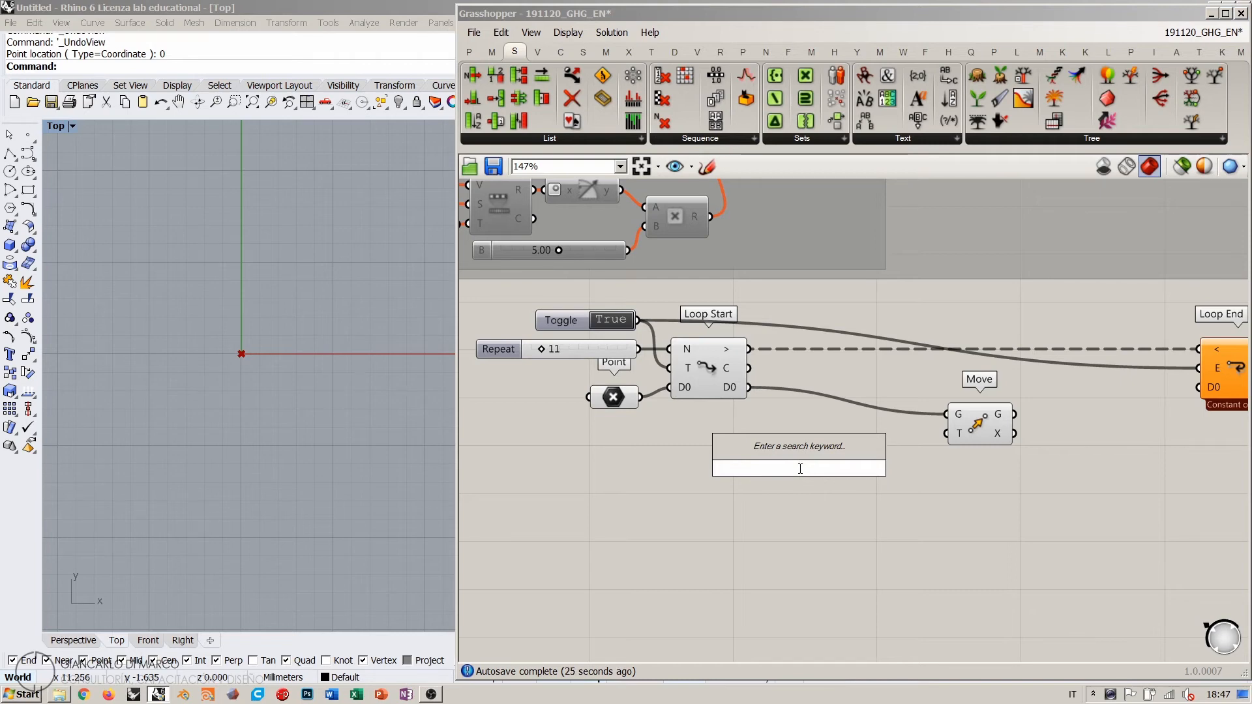
pyautogui.write('circ')
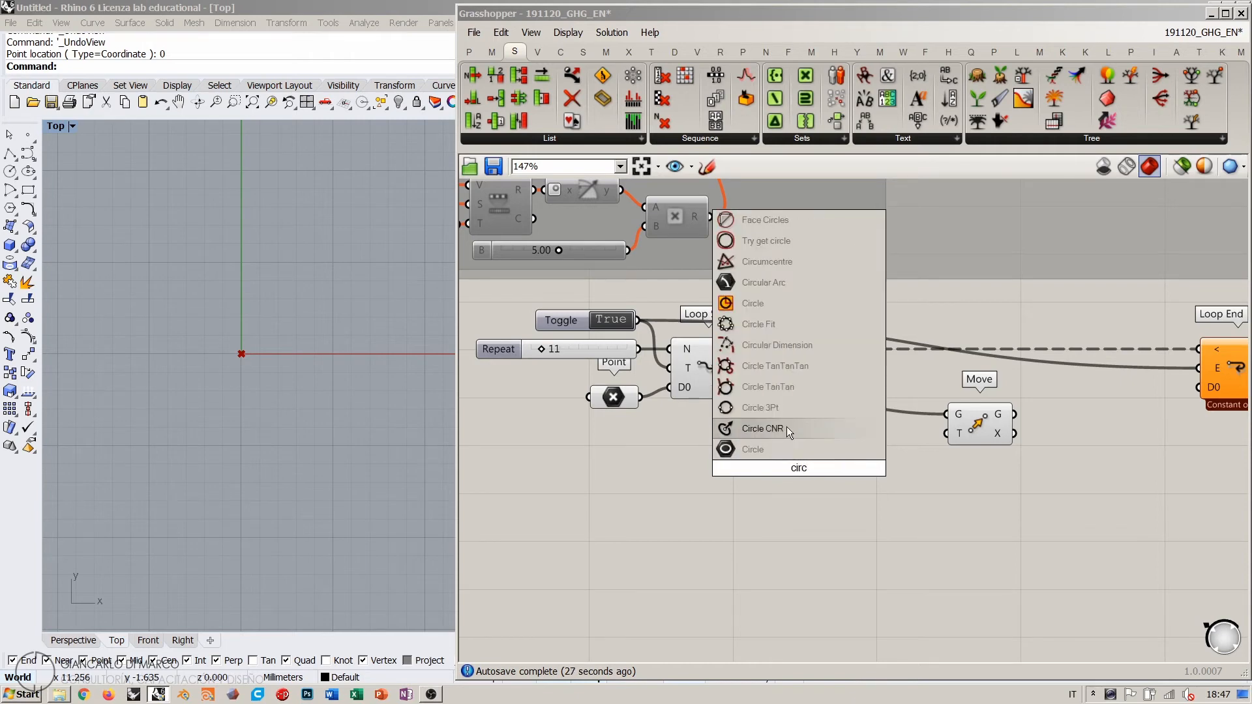
pyautogui.click(756, 303)
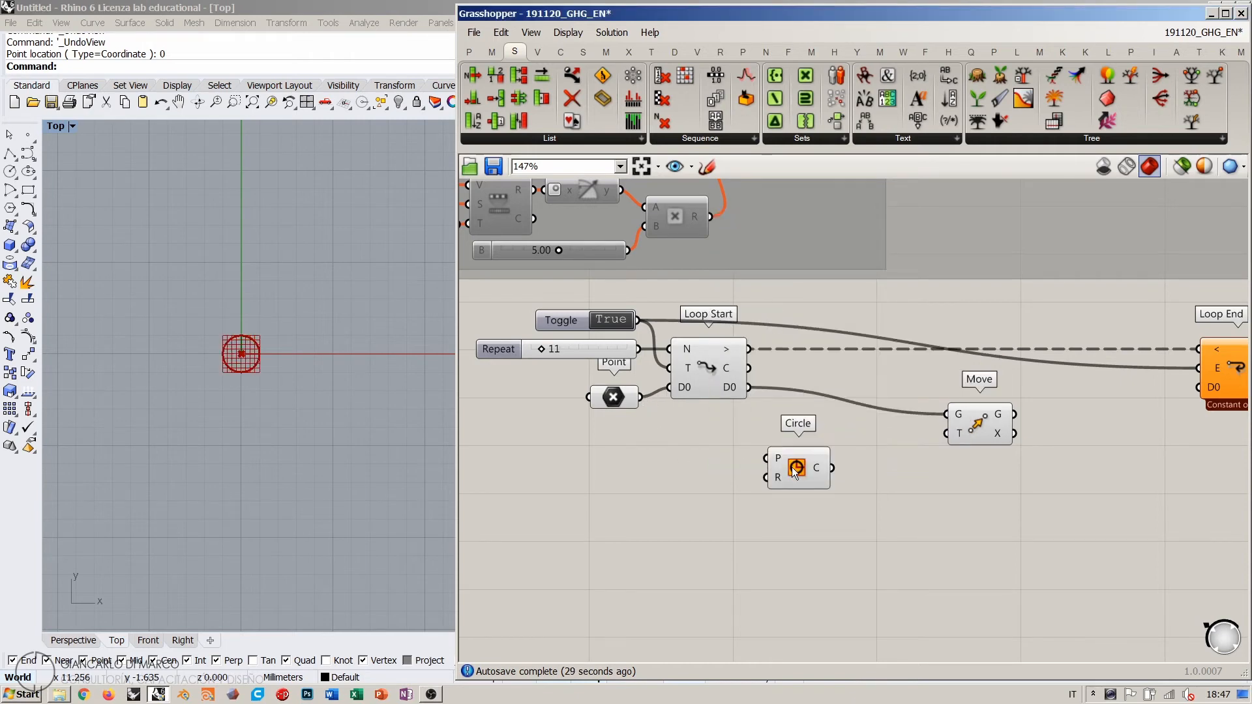
pyautogui.moveTo(796, 467); pyautogui.dragTo(717, 471)
pyautogui.scroll(2, 717, 492)
pyautogui.click(605, 487)
pyautogui.click(625, 400)
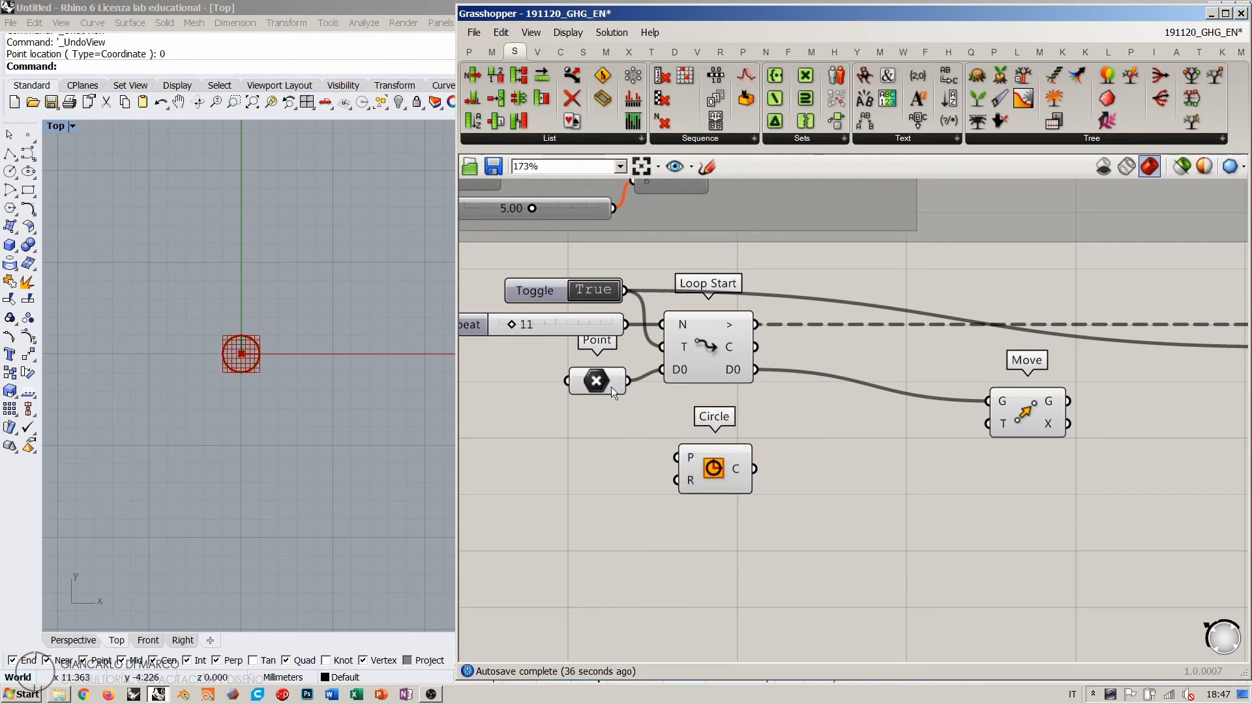
pyautogui.moveTo(628, 384); pyautogui.dragTo(676, 459)
# Step: Nudge the Point parameter into line with Loop Start and turn off the Circle component's preview
pyautogui.click(594, 385)
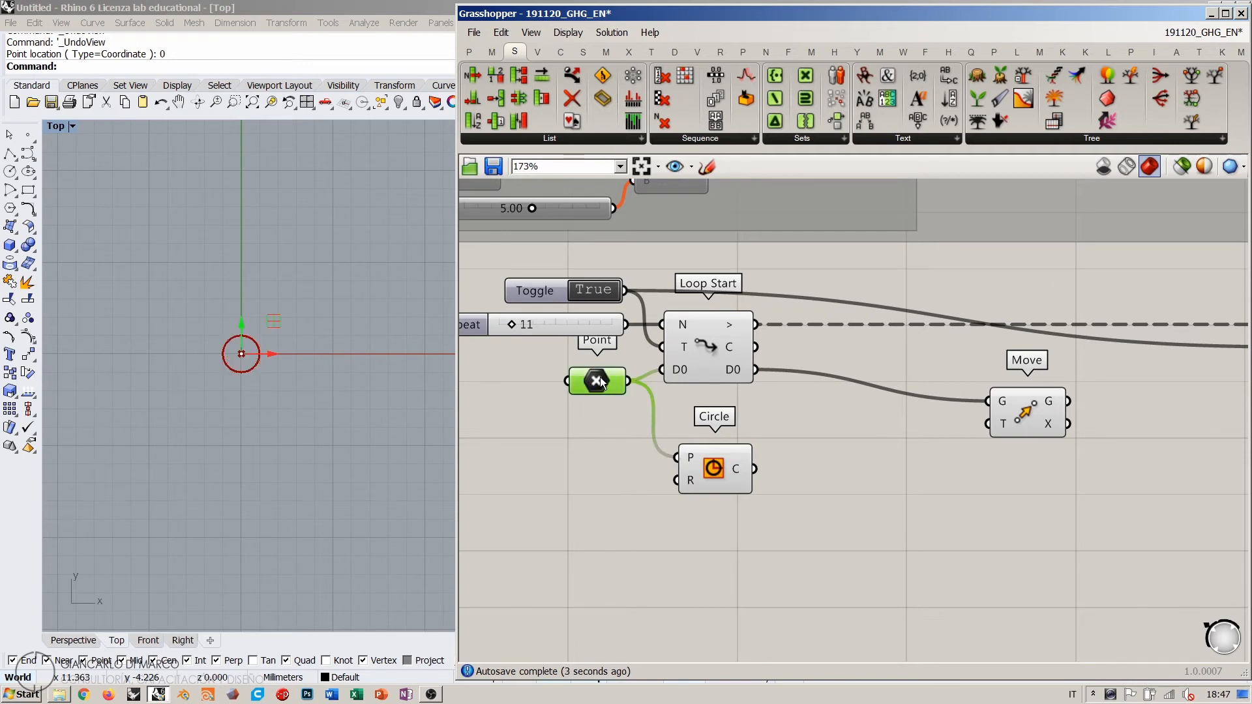
pyautogui.moveTo(604, 384); pyautogui.dragTo(601, 382)
pyautogui.click(614, 449)
pyautogui.click(717, 467)
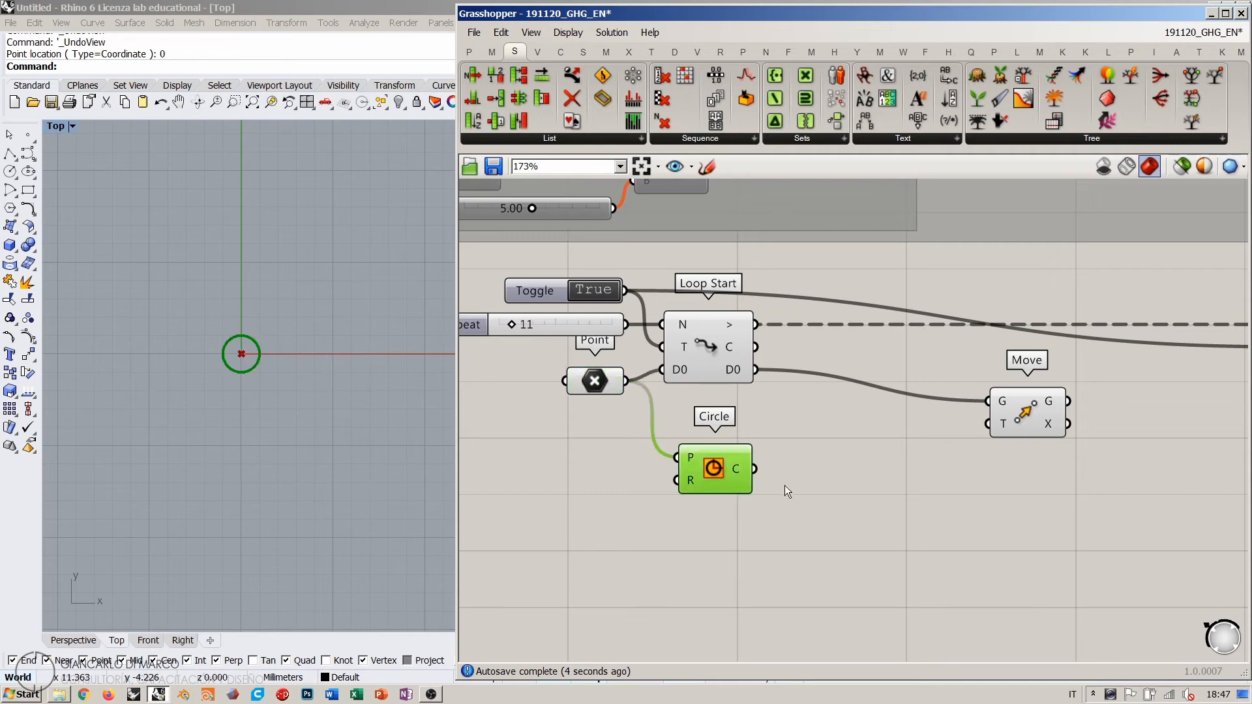
# Step: Add Divide Curve on the Circle's C output and feed its N input from a new slider set to 11
pyautogui.doubleClick(854, 502)
pyautogui.write('div')
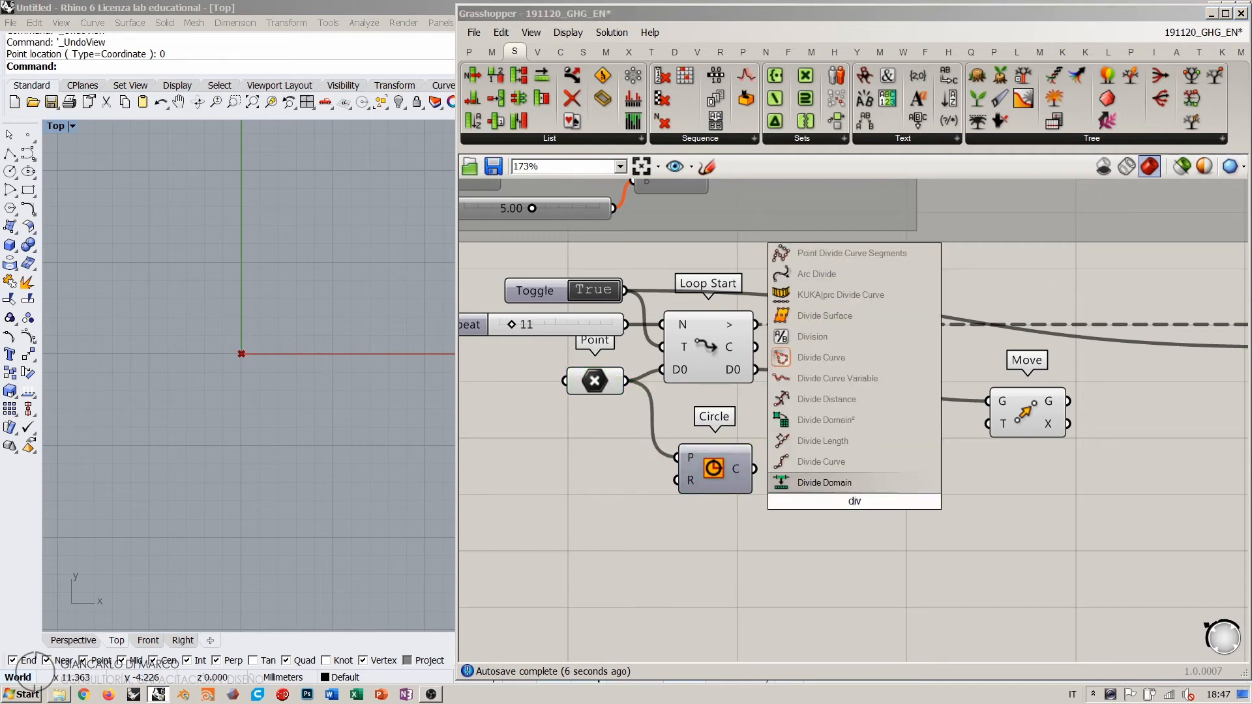
pyautogui.click(821, 461)
pyautogui.moveTo(835, 490); pyautogui.dragTo(813, 480)
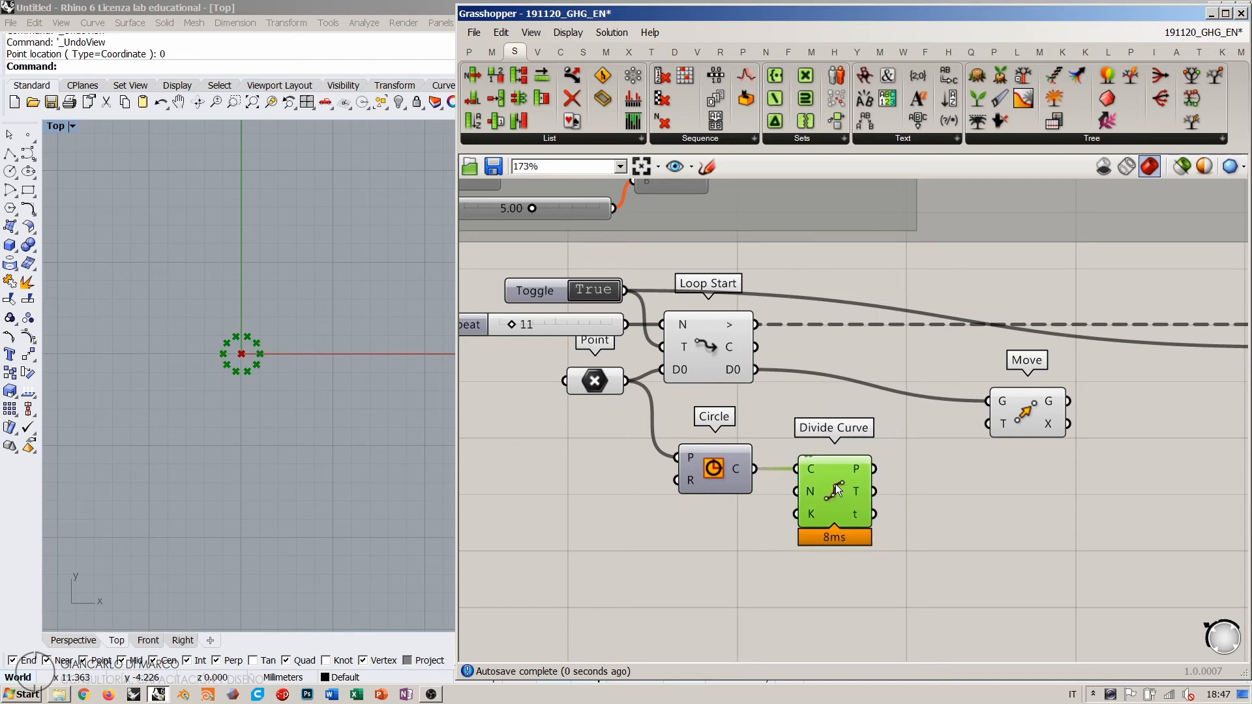
pyautogui.doubleClick(684, 558)
pyautogui.write('11')
pyautogui.press('Return')
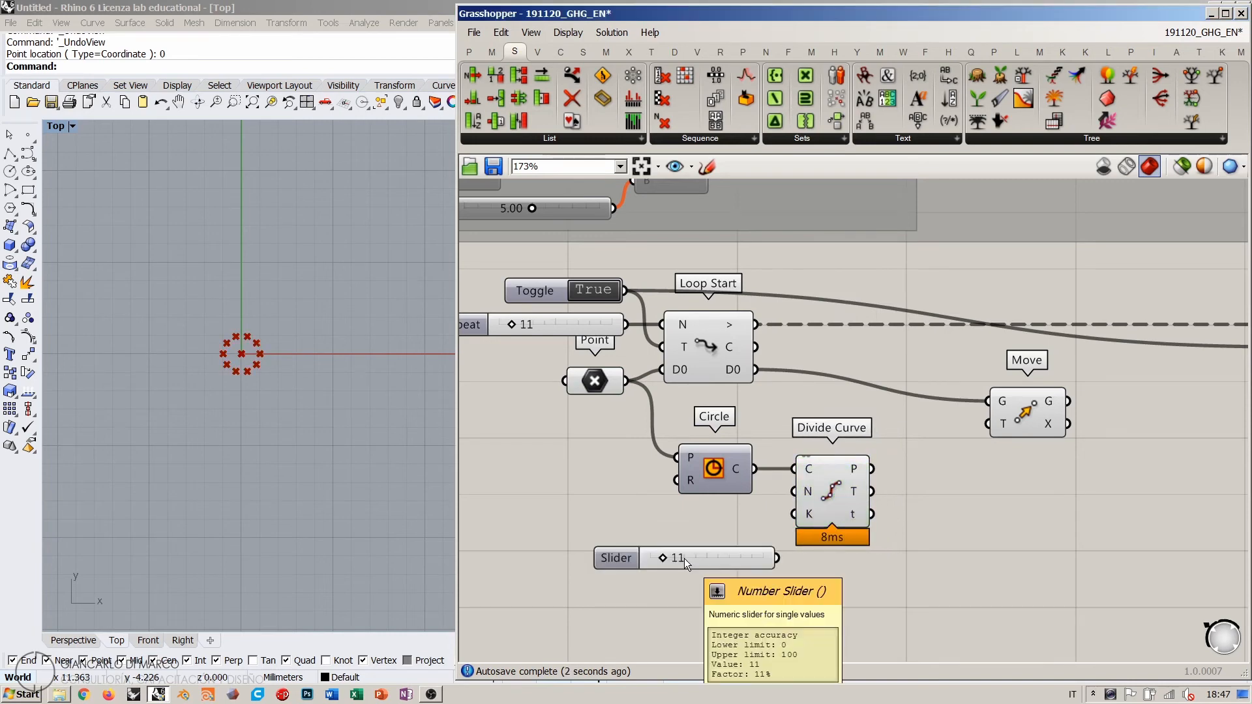
pyautogui.moveTo(776, 559); pyautogui.dragTo(721, 519)
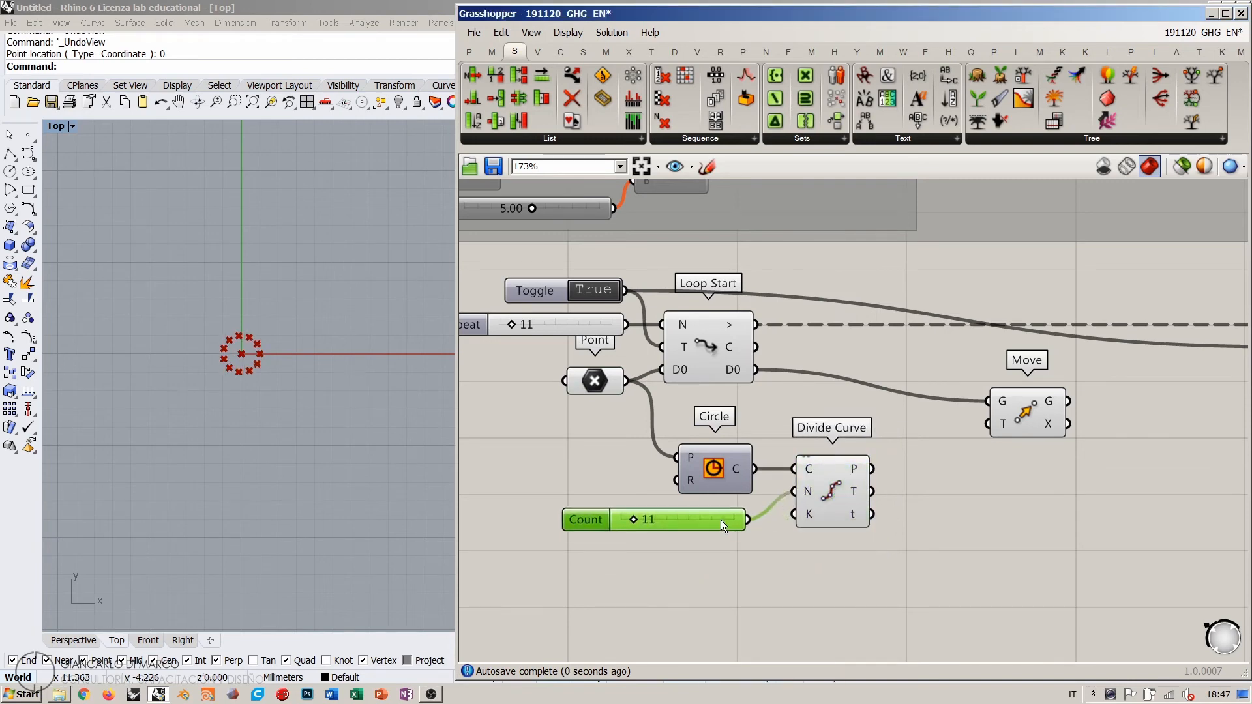
# Step: Set the Count slider feeding Divide Curve to 5
pyautogui.click(721, 561)
pyautogui.scroll(5, 641, 516)
pyautogui.moveTo(639, 516); pyautogui.dragTo(616, 515)
pyautogui.scroll(-5, 682, 529)
# Step: Turn off the preview of the Divide Curve component and settle its position beside the Circle
pyautogui.click(785, 494)
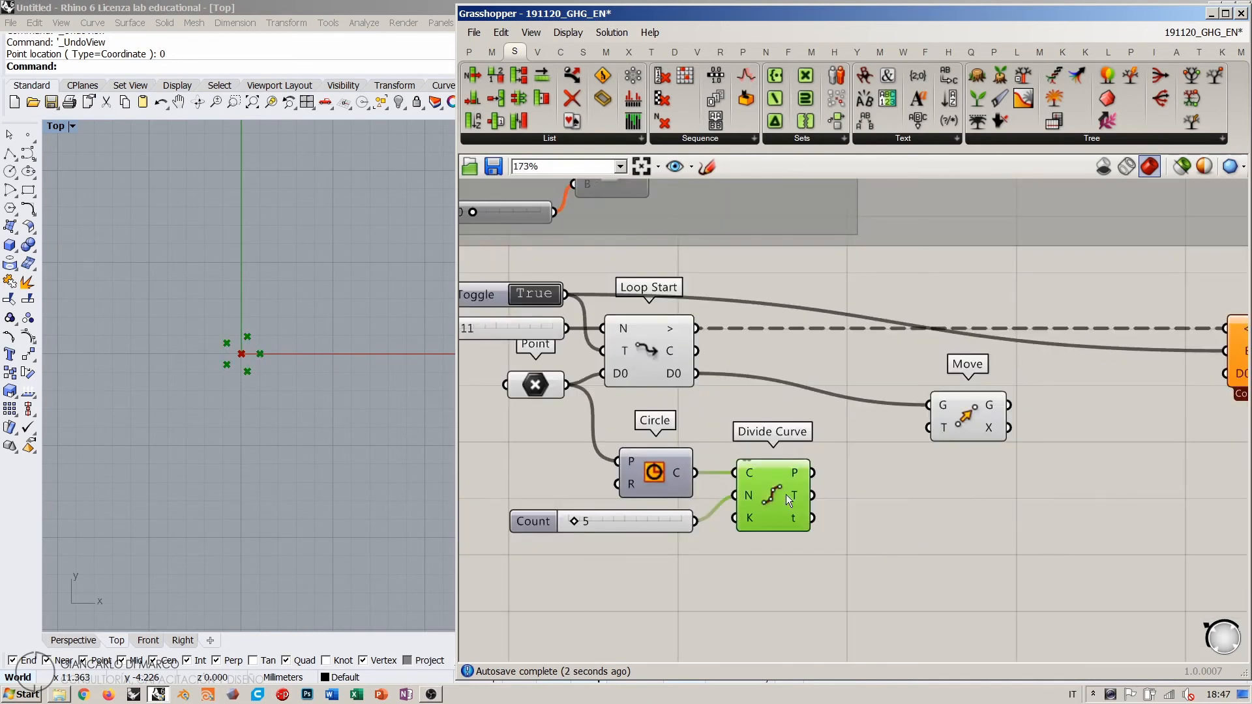
pyautogui.moveTo(785, 494); pyautogui.dragTo(756, 522, button='right')
pyautogui.click(767, 503)
pyautogui.moveTo(682, 525); pyautogui.dragTo(667, 526)
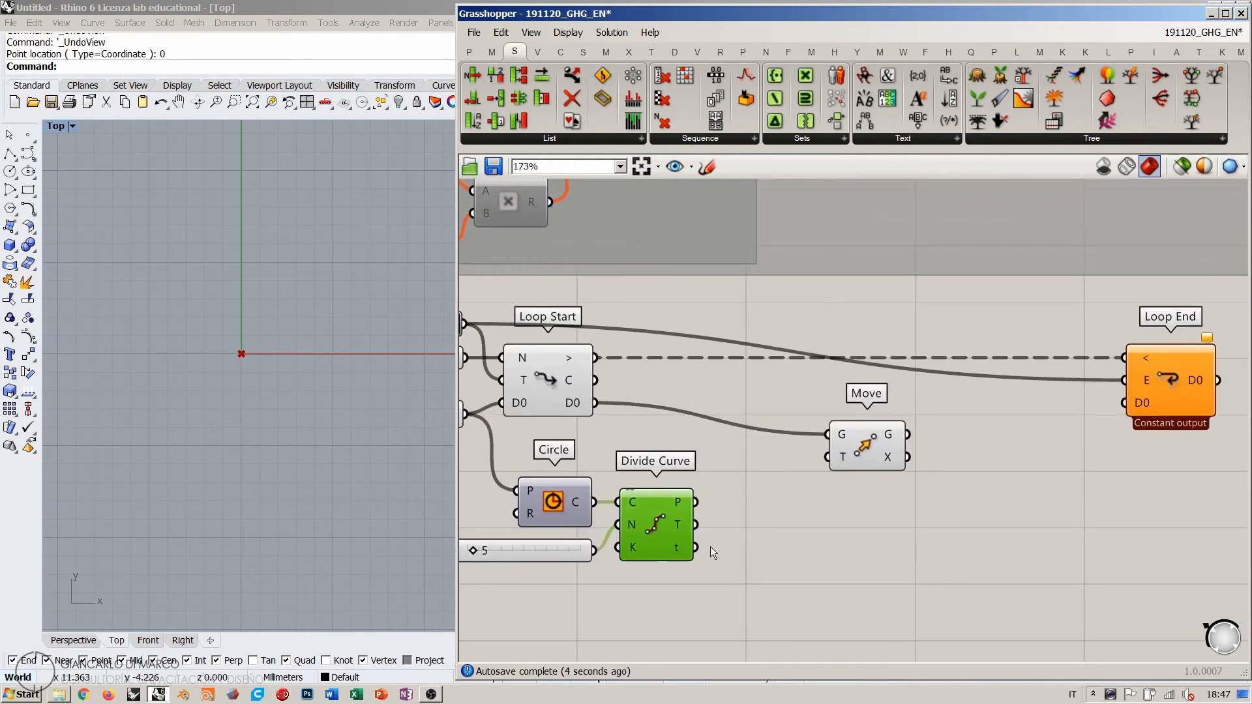
# Step: Check the Divide Curve points and add a Vector 2Pt component beside Divide Curve
pyautogui.click(710, 547)
pyautogui.moveTo(639, 549); pyautogui.dragTo(699, 539, button='right')
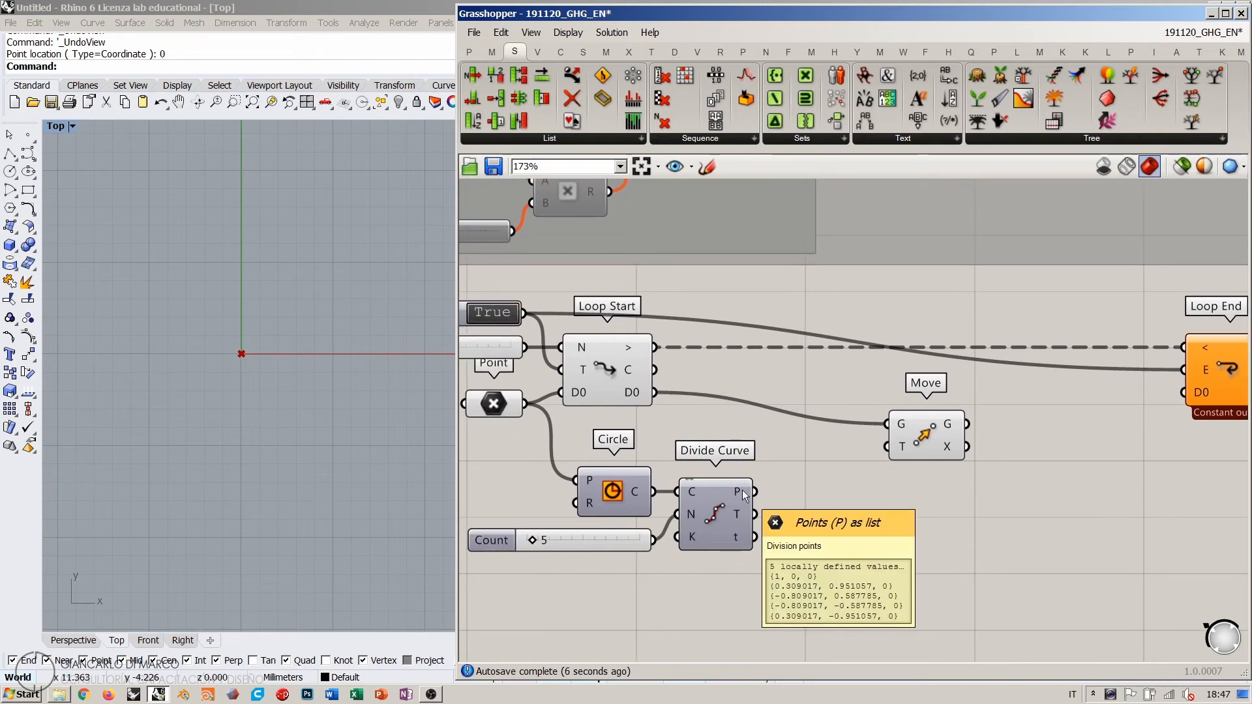
pyautogui.moveTo(742, 491); pyautogui.dragTo(664, 504, button='right')
pyautogui.click(631, 512)
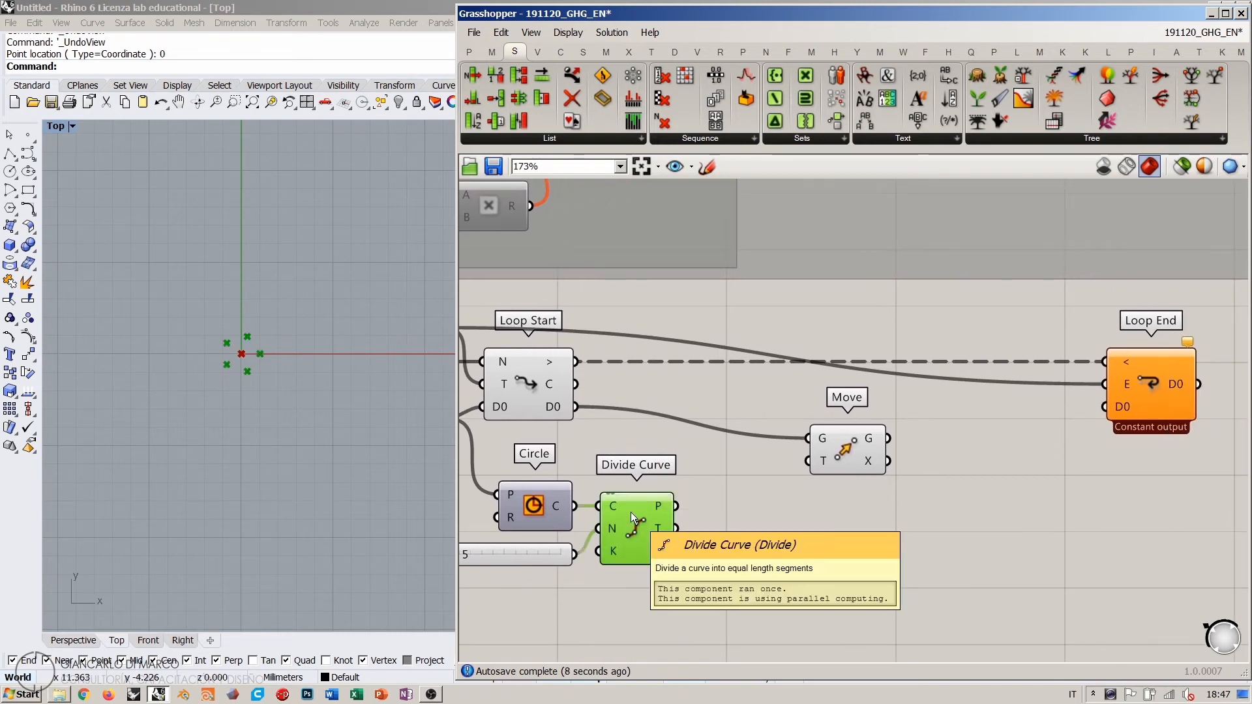
pyautogui.click(782, 530)
pyautogui.doubleClick(782, 530)
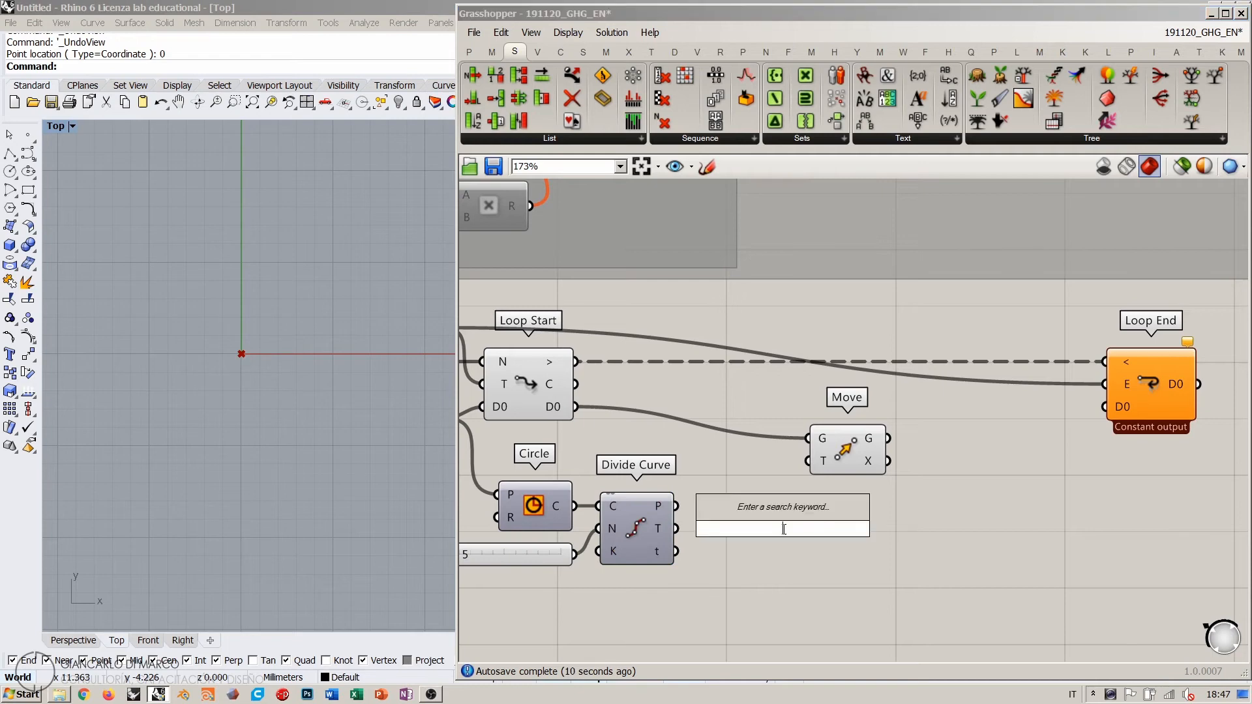
pyautogui.write('vectro')
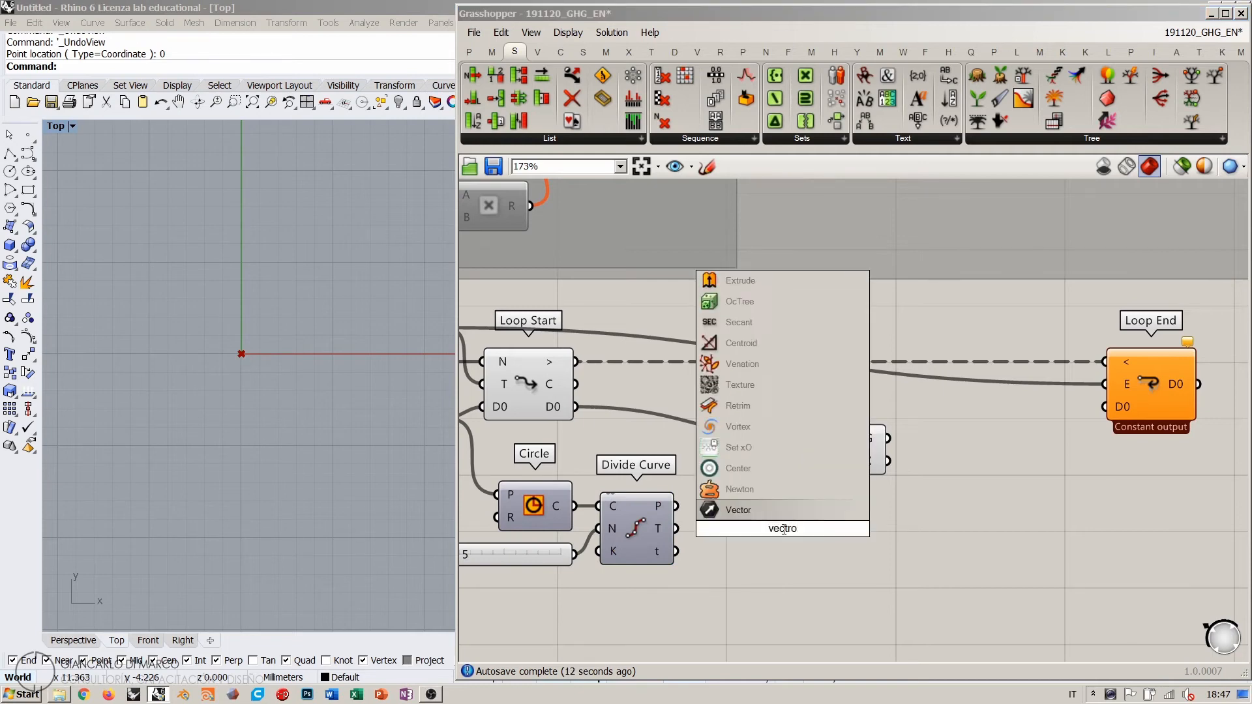
pyautogui.press('BackSpace')
pyautogui.press('BackSpace')
pyautogui.write('or 2')
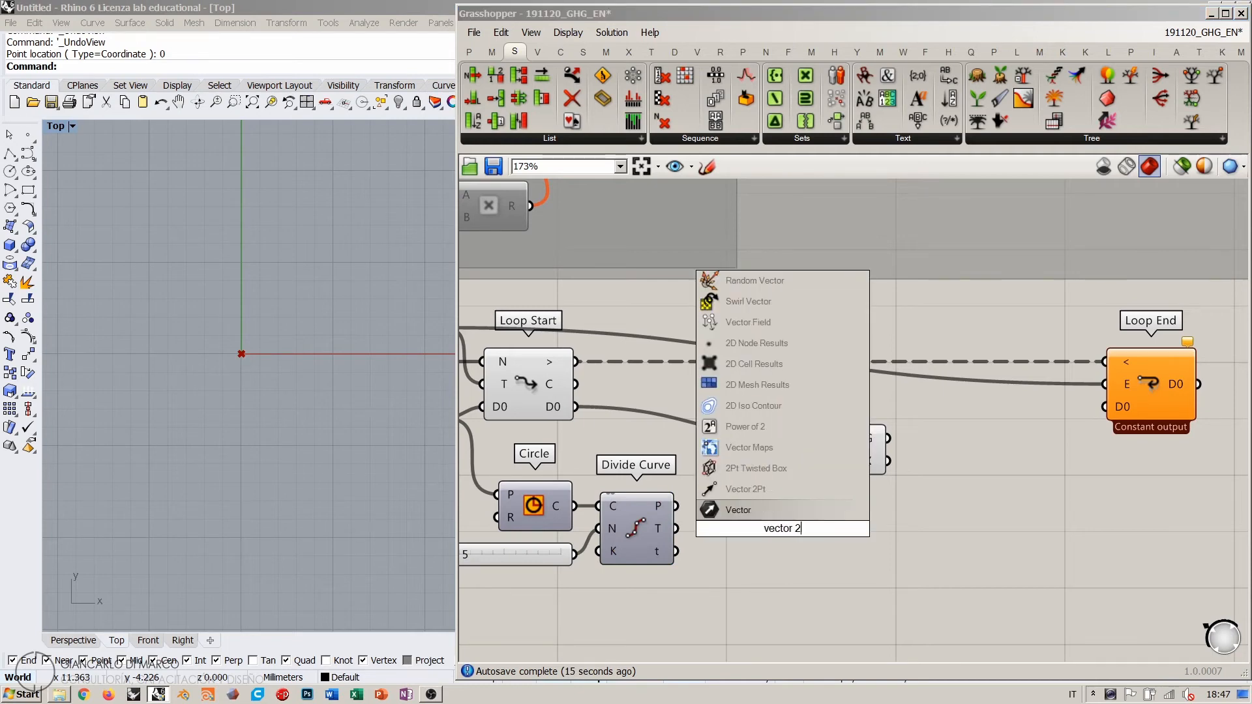
pyautogui.click(745, 489)
pyautogui.moveTo(761, 486); pyautogui.dragTo(886, 476, button='right')
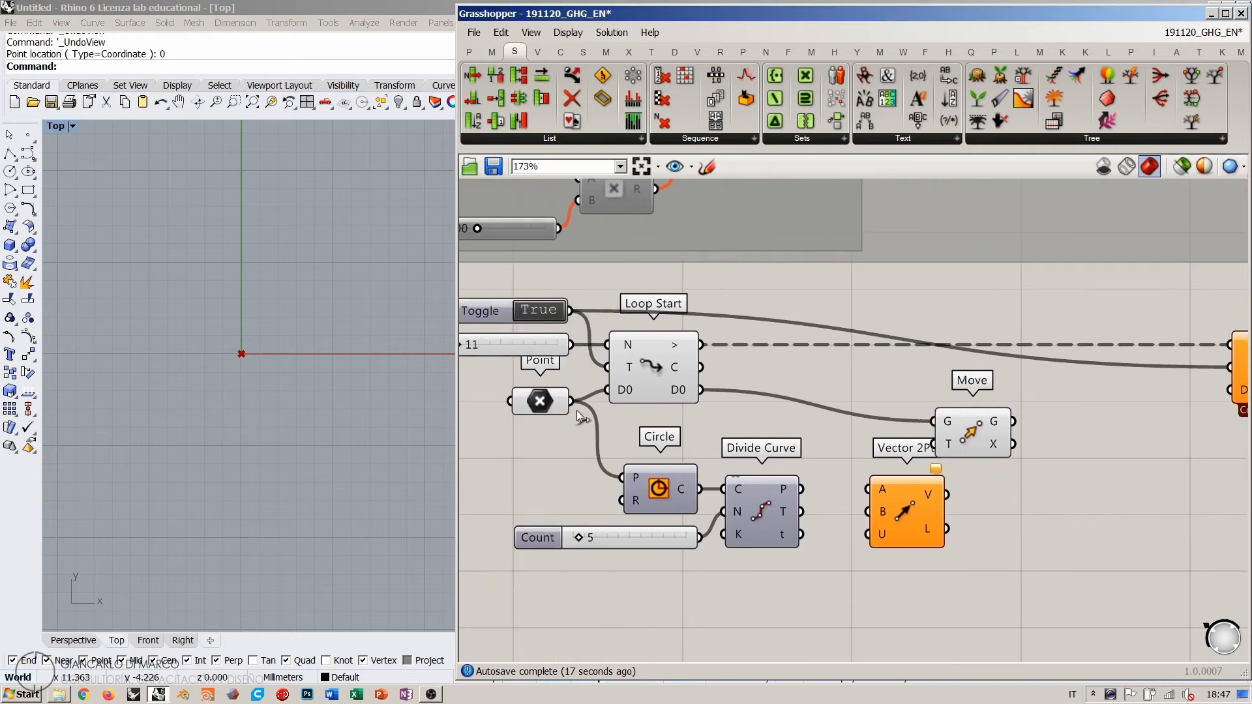
# Step: Wire the Point parameter to Vector 2Pt's A input and Divide Curve's P output to B, then align Move with Loop Start's D0
pyautogui.moveTo(801, 463); pyautogui.dragTo(869, 489)
pyautogui.moveTo(801, 490); pyautogui.dragTo(868, 489)
pyautogui.moveTo(897, 515); pyautogui.dragTo(819, 540, button='right')
pyautogui.moveTo(893, 461); pyautogui.dragTo(905, 428)
pyautogui.click(842, 494)
pyautogui.moveTo(672, 541); pyautogui.dragTo(725, 530, button='right')
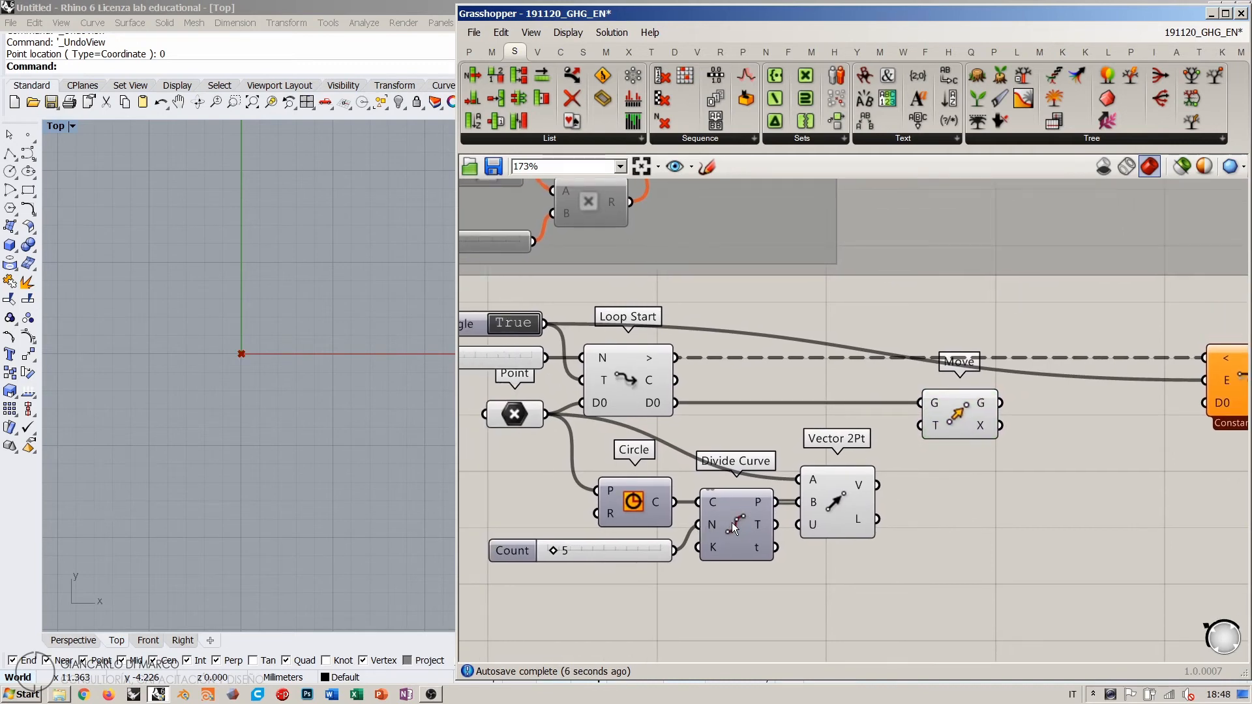
# Step: Highlight the division points and connect Vector 2Pt's V output to Move's T input
pyautogui.click(734, 523)
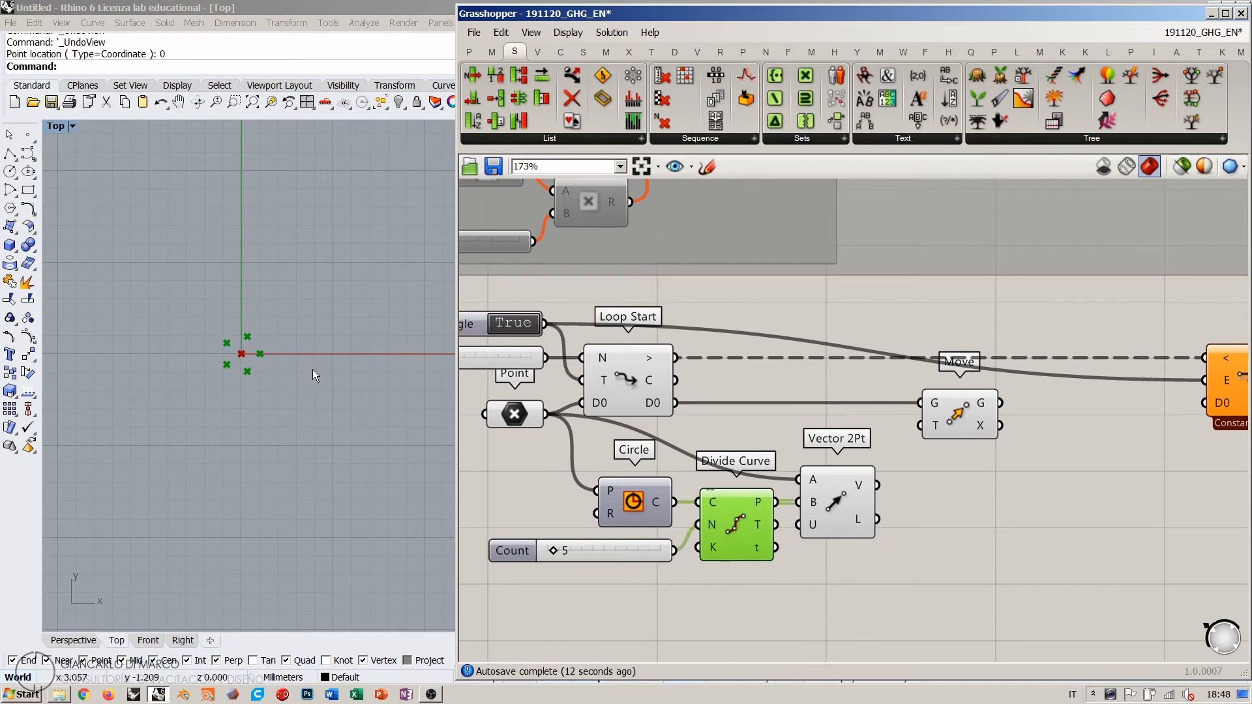
pyautogui.hotkey('ctrl', 'q')
pyautogui.moveTo(879, 486); pyautogui.dragTo(921, 426)
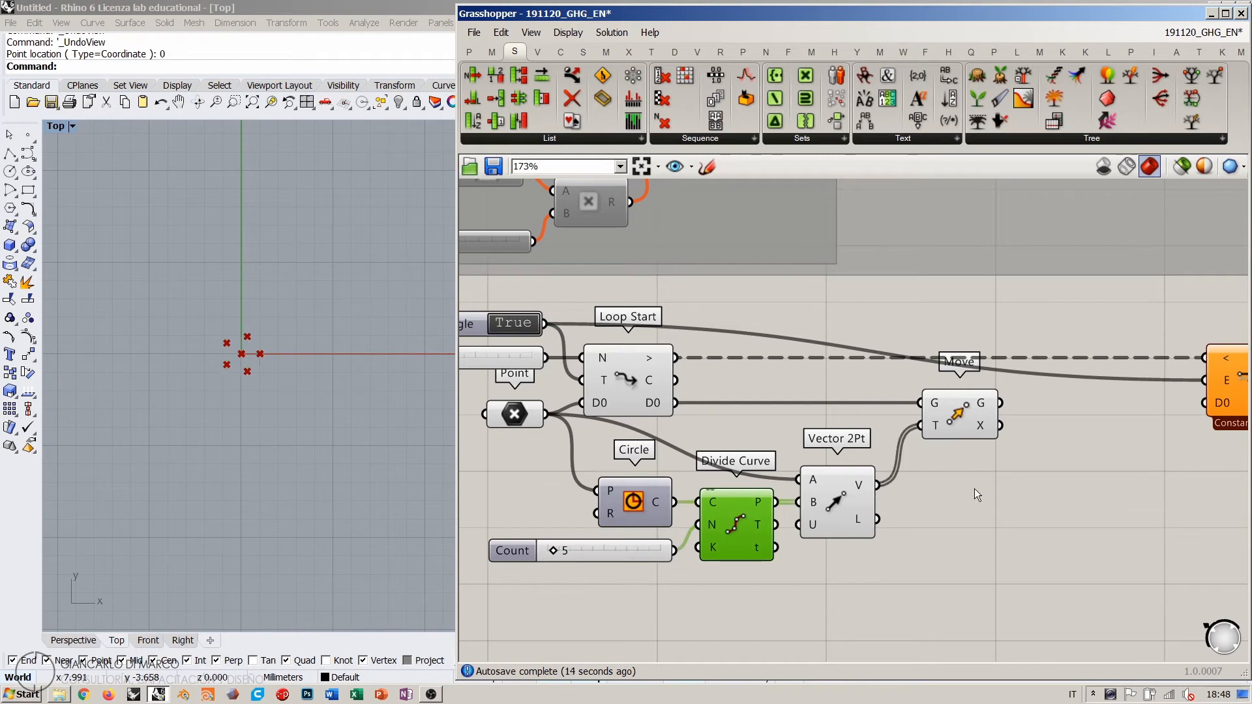
# Step: Turn off the preview of the Point, Loop Start and Vector 2Pt components, keeping the moved points displayed
pyautogui.click(976, 489)
pyautogui.click(956, 417)
pyautogui.click(513, 417)
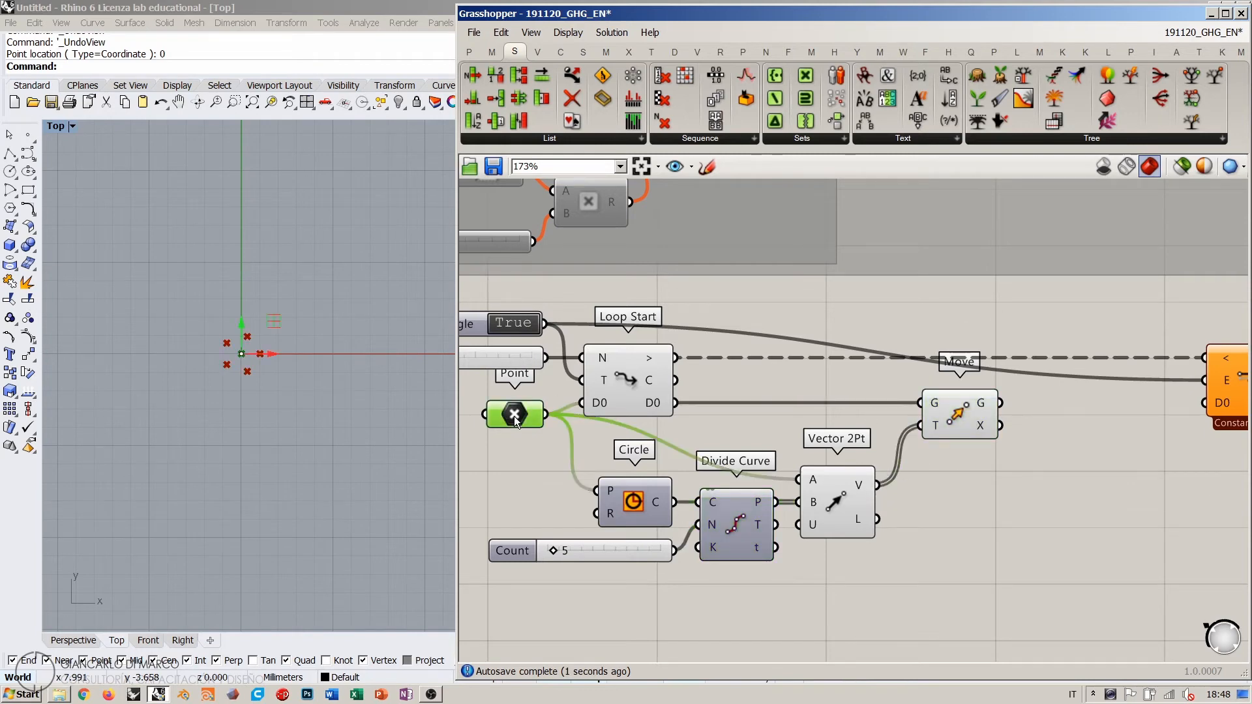
pyautogui.click(944, 412)
pyautogui.click(627, 382)
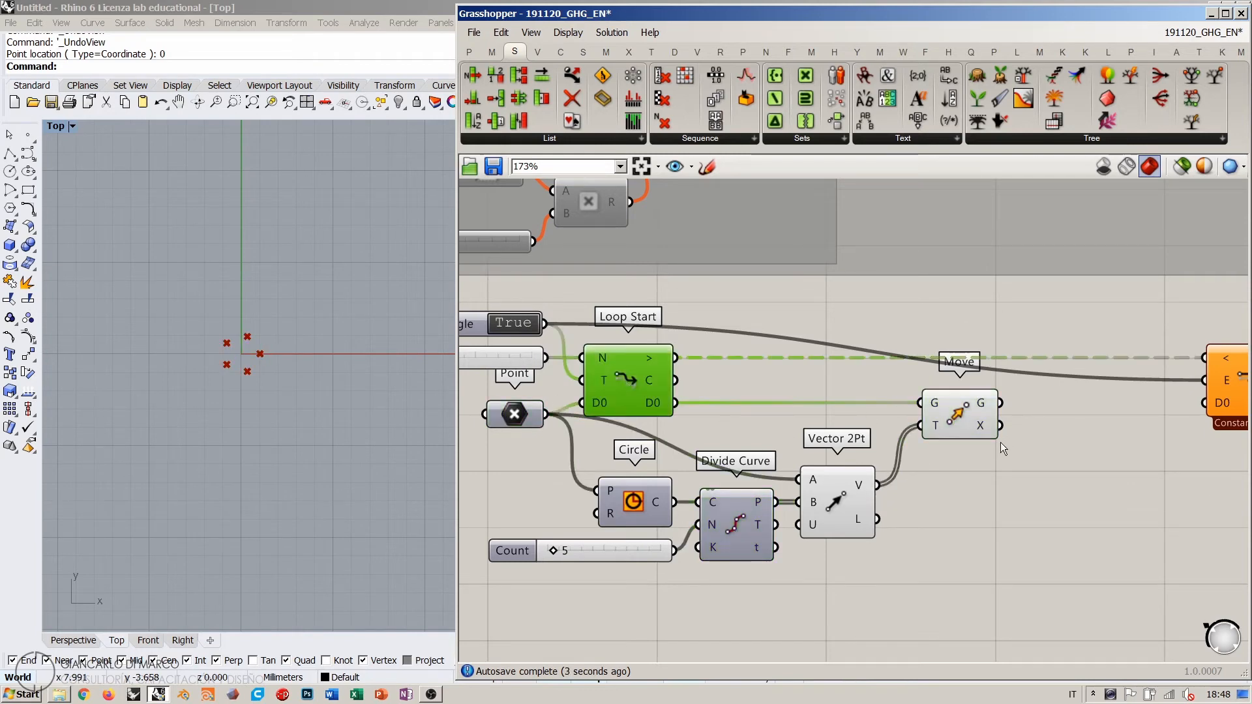
pyautogui.click(968, 421)
pyautogui.click(960, 499)
pyautogui.click(848, 496)
pyautogui.moveTo(1041, 493); pyautogui.dragTo(912, 503, button='right')
# Step: Connect Move's G output to Loop End's D0 input and bring Loop End closer to Move
pyautogui.scroll(-2, 848, 511)
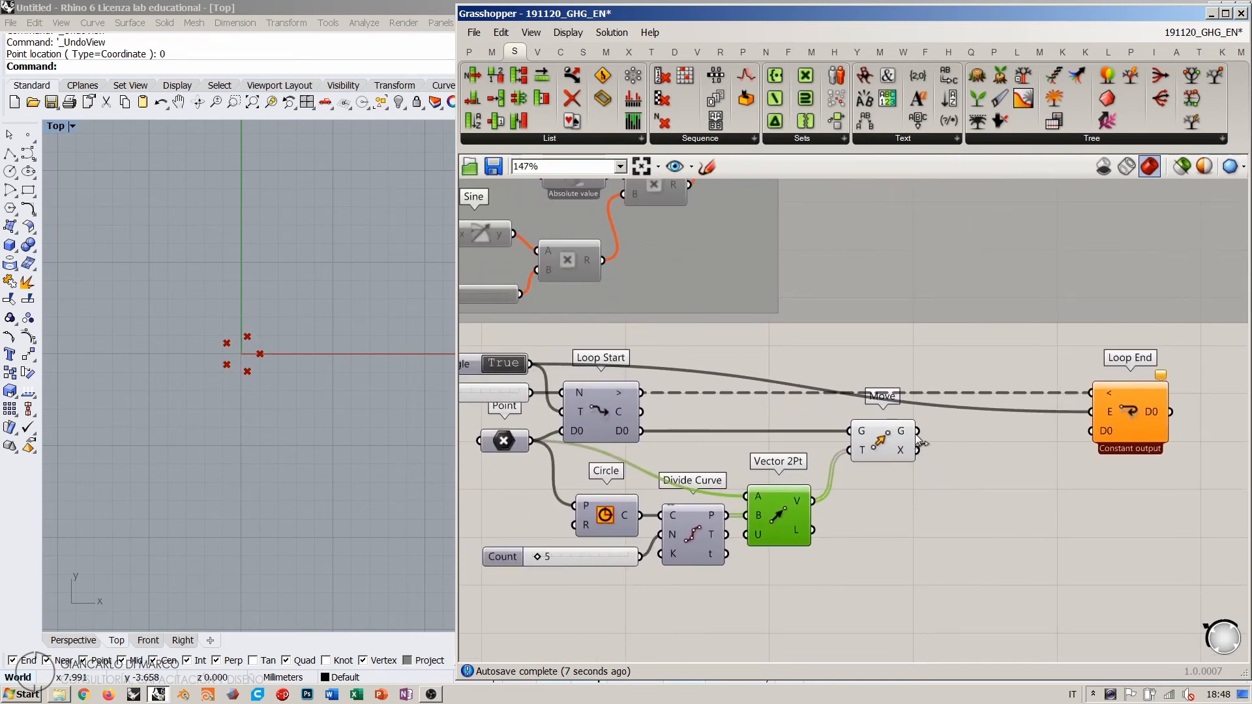
pyautogui.moveTo(1087, 436); pyautogui.dragTo(1006, 430)
pyautogui.click(1034, 506)
pyautogui.click(977, 463)
pyautogui.moveTo(776, 489); pyautogui.dragTo(937, 497, button='right')
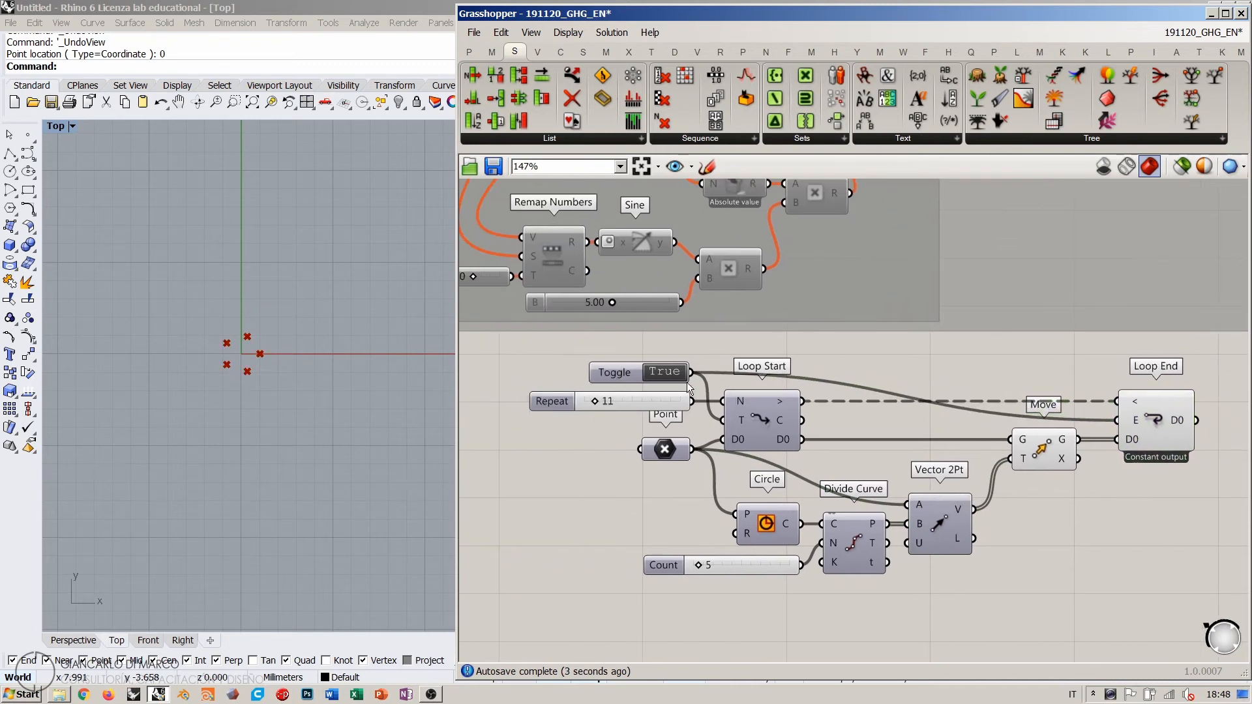
# Step: Run the loop by switching the Boolean Toggle to False, and restart it once to check the resulting points
pyautogui.doubleClick(666, 374)
pyautogui.scroll(3, 287, 394)
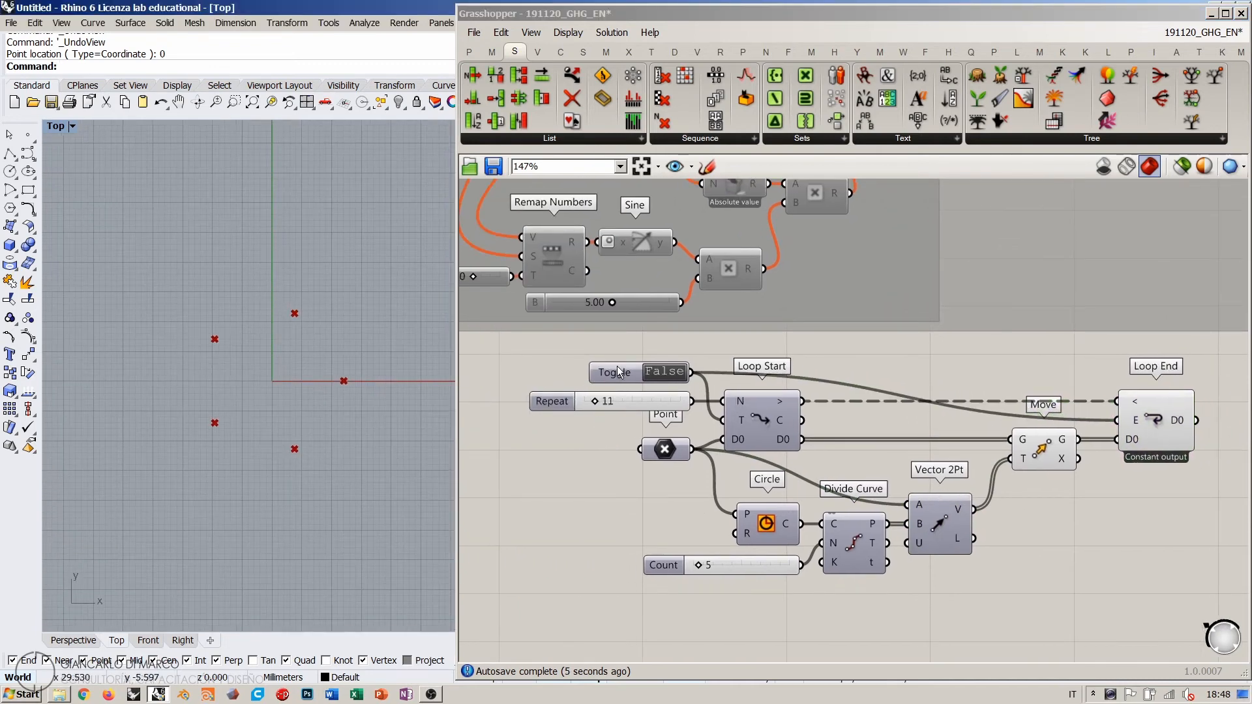
pyautogui.doubleClick(654, 374)
pyautogui.doubleClick(654, 374)
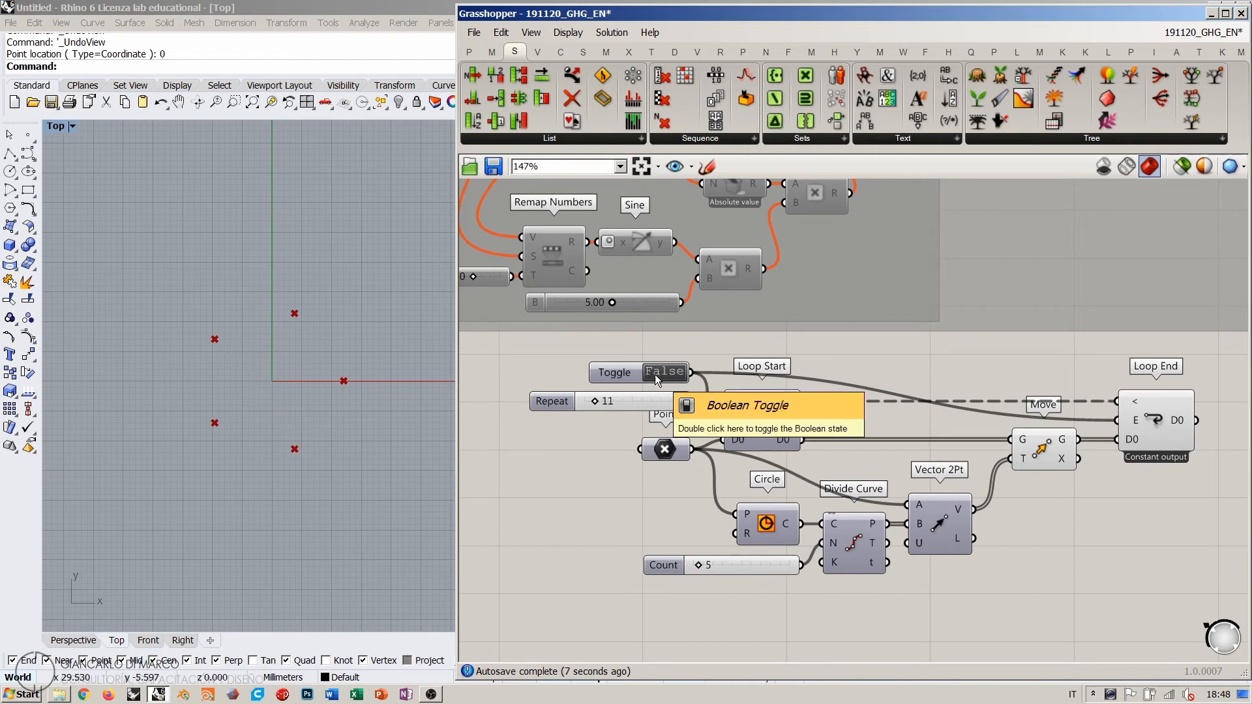
# Step: Shift Loop End well away from Move to make room for more components, and nudge Move slightly
pyautogui.moveTo(972, 508); pyautogui.dragTo(840, 483, button='right')
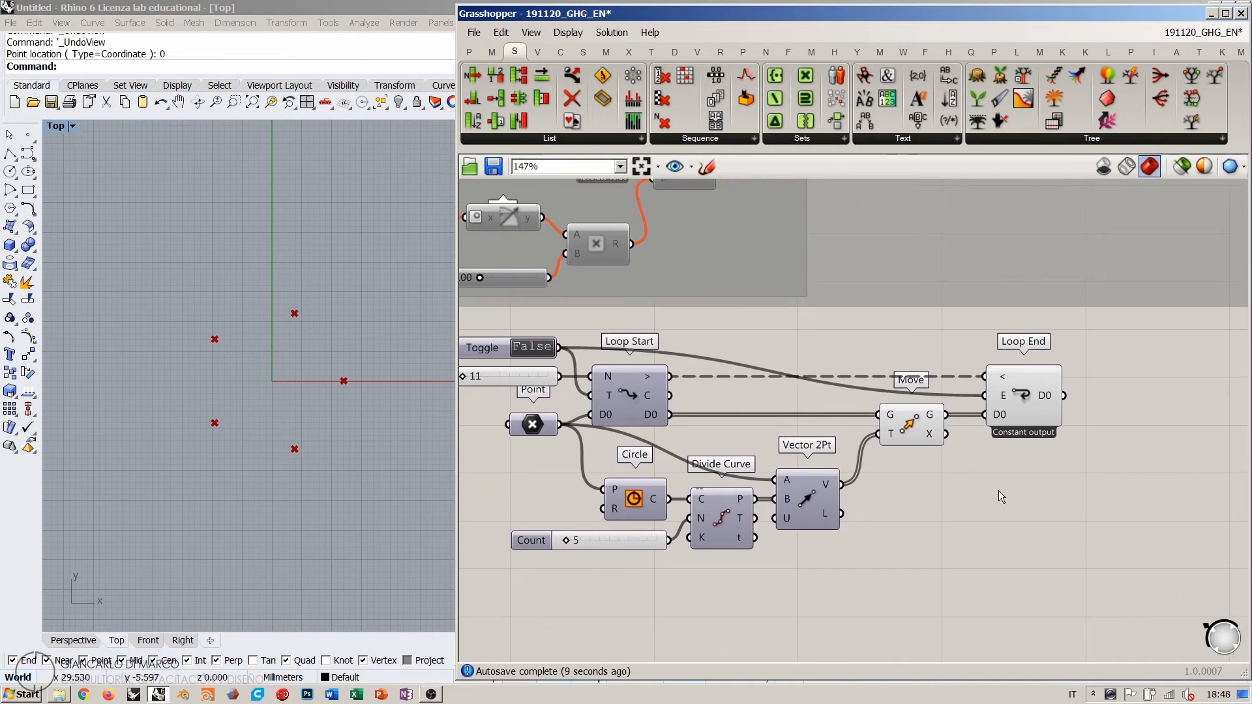
pyautogui.moveTo(1030, 398); pyautogui.dragTo(1119, 399)
pyautogui.click(965, 432)
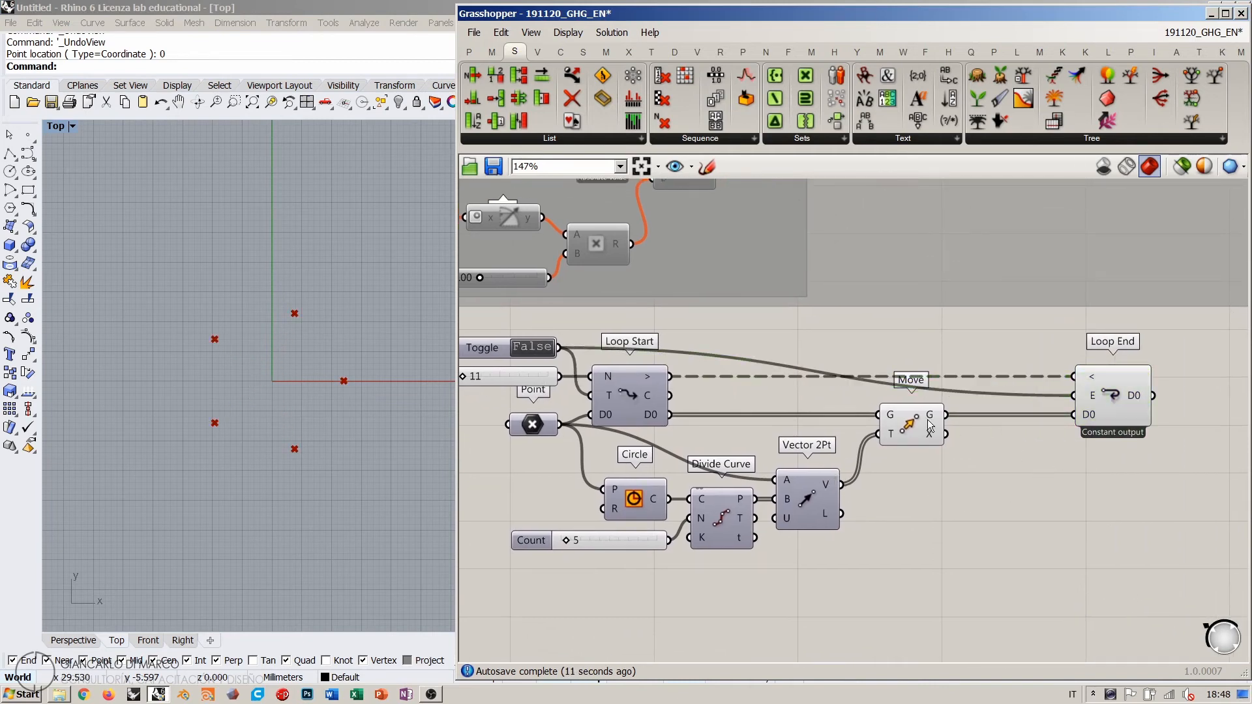
pyautogui.moveTo(1014, 488); pyautogui.dragTo(892, 464, button='right')
pyautogui.moveTo(988, 377); pyautogui.dragTo(1076, 378)
pyautogui.click(1017, 425)
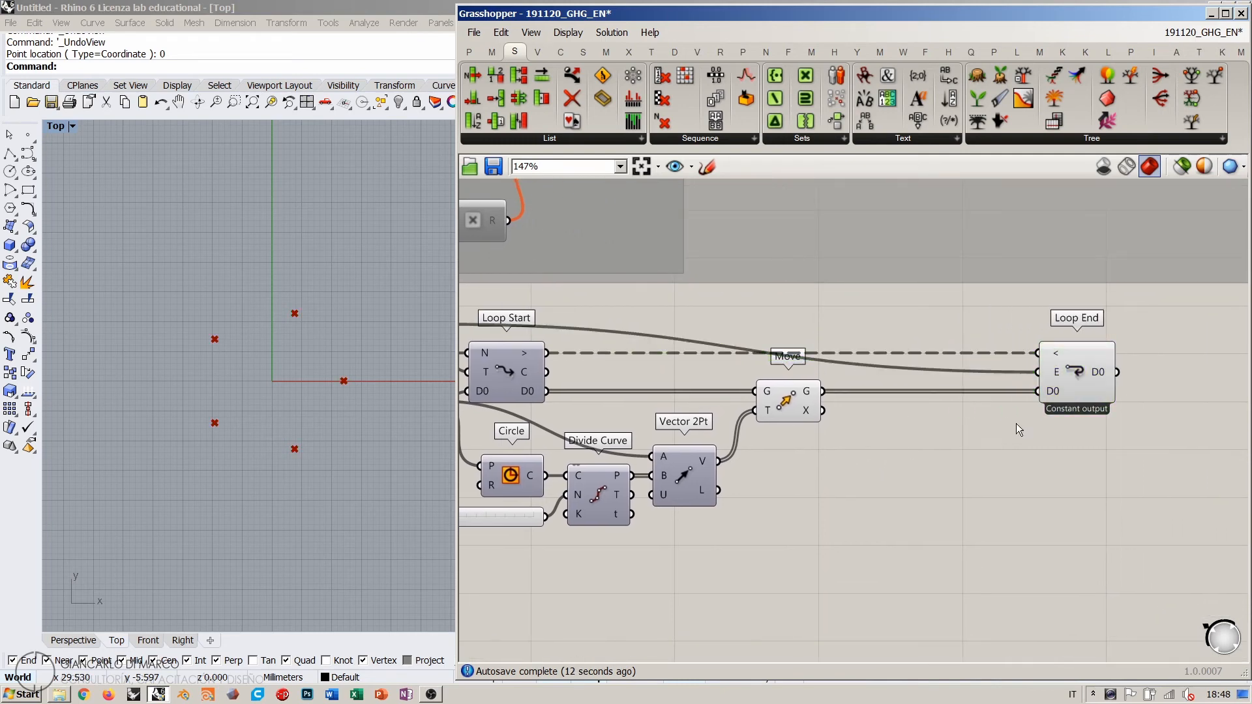
pyautogui.moveTo(807, 408); pyautogui.dragTo(797, 407)
# Step: Add a Rotate component below the Move output and feed its G input from Move's G output
pyautogui.doubleClick(801, 449)
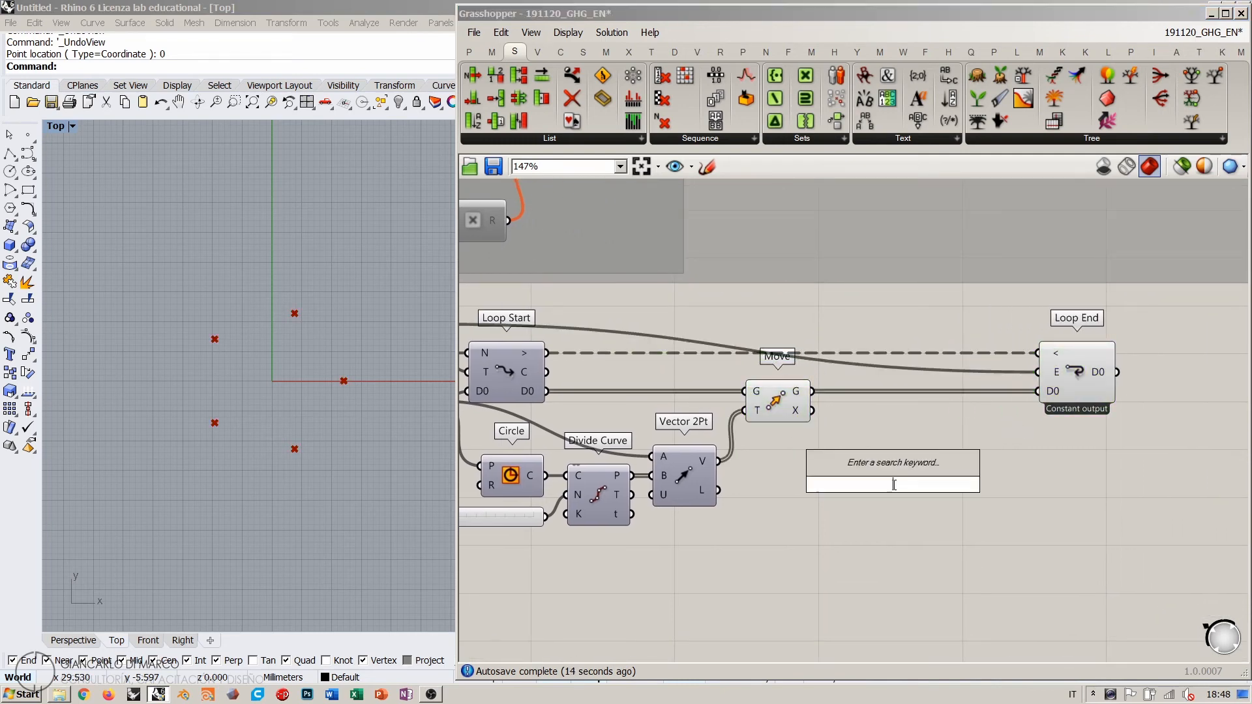
pyautogui.write('rot')
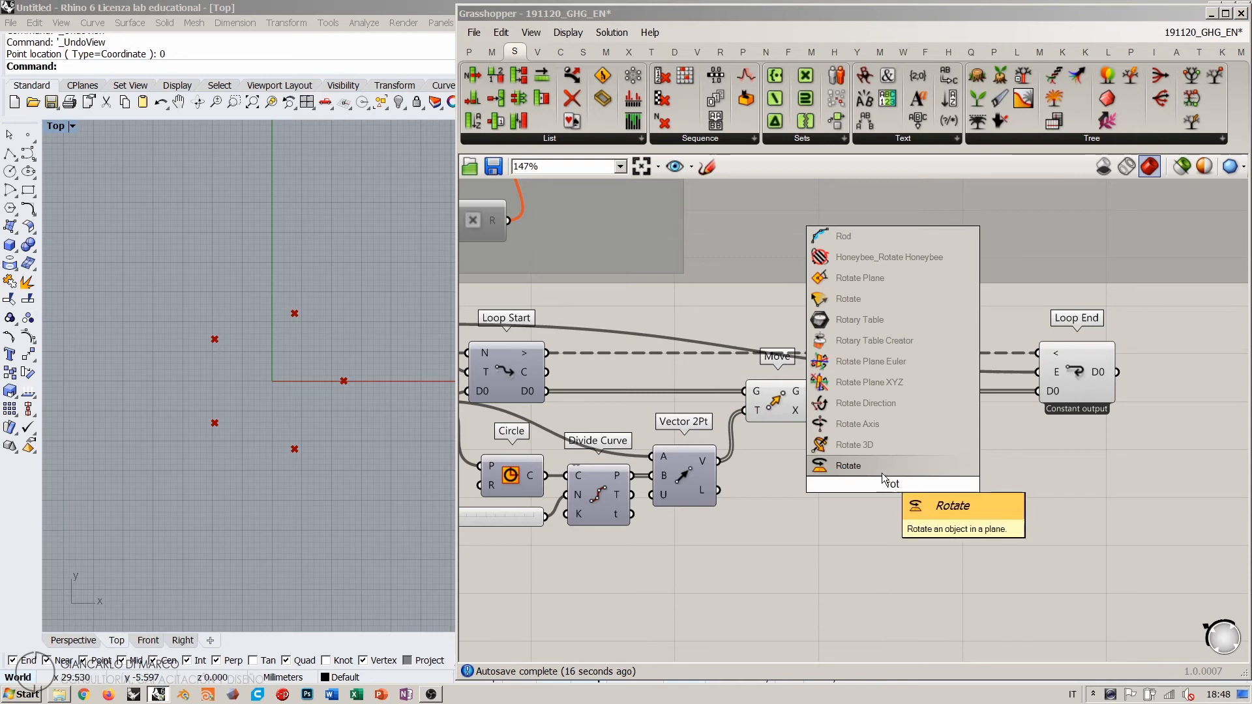
pyautogui.press('Return')
pyautogui.moveTo(812, 392); pyautogui.dragTo(869, 462)
pyautogui.moveTo(795, 494); pyautogui.dragTo(952, 495, button='right')
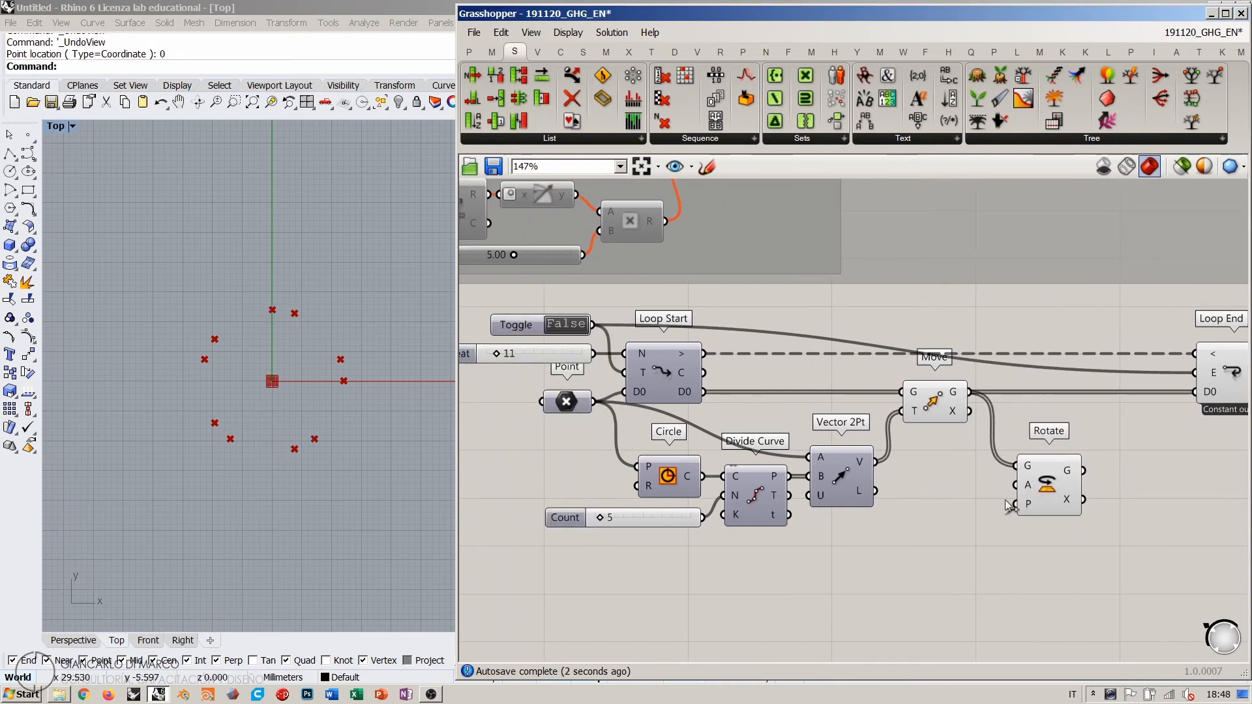
# Step: Connect the Point parameter to Rotate's P input, highlight the rotated points, and reposition Rotate between Move and Loop End
pyautogui.moveTo(589, 402)
pyautogui.mouseDown()
pyautogui.moveTo(844, 424)
pyautogui.moveTo(1004, 512)
pyautogui.moveTo(1058, 483)
pyautogui.mouseUp()
pyautogui.click(1044, 533)
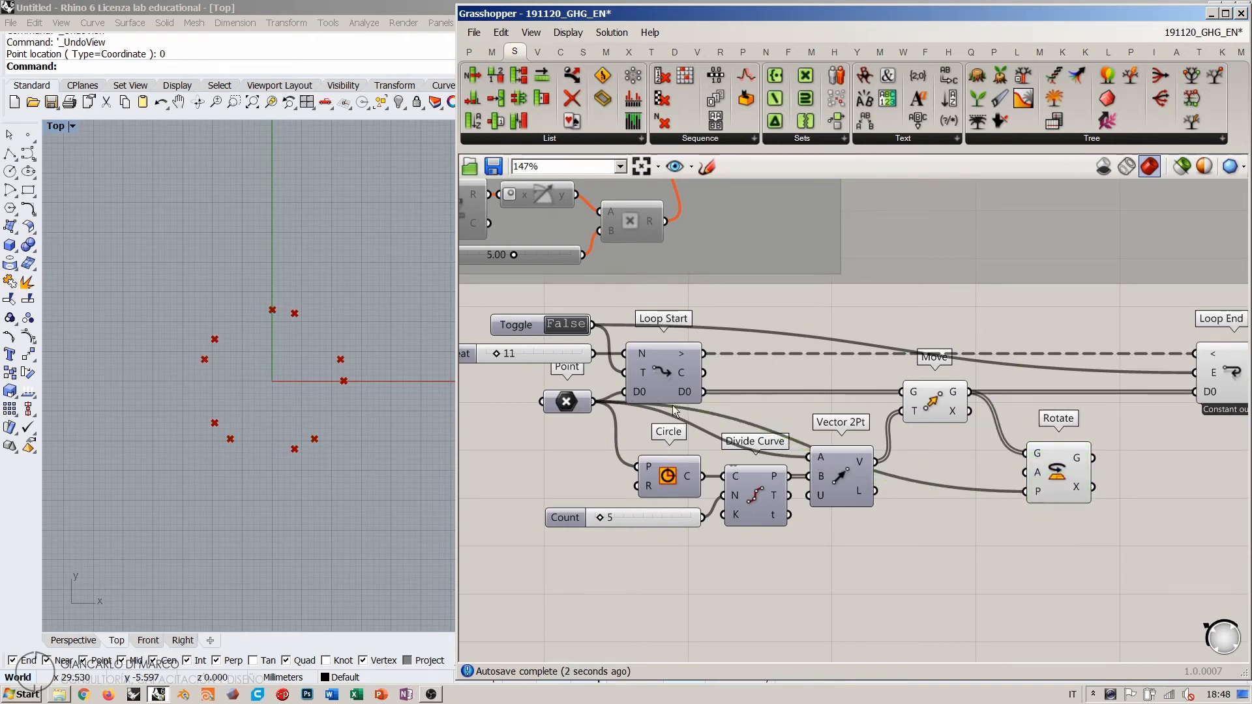
pyautogui.click(573, 407)
pyautogui.click(586, 459)
pyautogui.click(1054, 478)
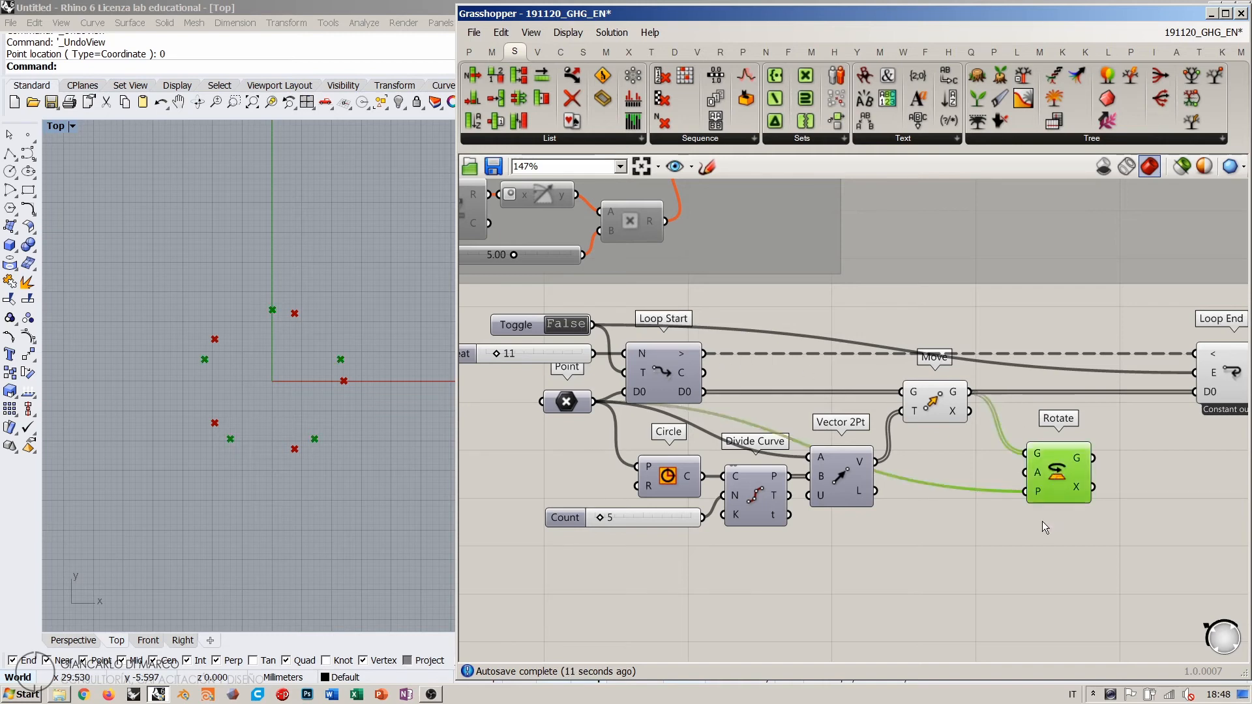
pyautogui.click(1043, 522)
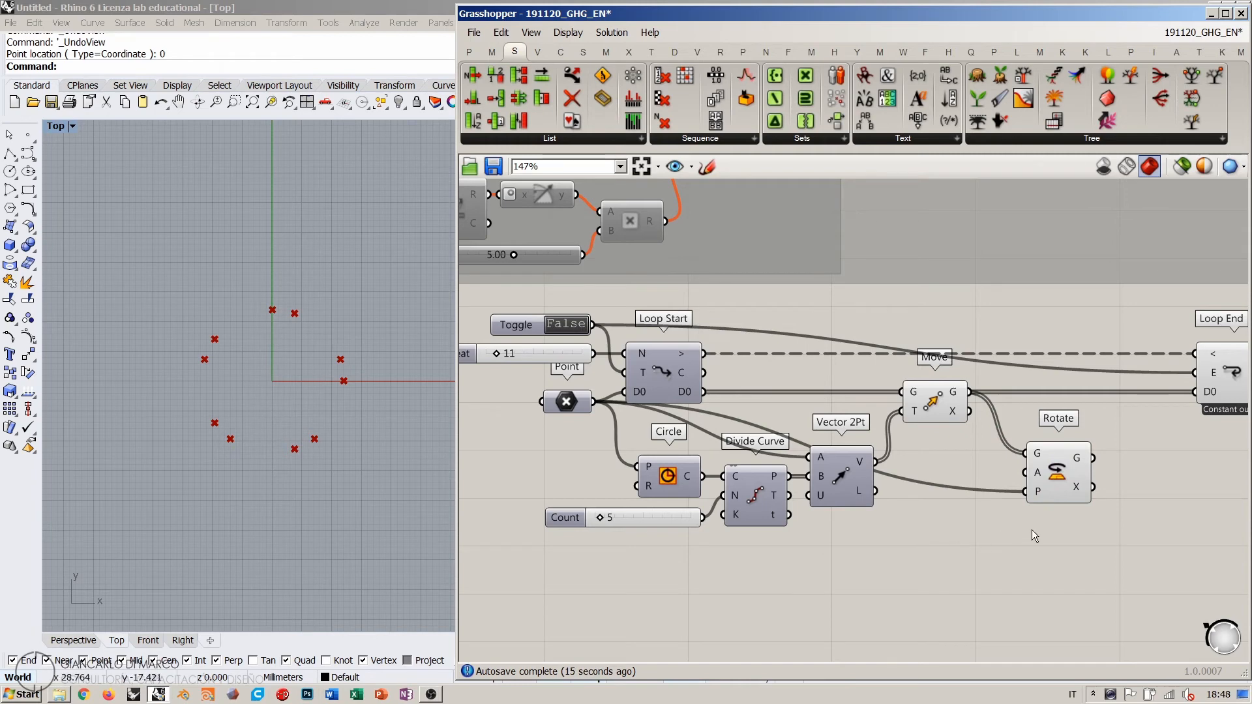
pyautogui.moveTo(1032, 530); pyautogui.dragTo(808, 537, button='right')
pyautogui.click(991, 459)
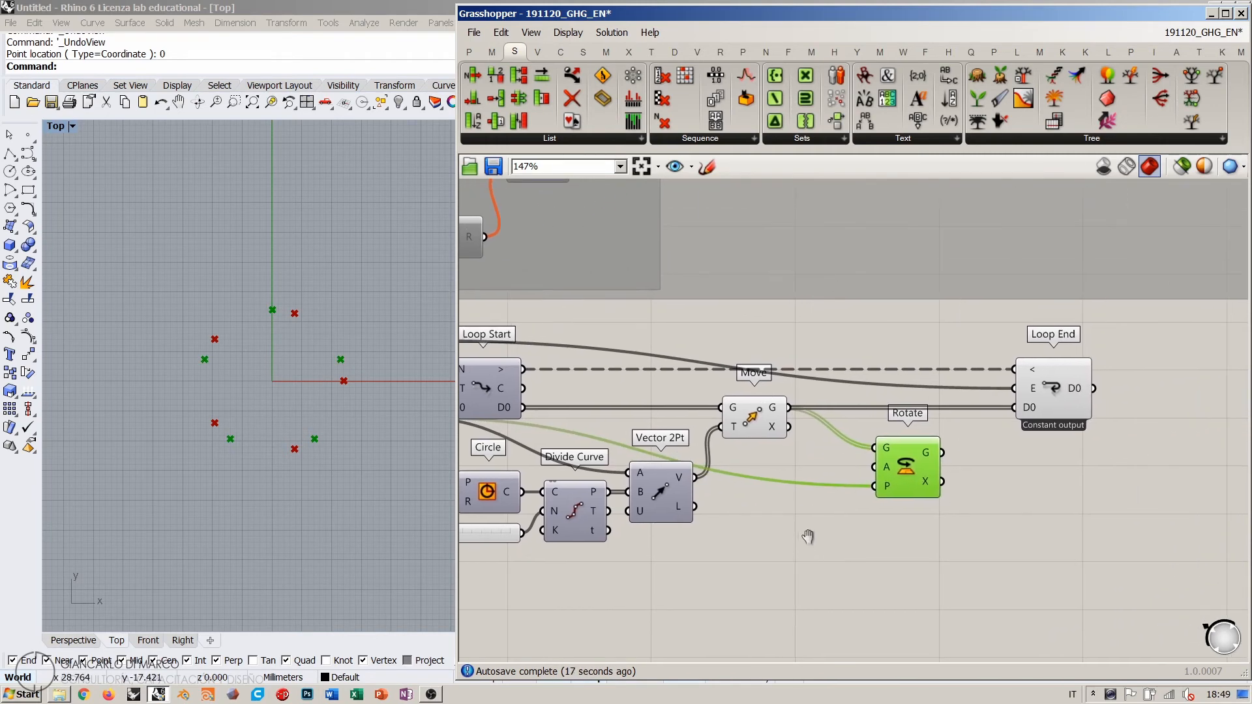
pyautogui.moveTo(901, 475); pyautogui.dragTo(923, 483)
pyautogui.click(884, 520)
# Step: Add a Sine component below Rotate and a Remap Numbers component before it
pyautogui.doubleClick(815, 531)
pyautogui.write('sin')
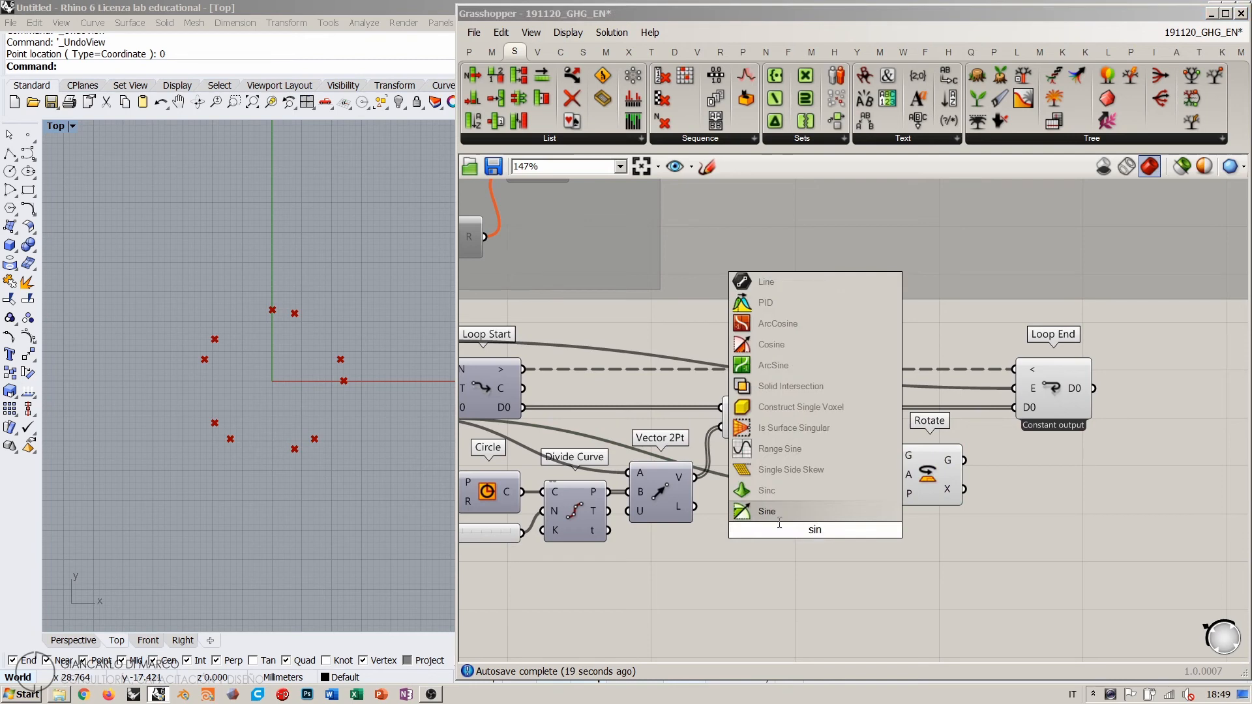
pyautogui.click(769, 514)
pyautogui.moveTo(817, 527); pyautogui.dragTo(857, 529, button='right')
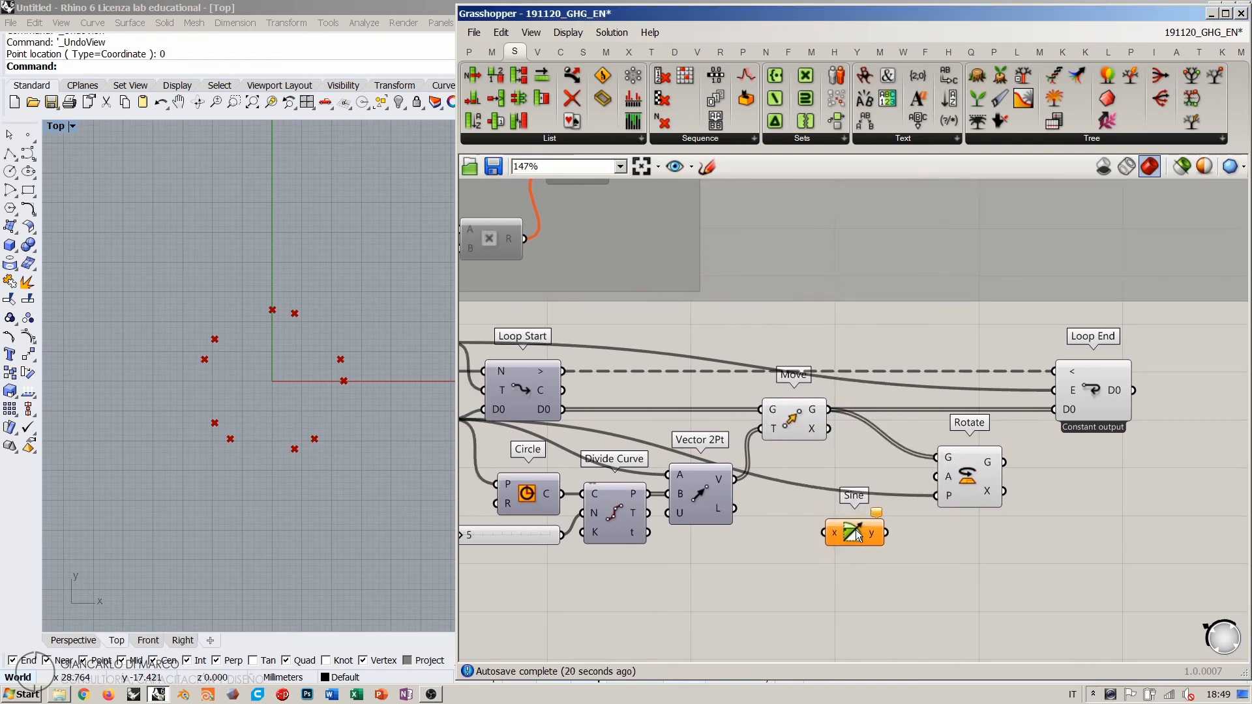
pyautogui.moveTo(857, 529); pyautogui.dragTo(906, 551)
pyautogui.click(758, 557)
pyautogui.doubleClick(758, 557)
pyautogui.write('remap')
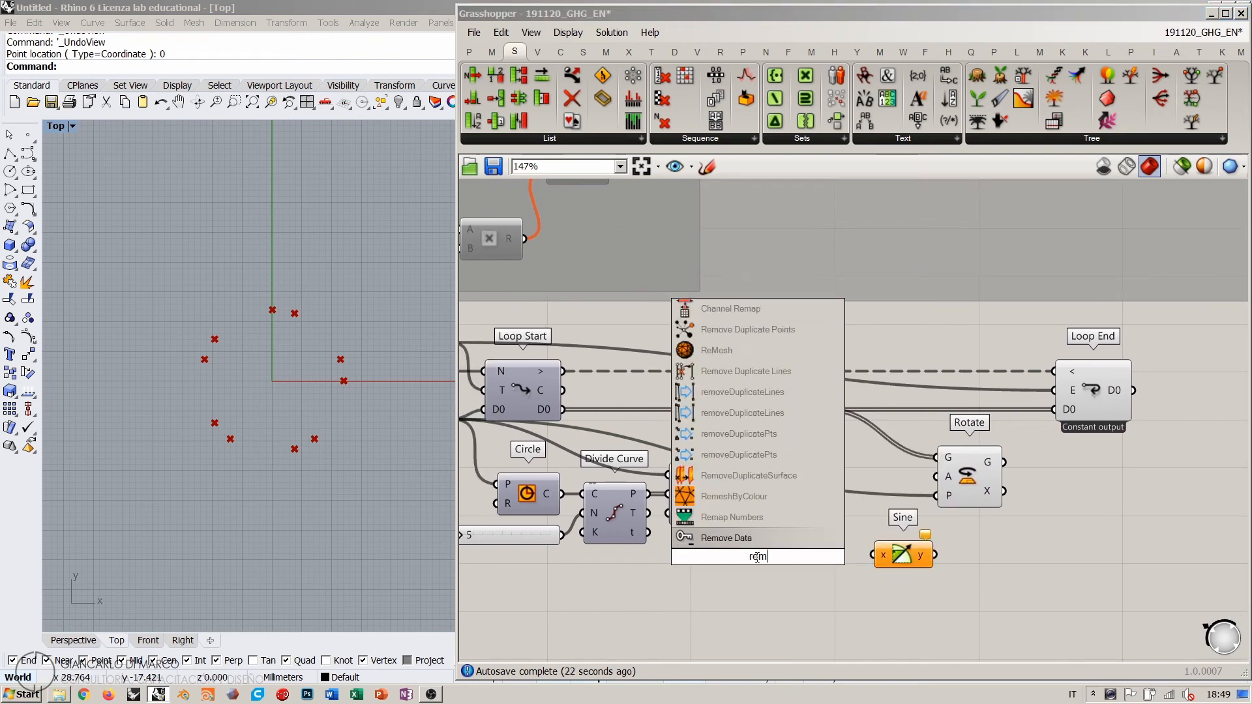
pyautogui.press('Return')
# Step: Set Sine's x input to Degrees and feed it from the R output of Remap Numbers
pyautogui.rightClick(888, 555)
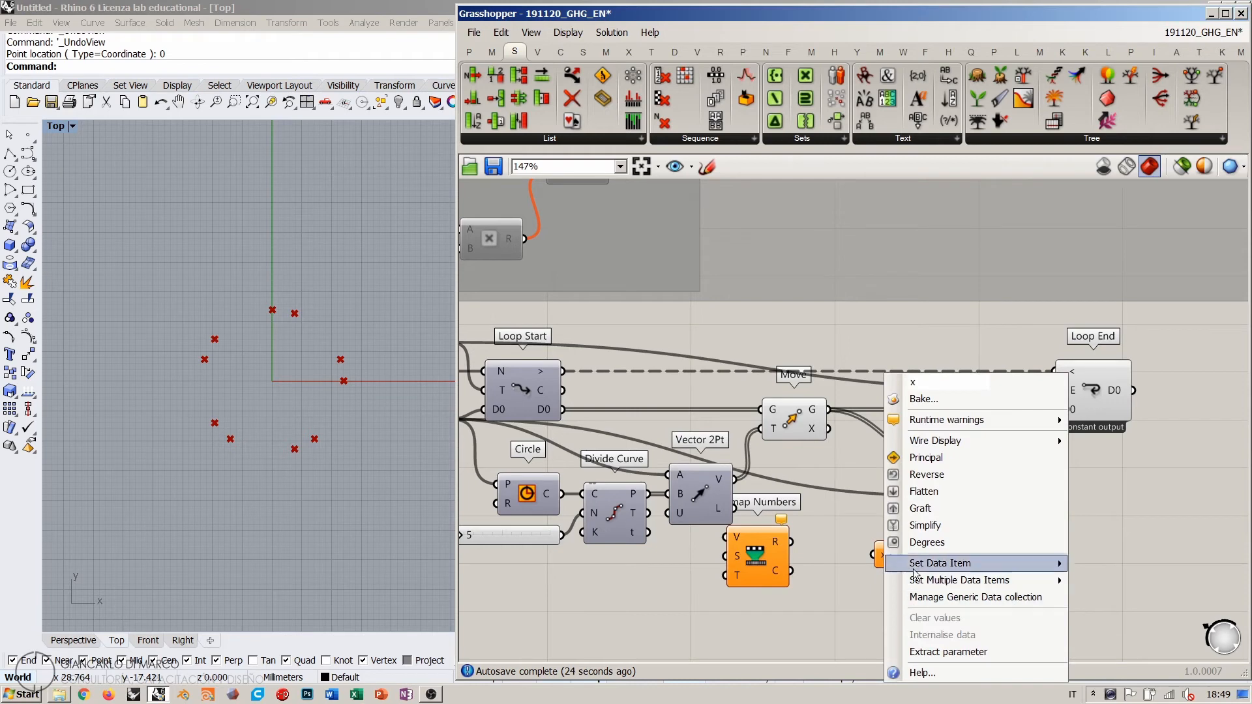
pyautogui.click(920, 542)
pyautogui.moveTo(786, 553); pyautogui.dragTo(813, 557)
pyautogui.moveTo(769, 573); pyautogui.dragTo(799, 570)
pyautogui.moveTo(908, 569); pyautogui.dragTo(955, 572, button='right')
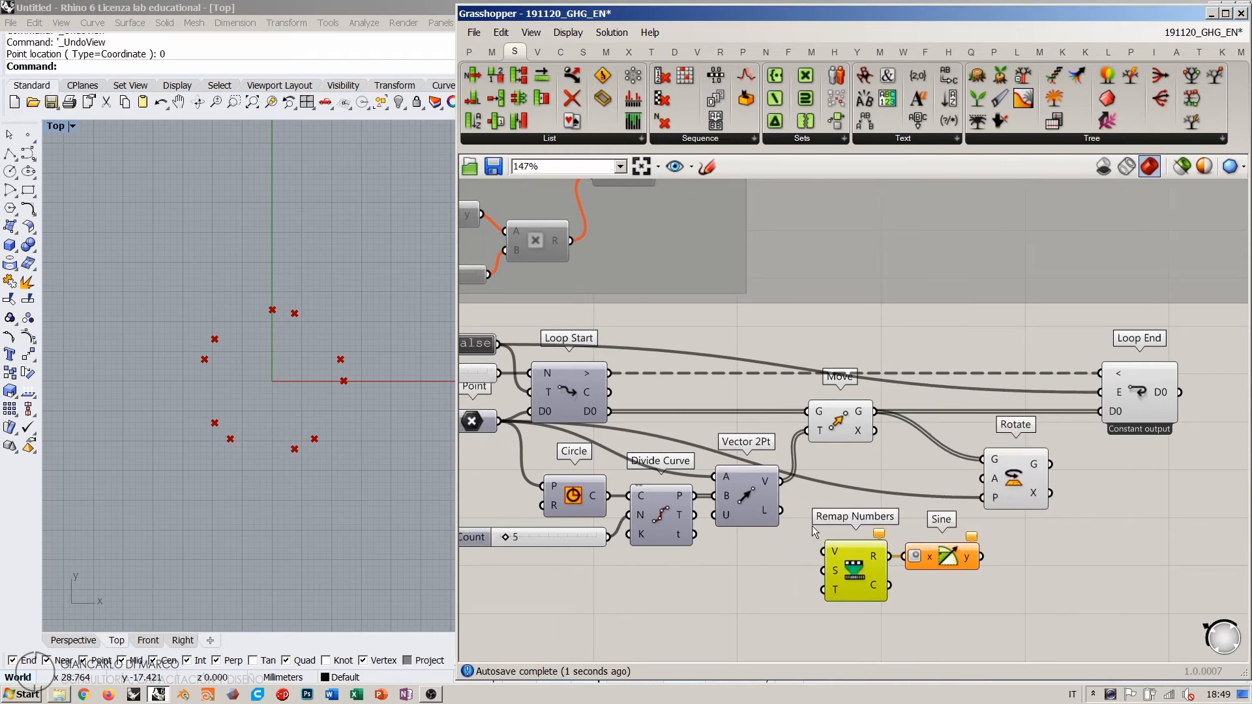
# Step: Connect Loop Start's C output to Remap Numbers' V input and the Repeat slider to its S input
pyautogui.moveTo(812, 525); pyautogui.dragTo(883, 535, button='right')
pyautogui.moveTo(776, 432); pyautogui.dragTo(776, 373, button='right')
pyautogui.click(752, 402)
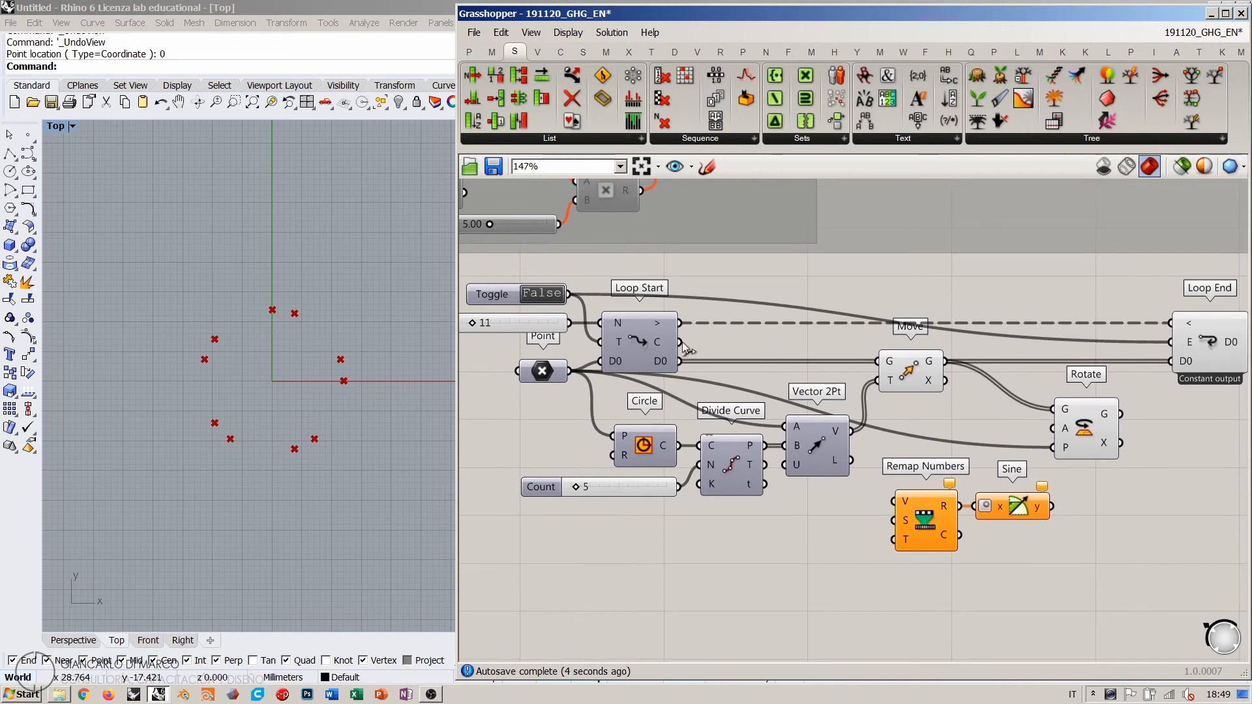
pyautogui.moveTo(681, 343); pyautogui.dragTo(891, 501)
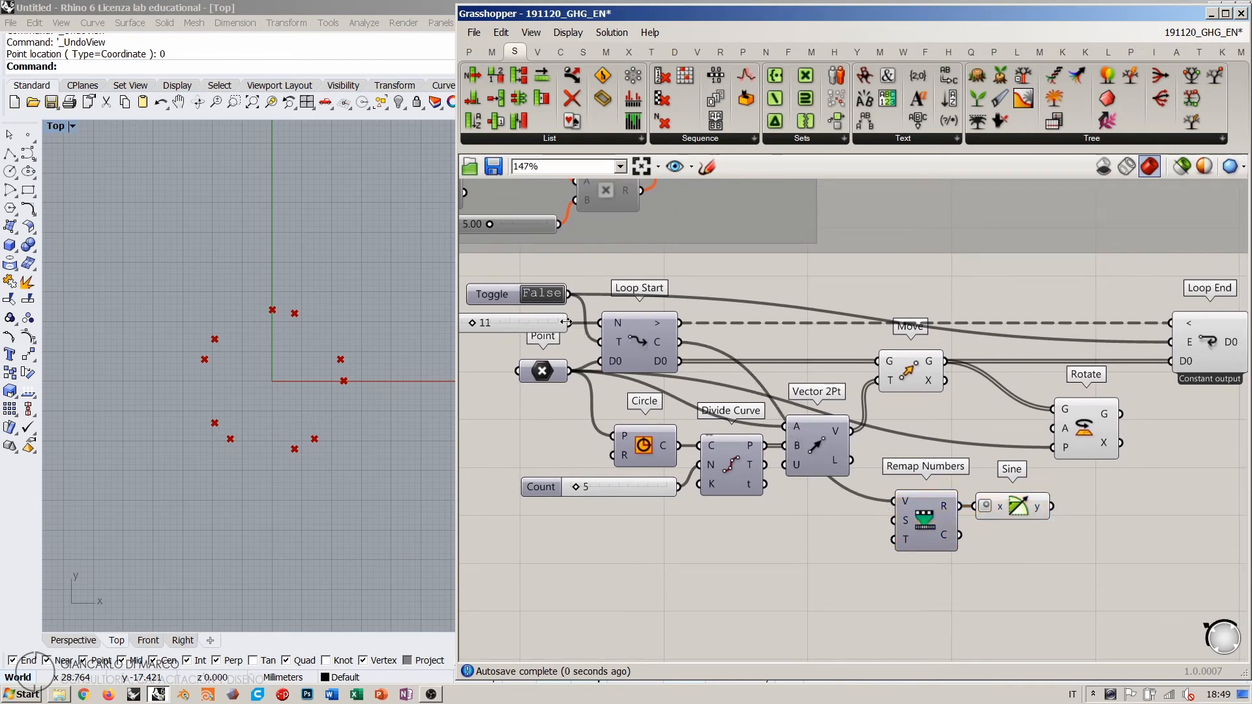
pyautogui.moveTo(569, 322); pyautogui.dragTo(892, 520)
# Step: Create a slider set to 360, wire it to Remap Numbers' T input, and place it beside the component
pyautogui.doubleClick(824, 562)
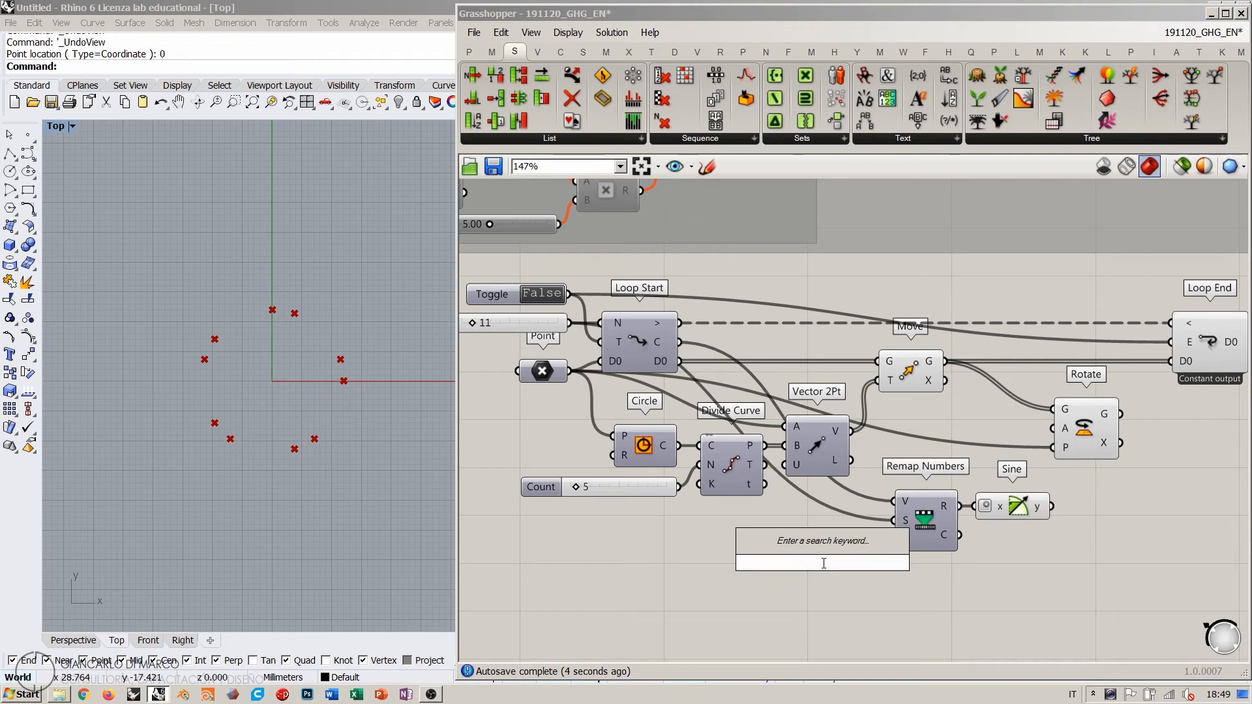
pyautogui.write('360')
pyautogui.press('Return')
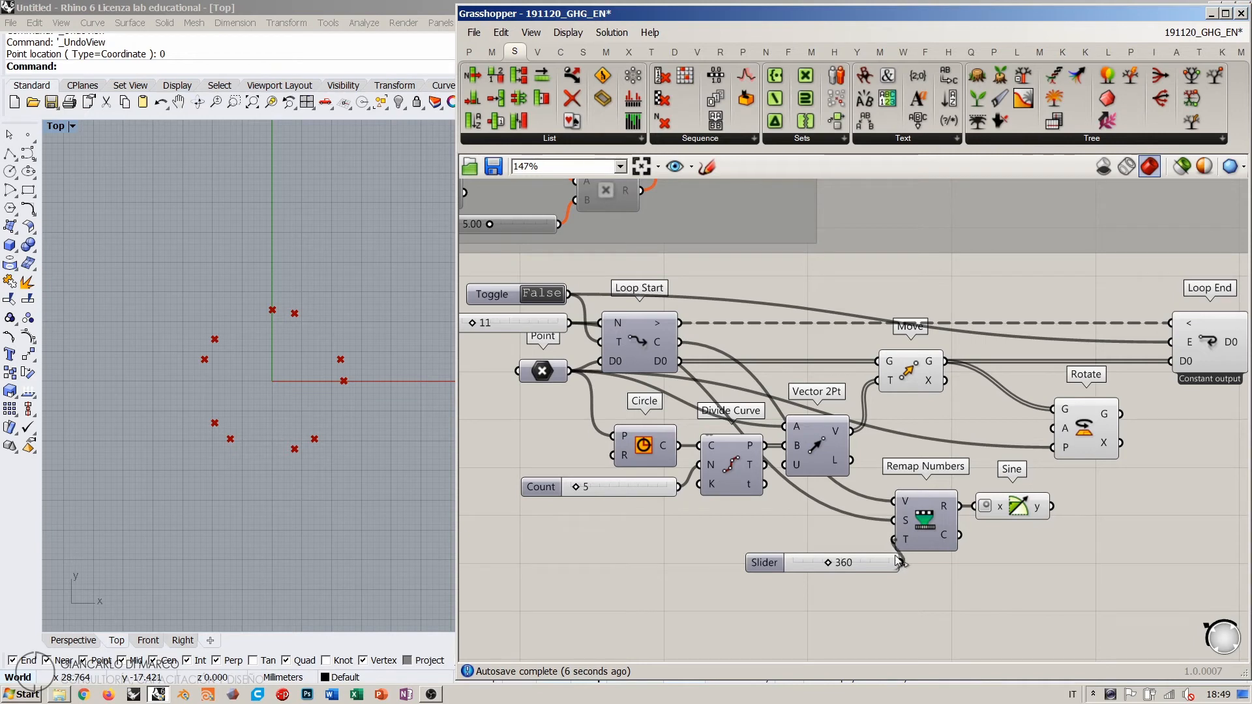
pyautogui.moveTo(896, 556); pyautogui.dragTo(899, 562)
pyautogui.moveTo(882, 565); pyautogui.dragTo(855, 543)
pyautogui.click(872, 571)
pyautogui.moveTo(1035, 511); pyautogui.dragTo(878, 553, button='right')
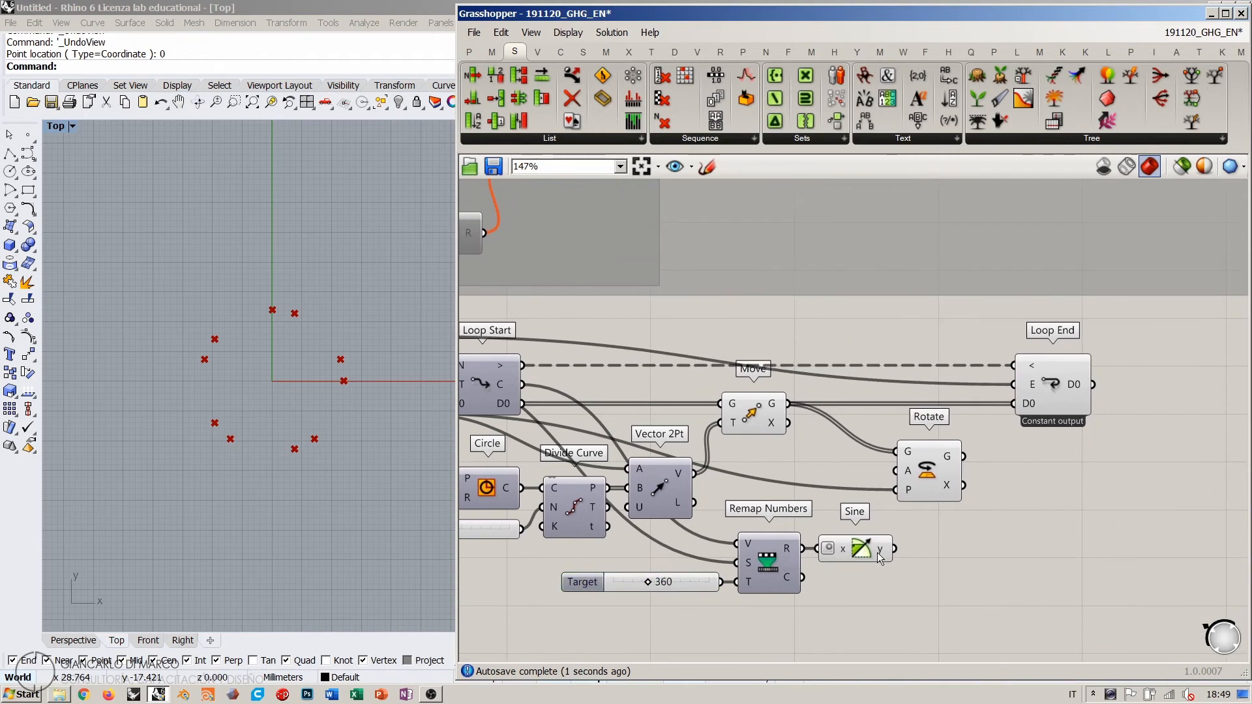
# Step: Move Rotate clear of Sine, connect Sine's y output to Rotate's A input, and feed Loop End's D0 from Rotate's G output
pyautogui.moveTo(939, 484); pyautogui.dragTo(963, 483)
pyautogui.click(964, 542)
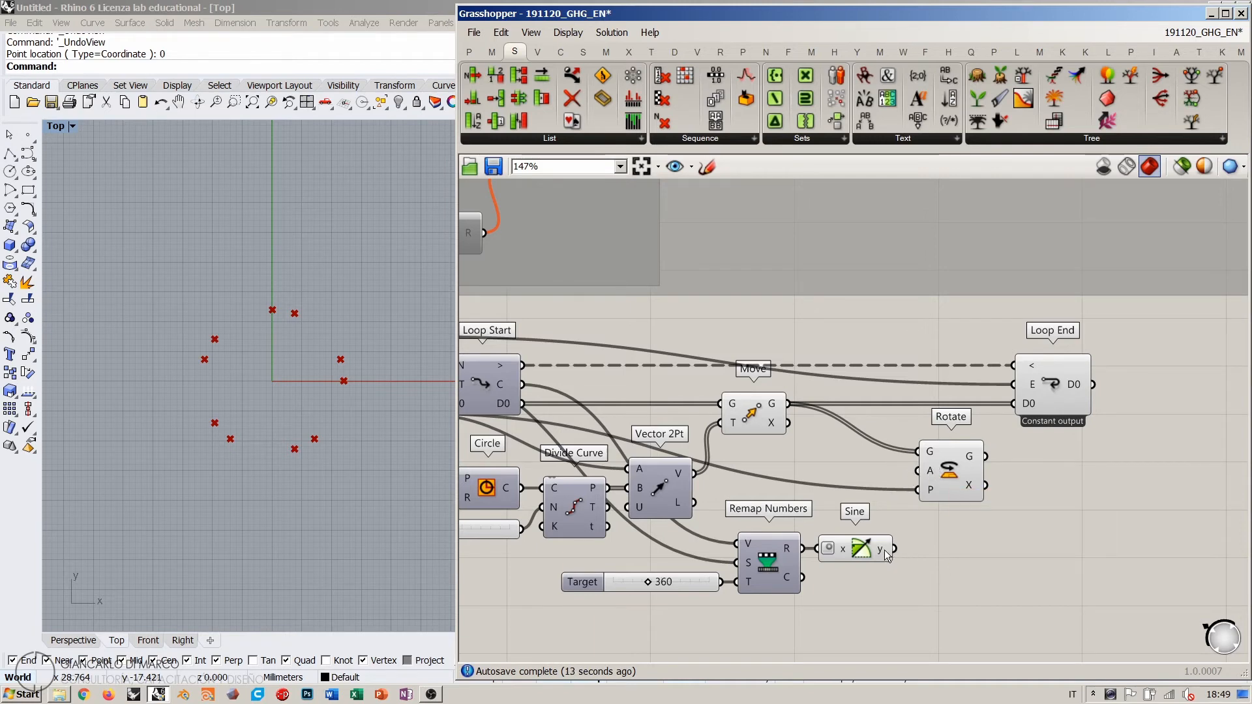
pyautogui.moveTo(887, 555)
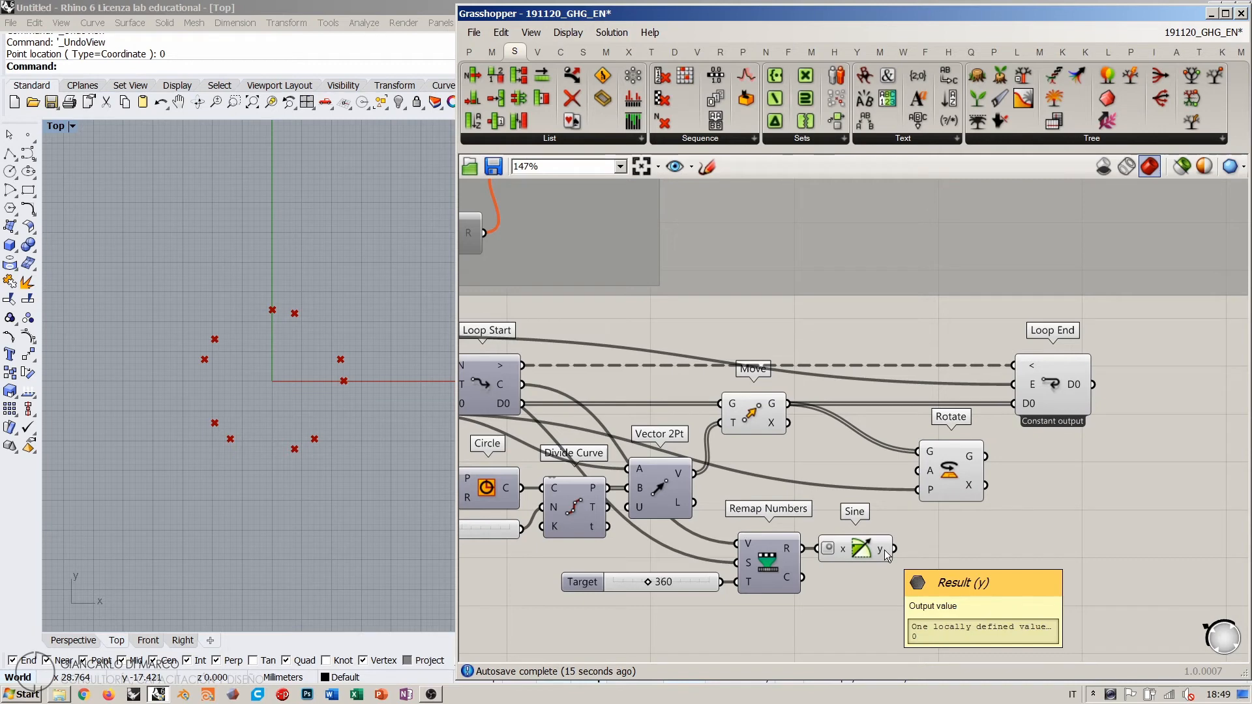
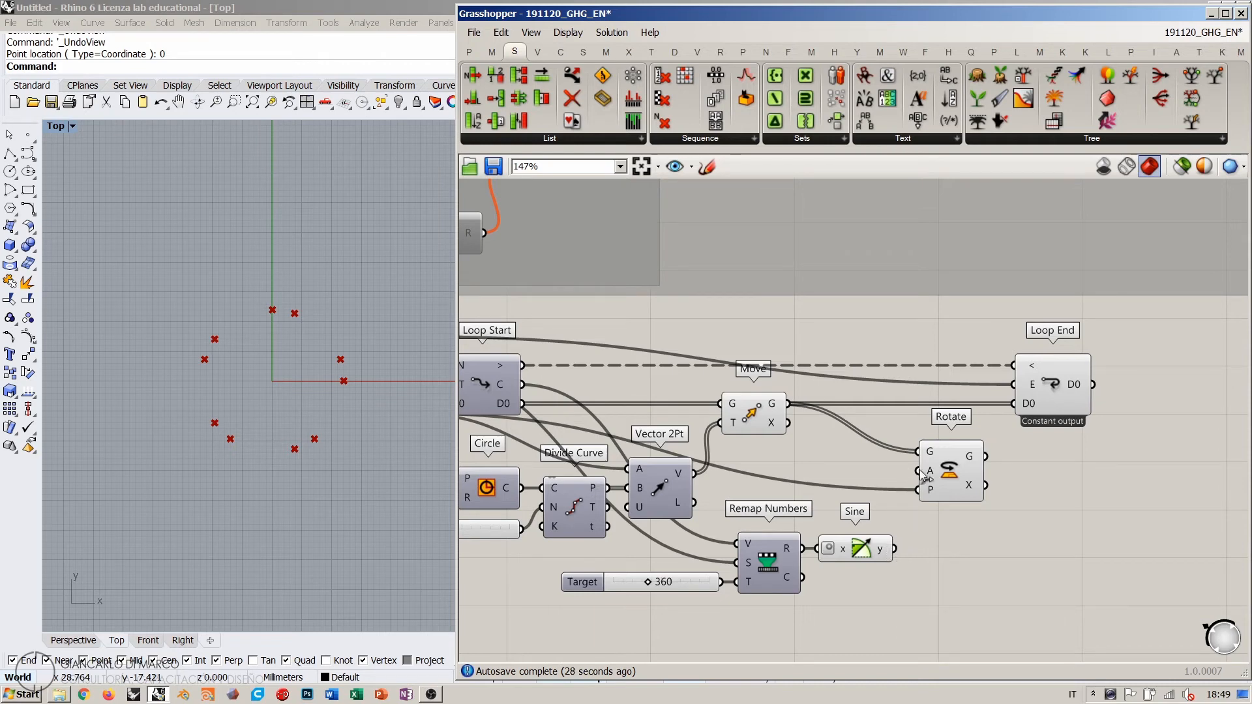
pyautogui.moveTo(924, 476); pyautogui.dragTo(894, 549)
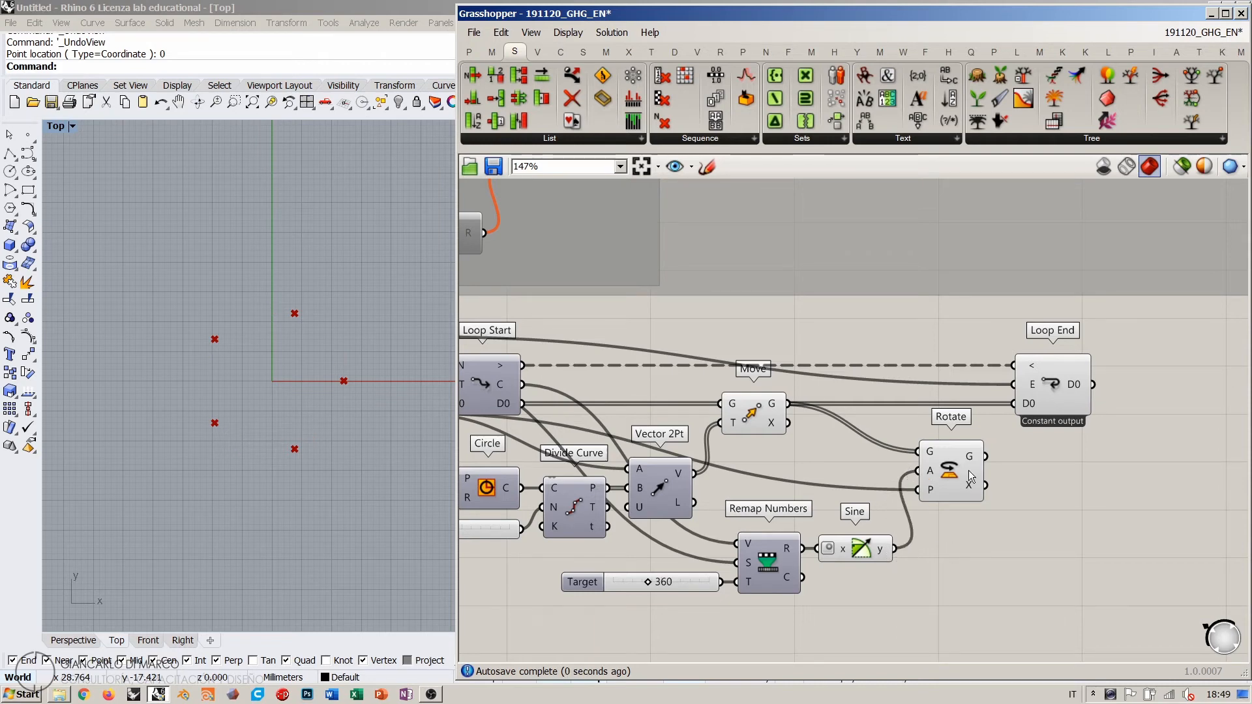
pyautogui.rightClick(931, 474)
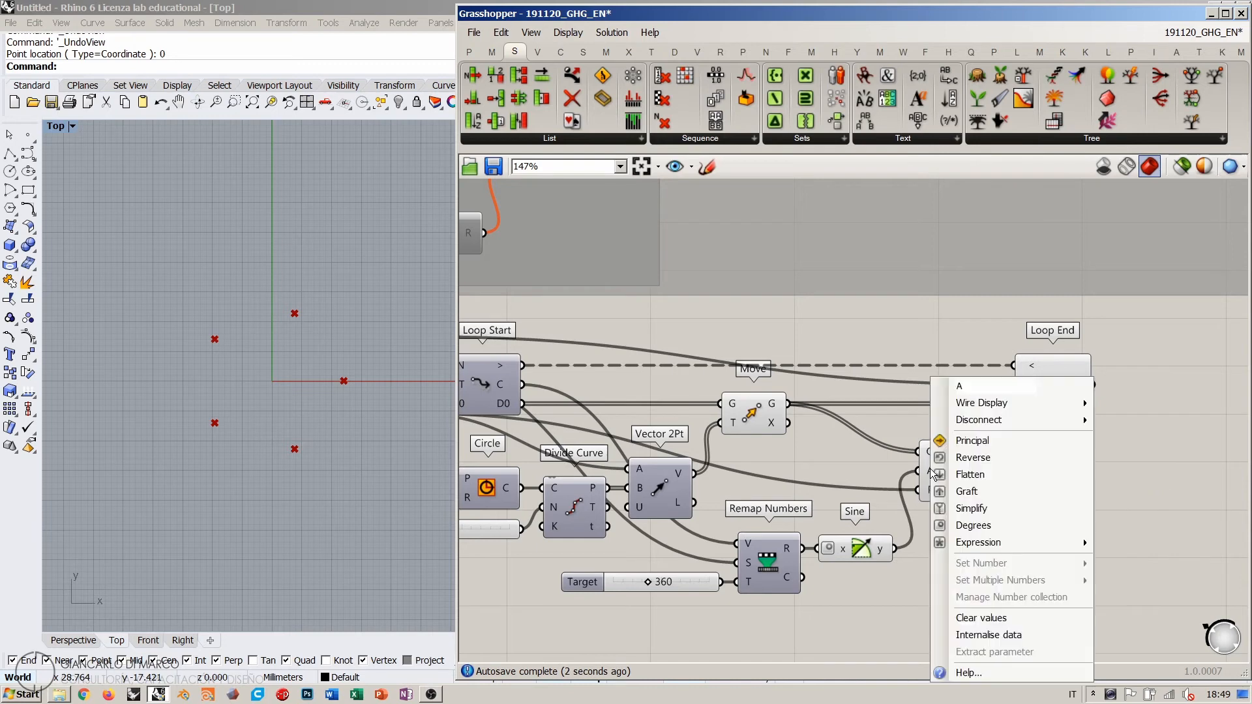
pyautogui.click(973, 526)
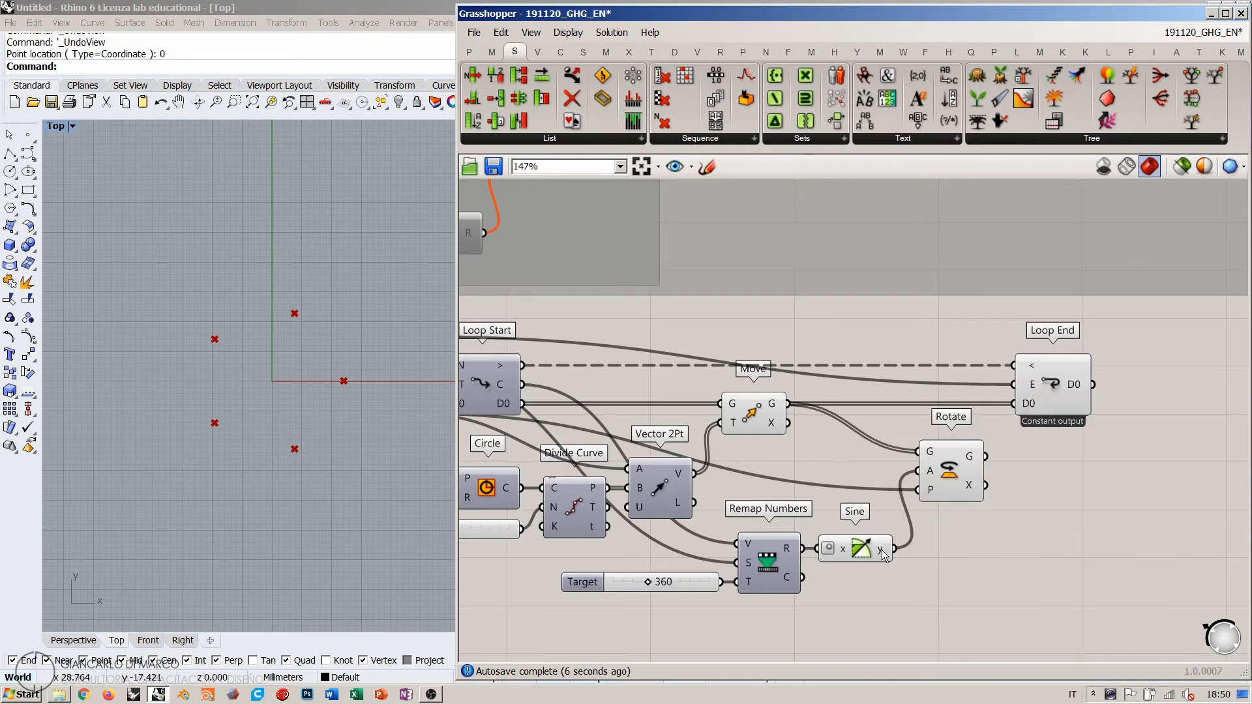
pyautogui.moveTo(882, 551)
pyautogui.moveTo(982, 460); pyautogui.dragTo(1014, 403)
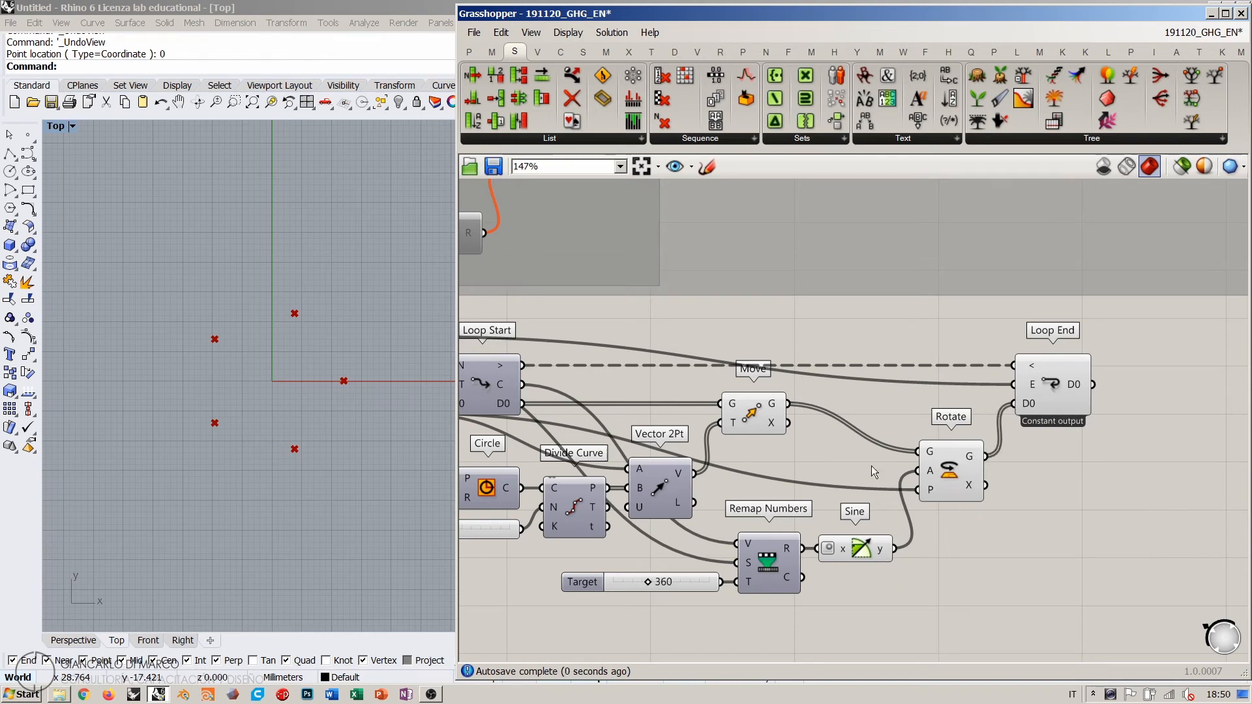
# Step: Set the Repeat slider to 100 and rerun the loop with the Boolean toggle
pyautogui.moveTo(562, 404); pyautogui.dragTo(617, 395, button='right')
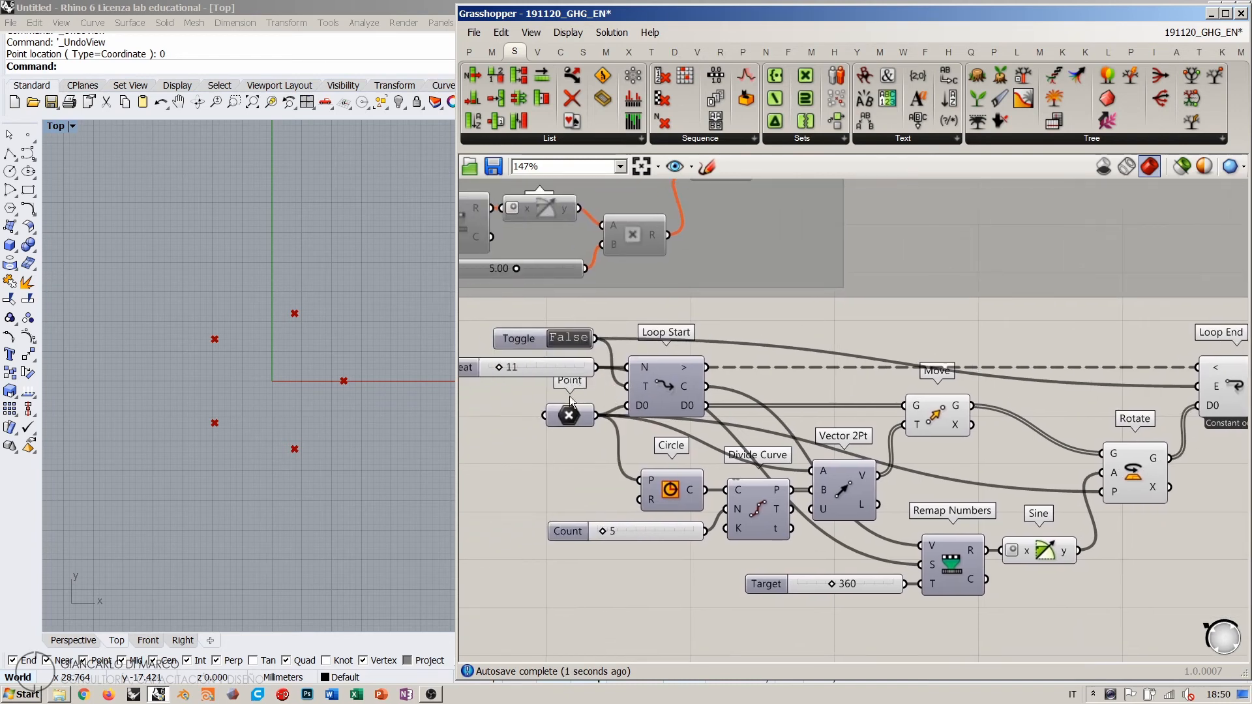
pyautogui.doubleClick(512, 368)
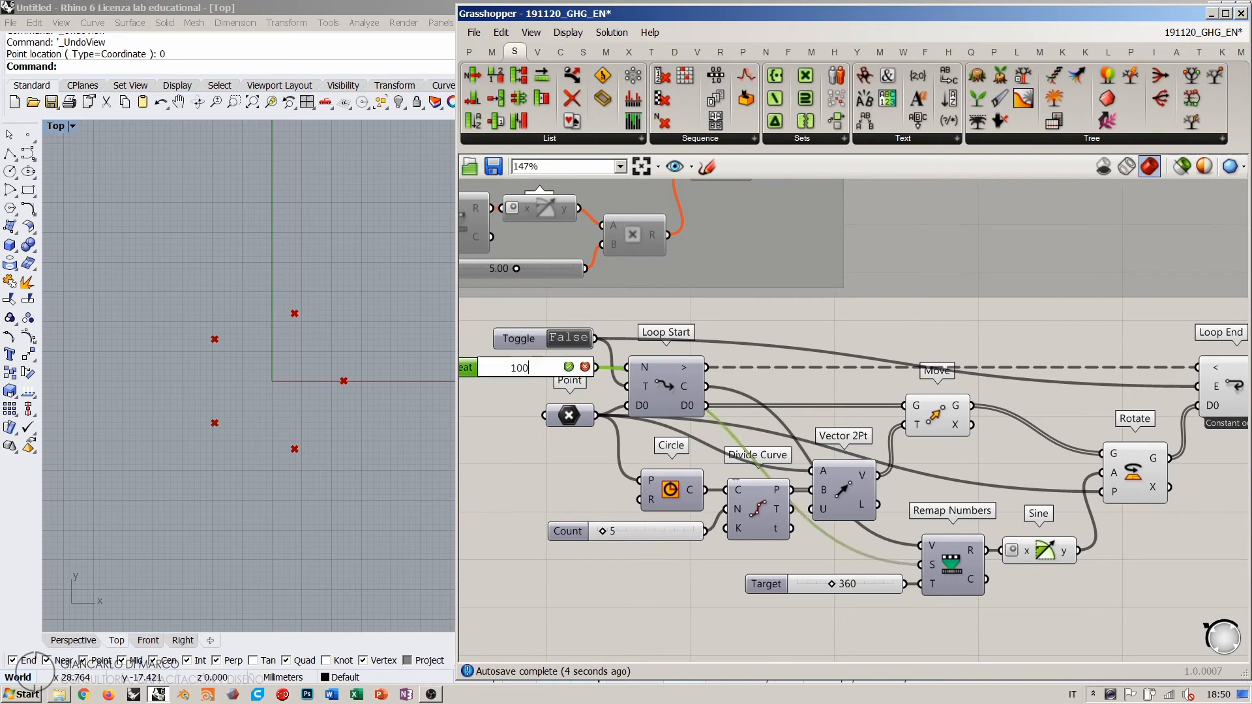
pyautogui.write('100')
pyautogui.press('Return')
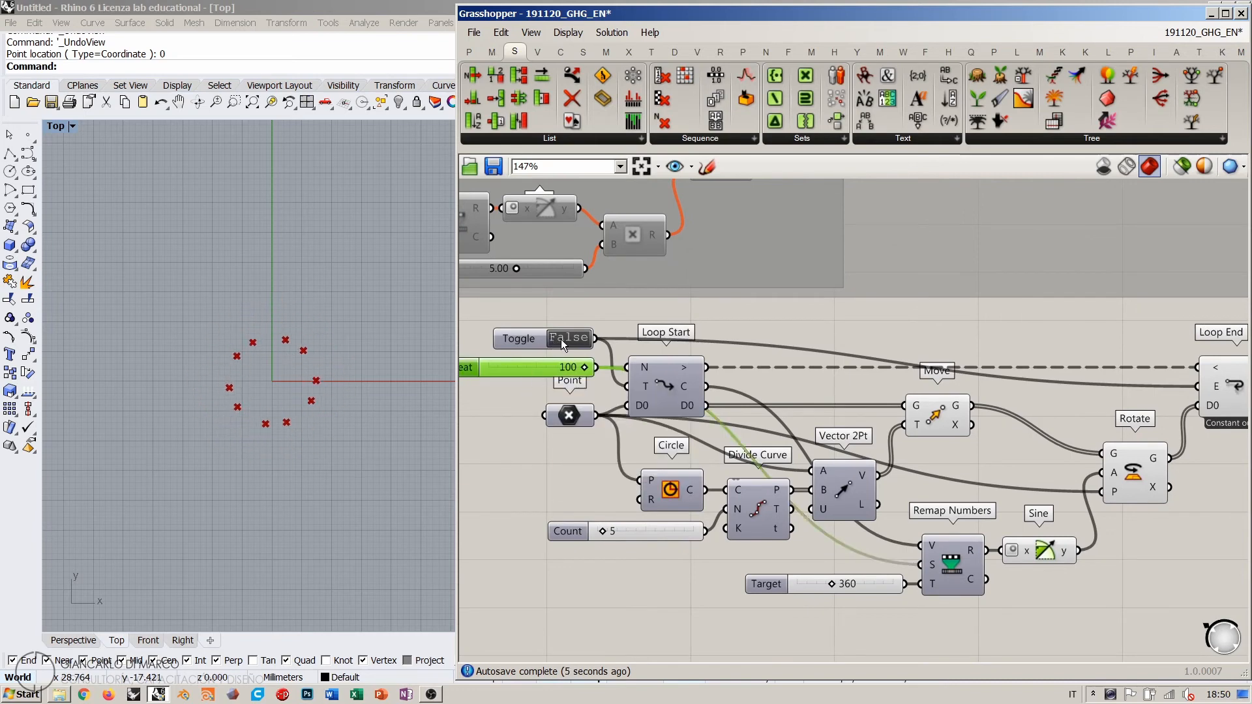
pyautogui.click(868, 329)
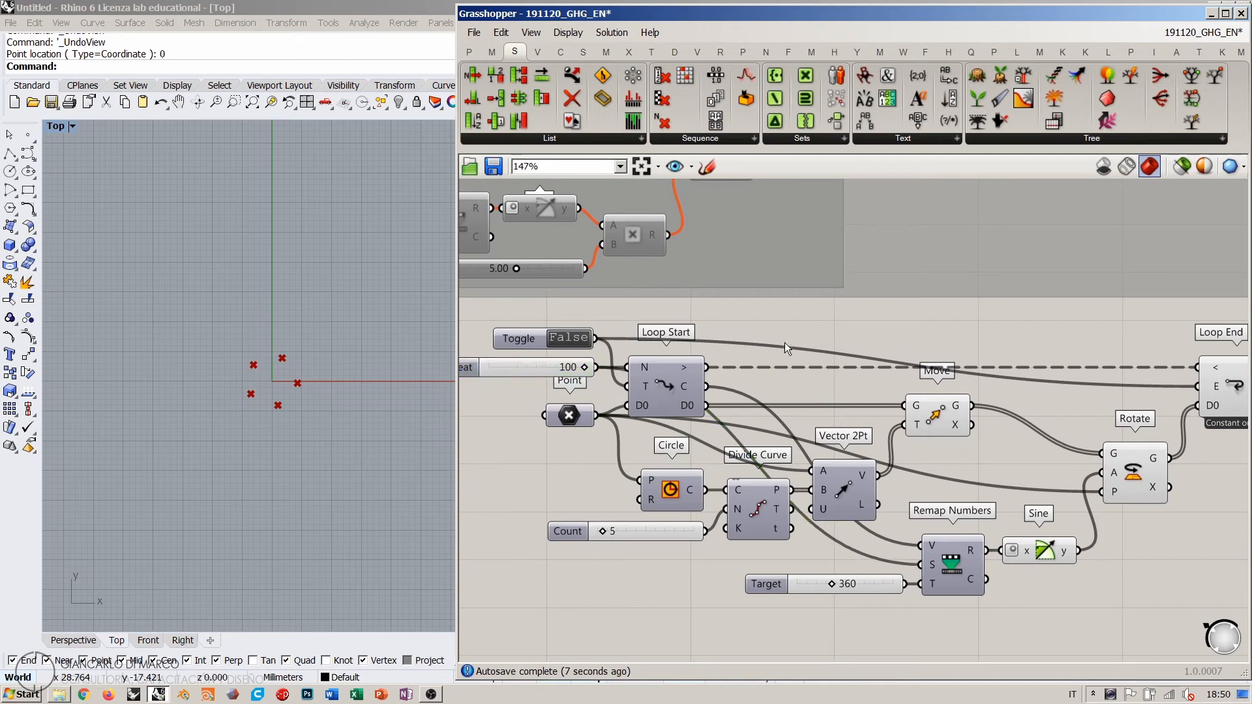
pyautogui.doubleClick(570, 337)
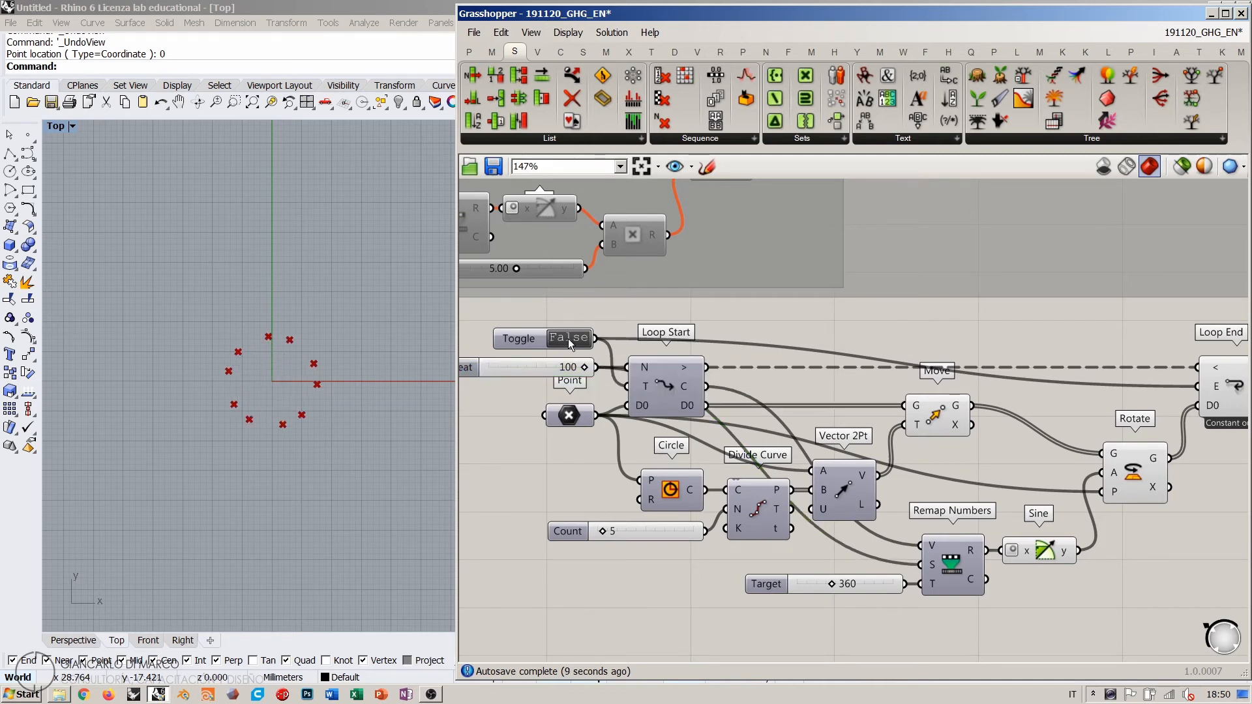
pyautogui.doubleClick(568, 339)
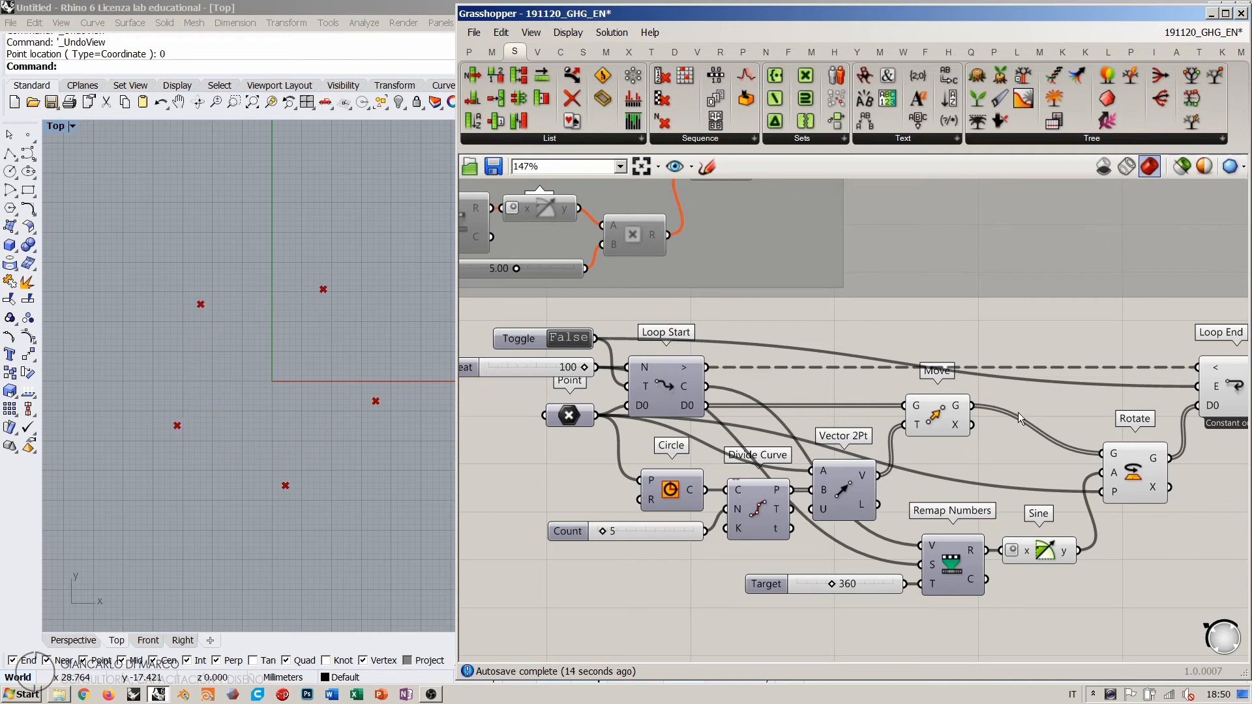
# Step: Shift Rotate and Loop End further from Sine and set Rotate's A input to Degrees
pyautogui.moveTo(1102, 415); pyautogui.dragTo(876, 362, button='right')
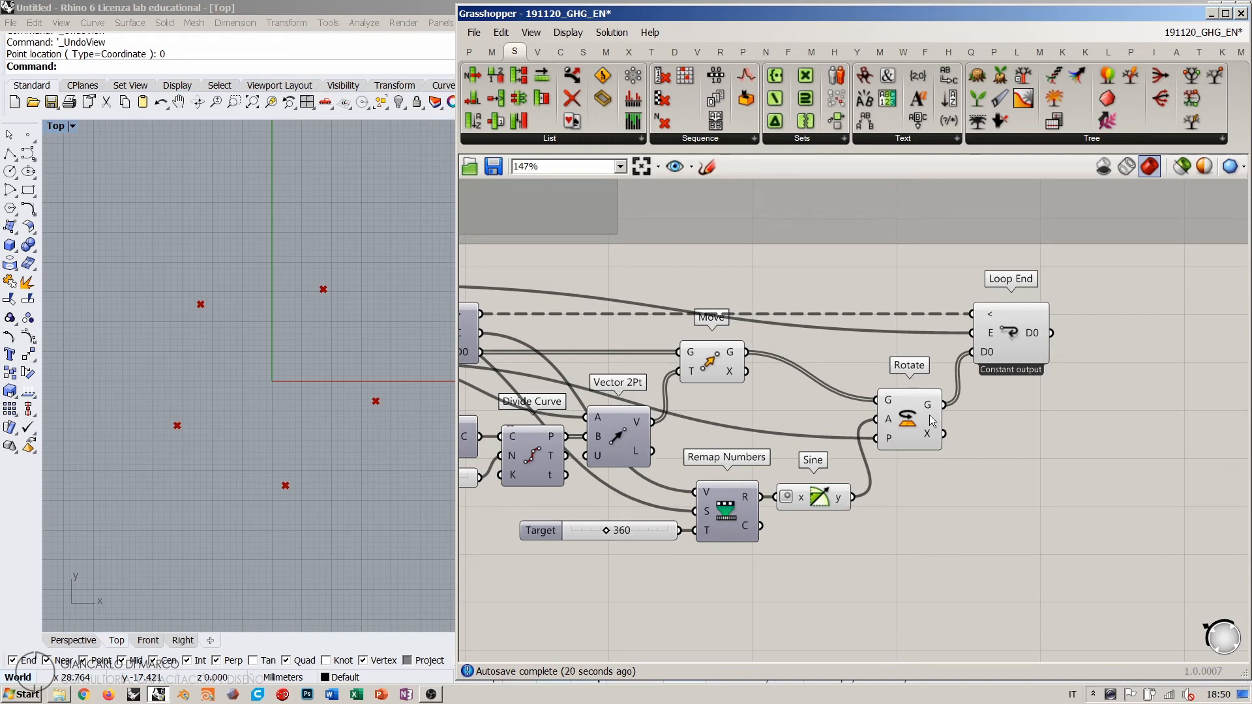
pyautogui.moveTo(1095, 458); pyautogui.dragTo(930, 308)
pyautogui.moveTo(913, 421); pyautogui.dragTo(1003, 417)
pyautogui.click(981, 526)
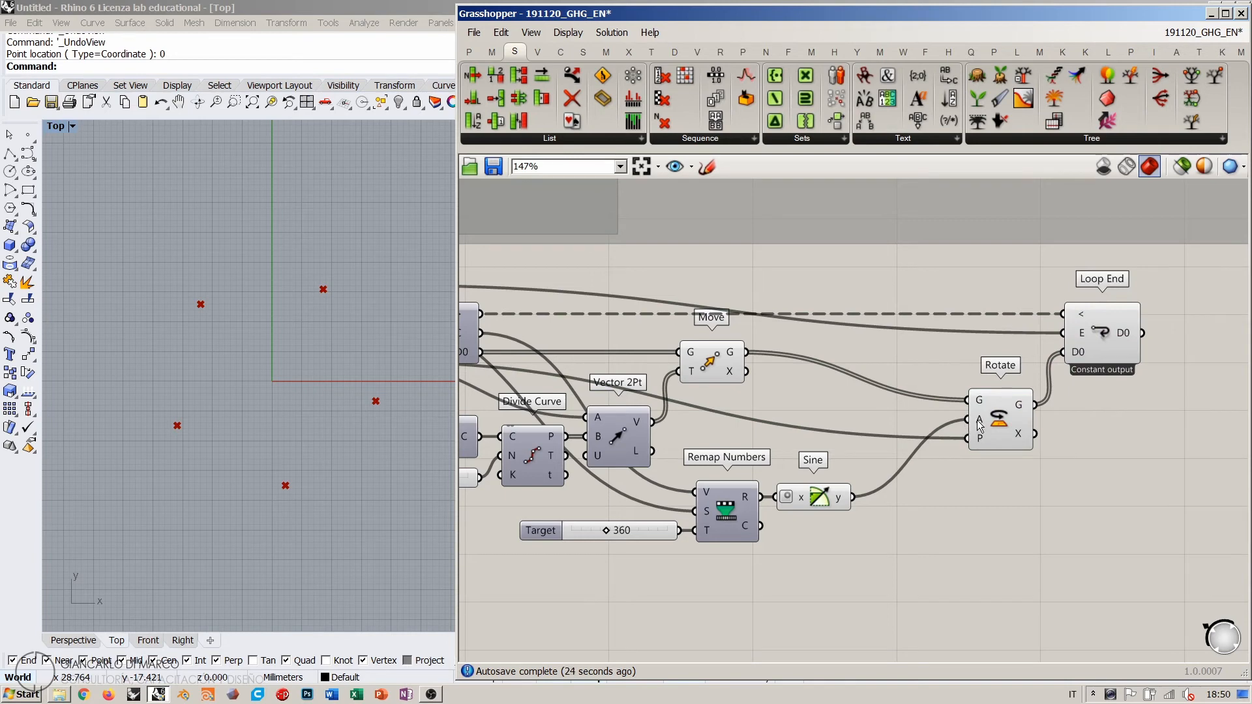
pyautogui.rightClick(979, 424)
pyautogui.click(1008, 526)
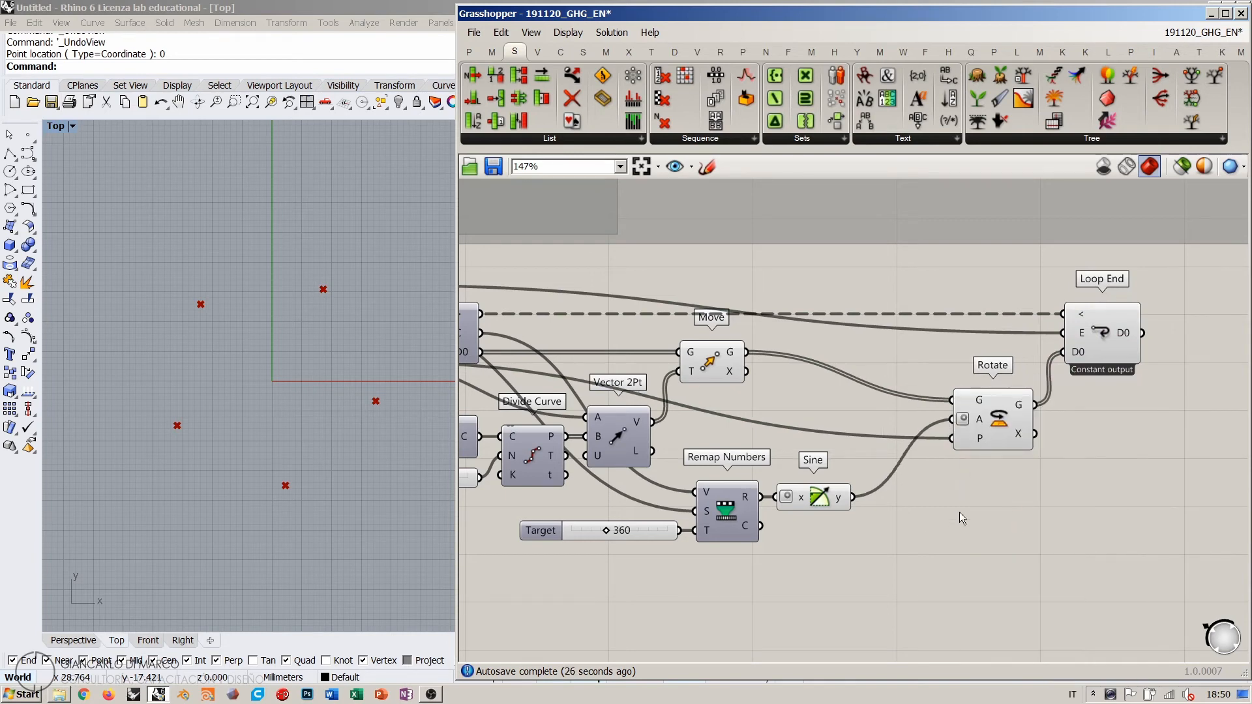
# Step: Rerun the loop with the Boolean toggle and view the full spread of points in Rhino's Top viewport
pyautogui.moveTo(632, 433); pyautogui.dragTo(827, 432, button='right')
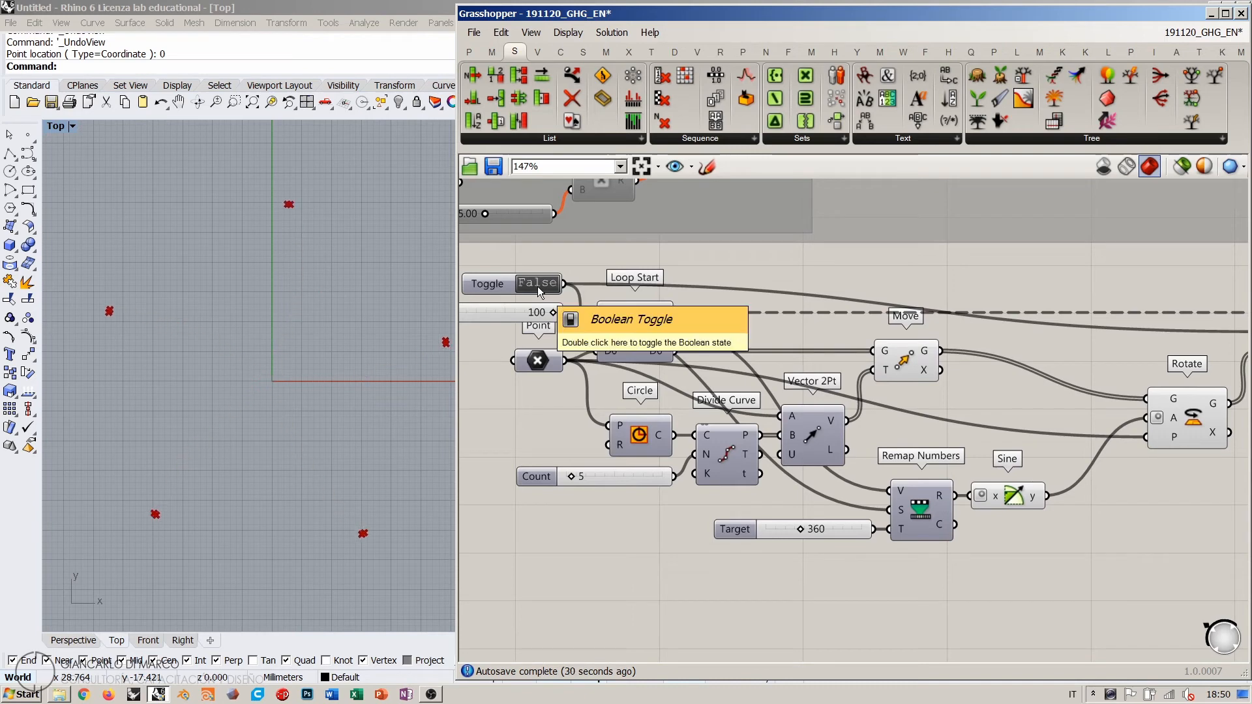
pyautogui.scroll(-5, 288, 342)
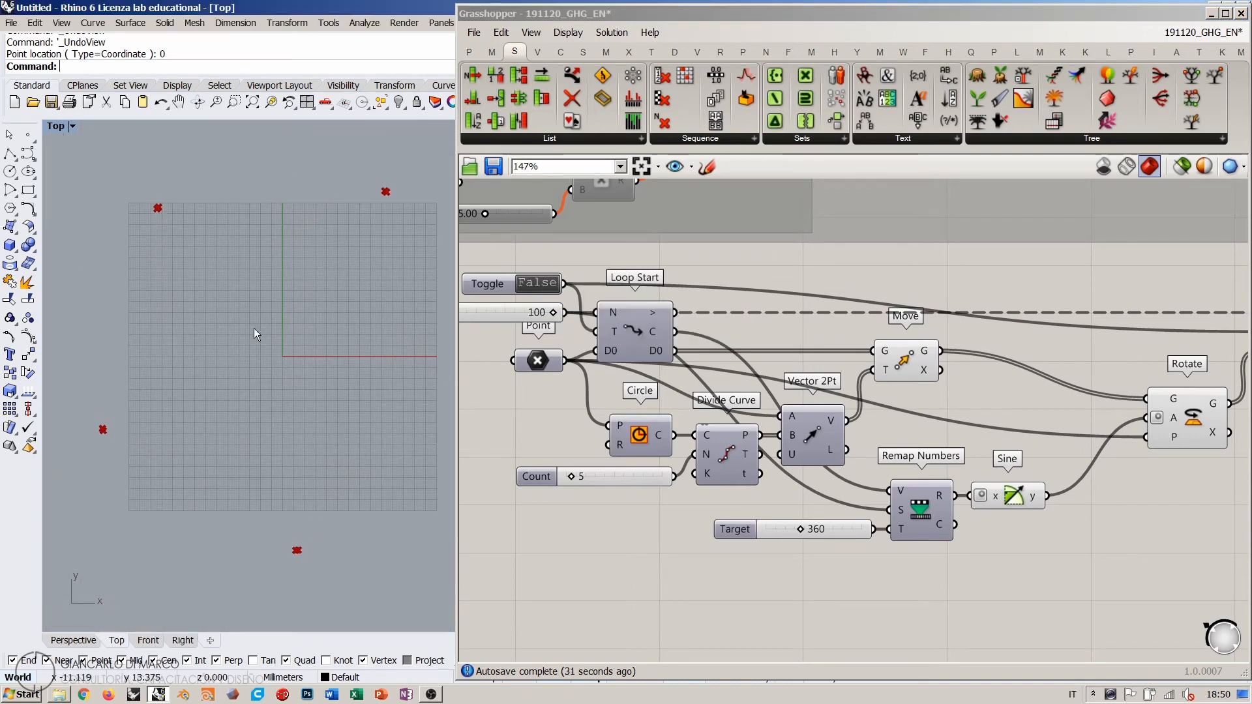
pyautogui.scroll(-3, 253, 328)
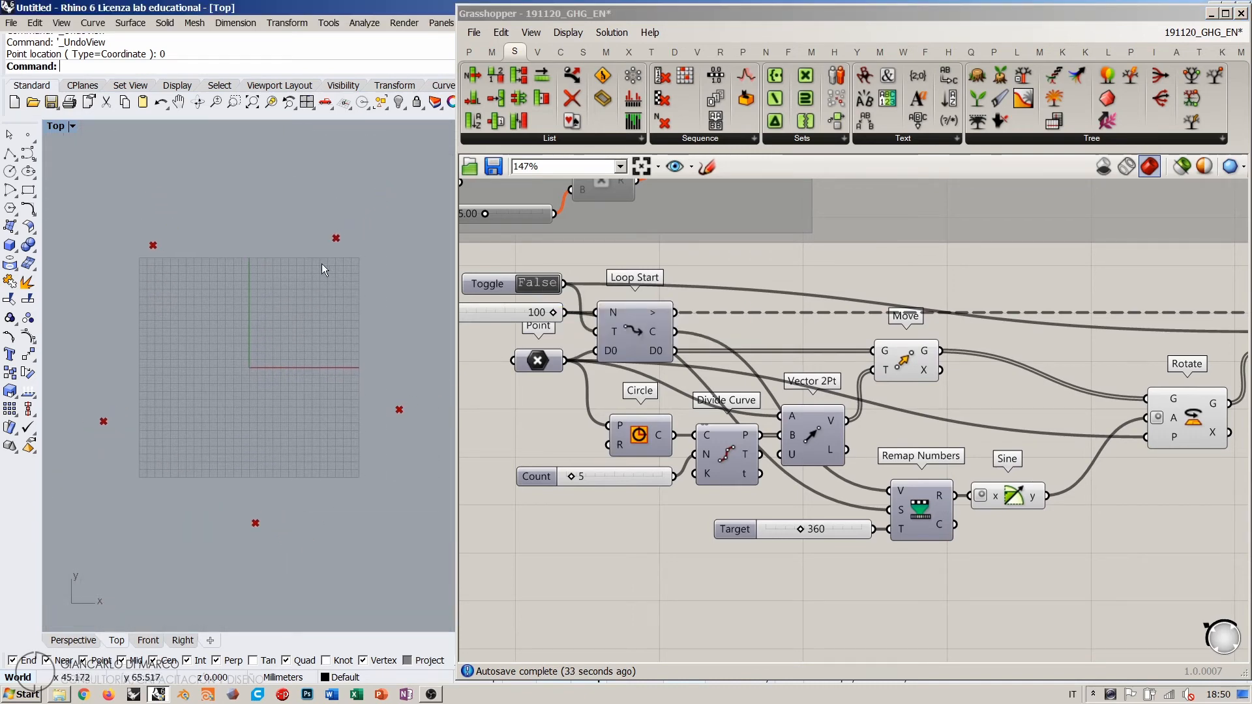
pyautogui.doubleClick(530, 283)
pyautogui.doubleClick(530, 286)
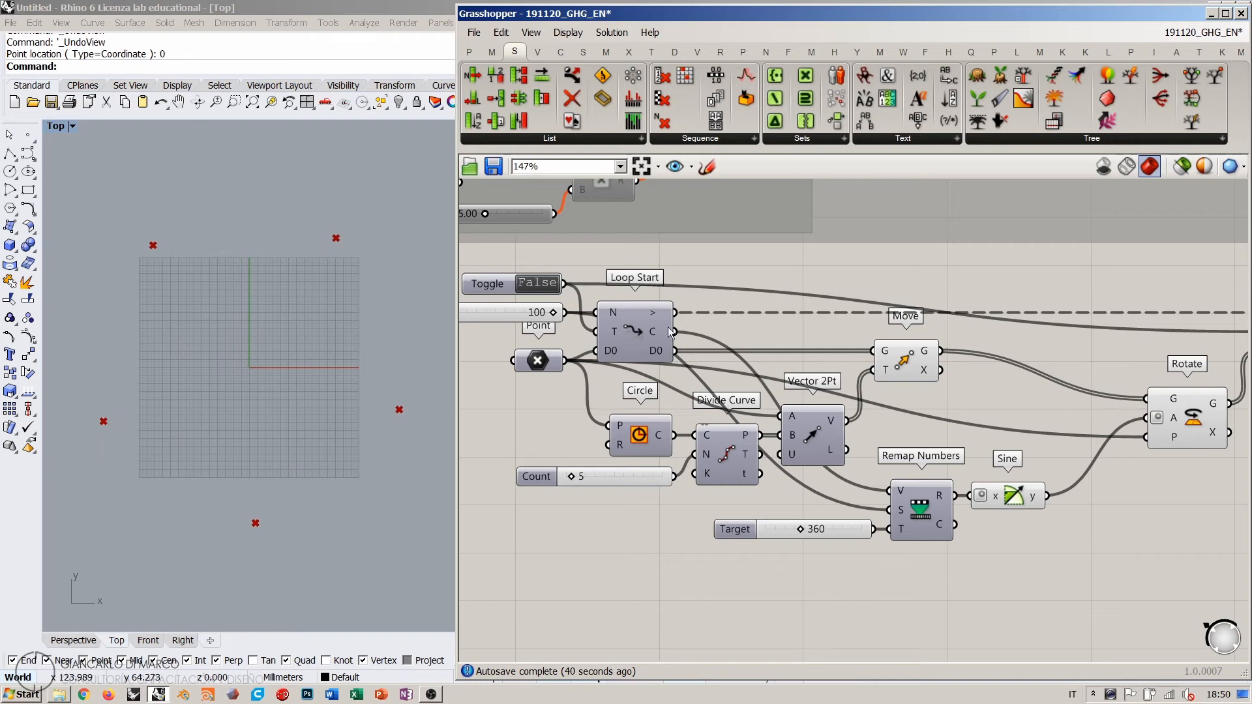
# Step: Enable Record data on Loop End and restart the loop with the Boolean toggle
pyautogui.moveTo(1239, 334); pyautogui.dragTo(742, 358, button='right')
pyautogui.rightClick(742, 358)
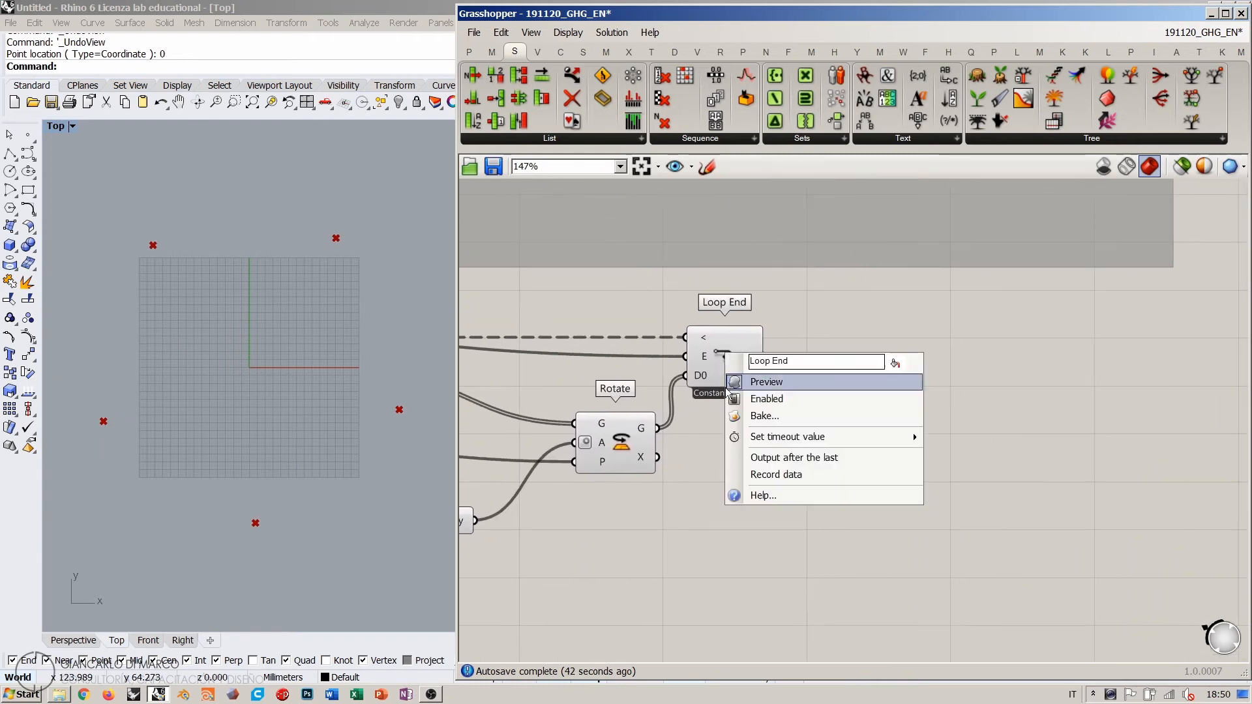
pyautogui.click(766, 476)
pyautogui.moveTo(615, 481); pyautogui.dragTo(1228, 457, button='right')
pyautogui.click(598, 308)
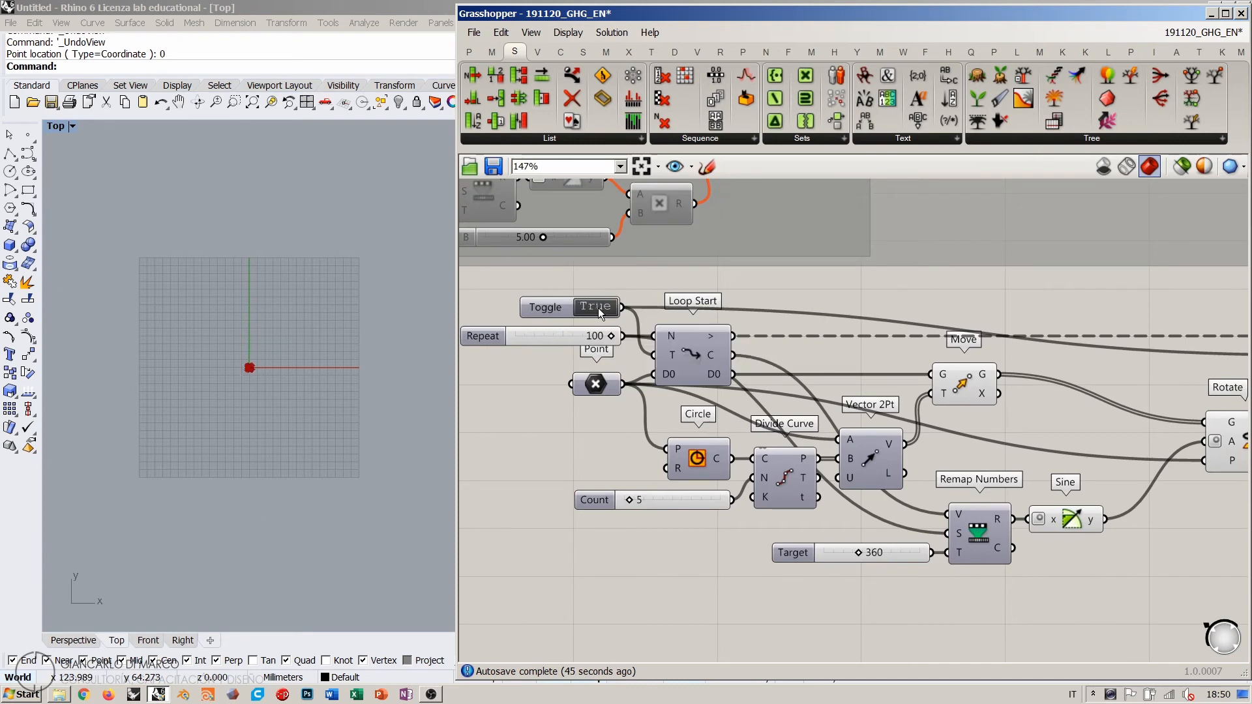
pyautogui.click(597, 308)
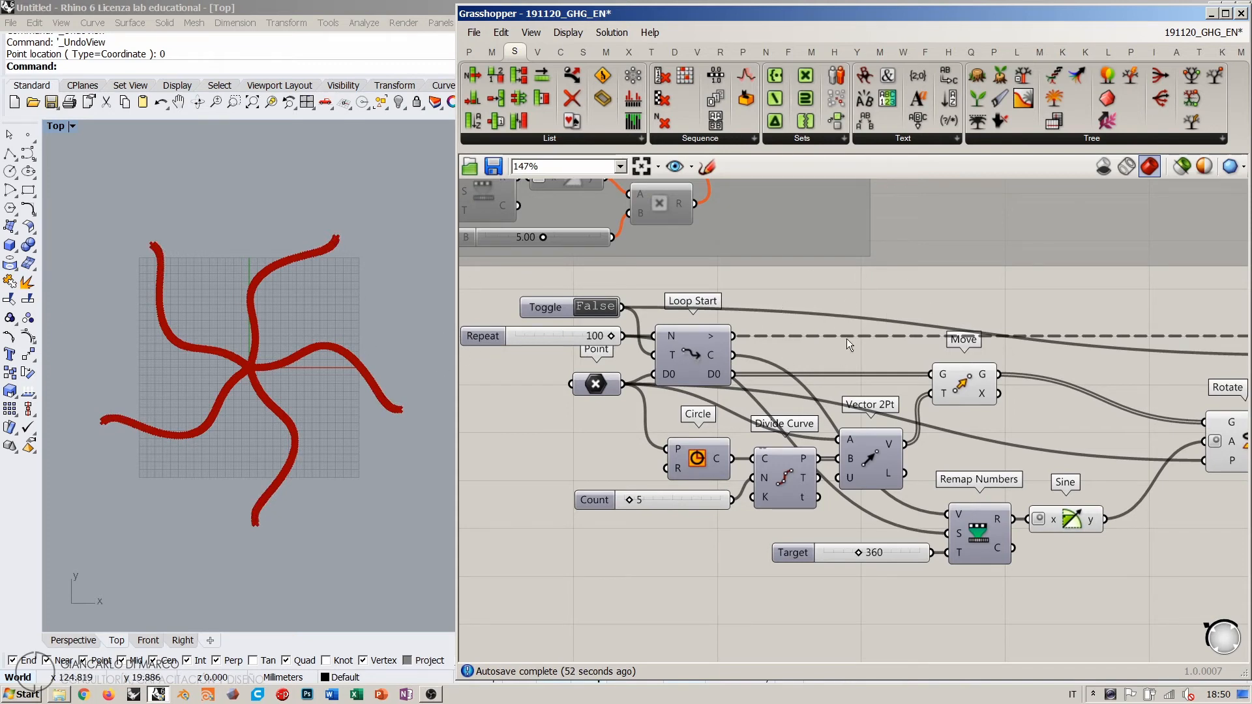
# Step: Add a Multiplication component below Sine and connect Sine's y output to its A input
pyautogui.moveTo(1061, 491); pyautogui.dragTo(734, 396, button='right')
pyautogui.moveTo(755, 428)
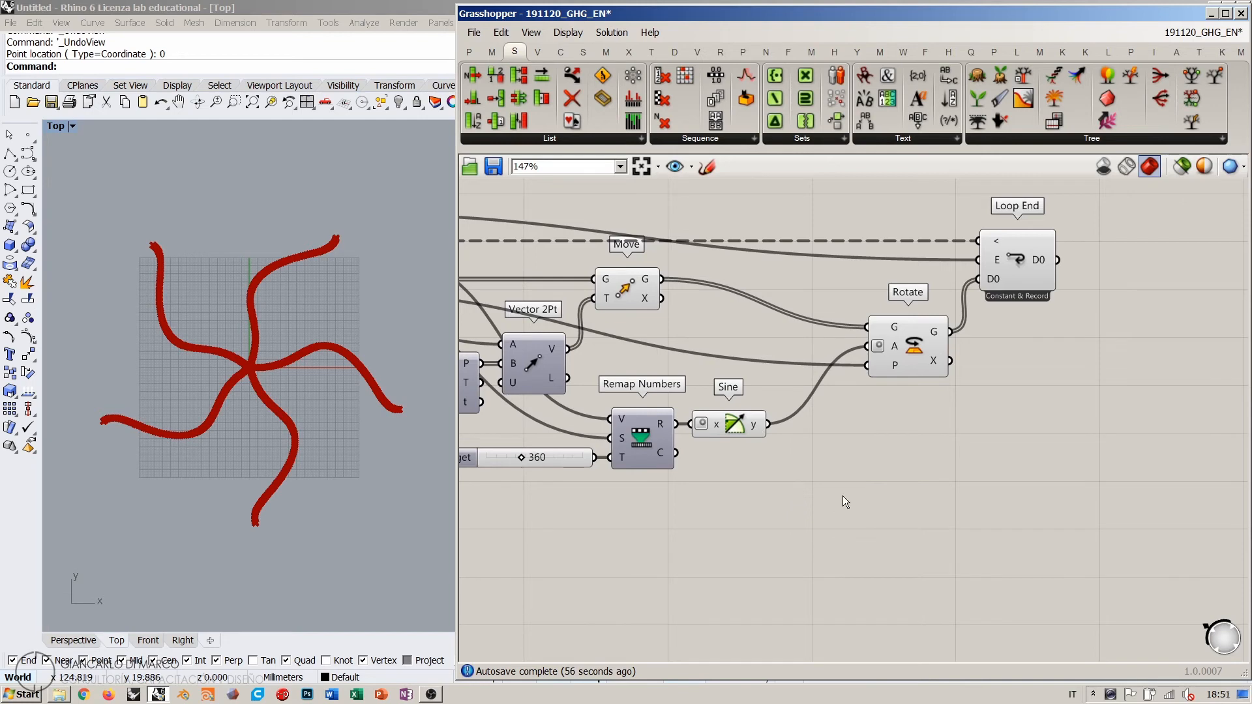
pyautogui.doubleClick(843, 498)
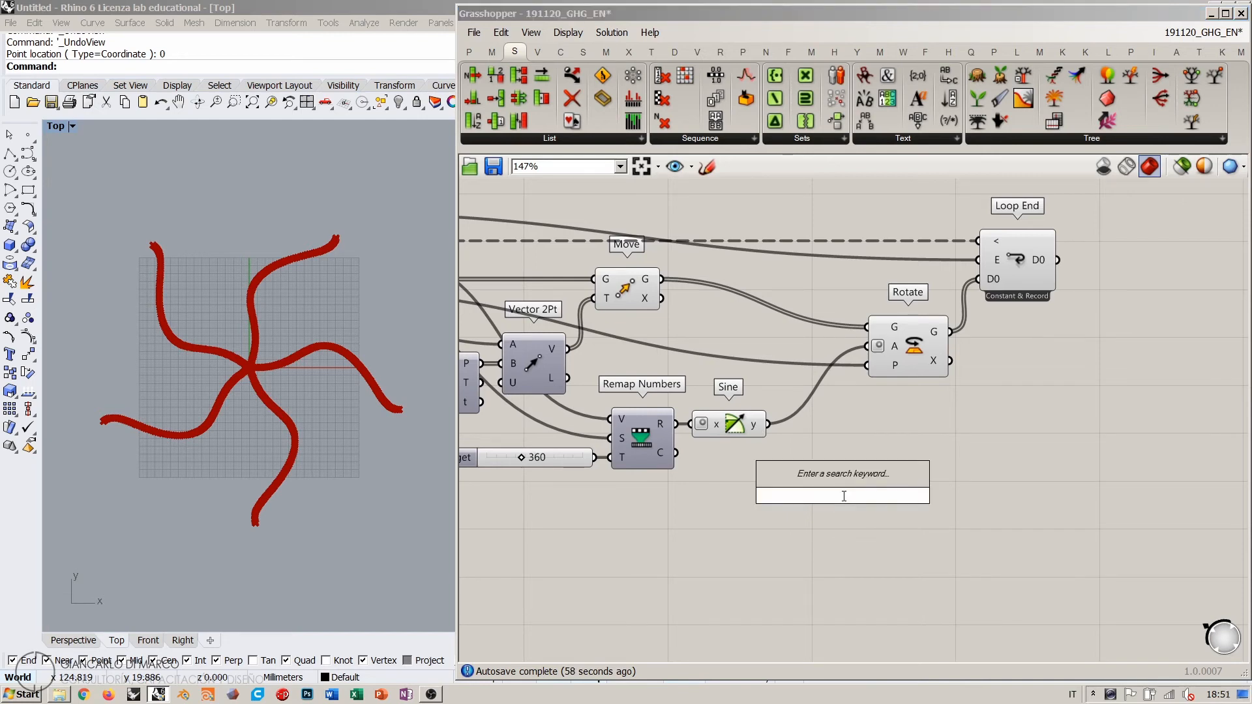
pyautogui.write('+')
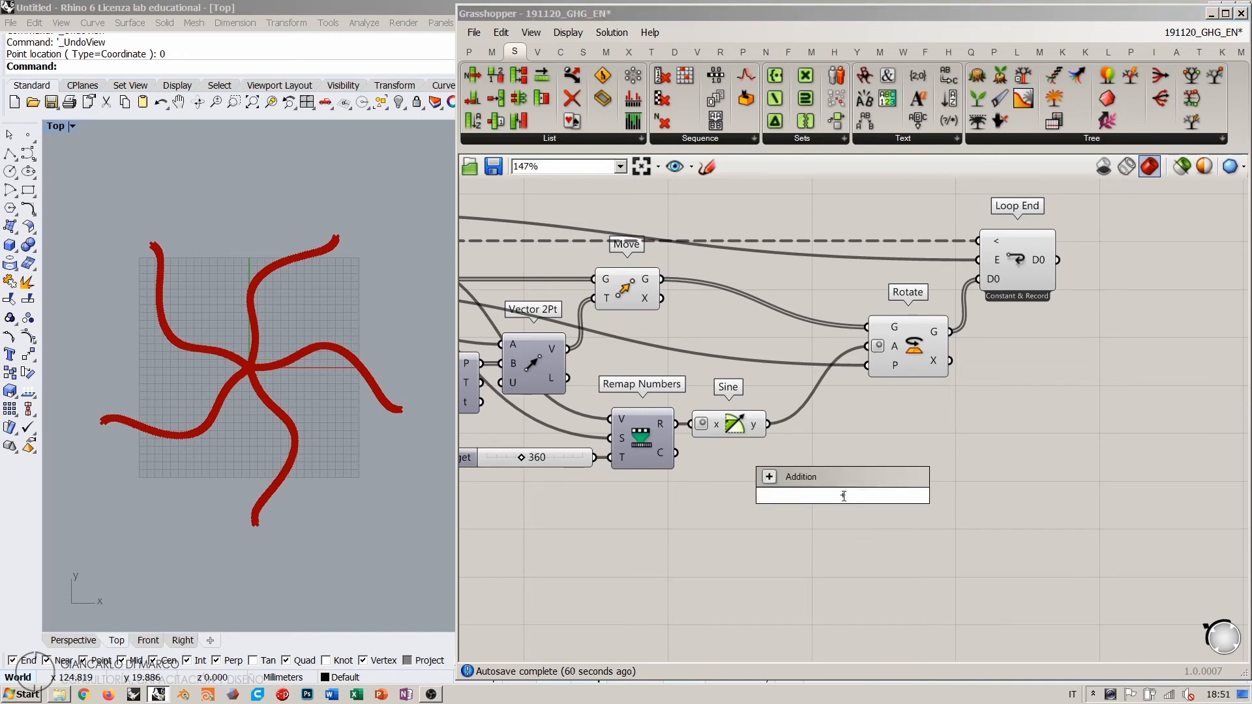
pyautogui.press('BackSpace')
pyautogui.write('*')
pyautogui.press('Return')
pyautogui.moveTo(770, 424); pyautogui.dragTo(811, 475)
# Step: Create a two-decimal slider at 0.00, wire it to Multiplication's B input, and feed Rotate's A input from the R output
pyautogui.doubleClick(701, 526)
pyautogui.write('0.00<')
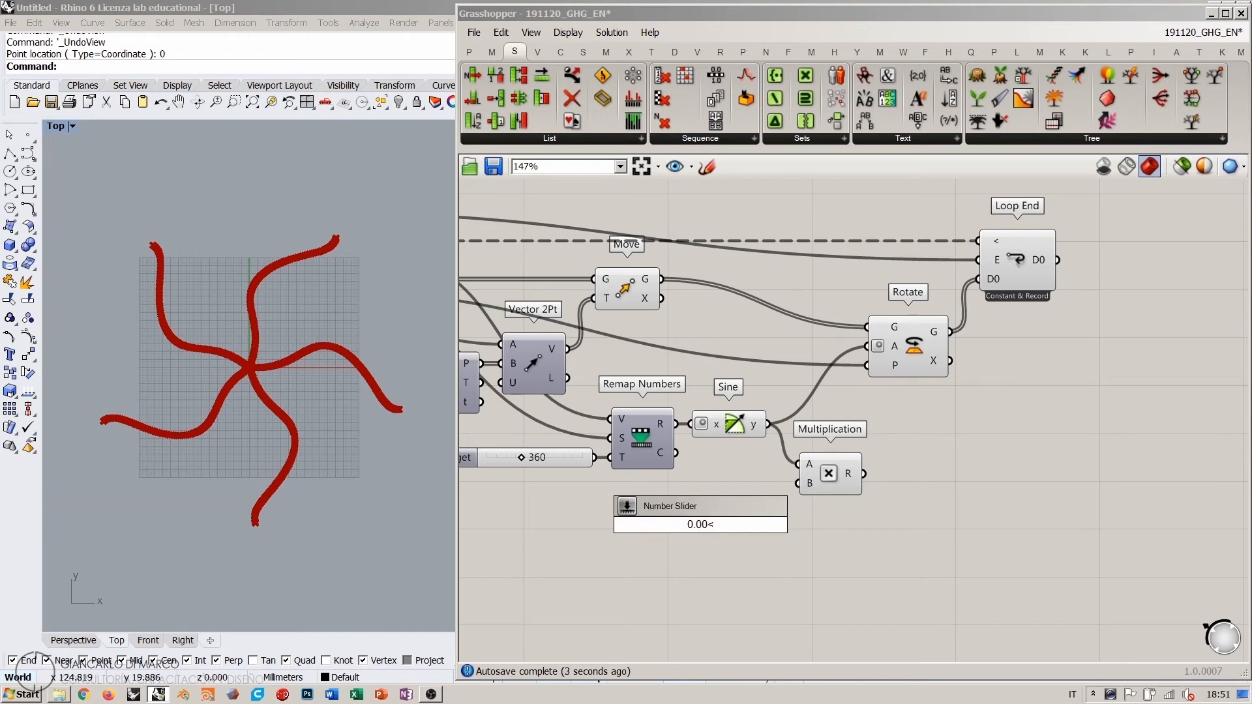
pyautogui.press('Return')
pyautogui.moveTo(779, 524); pyautogui.dragTo(818, 496)
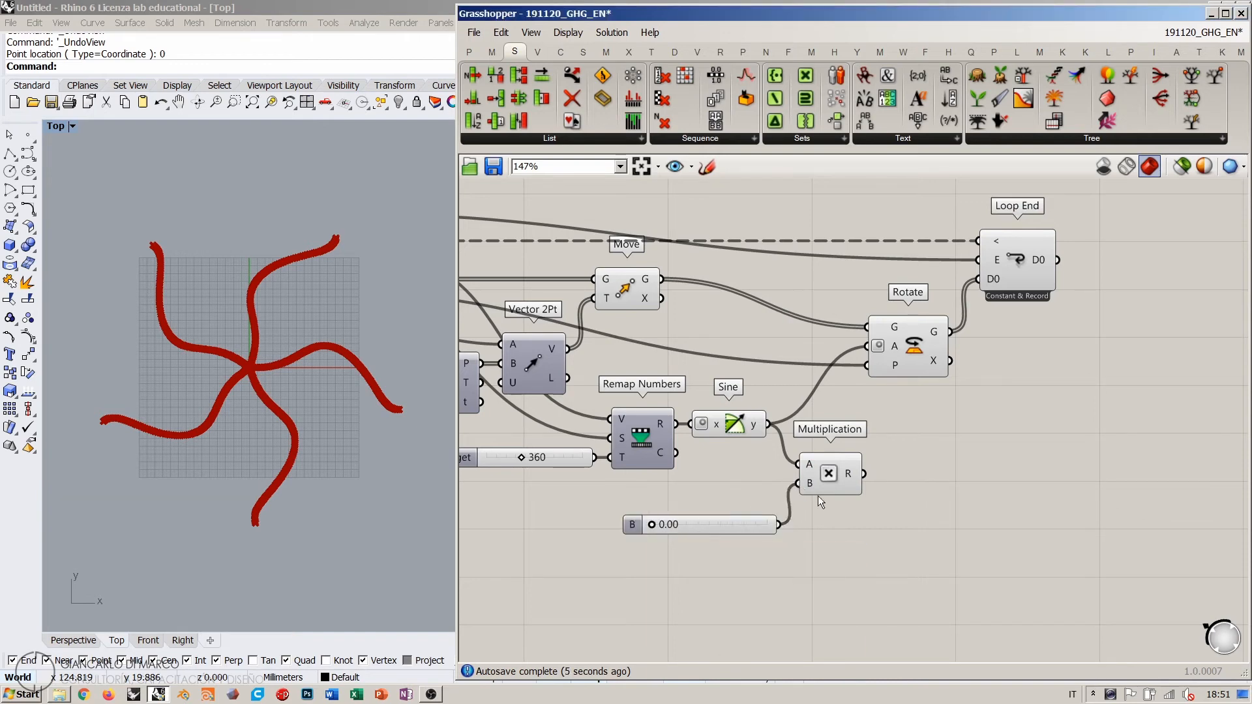
pyautogui.scroll(-1, 717, 337)
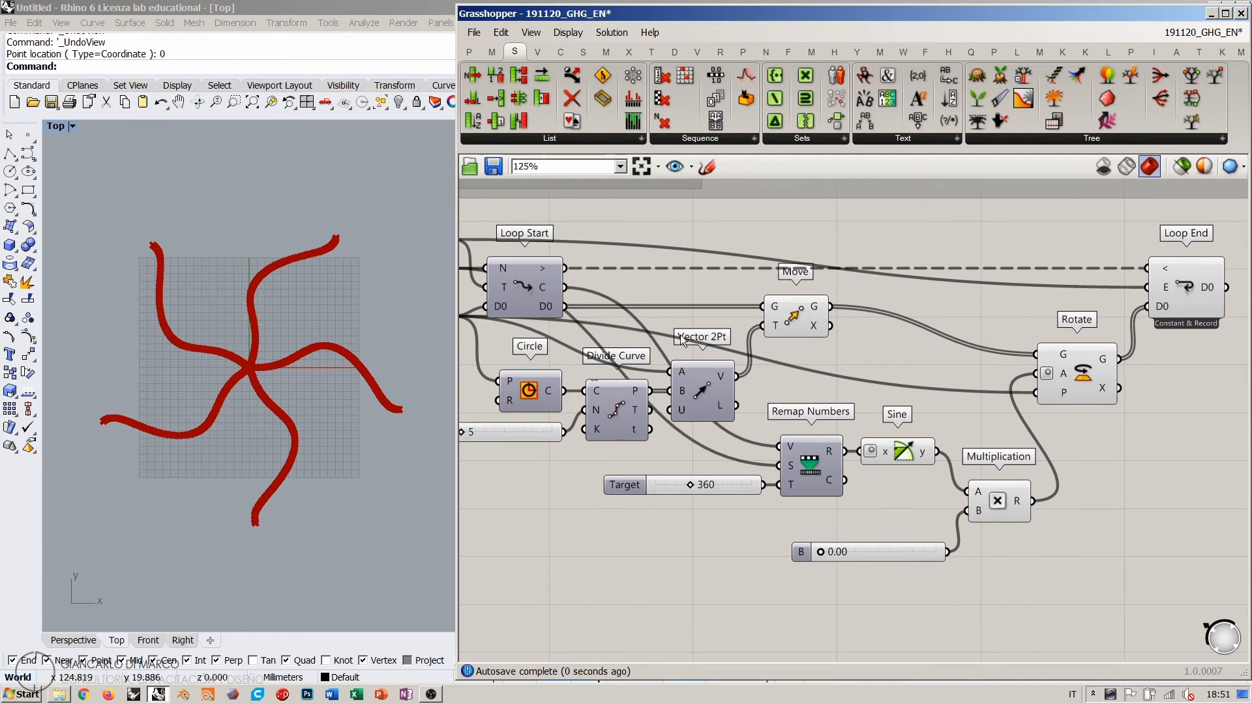
# Step: Rerun the loop while changing Multiplication's B slider to 15.00 and finally to 7.60
pyautogui.doubleClick(530, 254)
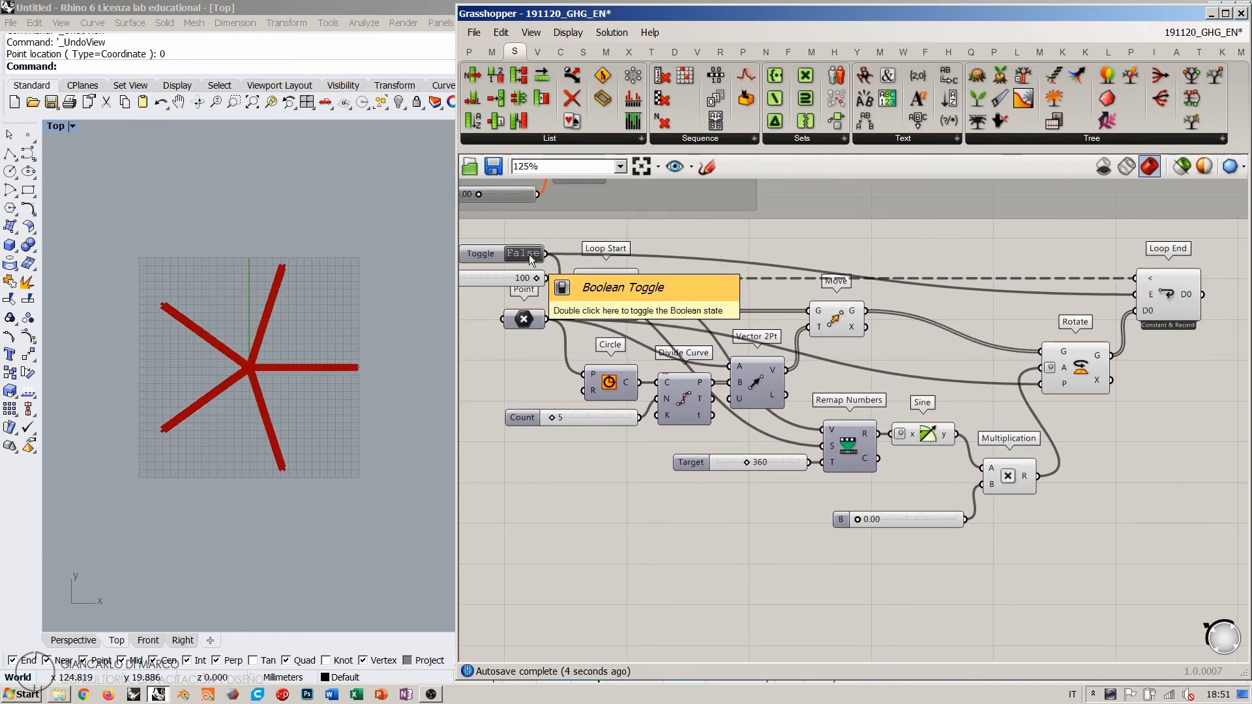
pyautogui.doubleClick(530, 254)
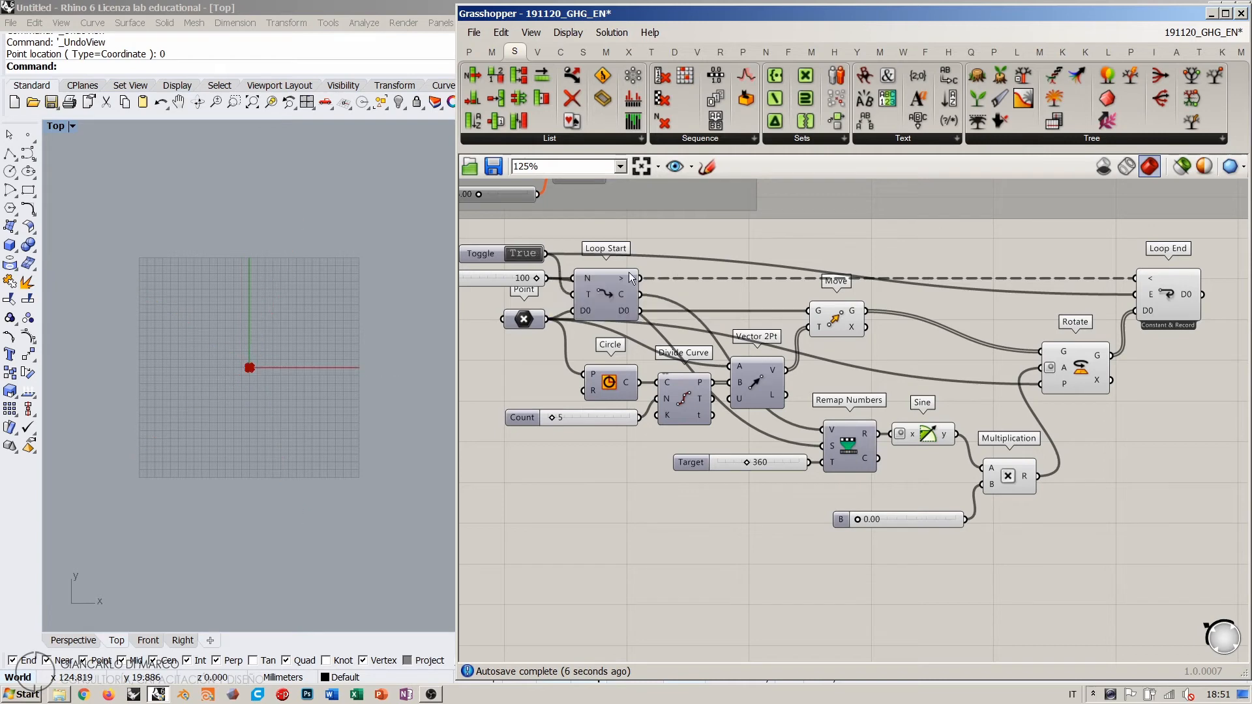
pyautogui.moveTo(858, 519); pyautogui.dragTo(1004, 519)
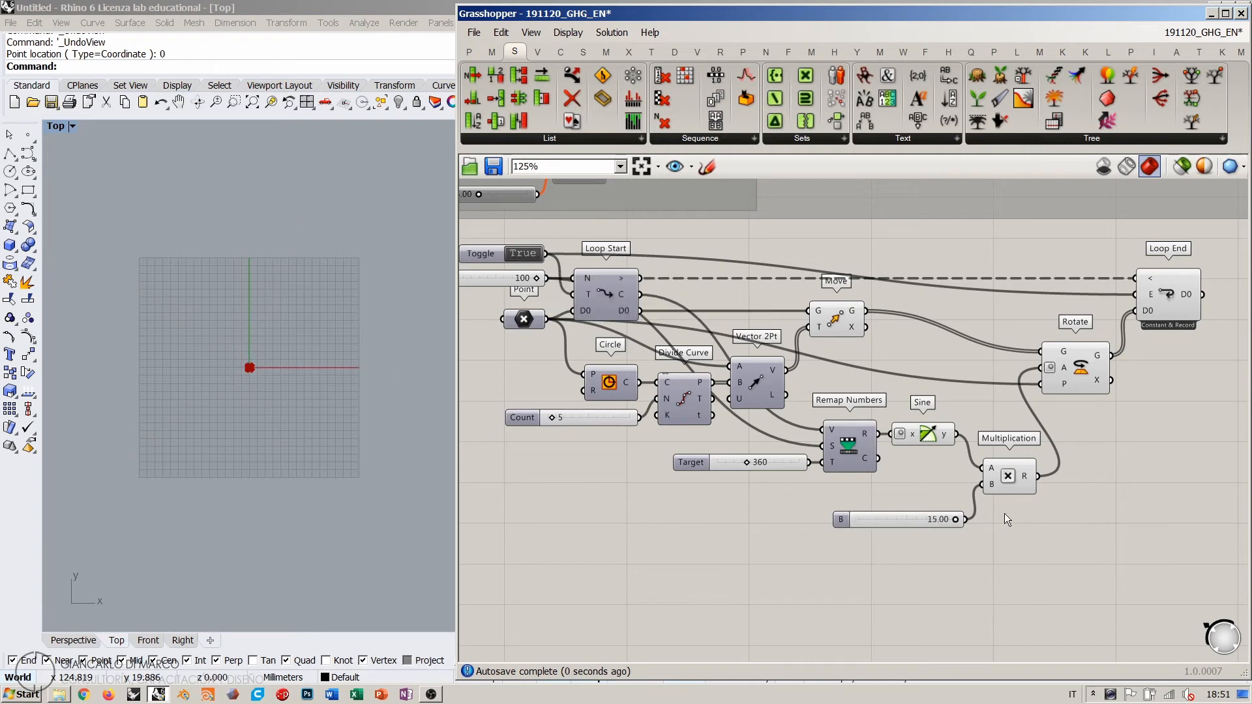
pyautogui.doubleClick(530, 252)
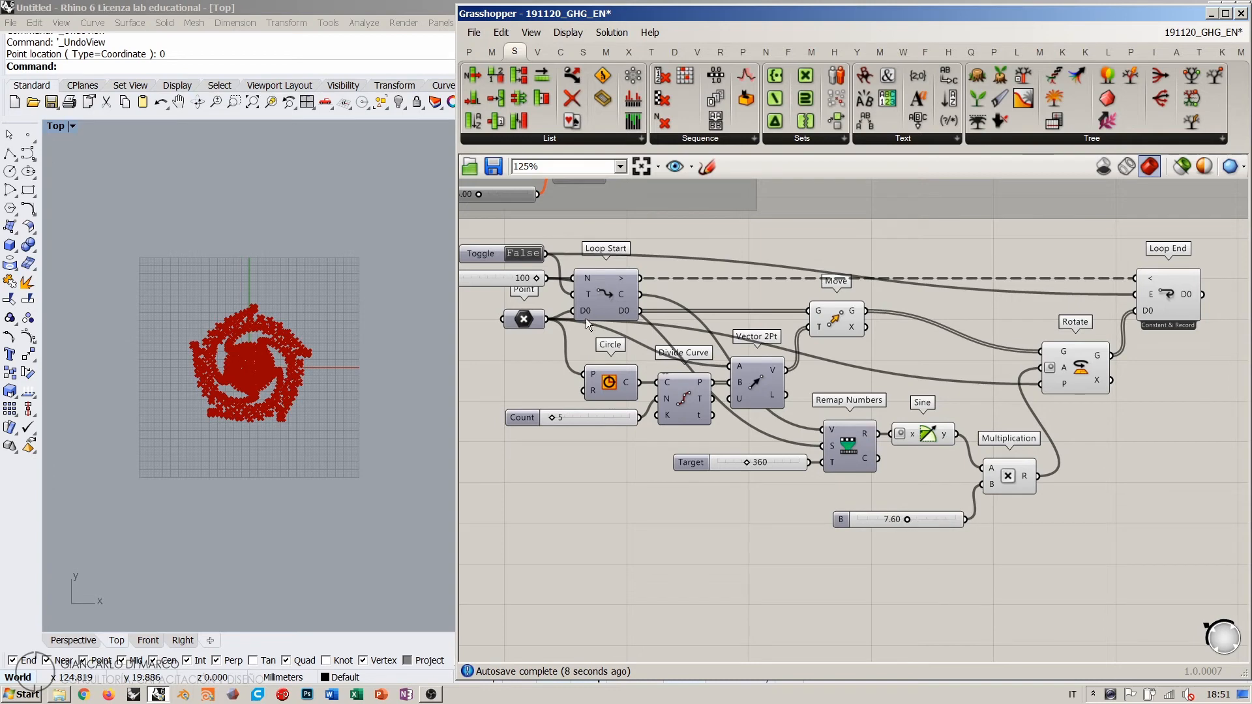
# Step: Restart the loop with the Boolean toggle and inspect the recorded point pattern up close in Rhino's Top viewport
pyautogui.doubleClick(523, 254)
pyautogui.doubleClick(523, 254)
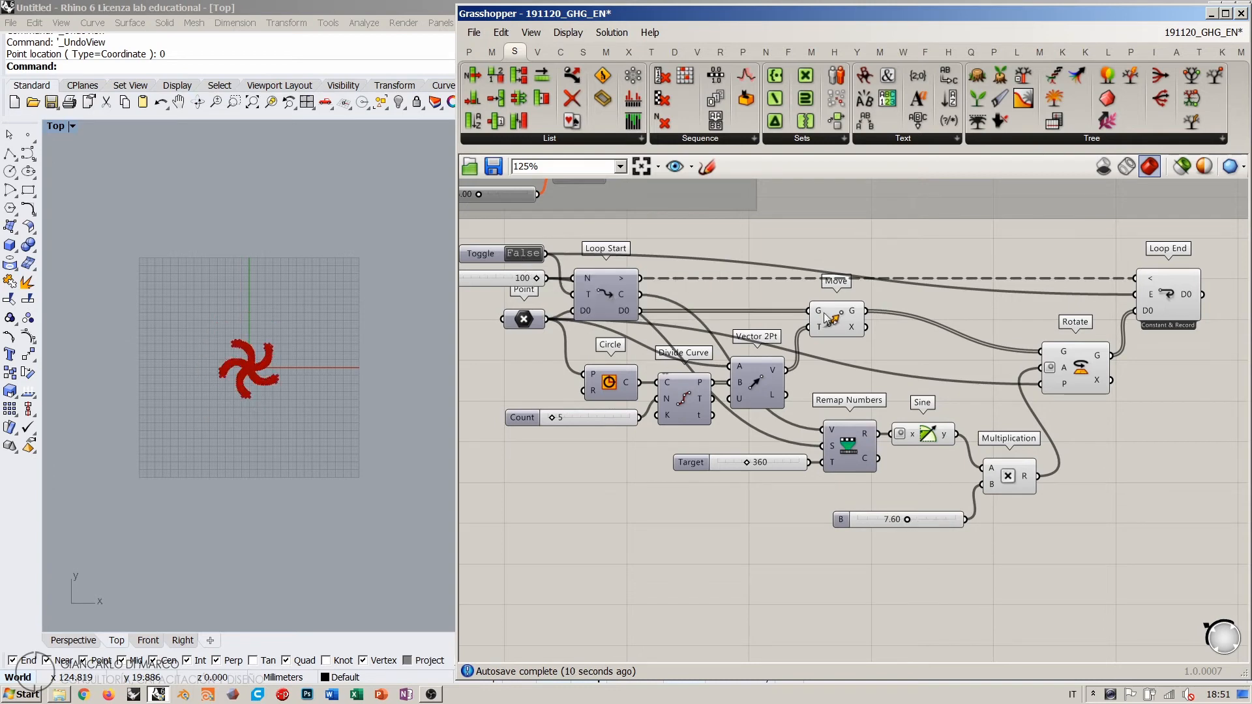
pyautogui.click(257, 362)
pyautogui.scroll(2, 253, 332)
pyautogui.scroll(2, 253, 331)
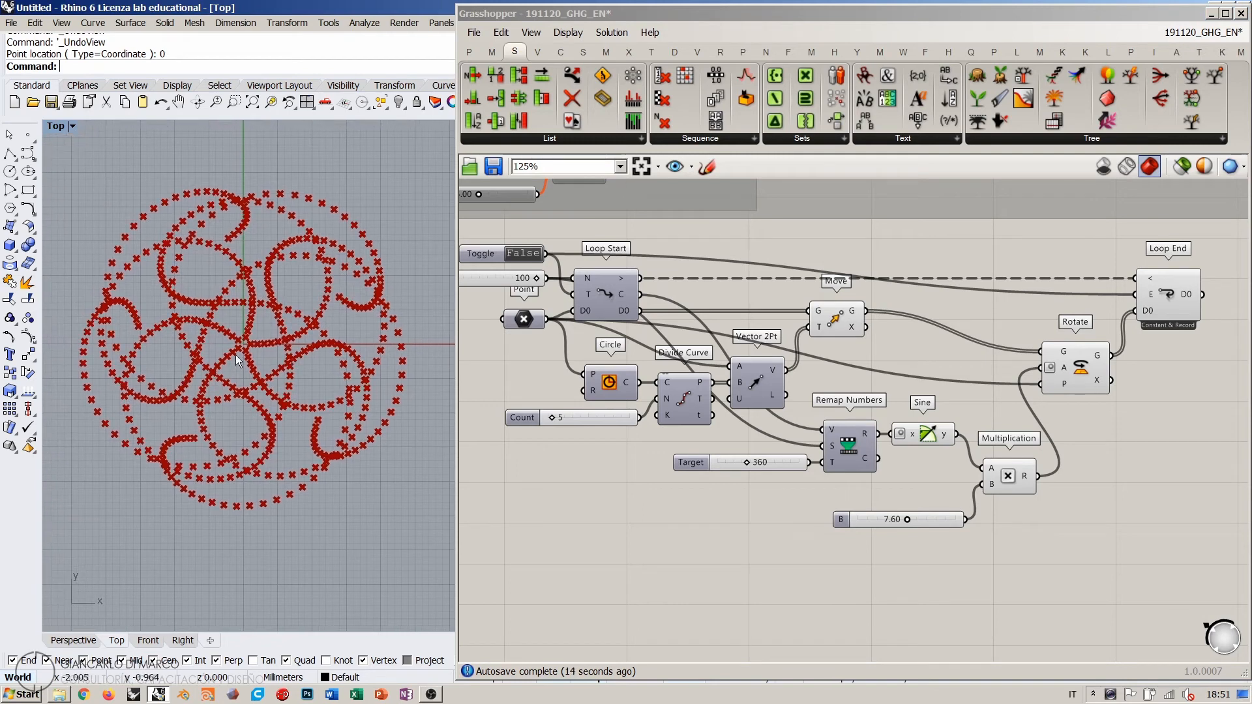
# Step: Add a Flip Matrix component beside Loop End and feed its D input from Loop End's D0 output
pyautogui.moveTo(1164, 410); pyautogui.dragTo(907, 415, button='right')
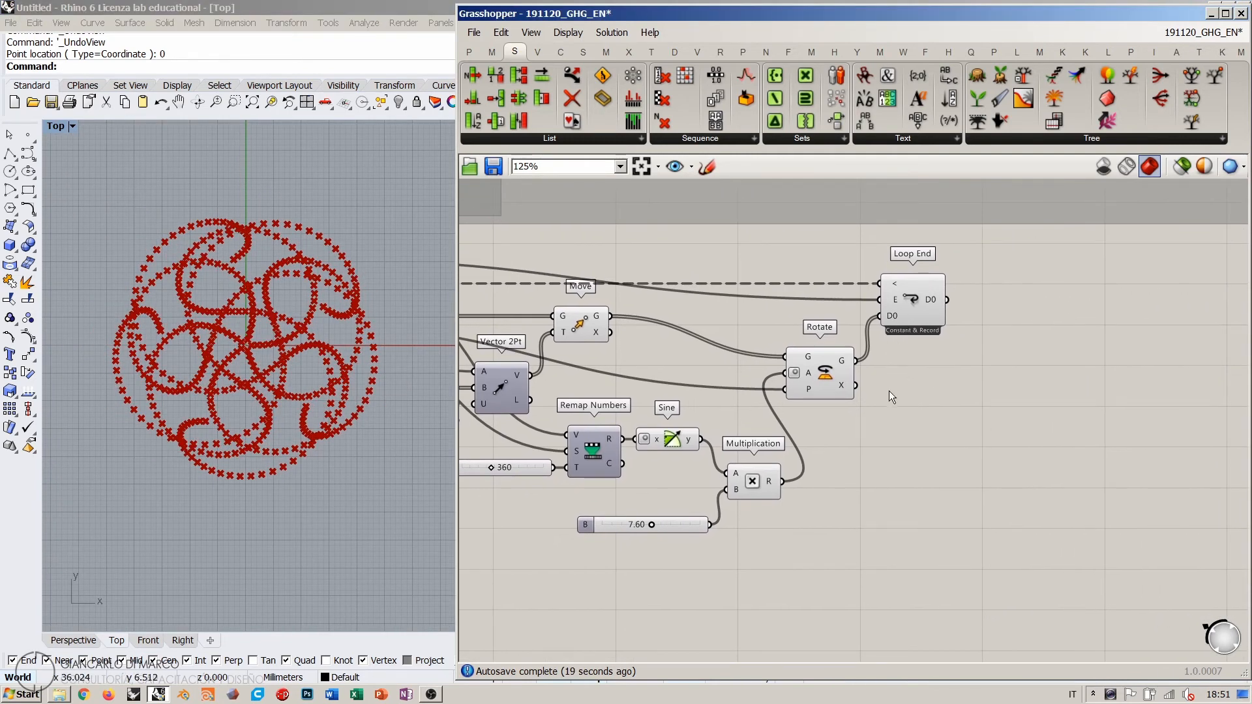
pyautogui.moveTo(695, 427); pyautogui.dragTo(911, 434, button='right')
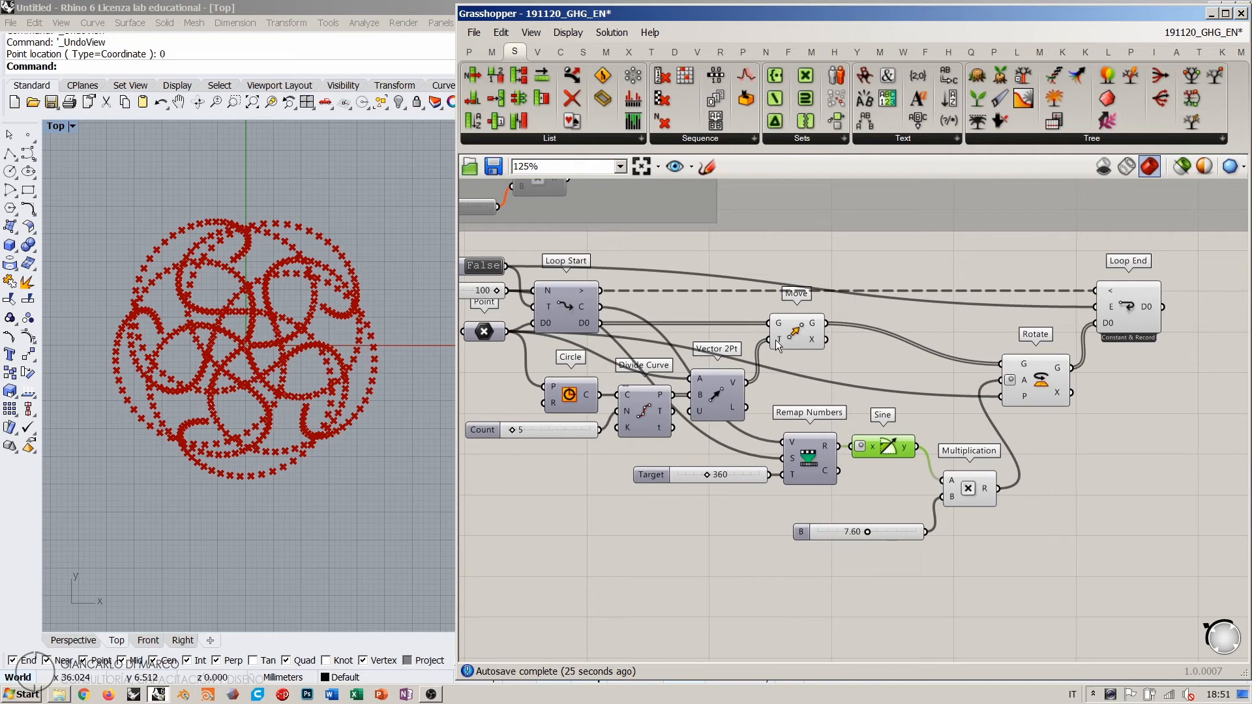
pyautogui.moveTo(780, 337)
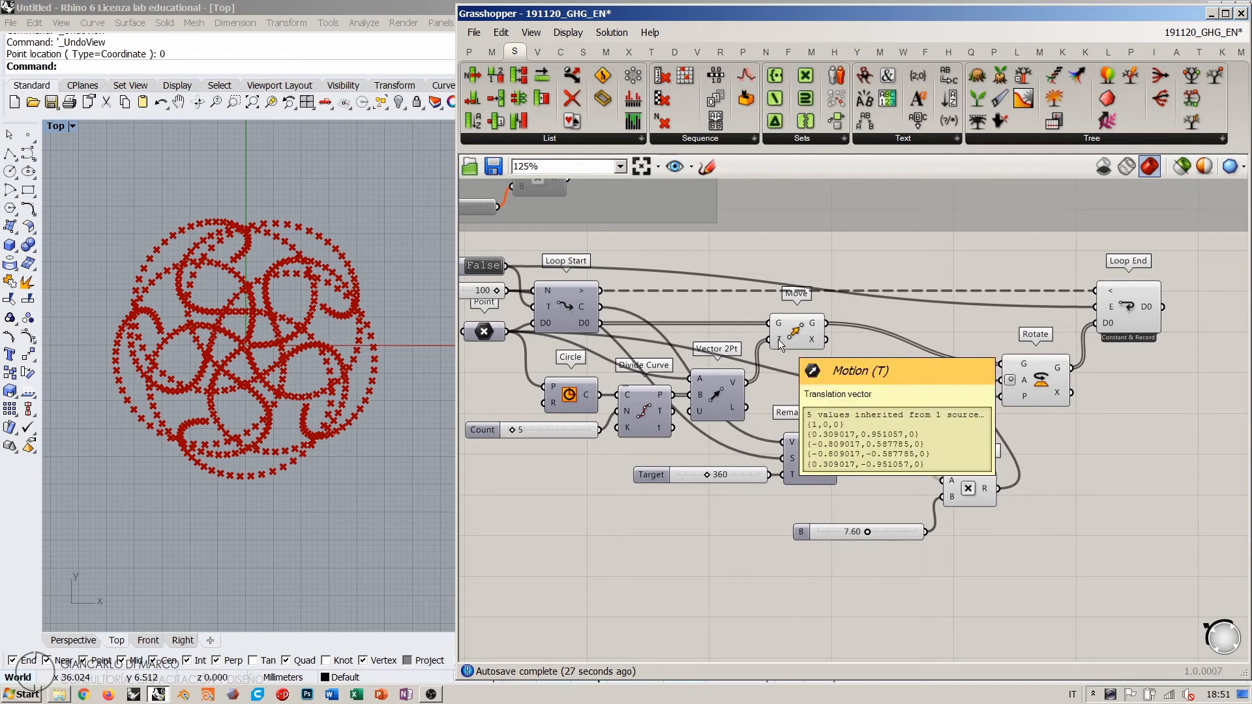
pyautogui.moveTo(940, 417); pyautogui.dragTo(832, 381, button='right')
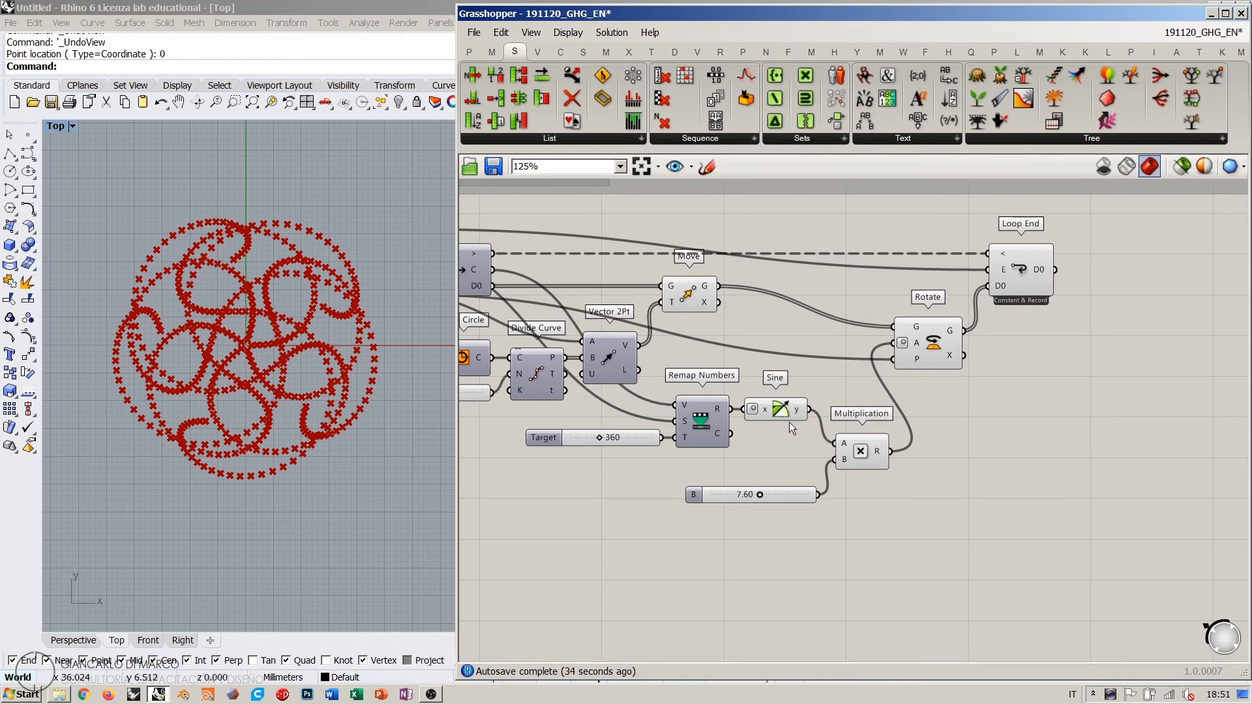
pyautogui.moveTo(1016, 394); pyautogui.dragTo(703, 453, button='right')
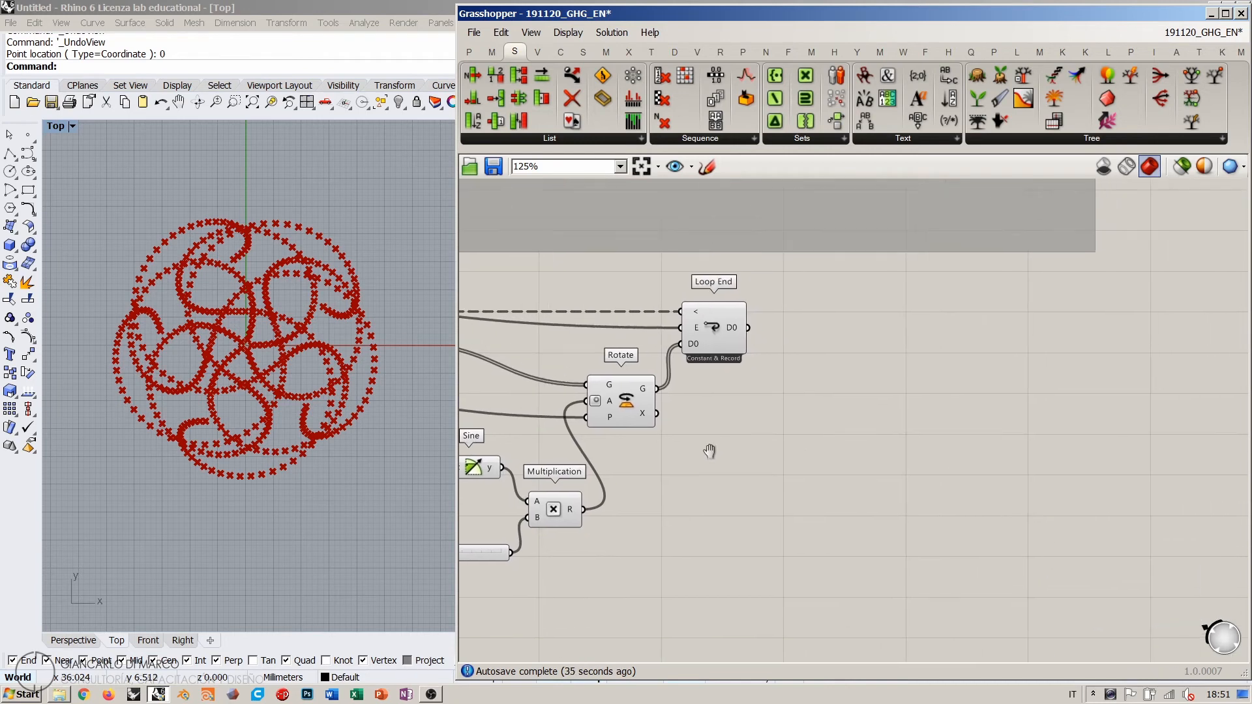
pyautogui.doubleClick(807, 362)
pyautogui.write('flip')
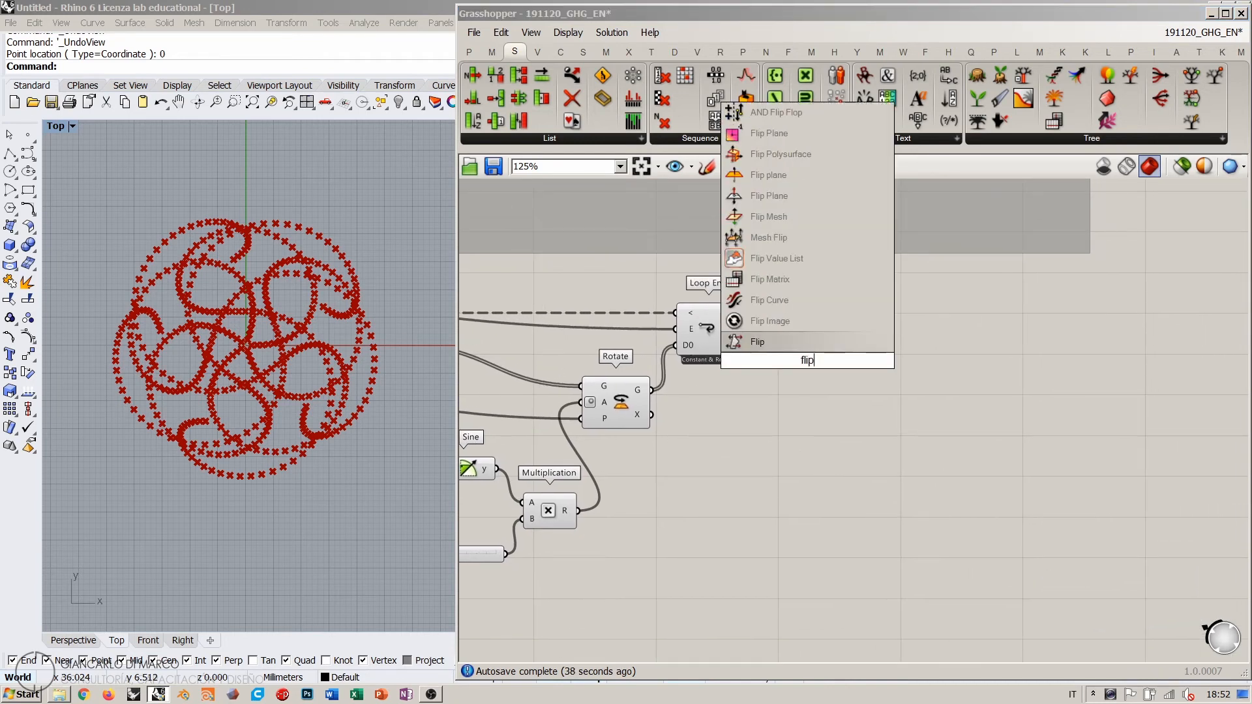
pyautogui.click(769, 280)
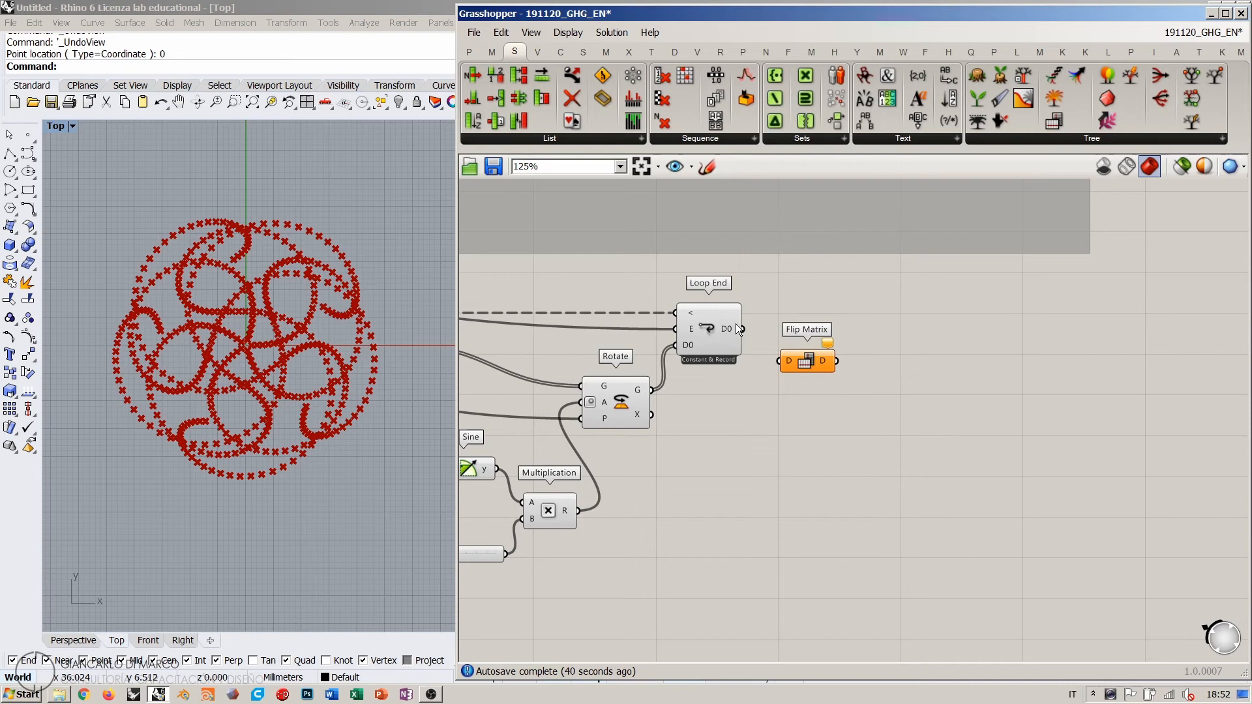
# Step: Add a PolyLine component, connect Flip Matrix's output to its V input, and hide Loop End's preview
pyautogui.doubleClick(881, 367)
pyautogui.write('polyl')
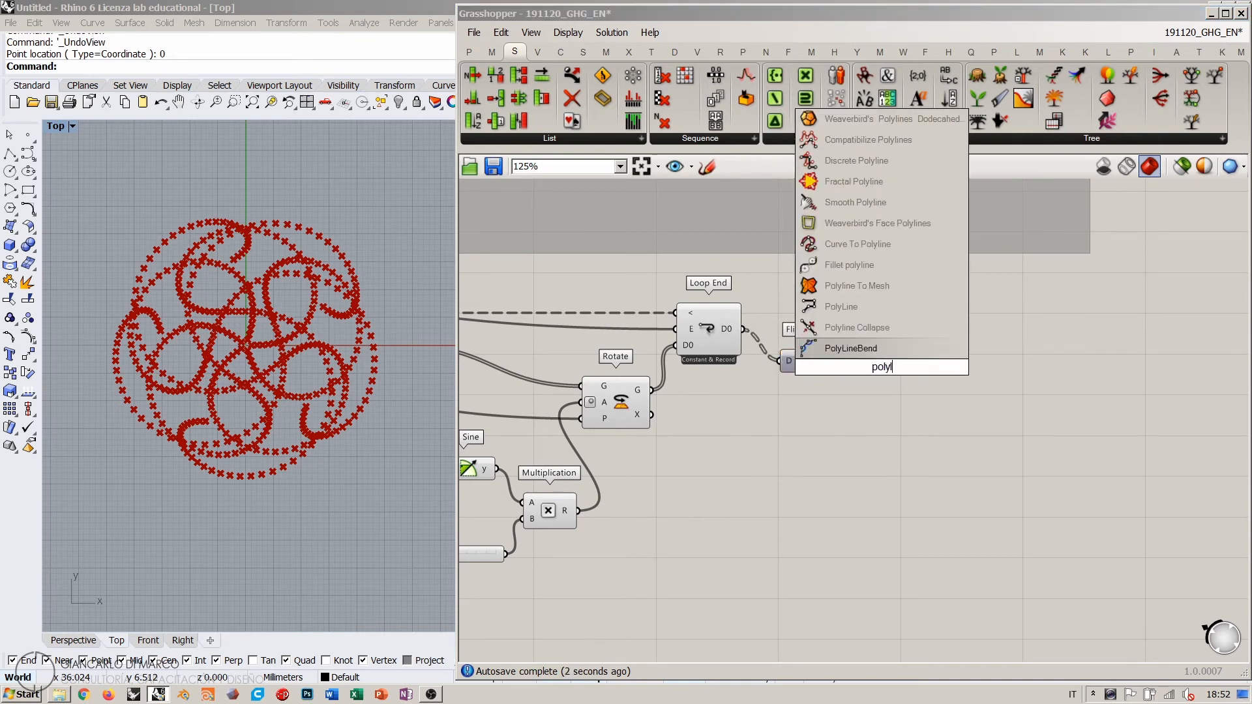
pyautogui.click(868, 309)
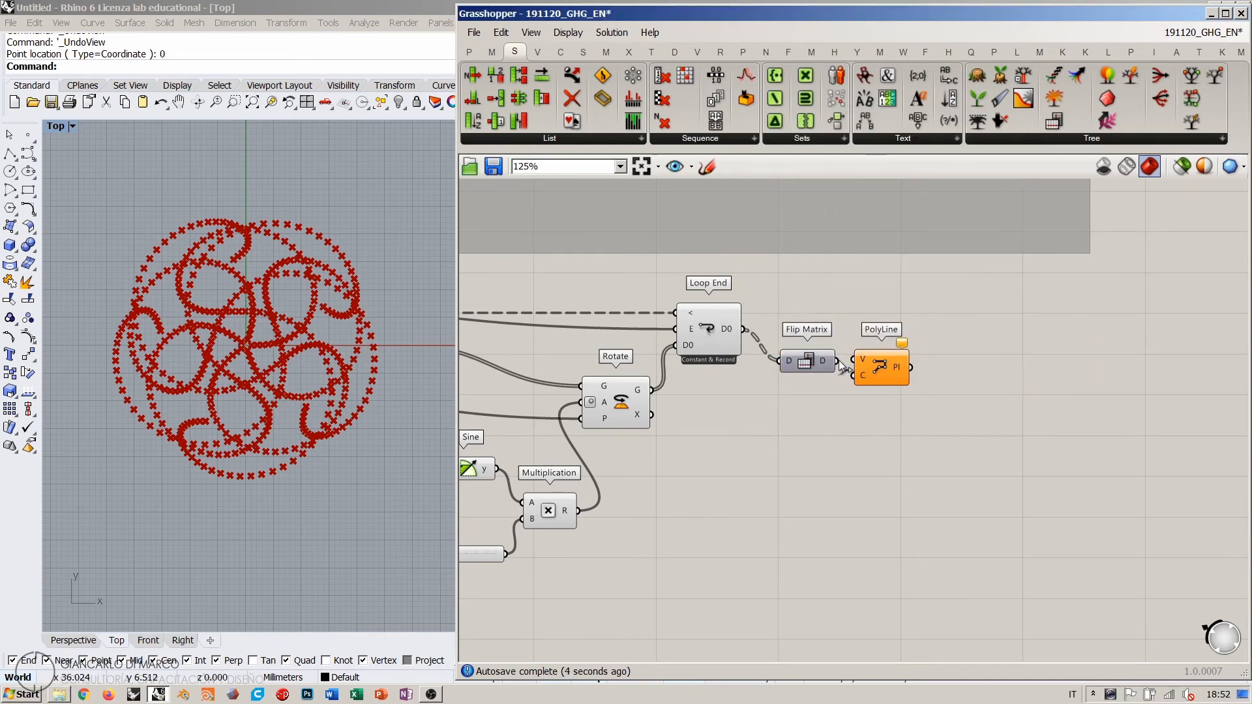
pyautogui.moveTo(890, 366); pyautogui.dragTo(900, 368)
pyautogui.click(717, 329)
pyautogui.click(882, 288)
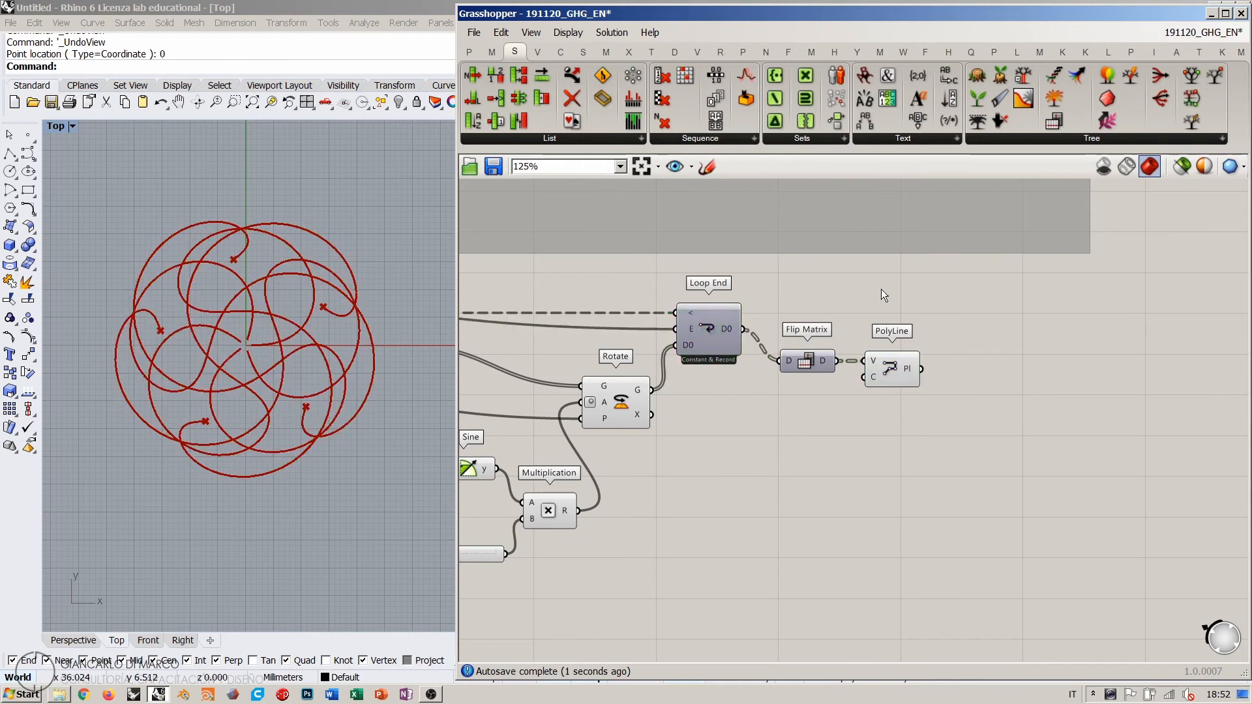
# Step: Line up the Flip Matrix and PolyLine components in a row beside Loop End
pyautogui.click(890, 369)
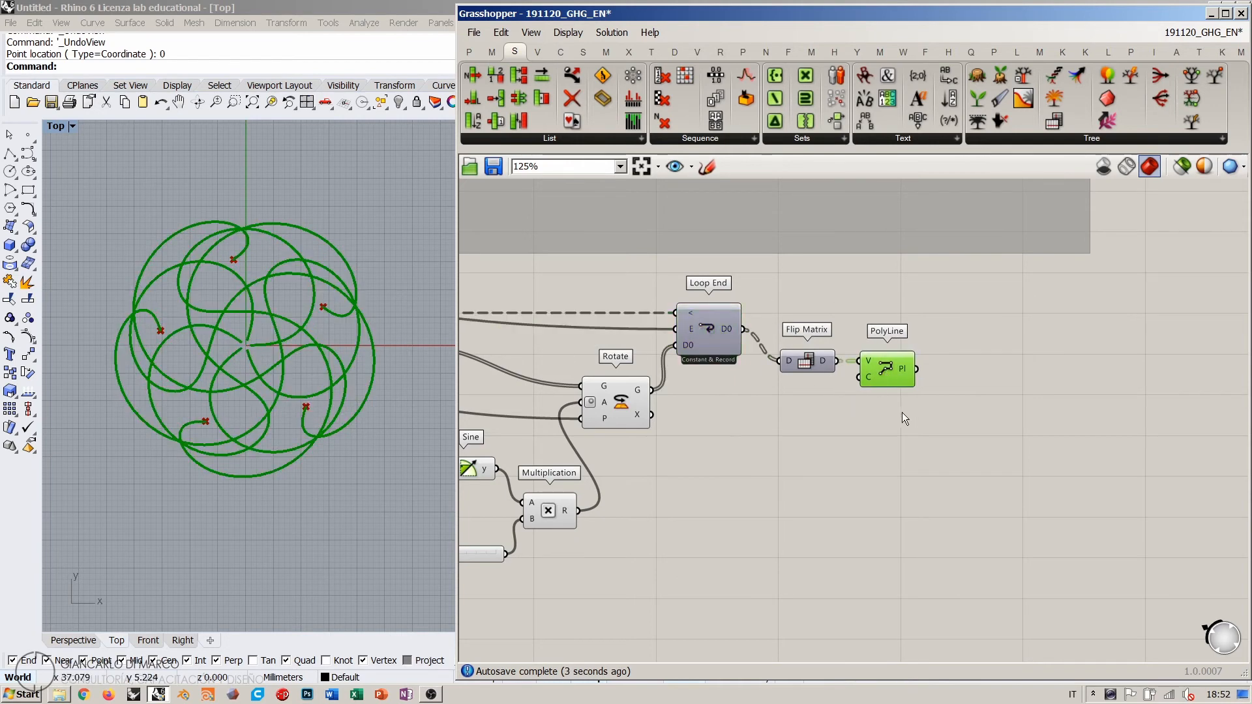
pyautogui.moveTo(902, 412); pyautogui.dragTo(788, 334)
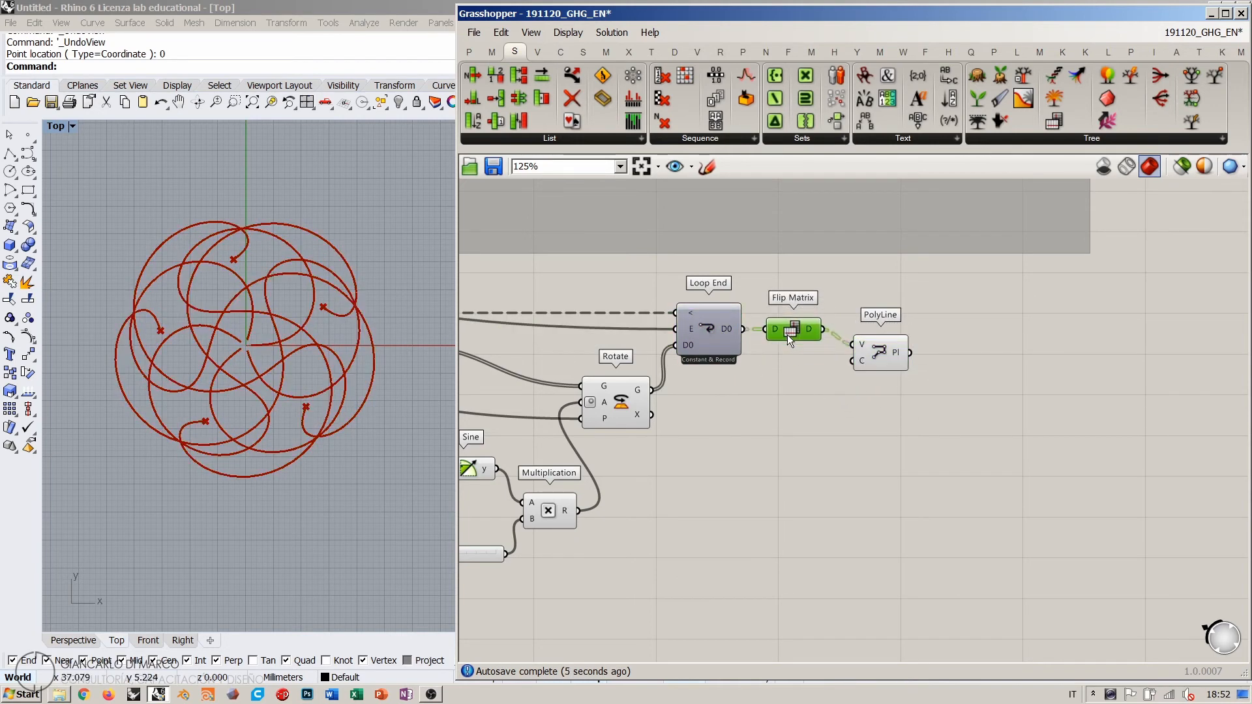
pyautogui.click(869, 344)
pyautogui.moveTo(869, 343); pyautogui.dragTo(868, 340)
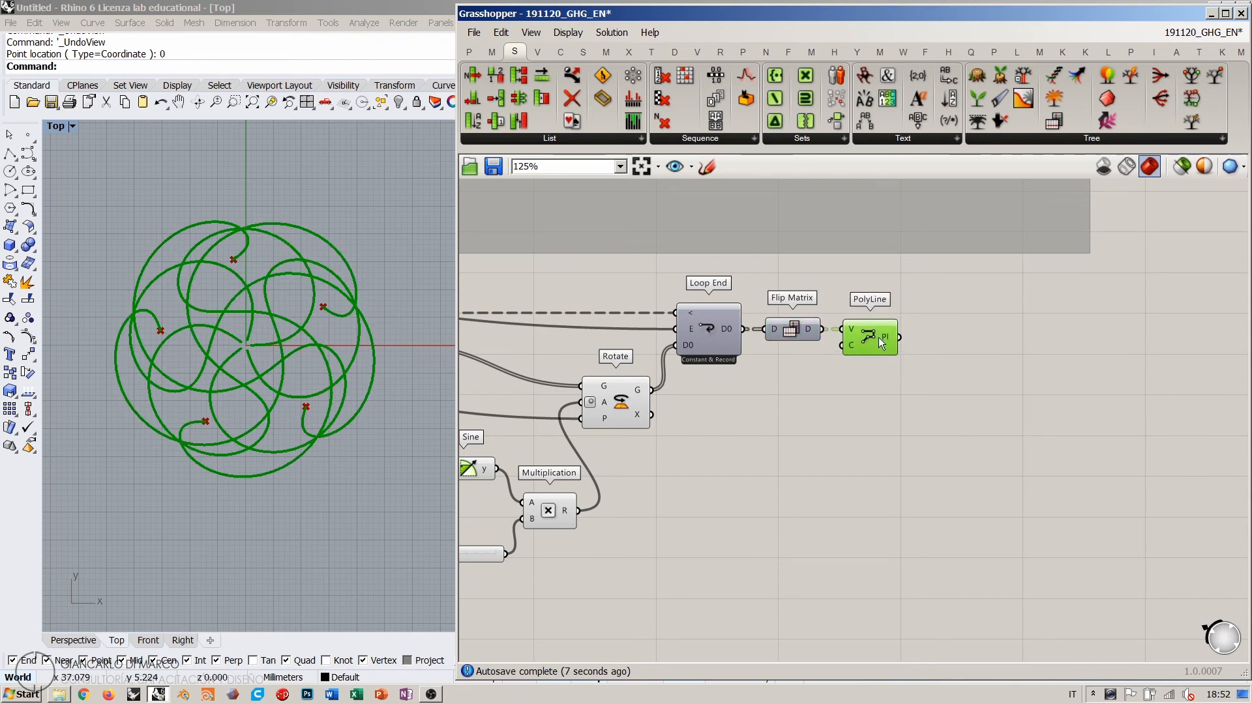
# Step: Hide the previews of the Rotate, Sine, Move and Multiplication components, leaving PolyLine's preview on
pyautogui.hotkey('ctrl', 'q')
pyautogui.hotkey('ctrl', 'q')
pyautogui.moveTo(840, 373); pyautogui.dragTo(648, 492)
pyautogui.scroll(-3, 926, 468)
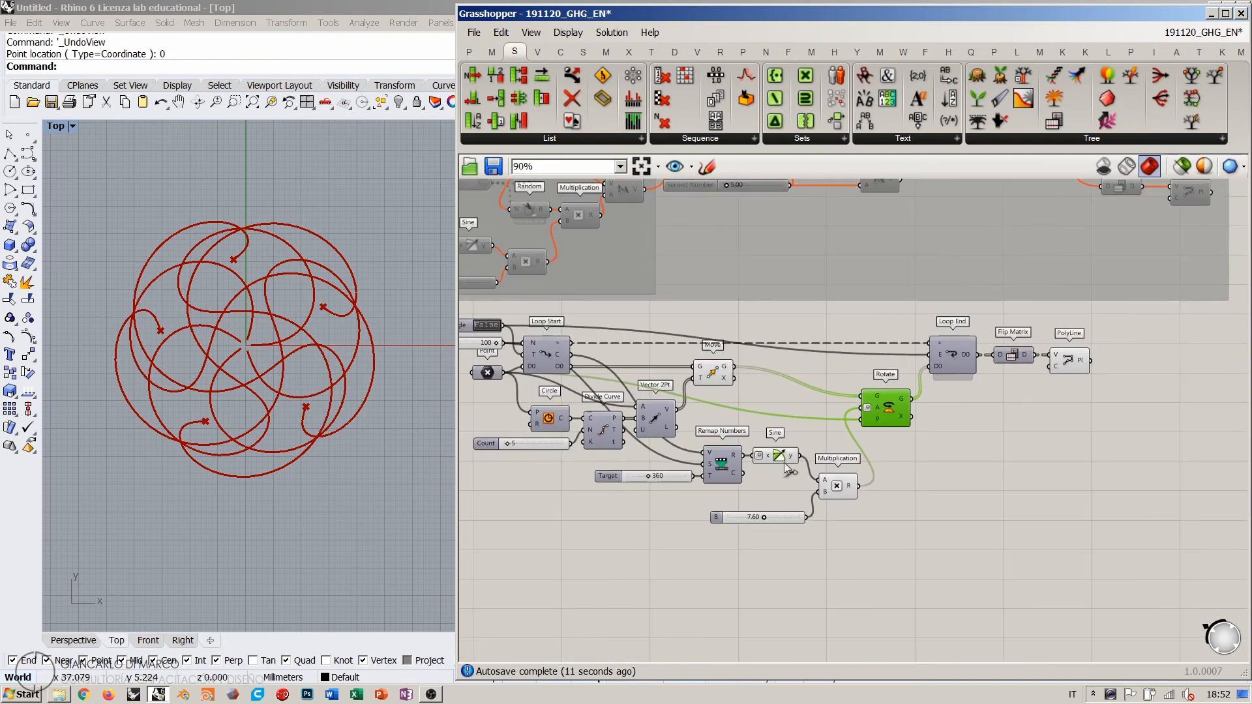
pyautogui.click(777, 456)
pyautogui.click(717, 379)
pyautogui.hotkey('ctrl', 'q')
pyautogui.click(796, 409)
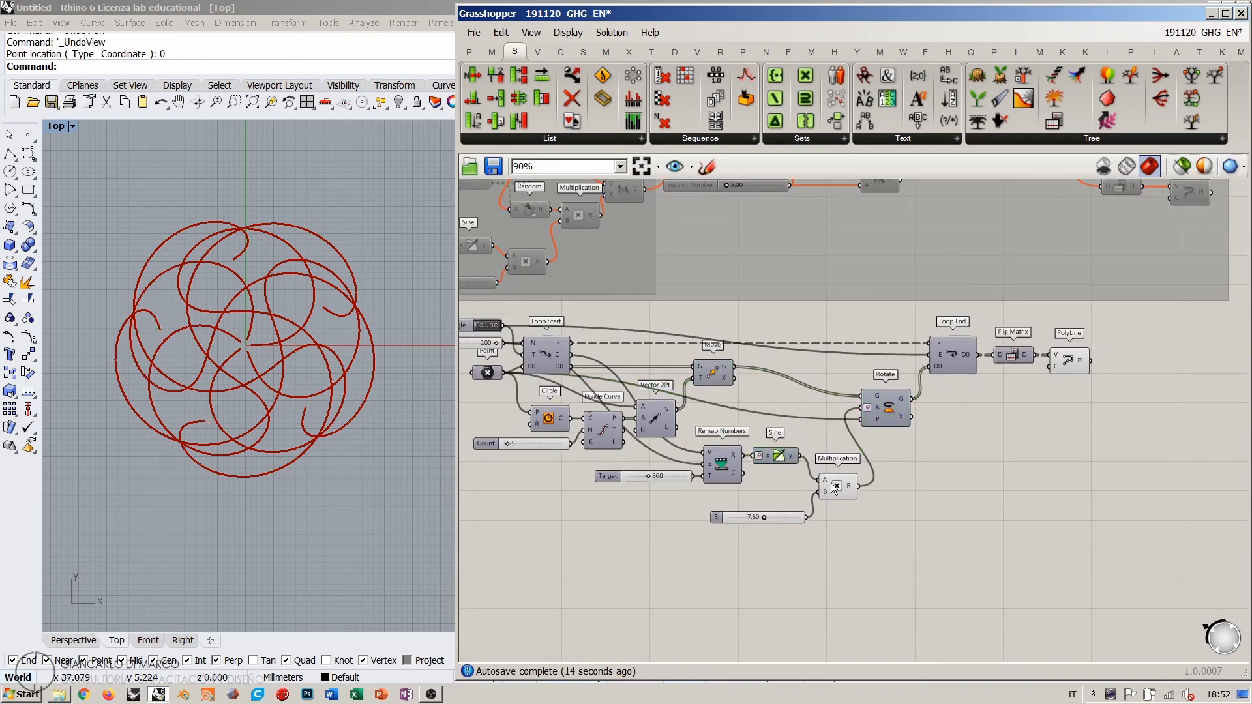
pyautogui.click(831, 484)
pyautogui.hotkey('ctrl', 'q')
pyautogui.click(961, 485)
# Step: Examine the polyline curves and their straight segments up close in Rhino's Top viewport
pyautogui.moveTo(330, 317); pyautogui.dragTo(338, 320, button='right')
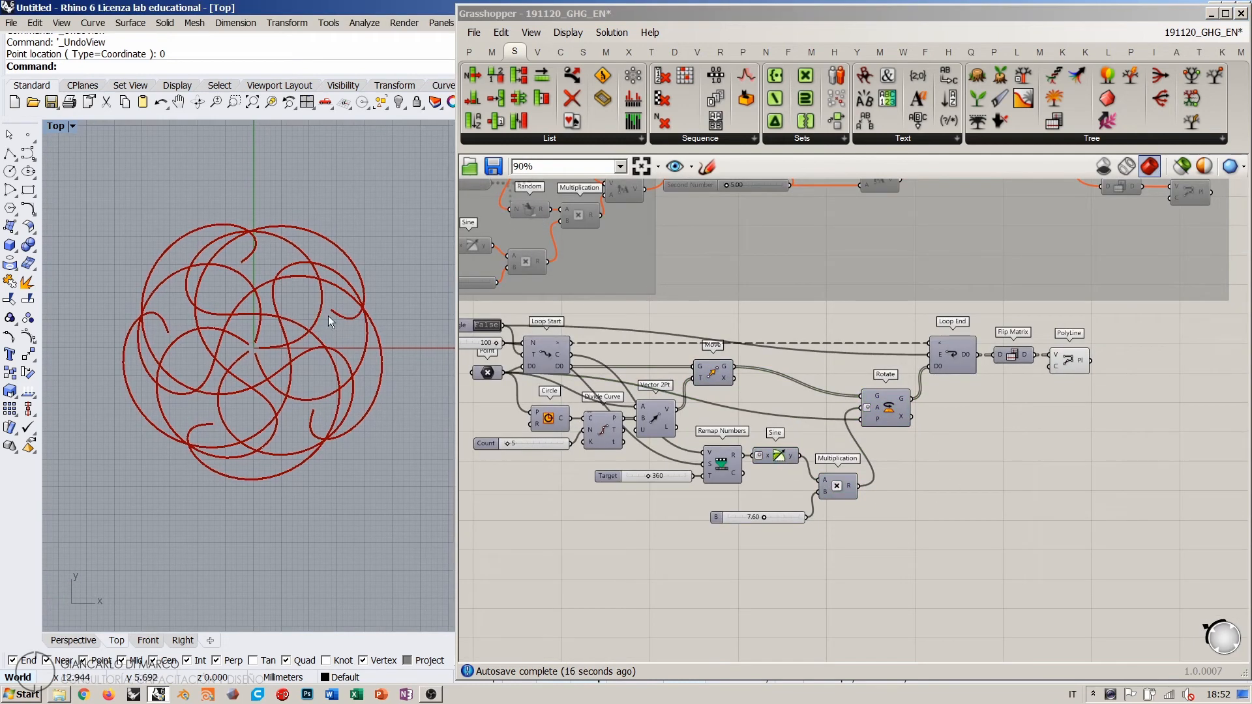
pyautogui.scroll(10, 289, 316)
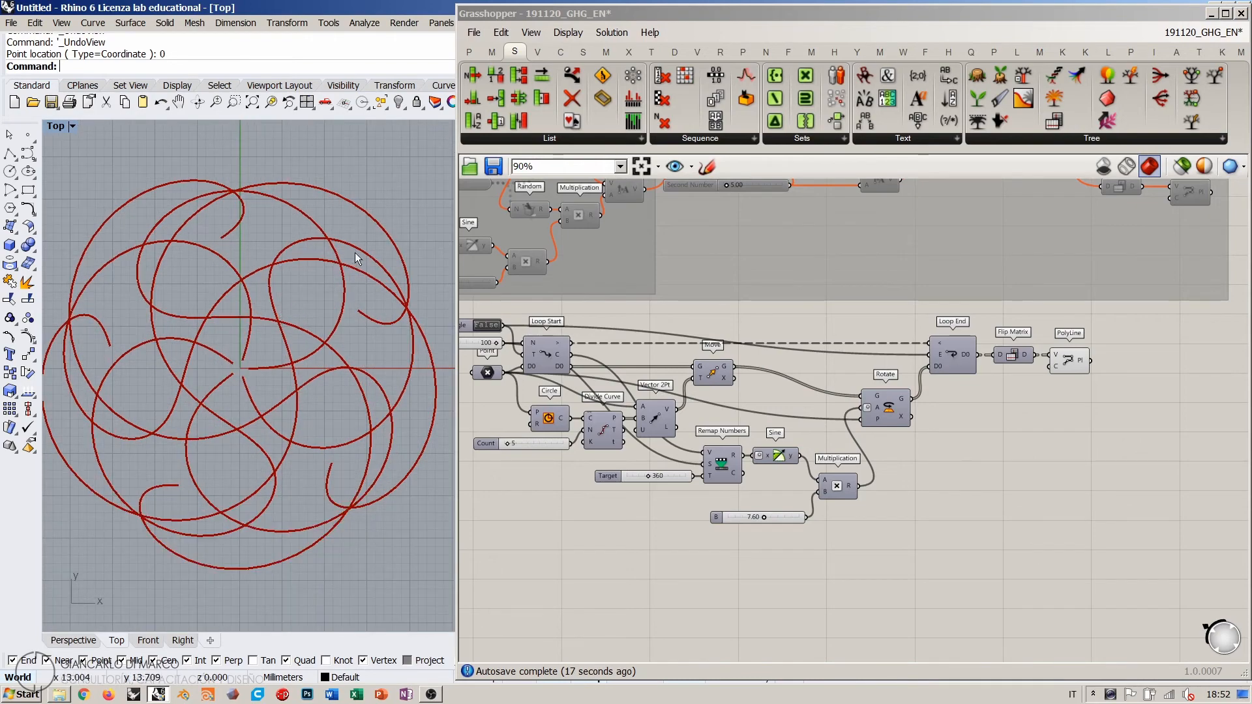
pyautogui.scroll(1, 317, 264)
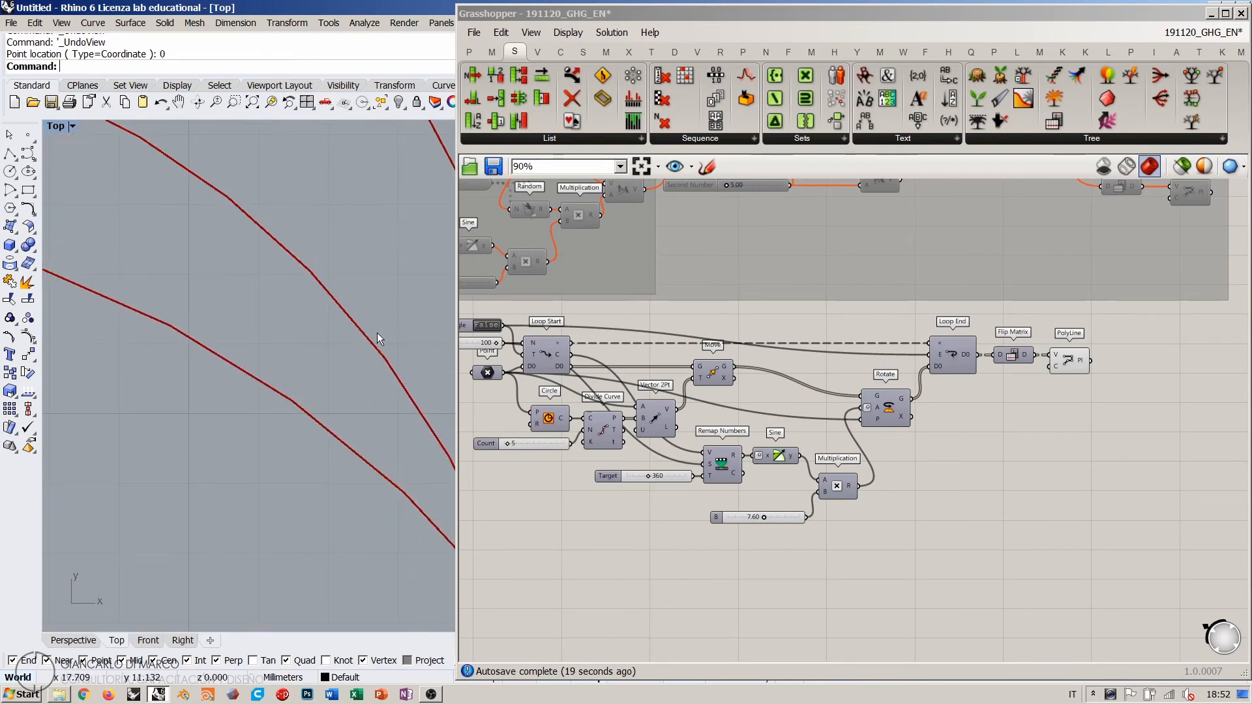
pyautogui.scroll(-5, 355, 273)
pyautogui.scroll(-3, 396, 257)
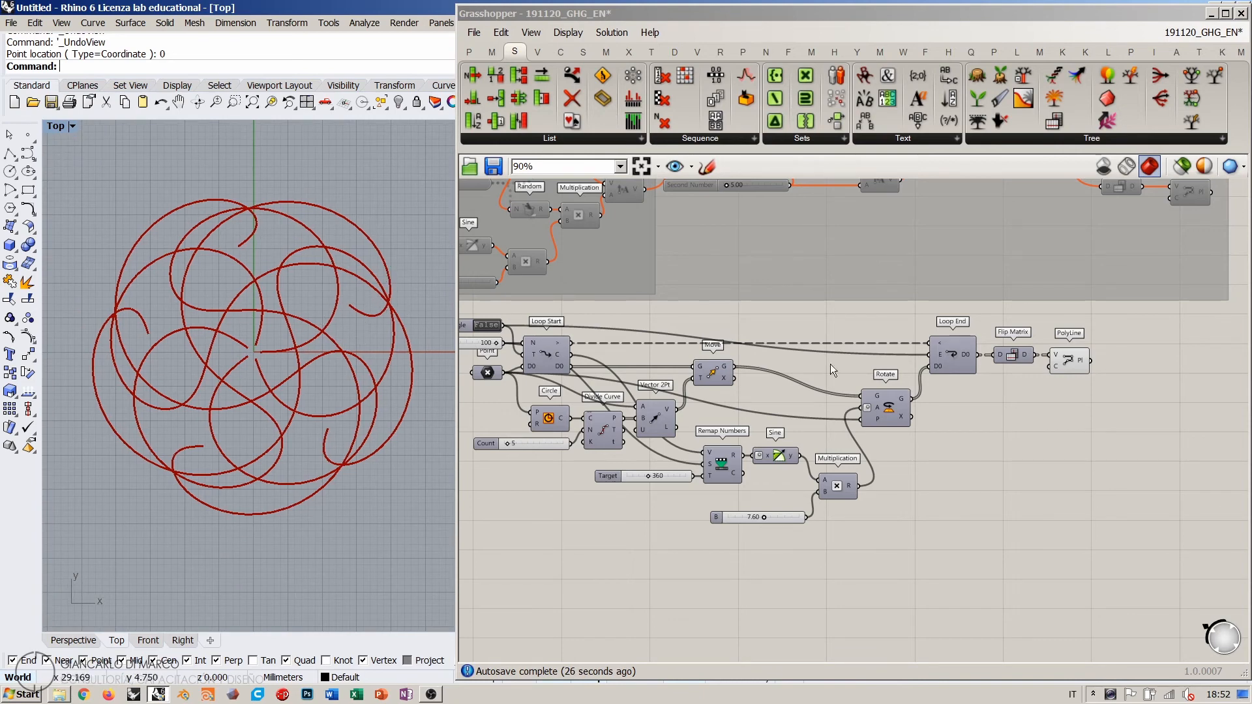
# Step: Rerun the loop with the Boolean toggle that feeds Loop Start
pyautogui.moveTo(578, 367); pyautogui.dragTo(668, 365, button='right')
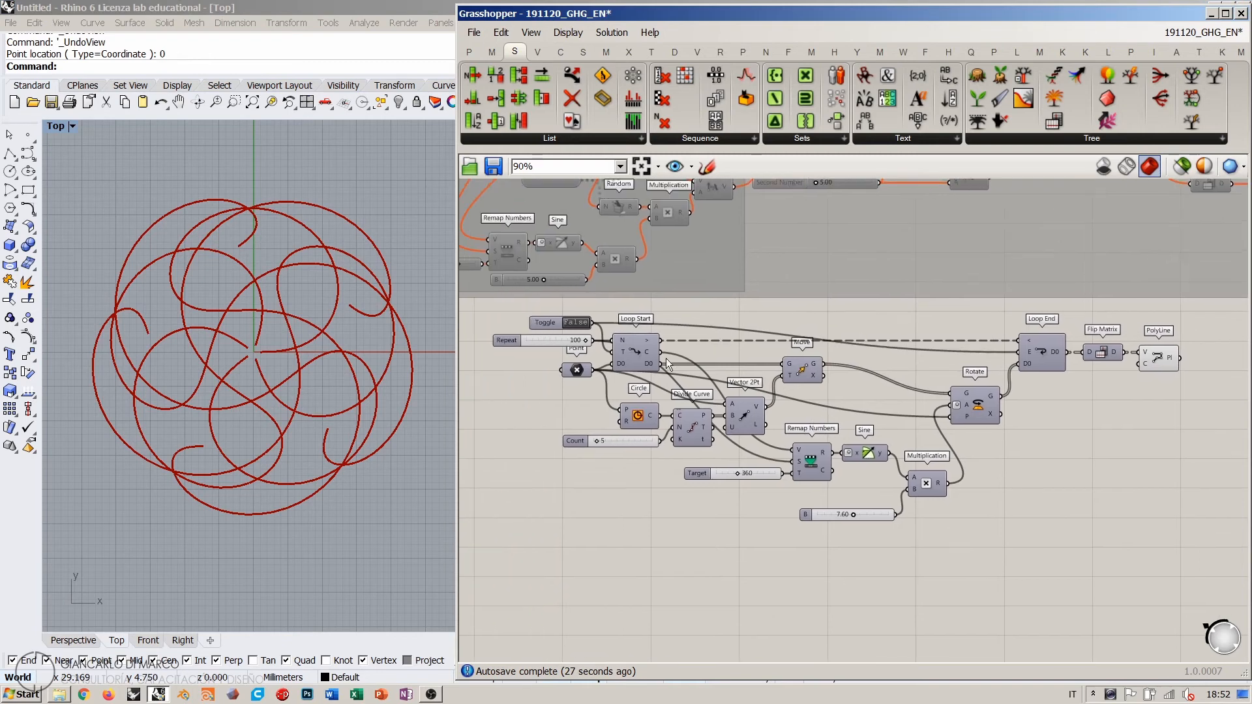
pyautogui.doubleClick(577, 323)
pyautogui.moveTo(1031, 413); pyautogui.dragTo(905, 488, button='right')
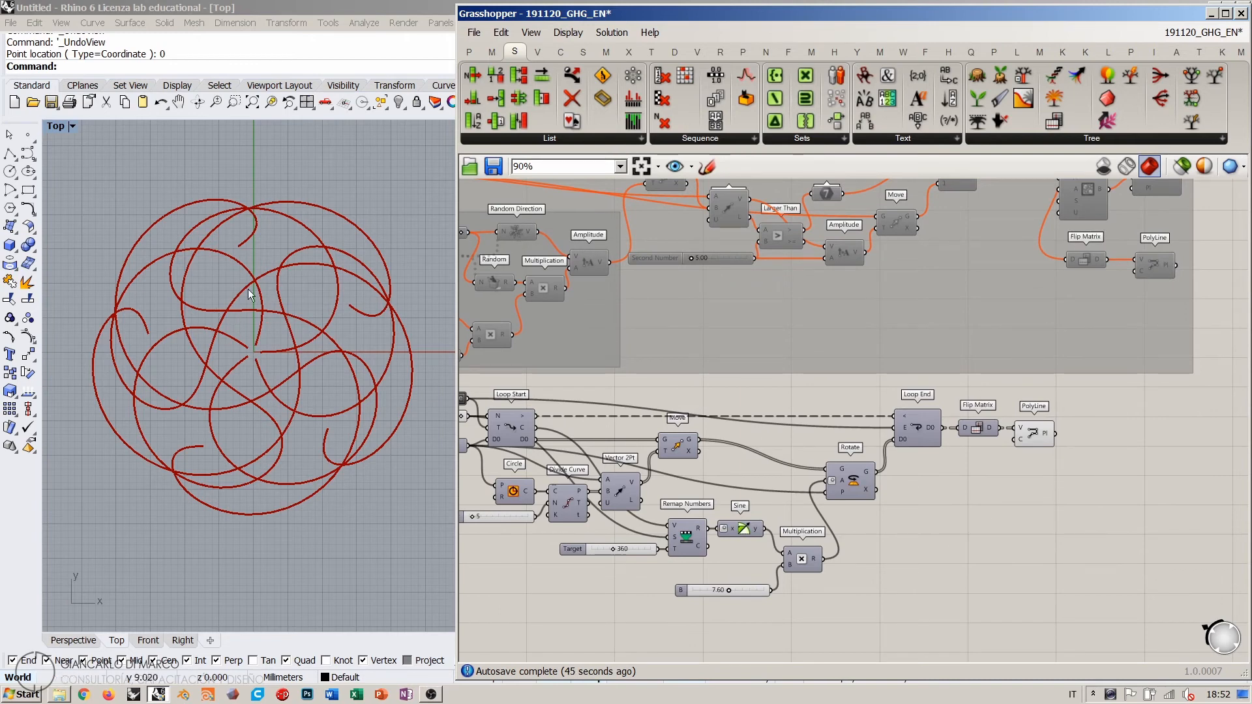
# Step: Add a Bounding Rectangle component below PolyLine, flatten its G input, and feed it from Loop End's D0 output
pyautogui.moveTo(1001, 495); pyautogui.dragTo(940, 452, button='right')
pyautogui.doubleClick(960, 449)
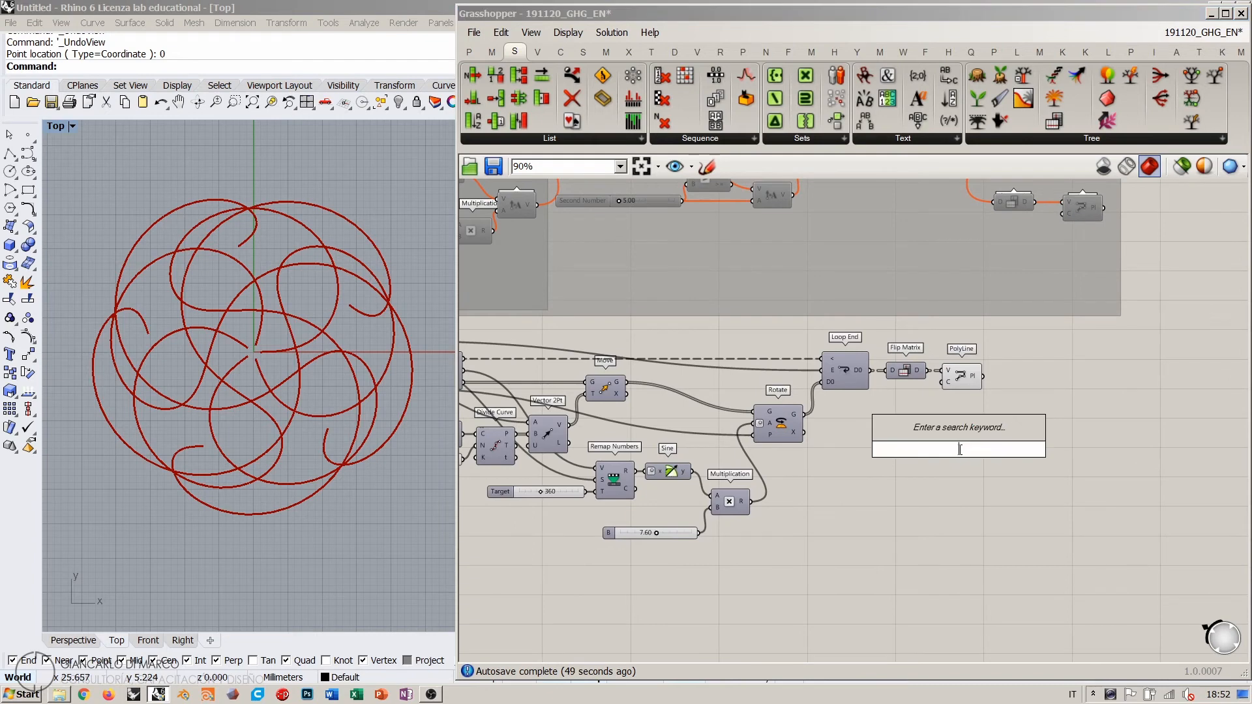
pyautogui.moveTo(1057, 389); pyautogui.dragTo(999, 508, button='right')
pyautogui.doubleClick(961, 545)
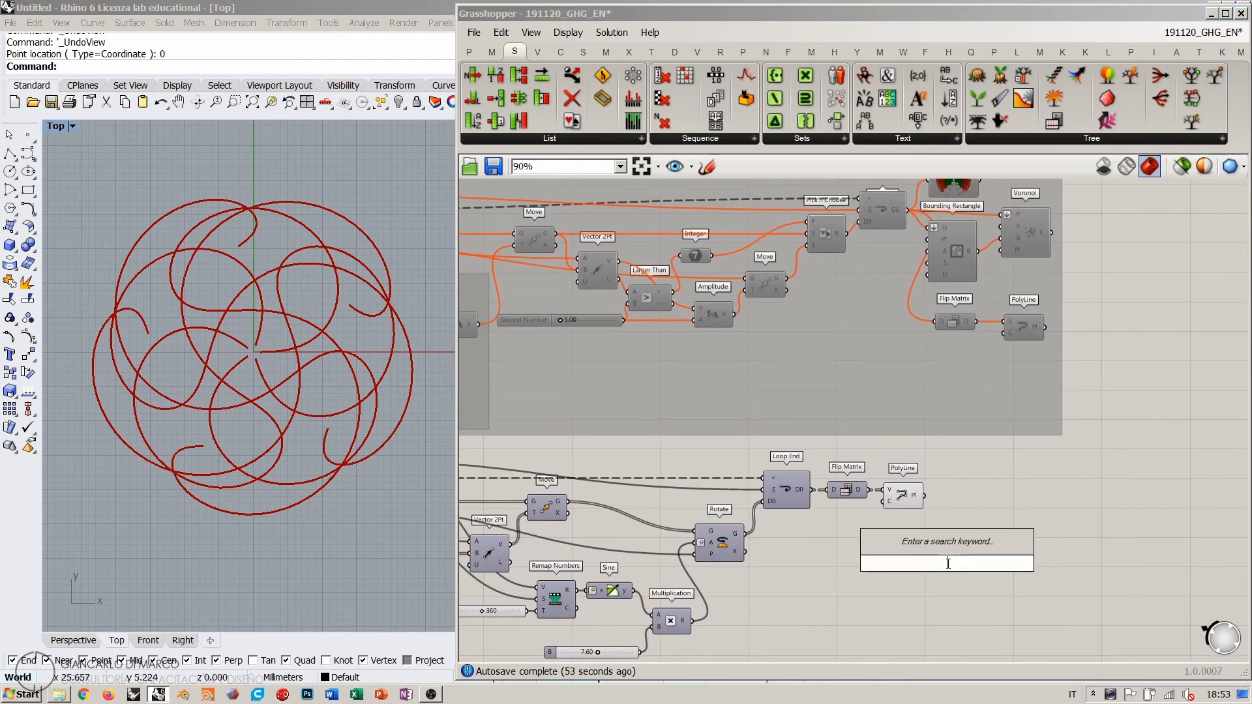
pyautogui.write('bound')
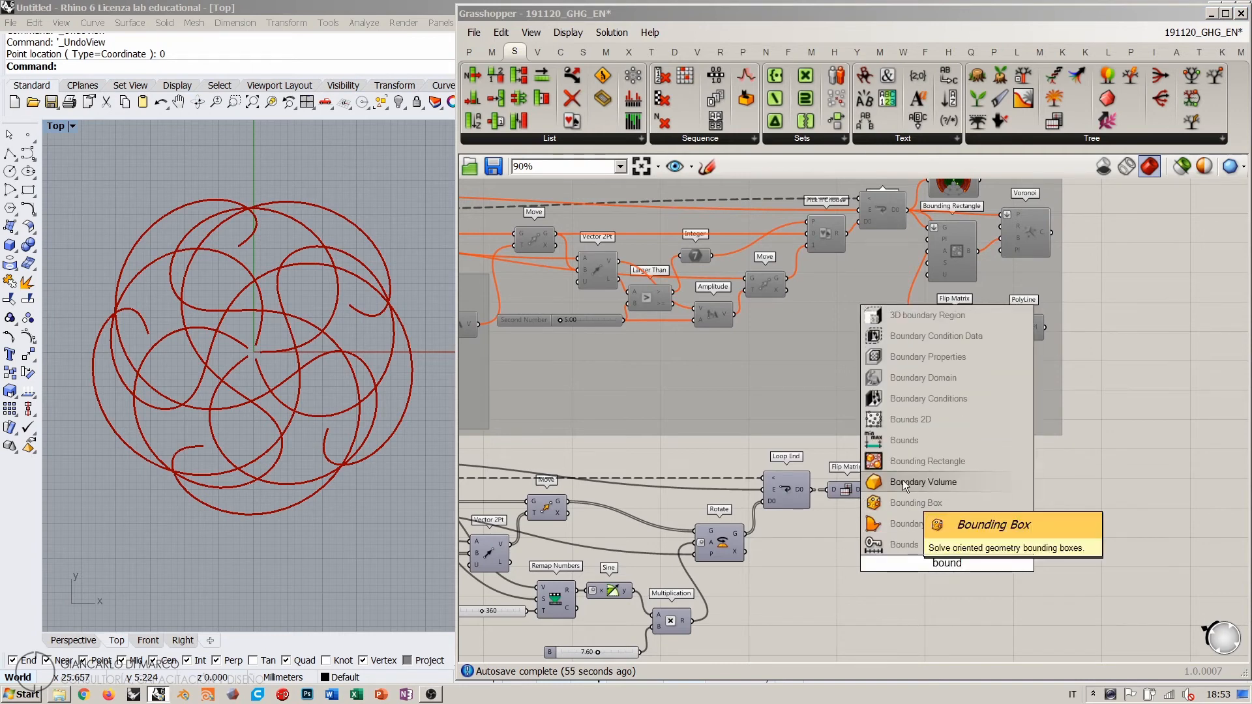
pyautogui.click(913, 503)
pyautogui.rightClick(930, 583)
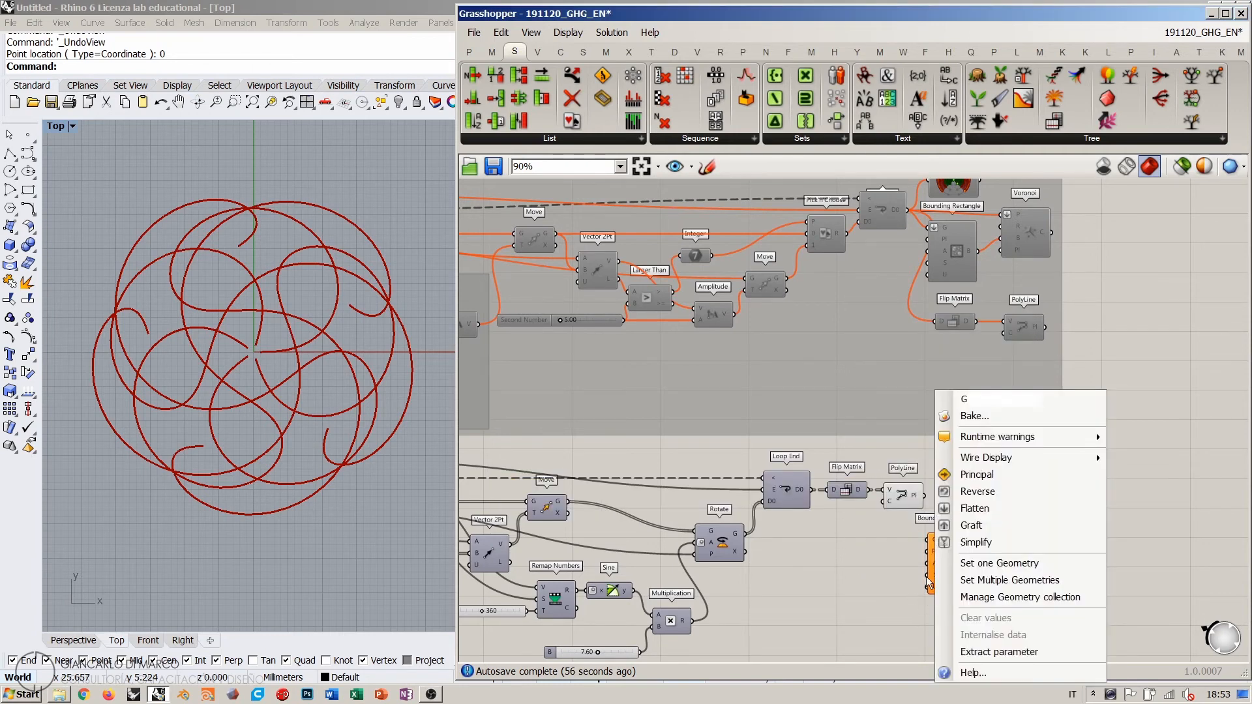
pyautogui.click(975, 508)
pyautogui.moveTo(878, 529); pyautogui.dragTo(853, 602)
pyautogui.click(953, 542)
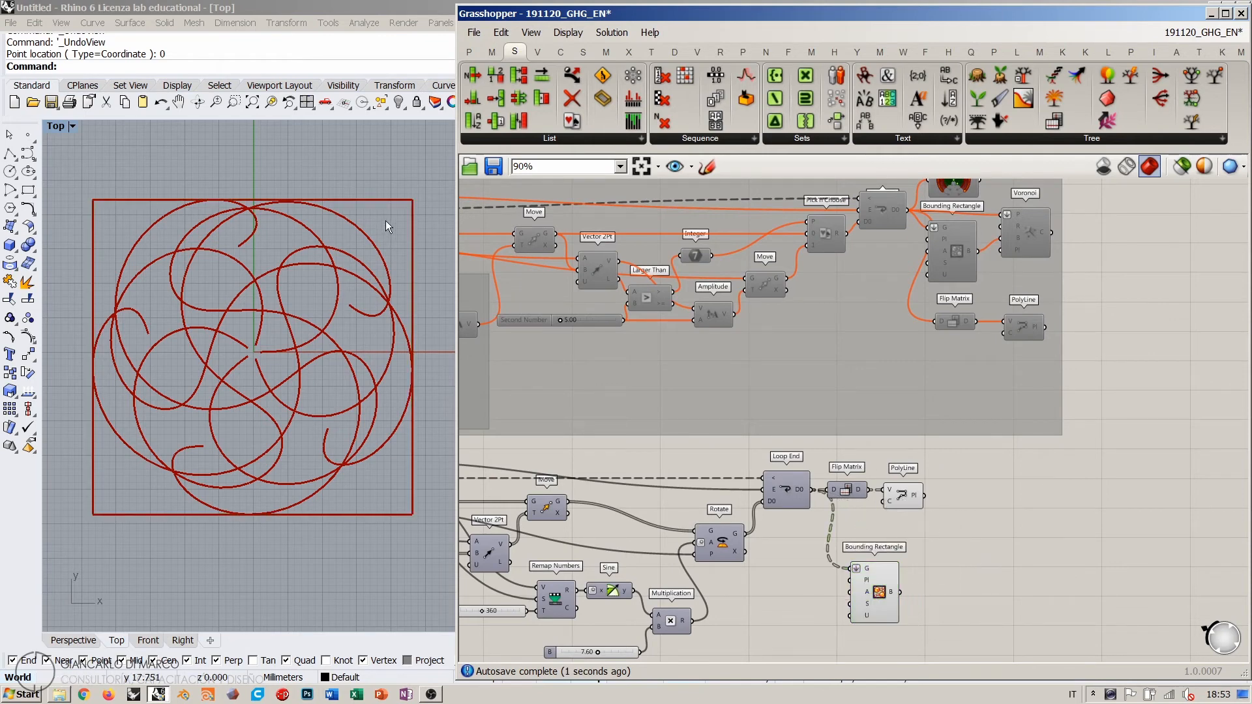
# Step: Highlight the bounding rectangle to check it around the curves, and hide the PolyLine component's preview
pyautogui.click(884, 594)
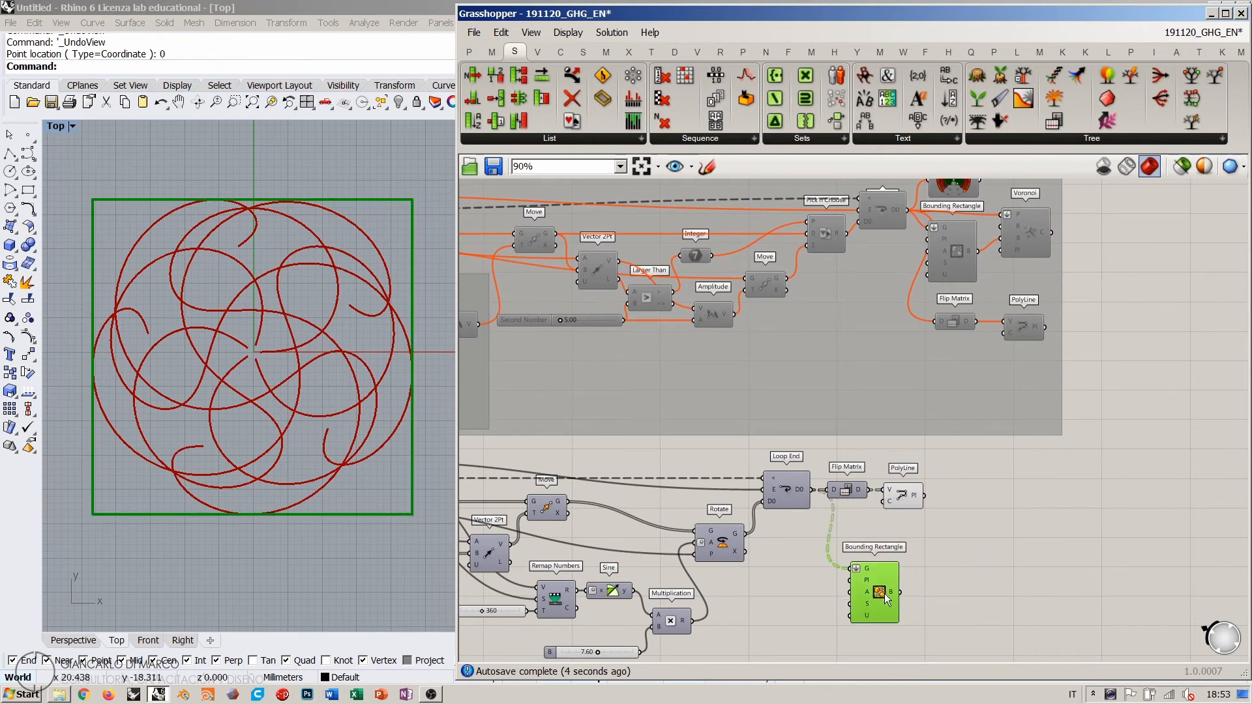
pyautogui.click(945, 551)
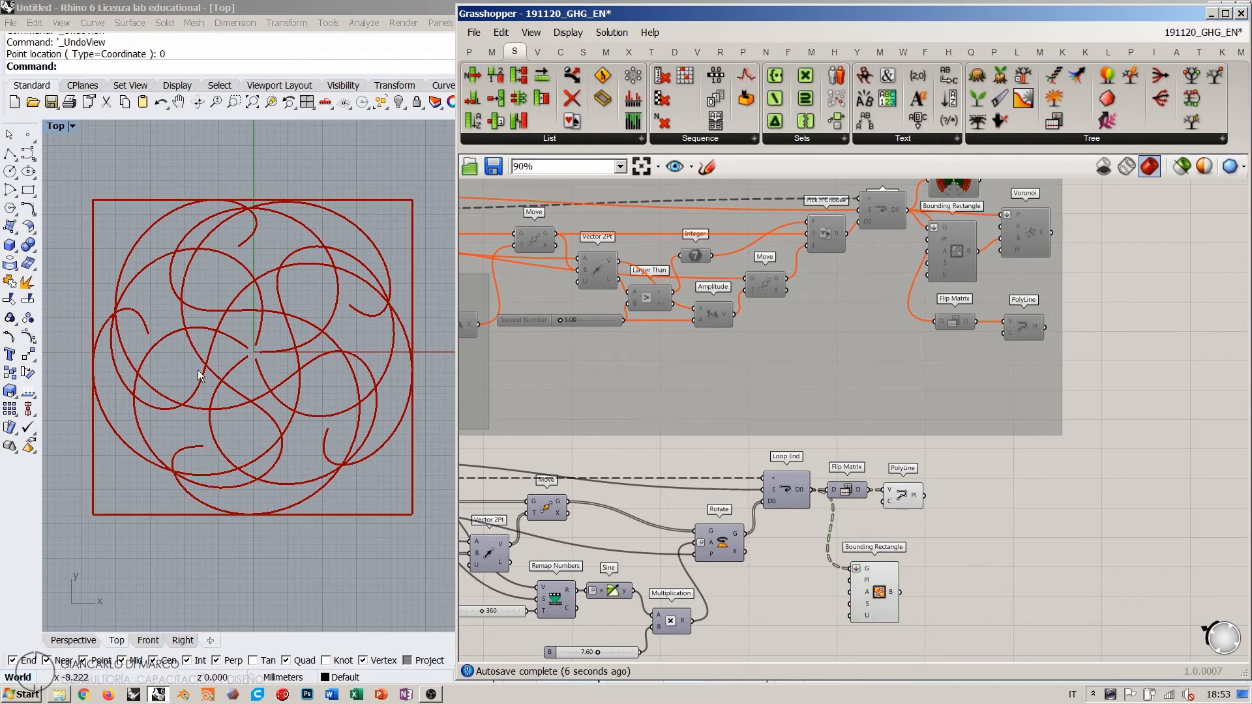
pyautogui.hotkey('ctrl', 'q')
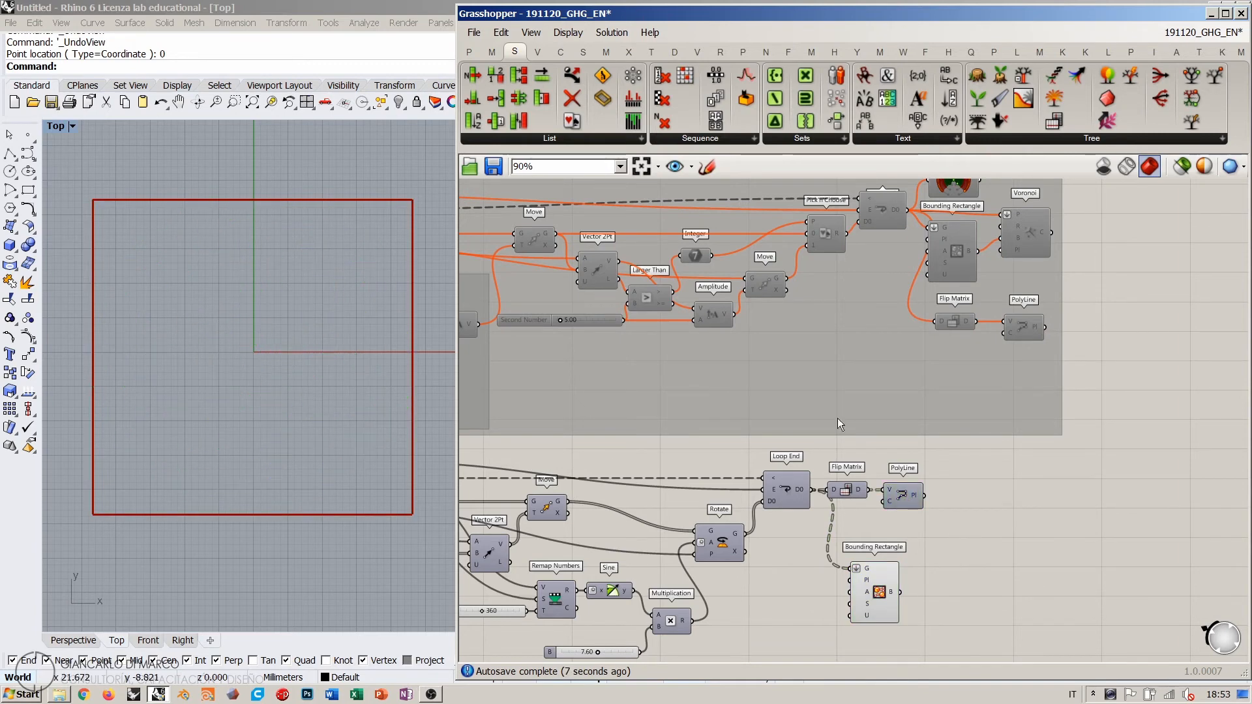
# Step: Add a Voronoi component beside Bounding Rectangle and flatten its P input
pyautogui.moveTo(903, 543); pyautogui.dragTo(815, 401, button='right')
pyautogui.scroll(2, 874, 406)
pyautogui.doubleClick(894, 403)
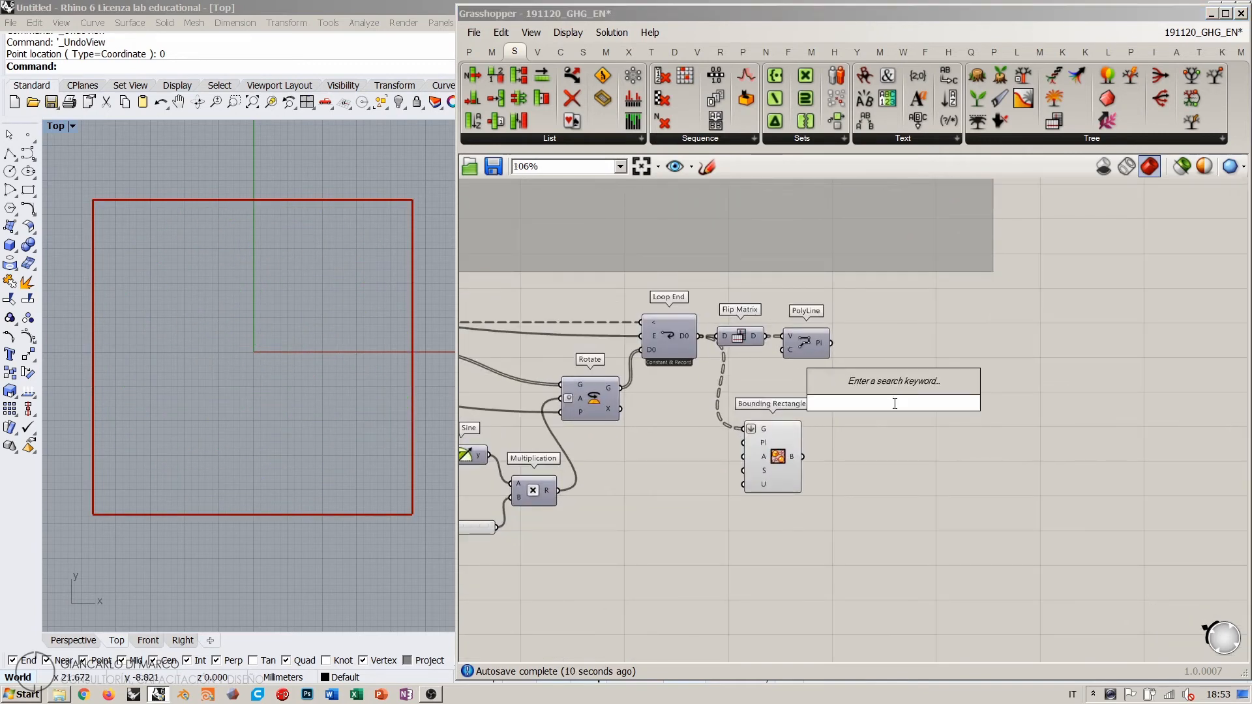
pyautogui.write('voro')
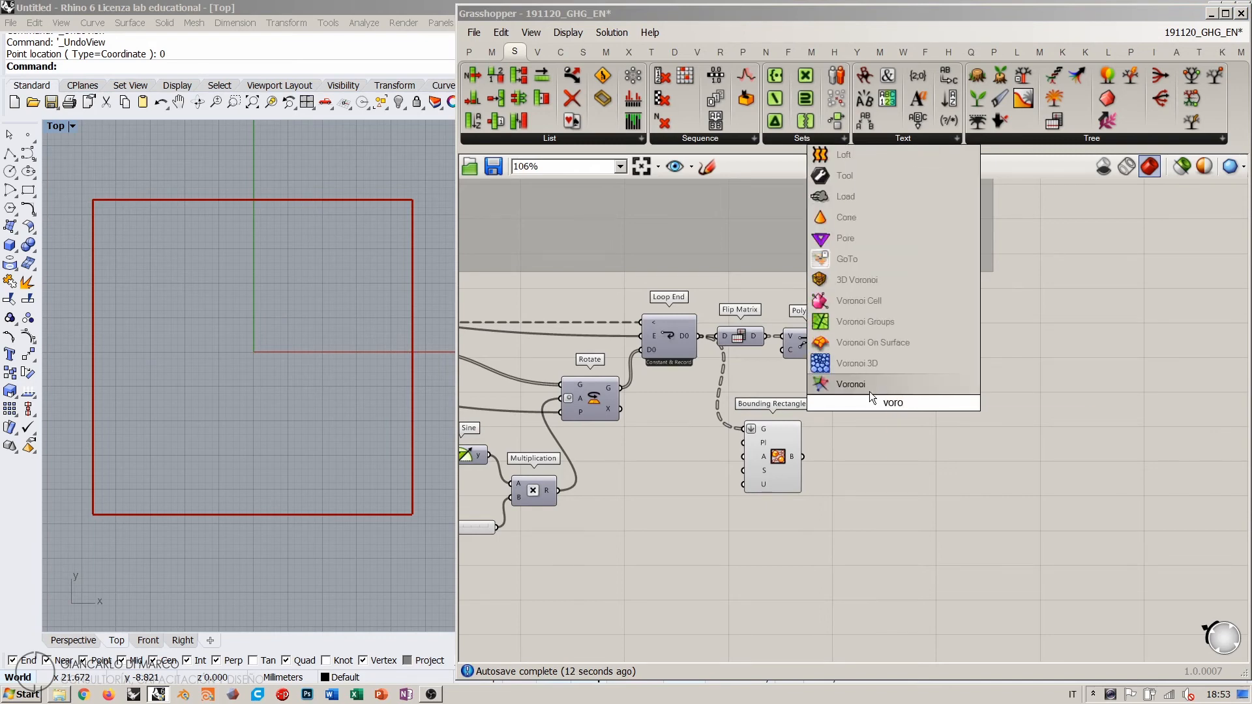
pyautogui.click(870, 390)
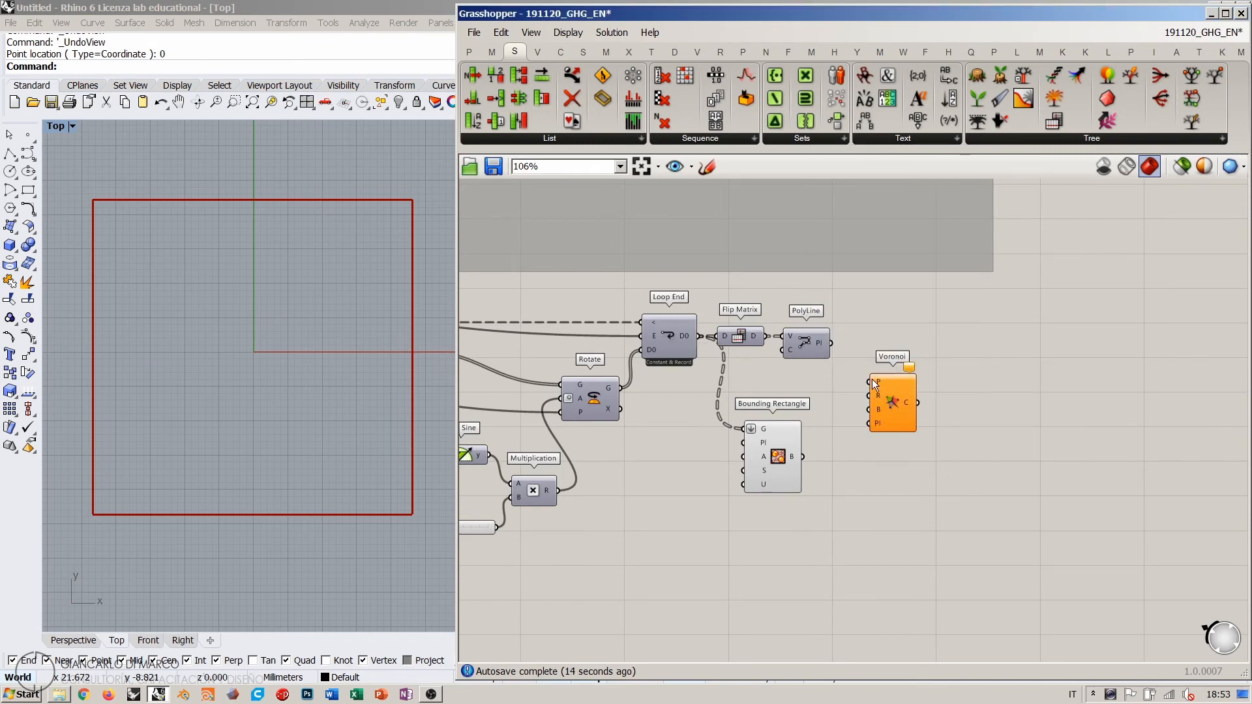
pyautogui.rightClick(874, 383)
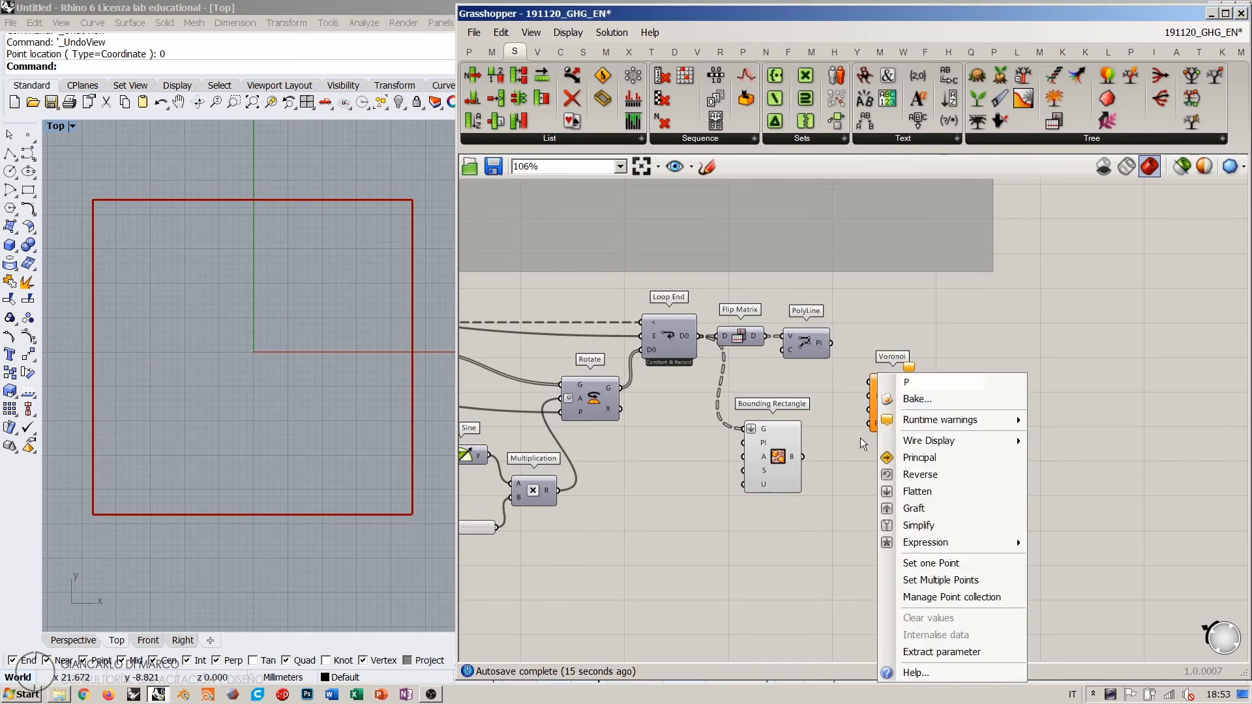
pyautogui.click(913, 491)
# Step: Connect Loop End's D0 output to Voronoi's P input and Bounding Rectangle's output to its B boundary input
pyautogui.moveTo(699, 336); pyautogui.dragTo(860, 381)
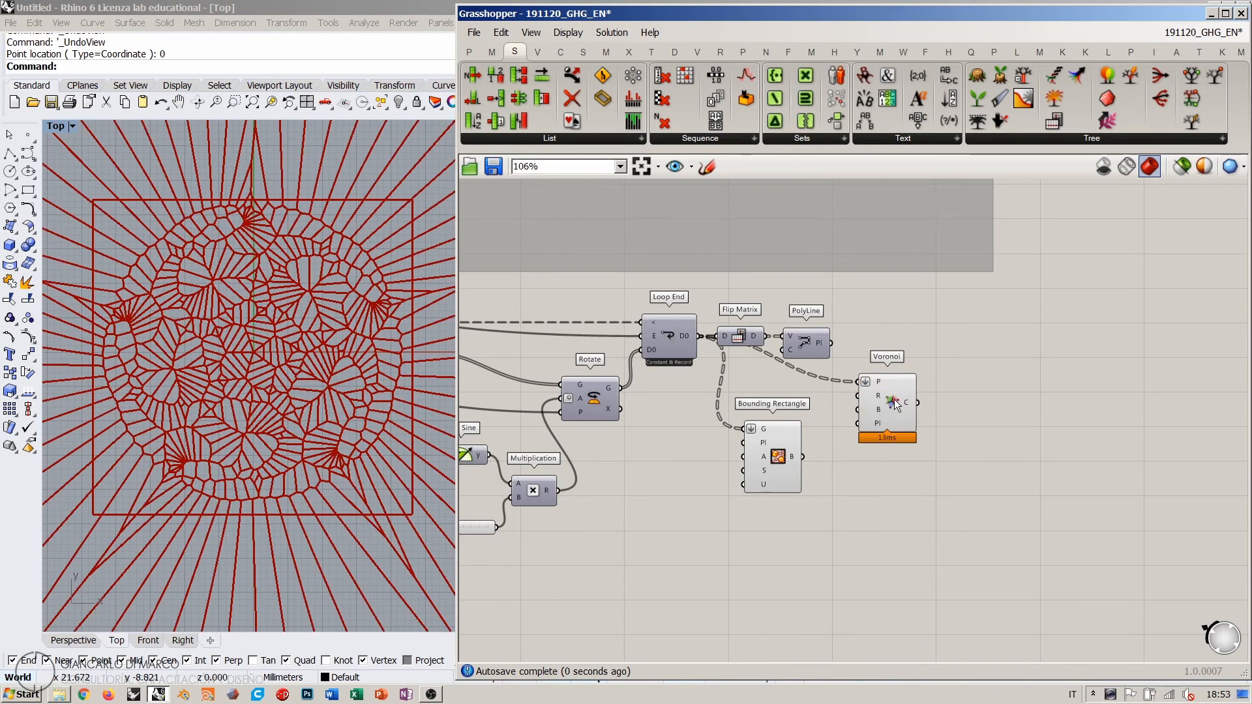
pyautogui.moveTo(804, 459); pyautogui.dragTo(858, 410)
pyautogui.click(773, 470)
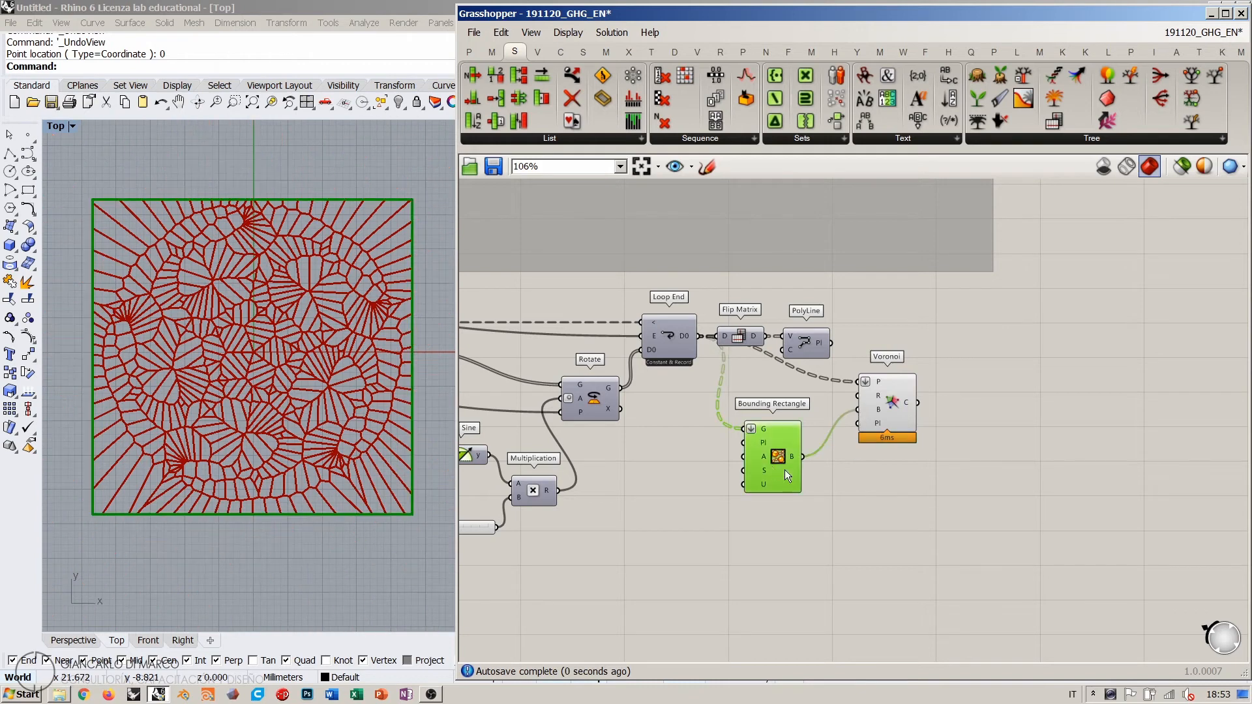
# Step: Move the Voronoi component directly beside Bounding Rectangle and clear the selection
pyautogui.click(658, 424)
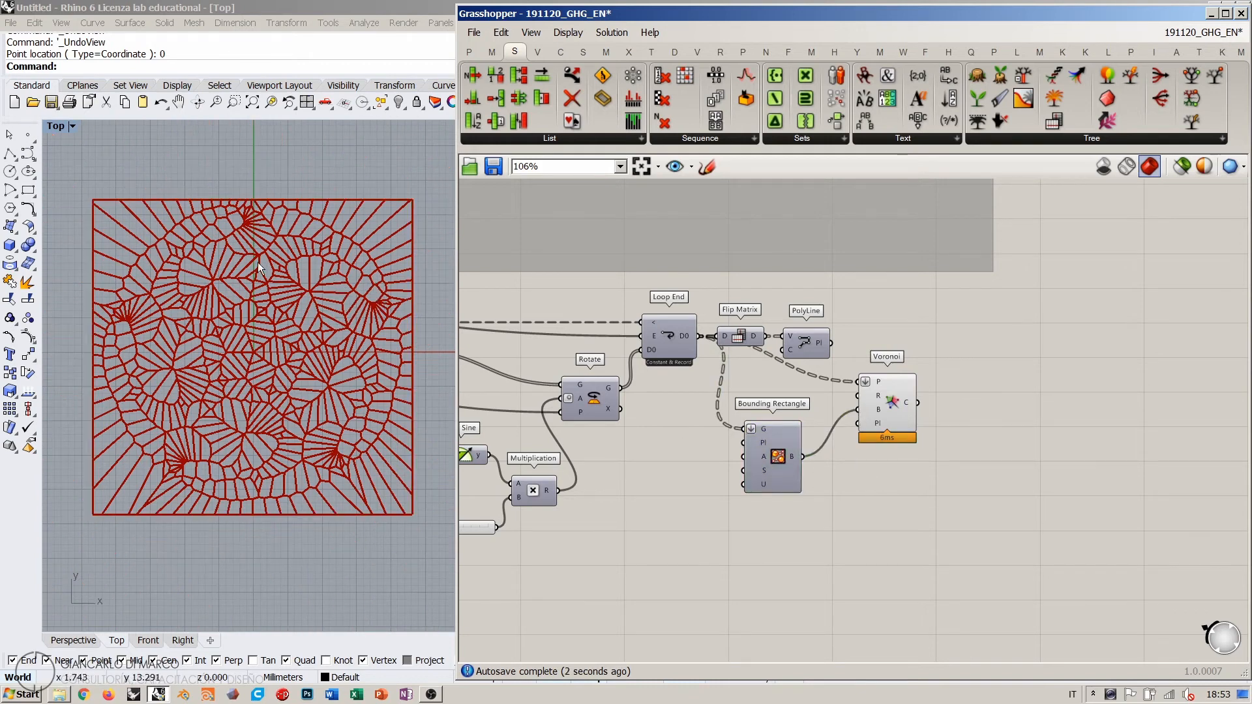
pyautogui.moveTo(892, 401); pyautogui.dragTo(857, 448)
pyautogui.click(805, 356)
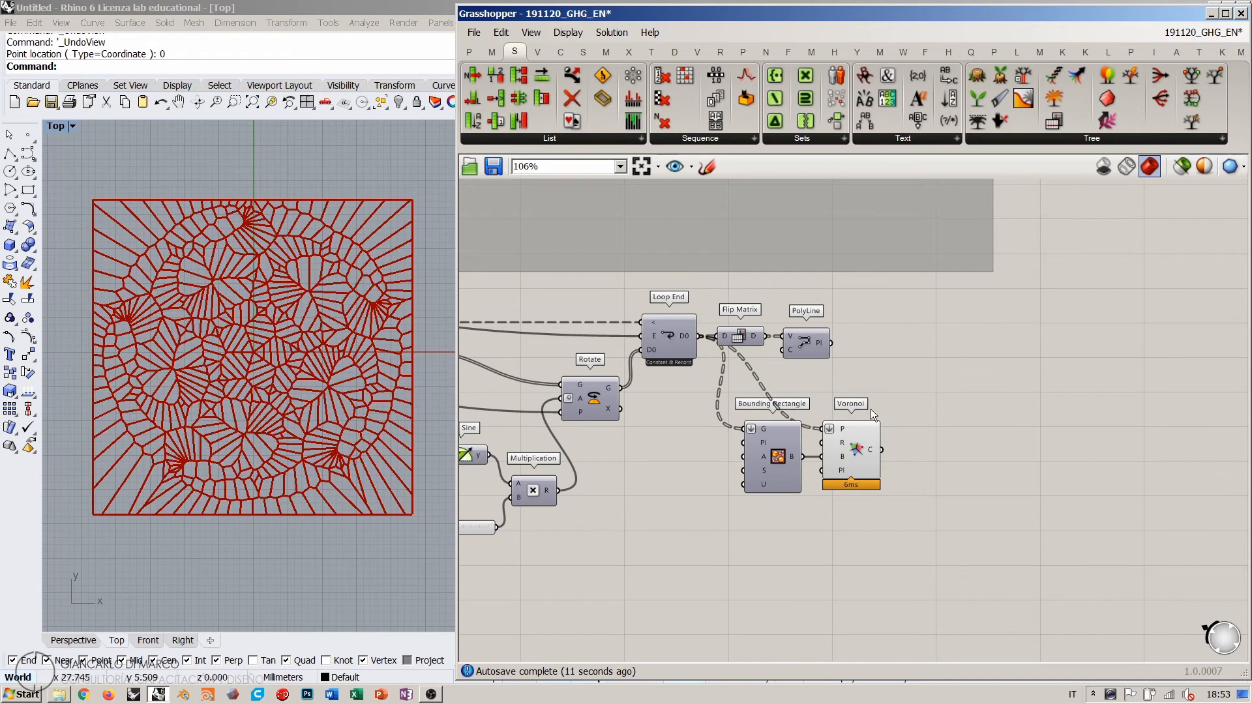
# Step: Reset the loop, set the Divide Curve Count slider to 26, and restart the loop
pyautogui.moveTo(565, 401); pyautogui.dragTo(1085, 412, button='right')
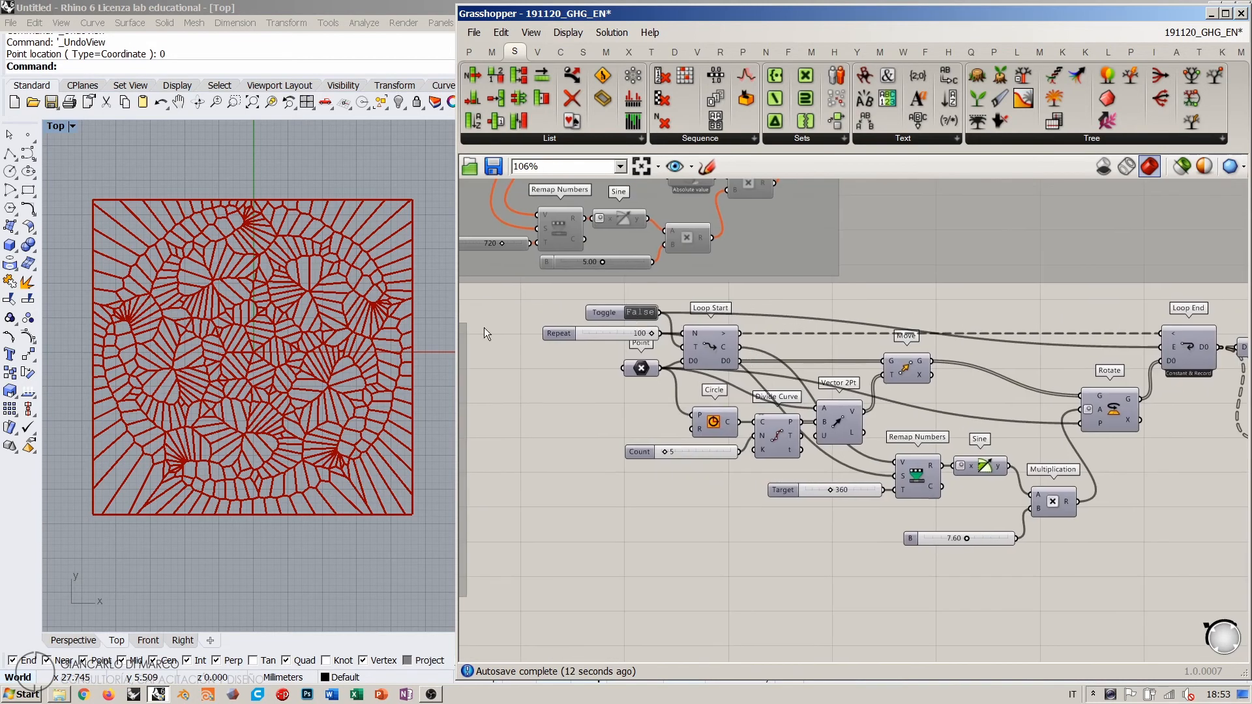
pyautogui.doubleClick(643, 312)
pyautogui.moveTo(676, 452); pyautogui.dragTo(680, 452)
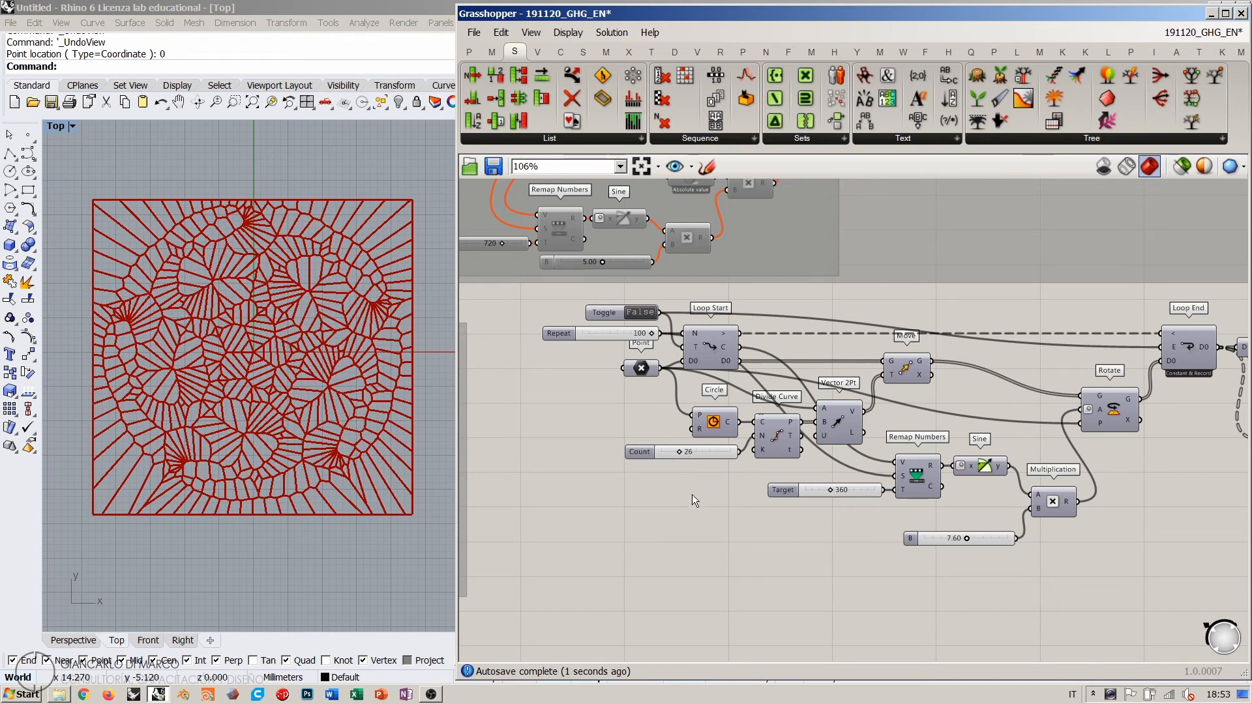
pyautogui.doubleClick(641, 314)
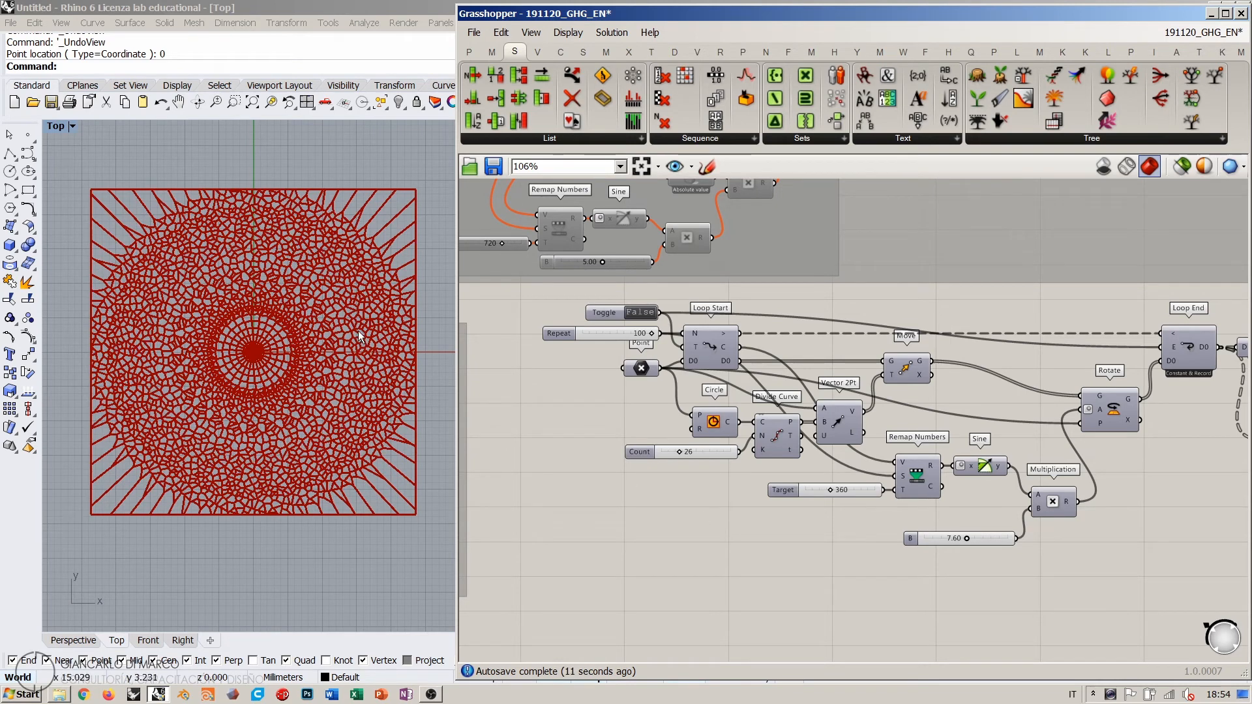
# Step: Hide the Voronoi component's preview and turn the PolyLine preview back on
pyautogui.moveTo(1010, 519); pyautogui.dragTo(734, 550, button='right')
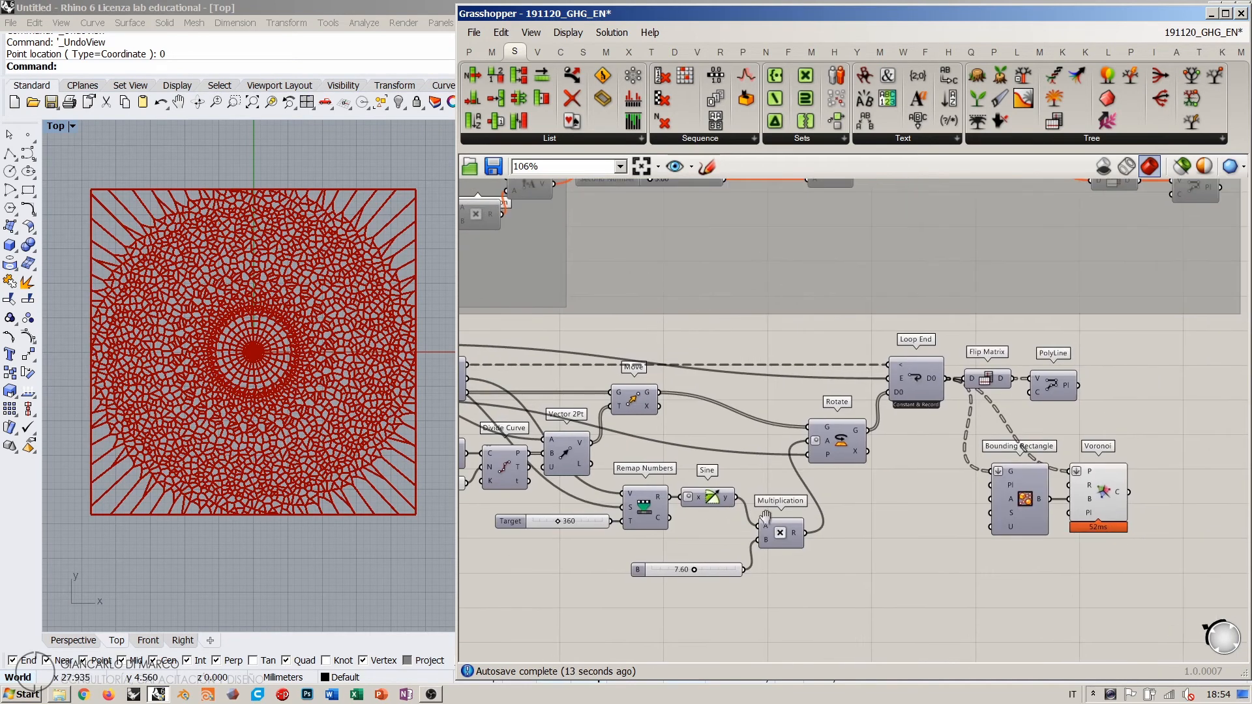
pyautogui.click(1098, 490)
pyautogui.click(1050, 385)
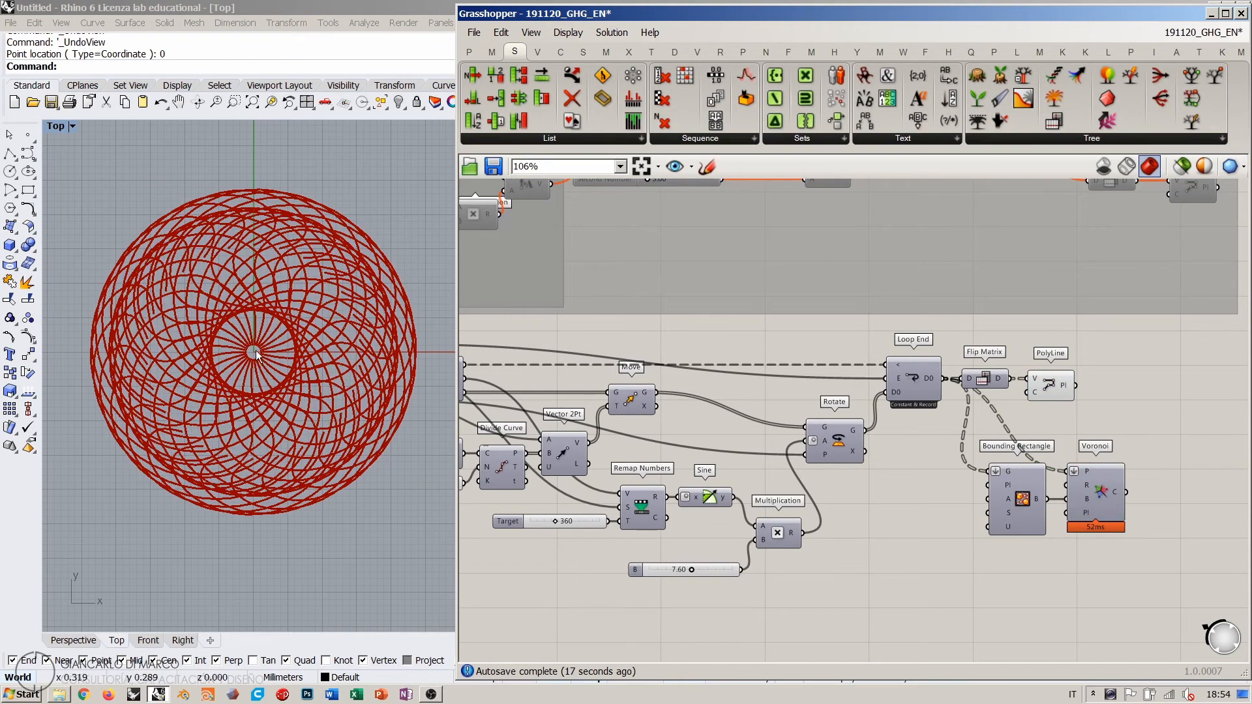
# Step: Set the Count slider feeding Divide Curve to 9
pyautogui.moveTo(681, 447); pyautogui.dragTo(707, 512, button='right')
pyautogui.scroll(3, 680, 484)
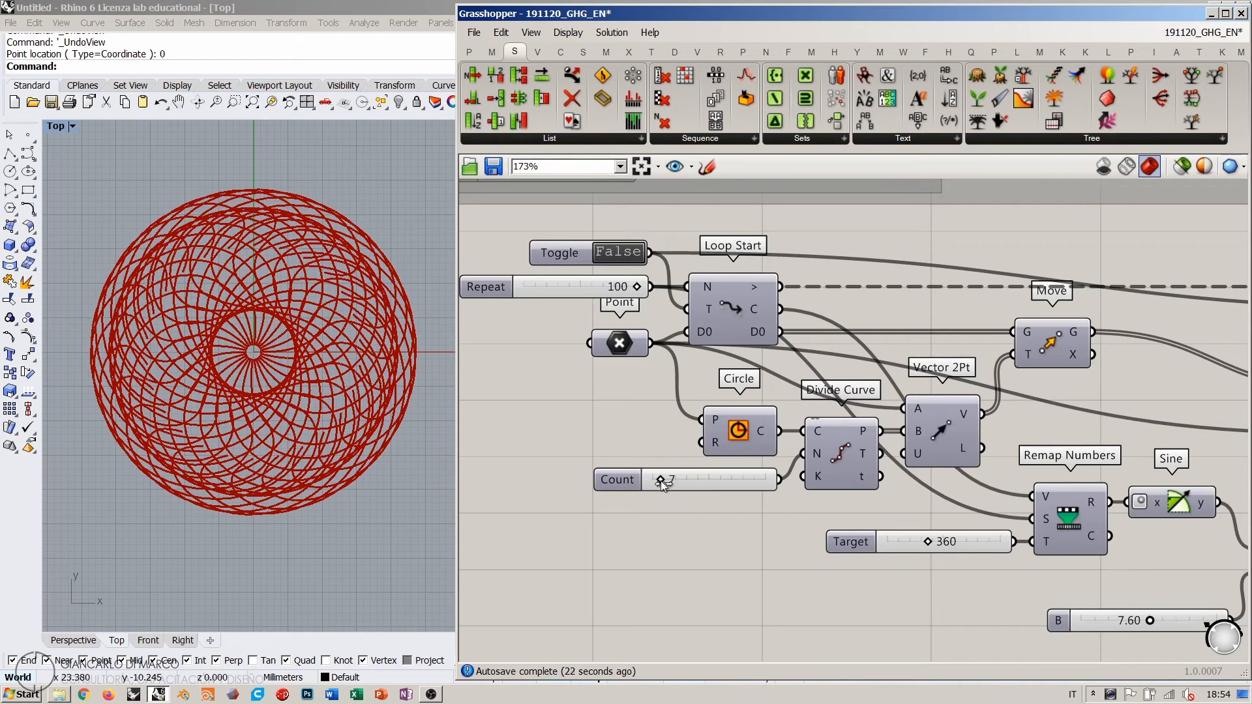
pyautogui.moveTo(663, 484); pyautogui.dragTo(664, 485)
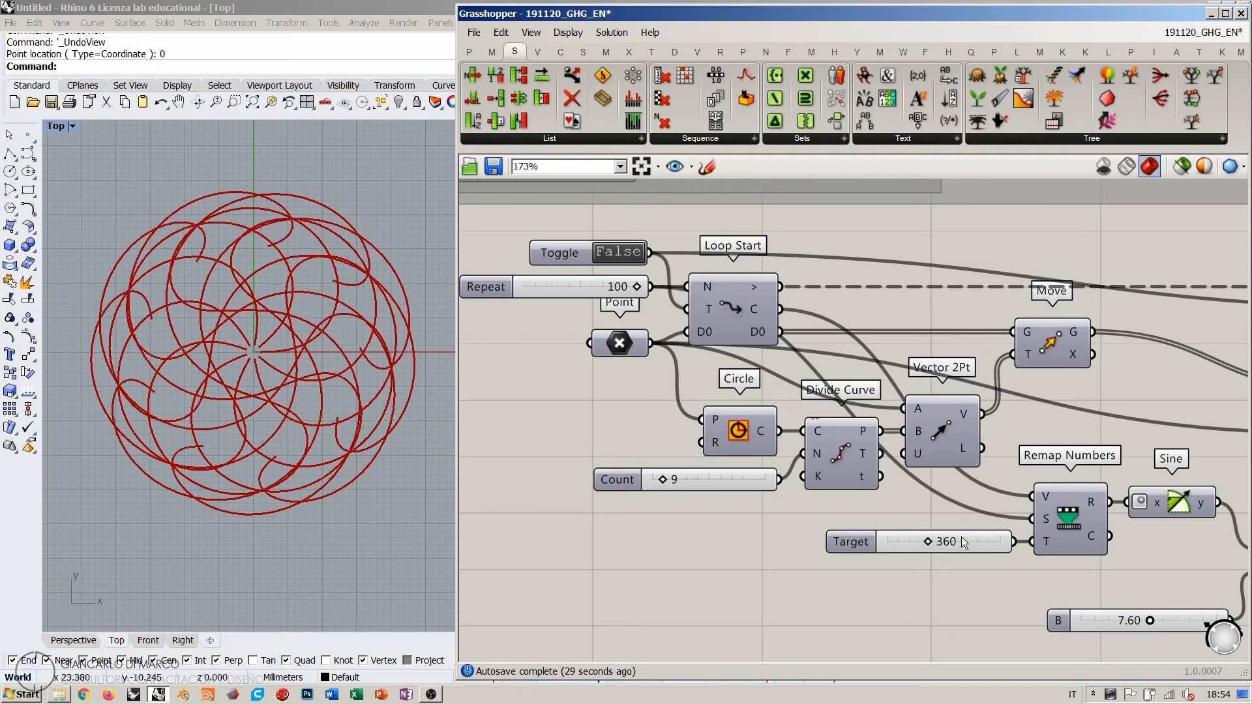
# Step: Set the Remap Numbers Target slider to 180 and rerun the loop
pyautogui.moveTo(940, 545); pyautogui.dragTo(712, 415, button='right')
pyautogui.doubleClick(712, 409)
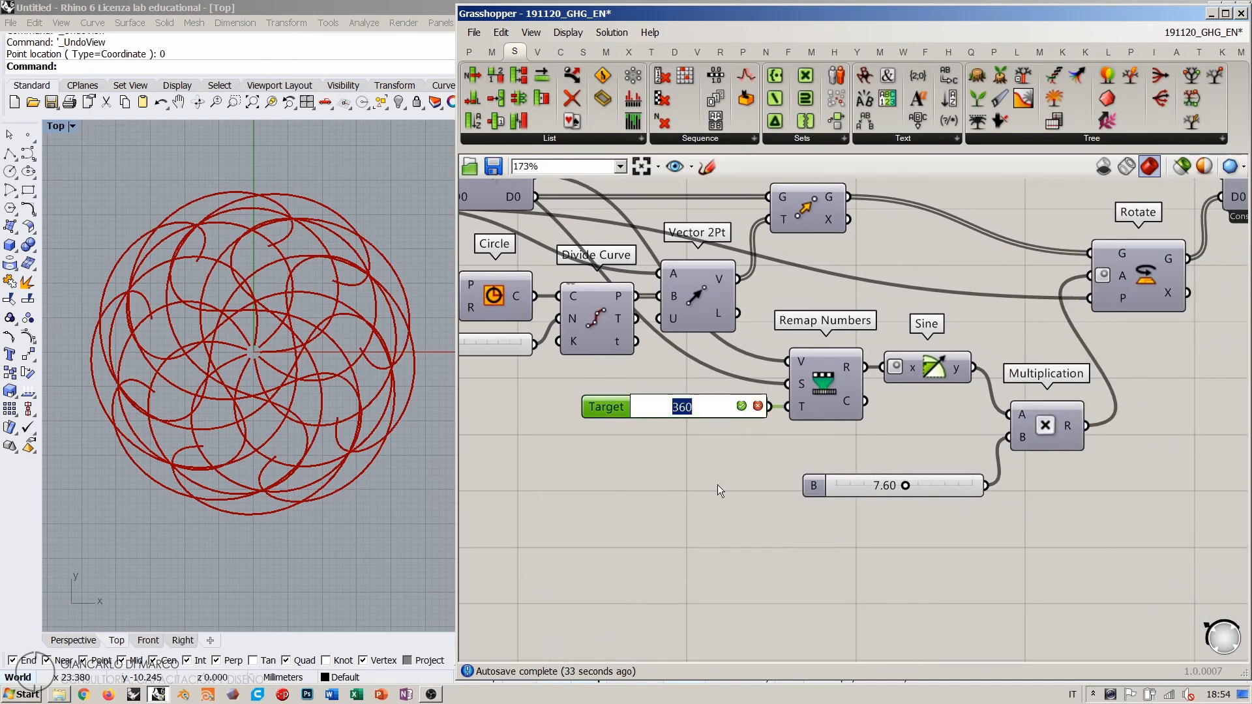
pyautogui.write('180')
pyautogui.press('Return')
pyautogui.moveTo(662, 493); pyautogui.dragTo(893, 628, button='right')
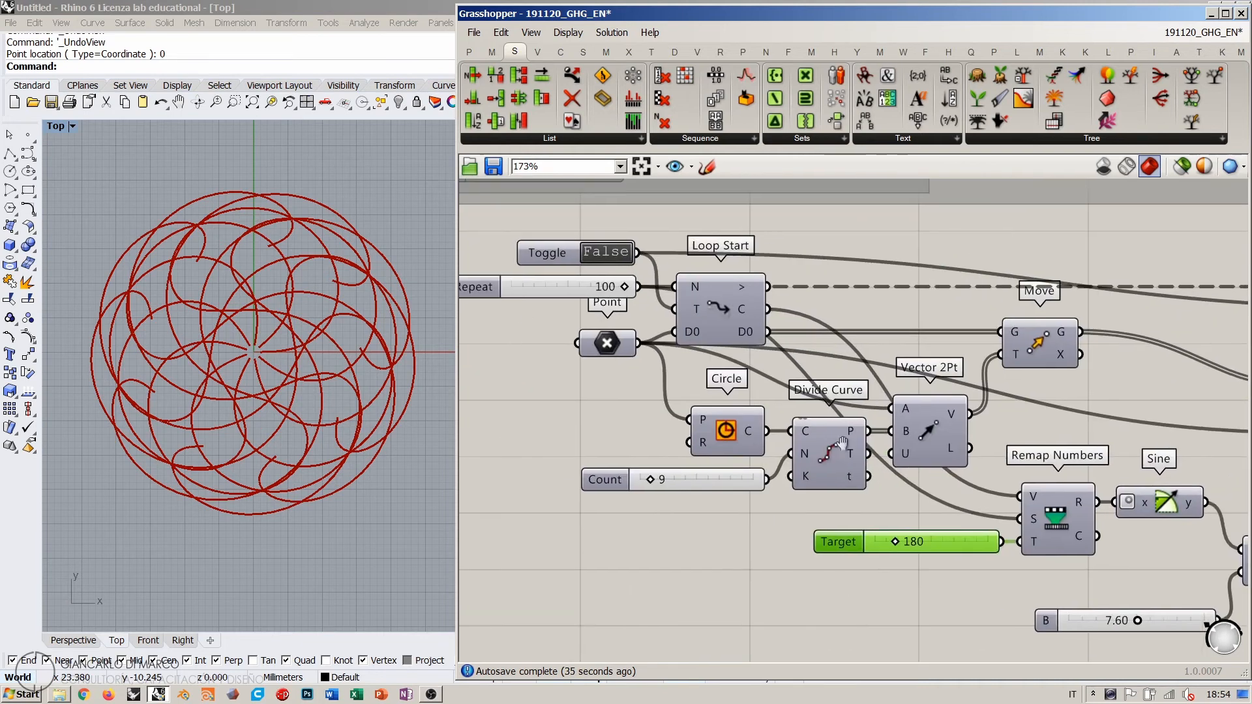
pyautogui.doubleClick(604, 255)
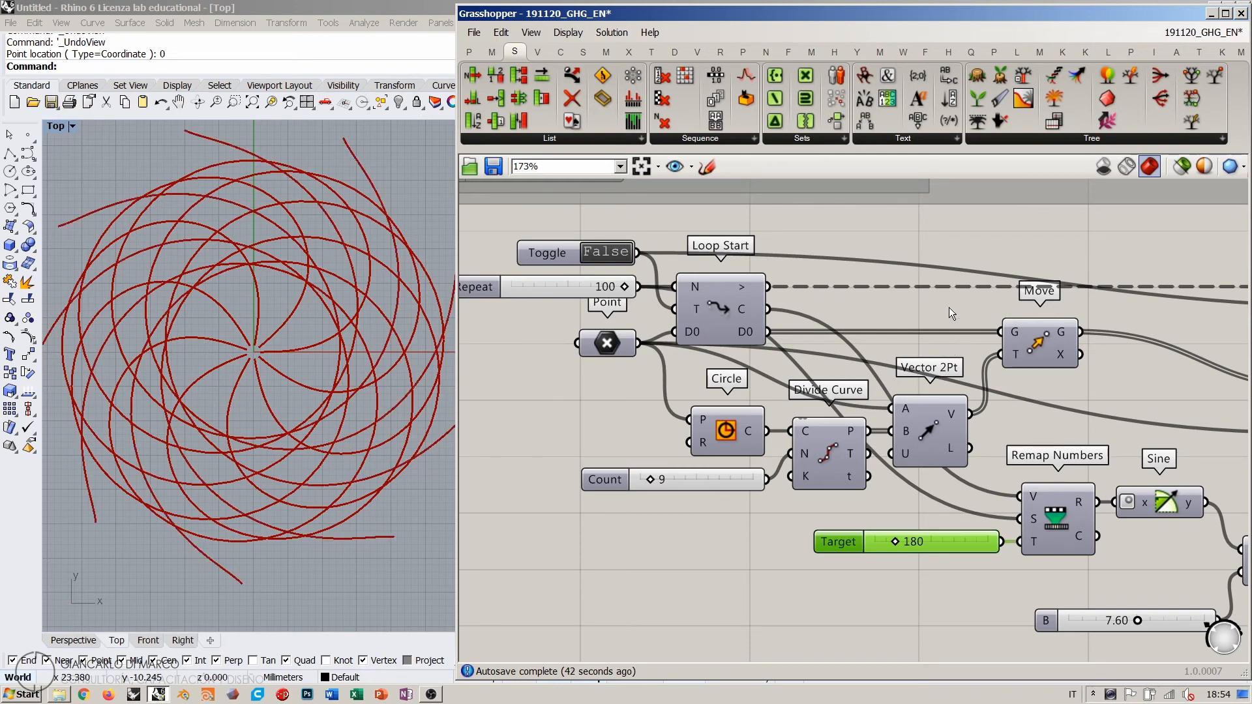
# Step: Set the Multiplication B slider to 2.54 and rerun the loop with the toggle
pyautogui.scroll(-3, 1047, 476)
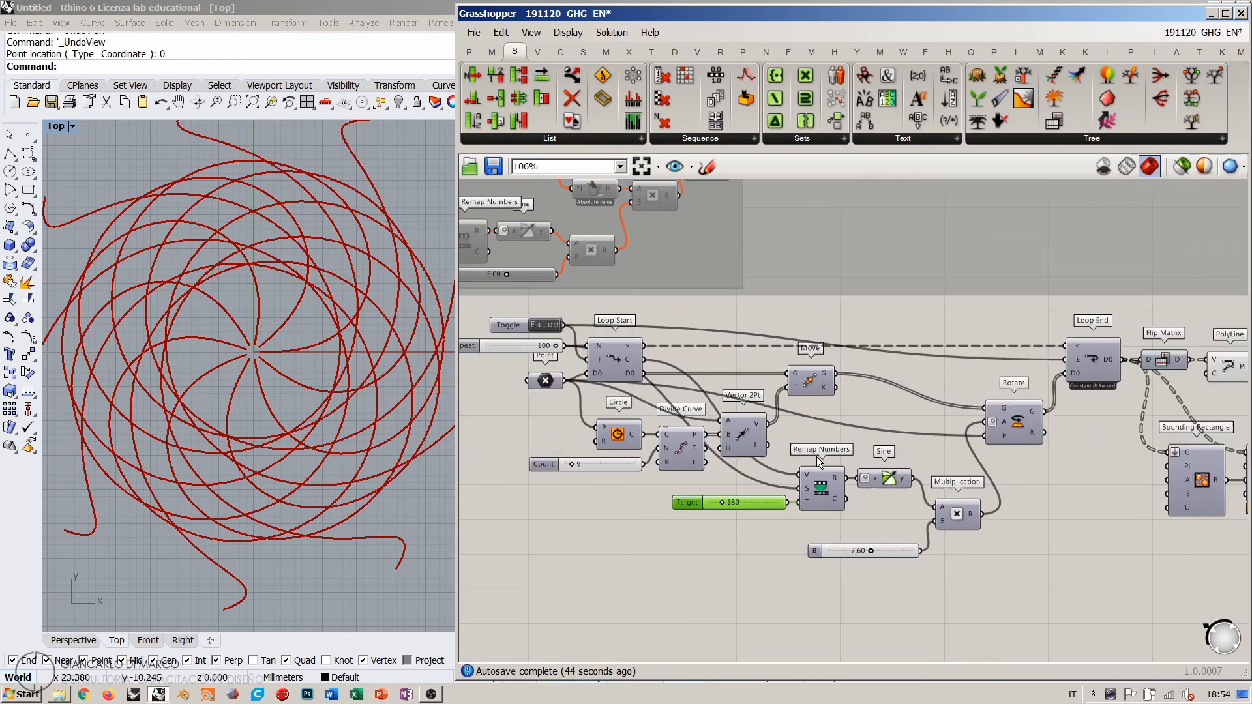
pyautogui.moveTo(382, 398); pyautogui.dragTo(310, 387, button='right')
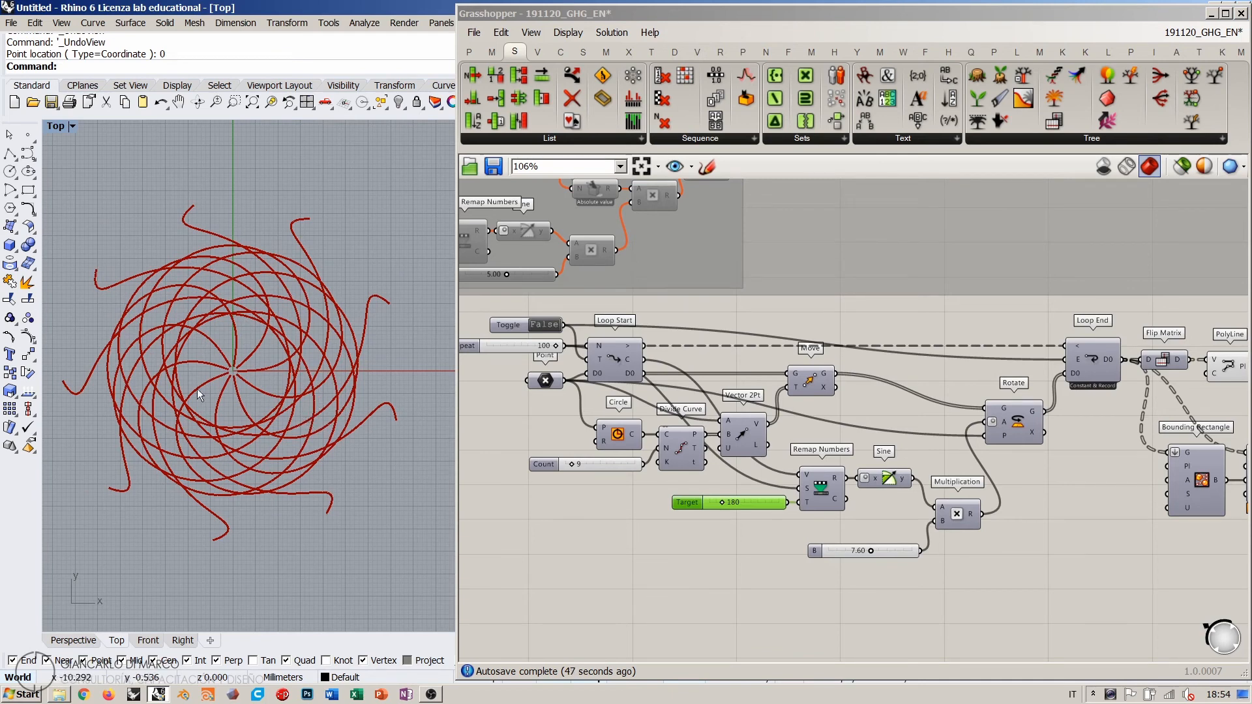
pyautogui.scroll(3, 1008, 482)
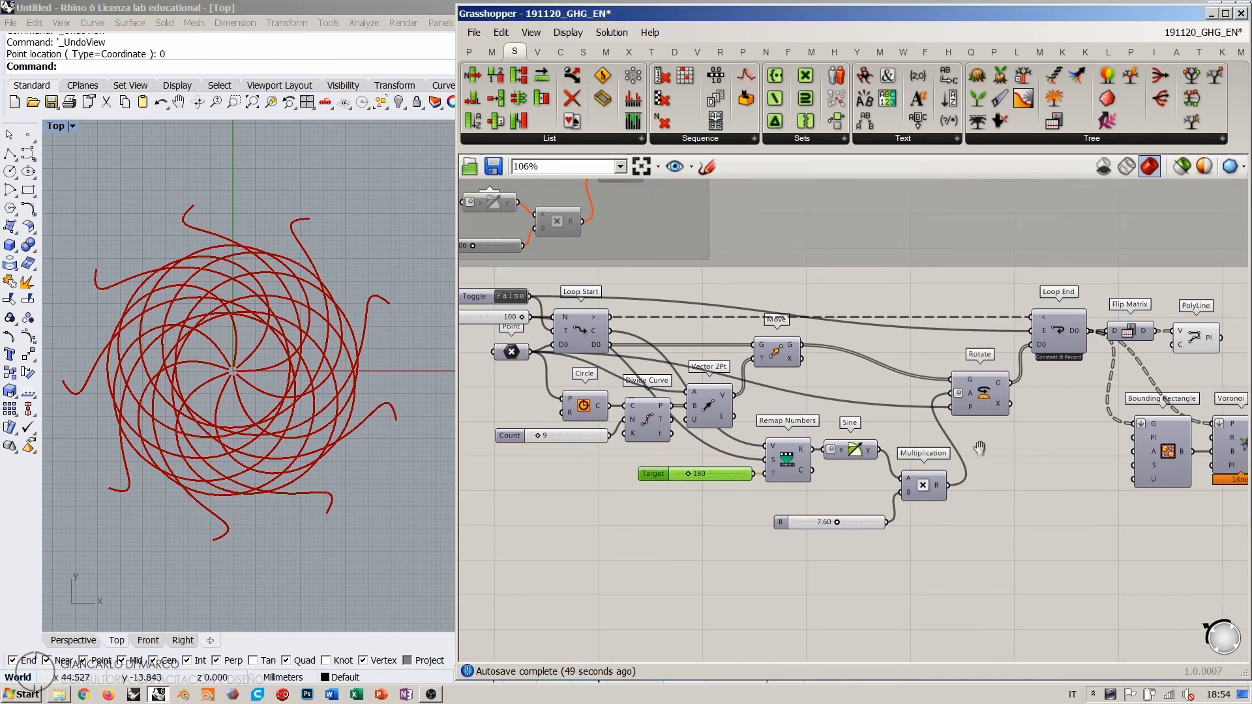
pyautogui.scroll(2, 894, 472)
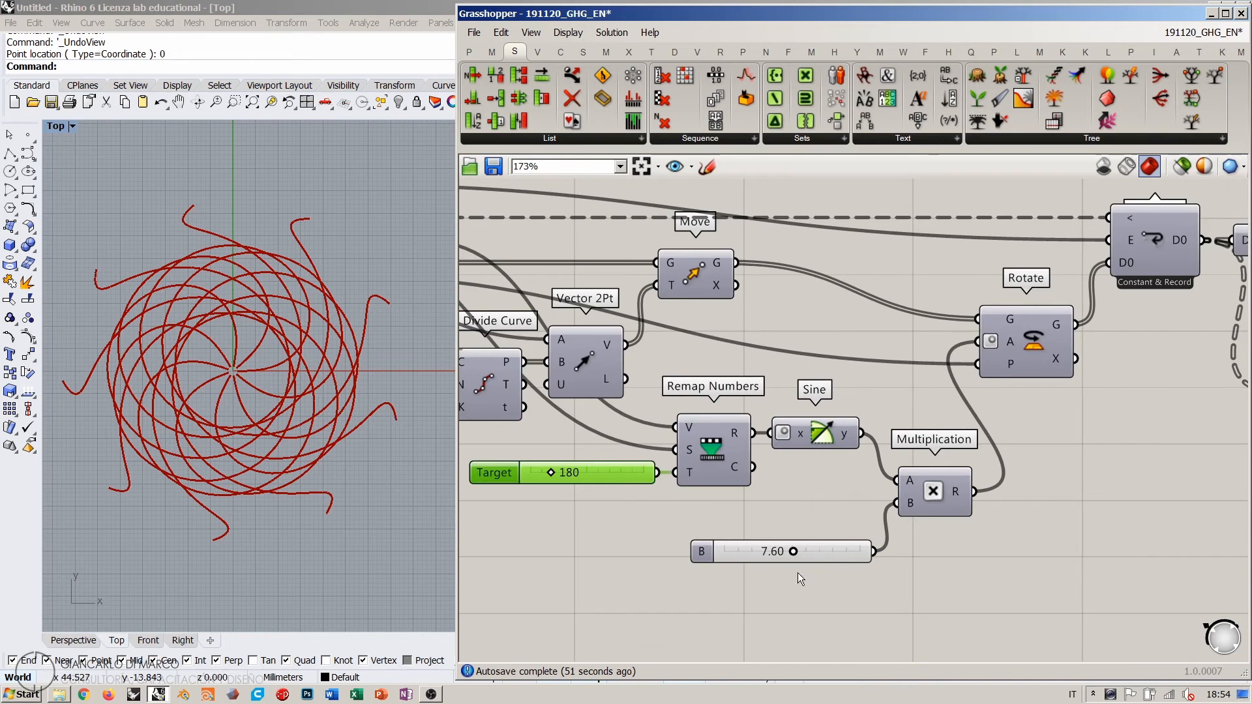
pyautogui.moveTo(793, 551); pyautogui.dragTo(746, 557)
pyautogui.moveTo(745, 557); pyautogui.dragTo(876, 560, button='right')
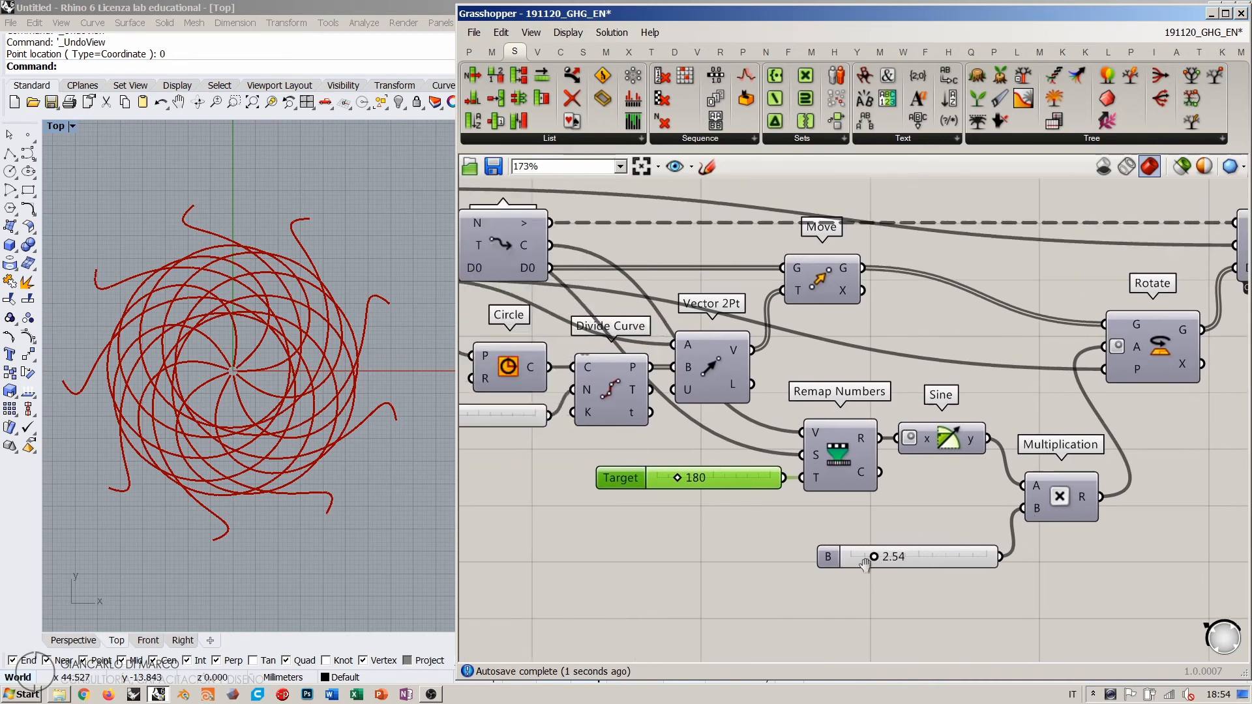
pyautogui.scroll(-5, 620, 389)
pyautogui.scroll(2, 656, 338)
pyautogui.doubleClick(656, 338)
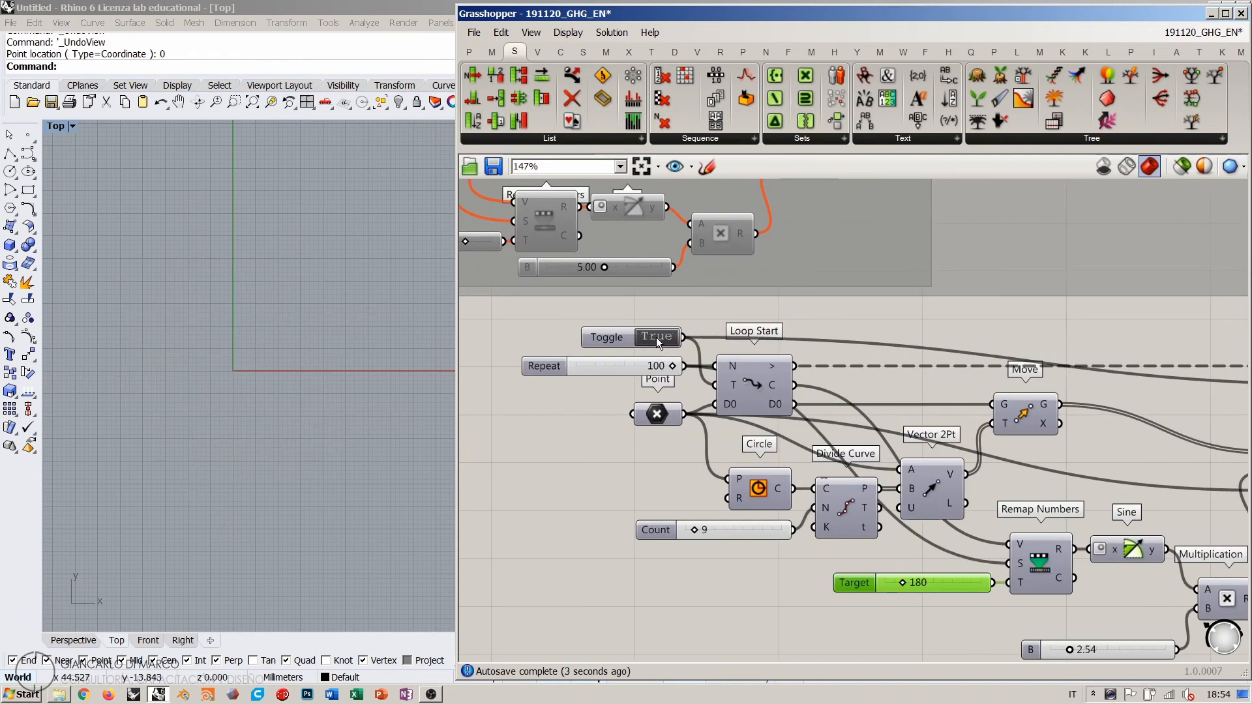
pyautogui.doubleClick(656, 337)
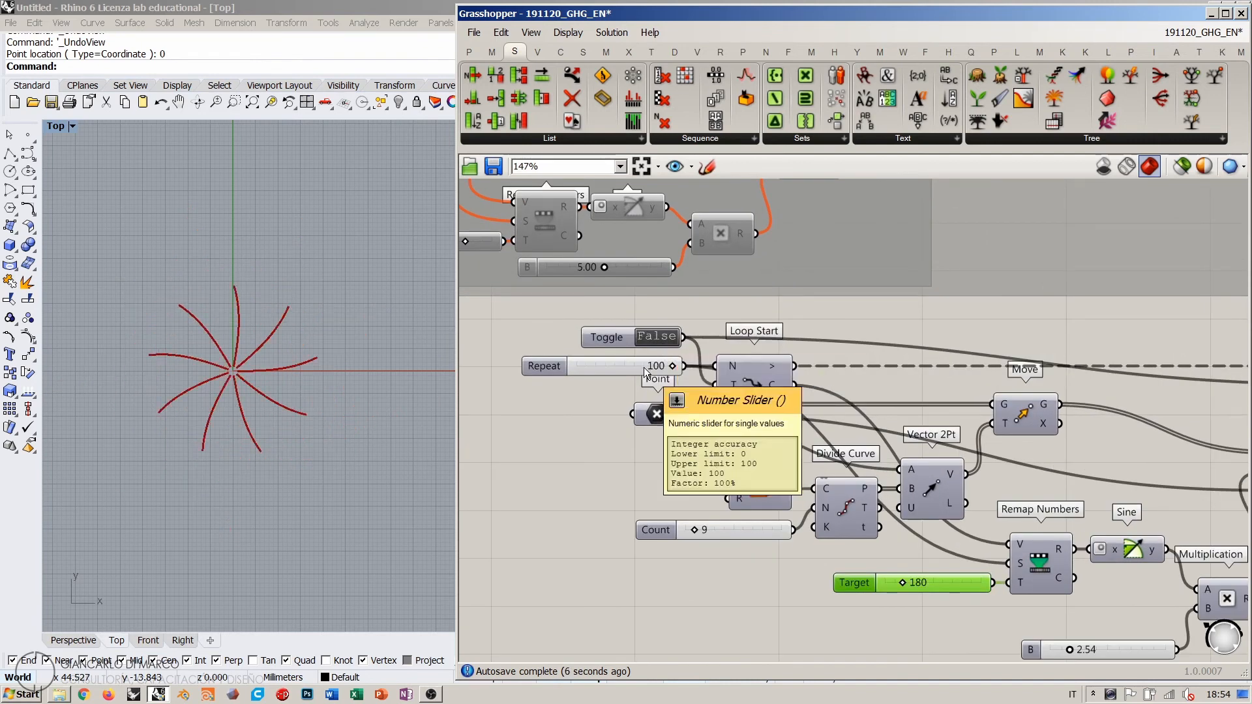
# Step: Set the Divide Curve Count slider to 27 and rerun the loop
pyautogui.moveTo(274, 440); pyautogui.dragTo(272, 429, button='right')
pyautogui.scroll(-4, 273, 428)
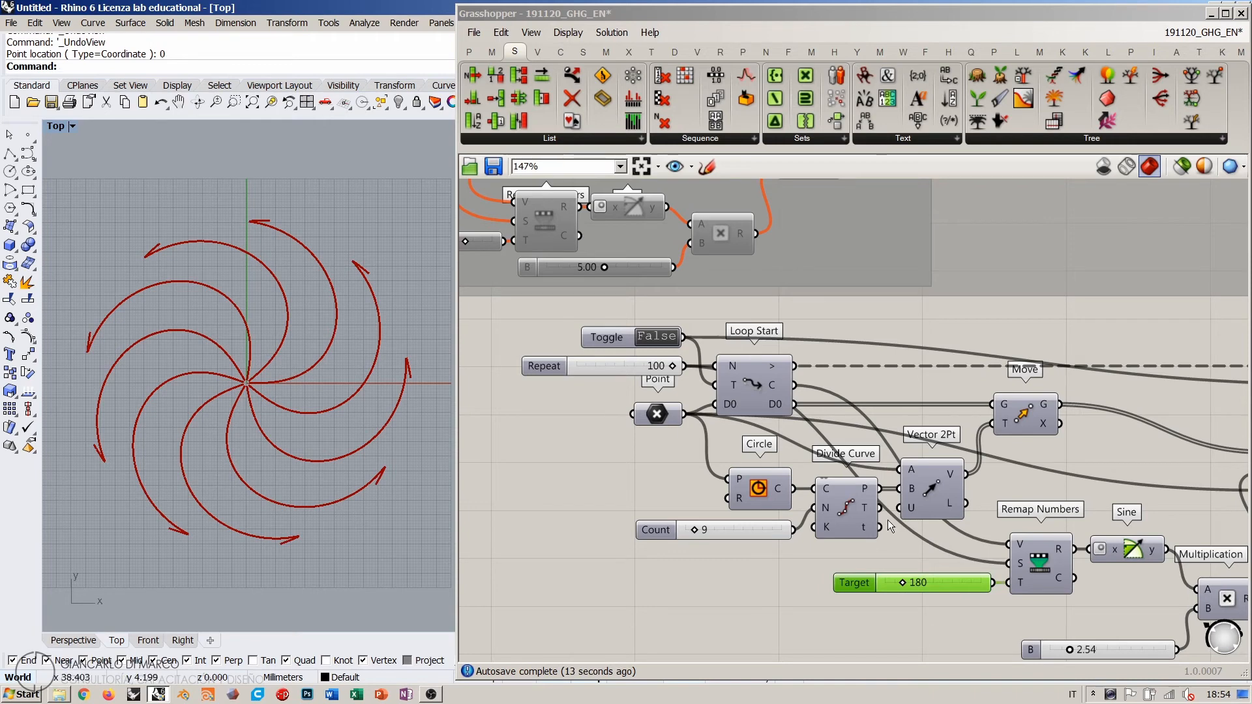
pyautogui.moveTo(906, 571); pyautogui.dragTo(855, 512, button='right')
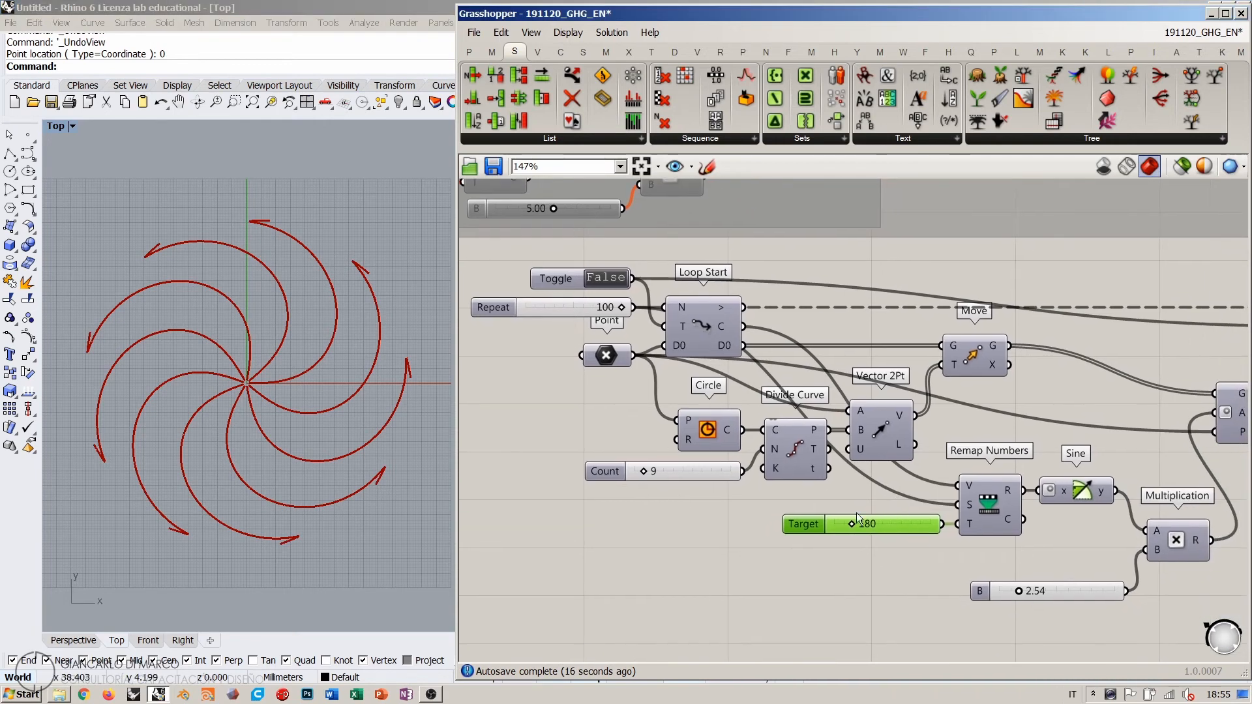
pyautogui.moveTo(652, 480); pyautogui.dragTo(670, 480)
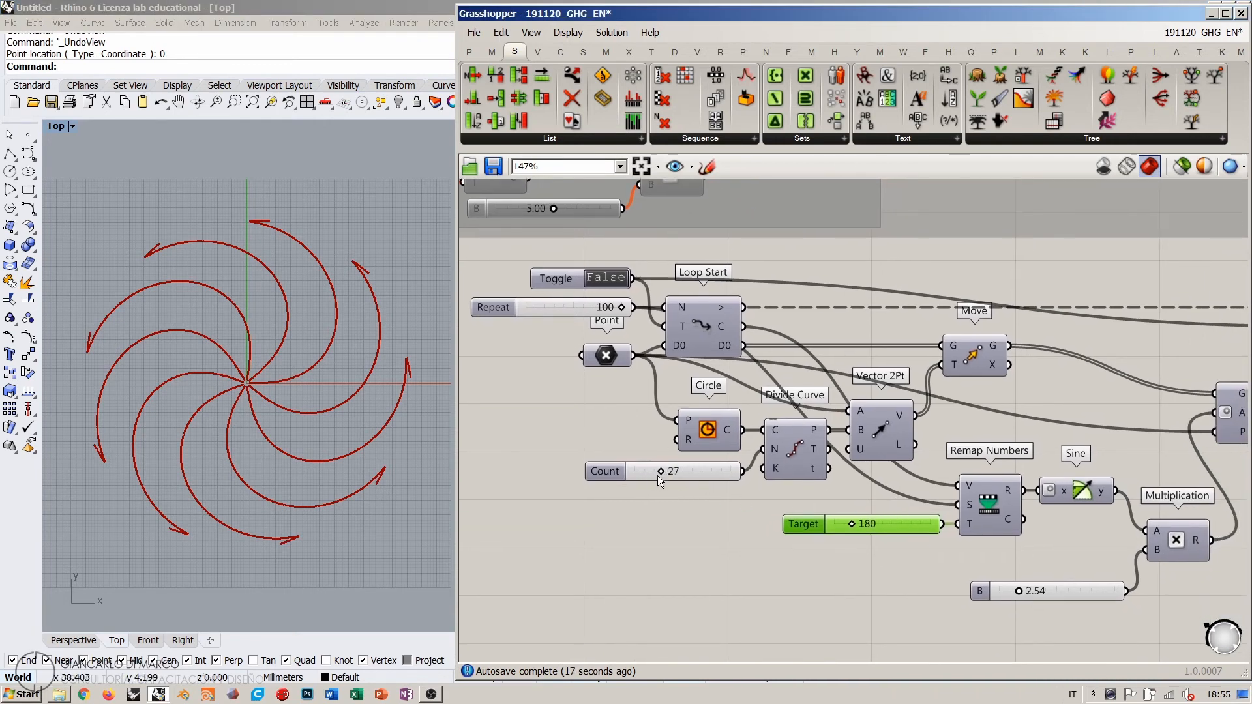
pyautogui.click(604, 276)
pyautogui.click(604, 277)
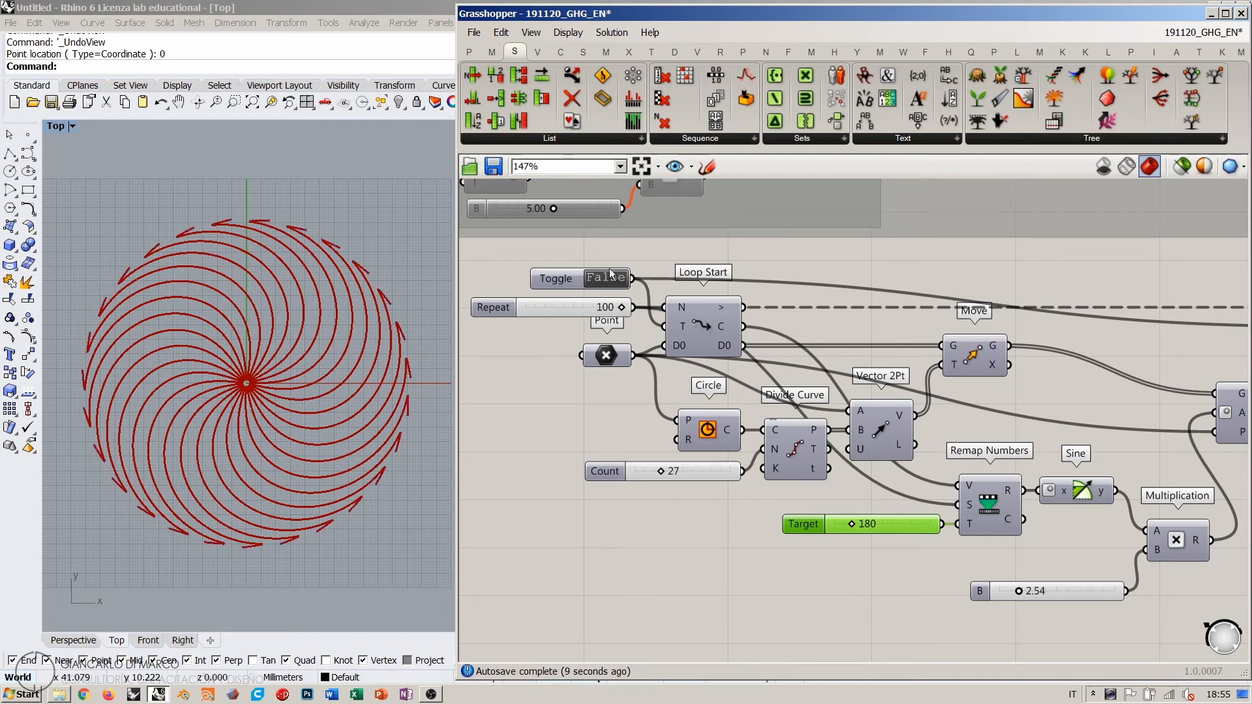
# Step: Hide the PolyLine component's preview and turn on the Voronoi preview
pyautogui.moveTo(1101, 416); pyautogui.dragTo(515, 371, button='right')
pyautogui.click(967, 287)
pyautogui.hotkey('ctrl', 'q')
pyautogui.click(1050, 421)
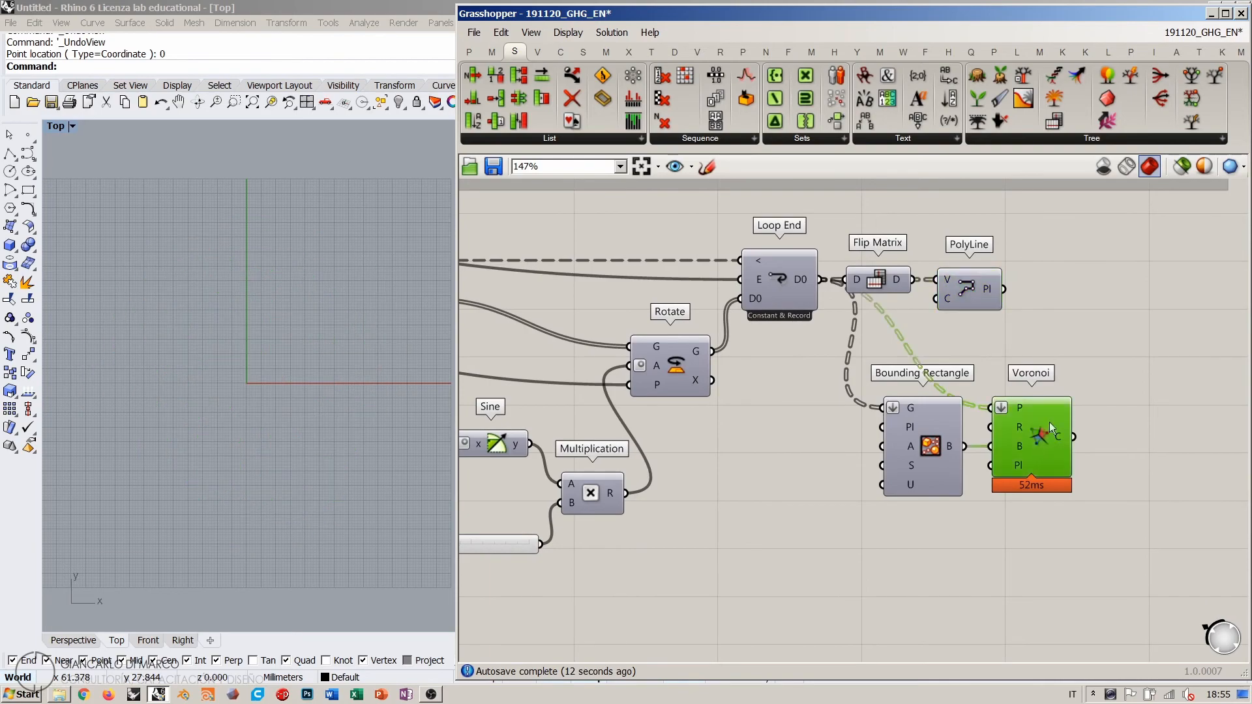
pyautogui.hotkey('ctrl', 'q')
pyautogui.click(946, 352)
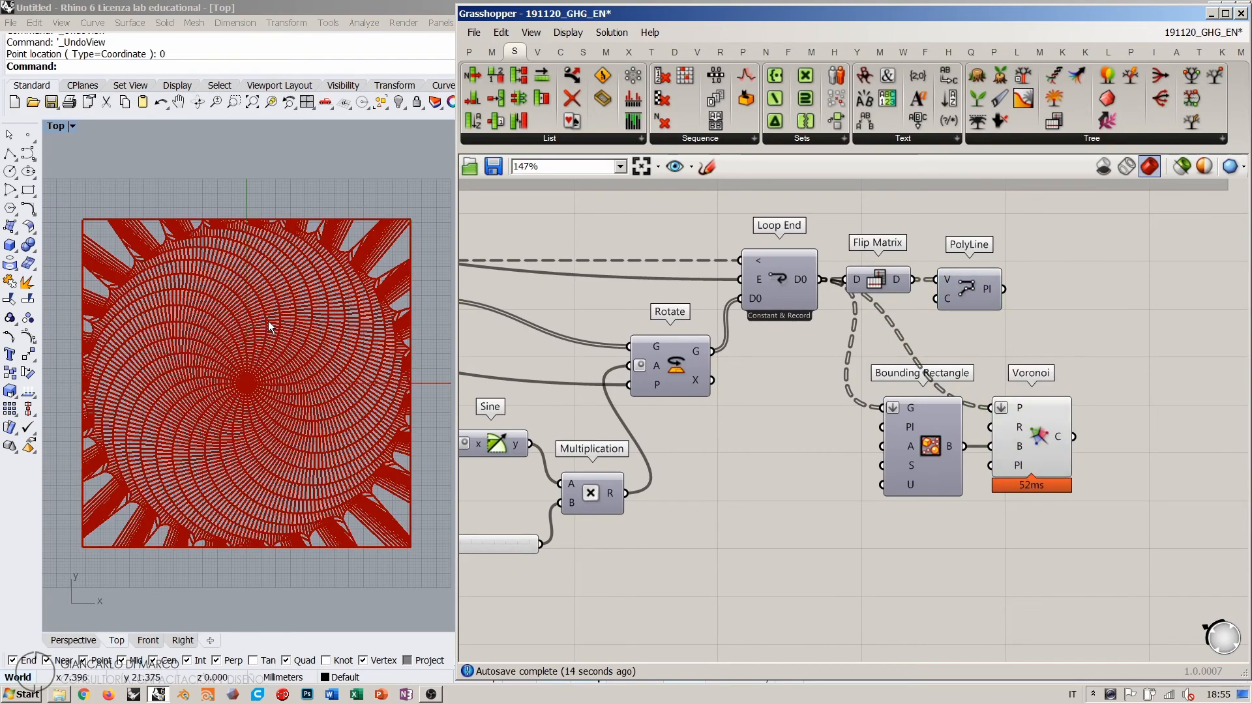
# Step: Inspect the Voronoi pattern in the Top view and rerun the loop to watch it grow
pyautogui.scroll(5, 267, 321)
pyautogui.scroll(-6, 253, 351)
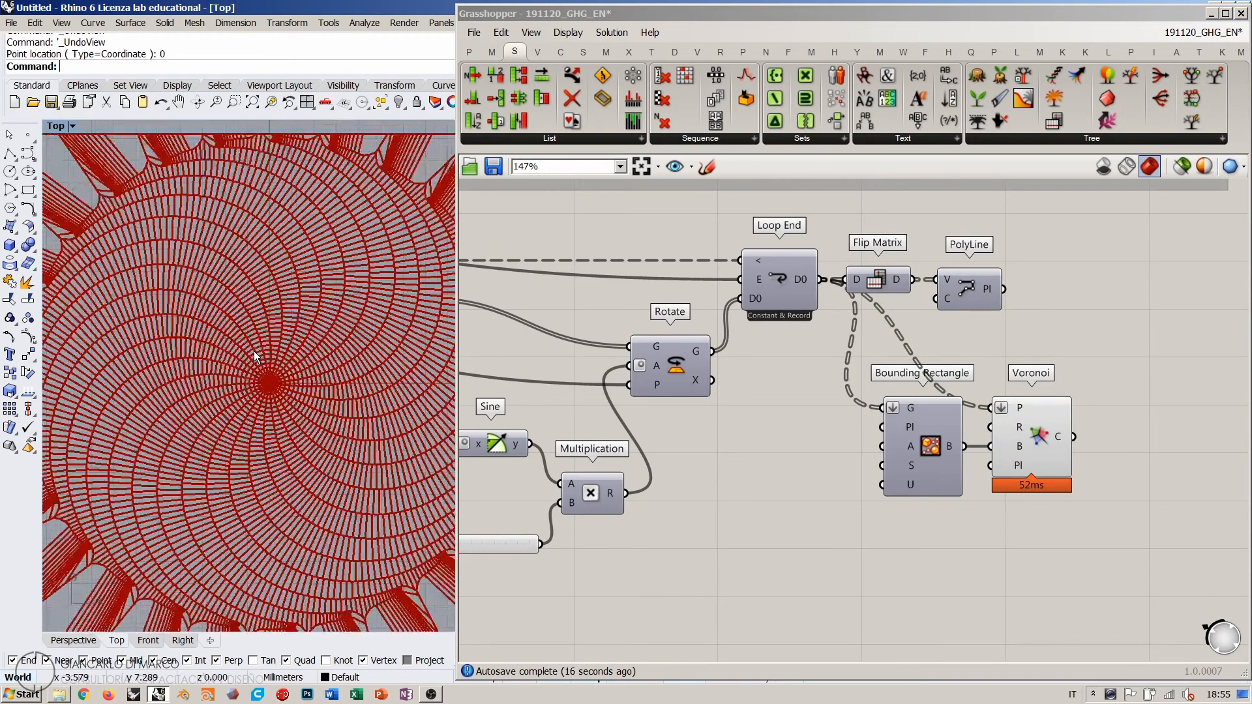
pyautogui.moveTo(252, 351); pyautogui.dragTo(296, 371, button='right')
pyautogui.scroll(-1, 279, 349)
pyautogui.moveTo(684, 422); pyautogui.dragTo(954, 445, button='right')
pyautogui.moveTo(566, 367); pyautogui.dragTo(812, 398, button='right')
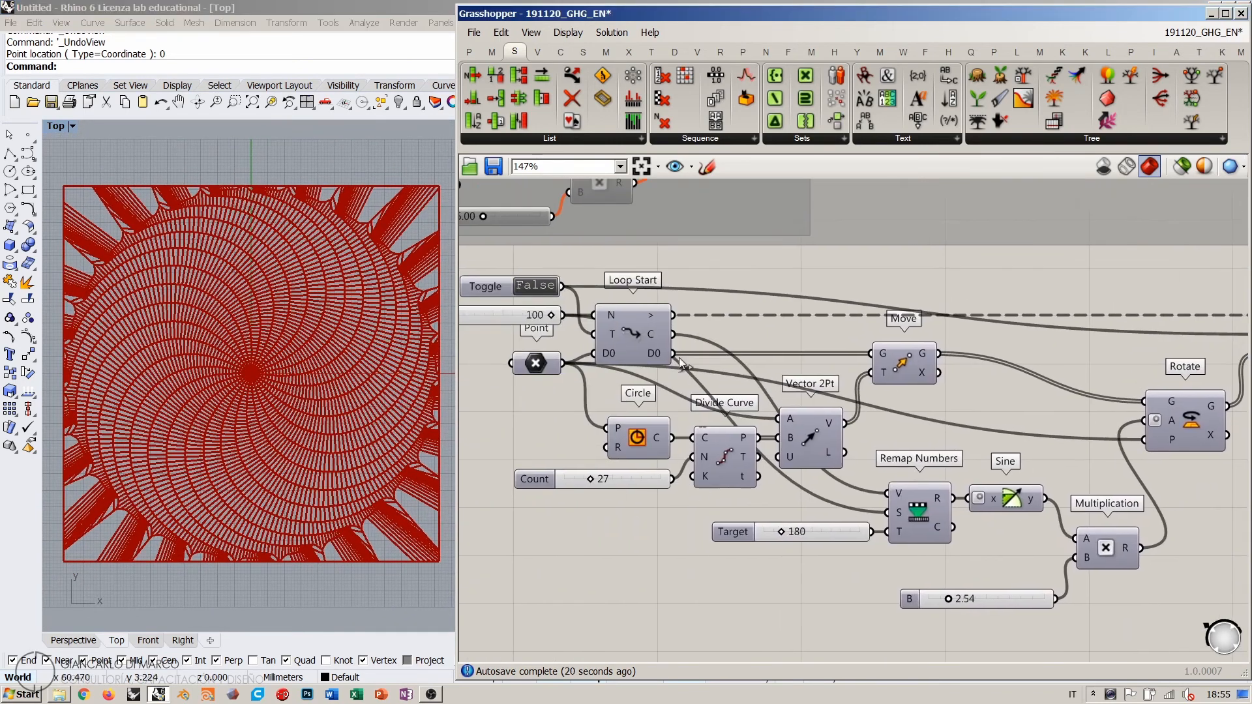
pyautogui.doubleClick(536, 287)
pyautogui.doubleClick(536, 287)
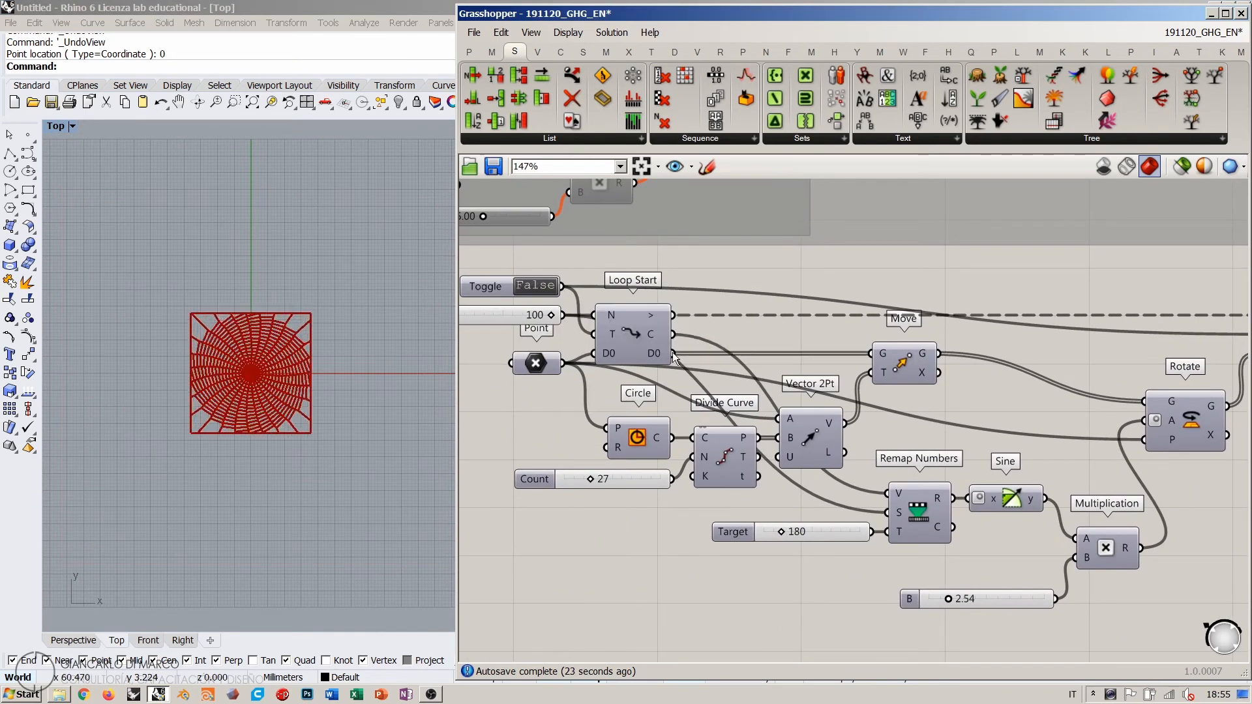
pyautogui.rightClick(943, 268)
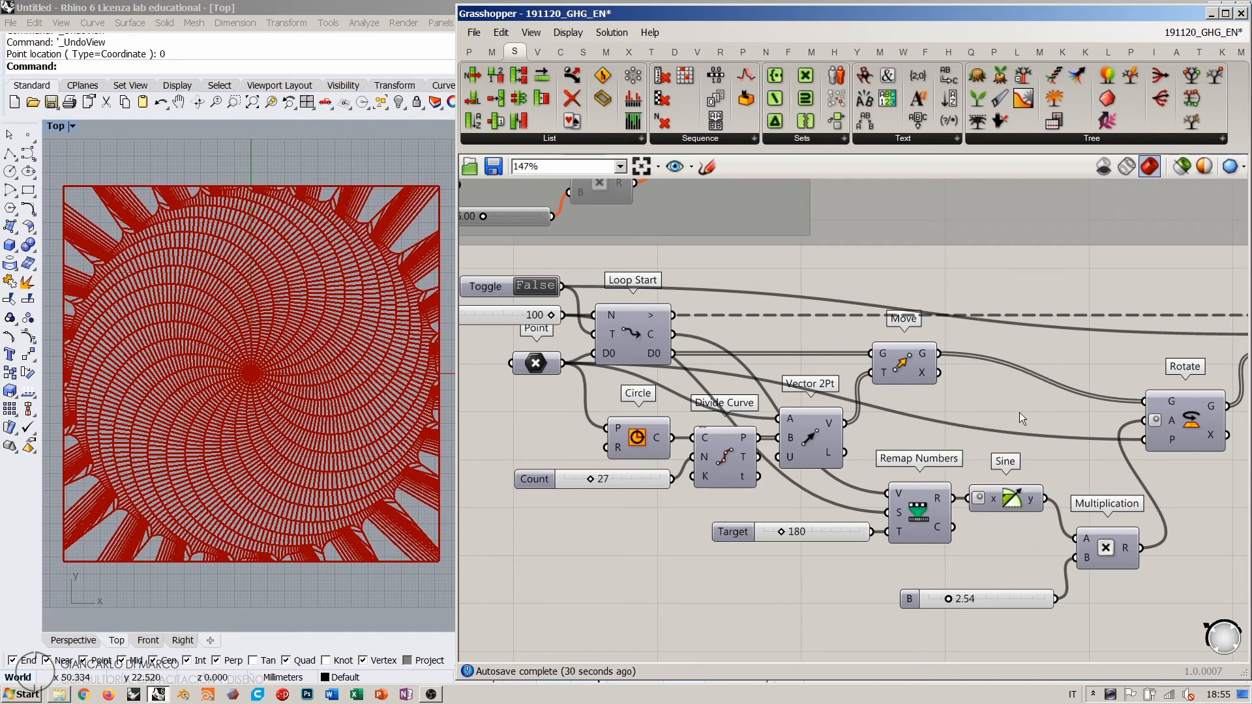
# Step: Group all components of this loop definition, from Toggle through Voronoi, and disable them
pyautogui.scroll(-2, 1019, 412)
pyautogui.moveTo(1020, 412); pyautogui.dragTo(761, 407, button='right')
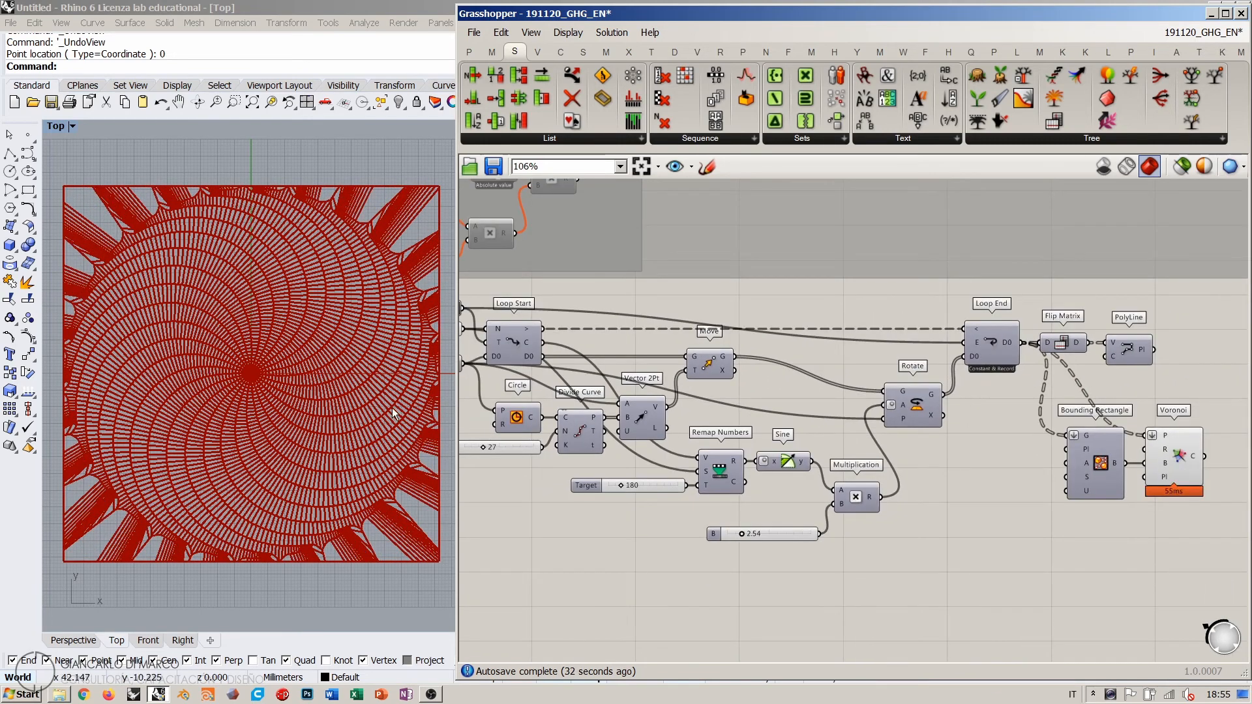
pyautogui.scroll(-2, 1069, 421)
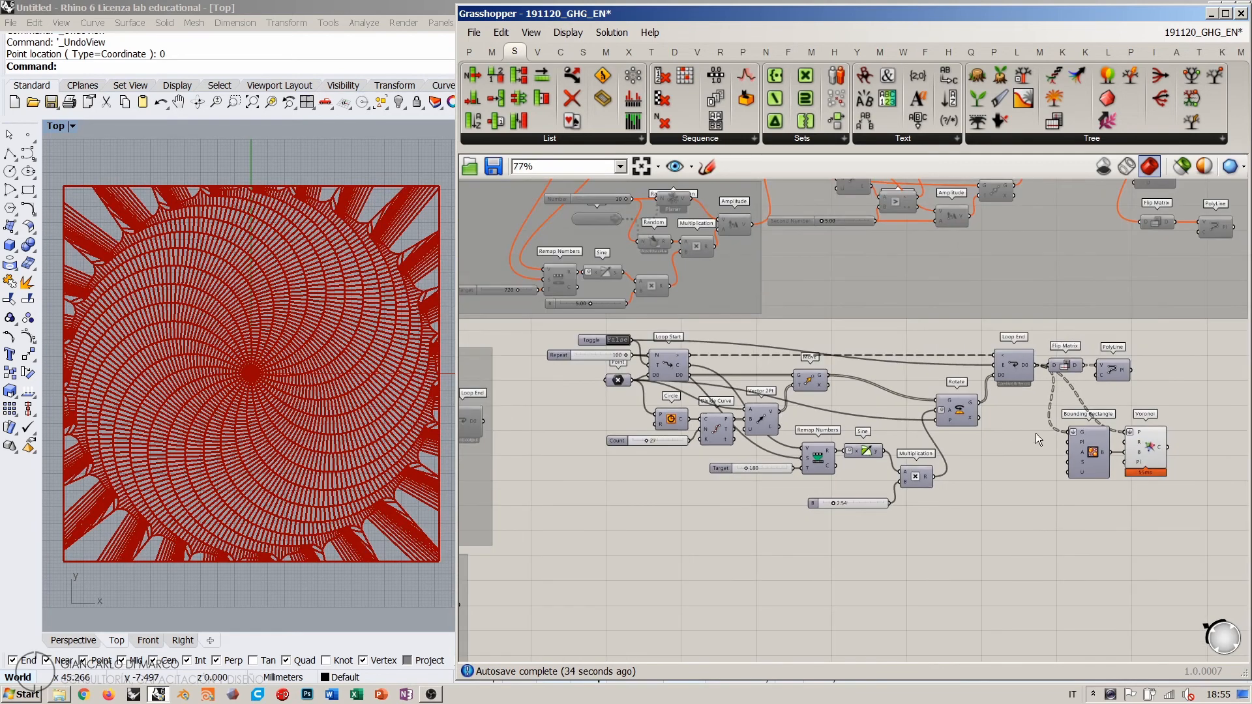
pyautogui.moveTo(1178, 331); pyautogui.dragTo(565, 546)
pyautogui.hotkey('ctrl', 'g')
pyautogui.hotkey('ctrl', 'e')
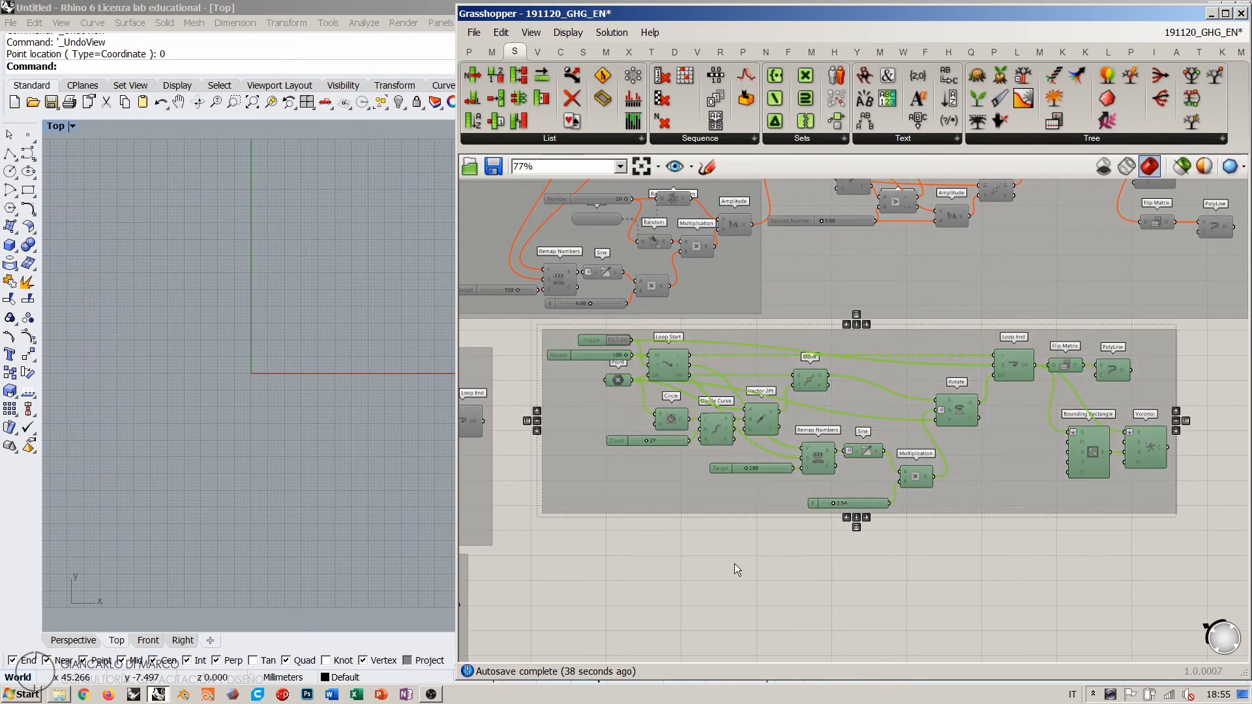
# Step: Deselect the finished loop group and save the 191120_GHG_EN definition
pyautogui.click(735, 564)
pyautogui.moveTo(579, 406); pyautogui.dragTo(682, 448, button='right')
pyautogui.moveTo(682, 449); pyautogui.dragTo(643, 446)
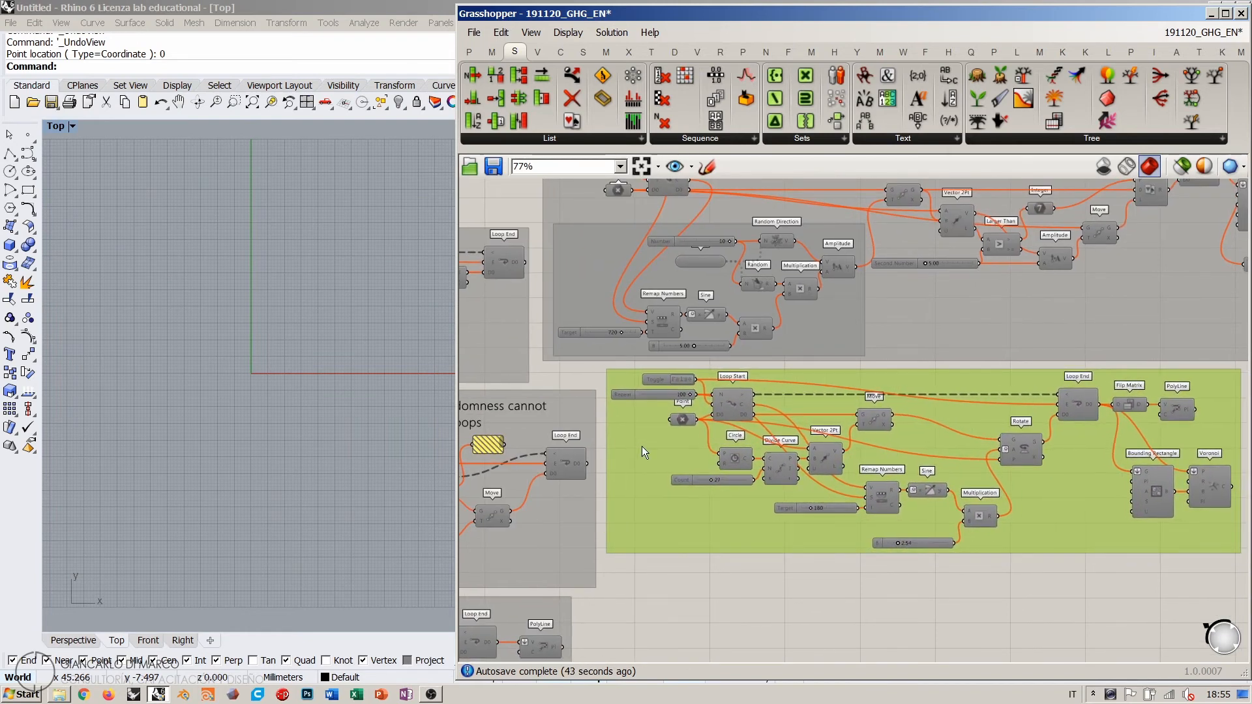
pyautogui.click(701, 584)
pyautogui.scroll(-5, 768, 582)
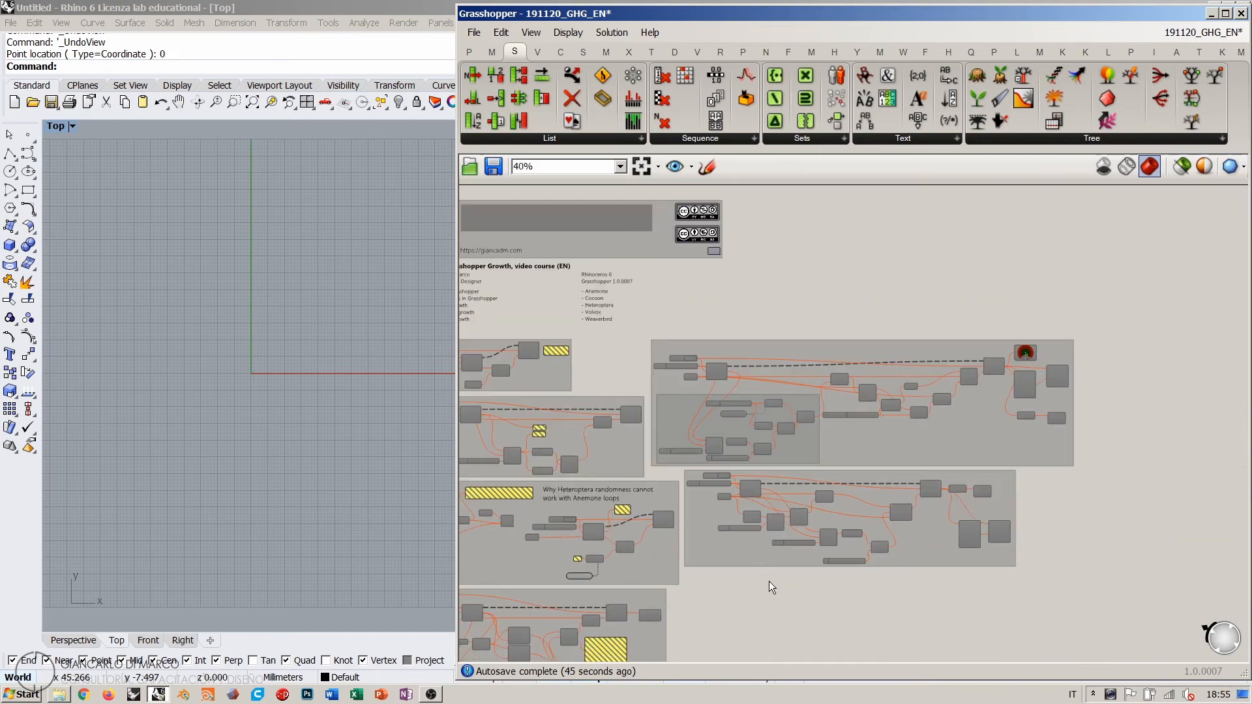
pyautogui.moveTo(655, 354); pyautogui.dragTo(926, 465, button='right')
pyautogui.scroll(6, 811, 401)
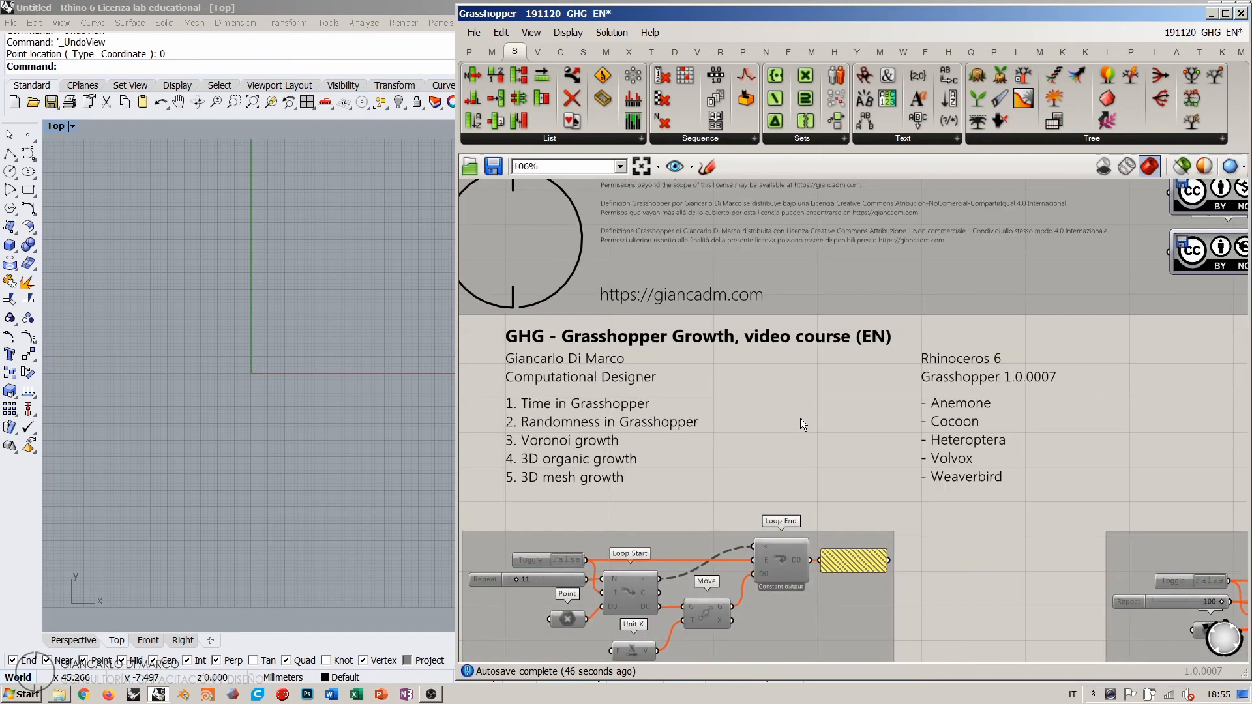
pyautogui.click(495, 166)
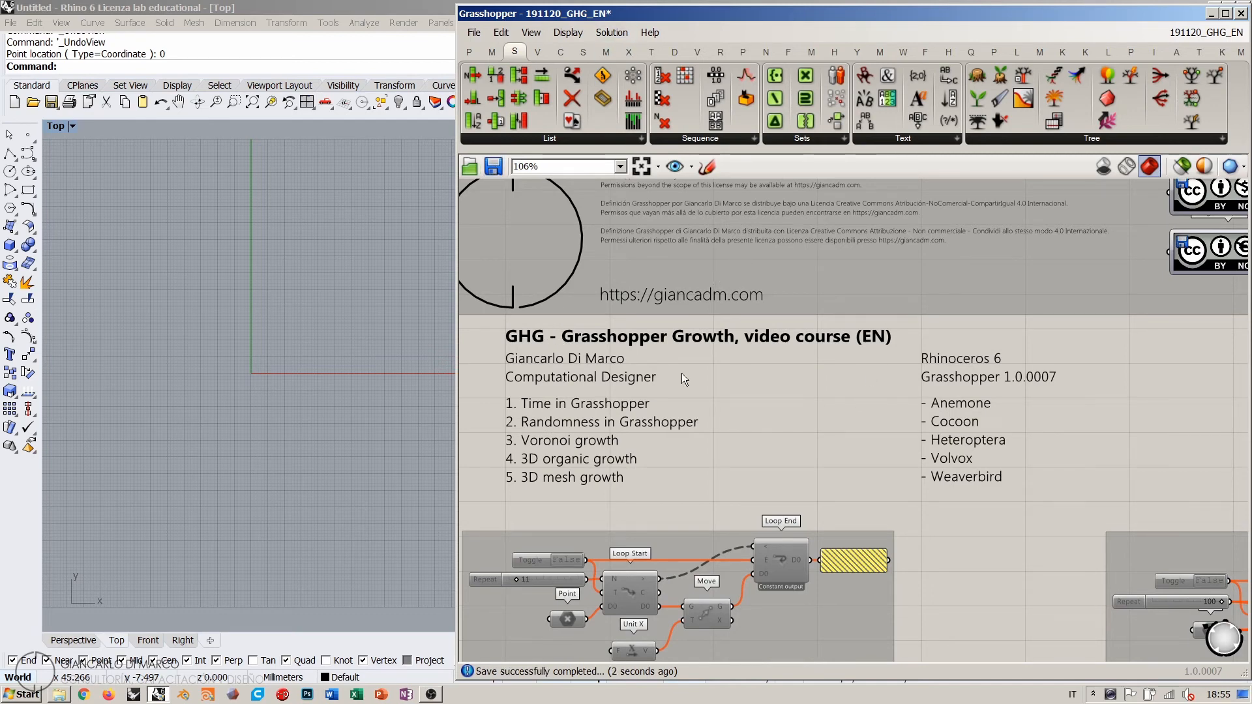
pyautogui.click(493, 167)
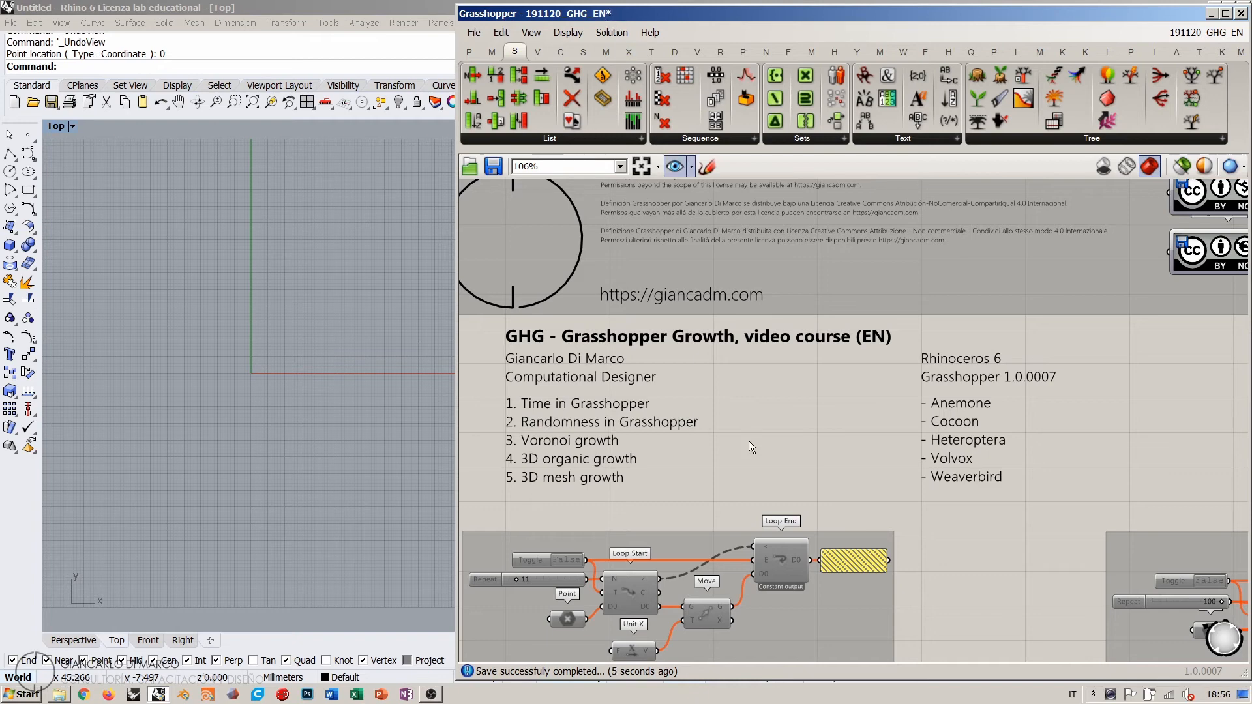
# Step: Examine the existing example groups, including the timer-driven random direction setup that explains why Heteroptera randomness fails with Anemone loops
pyautogui.moveTo(912, 533); pyautogui.dragTo(851, 345, button='right')
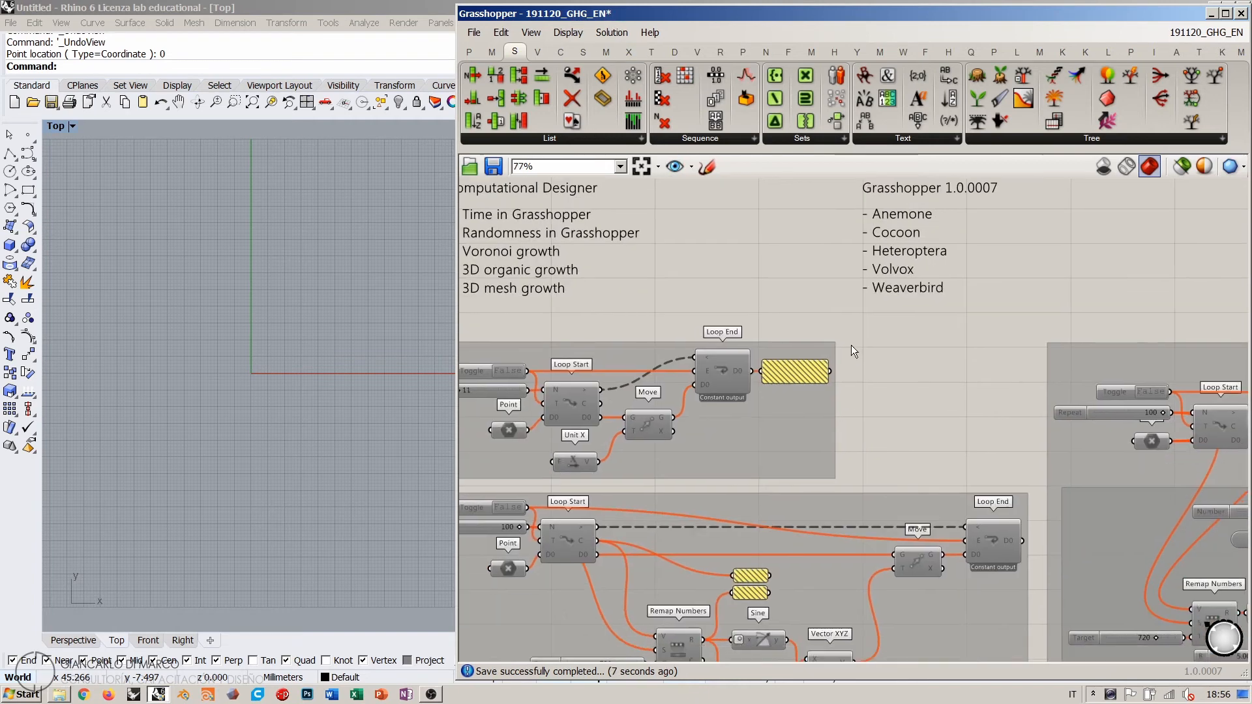
pyautogui.scroll(-4, 851, 346)
pyautogui.moveTo(855, 488); pyautogui.dragTo(833, 295, button='right')
pyautogui.scroll(3, 696, 457)
pyautogui.scroll(4, 696, 456)
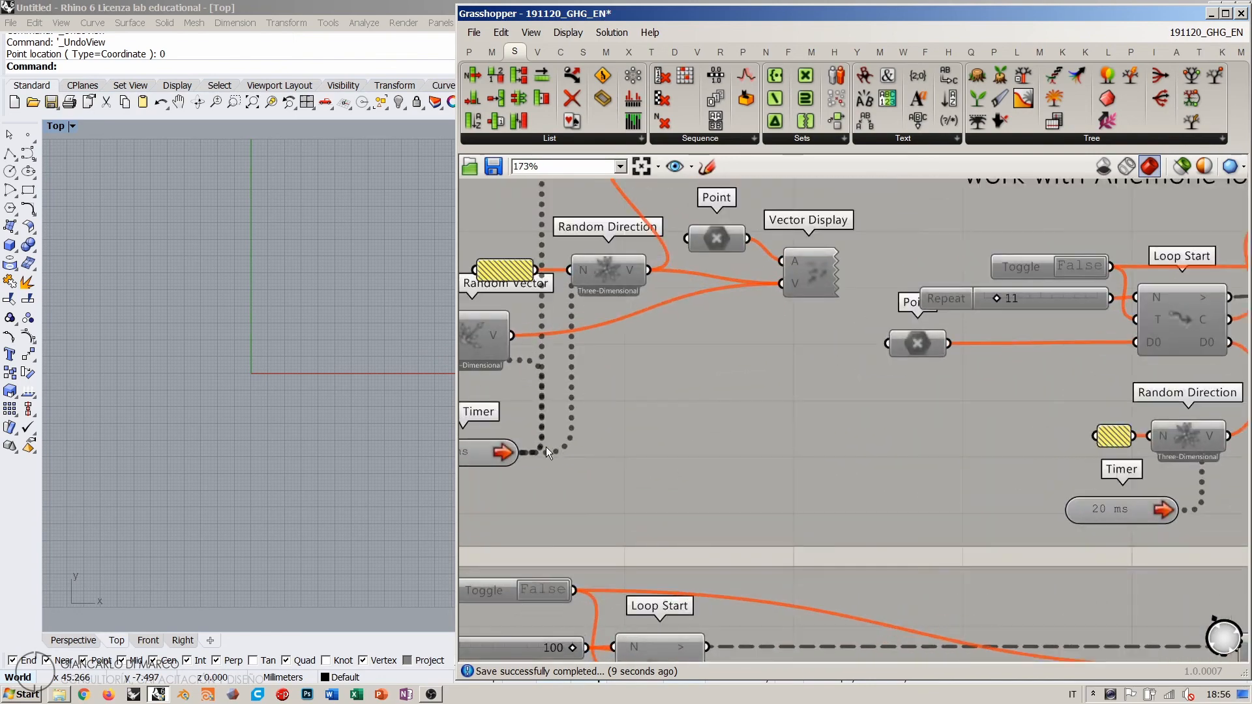
pyautogui.moveTo(546, 447); pyautogui.dragTo(616, 430, button='right')
pyautogui.scroll(-2, 606, 431)
pyautogui.click(551, 434)
pyautogui.click(551, 433)
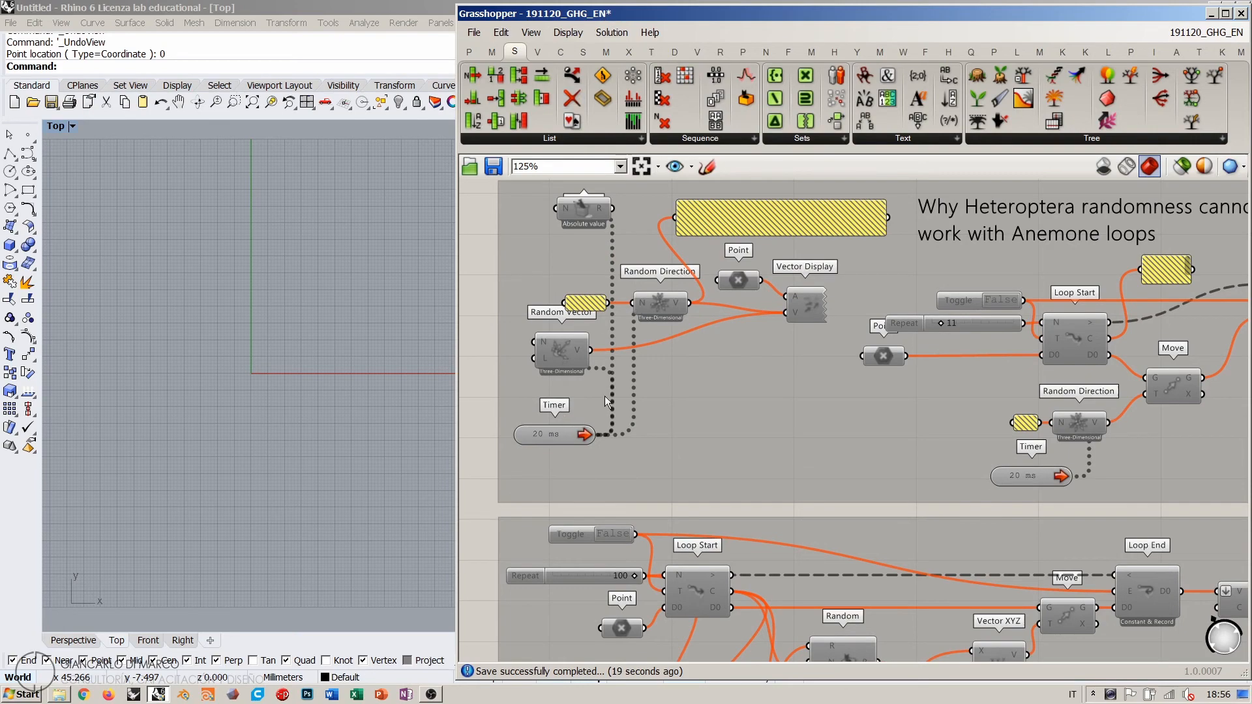
pyautogui.scroll(-5, 604, 396)
pyautogui.moveTo(861, 467); pyautogui.dragTo(853, 490, button='right')
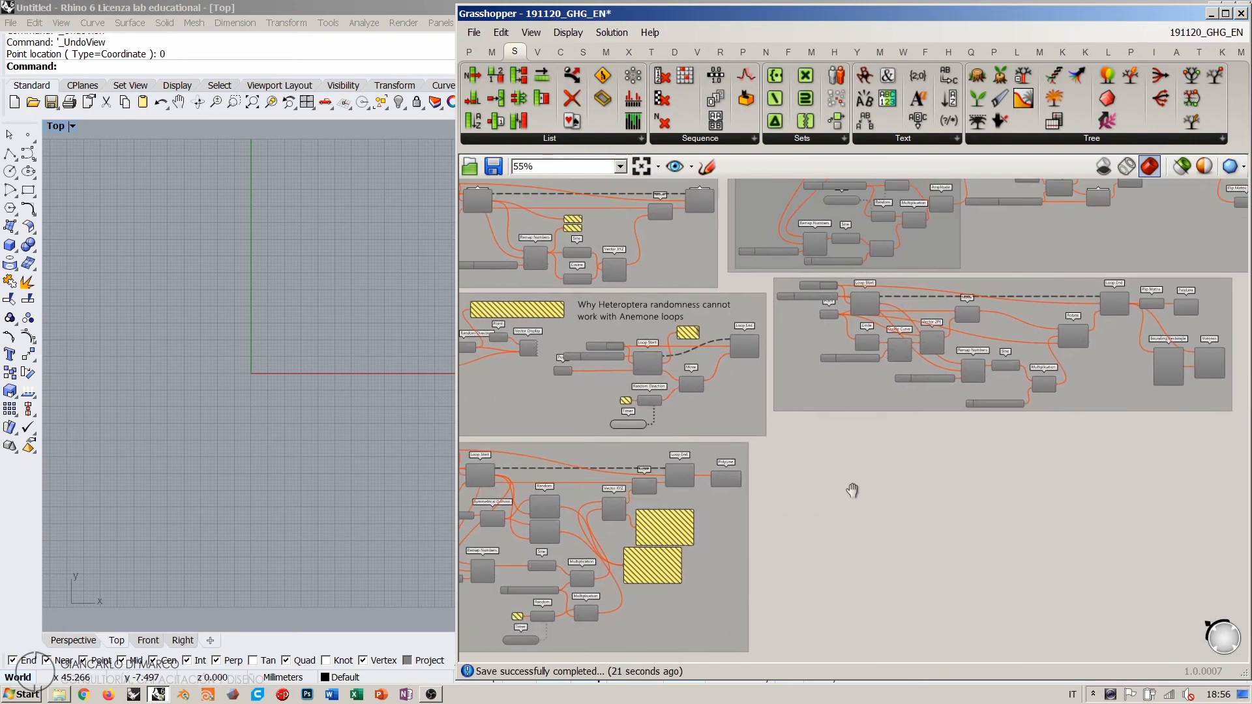
pyautogui.scroll(-3, 808, 430)
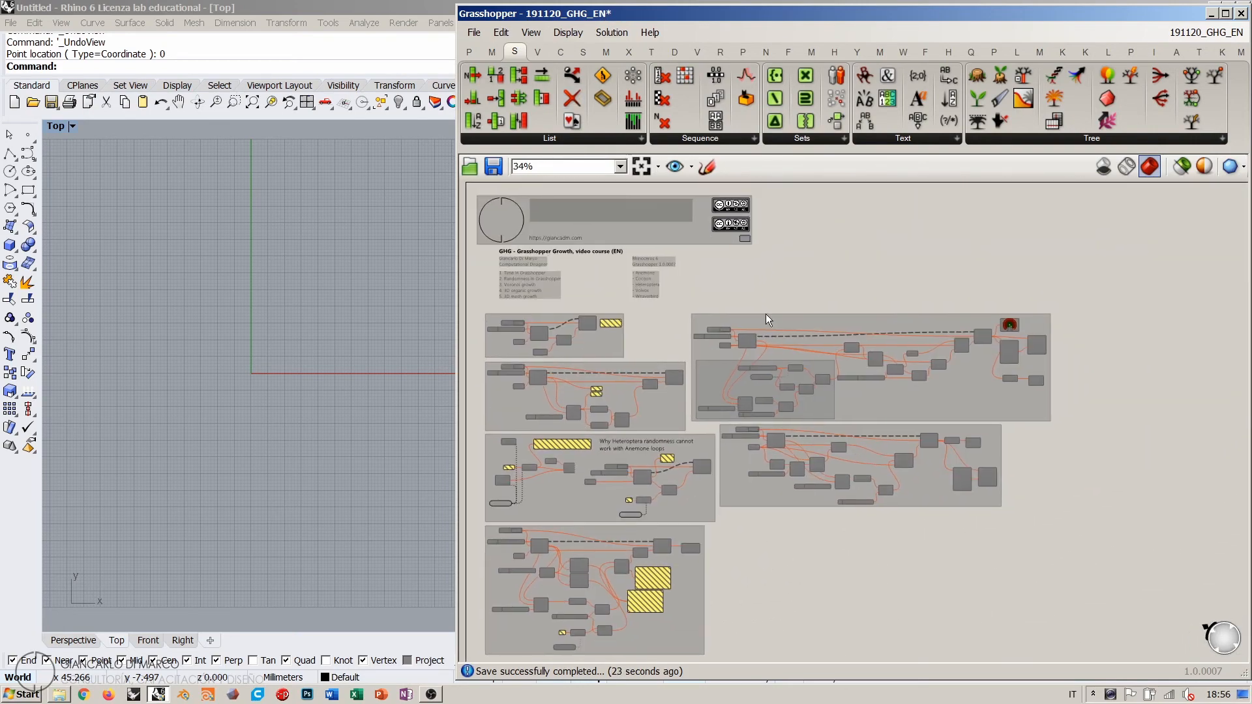
# Step: Save the definition again and keep the document open
pyautogui.click(493, 166)
pyautogui.click(1246, 40)
pyautogui.click(1146, 52)
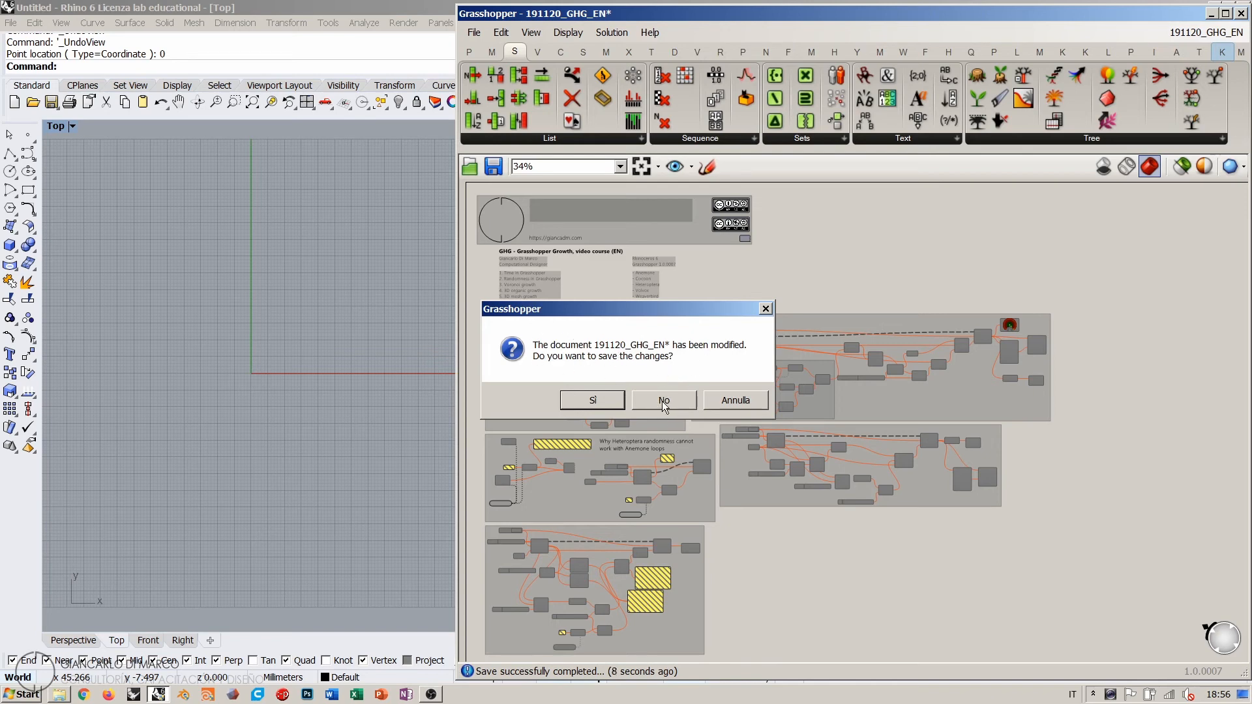
pyautogui.click(765, 309)
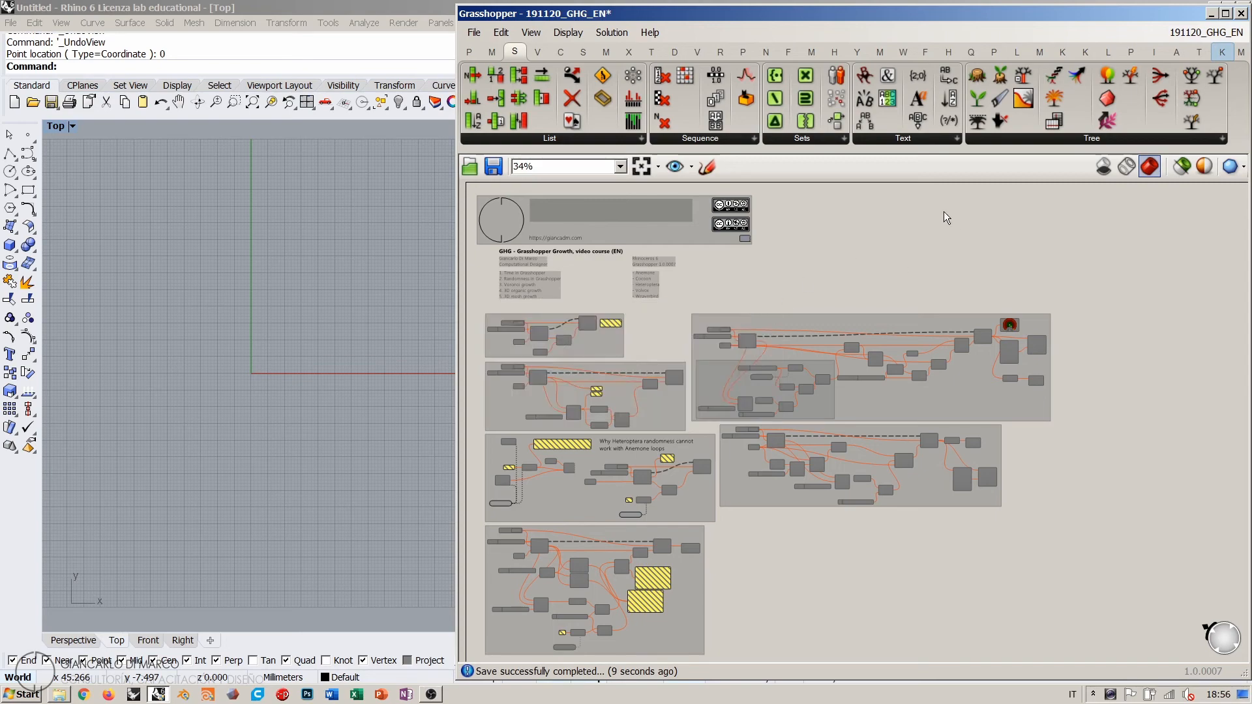
# Step: Review the course outline in the header and the overall layout of the existing loop groups
pyautogui.moveTo(840, 518); pyautogui.dragTo(922, 560, button='right')
pyautogui.scroll(1, 775, 374)
pyautogui.scroll(-1, 705, 397)
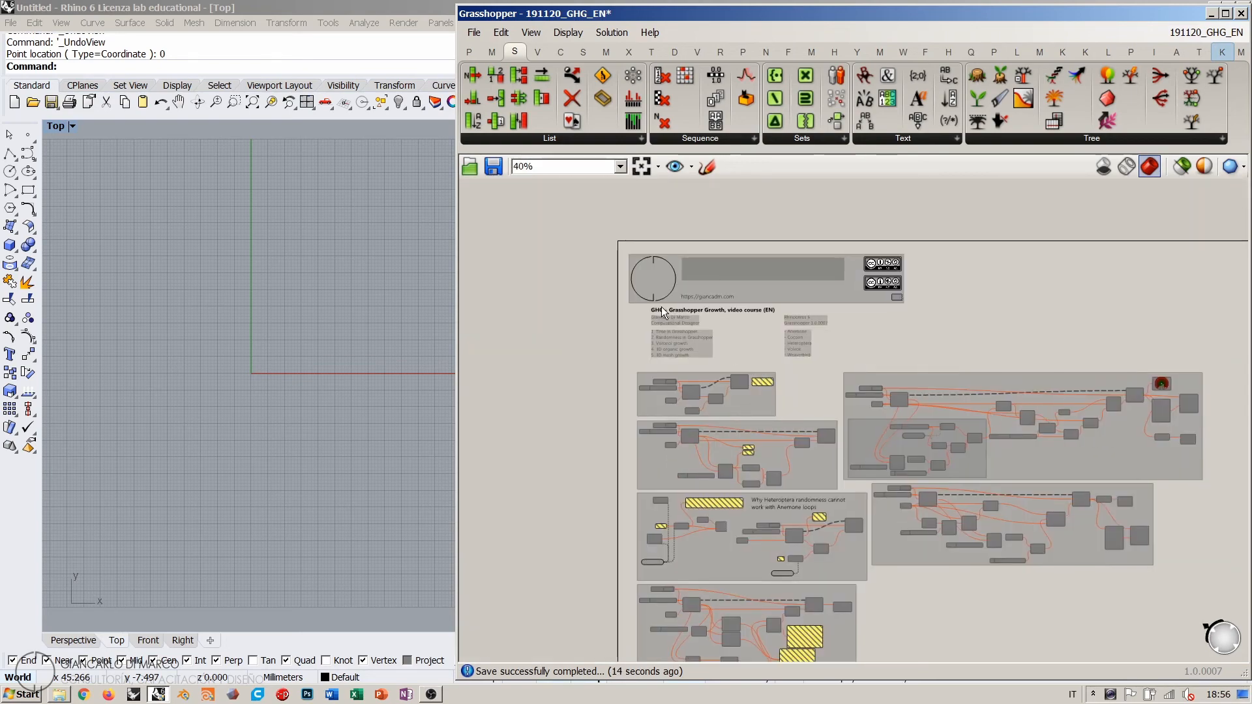
pyautogui.scroll(9, 682, 351)
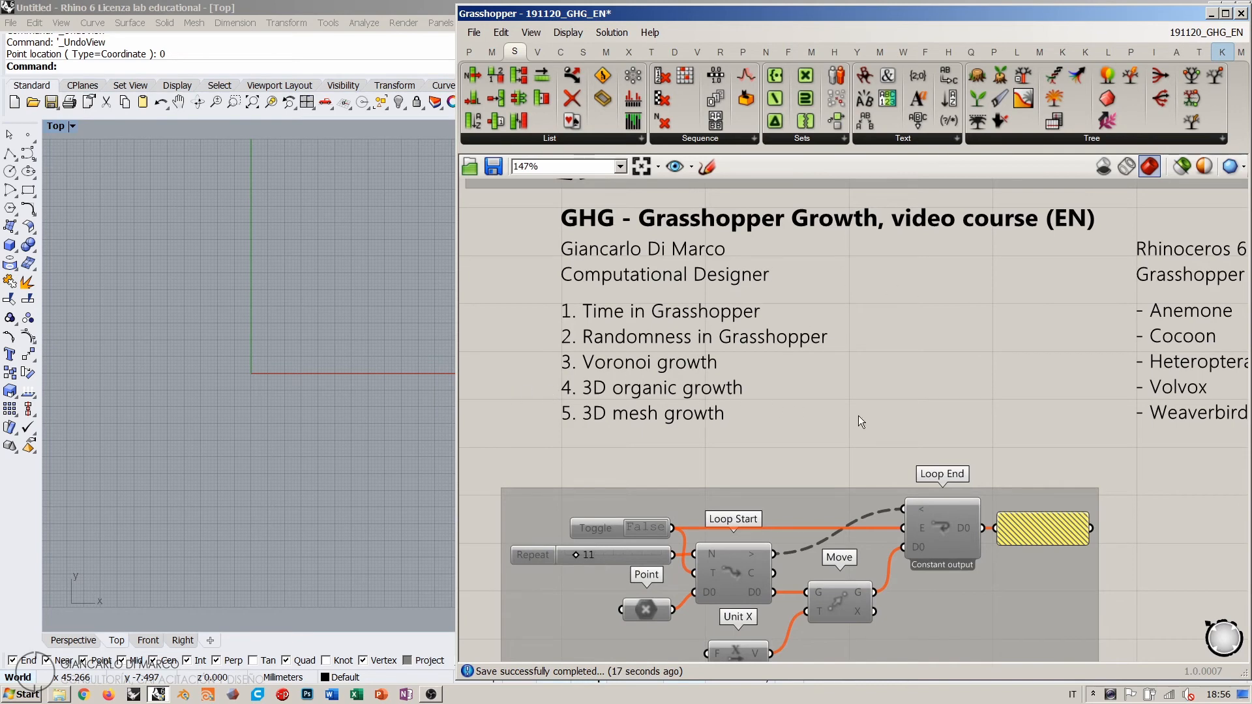
pyautogui.scroll(-2, 608, 279)
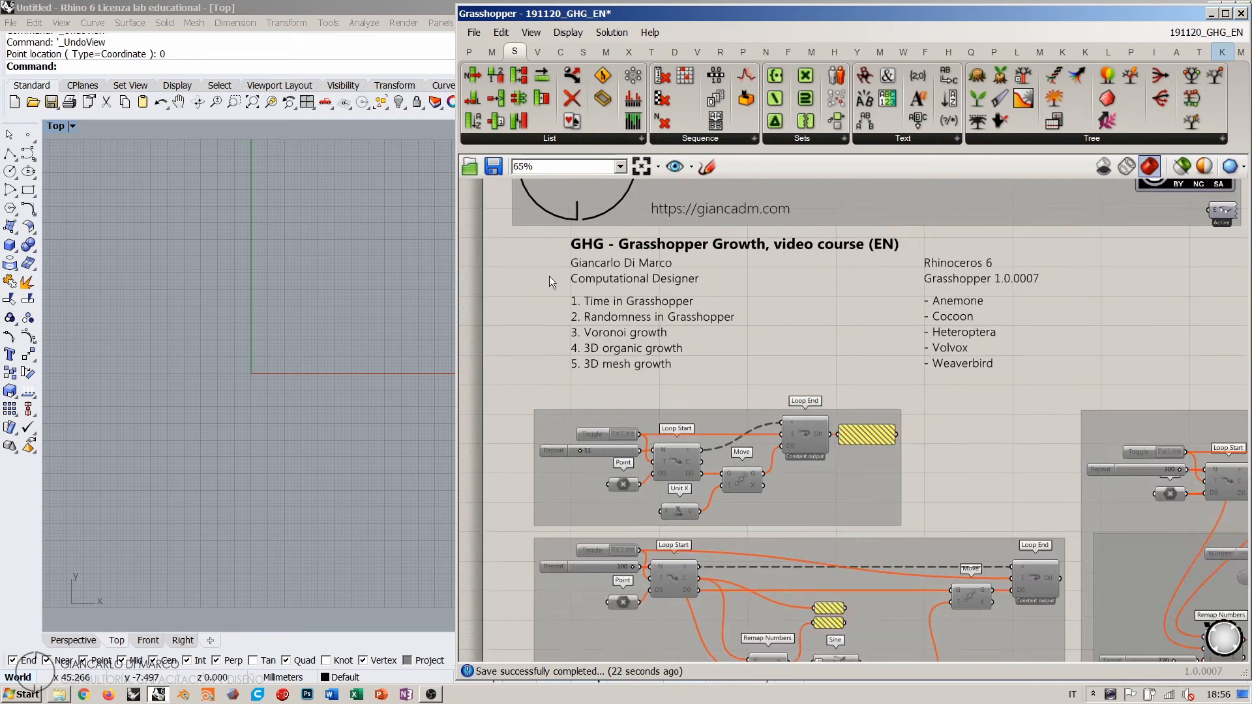
pyautogui.scroll(-5, 549, 275)
pyautogui.moveTo(737, 431); pyautogui.dragTo(687, 317, button='right')
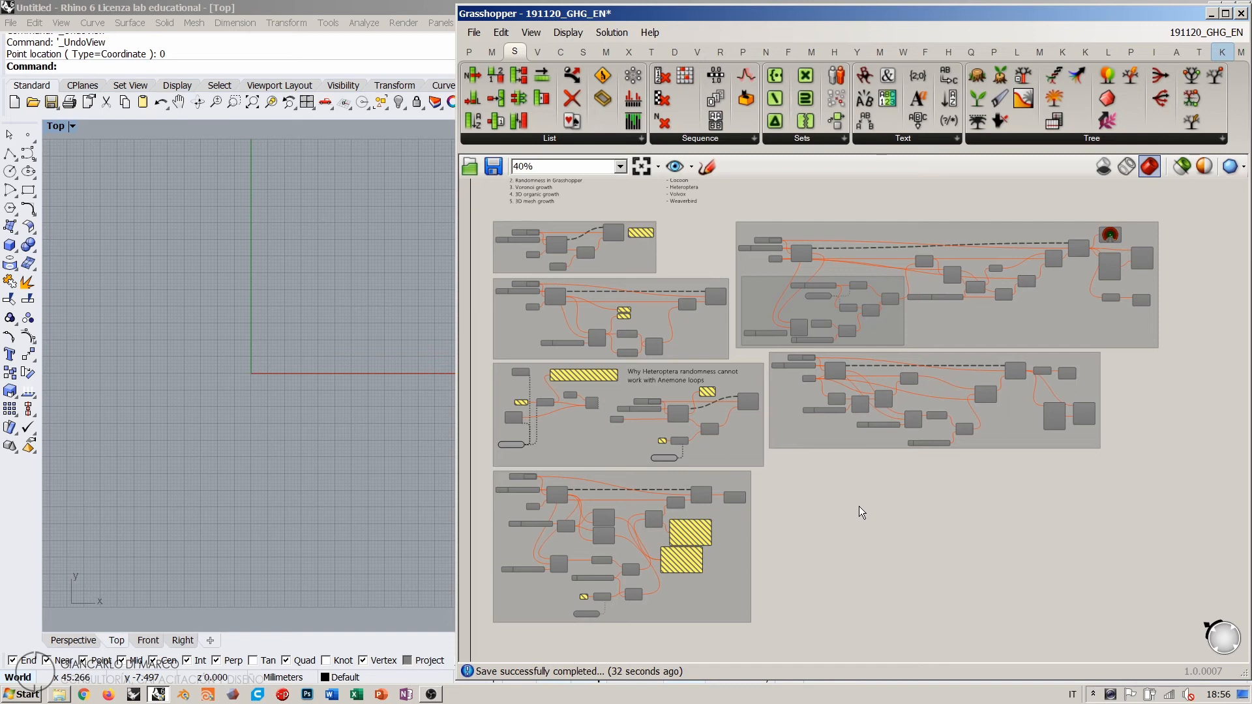
# Step: Add a Point parameter in the empty canvas area below the last loop group and set it to the origin (0)
pyautogui.scroll(5, 754, 413)
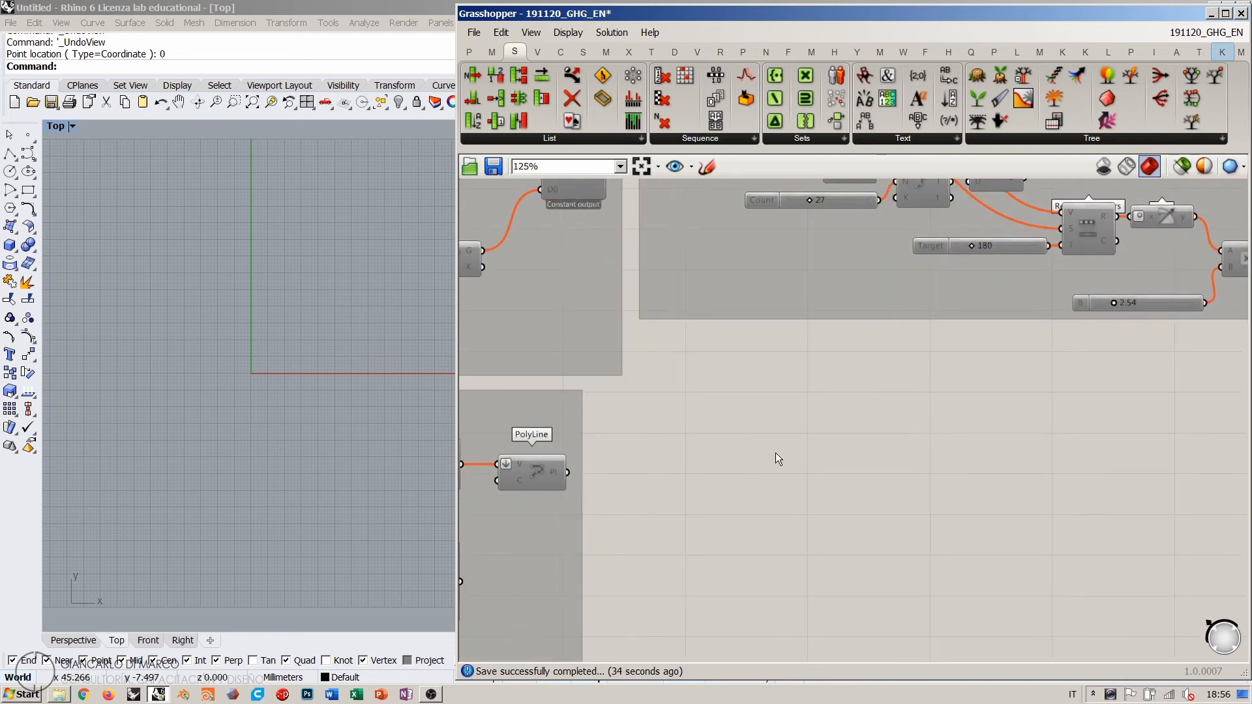
pyautogui.moveTo(776, 459); pyautogui.dragTo(734, 423, button='right')
pyautogui.doubleClick(682, 385)
pyautogui.write('poi')
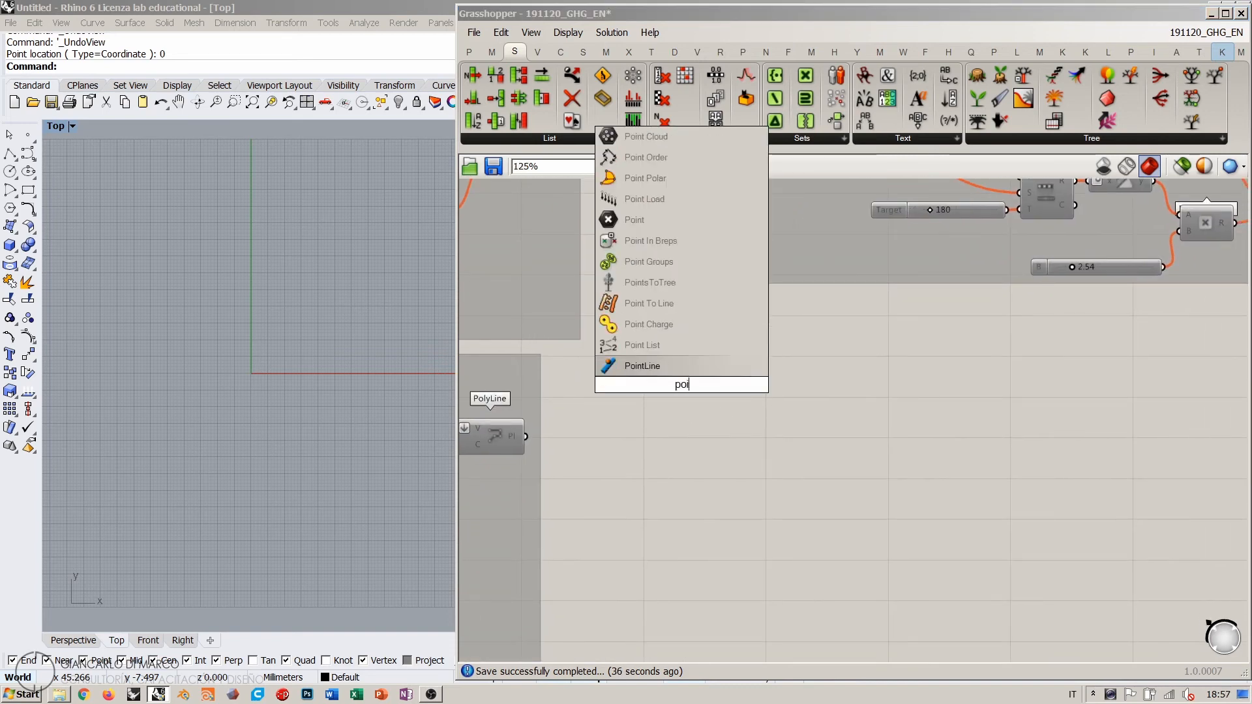
pyautogui.click(639, 222)
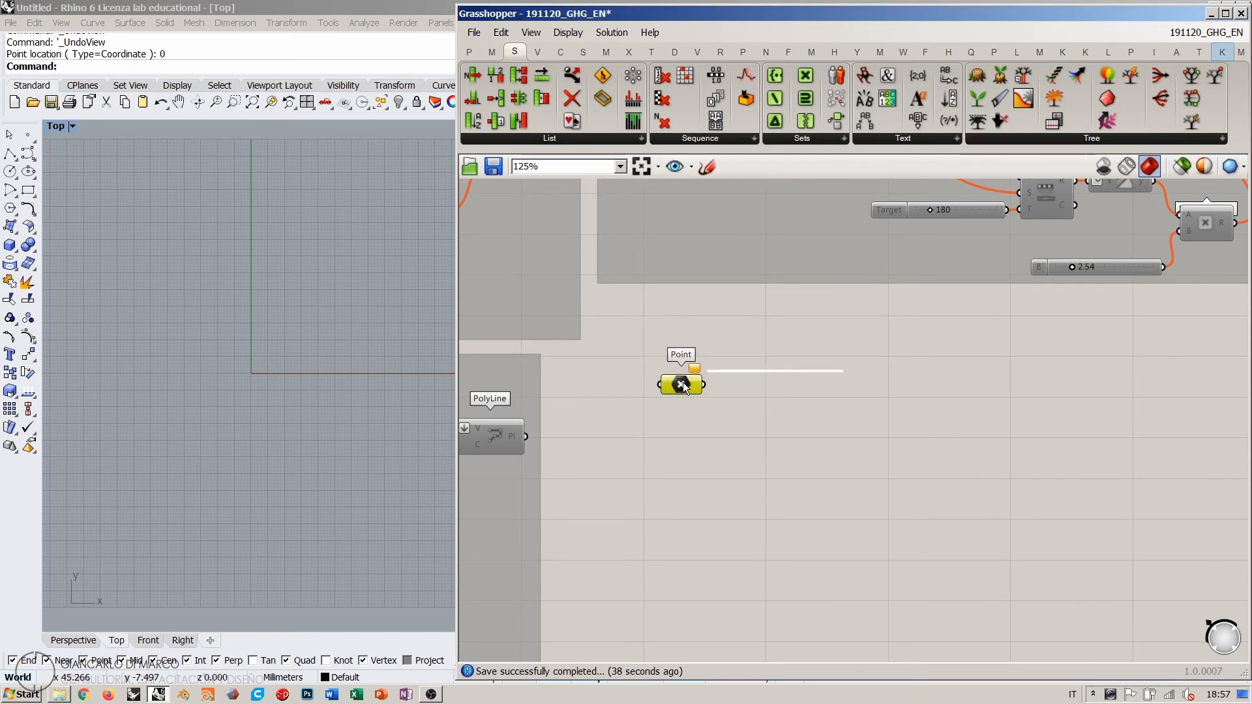
pyautogui.rightClick(683, 382)
pyautogui.click(706, 564)
pyautogui.write('0')
pyautogui.press('Return')
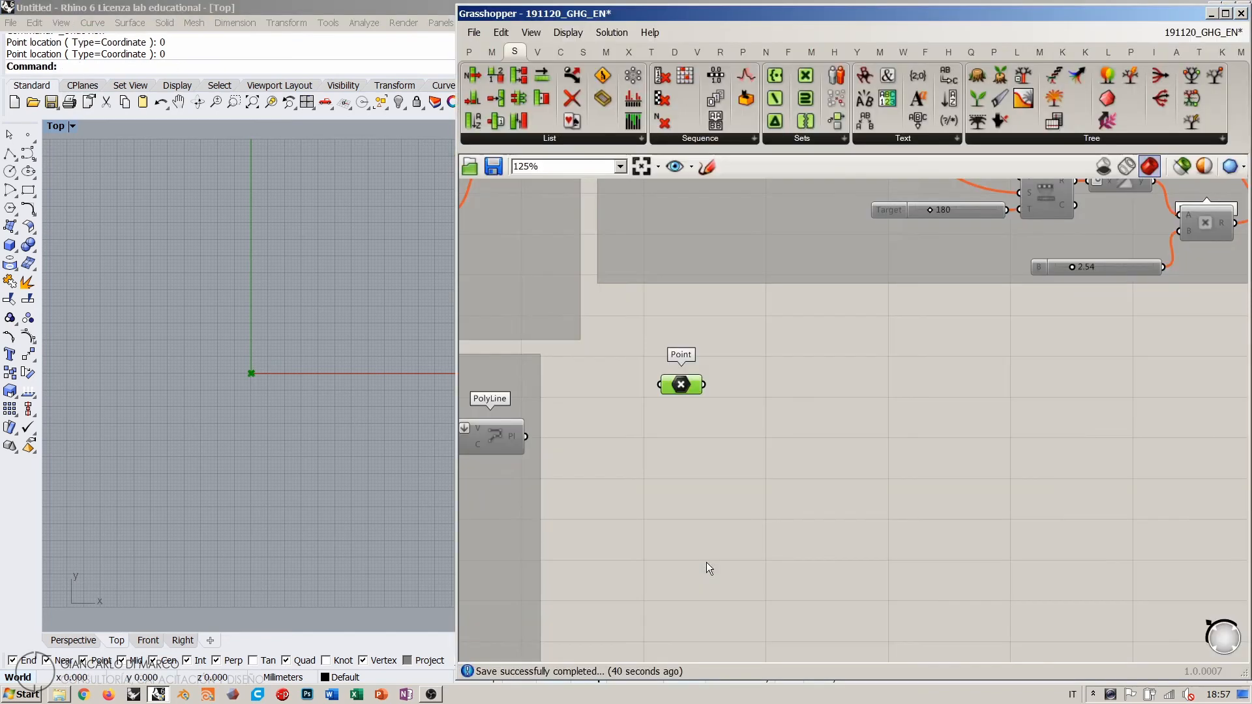
# Step: Add Loop Start and Loop End components beside the point and link Loop Start's > output to Loop End's < input
pyautogui.doubleClick(864, 417)
pyautogui.write('loo')
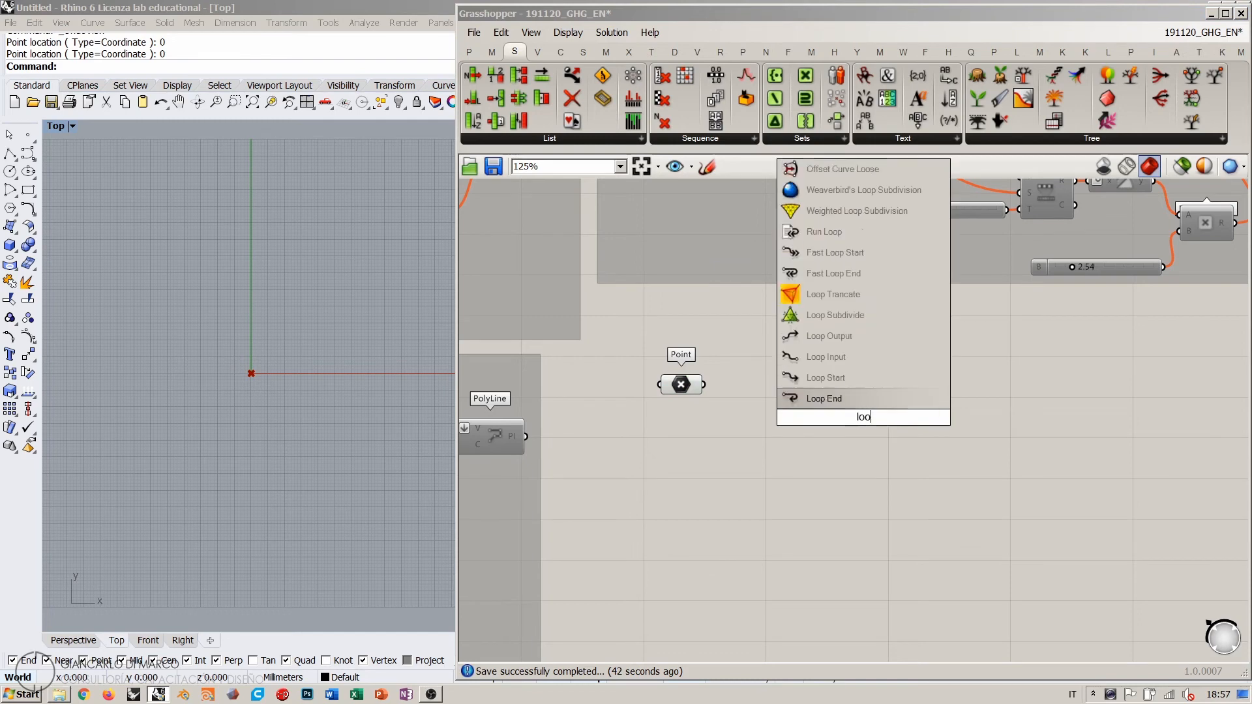
pyautogui.click(840, 357)
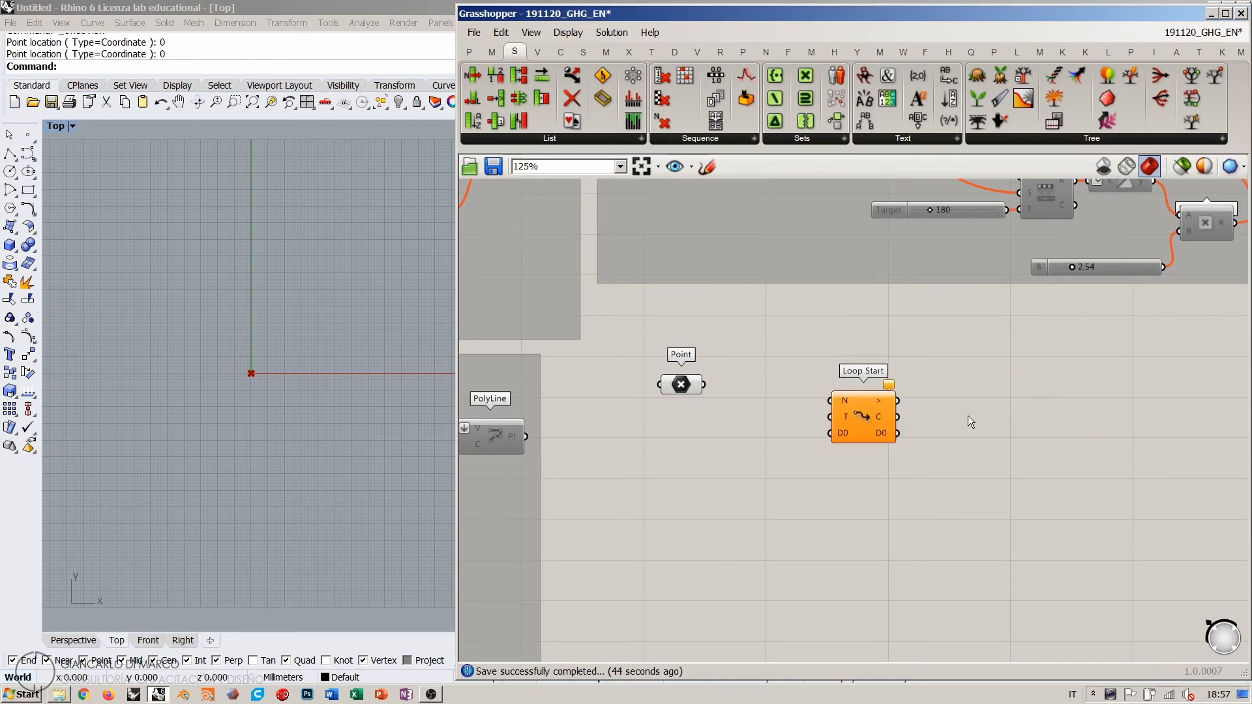
pyautogui.doubleClick(968, 416)
pyautogui.write('loop')
pyautogui.click(939, 375)
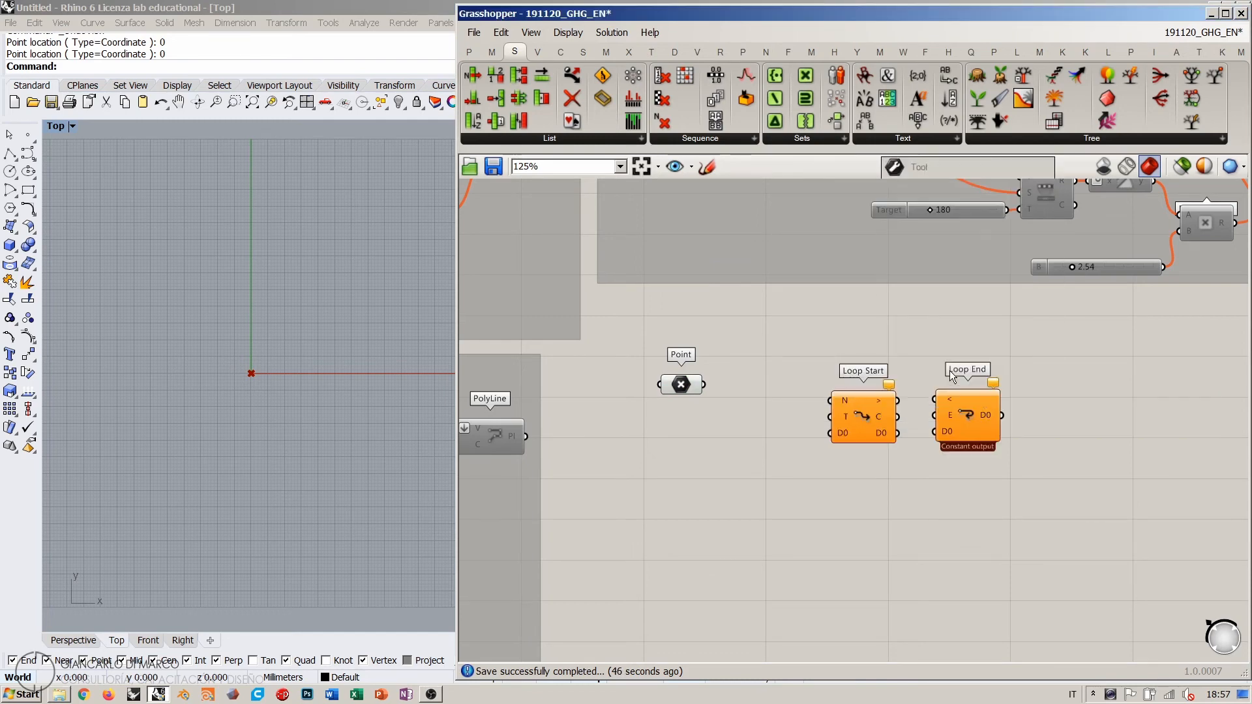
pyautogui.moveTo(965, 417); pyautogui.dragTo(1043, 420)
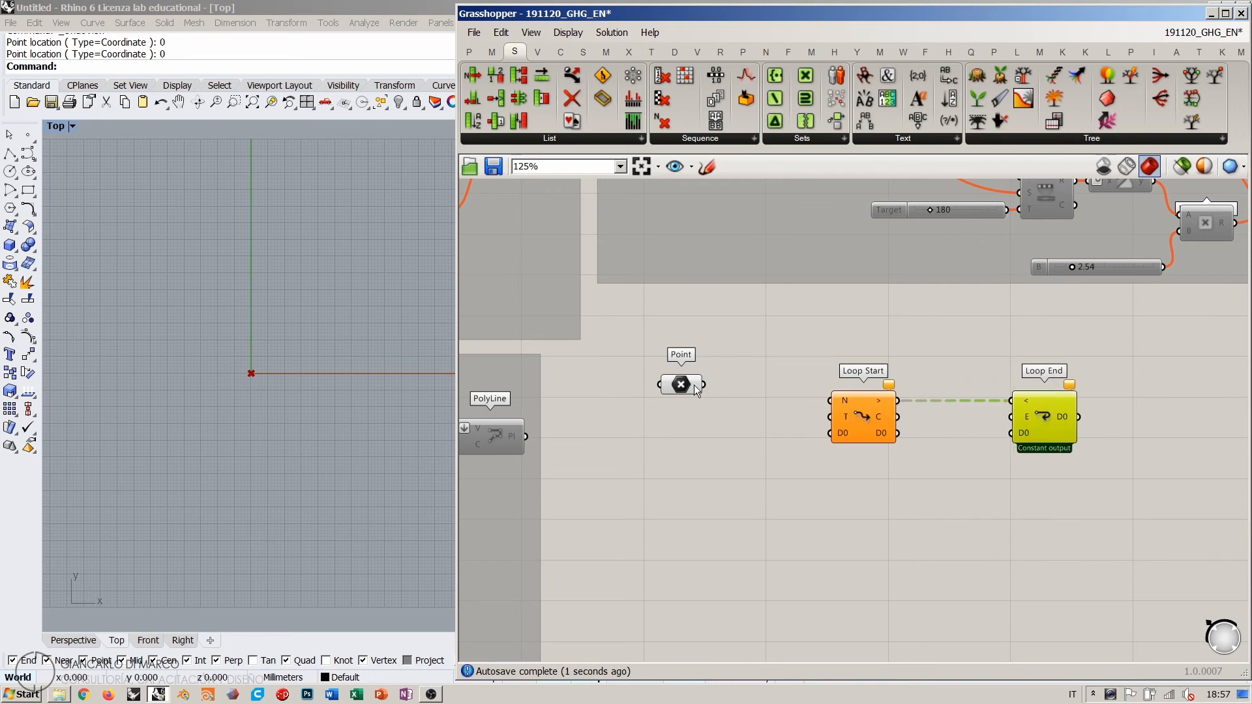
# Step: Connect the Point to Loop Start's D0 input and place it directly beside that input
pyautogui.moveTo(681, 384); pyautogui.dragTo(830, 433)
pyautogui.click(782, 450)
pyautogui.moveTo(718, 467); pyautogui.dragTo(790, 438)
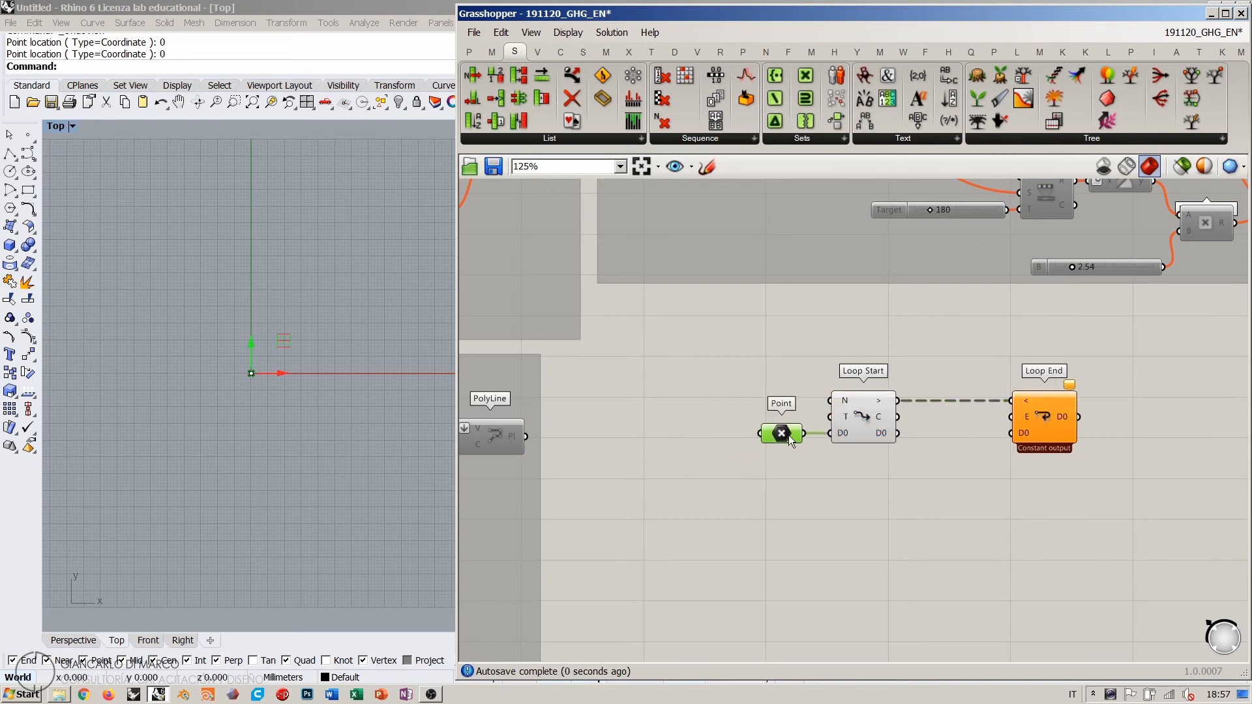
# Step: Add a number slider with value 11 and connect it to Loop Start's N (Repeat) input
pyautogui.doubleClick(746, 397)
pyautogui.write('11')
pyautogui.press('Return')
pyautogui.moveTo(835, 404); pyautogui.dragTo(787, 404)
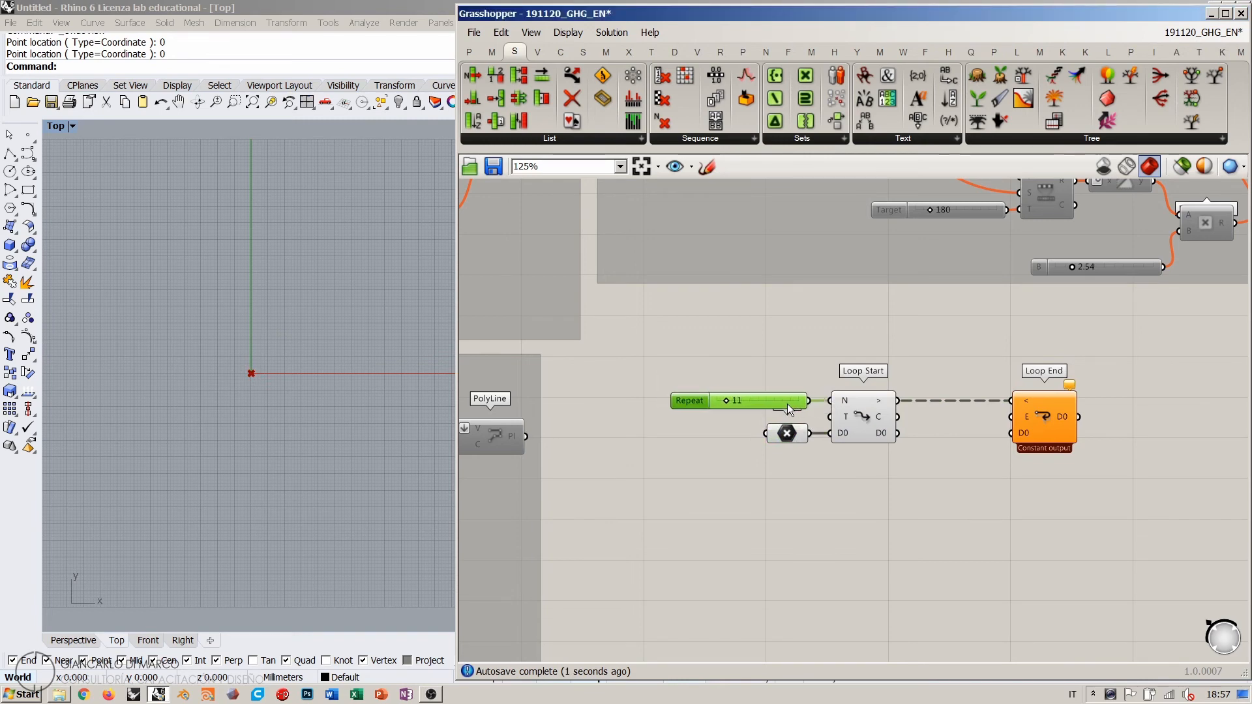
# Step: Add a Boolean Toggle set to True above the Repeat slider and connect it to Loop End's E and Loop Start's T inputs
pyautogui.doubleClick(762, 347)
pyautogui.write('togg')
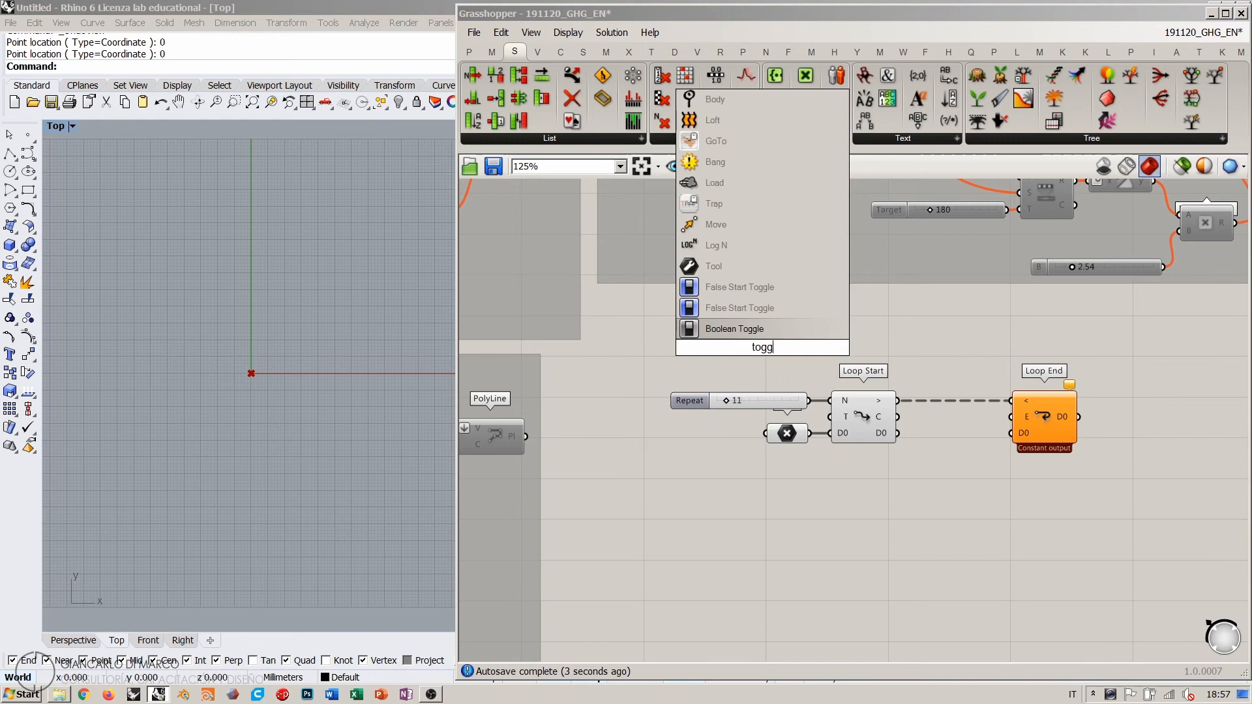
pyautogui.click(739, 326)
pyautogui.moveTo(806, 348); pyautogui.dragTo(1012, 417)
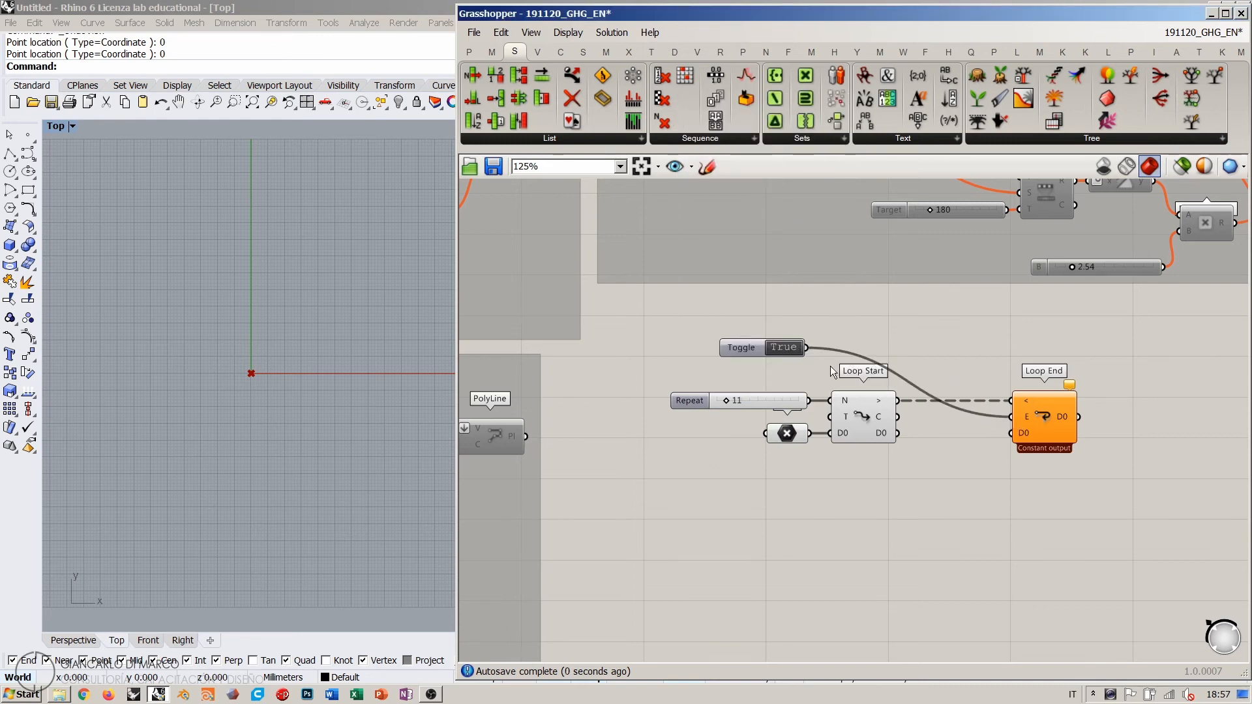
pyautogui.moveTo(807, 348); pyautogui.dragTo(830, 415)
pyautogui.moveTo(756, 345); pyautogui.dragTo(752, 380)
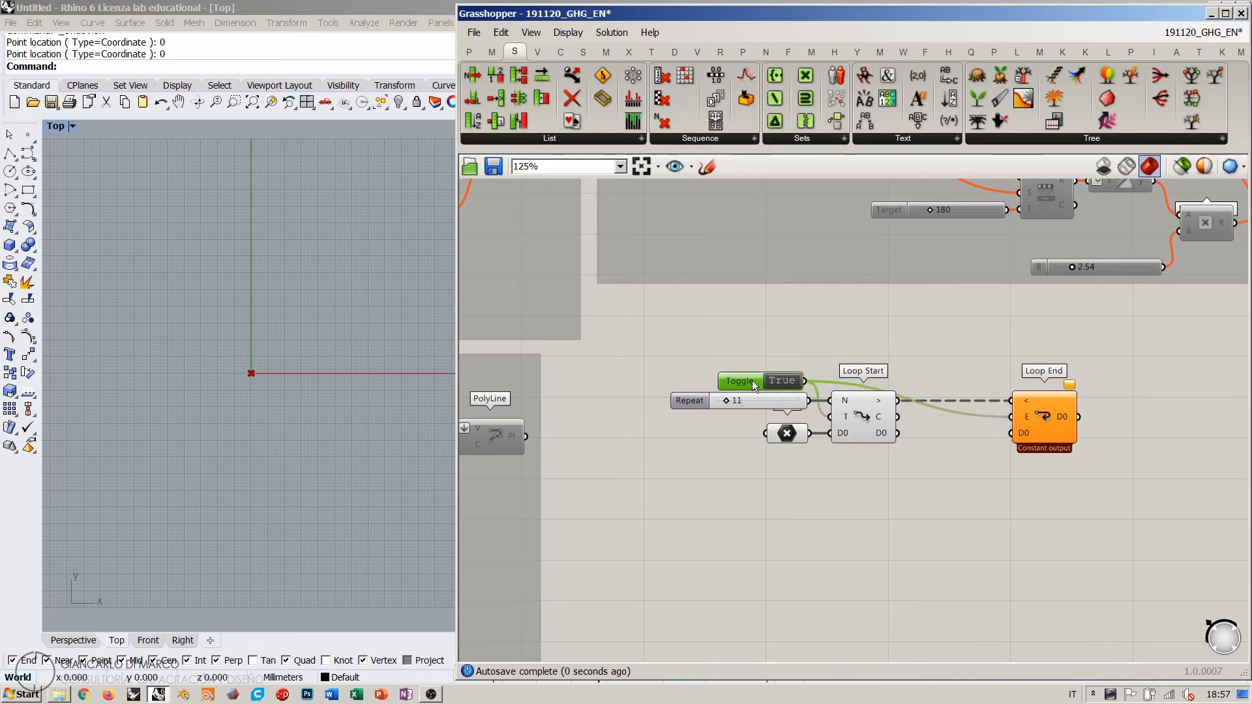
pyautogui.click(746, 344)
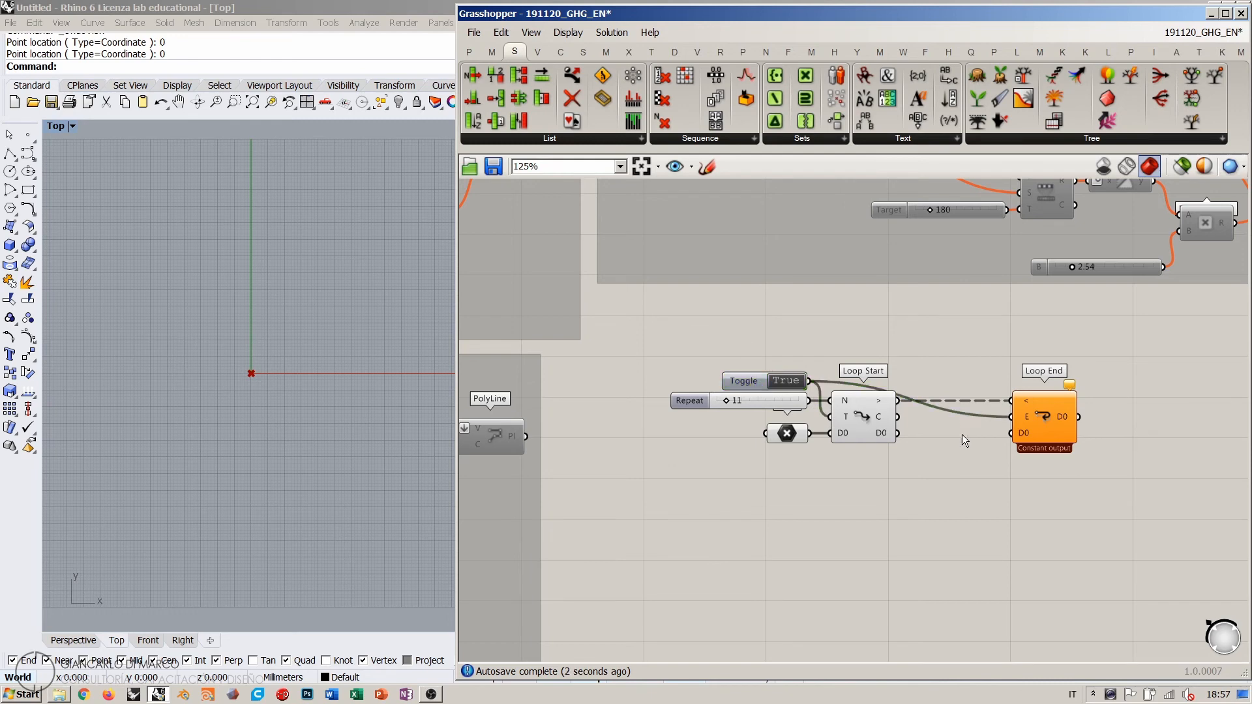
# Step: Move Loop End farther away from Loop Start to make room between them and turn off Loop Start's preview
pyautogui.moveTo(932, 496); pyautogui.dragTo(875, 472, button='right')
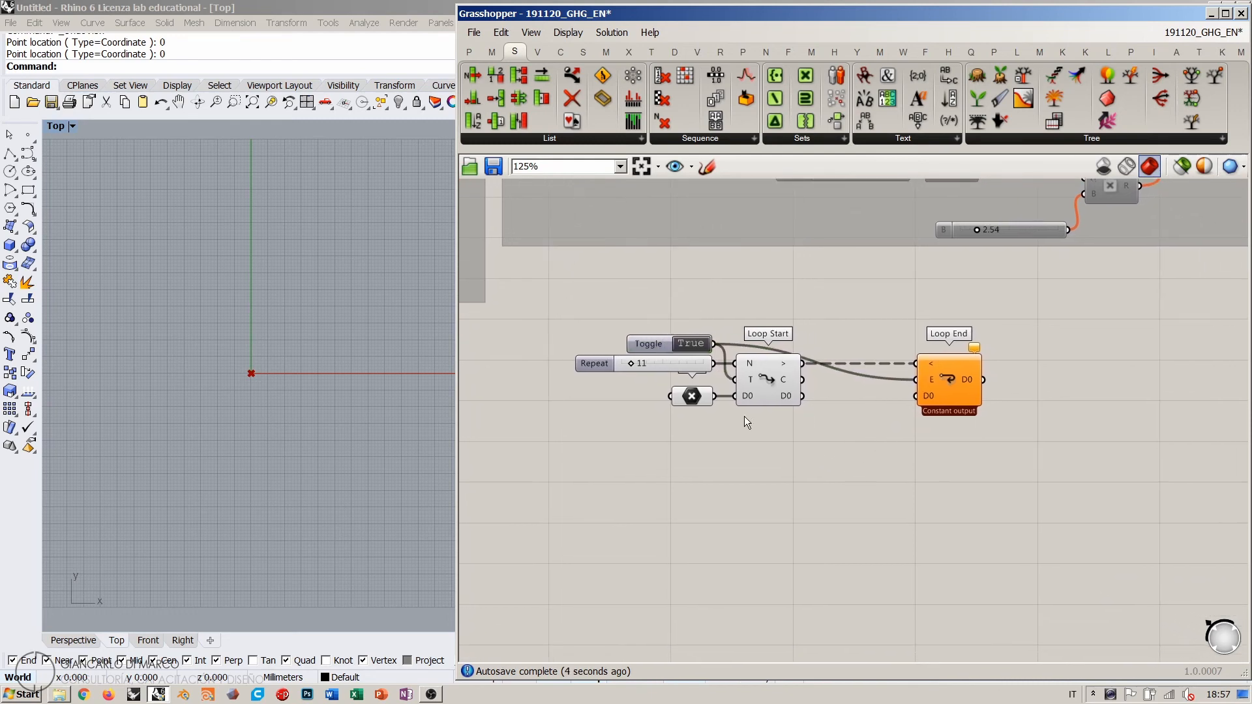
pyautogui.scroll(1, 738, 417)
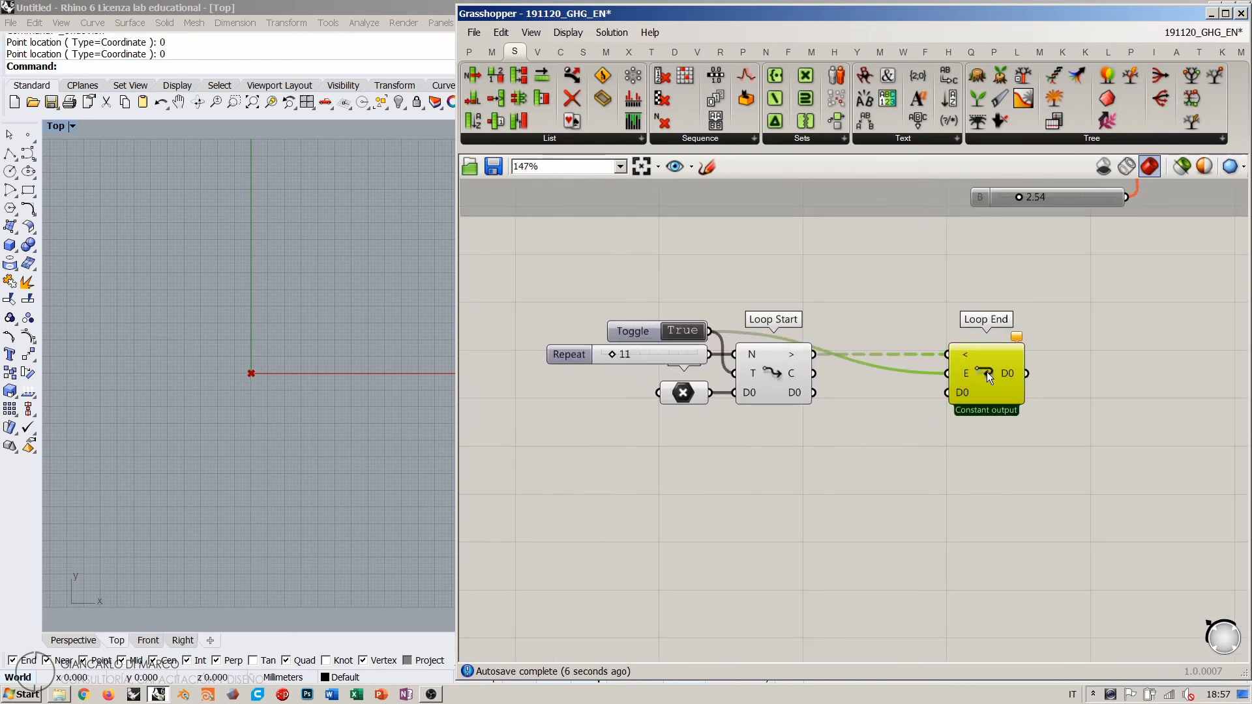
pyautogui.moveTo(986, 371); pyautogui.dragTo(1089, 373)
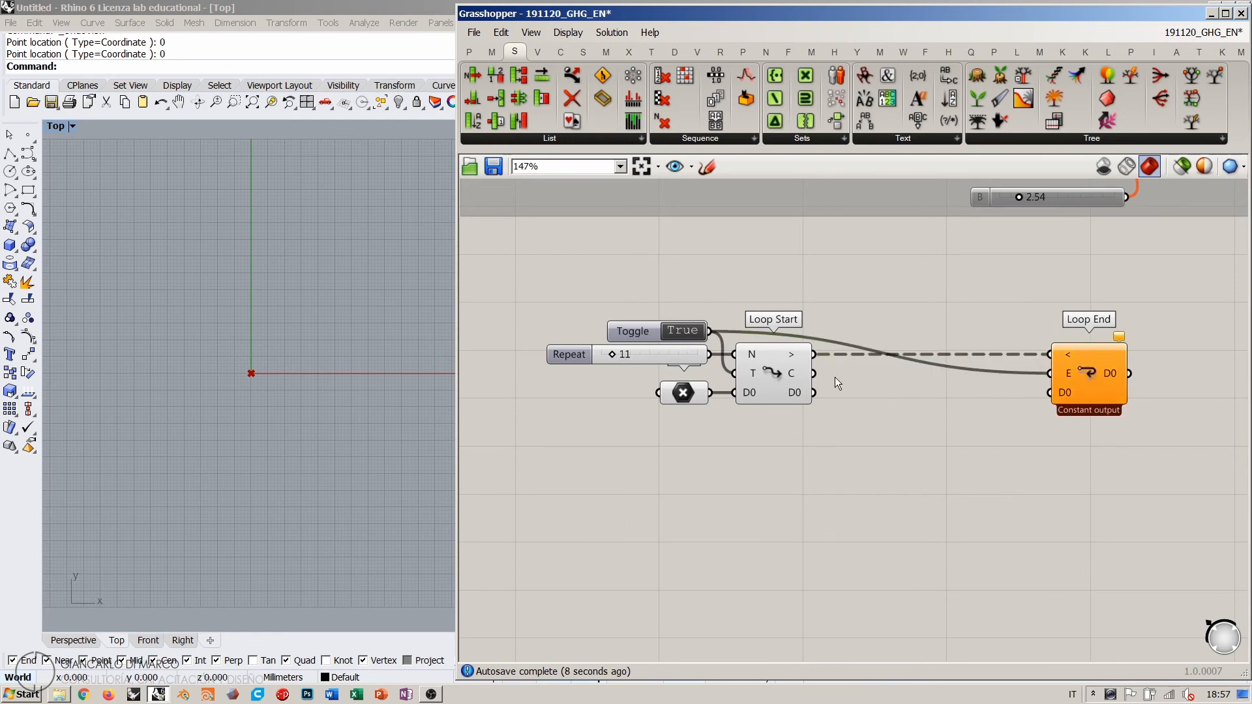
pyautogui.click(769, 369)
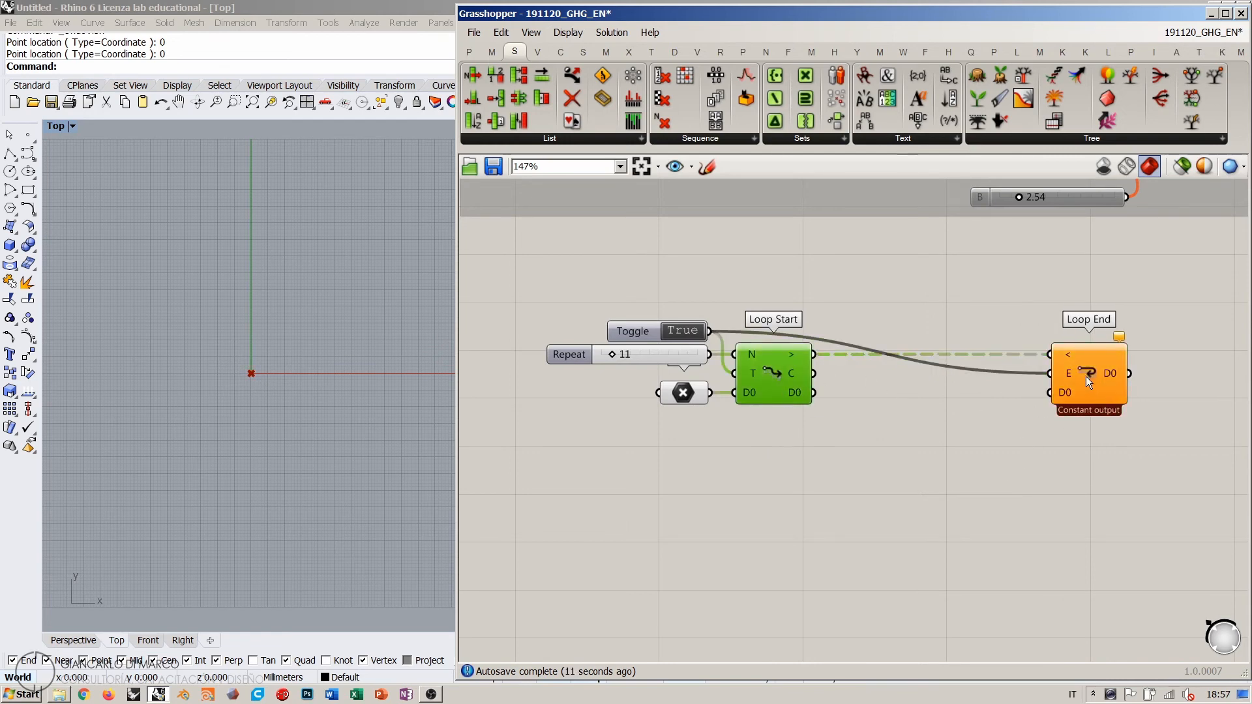
pyautogui.click(1129, 424)
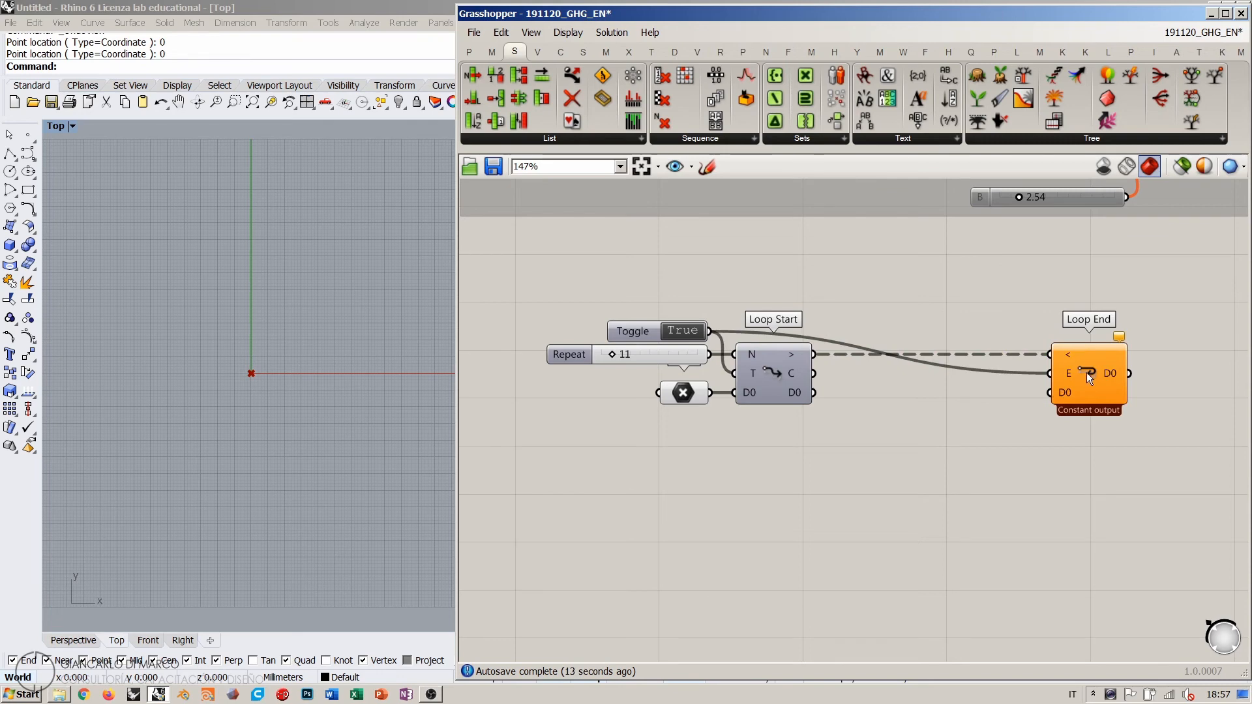
# Step: Nudge Loop End slightly farther away from Loop Start
pyautogui.moveTo(1093, 374); pyautogui.dragTo(1096, 374)
pyautogui.click(1092, 428)
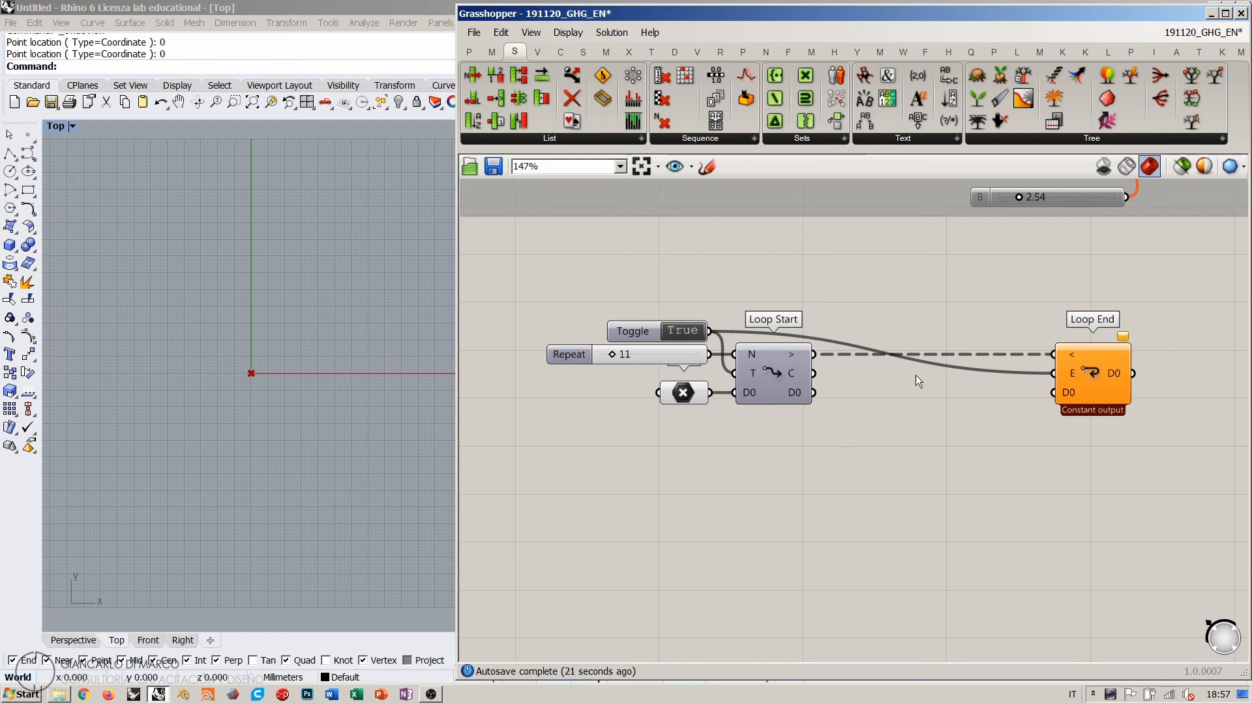
pyautogui.moveTo(916, 376); pyautogui.dragTo(888, 375, button='right')
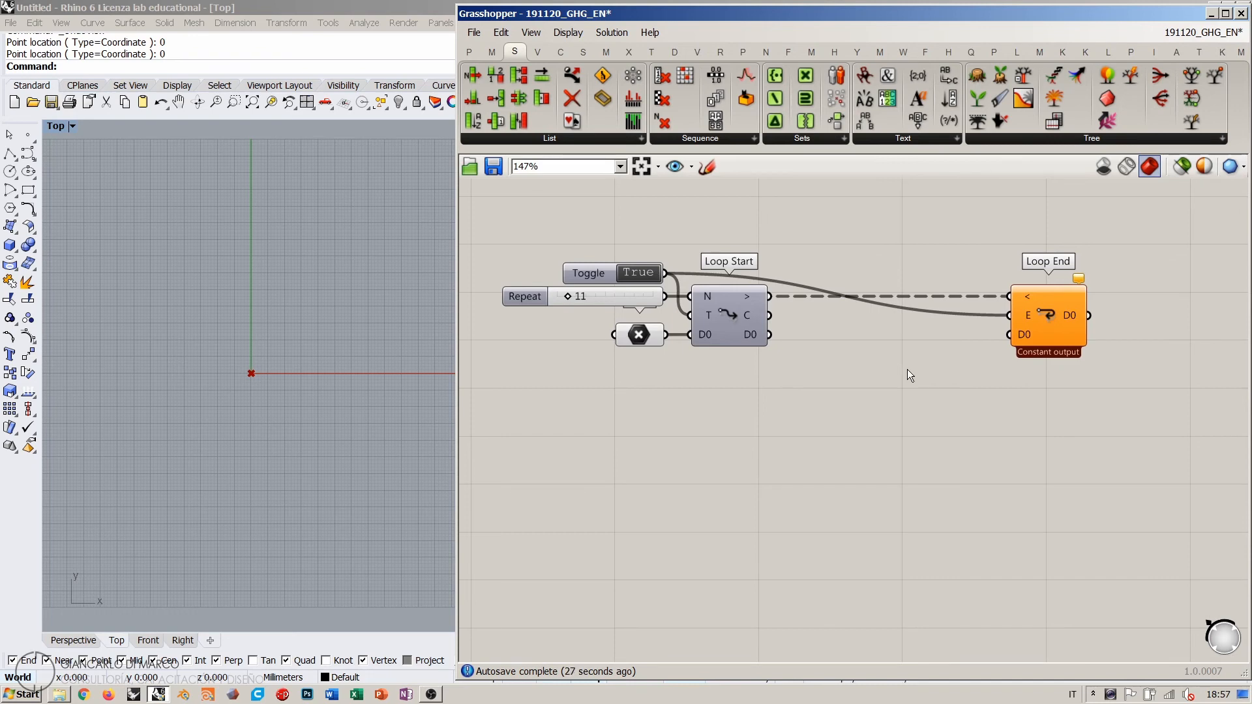
pyautogui.scroll(-3, 907, 369)
pyautogui.doubleClick(881, 430)
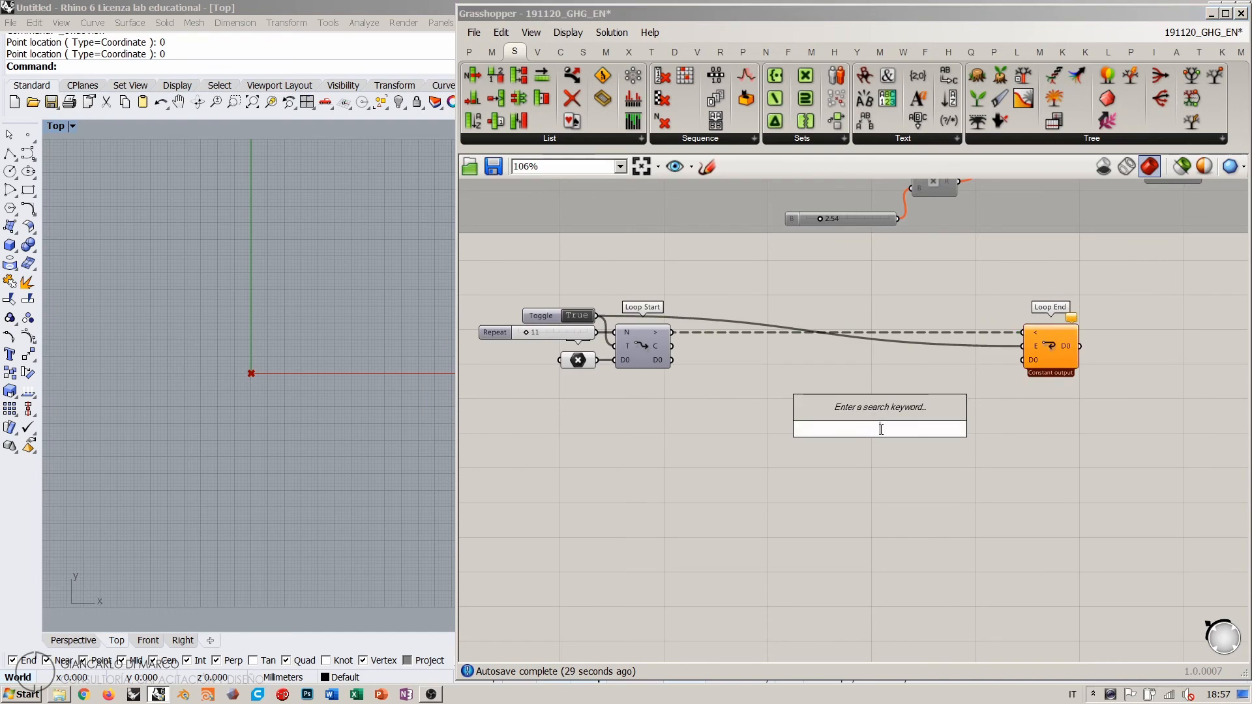
pyautogui.write('xyz')
pyautogui.click(840, 396)
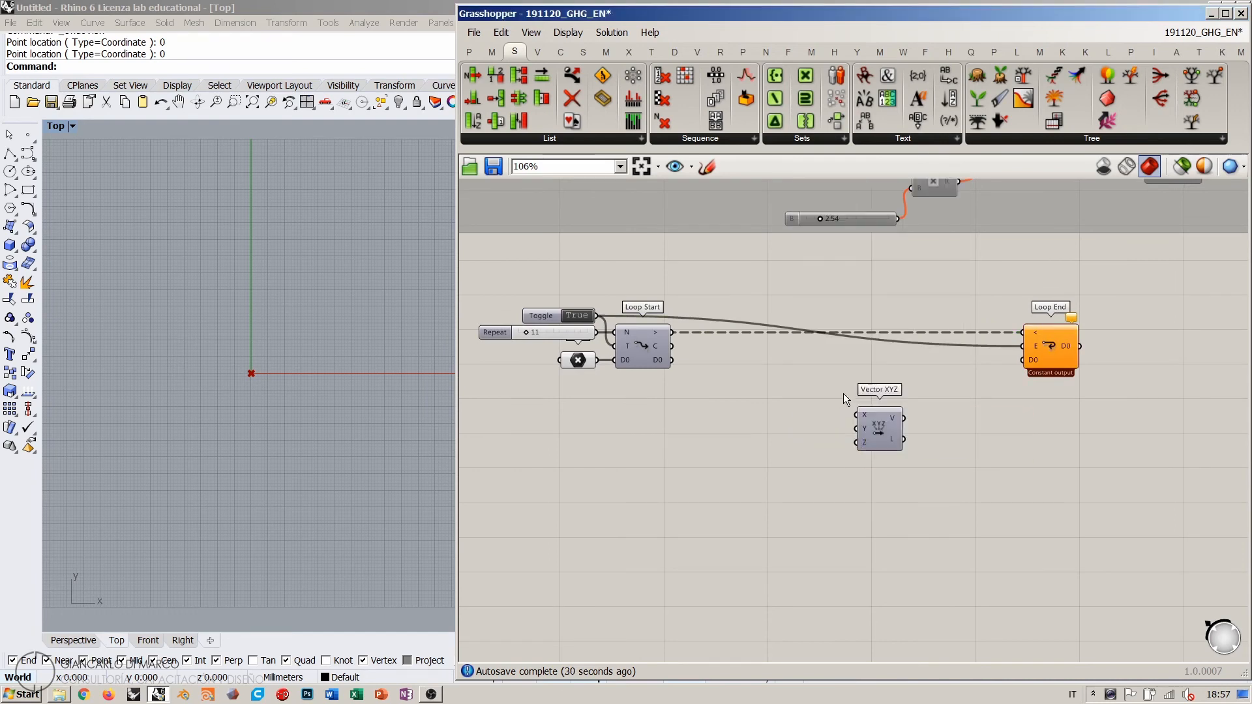
pyautogui.press('Delete')
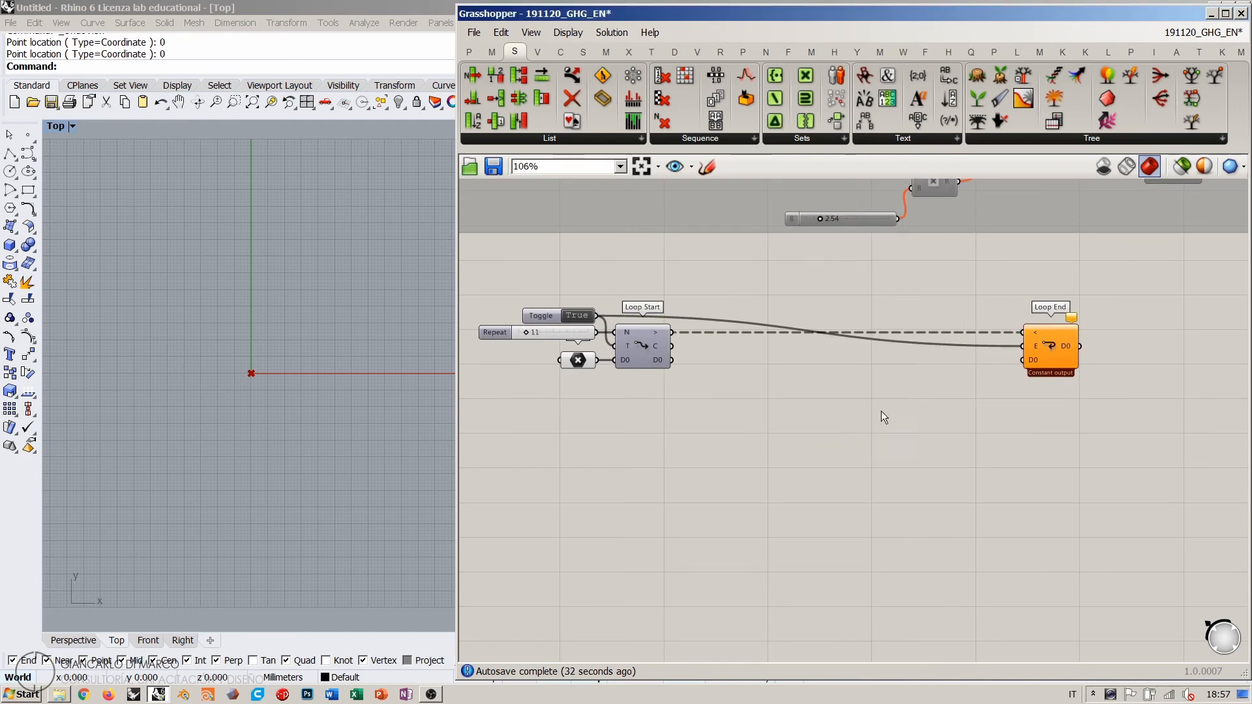
# Step: Add a Random Vector component below the wires between Loop Start and Loop End
pyautogui.doubleClick(882, 411)
pyautogui.write('rand')
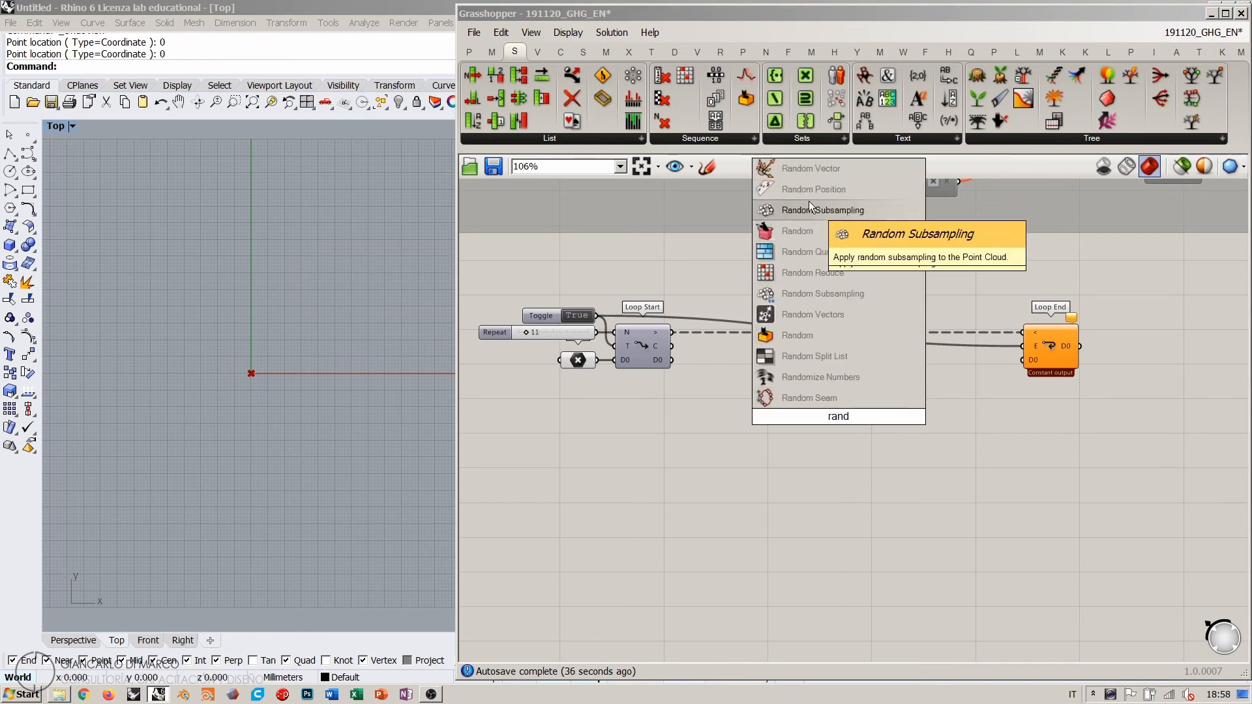
pyautogui.click(816, 171)
pyautogui.scroll(4, 854, 377)
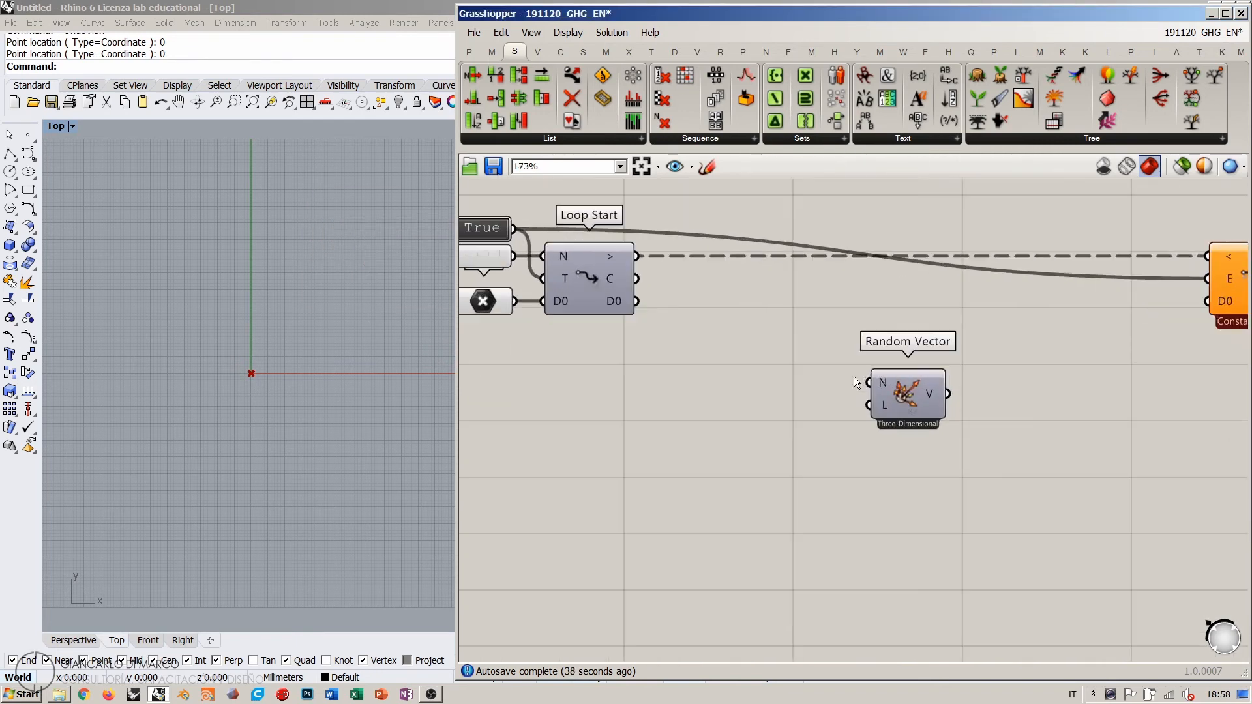
pyautogui.click(901, 400)
pyautogui.click(855, 483)
pyautogui.moveTo(867, 461); pyautogui.dragTo(869, 410, button='right')
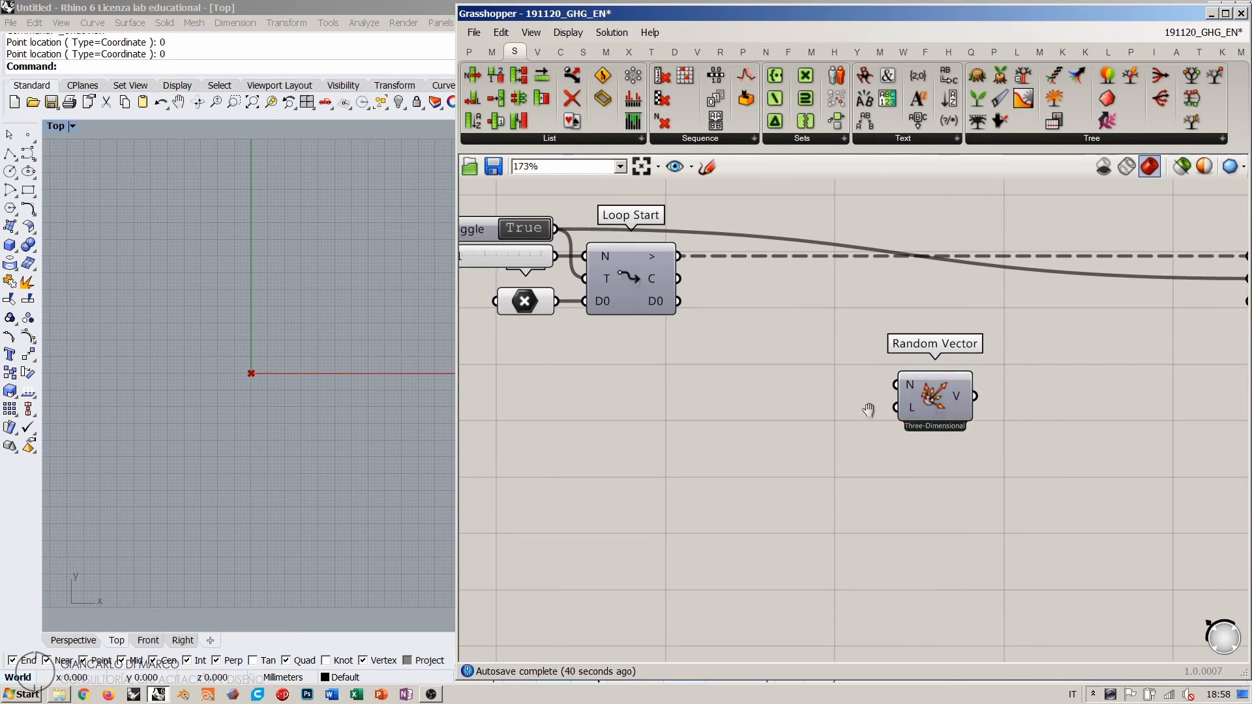
pyautogui.click(916, 409)
# Step: Add a number slider with value 5, connect it to Random Vector's N (Number) input and place the two close together
pyautogui.moveTo(716, 402); pyautogui.dragTo(821, 405, button='right')
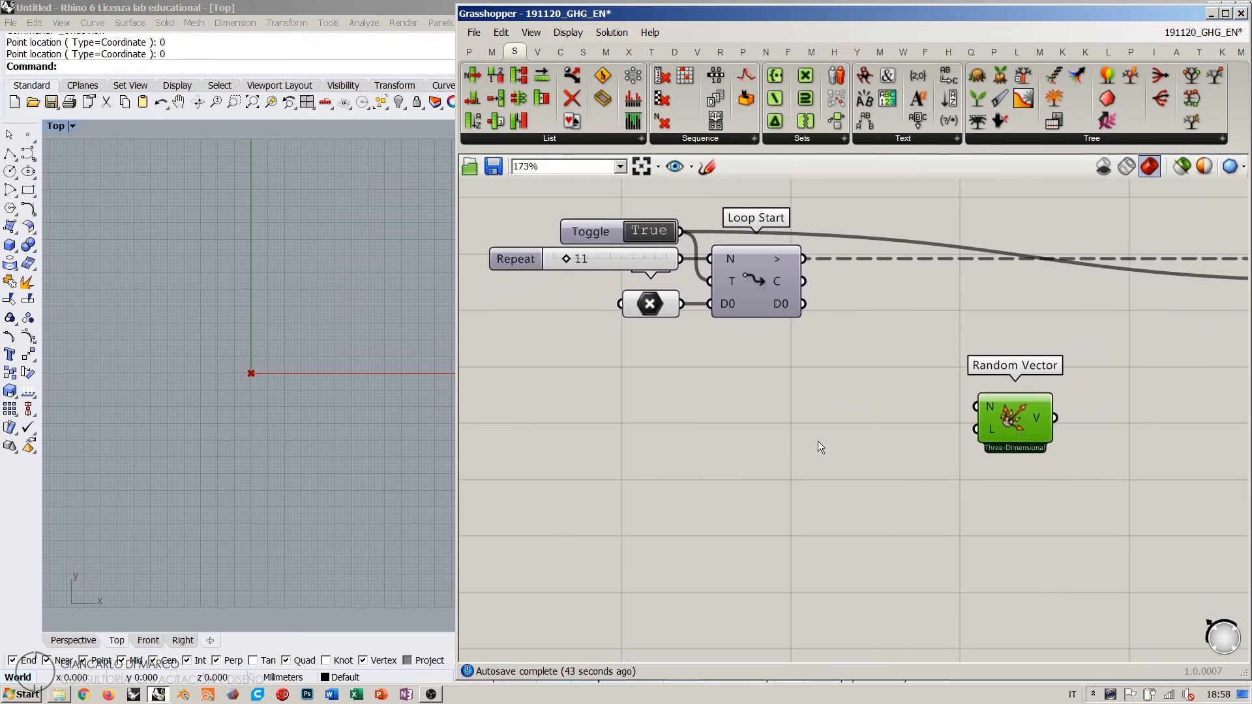
pyautogui.doubleClick(819, 433)
pyautogui.write('5')
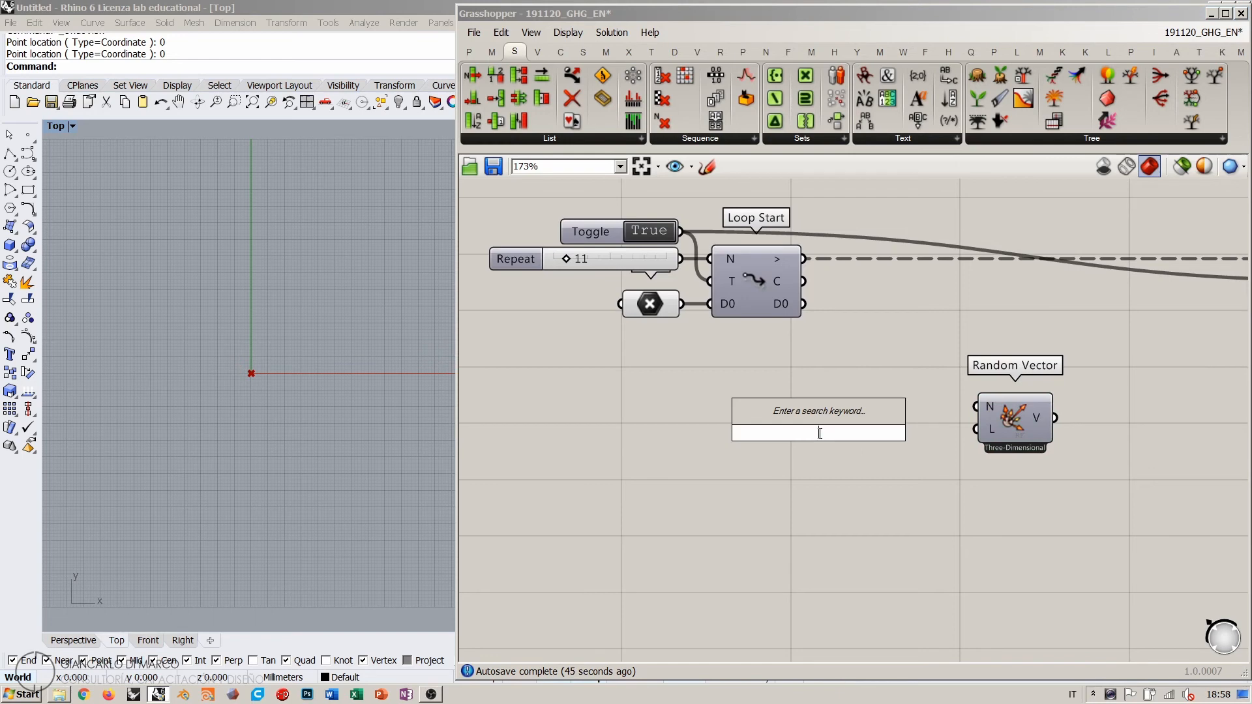
pyautogui.press('Return')
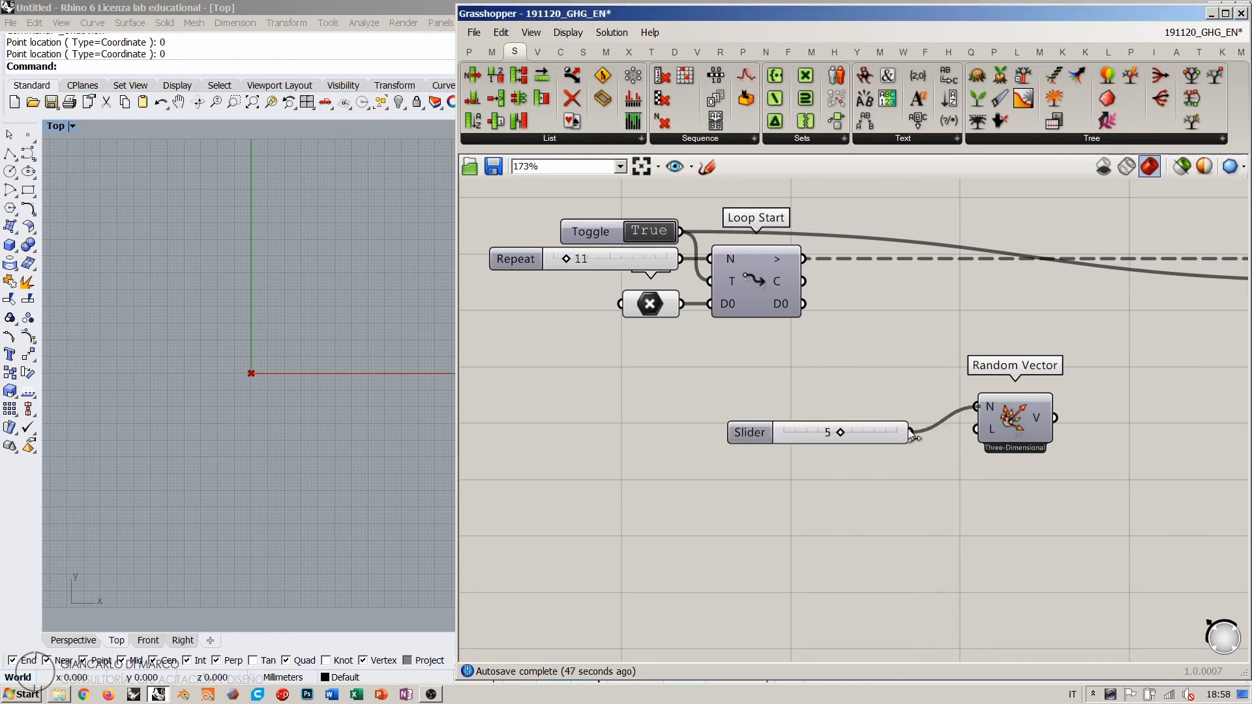
pyautogui.moveTo(906, 432); pyautogui.dragTo(800, 408)
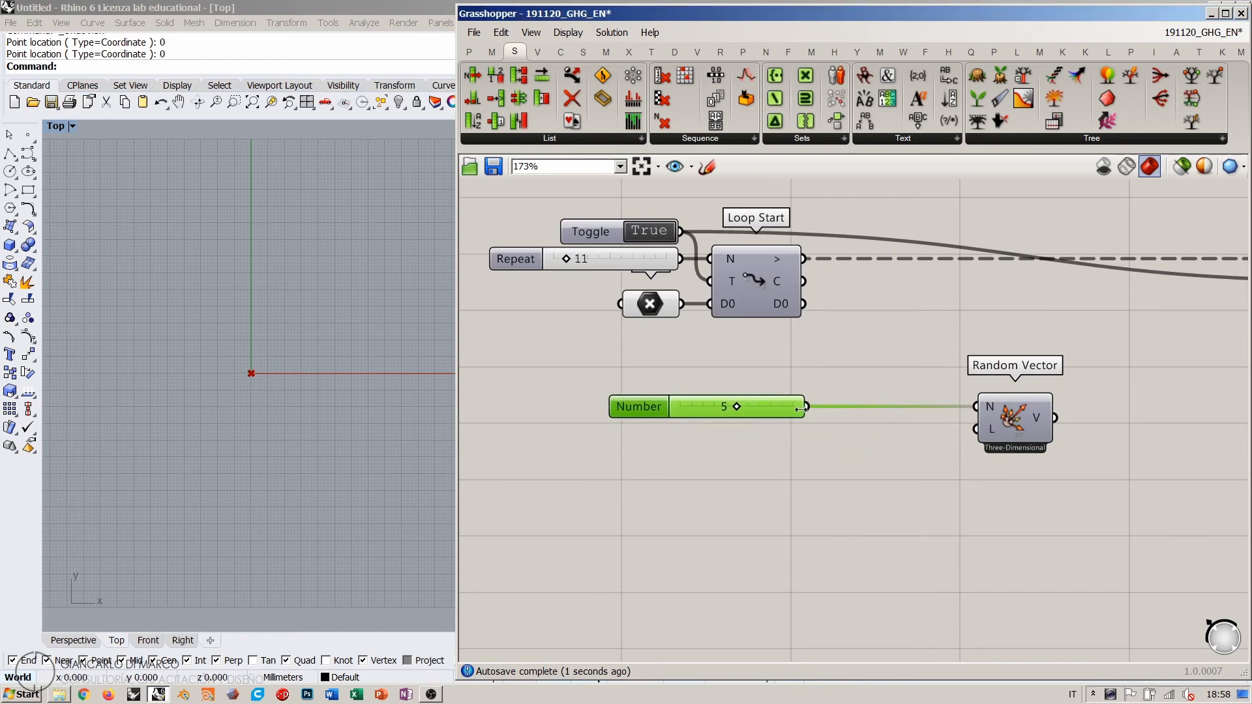
pyautogui.moveTo(1016, 419); pyautogui.dragTo(873, 417)
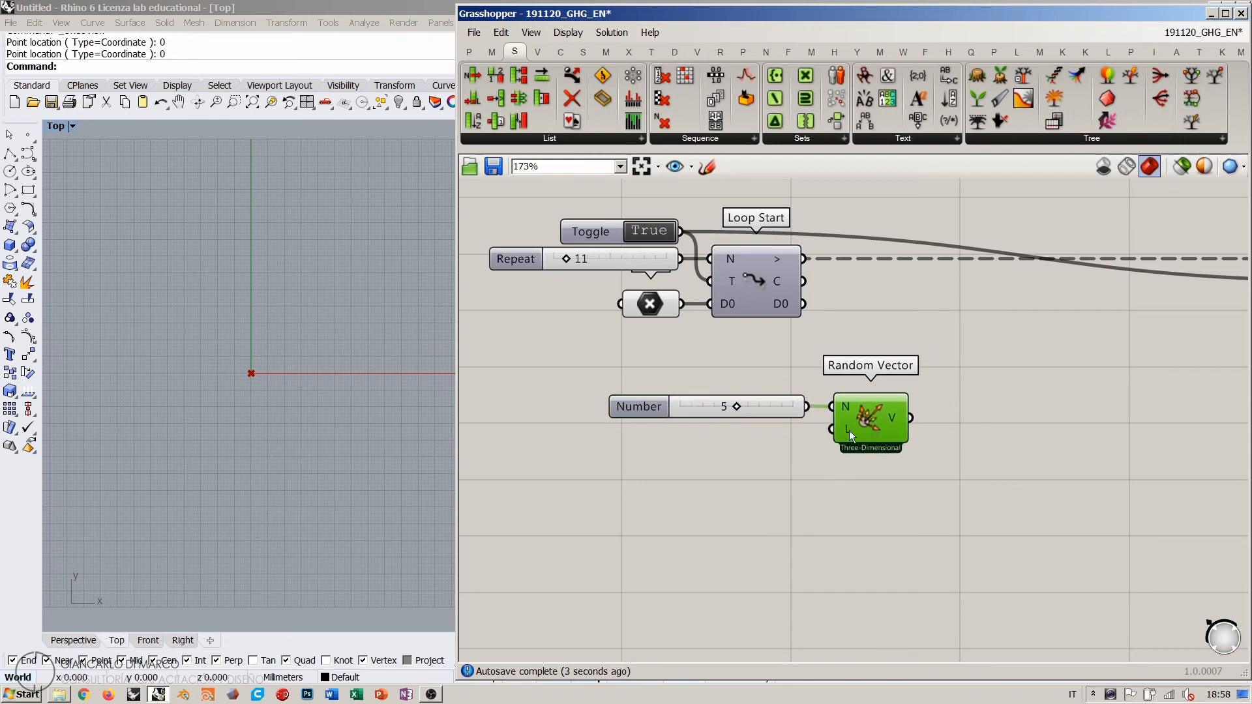
pyautogui.click(808, 441)
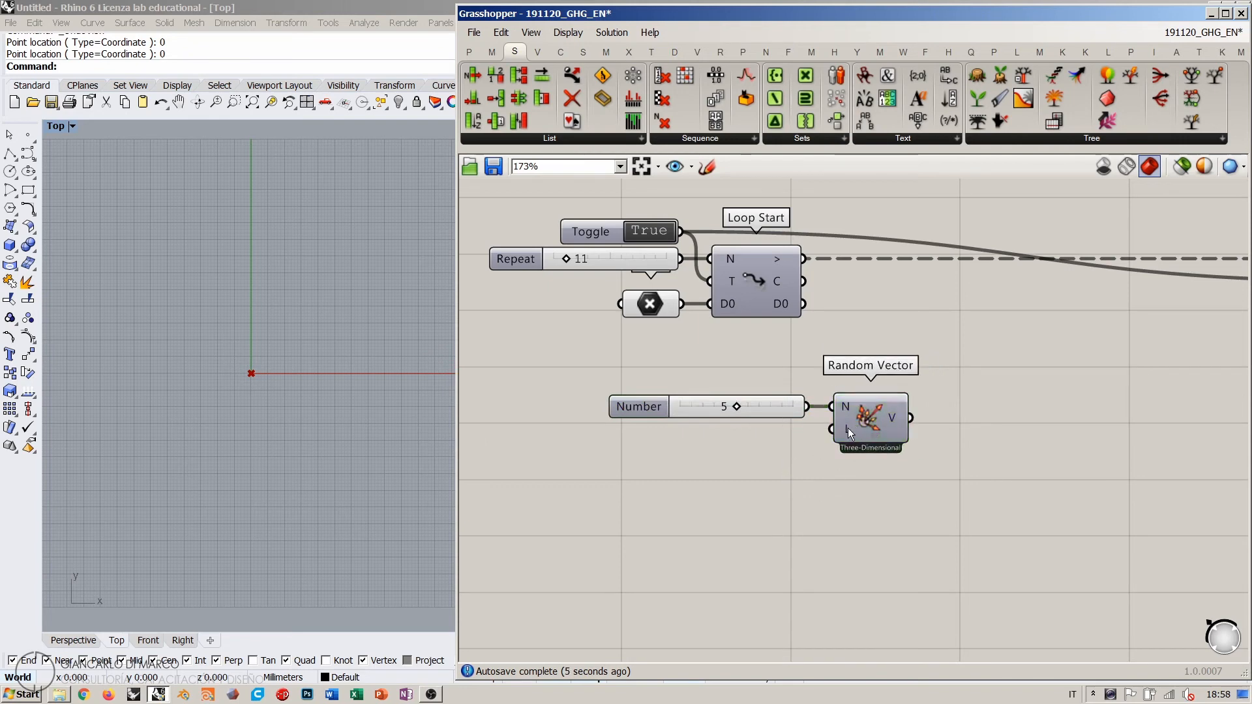
pyautogui.moveTo(845, 429)
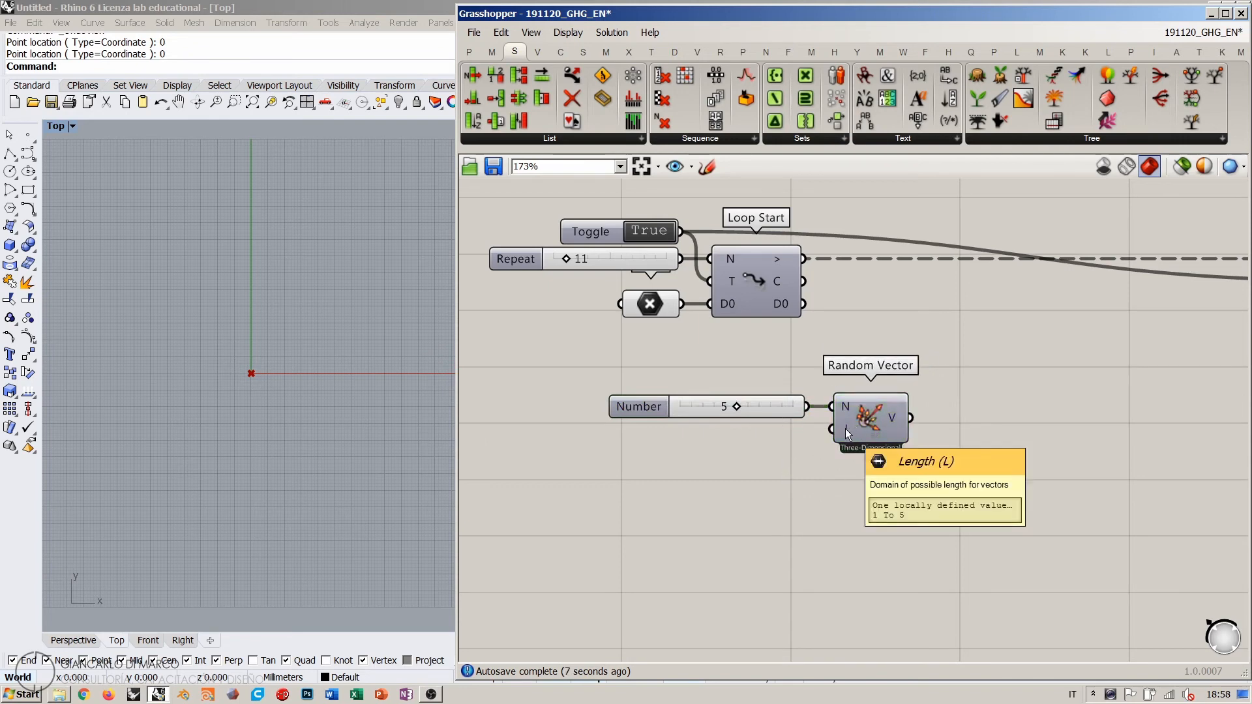
pyautogui.doubleClick(743, 495)
pyautogui.rightClick(742, 495)
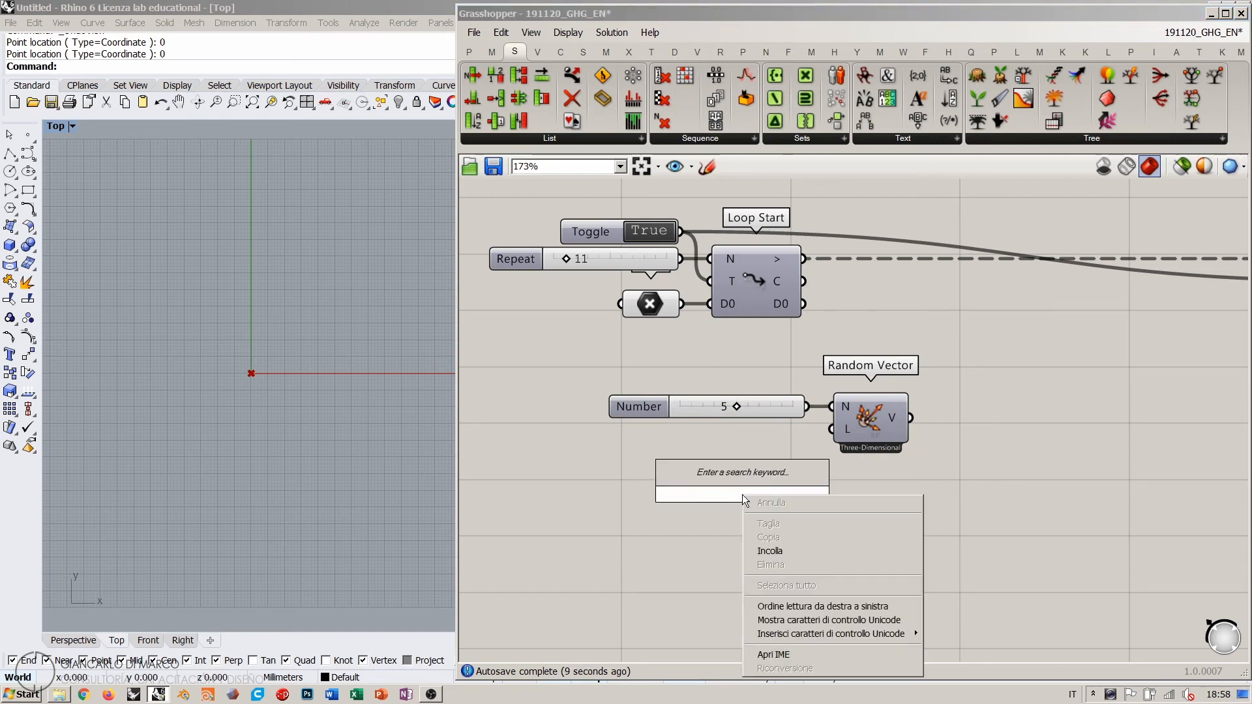
pyautogui.click(945, 495)
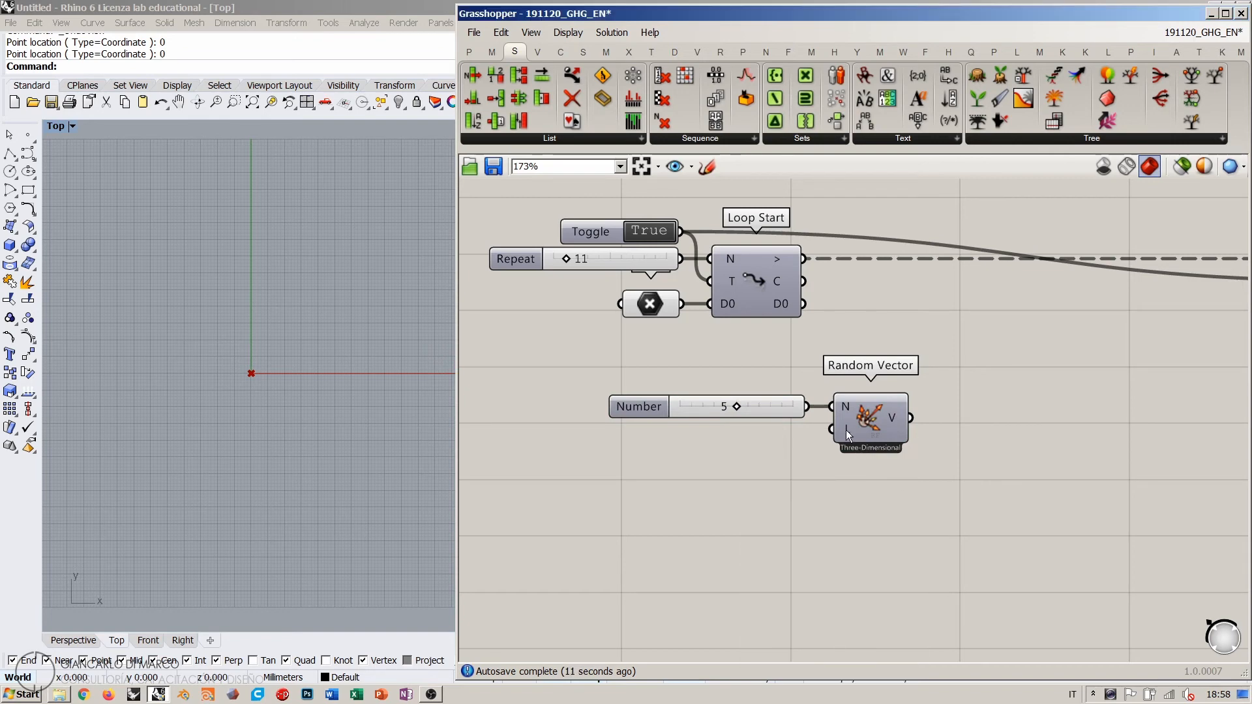
# Step: Add a number slider with value 11, connect it to Random Vector's L (Length) input and place it below the Number slider
pyautogui.moveTo(846, 432)
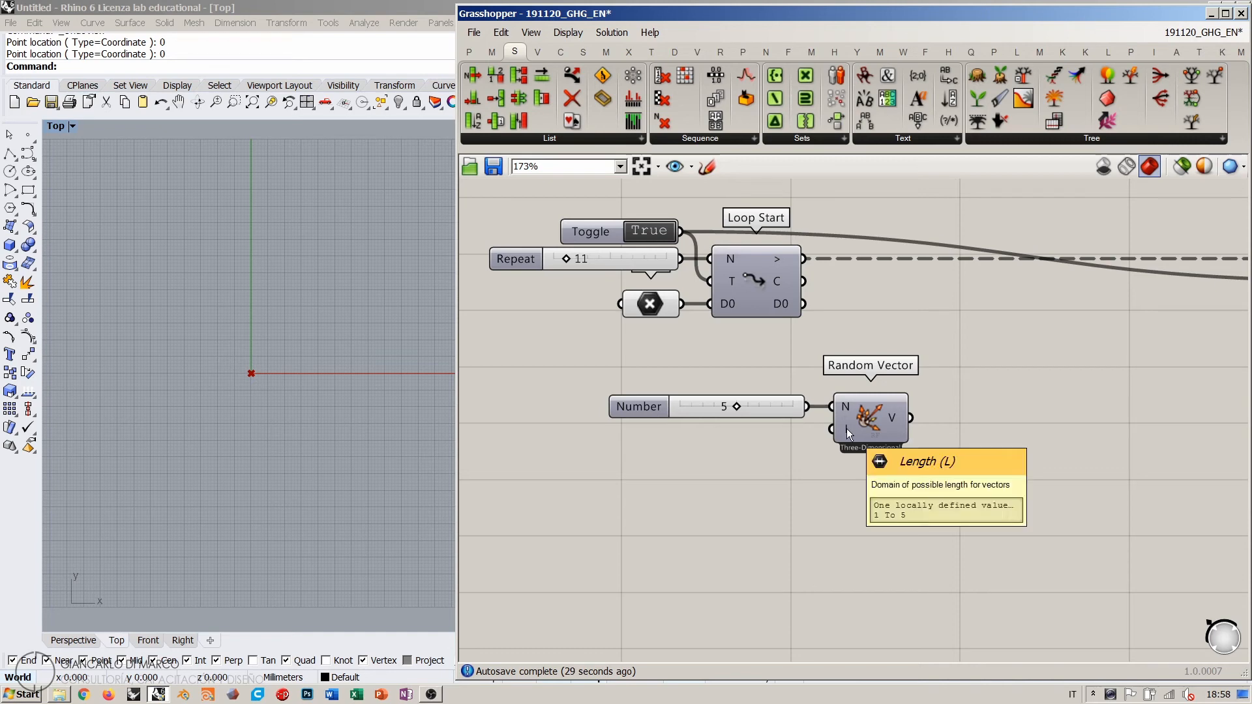
pyautogui.doubleClick(745, 486)
pyautogui.write('11')
pyautogui.press('Return')
pyautogui.moveTo(831, 429); pyautogui.dragTo(838, 486)
pyautogui.moveTo(809, 490); pyautogui.dragTo(772, 444)
pyautogui.click(789, 483)
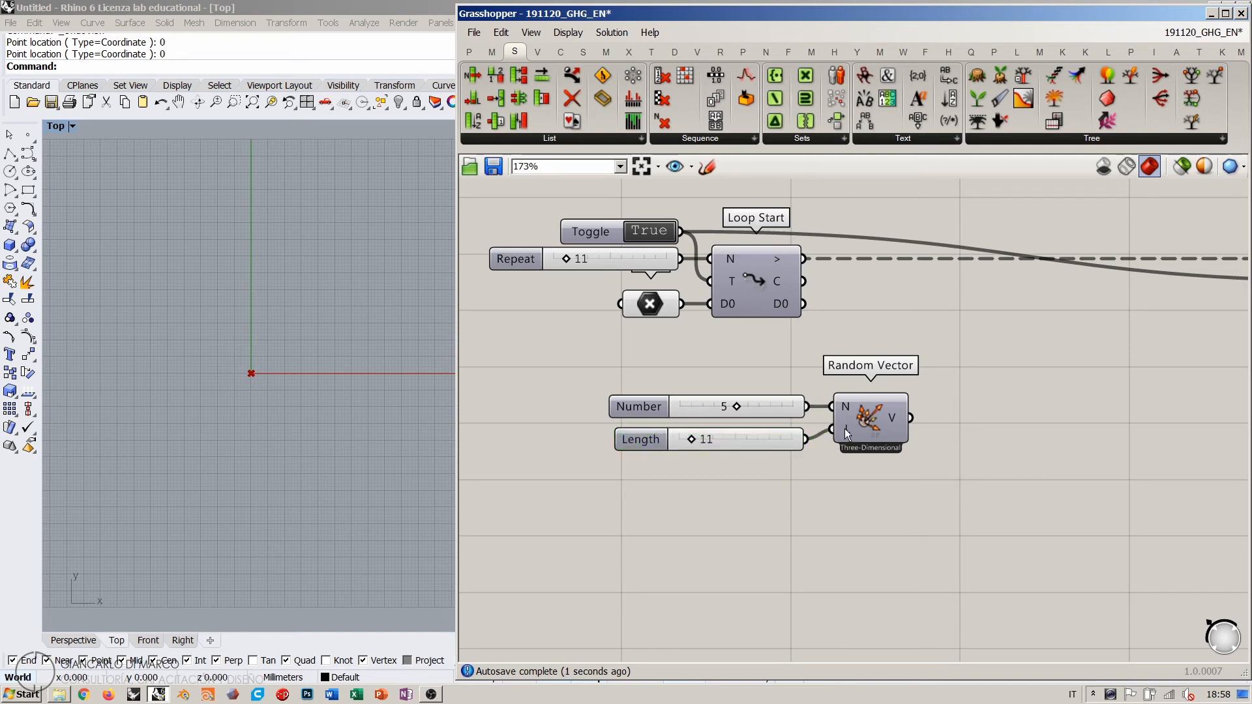
# Step: Align the Length slider closely under the Number slider and set its value to 8
pyautogui.moveTo(847, 433)
pyautogui.moveTo(746, 444); pyautogui.dragTo(753, 437)
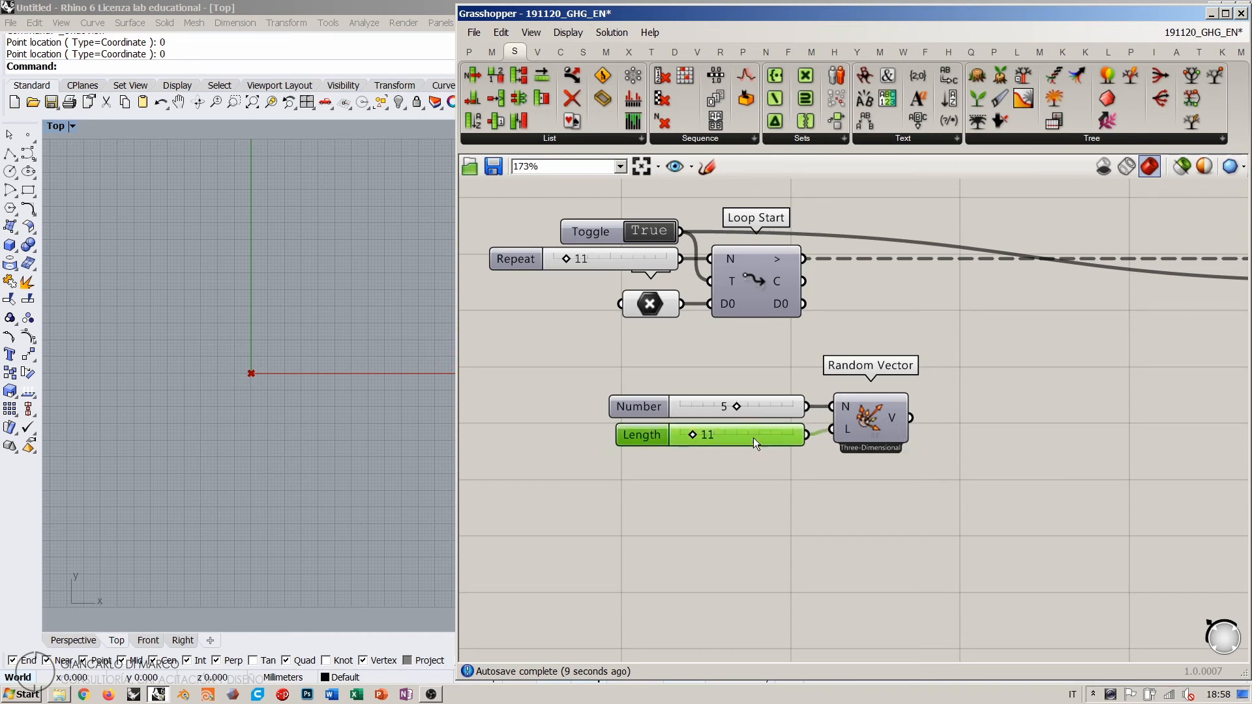
pyautogui.click(763, 455)
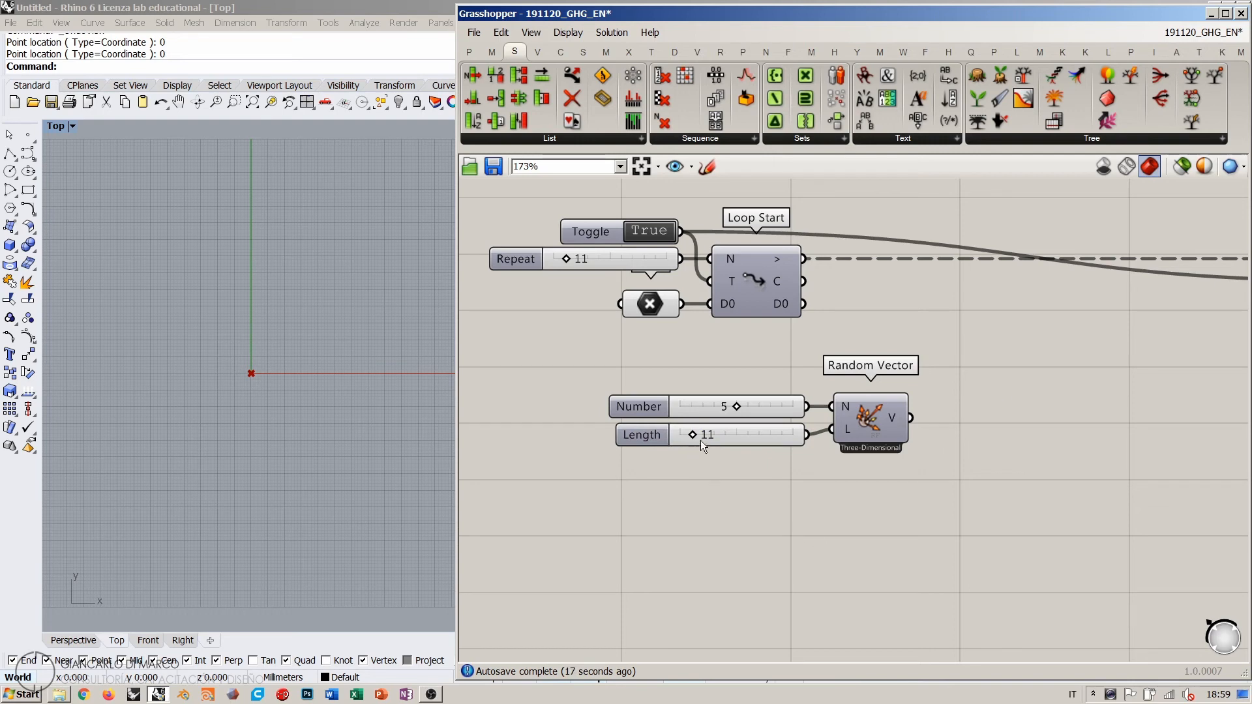
pyautogui.moveTo(690, 436); pyautogui.dragTo(688, 436)
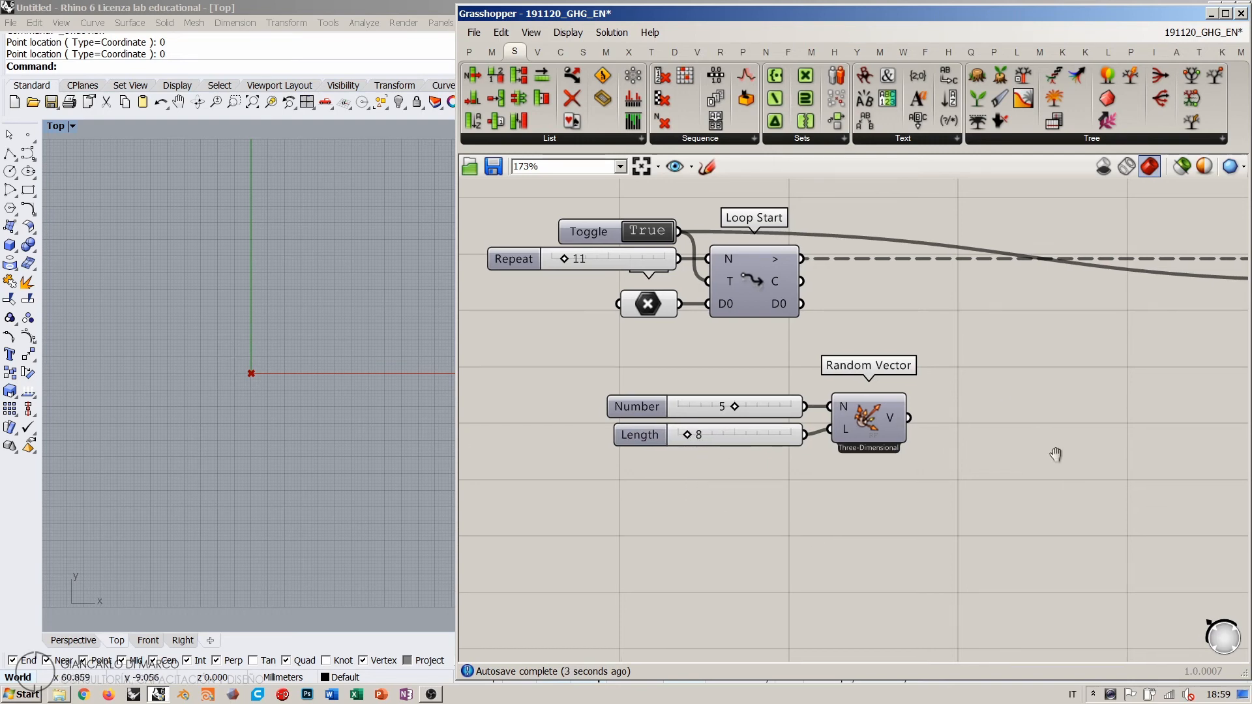
# Step: Add a Timer with a 20 ms interval below Random Vector and attach it to that component
pyautogui.moveTo(1018, 454); pyautogui.dragTo(826, 490, button='right')
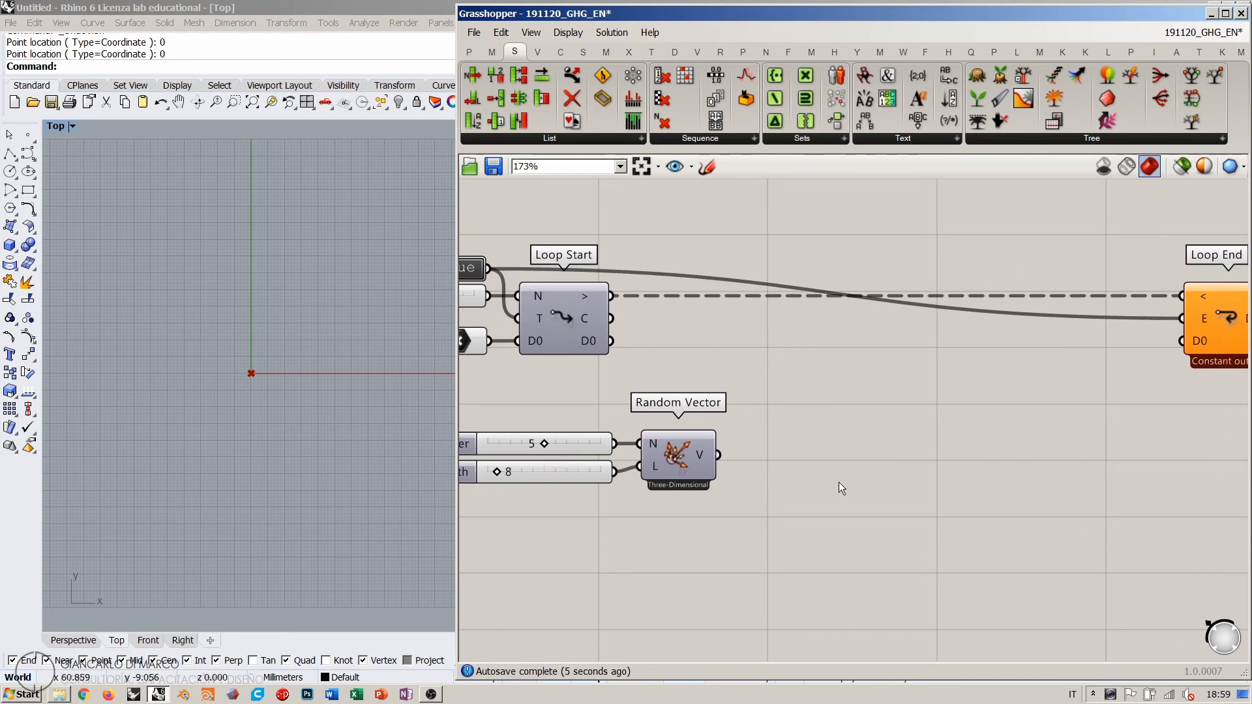
pyautogui.doubleClick(635, 549)
pyautogui.write('timer')
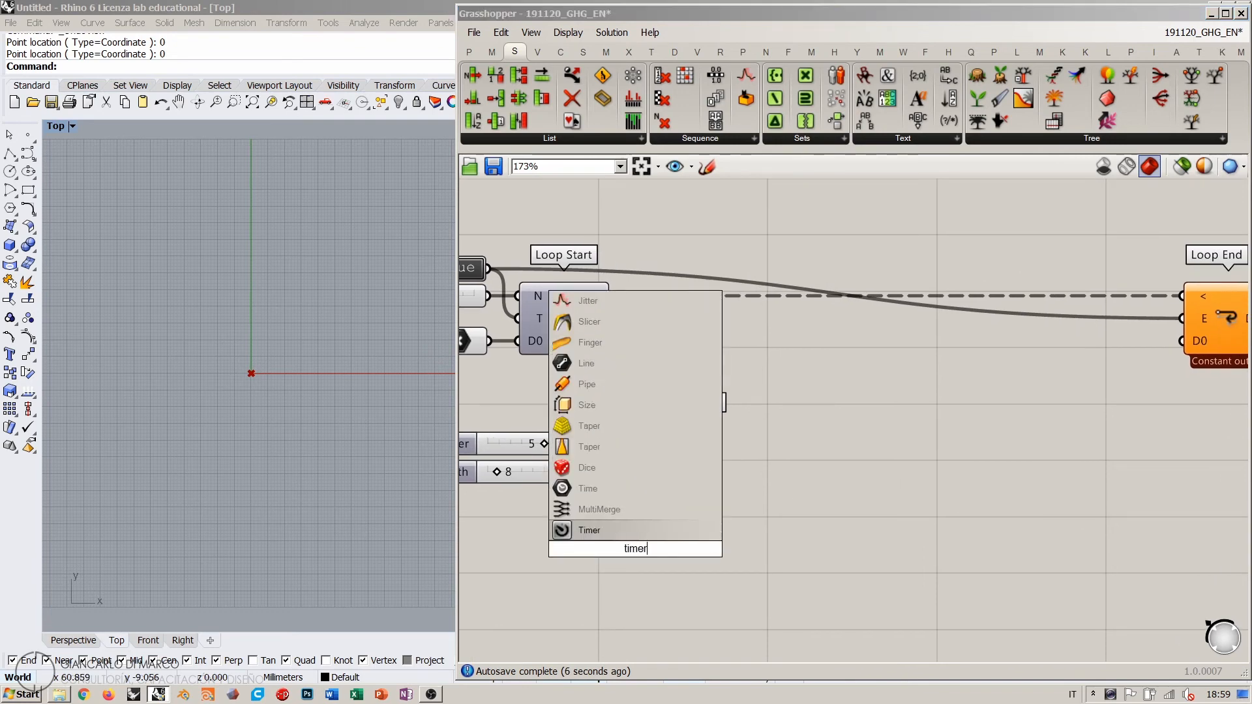
pyautogui.press('Return')
pyautogui.rightClick(632, 544)
pyautogui.moveTo(708, 607)
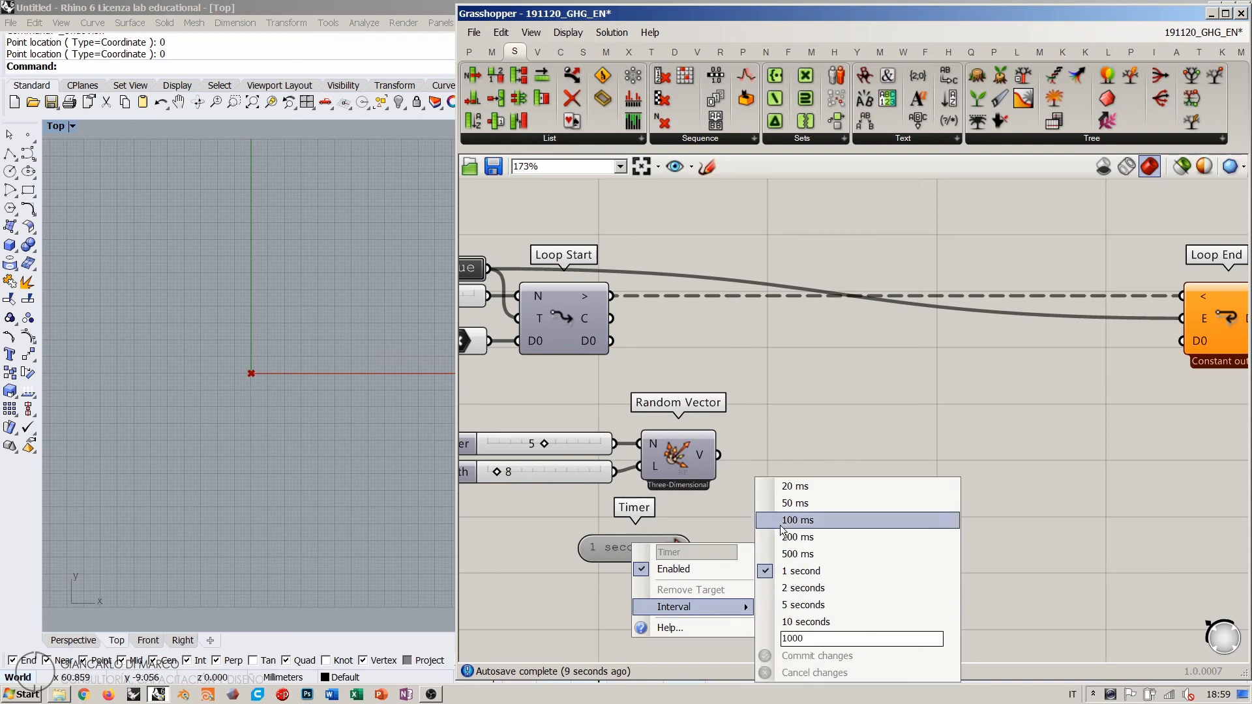
pyautogui.click(796, 486)
pyautogui.moveTo(675, 491); pyautogui.dragTo(677, 482)
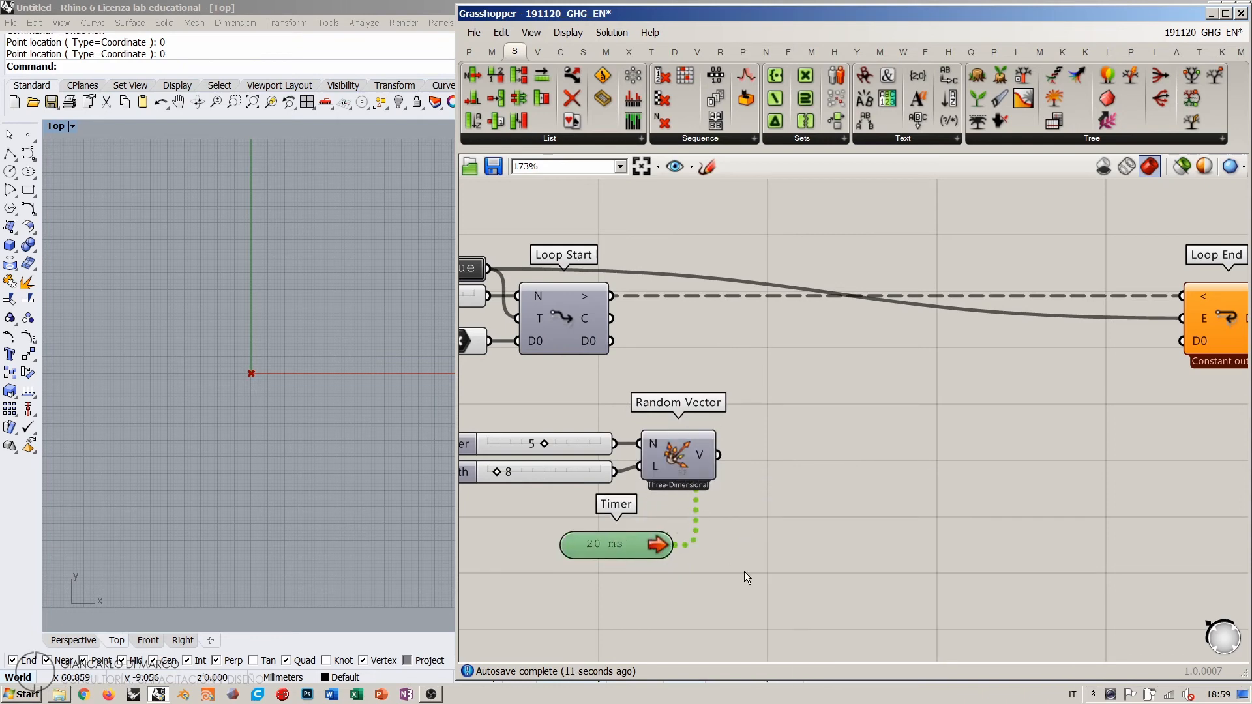
pyautogui.moveTo(605, 549); pyautogui.dragTo(593, 548)
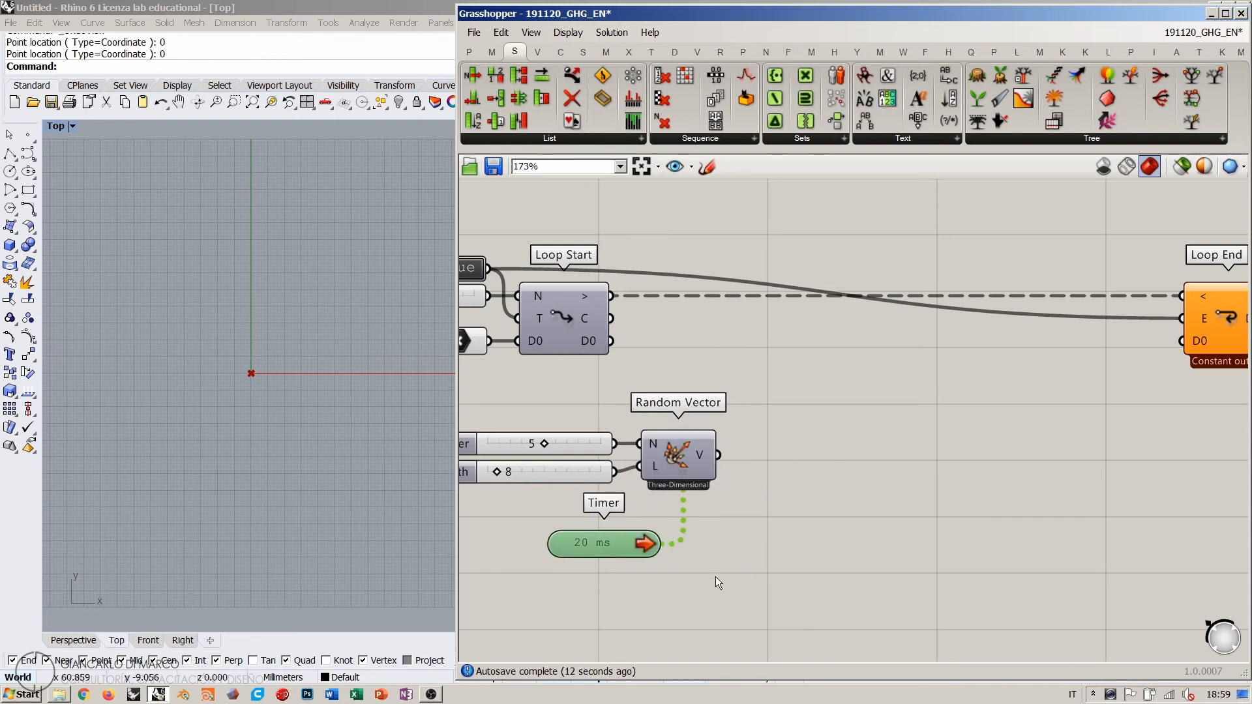
# Step: Add a Panel connected to Random Vector's V output and enlarge it so each vector fits on one line
pyautogui.doubleClick(877, 494)
pyautogui.write('"')
pyautogui.press('Return')
pyautogui.moveTo(719, 456); pyautogui.dragTo(784, 494)
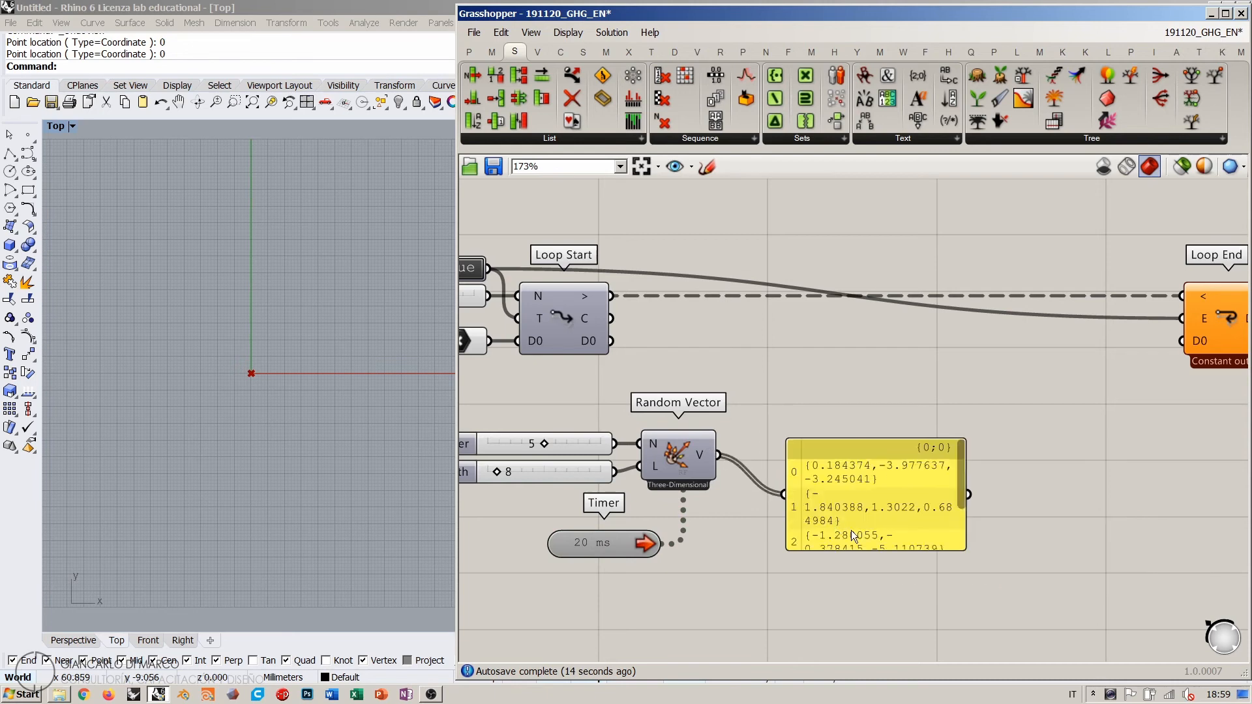
pyautogui.moveTo(852, 531); pyautogui.dragTo(825, 518)
pyautogui.moveTo(939, 537); pyautogui.dragTo(1148, 631)
pyautogui.moveTo(600, 446); pyautogui.dragTo(670, 432, button='right')
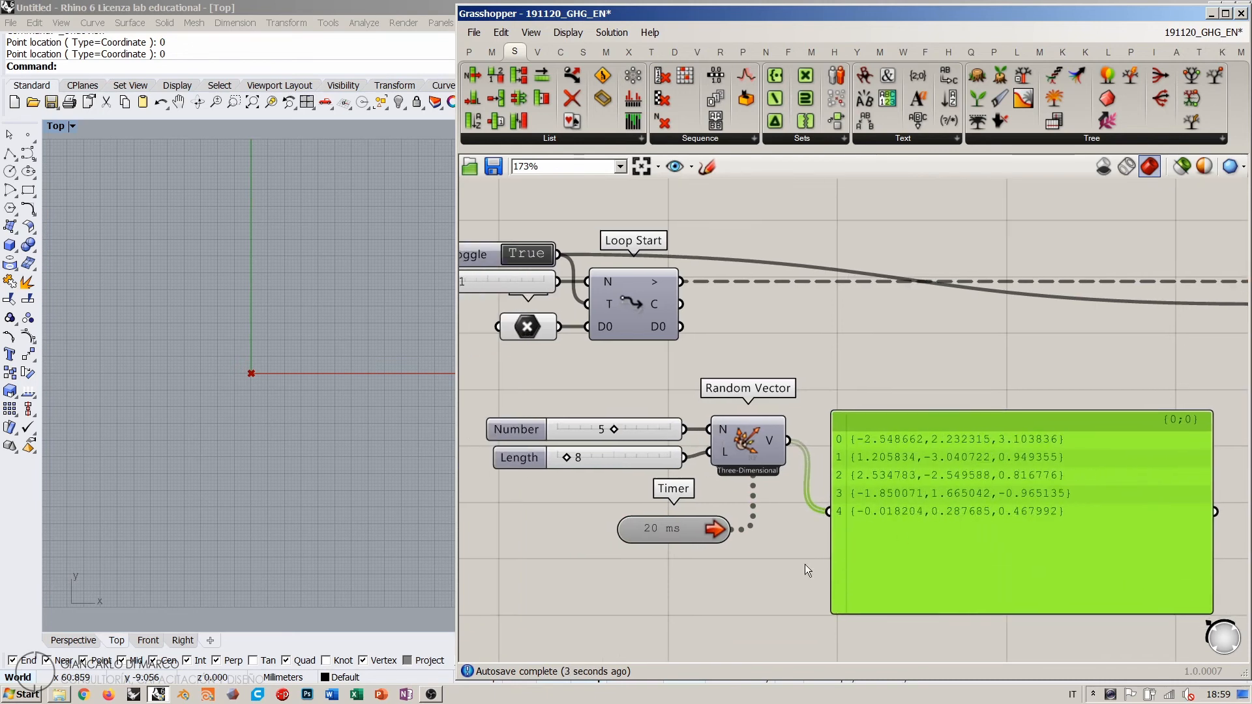
# Step: Shorten the Panel to fit its five rows and keep it below the level of Random Vector's output
pyautogui.click(805, 565)
pyautogui.moveTo(903, 412); pyautogui.dragTo(905, 504)
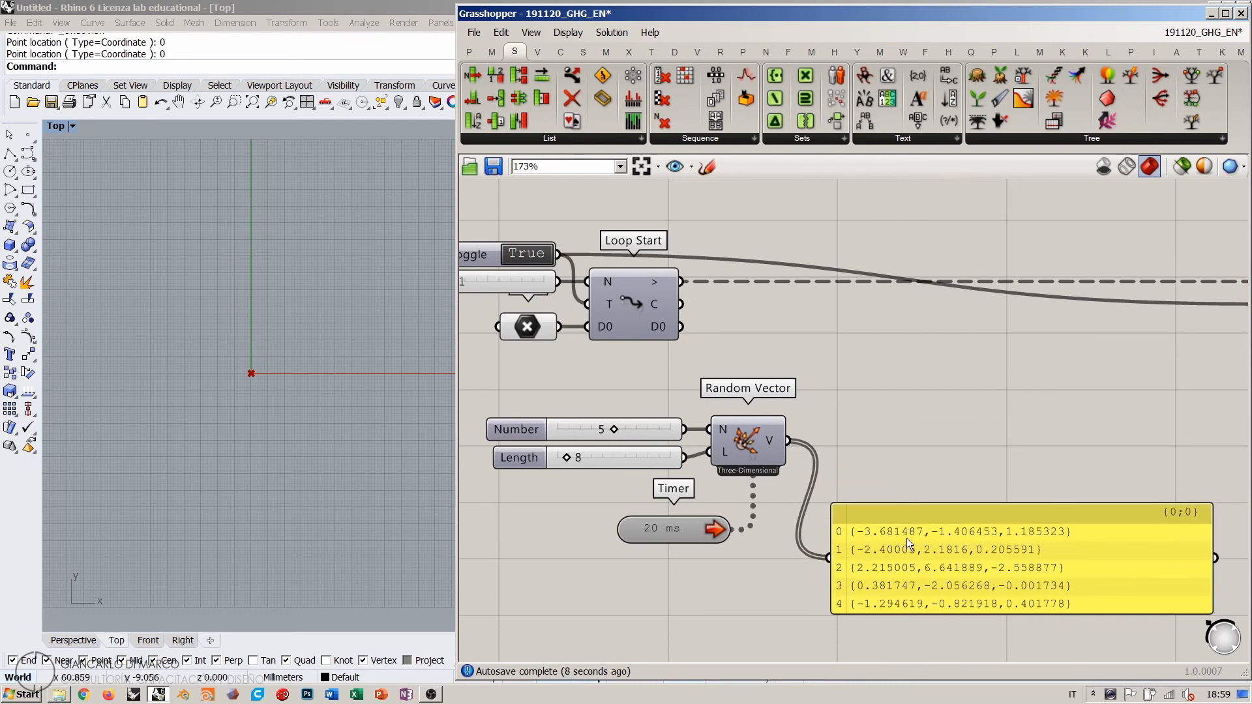
pyautogui.moveTo(904, 564); pyautogui.dragTo(896, 550)
pyautogui.click(882, 447)
# Step: Add a Move component with Loop Start's D0 wired to G and Random Vector's V to T, then show Rhino's Perspective view
pyautogui.moveTo(874, 449); pyautogui.dragTo(823, 456, button='right')
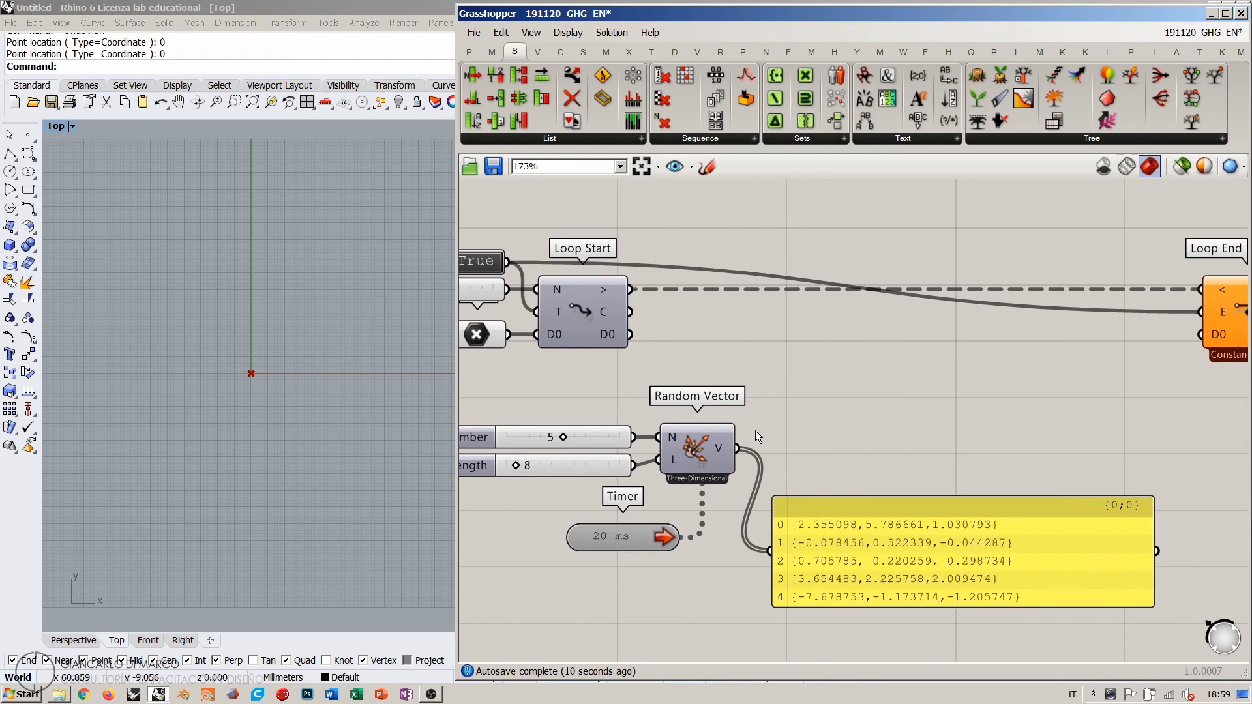
pyautogui.doubleClick(812, 389)
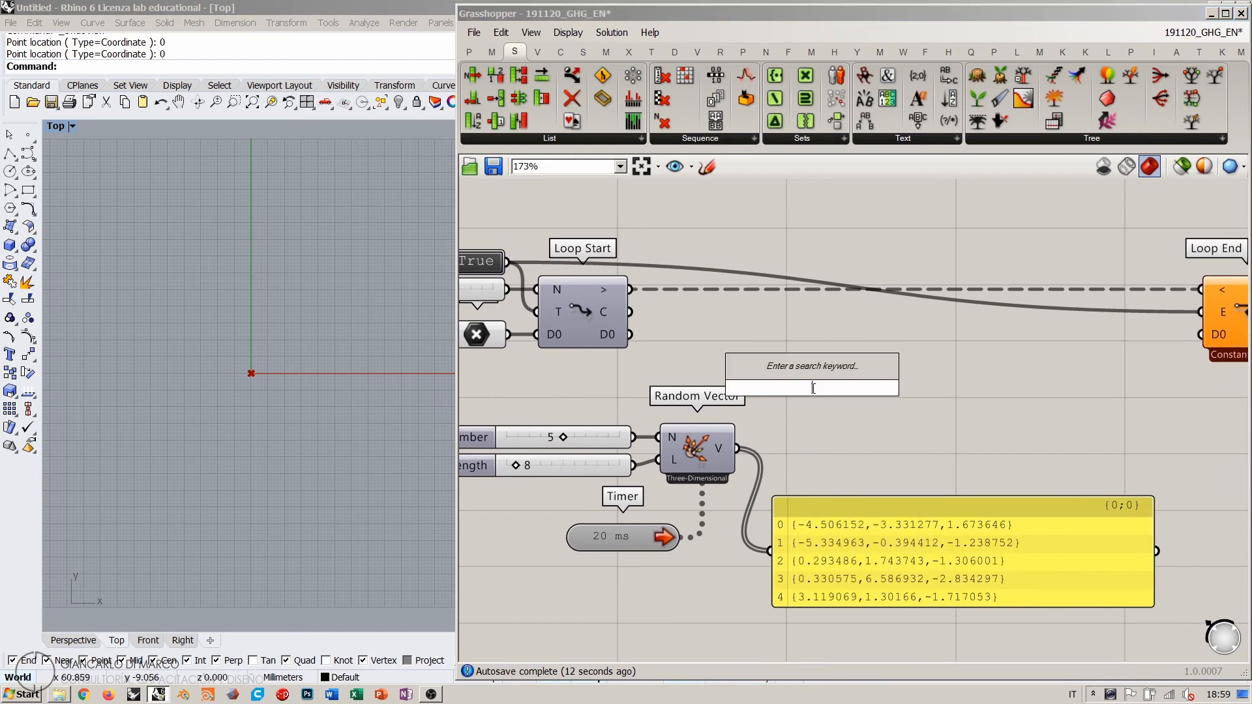
pyautogui.write('mov')
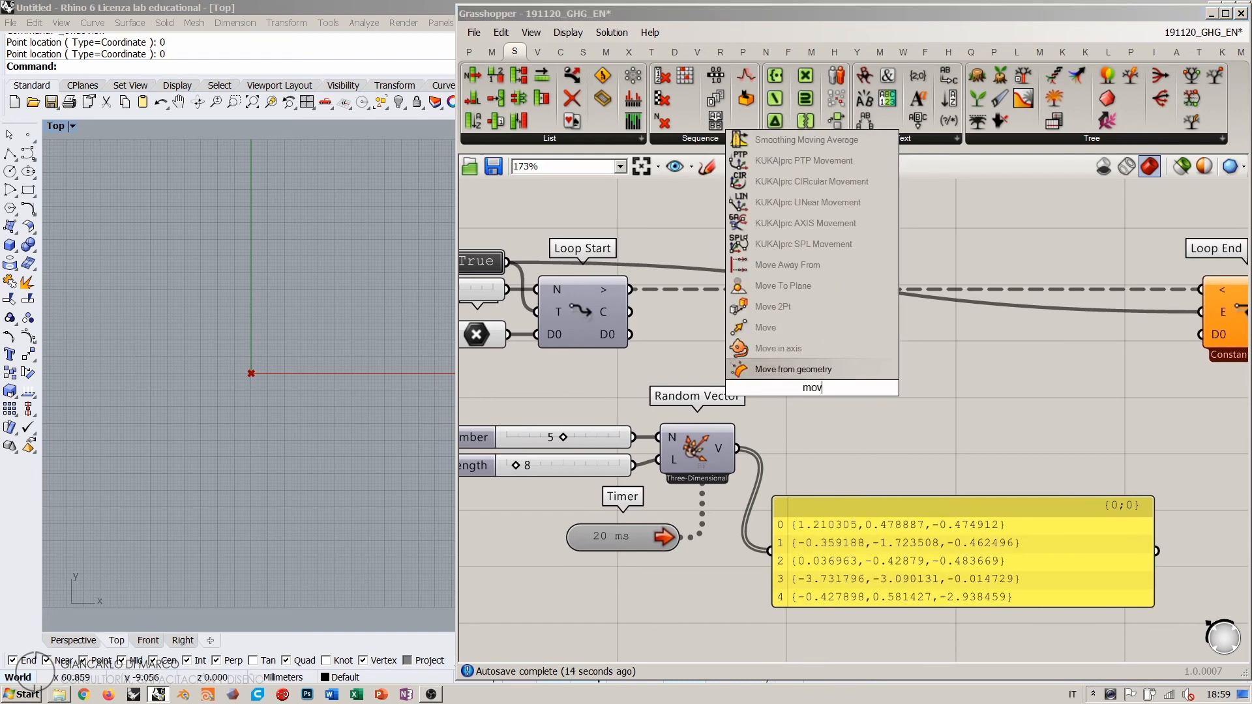
pyautogui.click(767, 328)
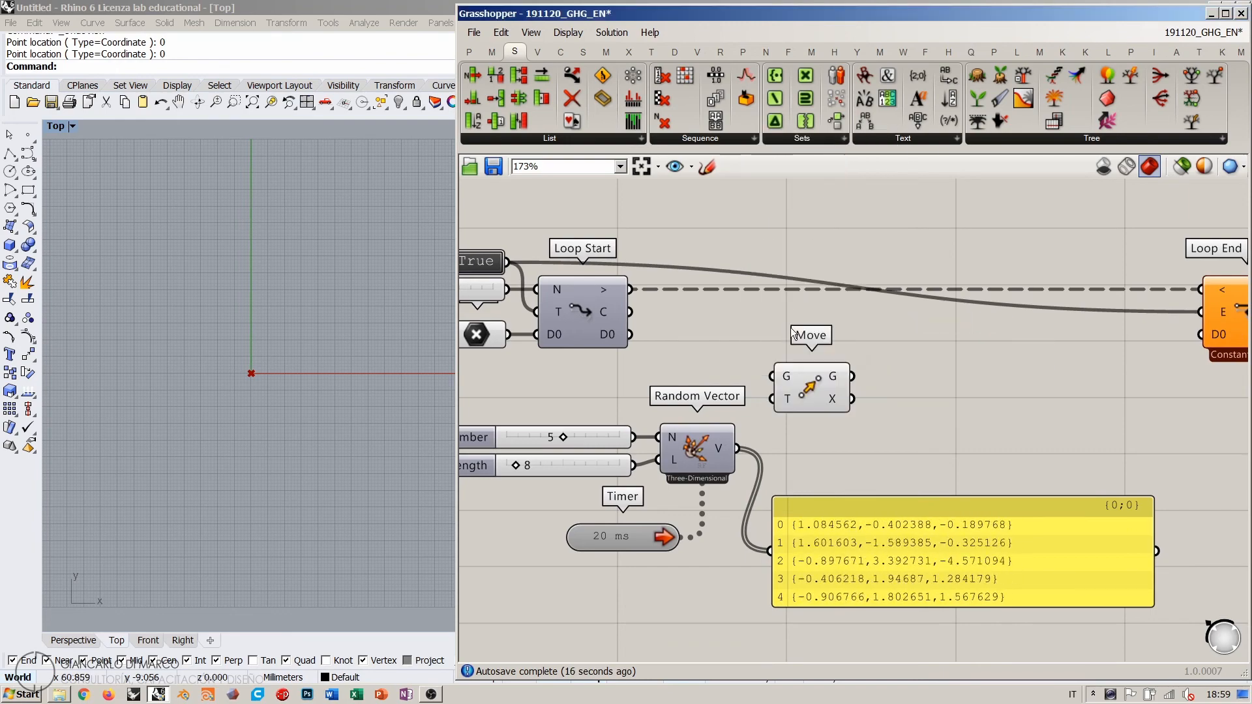
pyautogui.moveTo(630, 334); pyautogui.dragTo(810, 377)
pyautogui.moveTo(738, 448); pyautogui.dragTo(809, 399)
pyautogui.click(77, 644)
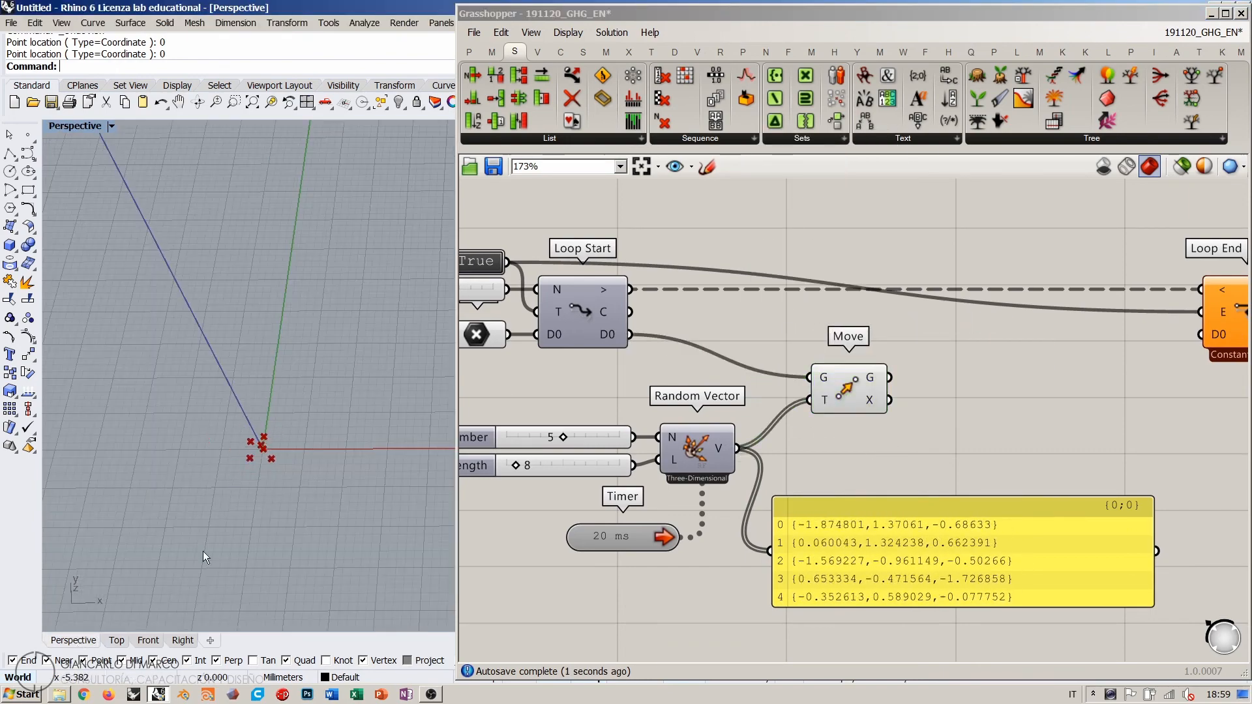
# Step: Reposition the Move component closer to Random Vector so the wires between them are shorter
pyautogui.moveTo(215, 535); pyautogui.dragTo(280, 417, button='right')
pyautogui.moveTo(965, 419); pyautogui.dragTo(881, 405, button='right')
pyautogui.moveTo(769, 374); pyautogui.dragTo(740, 405)
pyautogui.click(704, 446)
pyautogui.moveTo(737, 443); pyautogui.dragTo(881, 399, button='right')
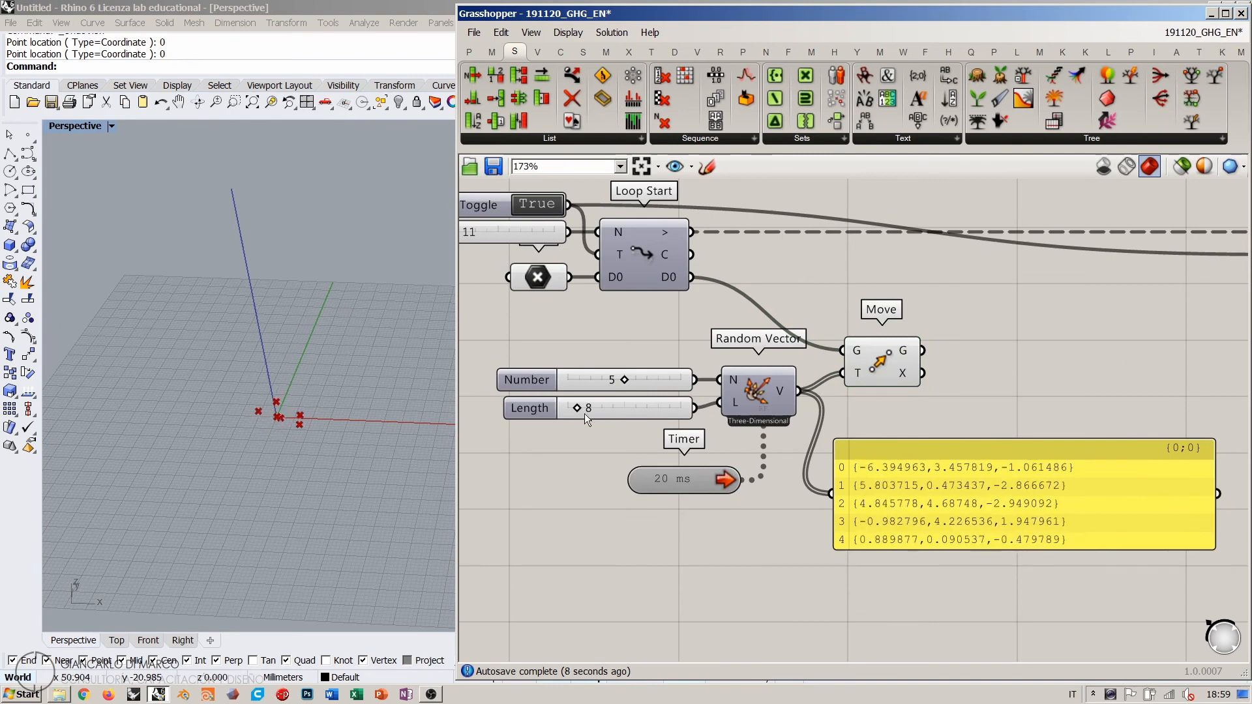
# Step: Set the Length slider feeding Random Vector to 2 and the Repeat slider feeding Loop Start to 48
pyautogui.moveTo(577, 409); pyautogui.dragTo(568, 409)
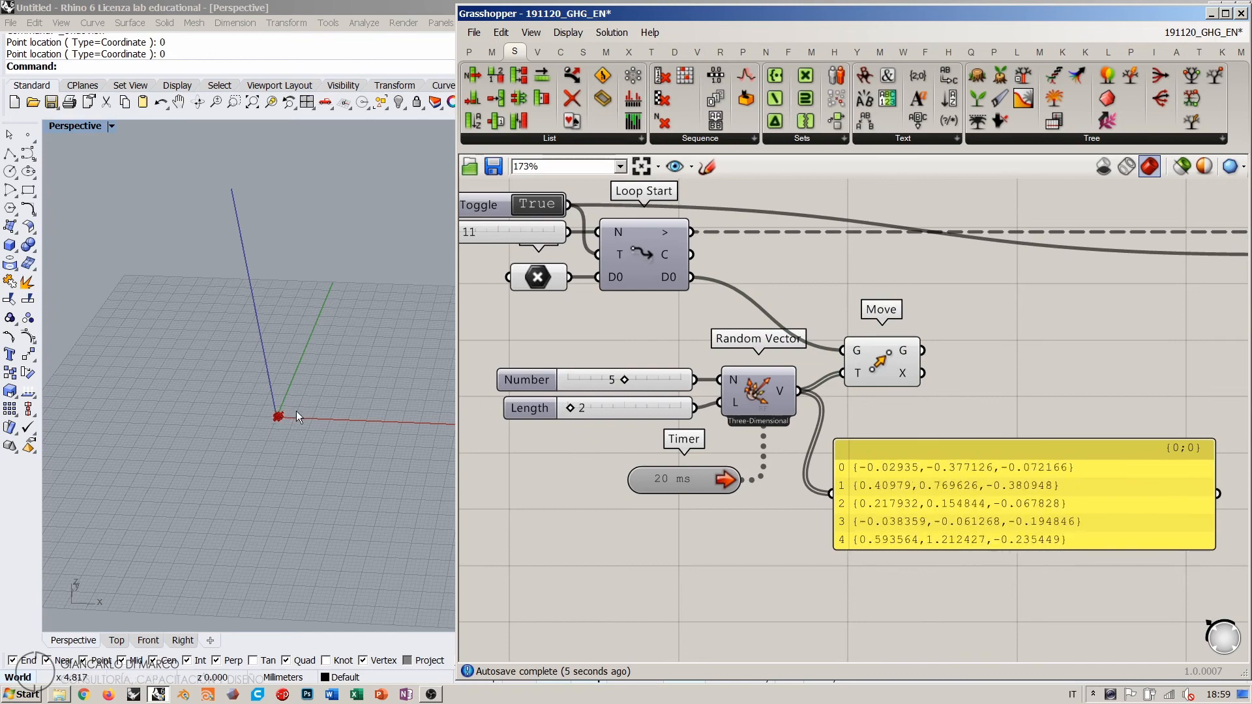
pyautogui.moveTo(296, 411); pyautogui.dragTo(301, 429, button='right')
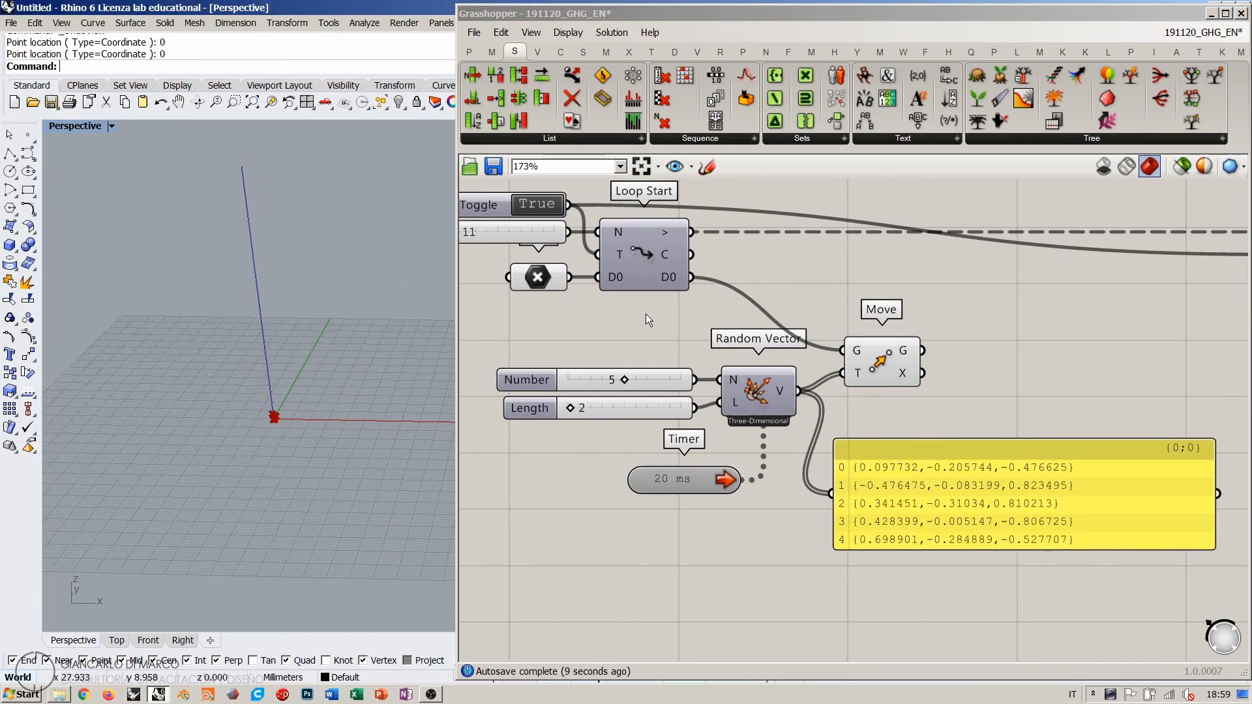
pyautogui.moveTo(645, 314); pyautogui.dragTo(678, 365, button='right')
pyautogui.moveTo(507, 271); pyautogui.dragTo(534, 273)
pyautogui.moveTo(1022, 326); pyautogui.dragTo(736, 324, button='right')
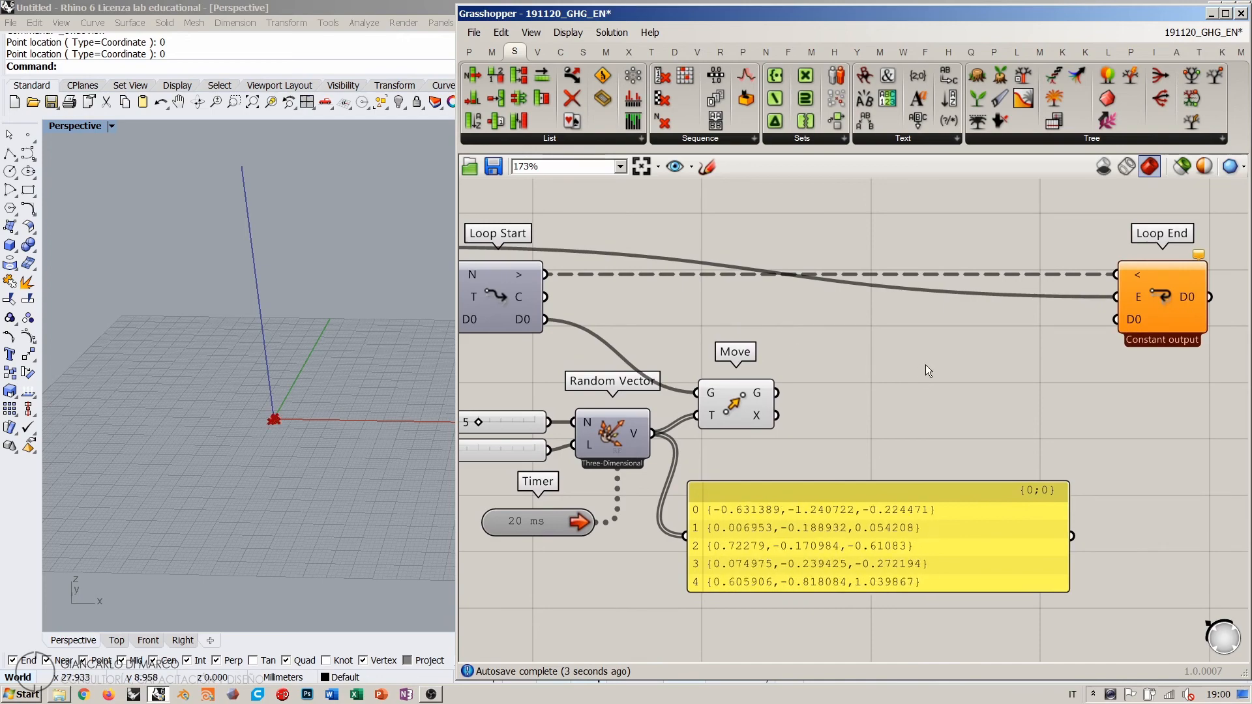
# Step: Turn off the preview of the Move component and of the point parameter feeding Loop Start's D0
pyautogui.scroll(-2, 824, 354)
pyautogui.click(721, 383)
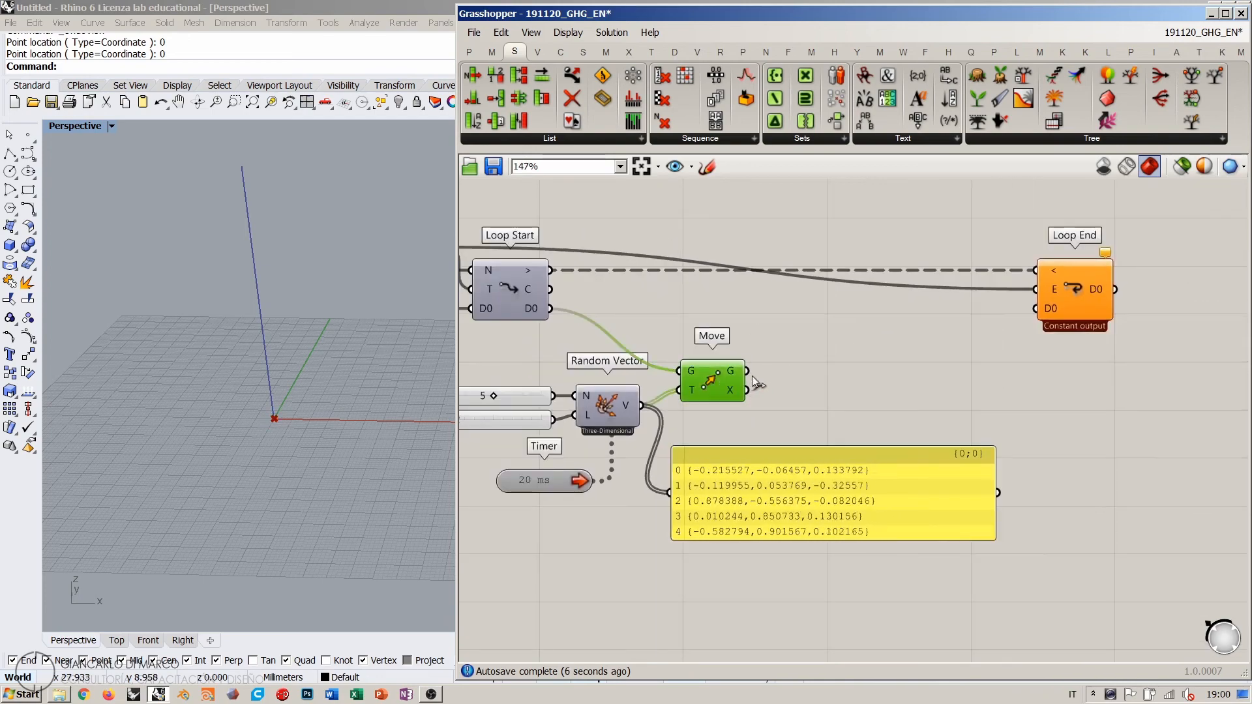
pyautogui.moveTo(735, 375); pyautogui.dragTo(869, 386, button='right')
pyautogui.click(553, 320)
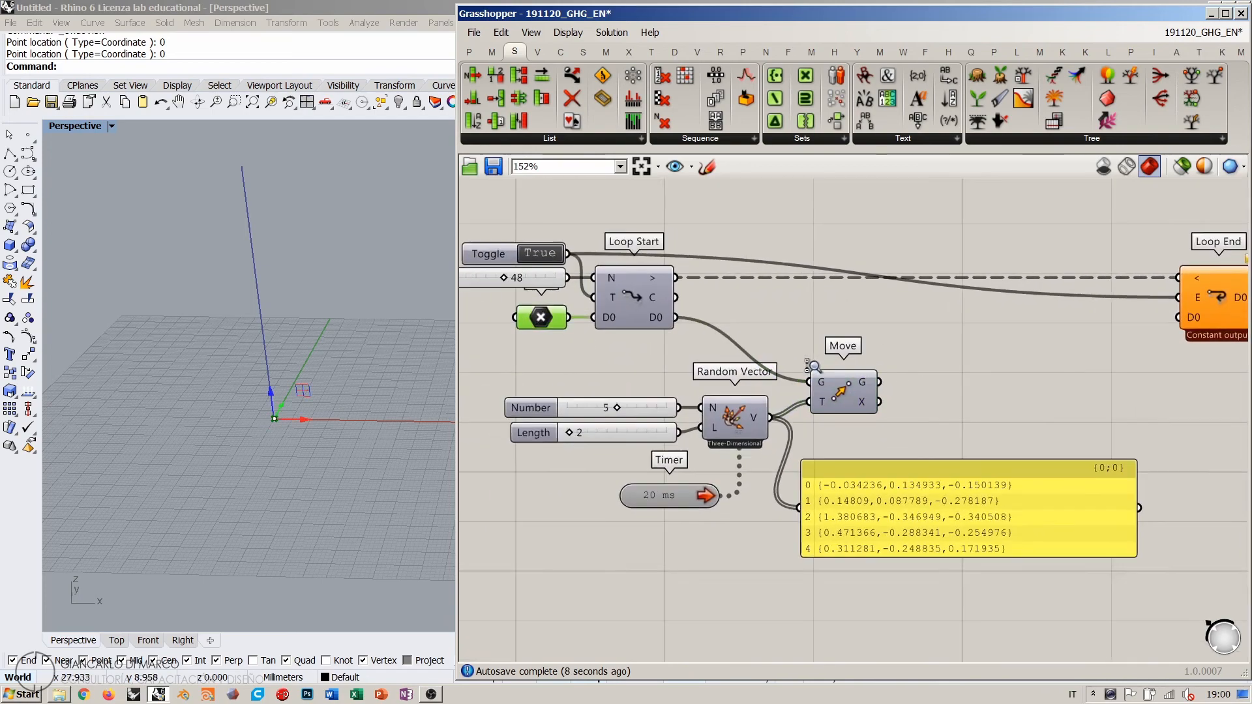
pyautogui.scroll(-2, 611, 321)
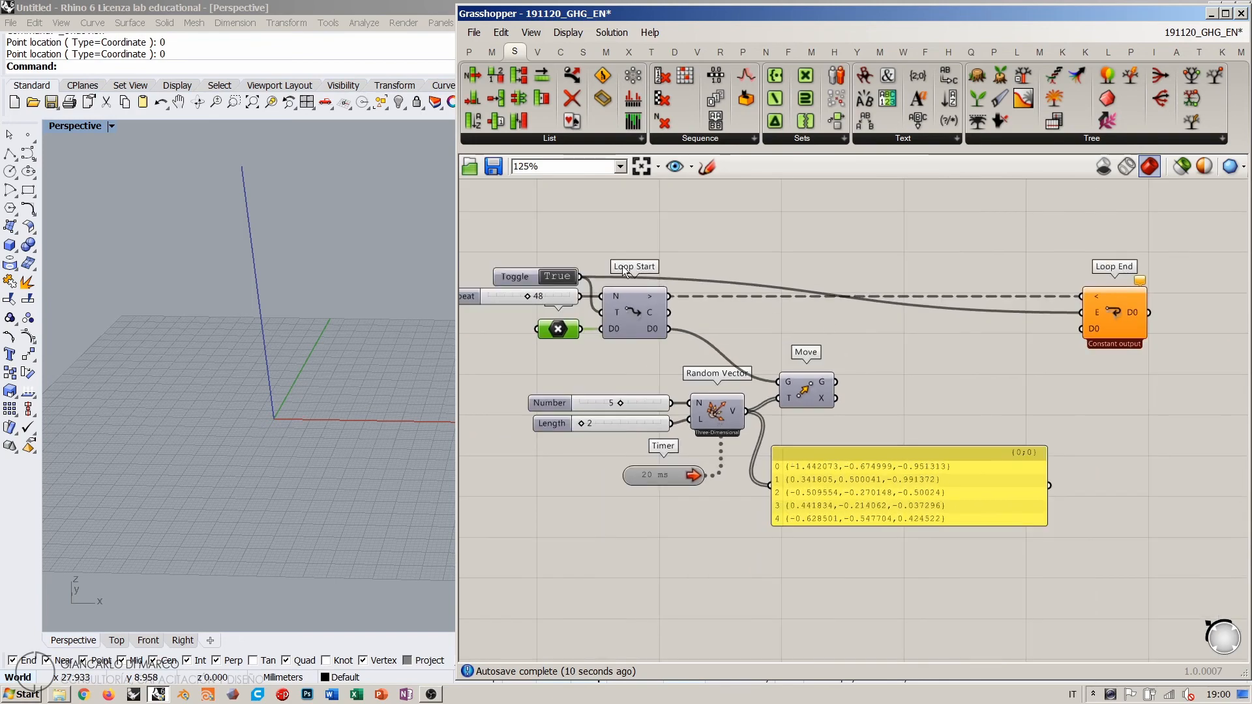
# Step: Wire Move's G output to Loop End's D0 input and turn on Loop End's preview
pyautogui.moveTo(836, 382); pyautogui.dragTo(1083, 330)
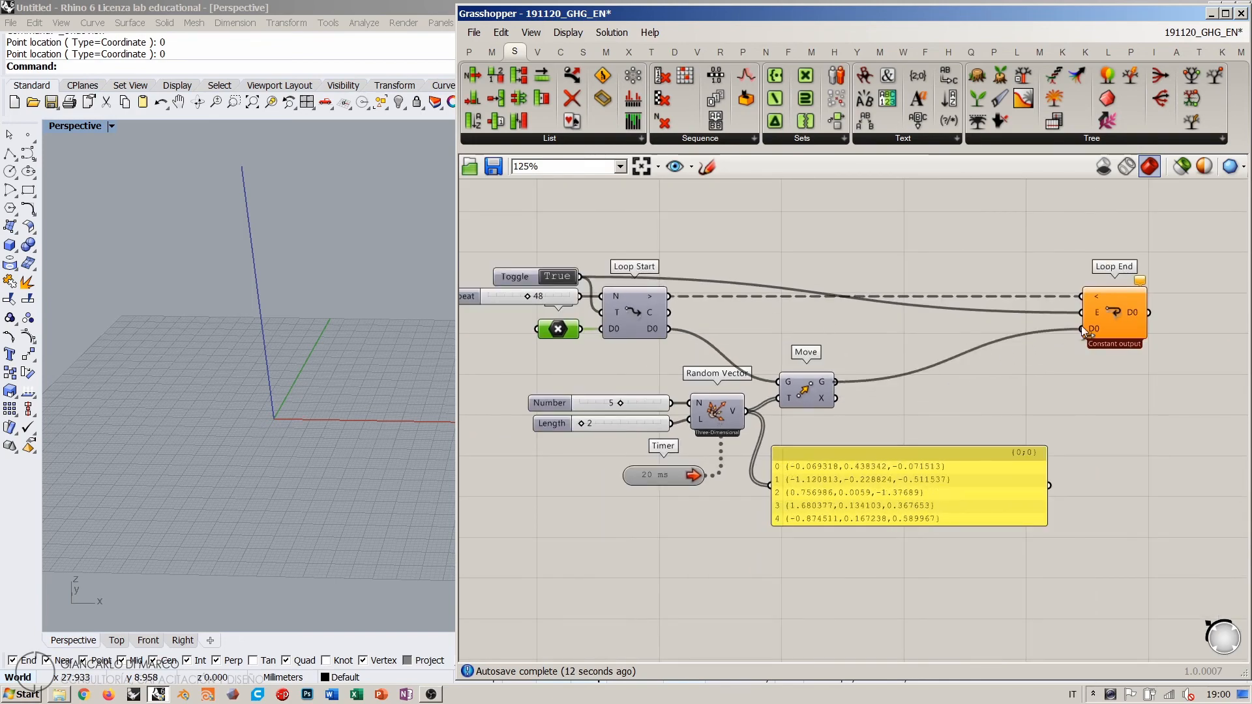
pyautogui.click(1028, 375)
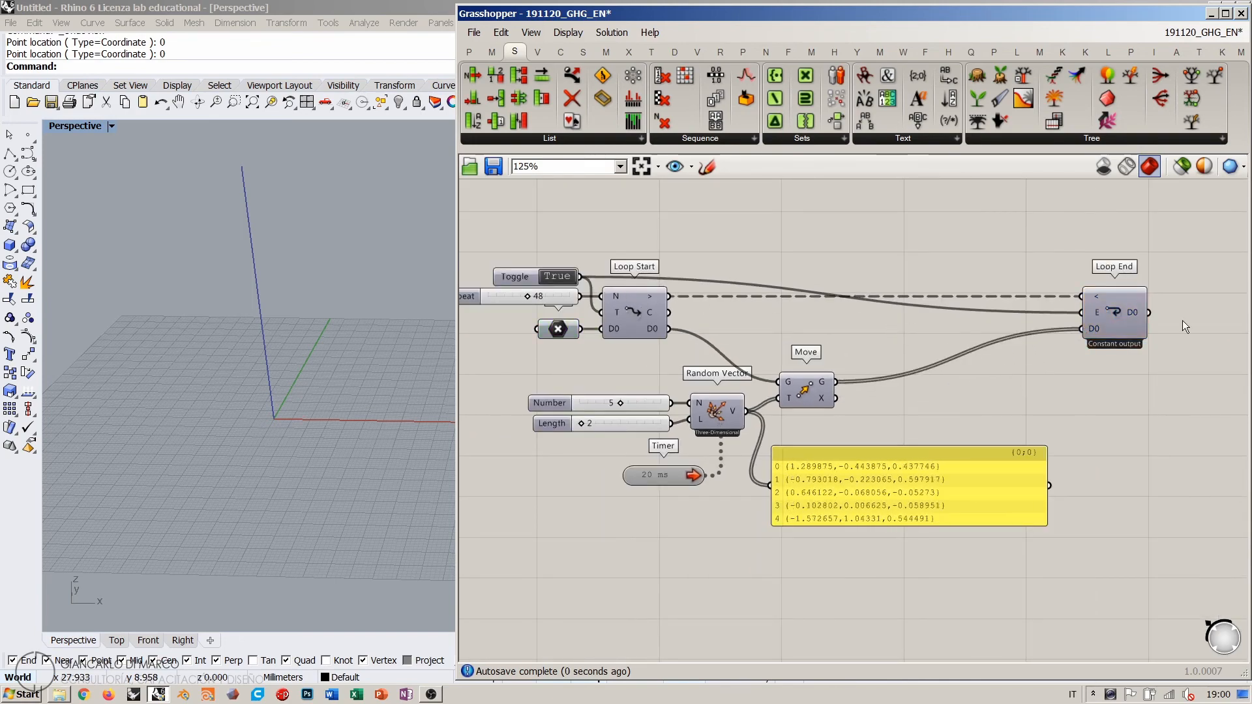
pyautogui.click(1115, 312)
pyautogui.click(968, 348)
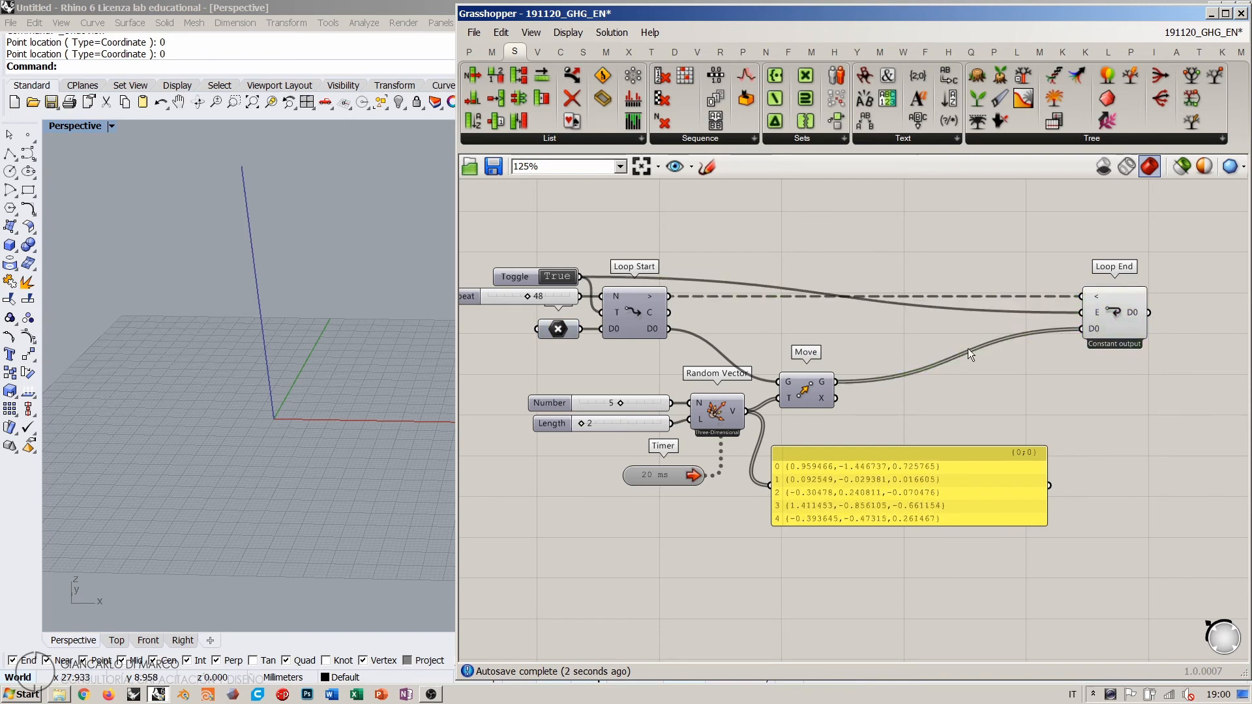
# Step: Run the loop by switching the Toggle to False, and enable Record data on Loop End
pyautogui.doubleClick(557, 276)
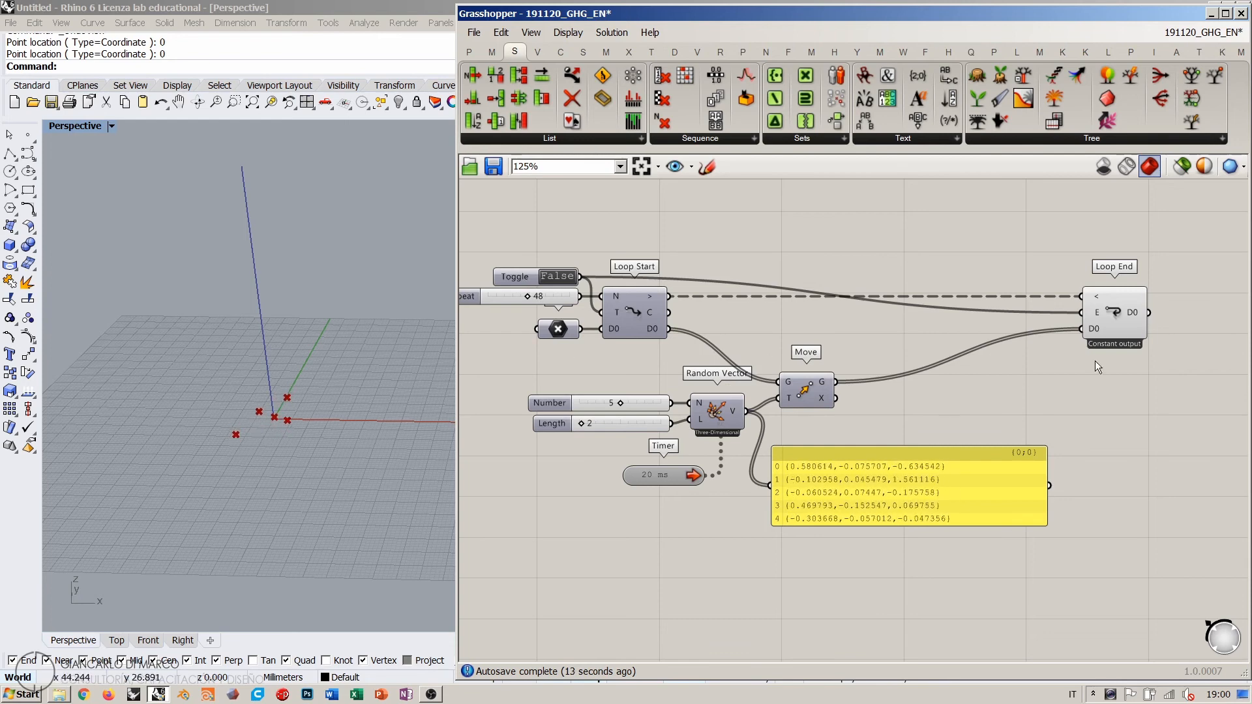
pyautogui.rightClick(1116, 315)
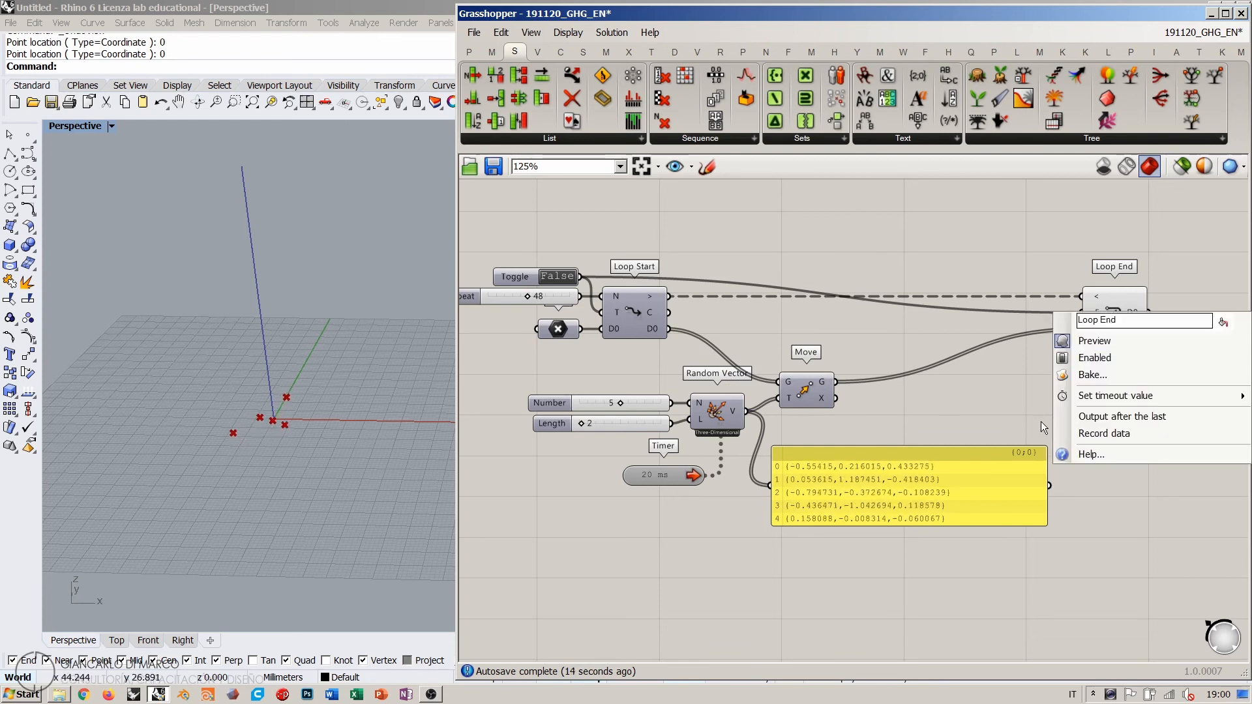
pyautogui.click(1085, 427)
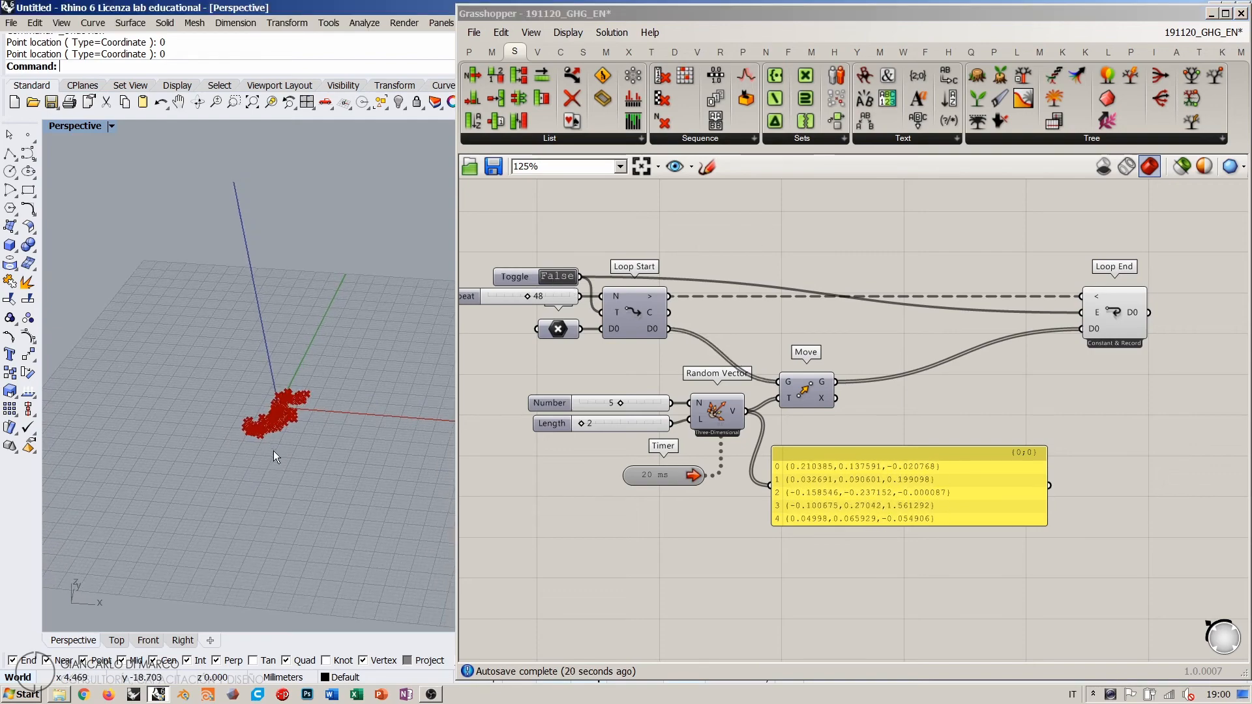
pyautogui.scroll(5, 273, 451)
pyautogui.moveTo(273, 451); pyautogui.dragTo(310, 456, button='right')
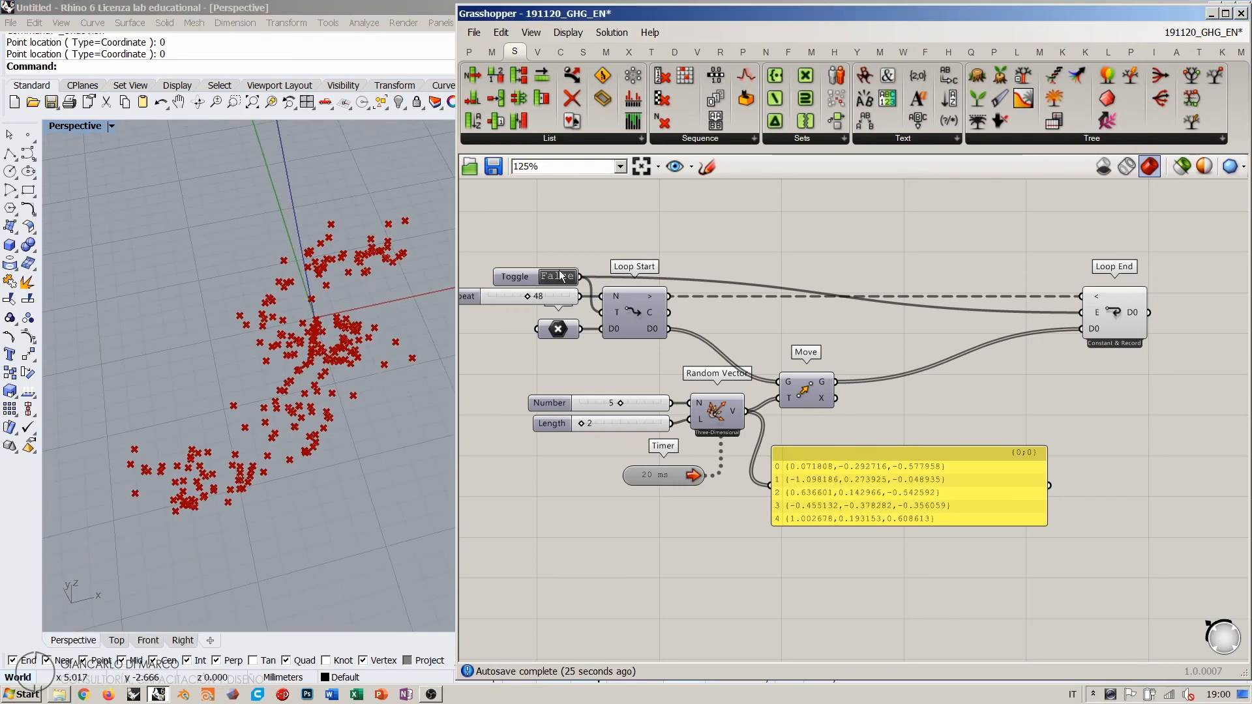
# Step: Rerun the loop by switching the Toggle to True and back to False to record a fresh point set
pyautogui.doubleClick(558, 275)
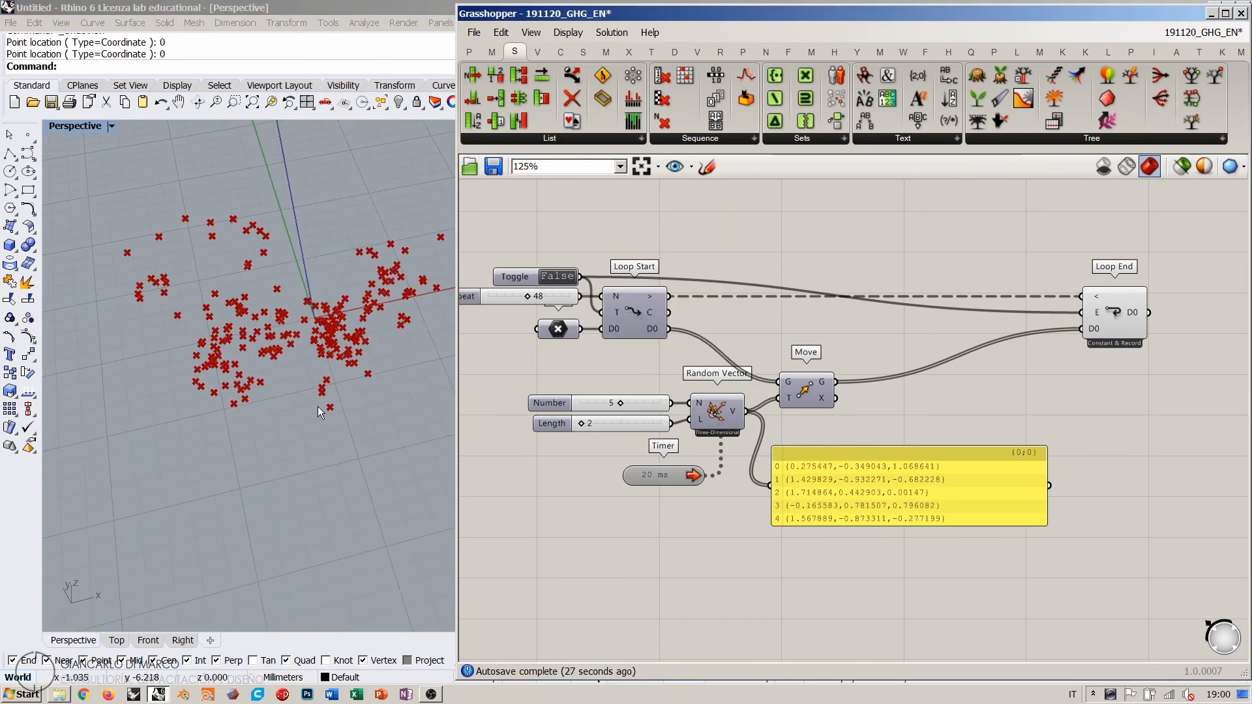
pyautogui.moveTo(324, 412)
pyautogui.mouseDown(button='right')
pyautogui.moveTo(296, 448)
pyautogui.moveTo(300, 461)
pyautogui.moveTo(304, 417)
pyautogui.mouseUp(button='right')
pyautogui.click(1029, 412)
# Step: Reposition Loop End closer to the Move component to free space after it
pyautogui.moveTo(1030, 409); pyautogui.dragTo(985, 408, button='right')
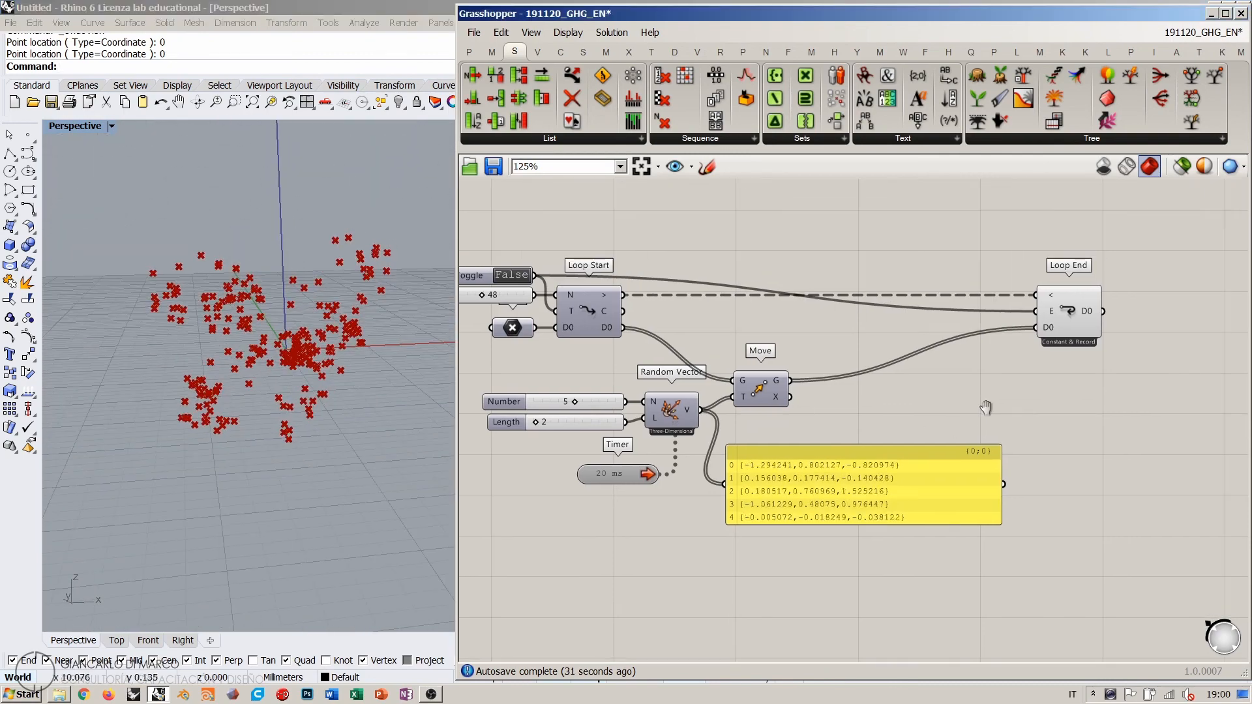
pyautogui.moveTo(1061, 316); pyautogui.dragTo(939, 322)
pyautogui.click(999, 385)
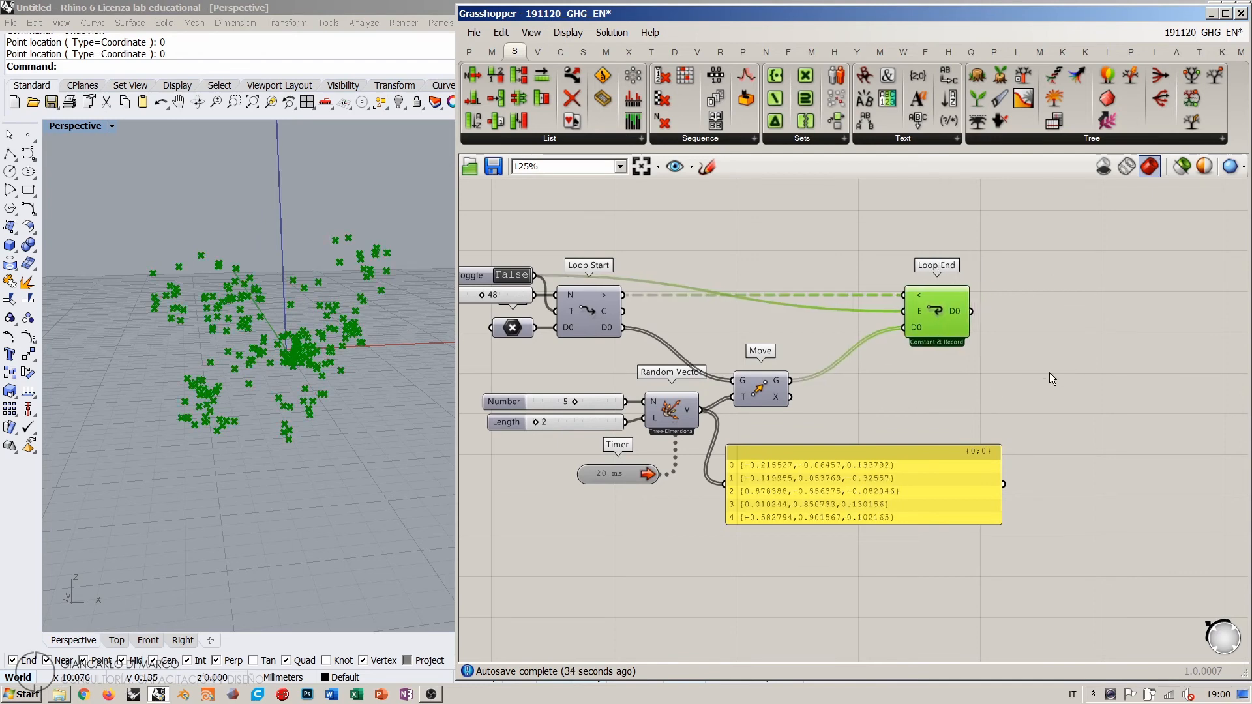
# Step: Add a Flip Matrix component fed by Loop End's D0 output and turn off Loop End's preview
pyautogui.doubleClick(1085, 357)
pyautogui.write('flip')
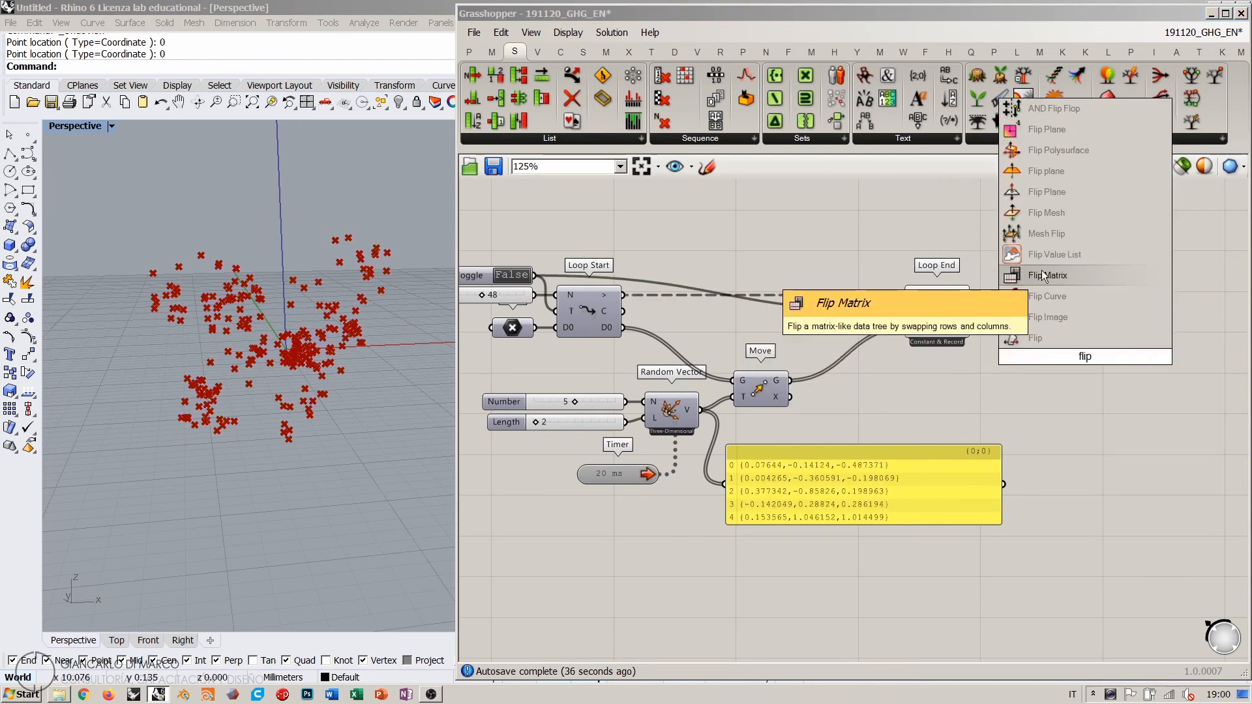
pyautogui.click(1044, 274)
pyautogui.moveTo(1030, 322); pyautogui.dragTo(1023, 315)
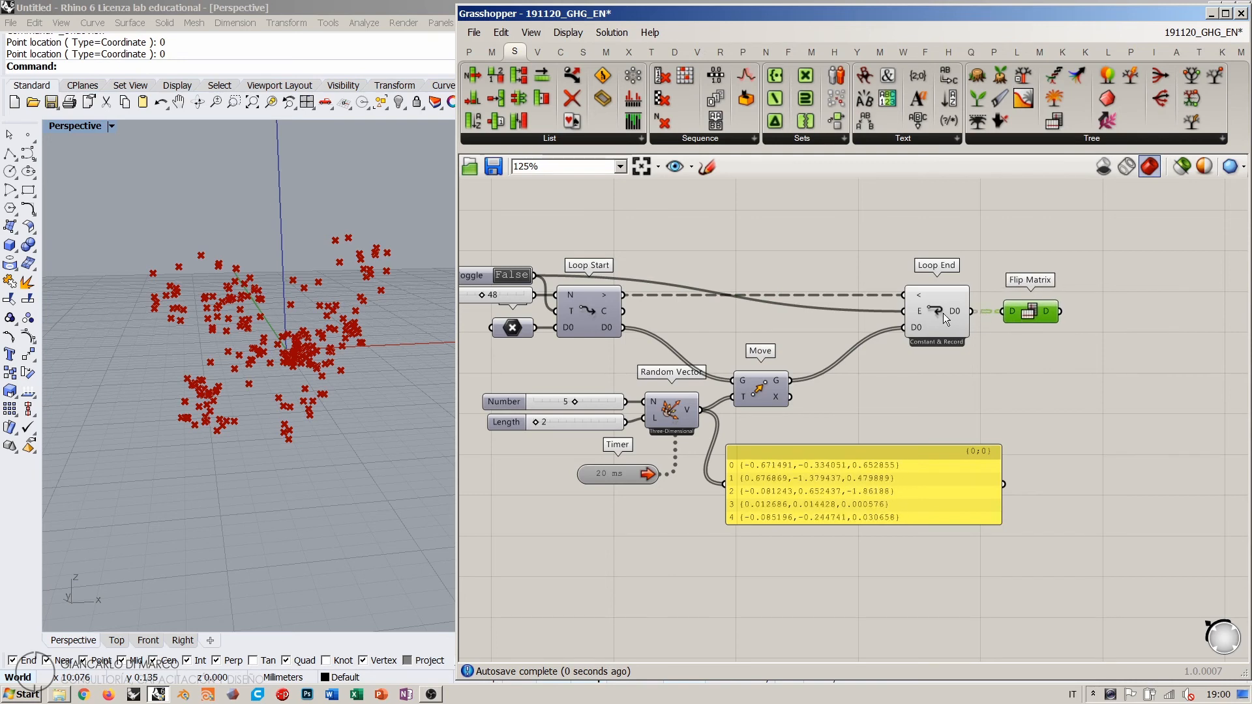
# Step: Add a PolyLine component with Flip Matrix's output wired to its V input, and align both components with Loop End
pyautogui.doubleClick(1130, 343)
pyautogui.write('polyli')
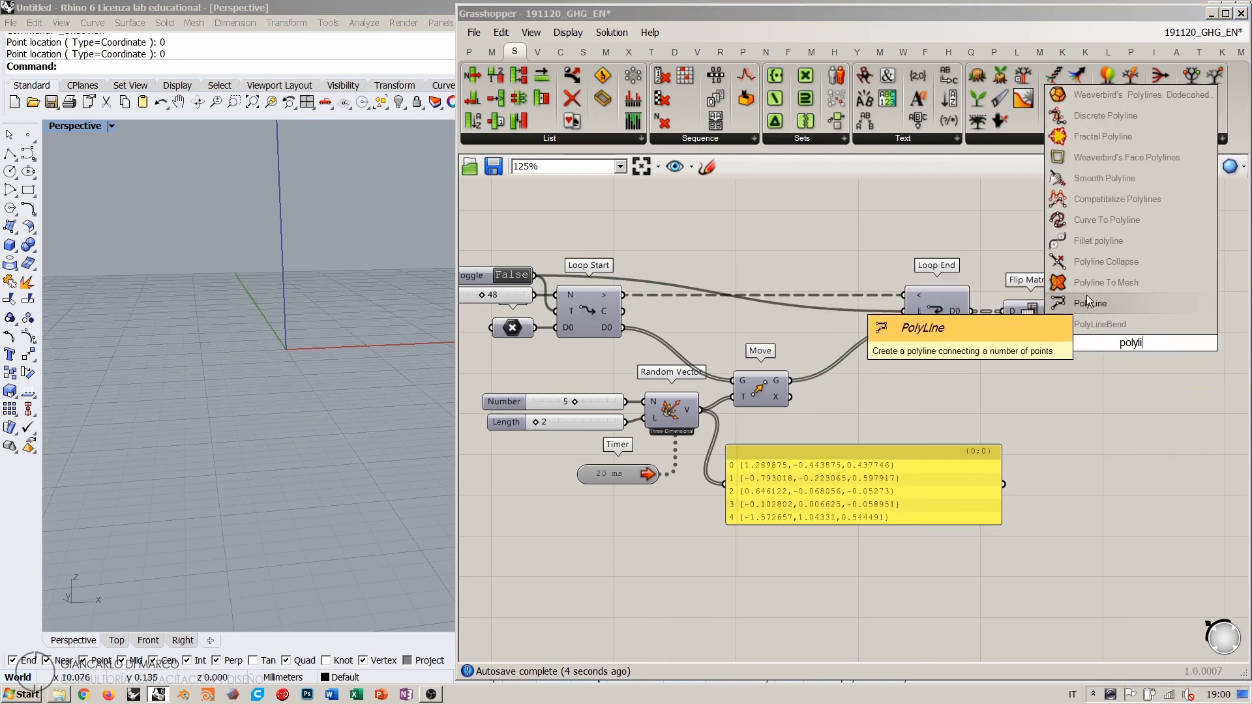
pyautogui.click(1087, 302)
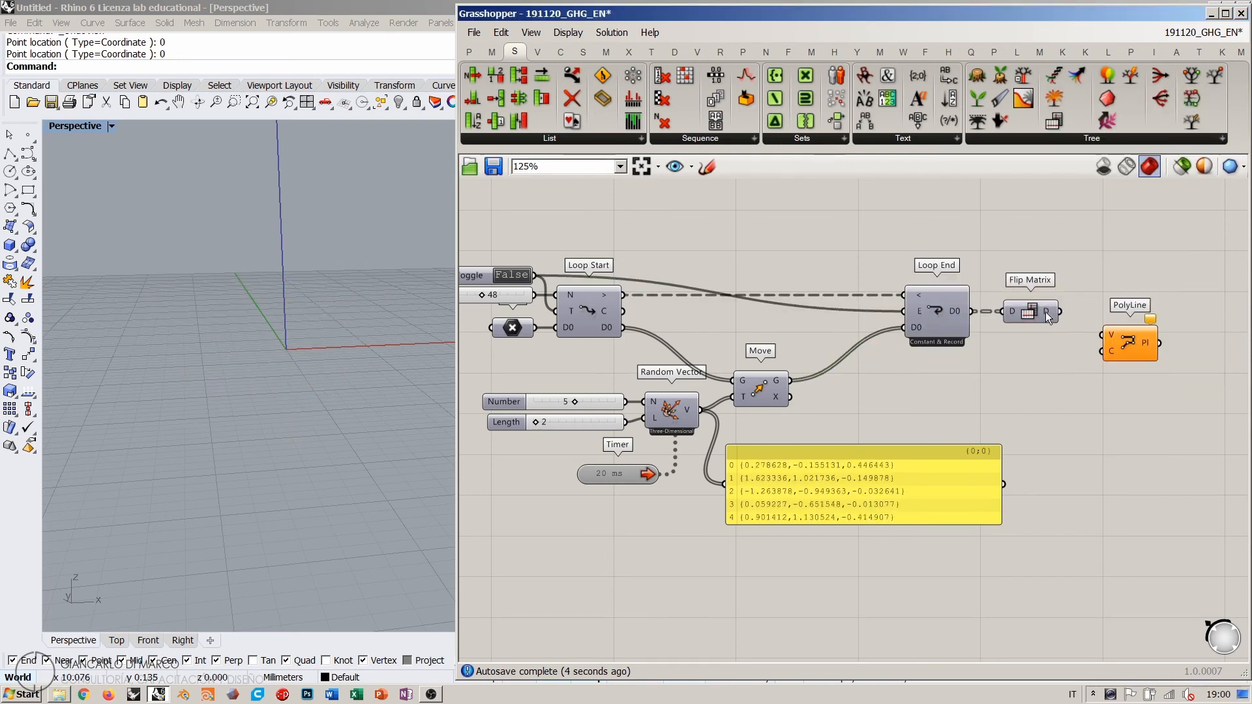
pyautogui.moveTo(1014, 313); pyautogui.dragTo(1015, 319)
pyautogui.moveTo(1102, 335); pyautogui.dragTo(1029, 324)
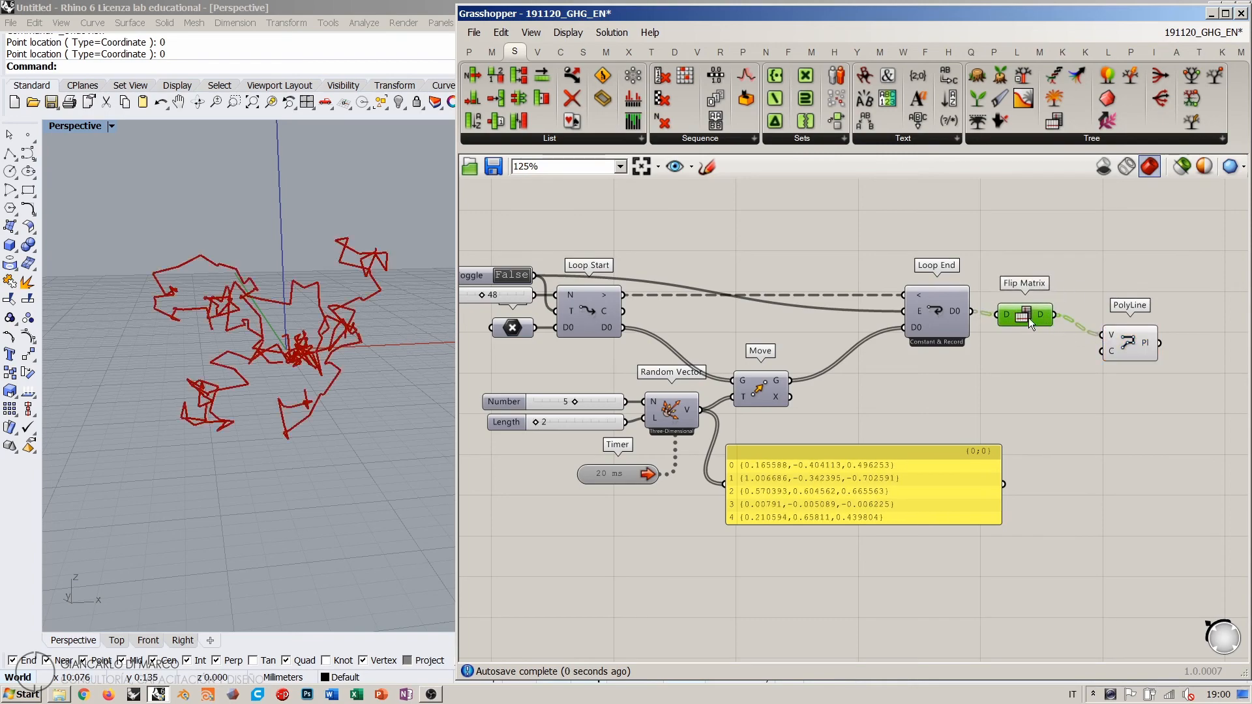
pyautogui.moveTo(1123, 339); pyautogui.dragTo(1109, 319)
pyautogui.click(1087, 357)
pyautogui.moveTo(365, 404); pyautogui.dragTo(347, 361, button='right')
pyautogui.moveTo(1002, 363); pyautogui.dragTo(911, 368, button='right')
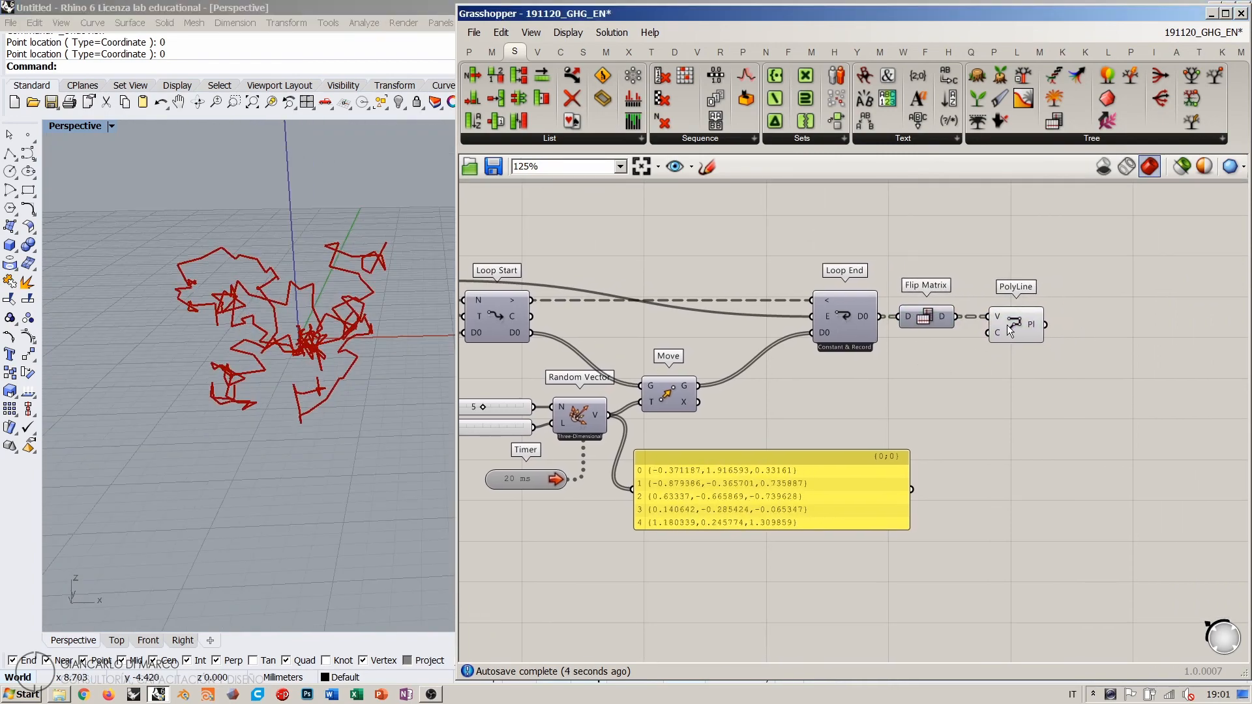
# Step: Replace the PolyLine with a Nurbs Curve component whose V input takes Flip Matrix's output
pyautogui.click(1038, 308)
pyautogui.press('Delete')
pyautogui.doubleClick(1038, 347)
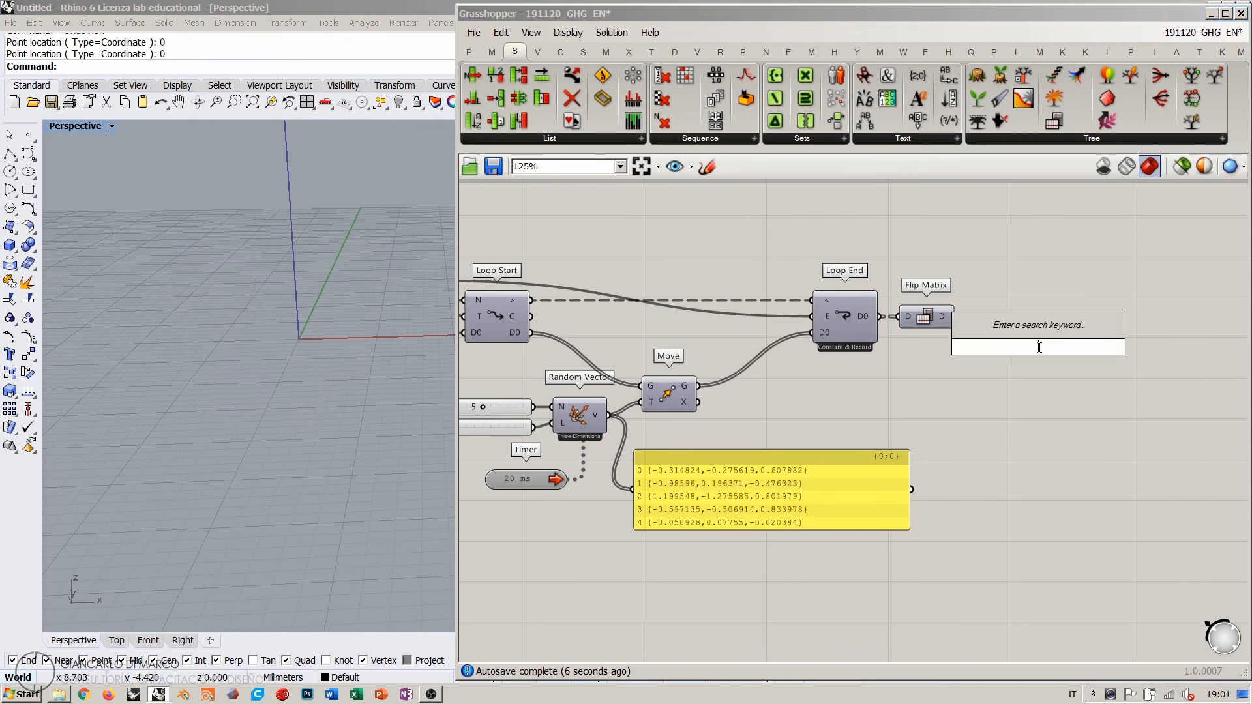
pyautogui.write('nurb')
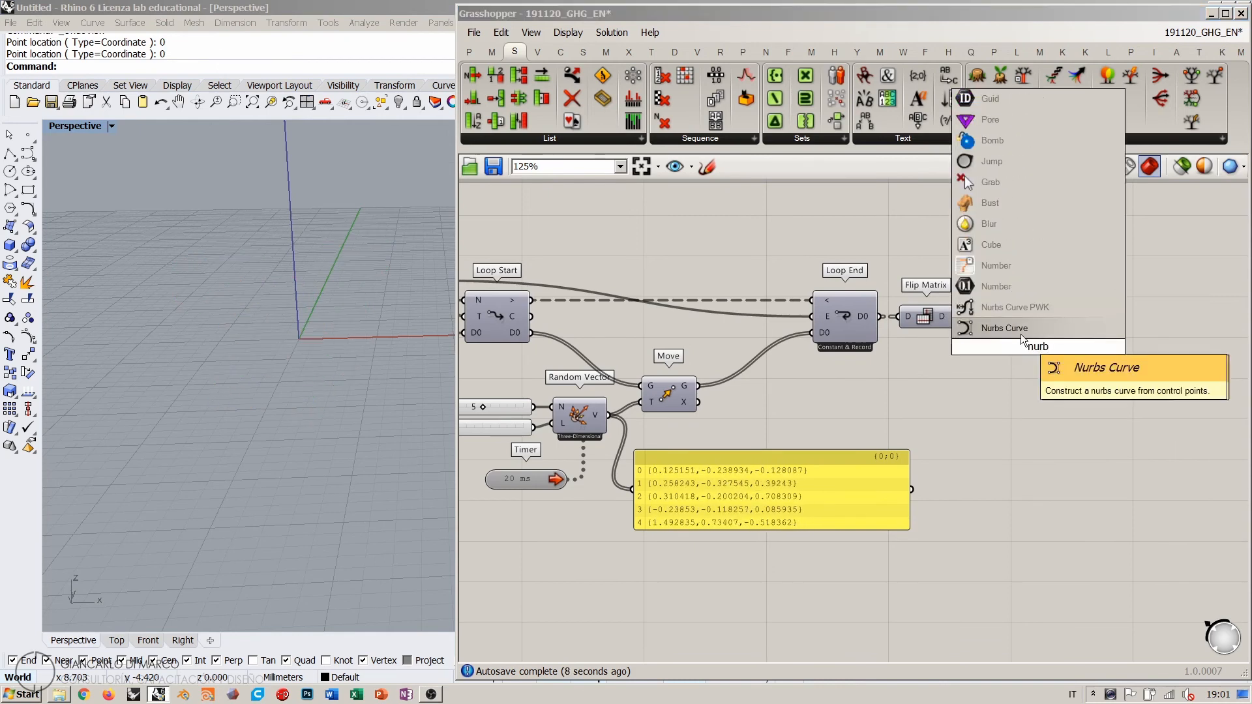
pyautogui.click(1019, 333)
pyautogui.moveTo(1035, 340); pyautogui.dragTo(1042, 328)
pyautogui.moveTo(306, 279); pyautogui.dragTo(328, 323, button='right')
pyautogui.click(964, 396)
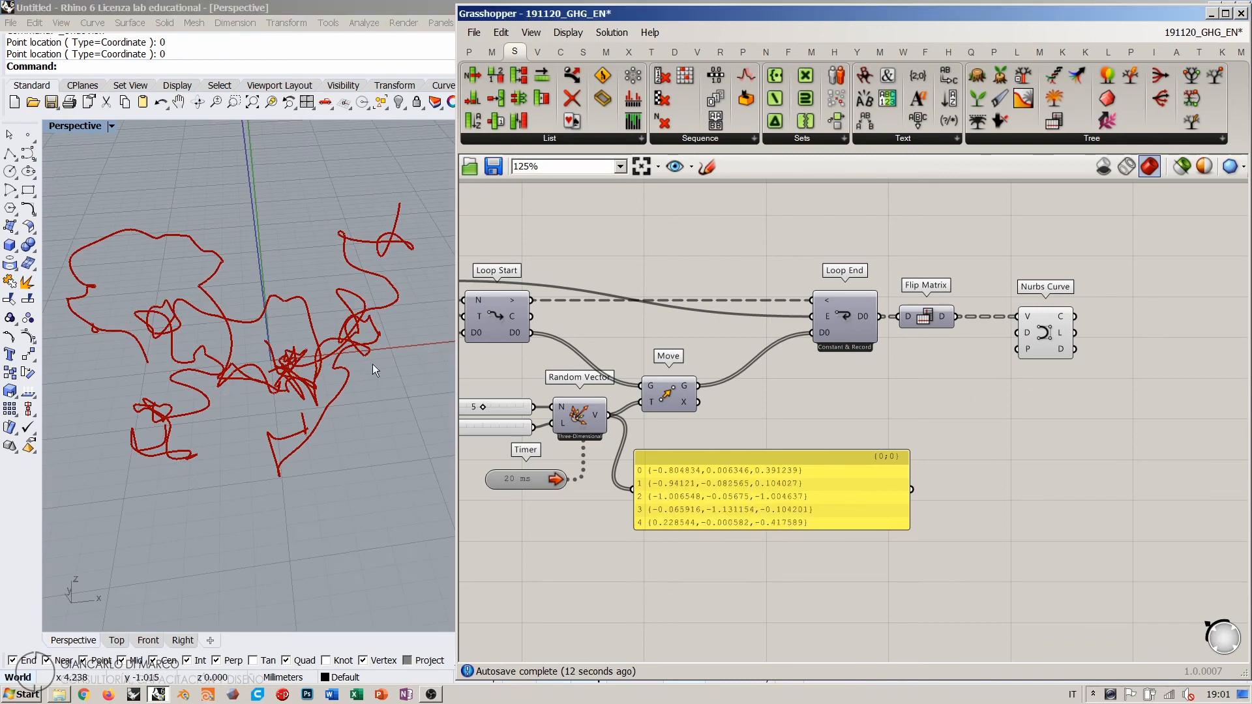
pyautogui.moveTo(187, 301)
pyautogui.mouseDown(button='right')
pyautogui.moveTo(186, 473)
pyautogui.moveTo(195, 326)
pyautogui.moveTo(282, 293)
pyautogui.moveTo(202, 316)
pyautogui.mouseUp(button='right')
# Step: Set the Length slider to 20 and inspect the resulting curves in Rhino's Perspective view
pyautogui.moveTo(719, 417); pyautogui.dragTo(918, 398, button='right')
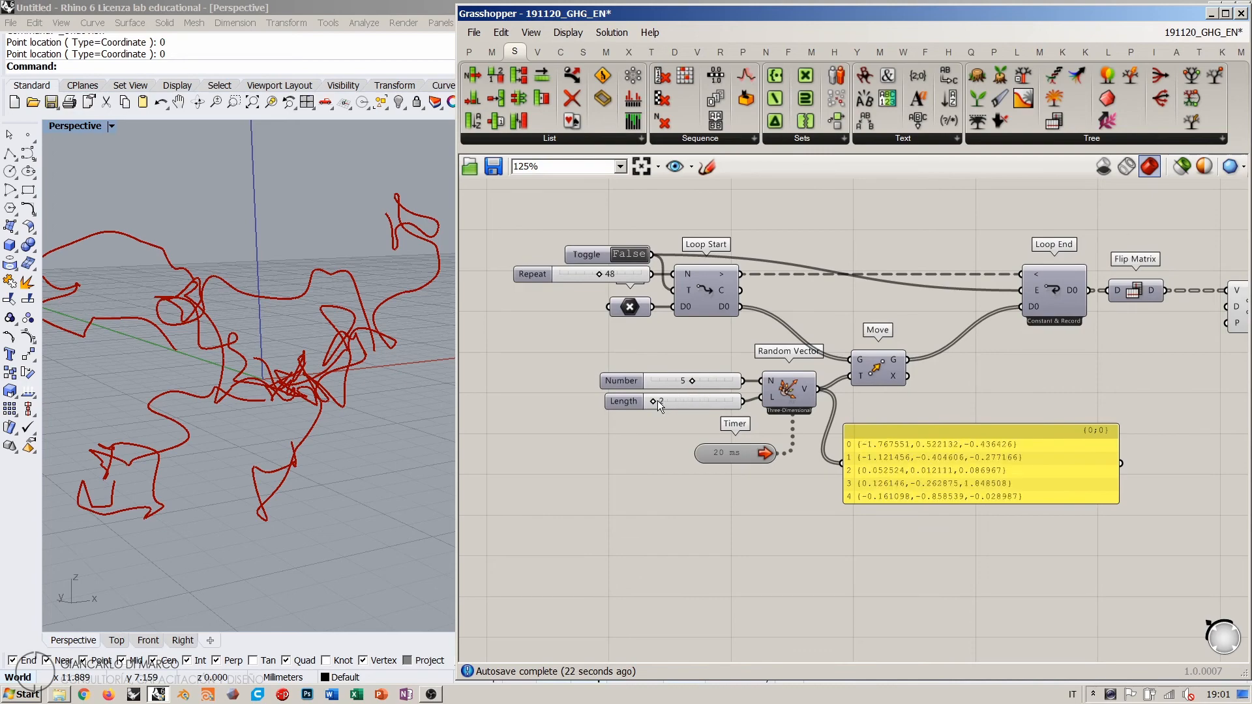
pyautogui.moveTo(656, 401); pyautogui.dragTo(668, 401)
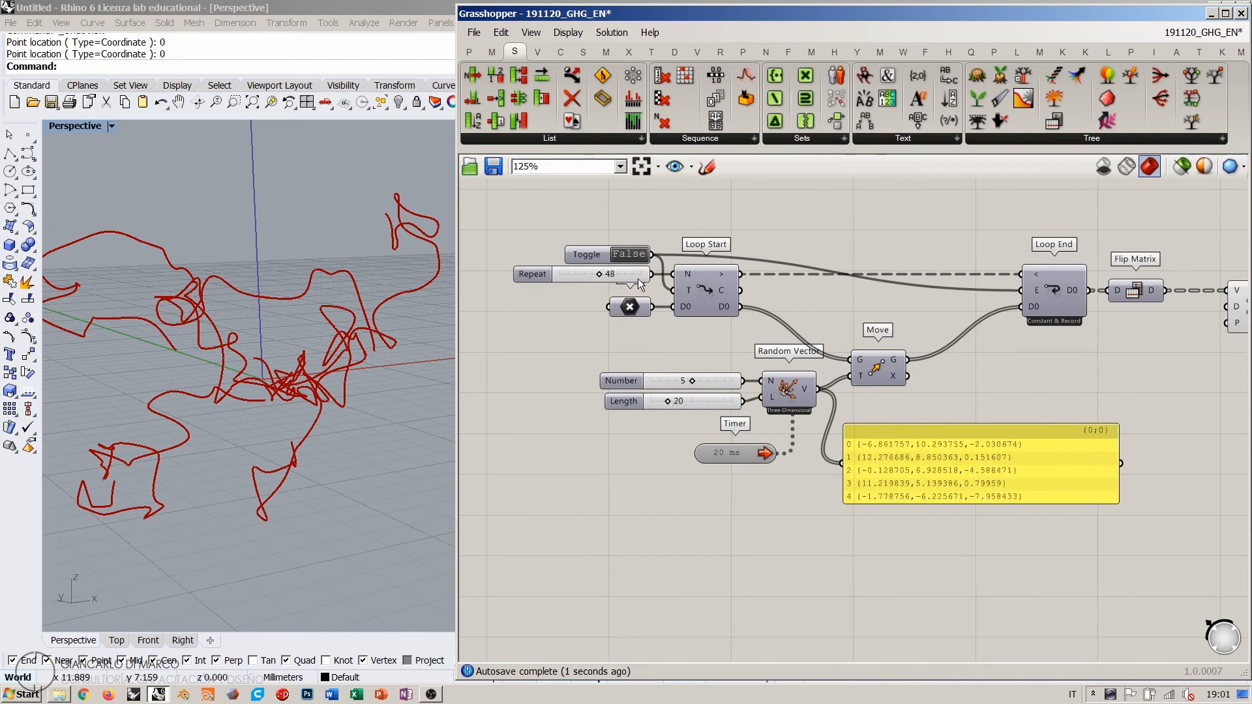
pyautogui.scroll(-10, 236, 413)
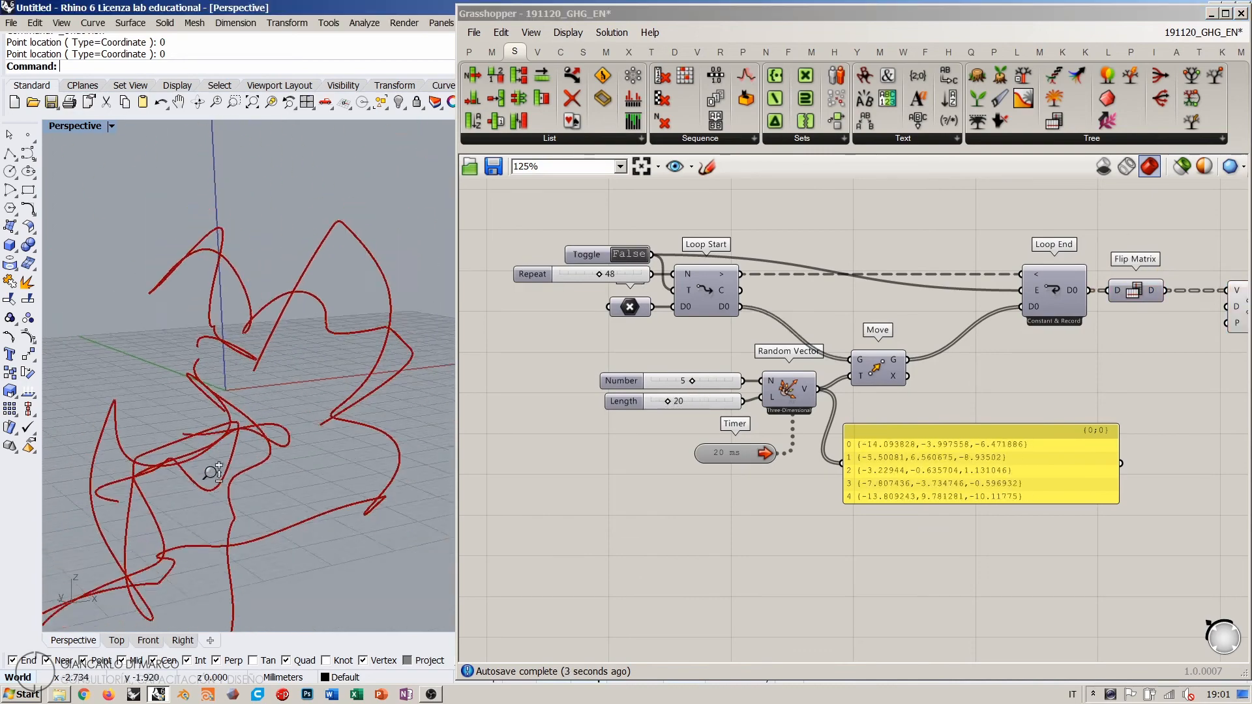
pyautogui.moveTo(232, 411); pyautogui.dragTo(349, 359, button='right')
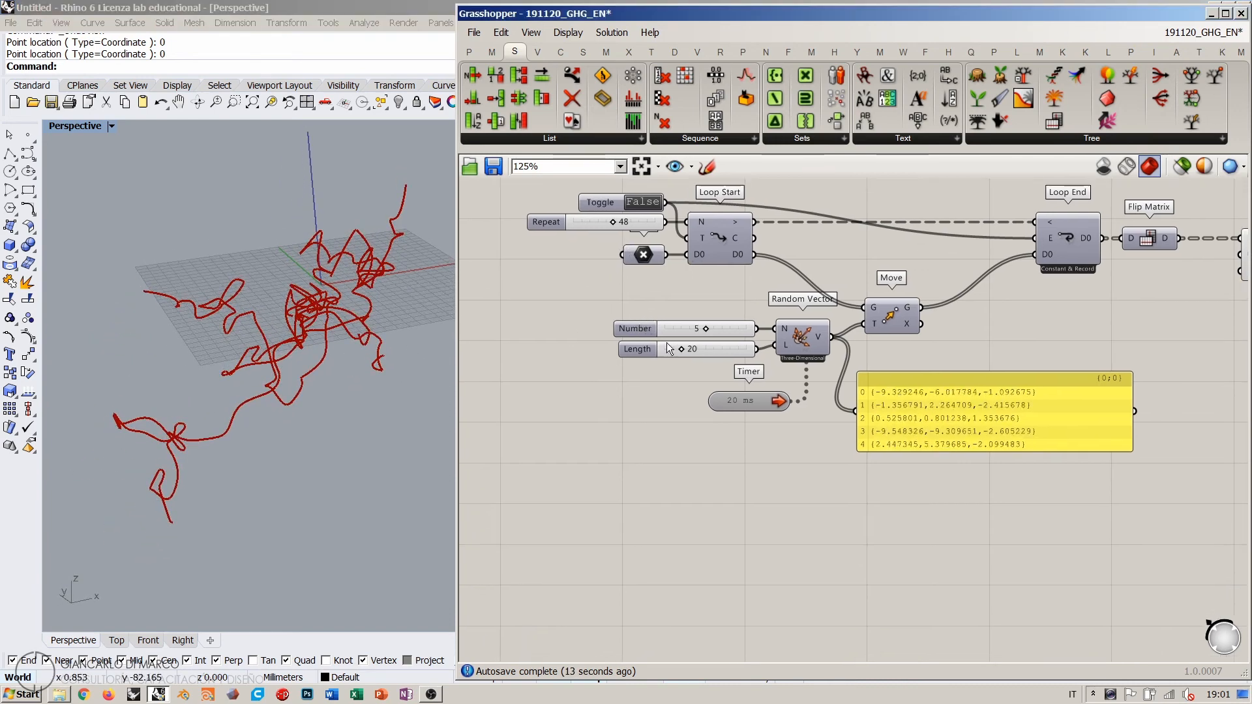
# Step: Set the Length slider to 2 and rerun the loop by switching the Toggle to True and back to False
pyautogui.scroll(3, 666, 342)
pyautogui.doubleClick(731, 353)
pyautogui.write('2')
pyautogui.press('Return')
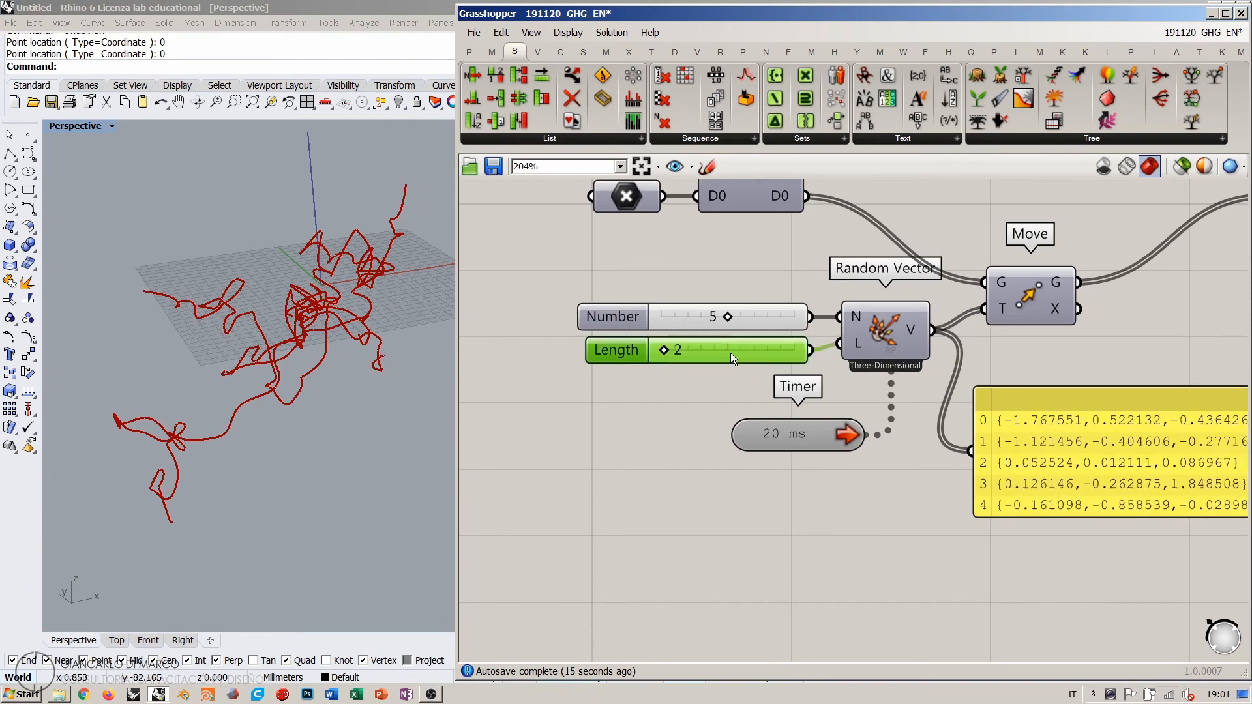
pyautogui.moveTo(730, 353); pyautogui.dragTo(719, 509, button='right')
pyautogui.doubleClick(610, 266)
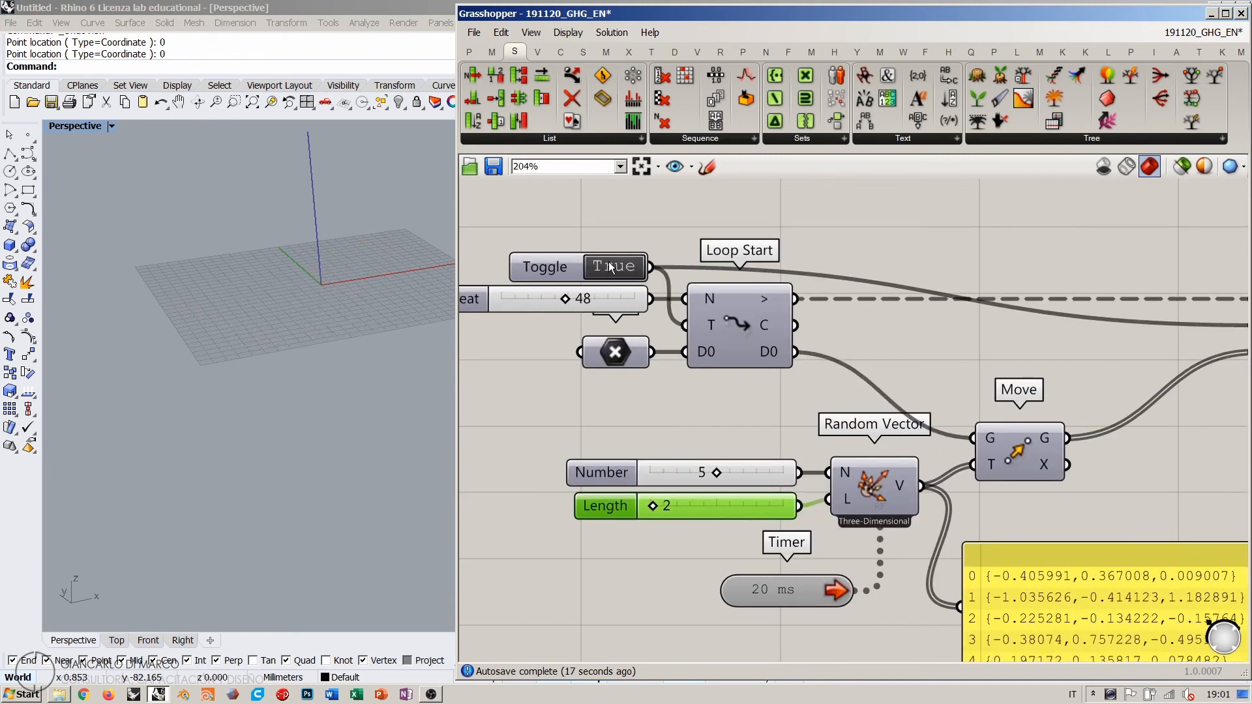
pyautogui.doubleClick(610, 266)
pyautogui.click(1068, 331)
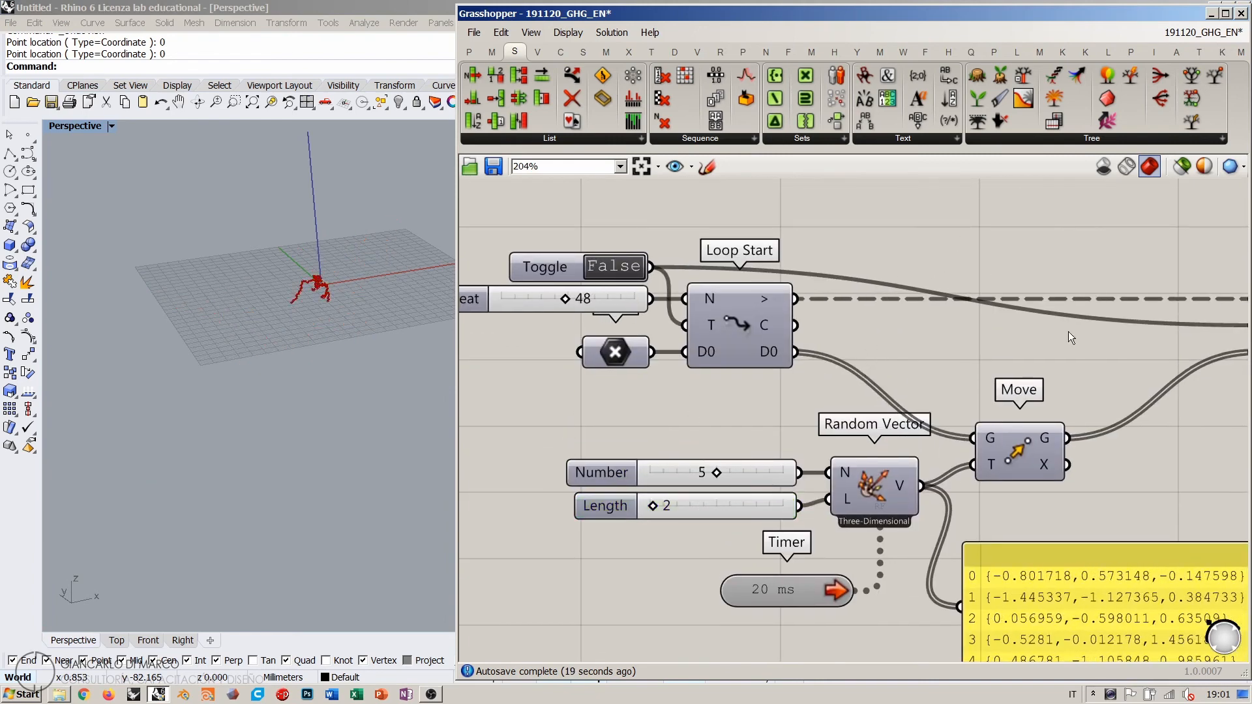
# Step: Zoom Rhino's Perspective view to the curves generated by the Nurbs Curve component
pyautogui.moveTo(1104, 348); pyautogui.dragTo(785, 358, button='right')
pyautogui.moveTo(1177, 343); pyautogui.dragTo(789, 327, button='right')
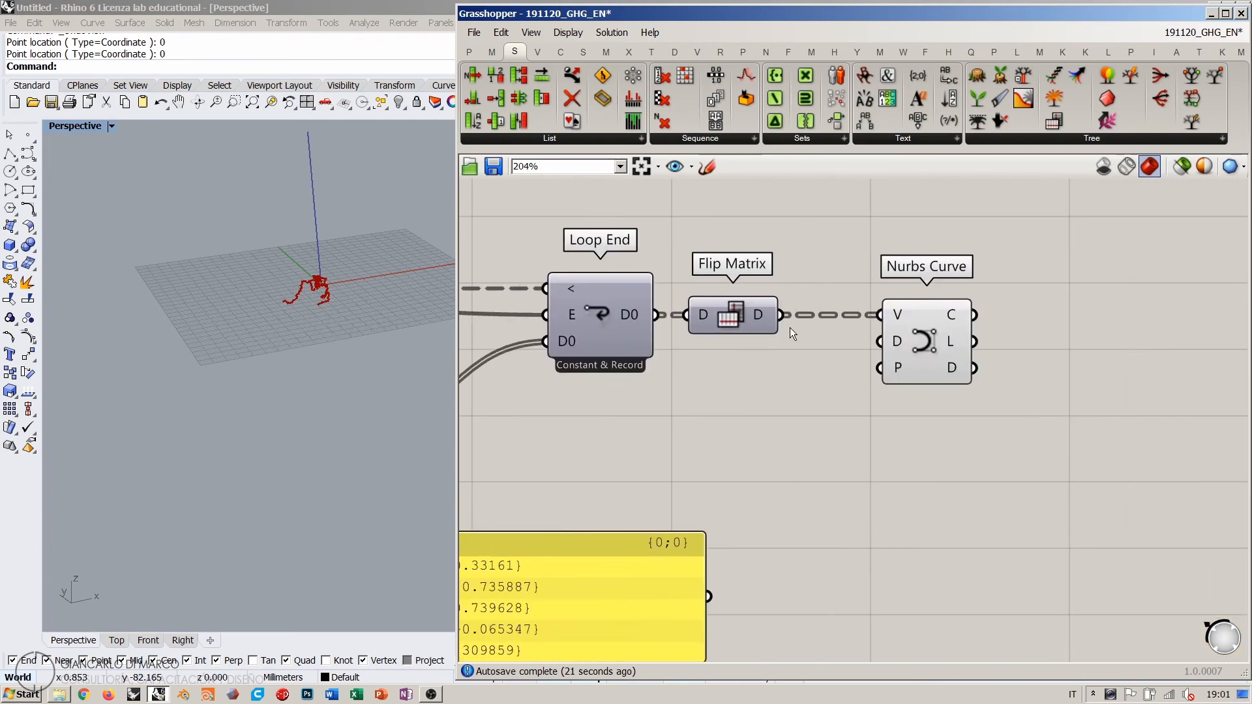
pyautogui.click(932, 335)
pyautogui.middleClick(931, 335)
pyautogui.click(954, 424)
pyautogui.click(953, 424)
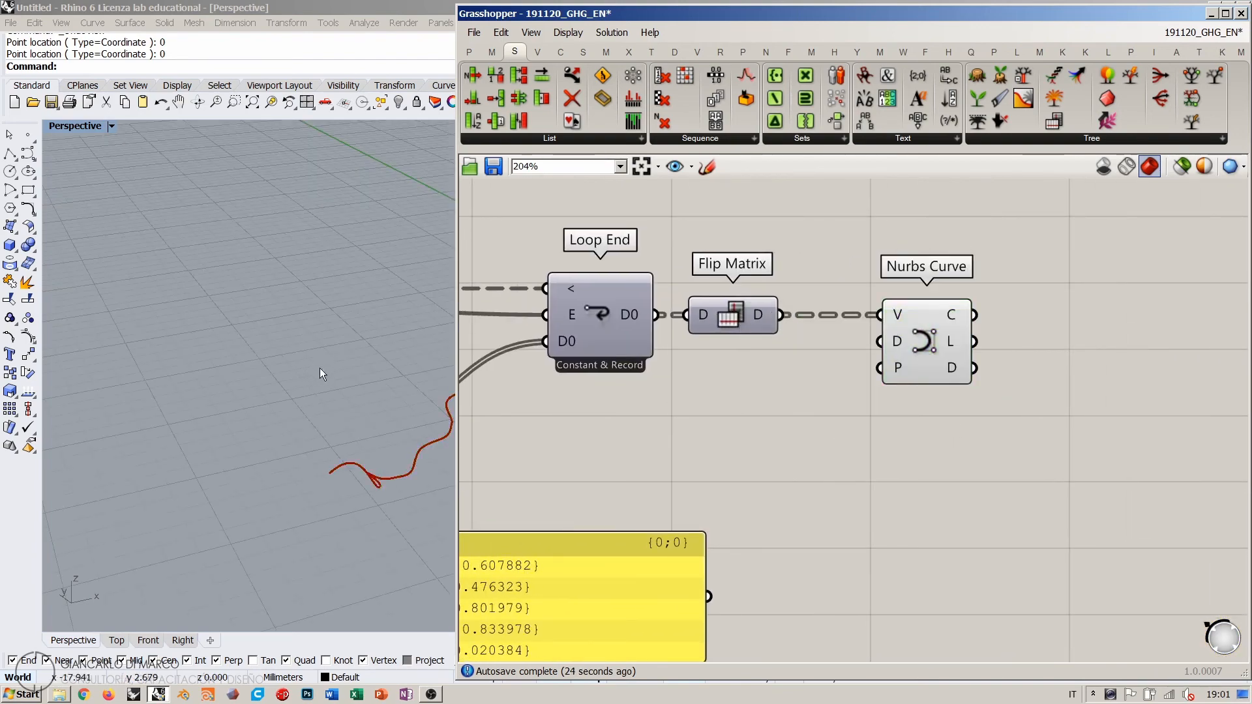
# Step: Move the Loop End, Flip Matrix and Nurbs Curve components together closer to the Move component
pyautogui.scroll(-4, 159, 400)
pyautogui.keyDown('shift'); pyautogui.moveTo(320, 368); pyautogui.dragTo(391, 339, button='right'); pyautogui.keyUp('shift')
pyautogui.scroll(4, 325, 362)
pyautogui.scroll(-5, 858, 410)
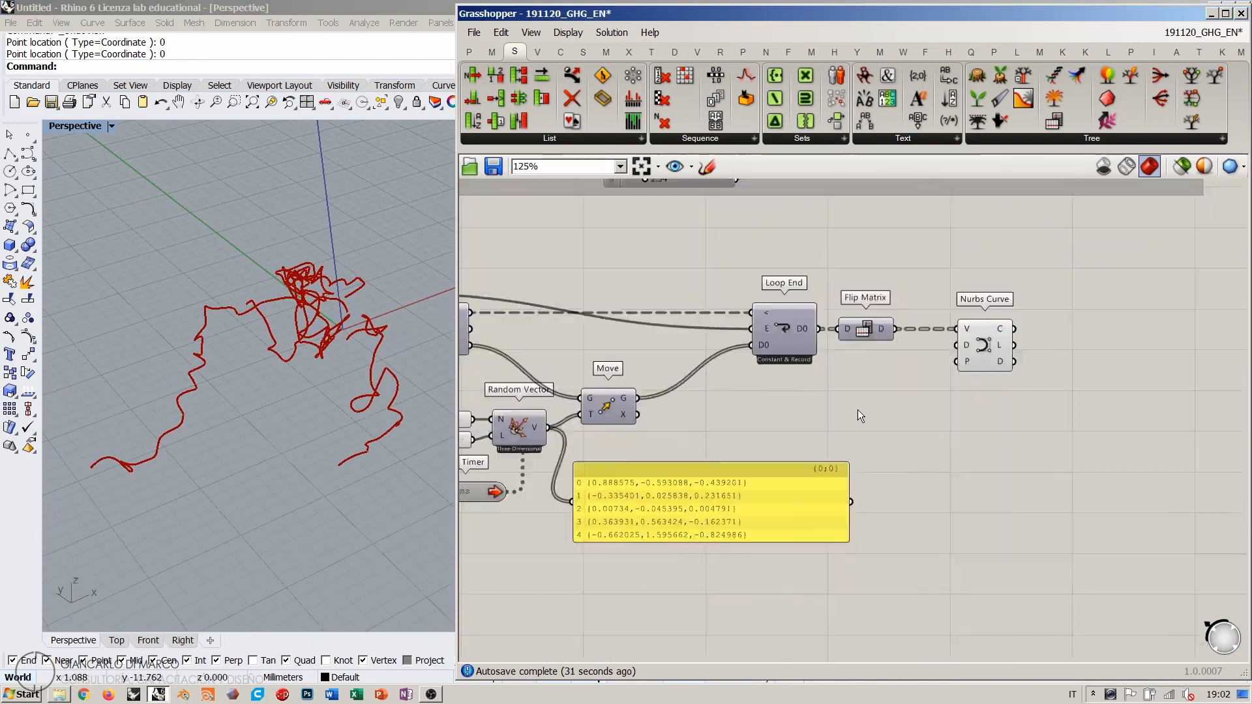
pyautogui.moveTo(812, 391); pyautogui.dragTo(905, 391, button='right')
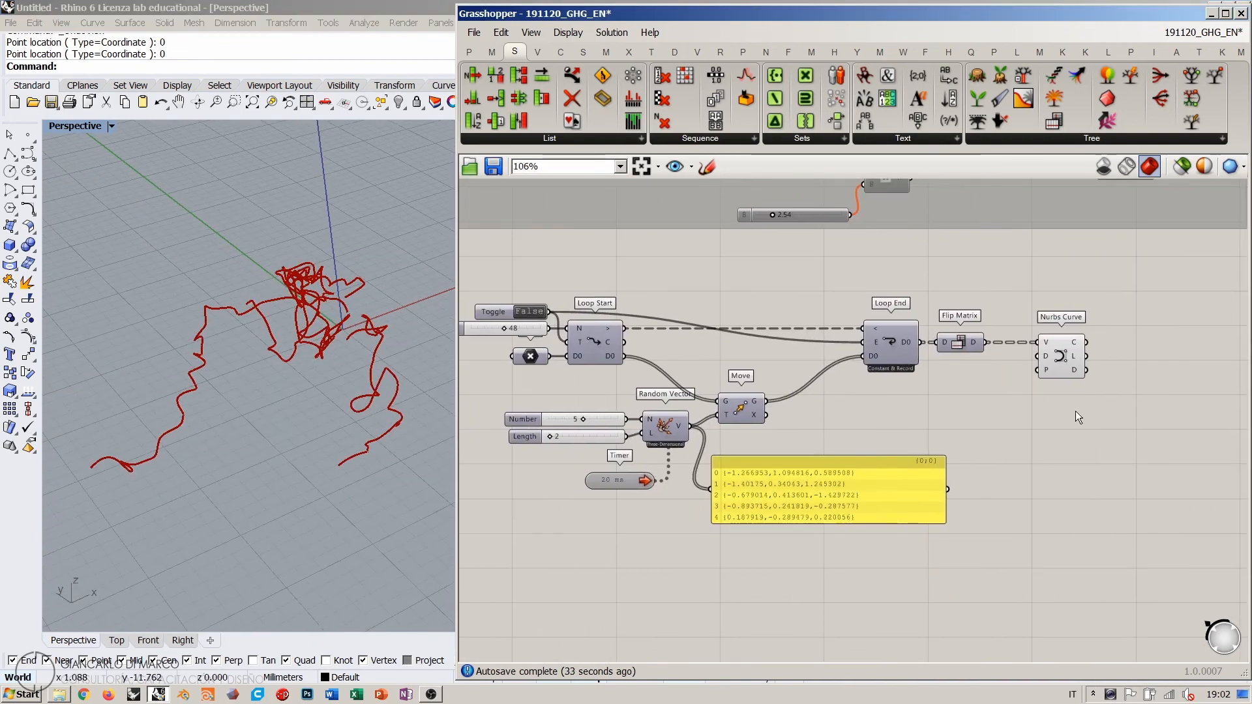
pyautogui.moveTo(1075, 411); pyautogui.dragTo(811, 344)
pyautogui.click(802, 404)
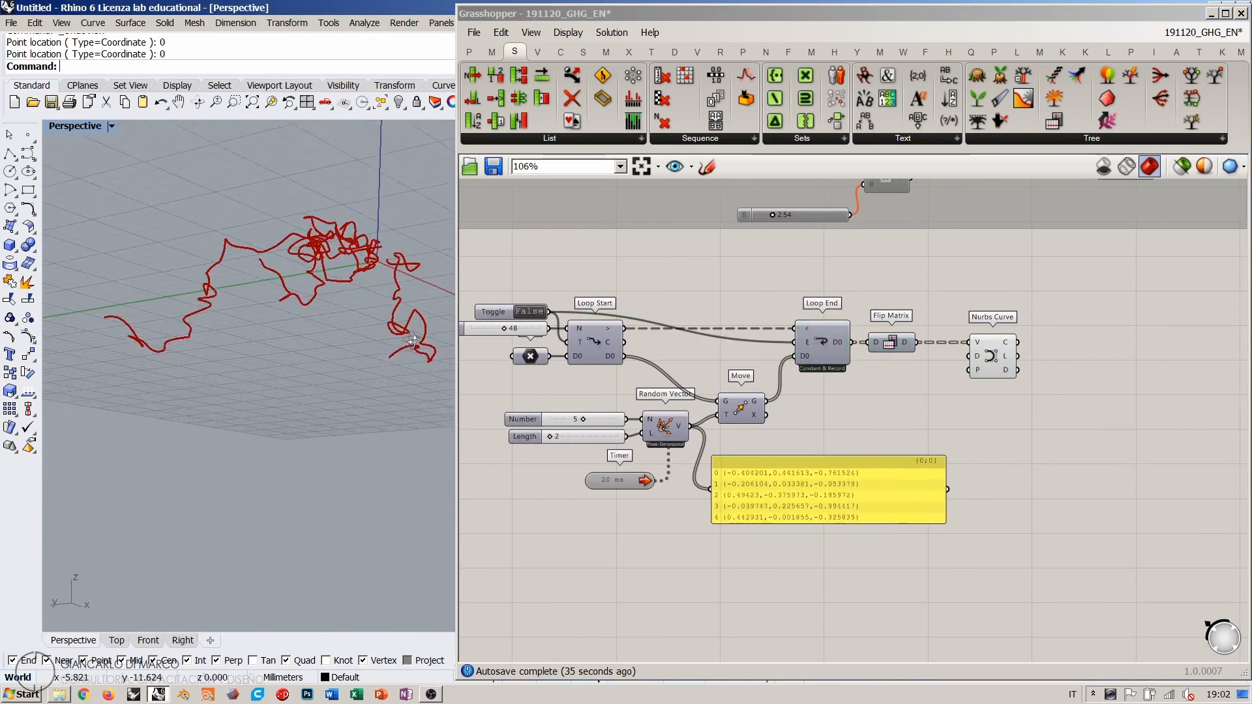
# Step: Place the Nurbs Curve component closer to Flip Matrix and save the definition
pyautogui.moveTo(339, 446); pyautogui.dragTo(334, 354, button='right')
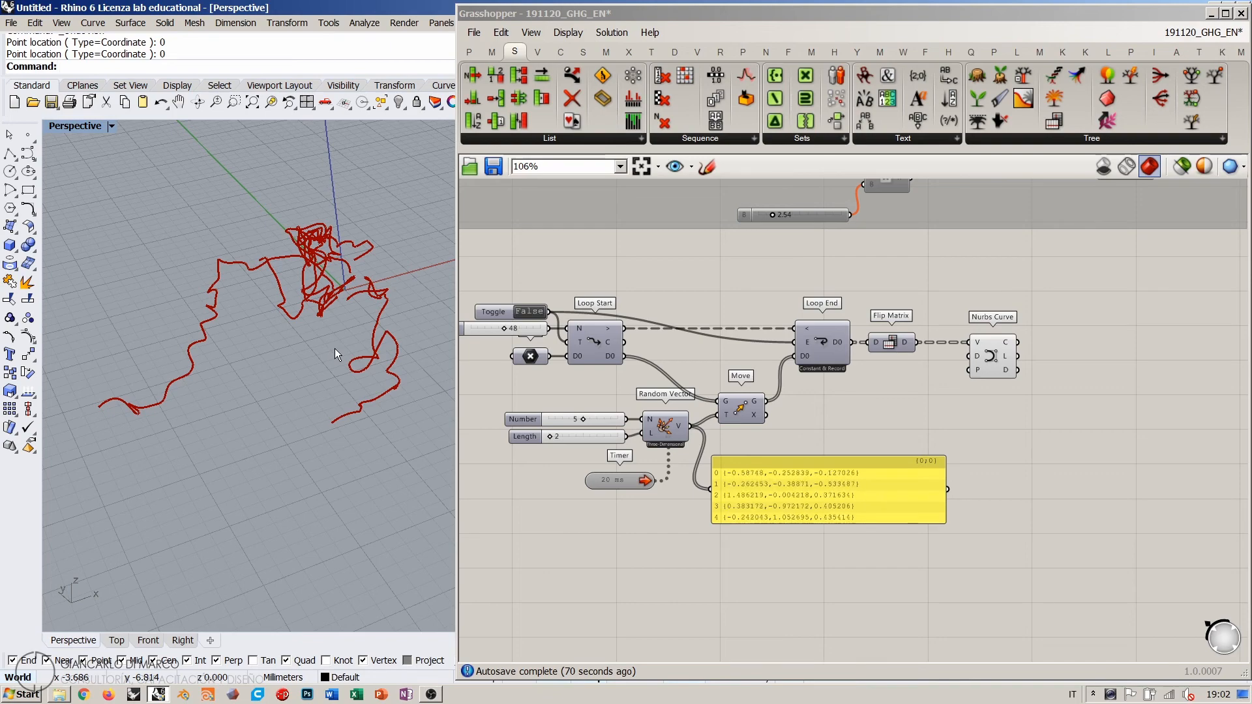
pyautogui.moveTo(334, 352)
pyautogui.mouseDown(button='right')
pyautogui.moveTo(416, 272)
pyautogui.moveTo(352, 437)
pyautogui.moveTo(320, 401)
pyautogui.moveTo(326, 411)
pyautogui.moveTo(371, 312)
pyautogui.moveTo(340, 334)
pyautogui.moveTo(335, 369)
pyautogui.mouseUp(button='right')
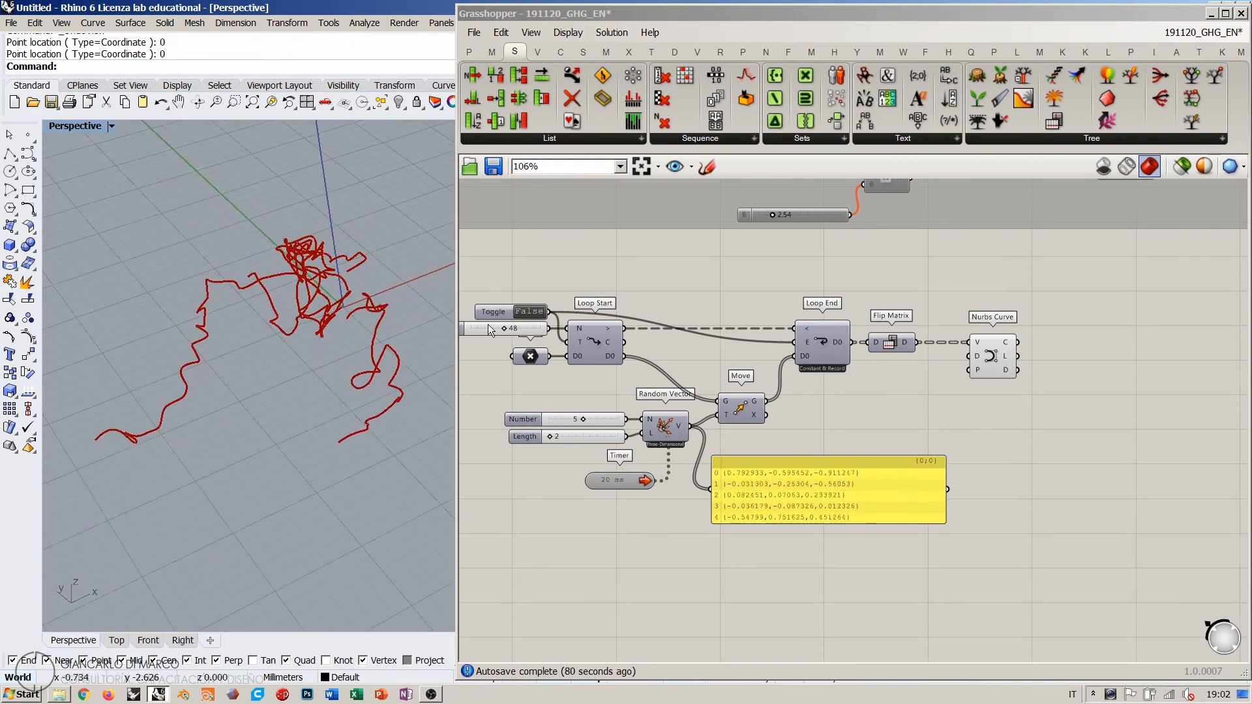
pyautogui.scroll(4, 1063, 437)
pyautogui.moveTo(796, 298)
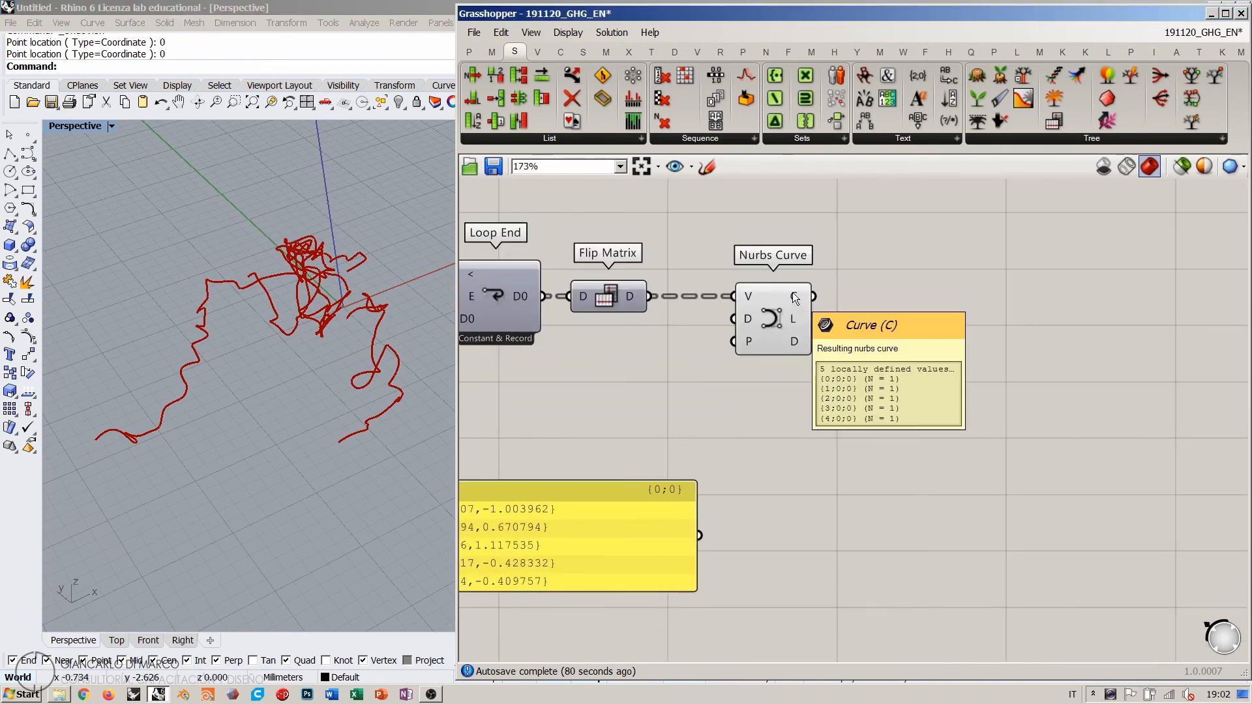
pyautogui.moveTo(777, 312); pyautogui.dragTo(753, 311)
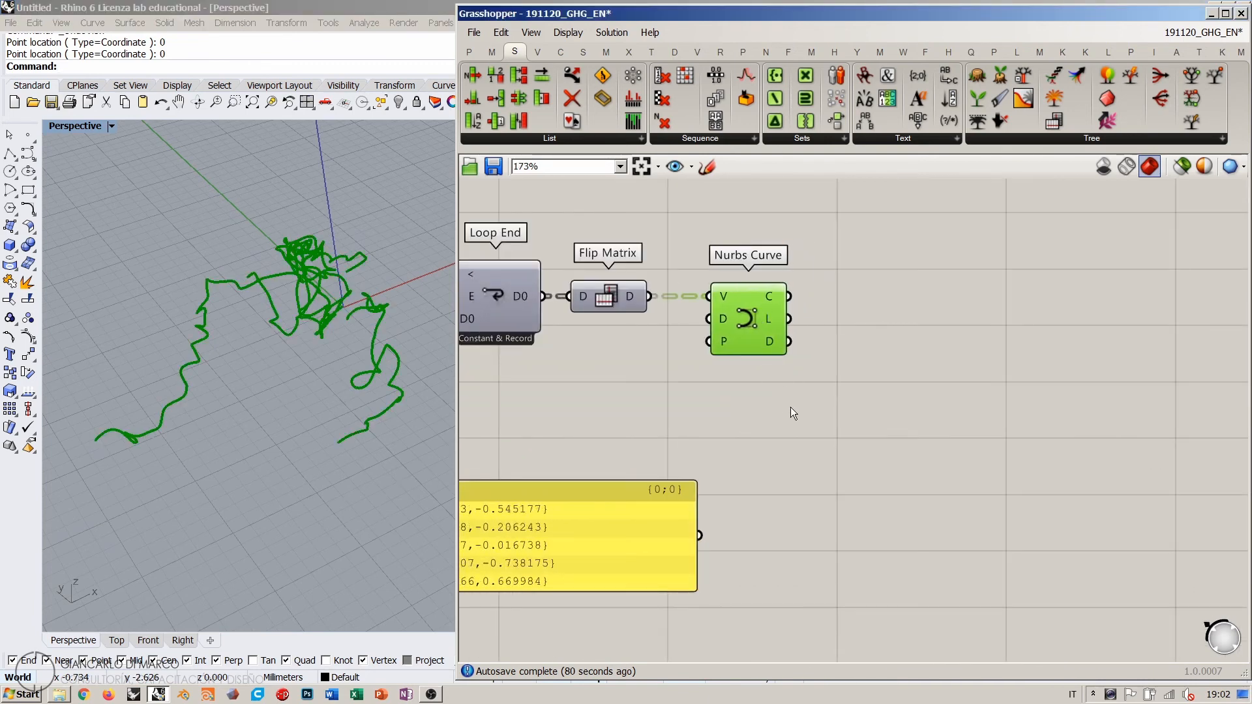
pyautogui.click(907, 395)
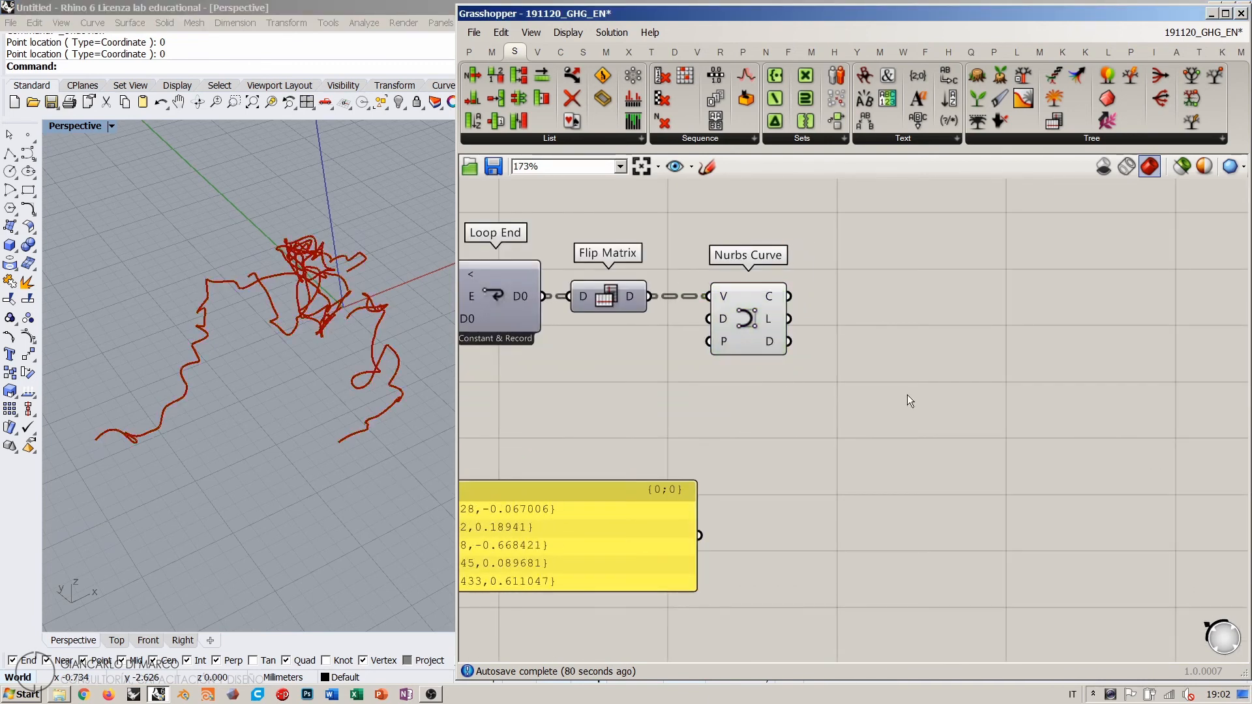
pyautogui.click(494, 167)
# Step: Add a Pipe component to the canvas beyond Nurbs Curve
pyautogui.doubleClick(1037, 363)
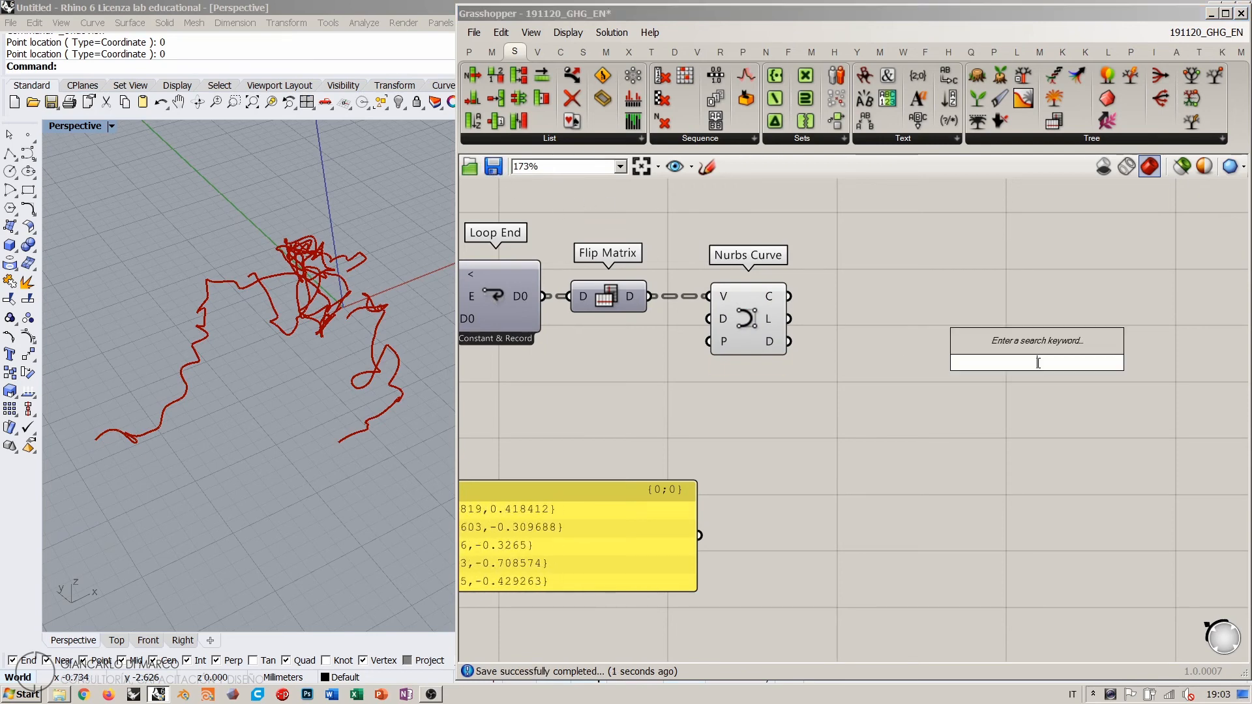
pyautogui.write('pip')
pyautogui.press('Return')
pyautogui.moveTo(1009, 350); pyautogui.dragTo(936, 357)
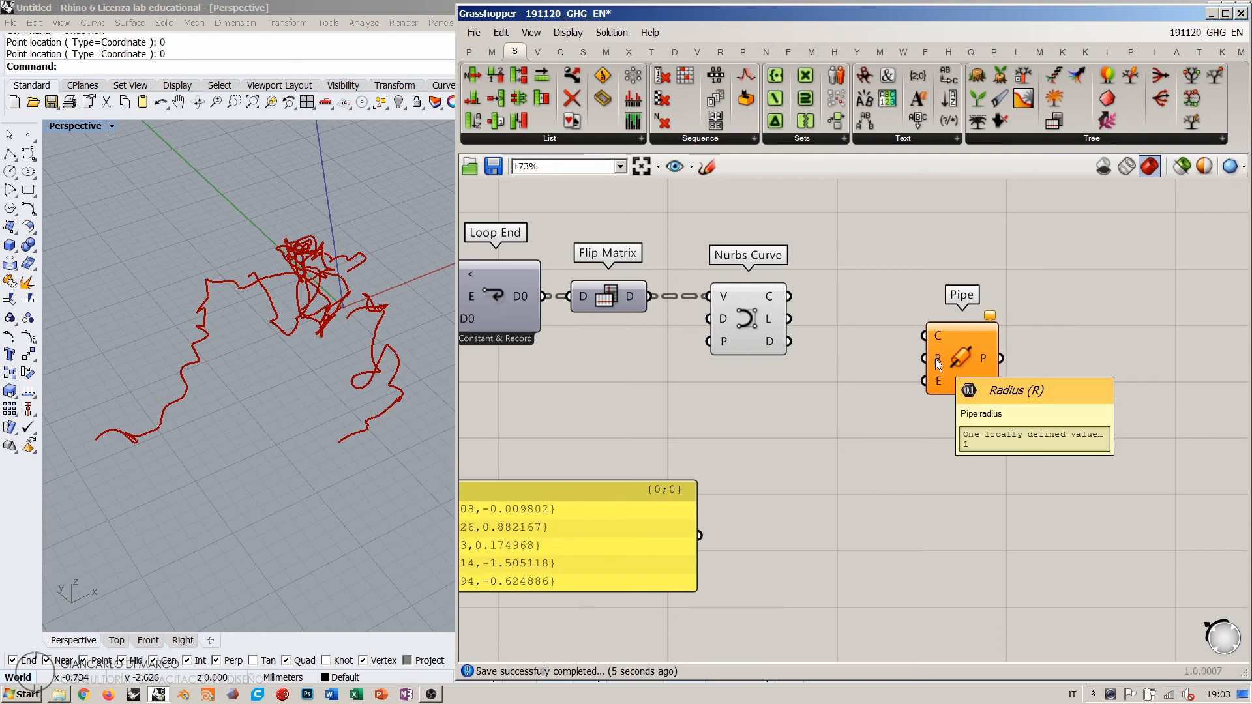
# Step: Create a number slider with the value 0.2 and connect it to Pipe's R input
pyautogui.doubleClick(839, 409)
pyautogui.write('0.2')
pyautogui.press('Return')
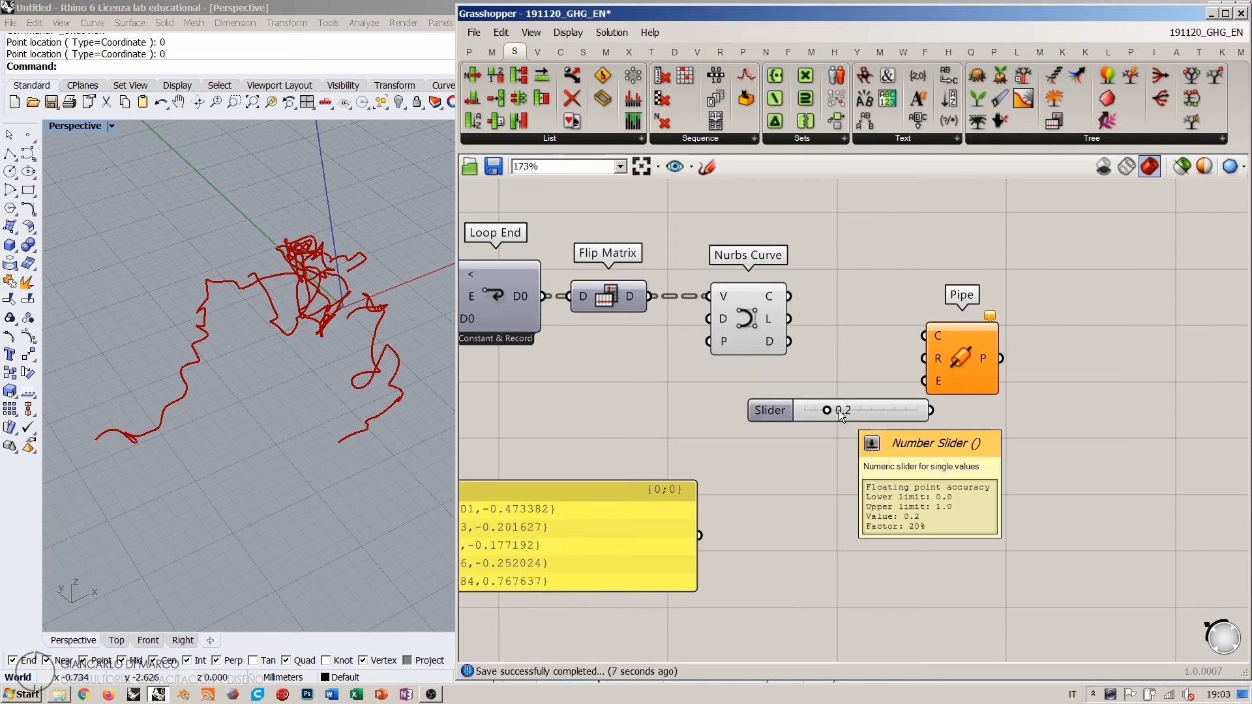
pyautogui.moveTo(924, 413); pyautogui.dragTo(821, 396)
pyautogui.click(901, 379)
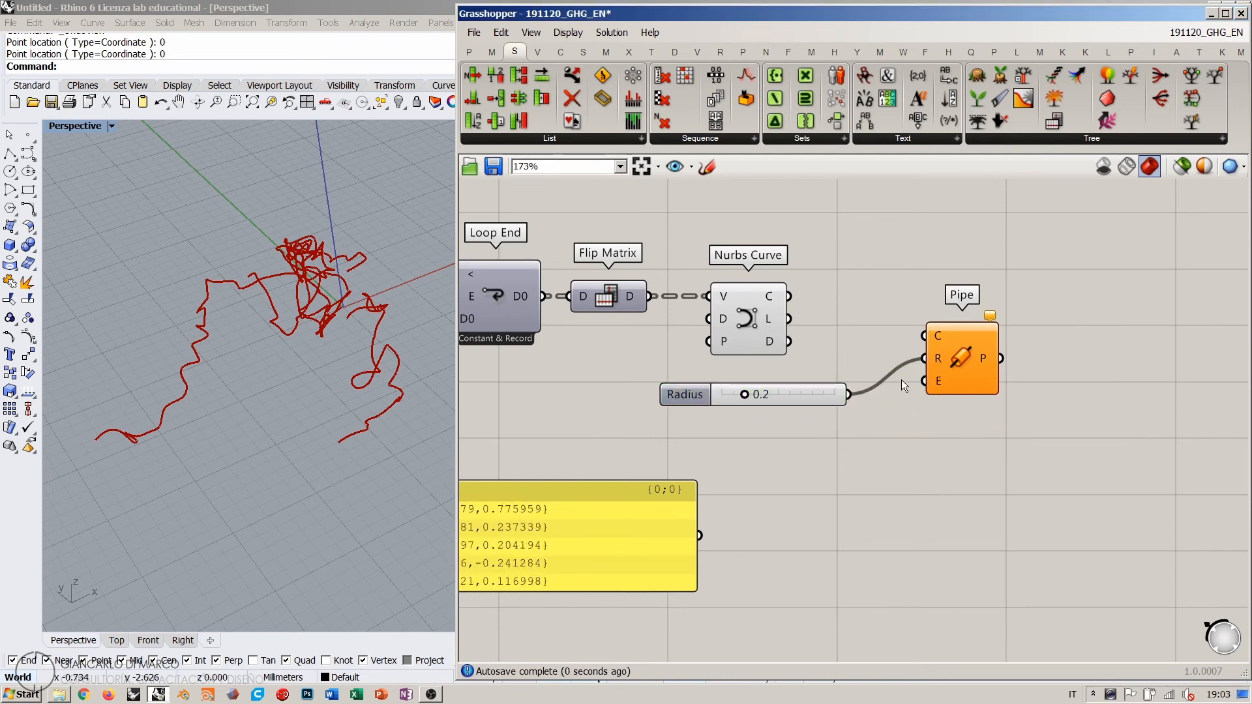
# Step: Shift Pipe slightly closer to Nurbs Curve and connect Nurbs Curve's C output to Pipe's C input
pyautogui.moveTo(957, 362); pyautogui.dragTo(943, 362)
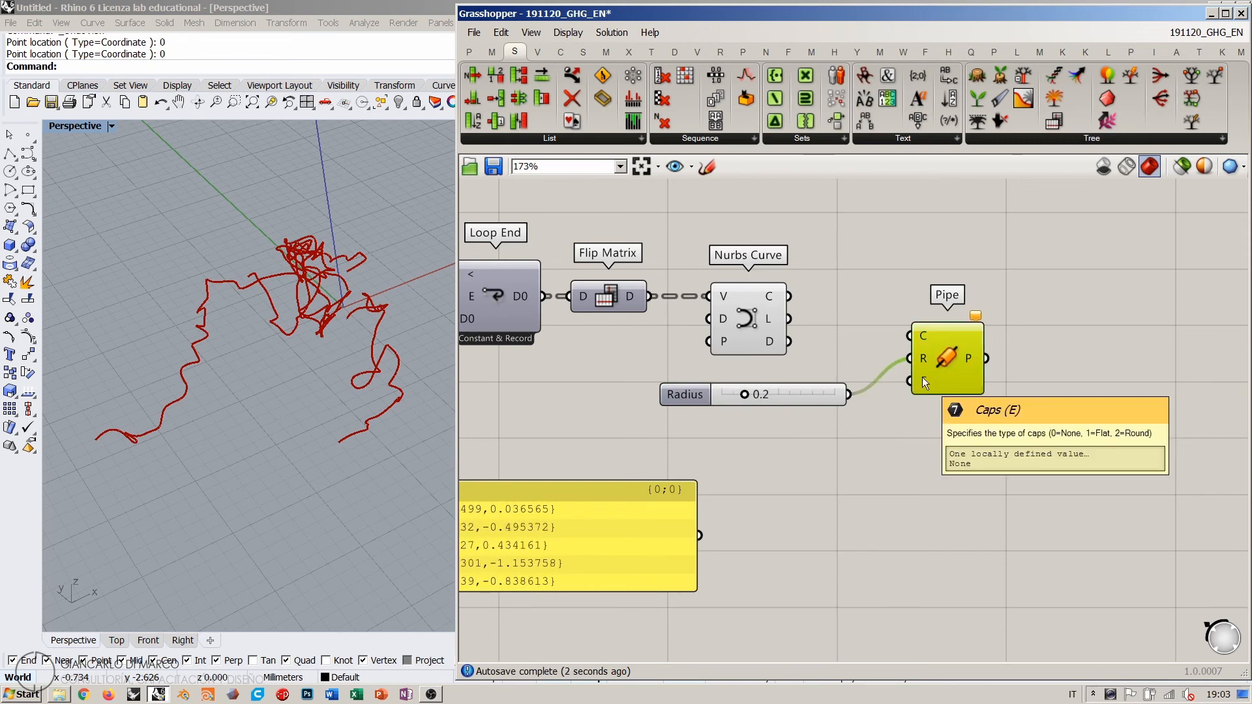
pyautogui.click(921, 386)
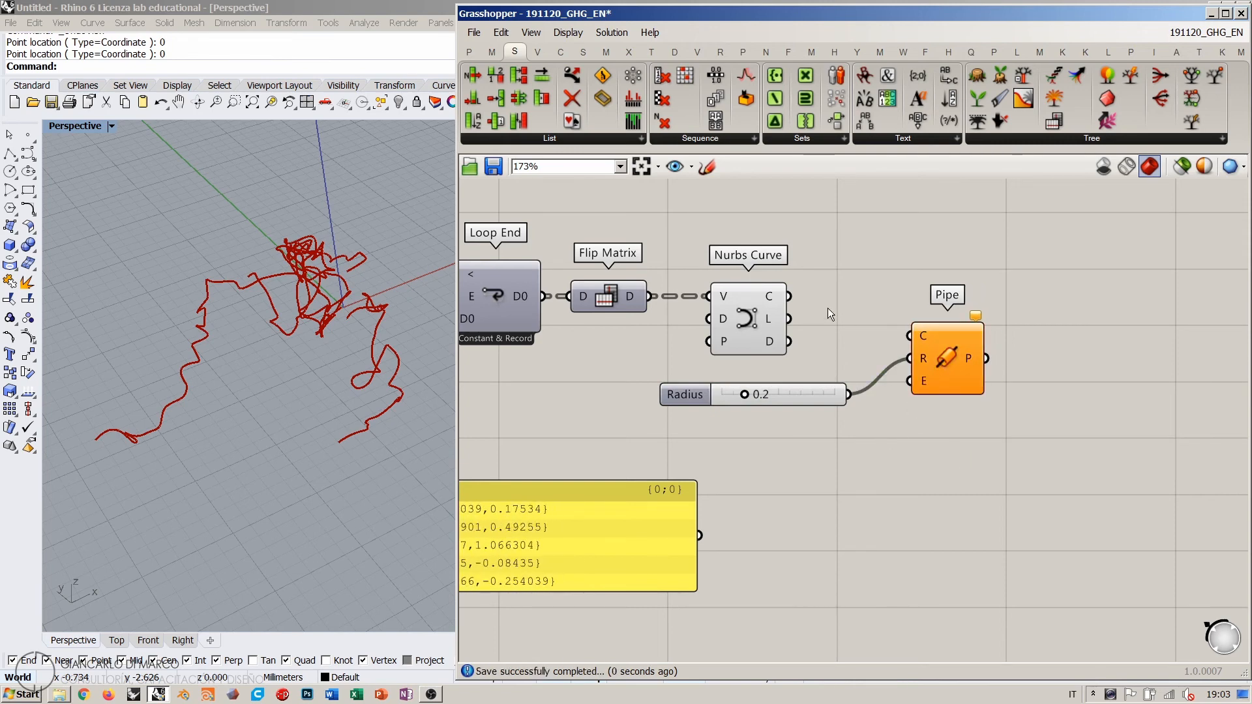
pyautogui.moveTo(788, 295); pyautogui.dragTo(910, 336)
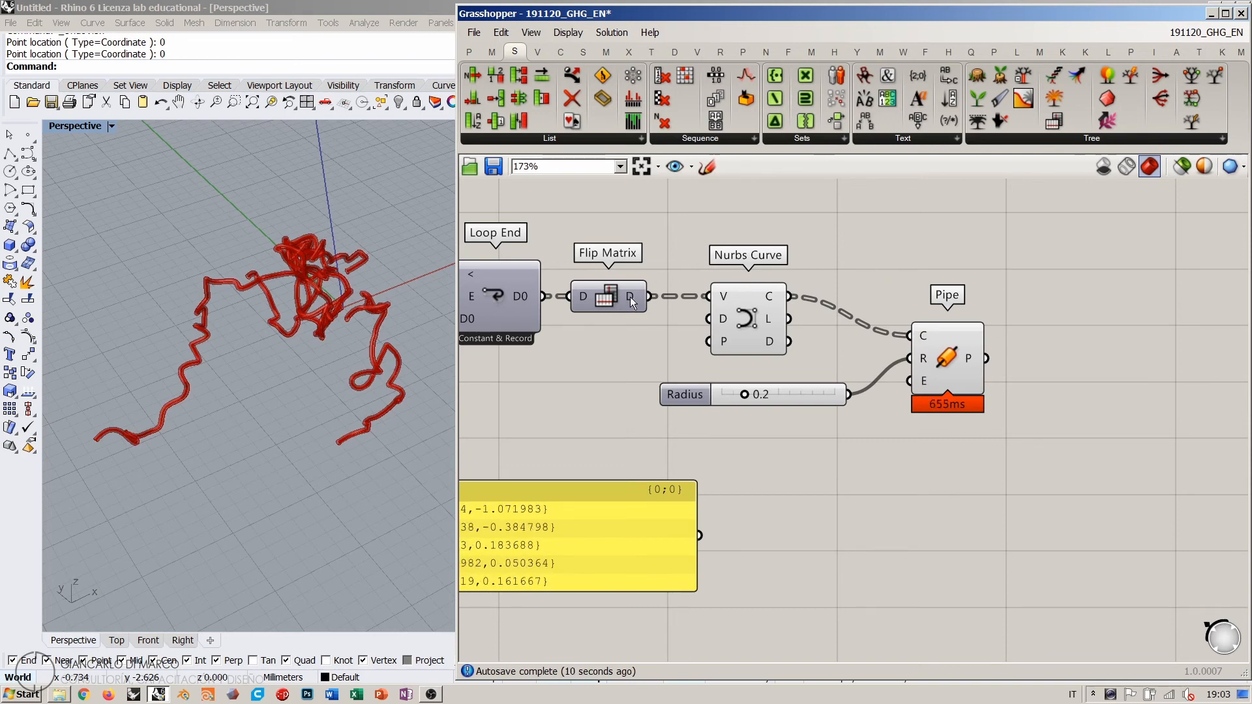
# Step: Reposition the Radius slider directly beneath the Nurbs Curve component
pyautogui.moveTo(630, 295)
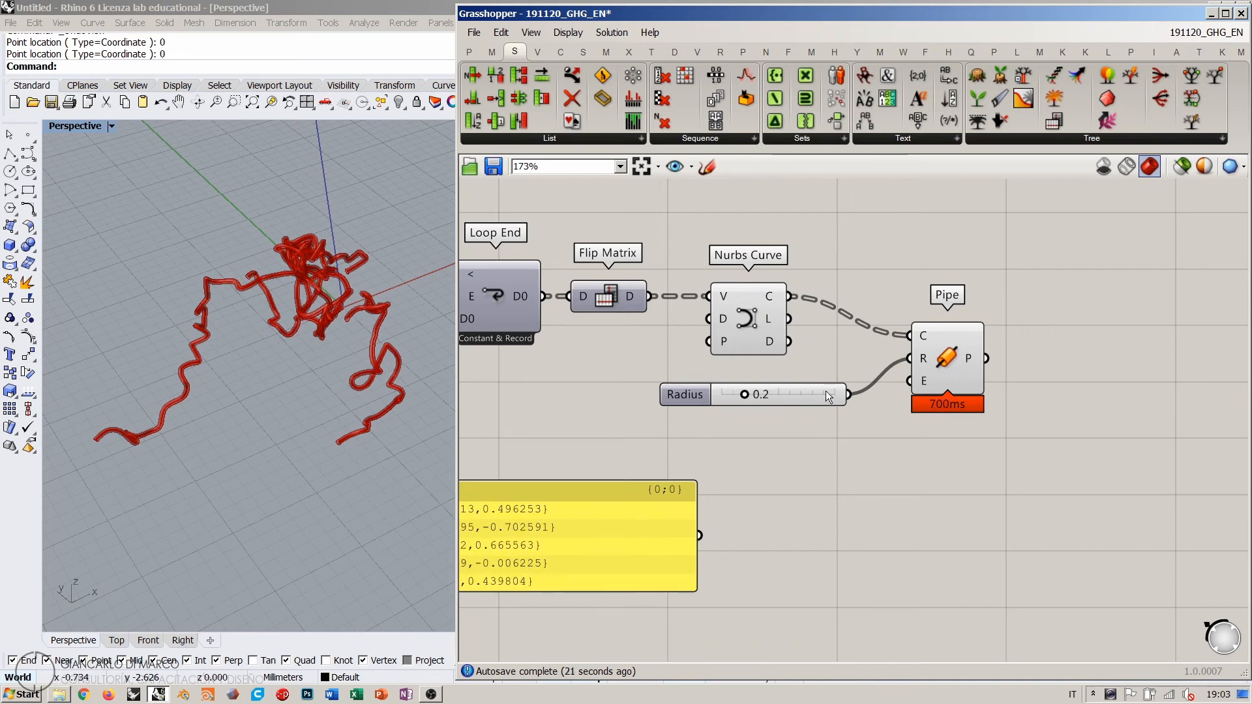
pyautogui.moveTo(773, 381); pyautogui.dragTo(801, 397)
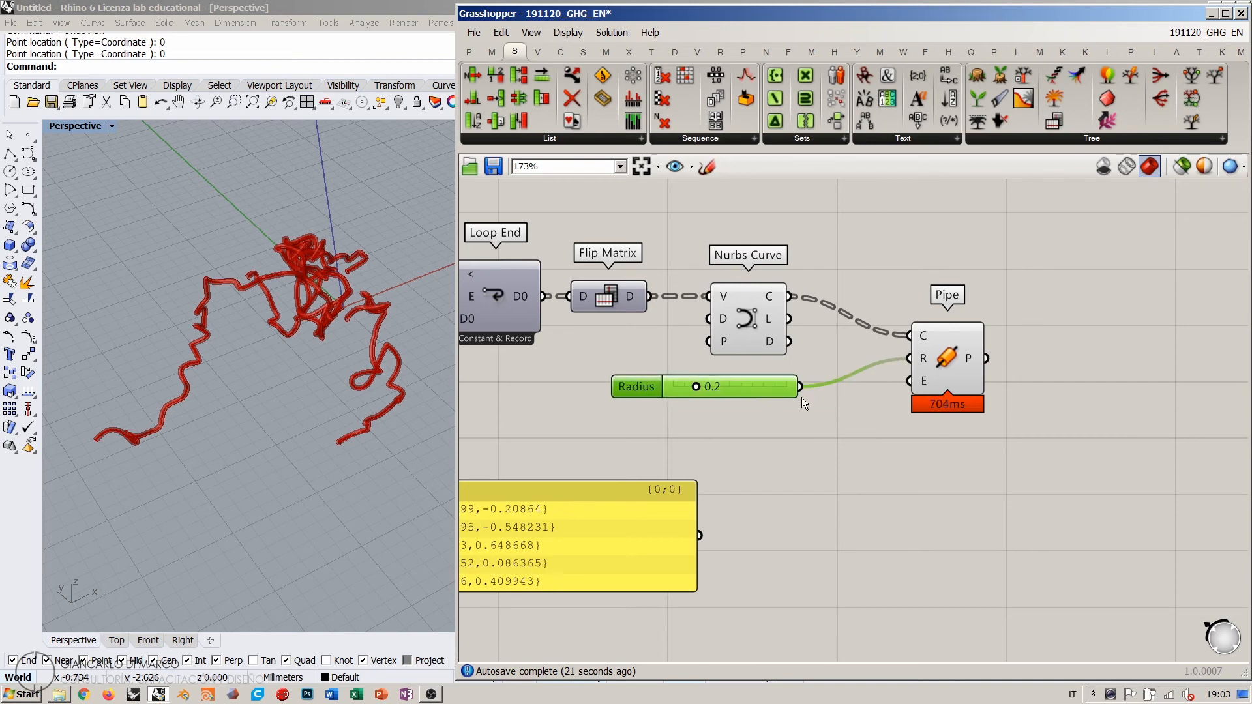
pyautogui.click(769, 406)
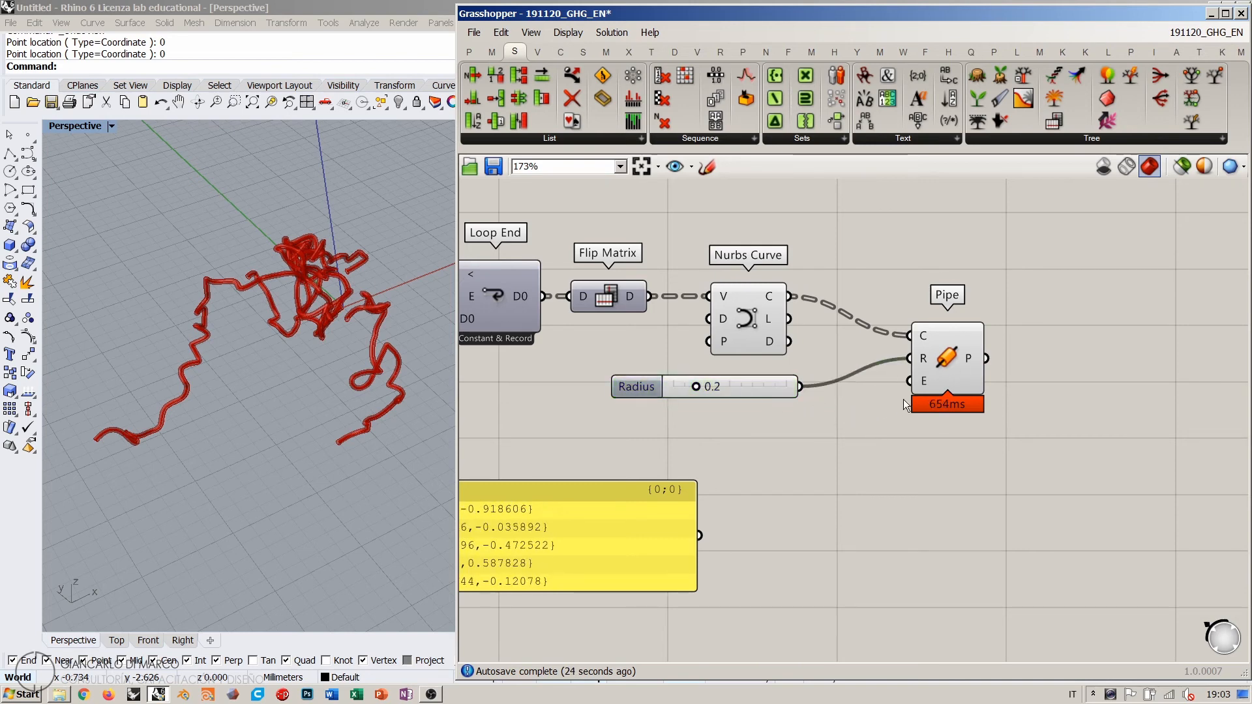
pyautogui.click(671, 390)
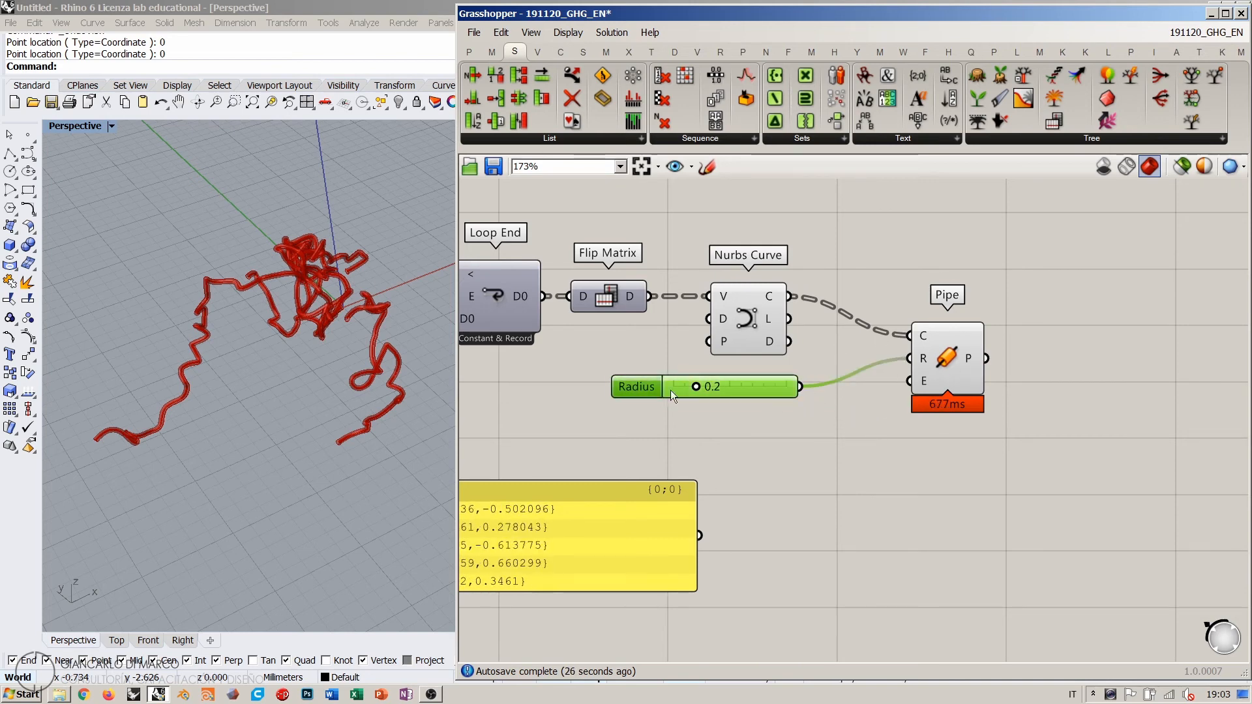
pyautogui.moveTo(773, 388)
pyautogui.mouseDown()
pyautogui.moveTo(798, 422)
pyautogui.moveTo(660, 355)
pyautogui.moveTo(654, 459)
pyautogui.moveTo(768, 430)
pyautogui.moveTo(727, 378)
pyautogui.moveTo(662, 440)
pyautogui.moveTo(763, 397)
pyautogui.moveTo(754, 375)
pyautogui.mouseUp()
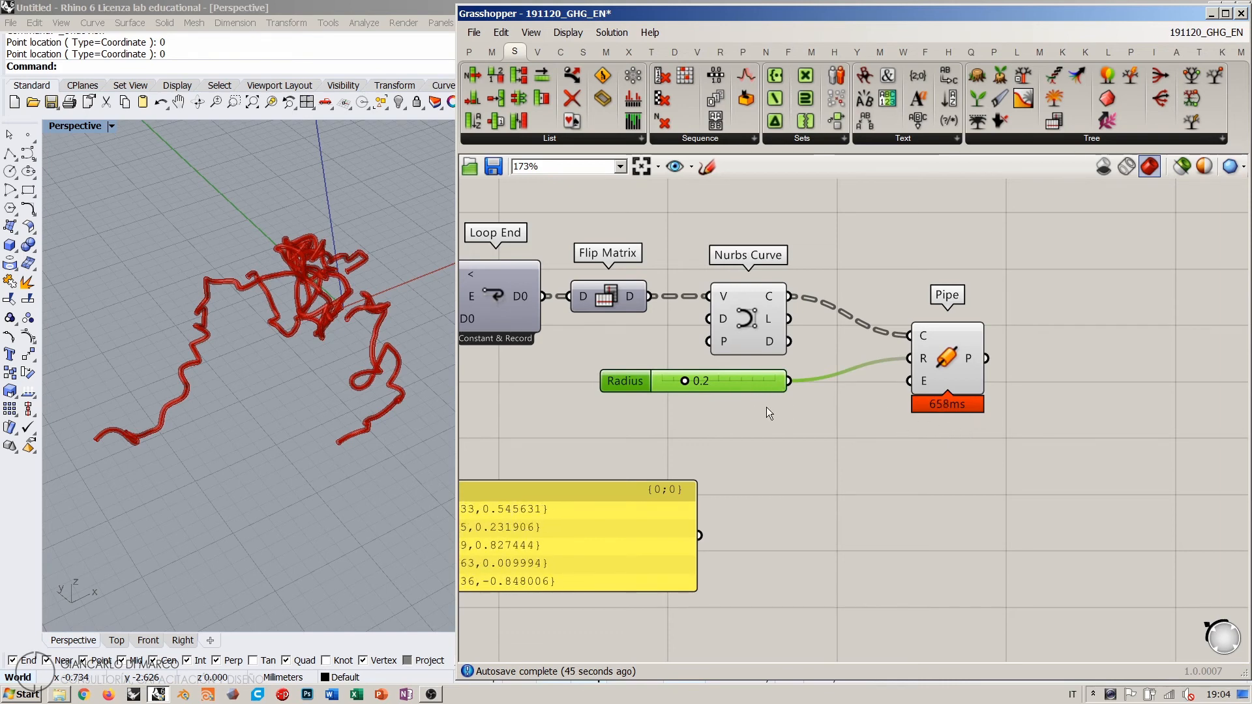
# Step: Try several lower positions for the Radius slider and undo each move
pyautogui.moveTo(625, 381); pyautogui.dragTo(559, 428)
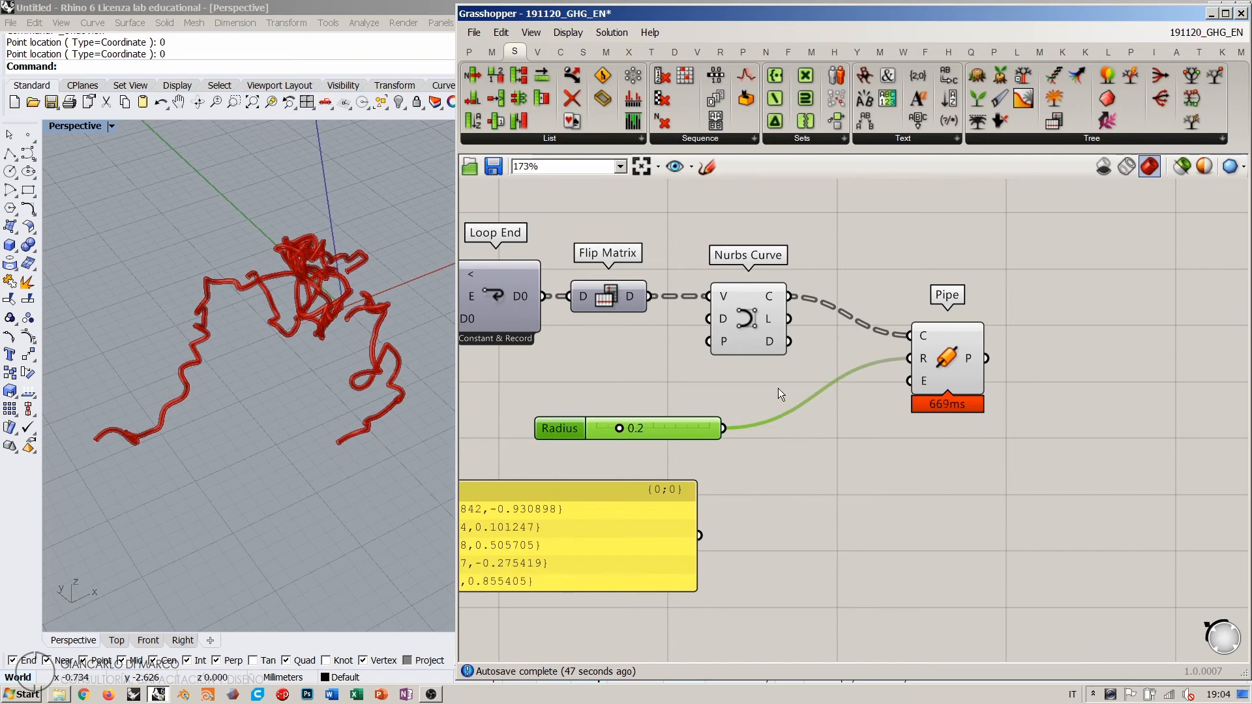
pyautogui.hotkey('ctrl', 'z')
pyautogui.moveTo(680, 375); pyautogui.dragTo(626, 434)
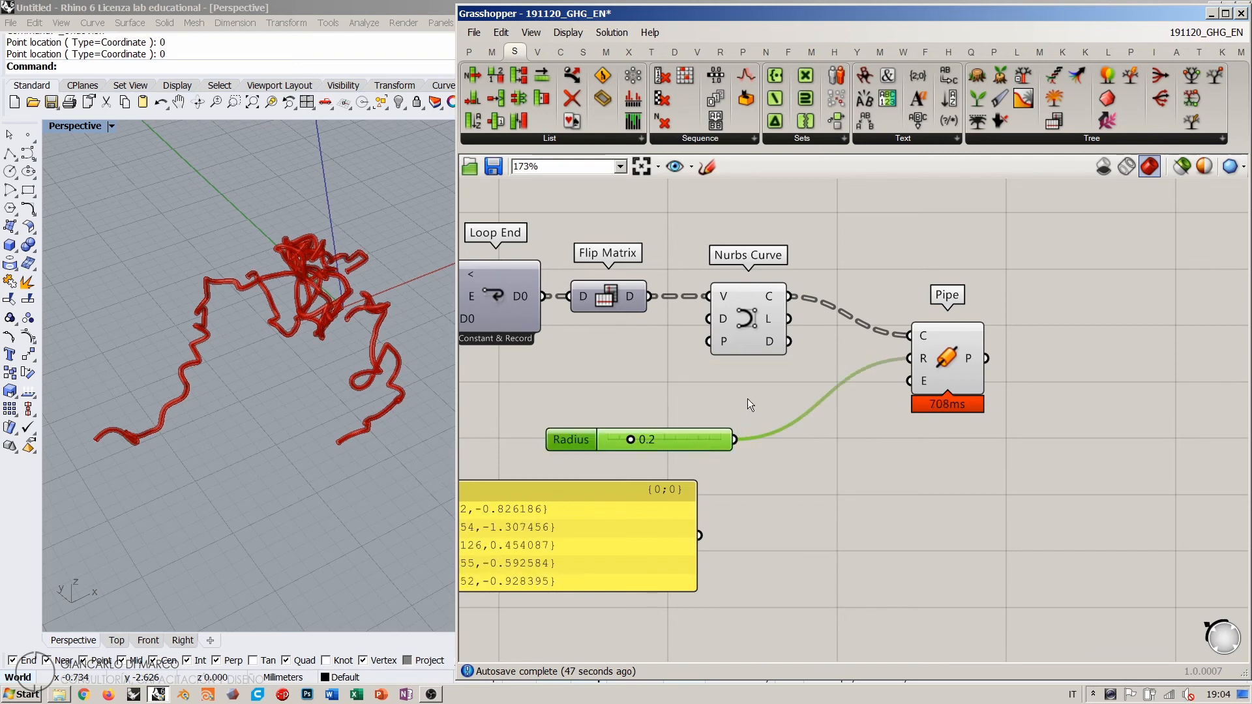
pyautogui.hotkey('ctrl', 'z')
pyautogui.moveTo(746, 380); pyautogui.dragTo(762, 431)
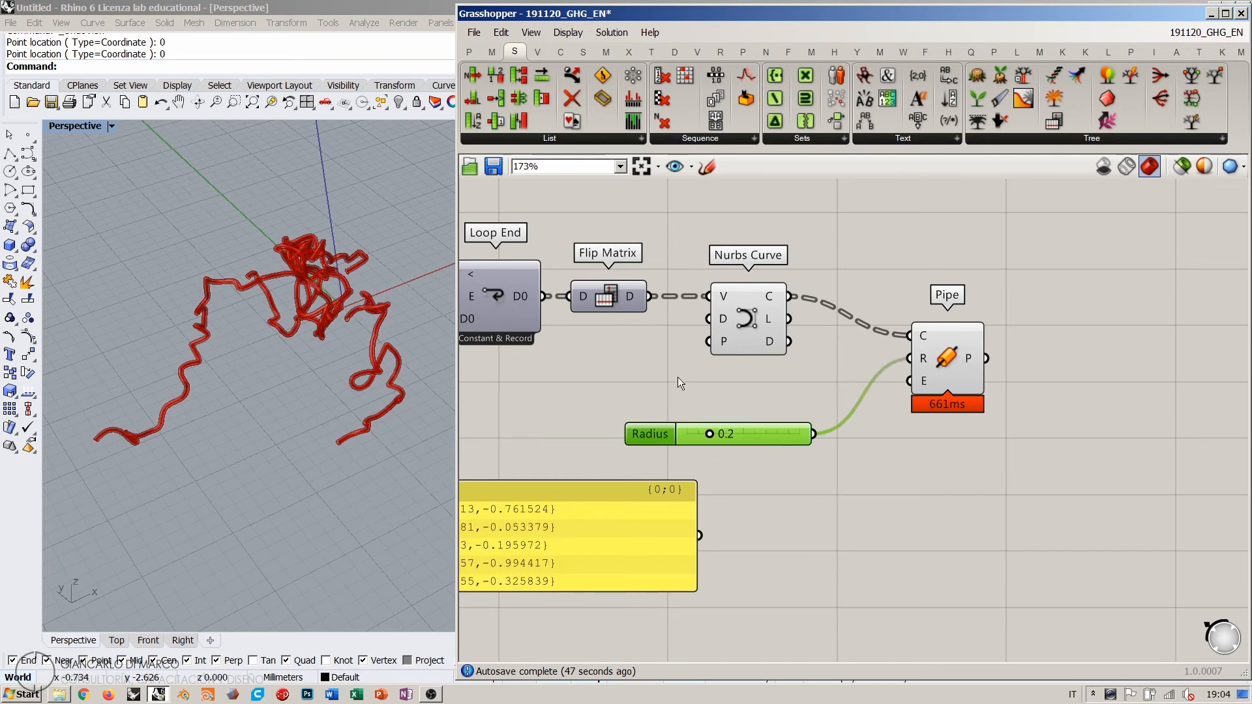
pyautogui.hotkey('ctrl', 'z')
pyautogui.hotkey('ctrl', 'z')
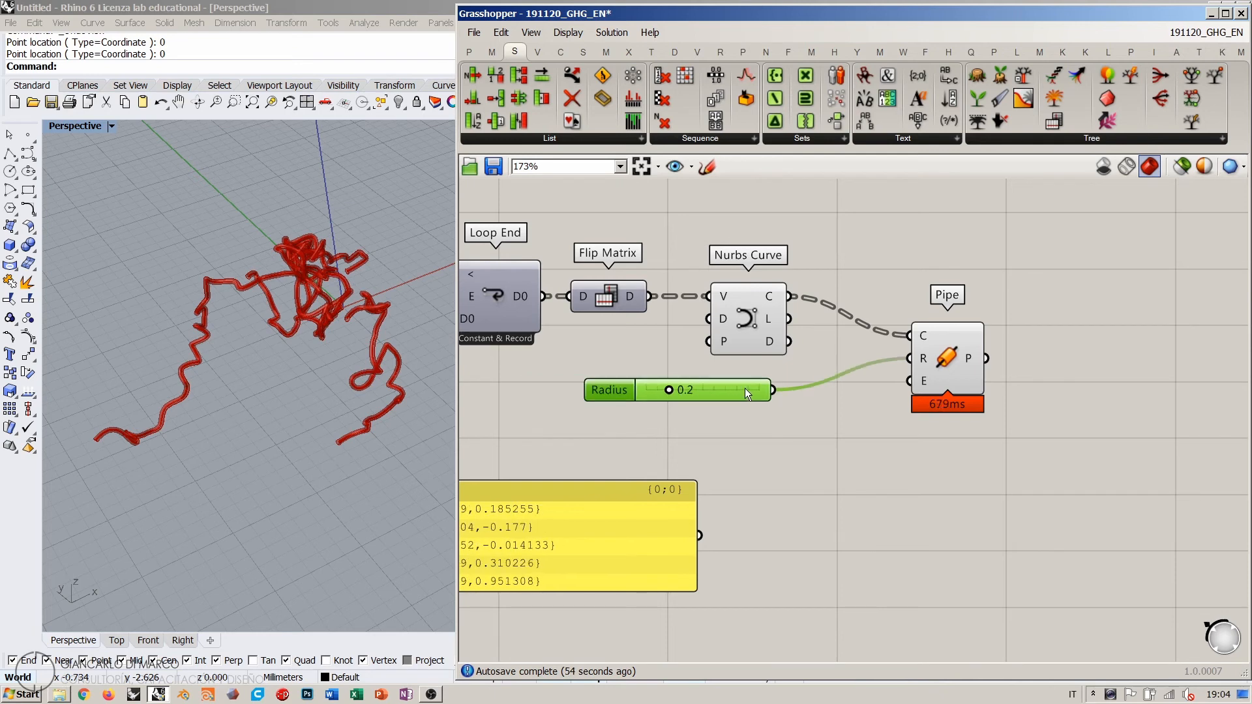
pyautogui.hotkey('ctrl', 'z')
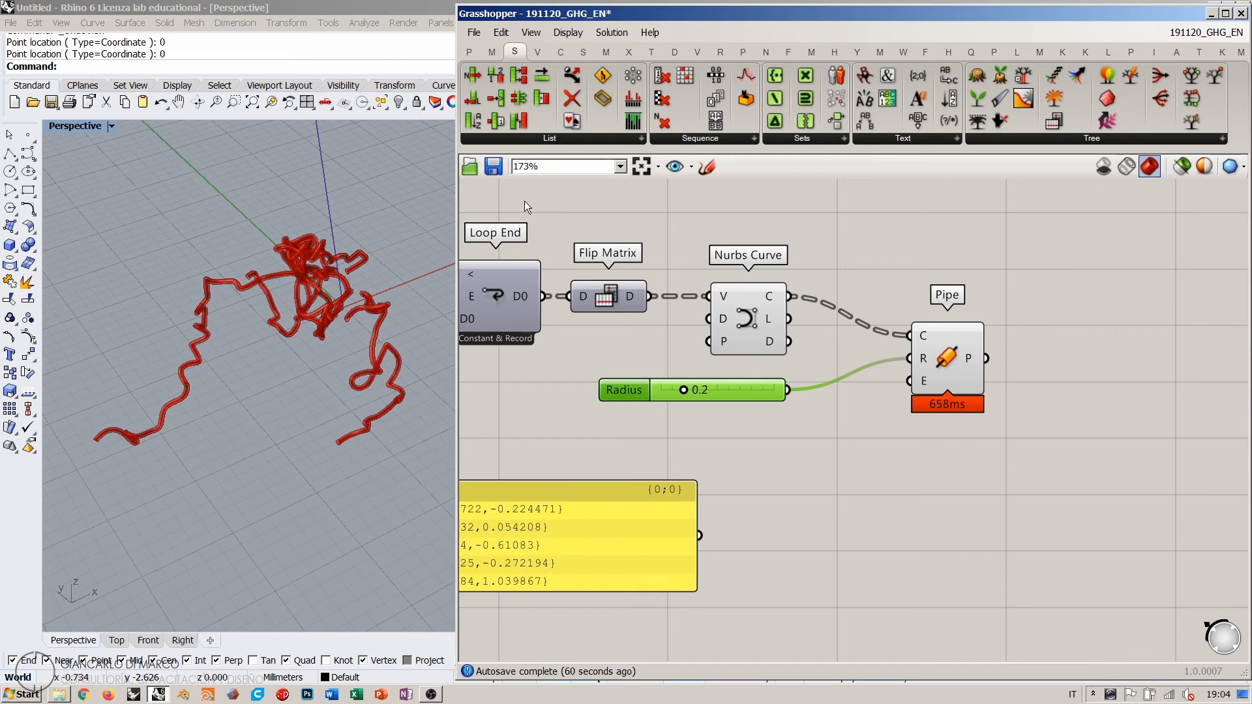
# Step: Delete the Pipe component and its 0.2 slider
pyautogui.click(943, 356)
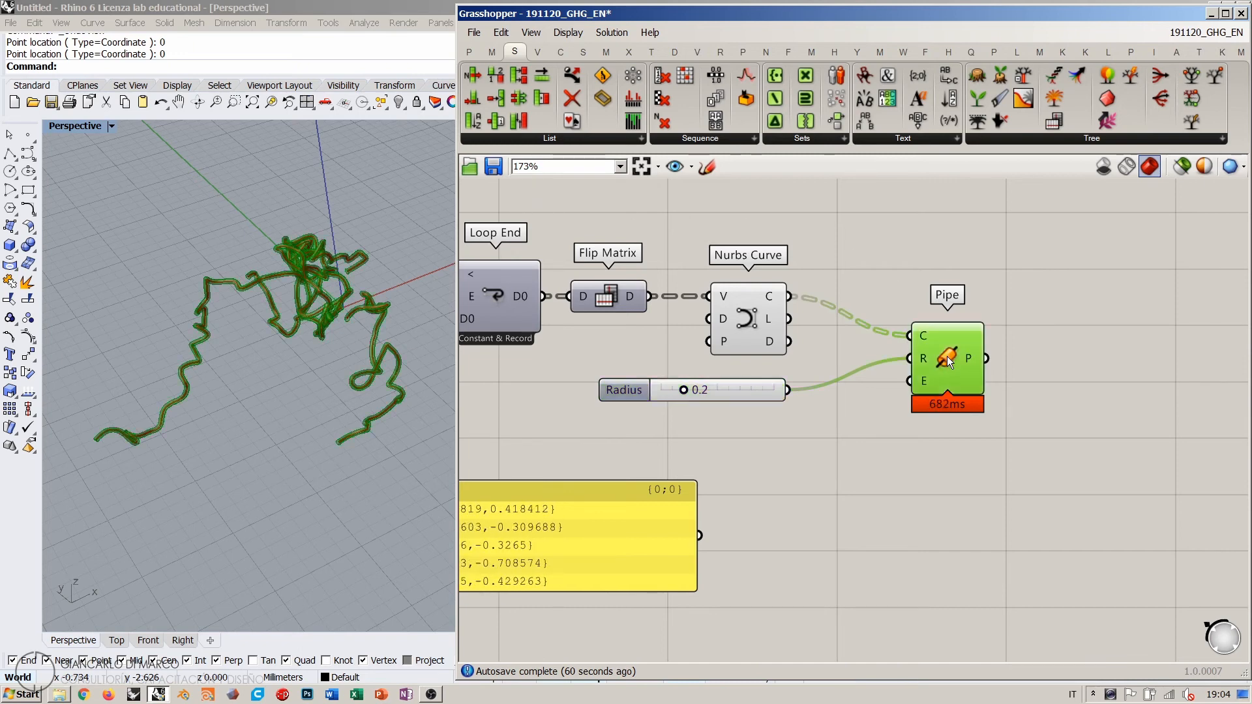
pyautogui.press('Delete')
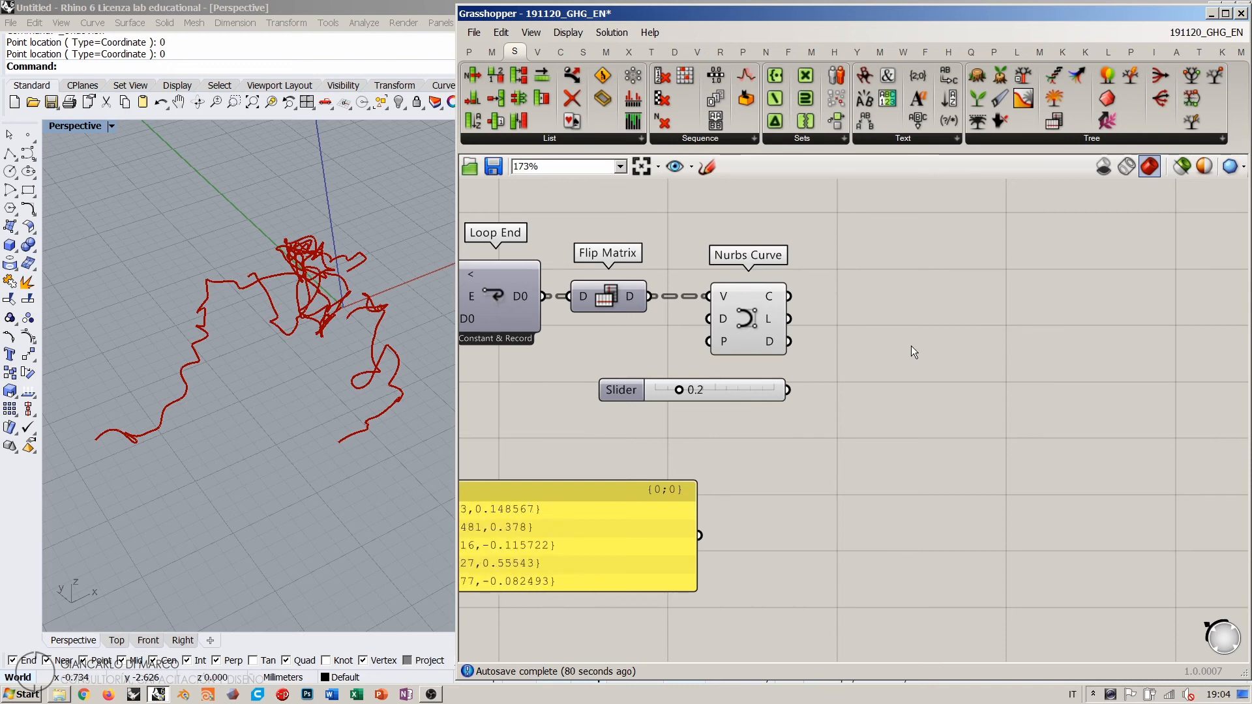
pyautogui.doubleClick(912, 347)
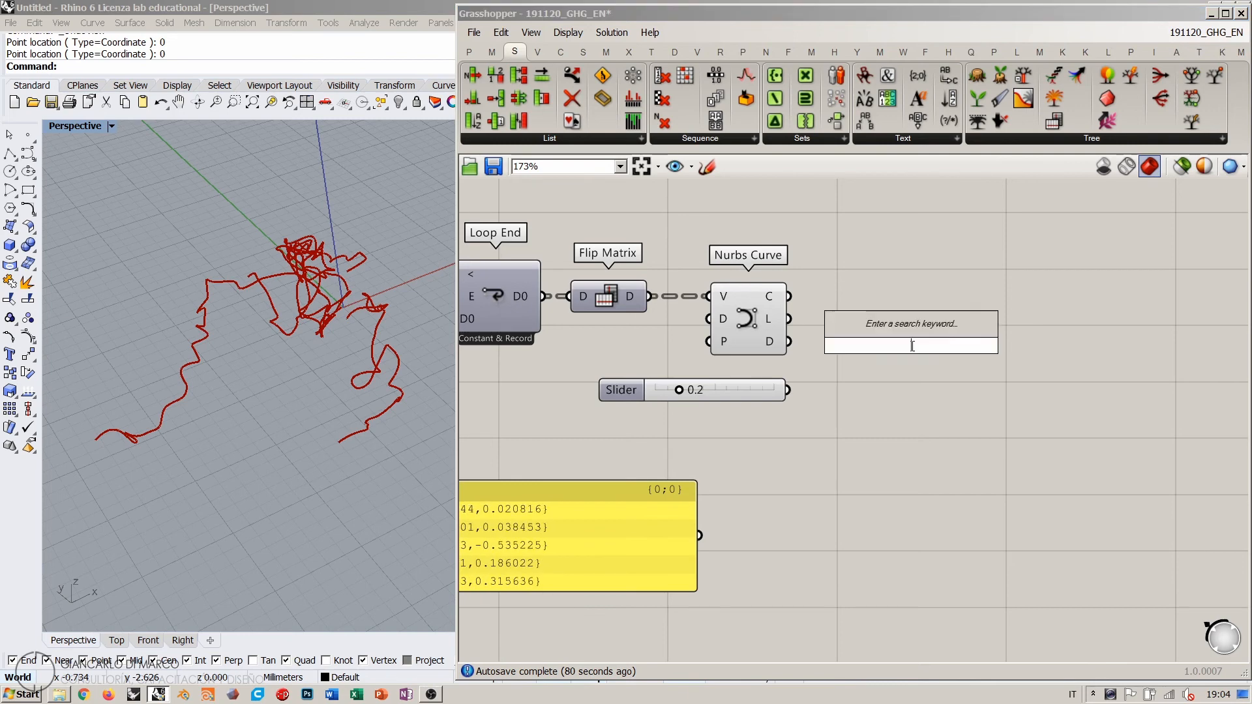
pyautogui.click(745, 392)
pyautogui.press('Delete')
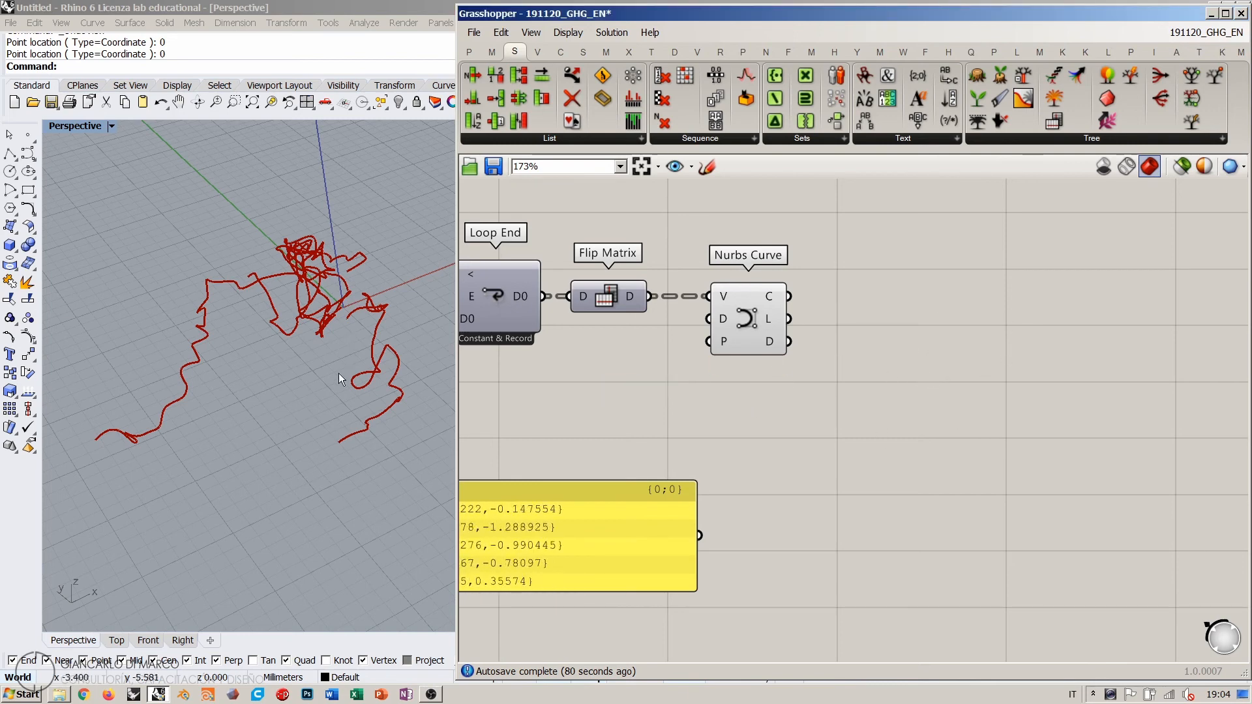
# Step: Examine the list of required plugins on the canvas, focusing on Cocoon, and return to the Nurbs Curve component
pyautogui.moveTo(338, 373); pyautogui.dragTo(363, 360, button='right')
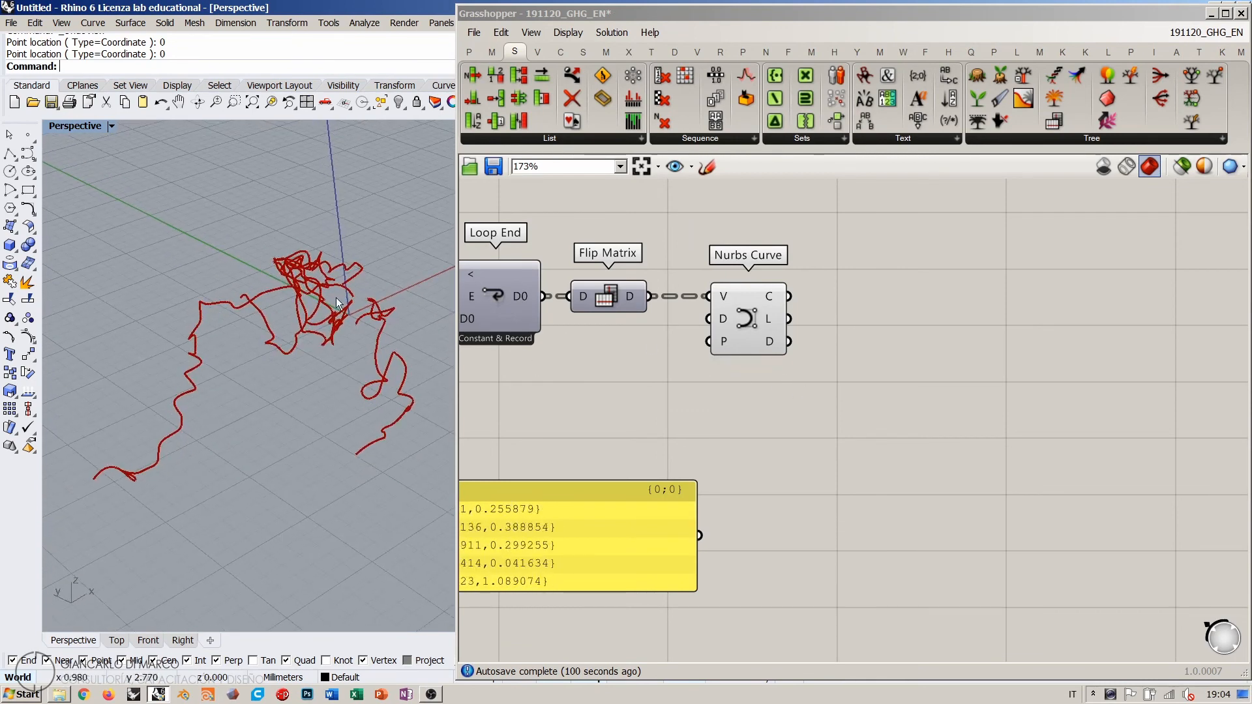
pyautogui.click(906, 257)
pyautogui.scroll(-4, 839, 287)
pyautogui.moveTo(760, 232); pyautogui.dragTo(862, 415, button='right')
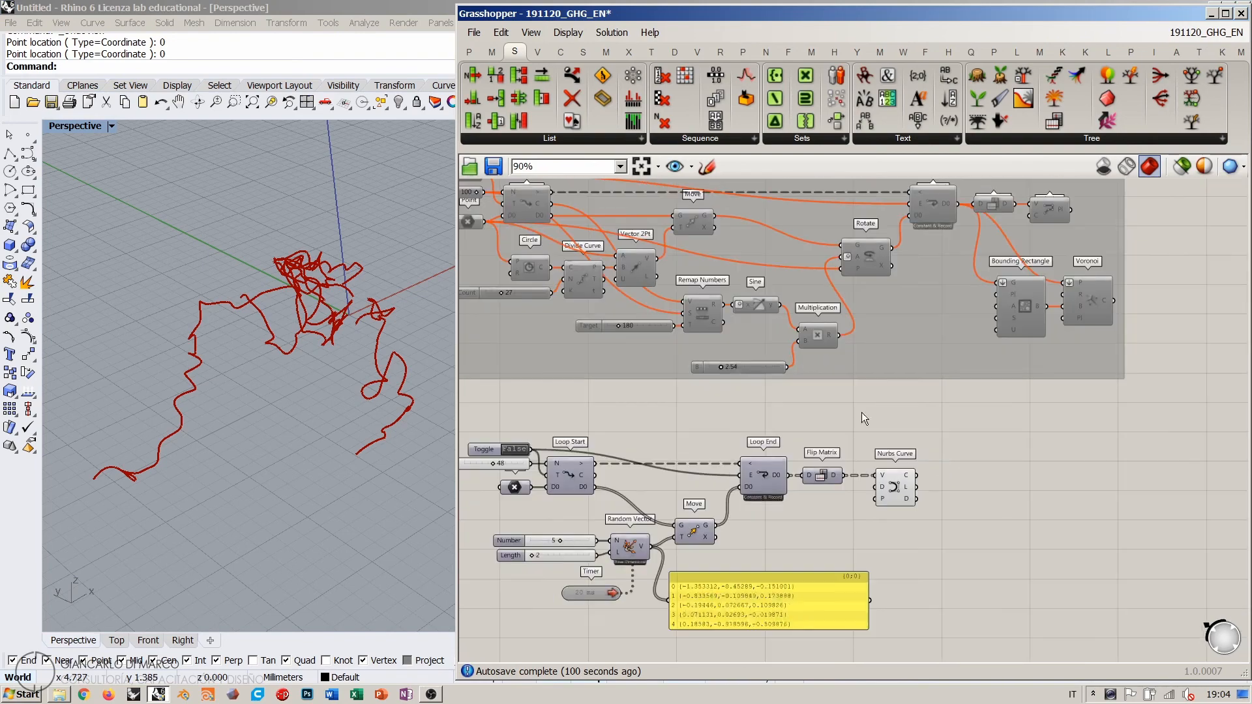
pyautogui.moveTo(662, 202); pyautogui.dragTo(831, 457, button='right')
pyautogui.moveTo(626, 209); pyautogui.dragTo(885, 441, button='right')
pyautogui.moveTo(623, 322); pyautogui.dragTo(760, 396, button='right')
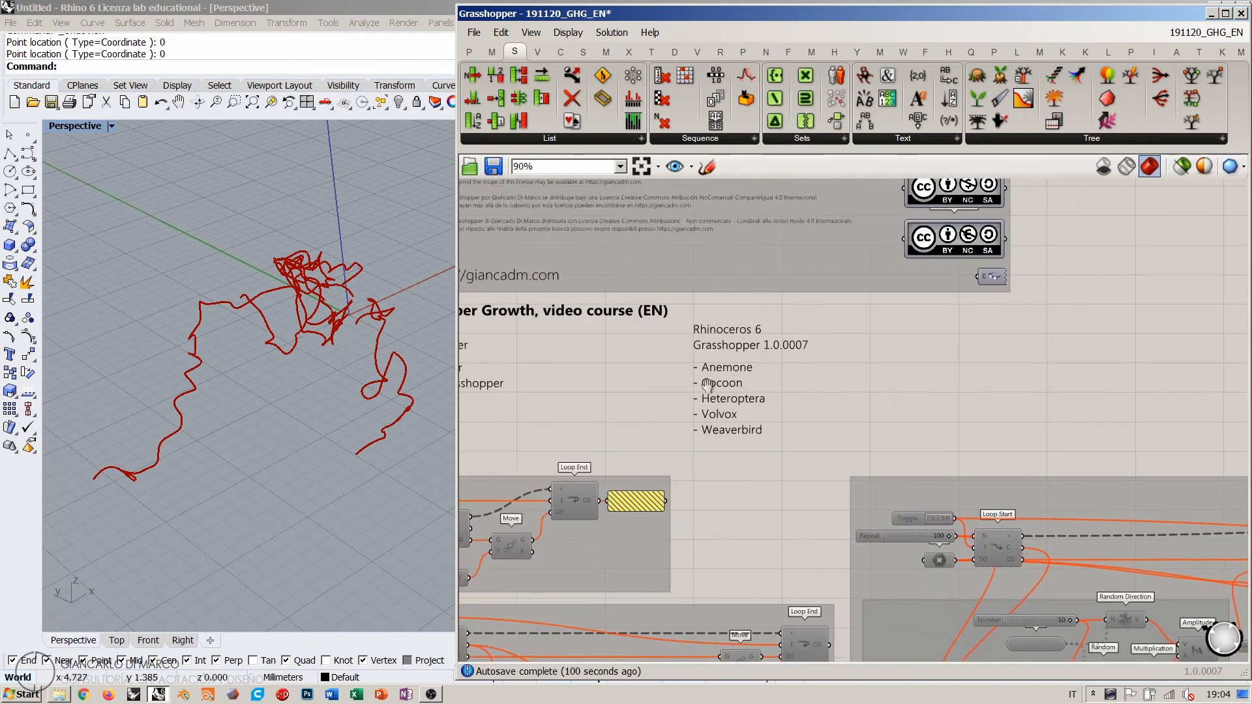
pyautogui.scroll(10, 761, 395)
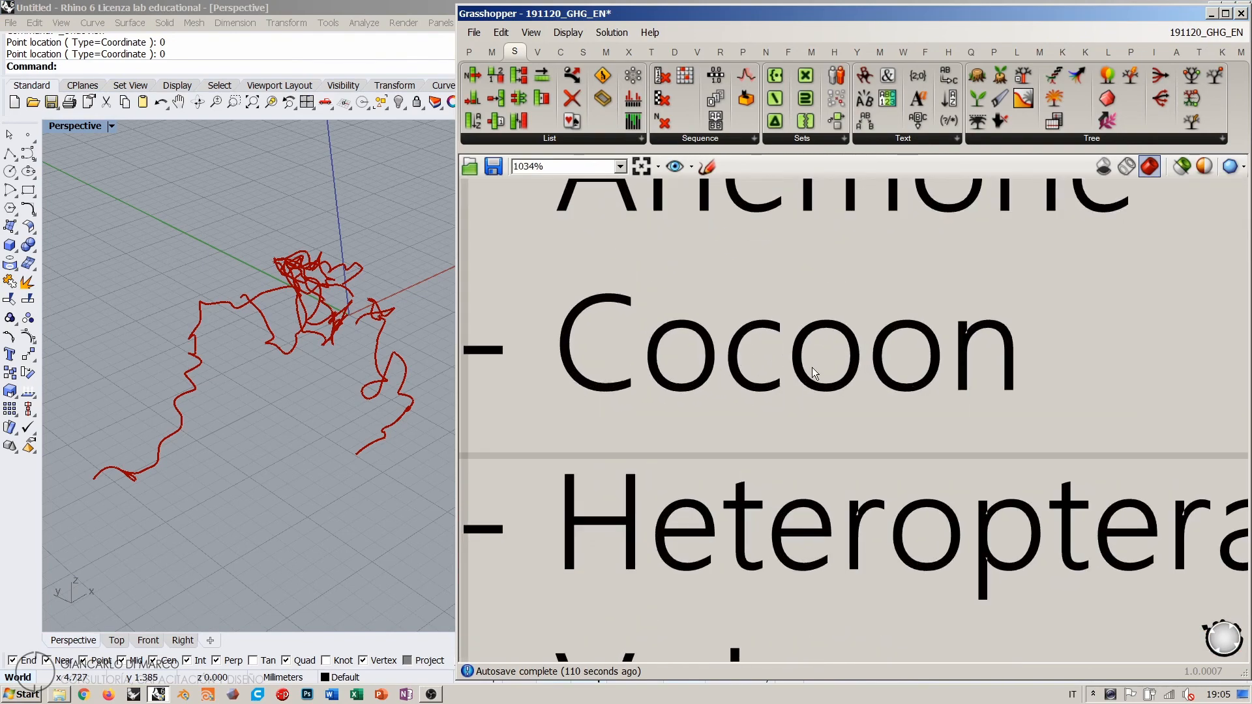
pyautogui.scroll(-12, 701, 295)
pyautogui.scroll(2, 978, 467)
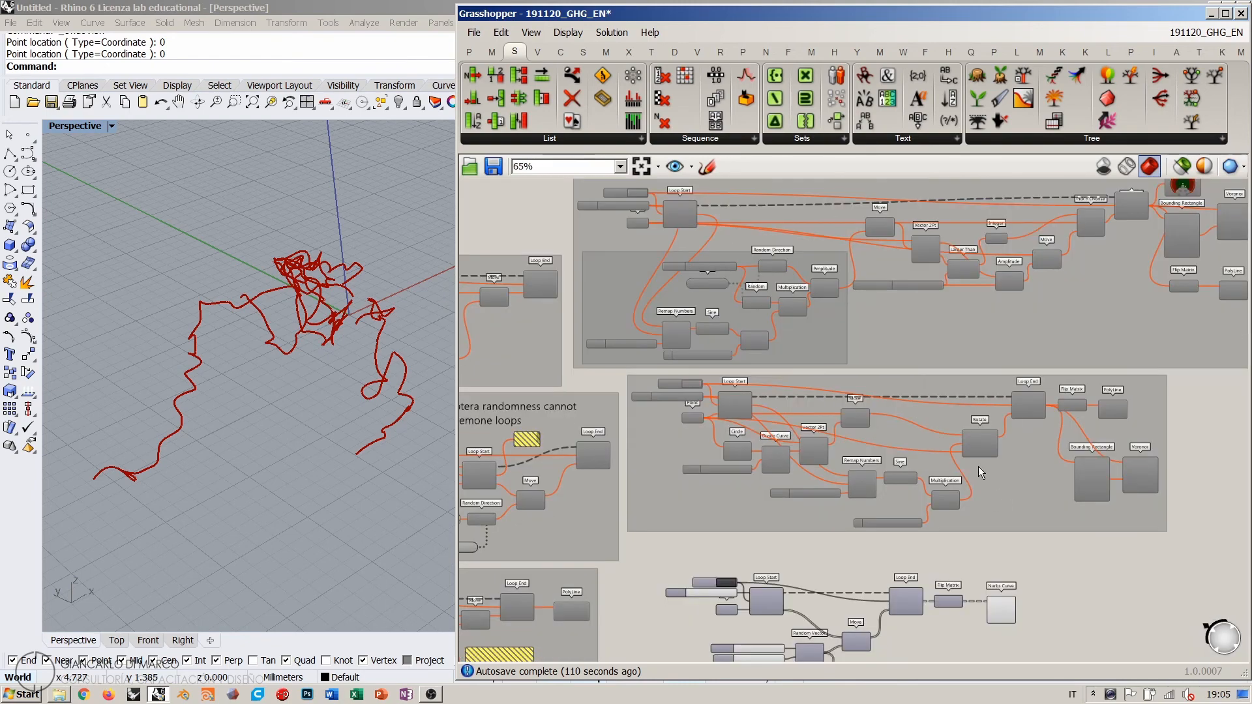
pyautogui.moveTo(978, 467); pyautogui.dragTo(902, 408, button='right')
pyautogui.scroll(6, 902, 408)
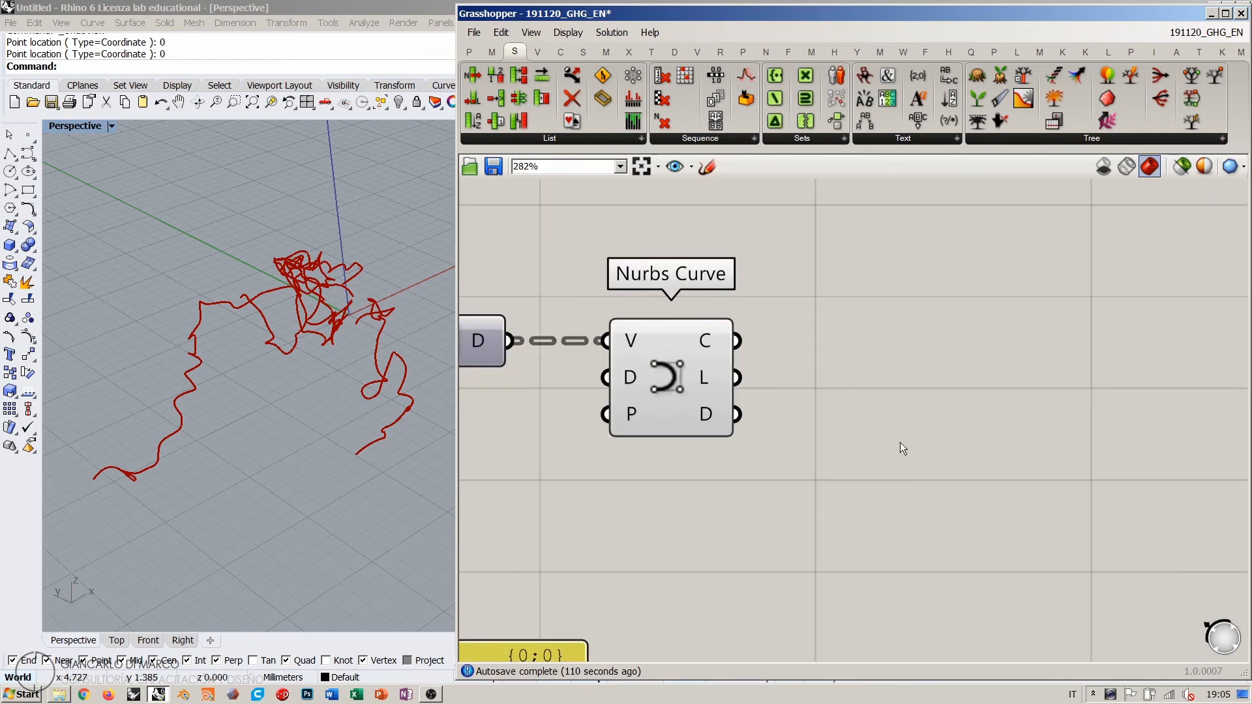
pyautogui.doubleClick(902, 447)
pyautogui.scroll(-3, 911, 358)
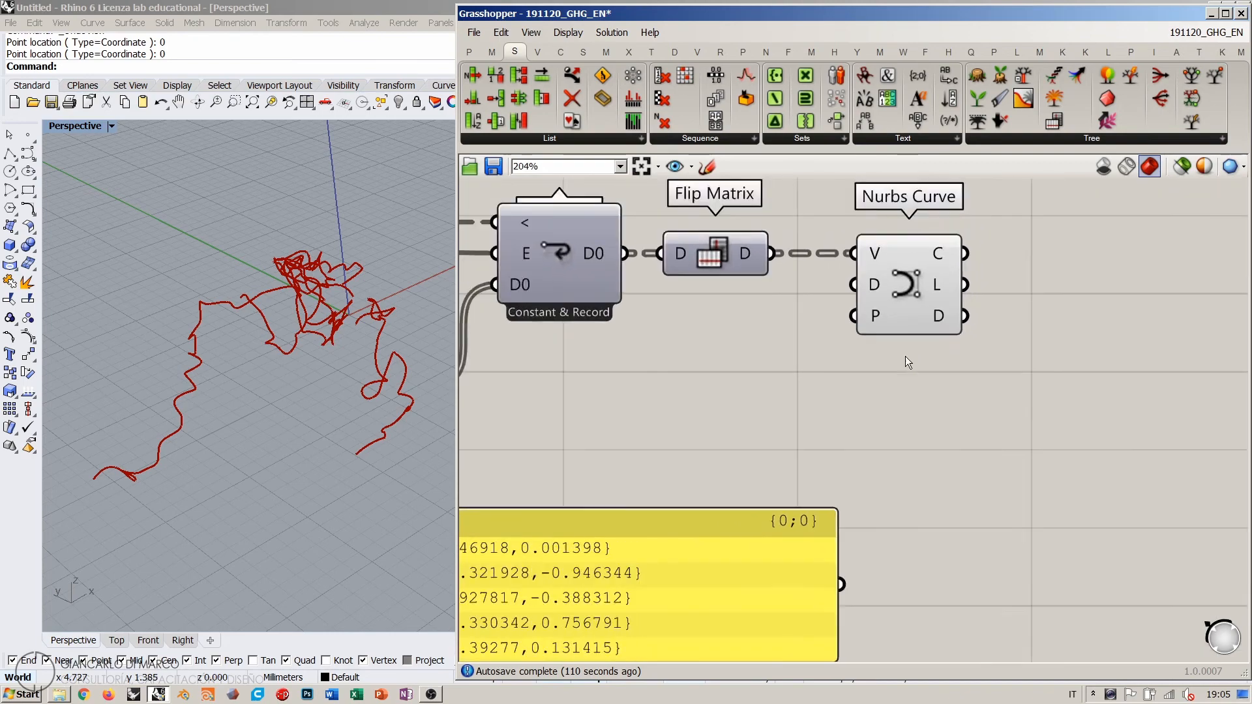
pyautogui.scroll(4, 907, 343)
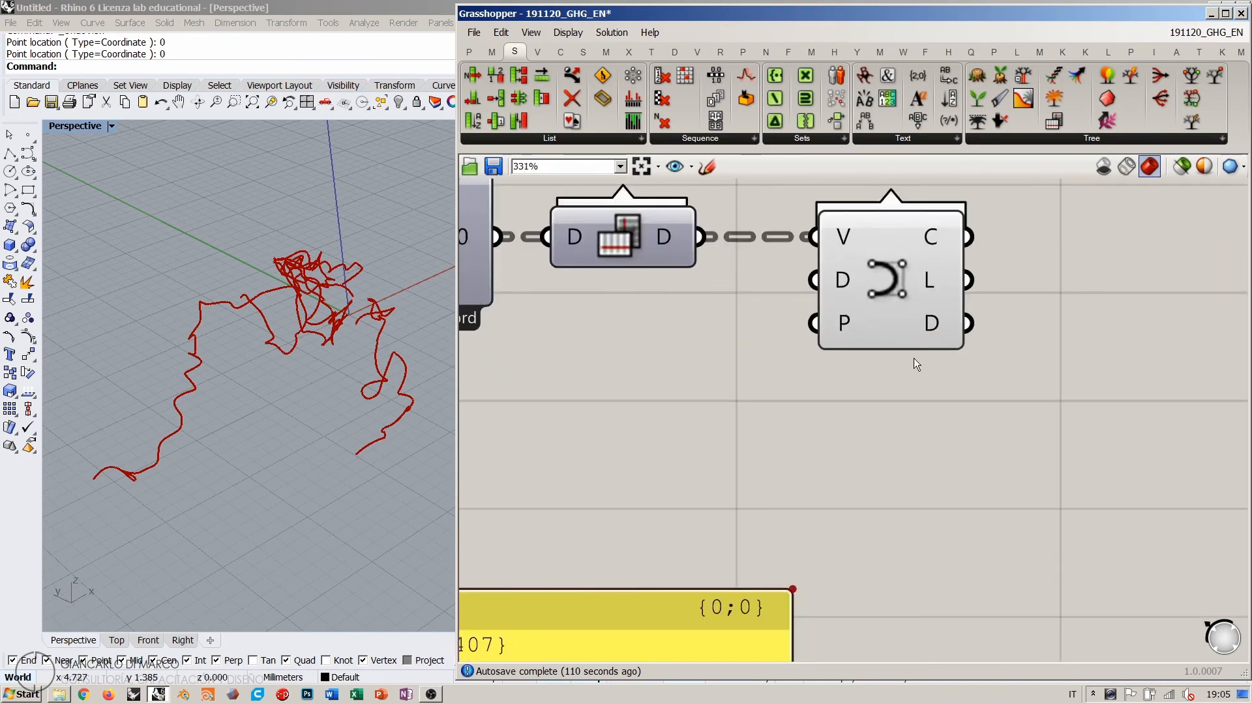
pyautogui.scroll(-2, 885, 373)
pyautogui.scroll(-2, 885, 373)
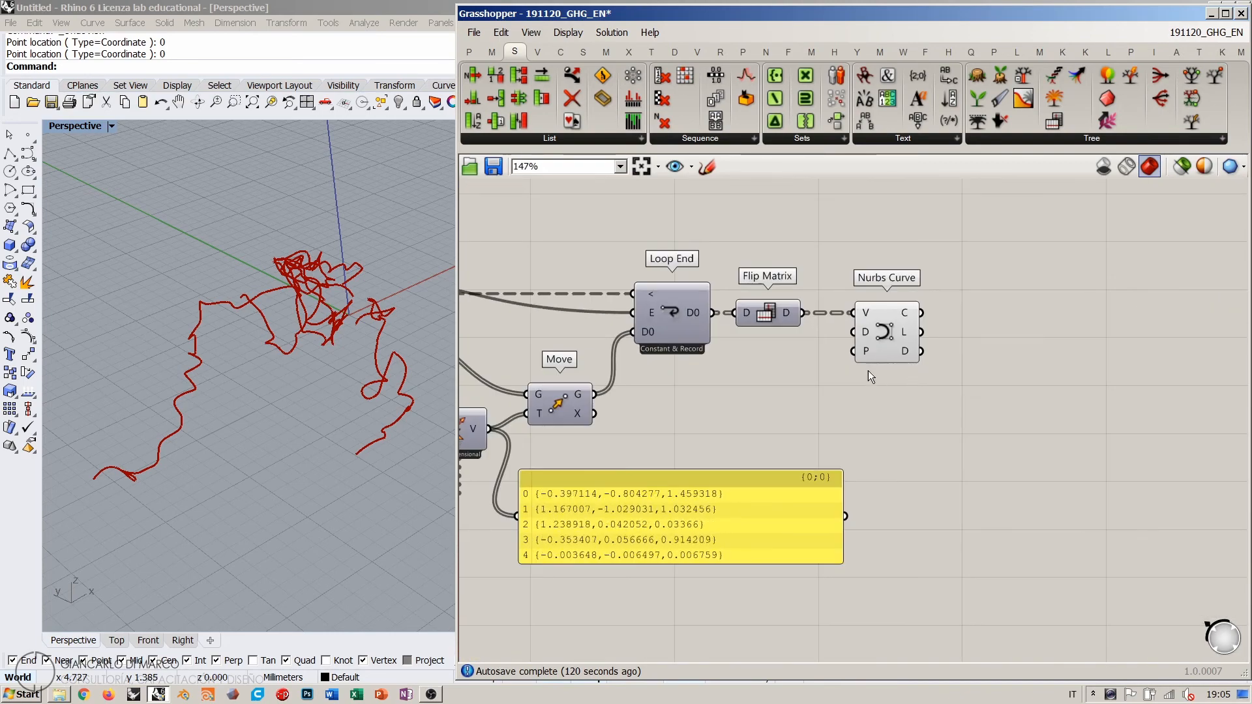
pyautogui.scroll(3, 867, 361)
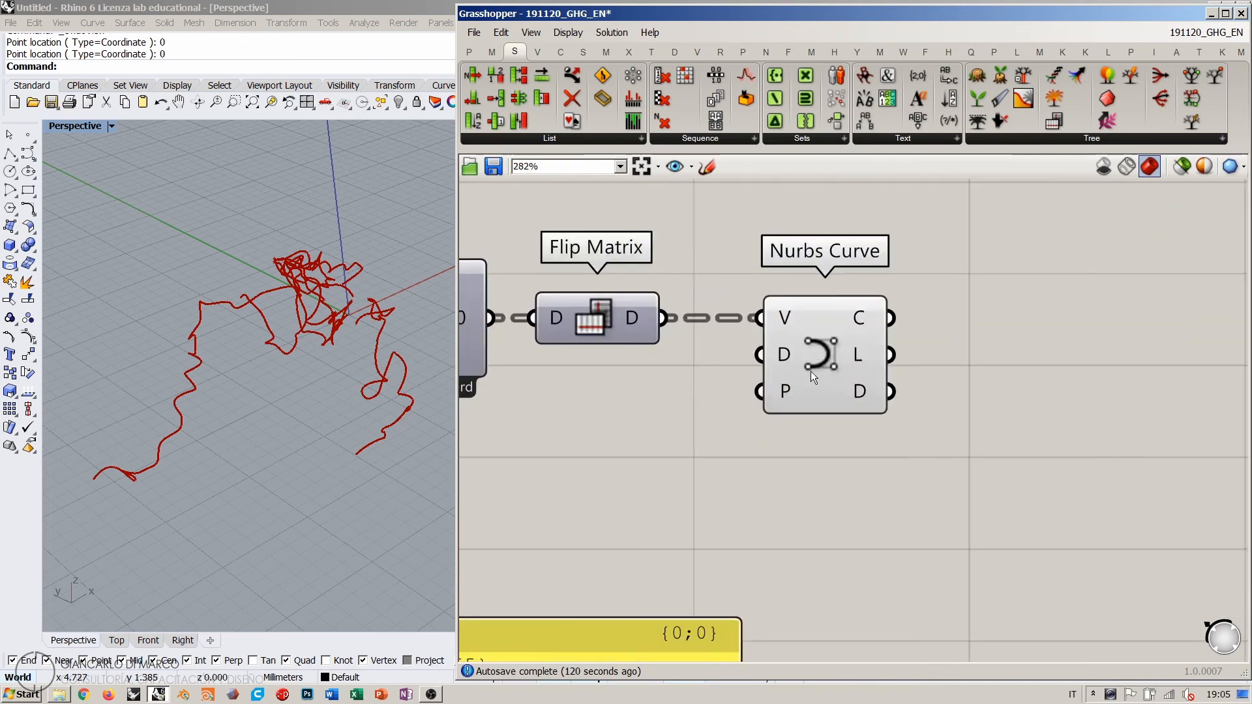
pyautogui.scroll(2, 828, 391)
pyautogui.scroll(-3, 737, 423)
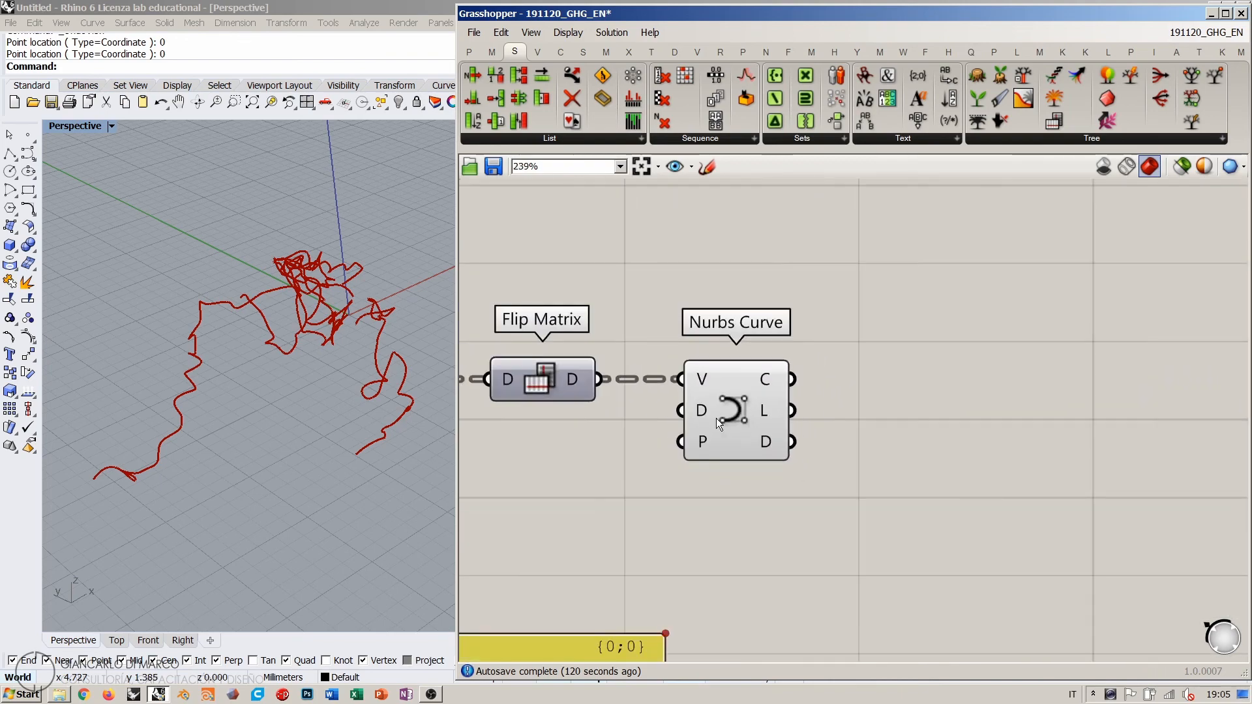
pyautogui.scroll(1, 793, 409)
pyautogui.scroll(-4, 930, 360)
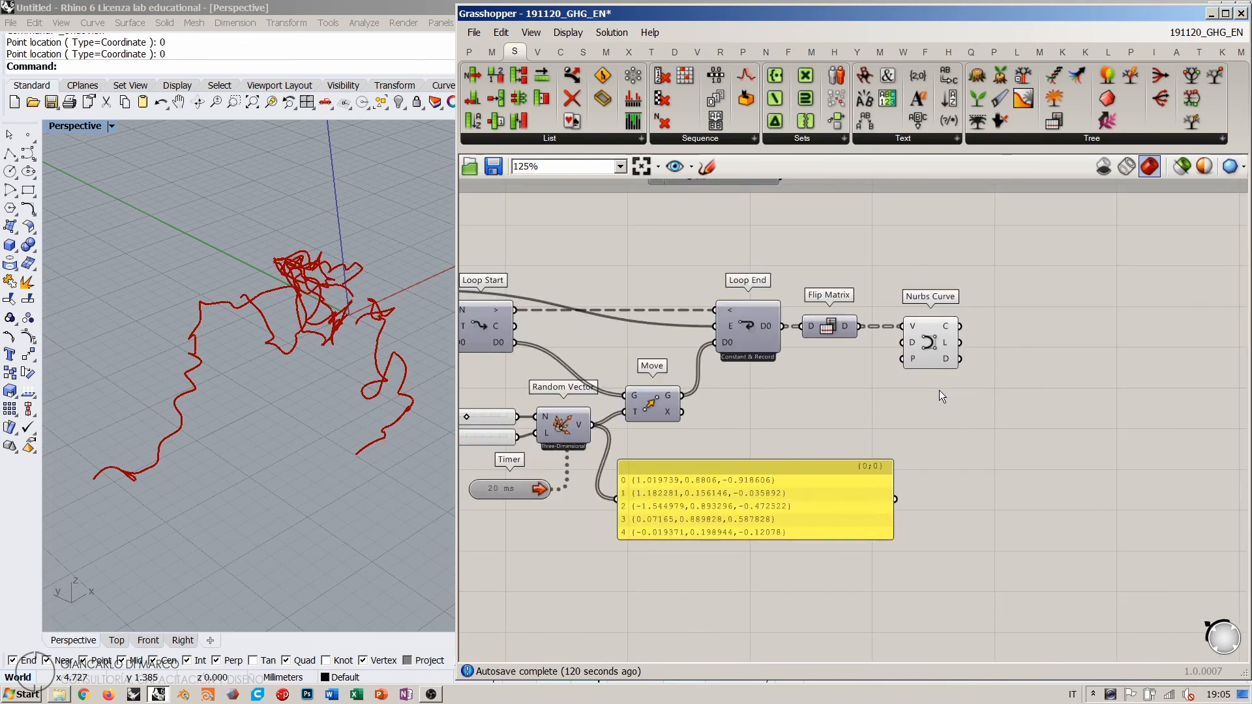
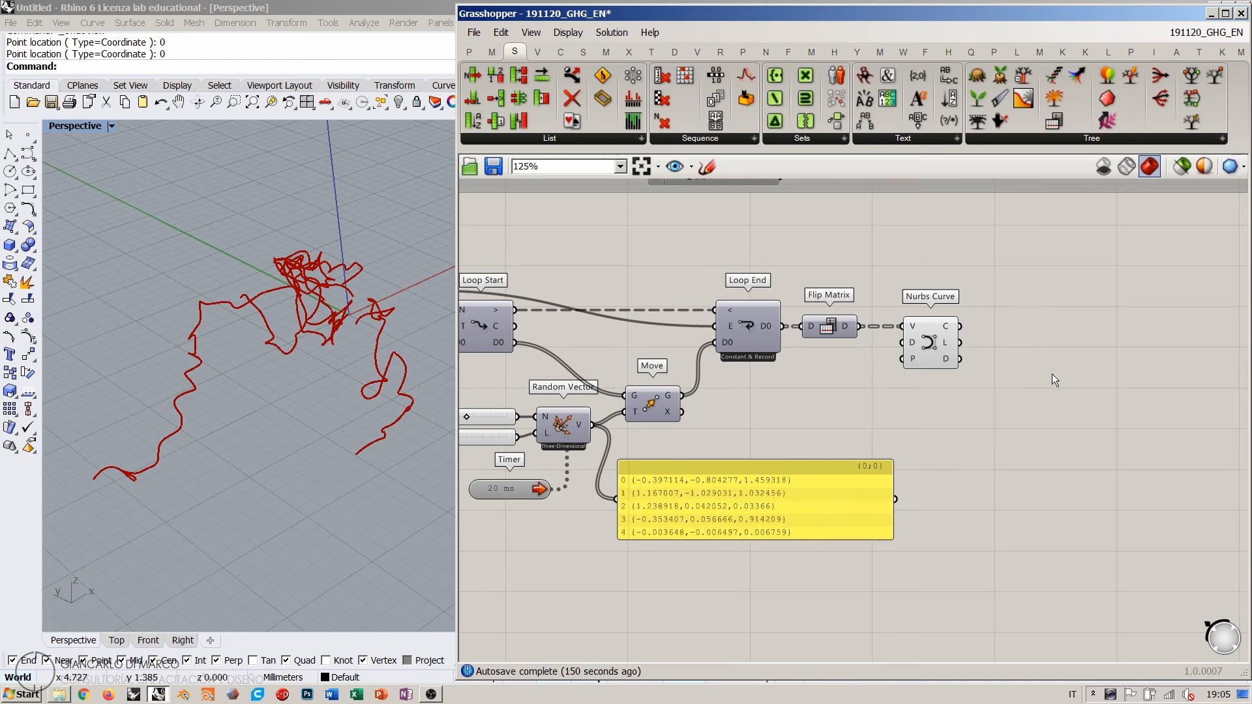
# Step: Add a Data Dam component after Nurbs Curve and feed the curve output C into its input A
pyautogui.click(924, 349)
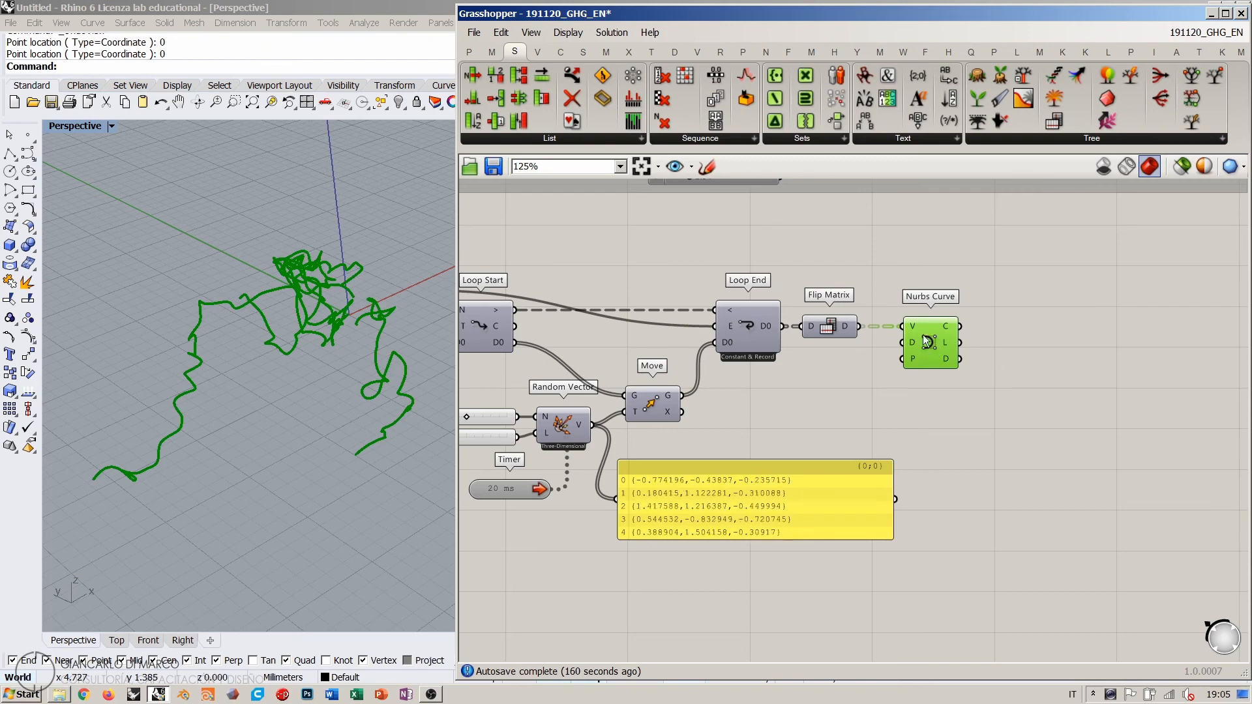
pyautogui.click(929, 389)
pyautogui.moveTo(977, 366); pyautogui.dragTo(907, 371, button='right')
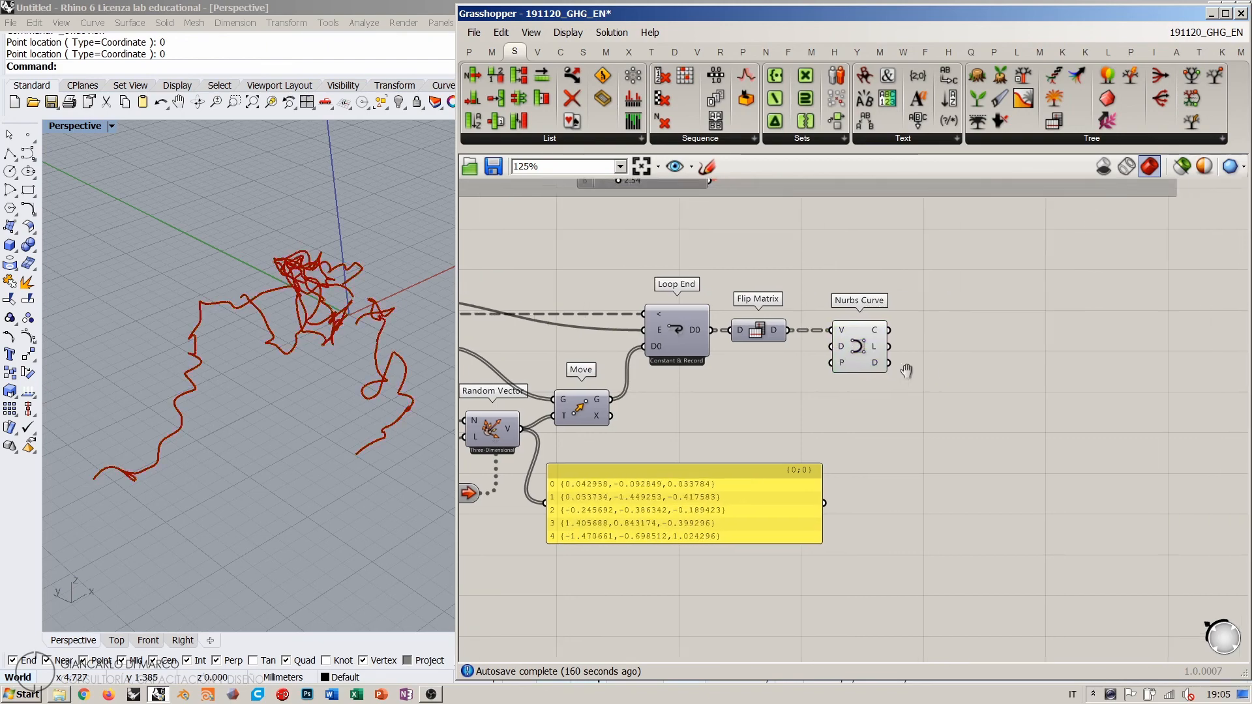
pyautogui.scroll(4, 900, 353)
pyautogui.doubleClick(897, 346)
pyautogui.write('dam')
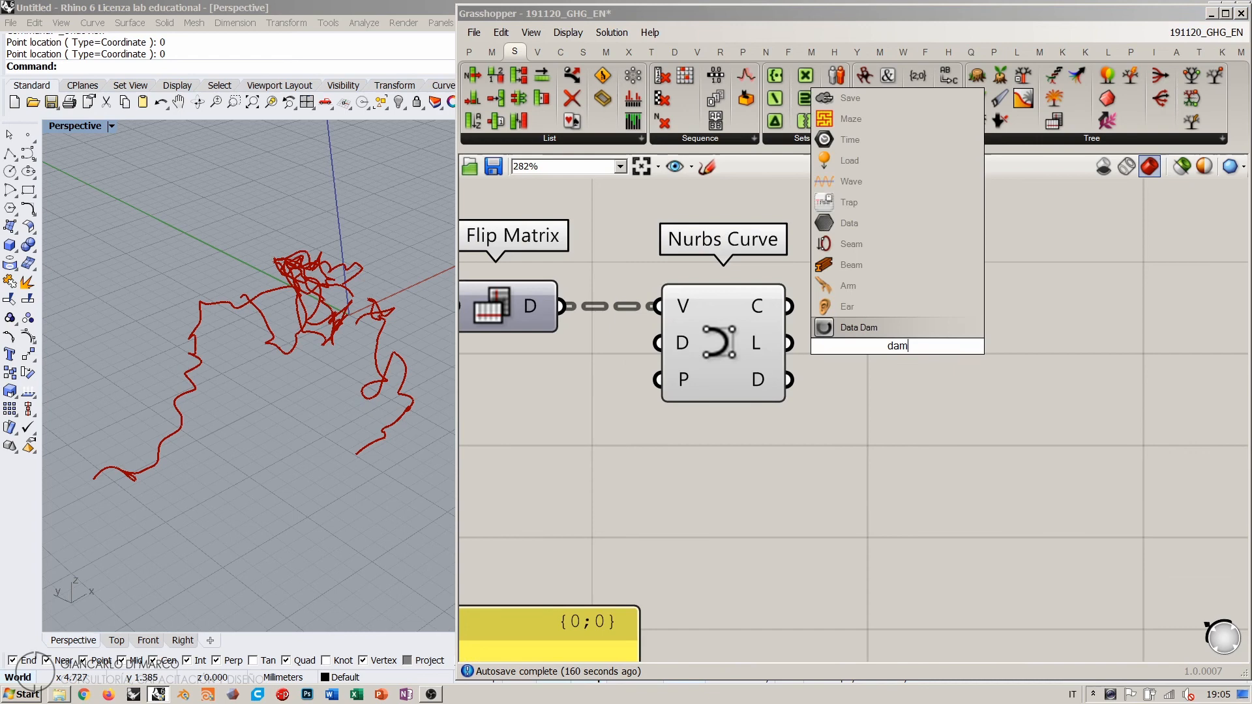
pyautogui.click(849, 328)
pyautogui.moveTo(790, 306); pyautogui.dragTo(908, 310)
pyautogui.click(909, 382)
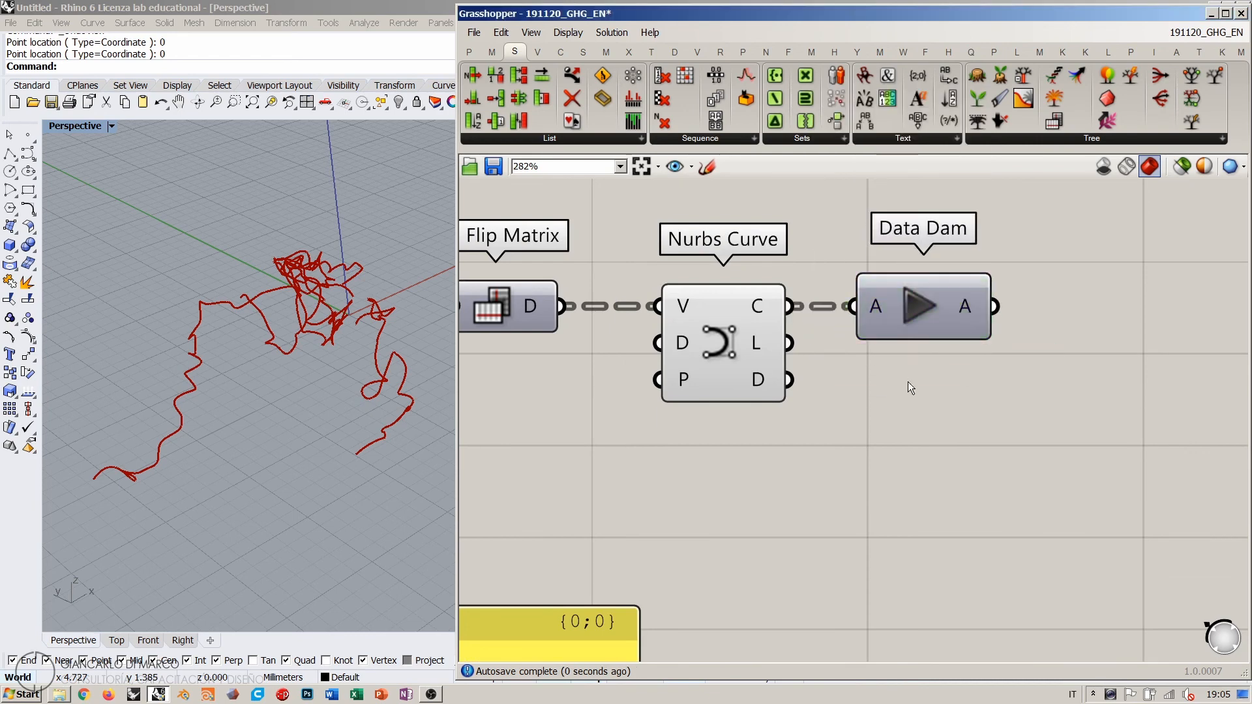
# Step: Turn off the preview of the Nurbs Curve component
pyautogui.click(725, 333)
pyautogui.hotkey('ctrl', 'q')
pyautogui.click(834, 347)
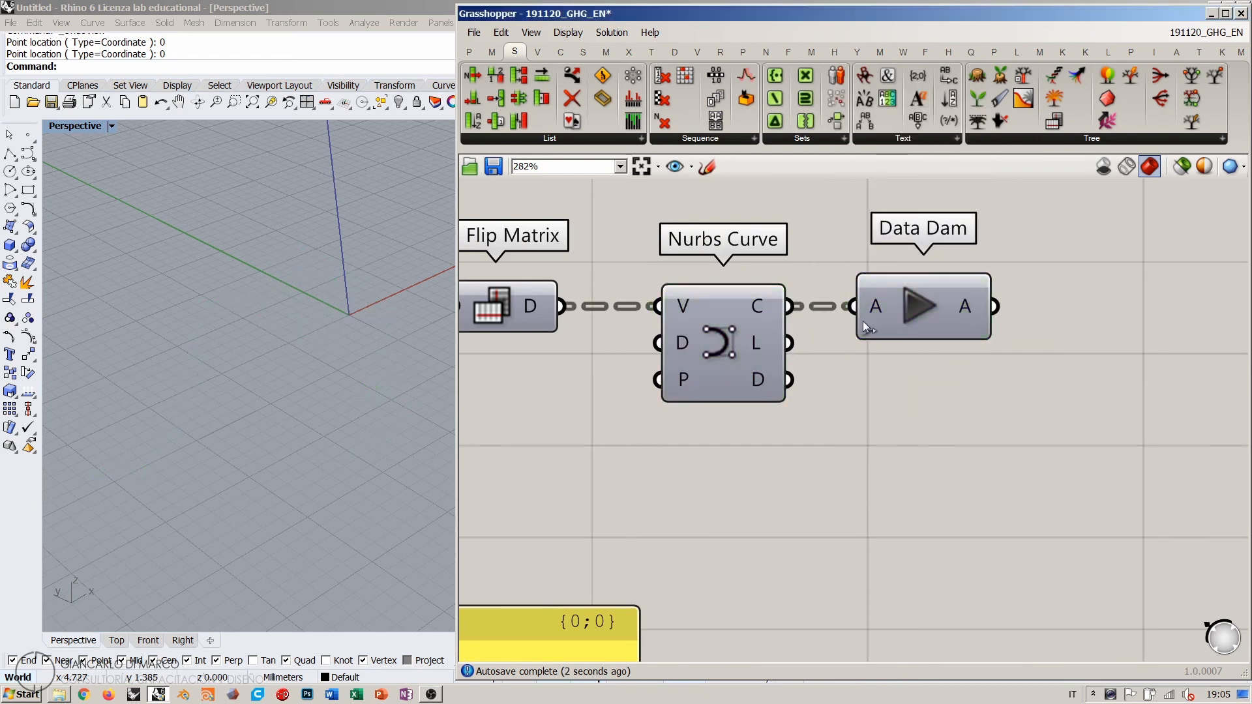
# Step: Add a Curve parameter, connect it to the Data Dam's output, and release the dammed data into it
pyautogui.scroll(-2, 760, 373)
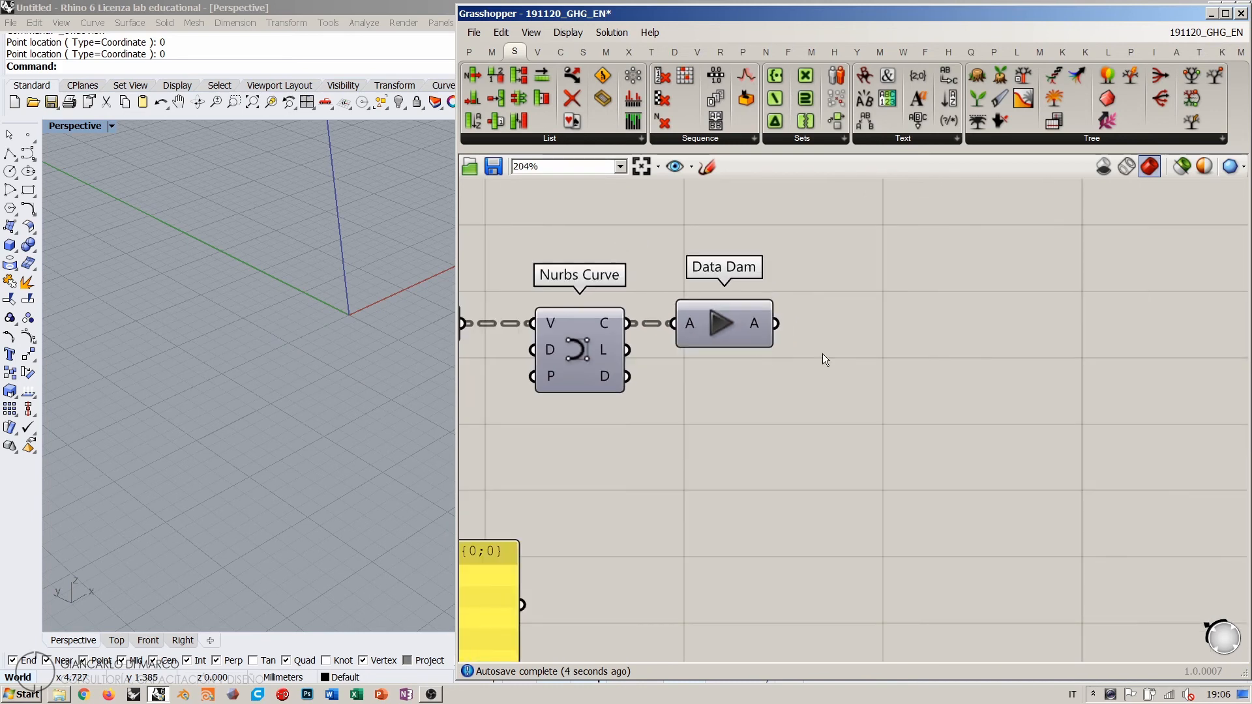
pyautogui.doubleClick(870, 353)
pyautogui.write('curve')
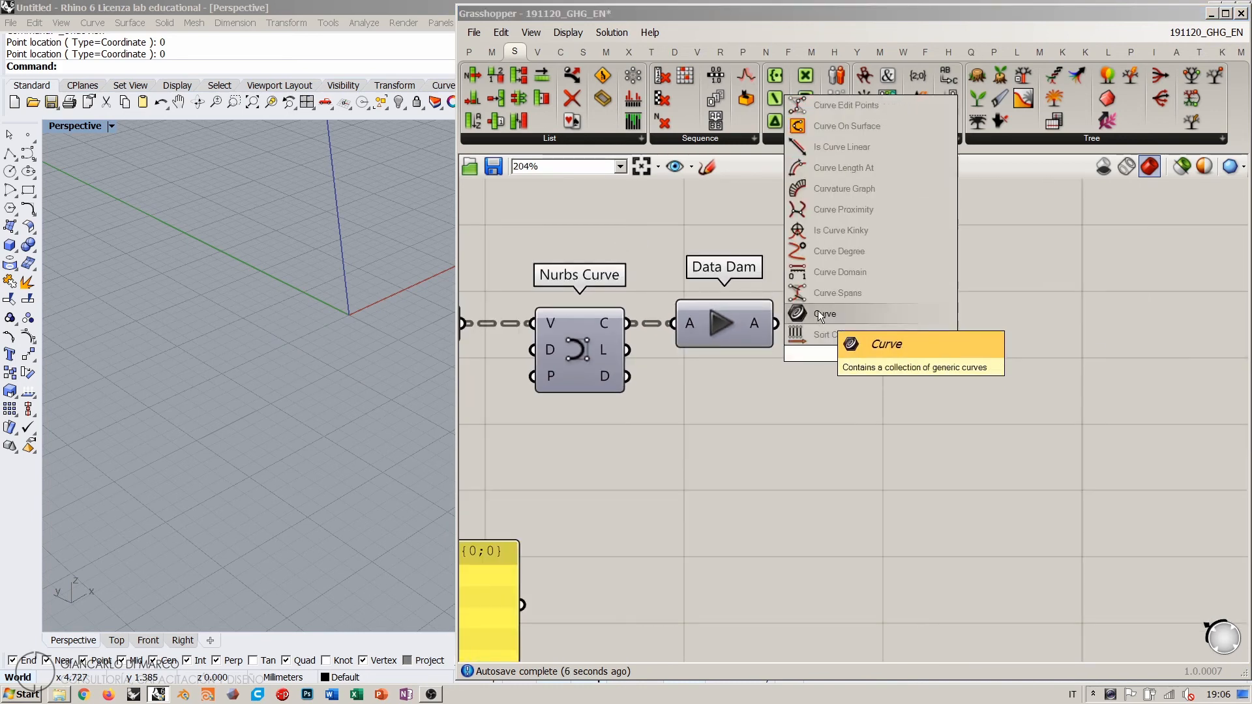
pyautogui.click(817, 310)
pyautogui.moveTo(776, 323); pyautogui.dragTo(865, 326)
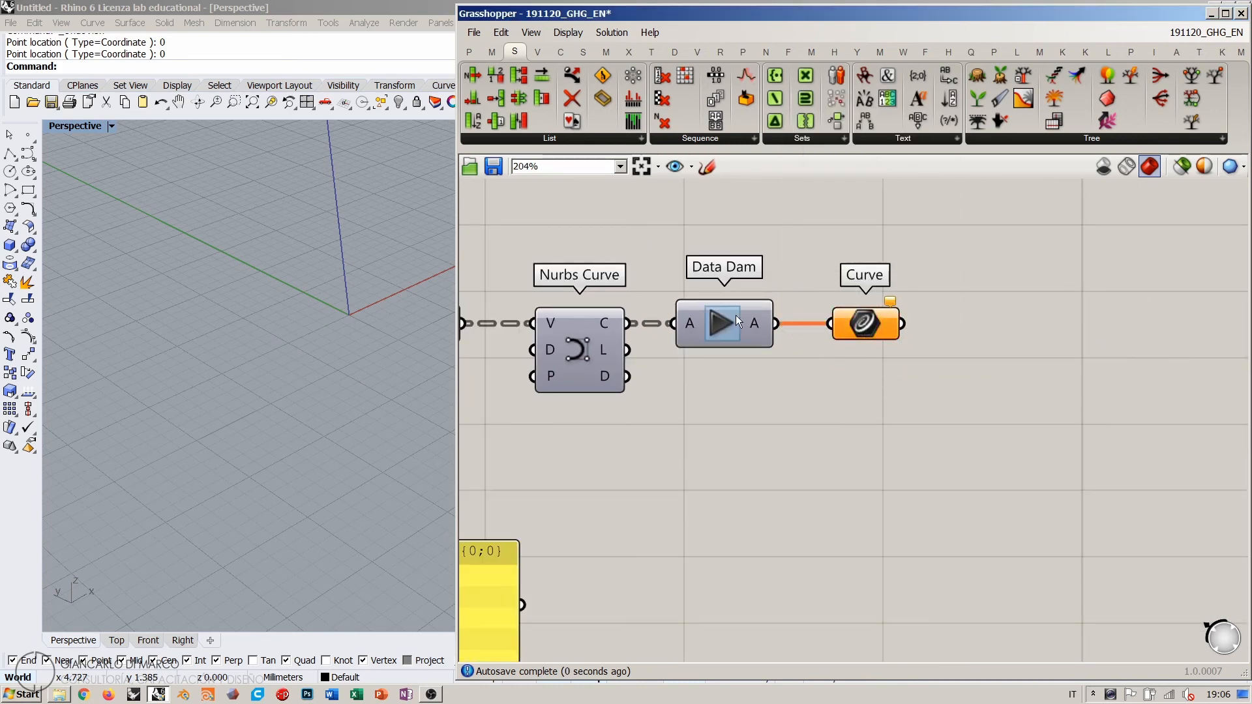
pyautogui.click(716, 323)
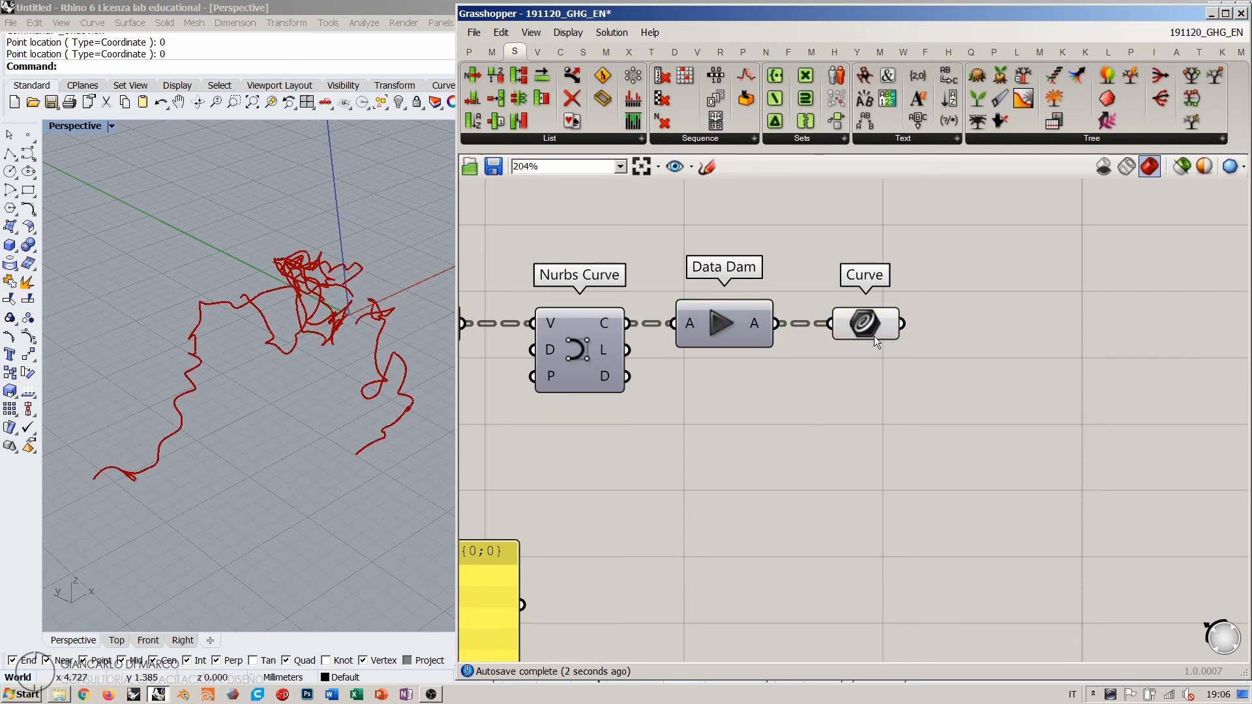
# Step: Rerun the Anemone loop by switching its Boolean Toggle to True and back to False
pyautogui.click(571, 357)
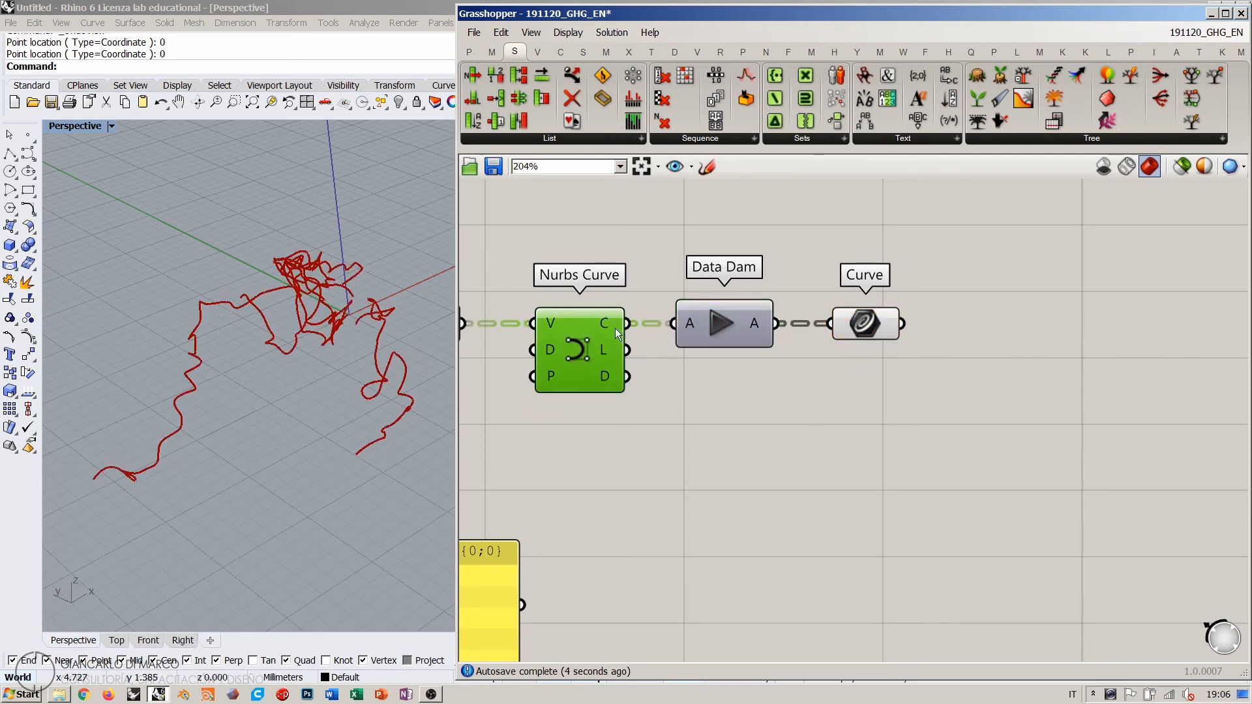
pyautogui.click(738, 425)
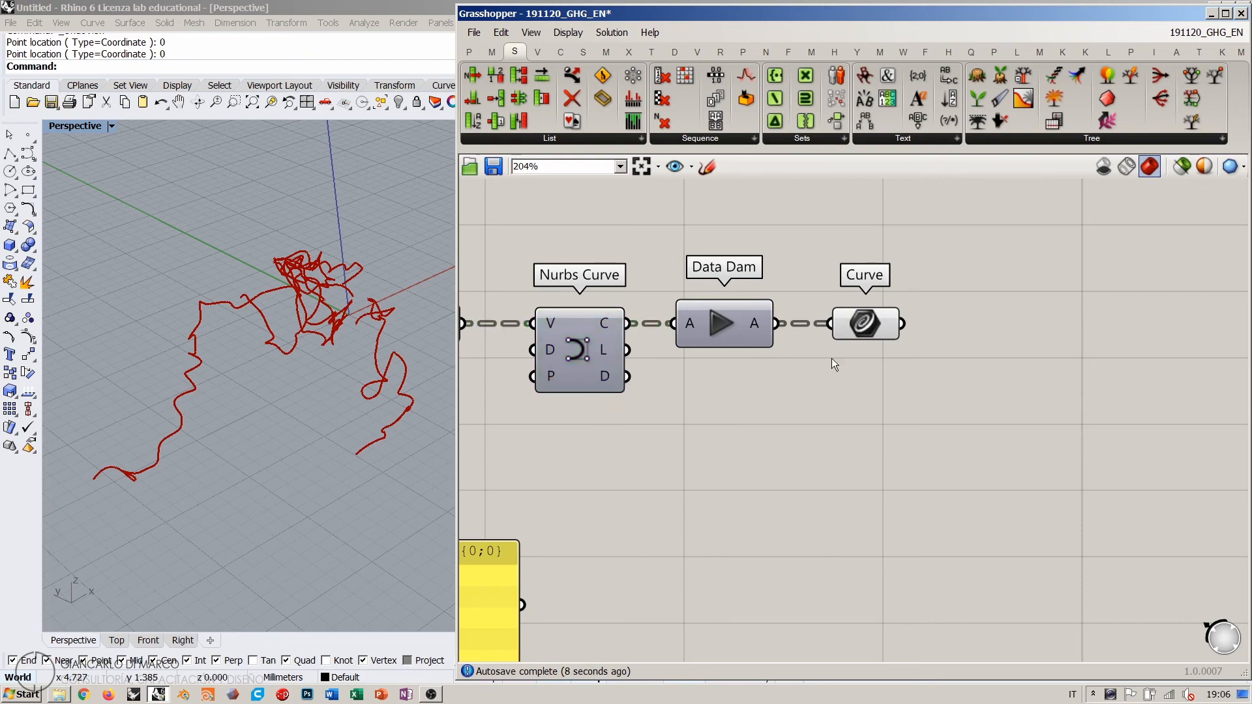
pyautogui.moveTo(801, 370); pyautogui.dragTo(1082, 369, button='right')
pyautogui.scroll(-3, 1009, 358)
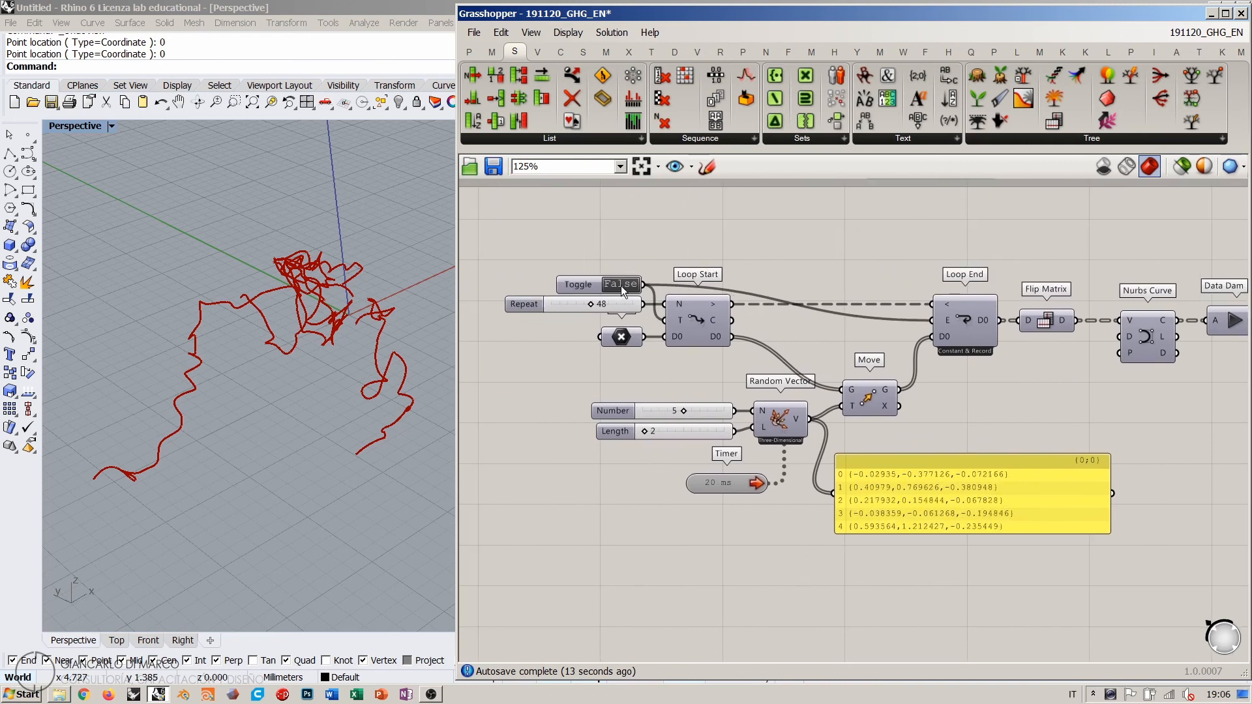
pyautogui.click(621, 285)
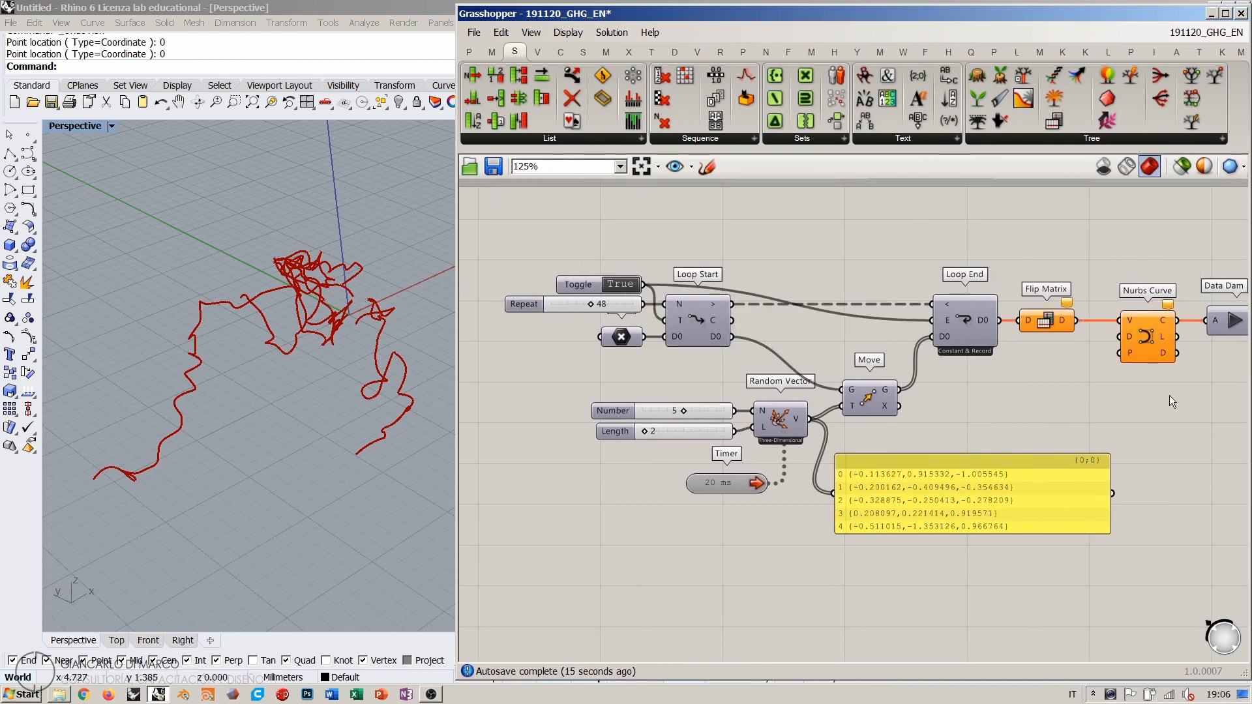
pyautogui.click(620, 286)
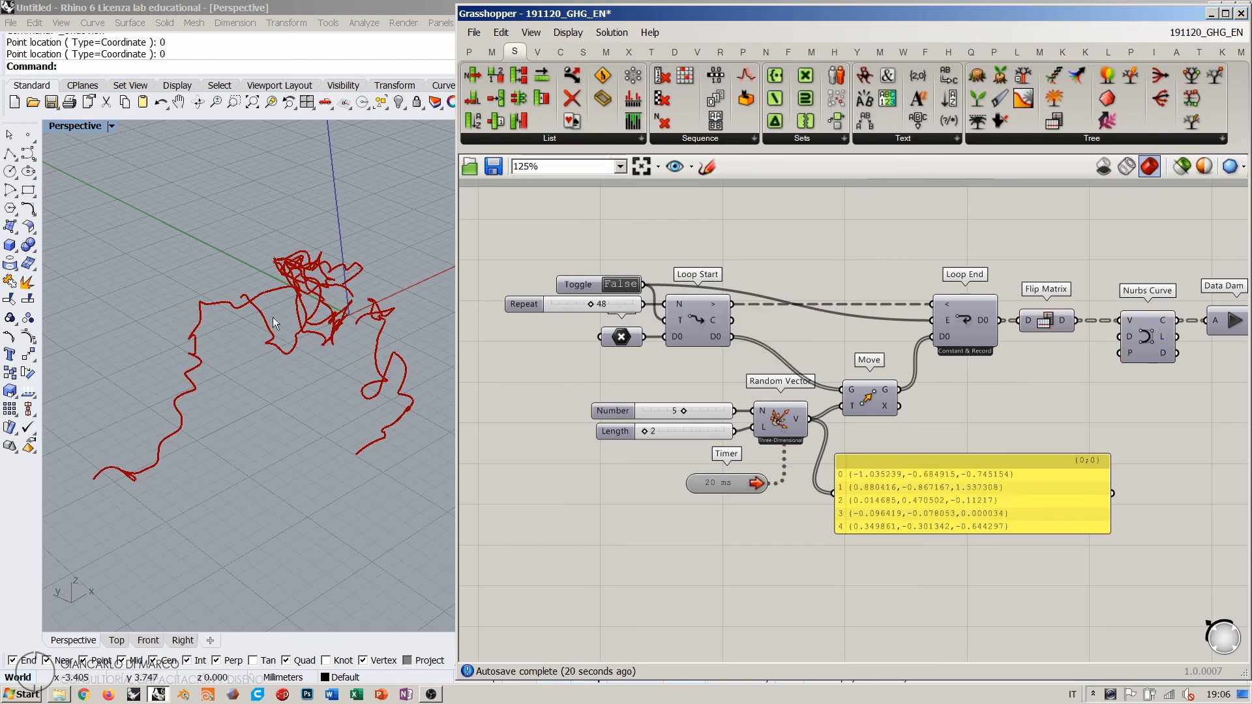
# Step: Temporarily preview the Nurbs Curve component to compare its live curves with those held by the Data Dam, and hide it again
pyautogui.moveTo(1202, 342); pyautogui.dragTo(879, 339, button='right')
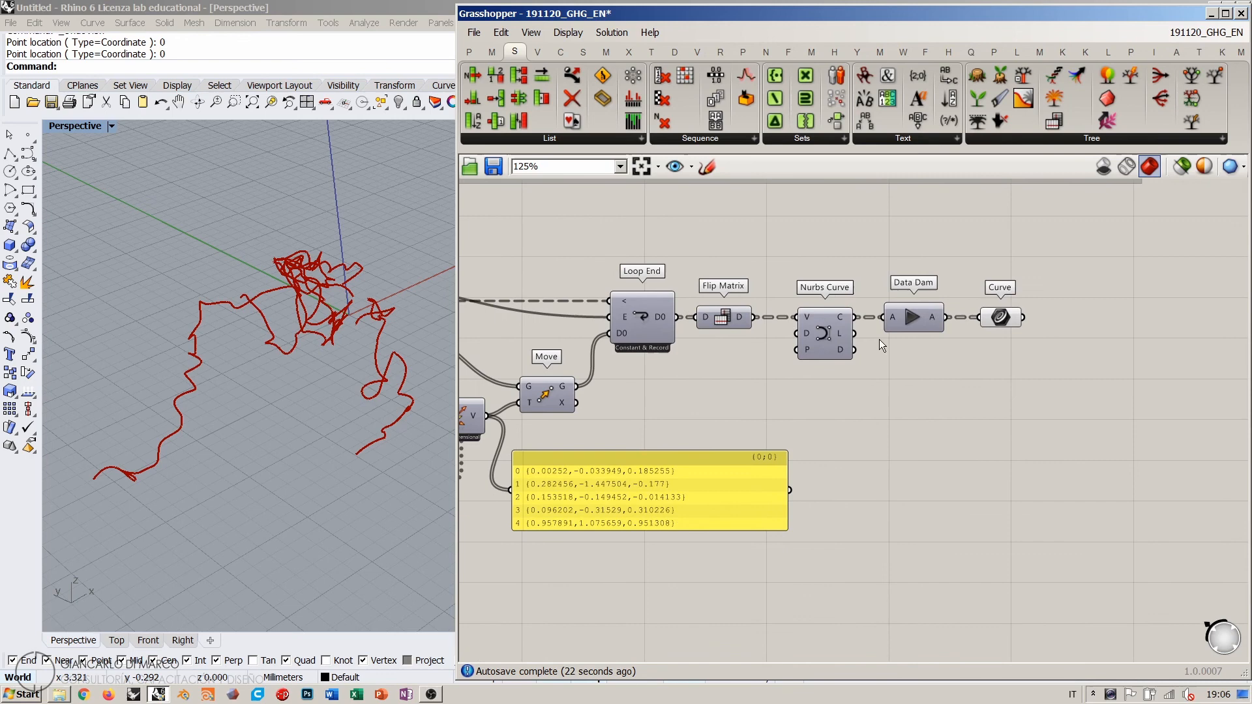
pyautogui.click(1000, 317)
pyautogui.click(1017, 330)
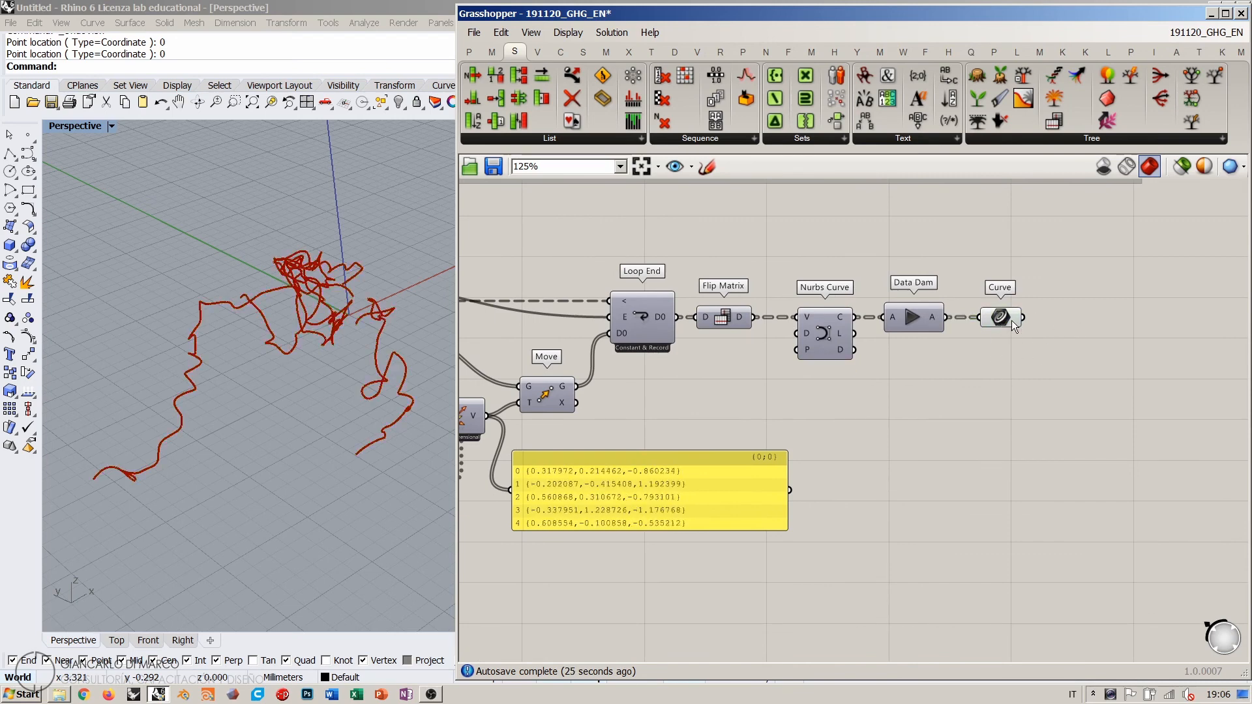
pyautogui.moveTo(836, 332); pyautogui.dragTo(889, 331, button='right')
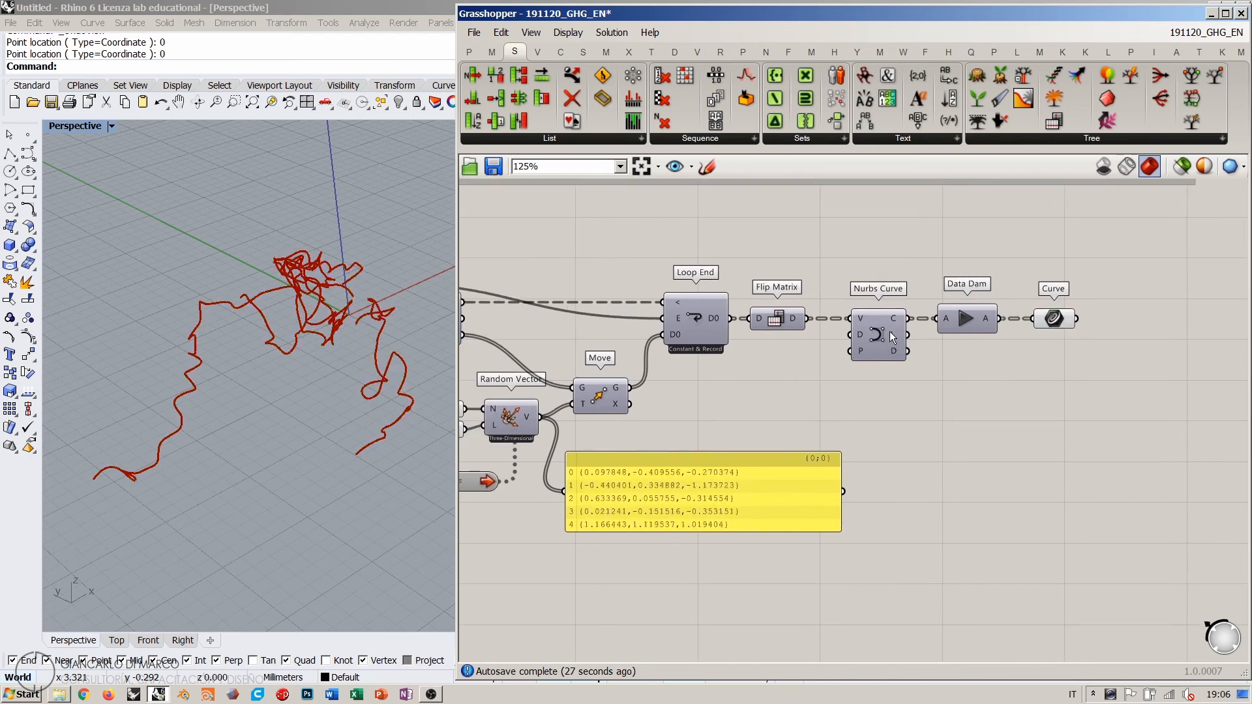
pyautogui.hotkey('ctrl', 'q')
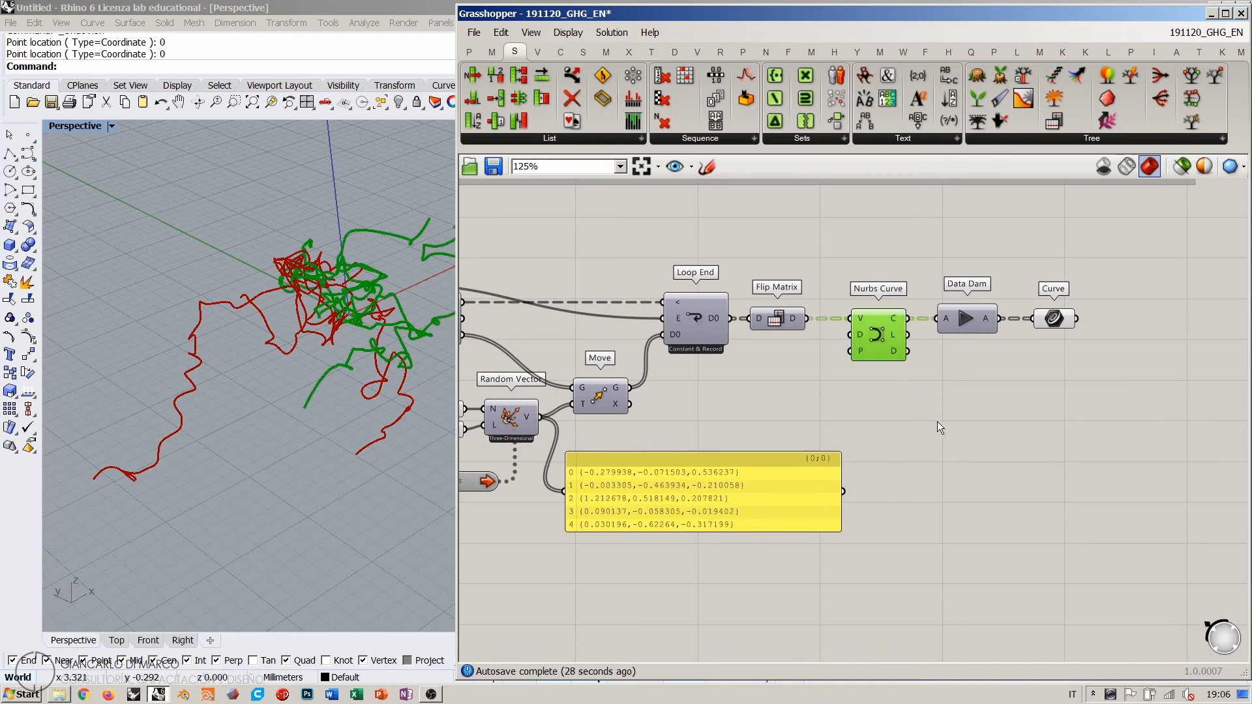
pyautogui.click(937, 422)
pyautogui.keyDown('shift'); pyautogui.moveTo(447, 353); pyautogui.dragTo(287, 405, button='right'); pyautogui.keyUp('shift')
pyautogui.scroll(-5, 287, 404)
pyautogui.click(875, 338)
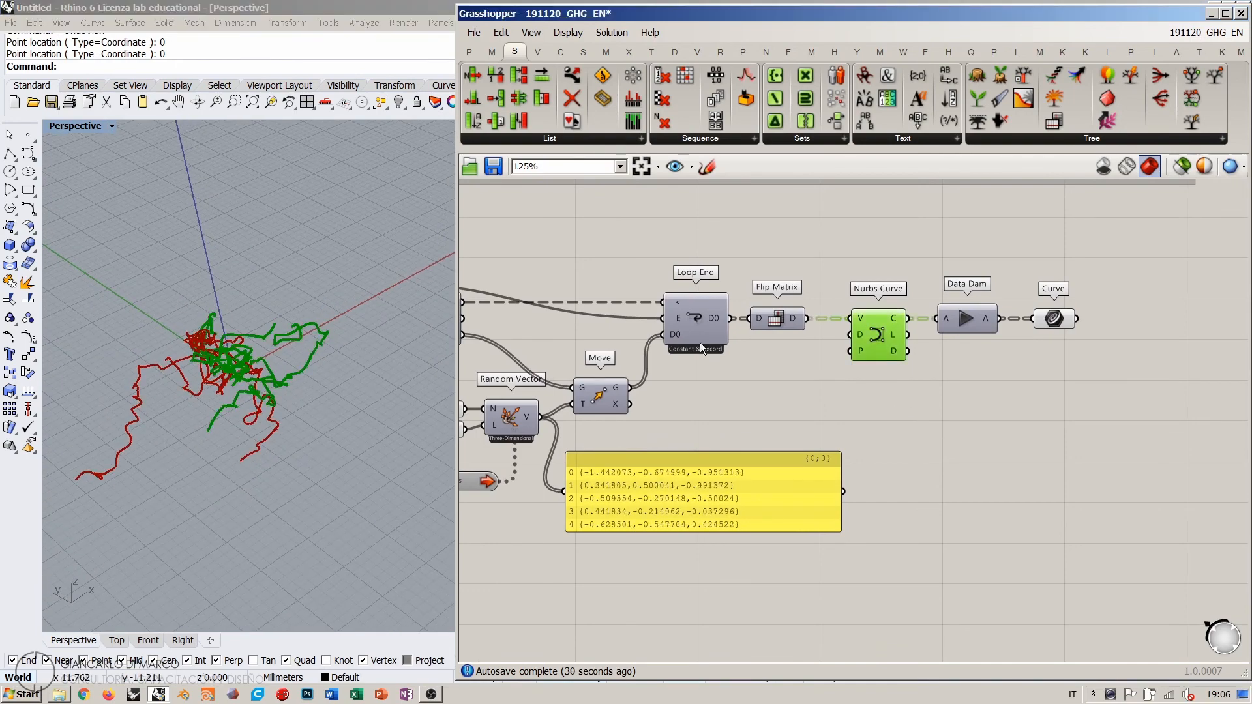
pyautogui.moveTo(269, 366)
pyautogui.mouseDown(button='right')
pyautogui.moveTo(274, 385)
pyautogui.moveTo(270, 363)
pyautogui.moveTo(274, 379)
pyautogui.moveTo(295, 351)
pyautogui.mouseUp(button='right')
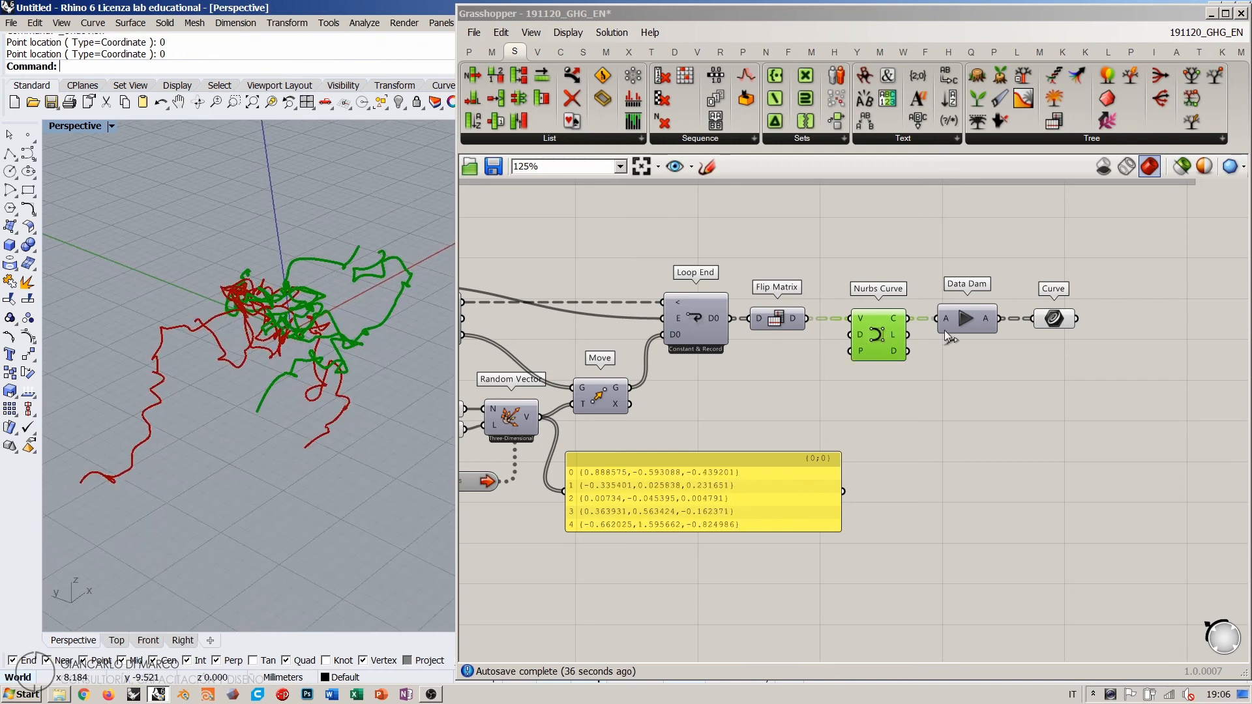
pyautogui.click(877, 336)
pyautogui.click(991, 373)
# Step: Examine the curves held in the Curve parameter from several angles in the Perspective viewport
pyautogui.moveTo(991, 374); pyautogui.dragTo(796, 363, button='right')
pyautogui.scroll(2, 796, 363)
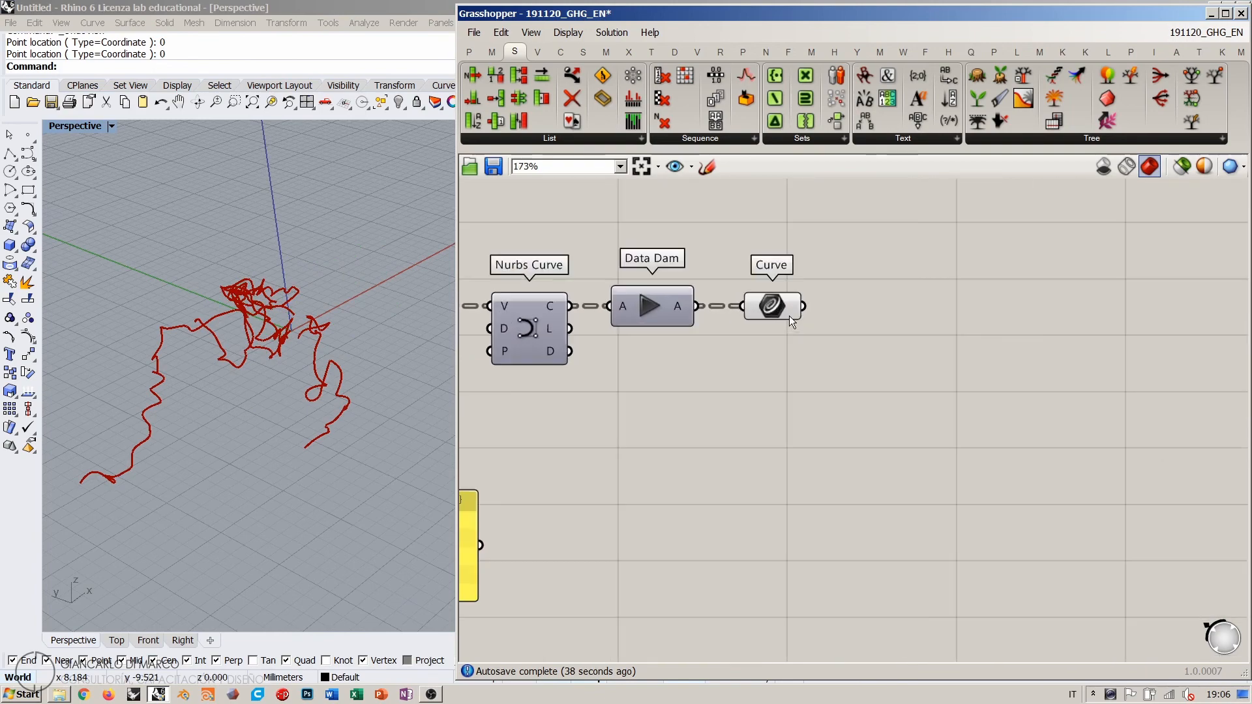
pyautogui.click(776, 307)
pyautogui.moveTo(908, 359); pyautogui.dragTo(838, 363, button='right')
pyautogui.click(836, 369)
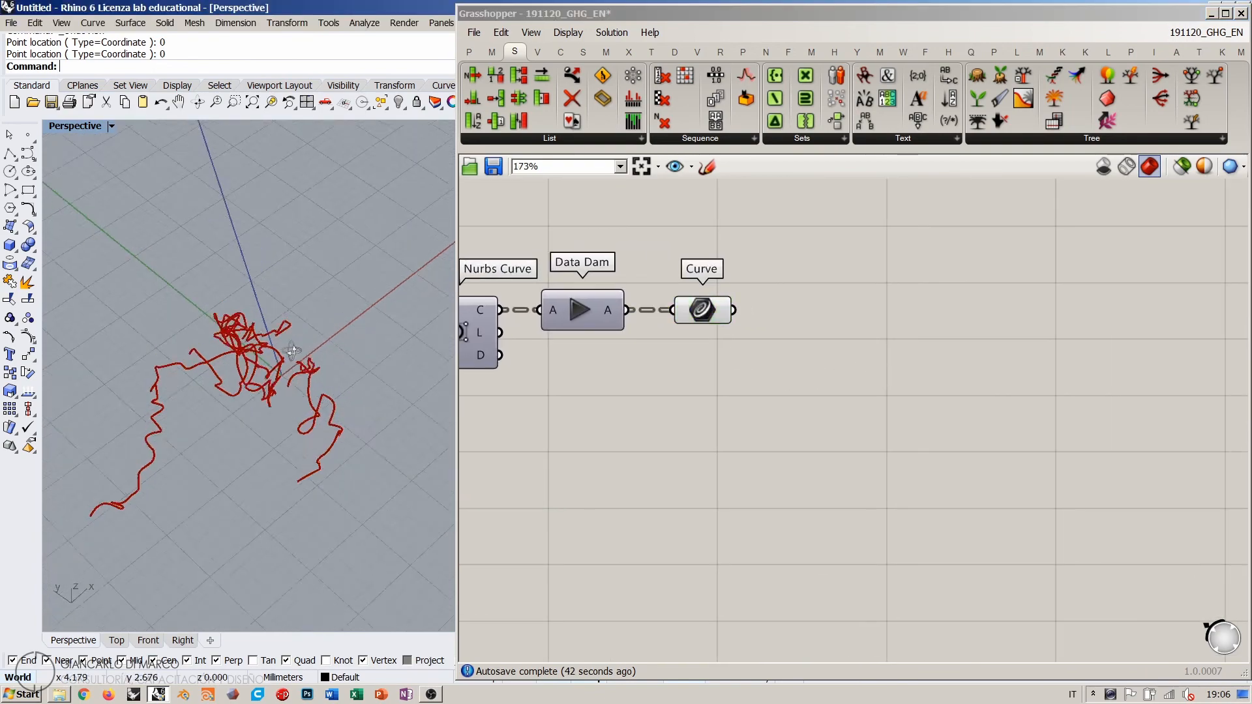
pyautogui.moveTo(287, 313); pyautogui.dragTo(327, 317, button='right')
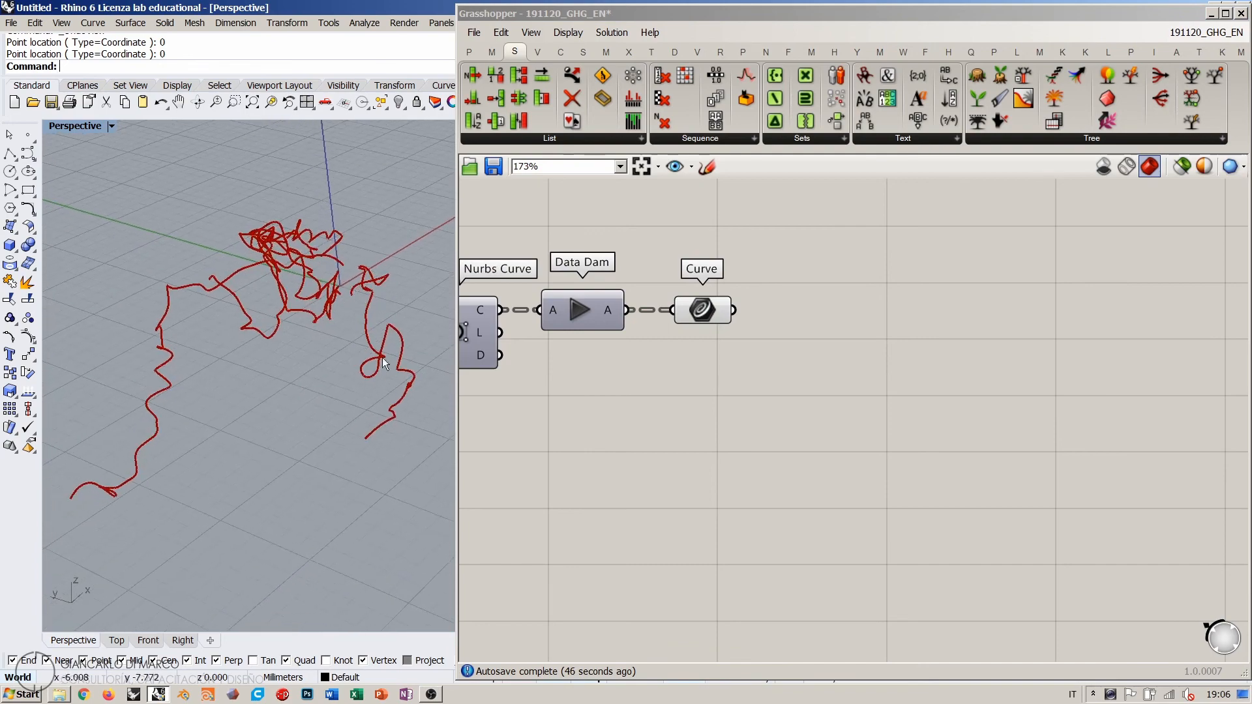
pyautogui.moveTo(376, 300); pyautogui.dragTo(355, 365, button='right')
pyautogui.click(890, 251)
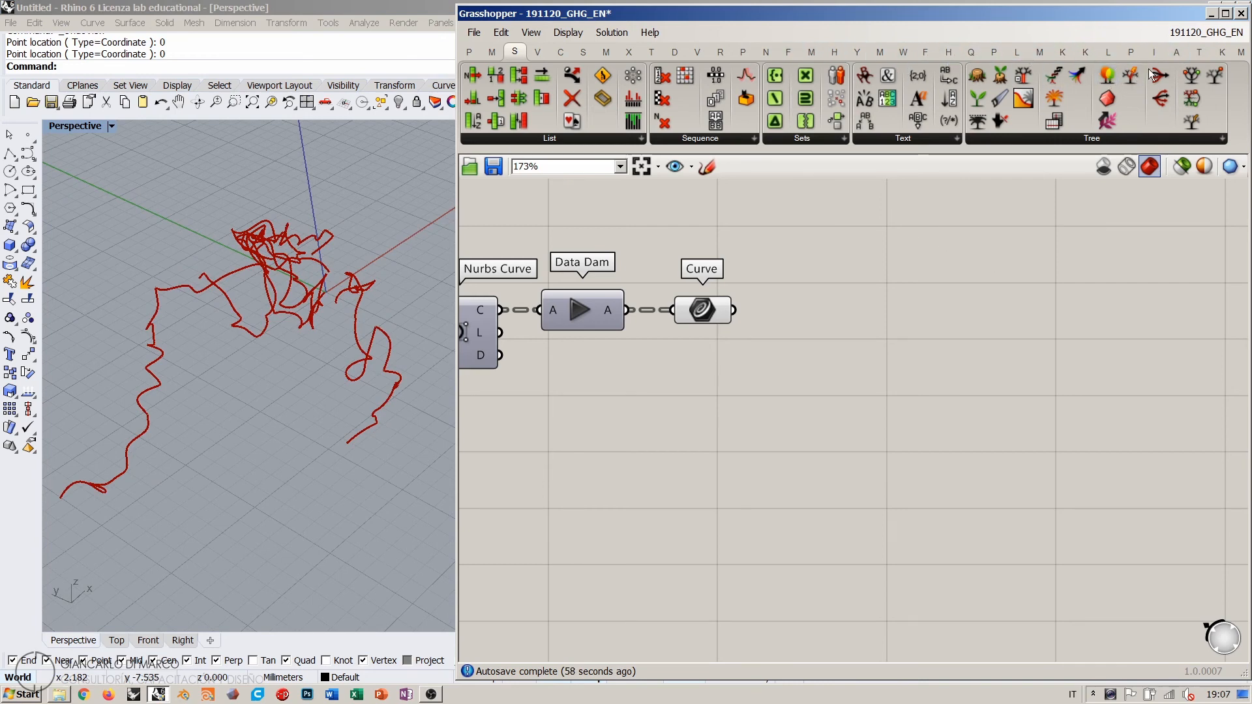
# Step: Look through the available Cocoon components and flatten the Curve parameter that follows the Data Dam
pyautogui.click(607, 52)
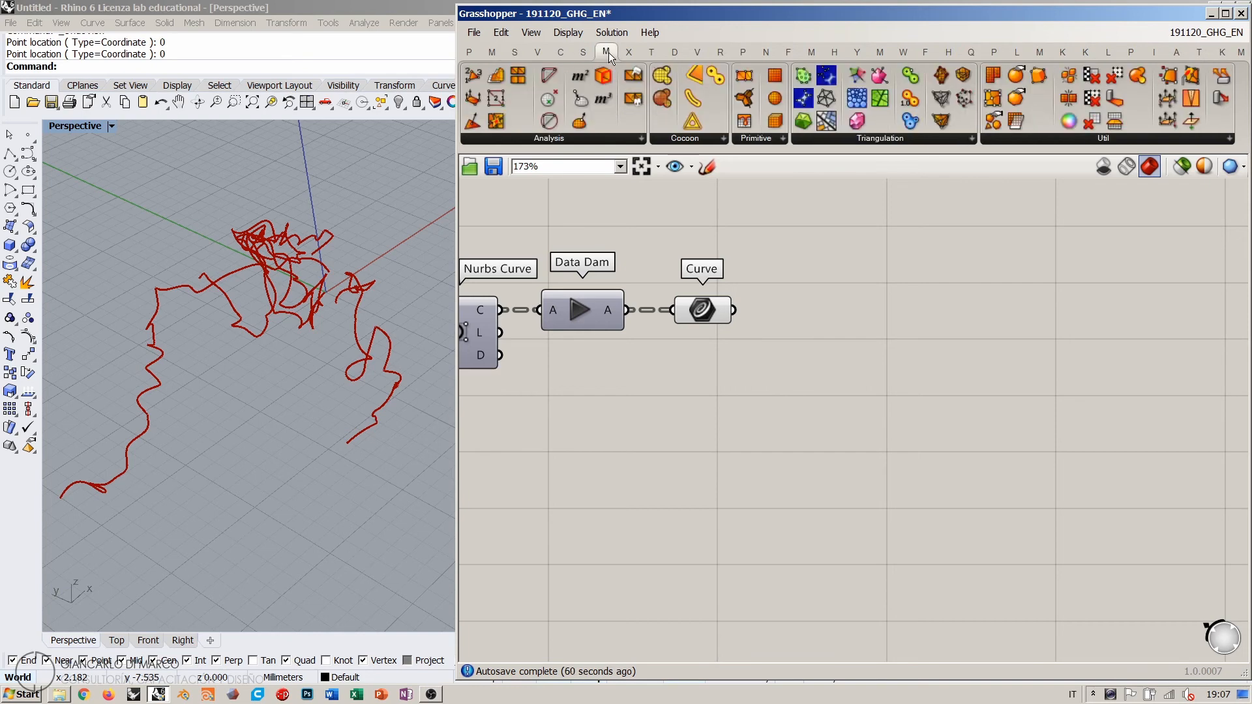
pyautogui.click(696, 140)
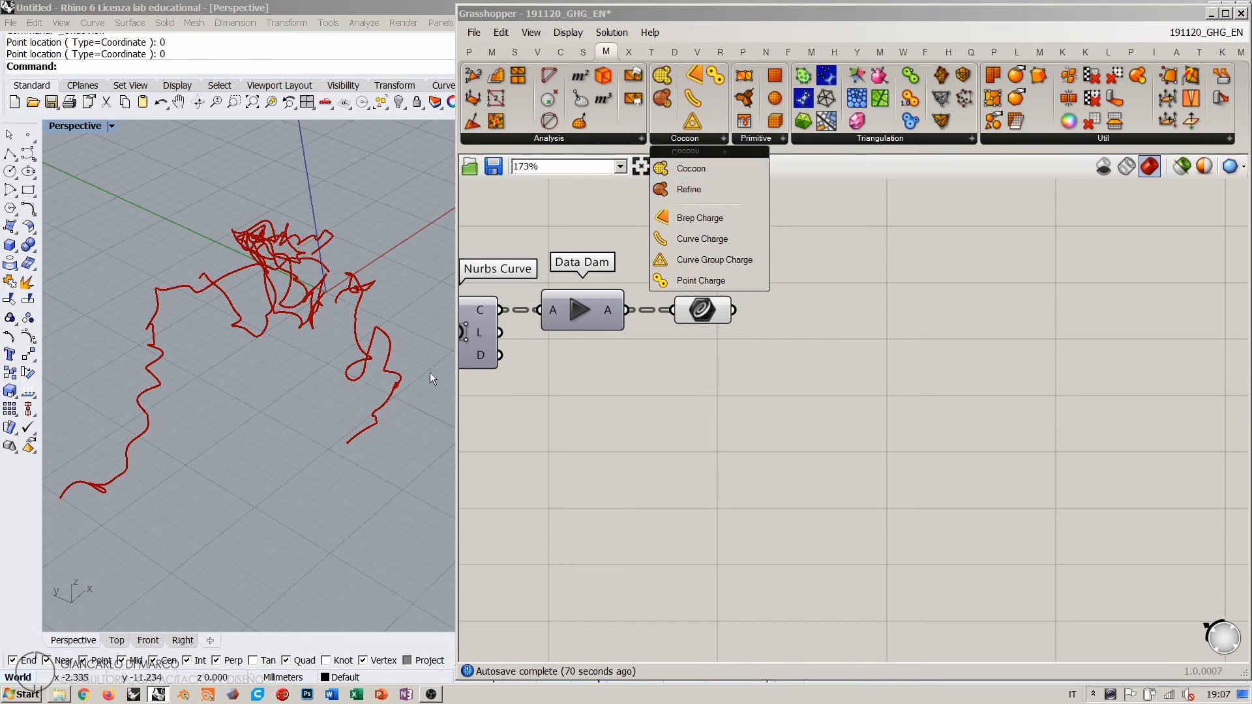
pyautogui.click(703, 311)
pyautogui.rightClick(692, 313)
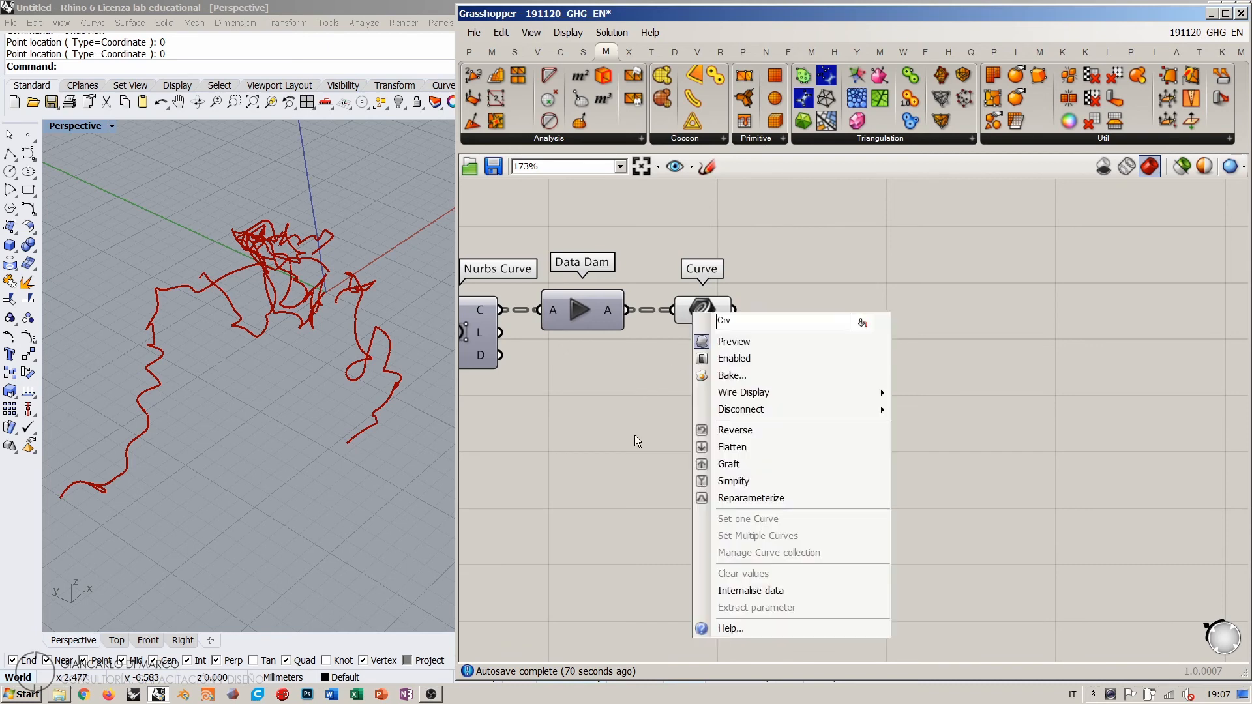
pyautogui.click(738, 456)
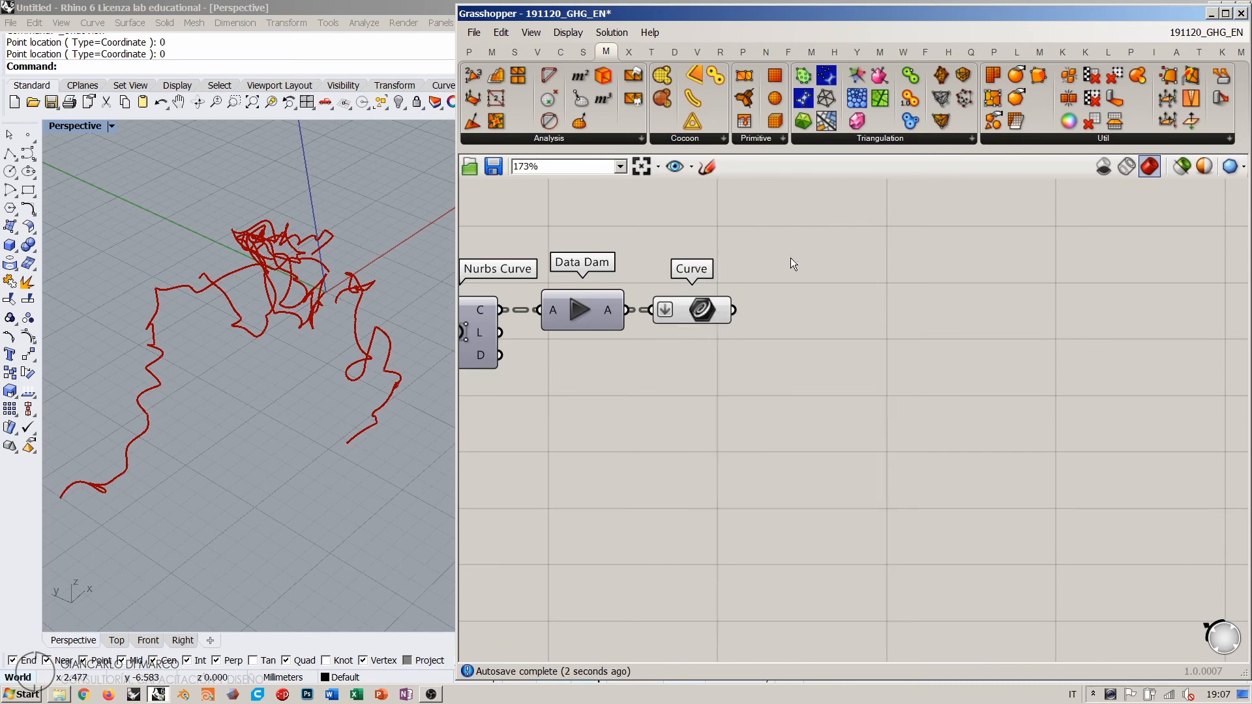
# Step: Sketch temporary freehand curves radiating from a common centre with an outline around them on the canvas, and discard the sketch
pyautogui.click(697, 139)
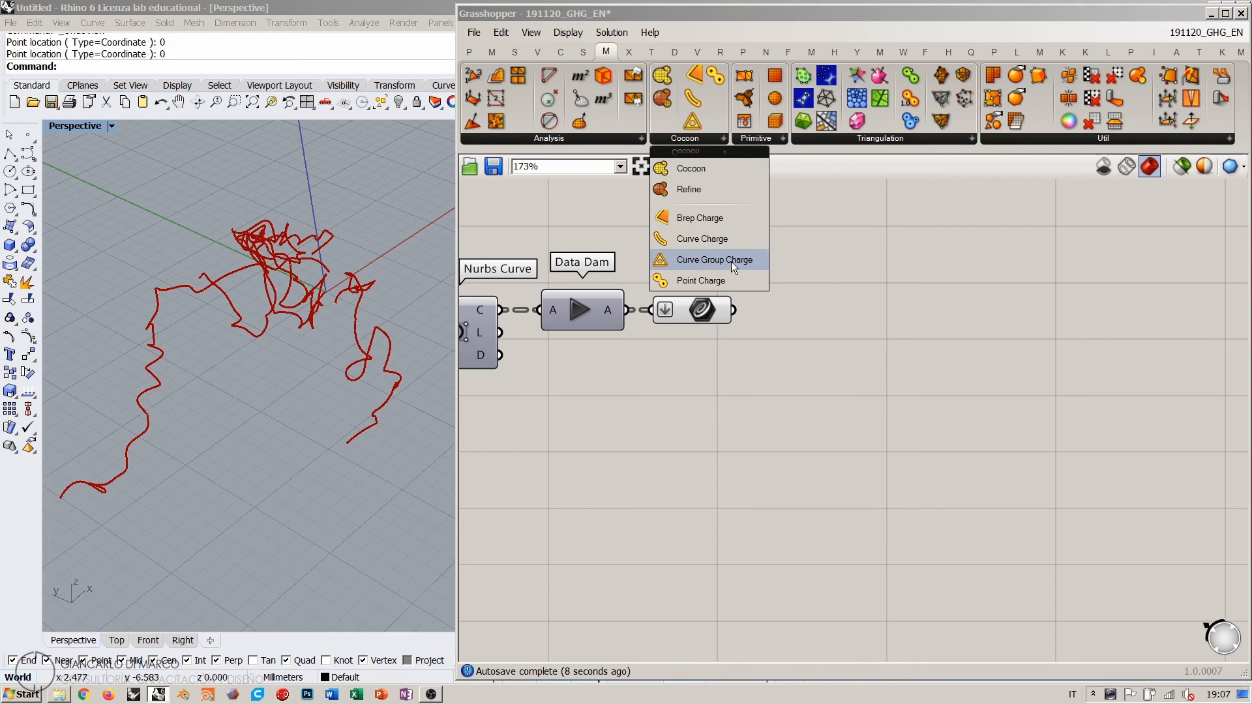
pyautogui.click(708, 167)
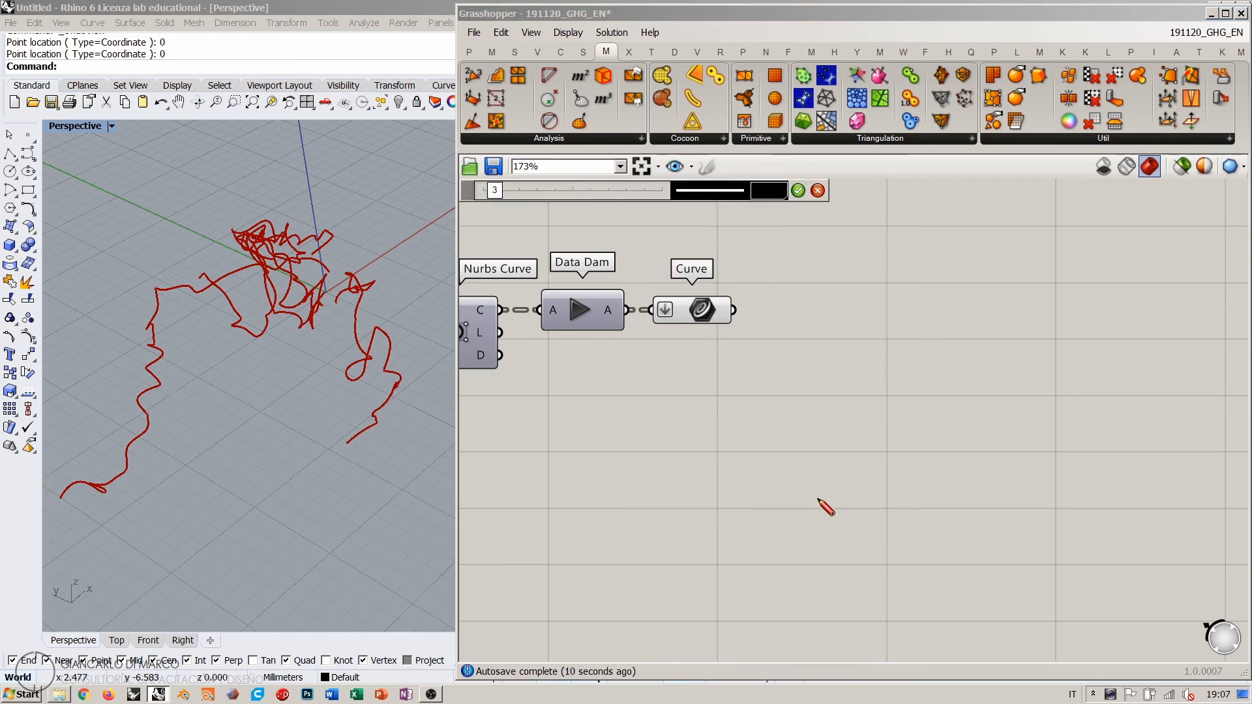
pyautogui.moveTo(857, 521)
pyautogui.mouseDown()
pyautogui.moveTo(870, 370)
pyautogui.moveTo(860, 264)
pyautogui.mouseUp()
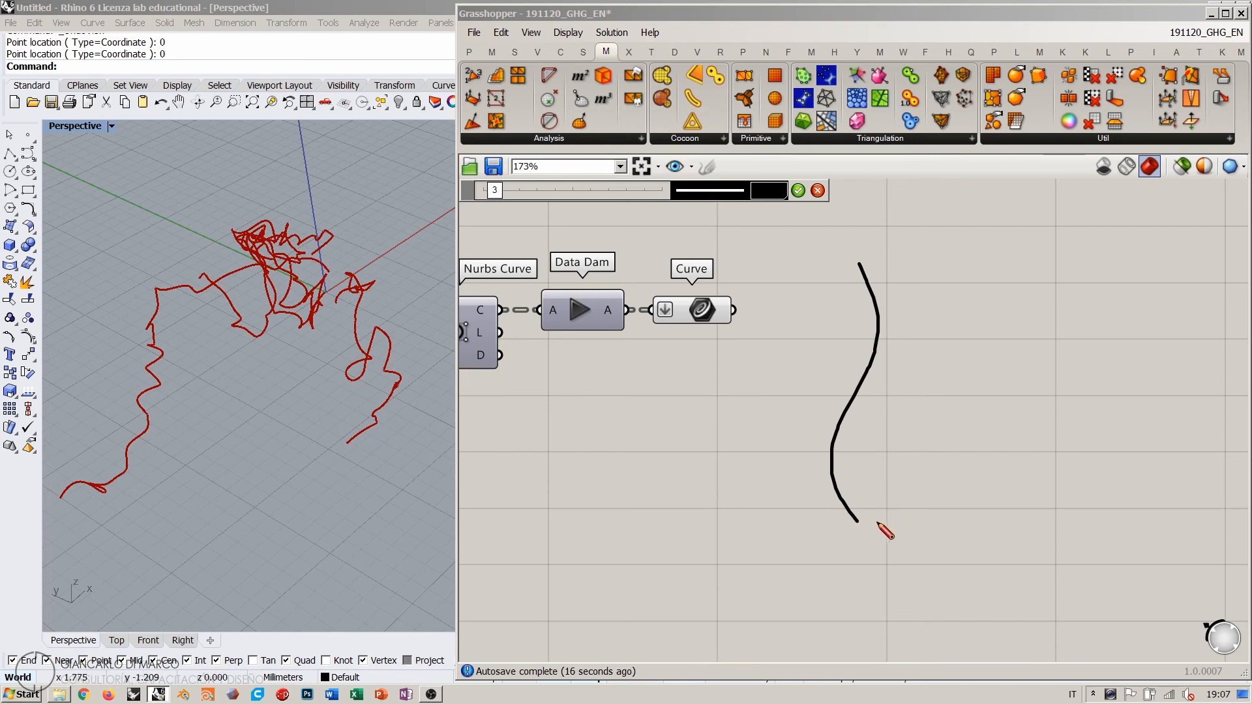
pyautogui.moveTo(879, 521); pyautogui.dragTo(994, 347)
pyautogui.moveTo(849, 538); pyautogui.dragTo(616, 500)
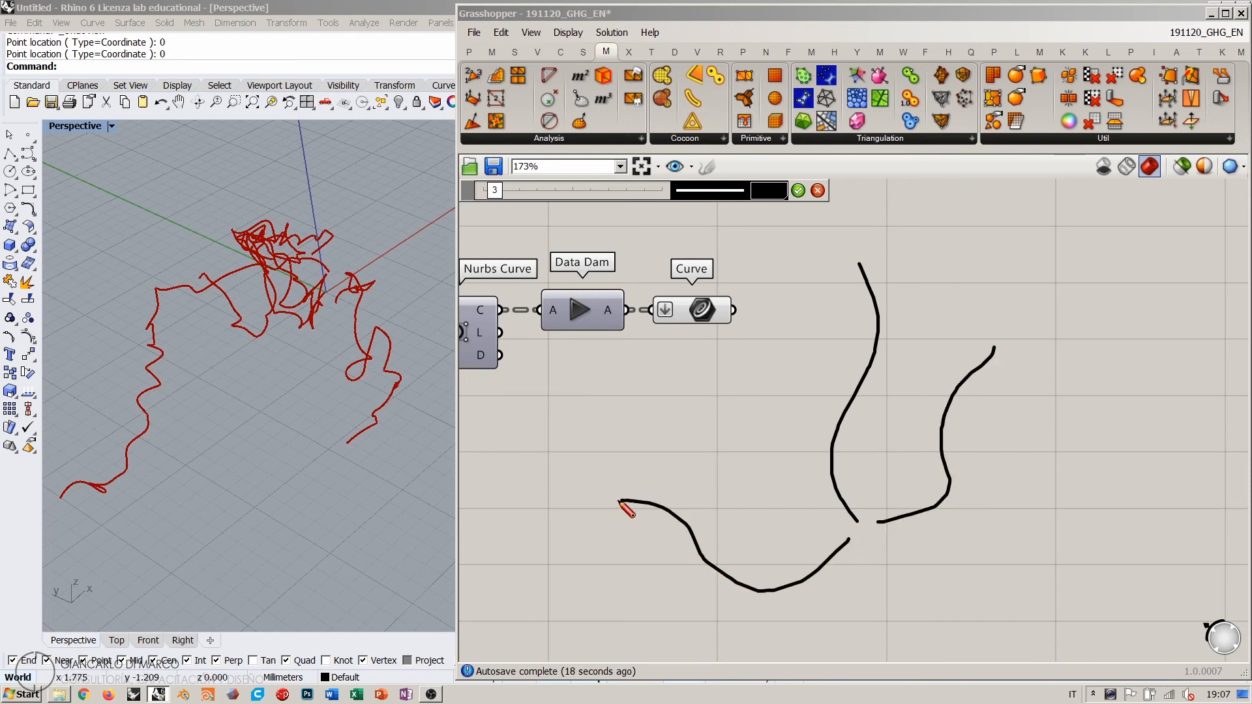
pyautogui.moveTo(865, 551)
pyautogui.mouseDown()
pyautogui.moveTo(865, 591)
pyautogui.moveTo(916, 625)
pyautogui.moveTo(1087, 519)
pyautogui.mouseUp()
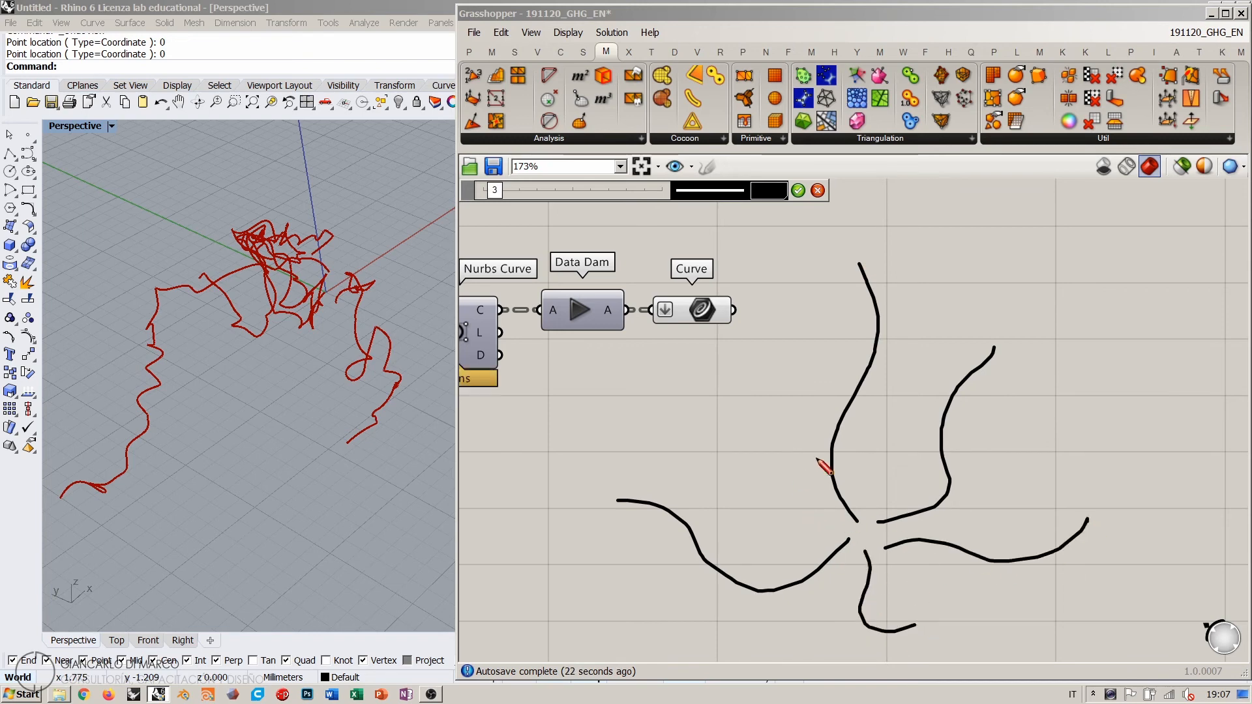
pyautogui.moveTo(867, 506)
pyautogui.mouseDown()
pyautogui.moveTo(828, 540)
pyautogui.moveTo(918, 555)
pyautogui.moveTo(877, 503)
pyautogui.moveTo(947, 450)
pyautogui.moveTo(1008, 334)
pyautogui.moveTo(933, 312)
pyautogui.moveTo(881, 410)
pyautogui.moveTo(870, 380)
pyautogui.moveTo(770, 363)
pyautogui.moveTo(710, 433)
pyautogui.moveTo(682, 435)
pyautogui.moveTo(708, 493)
pyautogui.moveTo(707, 536)
pyautogui.mouseUp()
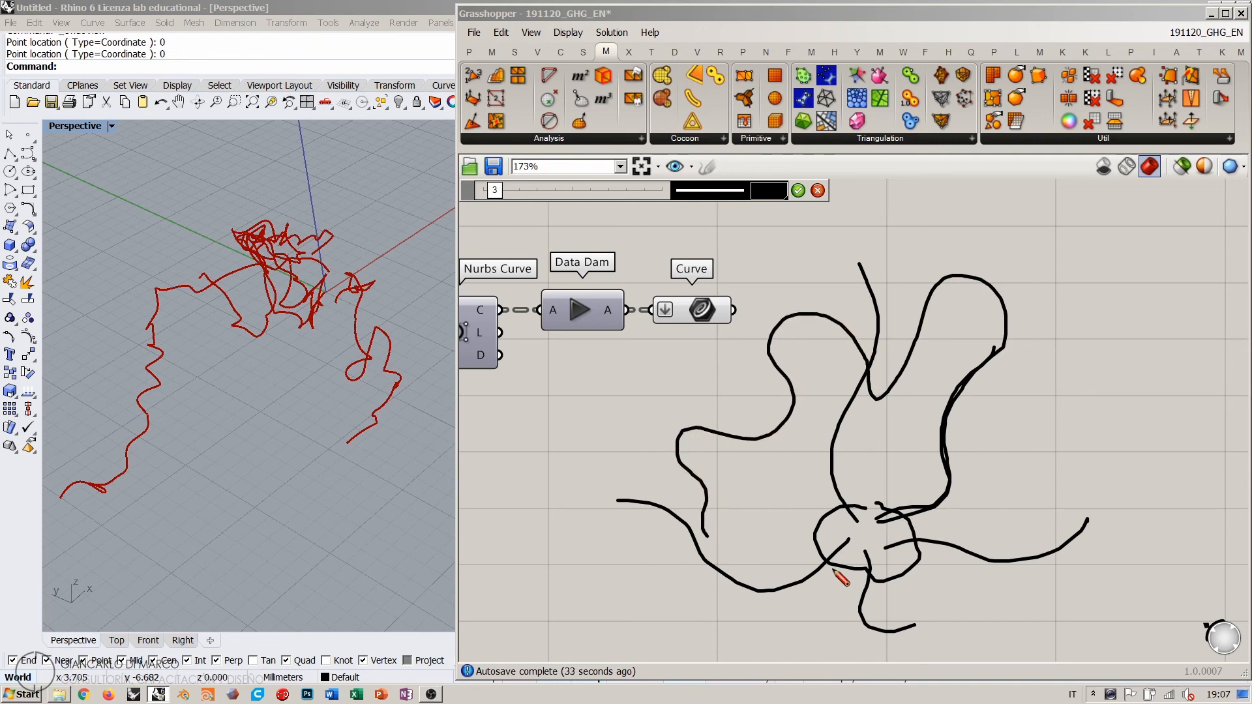
pyautogui.moveTo(877, 549)
pyautogui.mouseDown()
pyautogui.moveTo(992, 549)
pyautogui.moveTo(900, 439)
pyautogui.moveTo(1011, 326)
pyautogui.moveTo(1015, 471)
pyautogui.mouseUp()
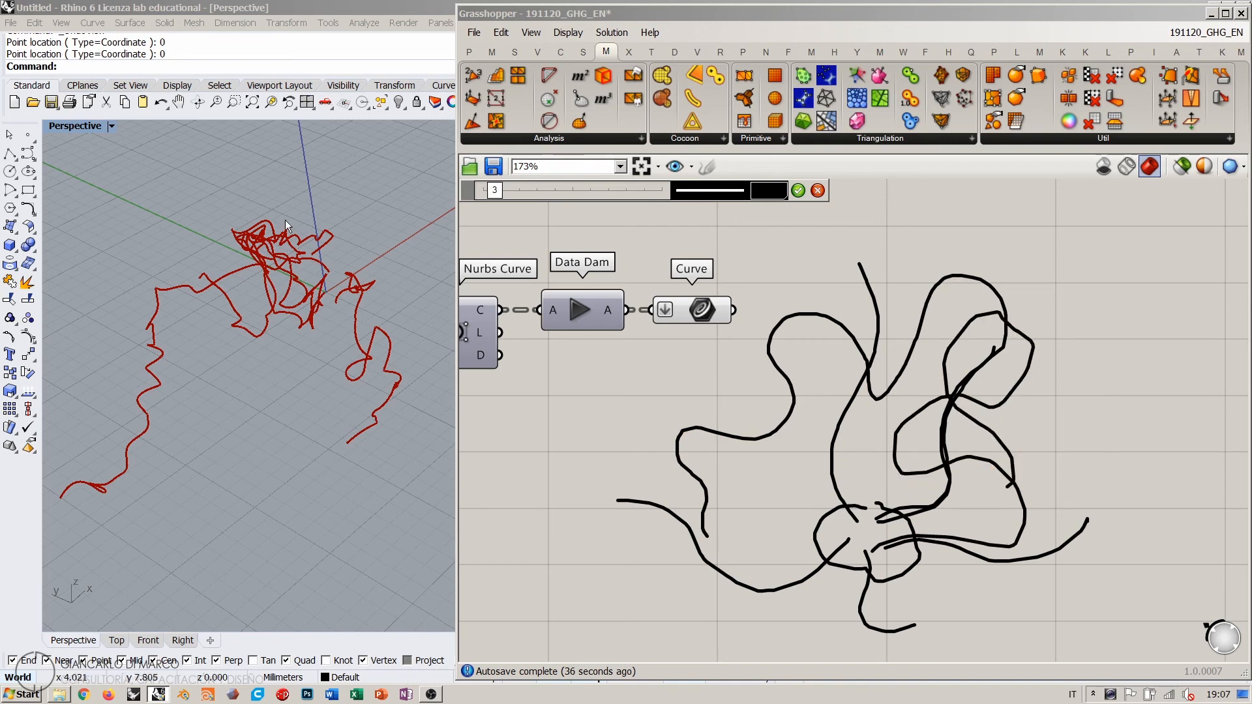
pyautogui.click(817, 190)
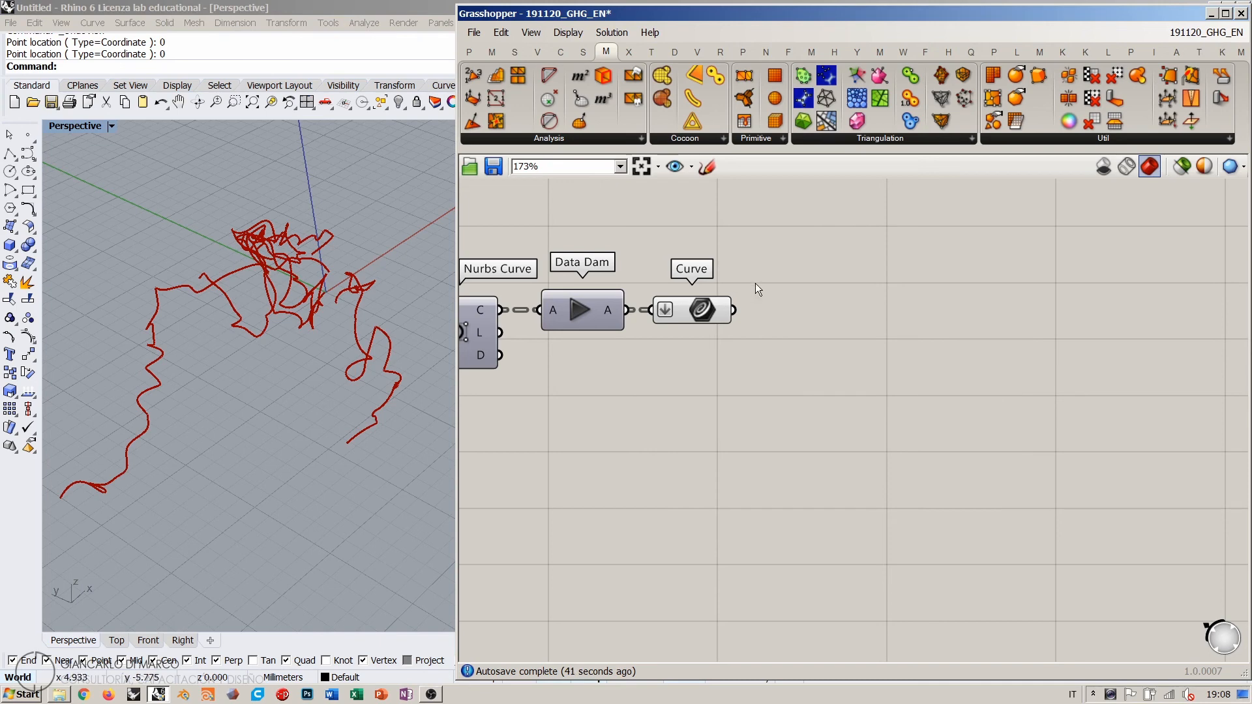
# Step: Sketch two temporary neighbouring curves labelled +1 with a circled +2 where they come close, and discard the sketch
pyautogui.click(704, 140)
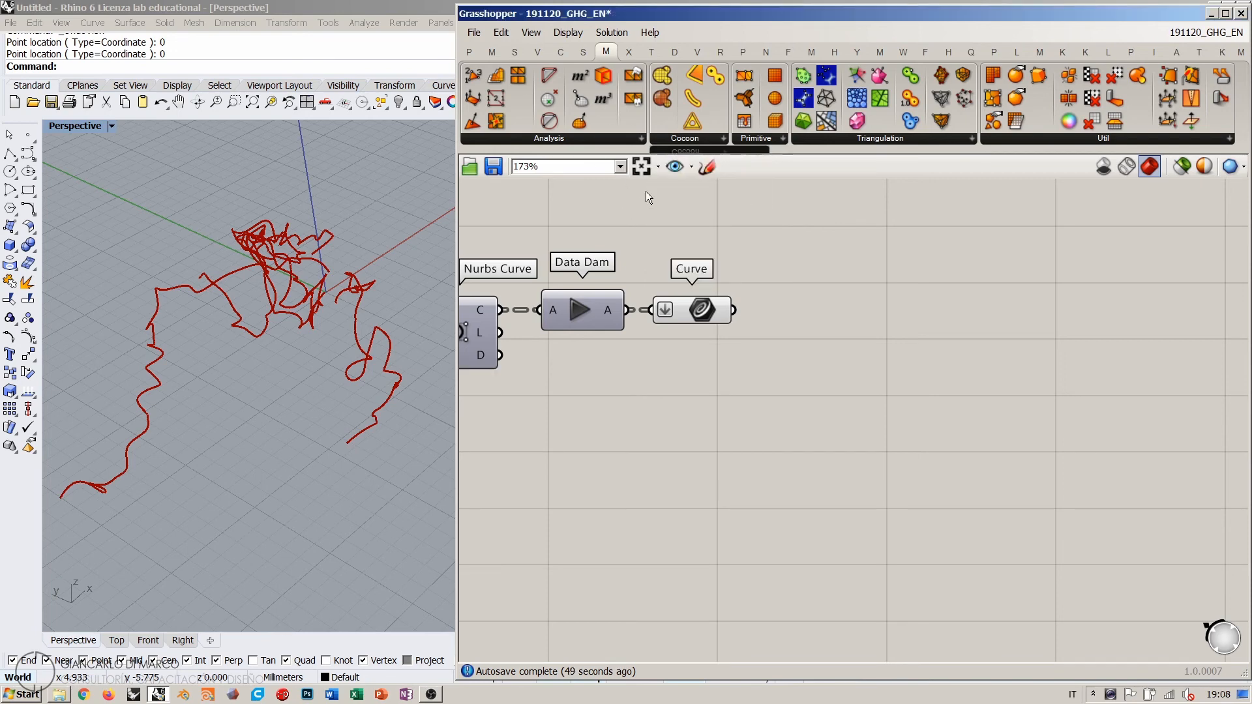
pyautogui.click(706, 166)
pyautogui.moveTo(682, 557)
pyautogui.mouseDown()
pyautogui.moveTo(882, 366)
pyautogui.moveTo(944, 259)
pyautogui.mouseUp()
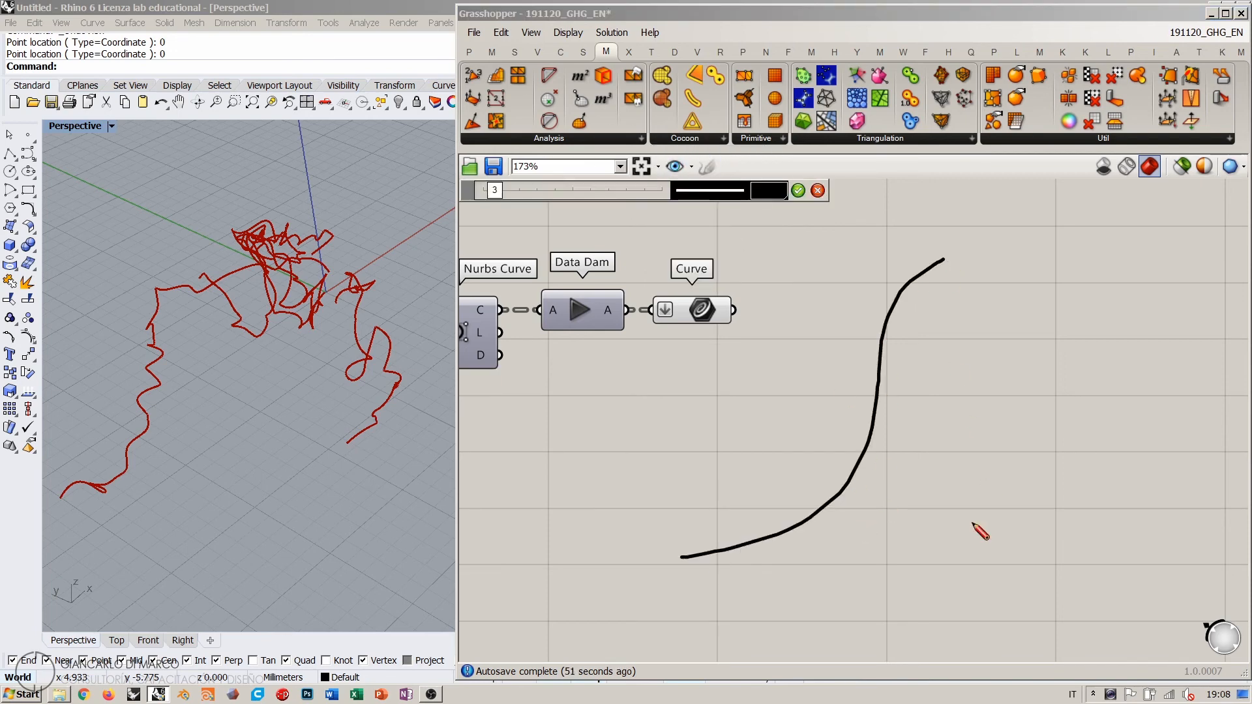
pyautogui.moveTo(1043, 639)
pyautogui.mouseDown()
pyautogui.moveTo(915, 566)
pyautogui.moveTo(974, 342)
pyautogui.moveTo(1073, 250)
pyautogui.mouseUp()
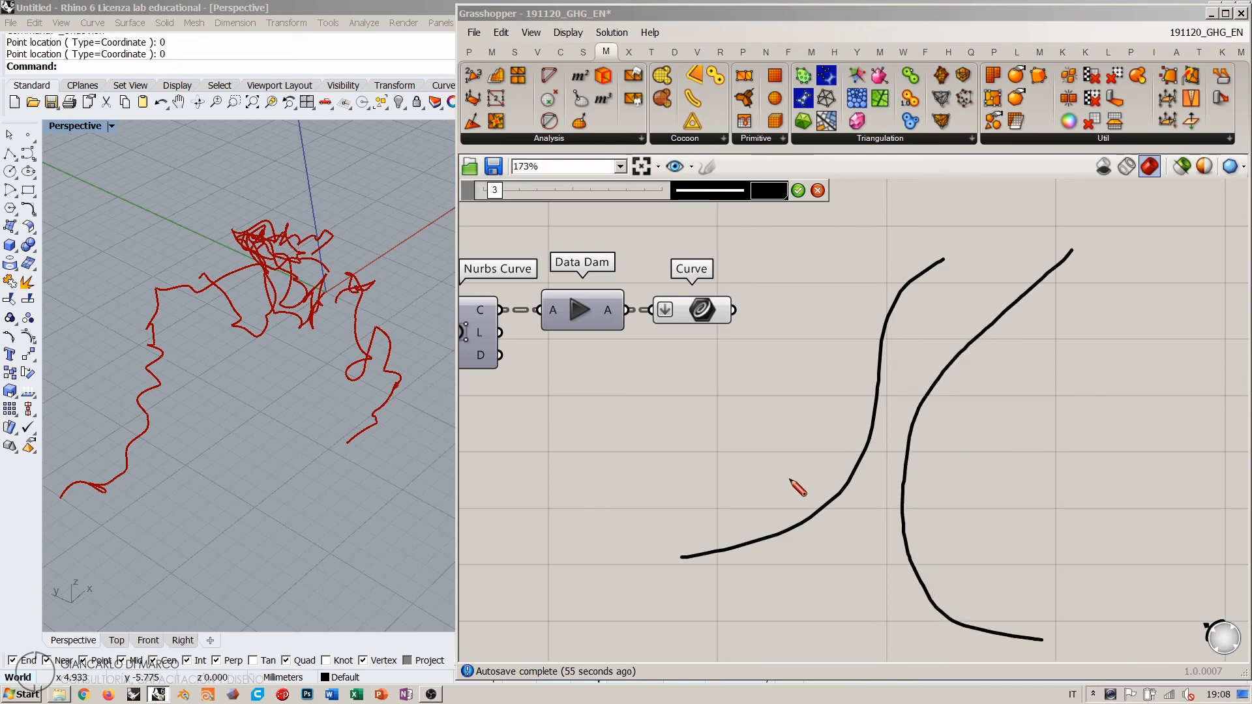
pyautogui.moveTo(785, 490)
pyautogui.mouseDown()
pyautogui.moveTo(785, 511)
pyautogui.moveTo(813, 504)
pyautogui.mouseUp()
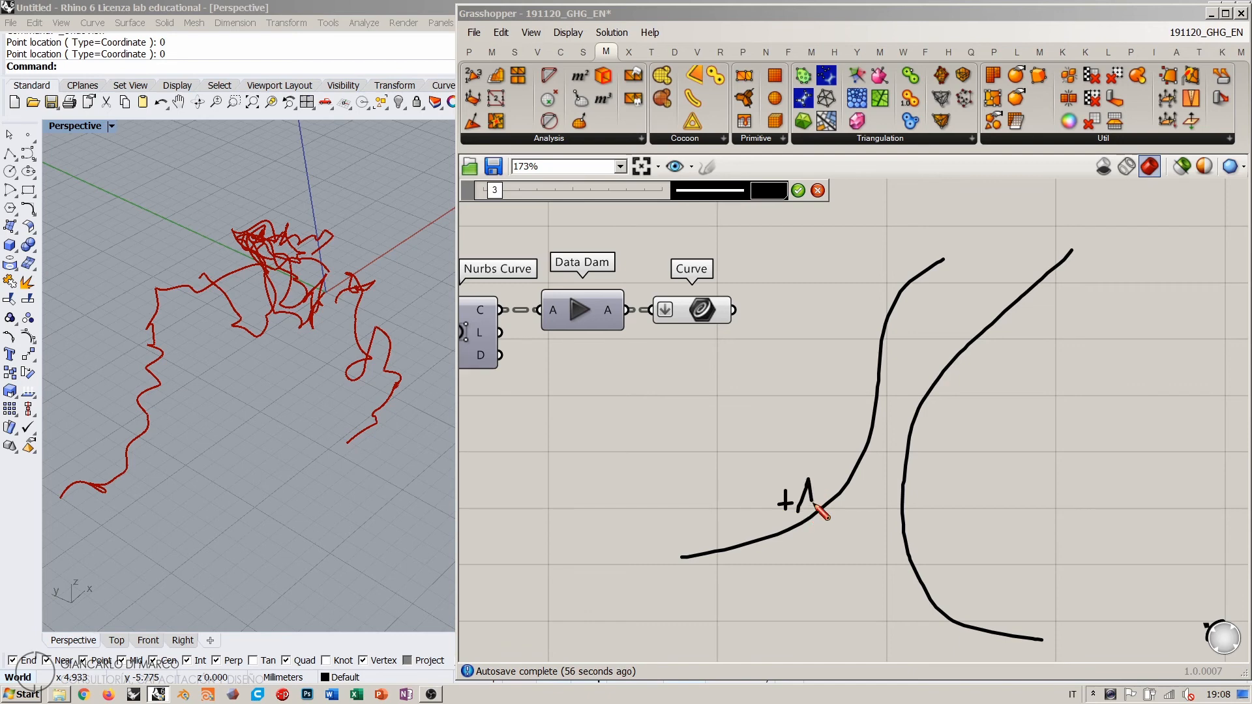
pyautogui.moveTo(928, 535)
pyautogui.mouseDown()
pyautogui.moveTo(929, 554)
pyautogui.moveTo(938, 545)
pyautogui.moveTo(960, 559)
pyautogui.mouseUp()
pyautogui.moveTo(881, 431); pyautogui.dragTo(881, 452)
pyautogui.moveTo(891, 443)
pyautogui.mouseDown()
pyautogui.moveTo(870, 443)
pyautogui.moveTo(905, 447)
pyautogui.moveTo(874, 466)
pyautogui.moveTo(912, 400)
pyautogui.mouseUp()
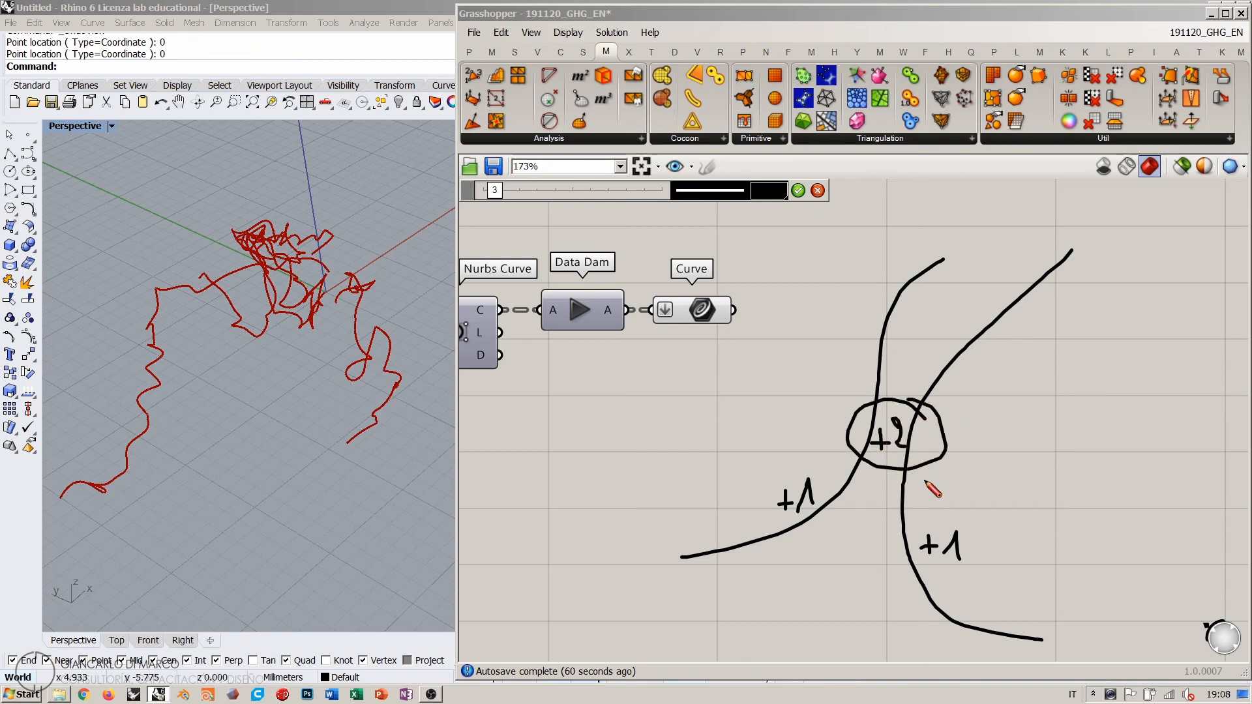
pyautogui.click(818, 191)
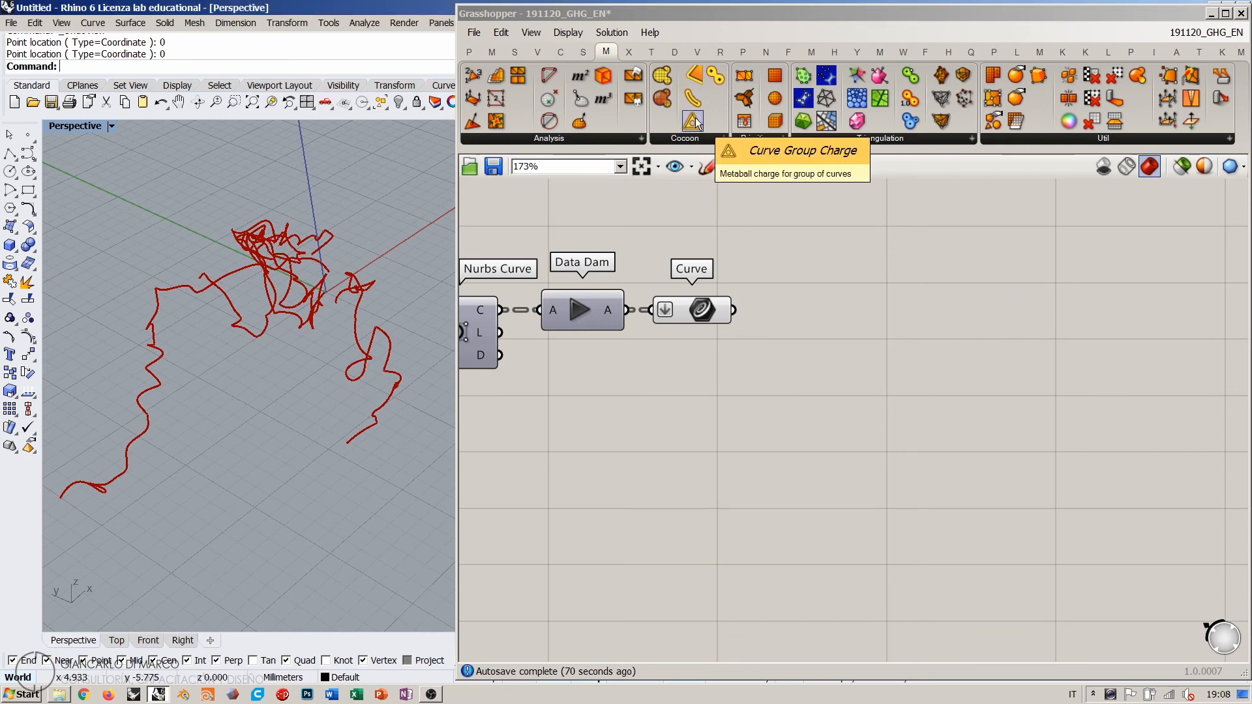
# Step: Sketch three temporary crossing curves to illustrate a curve group, and discard the sketch
pyautogui.click(706, 166)
pyautogui.moveTo(821, 249)
pyautogui.mouseDown()
pyautogui.moveTo(855, 272)
pyautogui.moveTo(760, 560)
pyautogui.mouseUp()
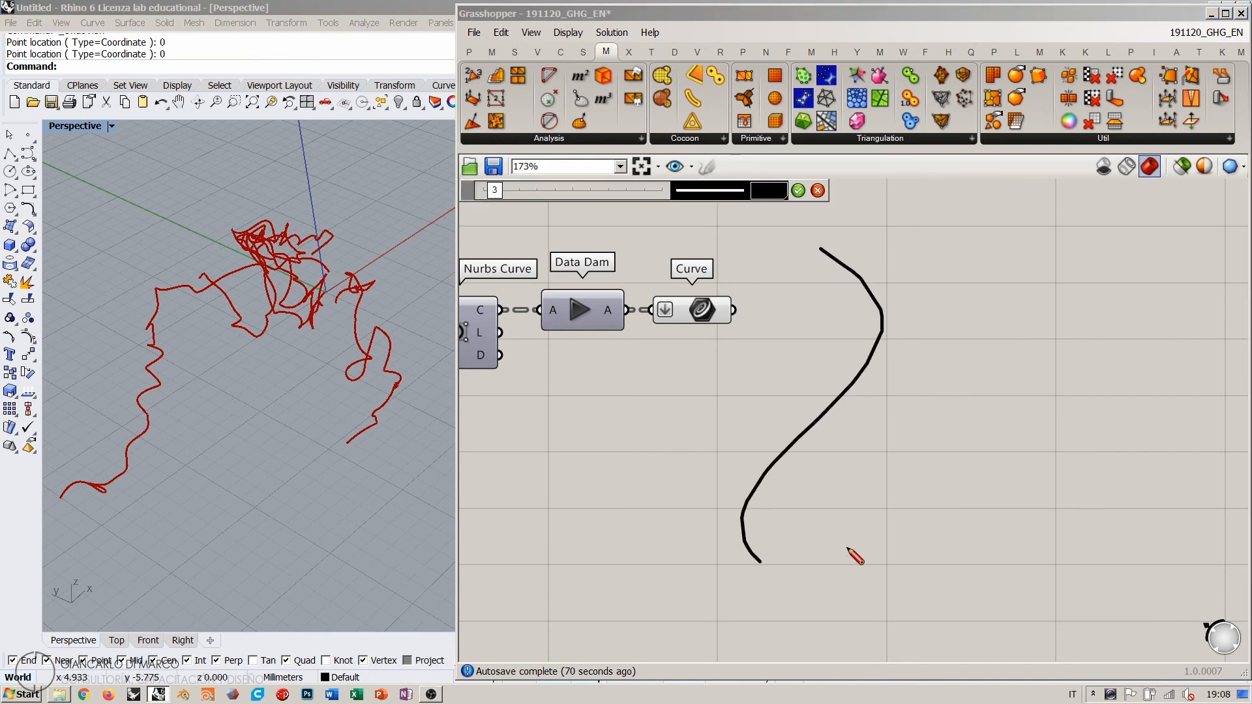
pyautogui.moveTo(947, 582); pyautogui.dragTo(906, 233)
pyautogui.moveTo(680, 477)
pyautogui.mouseDown()
pyautogui.moveTo(767, 348)
pyautogui.moveTo(1063, 414)
pyautogui.mouseUp()
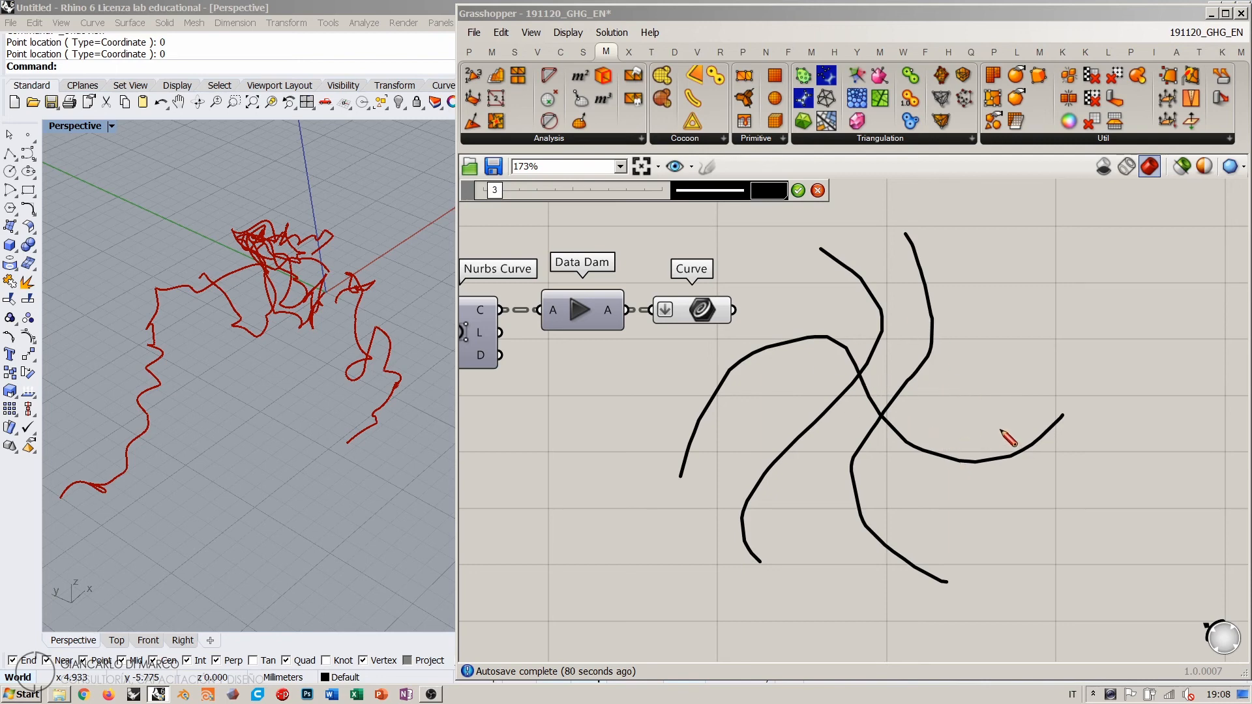
pyautogui.moveTo(991, 427); pyautogui.dragTo(1009, 426)
pyautogui.moveTo(1000, 417)
pyautogui.mouseDown()
pyautogui.moveTo(999, 437)
pyautogui.moveTo(1026, 433)
pyautogui.moveTo(1018, 405)
pyautogui.moveTo(1030, 407)
pyautogui.moveTo(888, 272)
pyautogui.moveTo(663, 447)
pyautogui.moveTo(910, 553)
pyautogui.moveTo(1020, 474)
pyautogui.mouseUp()
pyautogui.click(818, 191)
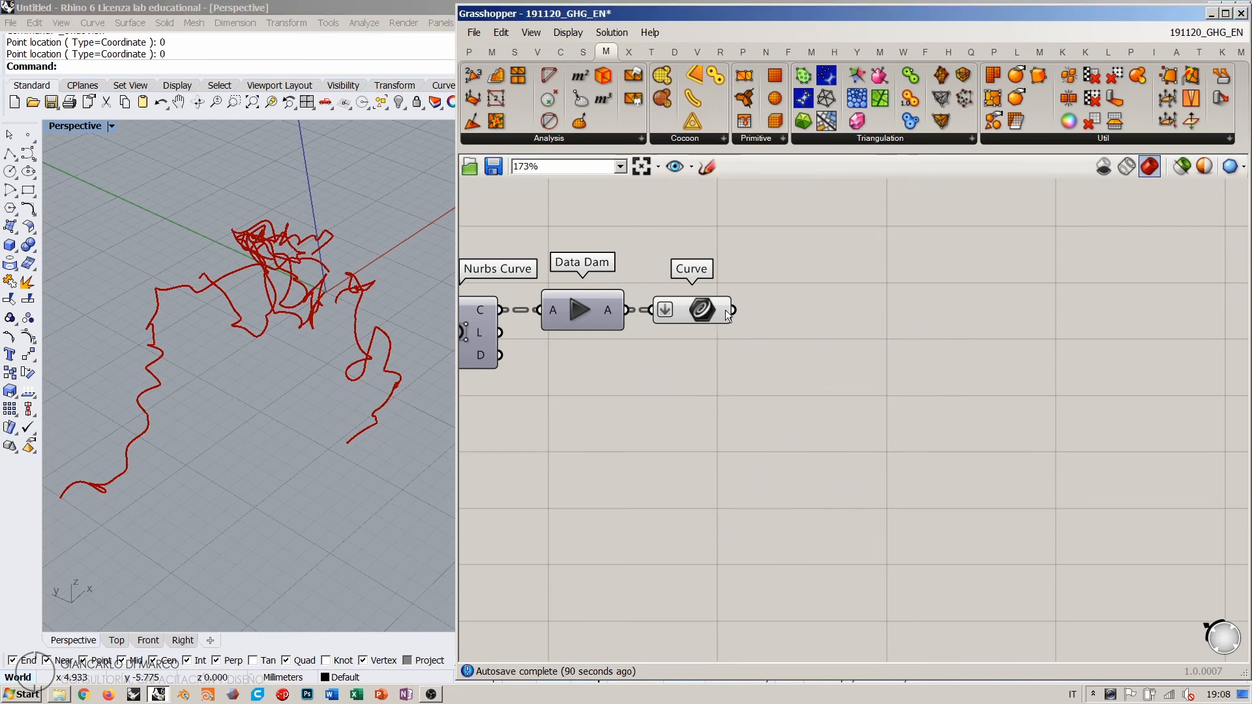
# Step: Place a Curve Group Charge component and connect the flattened Curve parameter to its C input
pyautogui.moveTo(688, 124); pyautogui.dragTo(887, 355)
pyautogui.moveTo(735, 311); pyautogui.dragTo(884, 343)
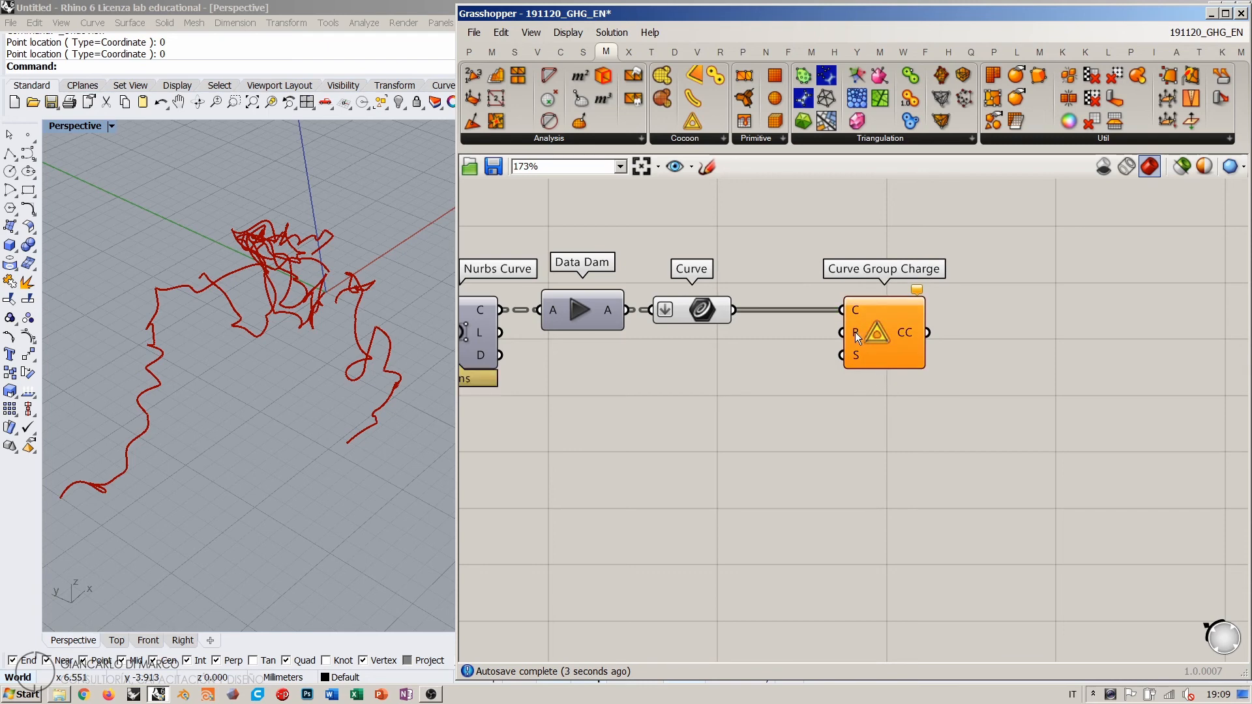
# Step: Check the curves' scale in the Top viewport and connect a 0.75 slider to the Curve Group Charge's R input
pyautogui.moveTo(855, 331)
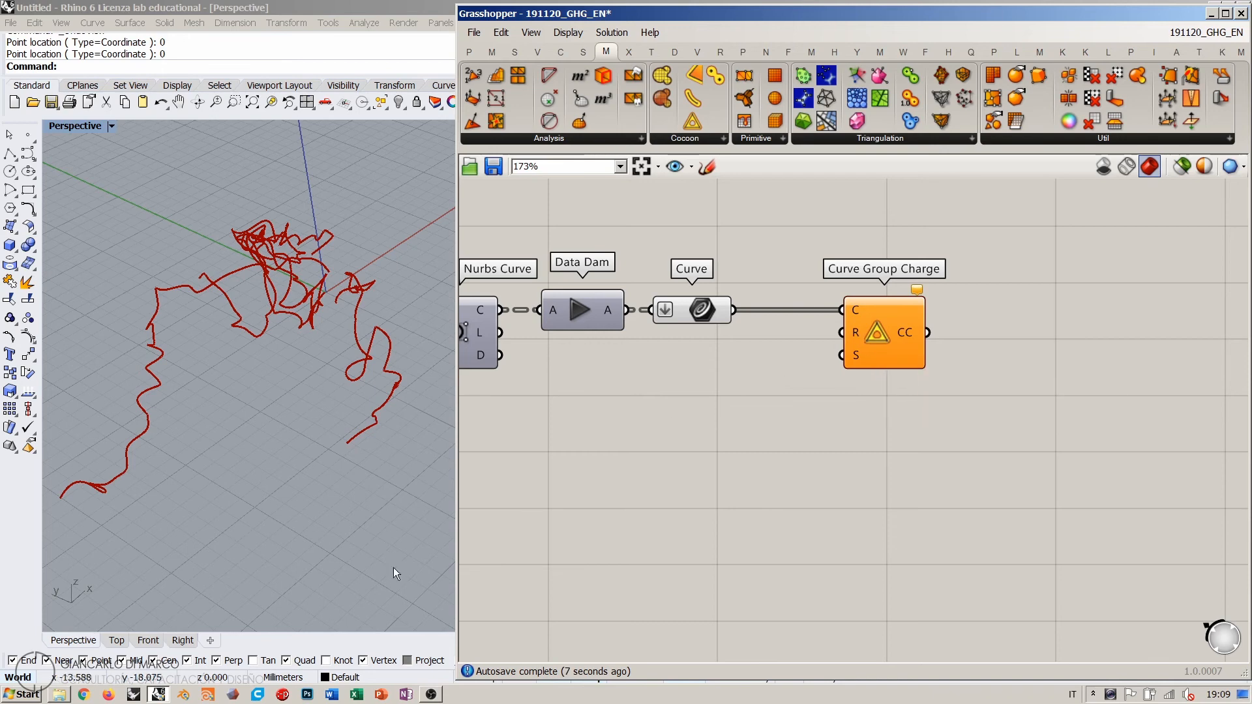
pyautogui.click(116, 640)
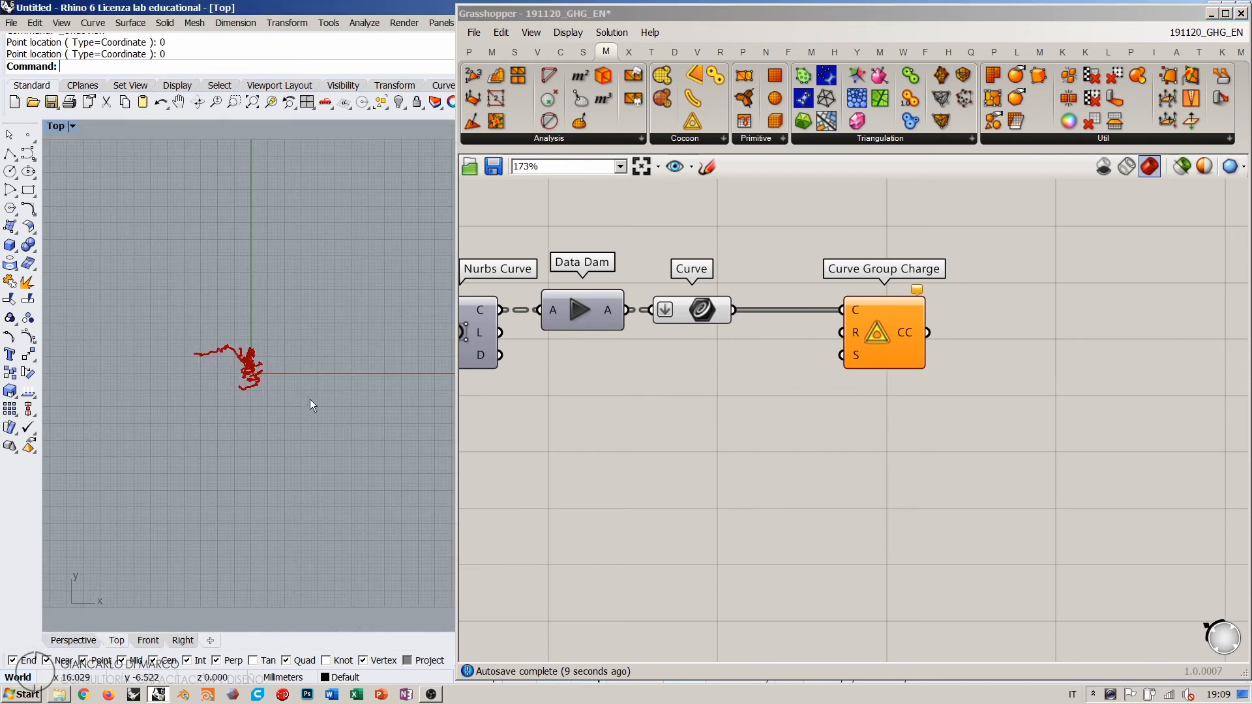
pyautogui.scroll(4, 310, 399)
pyautogui.scroll(5, 296, 328)
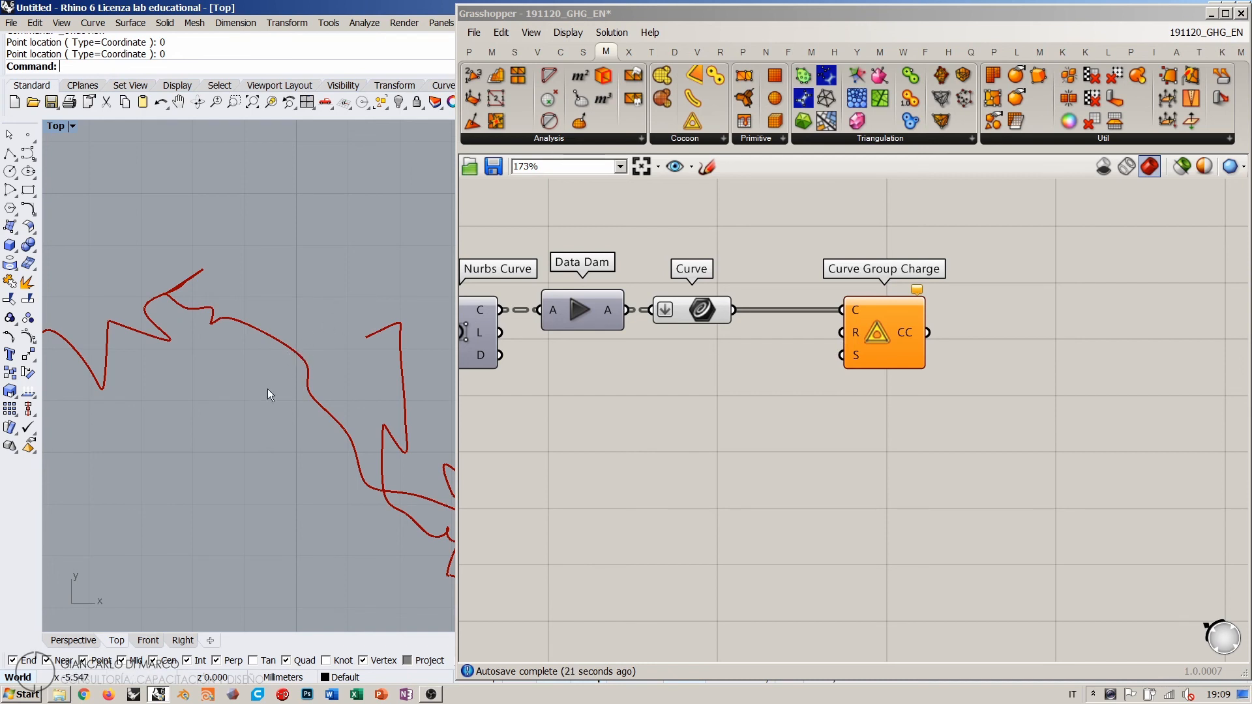
pyautogui.scroll(-6, 206, 365)
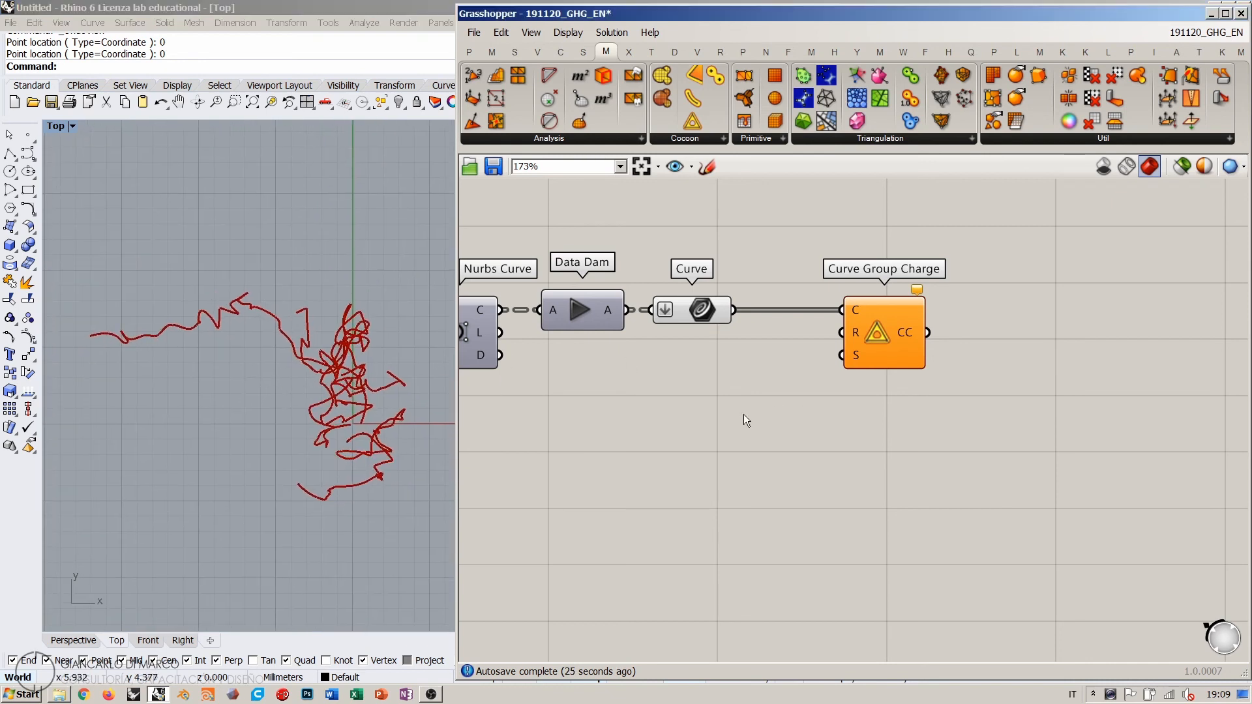
pyautogui.doubleClick(734, 434)
pyautogui.write('0.75')
pyautogui.press('Return')
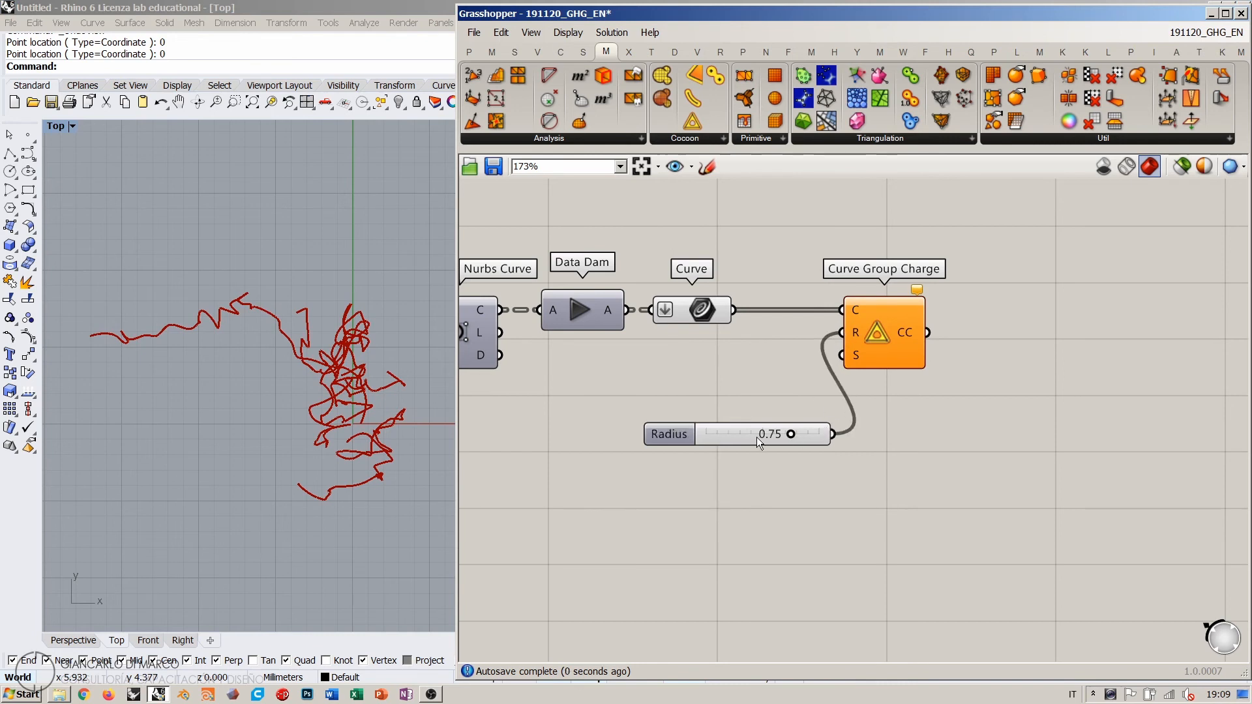
pyautogui.moveTo(757, 437); pyautogui.dragTo(727, 360)
# Step: Add a 5.00 slider for the Curve Group Charge's S input and place it below the Radius slider
pyautogui.moveTo(854, 357)
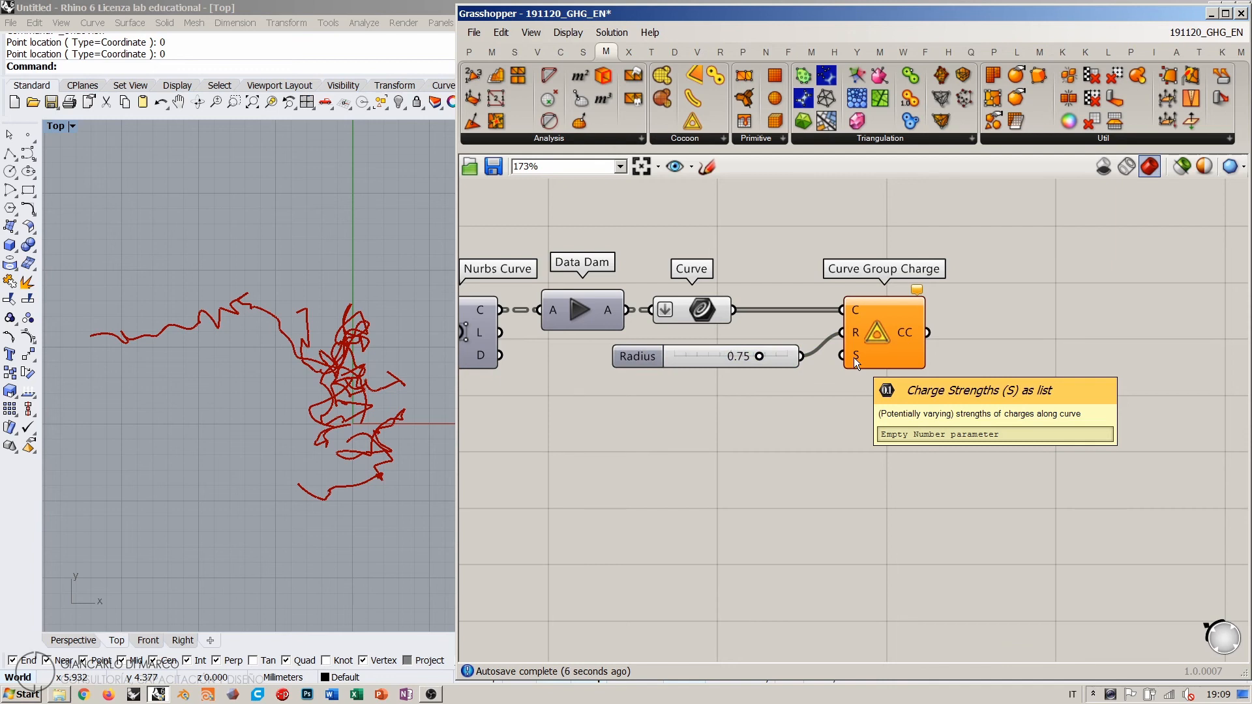
pyautogui.click(729, 360)
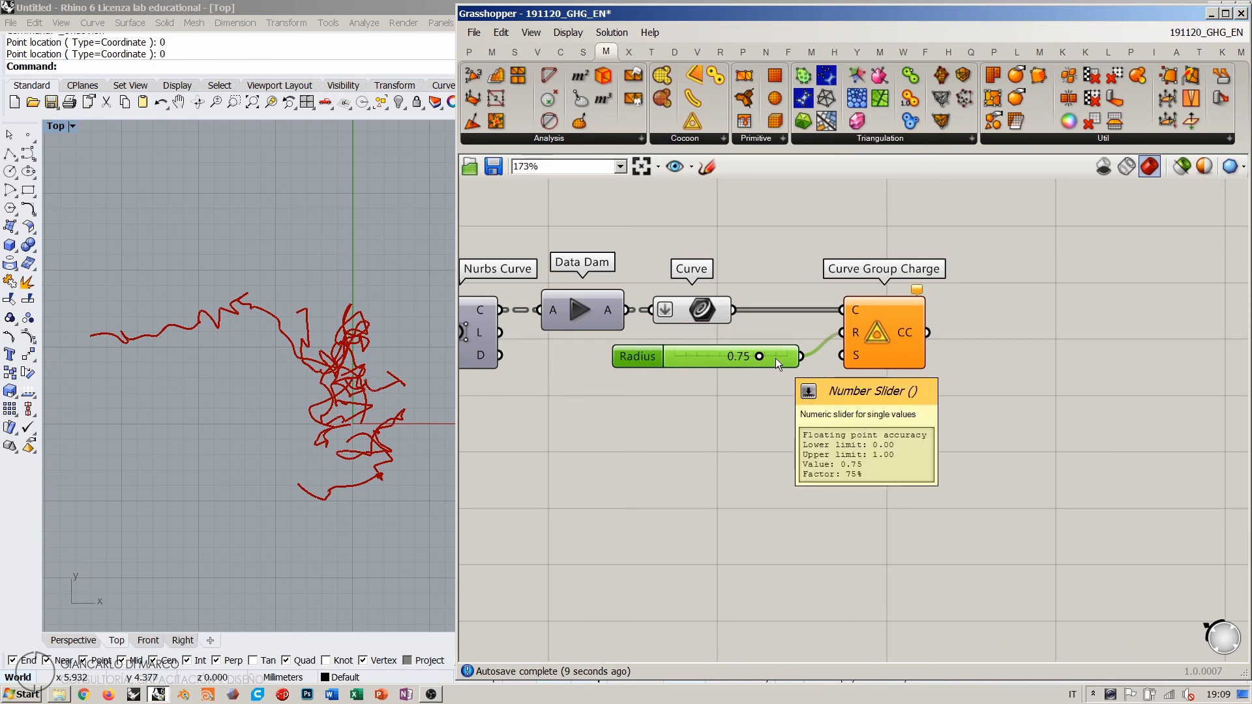
pyautogui.doubleClick(753, 428)
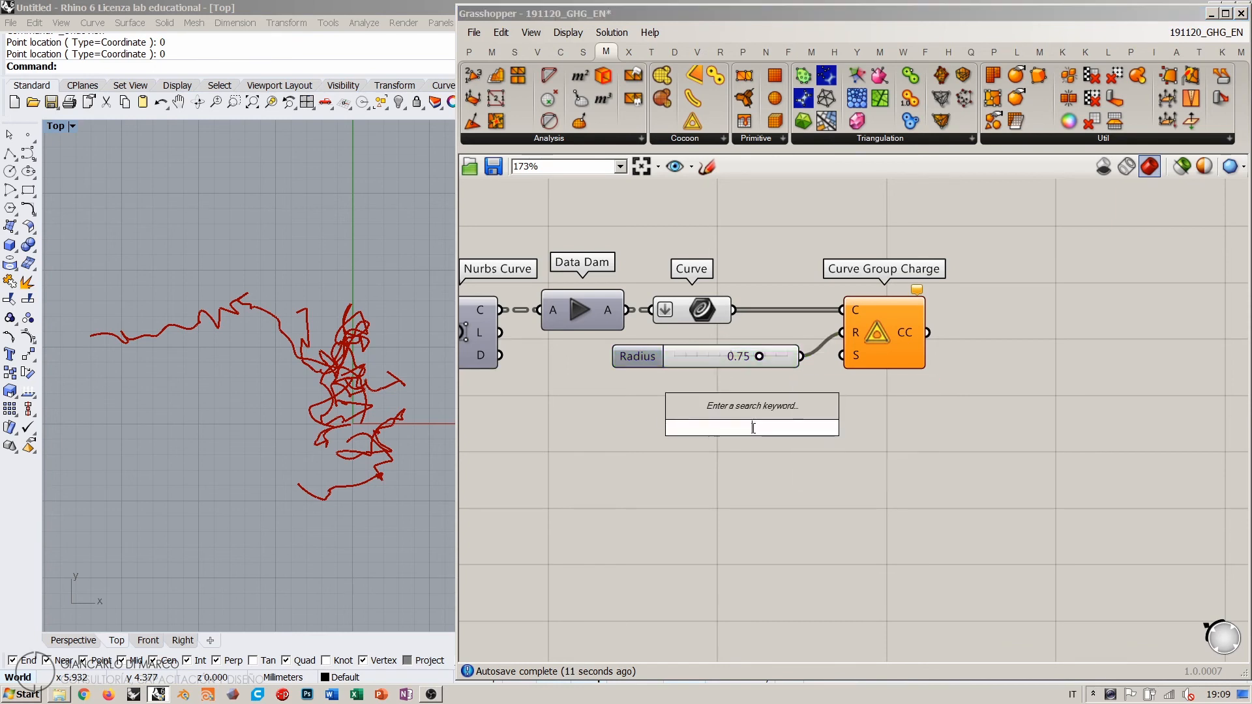
pyautogui.write('5.00')
pyautogui.press('Return')
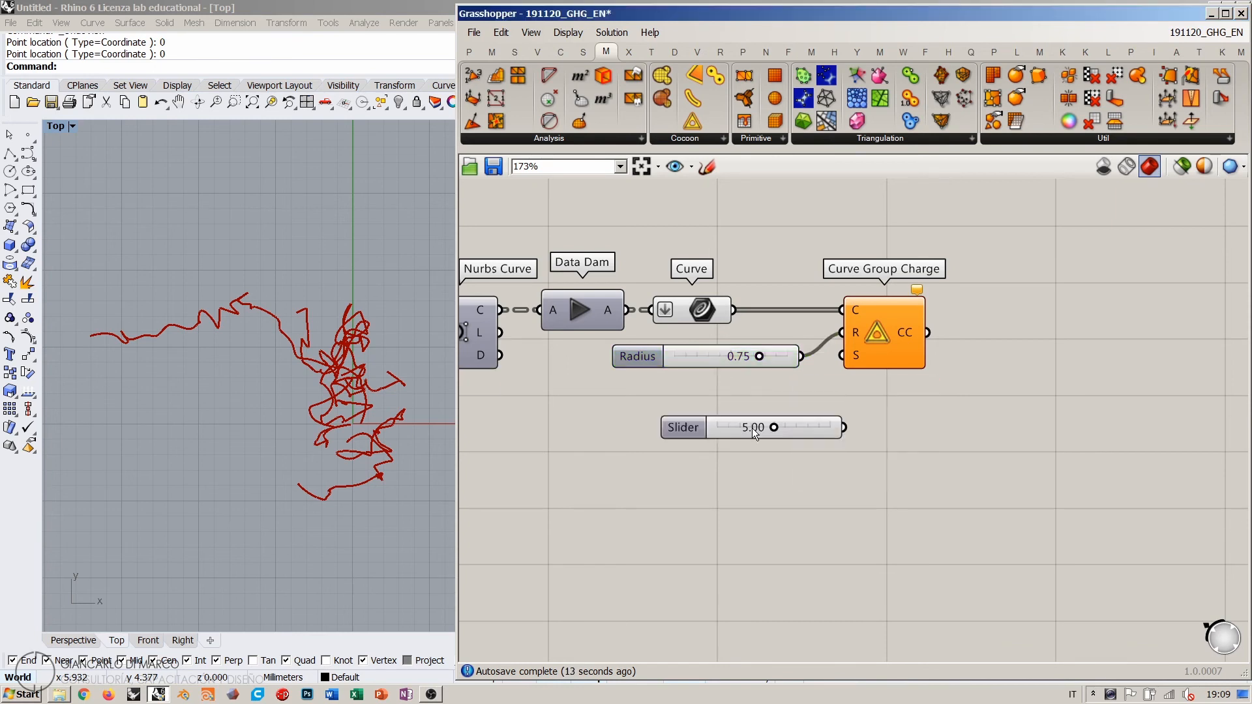
pyautogui.moveTo(827, 426); pyautogui.dragTo(784, 385)
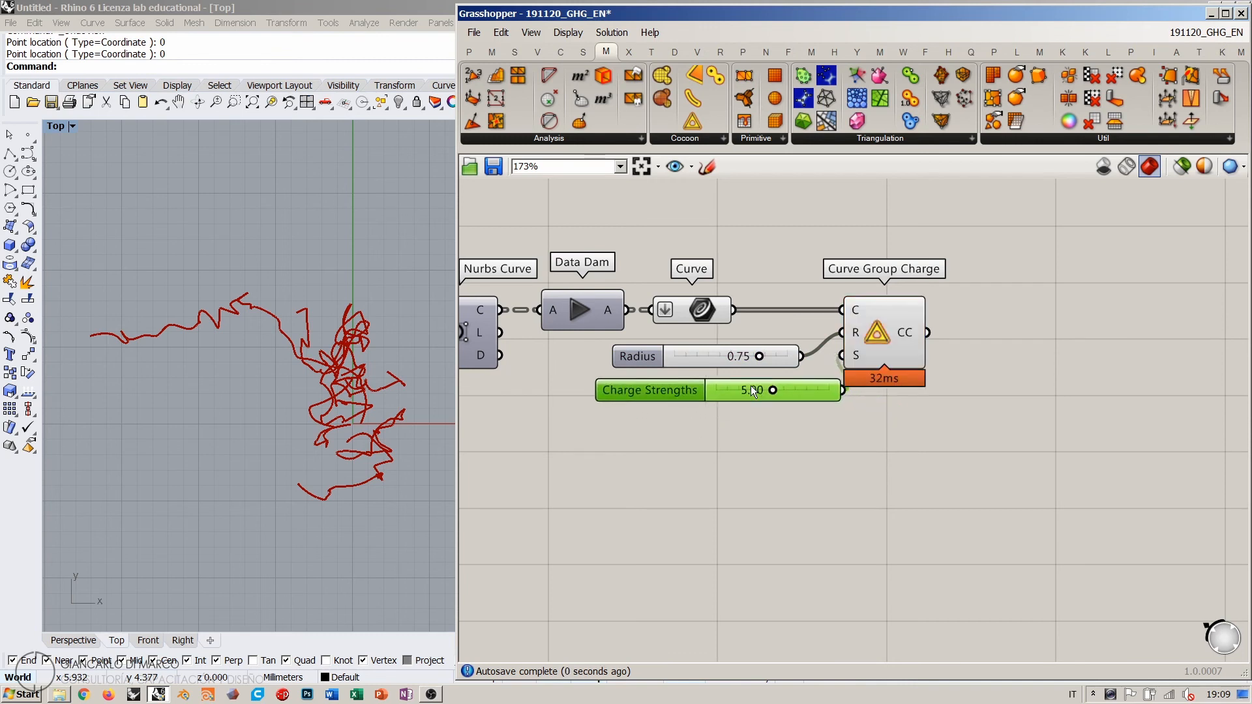
pyautogui.click(742, 444)
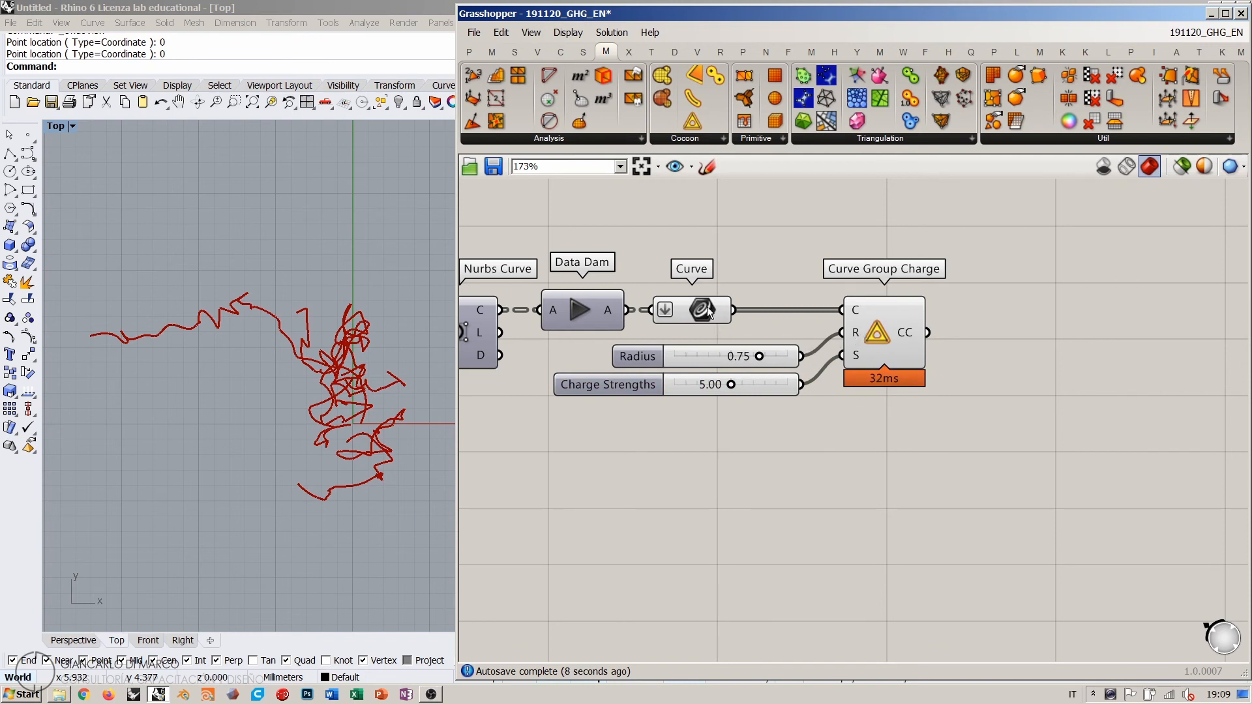
# Step: Align the Curve parameter and both sliders along their right edges and place the Curve Group Charge close beside them
pyautogui.moveTo(708, 312); pyautogui.dragTo(777, 312)
pyautogui.moveTo(796, 252); pyautogui.dragTo(743, 428)
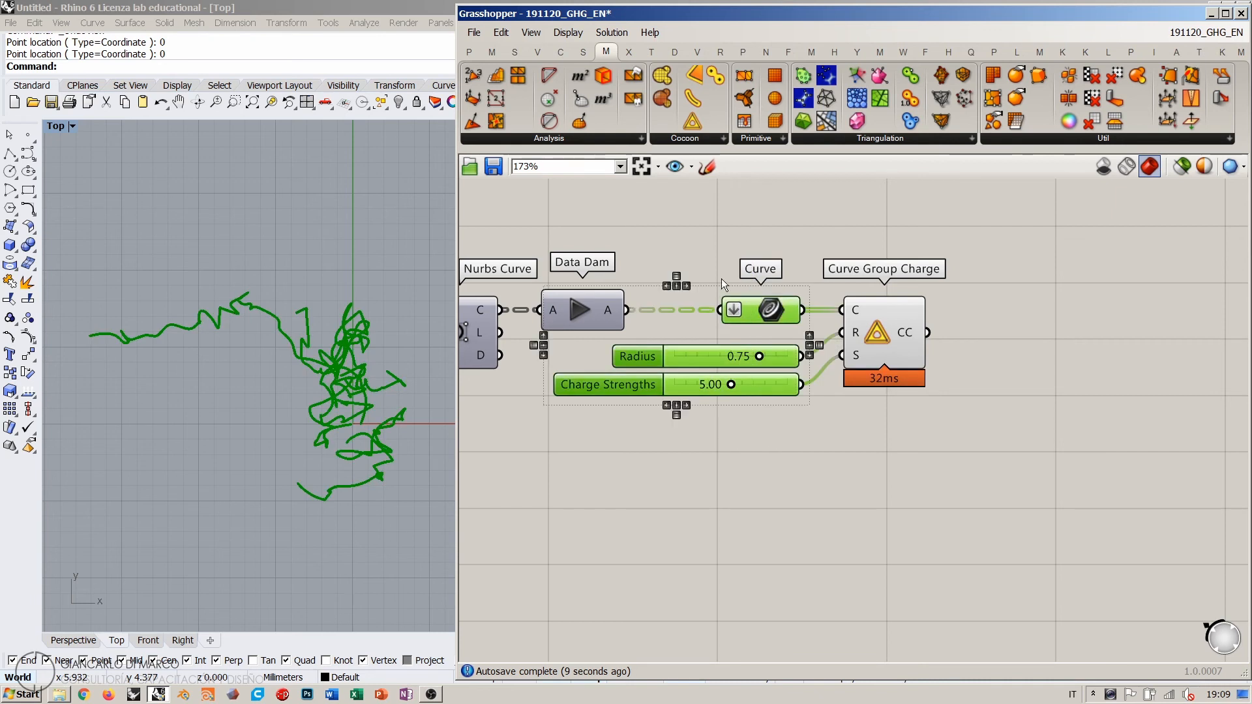
pyautogui.click(686, 283)
pyautogui.click(811, 282)
pyautogui.moveTo(893, 342); pyautogui.dragTo(870, 365)
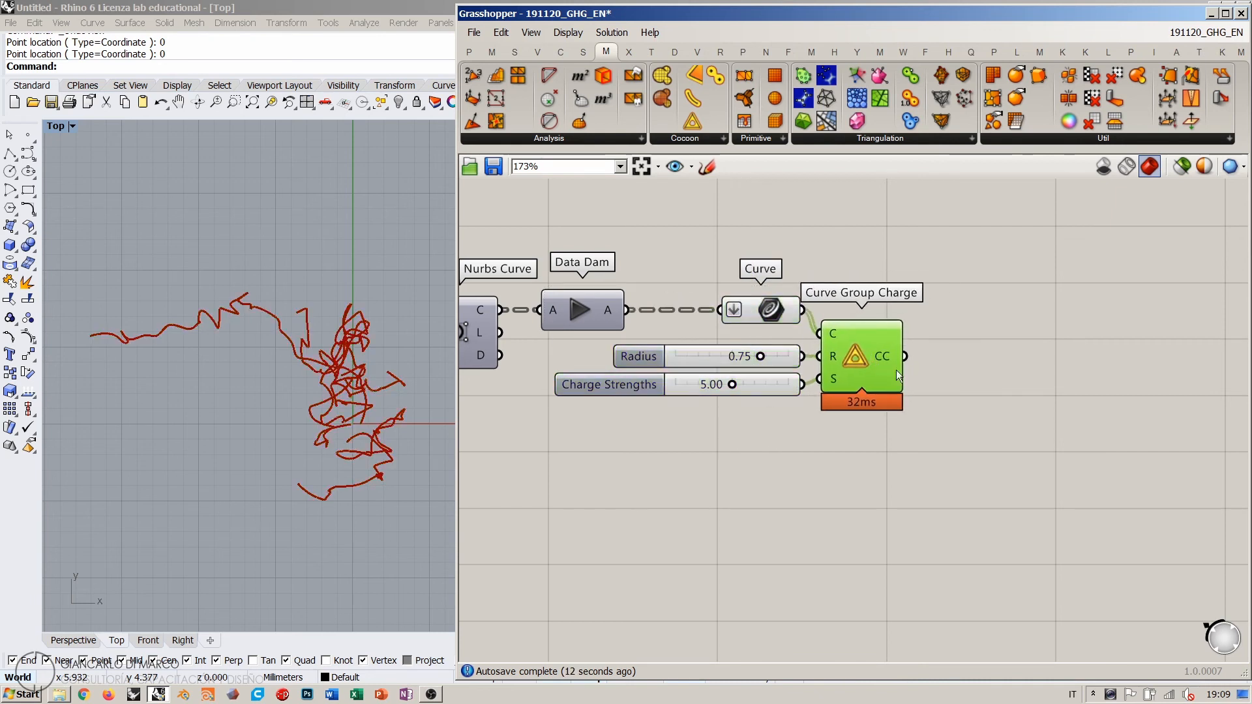
pyautogui.click(927, 383)
pyautogui.moveTo(926, 383); pyautogui.dragTo(843, 397, button='right')
pyautogui.moveTo(788, 374); pyautogui.dragTo(866, 352)
# Step: Inspect the Curve Group Charge's CC output in a temporary Panel and delete the Panel
pyautogui.doubleClick(960, 352)
pyautogui.write('Panel')
pyautogui.press('Return')
pyautogui.moveTo(951, 339); pyautogui.dragTo(866, 328, button='right')
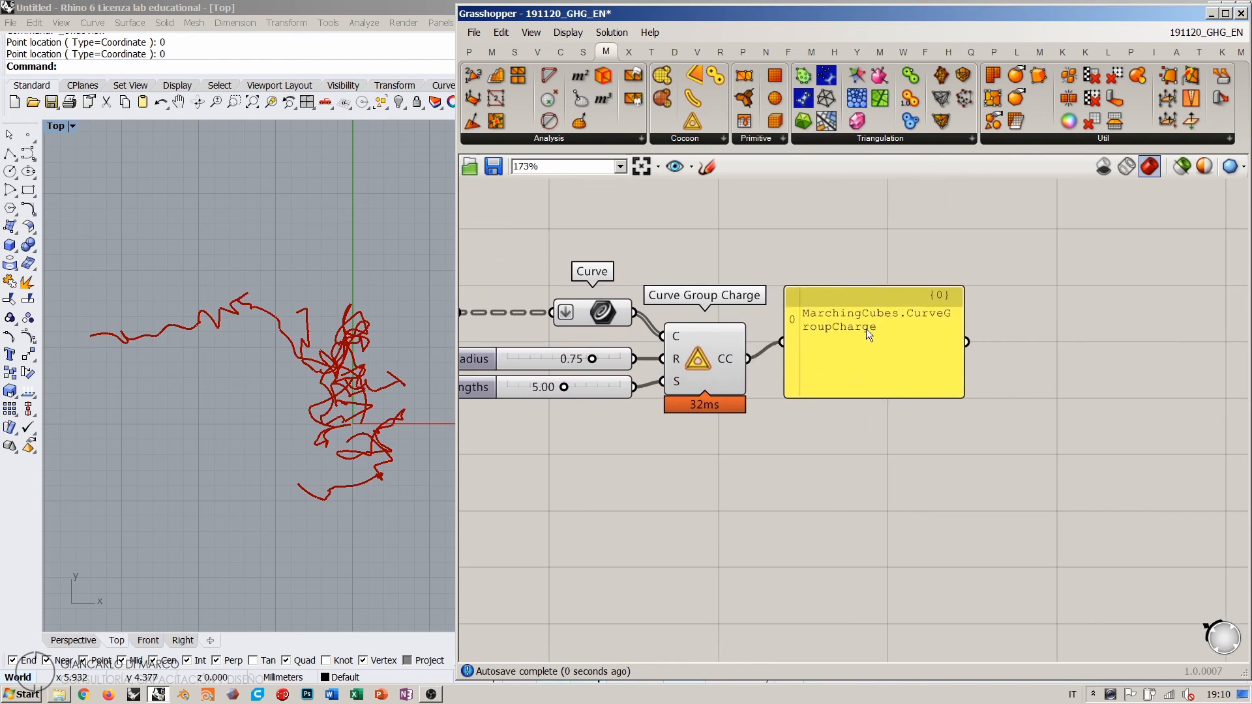
pyautogui.click(851, 349)
pyautogui.press('Delete')
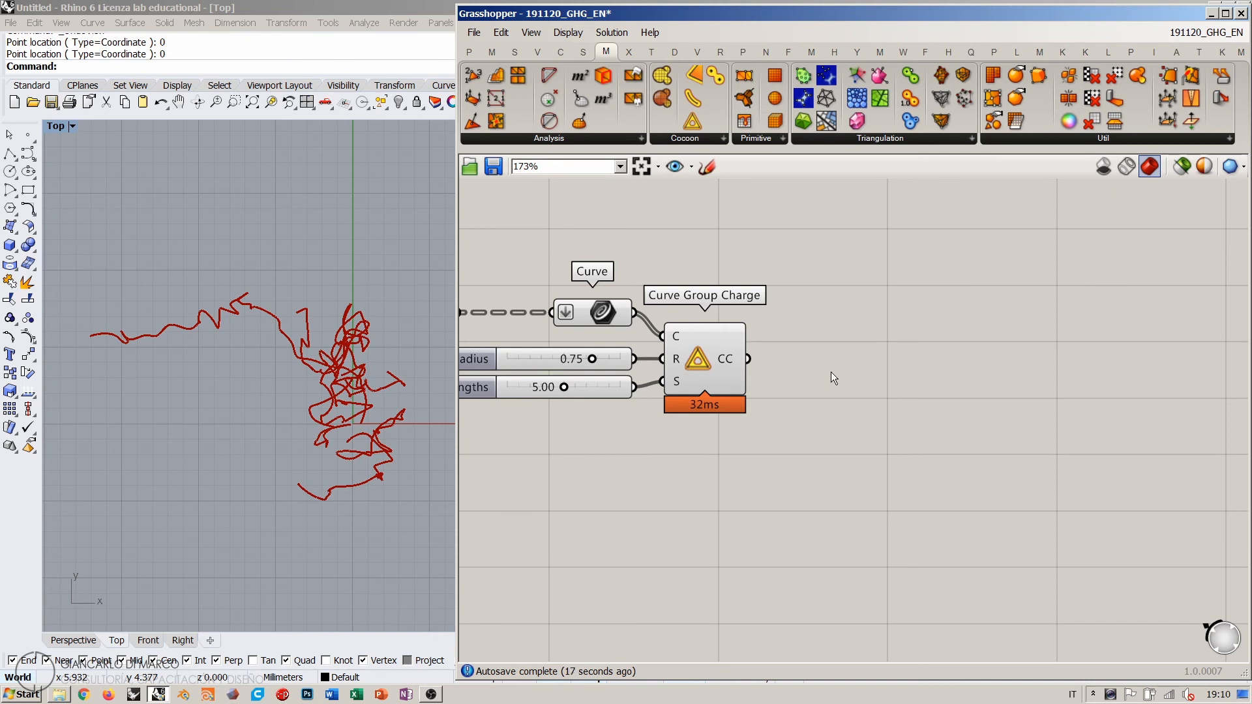
# Step: Place a Cocoon component beside the Curve Group Charge and connect the CC output to its C input
pyautogui.moveTo(872, 372); pyautogui.dragTo(854, 358, button='right')
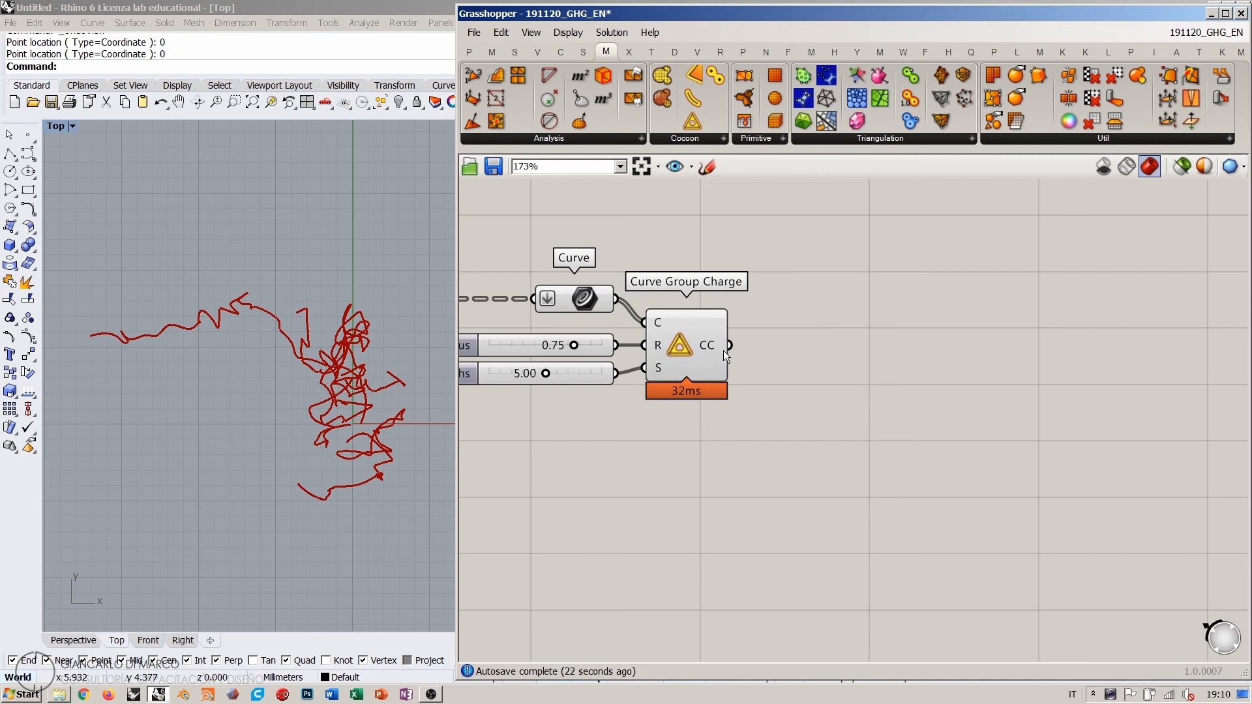
pyautogui.moveTo(662, 77); pyautogui.dragTo(900, 432)
pyautogui.moveTo(729, 345); pyautogui.dragTo(931, 364)
pyautogui.click(898, 441)
pyautogui.click(920, 364)
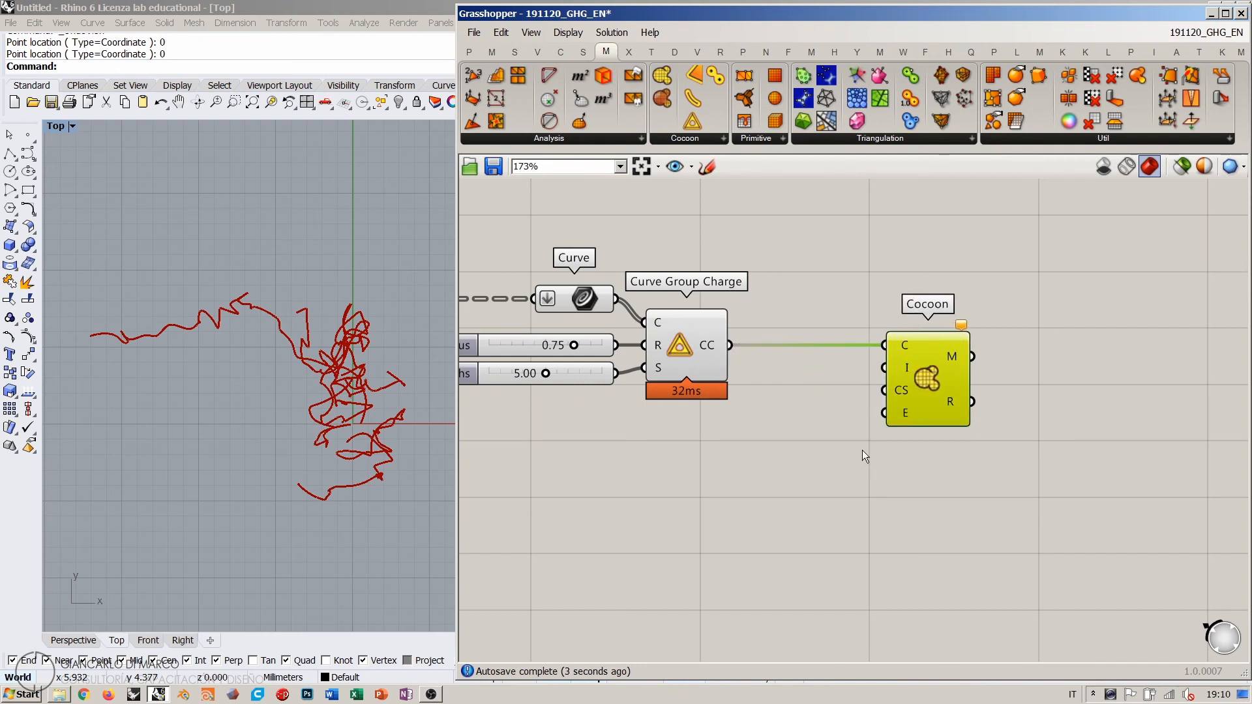
# Step: Add a 0.10 slider ranging from 0.10 to 10.00 below the Curve Group Charge and connect it to the Cocoon's I input
pyautogui.click(862, 450)
pyautogui.scroll(-1, 932, 378)
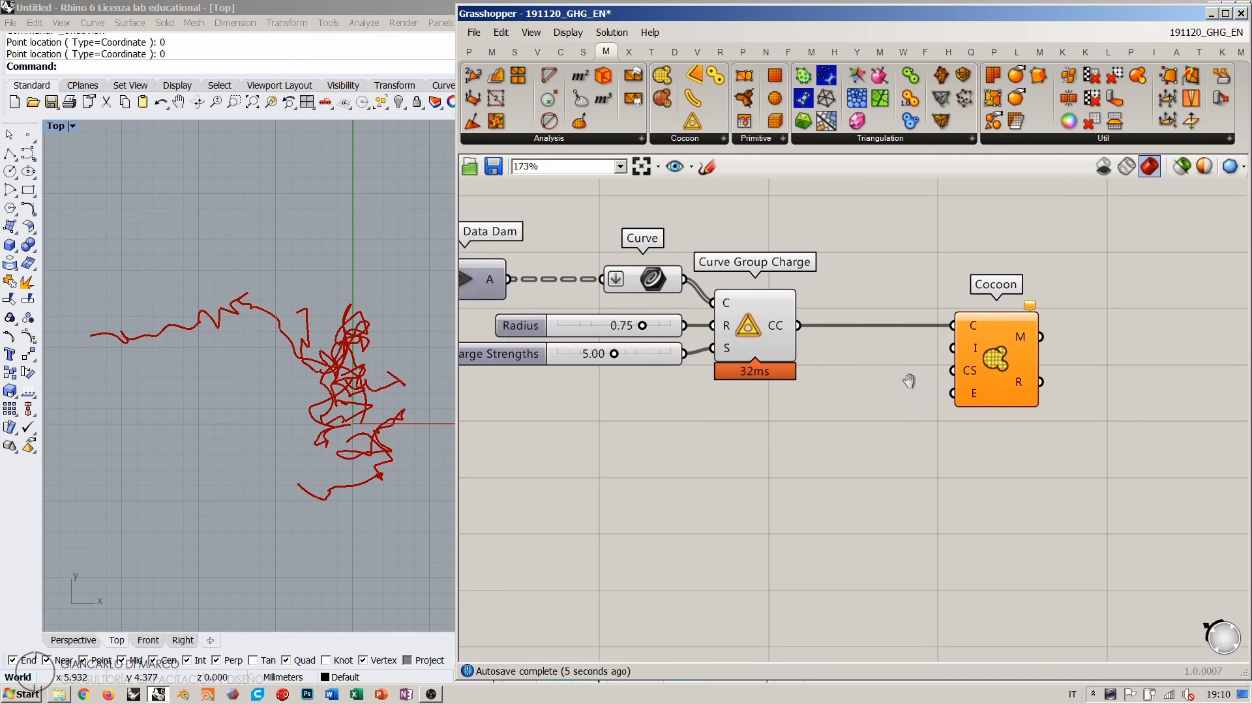
pyautogui.scroll(3, 919, 330)
pyautogui.moveTo(914, 347); pyautogui.dragTo(916, 394, button='right')
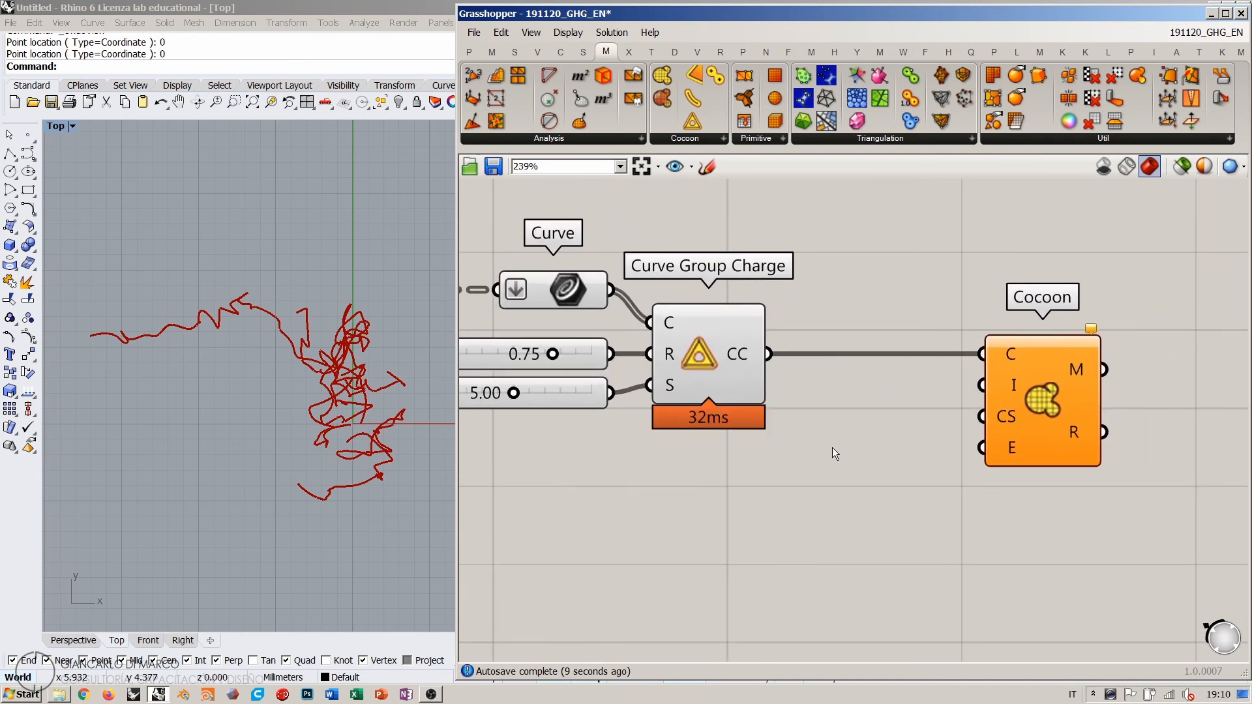
pyautogui.doubleClick(774, 482)
pyautogui.write('0.10<1')
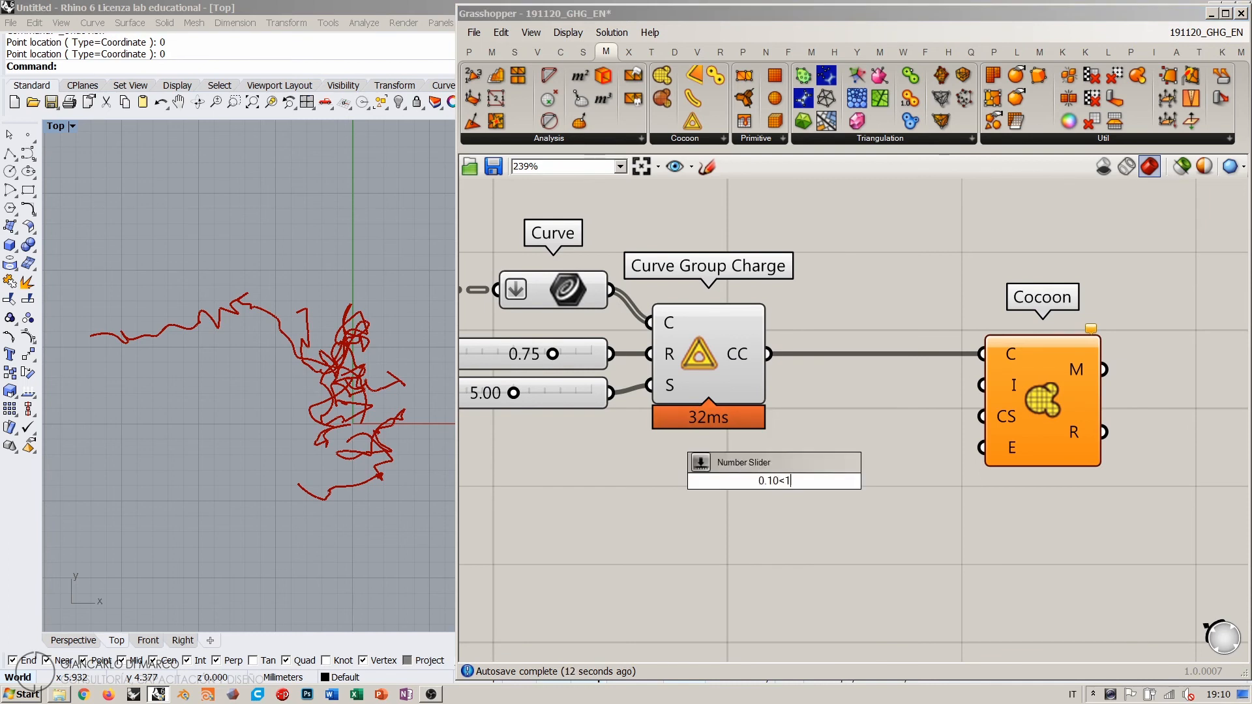
pyautogui.press('Return')
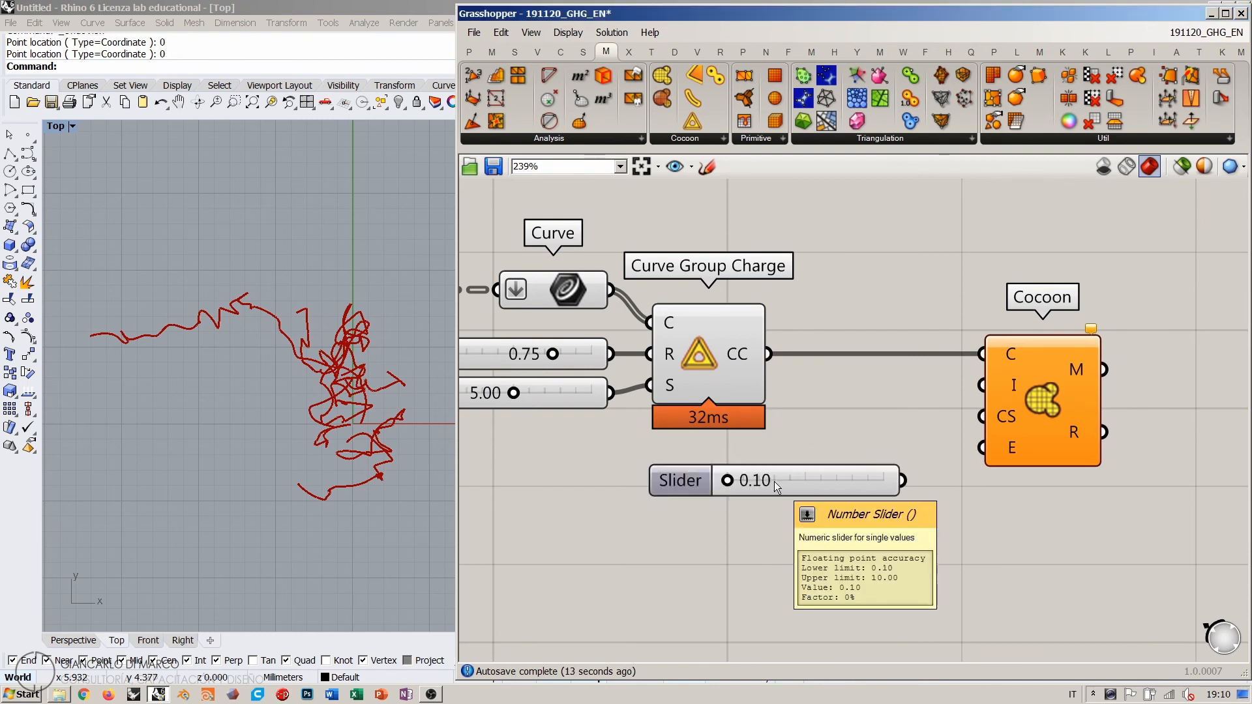
pyautogui.click(808, 468)
pyautogui.moveTo(808, 467); pyautogui.dragTo(810, 464)
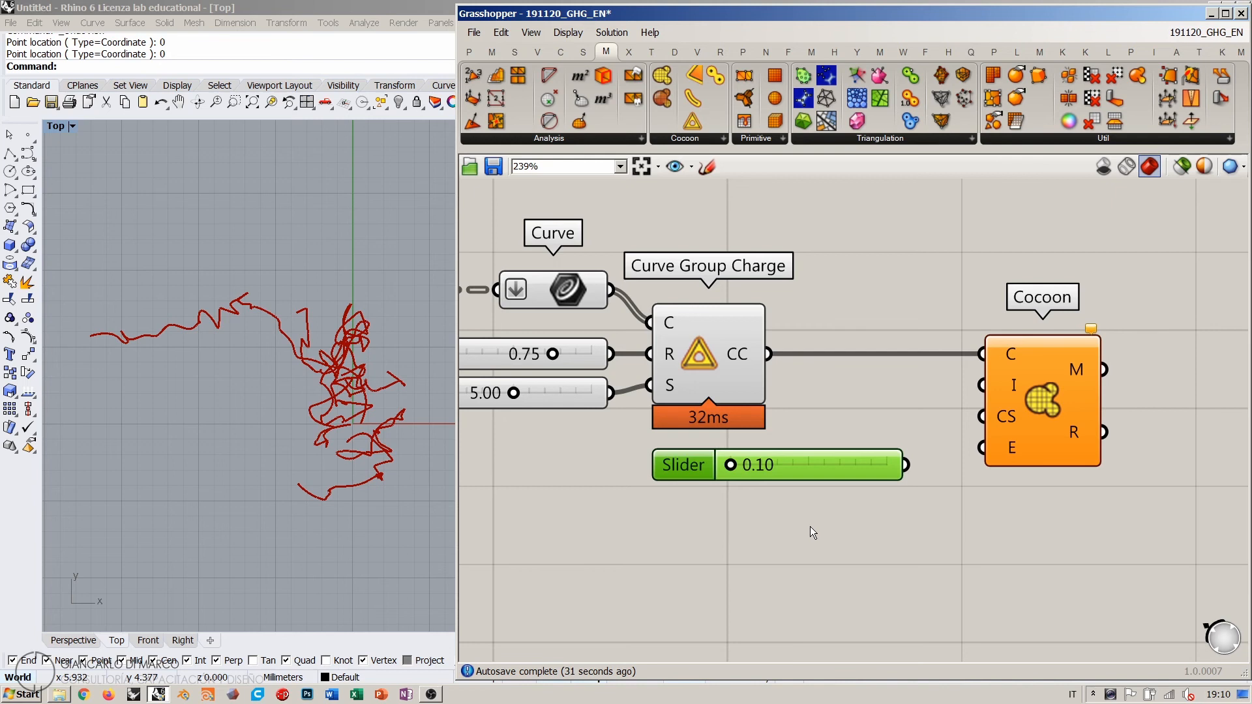
pyautogui.moveTo(983, 386); pyautogui.dragTo(907, 463)
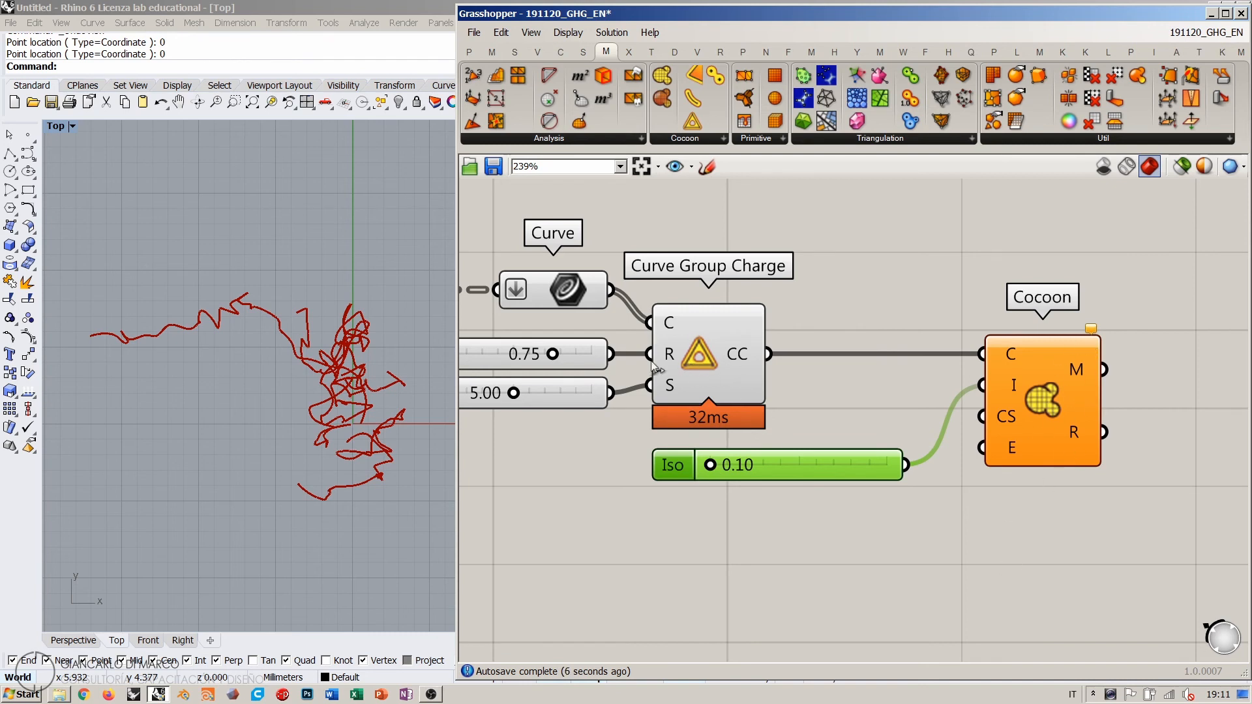
# Step: Move the Cocoon component down so its I input lines up with the Iso slider
pyautogui.moveTo(733, 334); pyautogui.dragTo(789, 339, button='right')
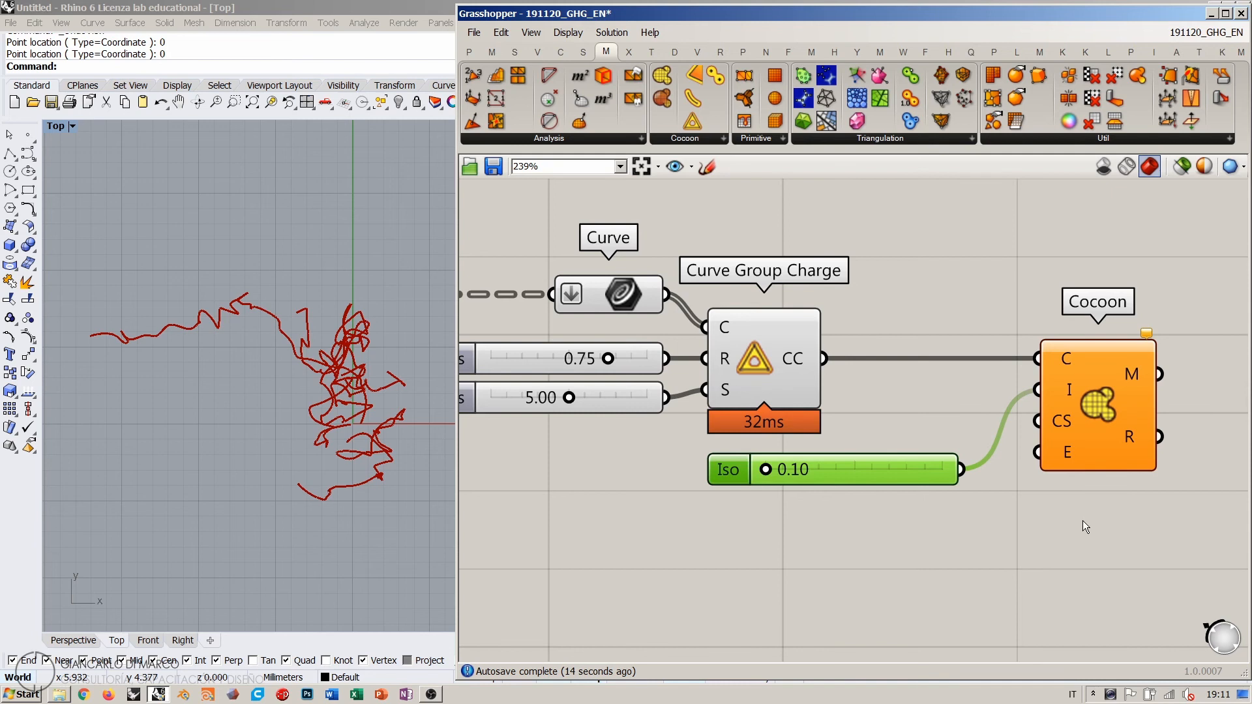
pyautogui.moveTo(1082, 410); pyautogui.dragTo(1072, 484)
pyautogui.click(987, 546)
pyautogui.moveTo(1038, 507); pyautogui.dragTo(1050, 432, button='right')
pyautogui.moveTo(1054, 427)
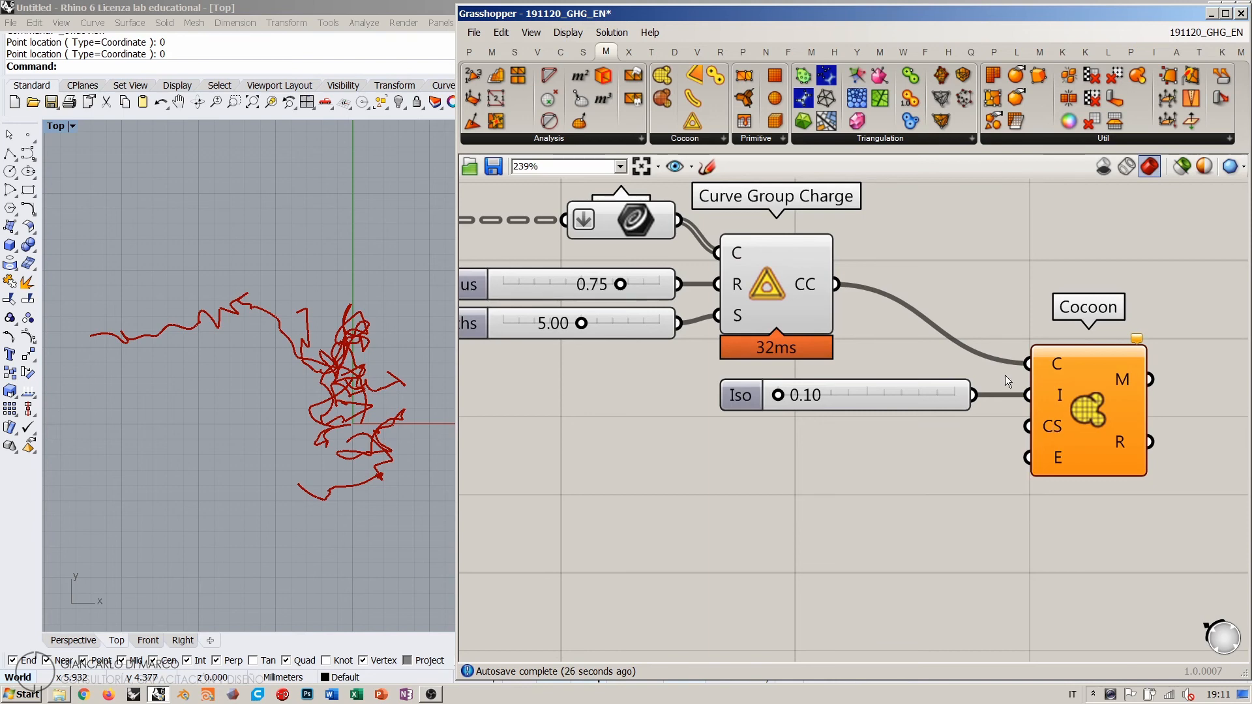
# Step: Sketch a freehand curve below the components, crossed by a ticked dimension line annotated with 0.75 radius and 1.5 diameter
pyautogui.moveTo(1004, 374); pyautogui.dragTo(985, 204, button='right')
pyautogui.click(714, 168)
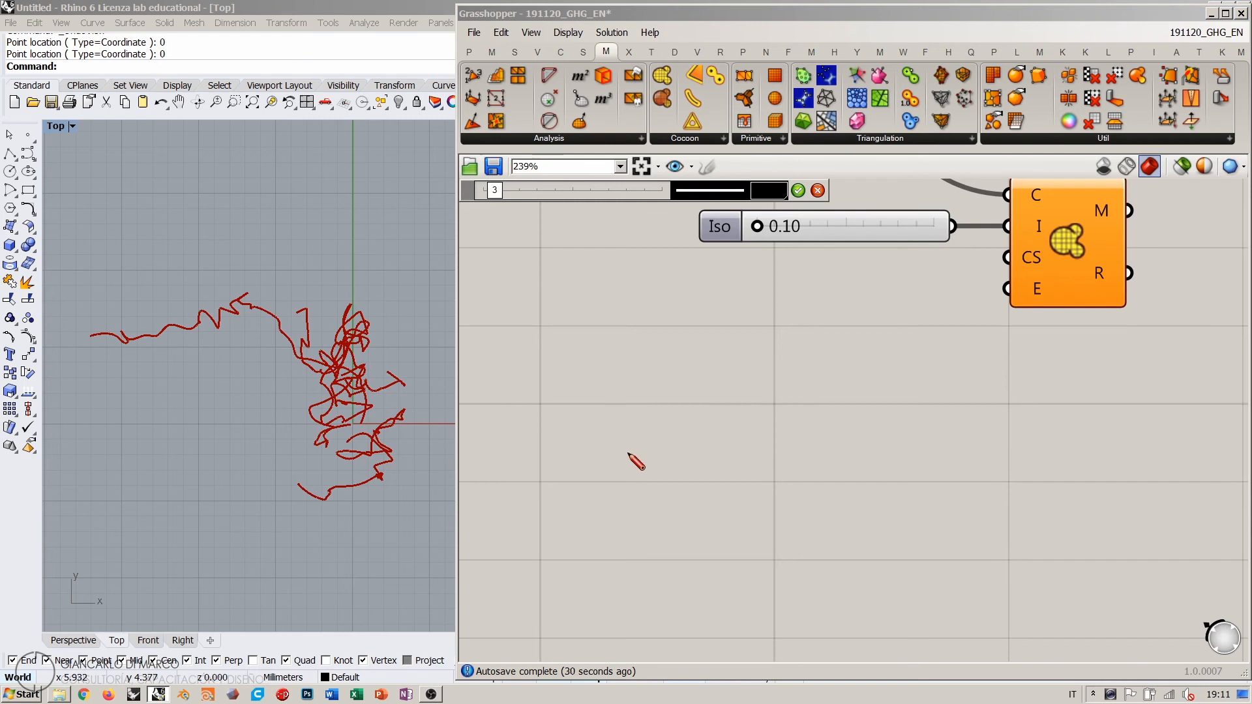
pyautogui.moveTo(488, 536)
pyautogui.mouseDown()
pyautogui.moveTo(543, 491)
pyautogui.moveTo(971, 432)
pyautogui.moveTo(1005, 410)
pyautogui.mouseUp()
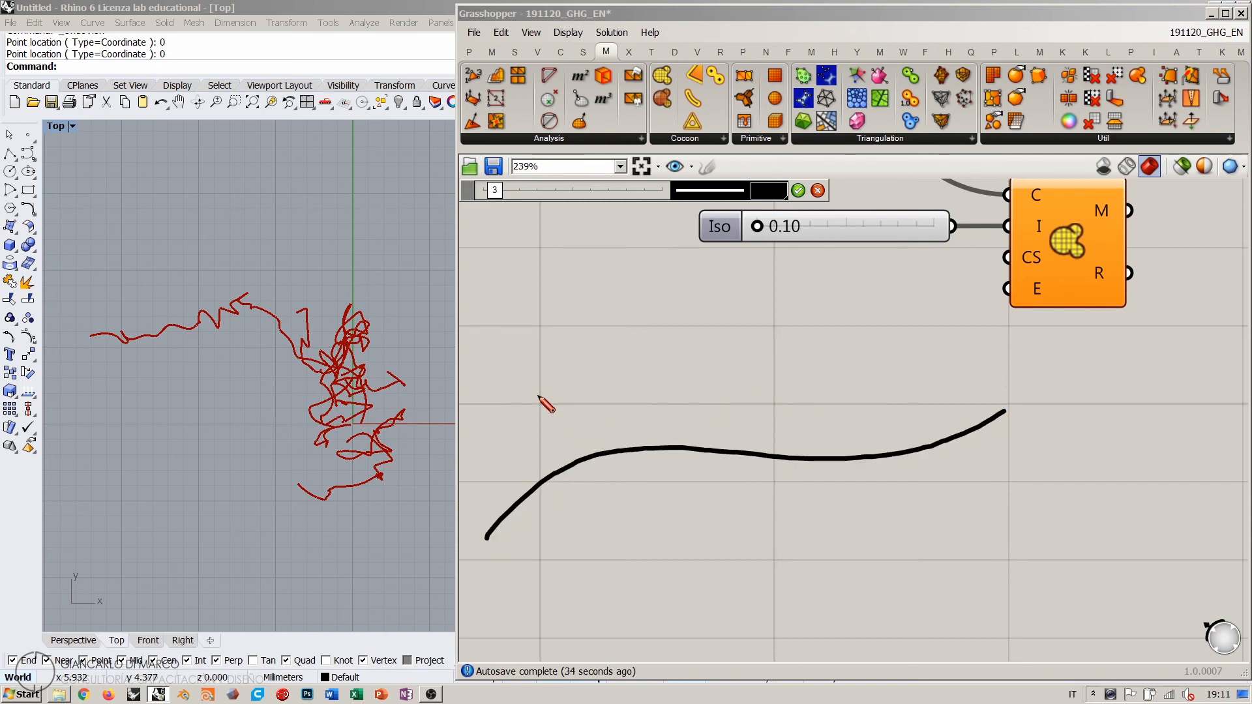
pyautogui.moveTo(521, 391)
pyautogui.mouseDown()
pyautogui.moveTo(614, 550)
pyautogui.moveTo(510, 419)
pyautogui.moveTo(559, 470)
pyautogui.mouseUp()
pyautogui.moveTo(609, 527); pyautogui.dragTo(602, 561)
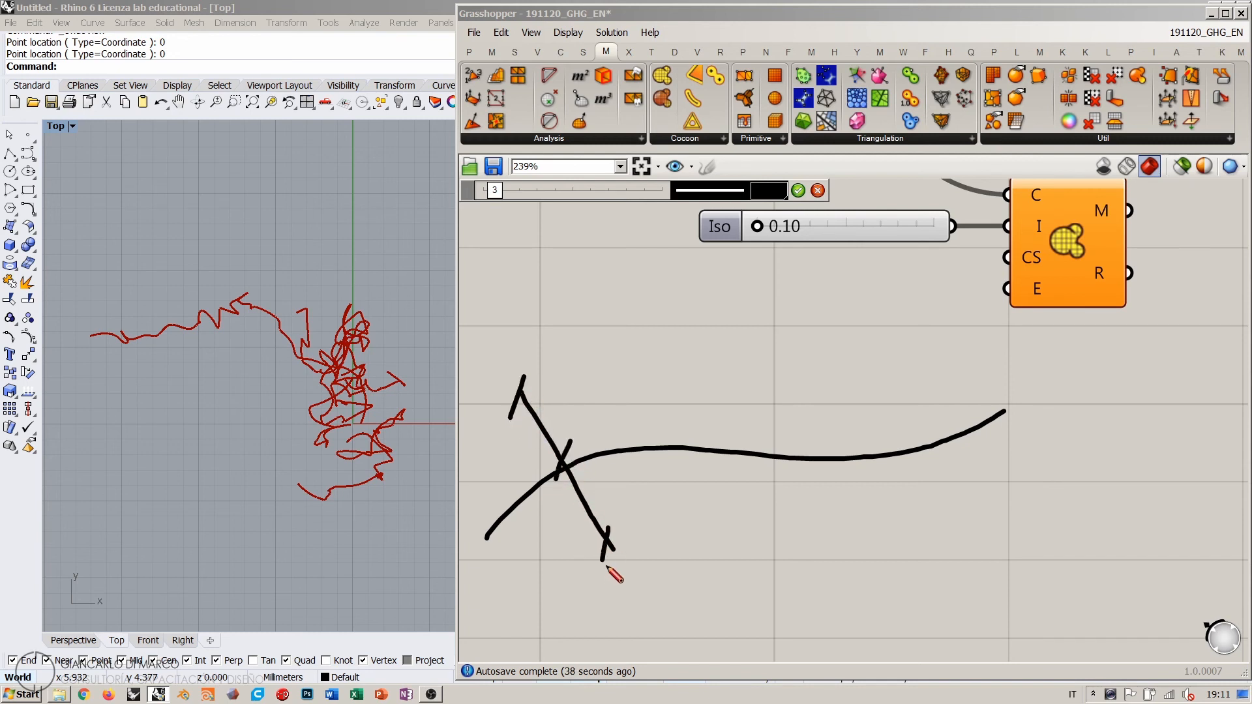
pyautogui.moveTo(495, 448); pyautogui.dragTo(545, 452)
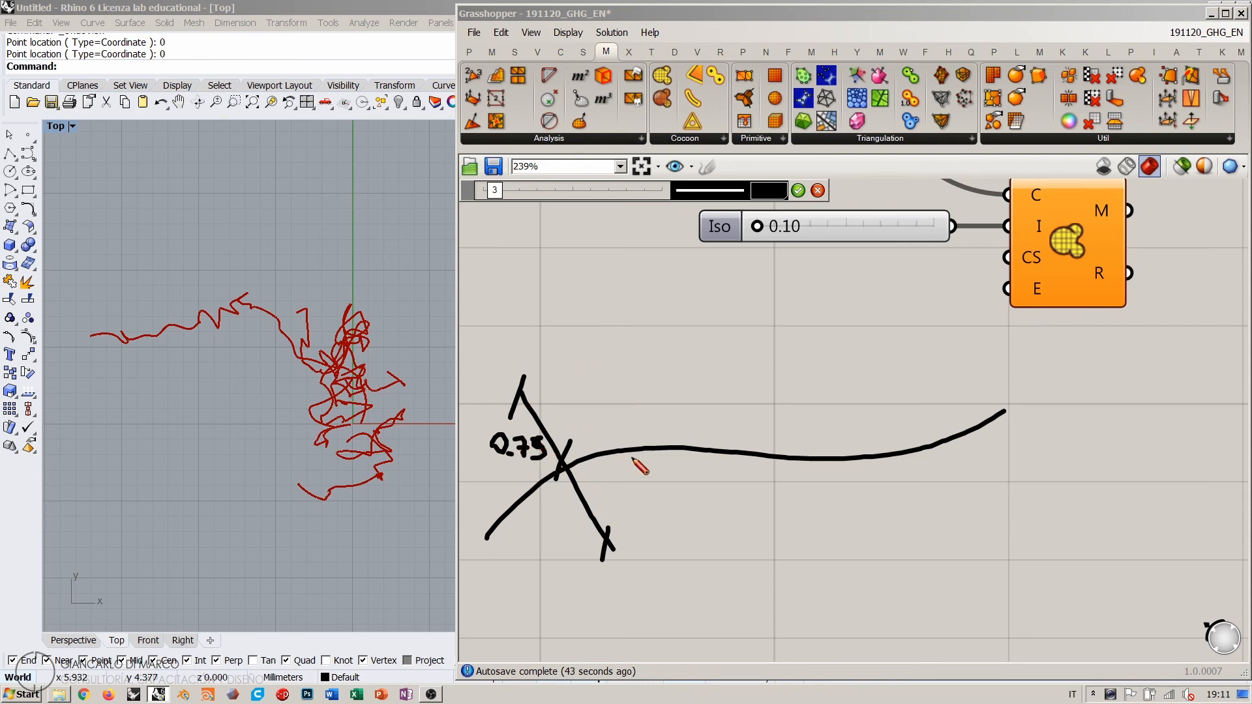
pyautogui.moveTo(549, 340)
pyautogui.mouseDown()
pyautogui.moveTo(574, 349)
pyautogui.moveTo(595, 321)
pyautogui.moveTo(593, 341)
pyautogui.moveTo(627, 336)
pyautogui.moveTo(653, 311)
pyautogui.moveTo(614, 370)
pyautogui.mouseUp()
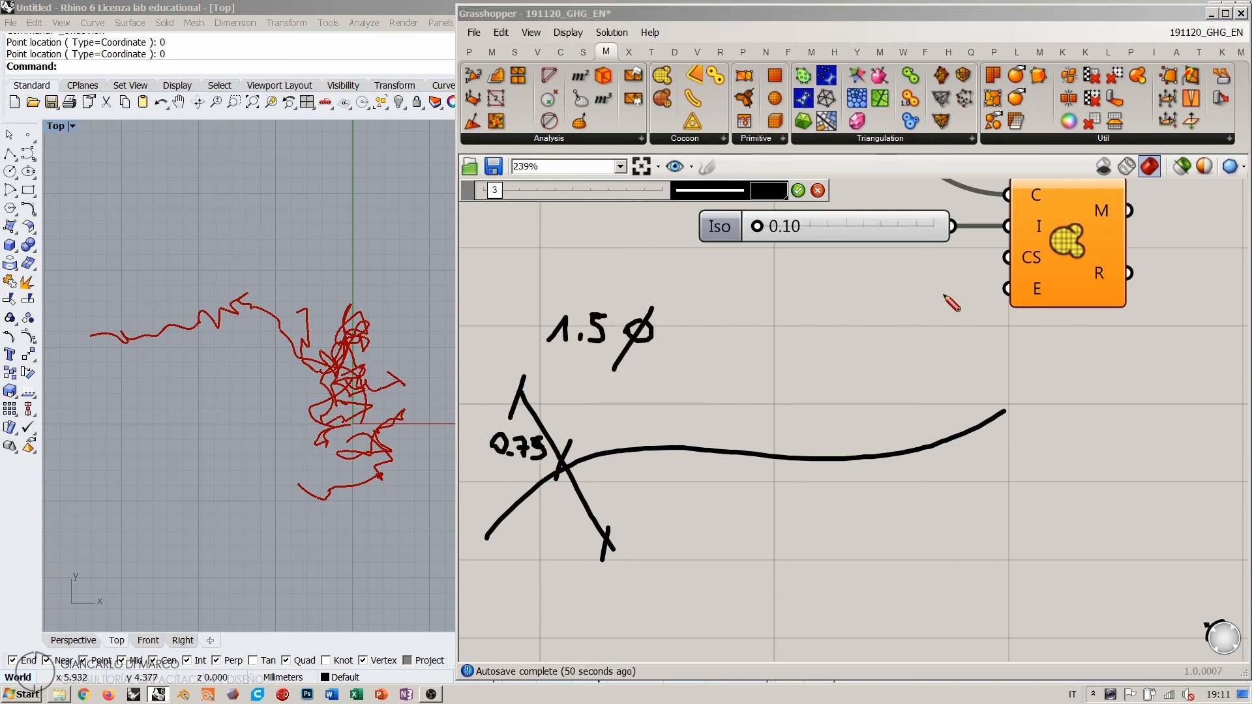
# Step: Circle the Cocoon's CS input and the 0.75 note in the sketch, and emphasise both ends of the dimension line
pyautogui.moveTo(1065, 259)
pyautogui.mouseDown()
pyautogui.moveTo(1077, 254)
pyautogui.moveTo(1043, 234)
pyautogui.mouseUp()
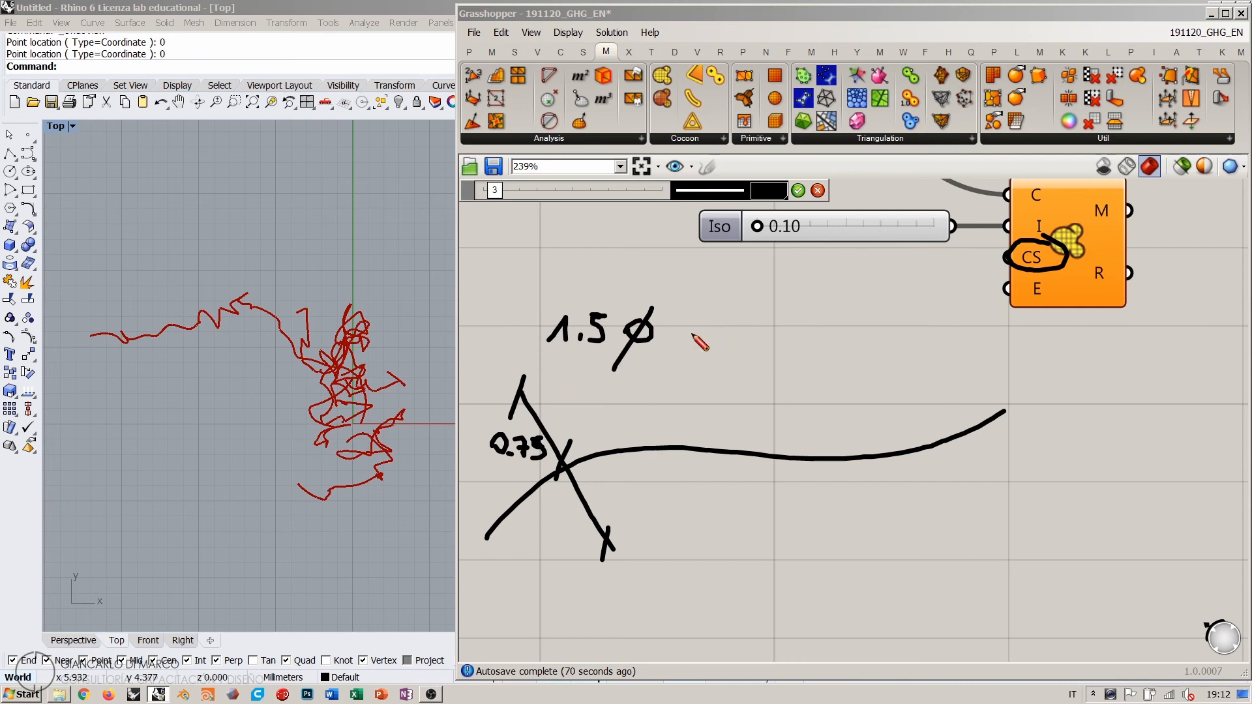
pyautogui.moveTo(536, 380); pyautogui.dragTo(511, 400)
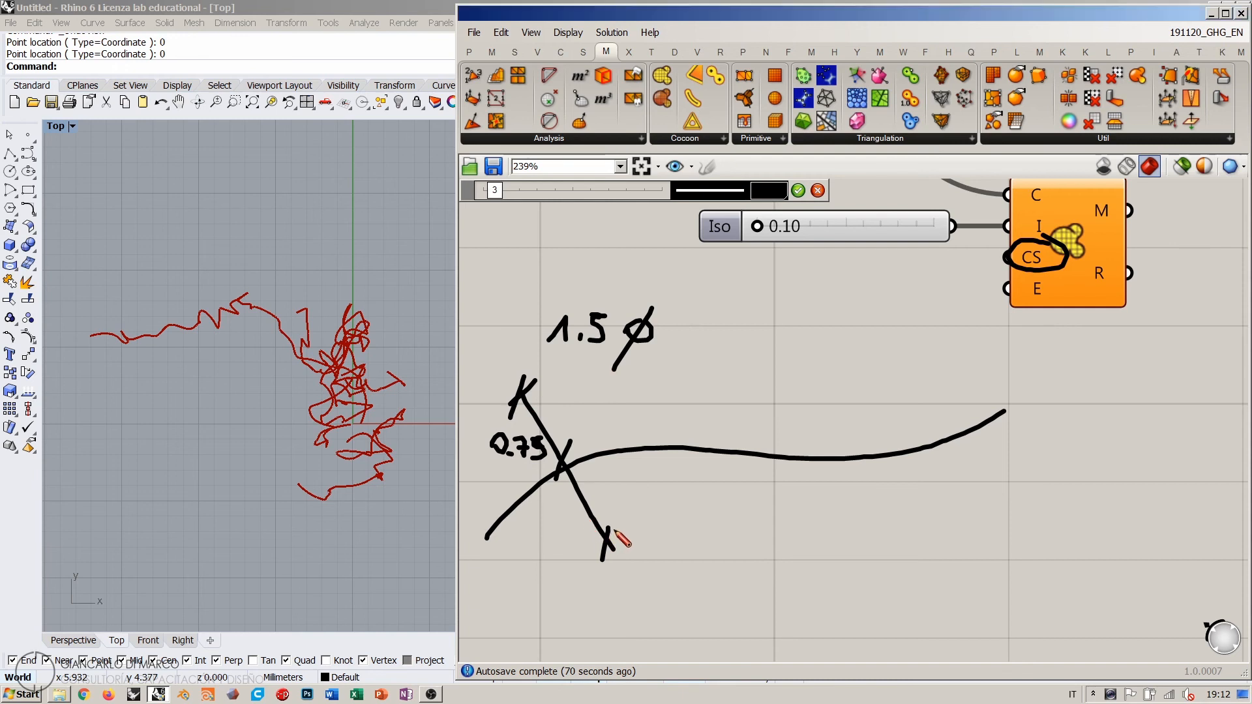
pyautogui.moveTo(615, 532); pyautogui.dragTo(603, 546)
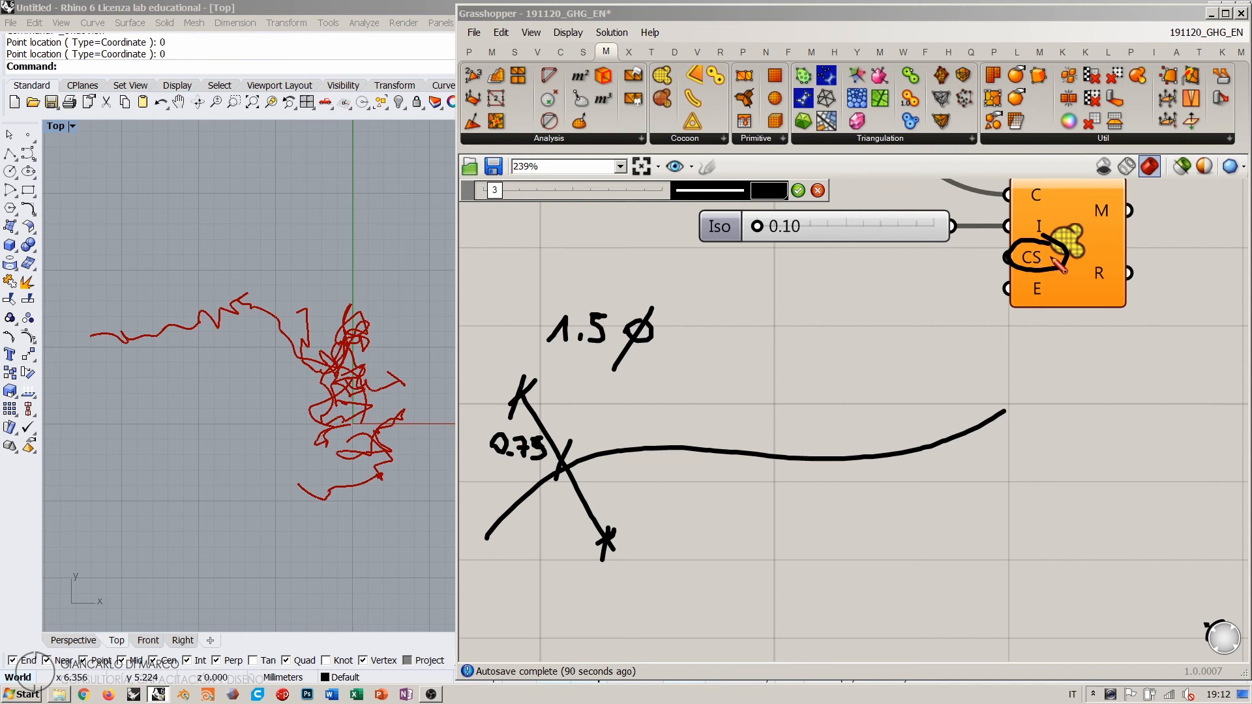
pyautogui.moveTo(540, 388); pyautogui.dragTo(516, 400)
pyautogui.moveTo(616, 536)
pyautogui.mouseDown()
pyautogui.moveTo(599, 551)
pyautogui.moveTo(616, 536)
pyautogui.mouseUp()
pyautogui.moveTo(558, 449)
pyautogui.mouseDown()
pyautogui.moveTo(554, 433)
pyautogui.moveTo(506, 470)
pyautogui.moveTo(559, 457)
pyautogui.mouseUp()
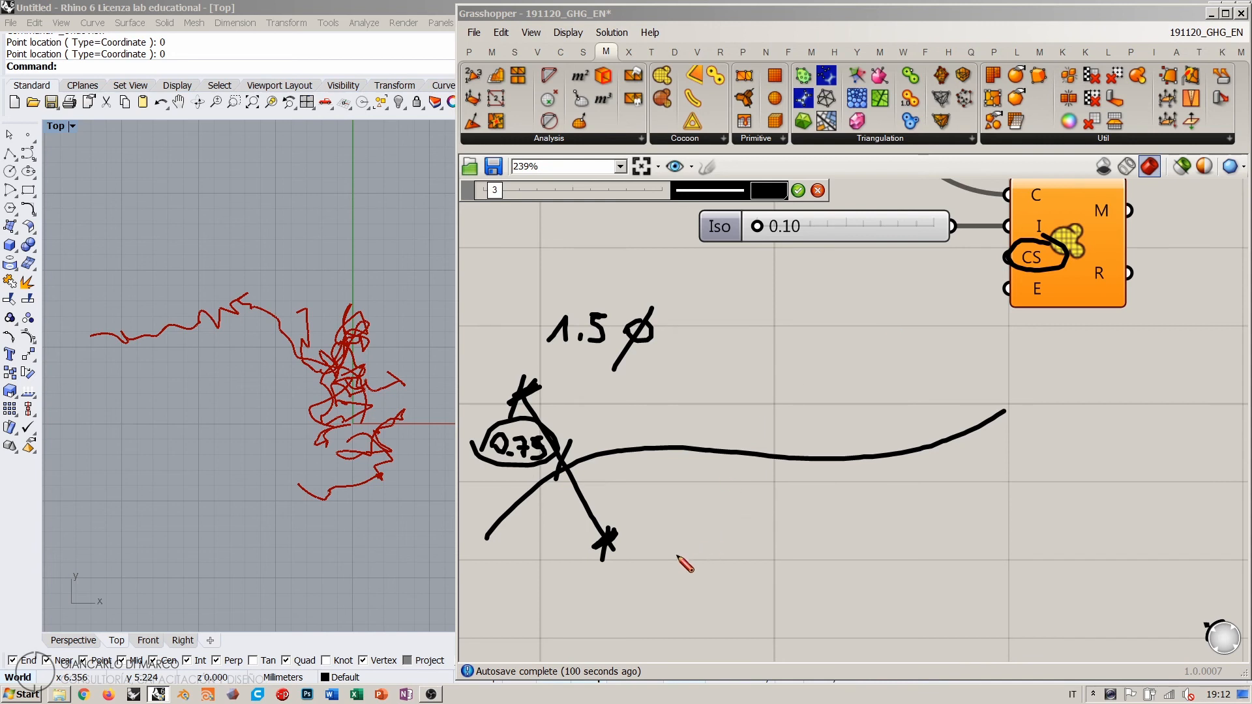
# Step: Write 1.00 and a circled 0.1 in the sketch, circle the 1.5 diameter, and draw a coarsely subdivided line across the curve
pyautogui.moveTo(675, 558)
pyautogui.mouseDown()
pyautogui.moveTo(755, 550)
pyautogui.moveTo(732, 562)
pyautogui.moveTo(778, 542)
pyautogui.moveTo(743, 567)
pyautogui.mouseUp()
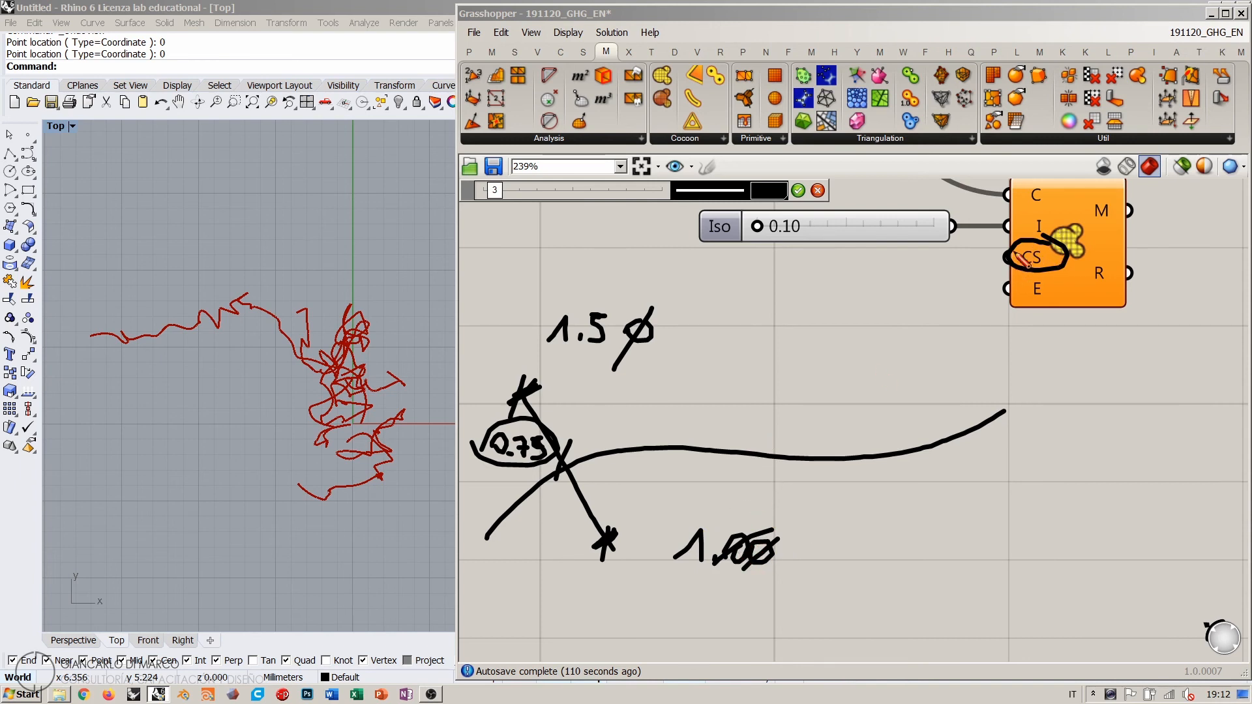
pyautogui.moveTo(815, 279)
pyautogui.mouseDown()
pyautogui.moveTo(849, 280)
pyautogui.moveTo(855, 298)
pyautogui.moveTo(772, 280)
pyautogui.moveTo(789, 313)
pyautogui.mouseUp()
pyautogui.click(829, 294)
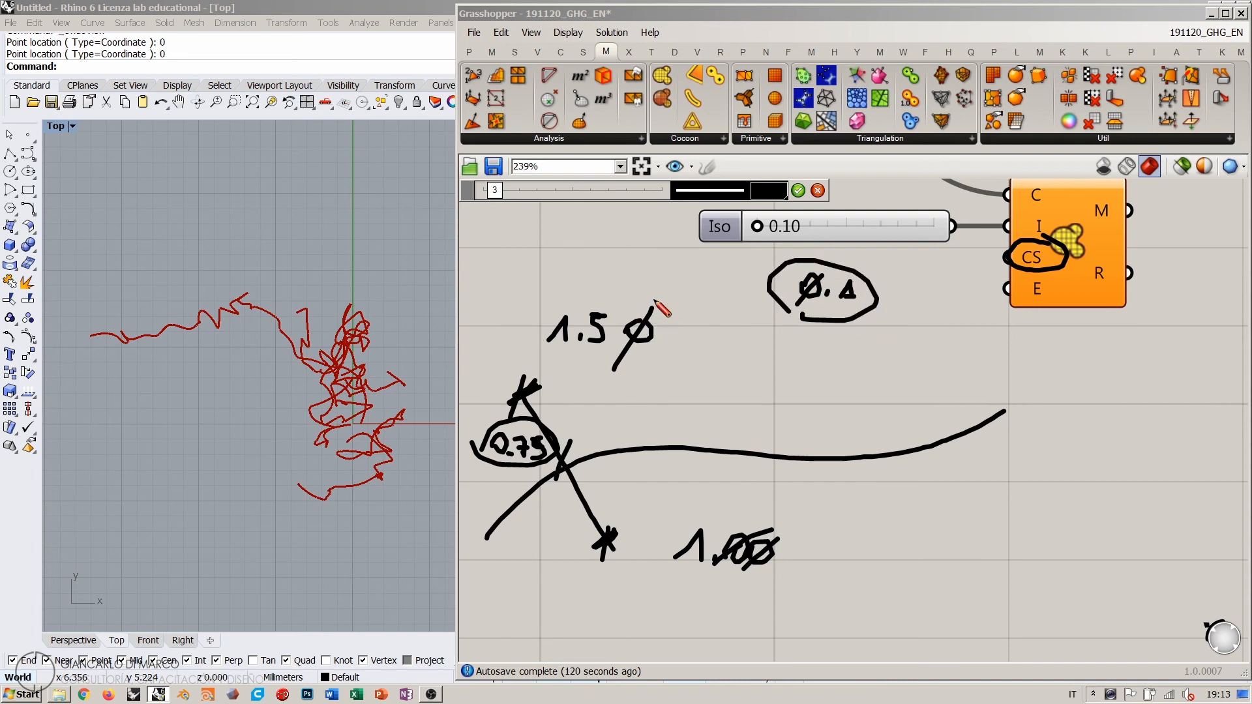
pyautogui.moveTo(662, 302)
pyautogui.mouseDown()
pyautogui.moveTo(641, 297)
pyautogui.moveTo(551, 359)
pyautogui.moveTo(674, 317)
pyautogui.mouseUp()
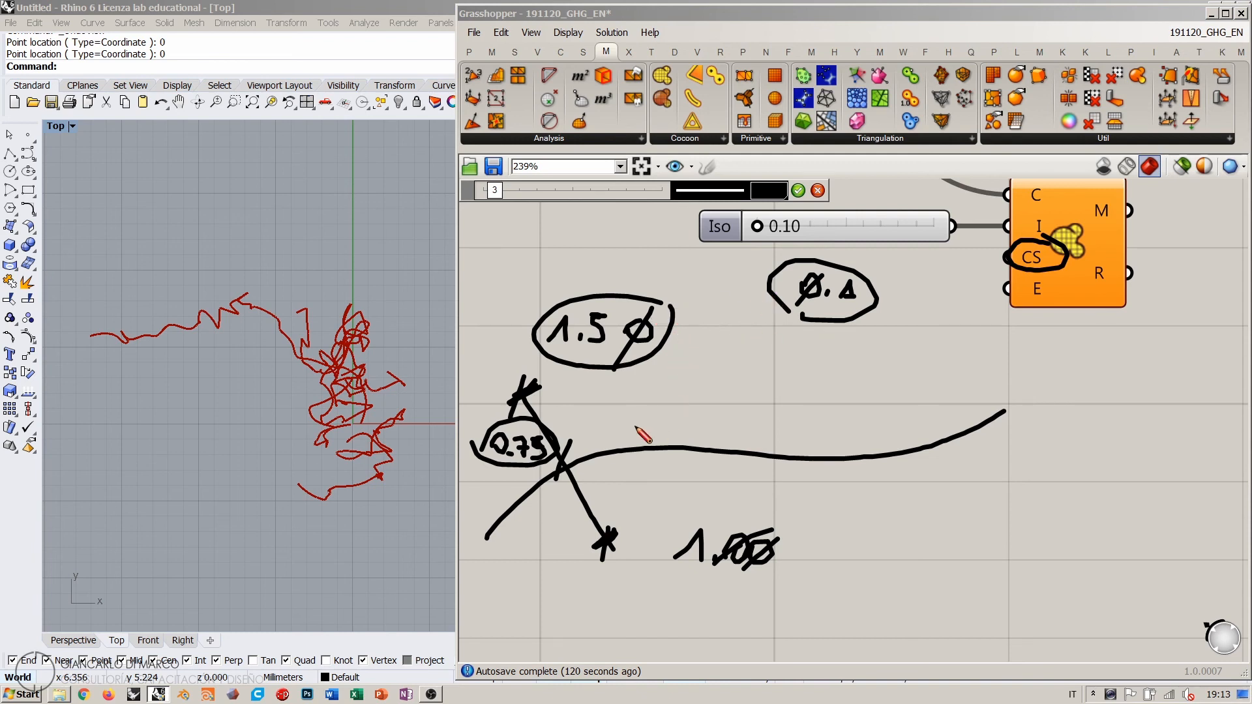
pyautogui.moveTo(554, 383)
pyautogui.mouseDown()
pyautogui.moveTo(576, 372)
pyautogui.moveTo(598, 449)
pyautogui.moveTo(626, 467)
pyautogui.moveTo(620, 505)
pyautogui.moveTo(649, 515)
pyautogui.moveTo(631, 522)
pyautogui.mouseUp()
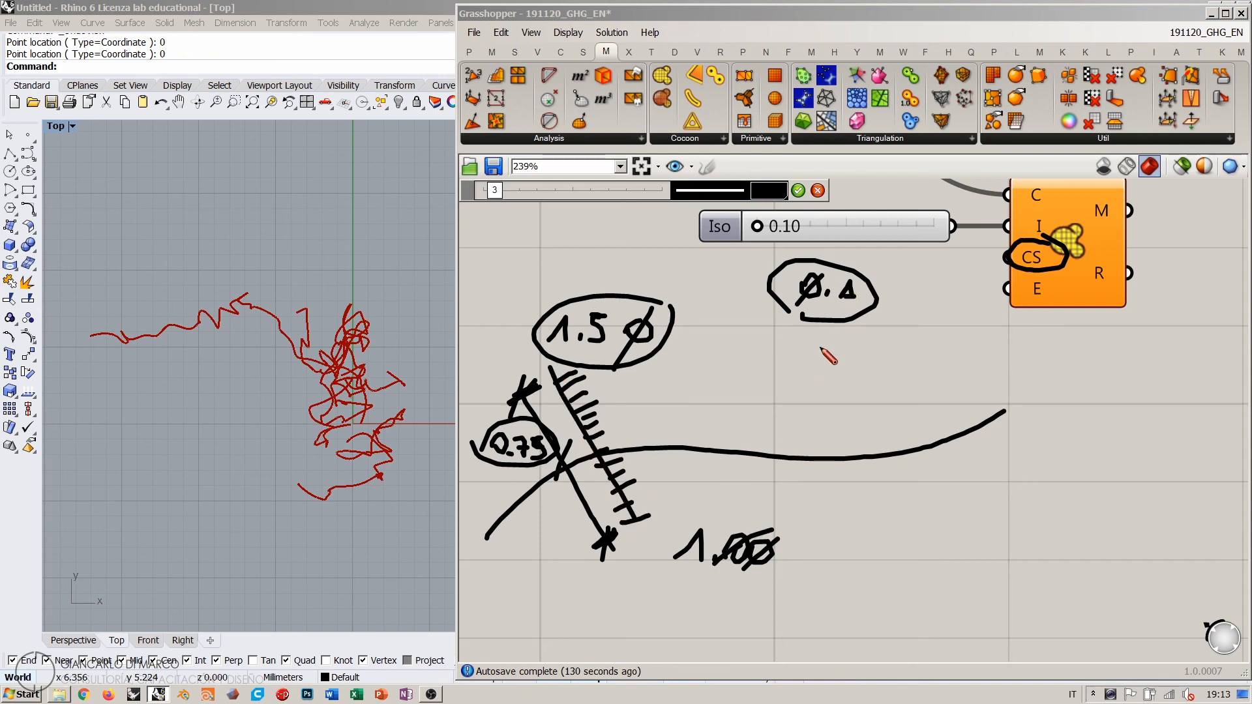
# Step: Add a circled 0.01 with dense subdivision strokes across the curve, circle the CS input again, and discard the sketch
pyautogui.moveTo(812, 347)
pyautogui.mouseDown()
pyautogui.moveTo(794, 352)
pyautogui.moveTo(854, 339)
pyautogui.moveTo(831, 356)
pyautogui.moveTo(866, 354)
pyautogui.mouseUp()
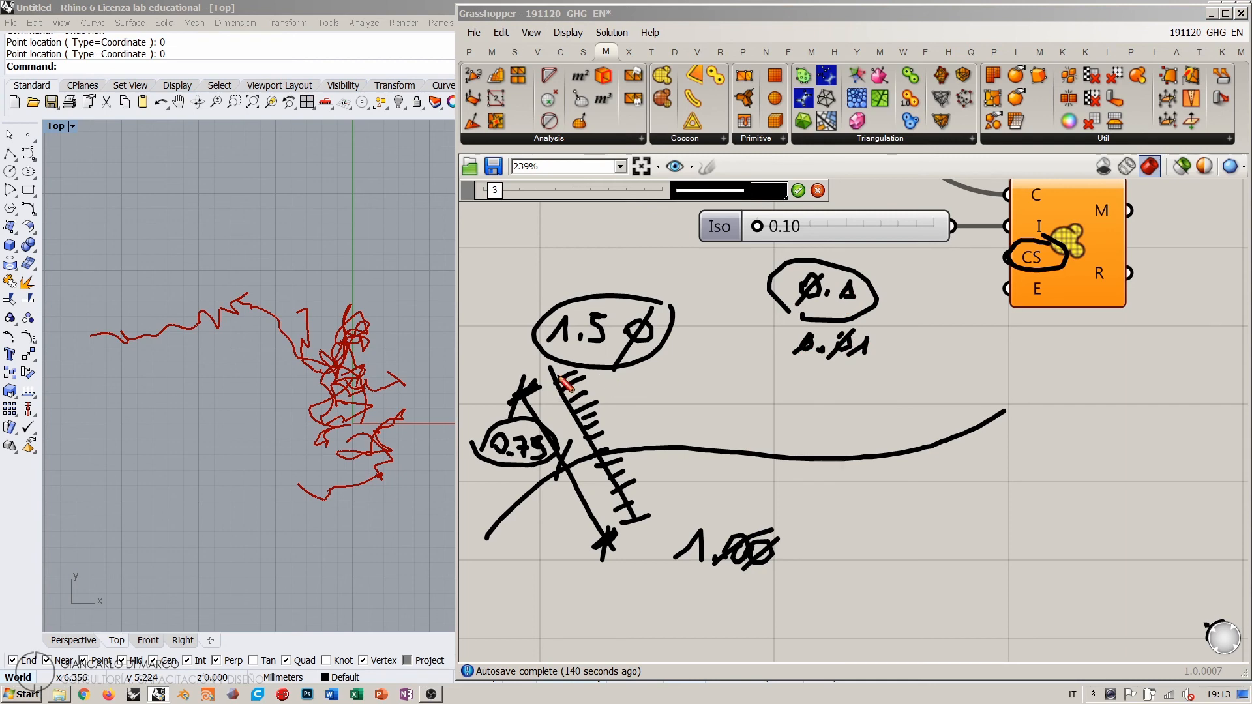
pyautogui.moveTo(569, 386); pyautogui.dragTo(637, 512)
pyautogui.moveTo(574, 391); pyautogui.dragTo(636, 510)
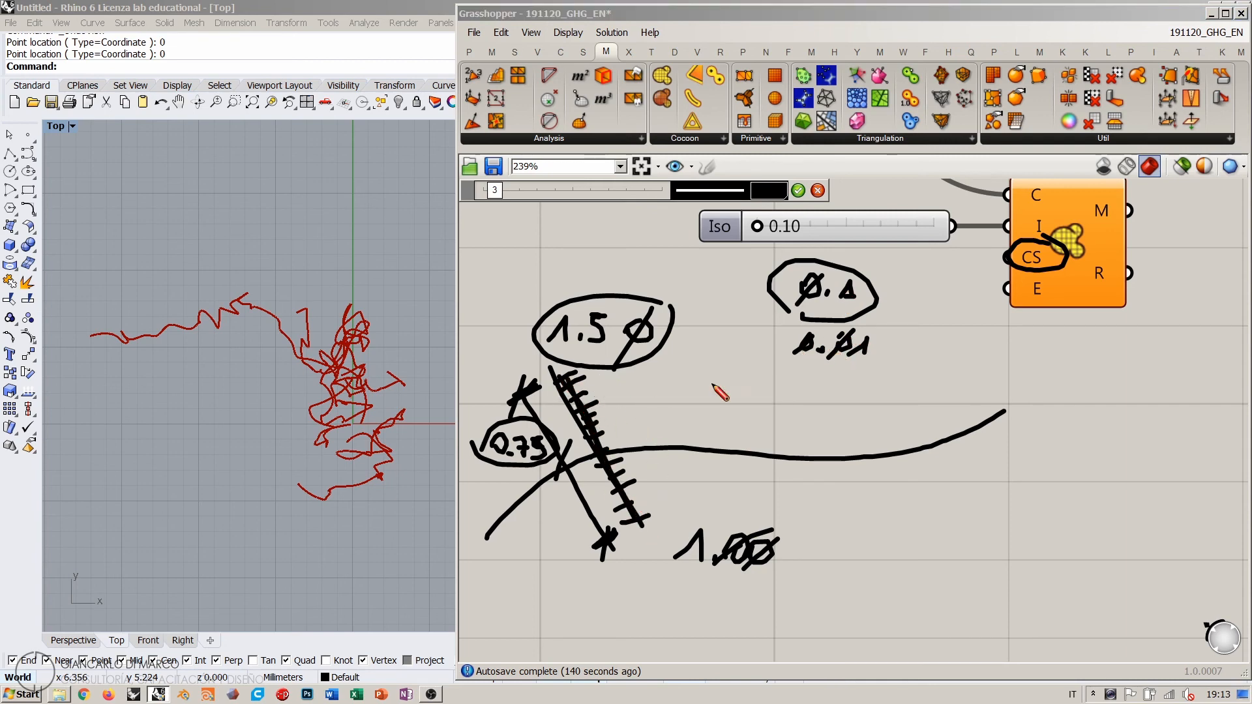
pyautogui.moveTo(564, 378); pyautogui.dragTo(647, 543)
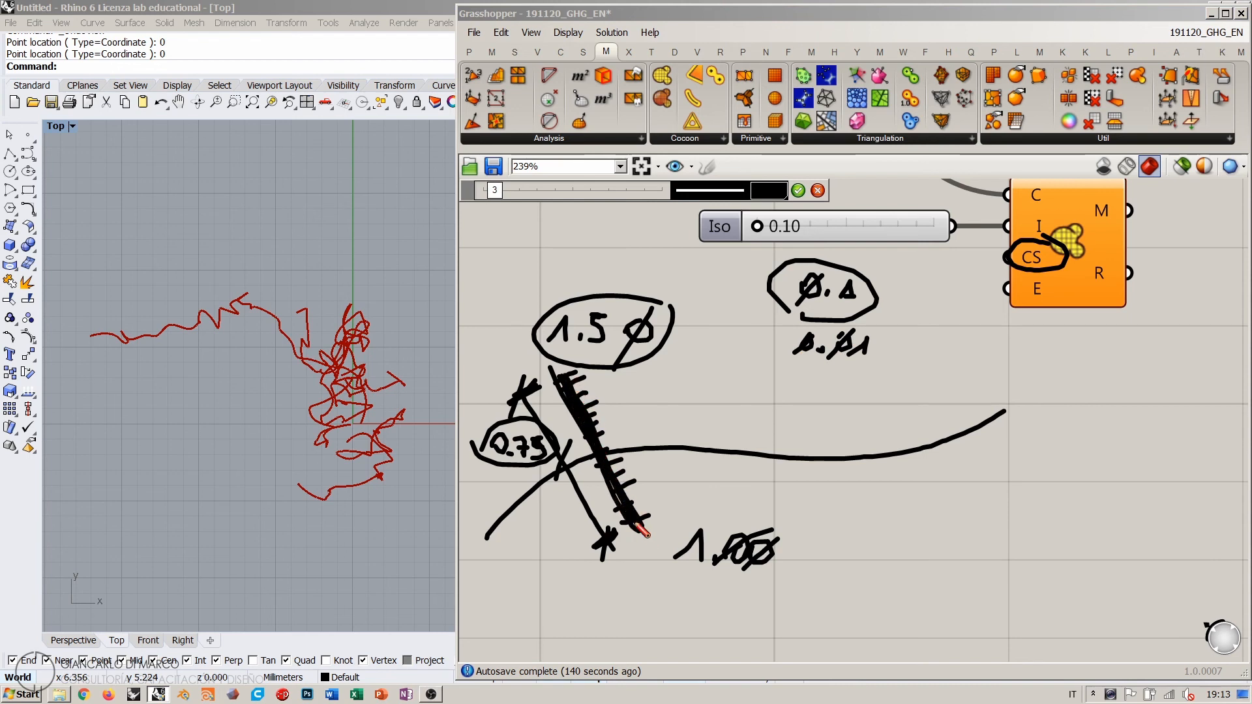
pyautogui.moveTo(595, 373); pyautogui.dragTo(651, 517)
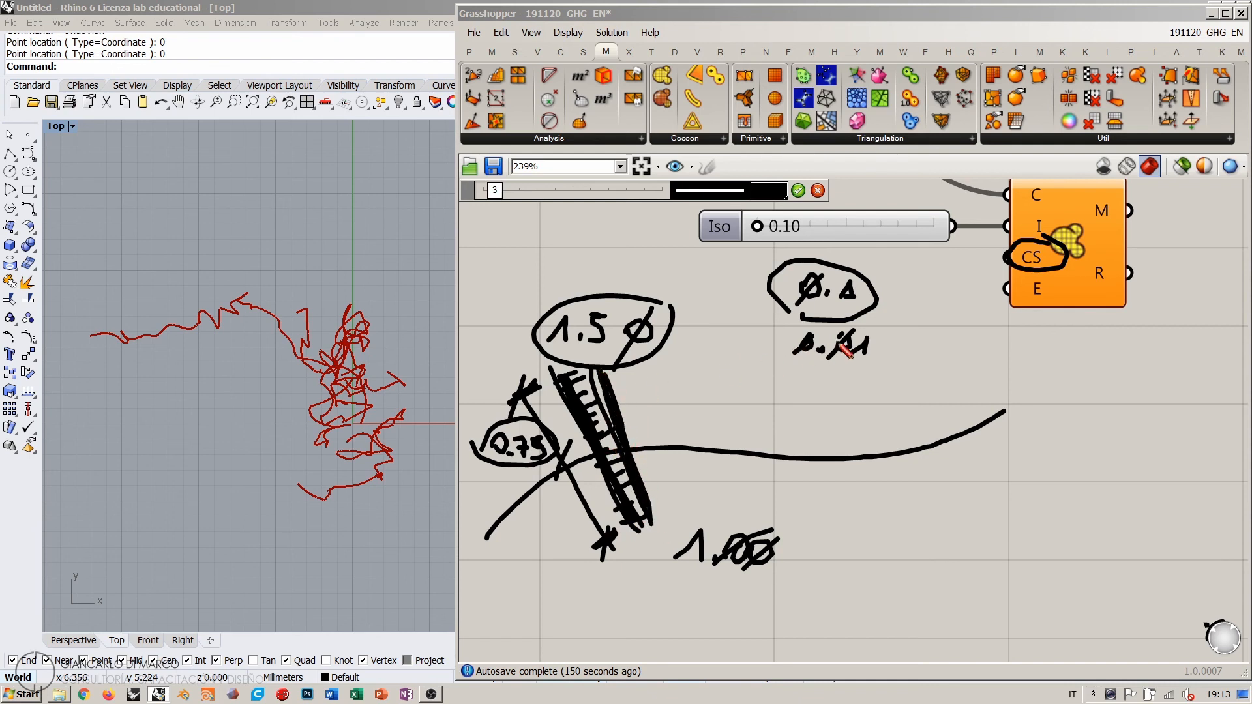
pyautogui.moveTo(877, 334)
pyautogui.mouseDown()
pyautogui.moveTo(825, 317)
pyautogui.moveTo(875, 333)
pyautogui.moveTo(841, 320)
pyautogui.mouseUp()
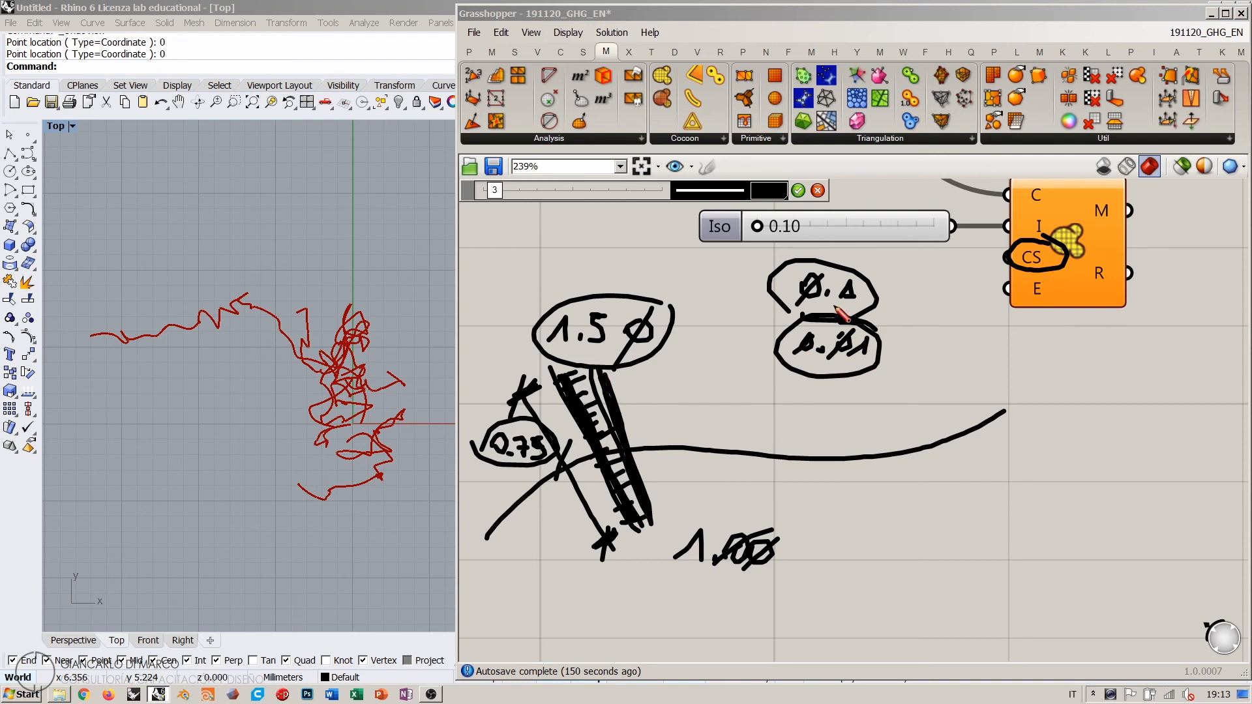
pyautogui.moveTo(1017, 268)
pyautogui.mouseDown()
pyautogui.moveTo(1070, 261)
pyautogui.moveTo(989, 245)
pyautogui.mouseUp()
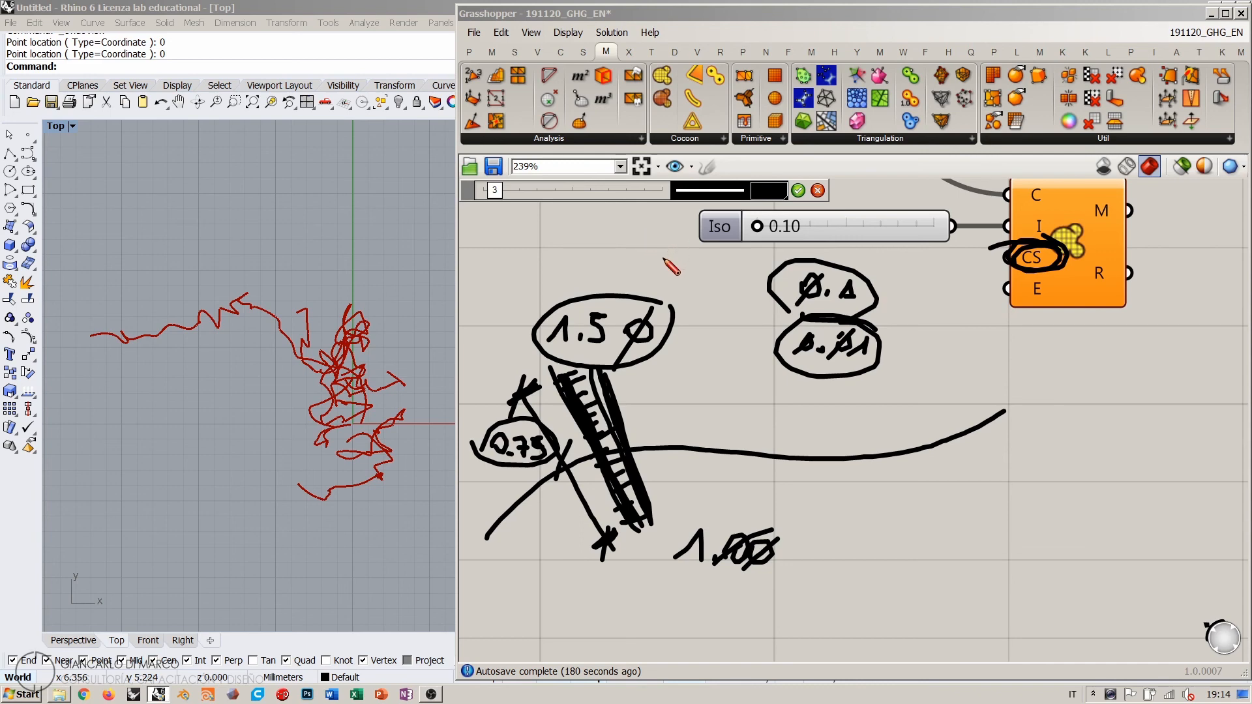
pyautogui.click(817, 193)
# Step: Add a number slider ranging from 0.20 to 1.00 below the Iso slider
pyautogui.moveTo(936, 289); pyautogui.dragTo(909, 394, button='right')
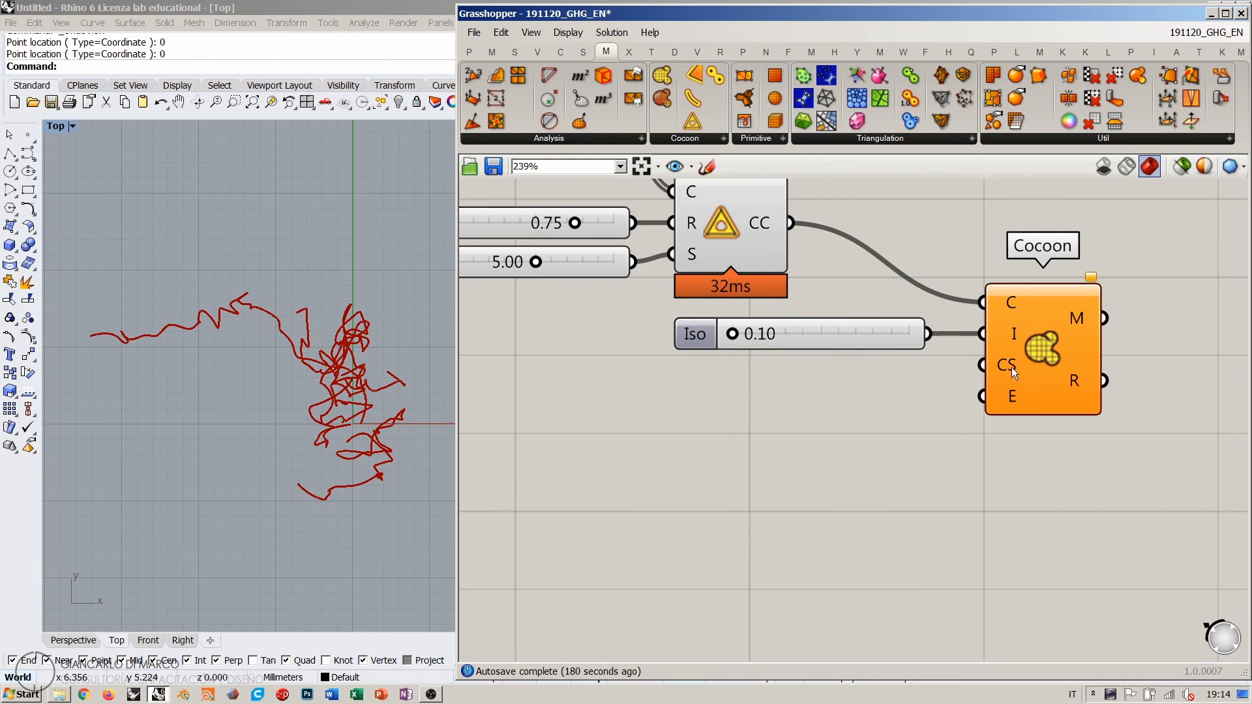
pyautogui.moveTo(1012, 366); pyautogui.dragTo(1048, 415, button='right')
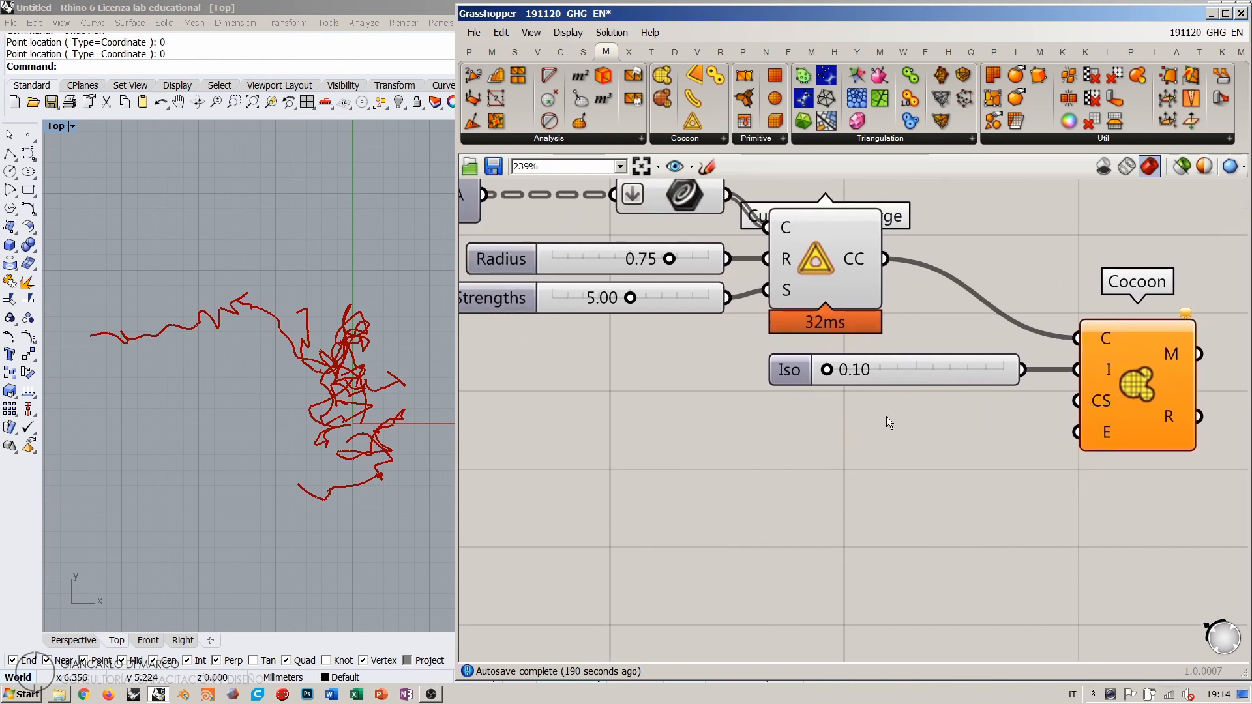
pyautogui.doubleClick(854, 433)
pyautogui.doubleClick(765, 425)
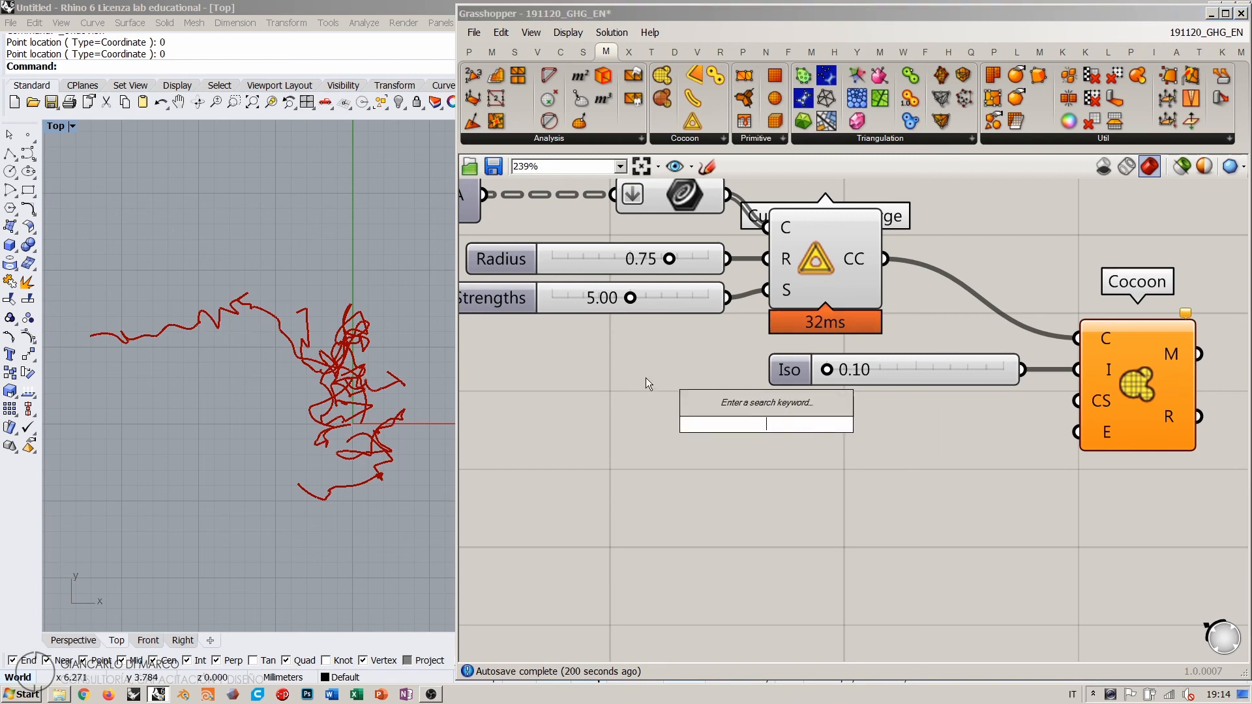
pyautogui.write('0.20')
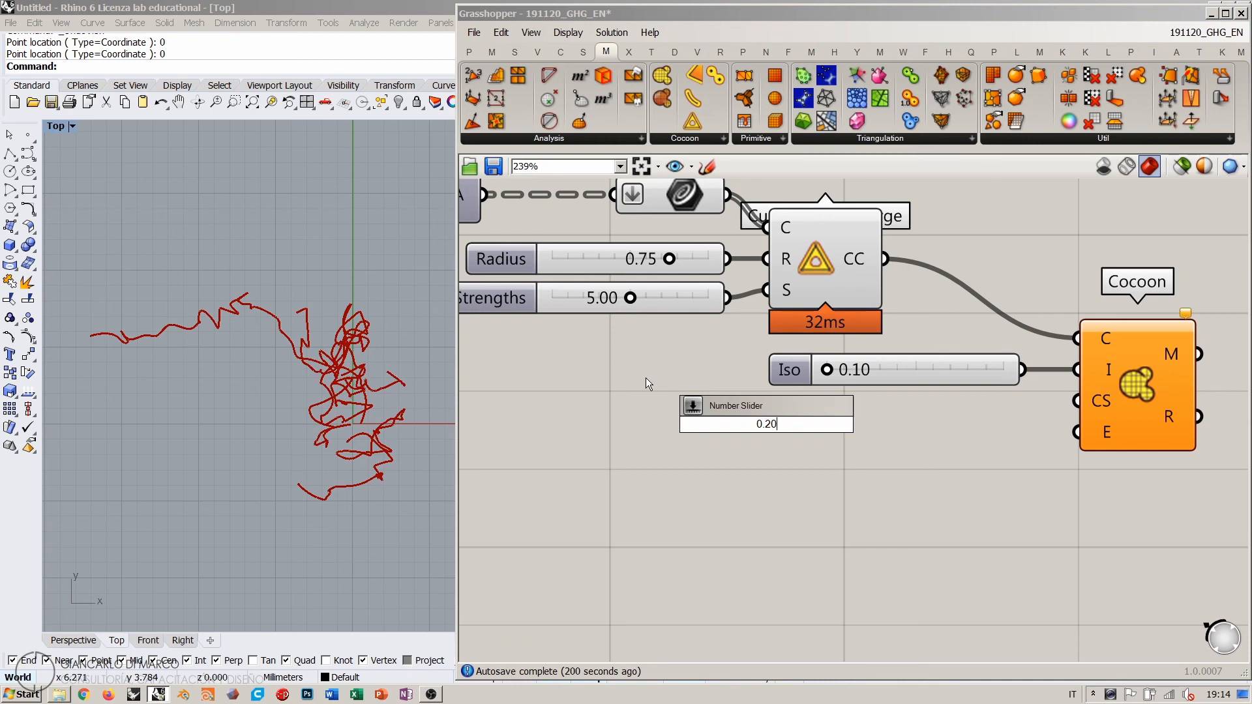
pyautogui.write('<1')
pyautogui.press('Return')
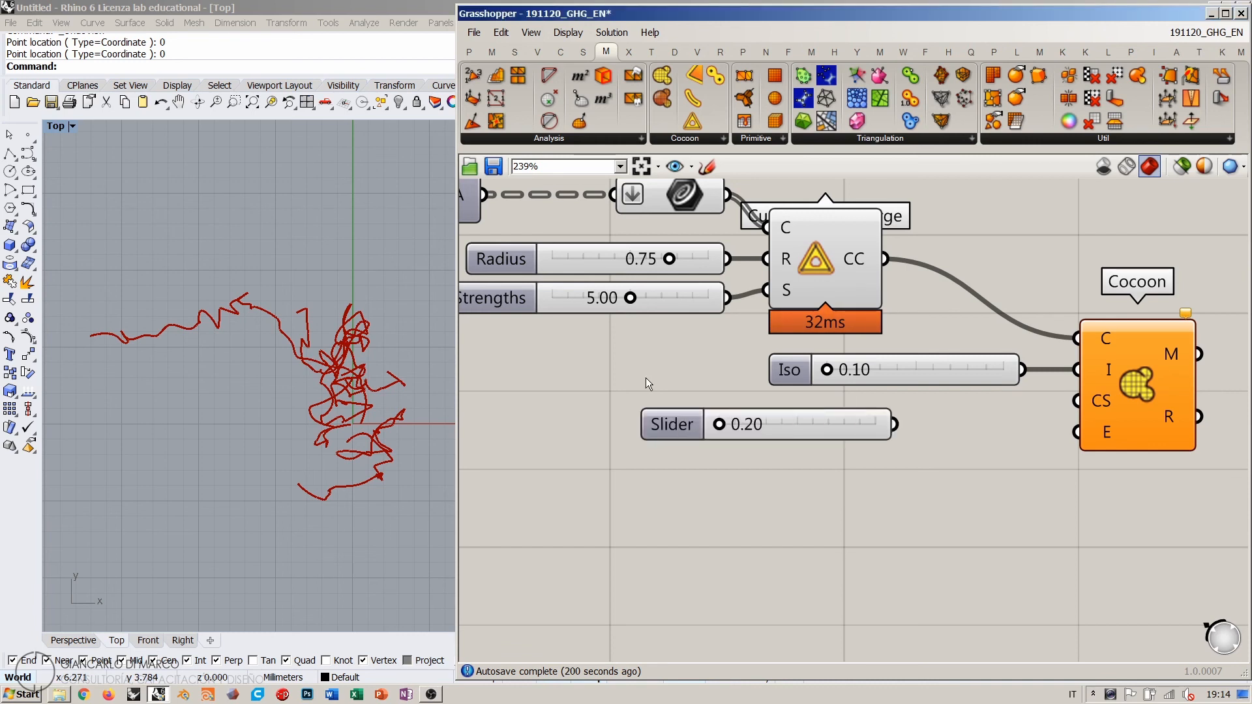
# Step: Set the new slider to 1.00 and connect it to the Cocoon's CS input, right-aligned directly beneath the Iso slider
pyautogui.moveTo(721, 430); pyautogui.dragTo(1043, 429)
pyautogui.moveTo(855, 423); pyautogui.dragTo(932, 418)
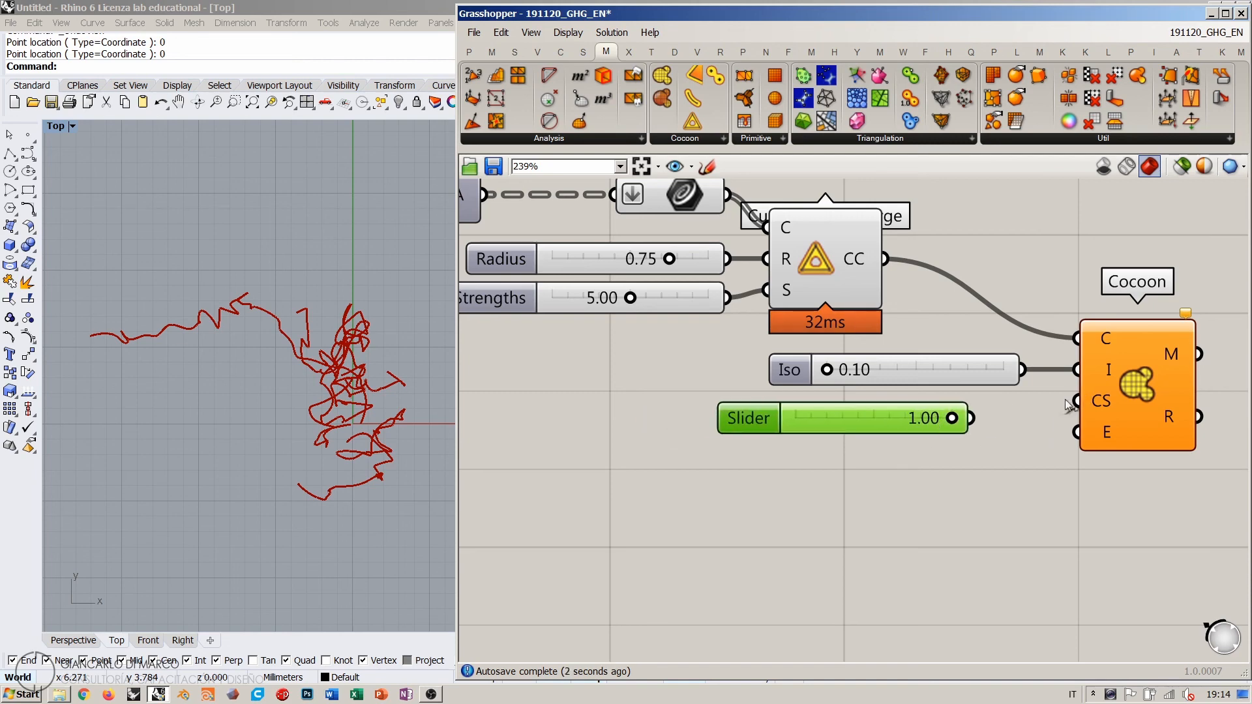
pyautogui.moveTo(1071, 402); pyautogui.dragTo(972, 418)
pyautogui.moveTo(897, 428); pyautogui.dragTo(926, 415)
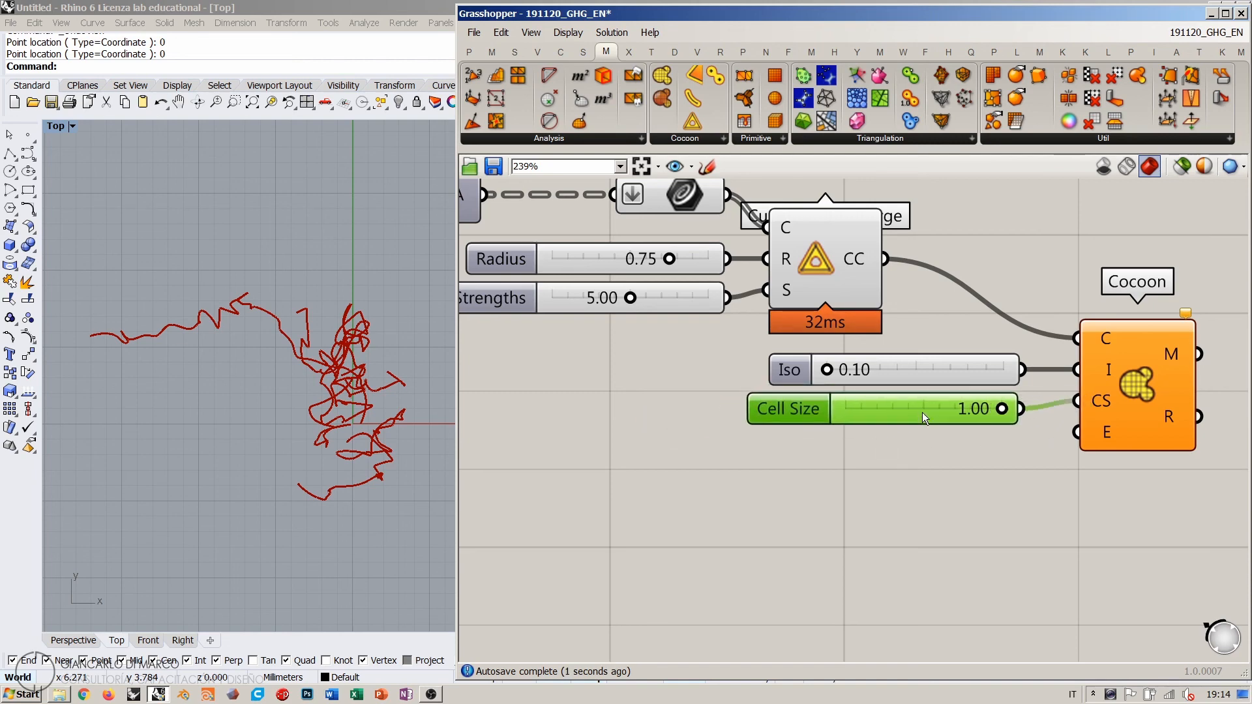
pyautogui.click(1058, 381)
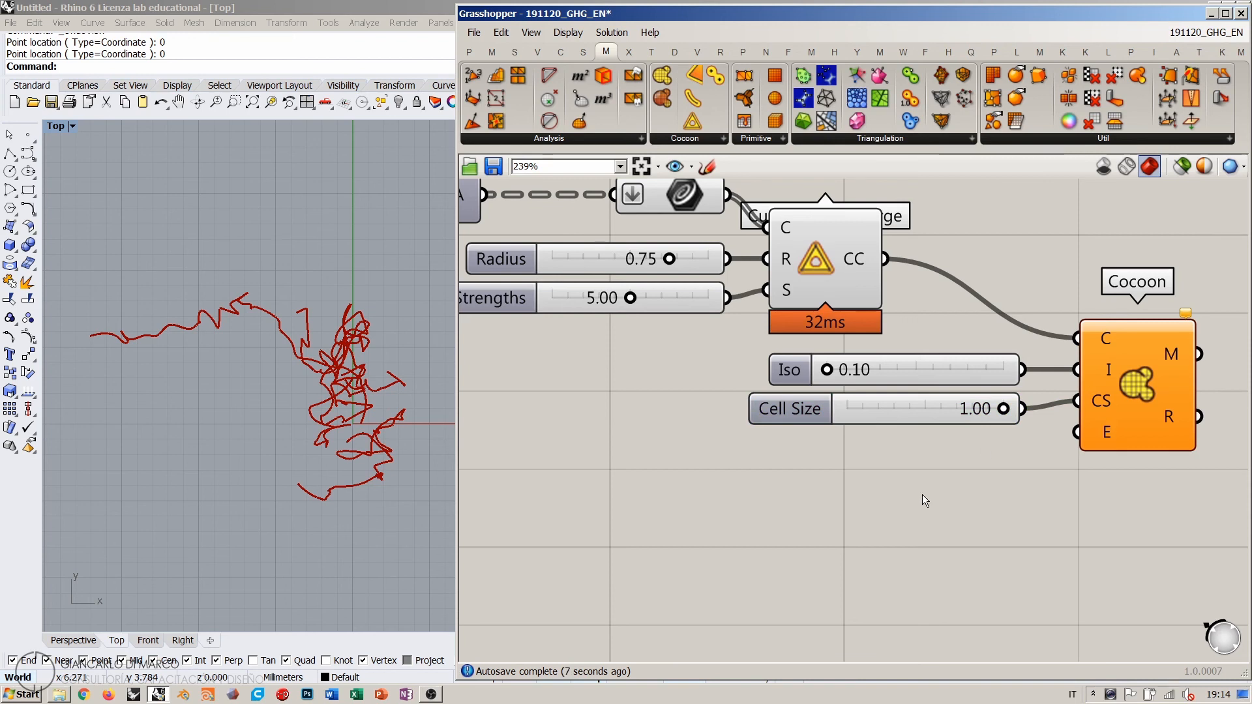
# Step: Add a False Start Toggle beneath the Cell Size slider and connect it to the Cocoon's E input
pyautogui.doubleClick(922, 494)
pyautogui.write('to')
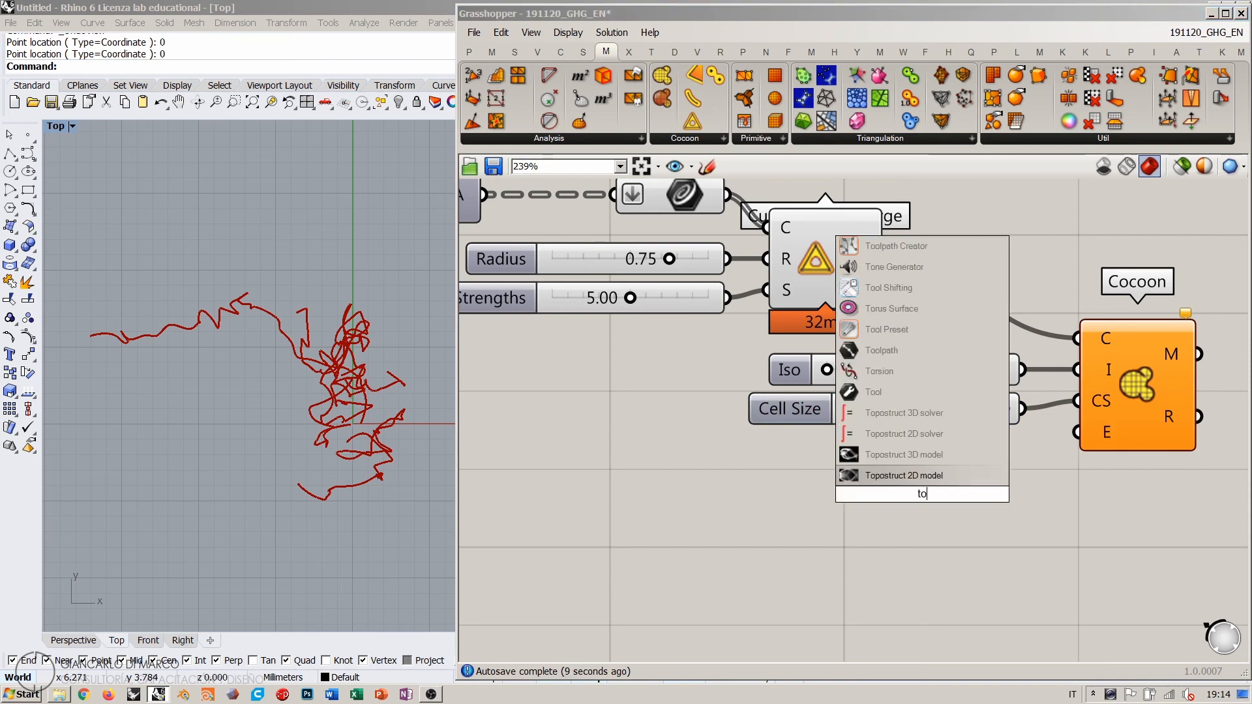
pyautogui.write('gg')
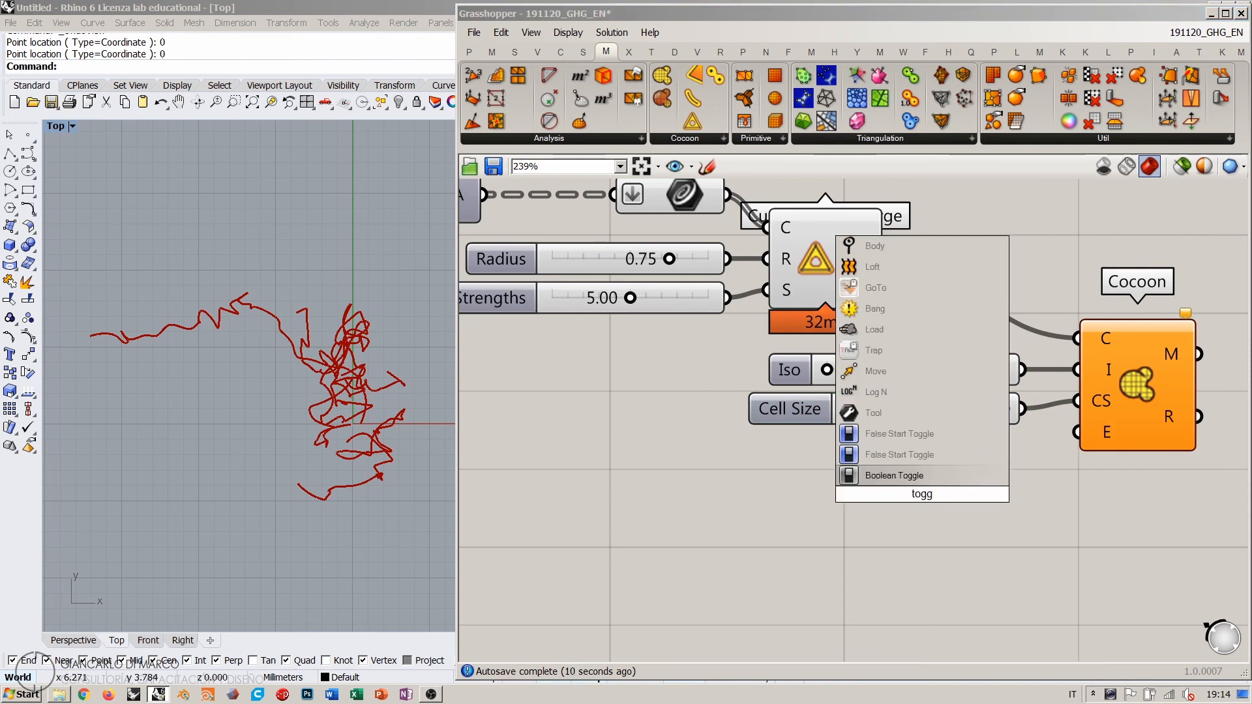
pyautogui.click(895, 455)
pyautogui.moveTo(1014, 495); pyautogui.dragTo(1078, 431)
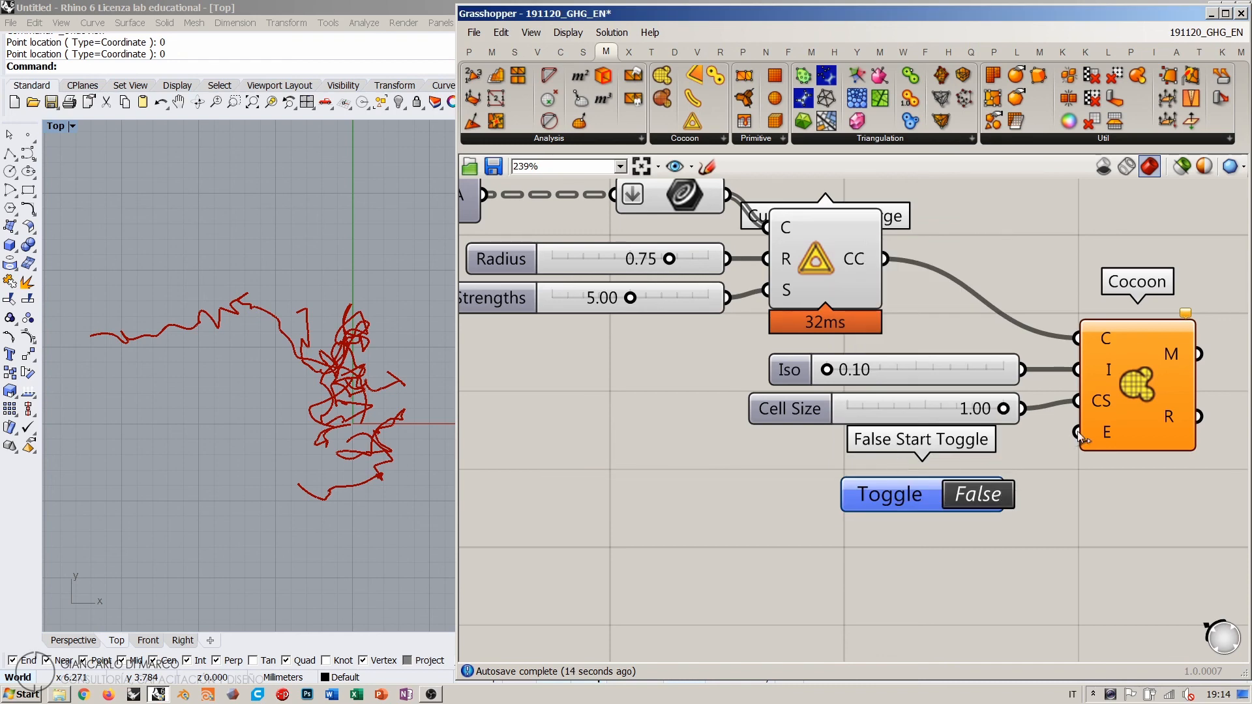
pyautogui.moveTo(921, 503); pyautogui.dragTo(926, 460)
pyautogui.click(951, 527)
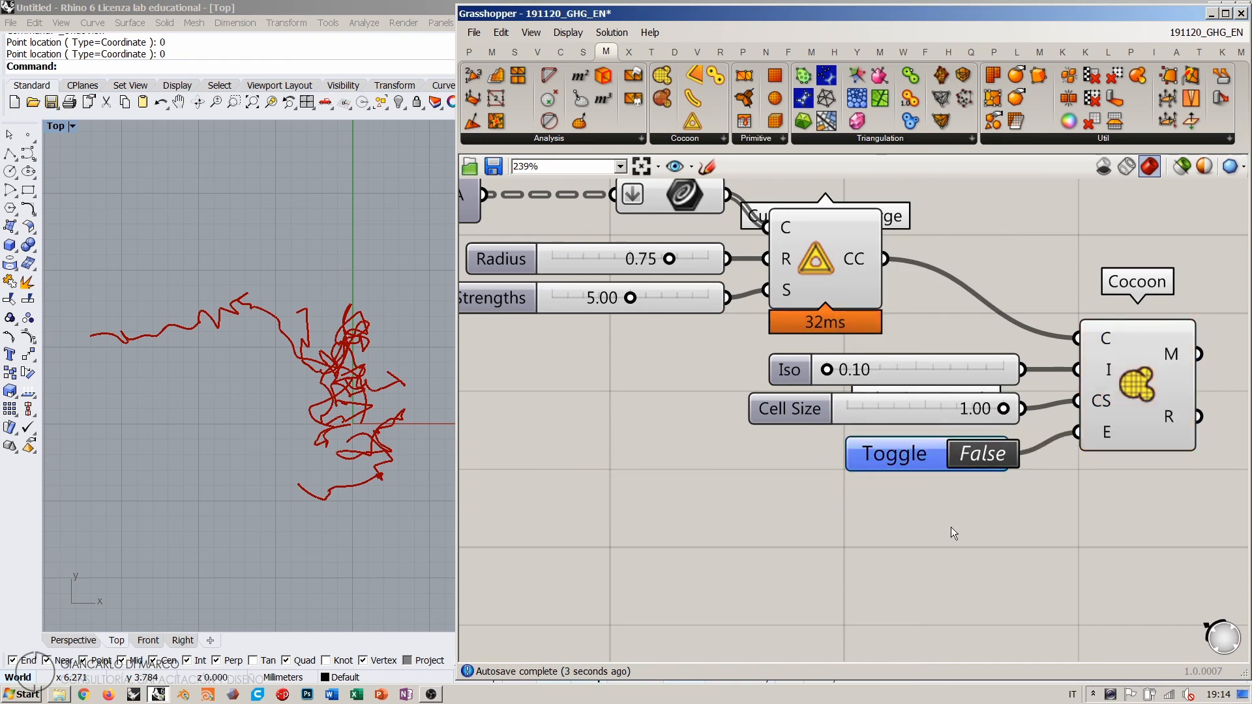
# Step: Turn off the preview of the Curve container and the Curve Group Charge component
pyautogui.moveTo(930, 325); pyautogui.dragTo(974, 396, button='right')
pyautogui.scroll(-2, 974, 396)
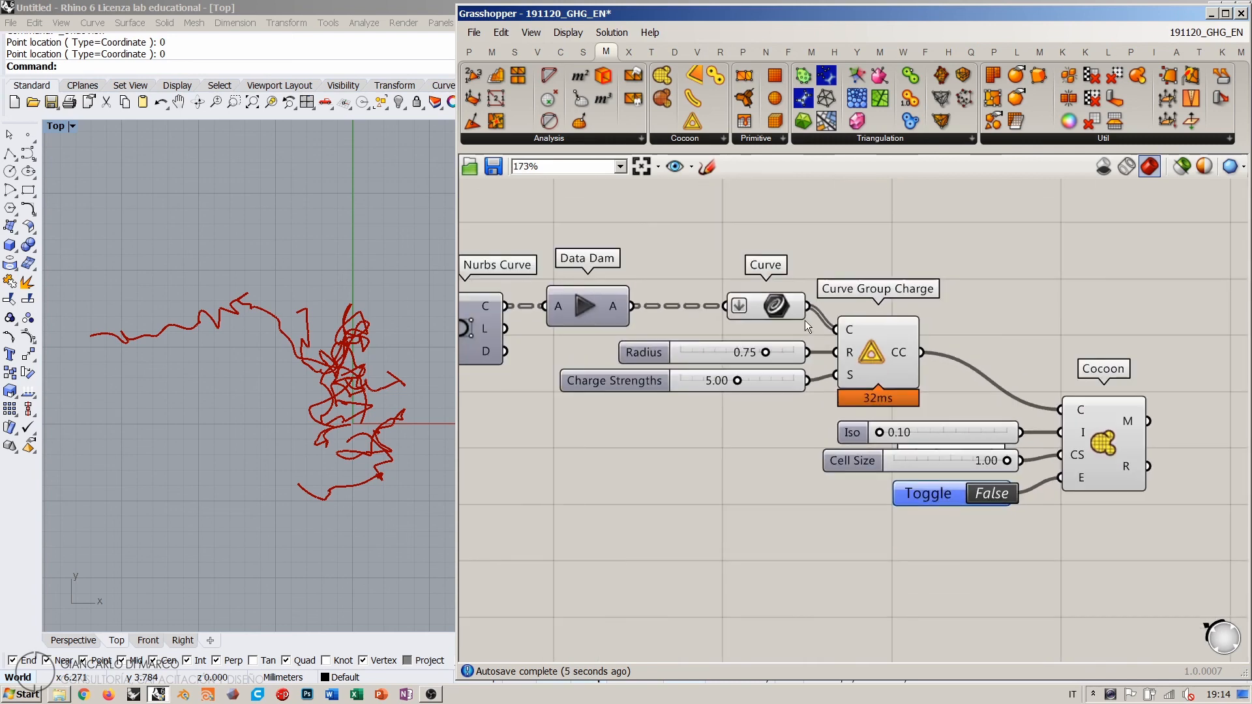
pyautogui.click(772, 306)
pyautogui.hotkey('ctrl', 'q')
pyautogui.click(850, 235)
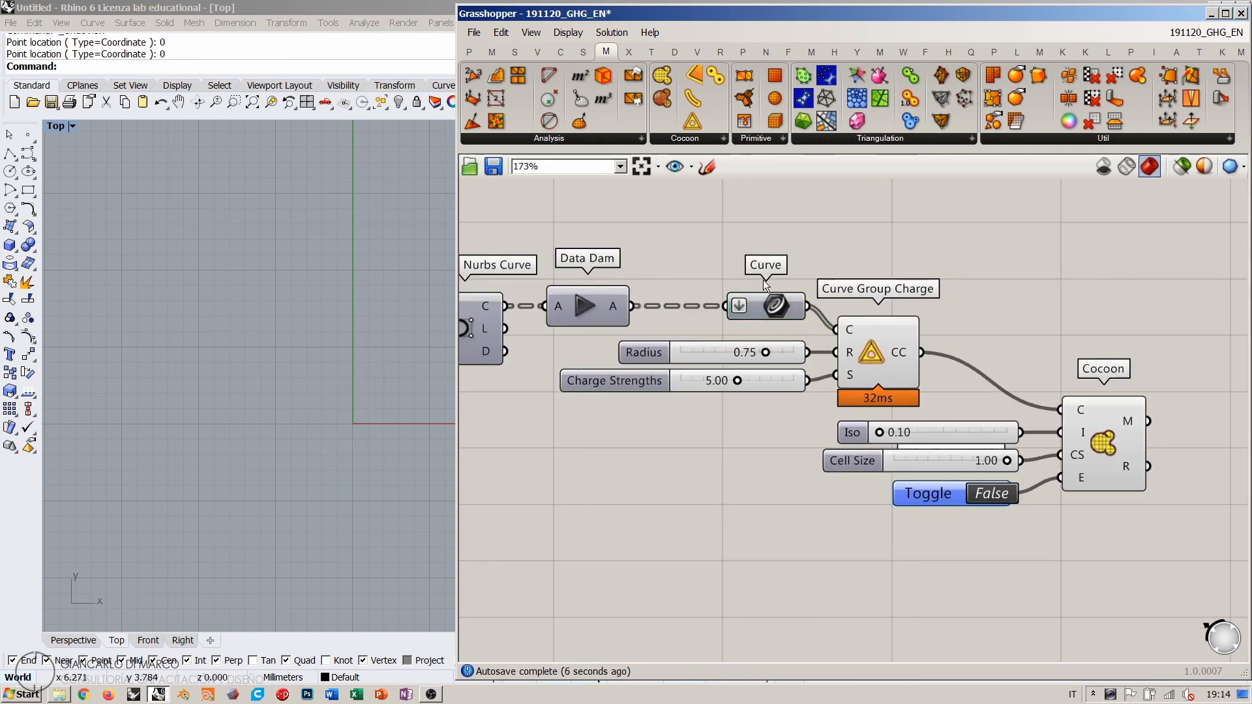
pyautogui.click(850, 345)
pyautogui.hotkey('ctrl', 'q')
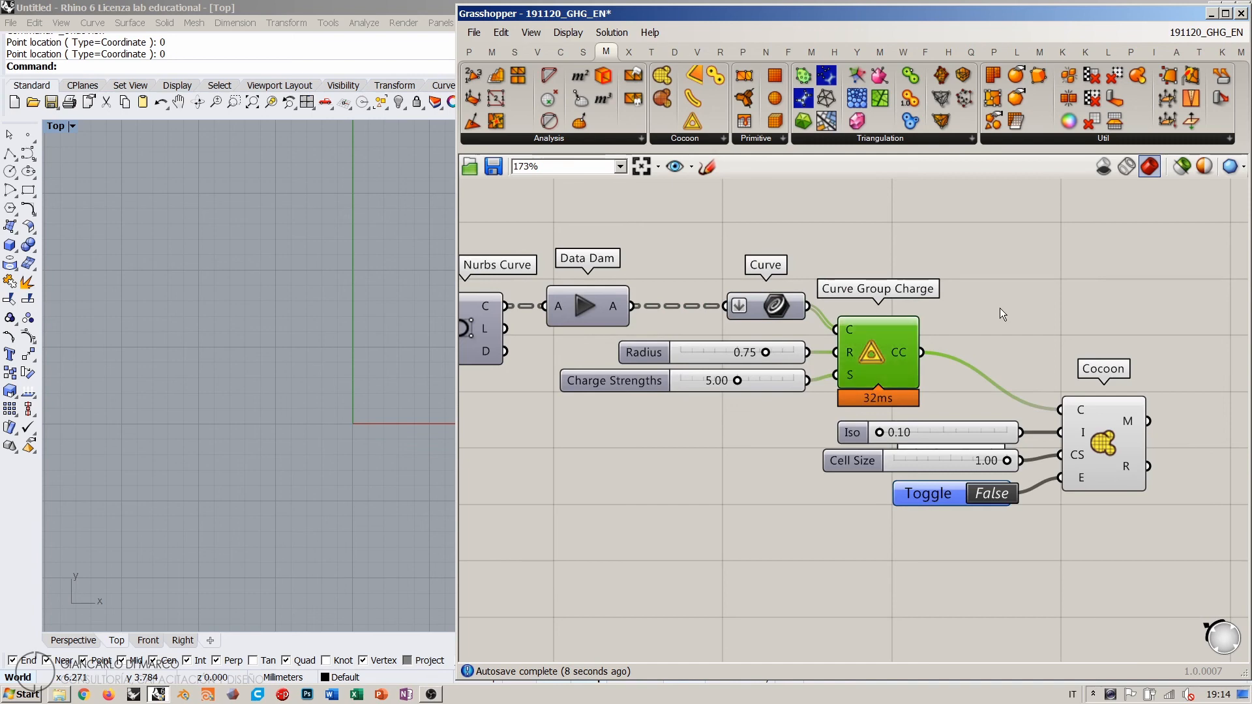
pyautogui.click(1000, 308)
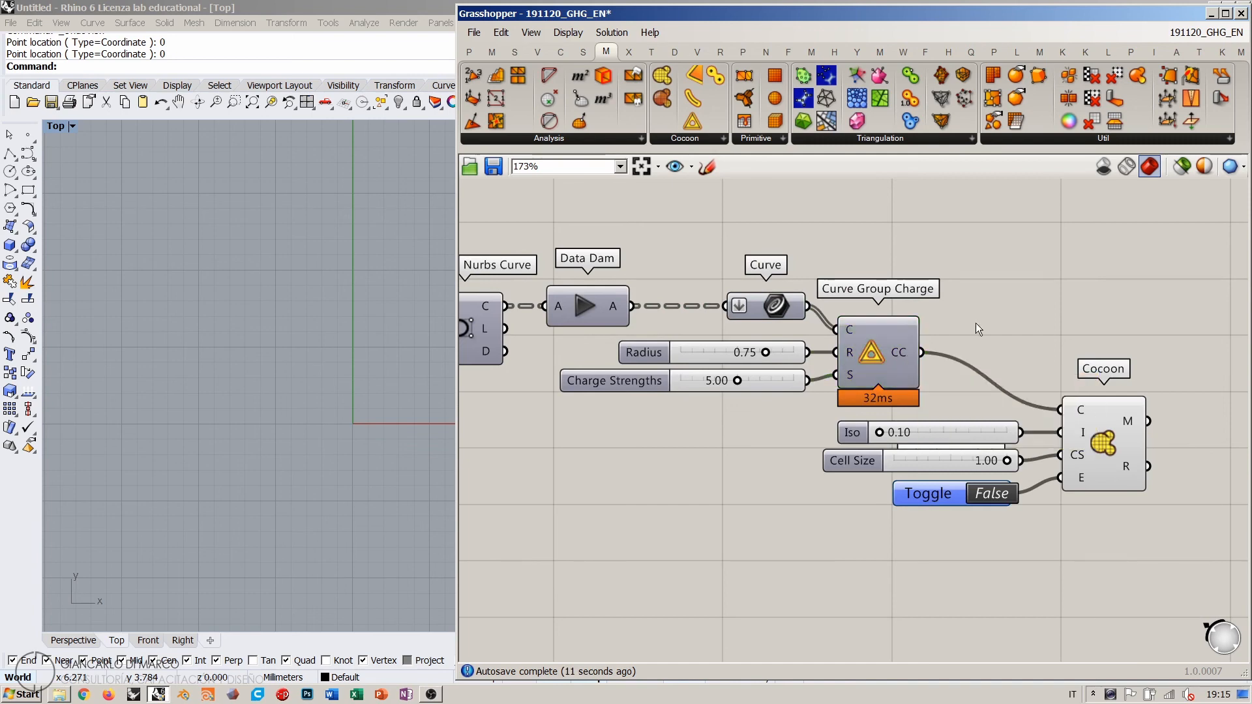
# Step: Save the definition and switch the toggle to True to run the Cocoon meshing
pyautogui.moveTo(1026, 395); pyautogui.dragTo(938, 369, button='right')
pyautogui.scroll(2, 988, 385)
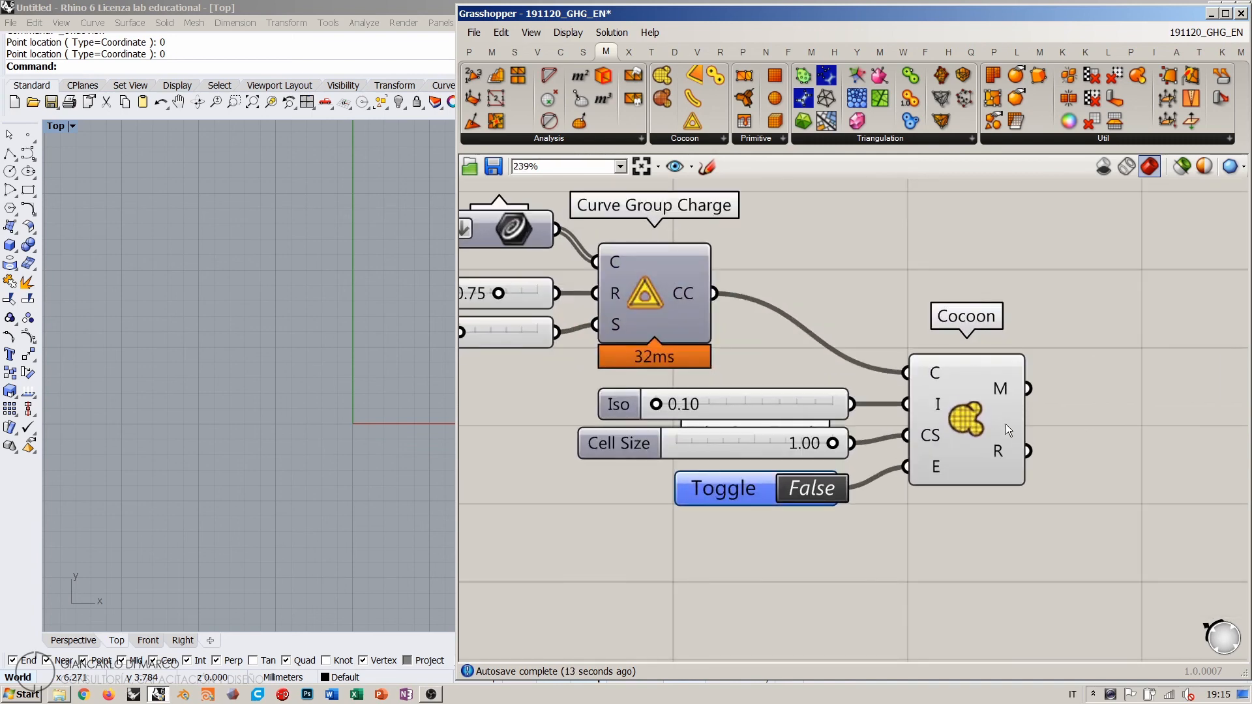
pyautogui.moveTo(1005, 424); pyautogui.dragTo(1048, 383, button='right')
pyautogui.click(1042, 390)
pyautogui.click(985, 517)
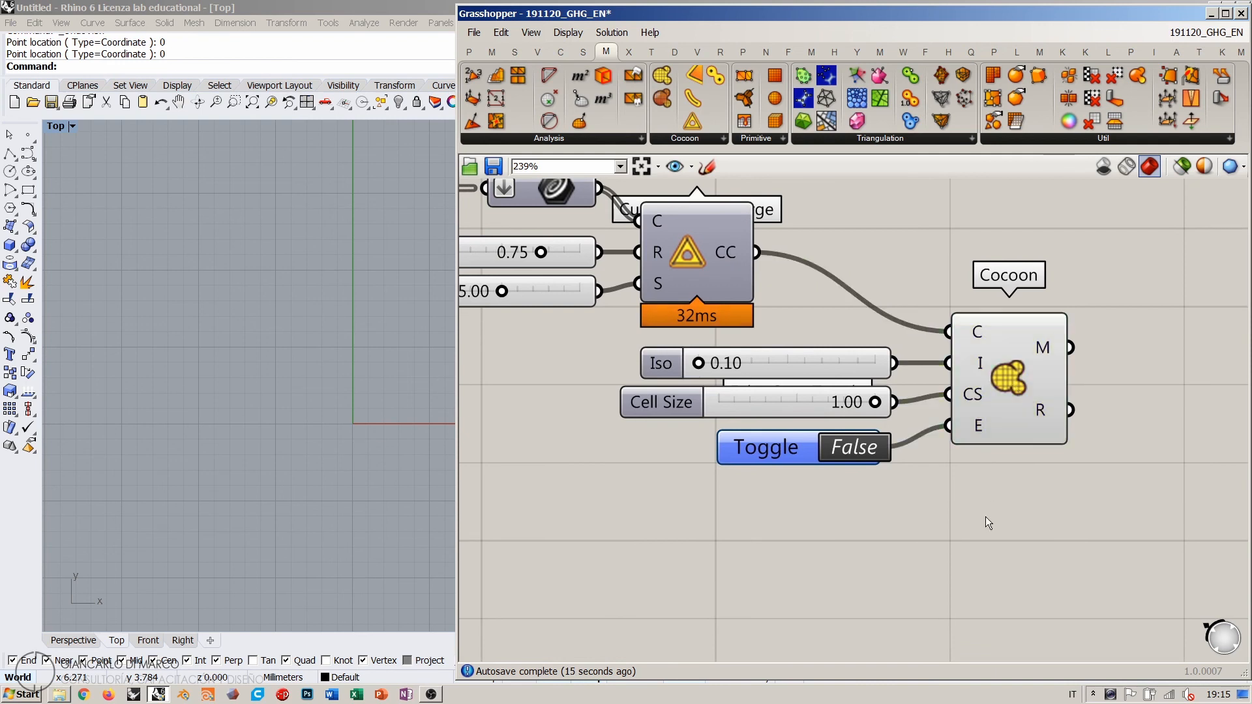
pyautogui.hotkey('ctrl', 's')
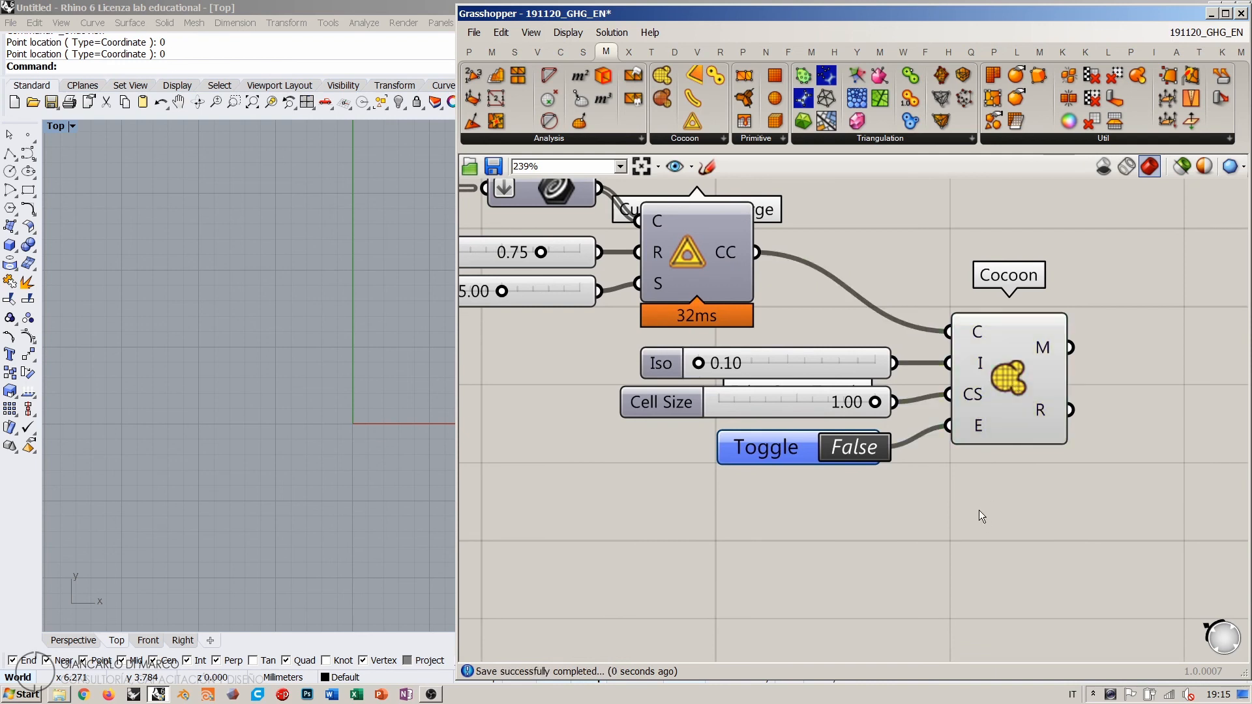
pyautogui.click(493, 166)
pyautogui.click(847, 452)
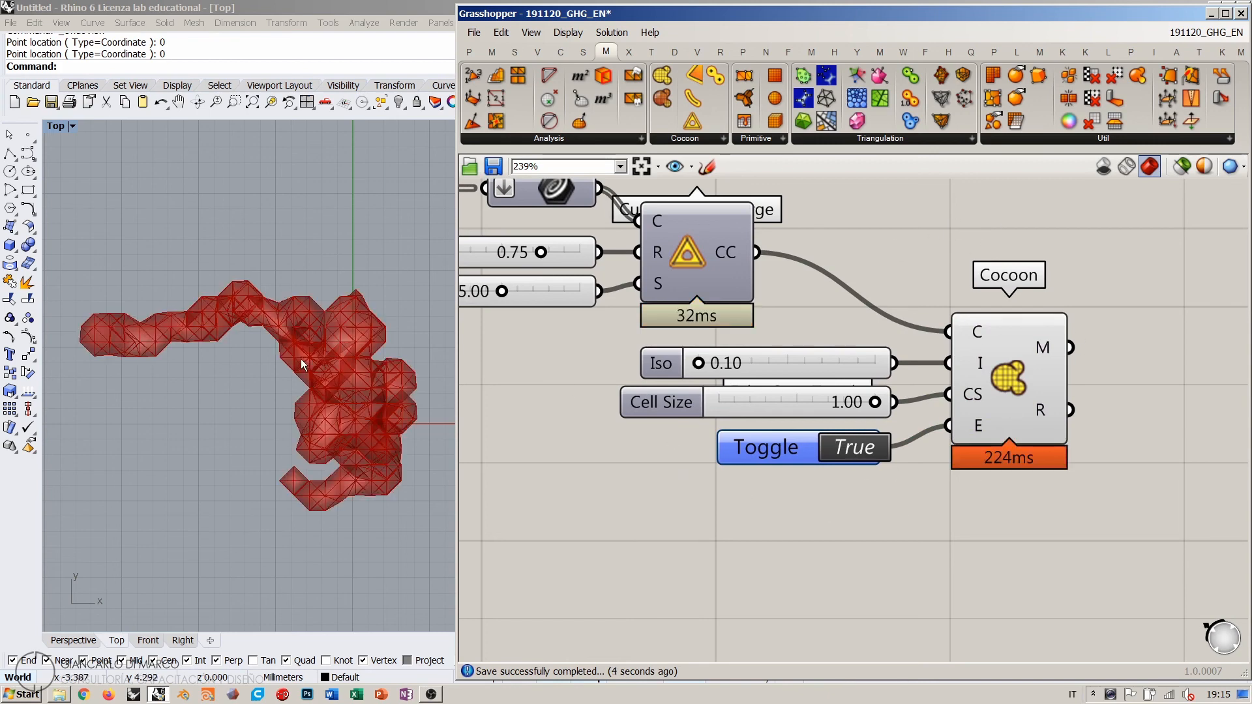
# Step: Inspect the coarse mesh in Rhino's Perspective view and set the Cell Size slider to 0.55
pyautogui.click(87, 641)
pyautogui.moveTo(196, 522); pyautogui.dragTo(307, 326, button='right')
pyautogui.moveTo(348, 264); pyautogui.dragTo(235, 276, button='right')
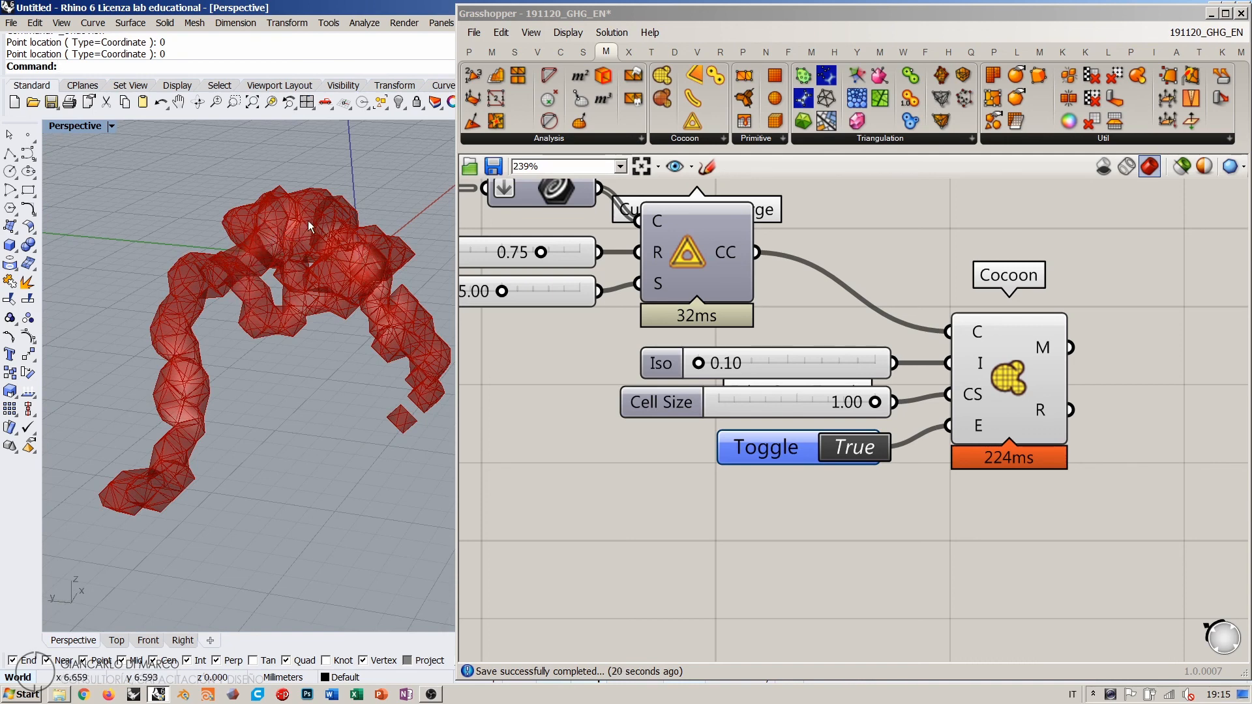
pyautogui.moveTo(346, 276); pyautogui.dragTo(330, 318, button='right')
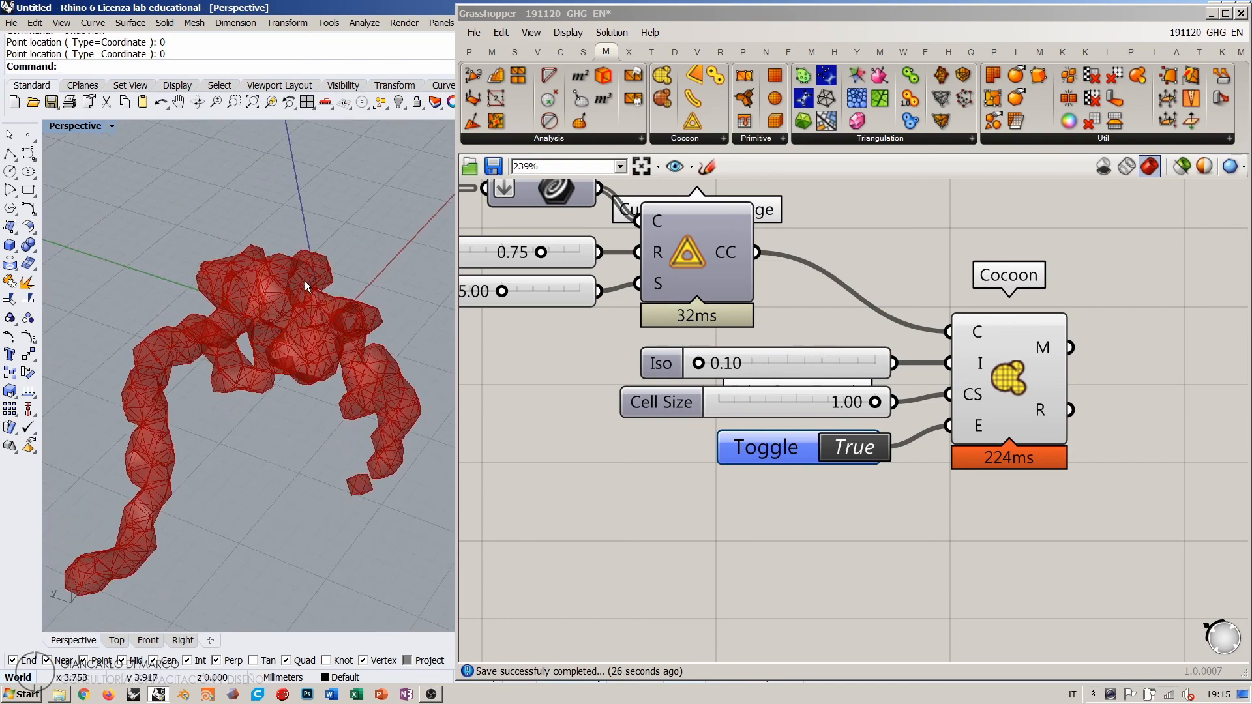
pyautogui.moveTo(285, 316)
pyautogui.mouseDown(button='right')
pyautogui.moveTo(322, 276)
pyautogui.moveTo(283, 297)
pyautogui.mouseUp(button='right')
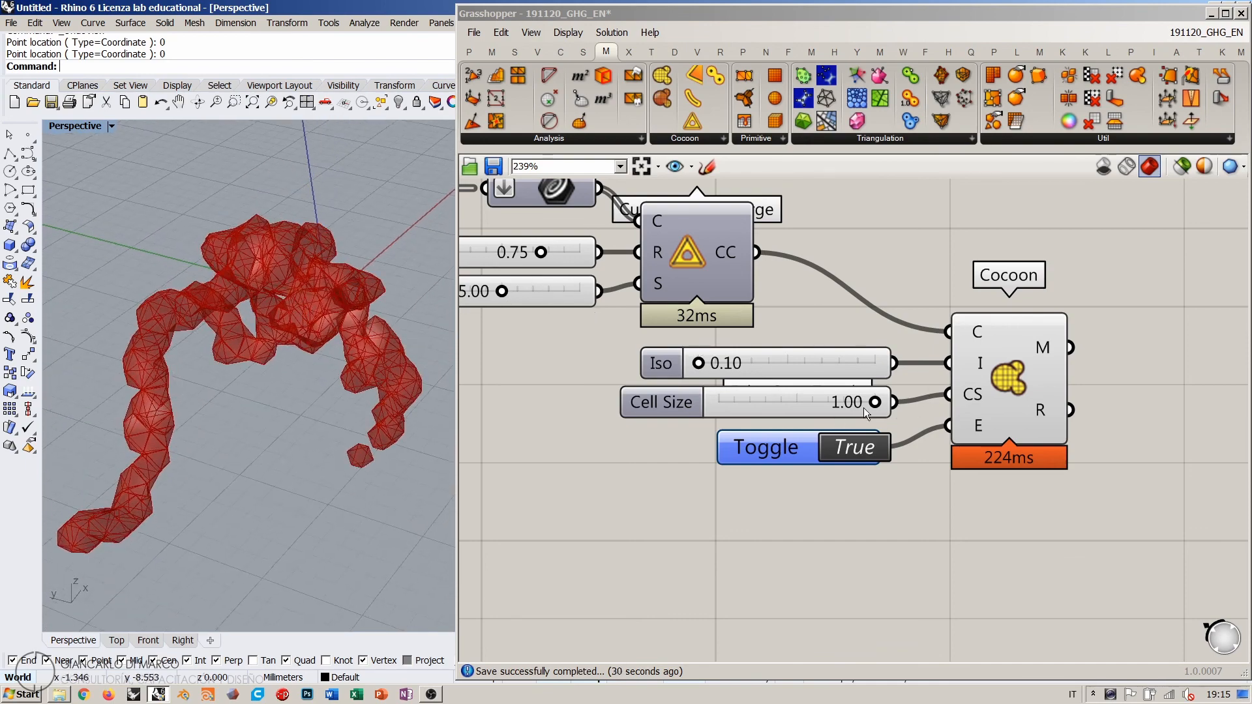
pyautogui.moveTo(875, 403); pyautogui.dragTo(787, 407)
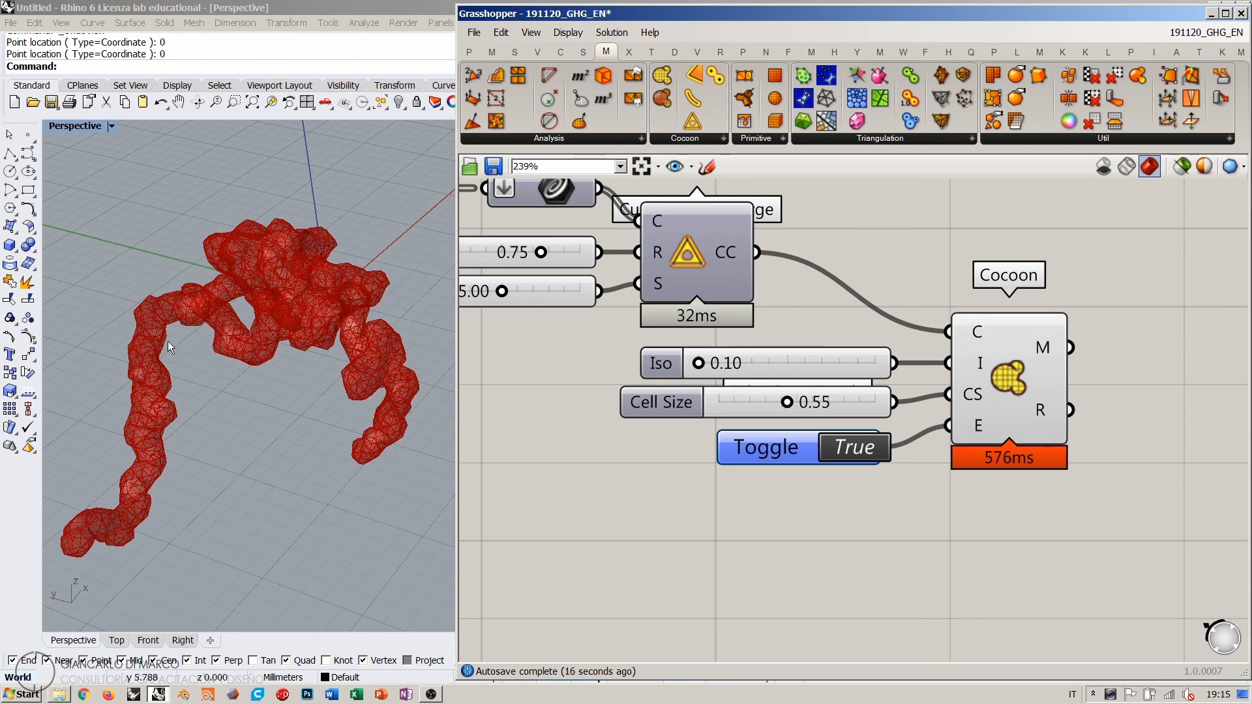
# Step: Examine the finer mesh from several angles and review the component chain from Nurbs Curve to Cocoon
pyautogui.moveTo(179, 345); pyautogui.dragTo(224, 299, button='right')
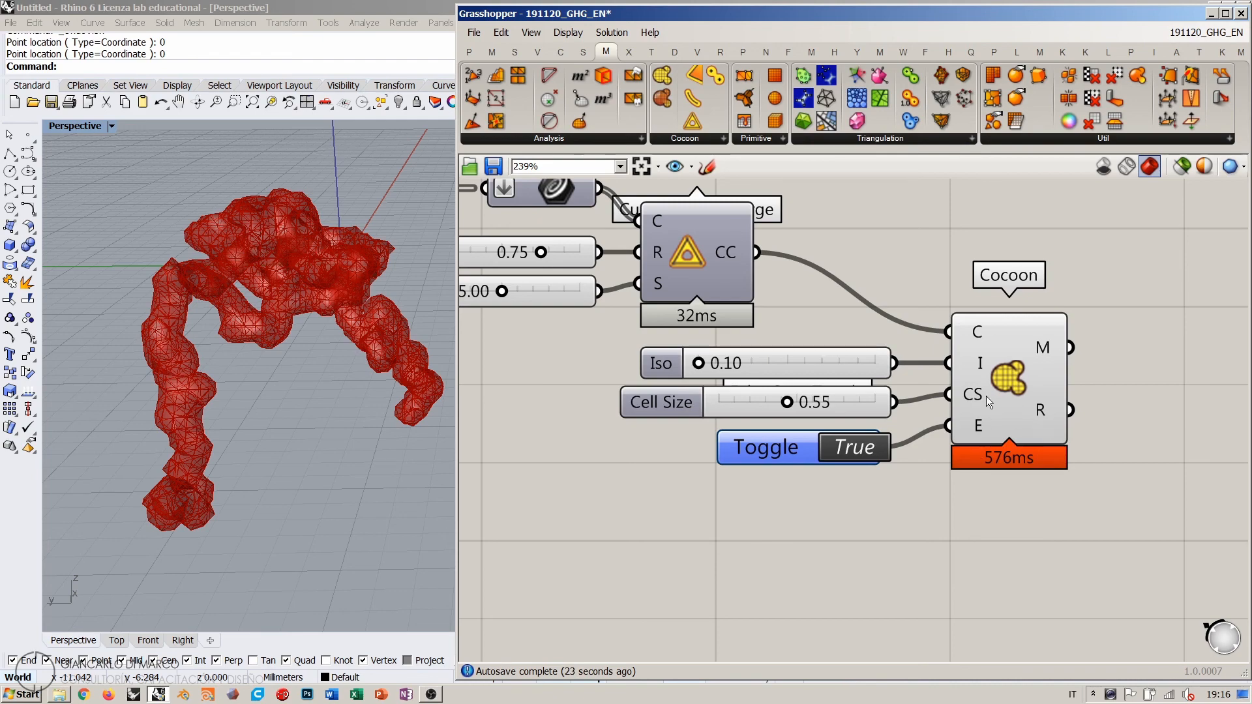
pyautogui.moveTo(1001, 508); pyautogui.dragTo(954, 569, button='right')
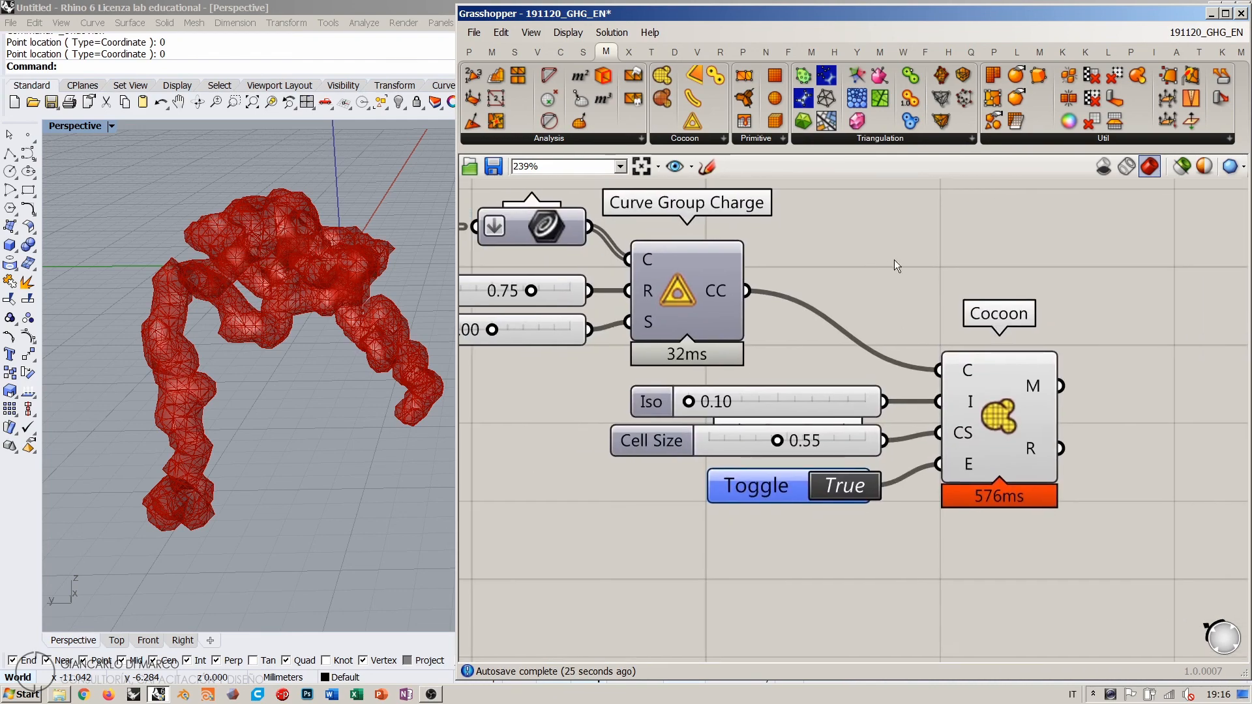
pyautogui.moveTo(892, 251); pyautogui.dragTo(952, 339, button='right')
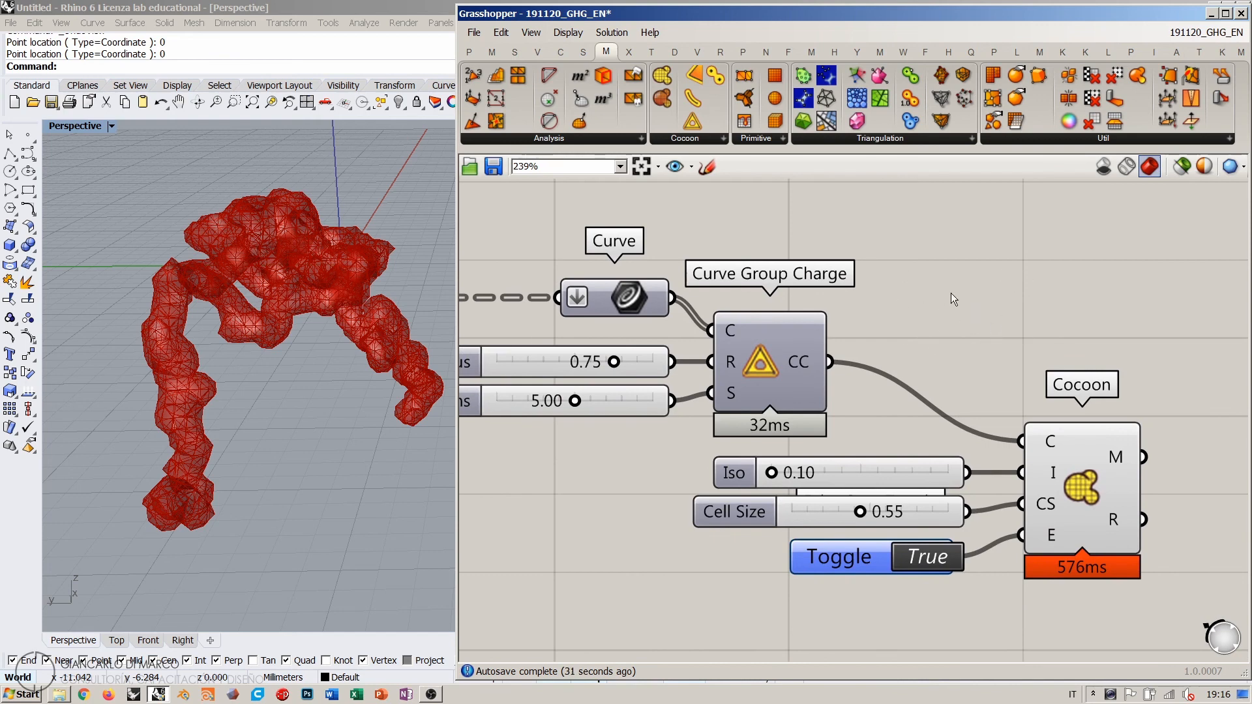
pyautogui.moveTo(634, 325); pyautogui.dragTo(1014, 339, button='right')
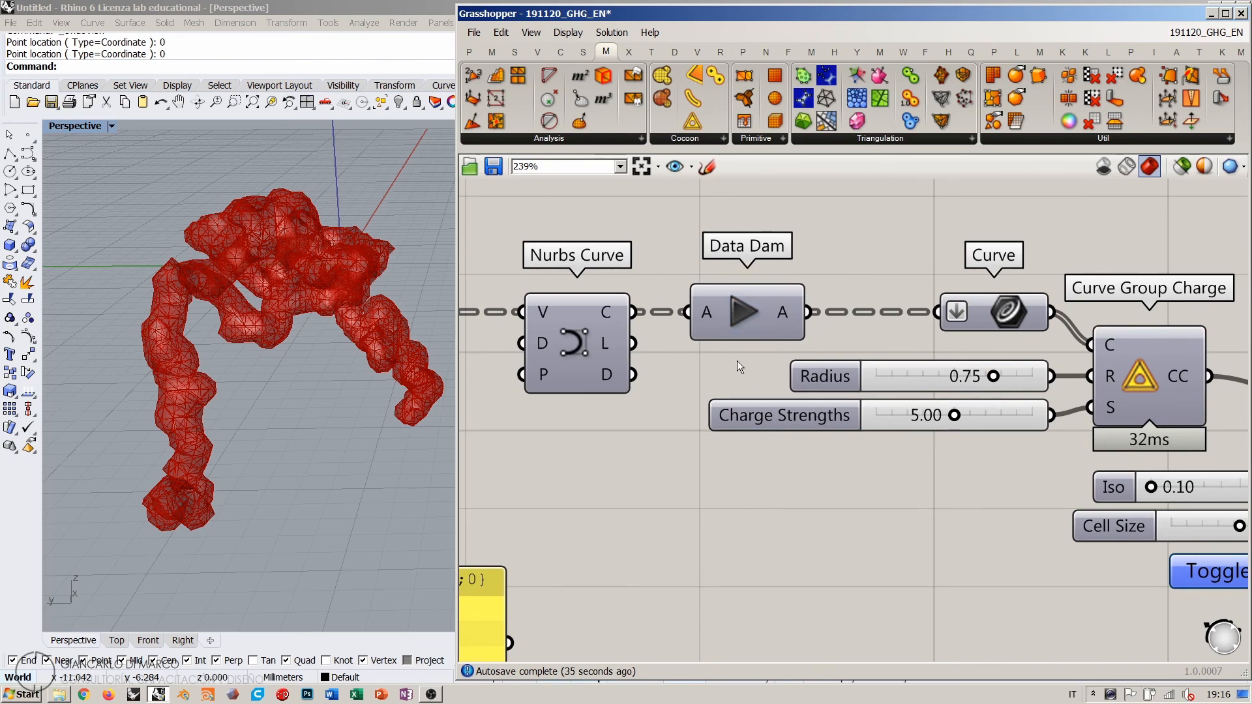
pyautogui.moveTo(365, 365); pyautogui.dragTo(323, 365, button='right')
pyautogui.moveTo(775, 508); pyautogui.dragTo(243, 343, button='right')
pyautogui.scroll(2, 261, 326)
pyautogui.keyDown('shift'); pyautogui.moveTo(293, 294); pyautogui.dragTo(204, 365, button='right'); pyautogui.keyUp('shift')
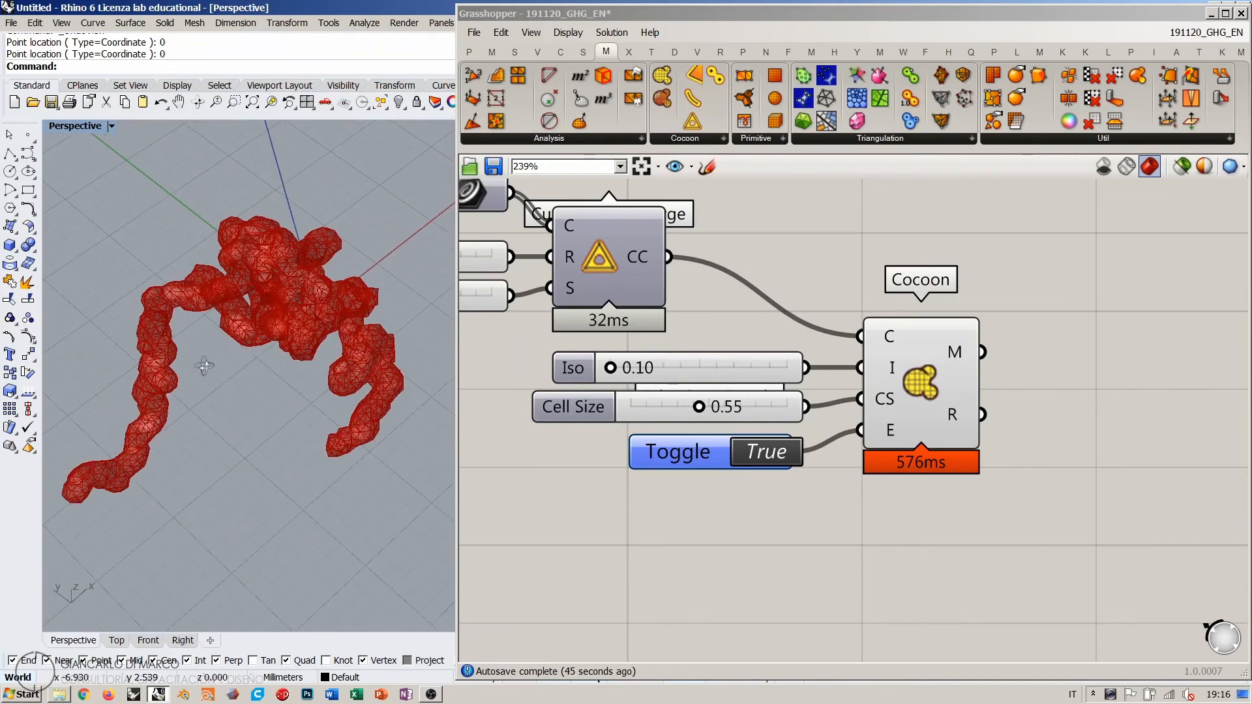
pyautogui.keyDown('shift'); pyautogui.moveTo(348, 375); pyautogui.dragTo(364, 392, button='right'); pyautogui.keyUp('shift')
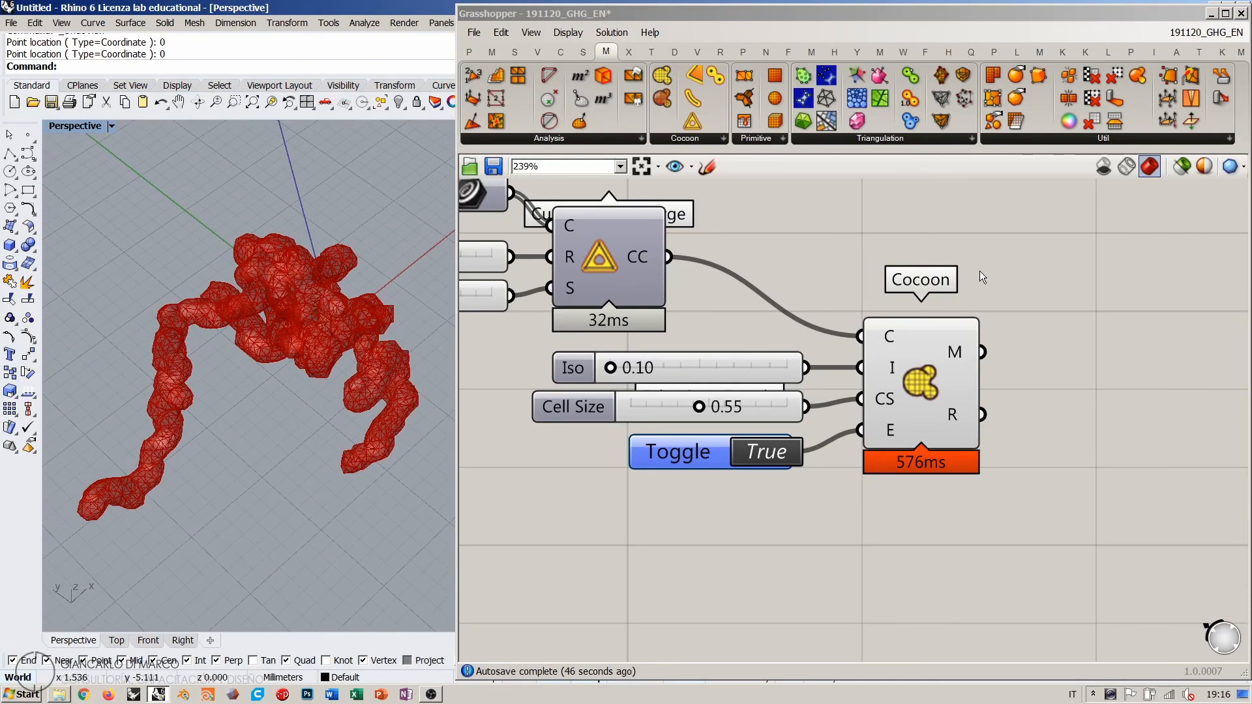
# Step: Place a Refine component from the Cocoon plugin on the canvas beside the Cocoon component
pyautogui.moveTo(1063, 345); pyautogui.dragTo(929, 339, button='right')
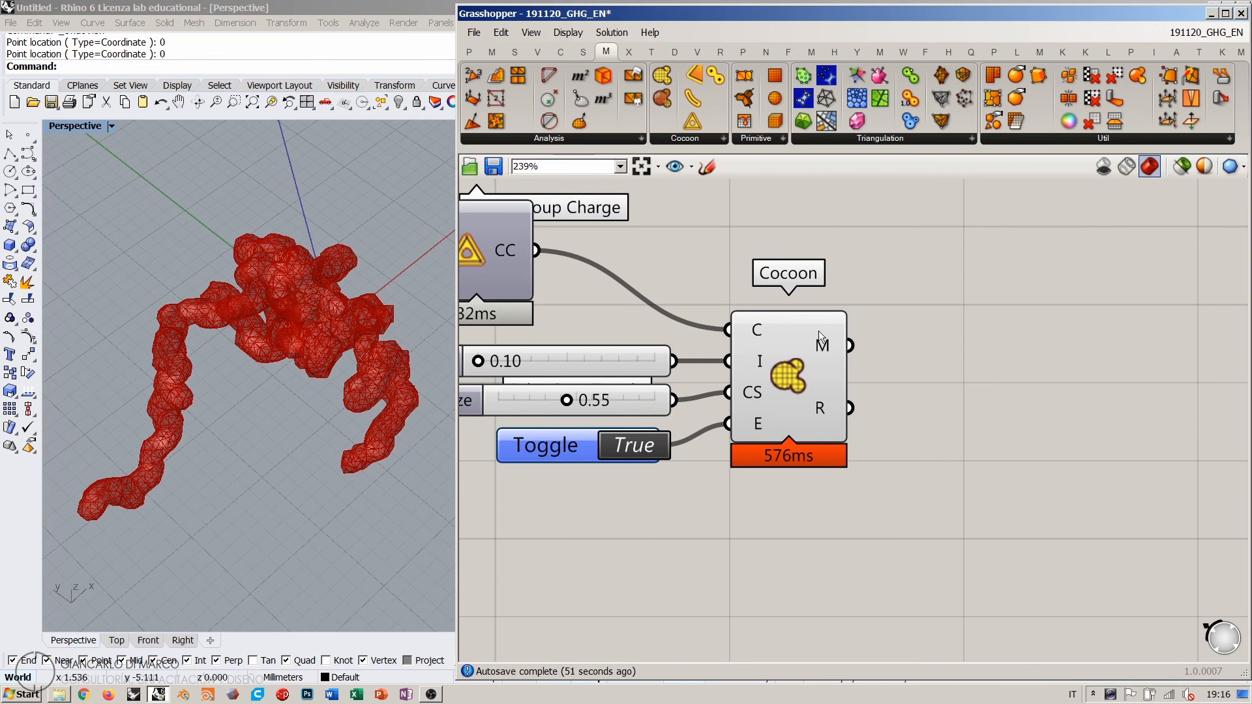
pyautogui.moveTo(843, 348)
pyautogui.click(663, 99)
pyautogui.click(1052, 385)
pyautogui.moveTo(1060, 353); pyautogui.dragTo(1075, 443)
pyautogui.click(932, 417)
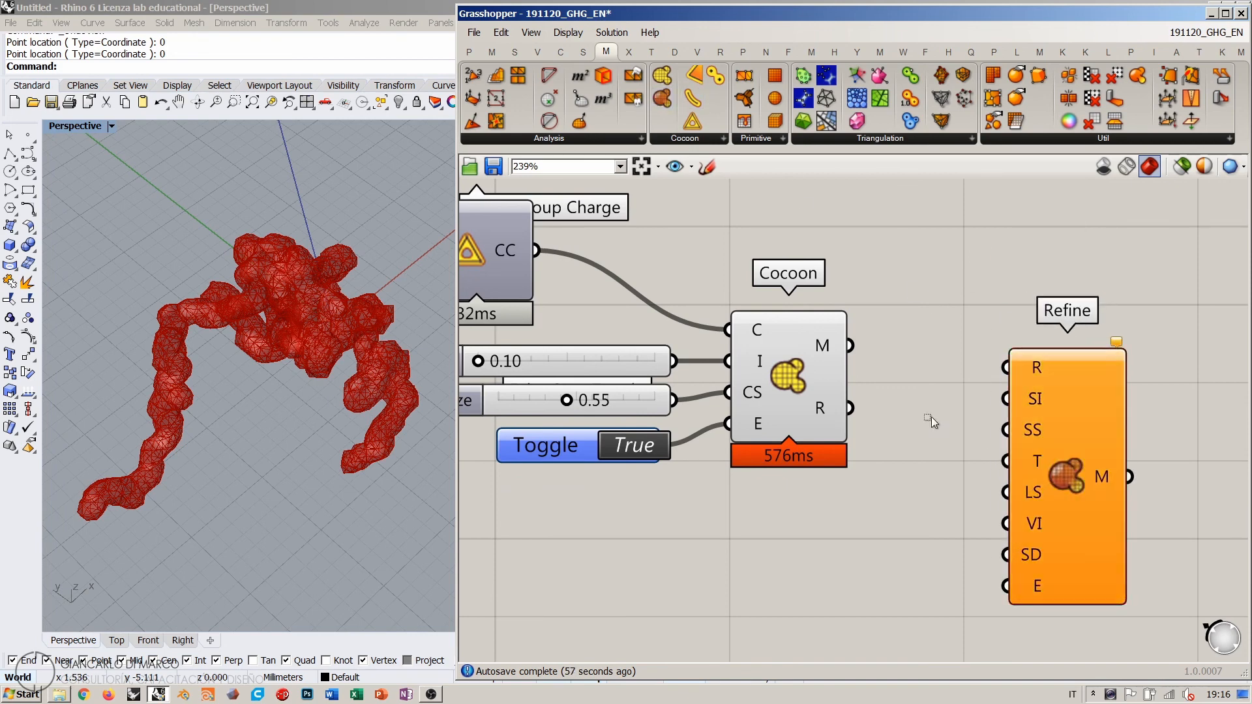
# Step: Connect the Cocoon's R output to Refine's R input and move Refine level with the connection
pyautogui.moveTo(931, 417); pyautogui.dragTo(833, 329, button='right')
pyautogui.scroll(-2, 900, 343)
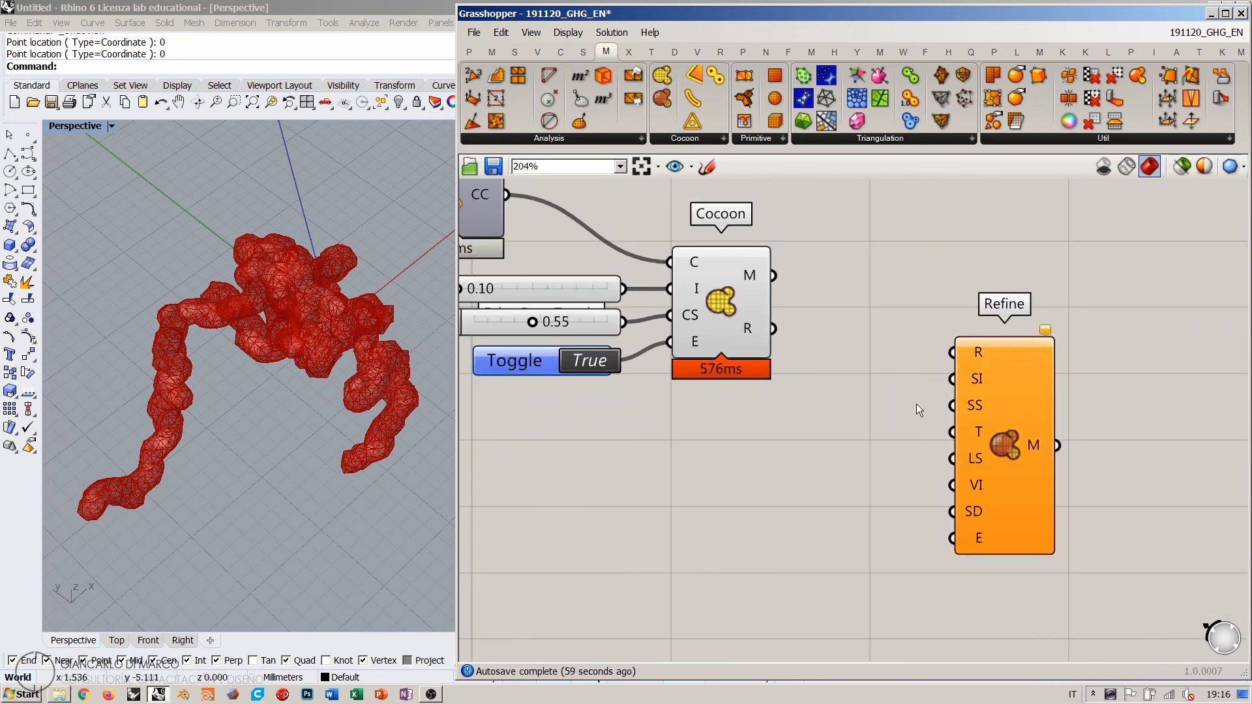
pyautogui.moveTo(944, 423); pyautogui.dragTo(925, 352, button='right')
pyautogui.moveTo(991, 316); pyautogui.dragTo(971, 353)
pyautogui.moveTo(814, 312); pyautogui.dragTo(821, 360, button='right')
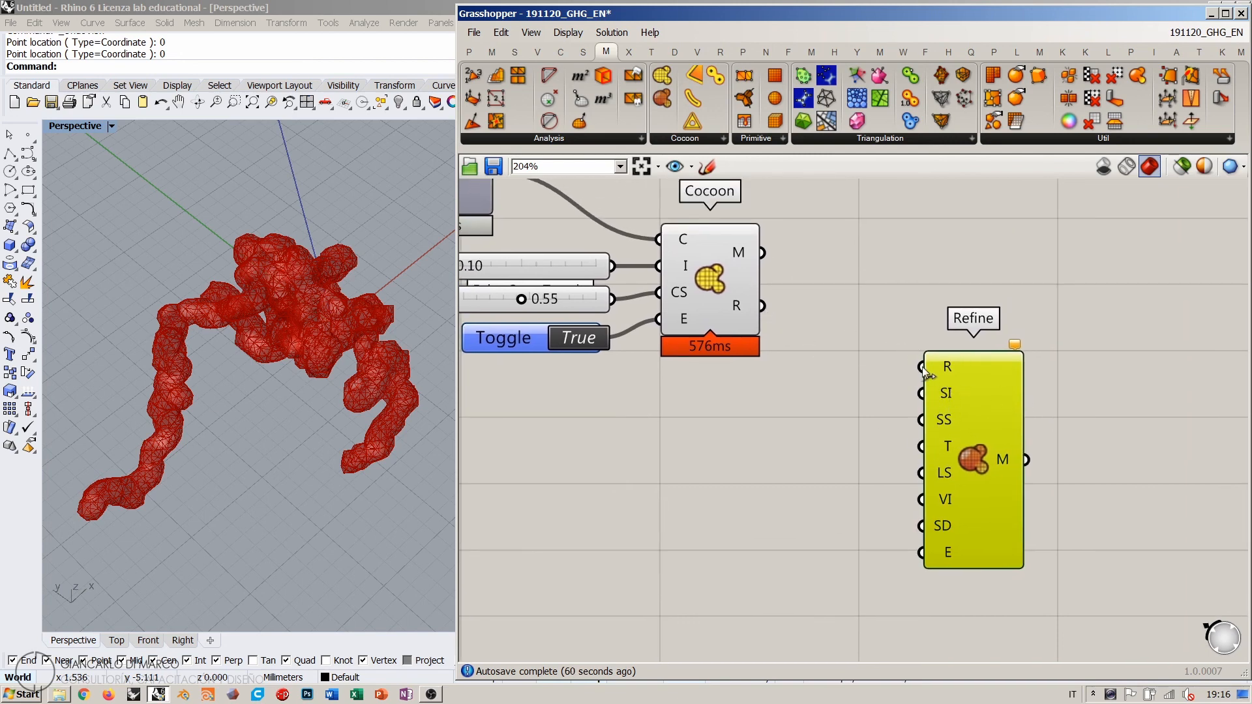
pyautogui.moveTo(921, 368); pyautogui.dragTo(760, 308)
pyautogui.moveTo(980, 387); pyautogui.dragTo(922, 327)
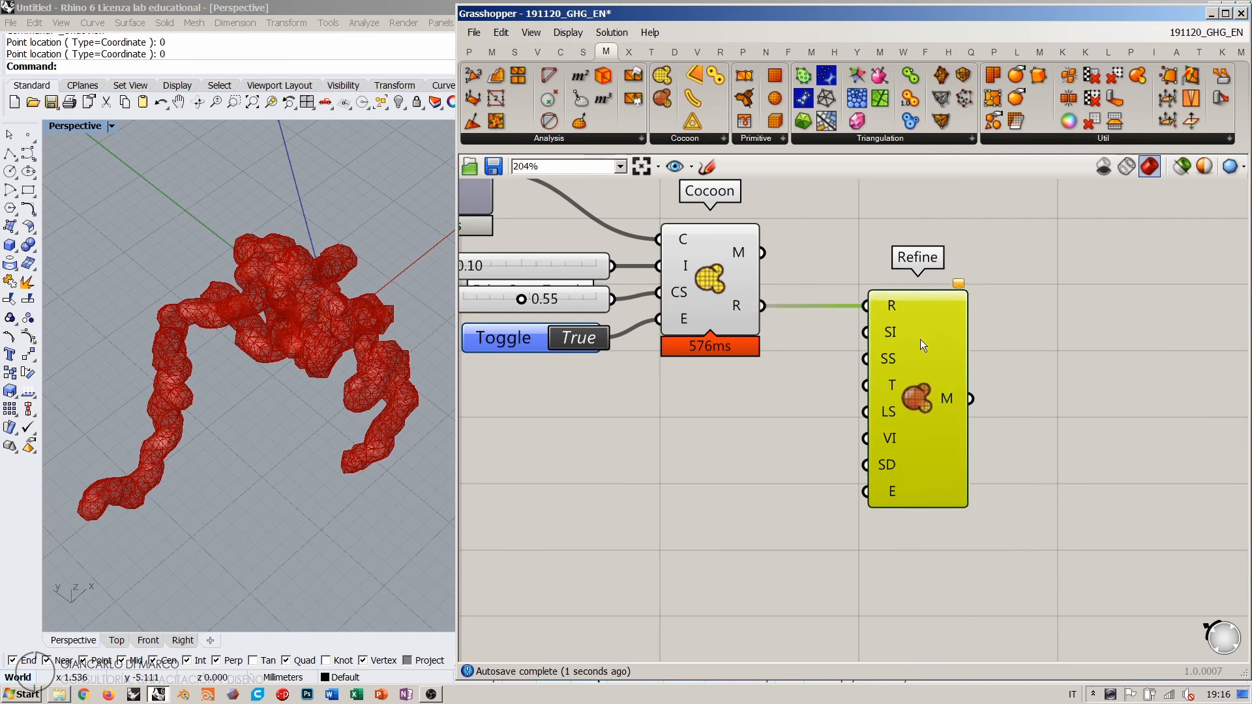
# Step: Turn off the preview of the Cocoon component
pyautogui.click(822, 353)
pyautogui.click(742, 327)
pyautogui.hotkey('ctrl', 'q')
pyautogui.click(806, 346)
# Step: Move Refine lower and add an integer slider ranging from 1 to 100 next to its inputs
pyautogui.moveTo(816, 388); pyautogui.dragTo(905, 389, button='right')
pyautogui.moveTo(982, 361); pyautogui.dragTo(1009, 436)
pyautogui.doubleClick(864, 439)
pyautogui.write('0.10')
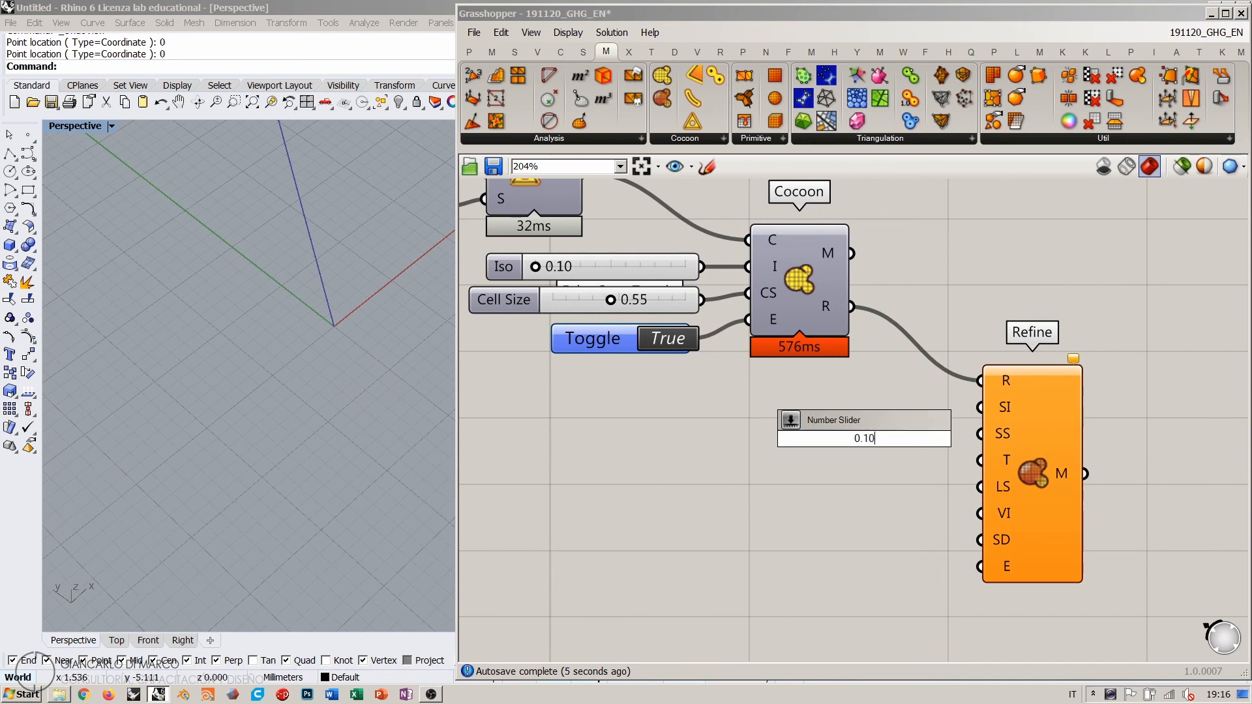
pyautogui.write('<')
pyautogui.press('BackSpace')
pyautogui.press('BackSpace')
pyautogui.press('BackSpace')
pyautogui.press('BackSpace')
pyautogui.press('BackSpace')
pyautogui.write('1<10')
pyautogui.press('Return')
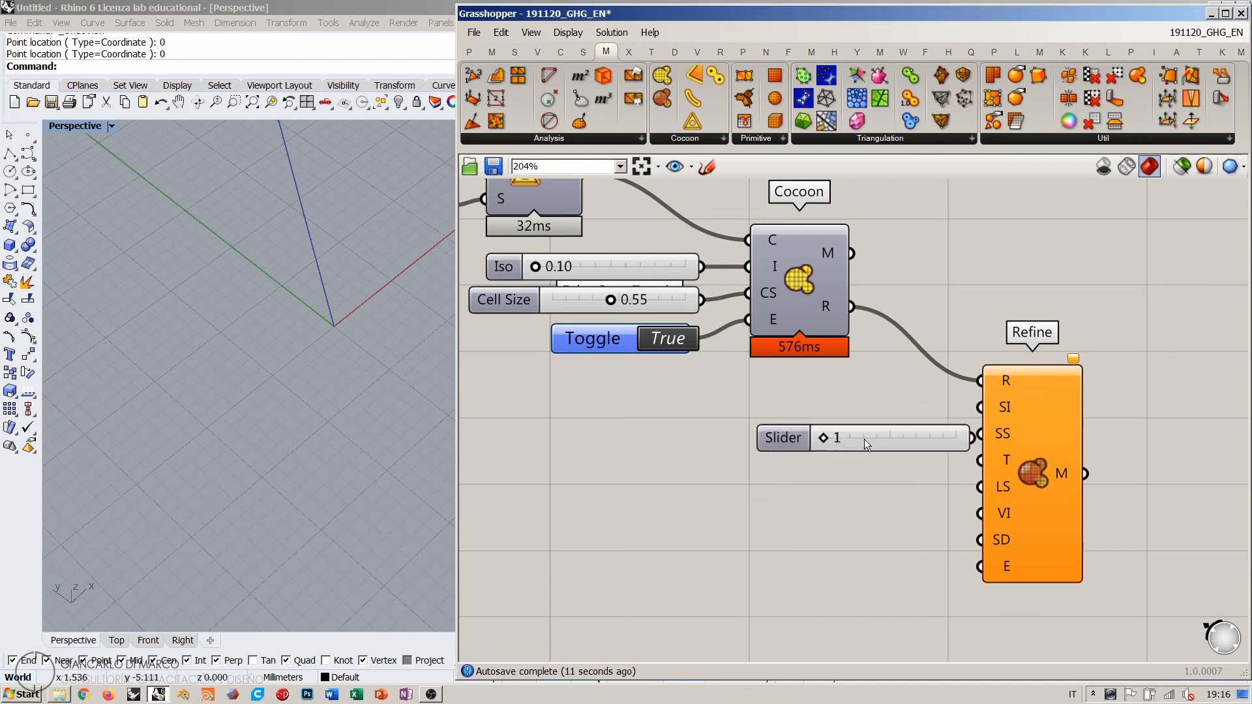
# Step: Set the new slider to 20, connect it to Refine's SI input beneath the Cocoon, and align Refine with it
pyautogui.doubleClick(863, 440)
pyautogui.write('20')
pyautogui.press('Return')
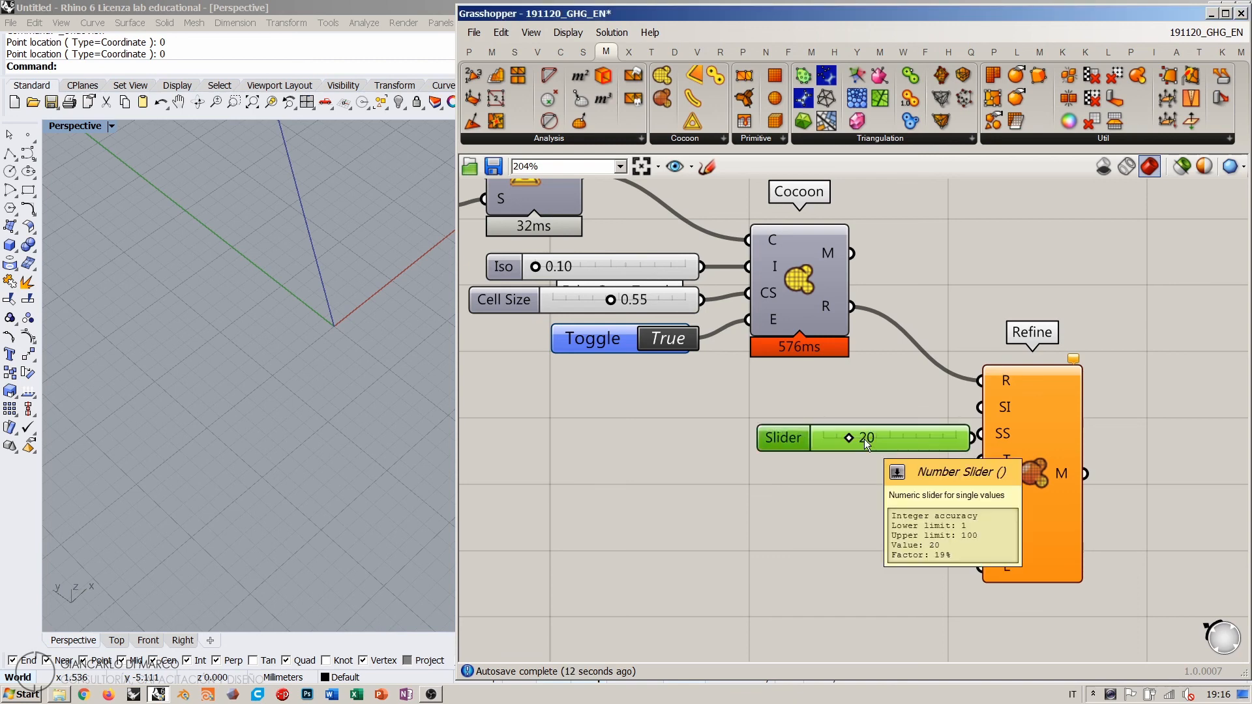
pyautogui.moveTo(909, 440); pyautogui.dragTo(782, 407)
pyautogui.moveTo(980, 406); pyautogui.dragTo(805, 382)
pyautogui.click(821, 418)
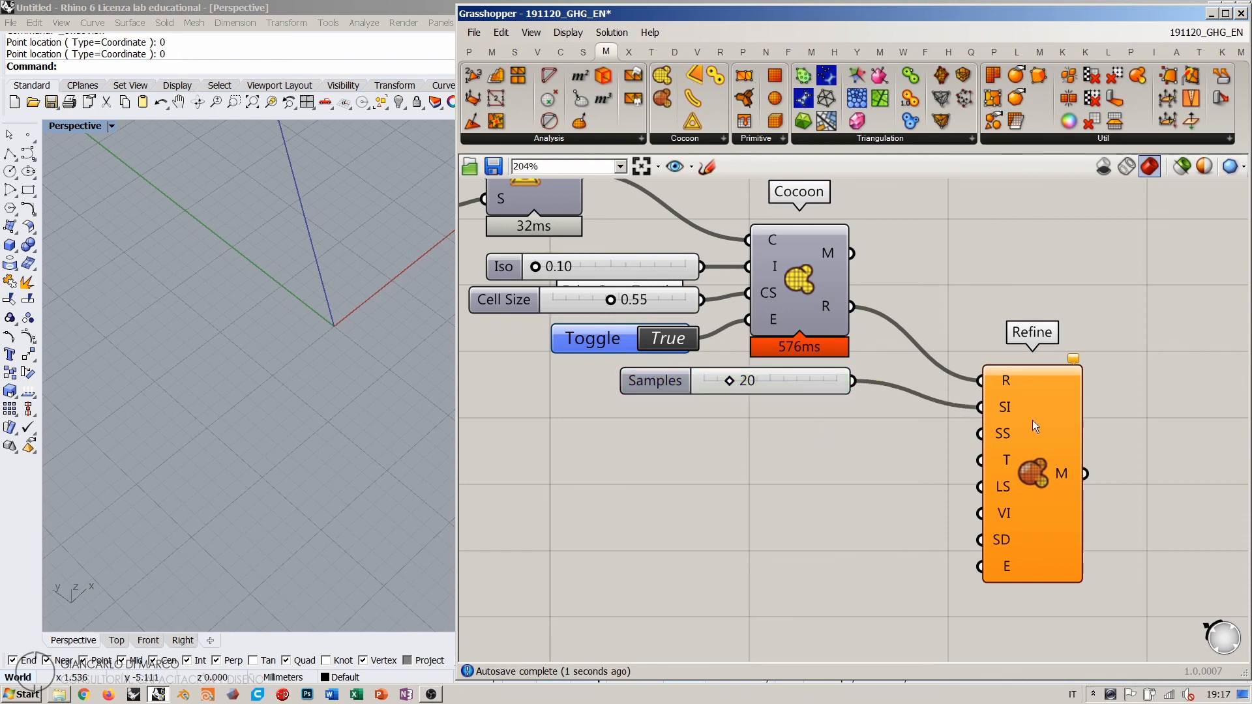
pyautogui.moveTo(1031, 420); pyautogui.dragTo(985, 399)
pyautogui.click(913, 418)
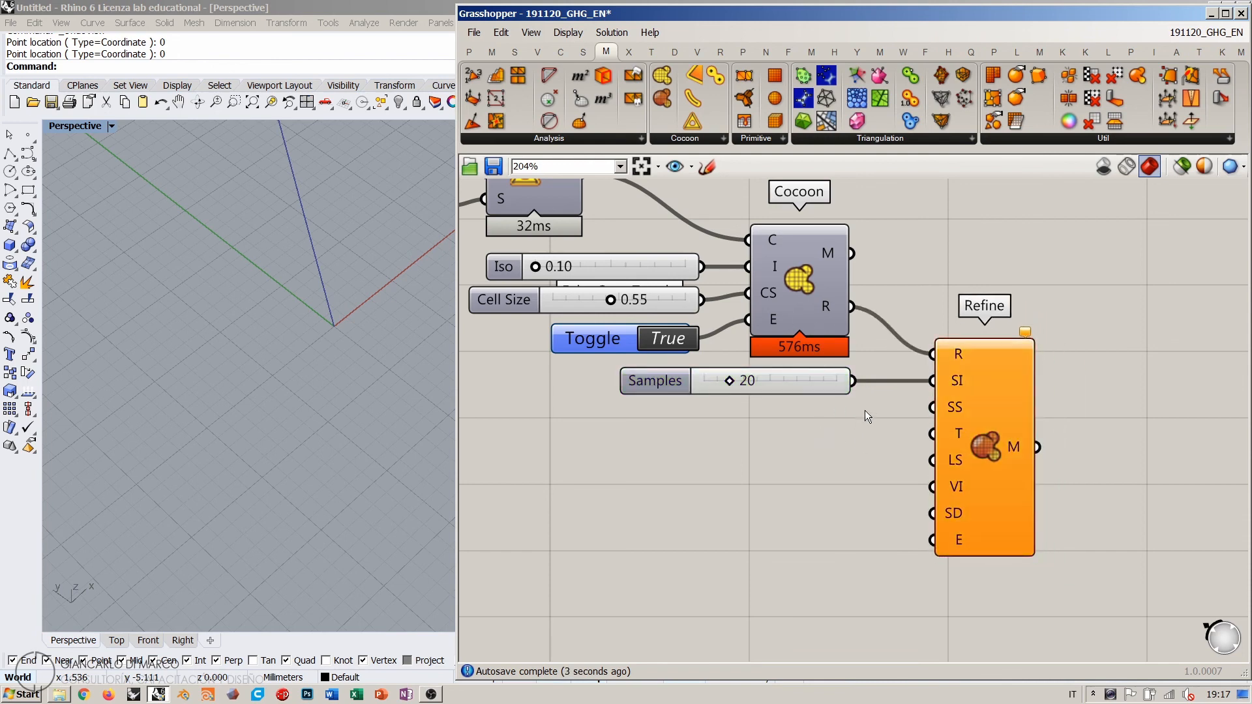
# Step: Duplicate the Samples slider twice beneath itself and connect the copies to Refine's SS and T inputs
pyautogui.moveTo(864, 410); pyautogui.dragTo(936, 387, button='right')
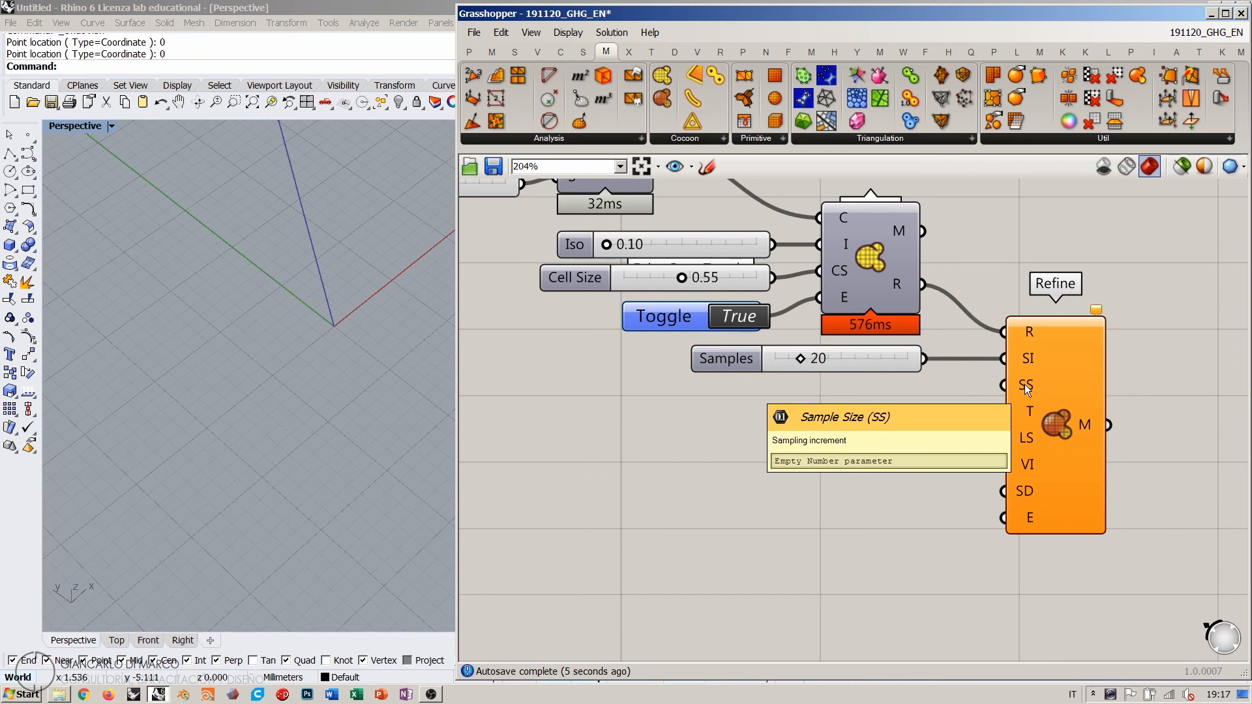
pyautogui.keyDown('alt'); pyautogui.moveTo(821, 360); pyautogui.dragTo(1003, 411); pyautogui.keyUp('alt')
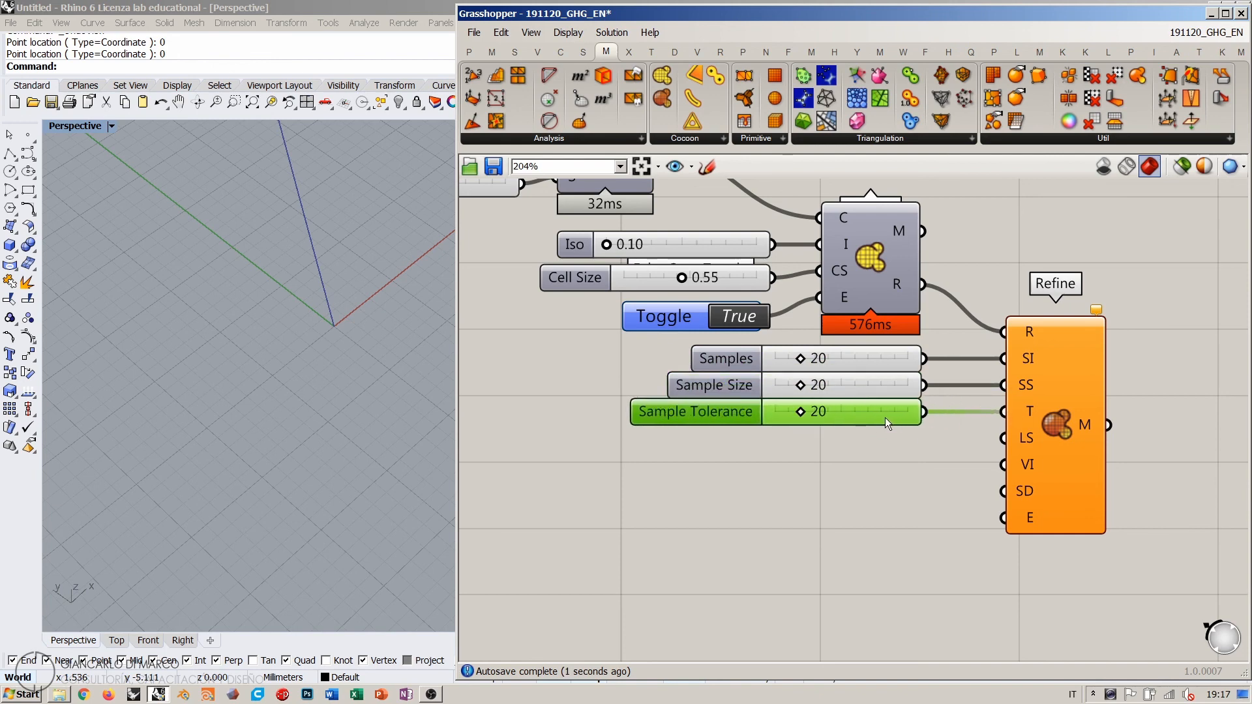
pyautogui.click(851, 472)
pyautogui.write('0.<')
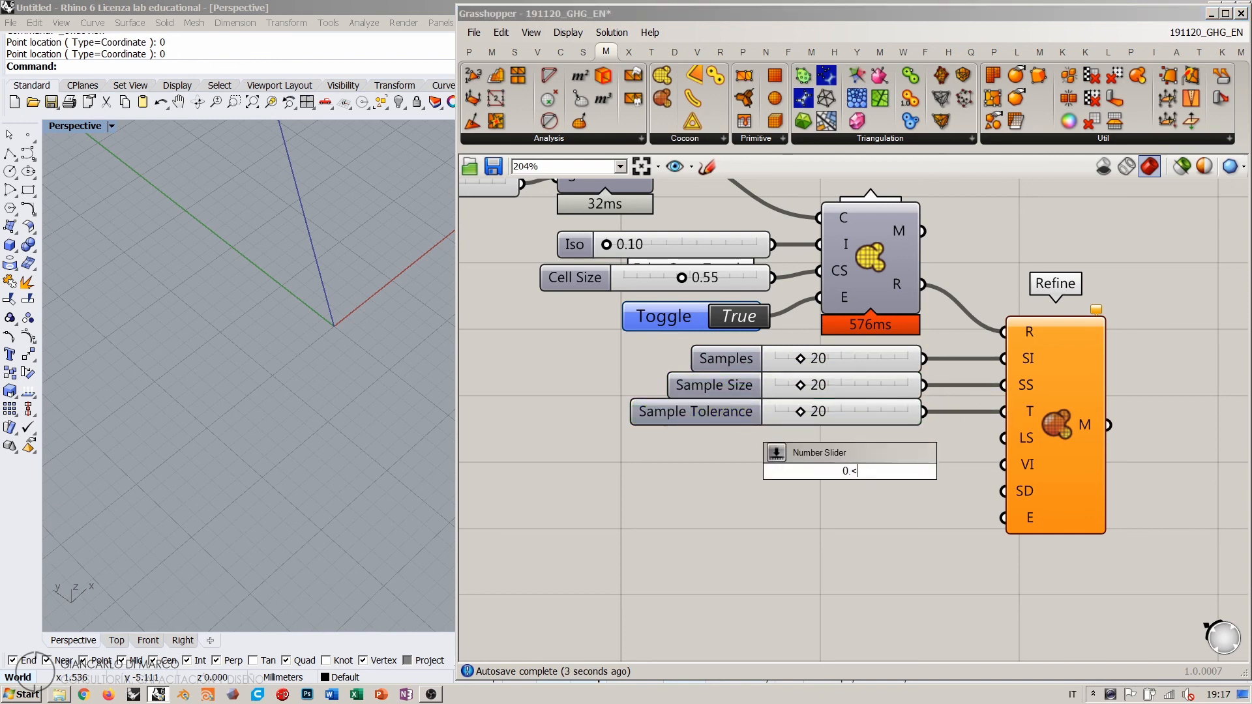
pyautogui.write('1')
pyautogui.press('Return')
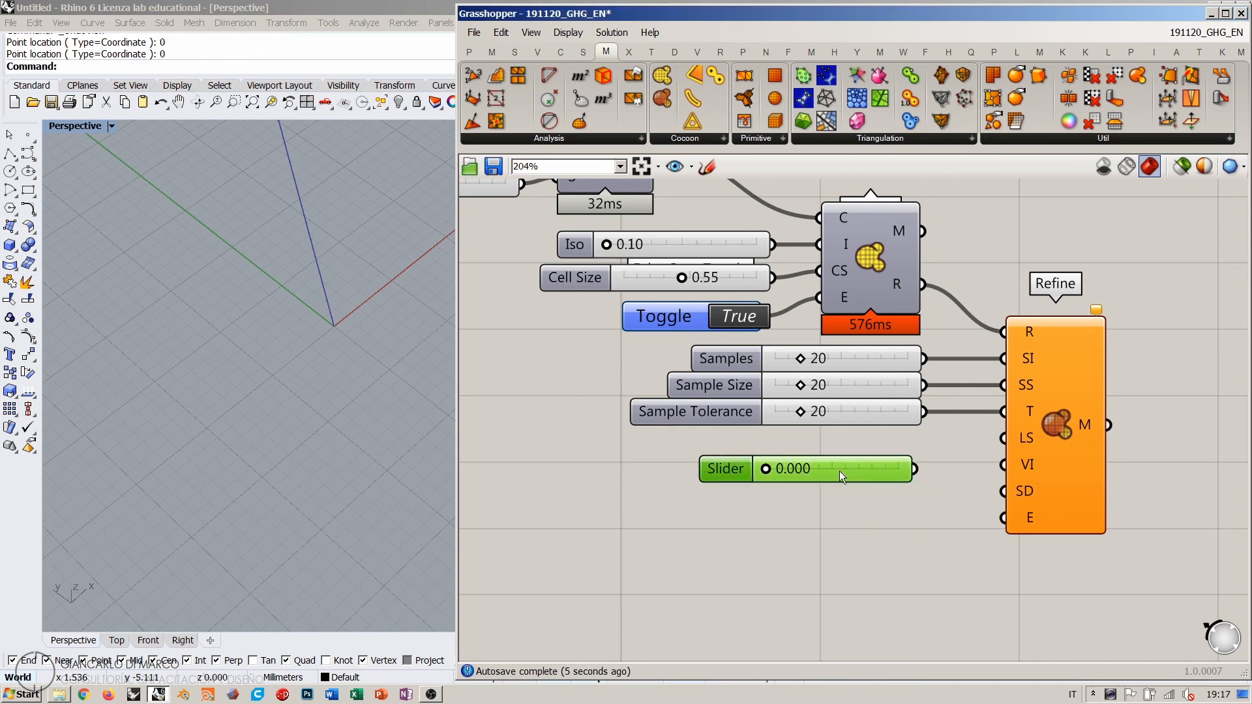
pyautogui.press('Delete')
# Step: Add an integer slider ranging from 0 to 3 beneath the Sample Tolerance slider
pyautogui.doubleClick(821, 468)
pyautogui.write('0')
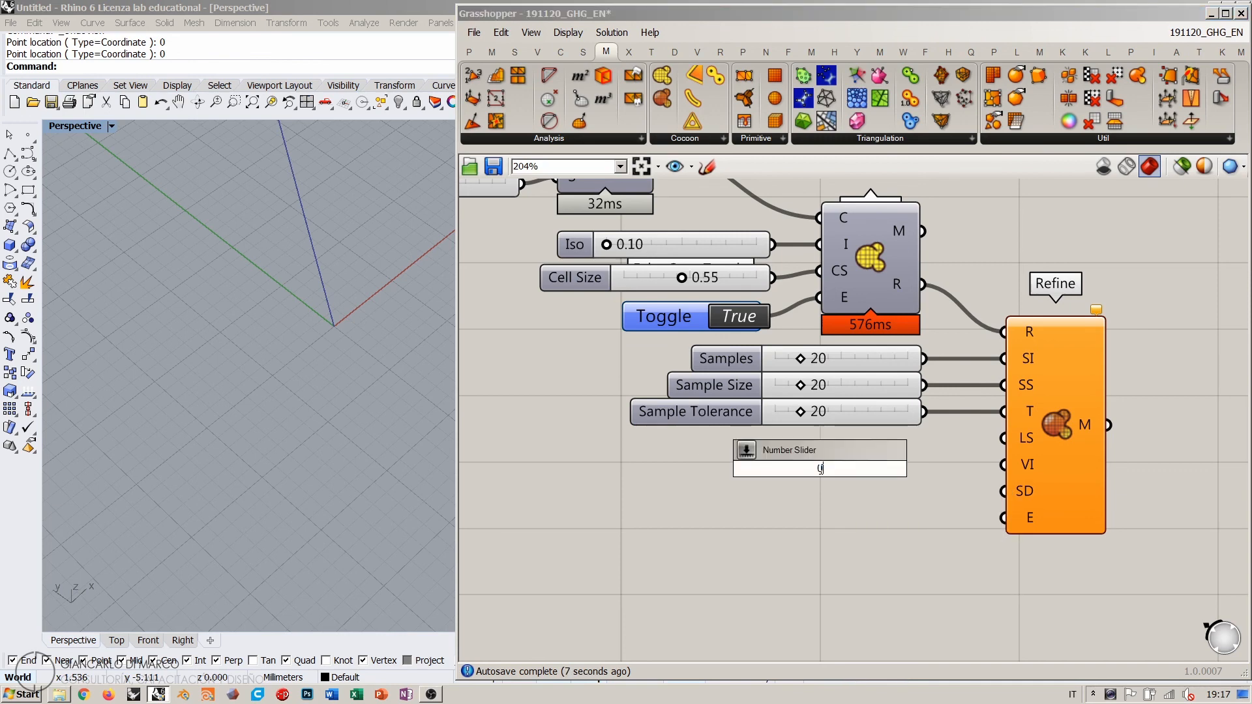
pyautogui.write('<3')
pyautogui.press('Return')
pyautogui.moveTo(820, 468); pyautogui.dragTo(789, 448)
# Step: Duplicate the 0 to 3 slider twice and connect the three sliders to Refine's LS, VI and SD inputs
pyautogui.hotkey('ctrl', 'c')
pyautogui.hotkey('ctrl', 'v')
pyautogui.hotkey('ctrl', 'v')
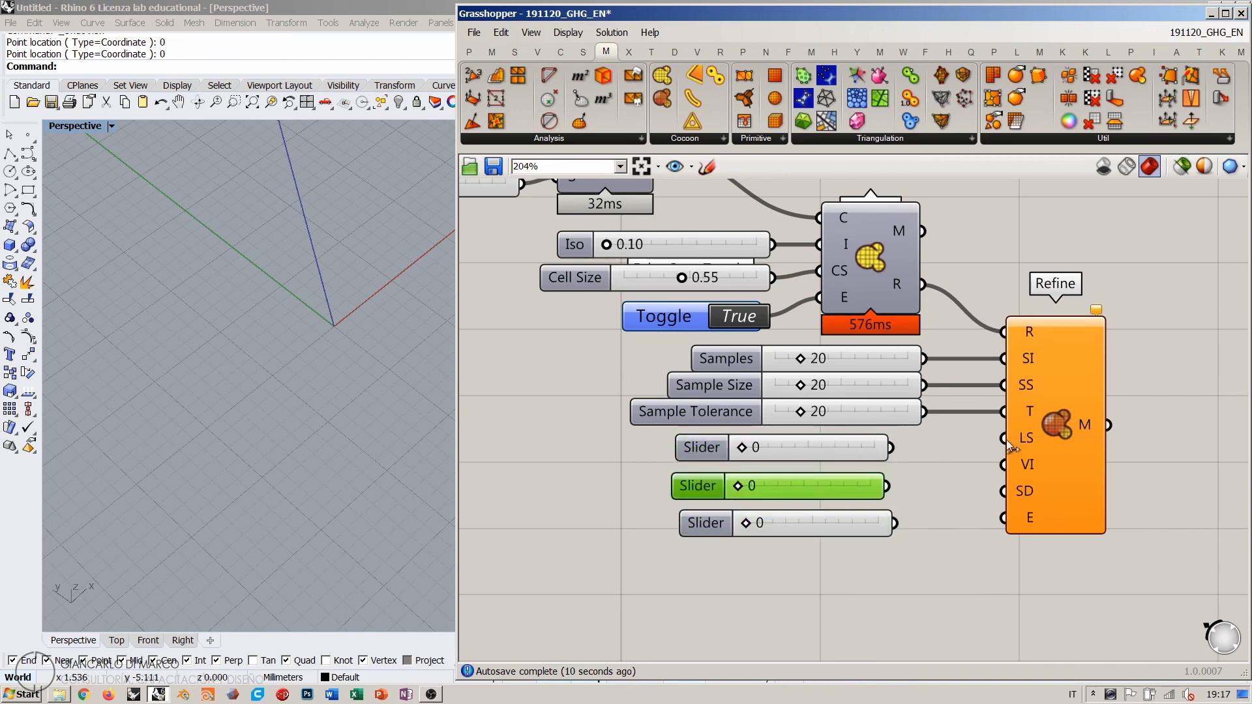
pyautogui.moveTo(1004, 437); pyautogui.dragTo(894, 523)
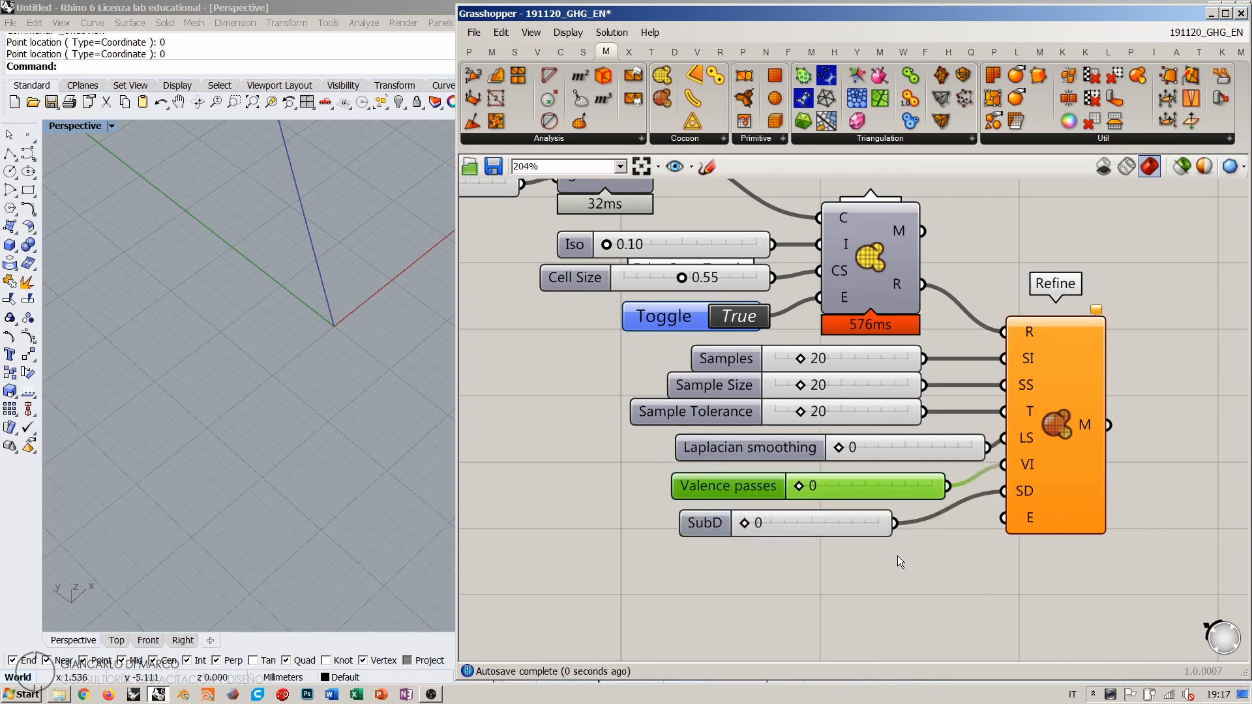
# Step: Line up the six Refine sliders in a column with matching right edges and even vertical spacing
pyautogui.moveTo(922, 445); pyautogui.dragTo(874, 447)
pyautogui.moveTo(905, 499)
pyautogui.mouseDown()
pyautogui.moveTo(892, 498)
pyautogui.moveTo(891, 518)
pyautogui.mouseUp()
pyautogui.moveTo(936, 571); pyautogui.dragTo(822, 350)
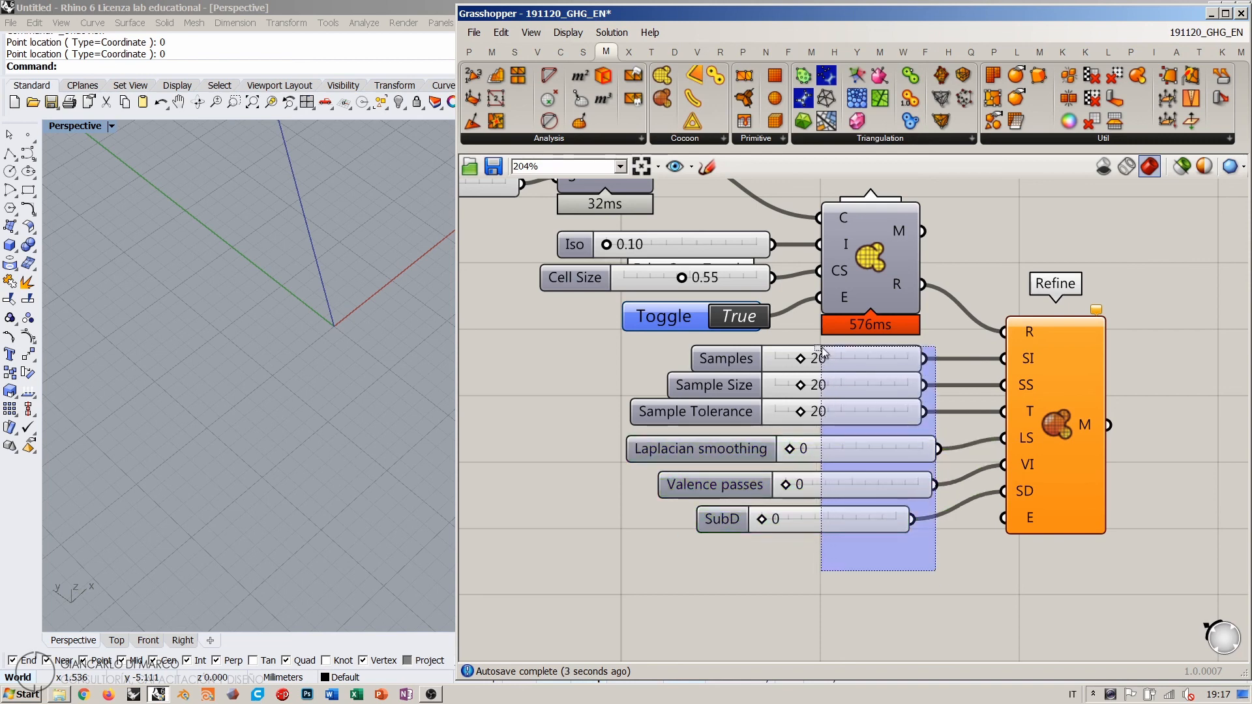
pyautogui.click(782, 327)
pyautogui.click(955, 439)
pyautogui.click(930, 549)
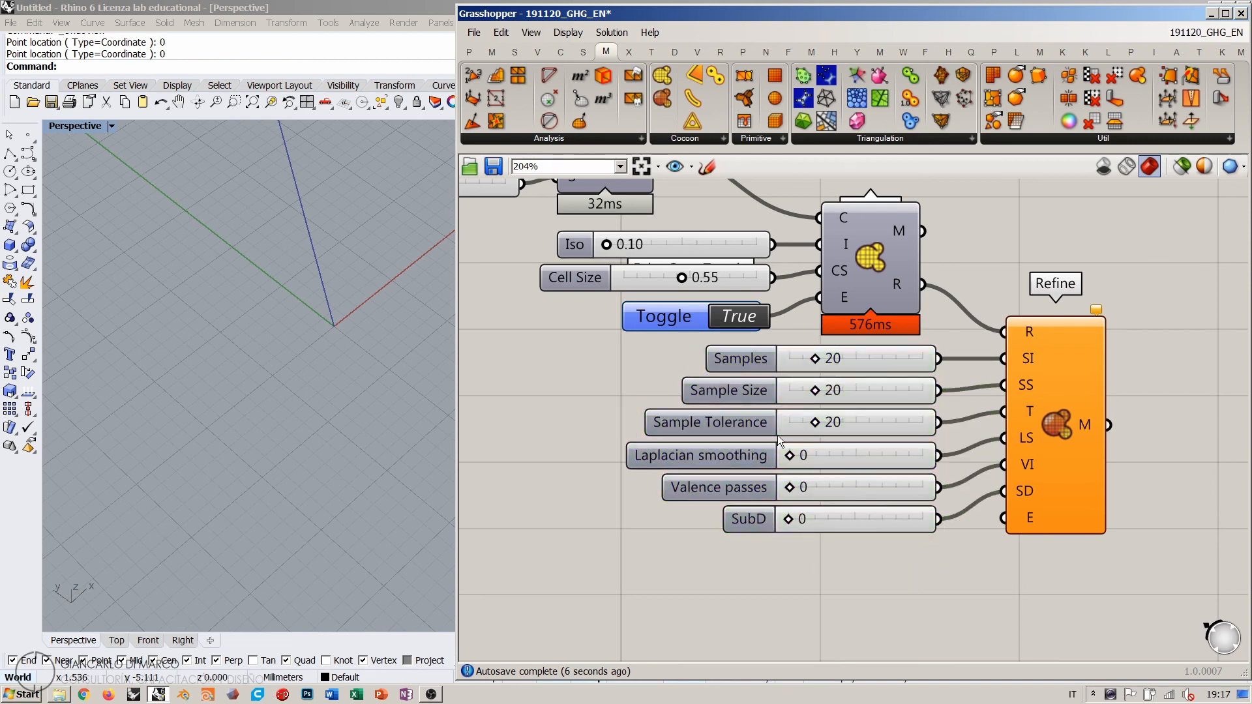
# Step: Copy the Cocoon's Boolean toggle beneath the SubD slider and connect the copy to Refine's E input
pyautogui.keyDown('alt'); pyautogui.moveTo(662, 318); pyautogui.dragTo(864, 554); pyautogui.keyUp('alt')
pyautogui.moveTo(993, 520); pyautogui.dragTo(940, 553)
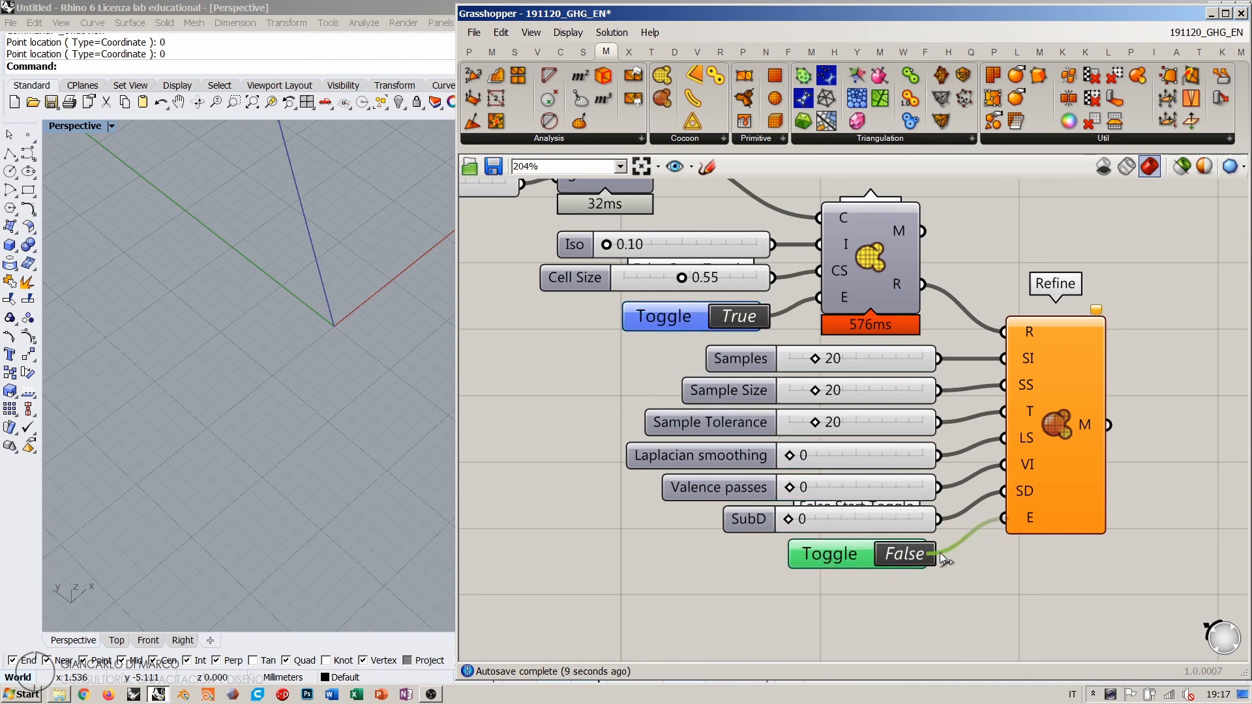
pyautogui.click(981, 580)
pyautogui.click(859, 553)
pyautogui.click(969, 564)
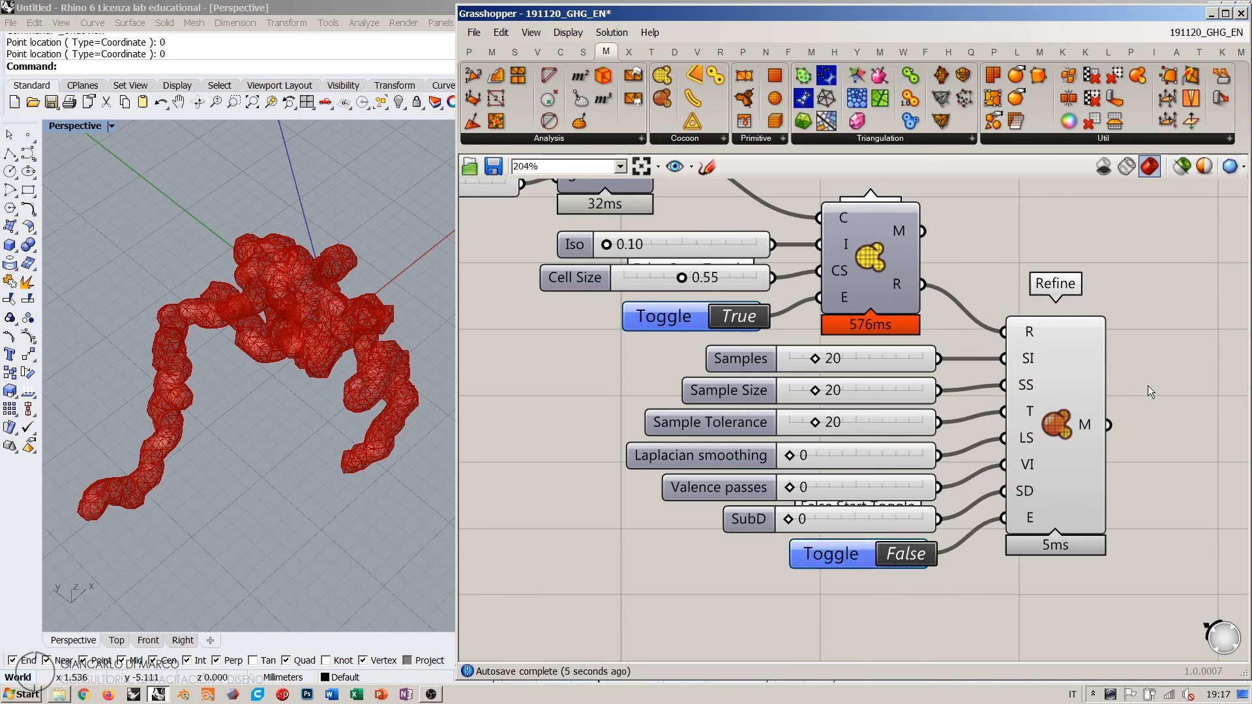
# Step: Switch the toggle on Refine's E input to True and examine the refined mesh in the Perspective viewport
pyautogui.moveTo(890, 262); pyautogui.dragTo(884, 298, button='right')
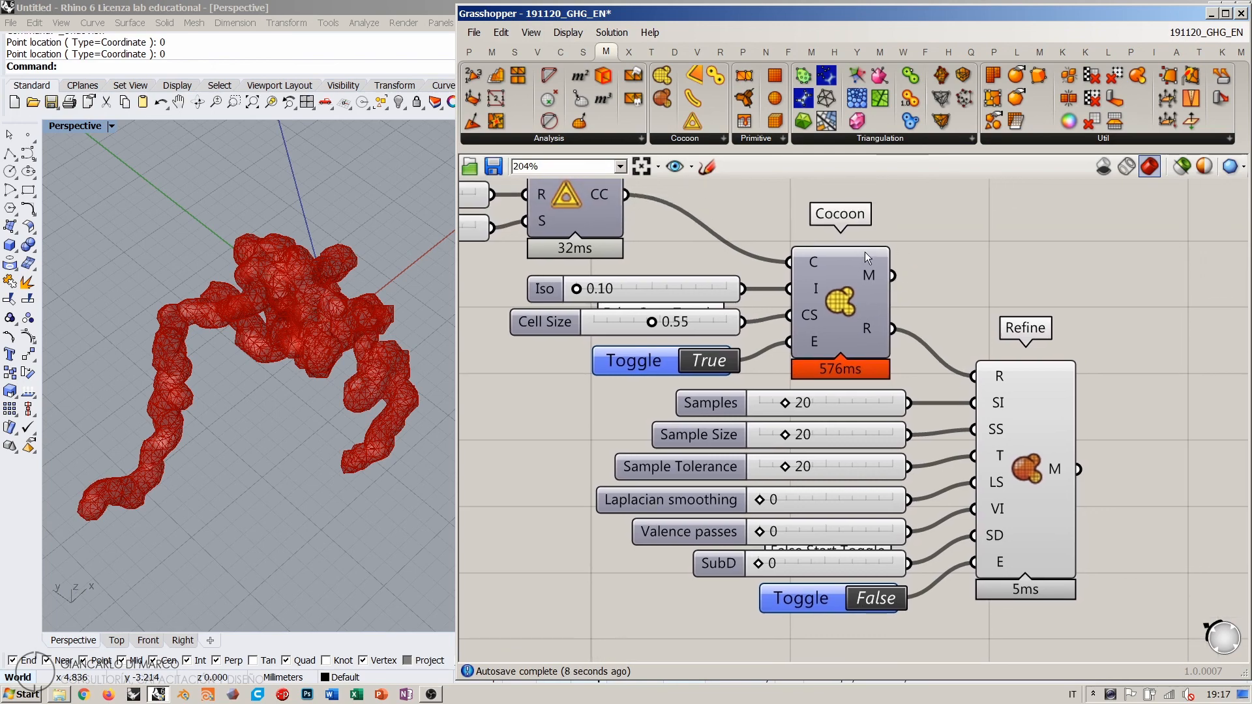
pyautogui.doubleClick(867, 601)
pyautogui.moveTo(365, 306); pyautogui.dragTo(336, 397, button='right')
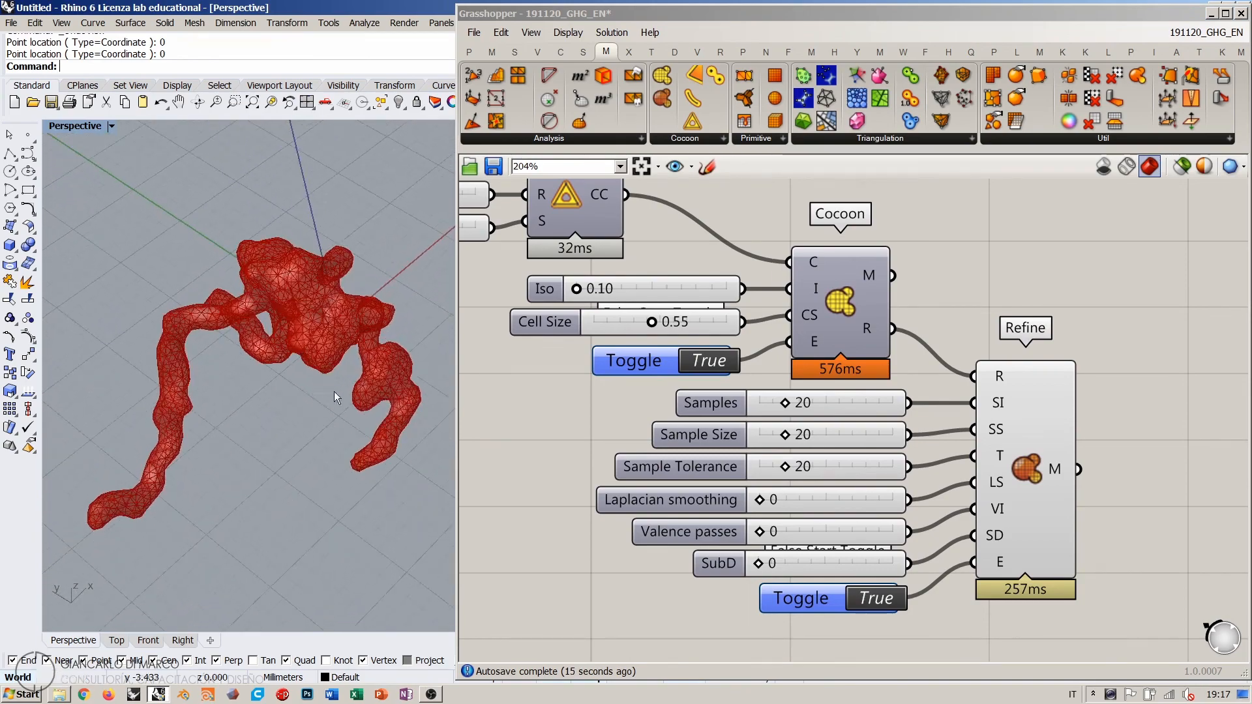
pyautogui.click(971, 259)
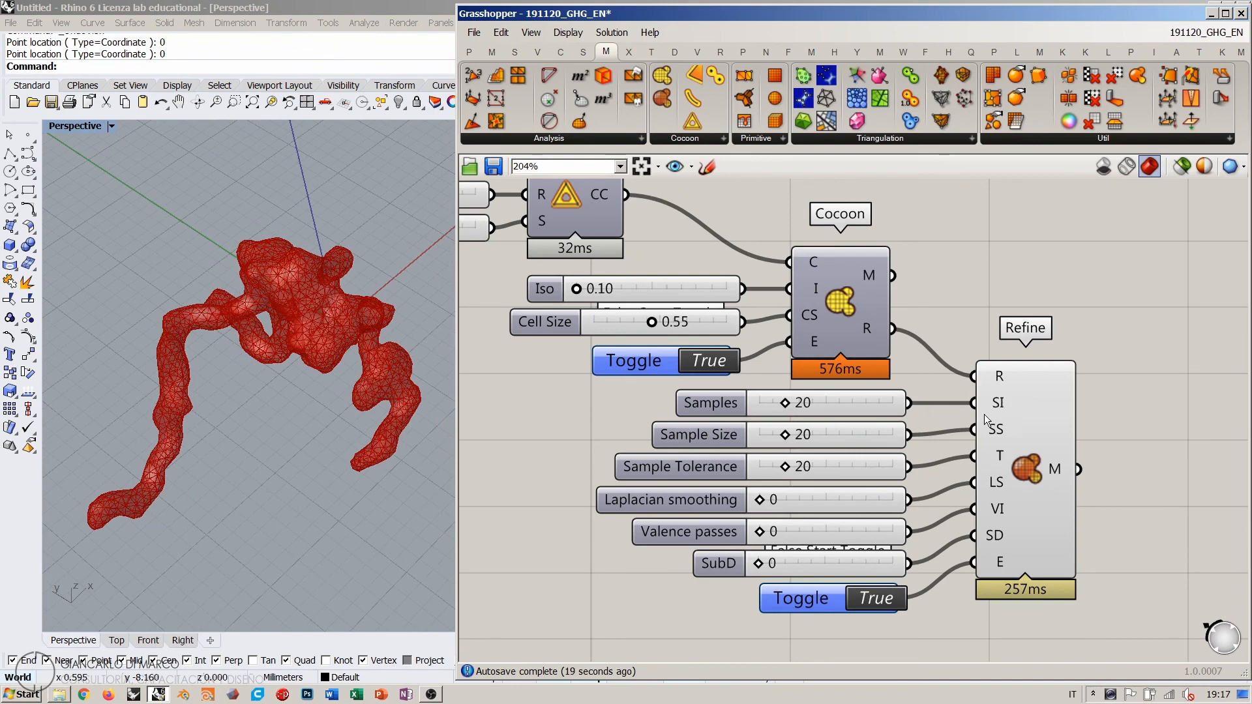
# Step: Set Refine's Laplacian smoothing to 1, Valence passes to 3 and SubD to 2
pyautogui.moveTo(859, 460); pyautogui.dragTo(852, 394, button='right')
pyautogui.scroll(2, 851, 394)
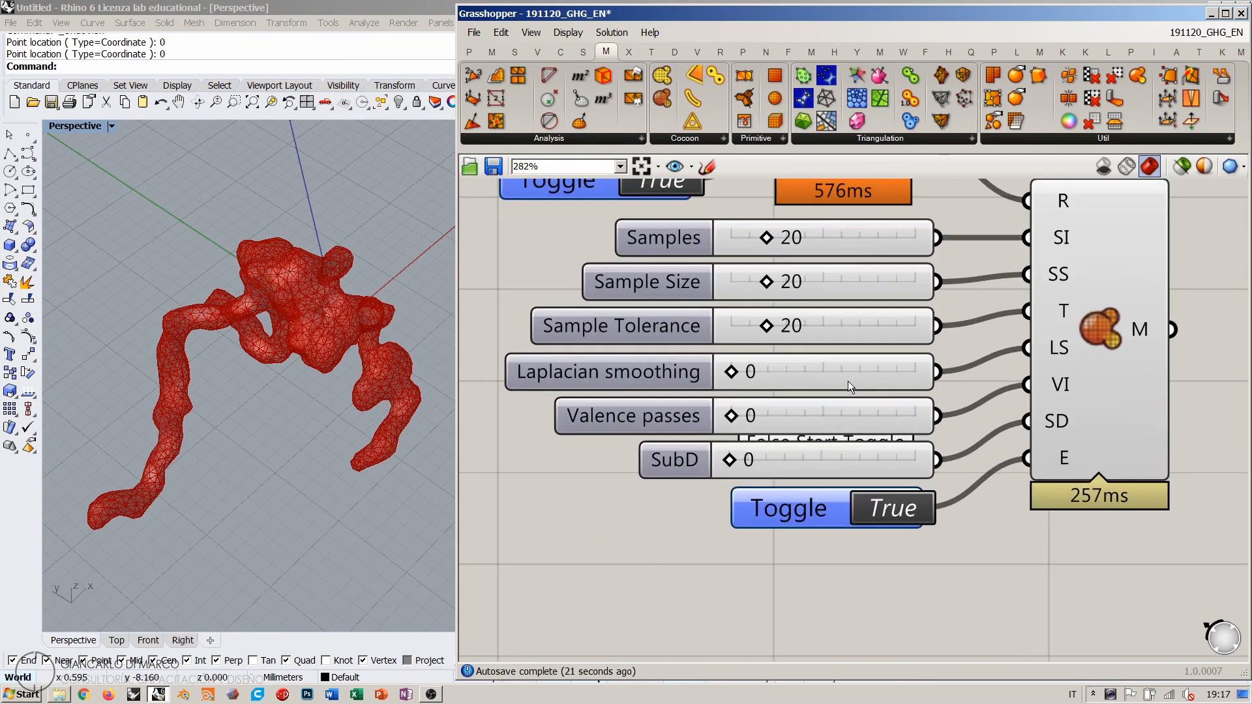
pyautogui.moveTo(731, 373); pyautogui.dragTo(802, 377)
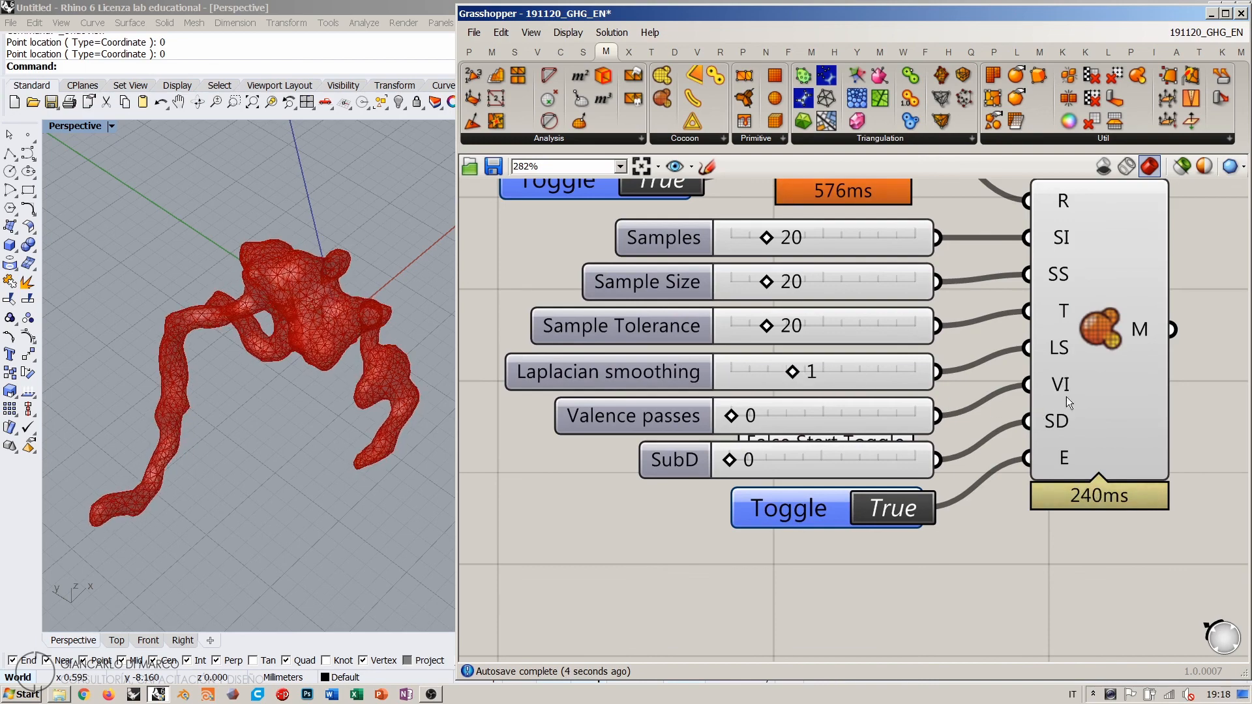
pyautogui.moveTo(731, 417); pyautogui.dragTo(899, 420)
pyautogui.moveTo(823, 420); pyautogui.dragTo(779, 420)
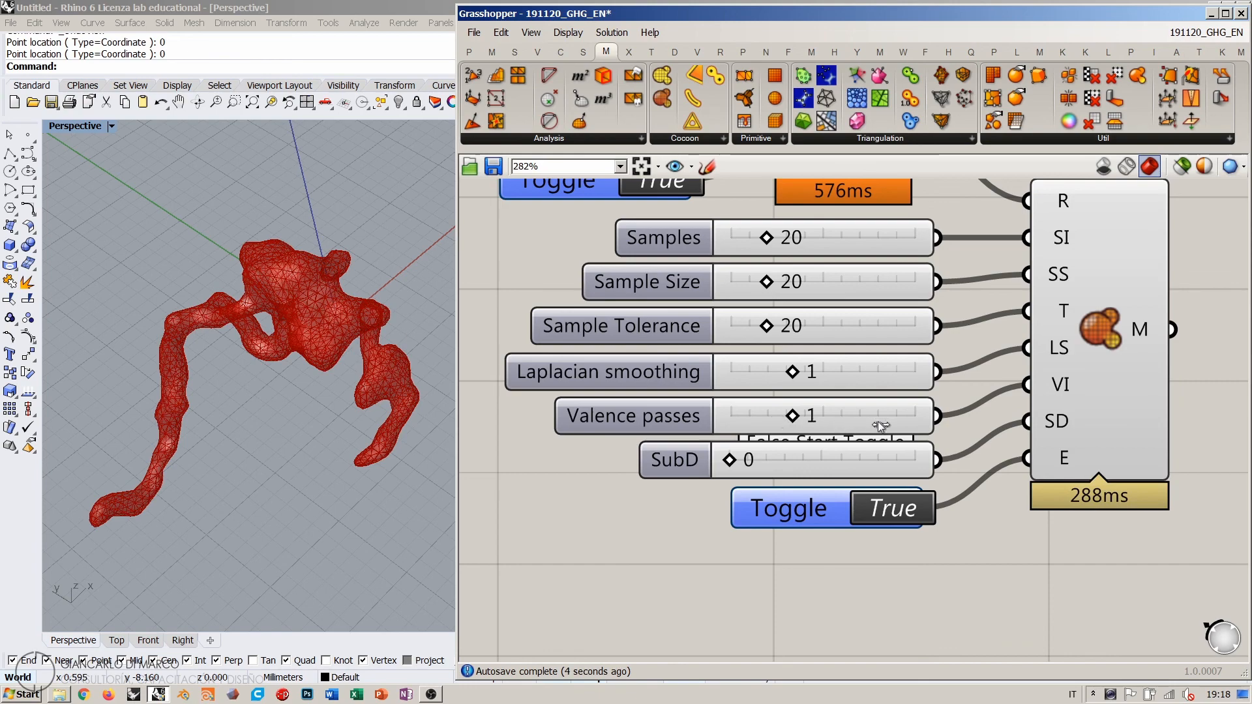
pyautogui.moveTo(878, 421); pyautogui.dragTo(915, 420)
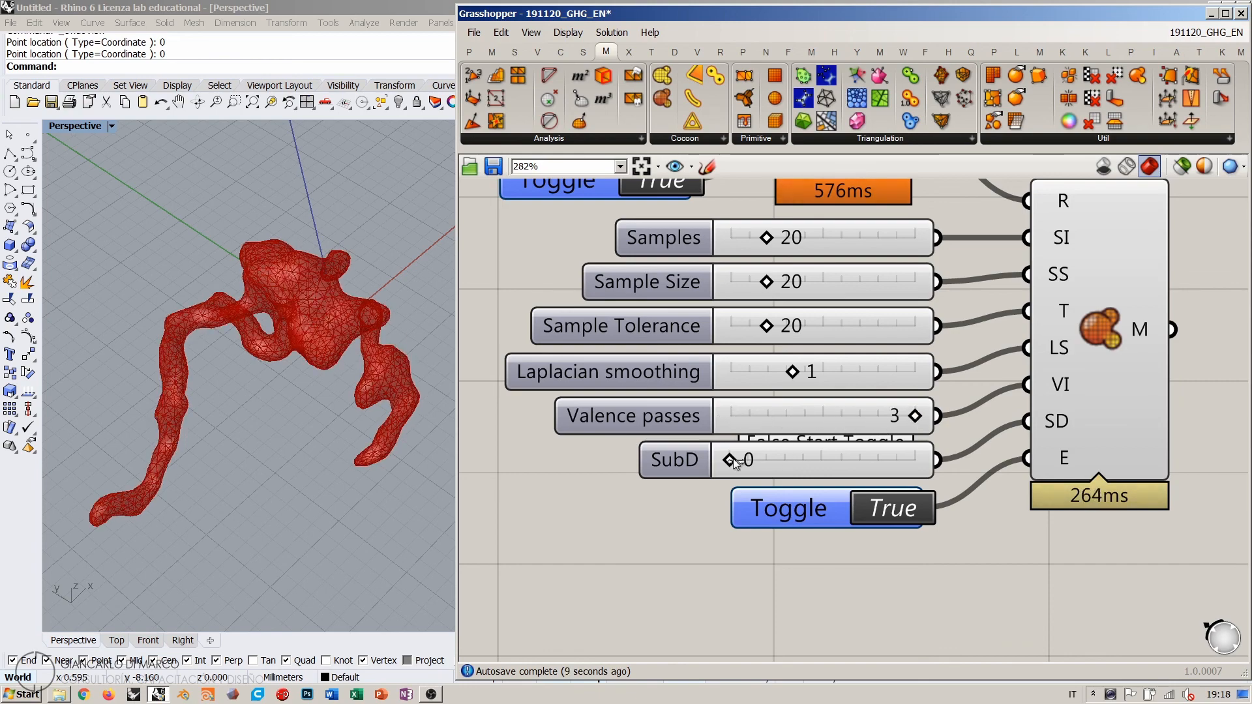
pyautogui.moveTo(730, 459); pyautogui.dragTo(833, 457)
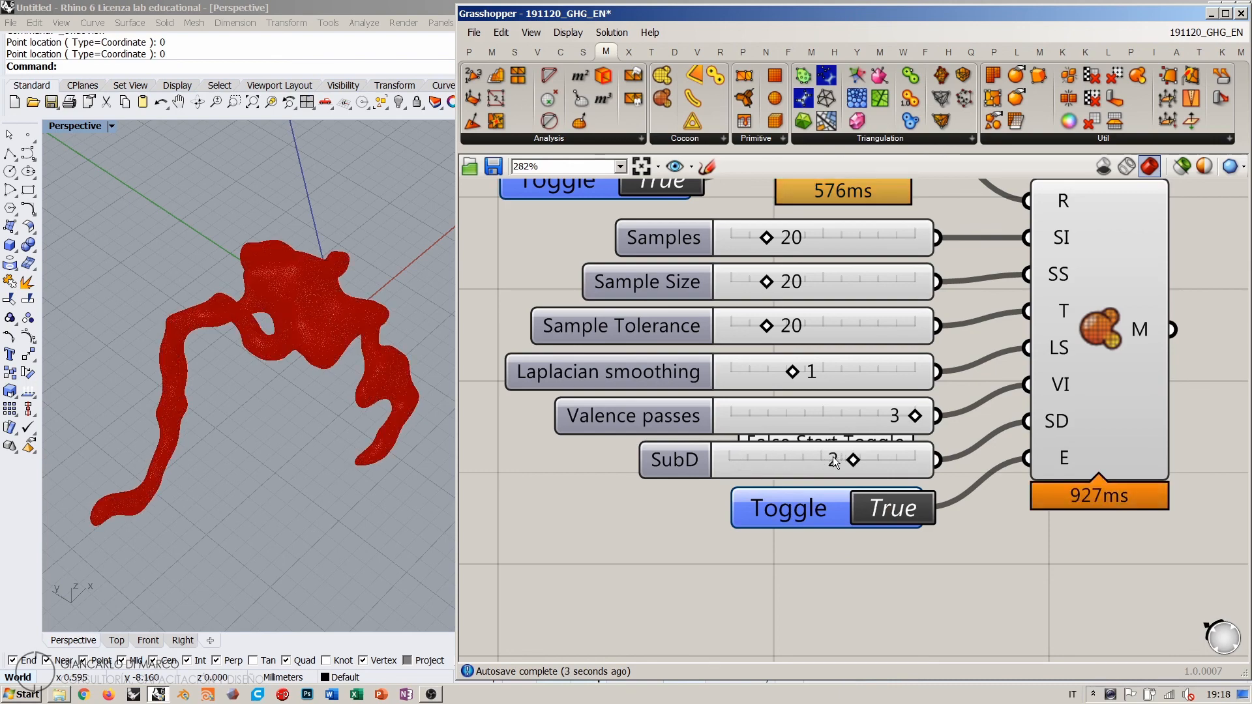
# Step: Hide the mesh edges in the preview and examine the refined mesh from several angles and the contents of Refine's M output
pyautogui.moveTo(391, 385)
pyautogui.mouseDown(button='right')
pyautogui.moveTo(403, 353)
pyautogui.moveTo(387, 384)
pyautogui.mouseUp(button='right')
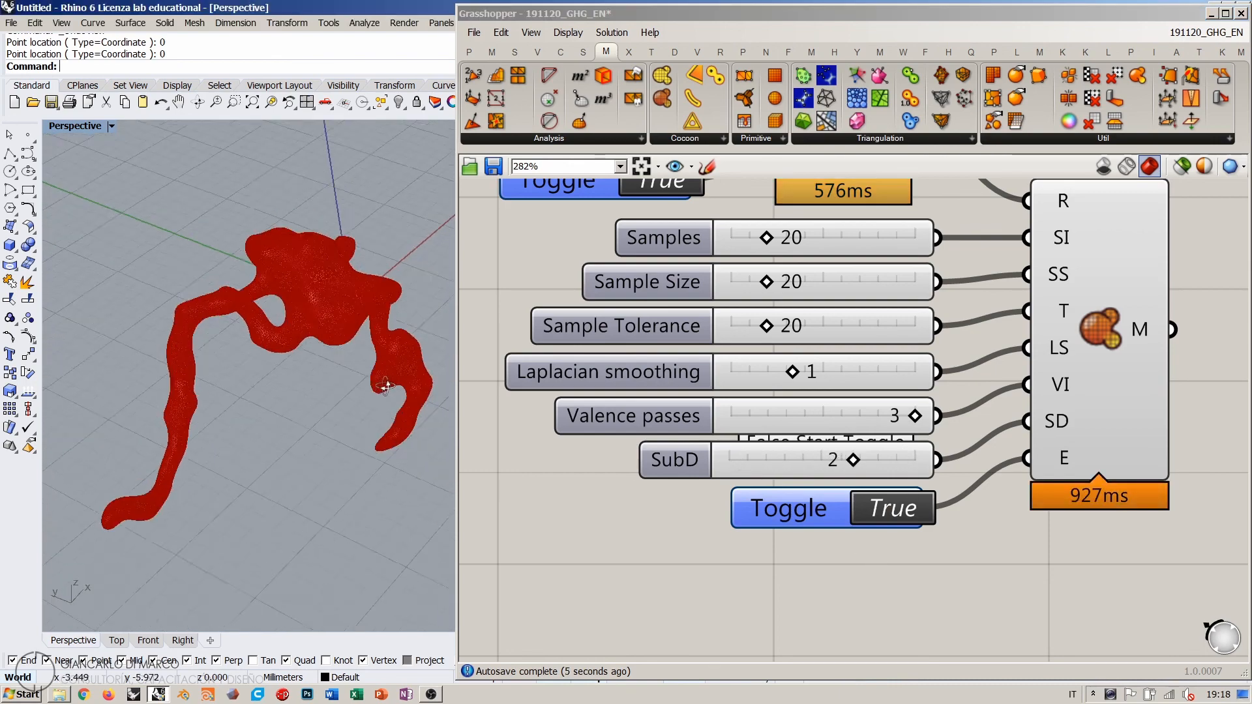
pyautogui.scroll(10, 315, 307)
pyautogui.scroll(-9, 315, 307)
pyautogui.moveTo(299, 298)
pyautogui.mouseDown(button='right')
pyautogui.moveTo(365, 287)
pyautogui.moveTo(288, 281)
pyautogui.moveTo(255, 325)
pyautogui.moveTo(274, 306)
pyautogui.moveTo(264, 286)
pyautogui.moveTo(287, 293)
pyautogui.moveTo(304, 276)
pyautogui.moveTo(302, 313)
pyautogui.moveTo(324, 272)
pyautogui.moveTo(310, 355)
pyautogui.moveTo(291, 346)
pyautogui.moveTo(254, 391)
pyautogui.moveTo(271, 421)
pyautogui.moveTo(266, 395)
pyautogui.moveTo(246, 433)
pyautogui.moveTo(271, 274)
pyautogui.moveTo(280, 287)
pyautogui.mouseUp(button='right')
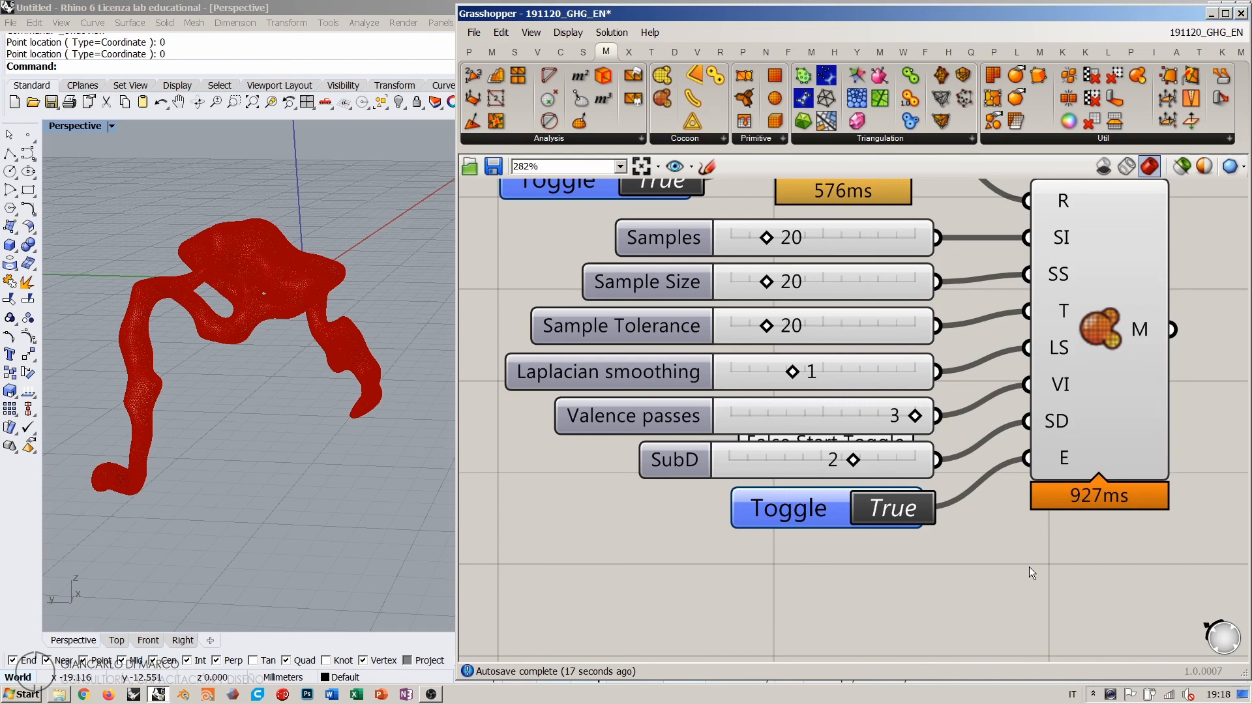
pyautogui.moveTo(294, 391); pyautogui.dragTo(303, 280, button='right')
pyautogui.scroll(11, 250, 269)
pyautogui.scroll(-8, 300, 289)
pyautogui.moveTo(1141, 331)
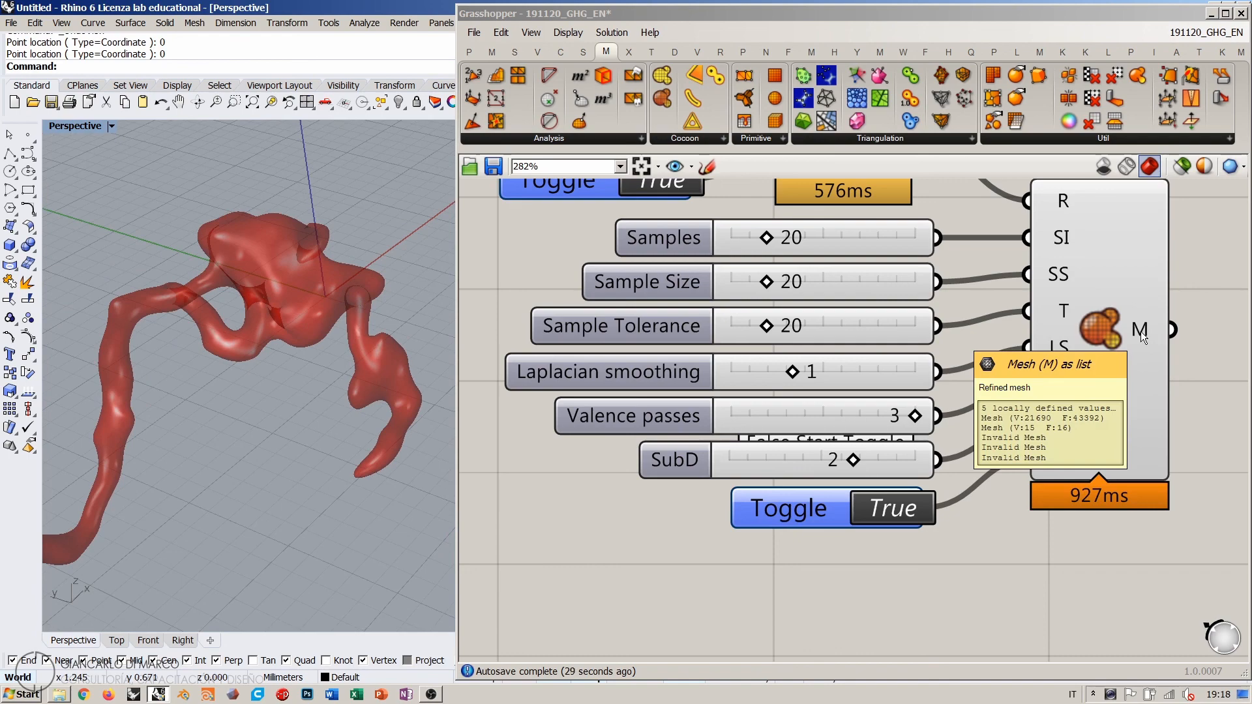
pyautogui.moveTo(413, 326); pyautogui.dragTo(365, 229, button='right')
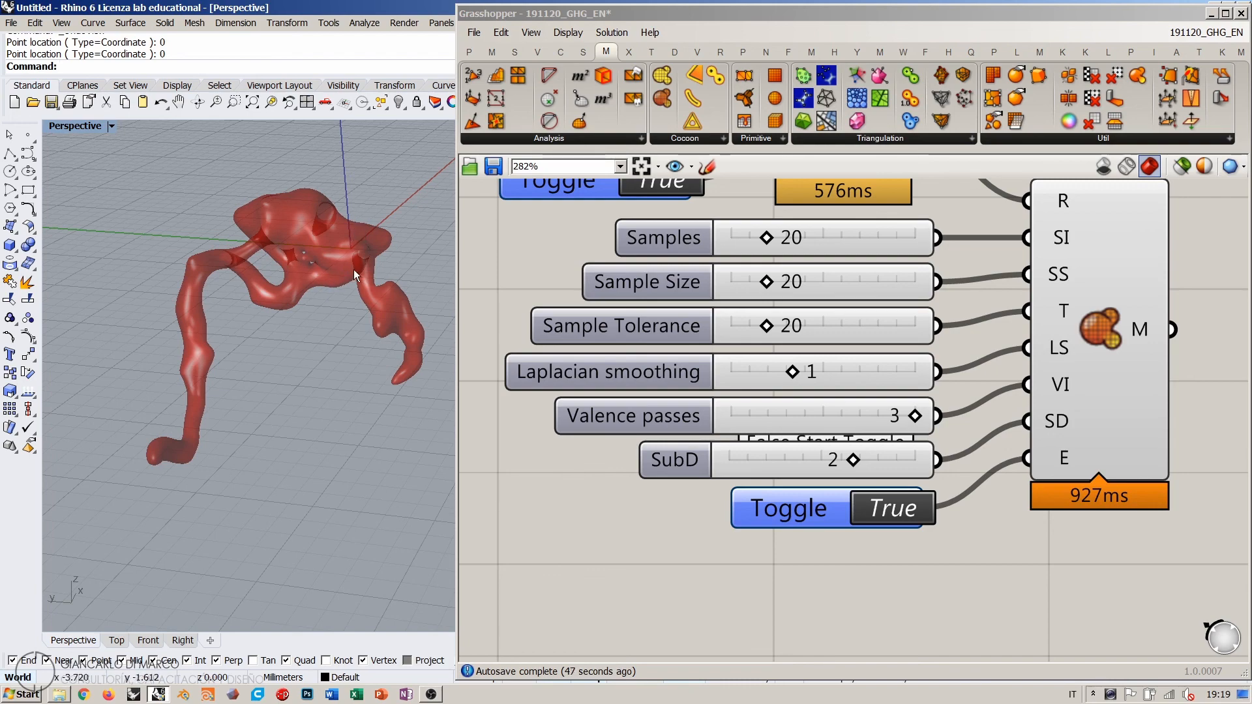
pyautogui.moveTo(353, 269)
pyautogui.mouseDown(button='right')
pyautogui.moveTo(413, 227)
pyautogui.moveTo(381, 259)
pyautogui.moveTo(337, 479)
pyautogui.moveTo(351, 248)
pyautogui.mouseUp(button='right')
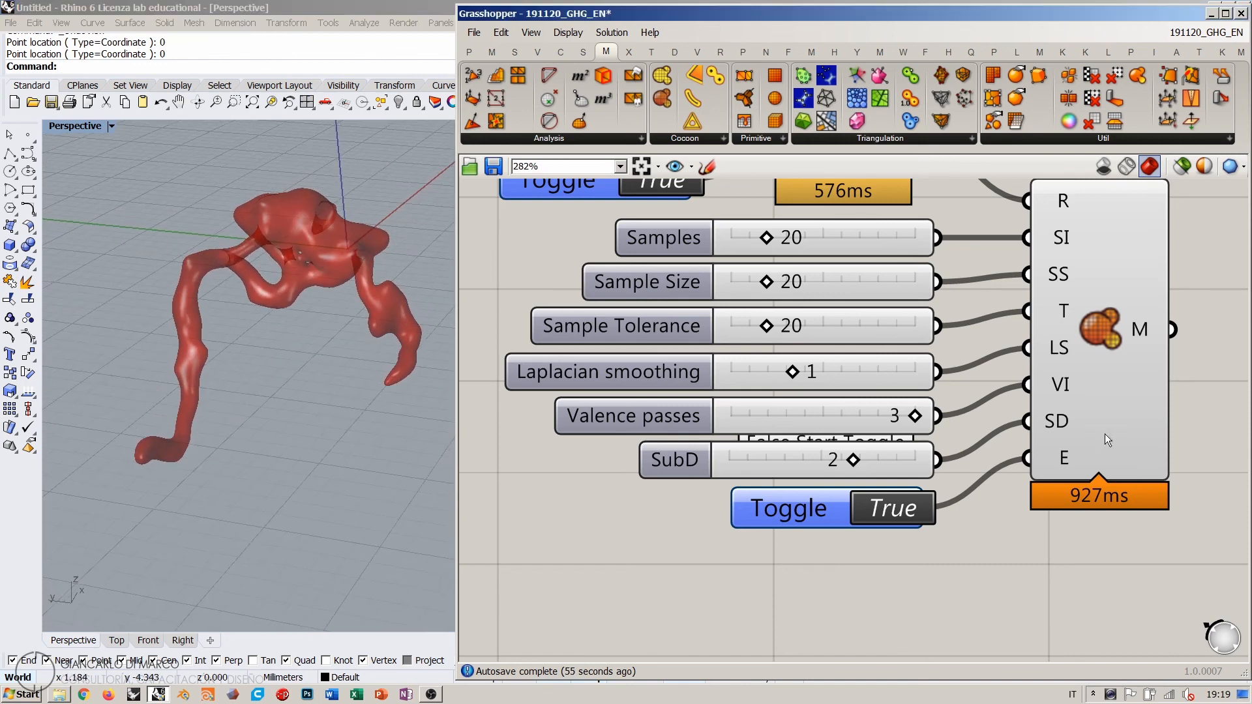
# Step: Add a panel beside Refine and connect Refine's M output to it
pyautogui.moveTo(1105, 433); pyautogui.dragTo(741, 494, button='right')
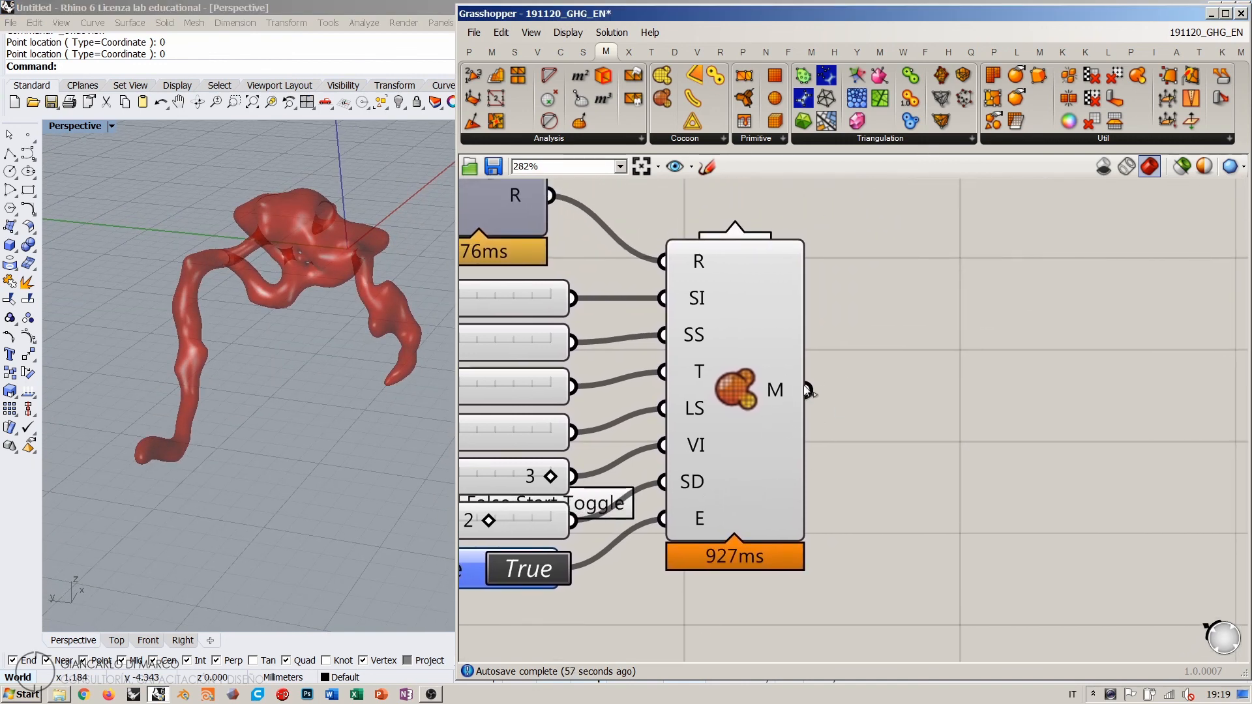
pyautogui.doubleClick(898, 385)
pyautogui.write('panel')
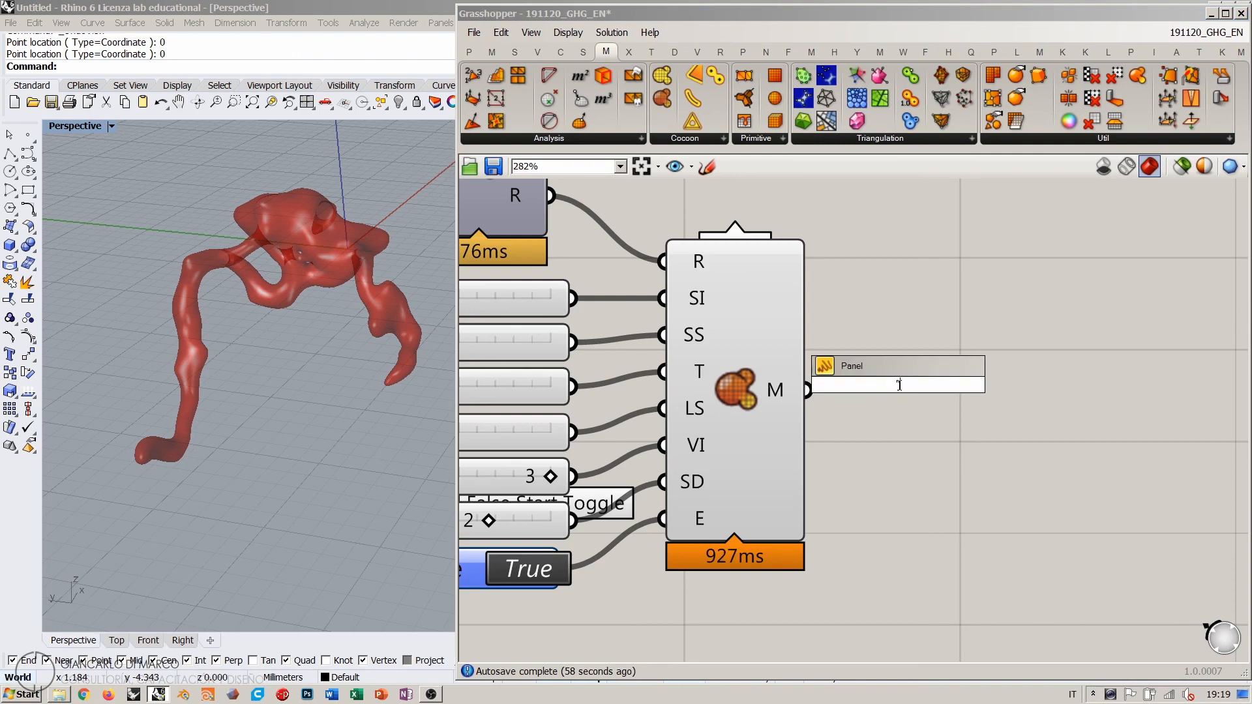
pyautogui.press('Return')
pyautogui.moveTo(807, 390); pyautogui.dragTo(876, 356)
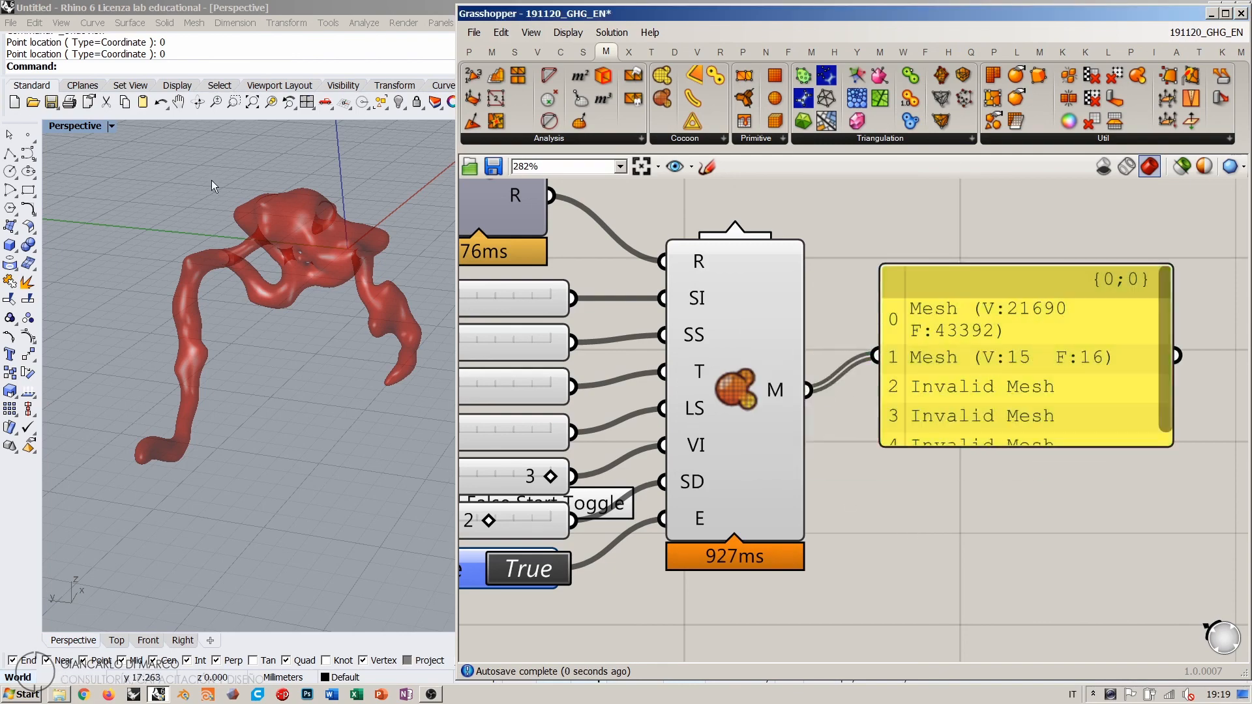
pyautogui.moveTo(215, 196); pyautogui.dragTo(365, 307, button='right')
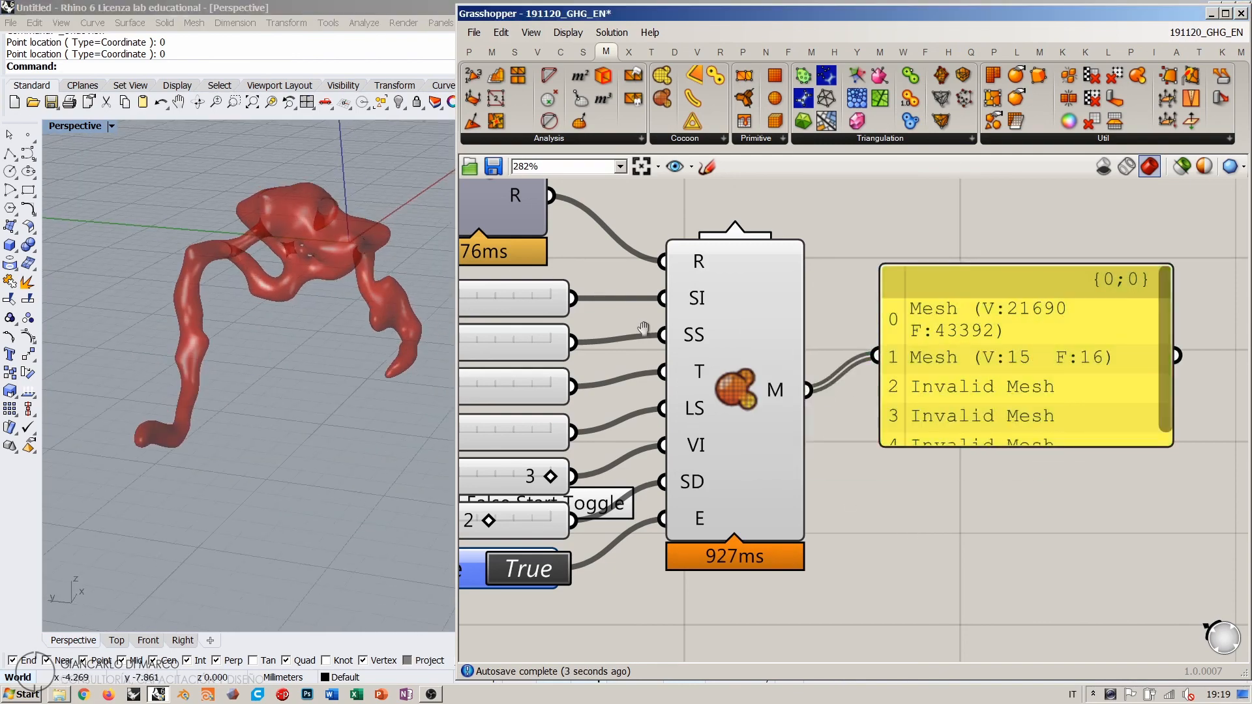
# Step: Enlarge the panel to show the full mesh list and align it with Refine's M output
pyautogui.scroll(-5, 686, 341)
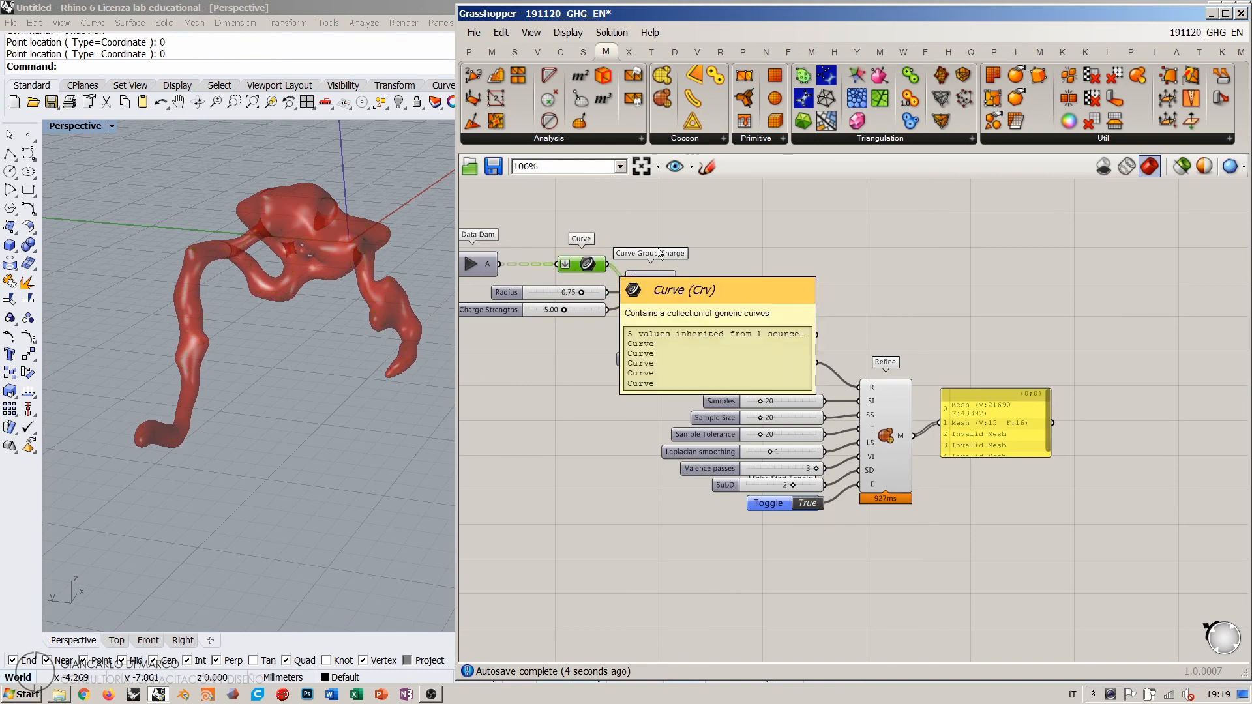
pyautogui.scroll(3, 954, 414)
pyautogui.scroll(2, 867, 397)
pyautogui.click(916, 373)
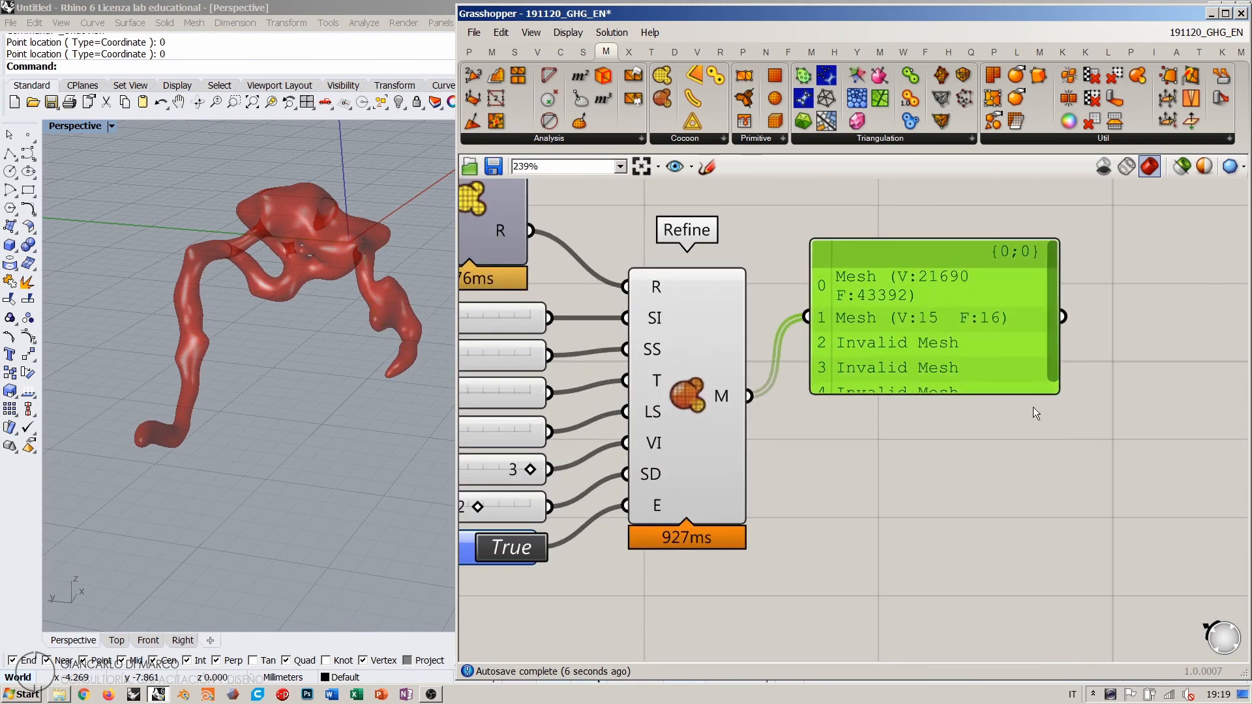
pyautogui.moveTo(1033, 407); pyautogui.dragTo(898, 373, button='right')
pyautogui.moveTo(914, 380); pyautogui.dragTo(1036, 428)
pyautogui.moveTo(815, 304); pyautogui.dragTo(812, 352)
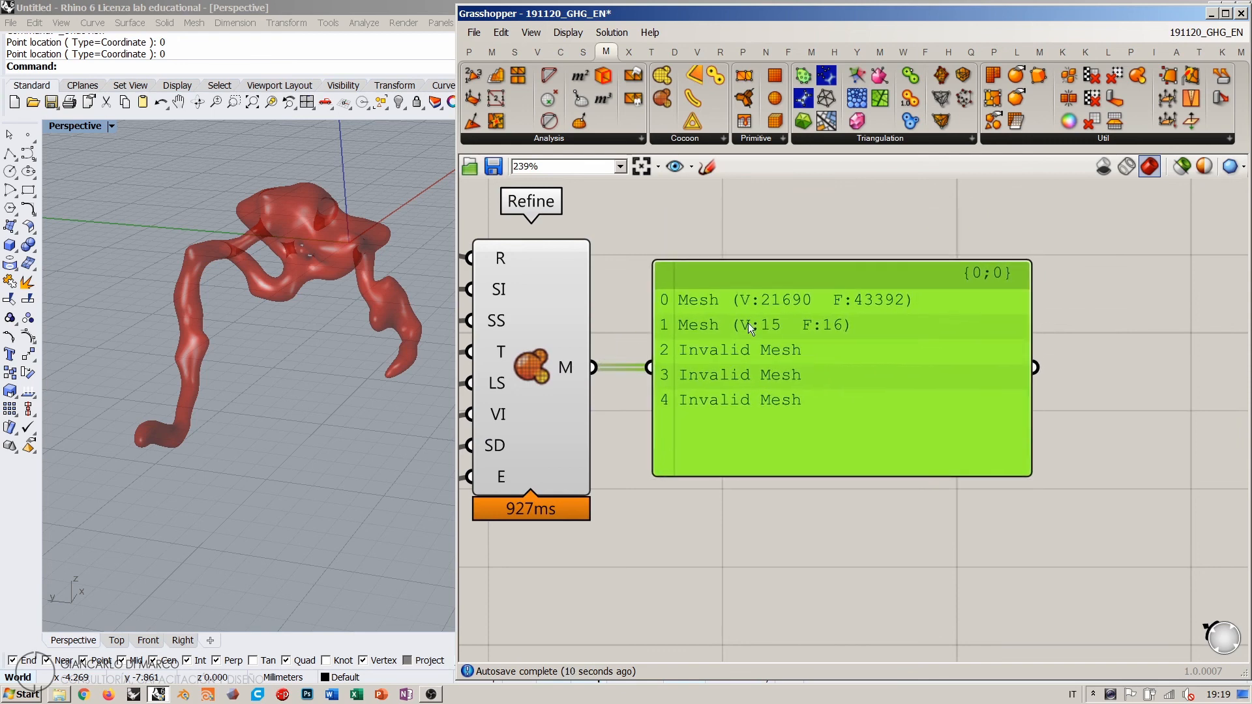
pyautogui.click(807, 244)
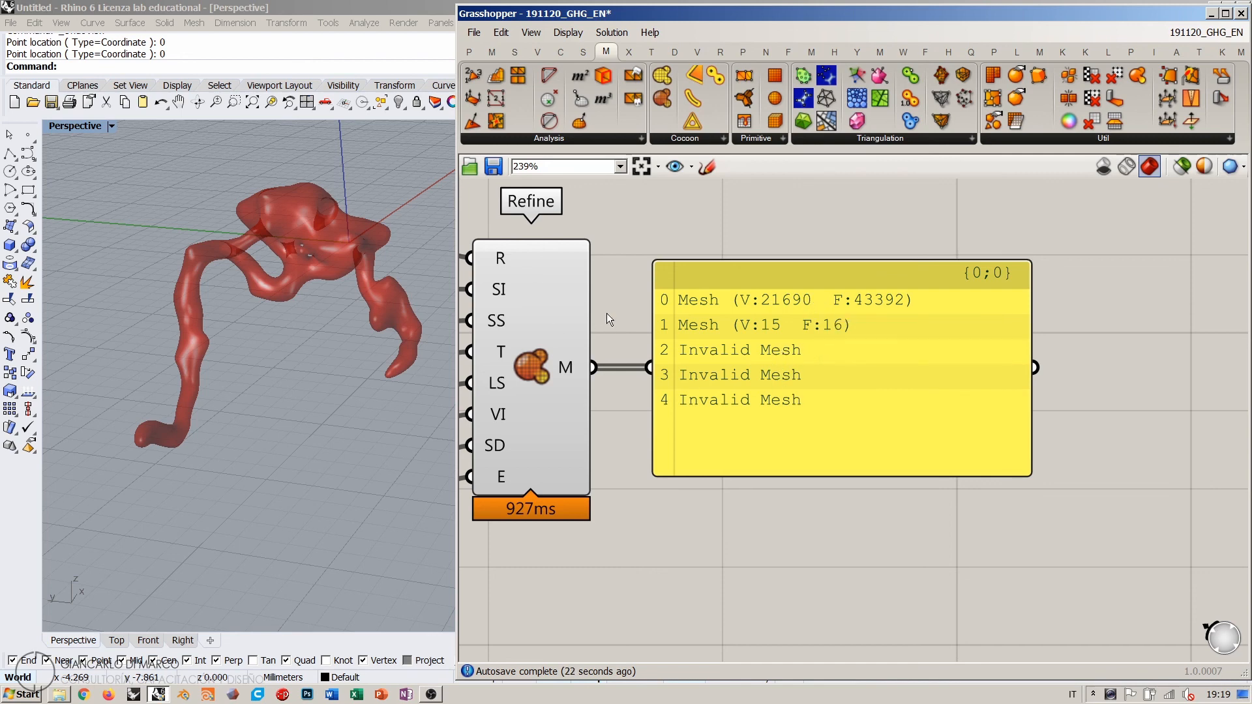
# Step: Add a Clean Tree component beneath the panel and connect Refine's M output to its T input
pyautogui.moveTo(621, 324); pyautogui.dragTo(690, 339, button='right')
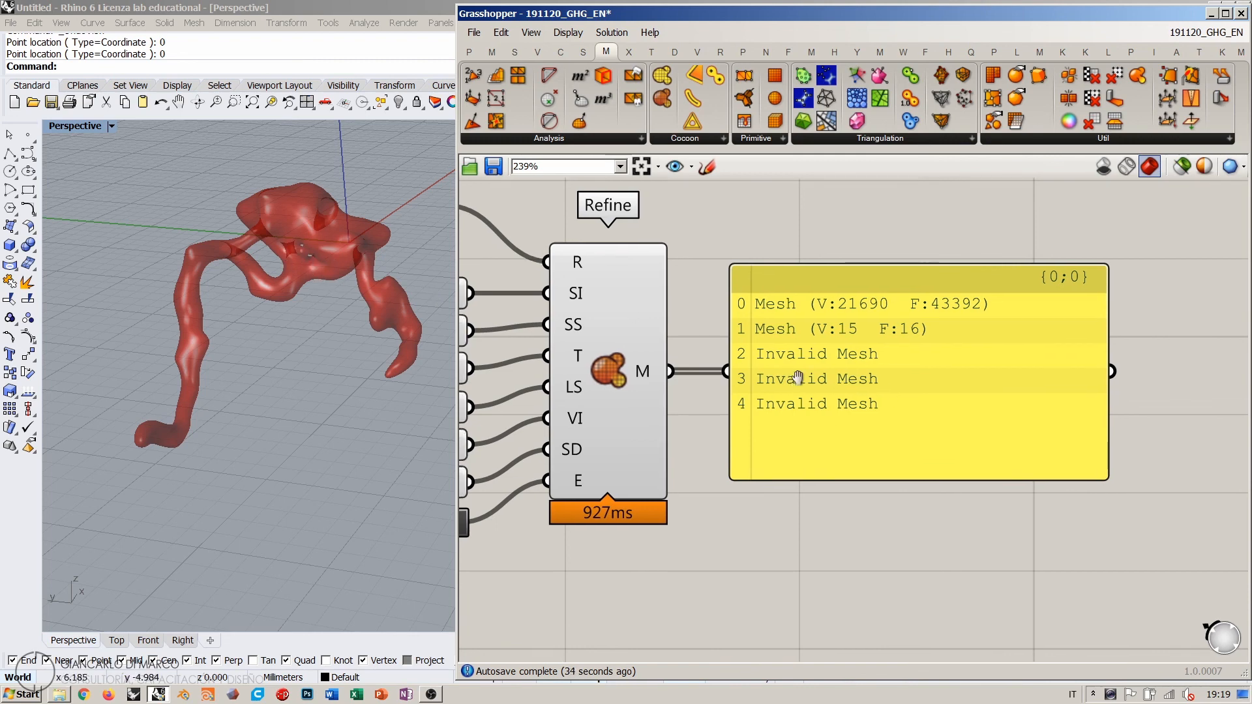
pyautogui.moveTo(880, 388); pyautogui.dragTo(937, 380, button='right')
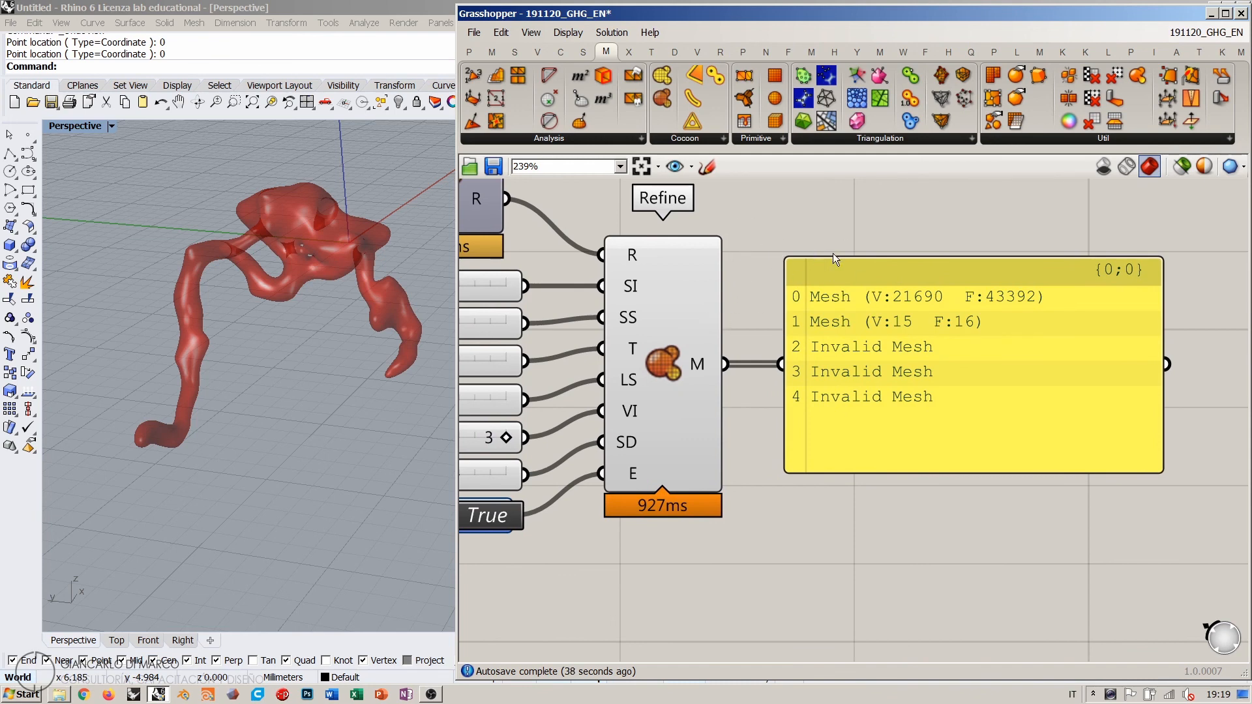
pyautogui.moveTo(923, 576); pyautogui.dragTo(853, 433, button='right')
pyautogui.doubleClick(853, 433)
pyautogui.write('clea')
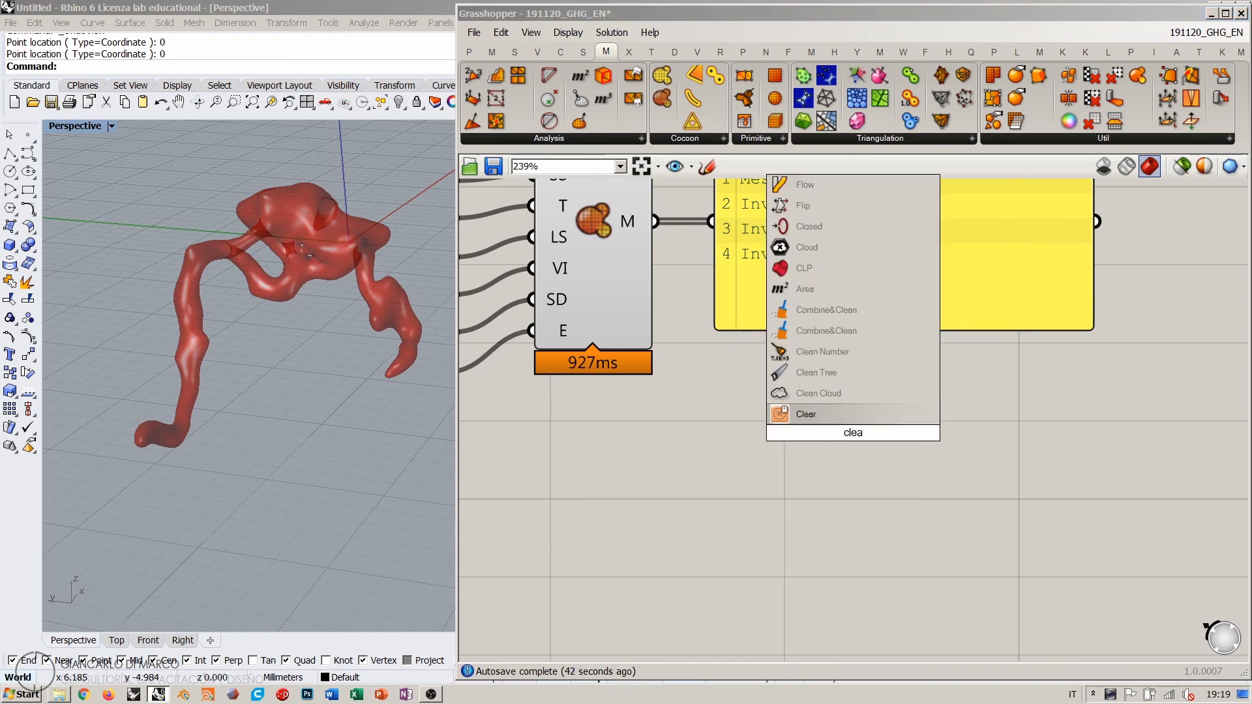
pyautogui.click(814, 371)
pyautogui.moveTo(655, 222); pyautogui.dragTo(799, 479)
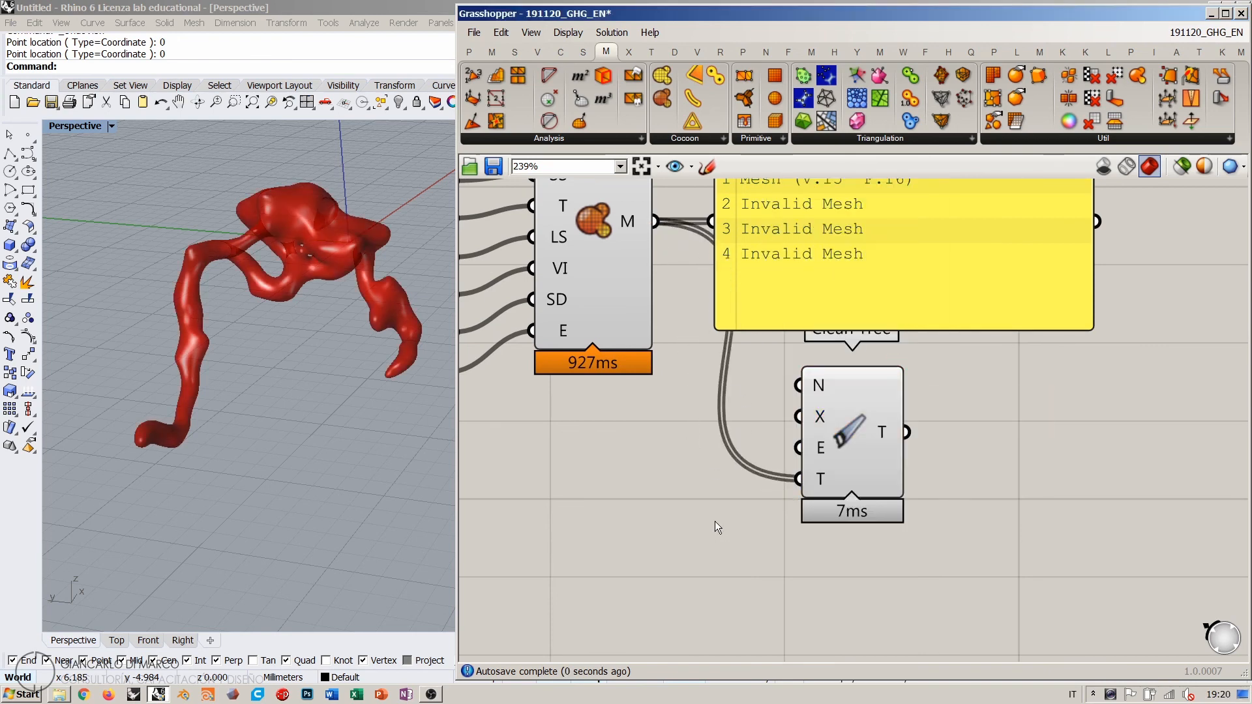
# Step: Move the mesh list panel clear of the Clean Tree component
pyautogui.scroll(-2, 695, 394)
pyautogui.click(608, 343)
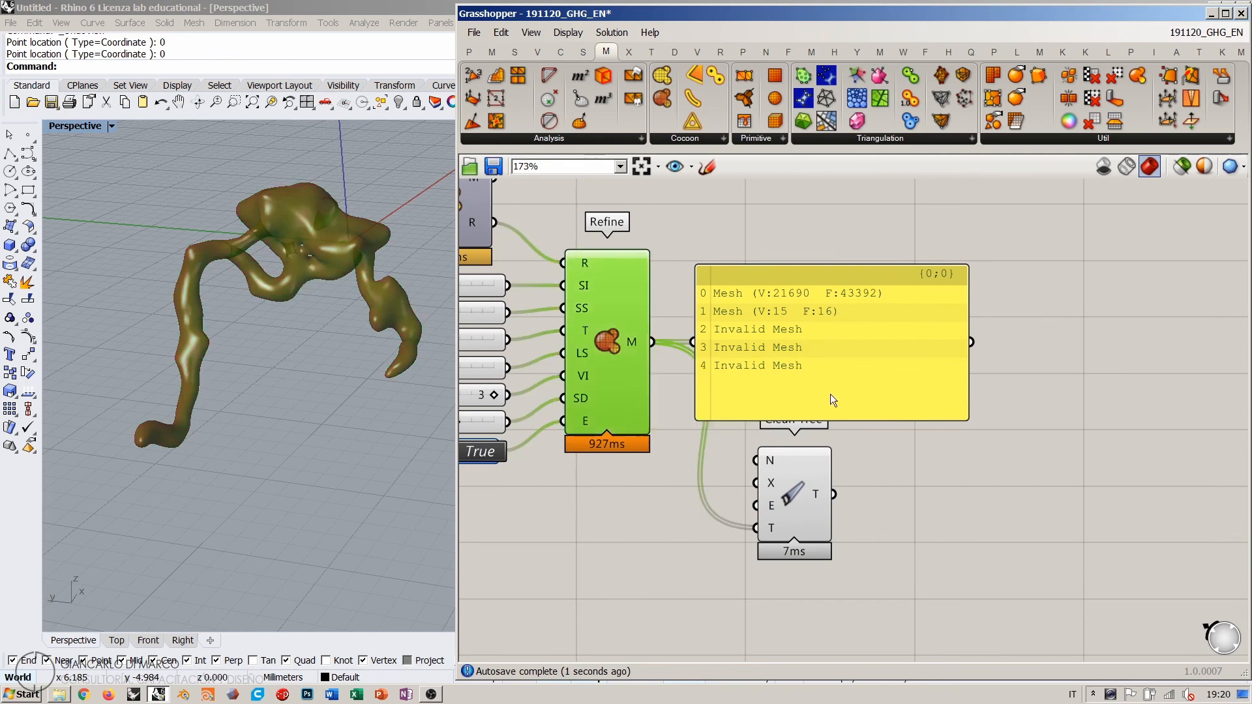
pyautogui.click(937, 495)
pyautogui.moveTo(805, 383); pyautogui.dragTo(913, 354)
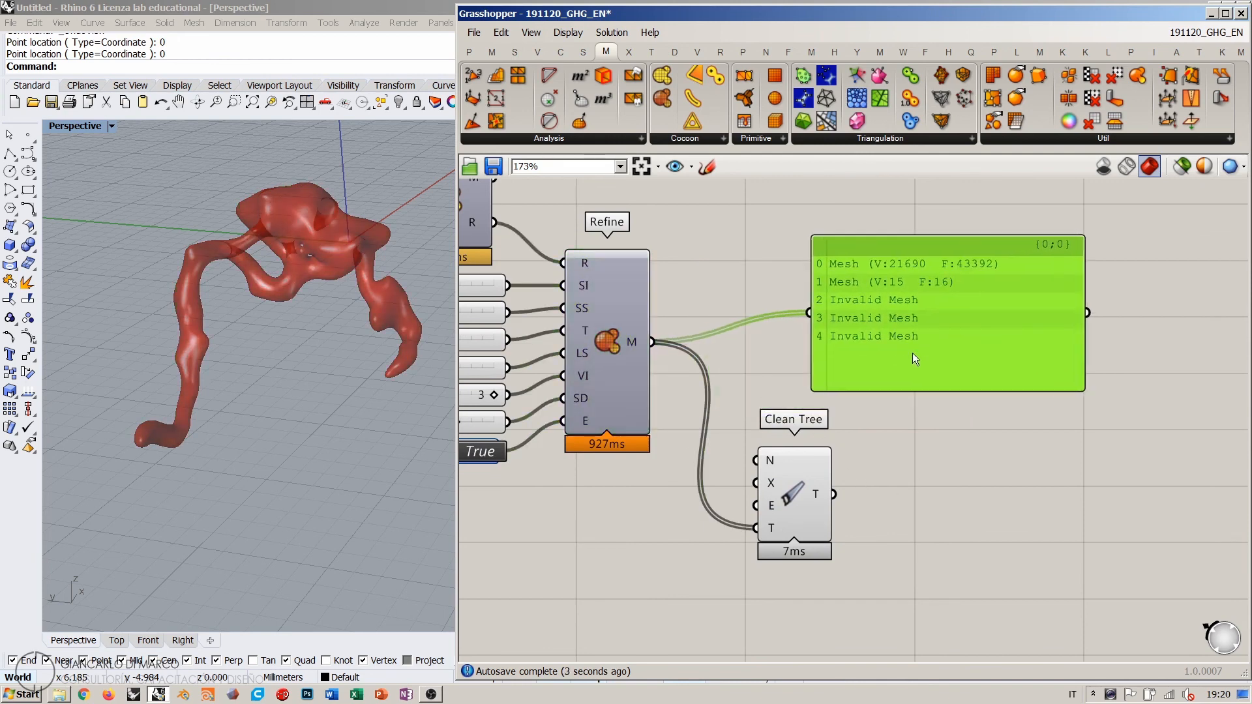
pyautogui.moveTo(913, 354); pyautogui.dragTo(949, 317, button='right')
pyautogui.scroll(3, 774, 465)
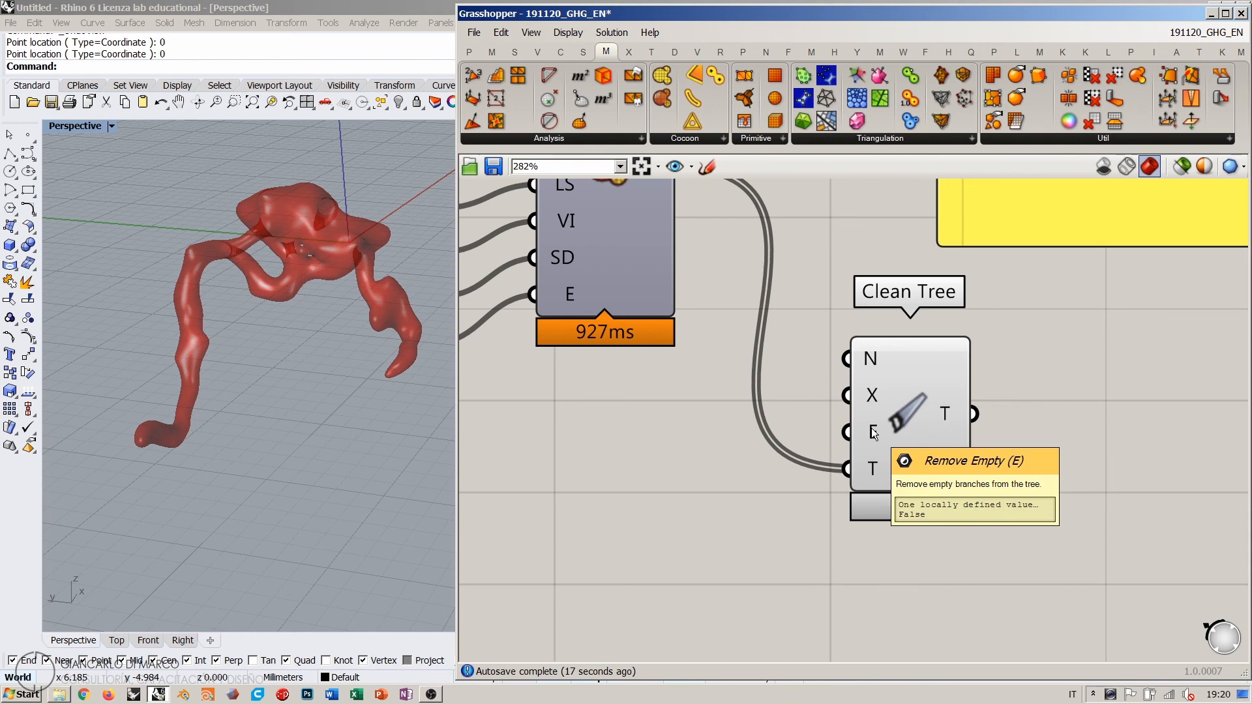
# Step: Duplicate the mesh list panel, connect Clean Tree's T output to the copy, and align Clean Tree with it
pyautogui.moveTo(875, 384); pyautogui.dragTo(714, 464, button='right')
pyautogui.scroll(-2, 714, 465)
pyautogui.moveTo(844, 305); pyautogui.dragTo(940, 493)
pyautogui.hotkey('ctrl', 'c')
pyautogui.hotkey('ctrl', 'v')
pyautogui.moveTo(785, 488); pyautogui.dragTo(865, 467)
pyautogui.click(810, 545)
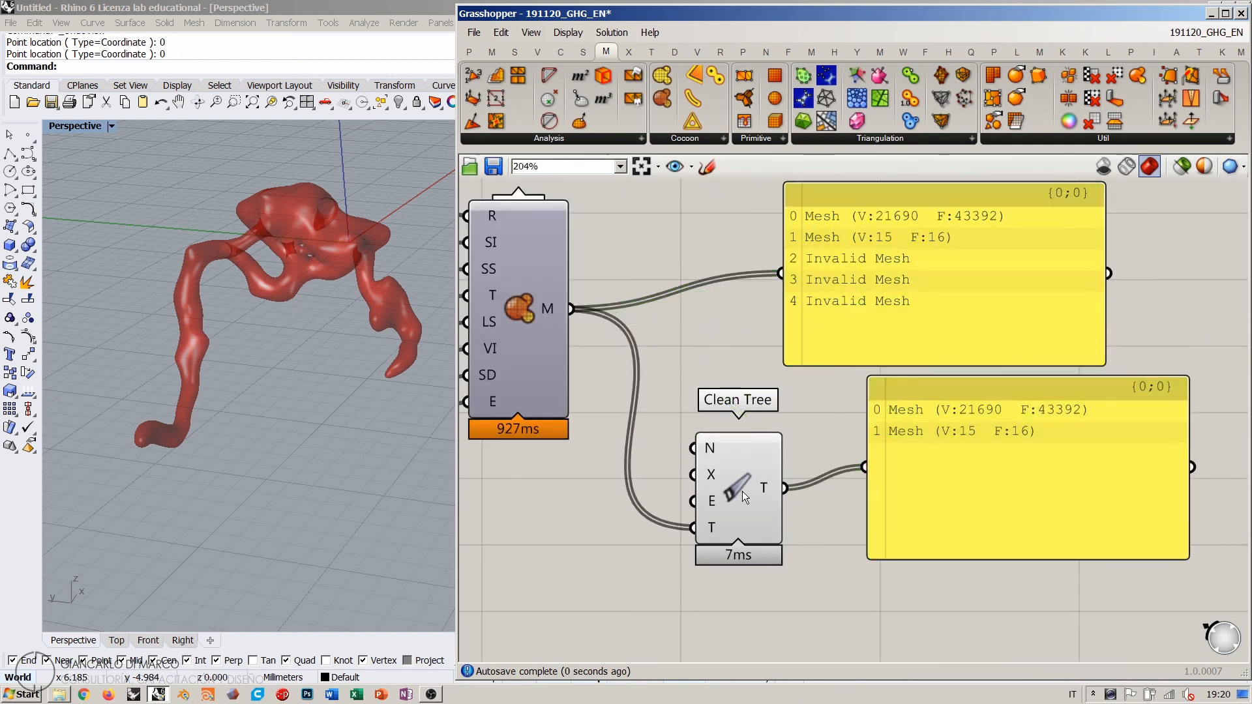
pyautogui.moveTo(742, 491); pyautogui.dragTo(738, 469)
pyautogui.click(780, 504)
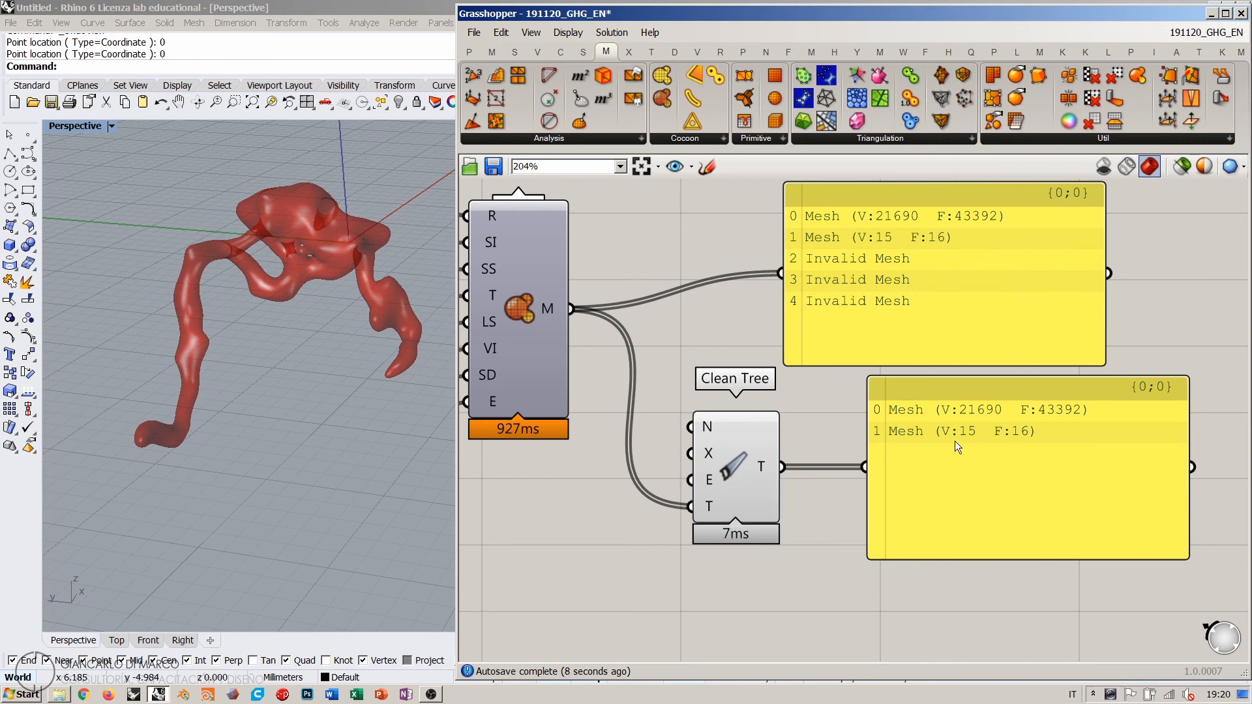
# Step: Delete the panel fed directly by Refine and move Clean Tree and its panel up beside Refine
pyautogui.click(868, 288)
pyautogui.press('Delete')
pyautogui.moveTo(721, 462); pyautogui.dragTo(651, 267)
pyautogui.moveTo(910, 476); pyautogui.dragTo(909, 390)
pyautogui.click(804, 451)
# Step: Bake Clean Tree's T output onto the Default layer without grouping
pyautogui.rightClick(779, 397)
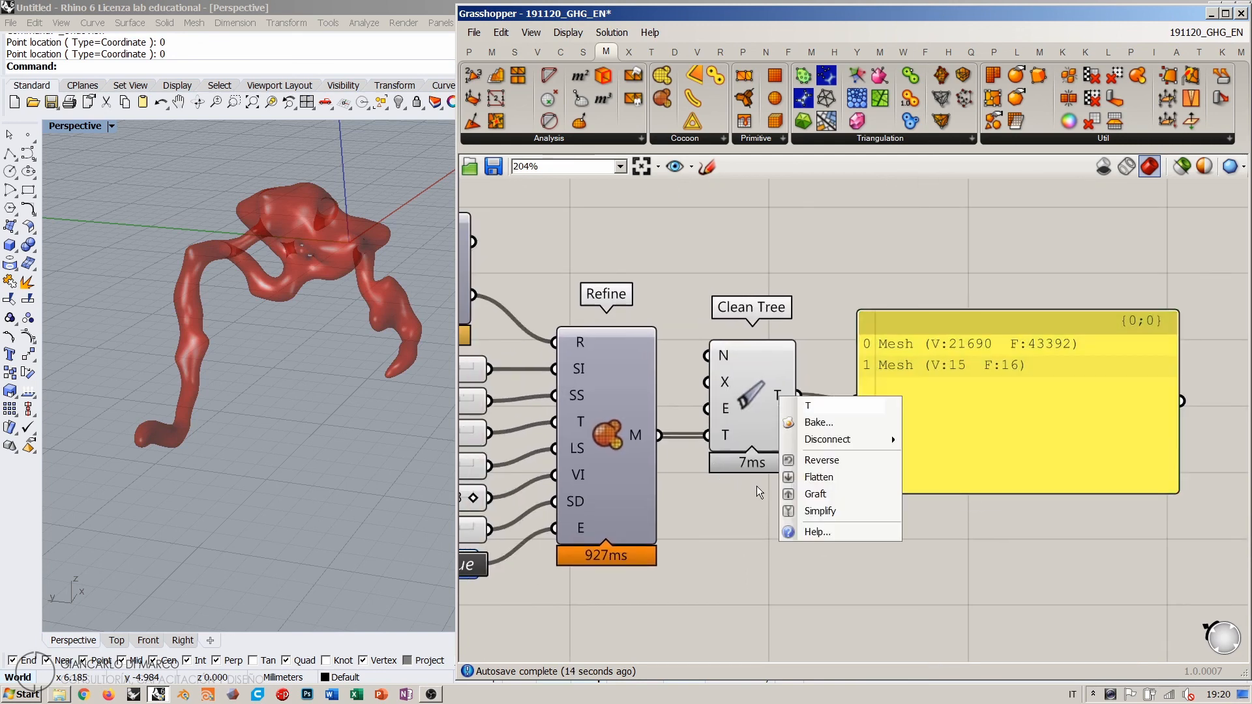
pyautogui.click(816, 423)
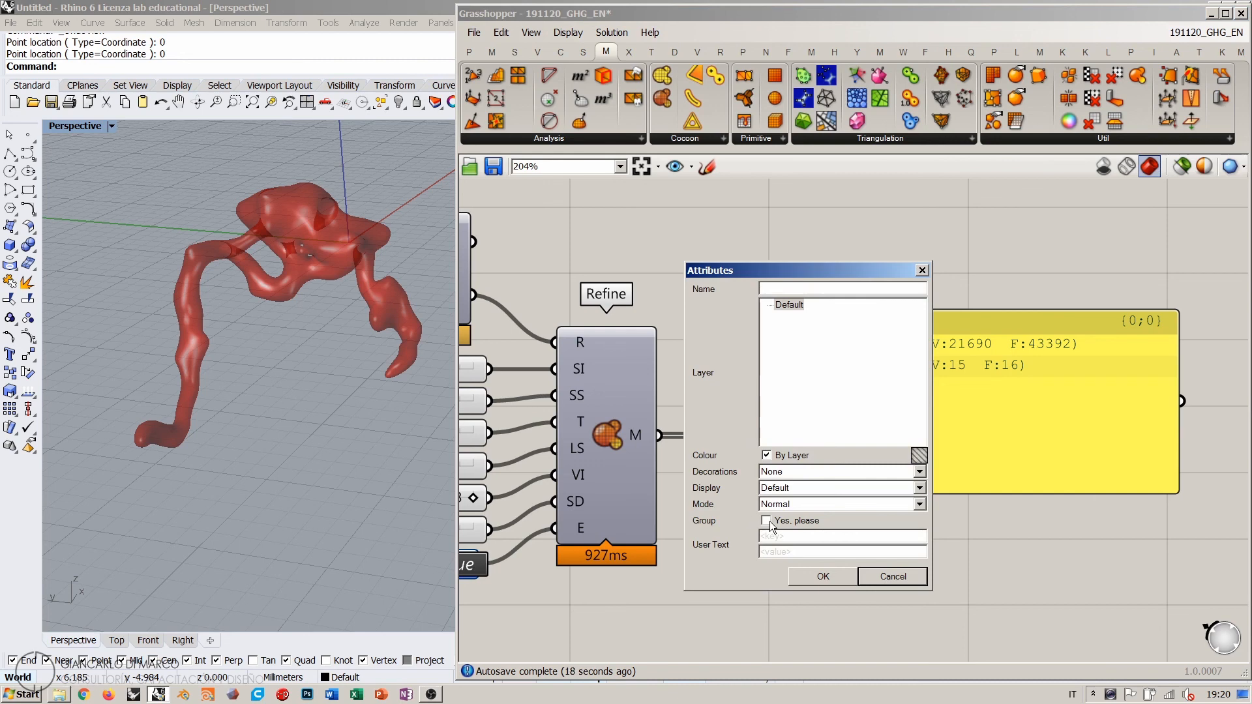
pyautogui.moveTo(807, 272); pyautogui.dragTo(658, 262)
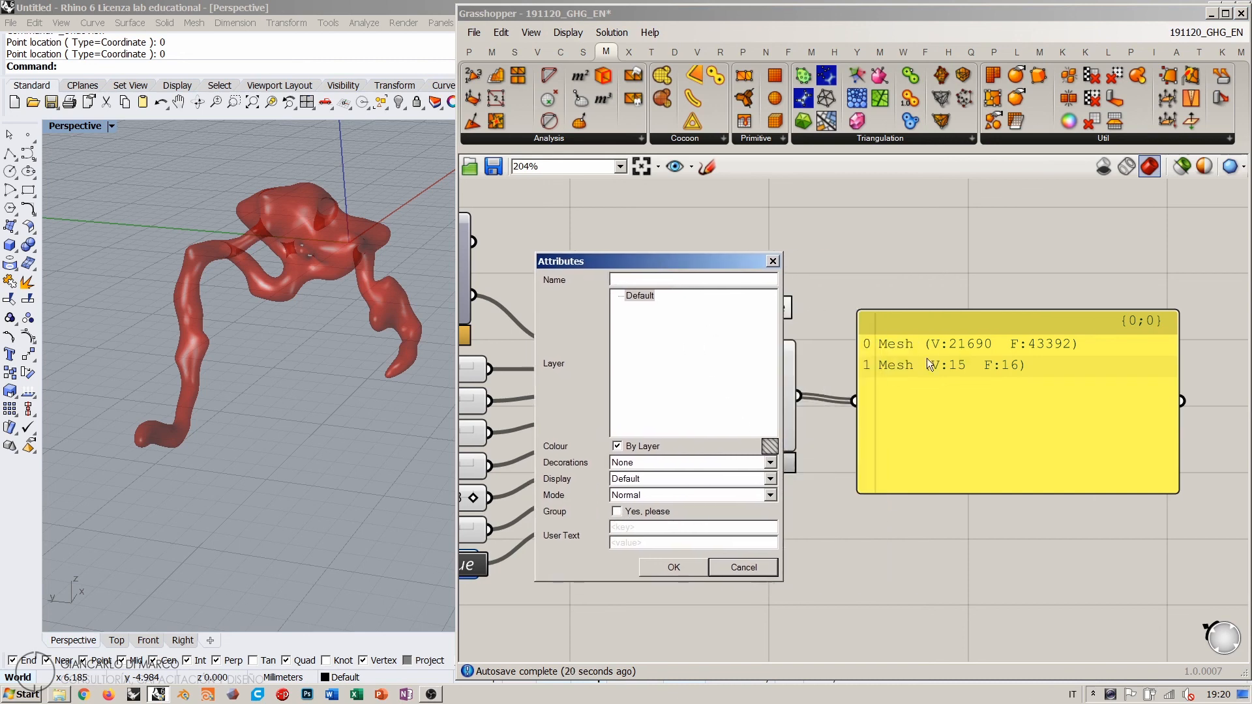
pyautogui.click(678, 566)
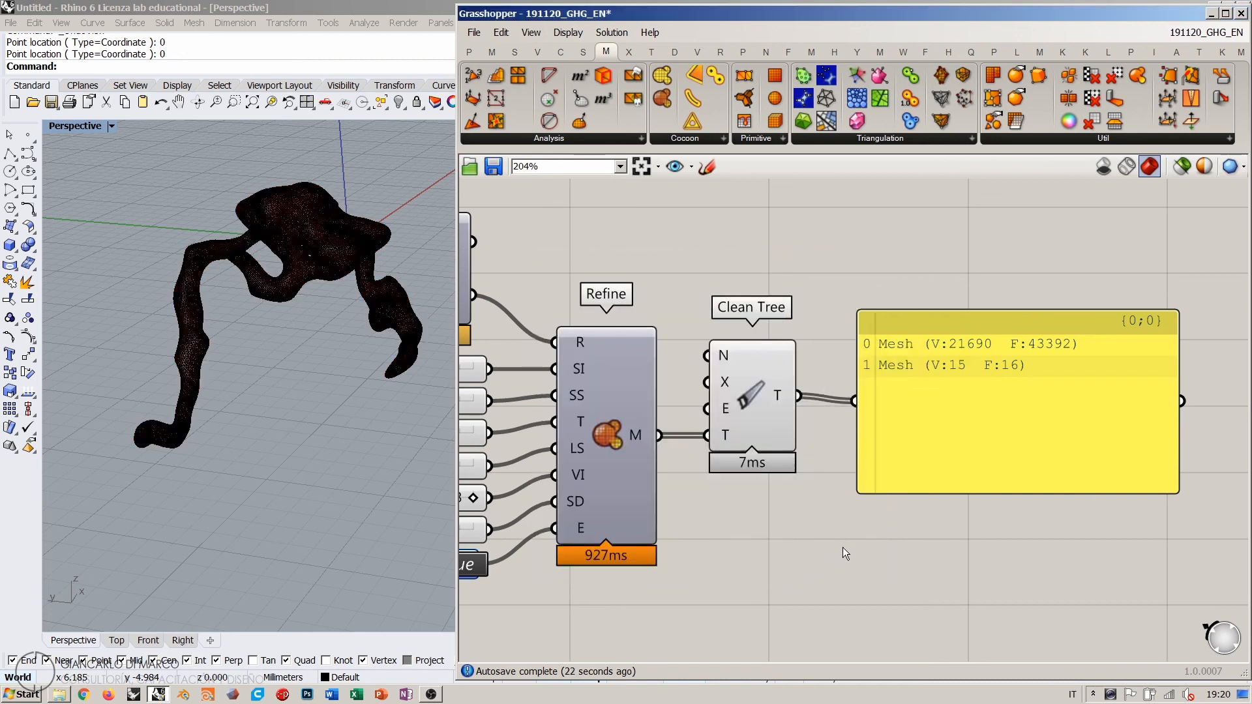
# Step: Switch to the full Rhino window and hide the large baked mesh
pyautogui.click(1211, 14)
pyautogui.moveTo(287, 391); pyautogui.dragTo(442, 252, button='right')
pyautogui.click(443, 252)
pyautogui.scroll(3, 479, 276)
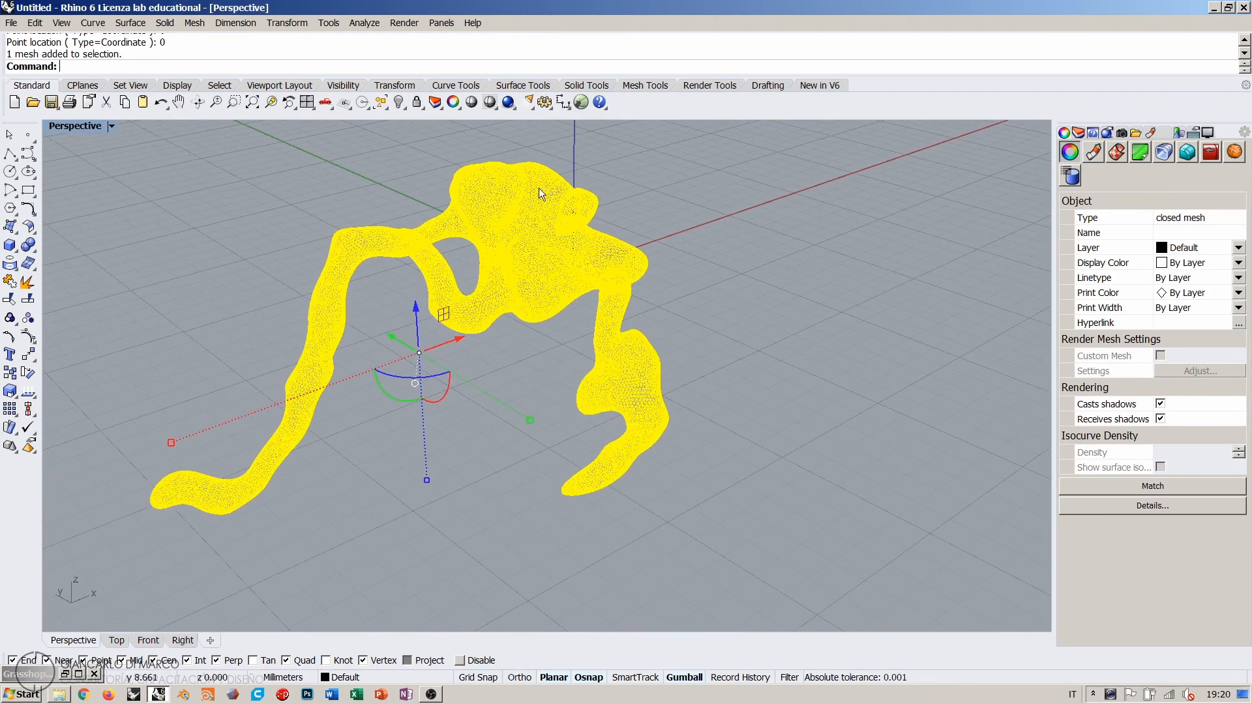
pyautogui.click(398, 103)
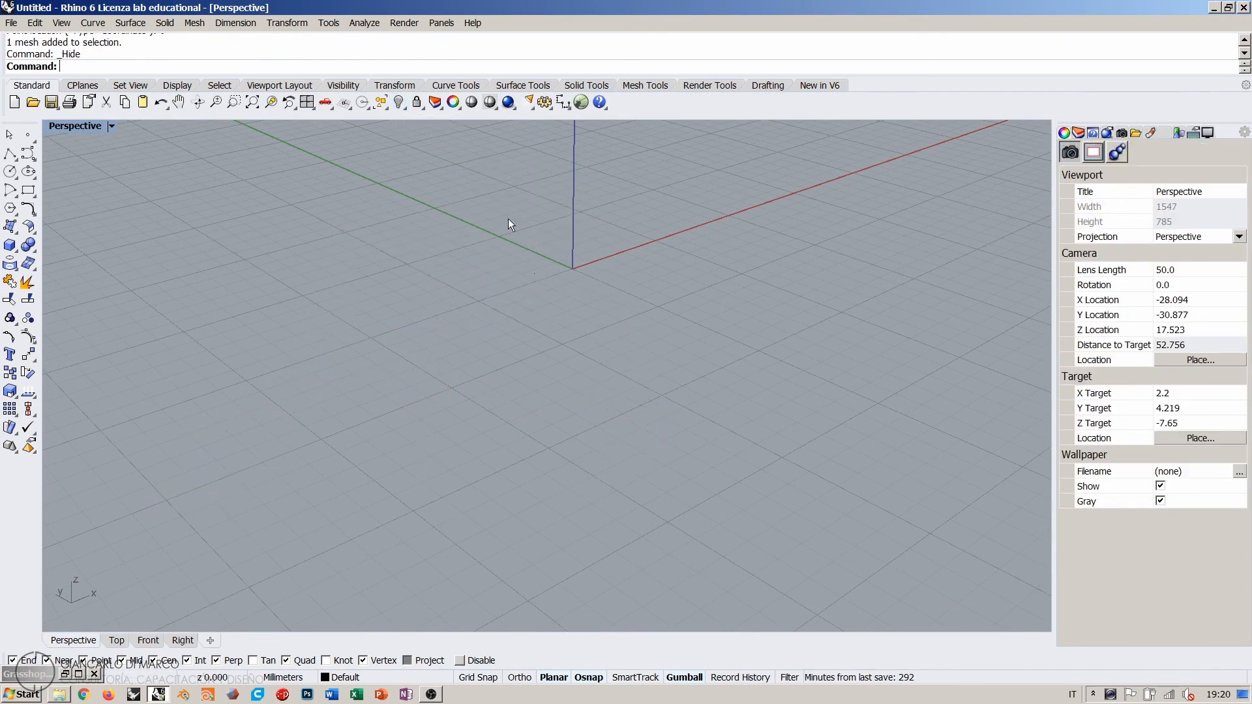
# Step: Select the tiny remaining baked mesh, zoom to it and examine its shape from several angles
pyautogui.click(380, 103)
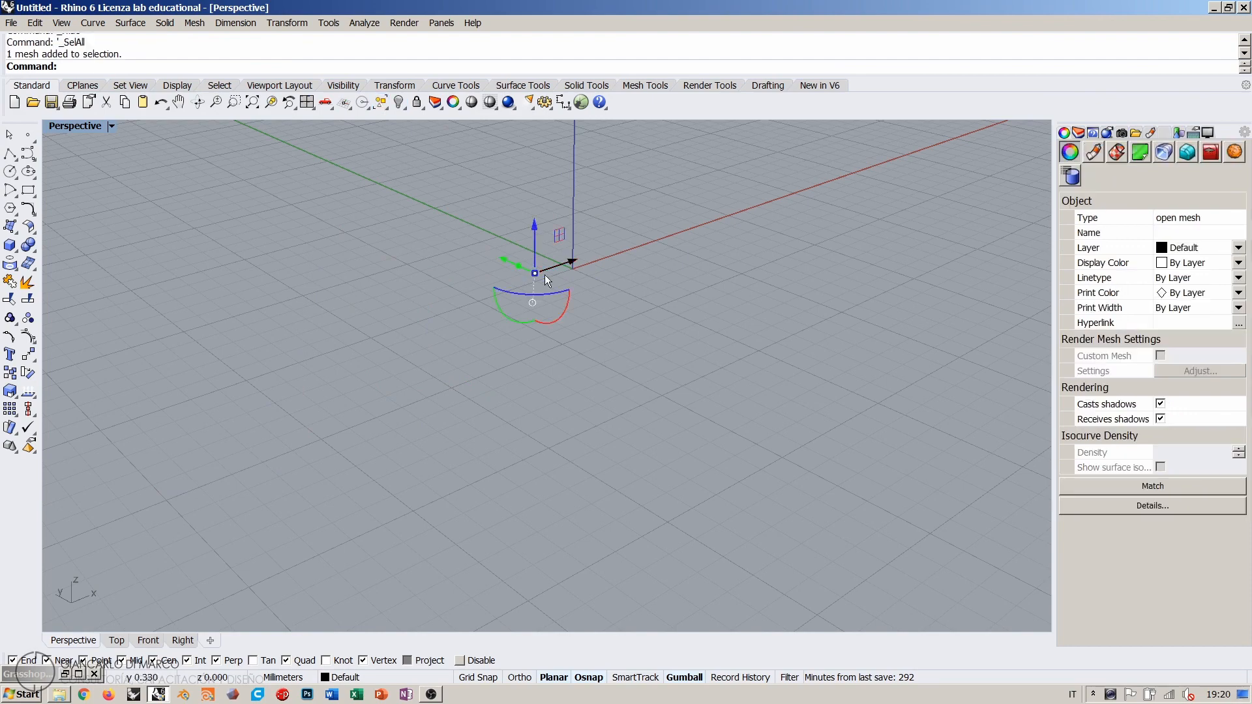
pyautogui.click(271, 103)
pyautogui.moveTo(773, 456); pyautogui.dragTo(489, 386, button='right')
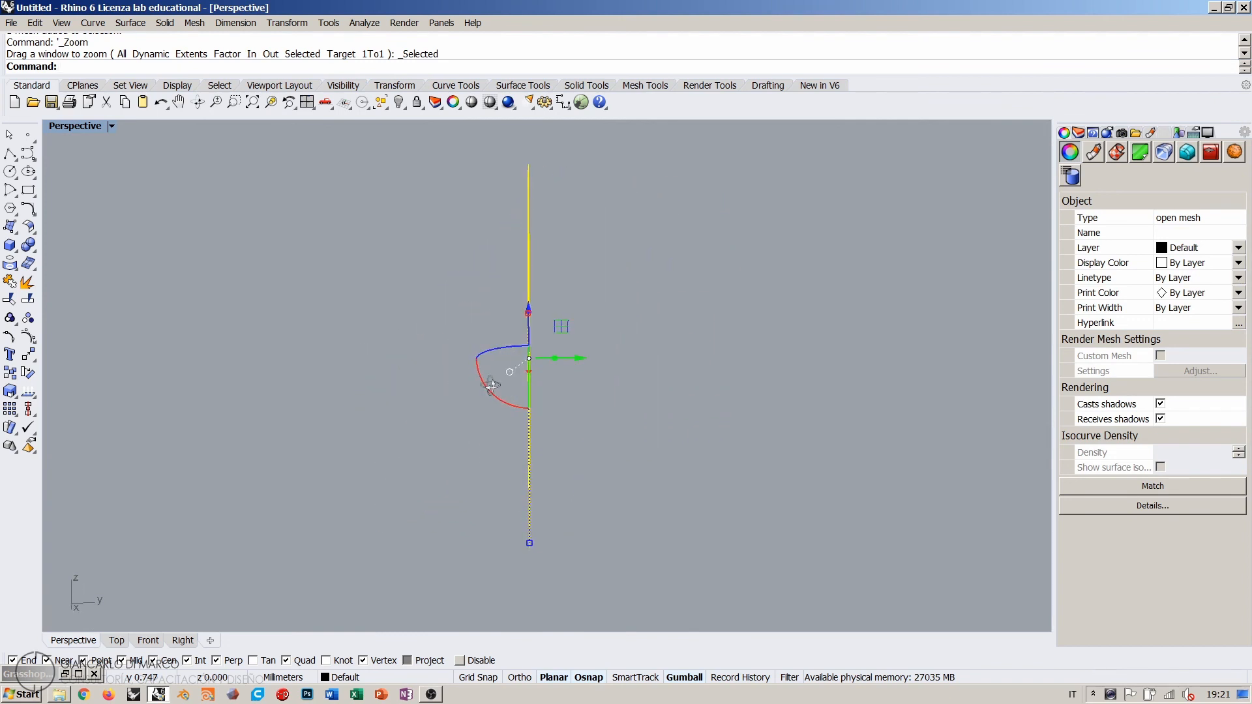
pyautogui.click(641, 448)
pyautogui.moveTo(641, 449); pyautogui.dragTo(676, 390, button='right')
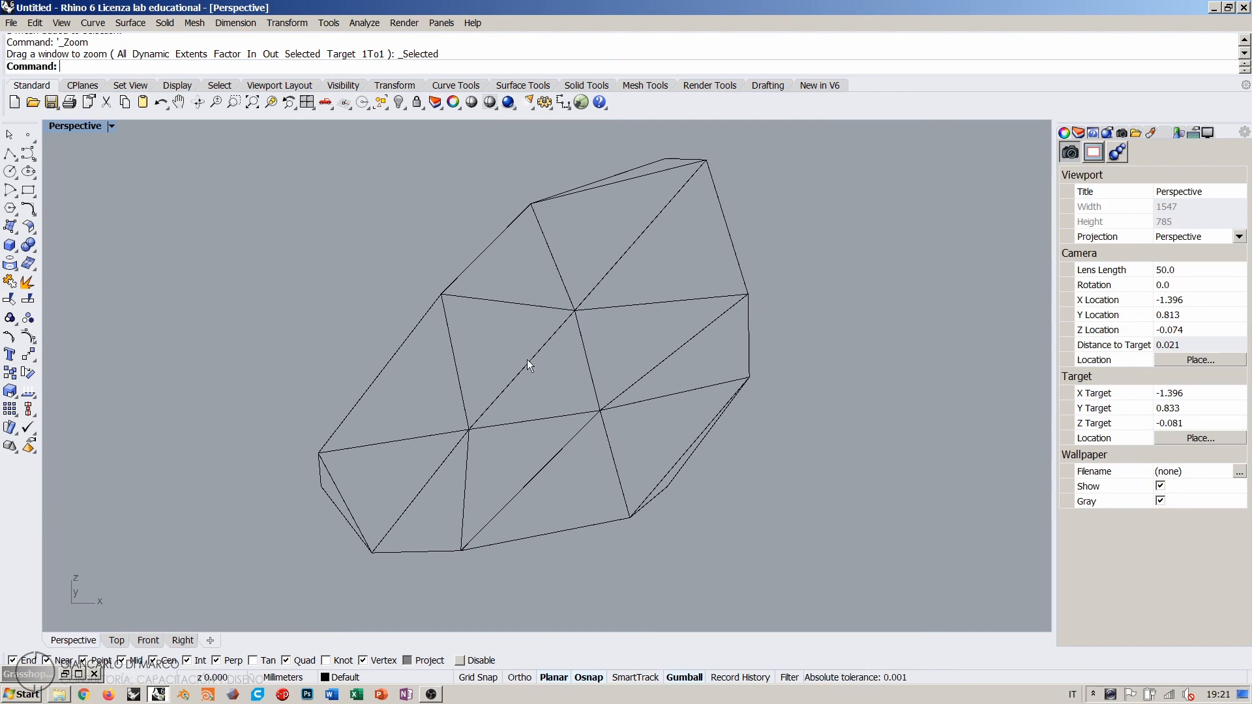
pyautogui.moveTo(484, 409); pyautogui.dragTo(674, 390, button='right')
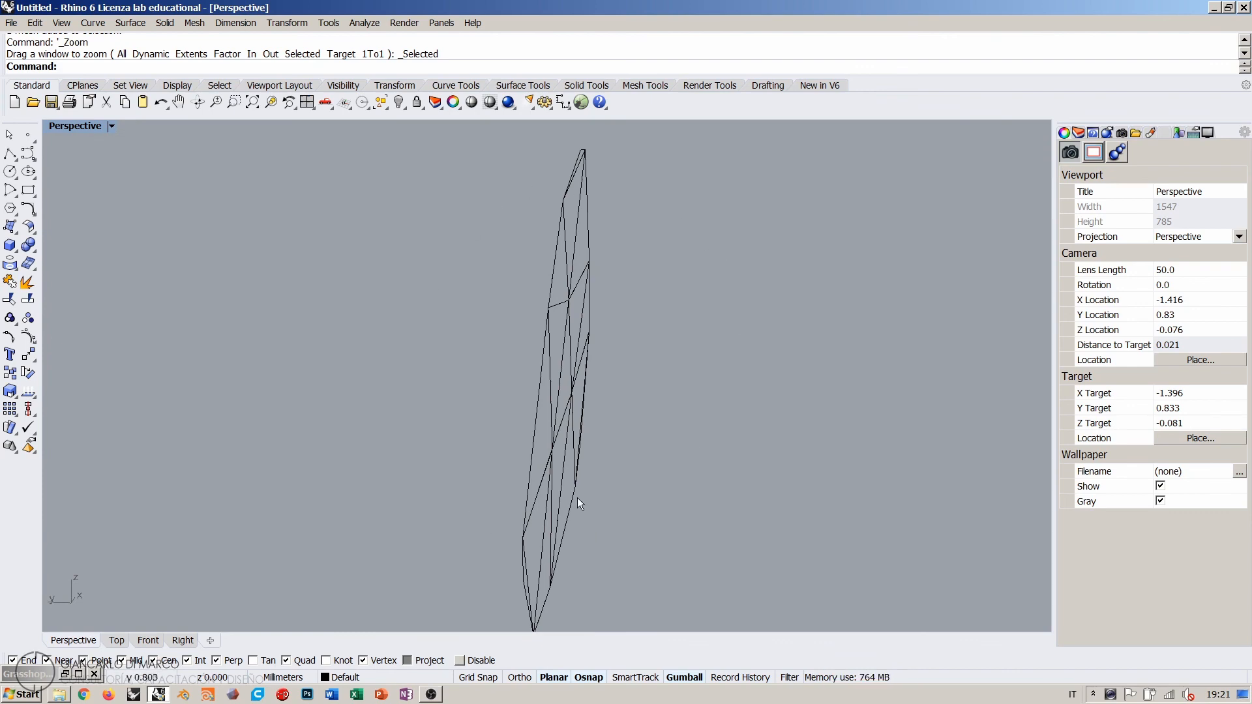
pyautogui.moveTo(584, 397); pyautogui.dragTo(537, 388, button='right')
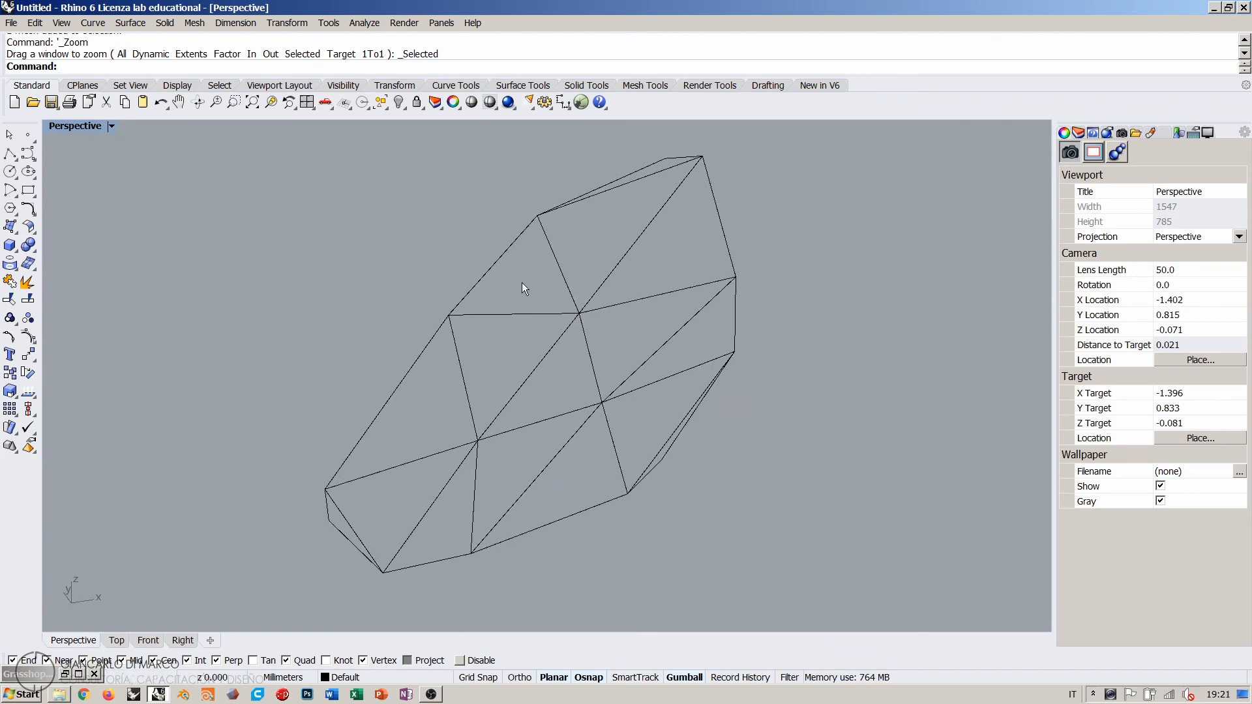
# Step: Delete the tiny open mesh and show the hidden large mesh again
pyautogui.click(573, 322)
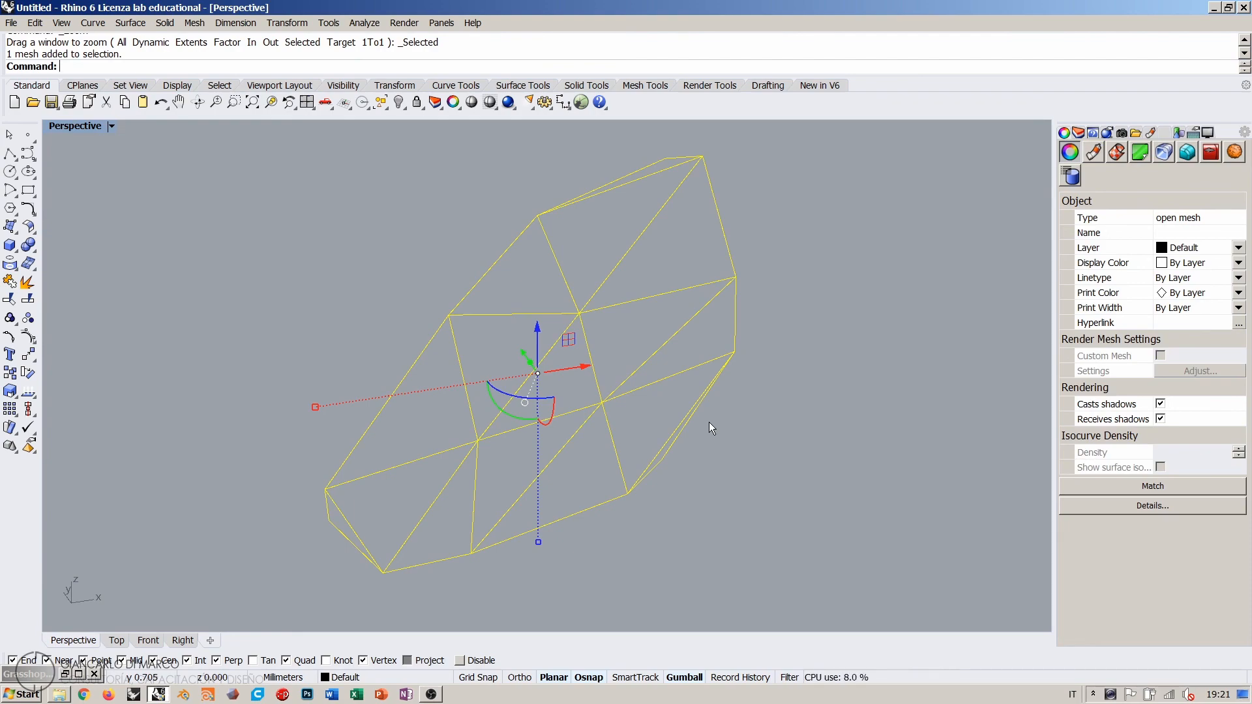
pyautogui.press('Delete')
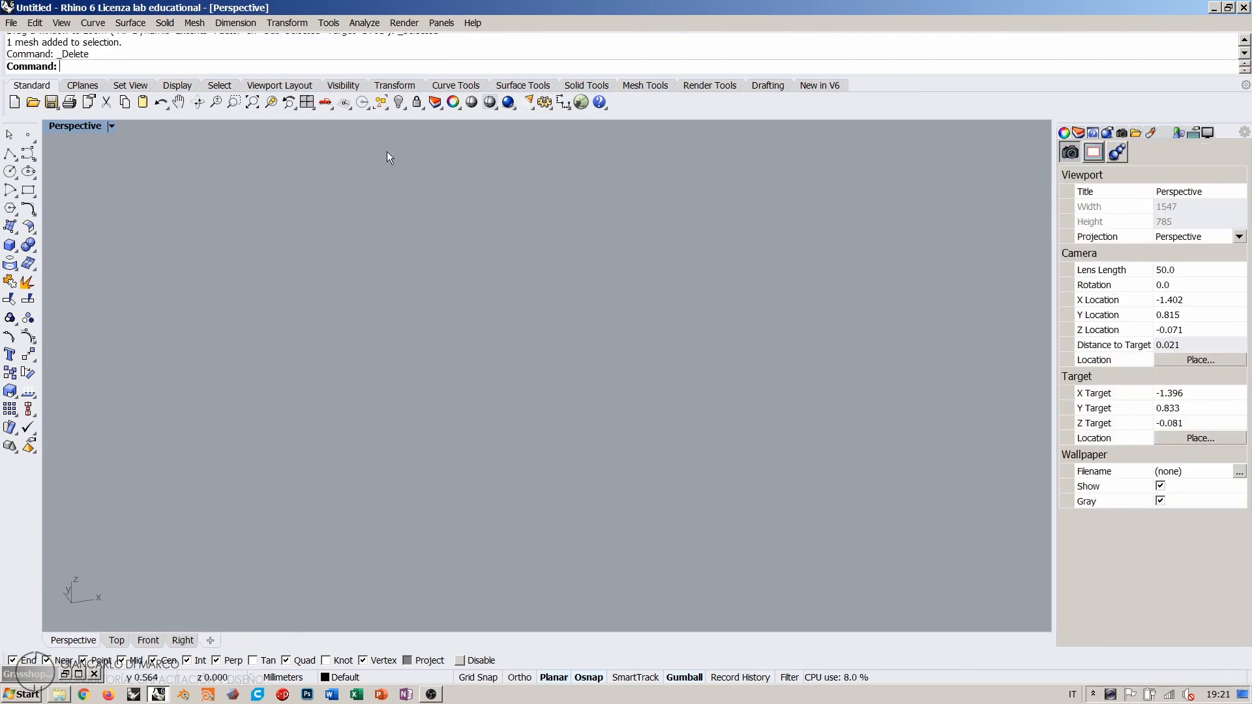
pyautogui.rightClick(398, 103)
pyautogui.scroll(-5, 543, 401)
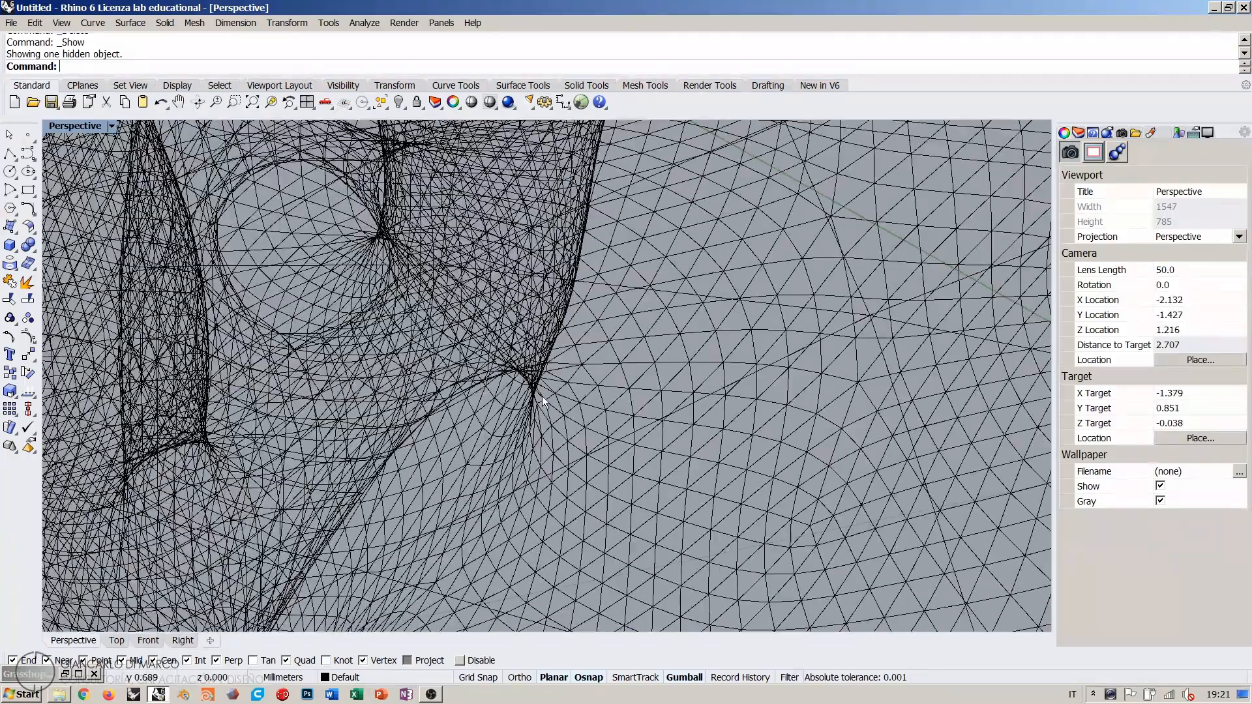
# Step: Examine the complete large baked mesh from several angles
pyautogui.scroll(-10, 542, 401)
pyautogui.moveTo(543, 400); pyautogui.dragTo(759, 412, button='right')
pyautogui.moveTo(759, 413); pyautogui.dragTo(628, 300, button='right')
pyautogui.click(603, 284)
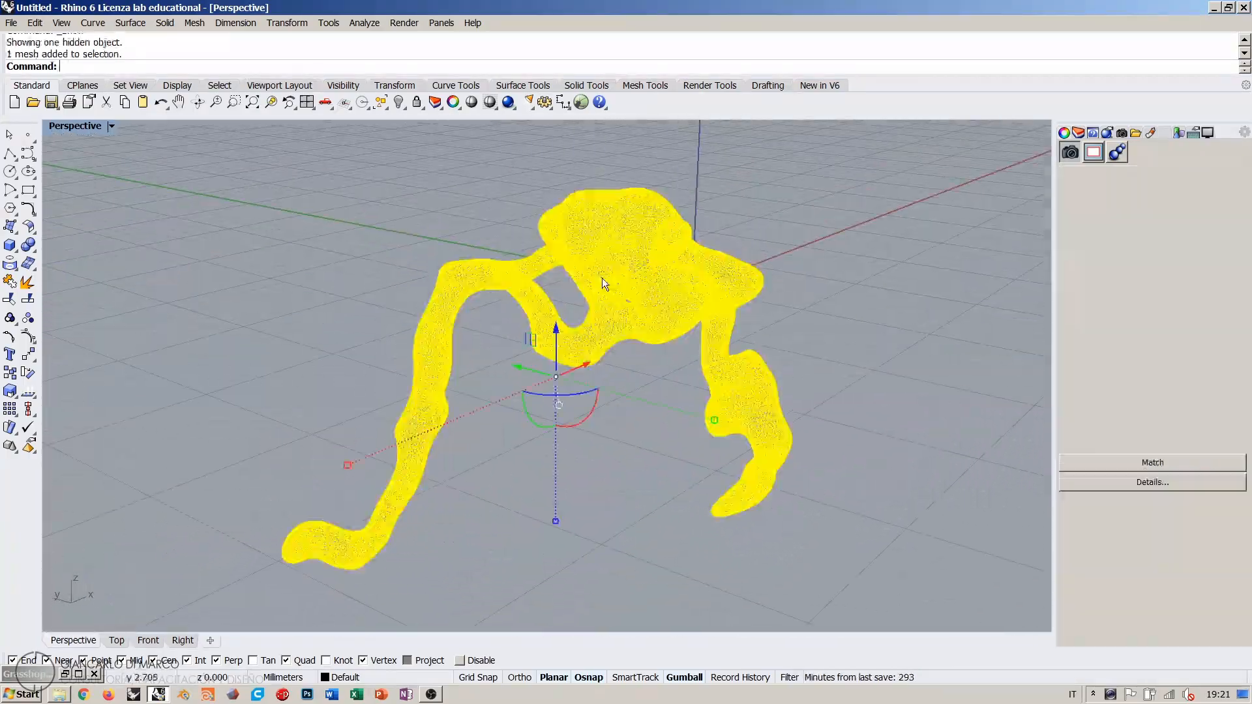
pyautogui.click(820, 316)
pyautogui.keyDown('shift'); pyautogui.moveTo(820, 316); pyautogui.dragTo(548, 326, button='right'); pyautogui.keyUp('shift')
# Step: Return to Grasshopper, turn off its geometry preview and check the baked mesh in the viewport
pyautogui.click(67, 674)
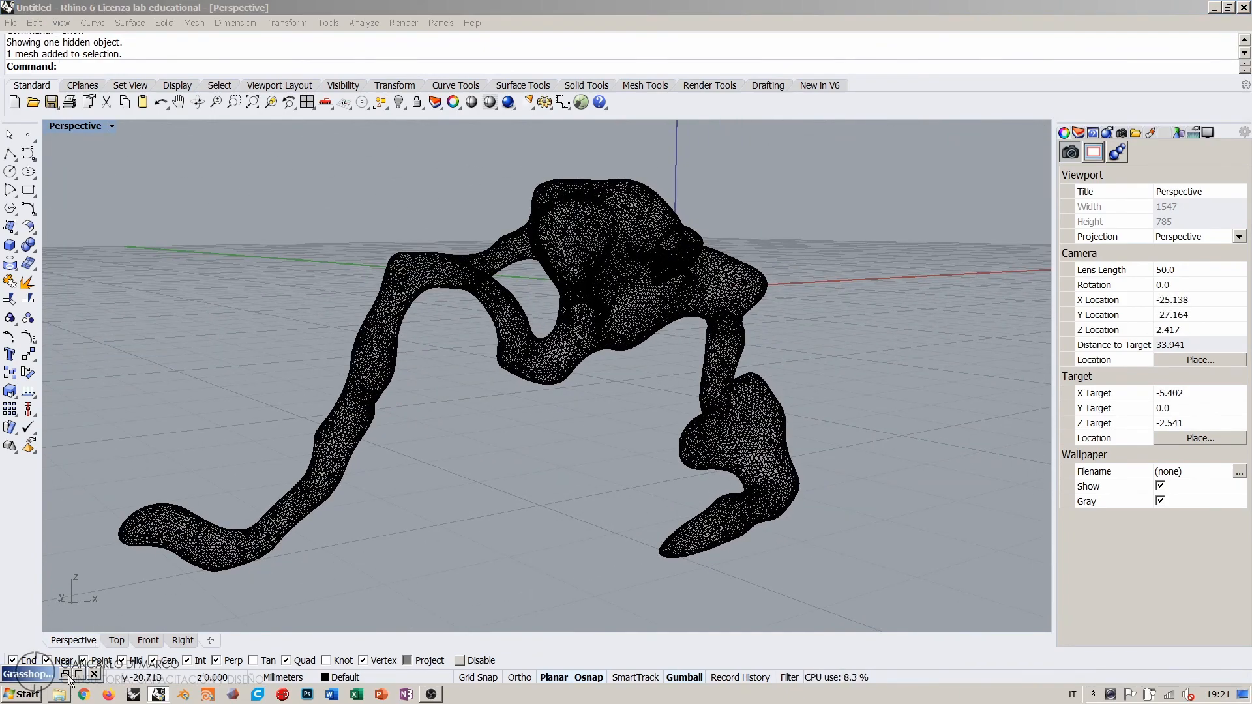
pyautogui.scroll(5, 274, 423)
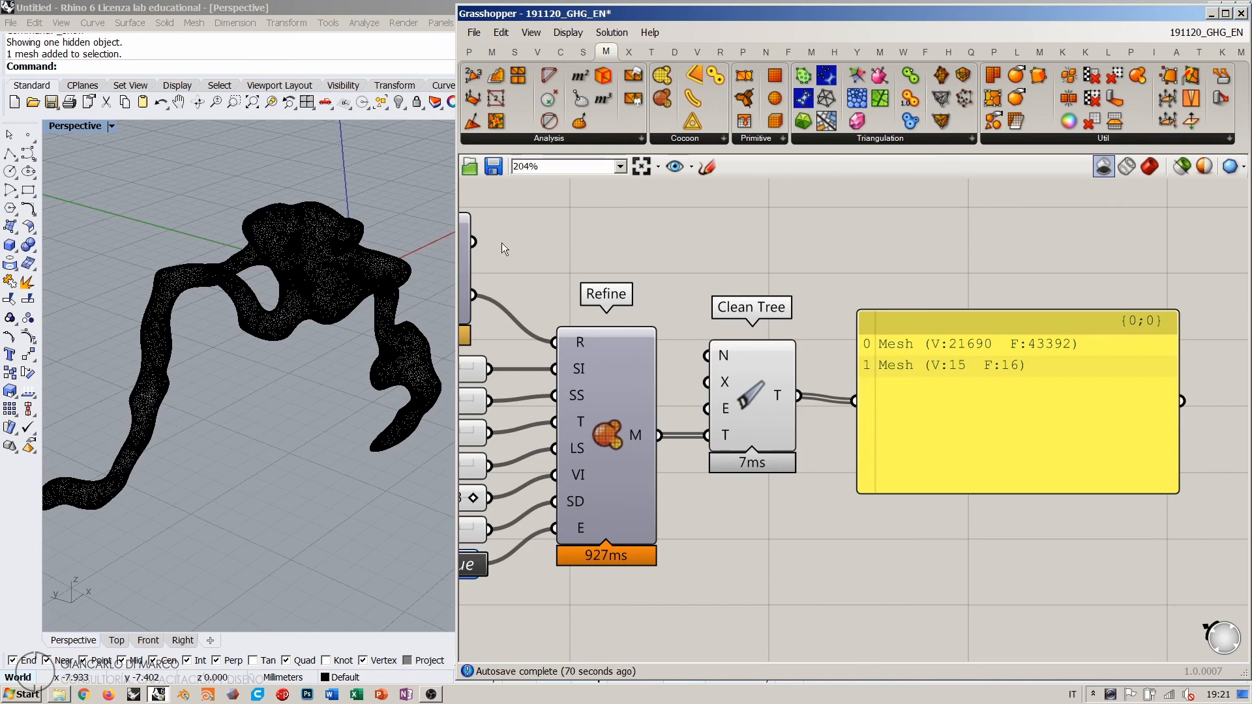
pyautogui.click(328, 243)
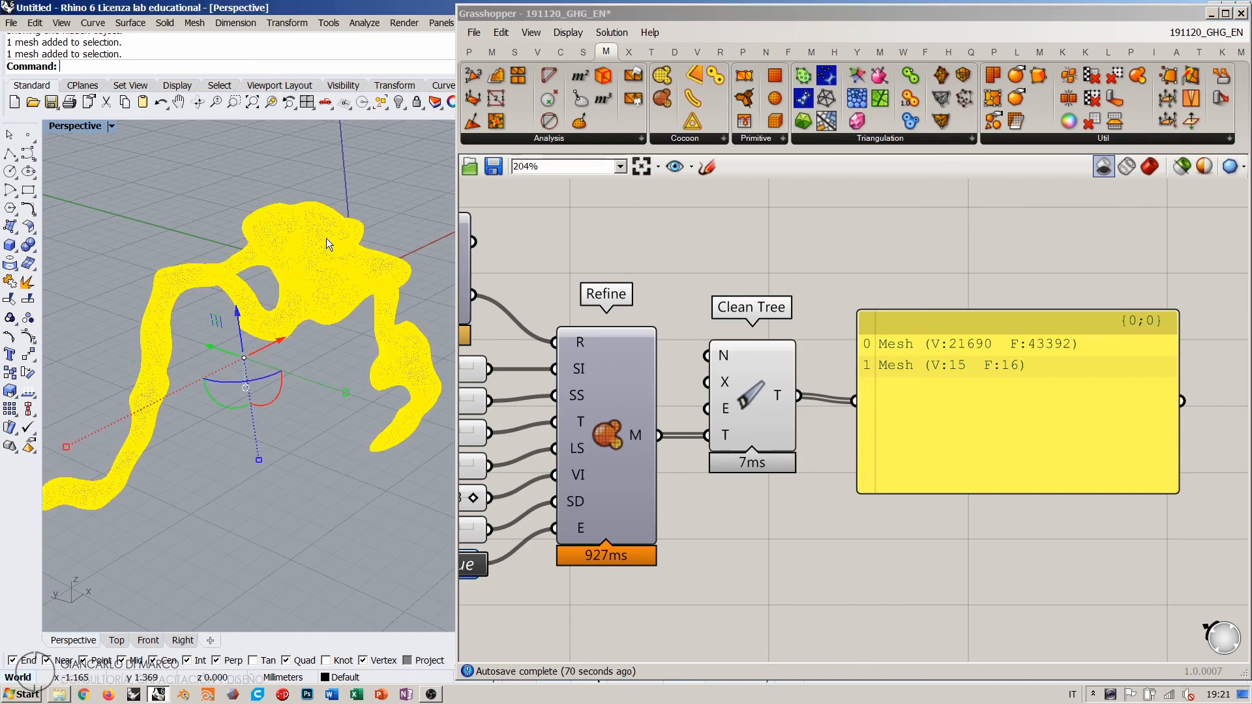
pyautogui.click(319, 366)
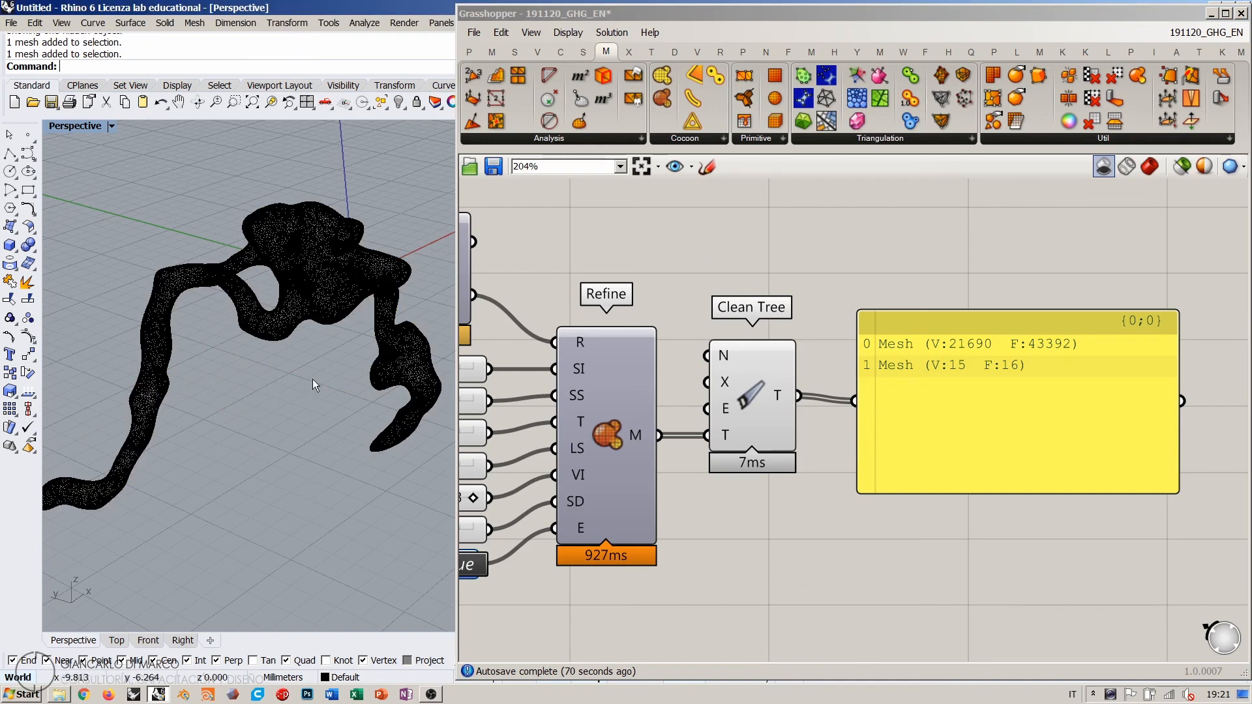
pyautogui.scroll(-3, 284, 349)
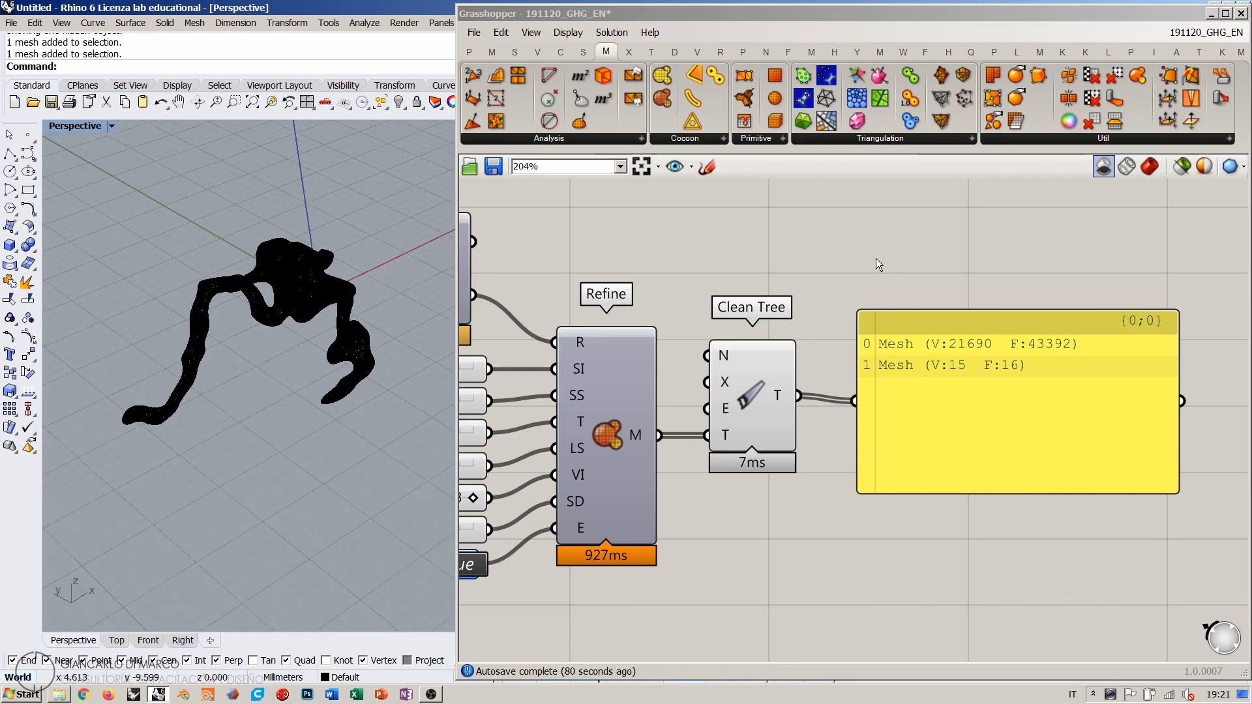
# Step: Align the panel with Clean Tree's output and release the new curves through the Data Dam to rebuild the mesh
pyautogui.moveTo(930, 390); pyautogui.dragTo(920, 382)
pyautogui.moveTo(792, 407); pyautogui.dragTo(945, 420, button='right')
pyautogui.scroll(-3, 945, 420)
pyautogui.click(831, 287)
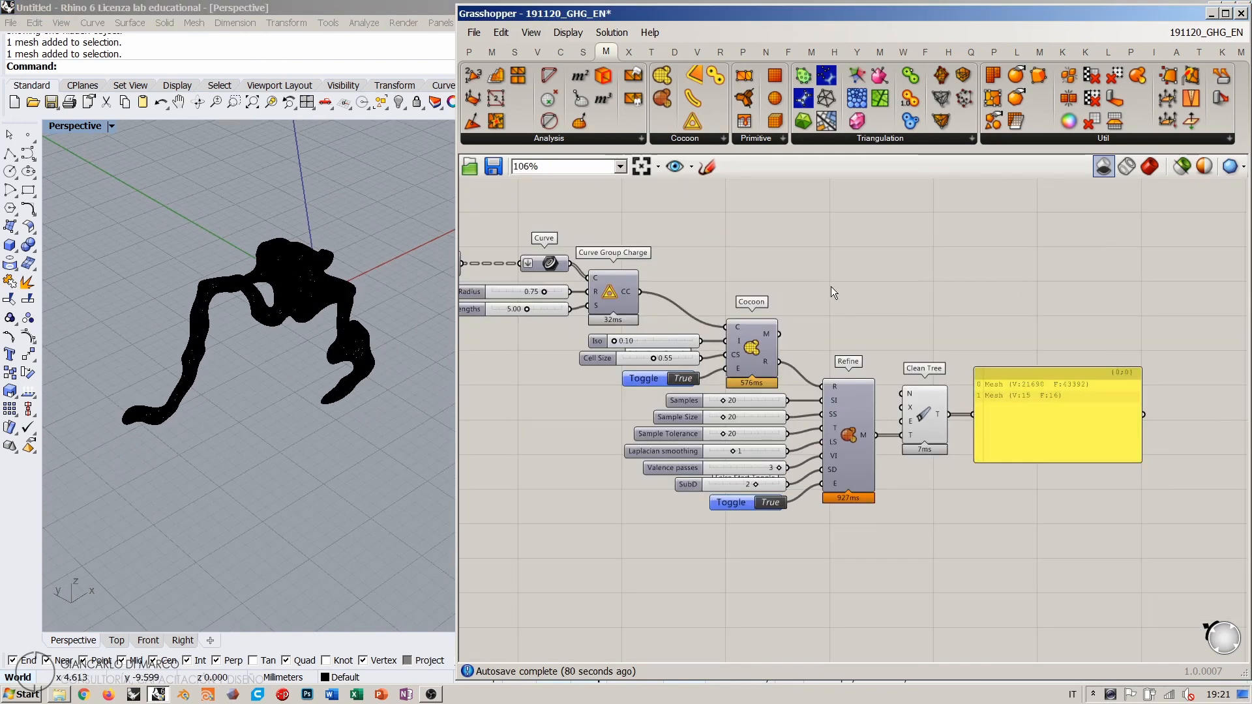
pyautogui.moveTo(633, 296); pyautogui.dragTo(791, 313, button='right')
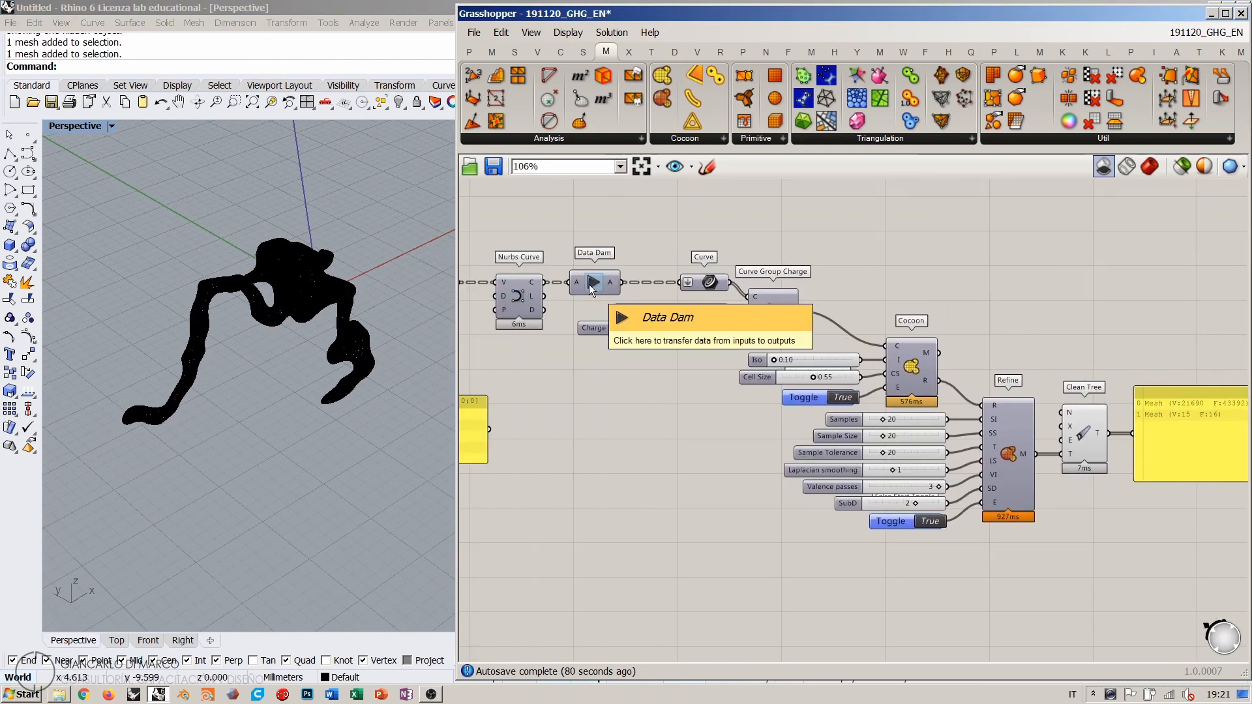
pyautogui.click(522, 295)
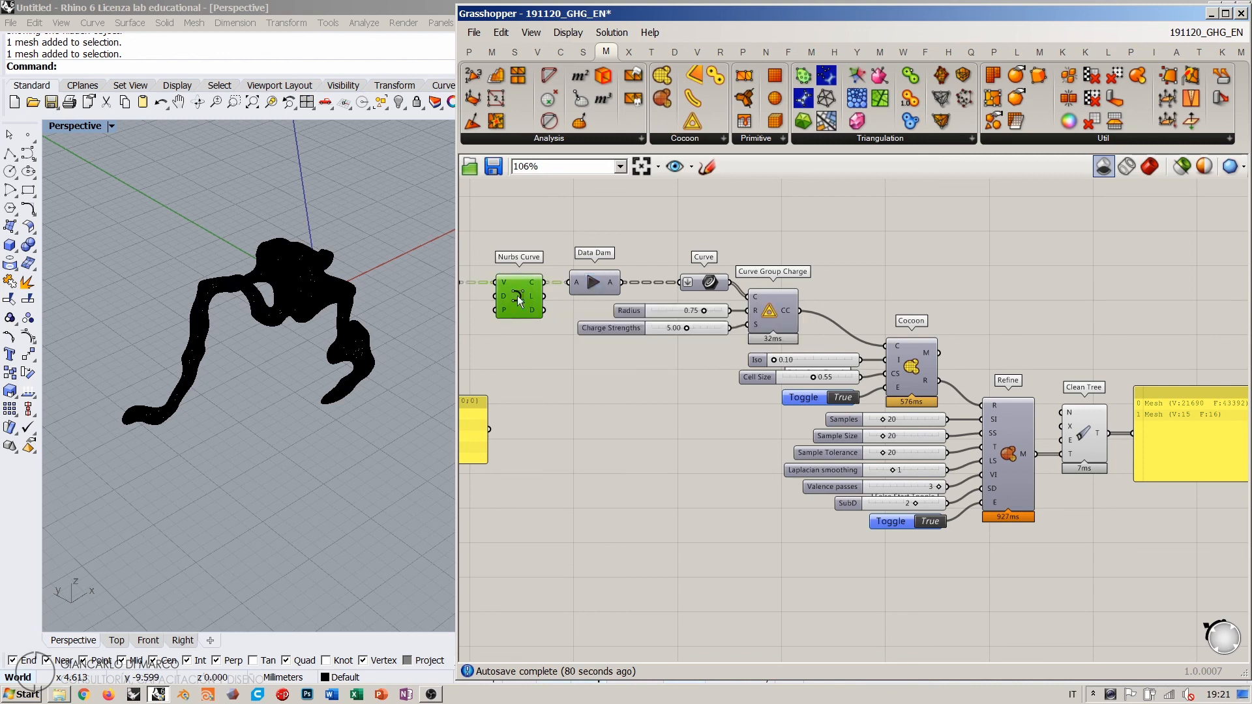
pyautogui.click(693, 280)
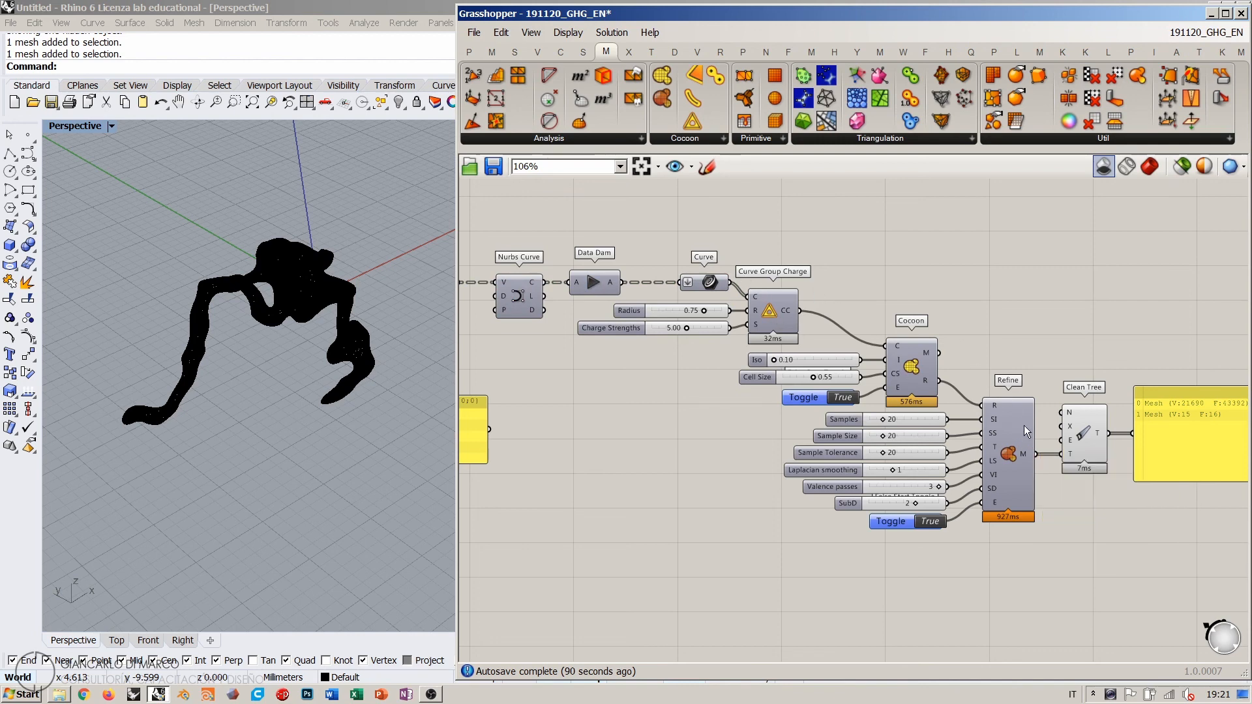
pyautogui.click(593, 282)
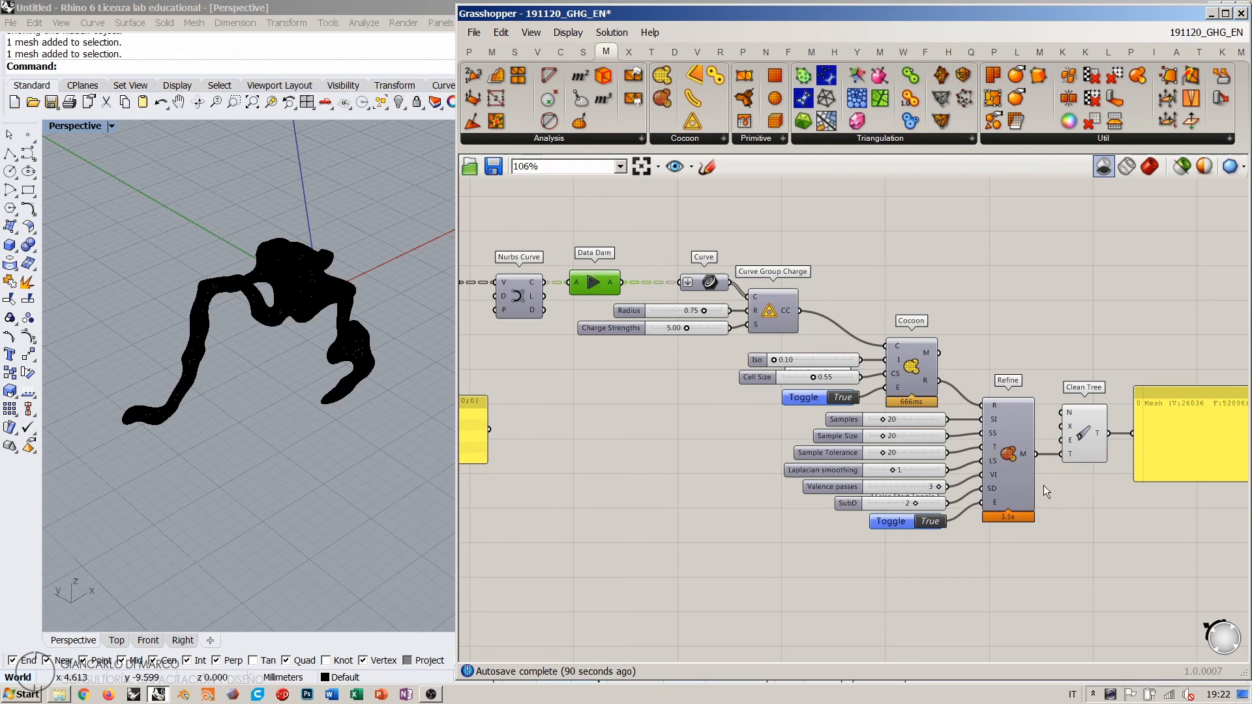
# Step: Bake the regenerated mesh from Clean Tree's T output onto the Default layer without grouping
pyautogui.moveTo(1078, 501); pyautogui.dragTo(1005, 494, button='right')
pyautogui.scroll(3, 1005, 494)
pyautogui.moveTo(941, 346); pyautogui.dragTo(884, 348, button='right')
pyautogui.rightClick(867, 350)
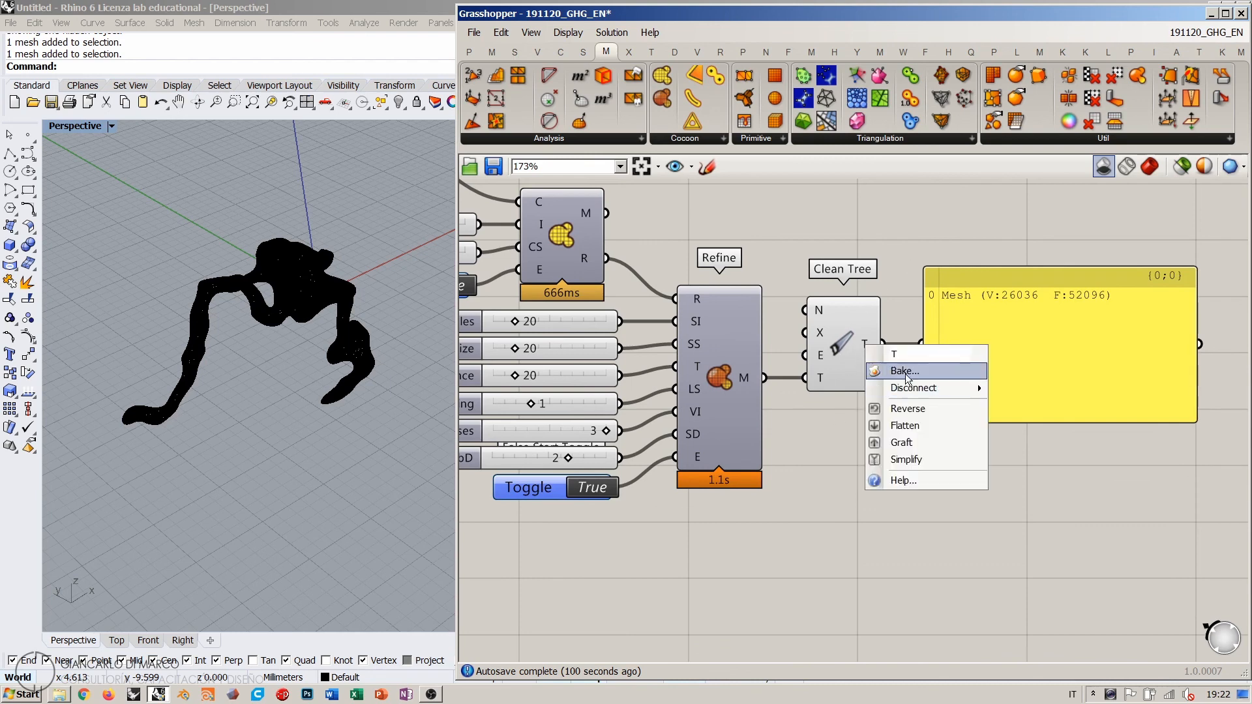
pyautogui.click(881, 360)
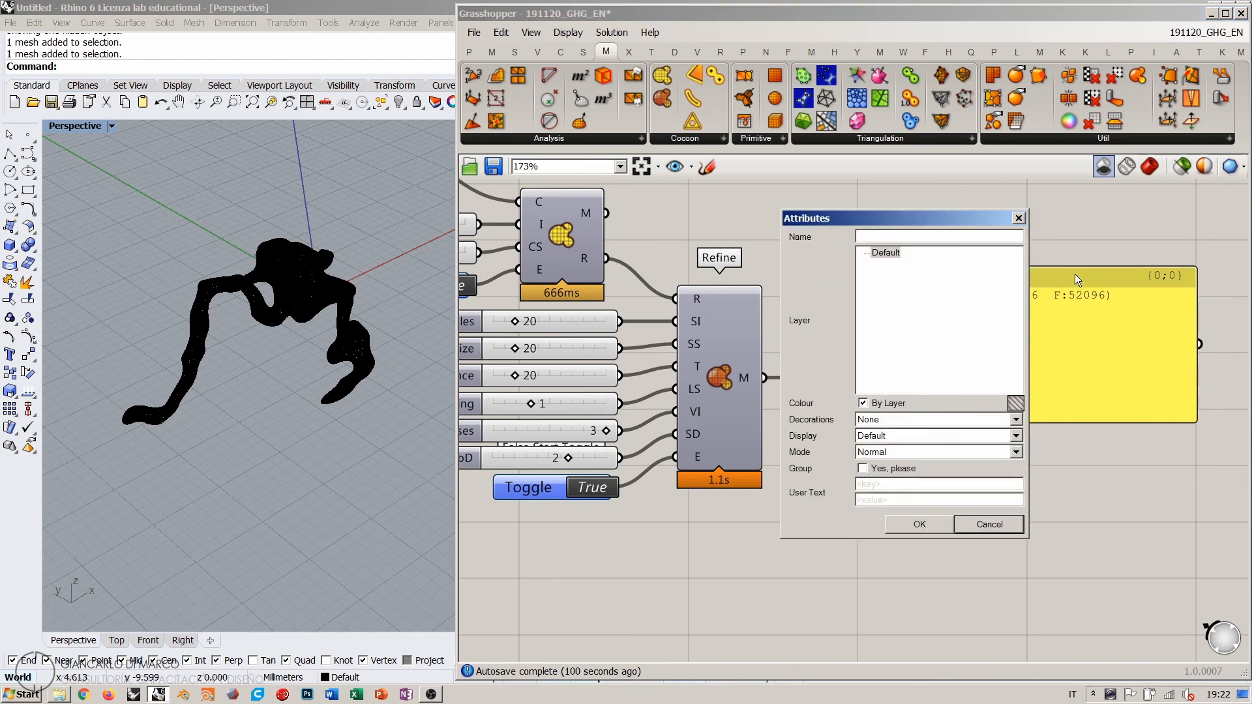
pyautogui.click(917, 526)
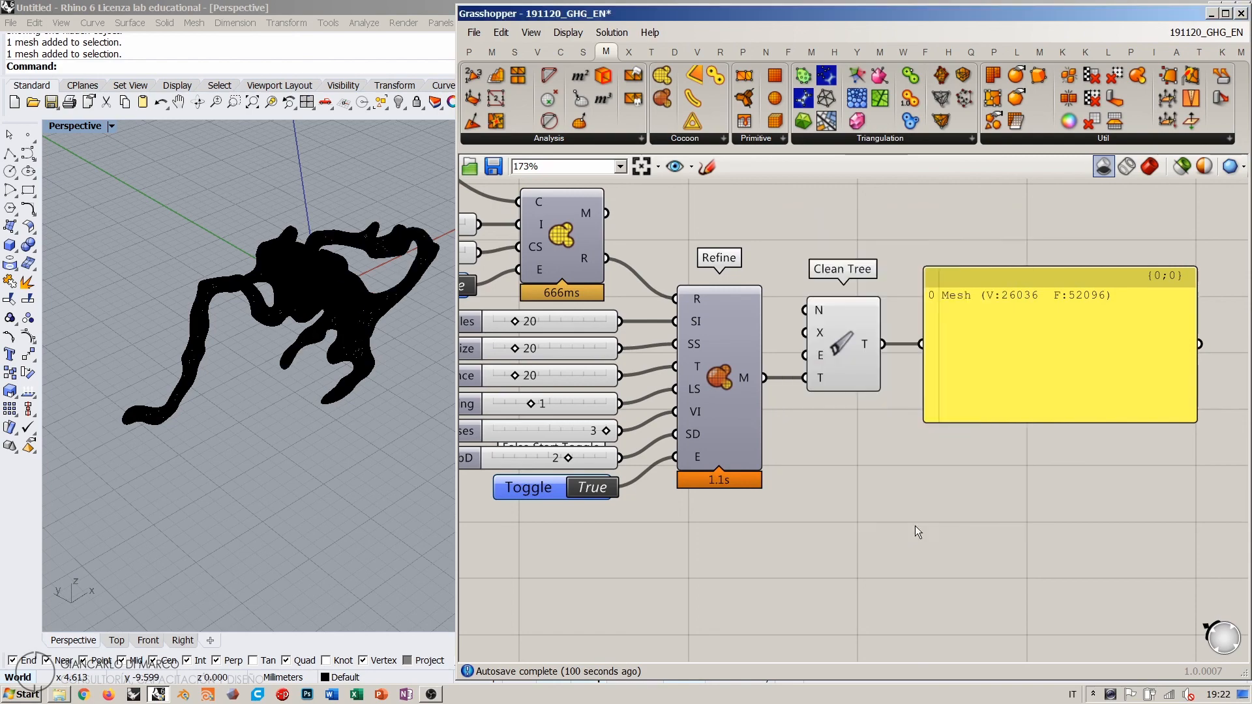
# Step: Move the newly baked mesh away from the first one in the Perspective viewport
pyautogui.moveTo(433, 364); pyautogui.dragTo(328, 301, button='right')
pyautogui.moveTo(328, 301); pyautogui.dragTo(175, 274)
pyautogui.moveTo(175, 274); pyautogui.dragTo(294, 196, button='right')
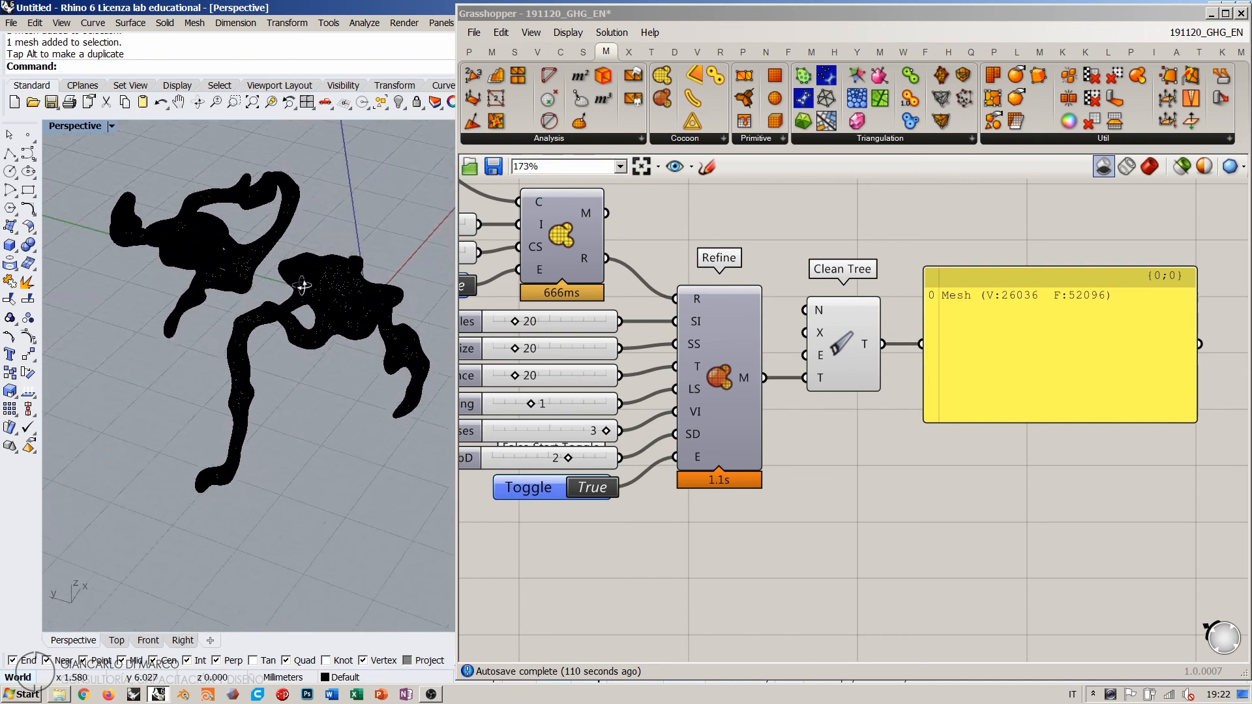
# Step: Set the Perspective viewport's display mode to Arctic and orbit to see both baked meshes
pyautogui.middleClick(261, 170)
pyautogui.click(111, 126)
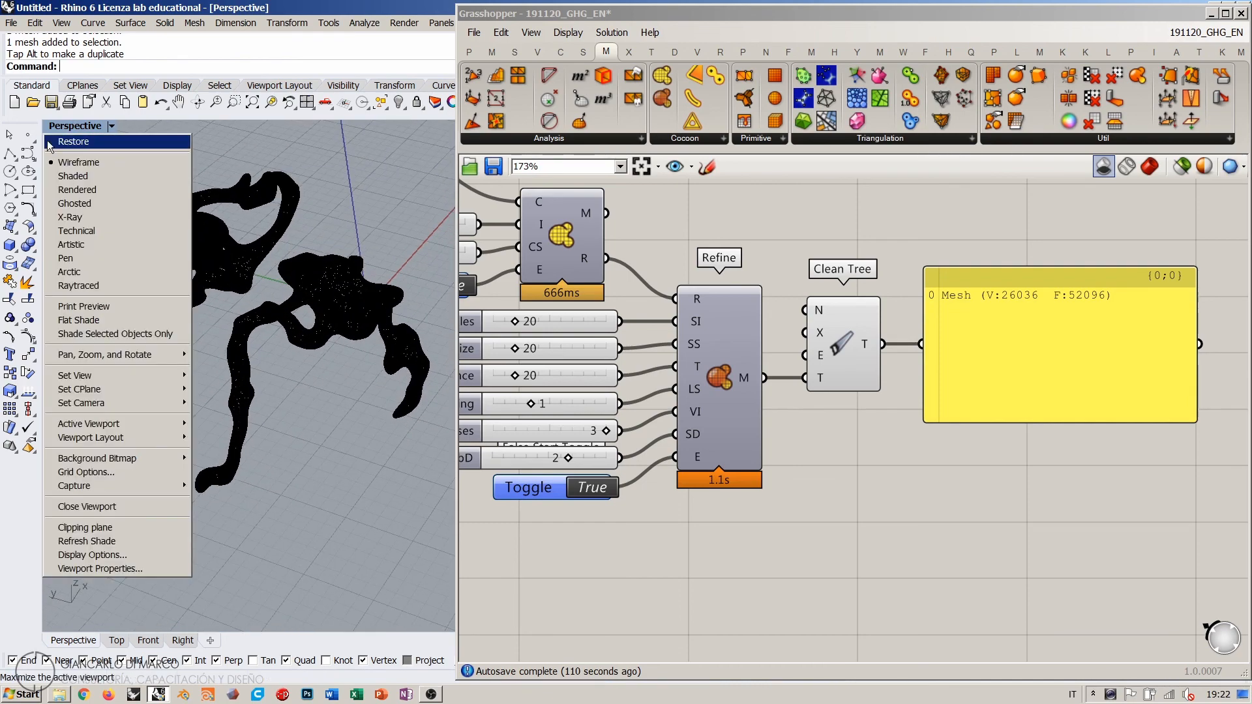
pyautogui.click(72, 272)
pyautogui.moveTo(321, 252); pyautogui.dragTo(416, 287, button='right')
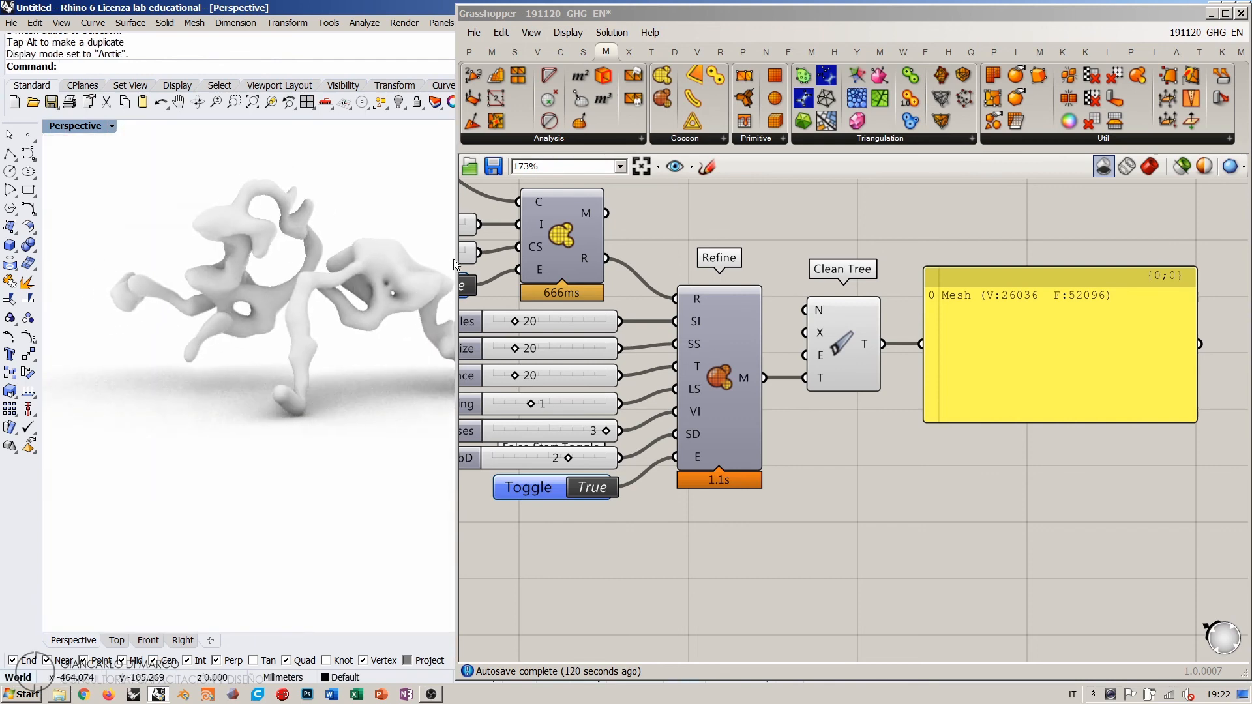
# Step: Narrow the Grasshopper window to enlarge the Rhino viewport and examine both meshes from several angles
pyautogui.moveTo(456, 259); pyautogui.dragTo(724, 307)
pyautogui.moveTo(471, 304); pyautogui.dragTo(366, 326, button='right')
pyautogui.scroll(3, 472, 266)
pyautogui.moveTo(474, 271)
pyautogui.mouseDown(button='right')
pyautogui.moveTo(439, 221)
pyautogui.moveTo(455, 330)
pyautogui.moveTo(332, 405)
pyautogui.moveTo(405, 352)
pyautogui.moveTo(496, 319)
pyautogui.mouseUp(button='right')
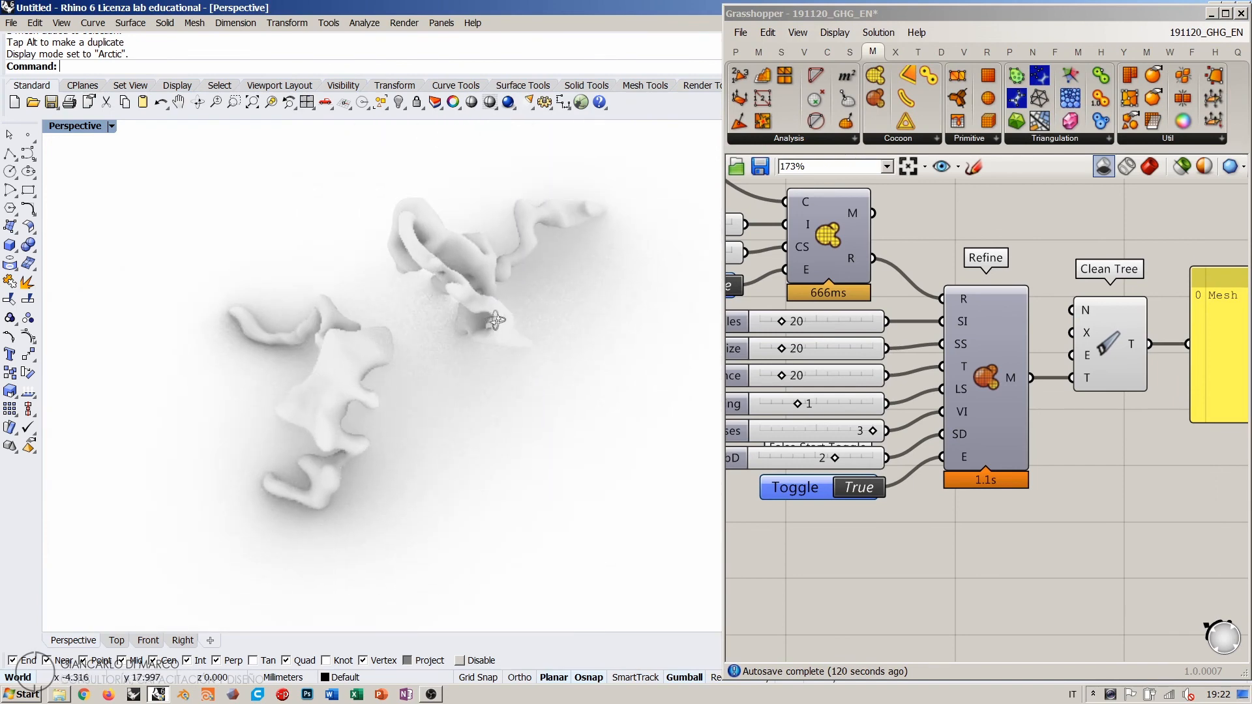
pyautogui.moveTo(386, 472)
pyautogui.mouseDown(button='right')
pyautogui.moveTo(404, 424)
pyautogui.moveTo(463, 368)
pyautogui.moveTo(545, 350)
pyautogui.moveTo(350, 330)
pyautogui.mouseUp(button='right')
pyautogui.scroll(1, 350, 330)
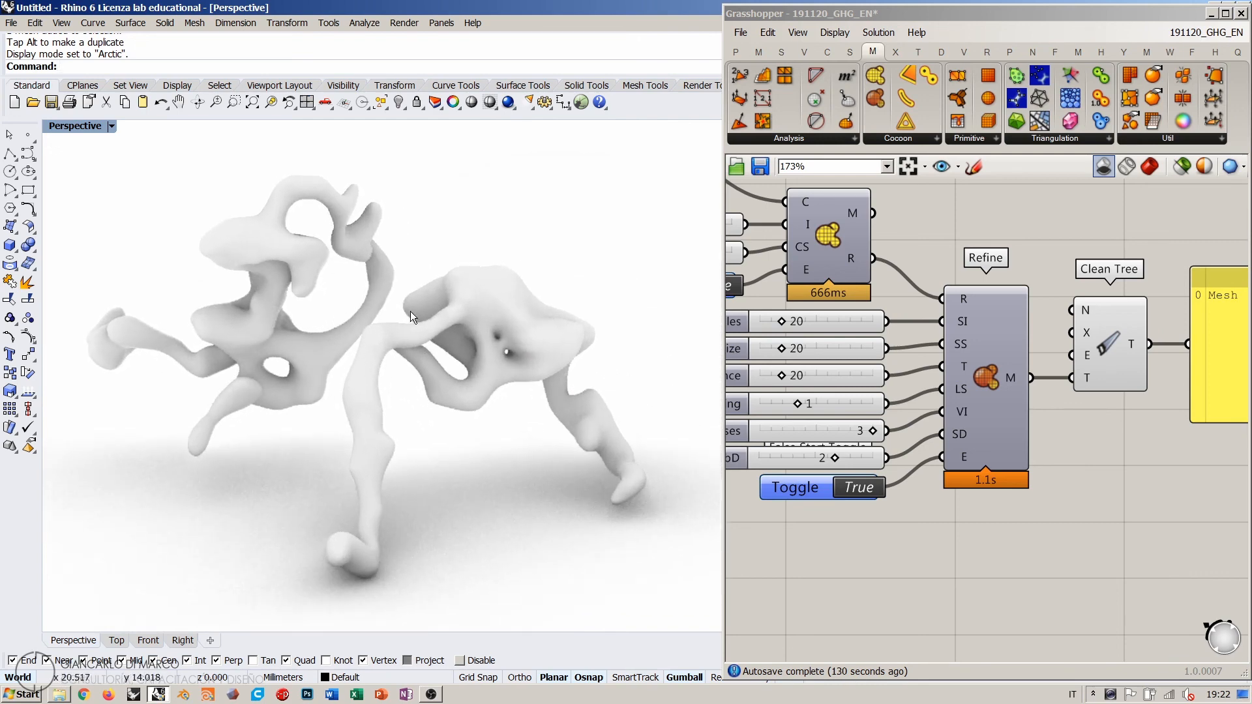
pyautogui.moveTo(721, 241); pyautogui.dragTo(675, 243)
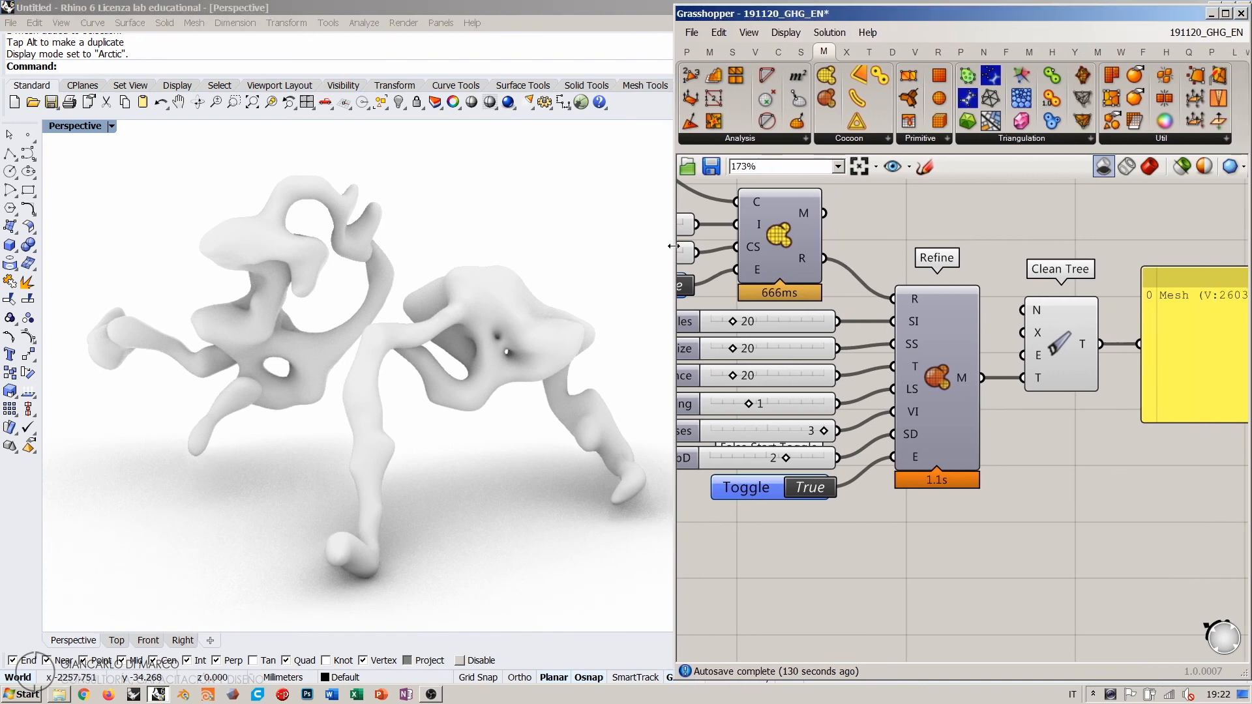
pyautogui.scroll(-2, 1043, 381)
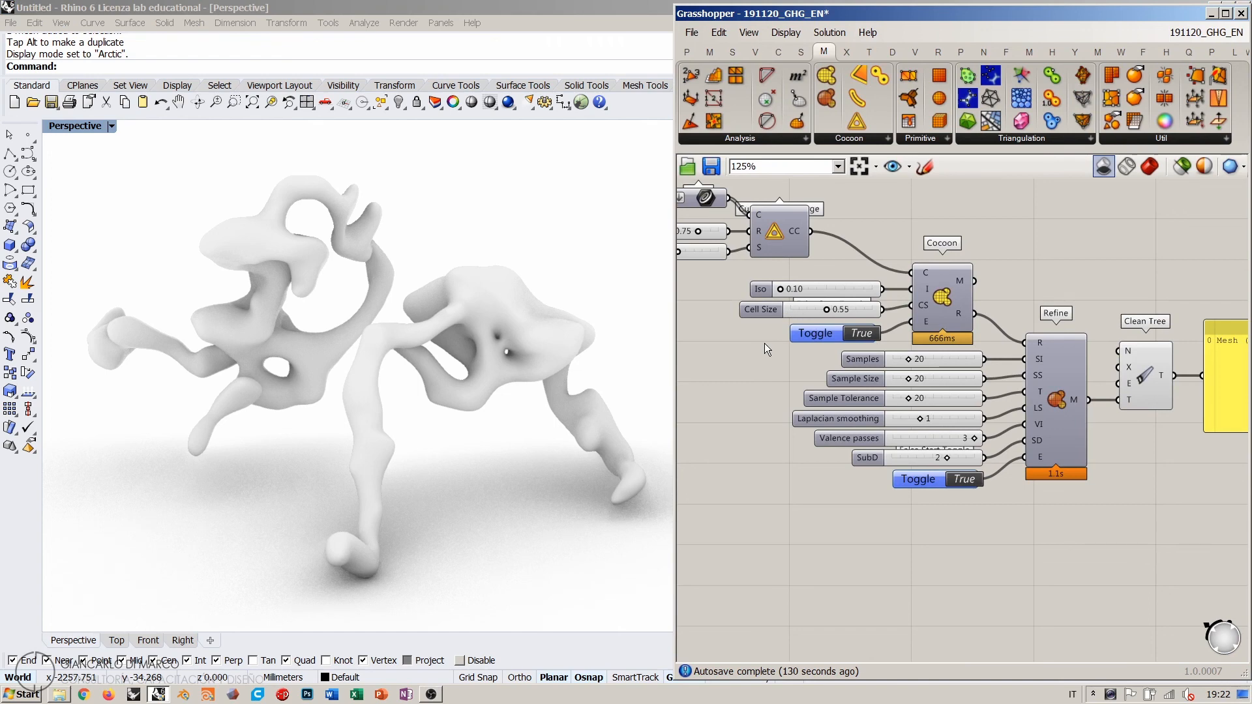
pyautogui.moveTo(483, 340); pyautogui.dragTo(502, 341, button='right')
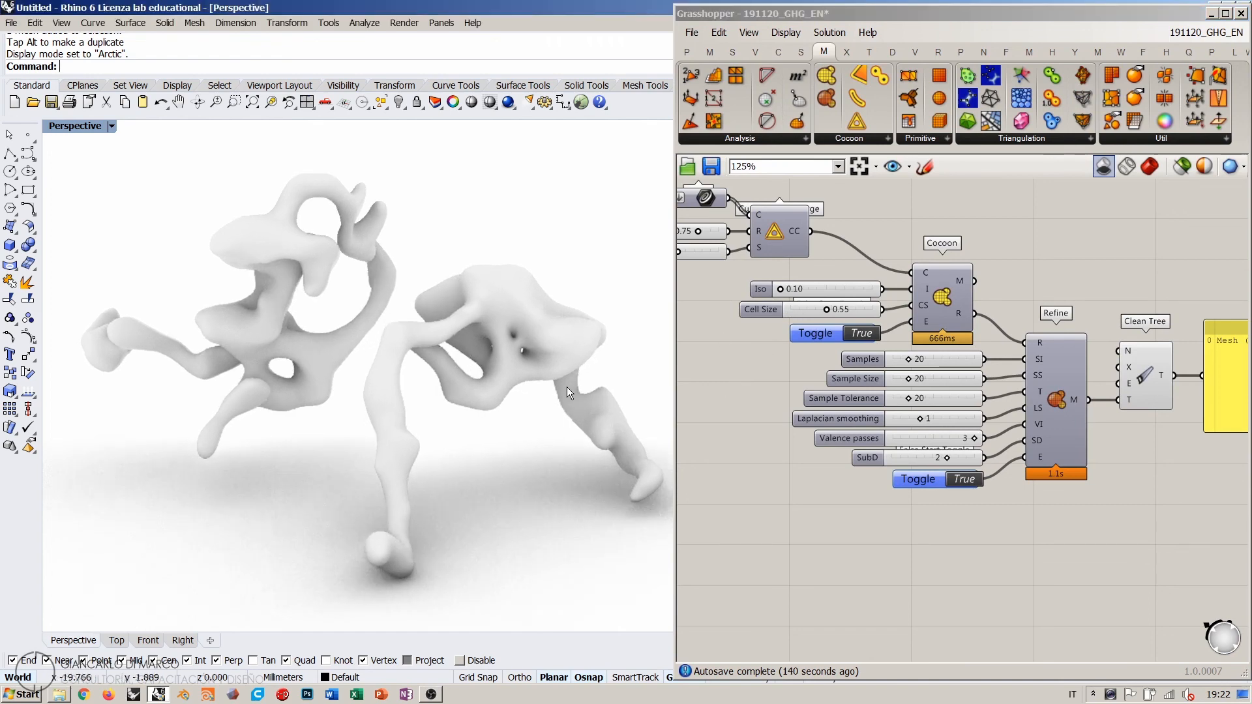
pyautogui.moveTo(566, 386); pyautogui.dragTo(556, 386, button='right')
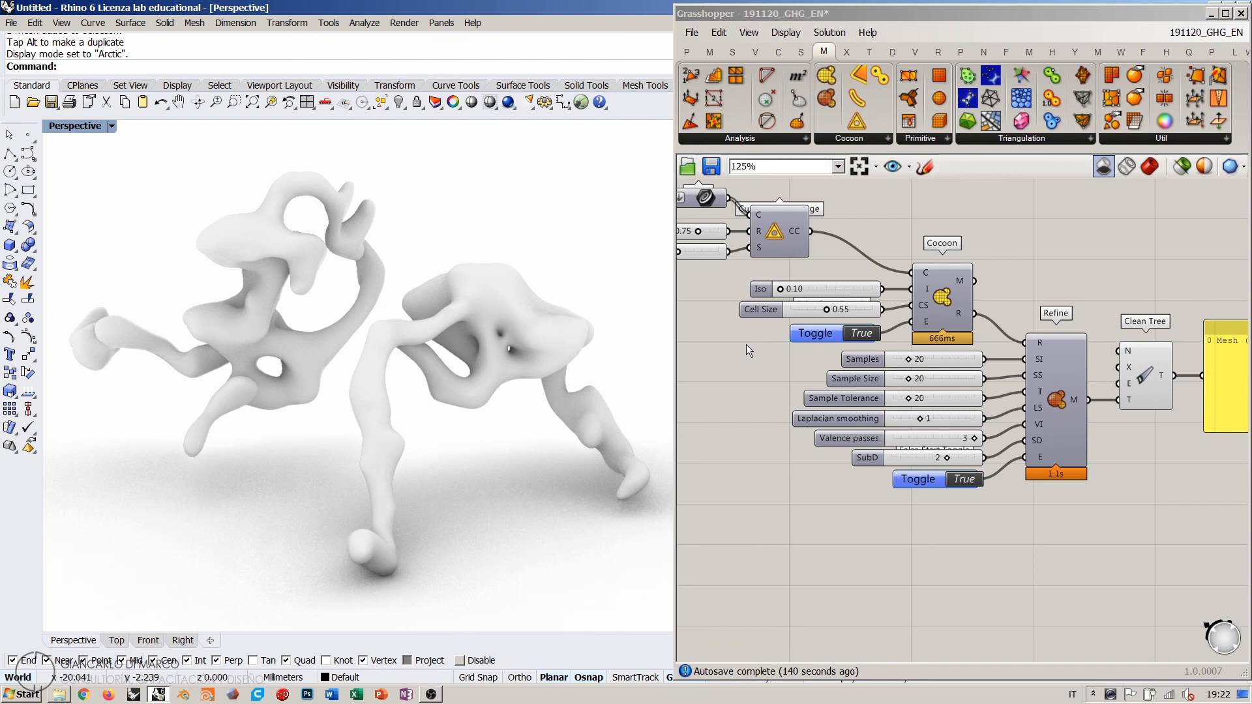
pyautogui.click(1001, 258)
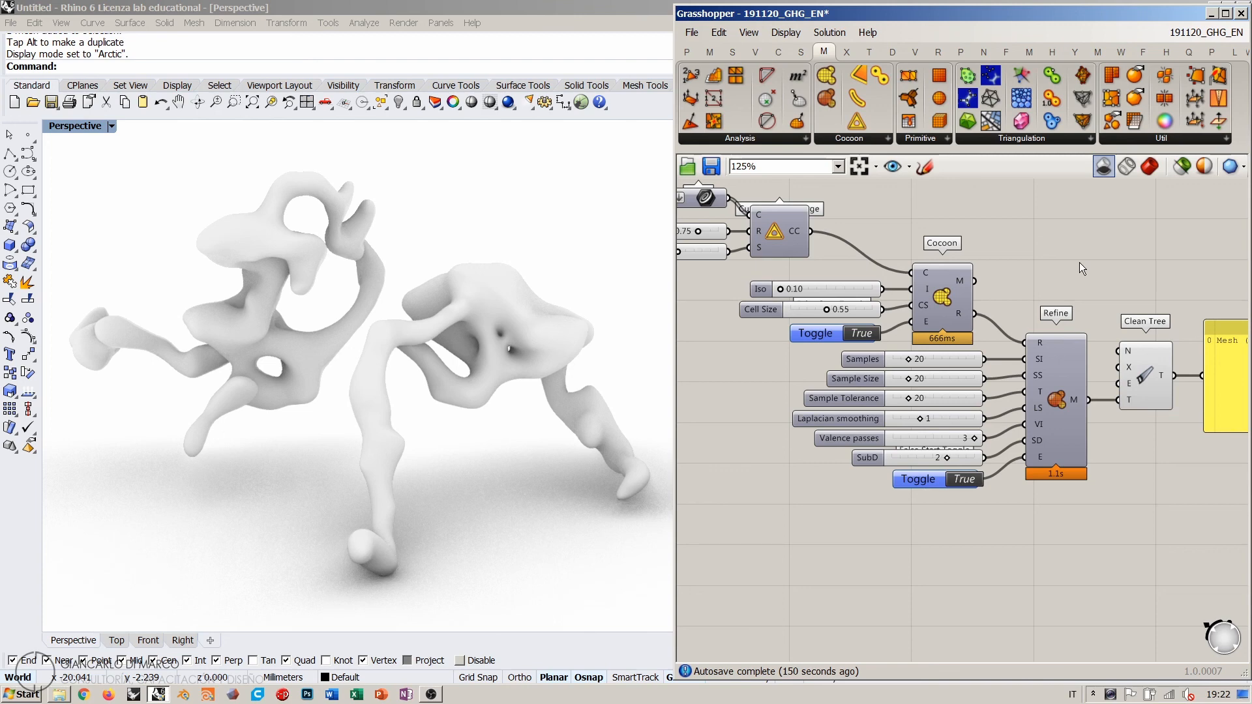
pyautogui.click(816, 335)
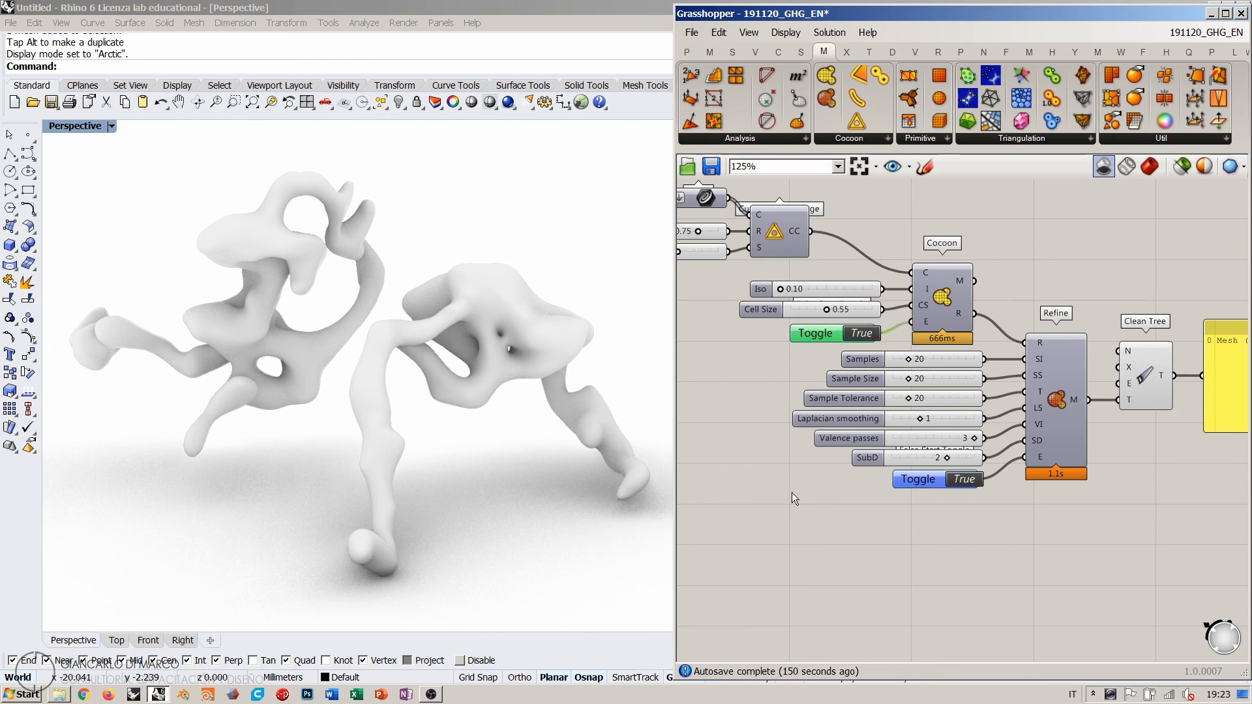
pyautogui.click(928, 532)
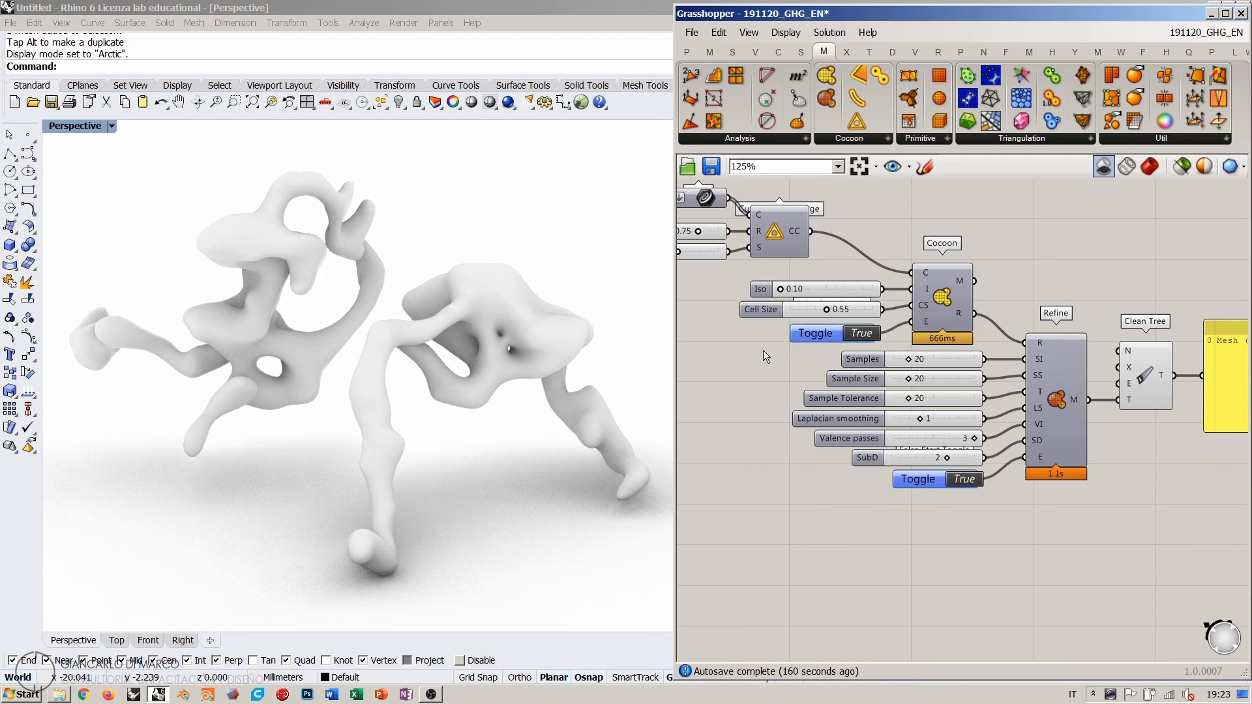
pyautogui.click(813, 333)
pyautogui.click(753, 376)
pyautogui.scroll(-5, 963, 323)
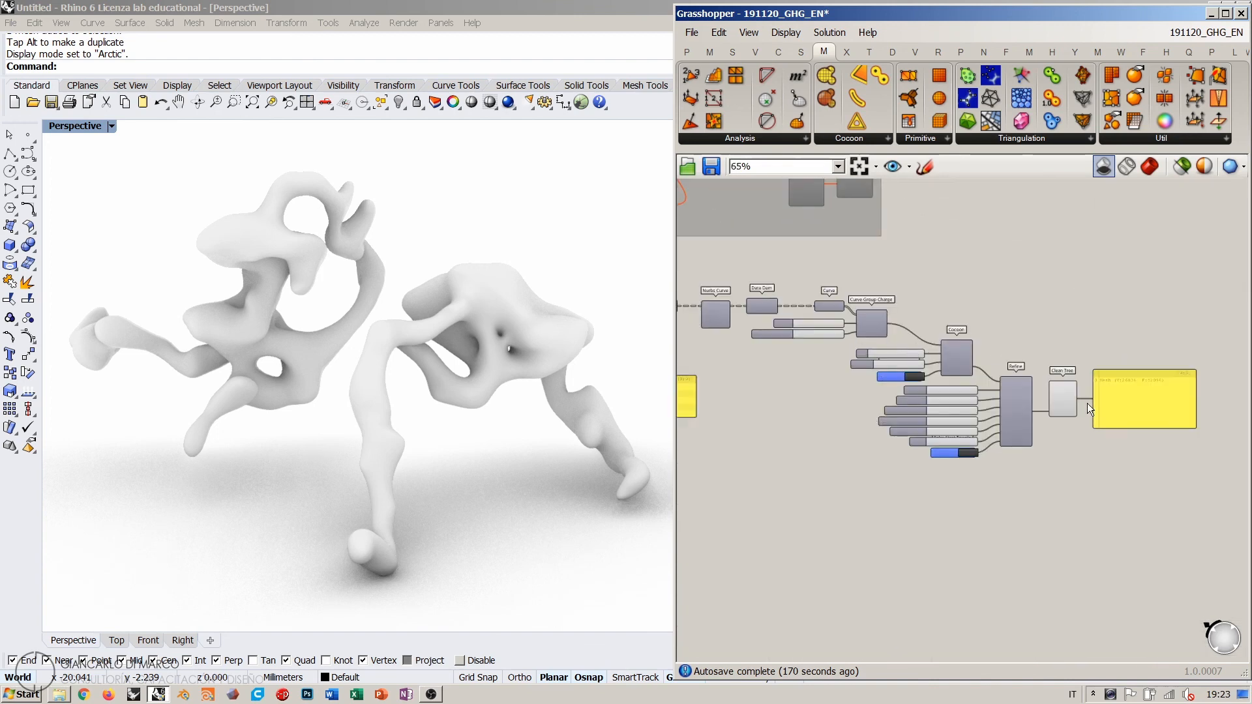
# Step: Shrink the output panel and place it close beside Clean Tree
pyautogui.scroll(2, 1086, 403)
pyautogui.click(1047, 401)
pyautogui.click(1117, 401)
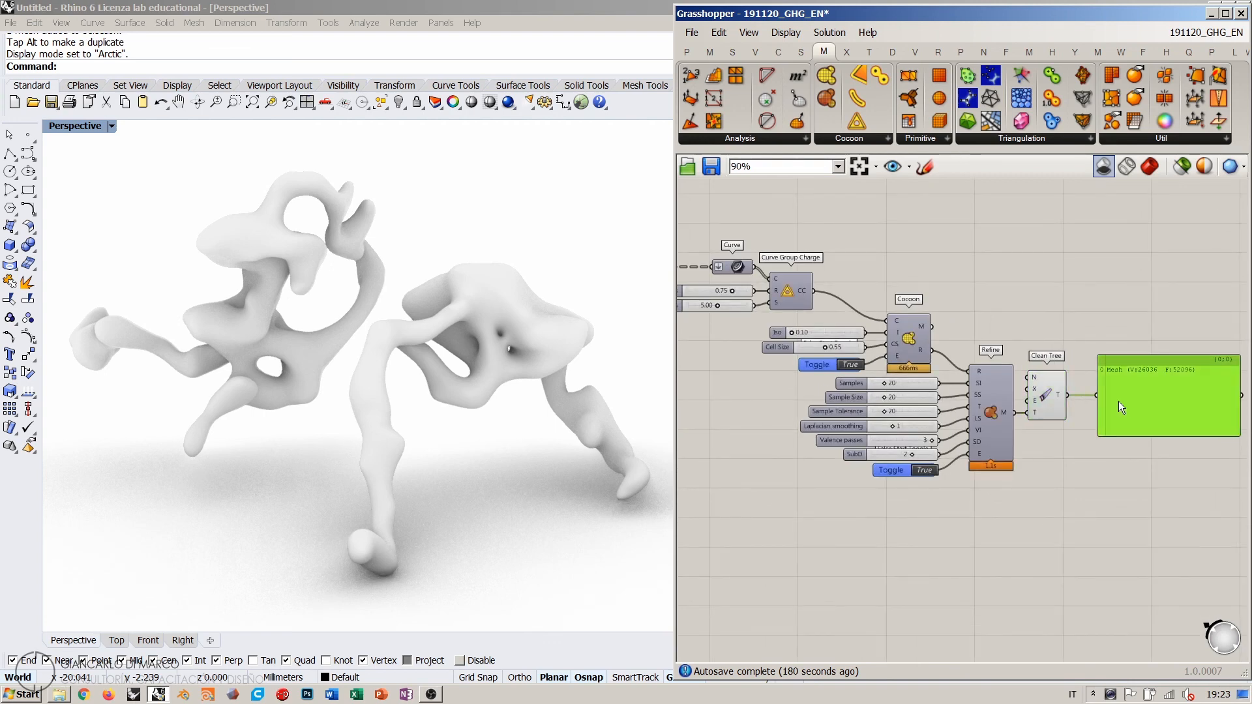
pyautogui.moveTo(1118, 401); pyautogui.dragTo(1113, 401)
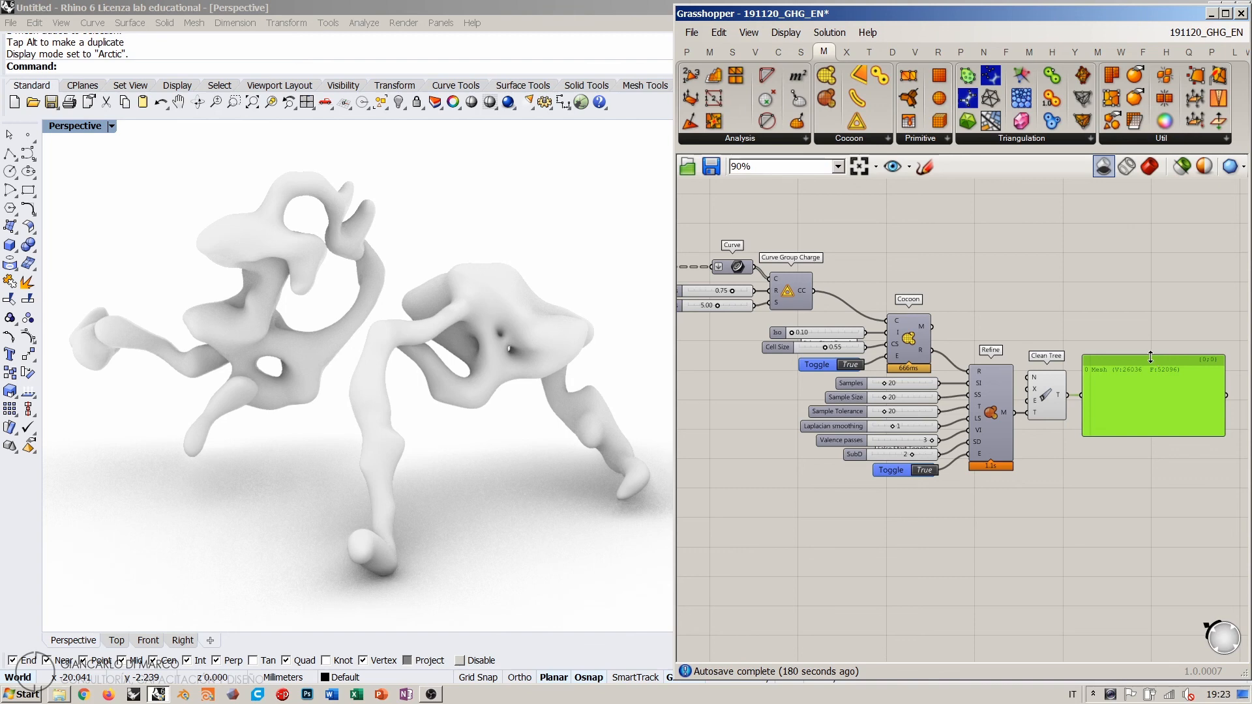
pyautogui.moveTo(1153, 354); pyautogui.dragTo(1121, 425)
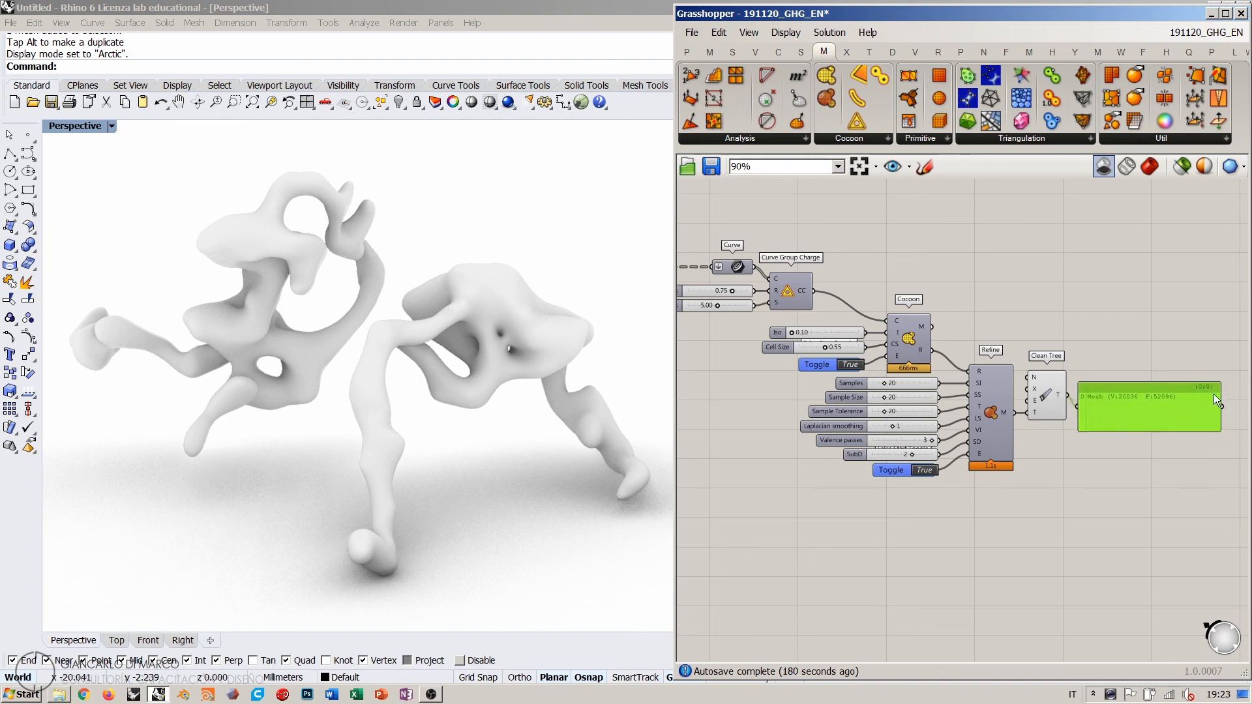
pyautogui.moveTo(1218, 398); pyautogui.dragTo(1190, 398)
pyautogui.moveTo(1102, 400); pyautogui.dragTo(1102, 392)
pyautogui.click(1096, 345)
# Step: Examine the plug-in list in the canvas header and the overview of all definitions
pyautogui.moveTo(953, 373); pyautogui.dragTo(1146, 454, button='right')
pyautogui.moveTo(844, 300); pyautogui.dragTo(1046, 357, button='right')
pyautogui.moveTo(851, 296); pyautogui.dragTo(1064, 515, button='right')
pyautogui.scroll(-2, 1064, 515)
pyautogui.moveTo(820, 313); pyautogui.dragTo(901, 318, button='right')
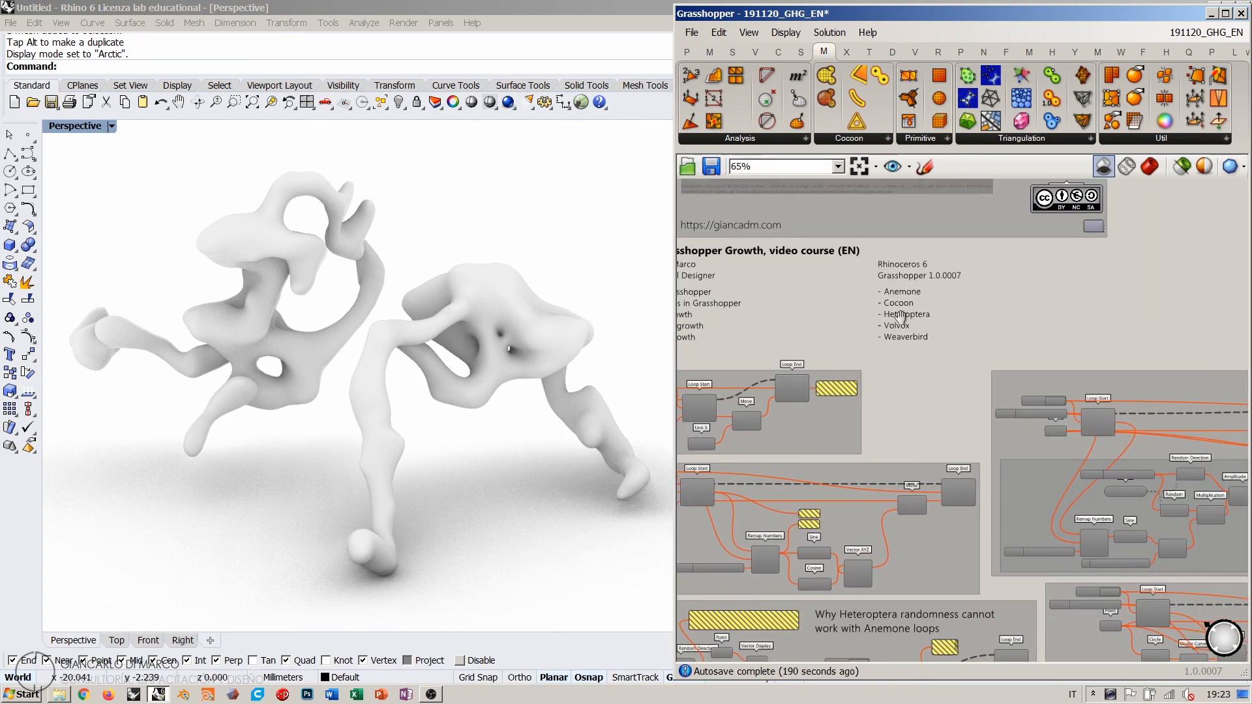
pyautogui.scroll(3, 907, 317)
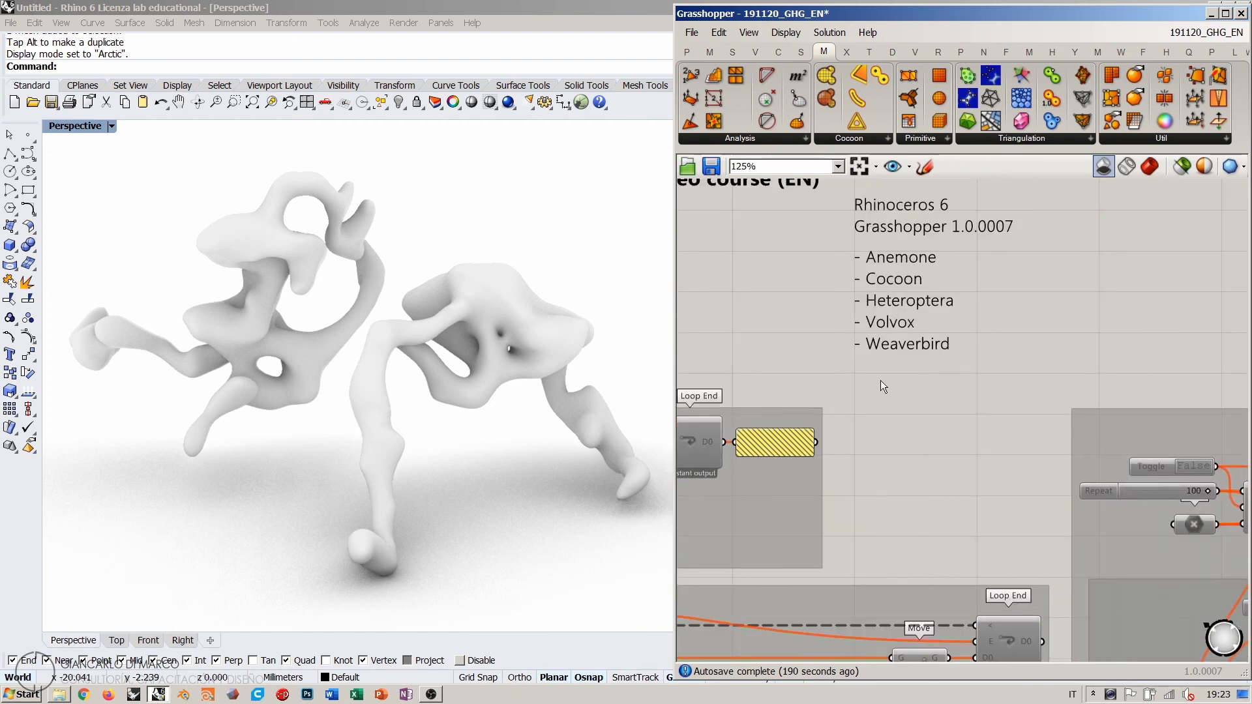
pyautogui.scroll(-8, 815, 305)
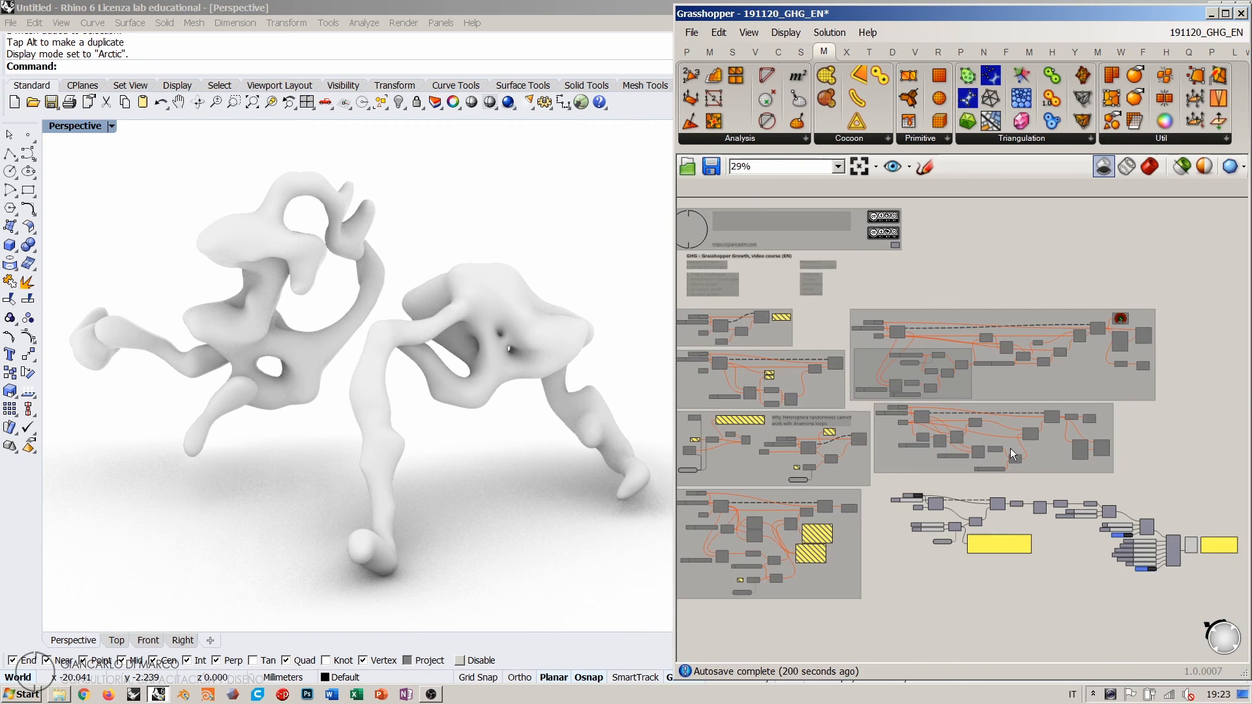
# Step: Shift the Cocoon, Refine and Clean Tree components with their sliders, toggles and panel closer to Curve Group Charge
pyautogui.moveTo(1011, 450); pyautogui.dragTo(932, 369, button='right')
pyautogui.scroll(4, 1112, 464)
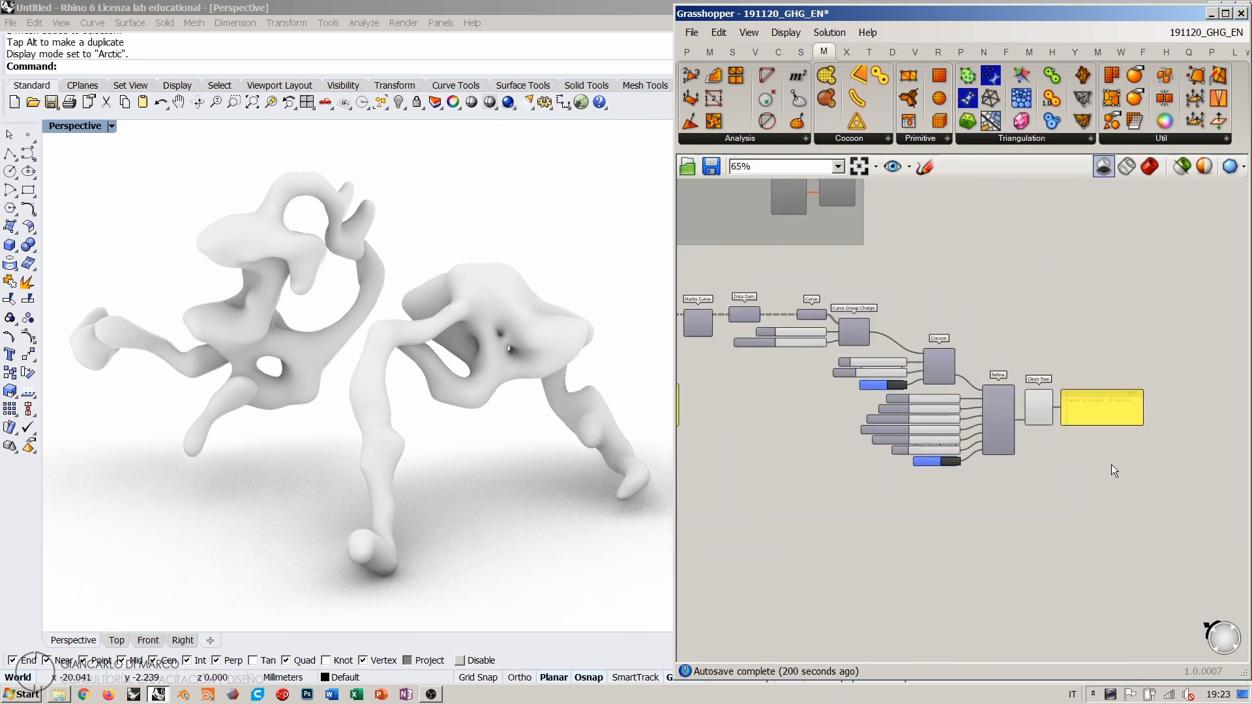
pyautogui.moveTo(1145, 494); pyautogui.dragTo(948, 363)
pyautogui.moveTo(949, 363); pyautogui.dragTo(911, 365)
pyautogui.click(788, 326)
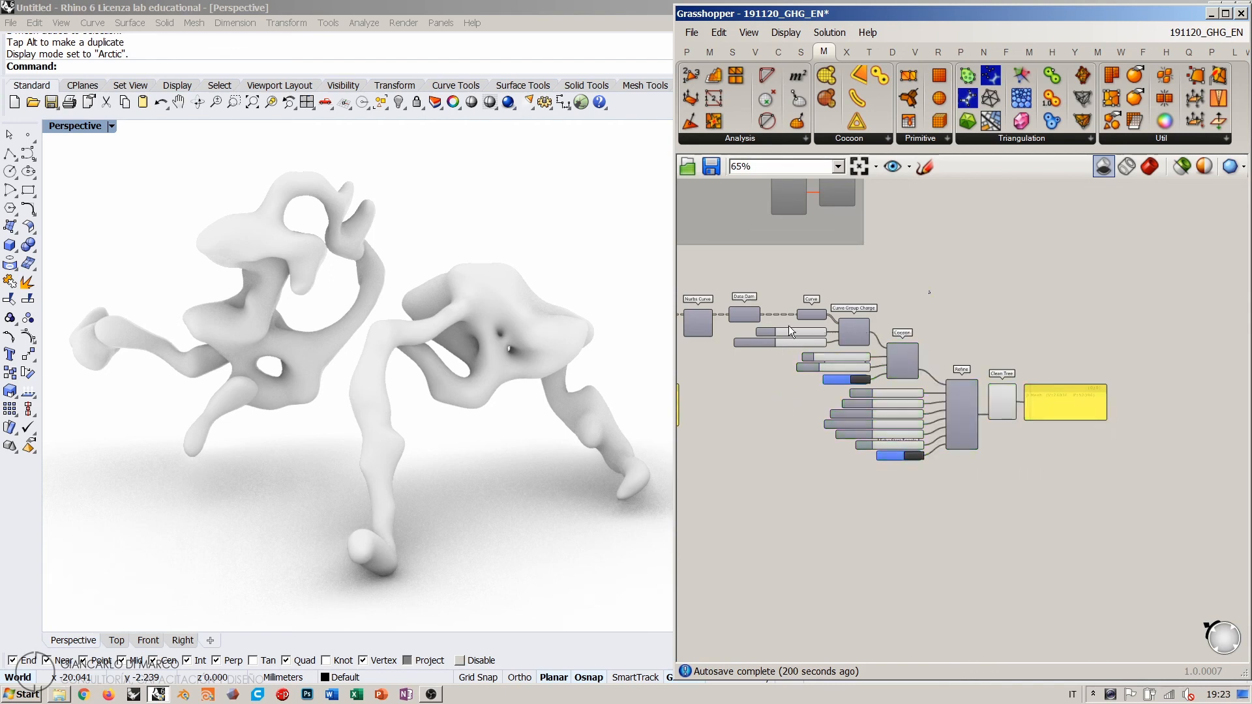
pyautogui.moveTo(453, 327); pyautogui.dragTo(346, 384, button='right')
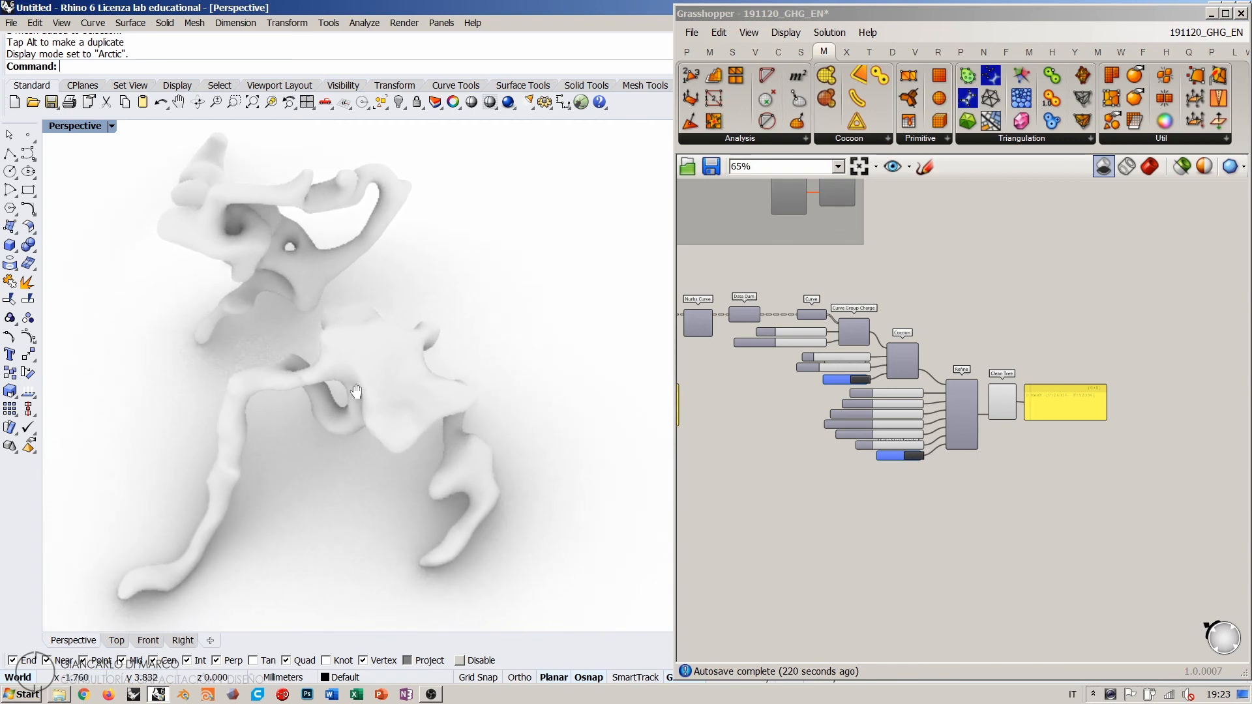
pyautogui.click(774, 424)
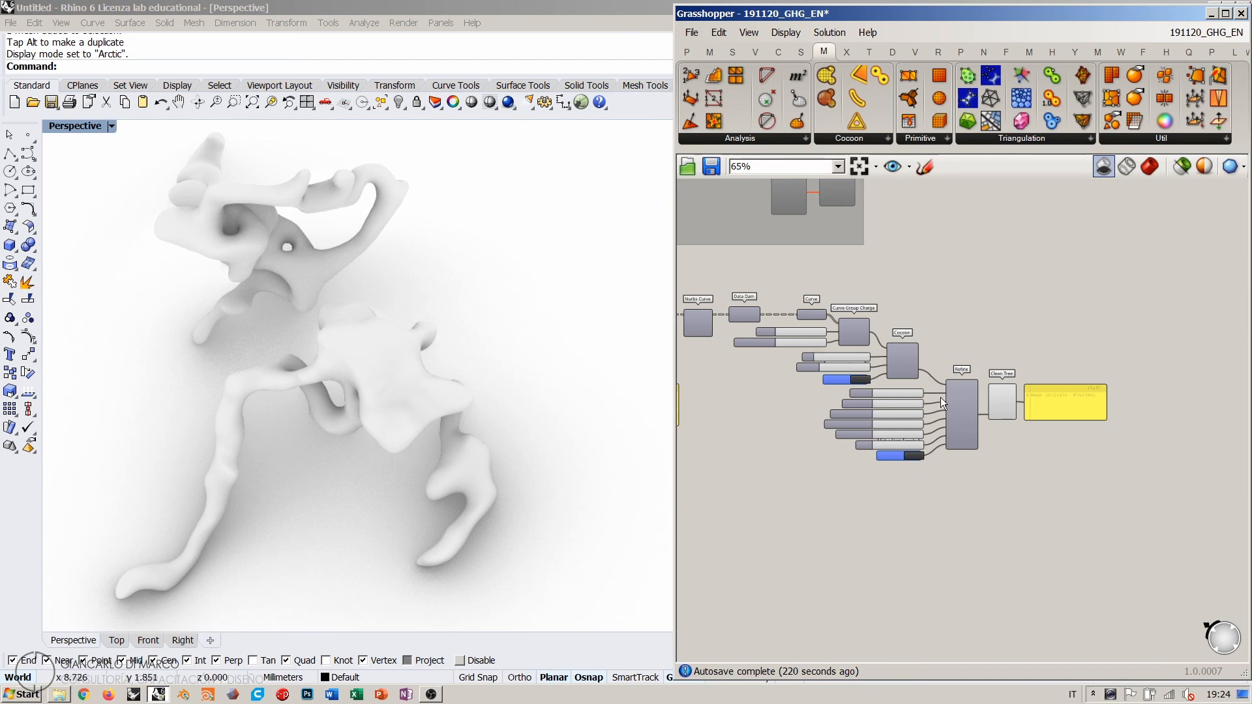
pyautogui.scroll(4, 941, 403)
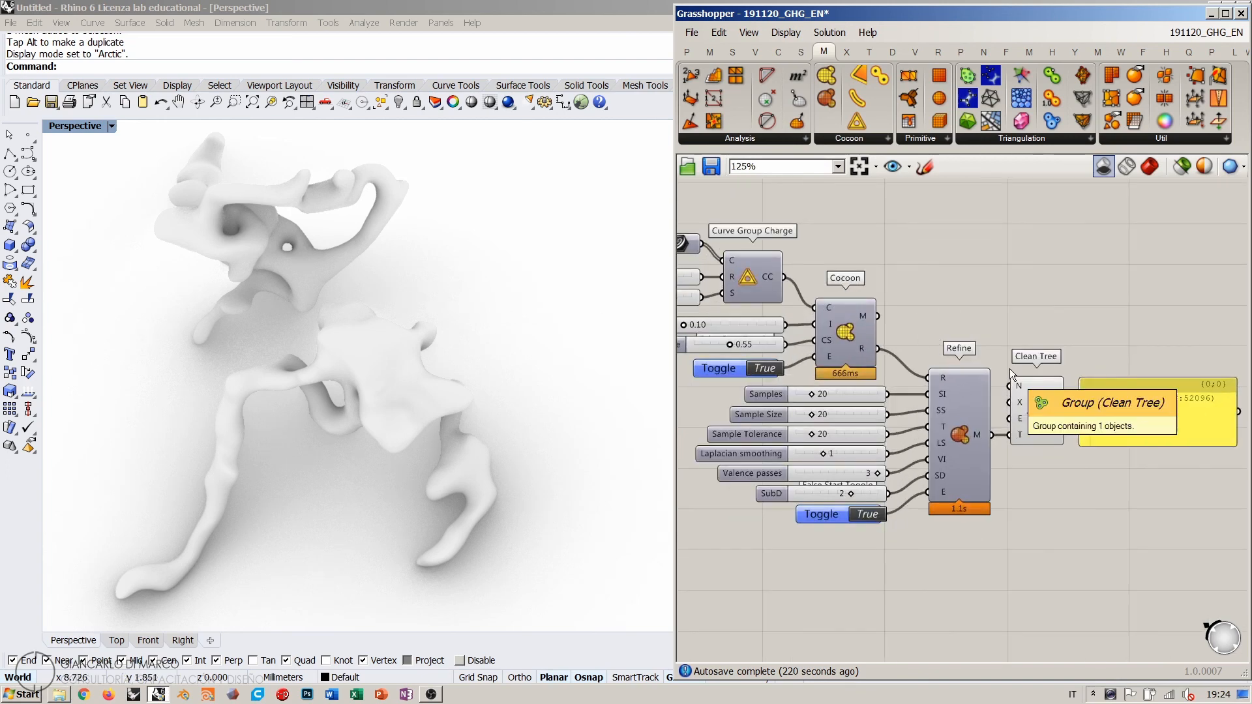
pyautogui.scroll(-5, 1107, 388)
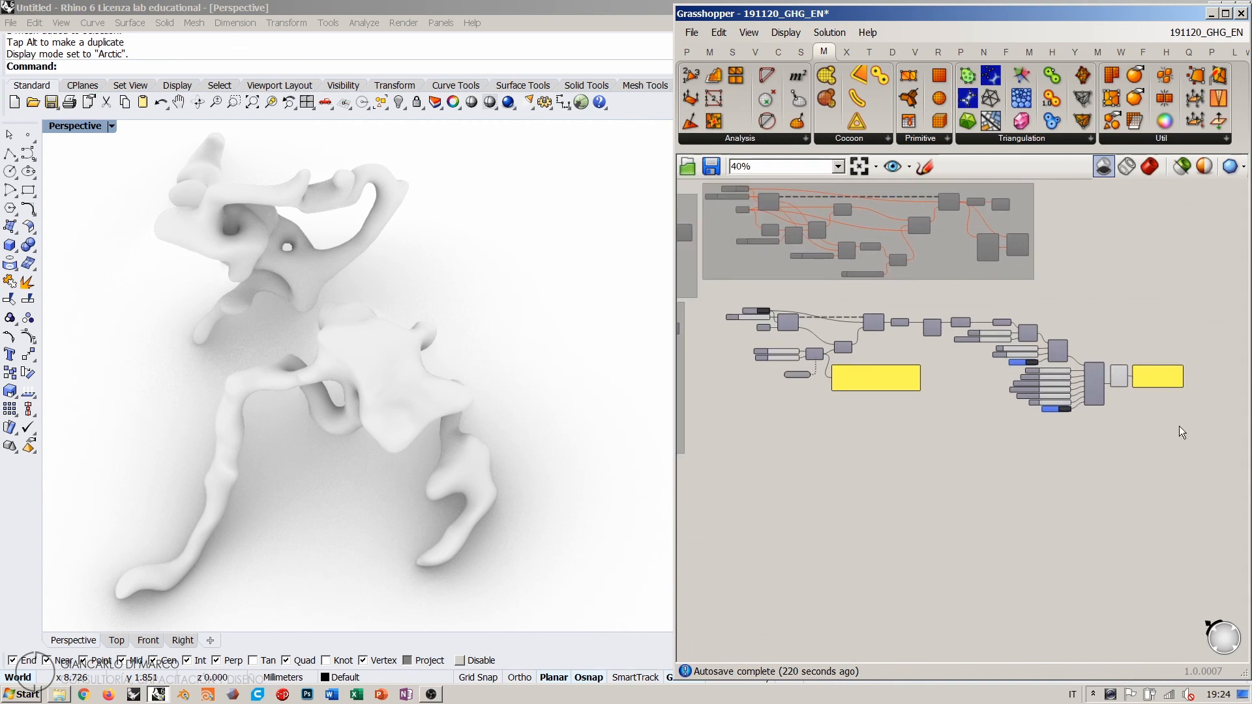
pyautogui.moveTo(1184, 427); pyautogui.dragTo(933, 405)
# Step: Set the Cocoon and Refine toggles to False and read the message on Refine
pyautogui.scroll(5, 1113, 389)
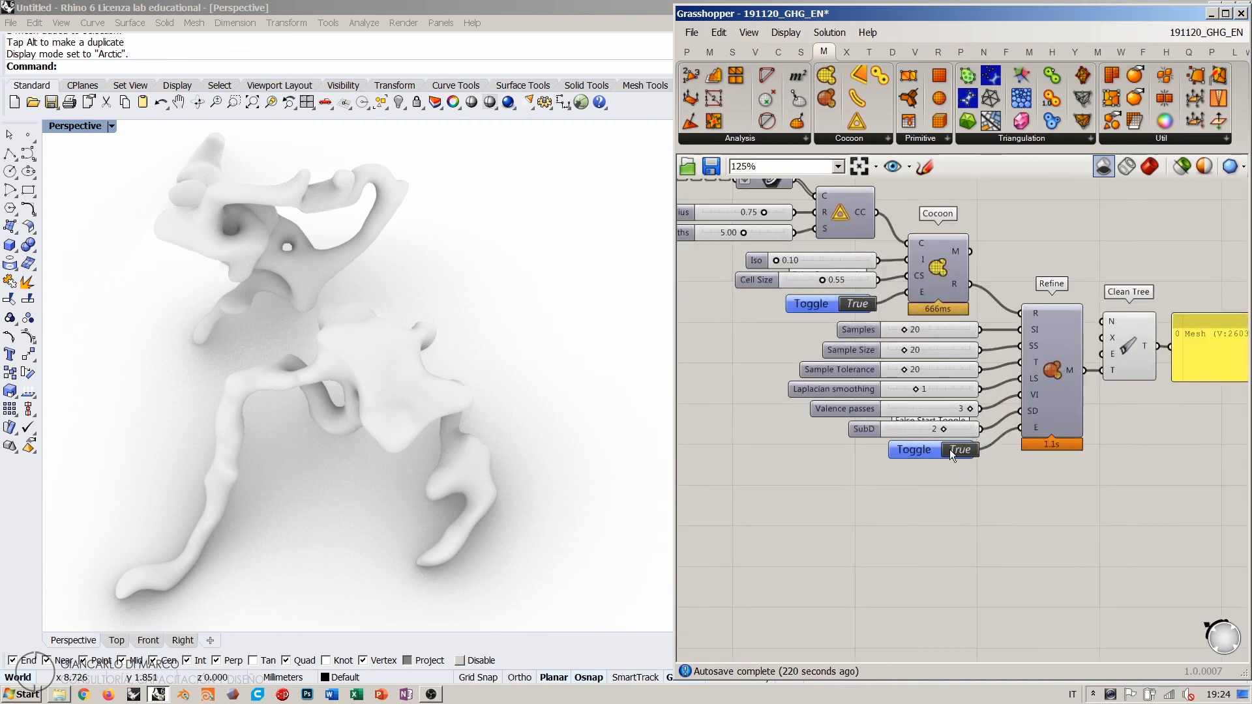
pyautogui.click(851, 304)
pyautogui.moveTo(897, 337); pyautogui.dragTo(969, 372, button='right')
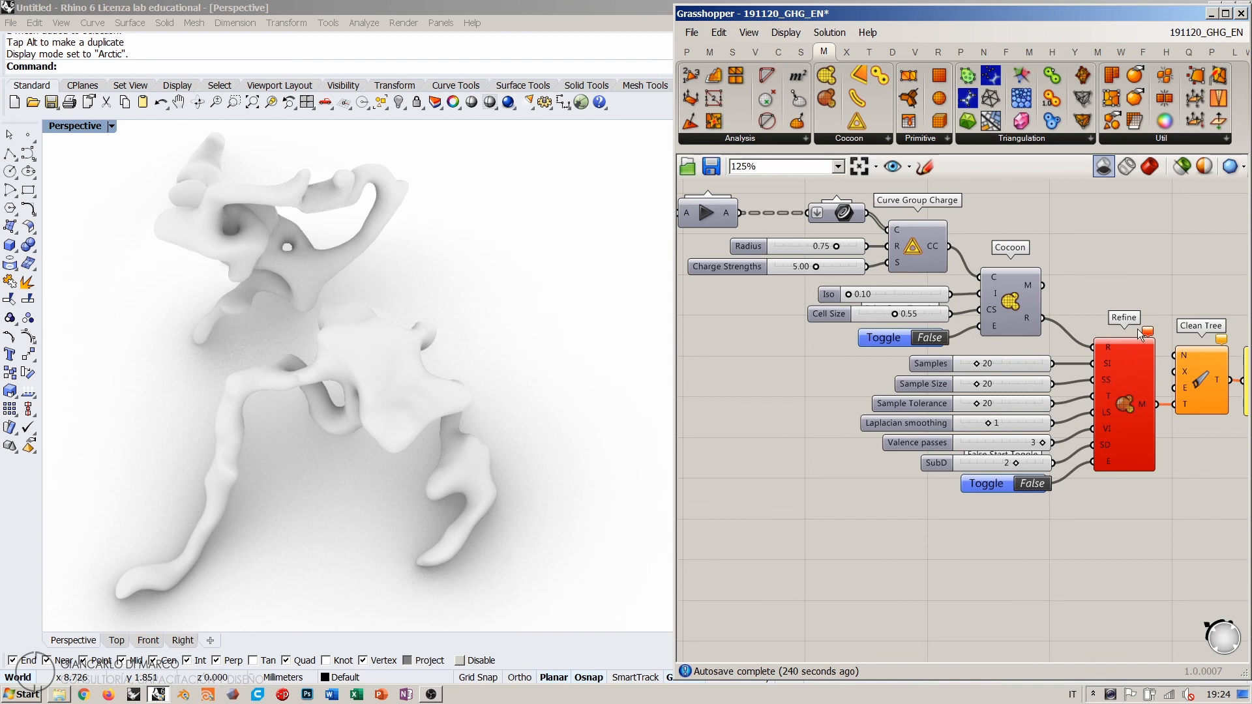
pyautogui.moveTo(1145, 330)
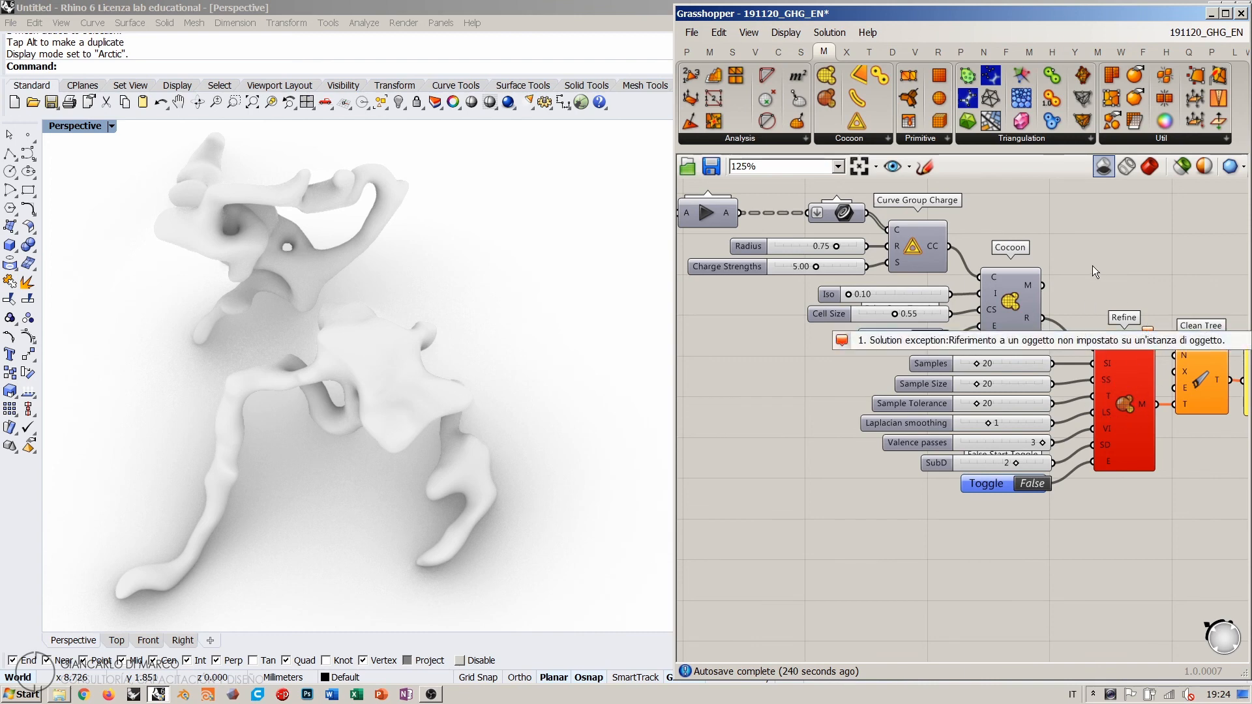
# Step: Compact the end of the definition by moving Refine, Clean Tree and the panel closer to their inputs
pyautogui.moveTo(1128, 402); pyautogui.dragTo(1108, 402)
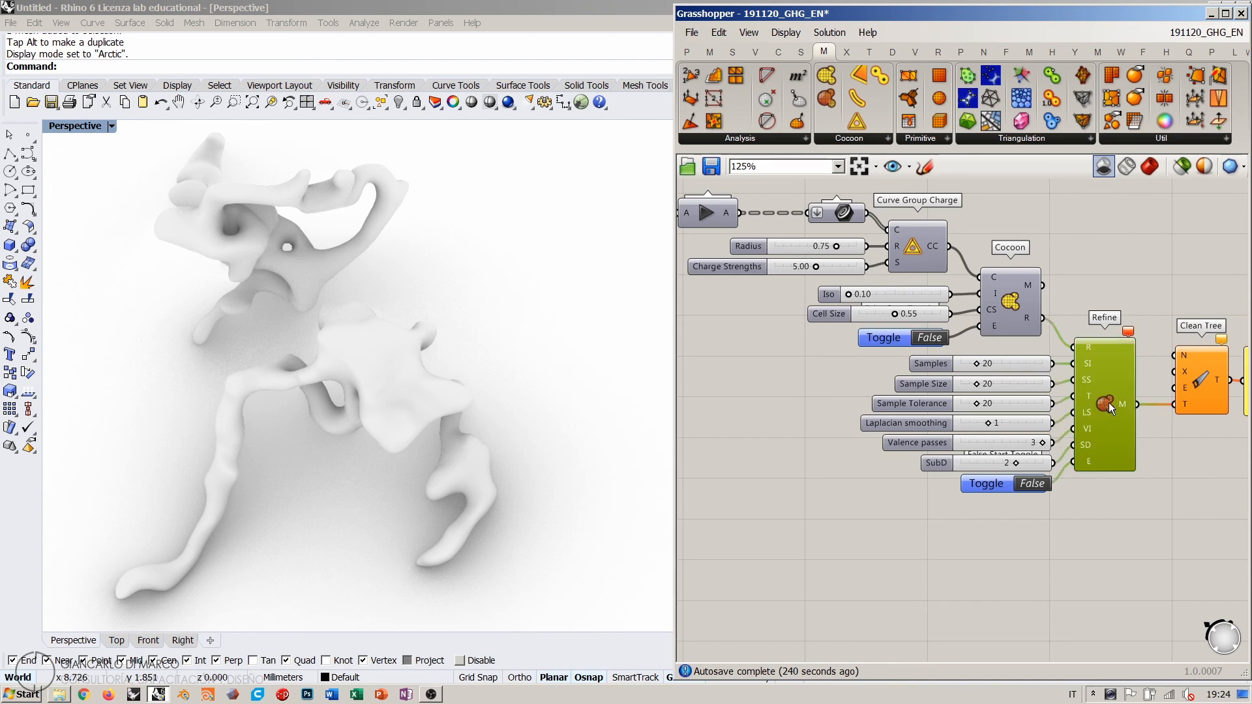
pyautogui.click(1128, 313)
pyautogui.moveTo(1174, 368); pyautogui.dragTo(1002, 377, button='right')
pyautogui.moveTo(1030, 394); pyautogui.dragTo(1012, 394)
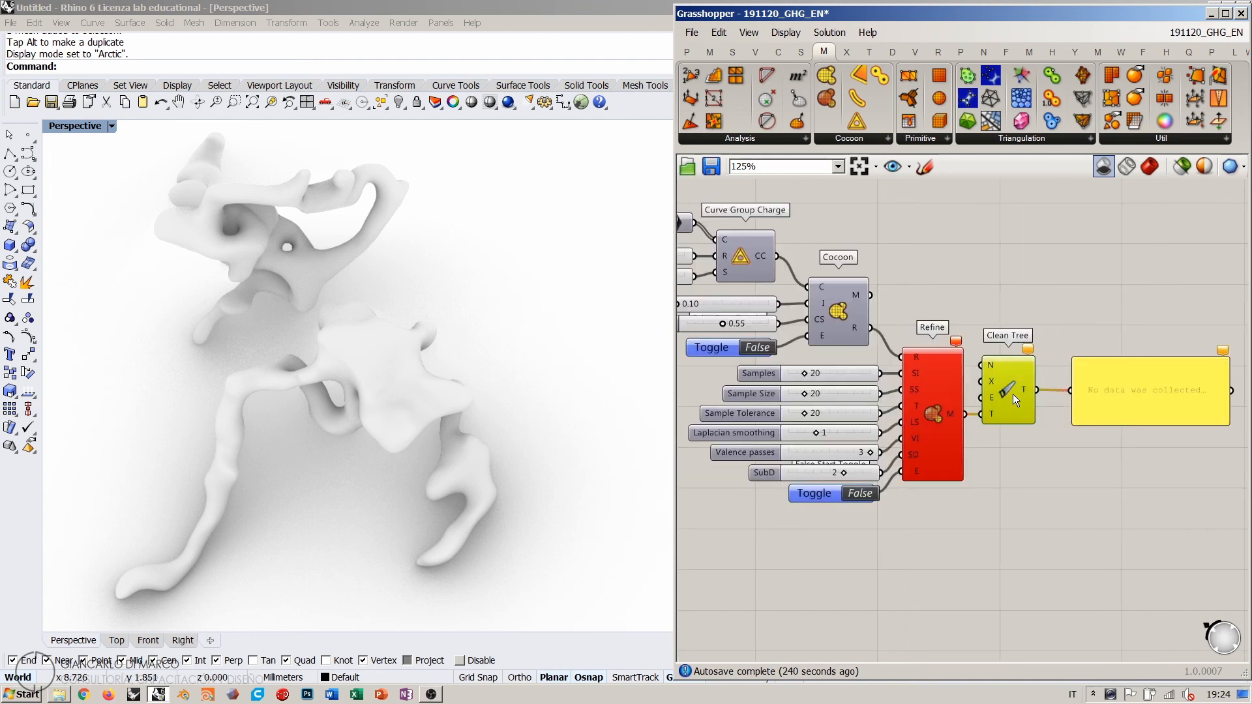
pyautogui.moveTo(1097, 389); pyautogui.dragTo(1084, 389)
pyautogui.click(1022, 352)
# Step: Group the whole mesh growth definition, align the group beneath the previous one and disable its components
pyautogui.scroll(-5, 1043, 365)
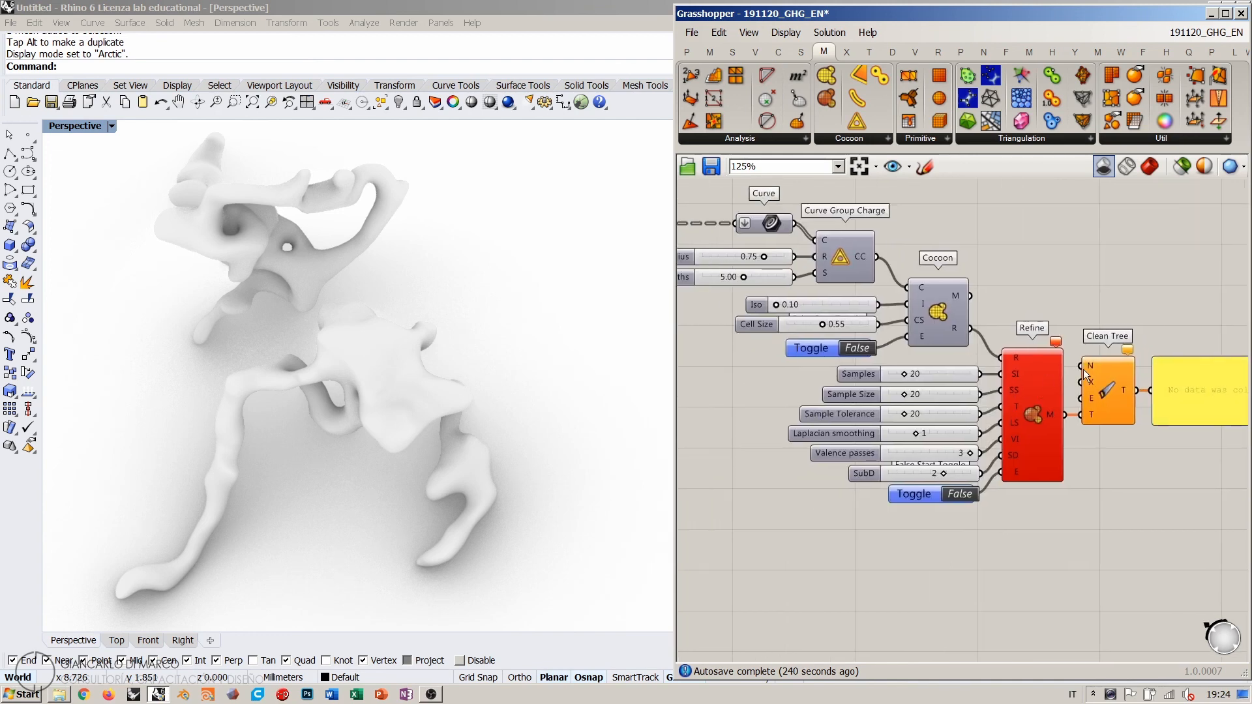
pyautogui.scroll(-2, 1027, 357)
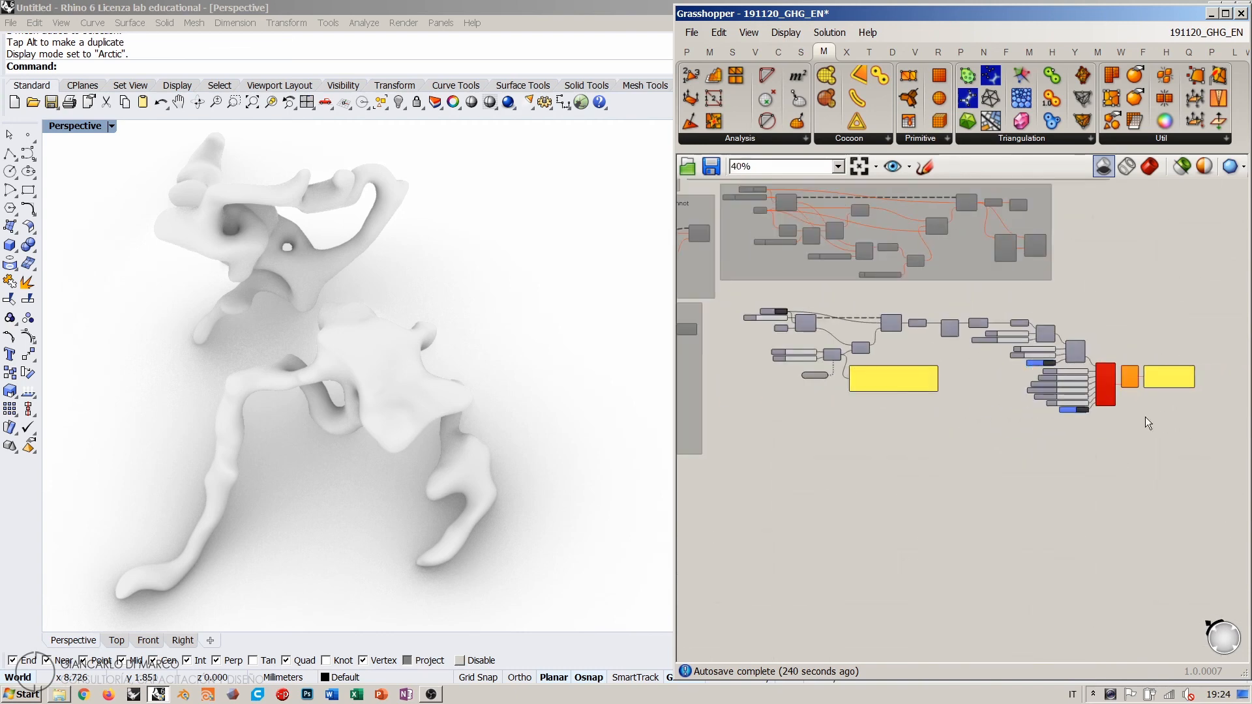
pyautogui.moveTo(1192, 416); pyautogui.dragTo(775, 306)
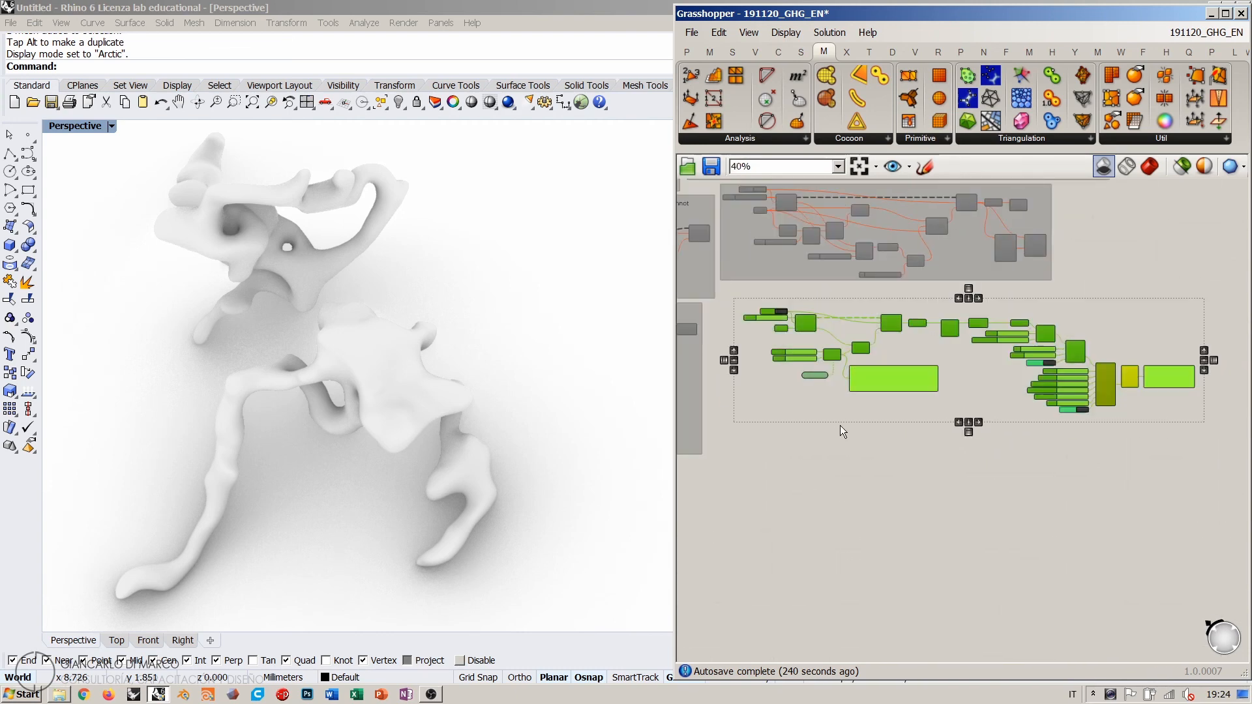
pyautogui.hotkey('ctrl', 'g')
pyautogui.moveTo(757, 373); pyautogui.dragTo(738, 350)
pyautogui.click(764, 401)
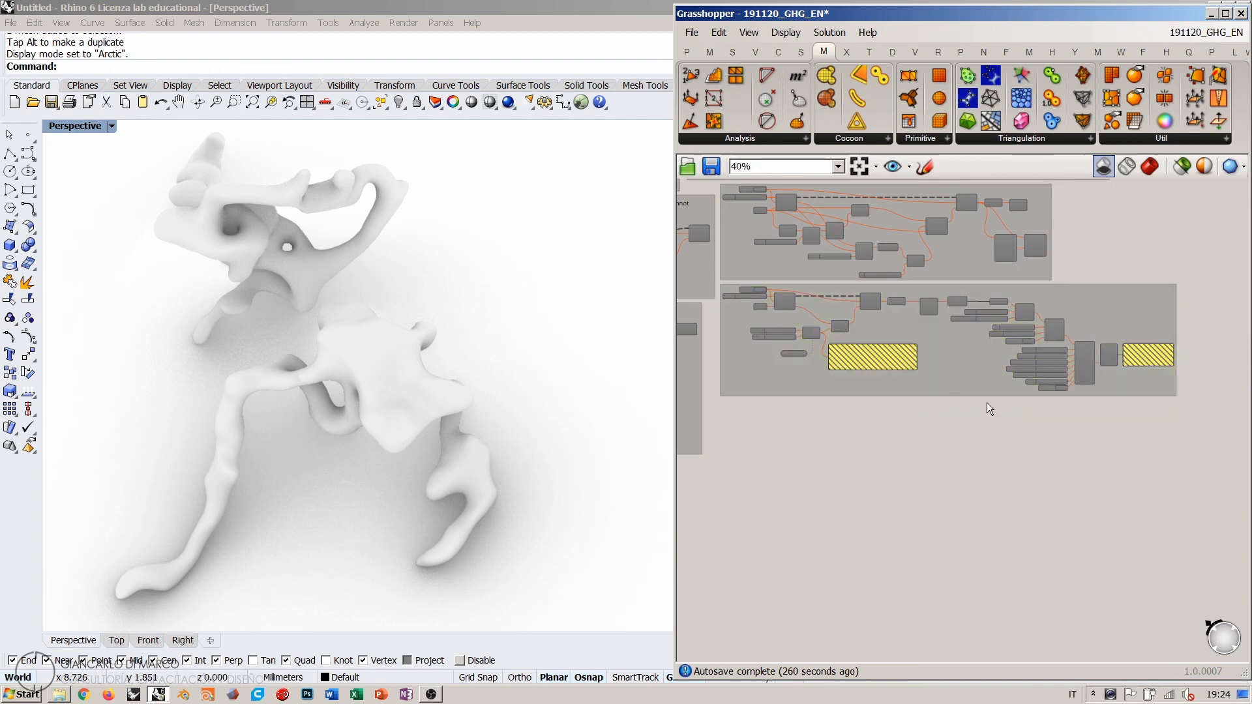
# Step: Examine the numbered list of course topics in the canvas header
pyautogui.moveTo(987, 402); pyautogui.dragTo(903, 488, button='right')
pyautogui.scroll(6, 866, 310)
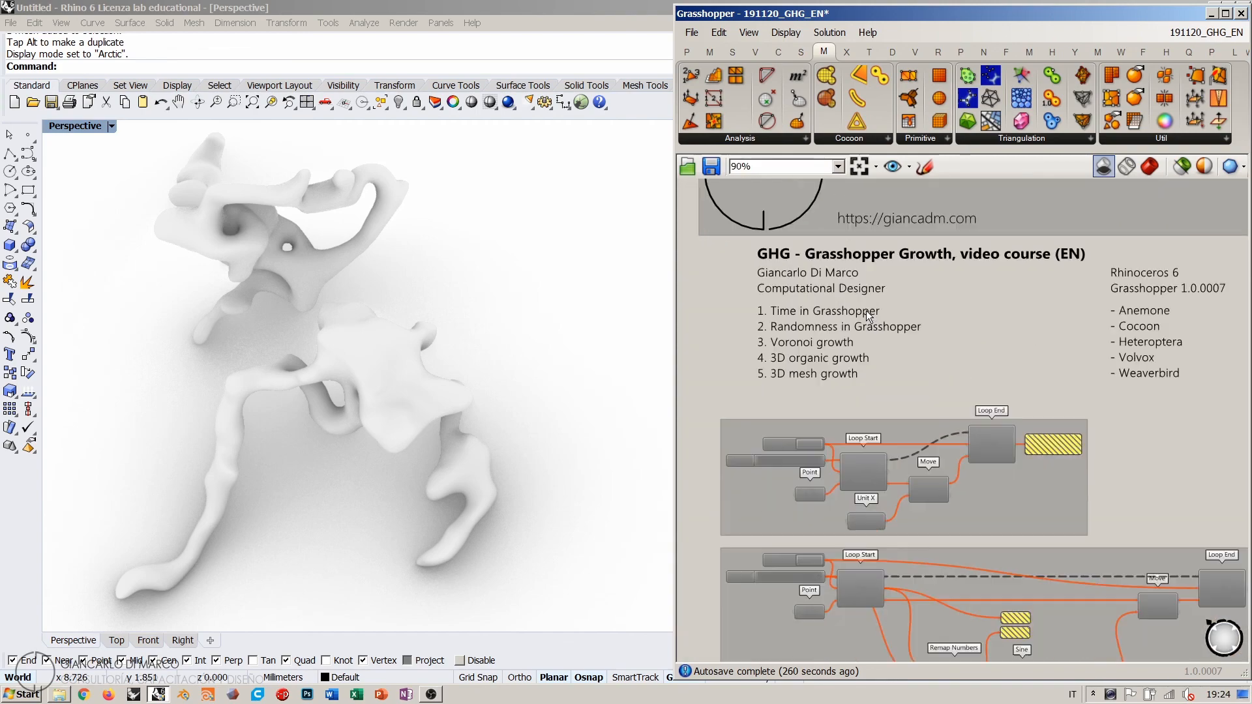
pyautogui.scroll(4, 764, 387)
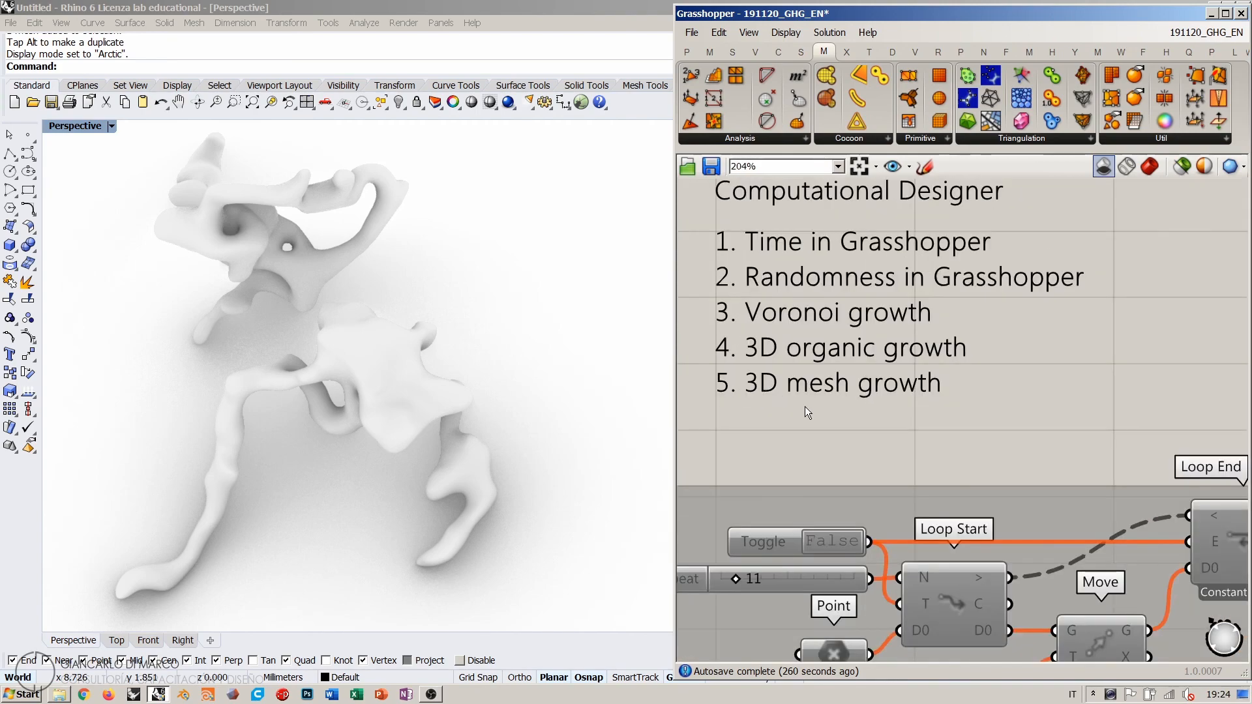